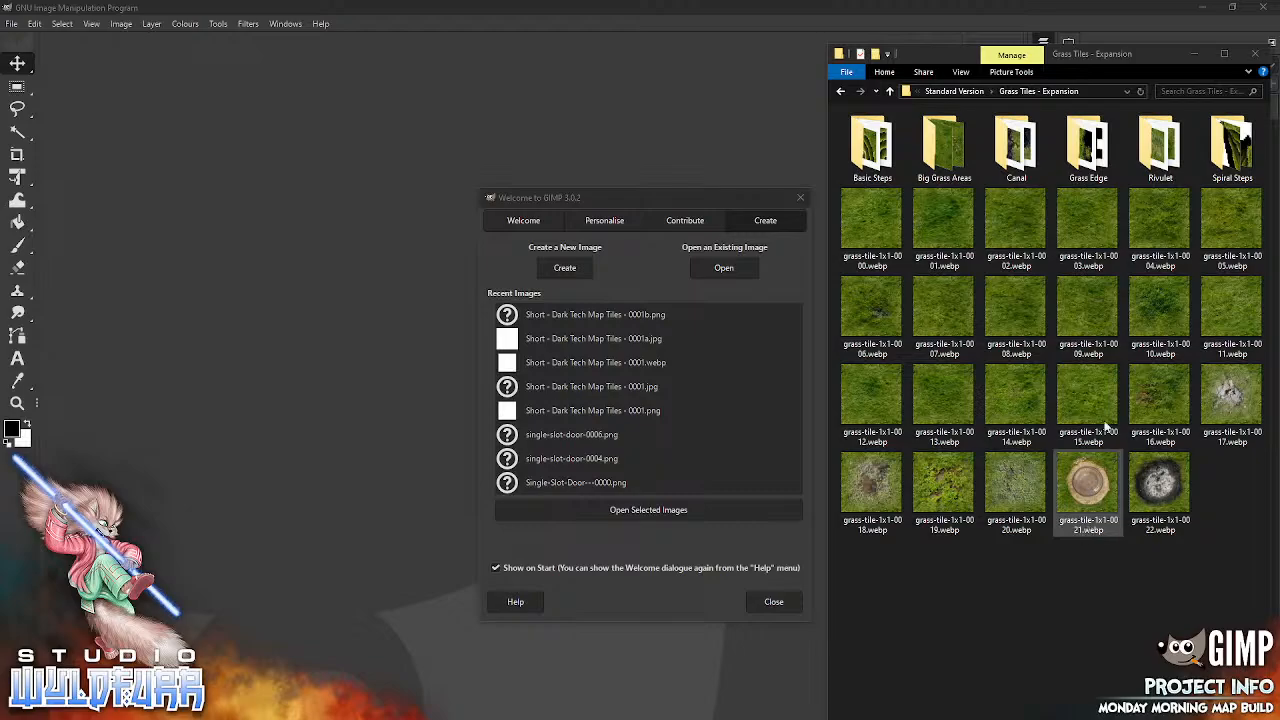
# Step: Look over the grass tiles in the enlarged Grass Tiles - Expansion folder window, restoring its size and repositioning it
pyautogui.click(1116, 58)
pyautogui.doubleClick(1117, 54)
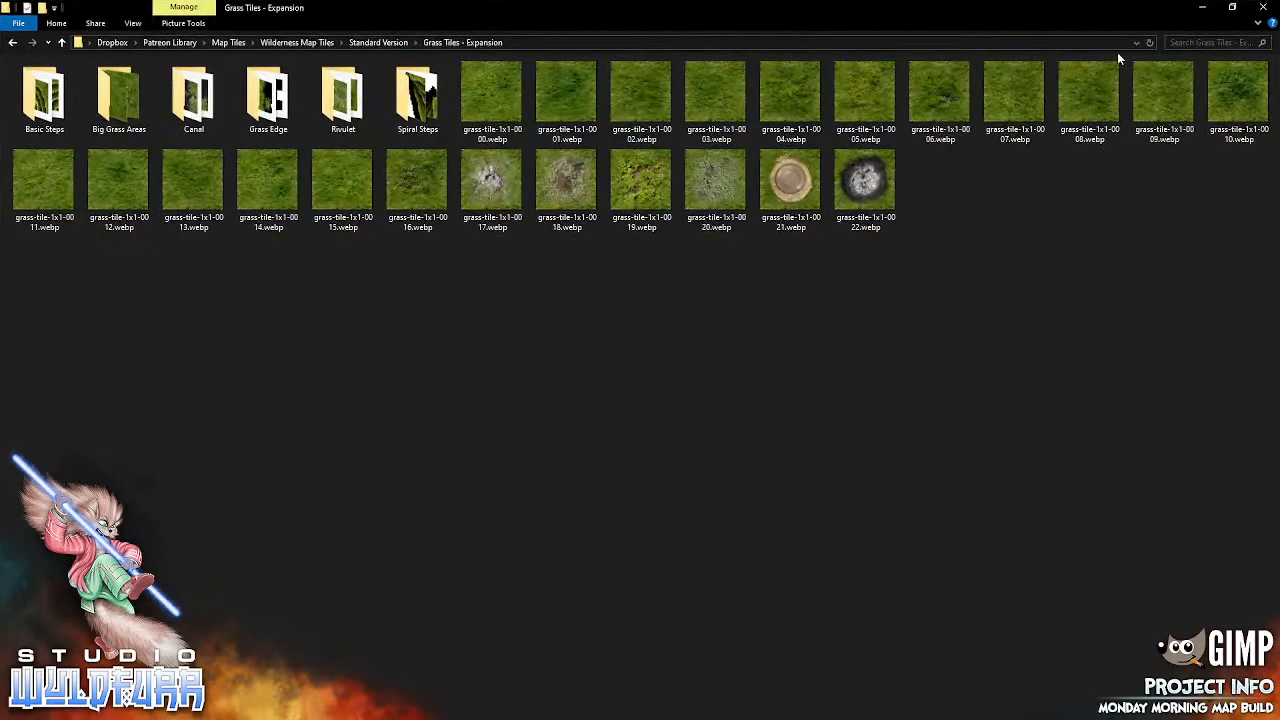
pyautogui.click(1228, 9)
pyautogui.moveTo(1141, 50); pyautogui.dragTo(1161, 29)
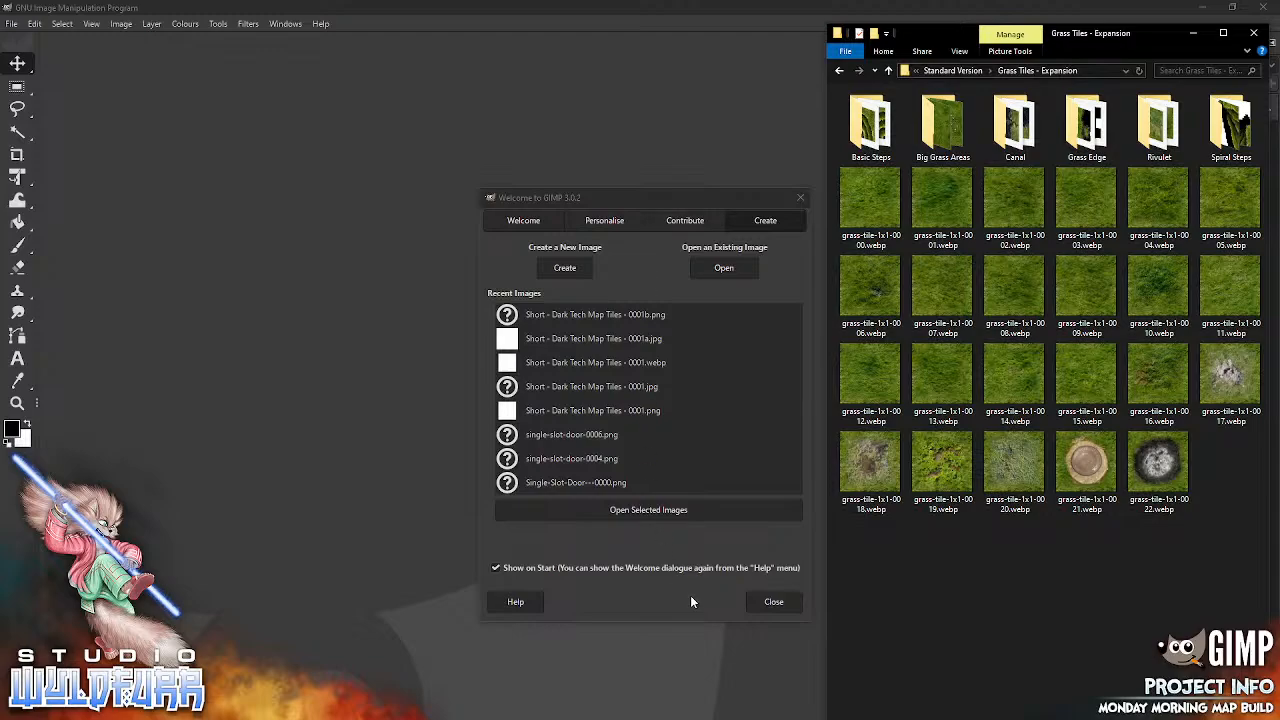
# Step: Start a new image in GIMP and base it on the A0 (300 ppi) template
pyautogui.click(567, 267)
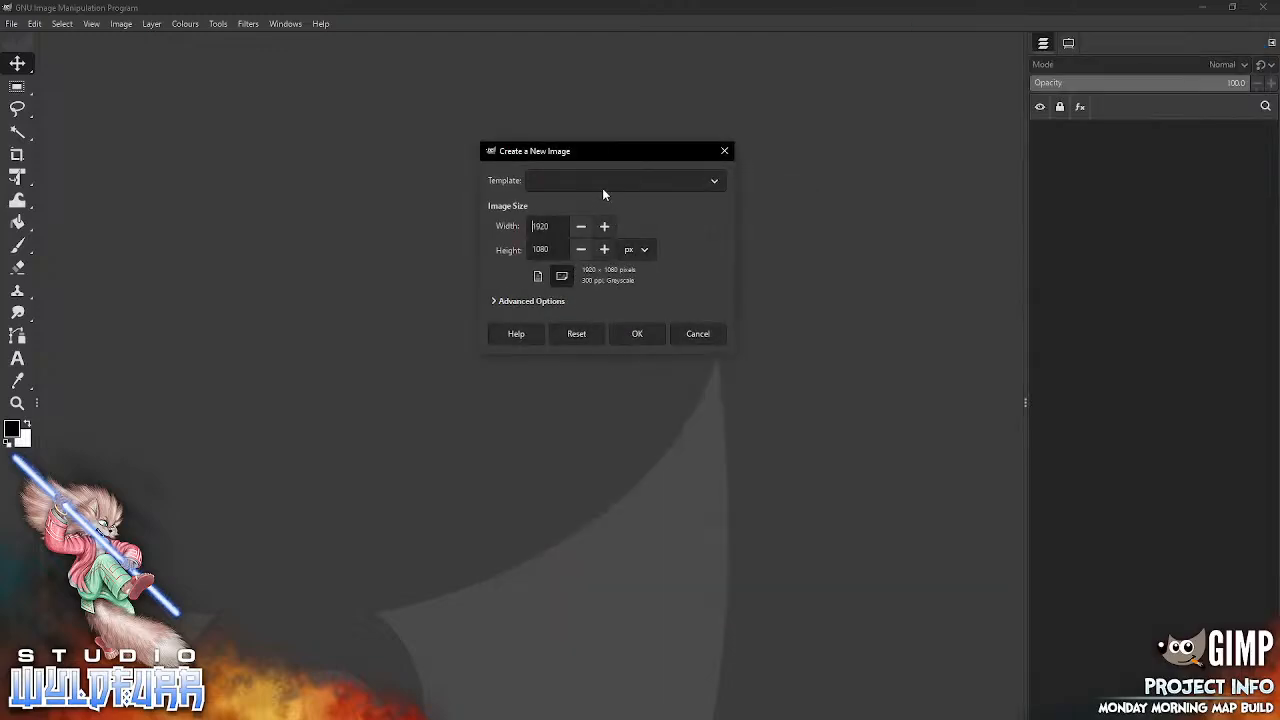
pyautogui.click(718, 180)
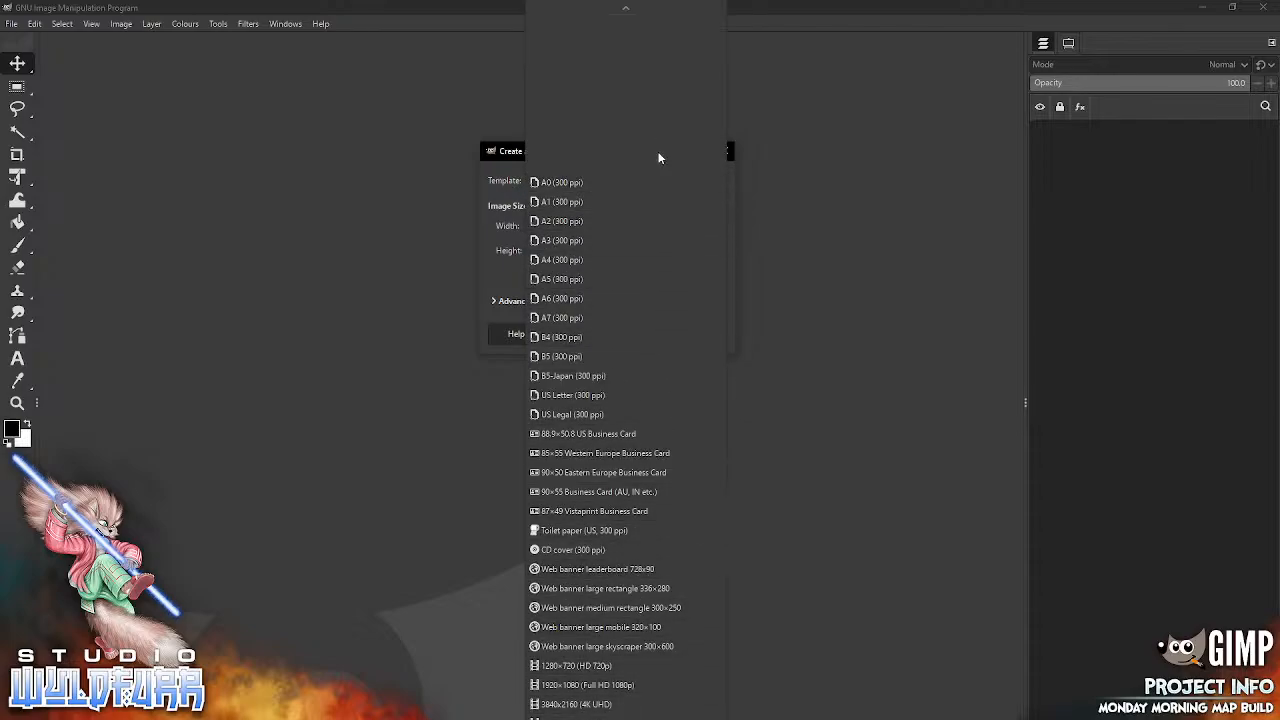
pyautogui.click(626, 22)
pyautogui.click(630, 176)
pyautogui.click(636, 181)
pyautogui.click(640, 178)
pyautogui.moveTo(690, 717)
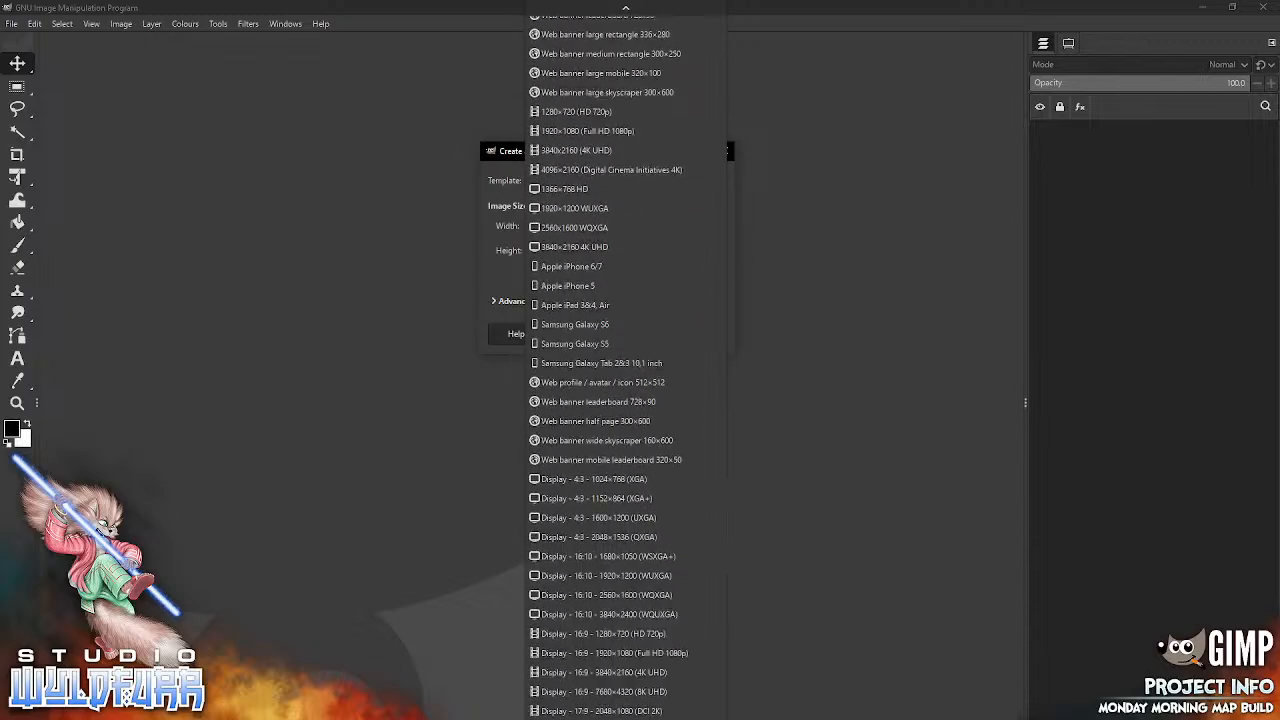
pyautogui.press('Escape')
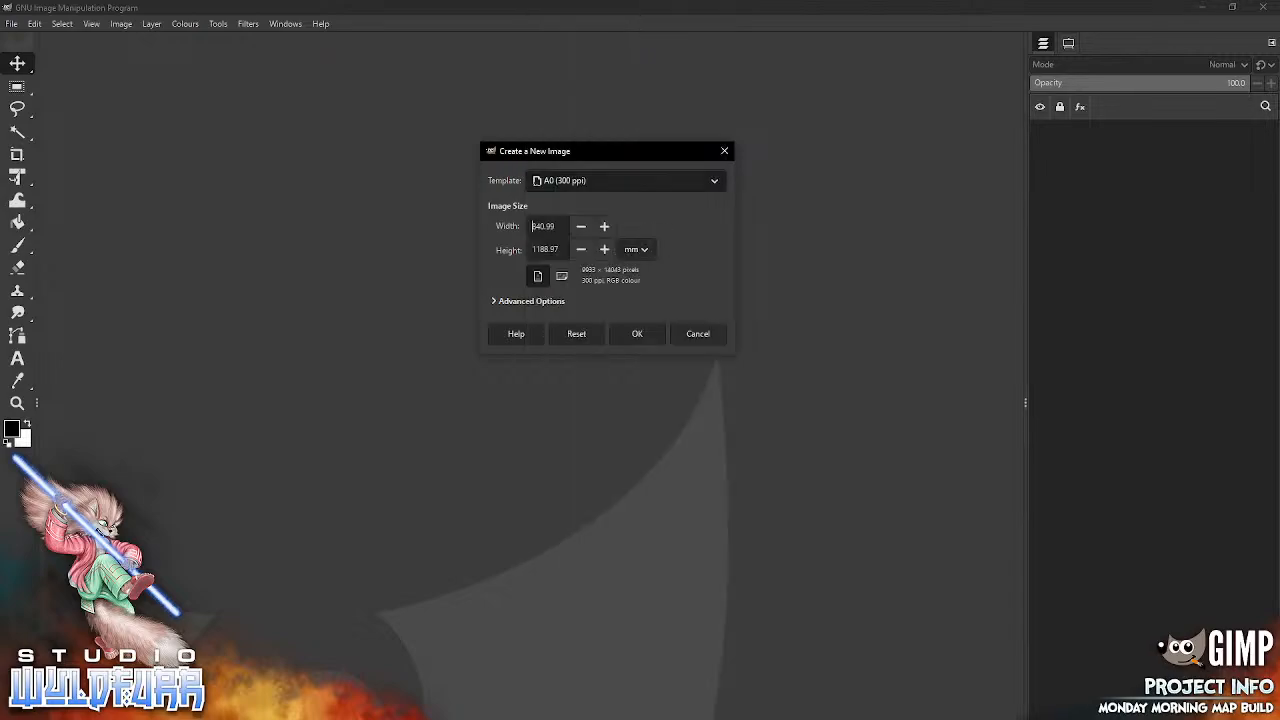
pyautogui.click(711, 177)
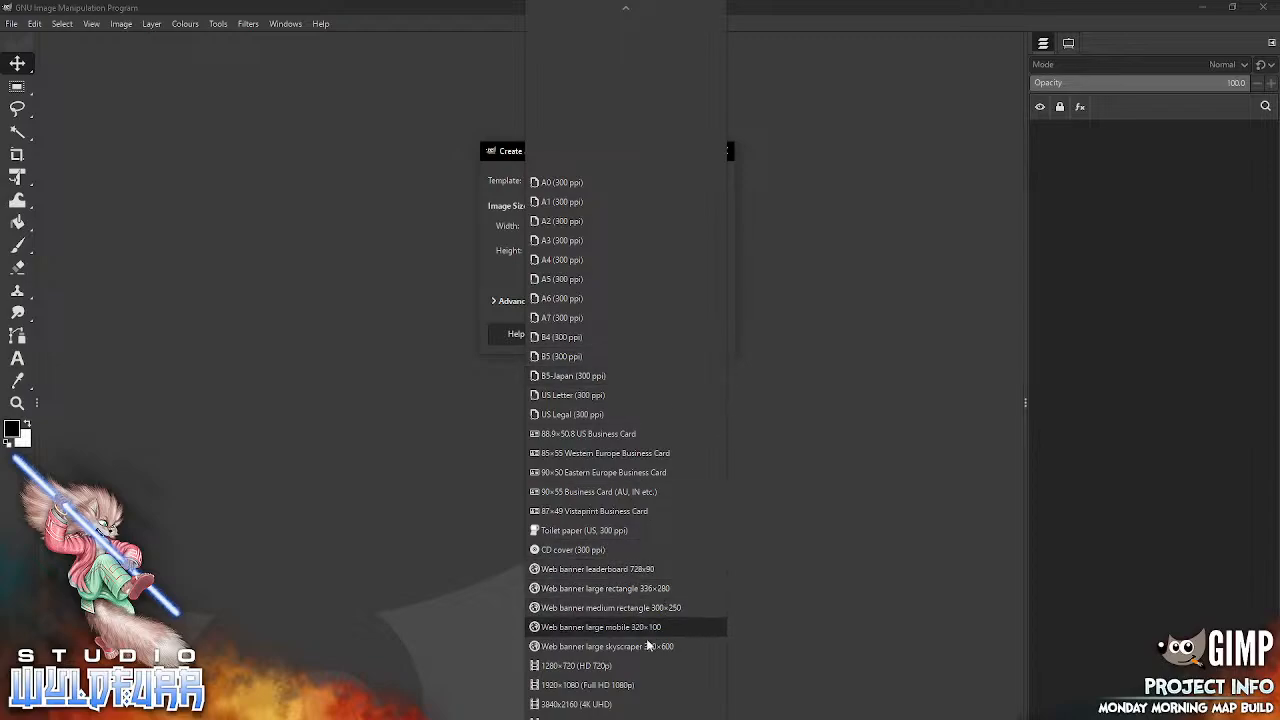
pyautogui.click(513, 157)
# Step: Open the Windows Calculator and place it beside the new image settings
pyautogui.press('super+s')
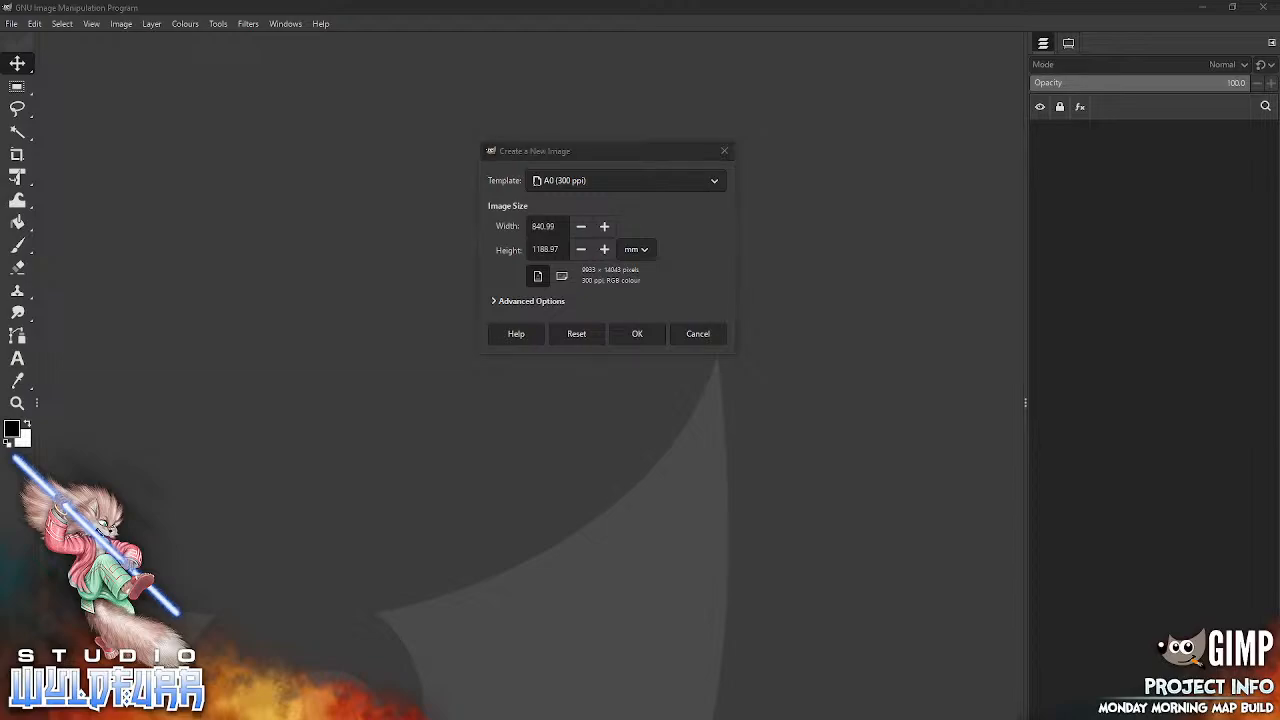
pyautogui.write('cal')
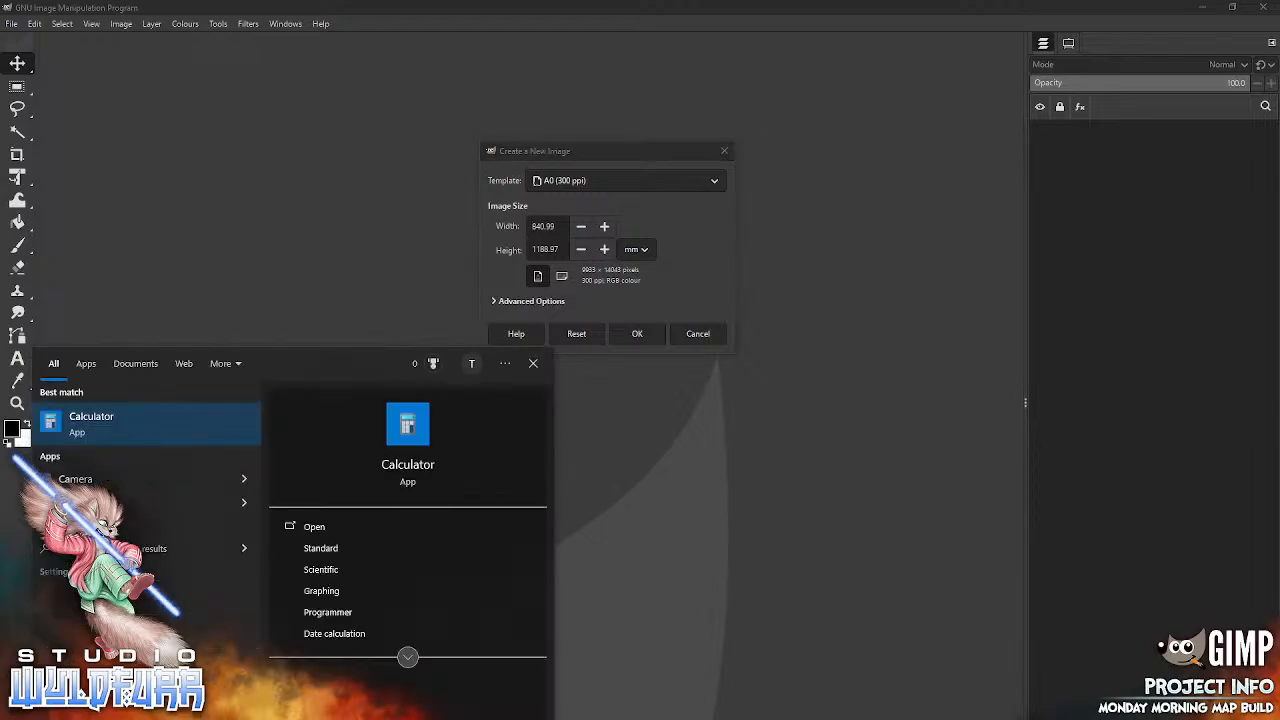
pyautogui.click(104, 427)
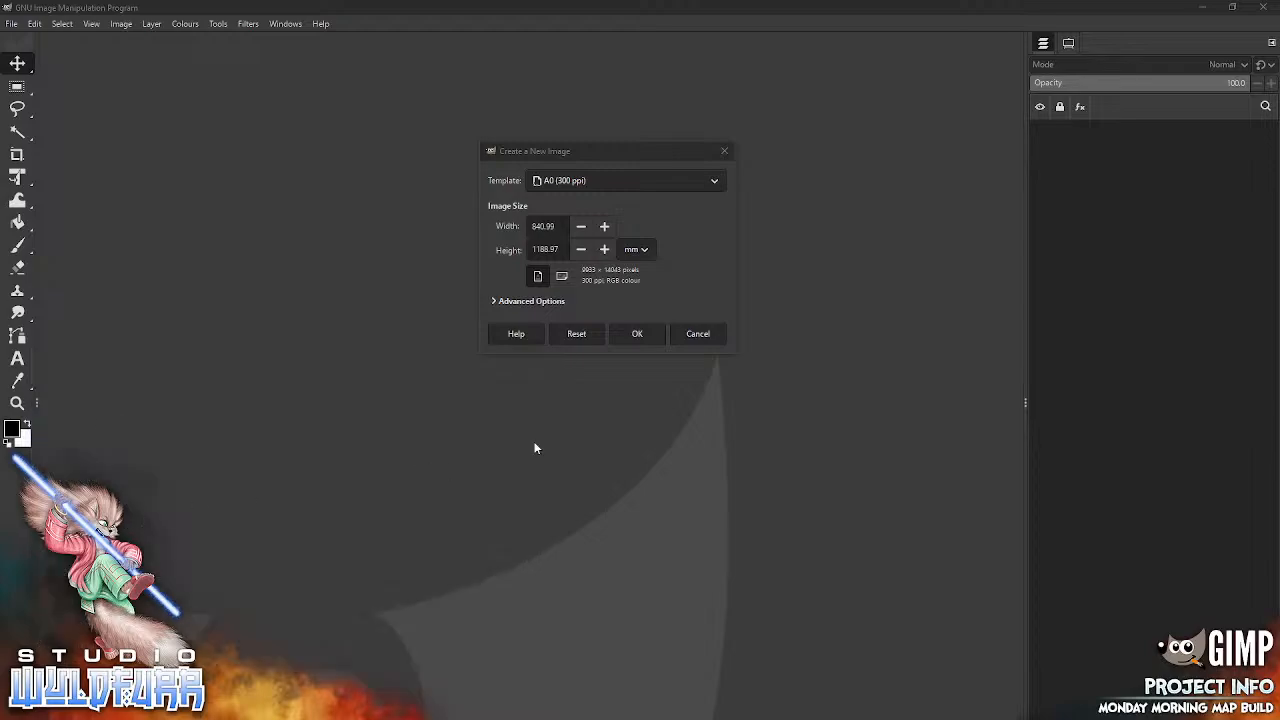
pyautogui.moveTo(1197, 305); pyautogui.dragTo(835, 201)
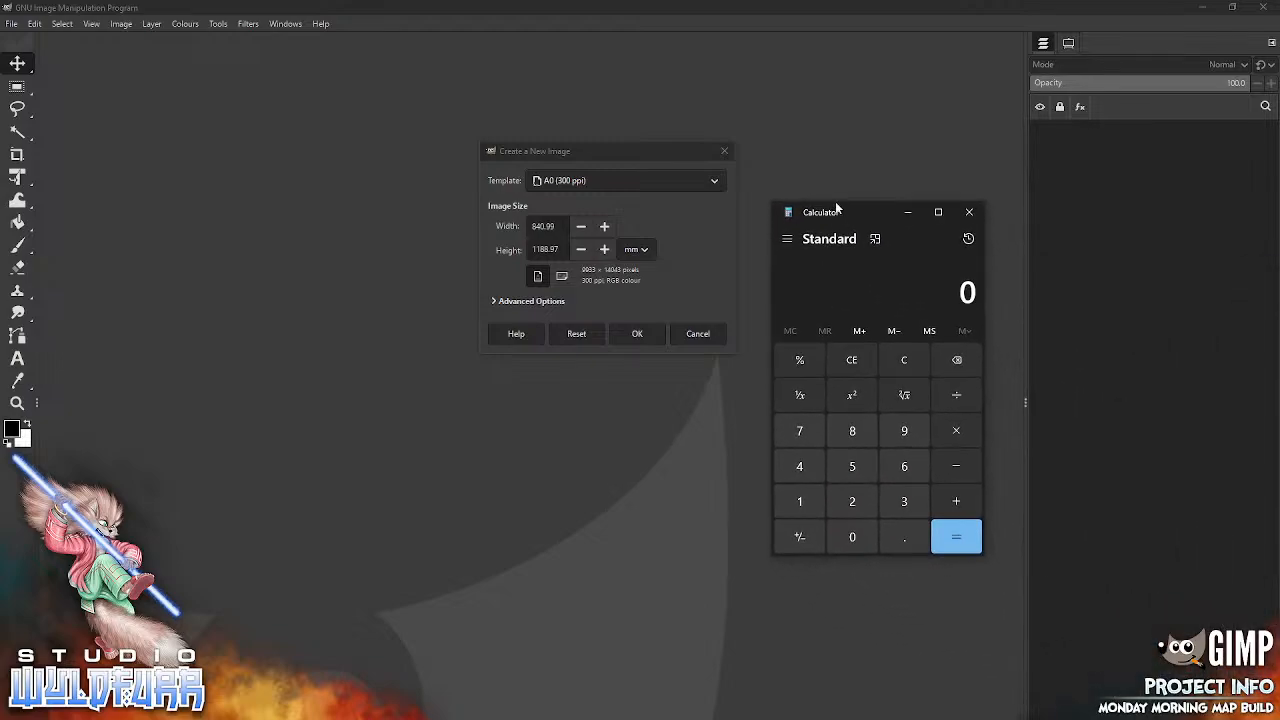
# Step: Multiply 180 by 10 in Calculator to work out the map's side length
pyautogui.click(805, 499)
pyautogui.click(852, 432)
pyautogui.click(849, 536)
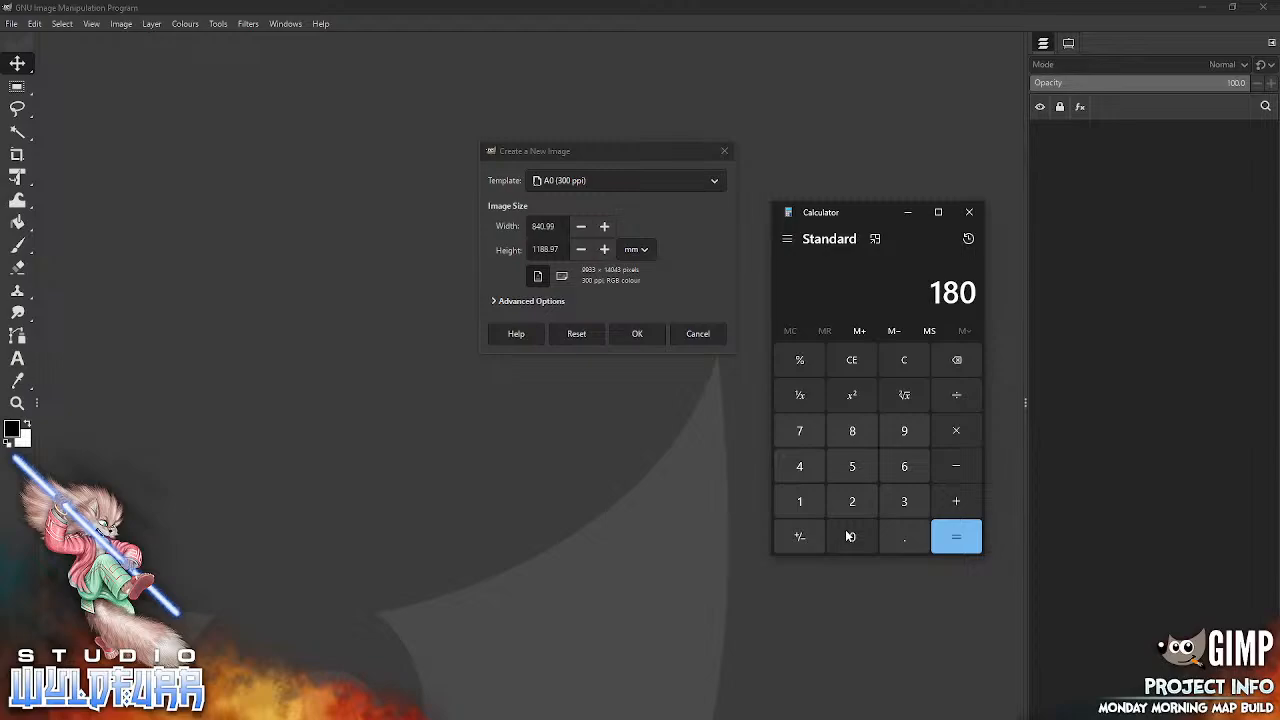
pyautogui.click(960, 432)
pyautogui.click(802, 501)
pyautogui.click(850, 539)
pyautogui.click(956, 540)
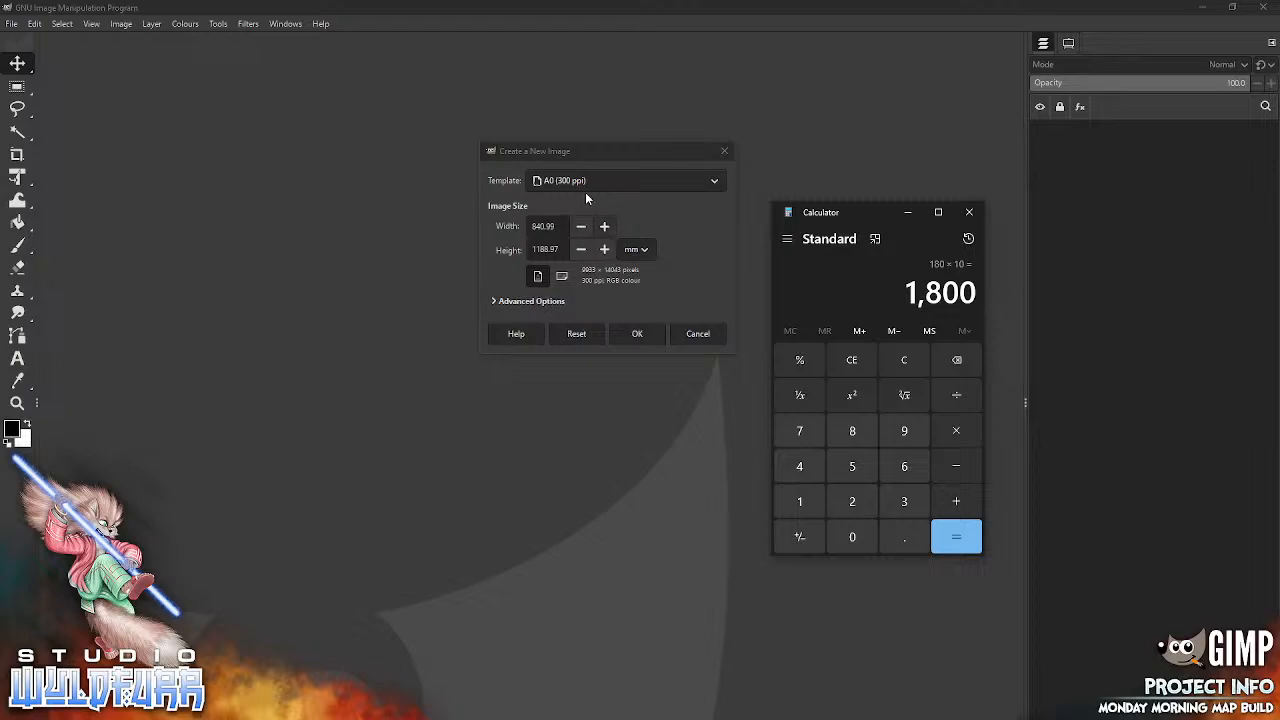
# Step: Set the new image's width and height to 1800 mm each
pyautogui.click(642, 203)
pyautogui.moveTo(556, 226); pyautogui.dragTo(519, 231)
pyautogui.write('1')
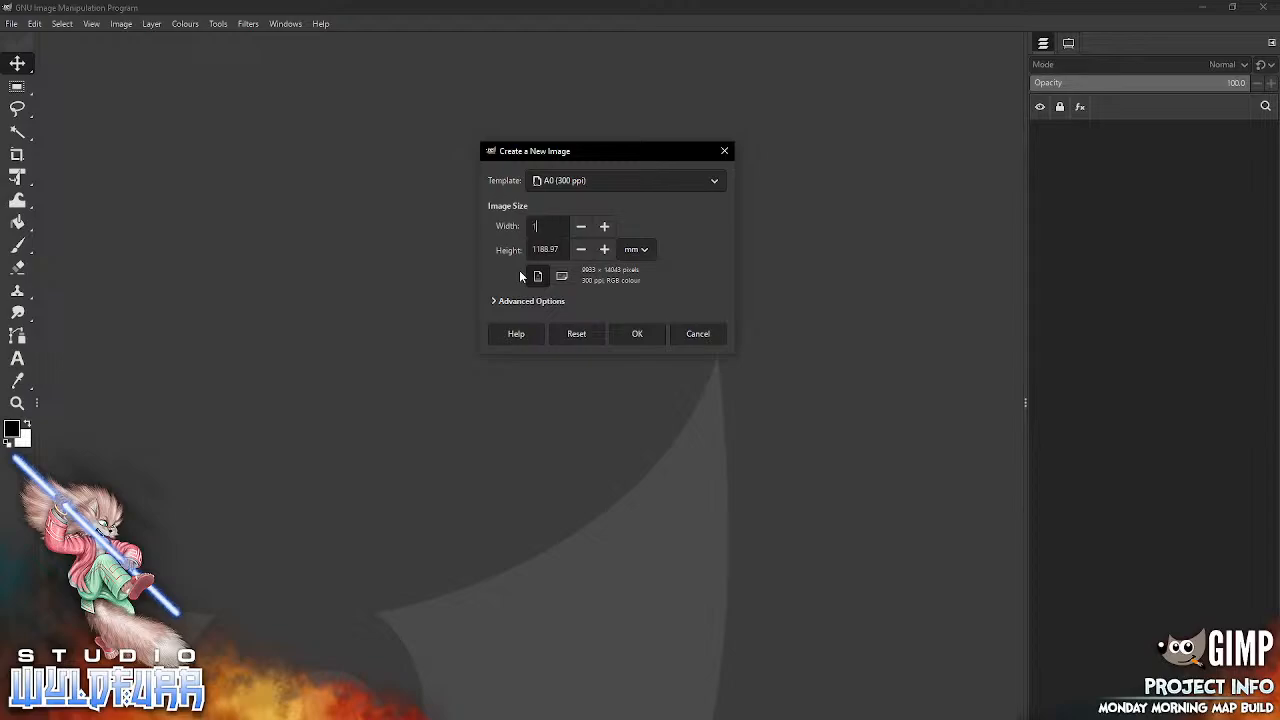
pyautogui.write('800')
pyautogui.click(559, 249)
pyautogui.moveTo(559, 249); pyautogui.dragTo(510, 250)
pyautogui.write('1800')
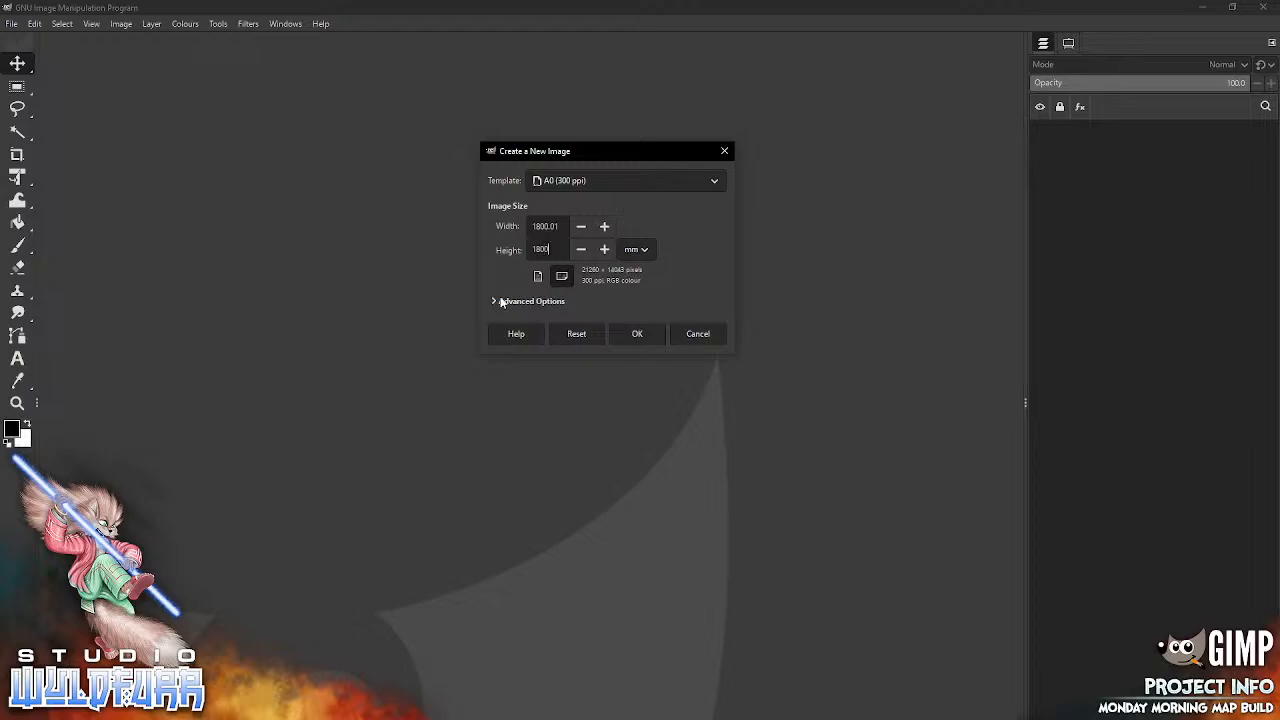
# Step: Reveal the new image's advanced options and set its resolution to 72 pixels/in
pyautogui.click(493, 301)
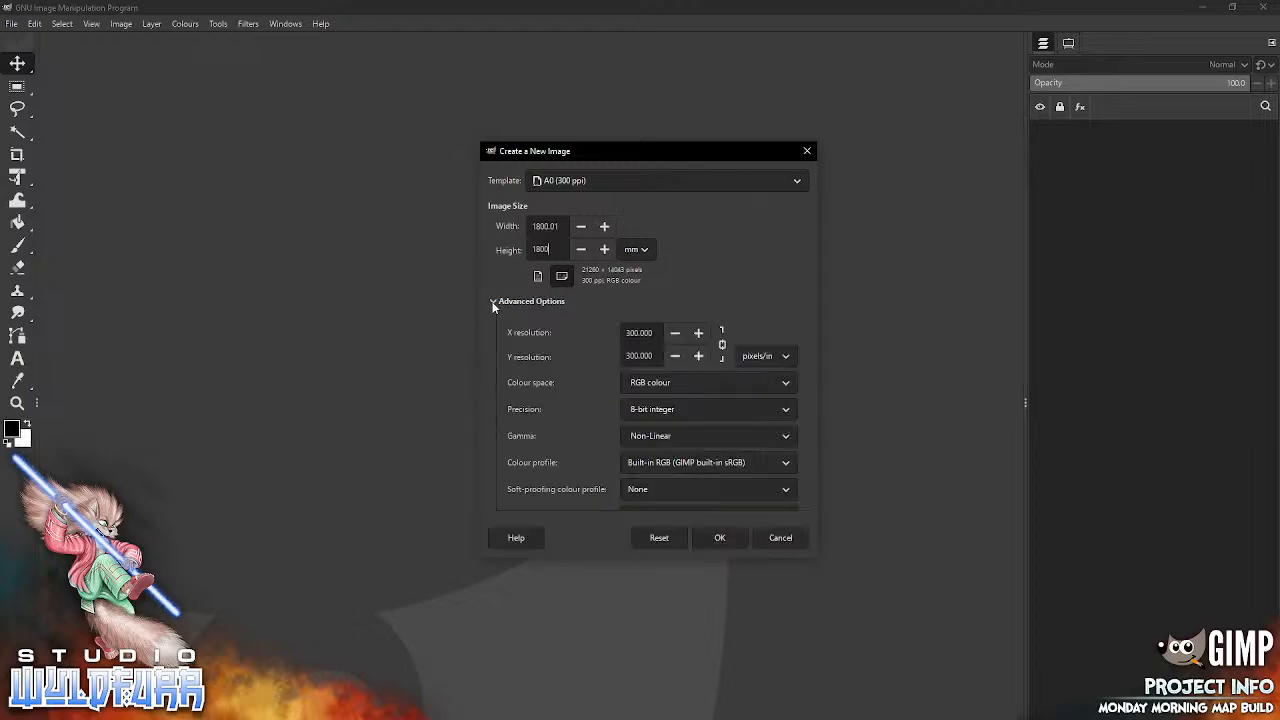
pyautogui.moveTo(652, 333); pyautogui.dragTo(585, 354)
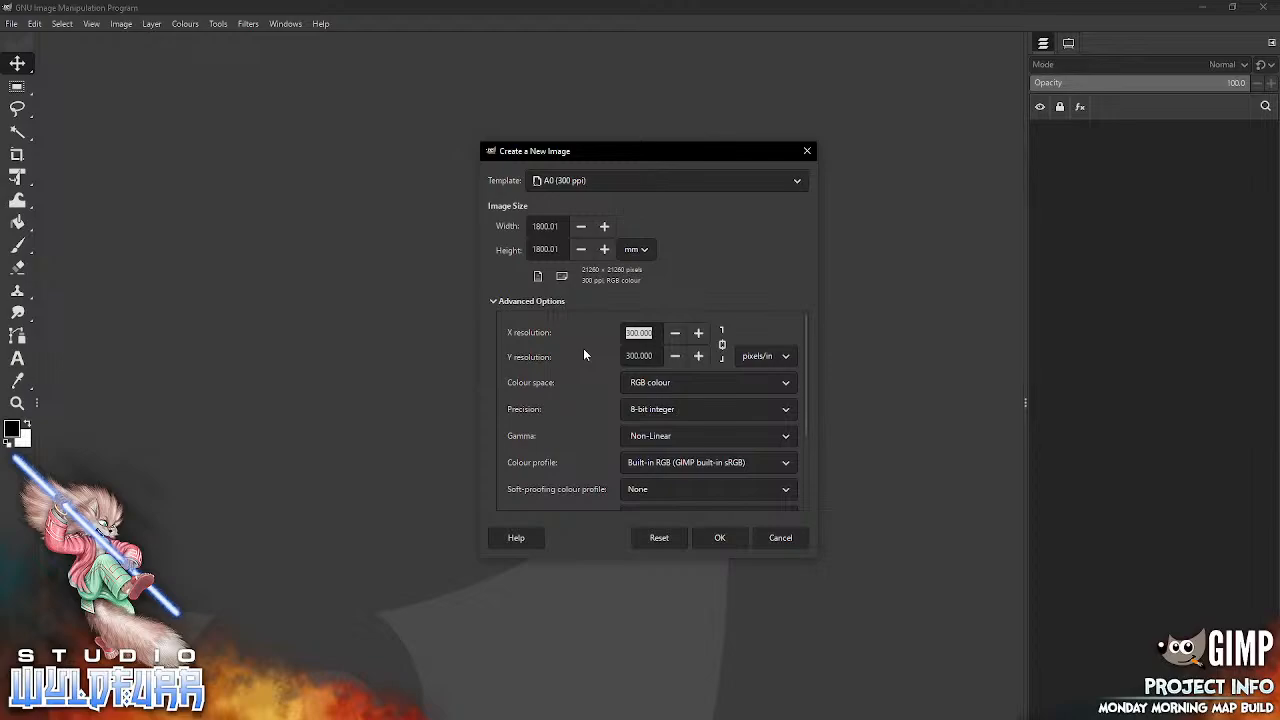
pyautogui.write('72')
pyautogui.press('Tab')
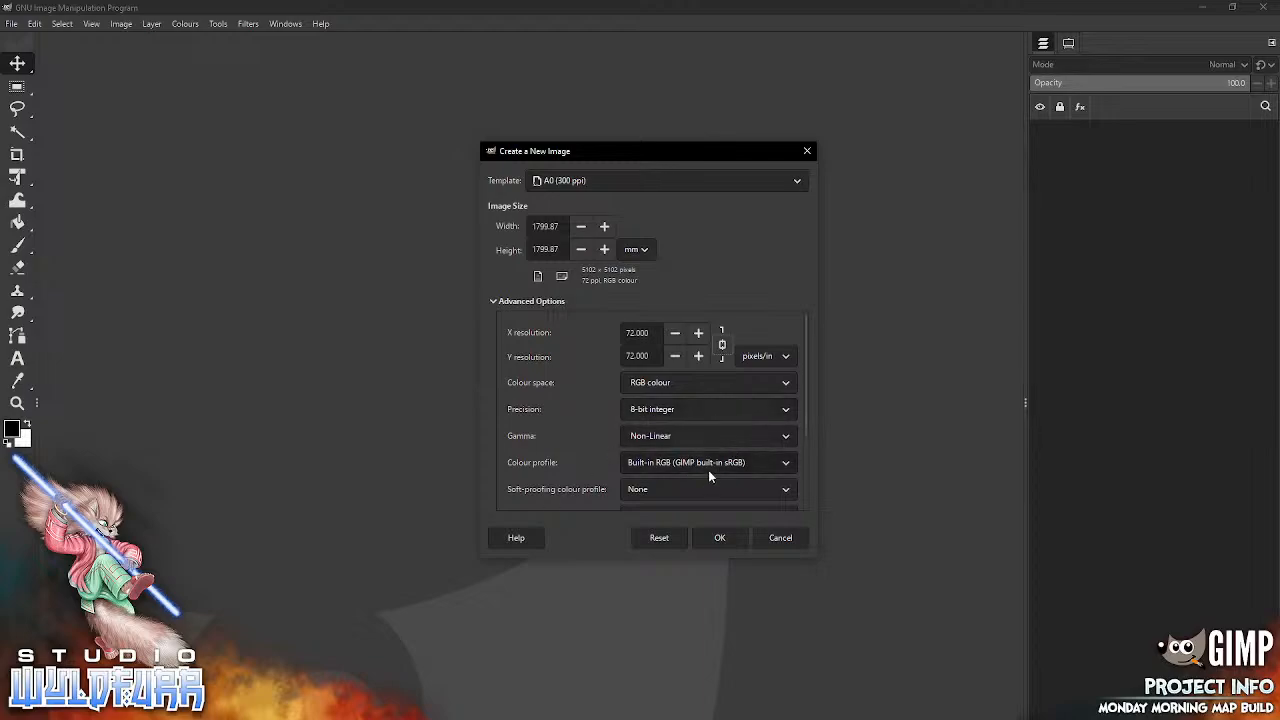
# Step: Replace the new image's default comment with "Adventer map made in GIMP."
pyautogui.moveTo(806, 396); pyautogui.dragTo(807, 494)
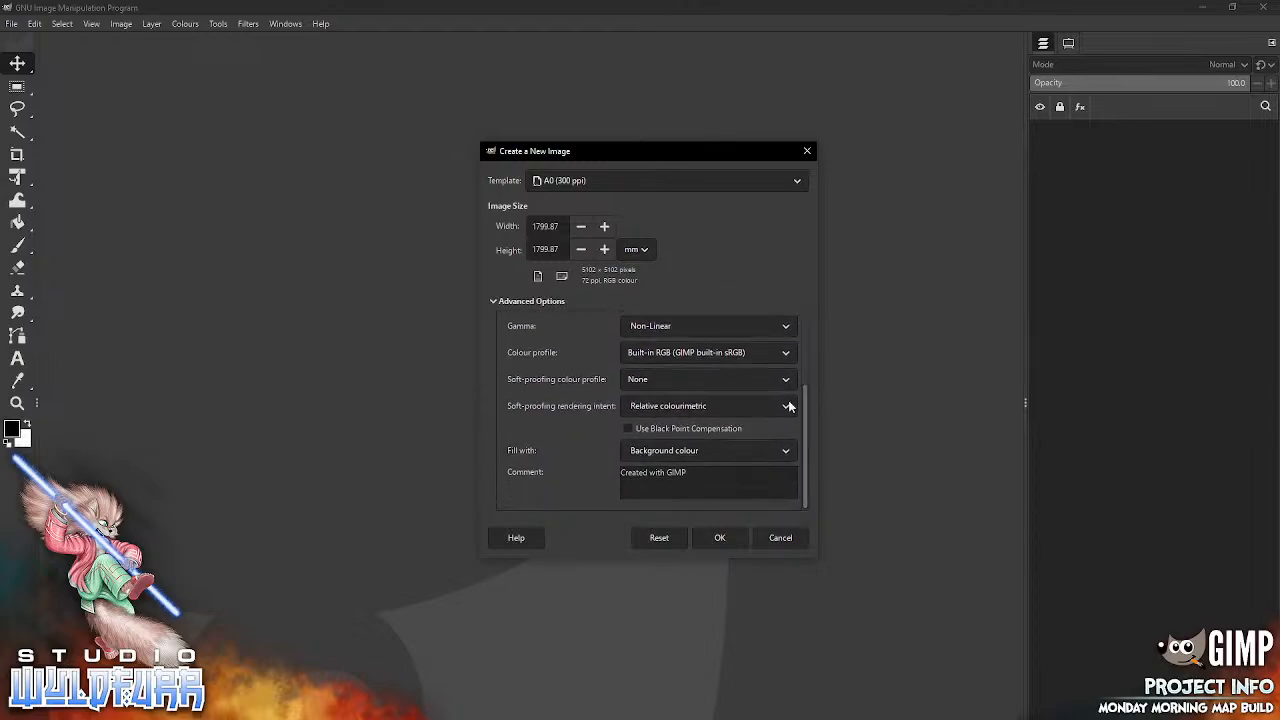
pyautogui.click(692, 476)
pyautogui.click(622, 473)
pyautogui.write('Advent')
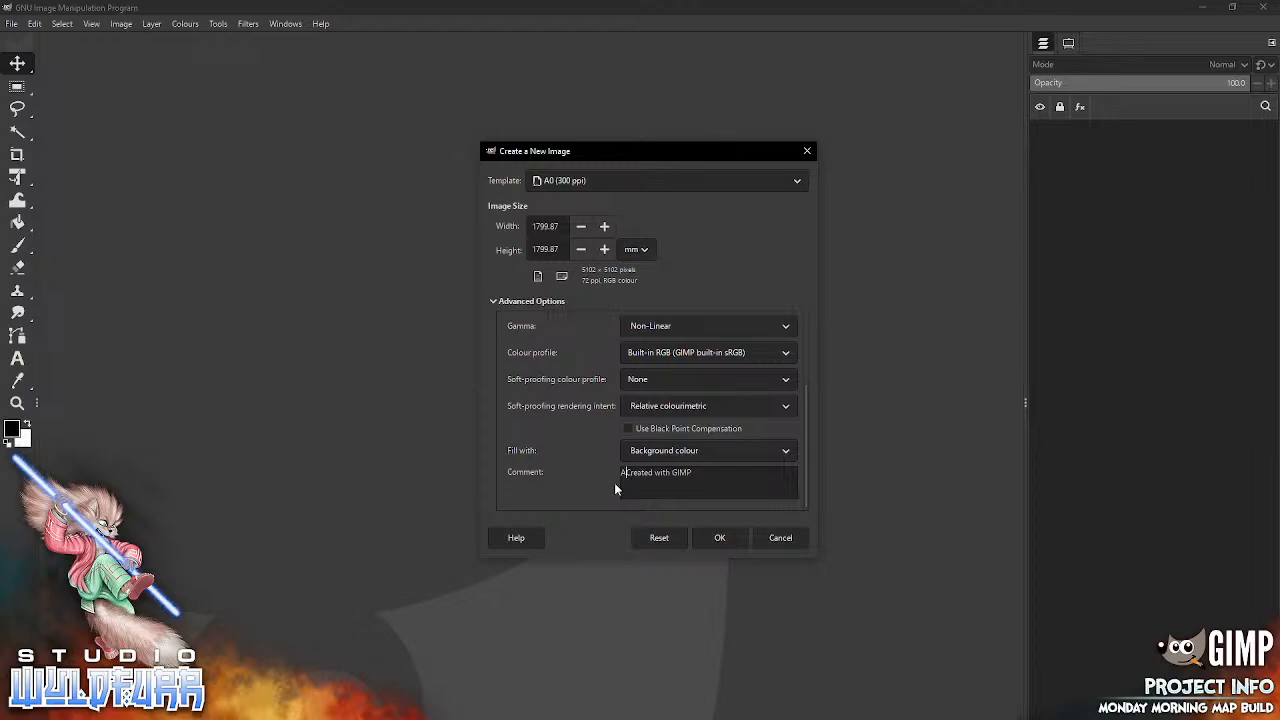
pyautogui.write('er mac')
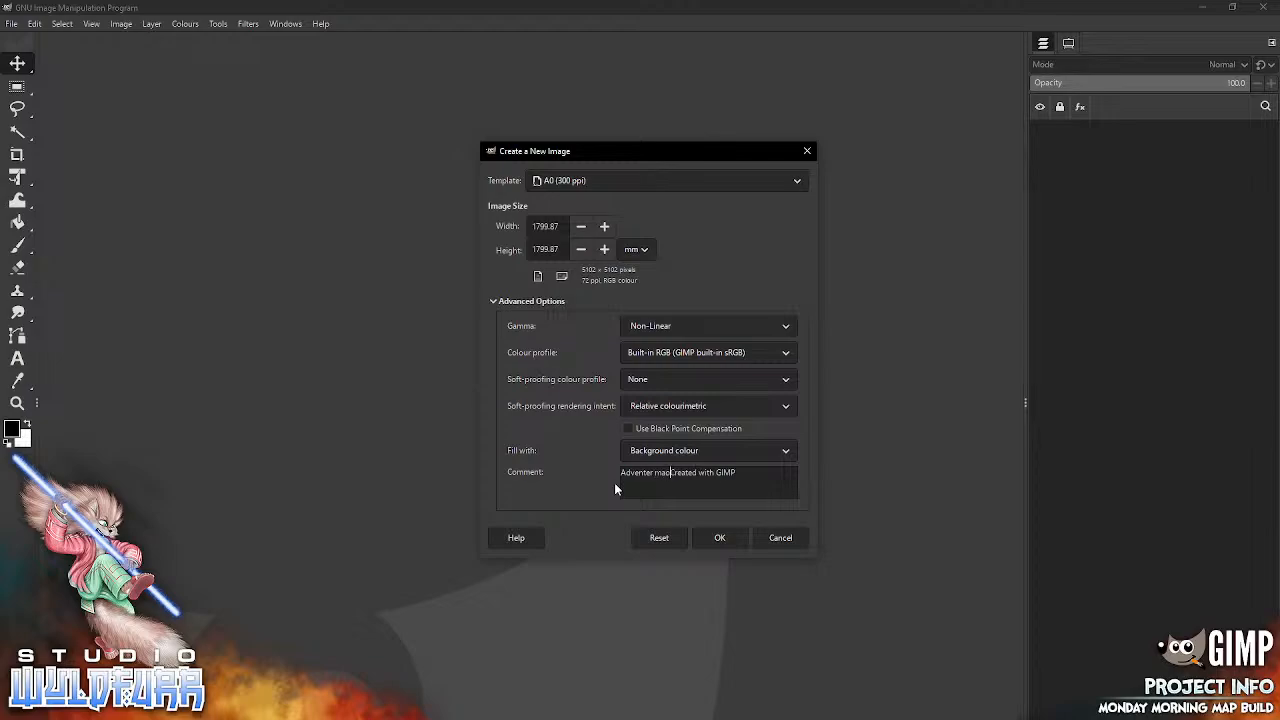
pyautogui.press('BackSpace')
pyautogui.write('p made in')
pyautogui.click(749, 474)
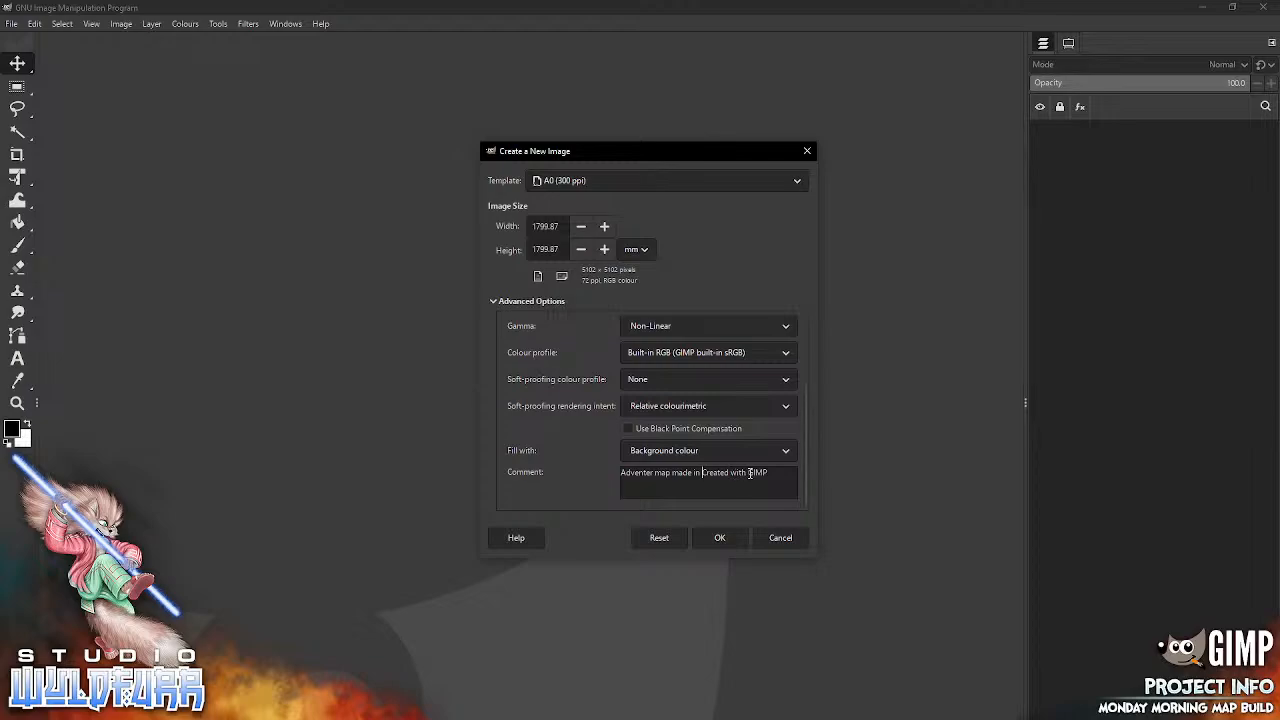
pyautogui.press('BackSpace')
pyautogui.press('BackSpace')
pyautogui.press('BackSpace')
pyautogui.press('BackSpace')
pyautogui.press('BackSpace')
pyautogui.press('BackSpace')
pyautogui.press('BackSpace')
pyautogui.press('BackSpace')
pyautogui.press('BackSpace')
pyautogui.press('BackSpace')
pyautogui.press('BackSpace')
pyautogui.press('BackSpace')
pyautogui.press('BackSpace')
pyautogui.click(717, 486)
pyautogui.write('.')
# Step: Set the new image's fill to White and create the image
pyautogui.click(784, 456)
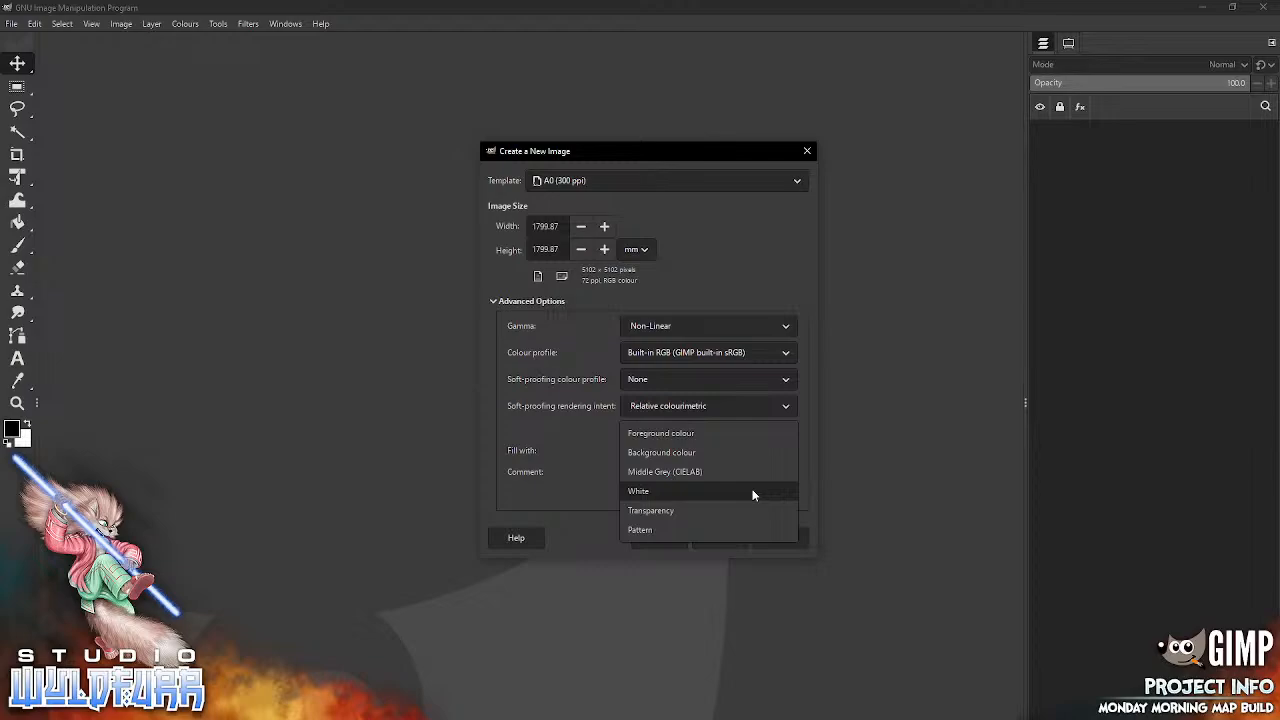
pyautogui.click(753, 494)
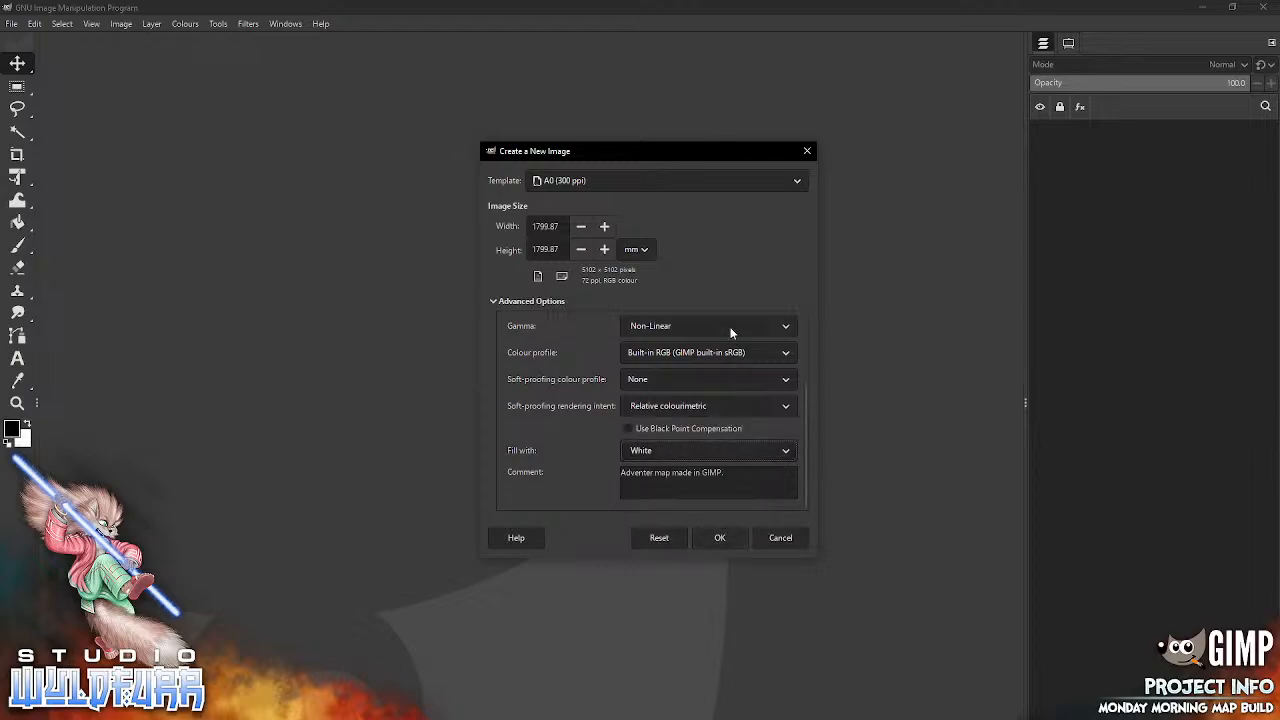
pyautogui.click(722, 538)
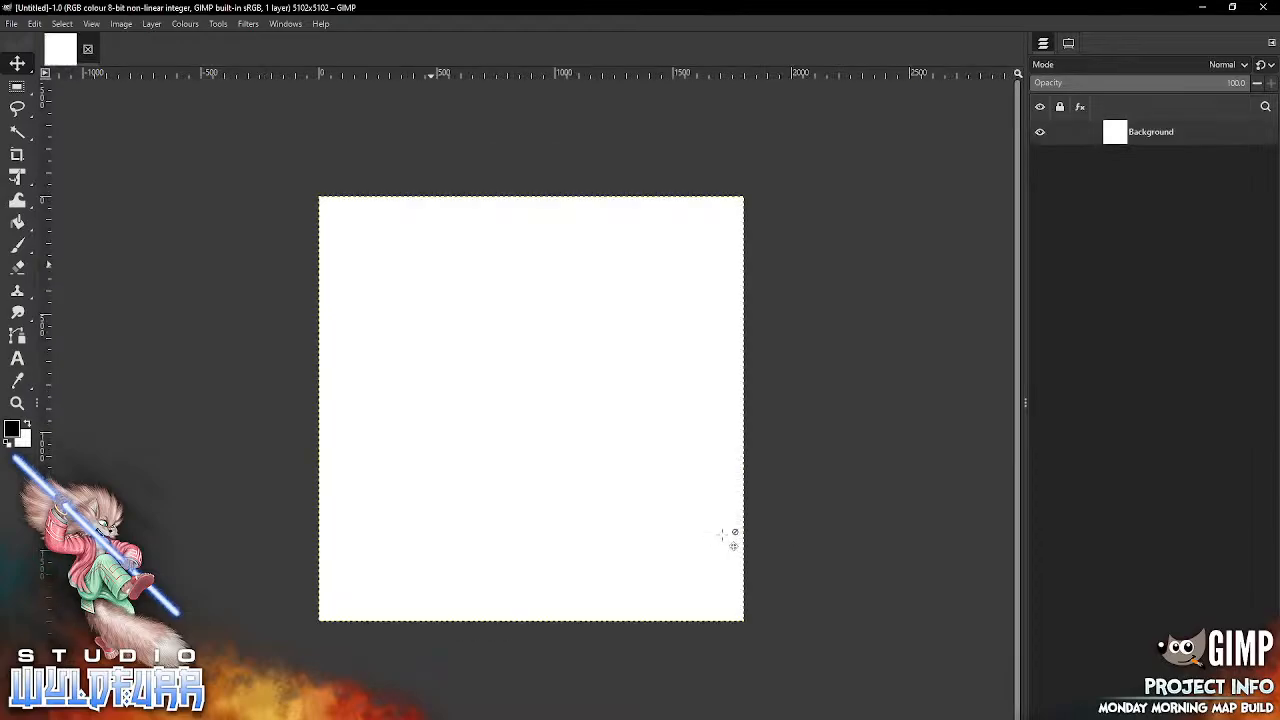
# Step: Show the grid over the blank canvas and close the untitled image
pyautogui.click(91, 25)
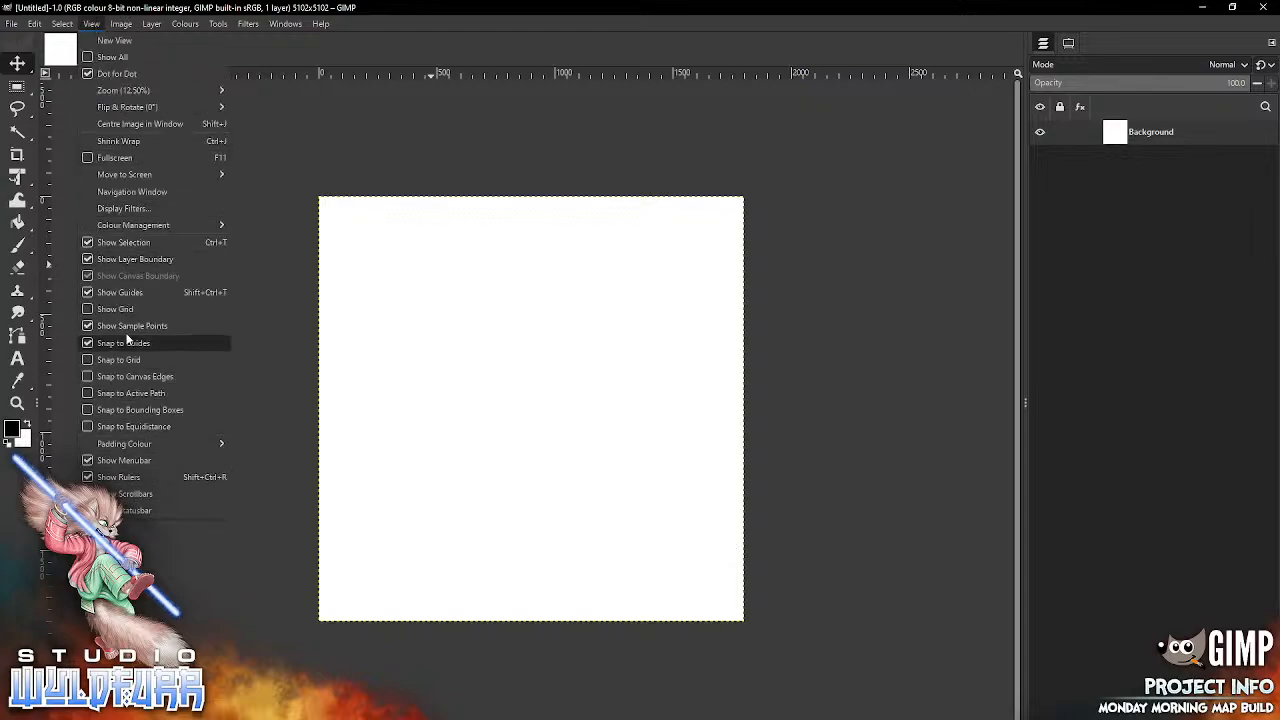
pyautogui.click(110, 307)
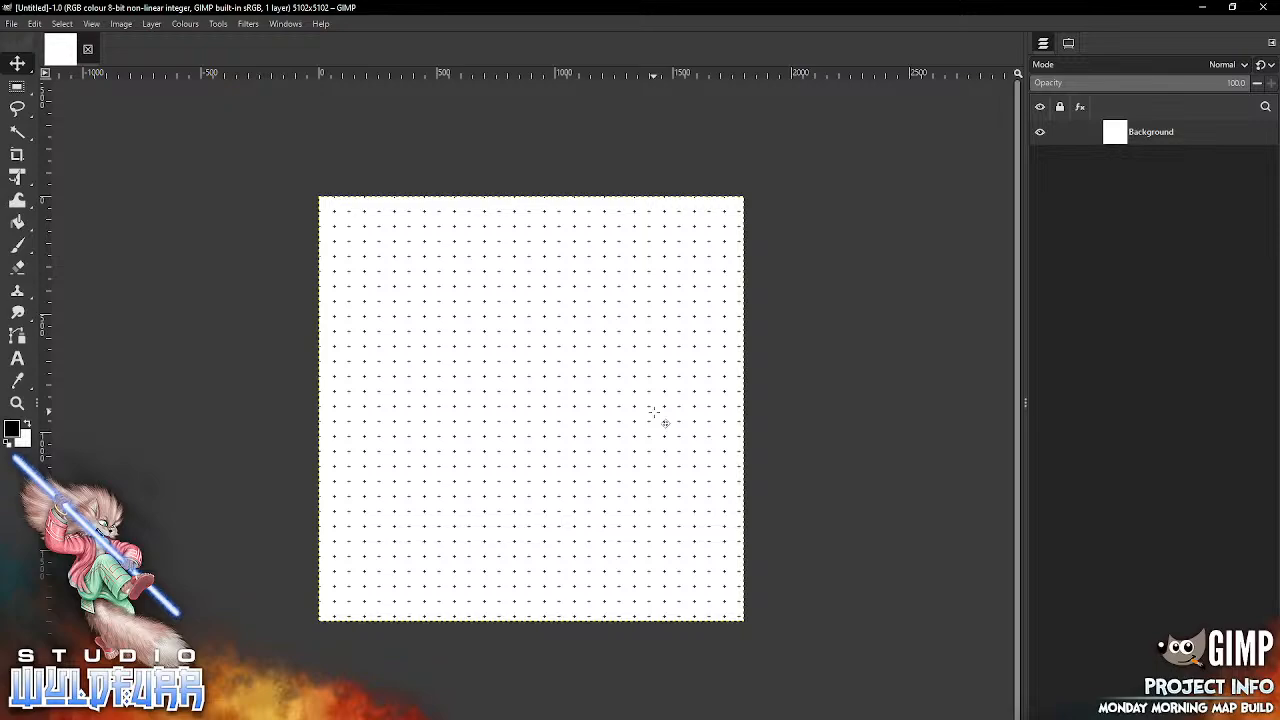
pyautogui.click(88, 49)
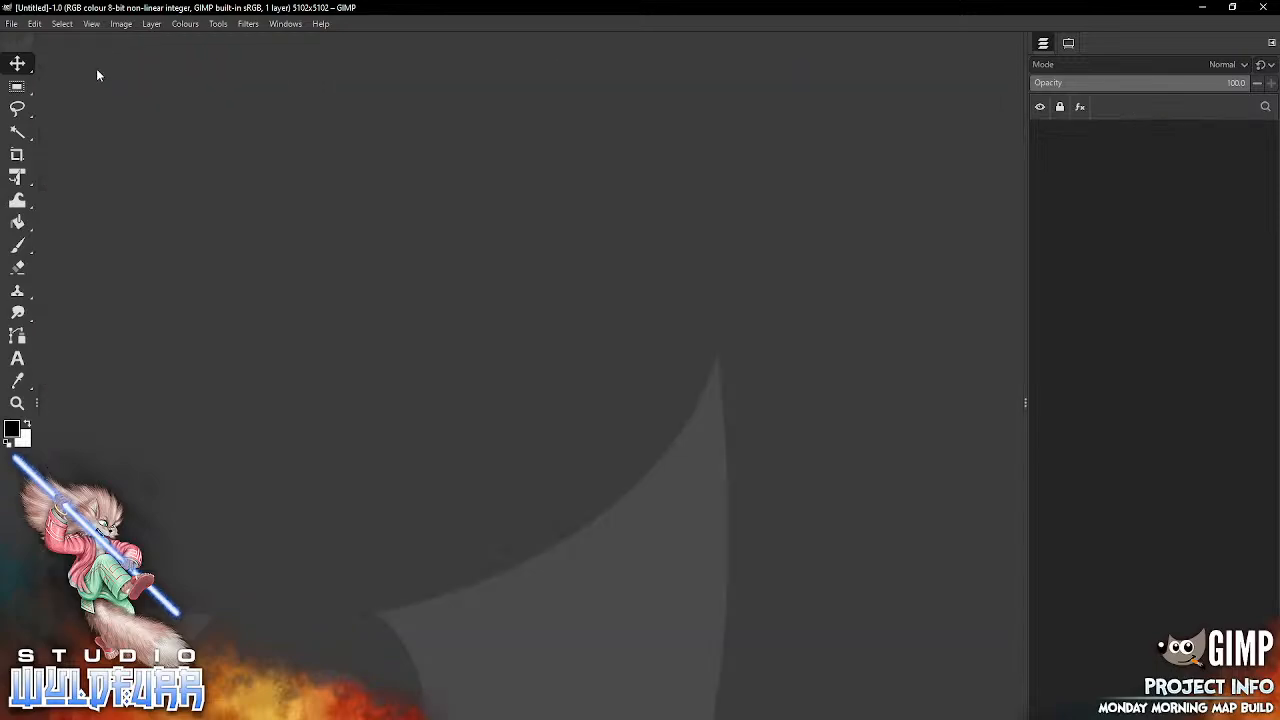
# Step: Start a new image to replace the closed one
pyautogui.click(12, 24)
pyautogui.click(30, 62)
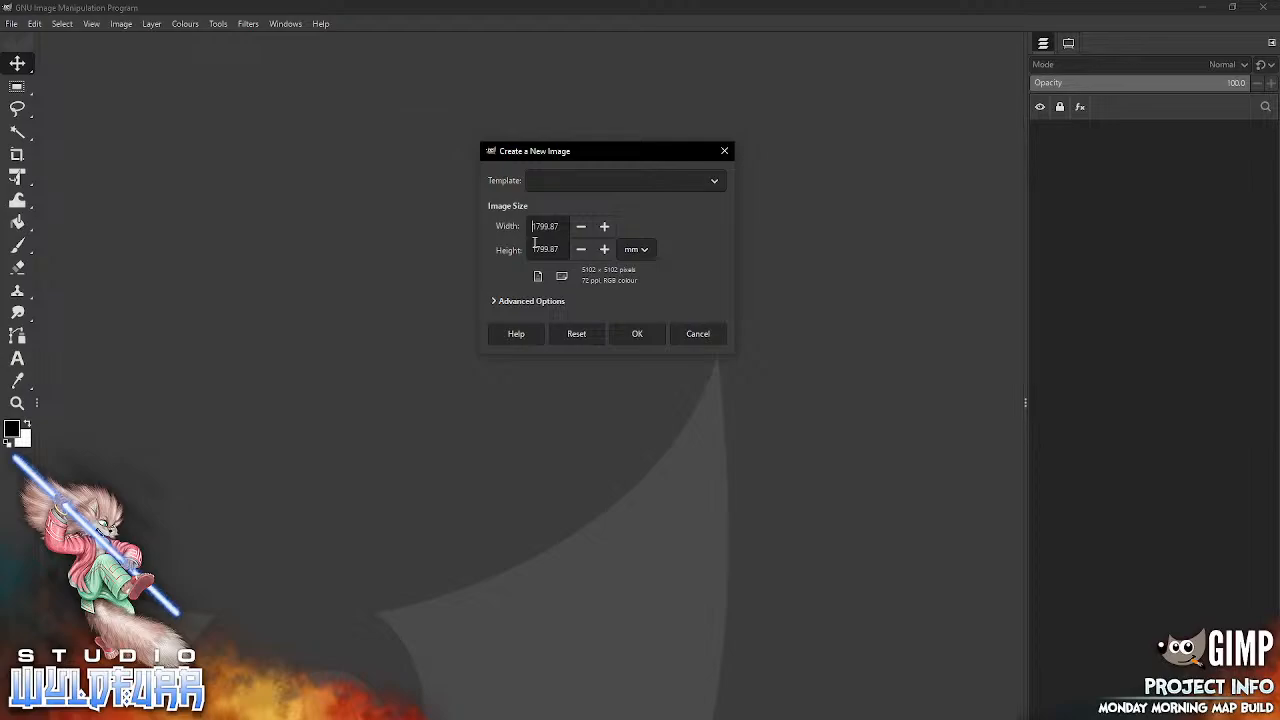
pyautogui.hotkey('alt', 'Tab')
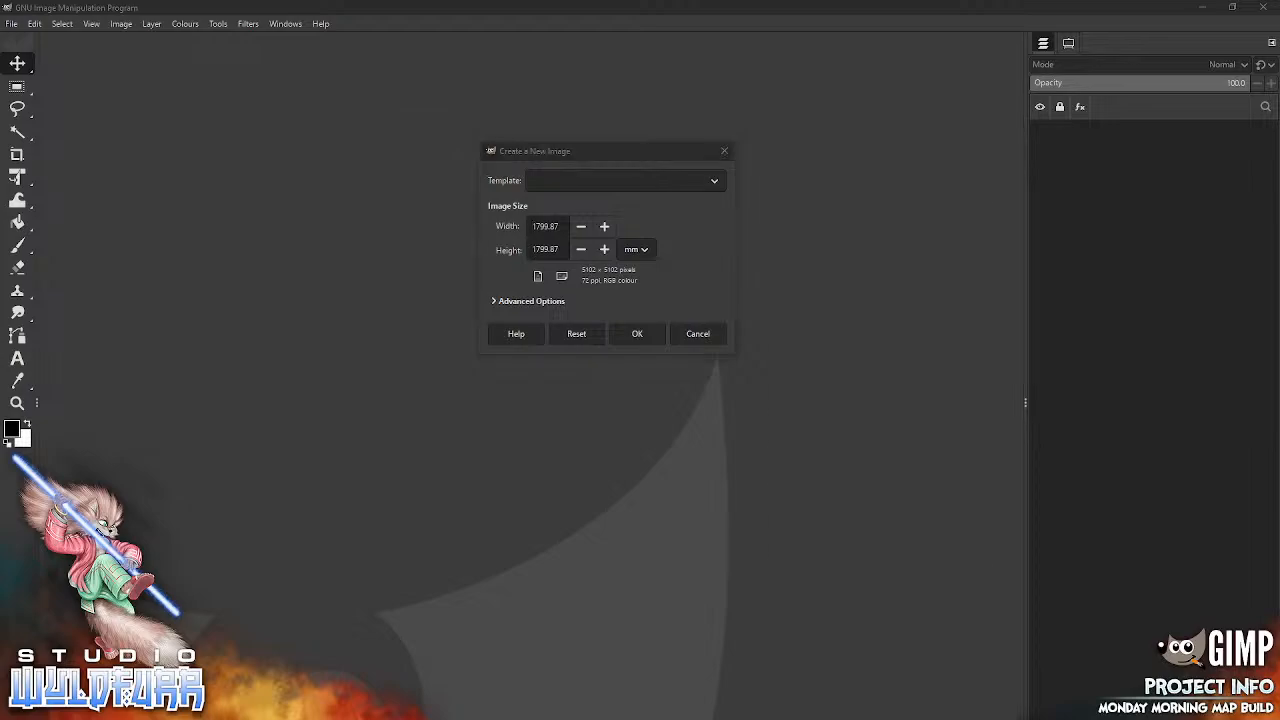
pyautogui.click(560, 226)
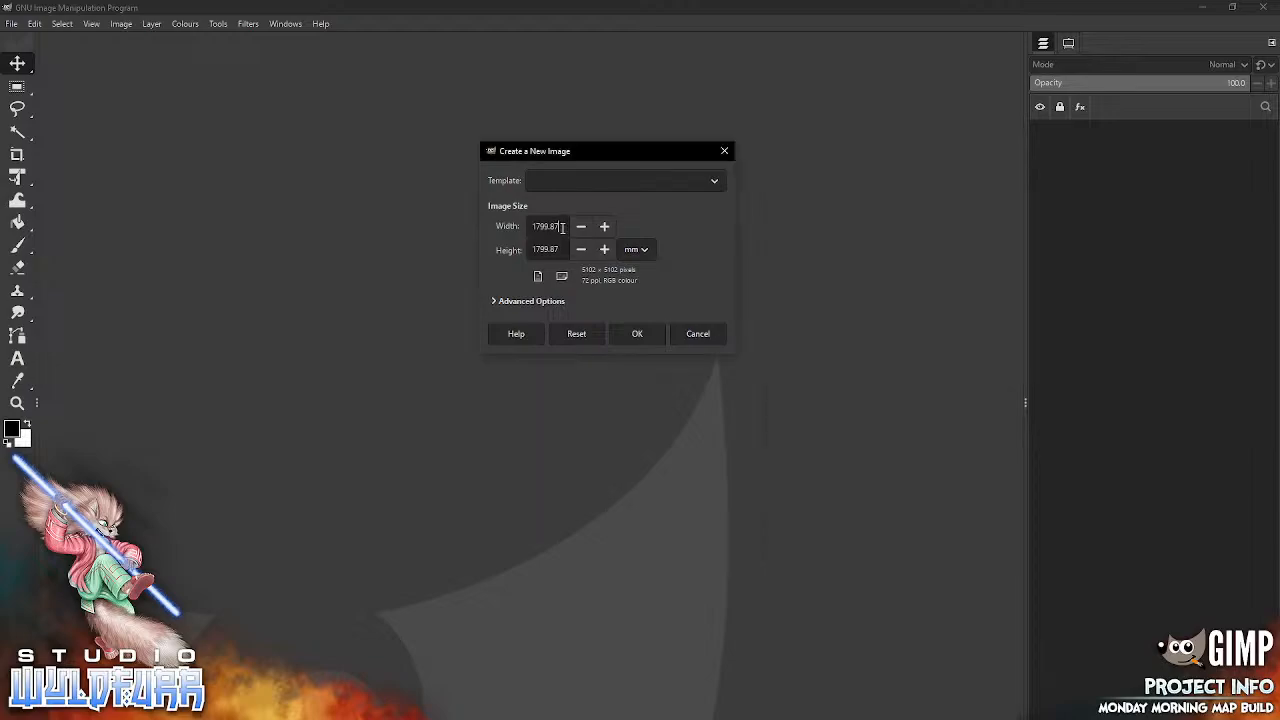
pyautogui.click(602, 230)
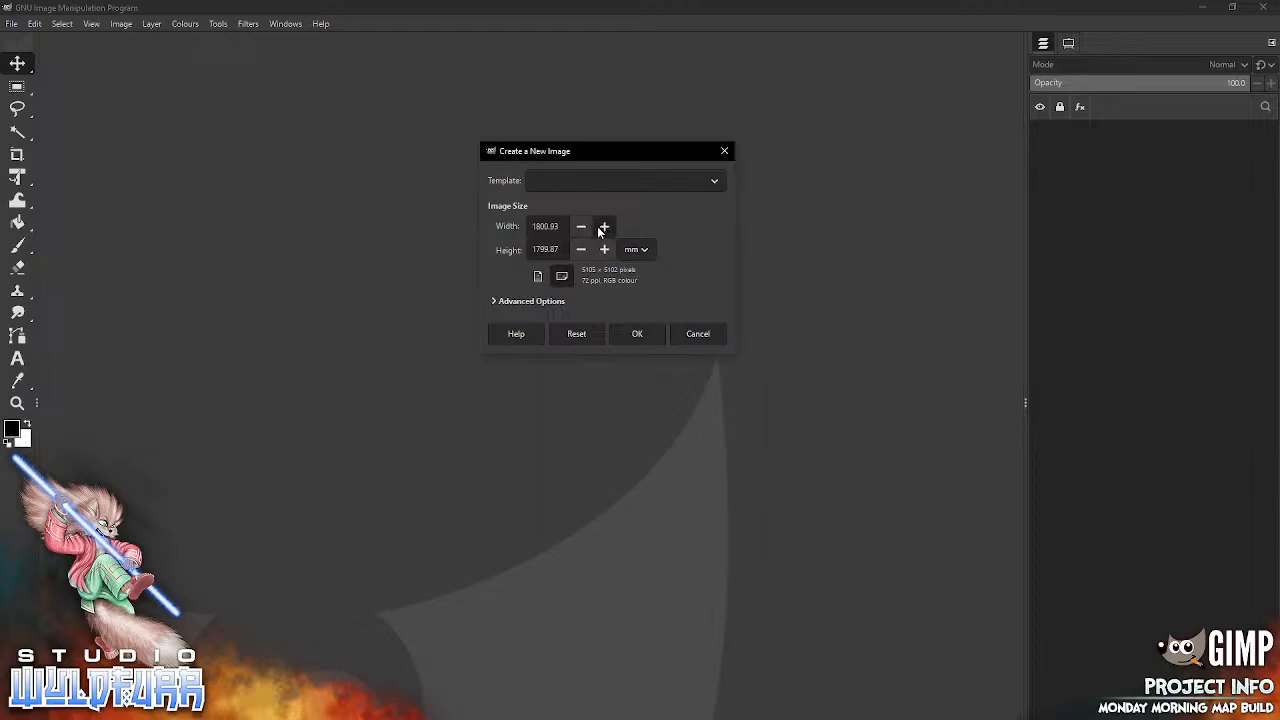
pyautogui.press('BackSpace')
pyautogui.press('BackSpace')
pyautogui.click(563, 249)
pyautogui.press('BackSpace')
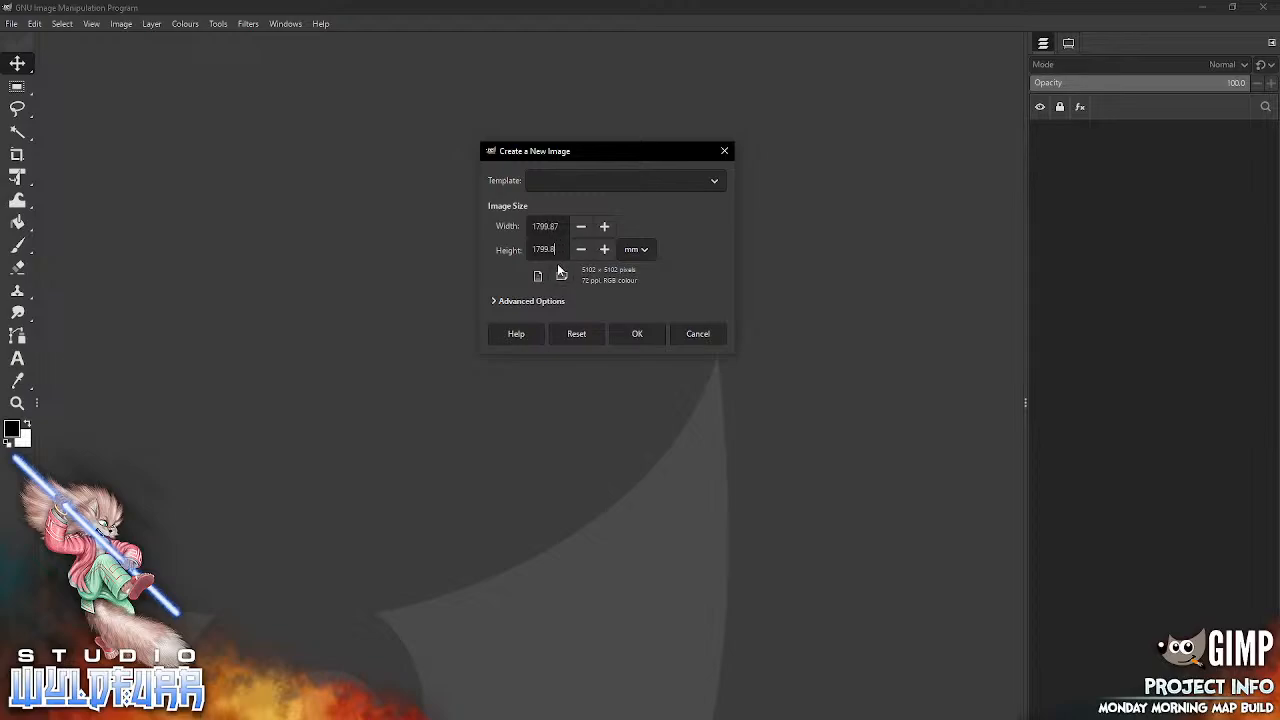
# Step: Reveal the advanced options, switch the size unit to pixels and create a new image 1800 px wide and 1800 px high
pyautogui.click(493, 301)
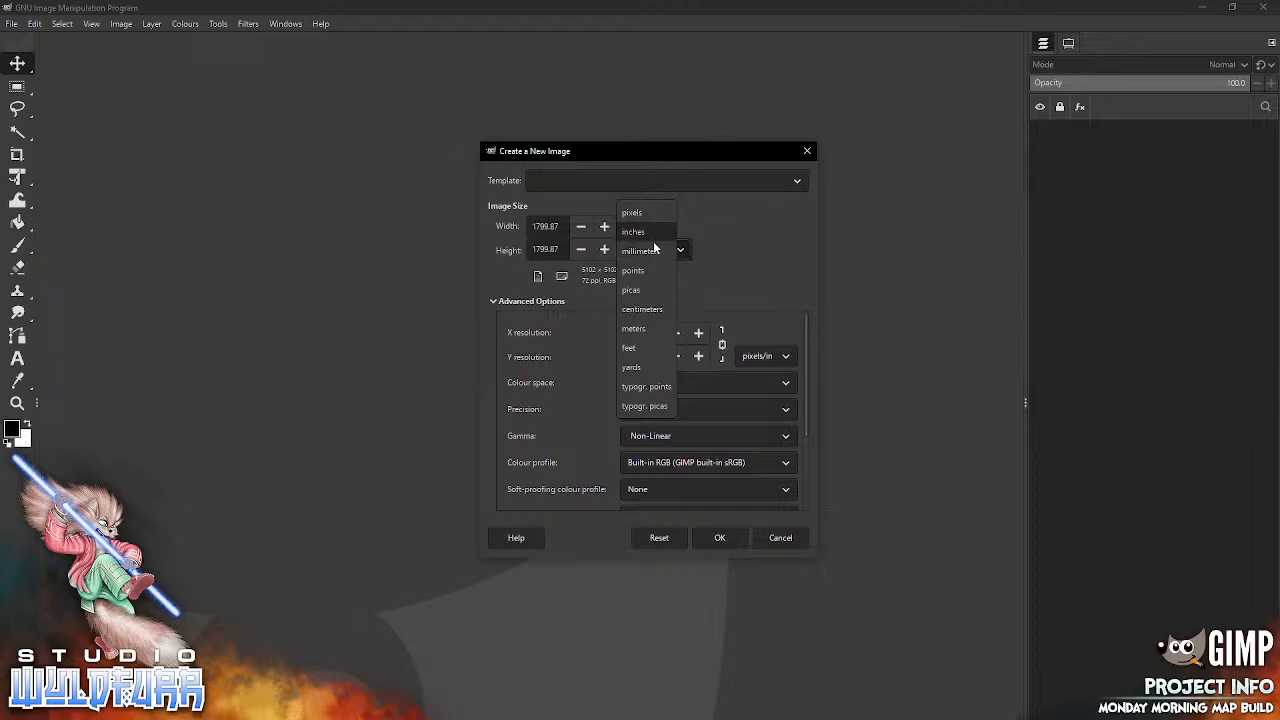
pyautogui.click(640, 213)
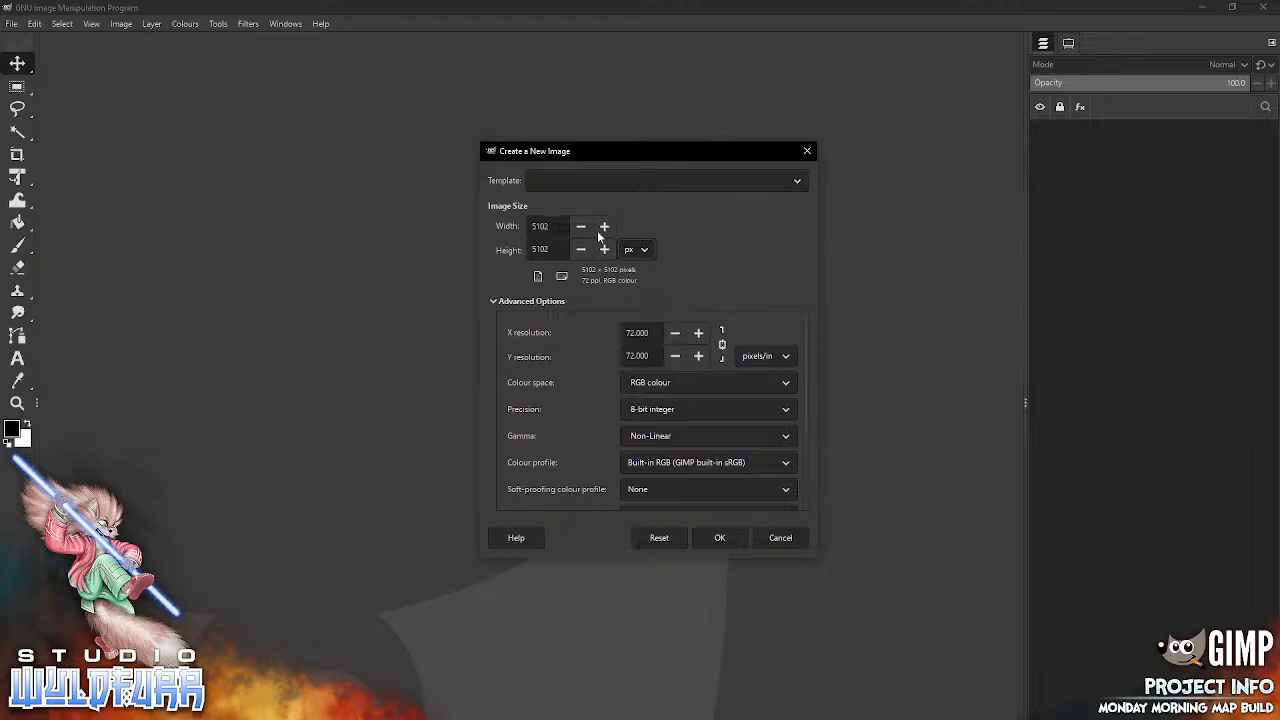
pyautogui.doubleClick(545, 224)
pyautogui.write('1')
pyautogui.press('Tab')
pyautogui.write('1800')
pyautogui.click(646, 252)
pyautogui.click(645, 257)
pyautogui.click(720, 538)
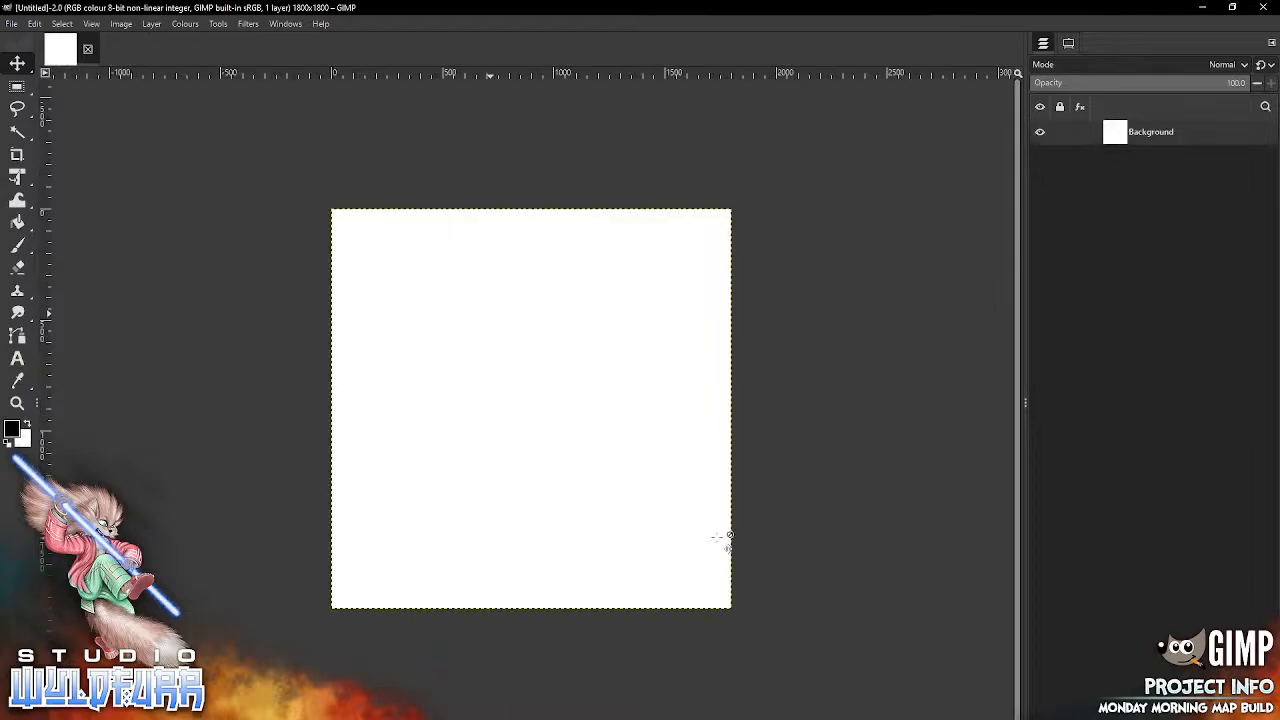
# Step: Show the grid over the blank canvas and turn on snapping to the grid
pyautogui.click(92, 24)
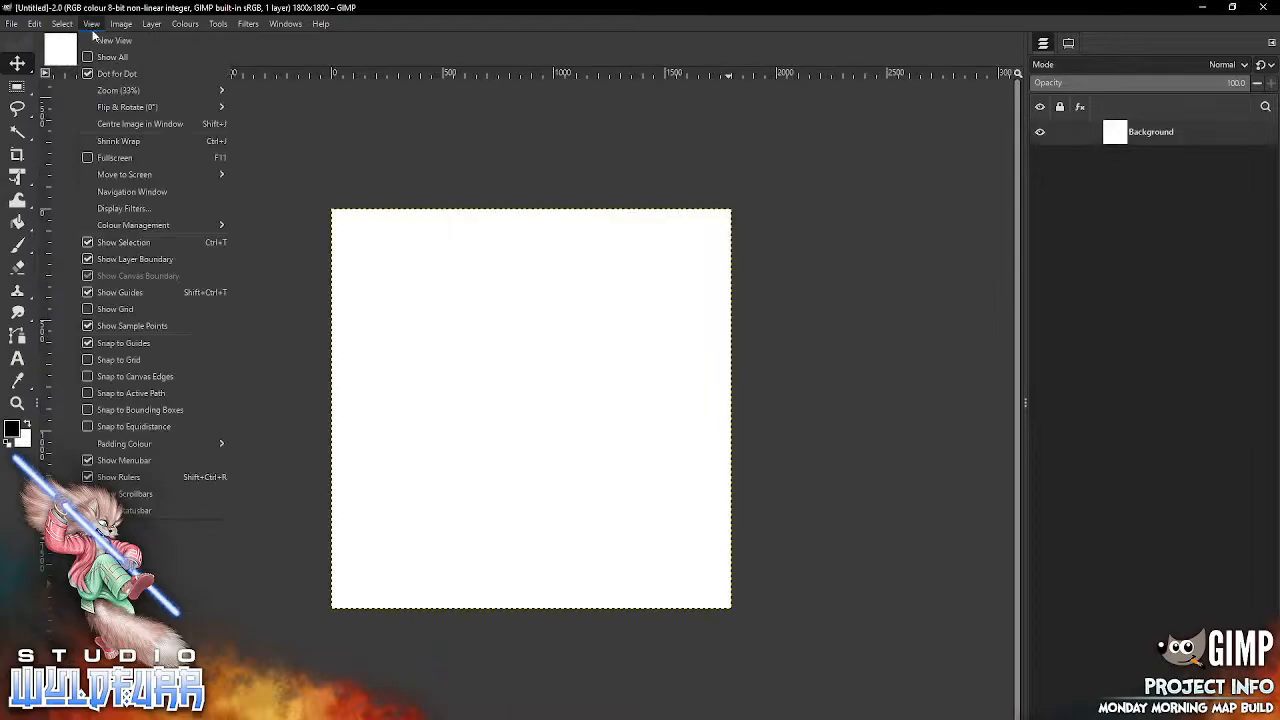
pyautogui.click(116, 308)
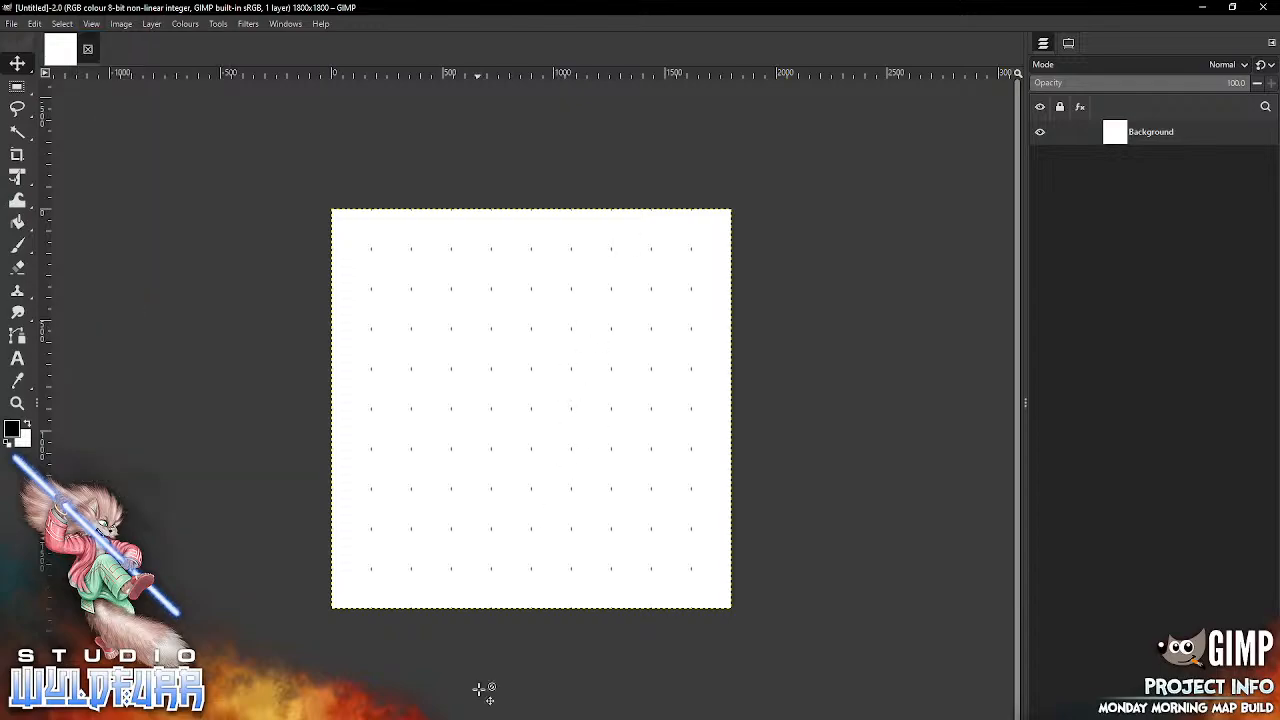
pyautogui.click(92, 24)
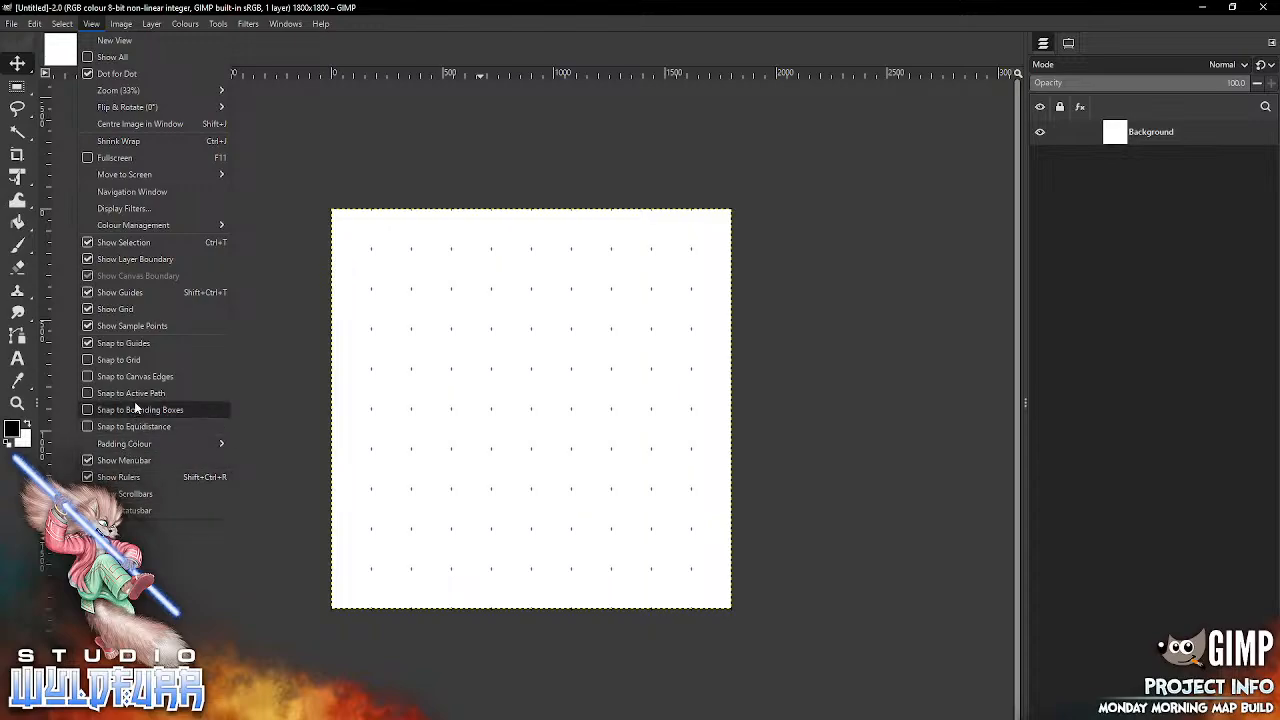
pyautogui.click(133, 362)
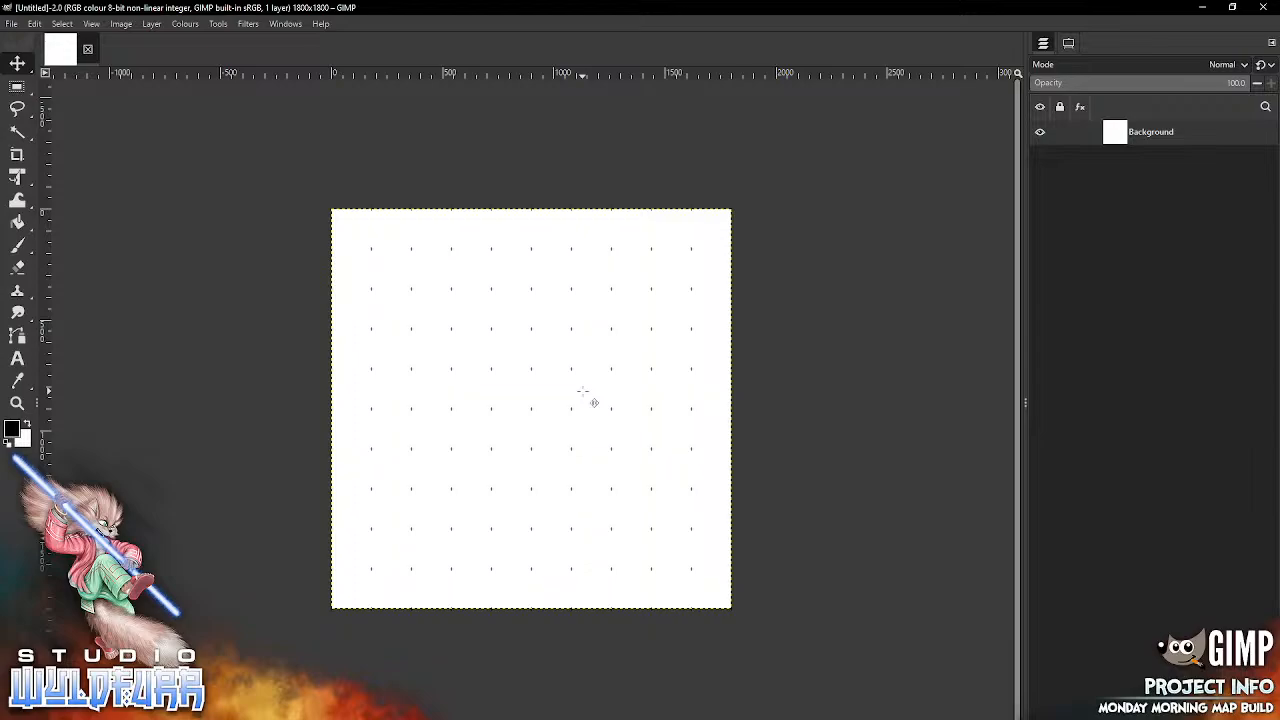
# Step: Save the current image setup as a template named "10x10 Adventer M"
pyautogui.click(14, 24)
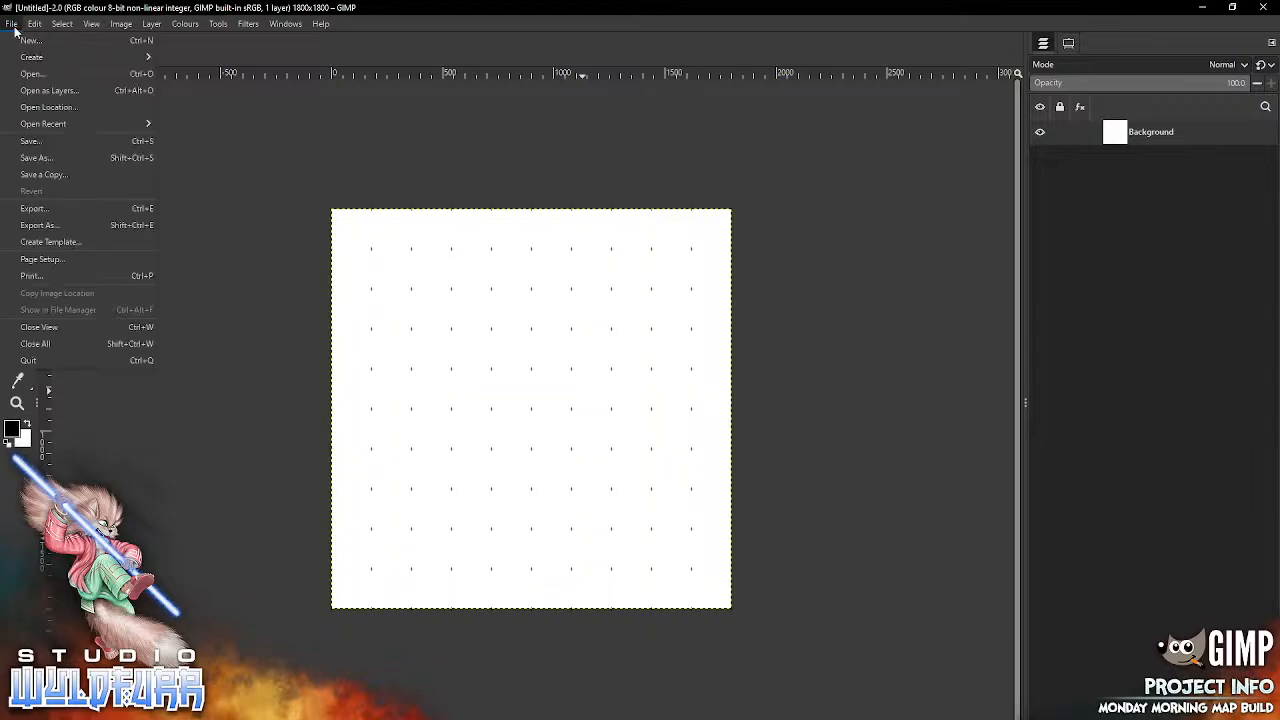
pyautogui.click(91, 241)
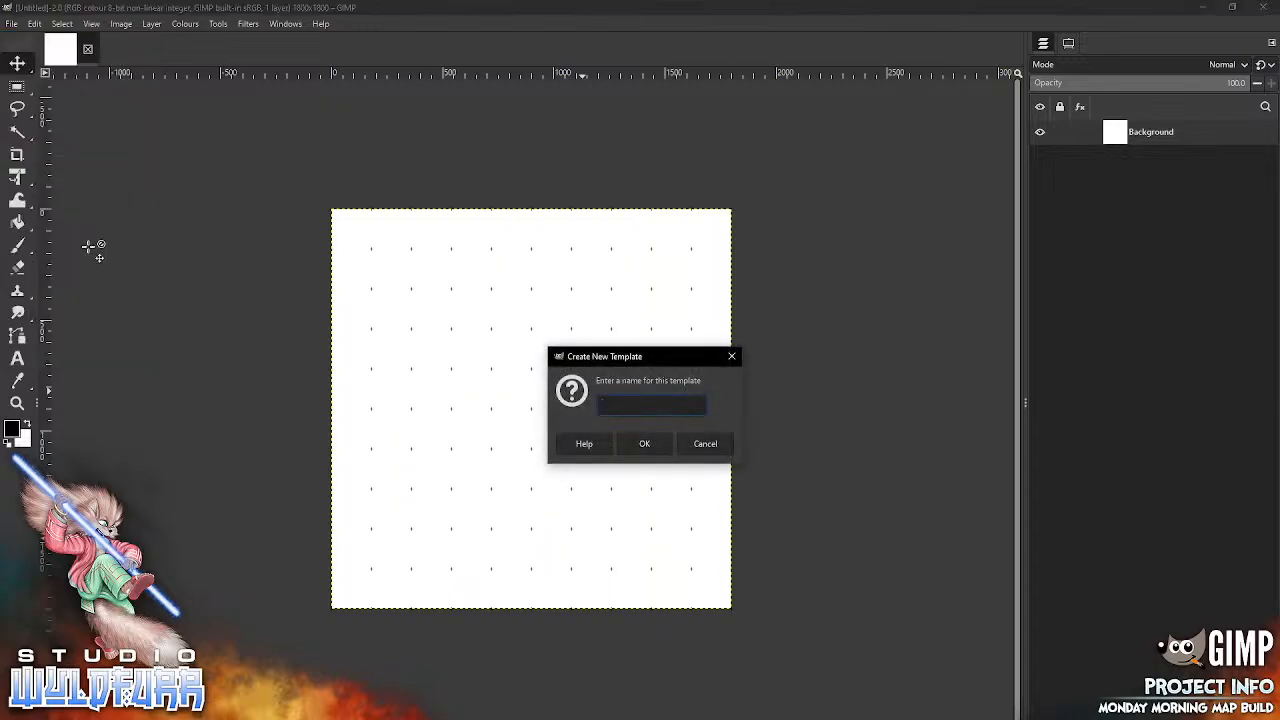
pyautogui.write('1')
pyautogui.write('0x10 Adventer M')
pyautogui.click(648, 444)
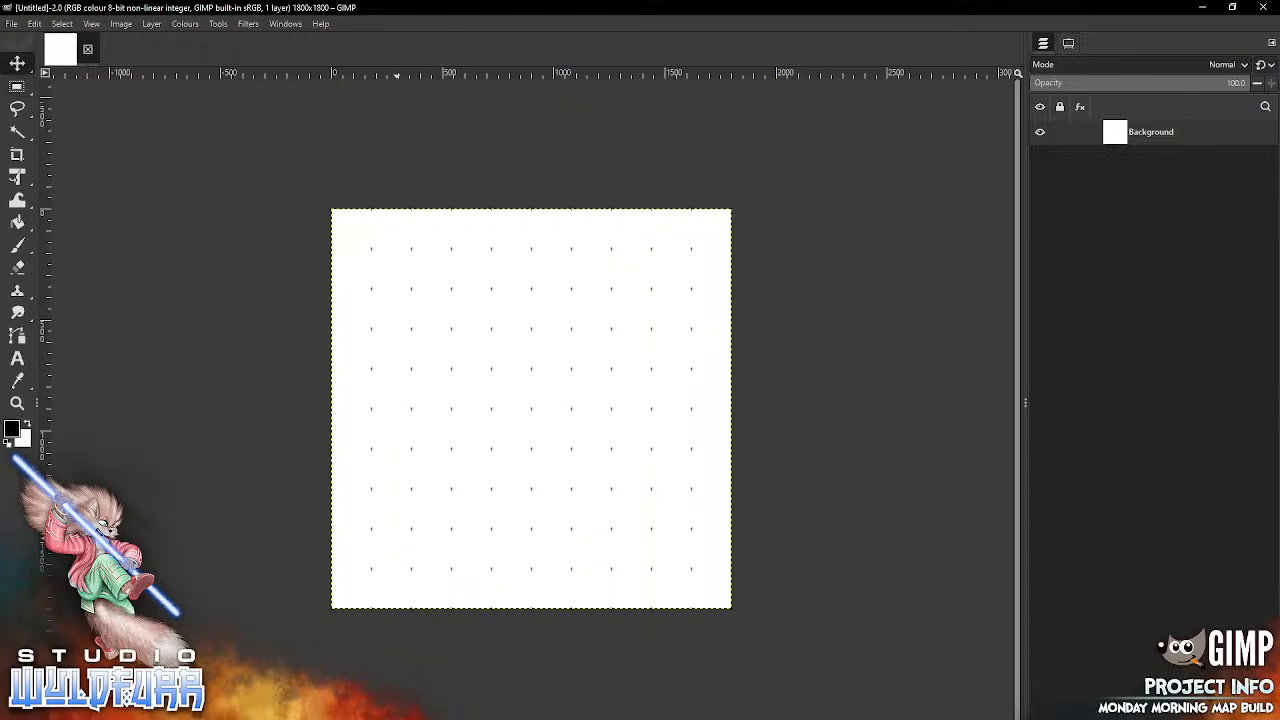
# Step: Add four layer groups, each nested inside the previous one, above the Background layer
pyautogui.hotkey('alt', 'Tab')
pyautogui.hotkey('alt', 'Tab')
pyautogui.click(1077, 712)
pyautogui.click(1077, 712)
pyautogui.click(1077, 712)
pyautogui.click(1077, 712)
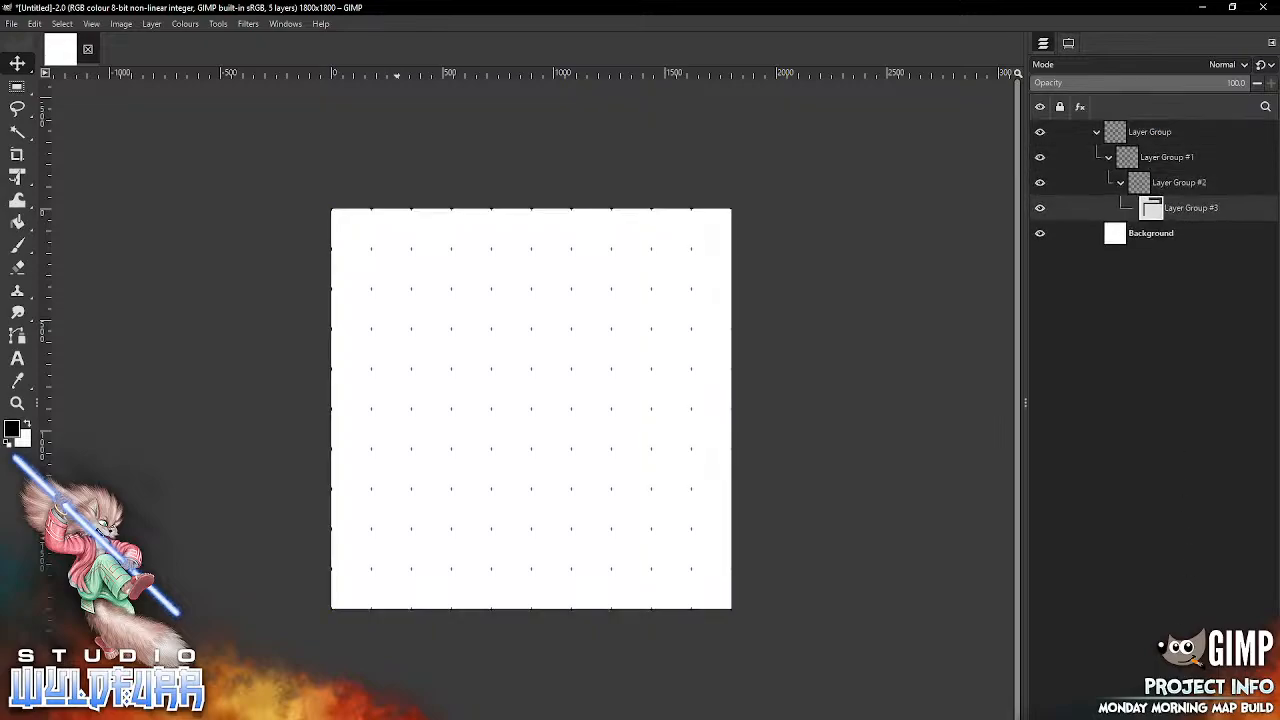
# Step: Rename the innermost layer group as Ground and its parent group as Floor
pyautogui.doubleClick(1166, 210)
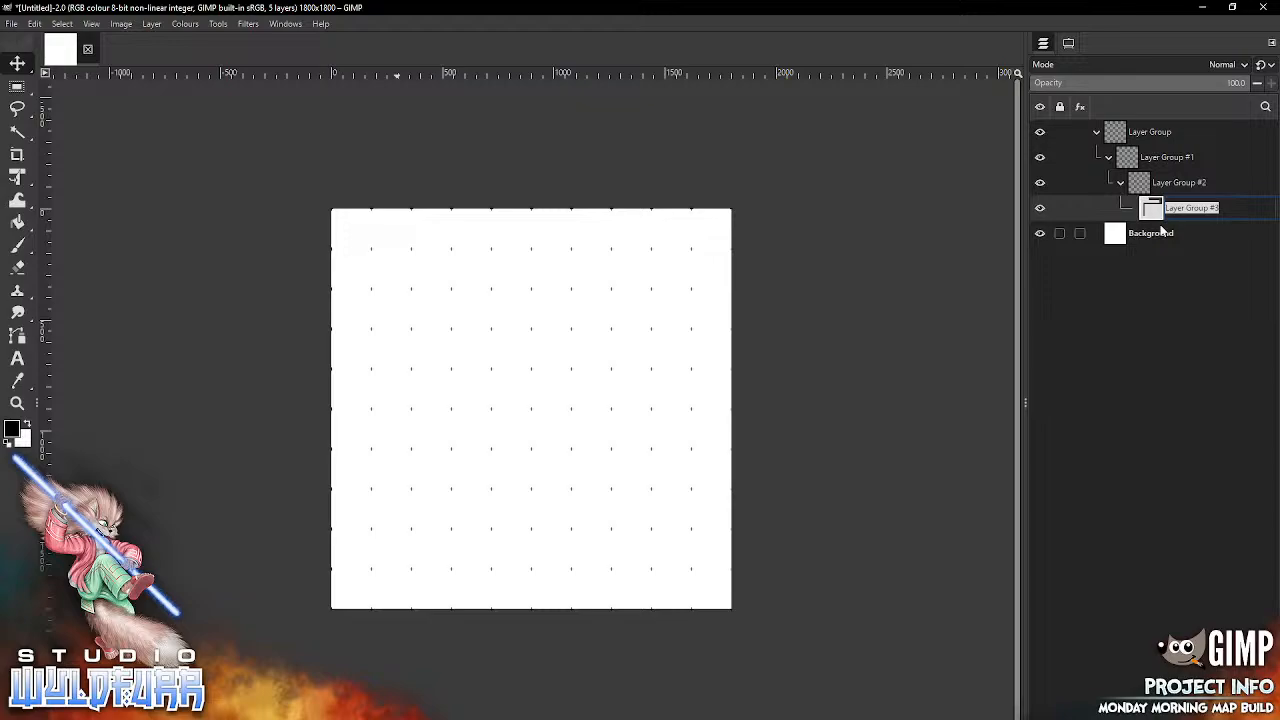
pyautogui.write('Ground')
pyautogui.press('Return')
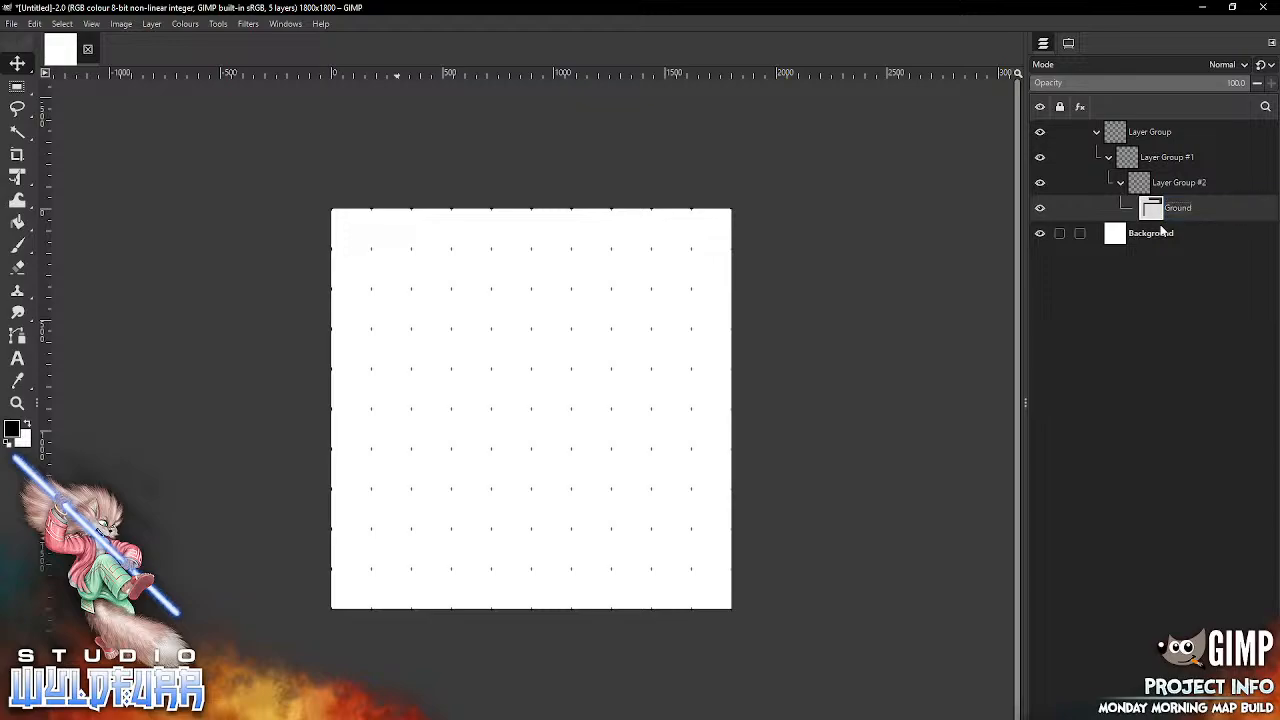
pyautogui.doubleClick(1166, 184)
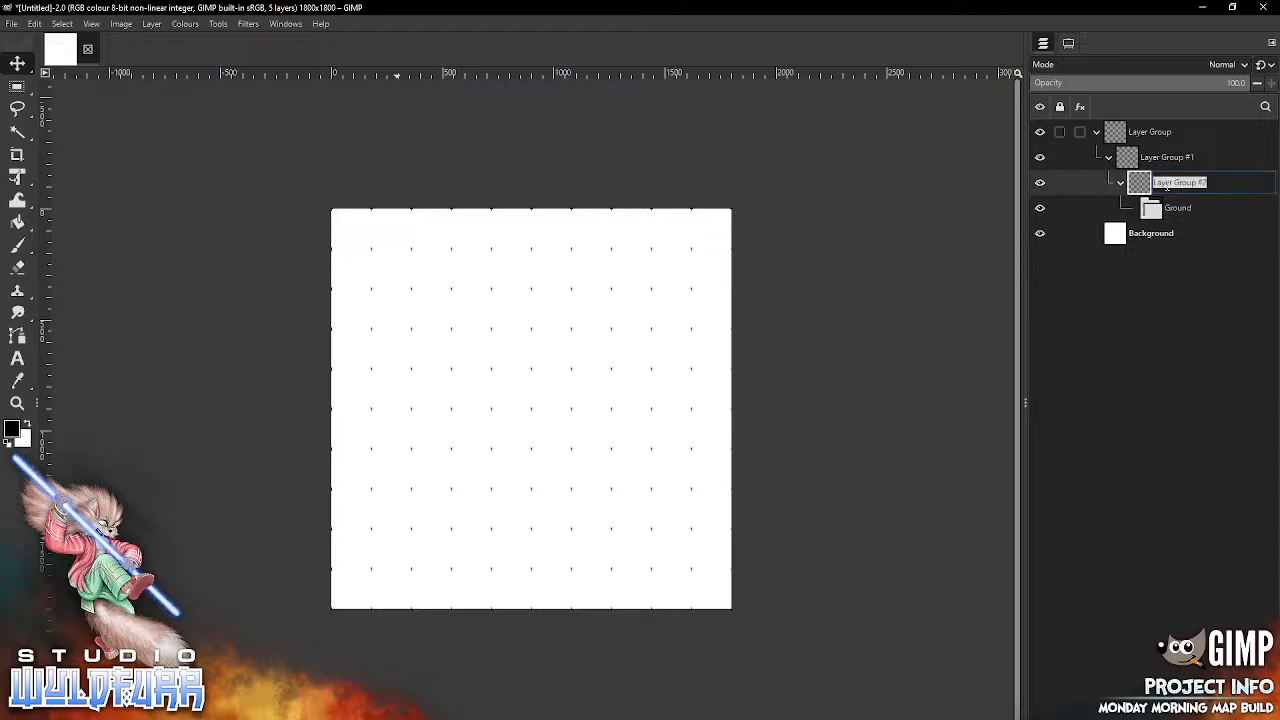
pyautogui.write('Floor')
pyautogui.press('Return')
# Step: Rename the group containing Floor as Walls and the outermost group as Features
pyautogui.doubleClick(1168, 157)
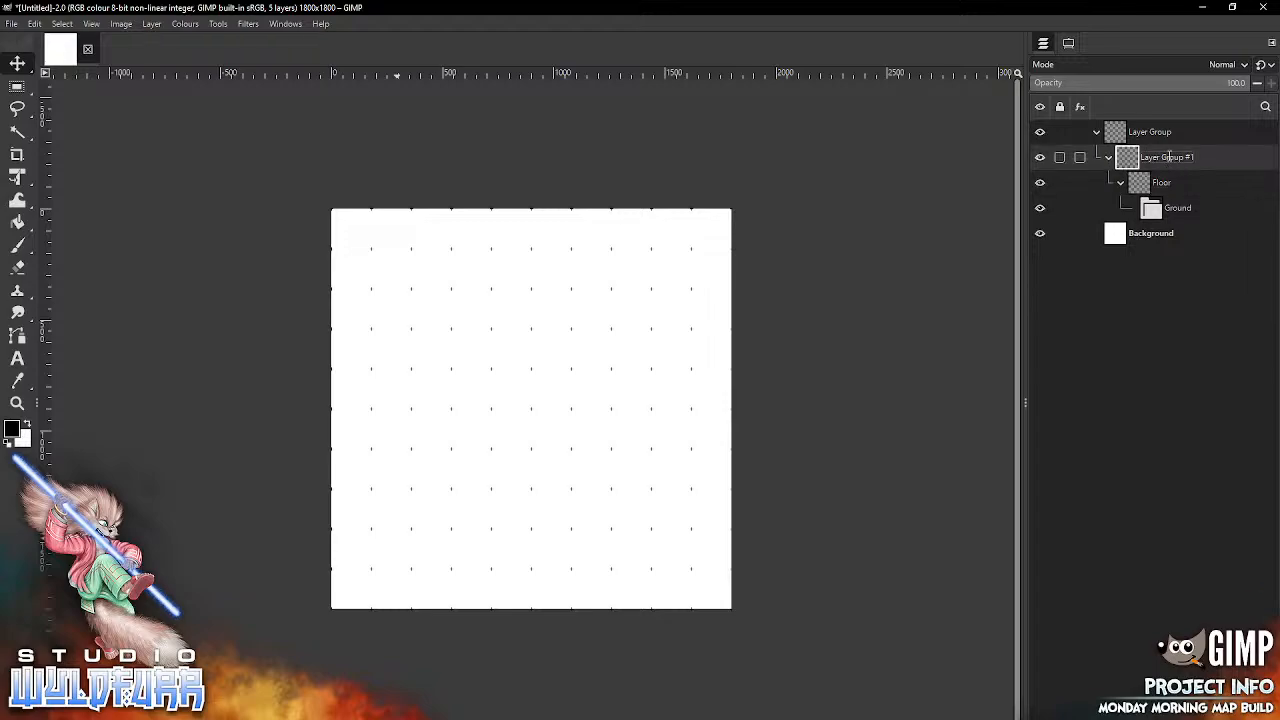
pyautogui.write('Wa')
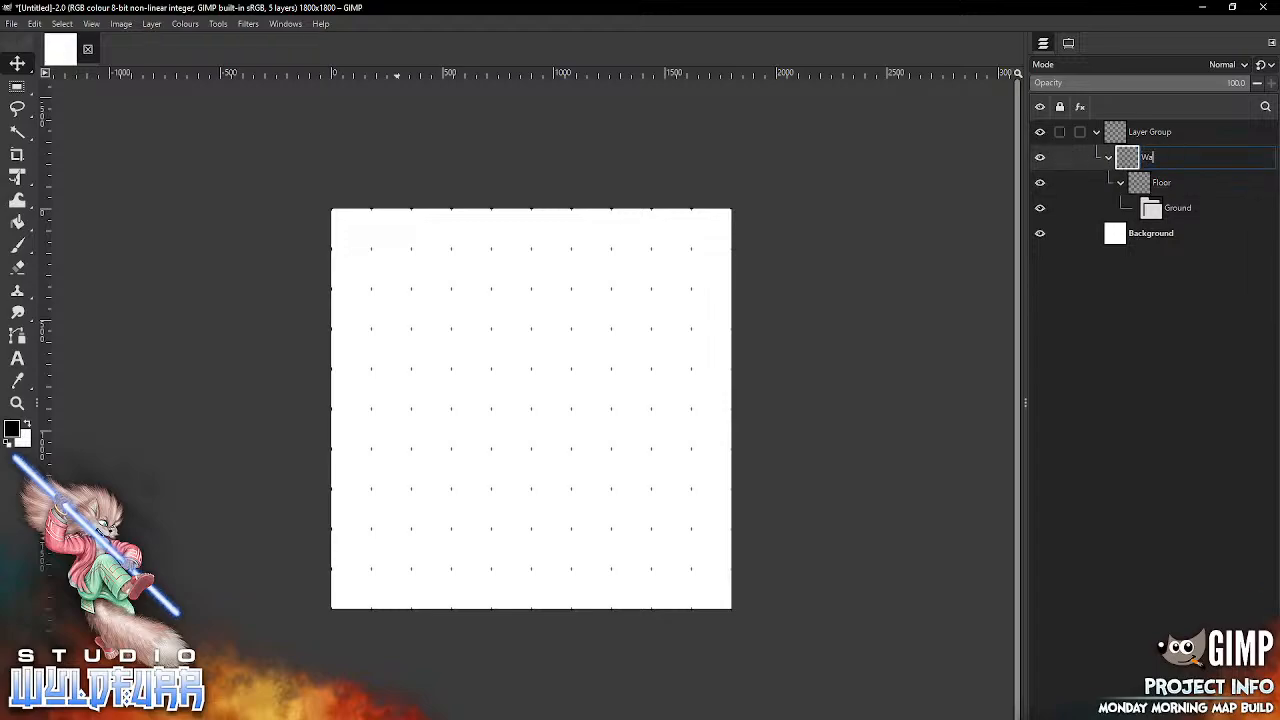
pyautogui.write('lls')
pyautogui.press('Return')
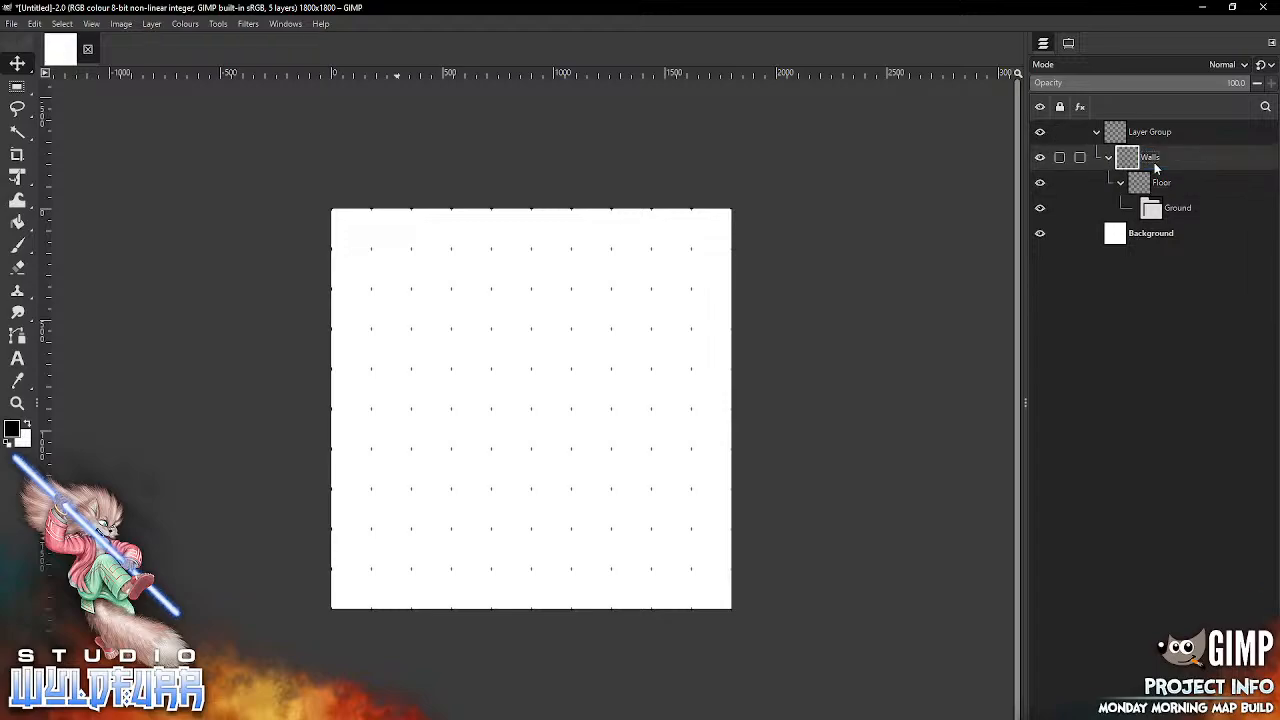
pyautogui.doubleClick(1150, 136)
pyautogui.write('R')
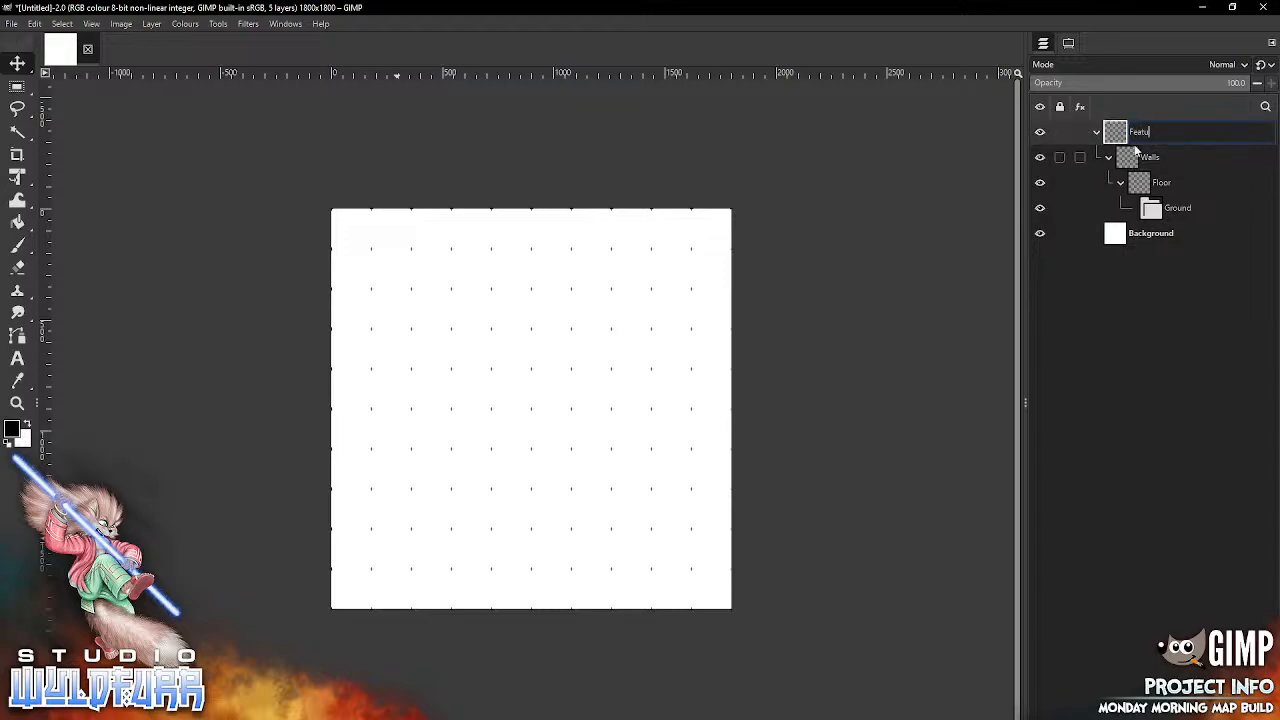
pyautogui.press('Return')
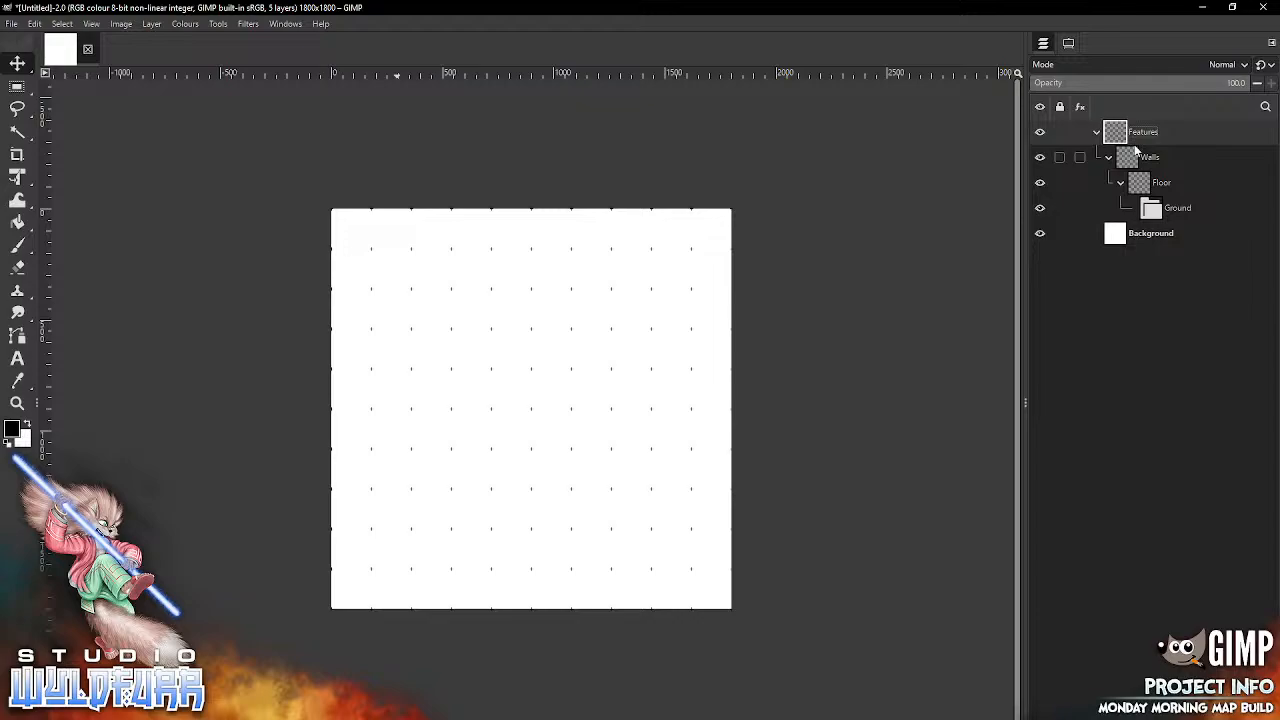
# Step: Move the nested groups to the top level, ordered Features, Walls, Floor and Ground above Background, and select the Features group
pyautogui.moveTo(1153, 211); pyautogui.dragTo(1160, 132)
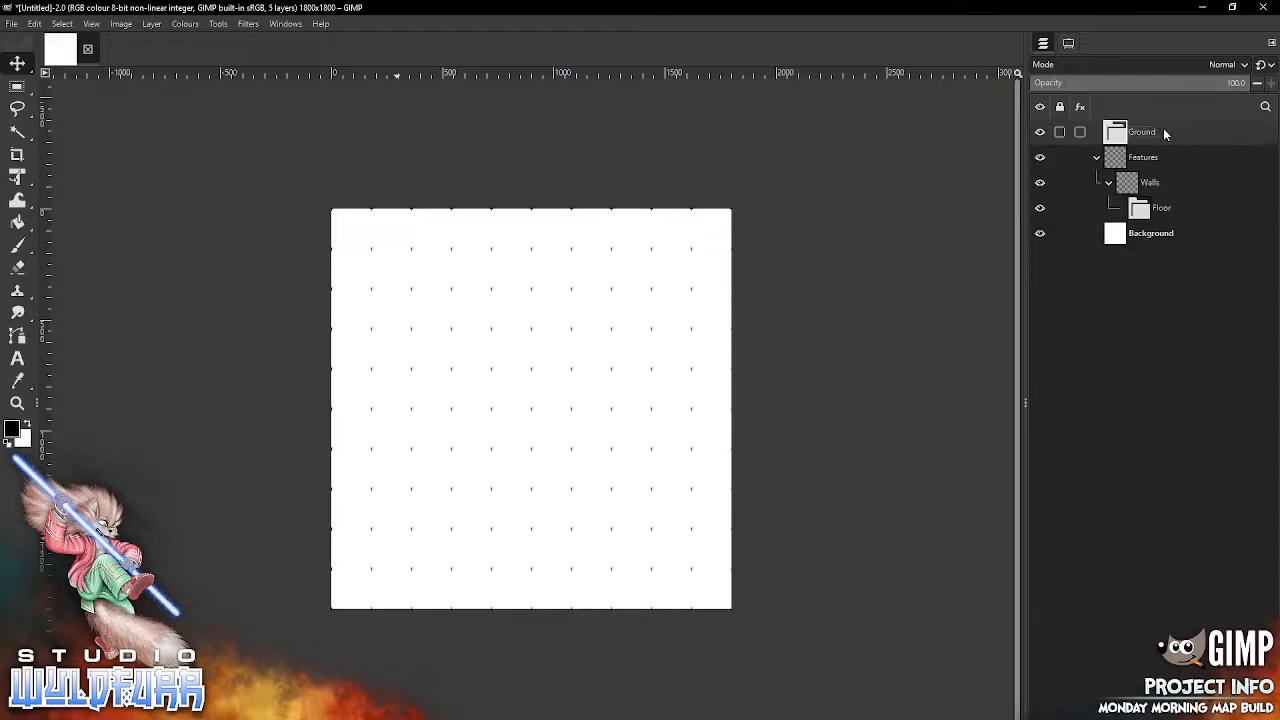
pyautogui.moveTo(1155, 208); pyautogui.dragTo(1155, 130)
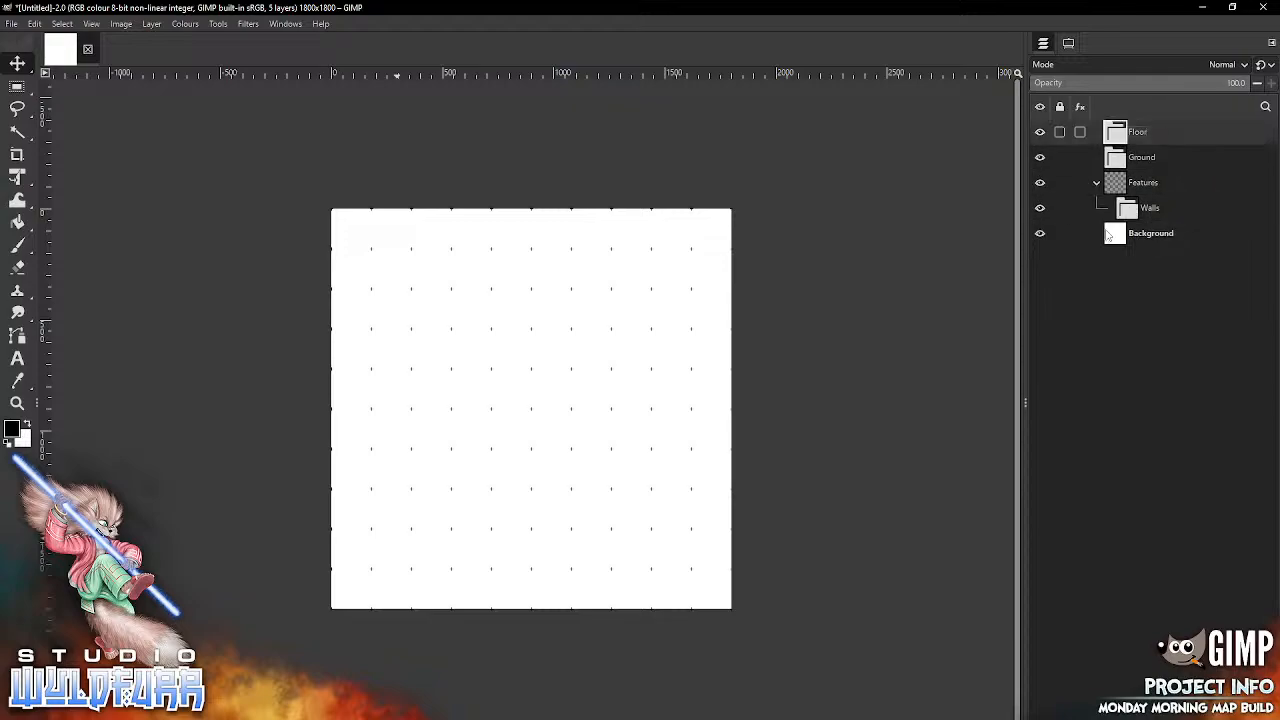
pyautogui.moveTo(1128, 208); pyautogui.dragTo(1152, 130)
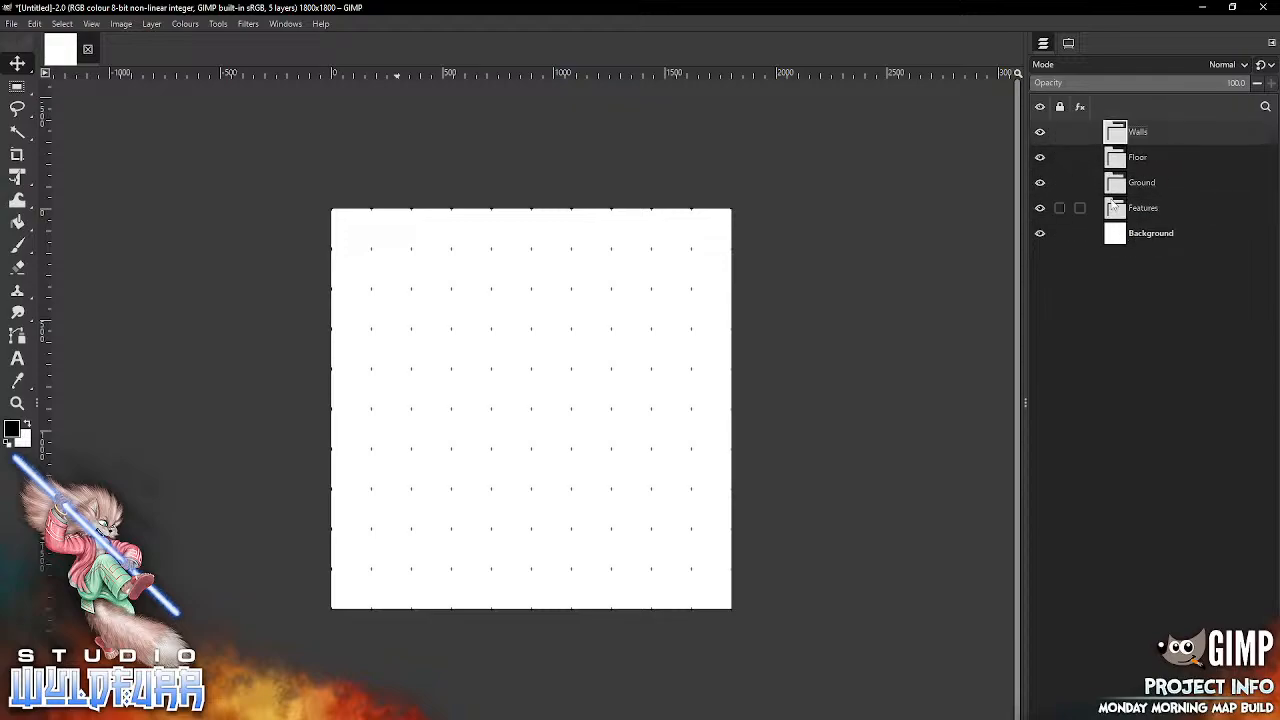
pyautogui.moveTo(1175, 208); pyautogui.dragTo(1168, 130)
pyautogui.click(1121, 212)
pyautogui.click(1121, 183)
pyautogui.click(1121, 157)
pyautogui.click(1121, 132)
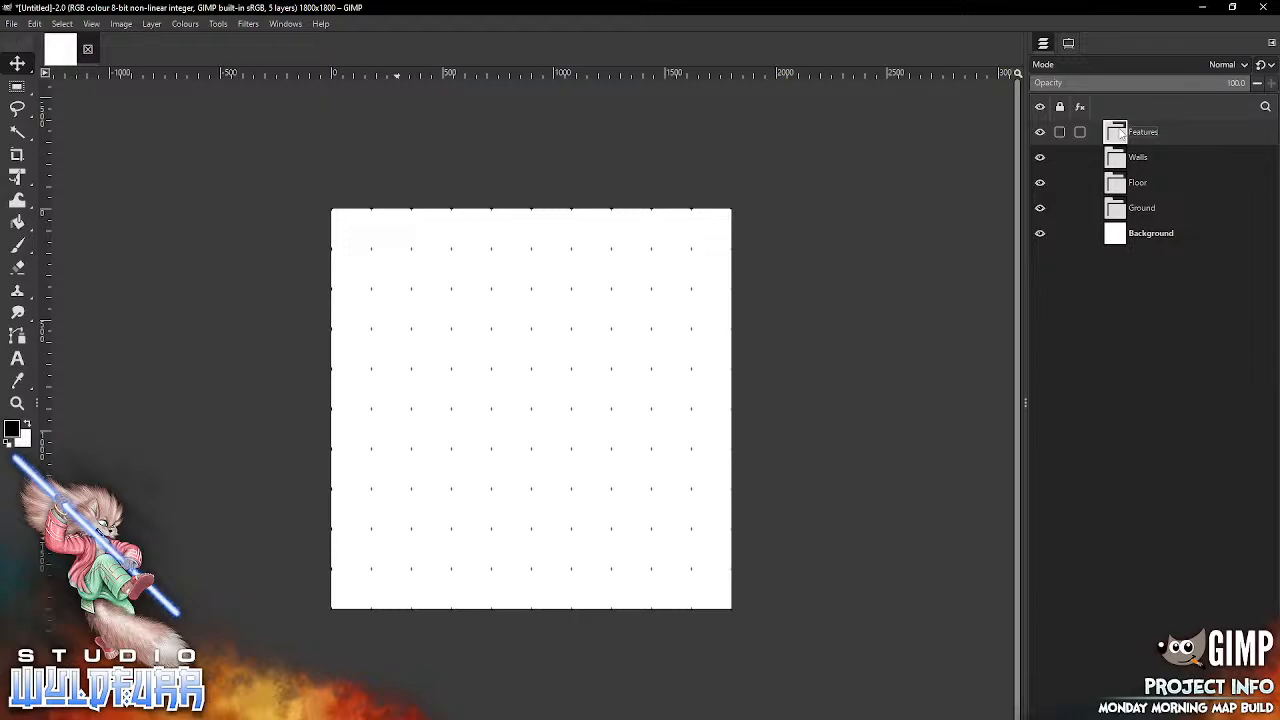
# Step: Switch to File Explorer, open the Big Grass Areas folder and place big-grass-areas-5x5-0000.webp in the canvas's upper-right corner
pyautogui.hotkey('alt', 'Tab')
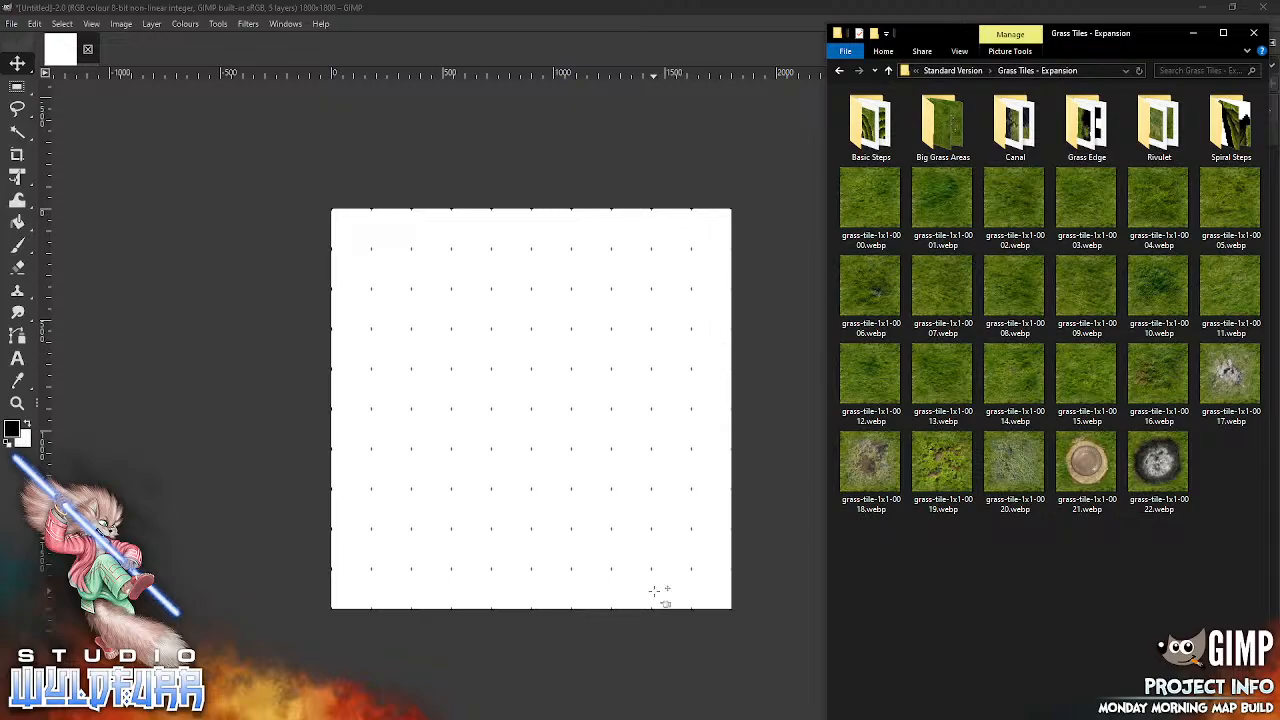
pyautogui.click(943, 125)
pyautogui.press('Return')
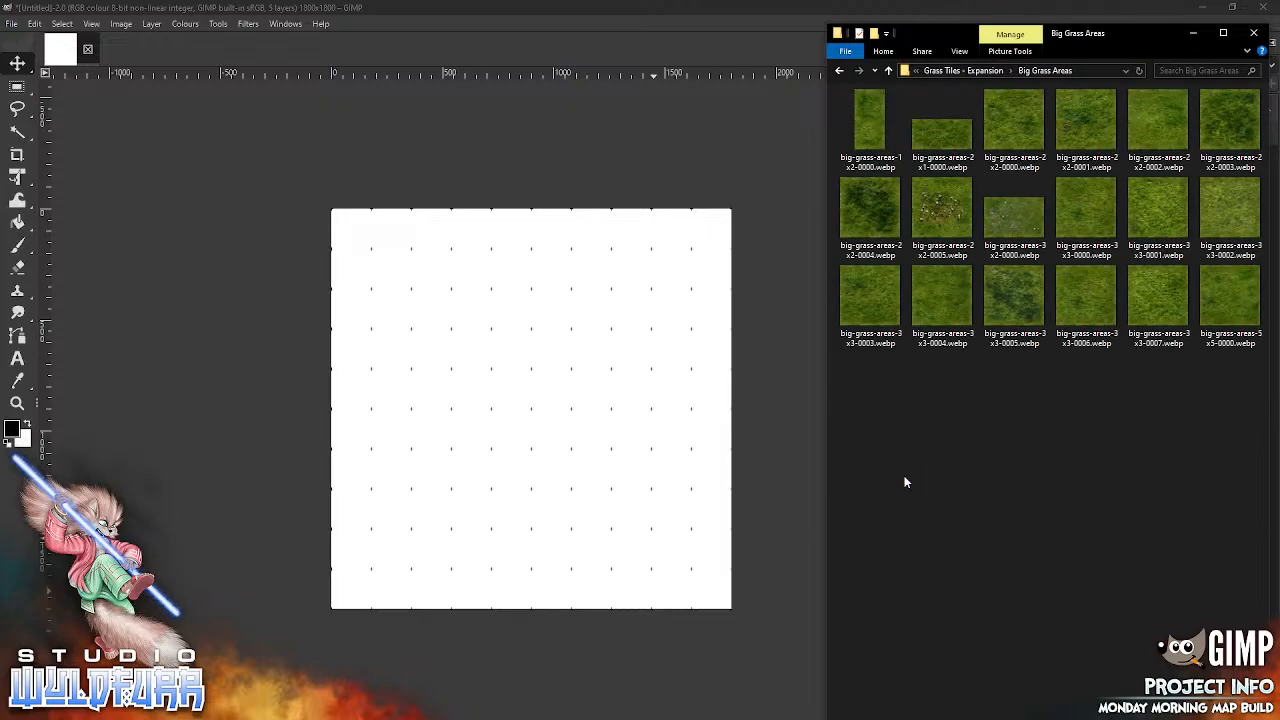
pyautogui.moveTo(1236, 302); pyautogui.dragTo(677, 299)
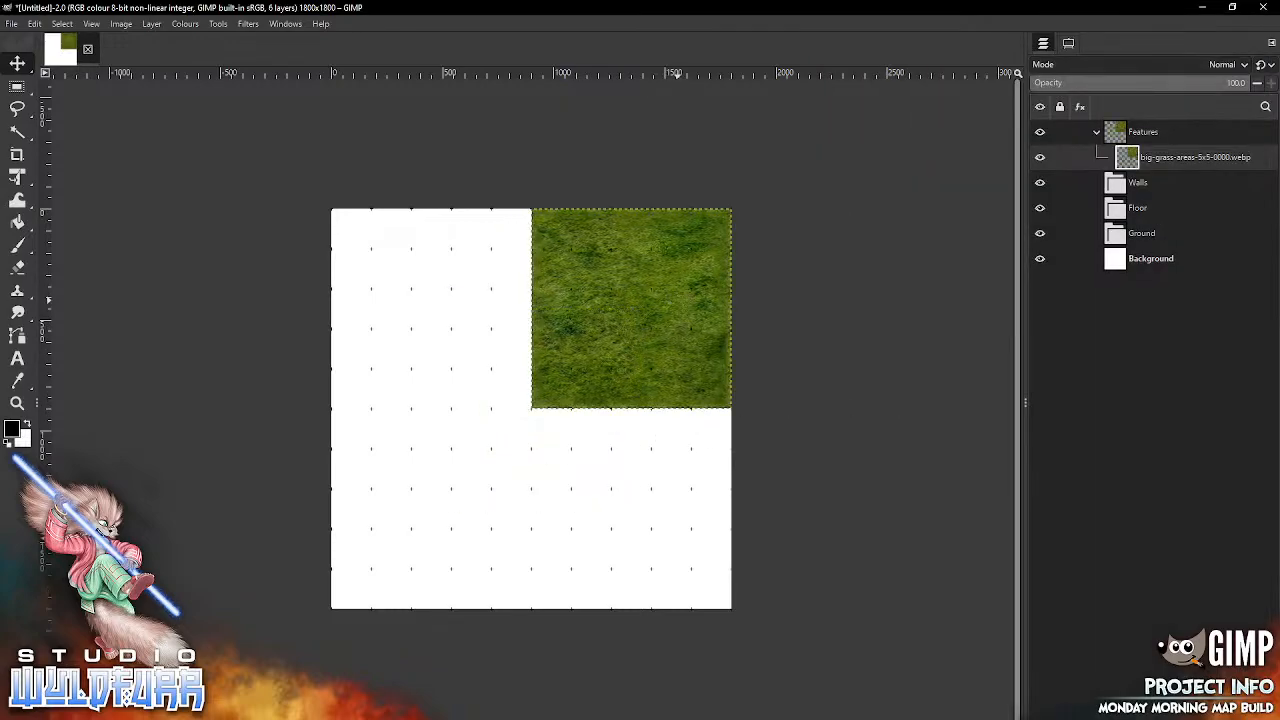
# Step: Add big-grass-areas-3x3-0007.webp from File Explorer as a layer and snap it into the canvas's lower-right corner
pyautogui.hotkey('alt', 'Tab')
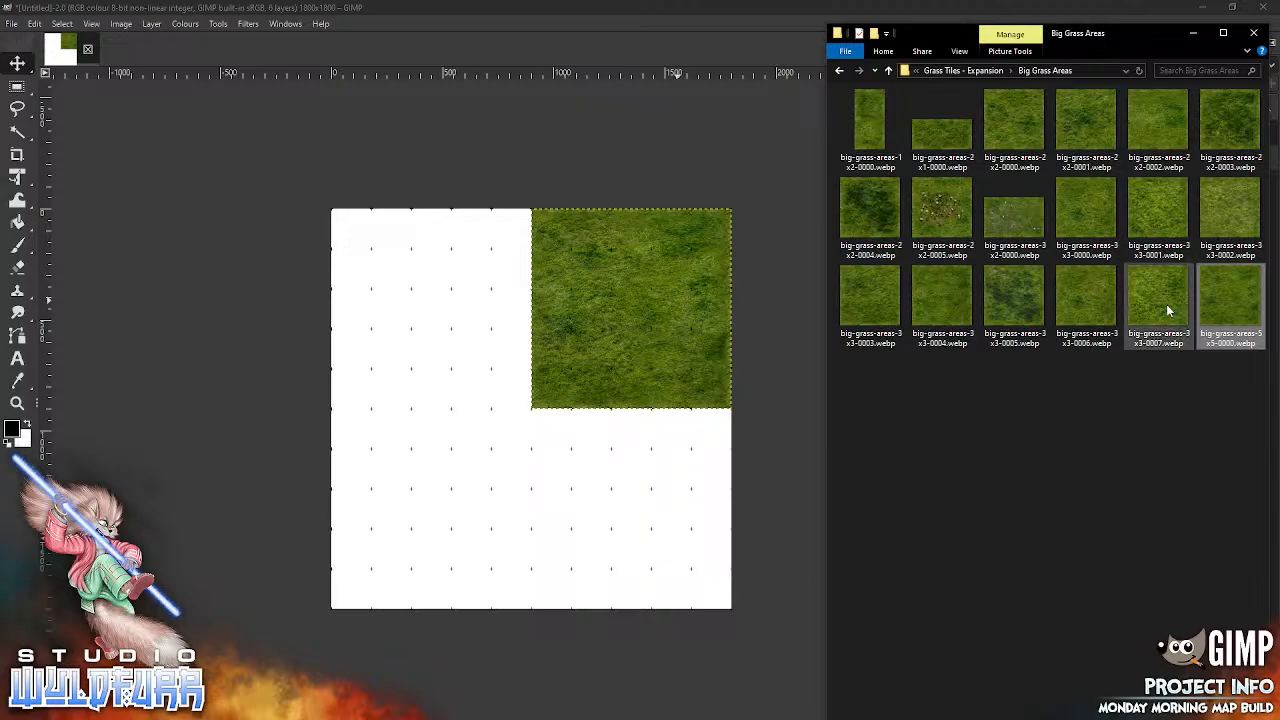
pyautogui.click(565, 504)
pyautogui.moveTo(565, 504); pyautogui.dragTo(565, 504)
pyautogui.moveTo(552, 396); pyautogui.dragTo(692, 538)
pyautogui.hotkey('alt', 'Tab')
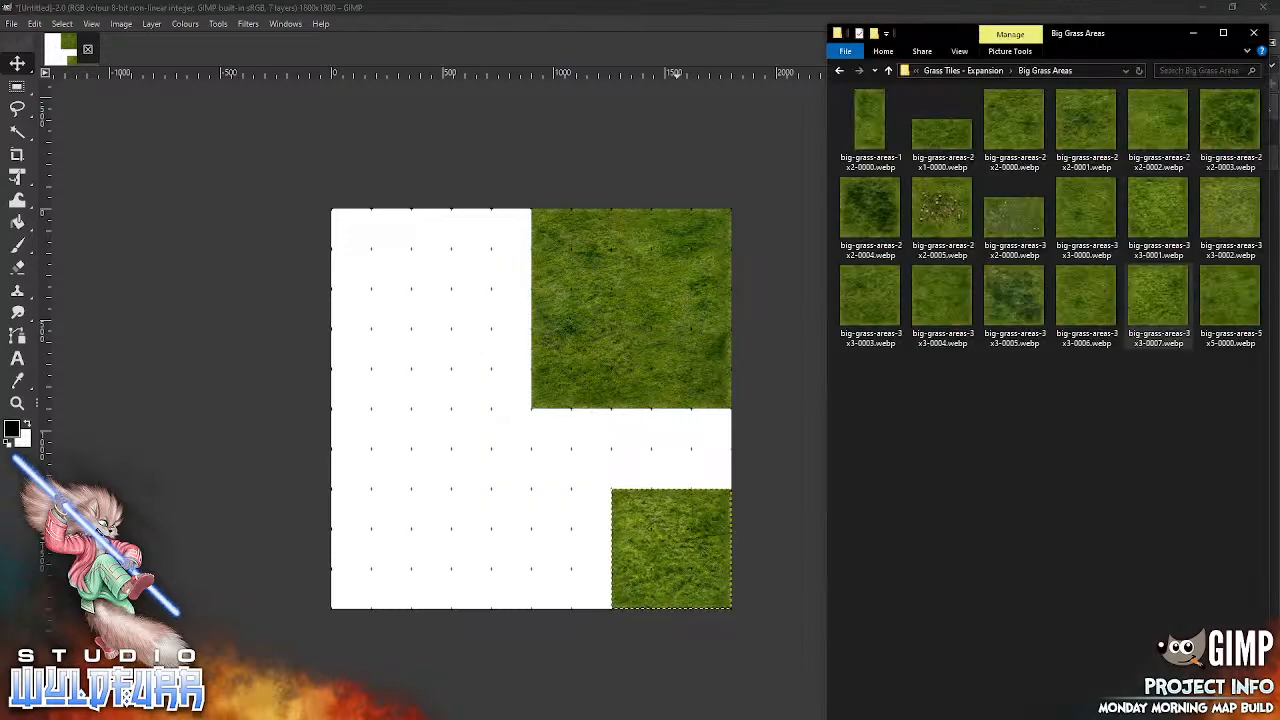
pyautogui.moveTo(953, 147); pyautogui.dragTo(597, 447)
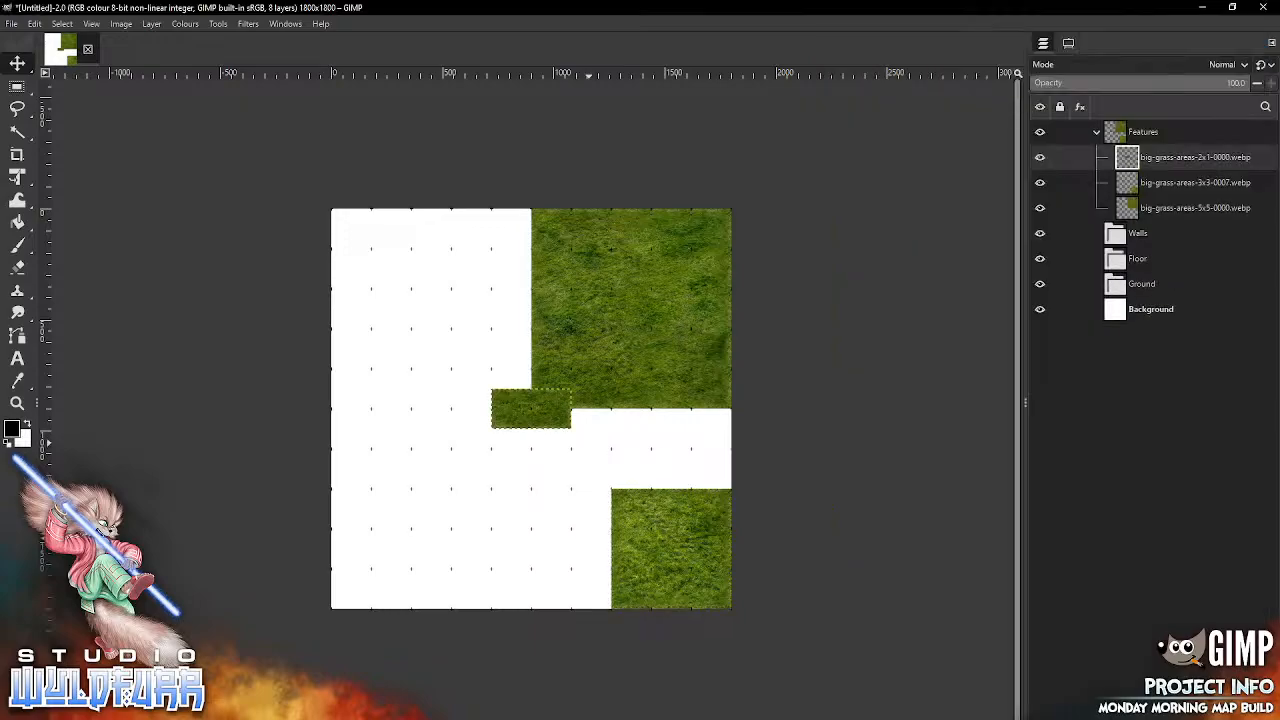
pyautogui.hotkey('ctrl', 'z')
pyautogui.hotkey('alt', 'Tab')
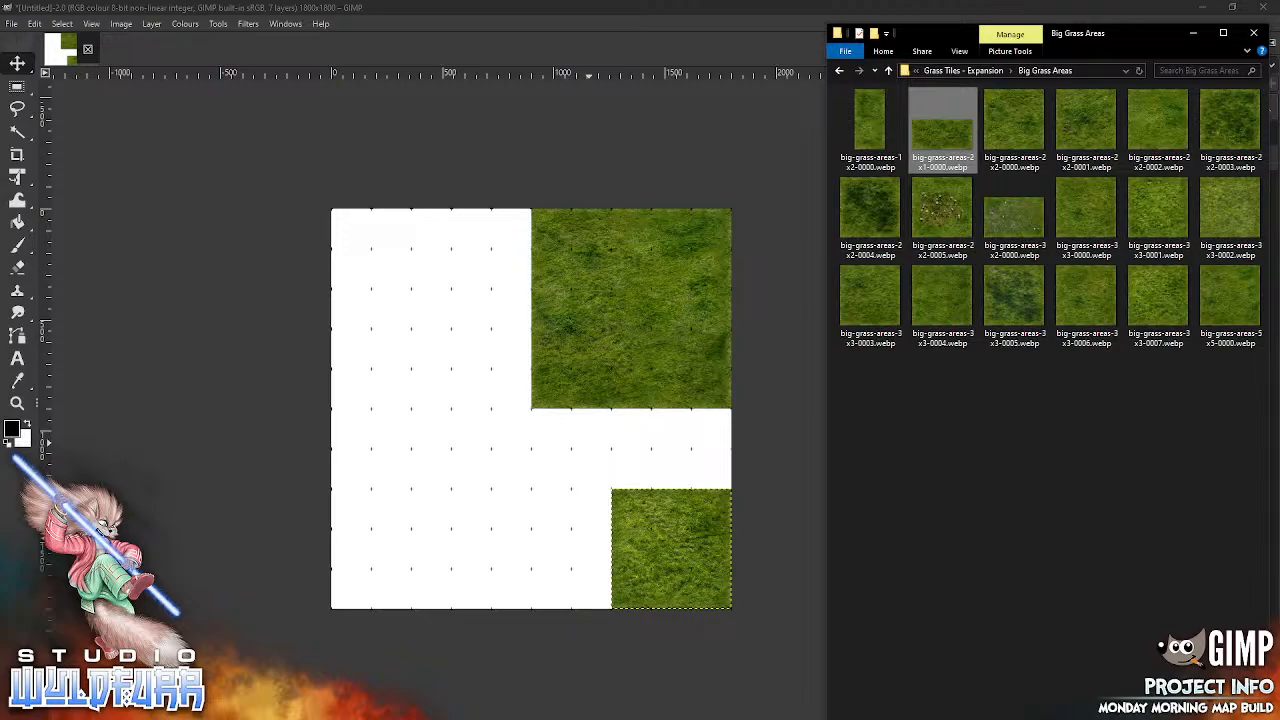
# Step: Add big-grass-areas-2x2-0000.webp between the two grass tiles at the canvas's right edge and move all three grass layers into the Ground group
pyautogui.moveTo(1021, 129); pyautogui.dragTo(699, 449)
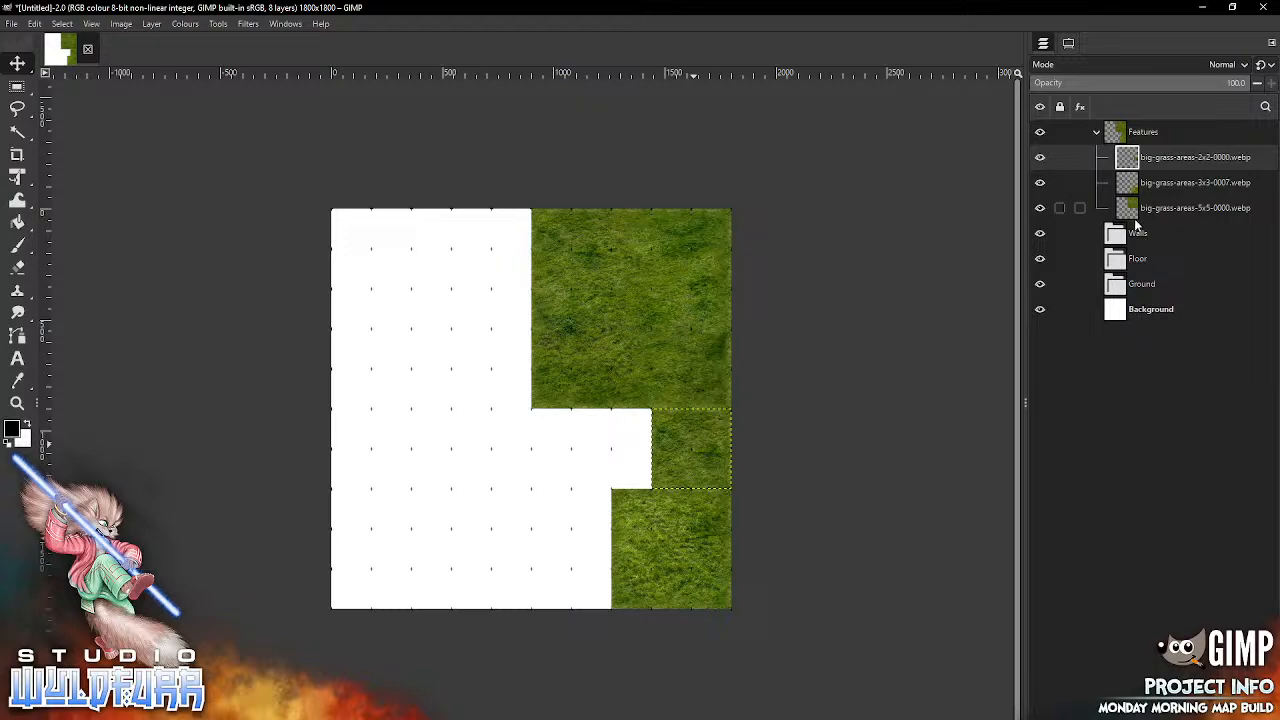
pyautogui.moveTo(1133, 210); pyautogui.dragTo(1138, 283)
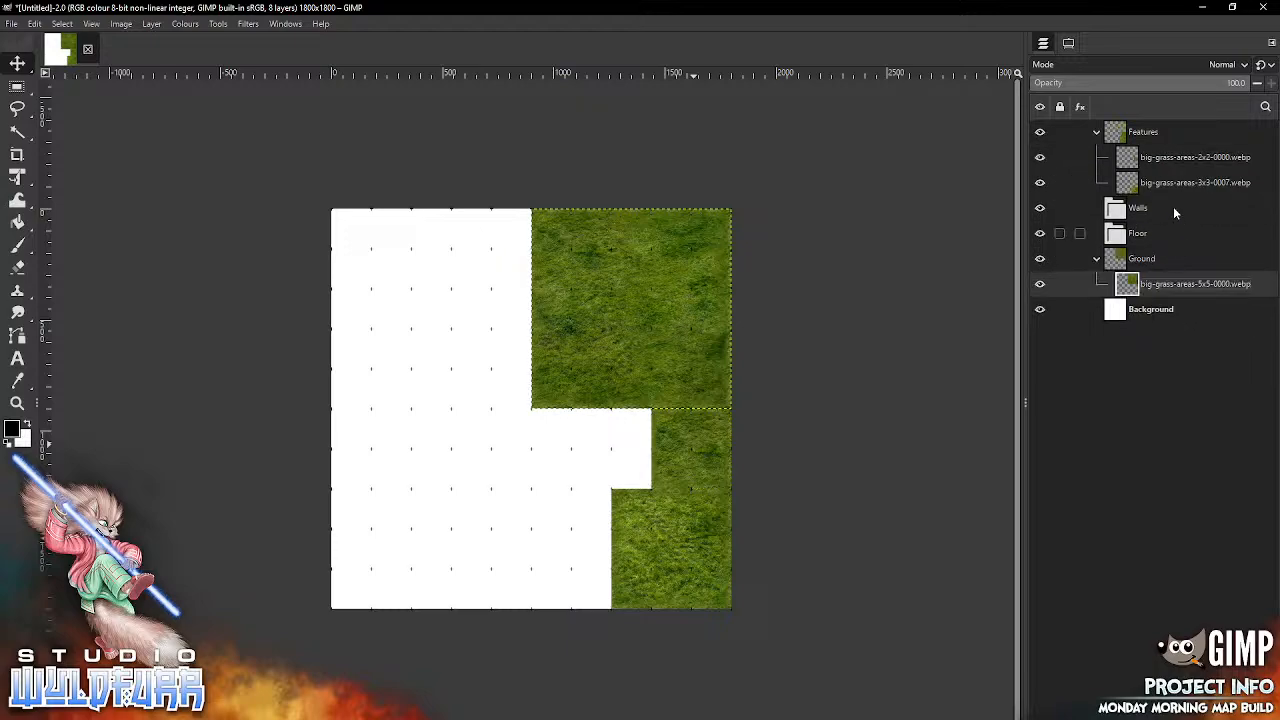
pyautogui.moveTo(1180, 182); pyautogui.dragTo(1118, 236)
pyautogui.click(1160, 157)
pyautogui.click(1097, 209)
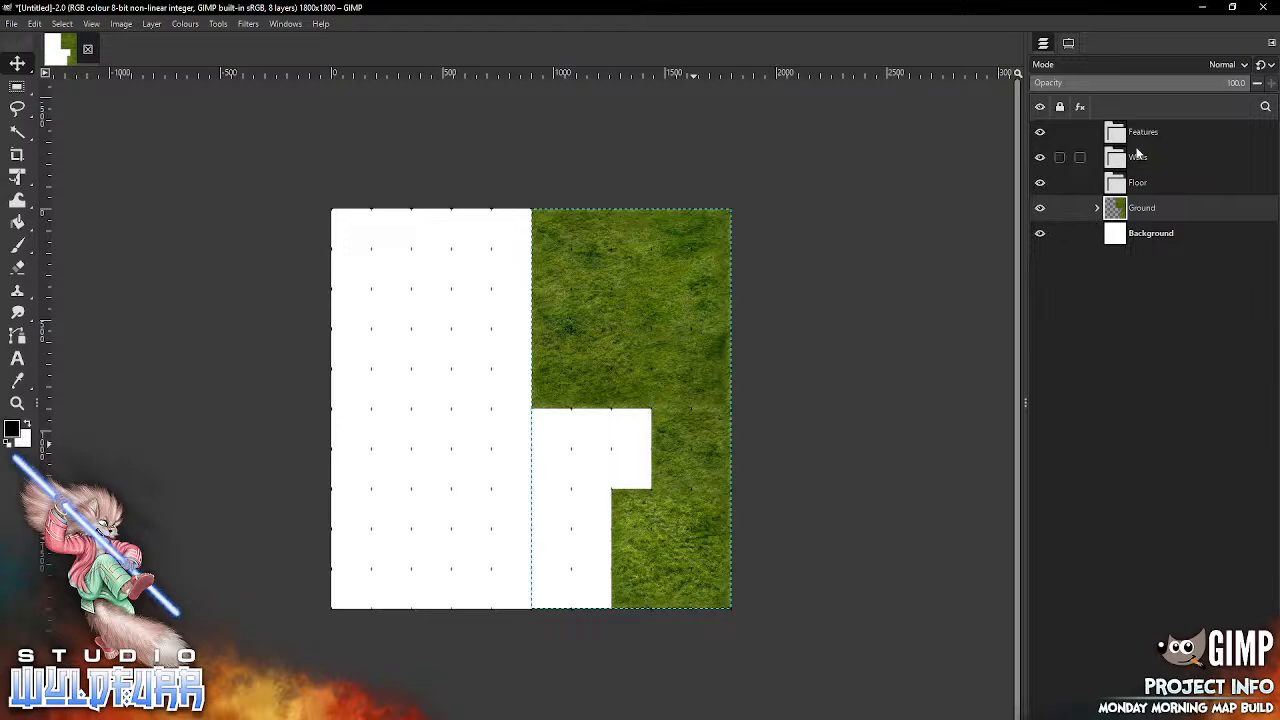
# Step: Select the Walls group, switch to File Explorer and open the Brickwork Walls folder in Dungeon Map Tiles VI, Standard Edition
pyautogui.click(1137, 178)
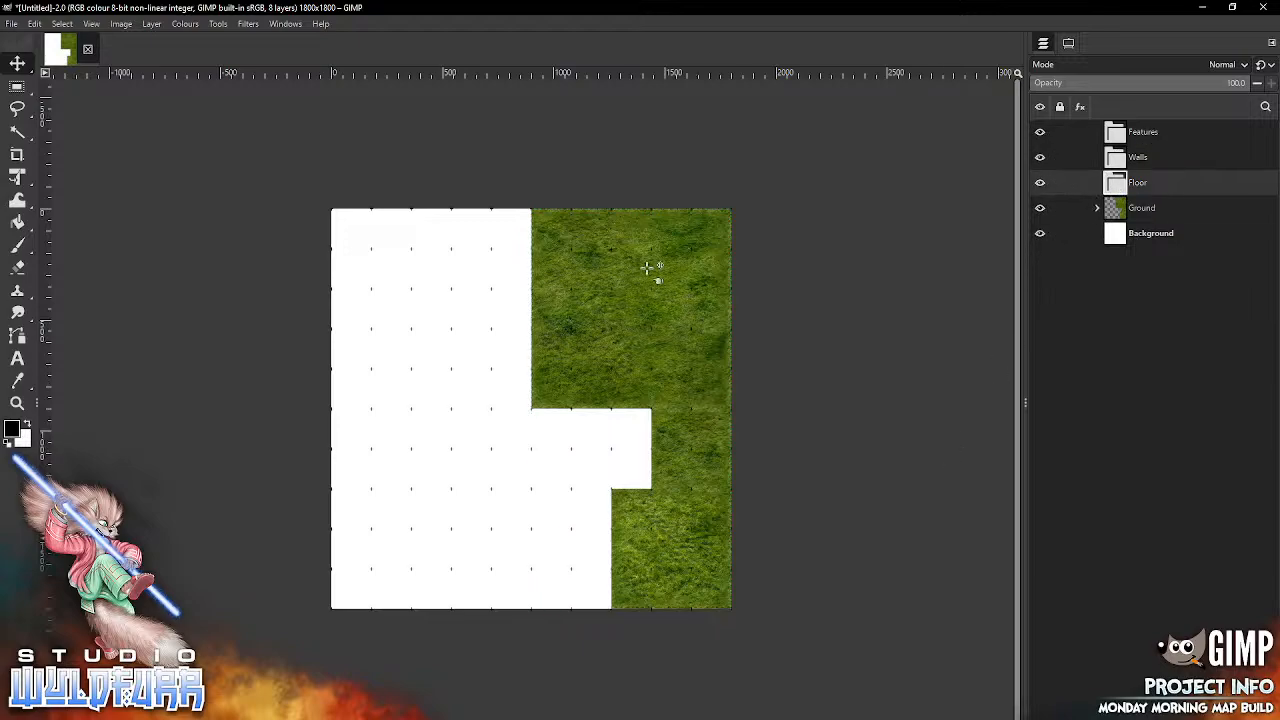
pyautogui.click(1125, 164)
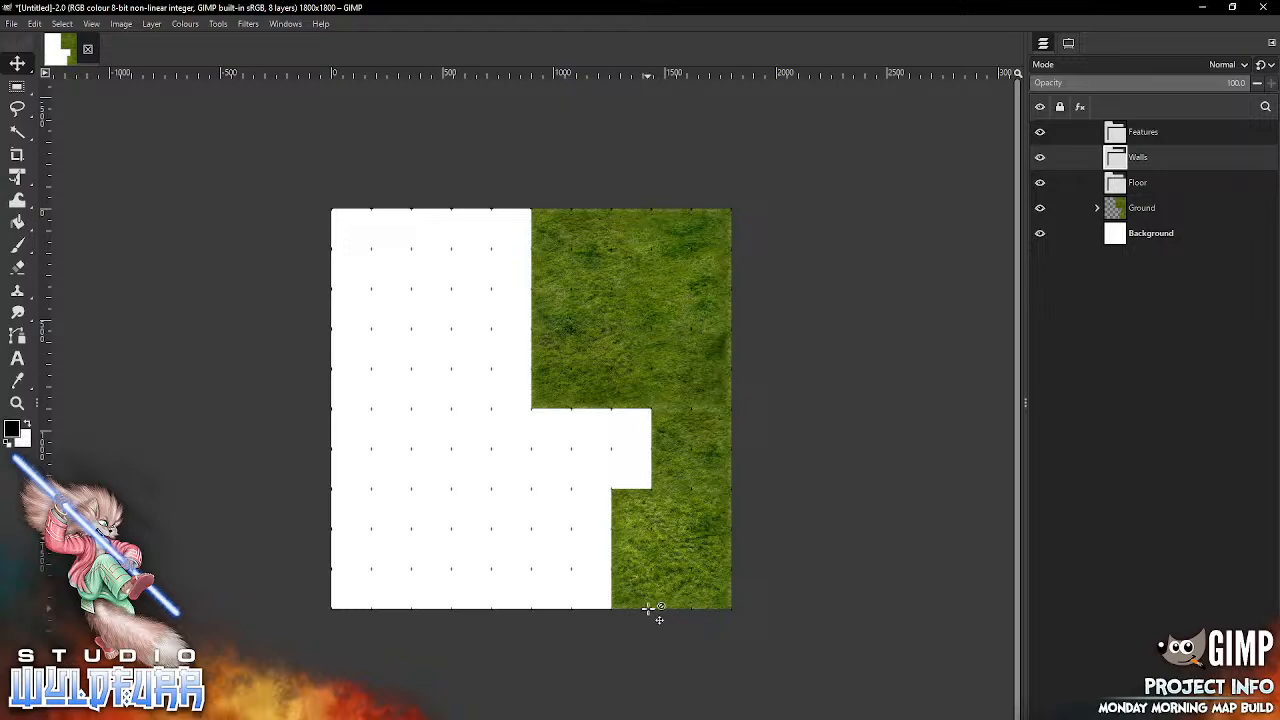
pyautogui.hotkey('alt', 'Tab')
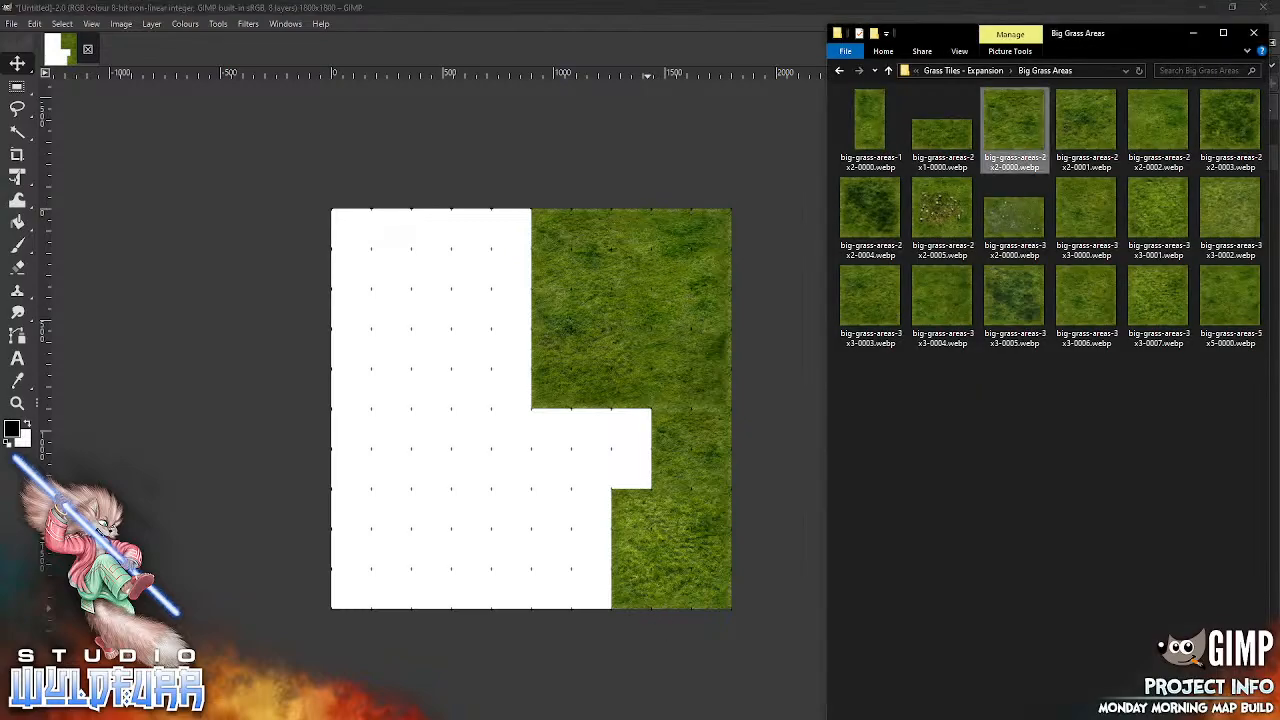
pyautogui.click(966, 71)
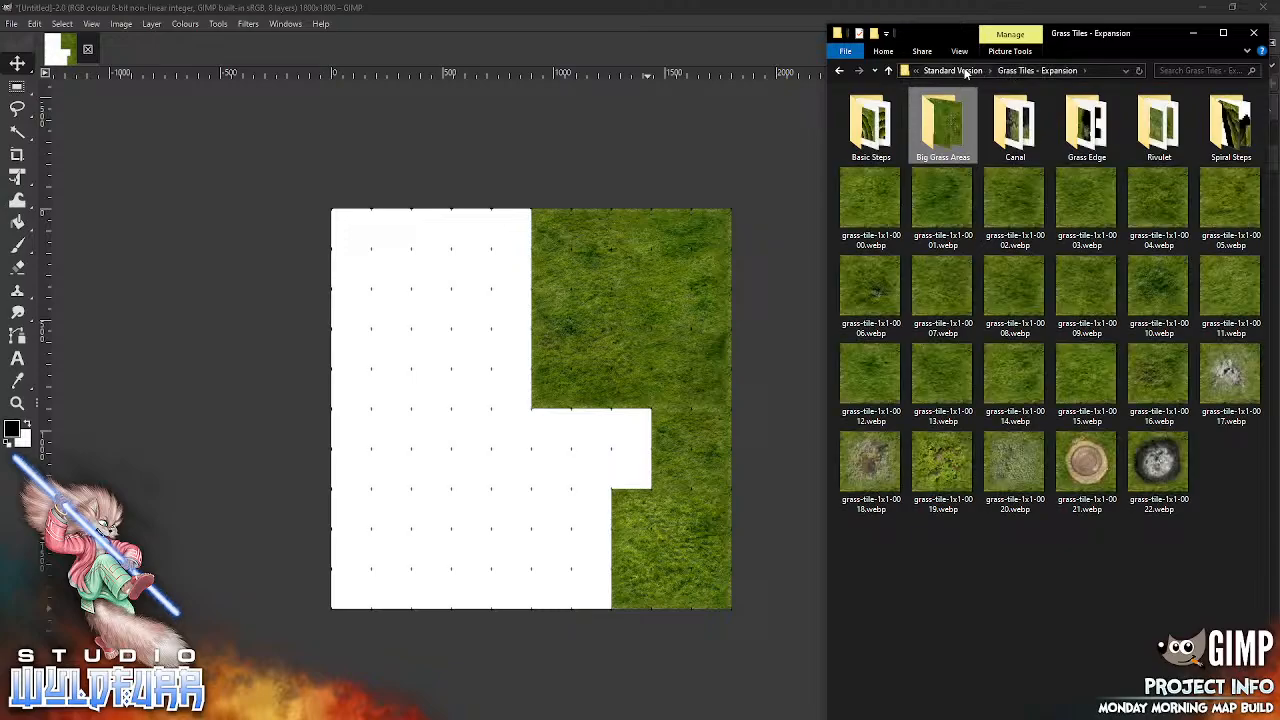
pyautogui.click(952, 71)
pyautogui.click(979, 71)
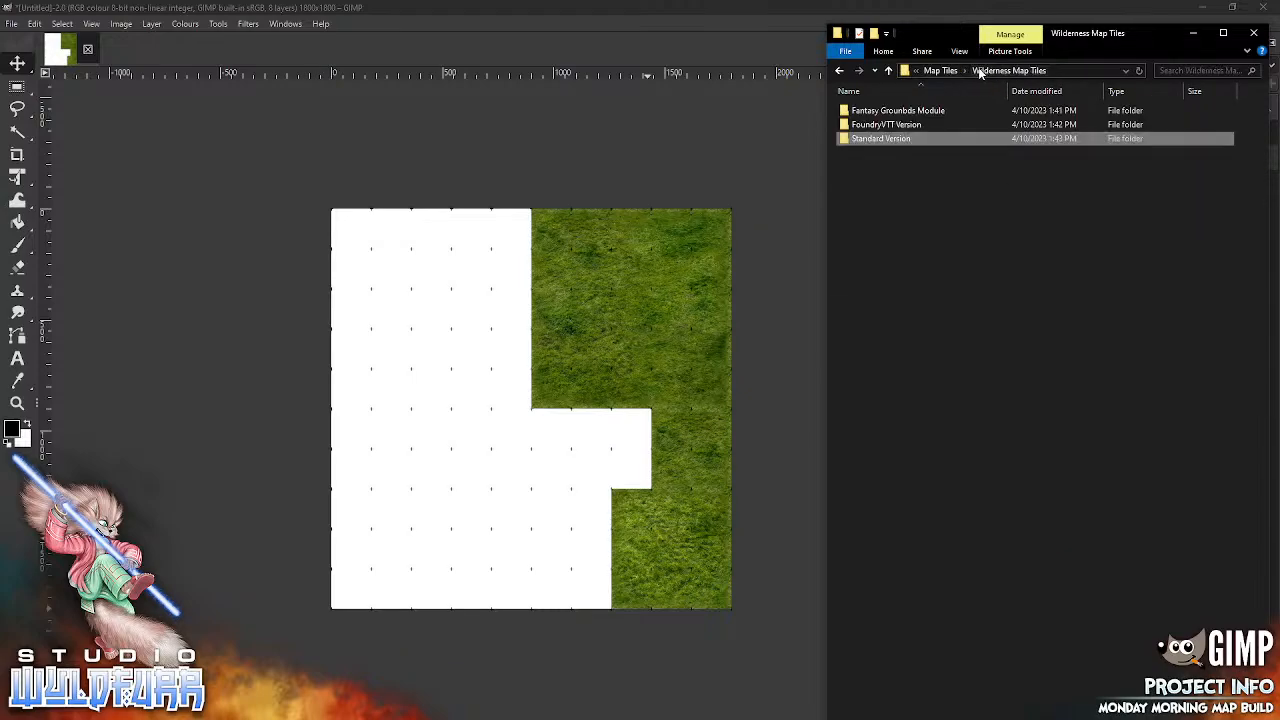
pyautogui.click(943, 71)
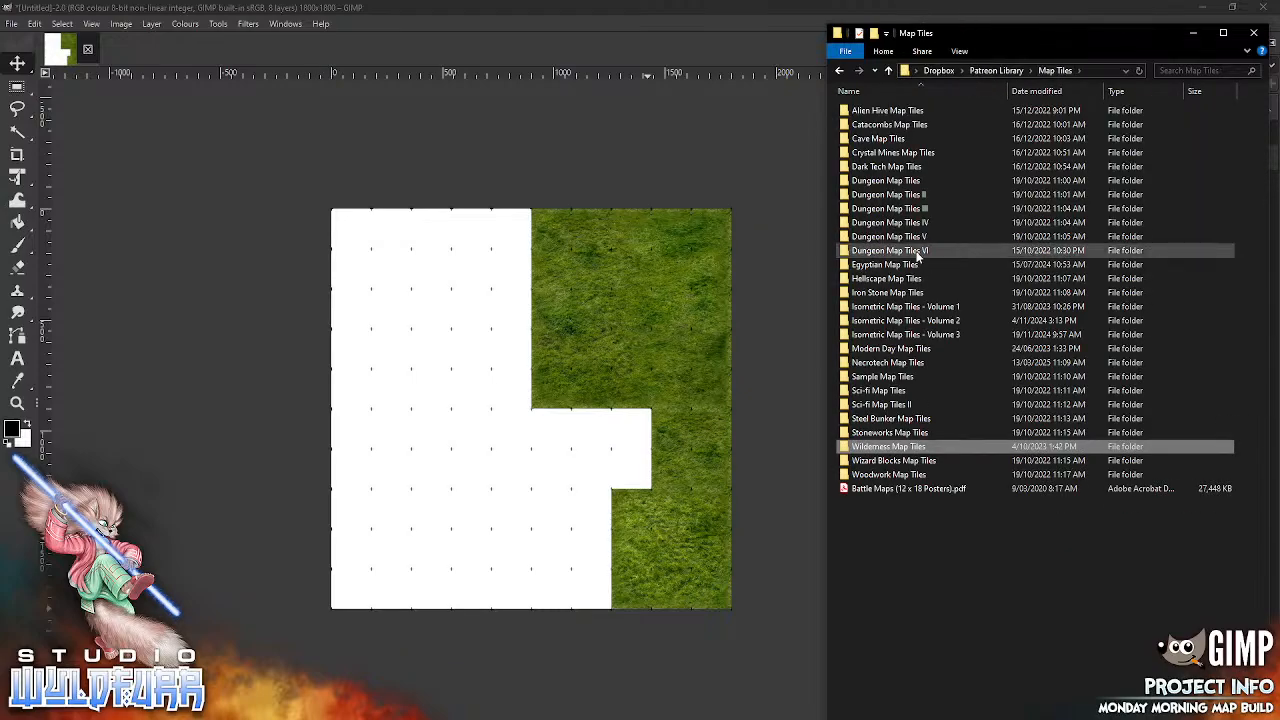
pyautogui.doubleClick(914, 252)
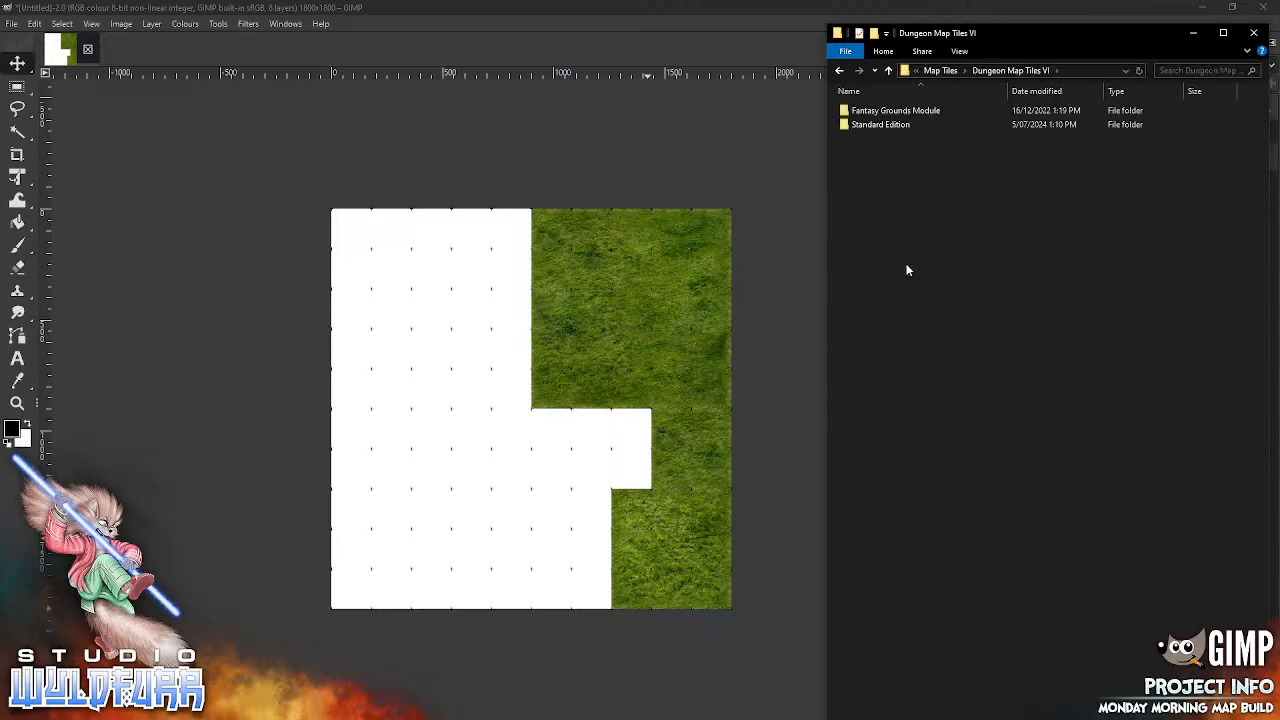
pyautogui.doubleClick(894, 124)
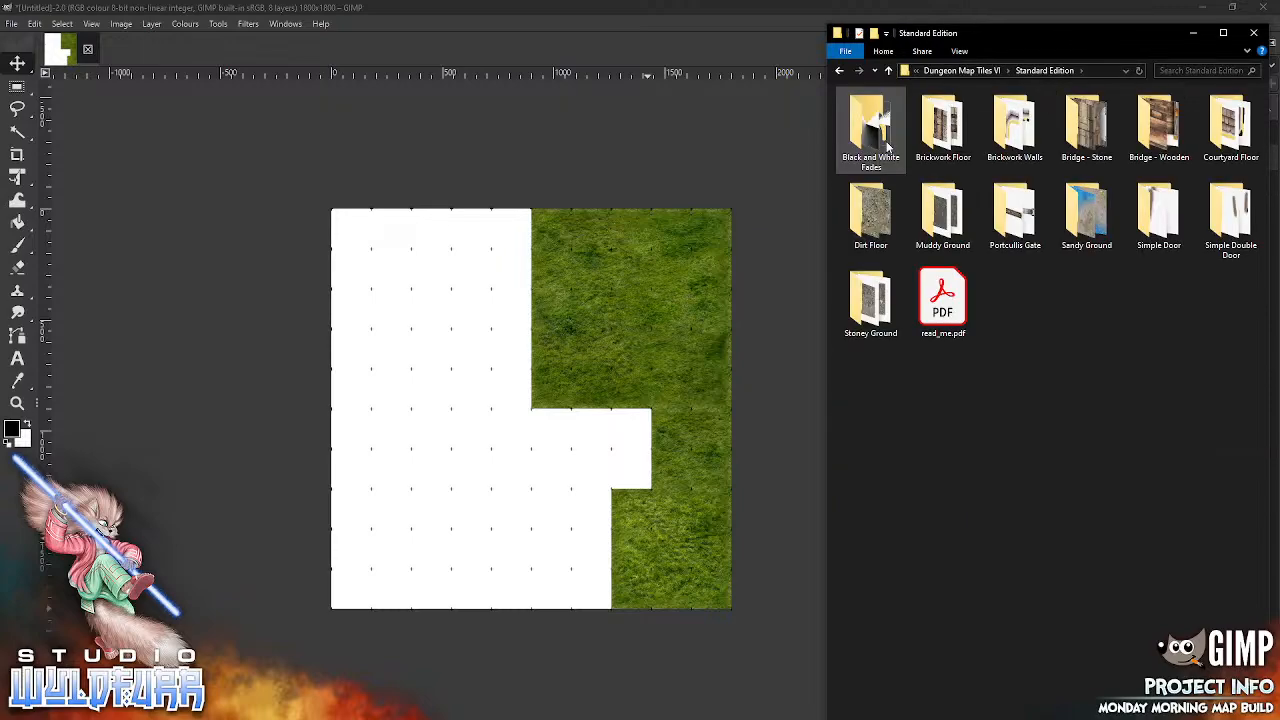
pyautogui.click(1008, 127)
pyautogui.doubleClick(997, 140)
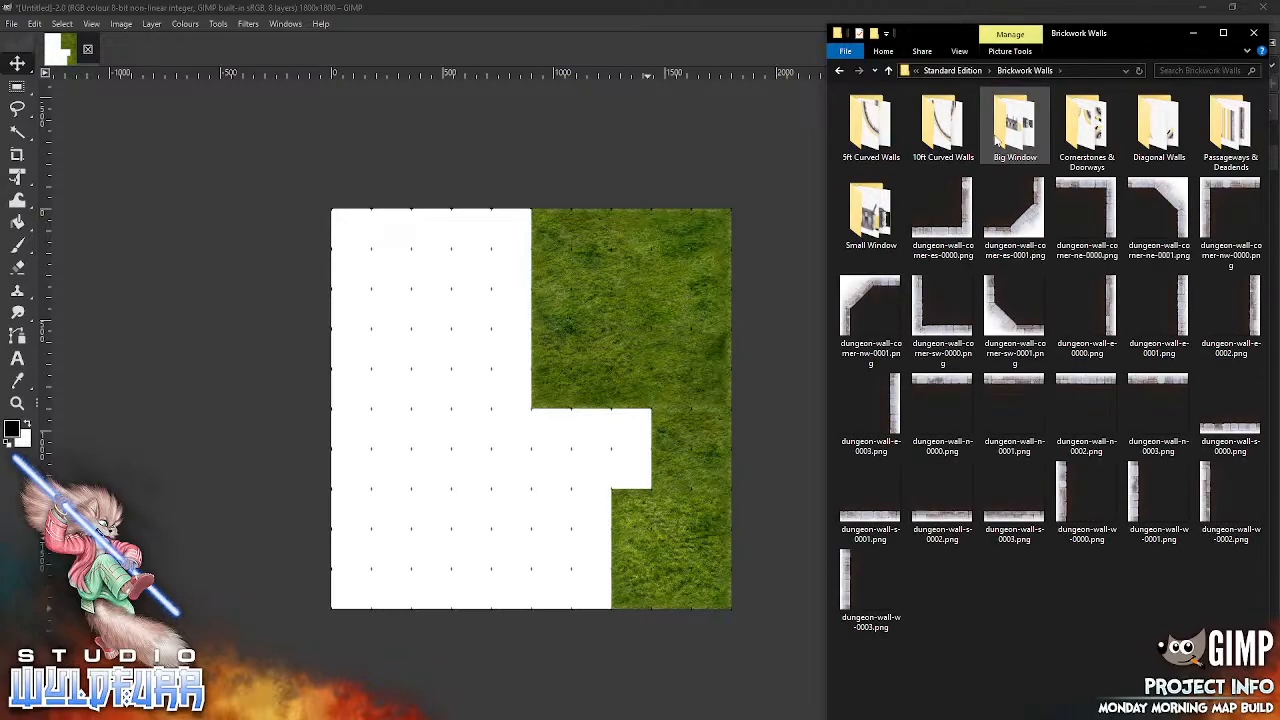
# Step: Add dungeon-wall-w-0000.png to the Walls group and snap it into the top grid row, two cells in from the canvas's right edge
pyautogui.moveTo(1087, 500); pyautogui.dragTo(578, 387)
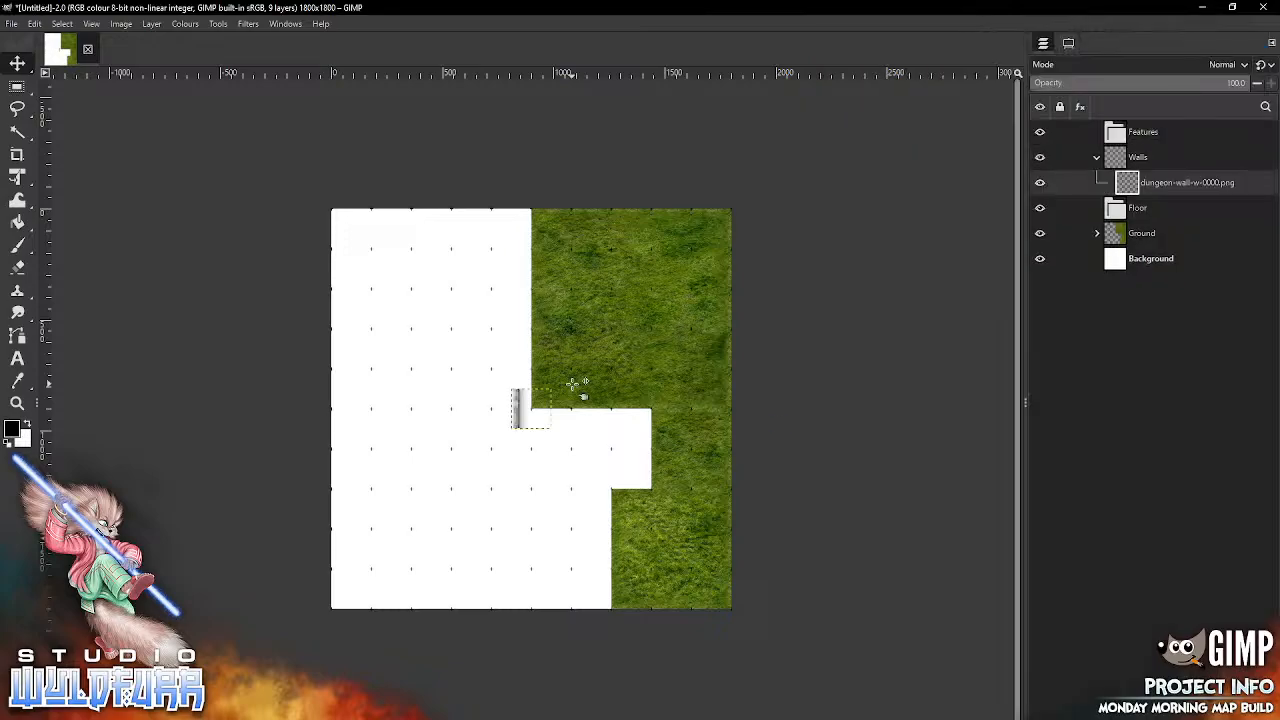
pyautogui.click(1068, 44)
pyautogui.click(1071, 125)
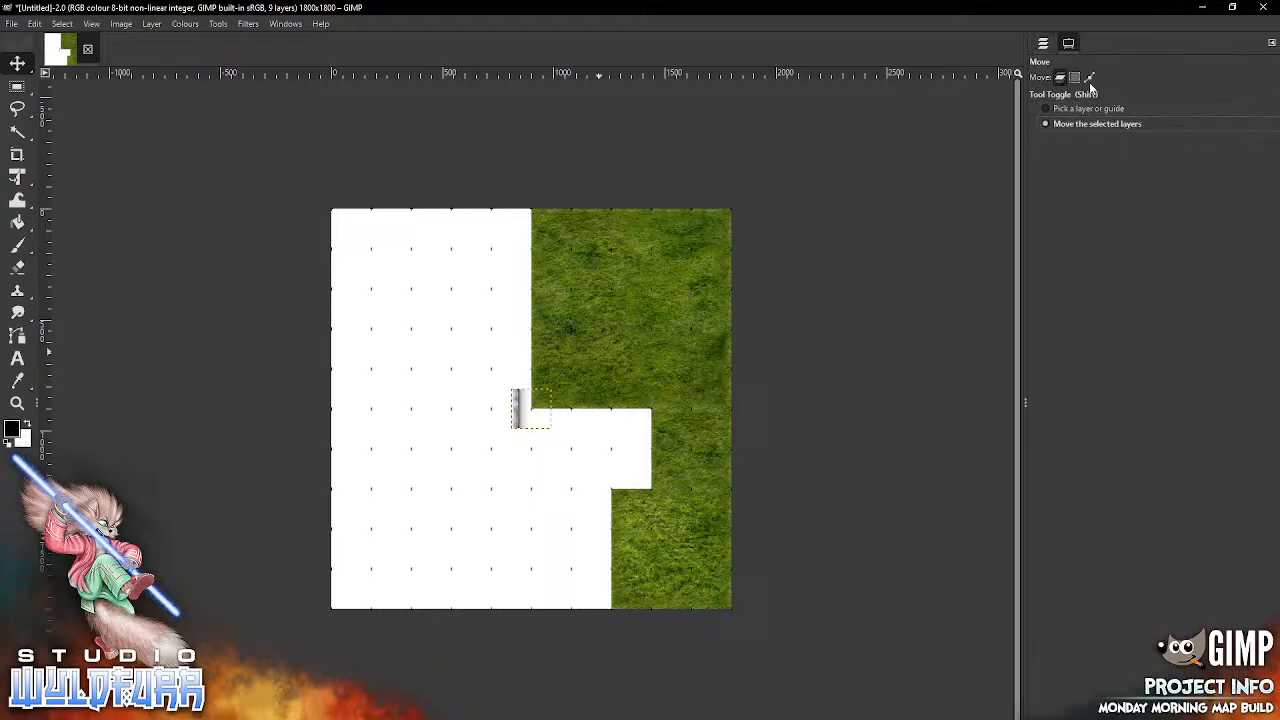
pyautogui.click(1042, 44)
pyautogui.moveTo(540, 392); pyautogui.dragTo(679, 211)
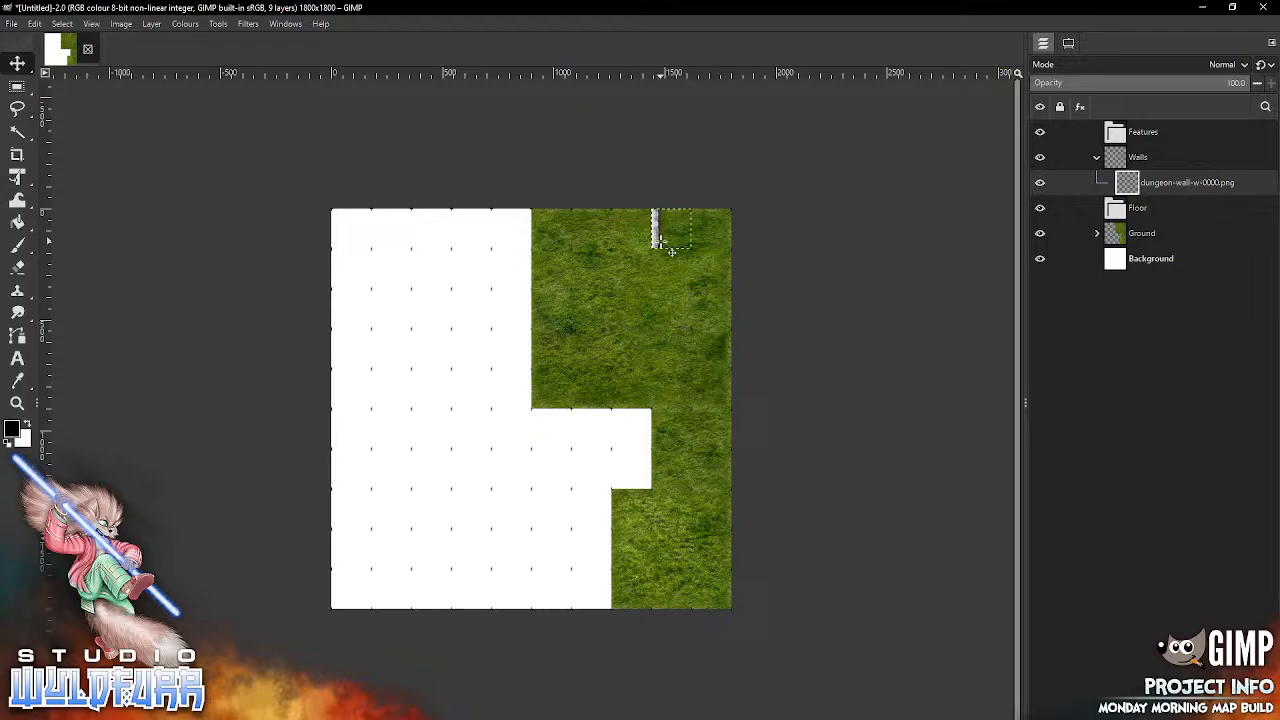
# Step: Add dungeon-wall-w-0001.png and dungeon-wall-w-0002.png, snapping them into the third and fifth grid rows directly below the first wall piece
pyautogui.hotkey('alt', 'Tab')
pyautogui.moveTo(1147, 498); pyautogui.dragTo(740, 399)
pyautogui.moveTo(614, 390); pyautogui.dragTo(614, 390)
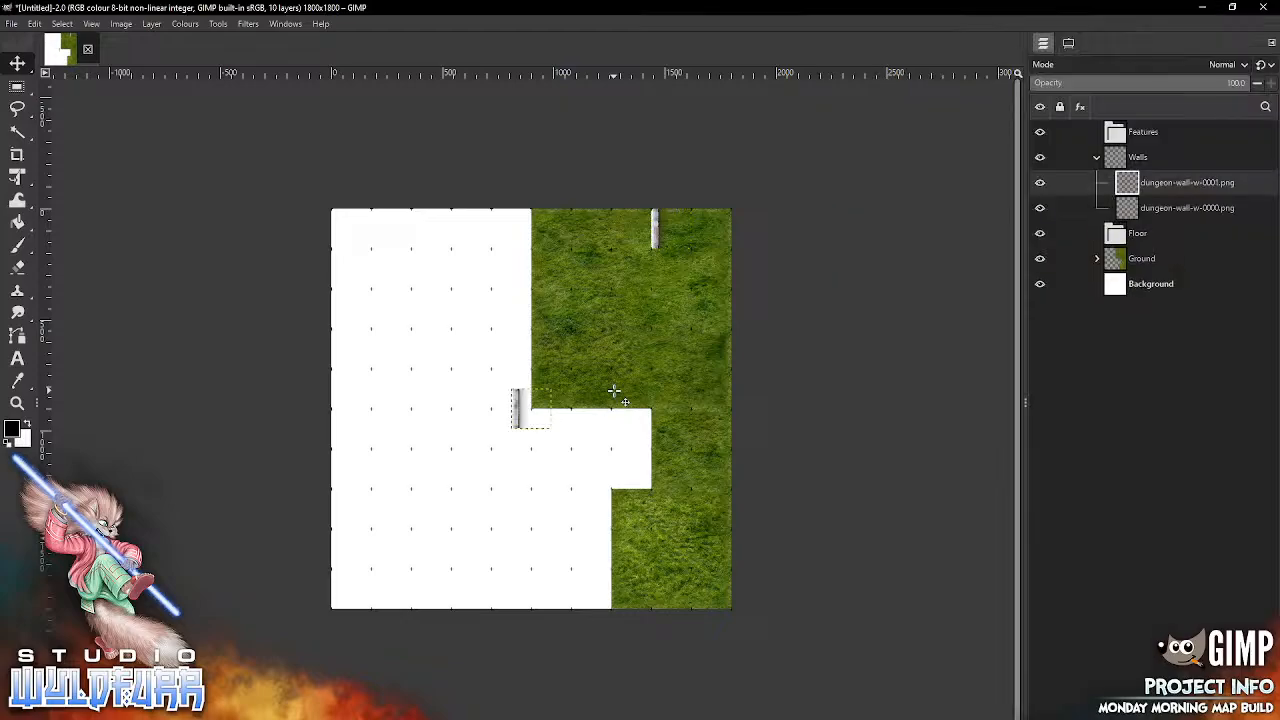
pyautogui.moveTo(530, 412); pyautogui.dragTo(670, 315)
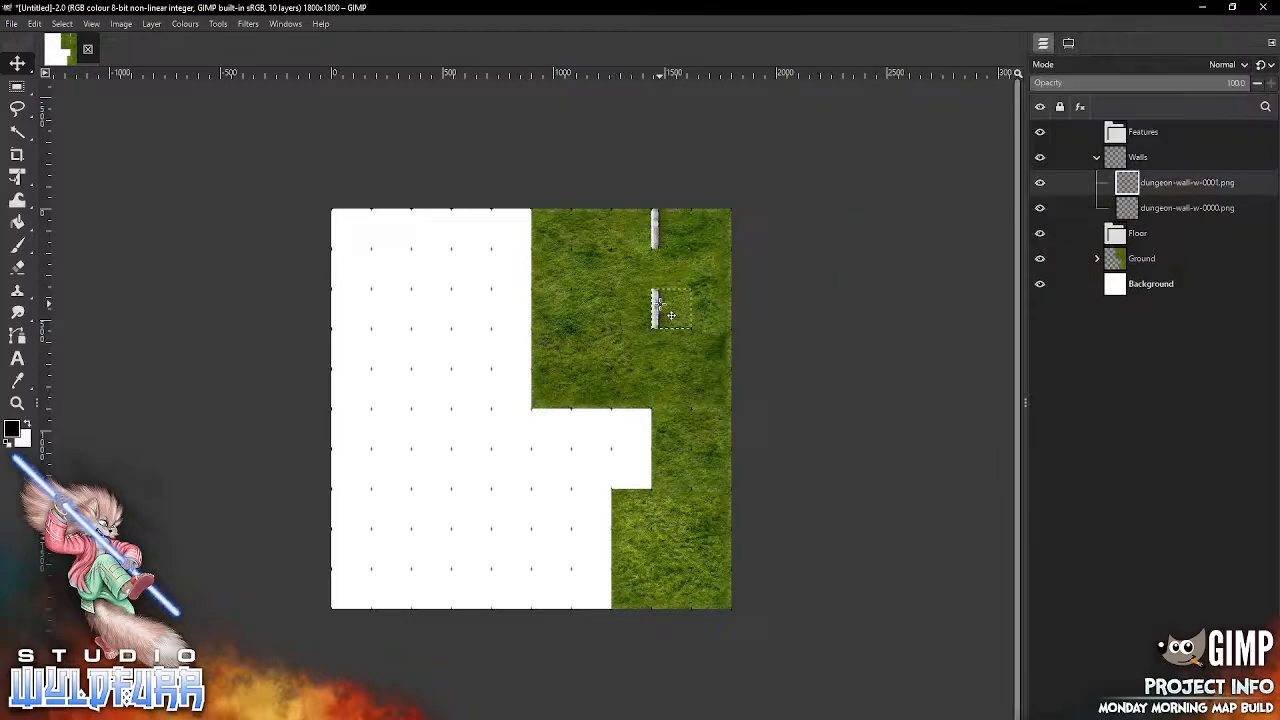
pyautogui.hotkey('alt', 'Tab')
pyautogui.moveTo(1206, 508); pyautogui.dragTo(666, 371)
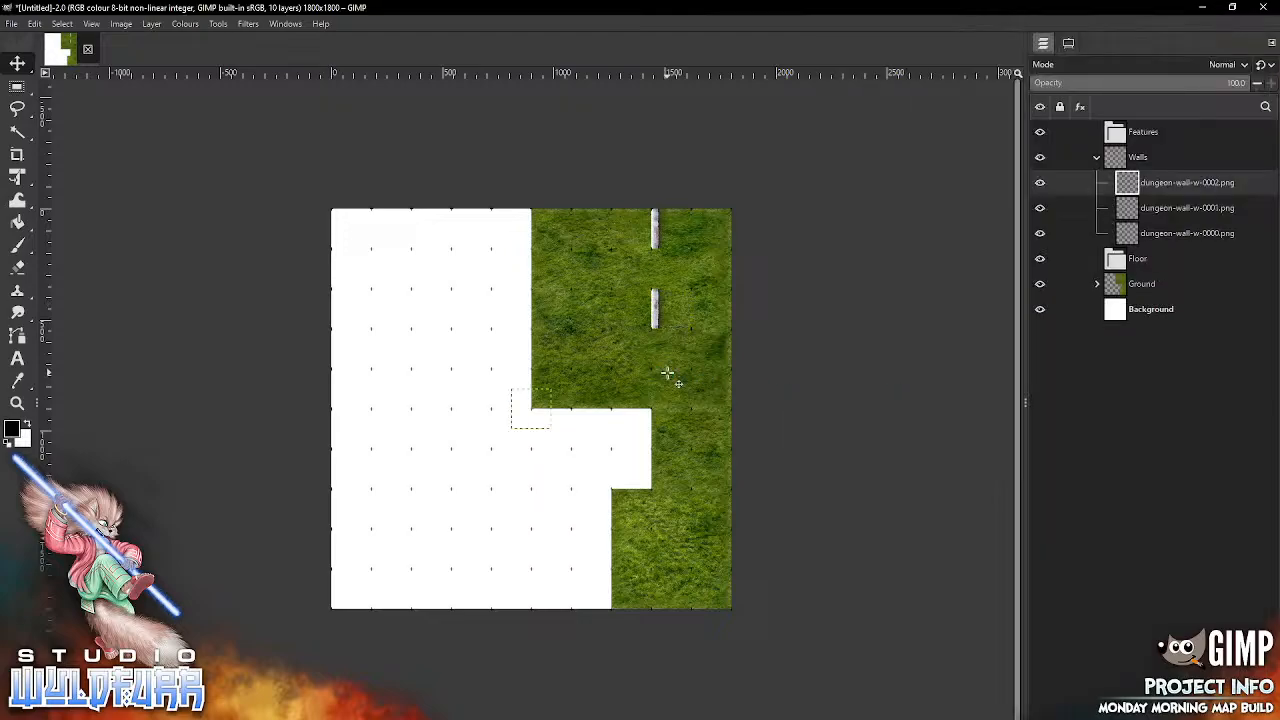
pyautogui.moveTo(540, 428); pyautogui.dragTo(681, 408)
# Step: Add dungeon-wall-w-0003.png in the seventh grid row and another dungeon-wall-w-0000.png in the ninth row of the same wall line
pyautogui.hotkey('alt', 'Tab')
pyautogui.click(850, 588)
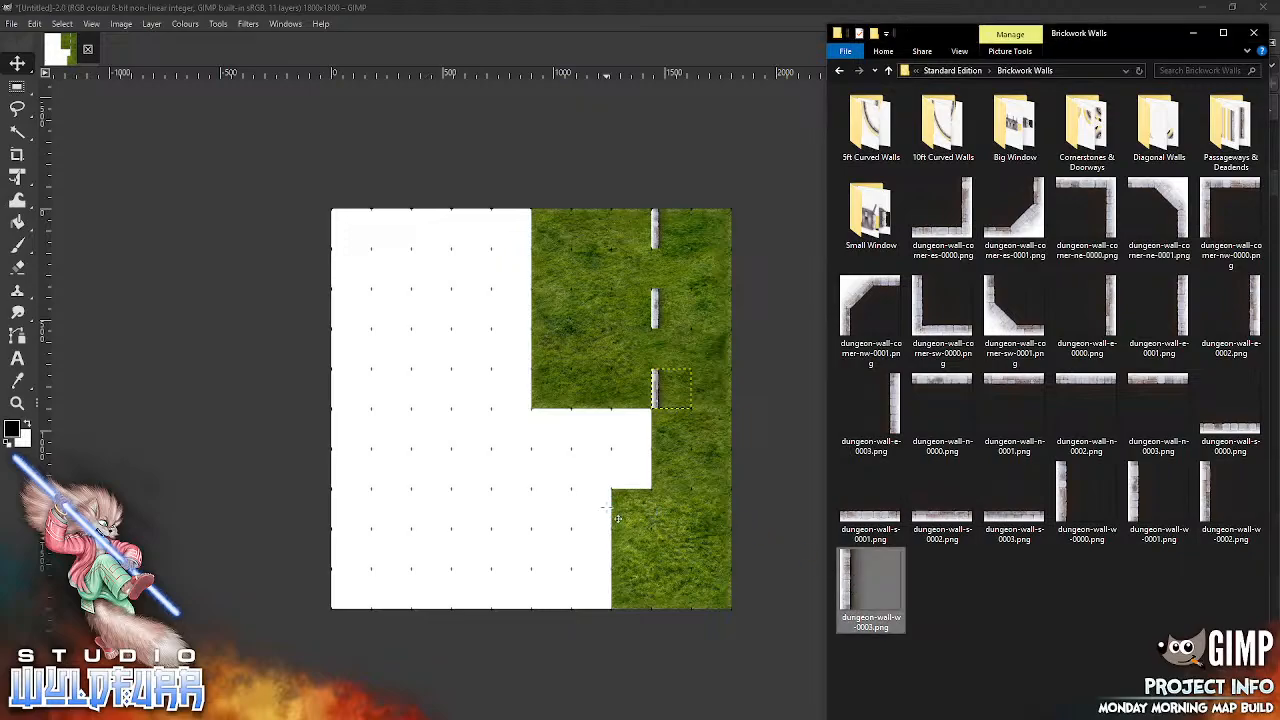
pyautogui.moveTo(618, 518); pyautogui.dragTo(612, 512)
pyautogui.moveTo(526, 423); pyautogui.dragTo(668, 484)
pyautogui.hotkey('alt', 'Tab')
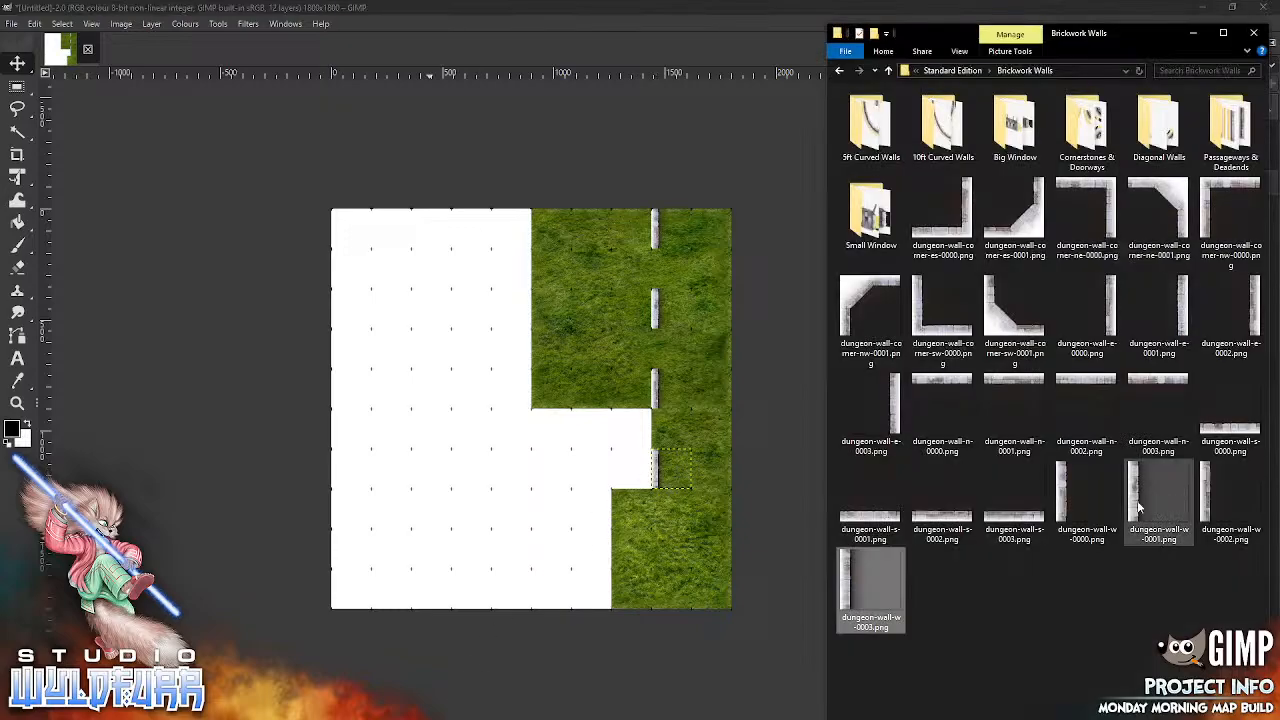
pyautogui.click(1078, 502)
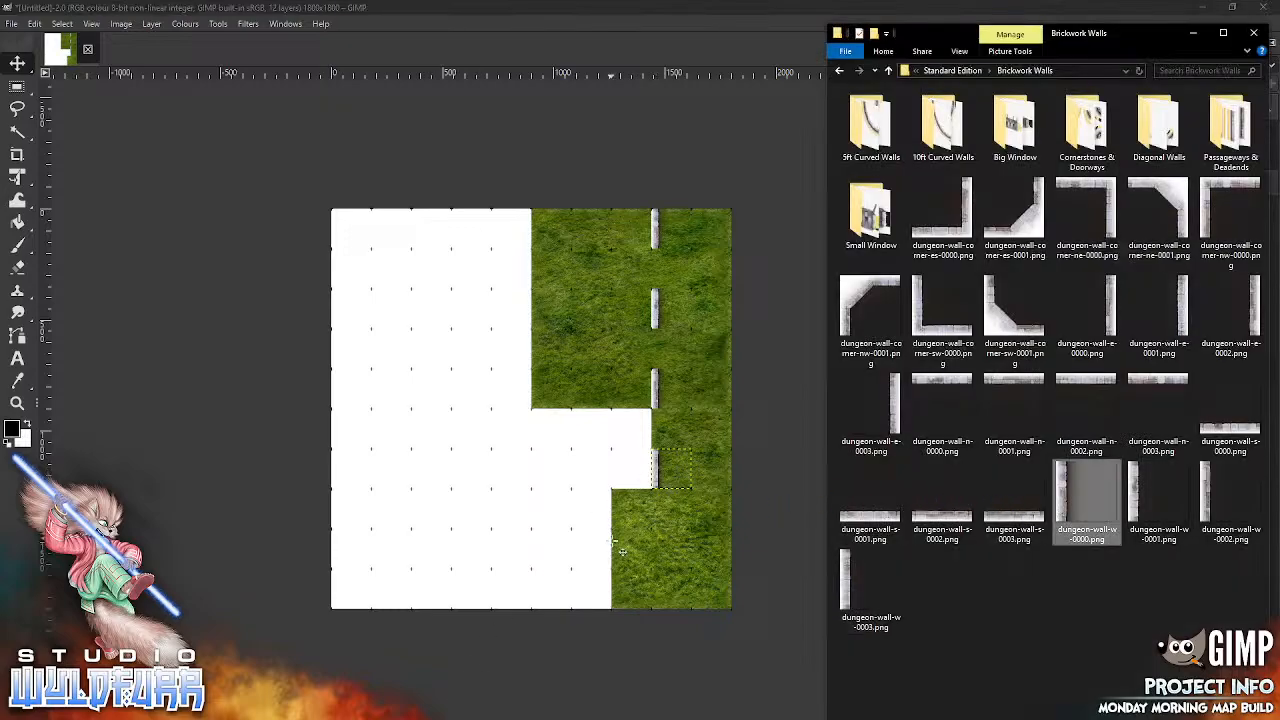
pyautogui.moveTo(620, 548); pyautogui.dragTo(618, 546)
pyautogui.moveTo(553, 422); pyautogui.dragTo(670, 560)
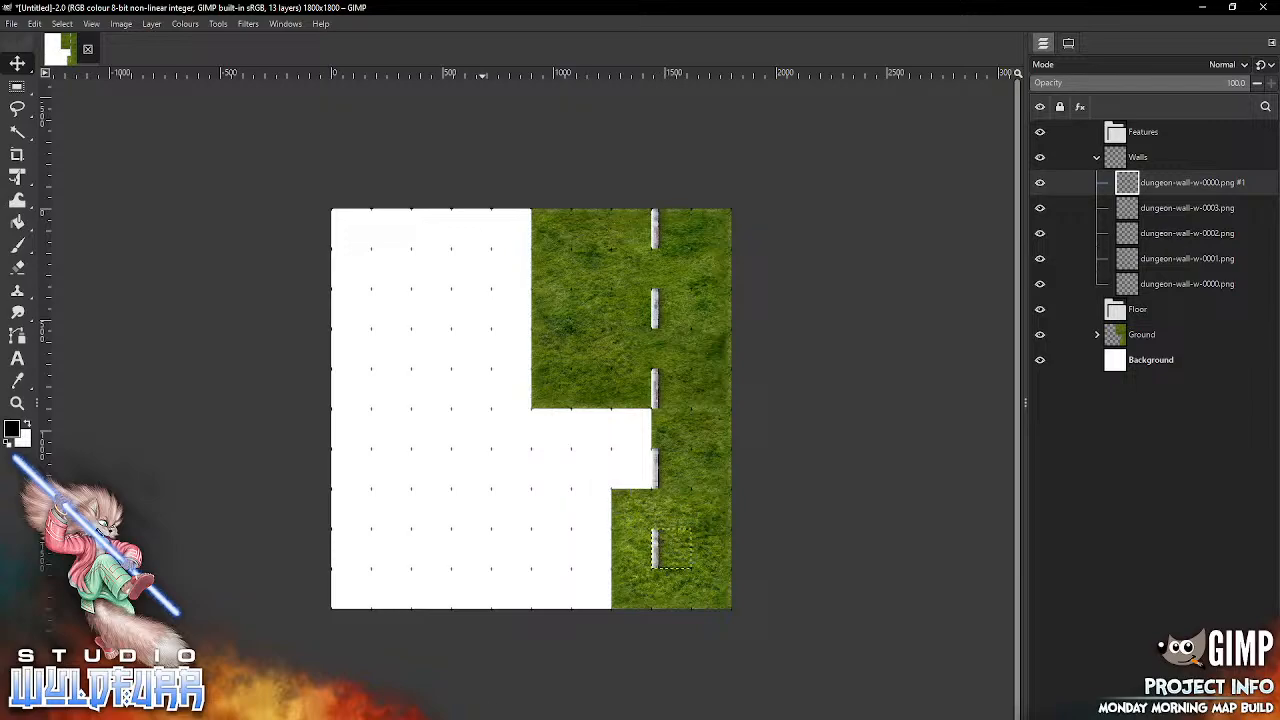
# Step: Add another dungeon-wall-w-0001.png and snap it into the bottom grid row of the wall line
pyautogui.hotkey('alt', 'Tab')
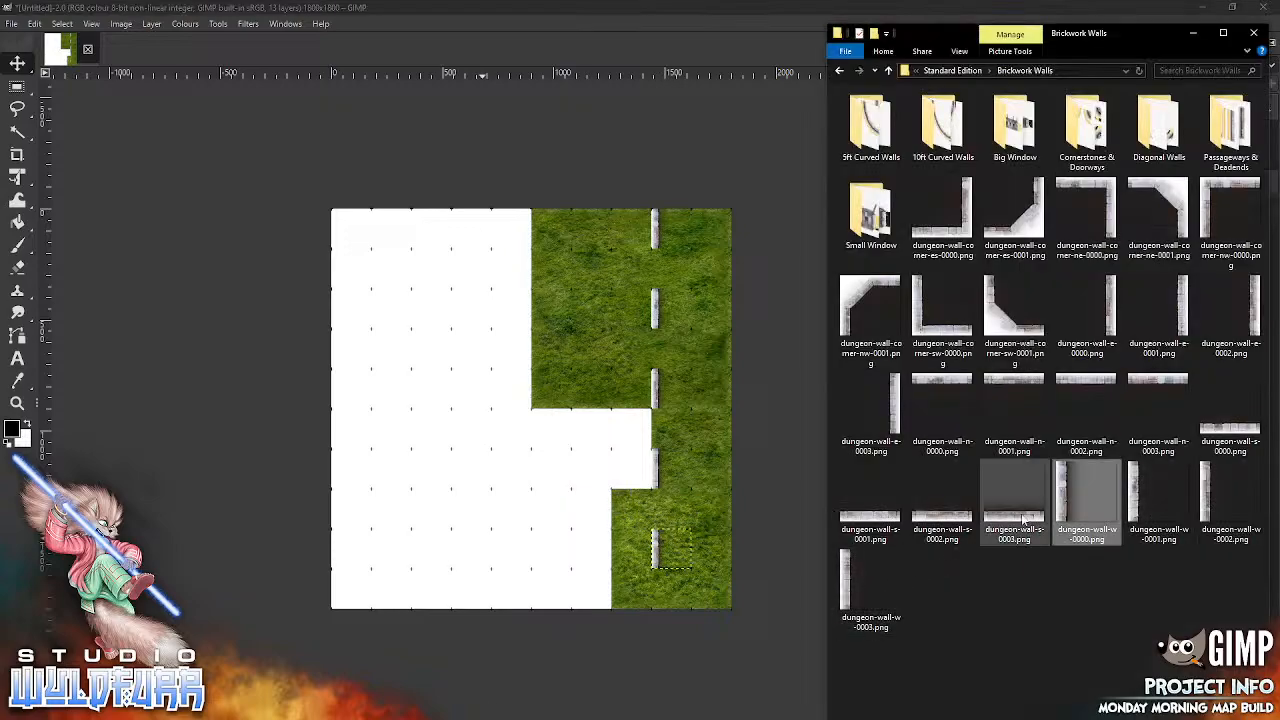
pyautogui.moveTo(1140, 505); pyautogui.dragTo(630, 572)
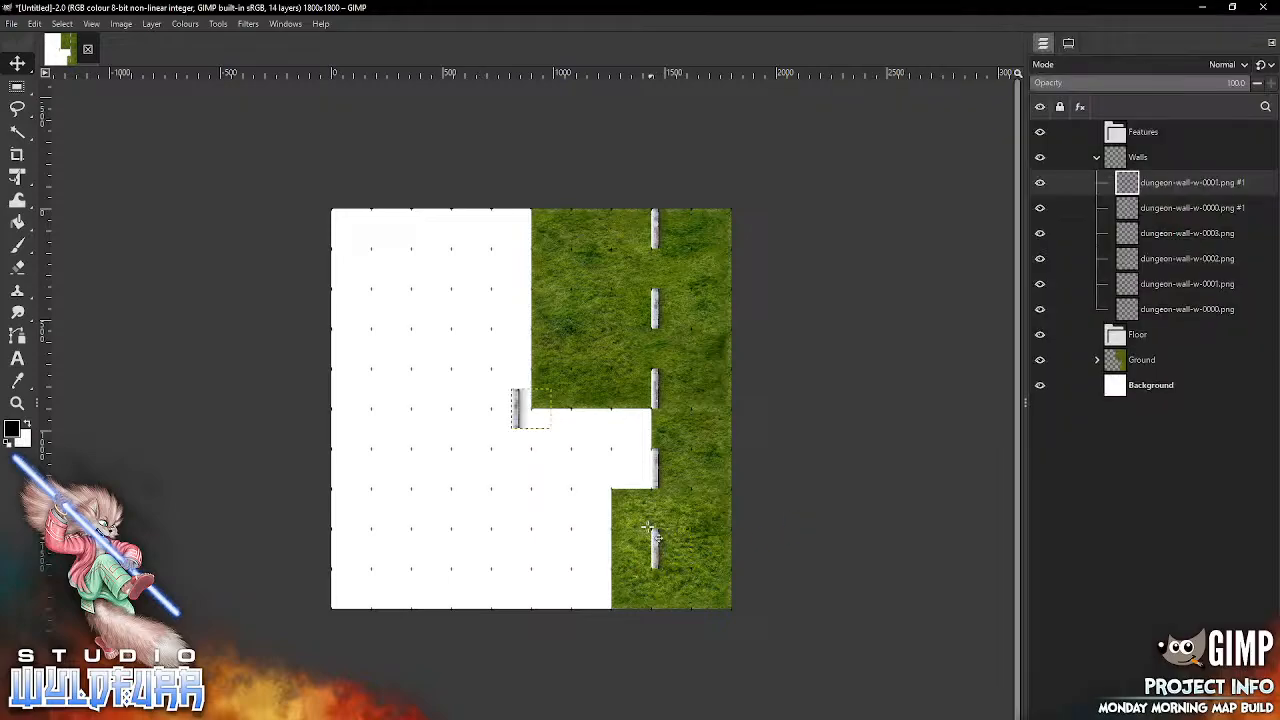
pyautogui.moveTo(535, 422); pyautogui.dragTo(677, 602)
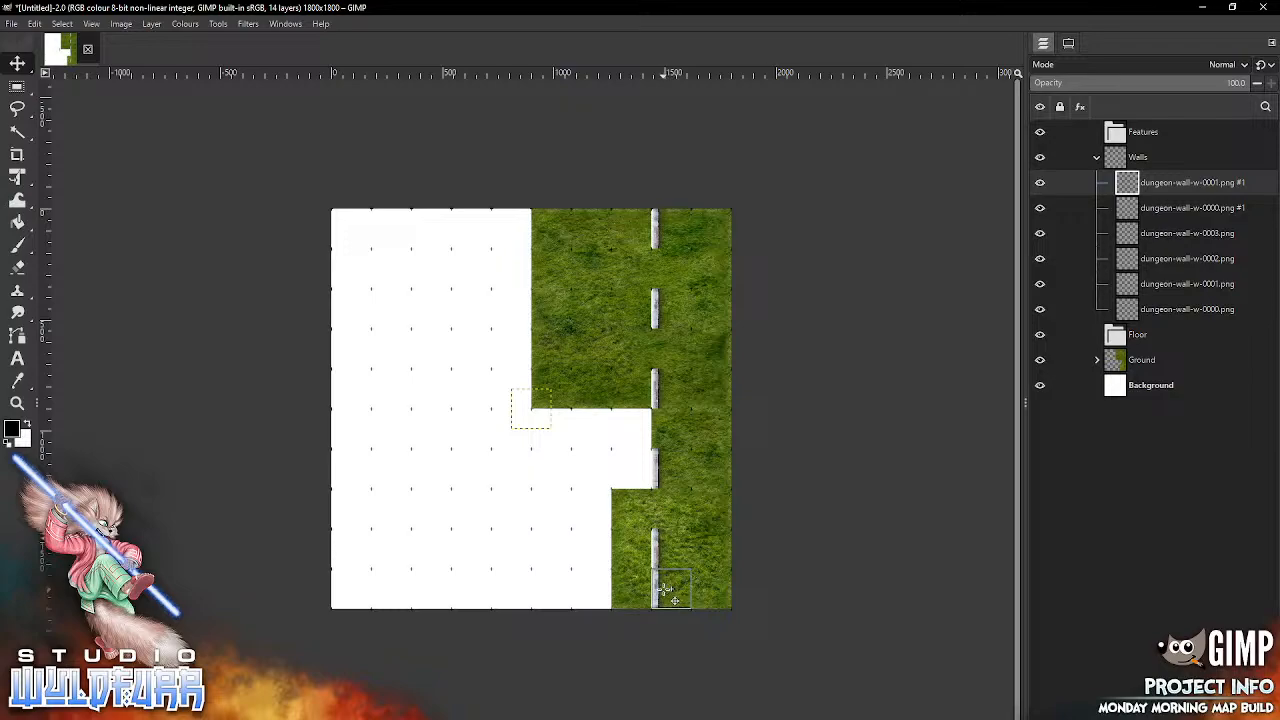
# Step: Fill the wall line's gaps in the eighth and sixth grid rows with dungeon-wall-w-0002.png and dungeon-wall-w-0003.png
pyautogui.hotkey('alt', 'Tab')
pyautogui.moveTo(1204, 495); pyautogui.dragTo(575, 468)
pyautogui.moveTo(660, 460); pyautogui.dragTo(655, 455)
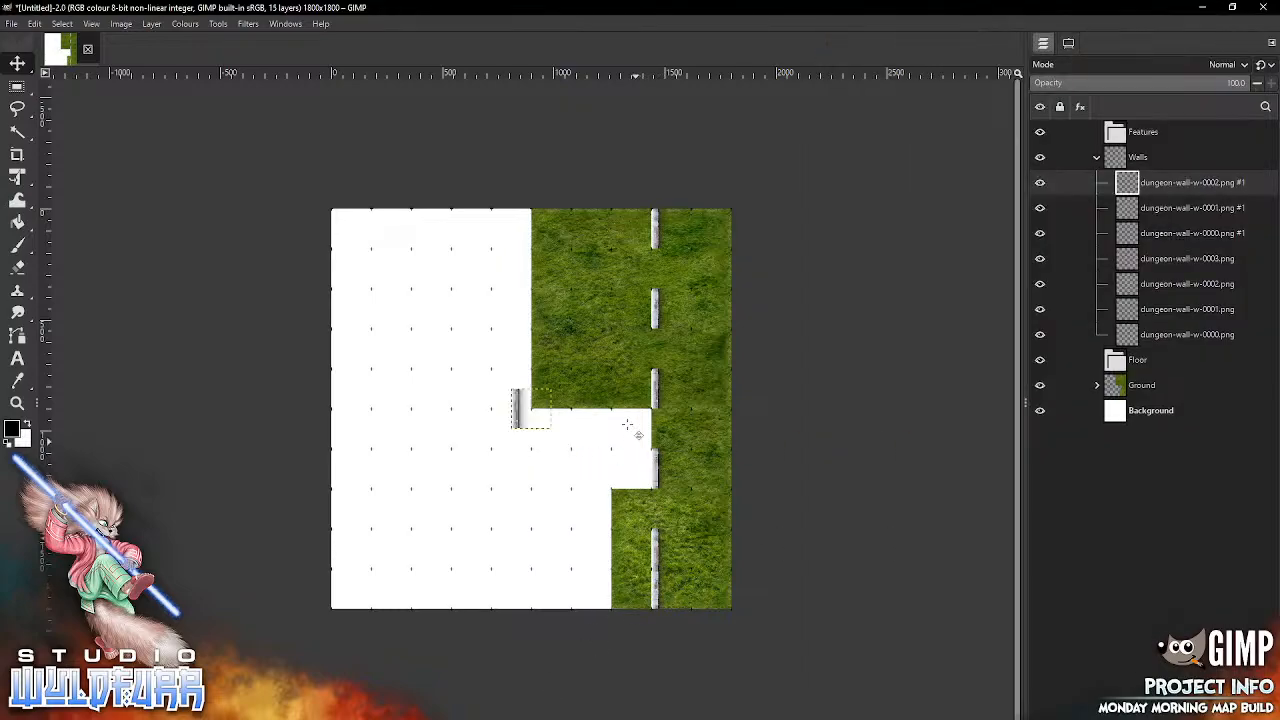
pyautogui.moveTo(530, 410); pyautogui.dragTo(668, 518)
pyautogui.hotkey('alt', 'Tab')
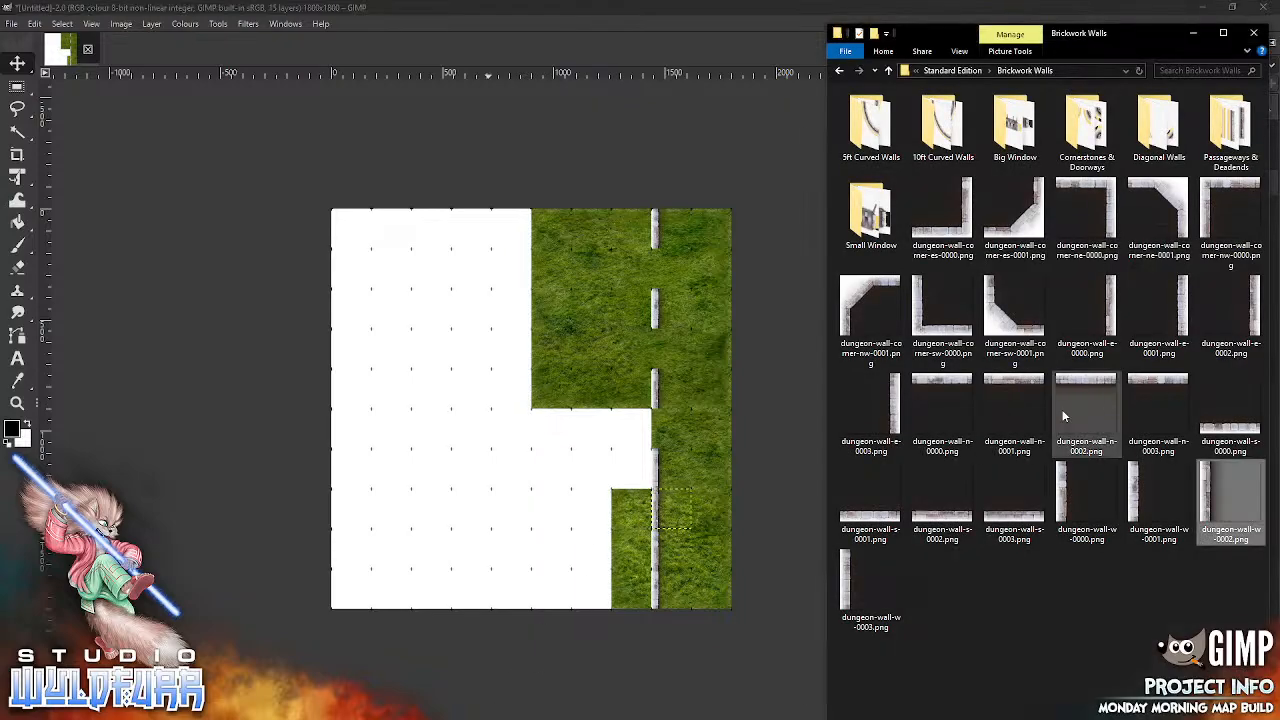
pyautogui.click(851, 573)
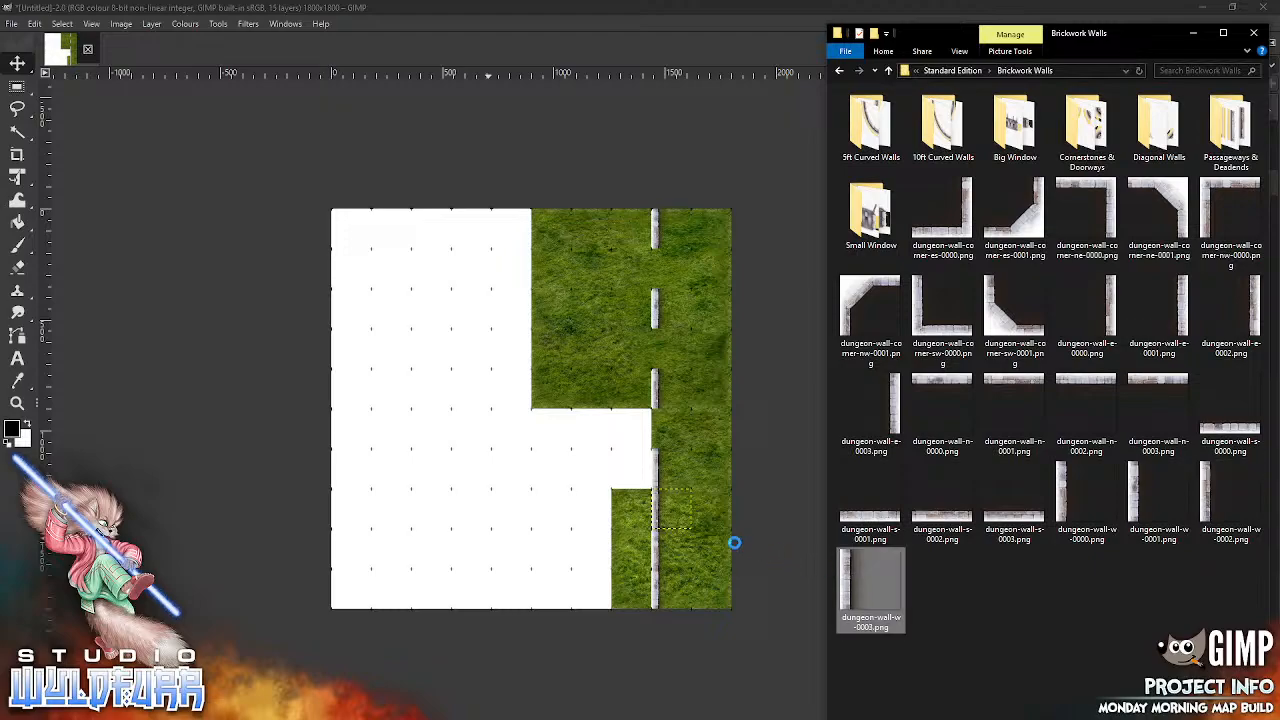
pyautogui.moveTo(490, 493); pyautogui.dragTo(490, 493)
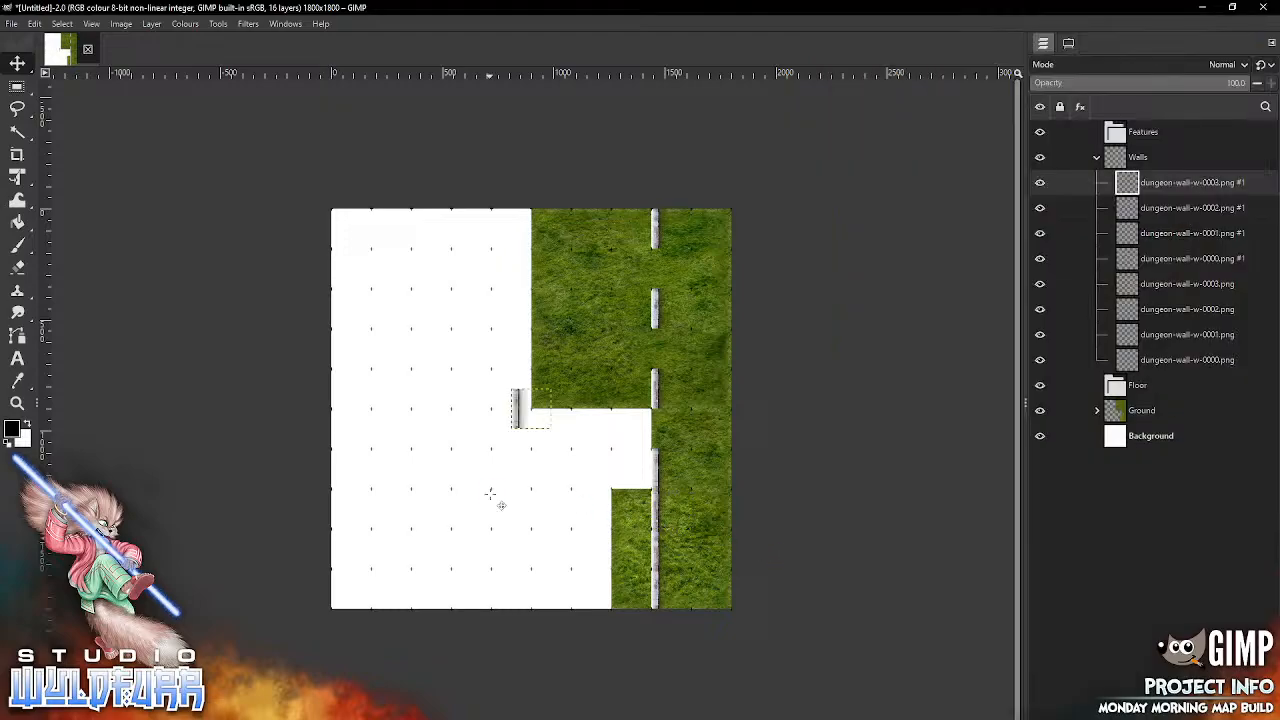
pyautogui.moveTo(531, 421); pyautogui.dragTo(674, 440)
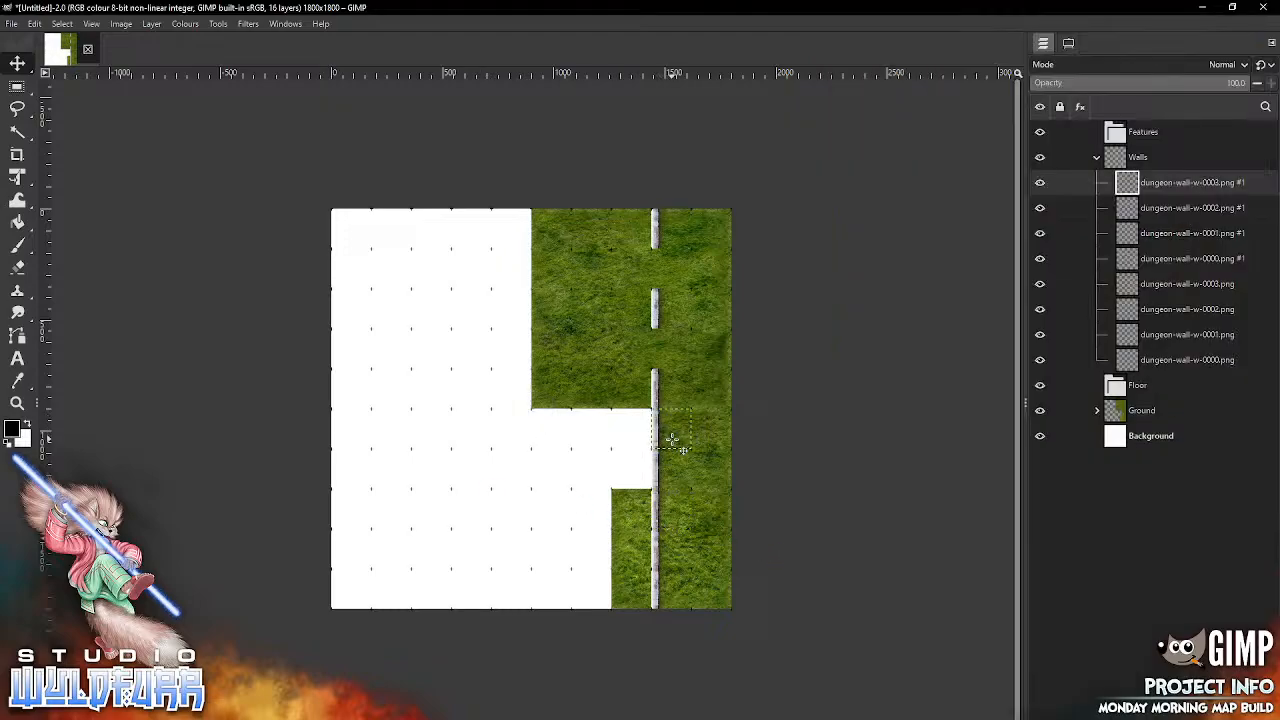
# Step: Close the wall line's gaps in the fourth and second grid rows with dungeon-wall-w-0000.png and dungeon-wall-w-0001.png
pyautogui.hotkey('alt', 'Tab')
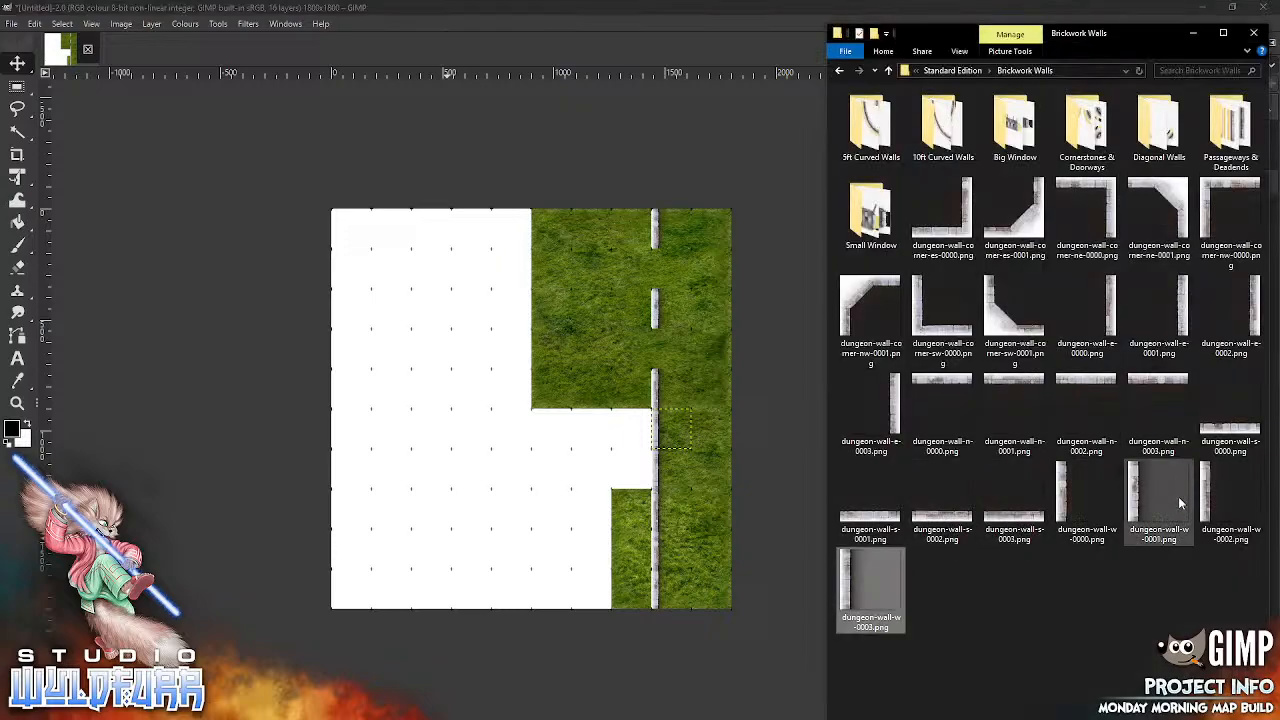
pyautogui.moveTo(1062, 483); pyautogui.dragTo(531, 406)
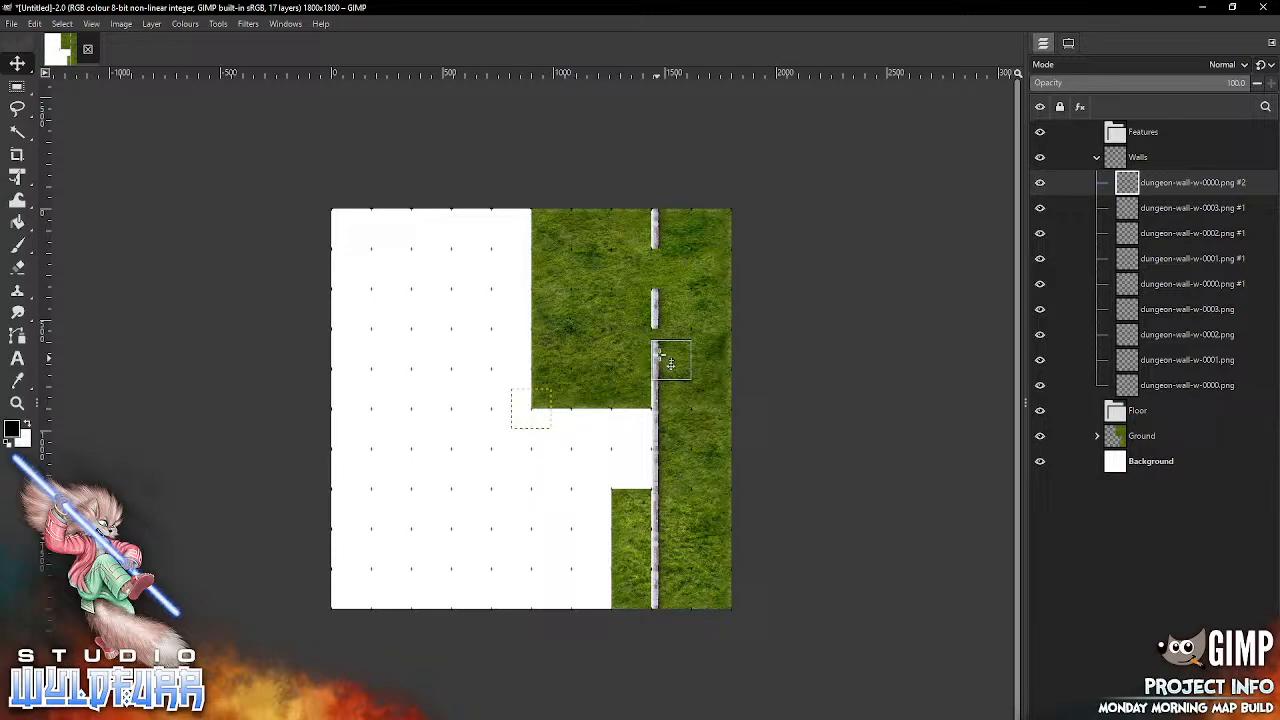
pyautogui.moveTo(665, 350); pyautogui.dragTo(665, 350)
pyautogui.hotkey('alt', 'Tab')
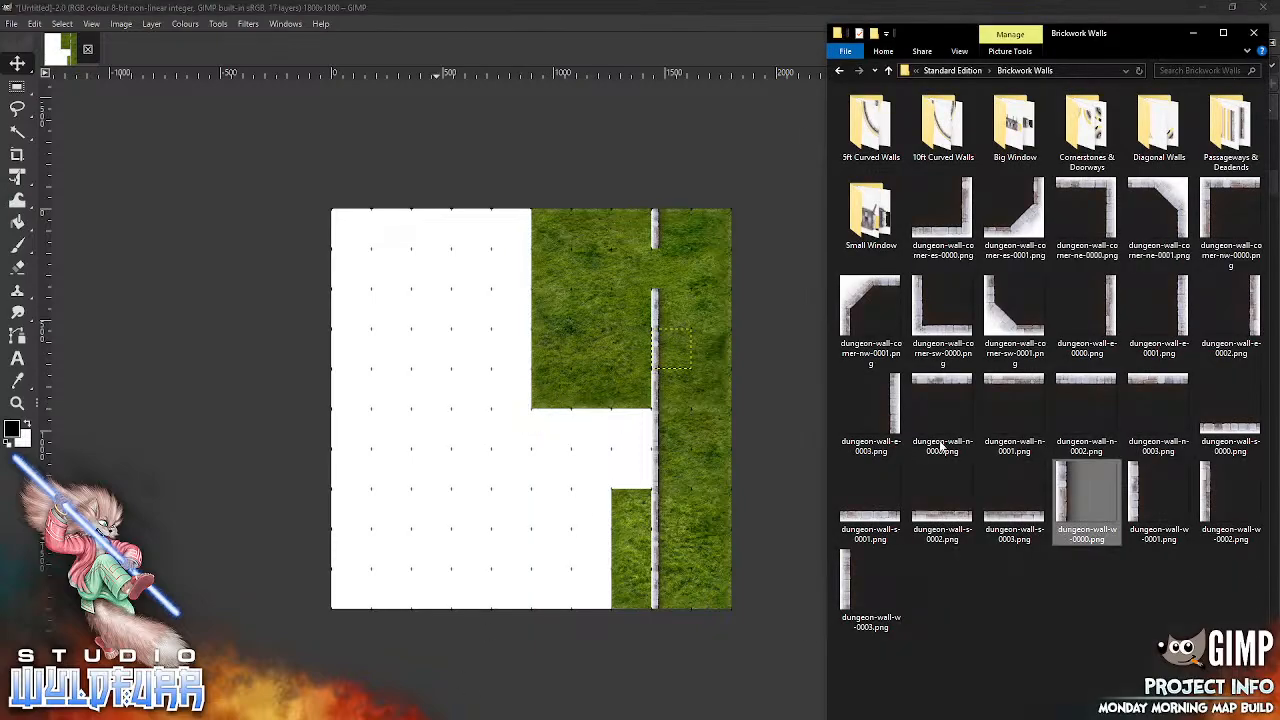
pyautogui.moveTo(1143, 489); pyautogui.dragTo(786, 405)
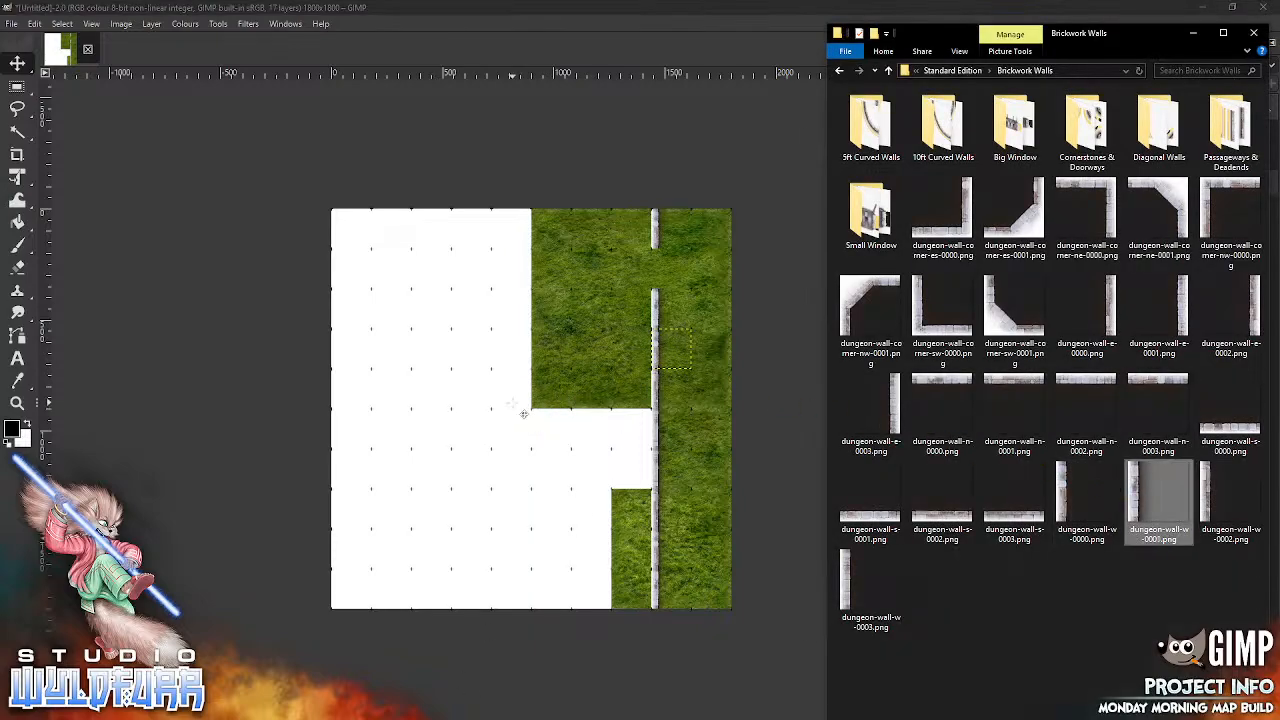
pyautogui.moveTo(523, 413); pyautogui.dragTo(670, 286)
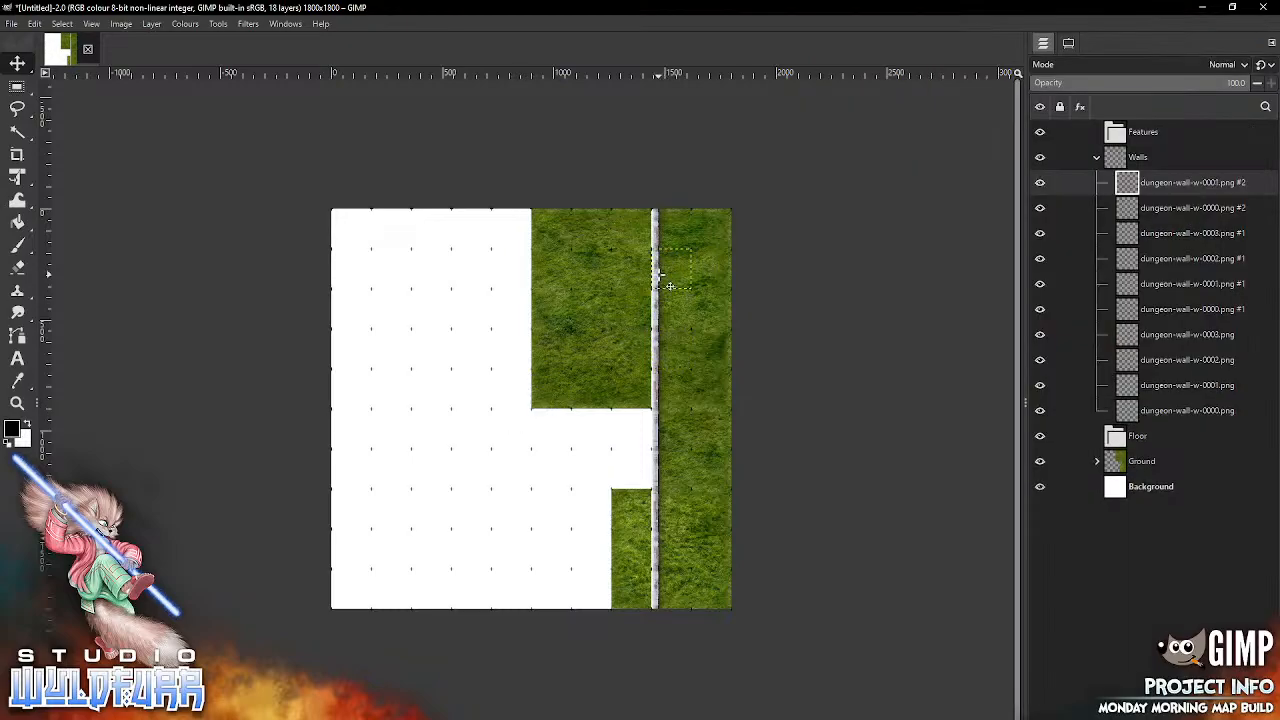
# Step: Add dungeon-wall-corner-ne-0001.png from the Brickwork Walls folder to the map as the topmost layer inside the Walls group
pyautogui.click(17, 404)
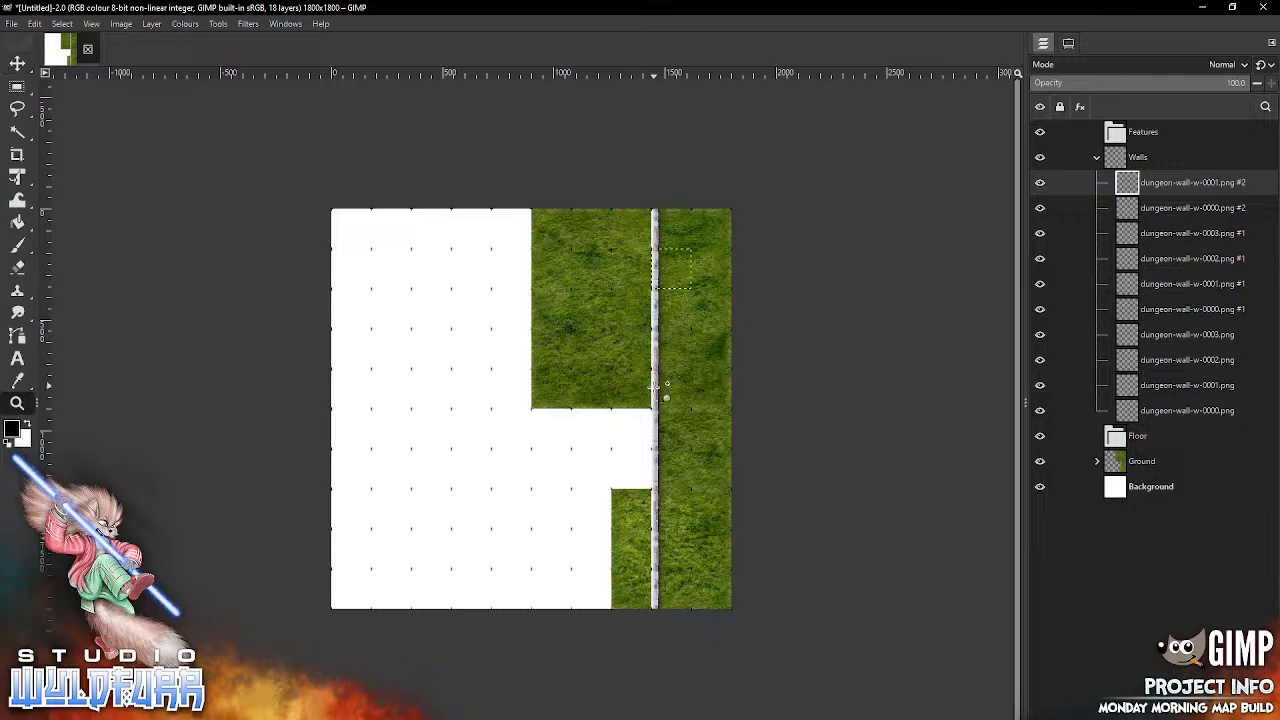
pyautogui.click(531, 408)
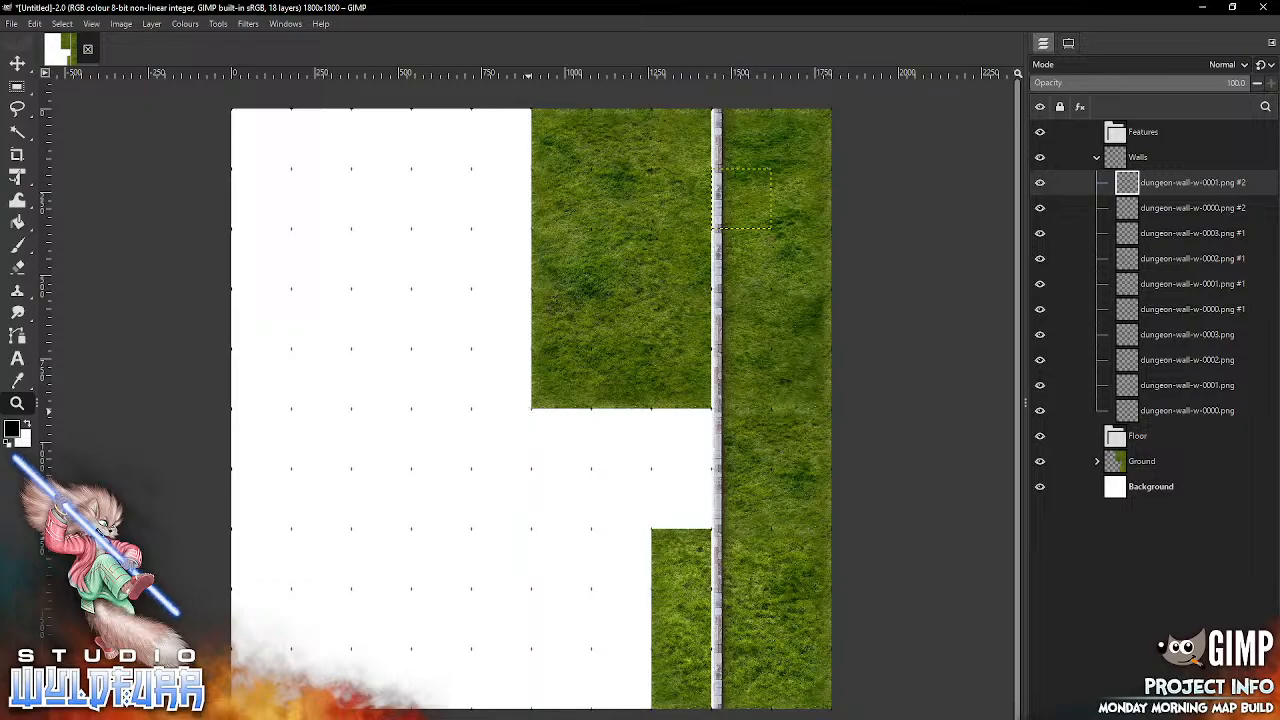
pyautogui.hotkey('alt', 'Tab')
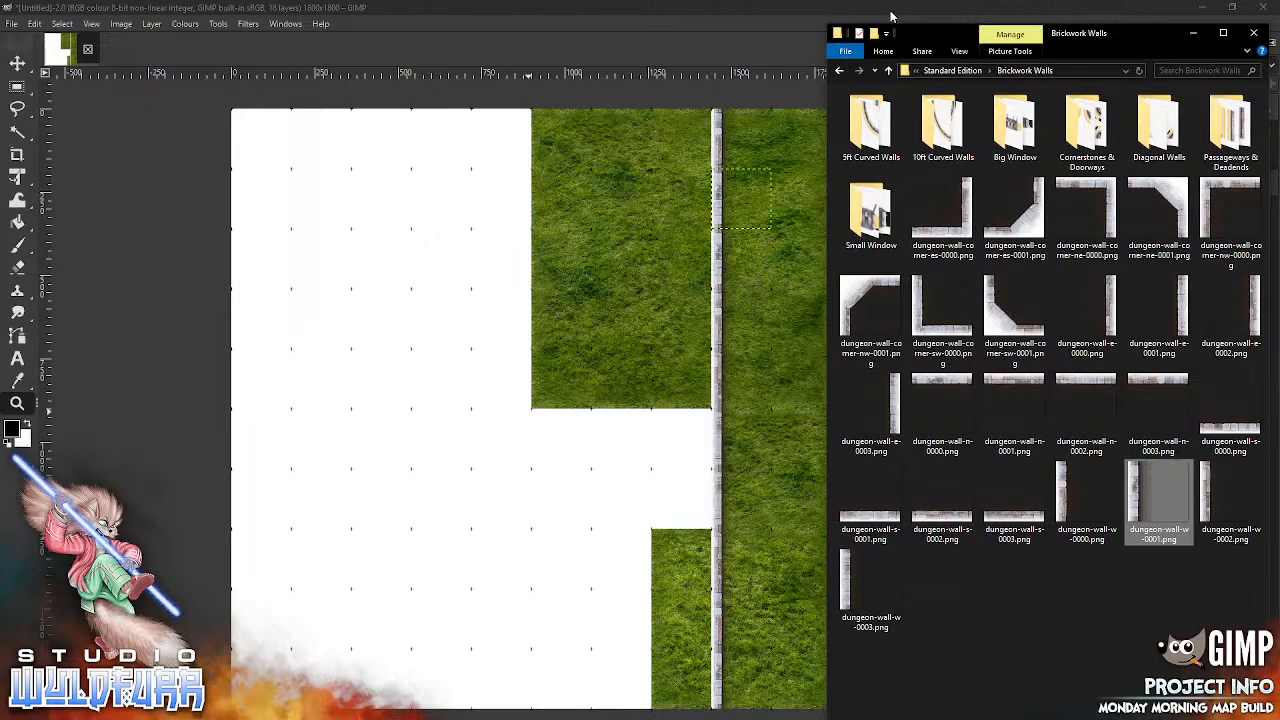
pyautogui.click(892, 13)
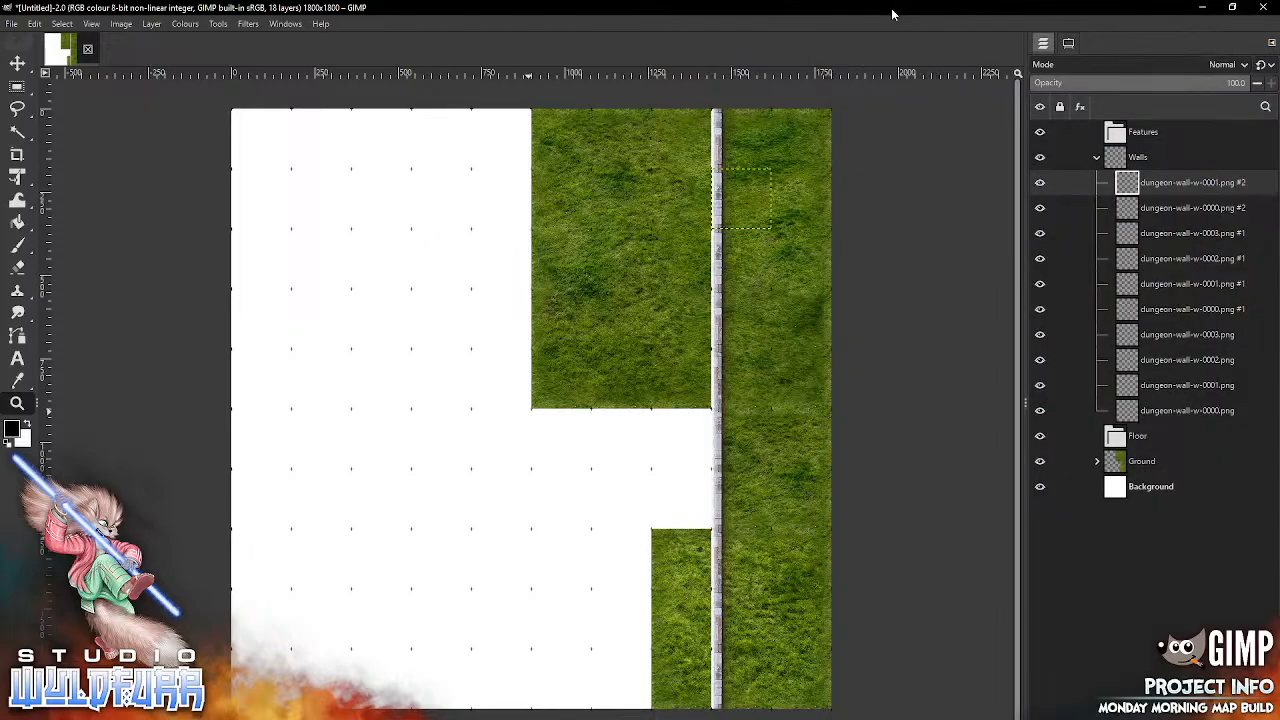
pyautogui.click(1137, 159)
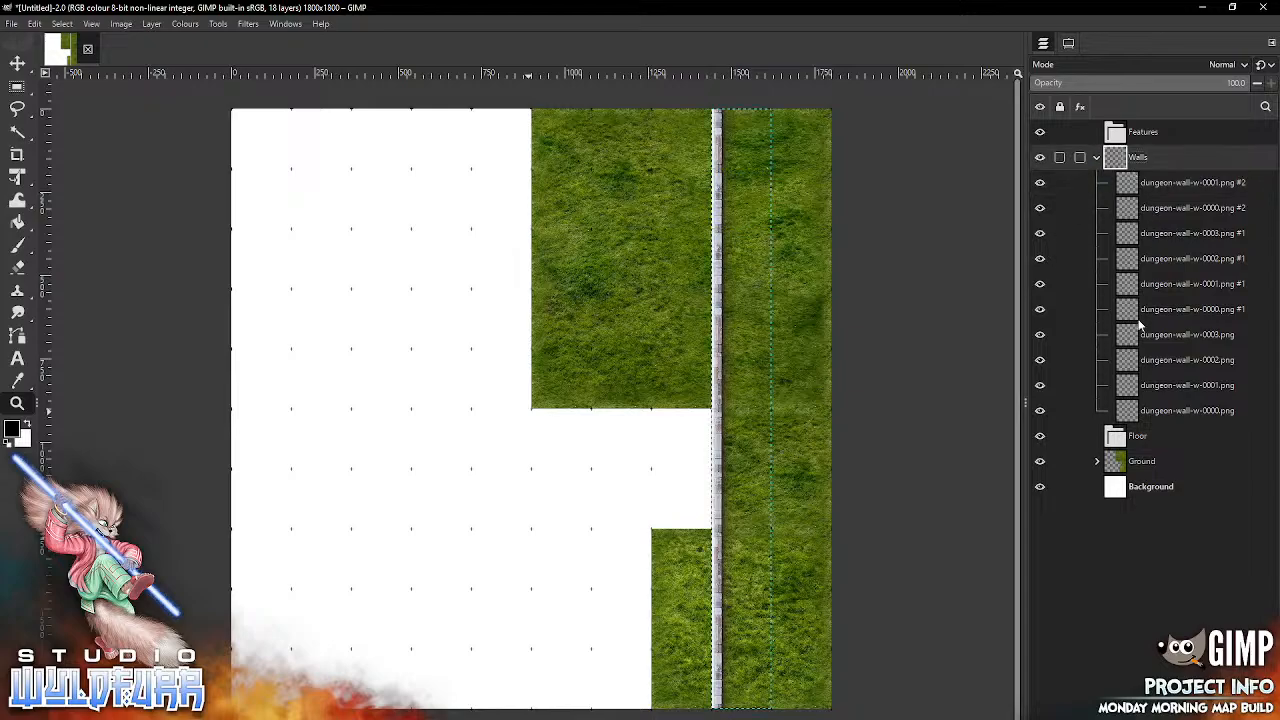
pyautogui.click(1132, 178)
pyautogui.hotkey('alt', 'Tab')
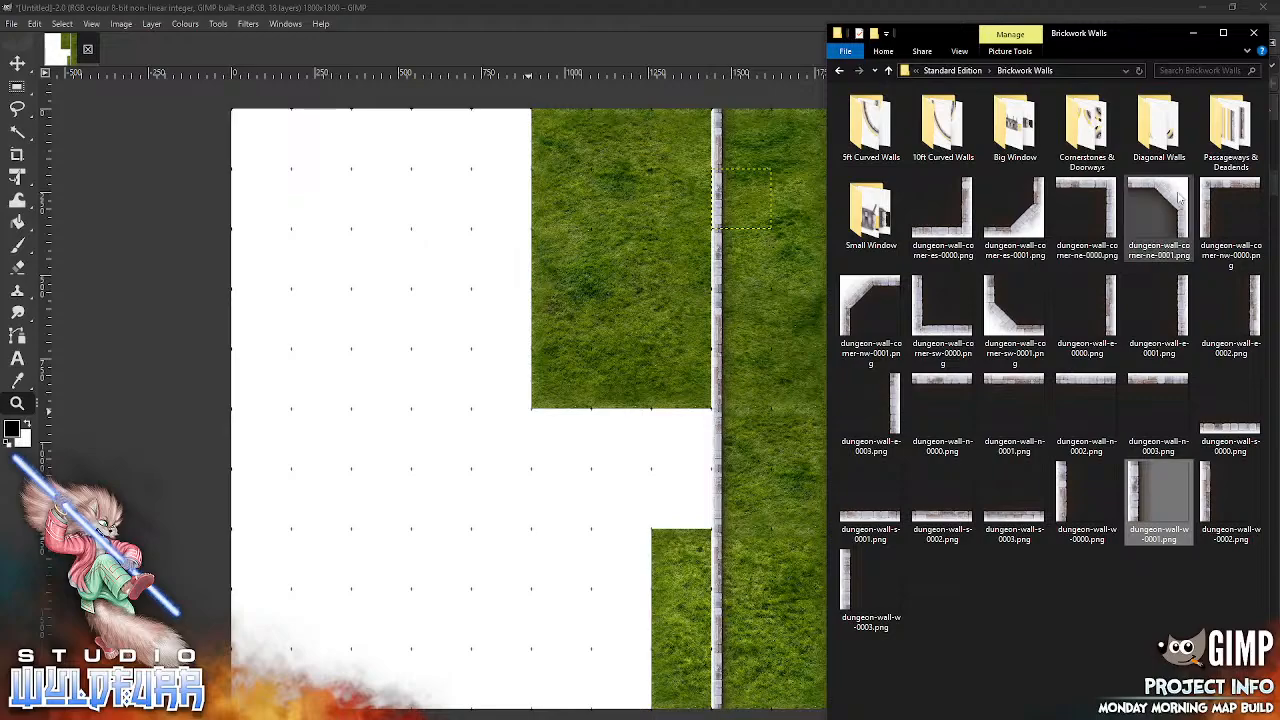
pyautogui.moveTo(1170, 205); pyautogui.dragTo(527, 338)
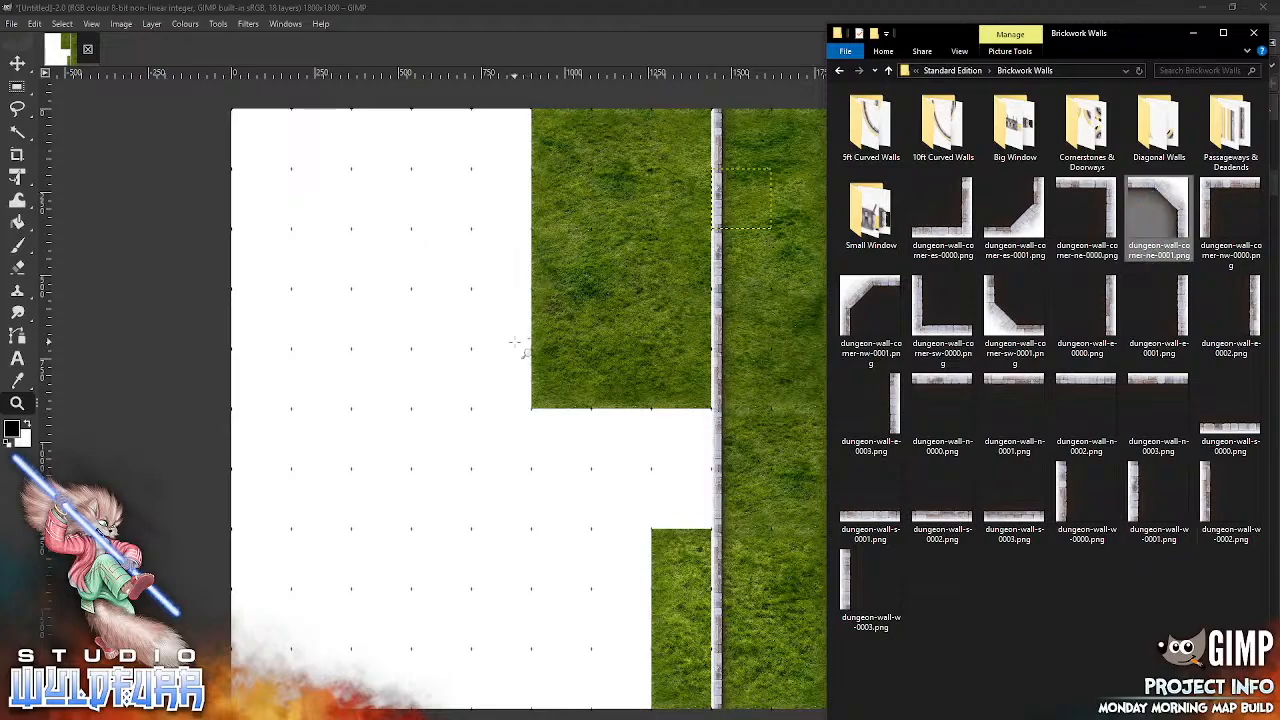
# Step: Snap the angled north-east corner tile into the eighth column of the top grid row, against the wall line
pyautogui.moveTo(544, 396); pyautogui.dragTo(706, 145)
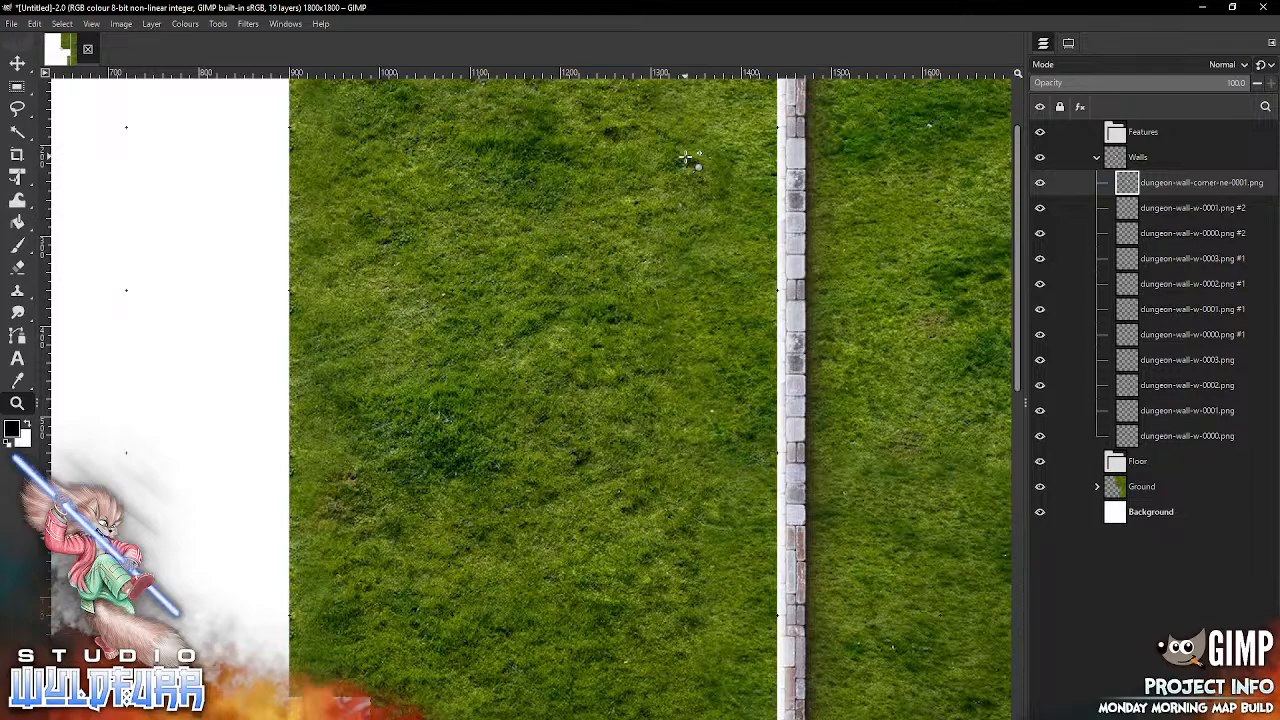
pyautogui.click(21, 64)
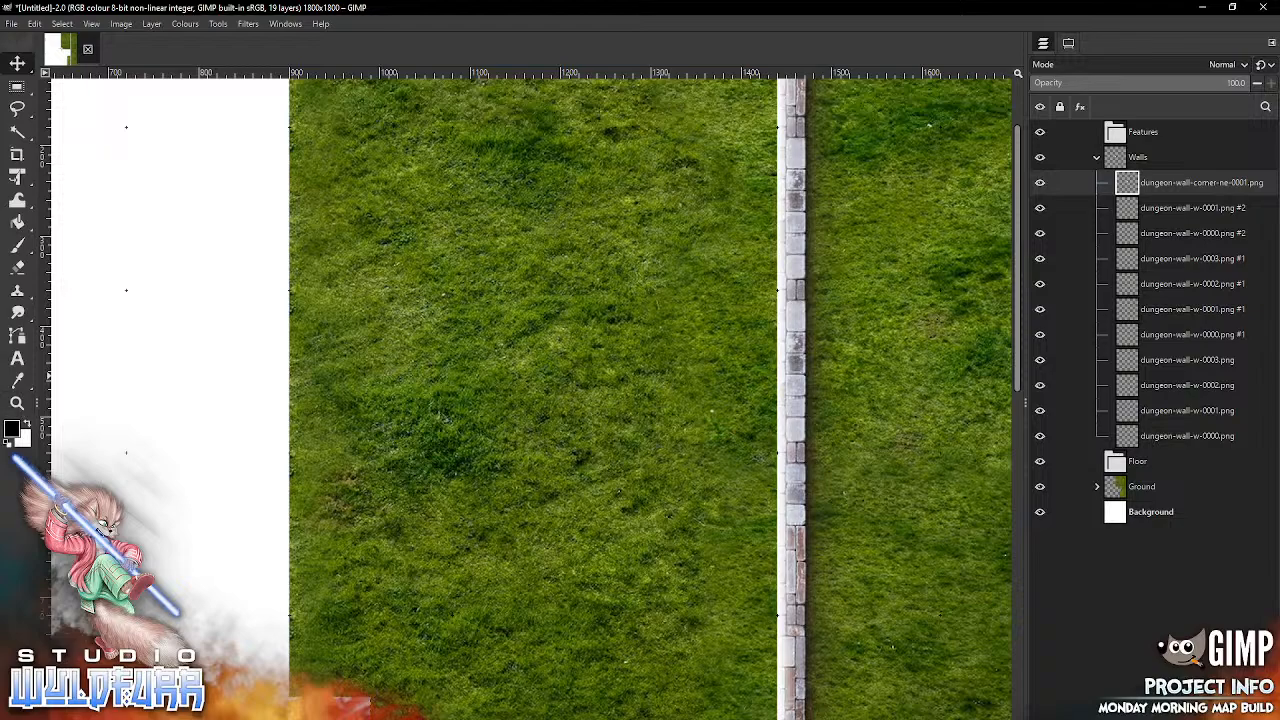
pyautogui.click(95, 26)
pyautogui.moveTo(142, 91)
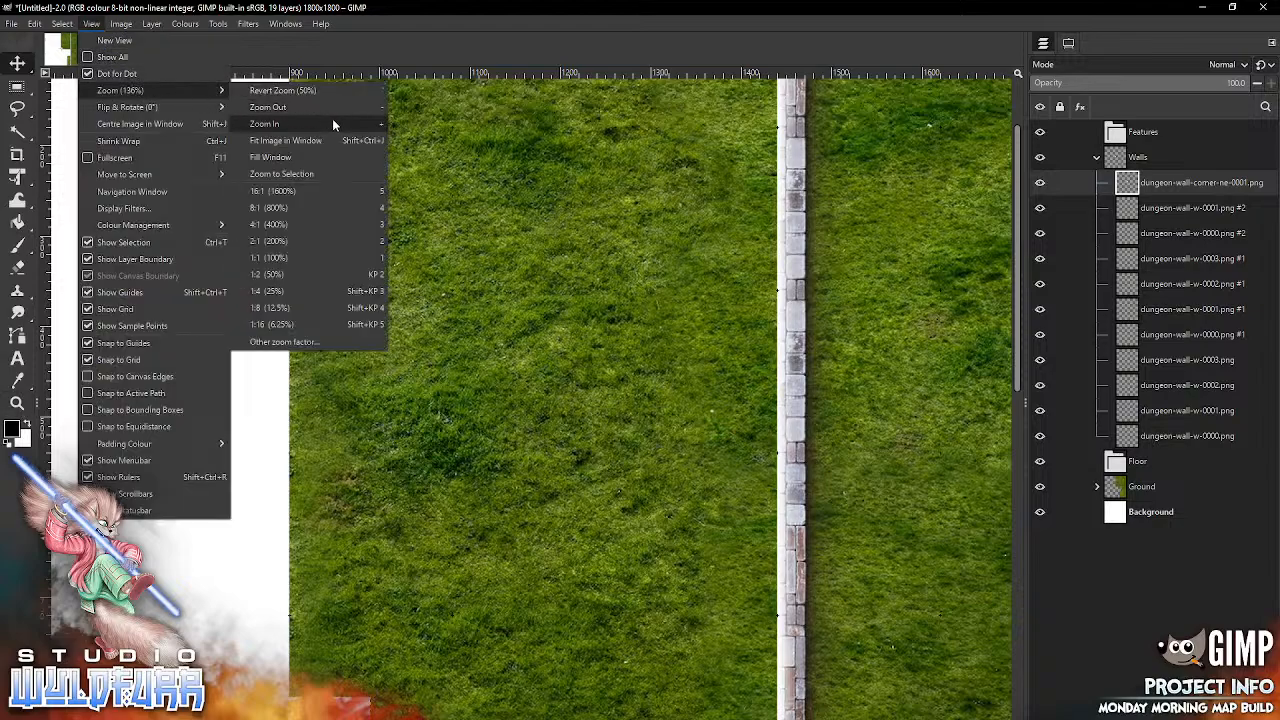
pyautogui.click(303, 157)
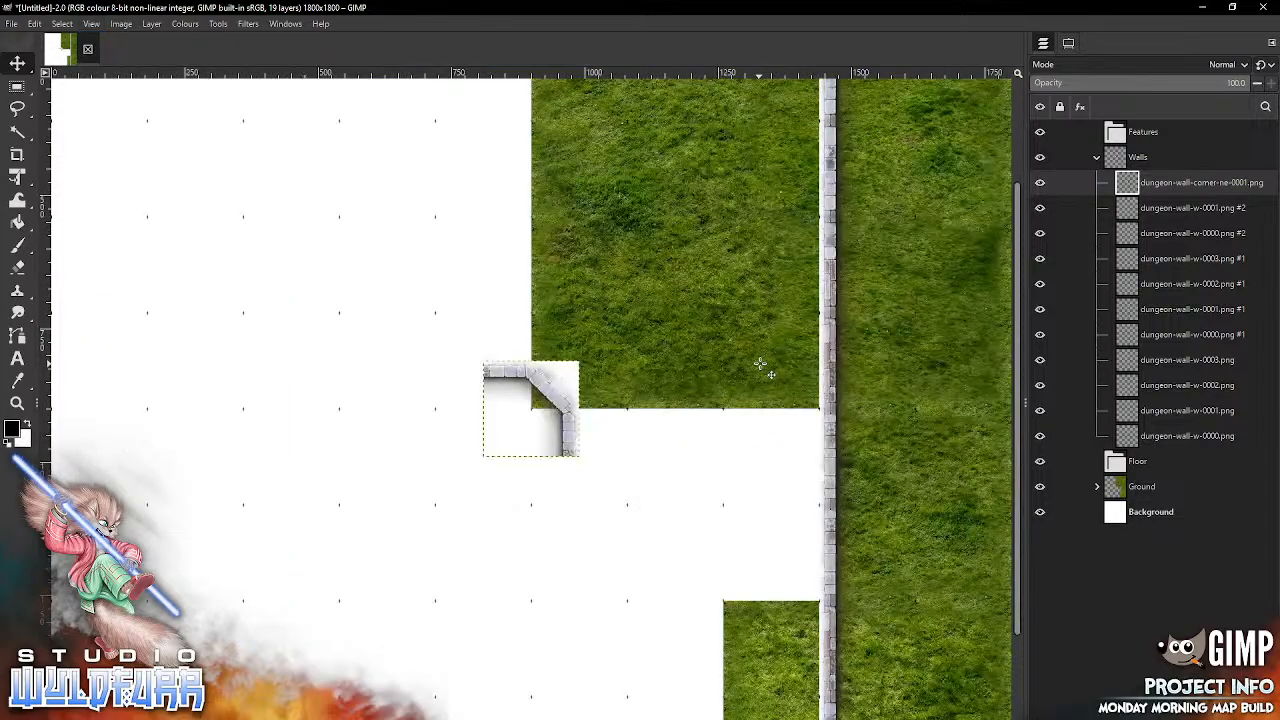
pyautogui.moveTo(759, 364); pyautogui.dragTo(685, 551)
pyautogui.click(24, 68)
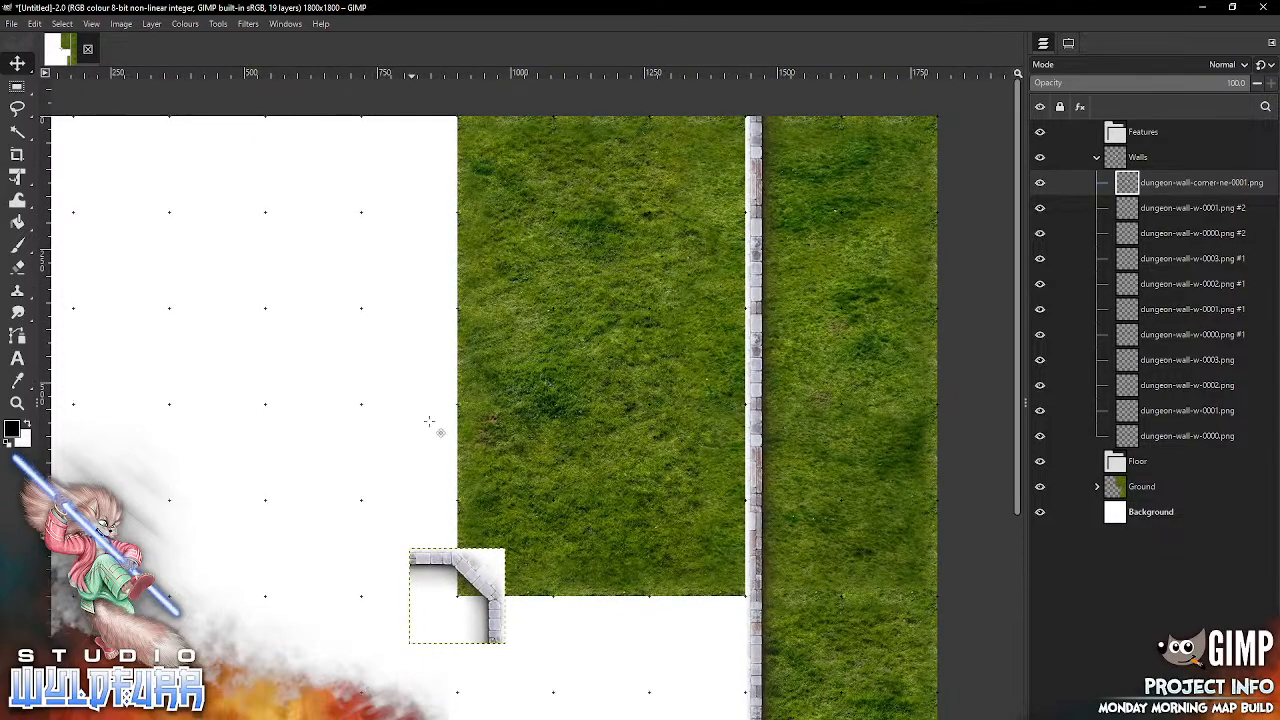
pyautogui.moveTo(490, 580); pyautogui.dragTo(732, 154)
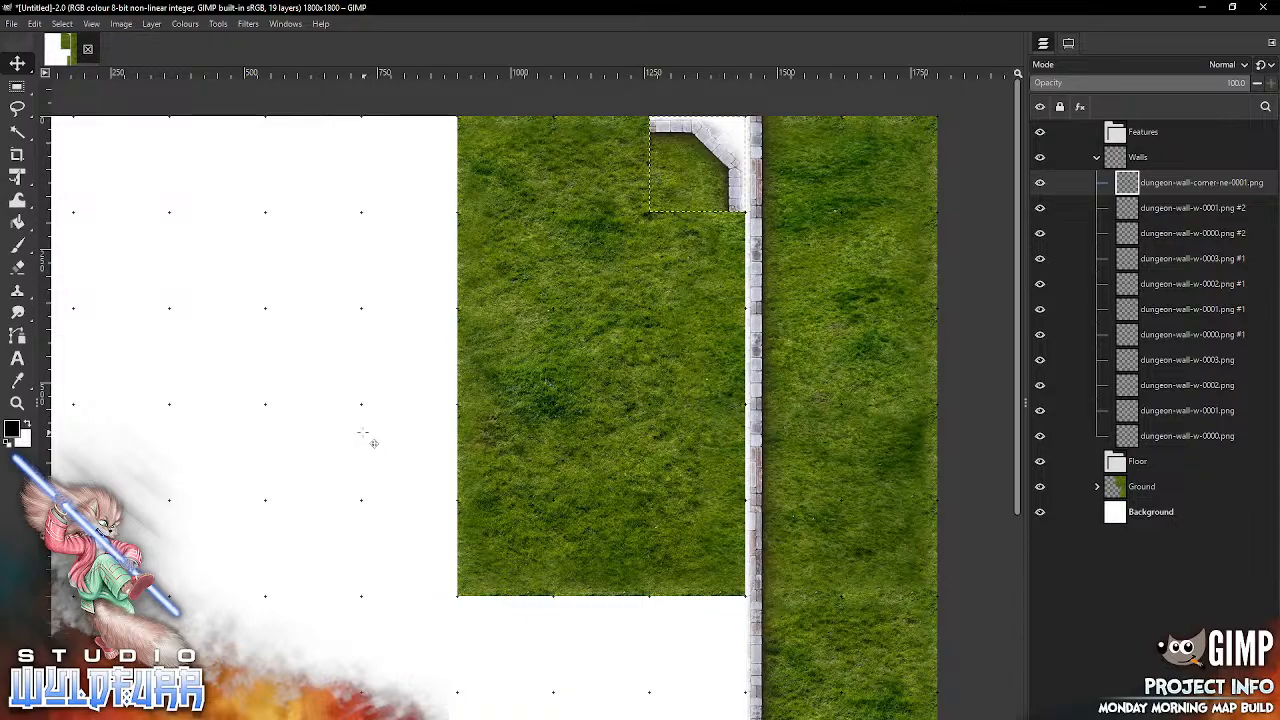
# Step: Add dungeon-wall-corner-nw-0001.png and snap it into the first column of the top grid row
pyautogui.moveTo(374, 474); pyautogui.dragTo(628, 477)
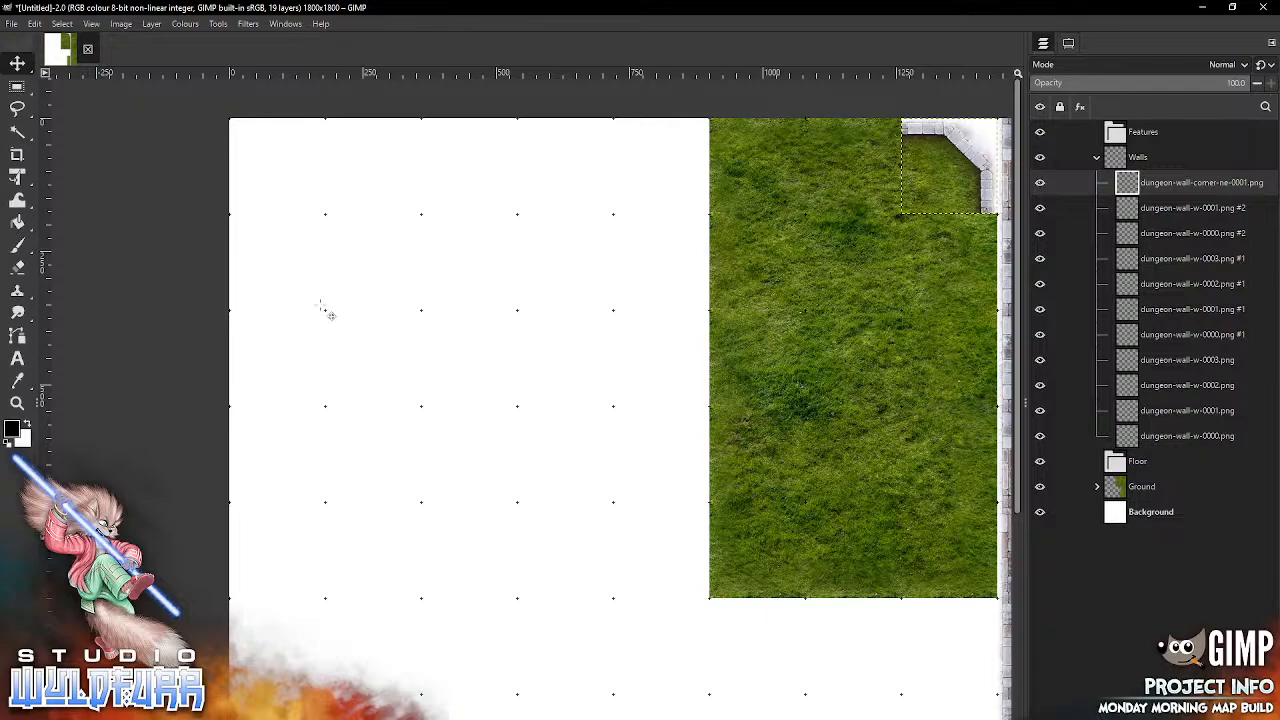
pyautogui.hotkey('alt', 'Tab')
pyautogui.moveTo(866, 300); pyautogui.dragTo(414, 390)
pyautogui.moveTo(601, 398); pyautogui.dragTo(265, 153)
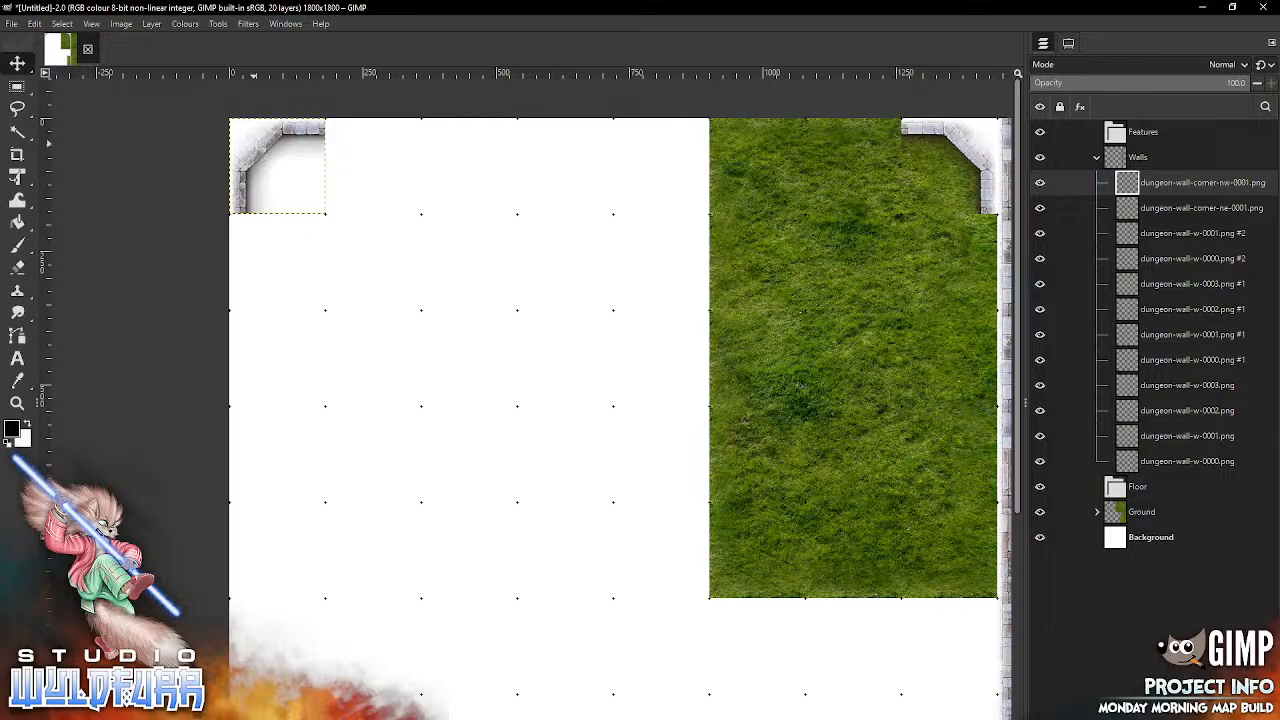
# Step: Add dungeon-wall-corner-ne-0000.png and snap it into the fifth column of the top grid row, beside the grass
pyautogui.hotkey('alt', 'Tab')
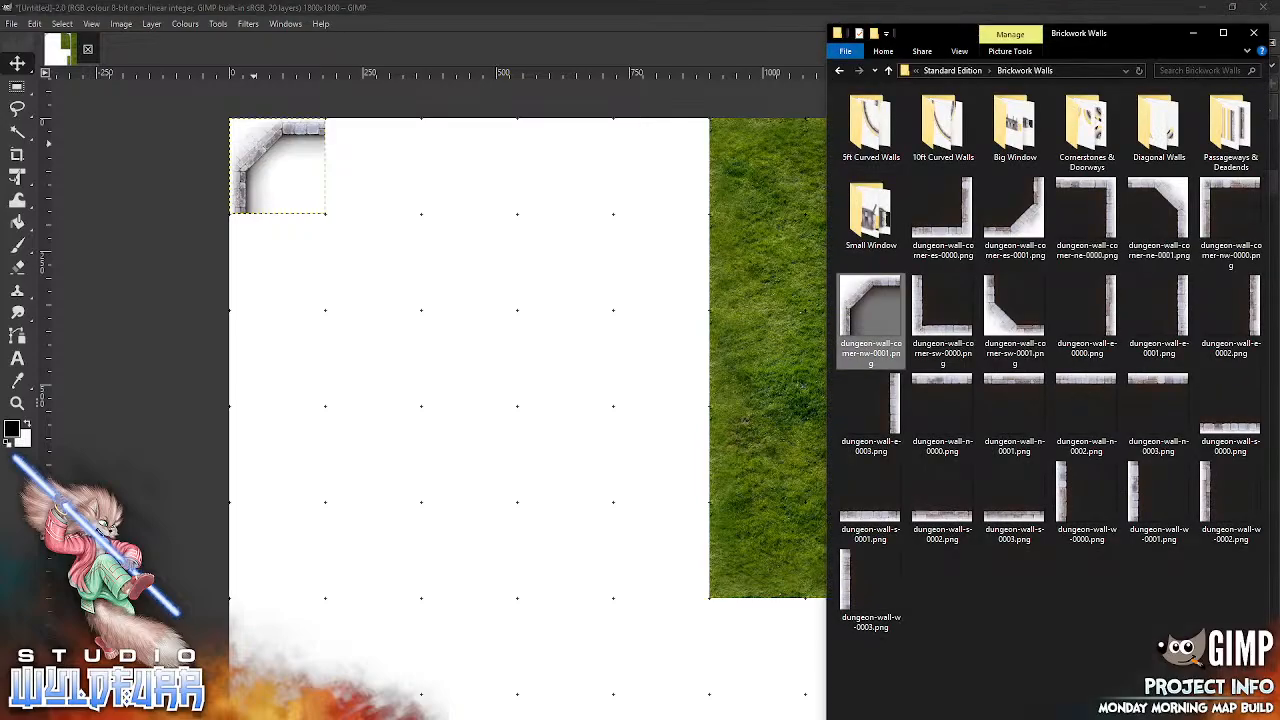
pyautogui.moveTo(1108, 204); pyautogui.dragTo(536, 339)
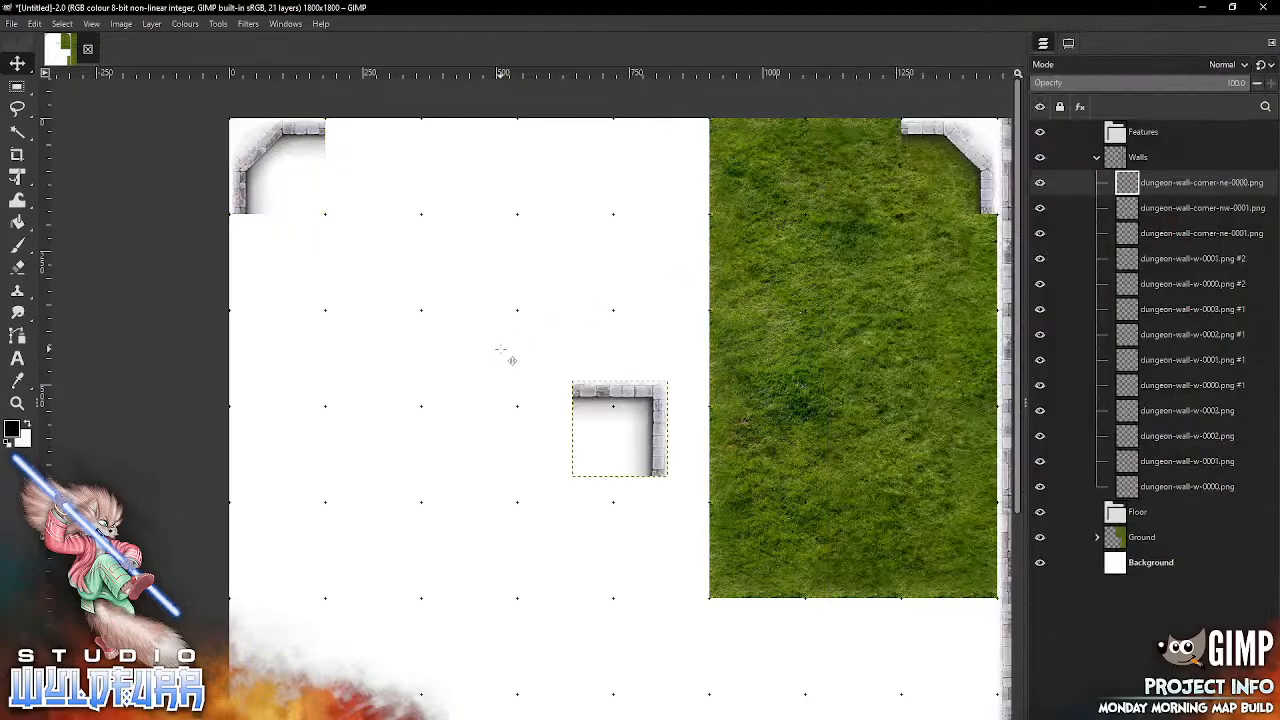
pyautogui.moveTo(668, 443); pyautogui.dragTo(625, 172)
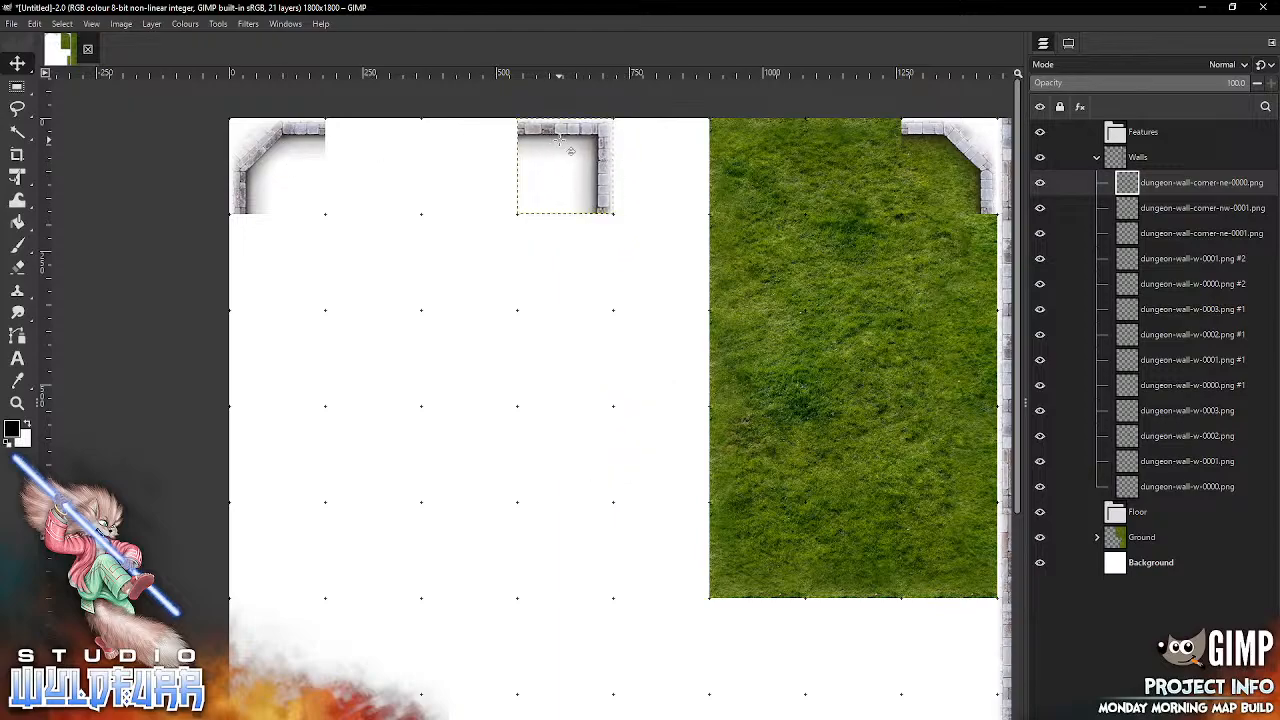
pyautogui.moveTo(590, 188); pyautogui.dragTo(686, 198)
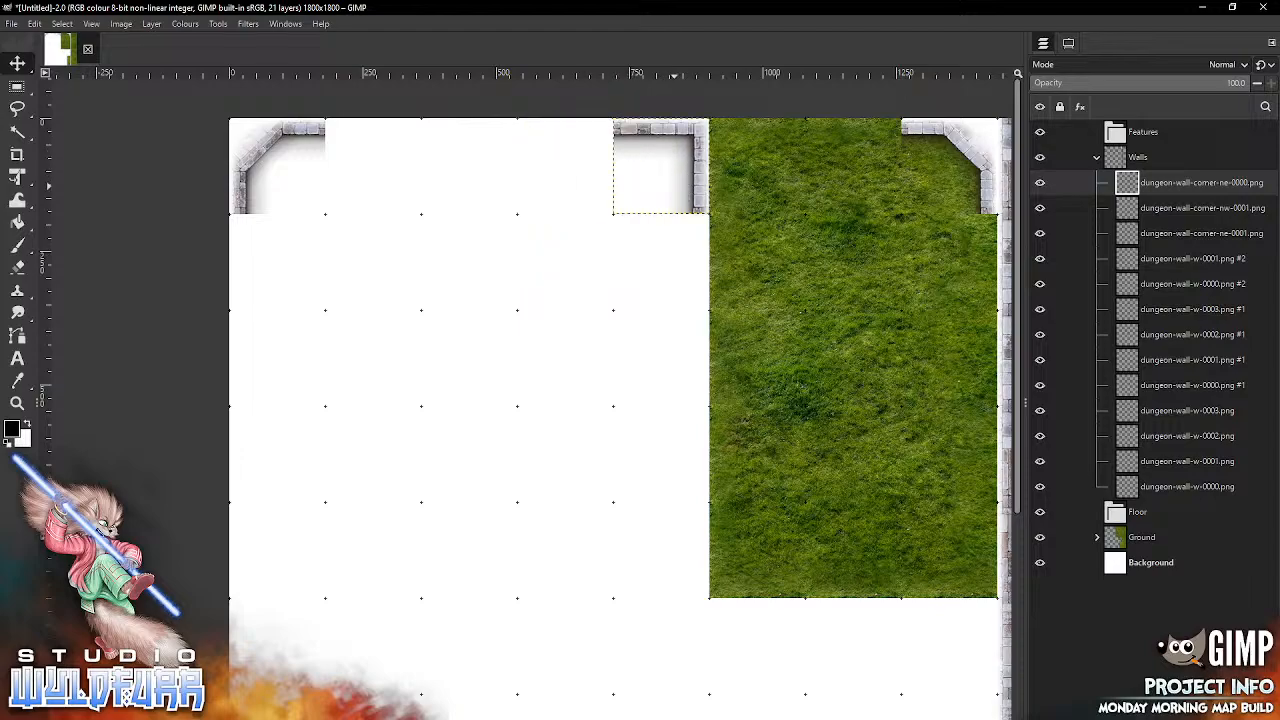
# Step: Add dungeon-wall-corner-nw-0000.png and snap it into the sixth column of the top grid row, back to back with the square north-east corner
pyautogui.hotkey('alt', 'Tab')
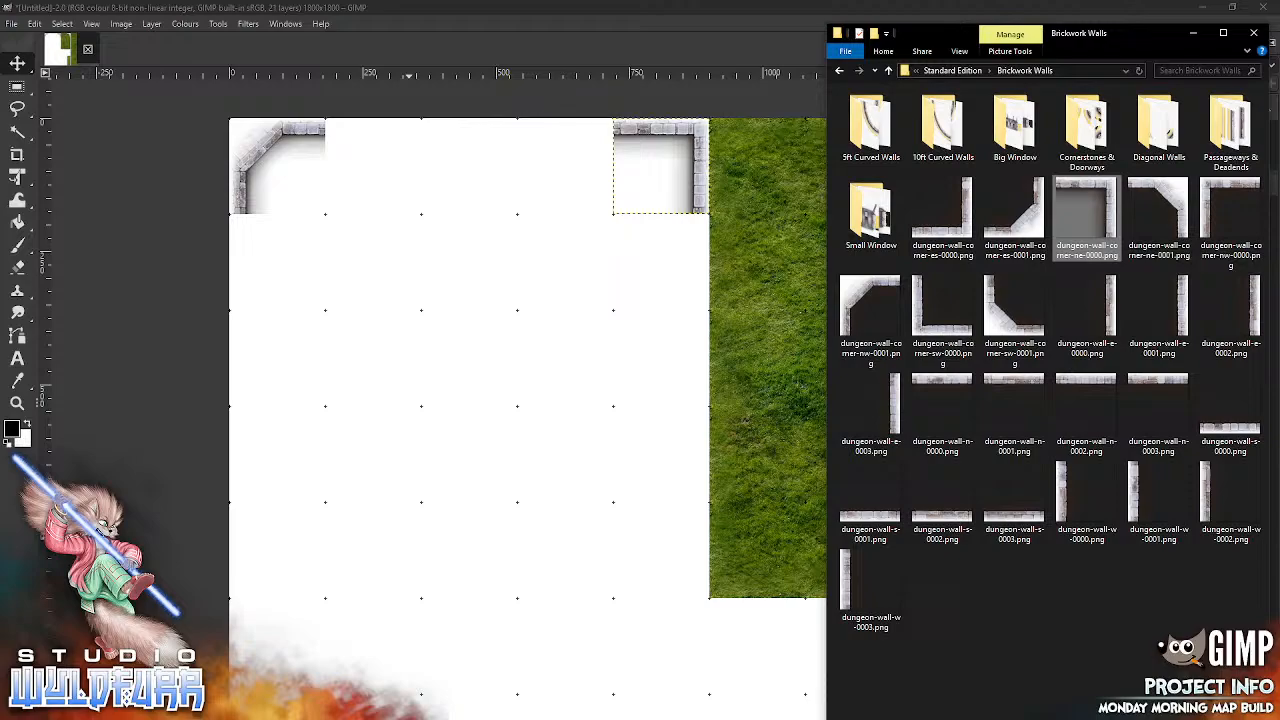
pyautogui.moveTo(1214, 195); pyautogui.dragTo(615, 340)
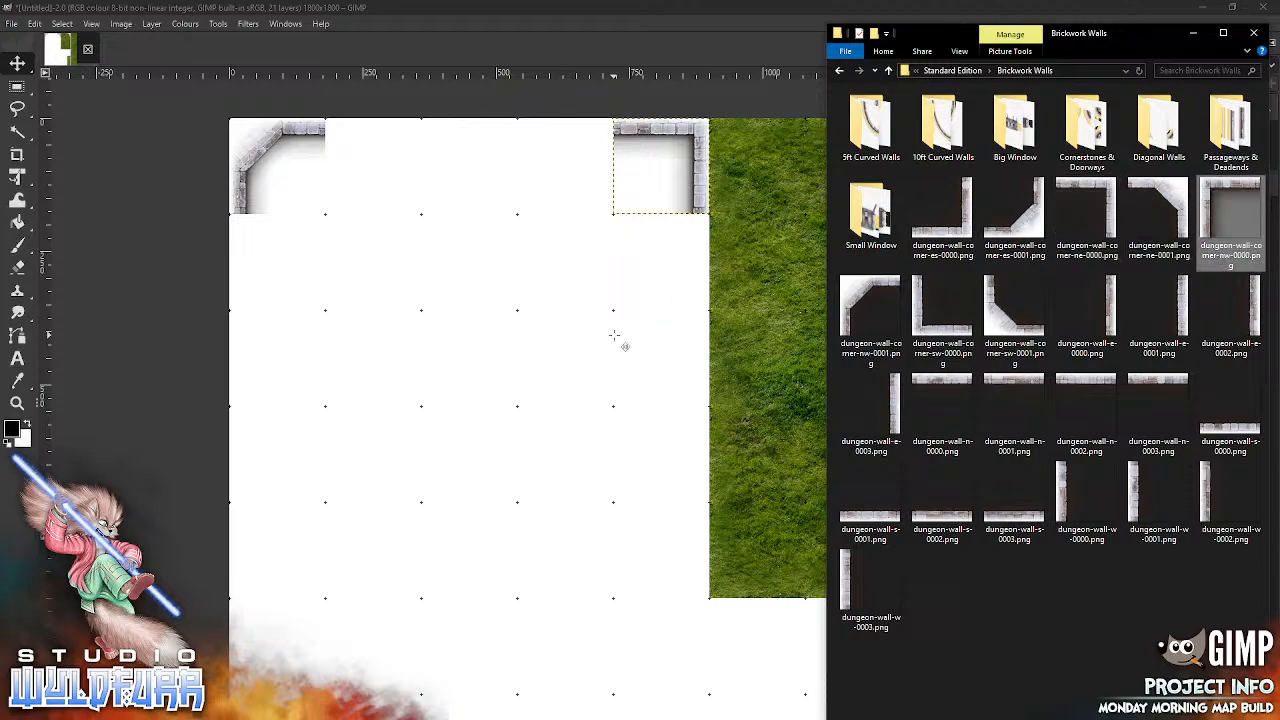
pyautogui.moveTo(1207, 190); pyautogui.dragTo(618, 352)
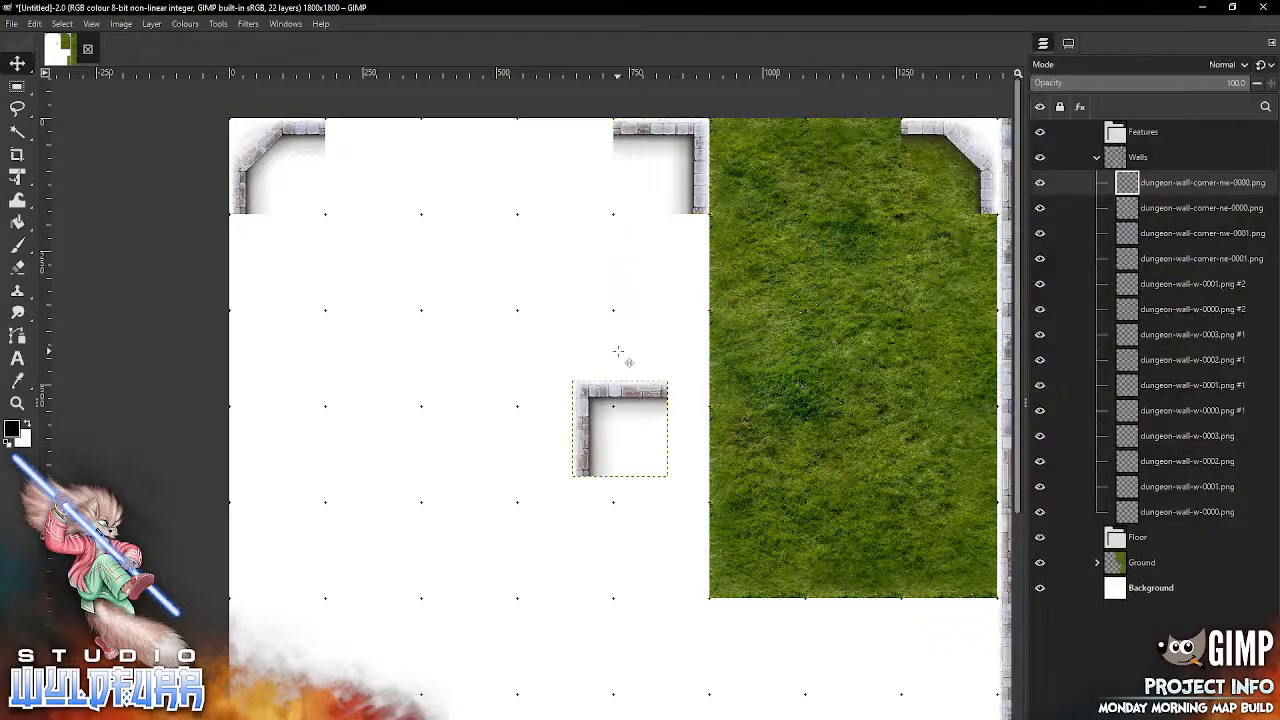
pyautogui.moveTo(590, 398); pyautogui.dragTo(756, 164)
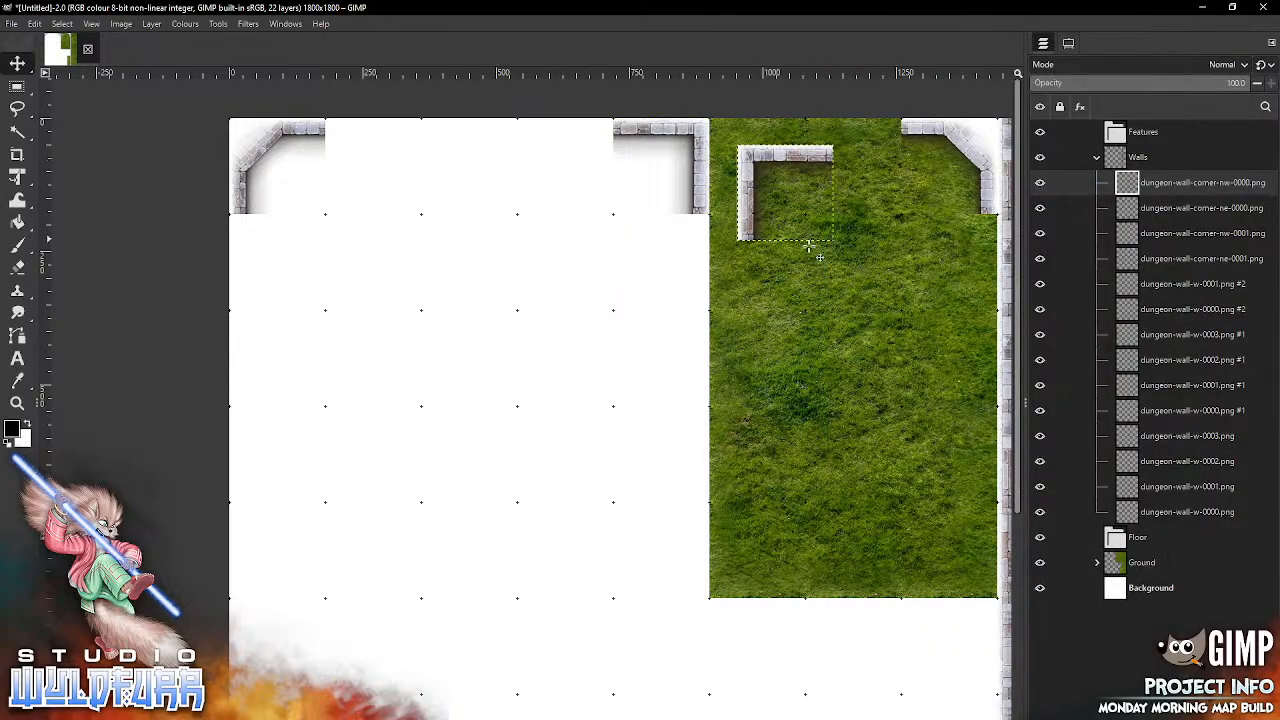
pyautogui.moveTo(866, 325); pyautogui.dragTo(634, 350)
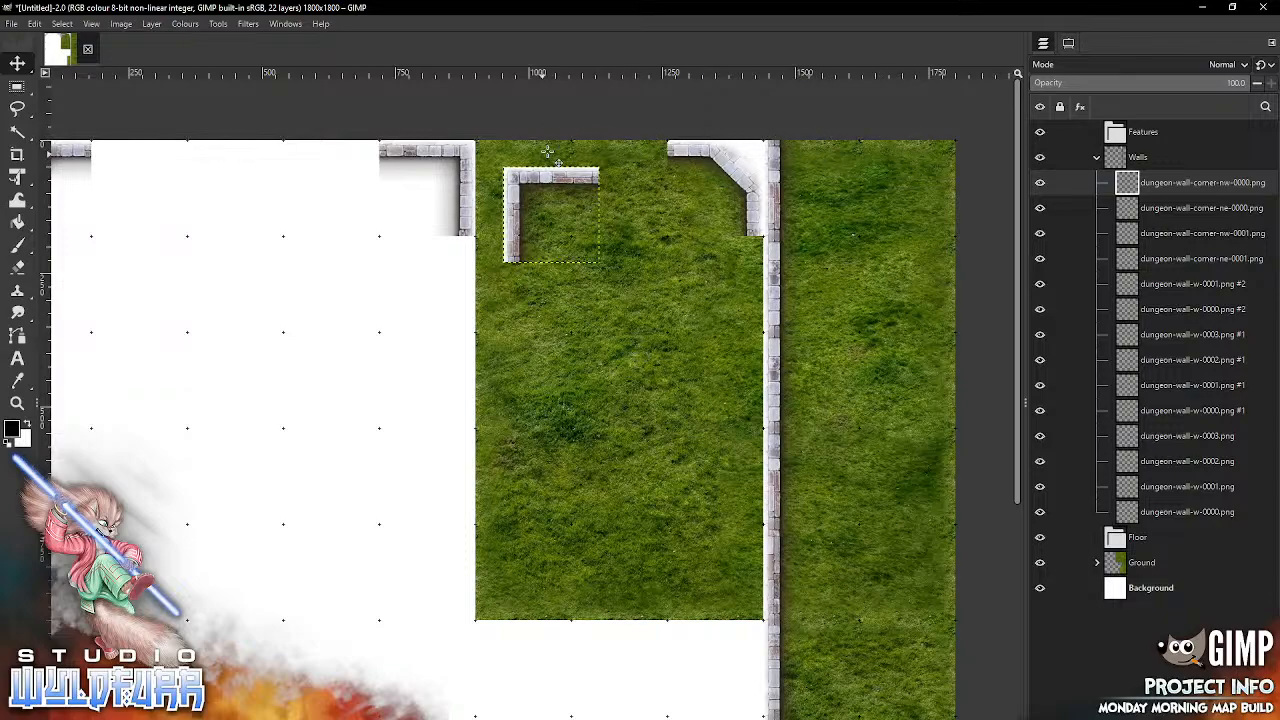
pyautogui.moveTo(543, 188); pyautogui.dragTo(515, 161)
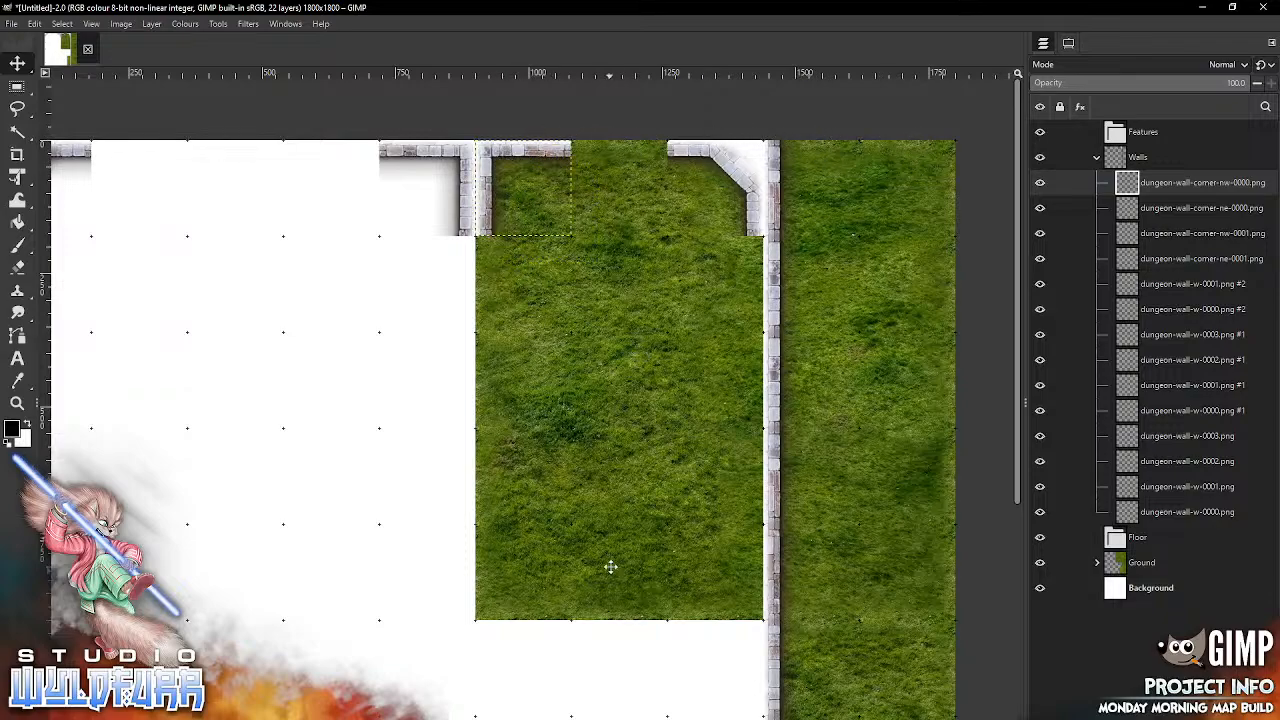
# Step: Add dungeon-wall-corner-es-0001.png and snap it into the eighth column of the bottom grid row, against the wall line
pyautogui.moveTo(637, 564); pyautogui.dragTo(655, 540)
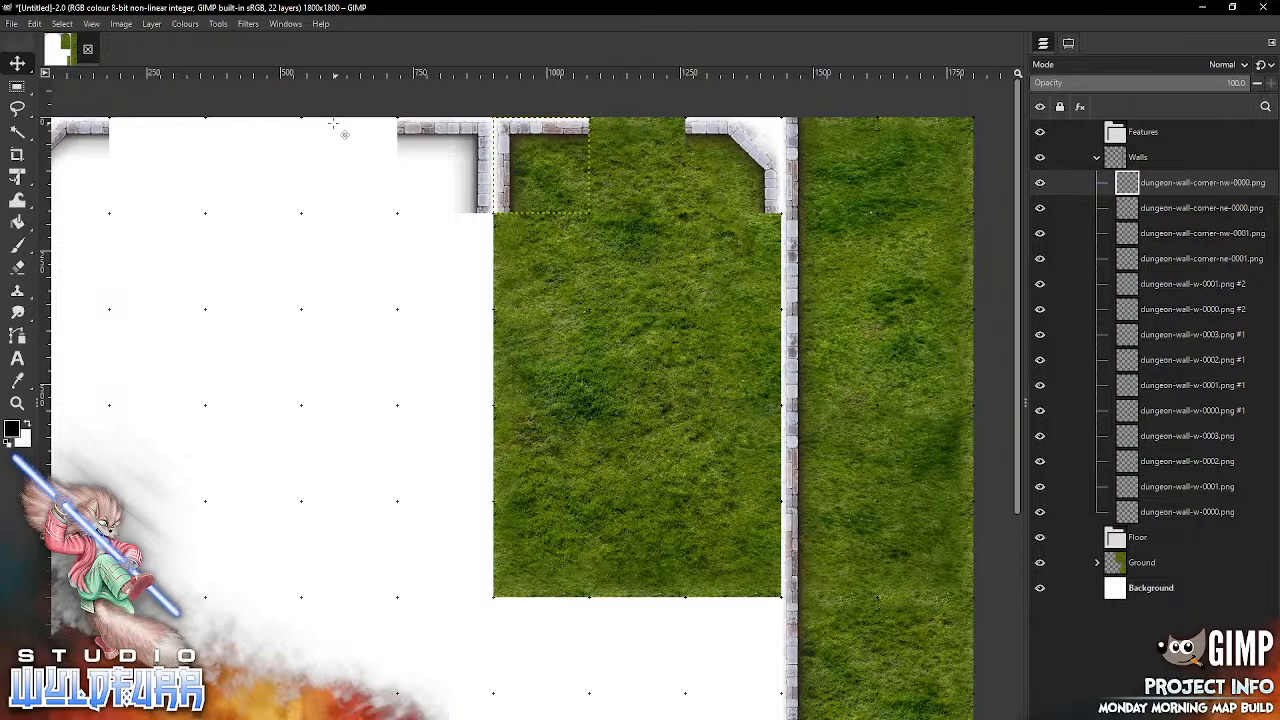
pyautogui.moveTo(511, 529); pyautogui.dragTo(575, 117)
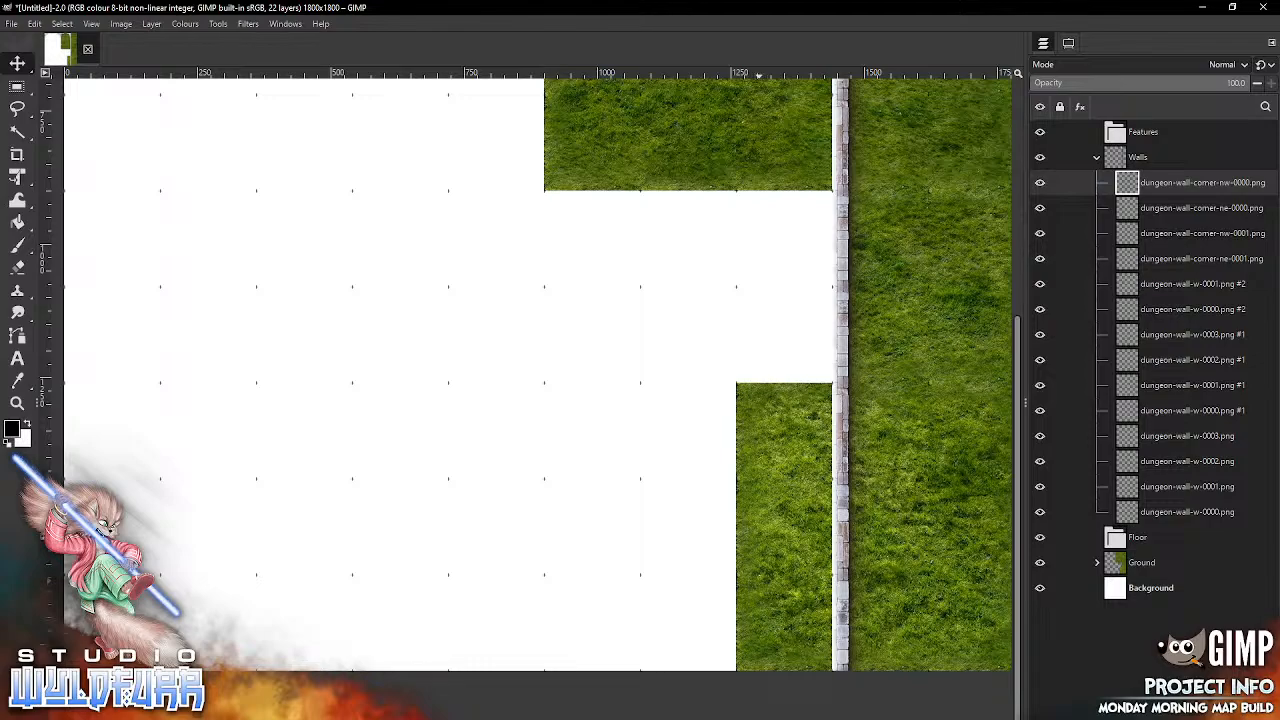
pyautogui.hotkey('alt', 'Tab')
pyautogui.moveTo(1026, 226); pyautogui.dragTo(670, 336)
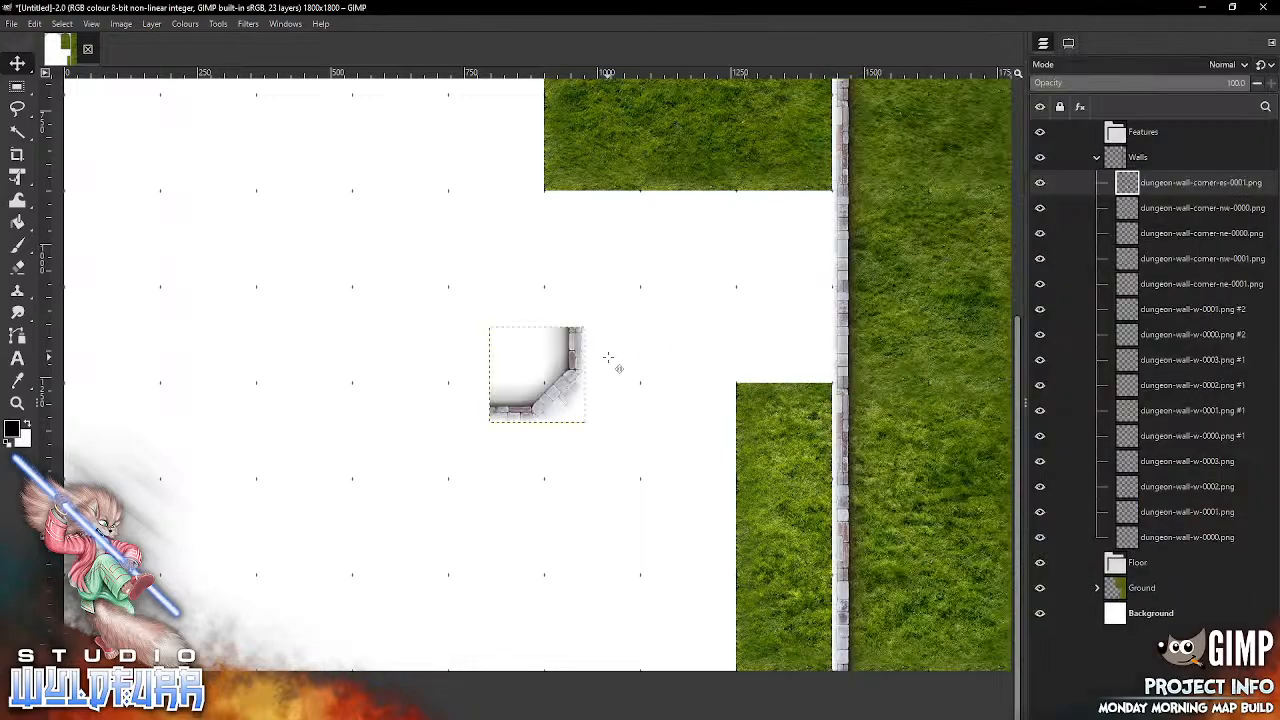
pyautogui.moveTo(565, 402); pyautogui.dragTo(818, 663)
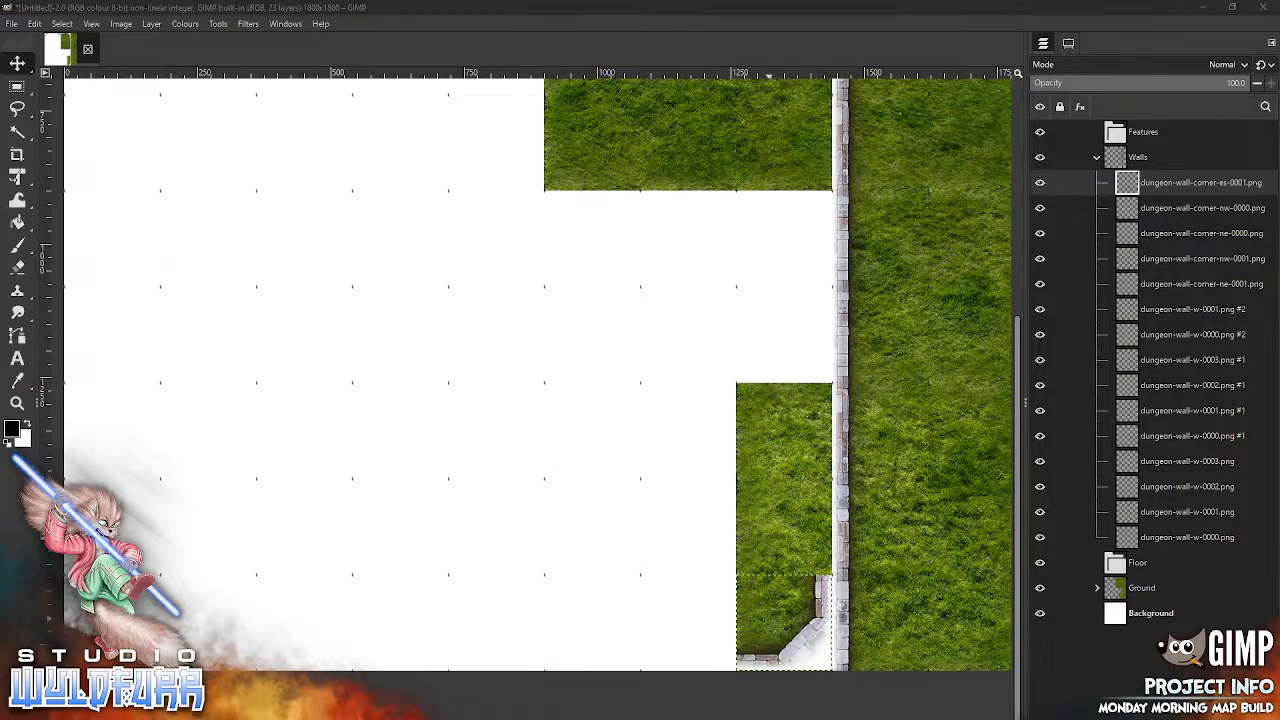
# Step: Add dungeon-wall-corner-sw-0000.png and snap it into the sixth column of the bottom grid row
pyautogui.hotkey('alt', 'Tab')
pyautogui.click(942, 310)
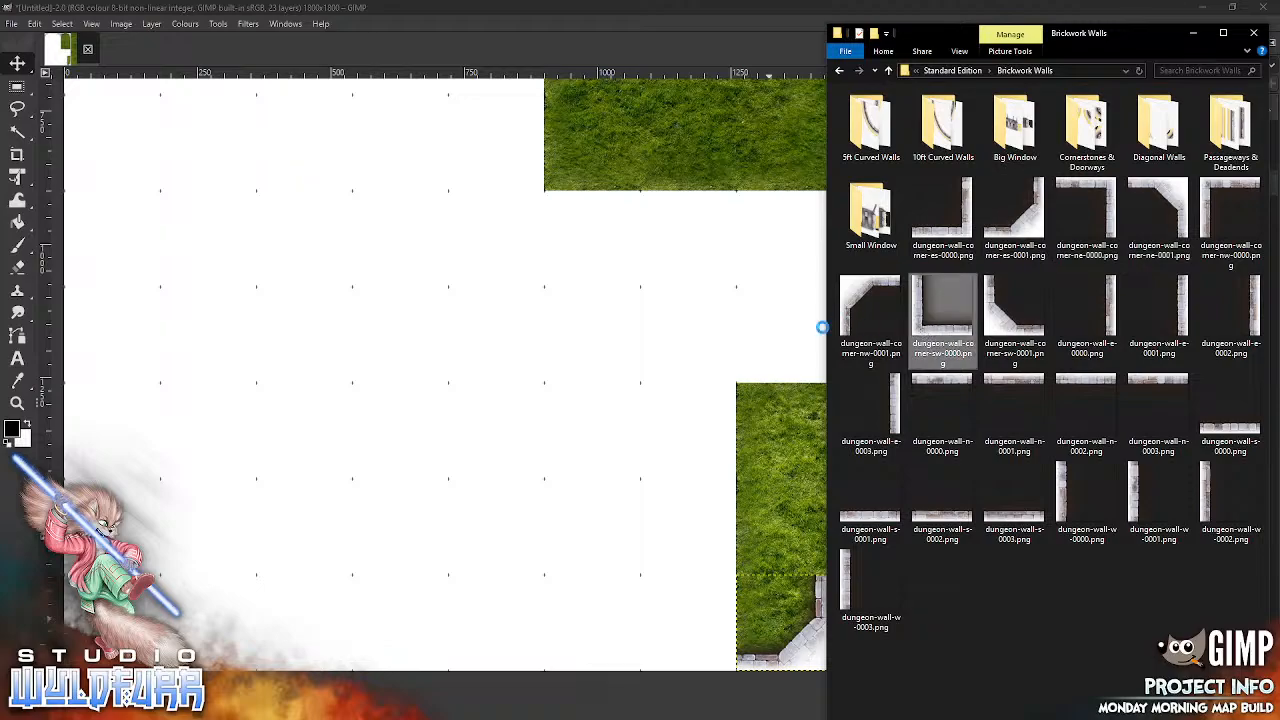
pyautogui.moveTo(542, 482); pyautogui.dragTo(542, 482)
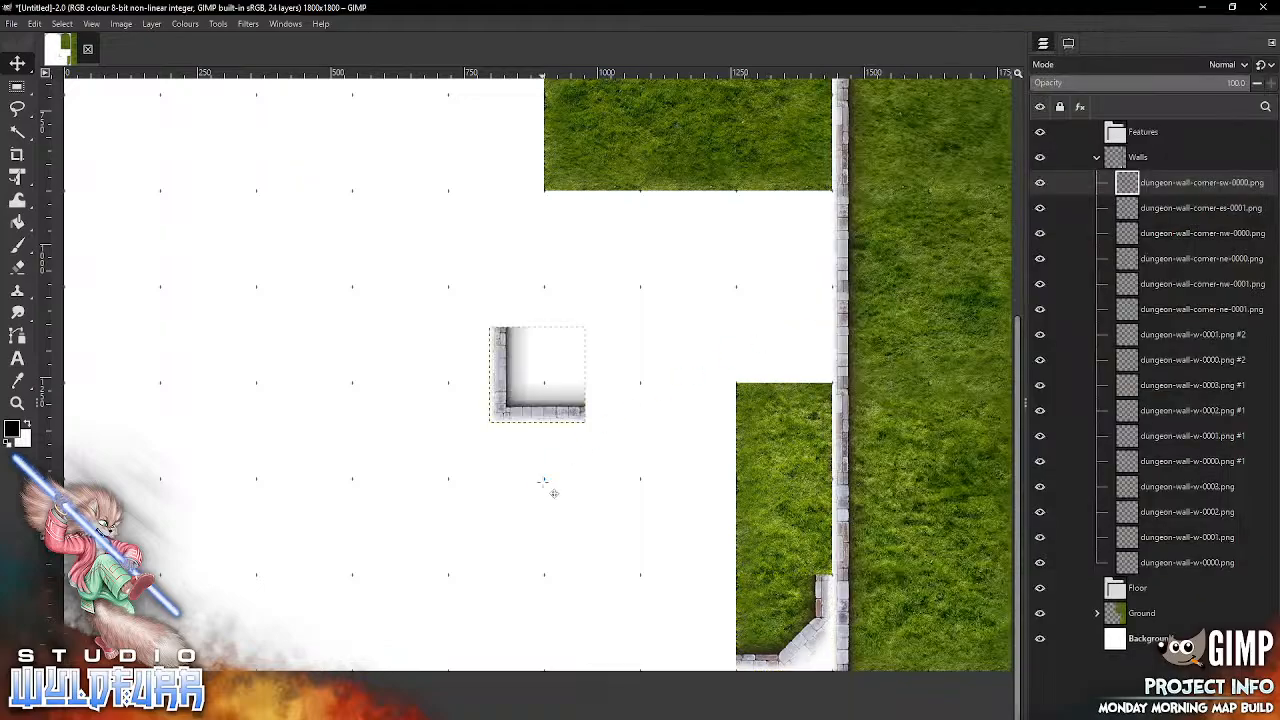
pyautogui.moveTo(524, 427); pyautogui.dragTo(556, 645)
# Step: Add dungeon-wall-corner-es-0000.png and snap it into the fifth column of the bottom grid row, against the square south-west corner
pyautogui.moveTo(925, 618); pyautogui.dragTo(784, 565)
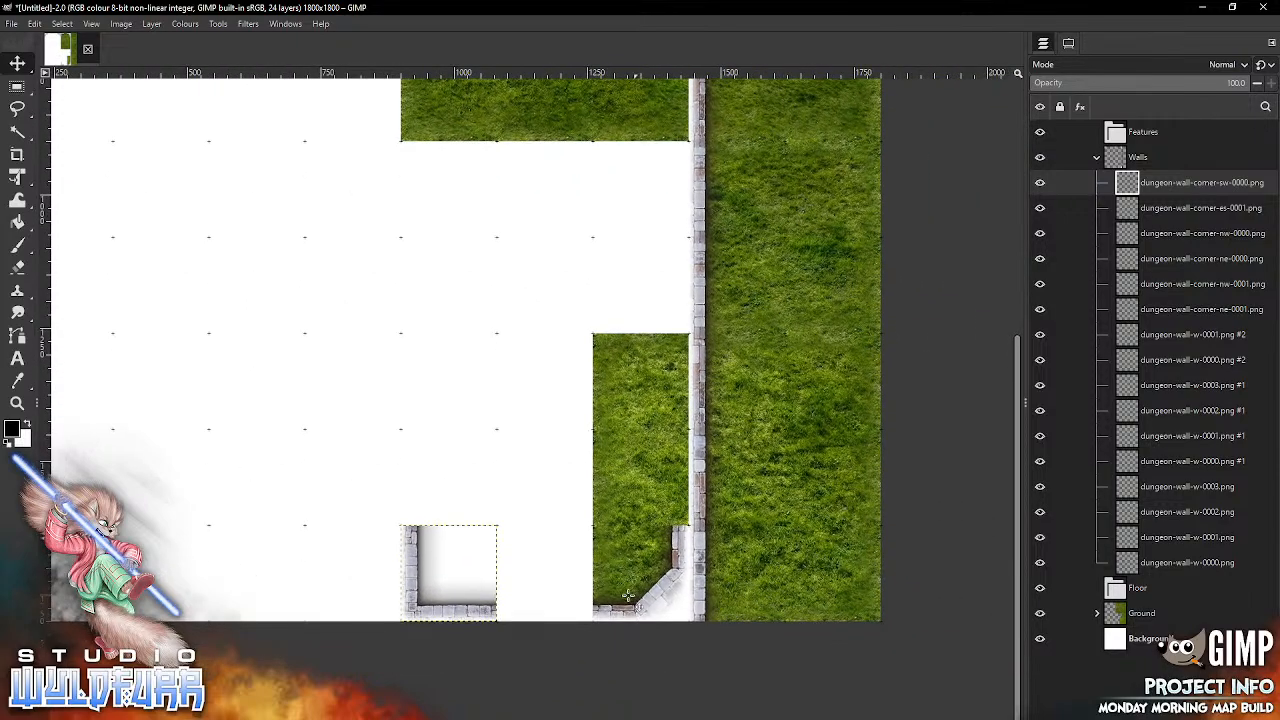
pyautogui.moveTo(429, 571); pyautogui.dragTo(652, 540)
pyautogui.hotkey('alt', 'Tab')
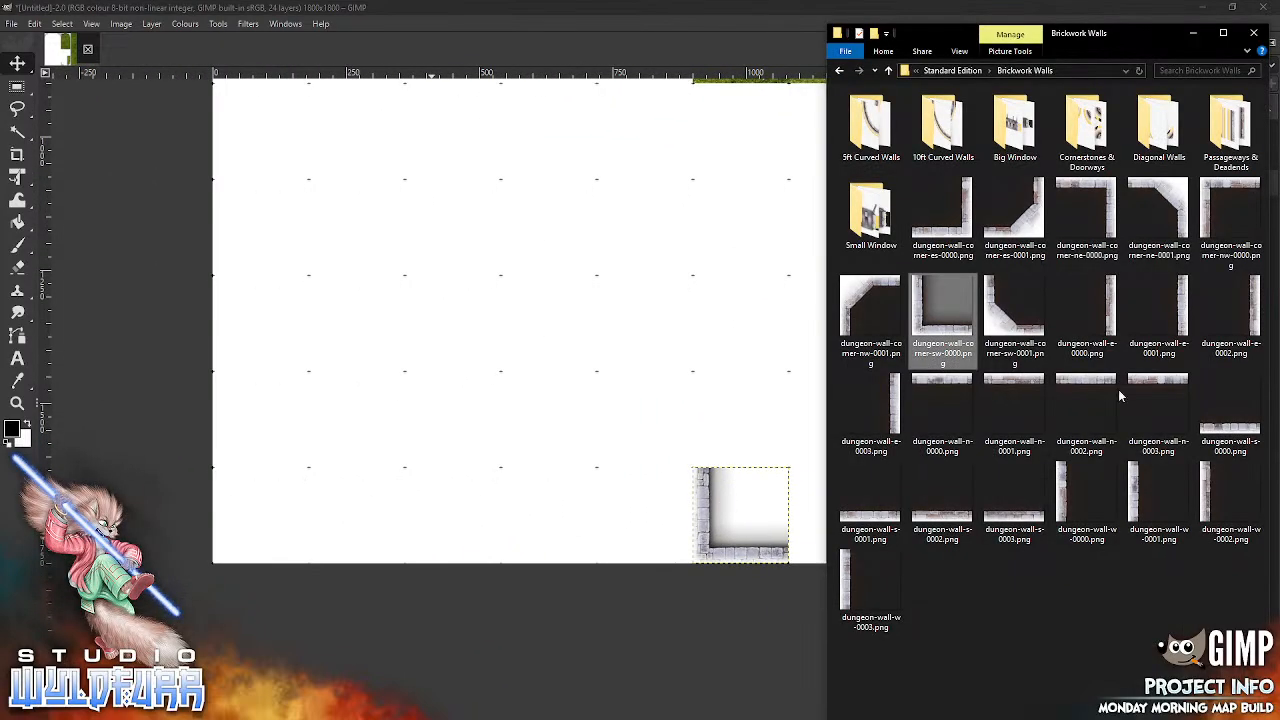
pyautogui.moveTo(960, 232); pyautogui.dragTo(670, 542)
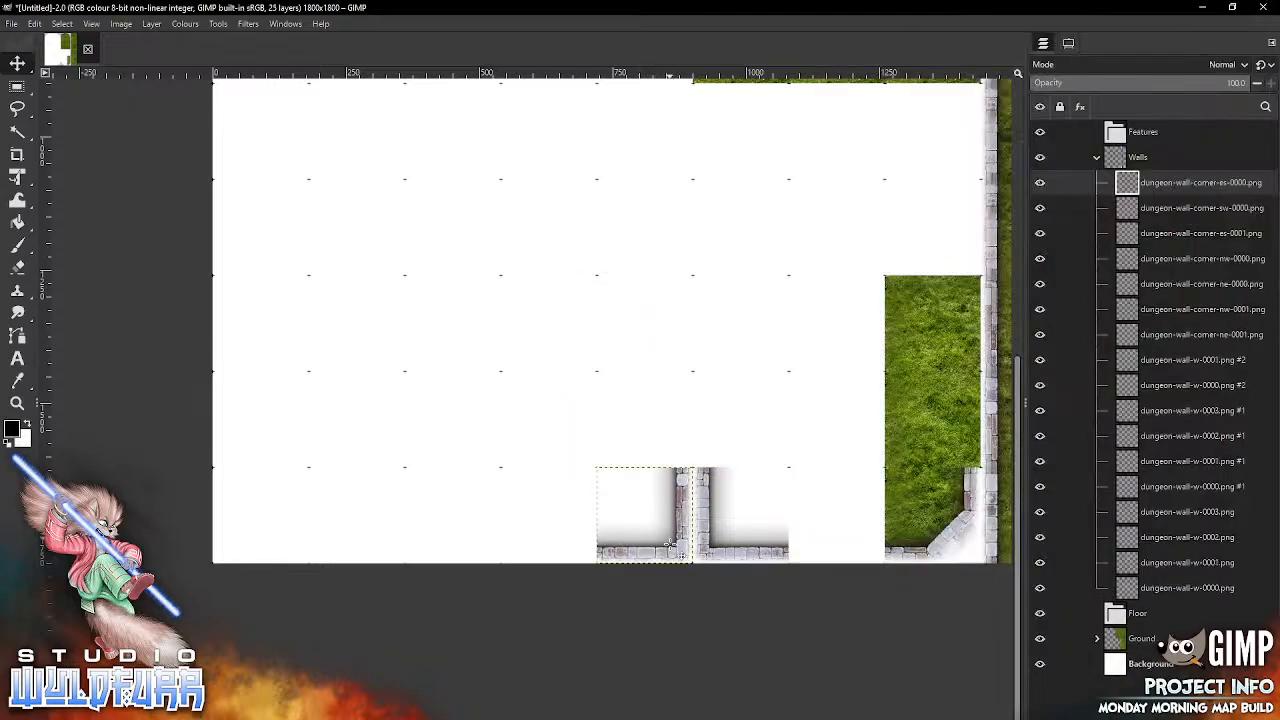
# Step: Add dungeon-wall-corner-sw-0001.png and snap it into the first column of the bottom grid row
pyautogui.hotkey('alt', 'Tab')
pyautogui.moveTo(1015, 320); pyautogui.dragTo(380, 405)
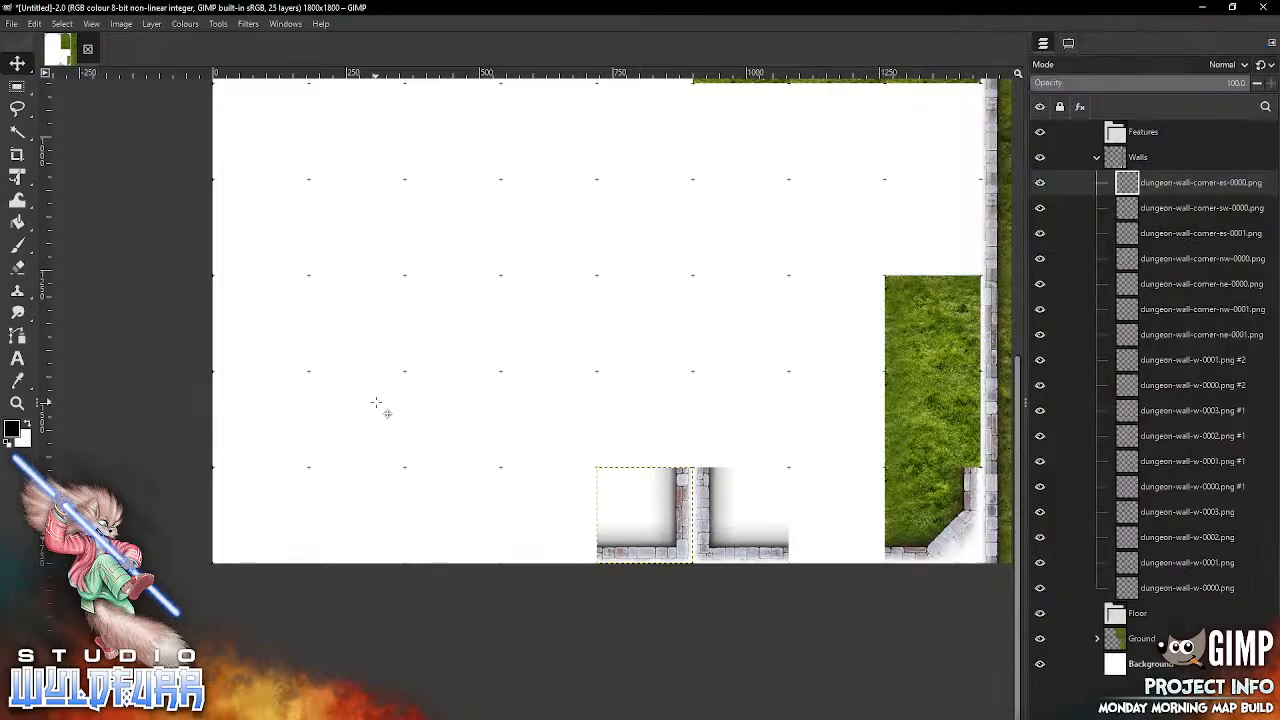
pyautogui.moveTo(600, 360); pyautogui.dragTo(254, 545)
# Step: Add dungeon-wall-corner-nw-0000.png and snap it into the sixth row of the first grid column
pyautogui.moveTo(485, 352); pyautogui.dragTo(575, 402)
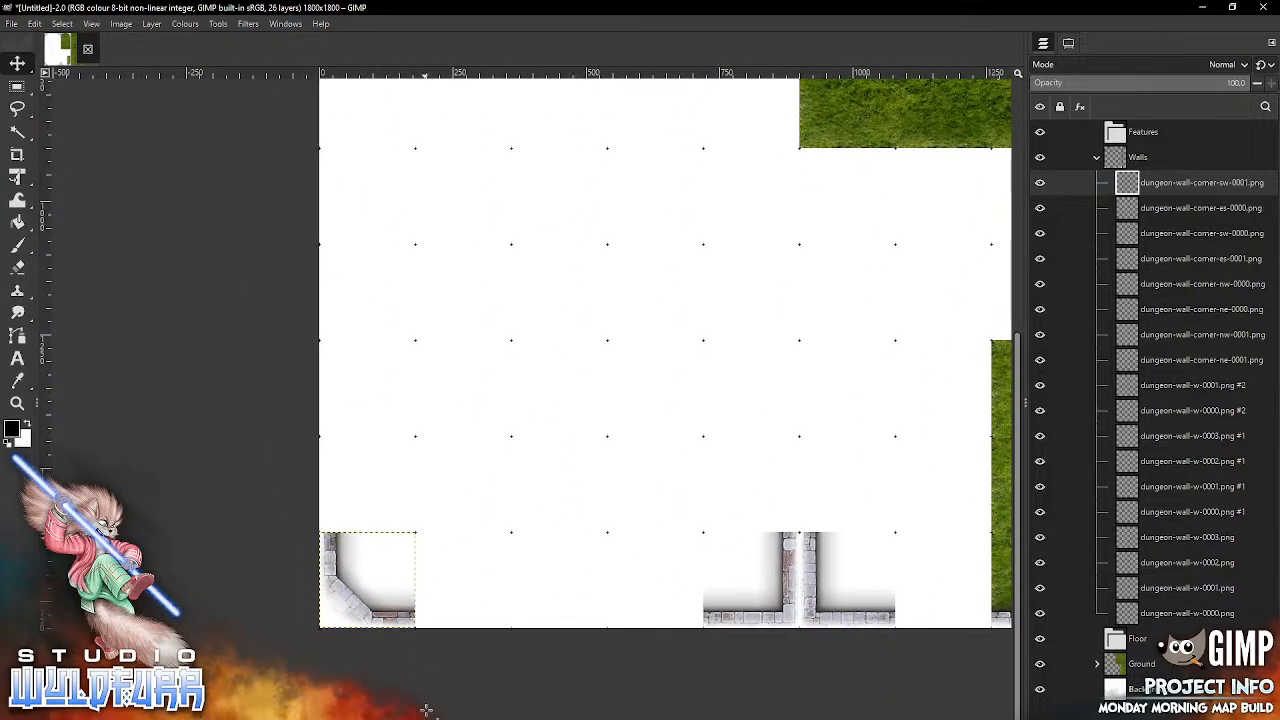
pyautogui.hotkey('alt', 'Tab')
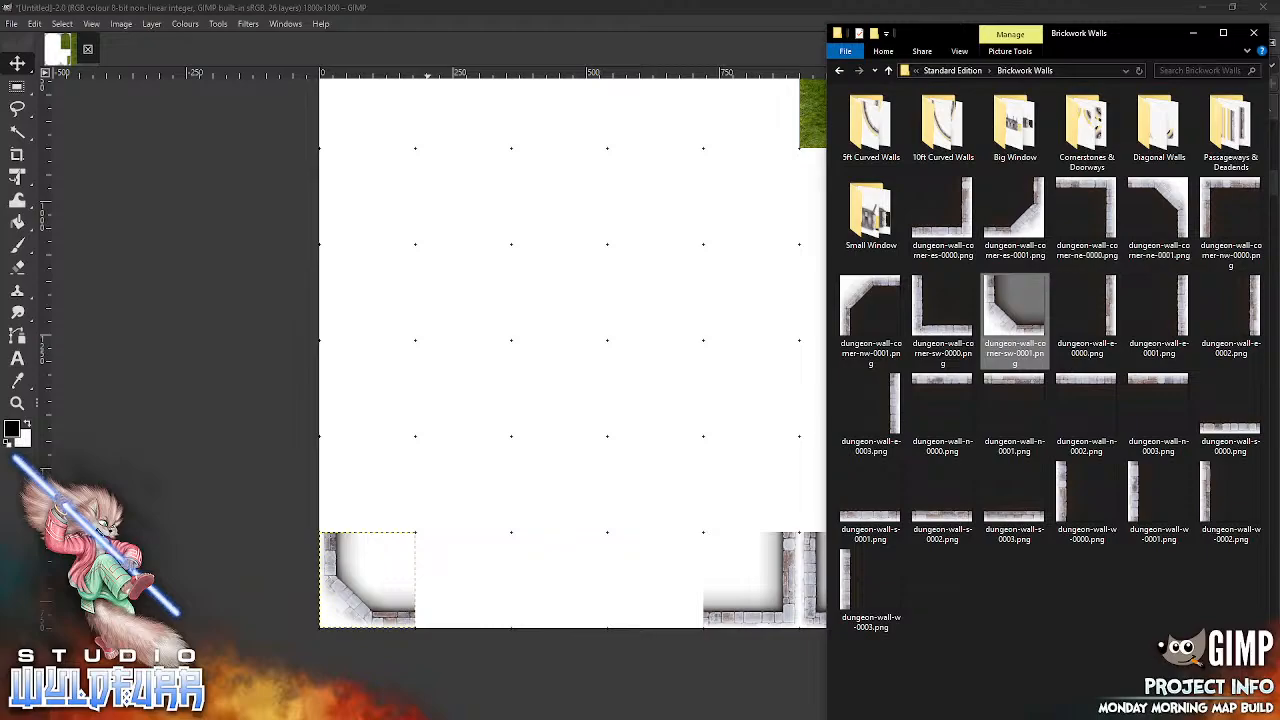
pyautogui.click(1210, 200)
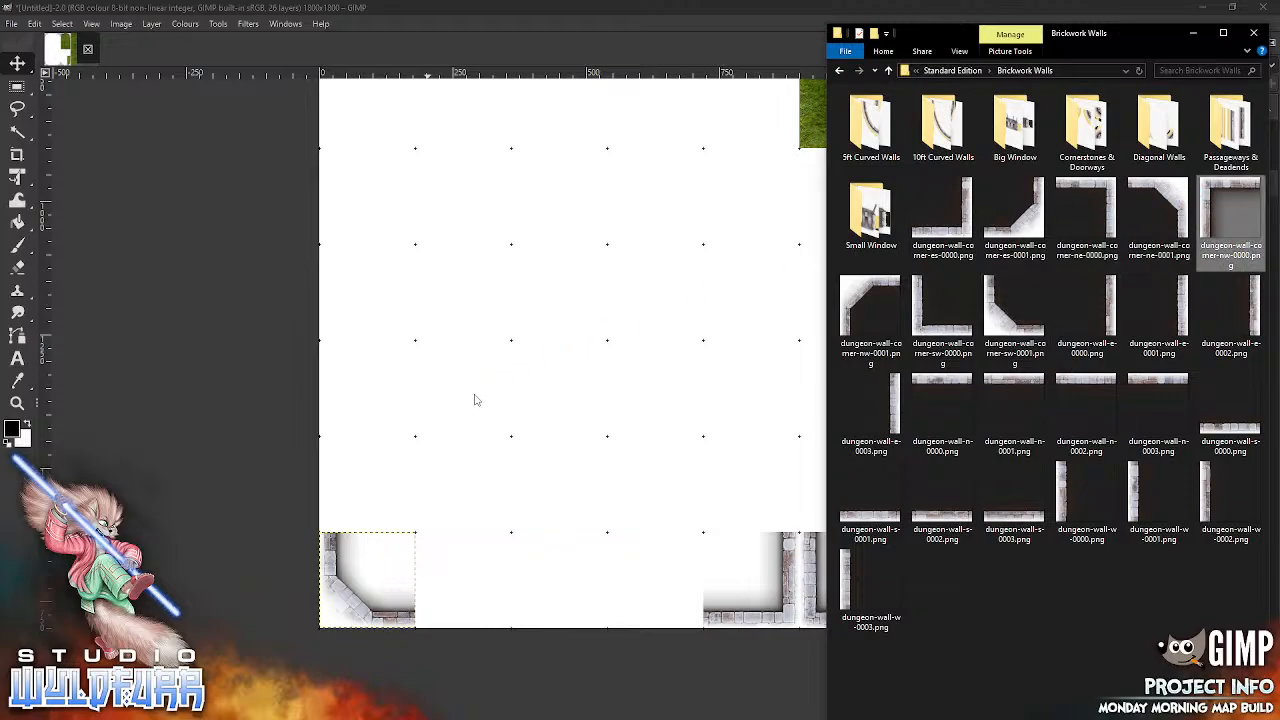
pyautogui.moveTo(478, 390); pyautogui.dragTo(486, 394)
pyautogui.moveTo(635, 366); pyautogui.dragTo(345, 209)
# Step: Add dungeon-wall-corner-sw-0000.png and snap it into the fifth row of the first grid column, back to back with the square north-west corner
pyautogui.moveTo(573, 173); pyautogui.dragTo(585, 590)
pyautogui.hotkey('alt', 'Tab')
pyautogui.moveTo(943, 312); pyautogui.dragTo(514, 397)
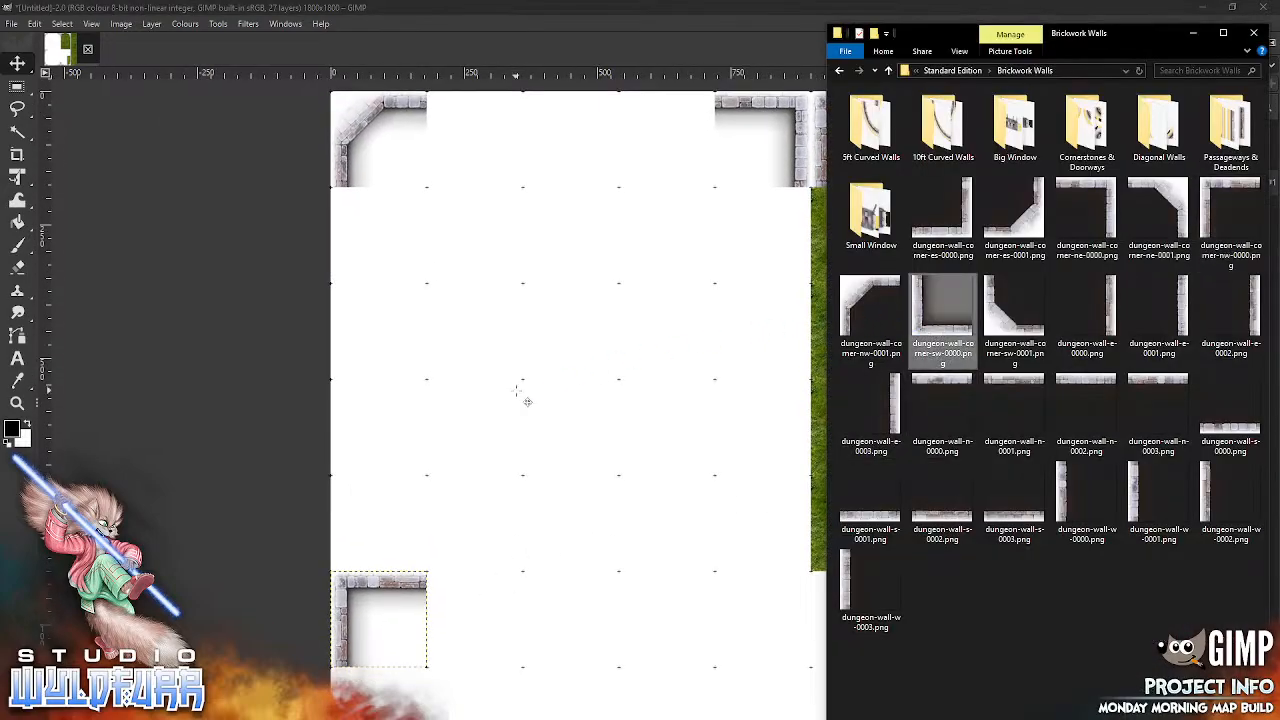
pyautogui.moveTo(652, 459); pyautogui.dragTo(362, 565)
# Step: Add dungeon-wall-w-0000.png and dungeon-wall-w-0001.png and snap them into the eighth and ninth rows of the first grid column
pyautogui.moveTo(640, 497); pyautogui.dragTo(629, 207)
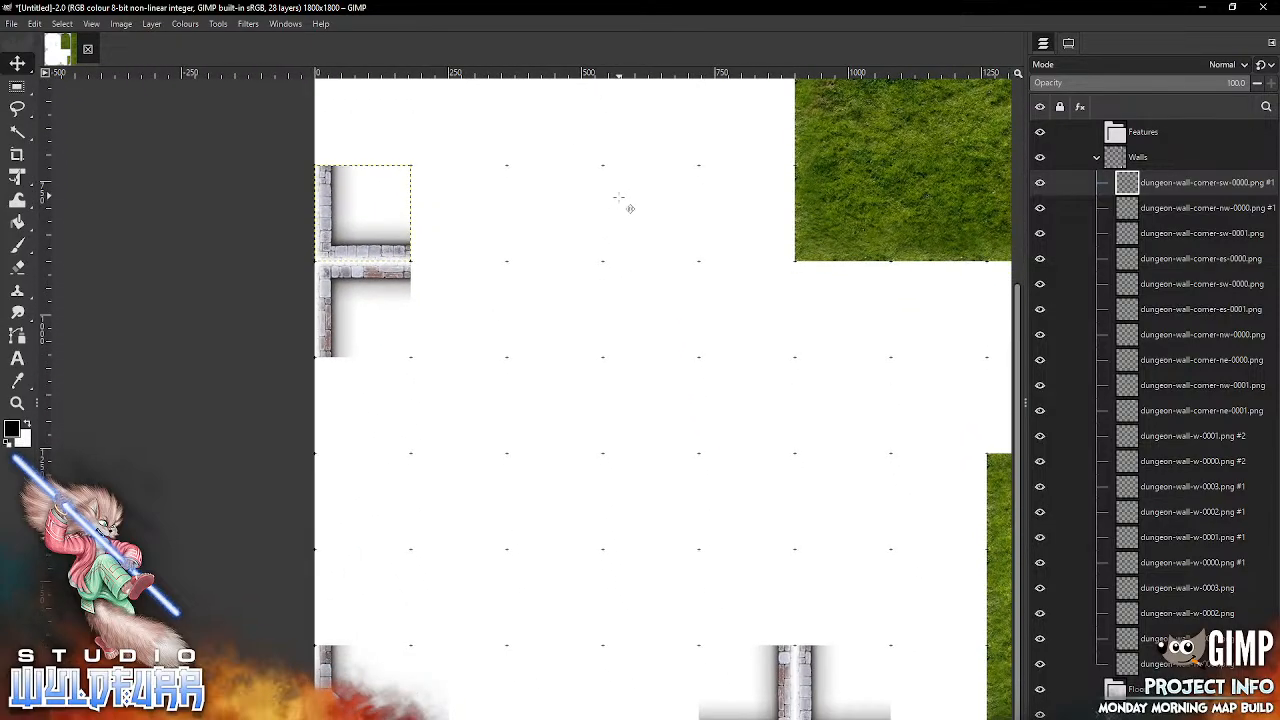
pyautogui.hotkey('alt', 'Tab')
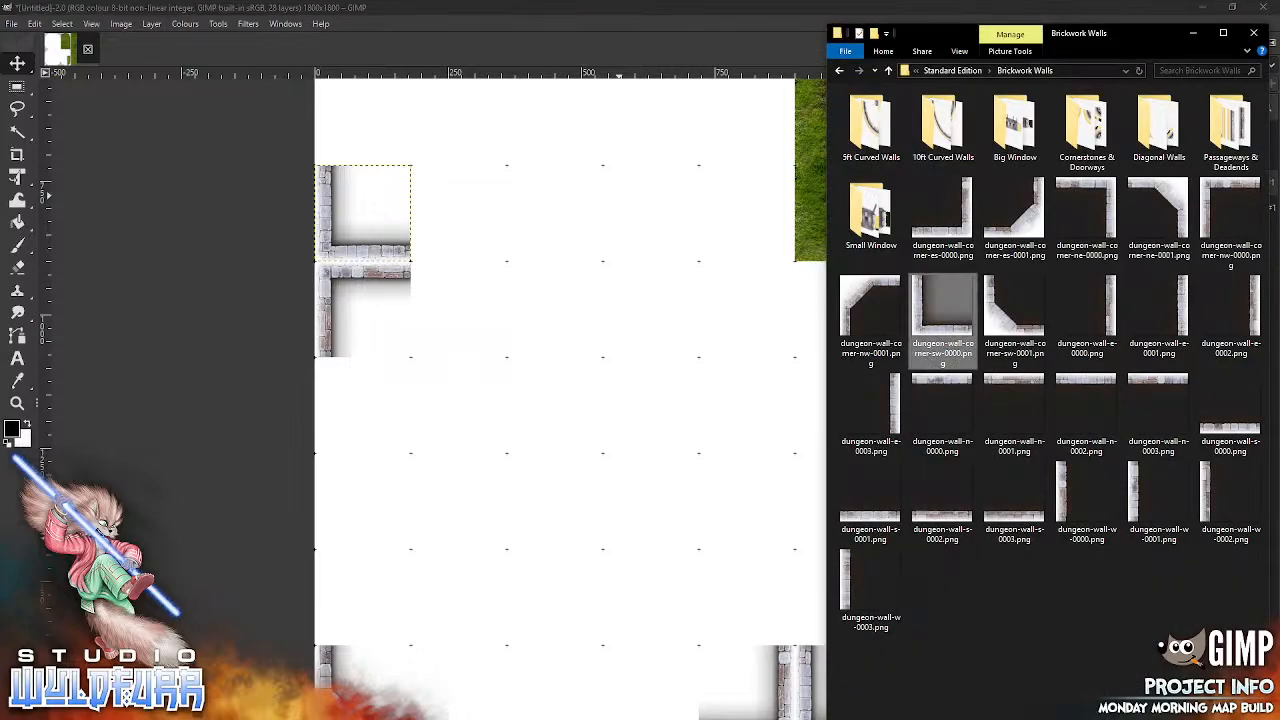
pyautogui.moveTo(1066, 498); pyautogui.dragTo(475, 443)
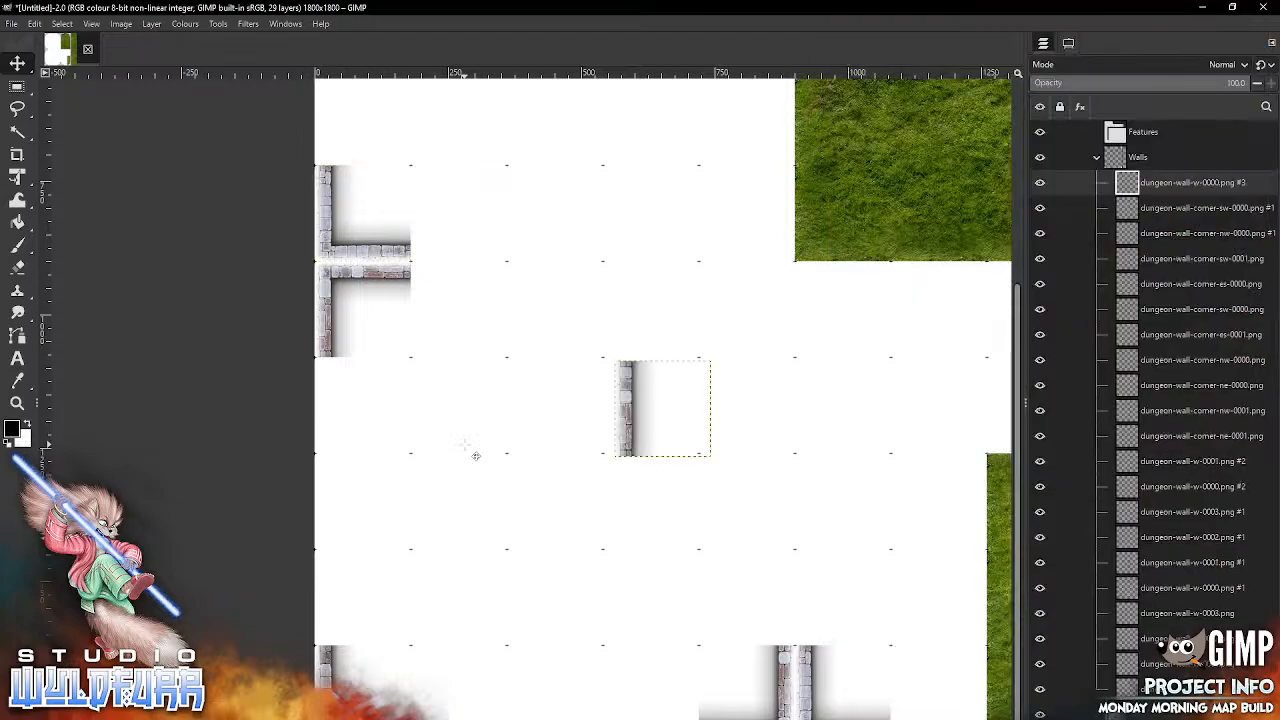
pyautogui.moveTo(639, 409); pyautogui.dragTo(343, 499)
pyautogui.hotkey('alt', 'Tab')
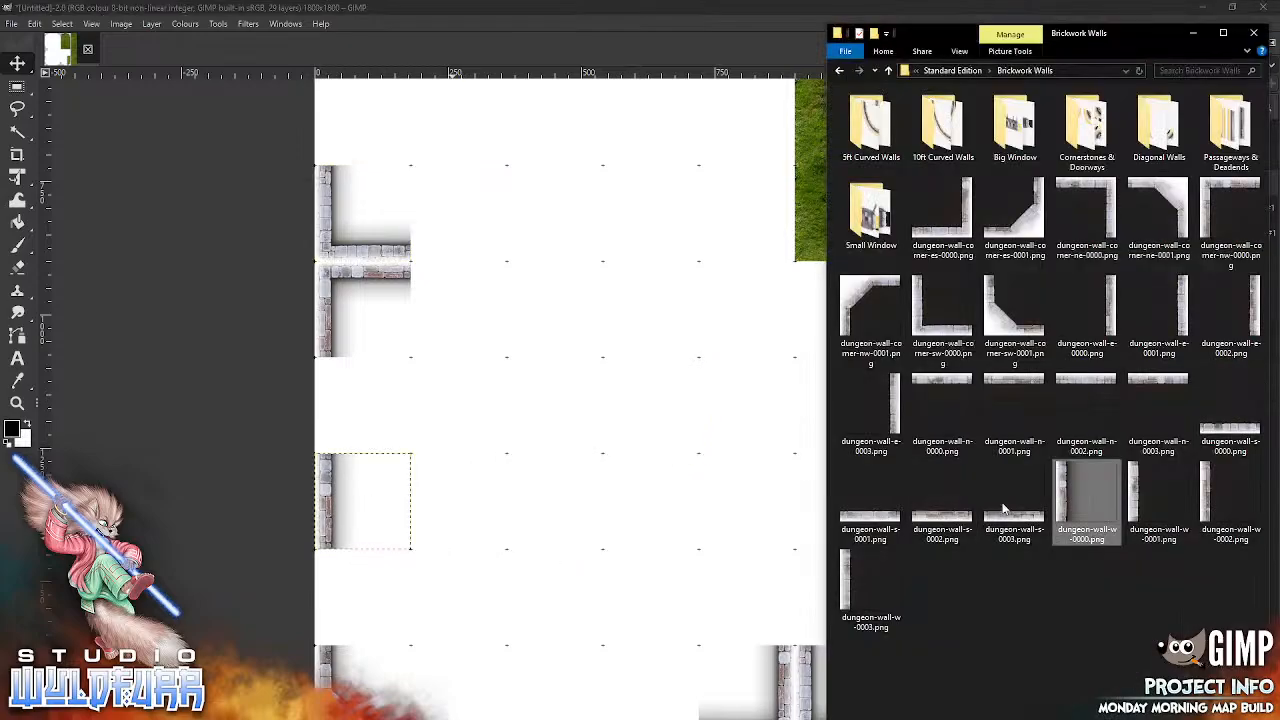
pyautogui.click(1124, 510)
pyautogui.moveTo(1124, 510); pyautogui.dragTo(514, 524)
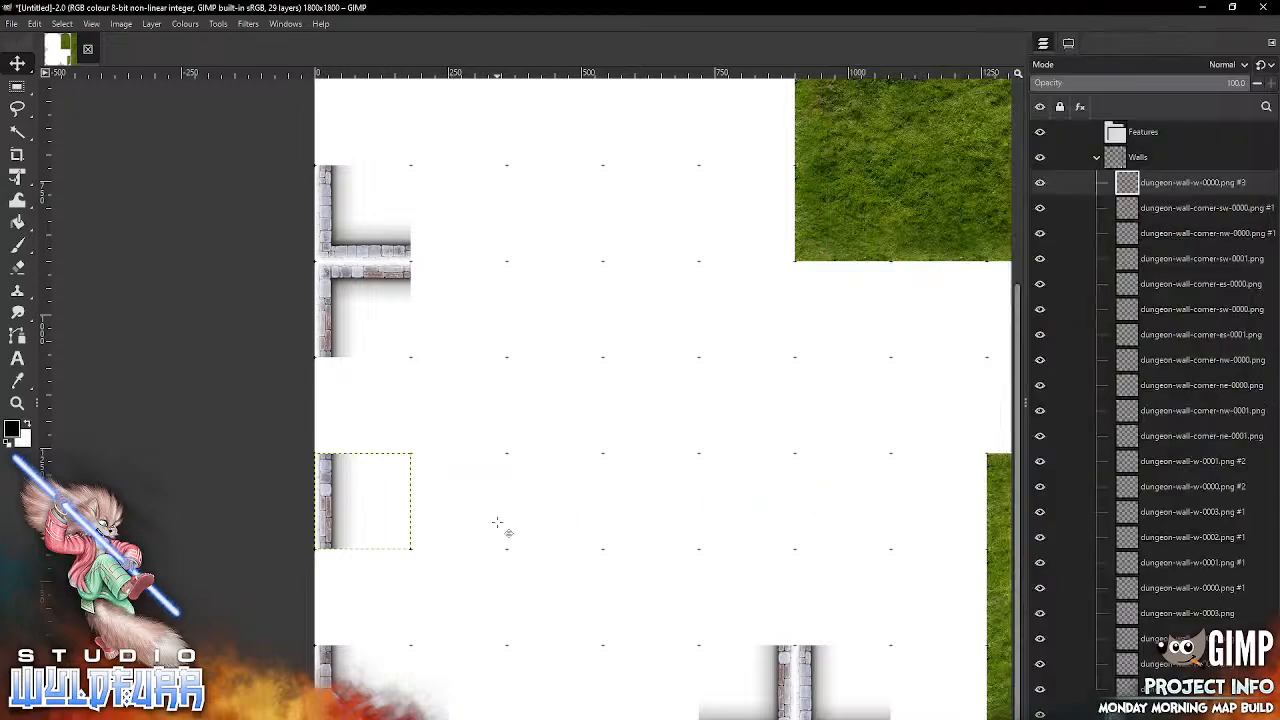
pyautogui.moveTo(627, 405); pyautogui.dragTo(326, 587)
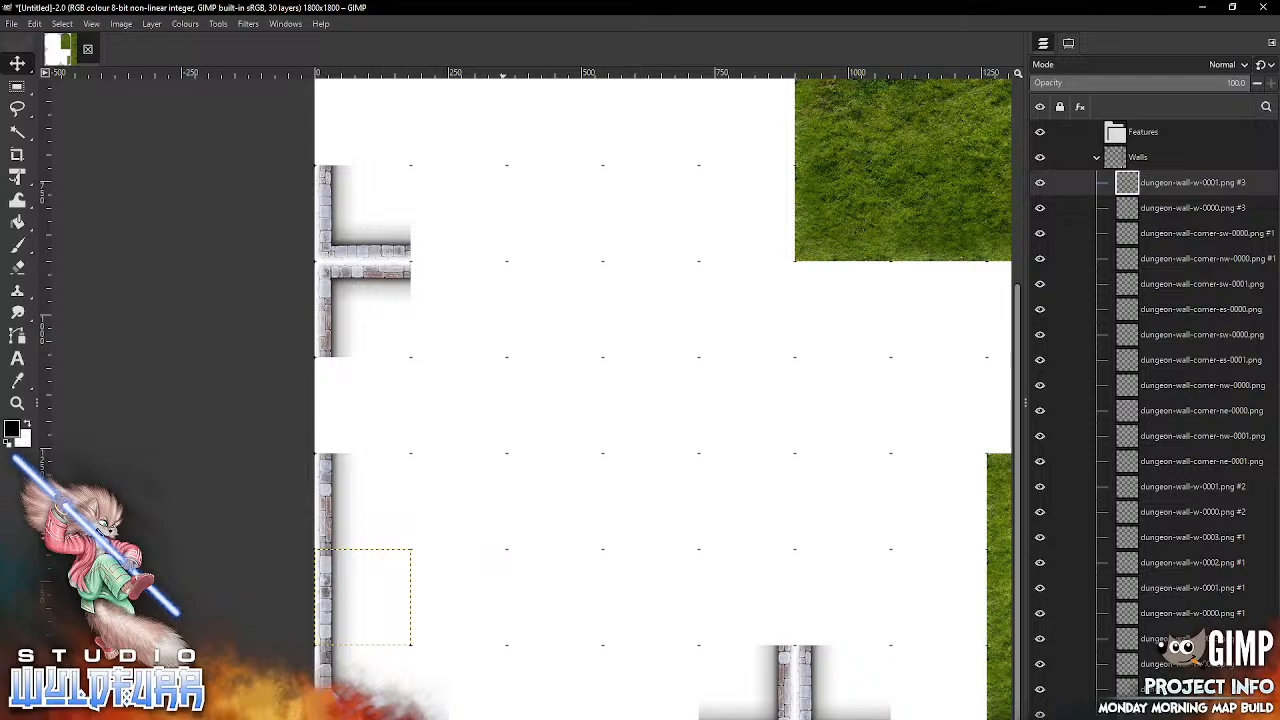
# Step: Add dungeon-wall-s-0003.png and dungeon-wall-s-0002.png and snap them into the second and third columns of the bottom grid row
pyautogui.hotkey('alt', 'Tab')
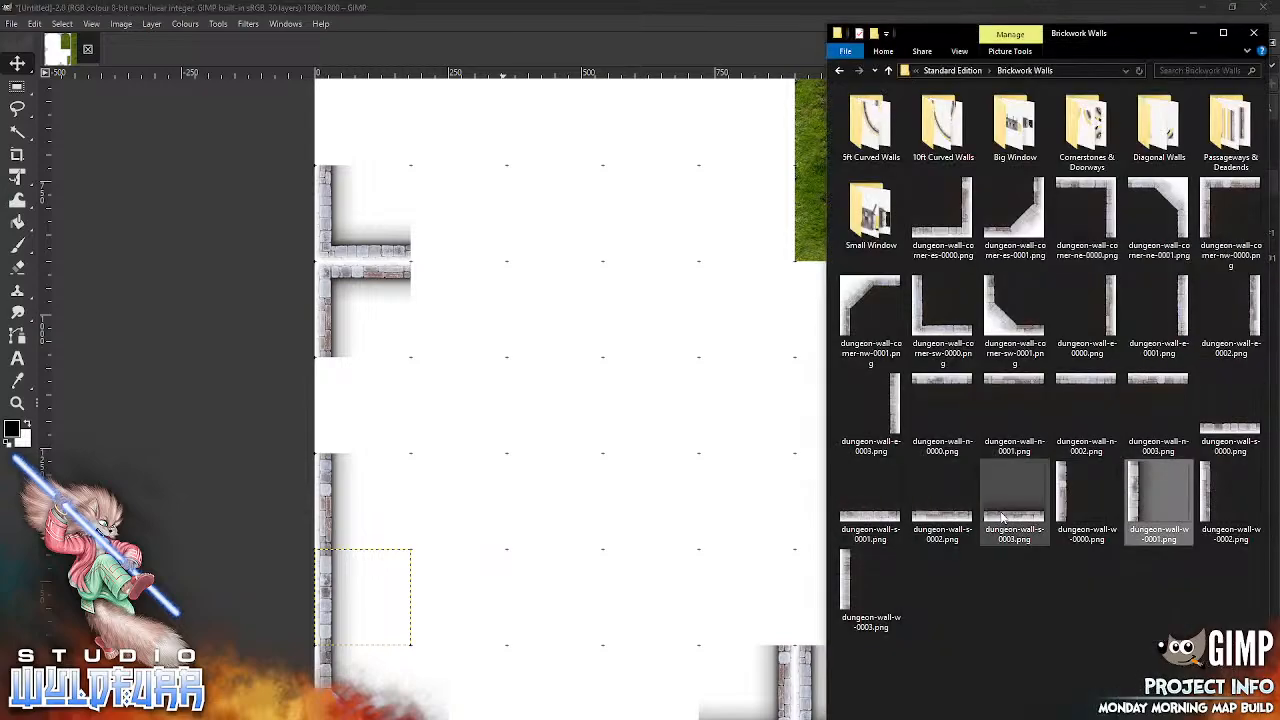
pyautogui.moveTo(1005, 515); pyautogui.dragTo(811, 459)
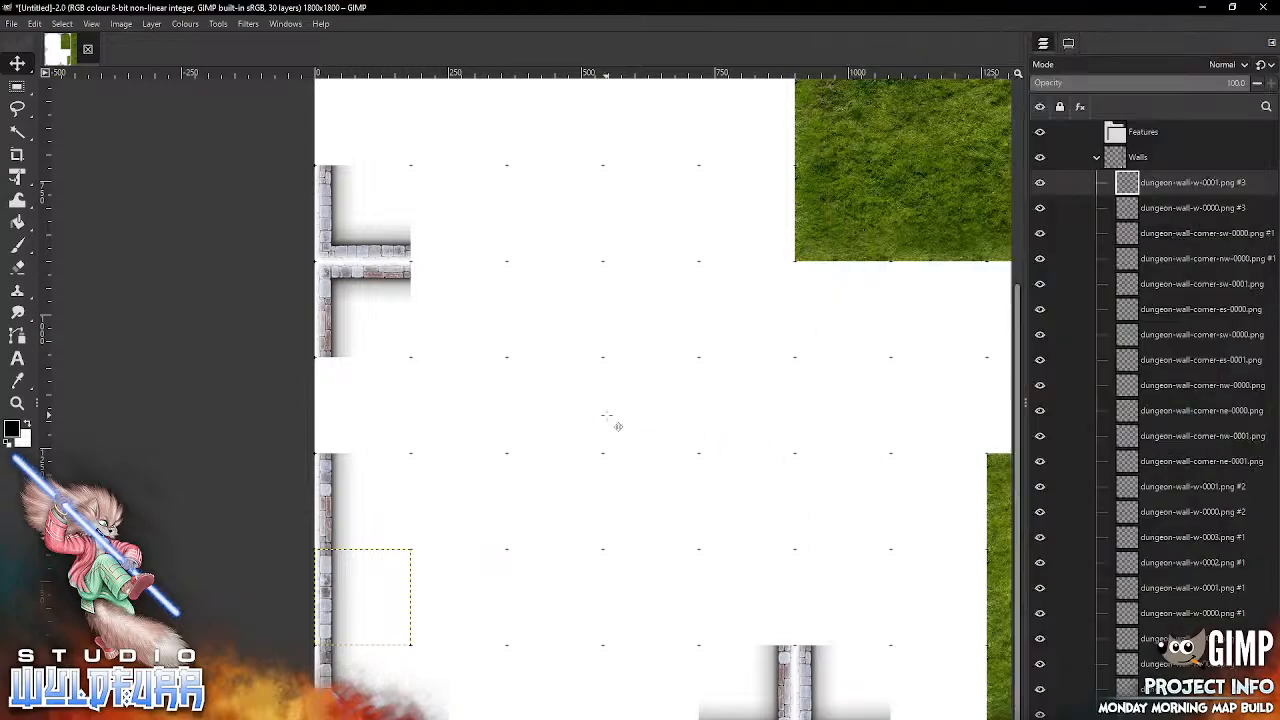
pyautogui.moveTo(686, 460); pyautogui.dragTo(457, 691)
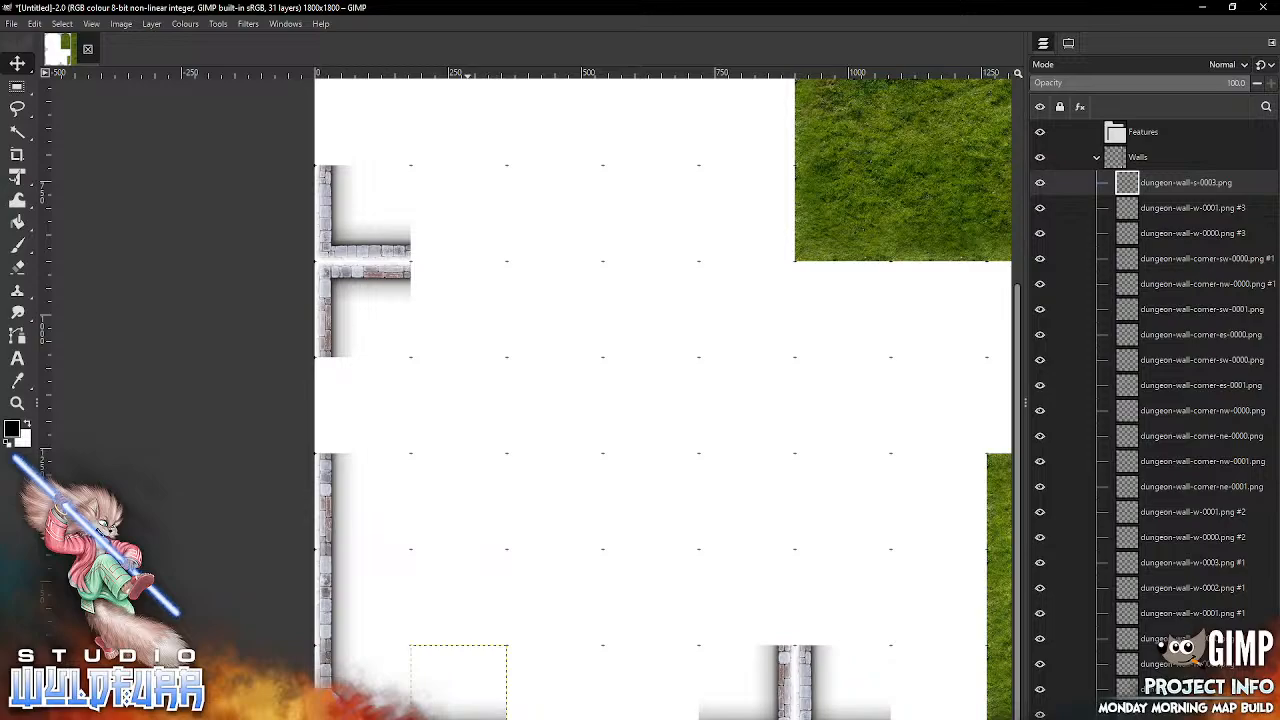
pyautogui.hotkey('alt', 'Tab')
pyautogui.moveTo(942, 518); pyautogui.dragTo(560, 534)
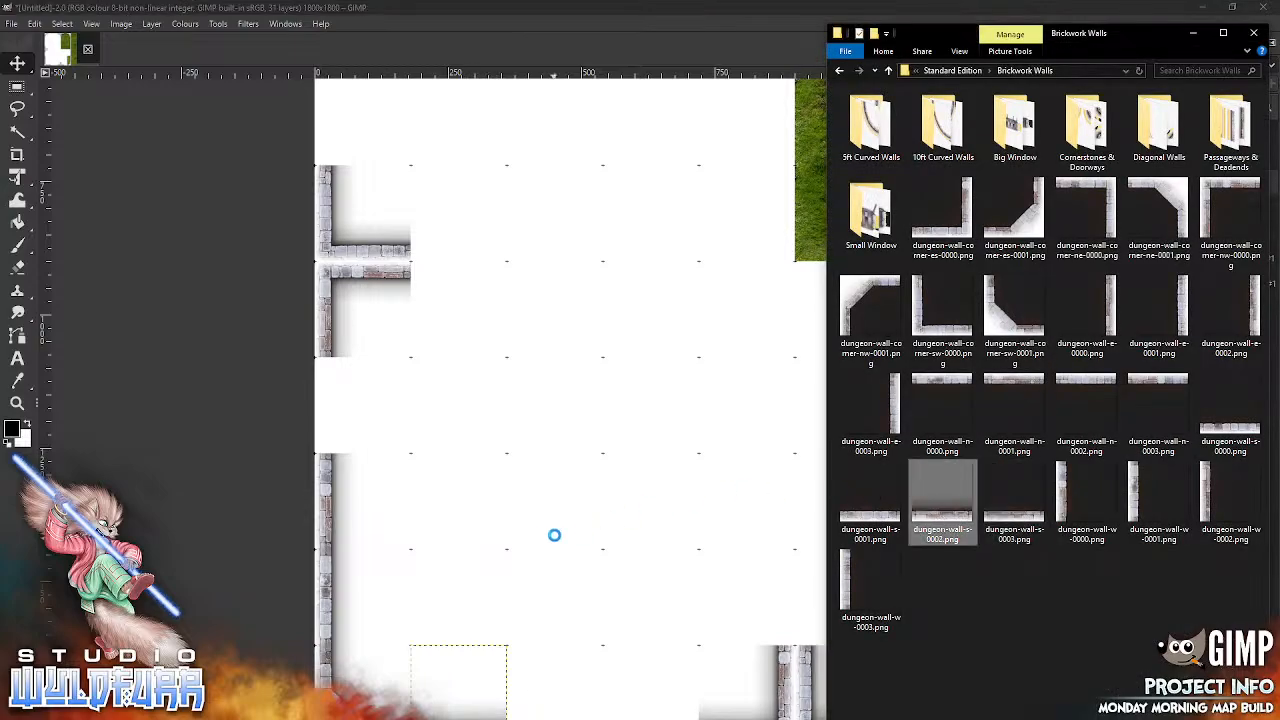
pyautogui.moveTo(665, 459); pyautogui.dragTo(551, 714)
# Step: Add dungeon-wall-w-0003.png and dungeon-wall-w-0002.png and snap them into the third and second rows of the first grid column
pyautogui.moveTo(837, 560); pyautogui.dragTo(545, 357)
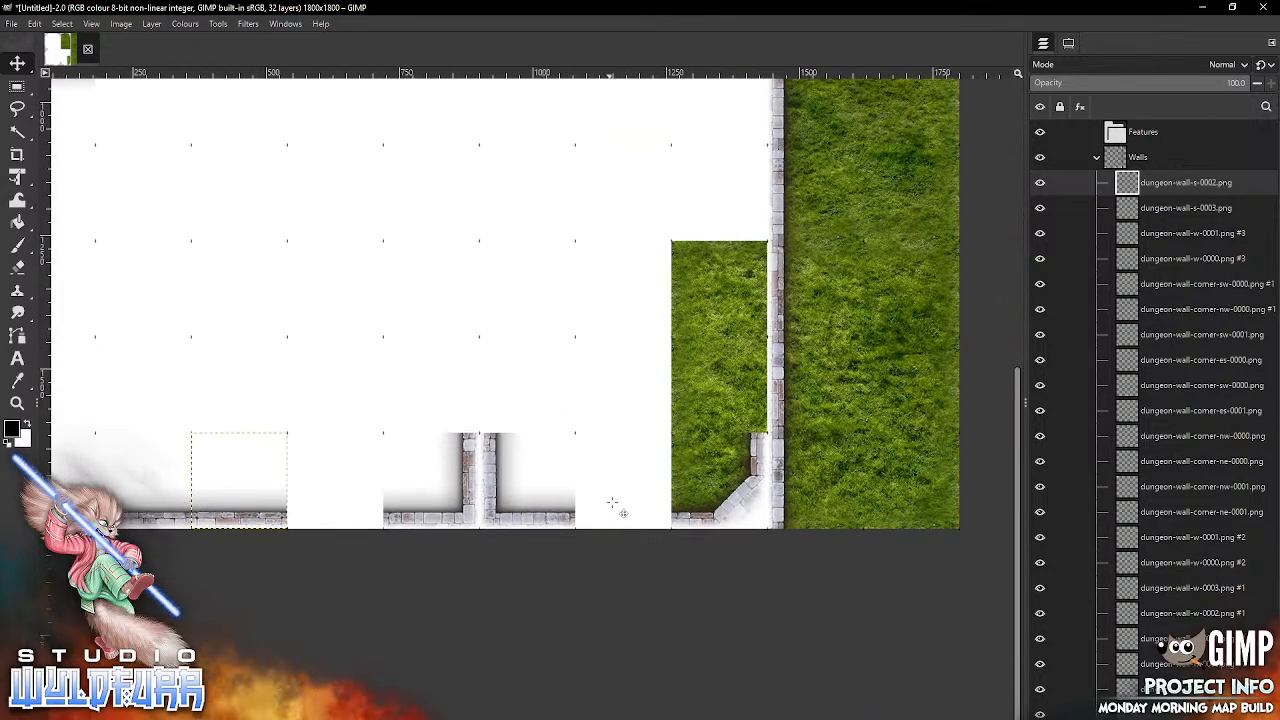
pyautogui.moveTo(485, 303); pyautogui.dragTo(839, 494)
pyautogui.scroll(5, 385, 393)
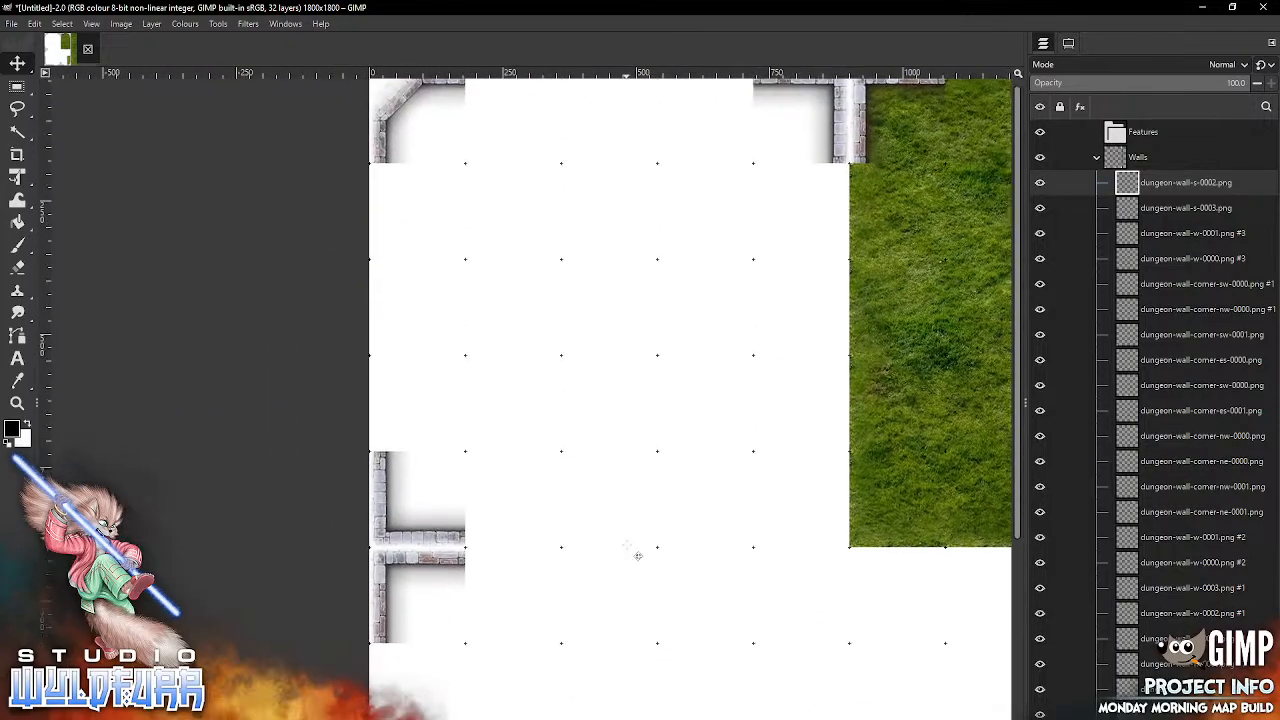
pyautogui.hotkey('alt', 'Tab')
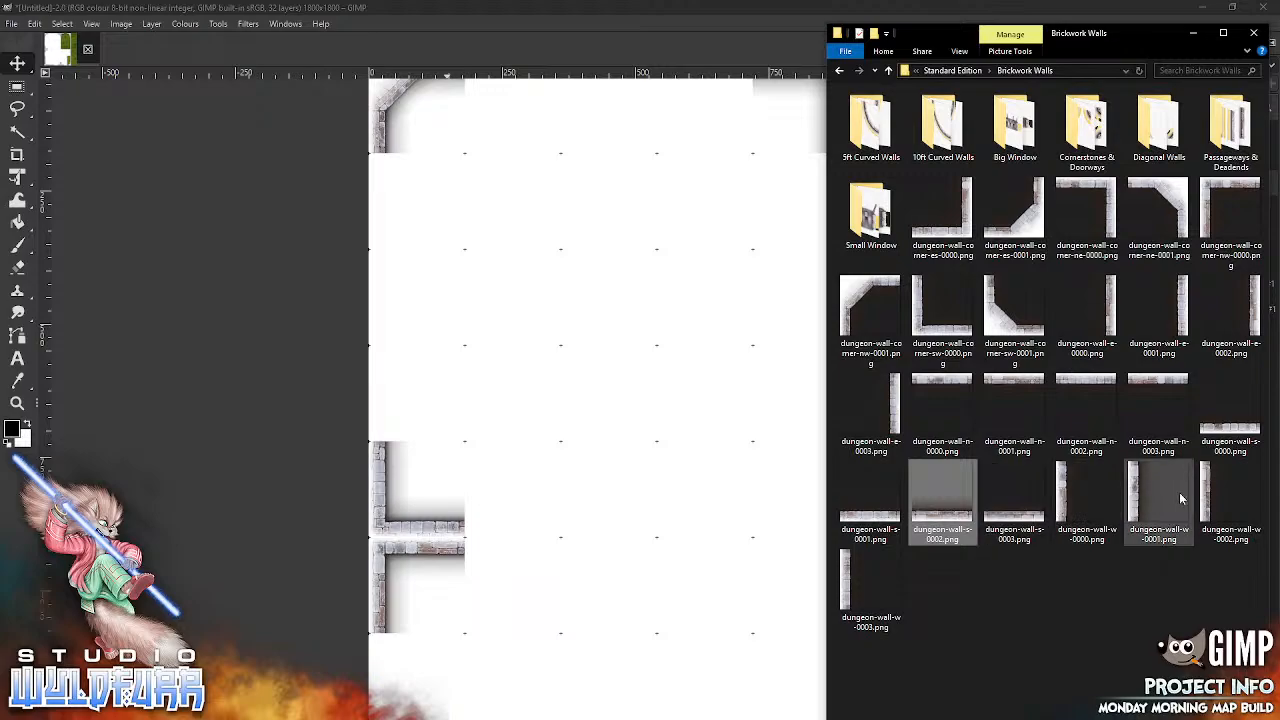
pyautogui.click(845, 580)
pyautogui.moveTo(845, 580); pyautogui.dragTo(480, 353)
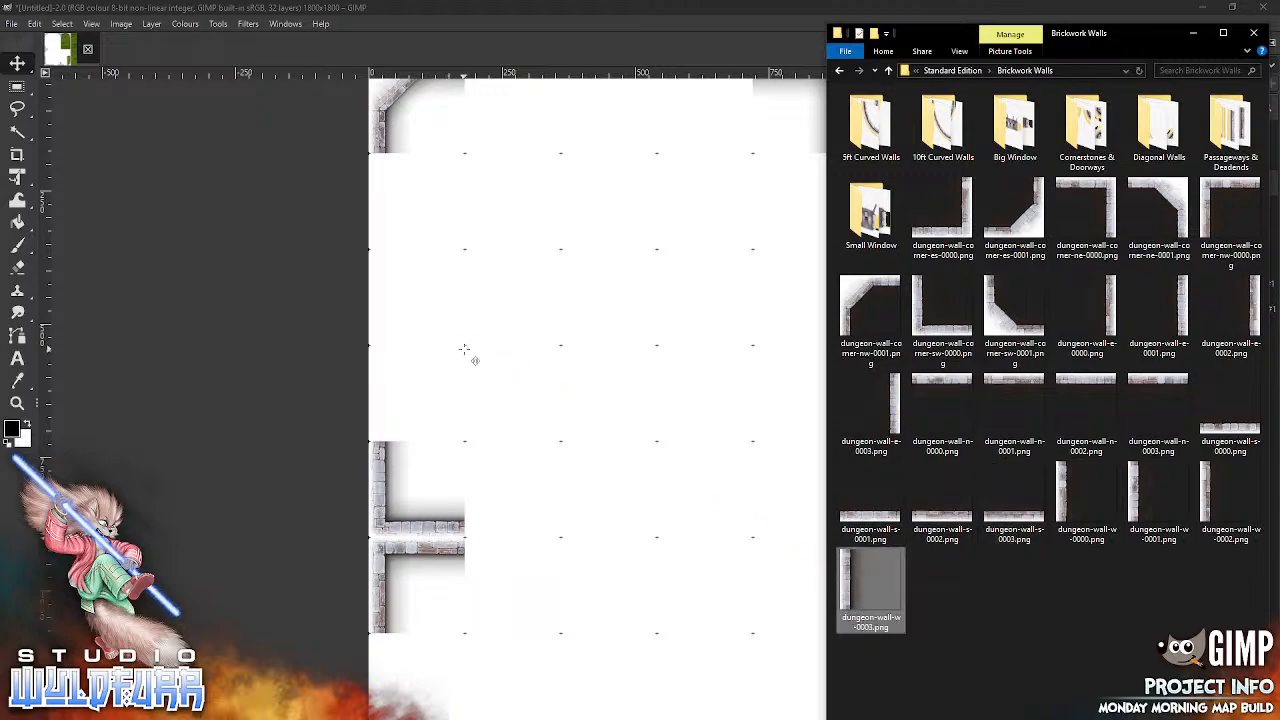
pyautogui.moveTo(653, 397); pyautogui.dragTo(385, 292)
pyautogui.hotkey('alt', 'Tab')
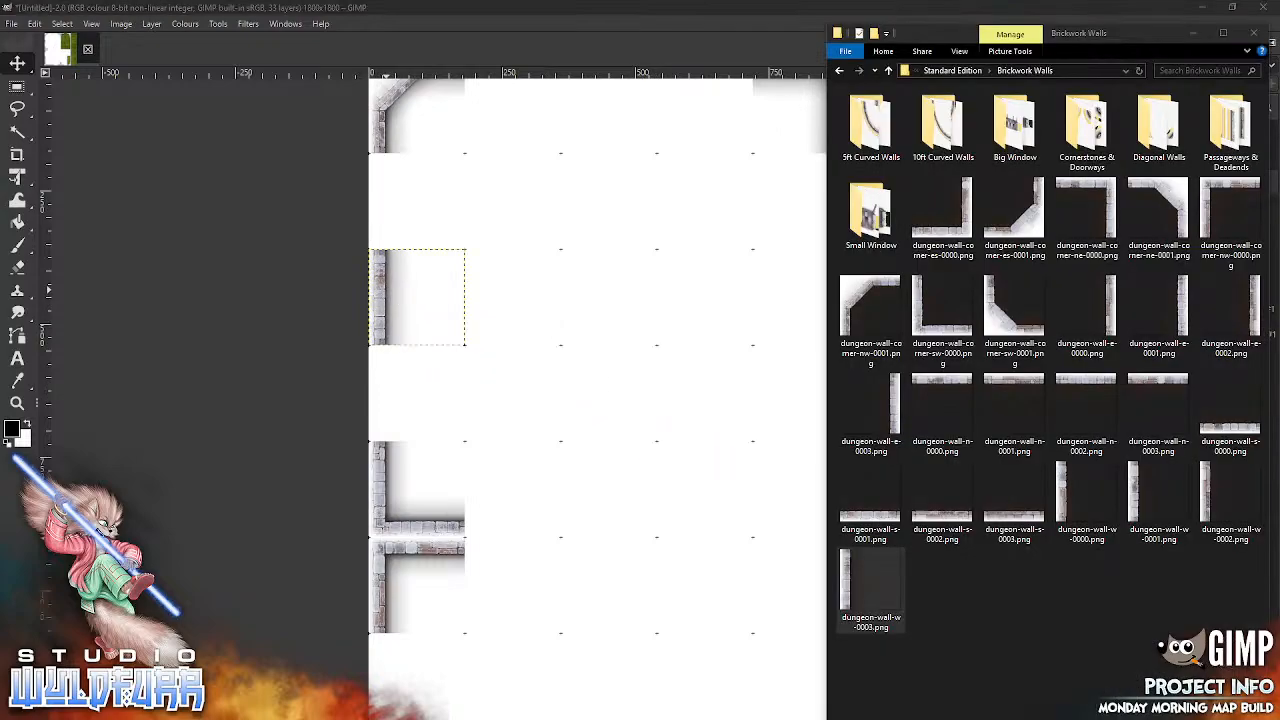
pyautogui.moveTo(1207, 497); pyautogui.dragTo(803, 372)
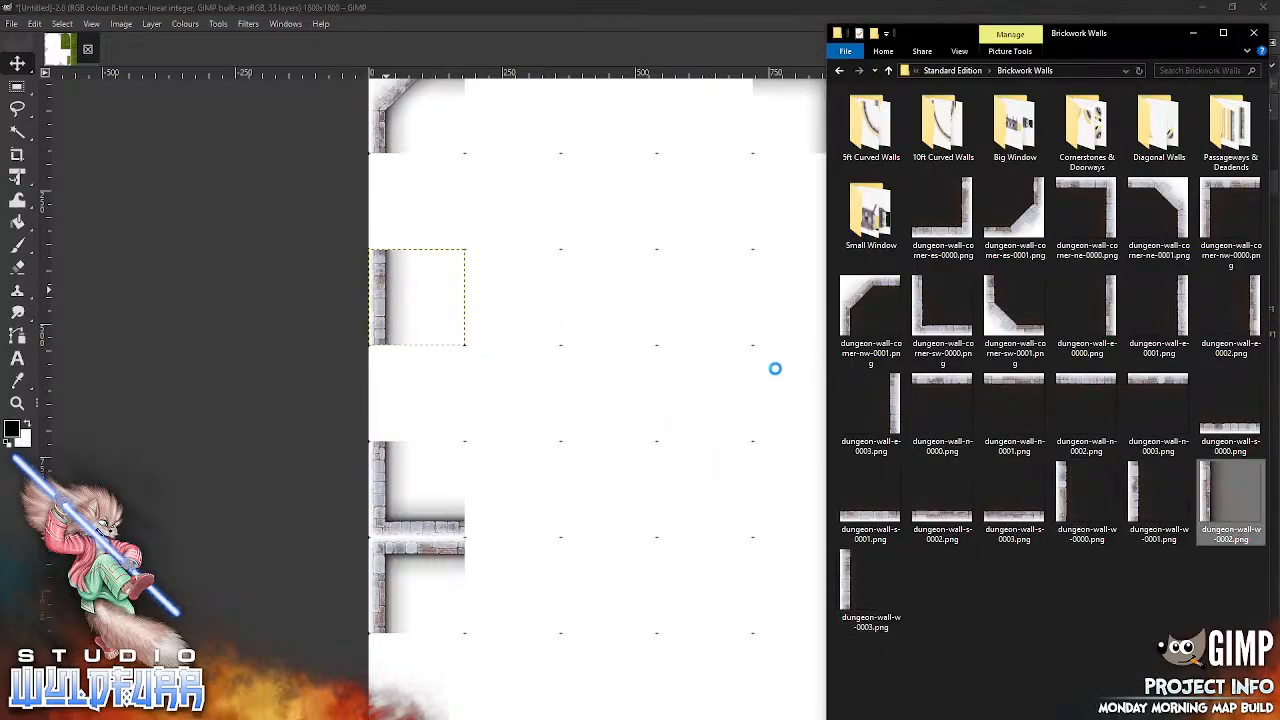
pyautogui.moveTo(660, 405); pyautogui.dragTo(386, 195)
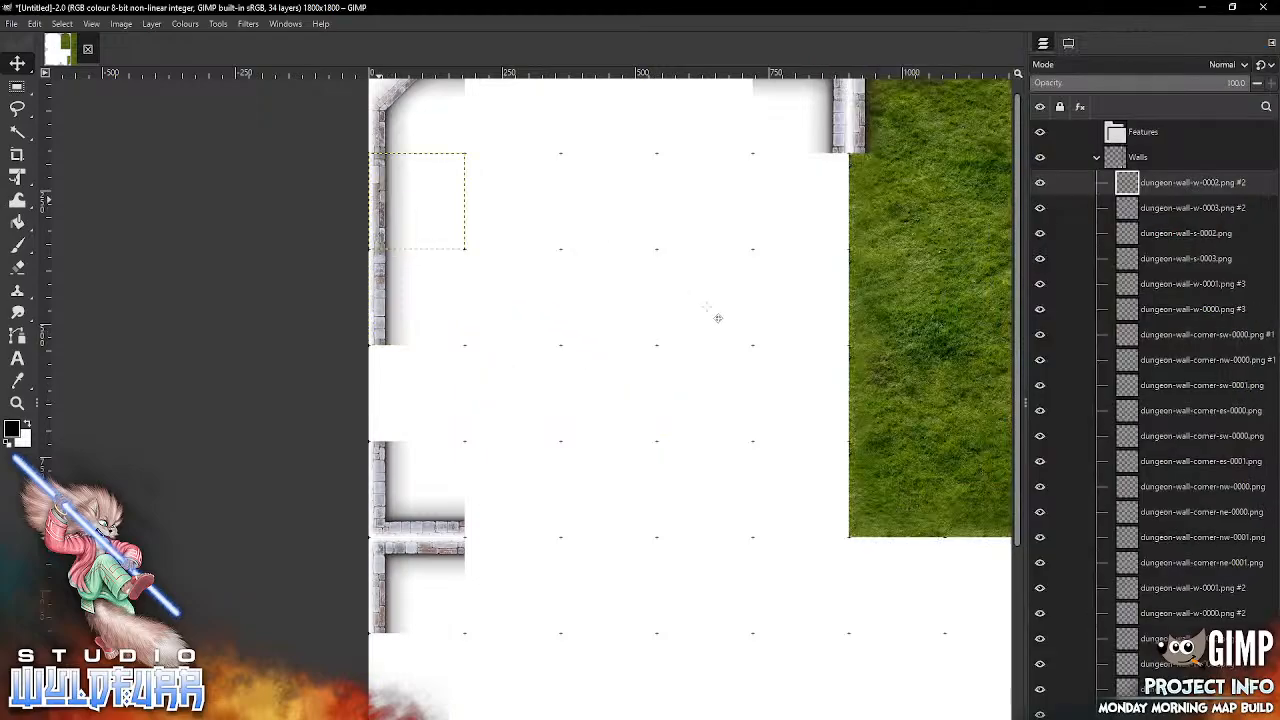
# Step: Add dungeon-wall-n-0000.png and dungeon-wall-n-0001.png and snap them into the second and third columns of the top grid row
pyautogui.moveTo(706, 305); pyautogui.dragTo(620, 495)
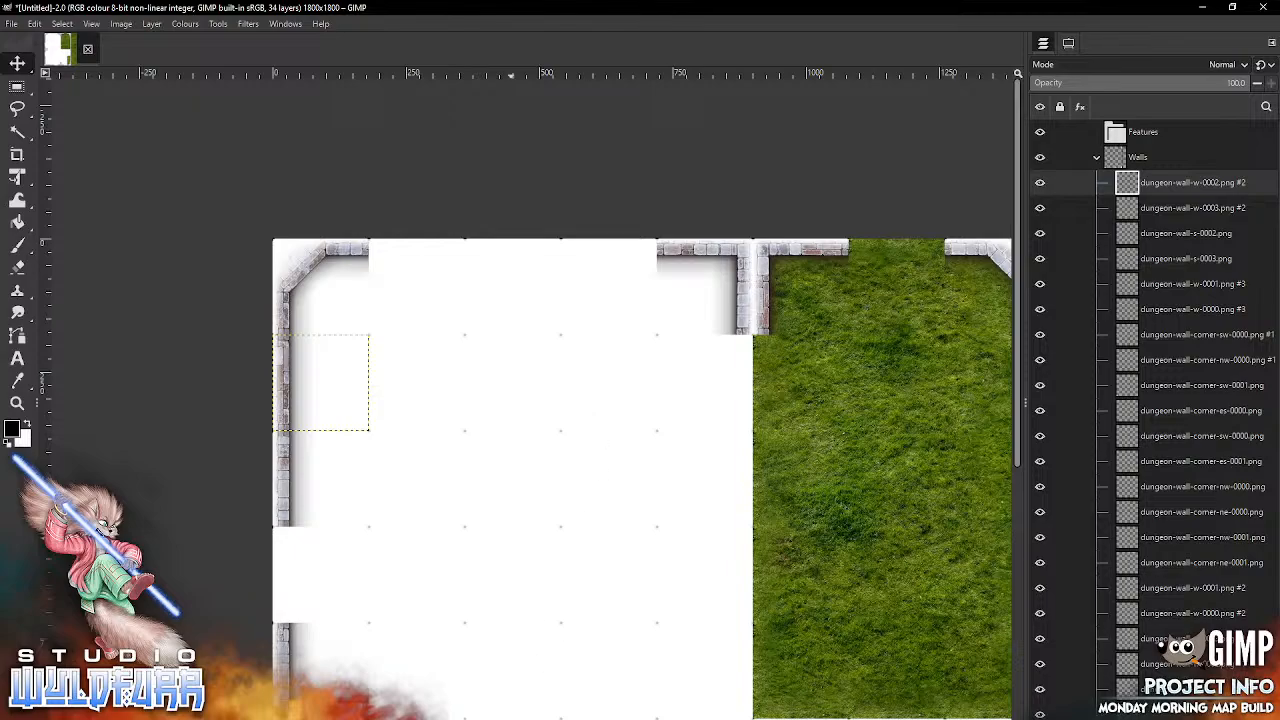
pyautogui.hotkey('alt', 'Tab')
pyautogui.moveTo(949, 378); pyautogui.dragTo(409, 263)
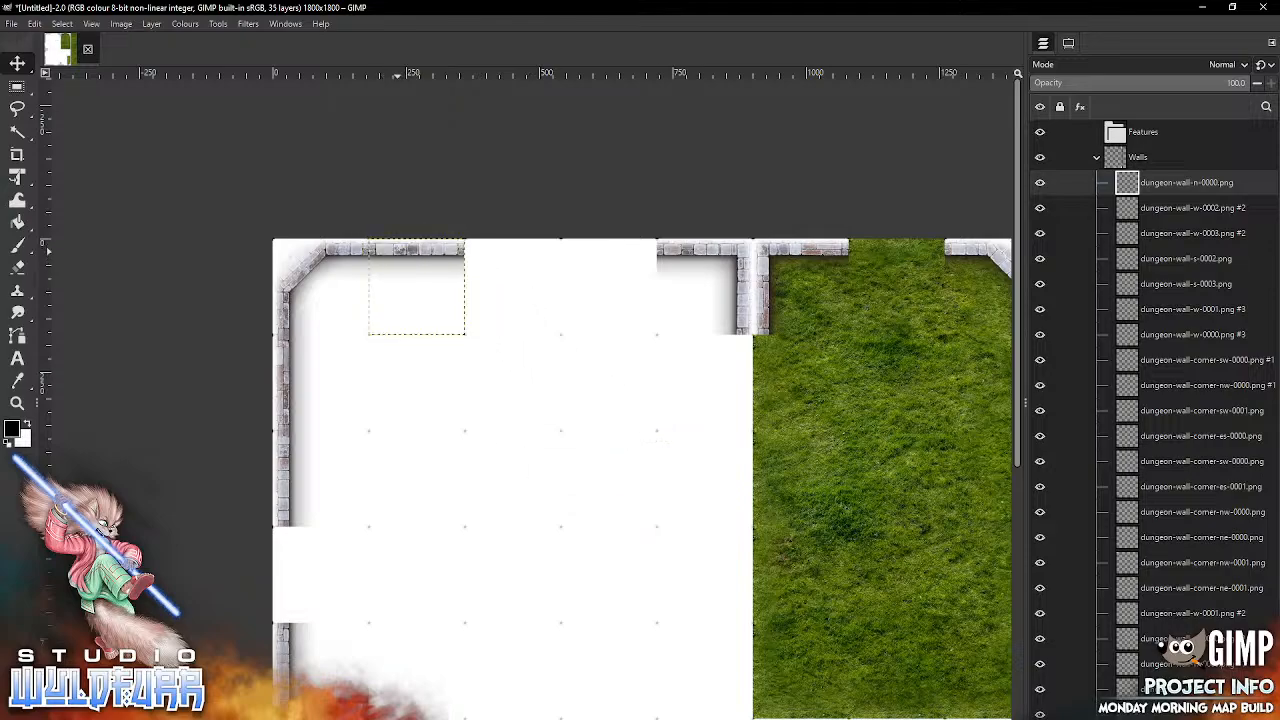
pyautogui.hotkey('alt', 'Tab')
pyautogui.click(1031, 384)
pyautogui.moveTo(1030, 383); pyautogui.dragTo(498, 263)
pyautogui.moveTo(592, 268); pyautogui.dragTo(430, 234)
# Step: From the Cornerstones & Doorways folder, add dungeon-doorways-n-0000.png twice, snapping the copies into the seventh- and fourth-column gaps of the top grid row
pyautogui.hotkey('alt', 'Tab')
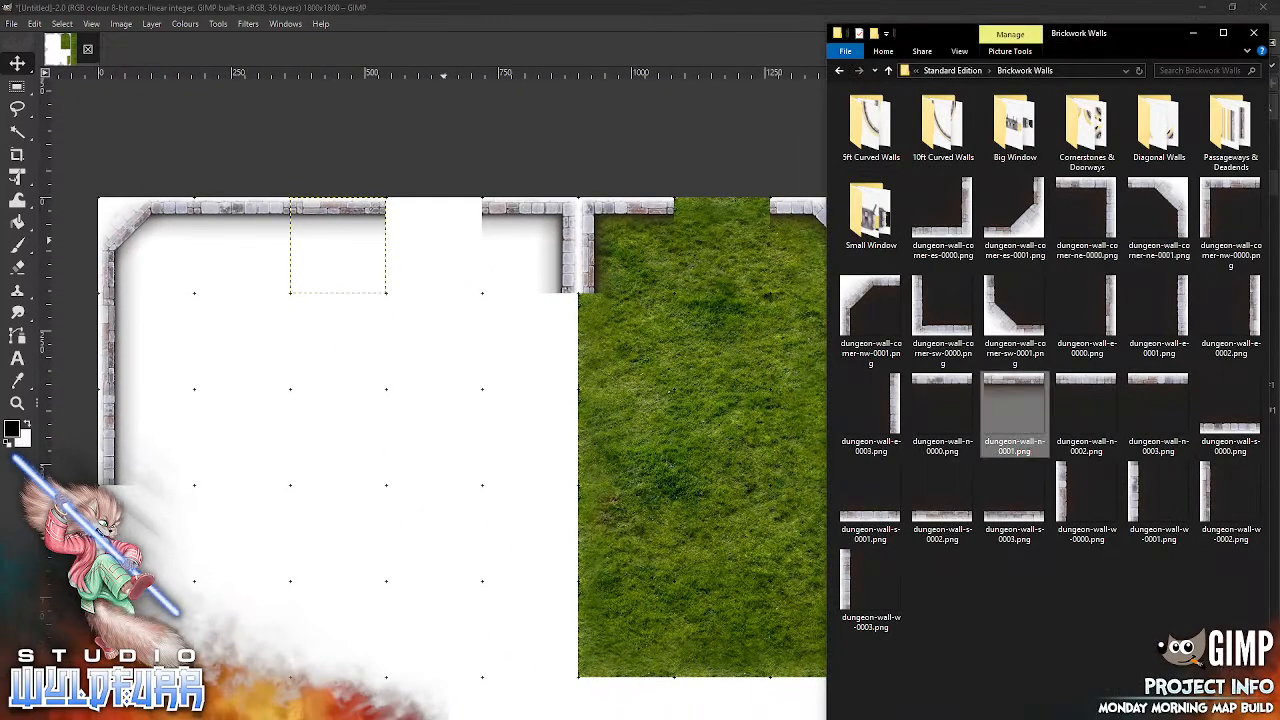
pyautogui.doubleClick(1080, 135)
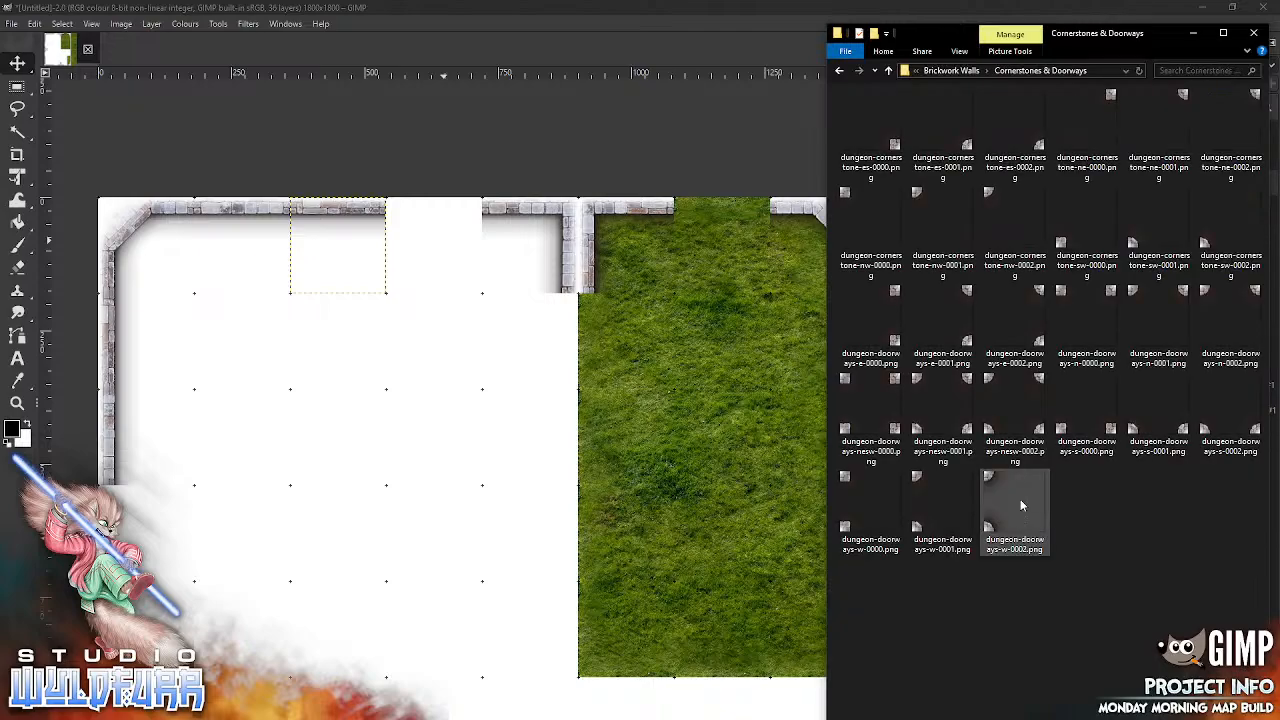
pyautogui.moveTo(1108, 293); pyautogui.dragTo(465, 405)
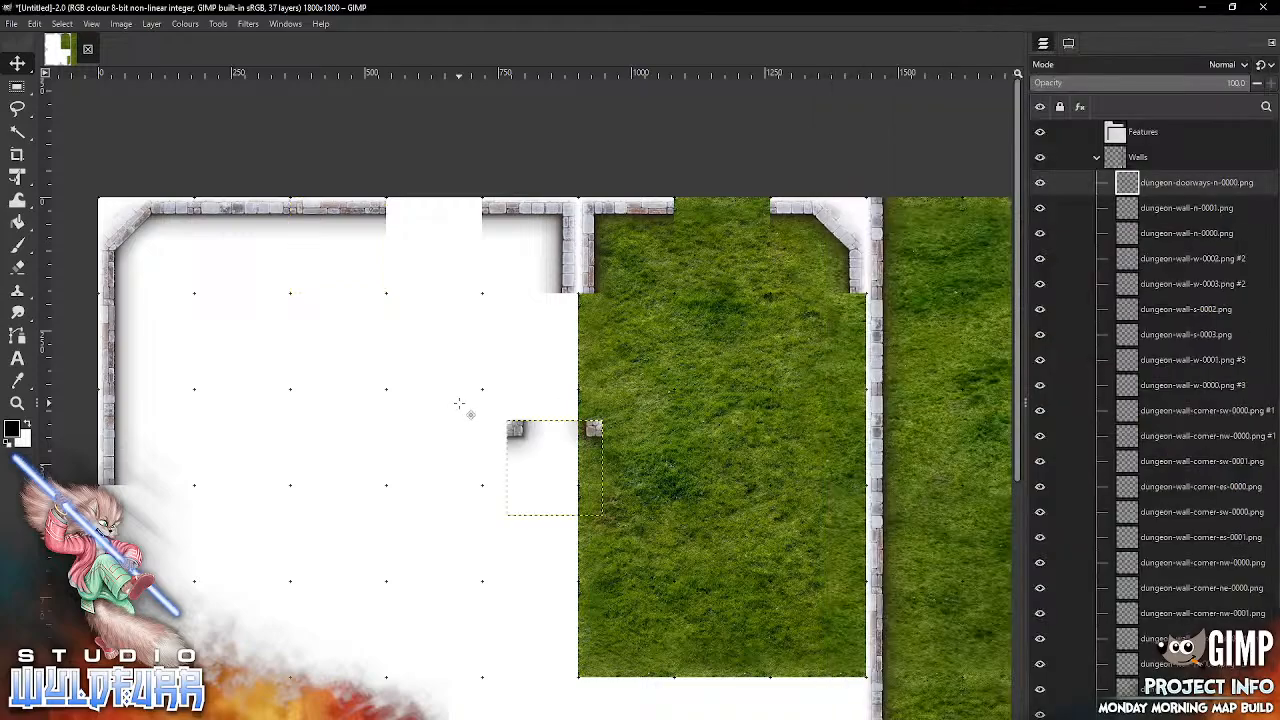
pyautogui.moveTo(601, 440); pyautogui.dragTo(769, 219)
pyautogui.hotkey('alt', 'Tab')
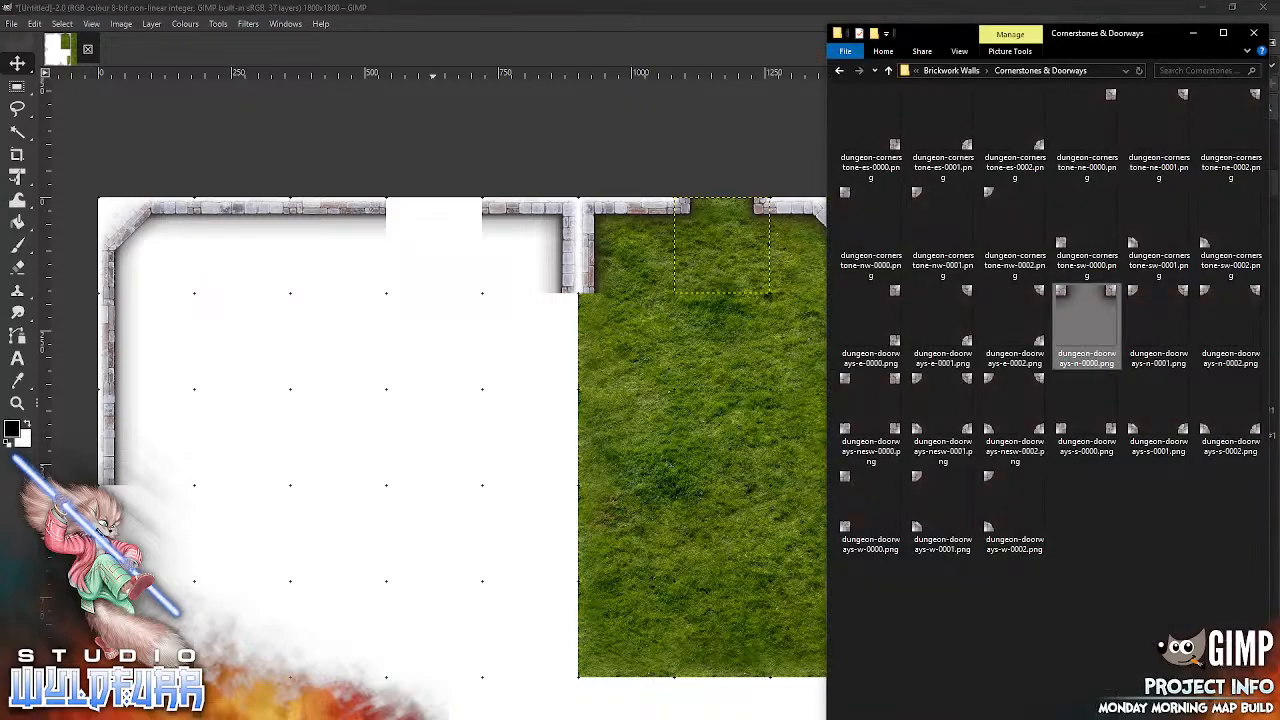
pyautogui.moveTo(1108, 295); pyautogui.dragTo(399, 210)
# Step: Add dungeon-doorways-w-0000.png twice and snap the copies into the fourth- and seventh-row gaps of the first grid column
pyautogui.moveTo(326, 512); pyautogui.dragTo(647, 217)
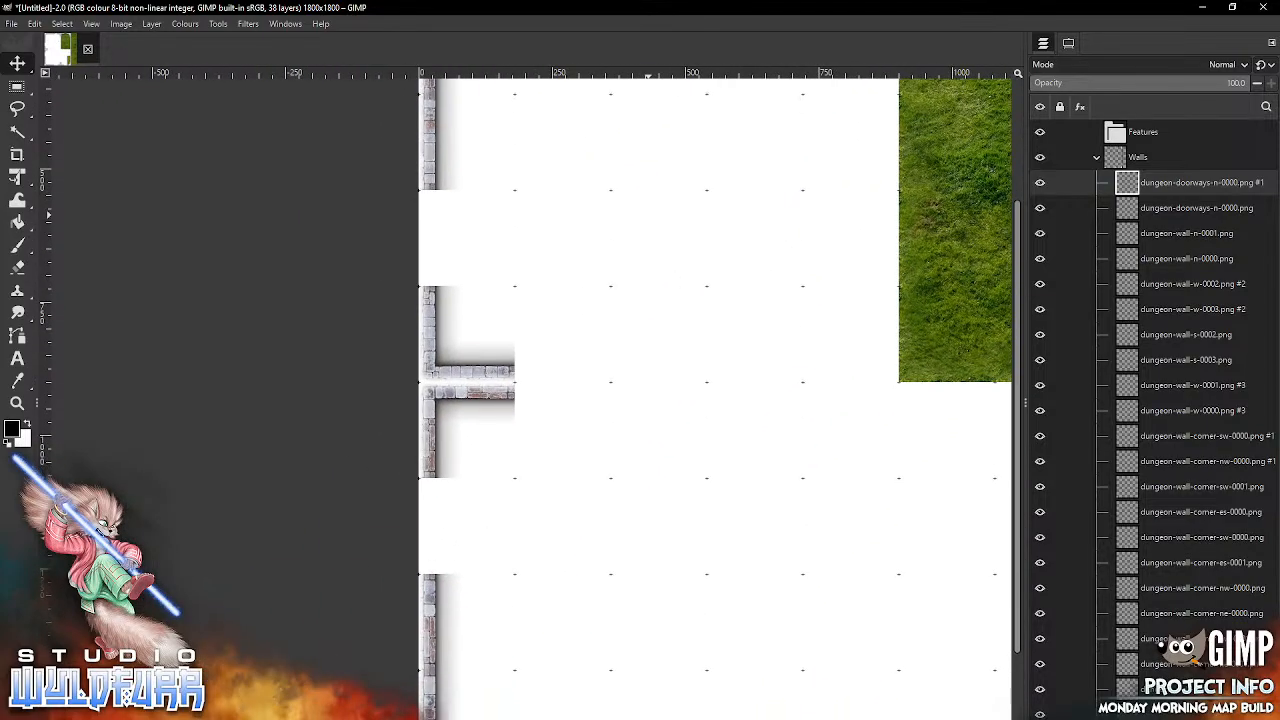
pyautogui.hotkey('alt', 'Tab')
pyautogui.moveTo(848, 482); pyautogui.dragTo(546, 297)
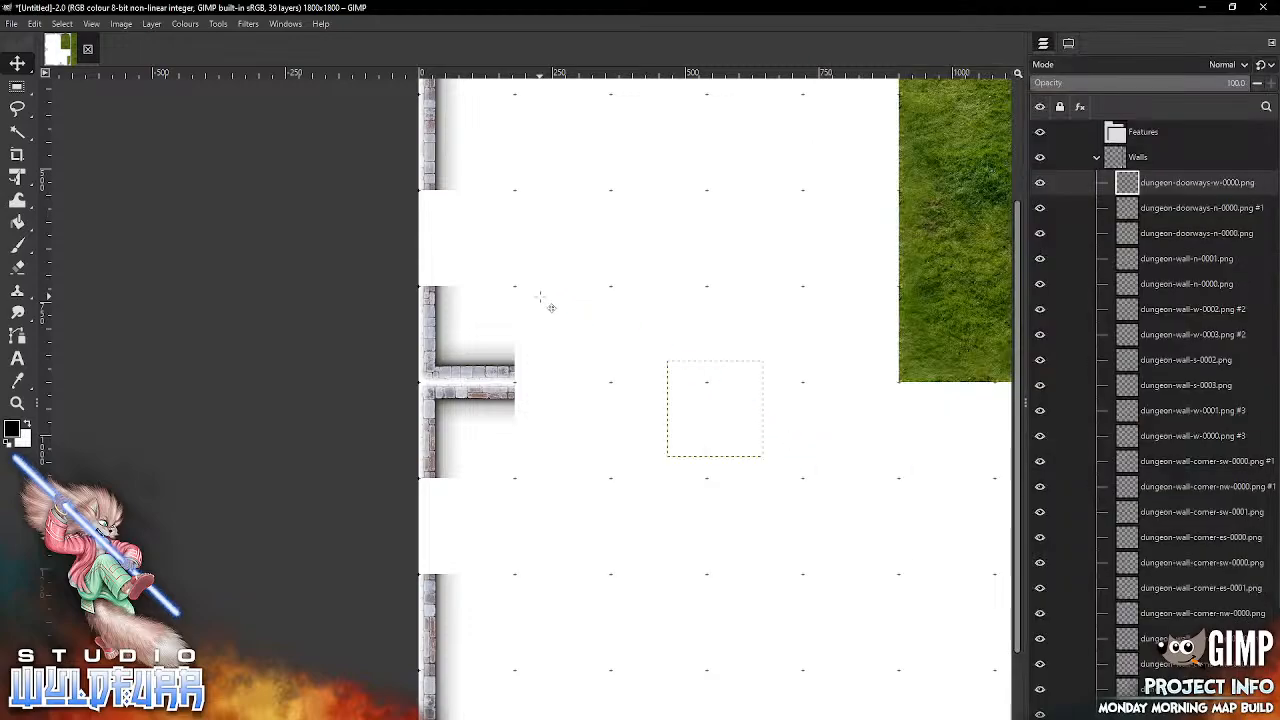
pyautogui.moveTo(684, 376); pyautogui.dragTo(438, 210)
pyautogui.moveTo(646, 577); pyautogui.dragTo(577, 318)
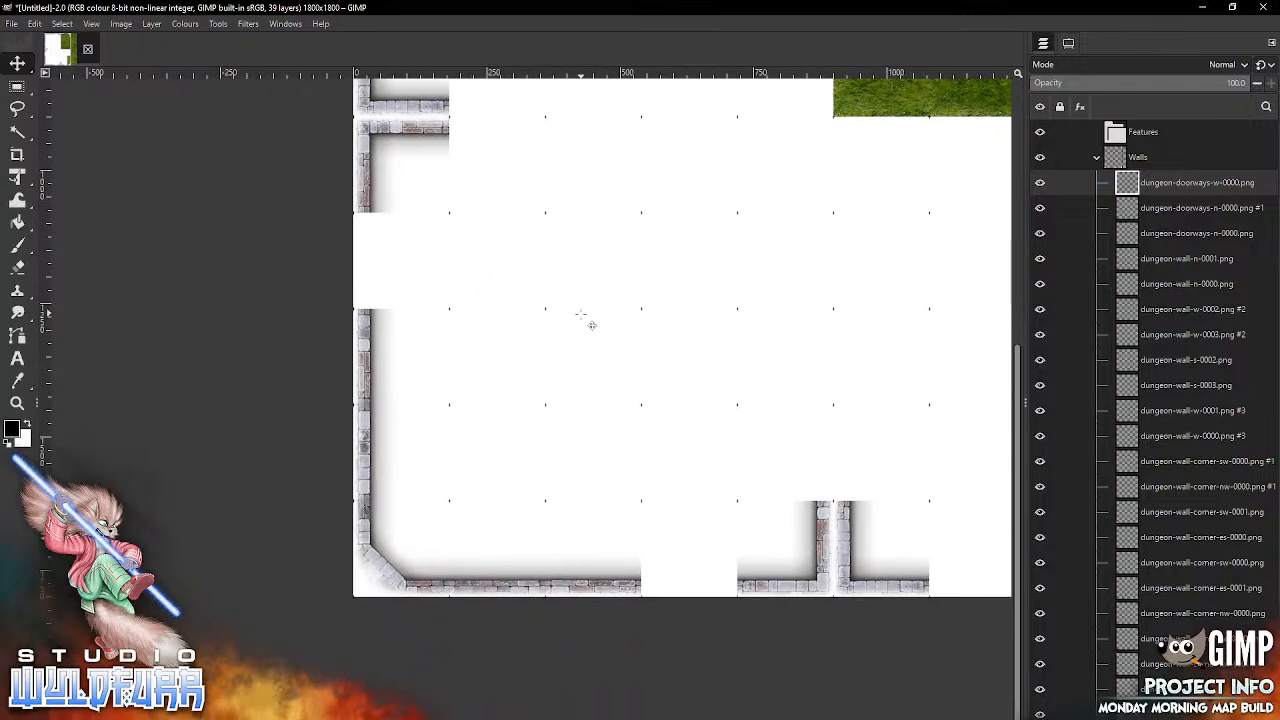
pyautogui.hotkey('alt', 'Tab')
pyautogui.moveTo(847, 480); pyautogui.dragTo(540, 410)
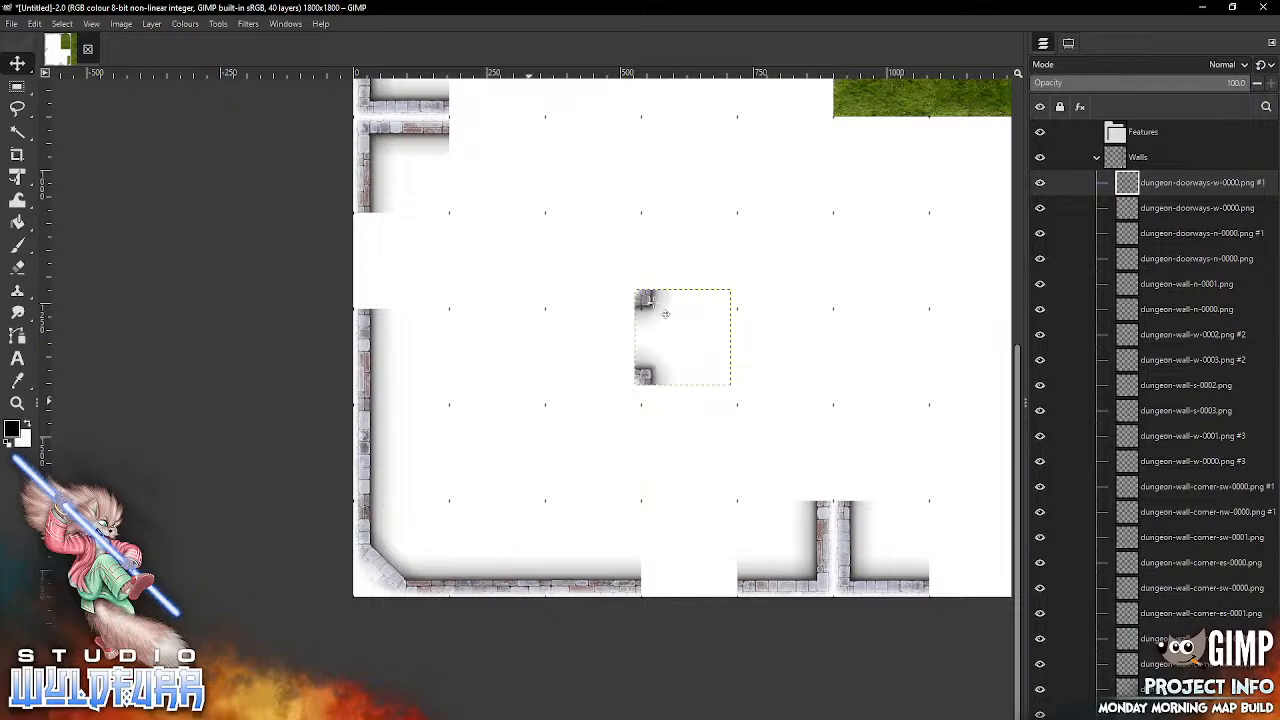
pyautogui.moveTo(645, 300); pyautogui.dragTo(362, 225)
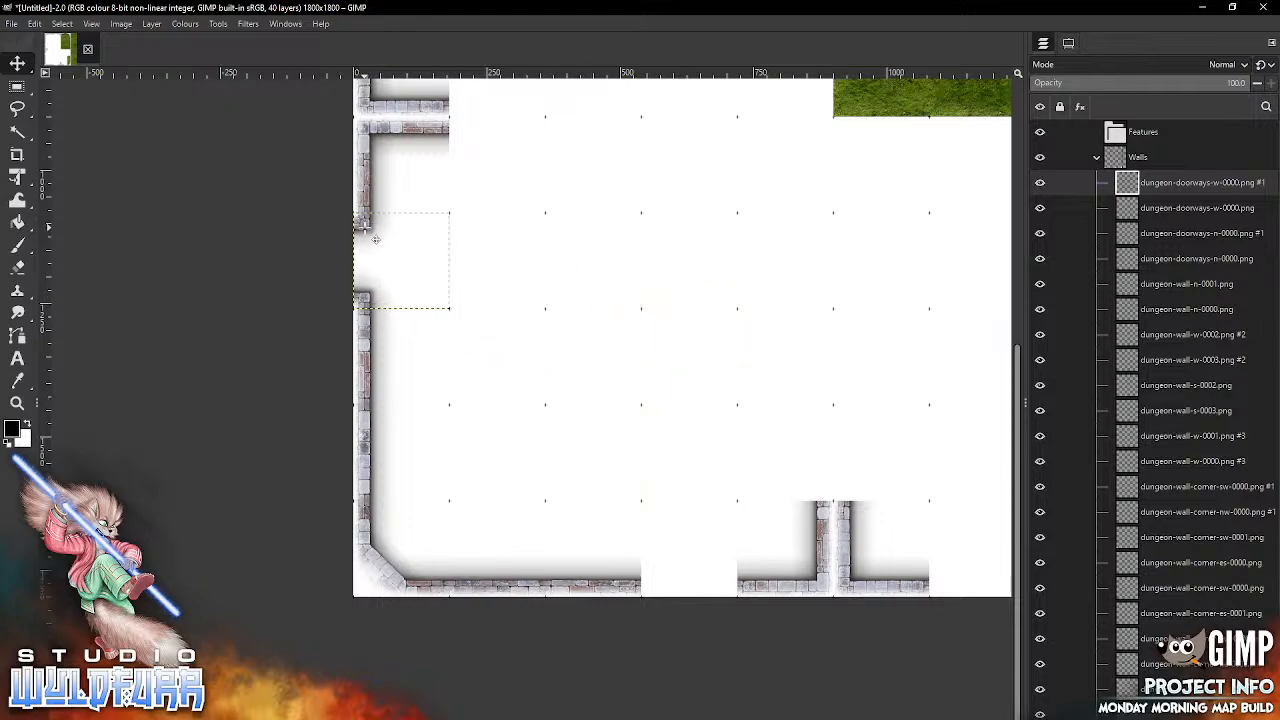
# Step: Add dungeon-doorways-s-0000.png and snap it into the fourth-column gap of the bottom grid row
pyautogui.hotkey('alt', 'Tab')
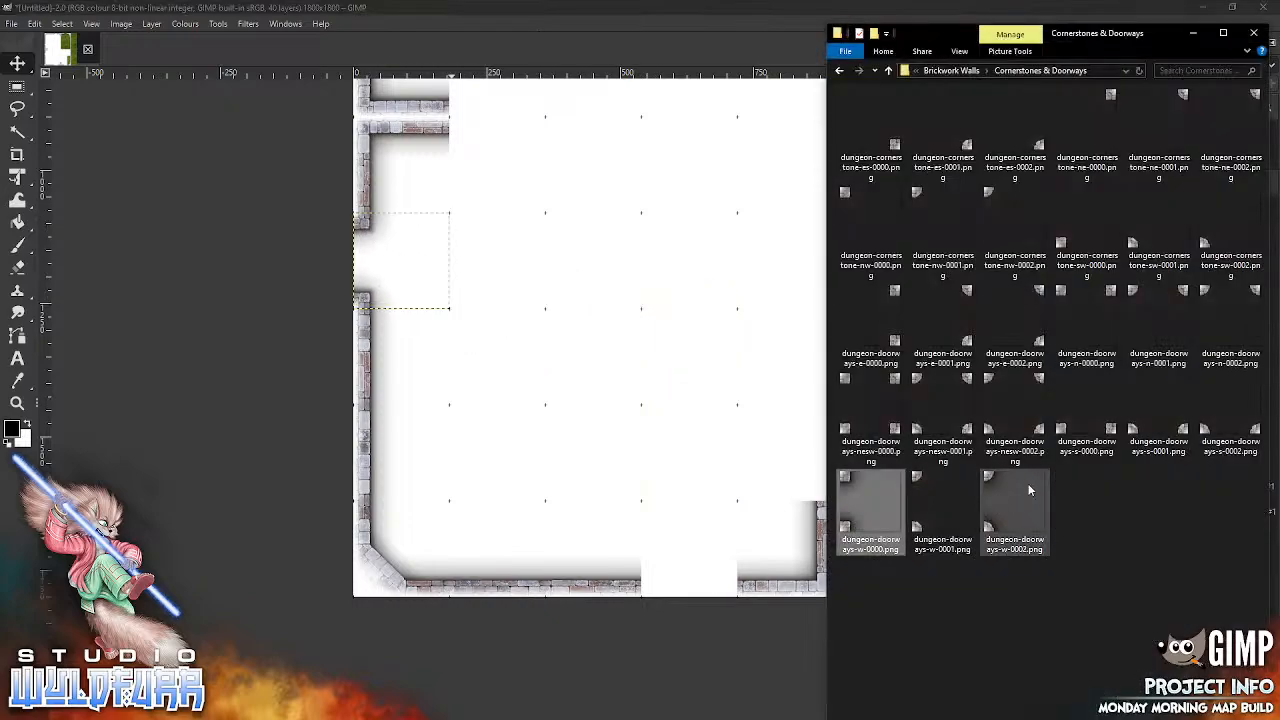
pyautogui.moveTo(1116, 430); pyautogui.dragTo(646, 460)
pyautogui.moveTo(722, 377); pyautogui.dragTo(732, 590)
# Step: Add another dungeon-doorways-s-0000.png and snap it into the seventh-column gap of the bottom grid row
pyautogui.moveTo(822, 528); pyautogui.dragTo(452, 487)
pyautogui.hotkey('alt', 'Tab')
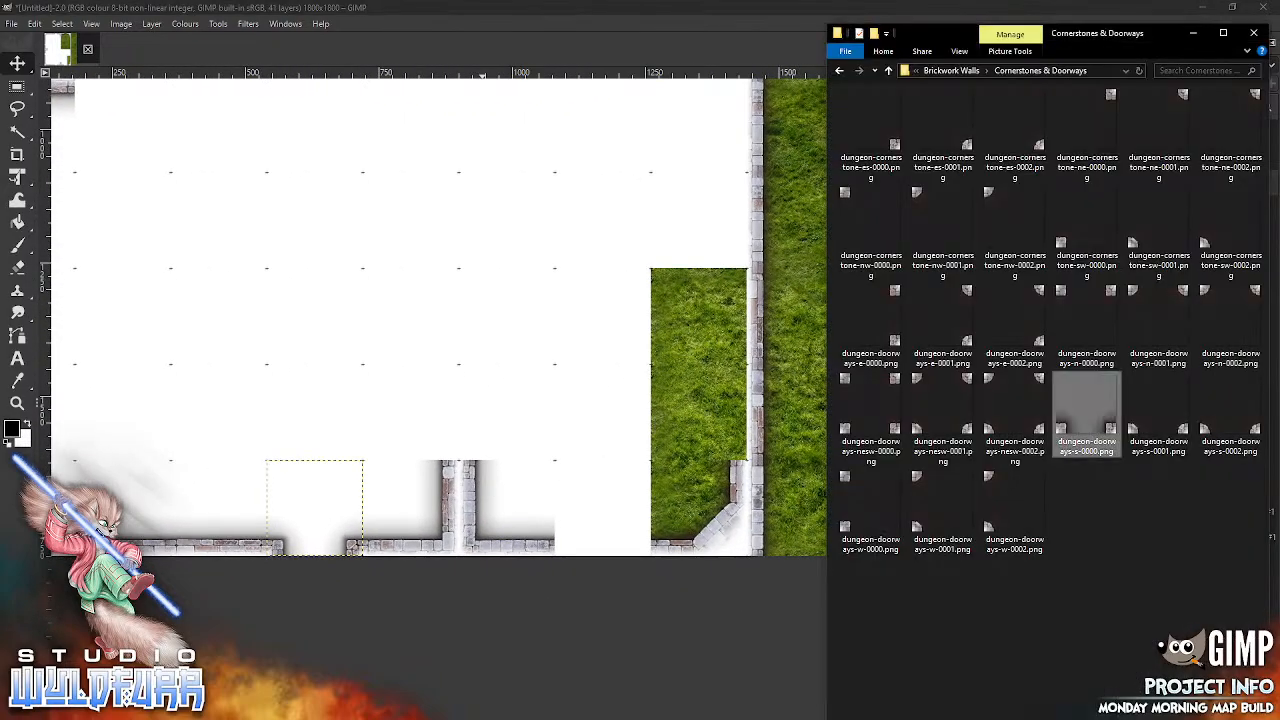
pyautogui.moveTo(760, 388); pyautogui.dragTo(503, 323)
pyautogui.moveTo(540, 362); pyautogui.dragTo(640, 548)
pyautogui.moveTo(771, 357); pyautogui.dragTo(748, 719)
pyautogui.moveTo(528, 366); pyautogui.dragTo(699, 408)
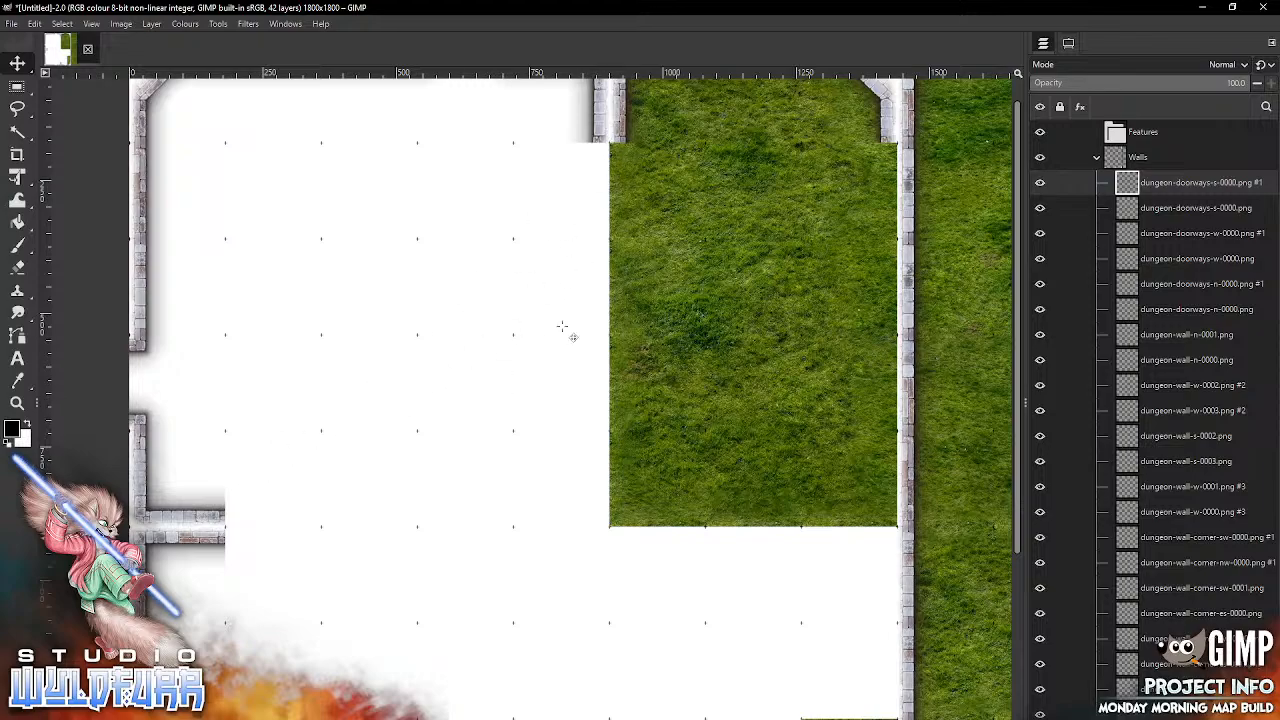
pyautogui.moveTo(549, 483); pyautogui.dragTo(528, 398)
pyautogui.moveTo(757, 609); pyautogui.dragTo(803, 220)
pyautogui.moveTo(717, 234); pyautogui.dragTo(671, 107)
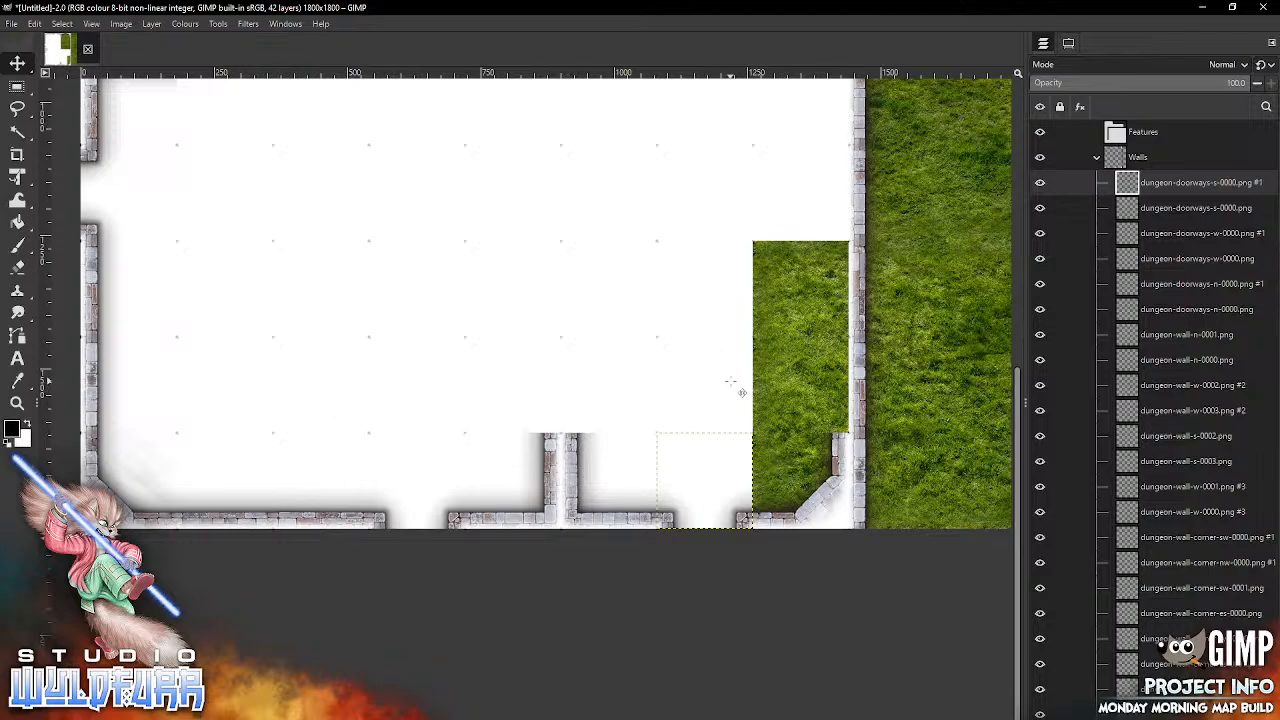
pyautogui.moveTo(609, 263)
pyautogui.mouseDown()
pyautogui.moveTo(618, 698)
pyautogui.moveTo(608, 177)
pyautogui.moveTo(451, 437)
pyautogui.moveTo(617, 255)
pyautogui.mouseUp()
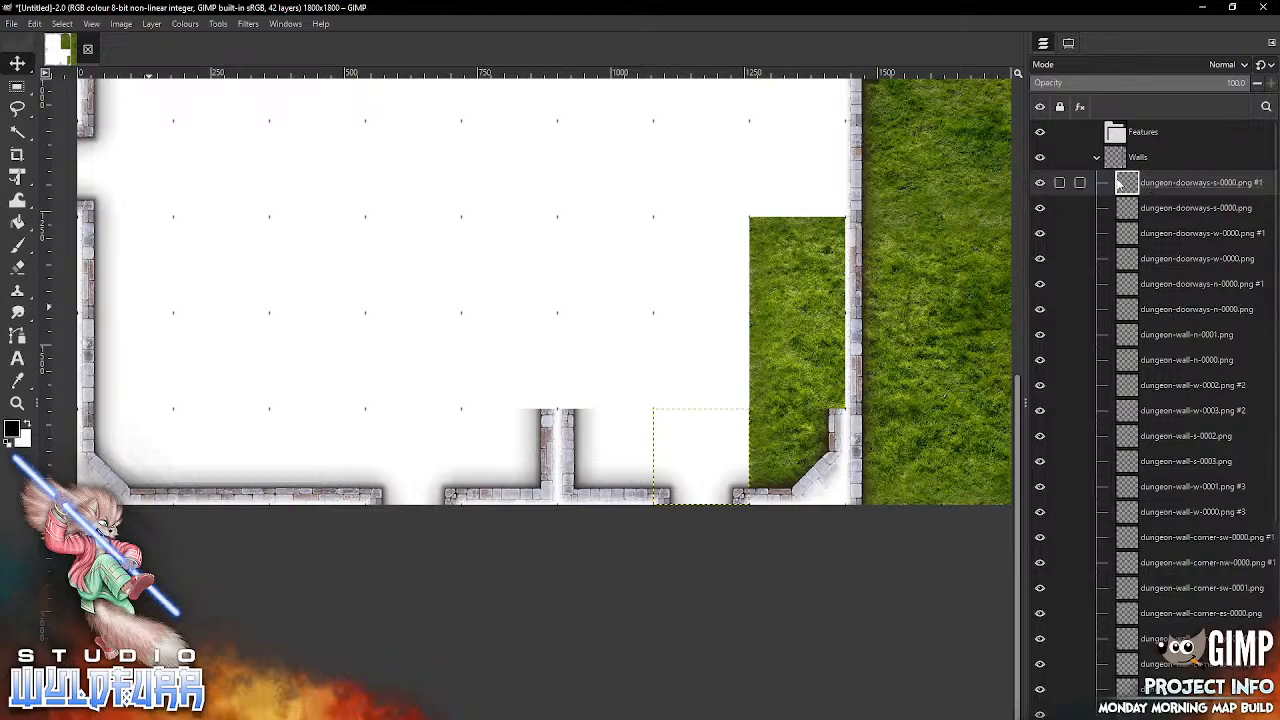
# Step: From the Brickwork Walls folder, add dungeon-wall-corner-nw-0000.png and snap it into the sixth column of the eighth grid row
pyautogui.hotkey('alt', 'Tab')
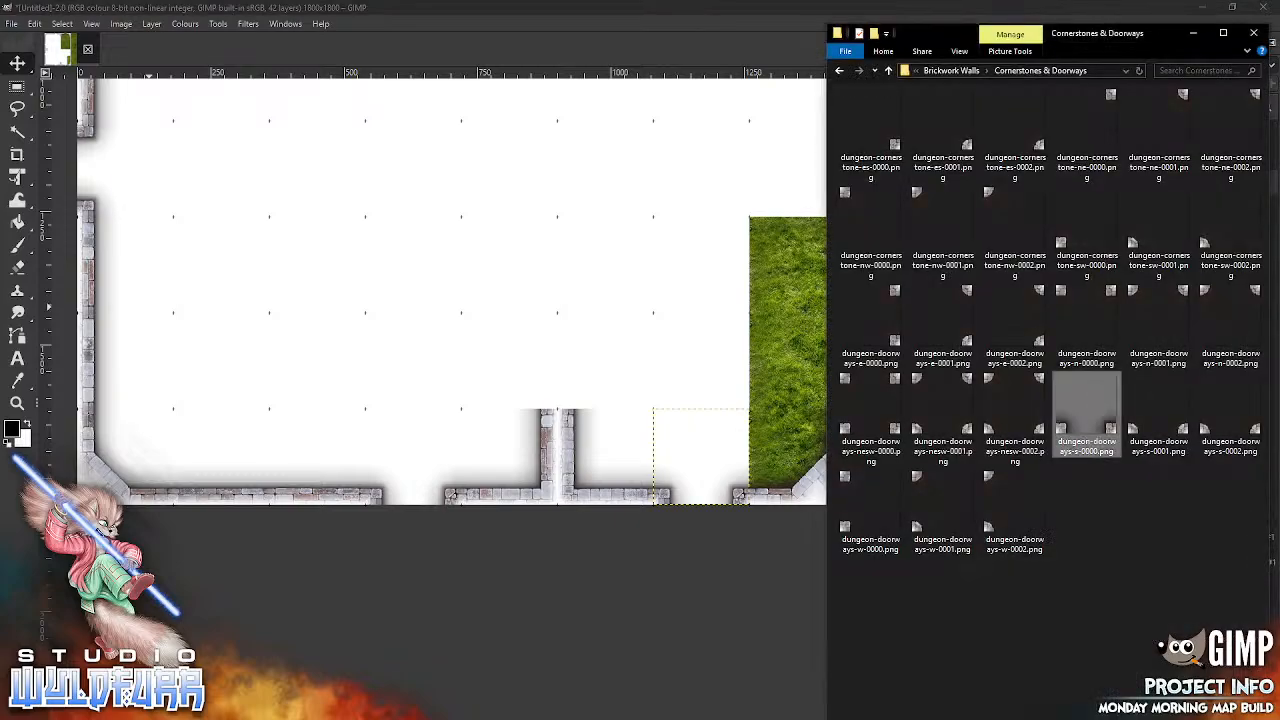
pyautogui.click(951, 70)
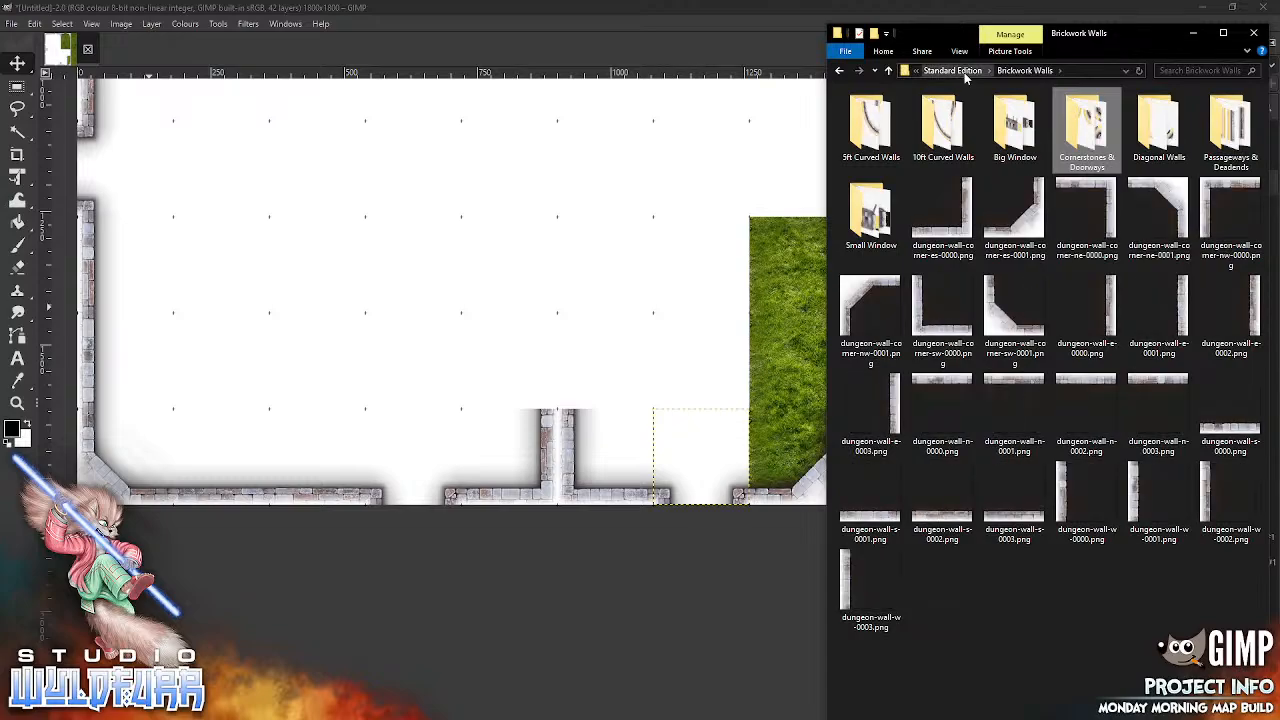
pyautogui.moveTo(1210, 200); pyautogui.dragTo(617, 312)
pyautogui.moveTo(695, 355); pyautogui.dragTo(695, 355)
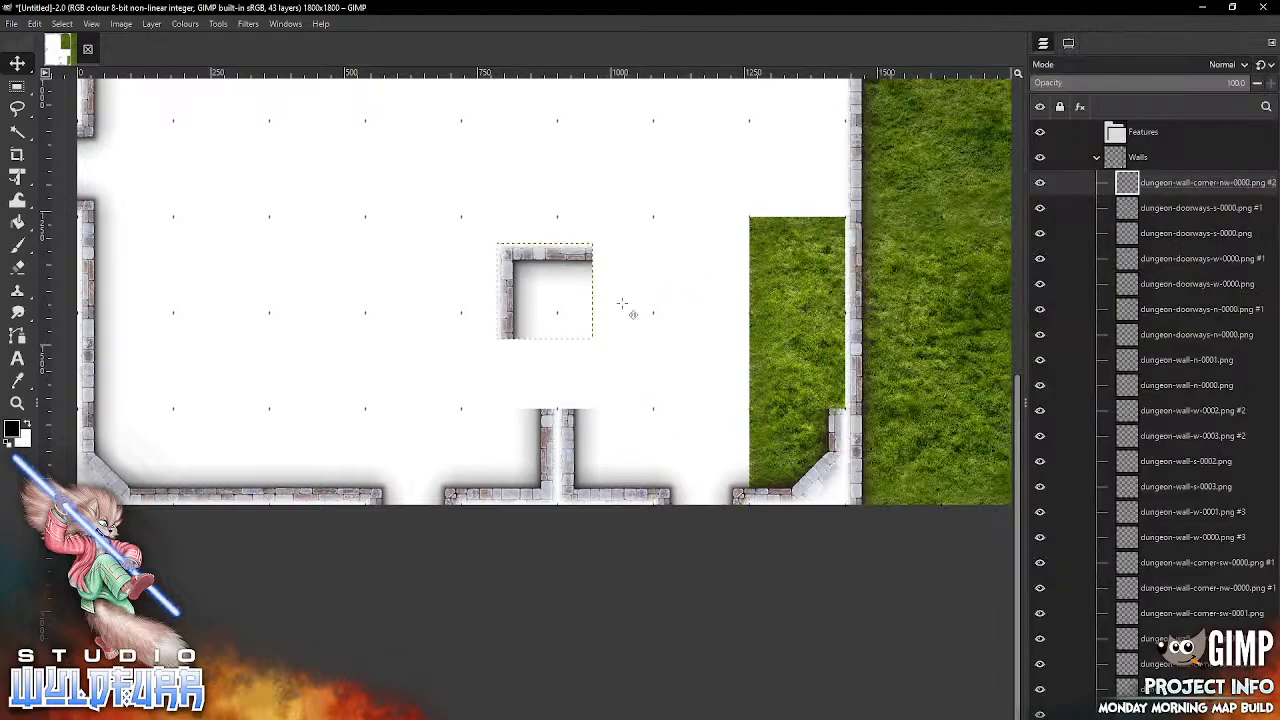
pyautogui.moveTo(530, 260); pyautogui.dragTo(581, 235)
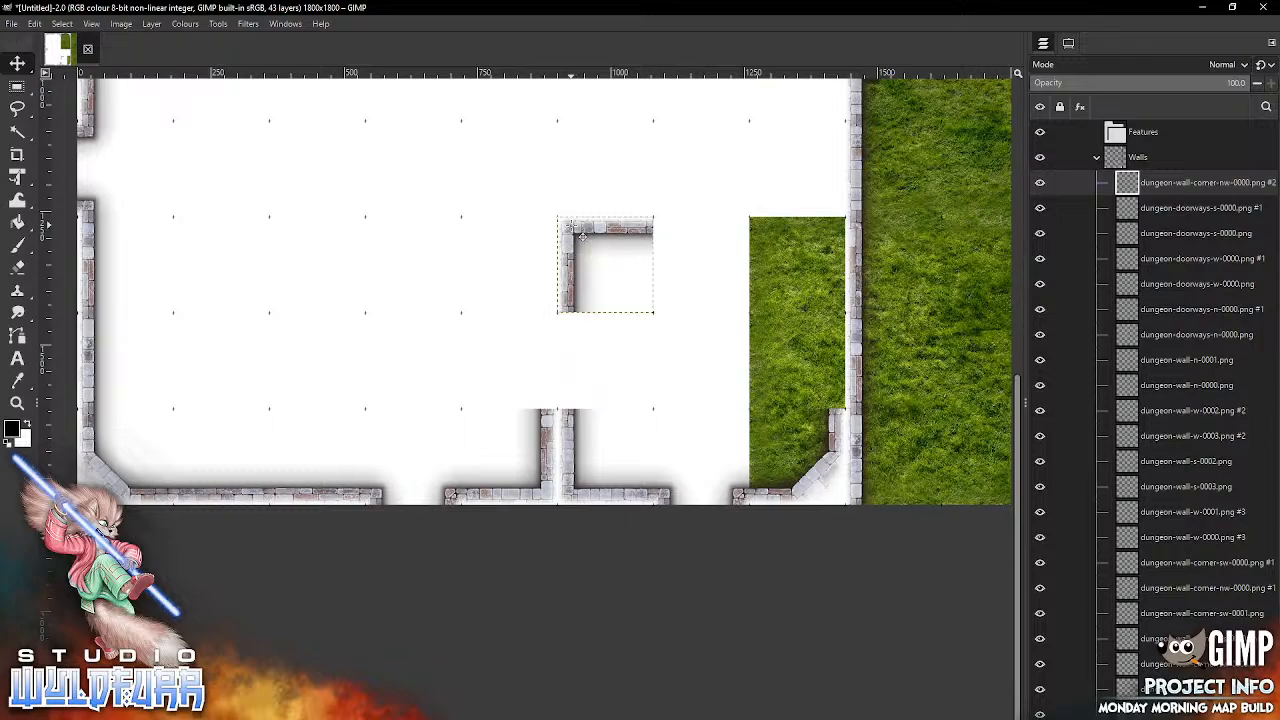
# Step: Add dungeon-wall-corner-ne-0000.png and snap it into the eighth column of the eighth grid row
pyautogui.hotkey('alt', 'Tab')
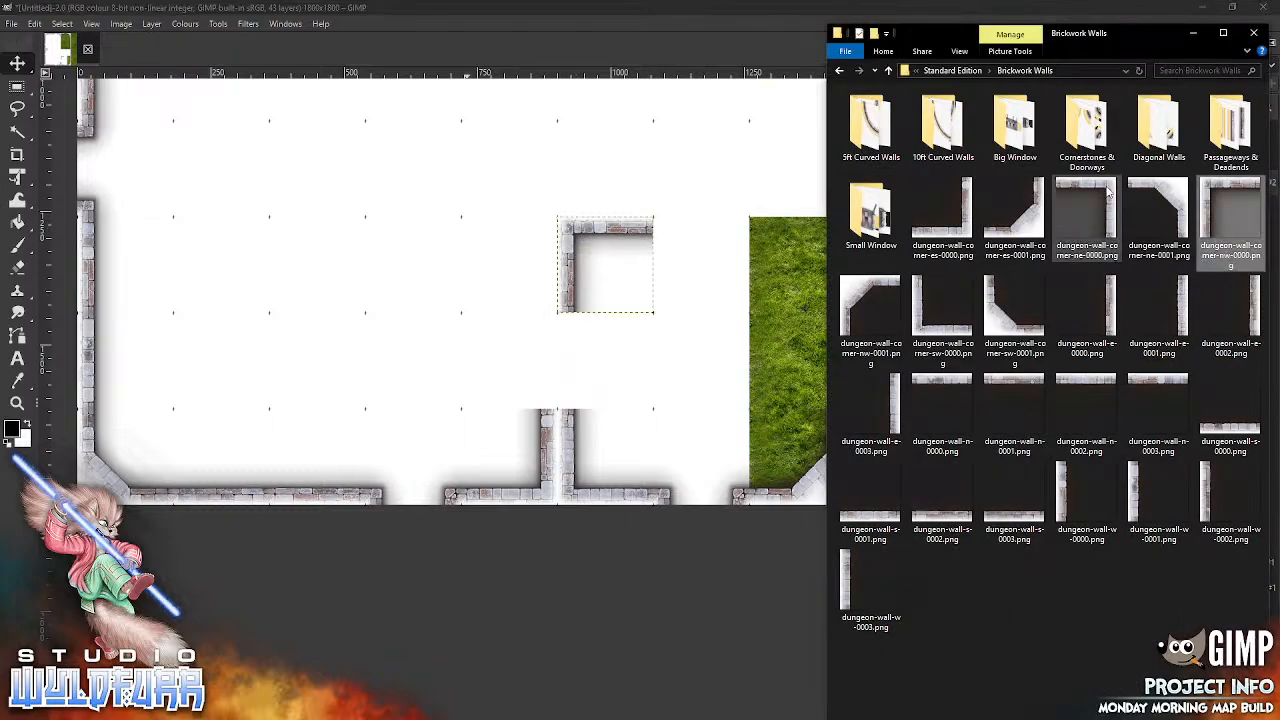
pyautogui.moveTo(1087, 212); pyautogui.dragTo(687, 332)
pyautogui.moveTo(696, 453); pyautogui.dragTo(690, 450)
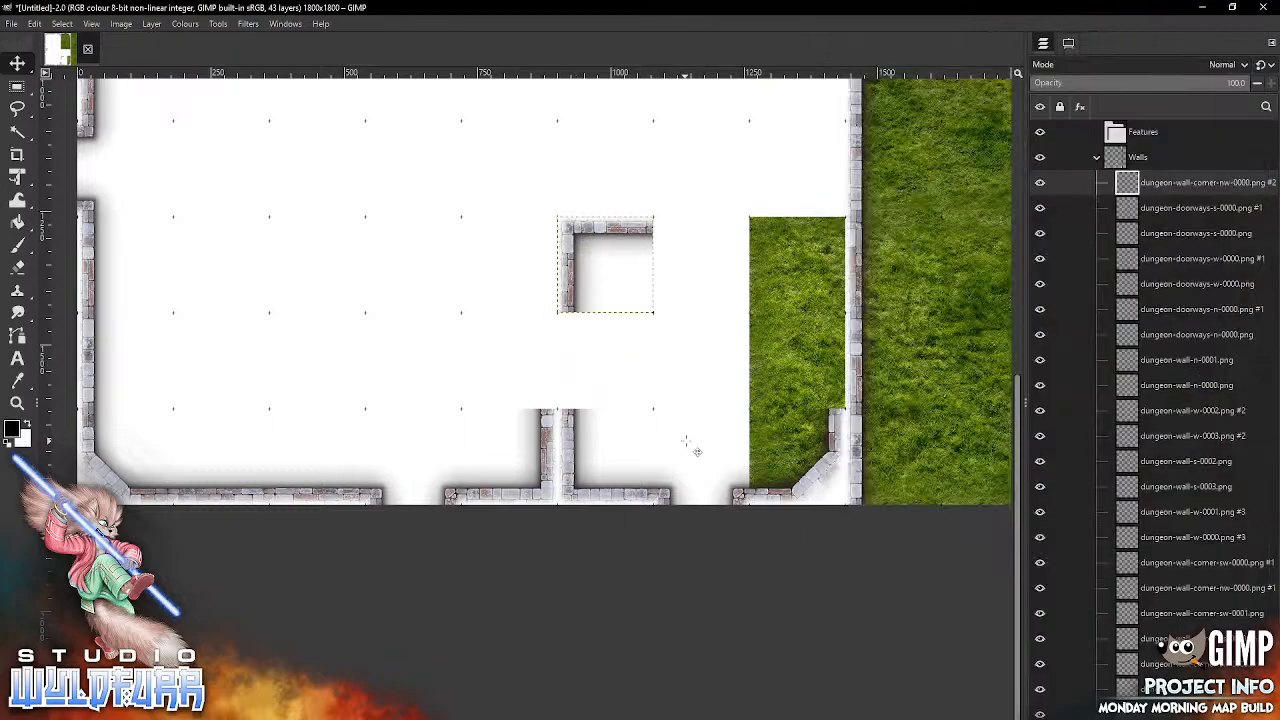
pyautogui.moveTo(590, 275); pyautogui.dragTo(843, 248)
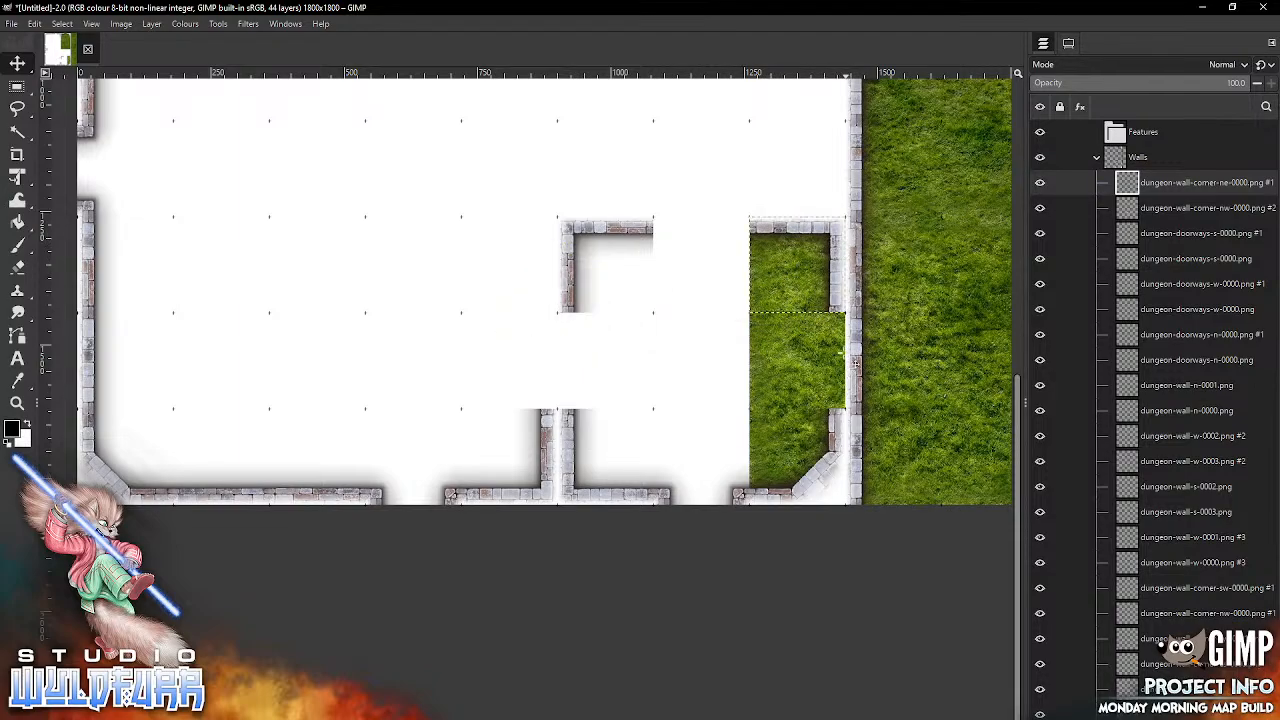
# Step: Set the Move tool to pick a layer or guide, and delete the wall tiles in the ninth column at grid rows nine and seven
pyautogui.click(1068, 43)
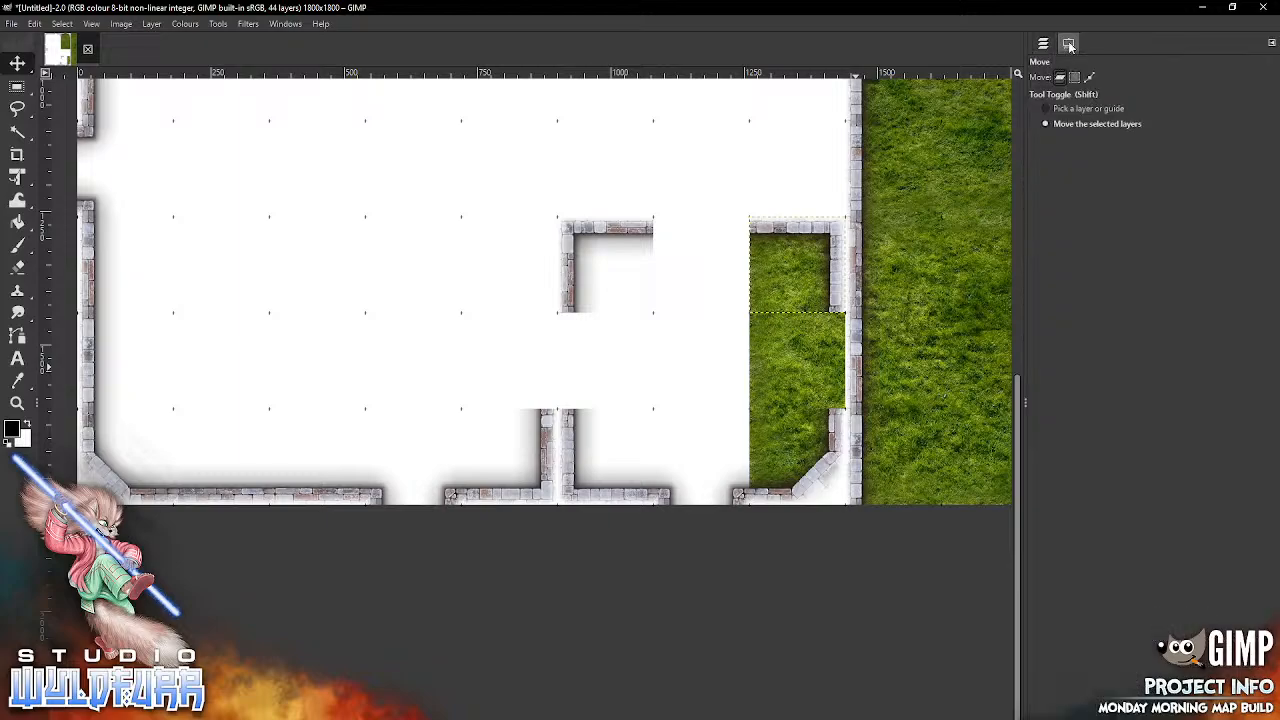
pyautogui.click(870, 380)
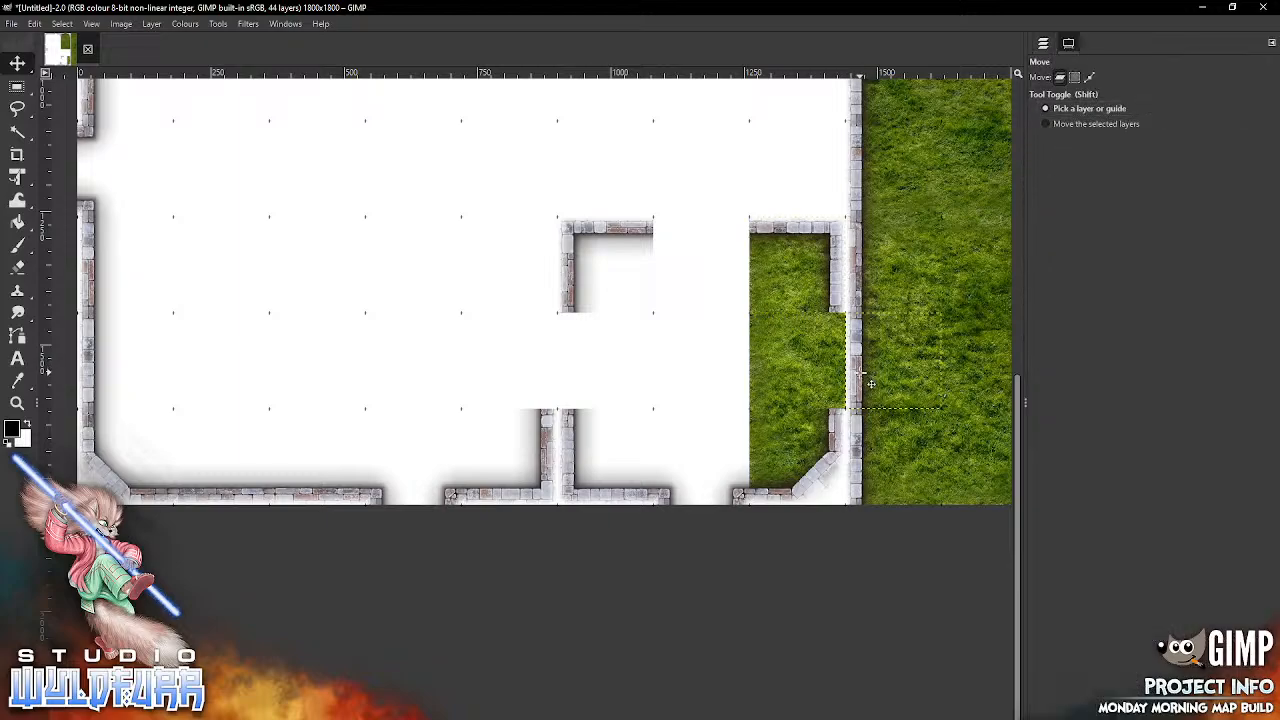
pyautogui.click(1043, 44)
pyautogui.press('Delete')
pyautogui.press('Delete')
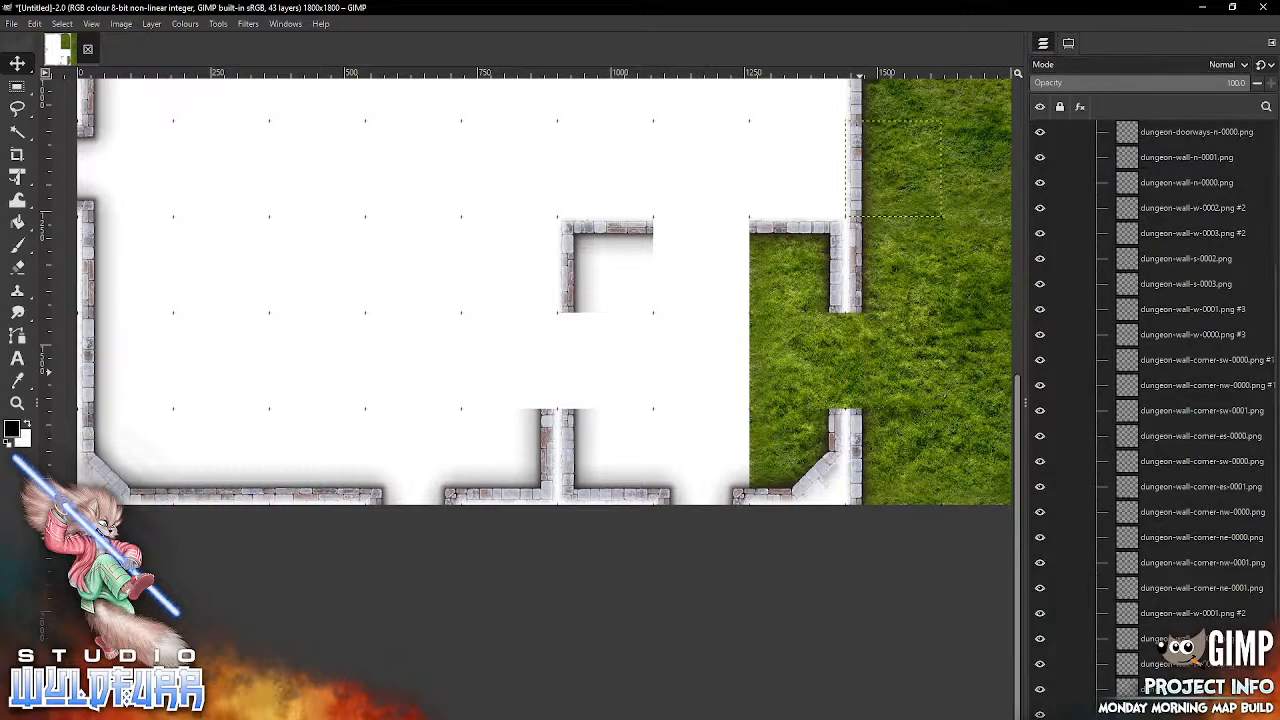
# Step: From the Small Window folder, add small-window-e-0000.png and snap it across the eighth and ninth columns of the ninth grid row
pyautogui.hotkey('alt', 'Tab')
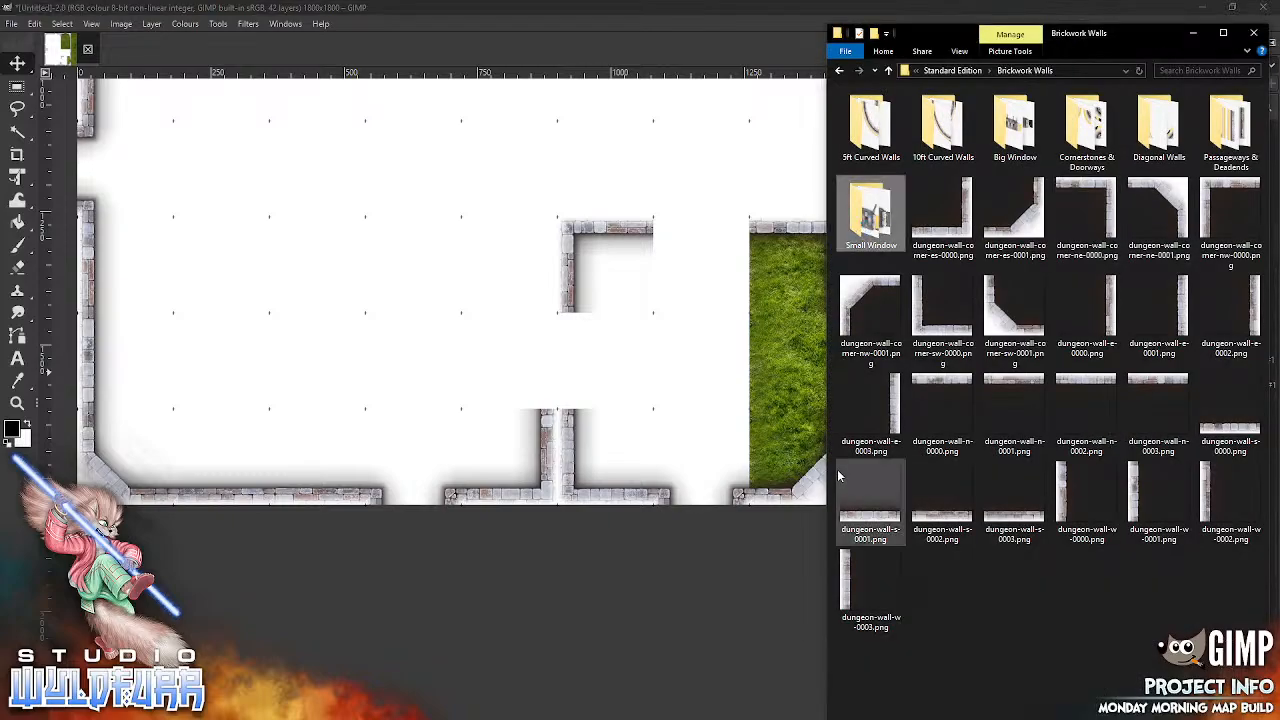
pyautogui.press('Return')
pyautogui.moveTo(866, 128); pyautogui.dragTo(742, 231)
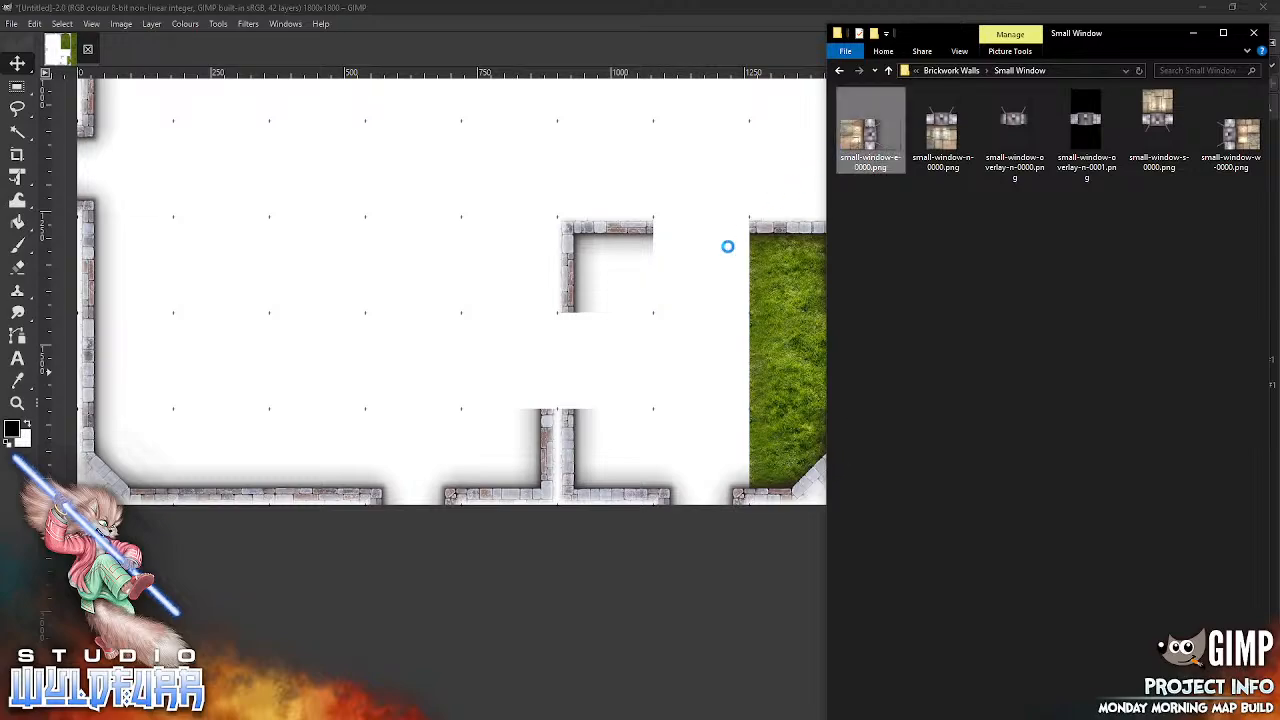
pyautogui.moveTo(652, 332); pyautogui.dragTo(652, 332)
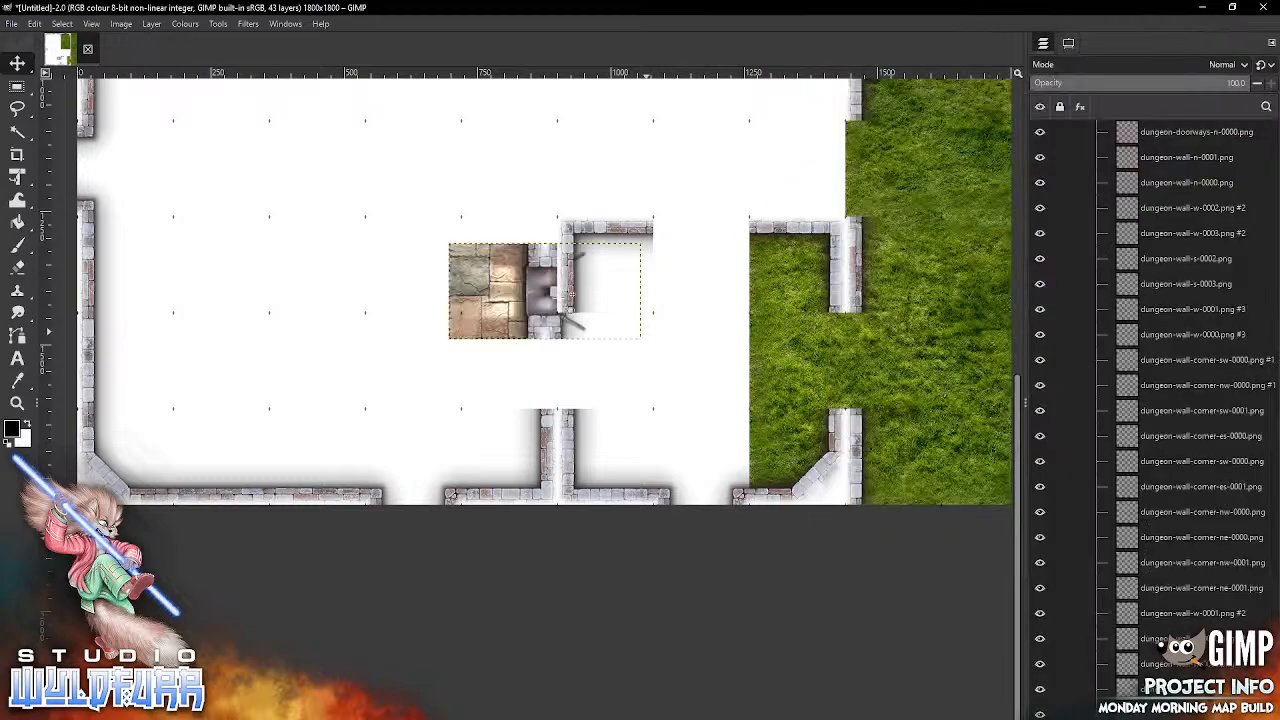
pyautogui.moveTo(527, 288); pyautogui.dragTo(831, 361)
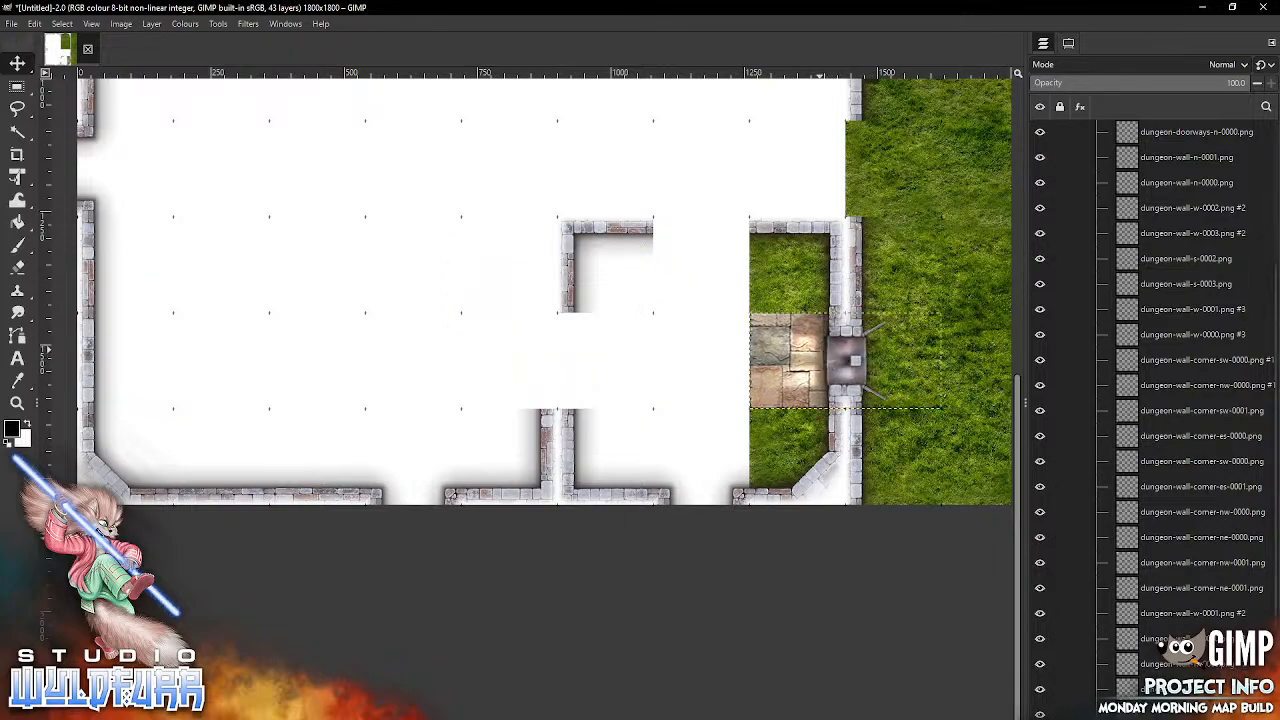
# Step: Move the small-window-e-0000.png layer out of the Walls group into the Floor group
pyautogui.scroll(-1, 1190, 400)
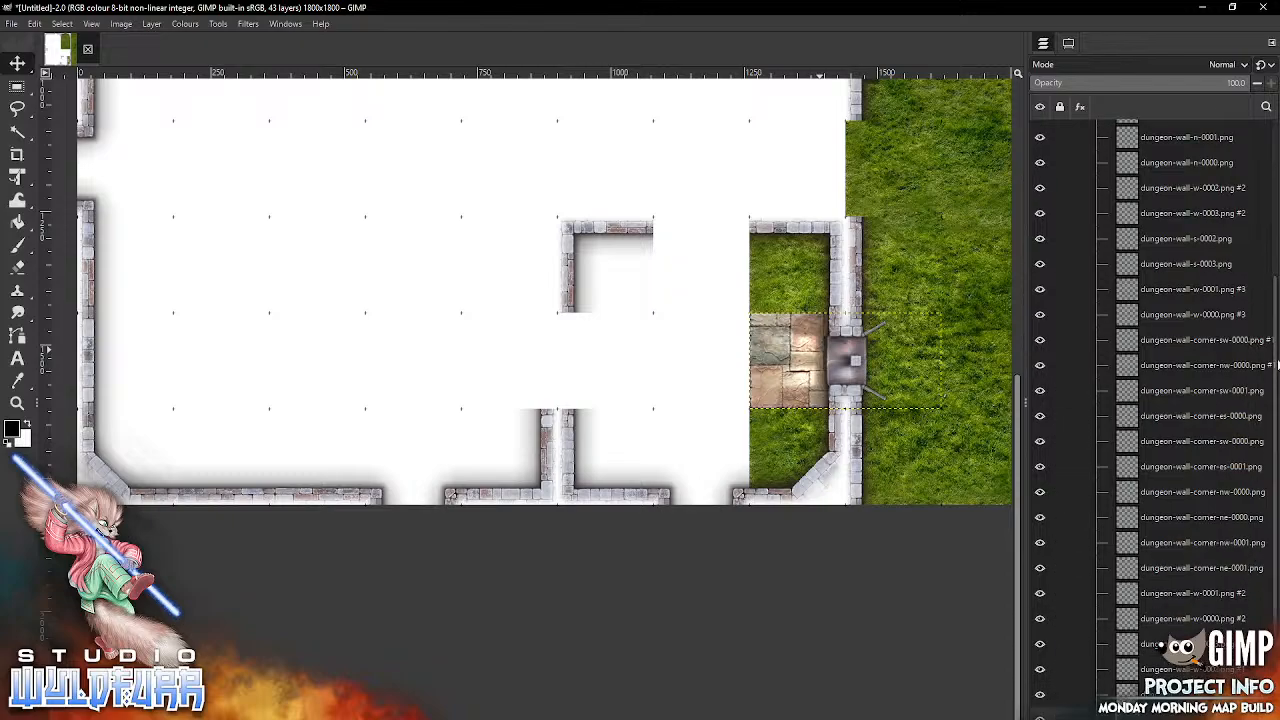
pyautogui.moveTo(1274, 367); pyautogui.dragTo(1268, 566)
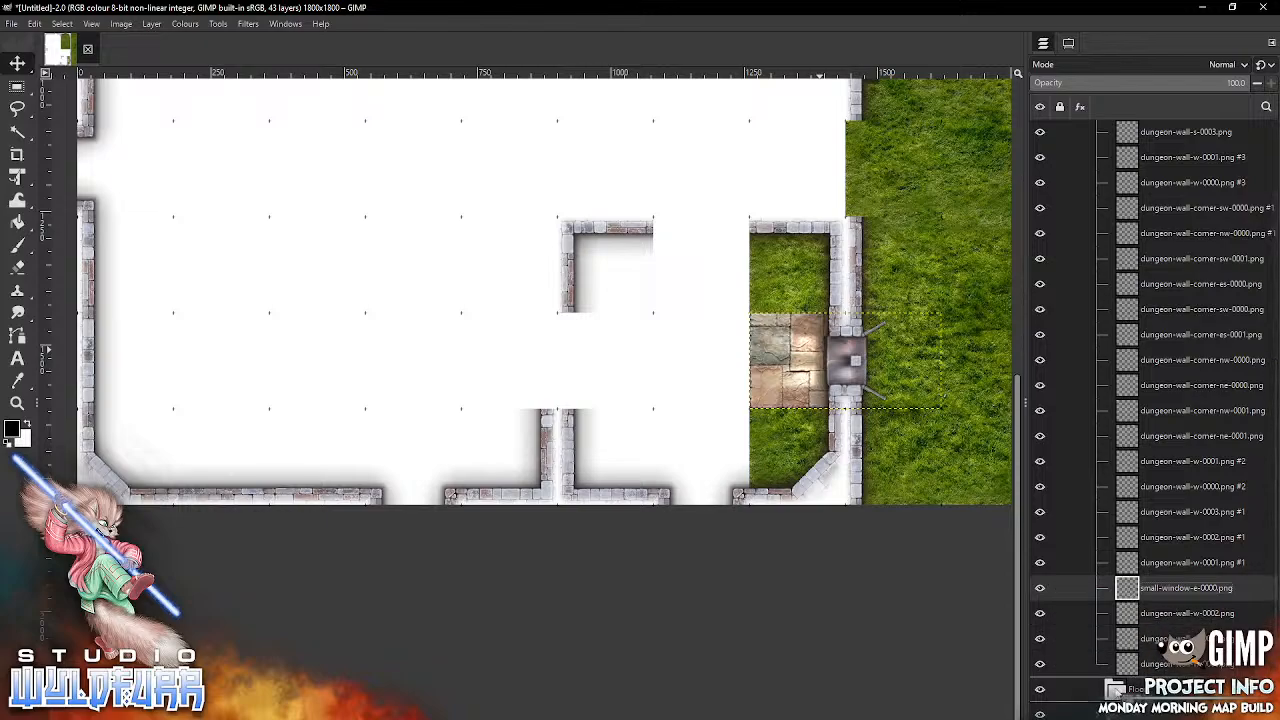
pyautogui.moveTo(1118, 691); pyautogui.dragTo(1126, 688)
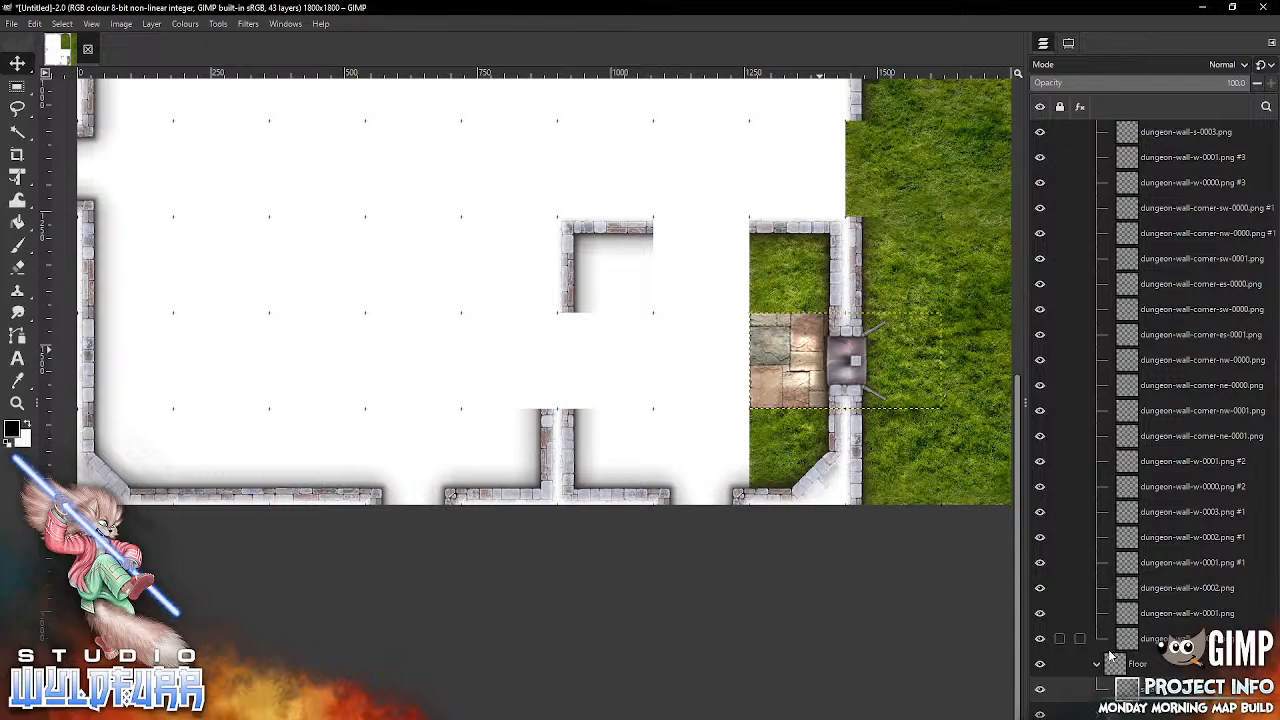
# Step: From the Brickwork Floor folder, add brickwork-floor-1x1-0000.png and snap it into the sixth column of the eighth grid row
pyautogui.hotkey('alt', 'Tab')
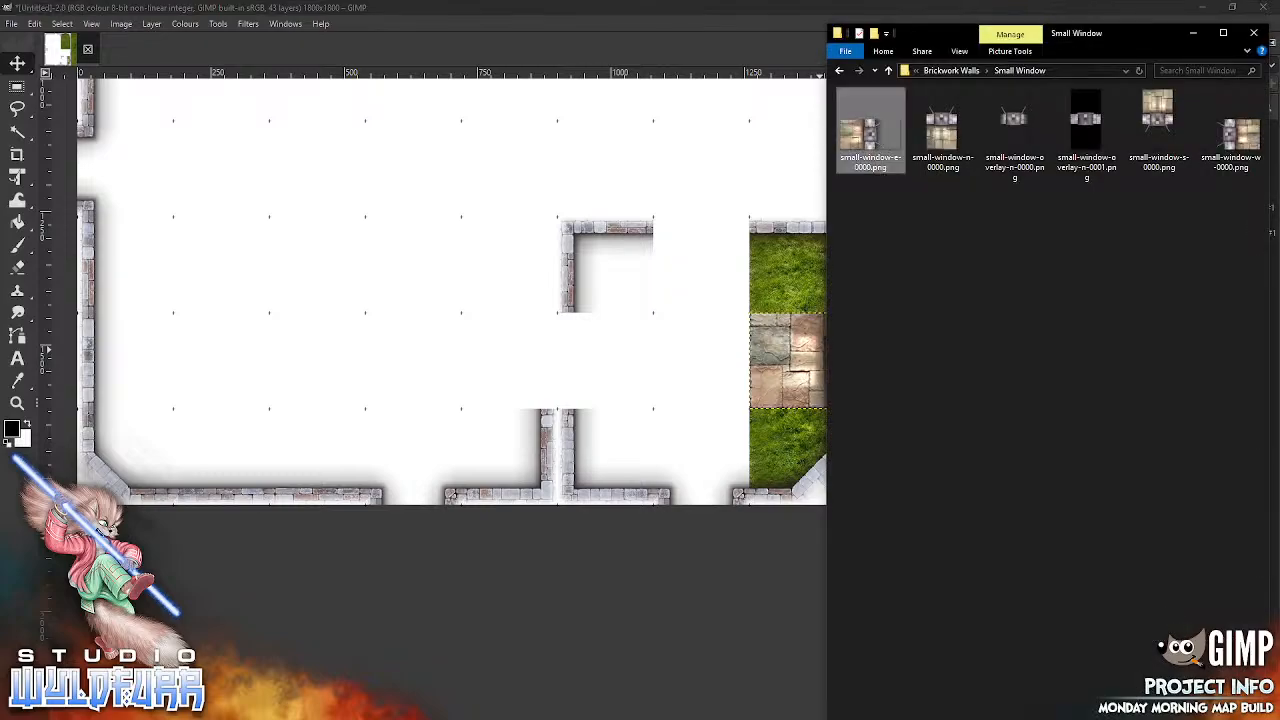
pyautogui.click(960, 72)
pyautogui.click(970, 72)
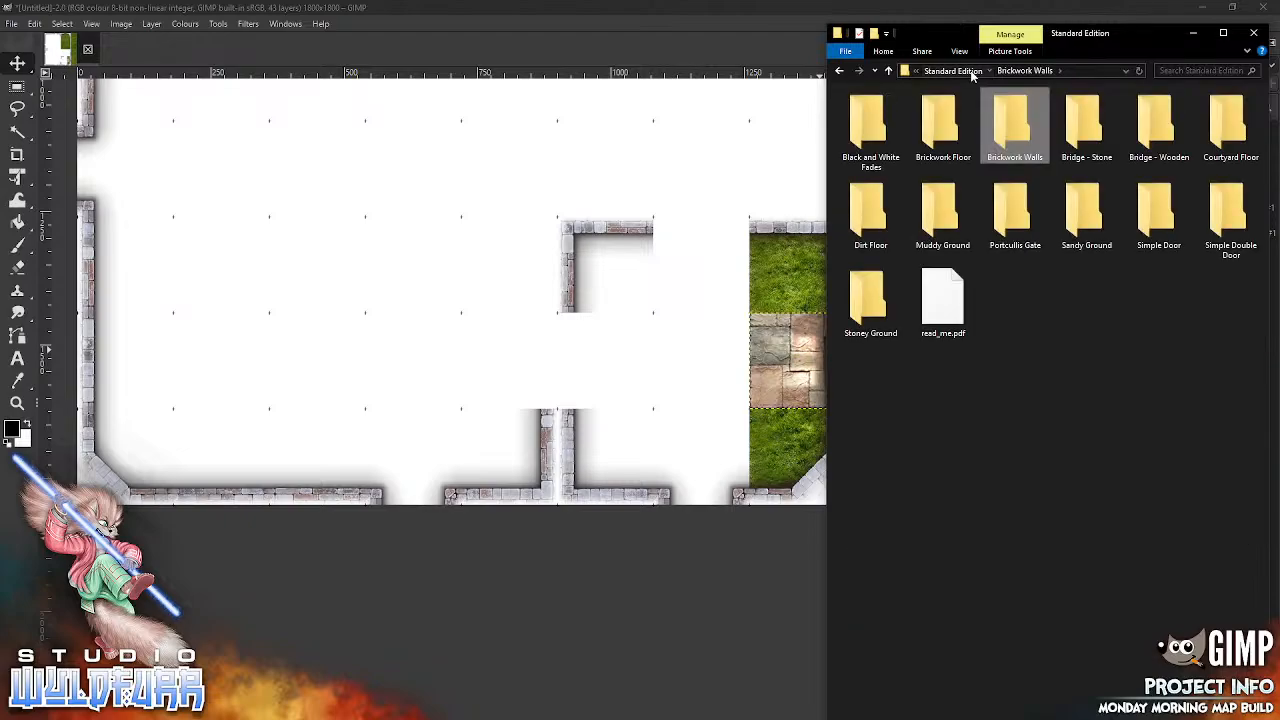
pyautogui.click(937, 136)
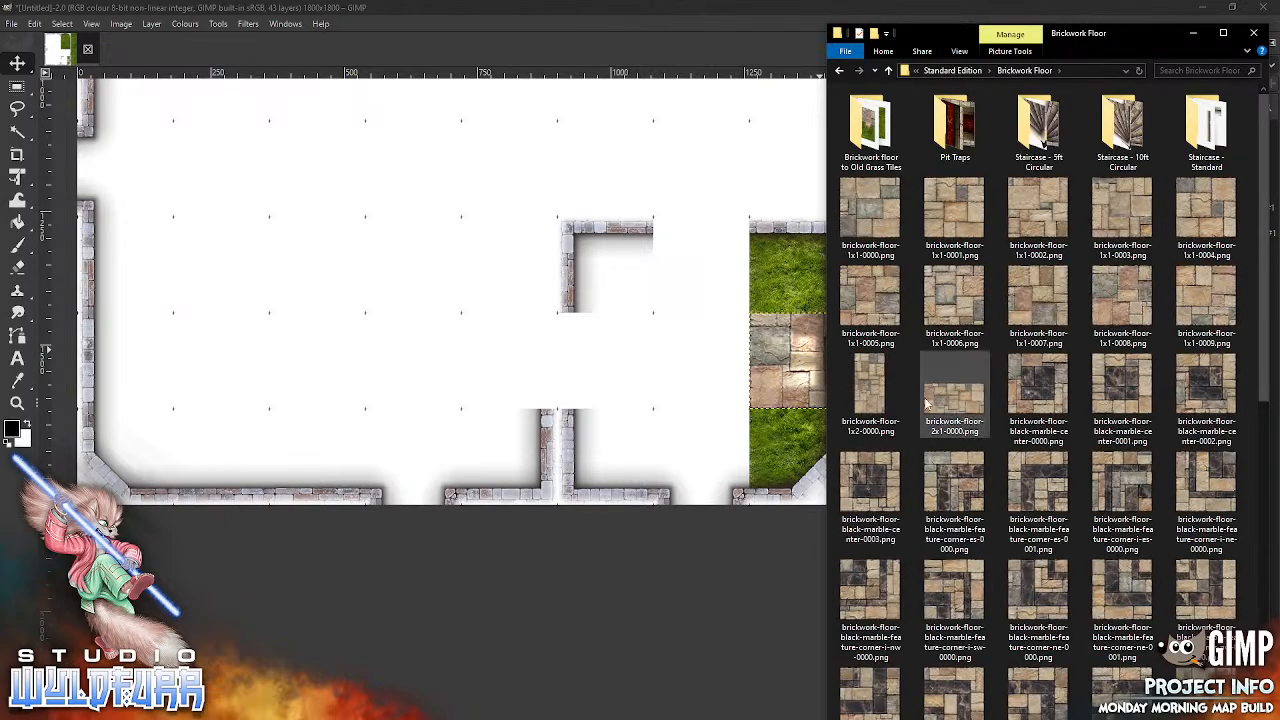
pyautogui.moveTo(876, 215); pyautogui.dragTo(815, 229)
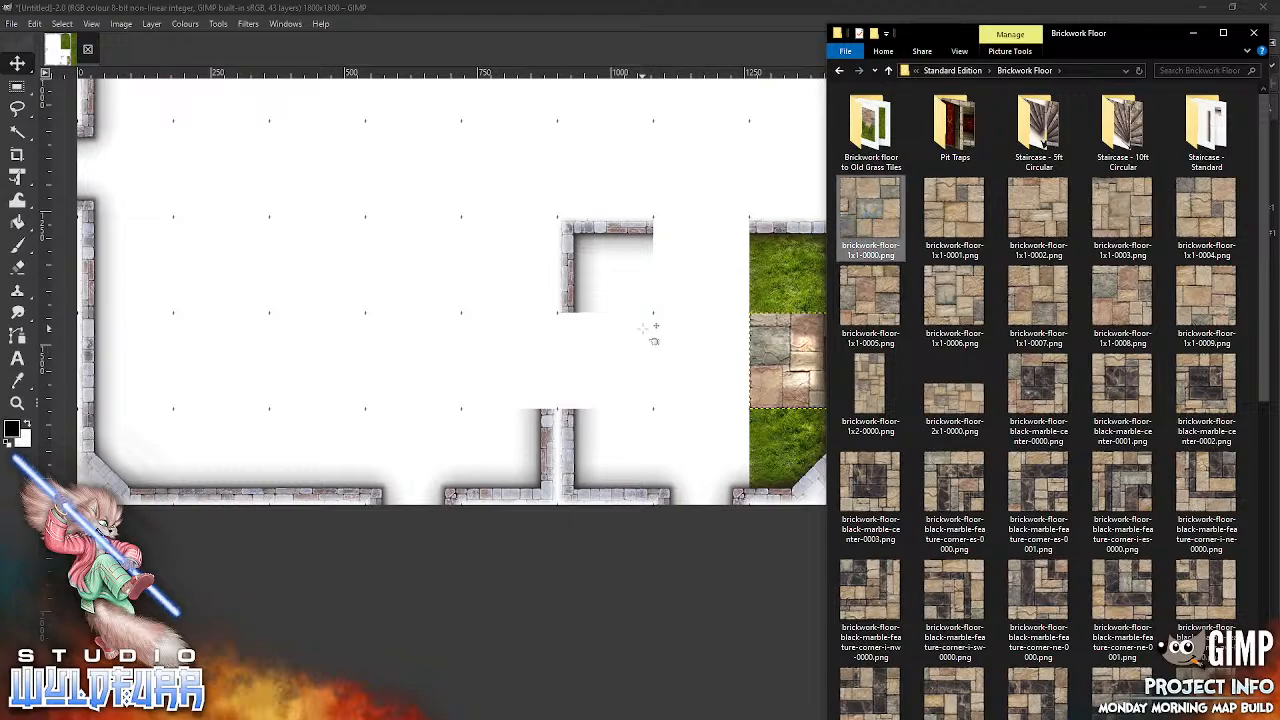
pyautogui.moveTo(655, 326); pyautogui.dragTo(545, 291)
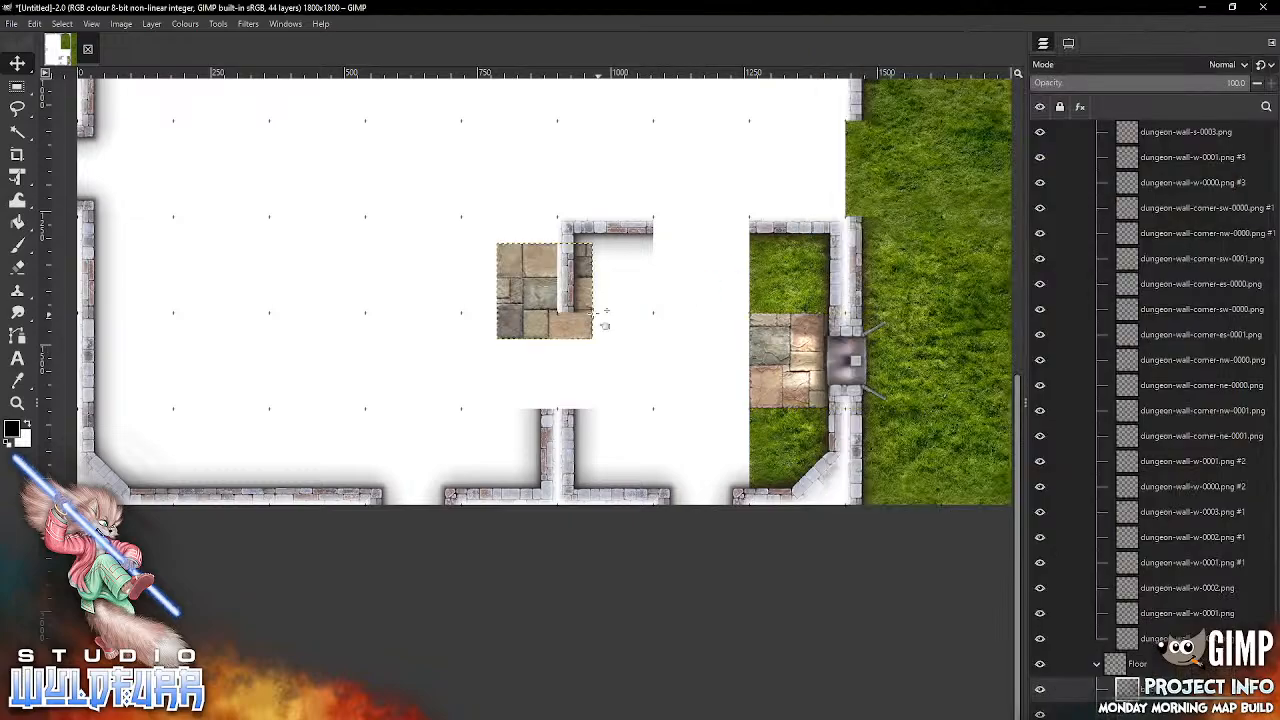
pyautogui.moveTo(603, 354); pyautogui.dragTo(664, 327)
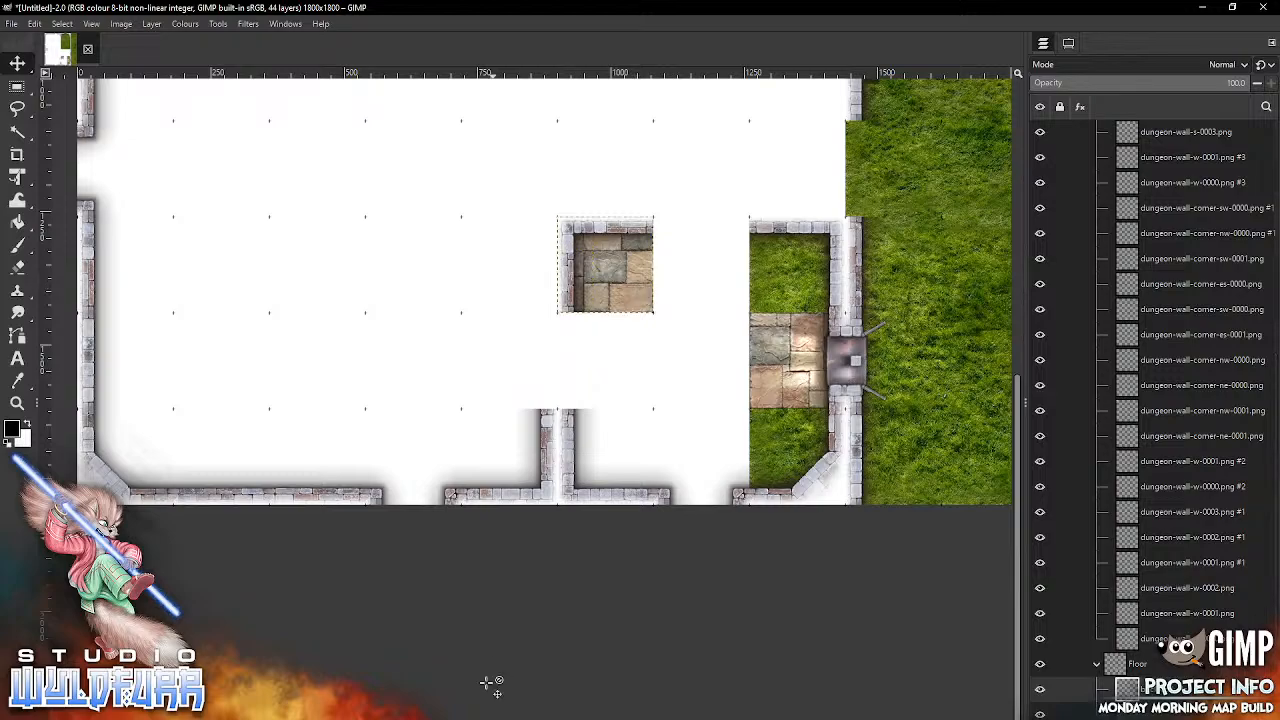
# Step: Add brickwork-floor-1x1-0006.png and brickwork-floor-1x1-0007.png and snap them into the seventh and eighth columns of the eighth grid row
pyautogui.hotkey('alt', 'Tab')
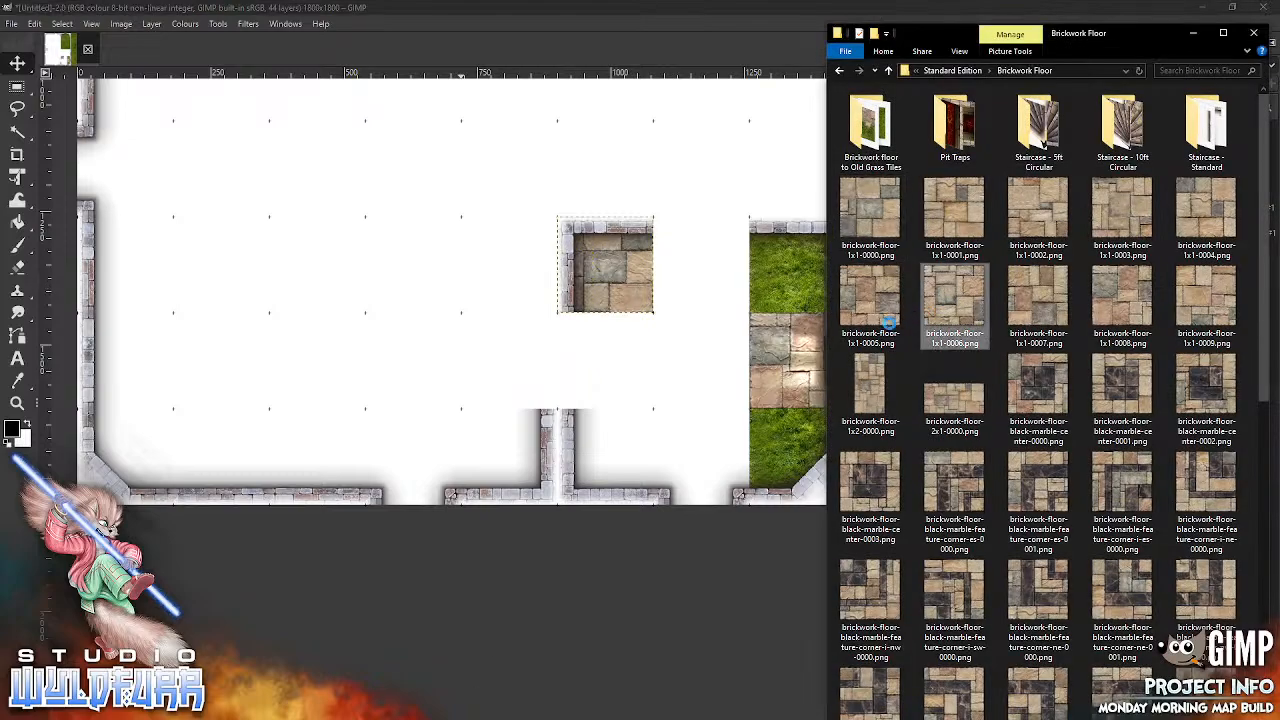
pyautogui.moveTo(697, 441); pyautogui.dragTo(700, 445)
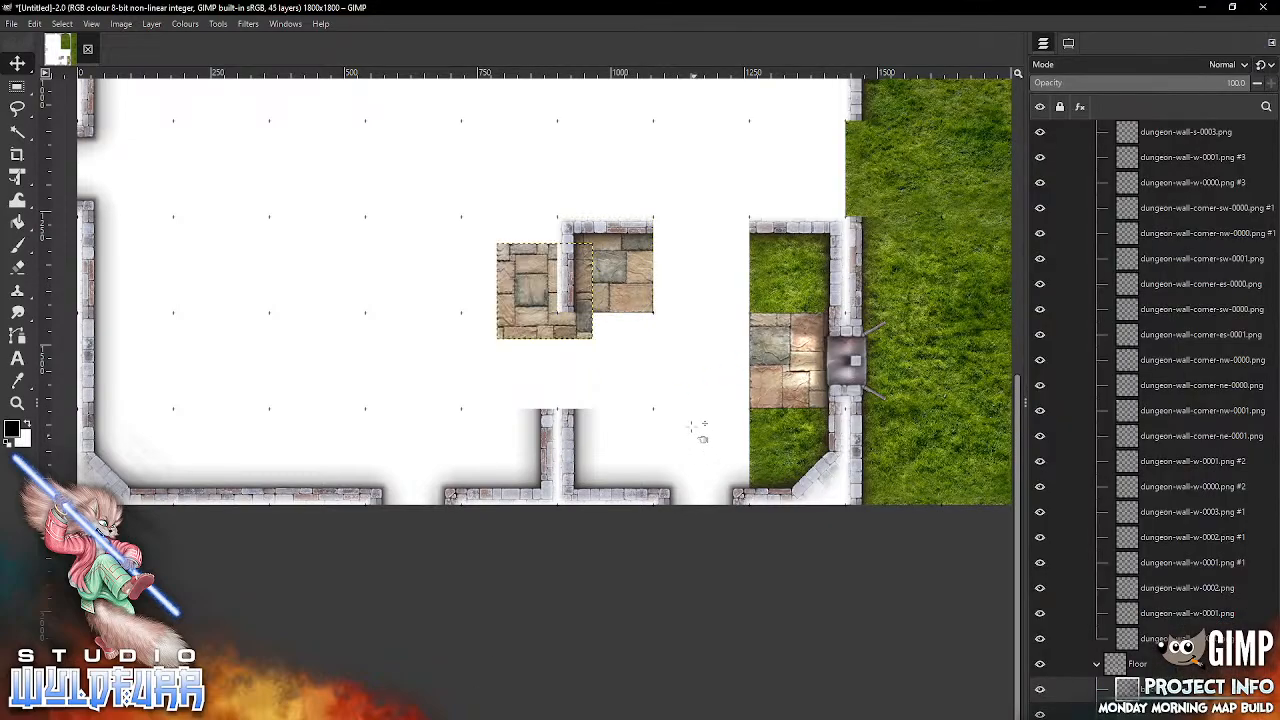
pyautogui.moveTo(587, 320); pyautogui.dragTo(743, 293)
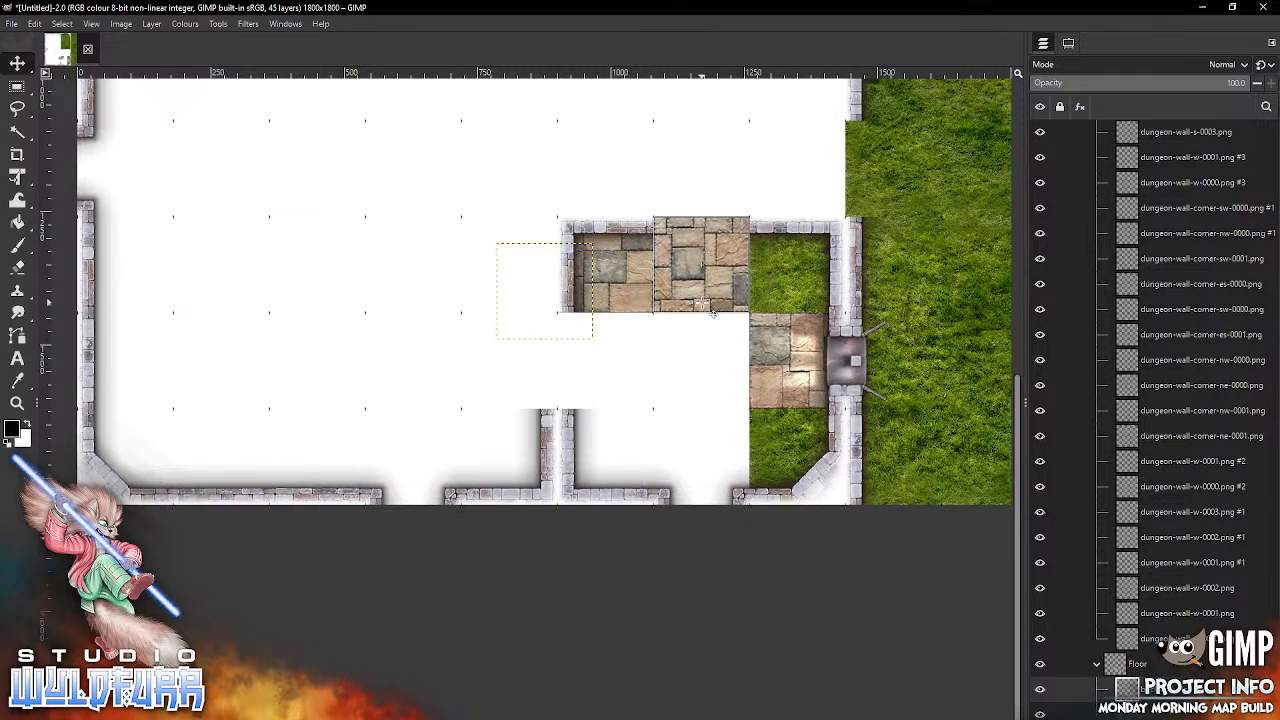
pyautogui.hotkey('alt', 'Tab')
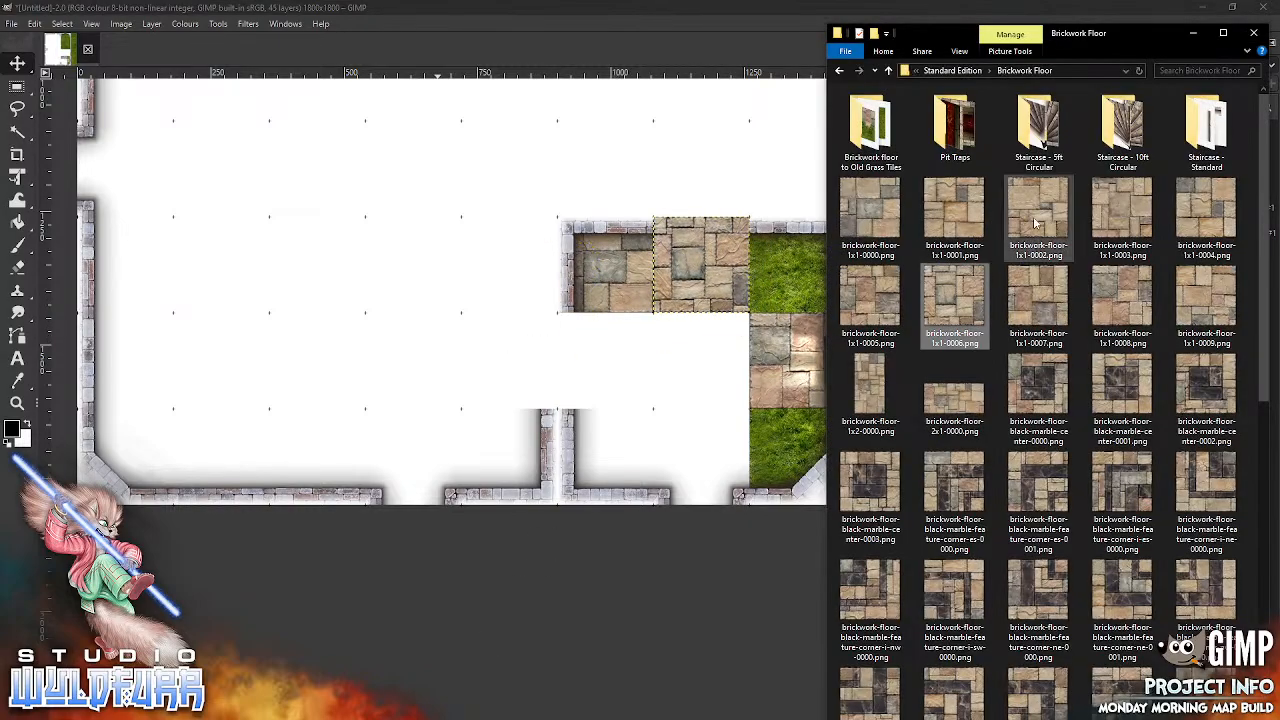
pyautogui.moveTo(1037, 286); pyautogui.dragTo(712, 387)
pyautogui.moveTo(683, 463); pyautogui.dragTo(680, 457)
pyautogui.moveTo(600, 354); pyautogui.dragTo(810, 300)
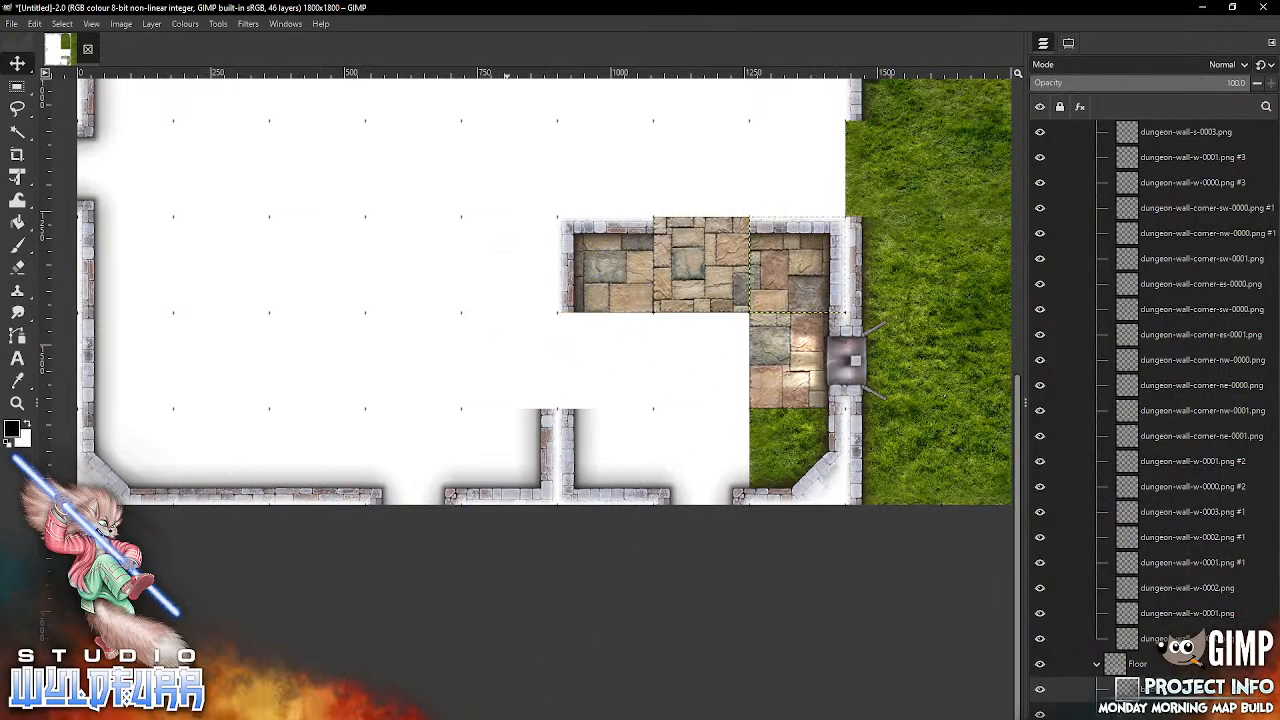
# Step: Add brickwork-floor-1x1-0008.png at column eight, row ten, and brickwork-floor-1x1-0009.png at column six, row nine, snapping both to the grid
pyautogui.hotkey('alt', 'Tab')
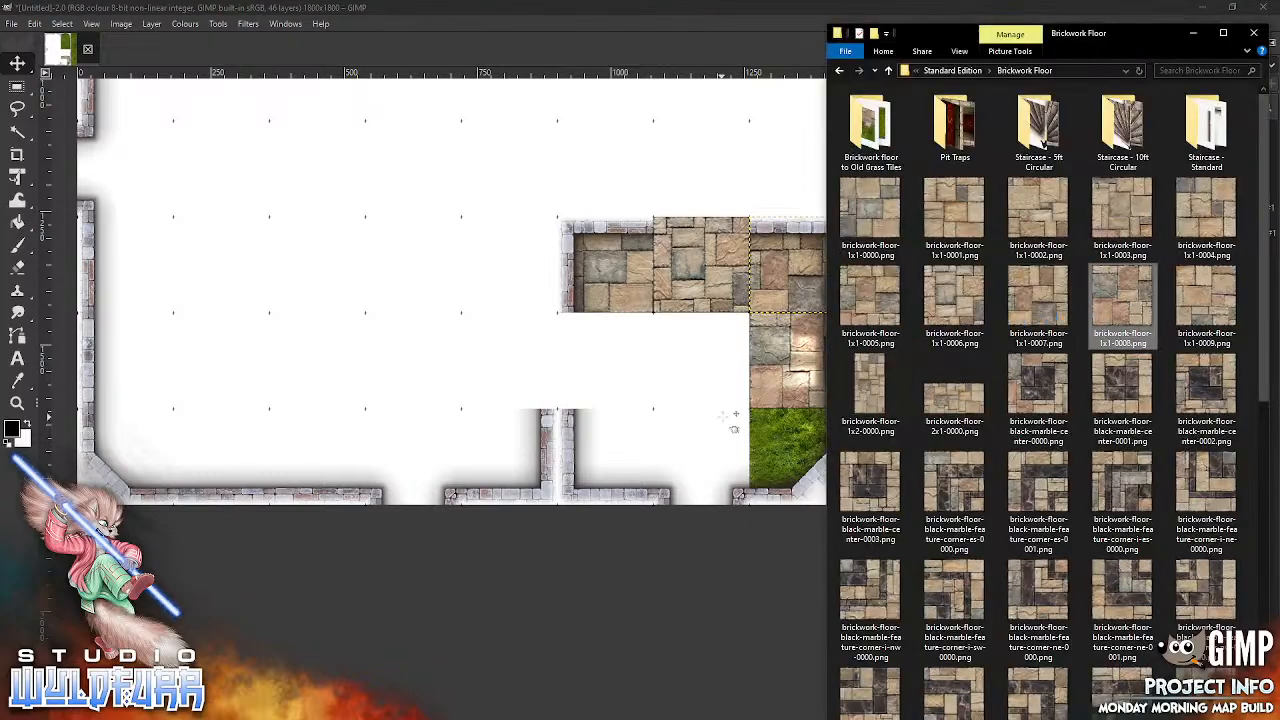
pyautogui.moveTo(733, 428); pyautogui.dragTo(726, 384)
pyautogui.moveTo(518, 261); pyautogui.dragTo(756, 436)
pyautogui.hotkey('alt', 'Tab')
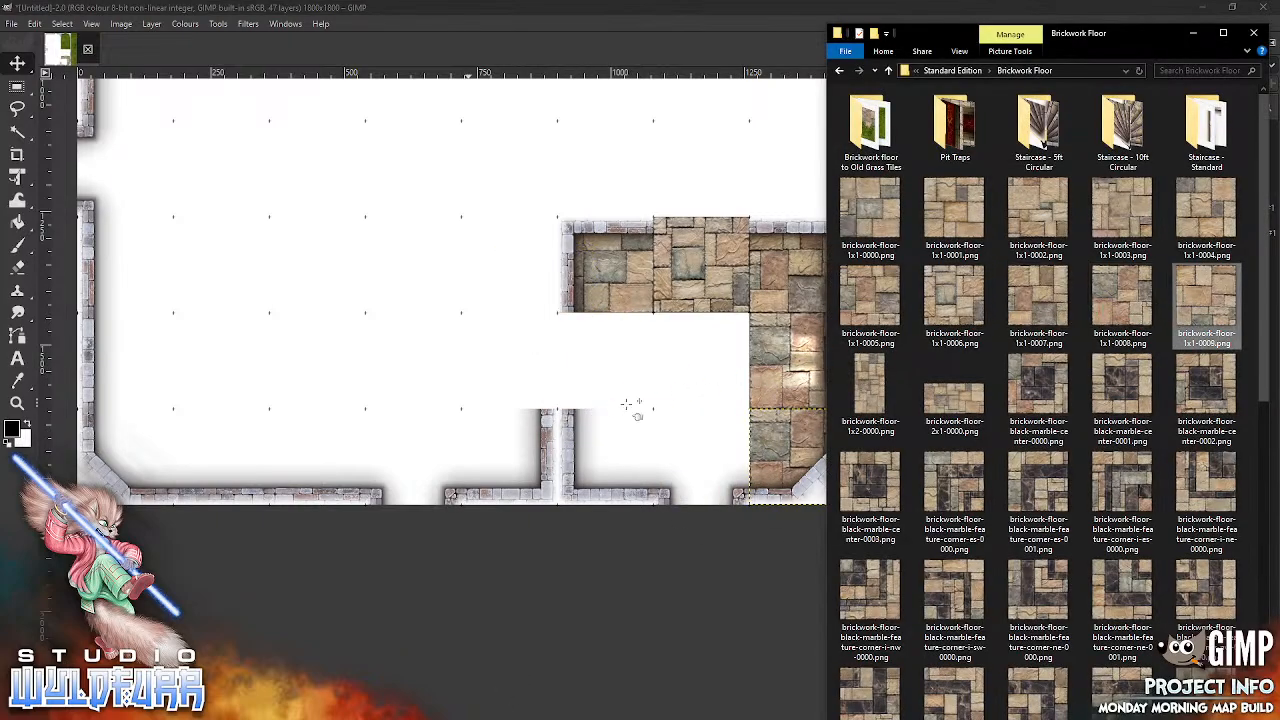
pyautogui.moveTo(718, 430); pyautogui.dragTo(720, 432)
pyautogui.moveTo(588, 328); pyautogui.dragTo(646, 398)
pyautogui.hotkey('alt', 'Tab')
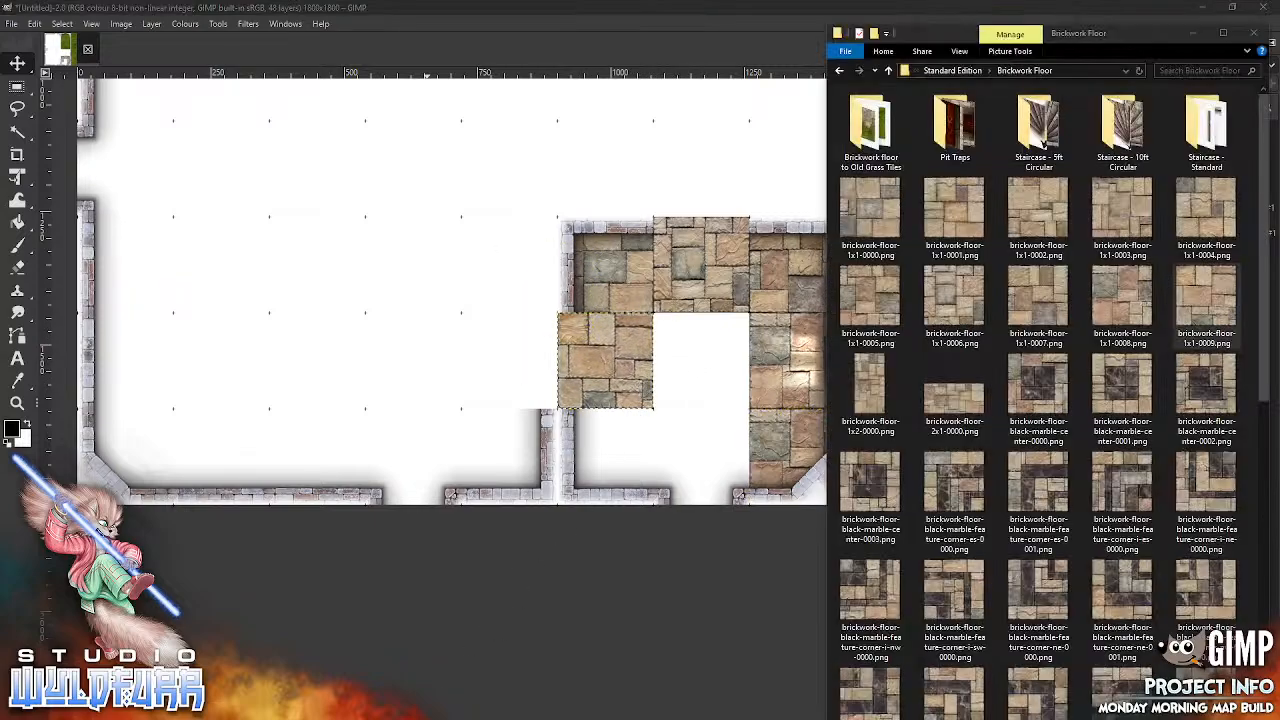
# Step: Add brickwork-floor-1x2-0000.png at column seven, rows nine and ten, and brickwork-floor-1x1-0000.png at column six, row ten, snapping both to the grid
pyautogui.click(866, 398)
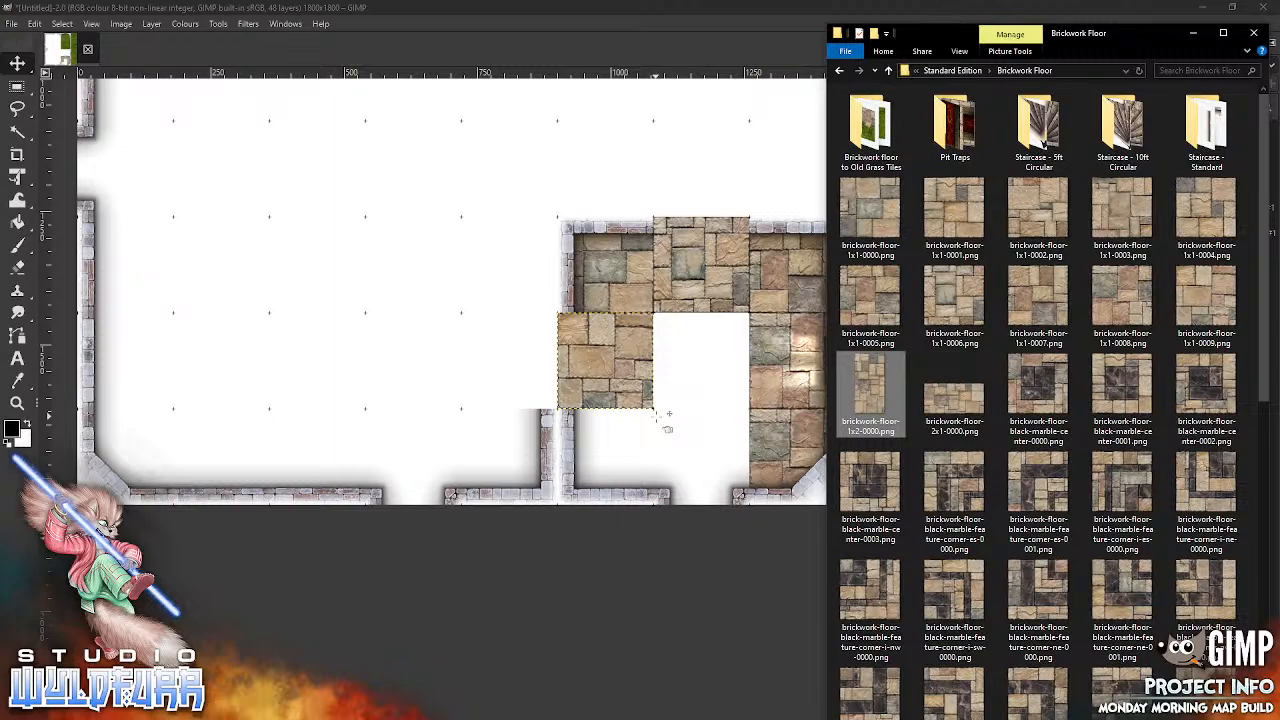
pyautogui.moveTo(660, 420); pyautogui.dragTo(660, 420)
pyautogui.moveTo(533, 238); pyautogui.dragTo(689, 354)
pyautogui.hotkey('alt', 'Tab')
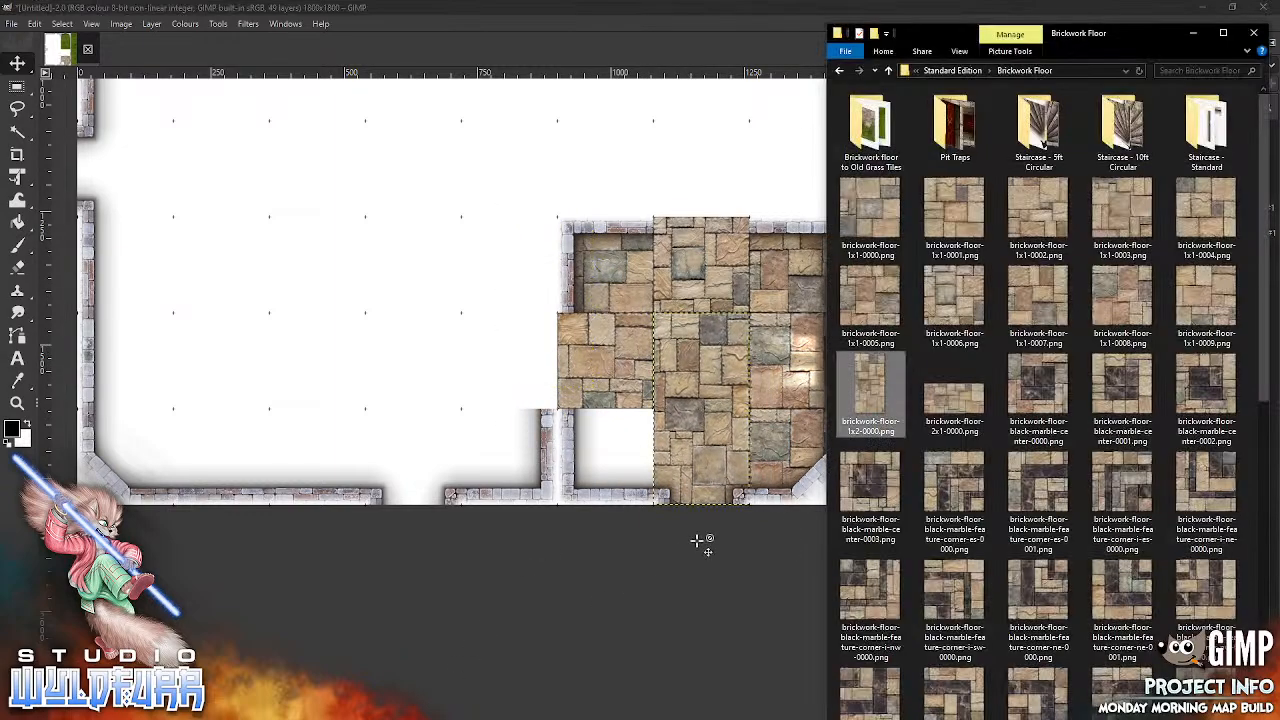
pyautogui.click(886, 214)
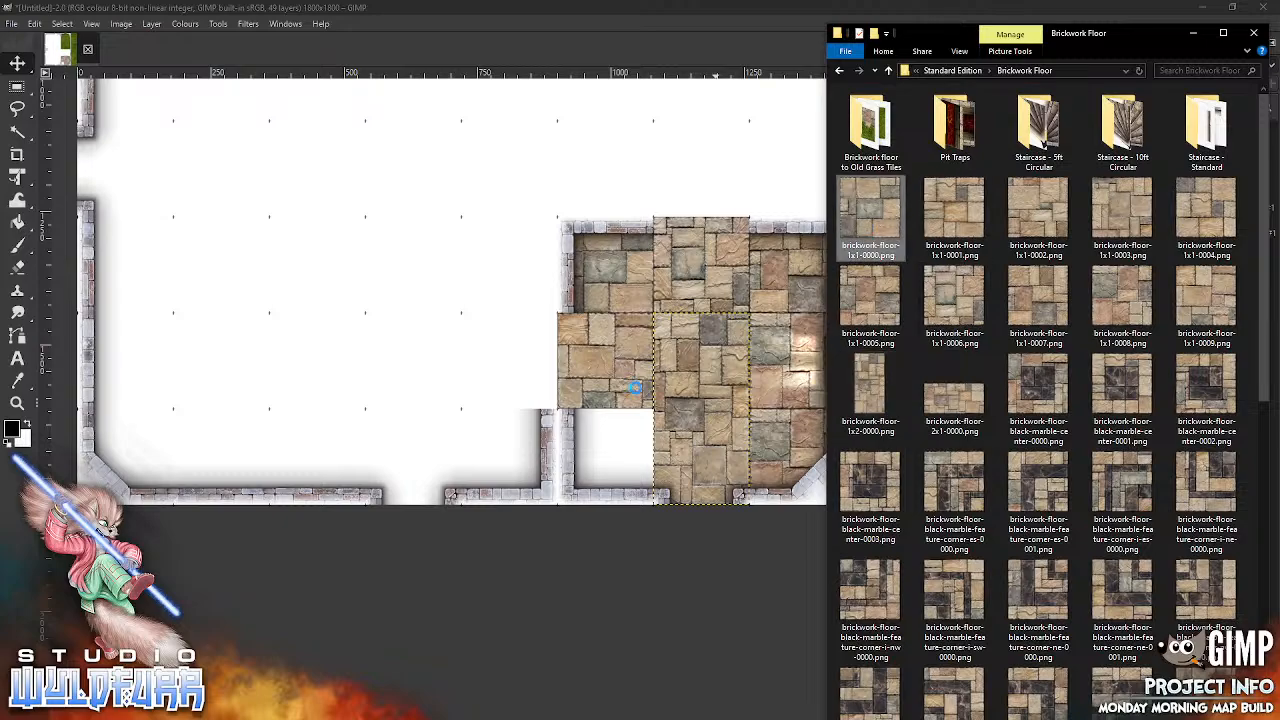
pyautogui.moveTo(513, 276); pyautogui.dragTo(576, 443)
# Step: Add brickwork-floor-1x1-0004.png at column six, row one, and brickwork-floor-1x1-0008.png at column eight, row three, snapping both to the grid
pyautogui.scroll(10, 576, 443)
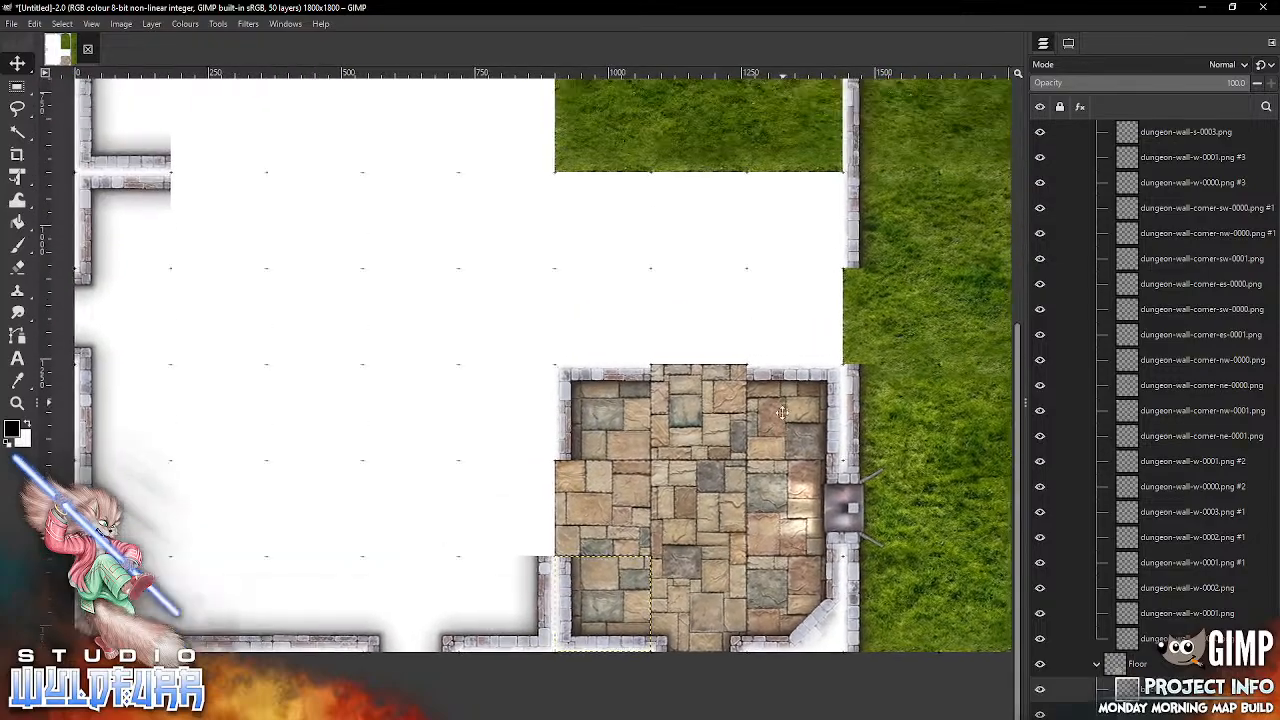
pyautogui.moveTo(725, 214); pyautogui.dragTo(760, 283)
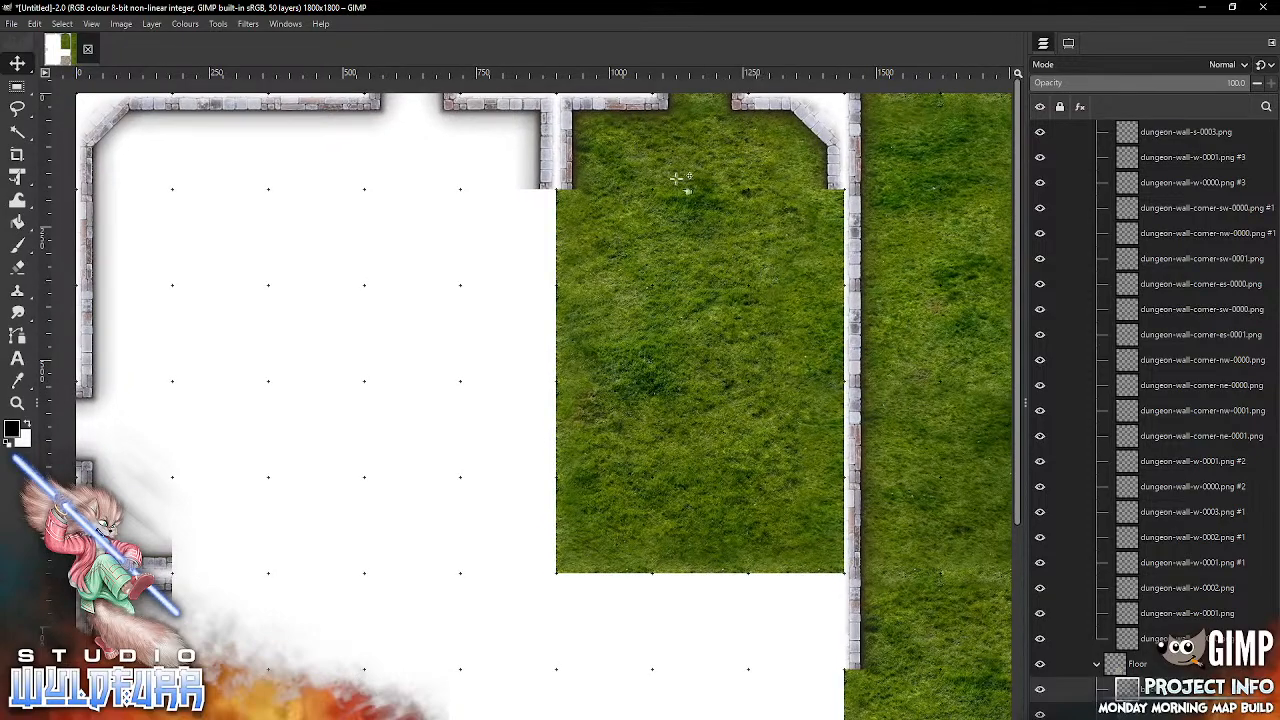
pyautogui.hotkey('alt', 'Tab')
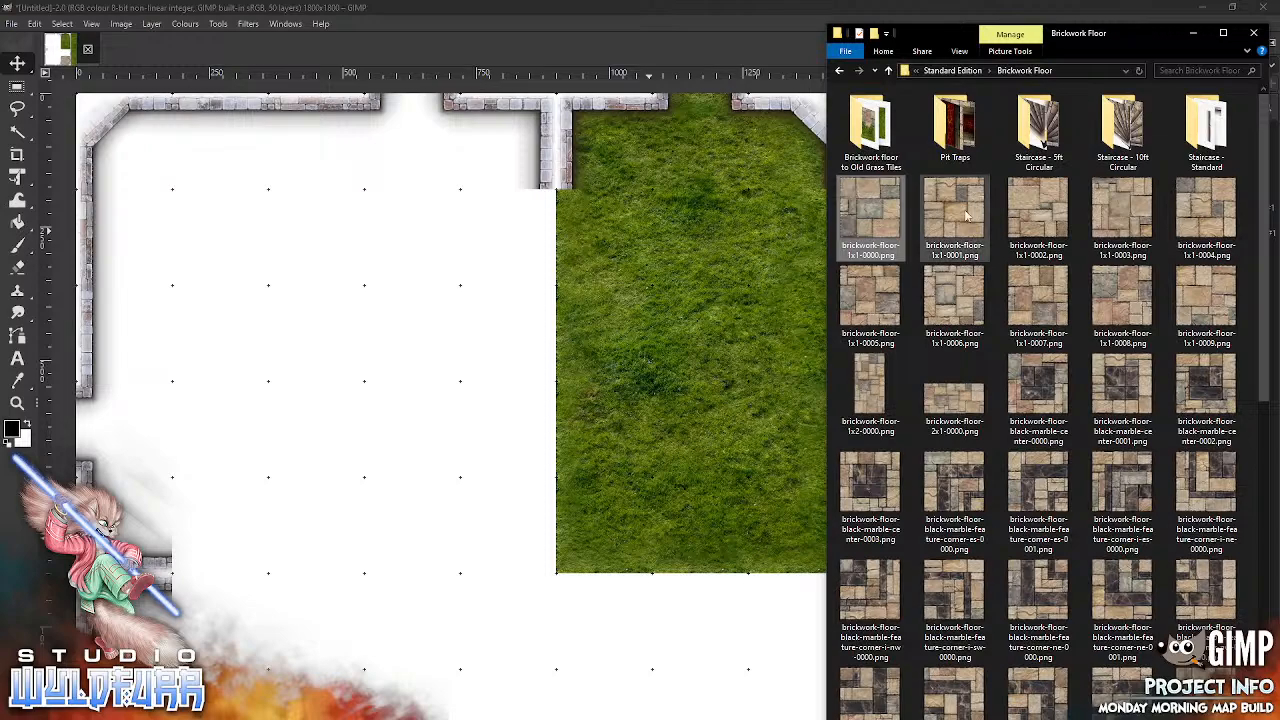
pyautogui.moveTo(1215, 218); pyautogui.dragTo(645, 286)
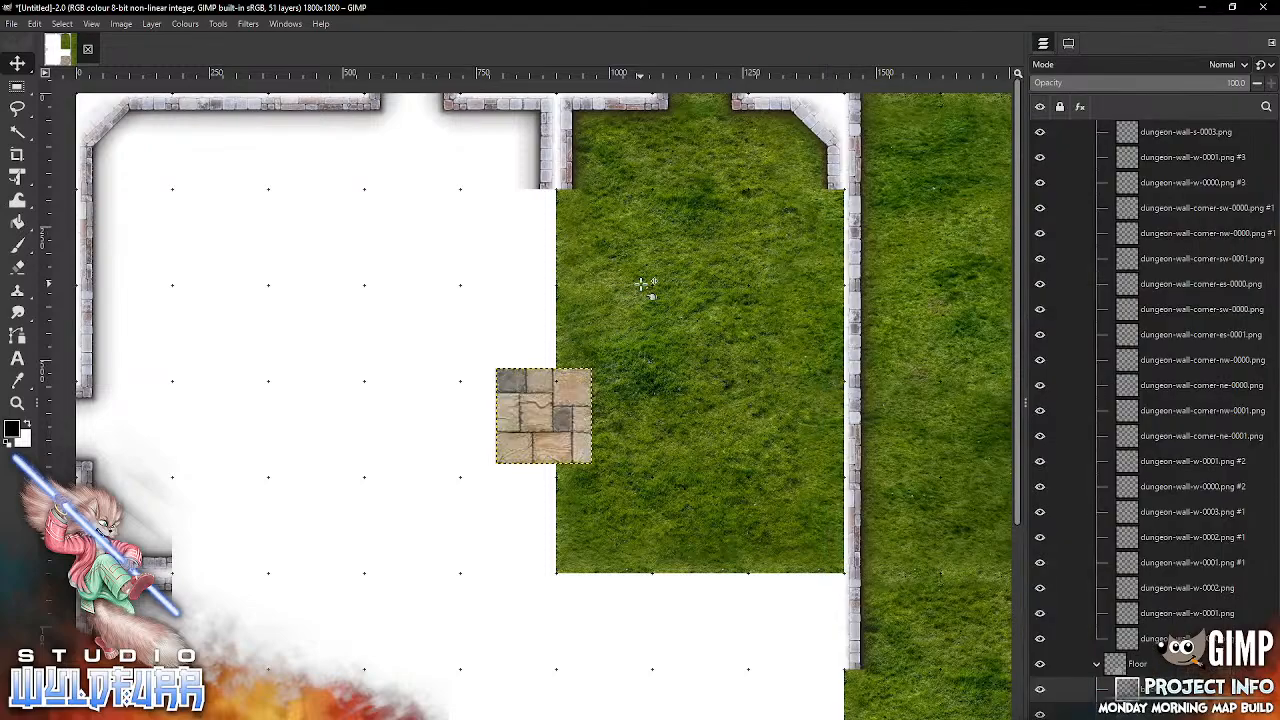
pyautogui.moveTo(568, 402); pyautogui.dragTo(633, 137)
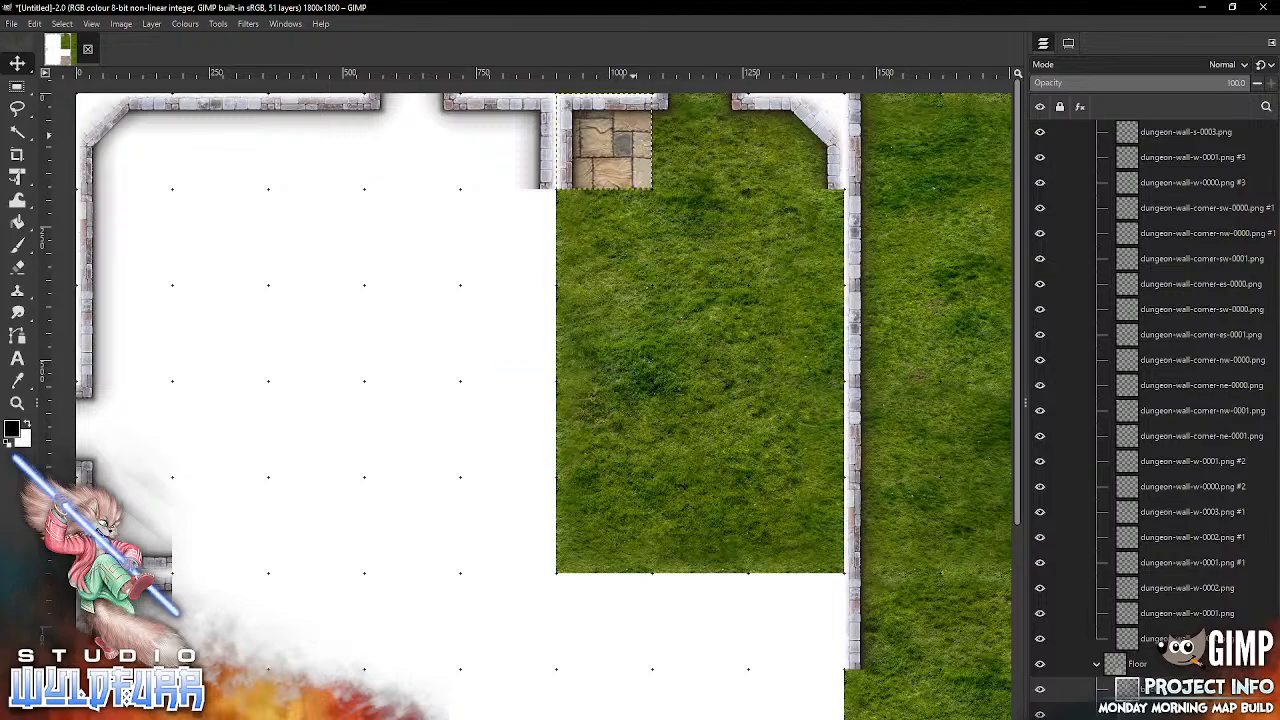
pyautogui.hotkey('alt', 'Tab')
pyautogui.moveTo(1131, 303); pyautogui.dragTo(725, 368)
pyautogui.moveTo(574, 396); pyautogui.dragTo(833, 327)
# Step: Delete the dungeon-wall-w-0001.png #2 wall in column nine, row two, and make the floor tile in column eight, row three the active layer
pyautogui.click(860, 238)
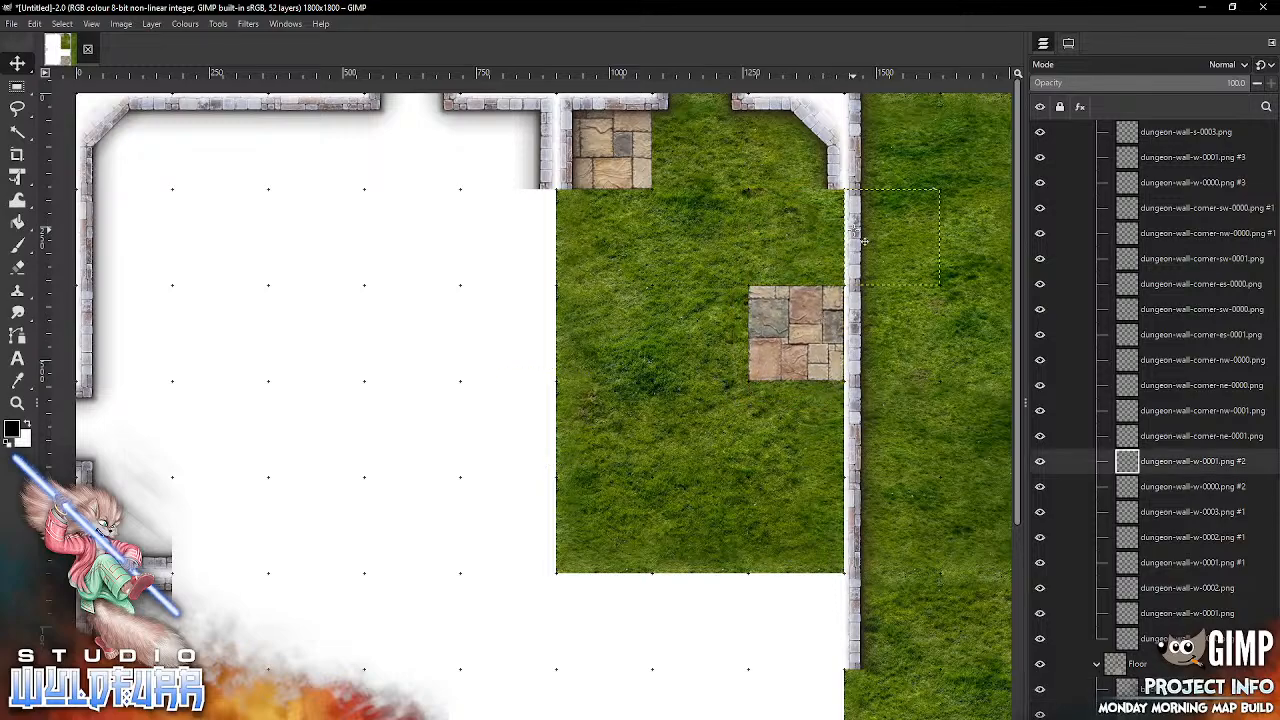
pyautogui.press('Delete')
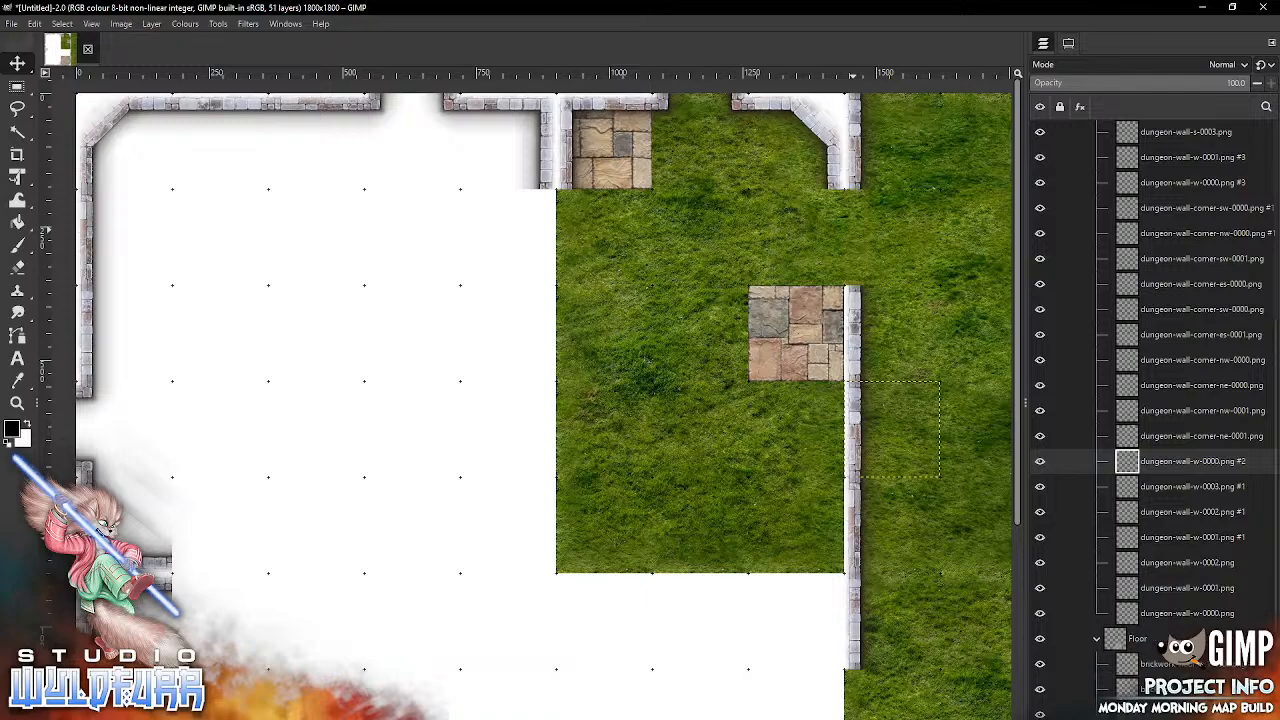
pyautogui.click(776, 334)
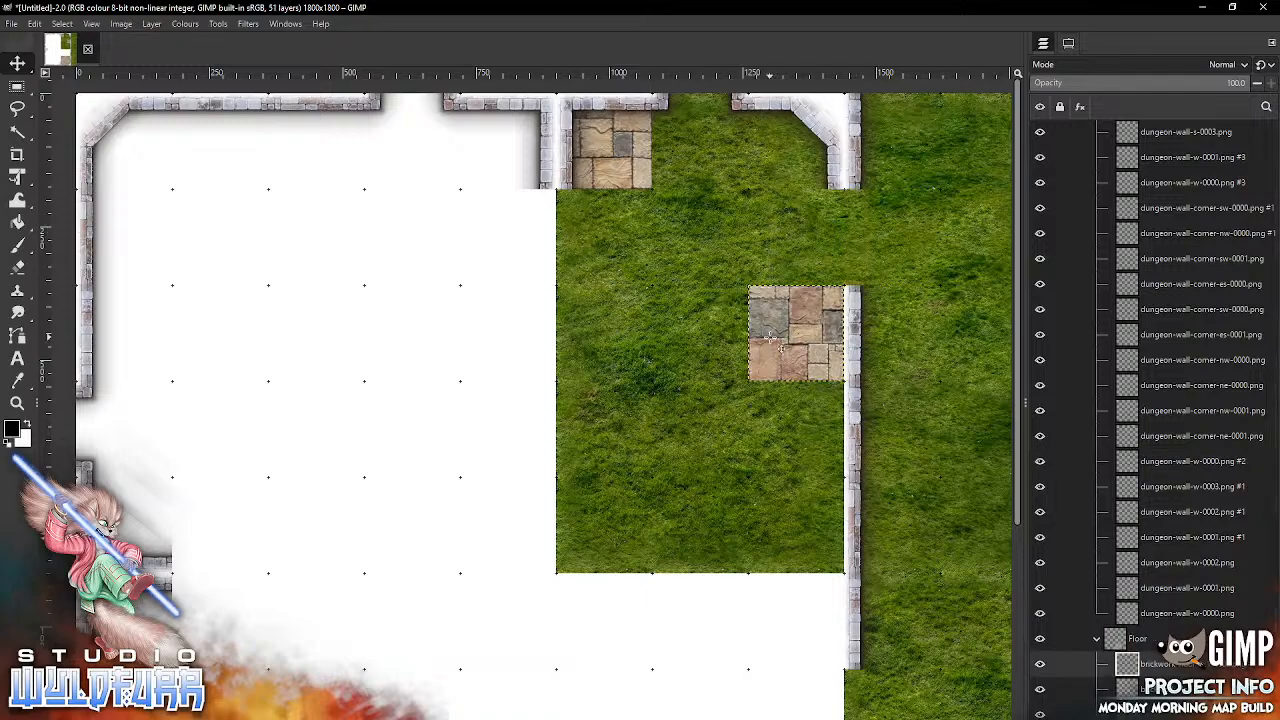
# Step: Add brickwork-floor-1x2-0000.png at column seven, rows one and two, and brickwork-floor-1x1-0001.png at column eight, row one, snapping both to the grid
pyautogui.hotkey('alt', 'Tab')
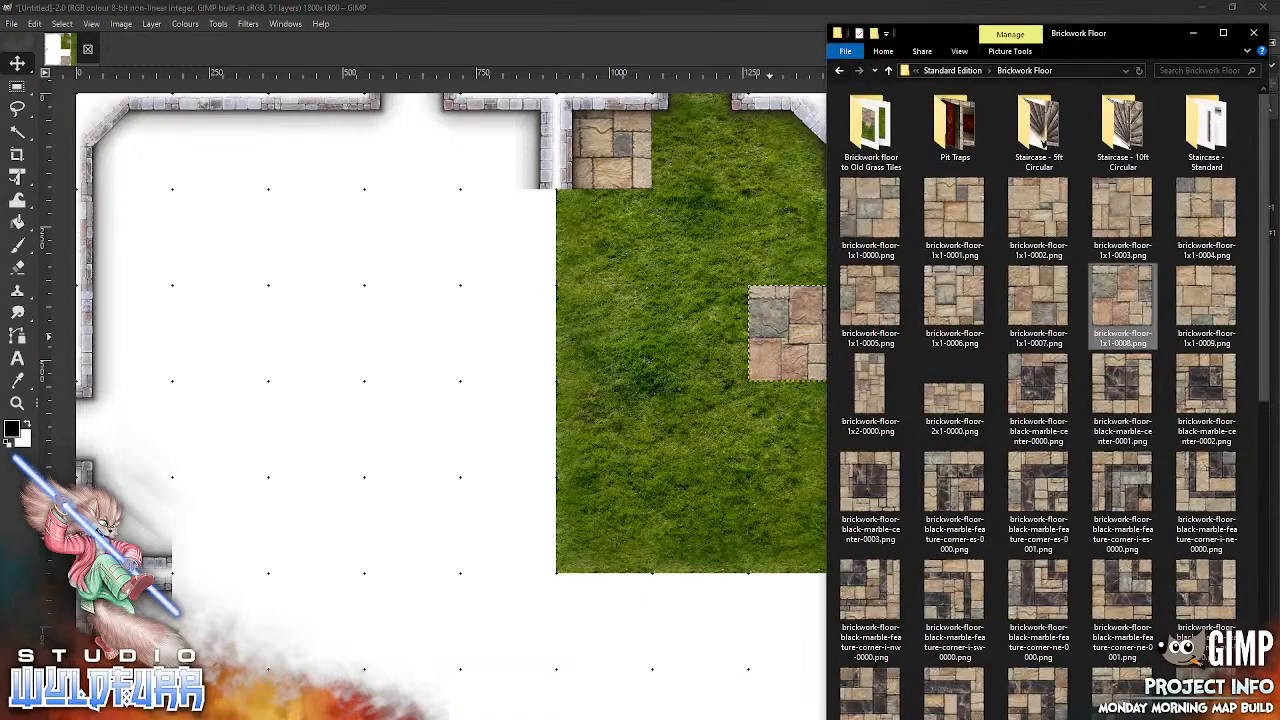
pyautogui.click(872, 396)
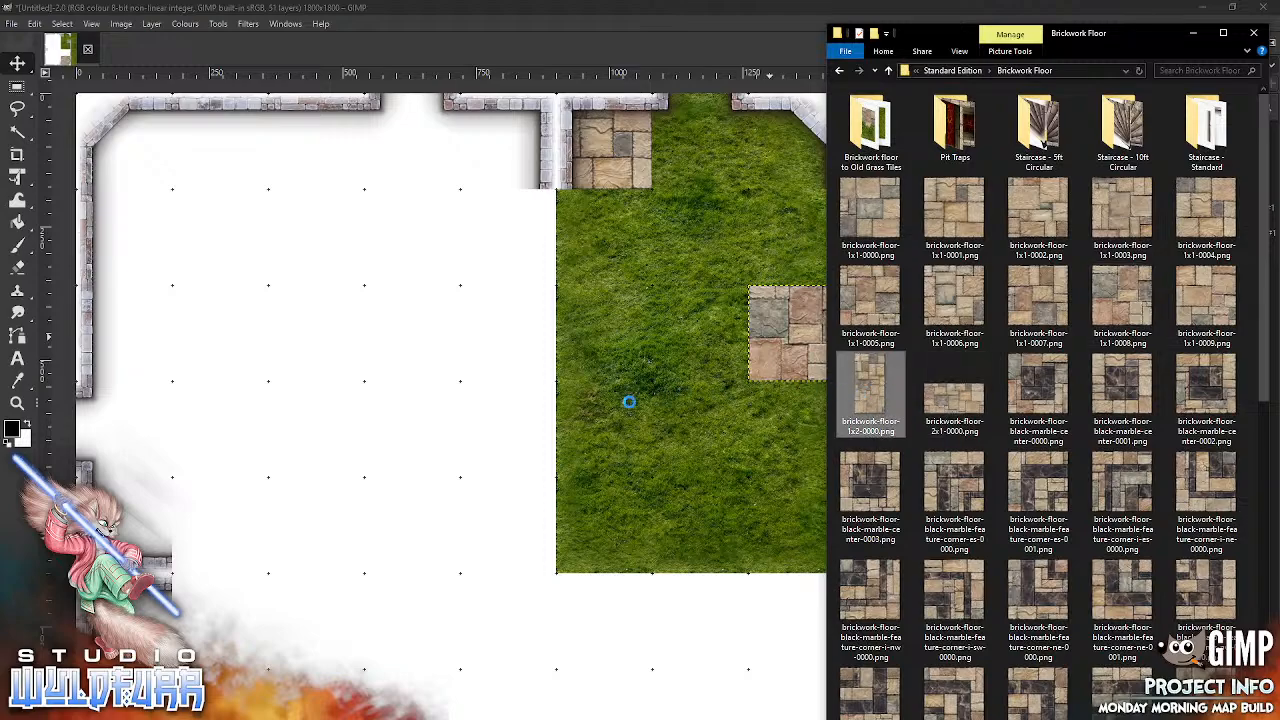
pyautogui.moveTo(612, 406); pyautogui.dragTo(724, 207)
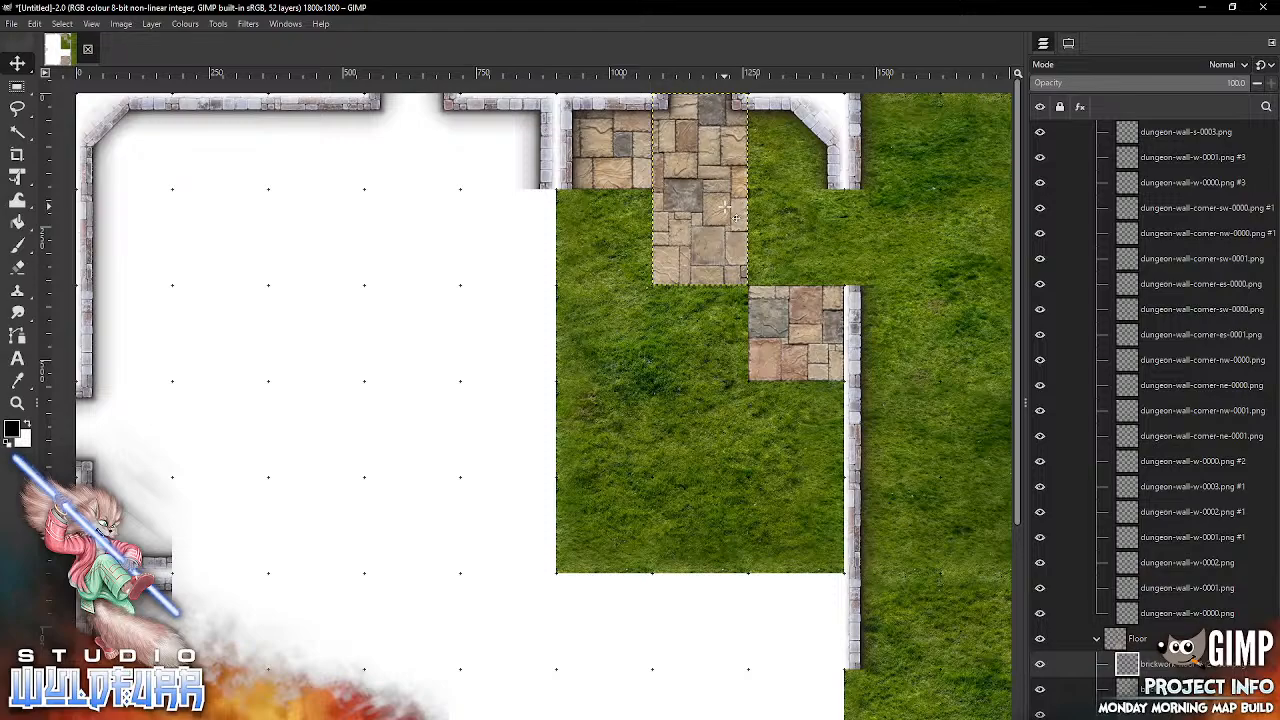
pyautogui.hotkey('alt', 'Tab')
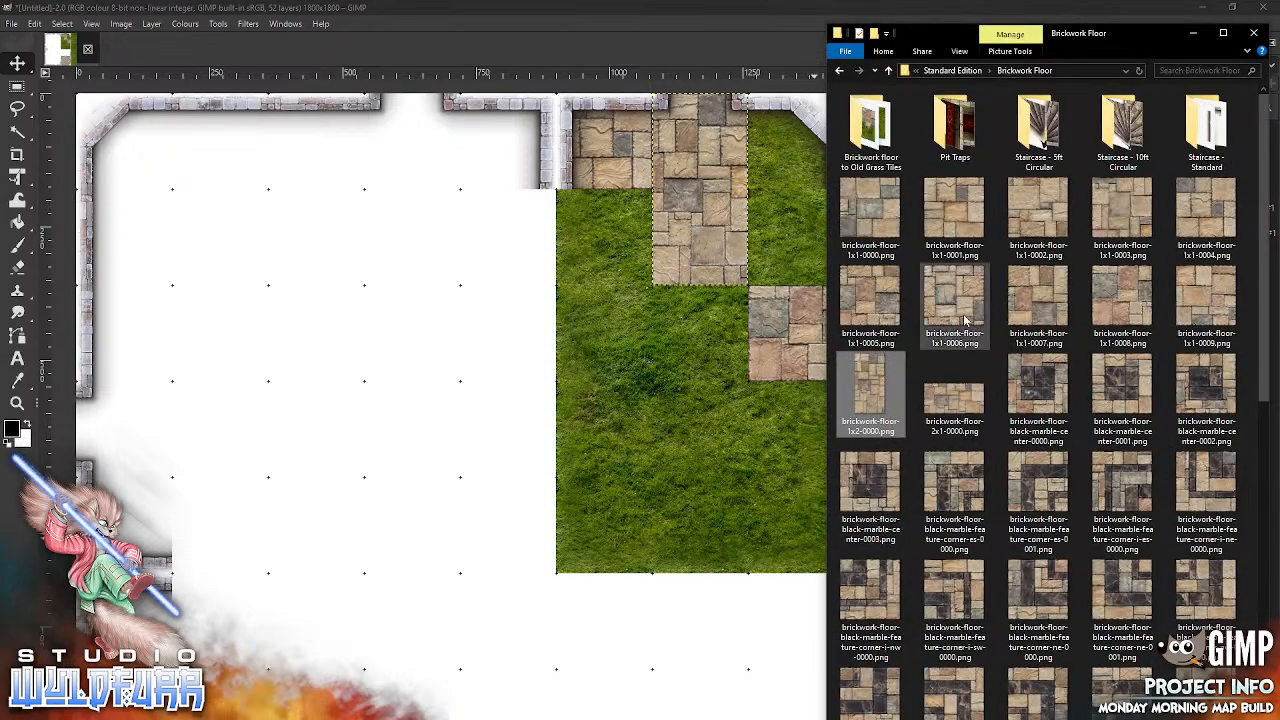
pyautogui.moveTo(932, 218); pyautogui.dragTo(824, 130)
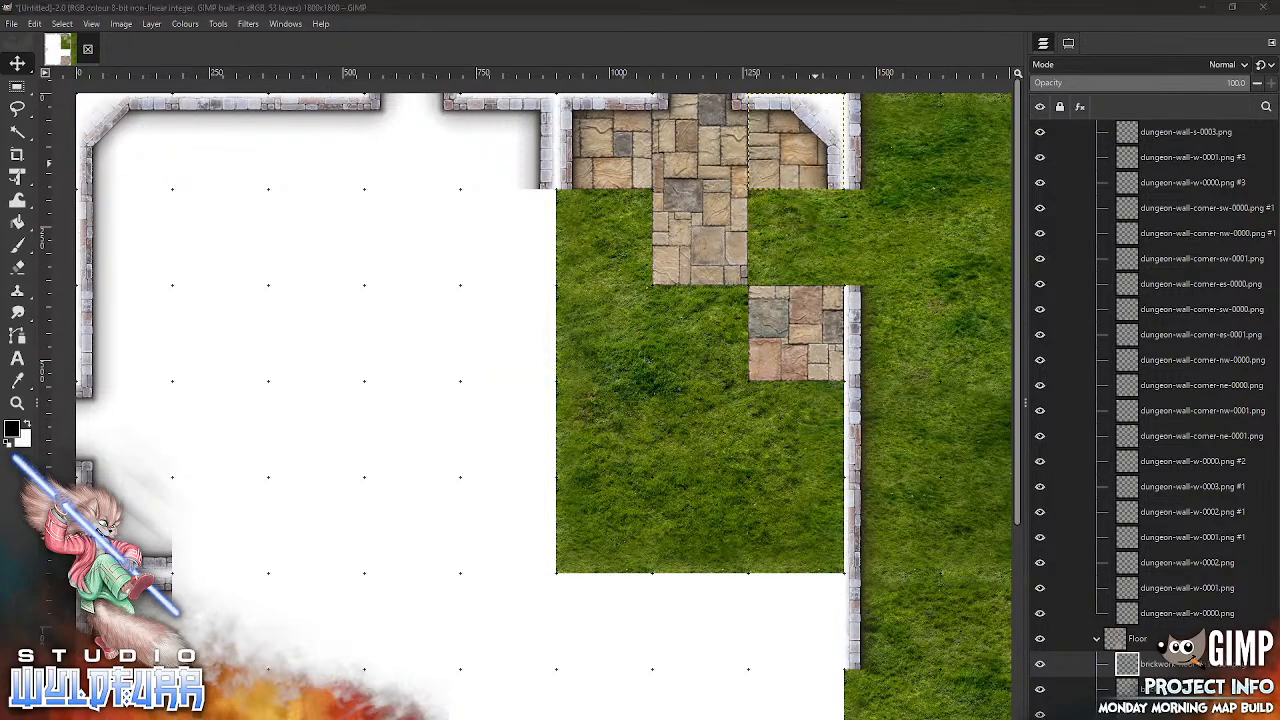
# Step: Add brickwork-floor-1x1-0002.png and brickwork-floor-1x1-0003.png and snap them into column six at rows two and three
pyautogui.hotkey('alt', 'Tab')
pyautogui.moveTo(1048, 218); pyautogui.dragTo(652, 436)
pyautogui.moveTo(572, 386); pyautogui.dragTo(632, 205)
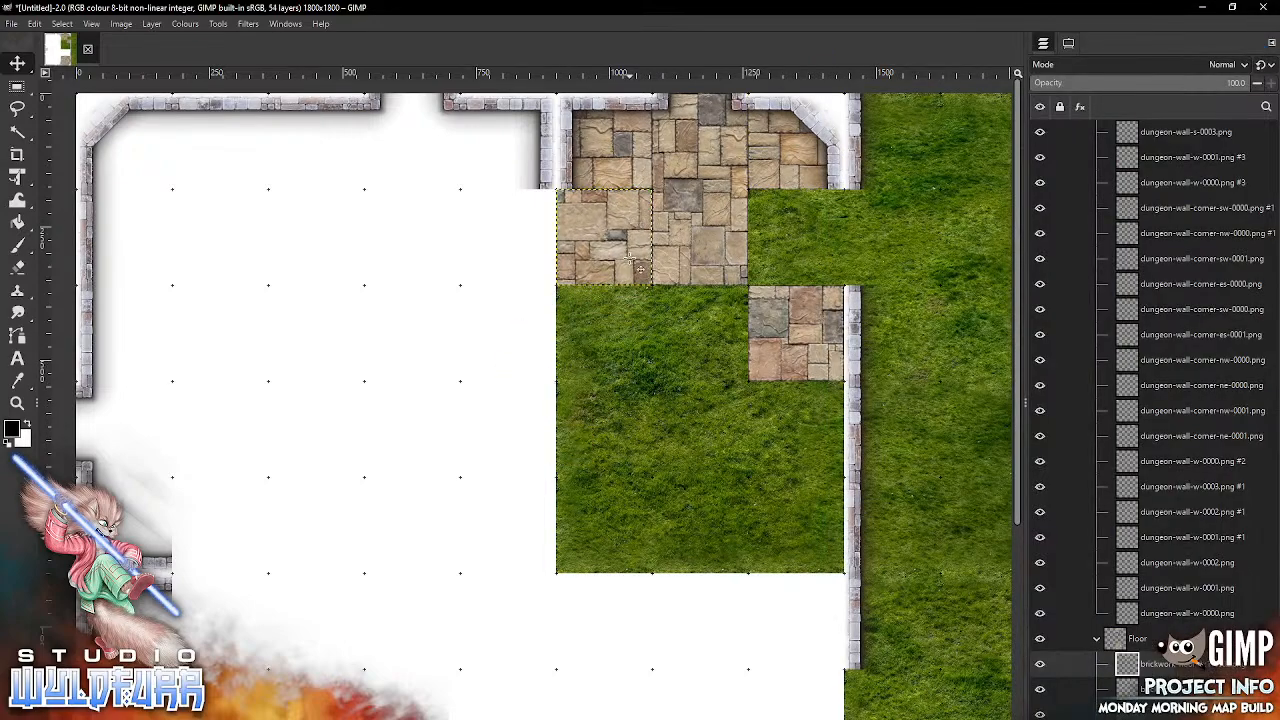
pyautogui.hotkey('alt', 'Tab')
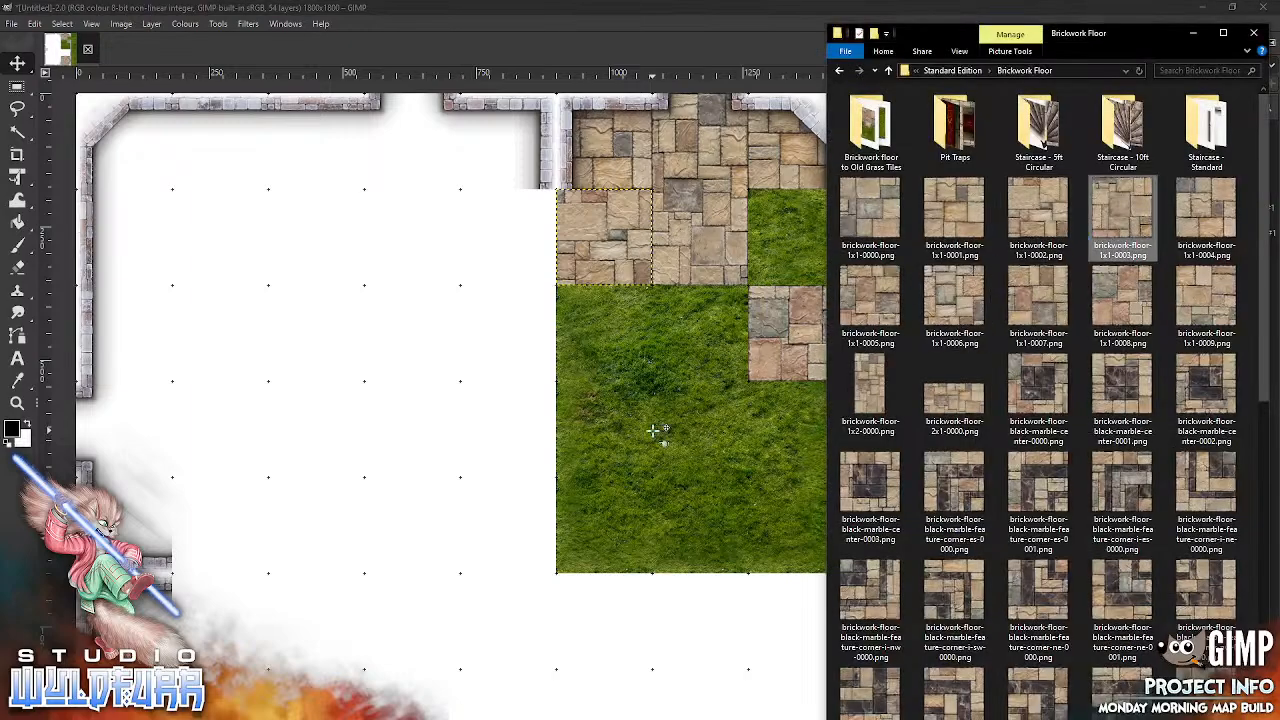
pyautogui.moveTo(652, 430); pyautogui.dragTo(655, 432)
pyautogui.moveTo(578, 380); pyautogui.dragTo(641, 301)
# Step: Add brickwork-floor-1x1-0004.png and snap it into the seventh column of the third grid row
pyautogui.hotkey('alt', 'Tab')
pyautogui.moveTo(1190, 222); pyautogui.dragTo(680, 446)
pyautogui.moveTo(584, 410); pyautogui.dragTo(732, 328)
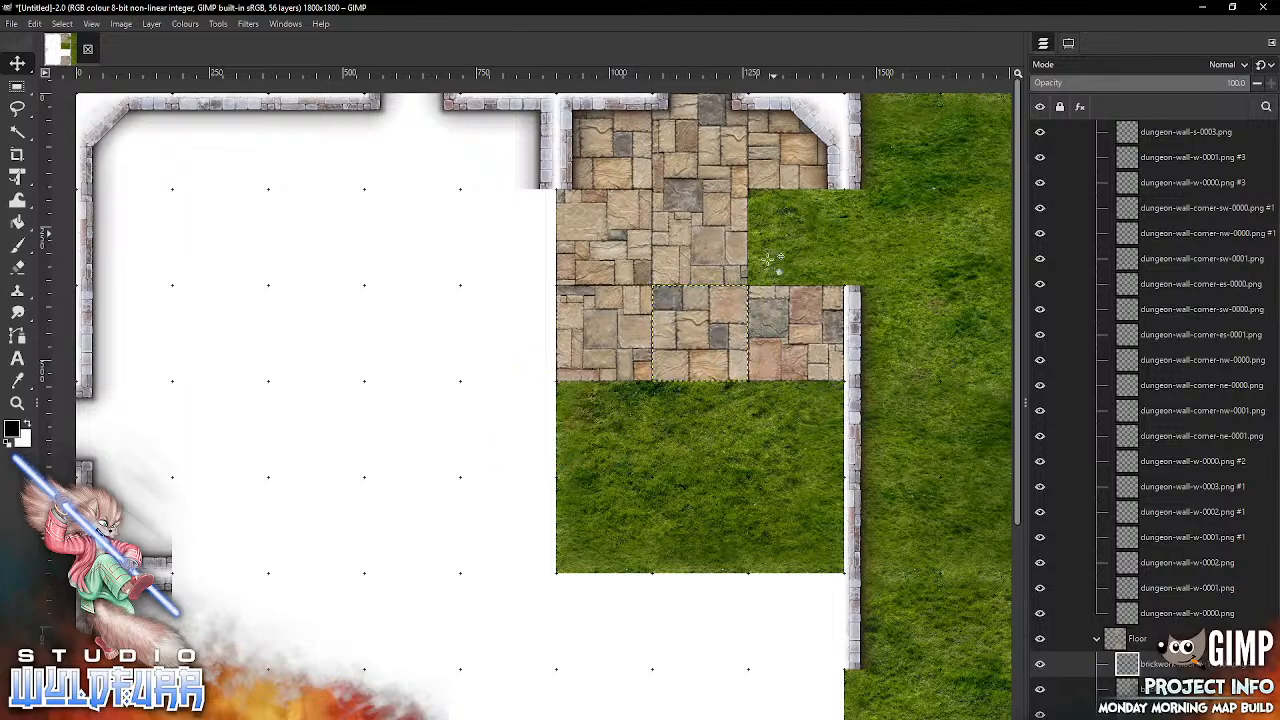
# Step: From the Small Window folder in Brickwork Walls, add small-window-e-0000.png and snap it across columns eight and nine of the second grid row
pyautogui.hotkey('alt', 'Tab')
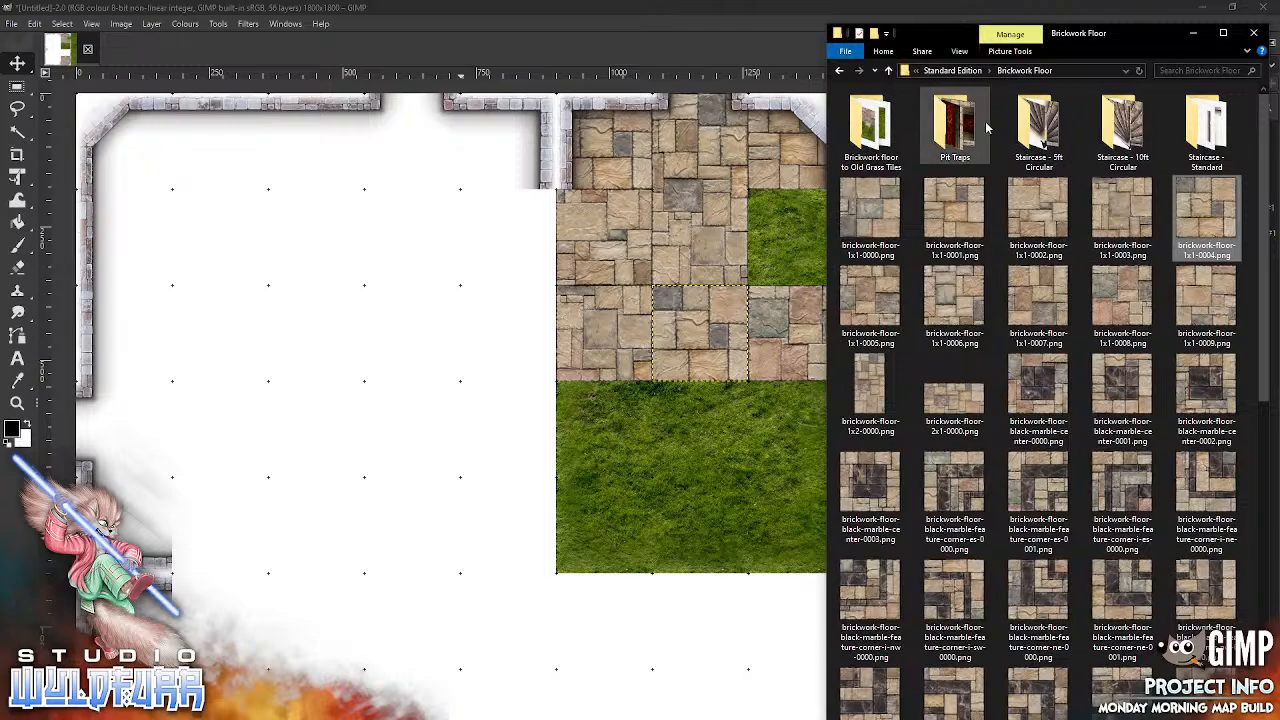
pyautogui.click(952, 70)
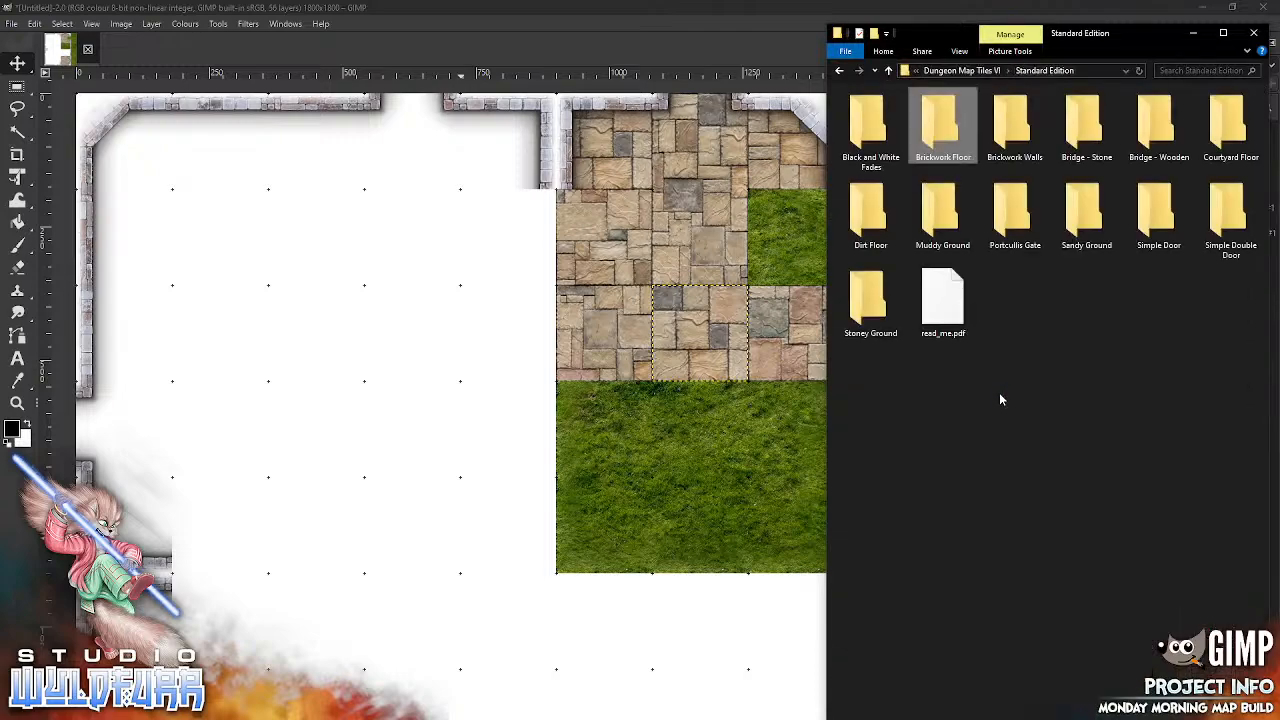
pyautogui.doubleClick(1012, 132)
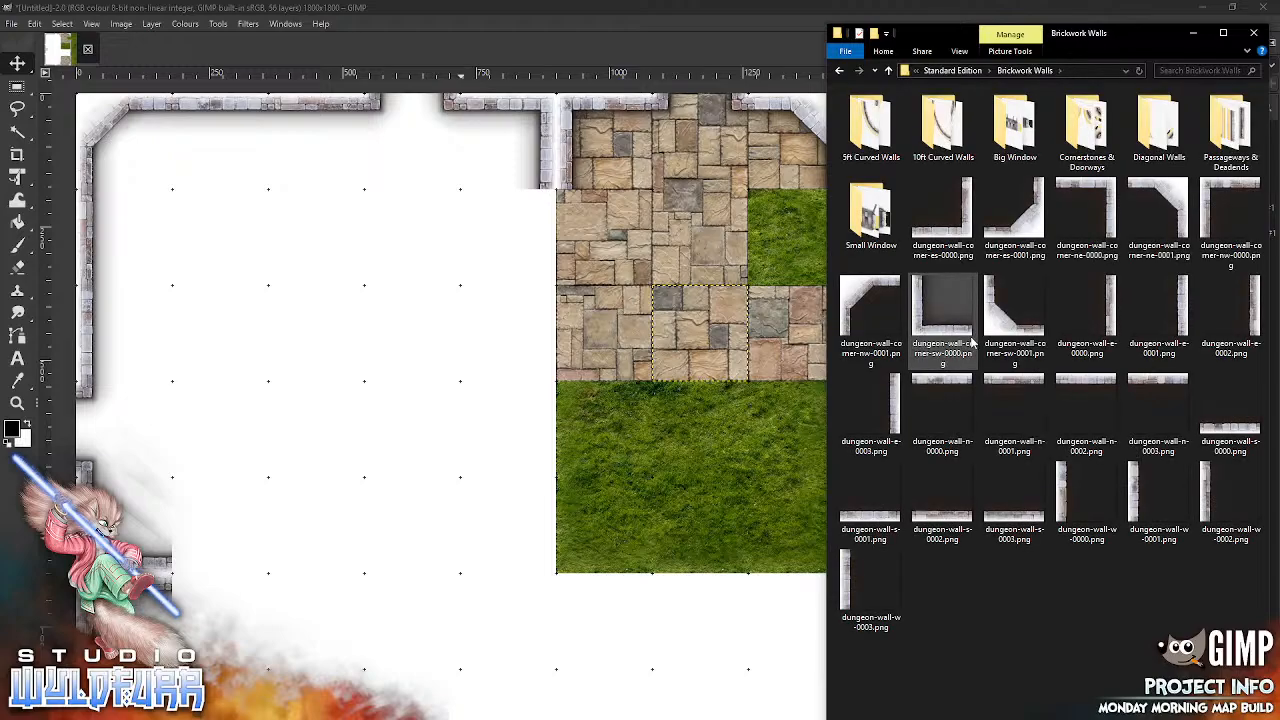
pyautogui.doubleClick(870, 230)
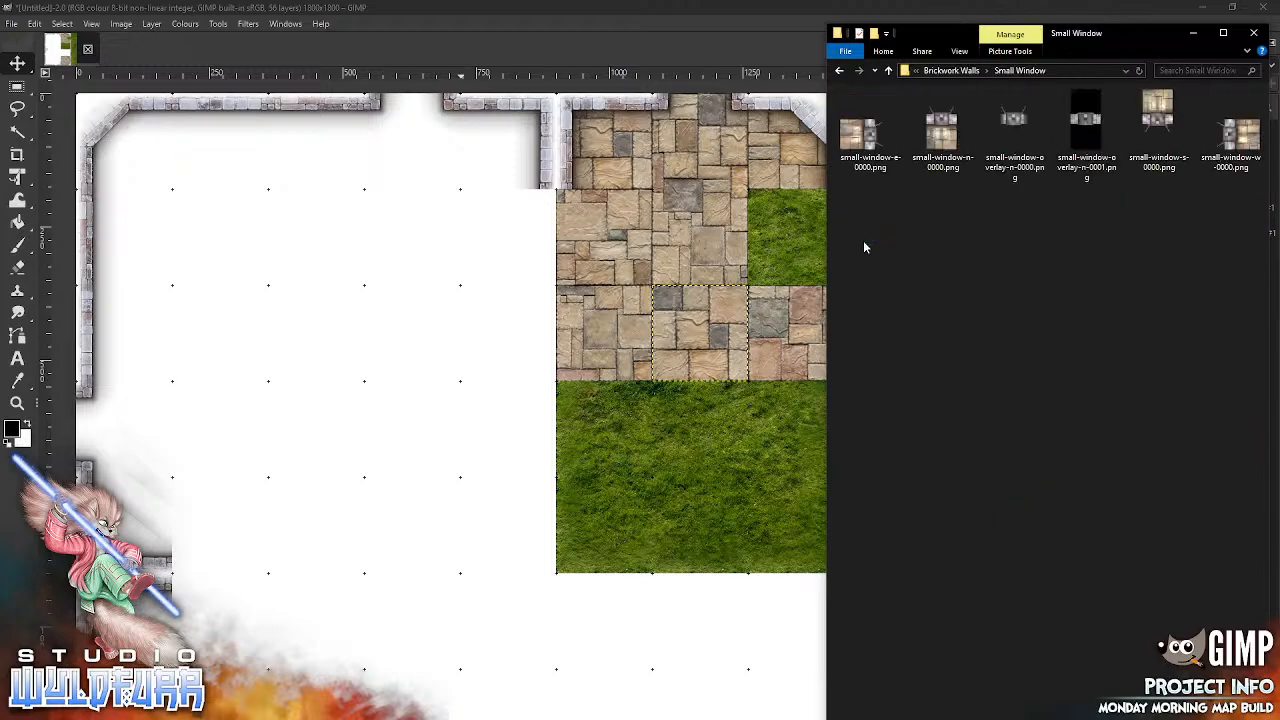
pyautogui.moveTo(869, 140); pyautogui.dragTo(716, 241)
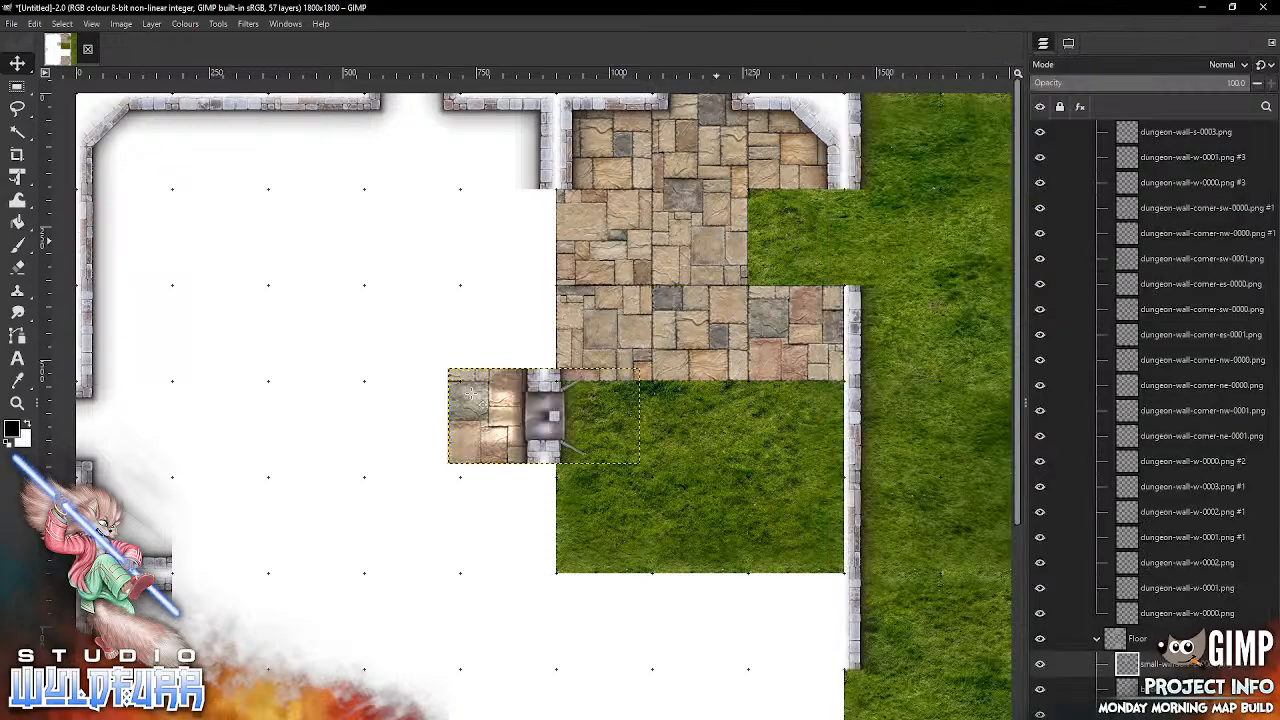
pyautogui.moveTo(488, 406); pyautogui.dragTo(777, 233)
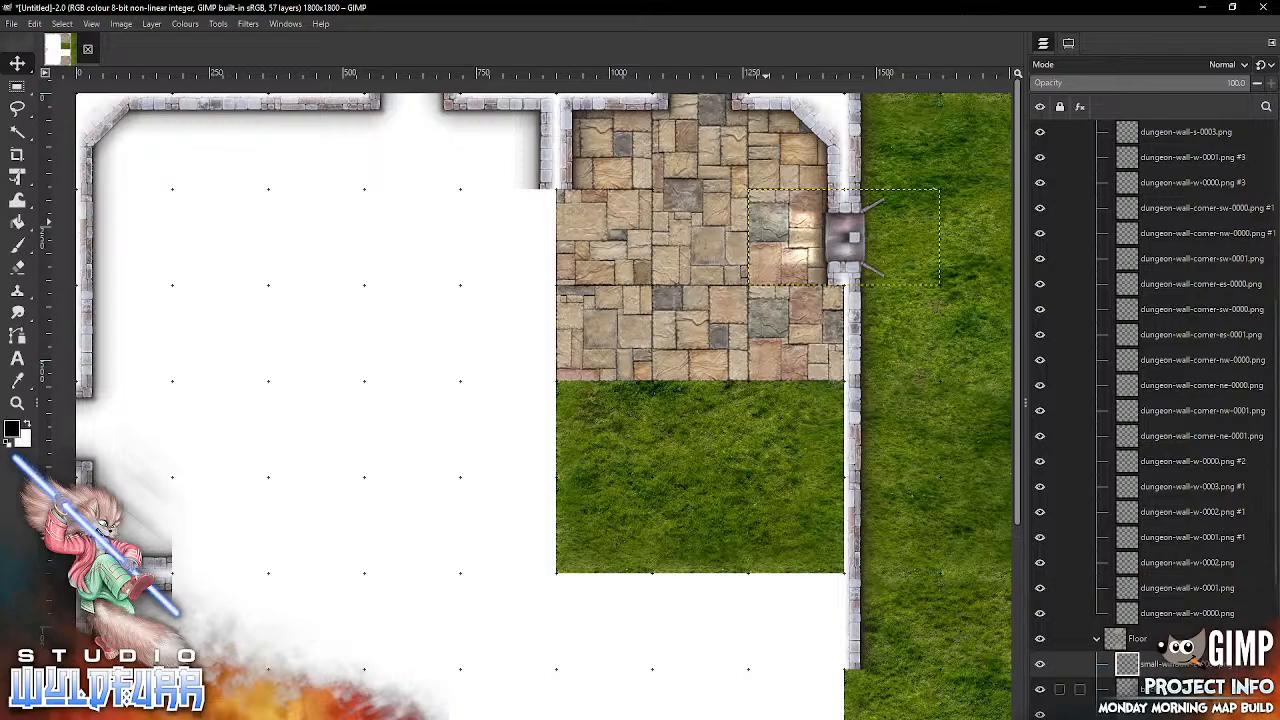
# Step: Collapse the Floor group and make dungeon-wall-corner-ne-0000.png #1 in the Walls group the active layer
pyautogui.click(1097, 640)
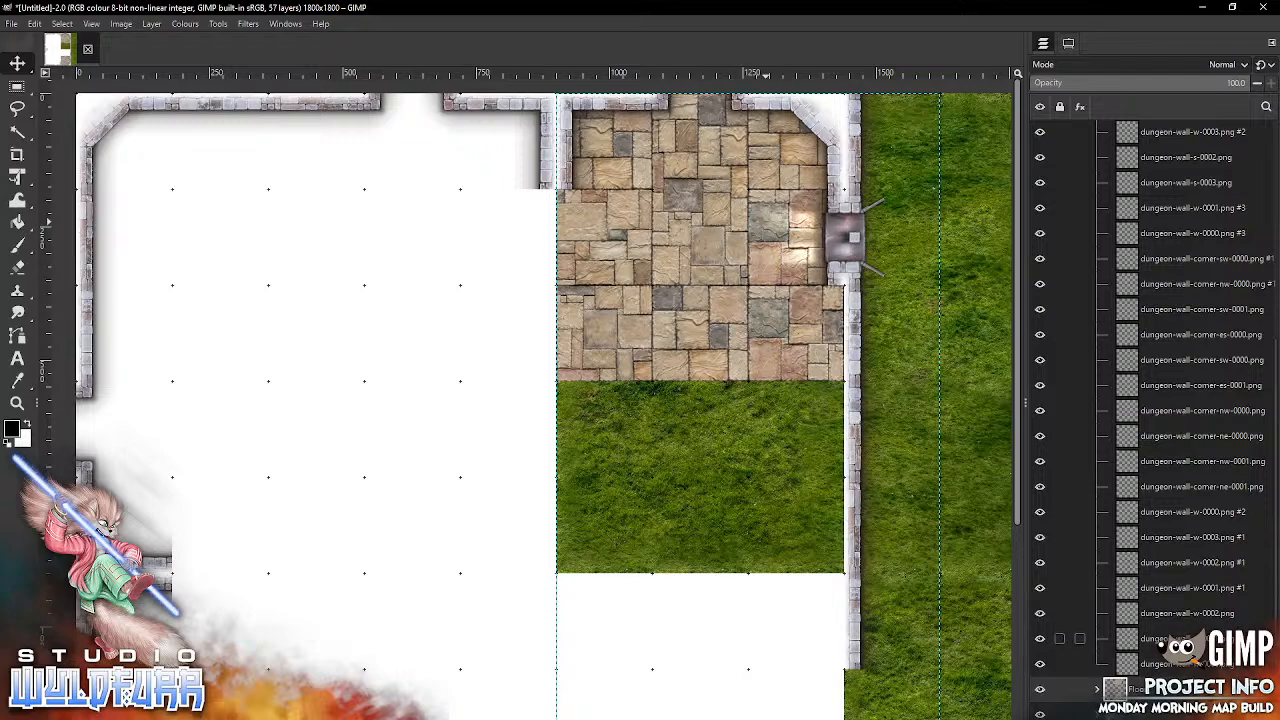
pyautogui.scroll(1, 1263, 522)
pyautogui.scroll(5, 1263, 522)
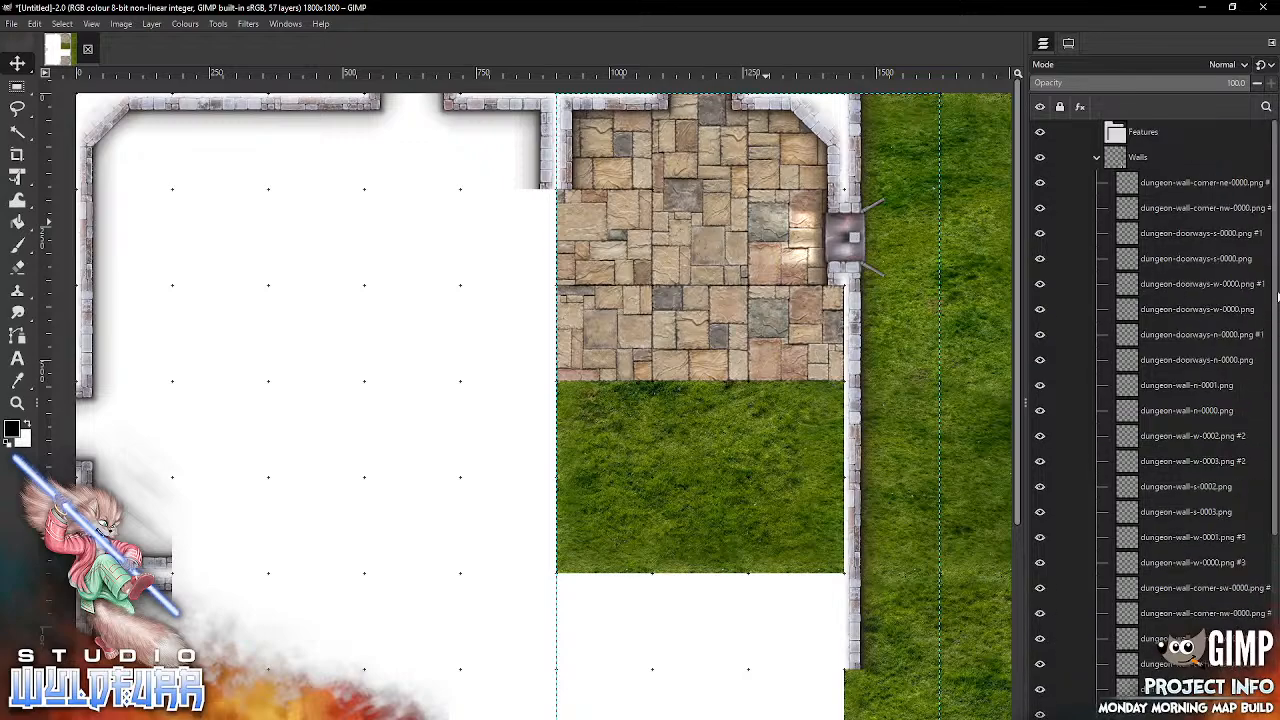
pyautogui.click(1131, 186)
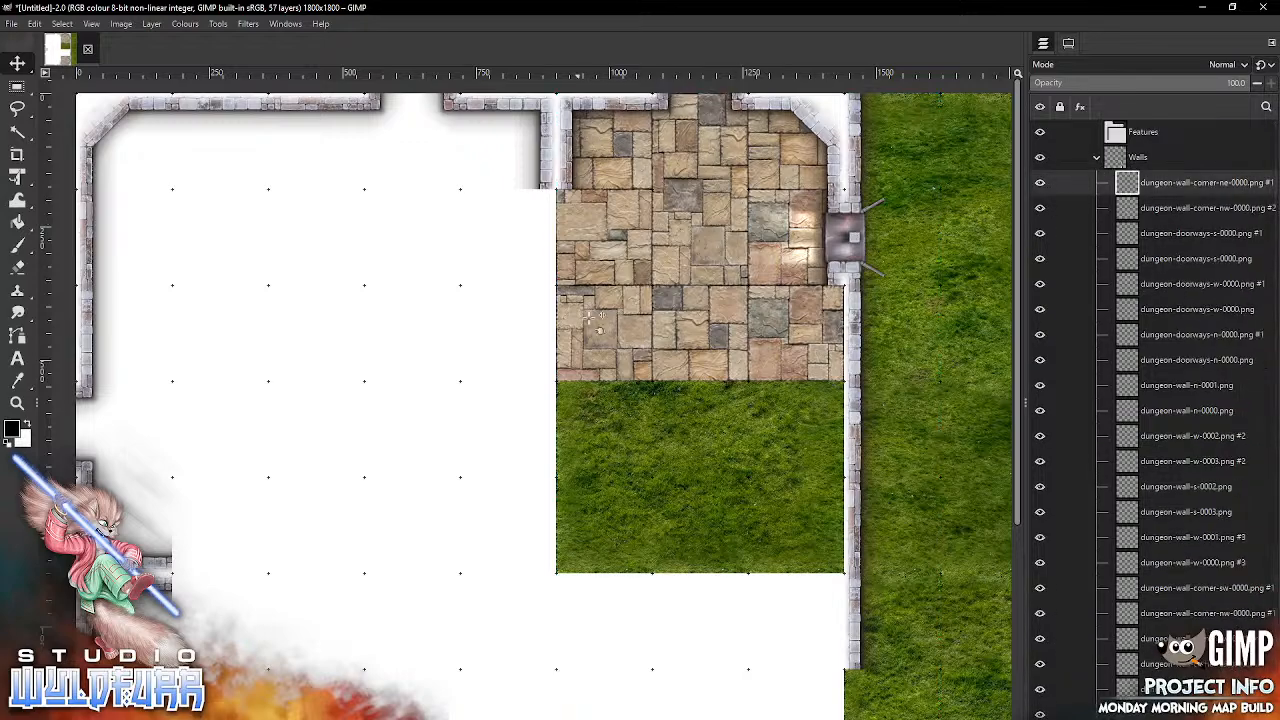
# Step: From the Brickwork Walls folder, add dungeon-wall-corner-sw-0000.png and snap it into the sixth column of the third grid row
pyautogui.hotkey('alt', 'Tab')
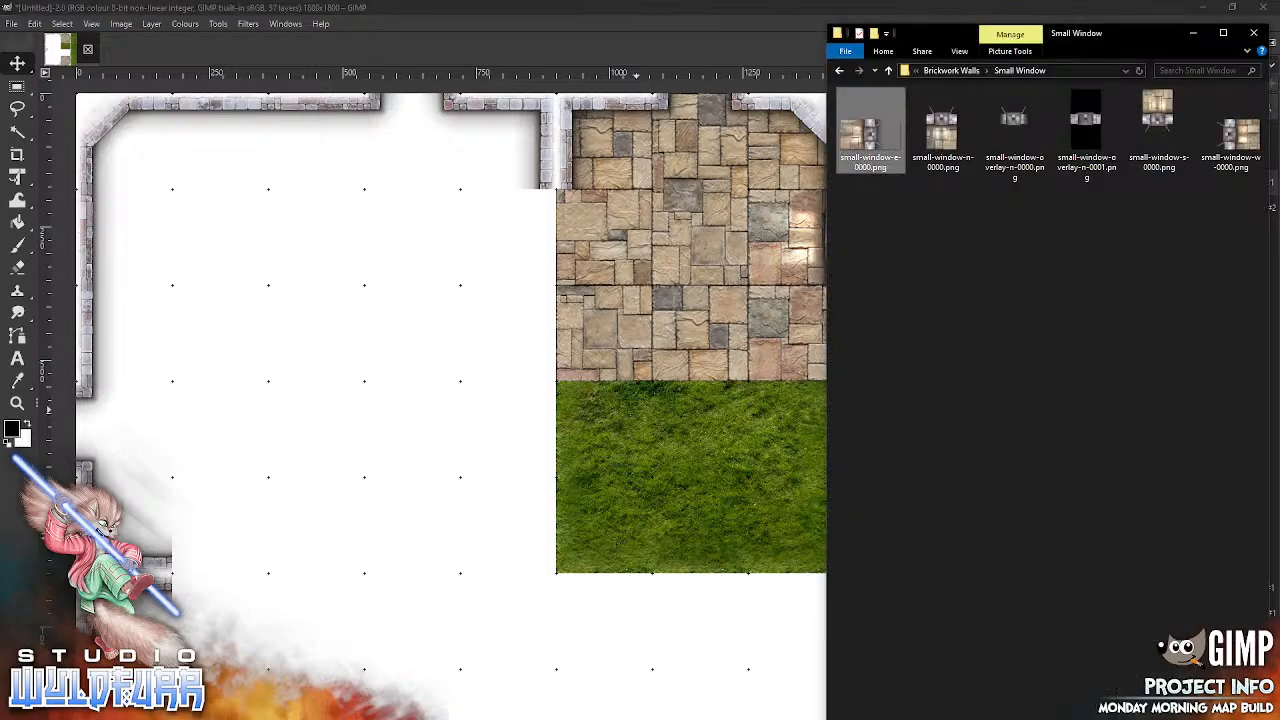
pyautogui.click(957, 74)
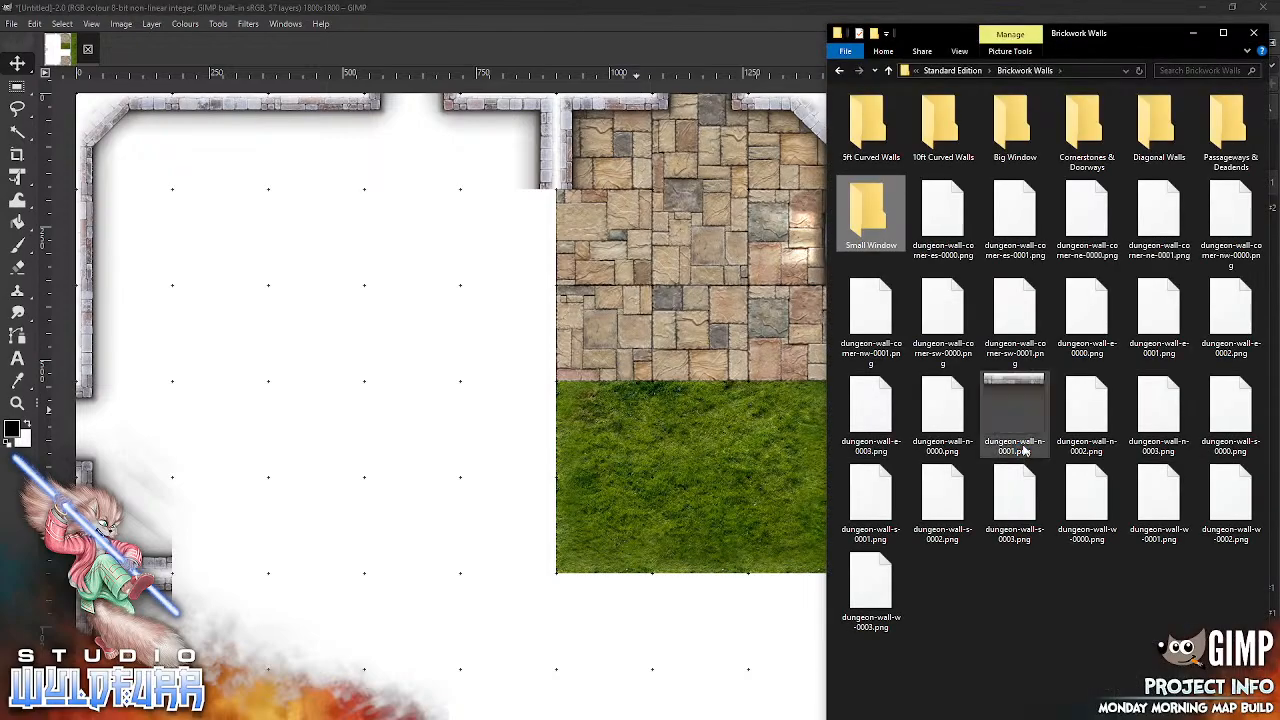
pyautogui.click(924, 328)
pyautogui.moveTo(607, 370); pyautogui.dragTo(605, 366)
pyautogui.moveTo(520, 440); pyautogui.dragTo(580, 357)
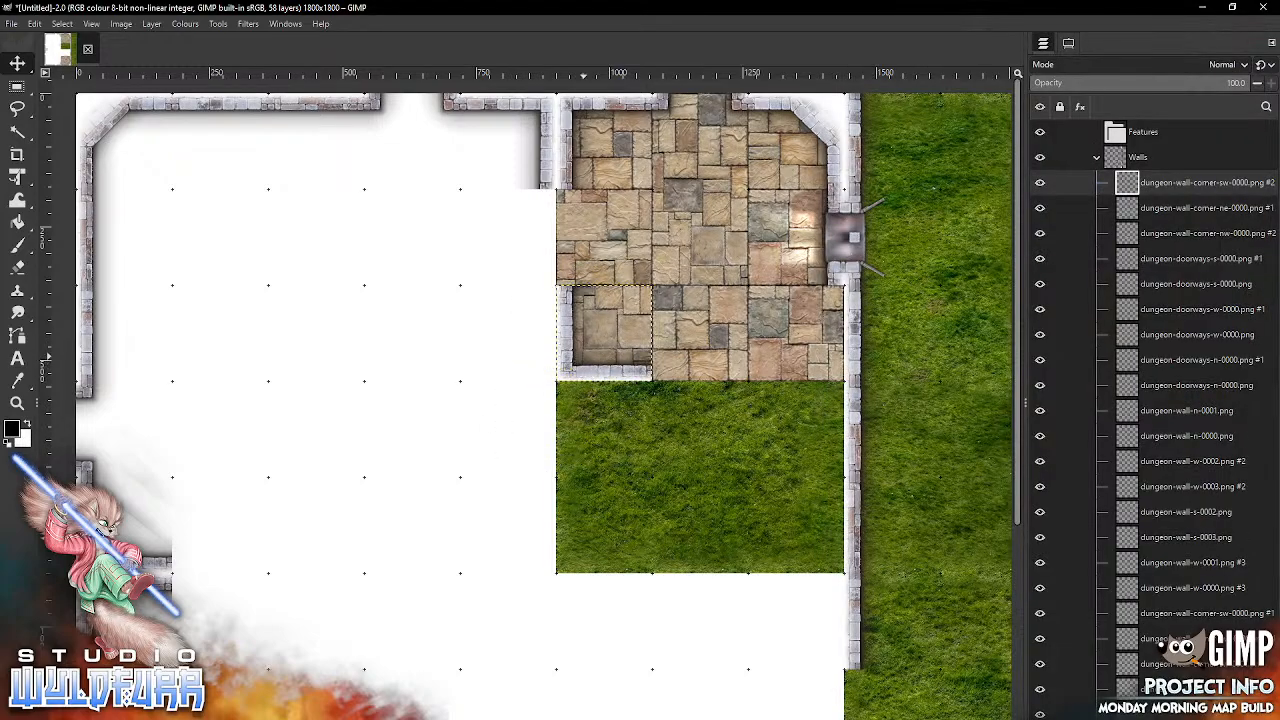
# Step: Add dungeon-wall-corner-es-0000.png and snap it into the eighth column of the third grid row
pyautogui.hotkey('alt', 'Tab')
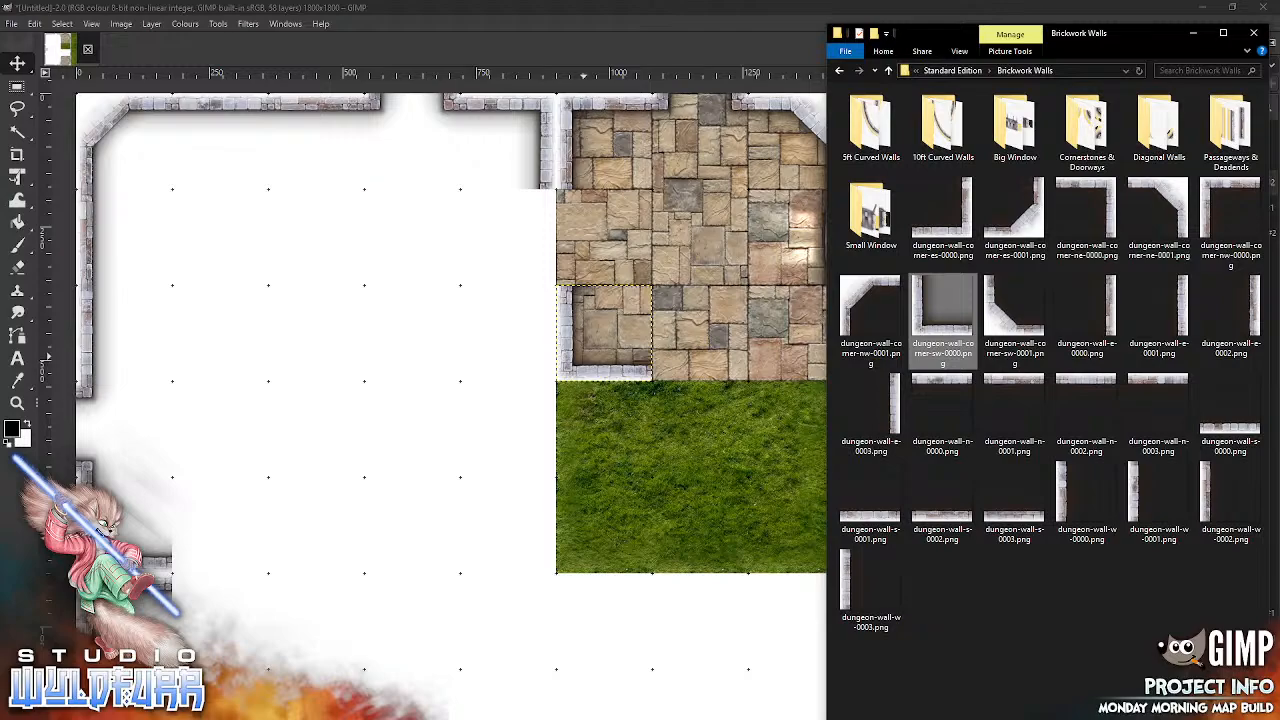
pyautogui.moveTo(968, 225); pyautogui.dragTo(688, 310)
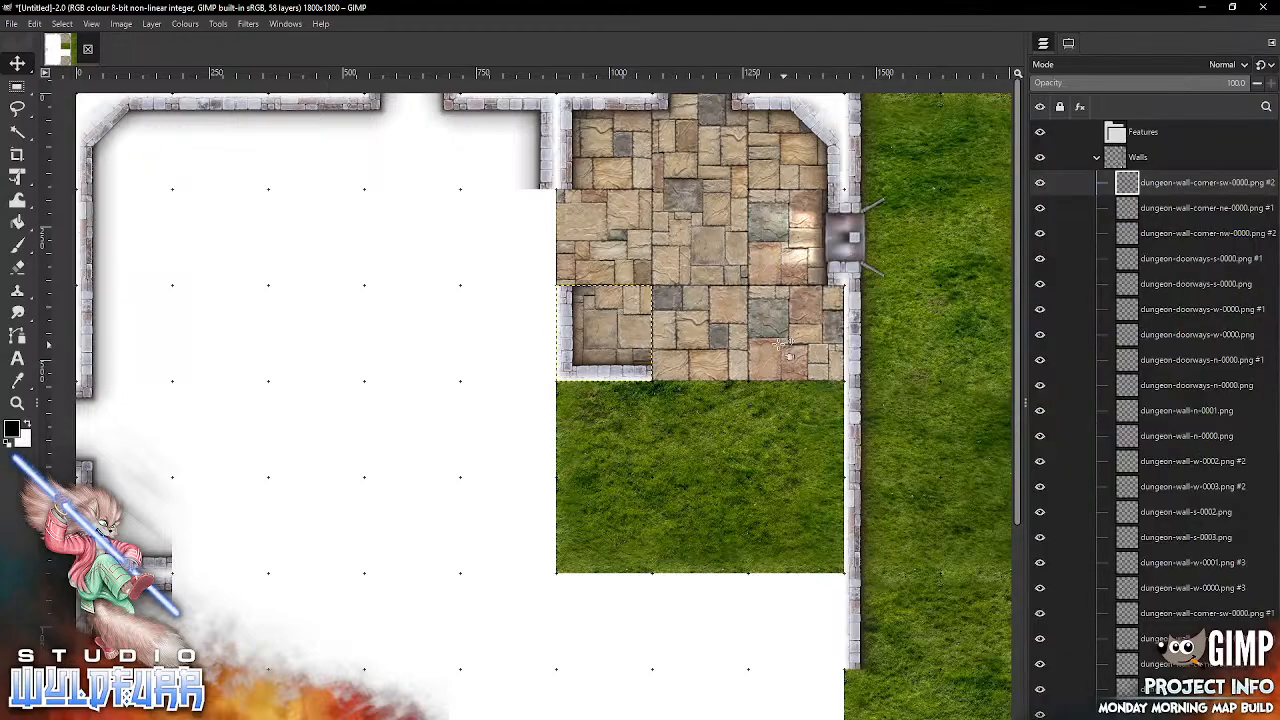
pyautogui.moveTo(584, 454); pyautogui.dragTo(826, 352)
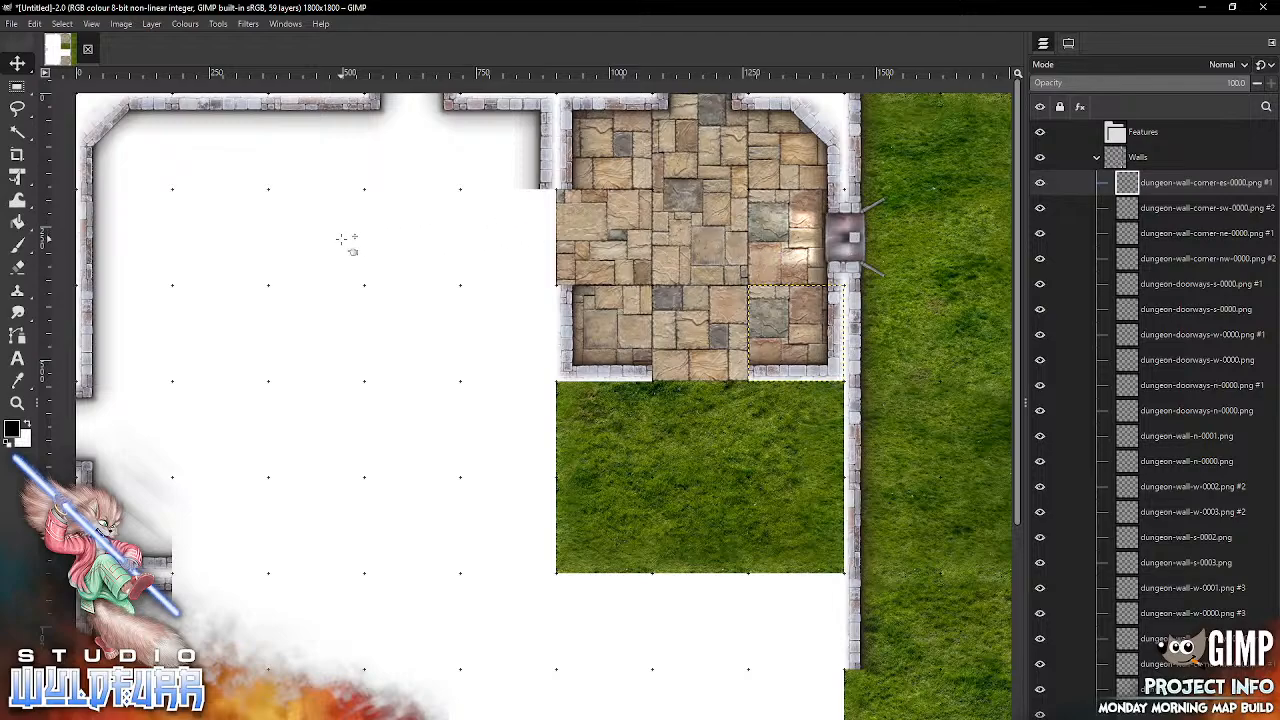
pyautogui.hotkey('alt', 'Tab')
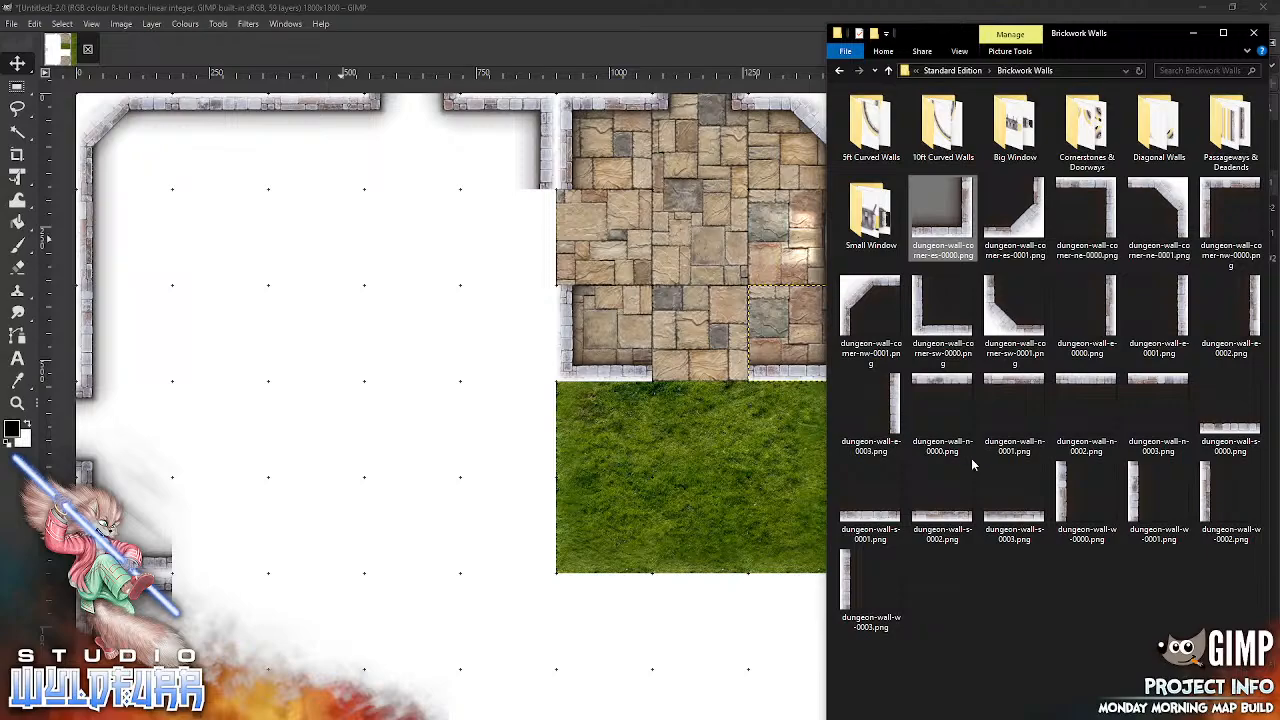
# Step: Add dungeon-wall-s-0001.png from the Brickwork Walls folder and snap it into the seventh column of the third grid row
pyautogui.click(872, 519)
pyautogui.moveTo(872, 519); pyautogui.dragTo(686, 293)
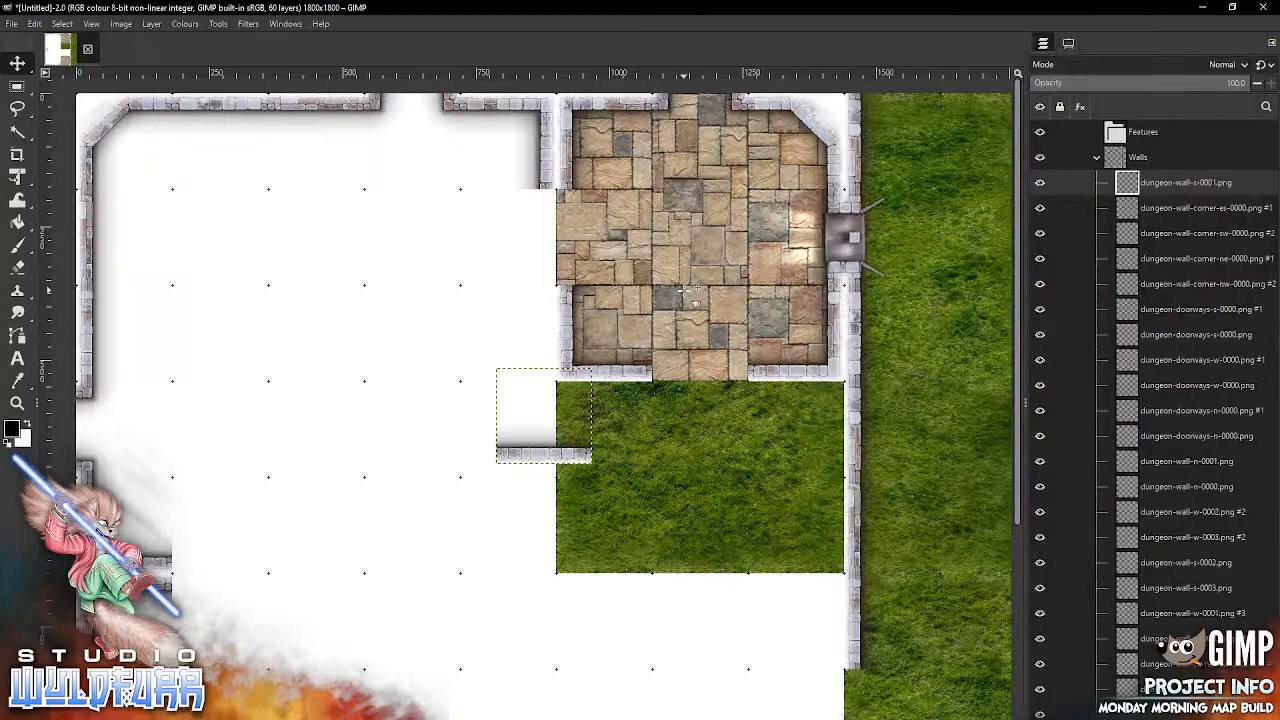
pyautogui.moveTo(571, 434); pyautogui.dragTo(731, 385)
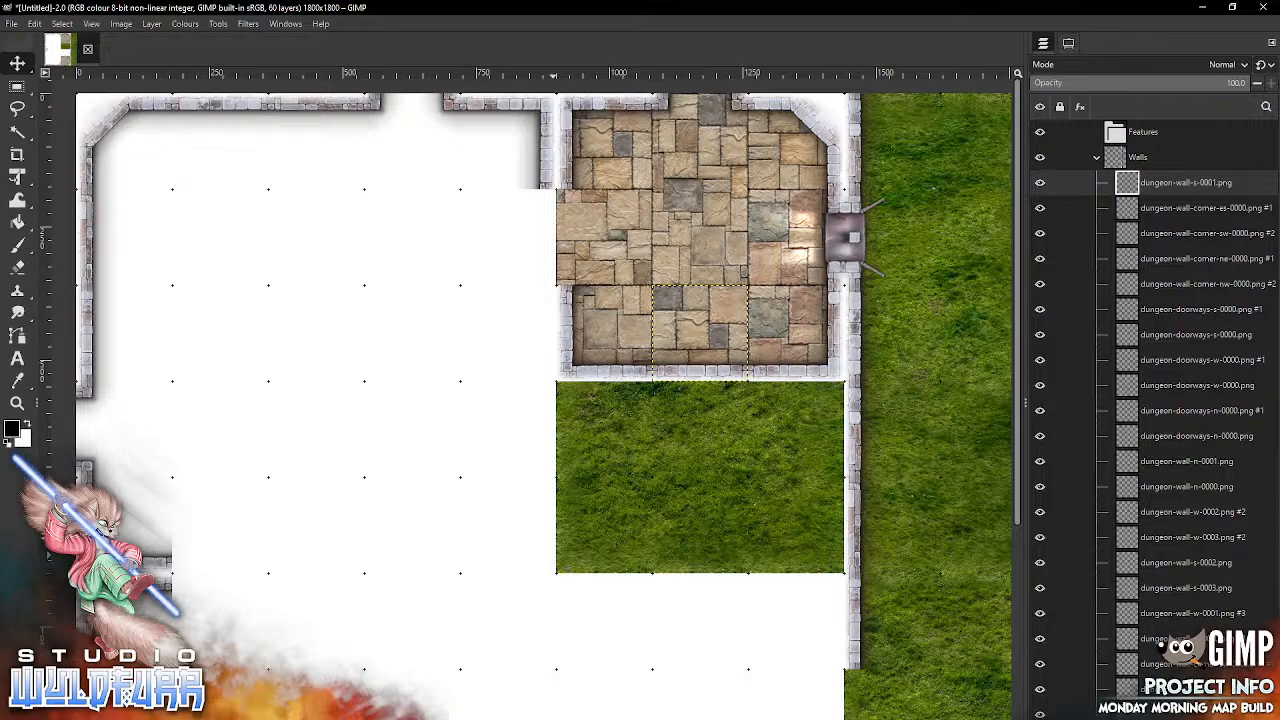
# Step: From the Cornerstones & Doorways folder, add dungeon-doorways-w-0000.png twice, snapping the copies into the sixth column of the second and ninth grid rows
pyautogui.hotkey('alt', 'Tab')
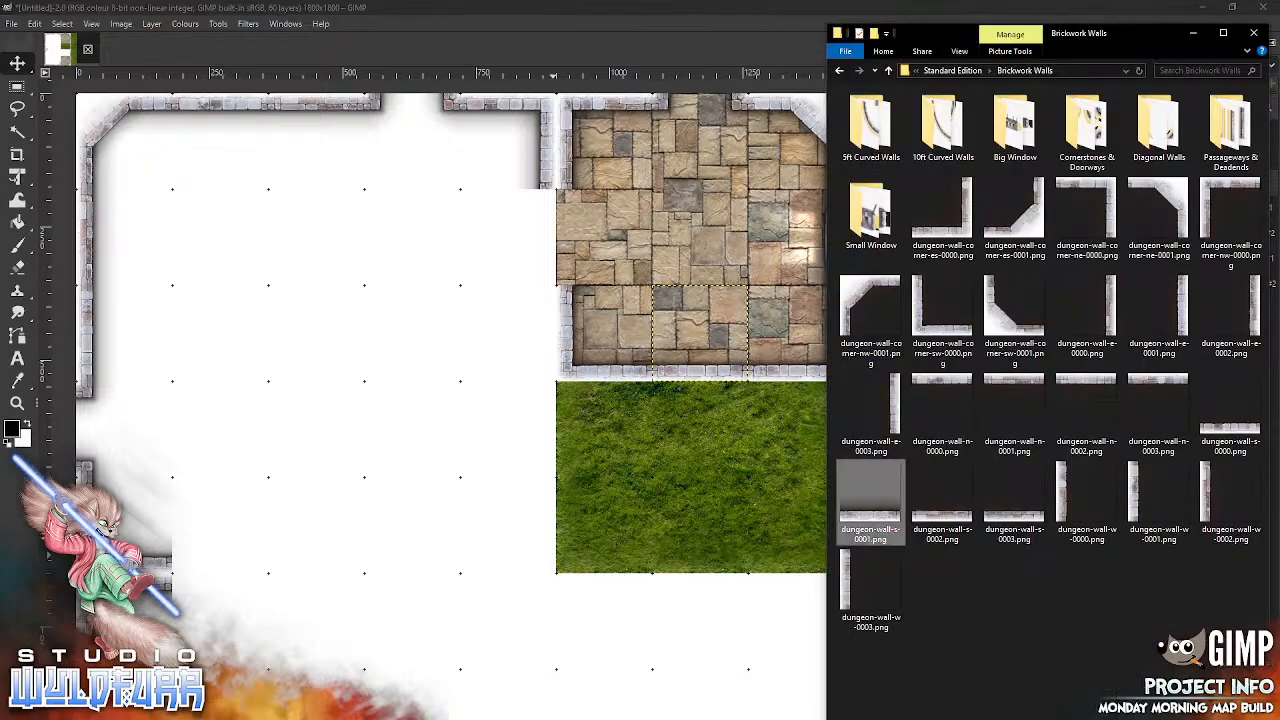
pyautogui.doubleClick(1096, 138)
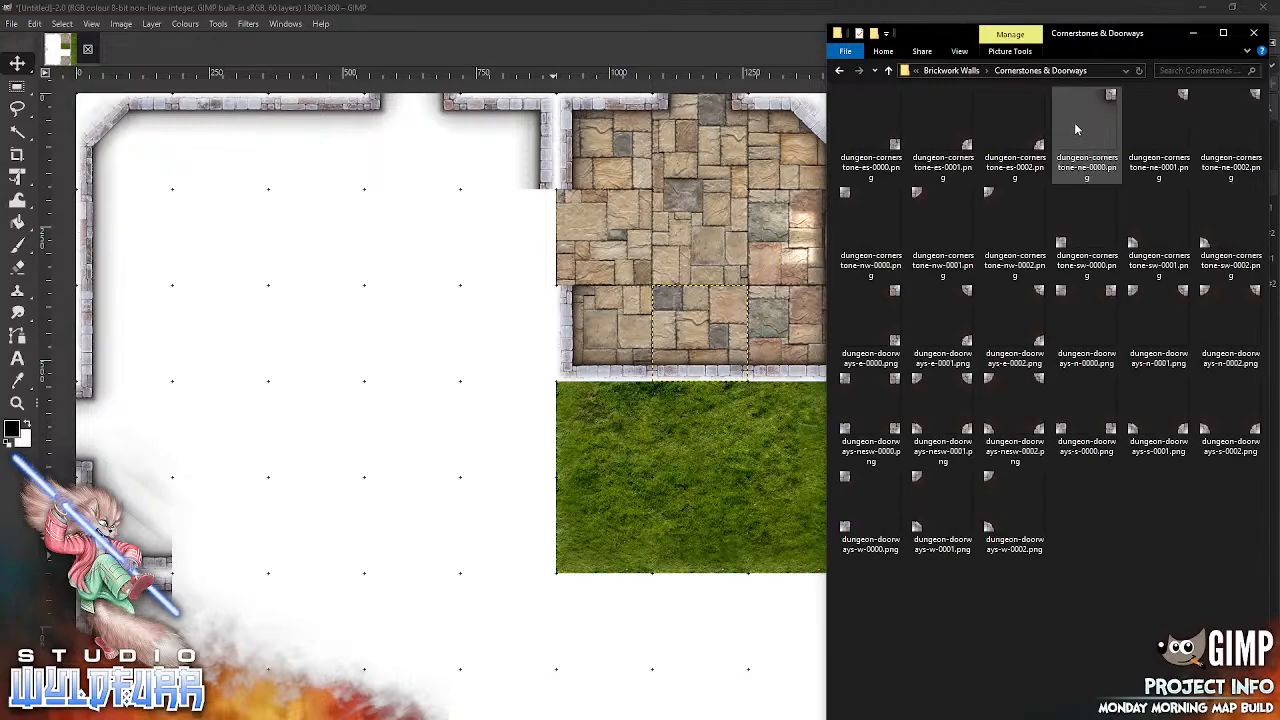
pyautogui.moveTo(847, 484); pyautogui.dragTo(565, 206)
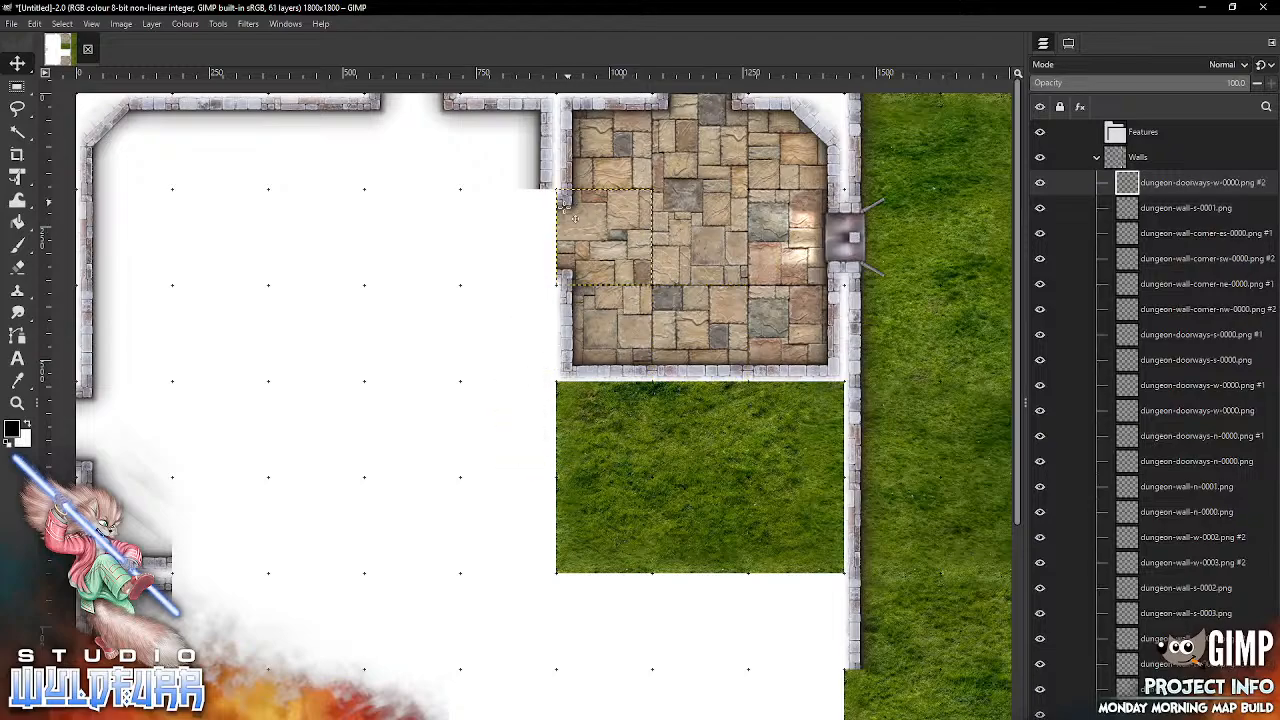
pyautogui.moveTo(646, 584); pyautogui.dragTo(620, 83)
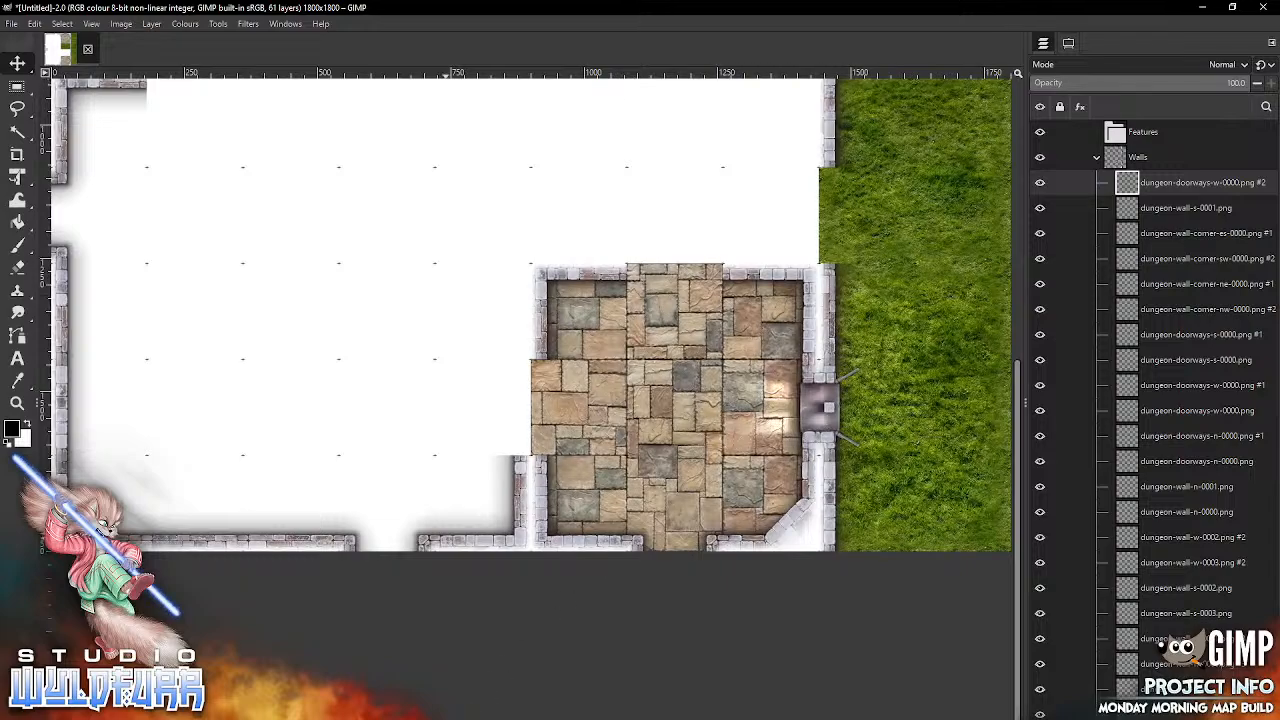
pyautogui.click(446, 718)
pyautogui.moveTo(849, 482); pyautogui.dragTo(548, 405)
pyautogui.moveTo(494, 279); pyautogui.dragTo(540, 370)
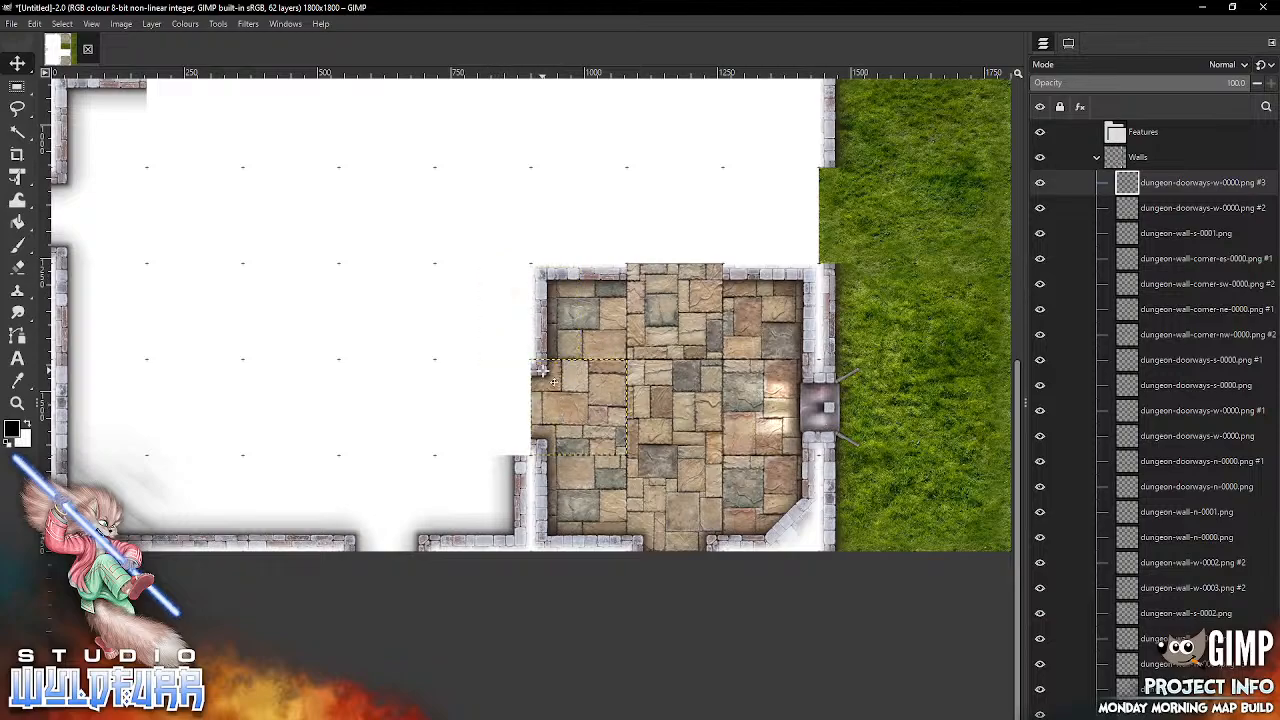
# Step: From the Brickwork Walls folder, add dungeon-wall-n-0003.png and snap it into the seventh column of the eighth grid row
pyautogui.click(446, 718)
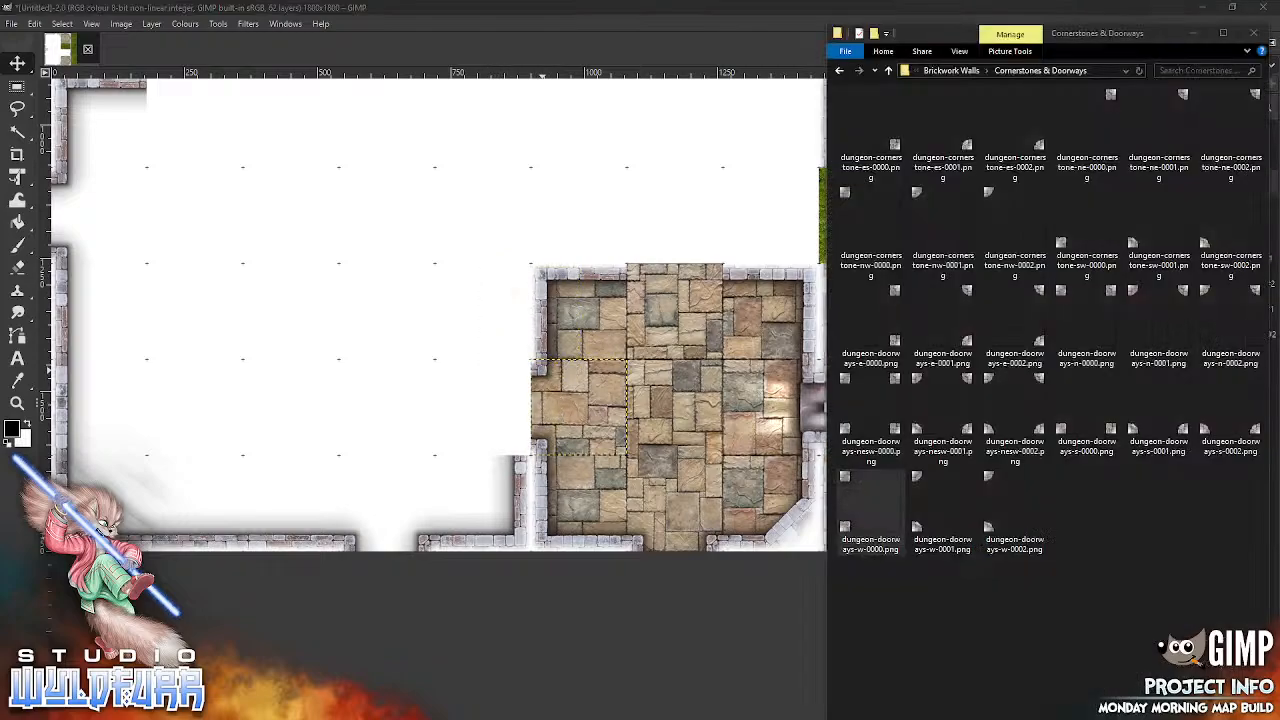
pyautogui.click(968, 72)
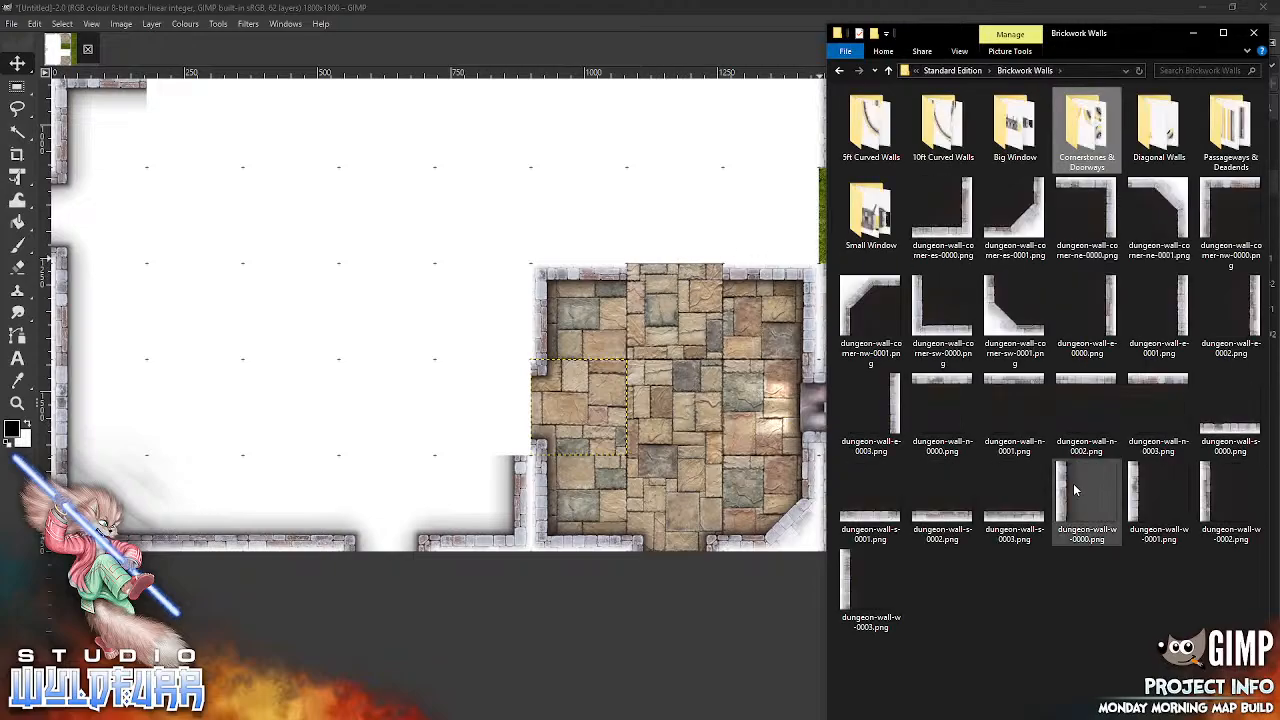
pyautogui.moveTo(1135, 390); pyautogui.dragTo(667, 379)
pyautogui.moveTo(548, 284); pyautogui.dragTo(687, 287)
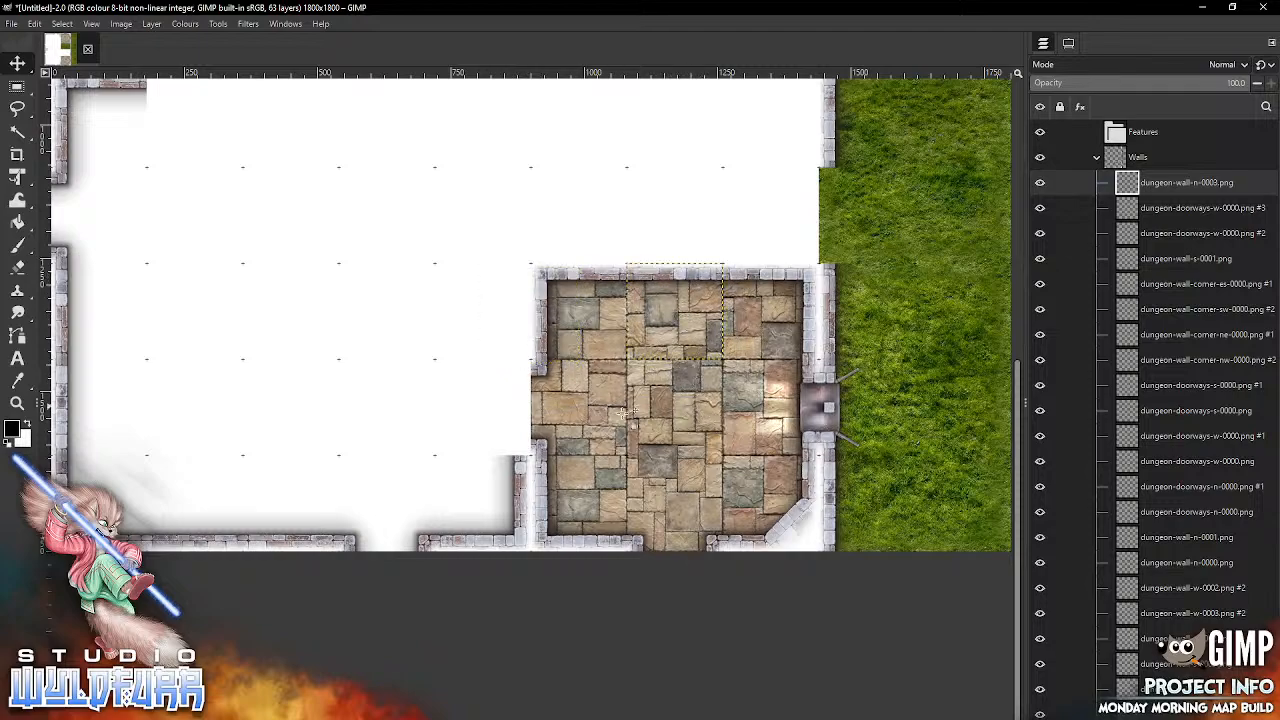
# Step: Delete the two wall corner layers in the first column of the fifth and sixth grid rows
pyautogui.moveTo(621, 427); pyautogui.dragTo(856, 448)
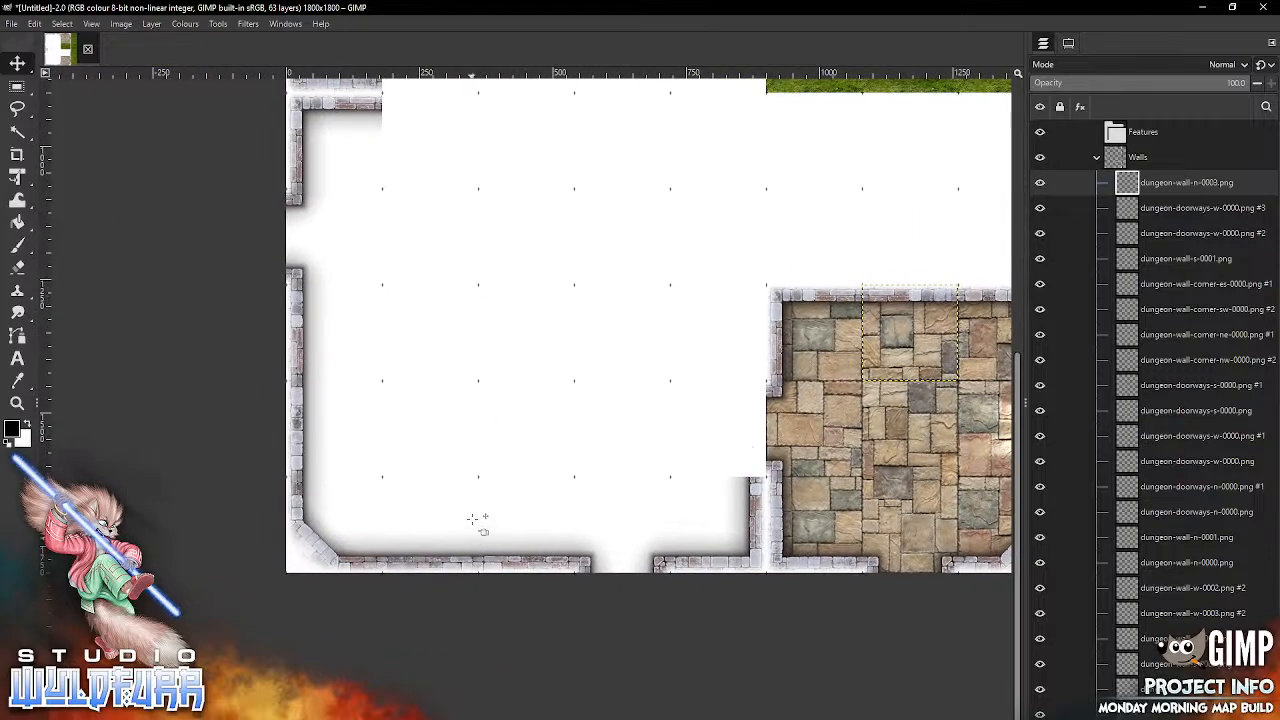
pyautogui.moveTo(784, 300); pyautogui.dragTo(784, 459)
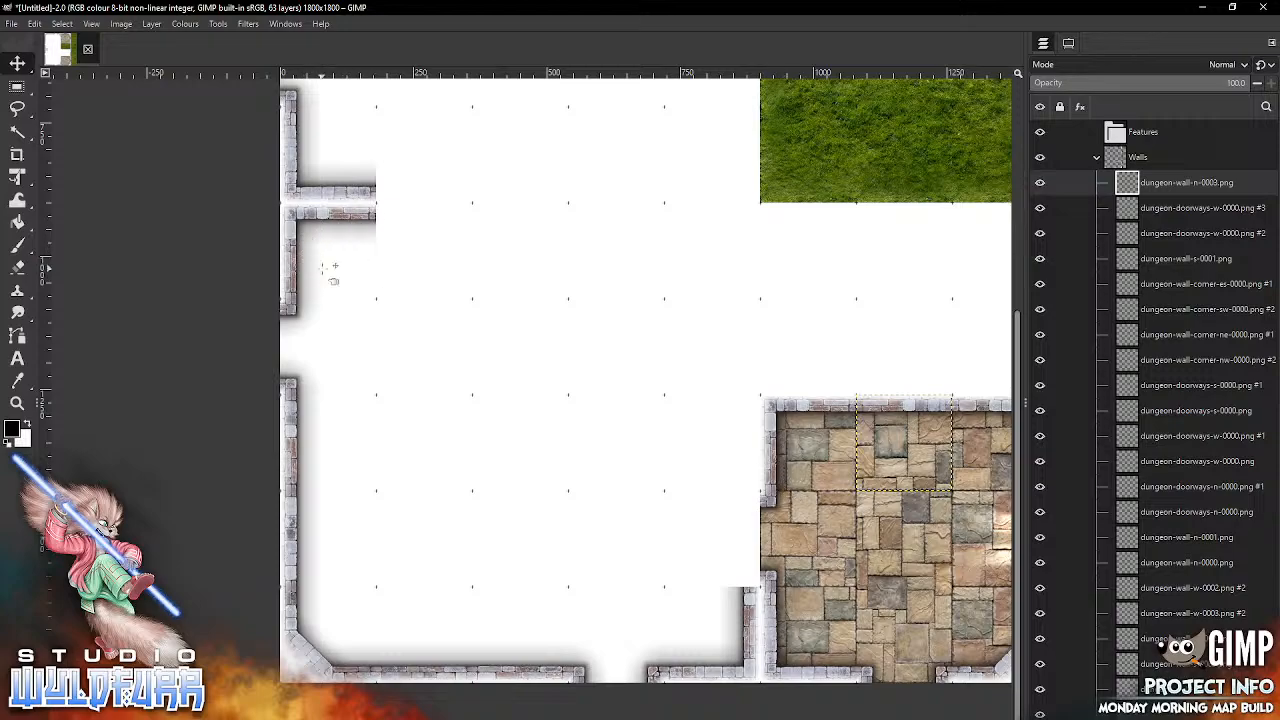
pyautogui.hotkey('alt', 'Tab')
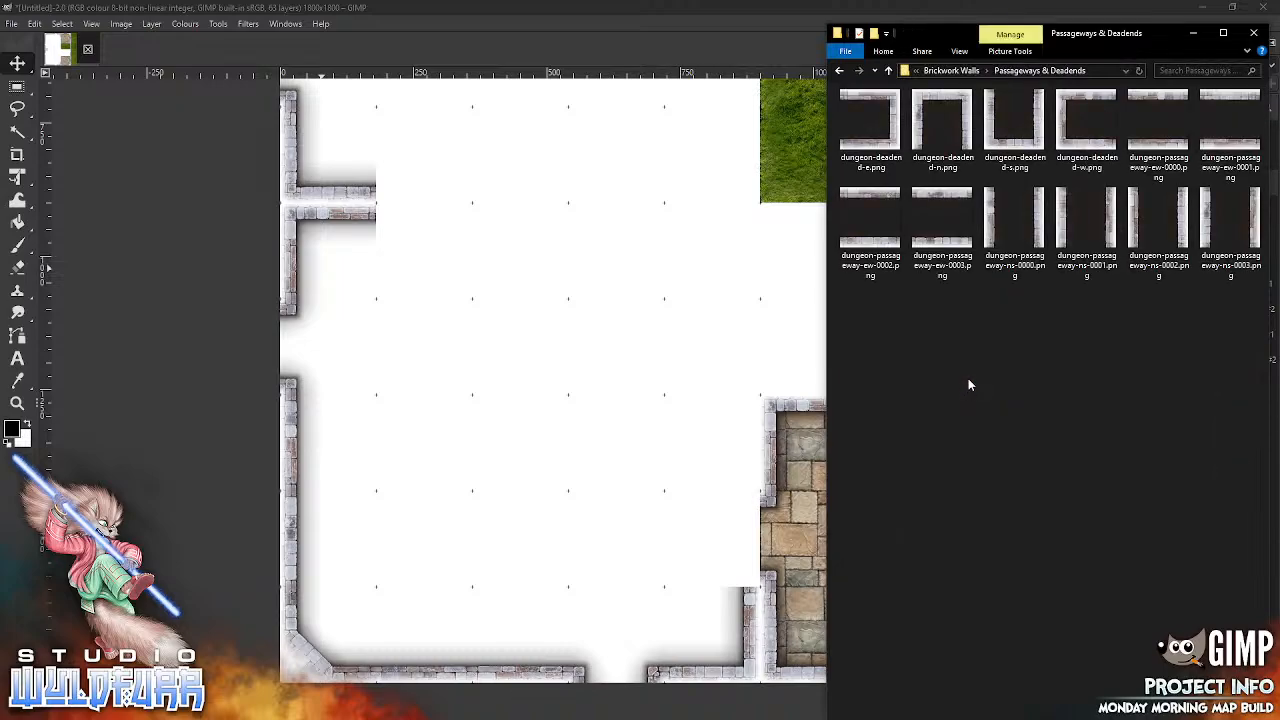
pyautogui.click(342, 212)
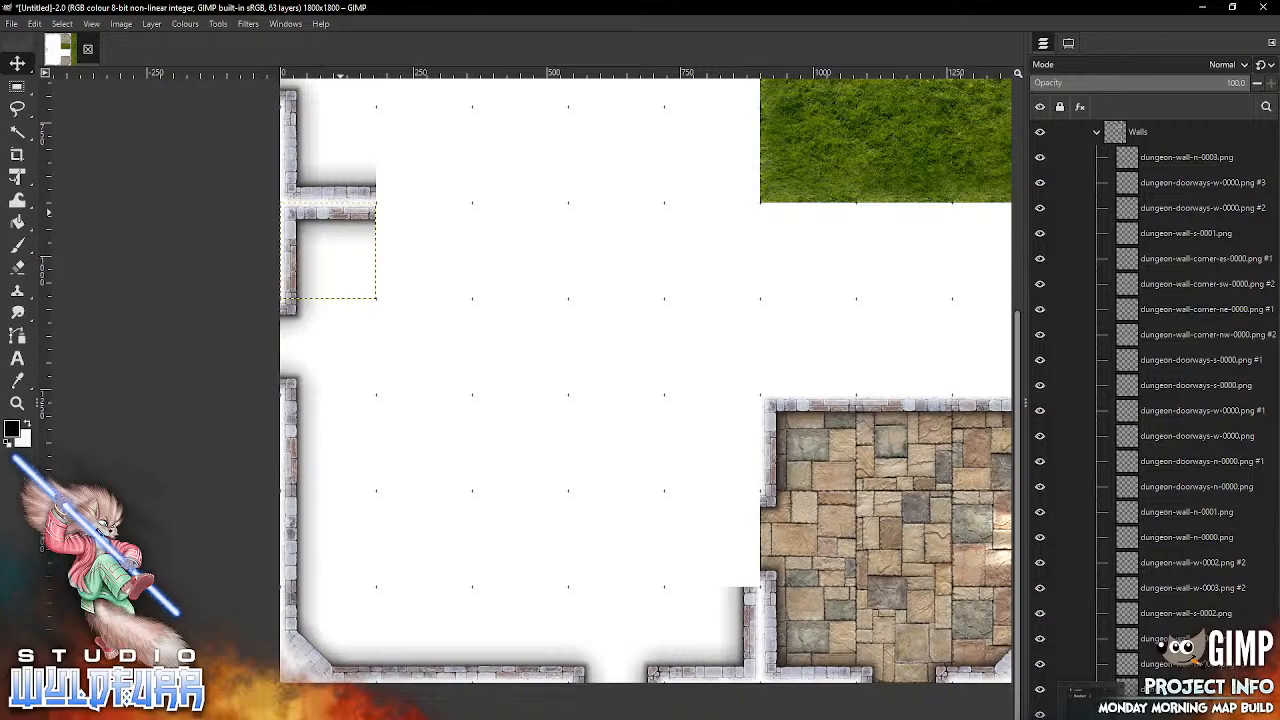
pyautogui.click(1263, 717)
pyautogui.click(350, 192)
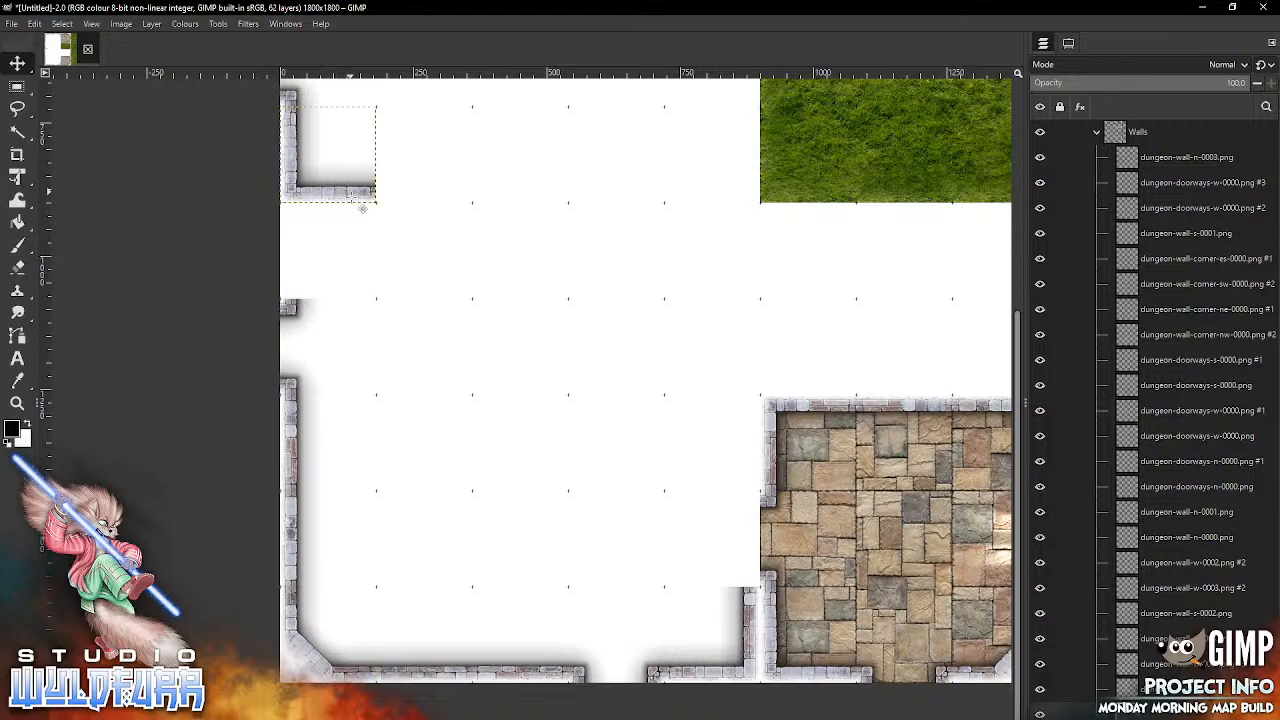
pyautogui.click(1263, 717)
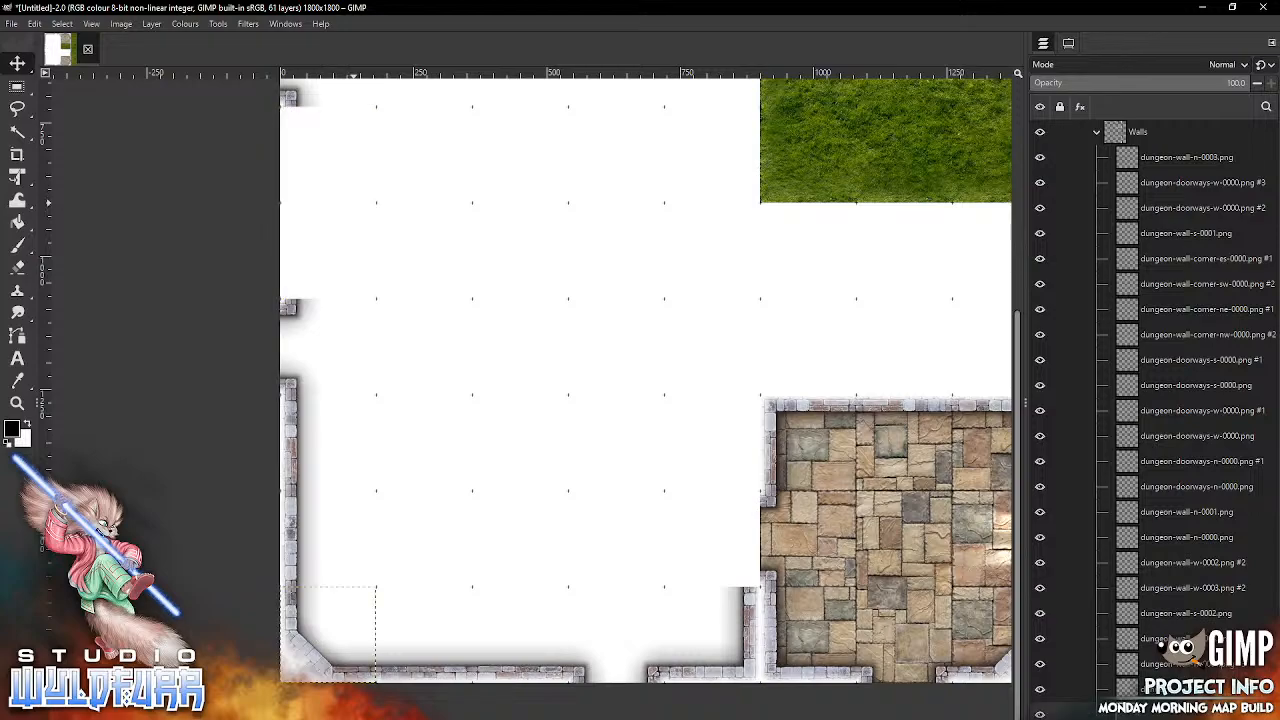
# Step: From Passageways & Deadends, snap dungeon-deadend-n.png into the first column of the sixth row and dungeon-deadend-s.png into the cell above it
pyautogui.hotkey('alt', 'Tab')
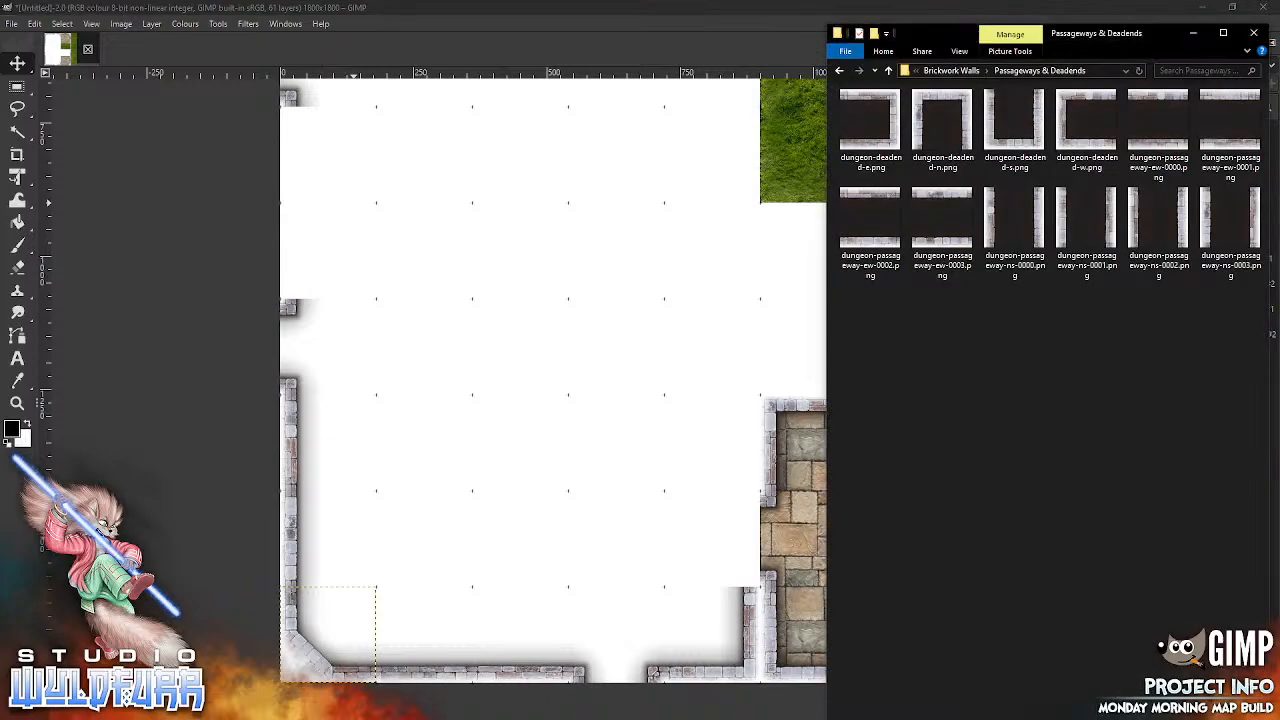
pyautogui.moveTo(935, 120); pyautogui.dragTo(490, 410)
pyautogui.moveTo(599, 333); pyautogui.dragTo(324, 221)
pyautogui.click(460, 715)
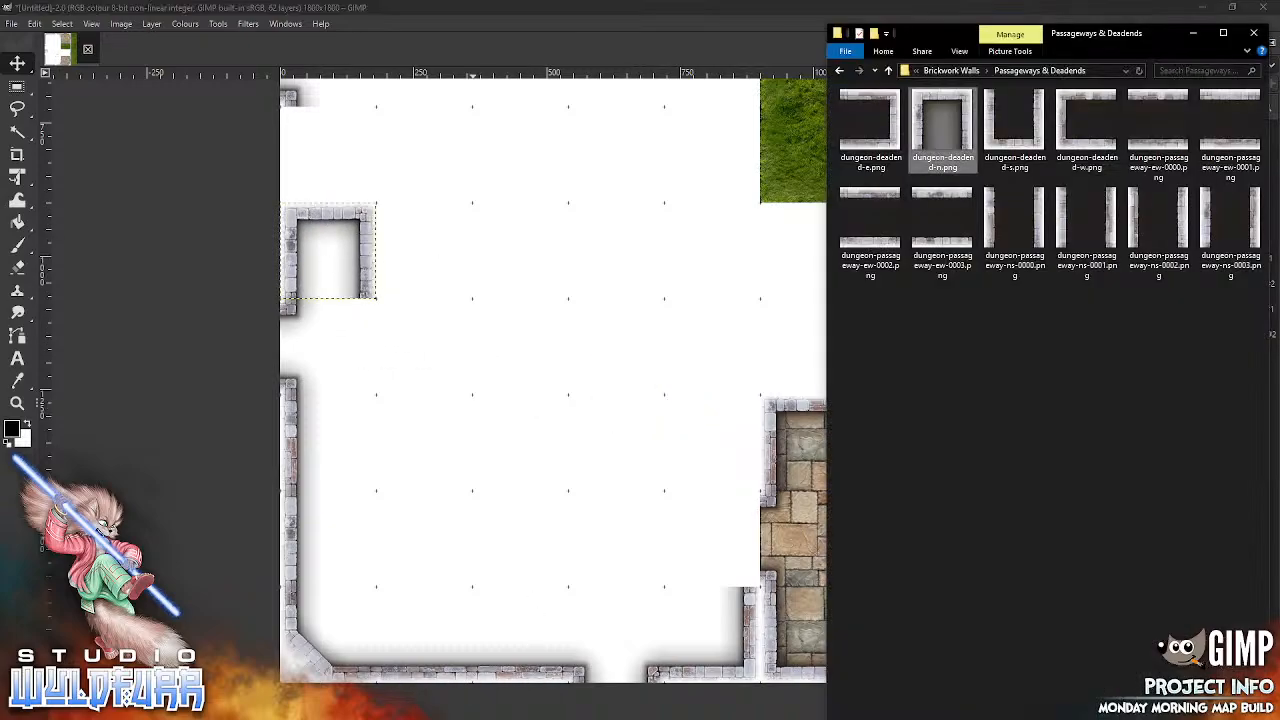
pyautogui.moveTo(1022, 145); pyautogui.dragTo(514, 423)
pyautogui.moveTo(646, 380); pyautogui.dragTo(328, 151)
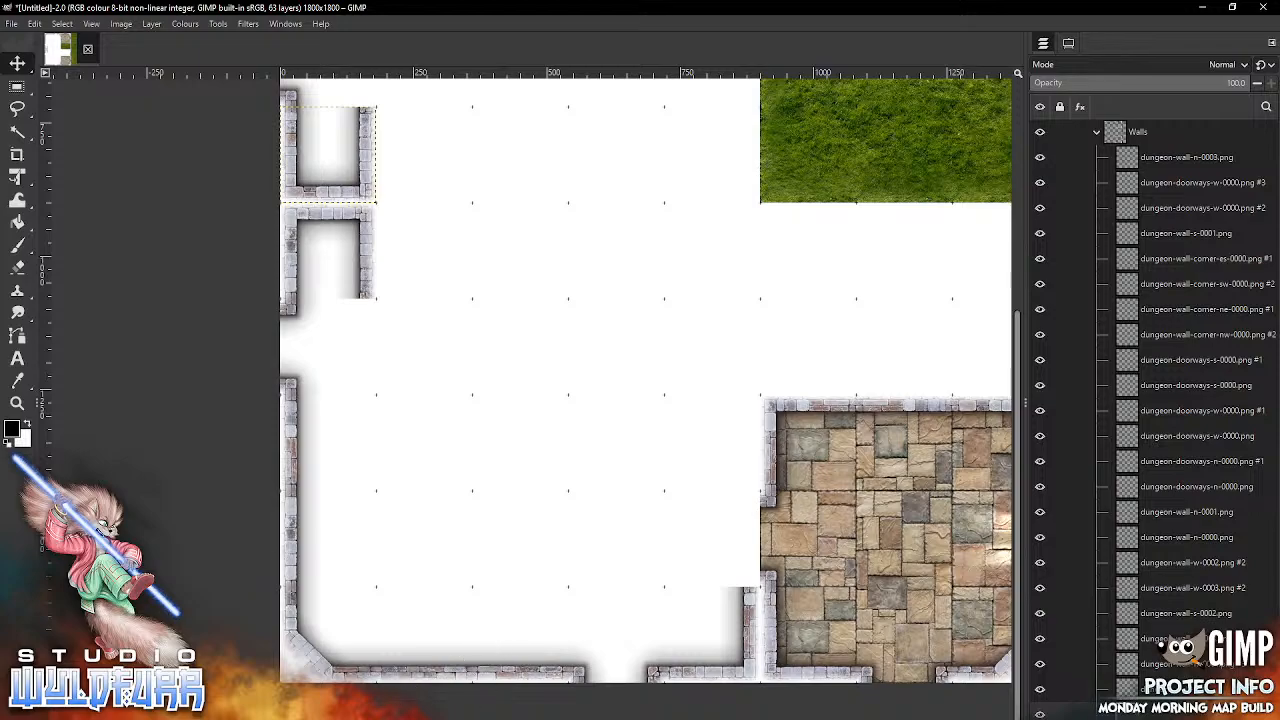
# Step: Delete the wall corner layer in the fifth column of the tenth grid row
pyautogui.hotkey('alt', 'Tab')
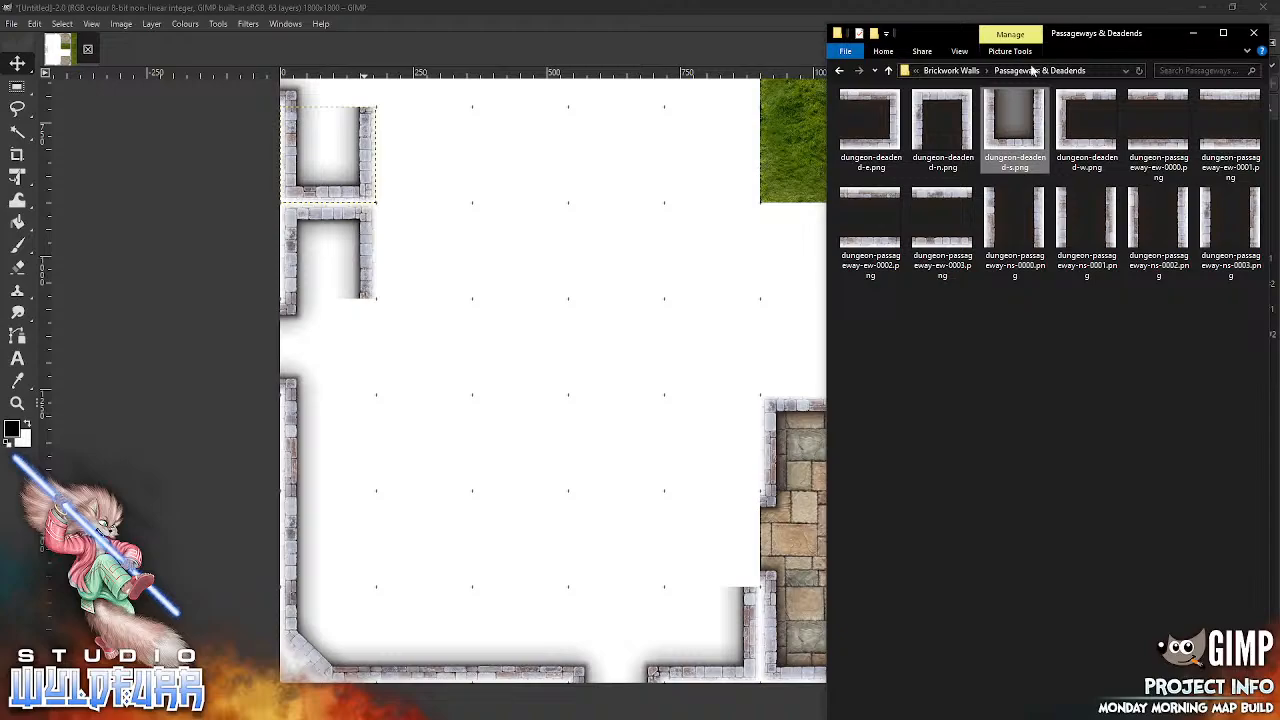
pyautogui.click(951, 70)
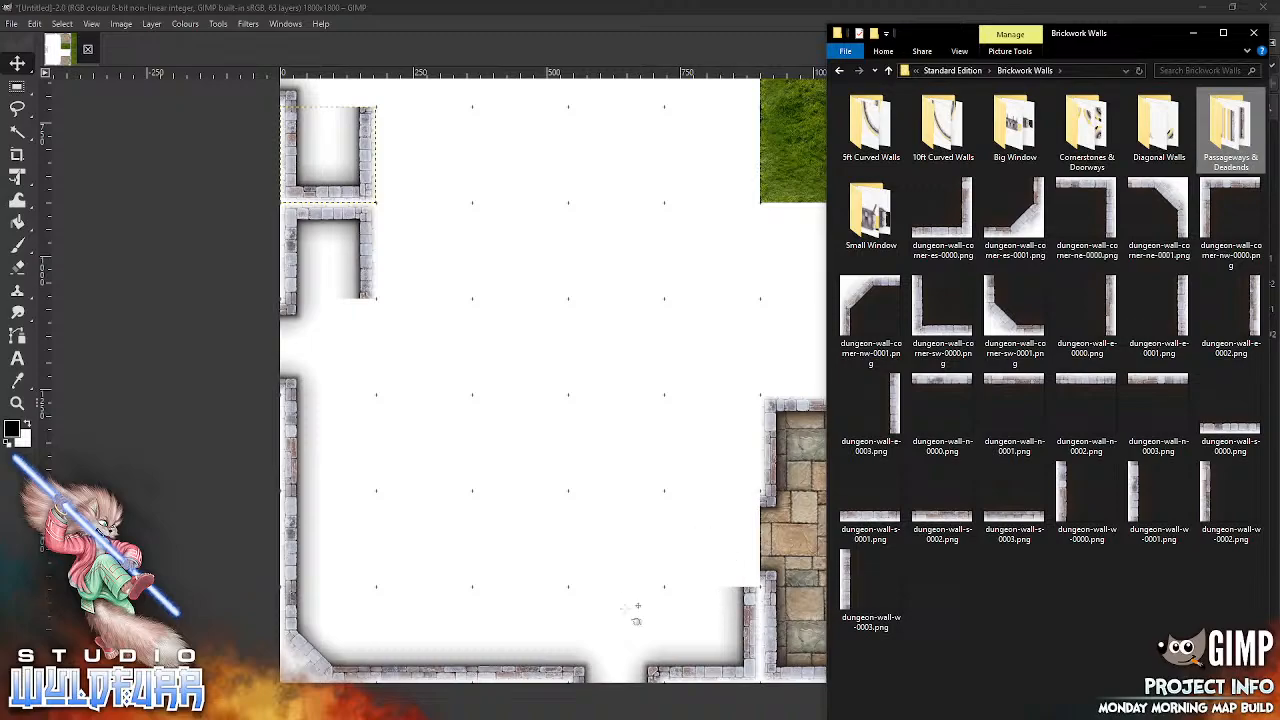
pyautogui.click(742, 617)
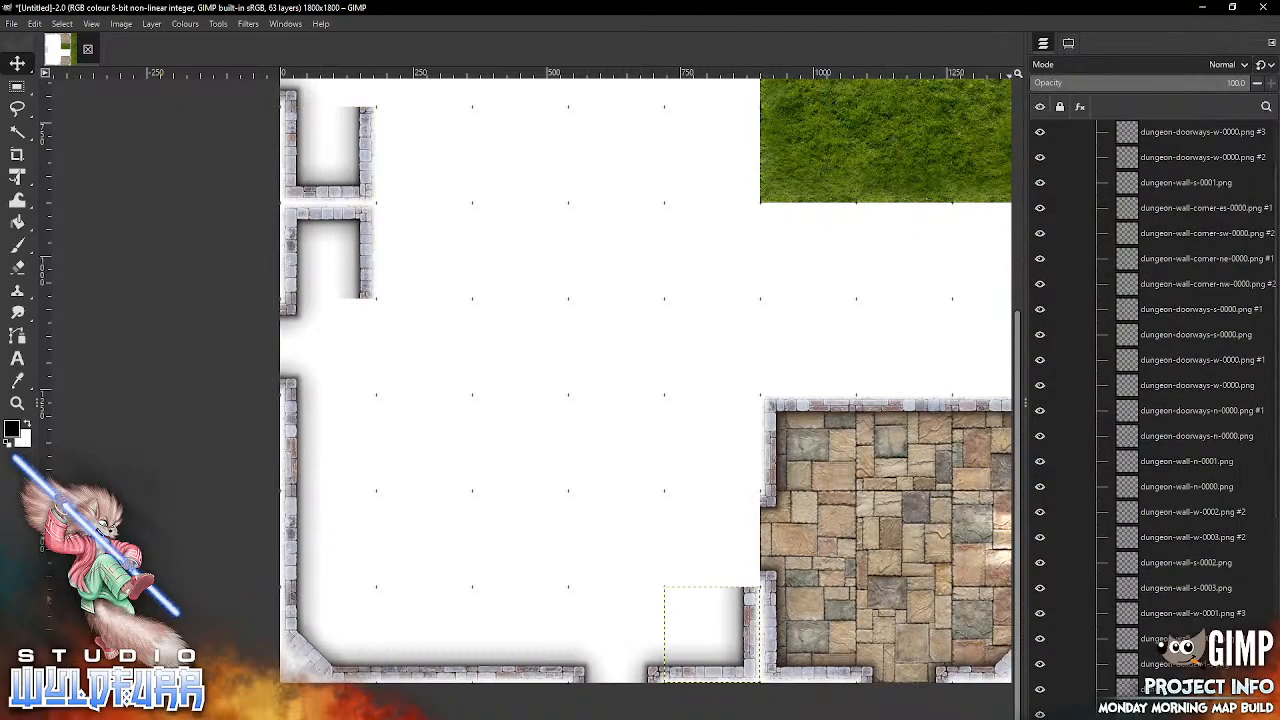
pyautogui.click(1259, 717)
# Step: From the Passageways & Deadends folder, add dungeon-deadend-e.png and snap it into the fifth column of the tenth grid row
pyautogui.hotkey('alt', 'Tab')
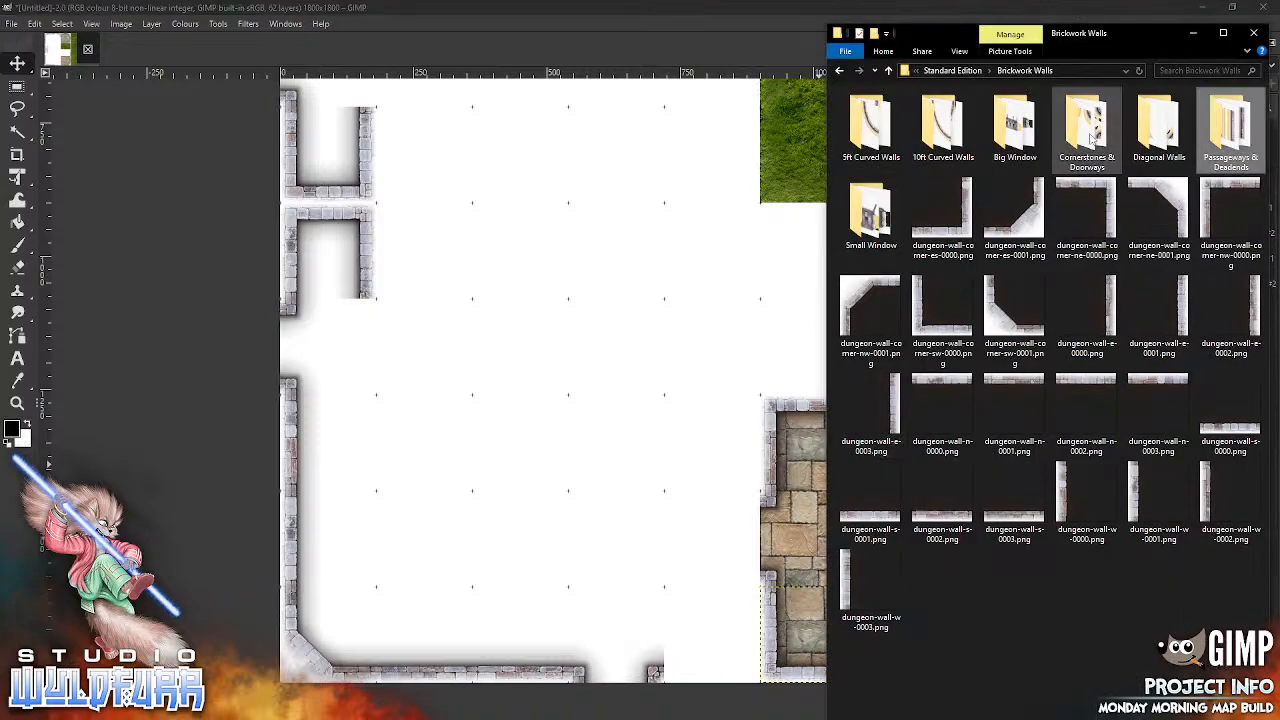
pyautogui.doubleClick(1216, 138)
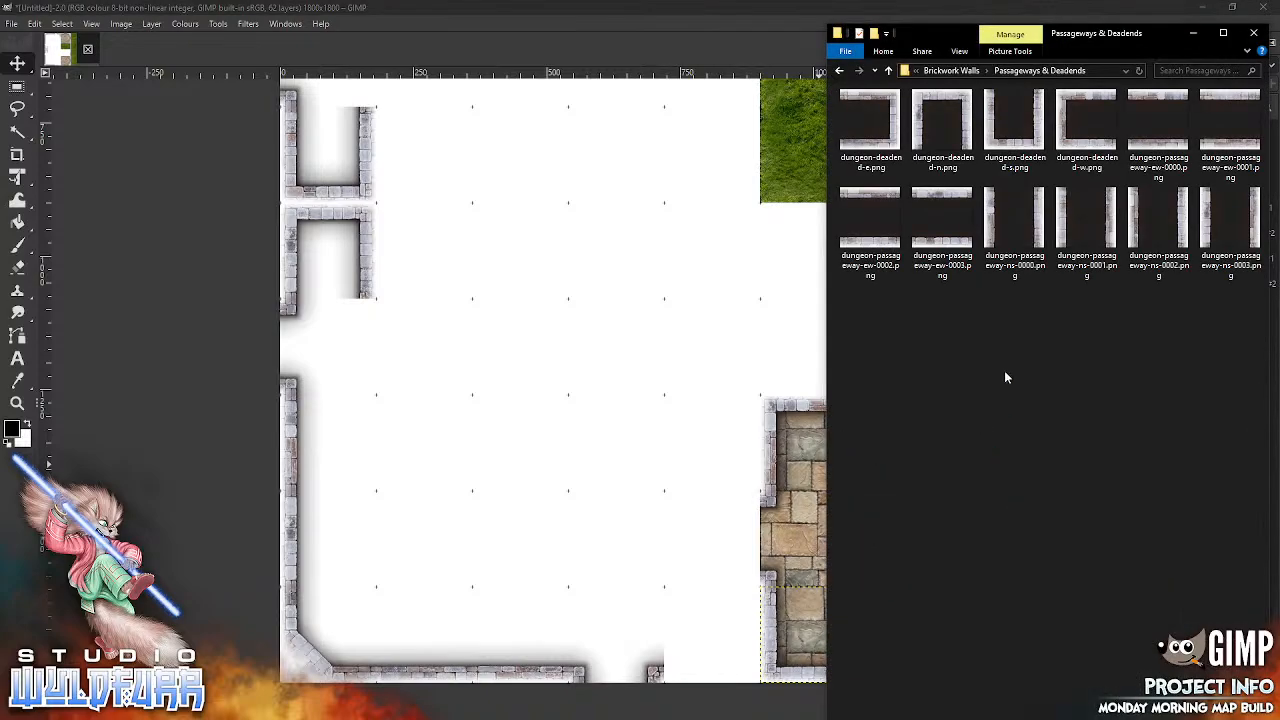
pyautogui.moveTo(870, 125); pyautogui.dragTo(717, 256)
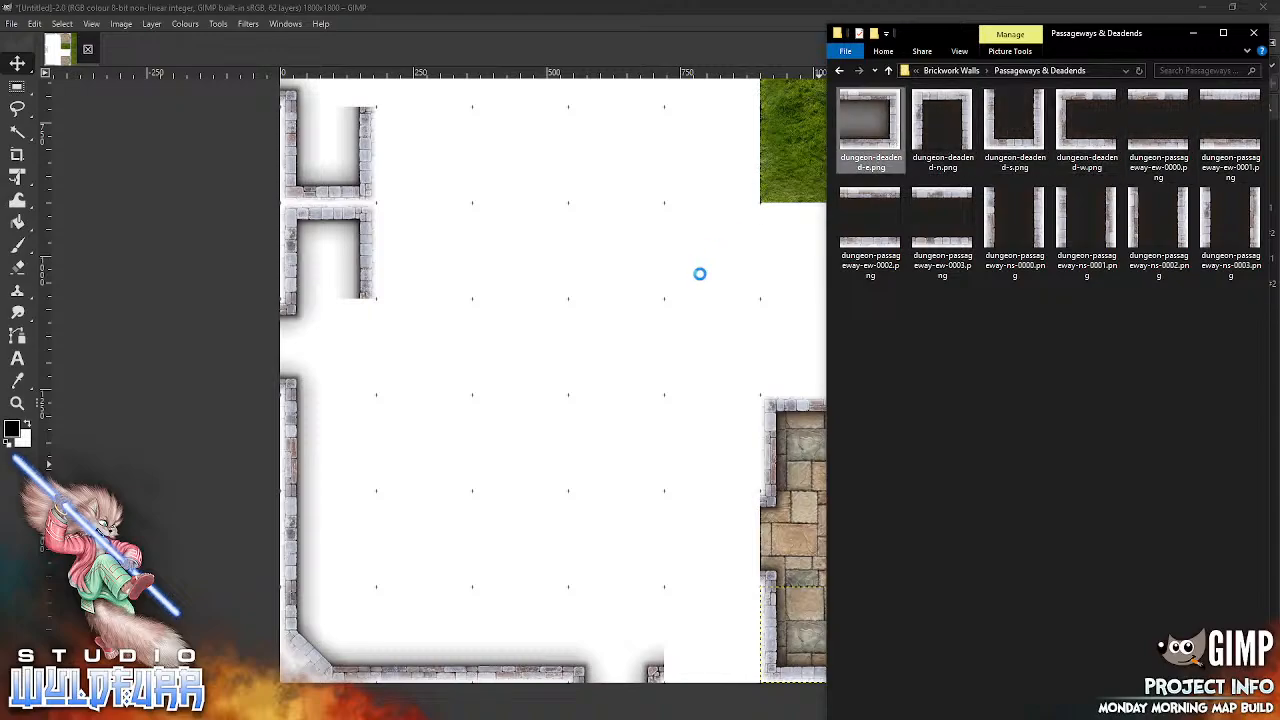
pyautogui.moveTo(581, 413); pyautogui.dragTo(586, 417)
pyautogui.moveTo(686, 366); pyautogui.dragTo(742, 618)
pyautogui.click(758, 592)
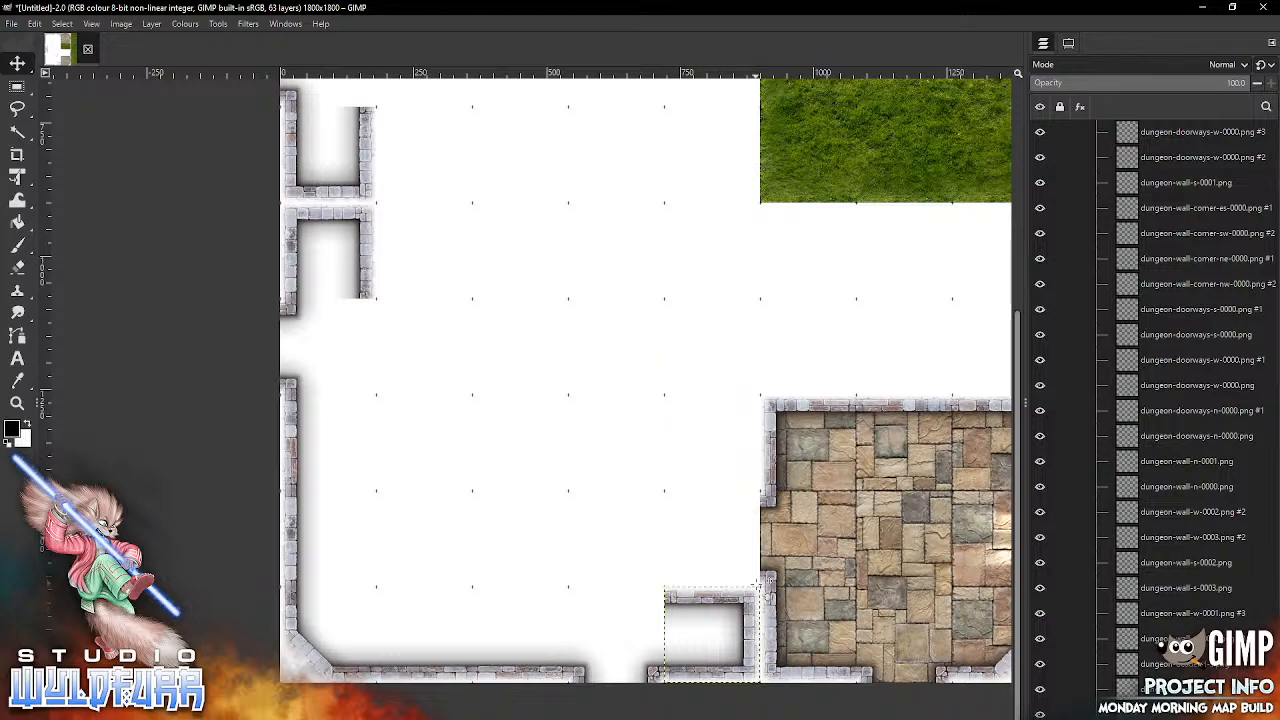
# Step: Replace the wall corner in the fifth column of the first grid row with dungeon-deadend-e.png, snapped to the grid
pyautogui.scroll(5, 723, 354)
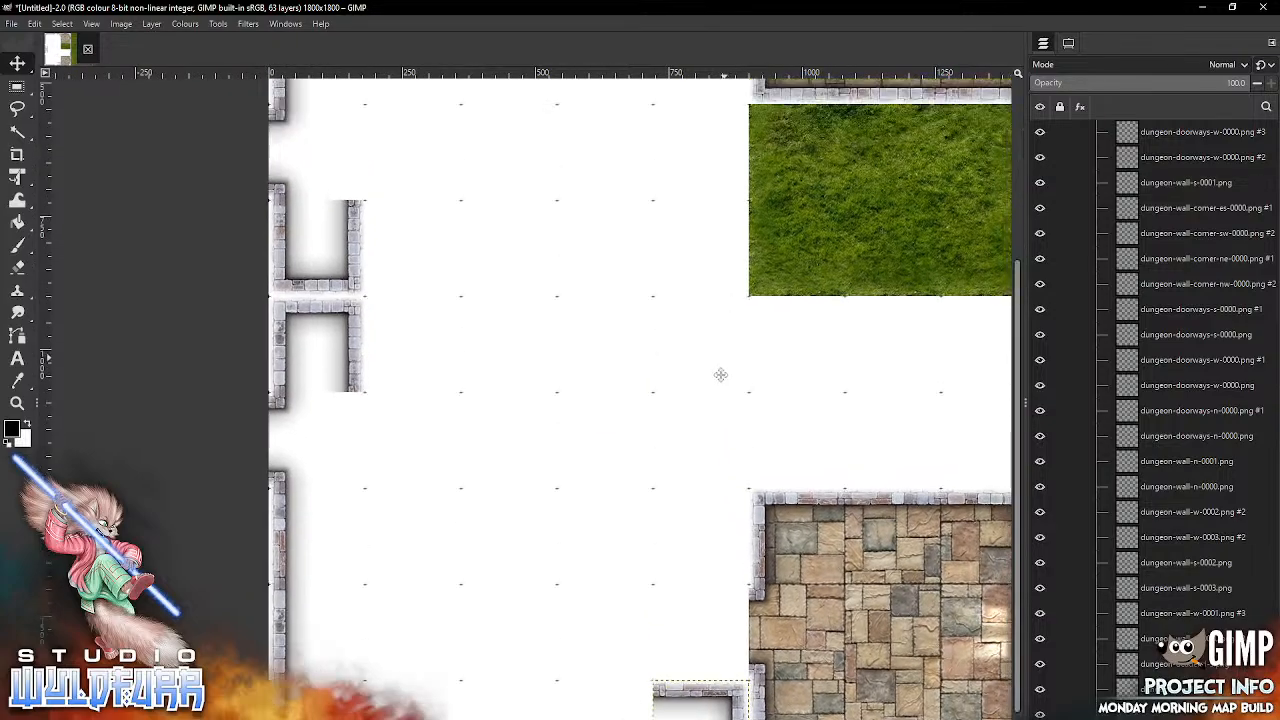
pyautogui.click(692, 286)
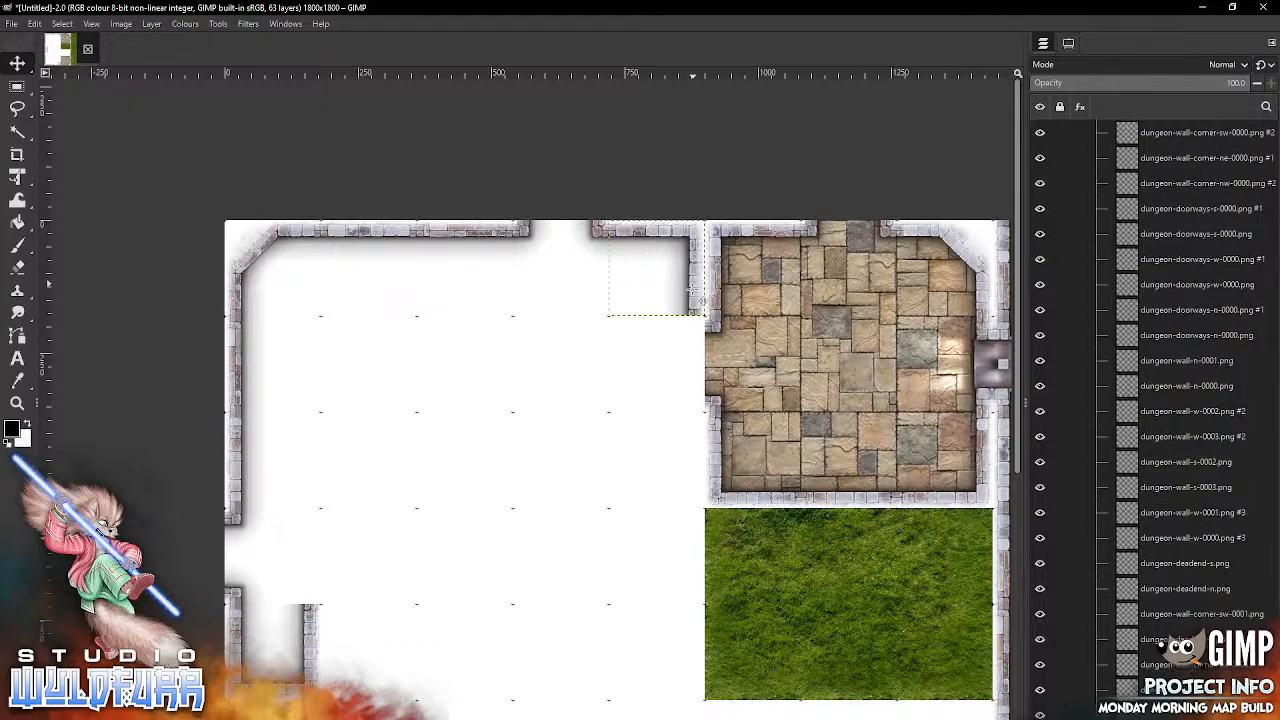
pyautogui.press('Delete')
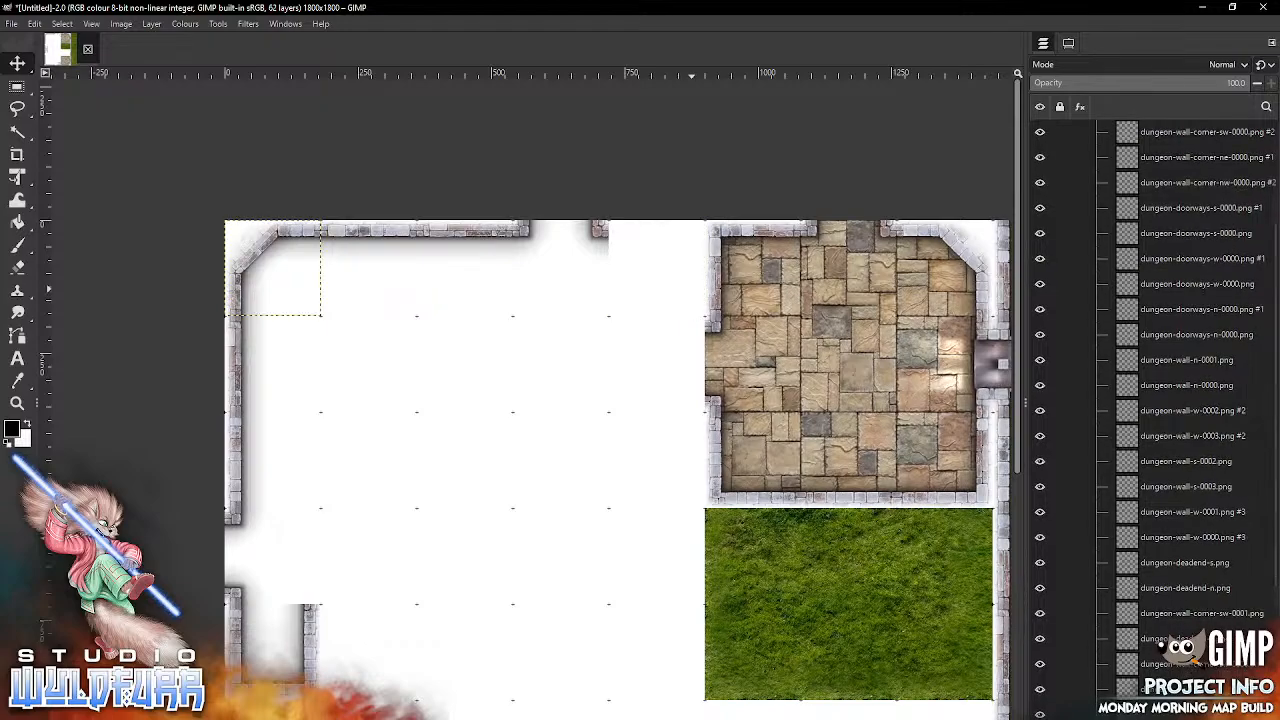
pyautogui.hotkey('alt', 'Tab')
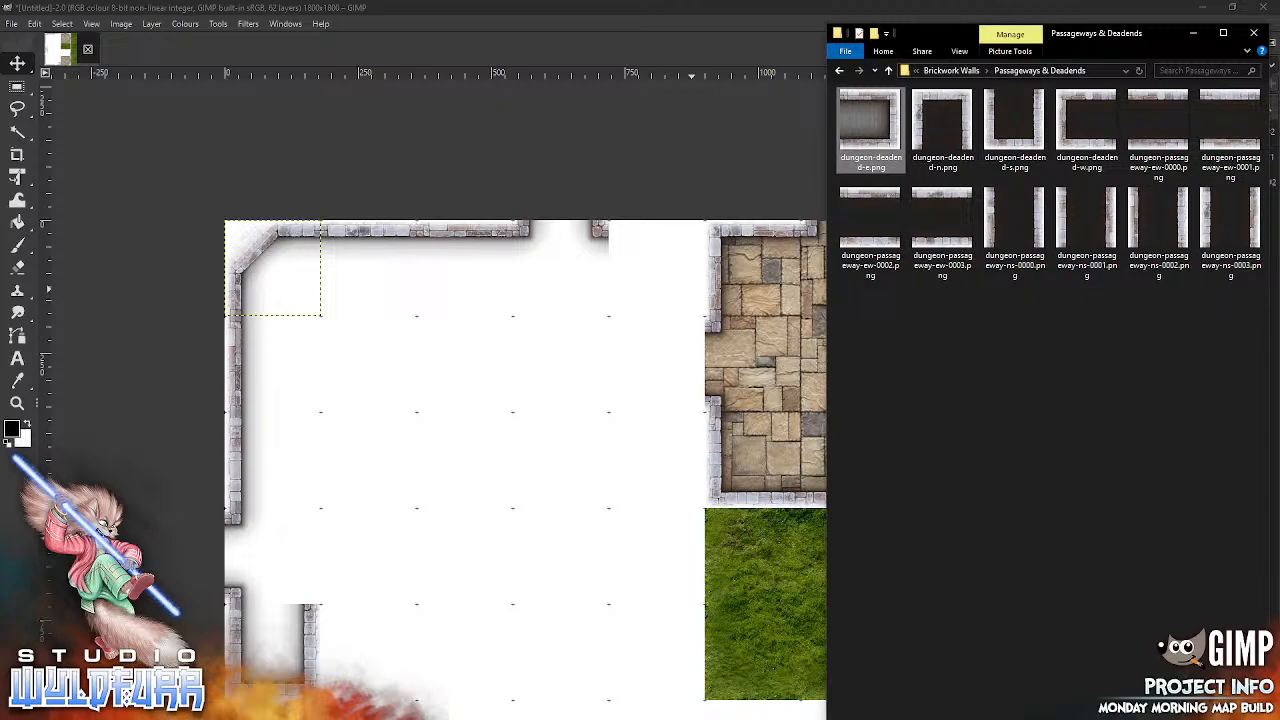
pyautogui.moveTo(895, 130); pyautogui.dragTo(603, 386)
pyautogui.moveTo(661, 469); pyautogui.dragTo(699, 259)
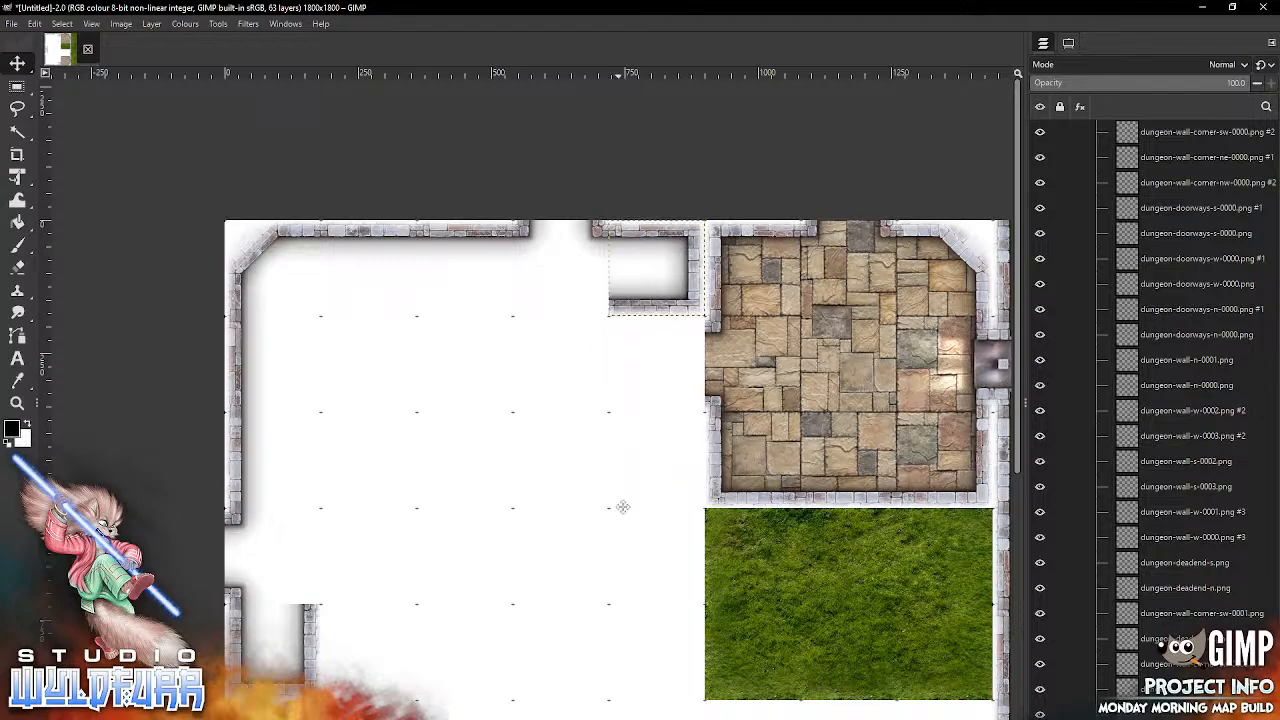
# Step: From Brickwork Walls, snap dungeon-wall-corner-nw-0000.png into the fourth column of the second row and dungeon-wall-n-0000.png into the fifth column beside it
pyautogui.scroll(-3, 650, 460)
pyautogui.hscroll(-1, 650, 460)
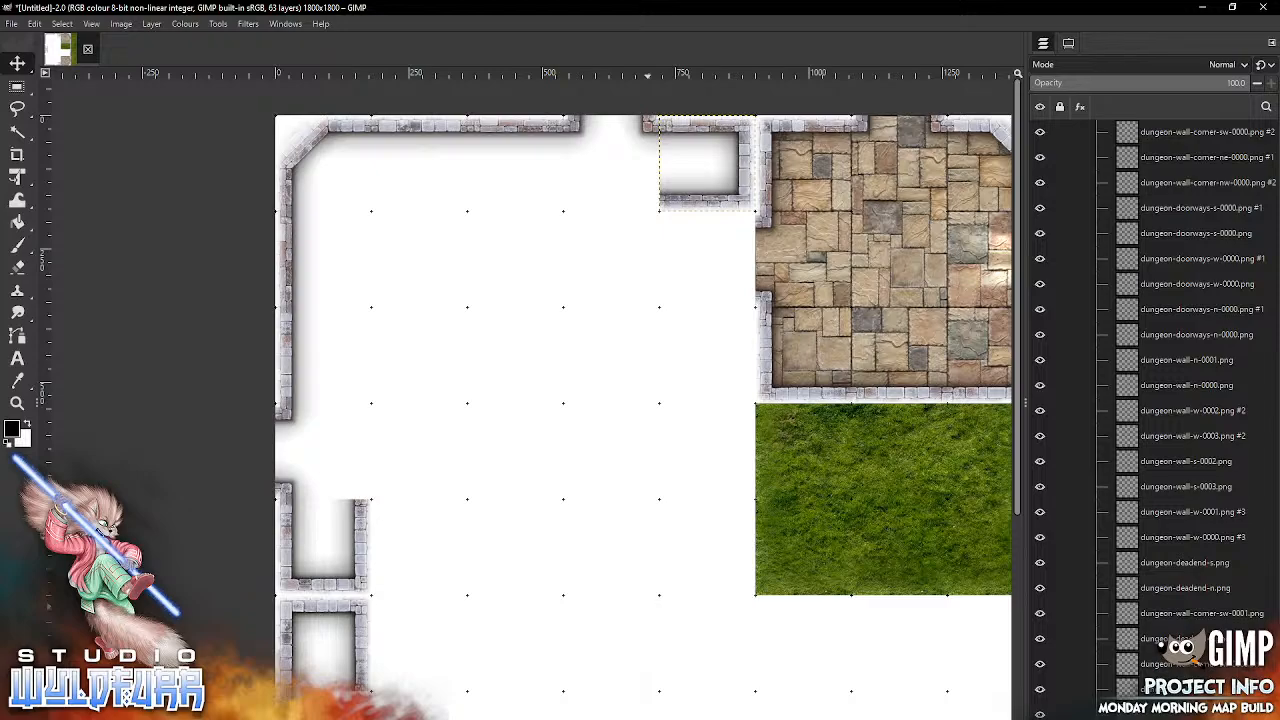
pyautogui.hotkey('alt', 'Tab')
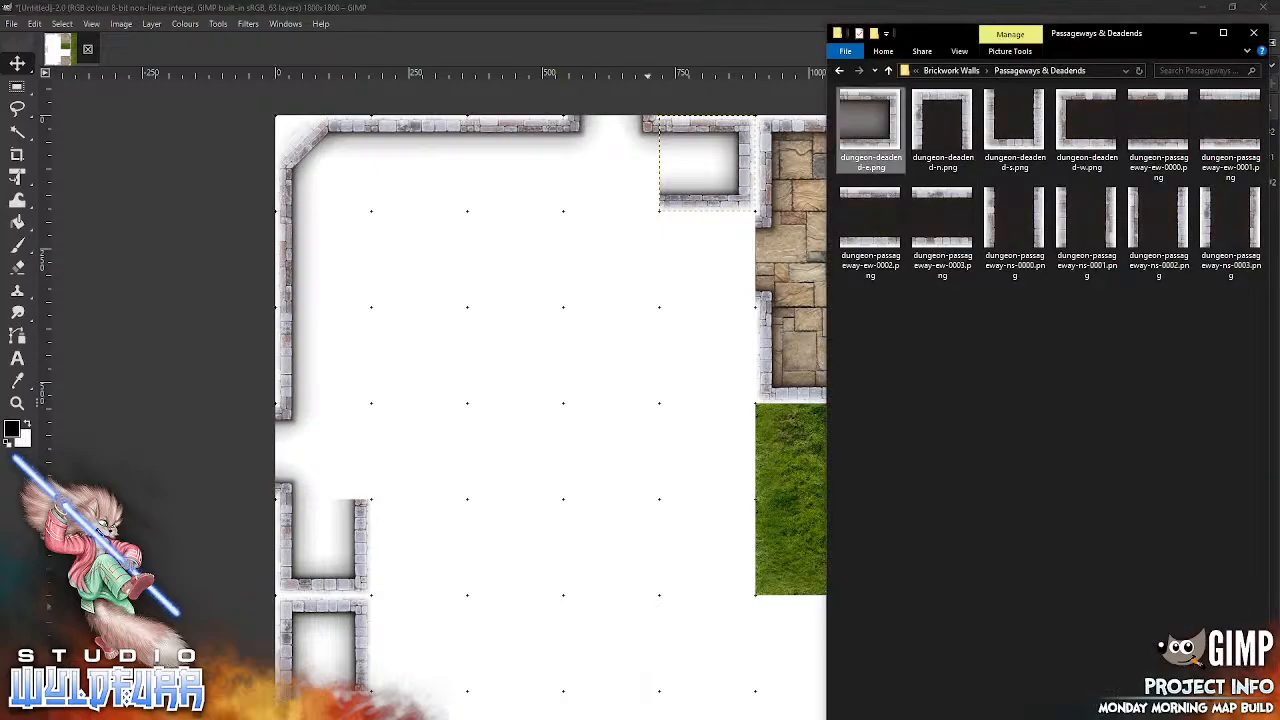
pyautogui.click(951, 70)
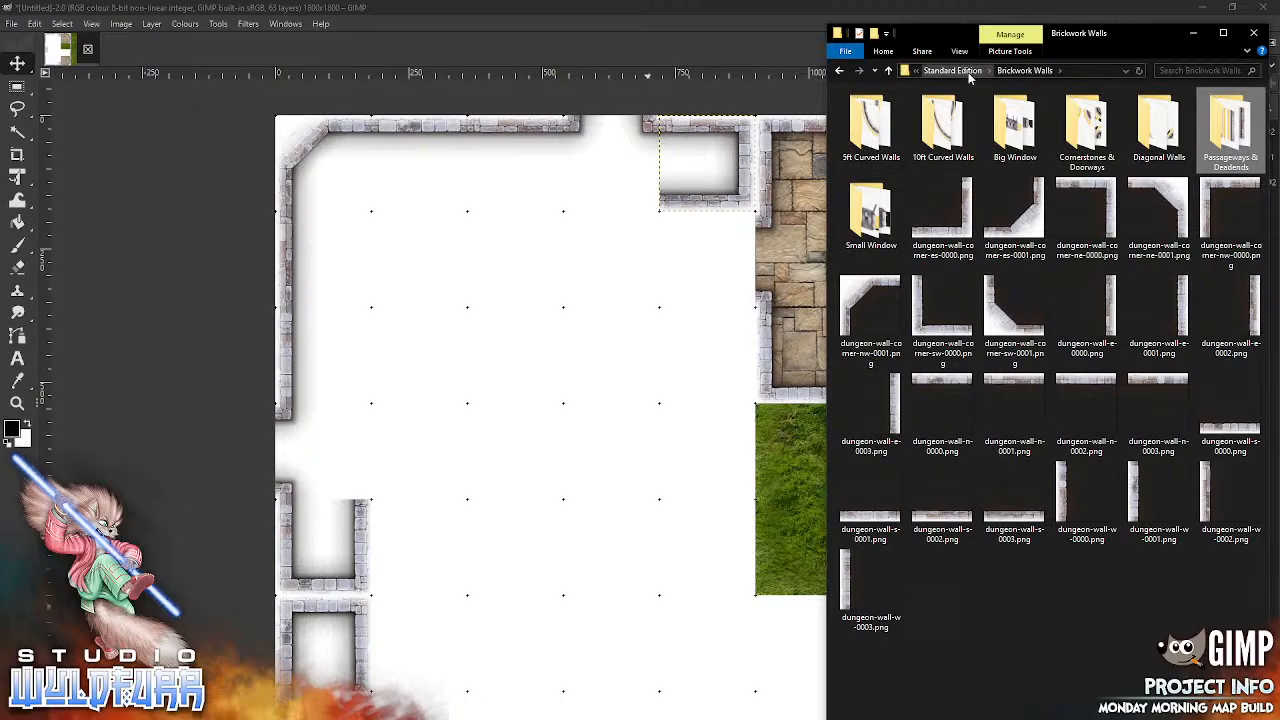
pyautogui.moveTo(1218, 205); pyautogui.dragTo(581, 230)
pyautogui.hotkey('alt', 'Tab')
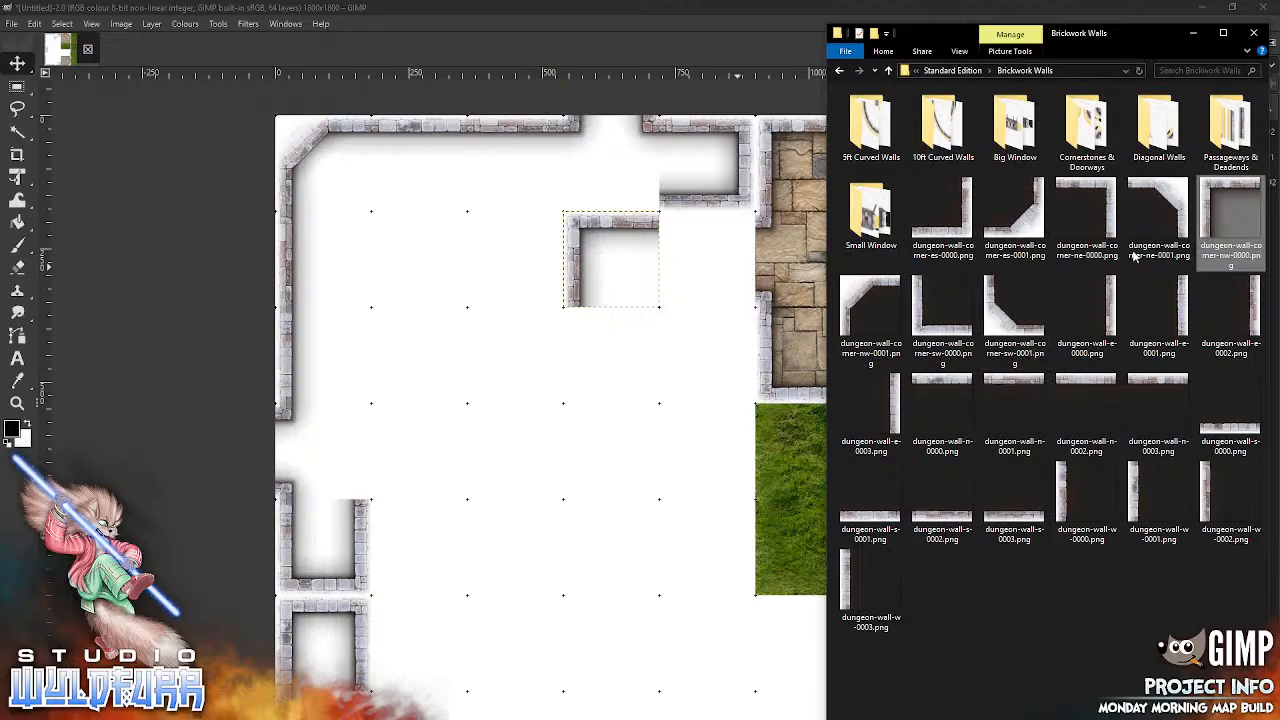
pyautogui.moveTo(943, 383); pyautogui.dragTo(721, 226)
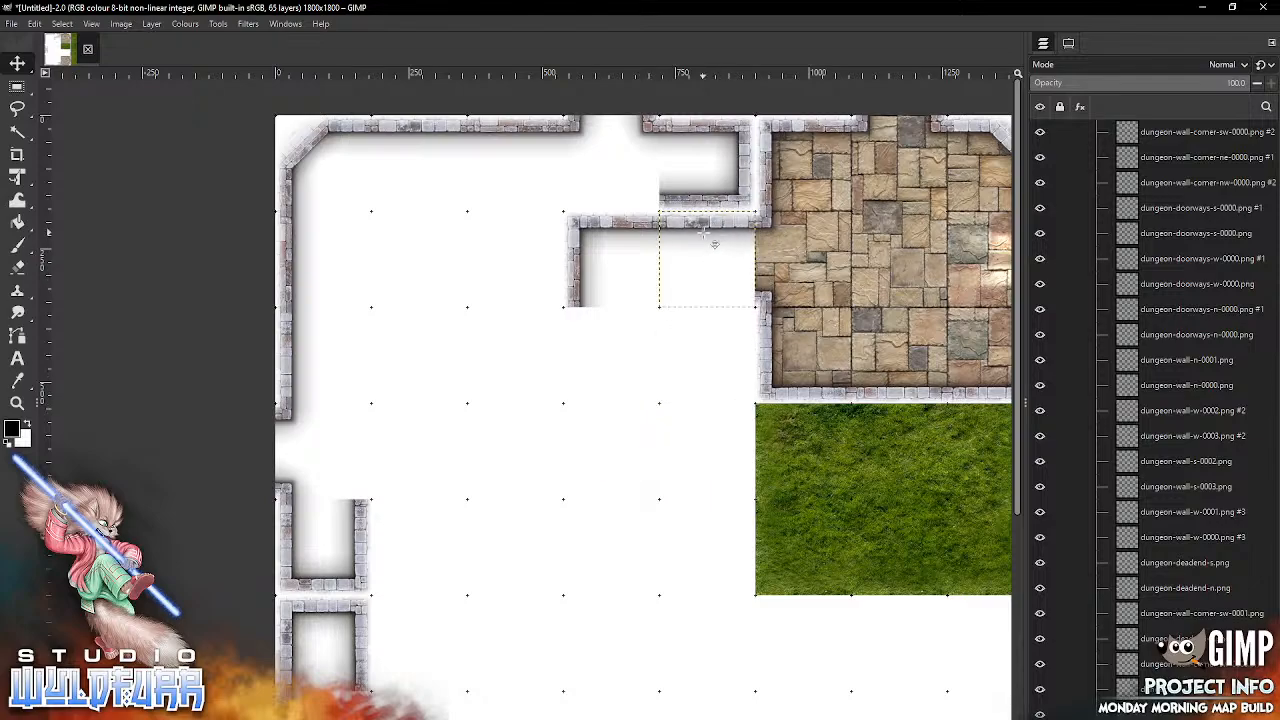
# Step: Add dungeon-wall-corner-sw-0000.png and dungeon-wall-corner-es-0000.png, snapping them into the fourth and fifth columns of the third grid row respectively
pyautogui.hotkey('alt', 'Tab')
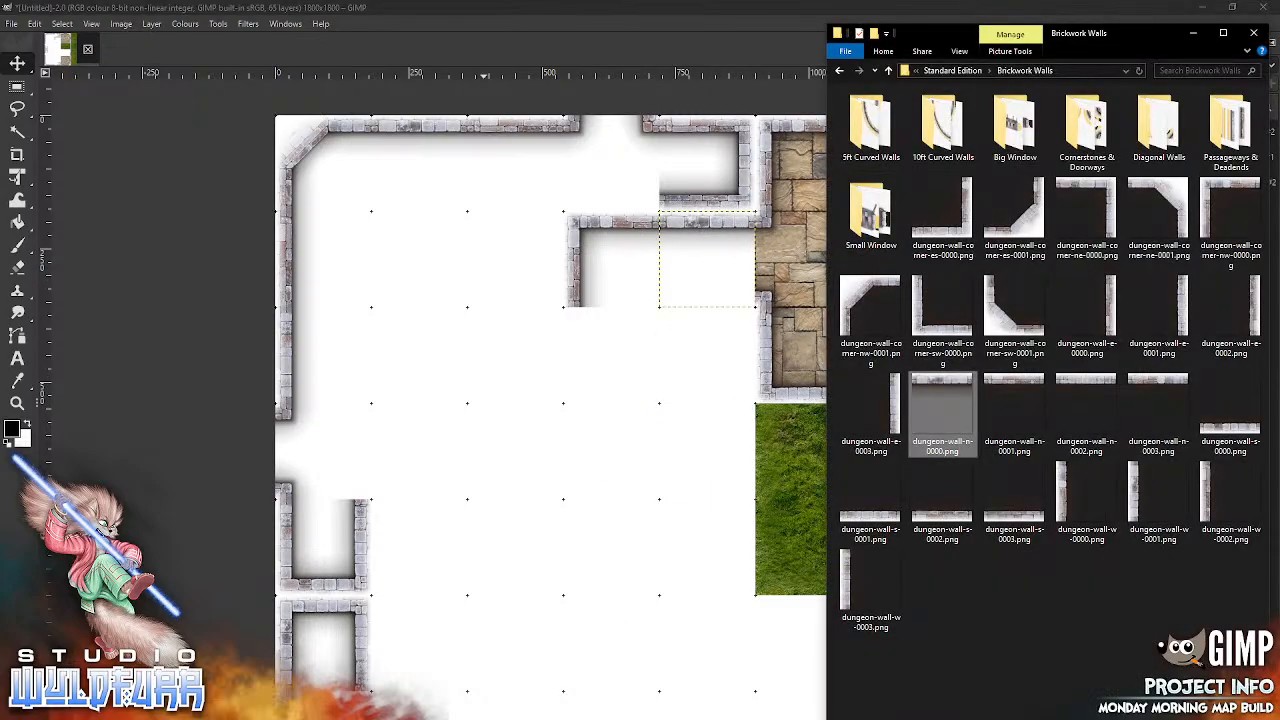
pyautogui.moveTo(935, 330); pyautogui.dragTo(591, 387)
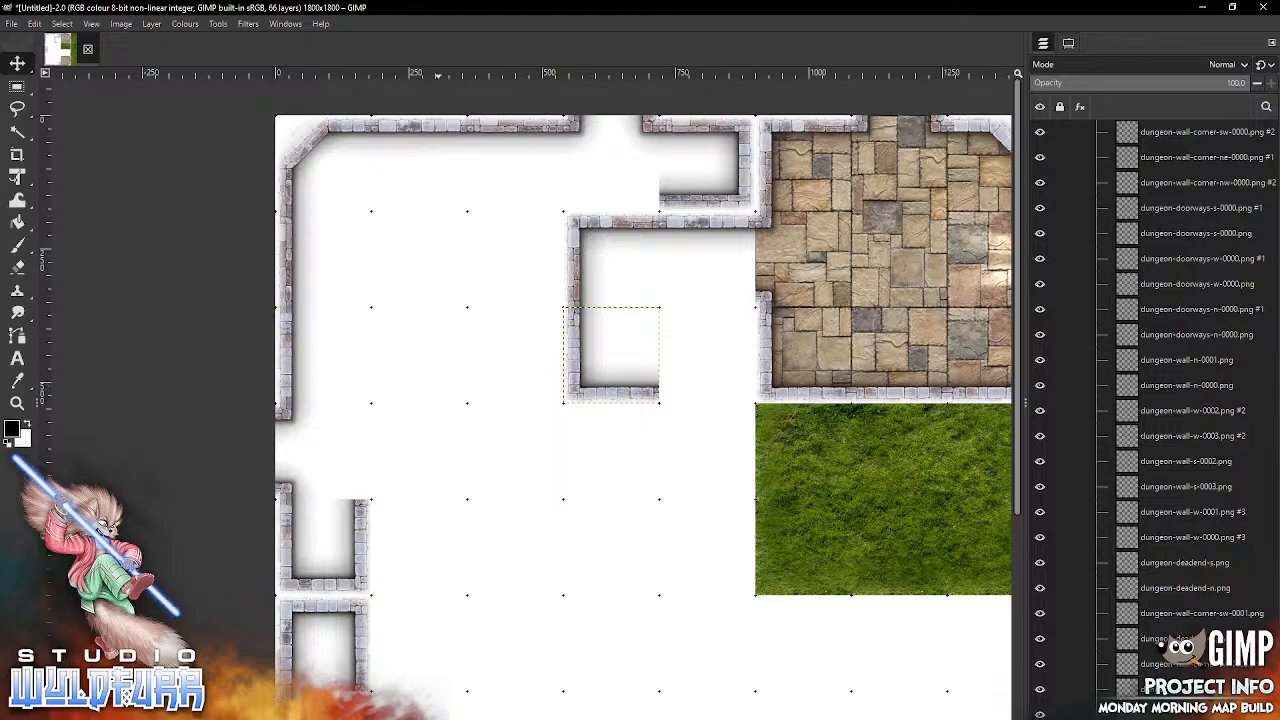
pyautogui.hotkey('alt', 'Tab')
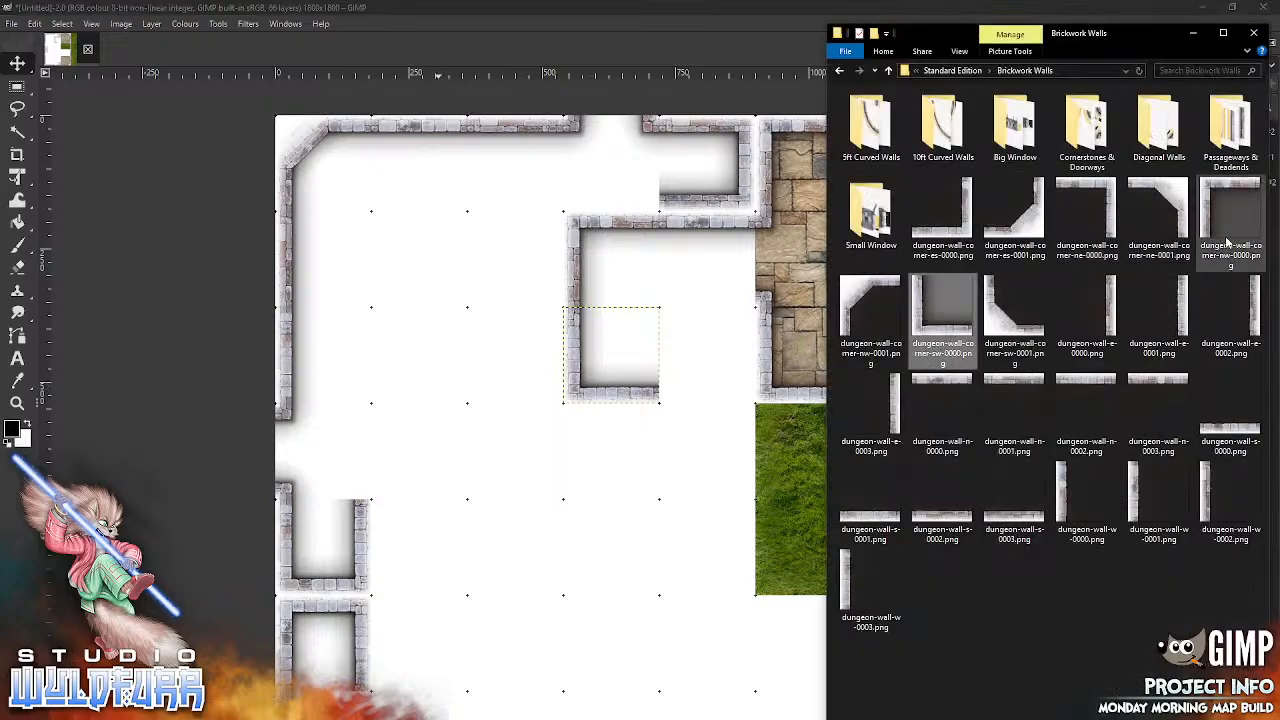
pyautogui.moveTo(968, 228); pyautogui.dragTo(670, 365)
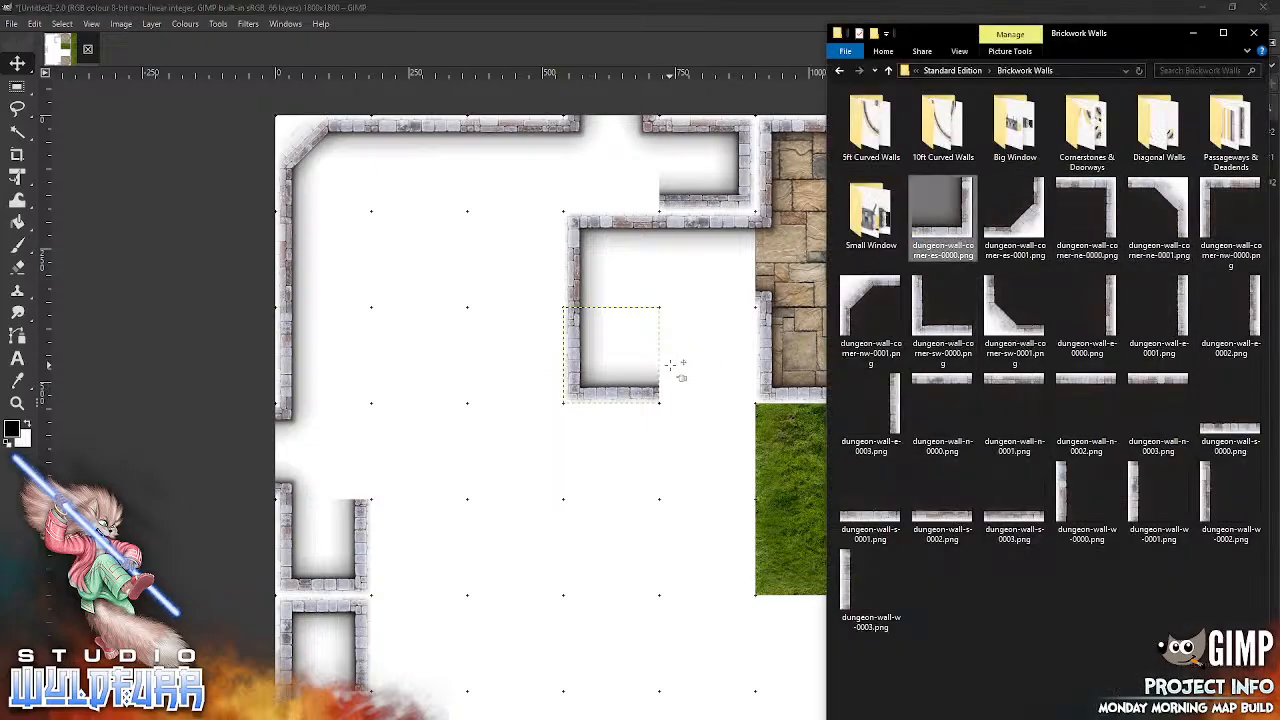
pyautogui.hotkey('alt', 'Tab')
pyautogui.moveTo(676, 463); pyautogui.dragTo(754, 401)
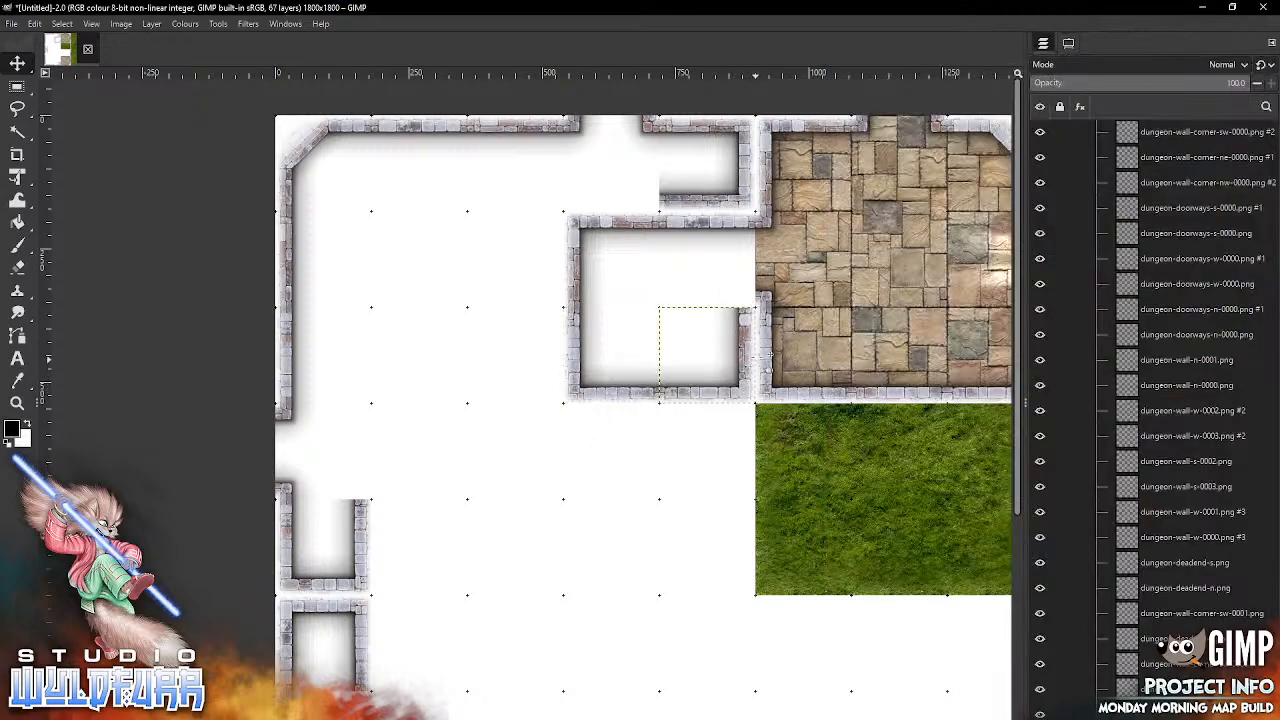
# Step: From the Cornerstones & Doorways folder, add dungeon-cornerstone-es-0000.png and snap it into the fifth column of the second grid row
pyautogui.hotkey('alt', 'Tab')
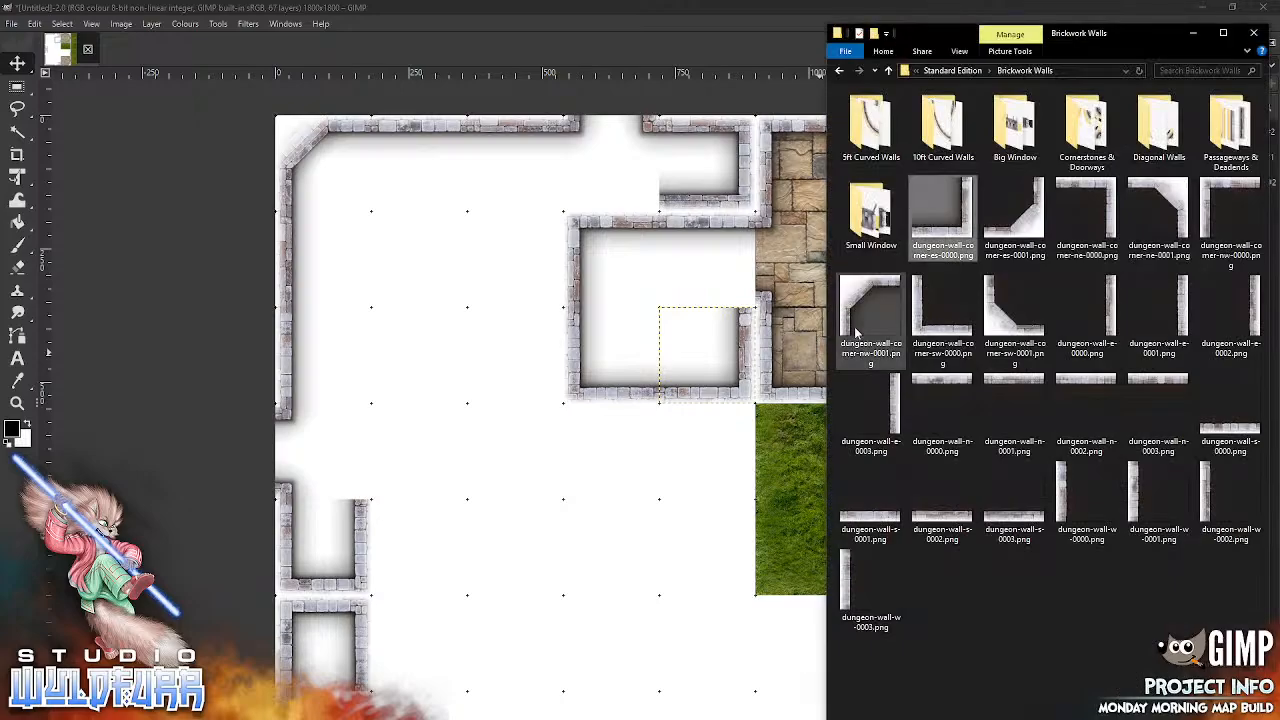
pyautogui.doubleClick(1088, 135)
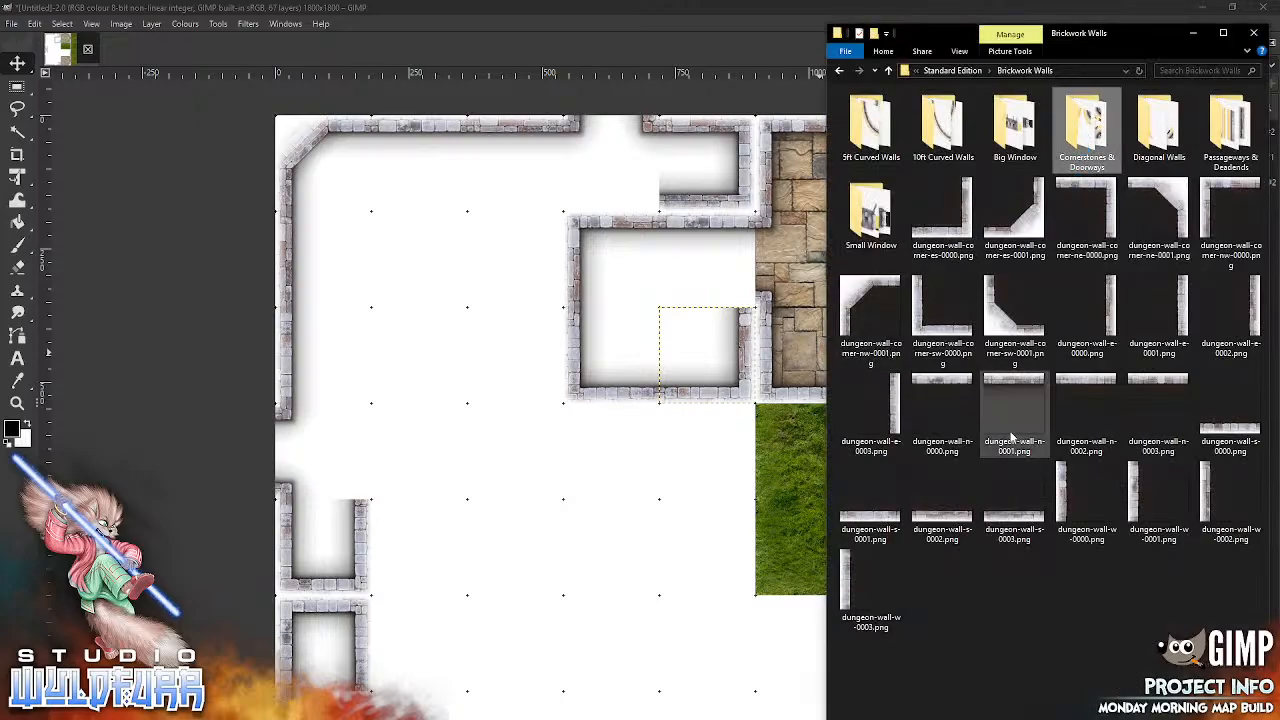
pyautogui.moveTo(870, 130); pyautogui.dragTo(652, 312)
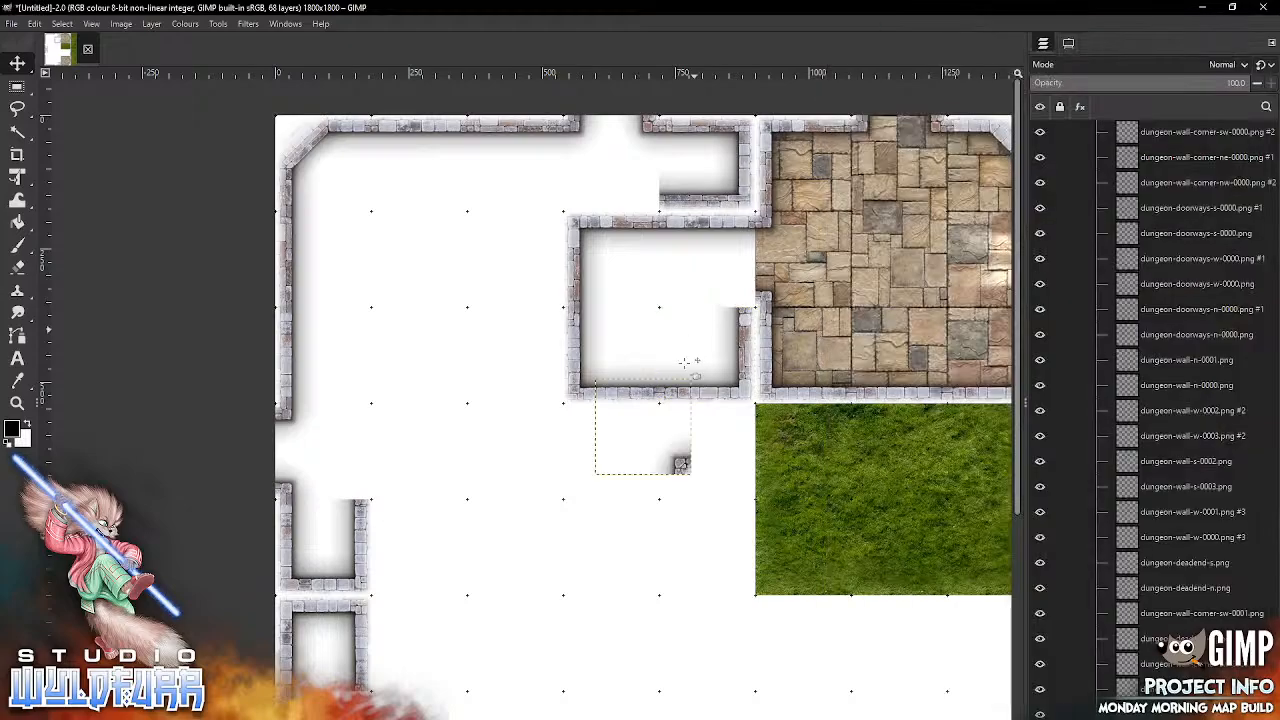
pyautogui.moveTo(734, 298); pyautogui.dragTo(745, 314)
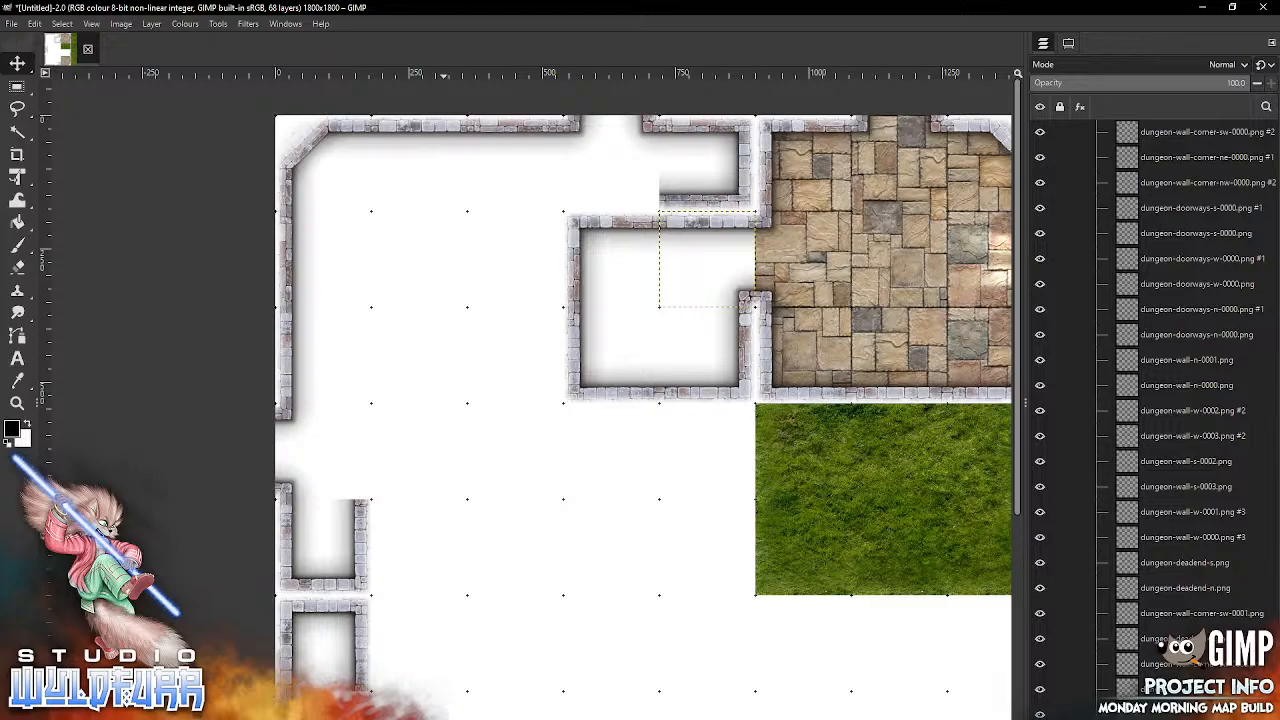
# Step: From the Brickwork Walls folder, add dungeon-wall-s-0003.png and snap it into the fourth column of the first grid row
pyautogui.hotkey('alt', 'Tab')
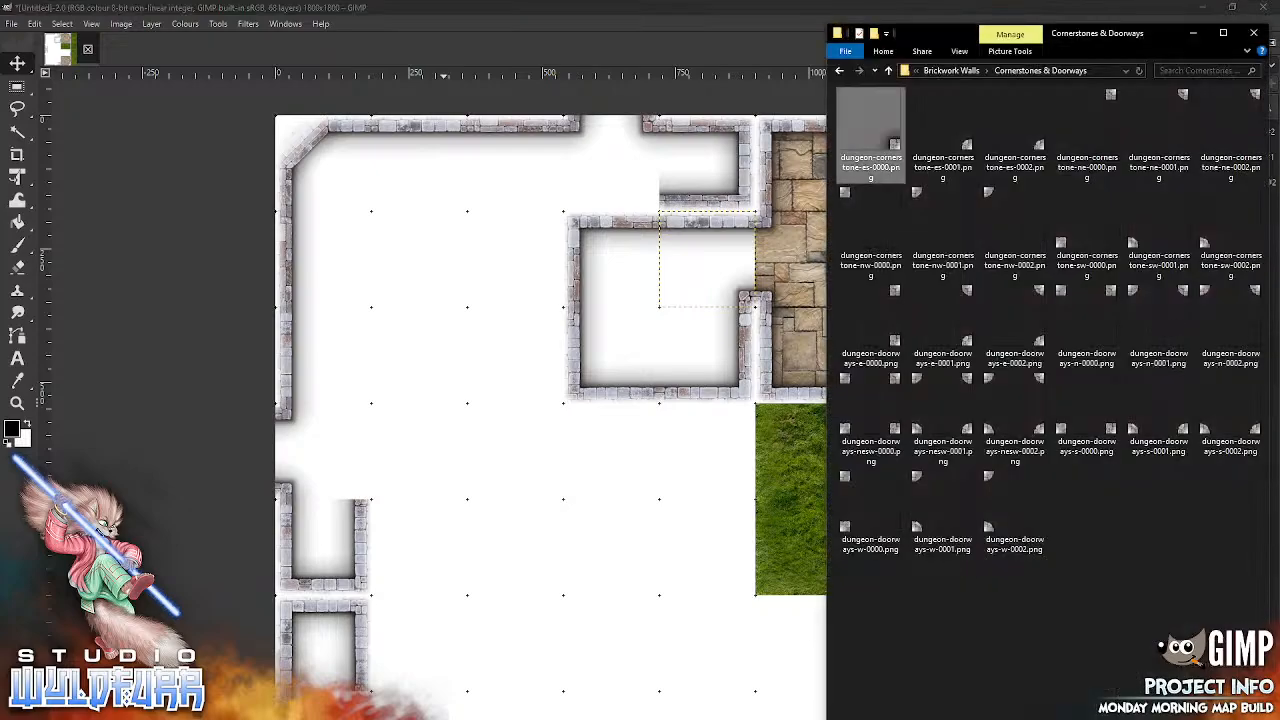
pyautogui.click(951, 70)
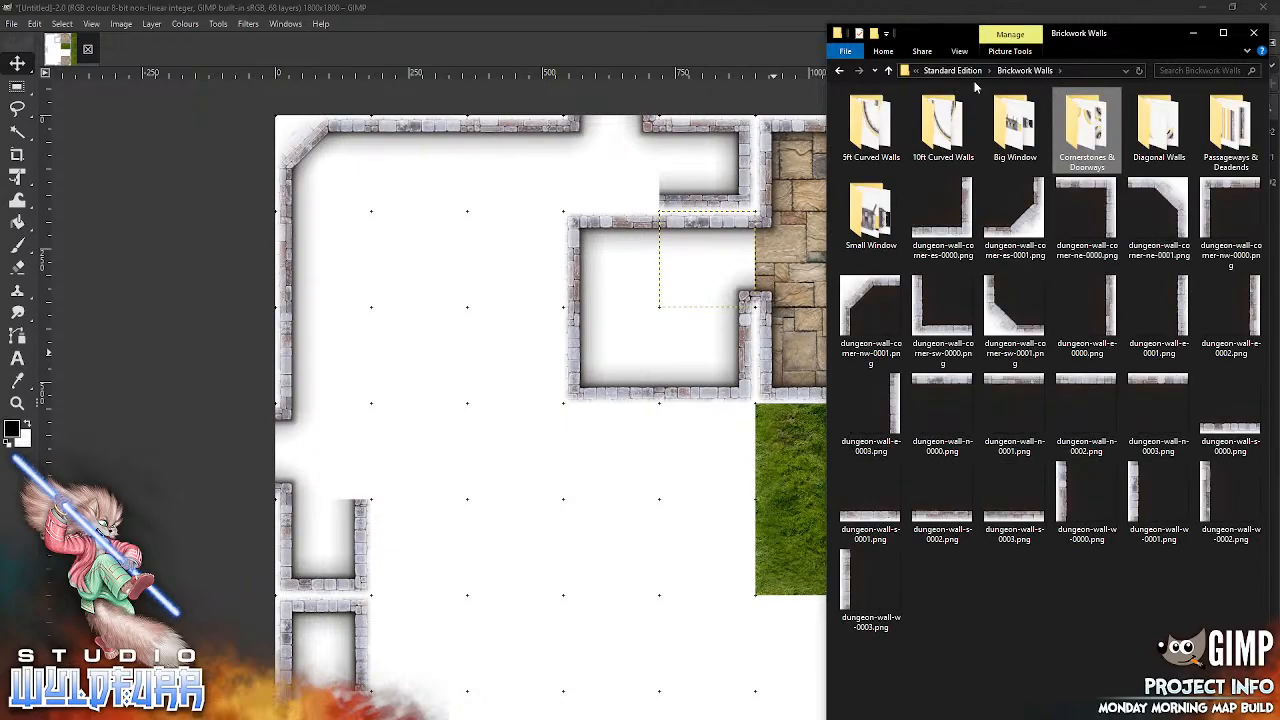
pyautogui.click(1014, 500)
pyautogui.moveTo(557, 548); pyautogui.dragTo(557, 548)
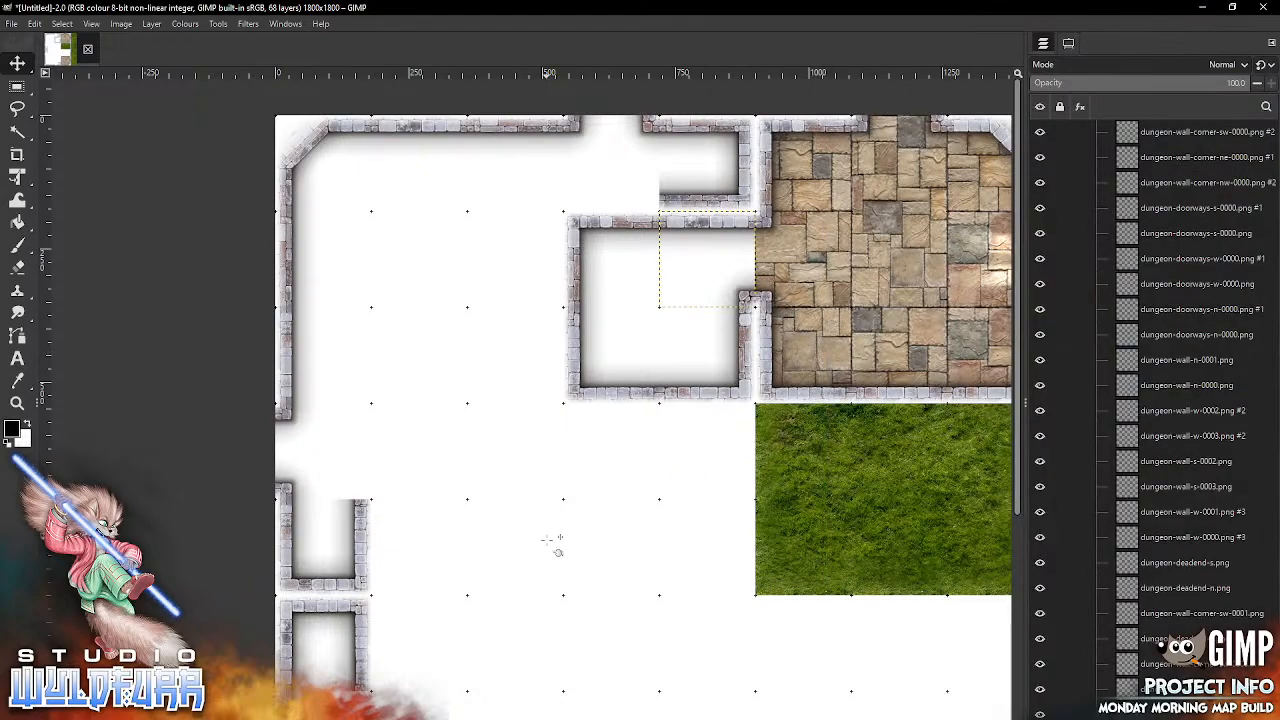
pyautogui.moveTo(648, 463); pyautogui.dragTo(617, 205)
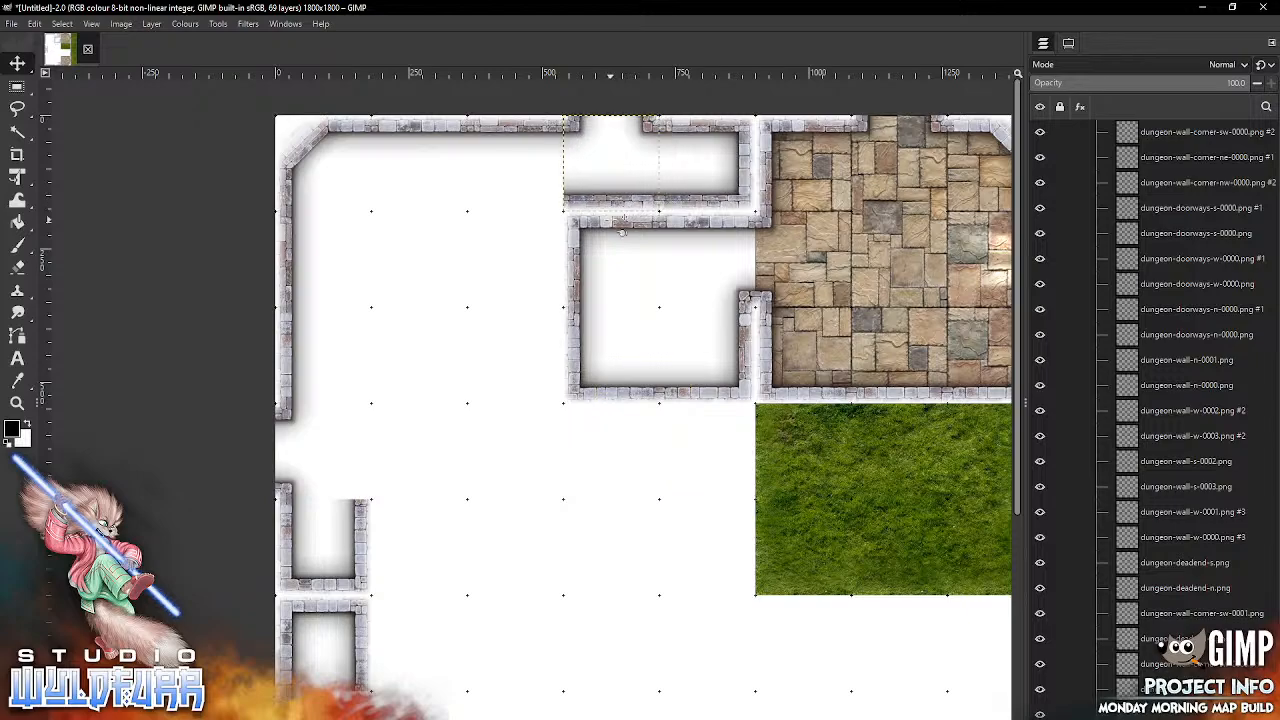
# Step: Snap dungeon-wall-s-0002.png into the fifth column of the ninth grid row and dungeon-wall-n-0002.png into the fourth column of the tenth row
pyautogui.scroll(-10, 702, 620)
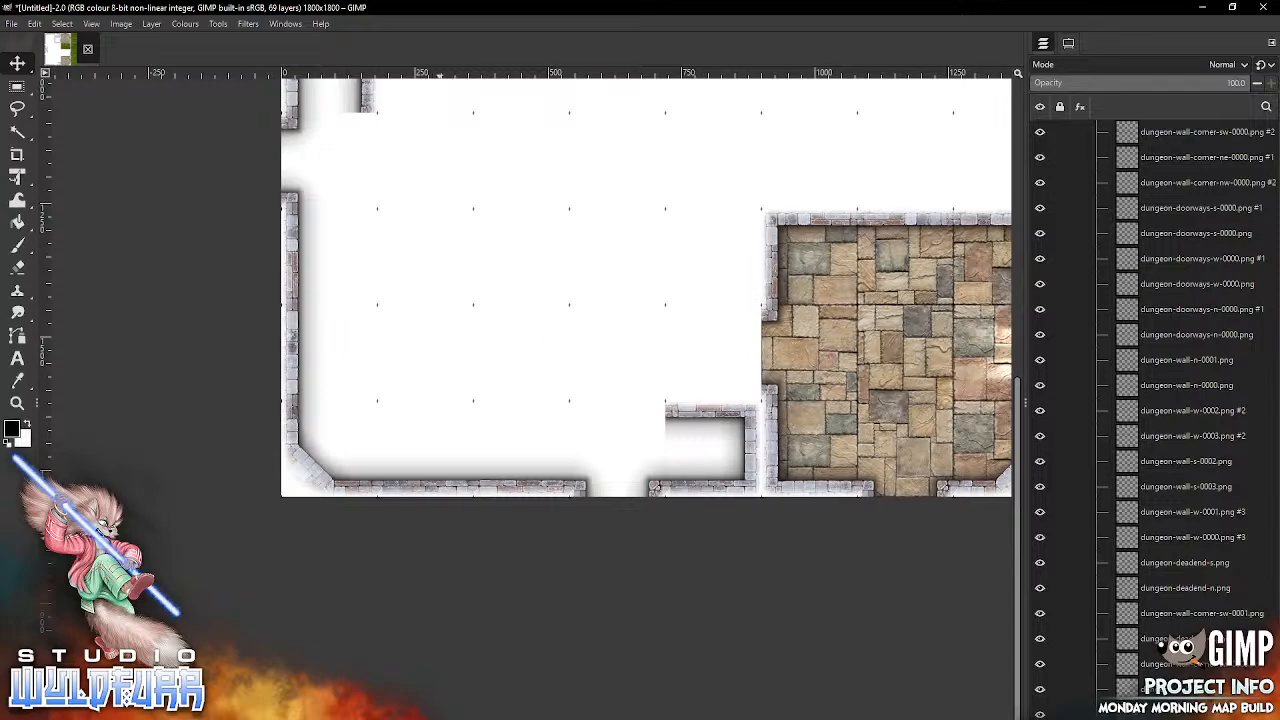
pyautogui.hotkey('alt', 'Tab')
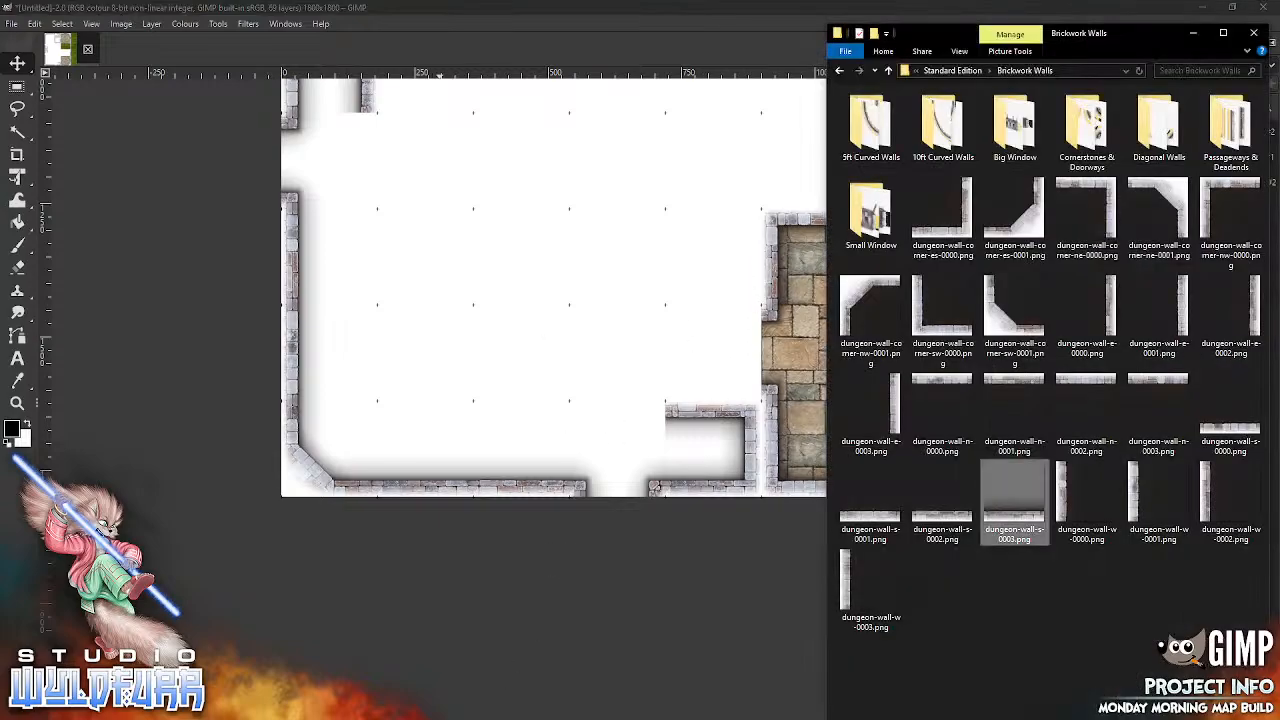
pyautogui.moveTo(955, 525); pyautogui.dragTo(608, 354)
pyautogui.moveTo(646, 287); pyautogui.dragTo(727, 391)
pyautogui.hotkey('alt', 'Tab')
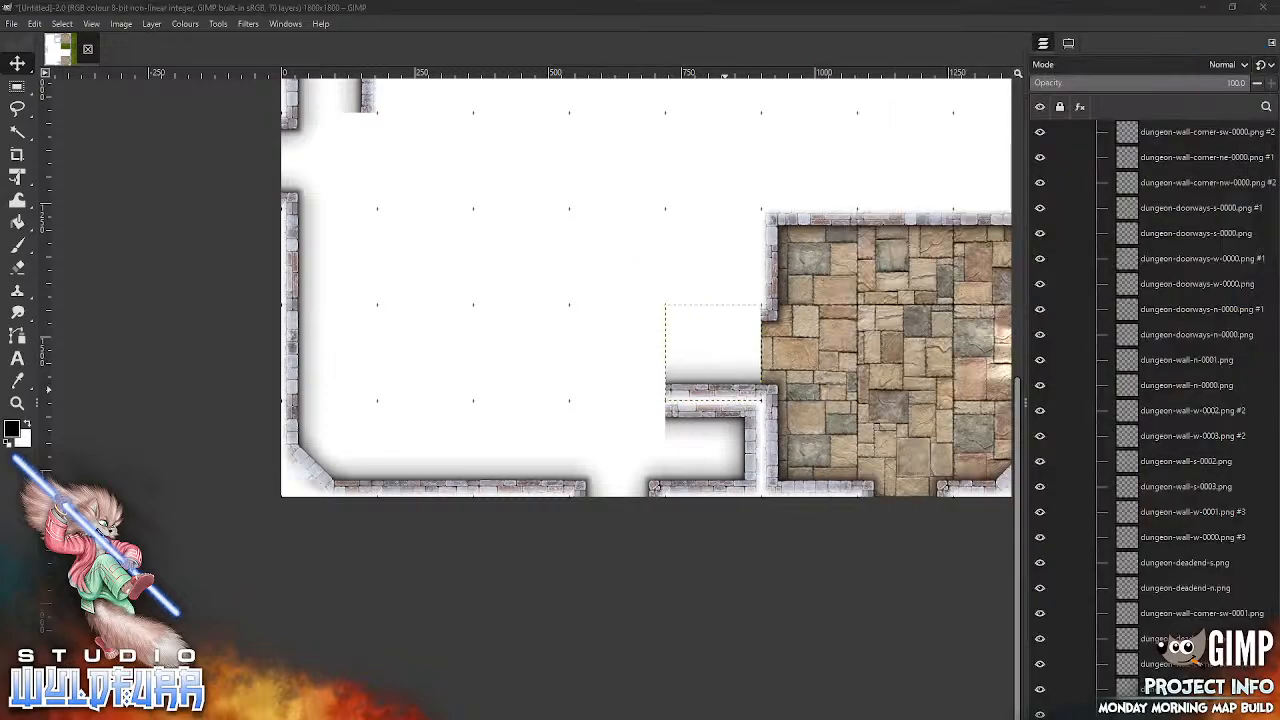
pyautogui.moveTo(1090, 392); pyautogui.dragTo(536, 403)
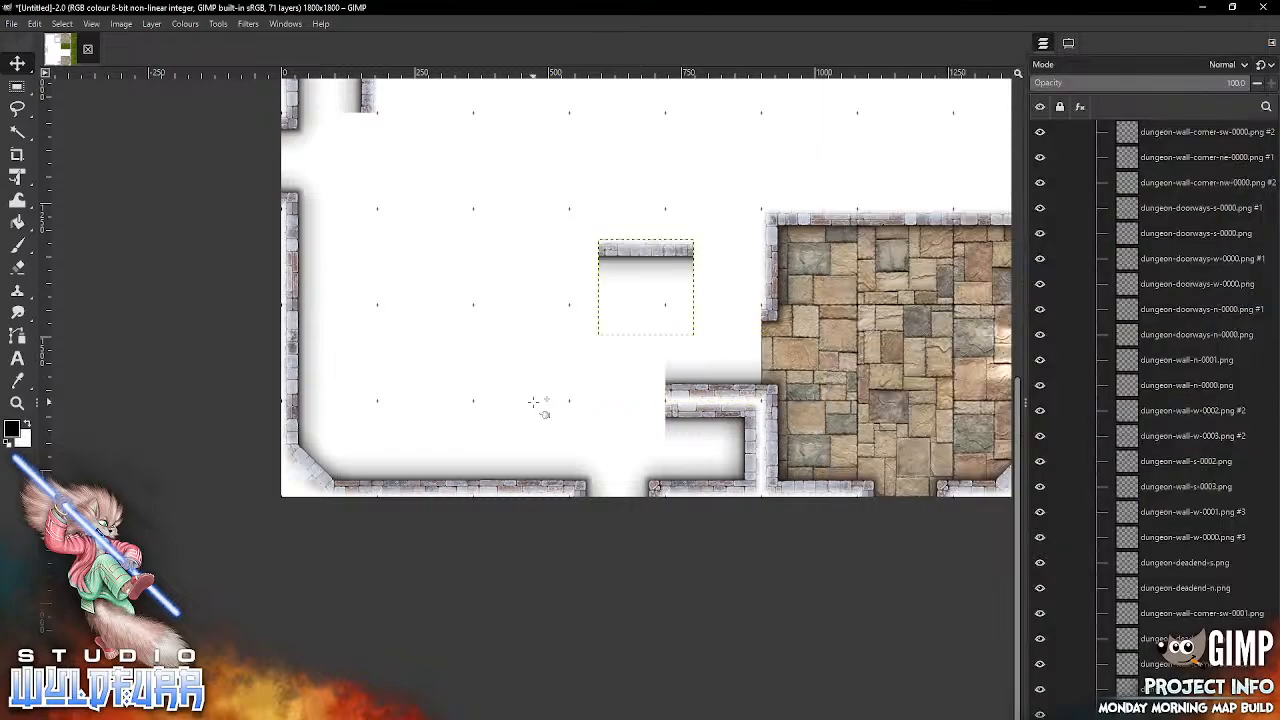
pyautogui.moveTo(647, 253); pyautogui.dragTo(619, 424)
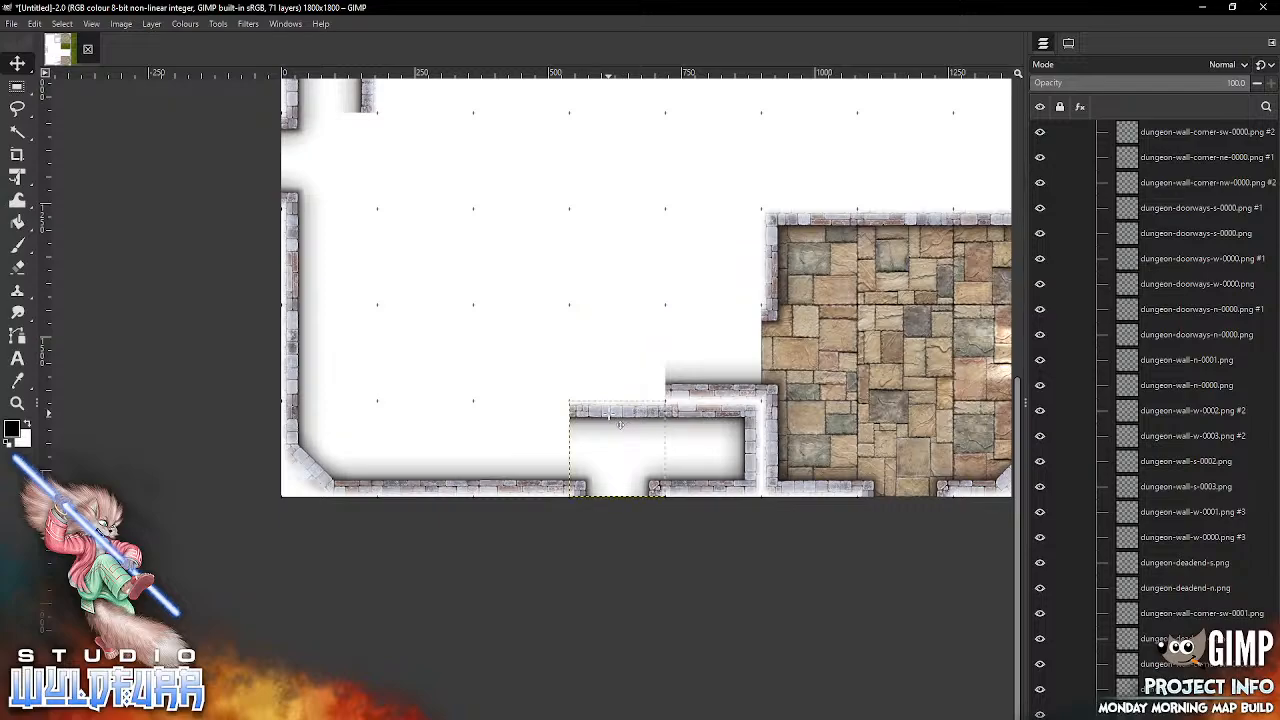
# Step: Add dungeon-wall-corner-sw-0000.png in the fourth column of the ninth grid row and dungeon-wall-corner-ne-0000.png in the fifth column of the eighth row
pyautogui.hotkey('alt', 'Tab')
pyautogui.moveTo(932, 322); pyautogui.dragTo(593, 400)
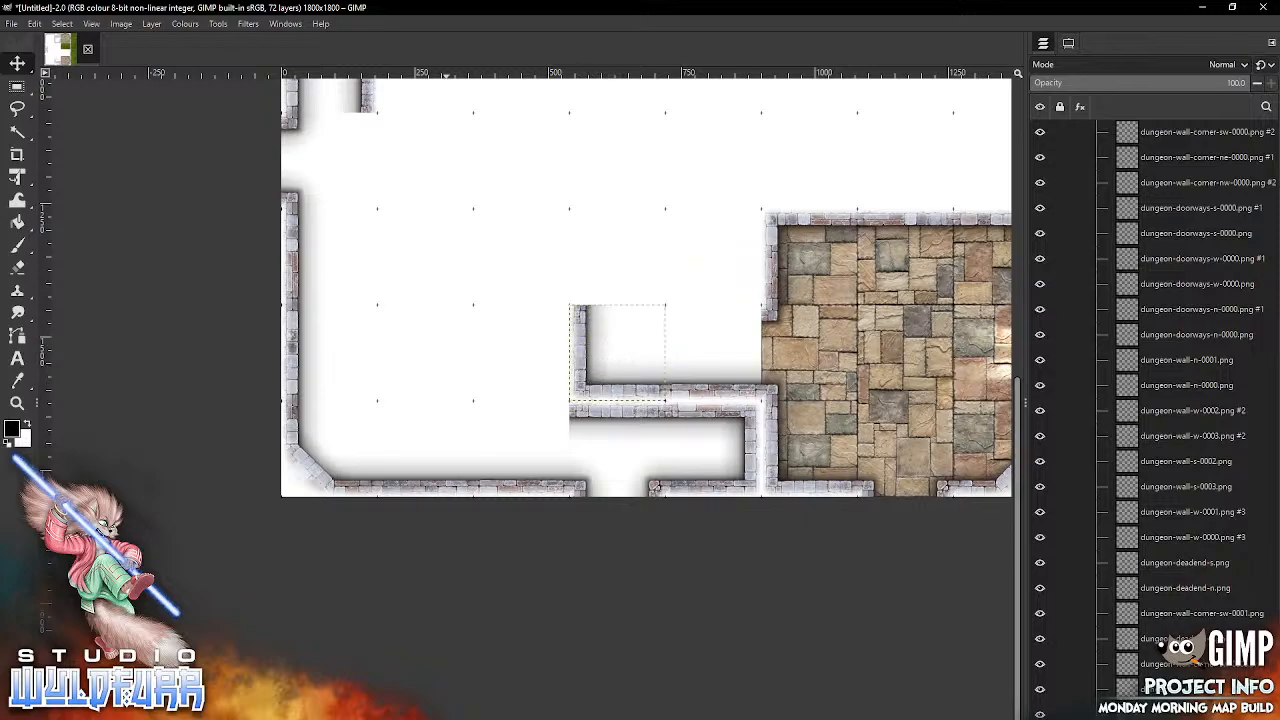
pyautogui.hotkey('alt', 'Tab')
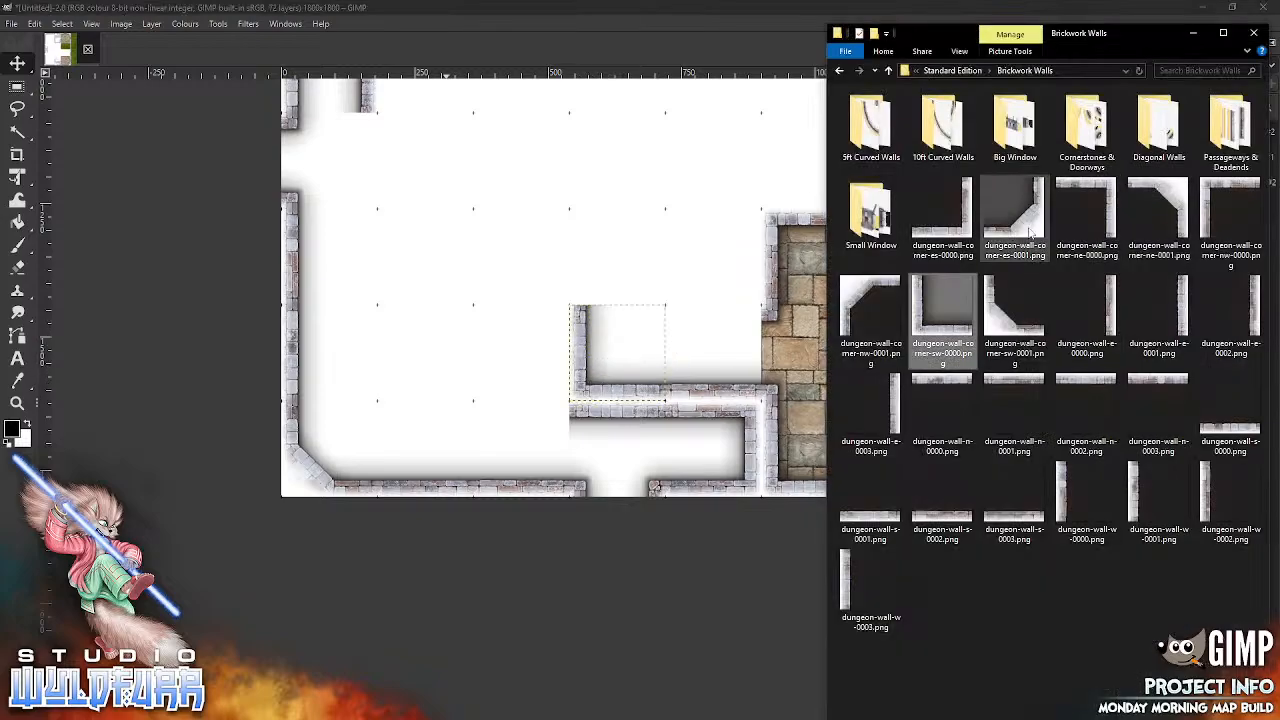
pyautogui.moveTo(1100, 205); pyautogui.dragTo(713, 257)
# Step: Add dungeon-wall-corner-nw-0000.png and snap it into the fourth column of the eighth grid row
pyautogui.hotkey('alt', 'Tab')
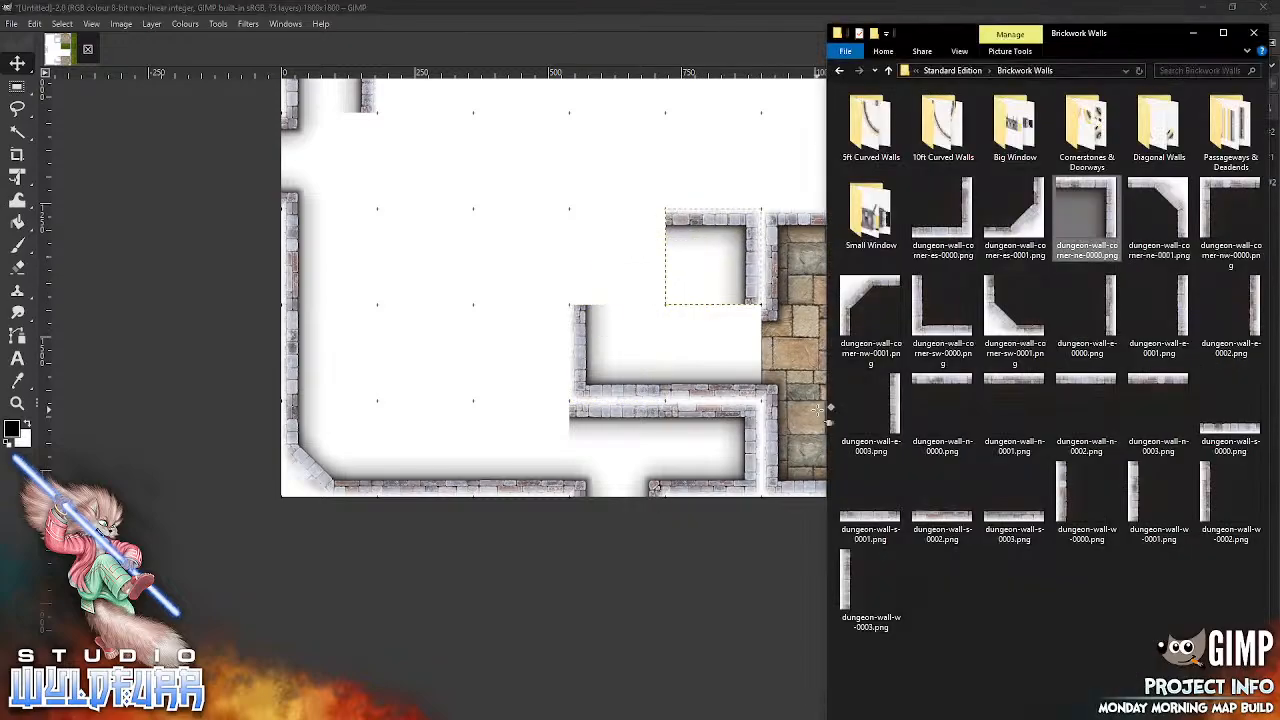
pyautogui.moveTo(1215, 193); pyautogui.dragTo(612, 328)
pyautogui.moveTo(616, 256); pyautogui.dragTo(594, 238)
# Step: From Cornerstones & Doorways, snap dungeon-cornerstone-ne-0000.png into the fifth column of the ninth row and dungeon-cornerstone-ne-0001.png into the first column of the tenth row
pyautogui.hotkey('alt', 'Tab')
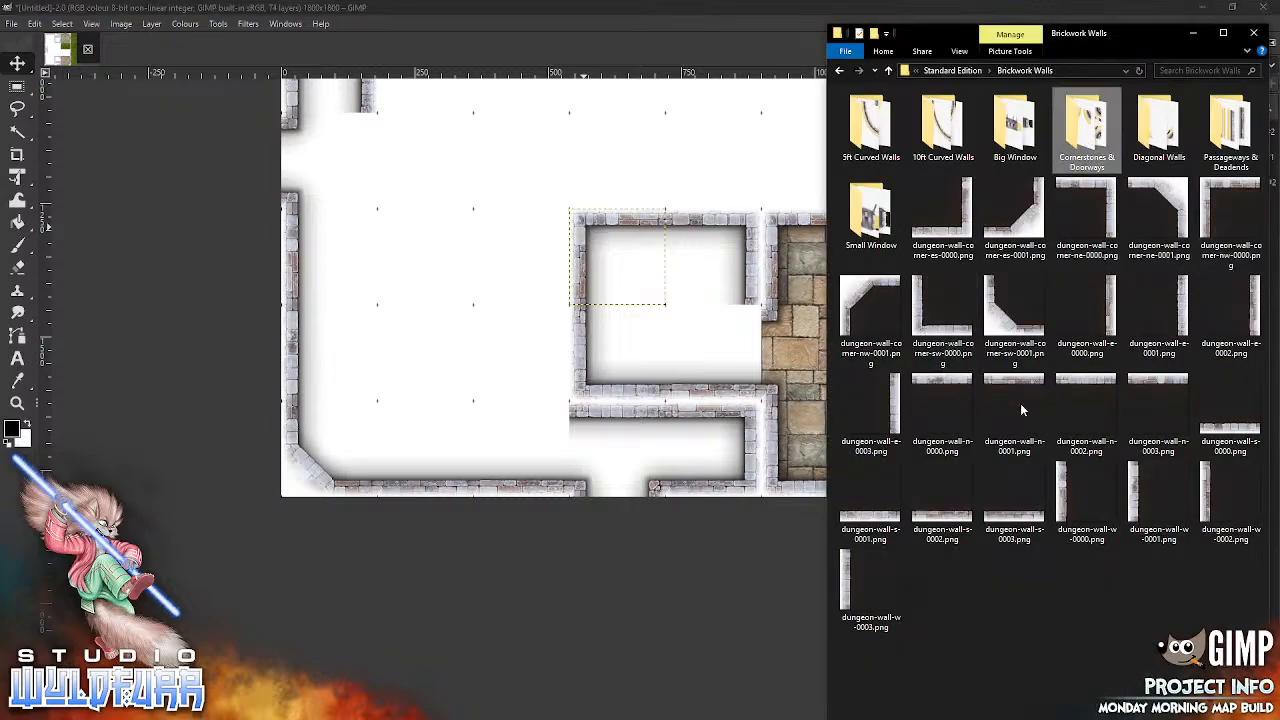
pyautogui.moveTo(1107, 93); pyautogui.dragTo(703, 298)
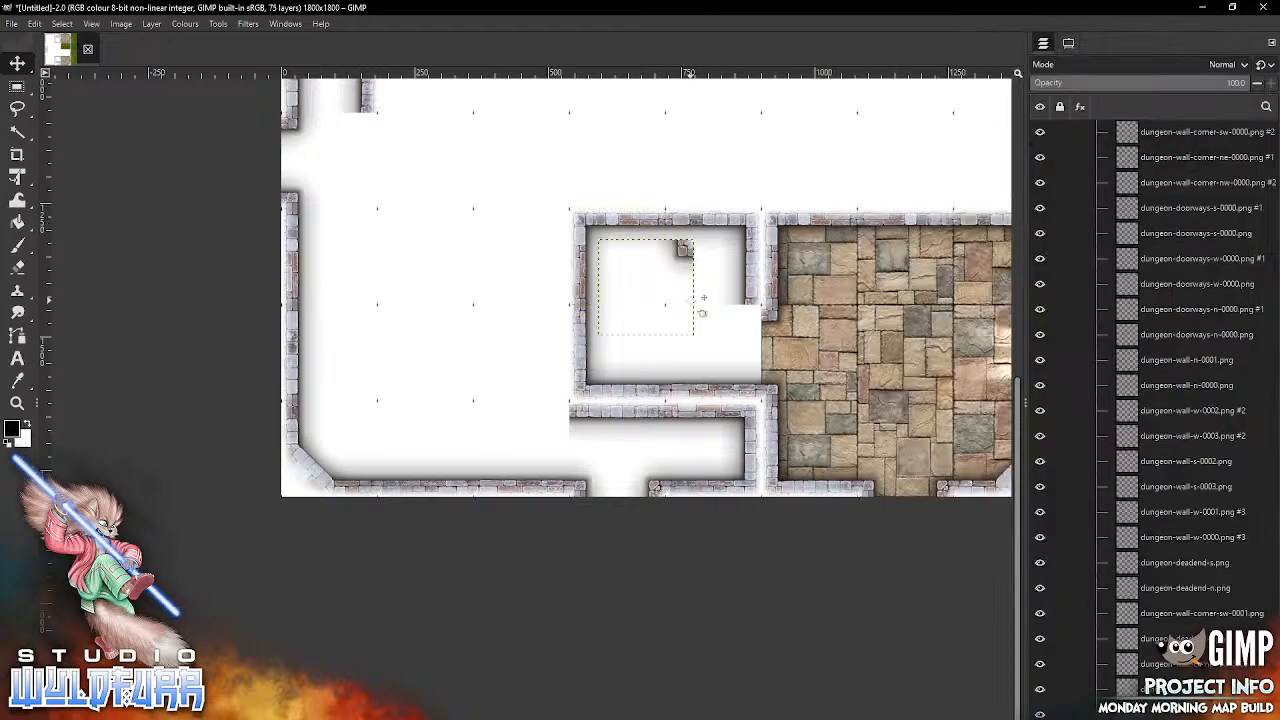
pyautogui.moveTo(685, 250); pyautogui.dragTo(745, 324)
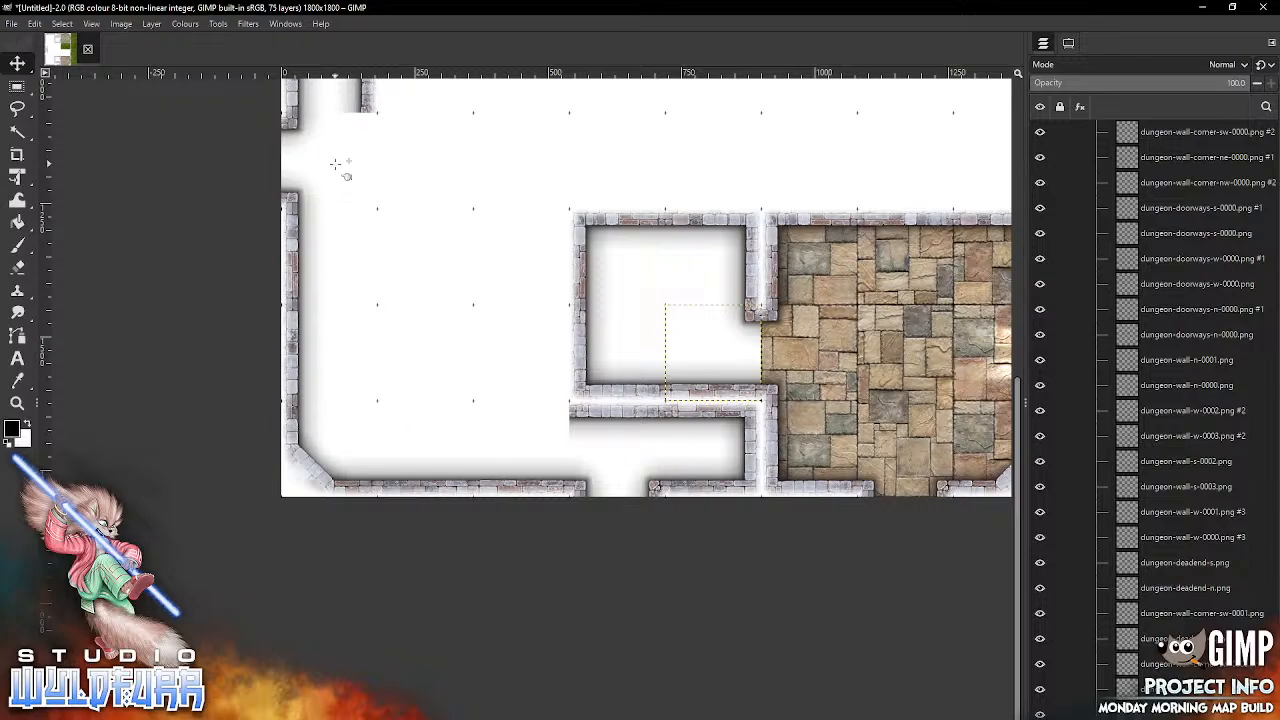
pyautogui.hotkey('alt', 'Tab')
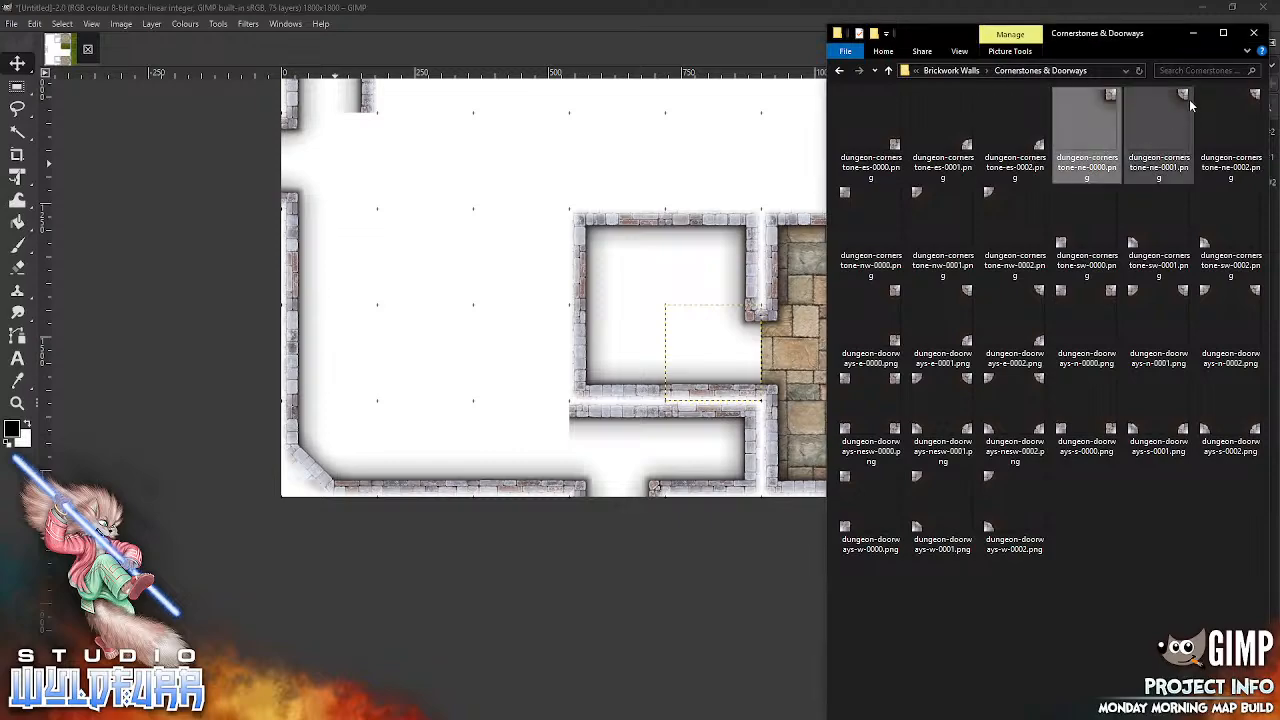
pyautogui.moveTo(1184, 96); pyautogui.dragTo(422, 376)
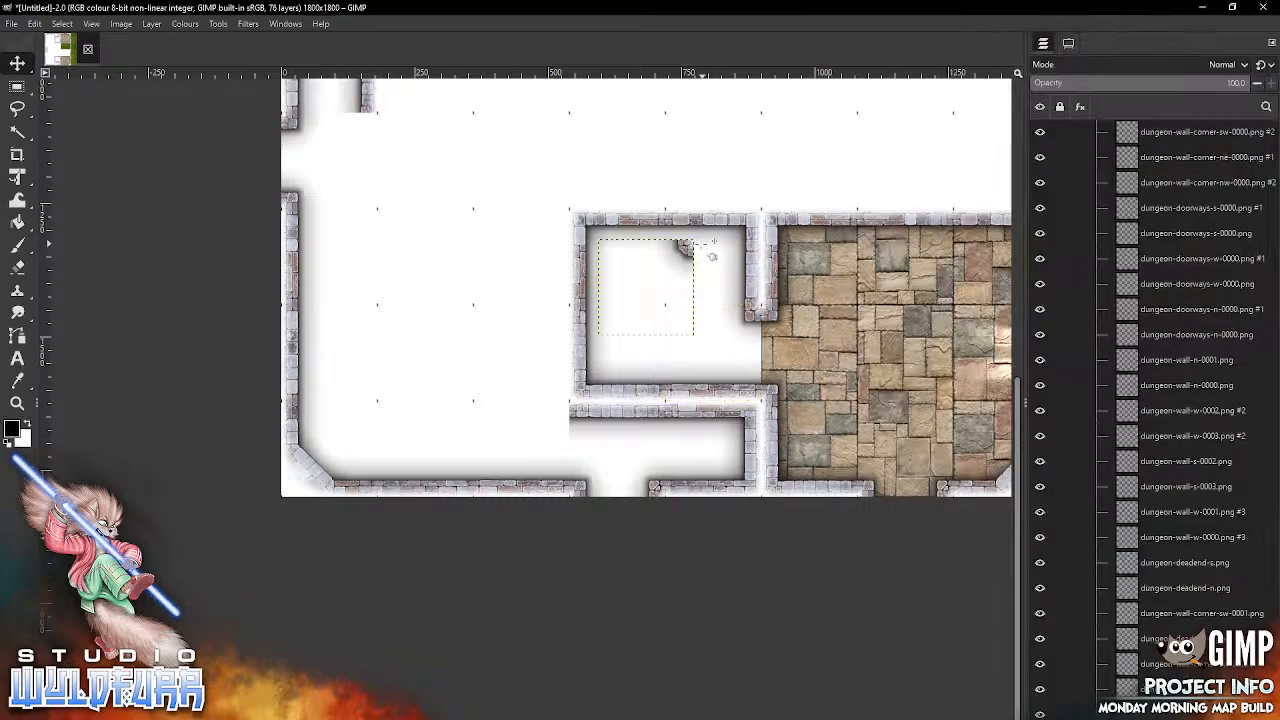
pyautogui.moveTo(701, 256); pyautogui.dragTo(386, 418)
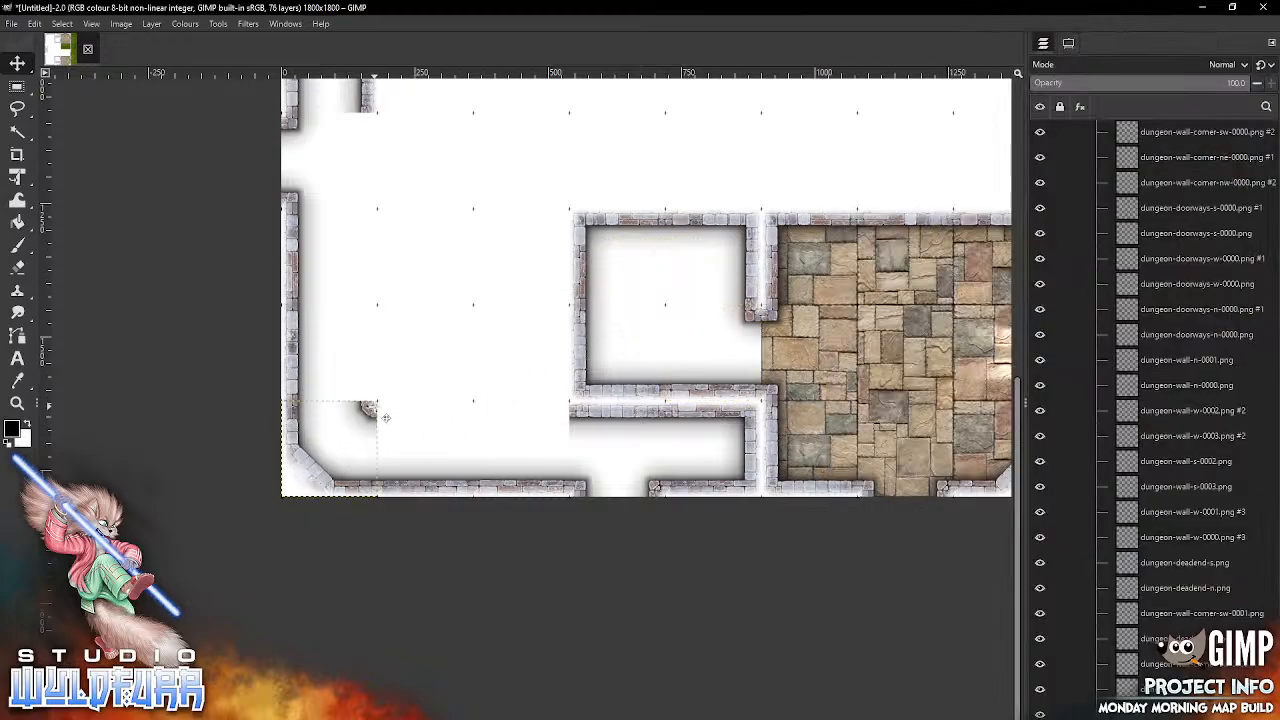
# Step: From the Brickwork Walls folder, snap dungeon-wall-n-0000.png into the third column and dungeon-wall-n-0002.png into the second column of the tenth grid row
pyautogui.click(460, 706)
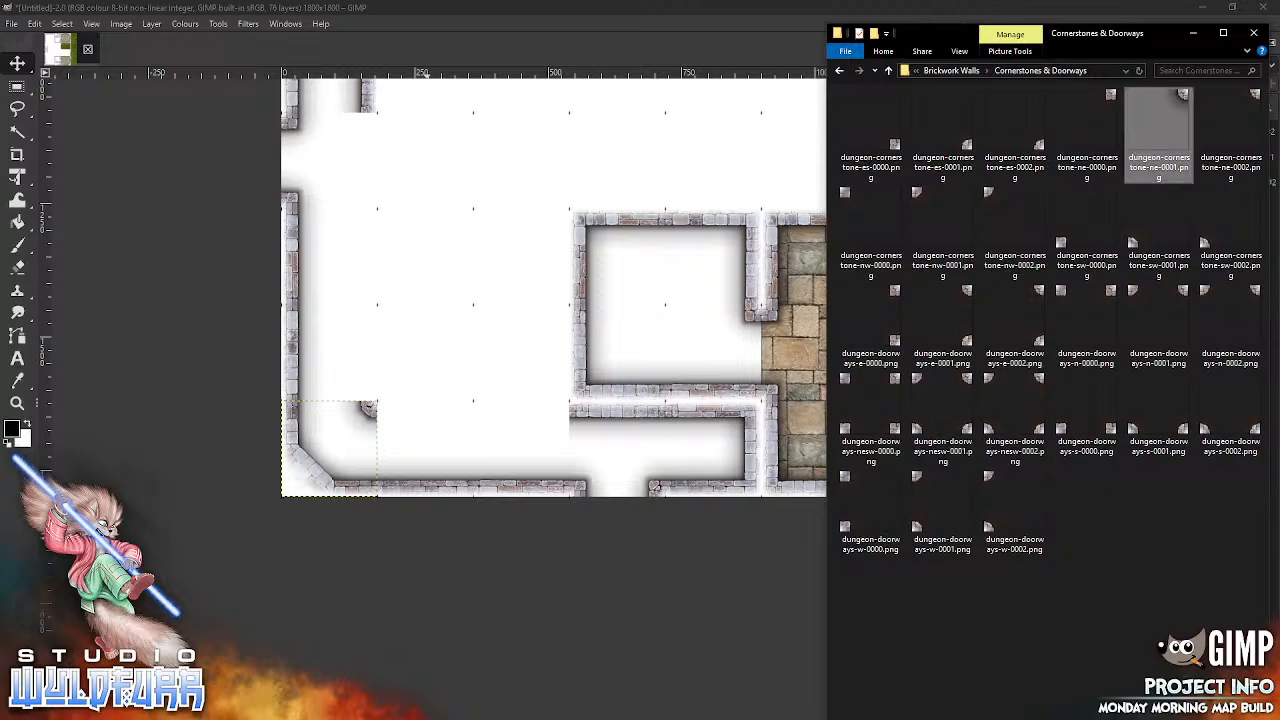
pyautogui.click(968, 71)
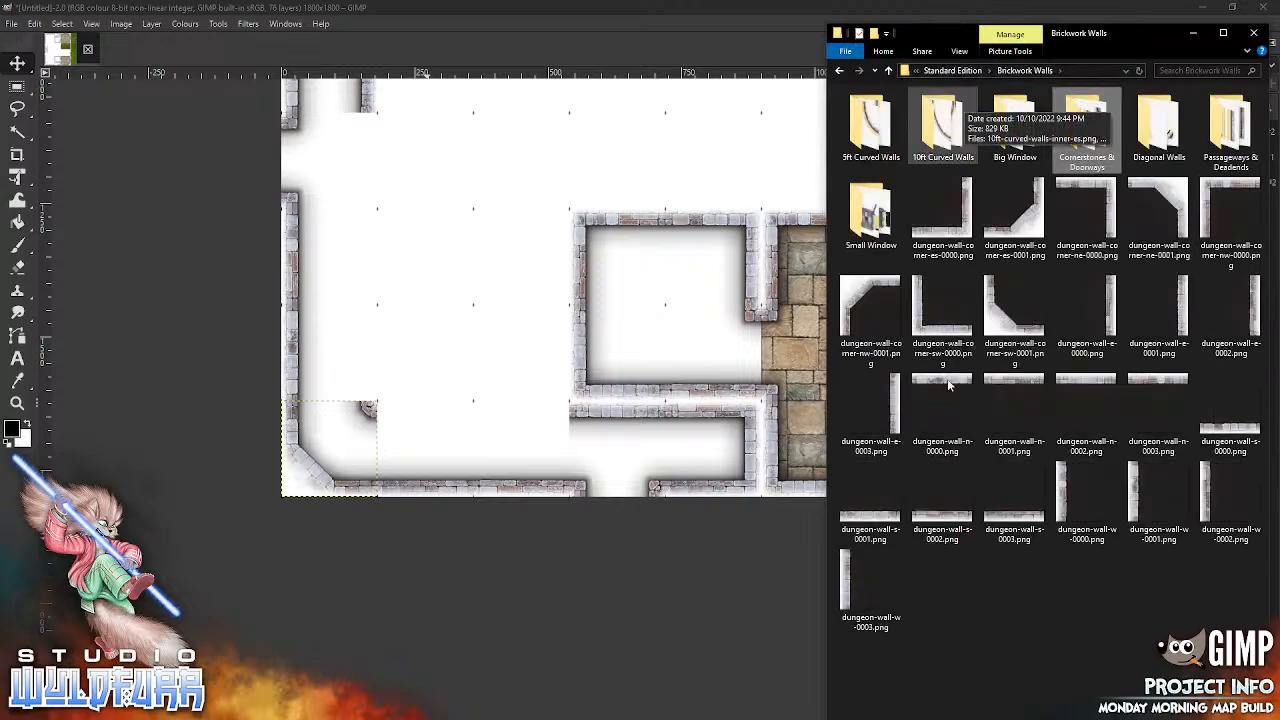
pyautogui.moveTo(941, 410); pyautogui.dragTo(745, 444)
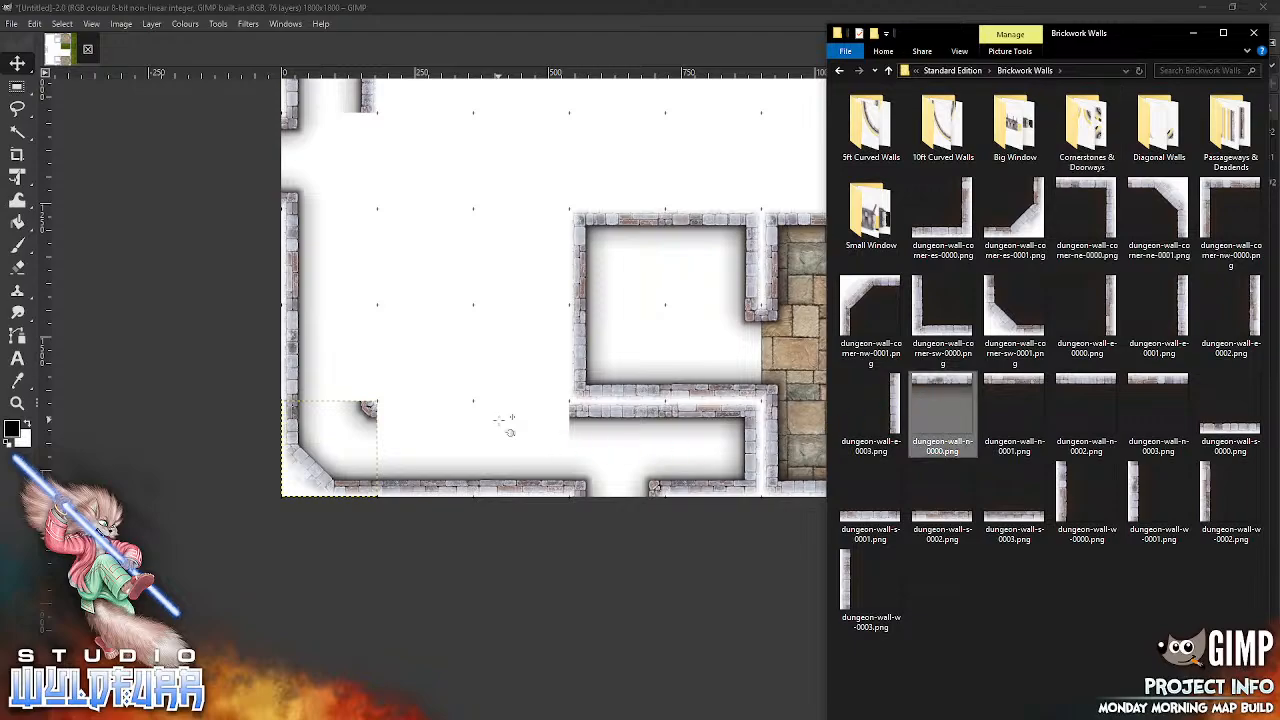
pyautogui.moveTo(503, 420); pyautogui.dragTo(505, 425)
pyautogui.moveTo(657, 258); pyautogui.dragTo(534, 420)
pyautogui.hotkey('alt', 'Tab')
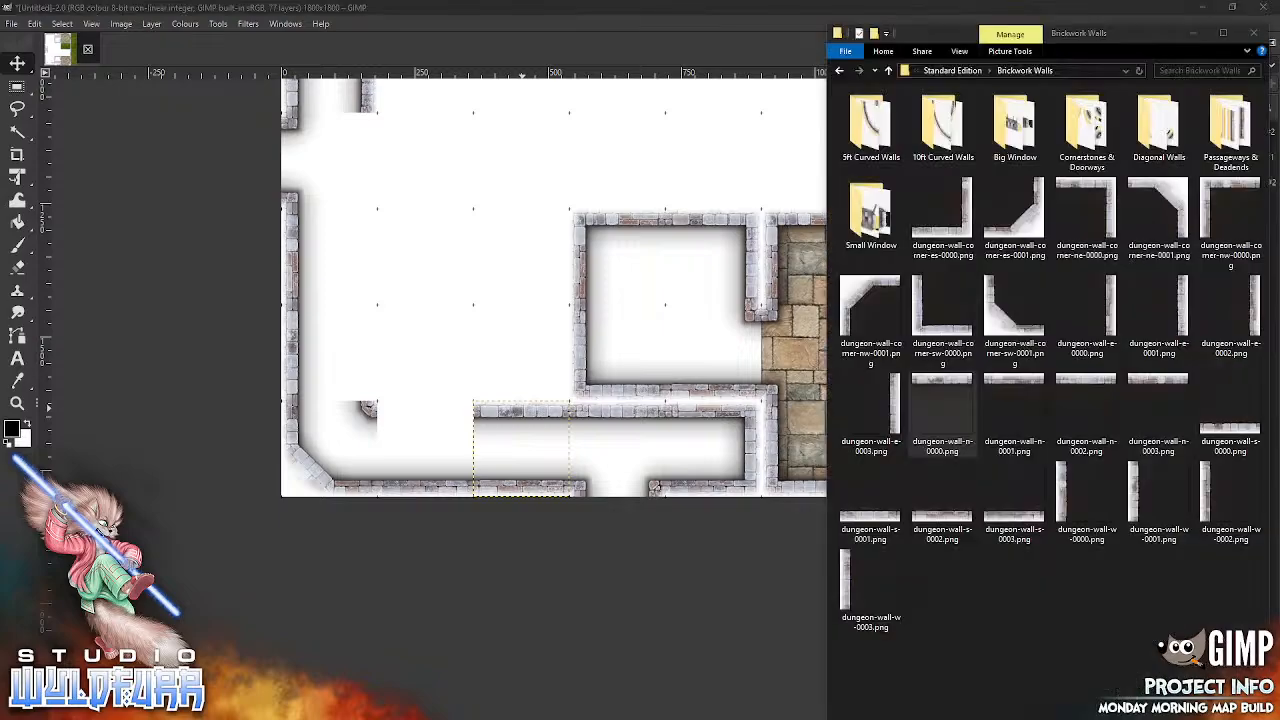
pyautogui.moveTo(1079, 389); pyautogui.dragTo(606, 428)
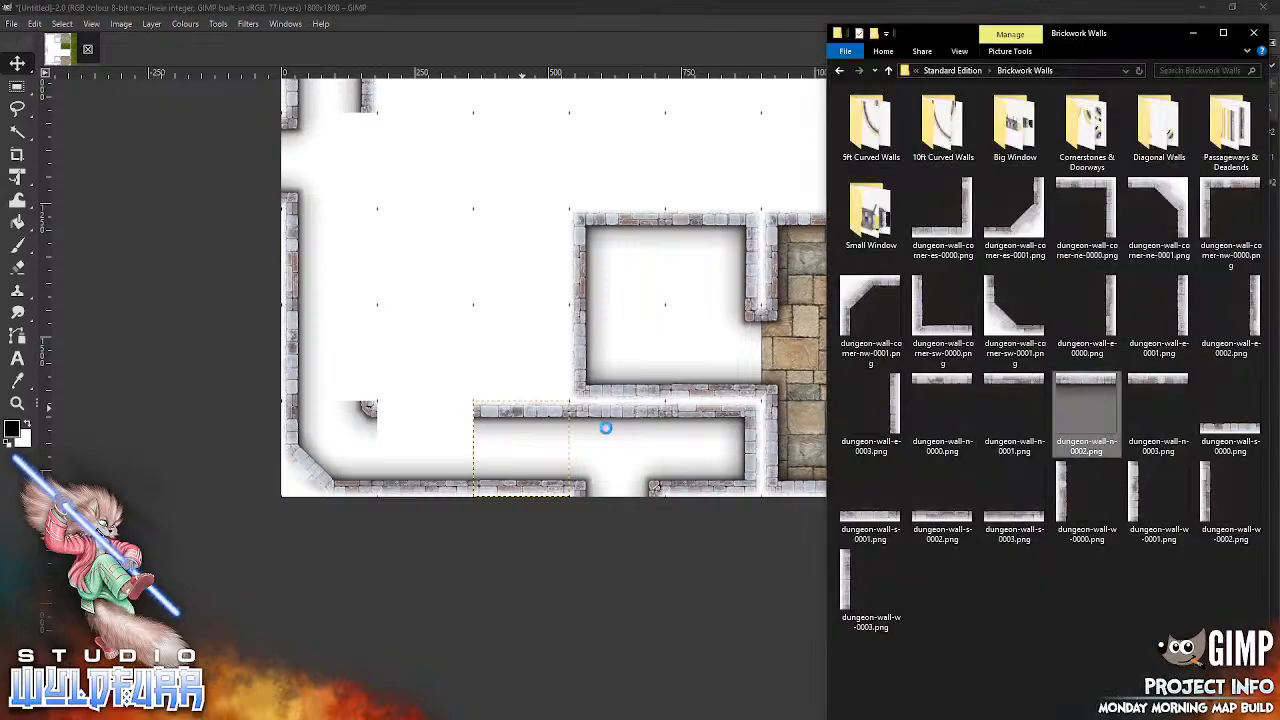
pyautogui.click(416, 449)
pyautogui.moveTo(661, 254); pyautogui.dragTo(442, 414)
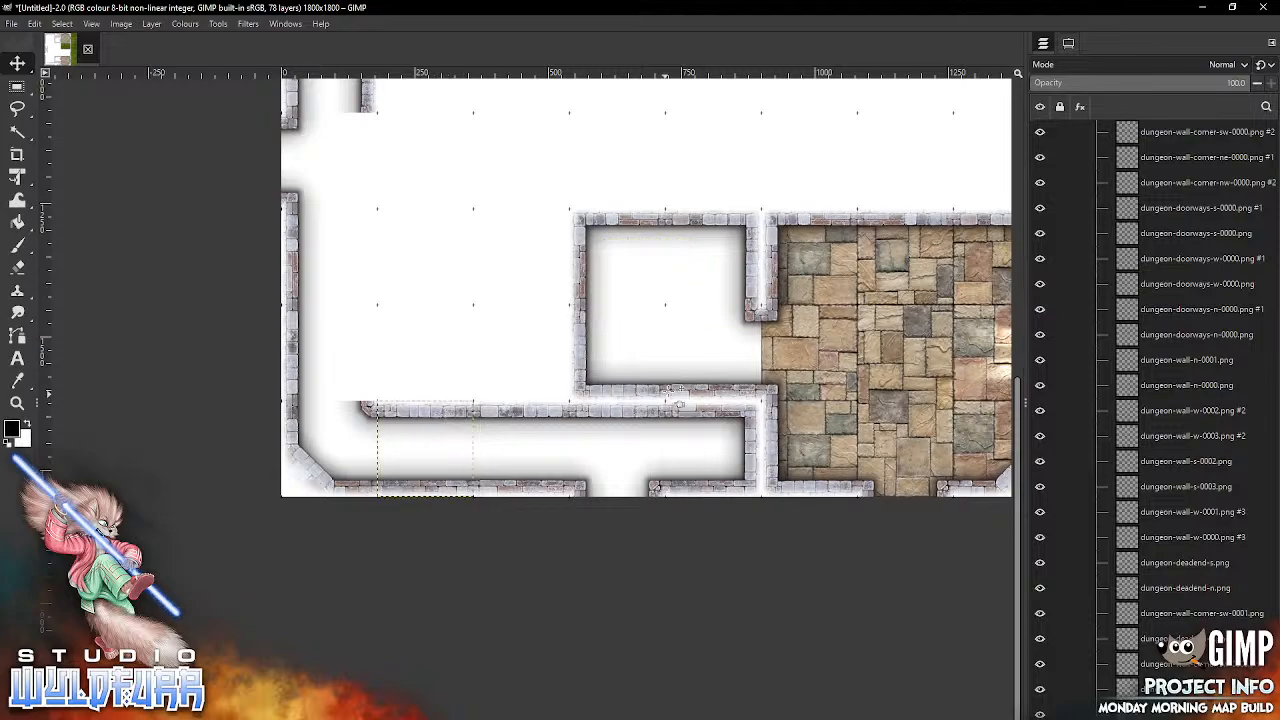
# Step: Add dungeon-wall-e-0001.png and snap it into the first column of the eighth grid row
pyautogui.moveTo(365, 203); pyautogui.dragTo(495, 306)
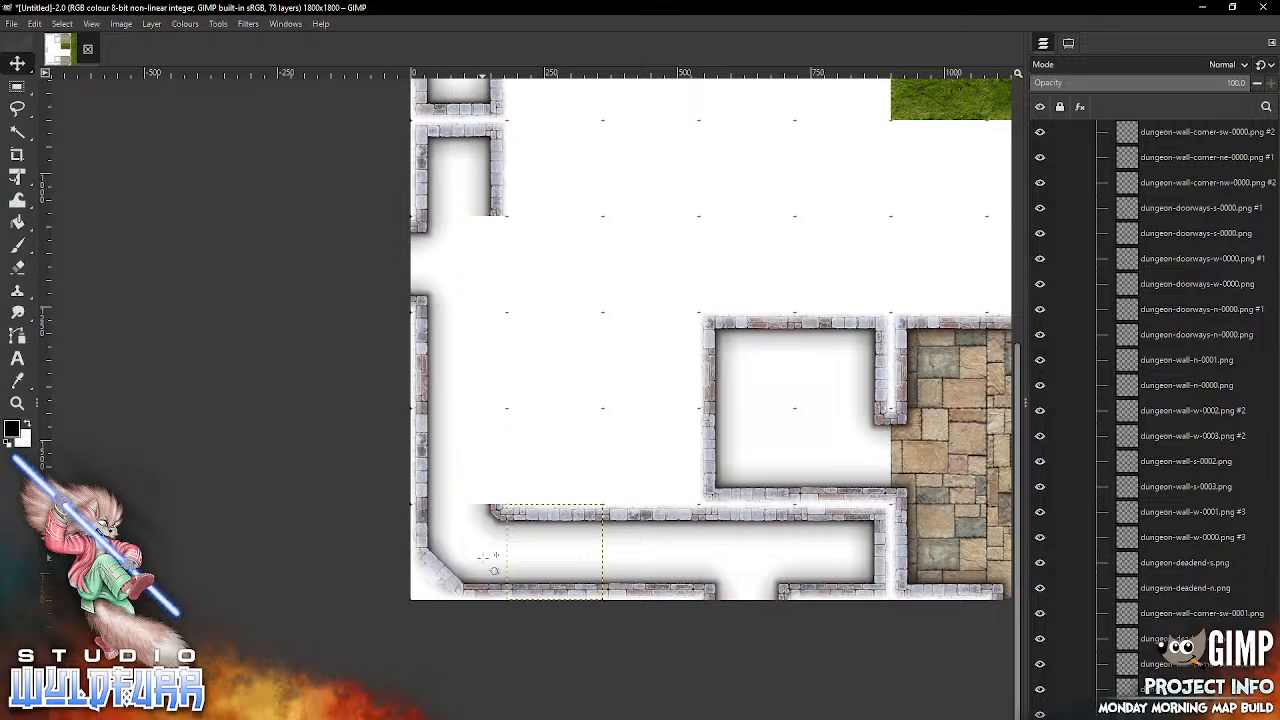
pyautogui.hotkey('alt', 'Tab')
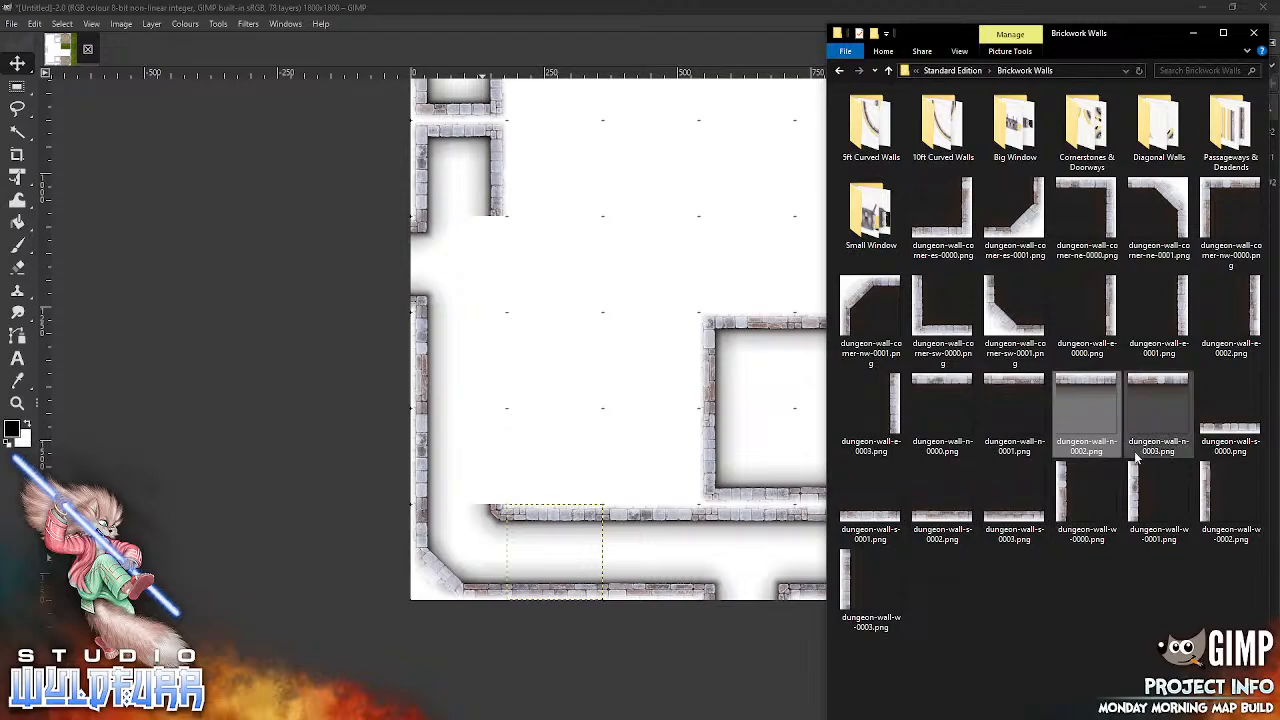
pyautogui.moveTo(1183, 311); pyautogui.dragTo(593, 390)
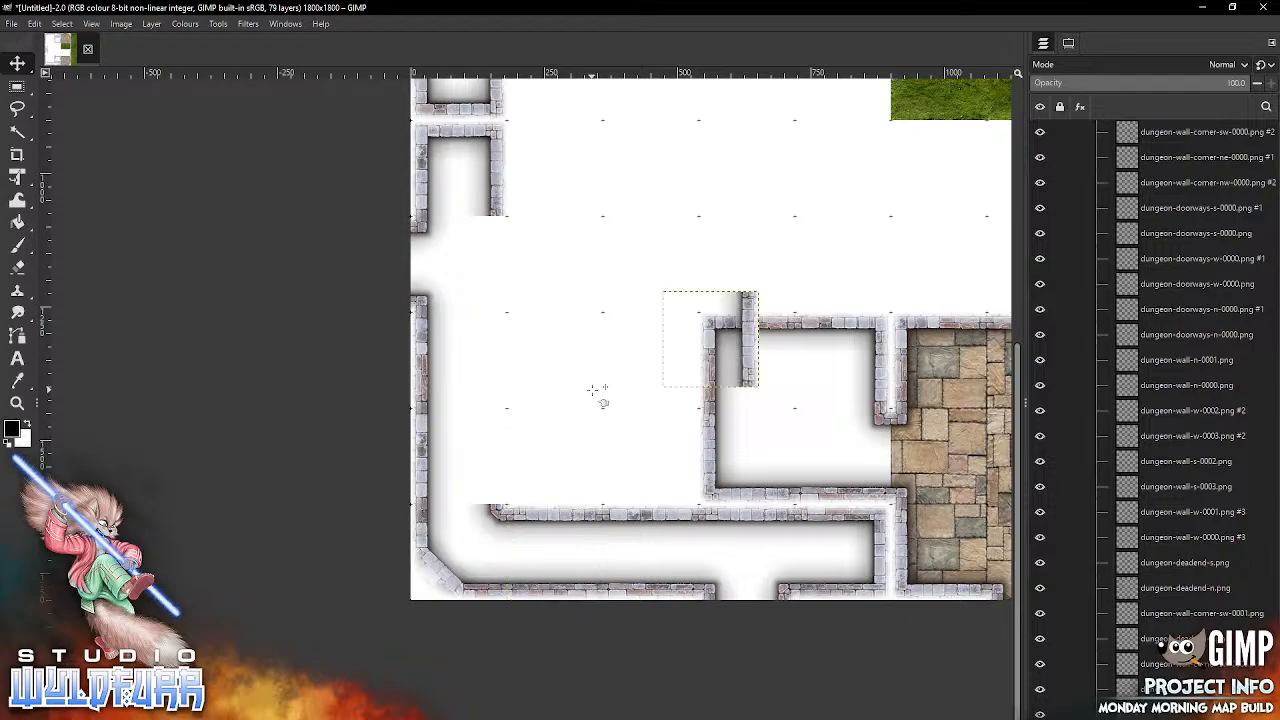
pyautogui.moveTo(750, 351); pyautogui.dragTo(471, 376)
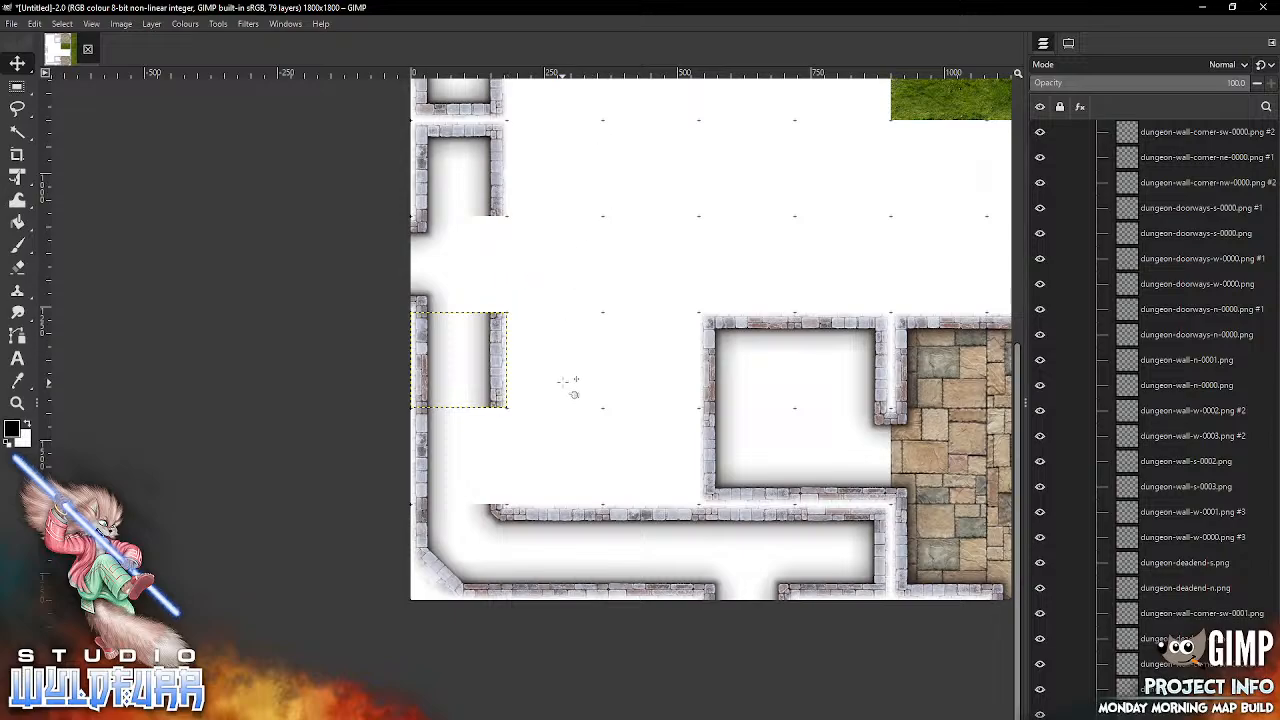
# Step: Add dungeon-wall-s-0003.png and dungeon-wall-s-0000.png, snapping them into the third and second columns of the first grid row respectively
pyautogui.scroll(-5, 590, 330)
pyautogui.moveTo(608, 359); pyautogui.dragTo(559, 667)
pyautogui.moveTo(623, 163); pyautogui.dragTo(623, 366)
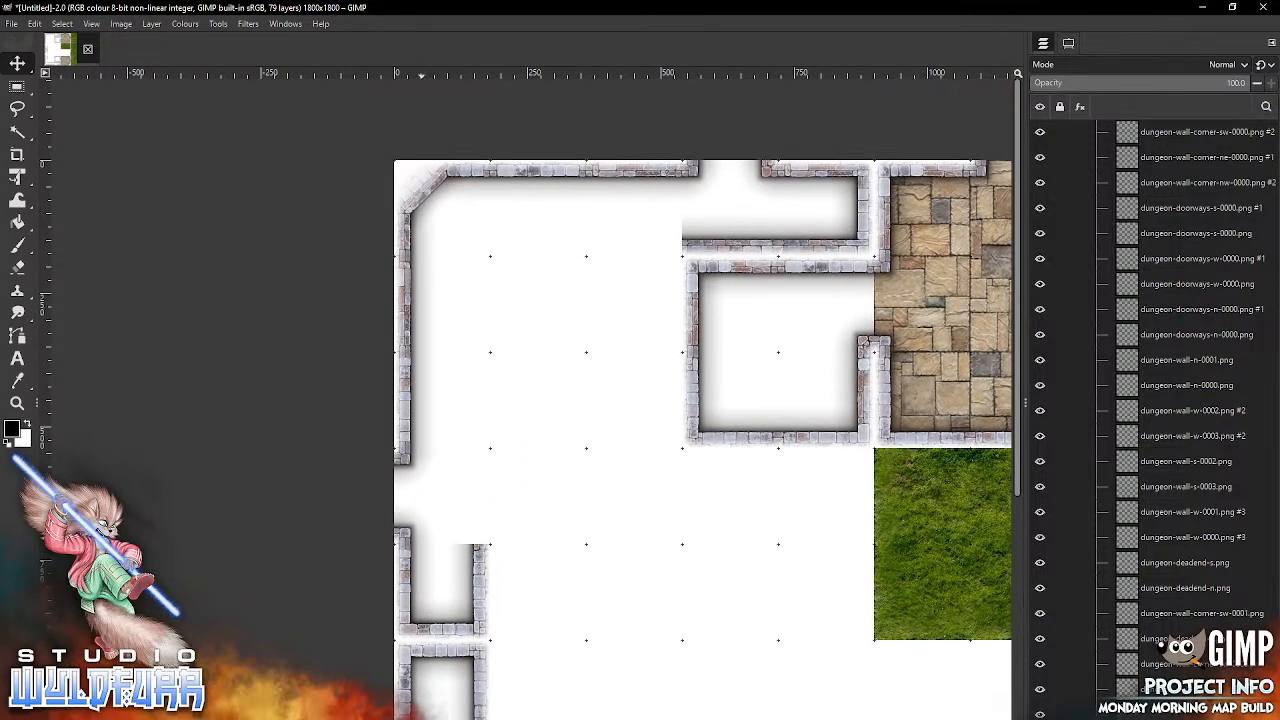
pyautogui.hotkey('alt', 'Tab')
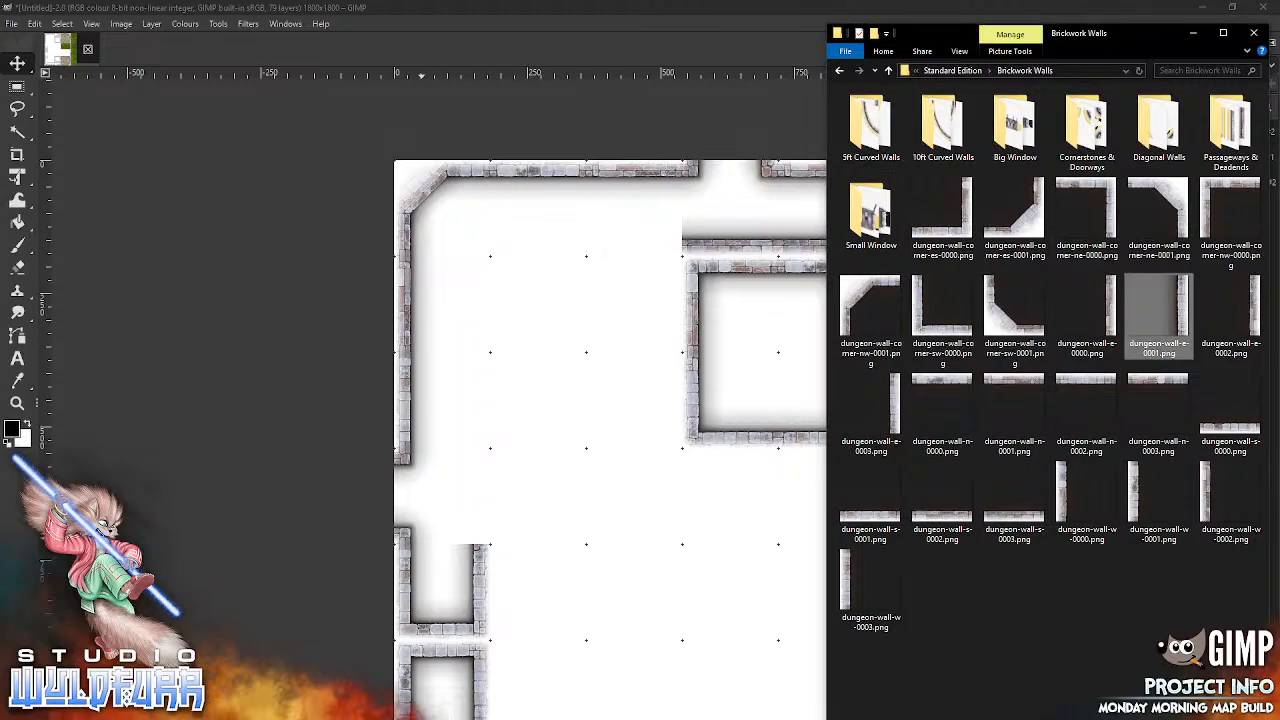
pyautogui.moveTo(1014, 505); pyautogui.dragTo(596, 522)
pyautogui.moveTo(718, 487); pyautogui.dragTo(662, 259)
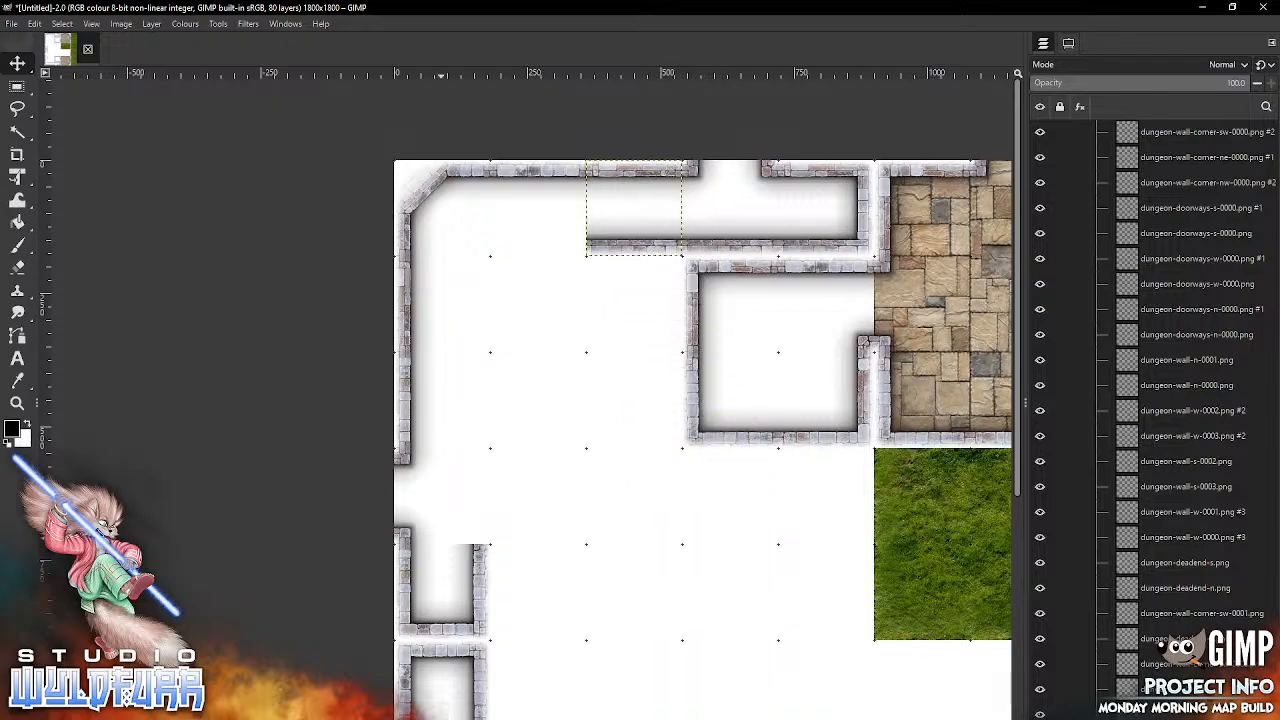
pyautogui.hotkey('alt', 'Tab')
pyautogui.moveTo(1230, 415); pyautogui.dragTo(568, 553)
pyautogui.moveTo(648, 517); pyautogui.dragTo(650, 515)
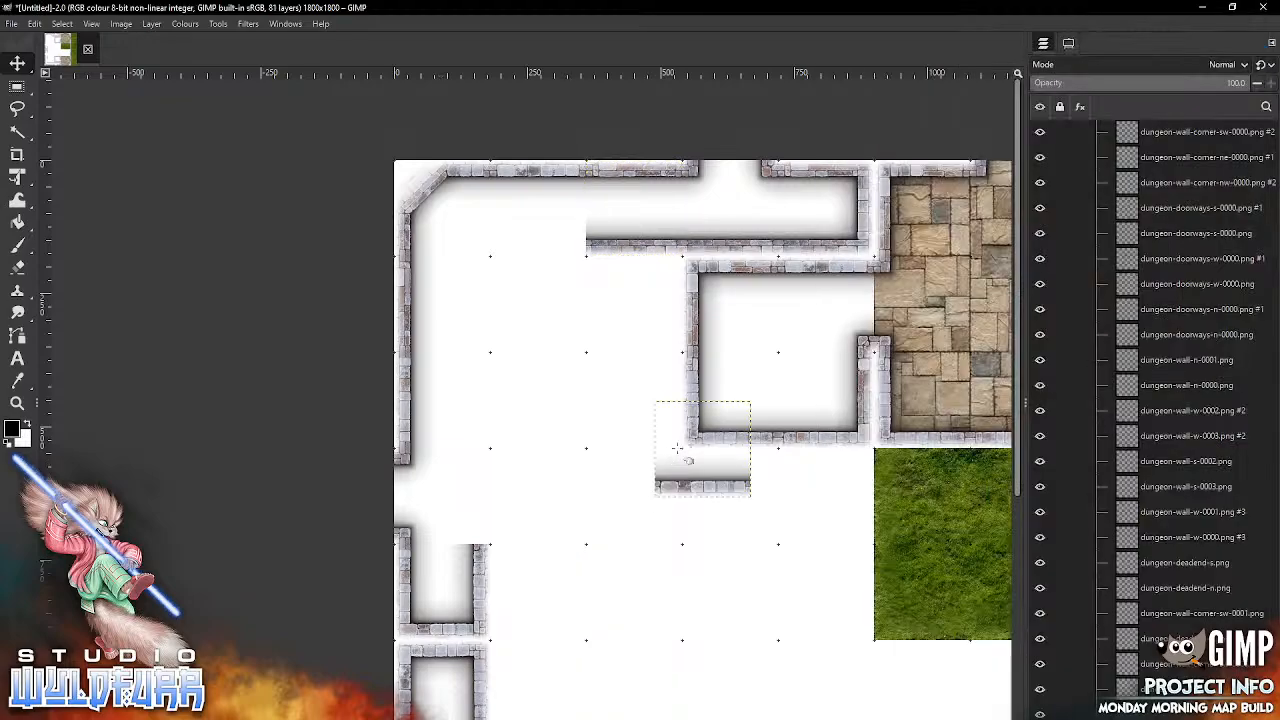
pyautogui.moveTo(570, 250); pyautogui.dragTo(562, 260)
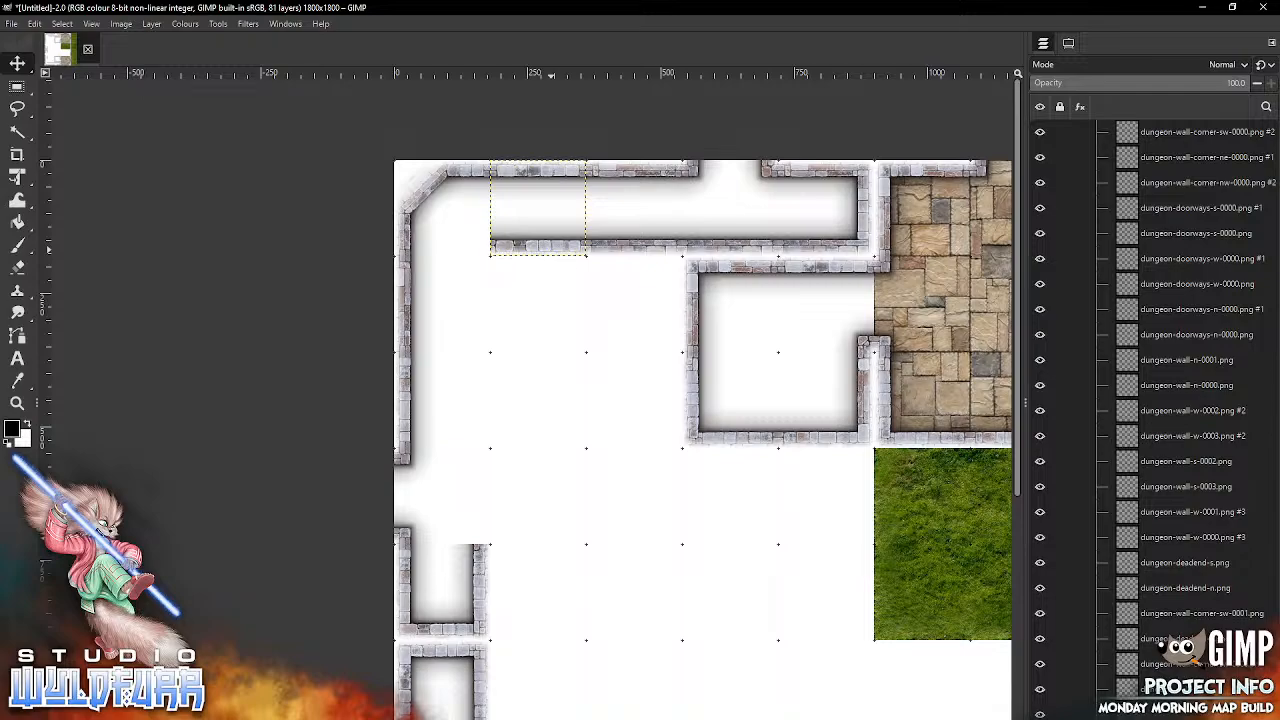
# Step: In the first column, snap dungeon-wall-e-0003.png into the third row and dungeon-cornerstone-es-0001.png from Cornerstones & Doorways into the first row
pyautogui.hotkey('alt', 'Tab')
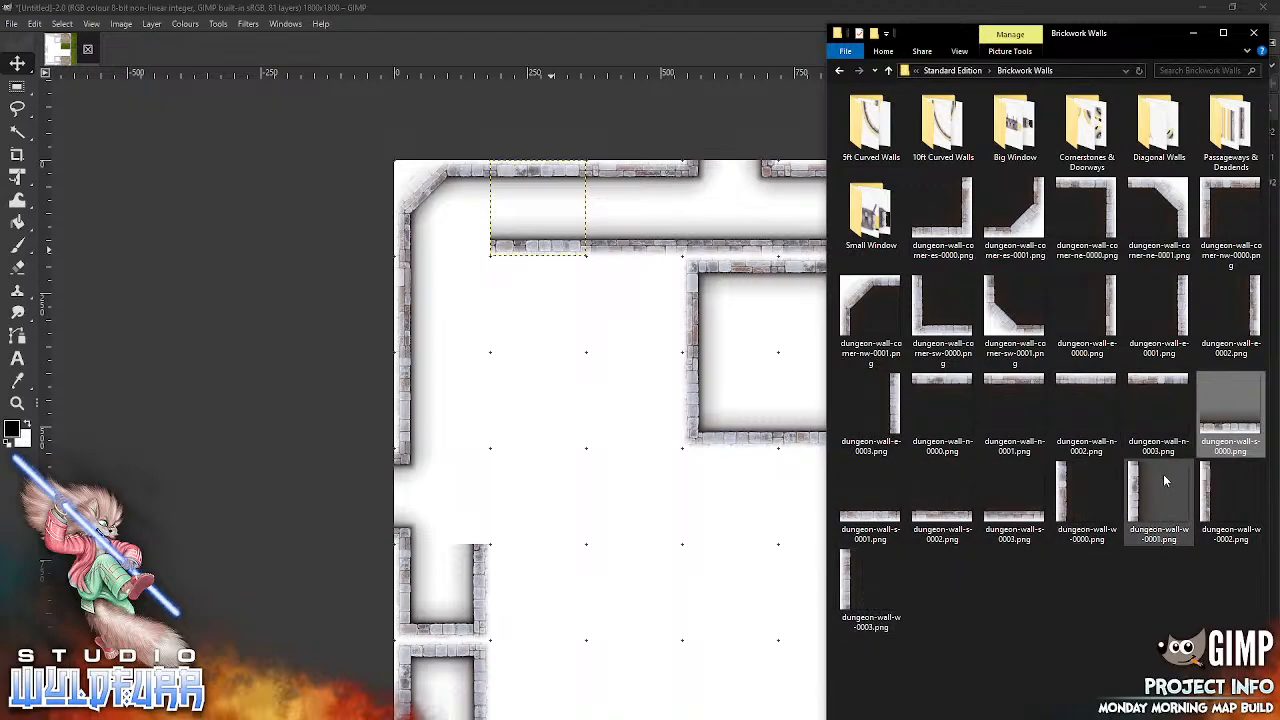
pyautogui.moveTo(878, 405); pyautogui.dragTo(514, 455)
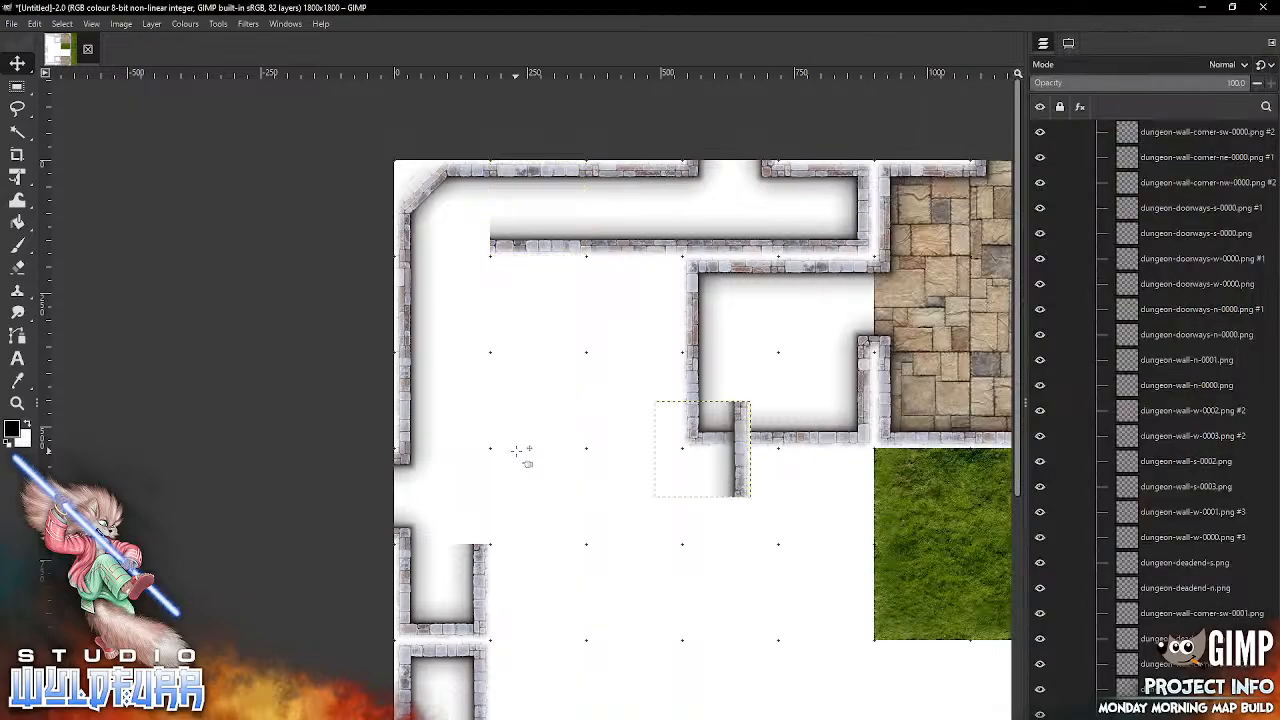
pyautogui.moveTo(729, 451); pyautogui.dragTo(489, 400)
pyautogui.hotkey('alt', 'Tab')
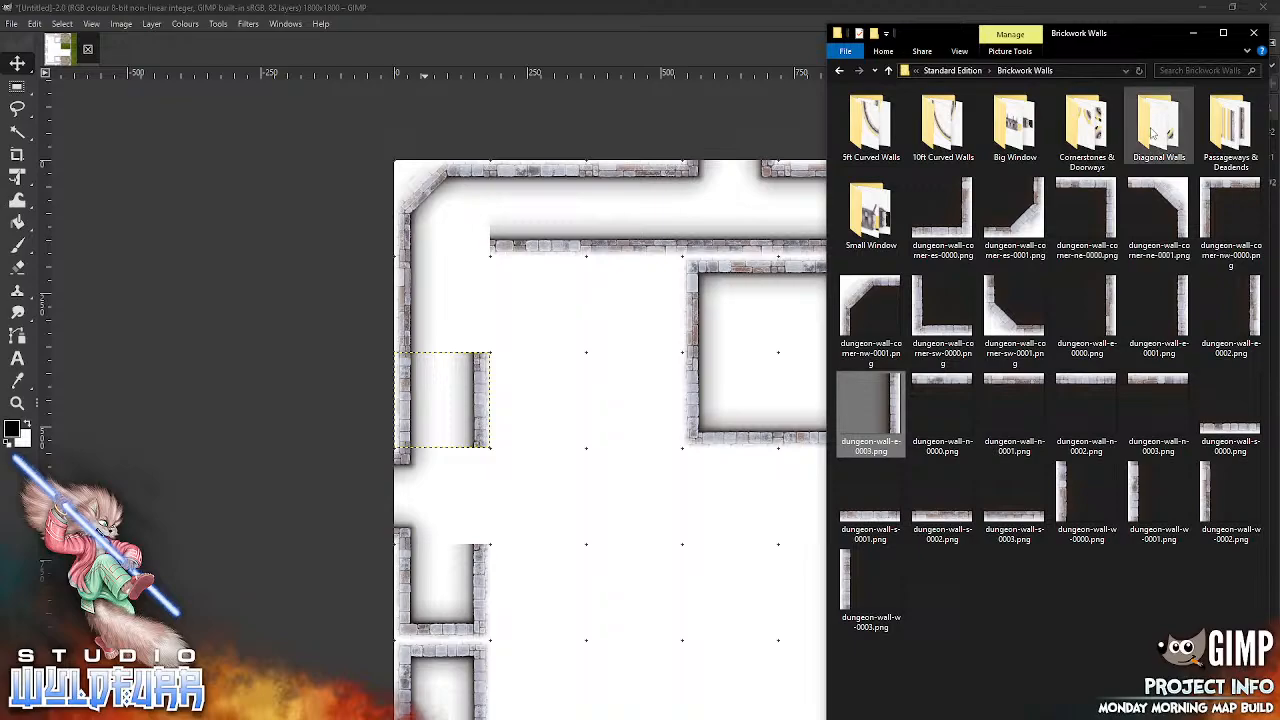
pyautogui.click(1097, 133)
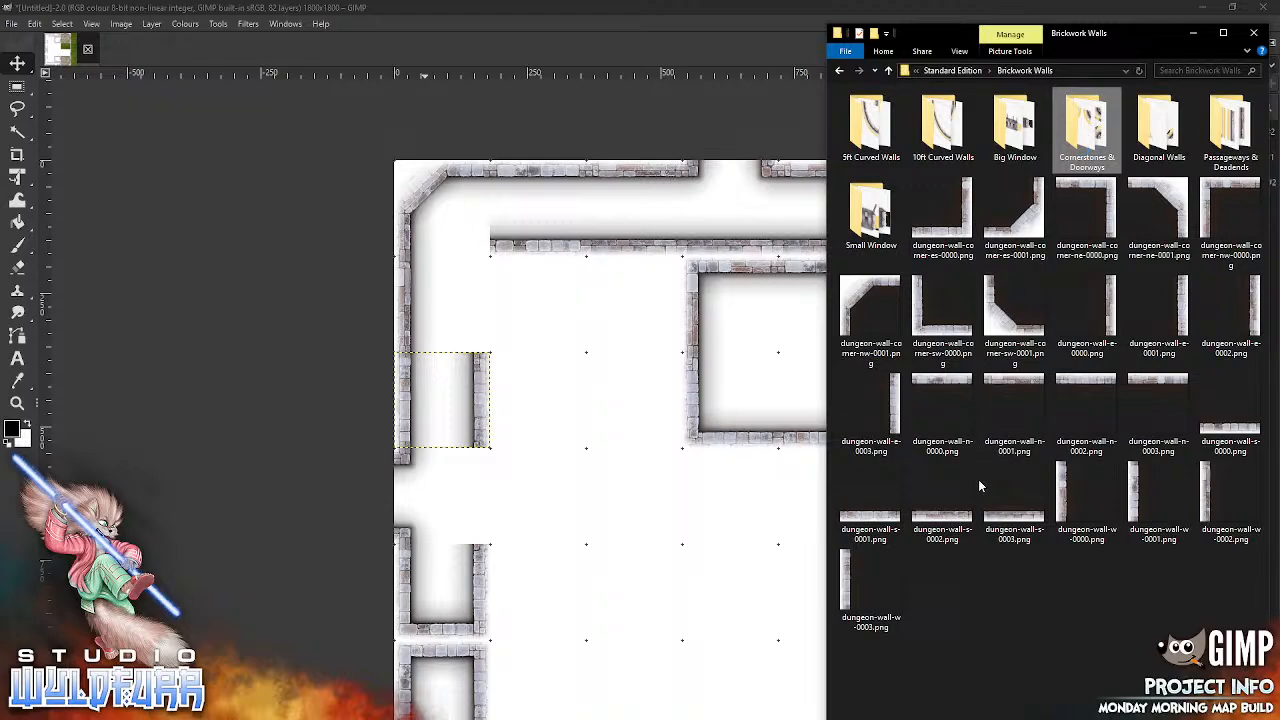
pyautogui.moveTo(962, 142); pyautogui.dragTo(484, 253)
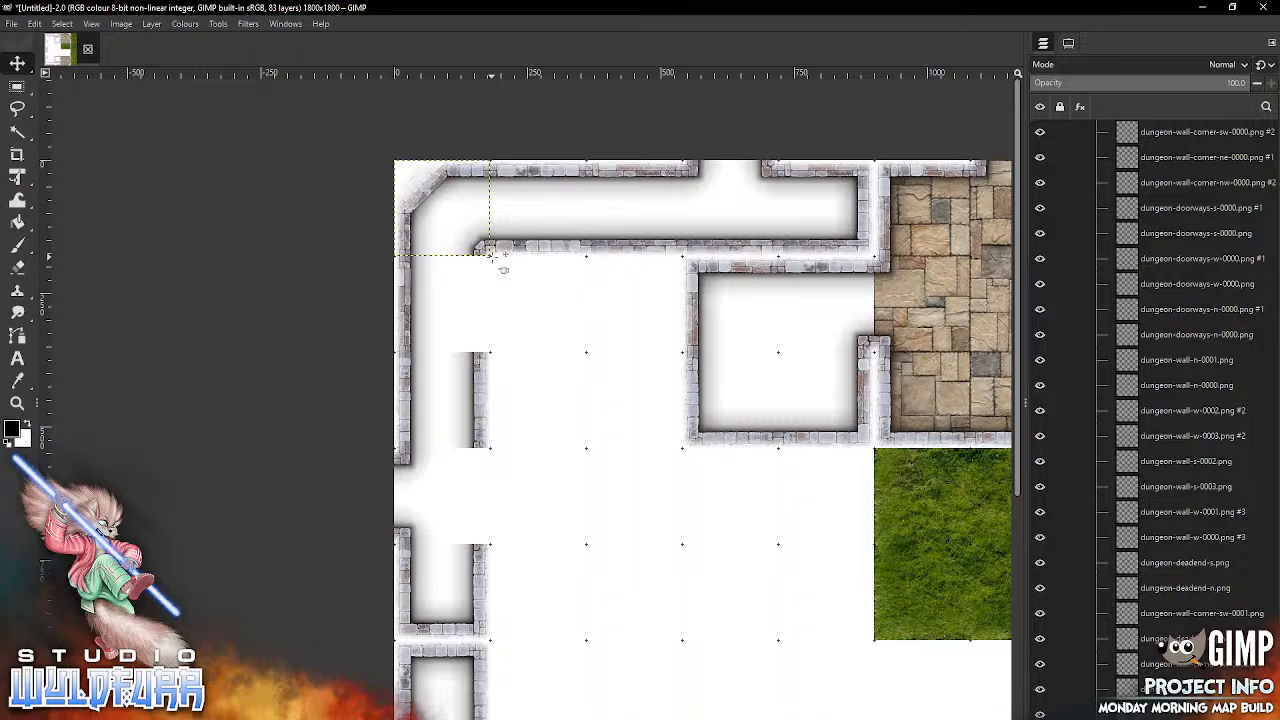
# Step: Add two copies of dungeon-doorways-e-0000.png and snap them into the second and fourth grid rows of the first column
pyautogui.hotkey('alt', 'Tab')
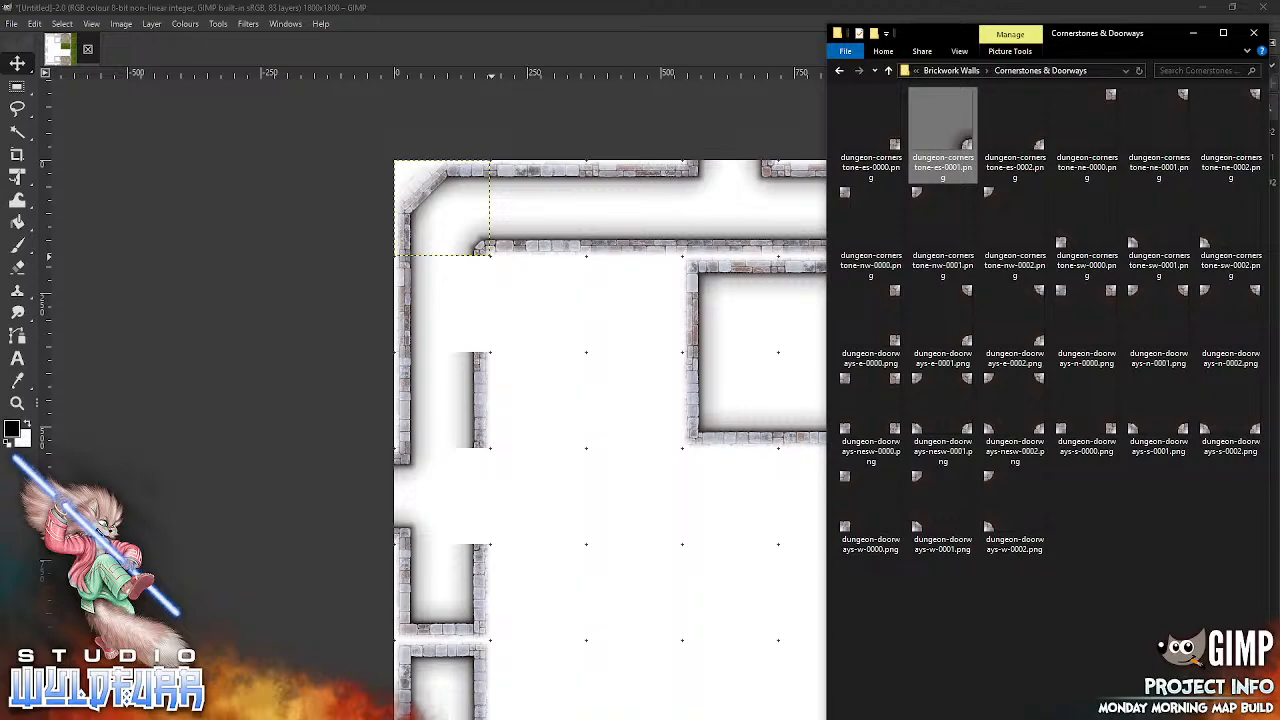
pyautogui.click(873, 296)
pyautogui.moveTo(873, 296); pyautogui.dragTo(588, 421)
pyautogui.moveTo(751, 418); pyautogui.dragTo(490, 273)
pyautogui.hotkey('alt', 'Tab')
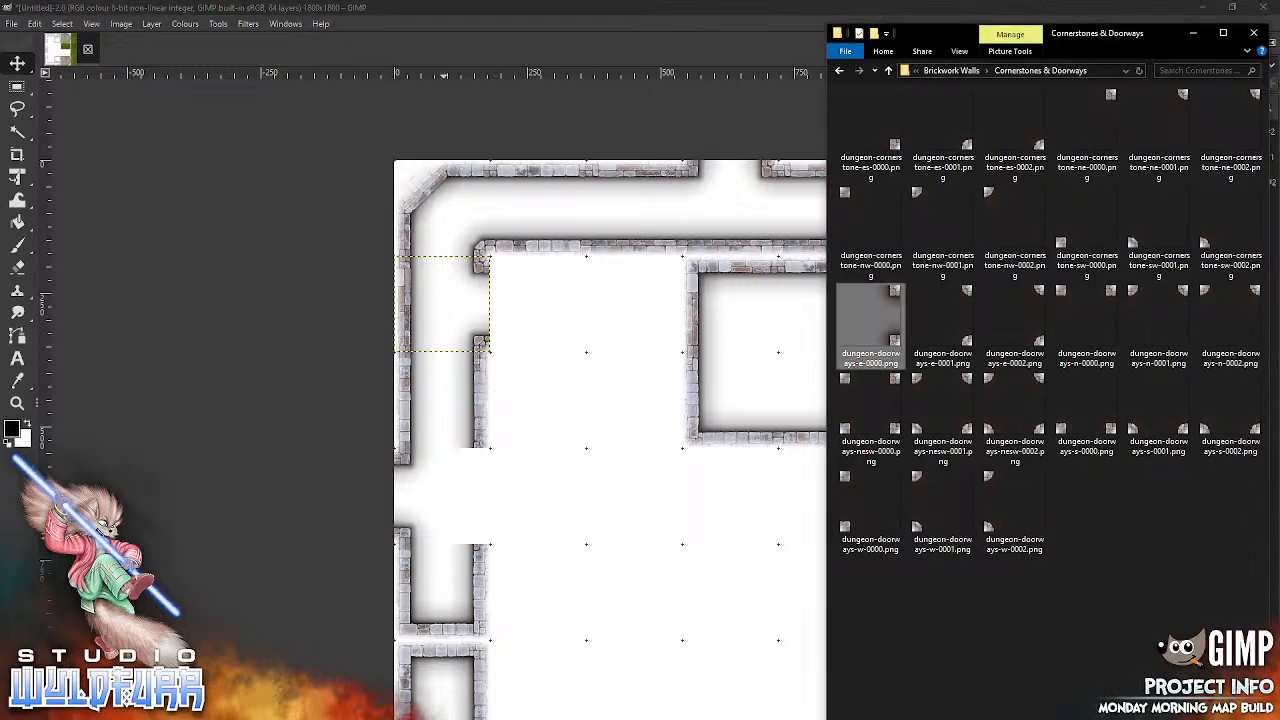
pyautogui.moveTo(896, 293); pyautogui.dragTo(600, 523)
pyautogui.moveTo(657, 447); pyautogui.dragTo(491, 476)
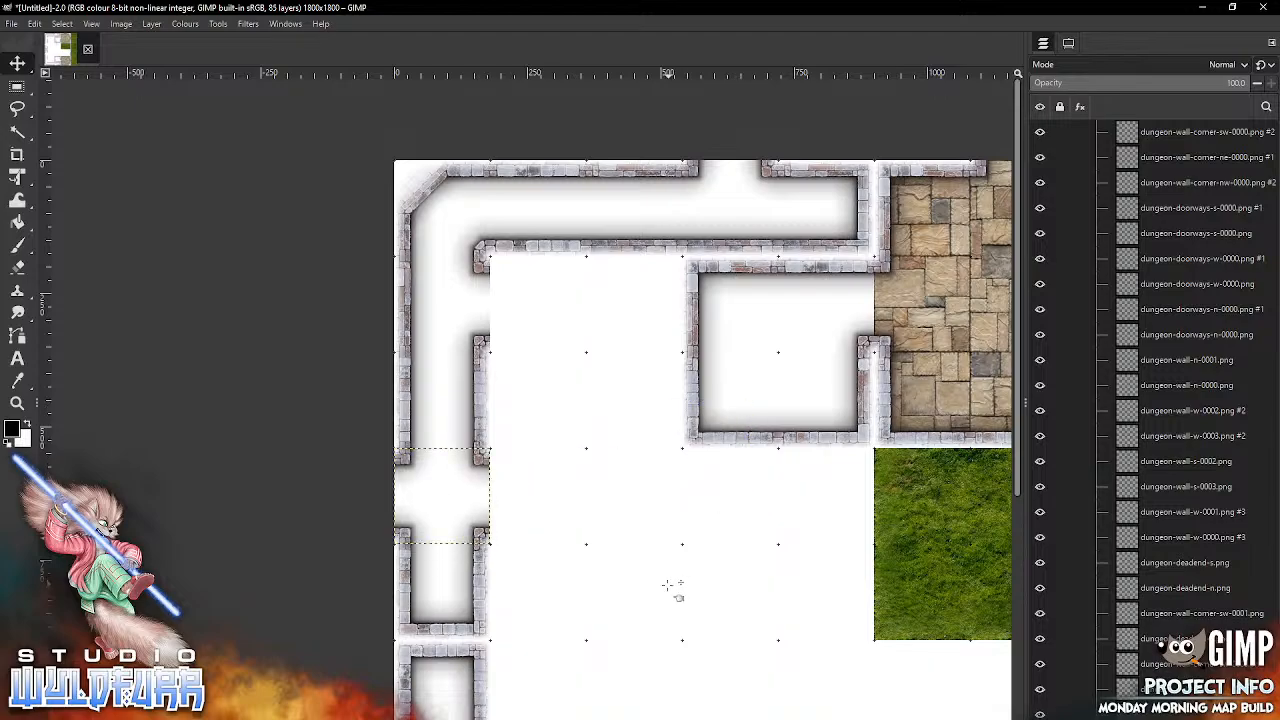
# Step: Add another dungeon-doorways-e-0000.png and snap it into the first column of the seventh grid row
pyautogui.scroll(-5, 648, 560)
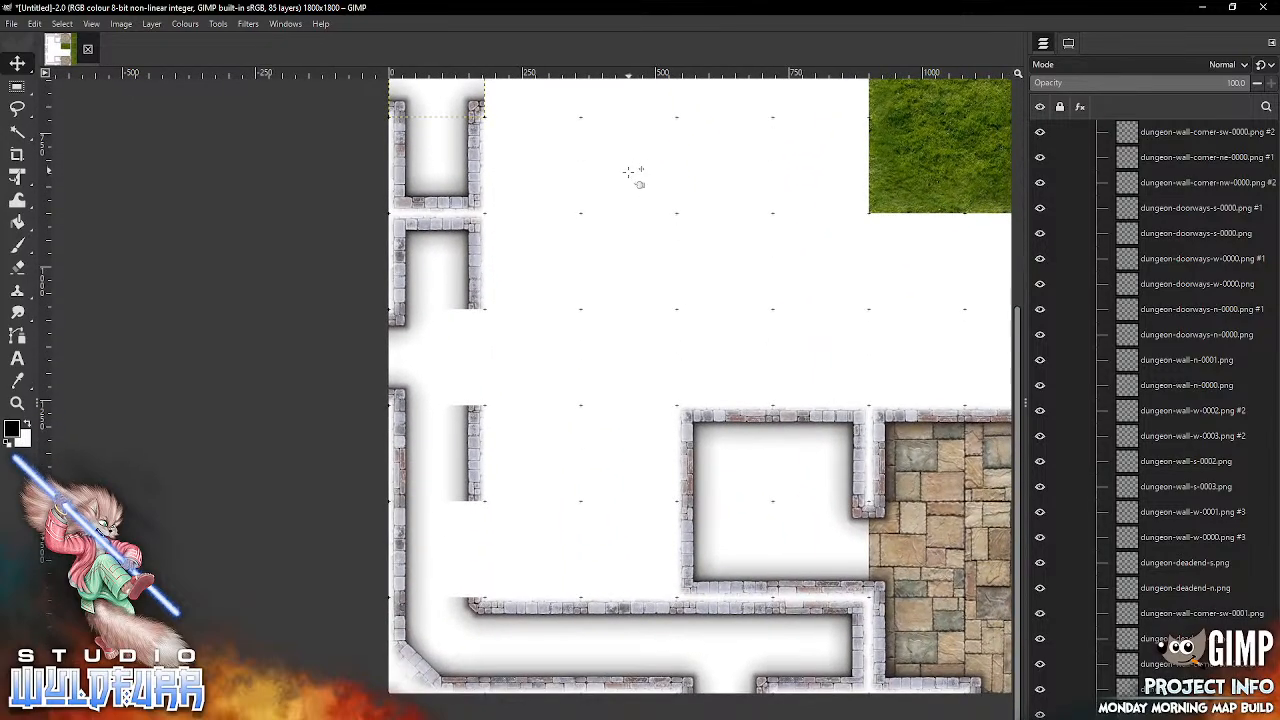
pyautogui.hotkey('alt', 'Tab')
pyautogui.moveTo(897, 292); pyautogui.dragTo(588, 418)
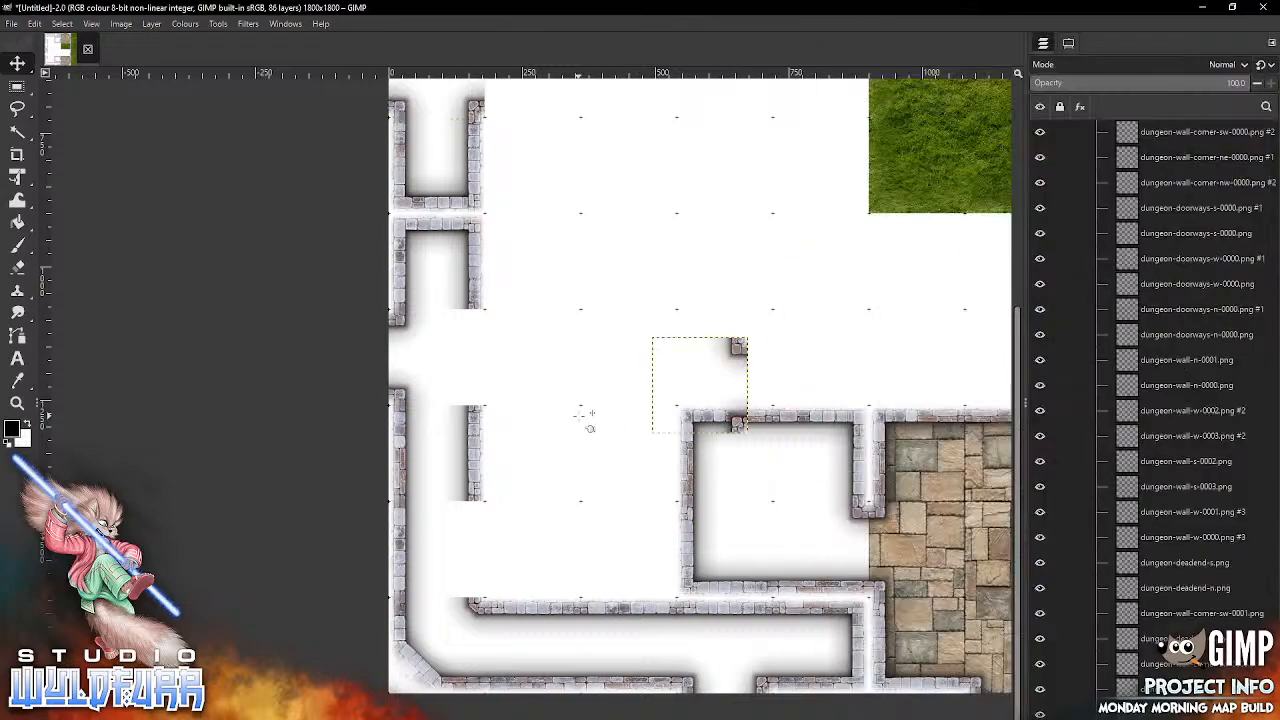
pyautogui.moveTo(752, 359); pyautogui.dragTo(488, 332)
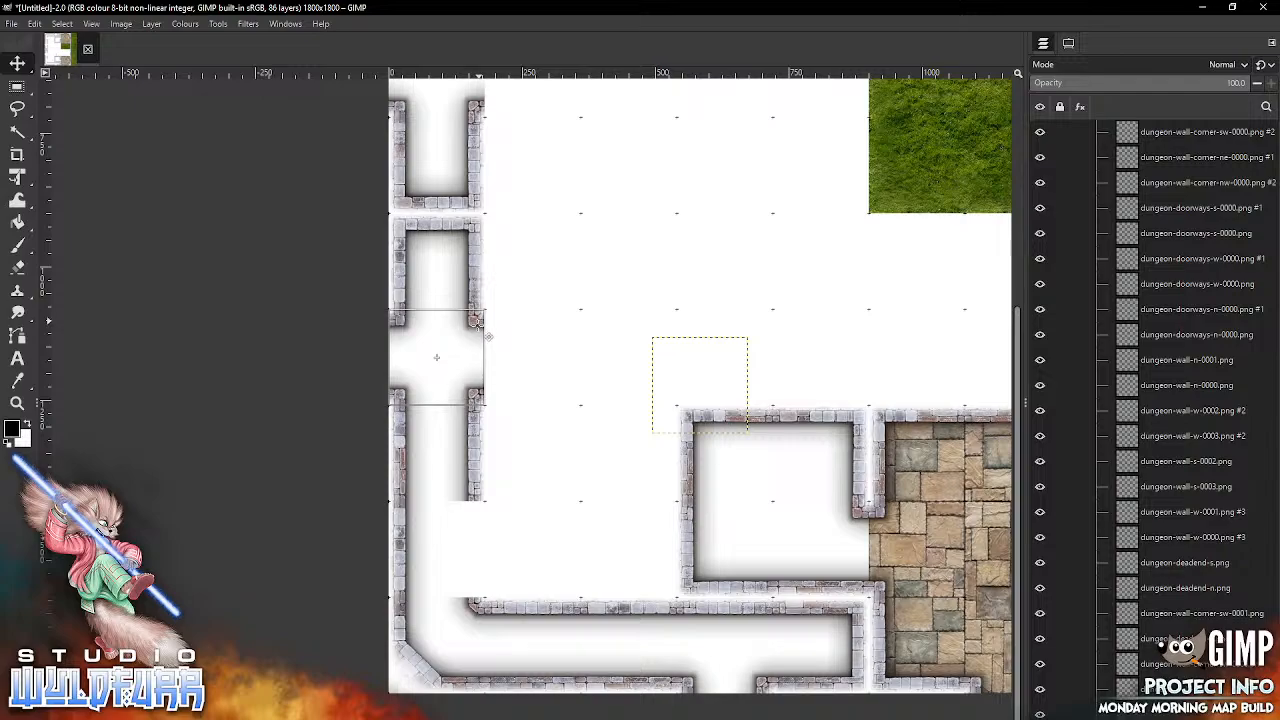
# Step: Add another dungeon-doorways-e-0000.png and snap it into the first column of the ninth grid row
pyautogui.hotkey('alt', 'Tab')
pyautogui.moveTo(895, 295); pyautogui.dragTo(566, 452)
pyautogui.moveTo(738, 348); pyautogui.dragTo(475, 512)
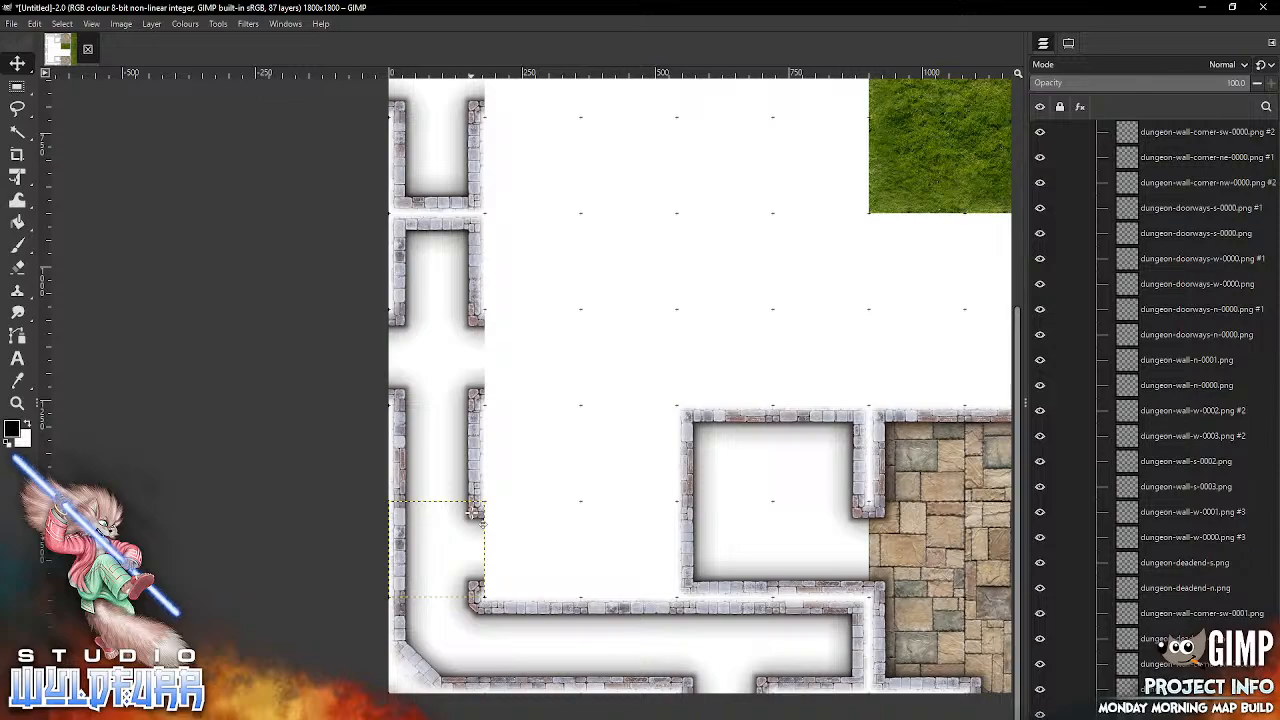
# Step: Delete the two corner wall tiles in the fifth and sixth columns of the tenth grid row
pyautogui.moveTo(915, 553); pyautogui.dragTo(646, 362)
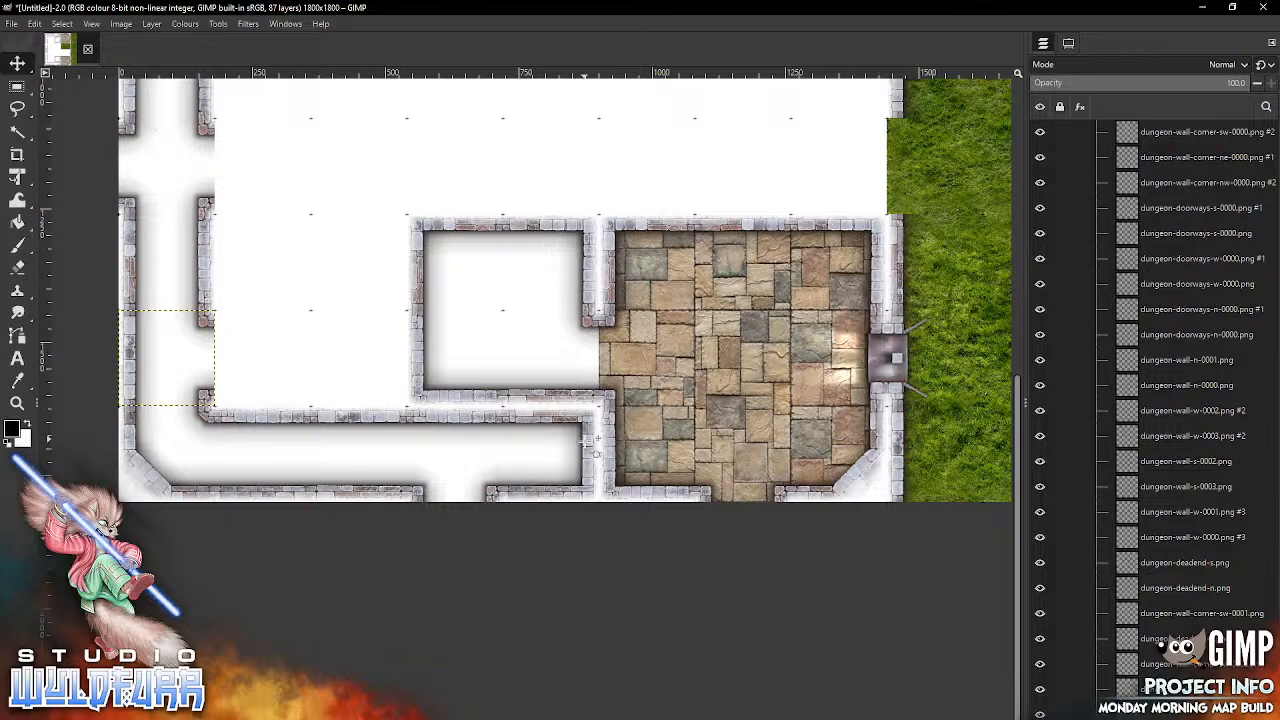
pyautogui.click(590, 445)
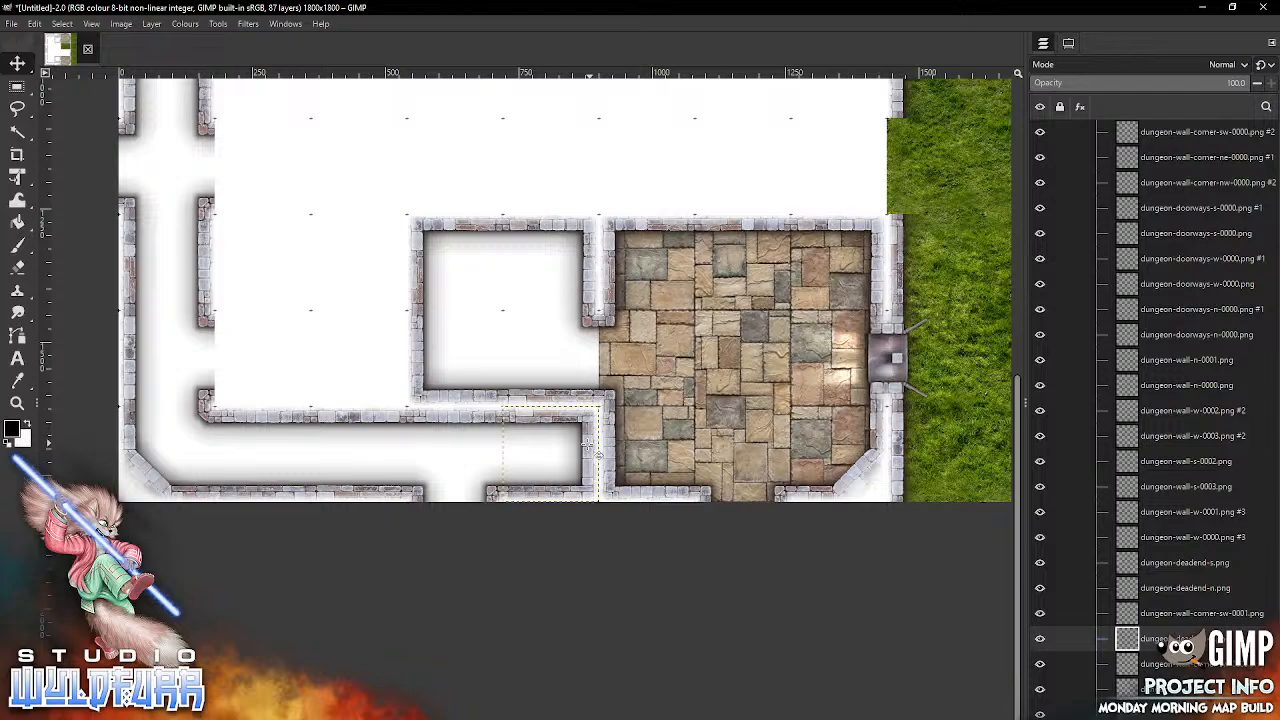
pyautogui.press('Delete')
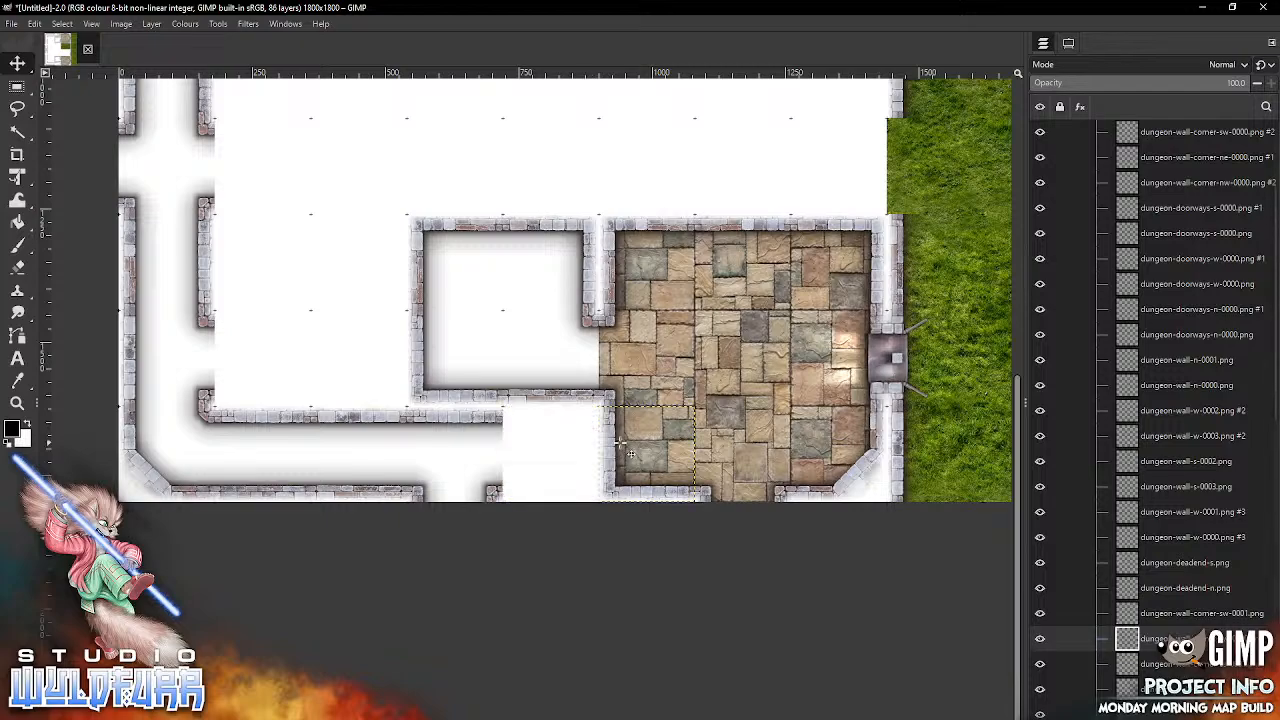
pyautogui.press('Delete')
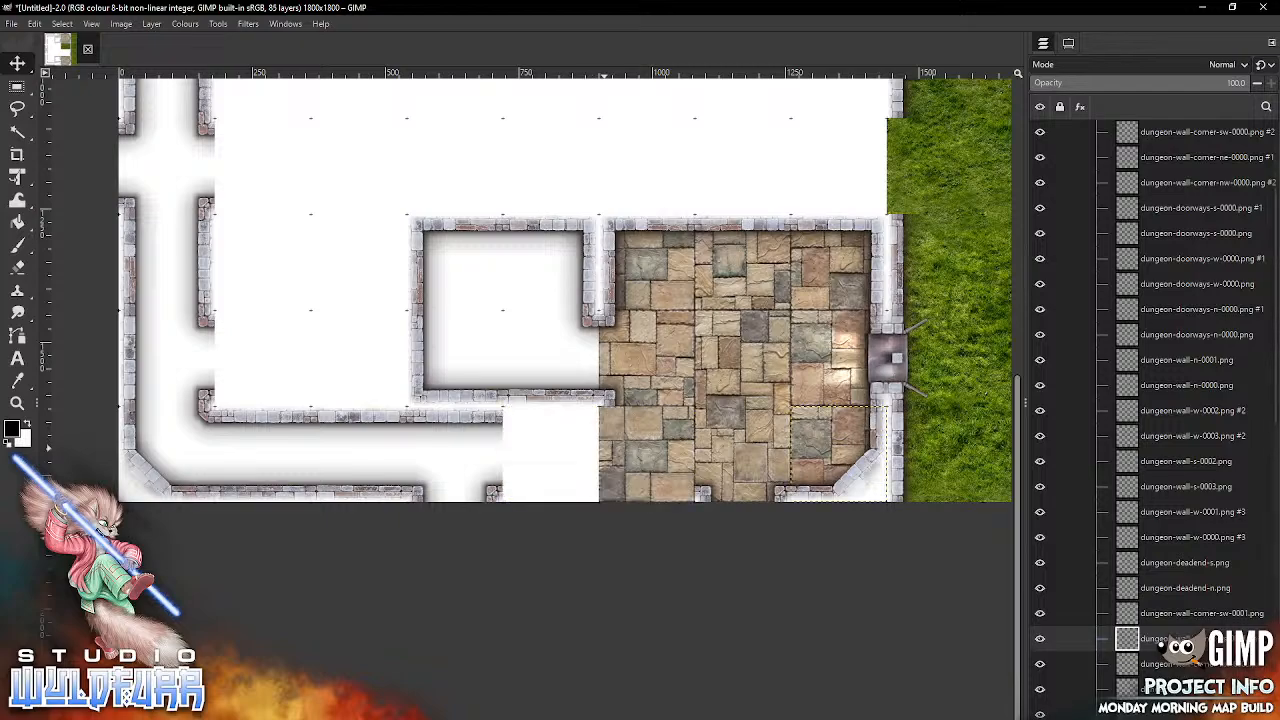
# Step: Add dungeon-cornerstone-nw-0000.png and dungeon-wall-s-0003.png from Brickwork Walls, snapping both into the sixth column of the tenth grid row
pyautogui.hotkey('alt', 'Tab')
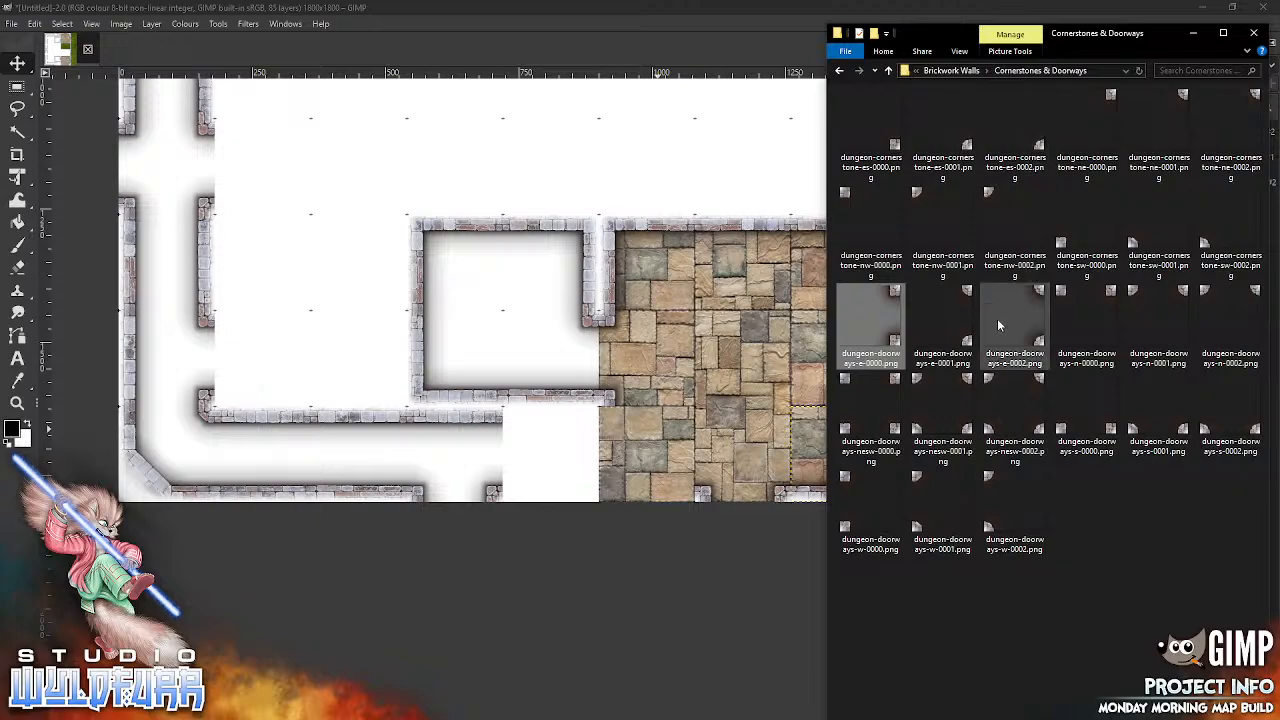
pyautogui.moveTo(870, 225); pyautogui.dragTo(722, 308)
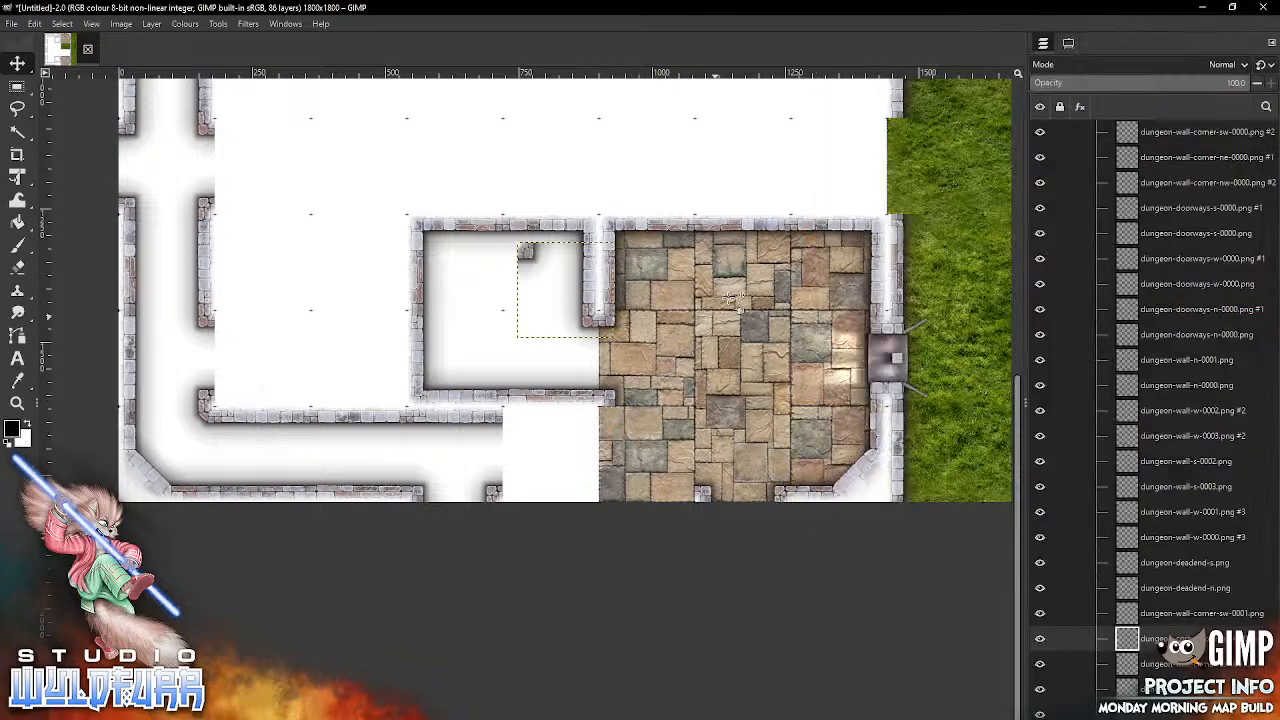
pyautogui.moveTo(527, 252); pyautogui.dragTo(618, 422)
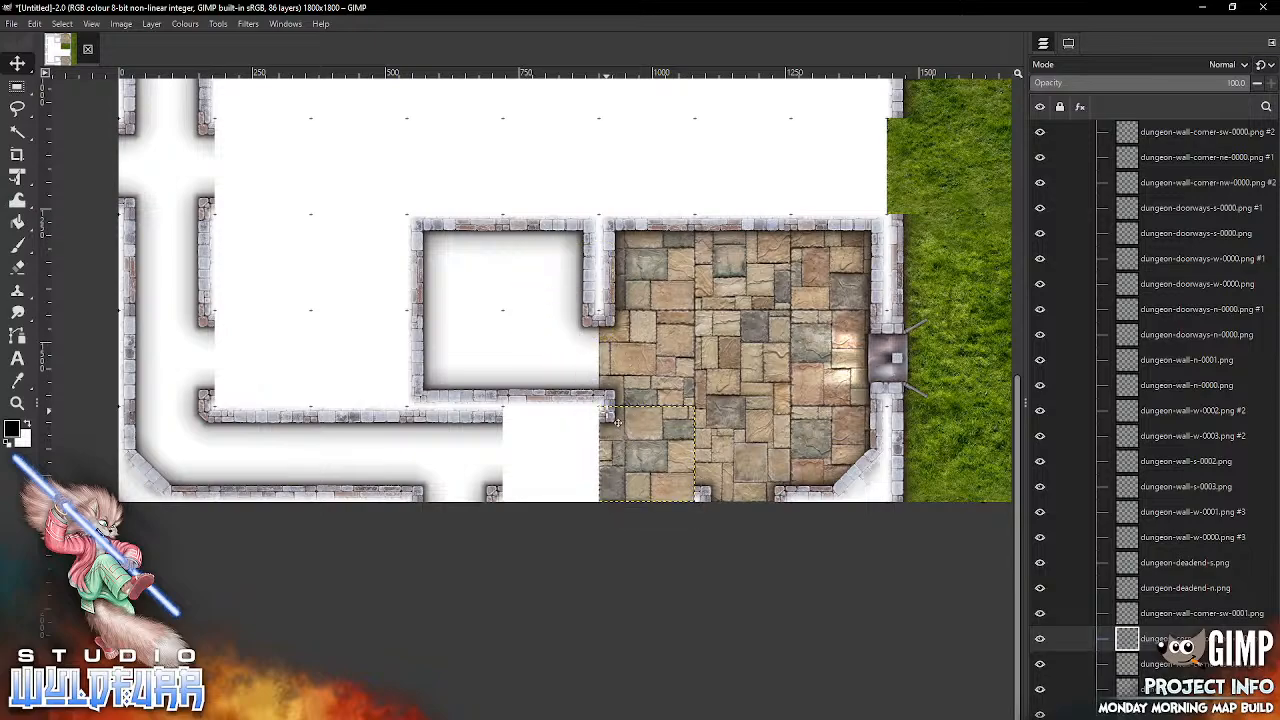
pyautogui.hotkey('alt', 'Tab')
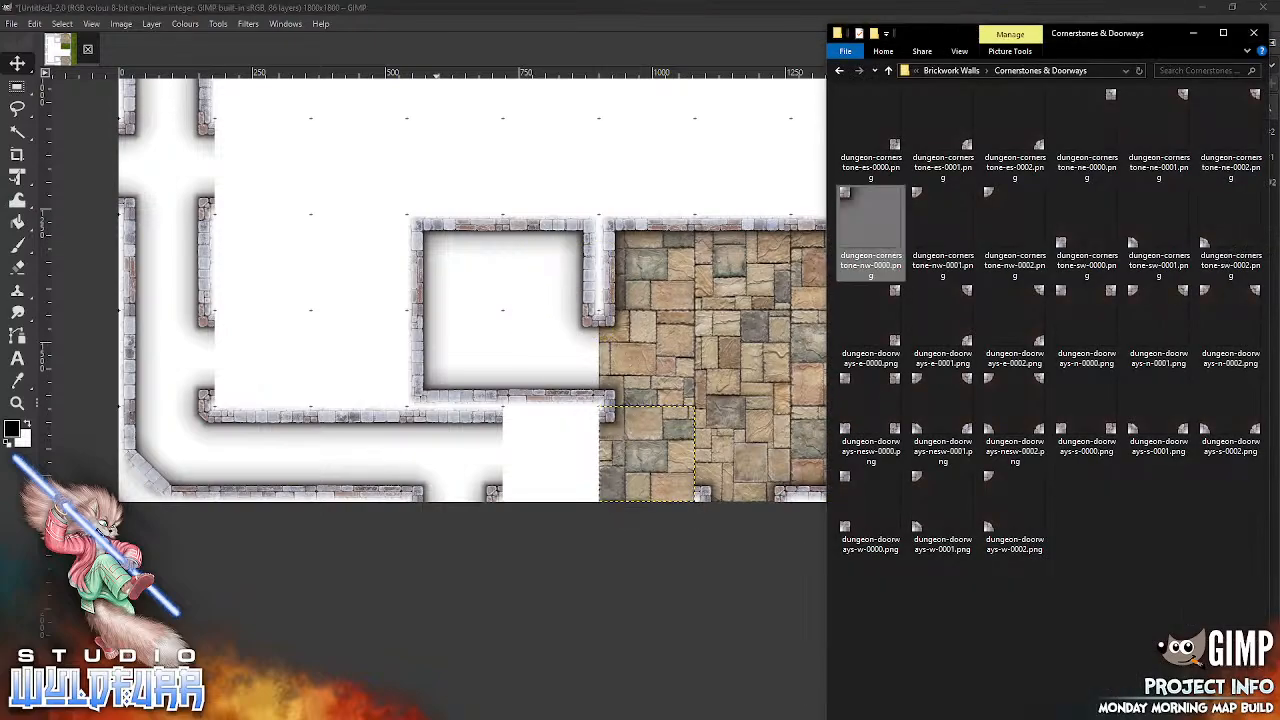
pyautogui.click(951, 70)
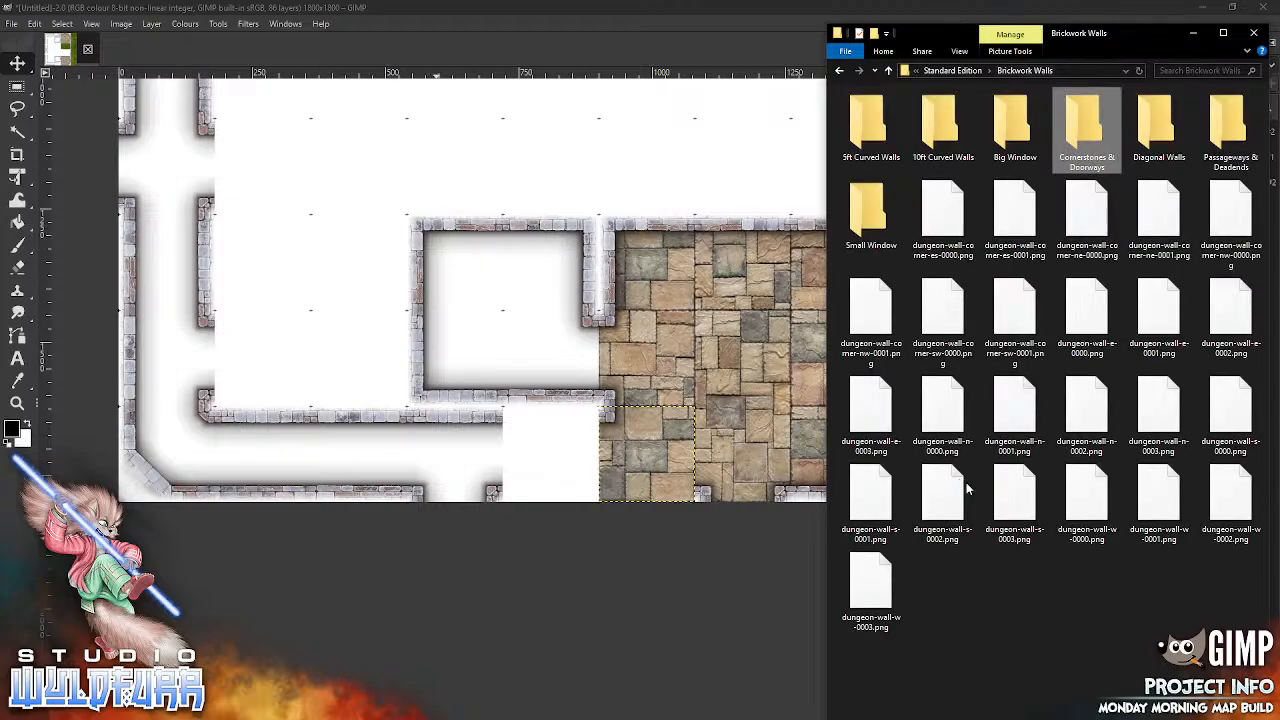
pyautogui.click(1018, 505)
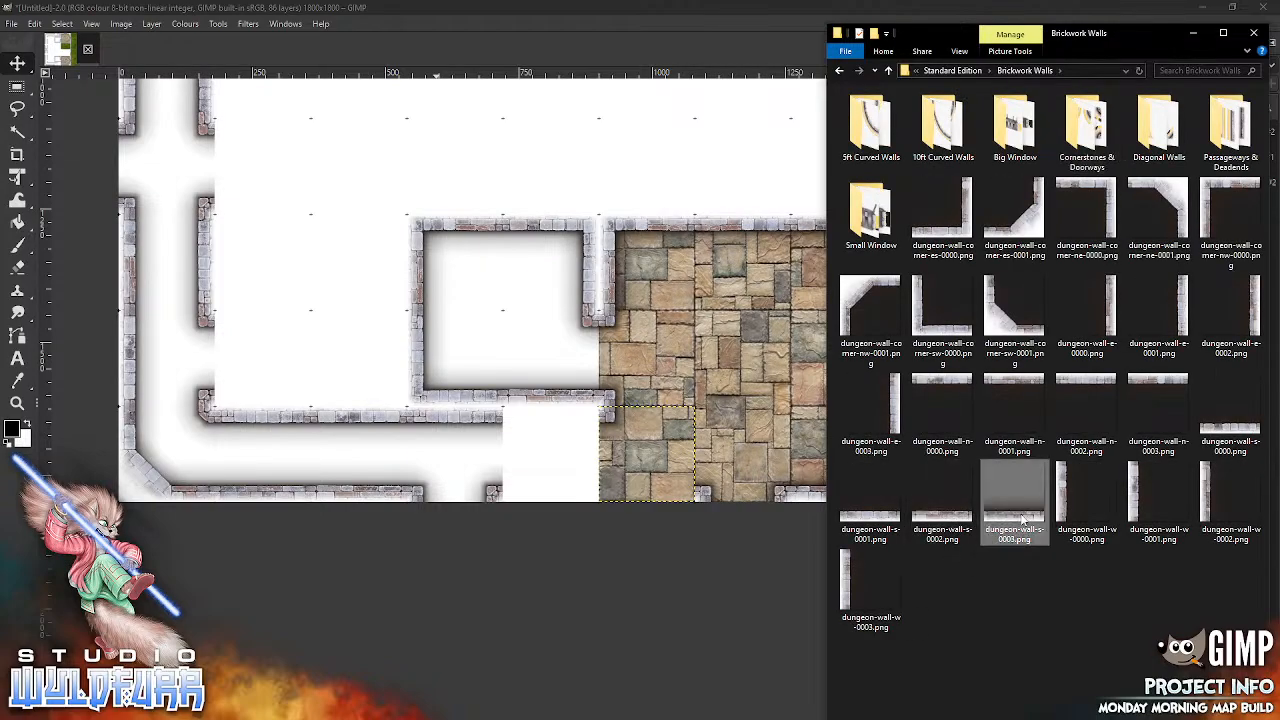
pyautogui.moveTo(685, 421); pyautogui.dragTo(662, 410)
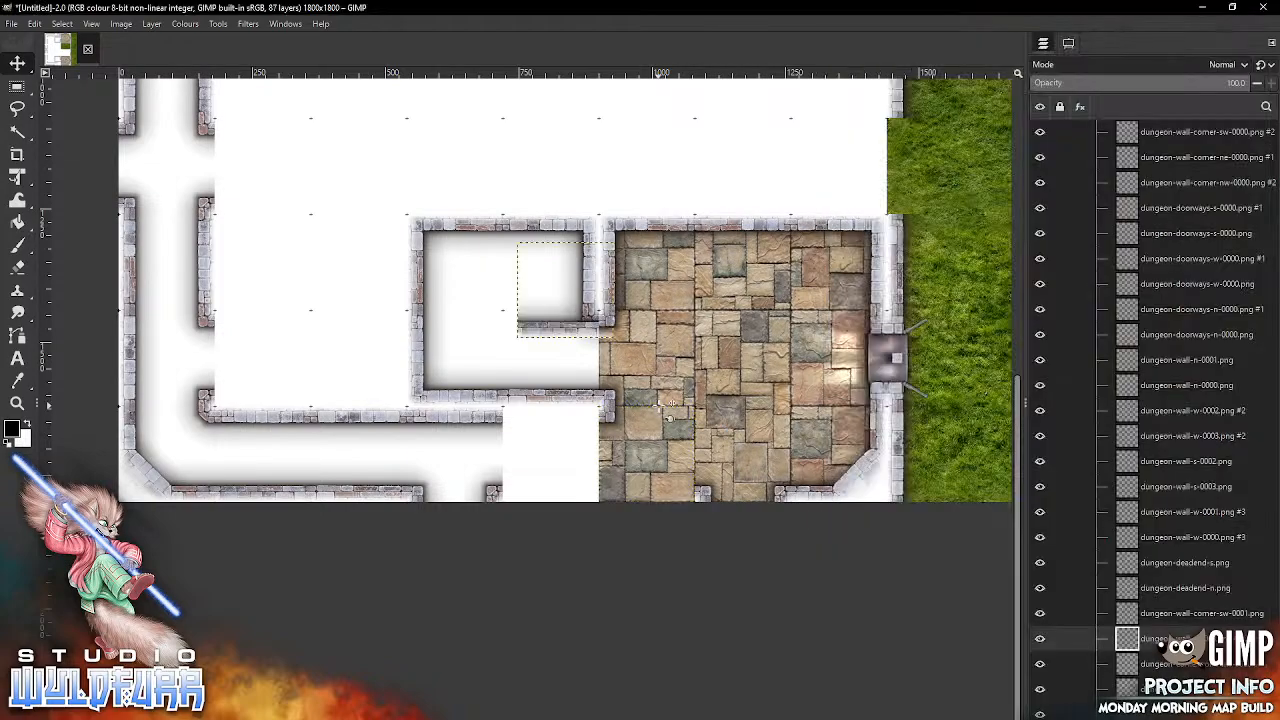
pyautogui.moveTo(582, 328); pyautogui.dragTo(658, 485)
# Step: Add dungeon-wall-s-0001.png and dungeon-wall-n-0000.png, snapping both into the fifth column of the tenth grid row
pyautogui.click(548, 690)
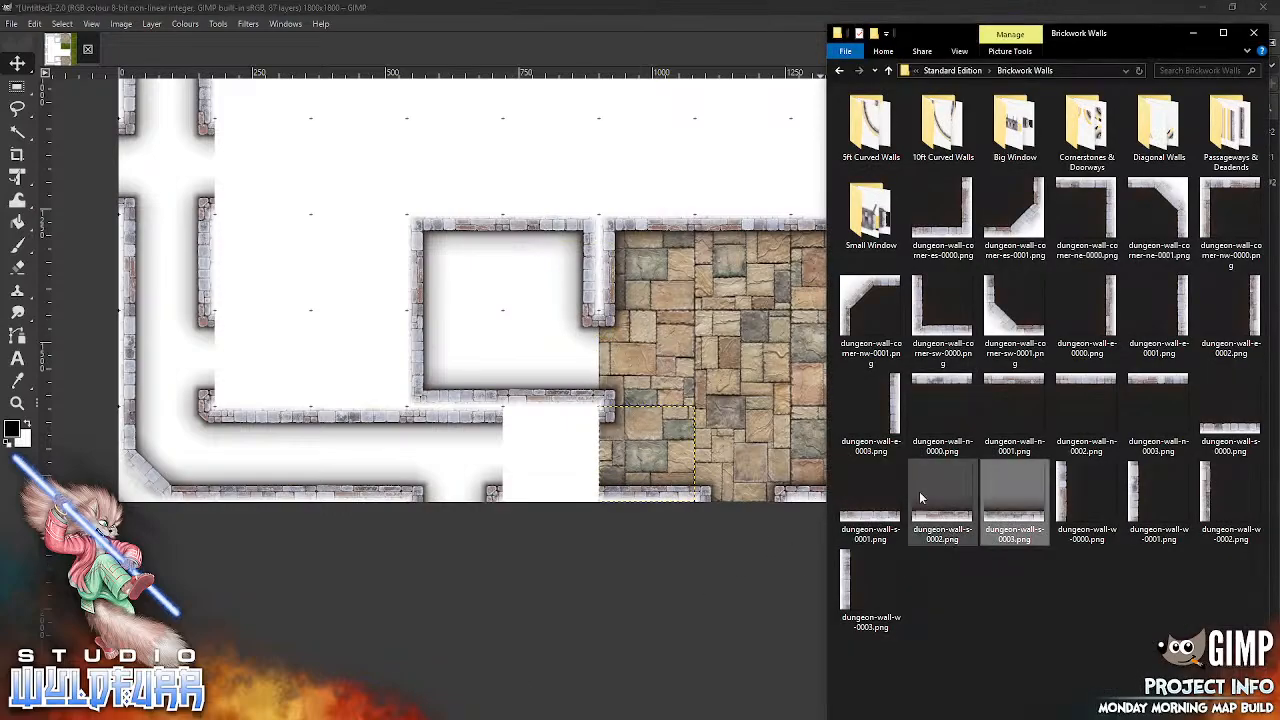
pyautogui.click(851, 496)
pyautogui.moveTo(663, 395); pyautogui.dragTo(690, 390)
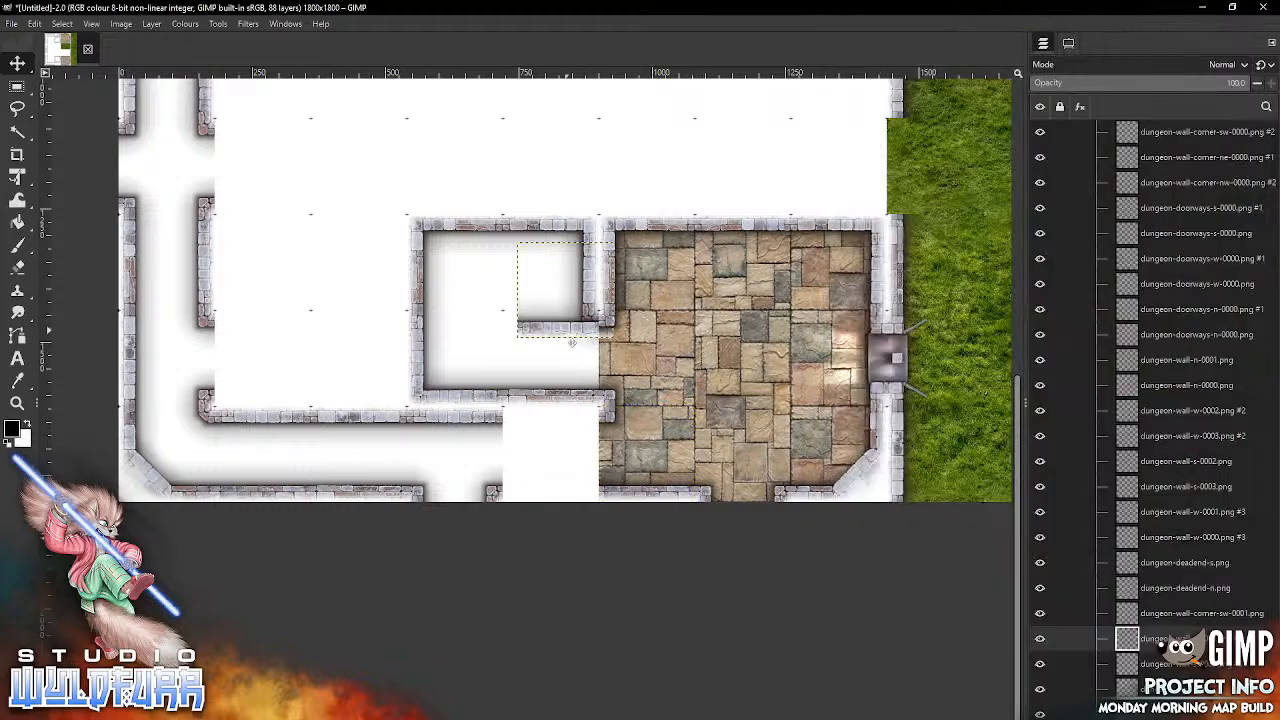
pyautogui.moveTo(547, 340); pyautogui.dragTo(533, 504)
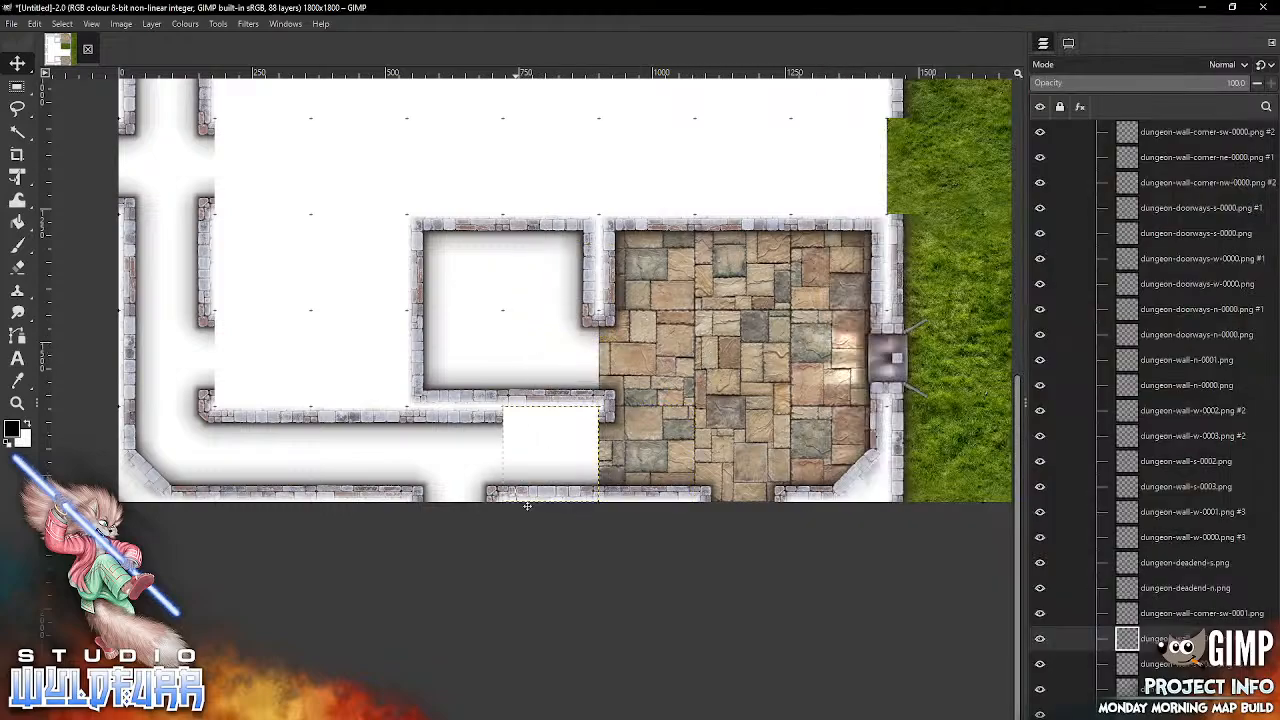
pyautogui.hotkey('alt', 'Tab')
pyautogui.moveTo(942, 405); pyautogui.dragTo(712, 410)
pyautogui.moveTo(548, 262); pyautogui.dragTo(538, 418)
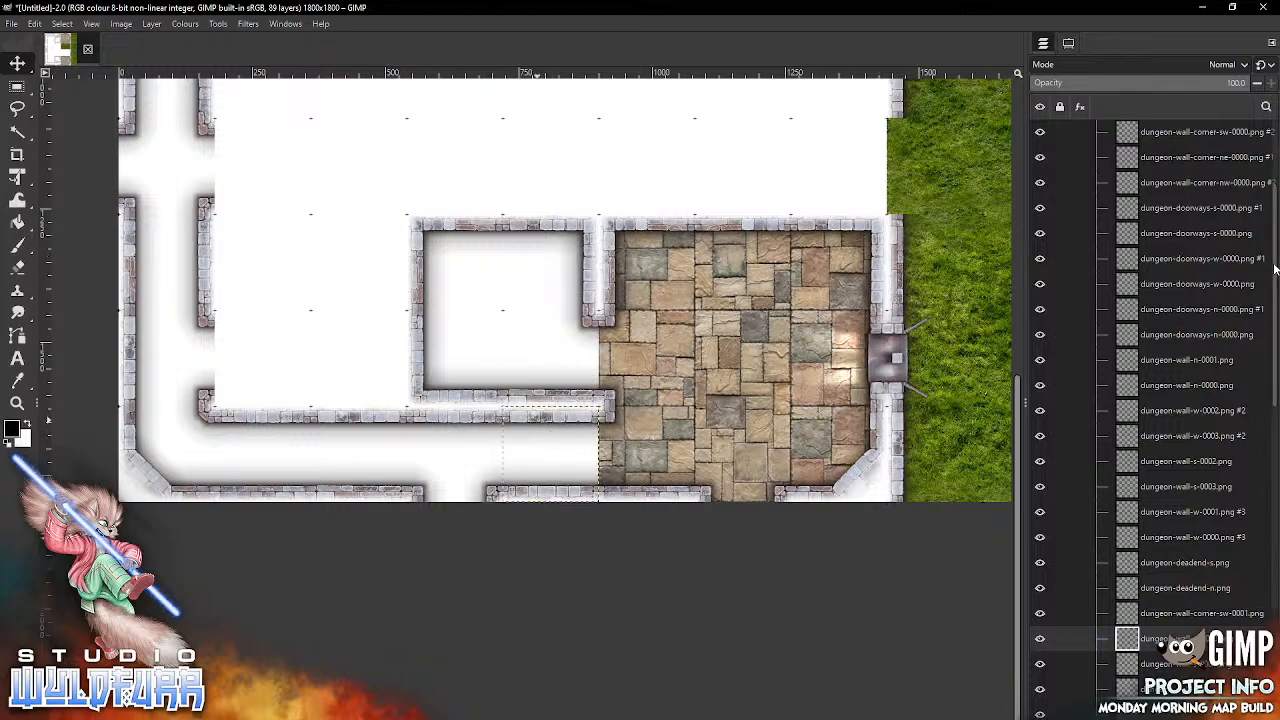
# Step: Delete the two corner wall tiles in the sixth and fifth columns of the first grid row
pyautogui.scroll(3, 1270, 268)
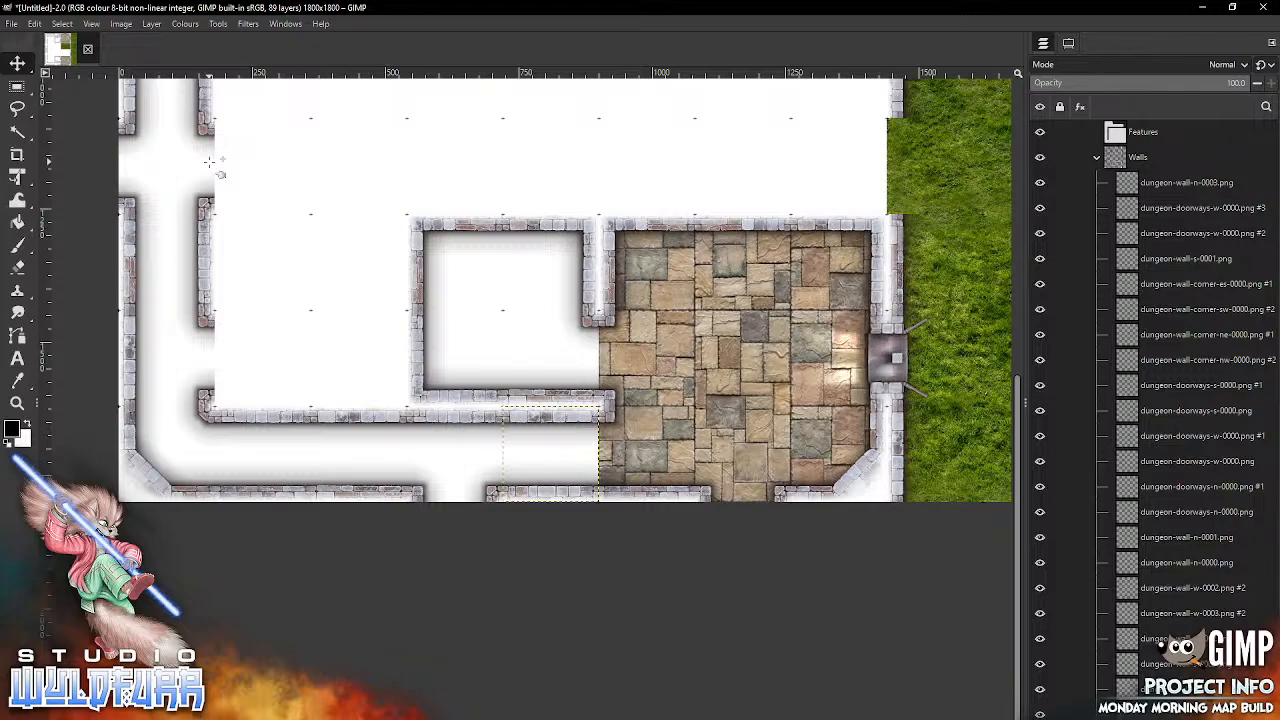
pyautogui.moveTo(673, 172); pyautogui.dragTo(739, 712)
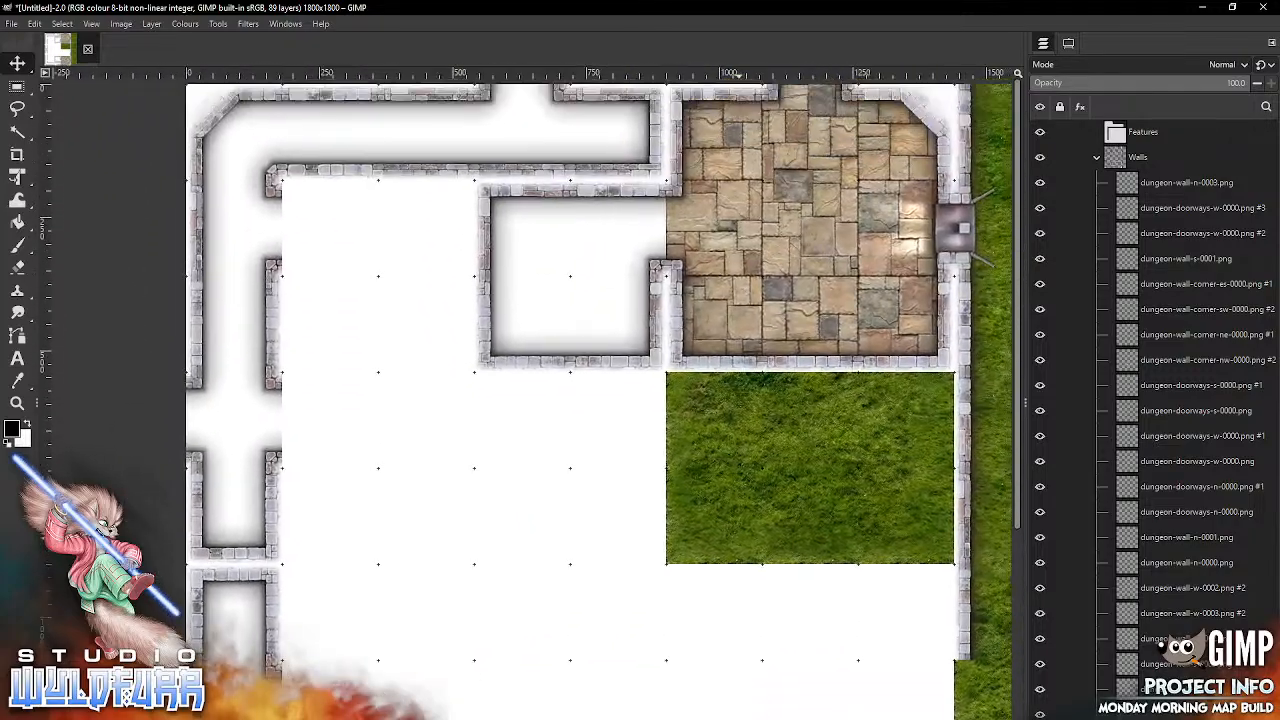
pyautogui.moveTo(739, 662); pyautogui.dragTo(731, 719)
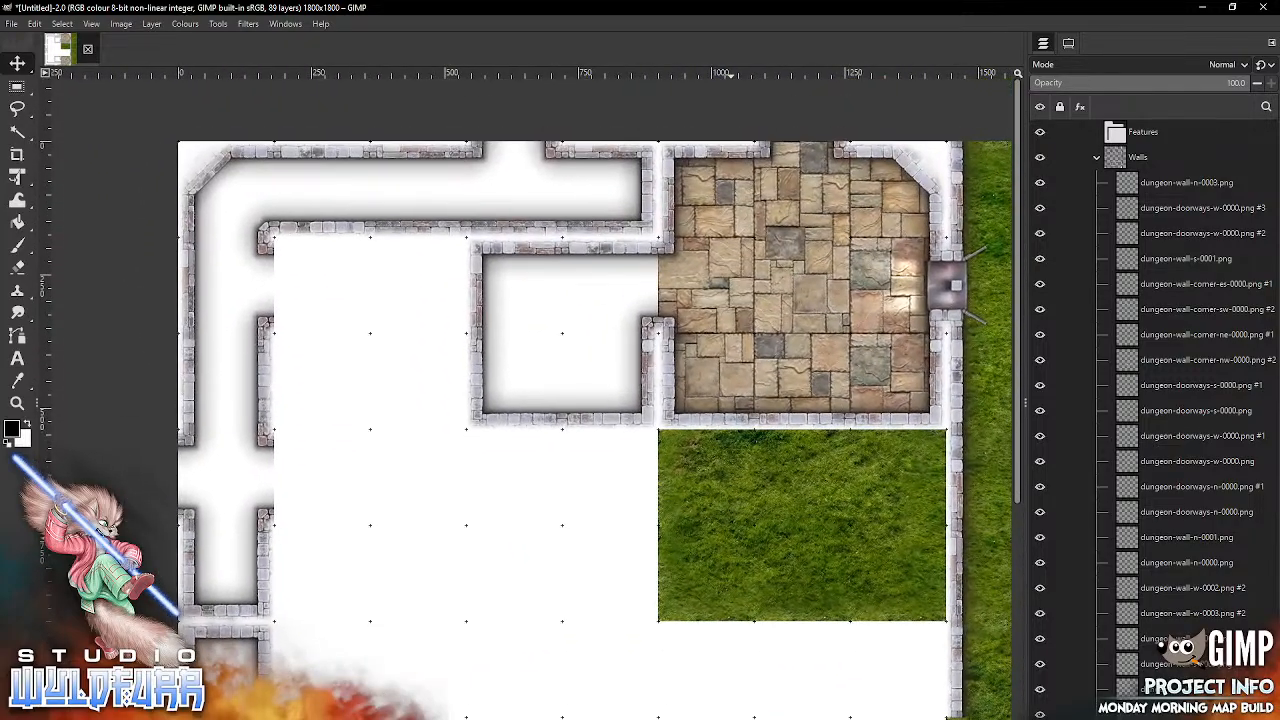
pyautogui.click(678, 198)
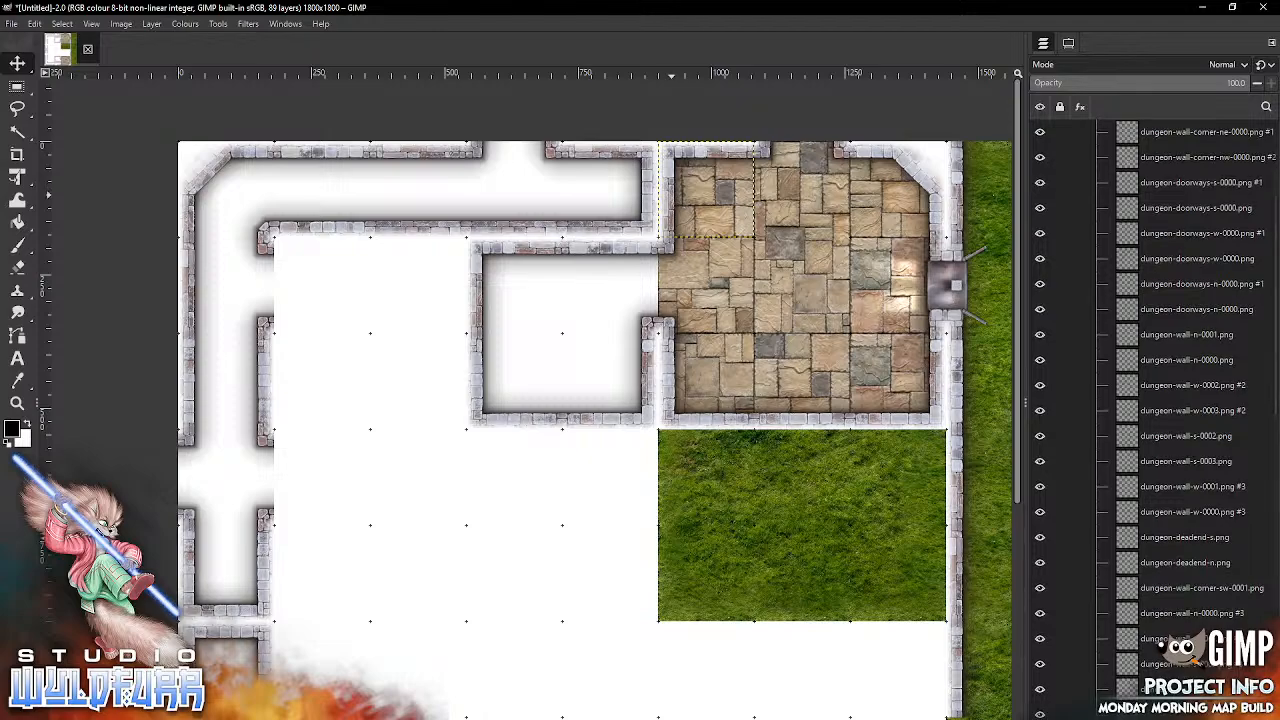
pyautogui.press('Delete')
pyautogui.click(650, 186)
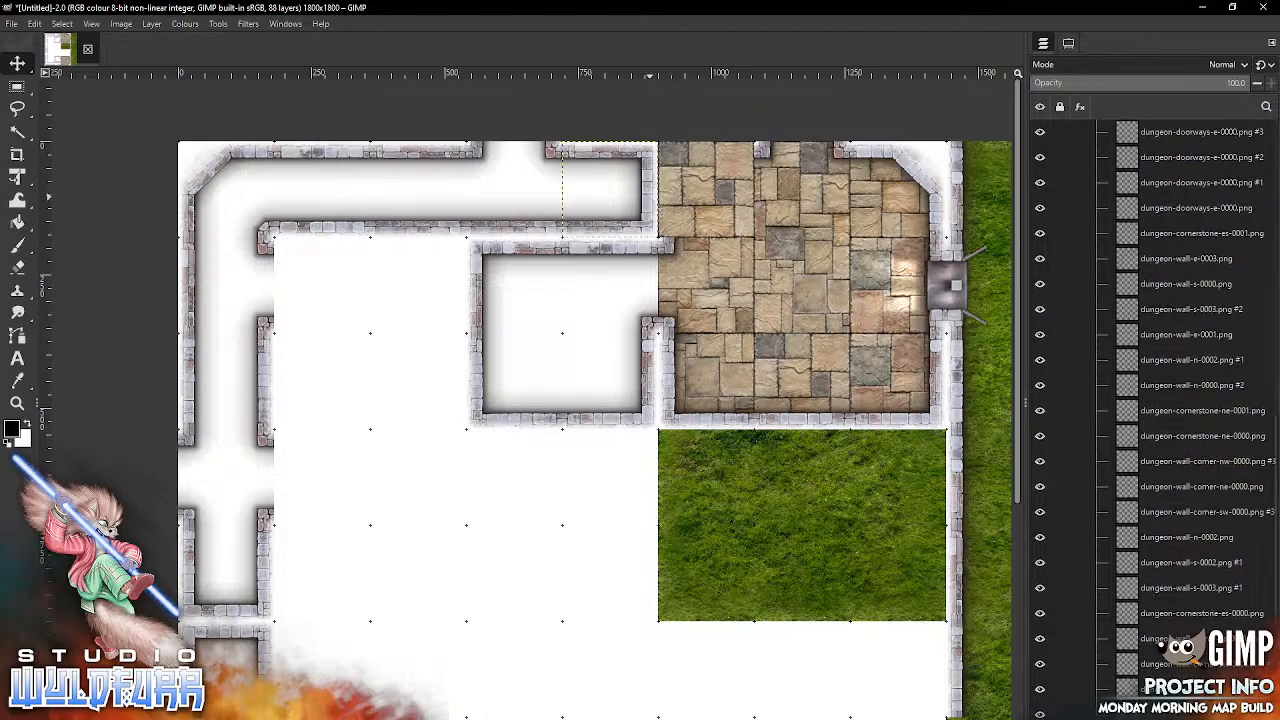
pyautogui.press('Delete')
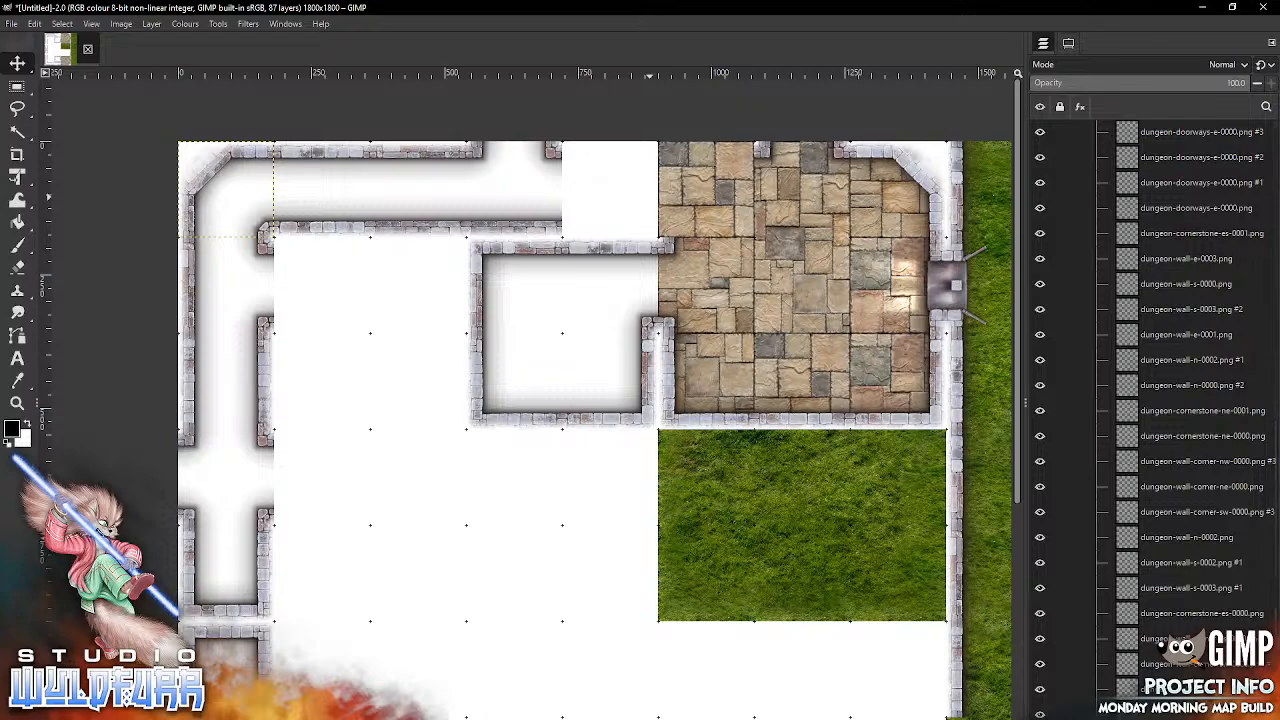
# Step: Add dungeon-wall-n-0001.png and dungeon-wall-n-0003.png, snapping them into the fifth and sixth columns of the first grid row respectively
pyautogui.hotkey('alt', 'Tab')
pyautogui.click(942, 413)
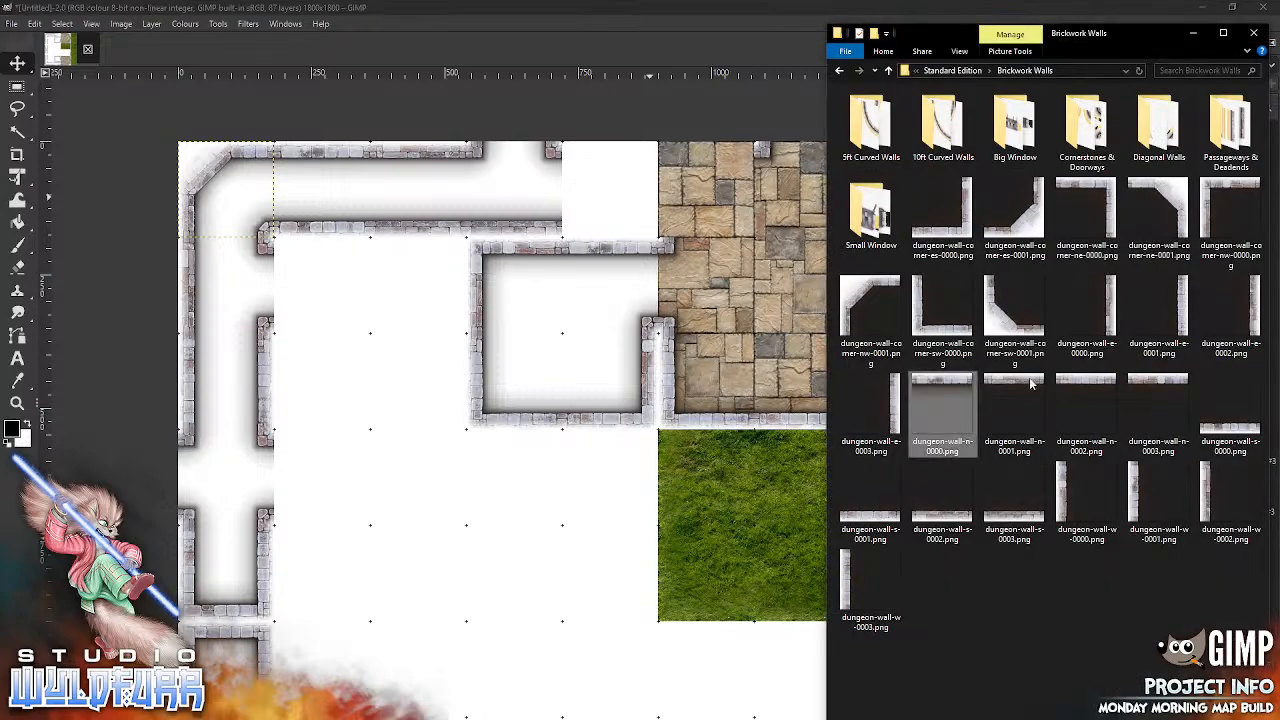
pyautogui.moveTo(1014, 413); pyautogui.dragTo(545, 443)
pyautogui.moveTo(592, 400); pyautogui.dragTo(600, 143)
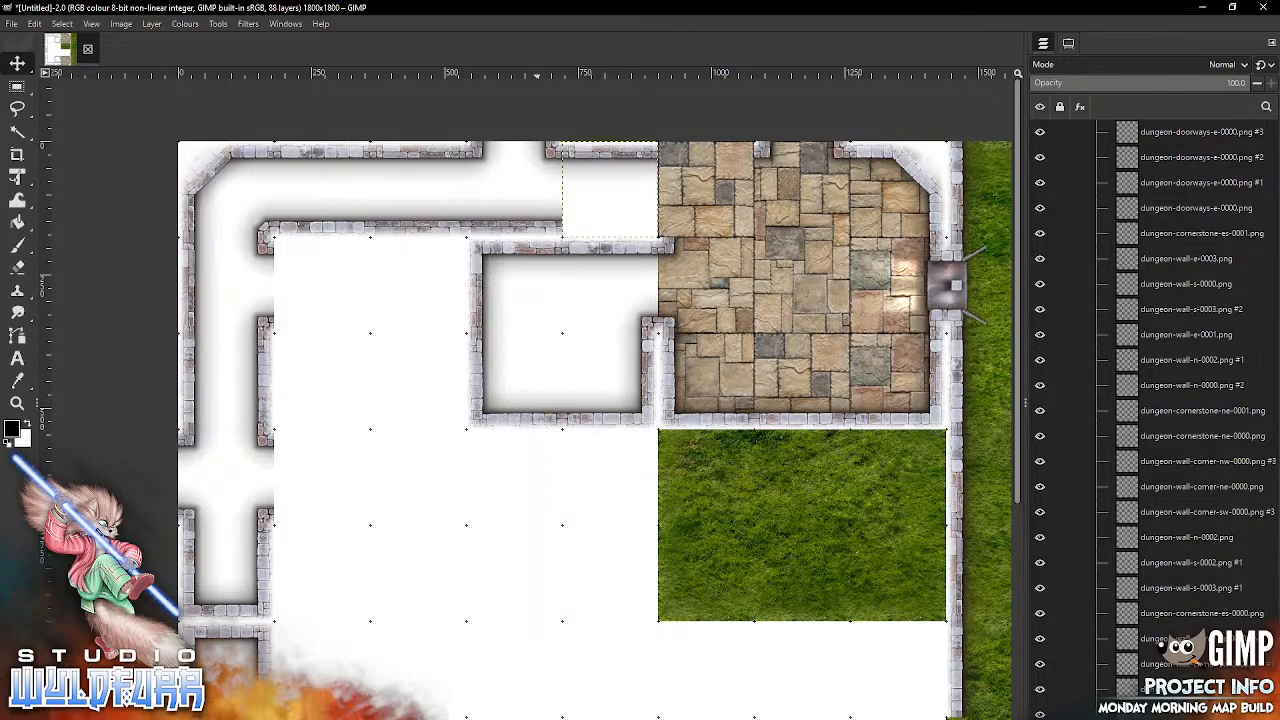
pyautogui.hotkey('alt', 'Tab')
pyautogui.moveTo(1160, 388); pyautogui.dragTo(574, 548)
pyautogui.moveTo(615, 405); pyautogui.dragTo(723, 154)
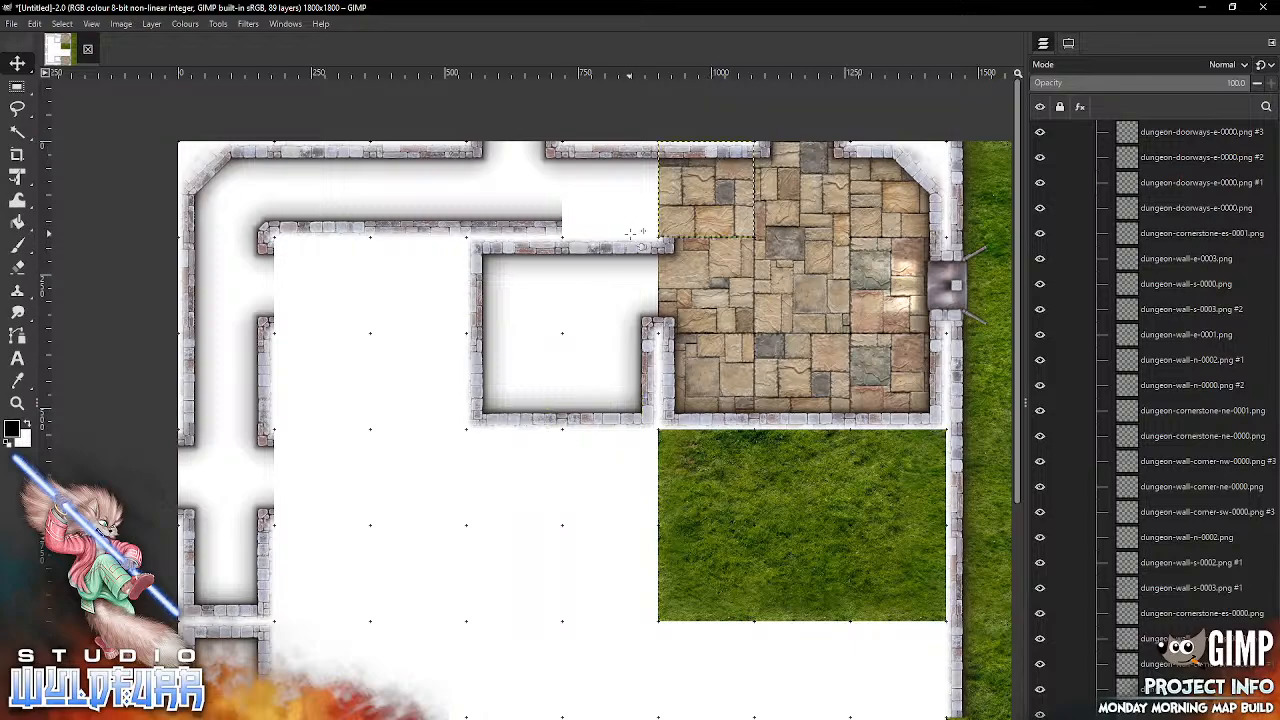
# Step: In the first grid row, snap dungeon-wall-s-0000.png into the fifth column and dungeon-cornerstone-sw-0000.png from Cornerstones & Doorways into the sixth
pyautogui.hotkey('alt', 'Tab')
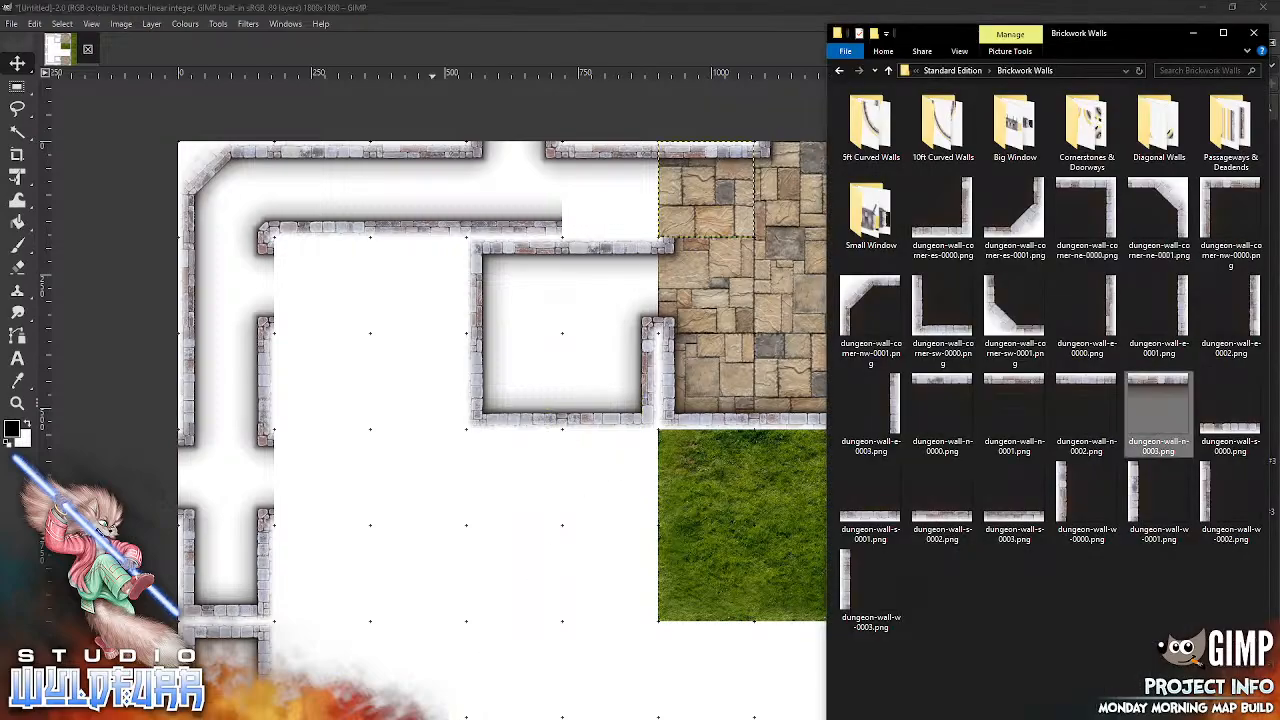
pyautogui.moveTo(1226, 435); pyautogui.dragTo(581, 583)
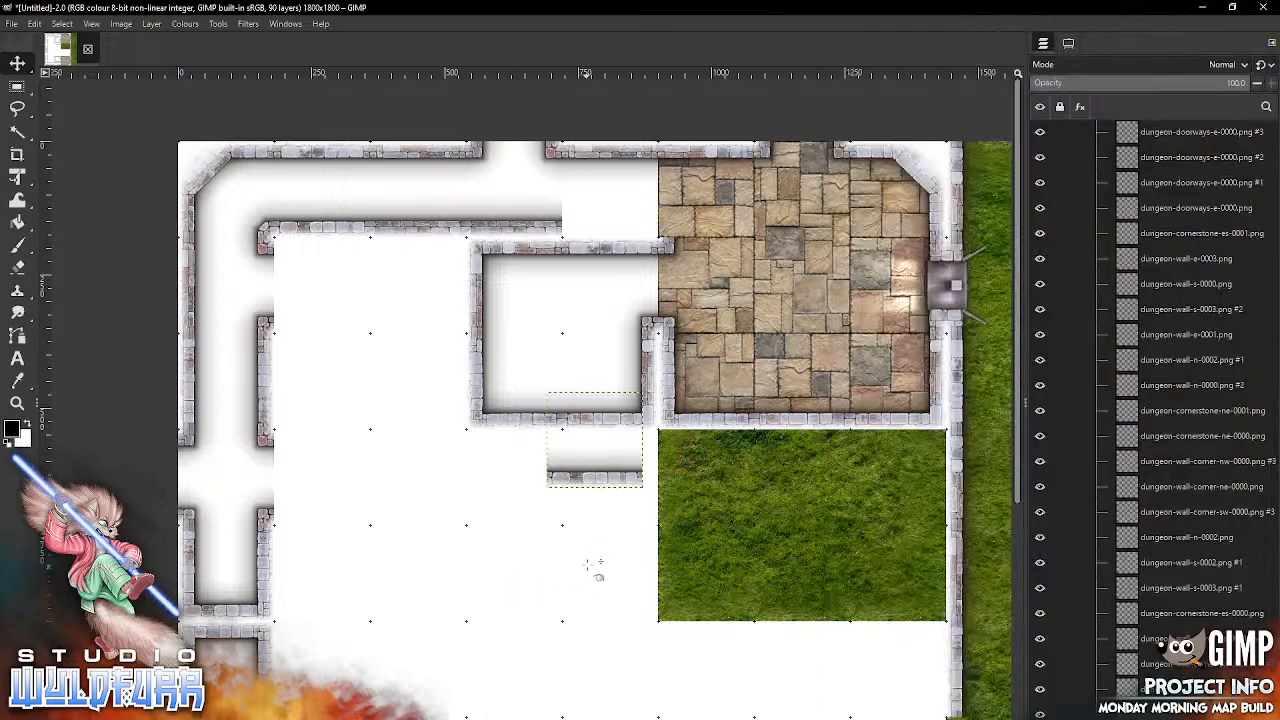
pyautogui.moveTo(584, 482); pyautogui.dragTo(608, 246)
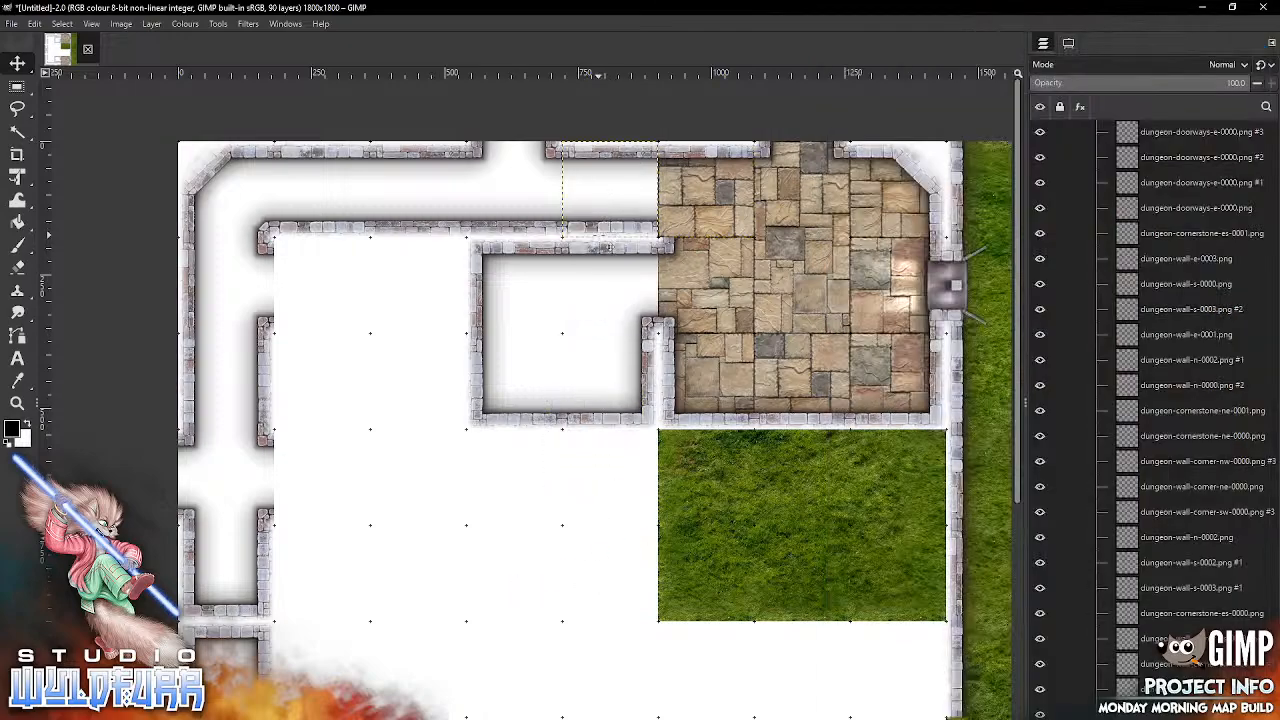
pyautogui.hotkey('alt', 'Tab')
pyautogui.doubleClick(1086, 133)
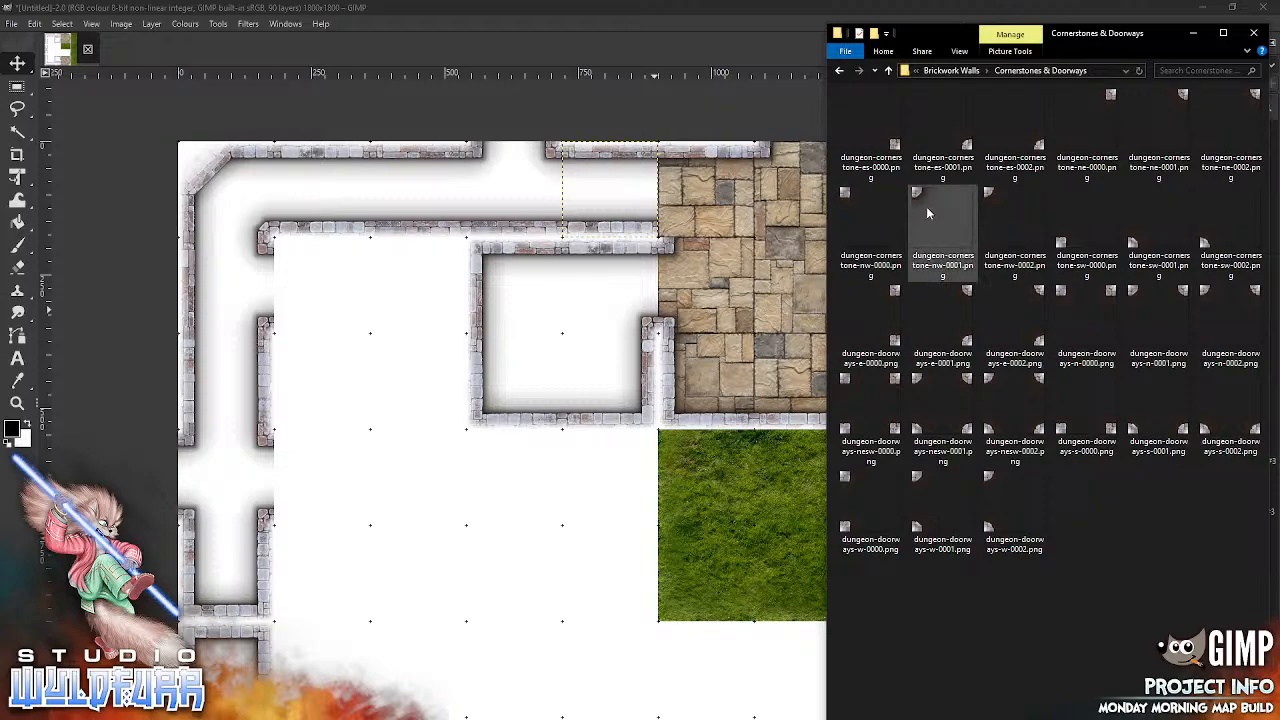
pyautogui.moveTo(1062, 243); pyautogui.dragTo(510, 577)
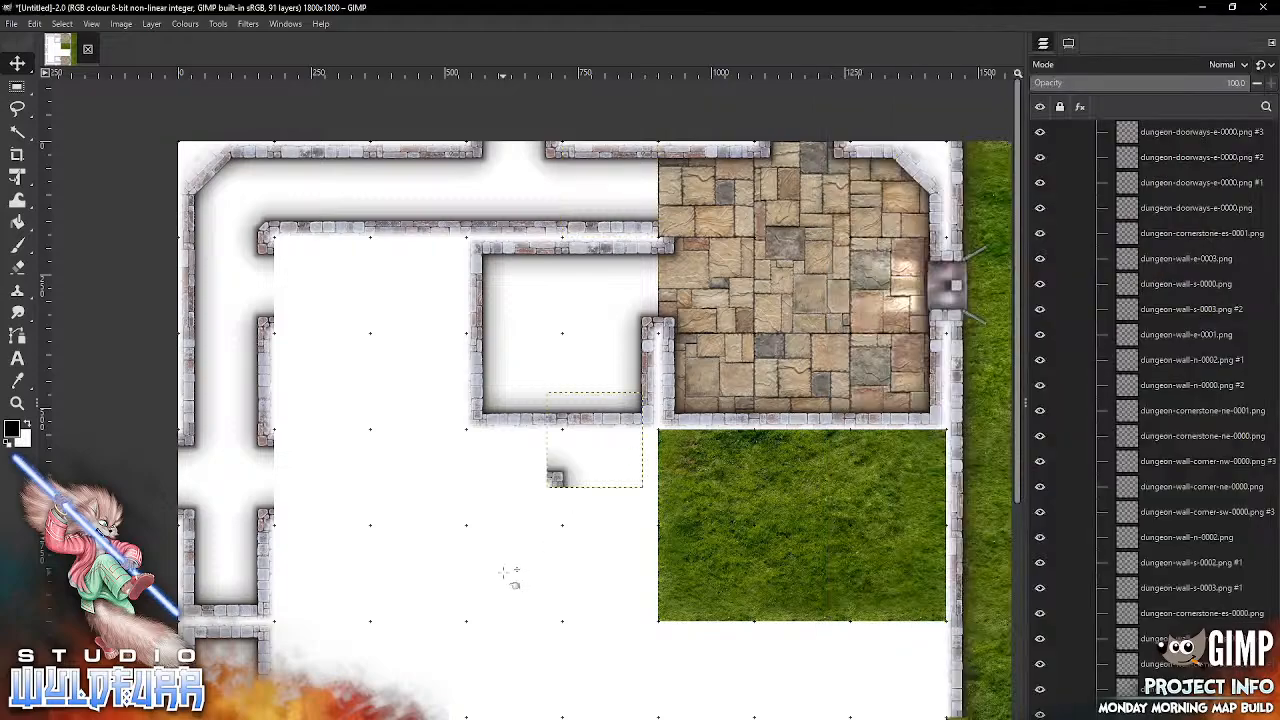
pyautogui.moveTo(559, 484); pyautogui.dragTo(673, 246)
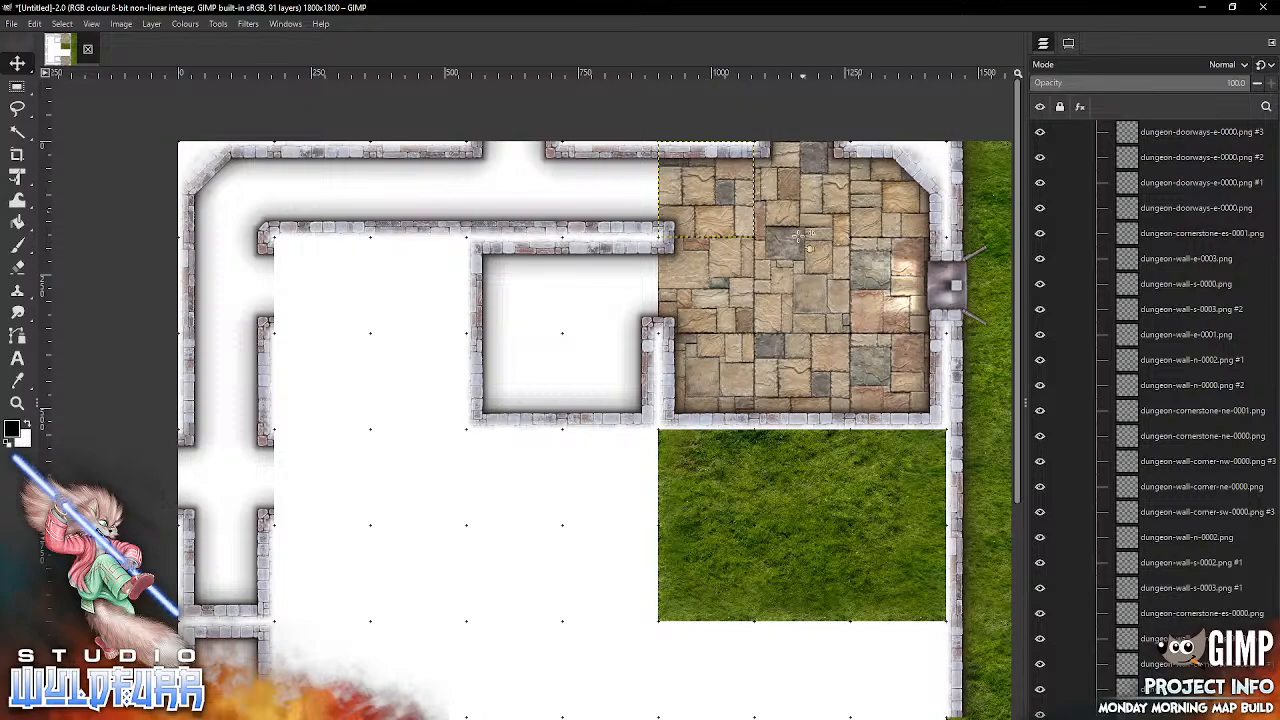
# Step: Delete dungeon-deadend-s.png and dungeon-deadend-n.png from the fifth and sixth grid rows of the first column
pyautogui.moveTo(540, 558); pyautogui.dragTo(757, 250)
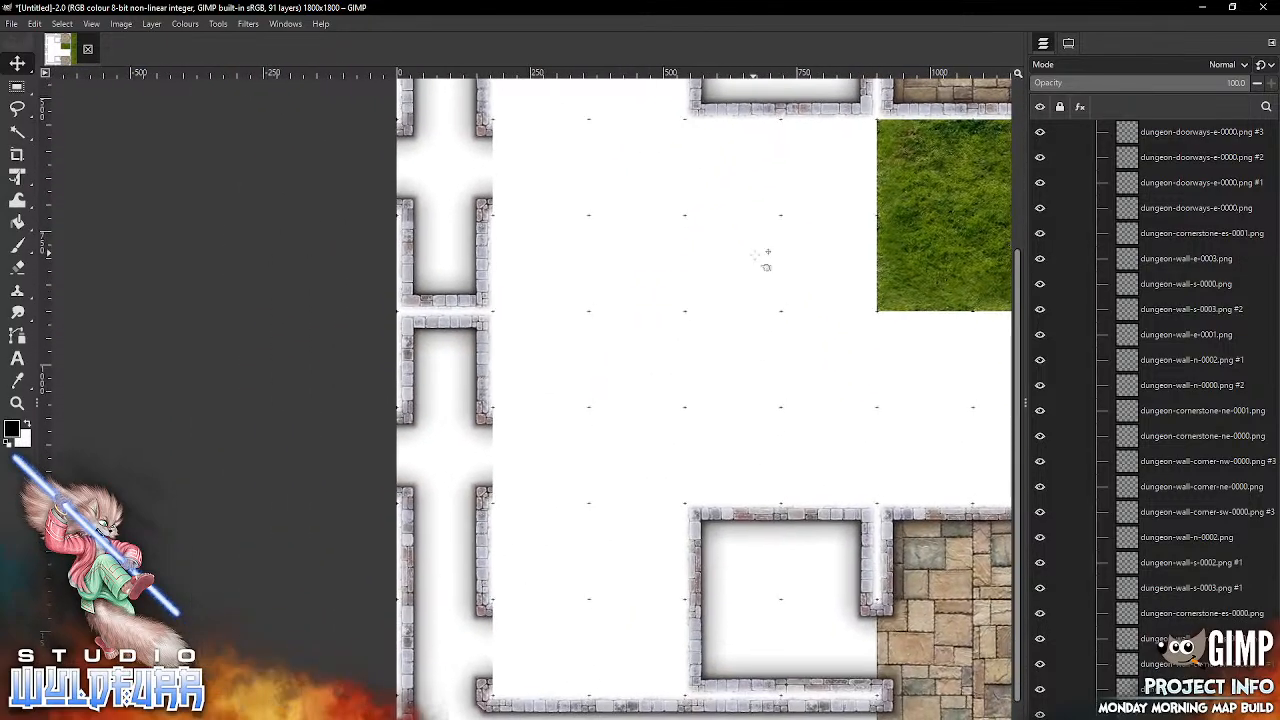
pyautogui.click(450, 300)
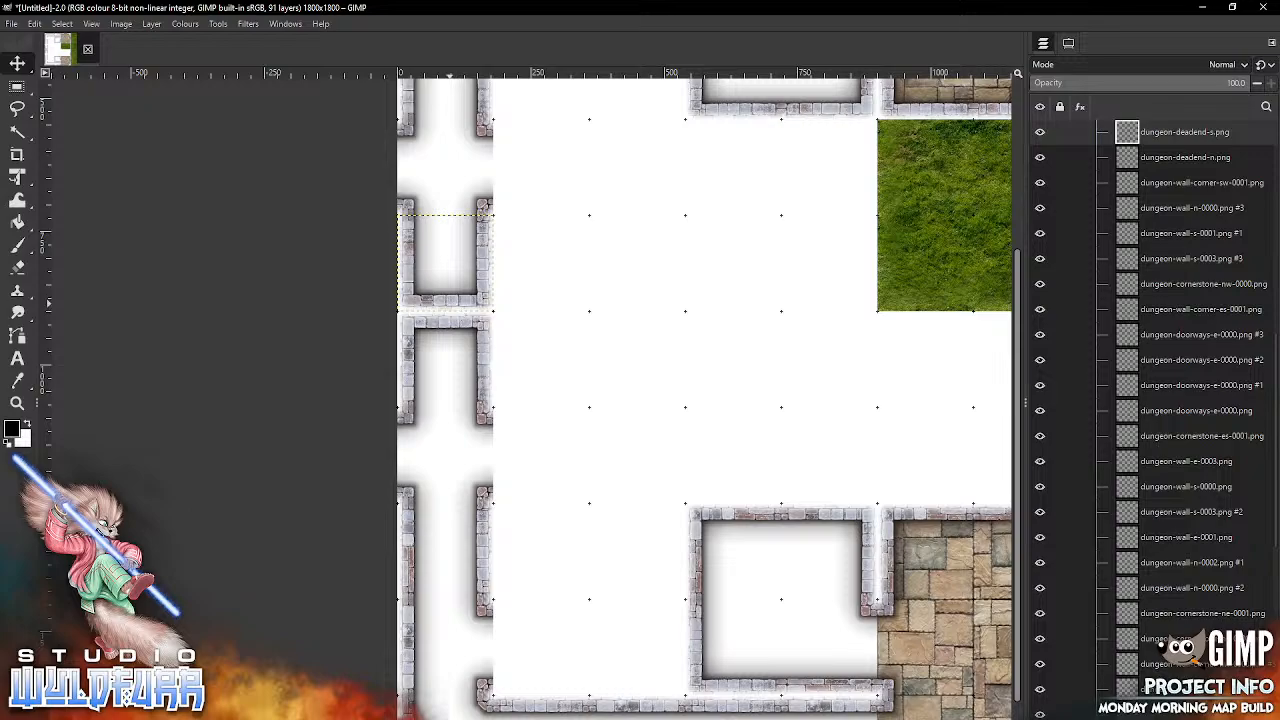
pyautogui.press('Delete')
pyautogui.click(450, 324)
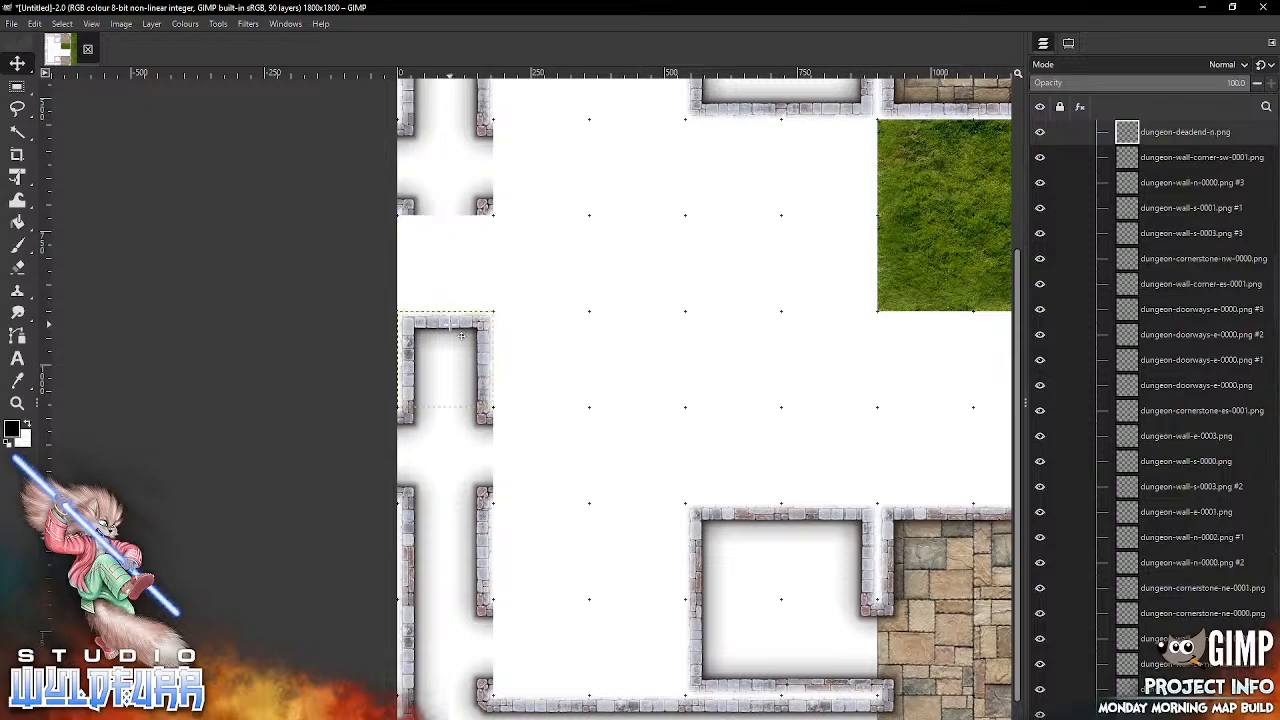
pyautogui.press('Delete')
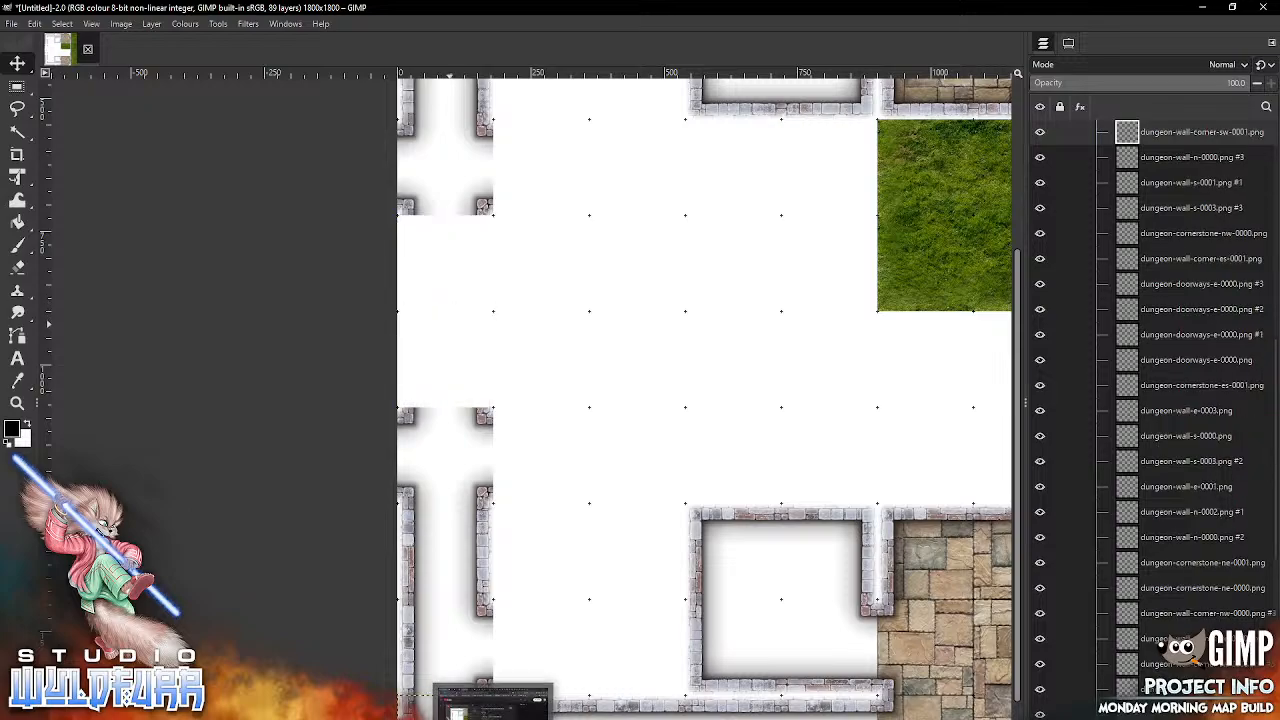
# Step: Add dungeon-passageway-ns-0000.png and dungeon-passageway-ns-0001.png from Passageways & Deadends, snapping them into the fifth and sixth grid rows of the first column
pyautogui.click(400, 712)
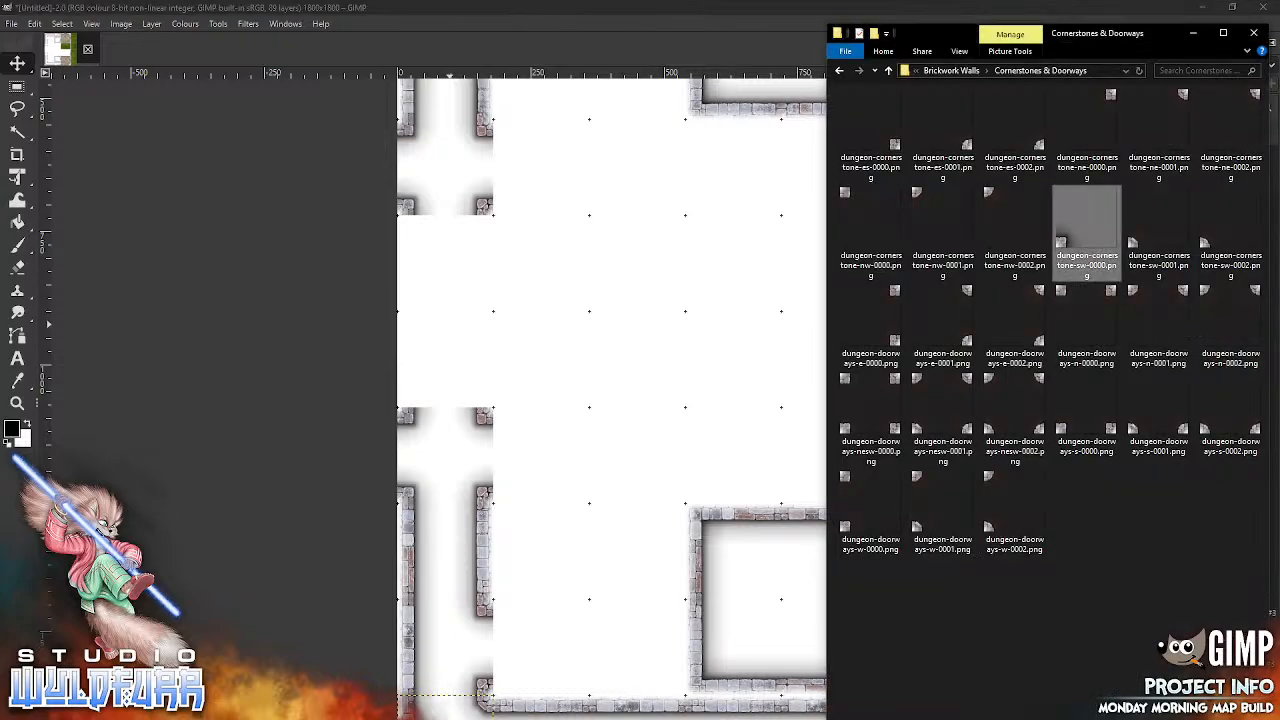
pyautogui.click(951, 70)
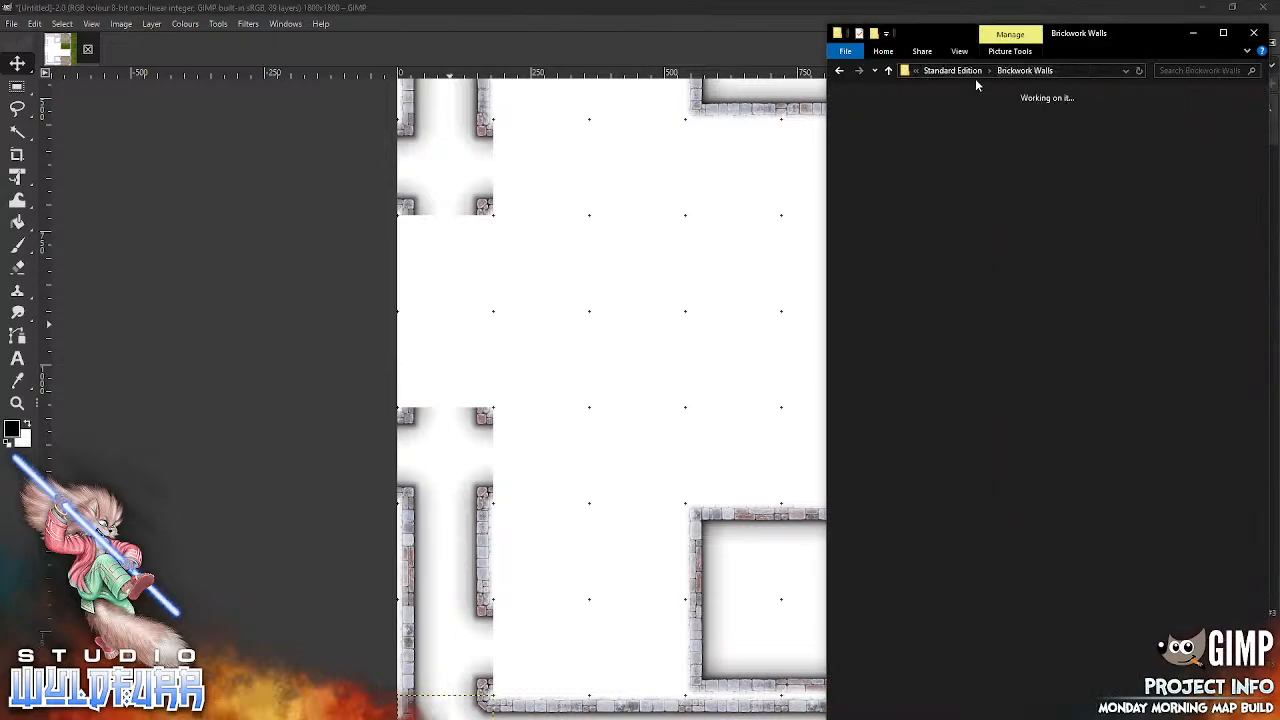
pyautogui.doubleClick(1231, 132)
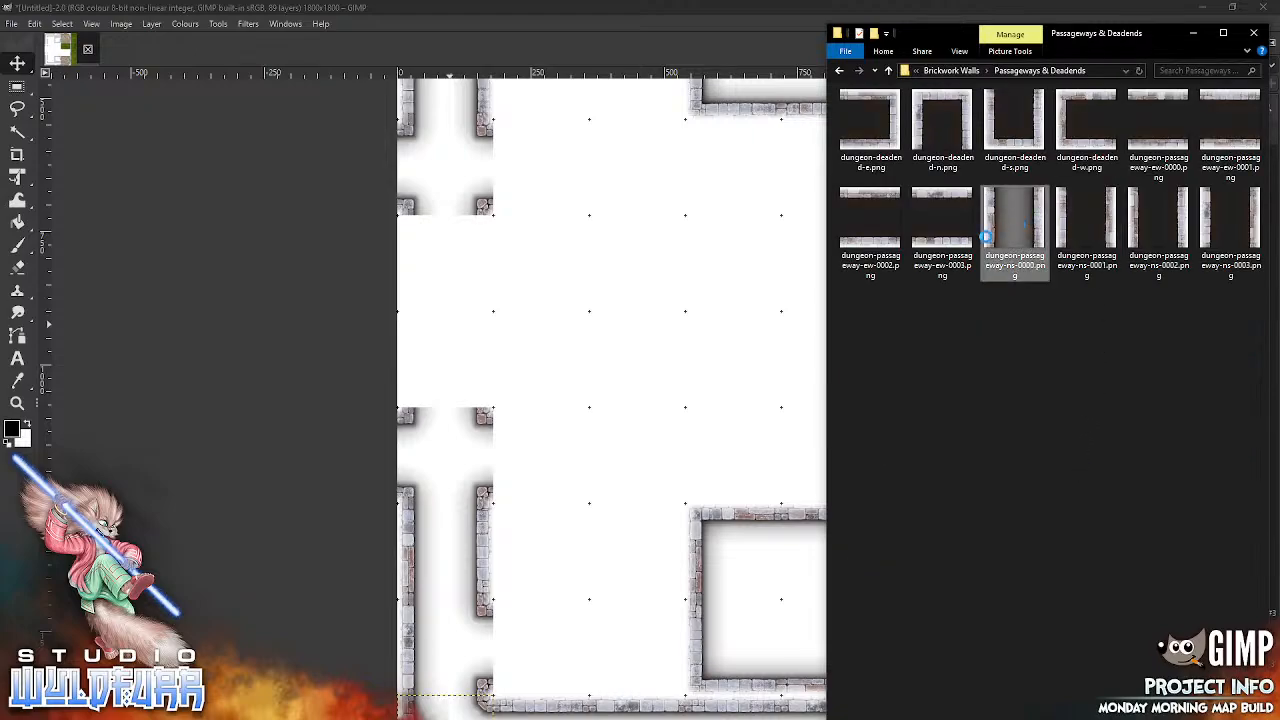
pyautogui.moveTo(567, 372); pyautogui.dragTo(567, 372)
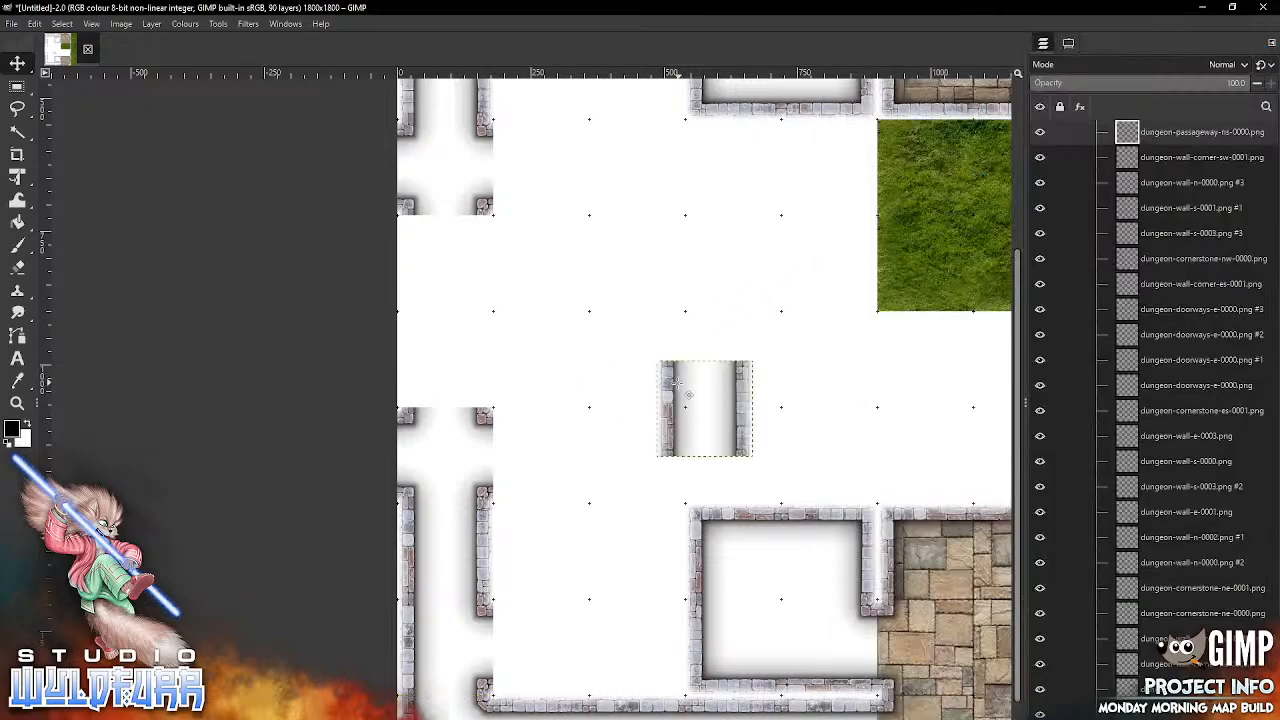
pyautogui.moveTo(686, 394); pyautogui.dragTo(441, 306)
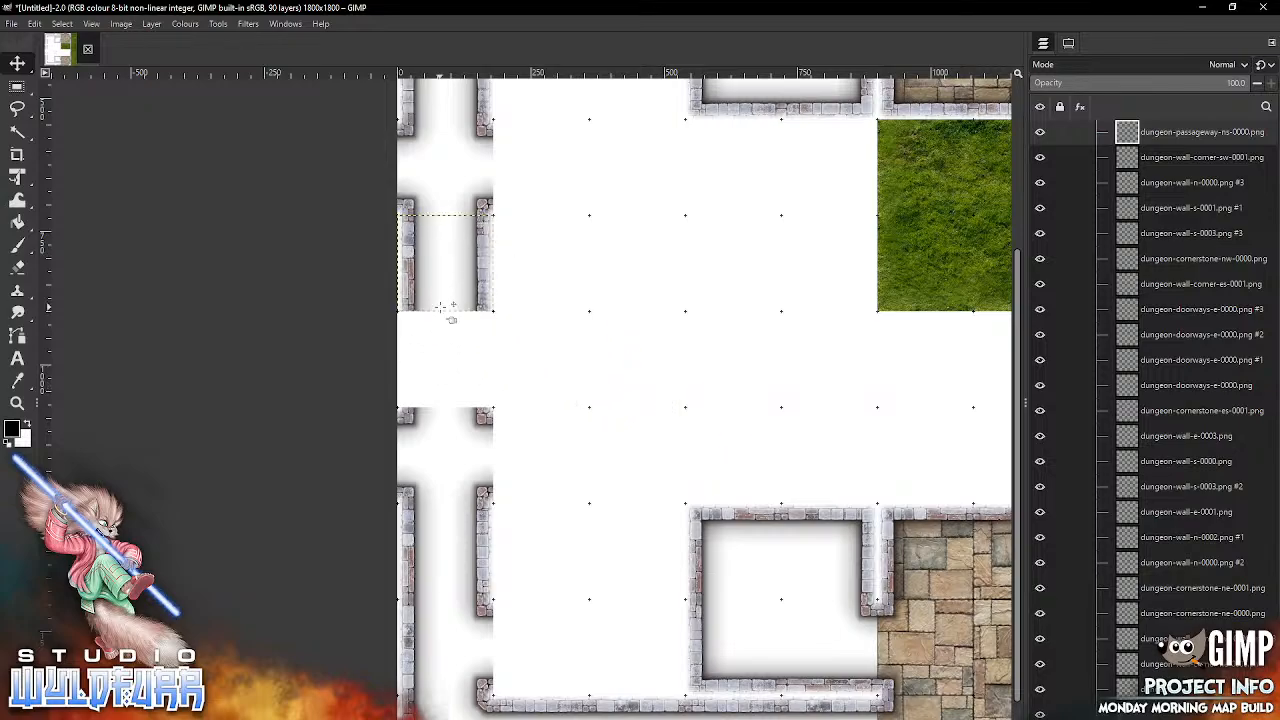
pyautogui.hotkey('alt', 'Tab')
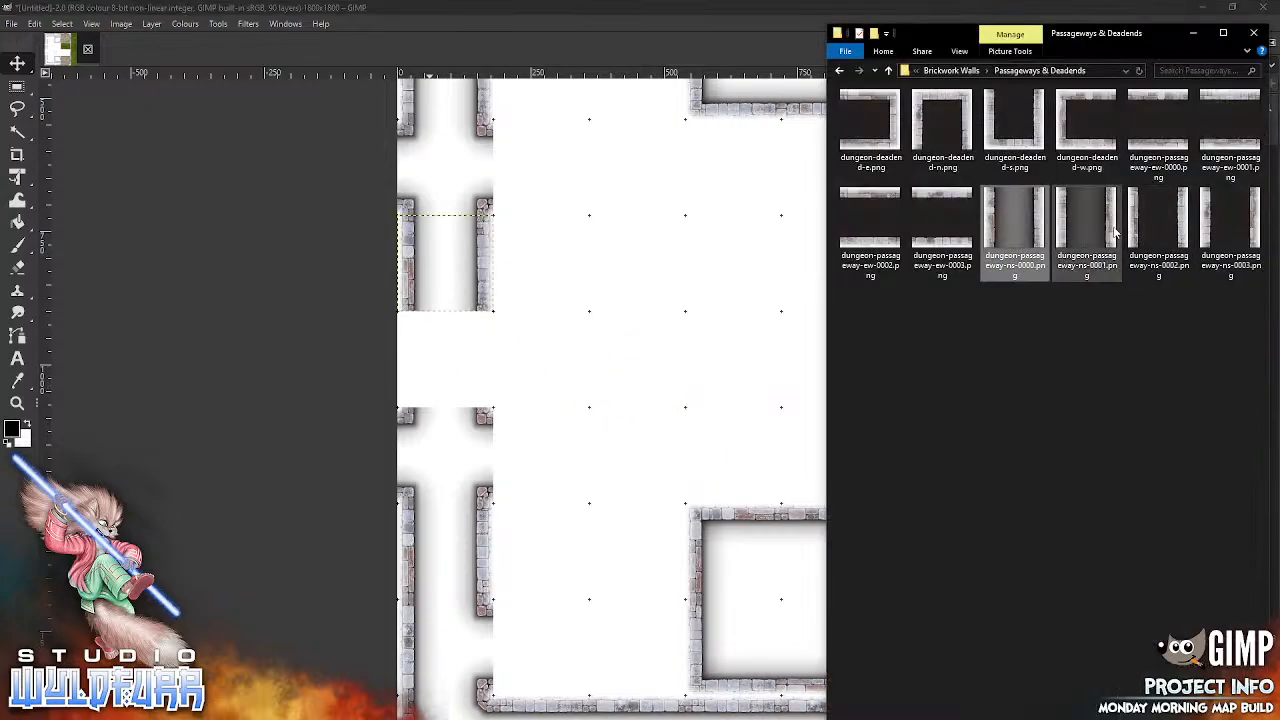
pyautogui.moveTo(1067, 245); pyautogui.dragTo(566, 454)
pyautogui.moveTo(645, 397); pyautogui.dragTo(650, 400)
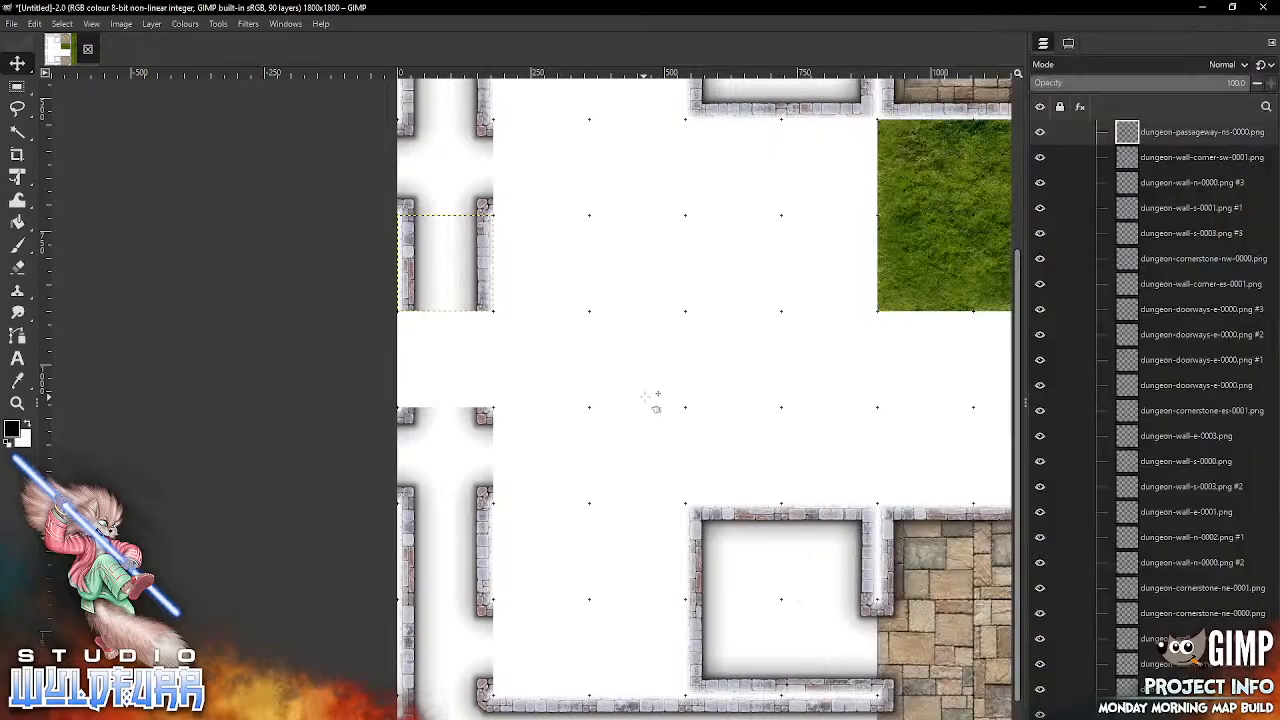
pyautogui.moveTo(755, 403); pyautogui.dragTo(494, 359)
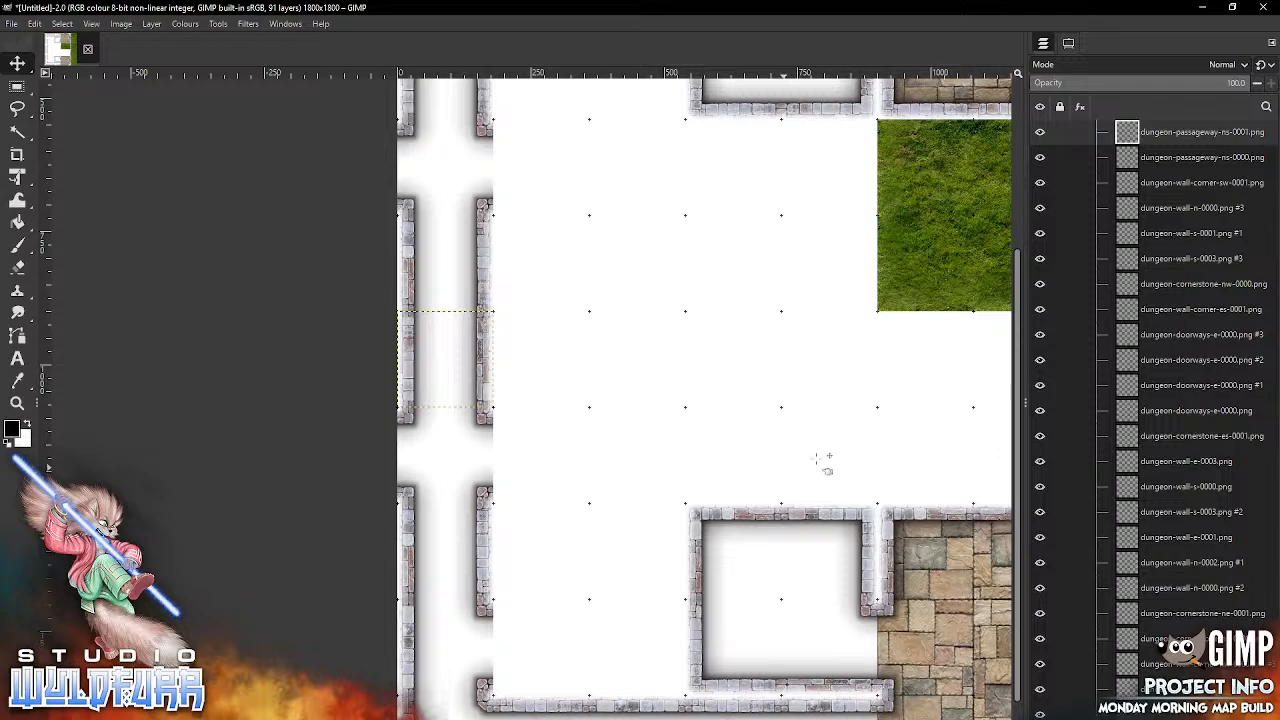
# Step: Add dungeon-wall-corner-es-0000.png from Brickwork Walls and snap it into the third column of the ninth grid row
pyautogui.moveTo(797, 366); pyautogui.dragTo(903, 351)
pyautogui.moveTo(748, 368); pyautogui.dragTo(688, 147)
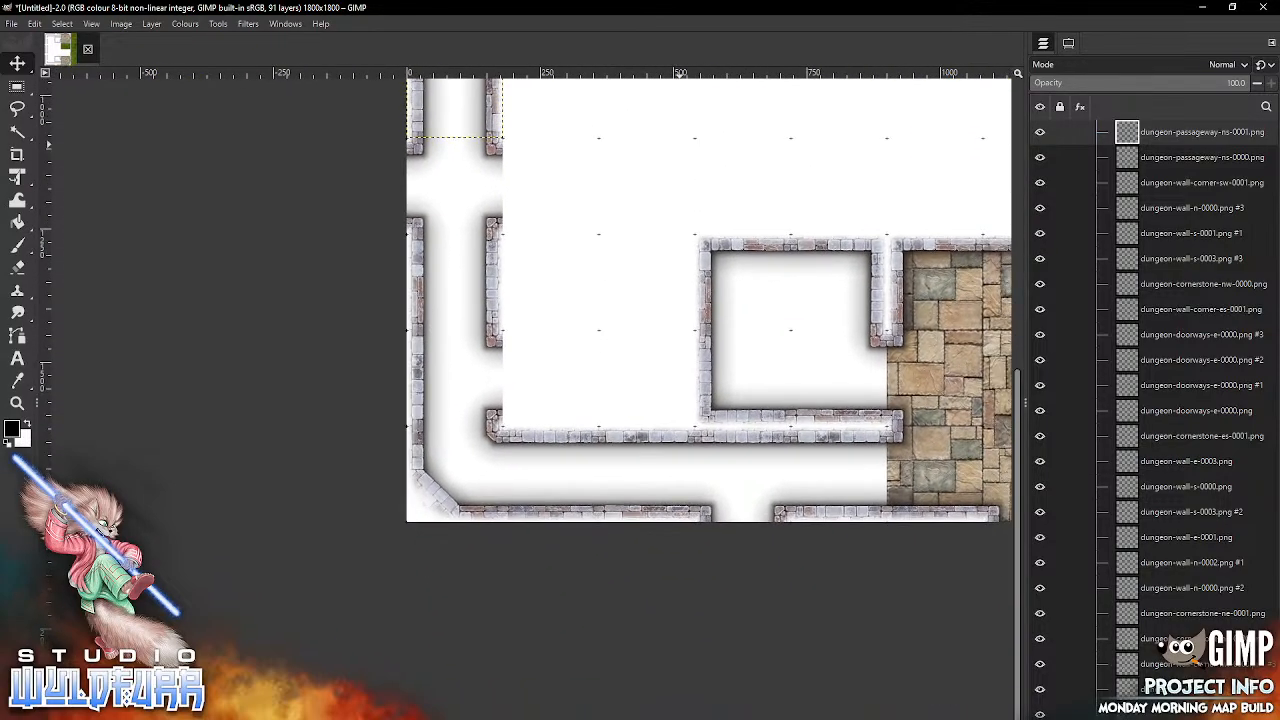
pyautogui.hotkey('alt', 'Tab')
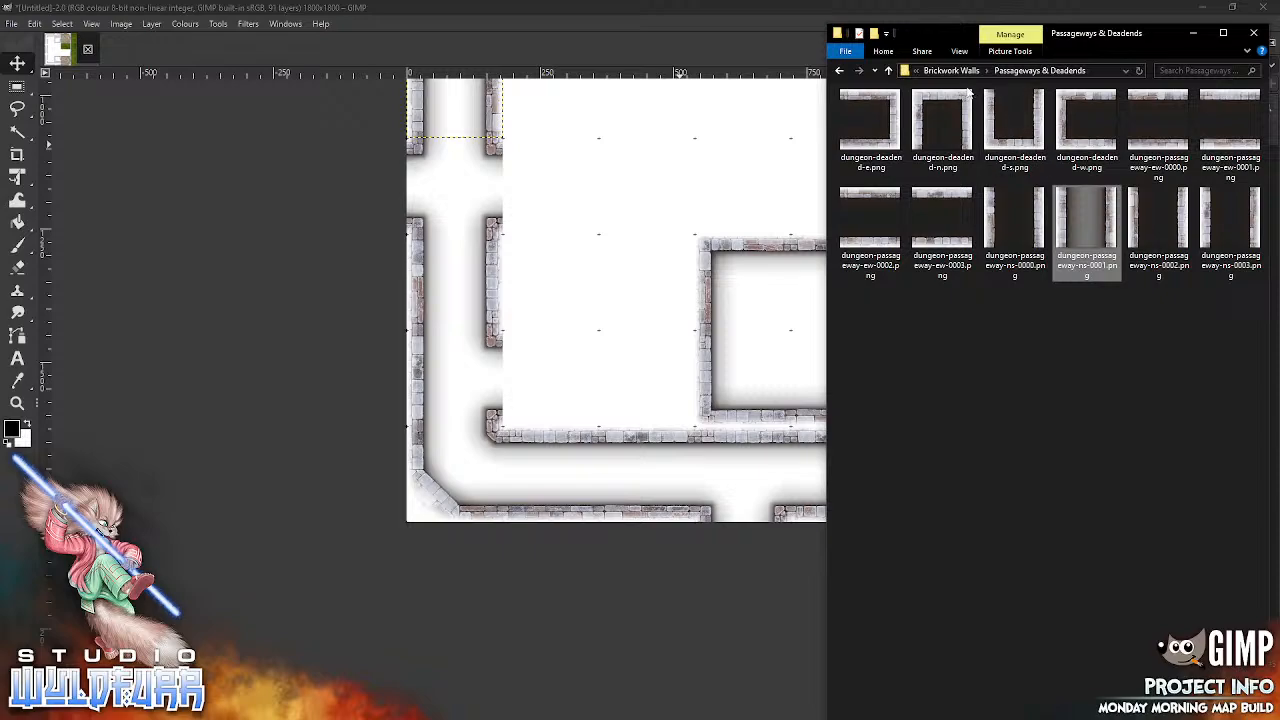
pyautogui.click(888, 70)
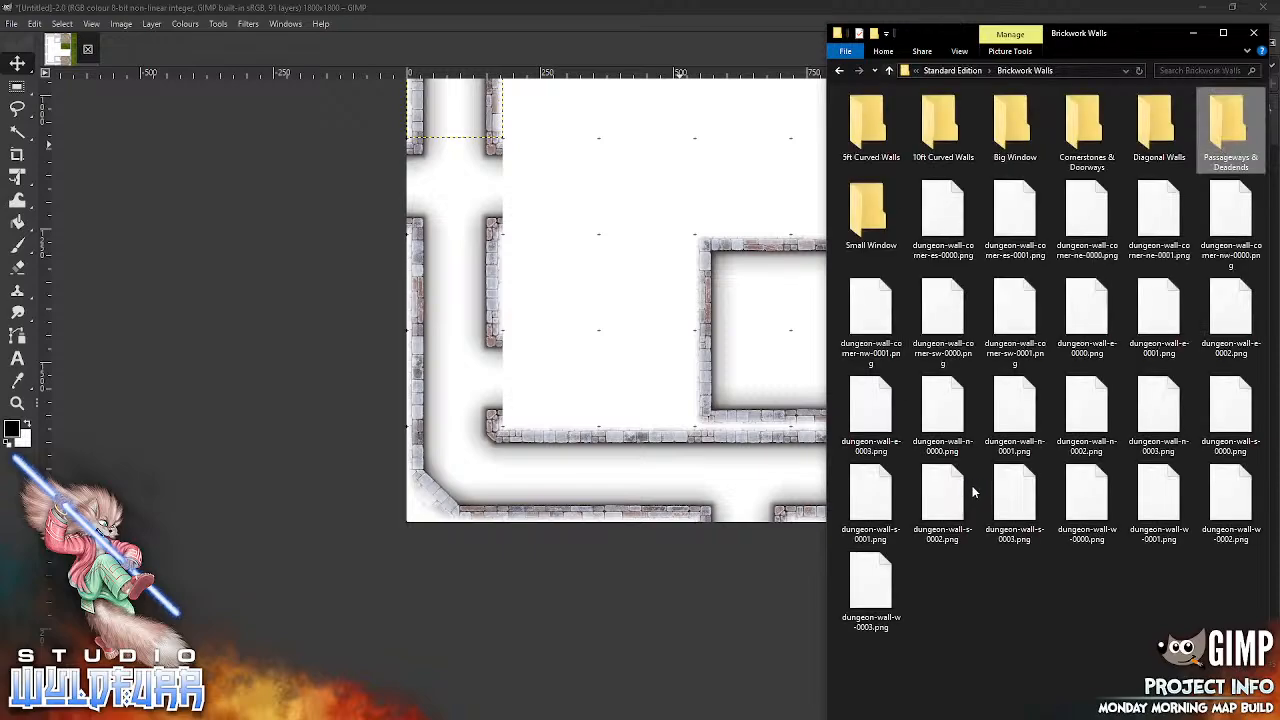
pyautogui.moveTo(943, 213); pyautogui.dragTo(600, 366)
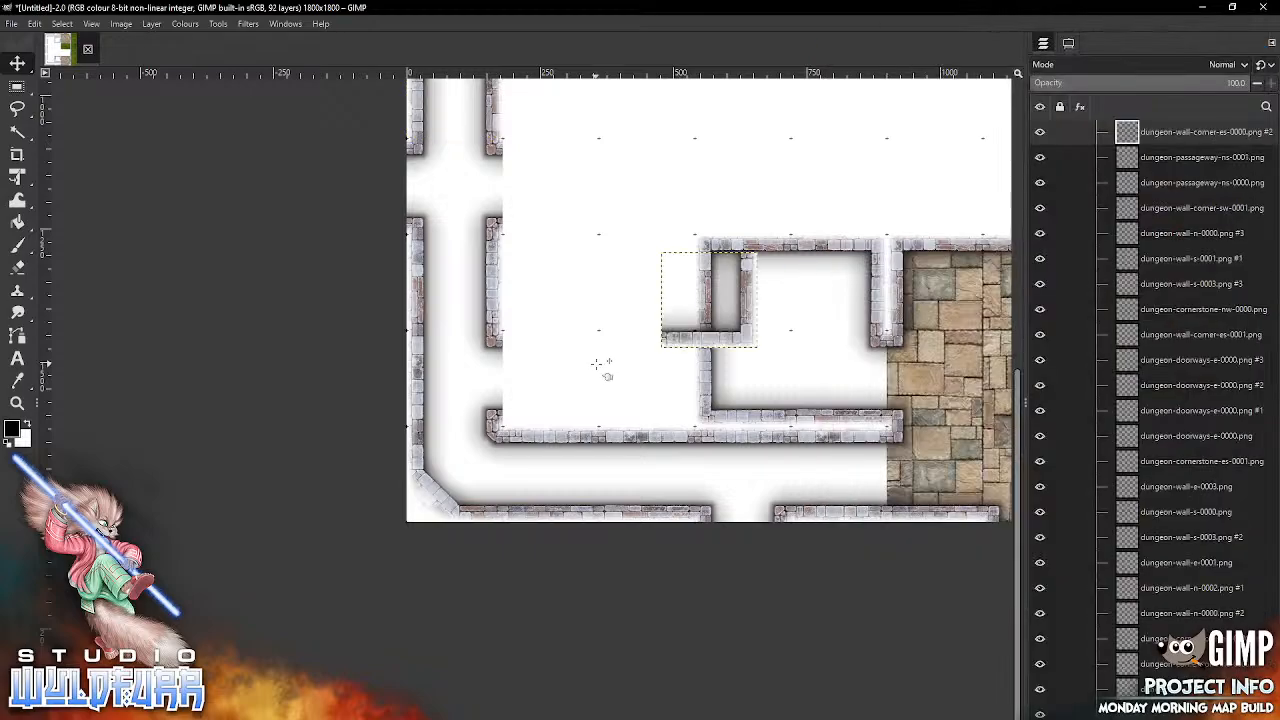
pyautogui.moveTo(752, 346); pyautogui.dragTo(697, 425)
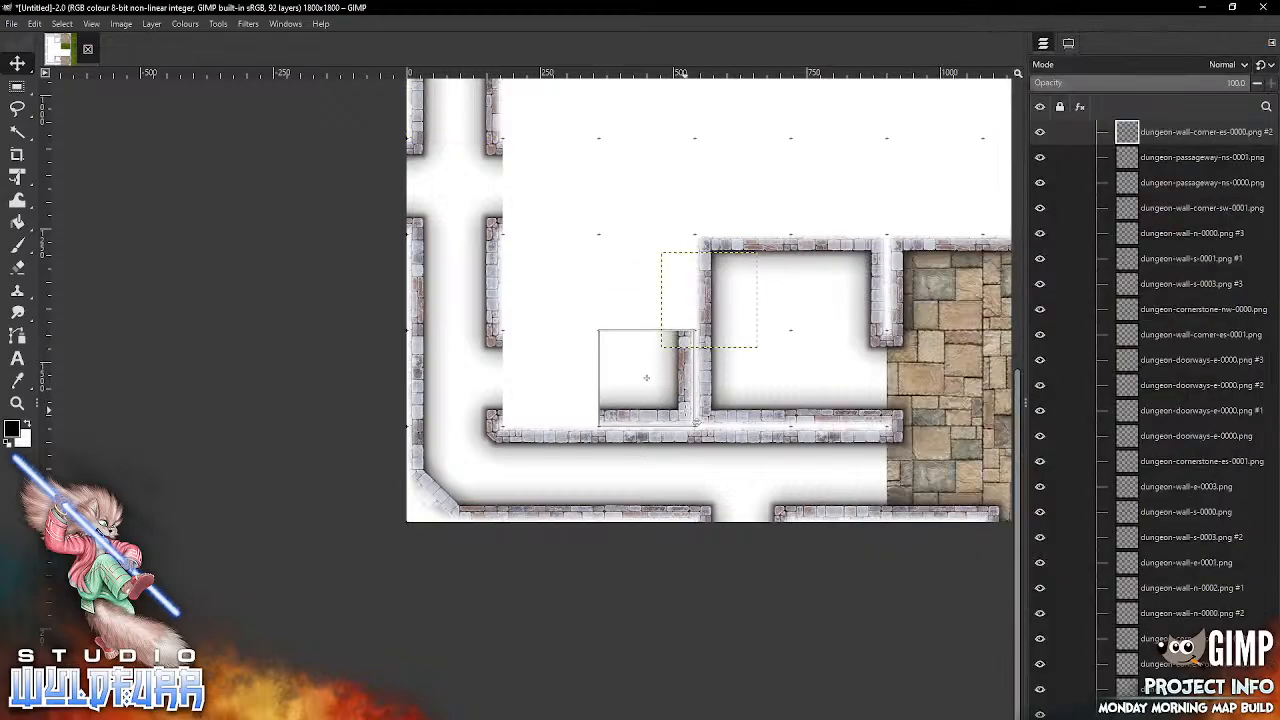
# Step: In the eighth grid row, snap dungeon-wall-corner-ne-0000.png into the third column and dungeon-wall-corner-nw-0000.png into the second
pyautogui.hotkey('alt', 'Tab')
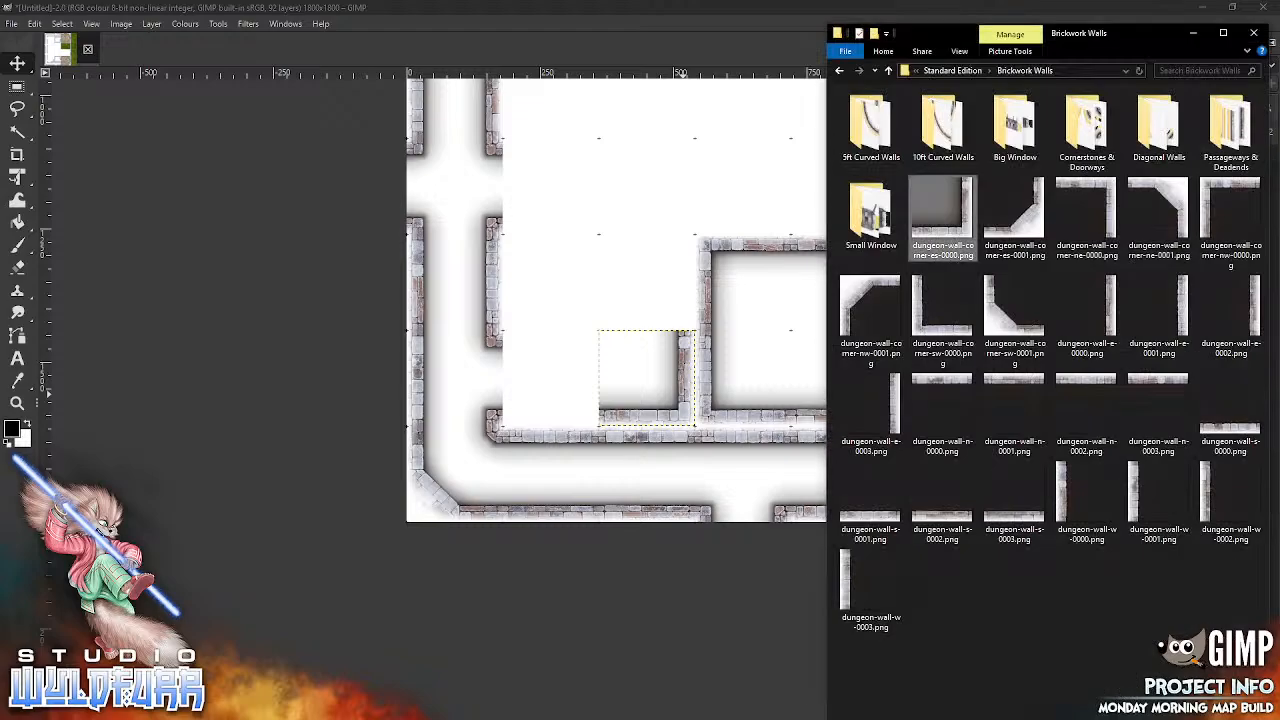
pyautogui.moveTo(1087, 212); pyautogui.dragTo(628, 290)
pyautogui.moveTo(747, 267); pyautogui.dragTo(685, 249)
pyautogui.hotkey('alt', 'Tab')
pyautogui.moveTo(1204, 199); pyautogui.dragTo(519, 248)
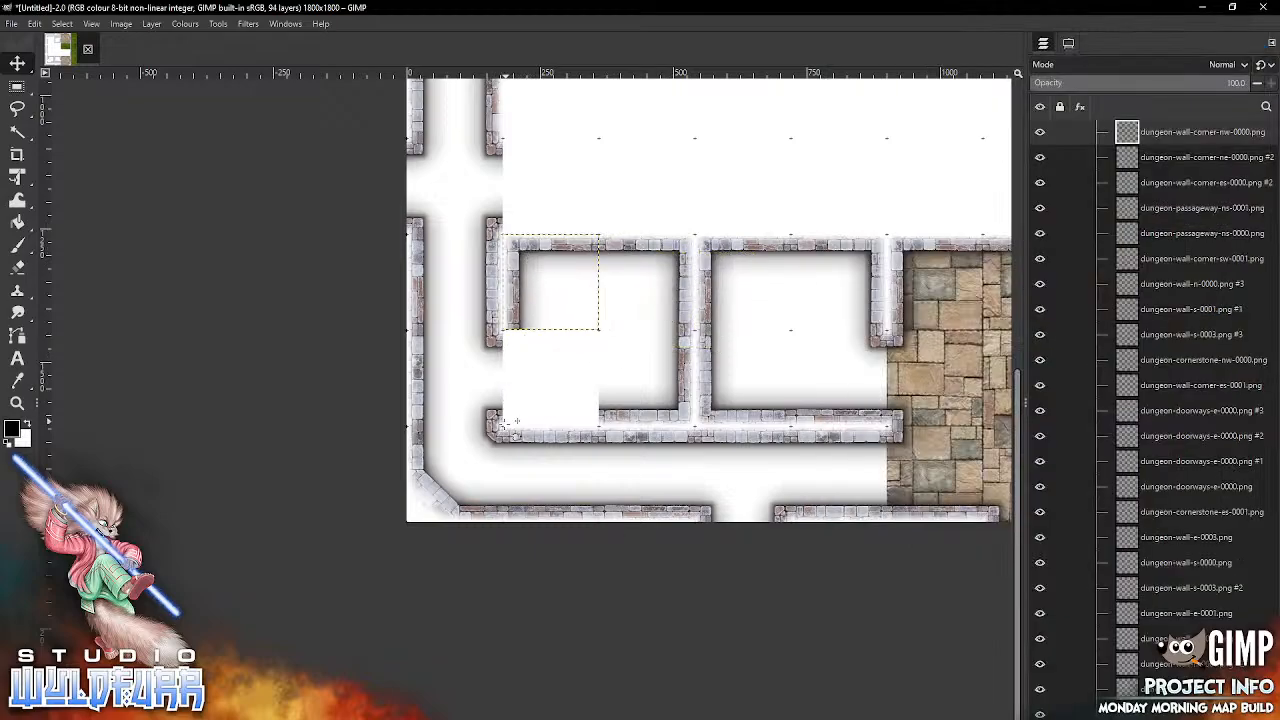
# Step: Snap dungeon-wall-s-0002.png and dungeon-cornerstone-nw-0000.png from Cornerstones & Doorways into the second column of the ninth grid row
pyautogui.hotkey('alt', 'Tab')
pyautogui.moveTo(945, 515); pyautogui.dragTo(557, 352)
pyautogui.moveTo(720, 338); pyautogui.dragTo(573, 424)
pyautogui.hotkey('alt', 'Tab')
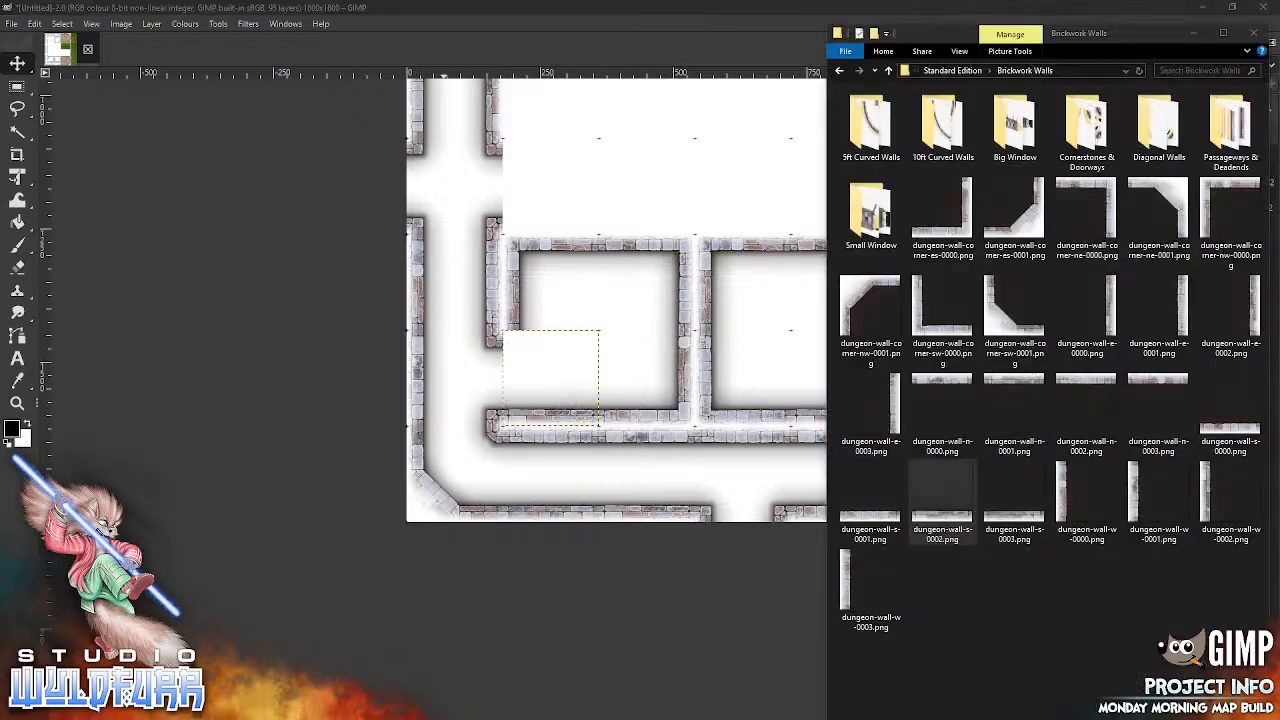
pyautogui.click(1078, 128)
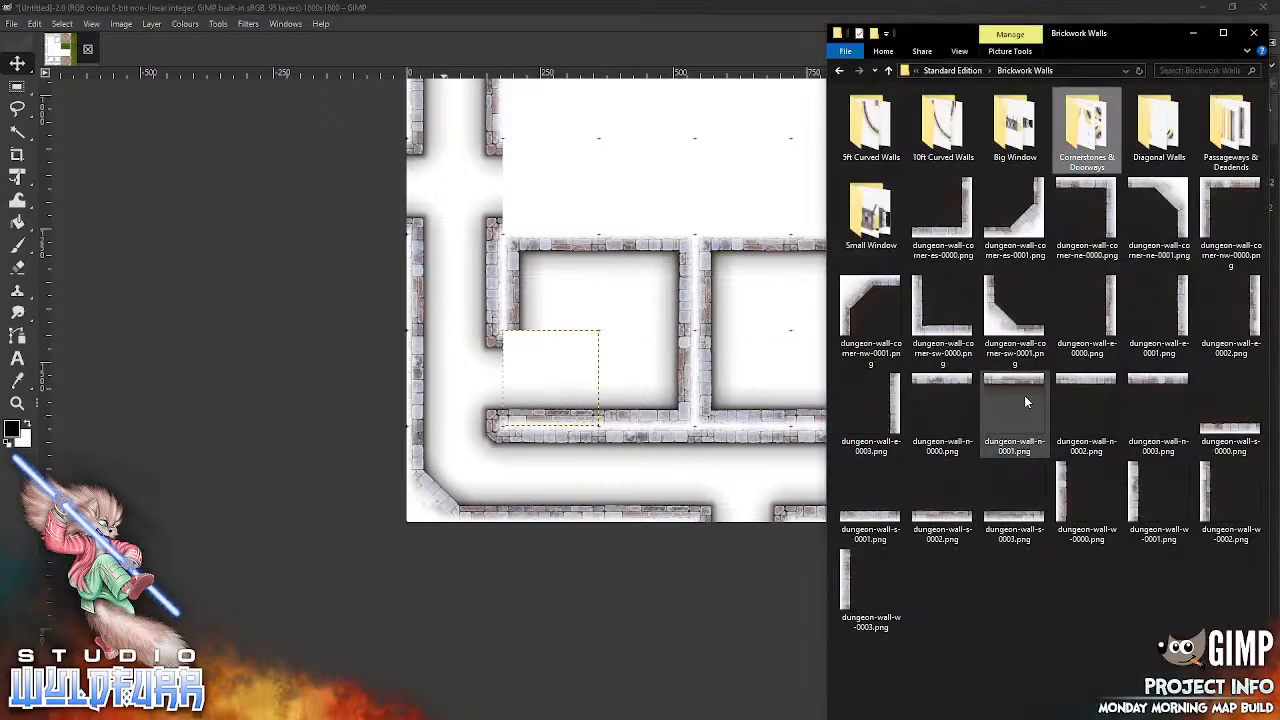
pyautogui.press('Return')
pyautogui.moveTo(845, 200); pyautogui.dragTo(597, 330)
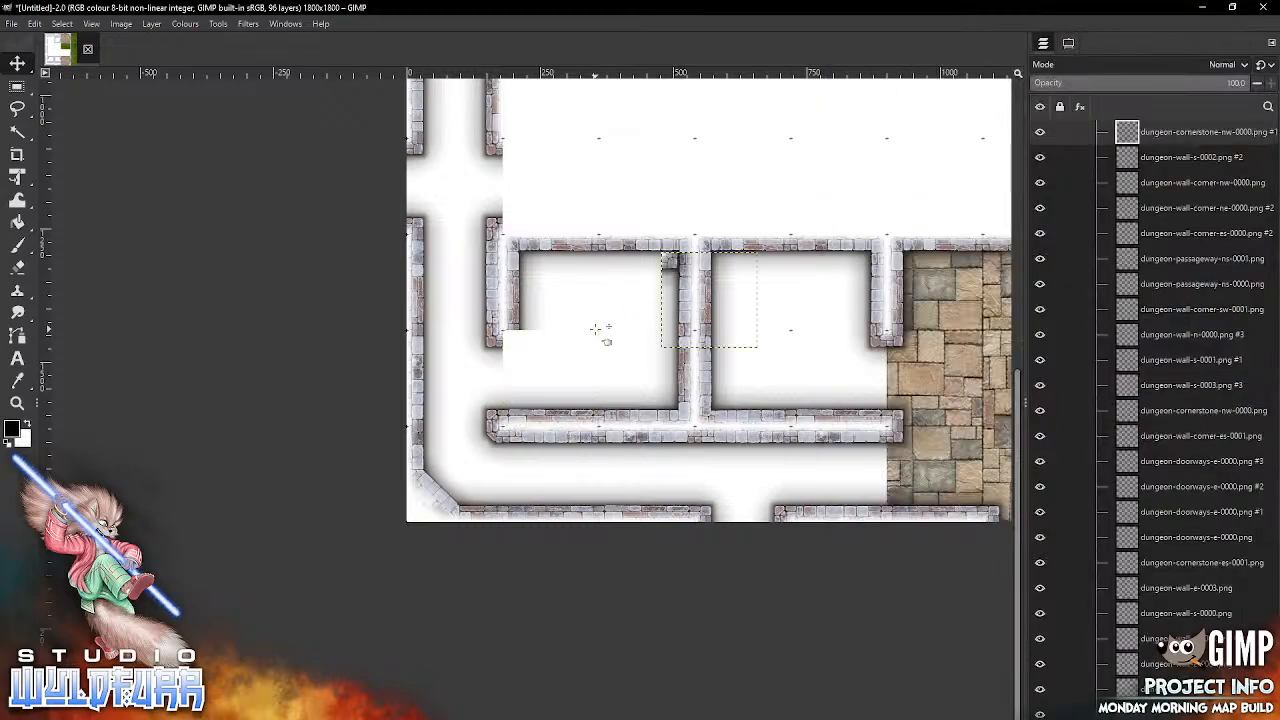
pyautogui.moveTo(668, 260); pyautogui.dragTo(507, 338)
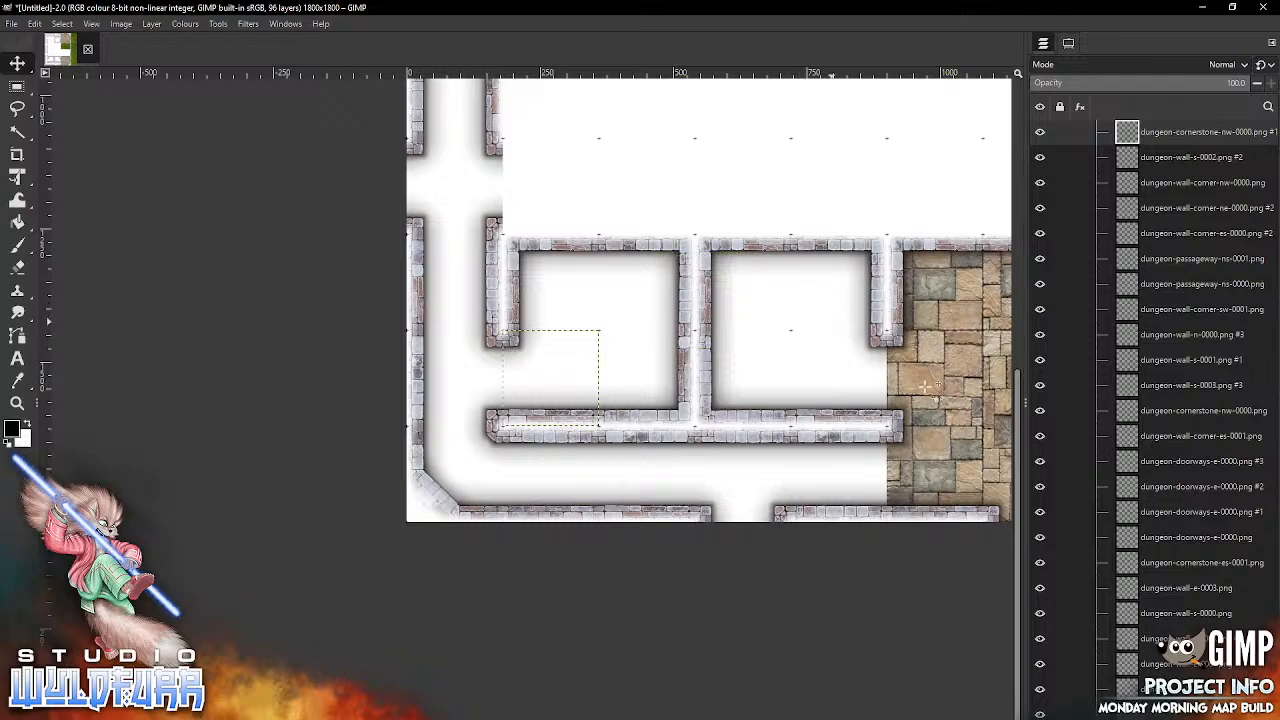
# Step: Snap dungeon-cornerstone-sw-0000.png and dungeon-wall-n-0001.png into the second column of the second grid row
pyautogui.scroll(2, 733, 366)
pyautogui.scroll(7, 733, 366)
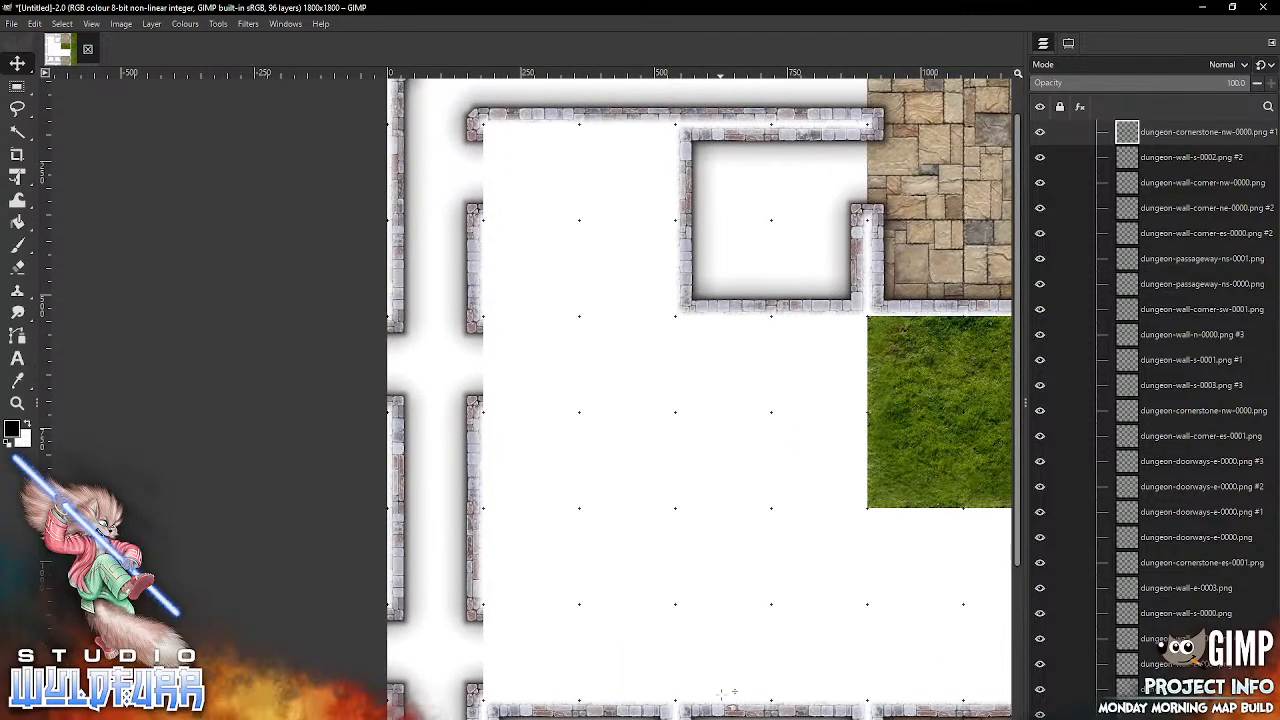
pyautogui.click(470, 719)
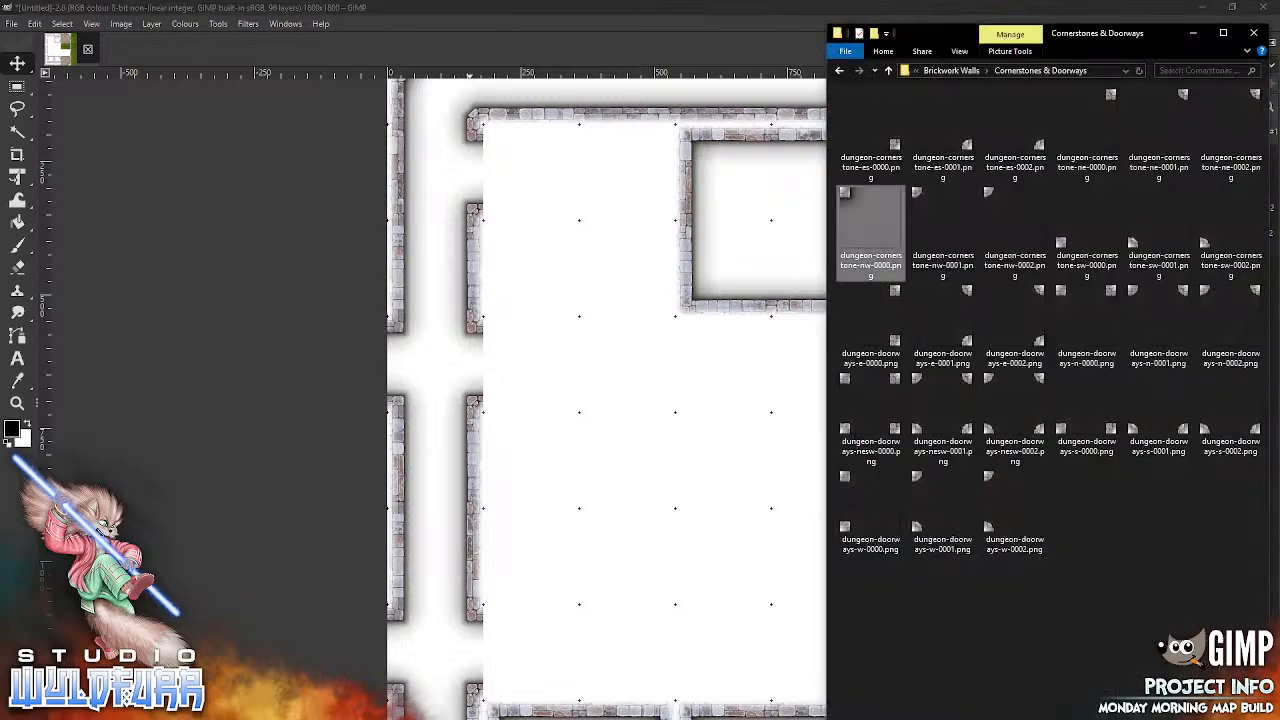
pyautogui.moveTo(1068, 238); pyautogui.dragTo(571, 357)
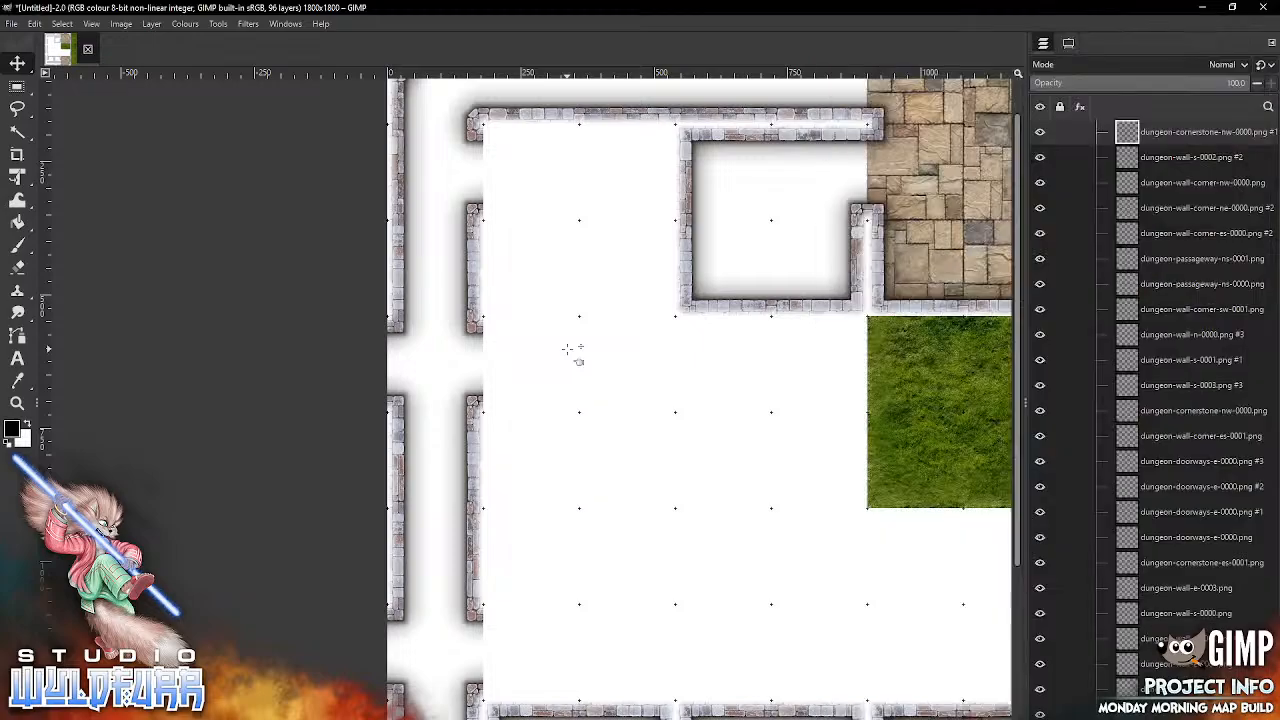
pyautogui.moveTo(655, 440); pyautogui.dragTo(494, 215)
pyautogui.hotkey('alt', 'Tab')
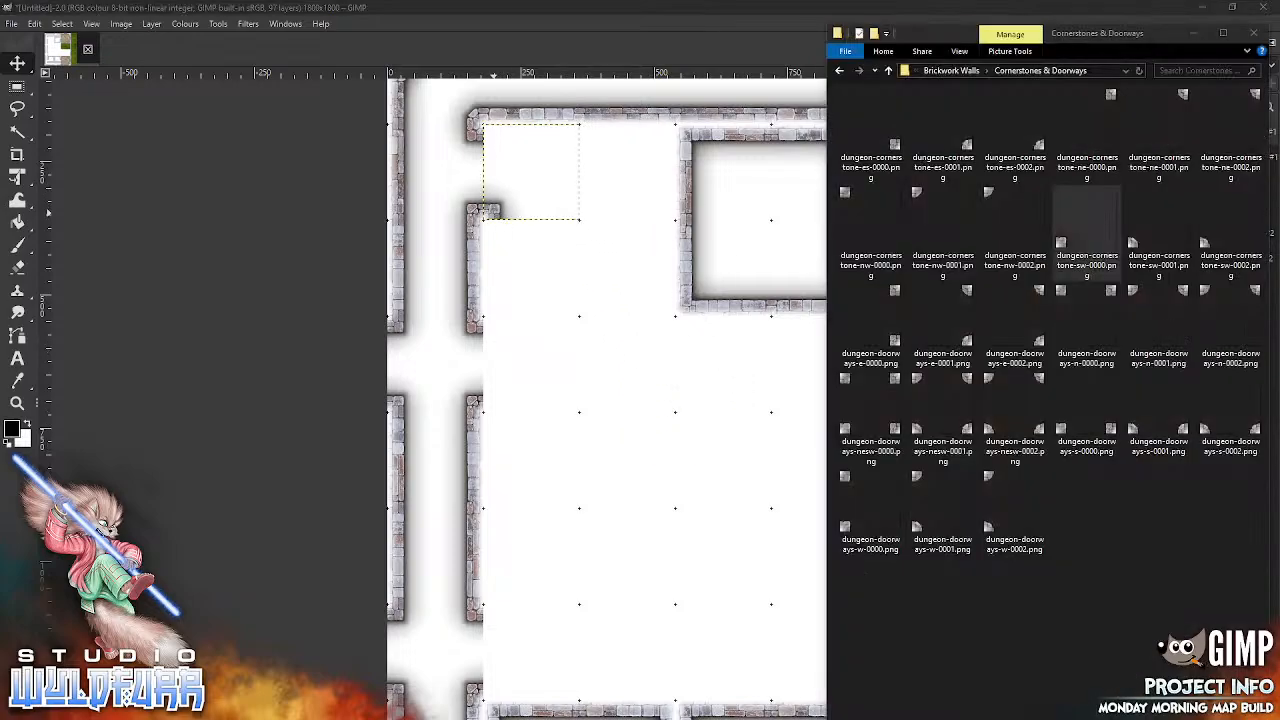
pyautogui.click(968, 72)
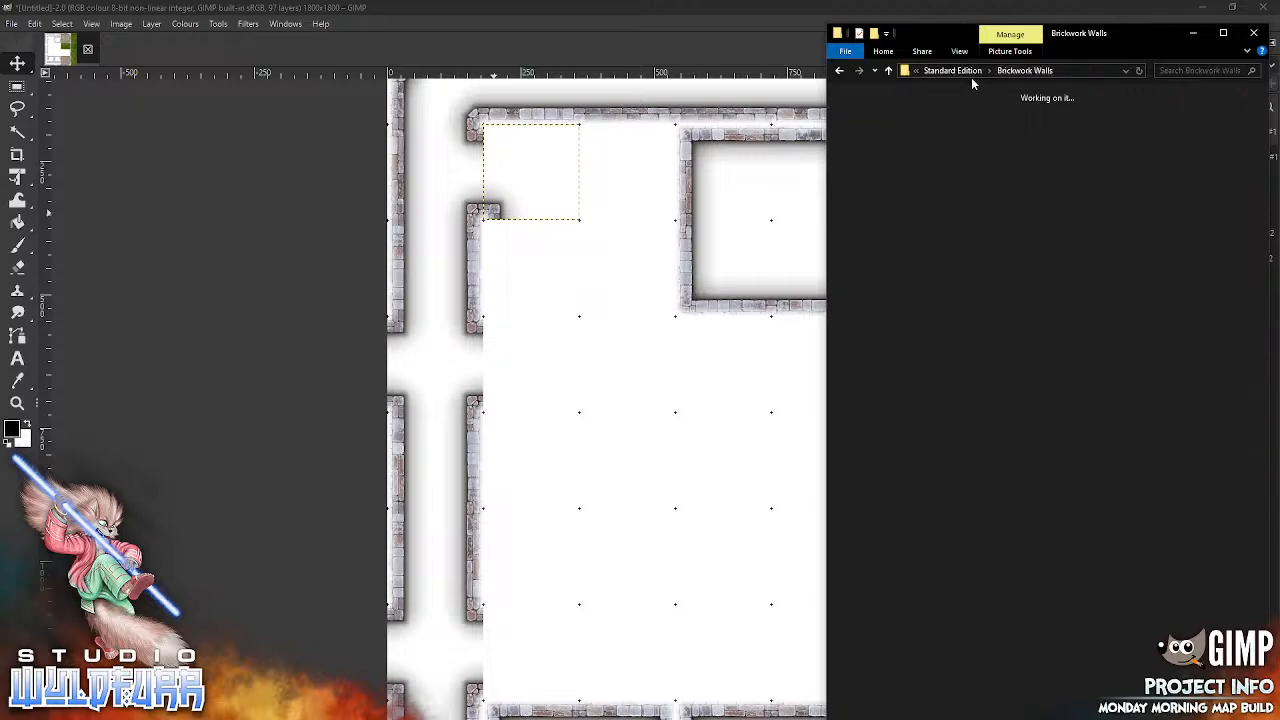
pyautogui.moveTo(1014, 390); pyautogui.dragTo(601, 428)
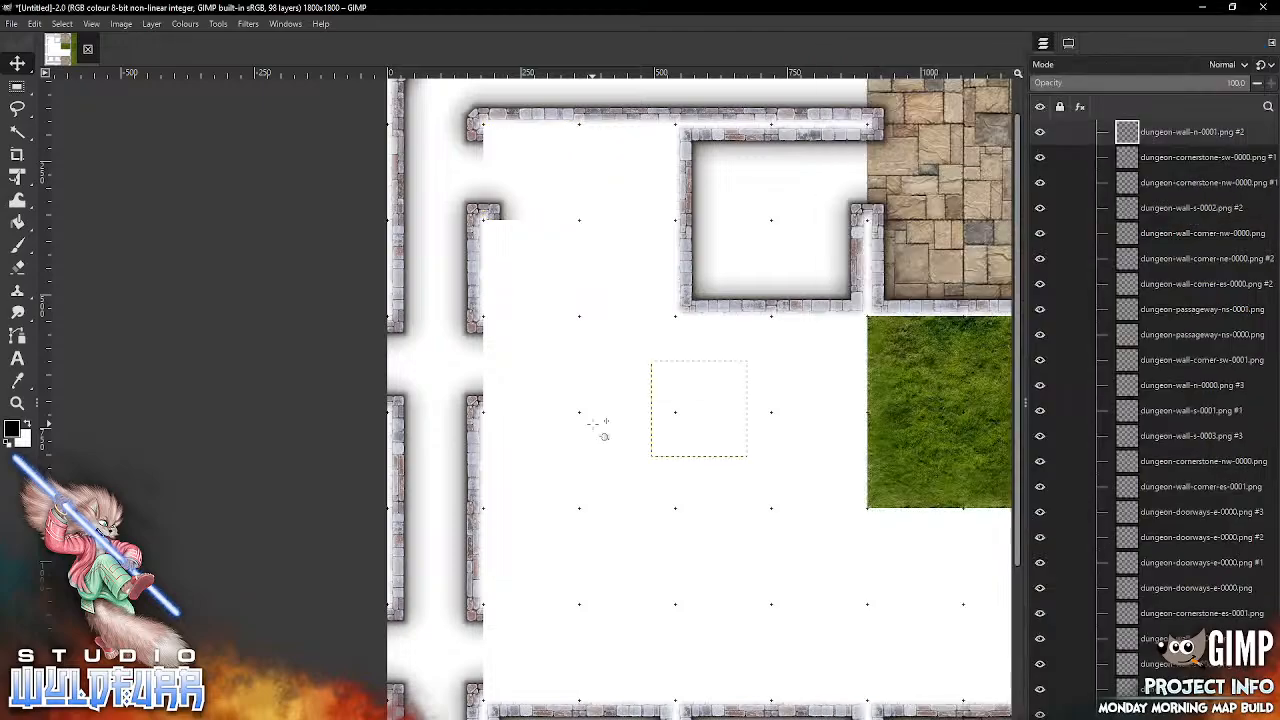
pyautogui.moveTo(699, 364); pyautogui.dragTo(529, 137)
# Step: Add dungeon-wall-corner-ne-0000.png and snap it into the third column of the second grid row
pyautogui.hotkey('alt', 'Tab')
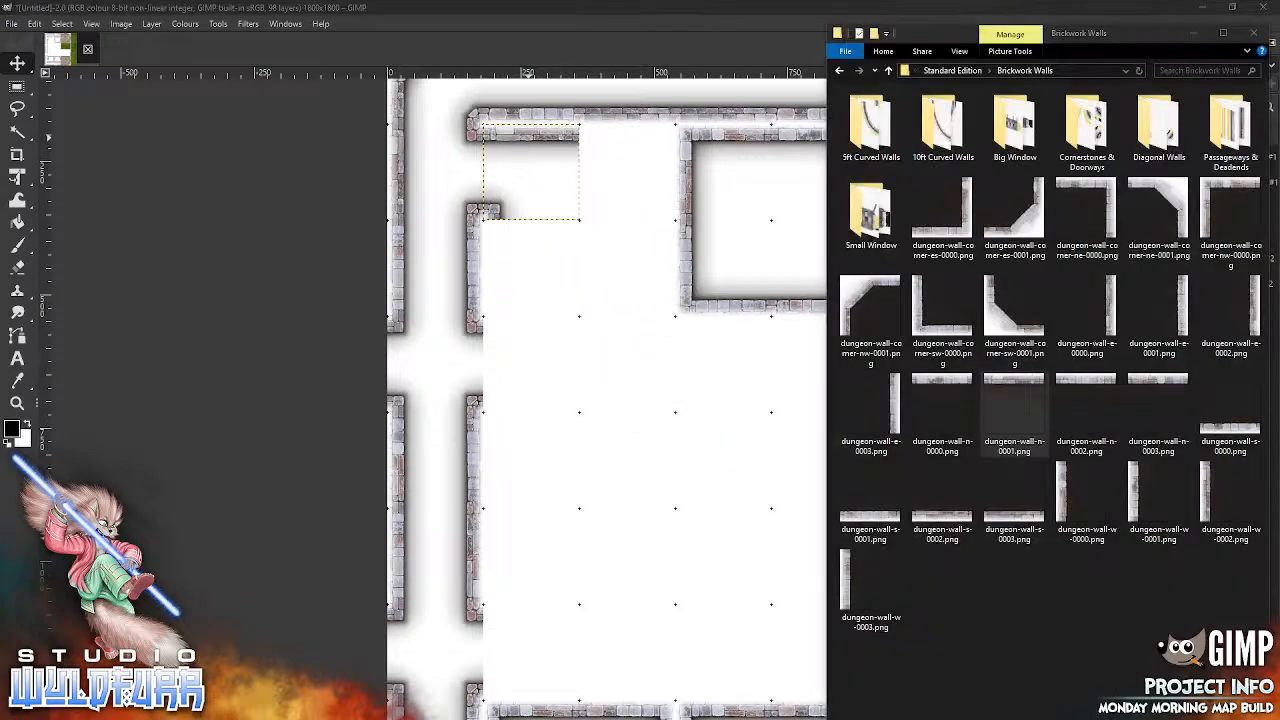
pyautogui.moveTo(1087, 215); pyautogui.dragTo(630, 383)
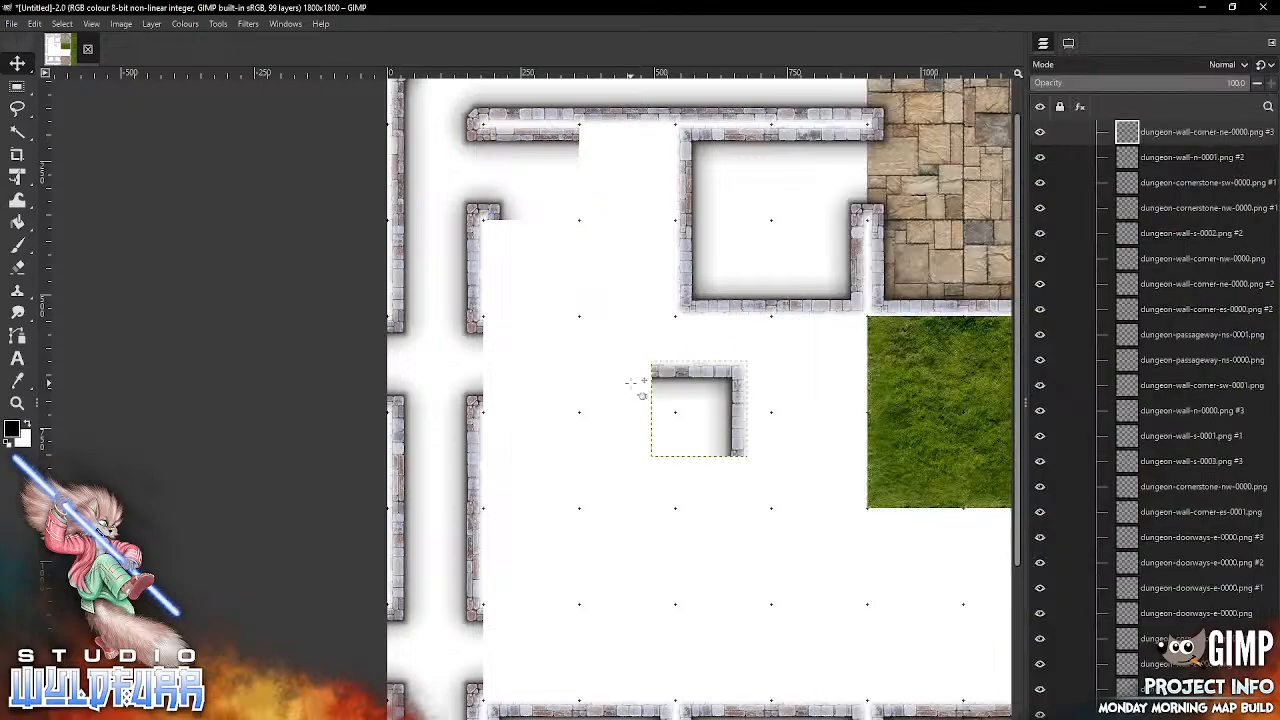
pyautogui.moveTo(697, 410); pyautogui.dragTo(627, 172)
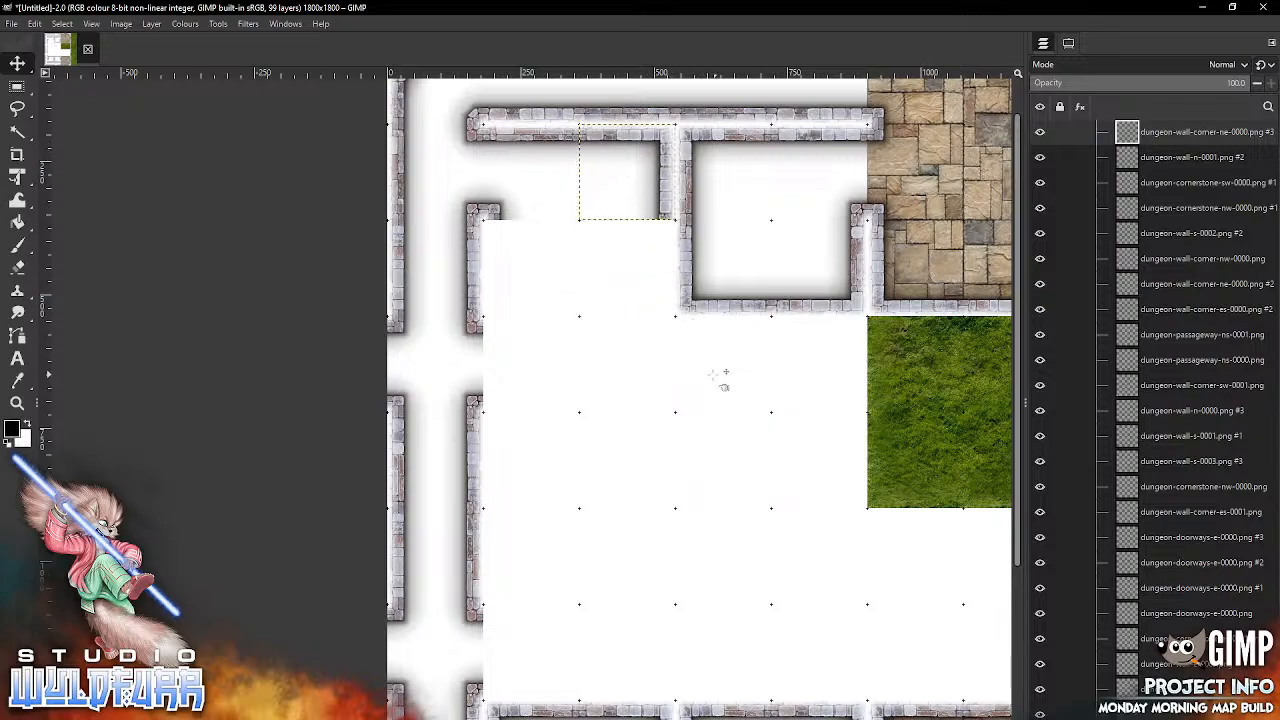
# Step: In the third grid row, snap dungeon-wall-corner-es-0000.png into the third column and dungeon-wall-corner-sw-0000.png into the second
pyautogui.hotkey('alt', 'Tab')
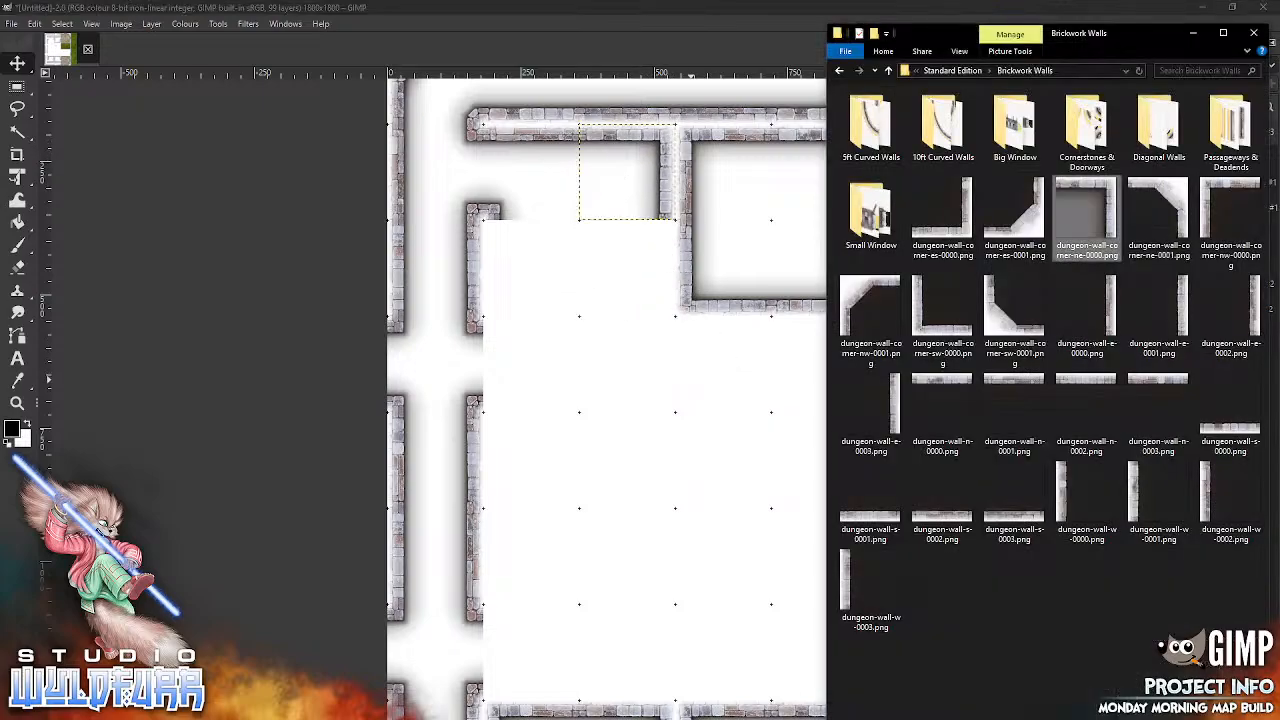
pyautogui.moveTo(962, 236); pyautogui.dragTo(603, 392)
pyautogui.moveTo(746, 456); pyautogui.dragTo(660, 305)
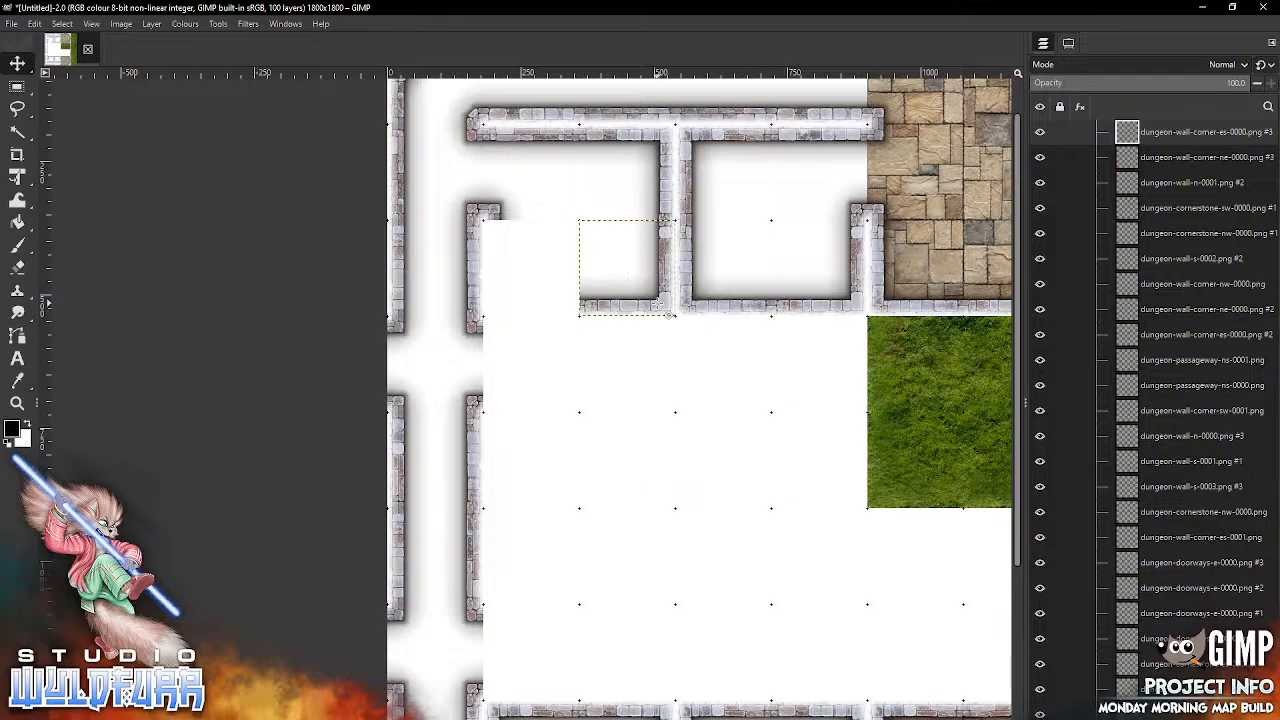
pyautogui.hotkey('alt', 'Tab')
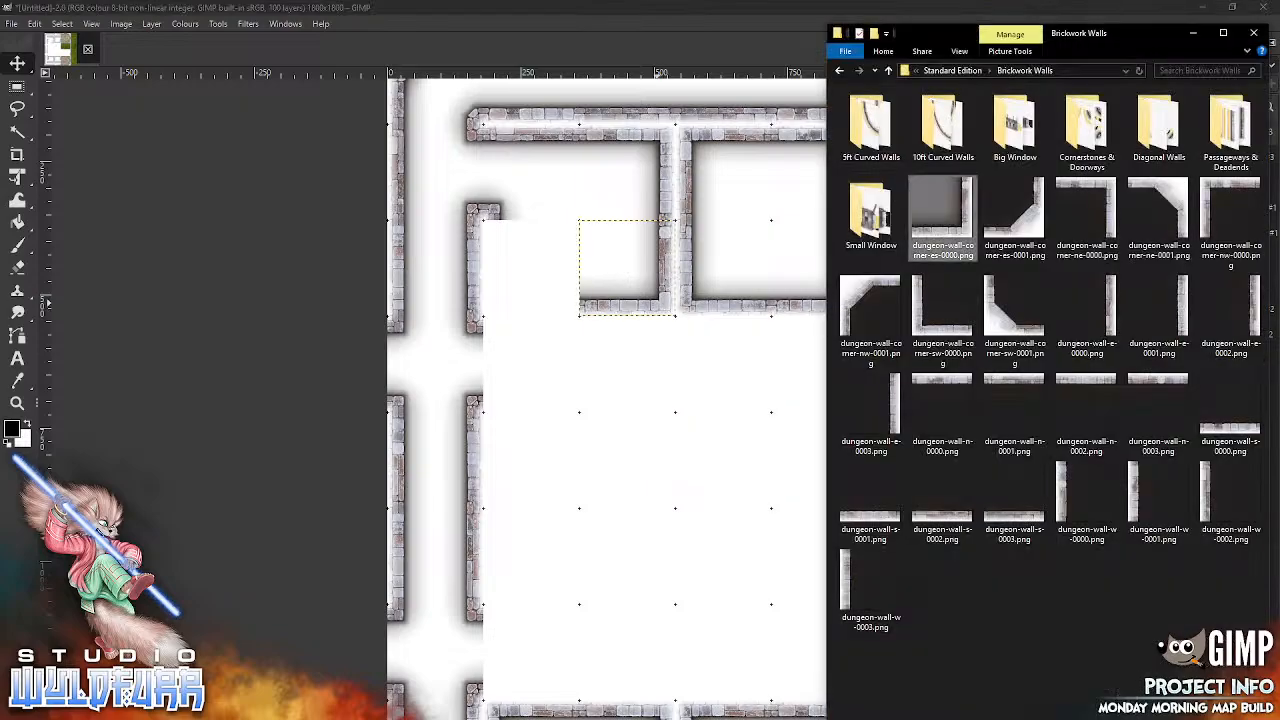
pyautogui.moveTo(942, 315); pyautogui.dragTo(527, 322)
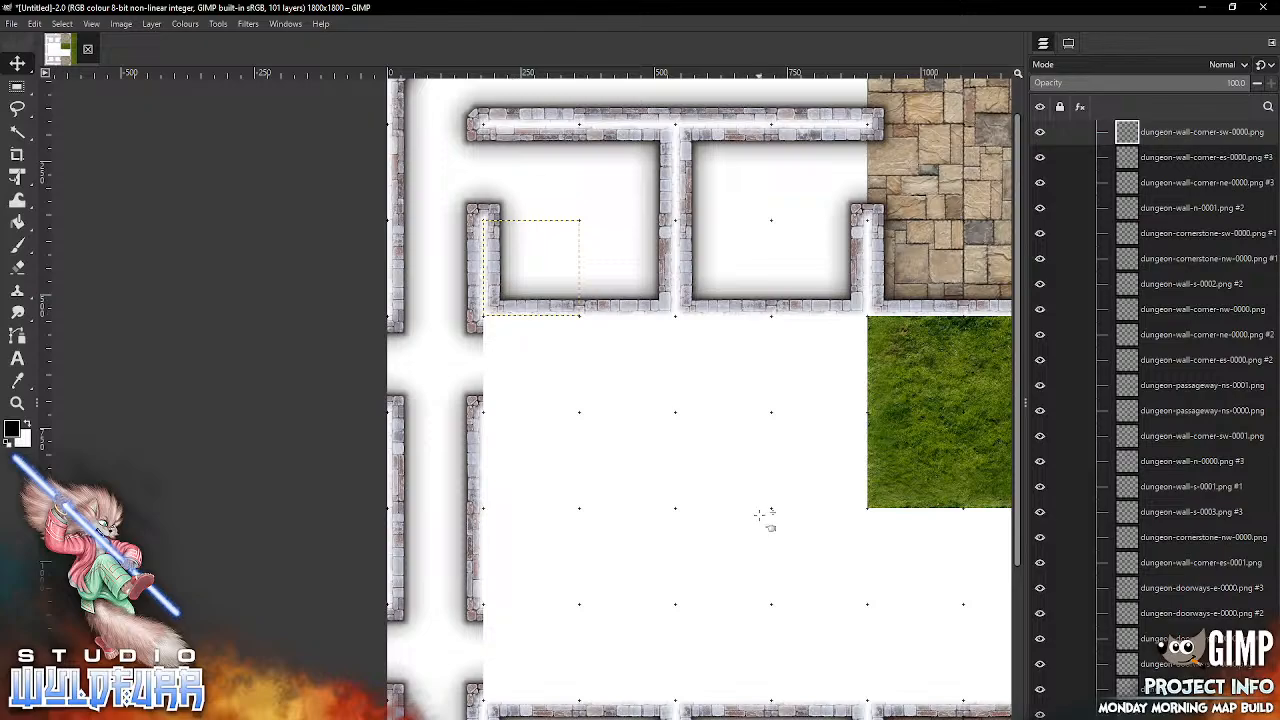
pyautogui.moveTo(735, 598); pyautogui.dragTo(705, 393)
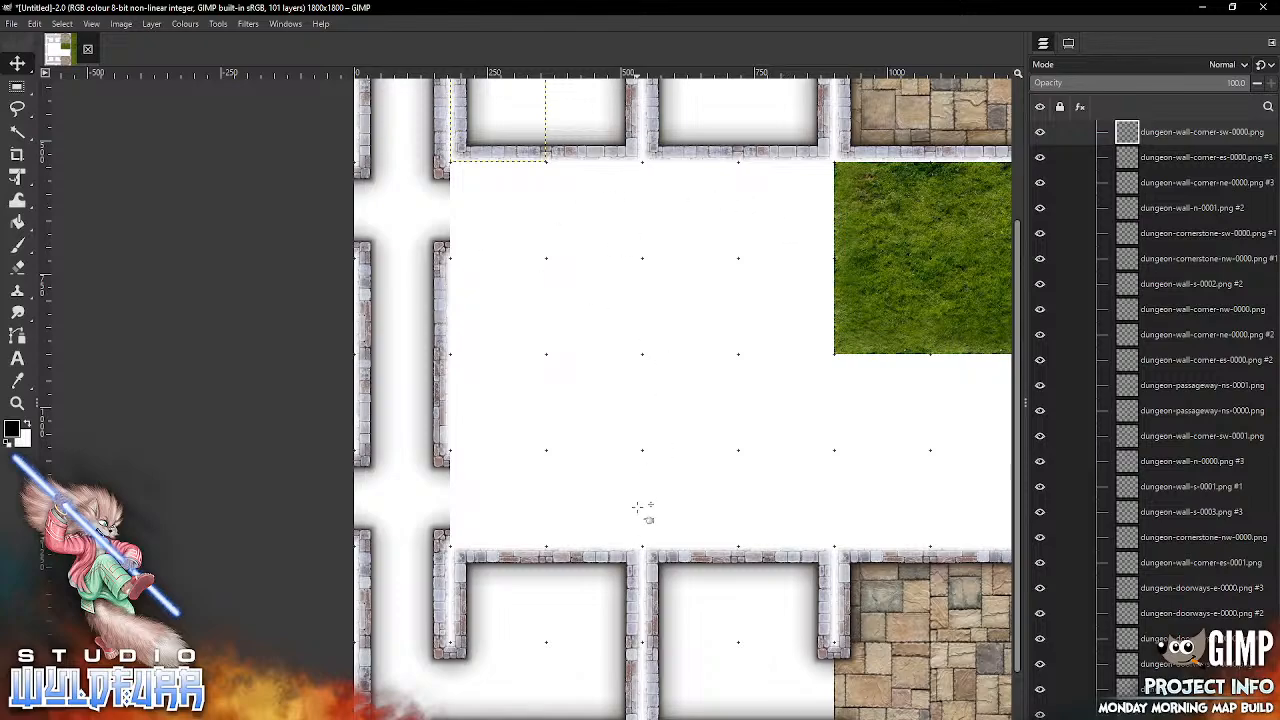
pyautogui.moveTo(847, 475); pyautogui.dragTo(472, 415)
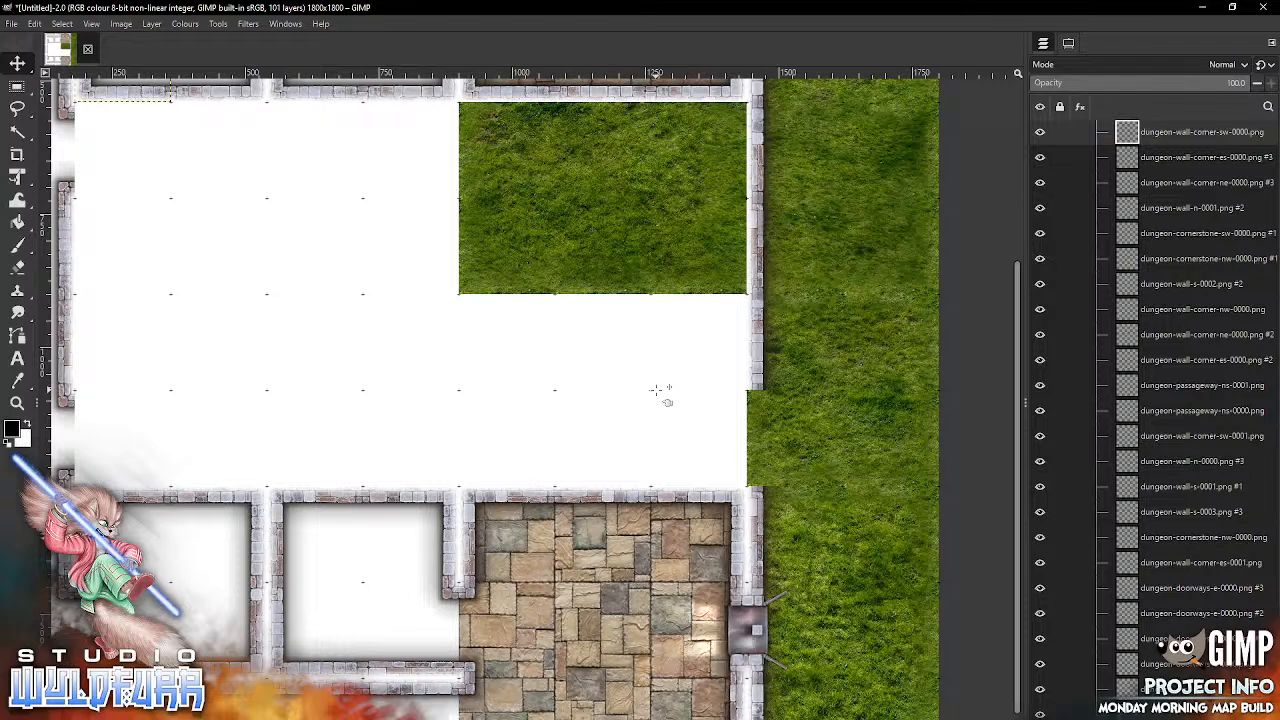
pyautogui.moveTo(575, 600); pyautogui.dragTo(797, 650)
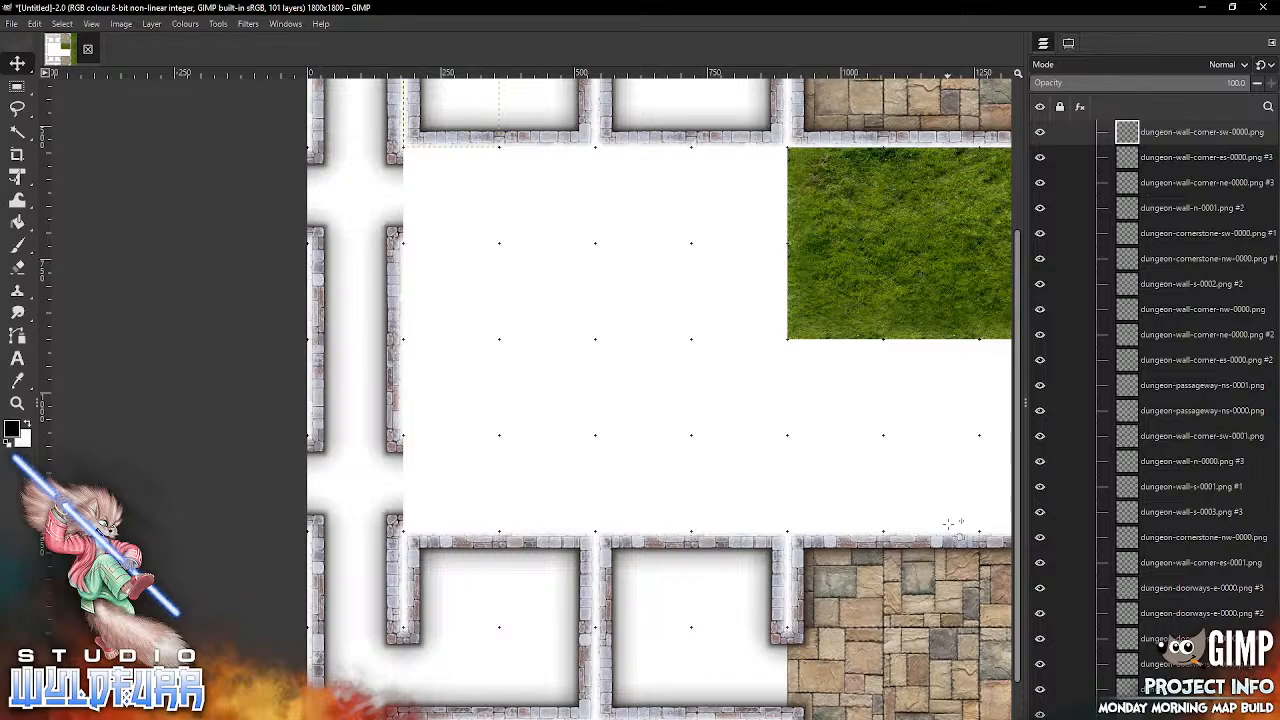
# Step: In the second column, snap dungeon-wall-corner-sw-0000.png into the fifth grid row and dungeon-wall-corner-nw-0000.png into the sixth
pyautogui.hotkey('alt', 'Tab')
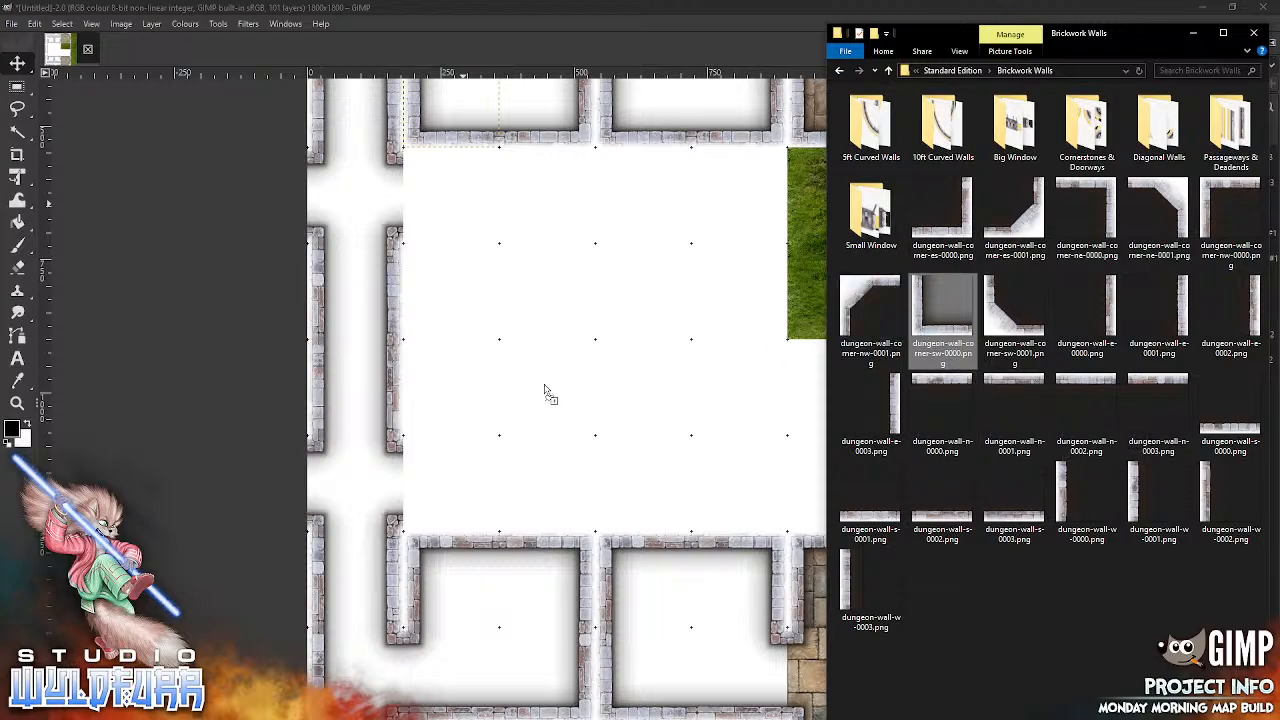
pyautogui.moveTo(540, 383); pyautogui.dragTo(543, 380)
pyautogui.moveTo(660, 448); pyautogui.dragTo(464, 320)
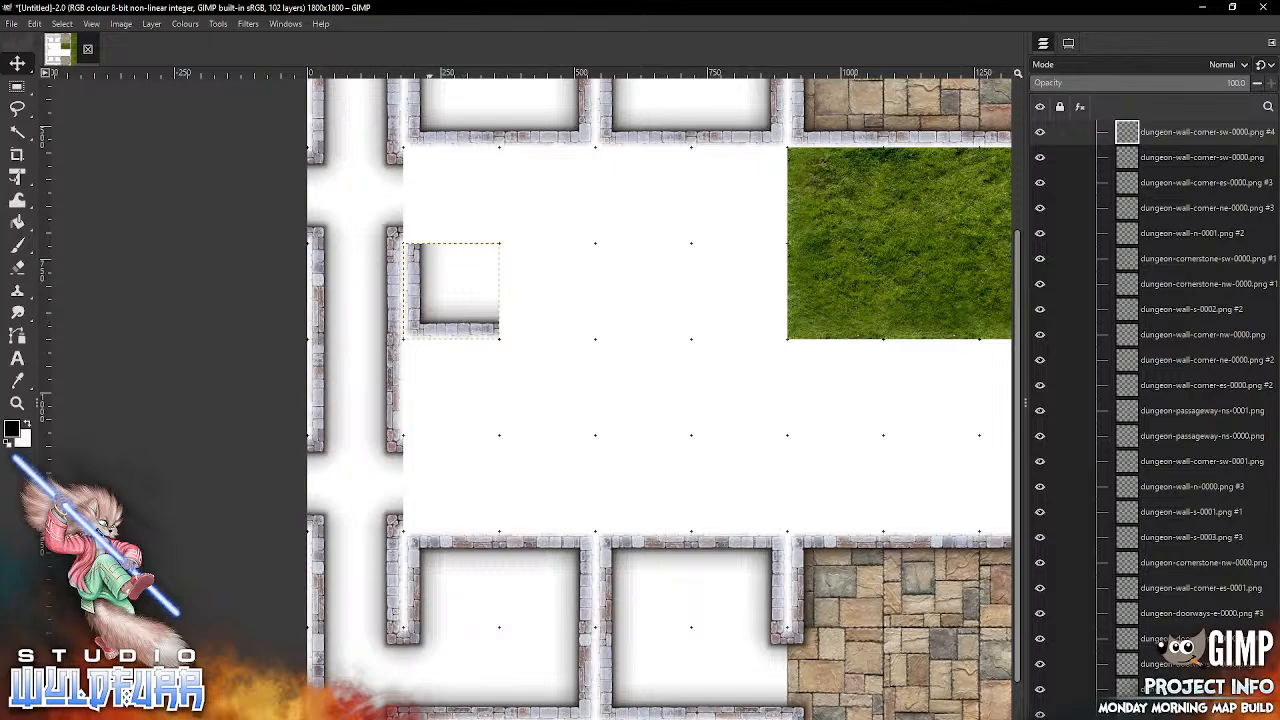
pyautogui.hotkey('alt', 'Tab')
pyautogui.moveTo(1208, 192); pyautogui.dragTo(447, 370)
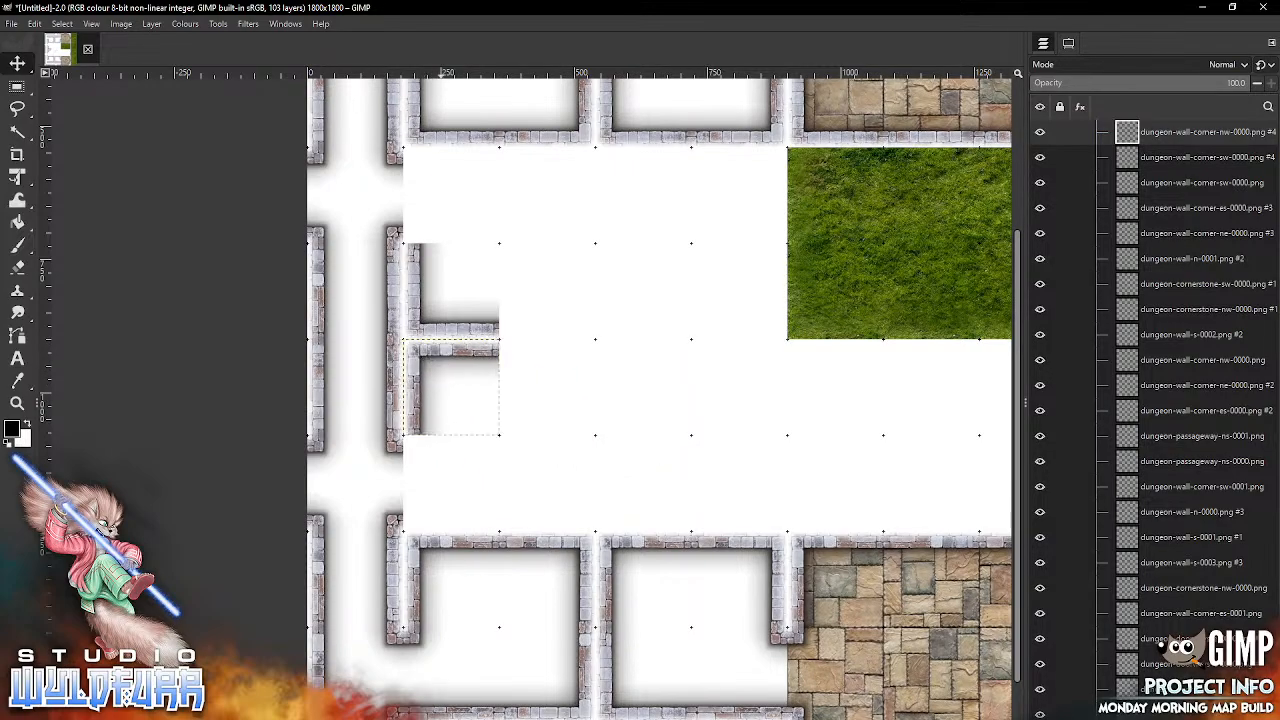
# Step: In the second column, snap dungeon-wall-n-0000.png into the fourth grid row and dungeon-wall-s-0000.png into the seventh
pyautogui.hotkey('alt', 'Tab')
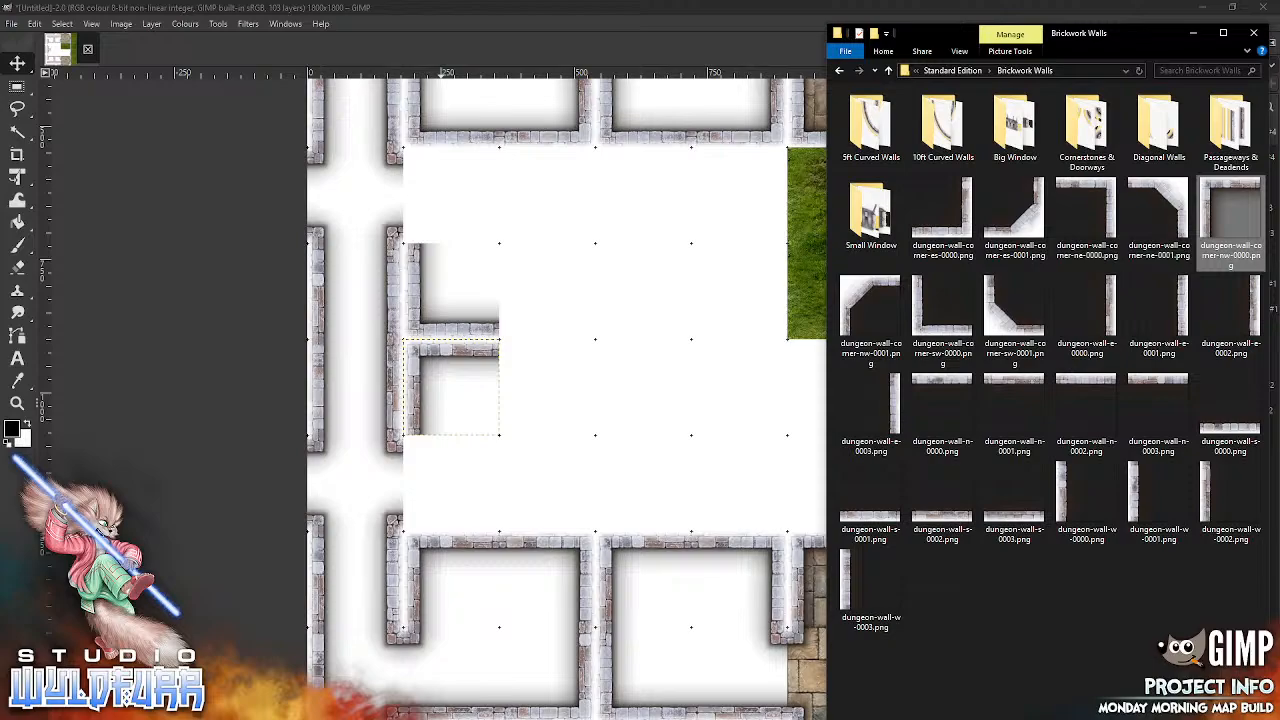
pyautogui.moveTo(936, 384); pyautogui.dragTo(668, 460)
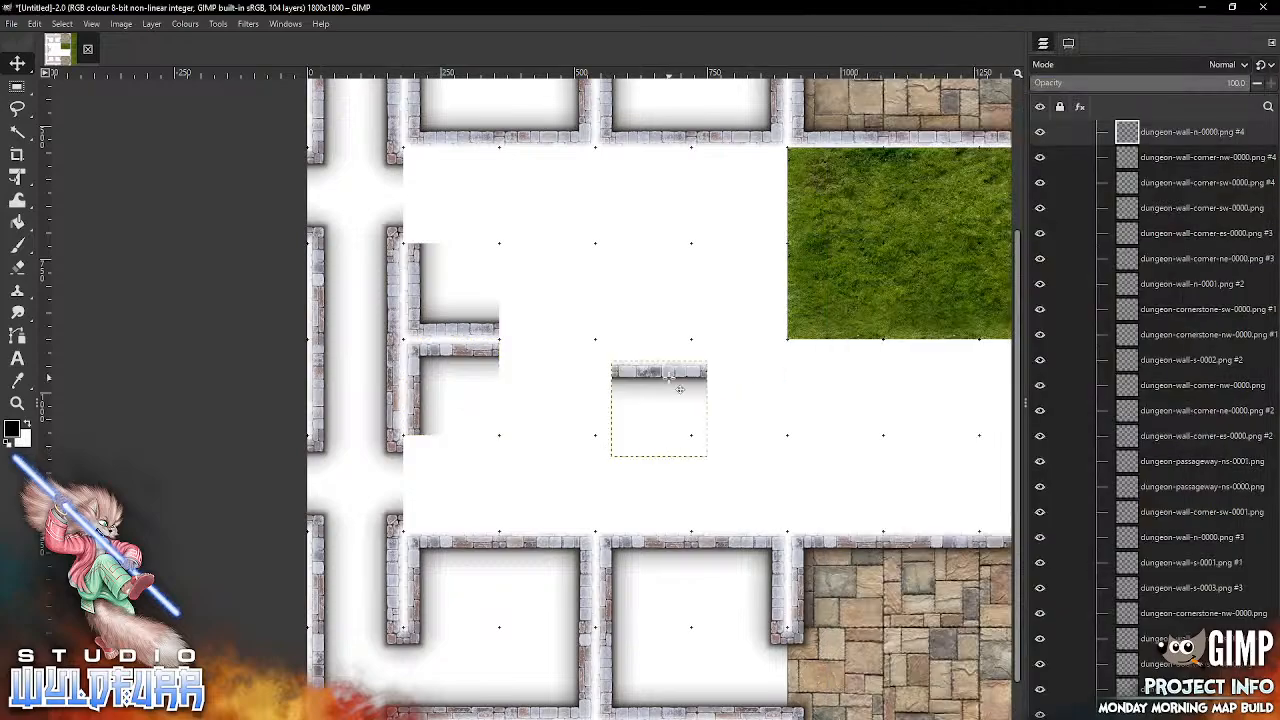
pyautogui.moveTo(668, 378); pyautogui.dragTo(464, 164)
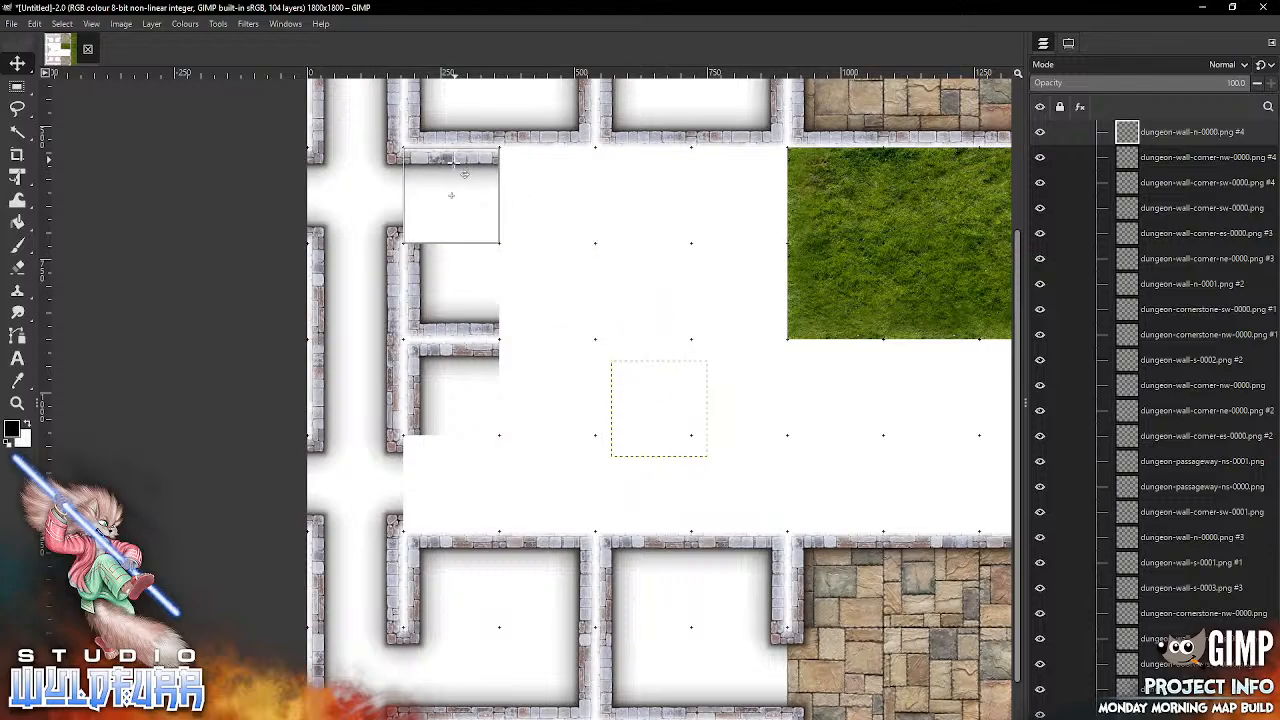
pyautogui.hotkey('alt', 'Tab')
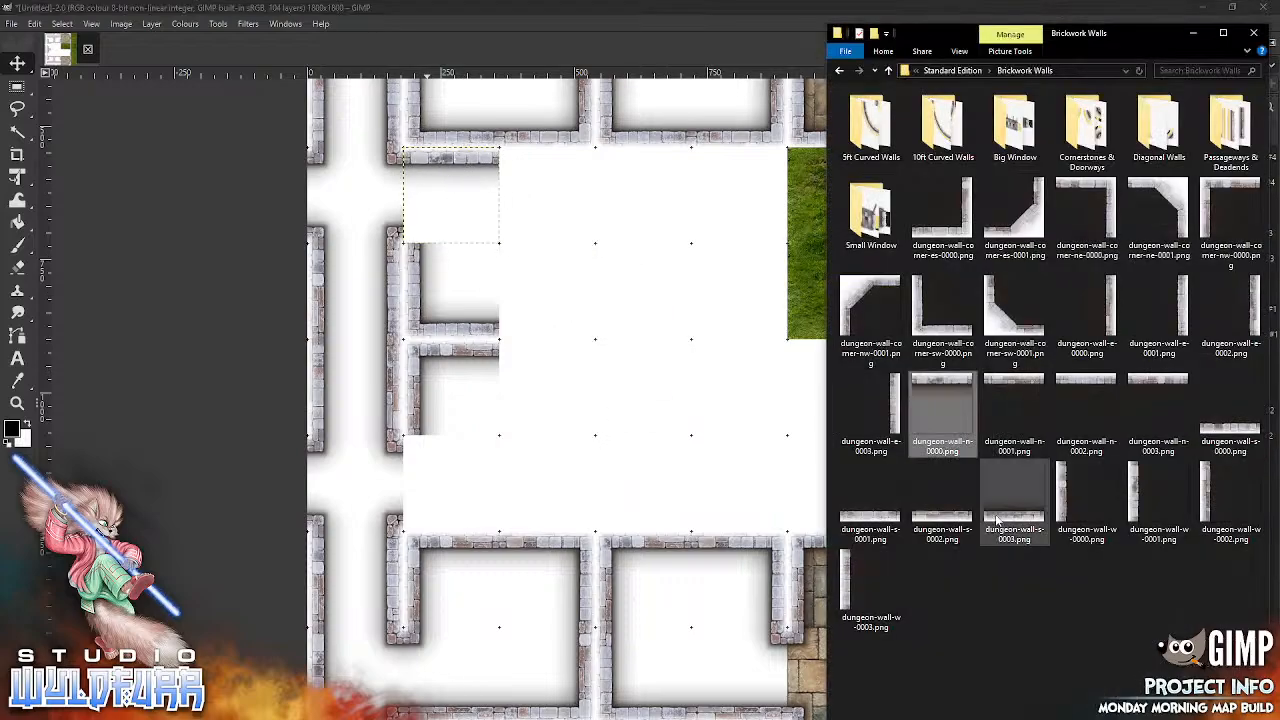
pyautogui.click(1215, 430)
pyautogui.moveTo(1215, 430); pyautogui.dragTo(560, 471)
pyautogui.moveTo(657, 440); pyautogui.dragTo(451, 483)
pyautogui.moveTo(465, 528); pyautogui.dragTo(463, 530)
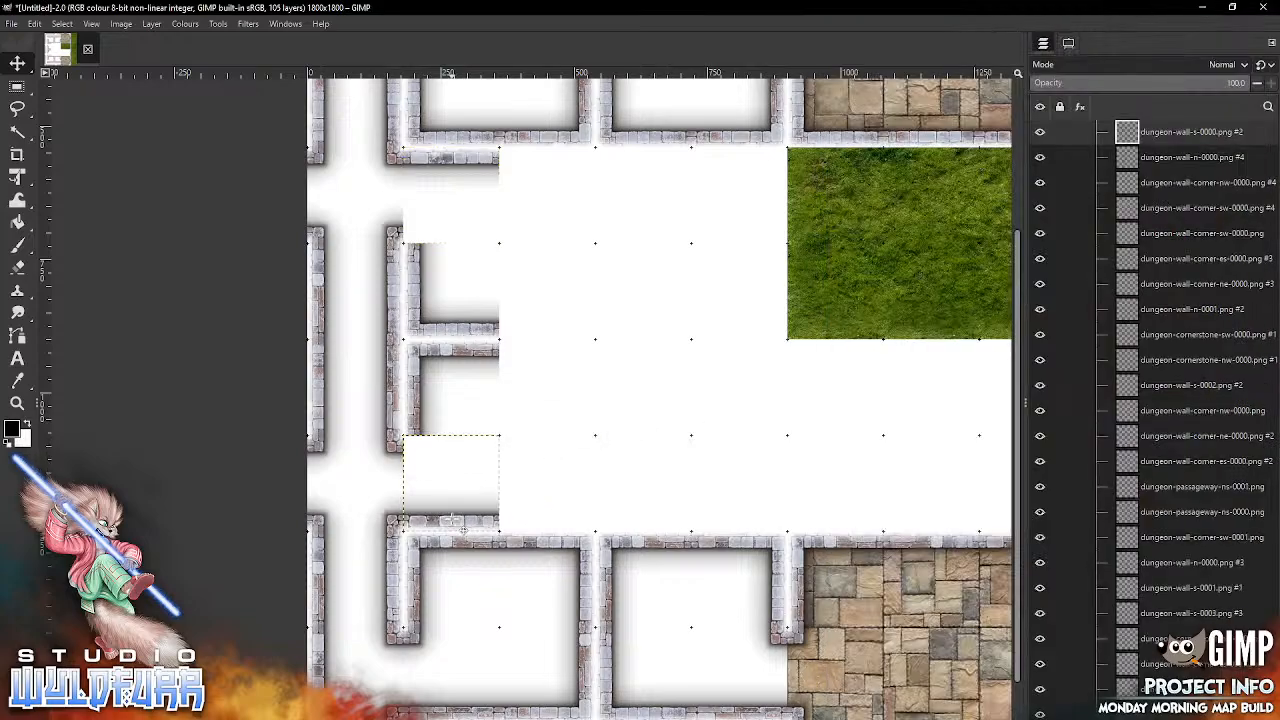
# Step: In the third column, snap dungeon-wall-corner-es-0000.png into the seventh grid row and dungeon-wall-corner-ne-0000.png into the sixth
pyautogui.hotkey('alt', 'Tab')
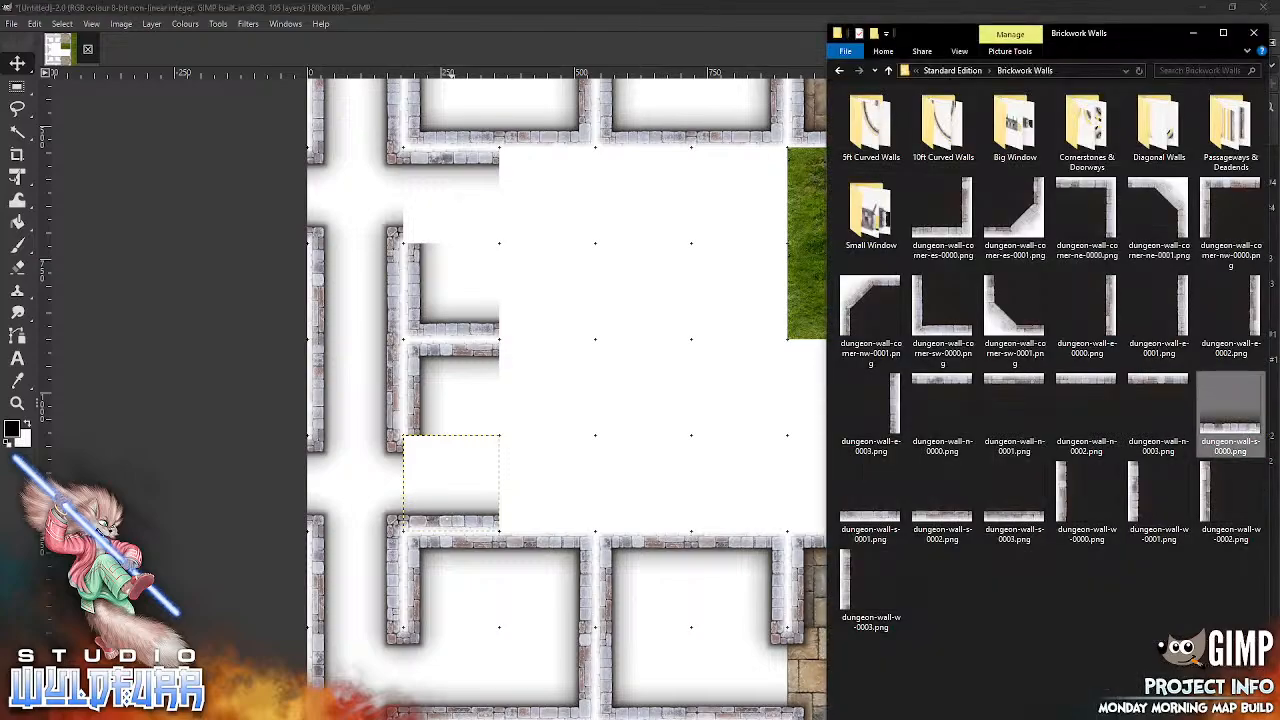
pyautogui.moveTo(957, 227); pyautogui.dragTo(594, 438)
pyautogui.moveTo(660, 408); pyautogui.dragTo(547, 483)
pyautogui.hotkey('alt', 'Tab')
pyautogui.moveTo(1112, 196); pyautogui.dragTo(547, 387)
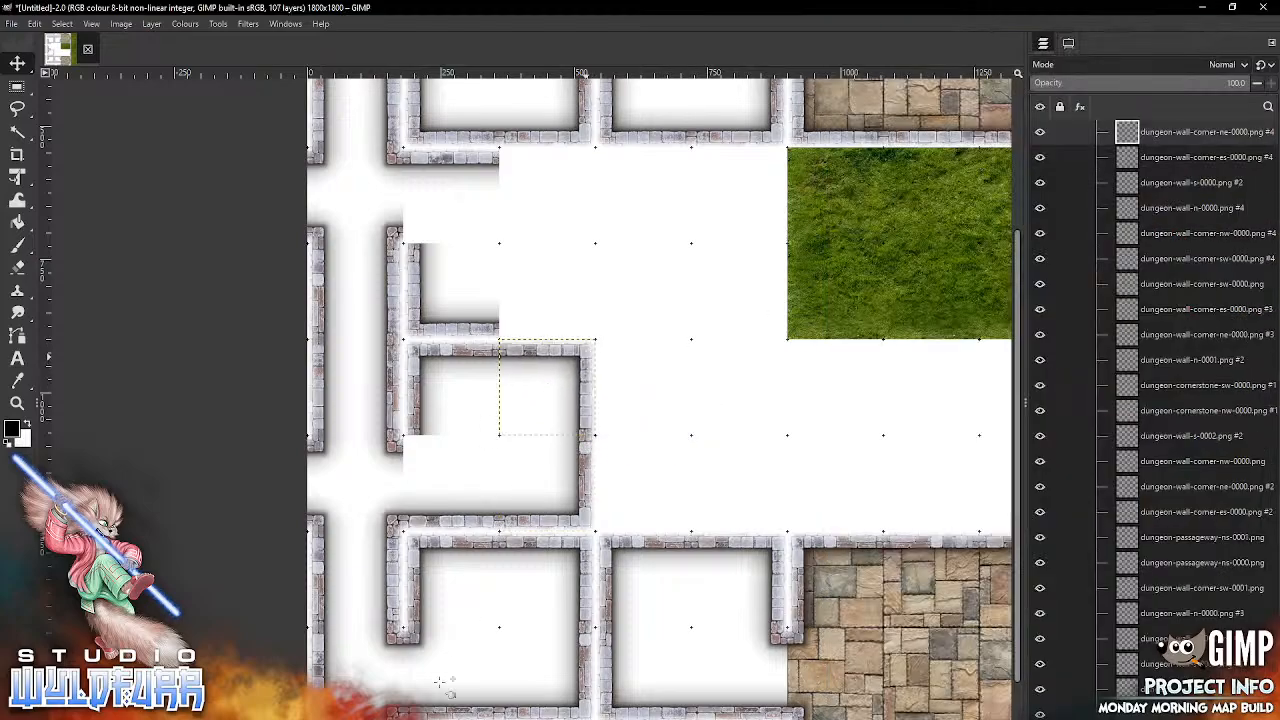
# Step: In the third column, snap dungeon-wall-corner-es-0000.png into the fifth grid row and dungeon-wall-corner-ne-0000.png into the fourth
pyautogui.hotkey('alt', 'Tab')
pyautogui.moveTo(942, 215); pyautogui.dragTo(613, 269)
pyautogui.moveTo(730, 343); pyautogui.dragTo(734, 352)
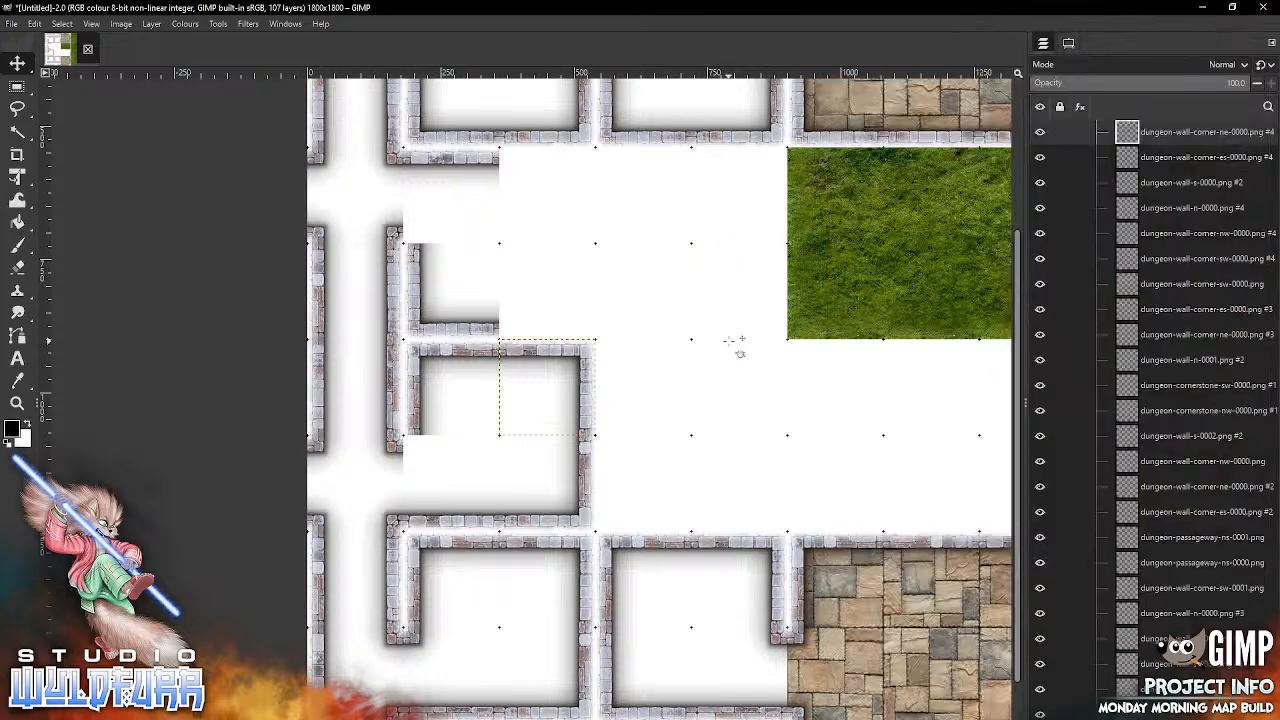
pyautogui.moveTo(702, 452); pyautogui.dragTo(547, 289)
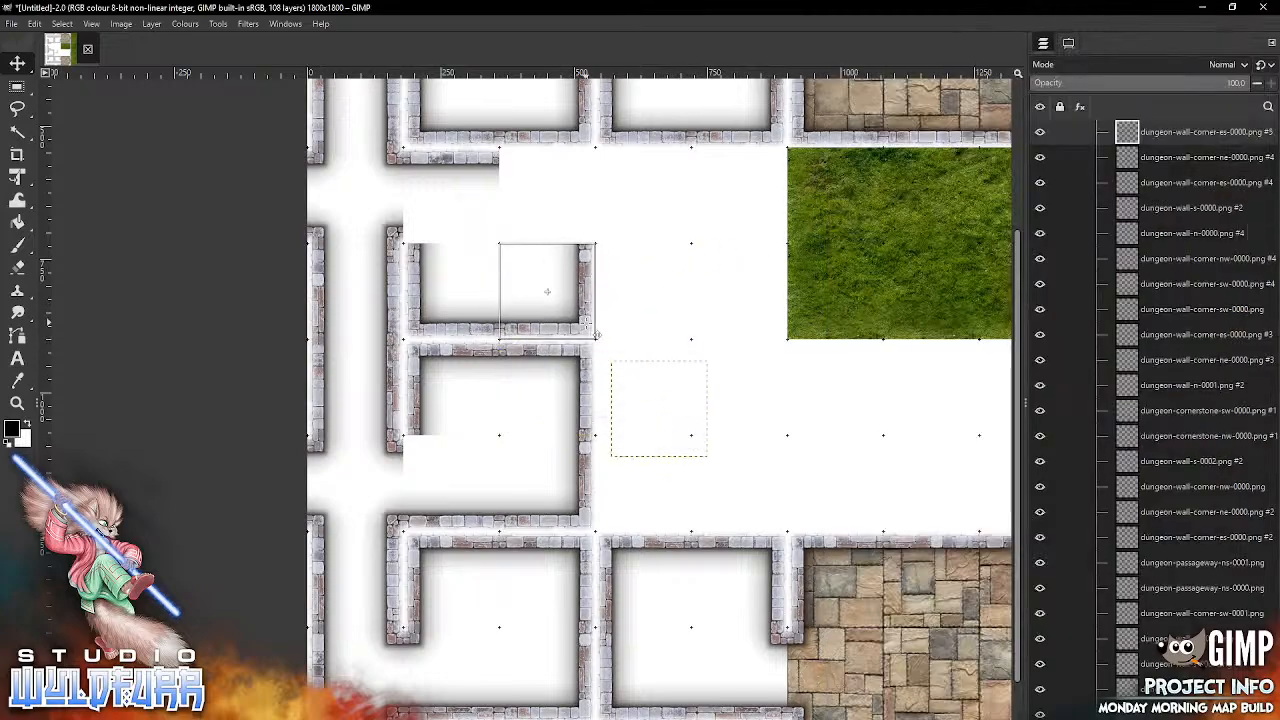
pyautogui.hotkey('alt', 'Tab')
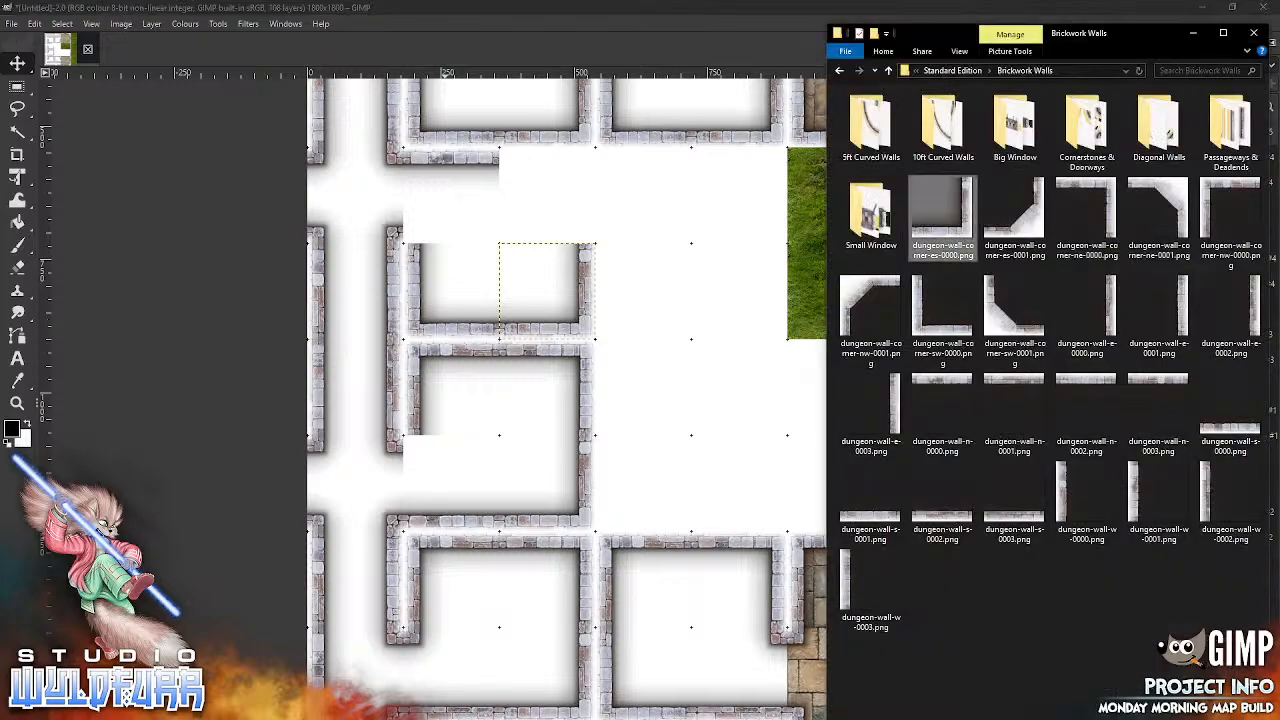
pyautogui.moveTo(1104, 185); pyautogui.dragTo(595, 186)
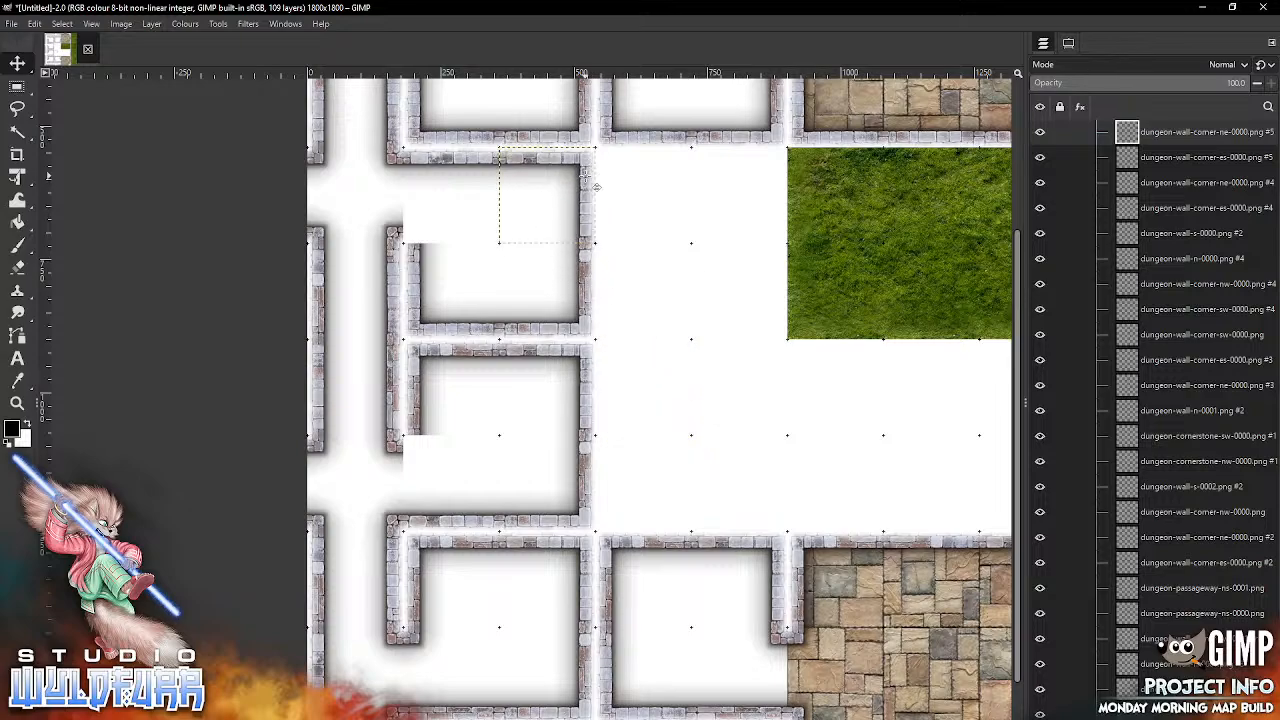
# Step: From Cornerstones & Doorways, snap dungeon-cornerstone-nw-0000.png into the second column's seventh row and dungeon-cornerstone-sw-0000.png into its fourth row
pyautogui.hotkey('alt', 'Tab')
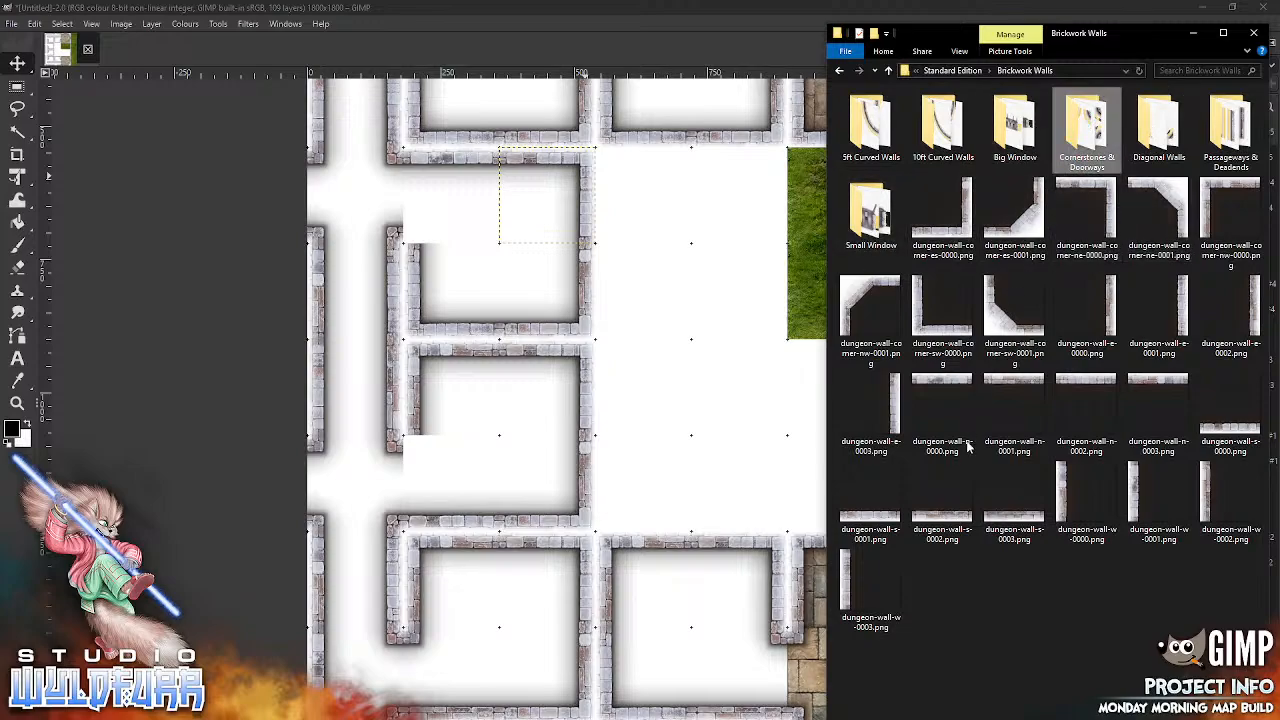
pyautogui.press('Return')
pyautogui.click(846, 198)
pyautogui.moveTo(556, 400); pyautogui.dragTo(558, 402)
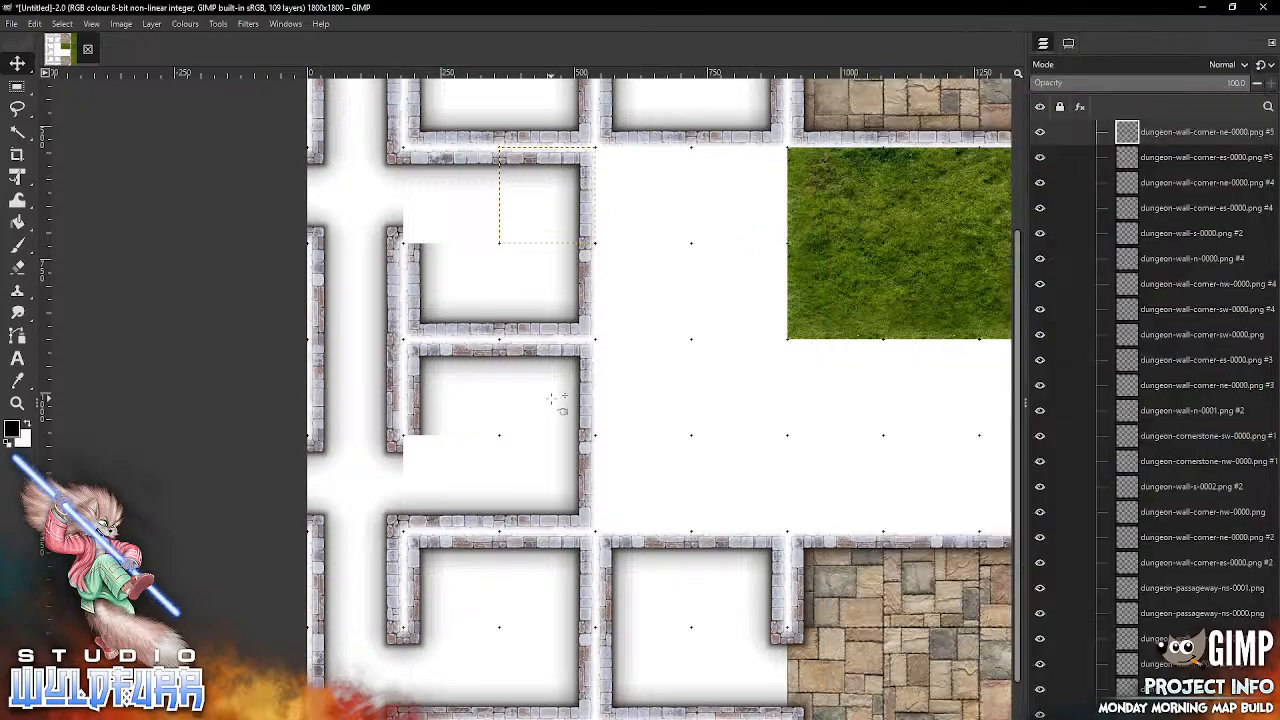
pyautogui.moveTo(624, 372); pyautogui.dragTo(412, 445)
pyautogui.hotkey('alt', 'Tab')
pyautogui.click(856, 212)
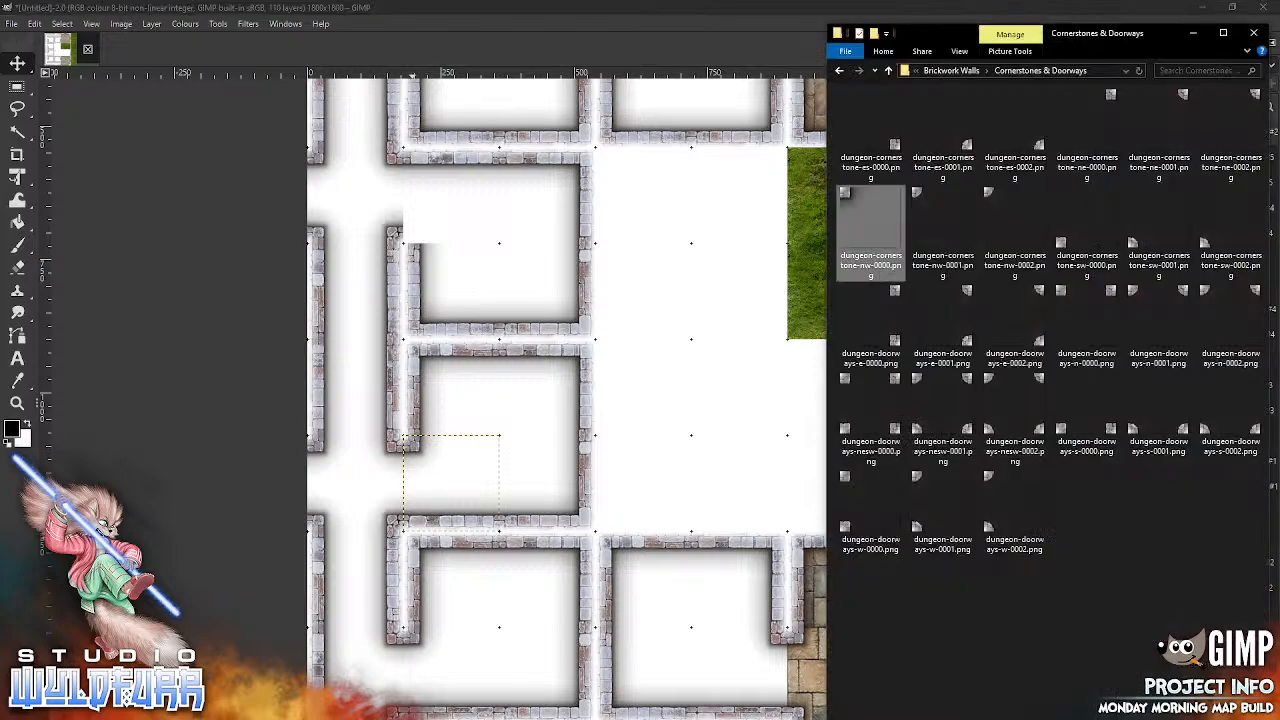
pyautogui.moveTo(1087, 233); pyautogui.dragTo(687, 395)
pyautogui.moveTo(622, 445); pyautogui.dragTo(415, 232)
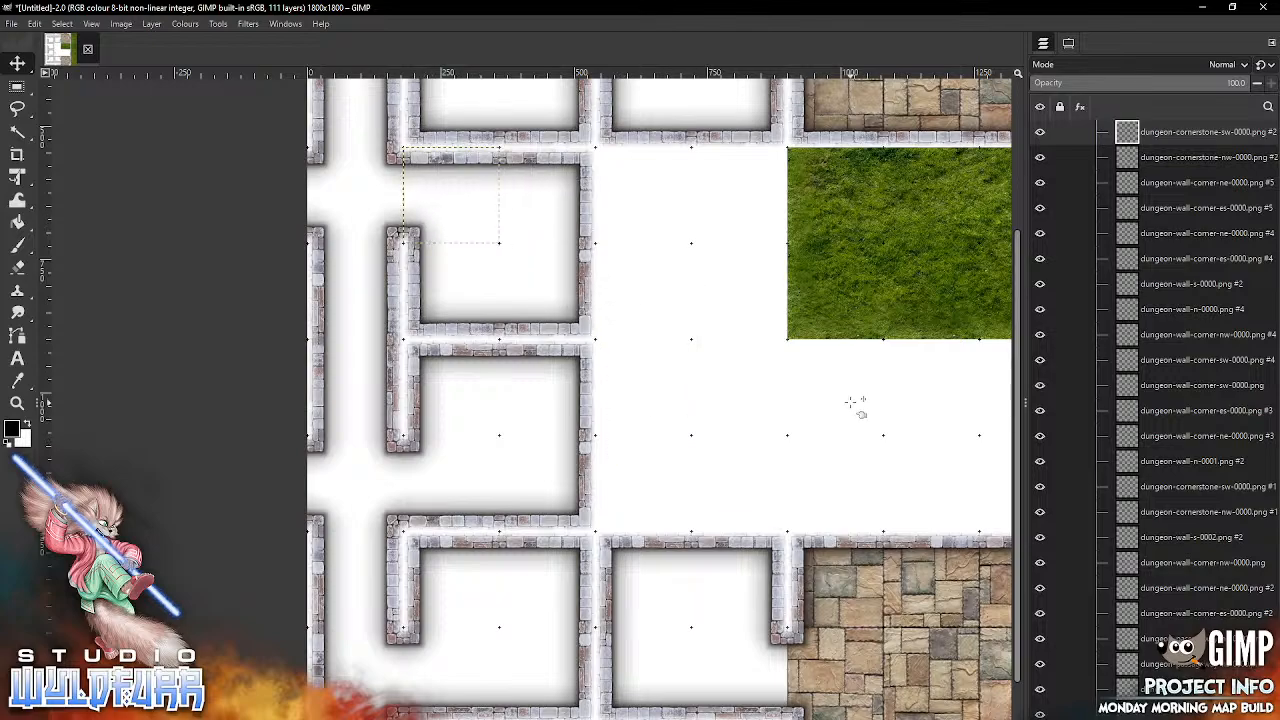
# Step: Move the outer wall segment in the ninth column from the sixth grid row down to the seventh
pyautogui.moveTo(853, 391); pyautogui.dragTo(565, 333)
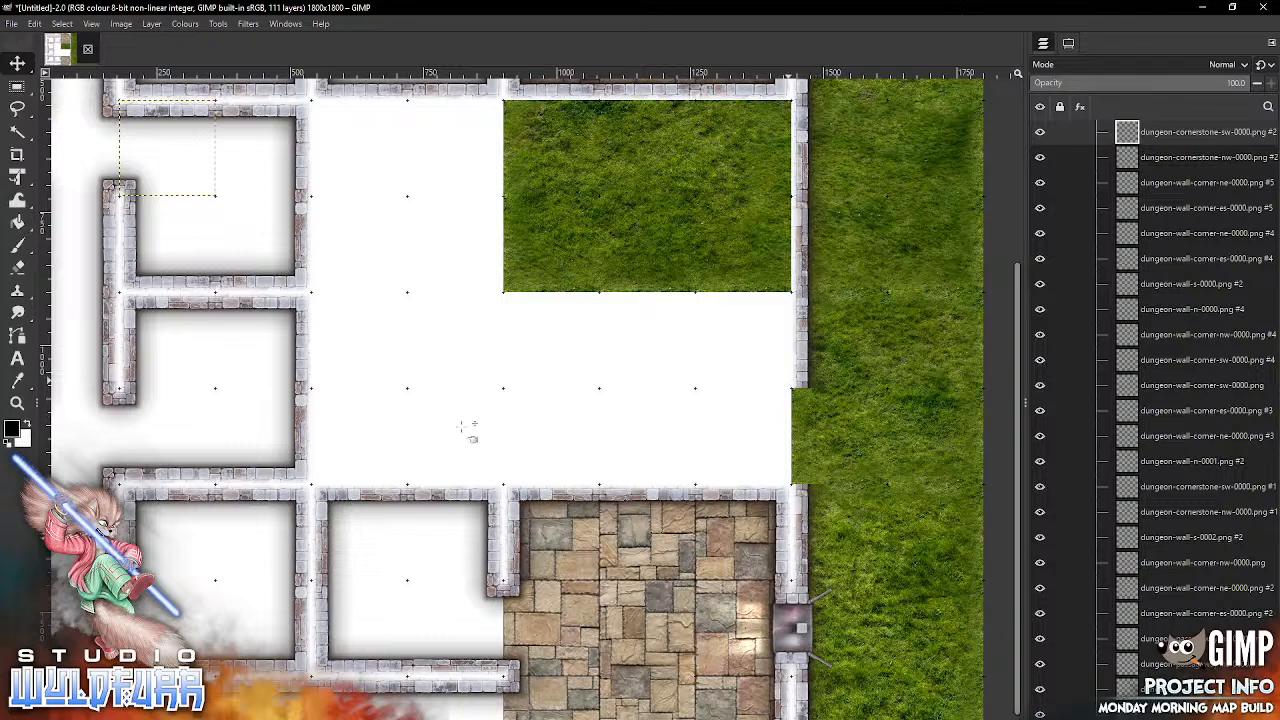
pyautogui.click(813, 347)
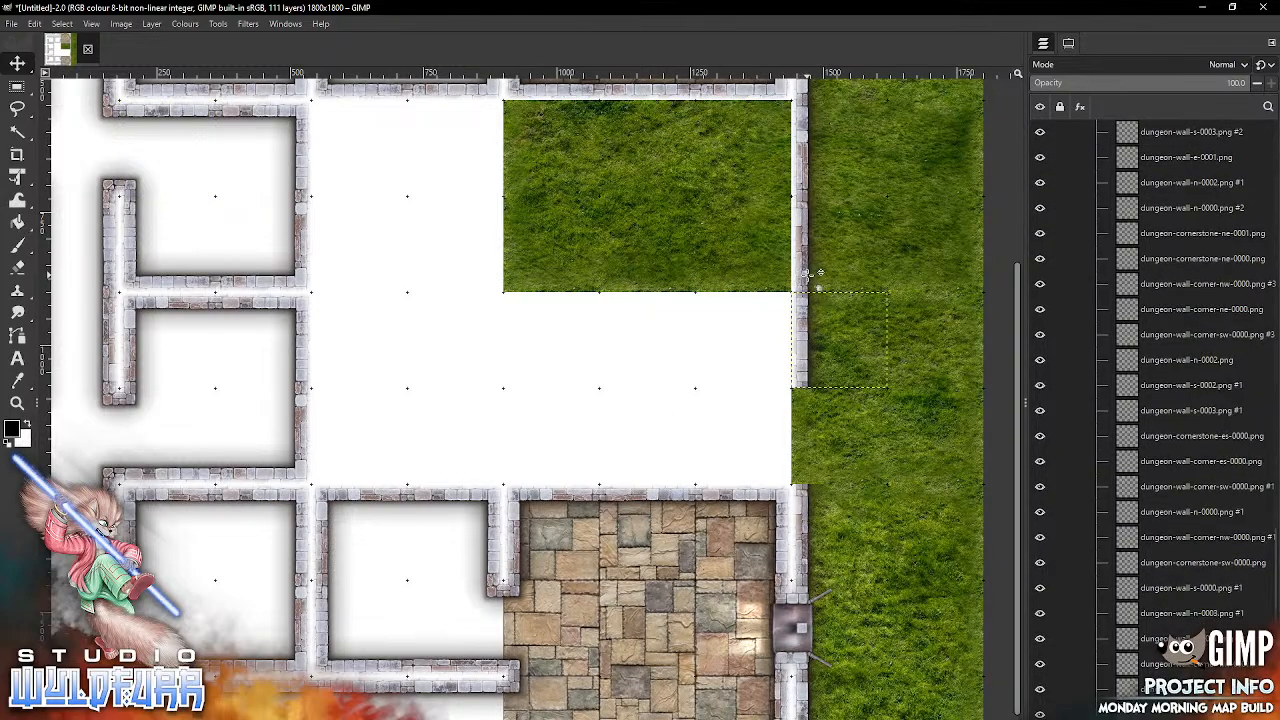
pyautogui.moveTo(812, 350); pyautogui.dragTo(808, 446)
# Step: Delete surplus outer wall segments in the ninth column, including those in the third, fifth and eighth grid rows
pyautogui.click(813, 236)
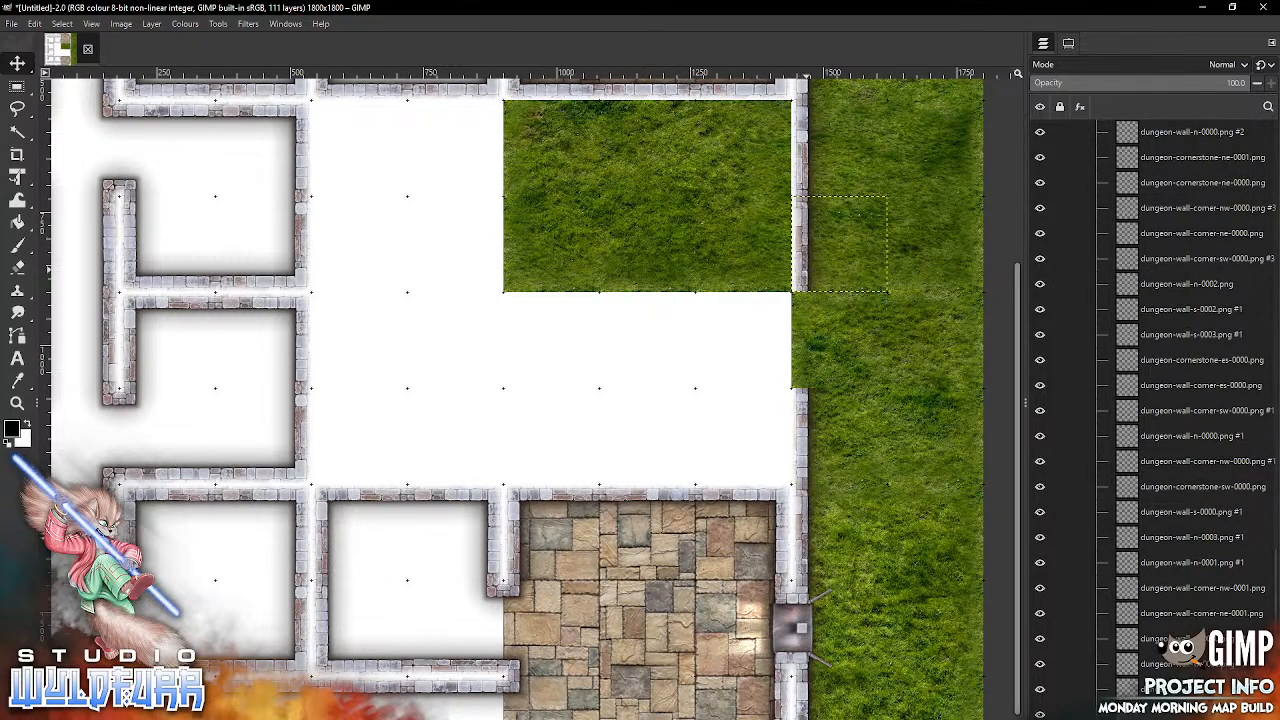
pyautogui.press('Delete')
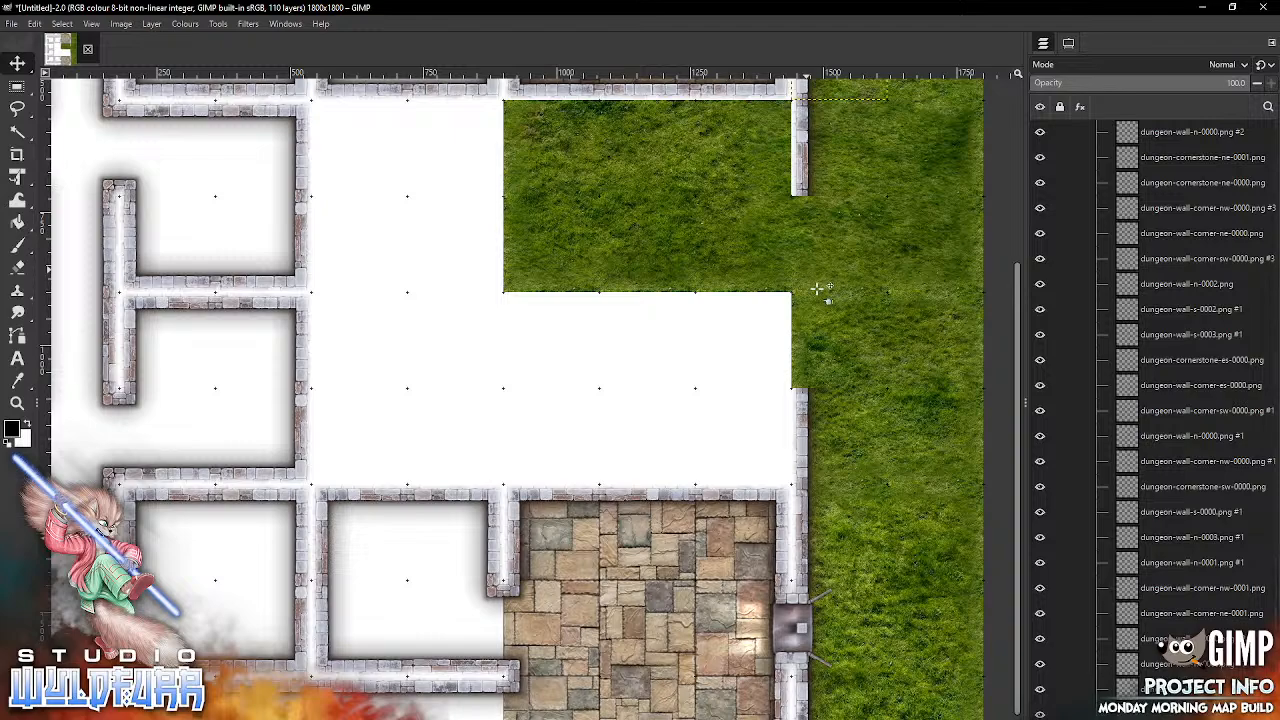
pyautogui.press('Delete')
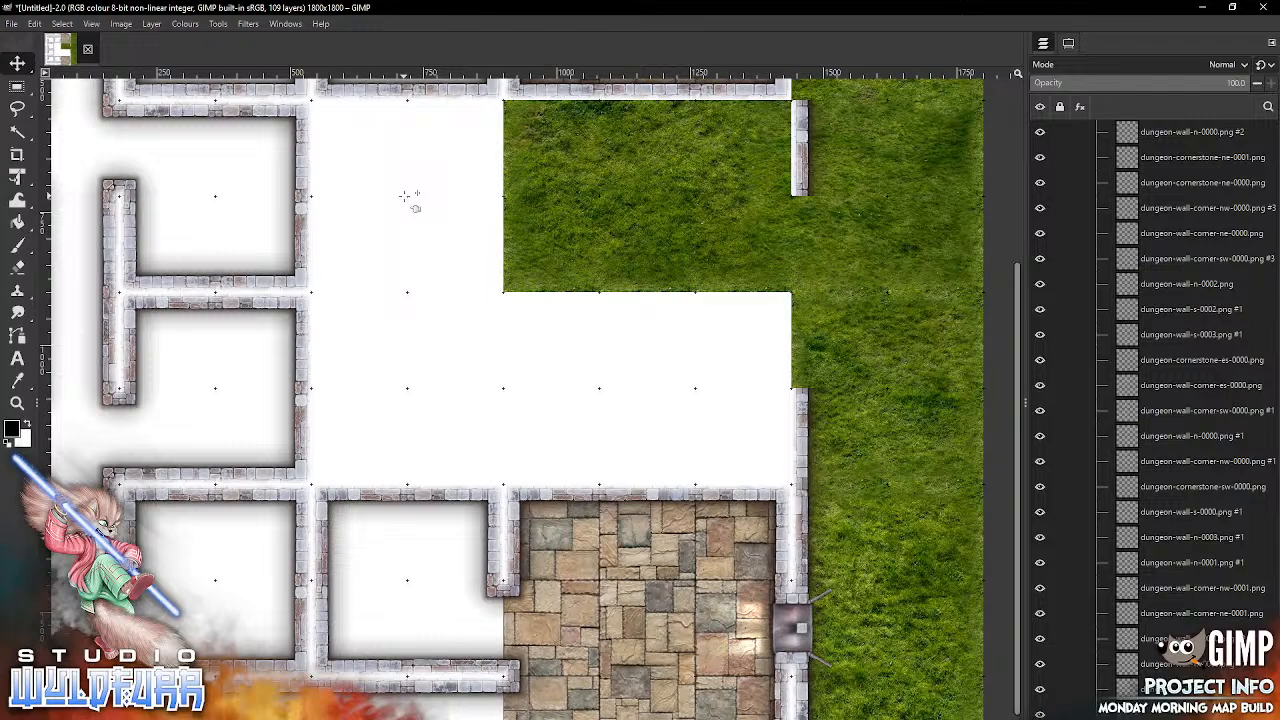
pyautogui.press('Delete')
pyautogui.press('Delete')
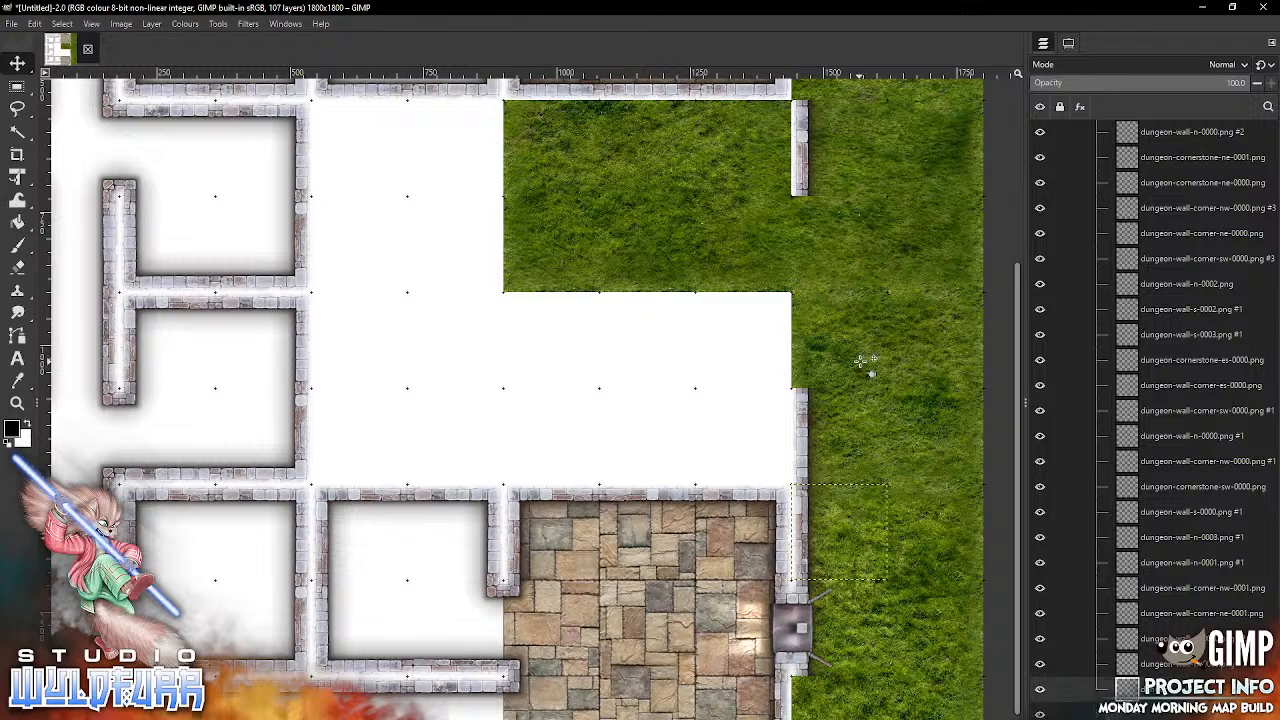
pyautogui.press('Delete')
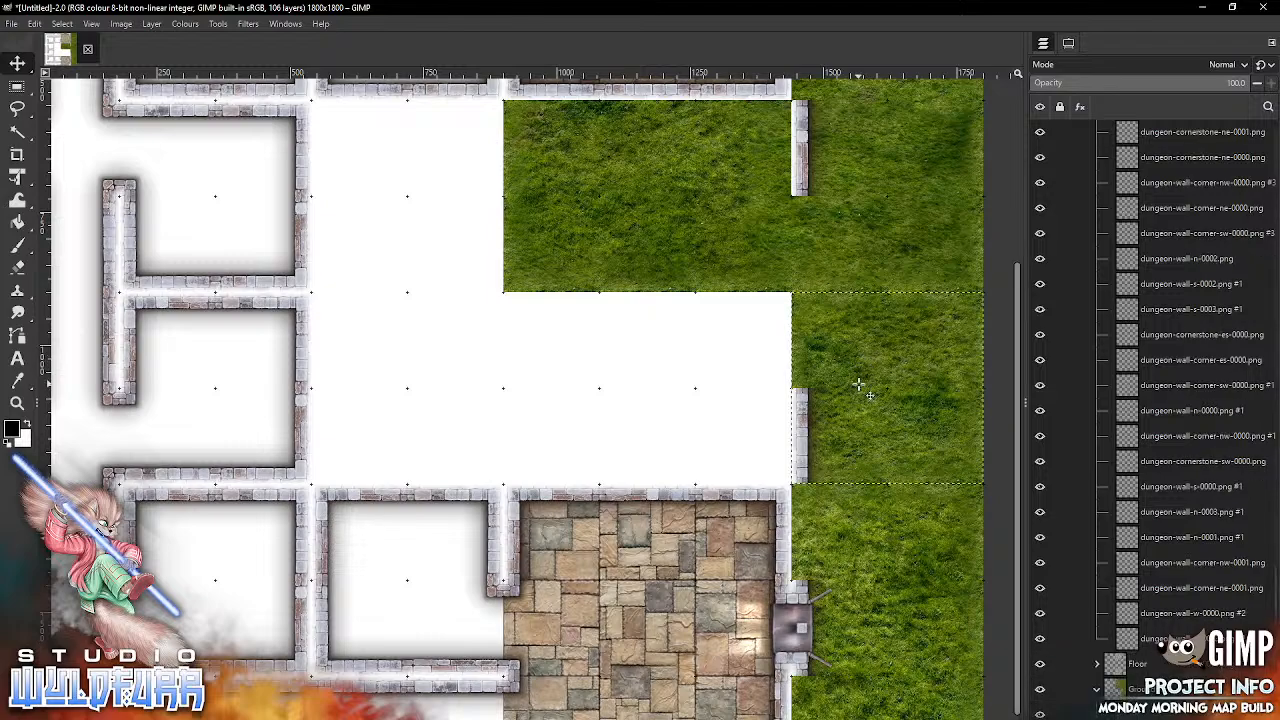
# Step: Move the remaining dungeon-wall-w-0000.png segment in the ninth column from the fourth grid row up to the first
pyautogui.moveTo(1018, 280); pyautogui.dragTo(1006, 86)
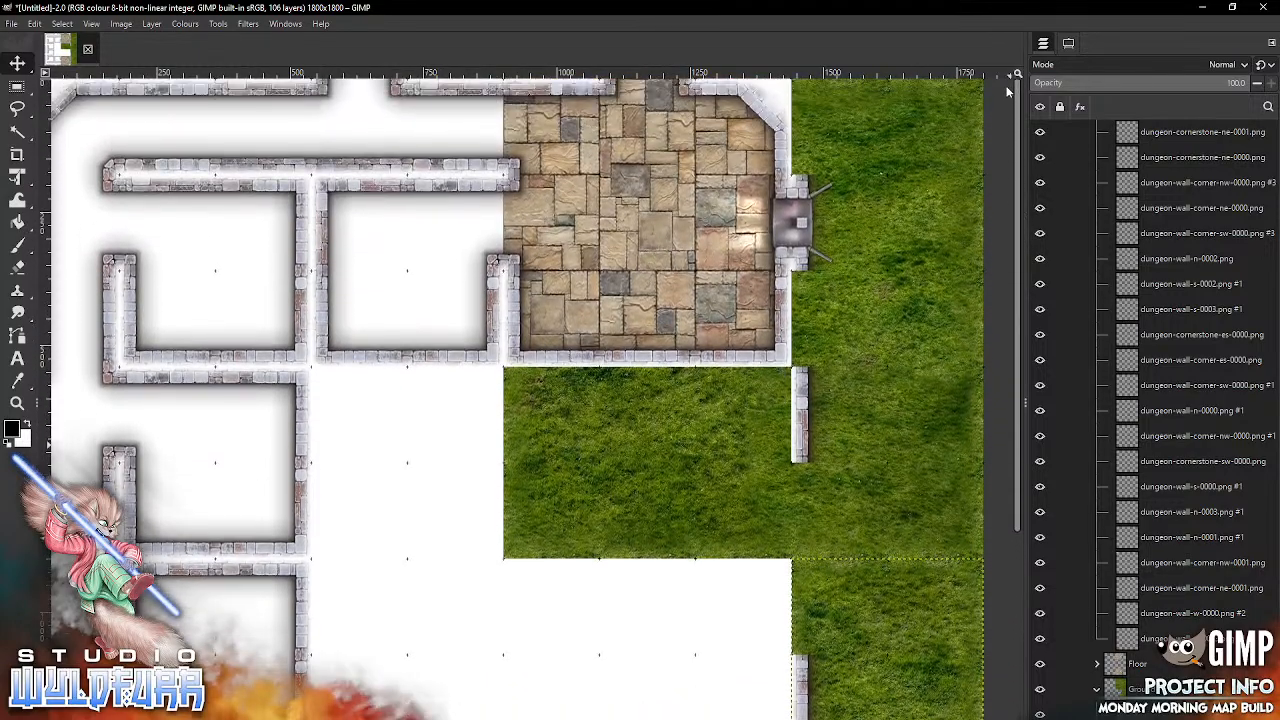
pyautogui.click(811, 448)
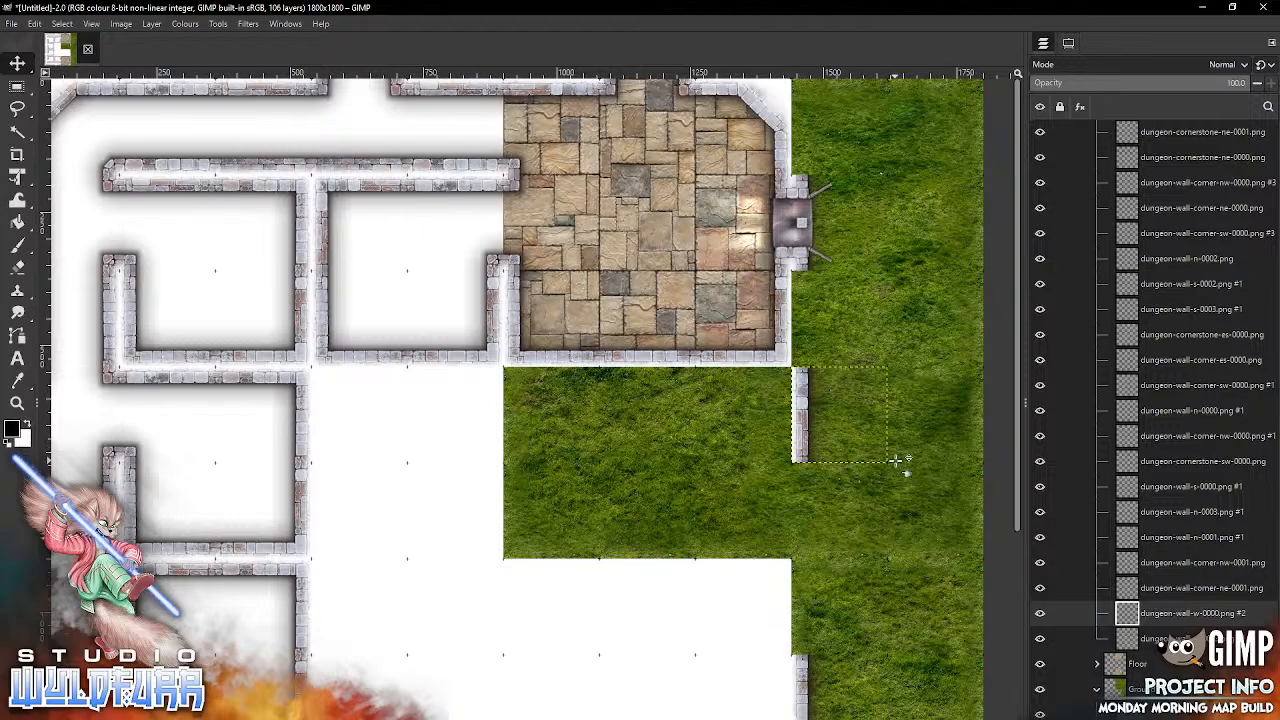
pyautogui.moveTo(810, 418); pyautogui.dragTo(808, 131)
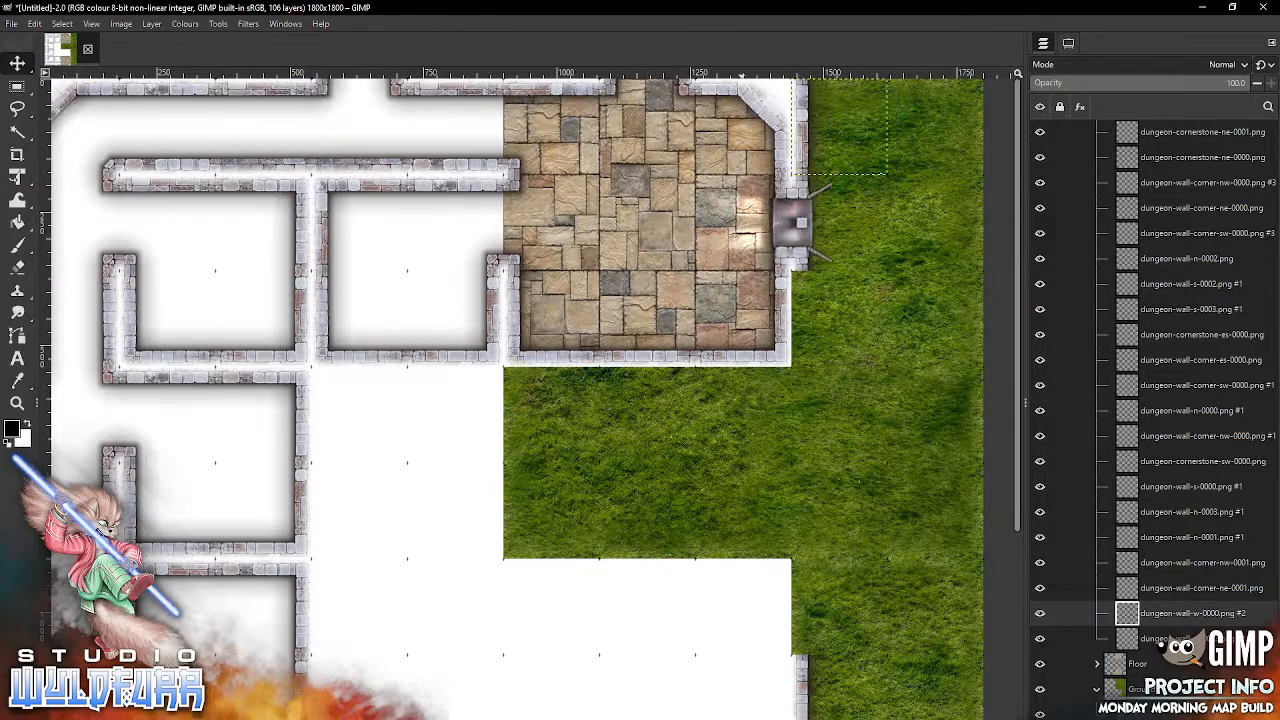
# Step: Add dungeon-wall-w-0000.png from Brickwork Walls and snap it into the ninth column of the third grid row
pyautogui.hotkey('alt', 'Tab')
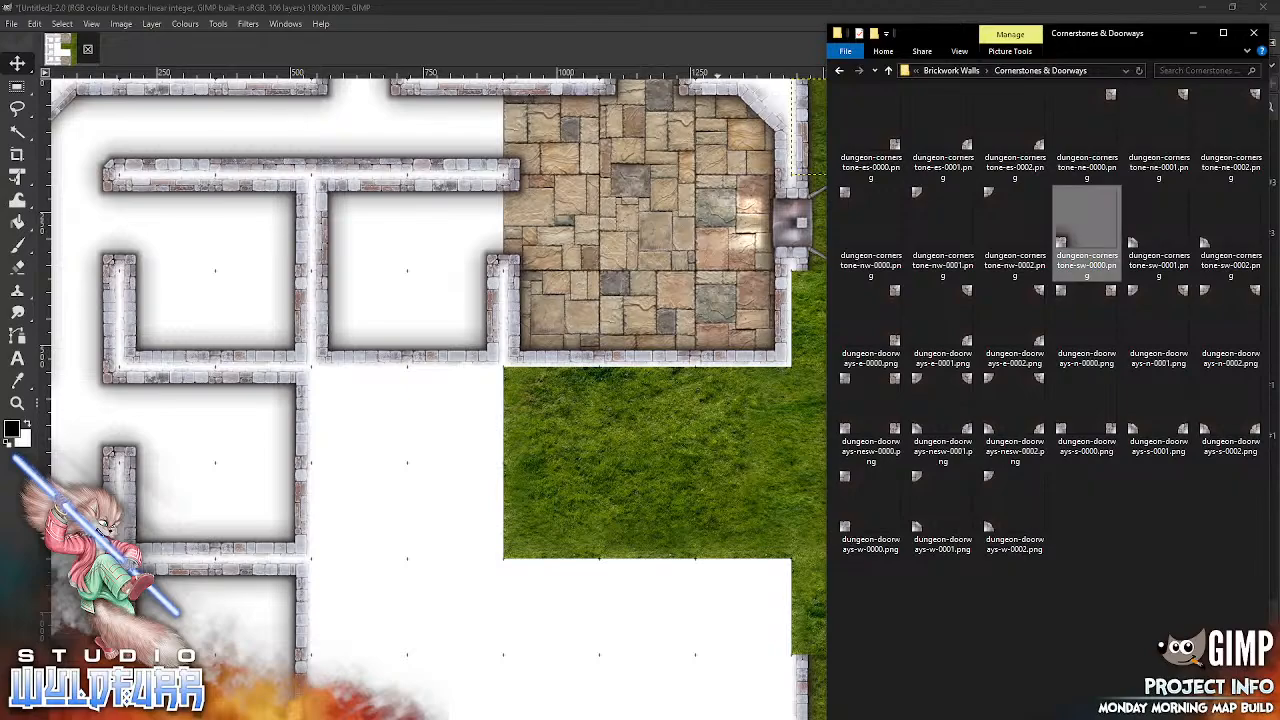
pyautogui.click(958, 71)
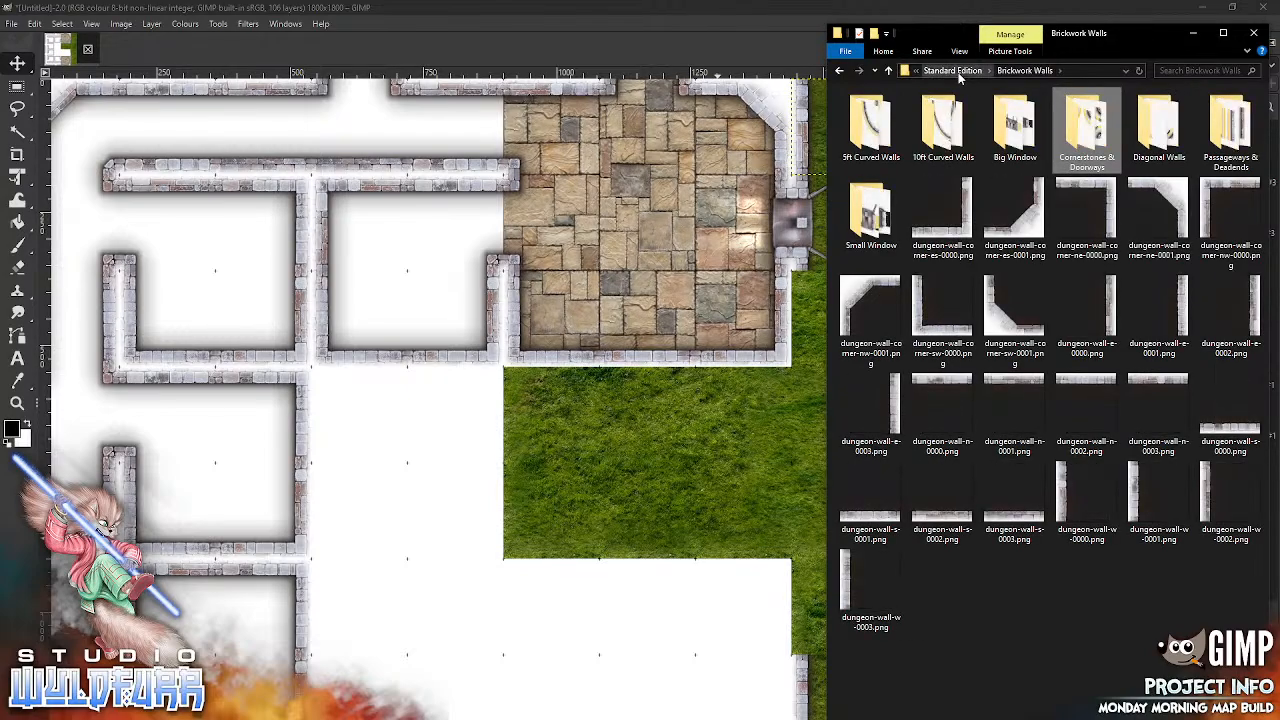
pyautogui.moveTo(1082, 500); pyautogui.dragTo(652, 480)
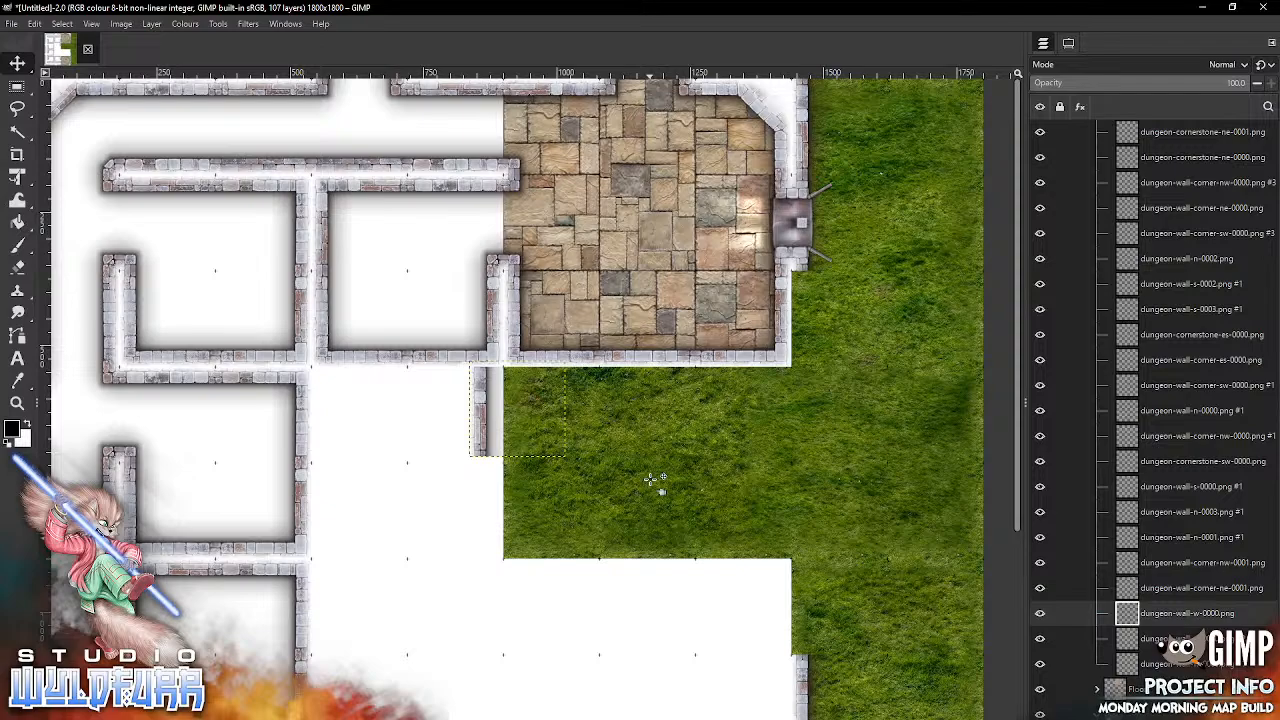
pyautogui.moveTo(495, 420); pyautogui.dragTo(805, 322)
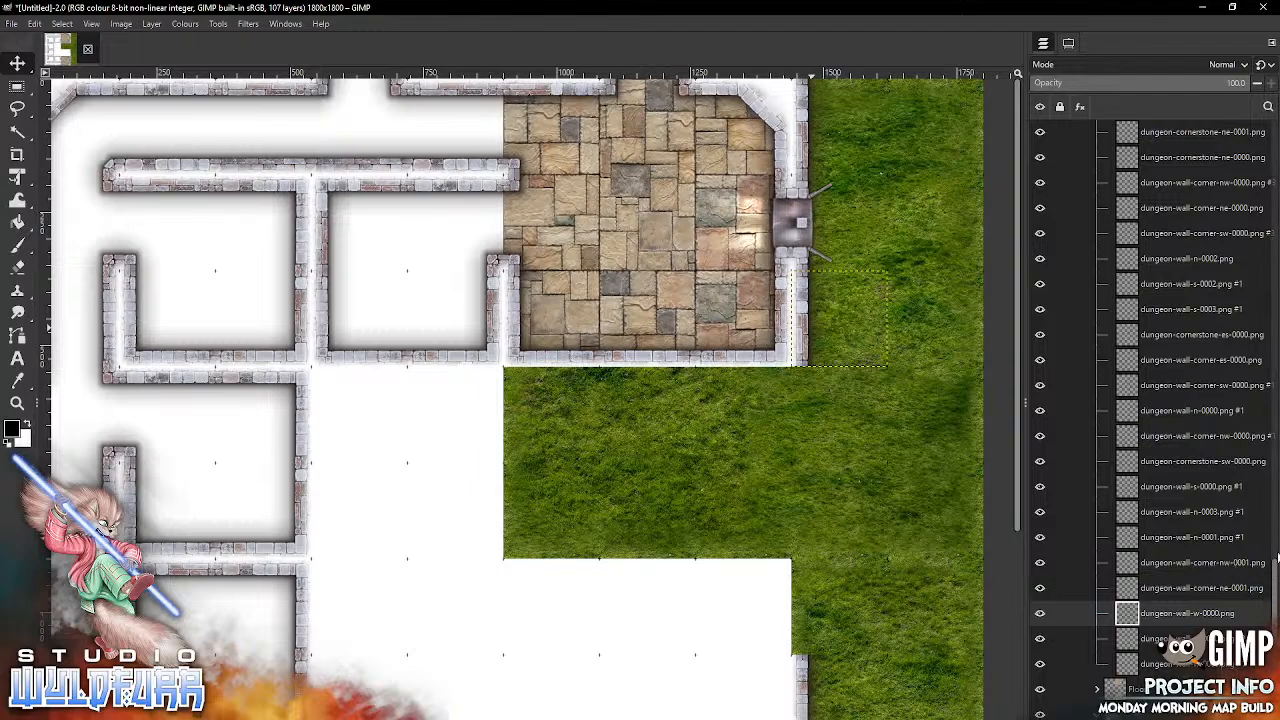
# Step: Check the Floor layer group by hiding it and showing it again
pyautogui.scroll(10, 1276, 566)
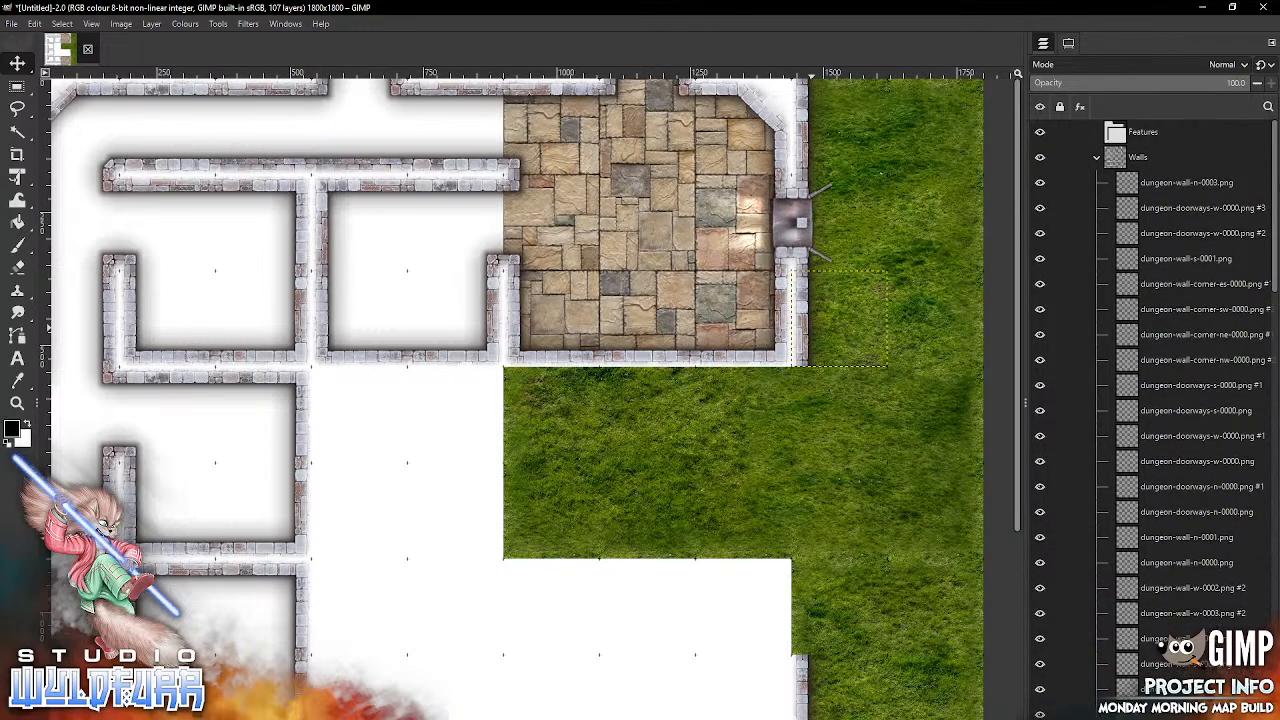
pyautogui.scroll(-10, 1276, 566)
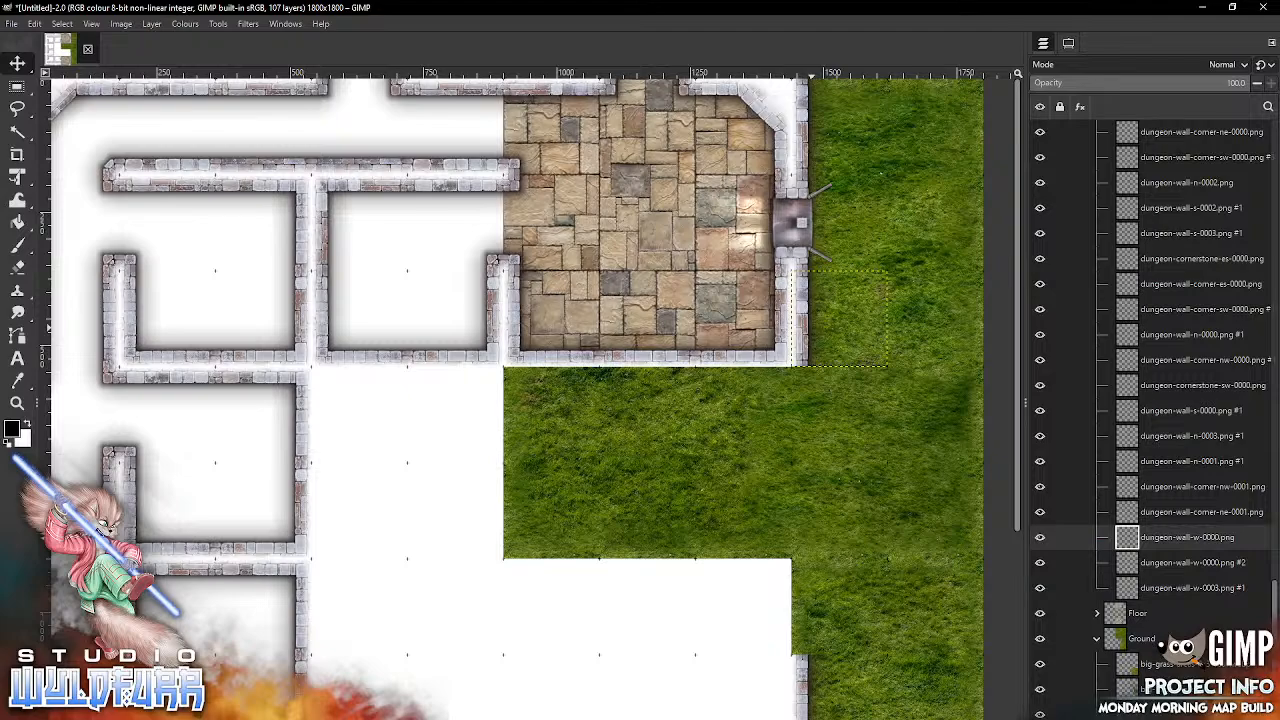
pyautogui.click(1040, 613)
pyautogui.click(1040, 613)
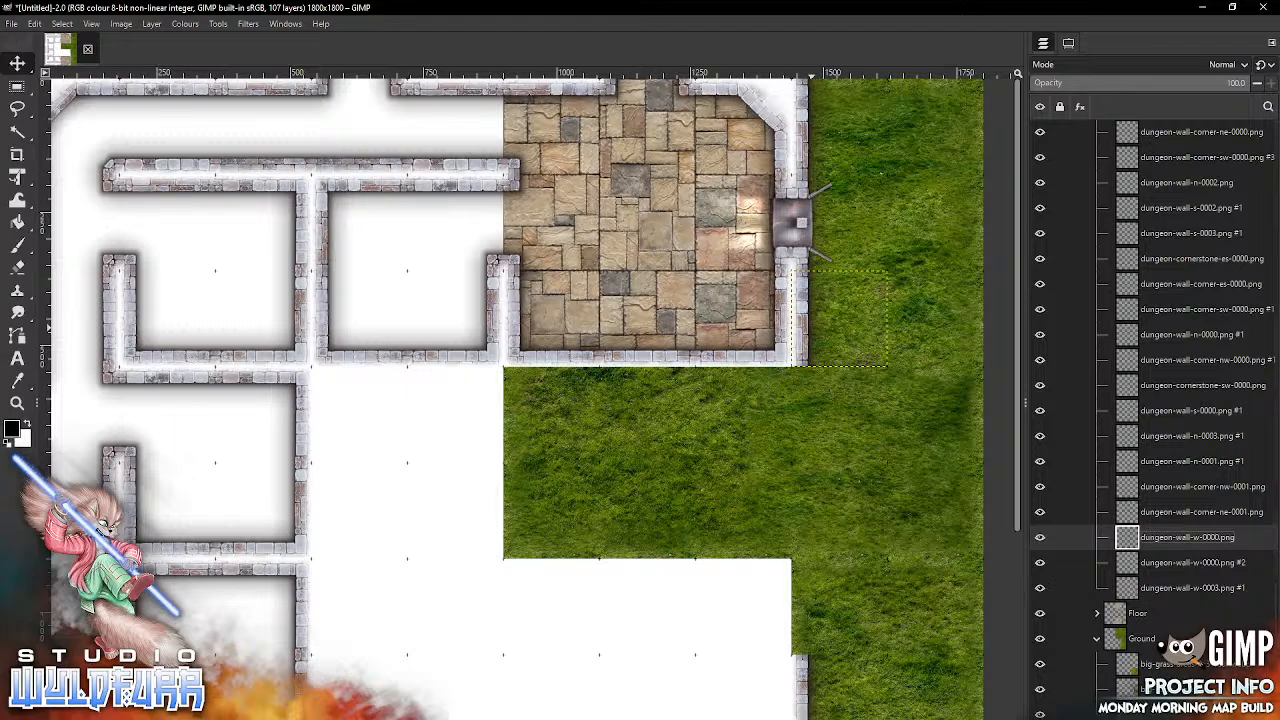
# Step: Add dungeon-wall-w-0001.png from Brickwork Walls and snap it into the ninth column of the tenth grid row
pyautogui.hotkey('alt', 'Tab')
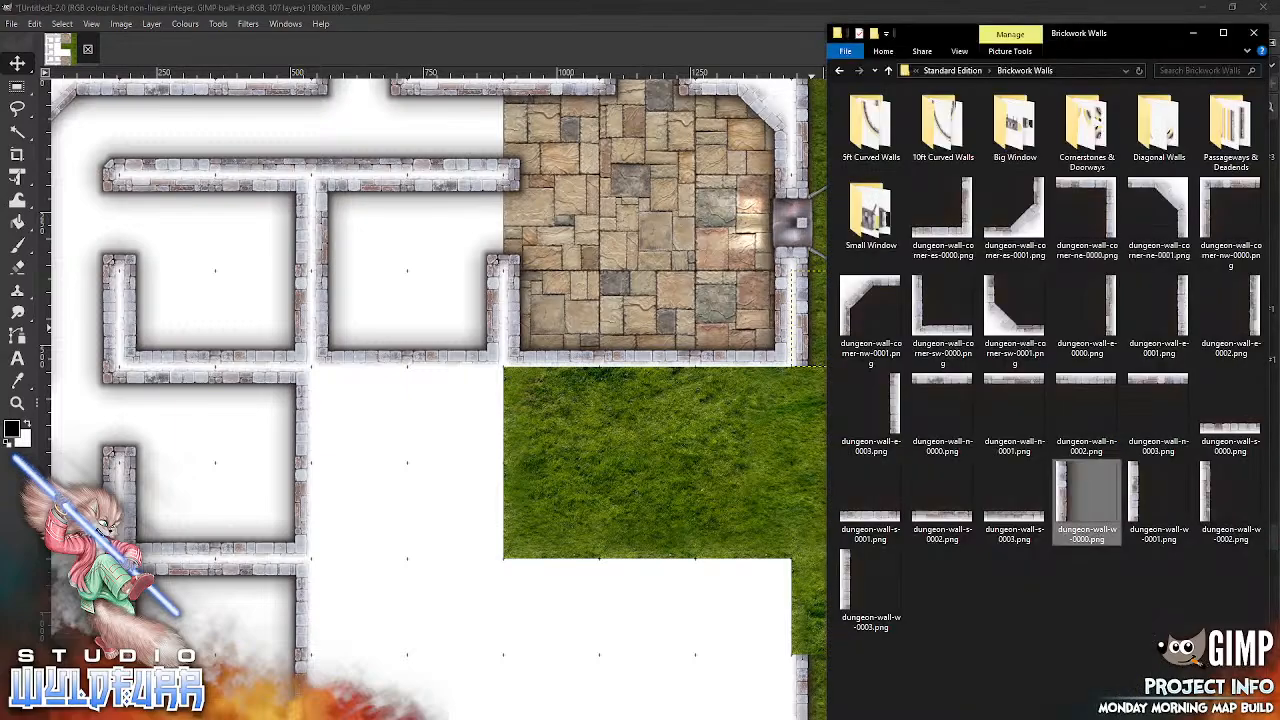
pyautogui.click(750, 48)
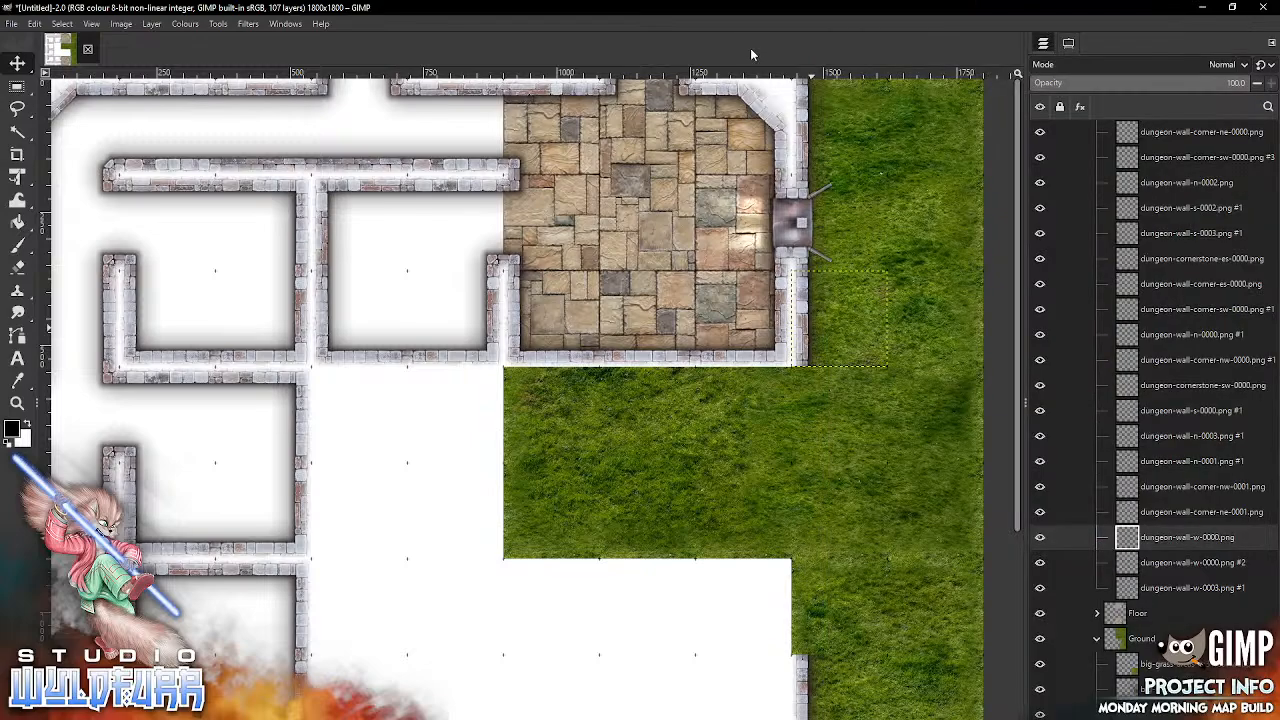
pyautogui.moveTo(1017, 227); pyautogui.dragTo(1004, 450)
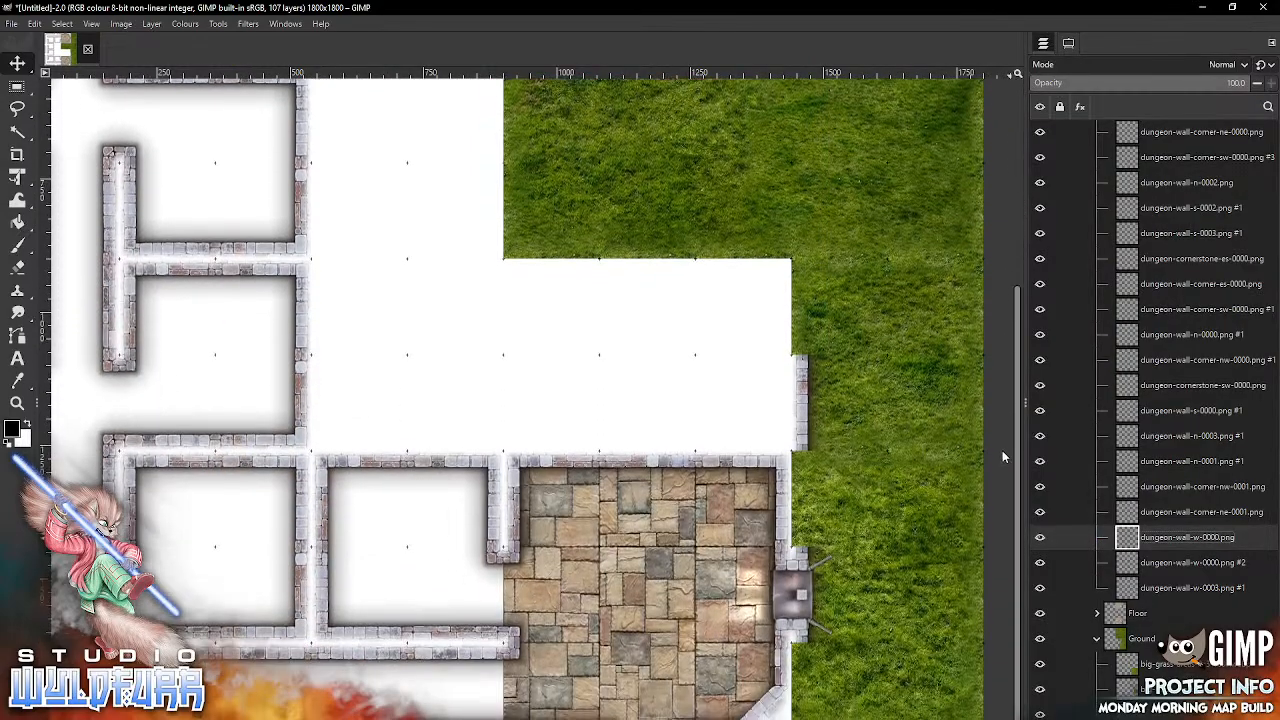
pyautogui.hotkey('alt', 'Tab')
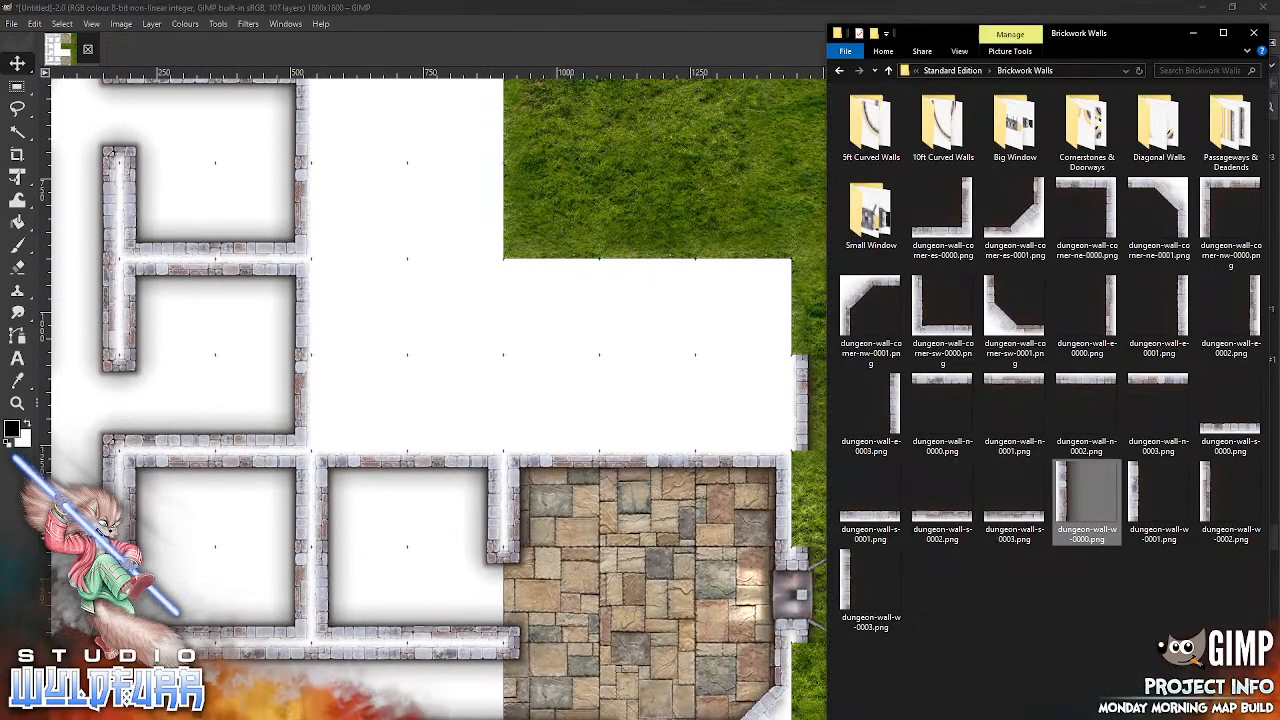
pyautogui.click(1165, 500)
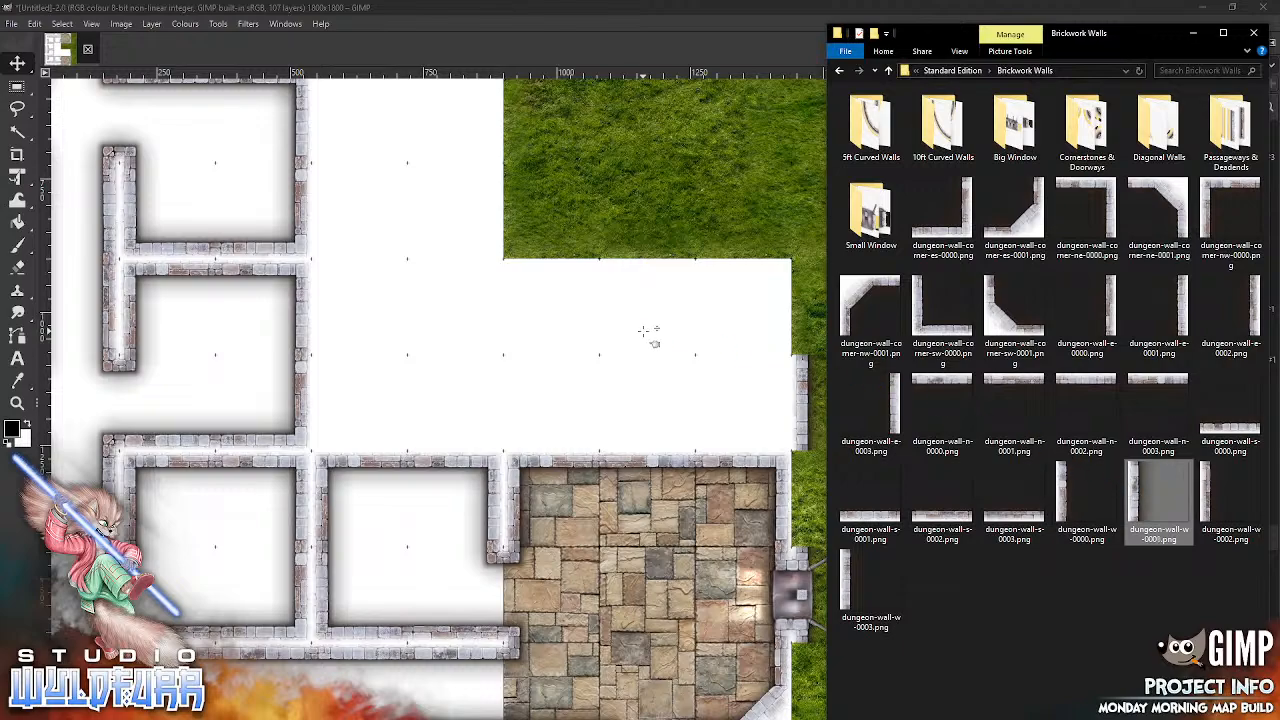
pyautogui.moveTo(1136, 500); pyautogui.dragTo(623, 366)
pyautogui.moveTo(482, 398); pyautogui.dragTo(812, 684)
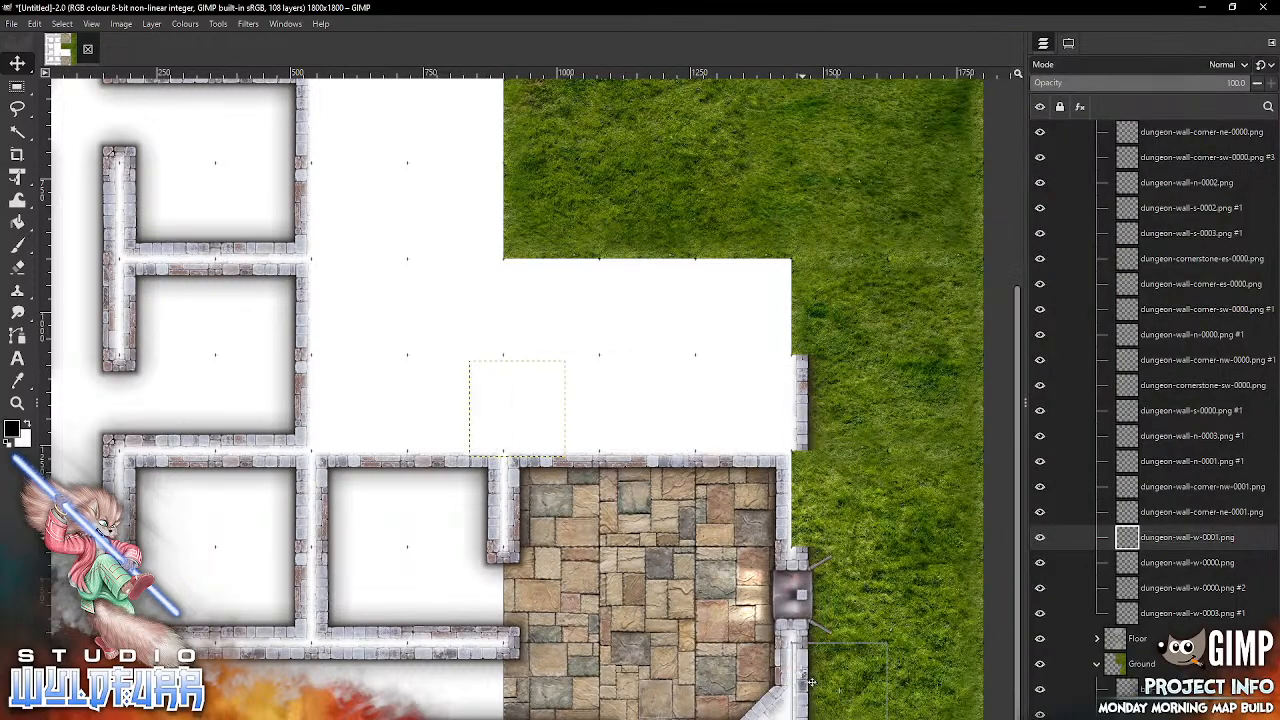
# Step: Add dungeon-wall-w-0002.png from Brickwork Walls and snap it into the ninth column of the eighth grid row
pyautogui.hotkey('alt', 'Tab')
pyautogui.moveTo(1208, 497); pyautogui.dragTo(598, 368)
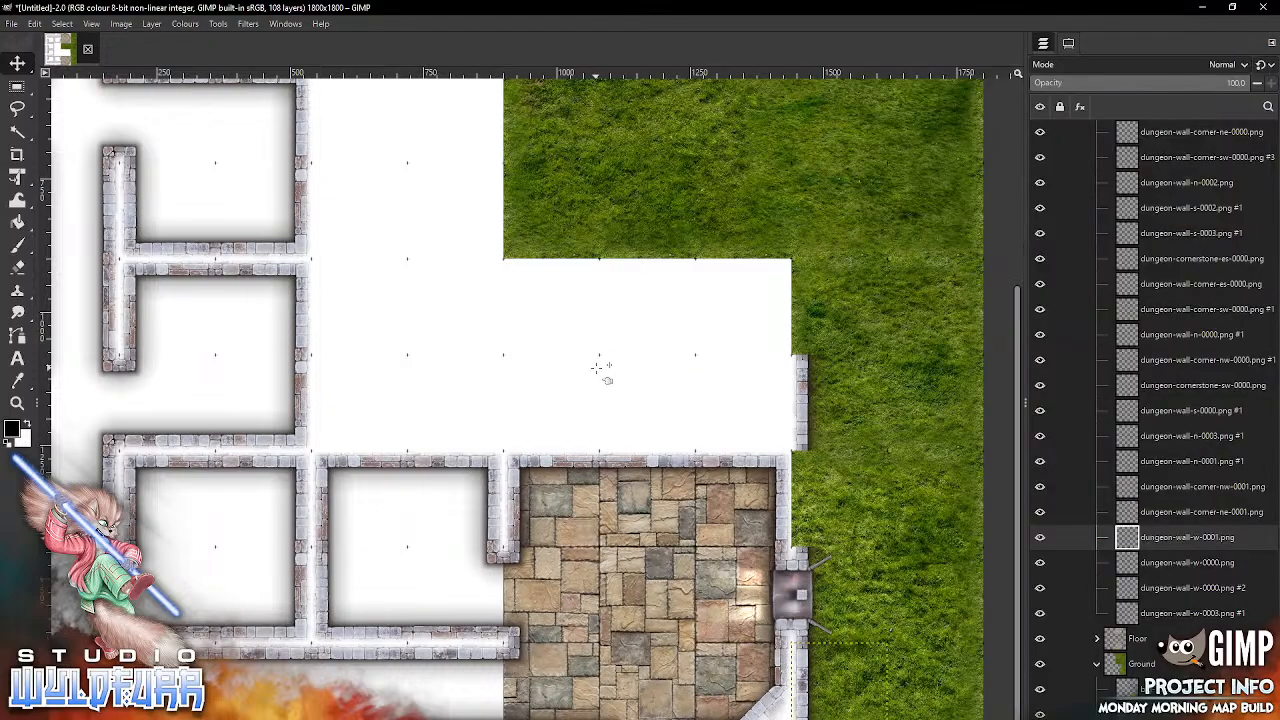
pyautogui.moveTo(481, 398); pyautogui.dragTo(800, 480)
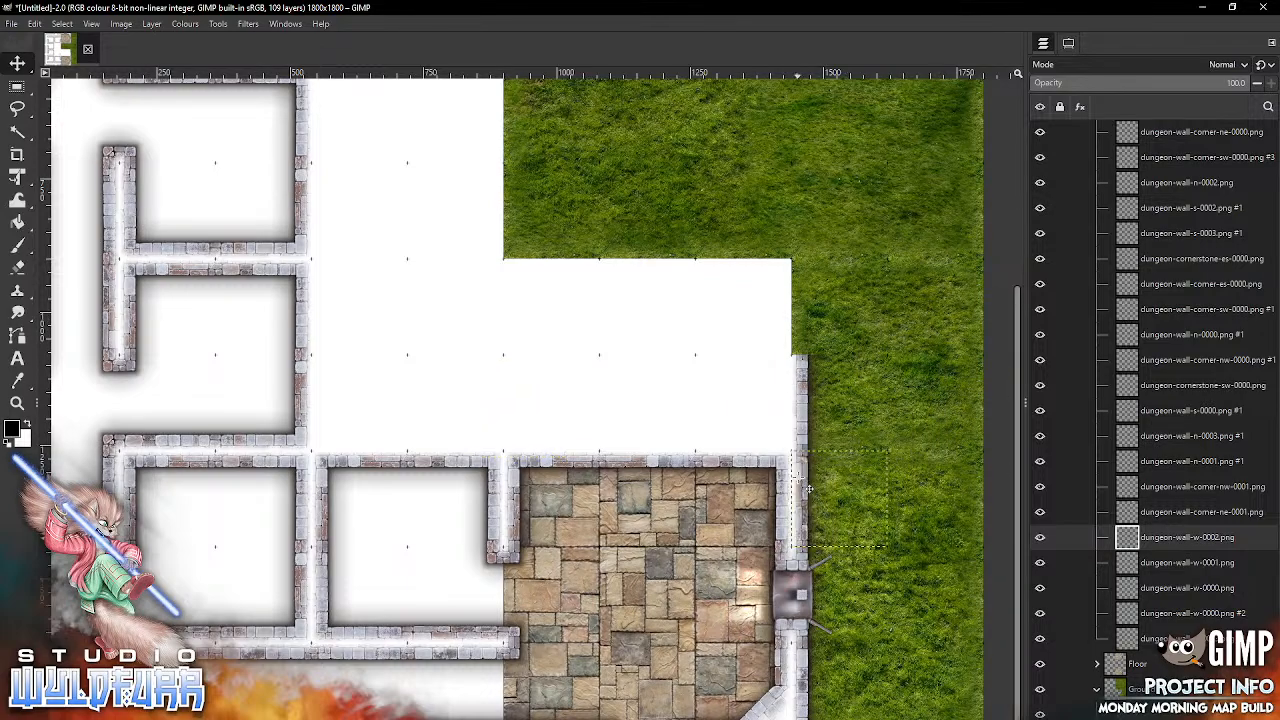
# Step: Add another dungeon-wall-w-0001.png and snap it into the ninth column of the fourth grid row
pyautogui.moveTo(1017, 328); pyautogui.dragTo(1012, 250)
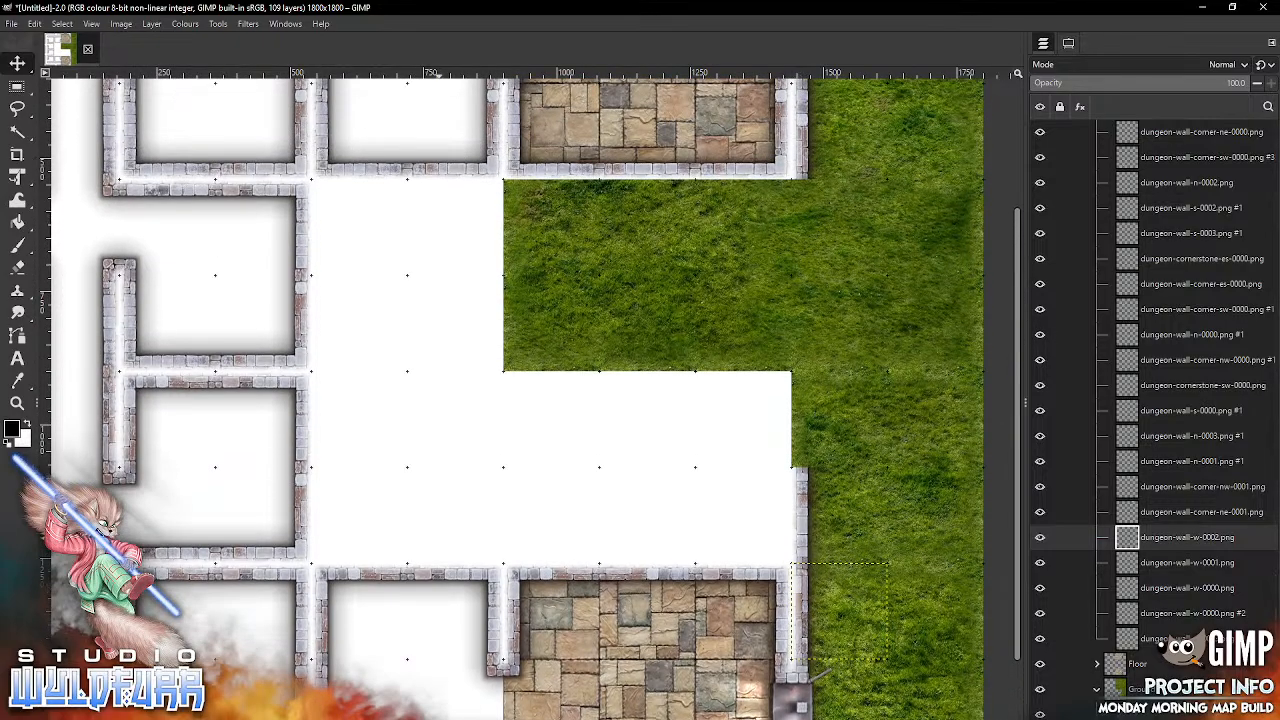
pyautogui.hotkey('alt', 'Tab')
pyautogui.moveTo(1128, 484); pyautogui.dragTo(684, 288)
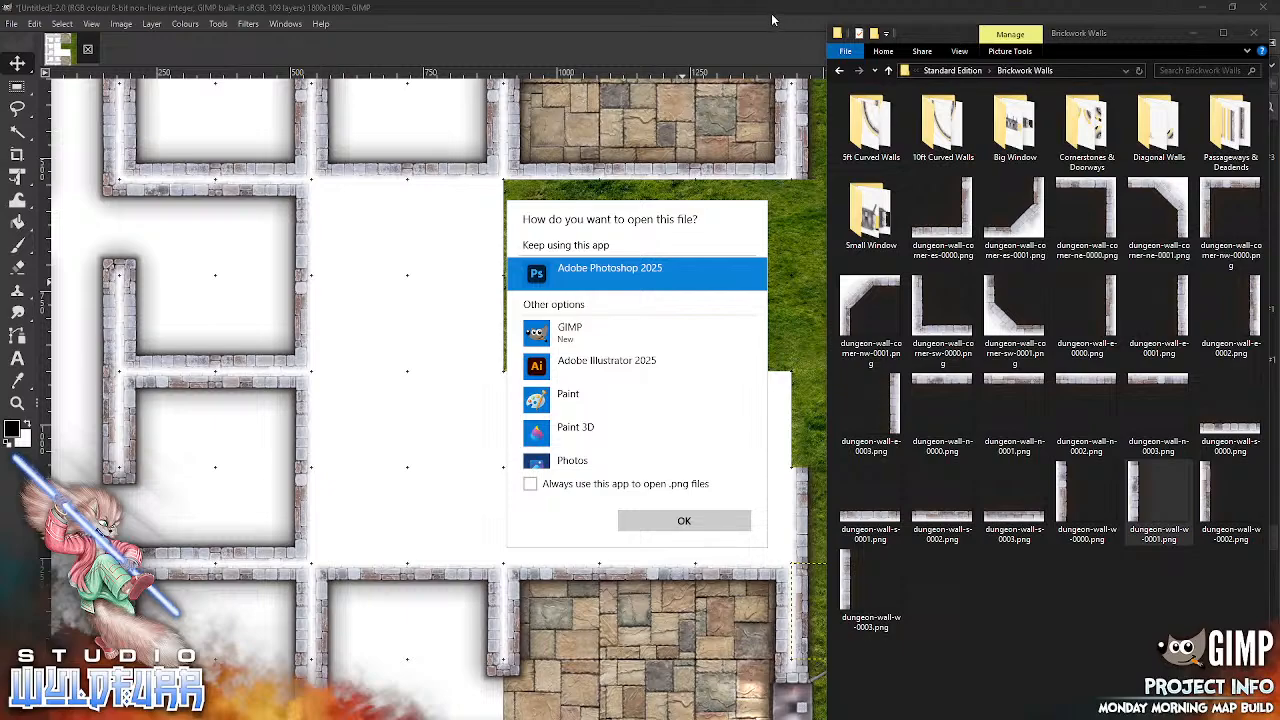
pyautogui.press('Escape')
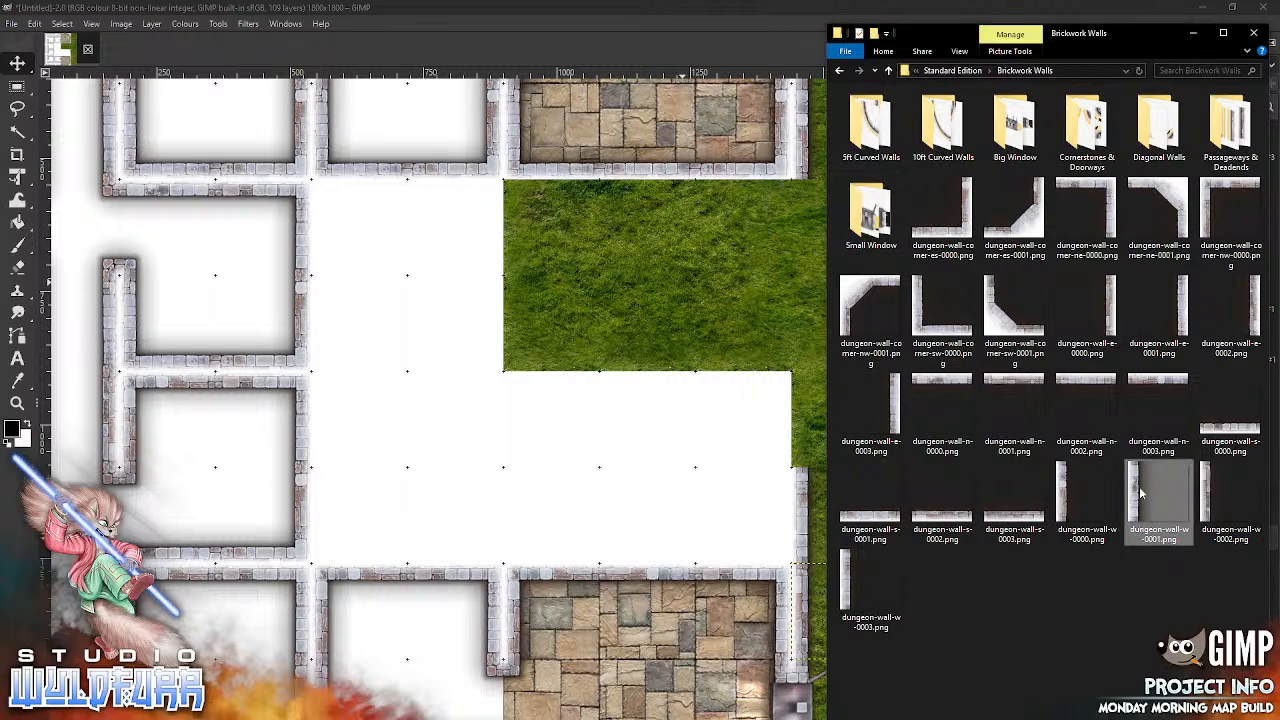
pyautogui.moveTo(1135, 497); pyautogui.dragTo(651, 323)
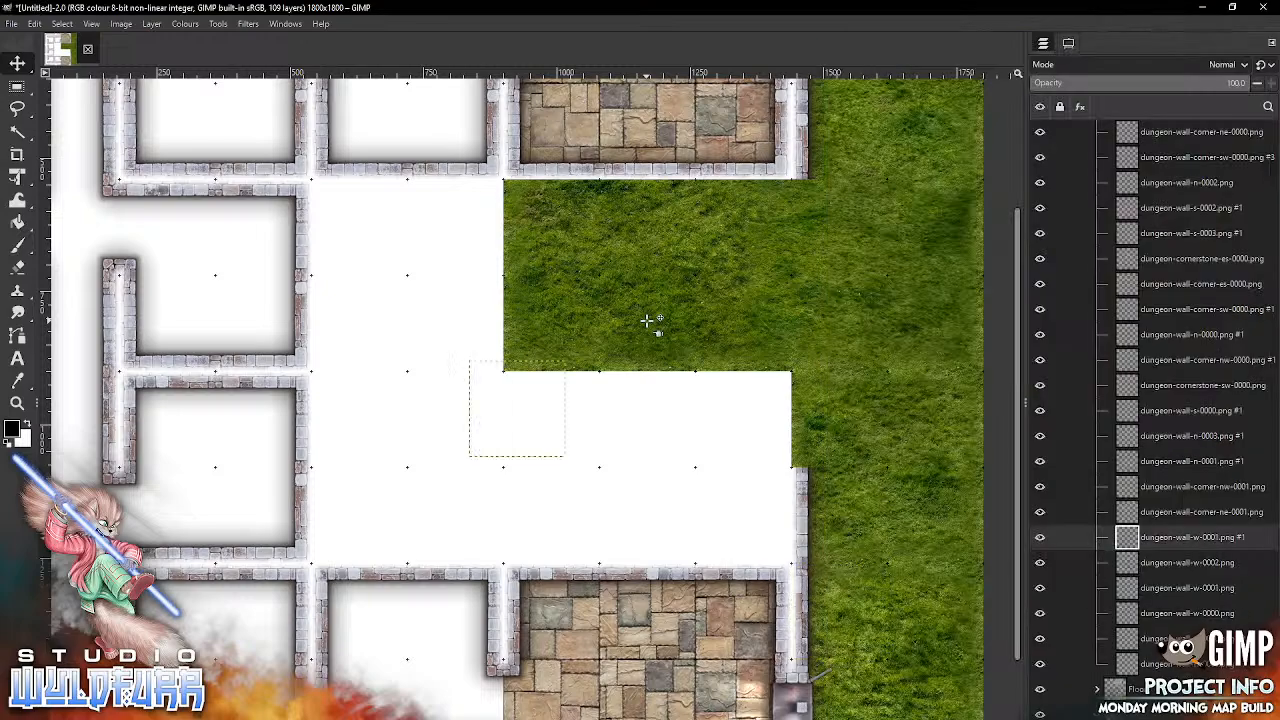
pyautogui.moveTo(490, 417); pyautogui.dragTo(812, 237)
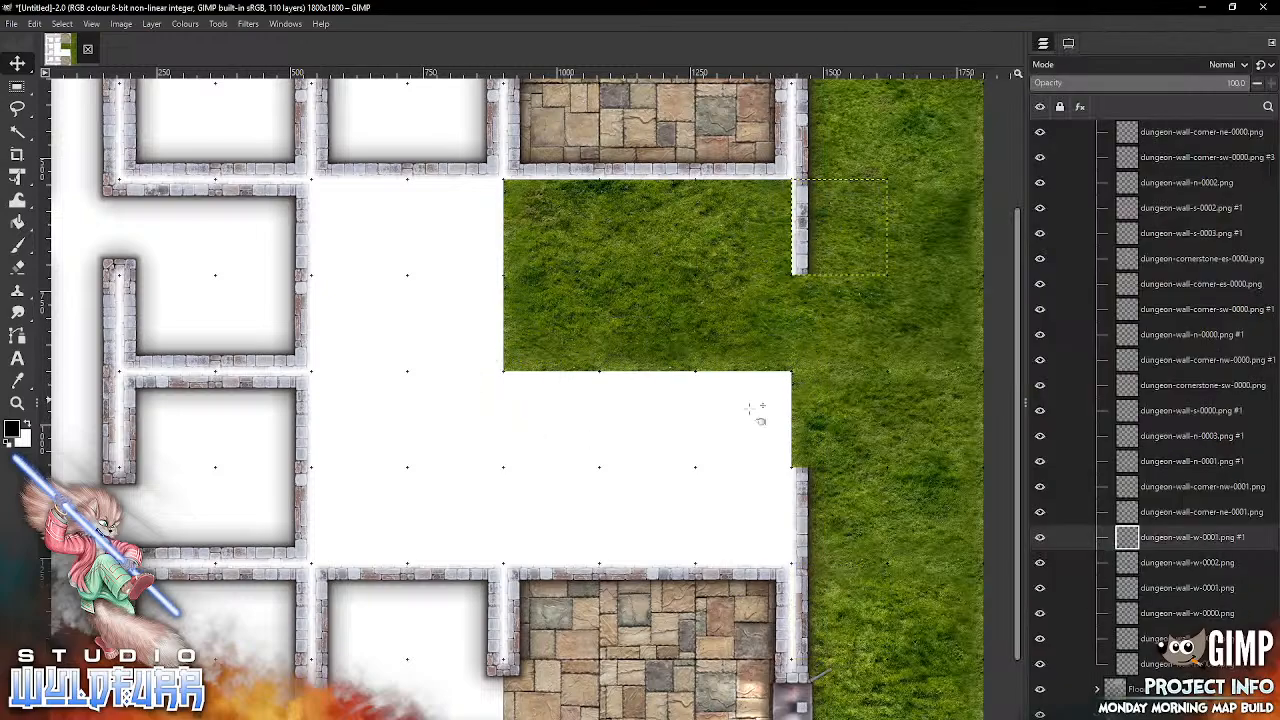
# Step: Add big-window-e-0000.png from Big Window to the Floor group, snapping it across the eighth and ninth columns of the fifth and sixth rows
pyautogui.hotkey('alt', 'Tab')
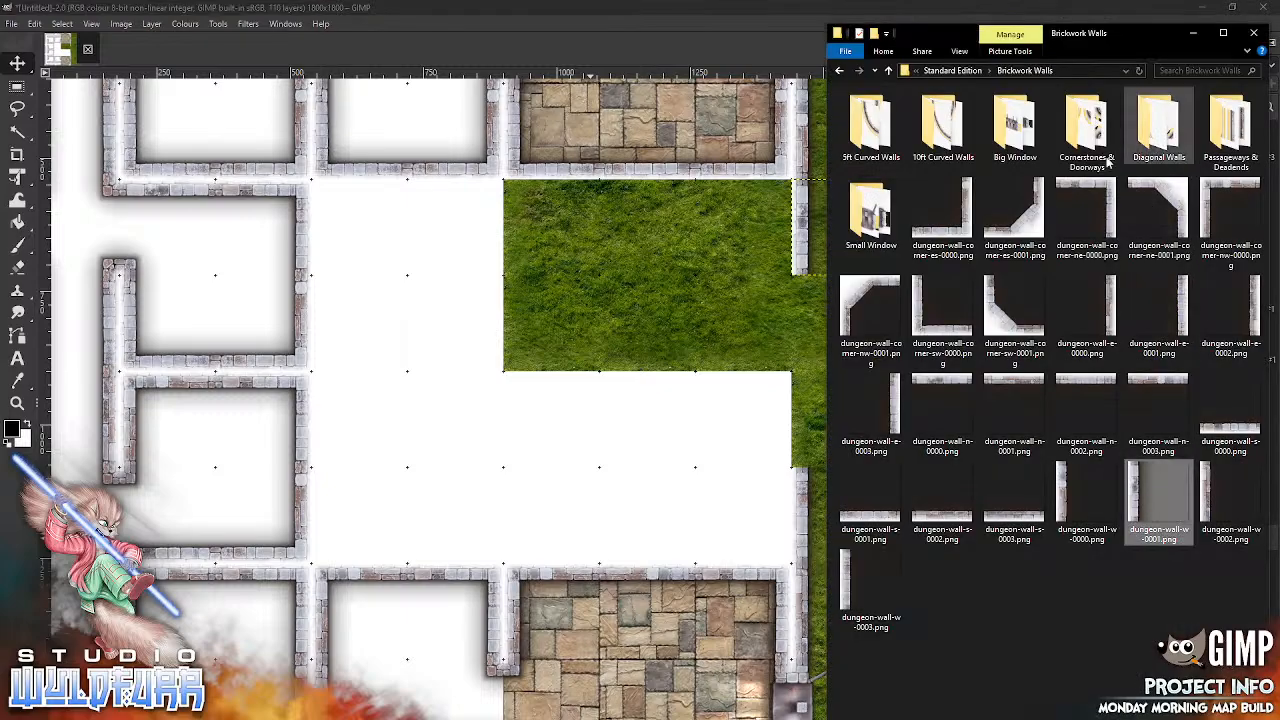
pyautogui.click(1010, 140)
pyautogui.press('Return')
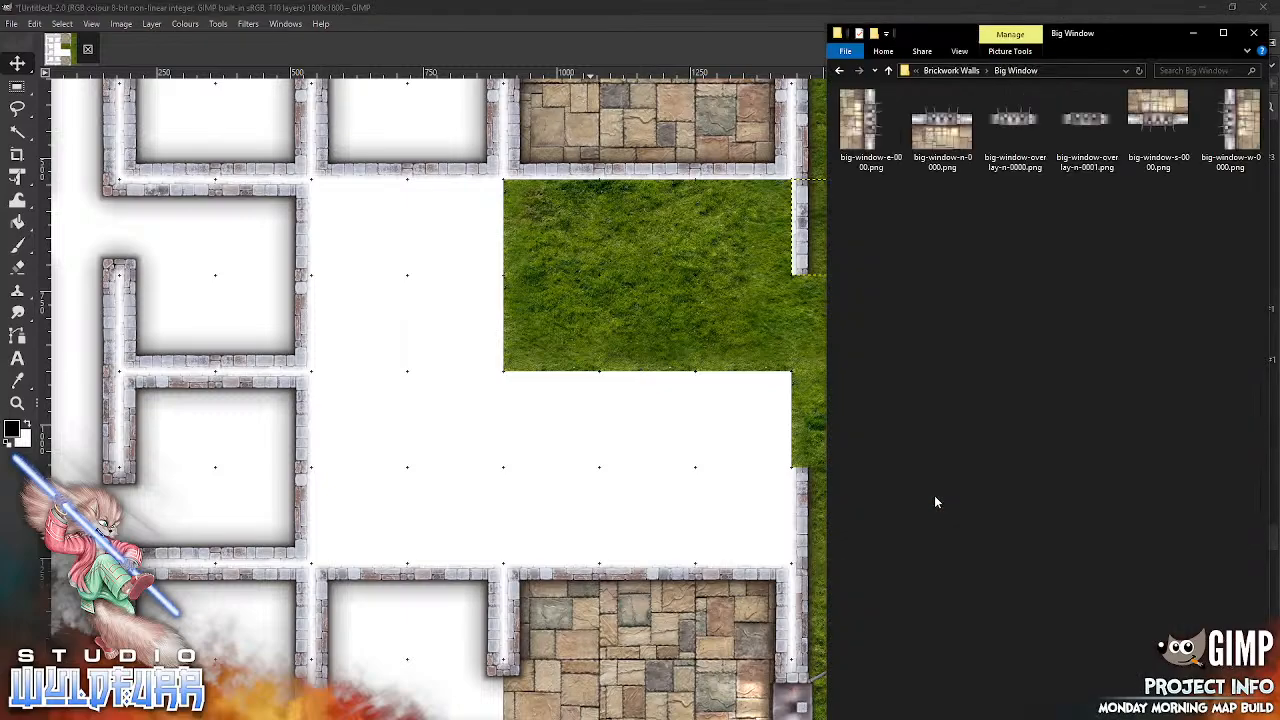
pyautogui.hotkey('alt', 'Tab')
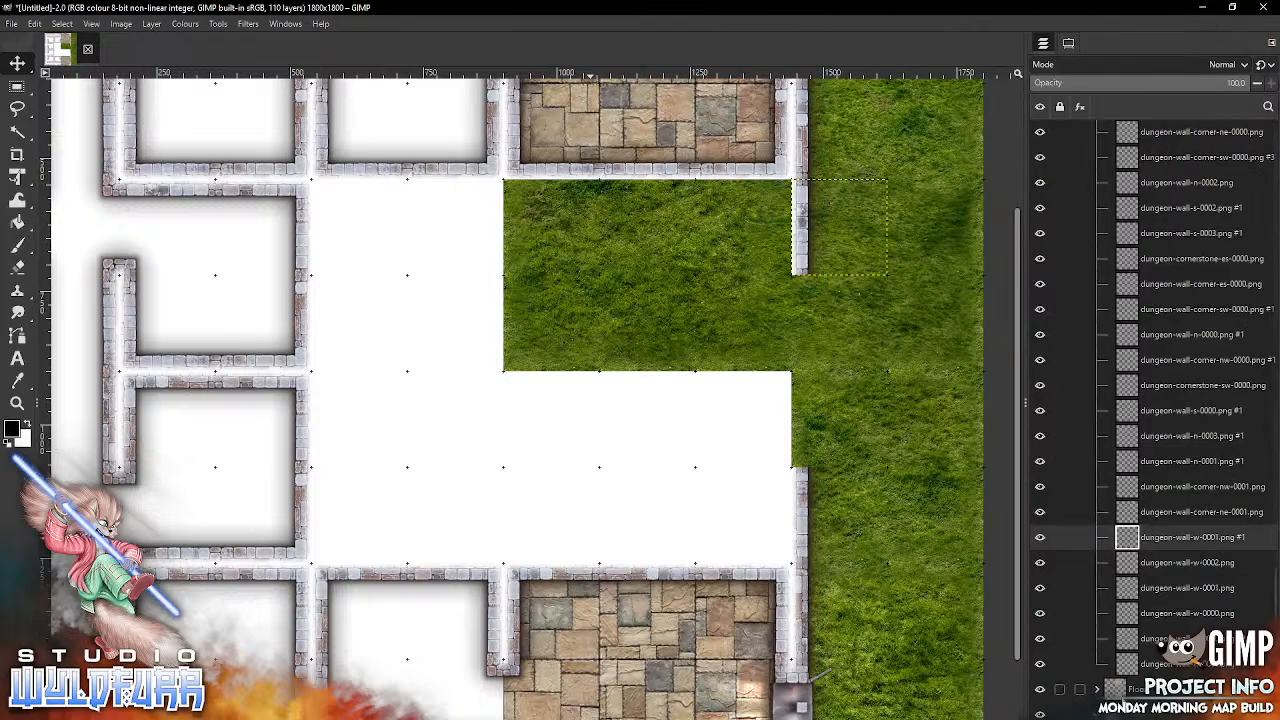
pyautogui.click(1115, 690)
pyautogui.hotkey('alt', 'Tab')
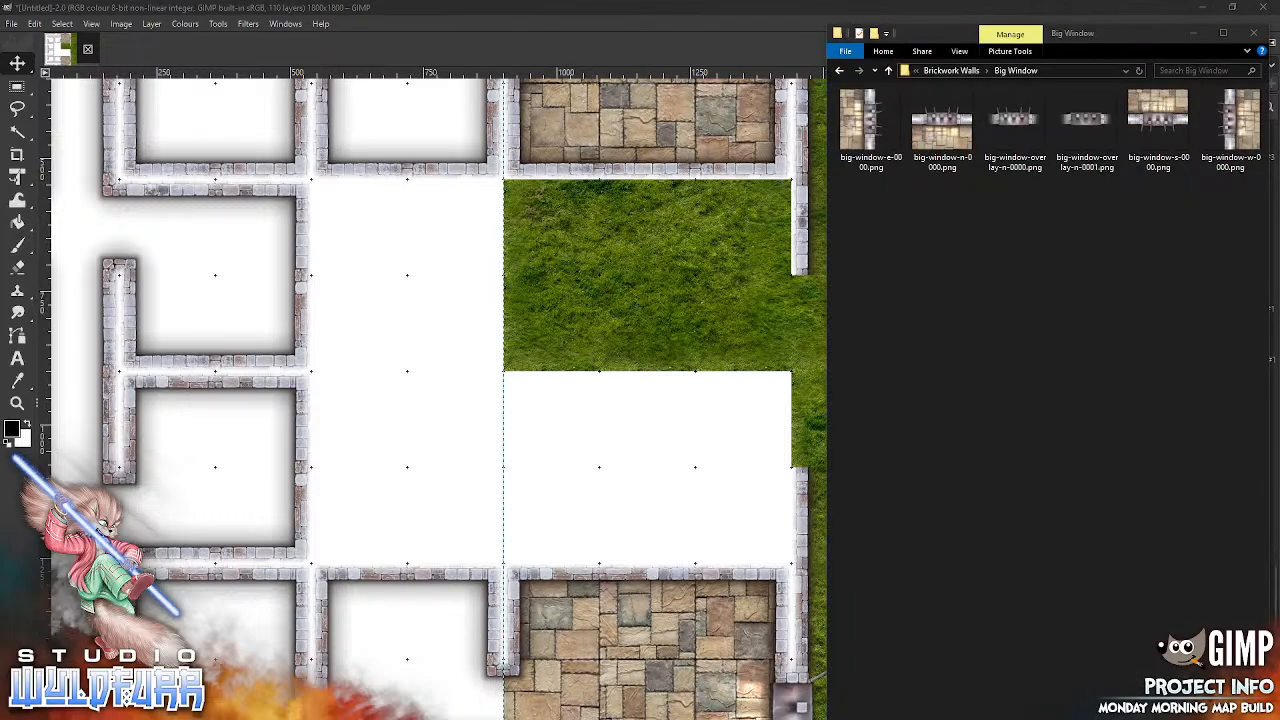
pyautogui.moveTo(872, 120); pyautogui.dragTo(600, 337)
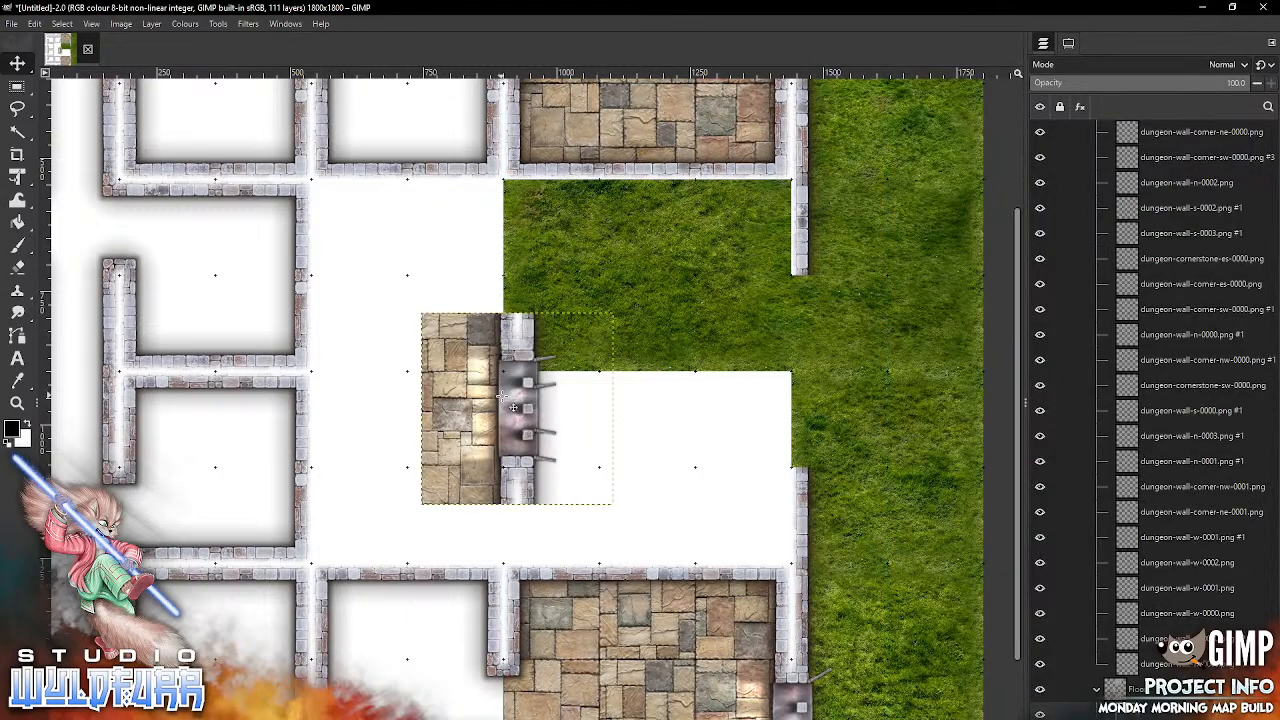
pyautogui.moveTo(495, 407); pyautogui.dragTo(773, 376)
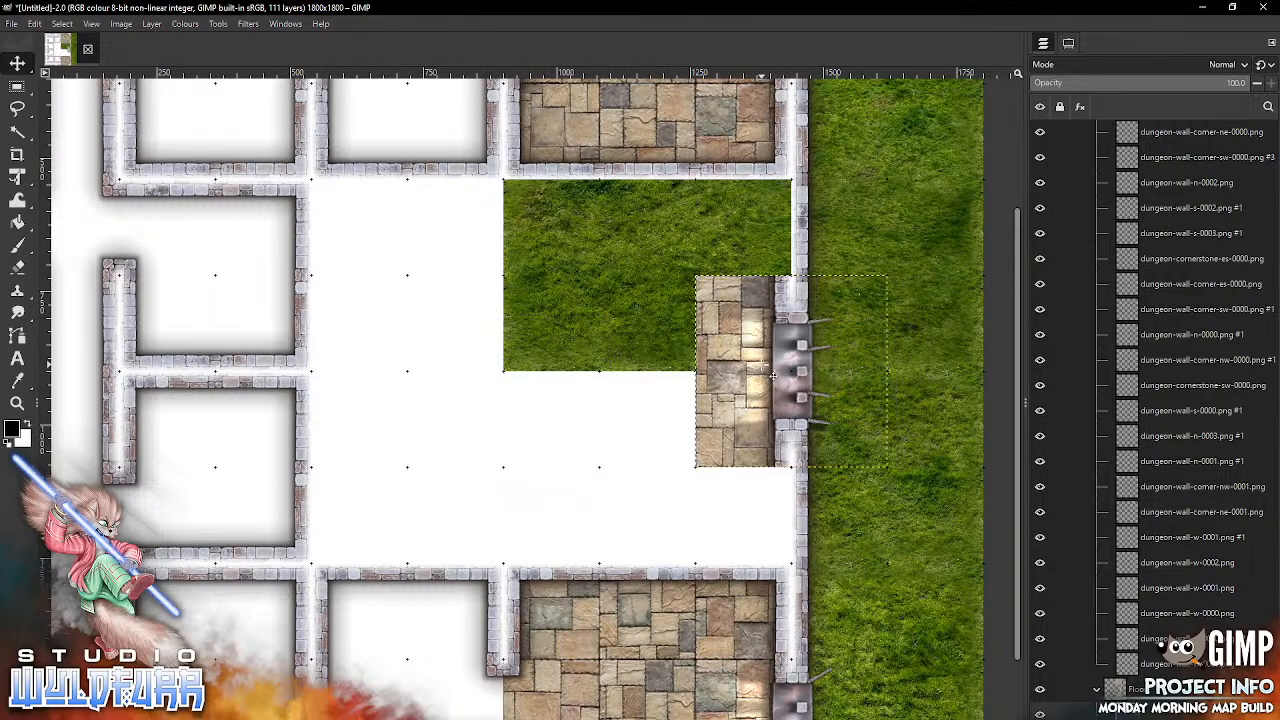
# Step: Delete the wall segments in the seventh column of the eighth and third grid rows, dungeon-wall-n-0003.png and dungeon-wall-s-0001.png
pyautogui.click(642, 581)
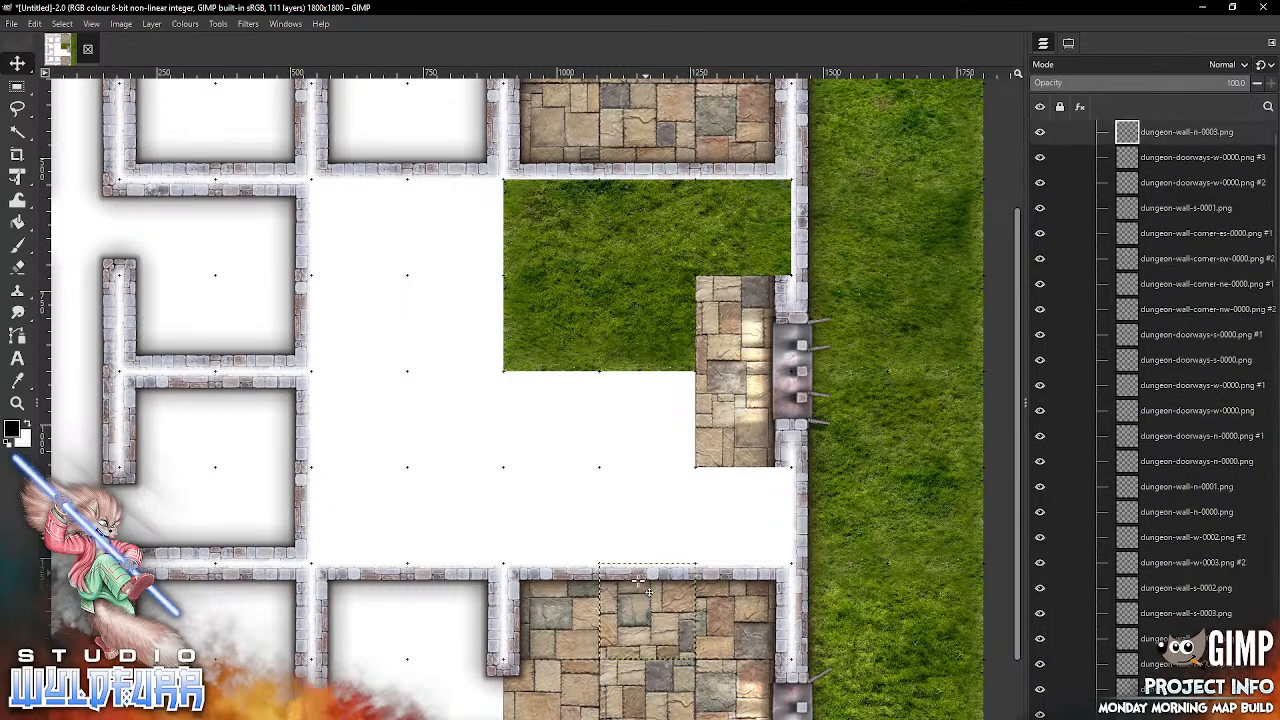
pyautogui.press('Delete')
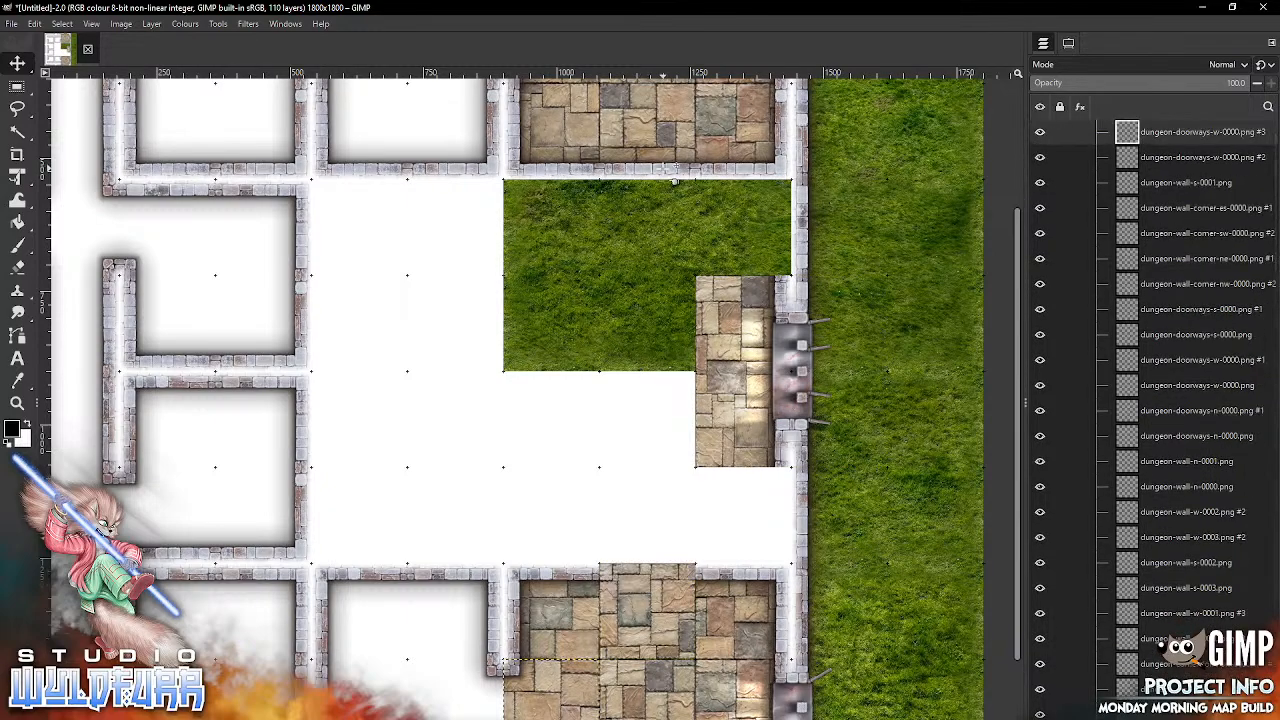
pyautogui.click(674, 181)
pyautogui.press('Delete')
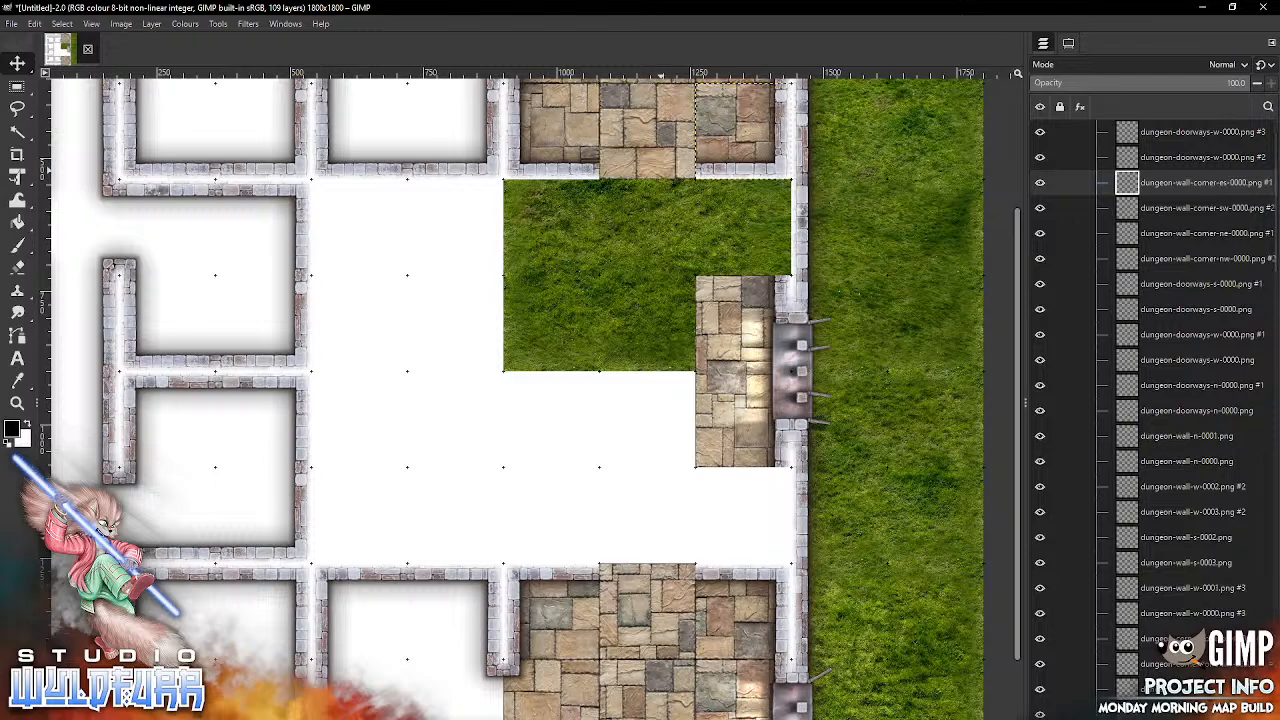
# Step: Add dungeon-doorways-s-0000.png from Cornerstones & Doorways at the top of the Walls group and snap it into the seventh column, third row
pyautogui.hotkey('alt', 'Tab')
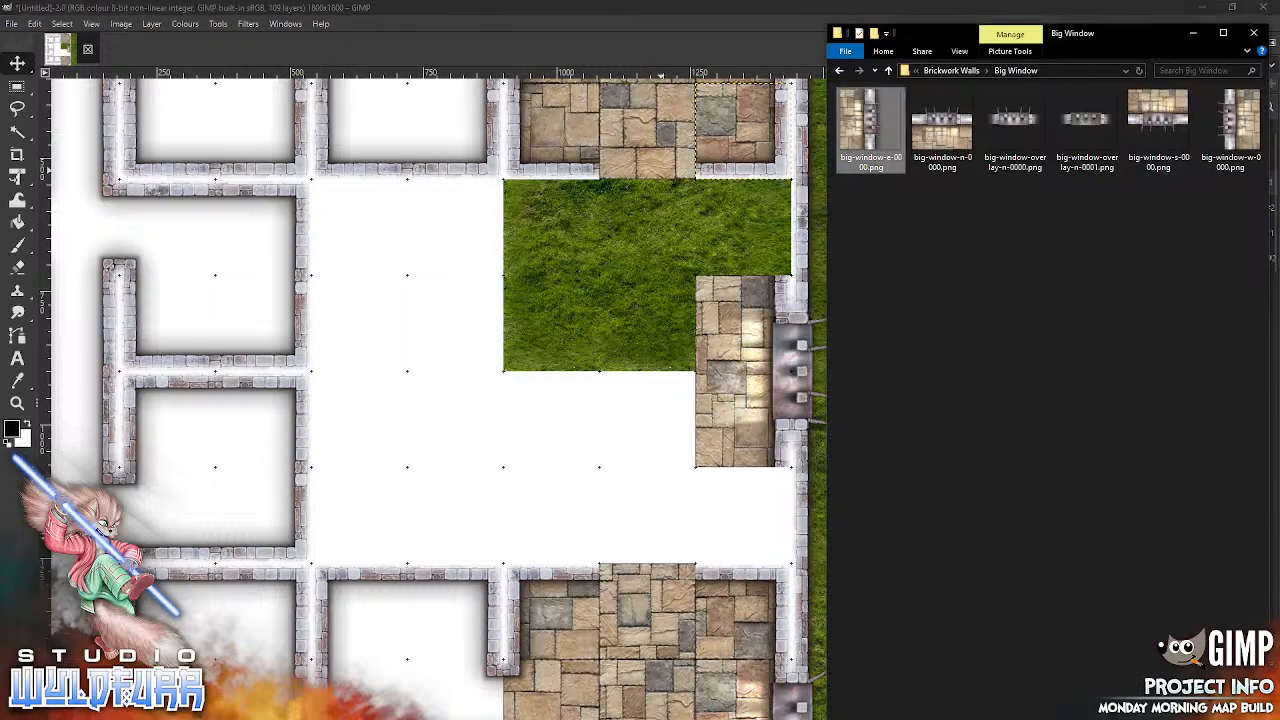
pyautogui.click(965, 70)
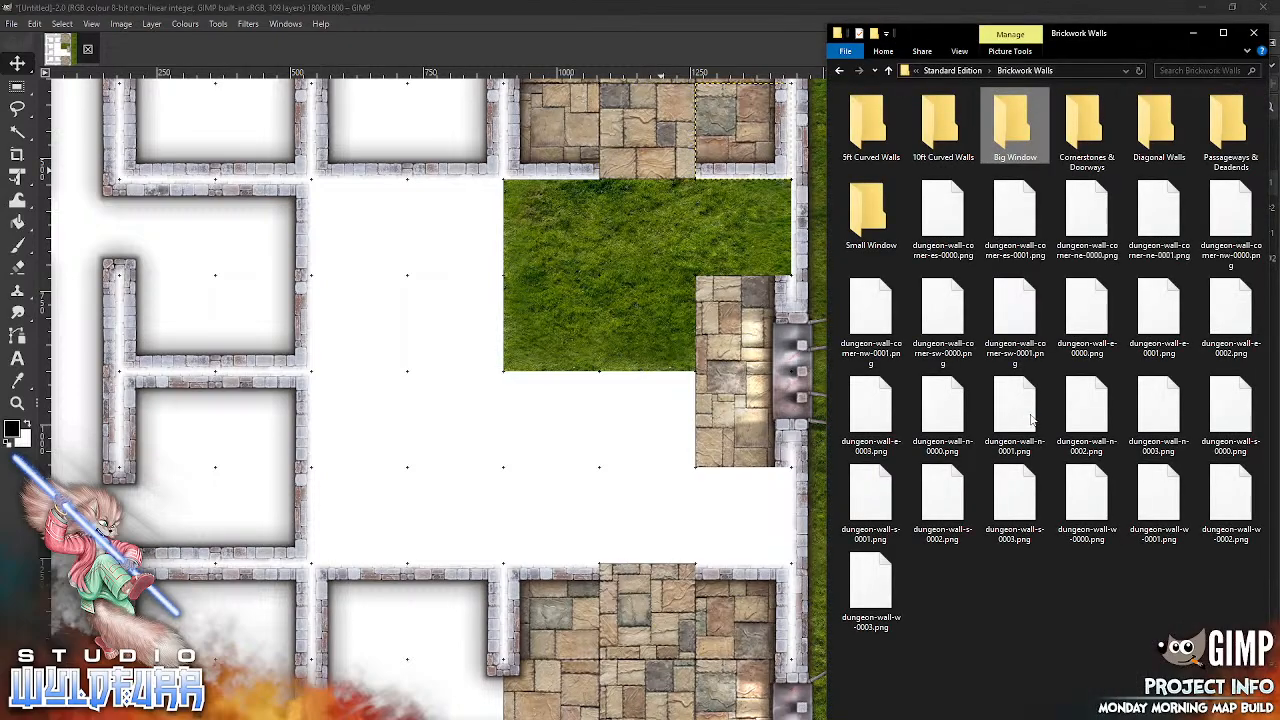
pyautogui.doubleClick(1082, 130)
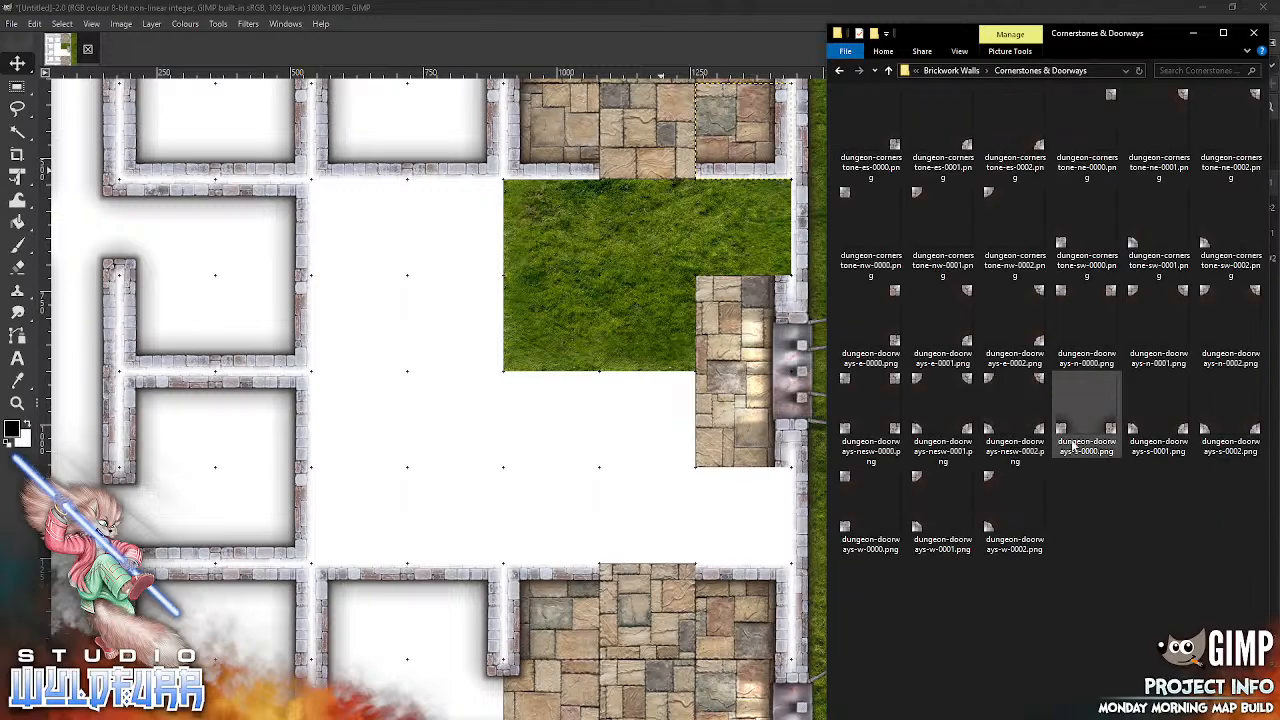
pyautogui.click(1061, 430)
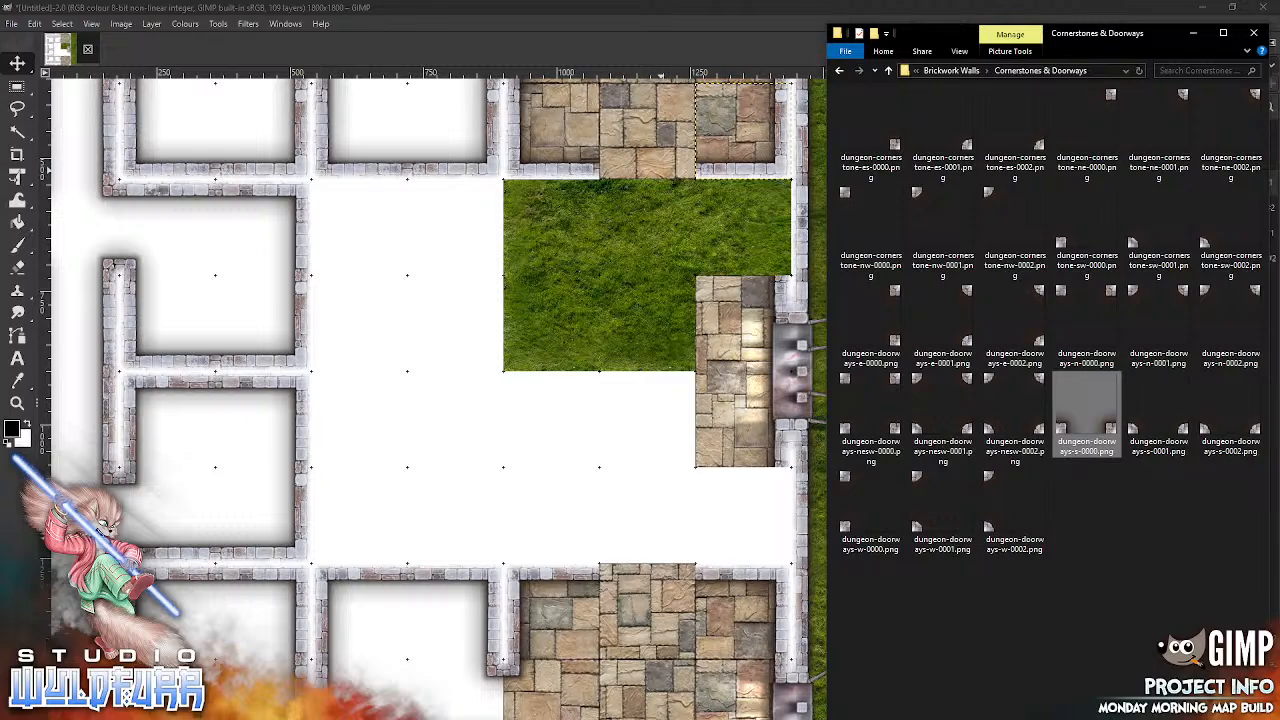
pyautogui.click(688, 12)
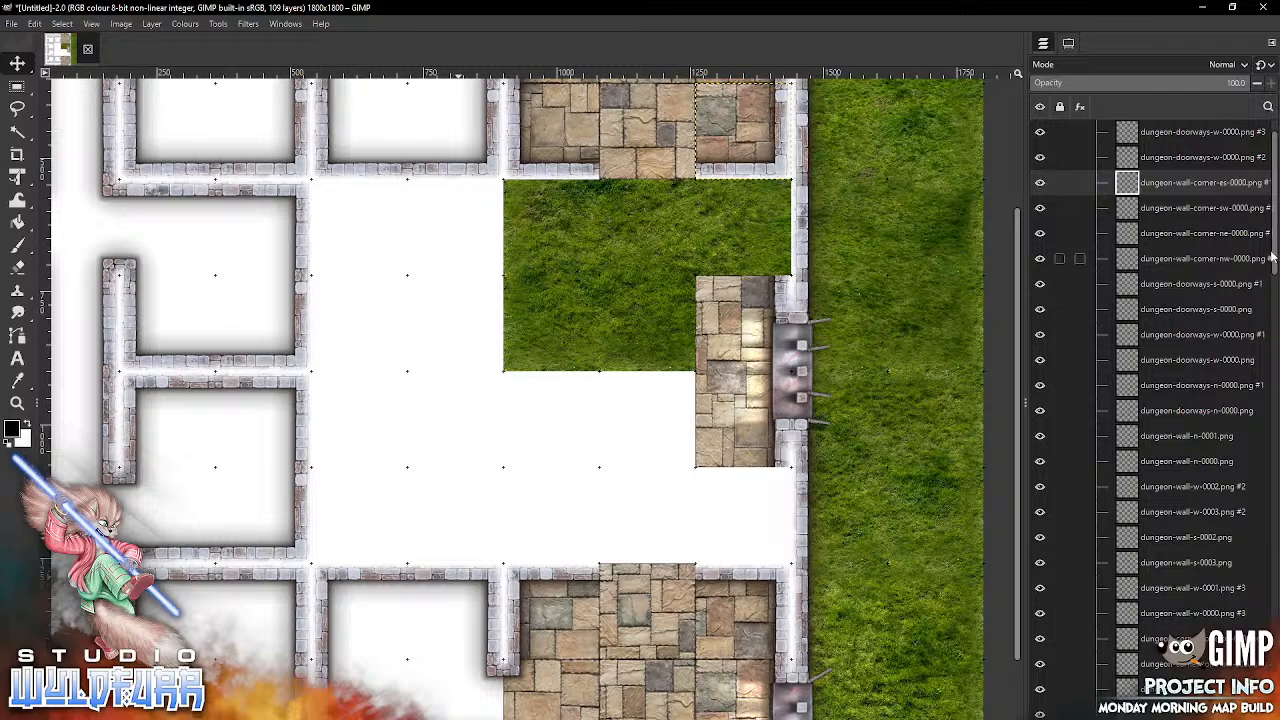
pyautogui.scroll(2, 1274, 200)
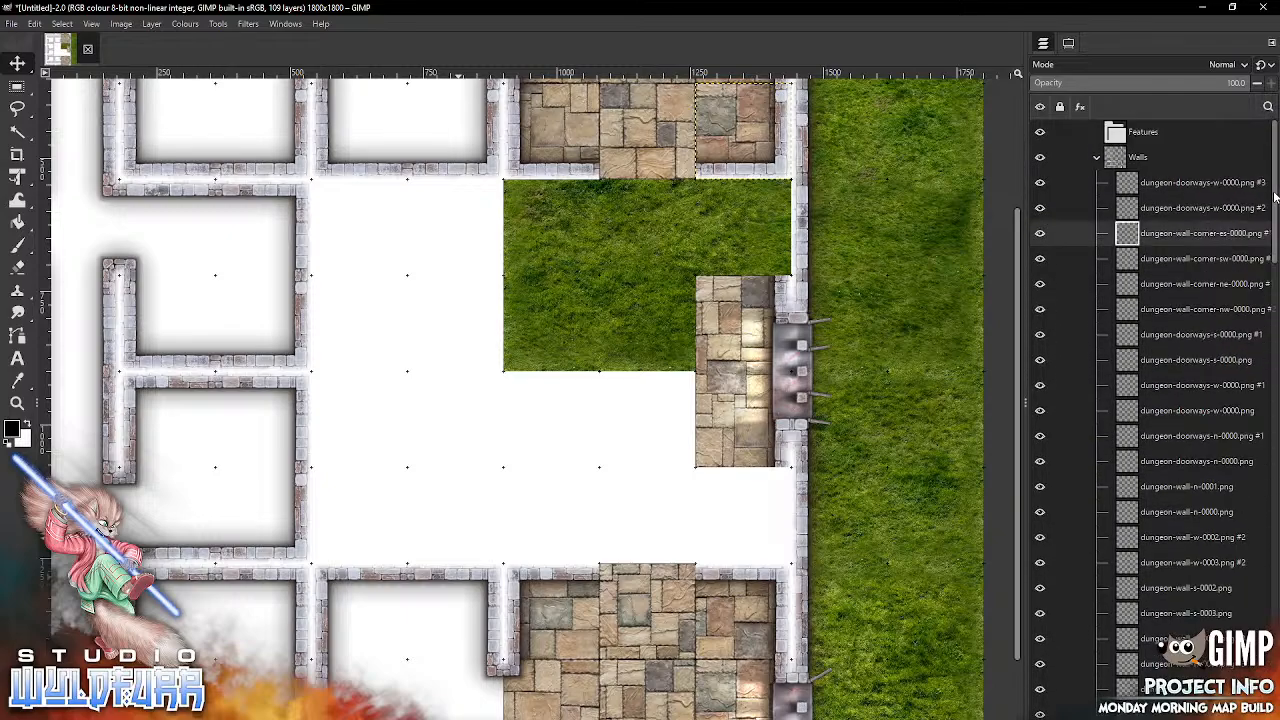
pyautogui.click(1200, 182)
pyautogui.hotkey('alt', 'Tab')
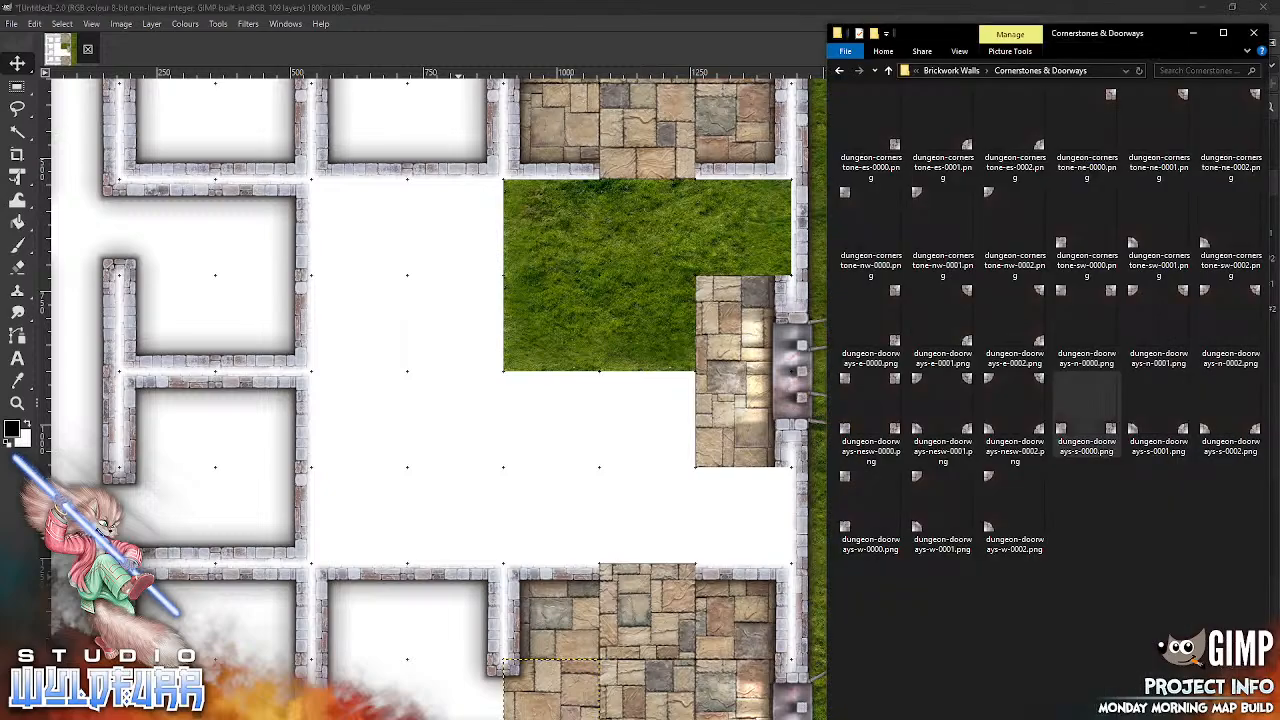
pyautogui.moveTo(1062, 432); pyautogui.dragTo(560, 483)
pyautogui.moveTo(490, 455); pyautogui.dragTo(618, 185)
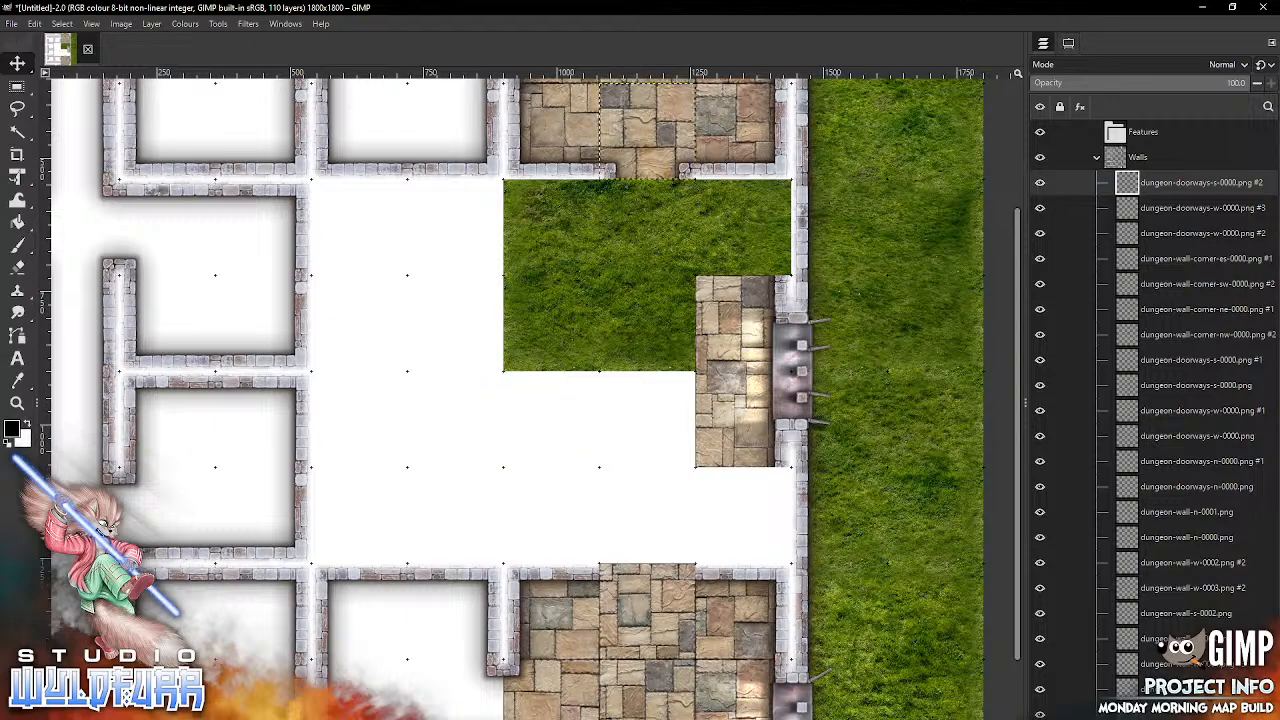
# Step: Add dungeon-doorways-n-0000.png and snap it into the wall gap in the seventh column of the eighth grid row
pyautogui.hotkey('alt', 'Tab')
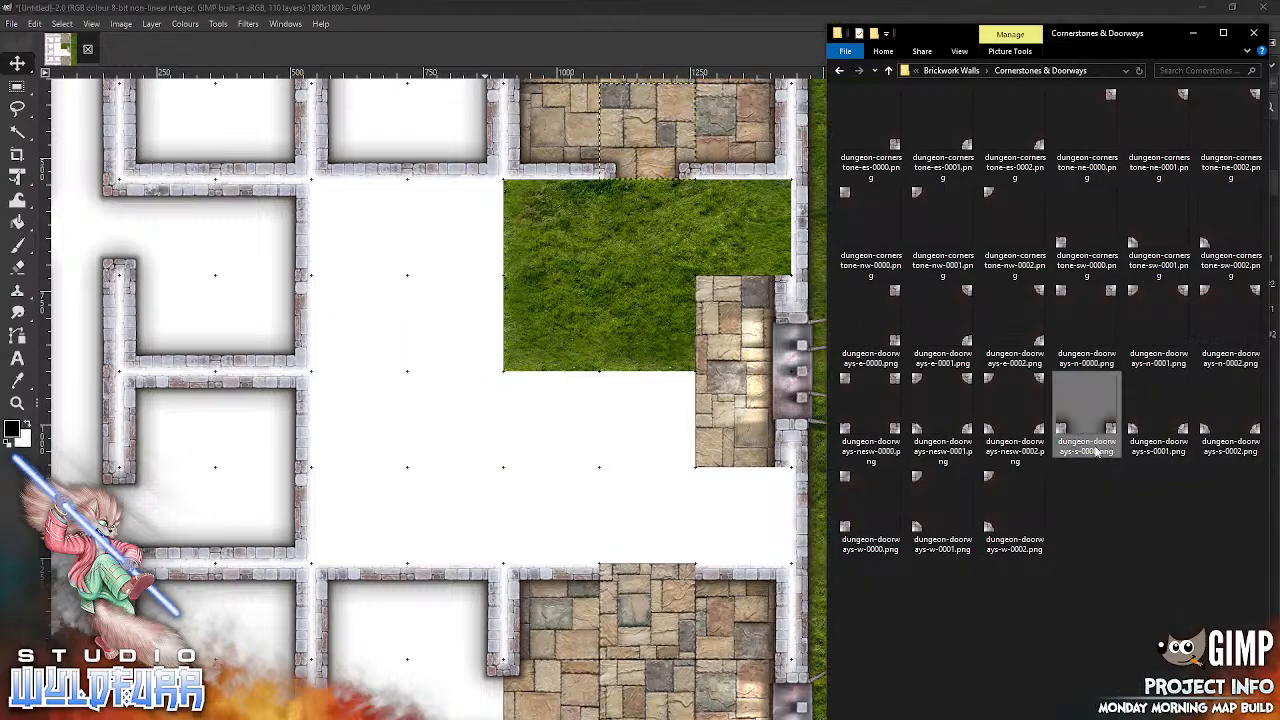
pyautogui.moveTo(1087, 330); pyautogui.dragTo(562, 481)
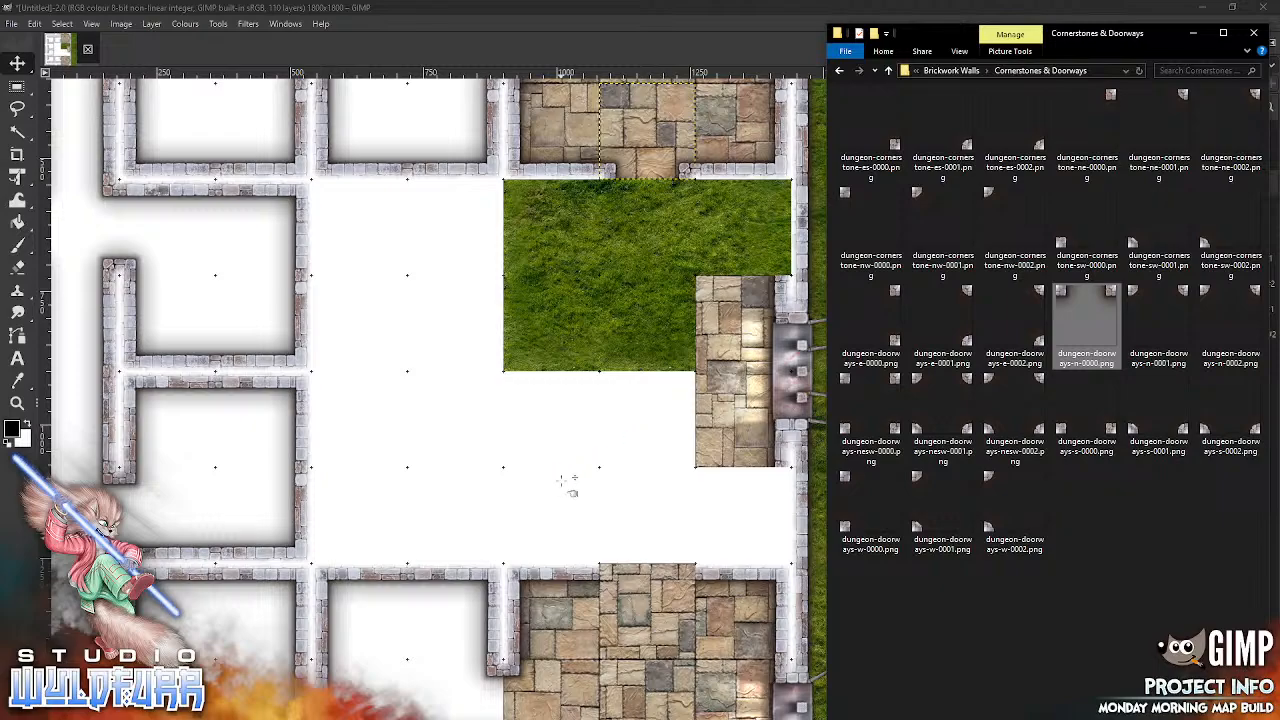
pyautogui.moveTo(660, 525); pyautogui.dragTo(580, 517)
pyautogui.moveTo(503, 390); pyautogui.dragTo(616, 598)
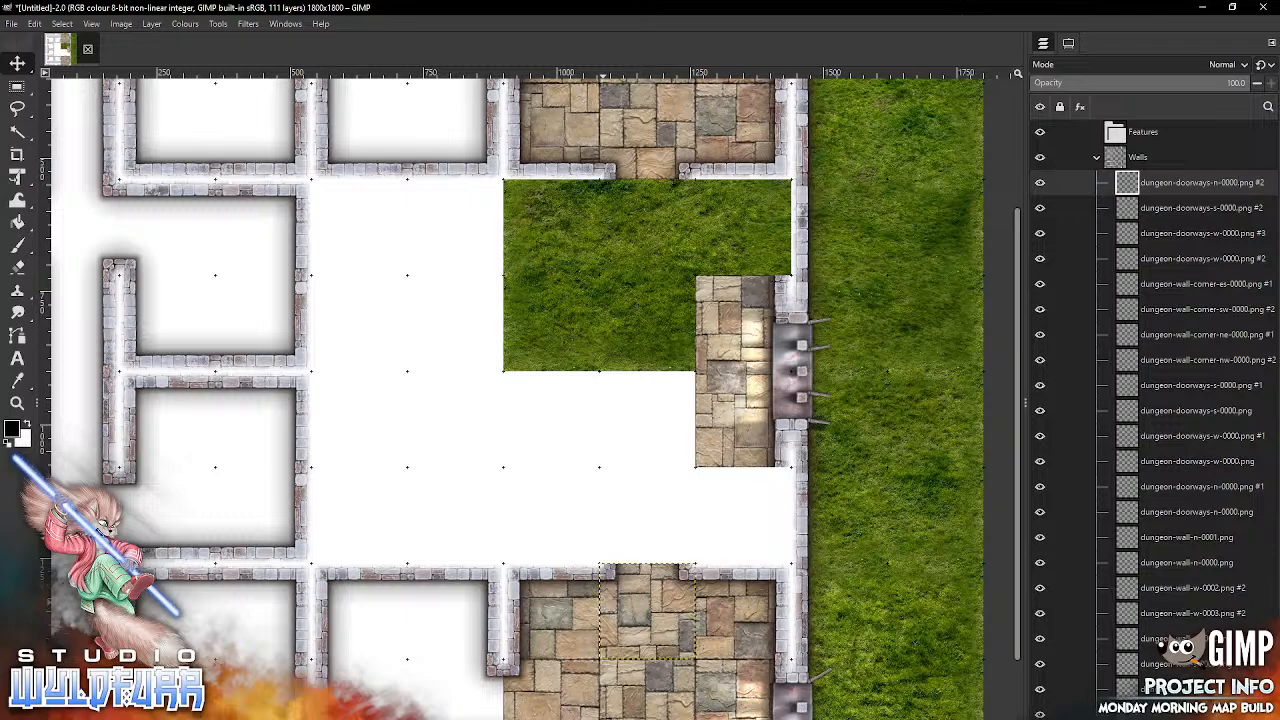
# Step: Add another dungeon-doorways-n-0000.png and snap it into the seventh column of the fourth grid row, beneath the upper room's doorway
pyautogui.hotkey('alt', 'Tab')
pyautogui.moveTo(1062, 295); pyautogui.dragTo(532, 318)
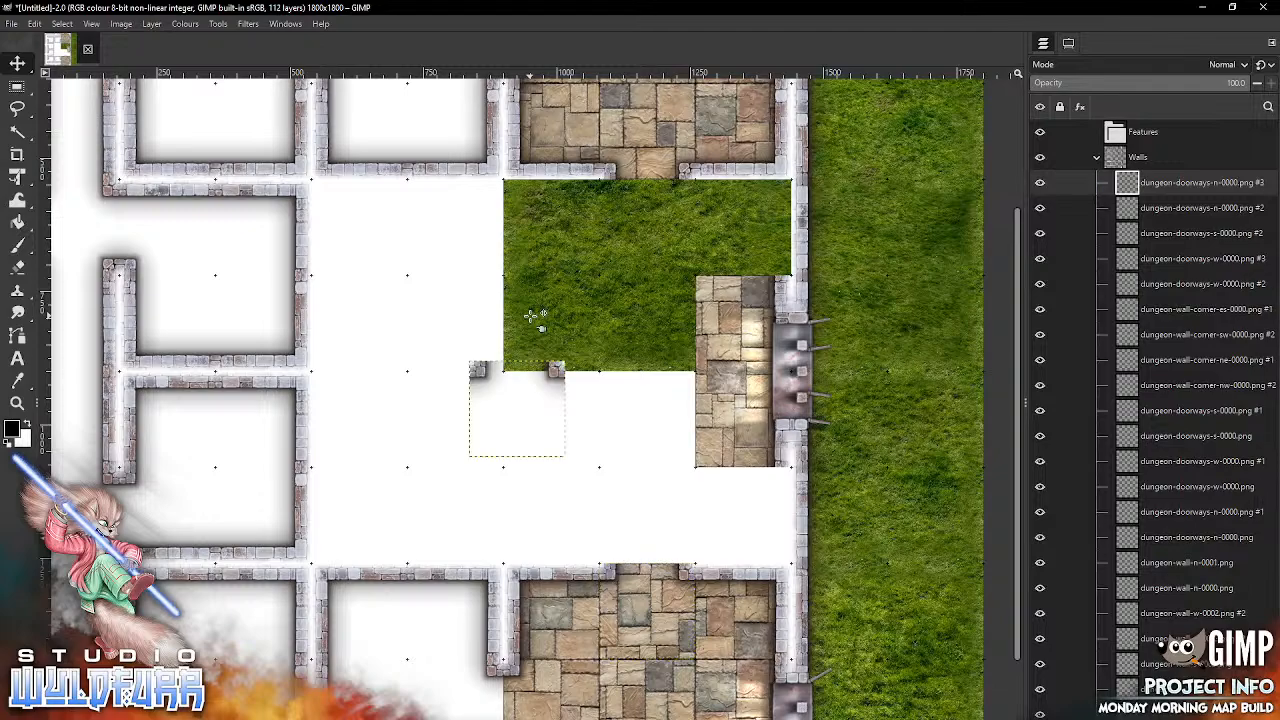
pyautogui.moveTo(490, 387); pyautogui.dragTo(621, 203)
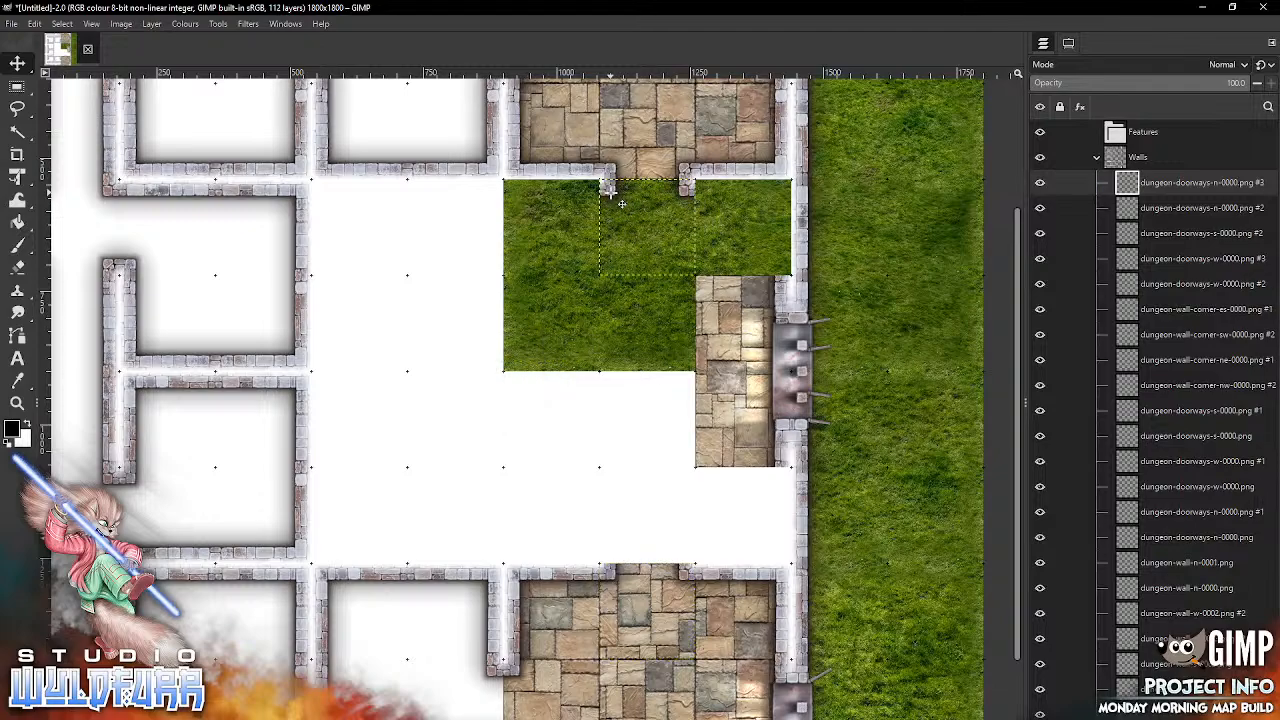
# Step: Add dungeon-doorways-s-0000.png from Cornerstones & Doorways and snap it into the seventh column of the seventh grid row, above the lower room's doorway
pyautogui.hotkey('alt', 'Tab')
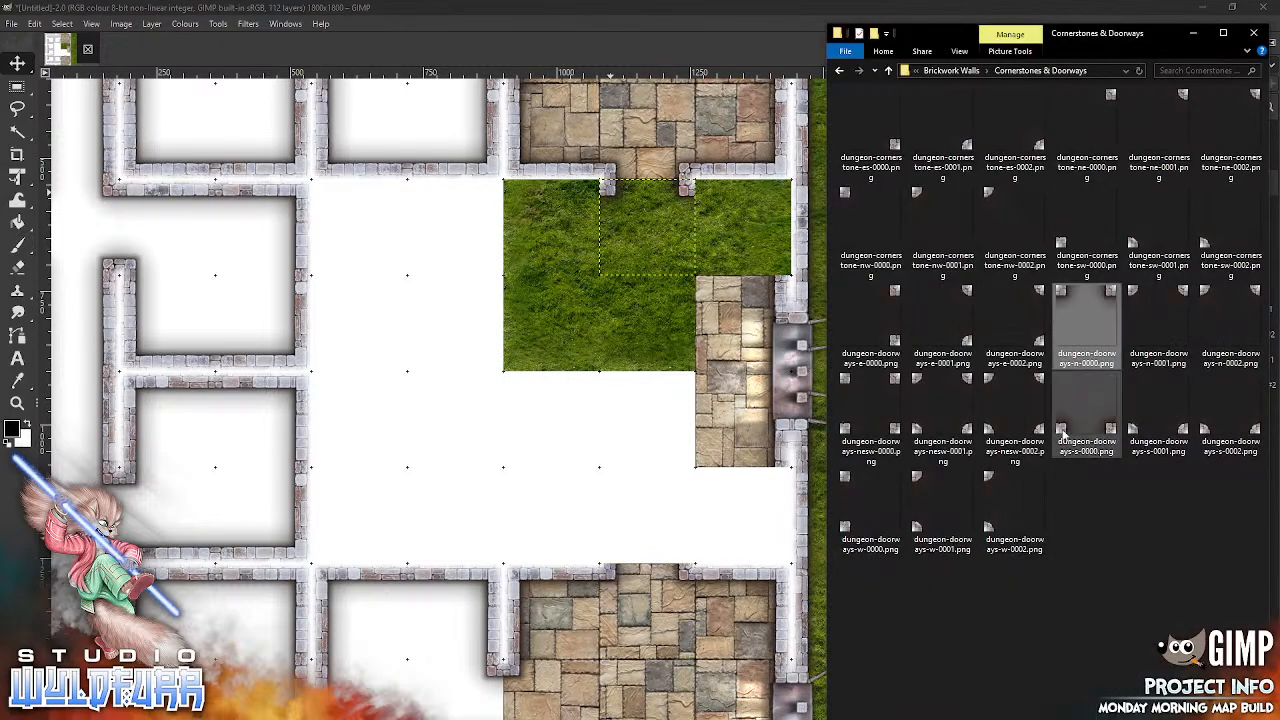
pyautogui.moveTo(1062, 430); pyautogui.dragTo(598, 483)
pyautogui.moveTo(540, 430); pyautogui.dragTo(653, 503)
pyautogui.moveTo(697, 553); pyautogui.dragTo(697, 560)
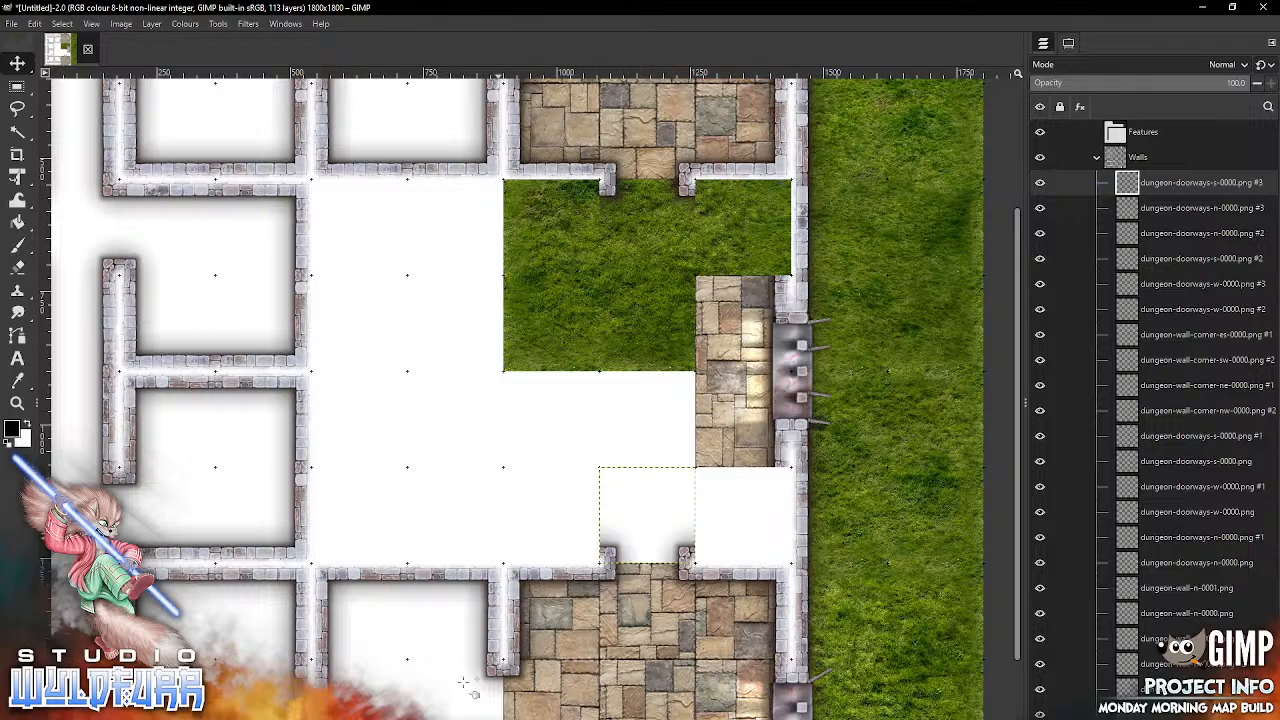
# Step: Add dungeon-wall-corner-ne-0000.png from the Brickwork Walls folder and snap it into the eighth column of the fourth grid row
pyautogui.hotkey('alt', 'Tab')
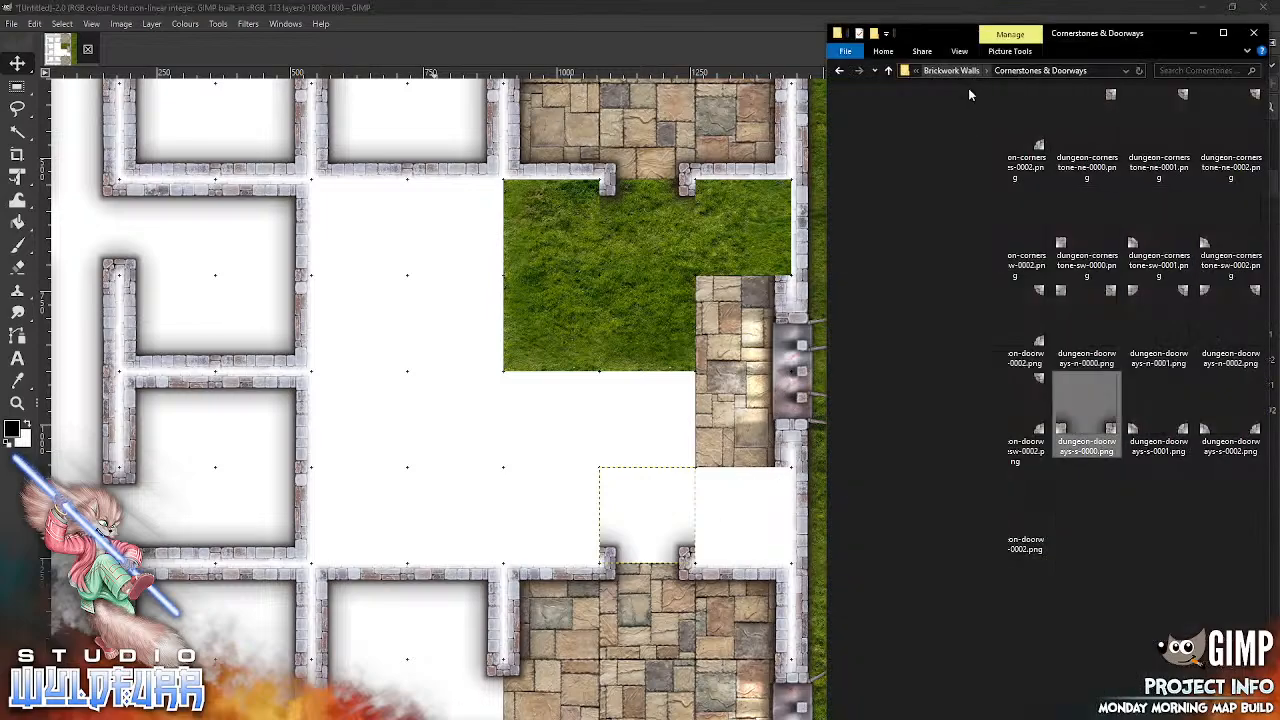
pyautogui.hotkey('alt', 'Up')
pyautogui.moveTo(1087, 215); pyautogui.dragTo(745, 308)
pyautogui.moveTo(571, 401); pyautogui.dragTo(743, 226)
# Step: Add dungeon-wall-corner-es-0000.png and snap it into the eighth column of the seventh grid row
pyautogui.hotkey('alt', 'Tab')
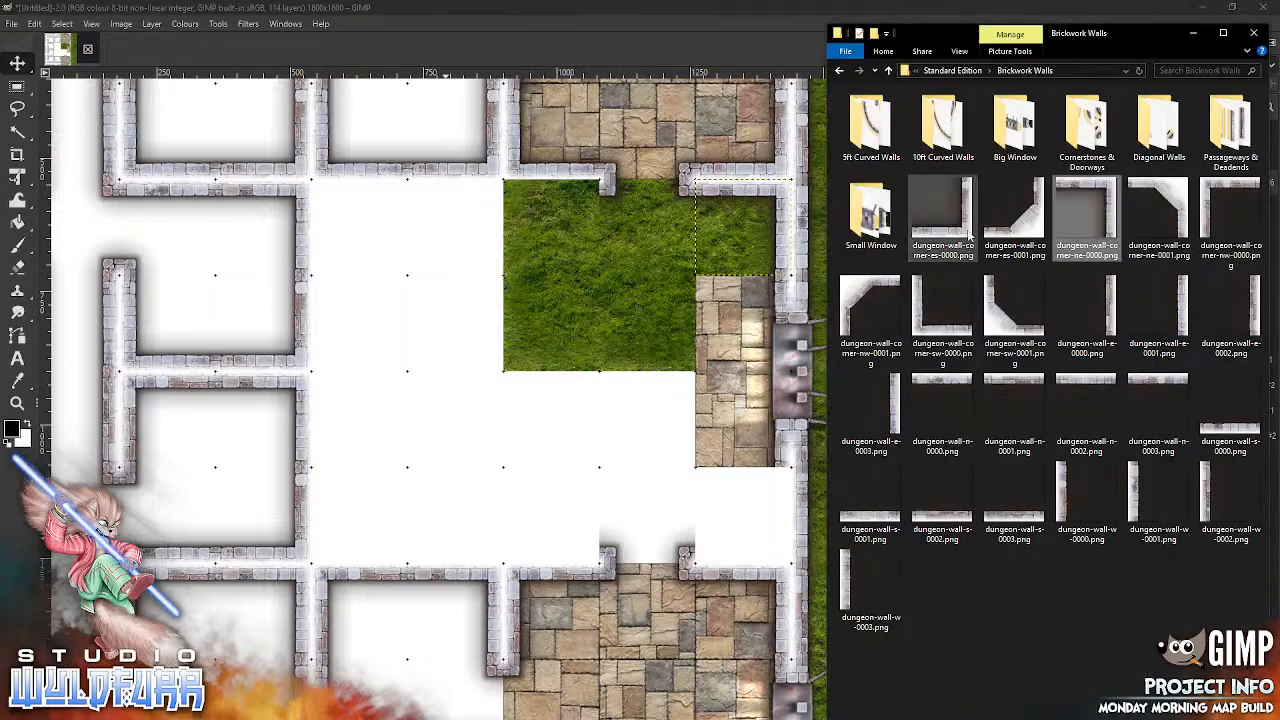
pyautogui.click(916, 248)
pyautogui.moveTo(916, 250); pyautogui.dragTo(560, 472)
pyautogui.moveTo(516, 408); pyautogui.dragTo(730, 507)
pyautogui.moveTo(768, 549); pyautogui.dragTo(788, 560)
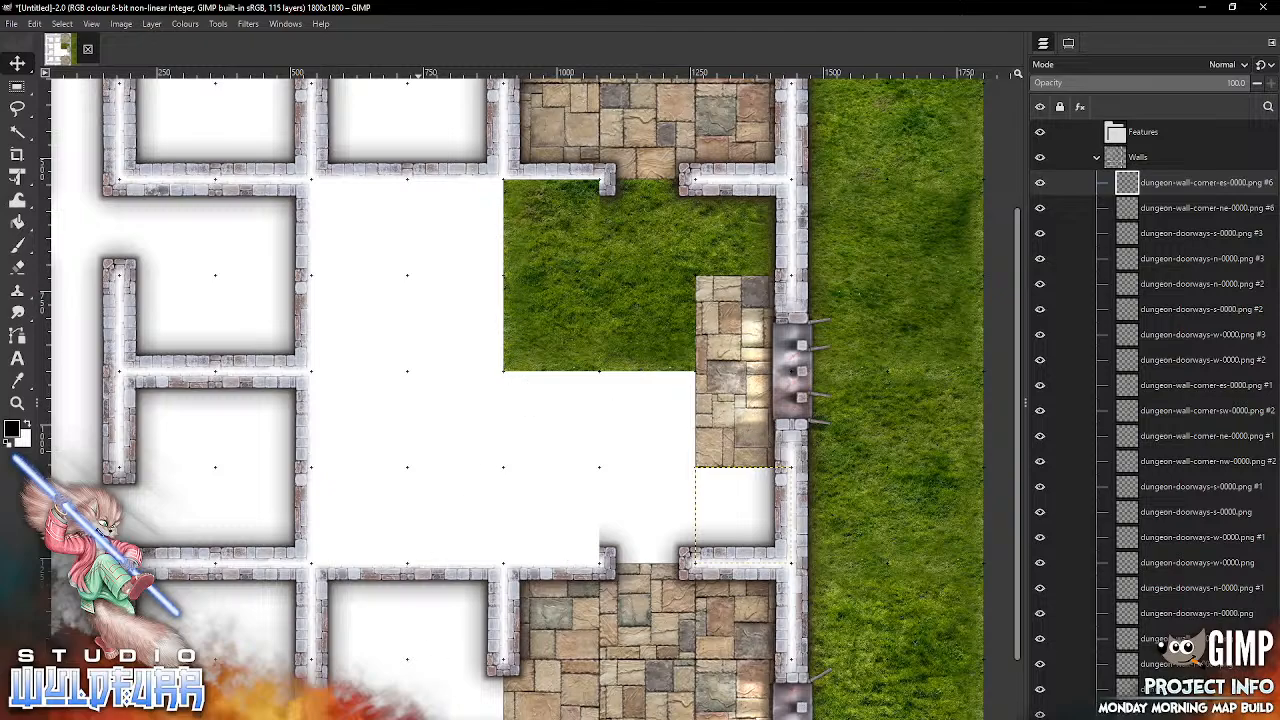
# Step: Try corner walls in the sixth column: dungeon-wall-corner-sw-0000.png in the seventh row and dungeon-wall-corner-nw-0000.png in the fourth row
pyautogui.hotkey('alt', 'Tab')
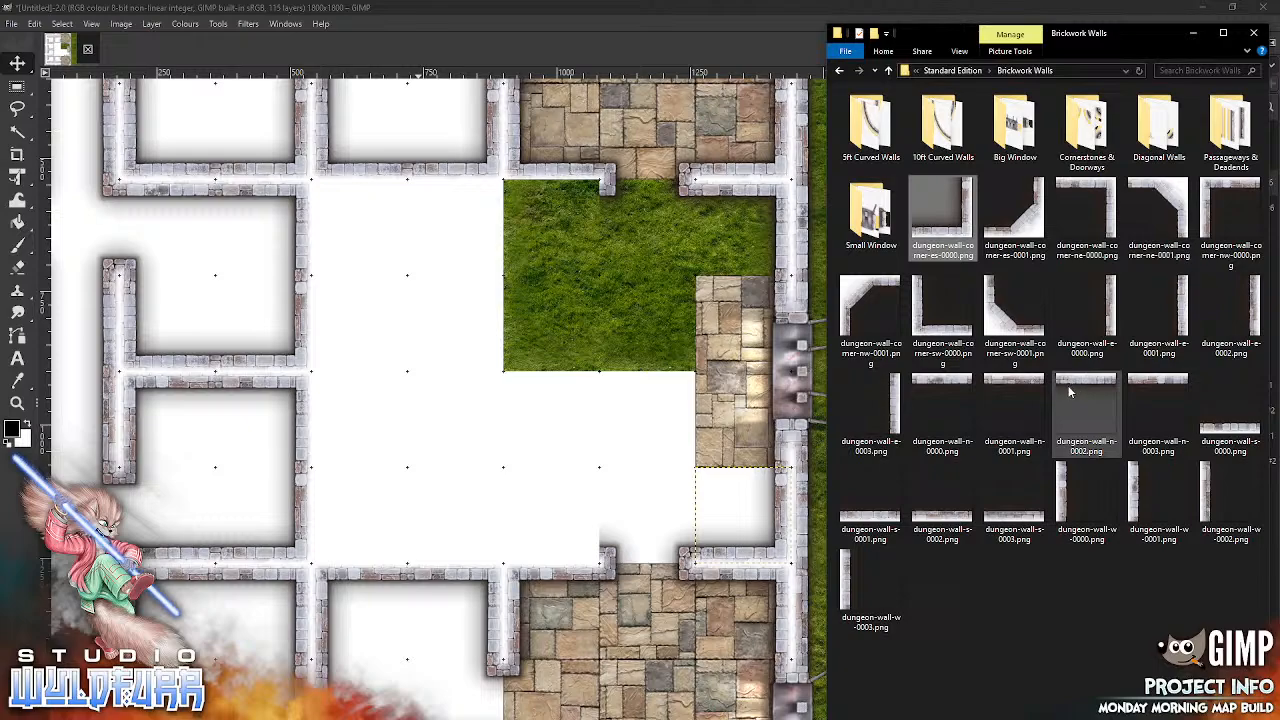
pyautogui.moveTo(942, 320); pyautogui.dragTo(528, 560)
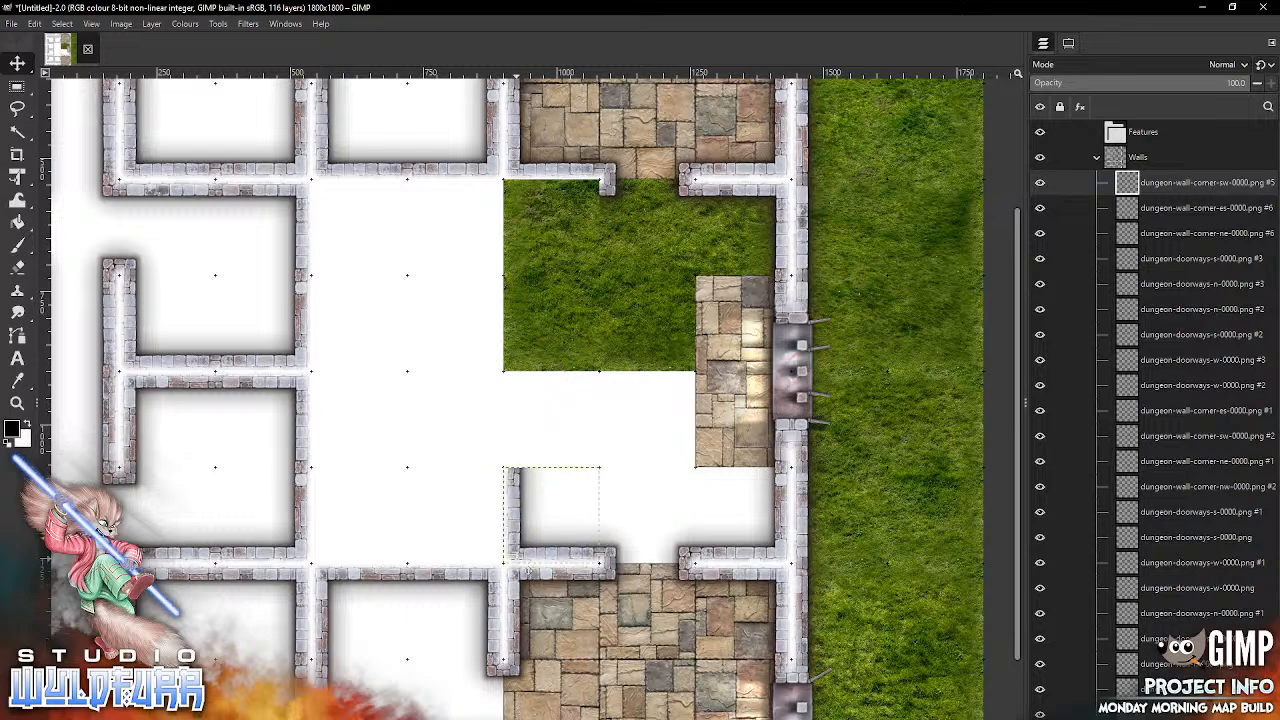
pyautogui.hotkey('alt', 'Tab')
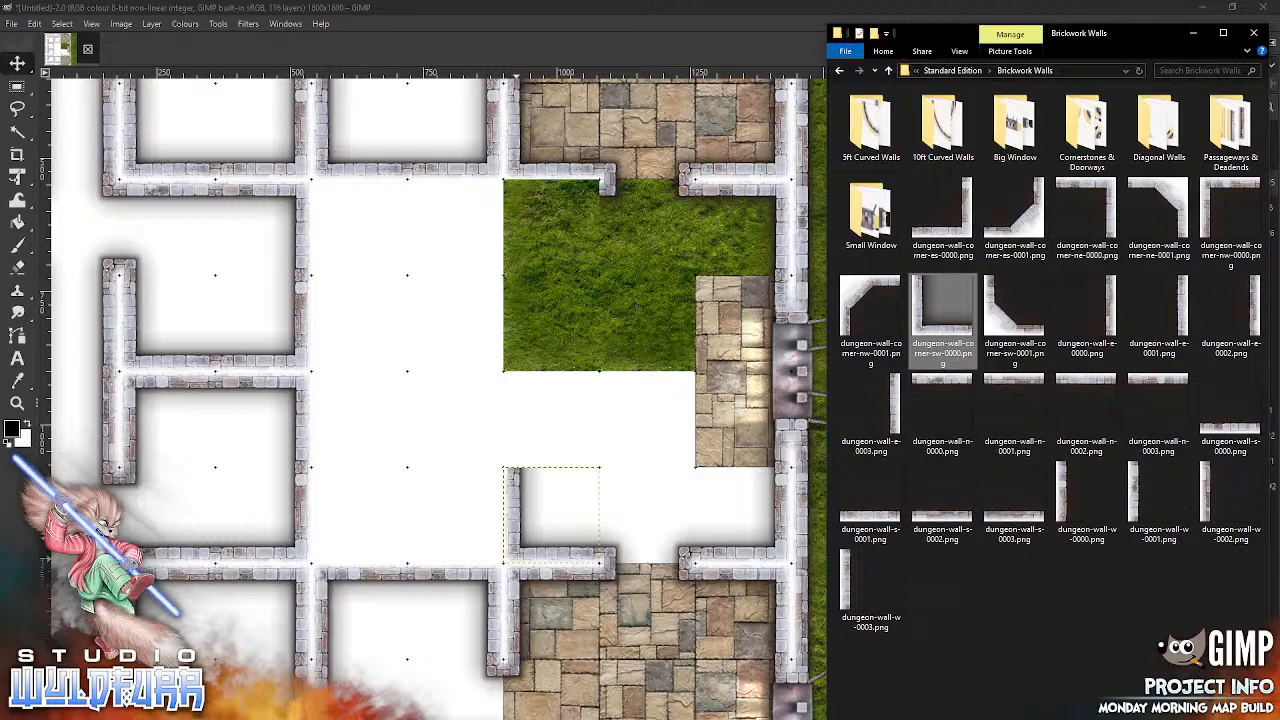
pyautogui.moveTo(1230, 215); pyautogui.dragTo(566, 356)
pyautogui.moveTo(500, 382); pyautogui.dragTo(534, 199)
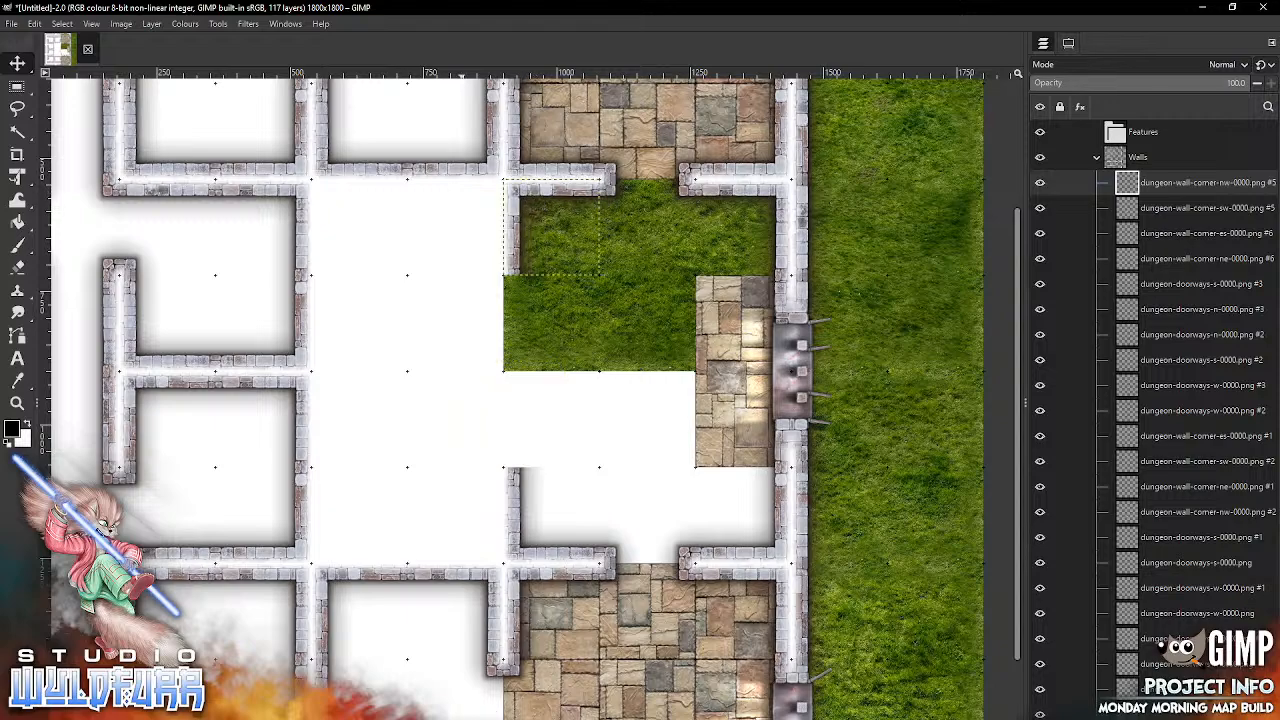
# Step: Remove the southwest and northwest corner walls from the sixth column's seventh and fourth grid rows
pyautogui.hotkey('alt', 'Tab')
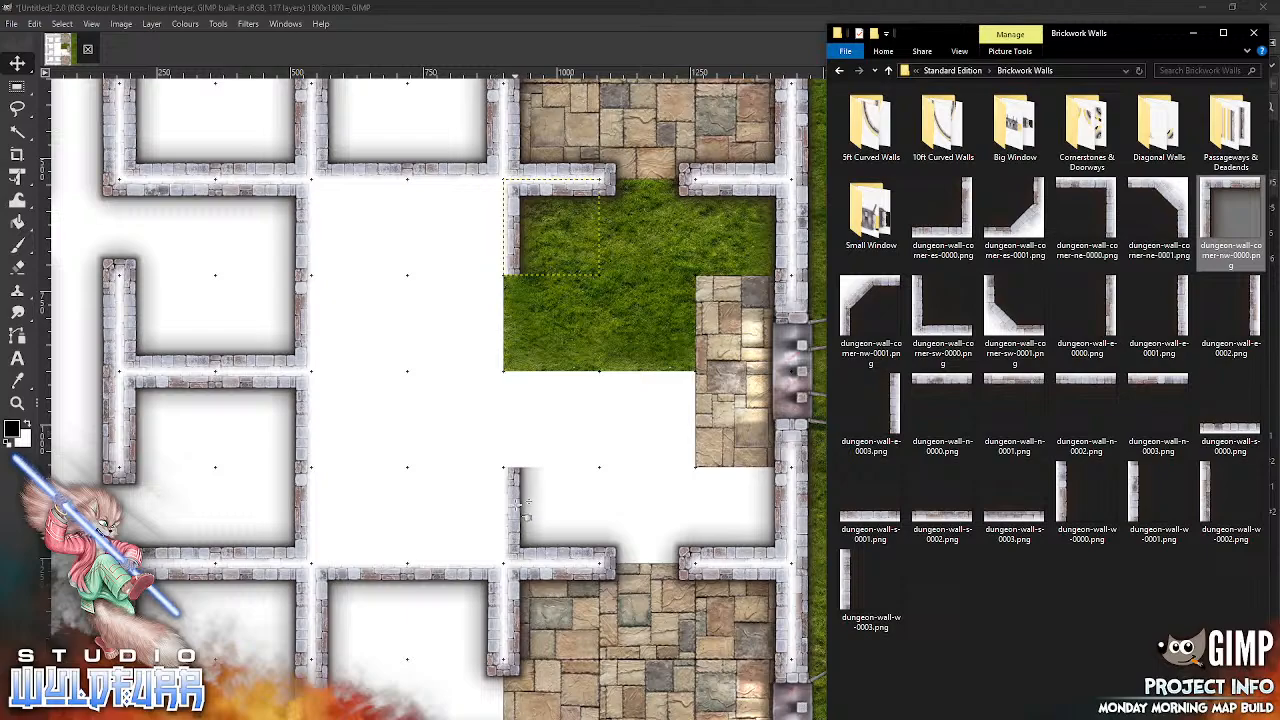
pyautogui.moveTo(520, 507); pyautogui.dragTo(522, 520)
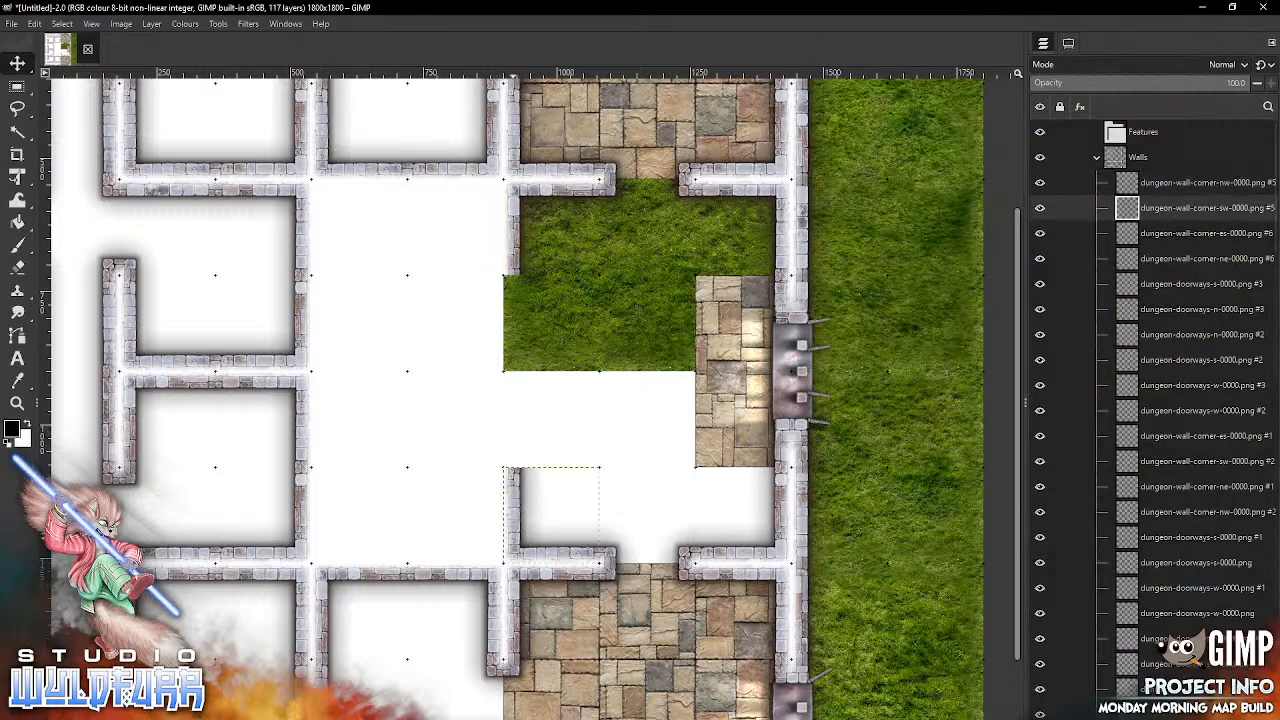
pyautogui.hotkey('ctrl', 'z')
pyautogui.click(527, 258)
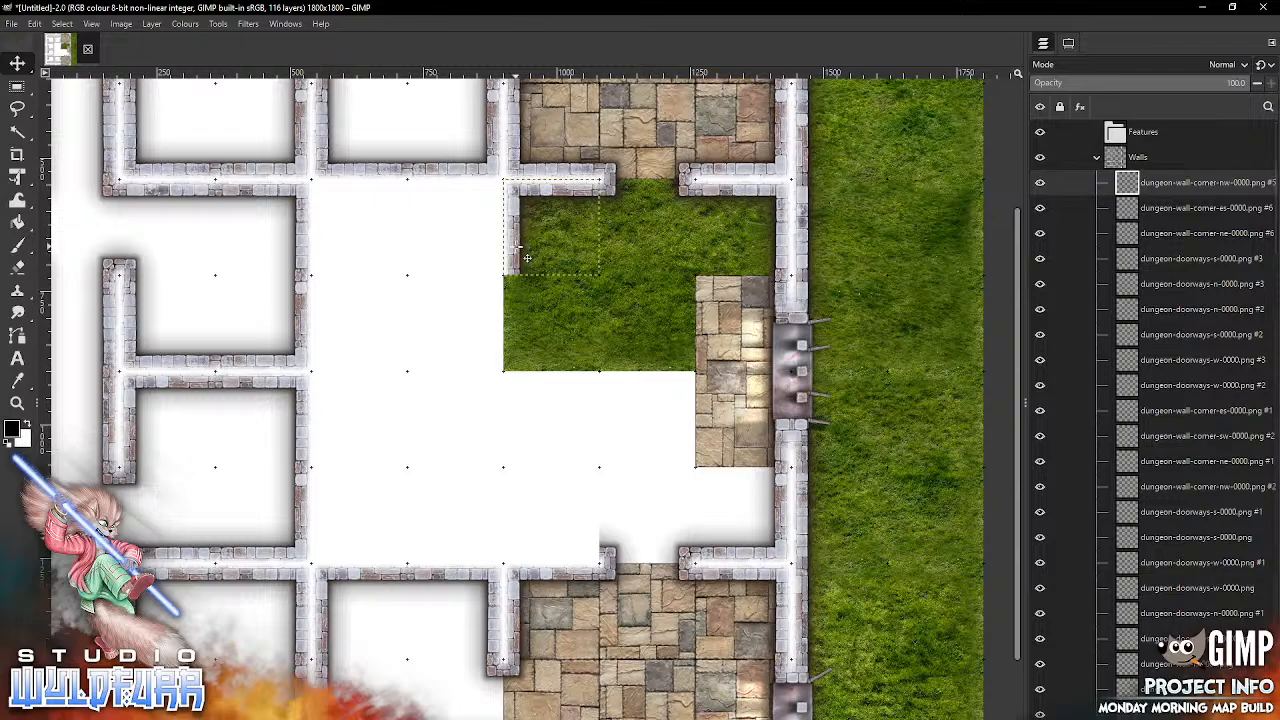
pyautogui.press('Delete')
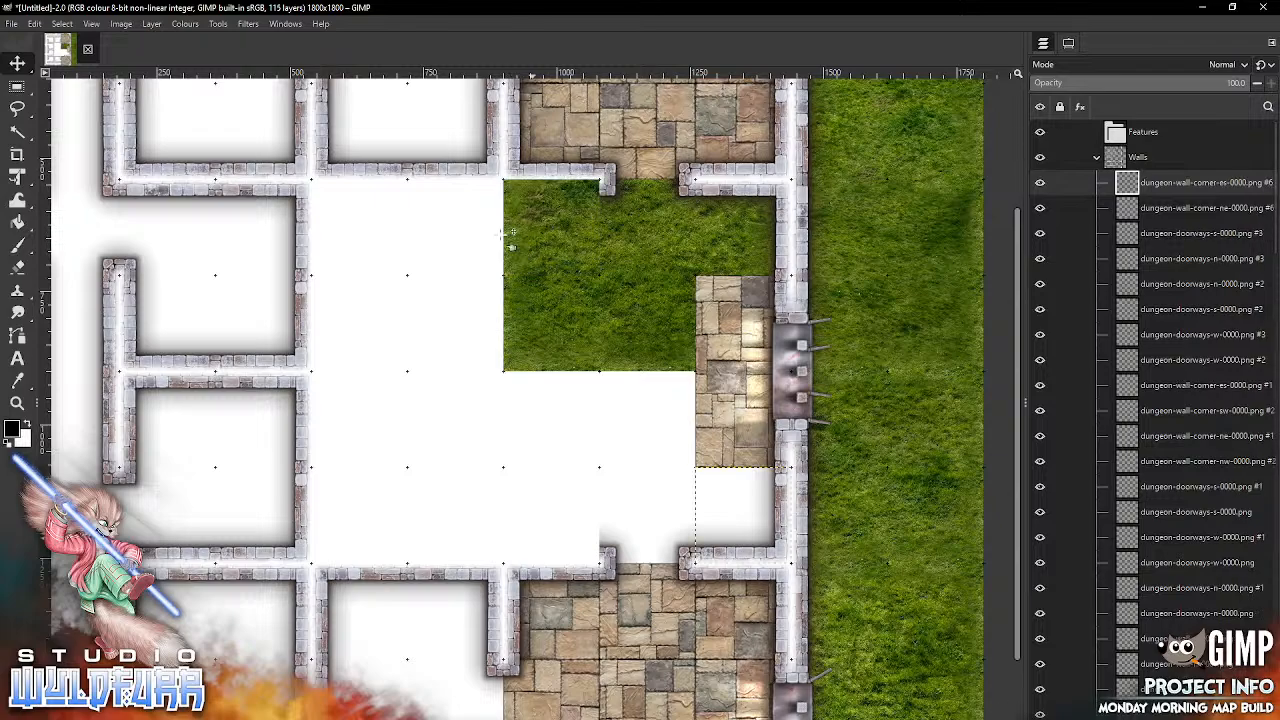
# Step: Snap dungeon-wall-w-0000.png and dungeon-wall-w-0001.png into the sixth column, in the fifth and sixth grid rows respectively
pyautogui.click(460, 718)
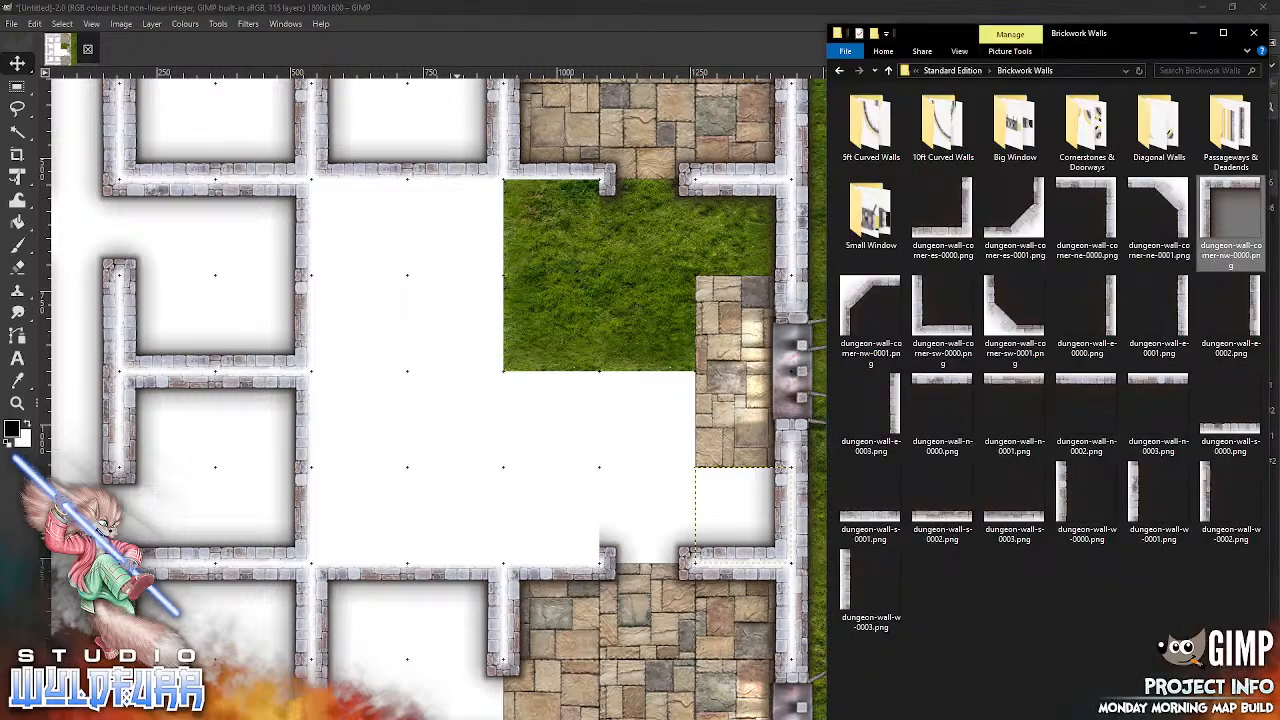
pyautogui.moveTo(1065, 497); pyautogui.dragTo(670, 397)
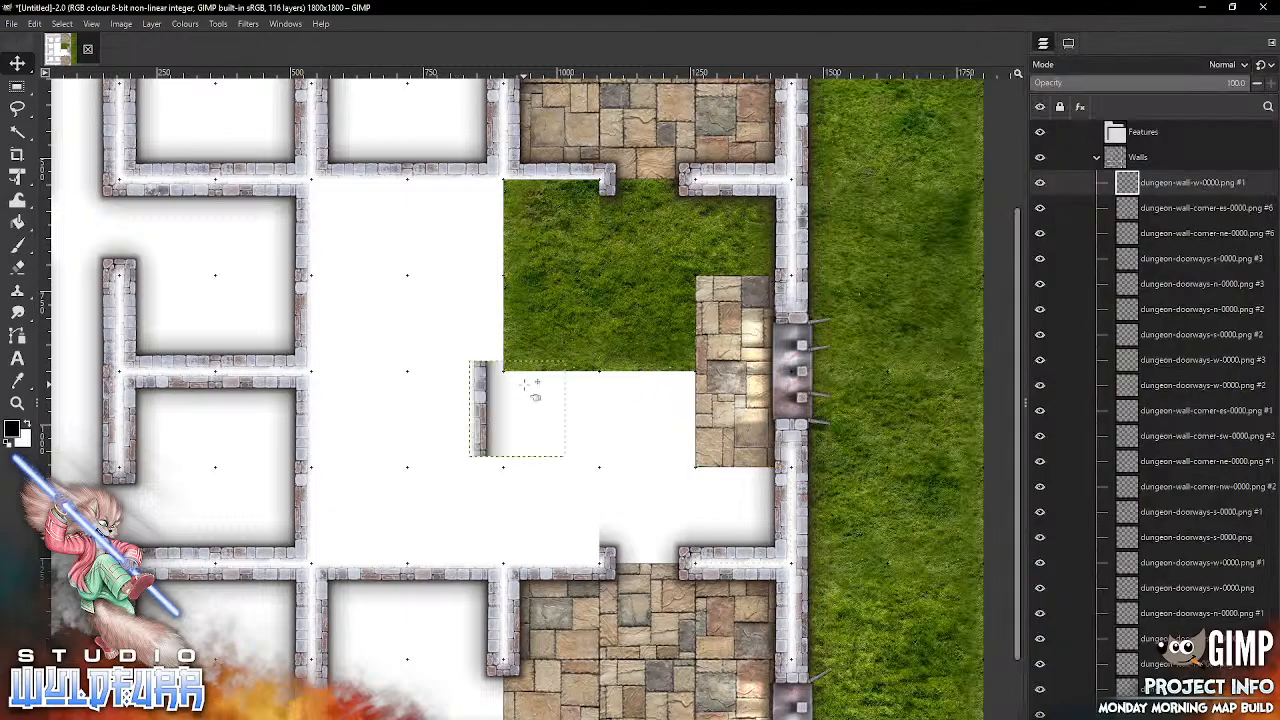
pyautogui.moveTo(530, 390); pyautogui.dragTo(527, 326)
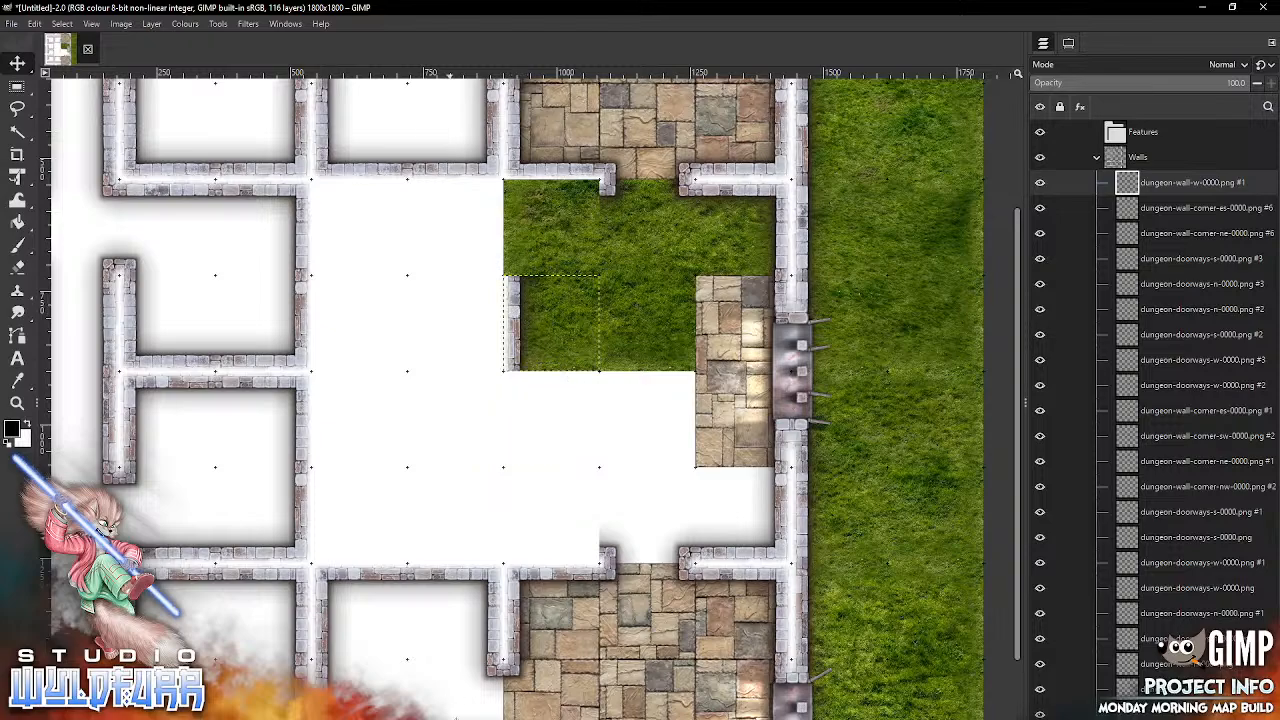
pyautogui.hotkey('alt', 'Tab')
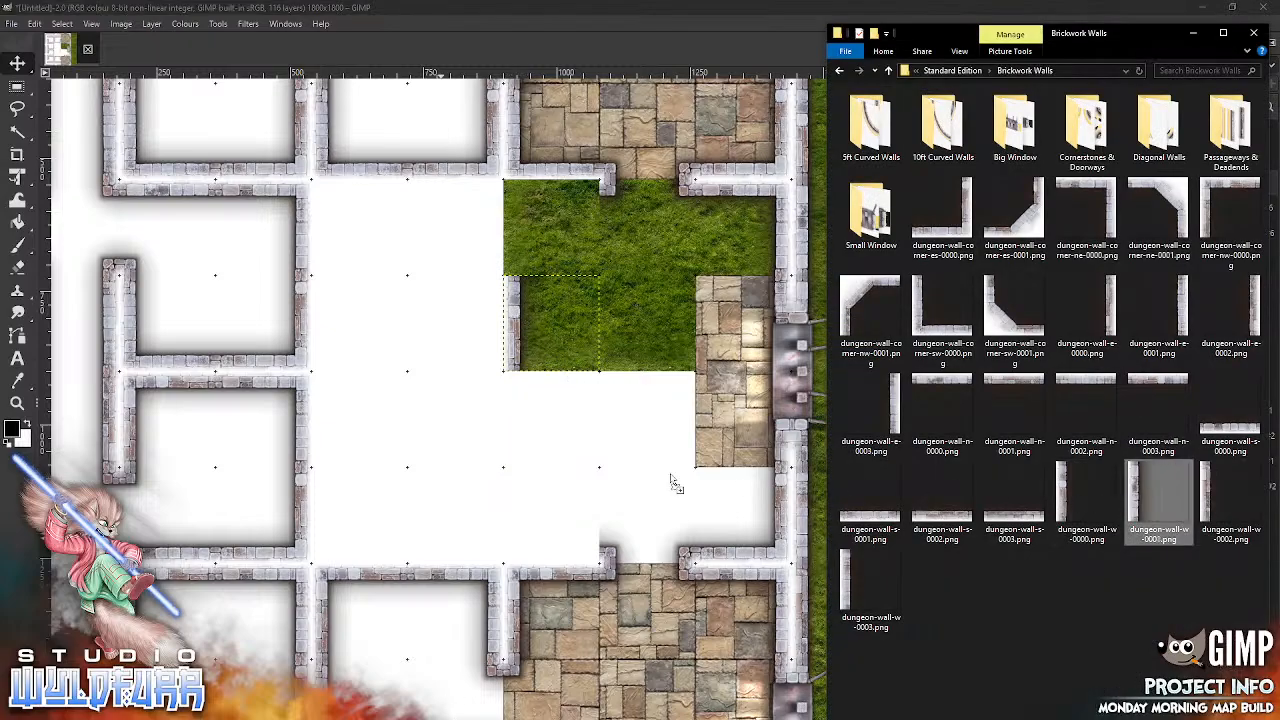
pyautogui.click(545, 440)
pyautogui.moveTo(481, 408); pyautogui.dragTo(520, 426)
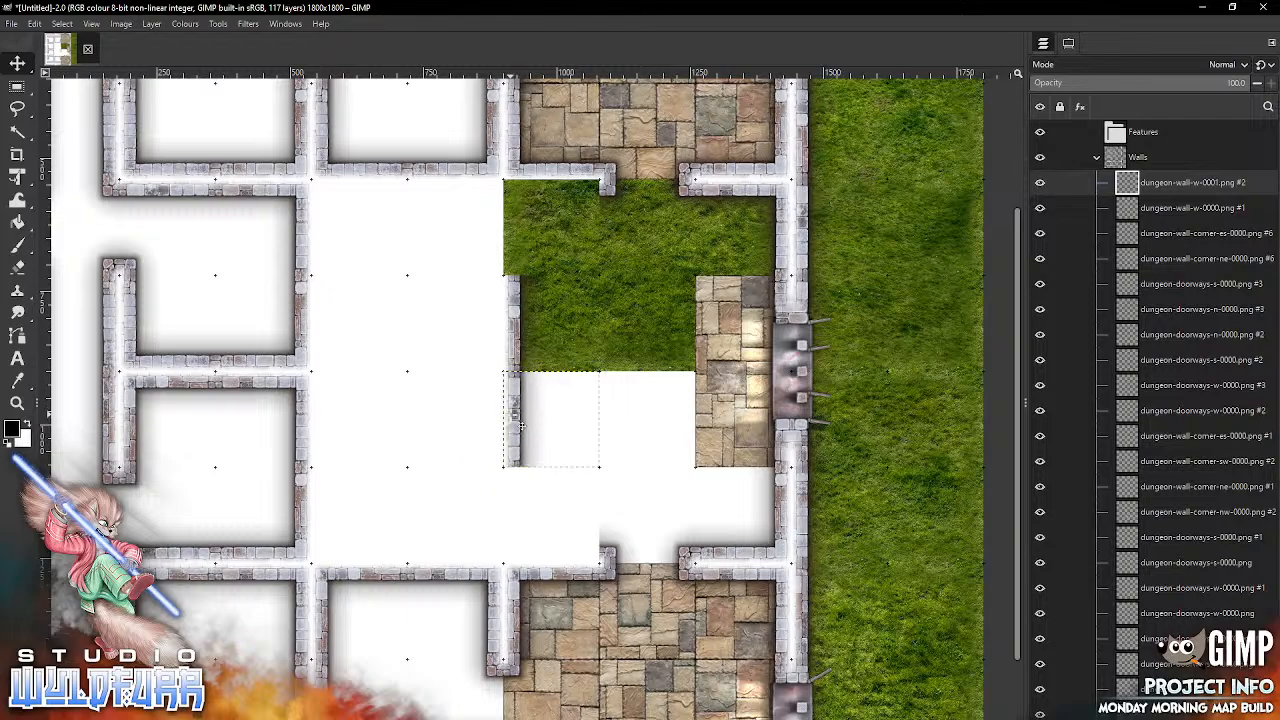
# Step: Snap dungeon-wall-s-0001.png into the sixth column's seventh grid row and dungeon-wall-n-0002.png into the same column's fourth row
pyautogui.hotkey('alt', 'Tab')
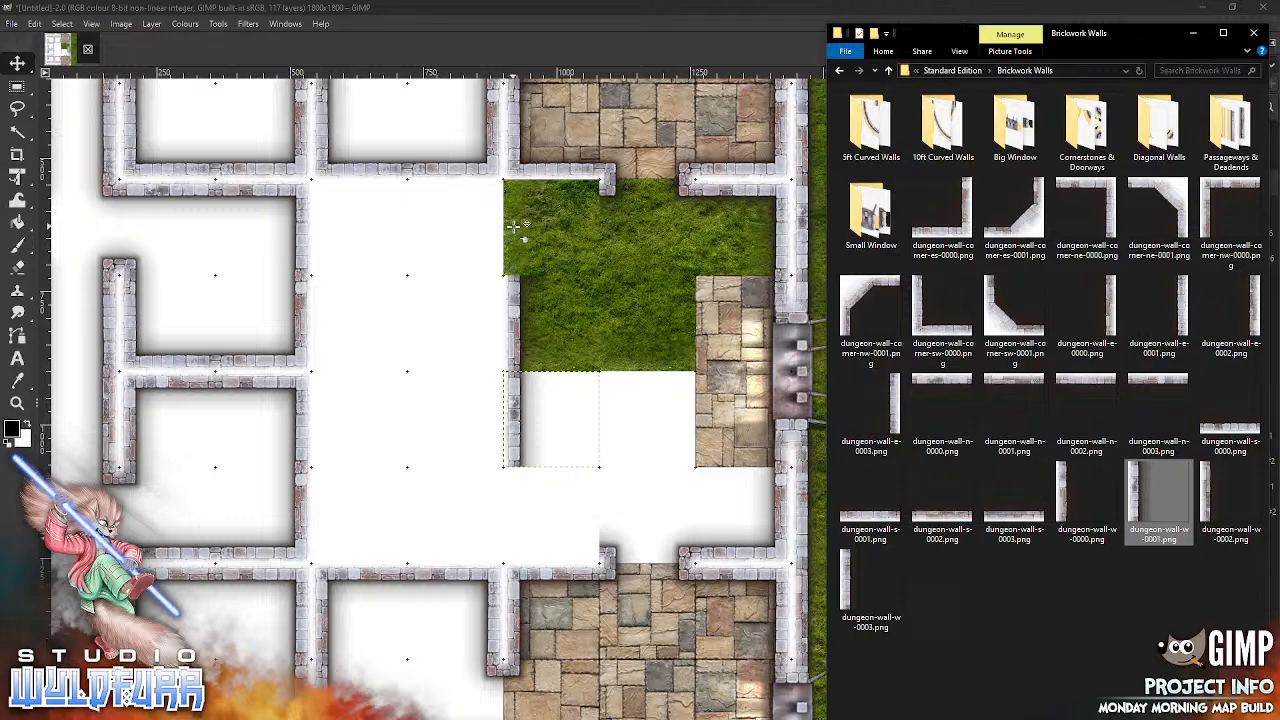
pyautogui.moveTo(880, 520); pyautogui.dragTo(562, 510)
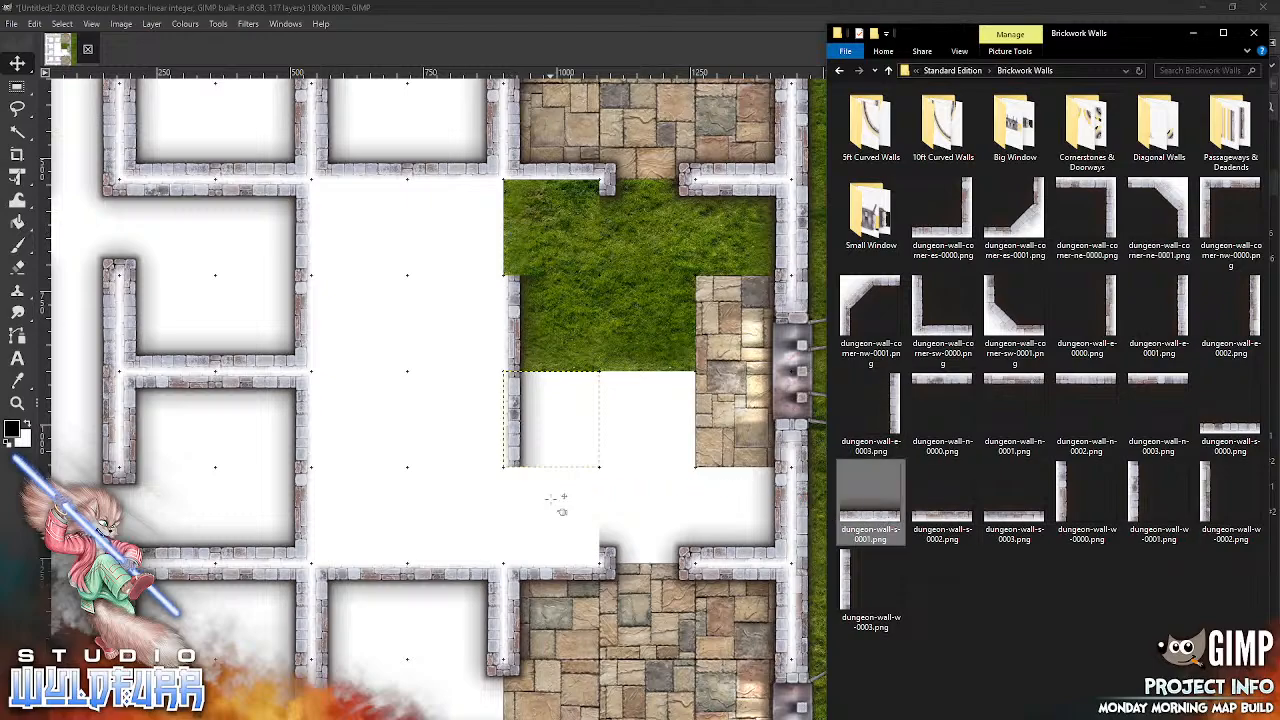
pyautogui.moveTo(552, 450); pyautogui.dragTo(586, 575)
pyautogui.hotkey('alt', 'Tab')
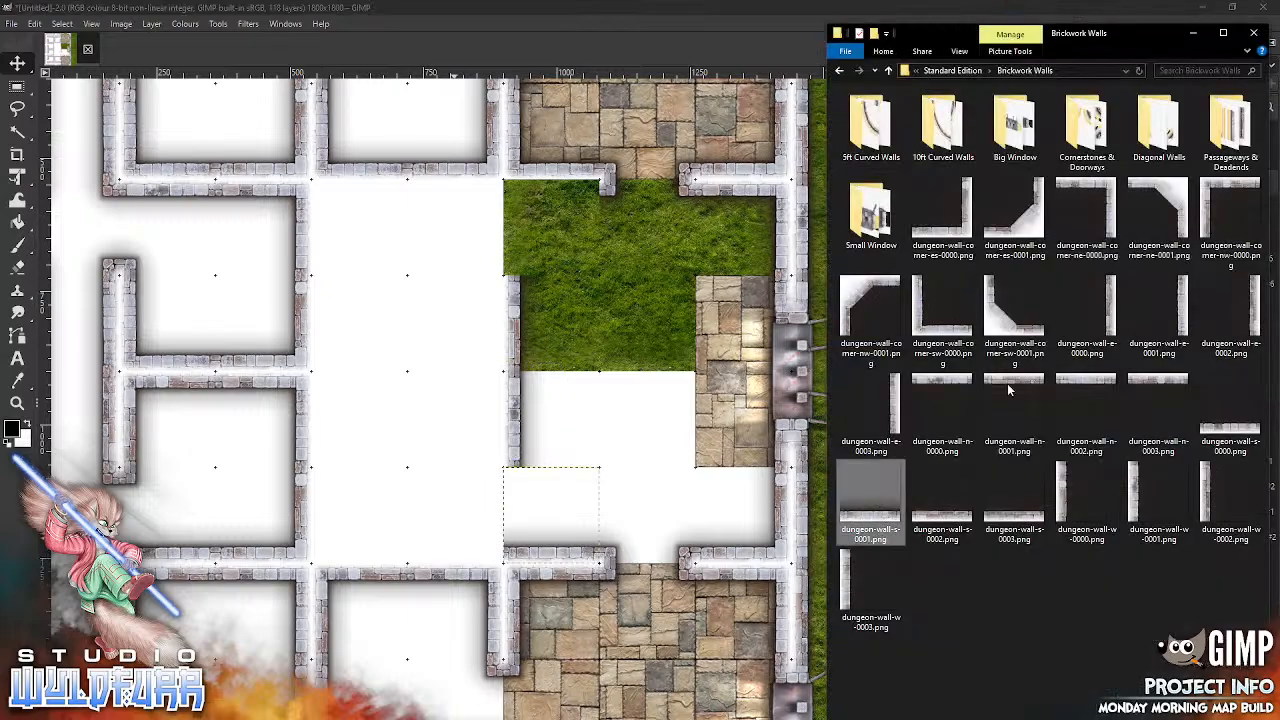
pyautogui.moveTo(1086, 383); pyautogui.dragTo(570, 284)
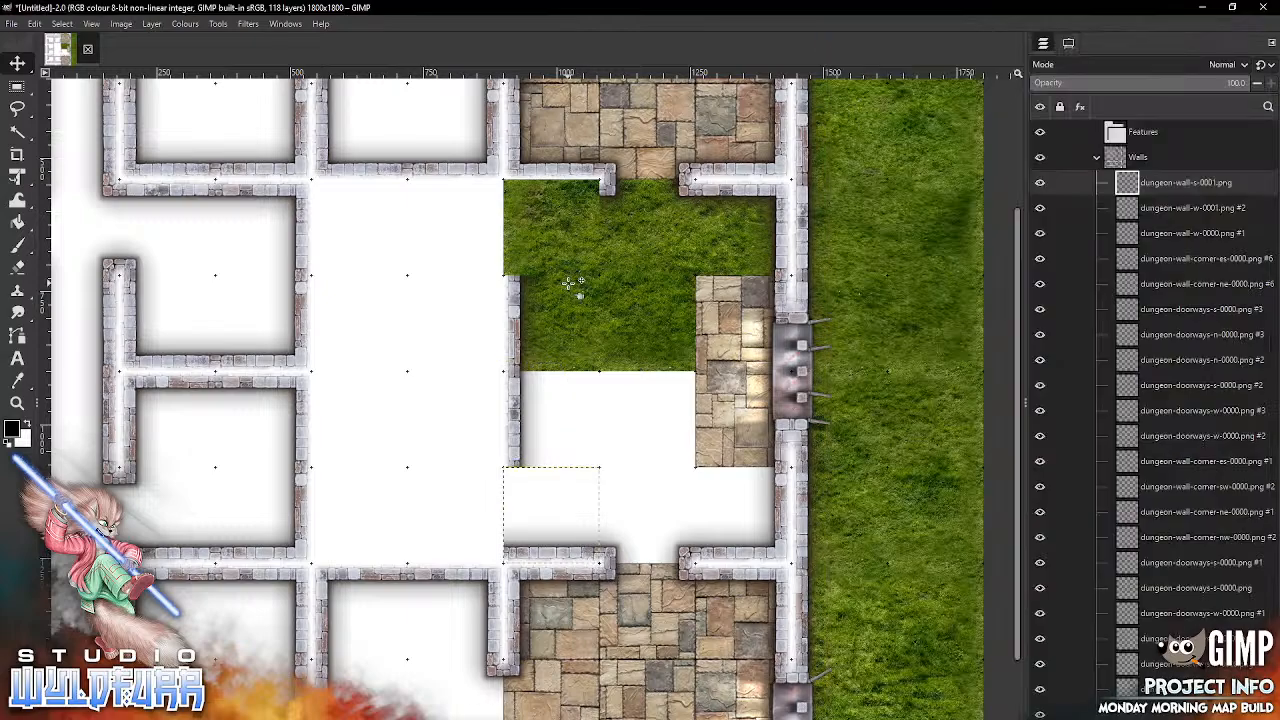
pyautogui.moveTo(586, 222); pyautogui.dragTo(582, 208)
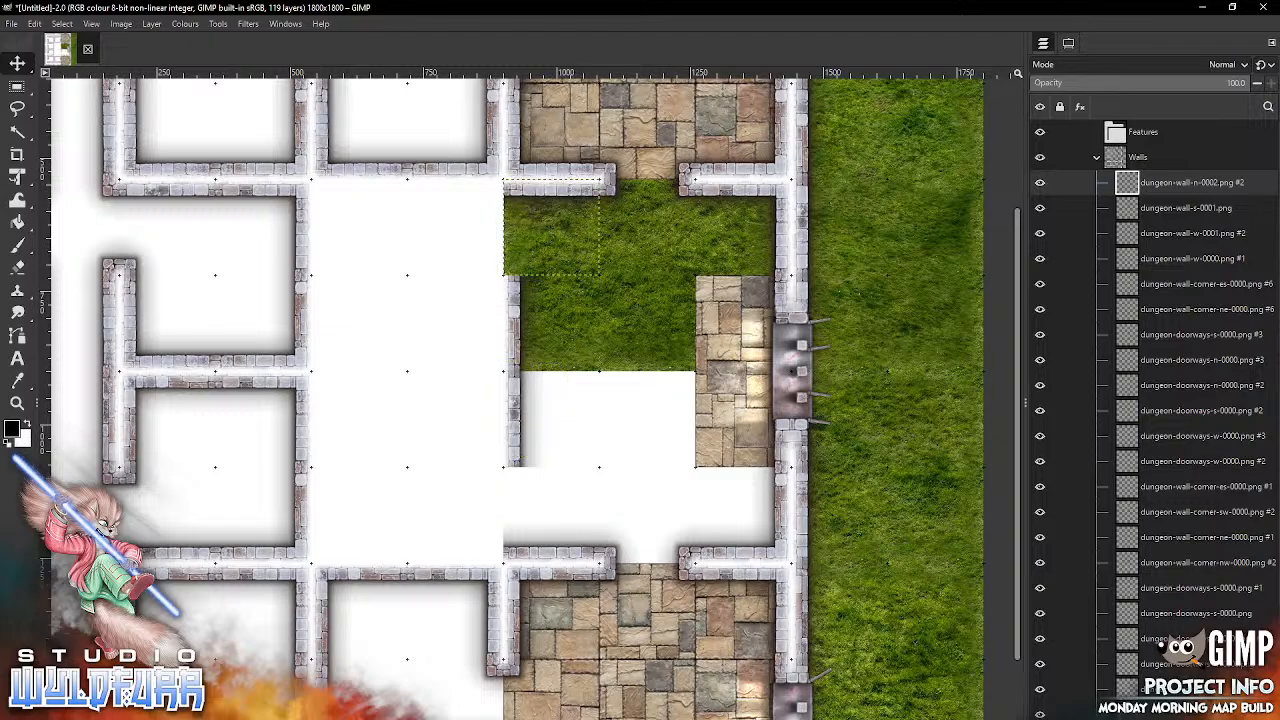
# Step: Snap dungeon-wall-n-0003.png into the fifth column's fourth grid row and dungeon-wall-s-0000.png into the same column's seventh row
pyautogui.click(437, 717)
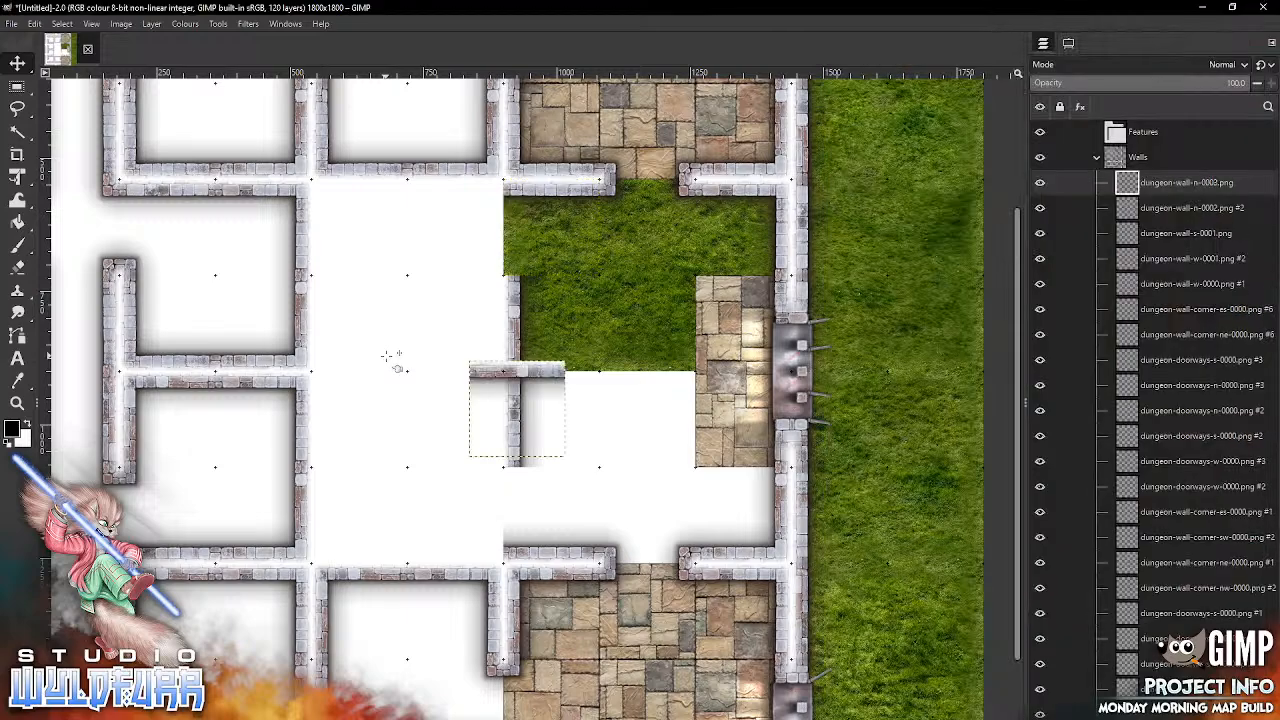
pyautogui.moveTo(492, 370); pyautogui.dragTo(430, 186)
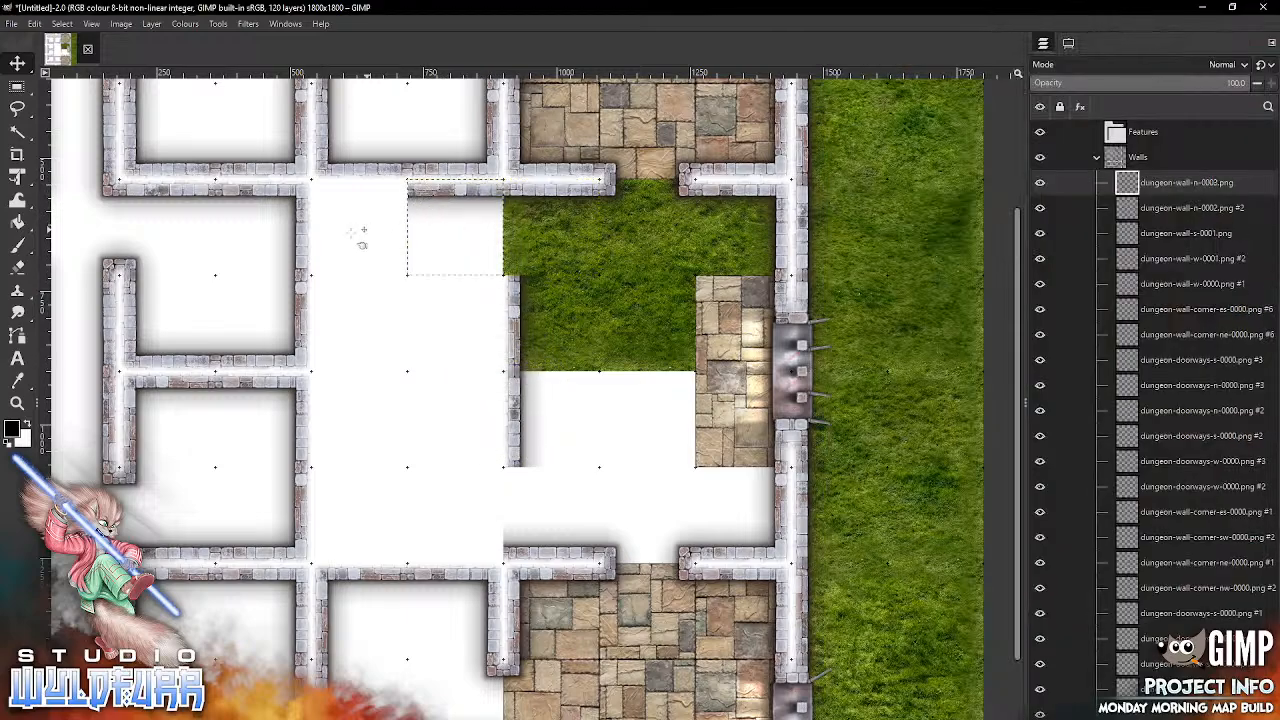
pyautogui.click(400, 718)
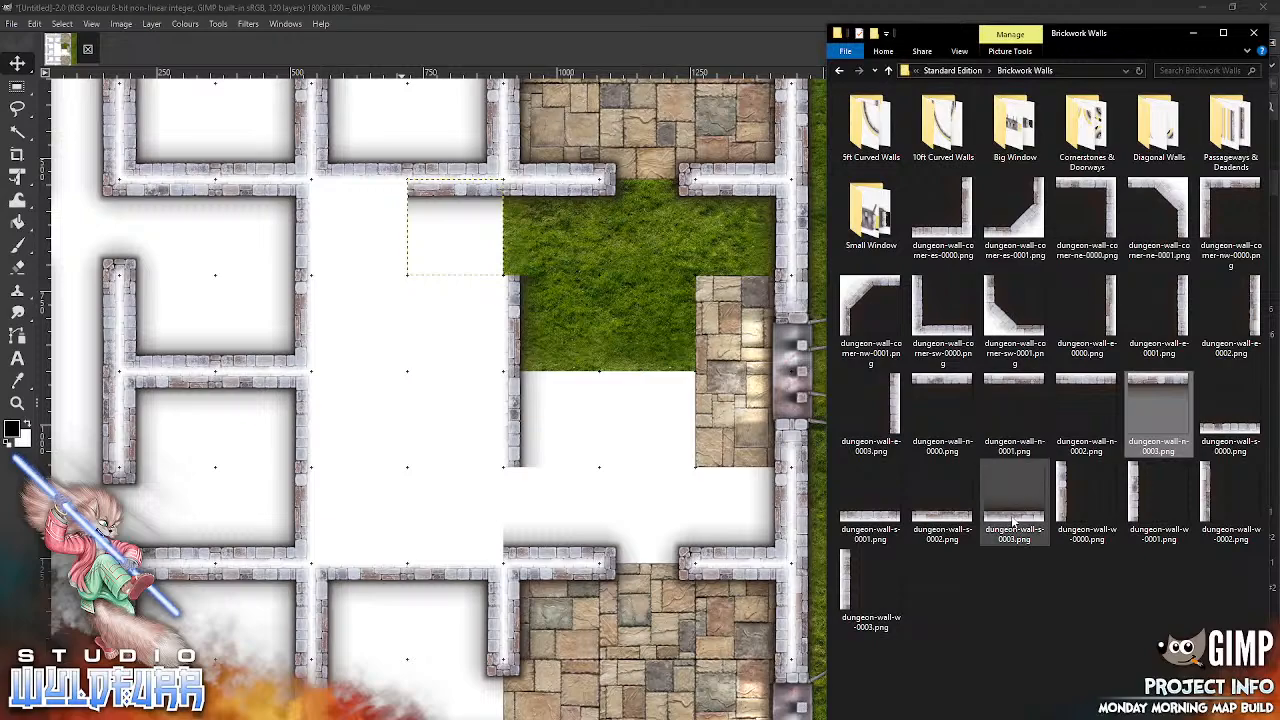
pyautogui.click(1010, 514)
pyautogui.click(1230, 415)
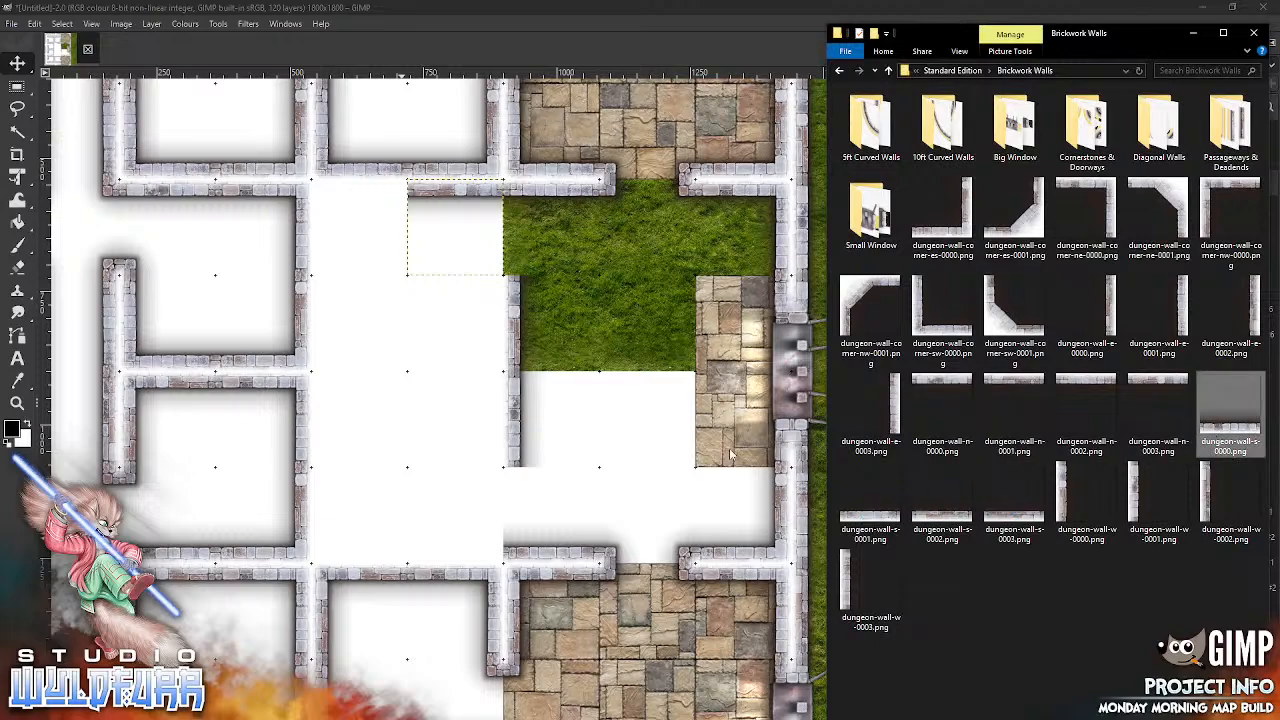
pyautogui.moveTo(653, 455); pyautogui.dragTo(660, 452)
pyautogui.moveTo(559, 452); pyautogui.dragTo(497, 556)
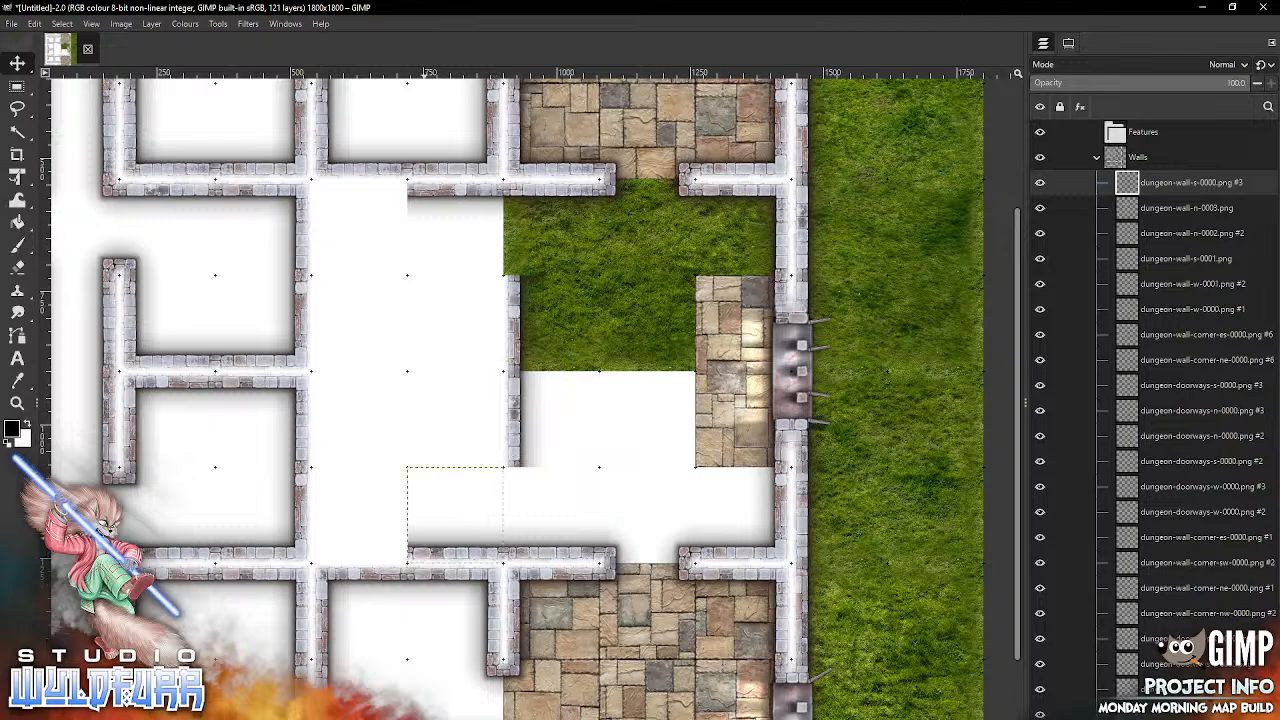
# Step: Snap dungeon-wall-corner-es-0000.png into the fifth column's fifth grid row and dungeon-wall-corner-ne-0000.png into the sixth row directly below
pyautogui.hotkey('alt', 'Tab')
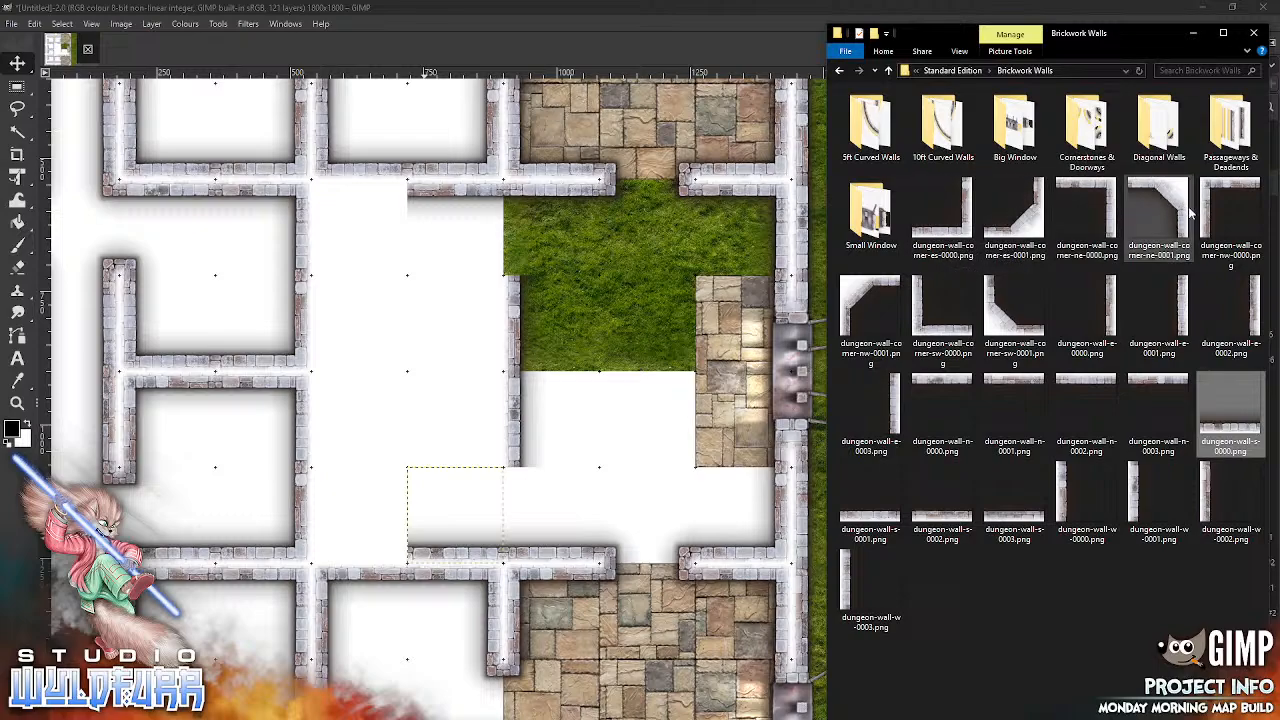
pyautogui.click(968, 230)
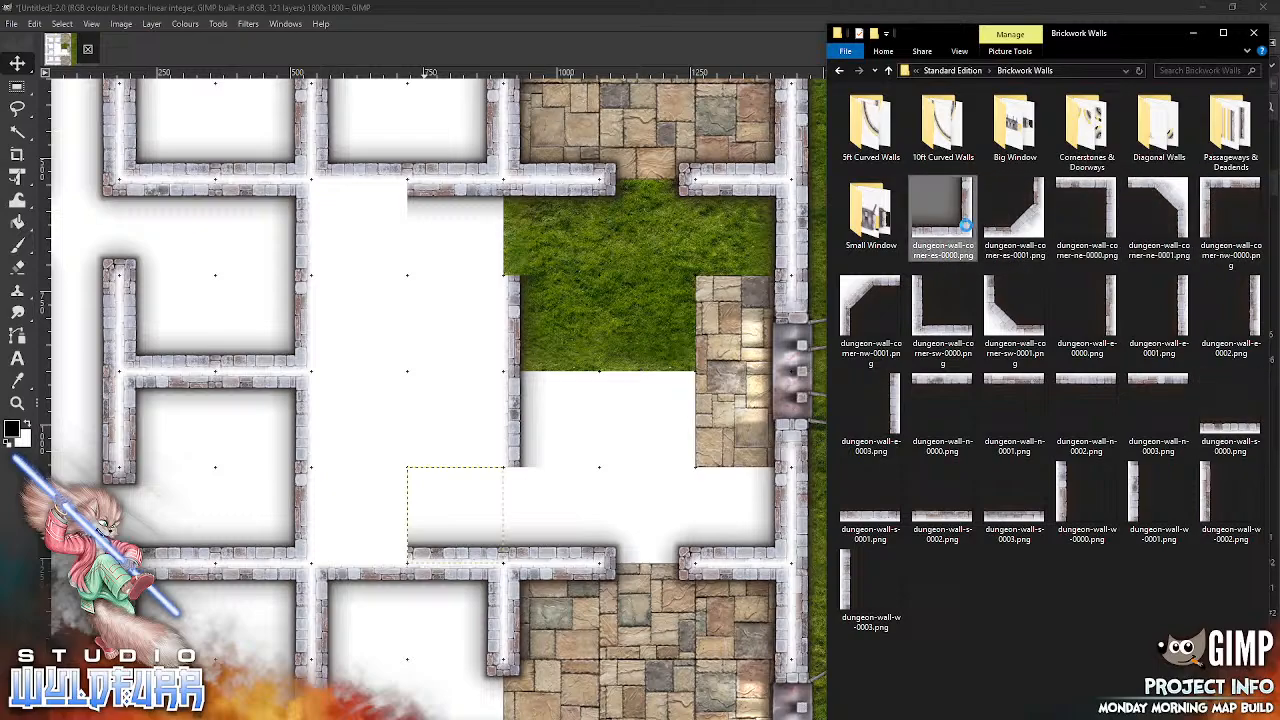
pyautogui.moveTo(505, 376); pyautogui.dragTo(436, 406)
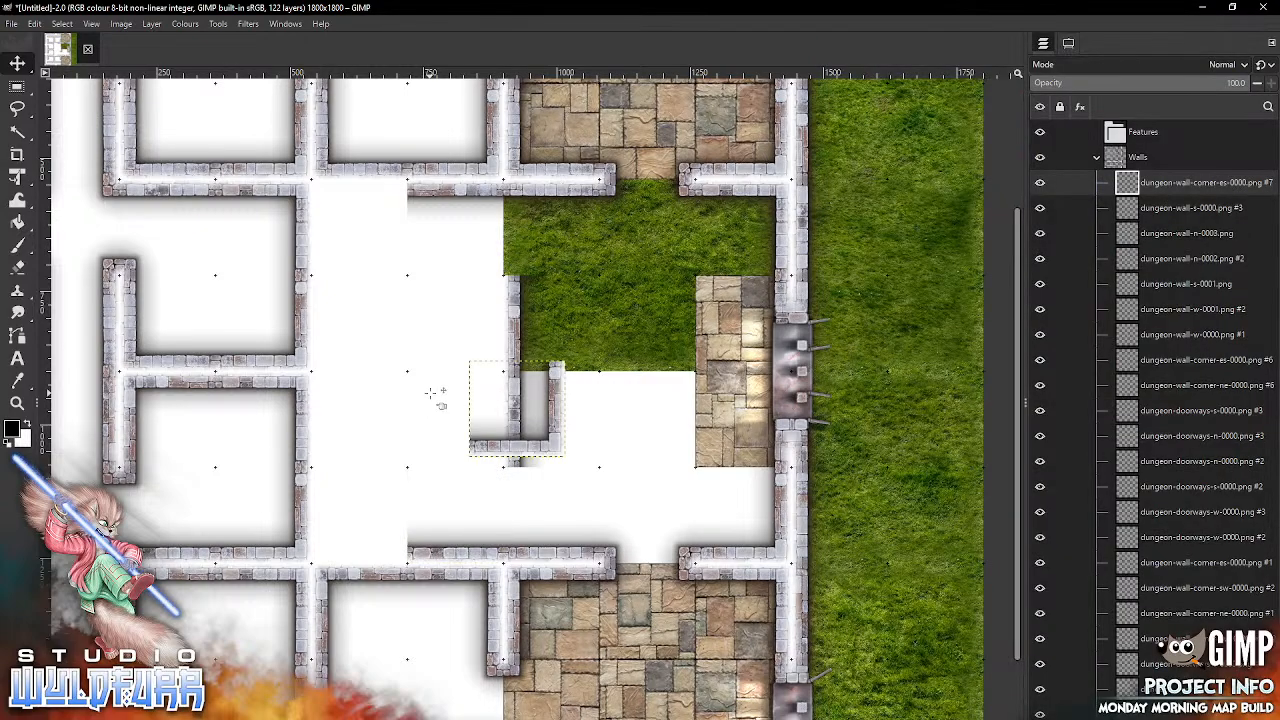
pyautogui.moveTo(566, 459); pyautogui.dragTo(498, 366)
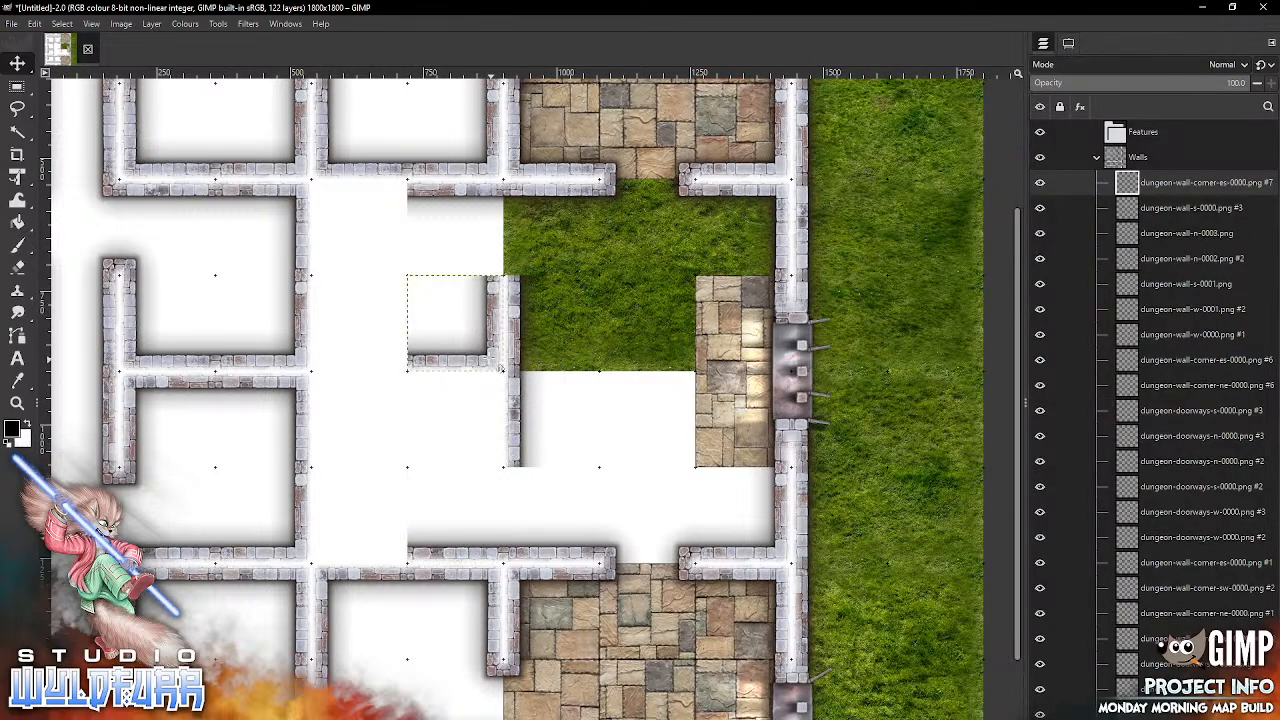
pyautogui.hotkey('alt', 'Tab')
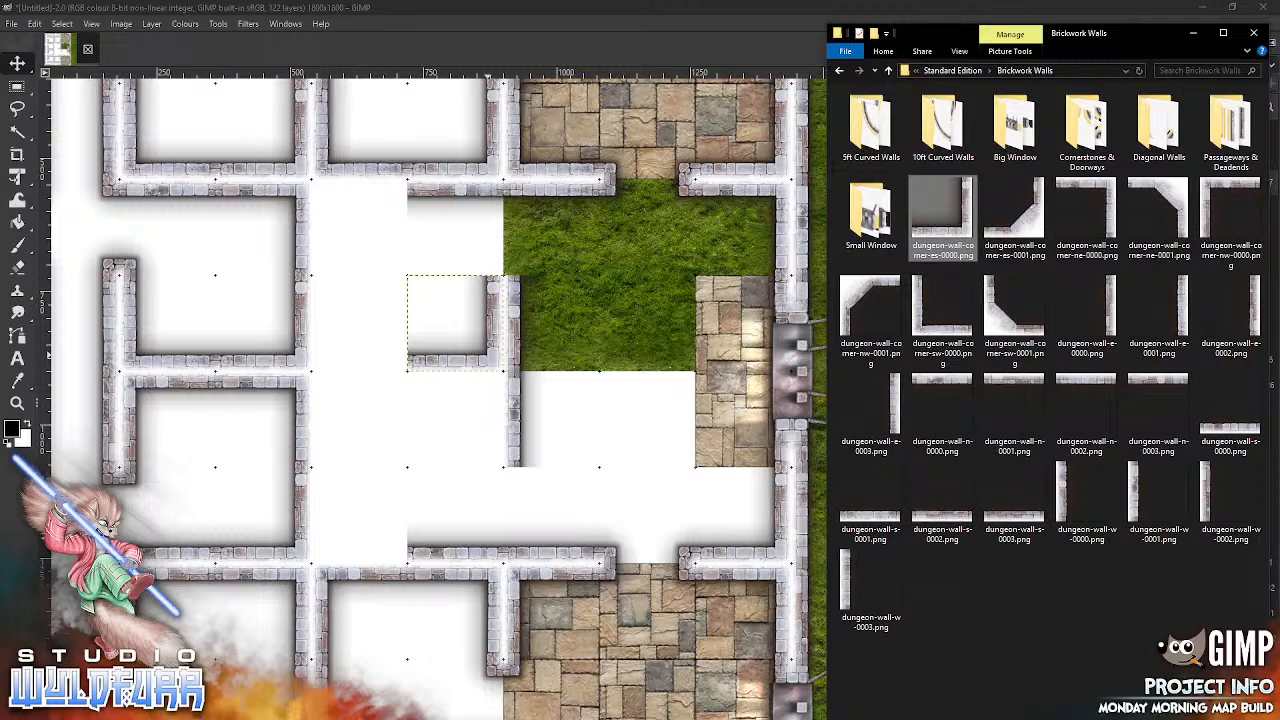
pyautogui.click(1106, 190)
pyautogui.moveTo(1097, 201); pyautogui.dragTo(443, 470)
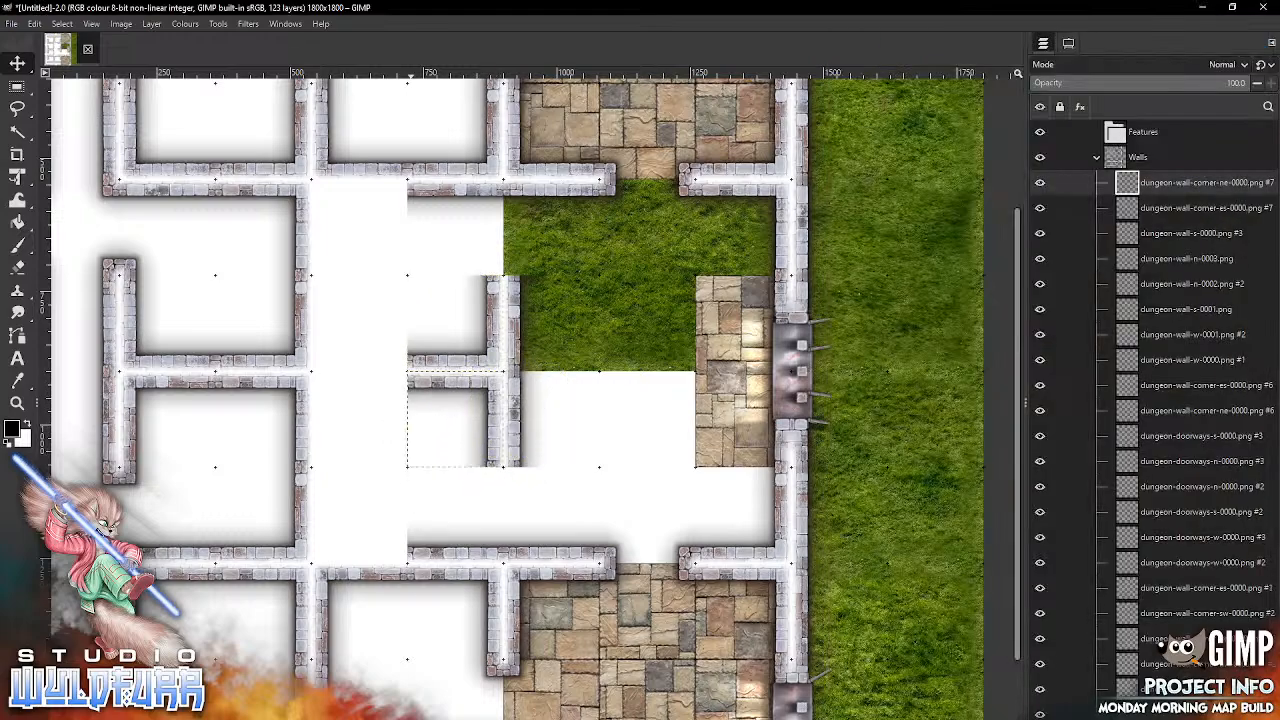
# Step: Add dungeon-wall-corner-nw-0000.png and snap it into the fourth column of the sixth grid row
pyautogui.hotkey('alt', 'Tab')
pyautogui.moveTo(1230, 212); pyautogui.dragTo(598, 479)
pyautogui.moveTo(683, 465); pyautogui.dragTo(690, 470)
pyautogui.moveTo(530, 368); pyautogui.dragTo(330, 383)
pyautogui.hotkey('alt', 'Tab')
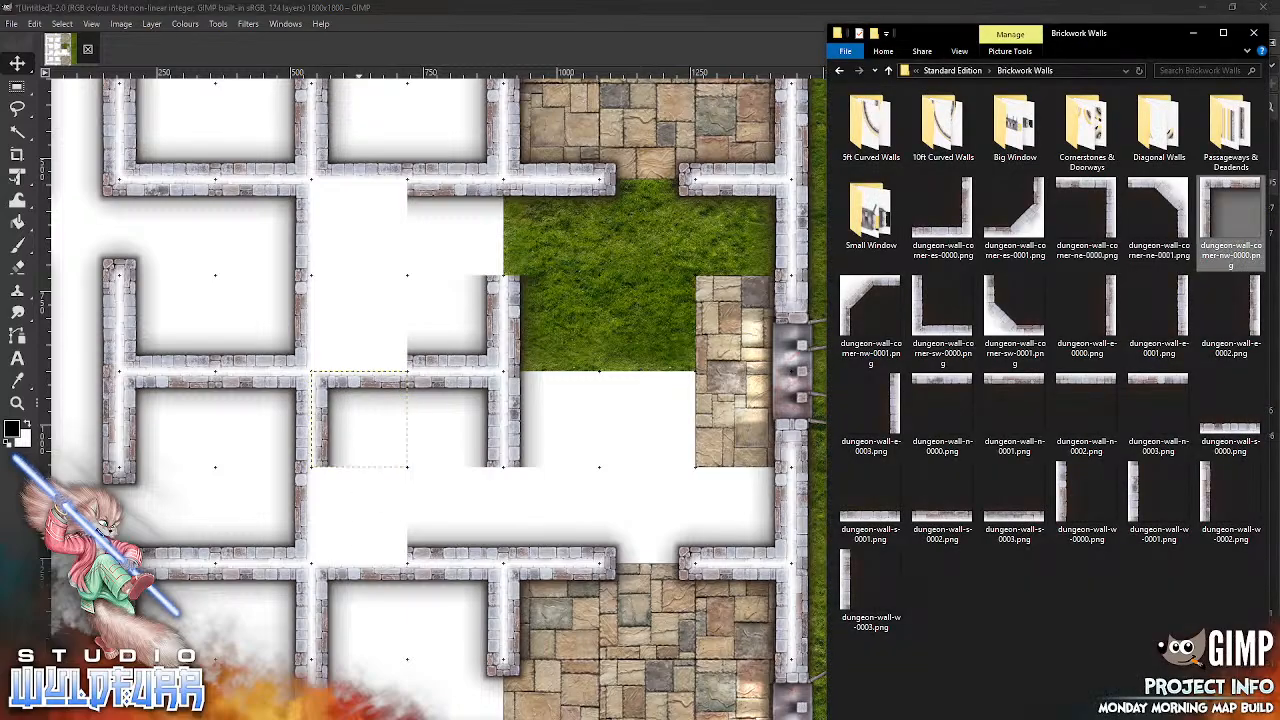
# Step: Snap dungeon-wall-corner-sw-0000.png into the fourth column's fifth grid row and dungeon-wall-corner-nw-0000.png into the same column's fourth row
pyautogui.moveTo(925, 322); pyautogui.dragTo(627, 481)
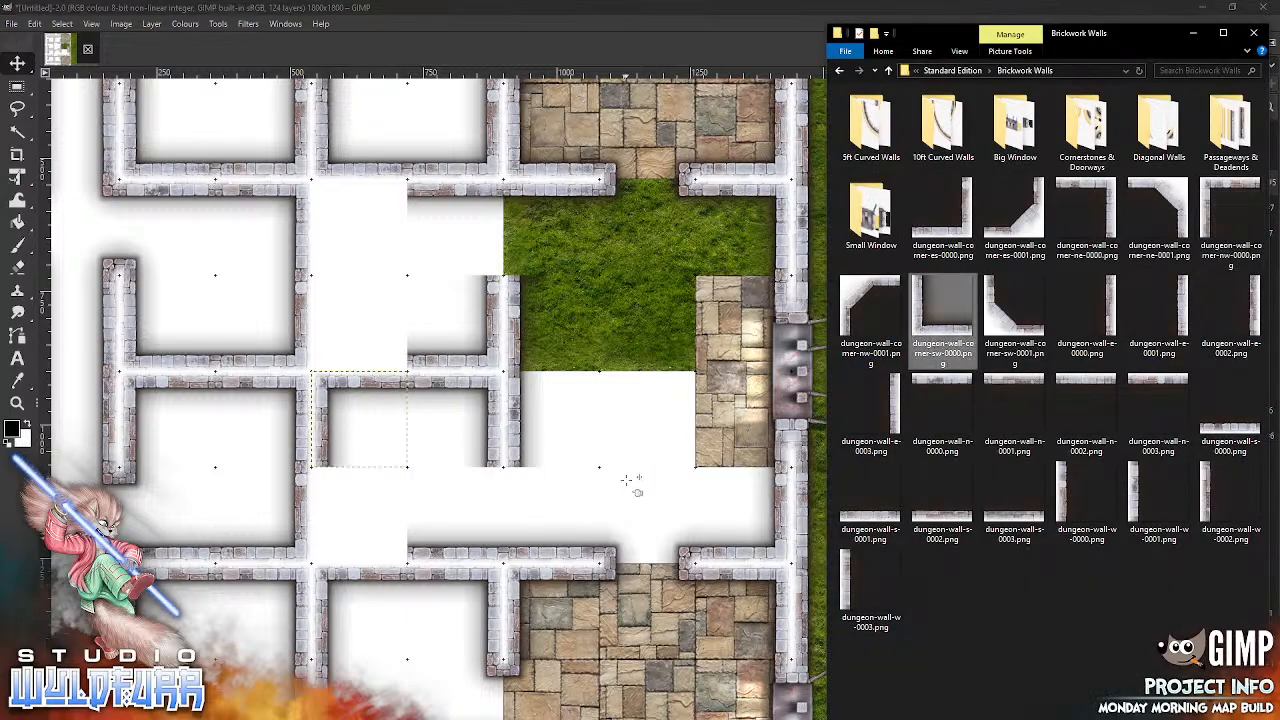
pyautogui.moveTo(561, 447); pyautogui.dragTo(405, 364)
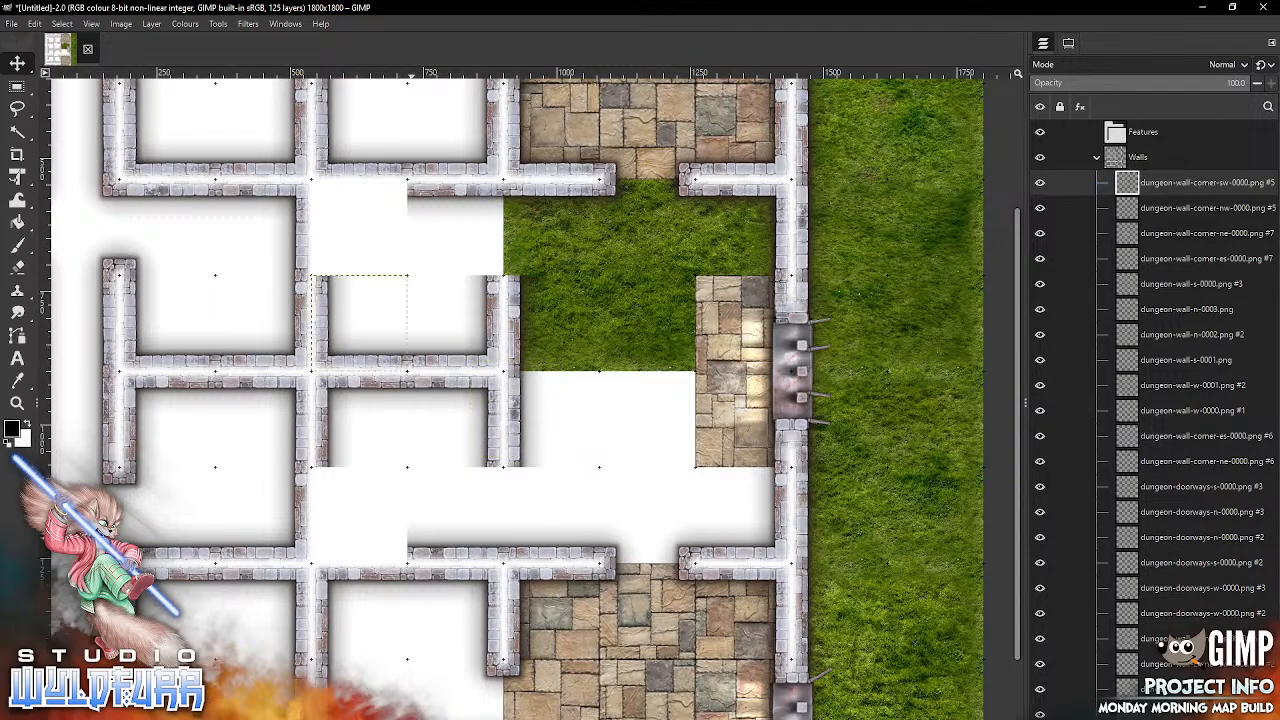
pyautogui.hotkey('alt', 'Tab')
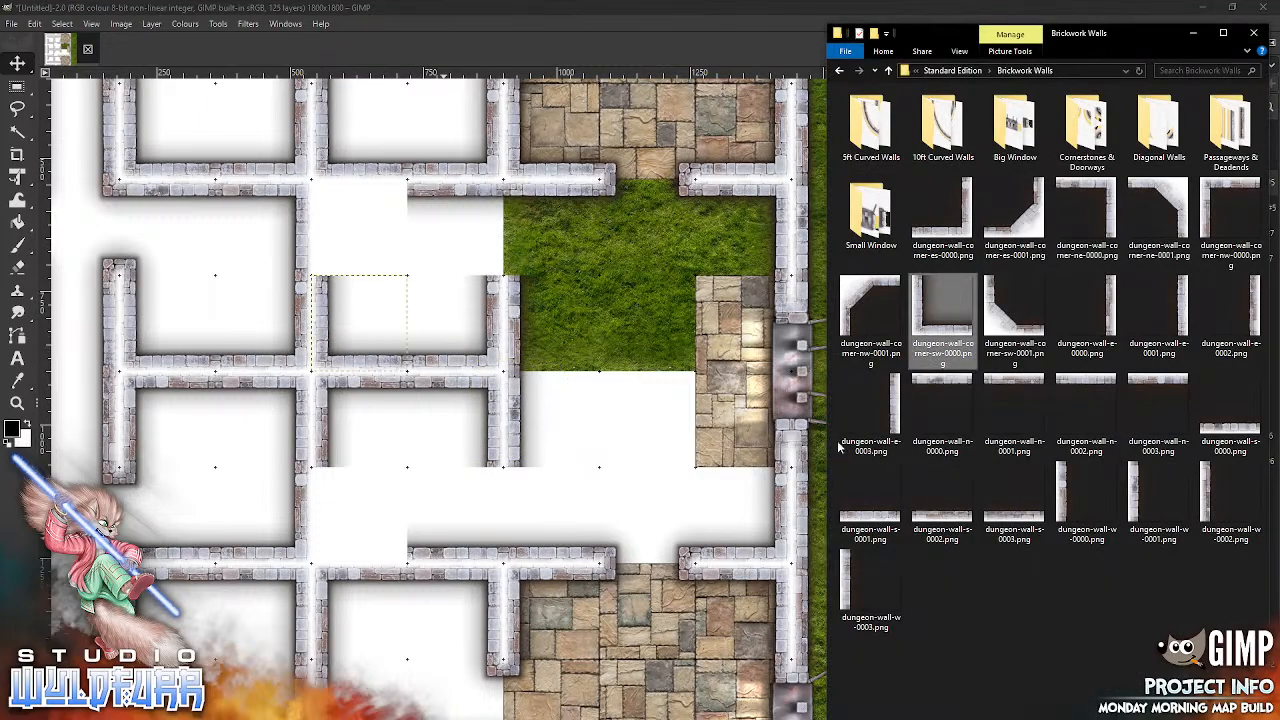
pyautogui.moveTo(1228, 188); pyautogui.dragTo(665, 386)
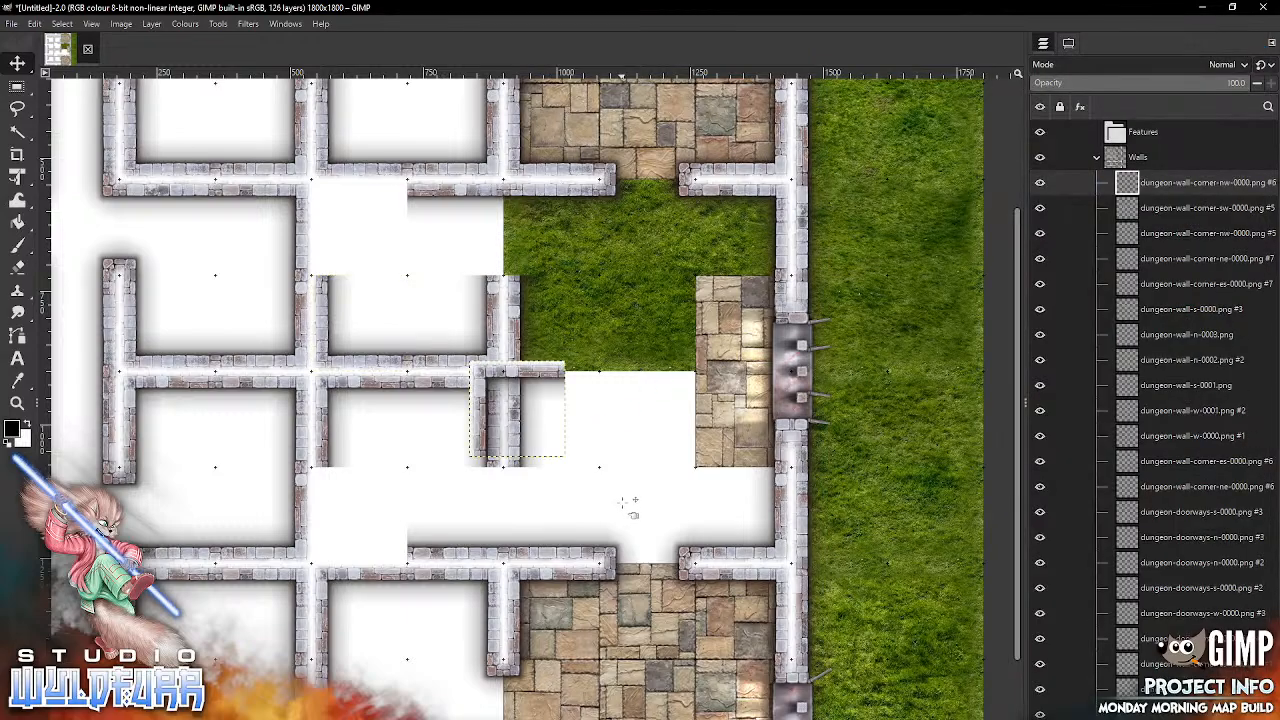
pyautogui.moveTo(555, 385); pyautogui.dragTo(418, 217)
# Step: Add another dungeon-wall-corner-sw-0000.png and snap it into the fourth column of the seventh grid row
pyautogui.hotkey('alt', 'Tab')
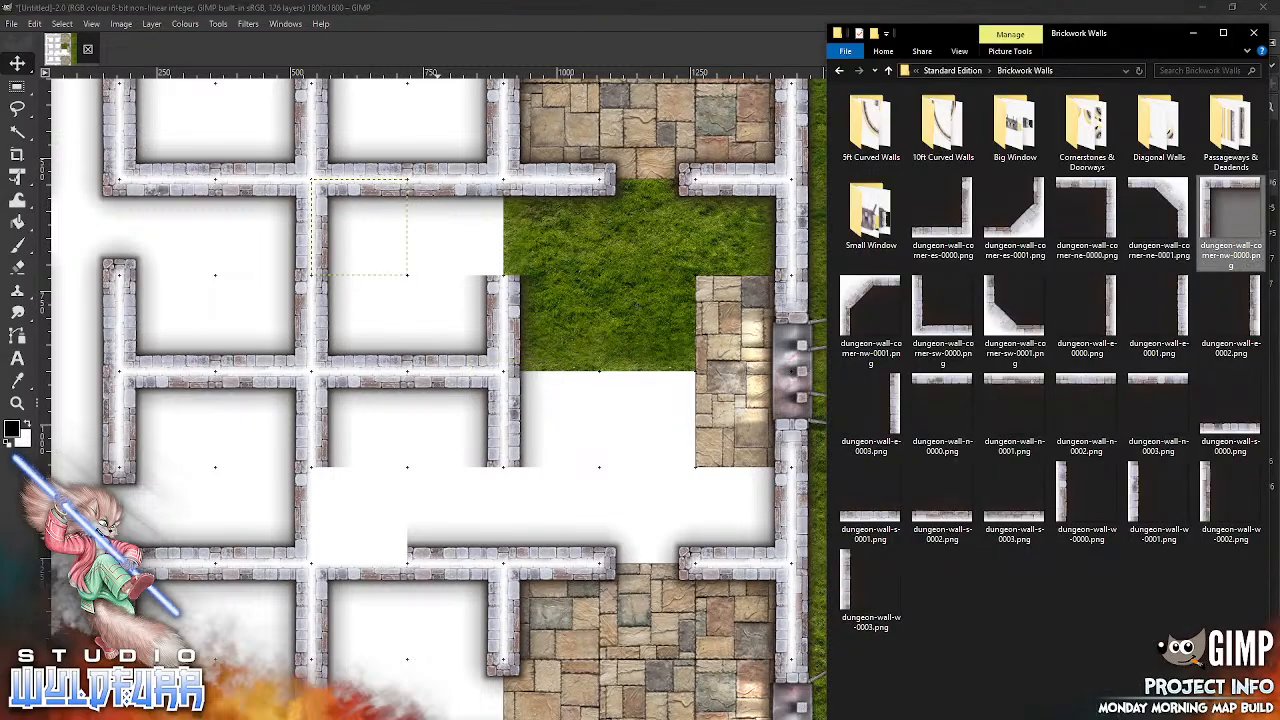
pyautogui.moveTo(942, 318); pyautogui.dragTo(676, 455)
pyautogui.moveTo(565, 455); pyautogui.dragTo(405, 568)
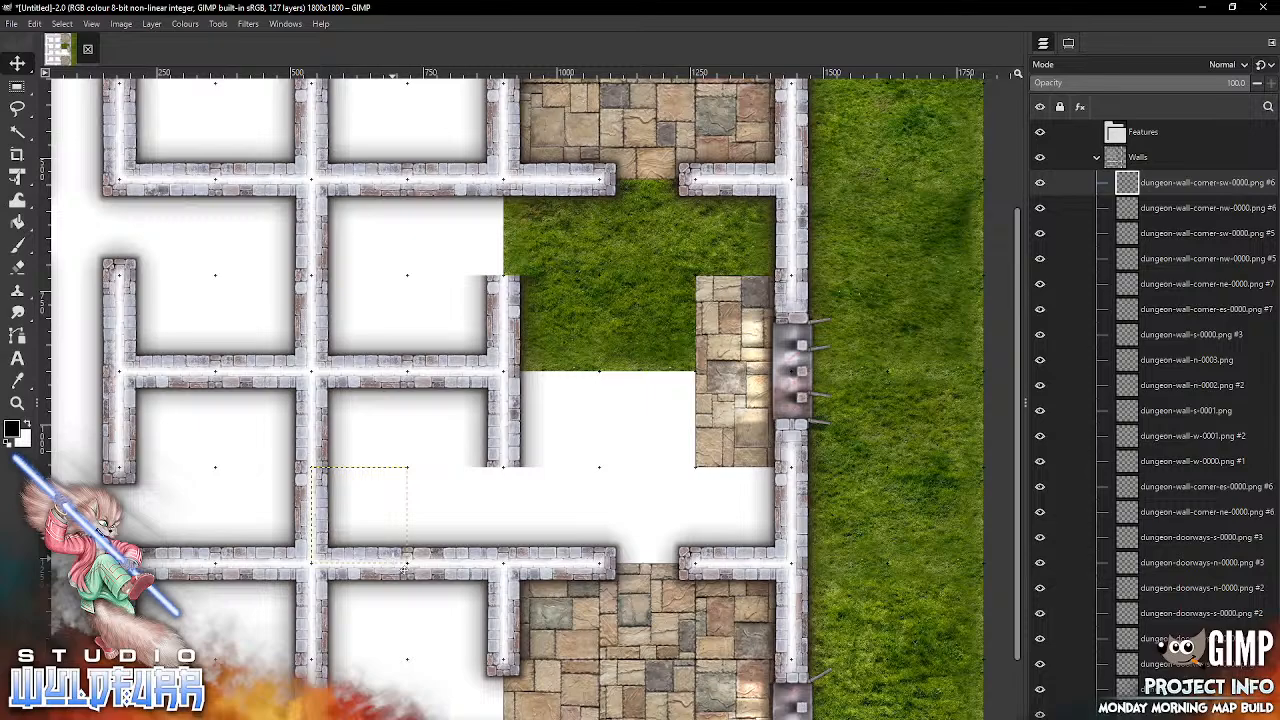
# Step: From Cornerstones & Doorways, snap dungeon-cornerstone-nw-0000.png into the sixth column's seventh grid row and dungeon-cornerstone-sw-0000.png into the same column's fourth row
pyautogui.moveTo(540, 500); pyautogui.dragTo(703, 449)
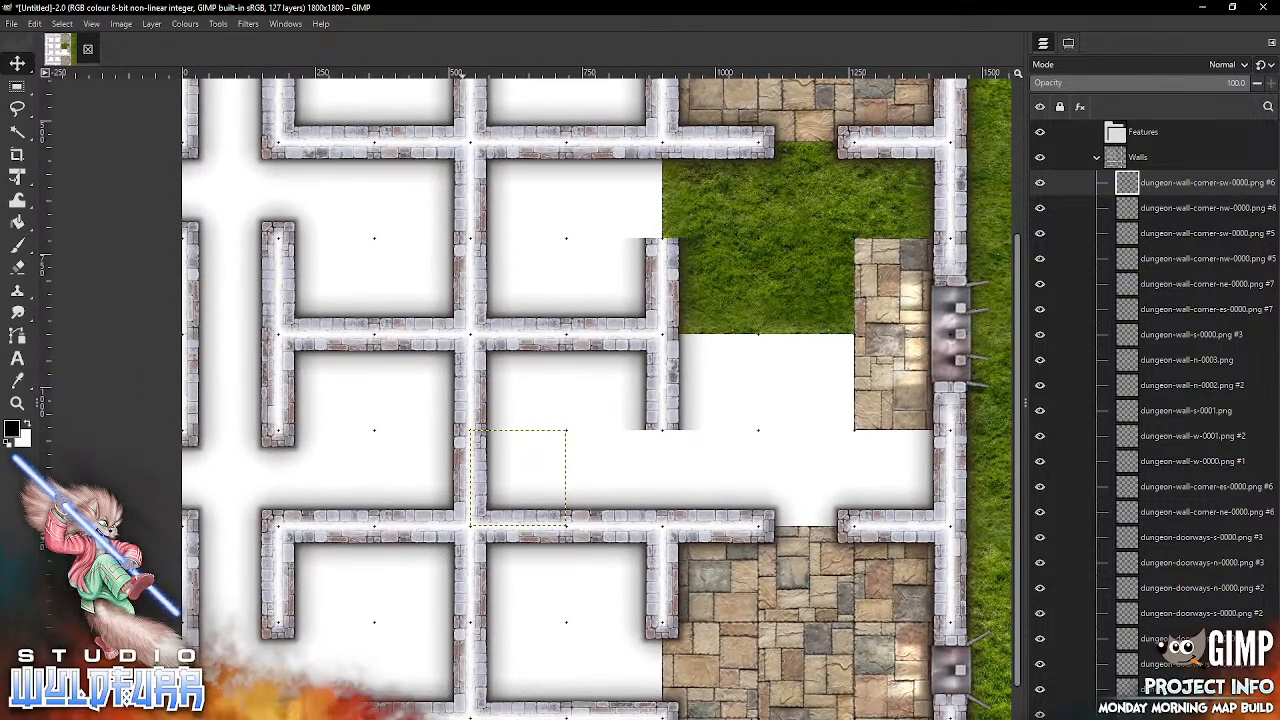
pyautogui.hotkey('alt', 'Tab')
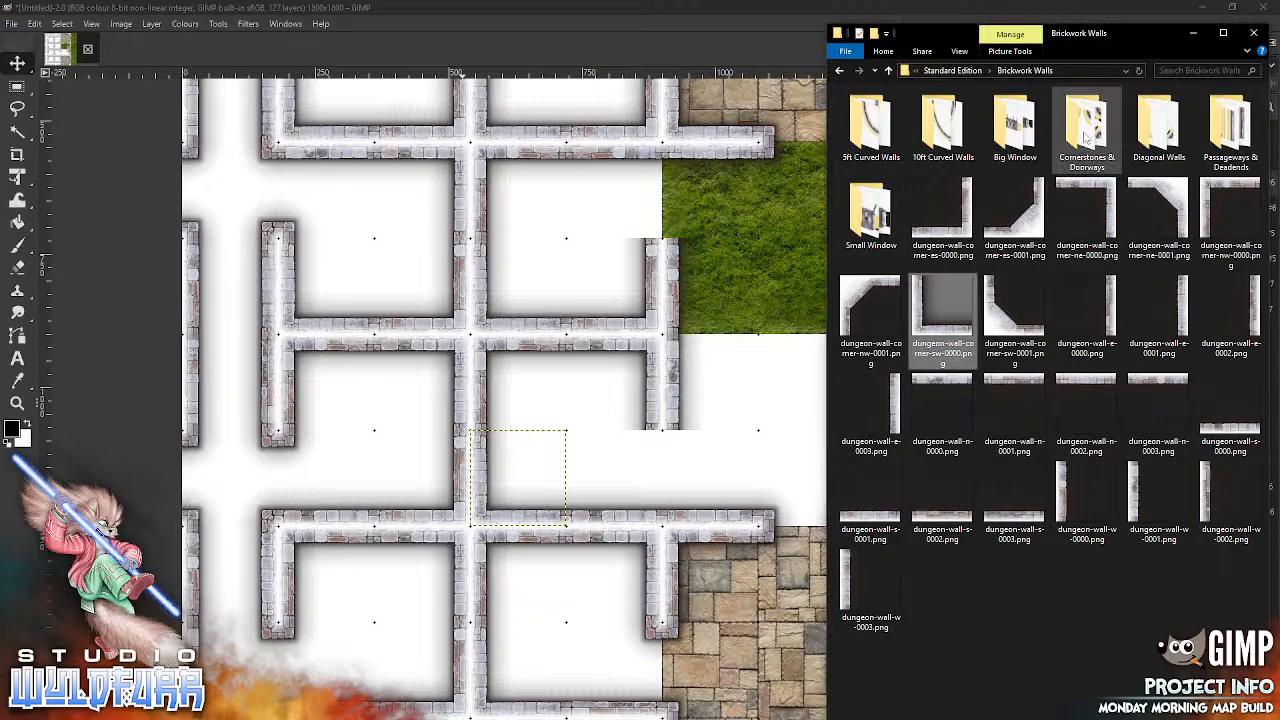
pyautogui.doubleClick(1087, 135)
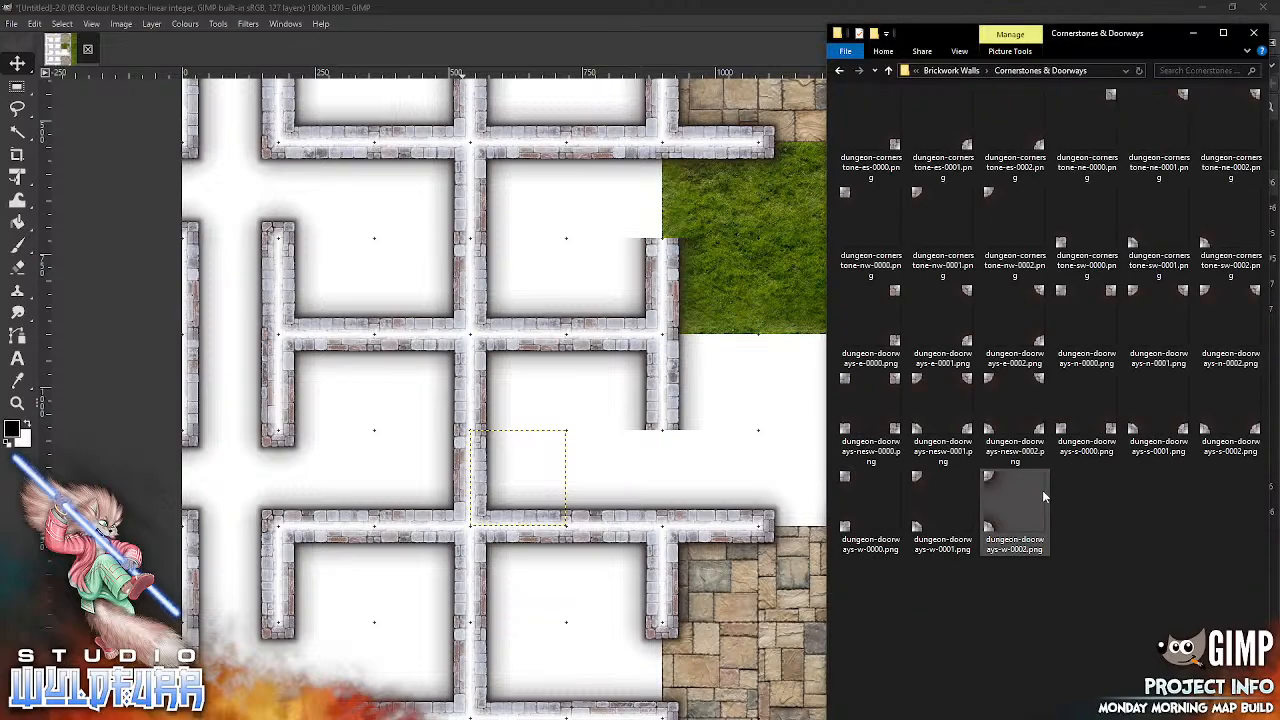
pyautogui.click(847, 199)
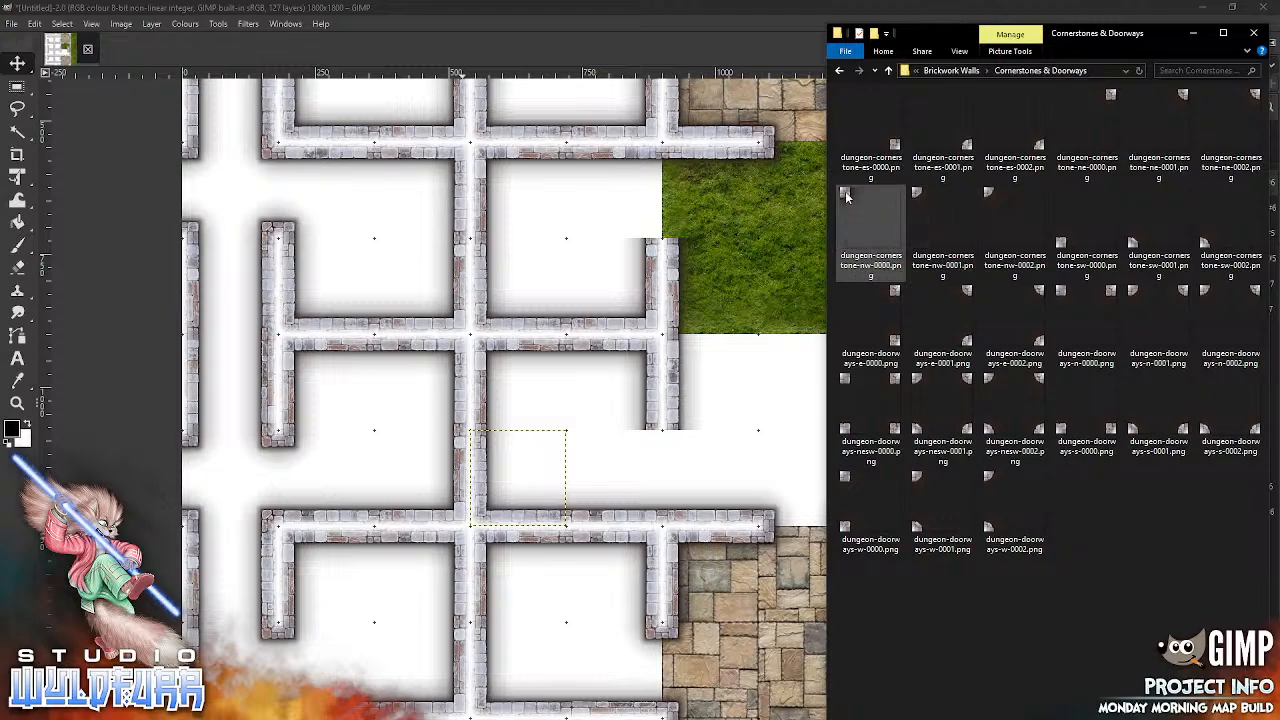
pyautogui.moveTo(847, 199); pyautogui.dragTo(706, 433)
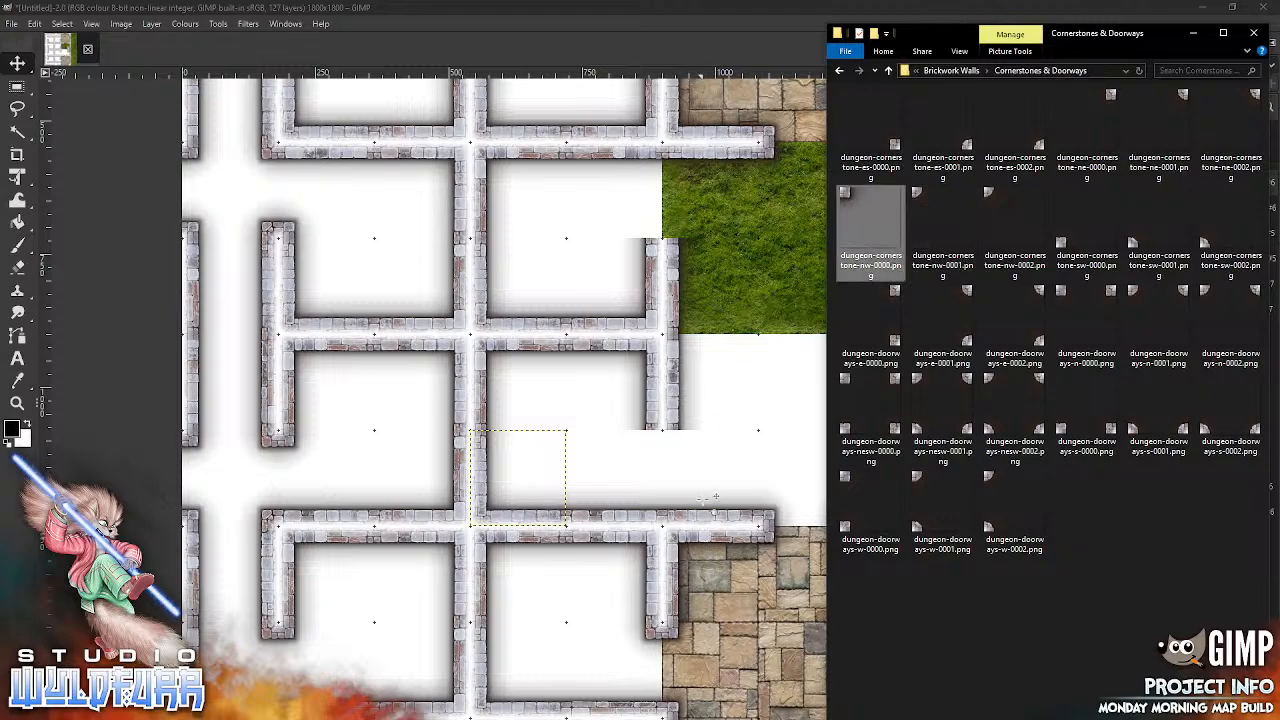
pyautogui.click(704, 491)
pyautogui.moveTo(564, 372); pyautogui.dragTo(678, 443)
pyautogui.hotkey('alt', 'Tab')
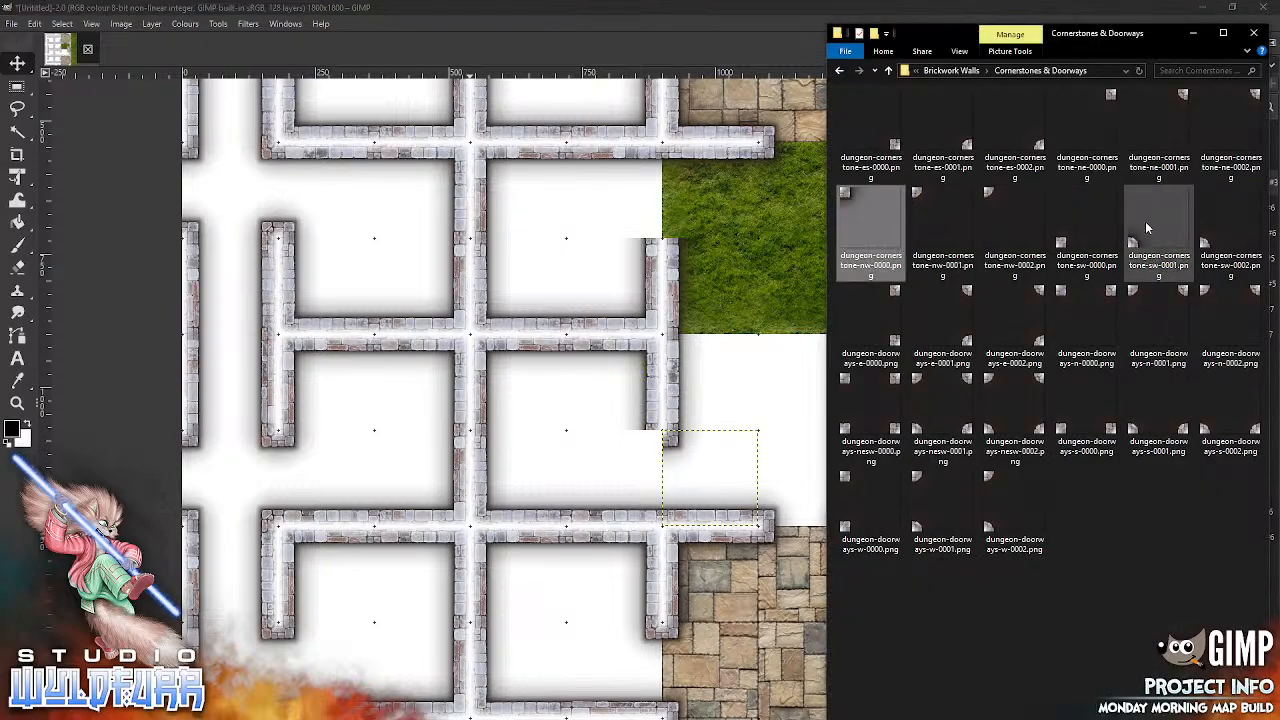
pyautogui.click(1065, 246)
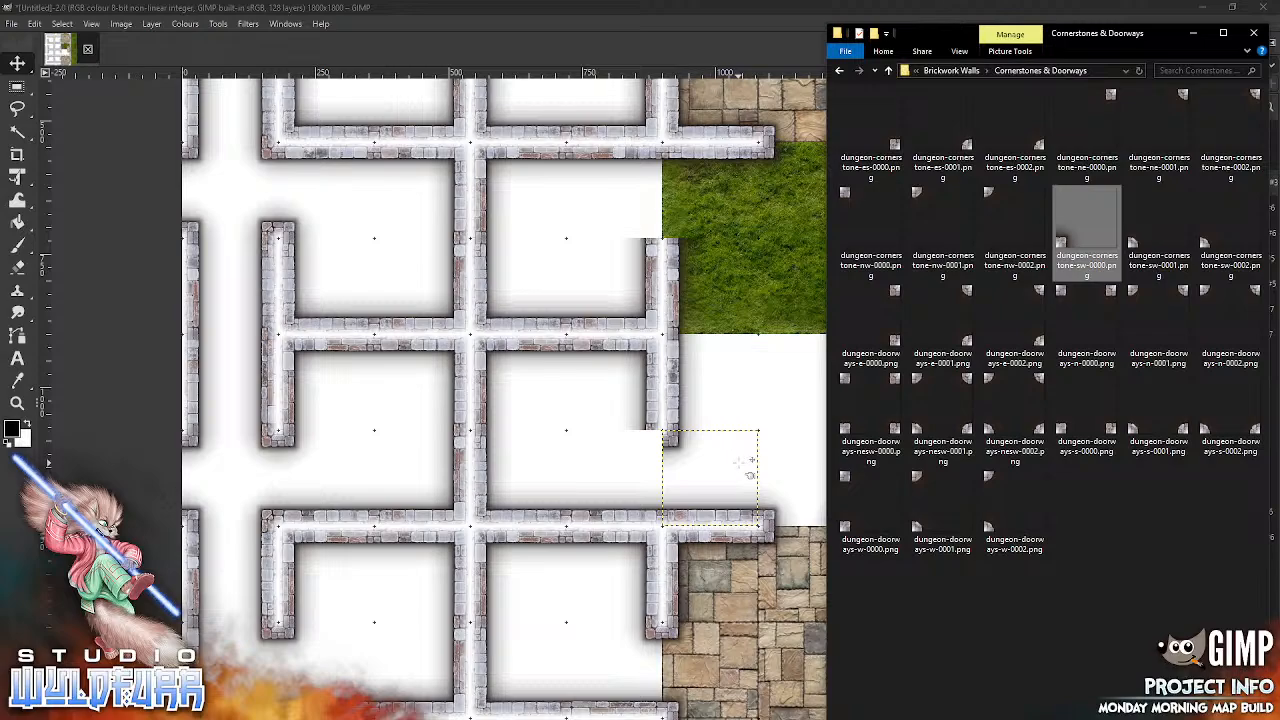
pyautogui.moveTo(748, 462); pyautogui.dragTo(748, 460)
pyautogui.moveTo(710, 218); pyautogui.dragTo(686, 238)
# Step: Snap dungeon-cornerstone-ne-0000.png into the fifth column's seventh grid row and dungeon-cornerstone-es-0000.png into the same column's fourth row
pyautogui.hotkey('alt', 'Tab')
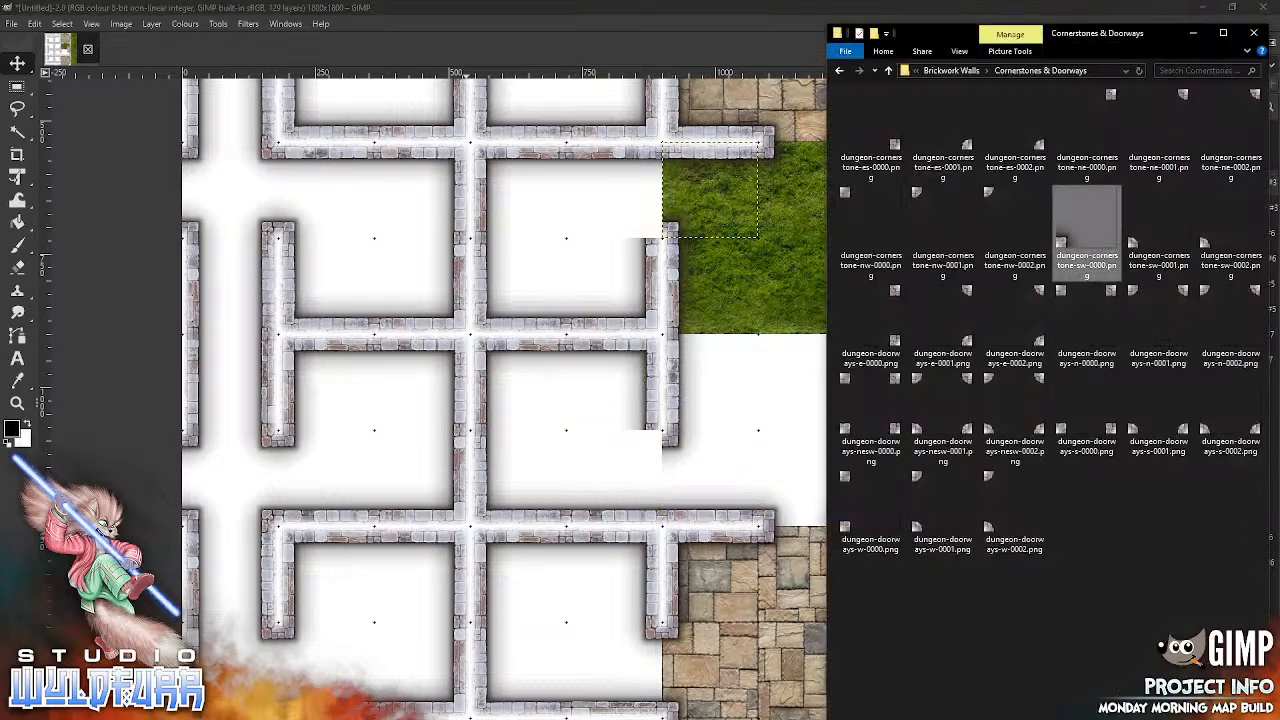
pyautogui.moveTo(1087, 130); pyautogui.dragTo(708, 429)
pyautogui.moveTo(756, 480); pyautogui.dragTo(756, 484)
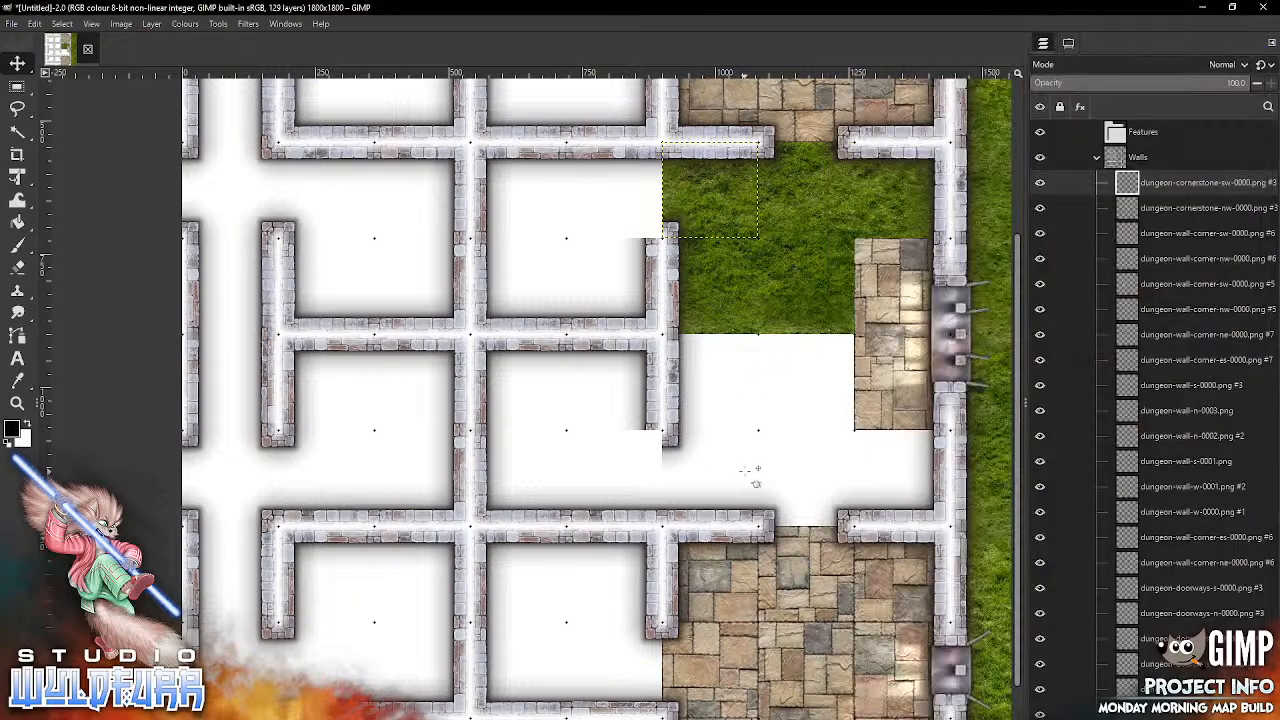
pyautogui.moveTo(637, 370); pyautogui.dragTo(652, 439)
pyautogui.hotkey('alt', 'Tab')
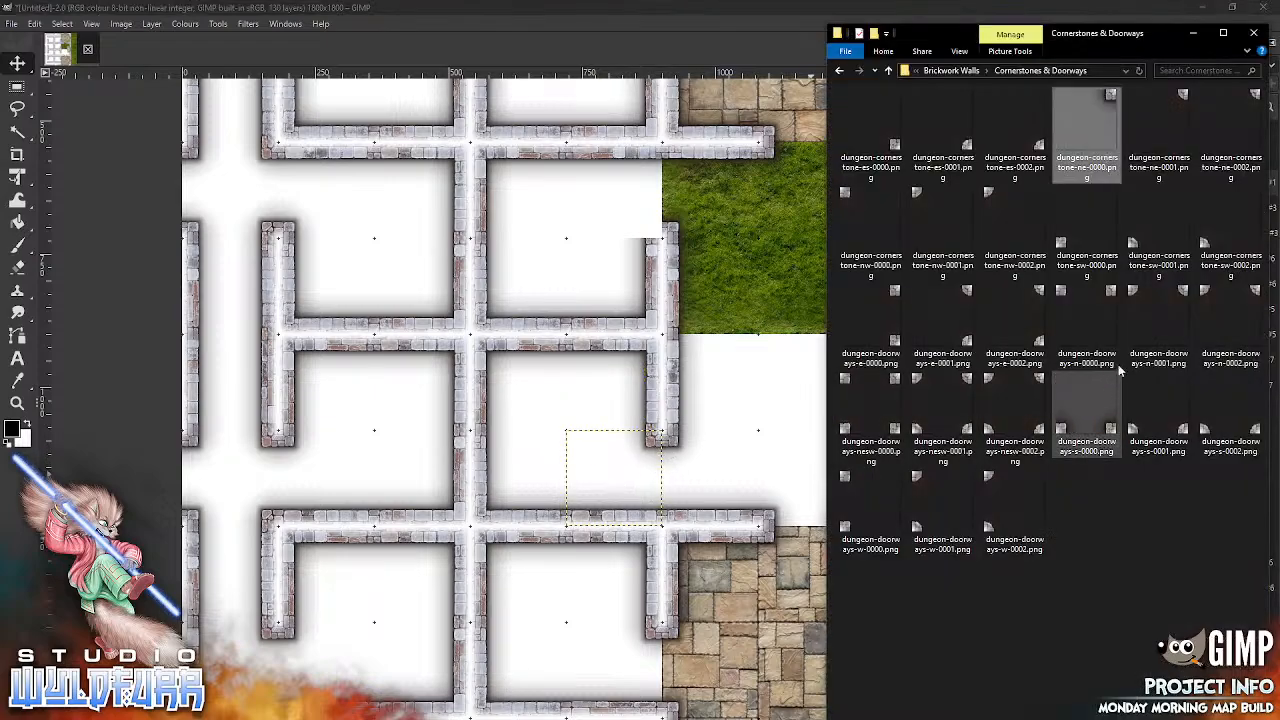
pyautogui.moveTo(893, 145); pyautogui.dragTo(548, 280)
pyautogui.moveTo(550, 626); pyautogui.dragTo(550, 626)
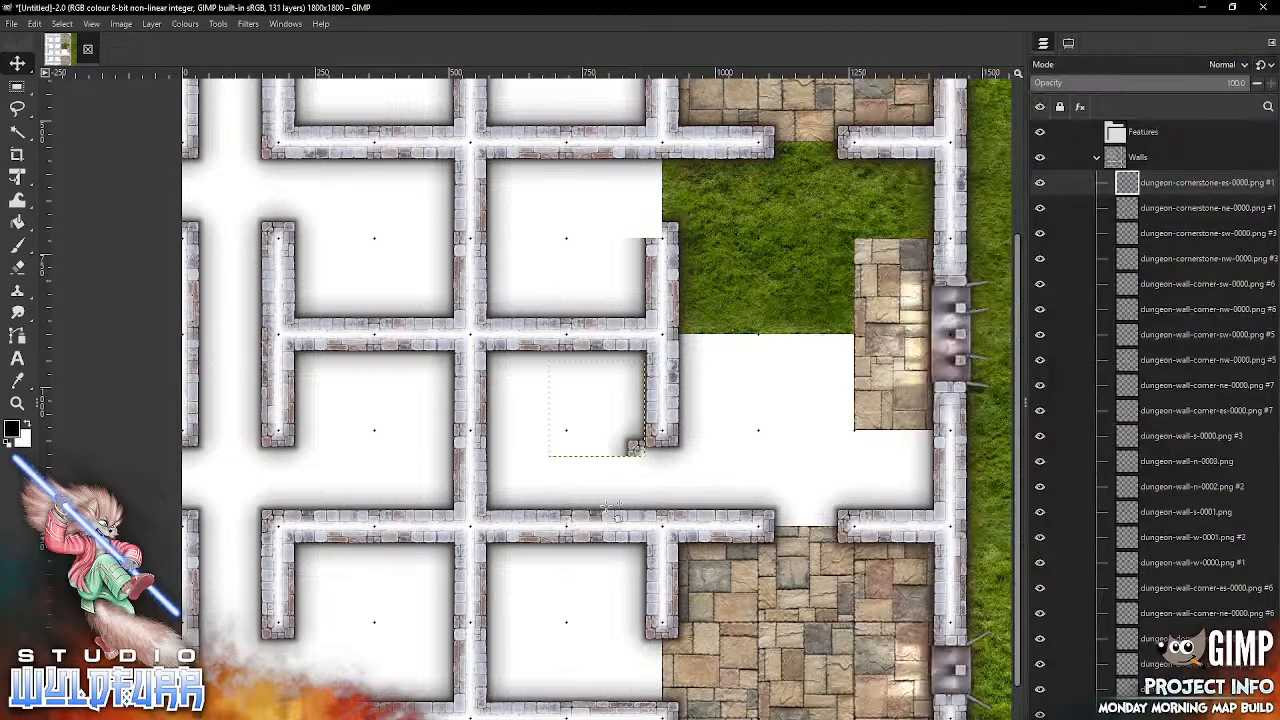
pyautogui.moveTo(645, 450); pyautogui.dragTo(658, 236)
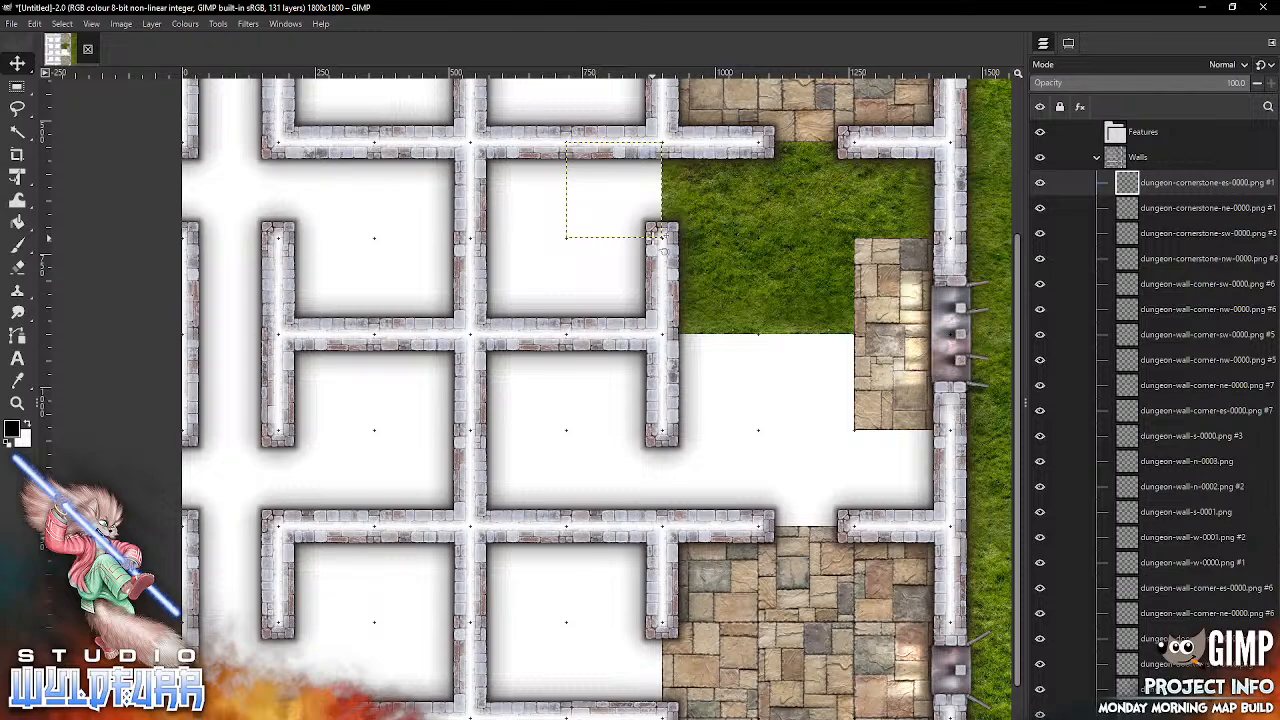
# Step: Collapse the Walls layer group and lock its position and size
pyautogui.click(1097, 157)
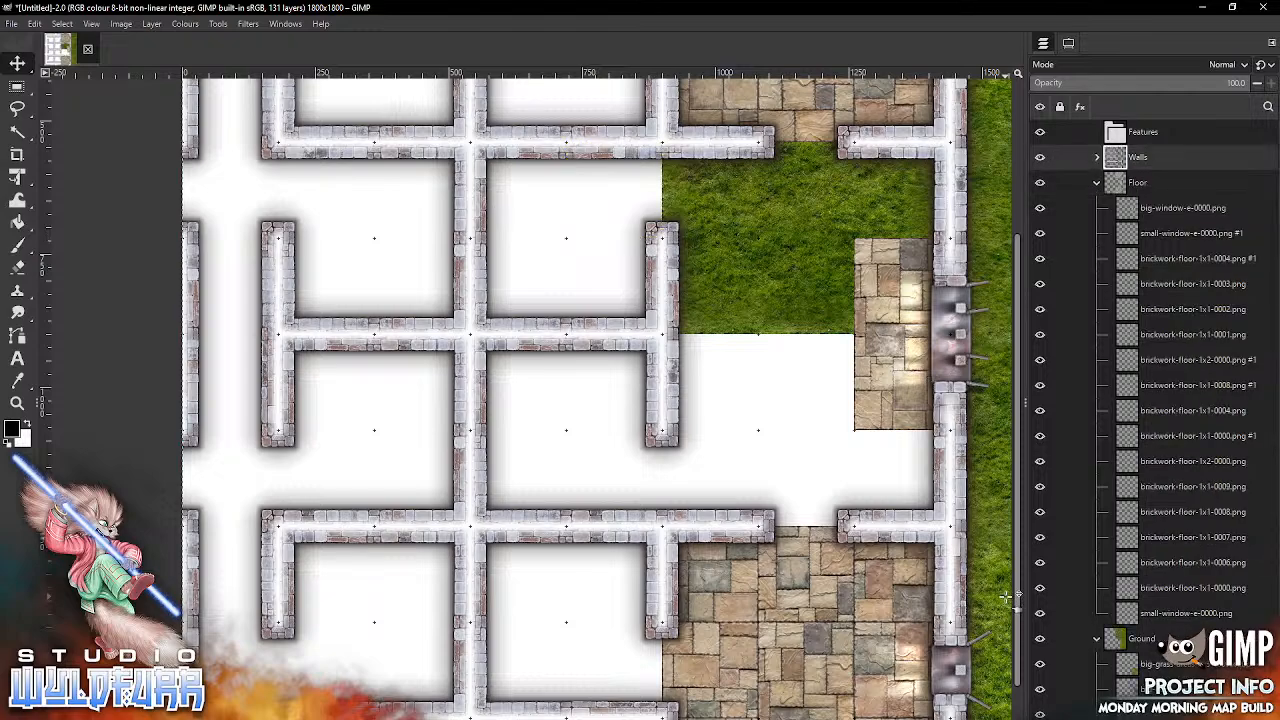
pyautogui.click(1058, 160)
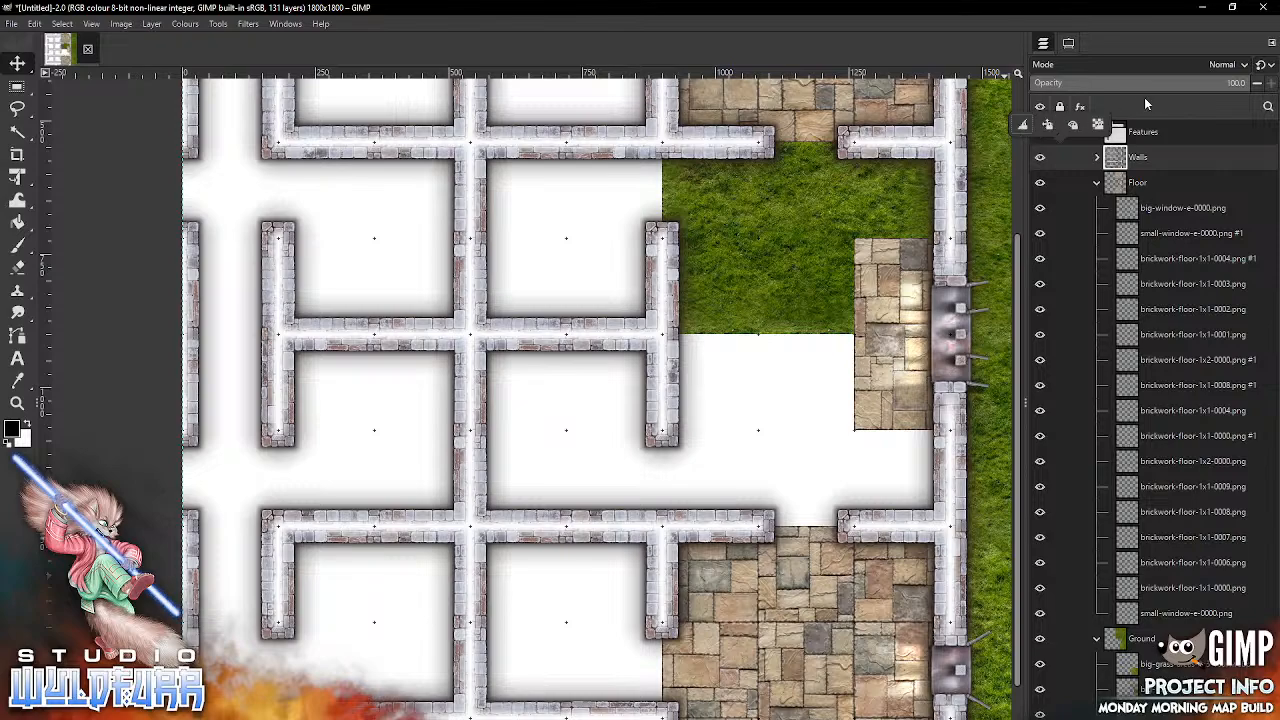
pyautogui.click(1047, 126)
pyautogui.click(1147, 124)
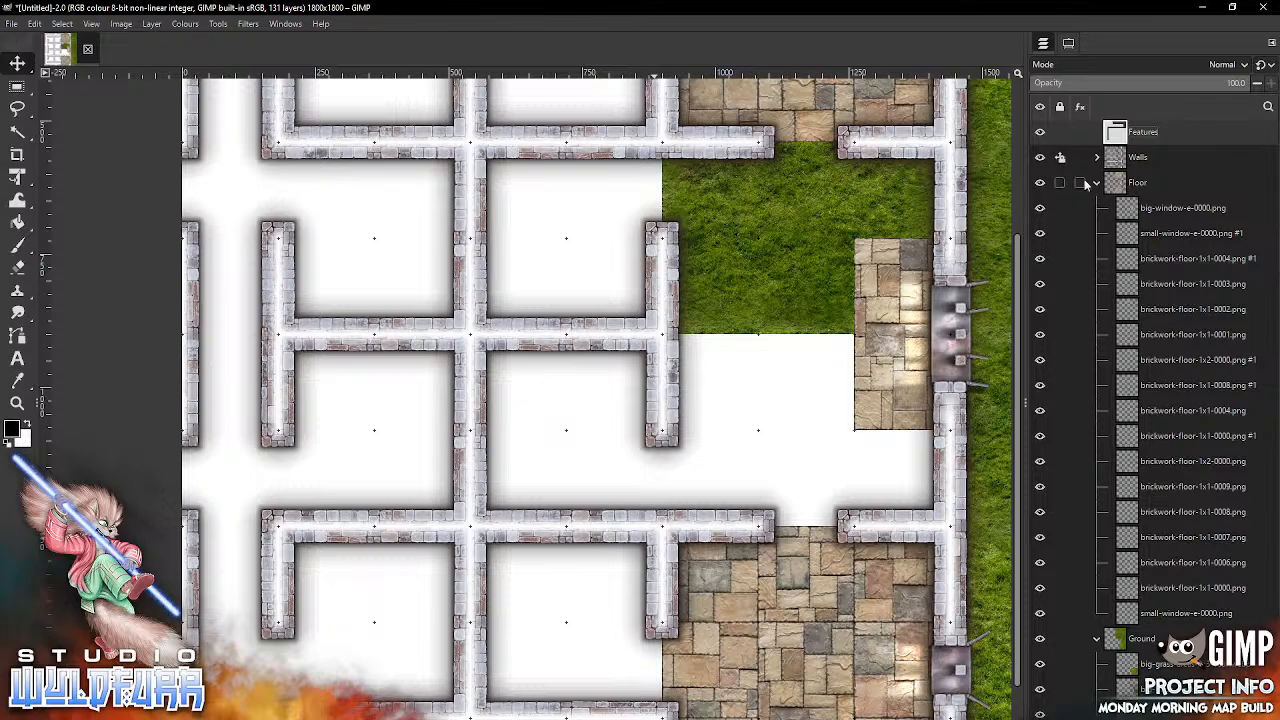
# Step: Select the Floor layer group, and lock the Ground group's position and size and collapse it
pyautogui.click(1137, 187)
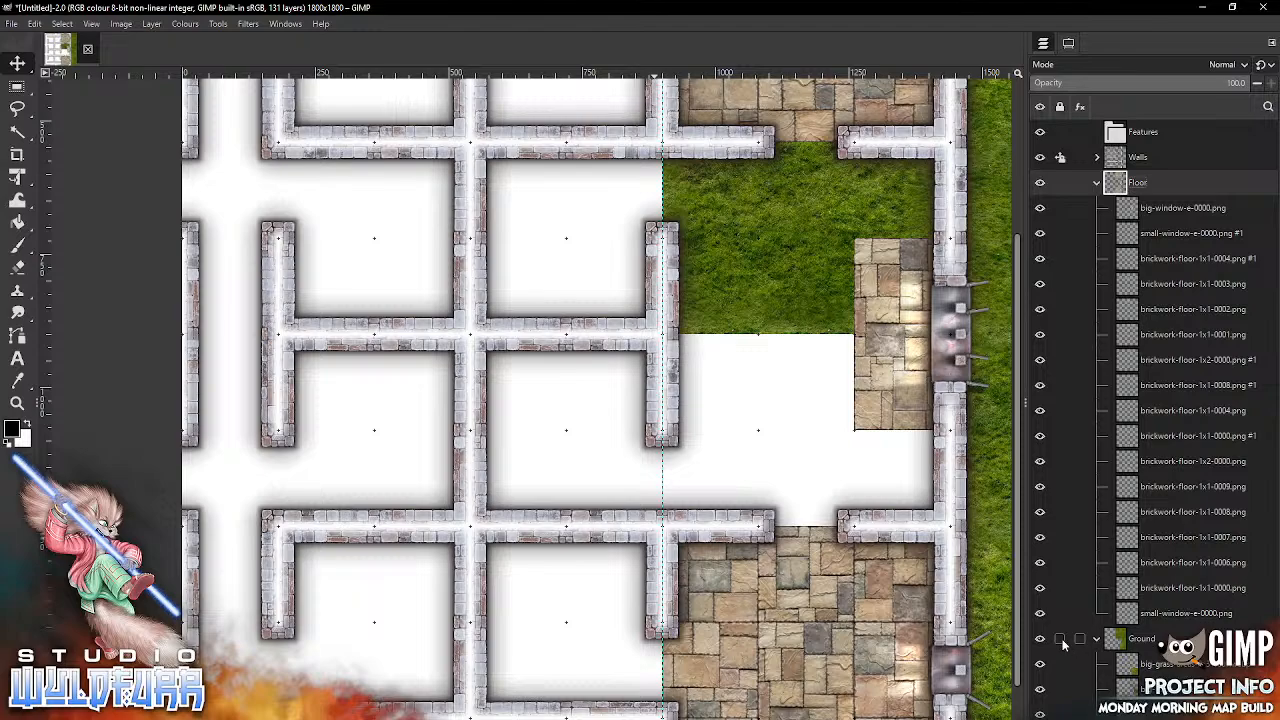
pyautogui.click(1062, 642)
pyautogui.click(1049, 608)
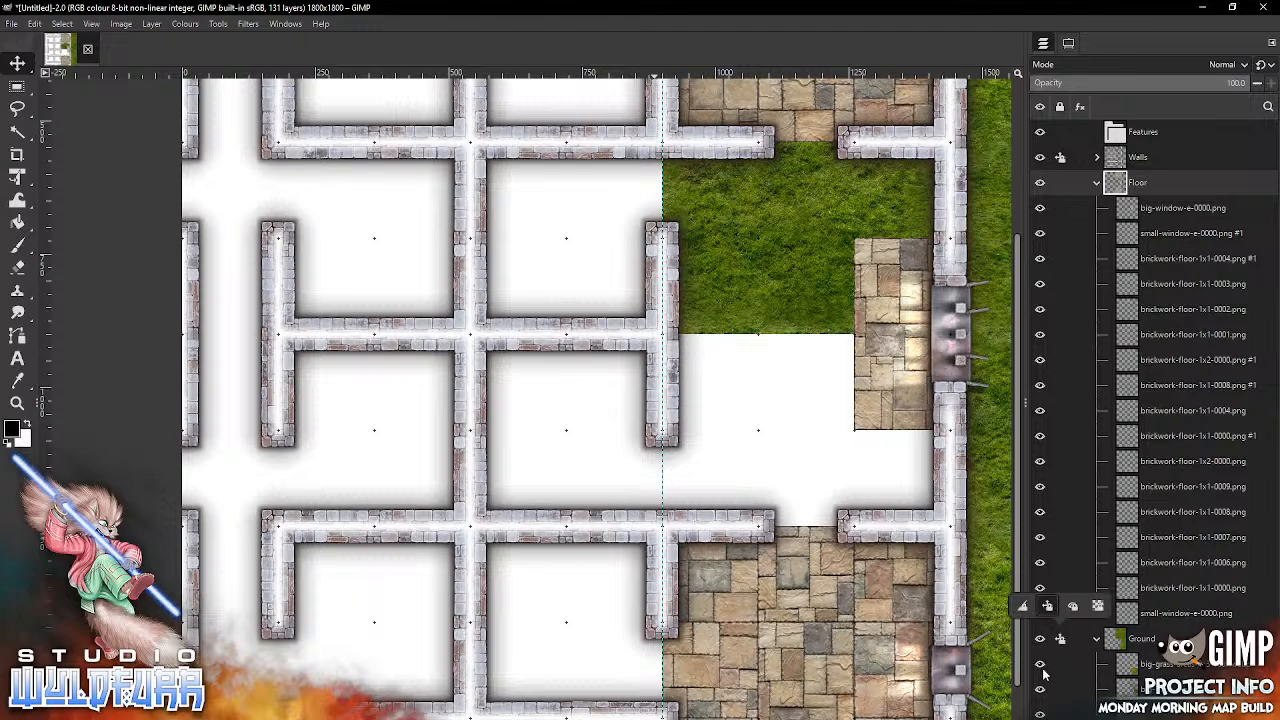
pyautogui.click(1100, 653)
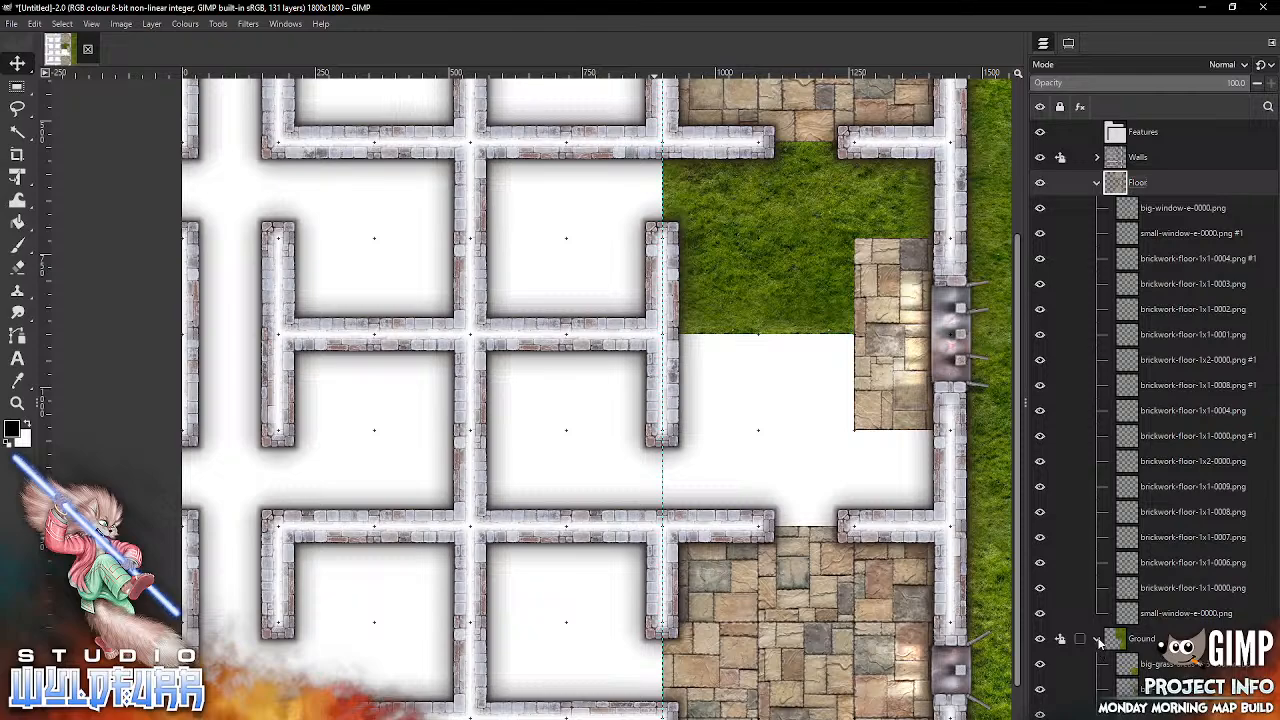
pyautogui.click(1098, 640)
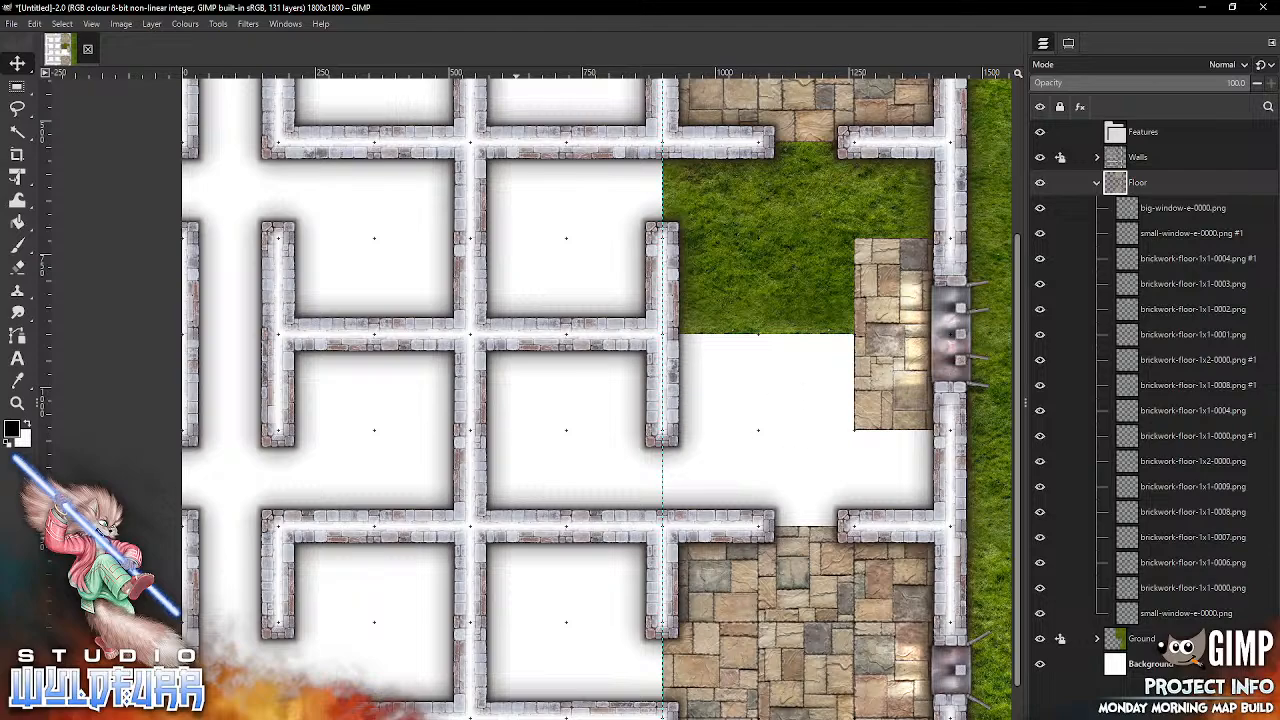
# Step: Open the Brickwork Floor asset folder and snap brickwork-floor-1x1-0000.png into the sixth column's fourth grid row
pyautogui.hotkey('alt', 'Tab')
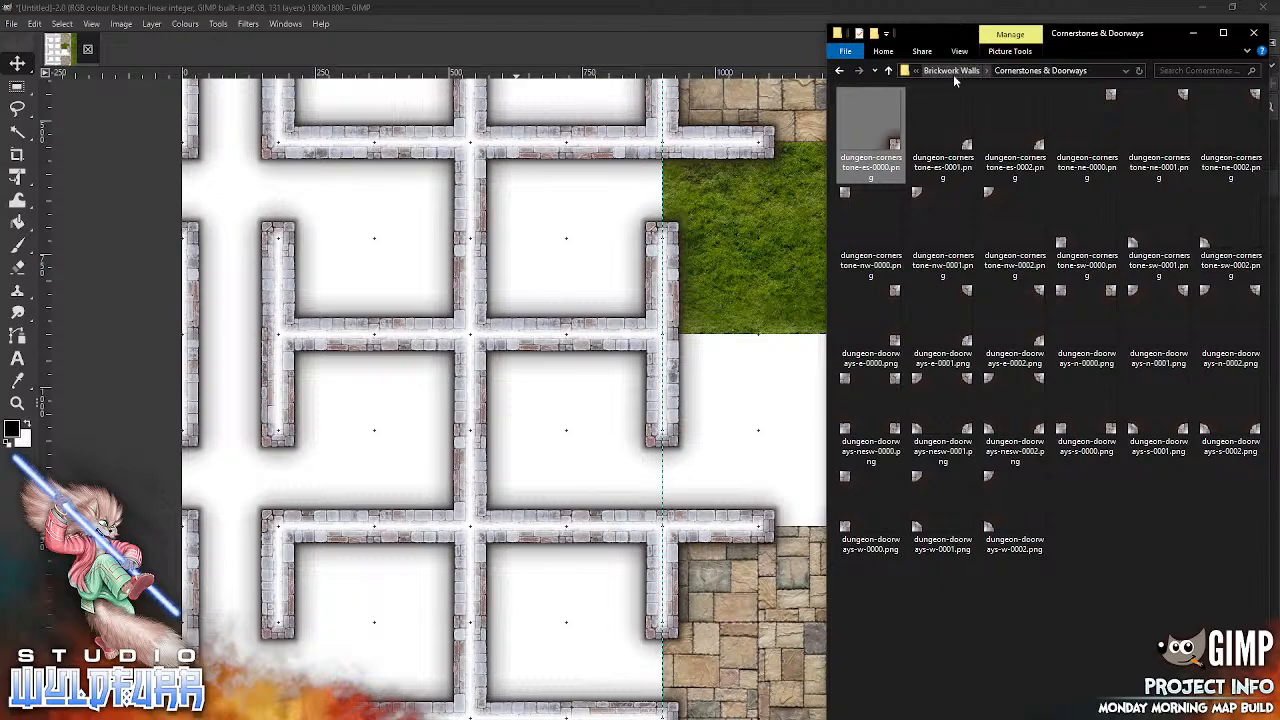
pyautogui.click(955, 71)
pyautogui.click(955, 74)
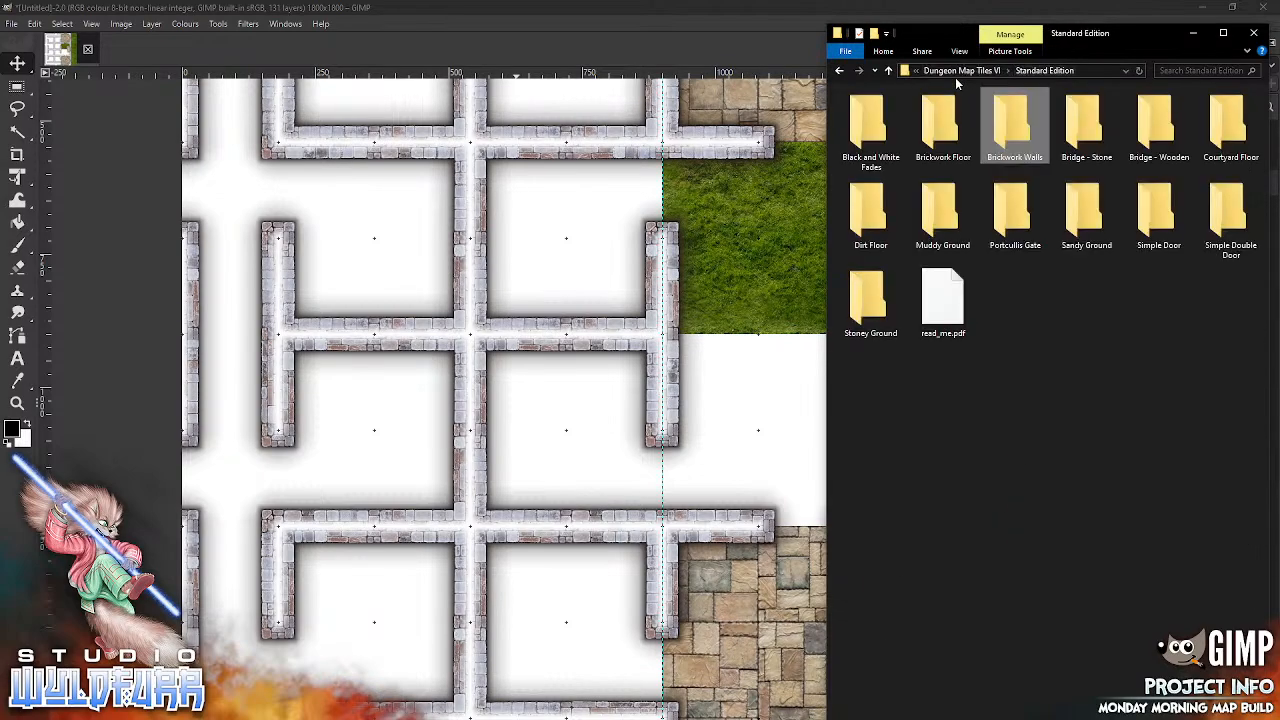
pyautogui.click(940, 137)
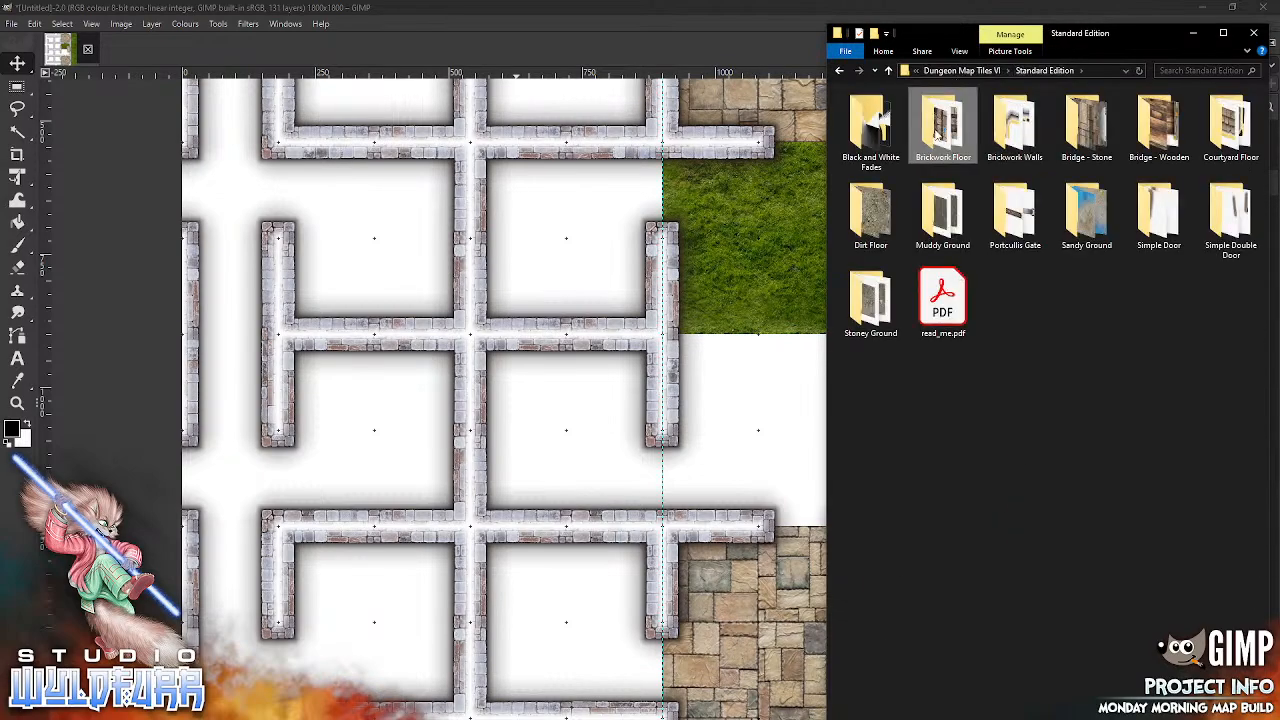
pyautogui.doubleClick(937, 131)
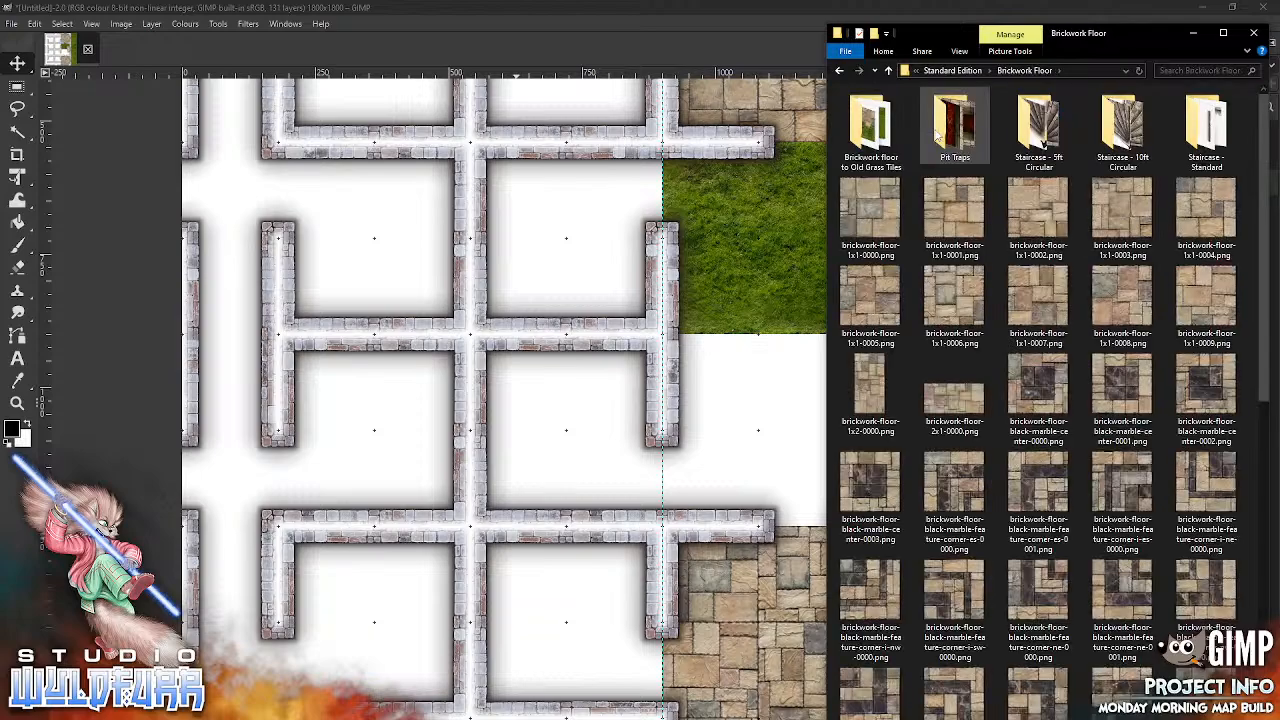
pyautogui.moveTo(873, 215); pyautogui.dragTo(710, 486)
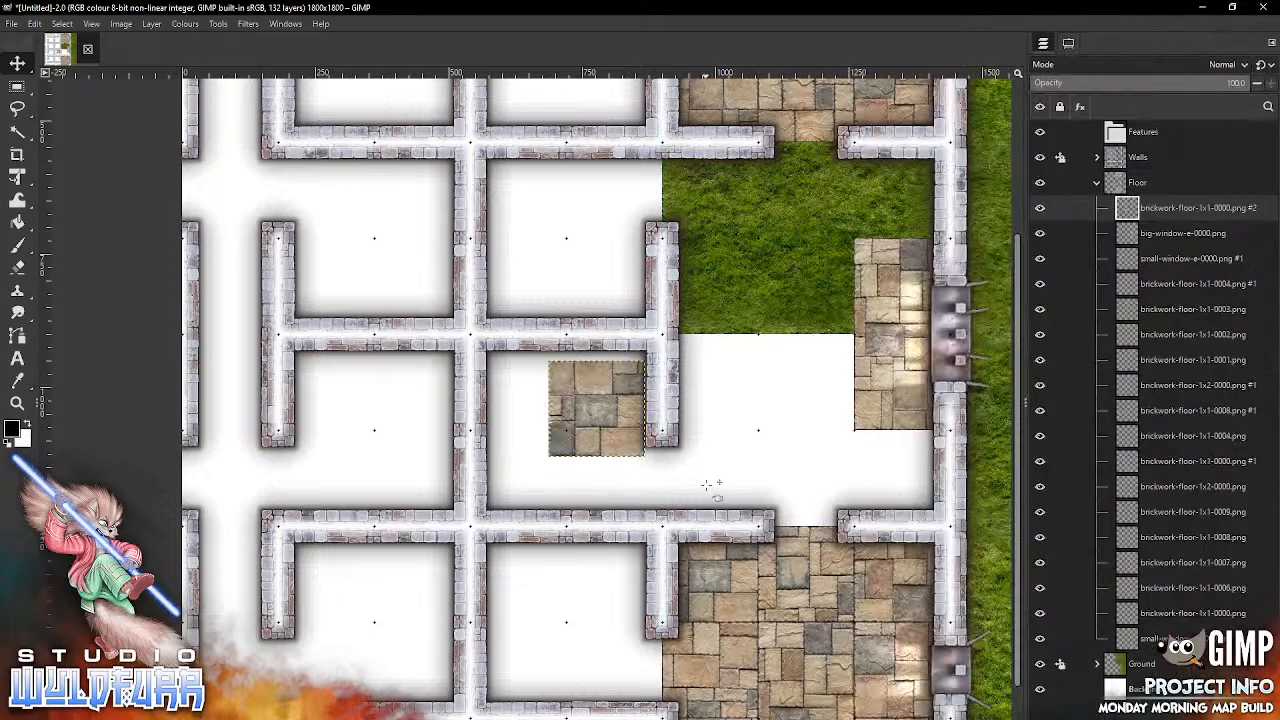
pyautogui.moveTo(592, 414); pyautogui.dragTo(710, 198)
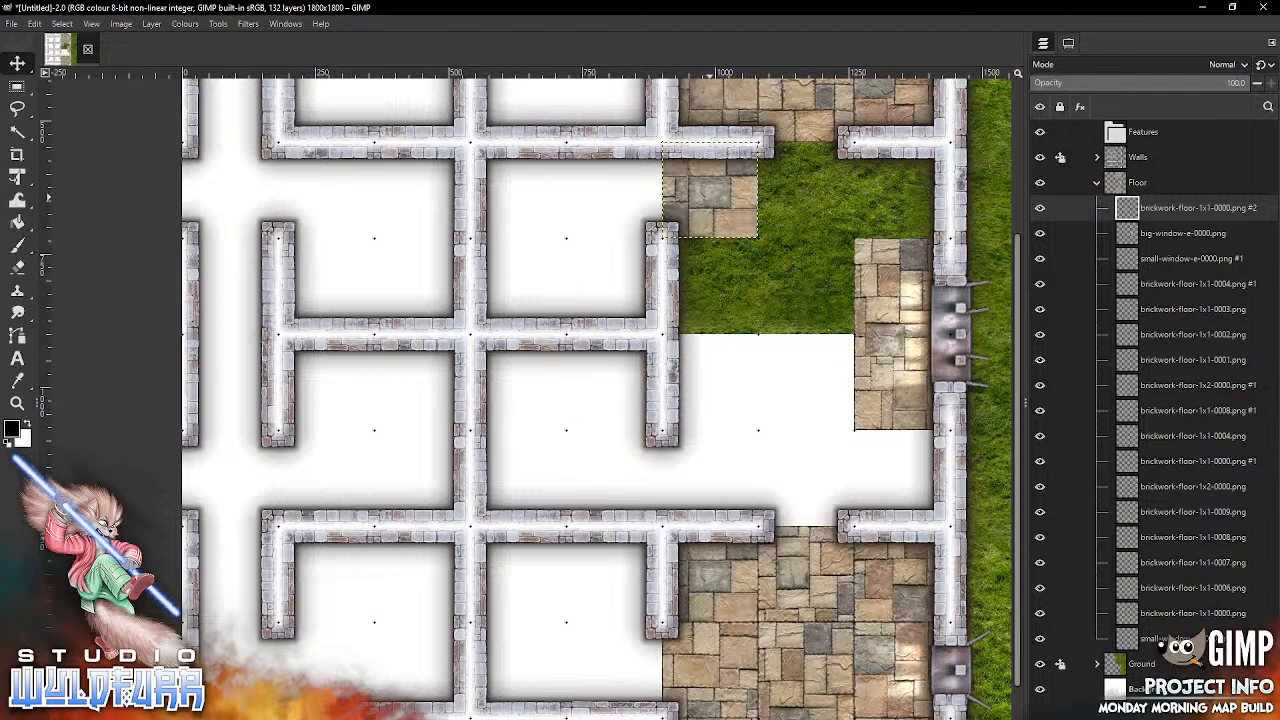
# Step: Snap brickwork-floor-1x1-0001.png and brickwork-floor-1x1-0002.png into the seventh and eighth columns of the fourth grid row
pyautogui.hotkey('alt', 'Tab')
pyautogui.moveTo(951, 201); pyautogui.dragTo(682, 424)
pyautogui.moveTo(735, 460); pyautogui.dragTo(733, 457)
pyautogui.moveTo(583, 401); pyautogui.dragTo(797, 190)
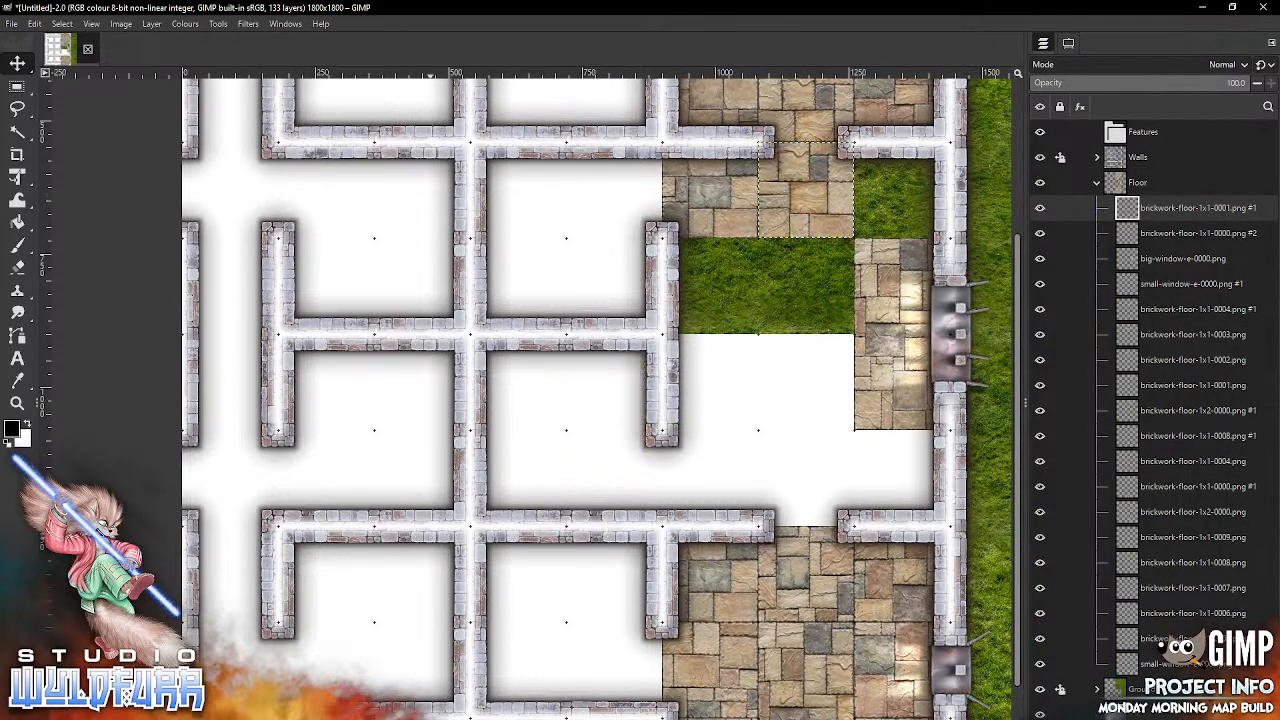
pyautogui.hotkey('alt', 'Tab')
pyautogui.press('Right')
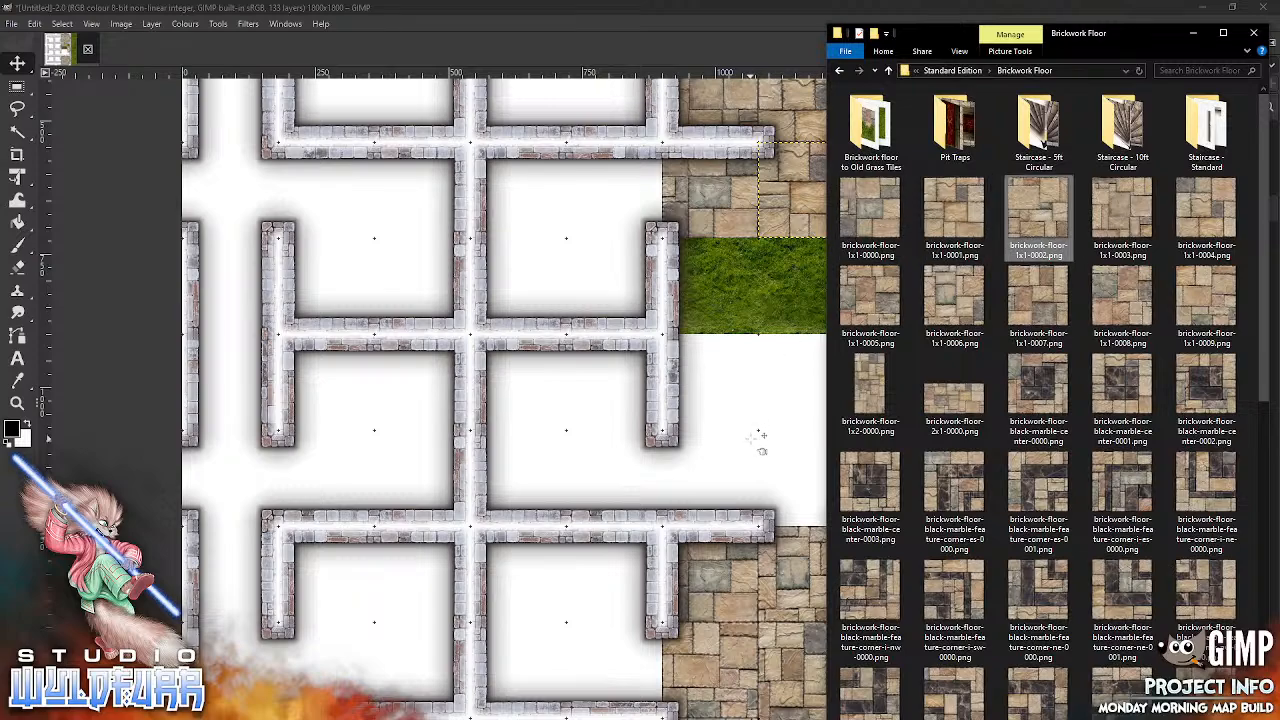
pyautogui.moveTo(757, 440); pyautogui.dragTo(758, 431)
pyautogui.moveTo(609, 406); pyautogui.dragTo(906, 190)
# Step: Snap brickwork-floor-2x1-0000.png across columns seven and eight of the seventh row, and brickwork-floor-1x2-0000.png into column seven, rows five and six
pyautogui.hotkey('alt', 'Tab')
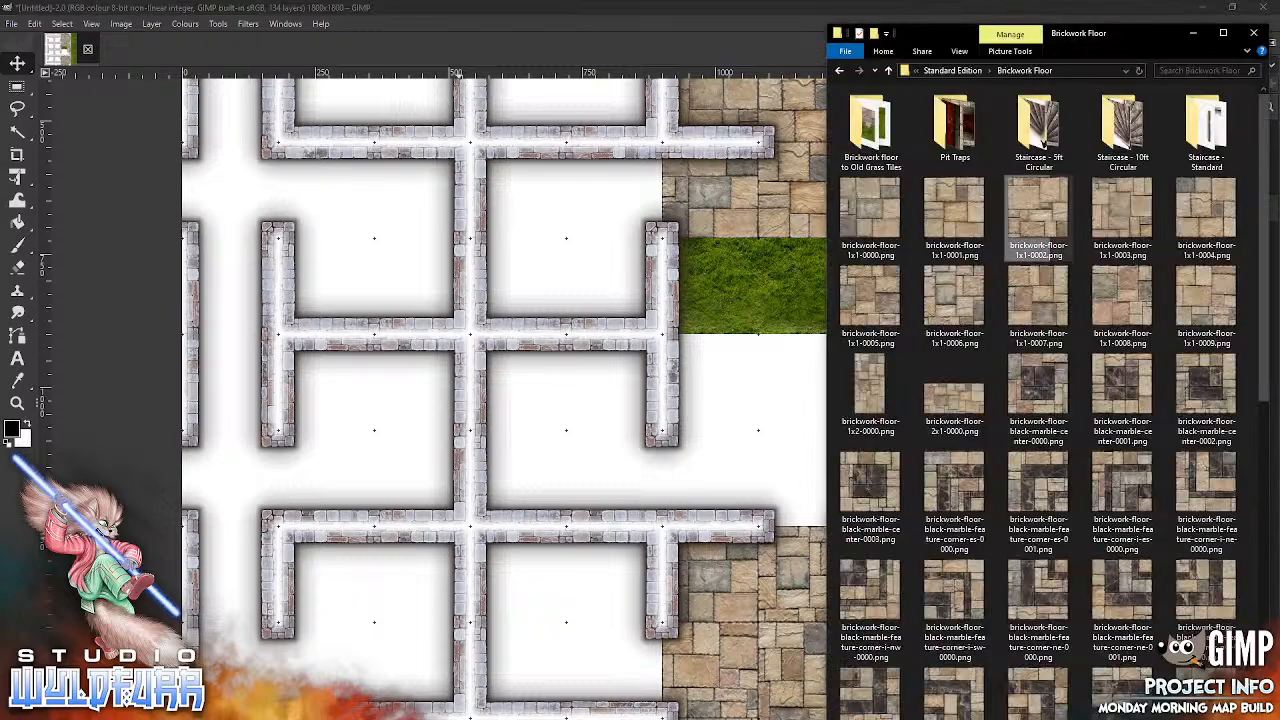
pyautogui.click(966, 405)
pyautogui.moveTo(718, 452); pyautogui.dragTo(745, 512)
pyautogui.moveTo(592, 410); pyautogui.dragTo(850, 478)
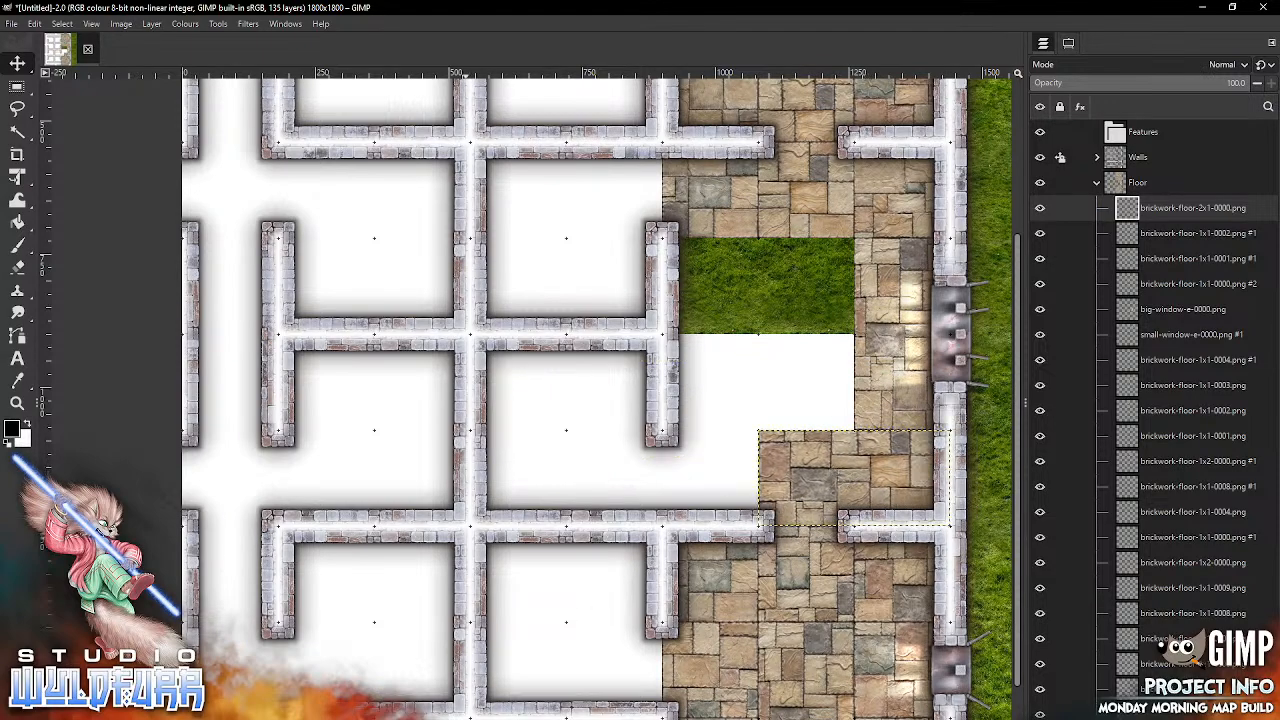
pyautogui.hotkey('alt', 'Tab')
pyautogui.moveTo(869, 391); pyautogui.dragTo(652, 550)
pyautogui.moveTo(591, 470); pyautogui.dragTo(777, 364)
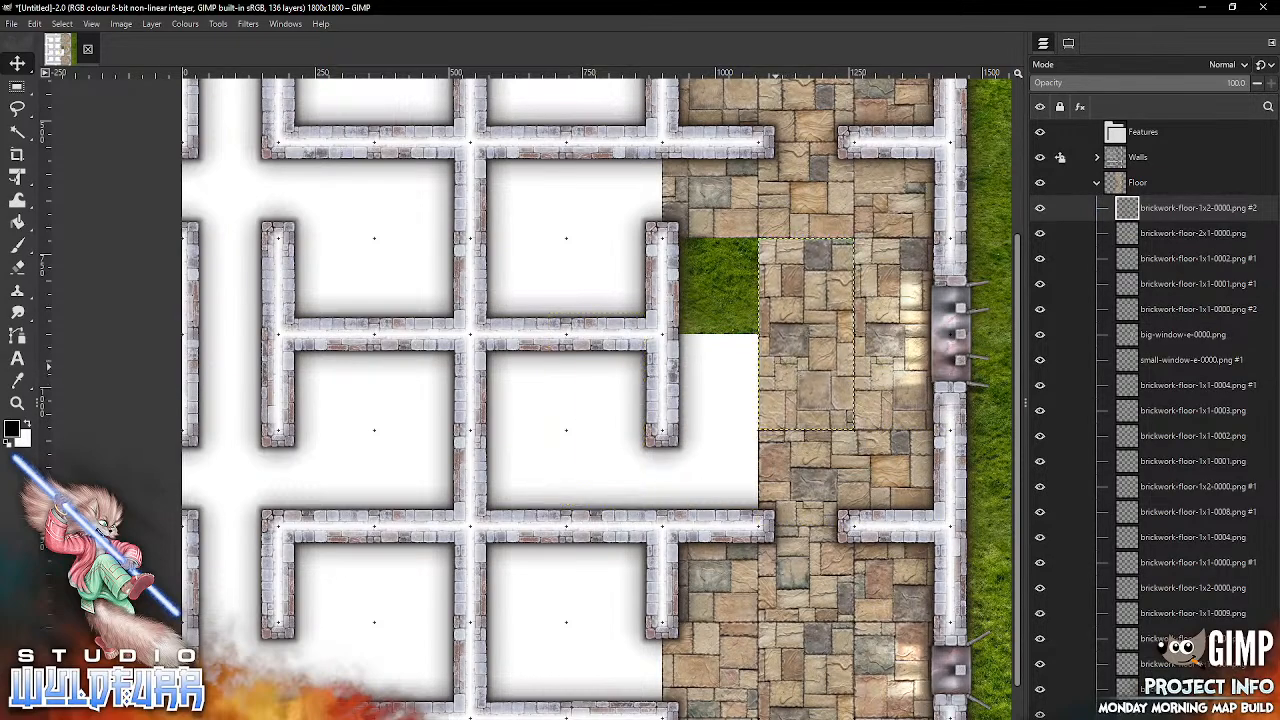
# Step: Fill the sixth column's fifth, sixth and seventh rows with brickwork-floor-1x1-0009.png, brickwork-floor-1x1-0008.png and brickwork-floor-1x1-0007.png respectively
pyautogui.hotkey('alt', 'Tab')
pyautogui.moveTo(1209, 320); pyautogui.dragTo(738, 295)
pyautogui.moveTo(739, 295); pyautogui.dragTo(740, 318)
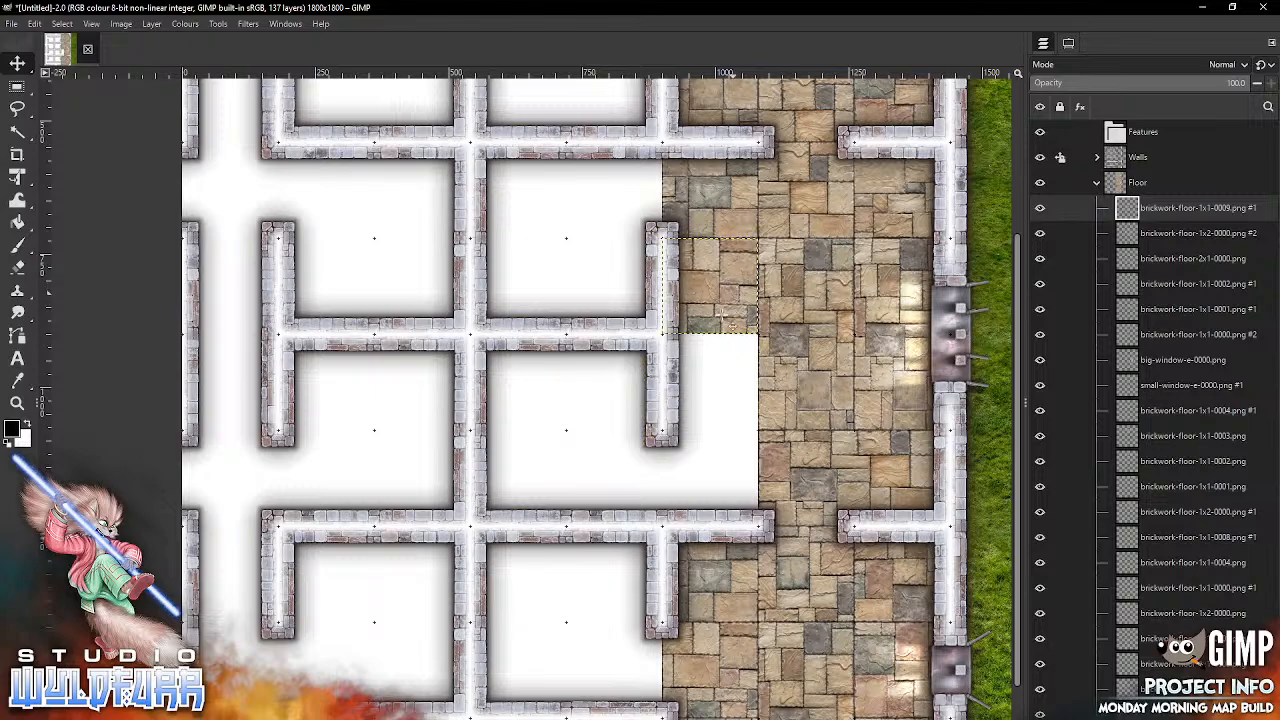
pyautogui.hotkey('alt', 'Tab')
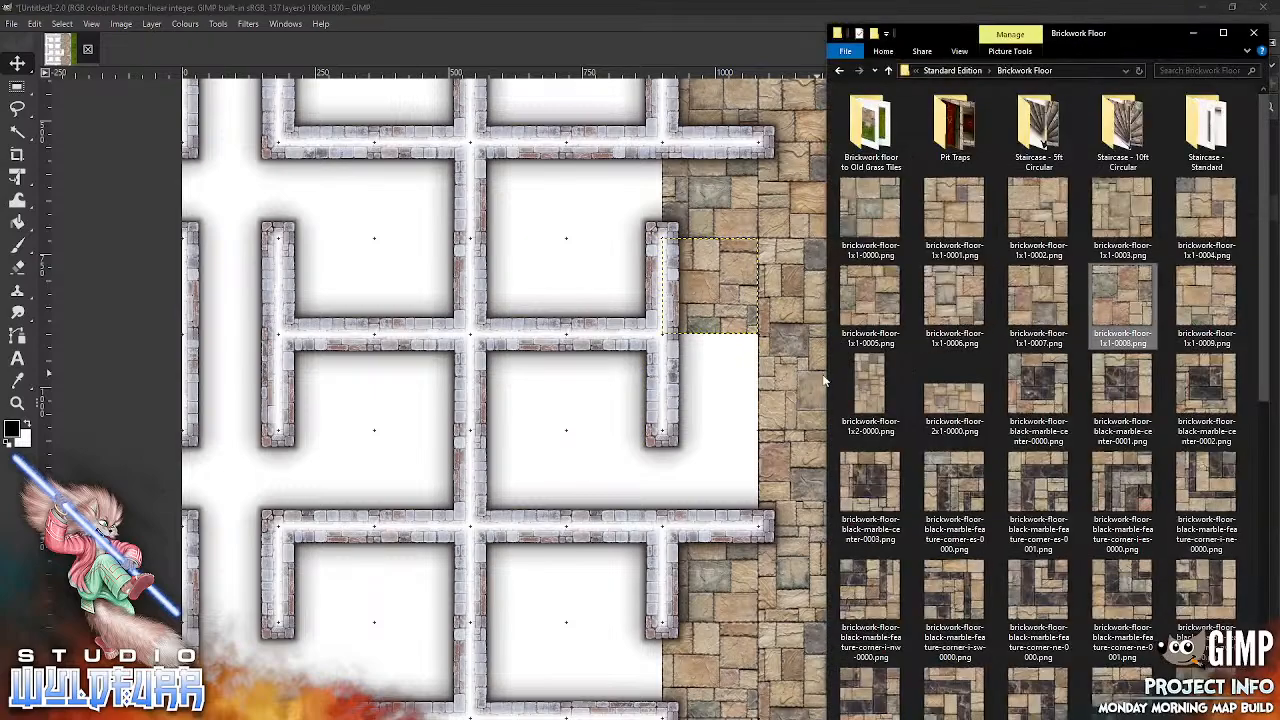
pyautogui.moveTo(573, 470); pyautogui.dragTo(632, 503)
pyautogui.moveTo(602, 418); pyautogui.dragTo(718, 369)
pyautogui.hotkey('alt', 'Tab')
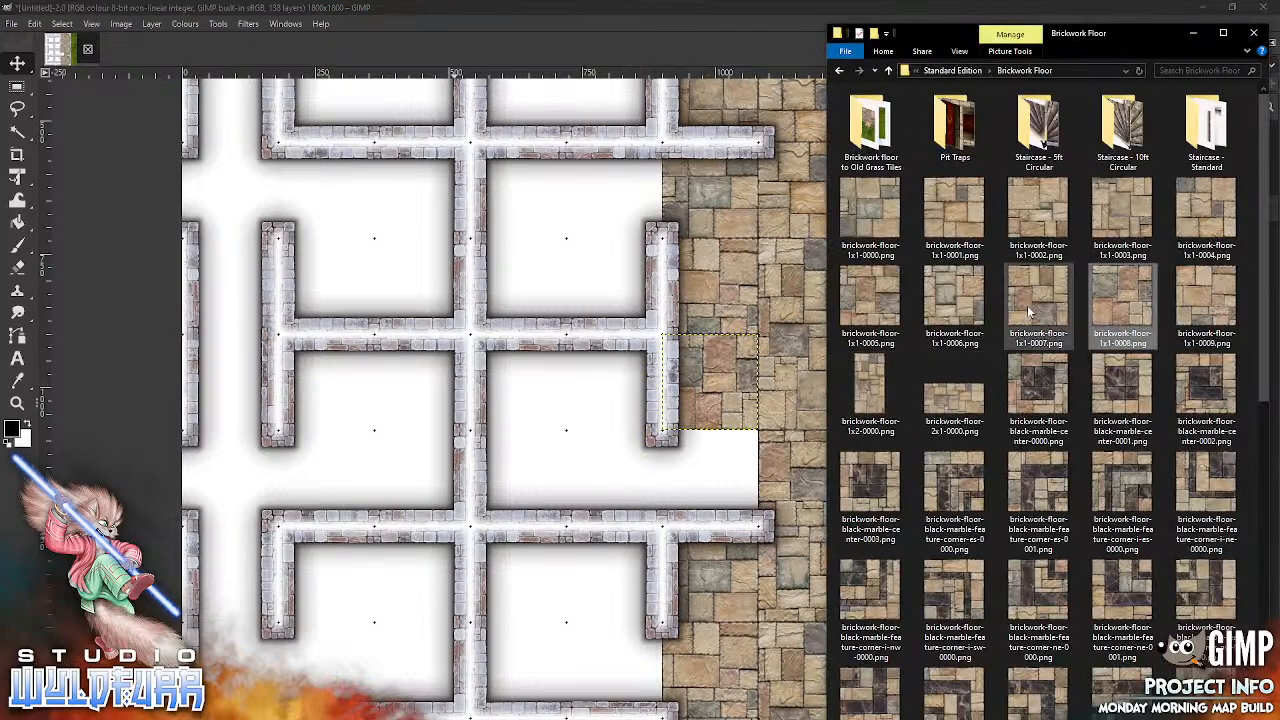
pyautogui.moveTo(630, 474); pyautogui.dragTo(632, 477)
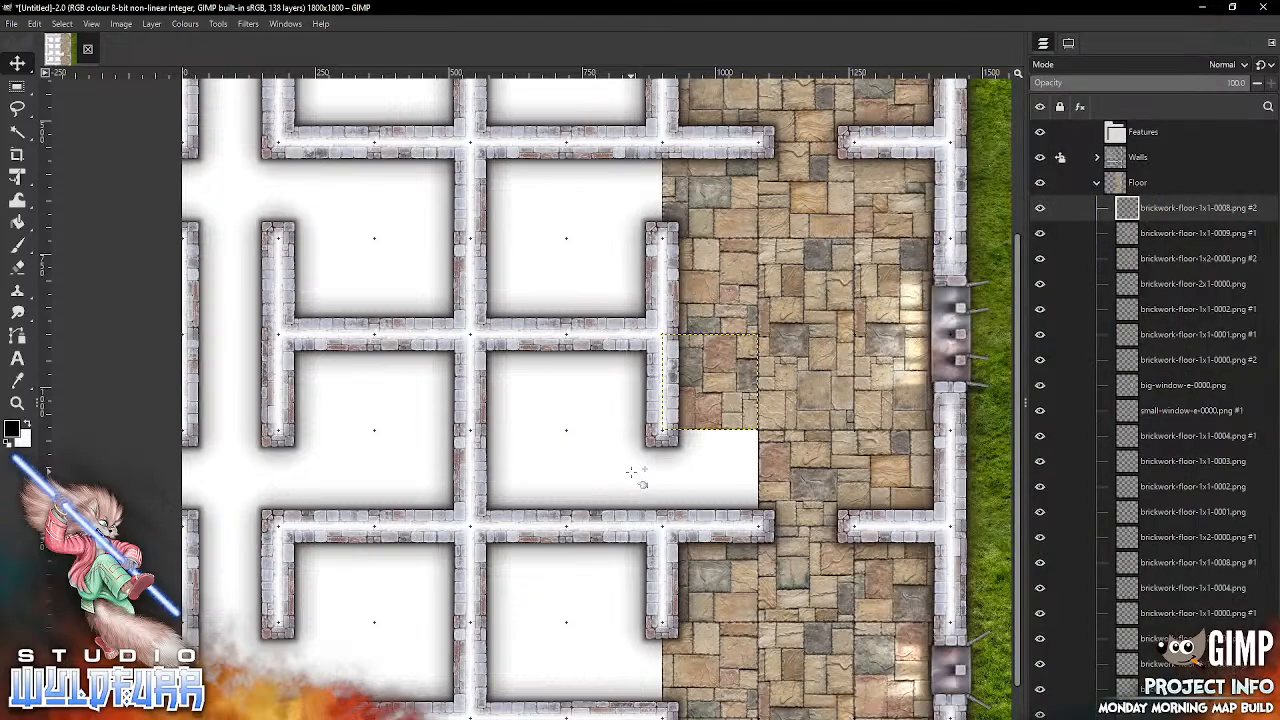
pyautogui.moveTo(608, 380); pyautogui.dragTo(716, 451)
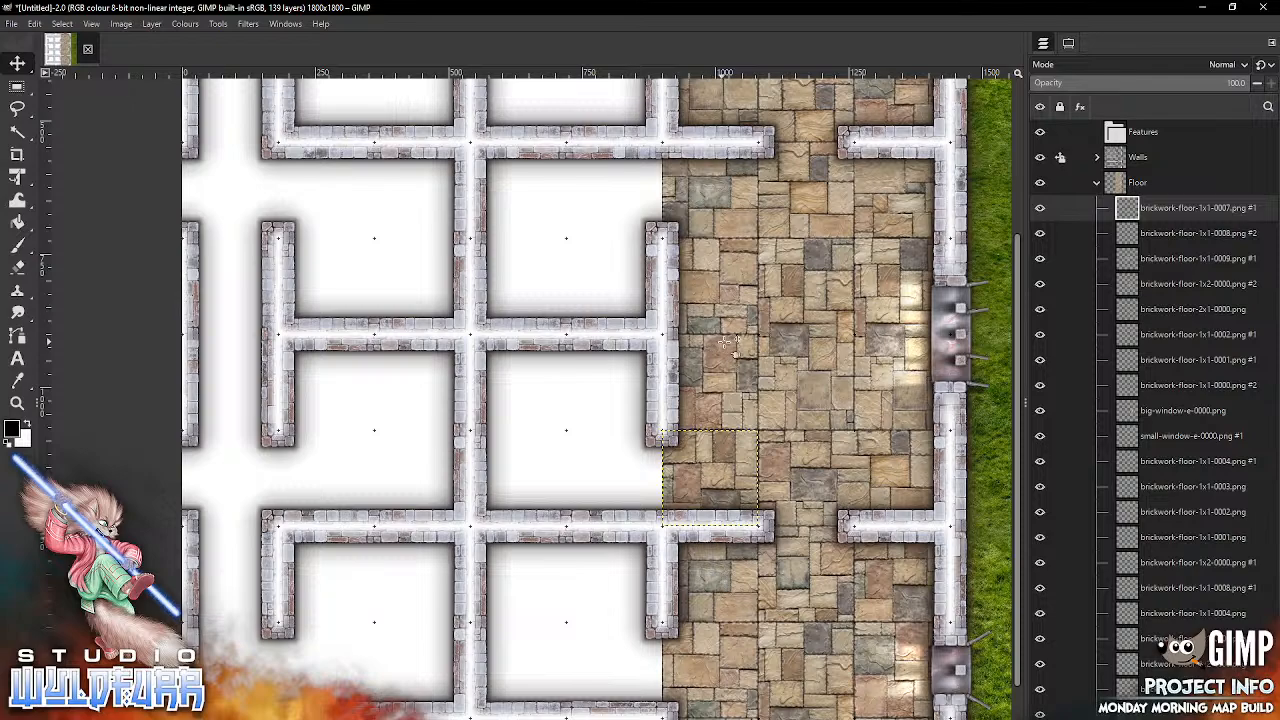
# Step: Snap brickwork-floor-black-marble-feature-corner-es-0000.png into the fourth column's fourth row and a black-marble north-west corner tile into the fifth column's fifth row
pyautogui.hscroll(-5, 722, 343)
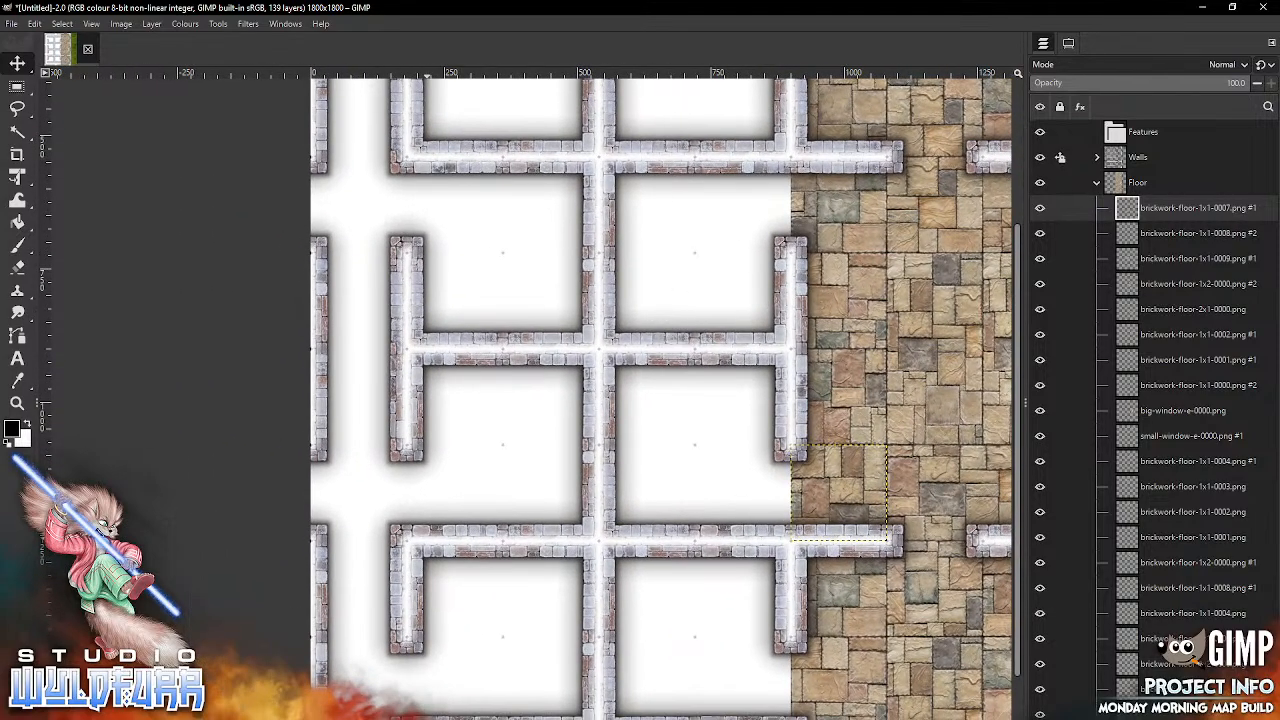
pyautogui.hotkey('alt', 'Tab')
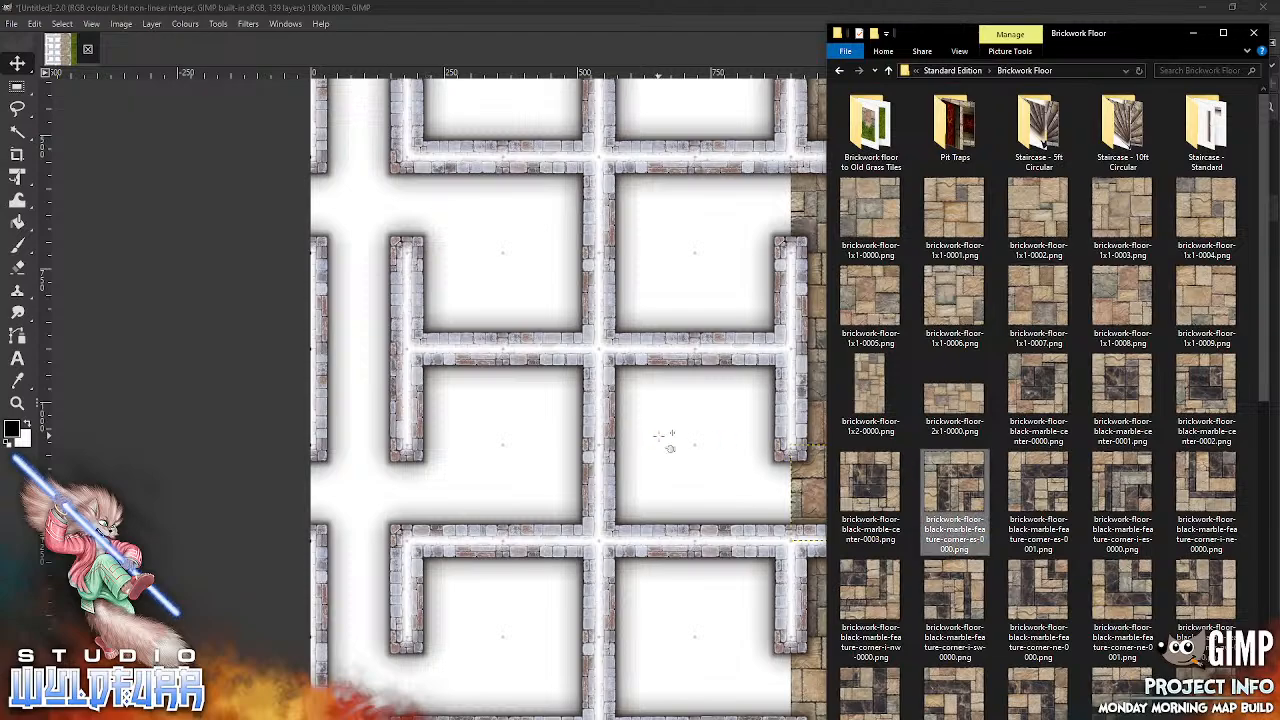
pyautogui.moveTo(670, 447); pyautogui.dragTo(669, 447)
pyautogui.moveTo(673, 398); pyautogui.dragTo(665, 202)
pyautogui.hotkey('alt', 'Tab')
pyautogui.click(1207, 592)
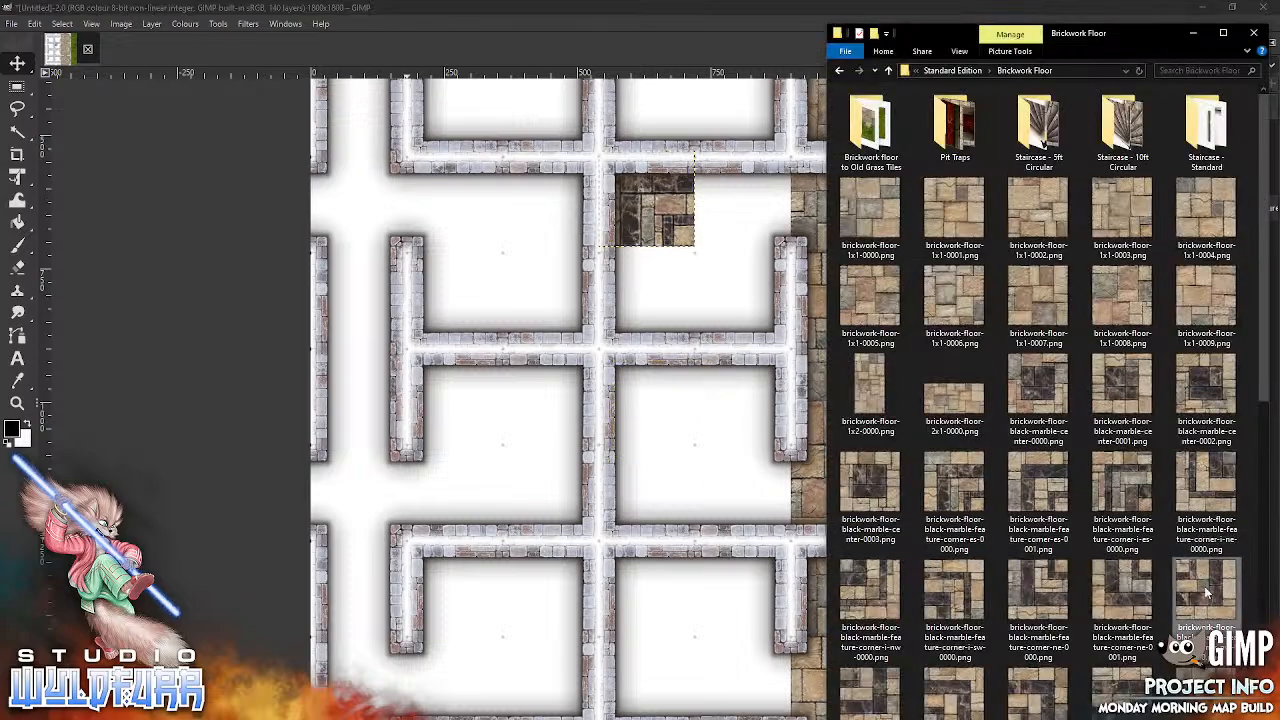
pyautogui.moveTo(690, 450); pyautogui.dragTo(770, 325)
pyautogui.click(684, 231)
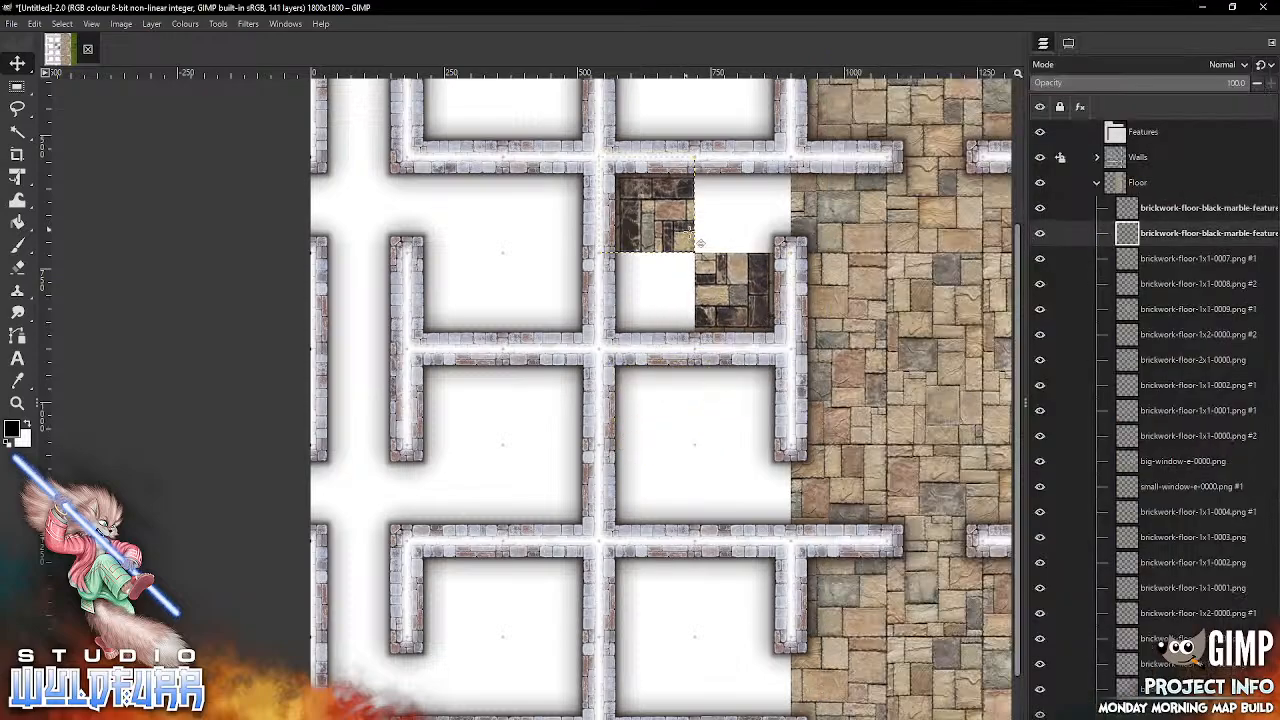
# Step: Complete the black-marble floor with a north-east corner tile in column four, row five, and a south-west corner tile in column five, row four
pyautogui.hotkey('alt', 'Tab')
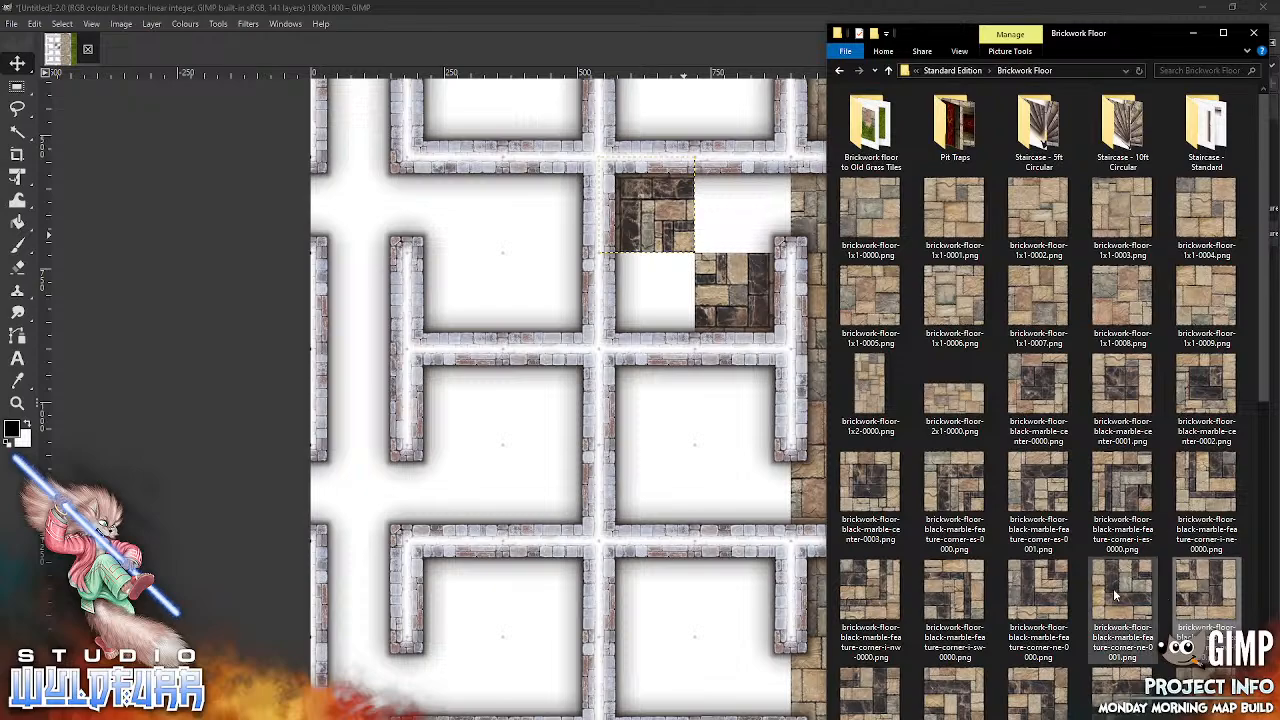
pyautogui.moveTo(668, 398); pyautogui.dragTo(684, 310)
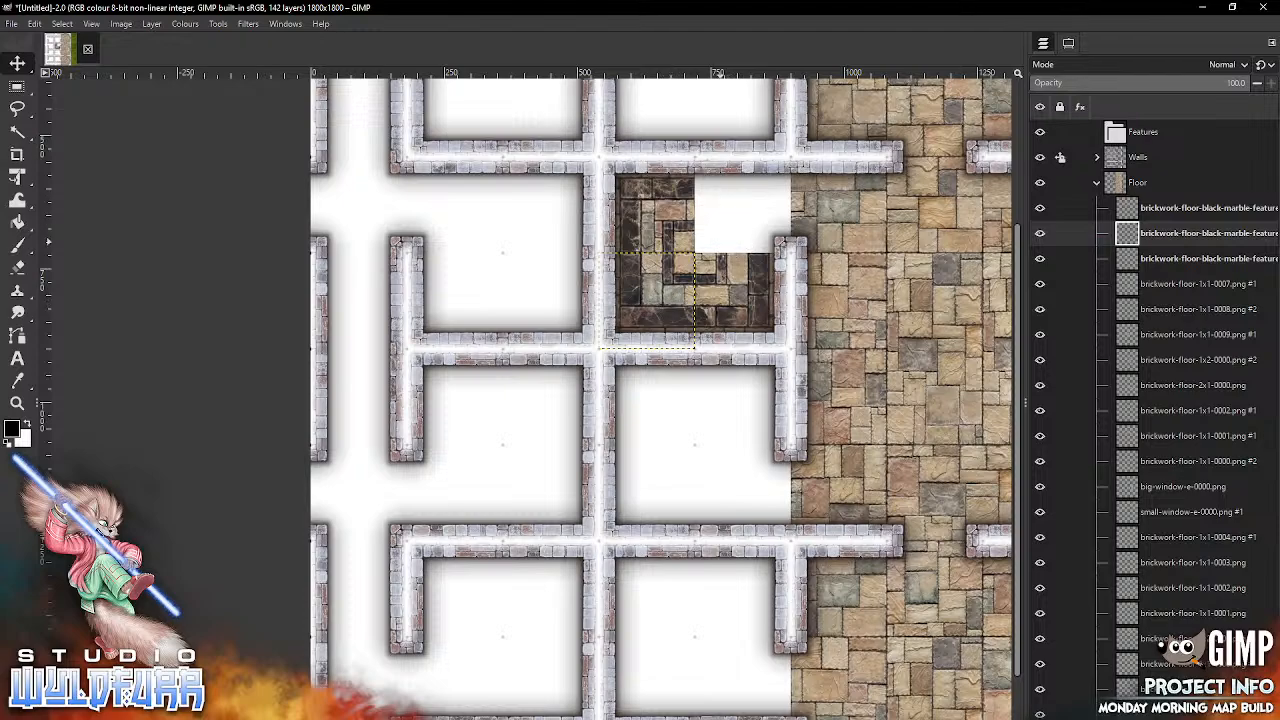
pyautogui.hotkey('alt', 'Tab')
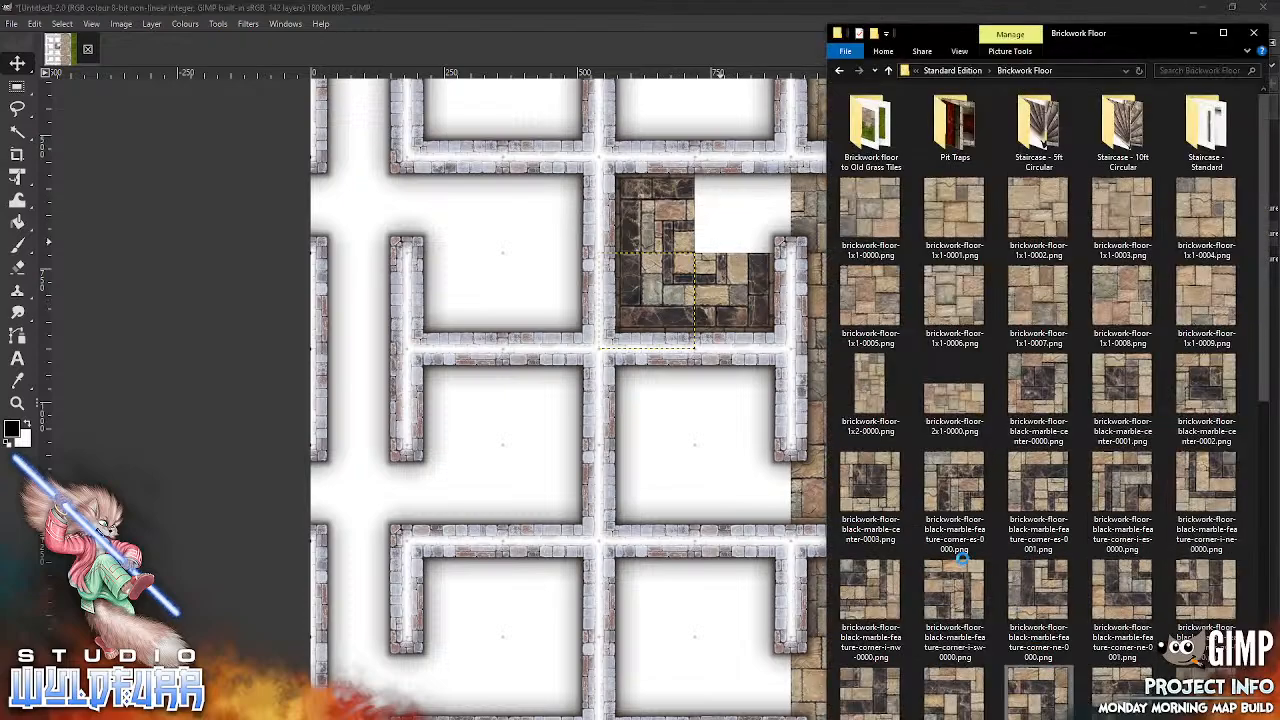
pyautogui.moveTo(668, 480); pyautogui.dragTo(668, 480)
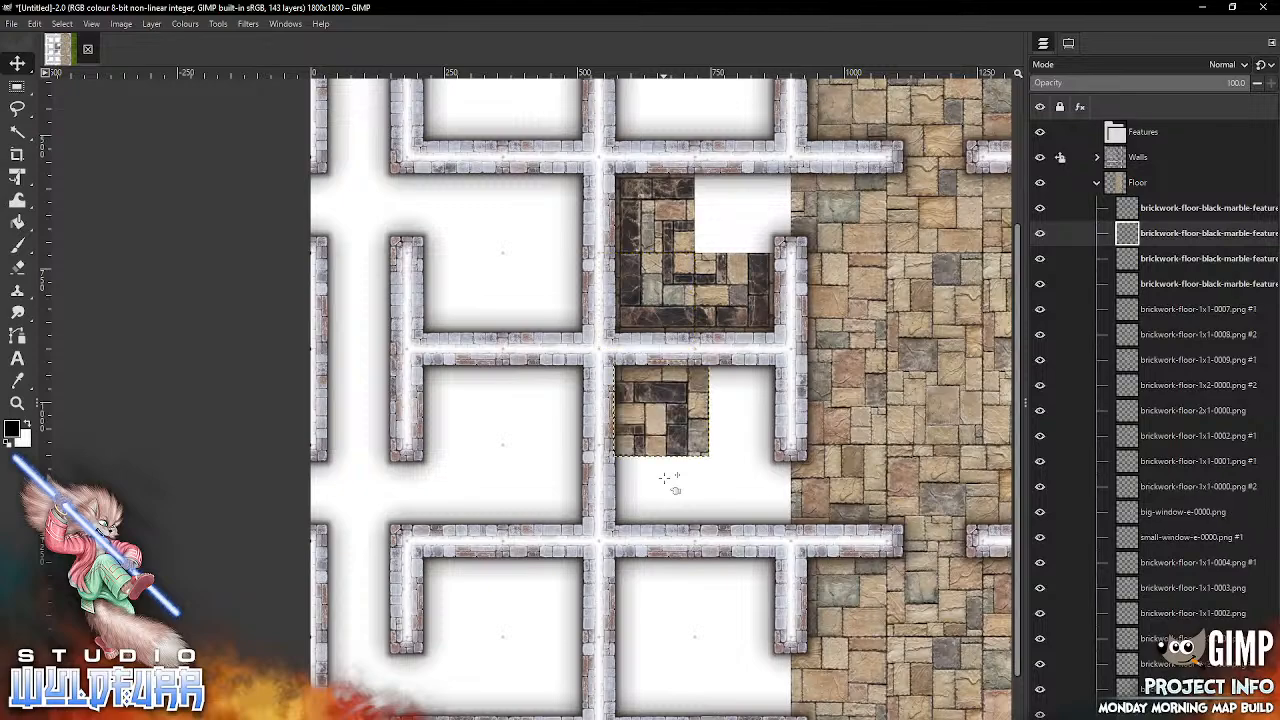
pyautogui.moveTo(684, 420); pyautogui.dragTo(755, 225)
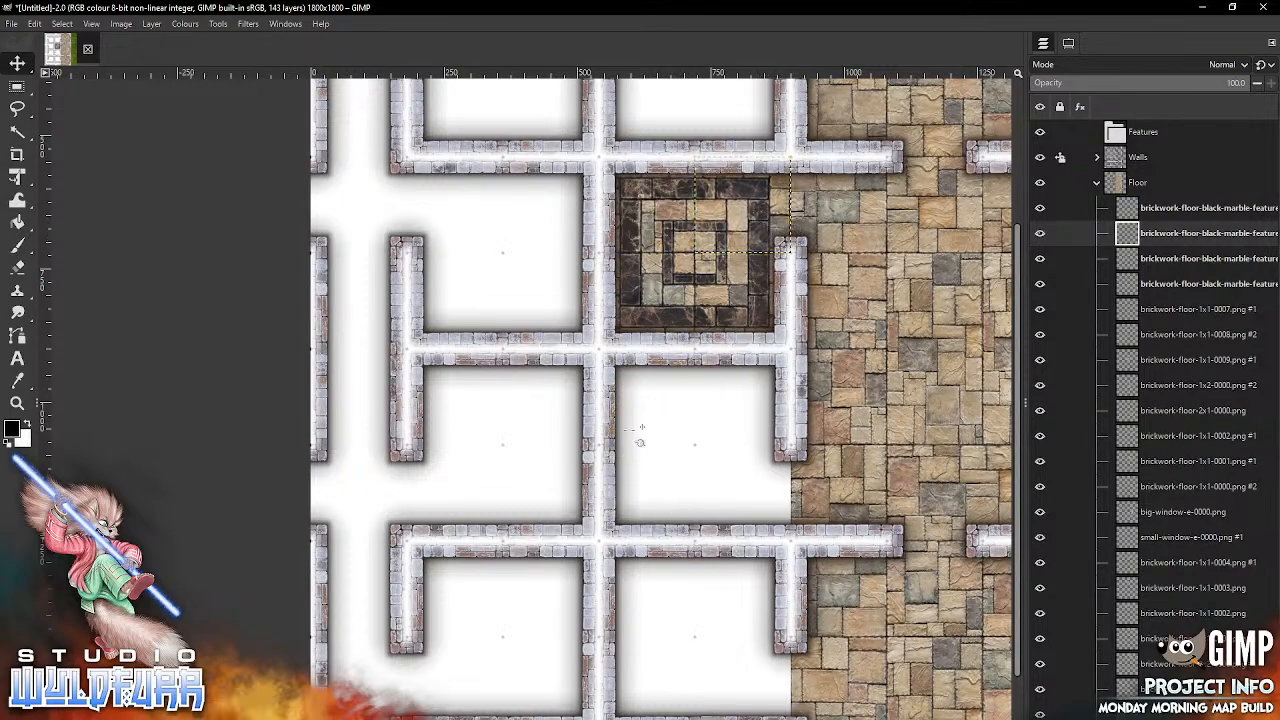
# Step: Snap the pink-marble feature tiles corner-es-0000 and corner-ne-0000 into the fourth column's sixth and seventh grid rows
pyautogui.hotkey('alt', 'Tab')
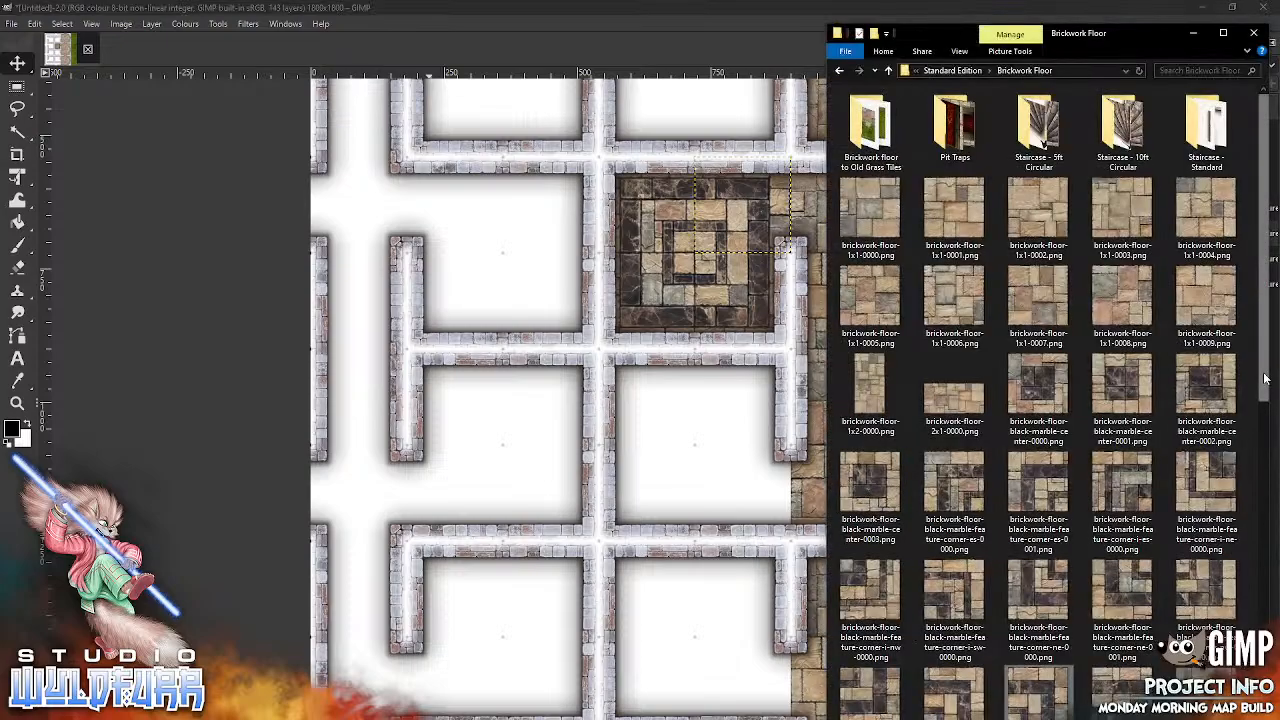
pyautogui.scroll(-3, 1257, 453)
pyautogui.scroll(-10, 1257, 453)
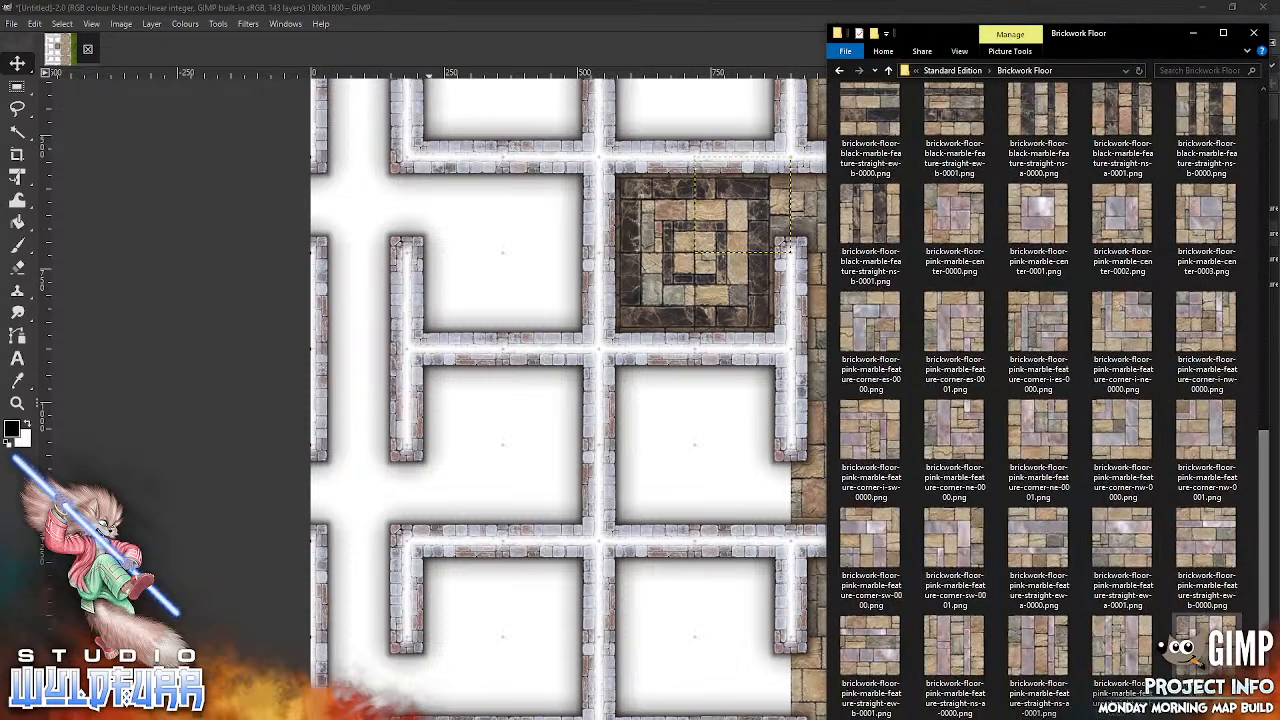
pyautogui.moveTo(858, 334); pyautogui.dragTo(634, 383)
pyautogui.hotkey('alt', 'Tab')
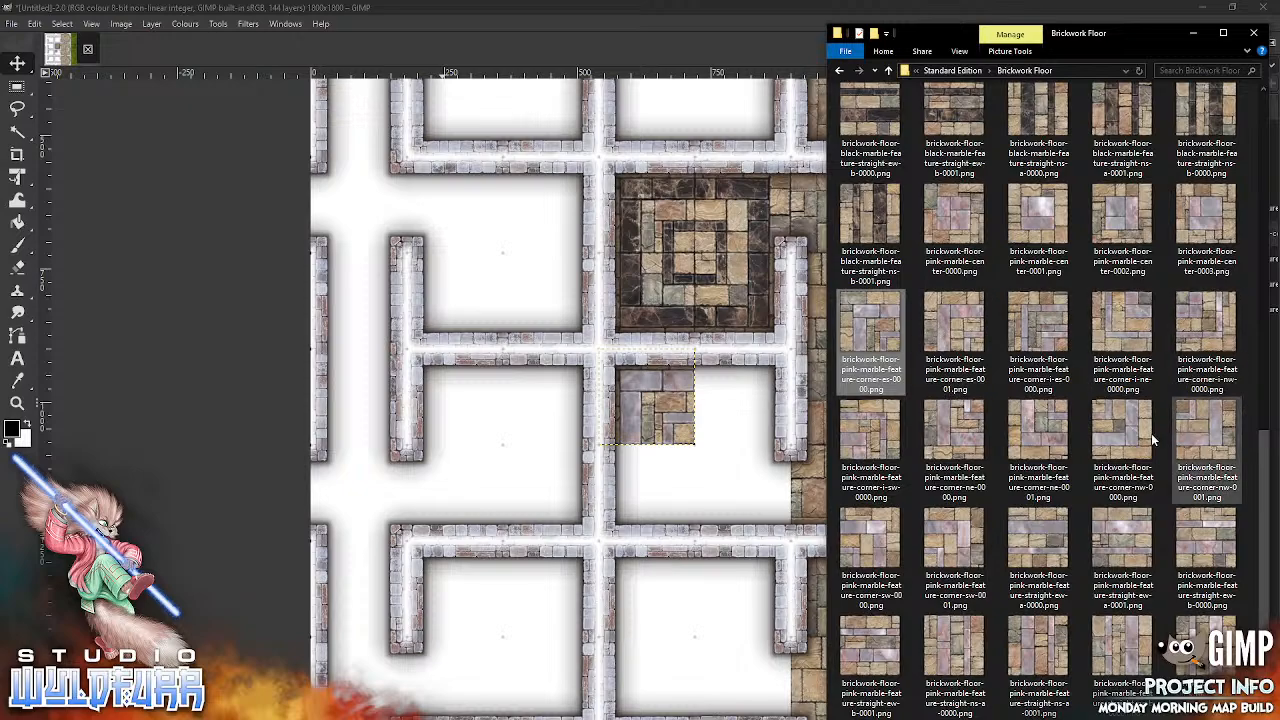
pyautogui.click(960, 438)
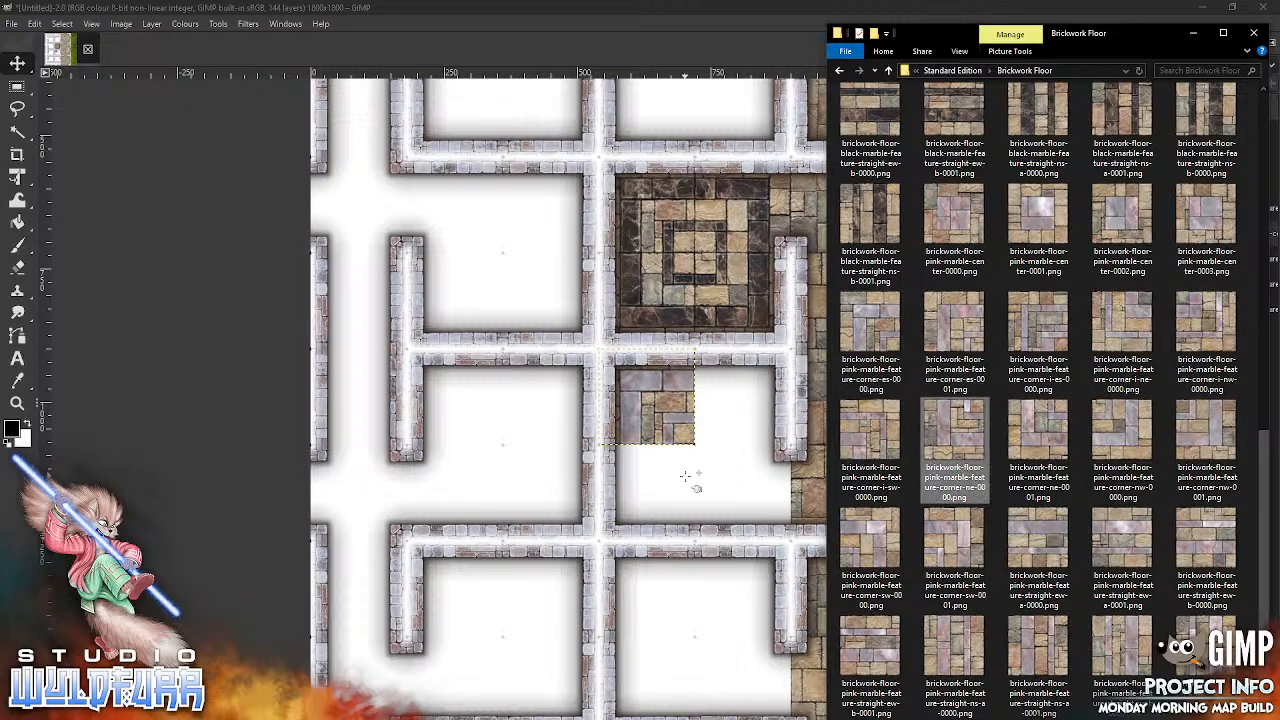
pyautogui.moveTo(685, 477); pyautogui.dragTo(737, 470)
pyautogui.moveTo(716, 411); pyautogui.dragTo(701, 489)
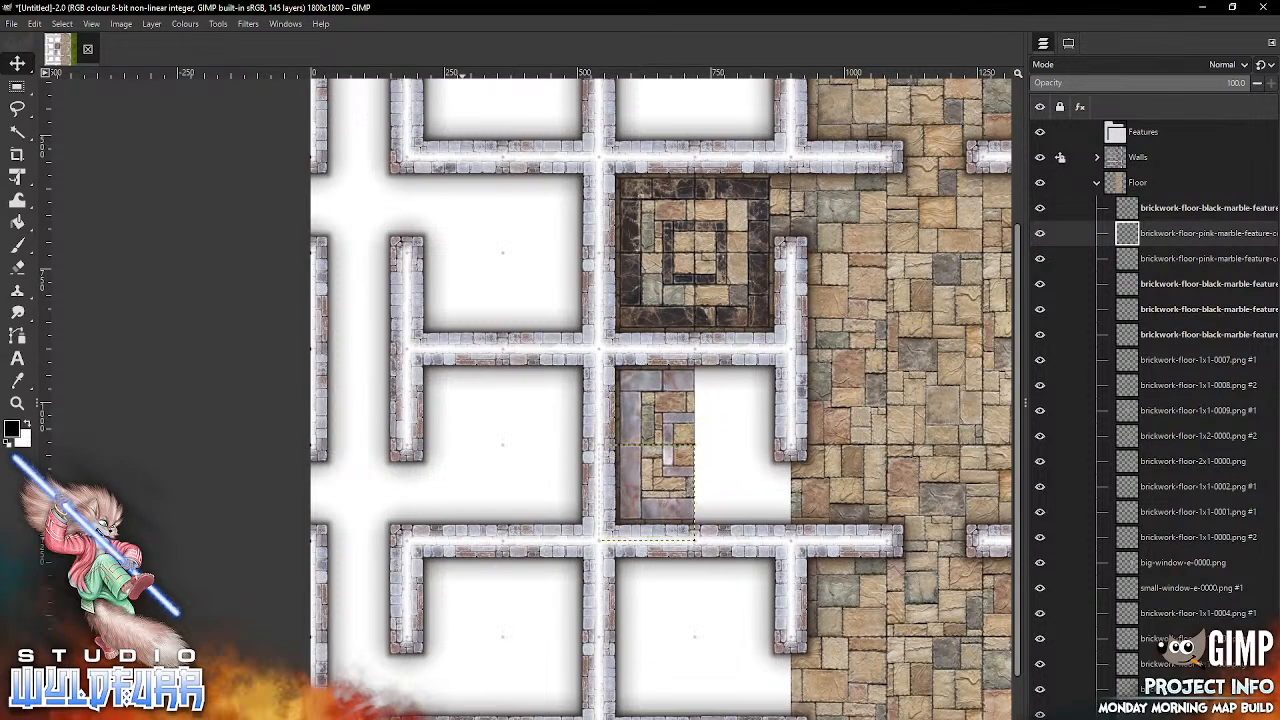
# Step: Snap the pink-marble feature tiles corner-sw-0001 and corner-nw-0000 into the fifth column's sixth and seventh grid rows
pyautogui.hotkey('alt', 'Tab')
pyautogui.moveTo(955, 545); pyautogui.dragTo(760, 480)
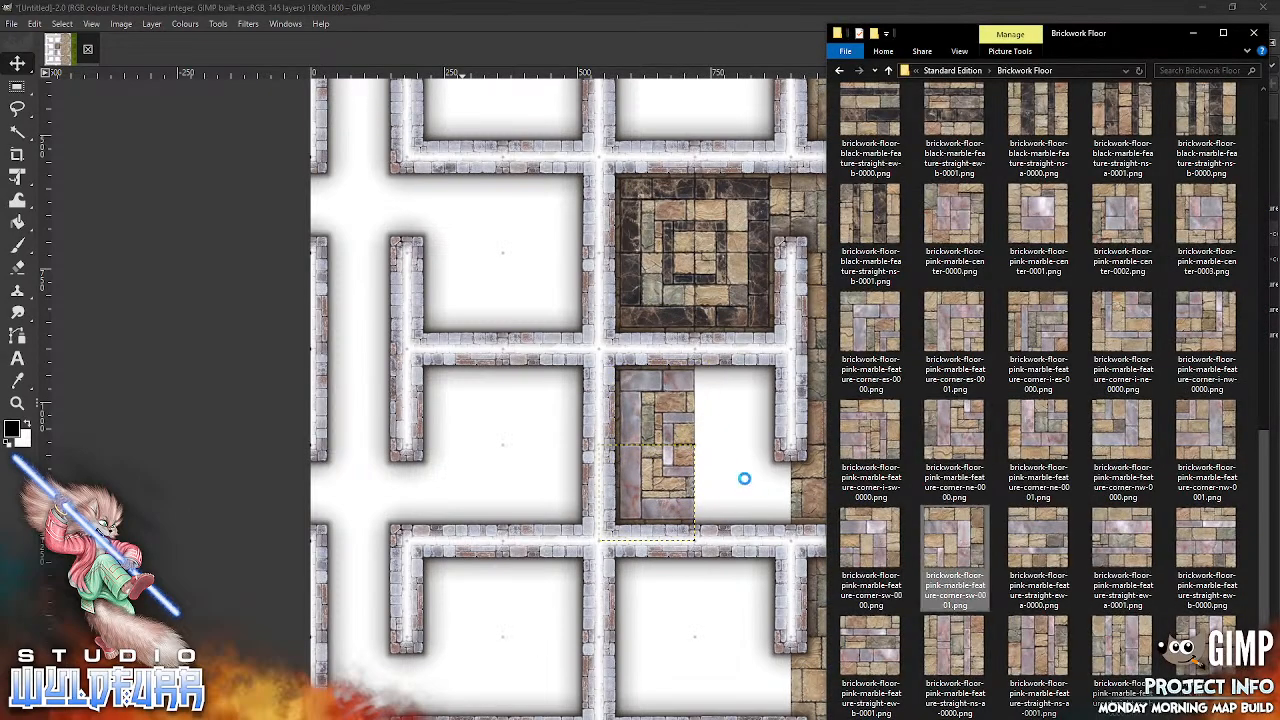
pyautogui.moveTo(680, 487); pyautogui.dragTo(737, 545)
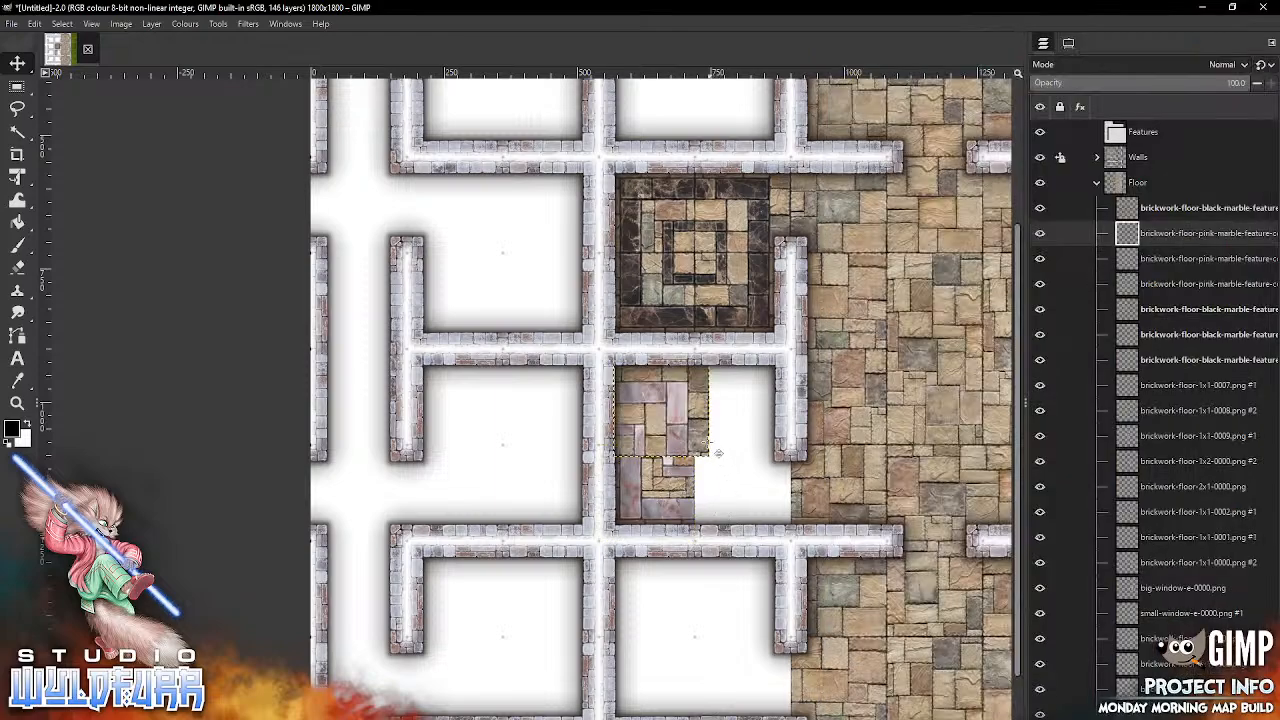
pyautogui.moveTo(705, 421); pyautogui.dragTo(772, 405)
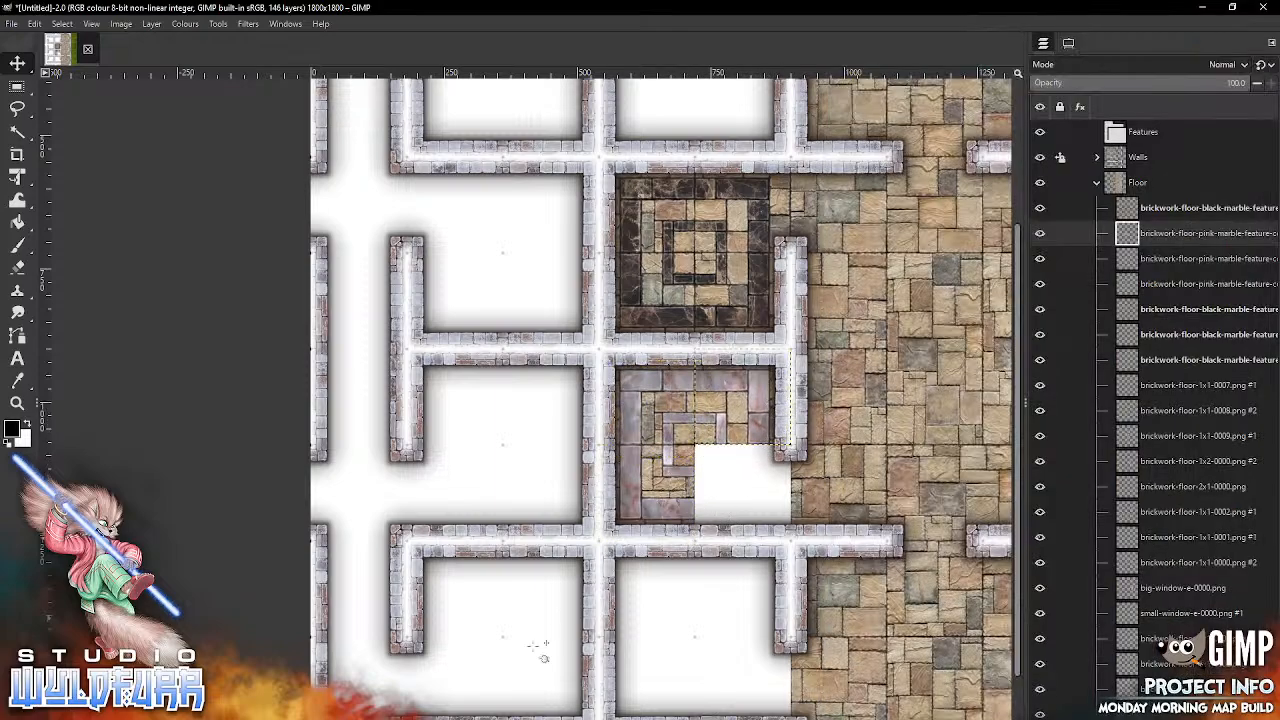
pyautogui.click(488, 718)
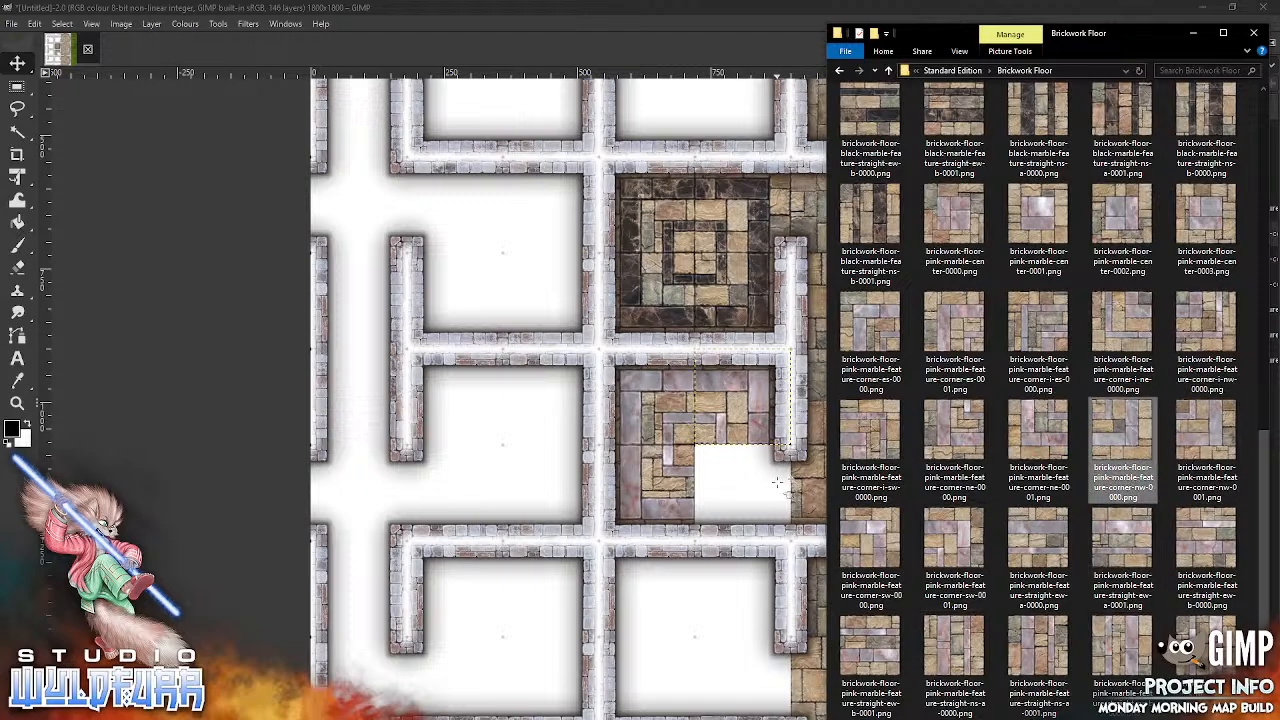
pyautogui.moveTo(695, 421); pyautogui.dragTo(779, 509)
pyautogui.moveTo(890, 427); pyautogui.dragTo(843, 126)
pyautogui.moveTo(743, 405); pyautogui.dragTo(821, 420)
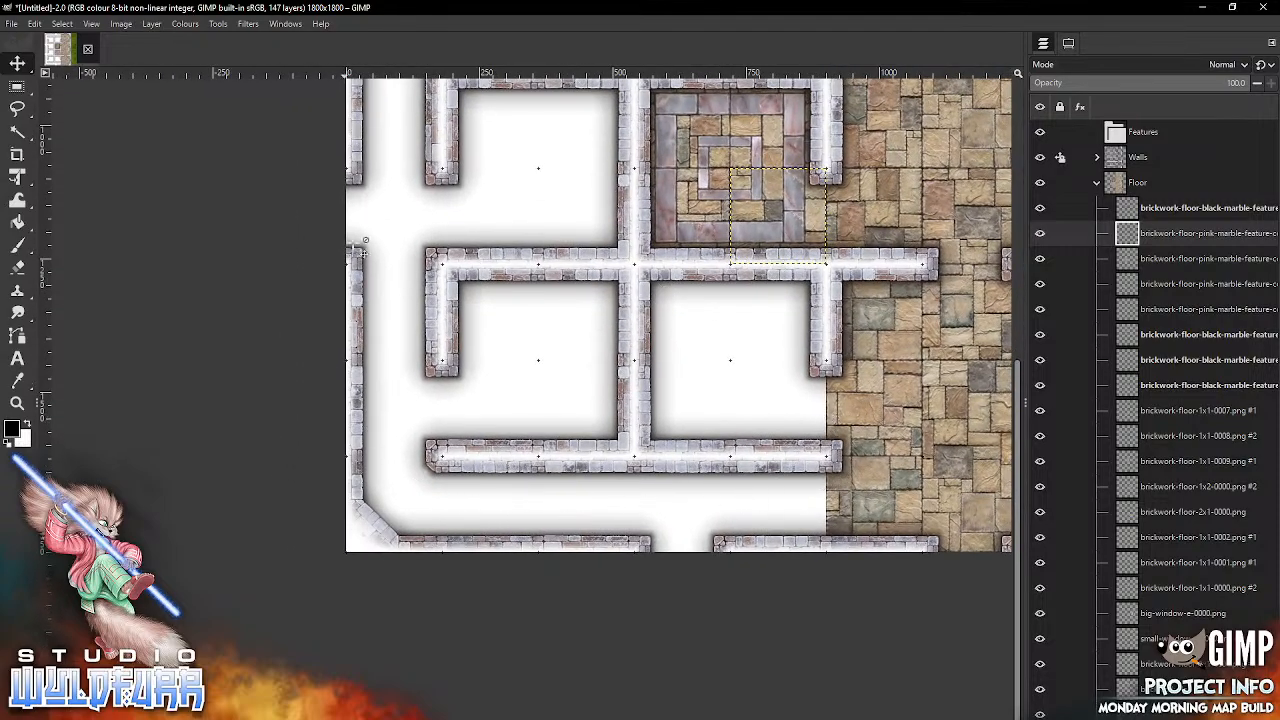
# Step: Snap brickwork-floor-2x1-0000.png into columns four and five of row ten and brickwork-floor-1x1-0009.png into column three of row ten
pyautogui.hotkey('alt', 'Tab')
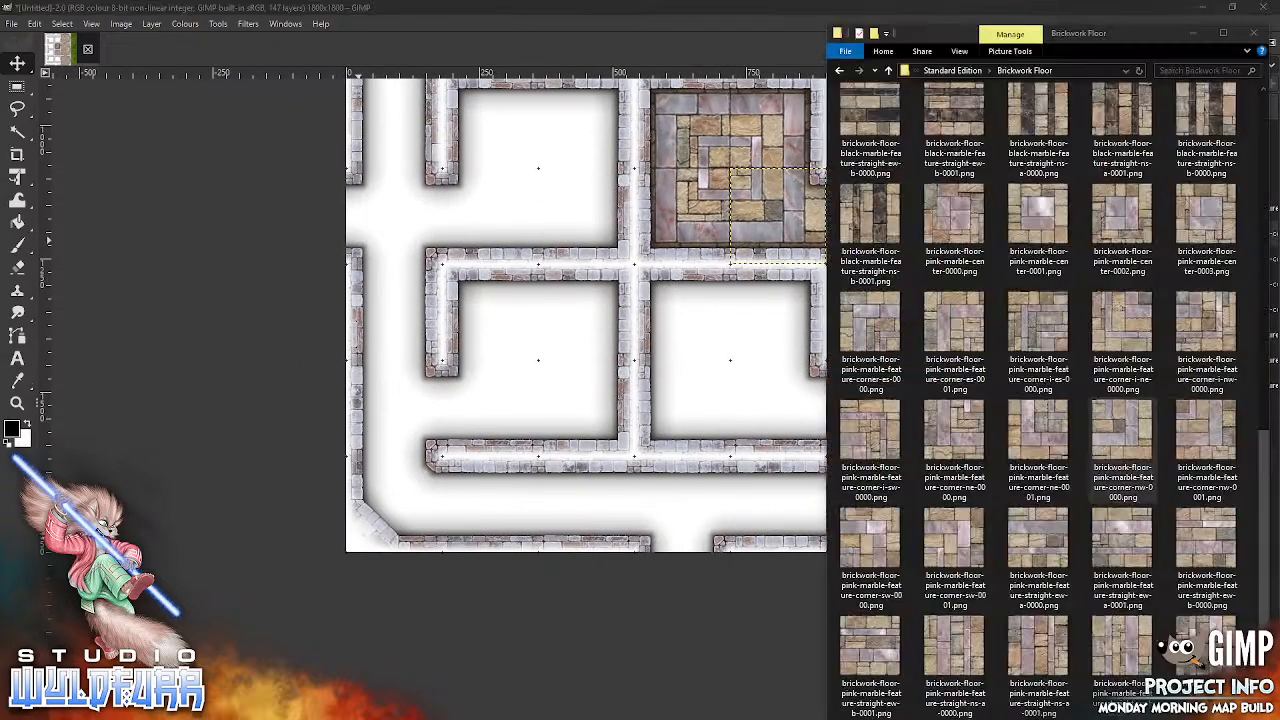
pyautogui.moveTo(1262, 458); pyautogui.dragTo(1270, 105)
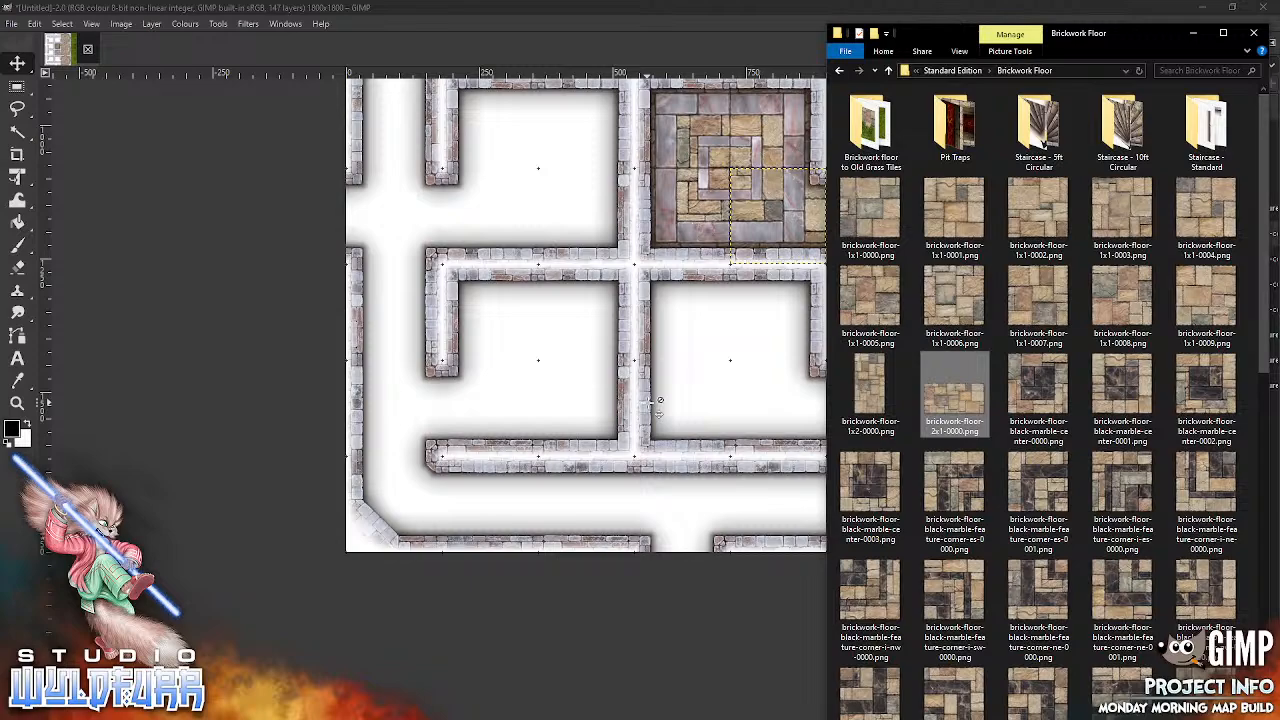
pyautogui.moveTo(747, 337); pyautogui.dragTo(800, 530)
pyautogui.hotkey('alt', 'Tab')
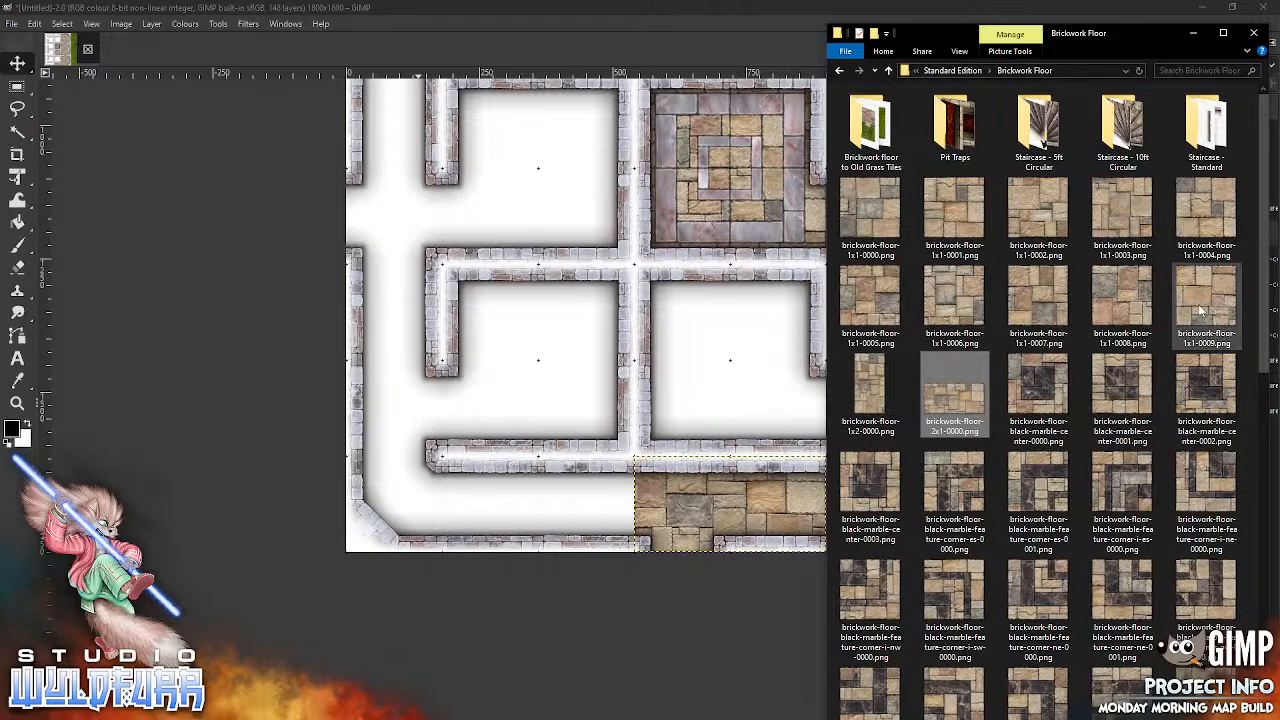
pyautogui.moveTo(1196, 310); pyautogui.dragTo(788, 369)
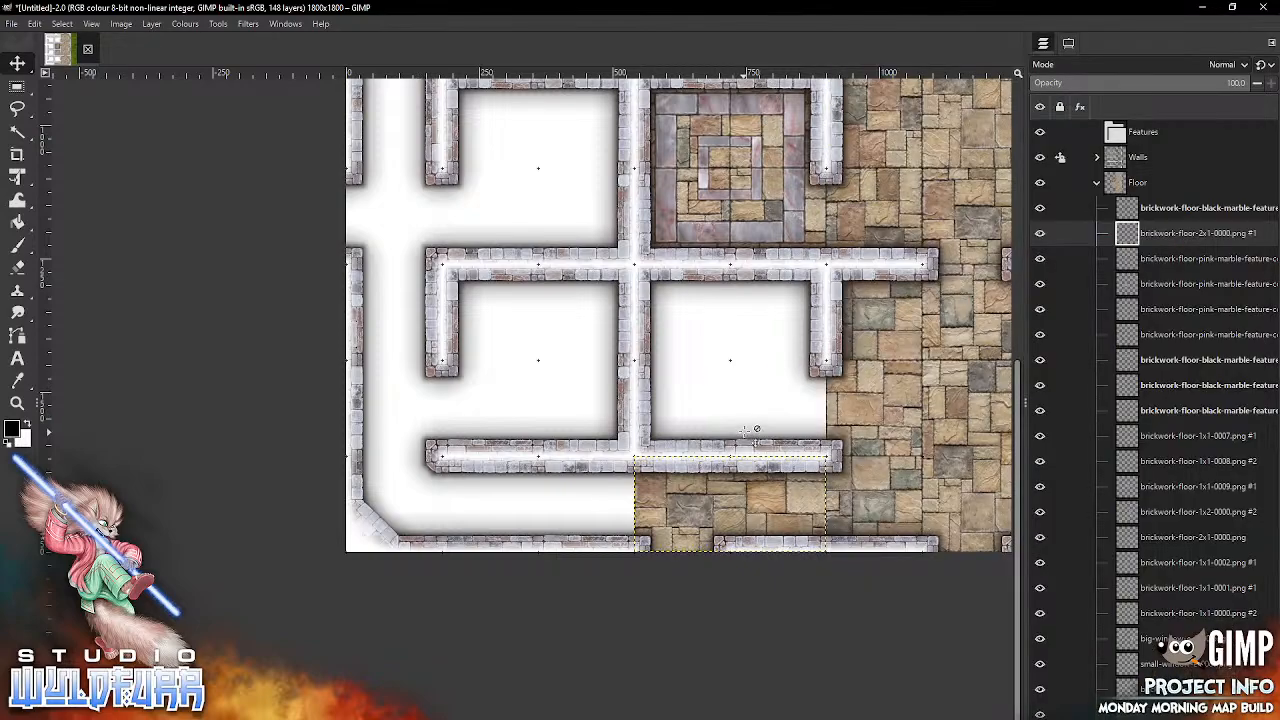
pyautogui.moveTo(708, 336); pyautogui.dragTo(610, 514)
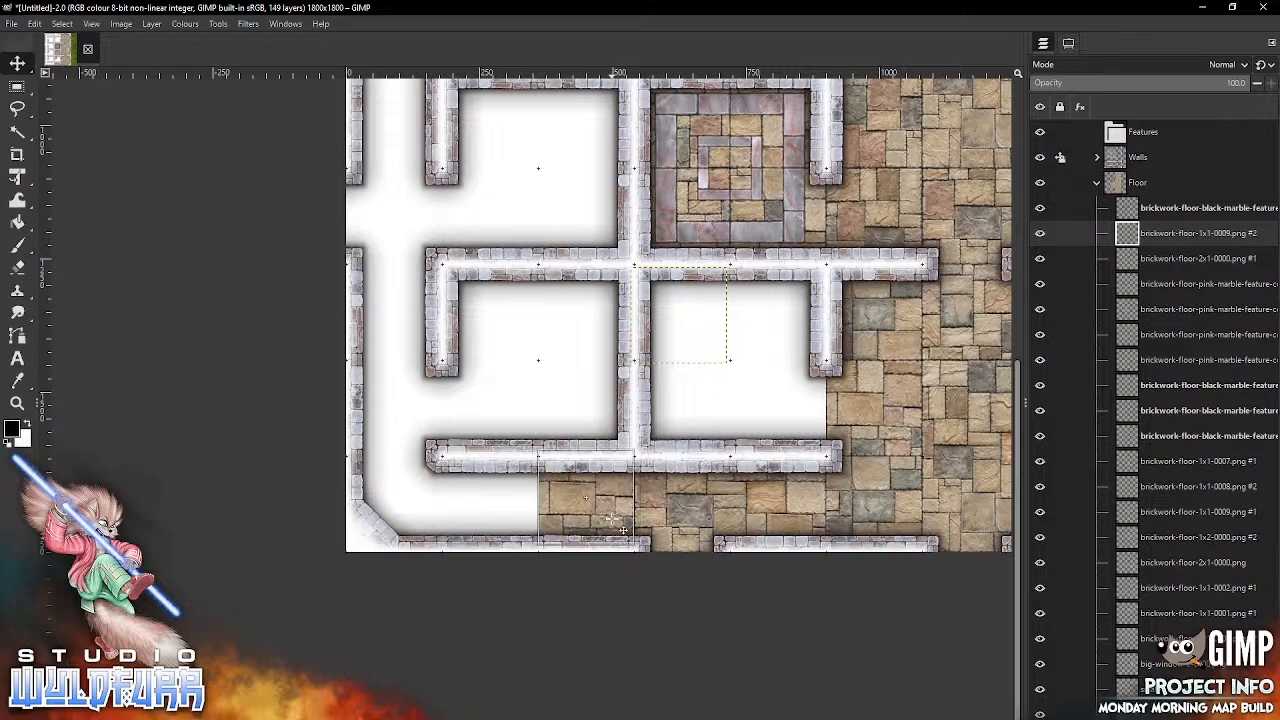
# Step: Snap brickwork-floor-2x1-0000.png into columns one and two of row ten and brickwork-floor-1x2-0000.png into rows eight and nine of column one
pyautogui.hotkey('alt', 'Tab')
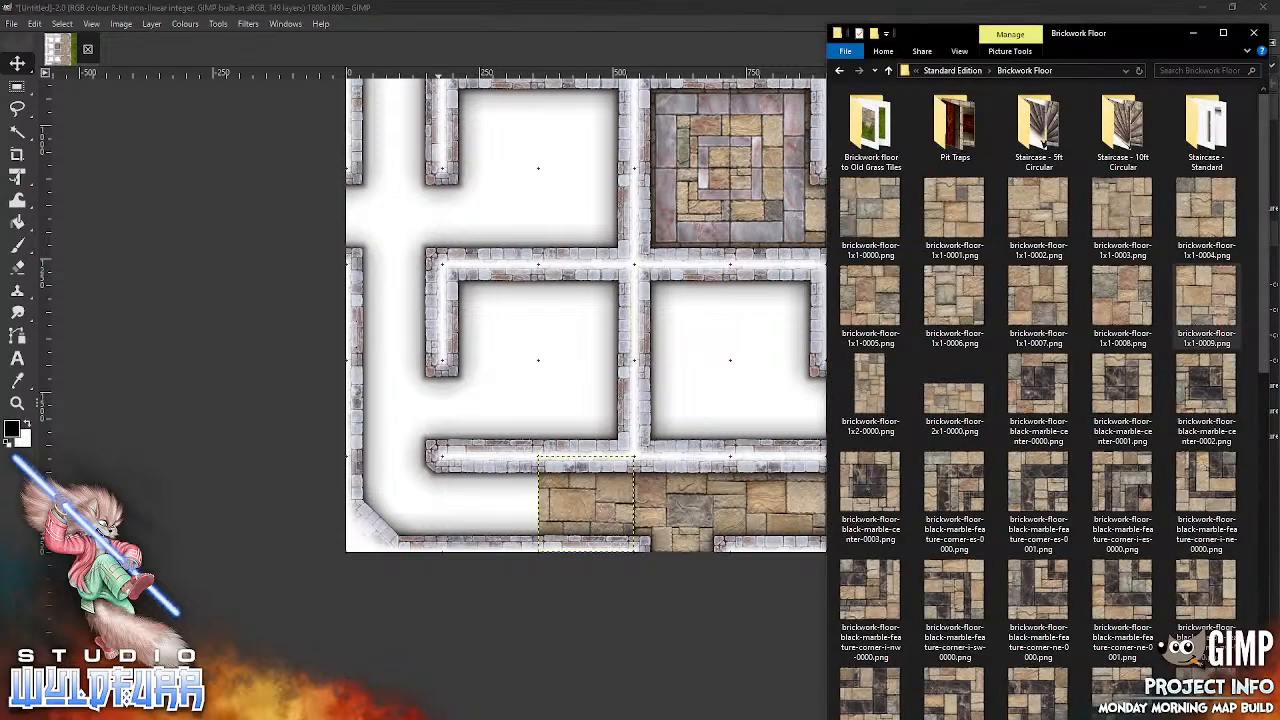
pyautogui.click(954, 402)
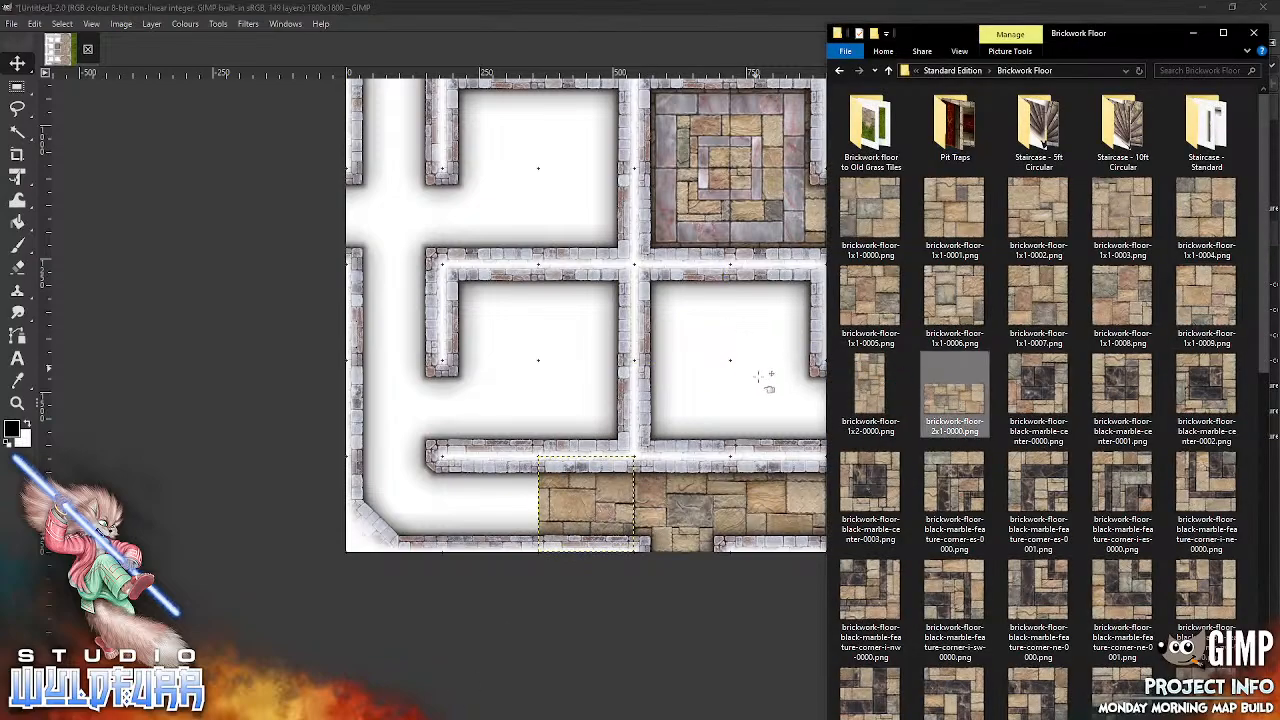
pyautogui.moveTo(785, 430); pyautogui.dragTo(780, 430)
pyautogui.moveTo(747, 342); pyautogui.dragTo(525, 539)
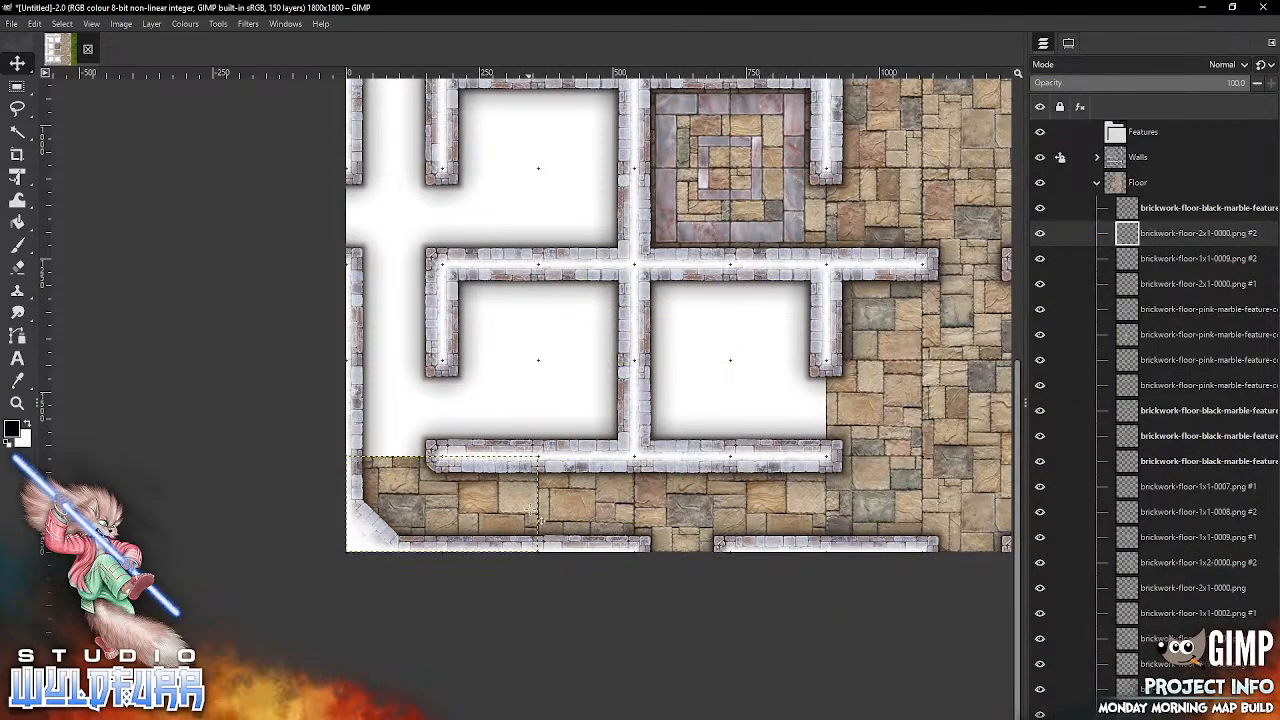
pyautogui.hotkey('alt', 'Tab')
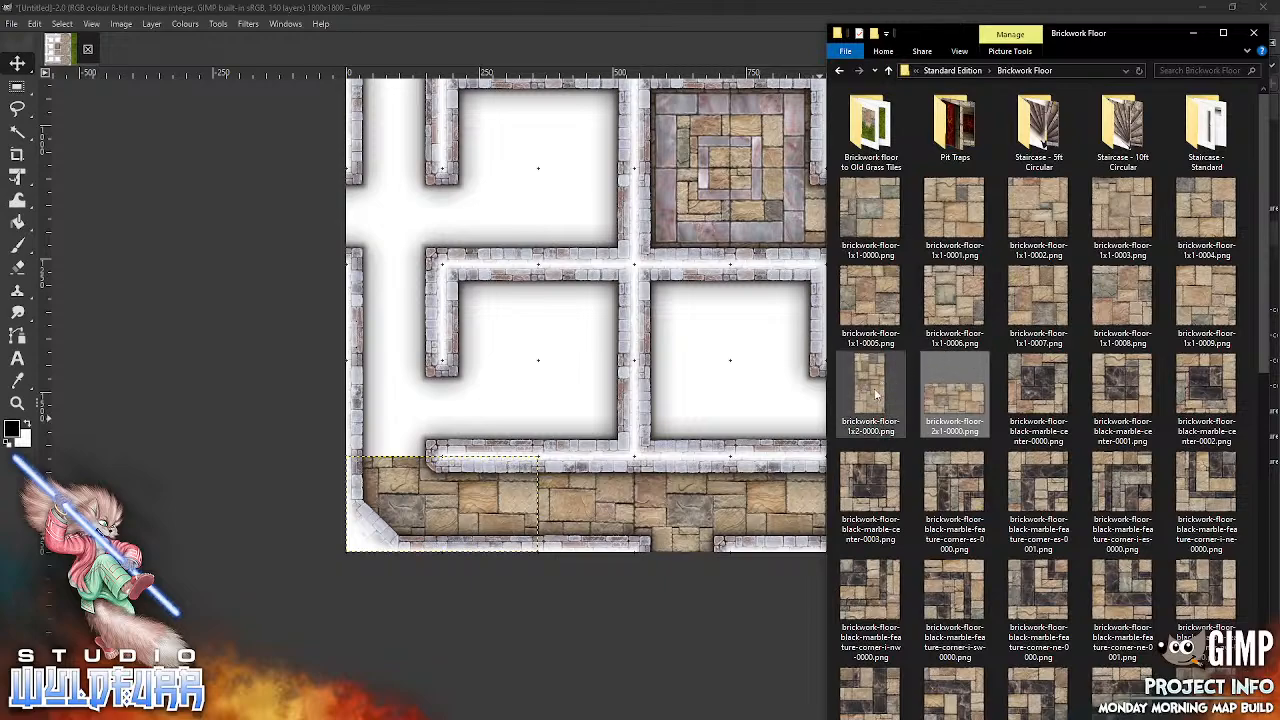
pyautogui.moveTo(873, 393); pyautogui.dragTo(808, 378)
pyautogui.moveTo(655, 375); pyautogui.dragTo(380, 425)
# Step: Snap brickwork-floor-1x1-0008.png into row seven and brickwork-floor-1x1-0007.png into row six of the first column
pyautogui.hotkey('alt', 'Tab')
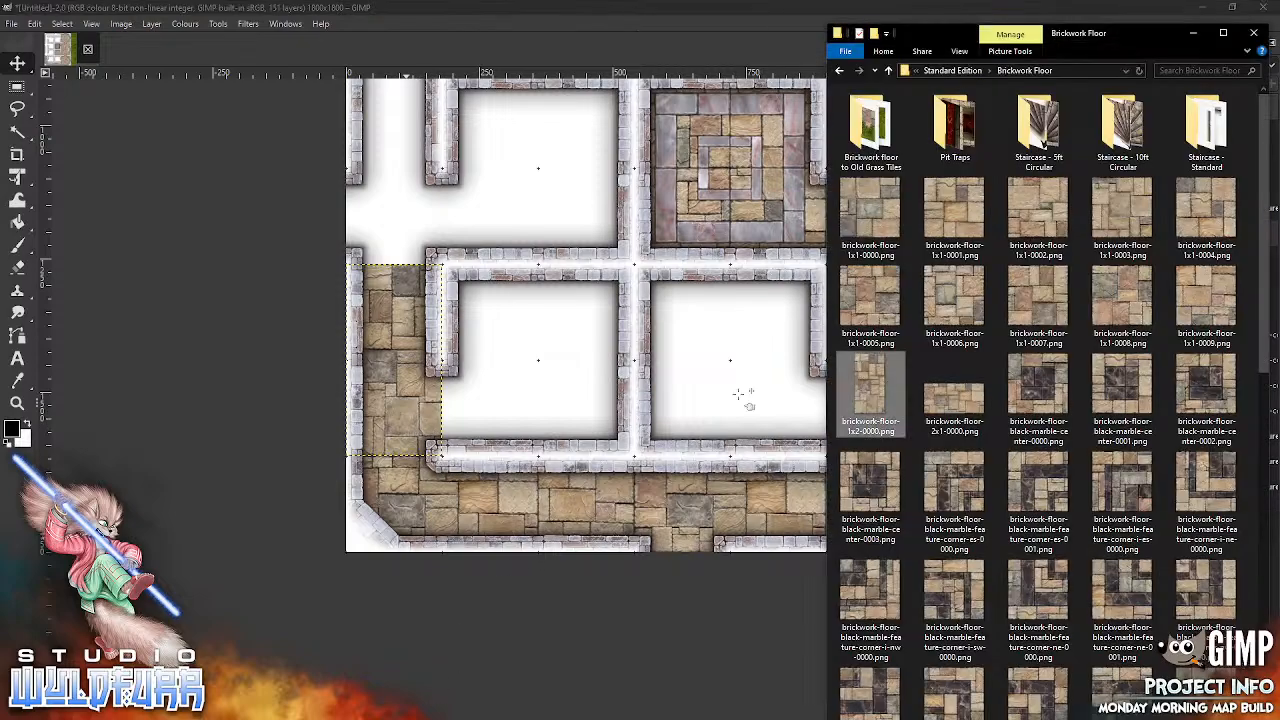
pyautogui.moveTo(1133, 308); pyautogui.dragTo(730, 383)
pyautogui.moveTo(715, 338); pyautogui.dragTo(428, 244)
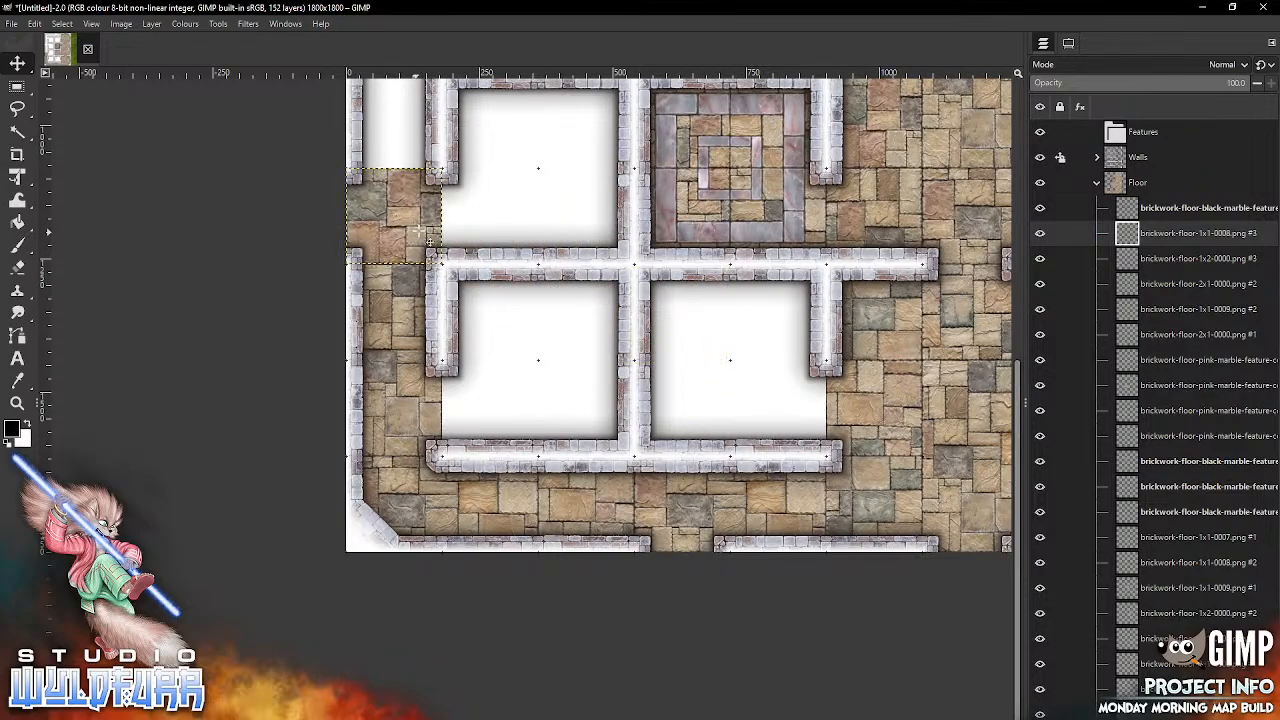
pyautogui.moveTo(567, 184); pyautogui.dragTo(595, 607)
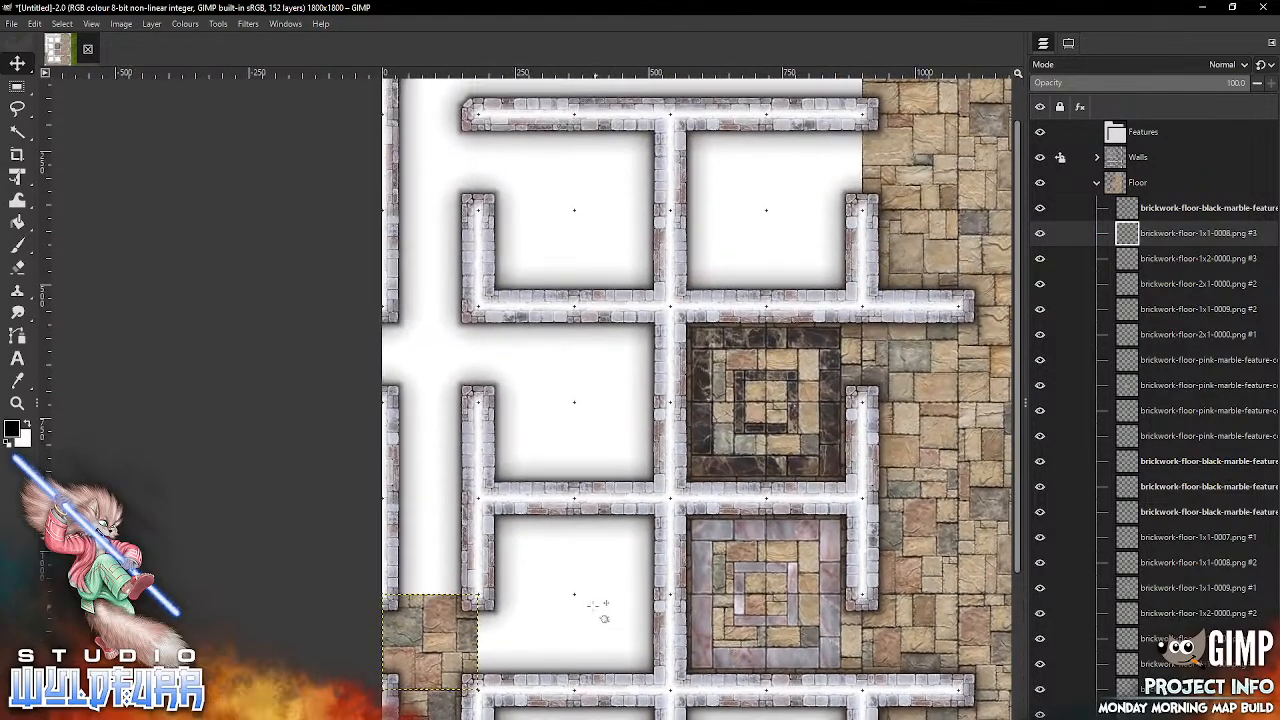
pyautogui.hotkey('alt', 'Tab')
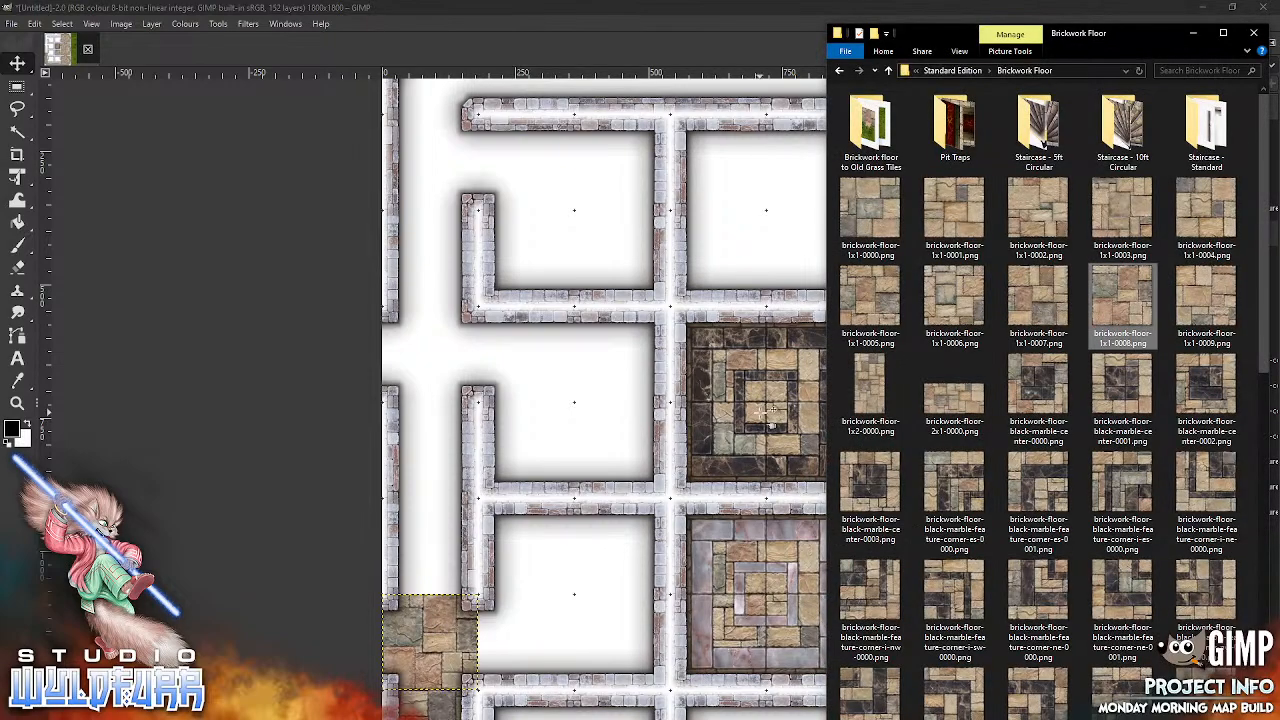
pyautogui.click(1035, 302)
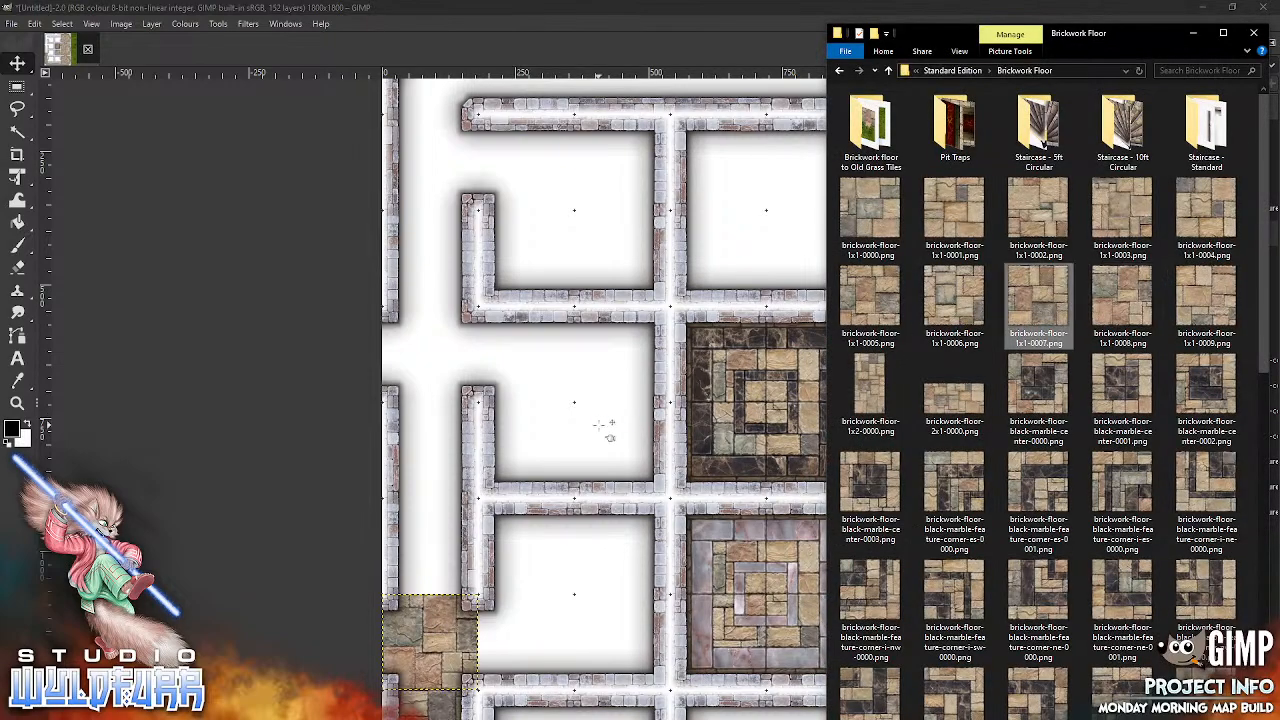
pyautogui.moveTo(675, 489); pyautogui.dragTo(673, 485)
pyautogui.moveTo(683, 395); pyautogui.dragTo(445, 574)
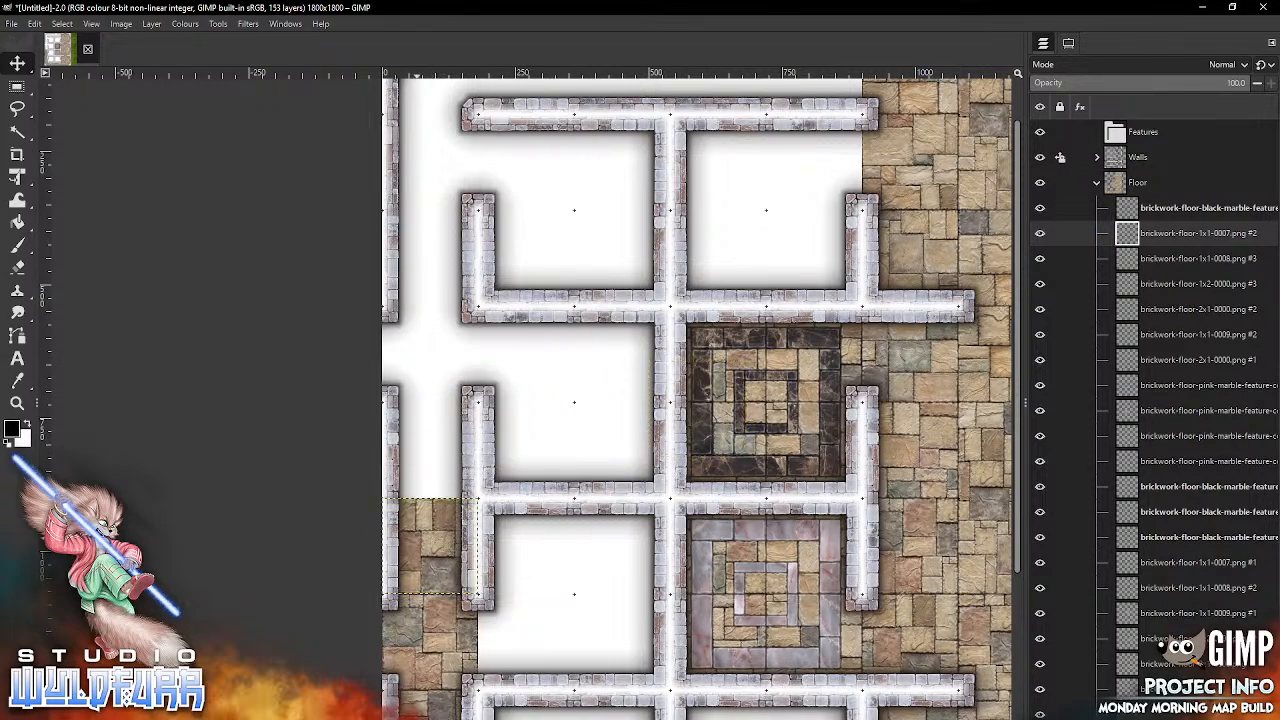
# Step: Snap brickwork-floor-1x1-0006.png into row five and brickwork-floor-1x2-0000.png into rows three and four of the first column
pyautogui.hotkey('alt', 'Tab')
pyautogui.moveTo(958, 305); pyautogui.dragTo(823, 334)
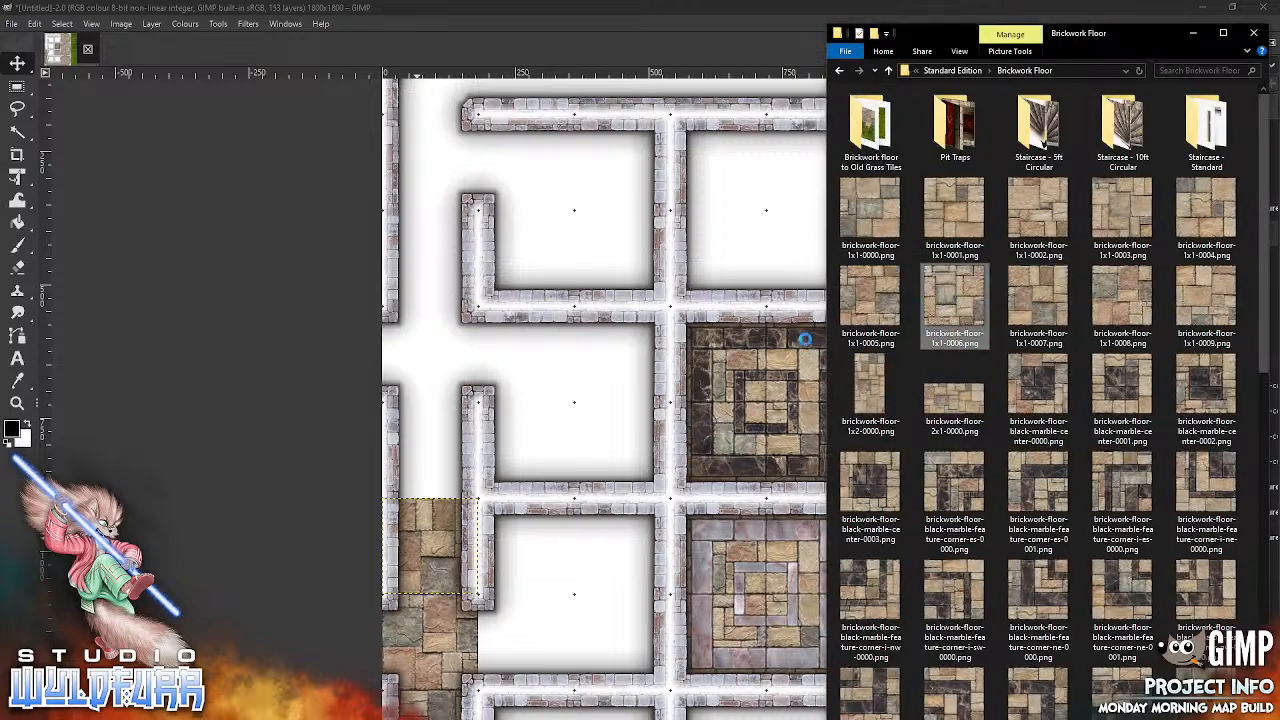
pyautogui.click(613, 520)
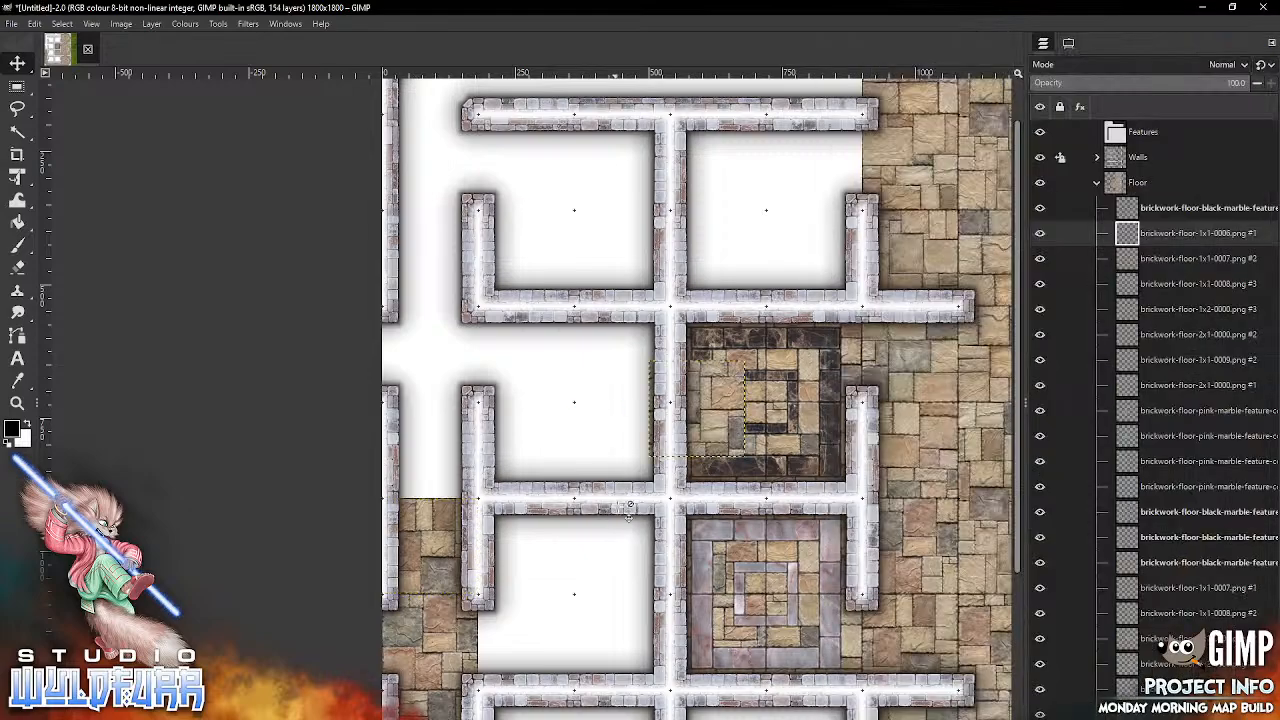
pyautogui.moveTo(708, 418); pyautogui.dragTo(442, 468)
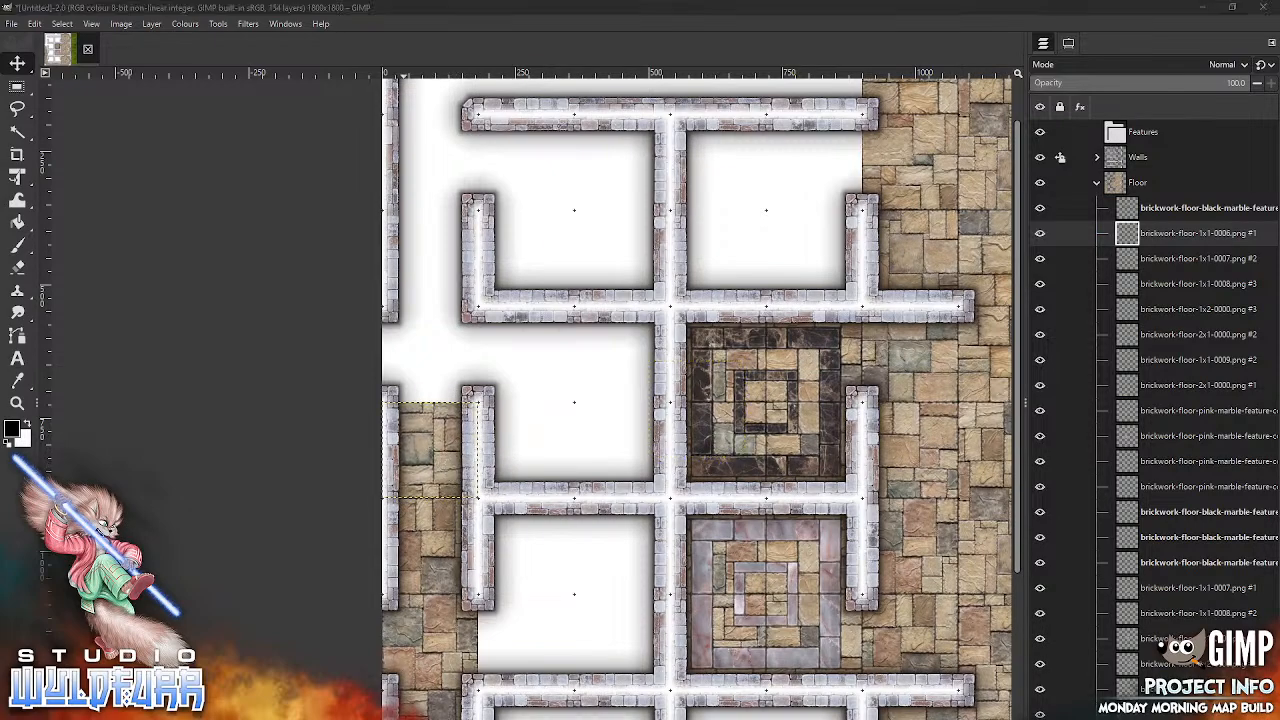
pyautogui.hotkey('alt', 'Tab')
pyautogui.click(876, 393)
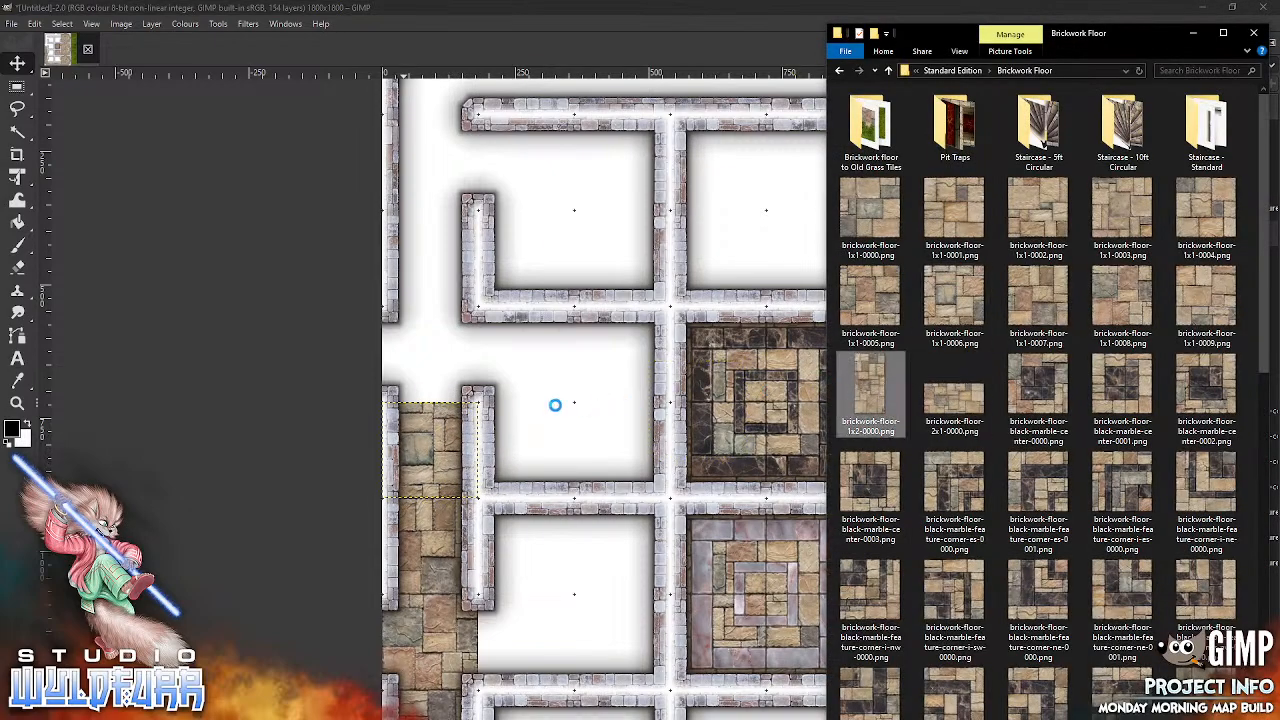
pyautogui.moveTo(876, 393); pyautogui.dragTo(632, 461)
pyautogui.moveTo(698, 410); pyautogui.dragTo(466, 308)
# Step: Snap brickwork-floor-1x1-0006.png into row two and brickwork-floor-1x1-0005.png into row one of the first column
pyautogui.scroll(5, 654, 268)
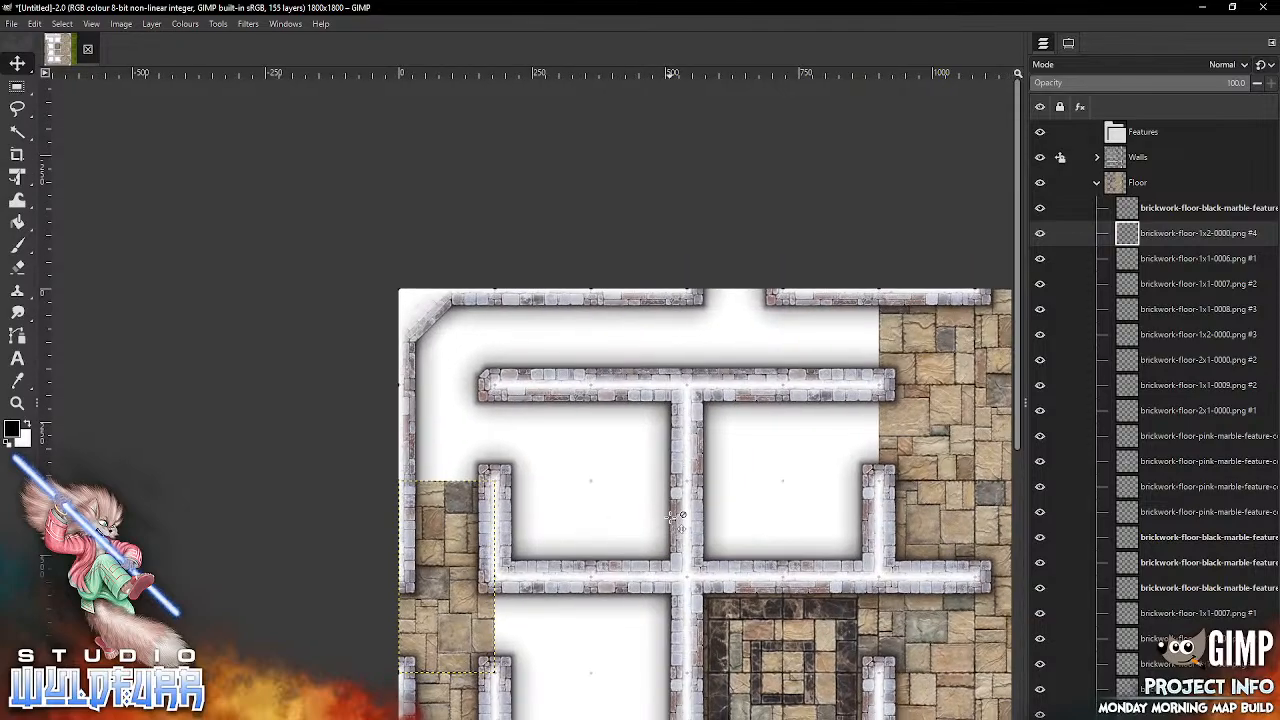
pyautogui.hotkey('alt', 'Tab')
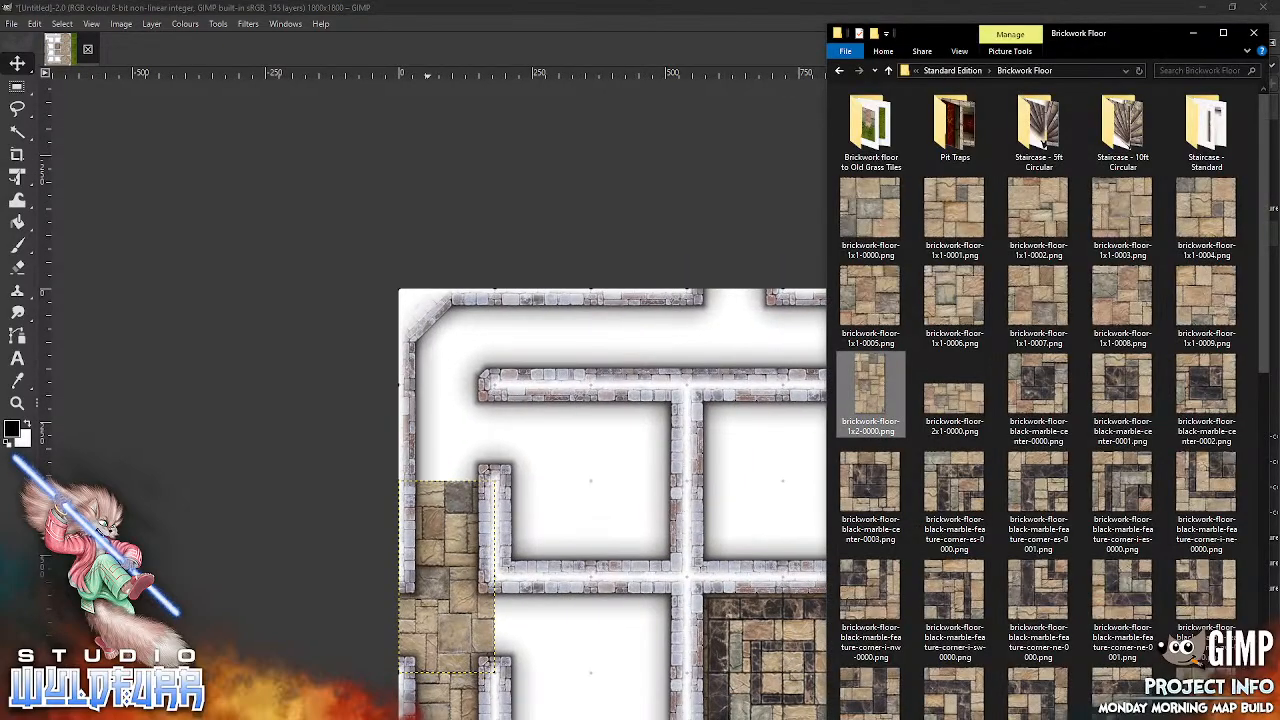
pyautogui.moveTo(952, 302); pyautogui.dragTo(577, 370)
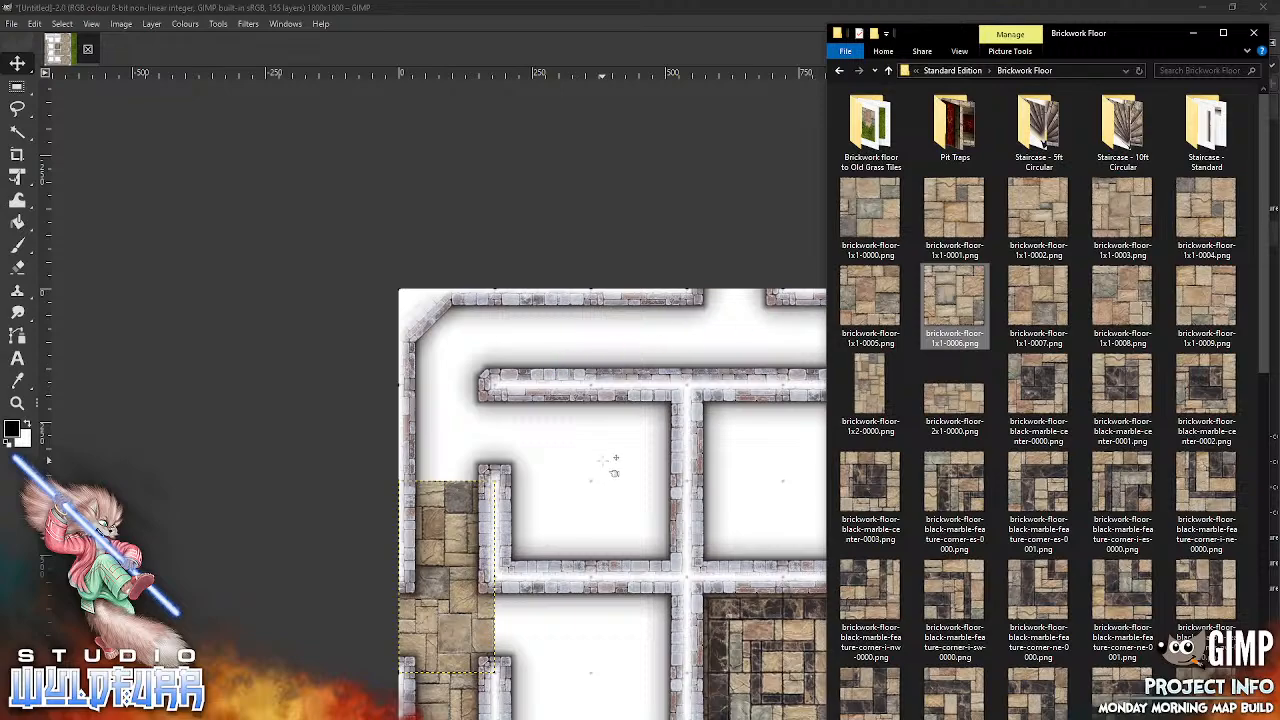
pyautogui.moveTo(615, 462); pyautogui.dragTo(613, 456)
pyautogui.moveTo(740, 525); pyautogui.dragTo(487, 447)
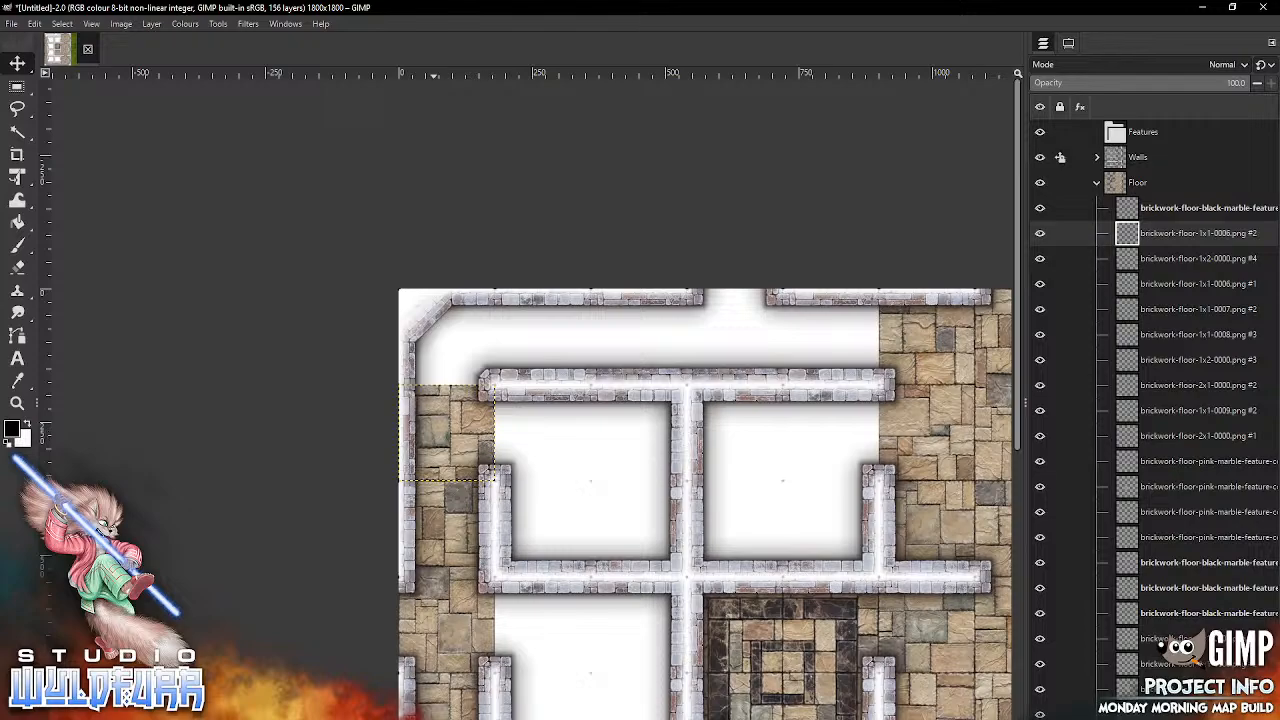
pyautogui.hotkey('alt', 'Tab')
pyautogui.moveTo(870, 300); pyautogui.dragTo(815, 303)
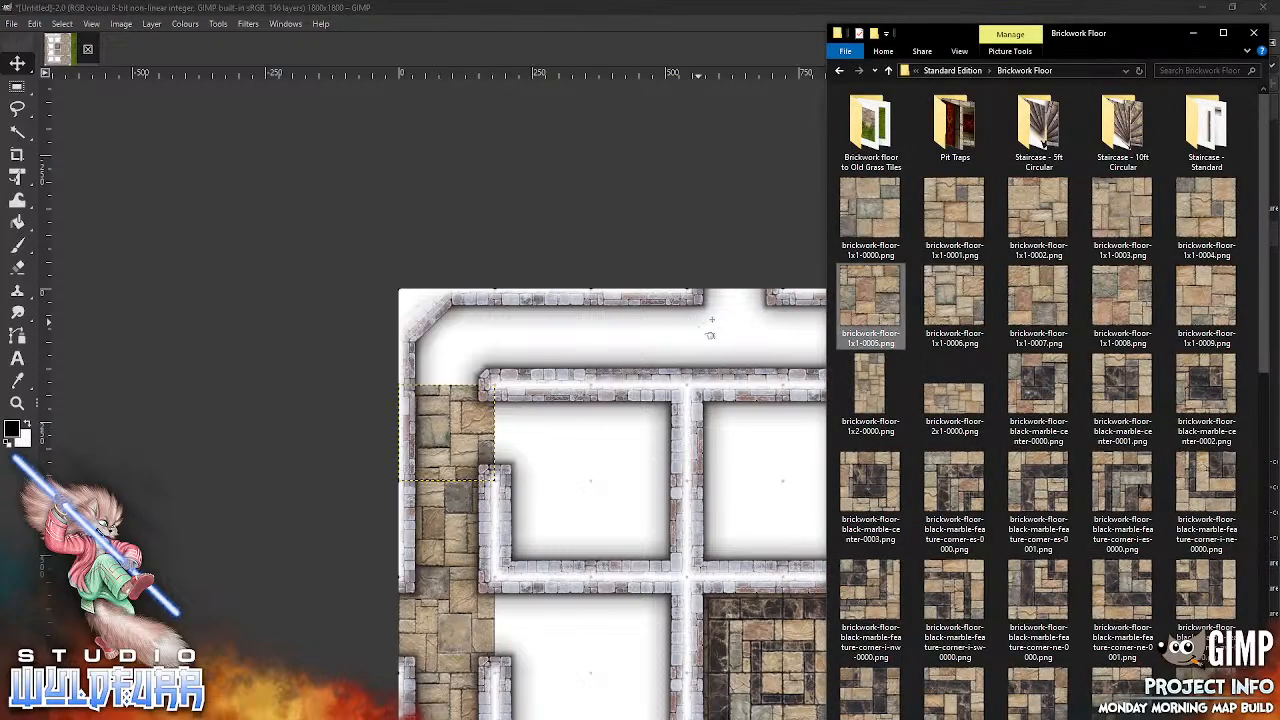
pyautogui.moveTo(747, 376); pyautogui.dragTo(748, 385)
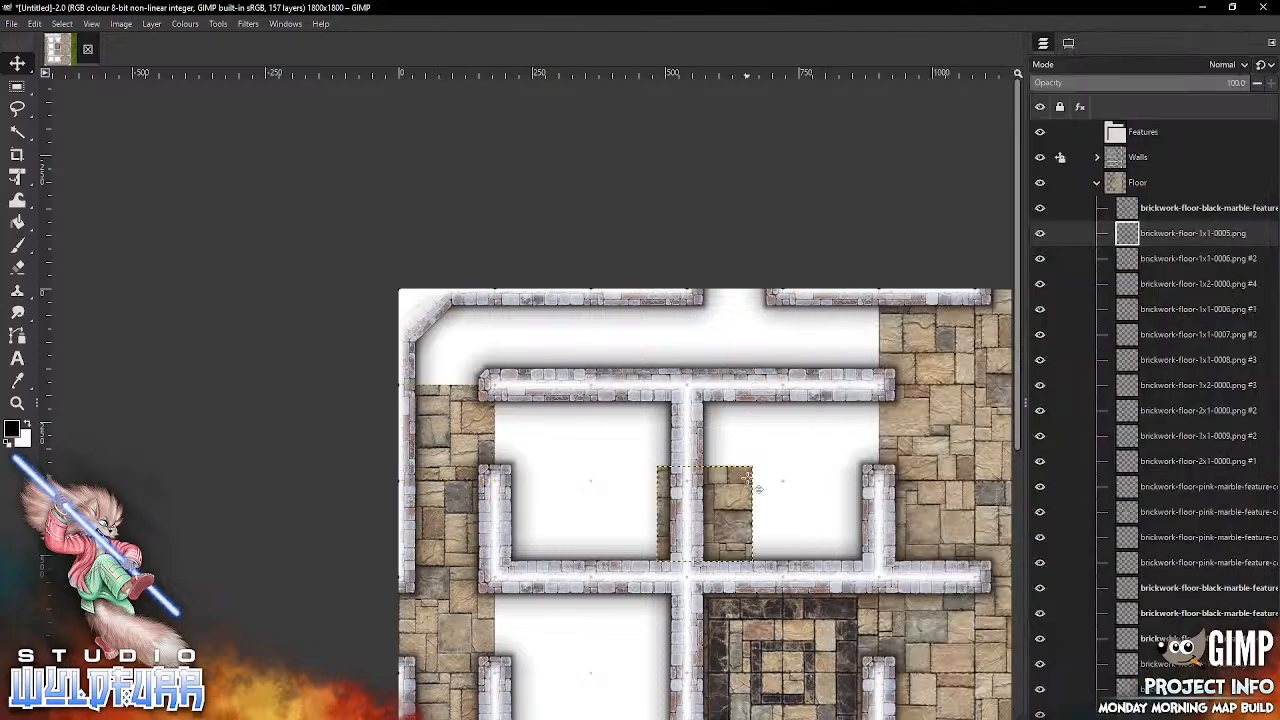
pyautogui.moveTo(742, 477); pyautogui.dragTo(486, 303)
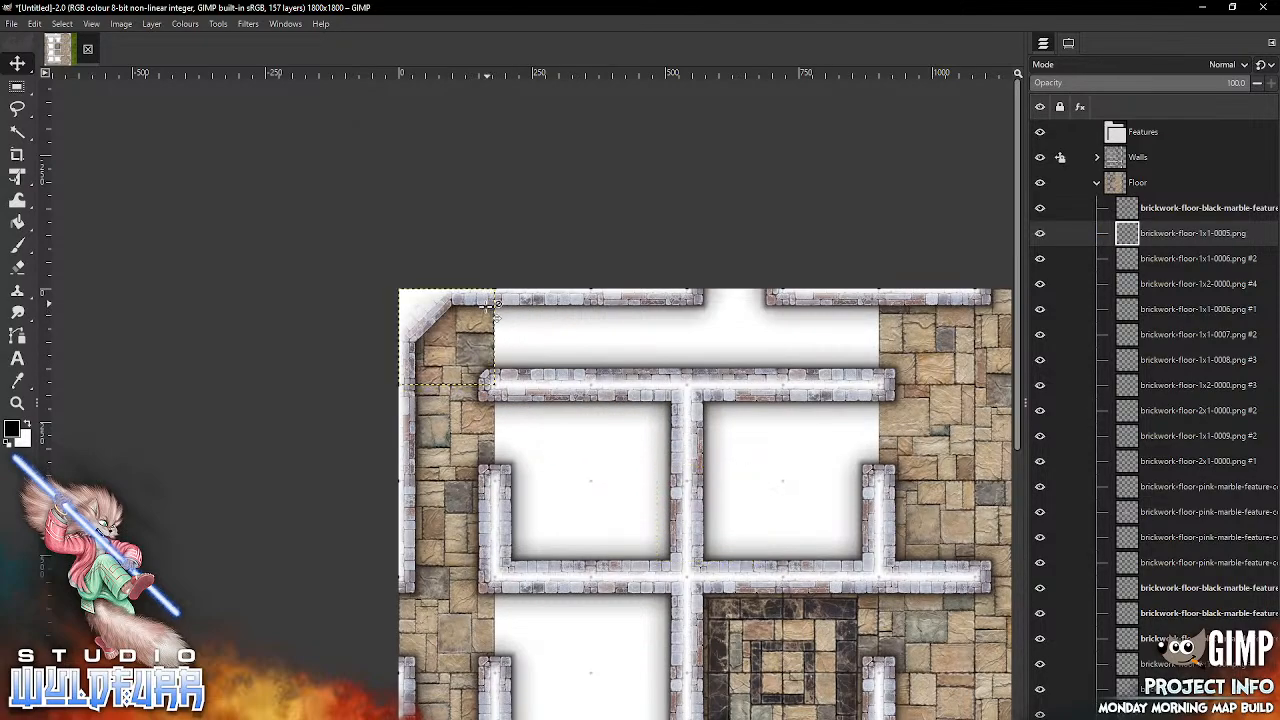
# Step: Snap brickwork-floor-1x1-0004.png into column two and brickwork-floor-1x1-0003.png into column three of the first row
pyautogui.hotkey('alt', 'Tab')
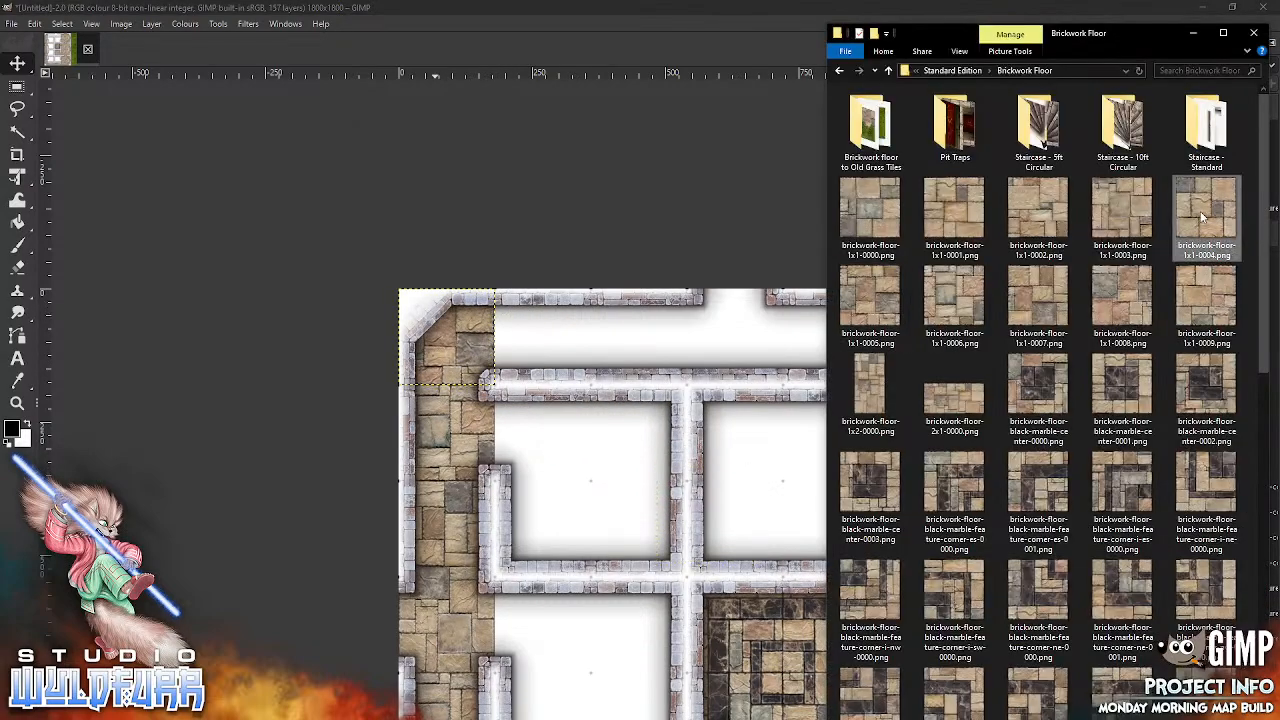
pyautogui.moveTo(620, 445); pyautogui.dragTo(620, 445)
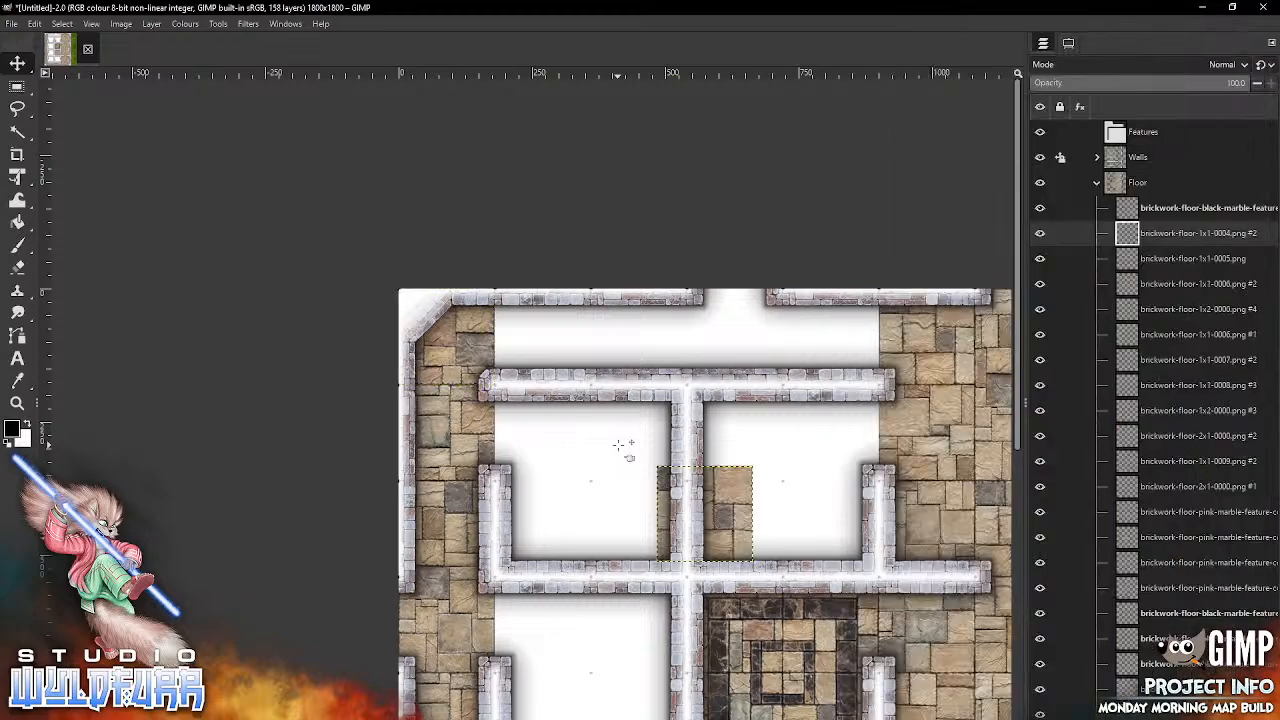
pyautogui.moveTo(746, 510); pyautogui.dragTo(583, 332)
pyautogui.hotkey('alt', 'Tab')
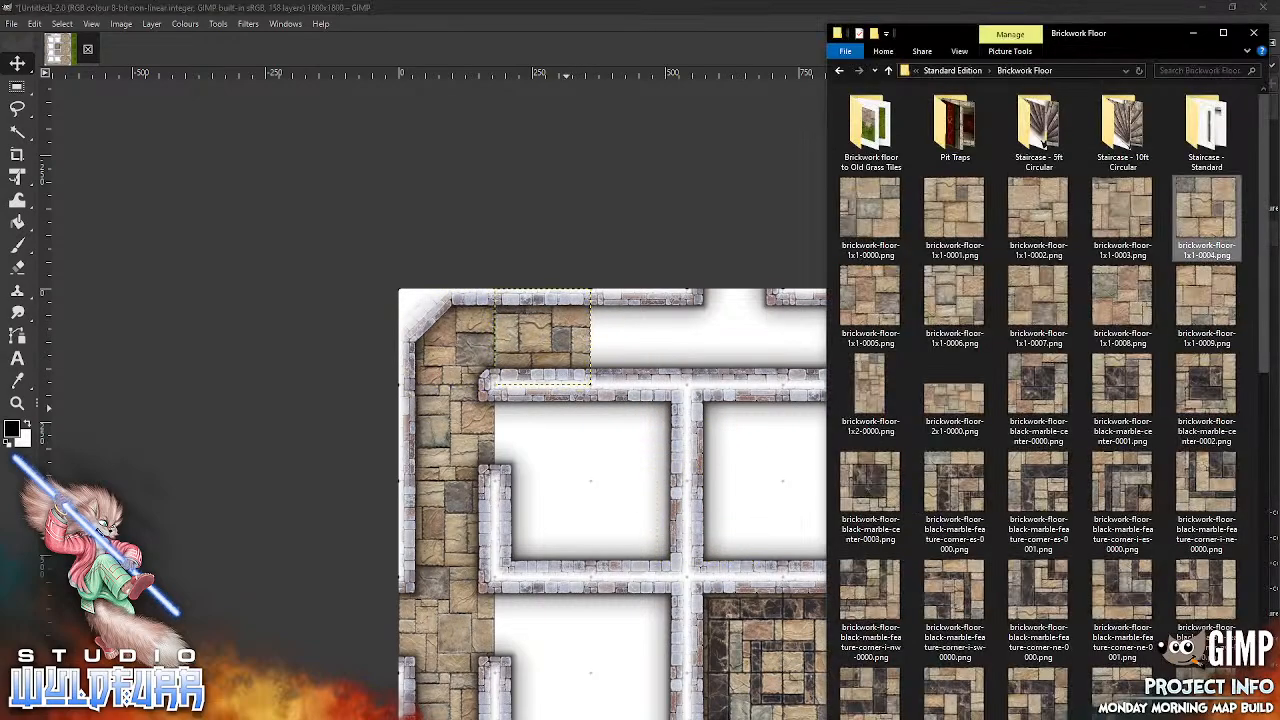
pyautogui.moveTo(1127, 212); pyautogui.dragTo(1093, 228)
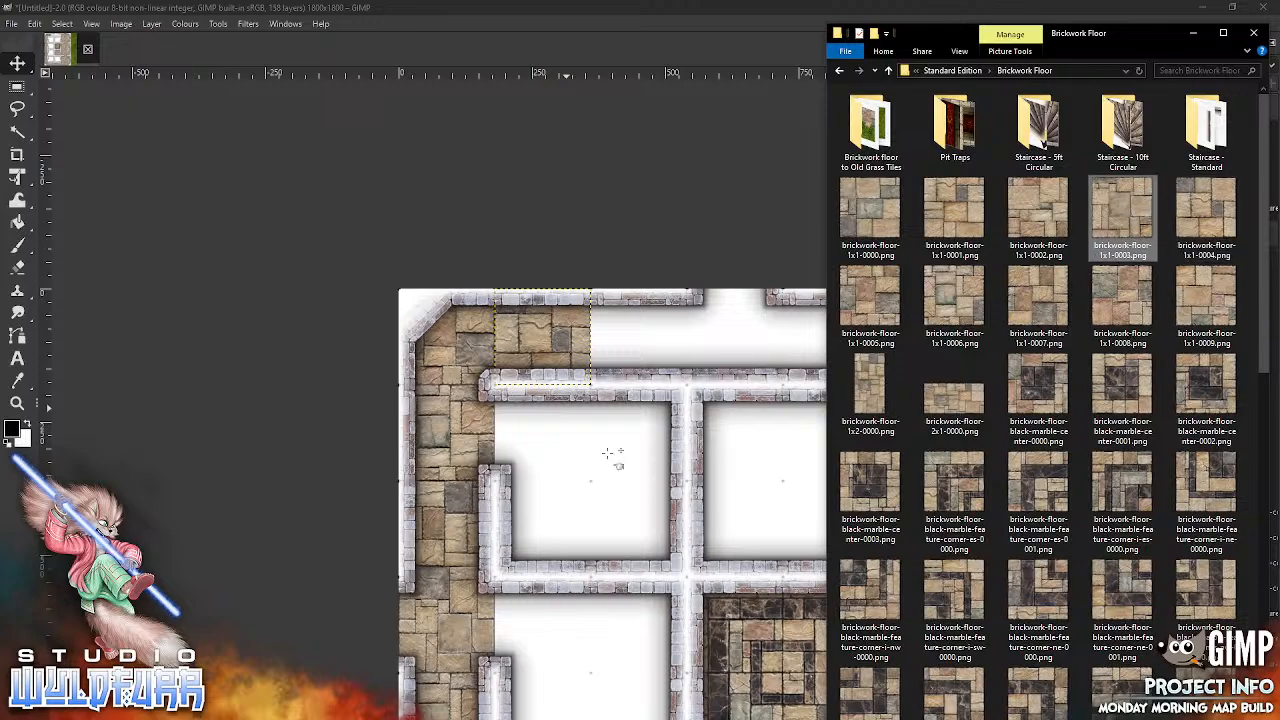
pyautogui.moveTo(696, 479); pyautogui.dragTo(679, 322)
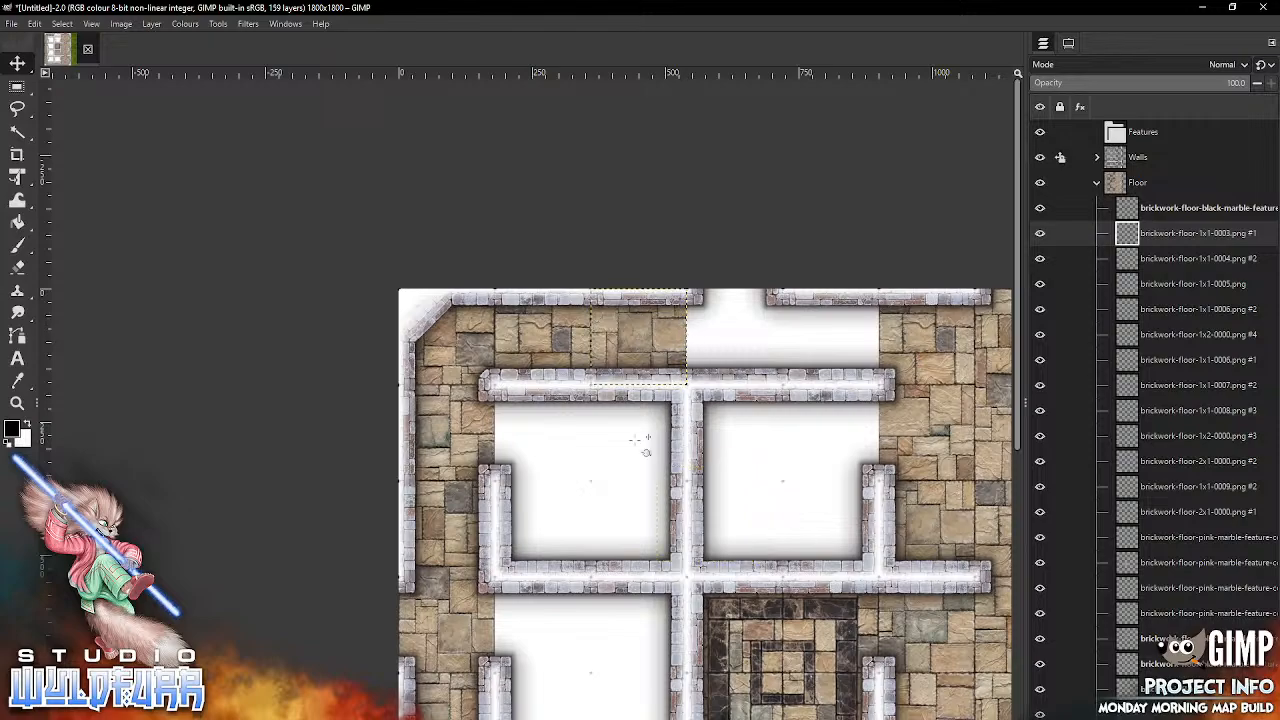
# Step: Fill the remaining corridor gap in columns four and five of row one with brickwork-floor-2x1-0000.png
pyautogui.hotkey('alt', 'Tab')
pyautogui.click(949, 399)
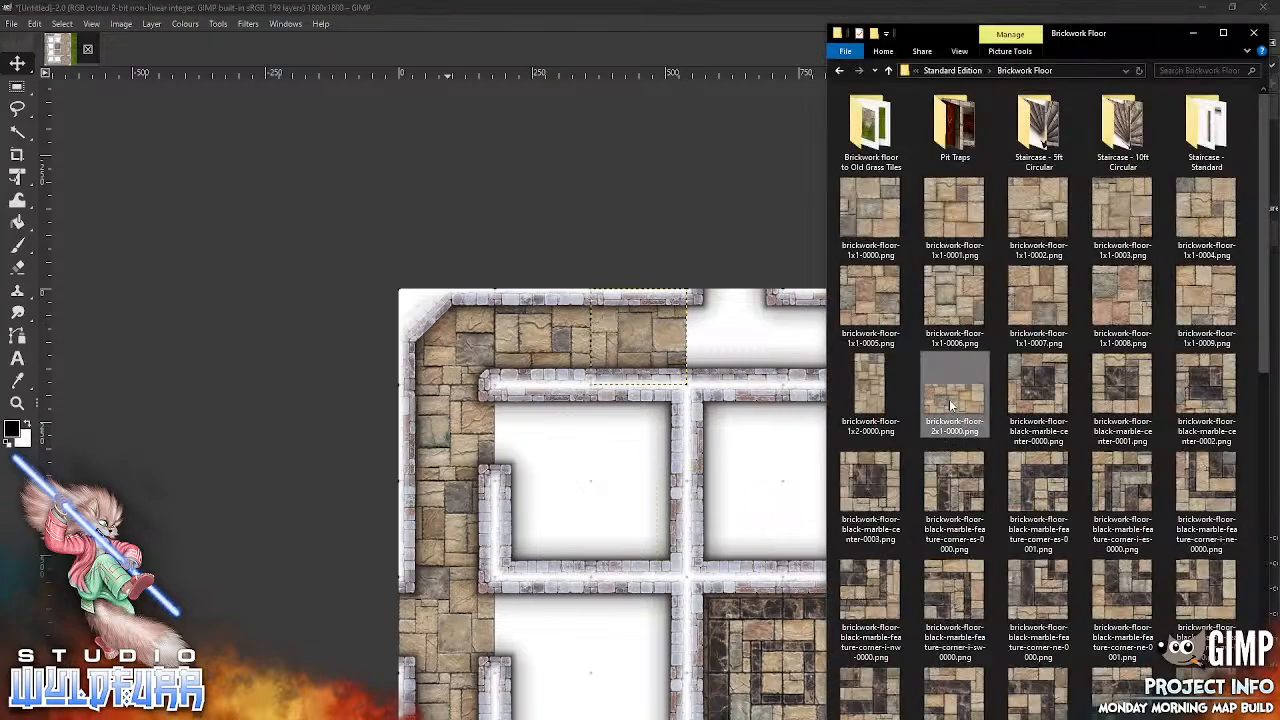
pyautogui.moveTo(737, 439); pyautogui.dragTo(737, 439)
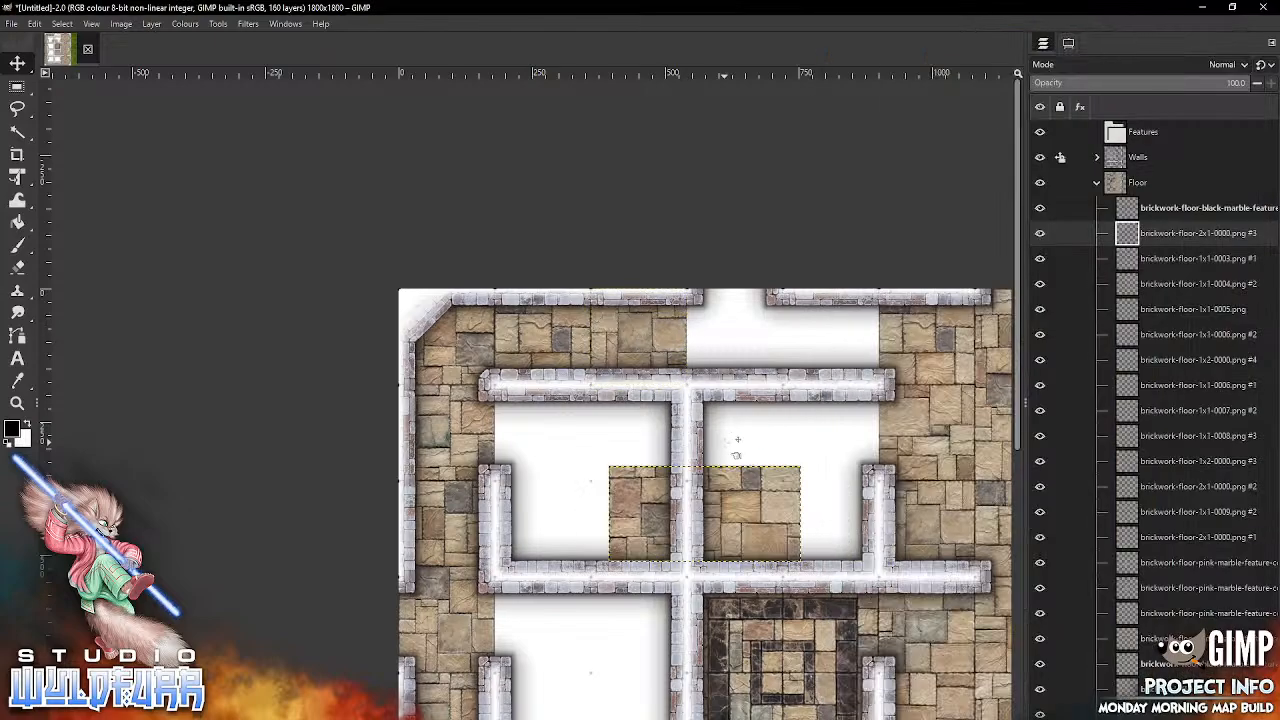
pyautogui.moveTo(748, 495); pyautogui.dragTo(826, 320)
# Step: Snap brickwork-floor-black-marble-center-0003.png into column four, row two and brickwork-floor-black-marble-center-0000.png into column five, row three
pyautogui.scroll(-5, 826, 320)
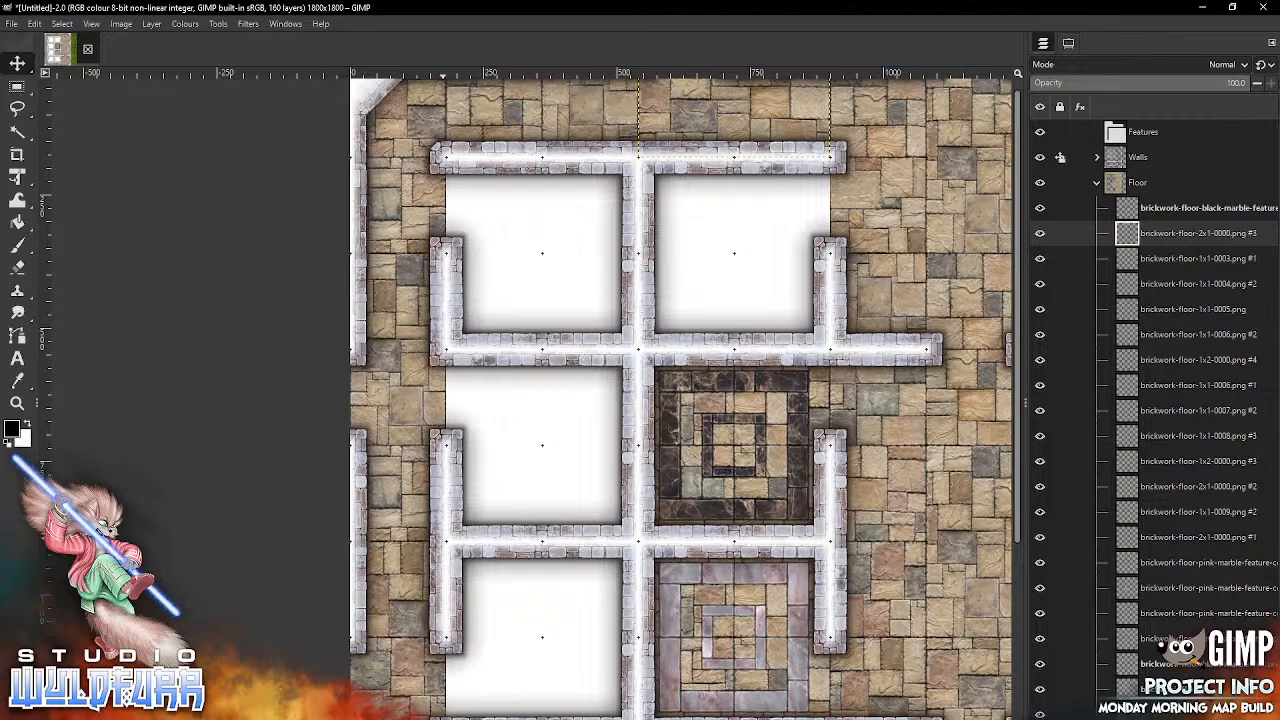
pyautogui.hotkey('alt', 'Tab')
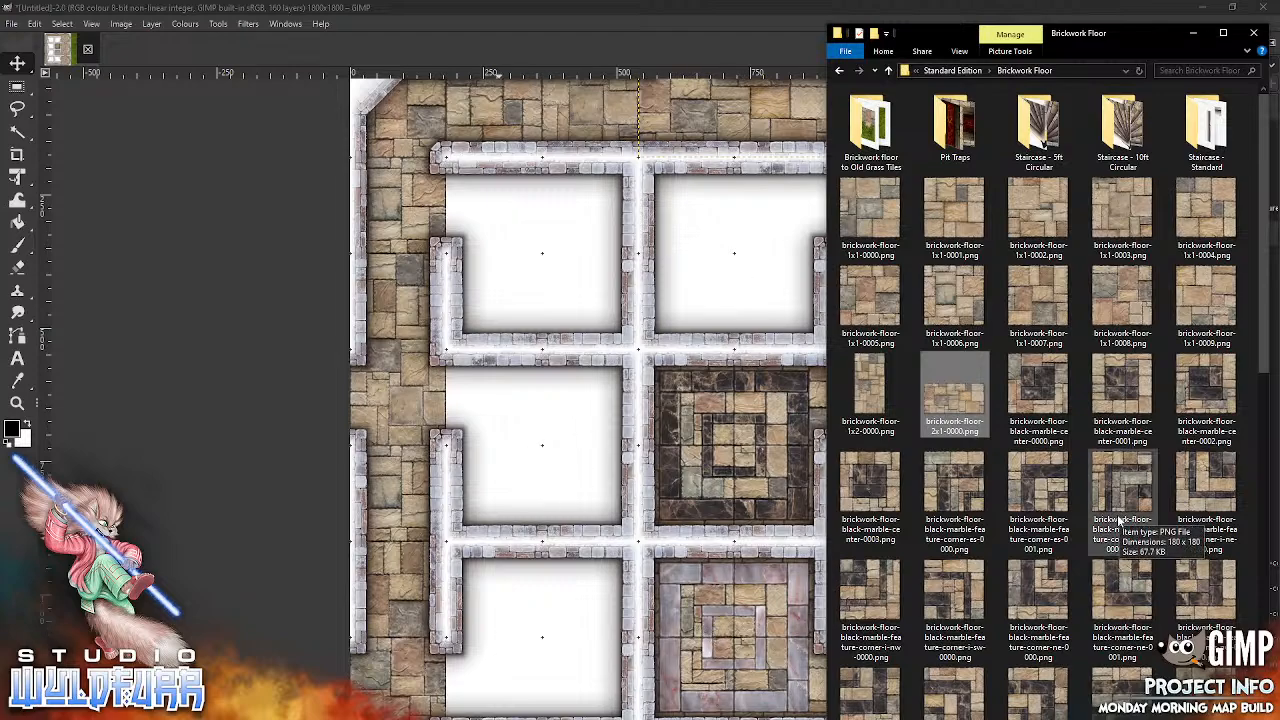
pyautogui.click(873, 483)
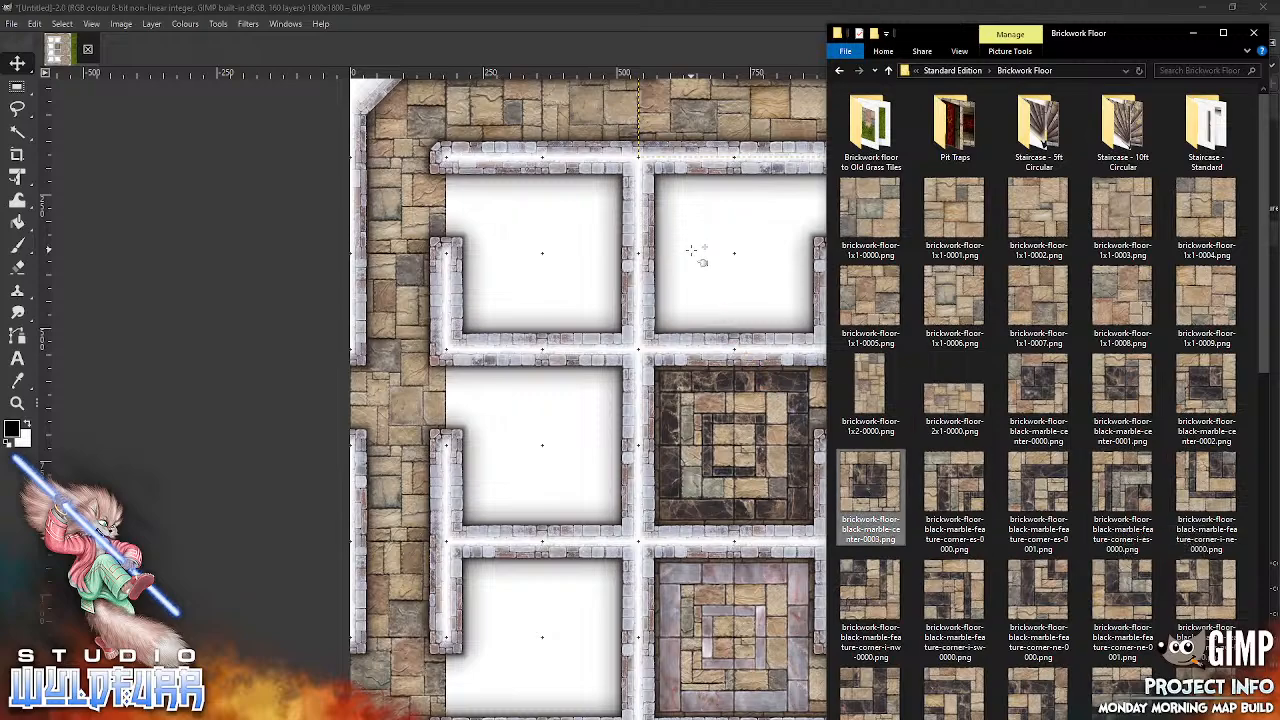
pyautogui.moveTo(691, 250); pyautogui.dragTo(691, 250)
pyautogui.moveTo(712, 415); pyautogui.dragTo(712, 209)
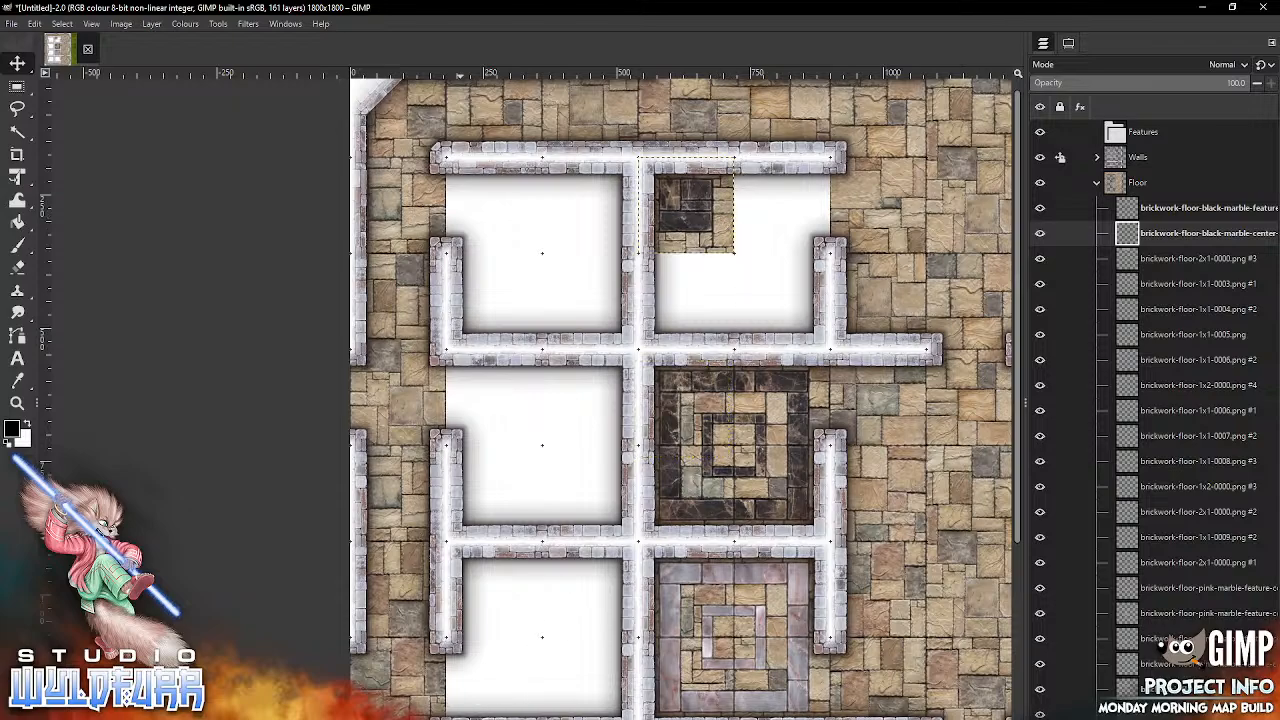
pyautogui.hotkey('alt', 'Tab')
pyautogui.click(1040, 395)
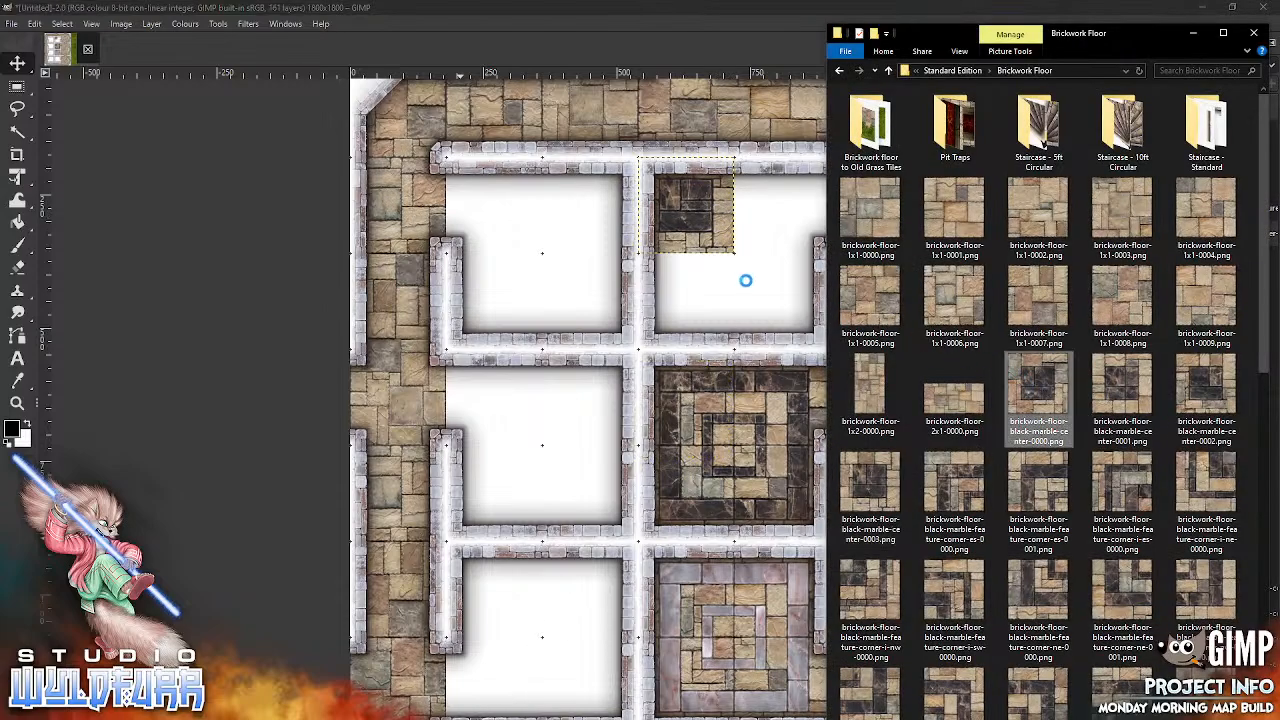
pyautogui.moveTo(715, 390); pyautogui.dragTo(800, 286)
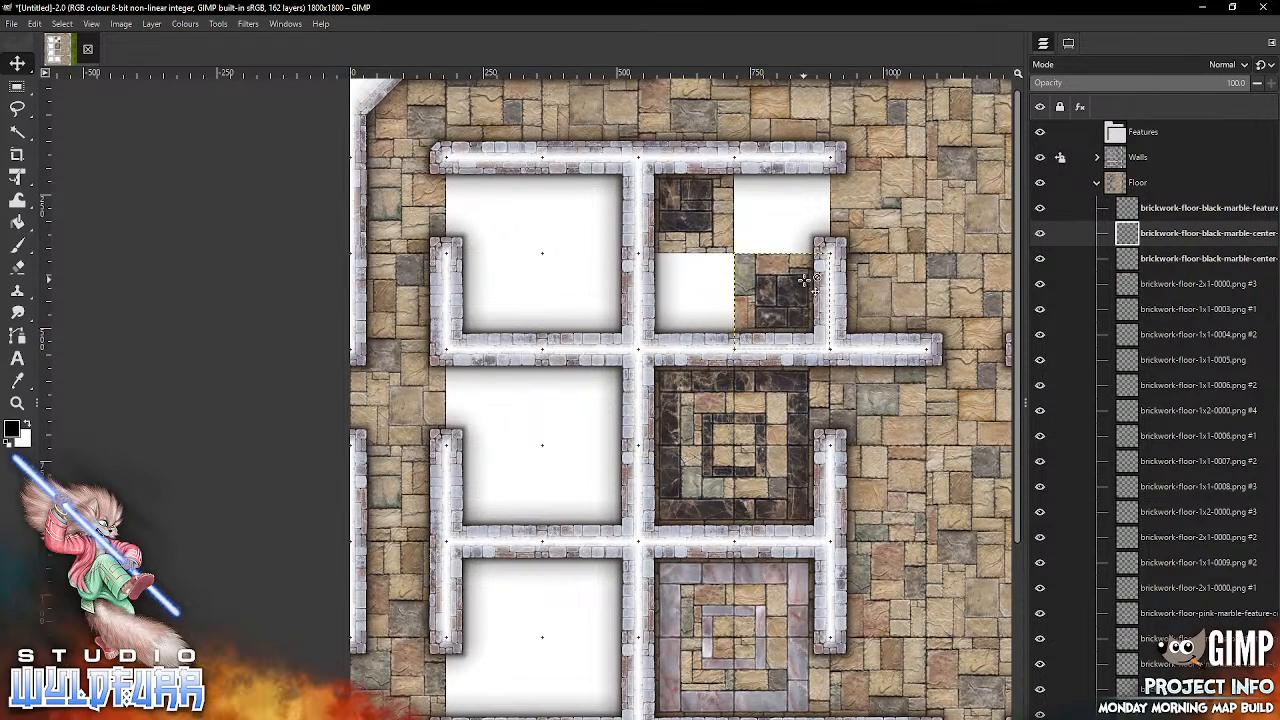
# Step: Snap brickwork-floor-black-marble-center-0001.png into column three, row three and brickwork-floor-black-marble-center-0002.png into column two, row two
pyautogui.hotkey('alt', 'Tab')
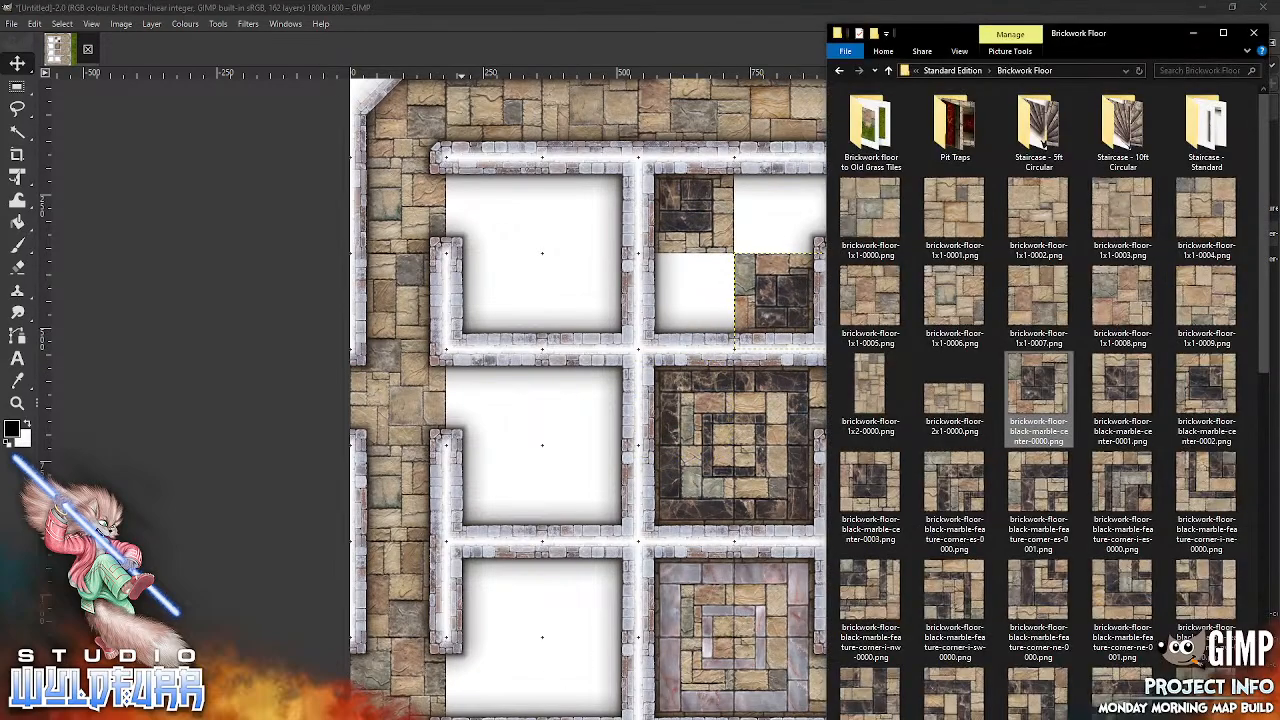
pyautogui.click(1128, 393)
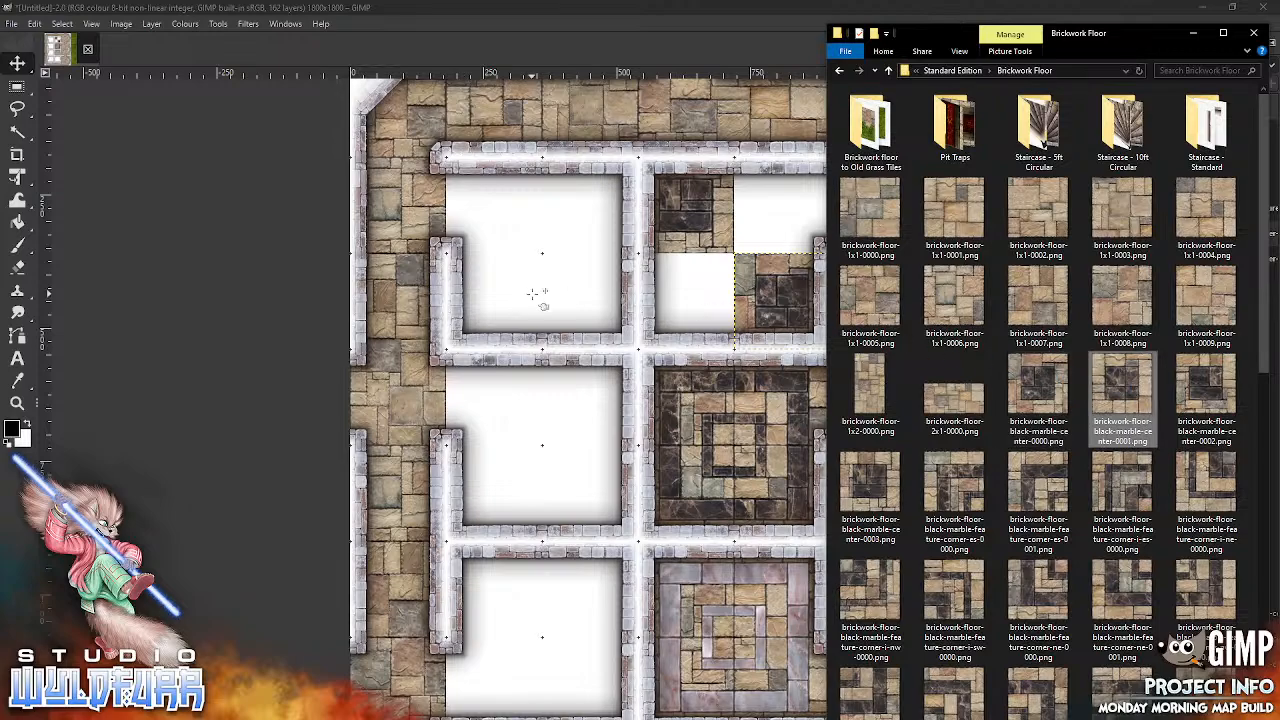
pyautogui.moveTo(540, 295); pyautogui.dragTo(542, 297)
pyautogui.moveTo(716, 398); pyautogui.dragTo(611, 281)
pyautogui.hotkey('alt', 'Tab')
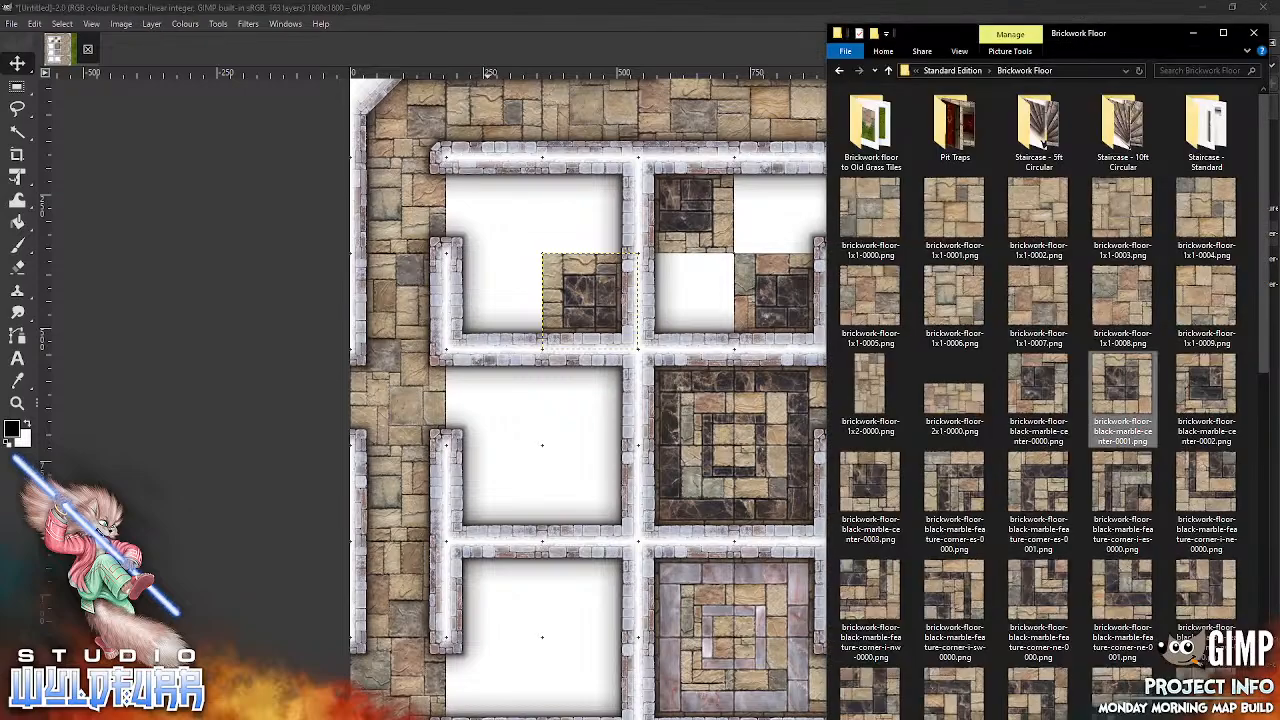
pyautogui.moveTo(1200, 396); pyautogui.dragTo(1145, 378)
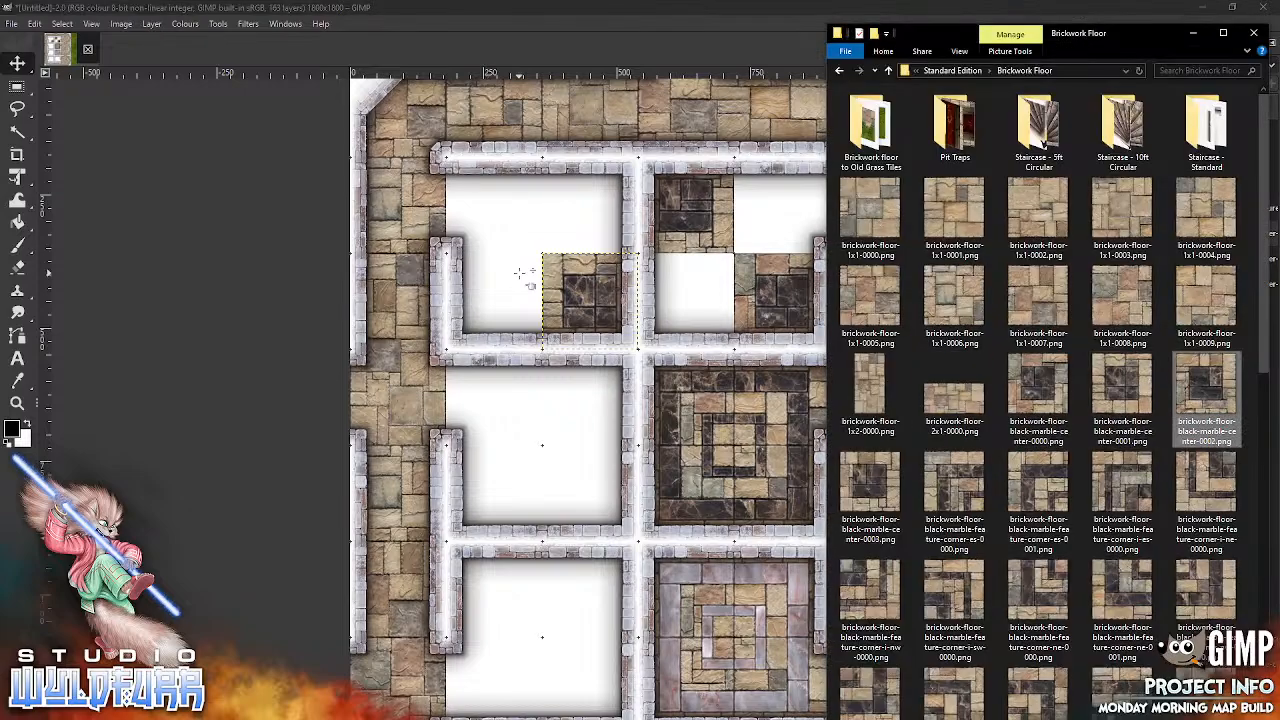
pyautogui.moveTo(519, 273); pyautogui.dragTo(522, 277)
pyautogui.moveTo(690, 408); pyautogui.dragTo(492, 200)
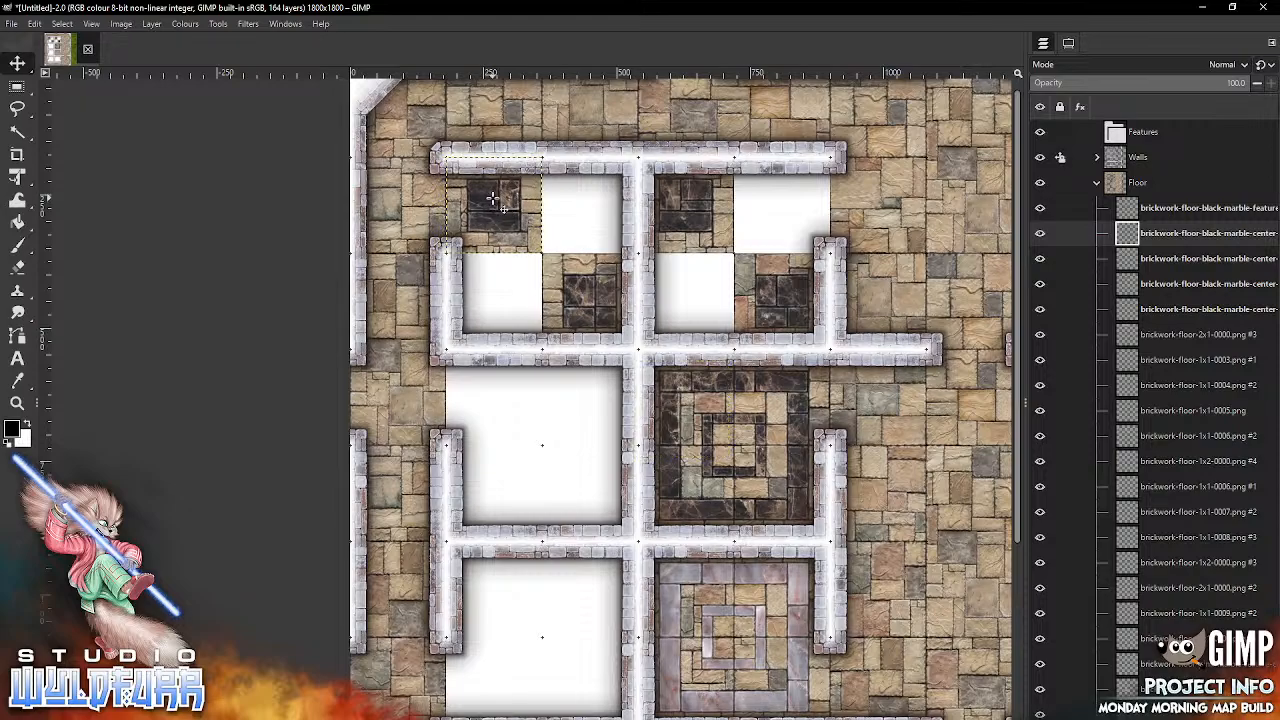
# Step: Snap brickwork-floor-pink-marble-center-0000.png into column four, row three and brickwork-floor-pink-marble-center-0001.png into column two, row three
pyautogui.hotkey('alt', 'Tab')
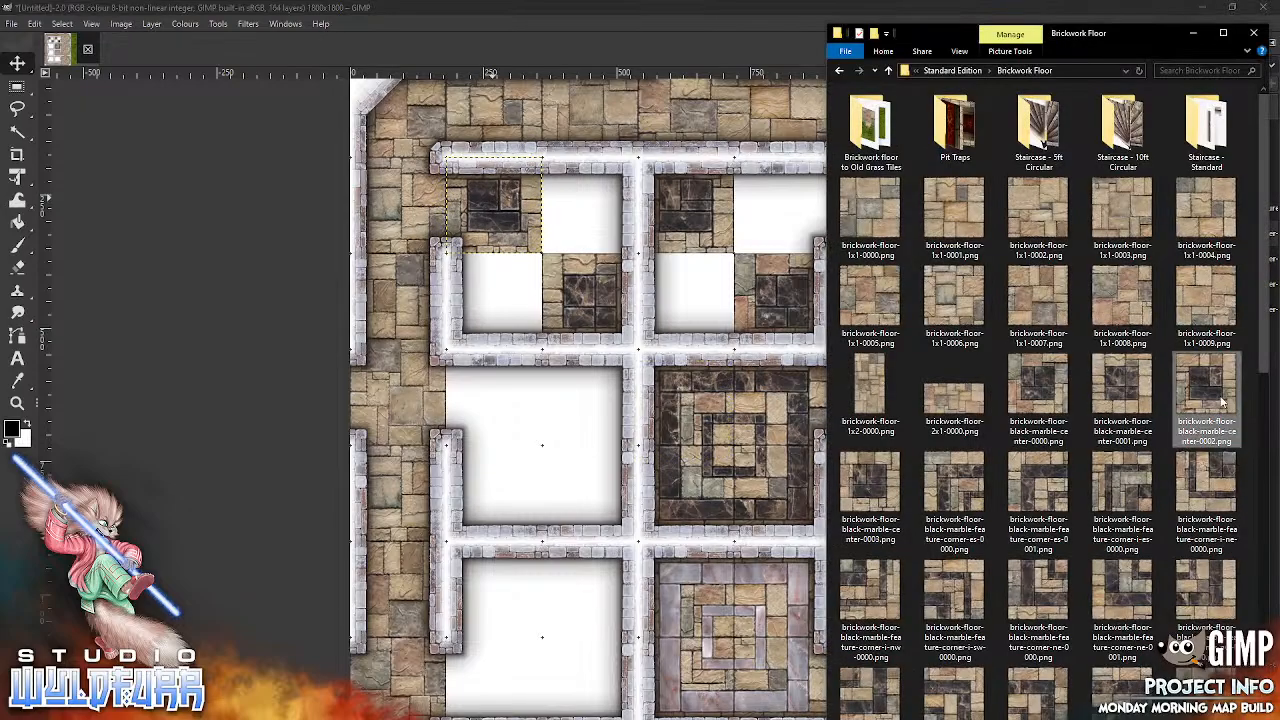
pyautogui.scroll(-10, 1260, 362)
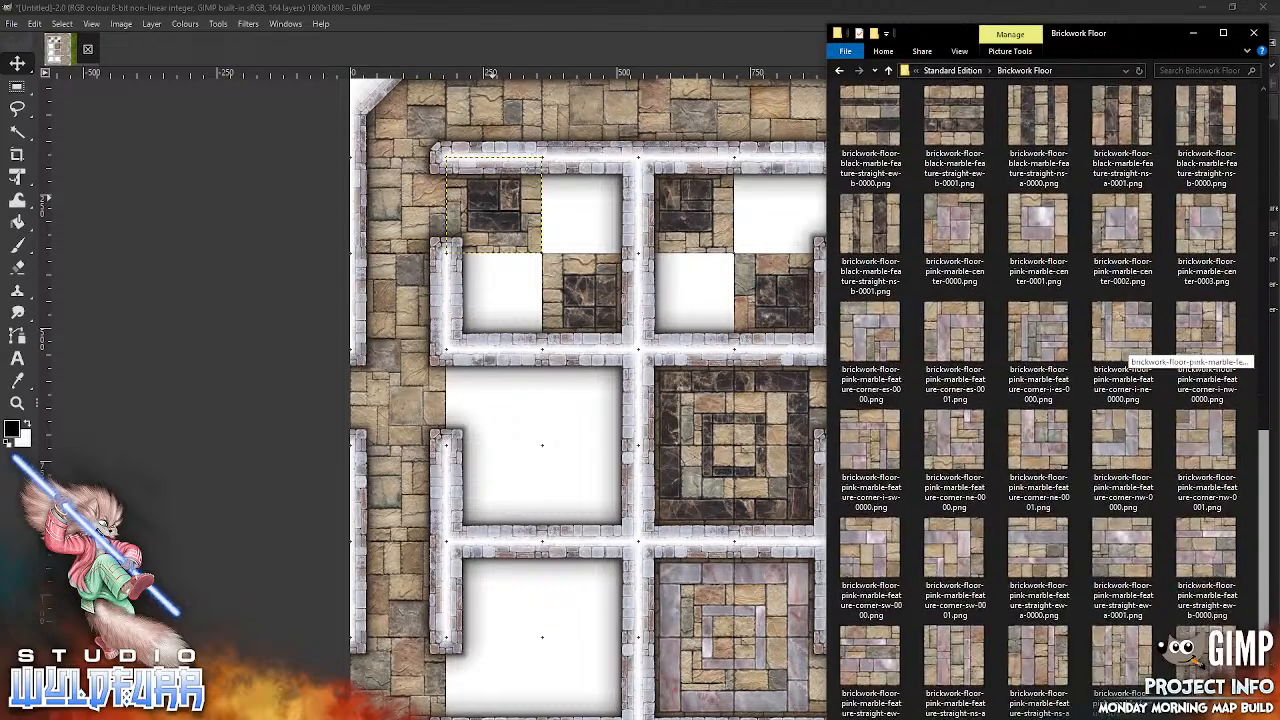
pyautogui.moveTo(962, 218); pyautogui.dragTo(688, 336)
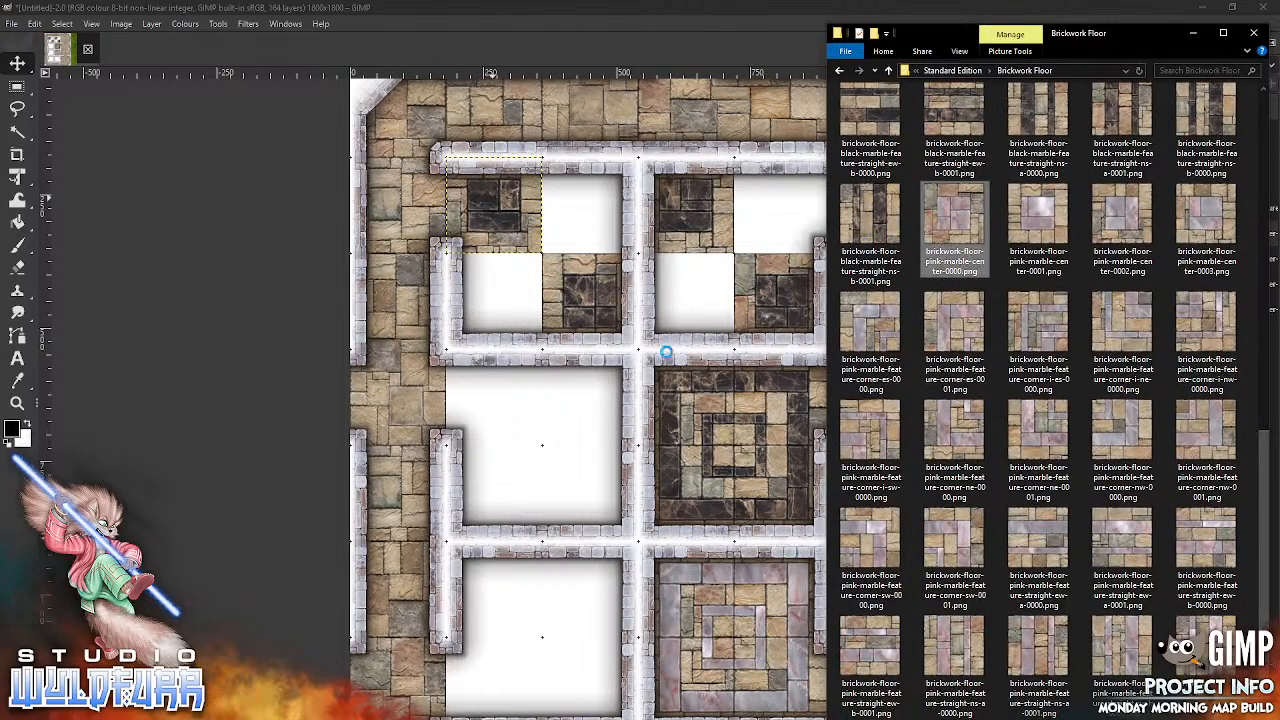
pyautogui.moveTo(700, 410); pyautogui.dragTo(721, 315)
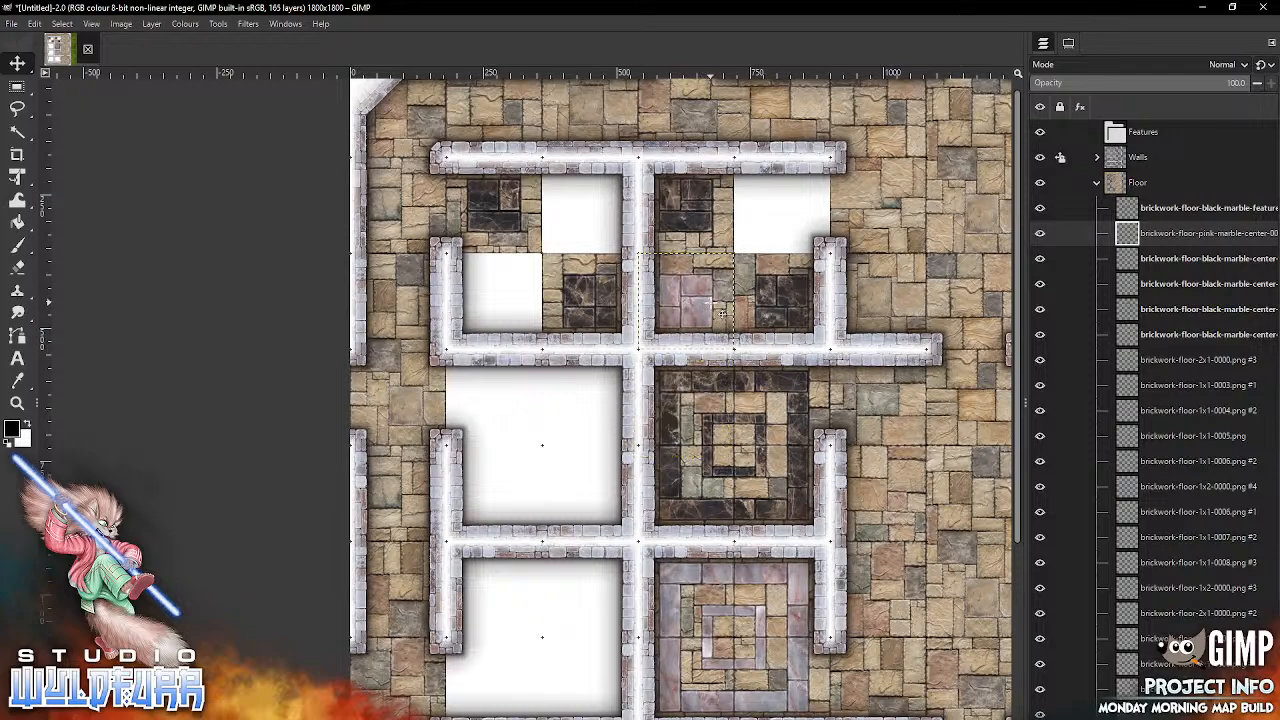
pyautogui.hotkey('alt', 'Tab')
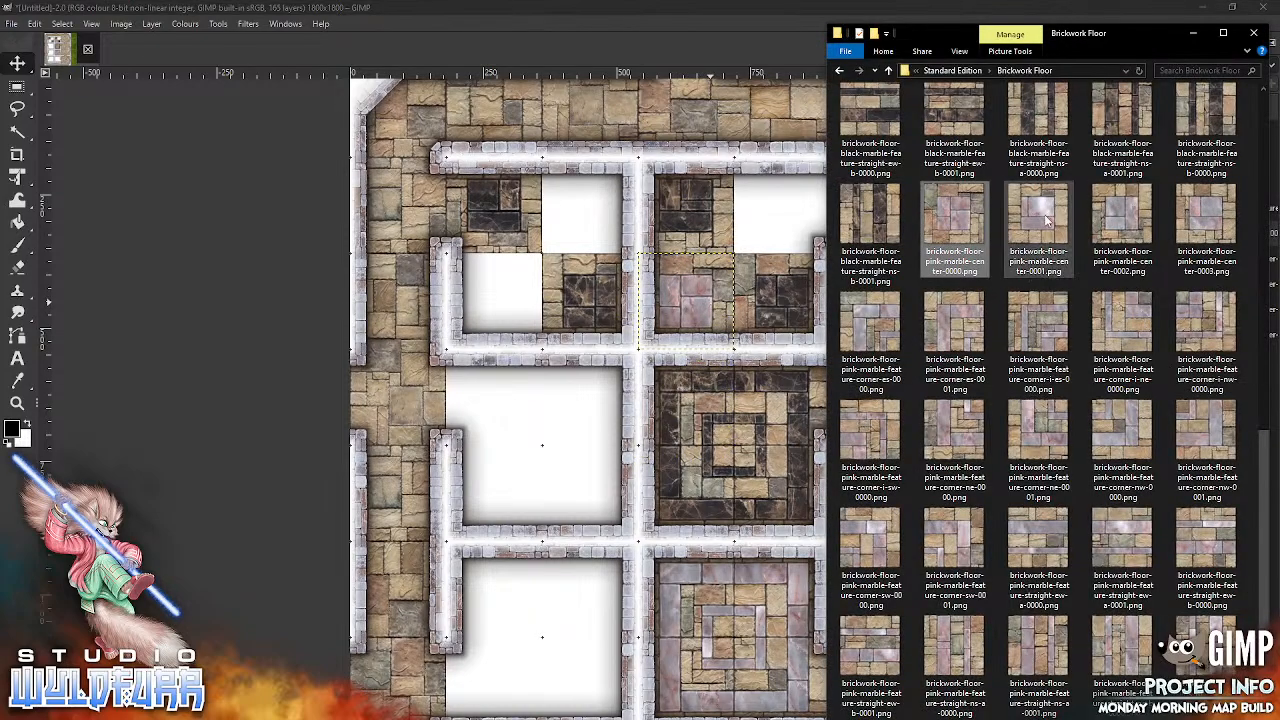
pyautogui.moveTo(1038, 222); pyautogui.dragTo(692, 361)
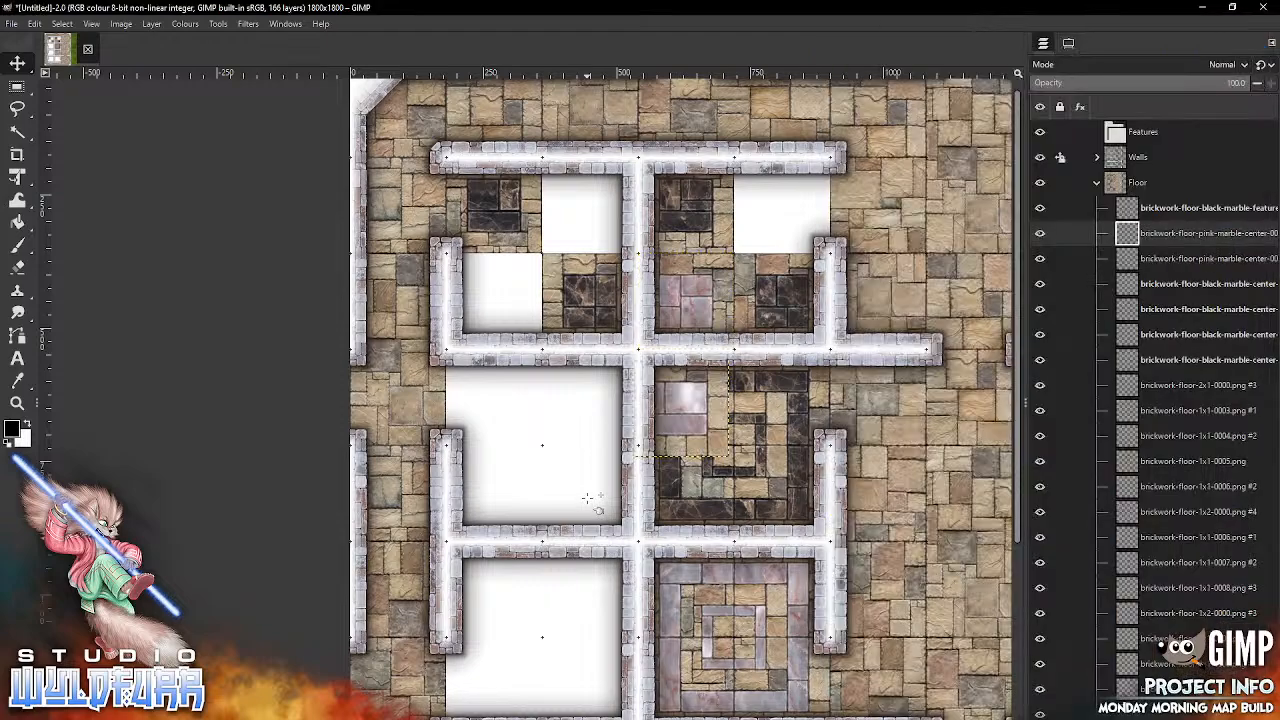
pyautogui.moveTo(700, 410); pyautogui.dragTo(502, 291)
# Step: Fill the remaining row-two room cells with brickwork-floor-pink-marble-center-0002.png in column three and brickwork-floor-pink-marble-center-0003.png in column five
pyautogui.hotkey('alt', 'Tab')
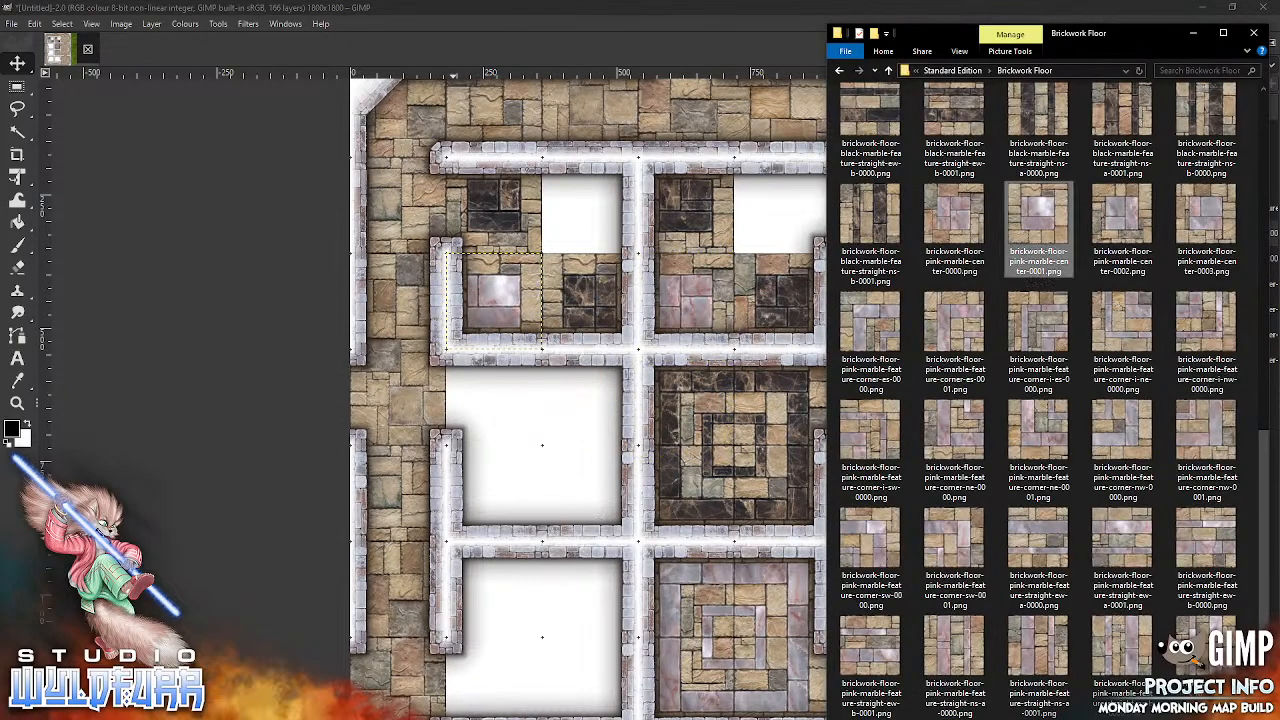
pyautogui.click(1124, 220)
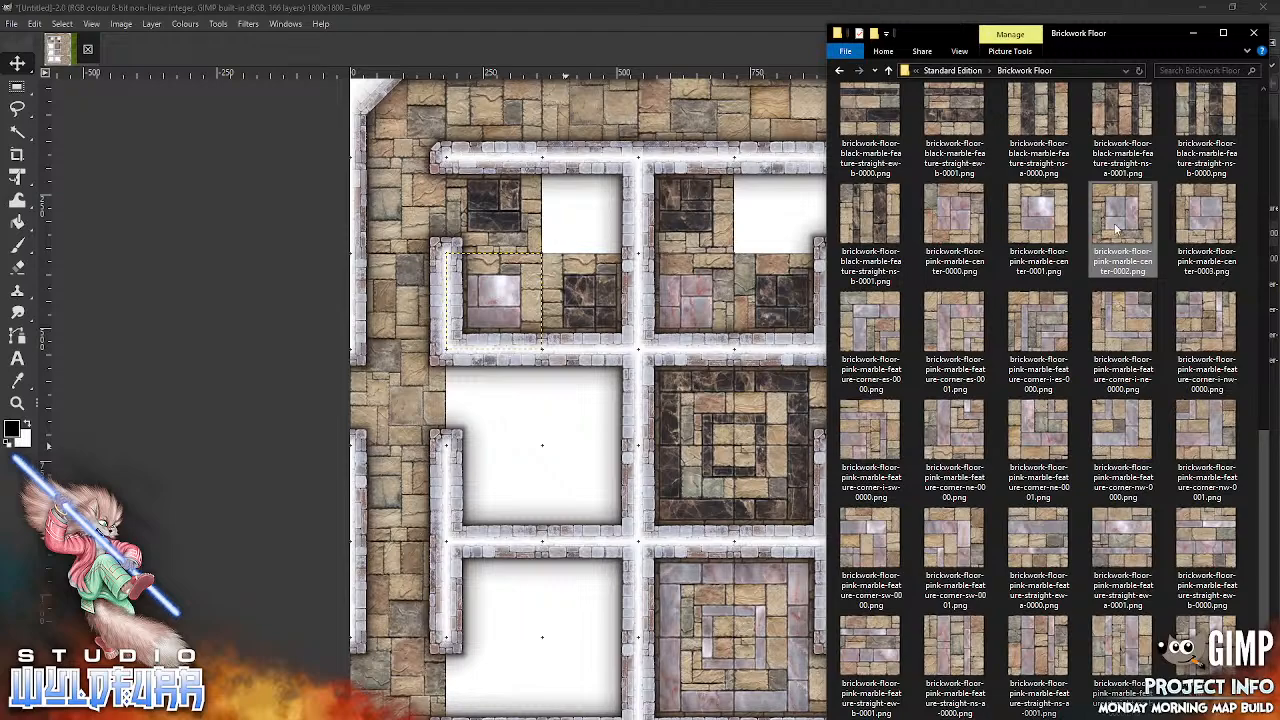
pyautogui.moveTo(526, 467); pyautogui.dragTo(526, 467)
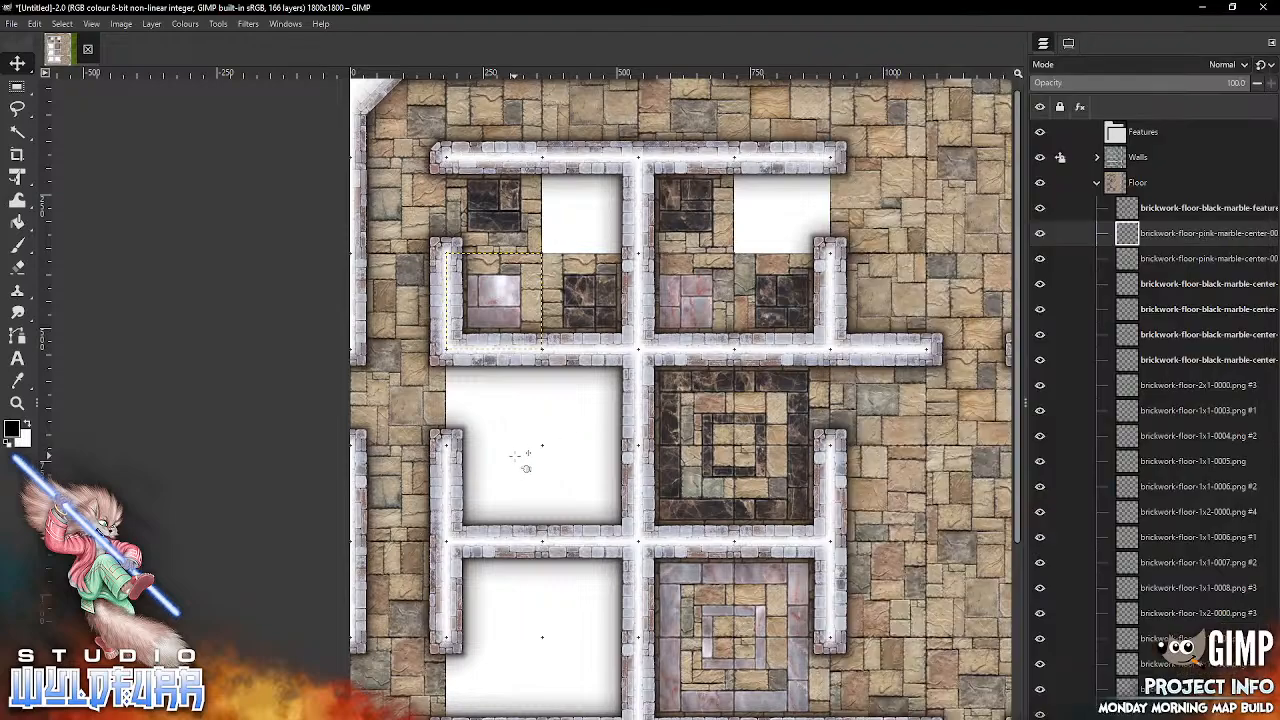
pyautogui.moveTo(704, 413); pyautogui.dragTo(612, 214)
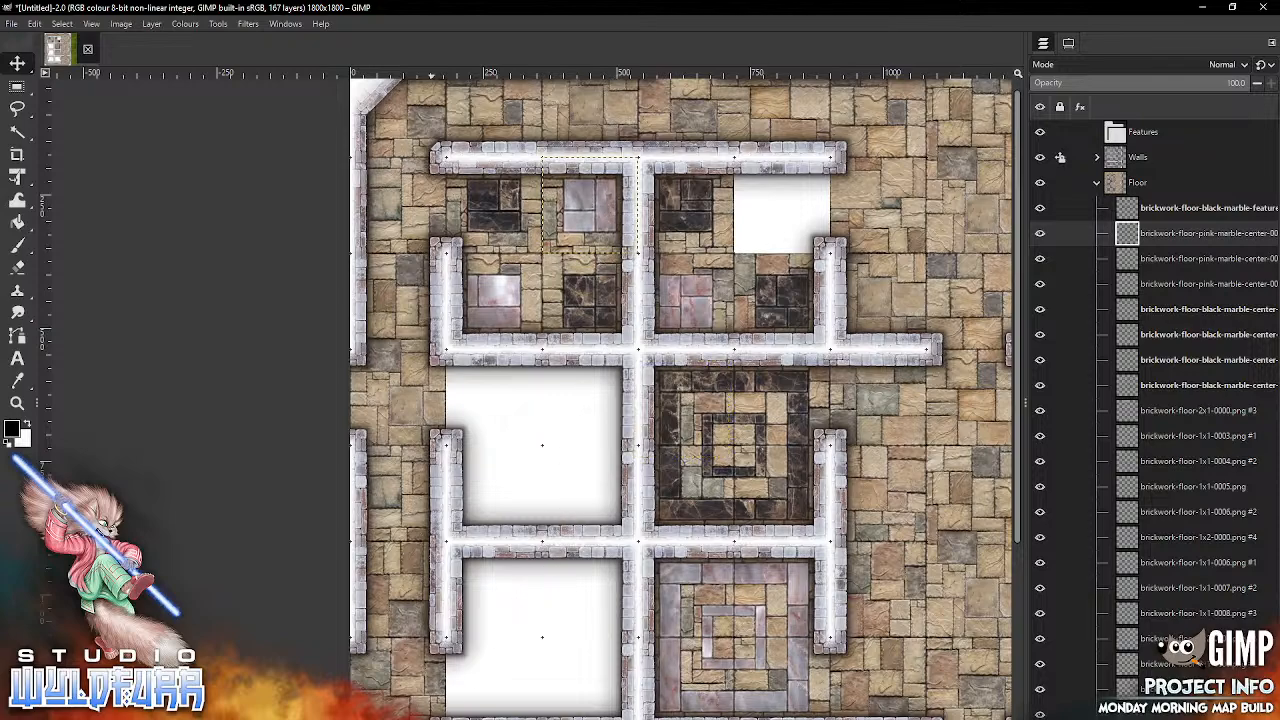
pyautogui.hotkey('alt', 'Tab')
pyautogui.moveTo(1202, 221); pyautogui.dragTo(1140, 238)
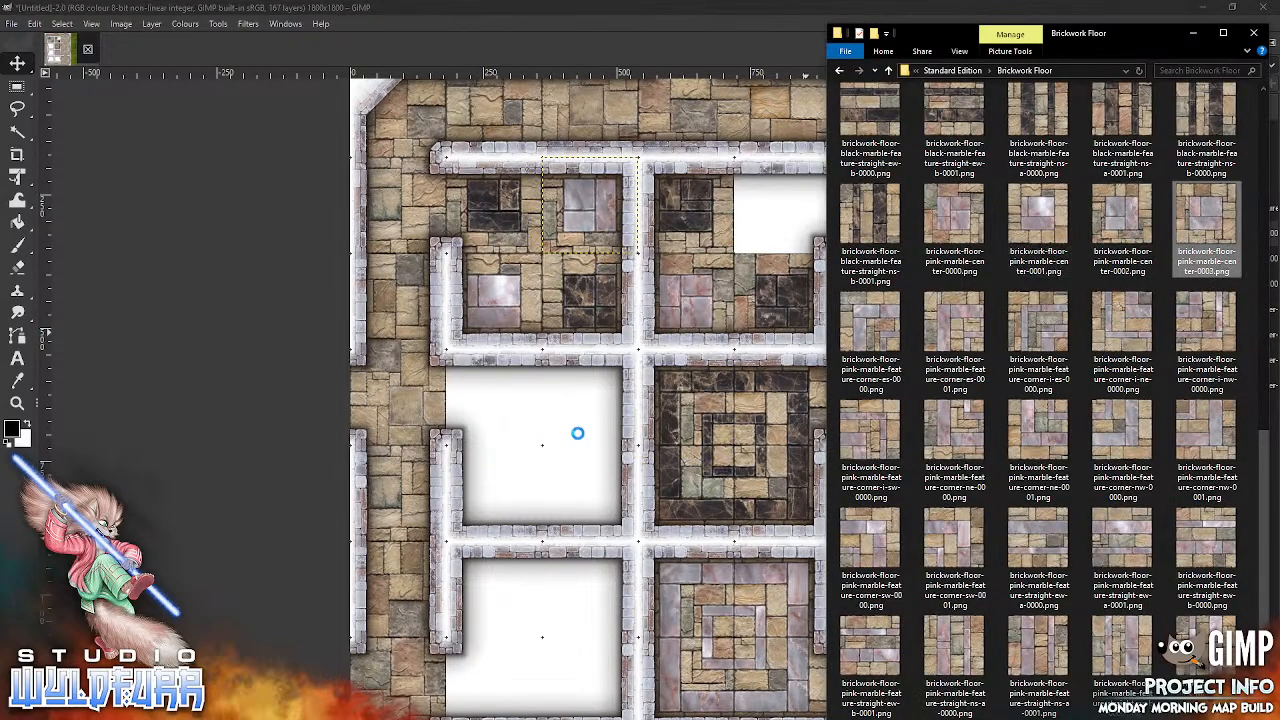
pyautogui.moveTo(565, 428); pyautogui.dragTo(566, 430)
pyautogui.moveTo(690, 412); pyautogui.dragTo(790, 205)
# Step: Snap brickwork-floor-pink-marble-center-0000.png into column two, row eight, the northwest cell of the map's southwest room
pyautogui.moveTo(821, 473)
pyautogui.mouseDown()
pyautogui.moveTo(770, 97)
pyautogui.moveTo(684, 466)
pyautogui.moveTo(850, 346)
pyautogui.moveTo(875, 165)
pyautogui.mouseUp()
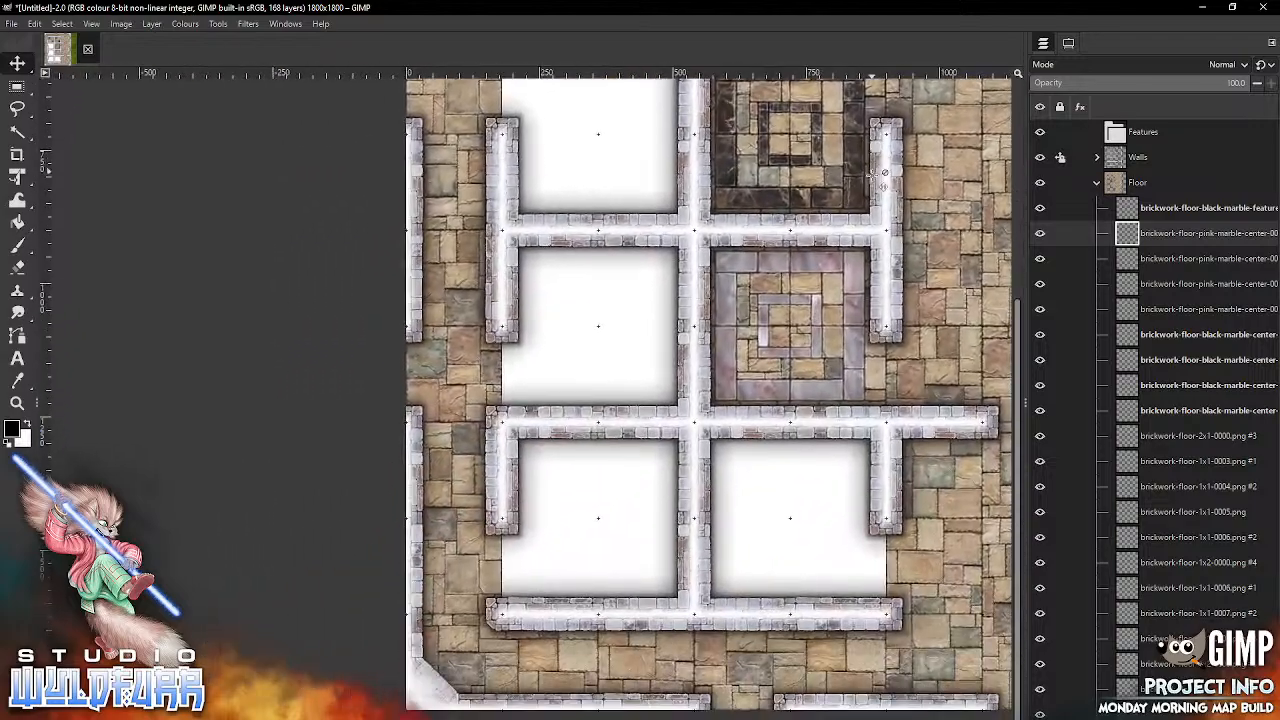
pyautogui.moveTo(780, 520); pyautogui.dragTo(755, 380)
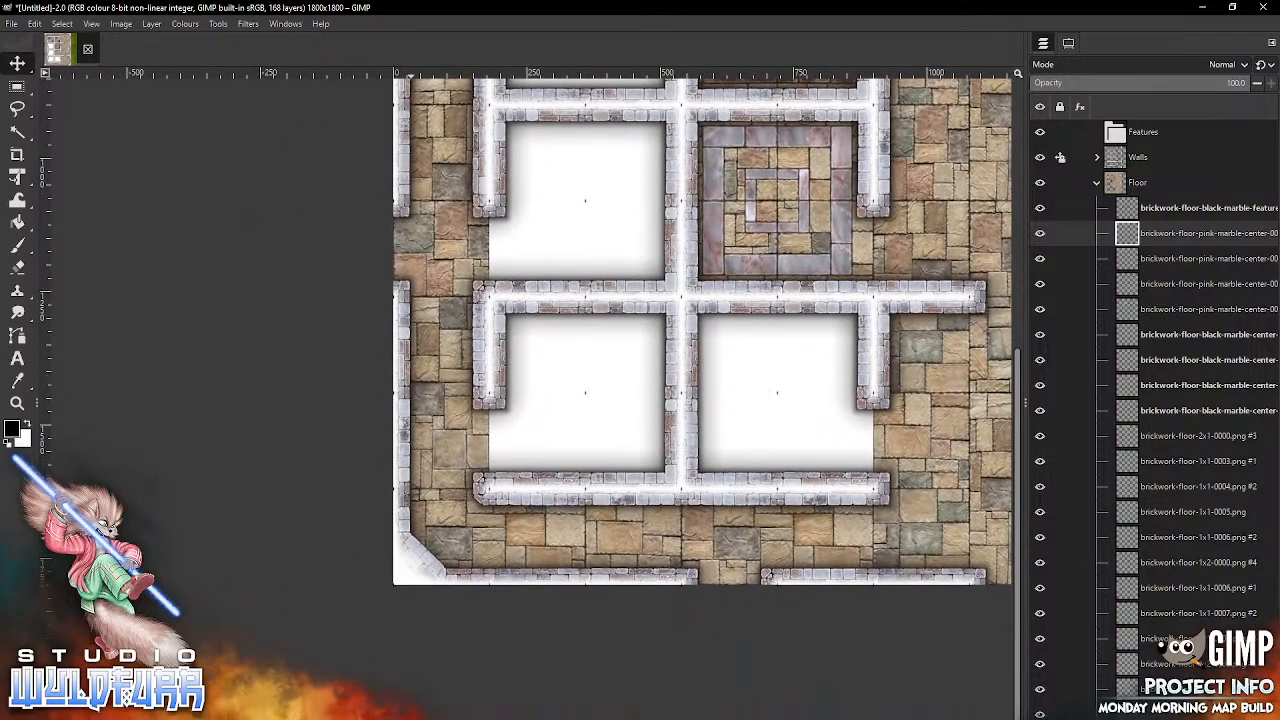
pyautogui.hotkey('alt', 'Tab')
pyautogui.moveTo(962, 220); pyautogui.dragTo(579, 401)
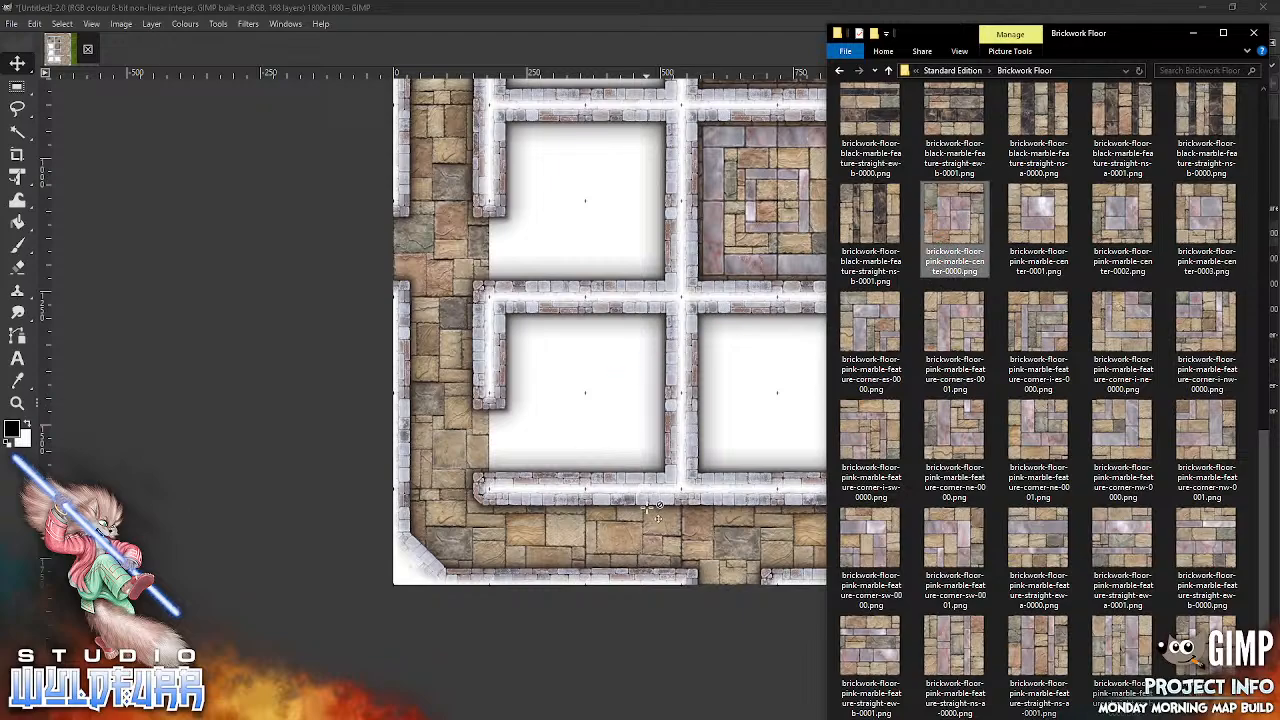
pyautogui.moveTo(745, 370); pyautogui.dragTo(585, 387)
# Step: Snap brickwork-floor-pink-marble-center-0001.png into column three, row nine, the southeast cell of the same room
pyautogui.scroll(5, 735, 212)
pyautogui.scroll(-6, 718, 155)
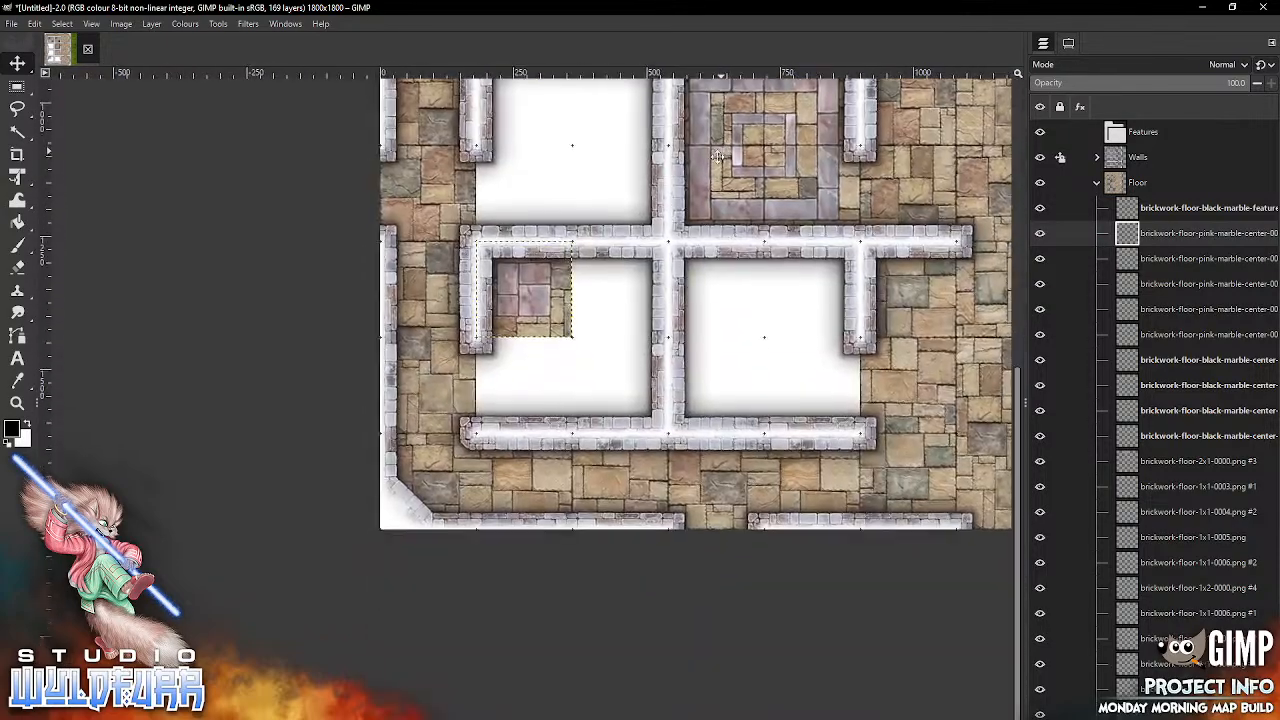
pyautogui.moveTo(719, 156); pyautogui.dragTo(714, 160)
pyautogui.hotkey('alt', 'Tab')
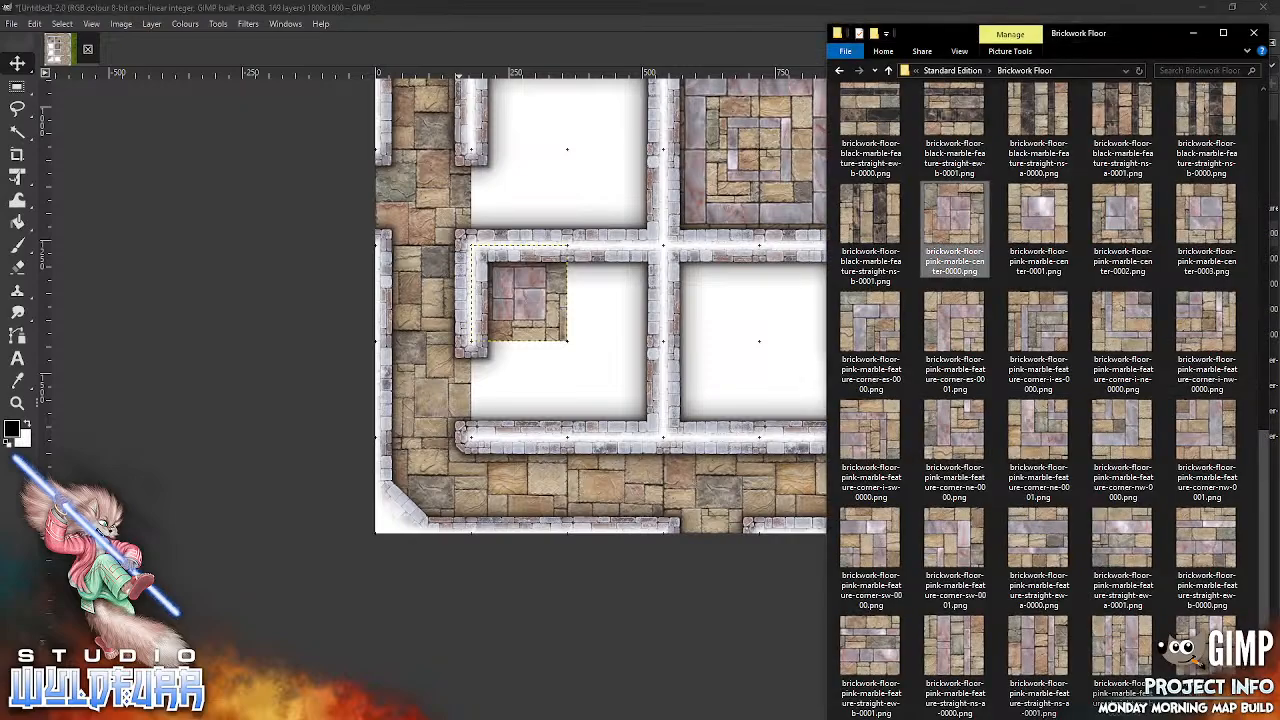
pyautogui.moveTo(1040, 222); pyautogui.dragTo(743, 437)
pyautogui.moveTo(724, 316); pyautogui.dragTo(611, 396)
# Step: Snap brickwork-floor-pink-marble-center-0002.png into column four, row eight and brickwork-floor-pink-marble-center-0003.png into column five, row nine
pyautogui.hotkey('alt', 'Tab')
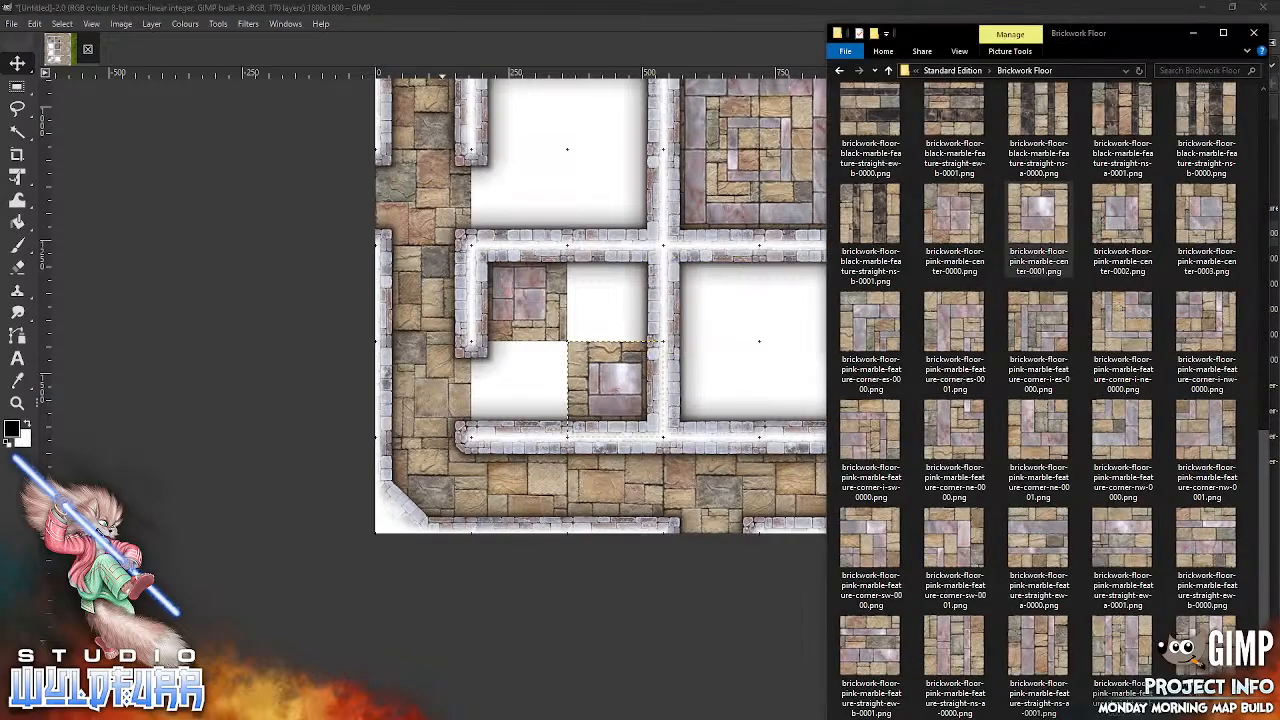
pyautogui.moveTo(781, 338); pyautogui.dragTo(738, 425)
pyautogui.moveTo(729, 304)
pyautogui.mouseDown()
pyautogui.moveTo(763, 340)
pyautogui.moveTo(747, 291)
pyautogui.mouseUp()
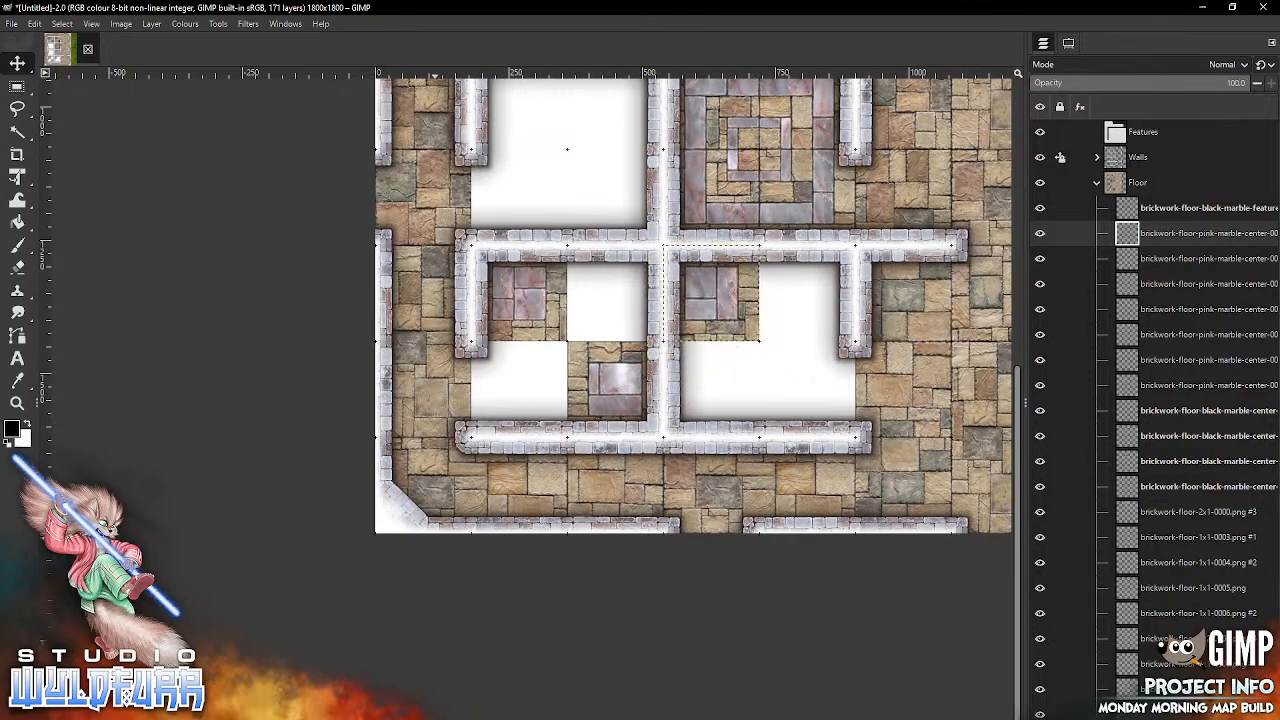
pyautogui.hotkey('alt', 'Tab')
pyautogui.click(1195, 215)
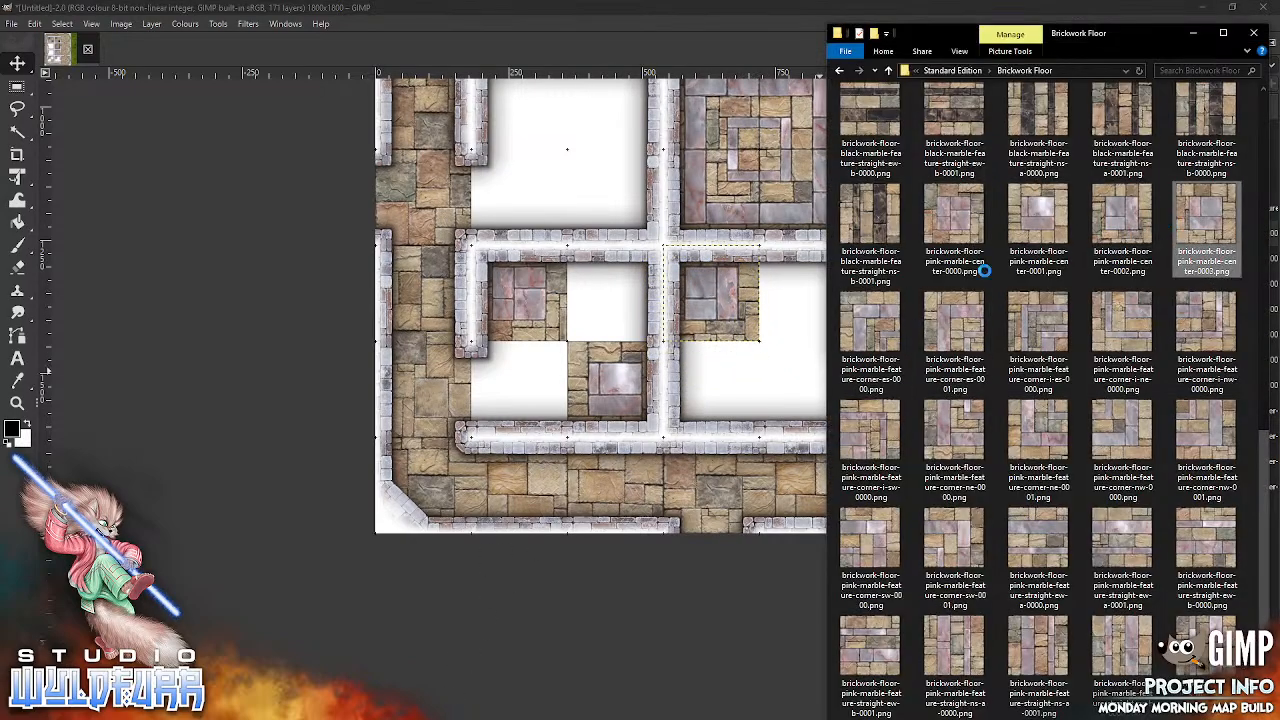
pyautogui.moveTo(728, 350); pyautogui.dragTo(842, 432)
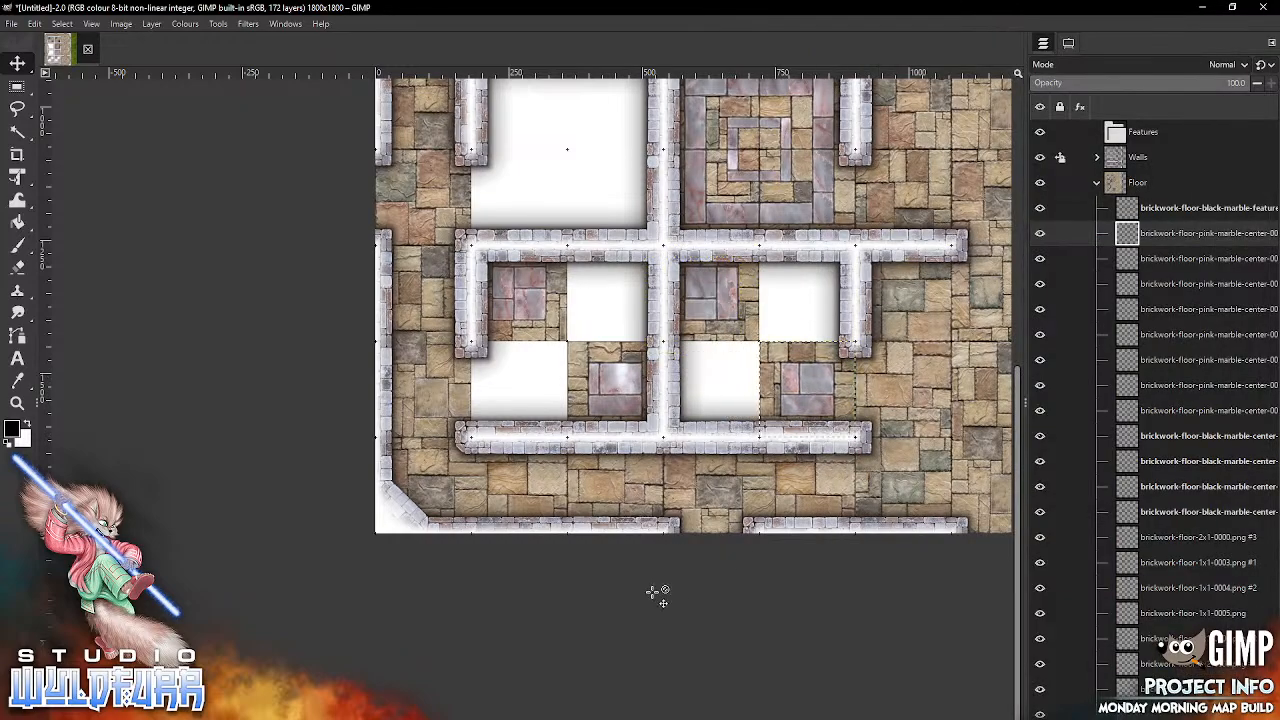
# Step: Snap brickwork-floor-black-marble-center-0000.png into column five, row eight and brickwork-floor-black-marble-center-0001.png into column four, row nine
pyautogui.hotkey('alt', 'Tab')
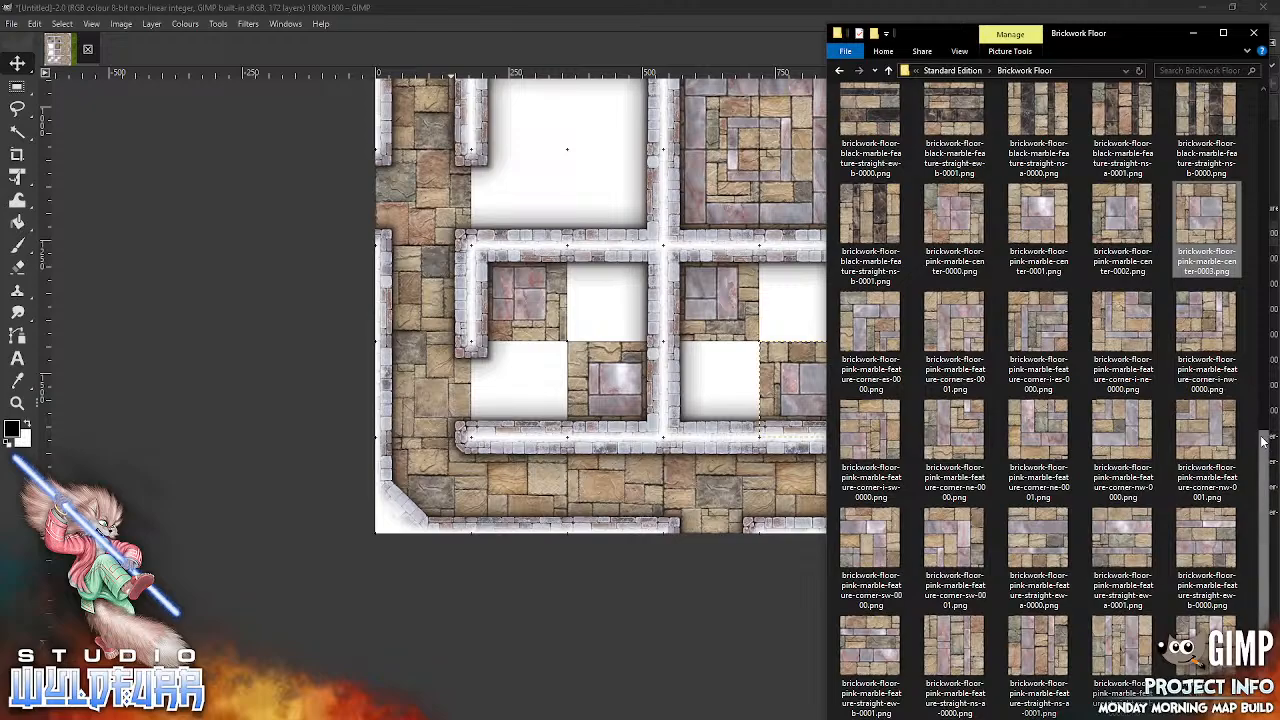
pyautogui.moveTo(1263, 438); pyautogui.dragTo(1251, 309)
pyautogui.scroll(5, 1251, 314)
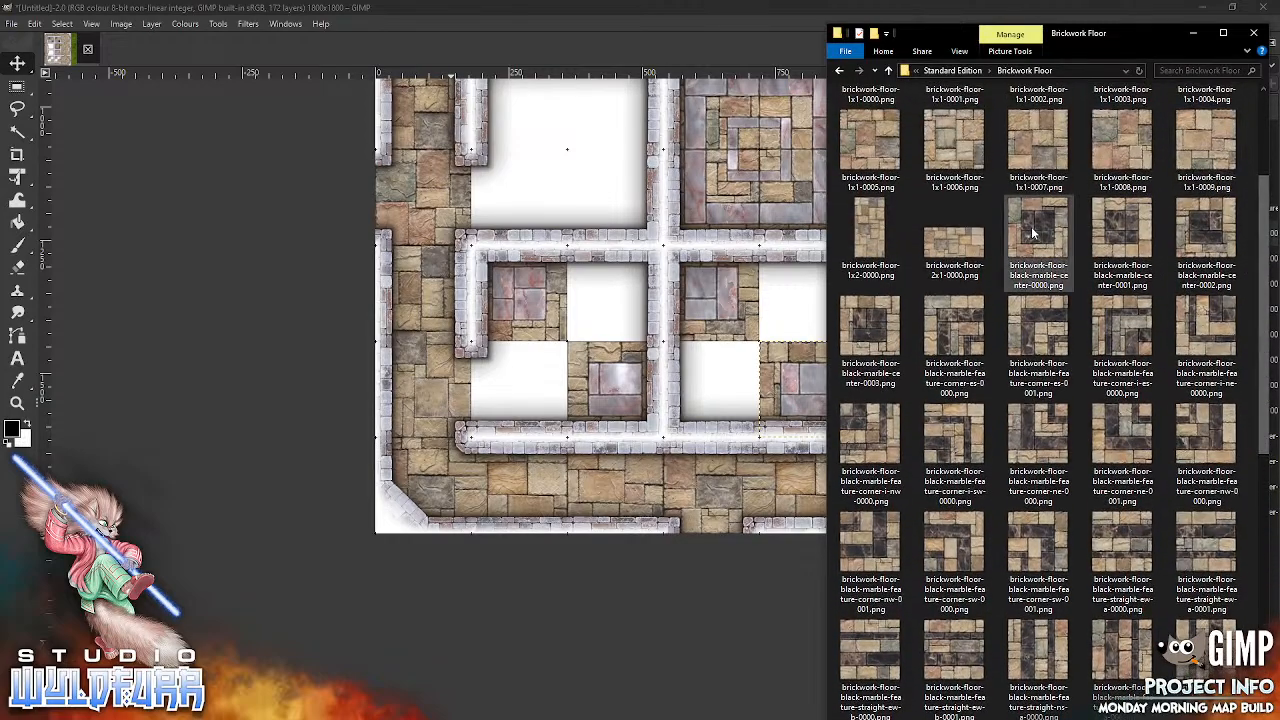
pyautogui.moveTo(1037, 240); pyautogui.dragTo(815, 302)
pyautogui.hotkey('alt', 'Tab')
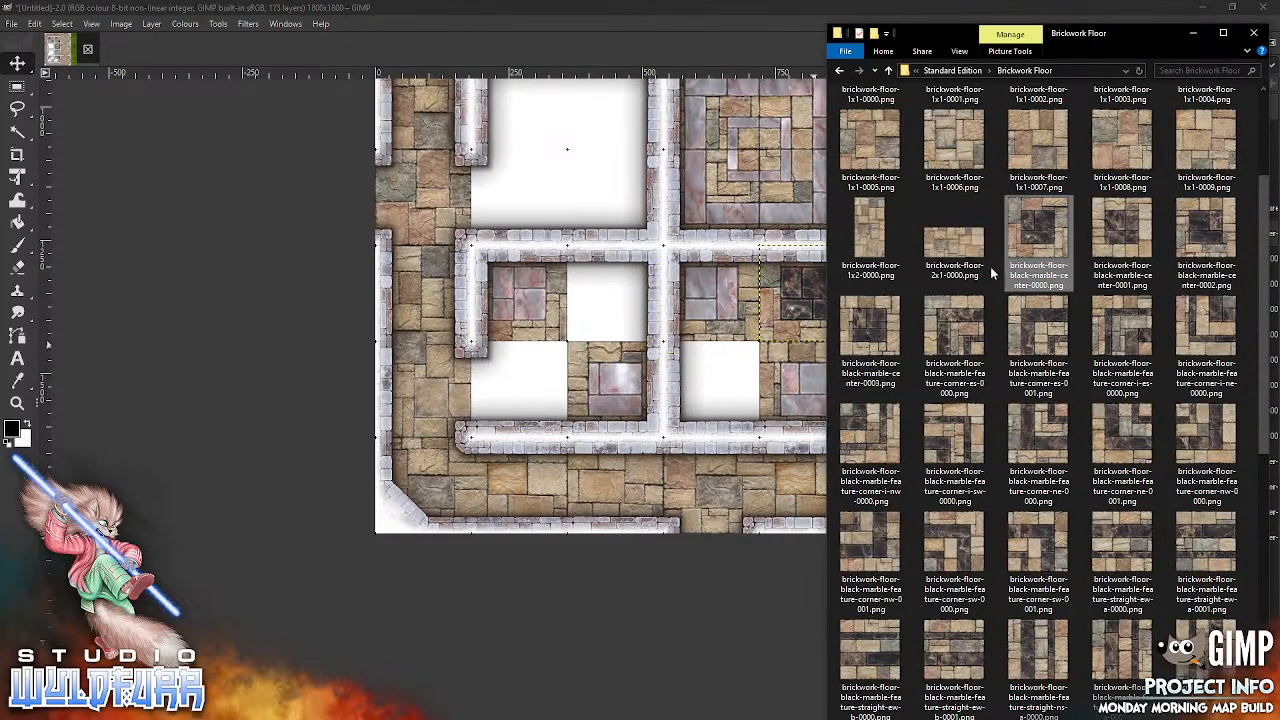
pyautogui.moveTo(650, 390); pyautogui.dragTo(704, 420)
pyautogui.moveTo(716, 305); pyautogui.dragTo(733, 381)
# Step: Snap brickwork-floor-black-marble-center-0002.png into column three, row eight and brickwork-floor-black-marble-center-0003.png into column two, row nine
pyautogui.hotkey('alt', 'Tab')
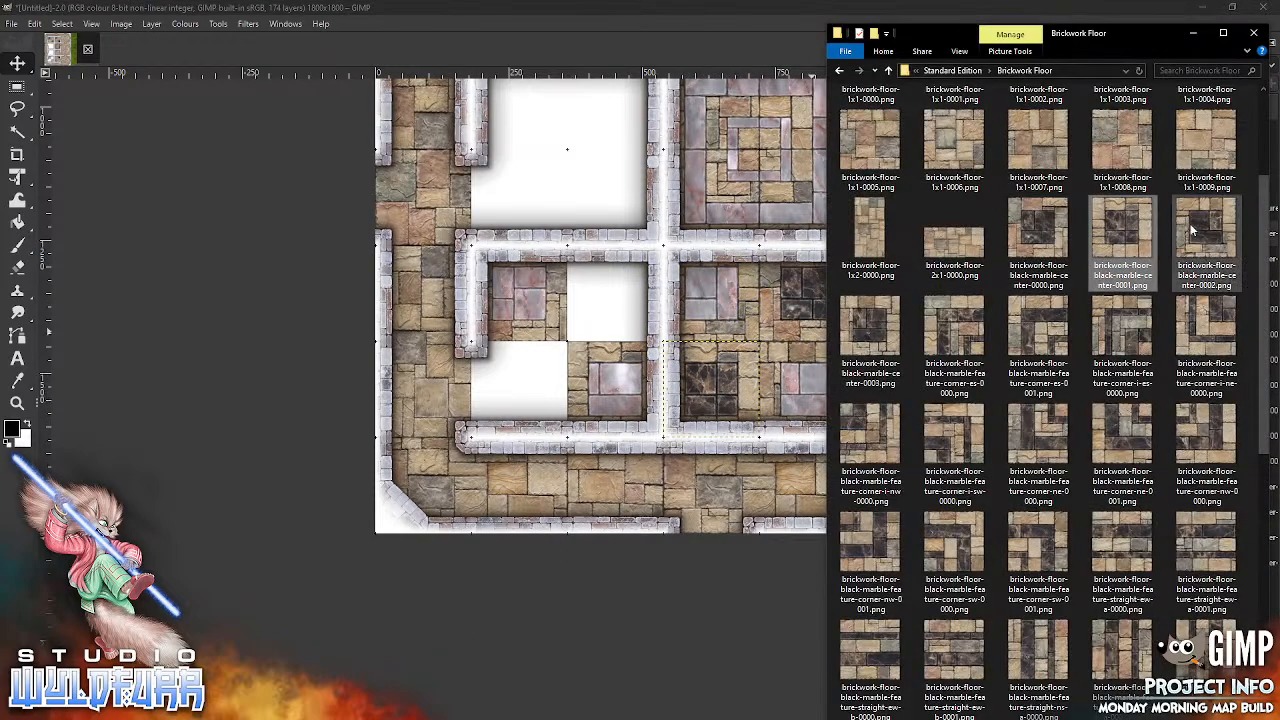
pyautogui.moveTo(594, 330); pyautogui.dragTo(602, 468)
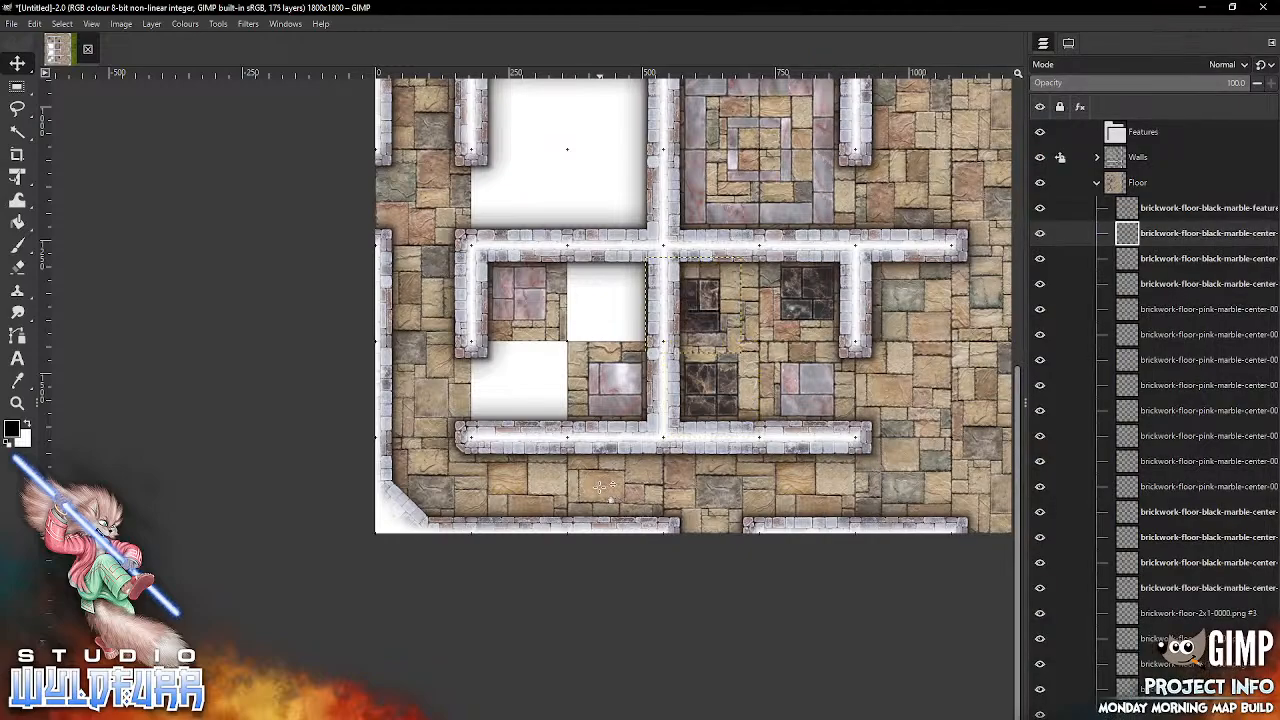
pyautogui.moveTo(718, 320); pyautogui.dragTo(616, 293)
pyautogui.hotkey('alt', 'Tab')
pyautogui.moveTo(878, 340); pyautogui.dragTo(551, 376)
pyautogui.moveTo(724, 307); pyautogui.dragTo(560, 407)
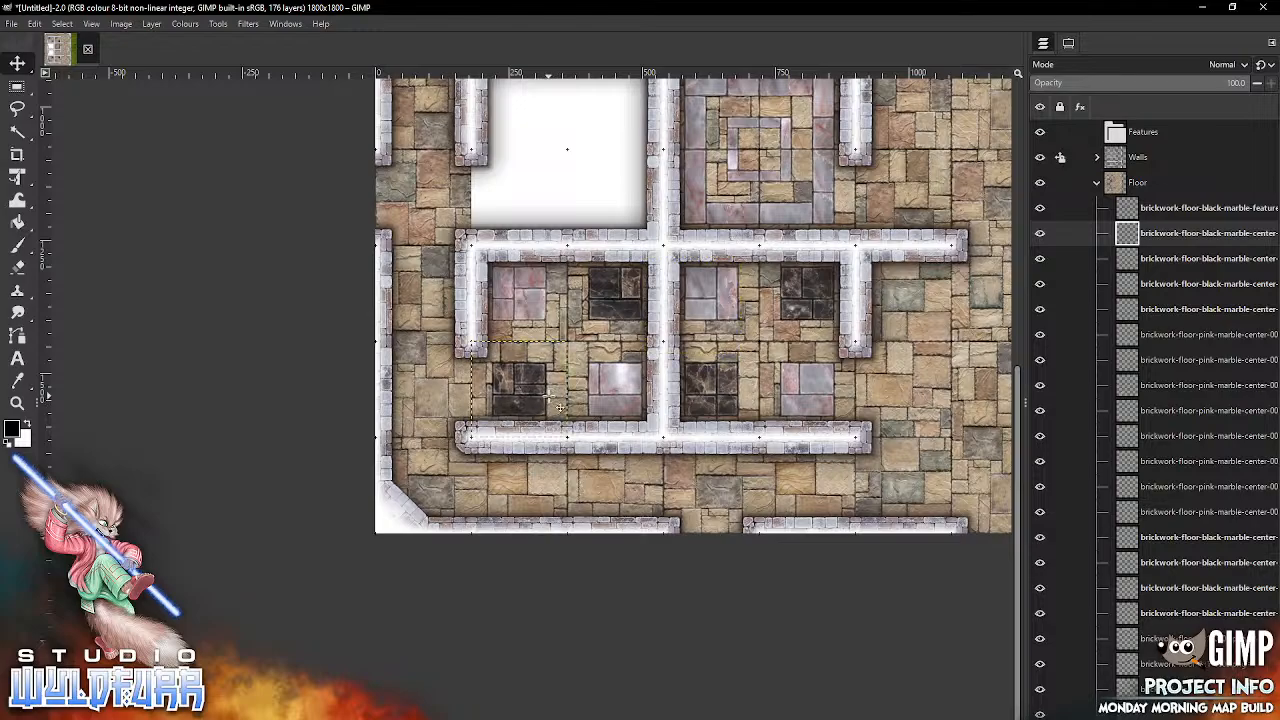
# Step: Snap brickwork-floor-black-marble-feature-corner-i-sw-0000.png into column three, row six, the northeast cell of the empty room above
pyautogui.scroll(7, 840, 352)
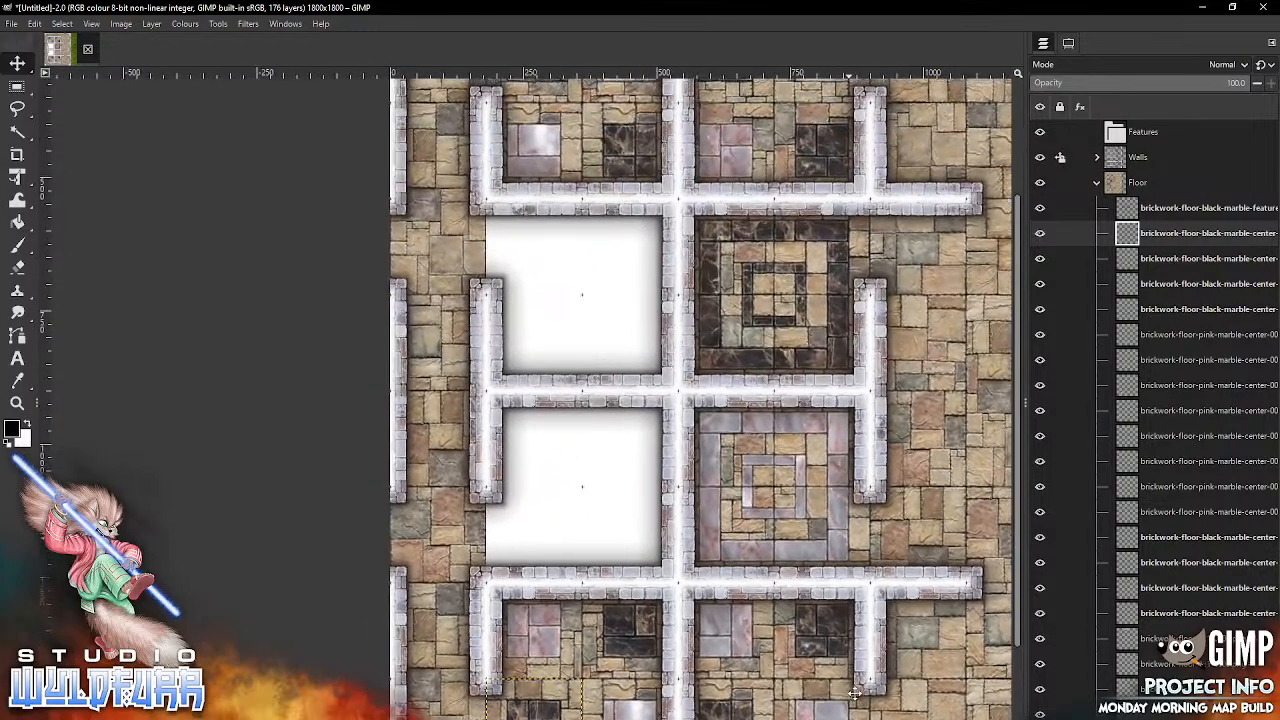
pyautogui.moveTo(853, 693); pyautogui.dragTo(858, 691)
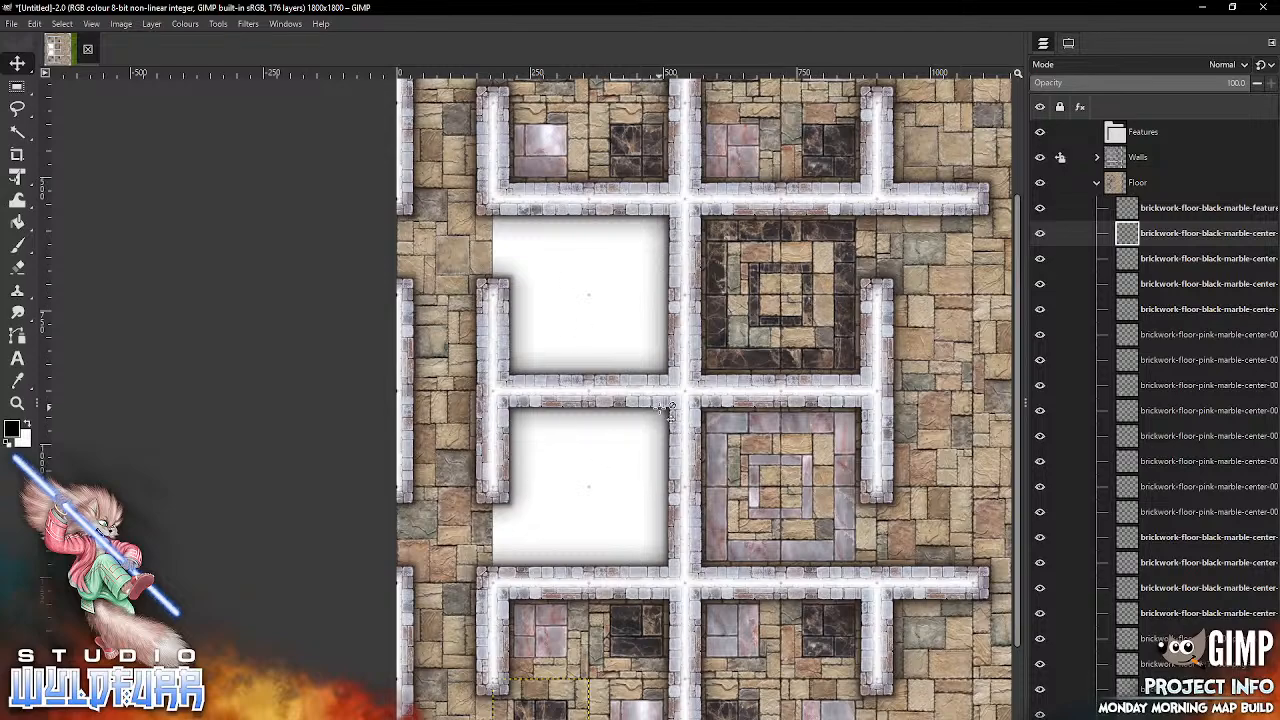
pyautogui.hotkey('alt', 'Tab')
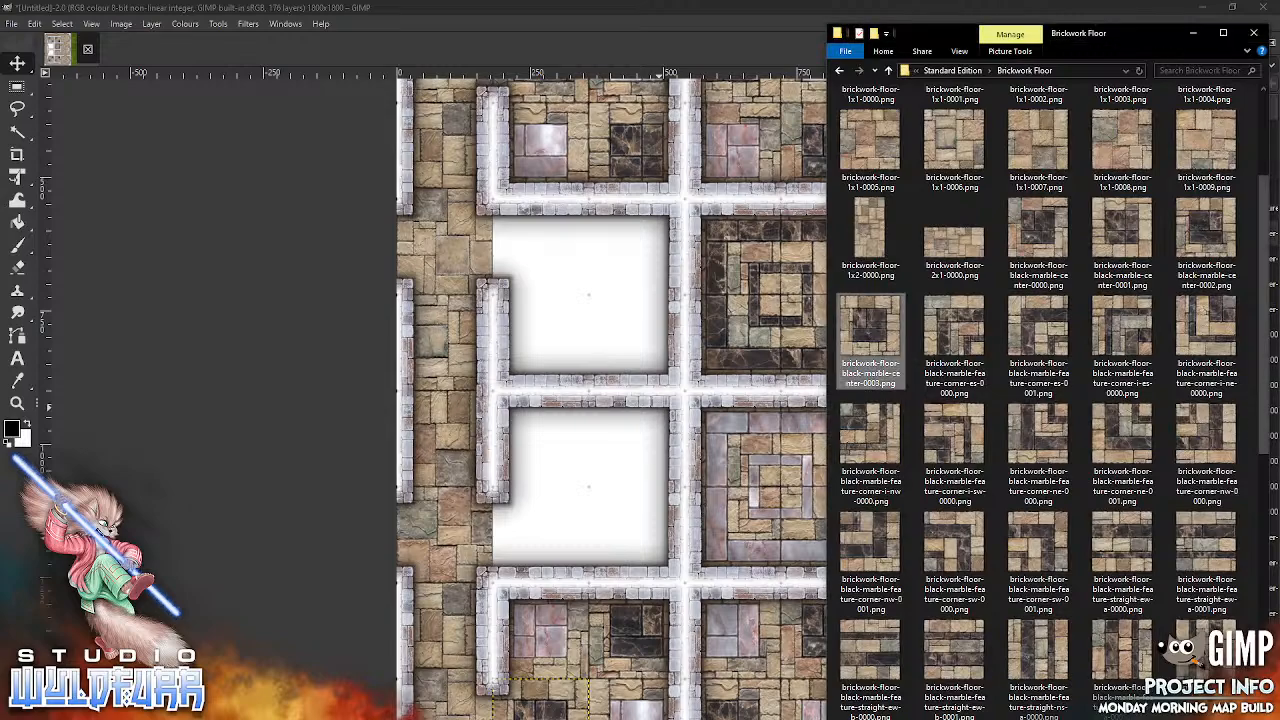
pyautogui.click(954, 440)
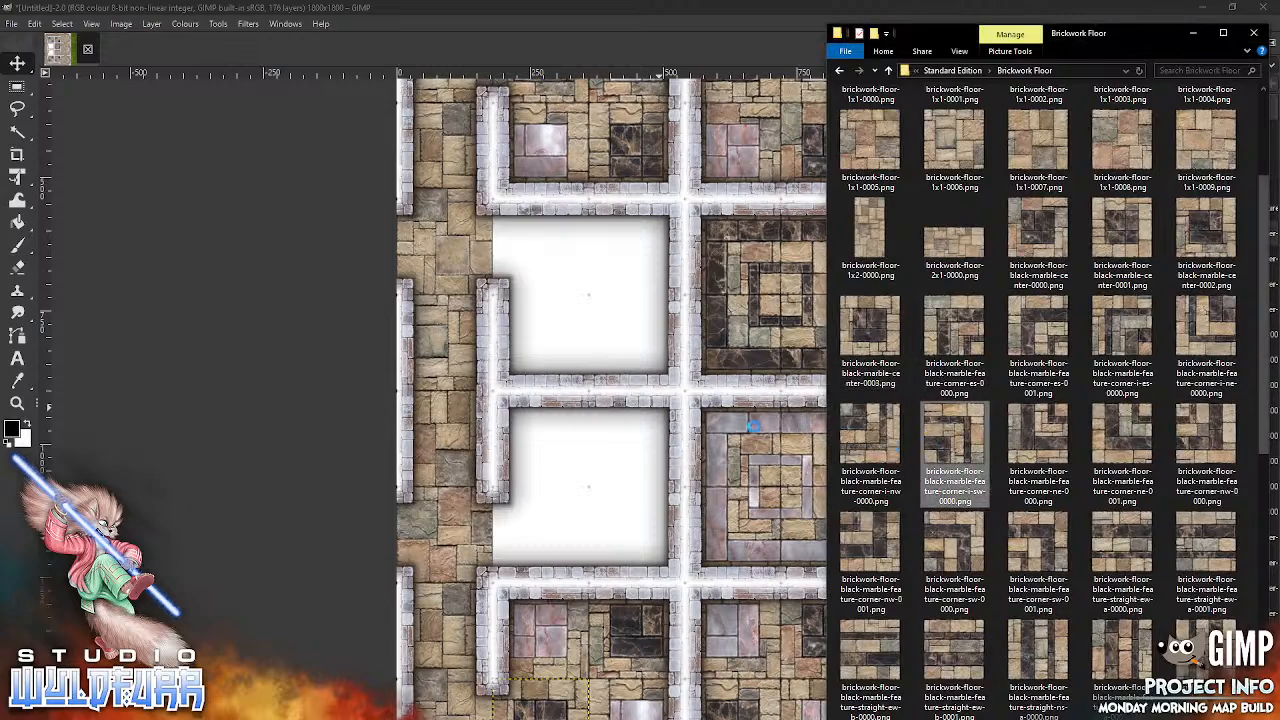
pyautogui.moveTo(583, 300); pyautogui.dragTo(583, 300)
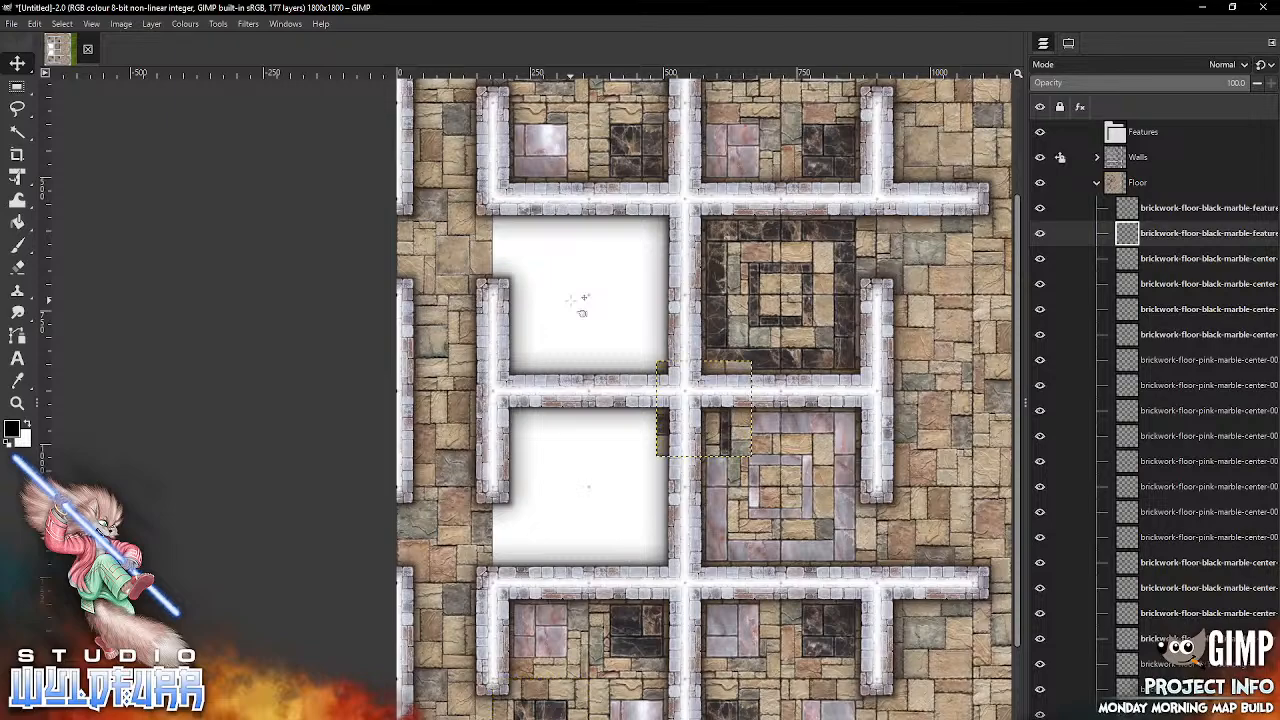
pyautogui.moveTo(730, 435); pyautogui.dragTo(664, 469)
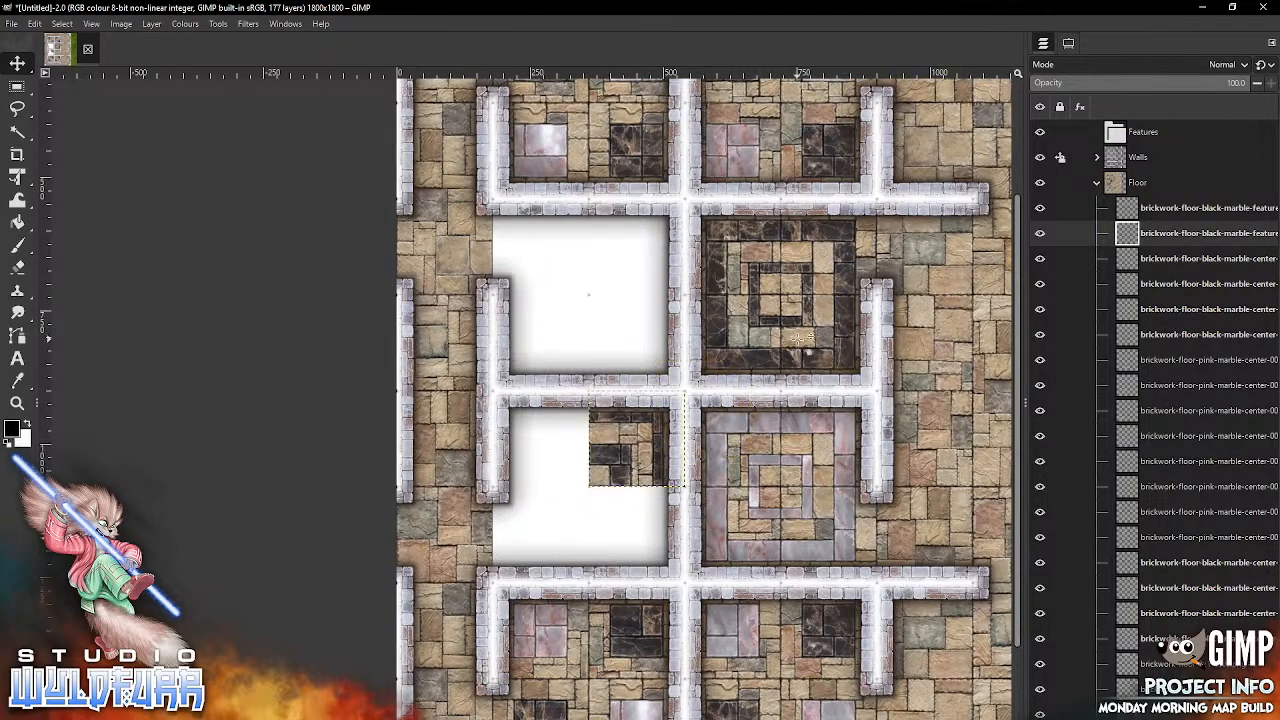
pyautogui.hotkey('alt', 'Tab')
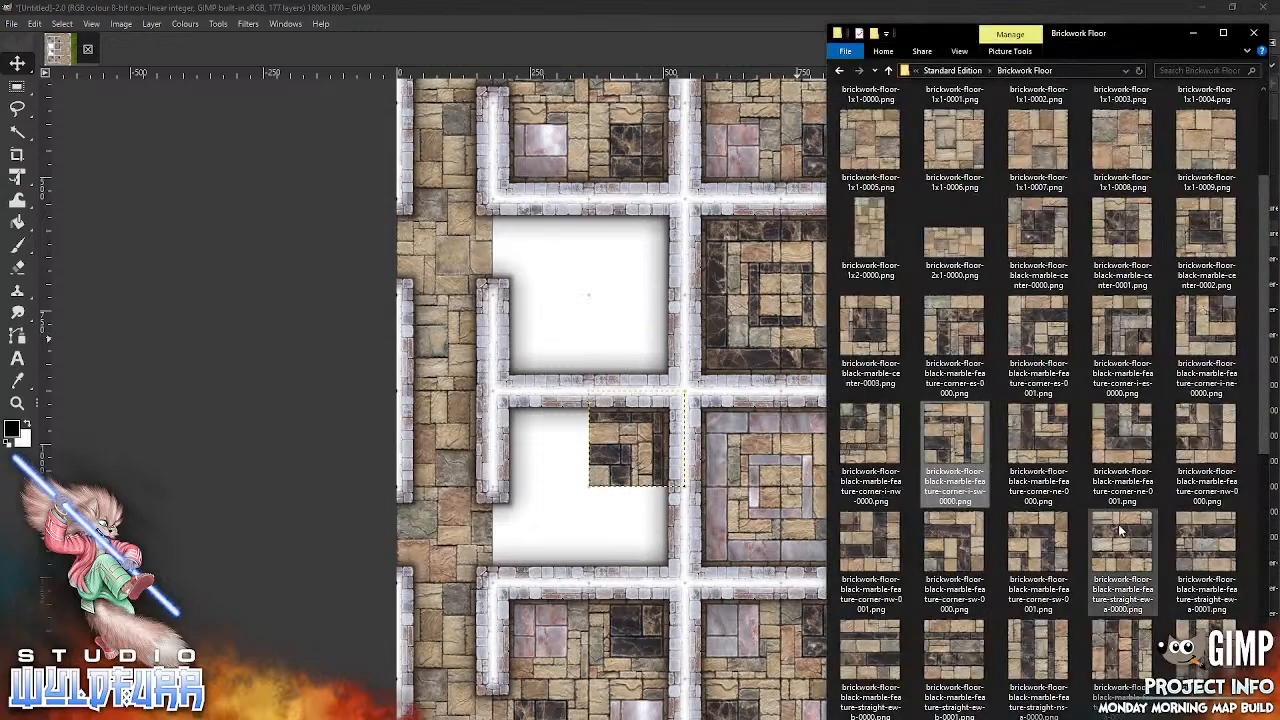
pyautogui.moveTo(1055, 422); pyautogui.dragTo(626, 545)
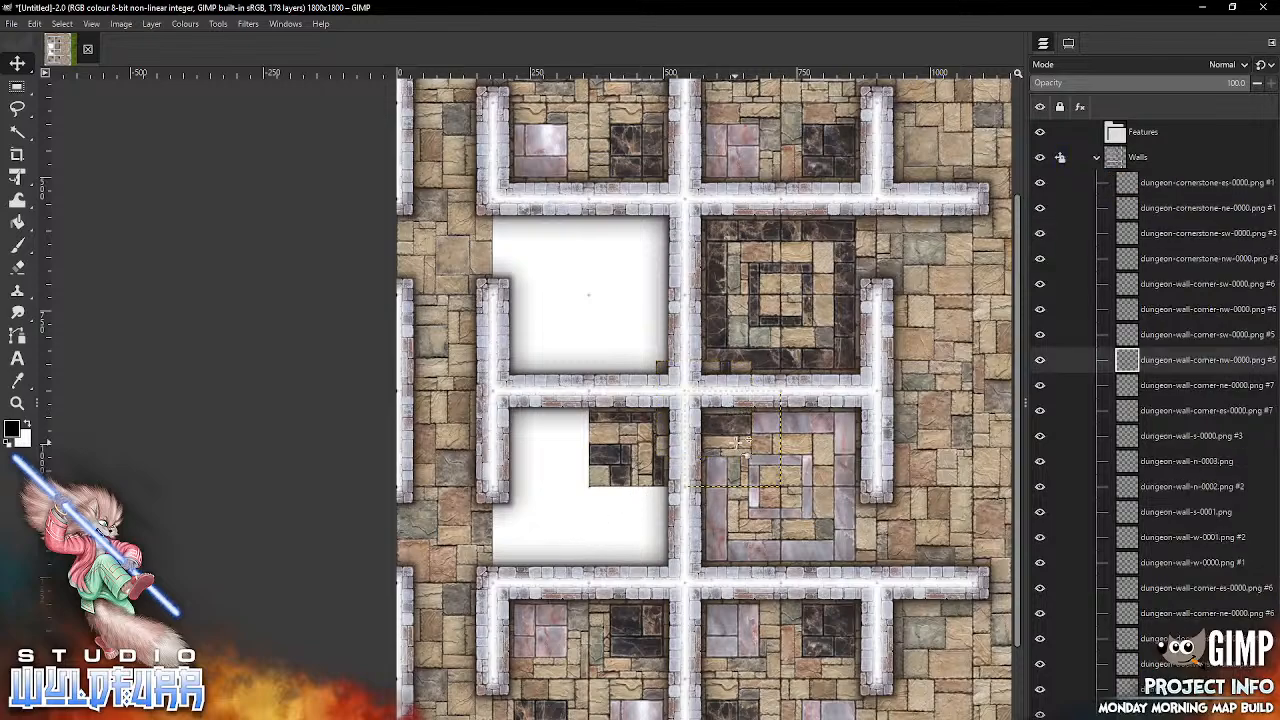
pyautogui.click(730, 428)
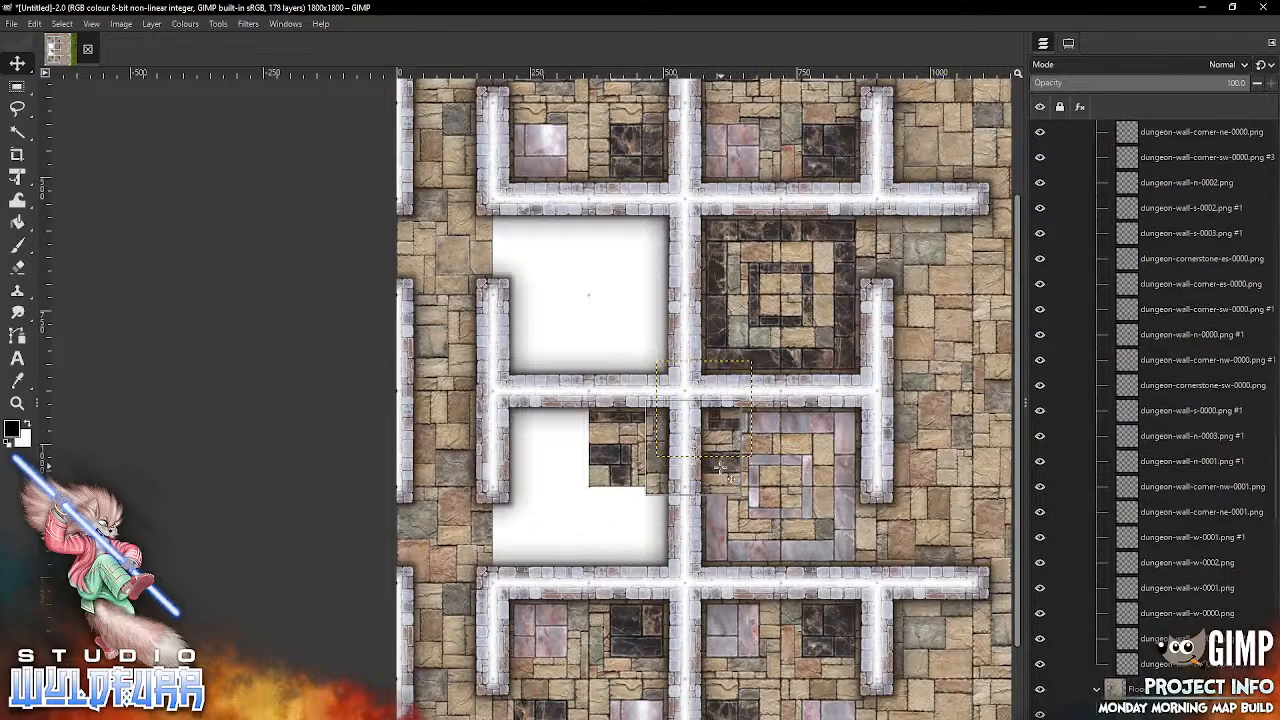
pyautogui.moveTo(728, 430); pyautogui.dragTo(568, 553)
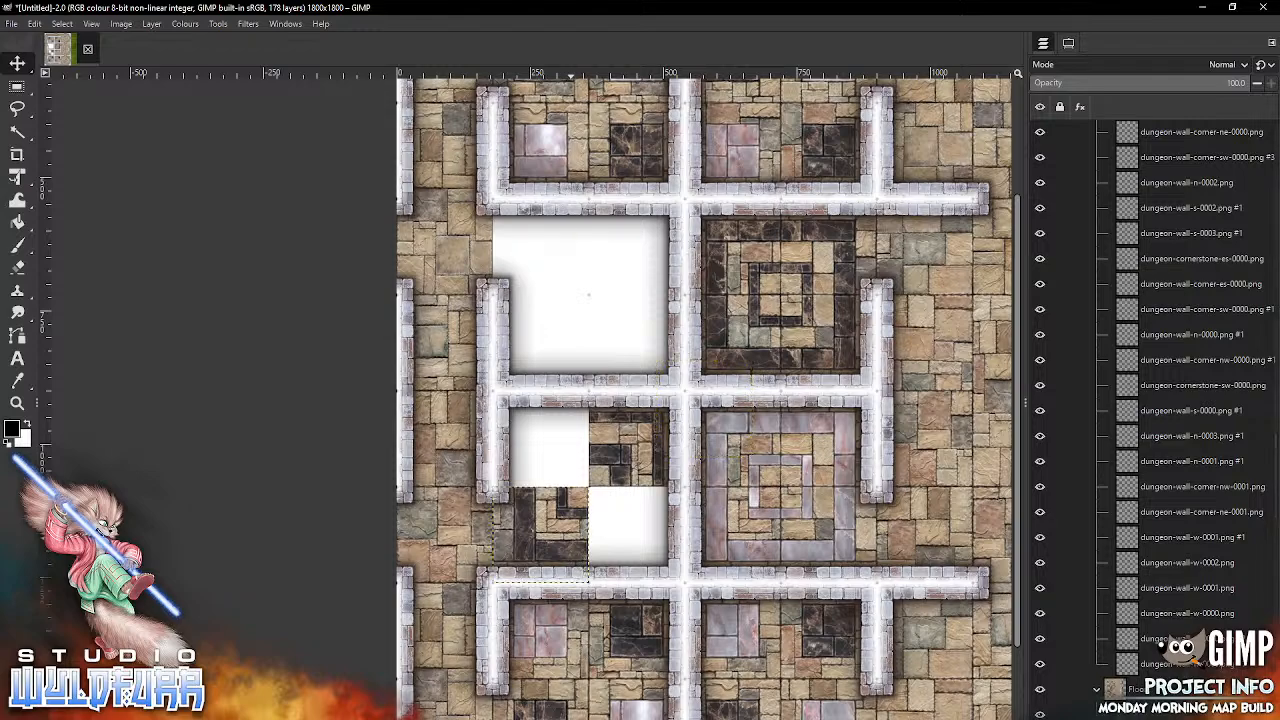
pyautogui.press('Delete')
# Step: Snap brickwork-floor-black-marble-feature-corner-i-es-0000.png into column two, row six and brickwork-floor-black-marble-feature-corner-i-ne-0000.png into column two, row seven
pyautogui.hotkey('alt', 'Tab')
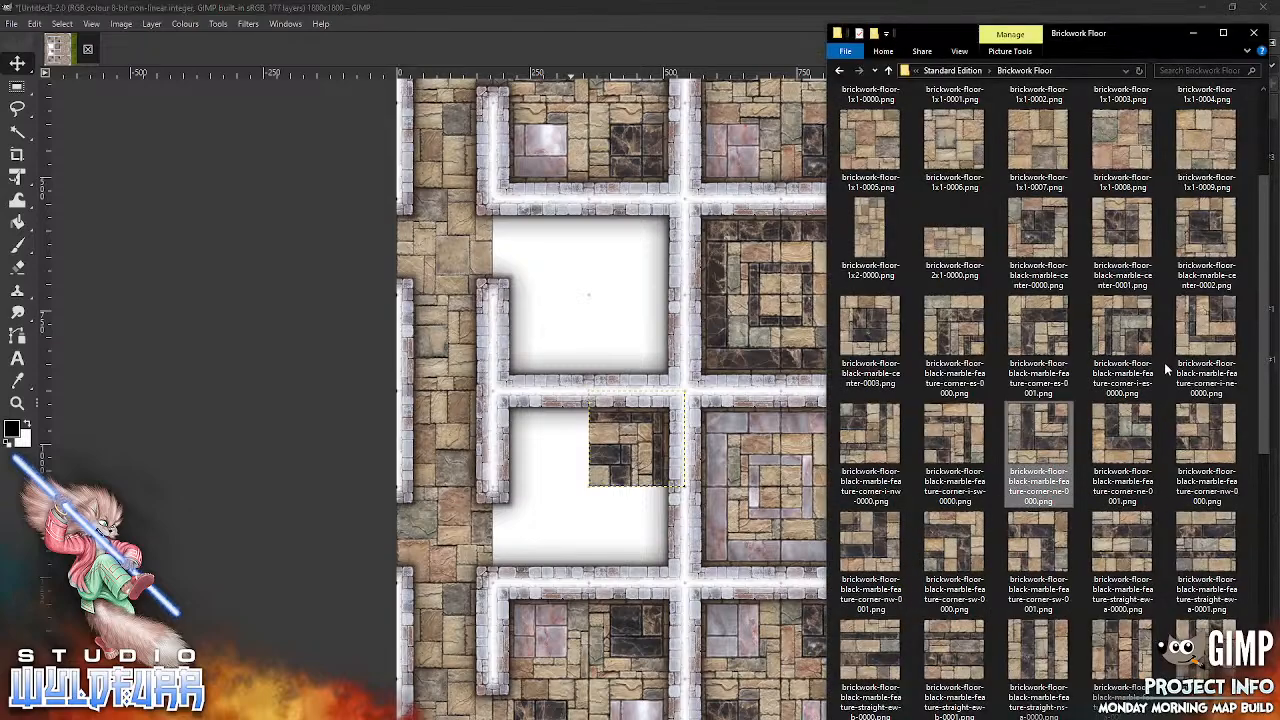
pyautogui.moveTo(1135, 355); pyautogui.dragTo(575, 337)
pyautogui.moveTo(738, 437); pyautogui.dragTo(577, 476)
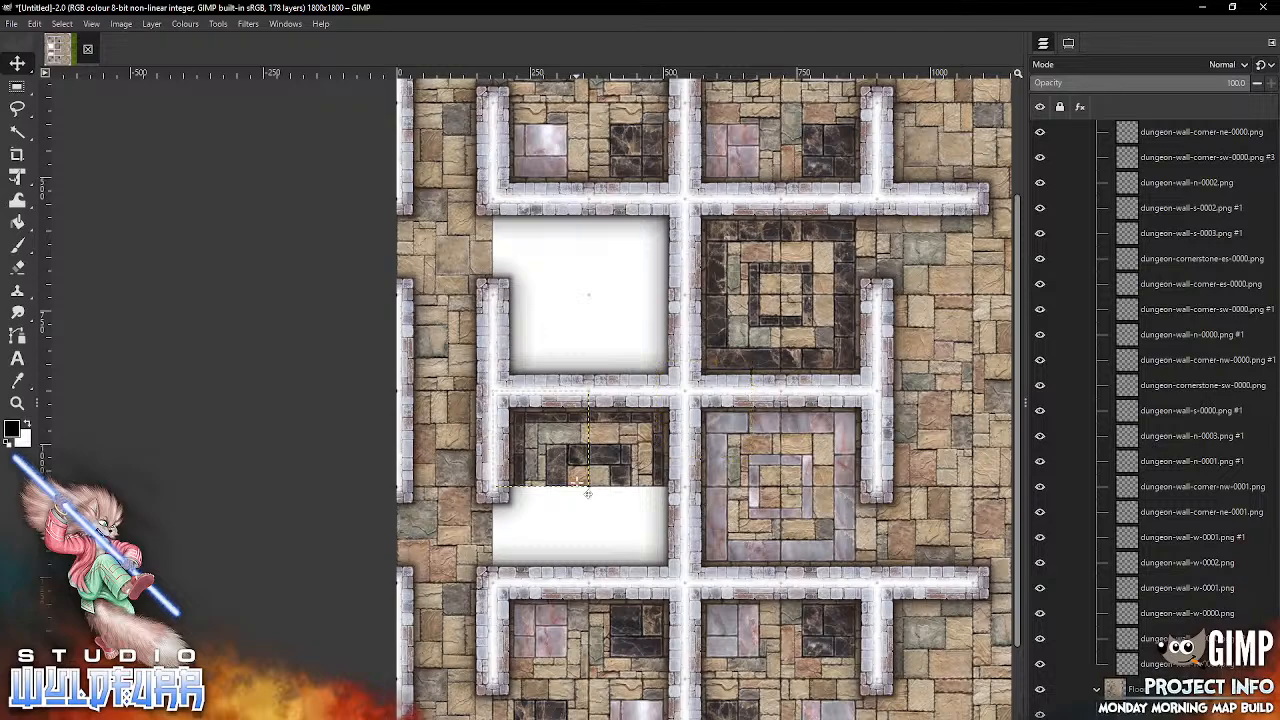
pyautogui.hotkey('alt', 'Tab')
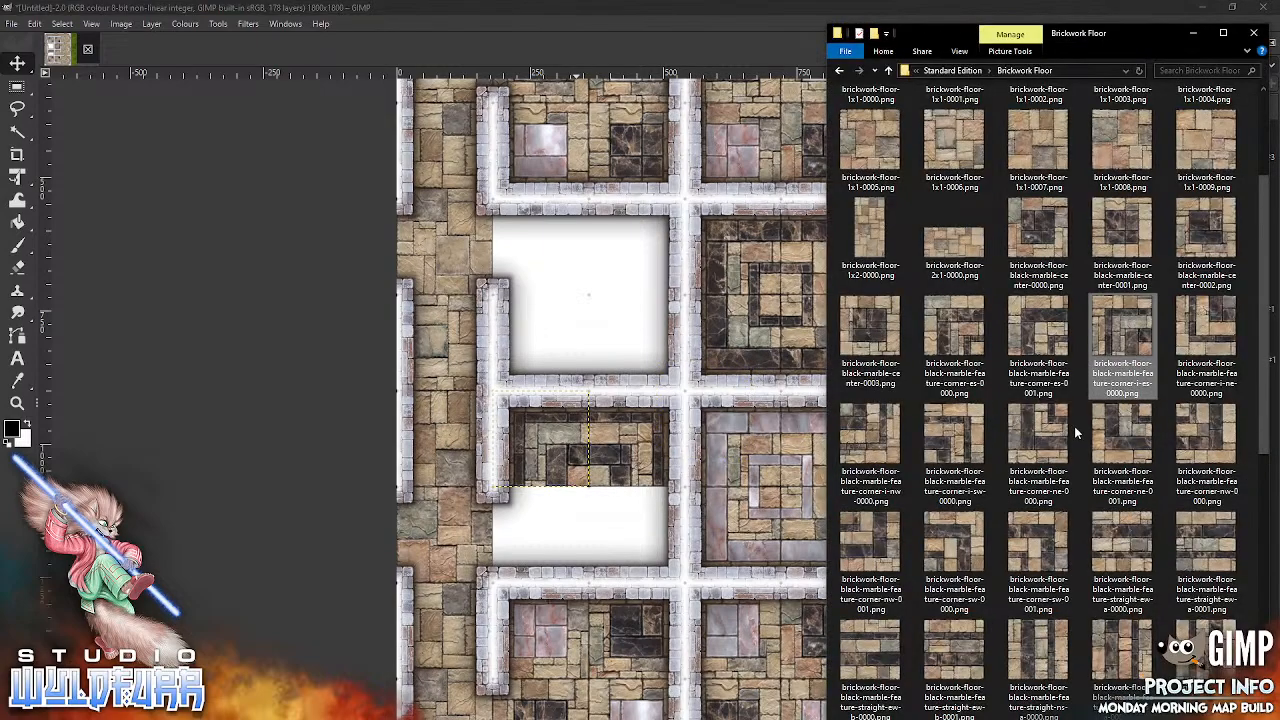
pyautogui.click(1222, 320)
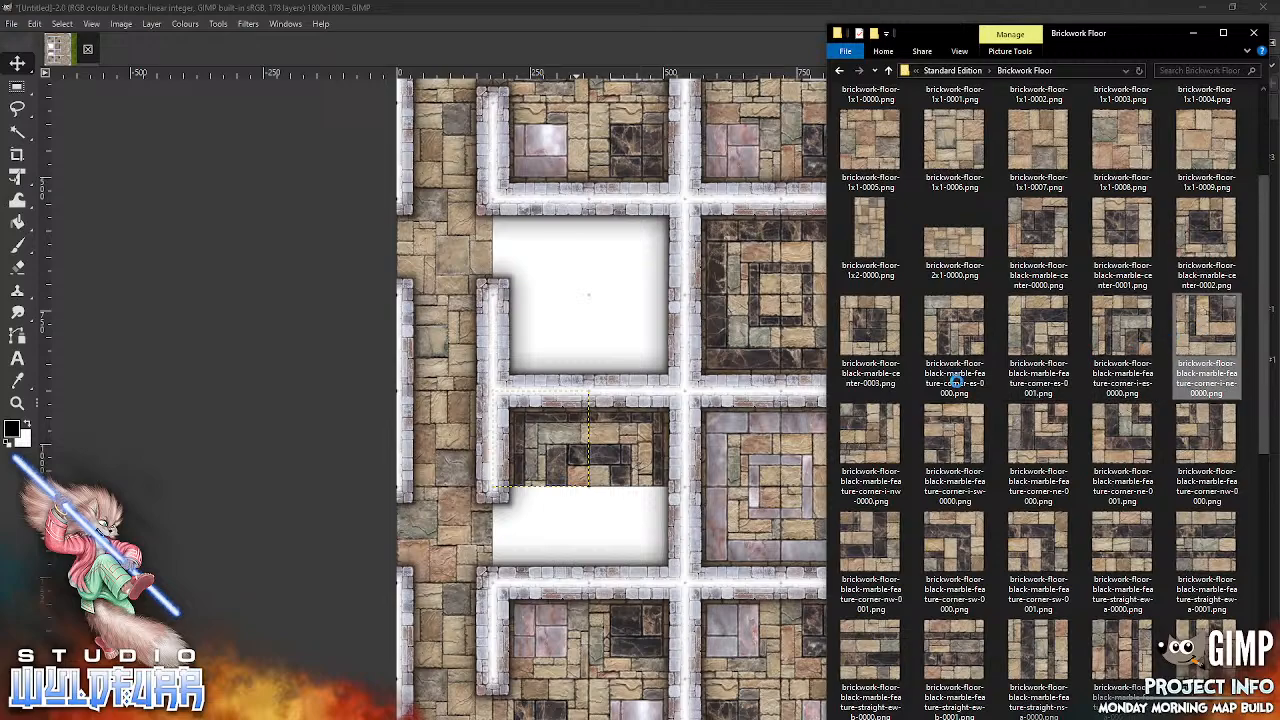
pyautogui.moveTo(610, 537); pyautogui.dragTo(610, 538)
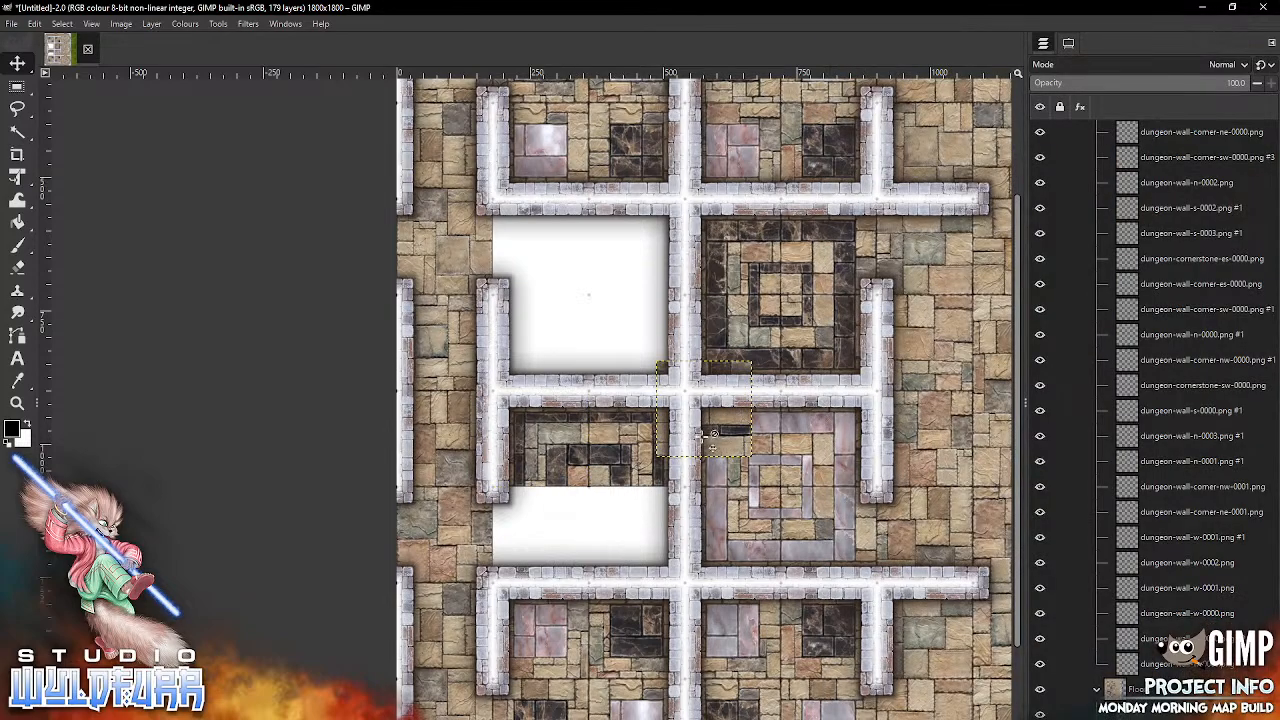
pyautogui.moveTo(745, 435); pyautogui.dragTo(586, 563)
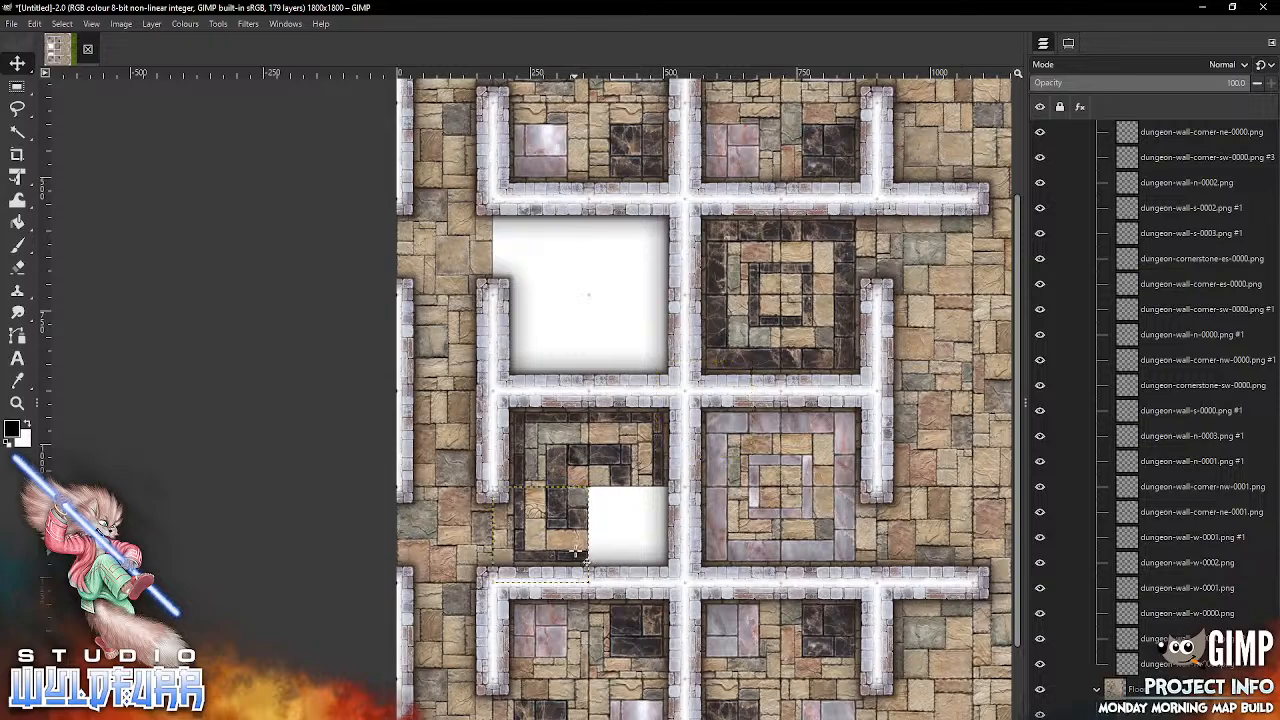
# Step: Snap brickwork-floor-black-marble-feature-corner-i-nw-0000.png into column three, row seven, the southeast cell of the same room
pyautogui.hotkey('alt', 'Tab')
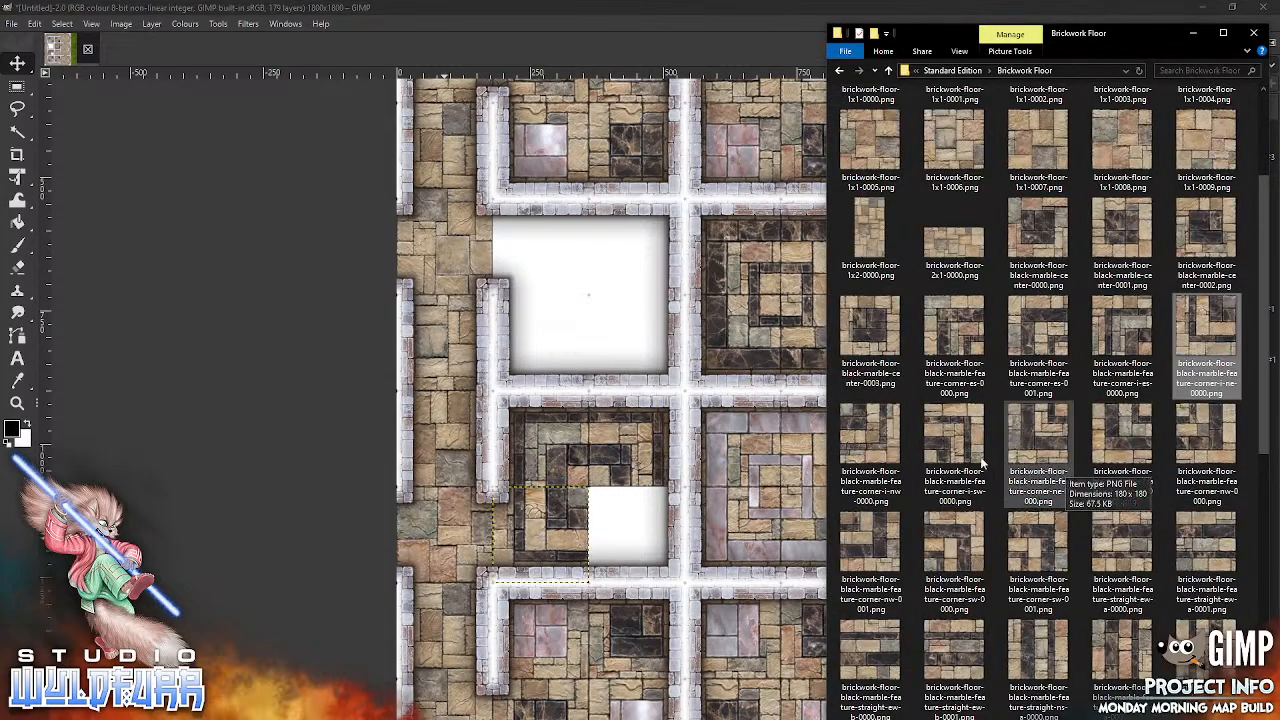
pyautogui.click(869, 428)
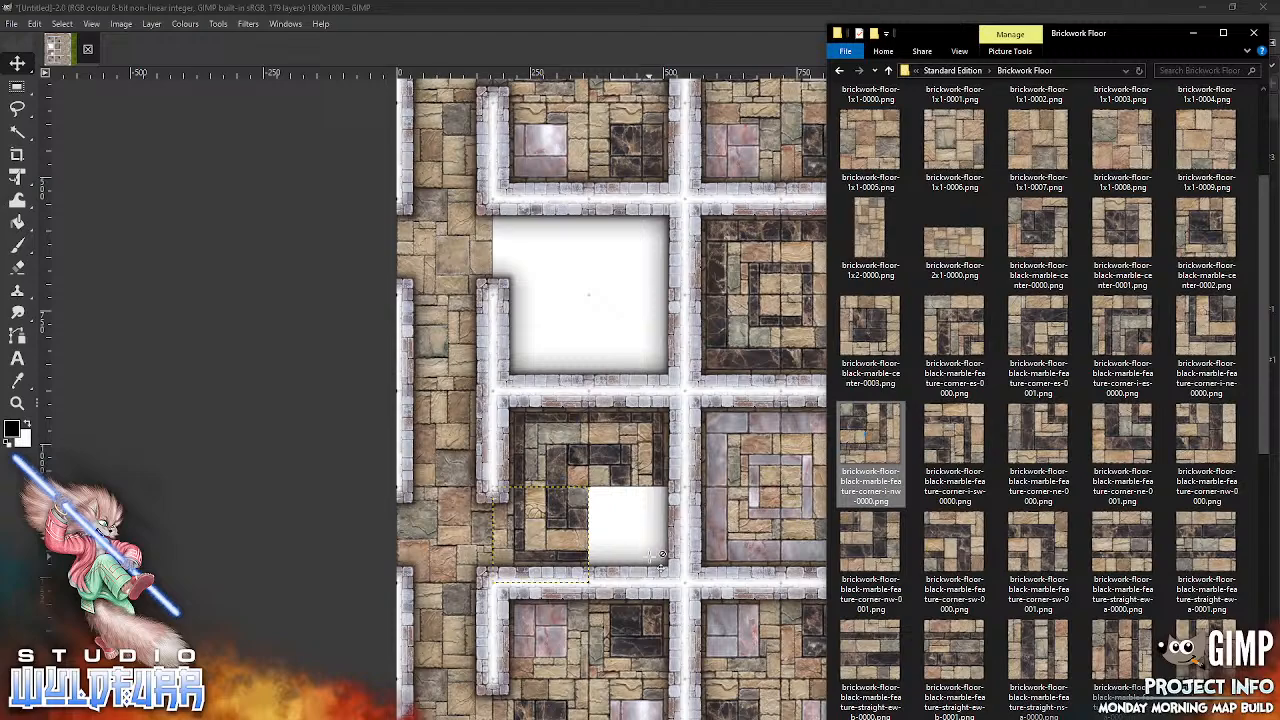
pyautogui.moveTo(661, 556); pyautogui.dragTo(664, 553)
pyautogui.moveTo(740, 447); pyautogui.dragTo(678, 578)
pyautogui.click(677, 570)
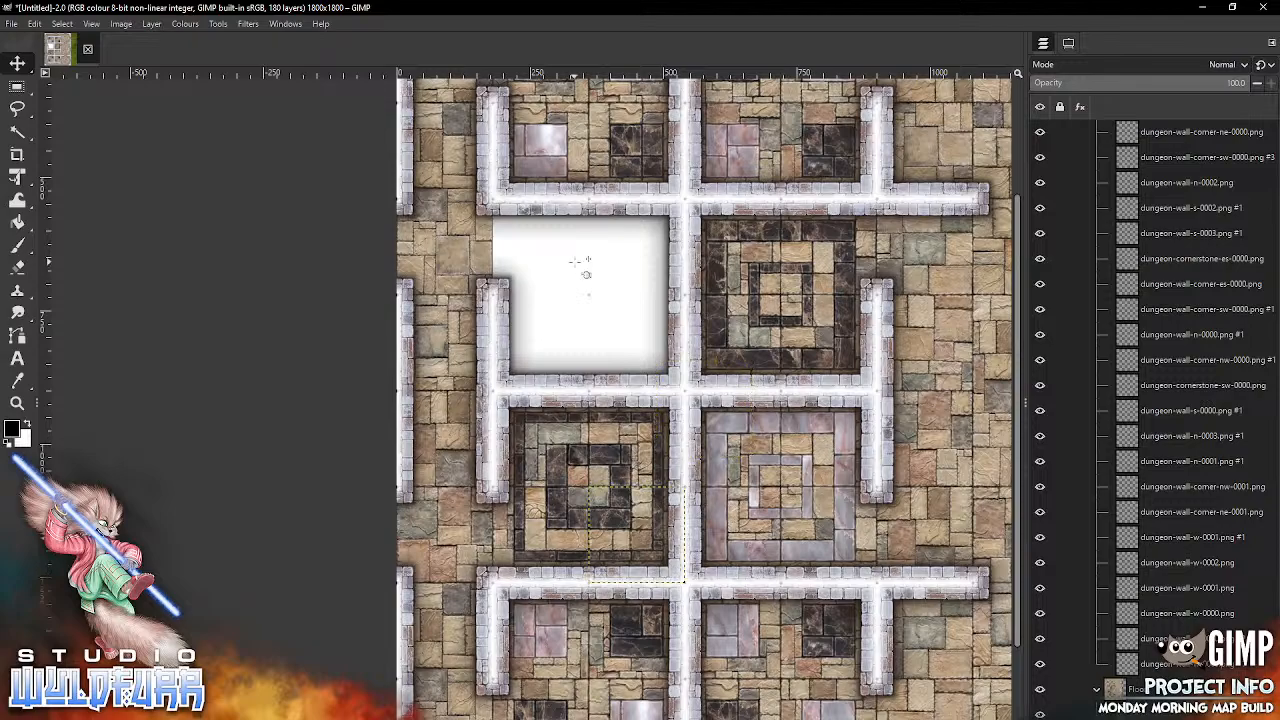
# Step: Snap brickwork-floor-pink-marble-feature-corner-i-es-0000.png into column two, row four and brickwork-floor-pink-marble-feature-corner-i-sw-0000.png into column three, row four
pyautogui.hotkey('alt', 'Tab')
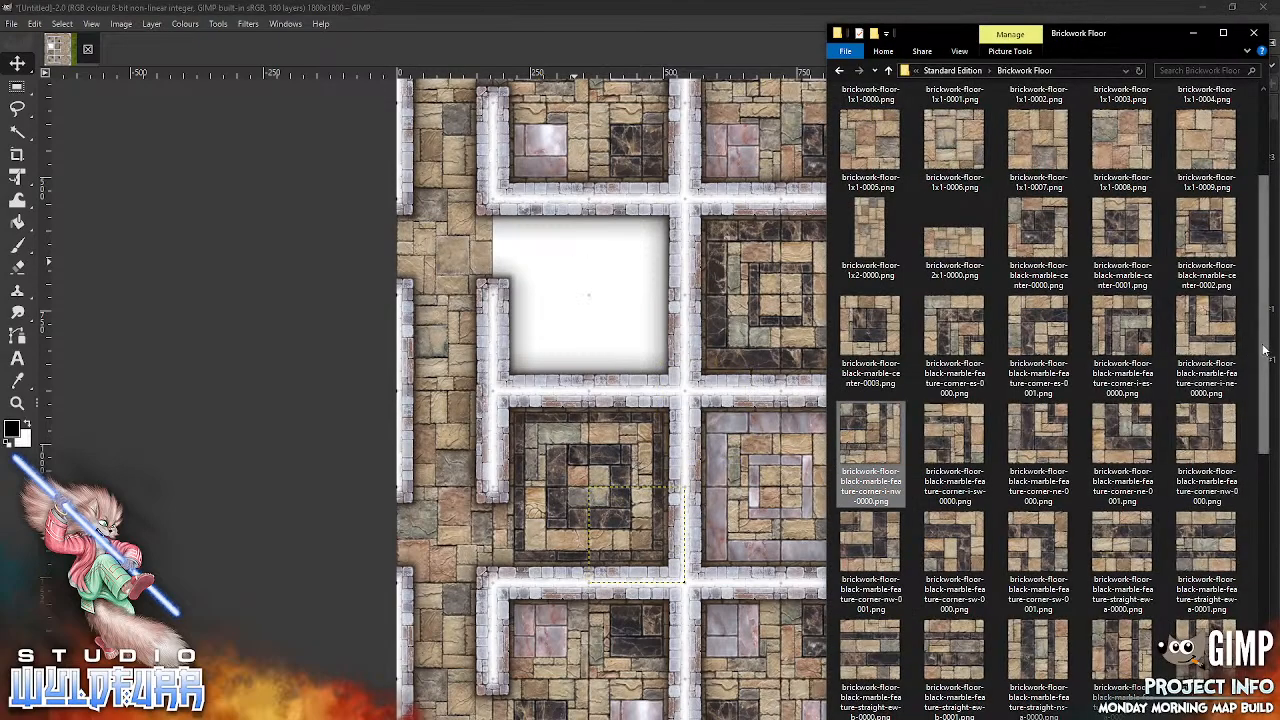
pyautogui.scroll(-5, 1254, 346)
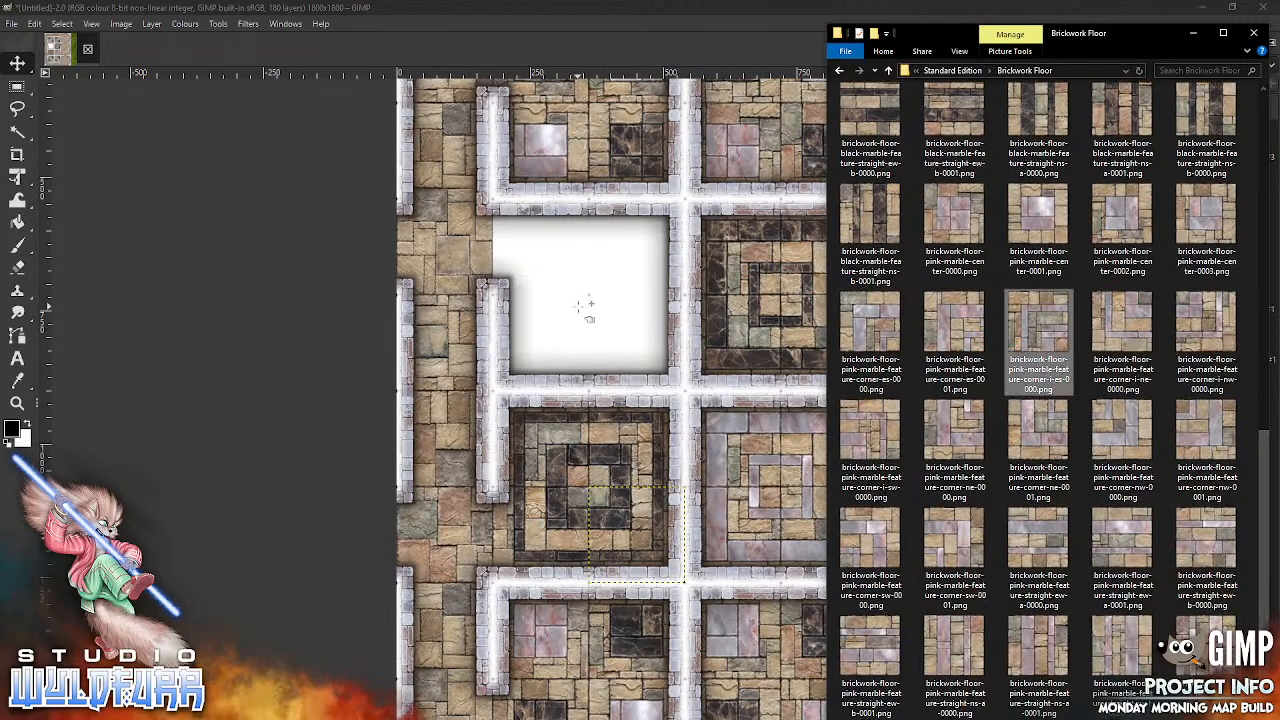
pyautogui.moveTo(1038, 340); pyautogui.dragTo(588, 305)
pyautogui.moveTo(740, 450); pyautogui.dragTo(590, 296)
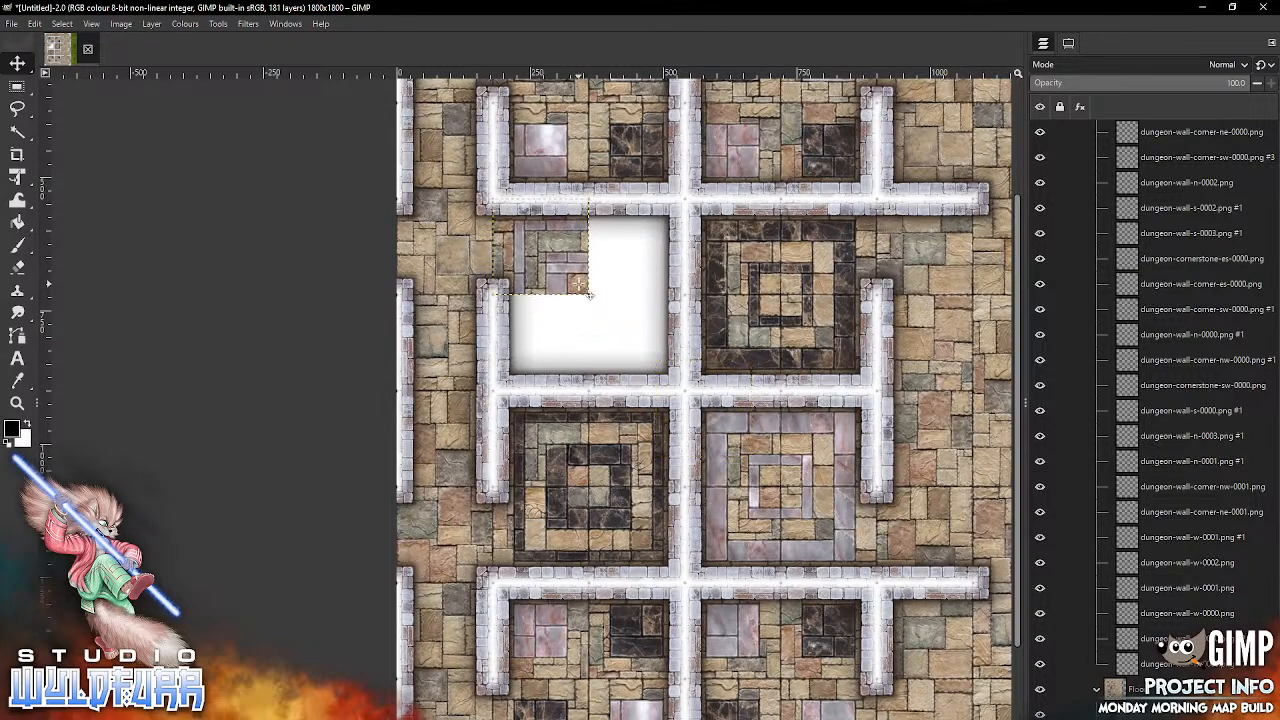
pyautogui.hotkey('alt', 'Tab')
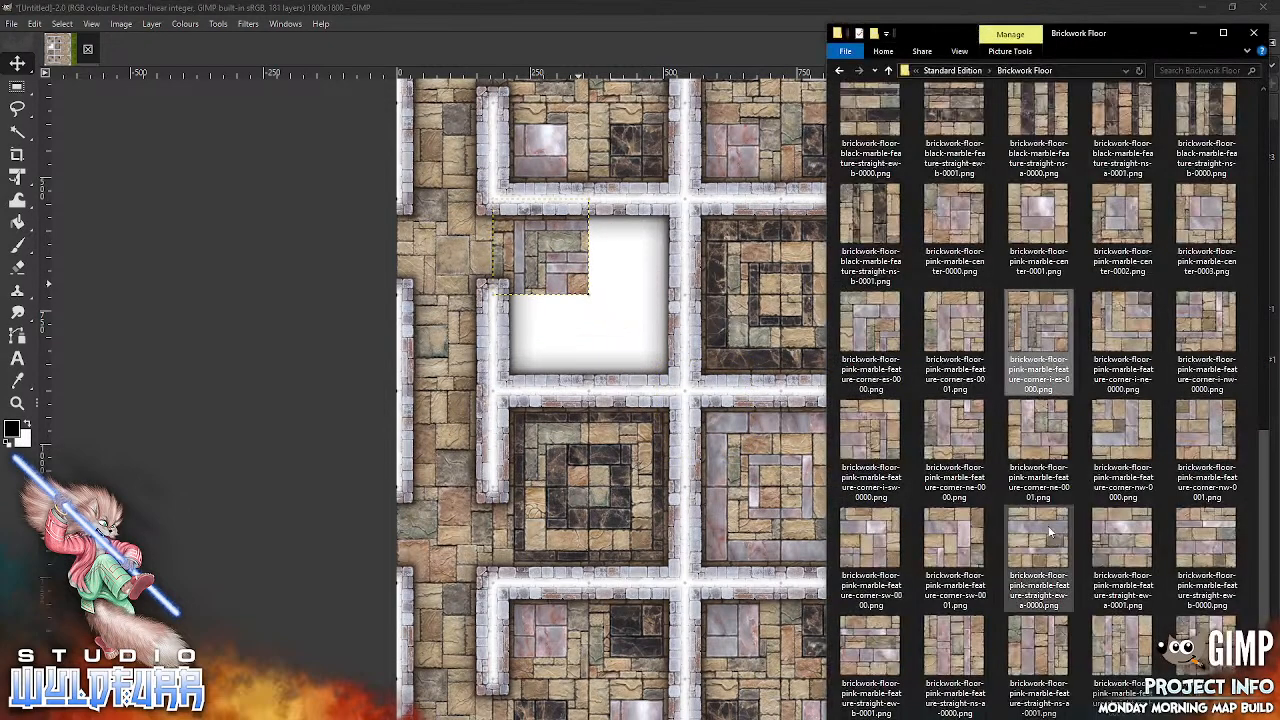
pyautogui.moveTo(882, 435); pyautogui.dragTo(563, 334)
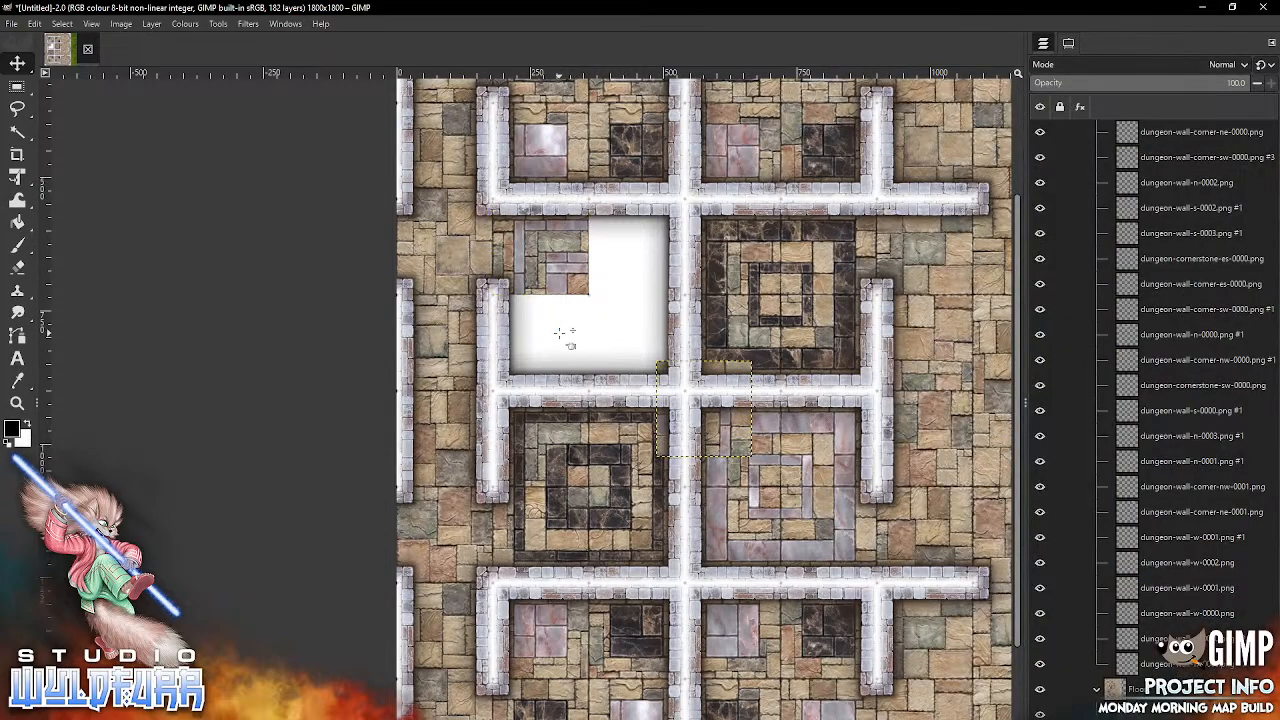
pyautogui.click(747, 447)
pyautogui.moveTo(757, 455); pyautogui.dragTo(690, 296)
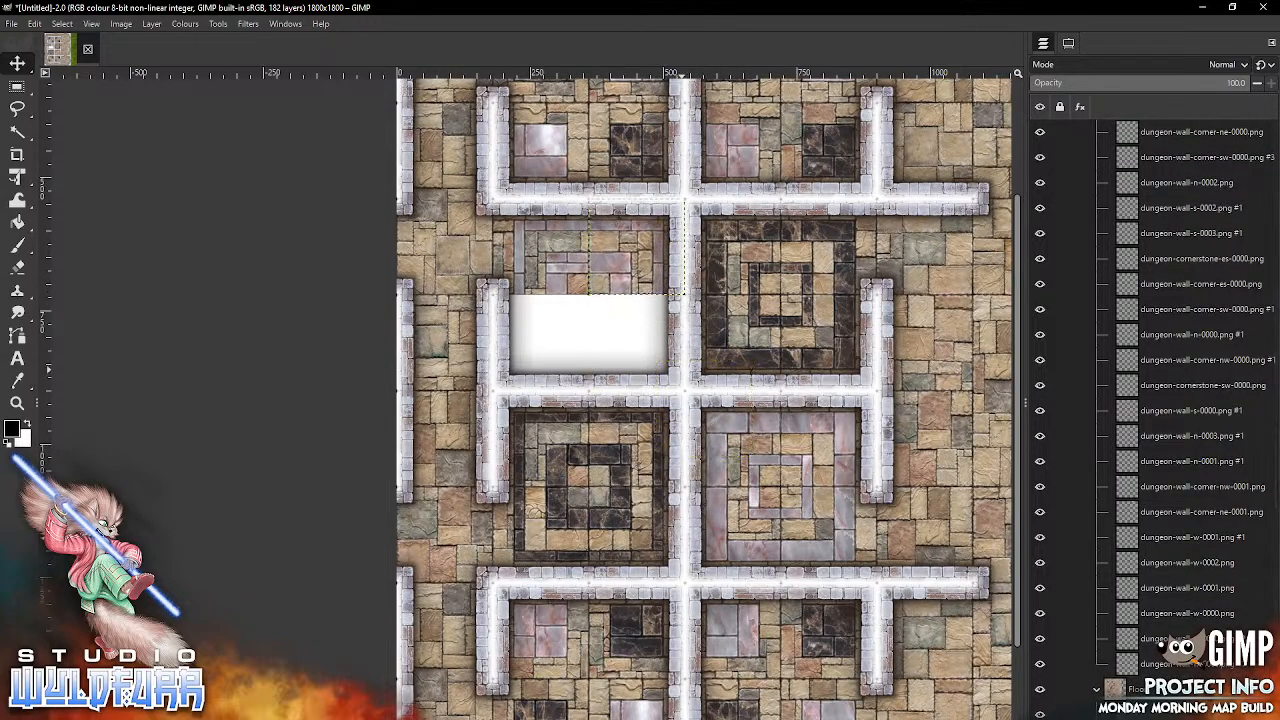
# Step: Snap brickwork-floor-pink-marble-feature-corner-i-ne-0000.png into column two, row five and brickwork-floor-pink-marble-feature-corner-i-nw-0000.png into column three, row five
pyautogui.hotkey('alt', 'Tab')
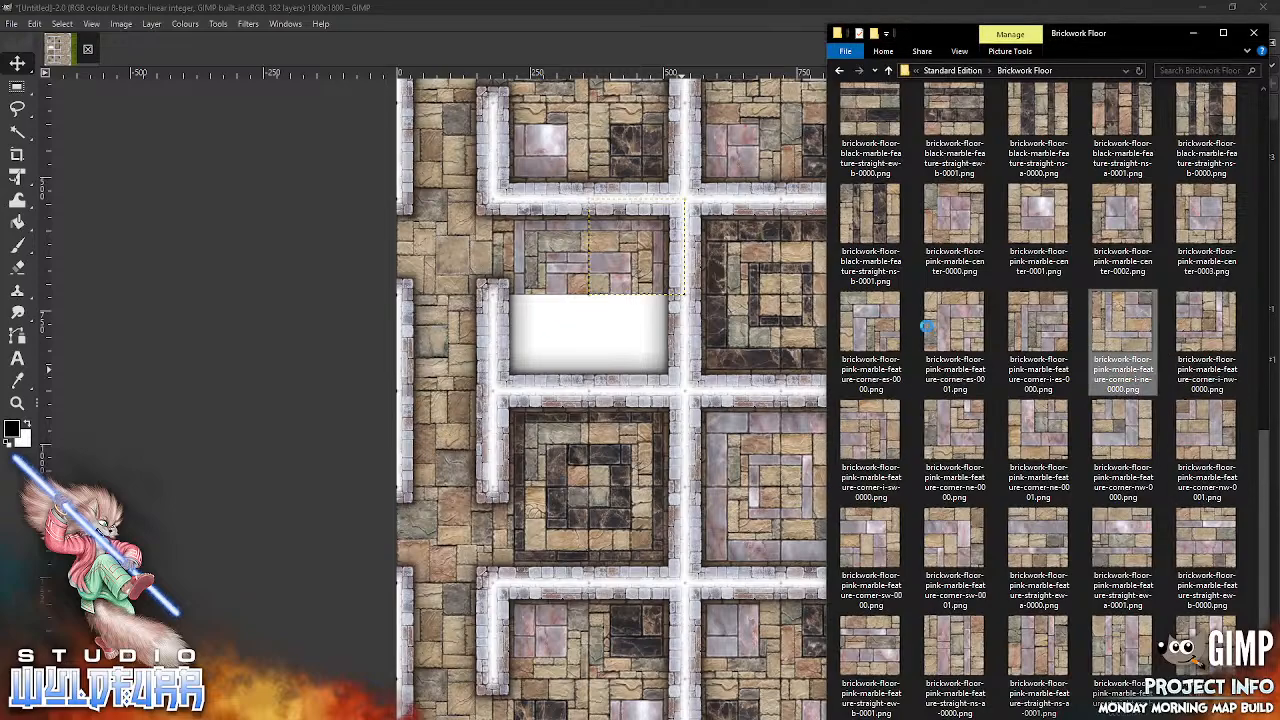
pyautogui.moveTo(583, 338); pyautogui.dragTo(585, 337)
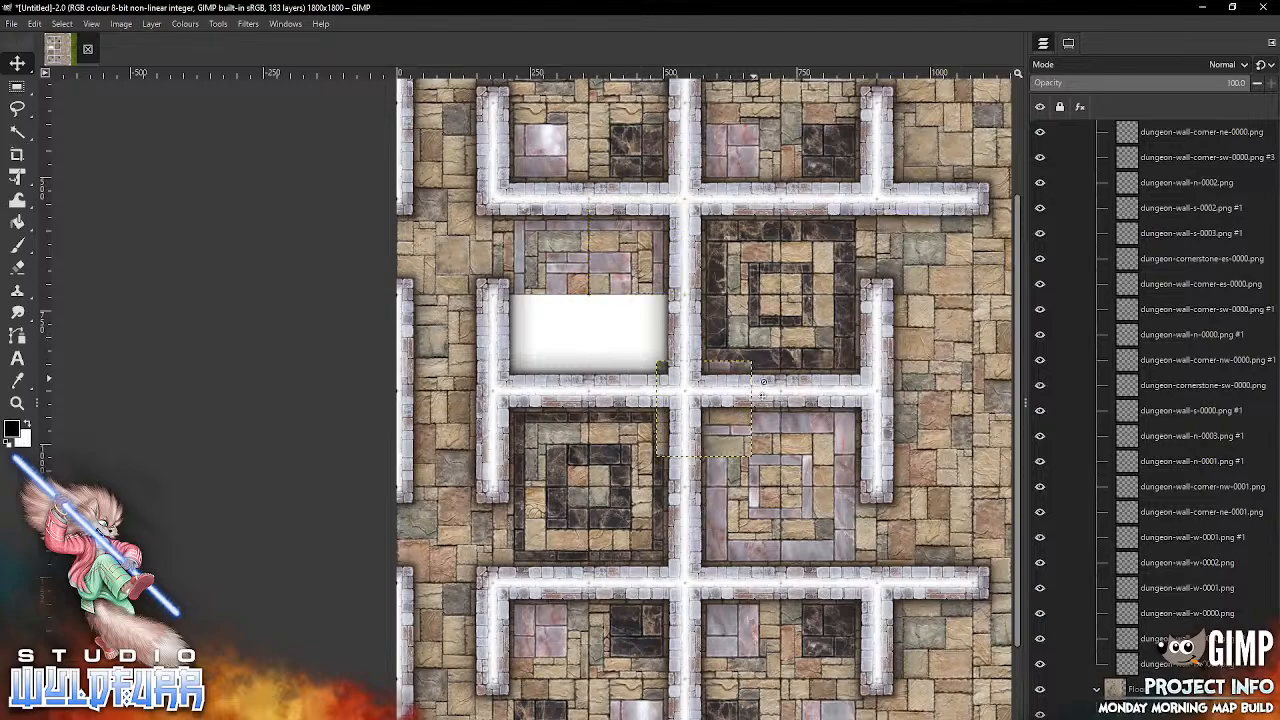
pyautogui.moveTo(611, 391); pyautogui.dragTo(585, 394)
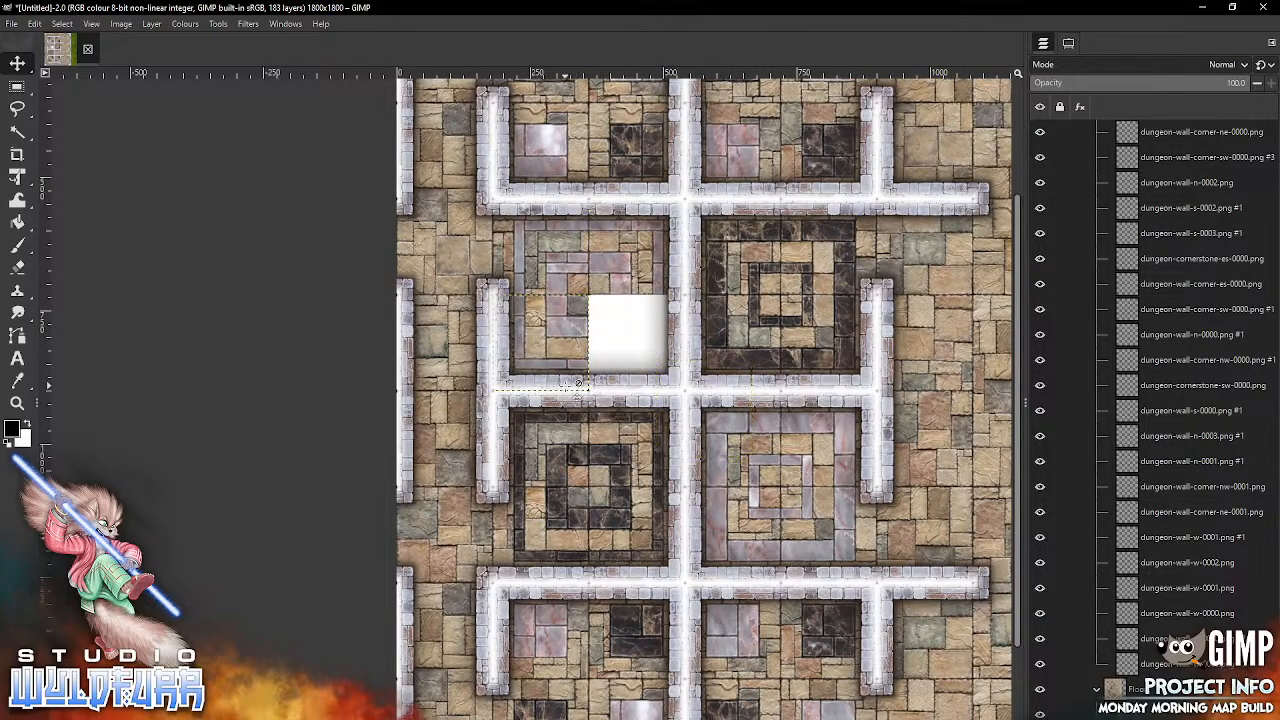
pyautogui.hotkey('alt', 'Tab')
pyautogui.moveTo(1212, 342); pyautogui.dragTo(607, 352)
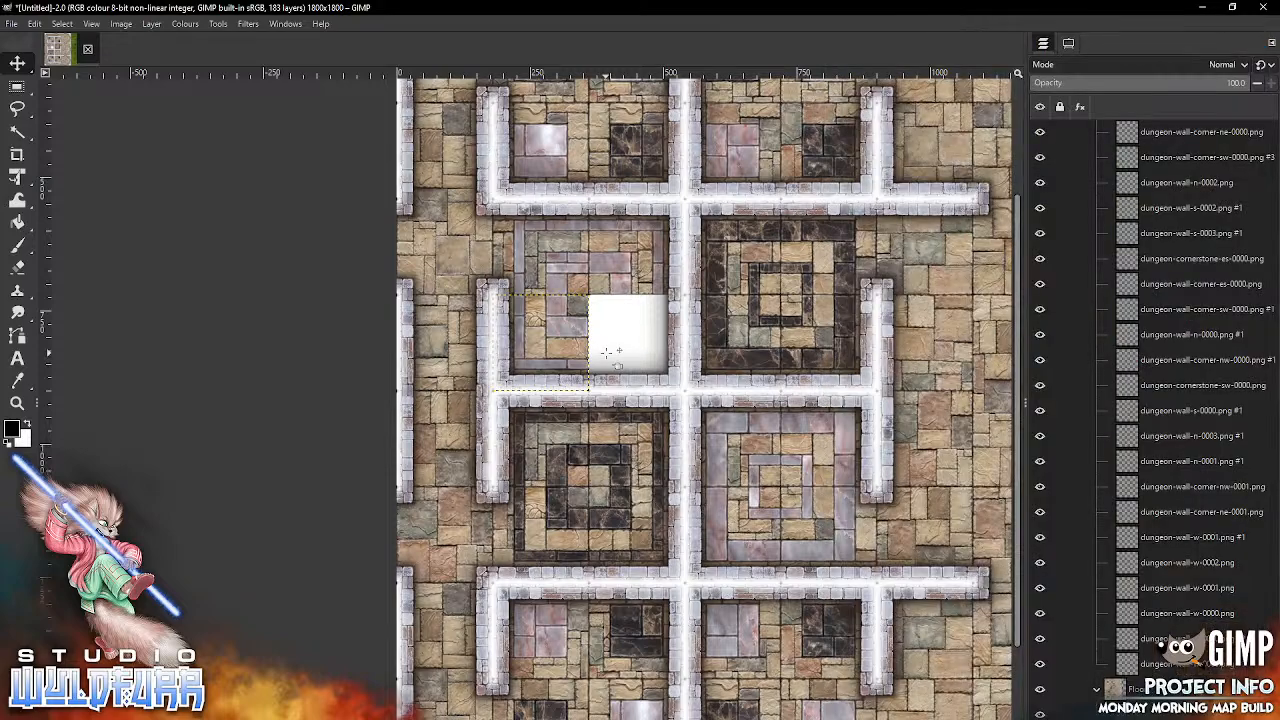
pyautogui.moveTo(740, 445); pyautogui.dragTo(681, 388)
# Step: Fit the whole map image in the window to review the floor layout
pyautogui.click(91, 27)
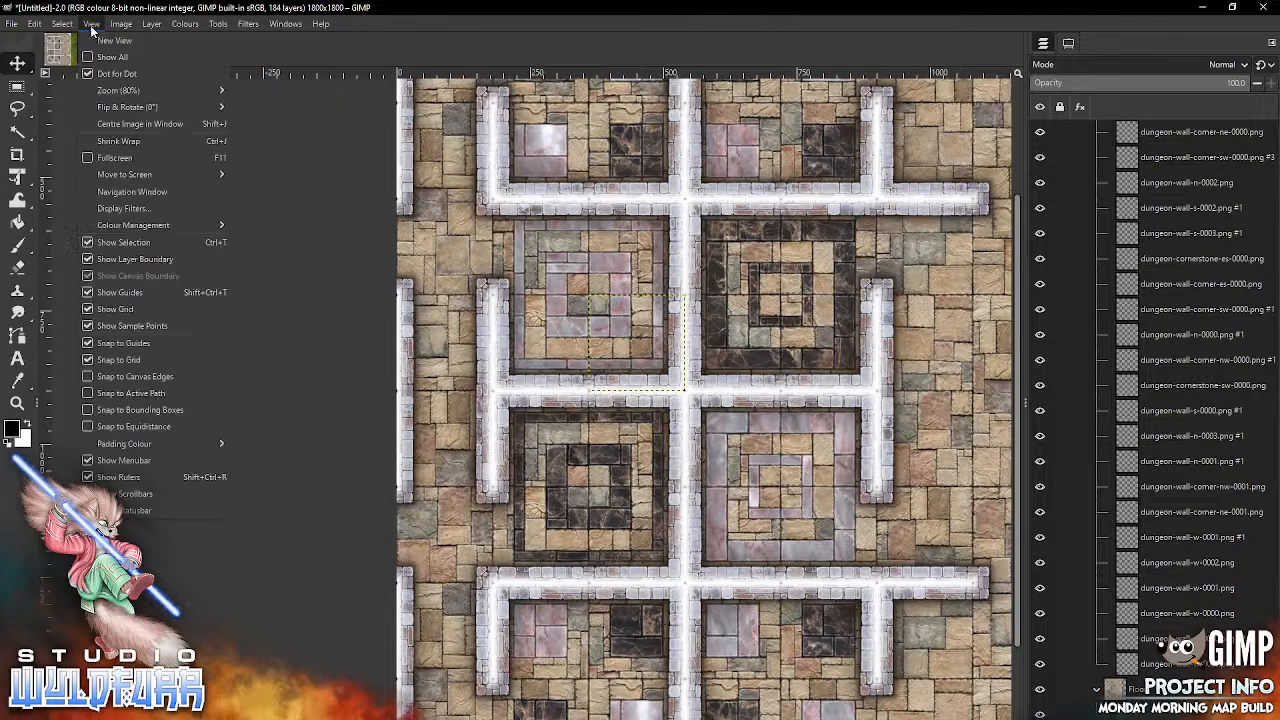
pyautogui.moveTo(150, 90)
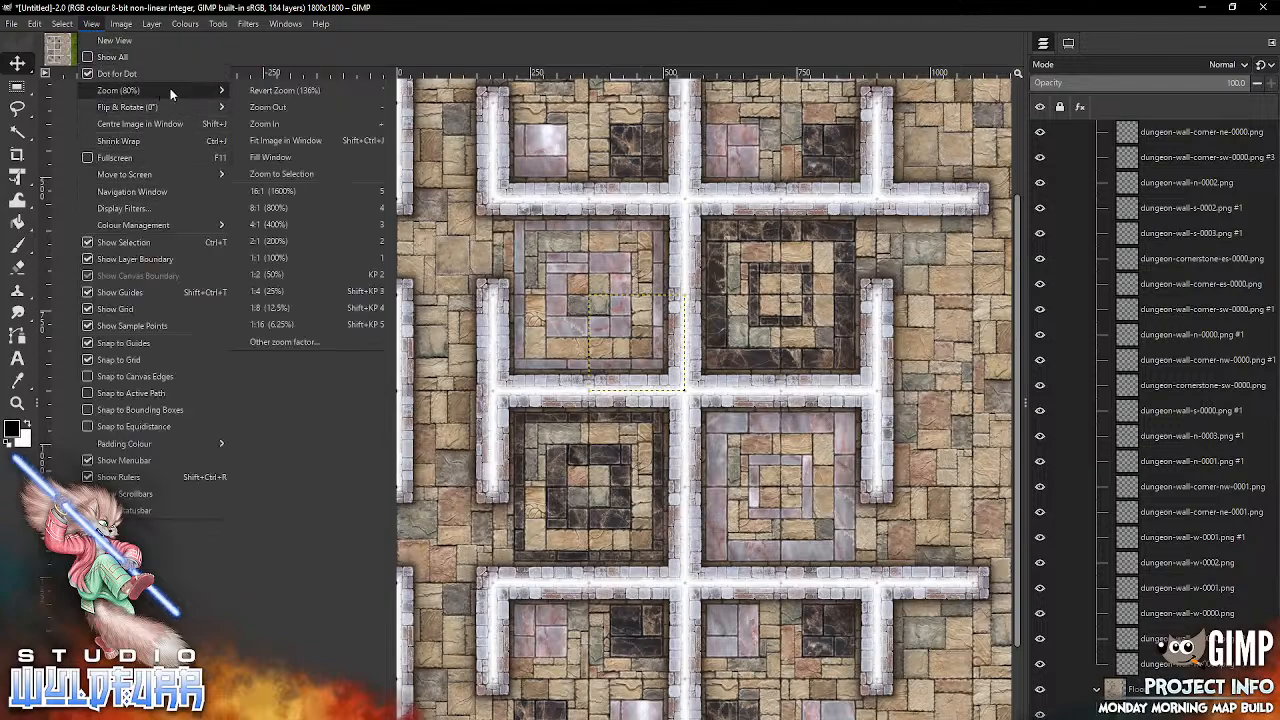
pyautogui.click(300, 141)
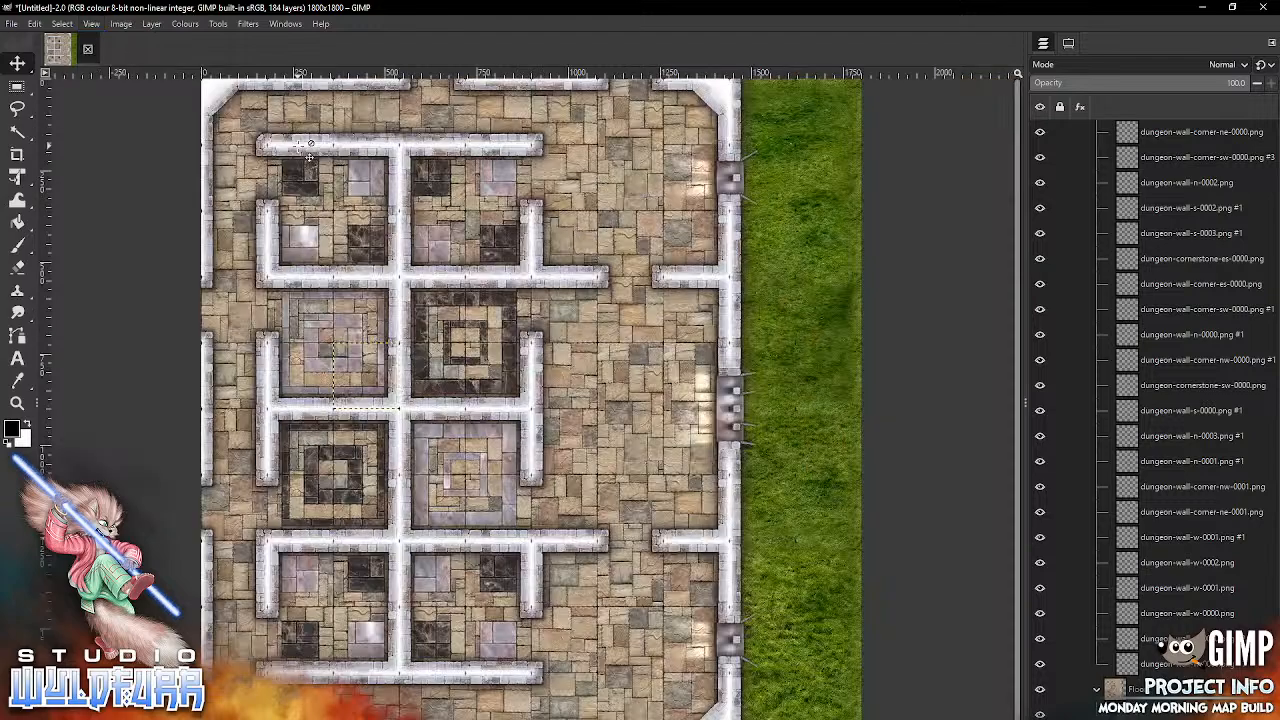
# Step: Collapse the Floor layer group and lock its position, collapse the Walls group, and make the Features group active
pyautogui.click(1097, 690)
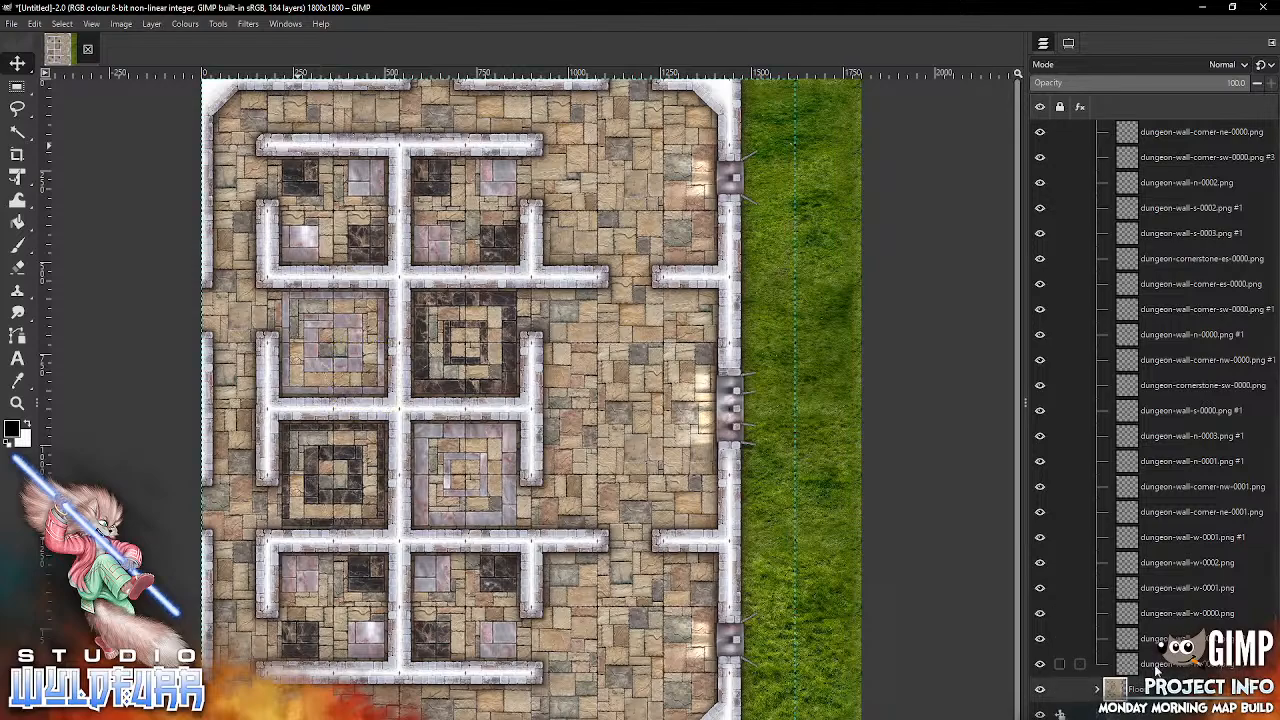
pyautogui.click(1063, 691)
pyautogui.click(1047, 656)
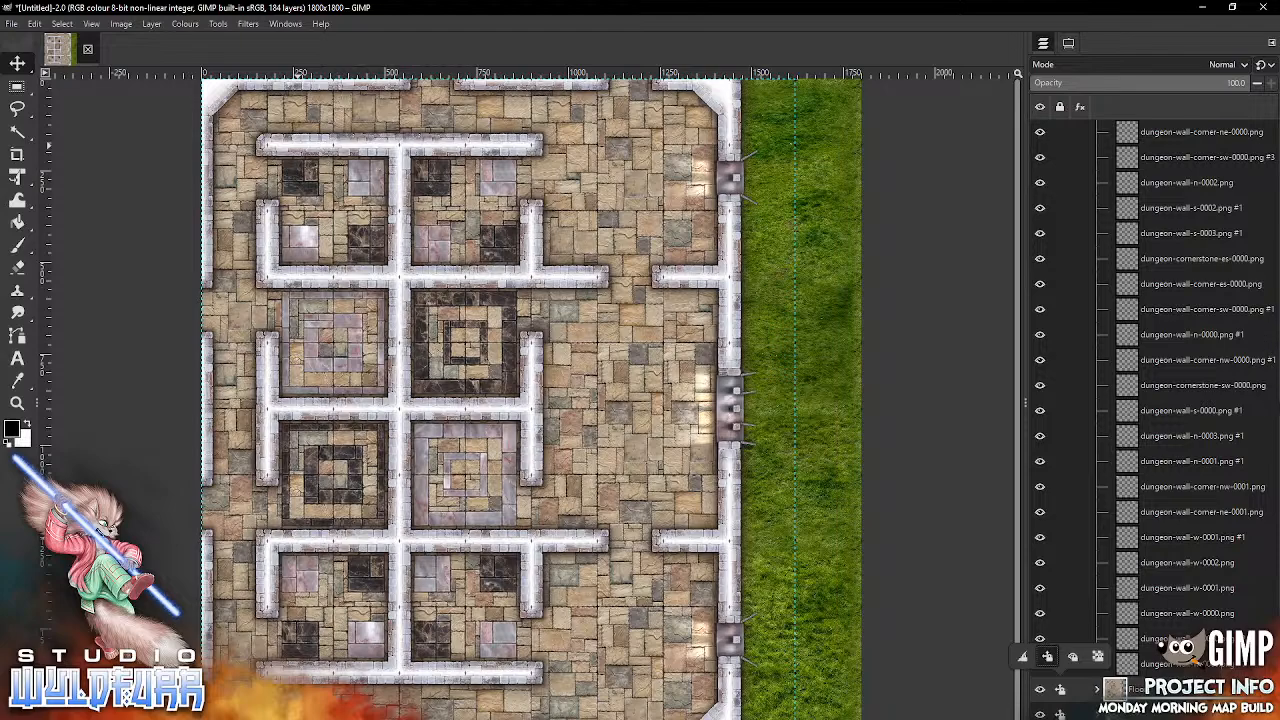
pyautogui.click(1268, 411)
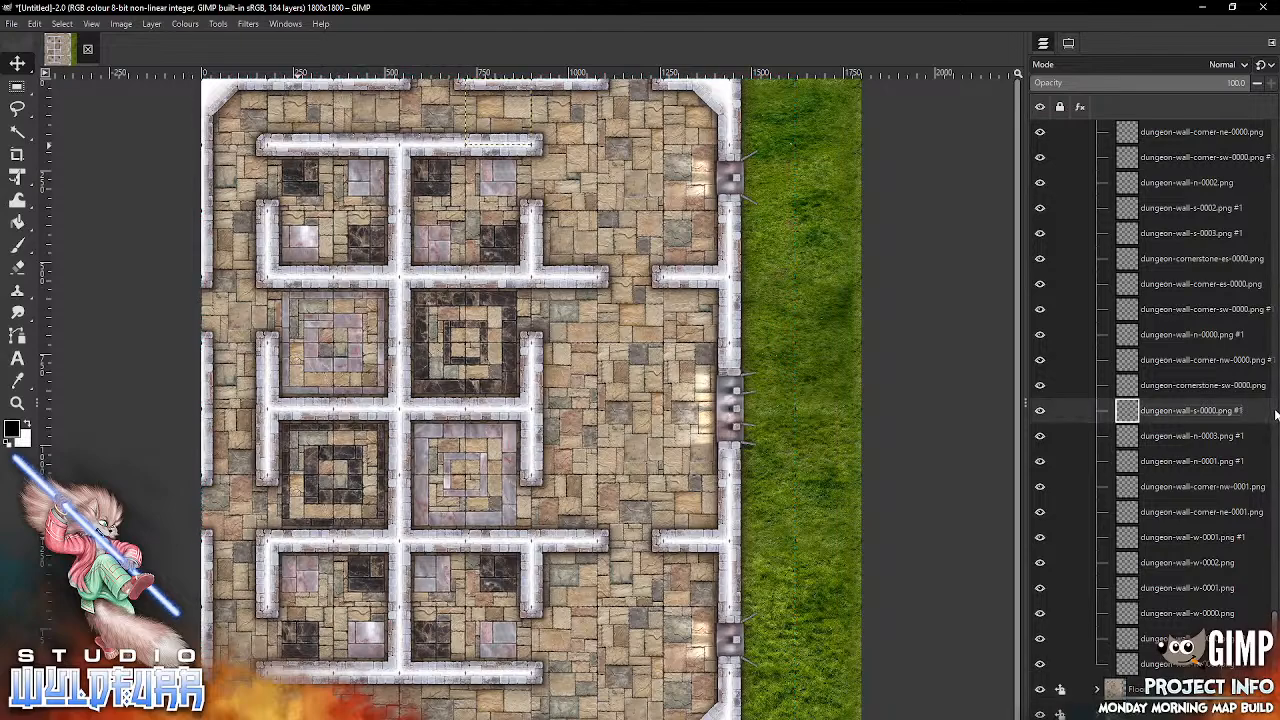
pyautogui.scroll(-5, 1268, 428)
pyautogui.moveTo(1270, 432); pyautogui.dragTo(1277, 135)
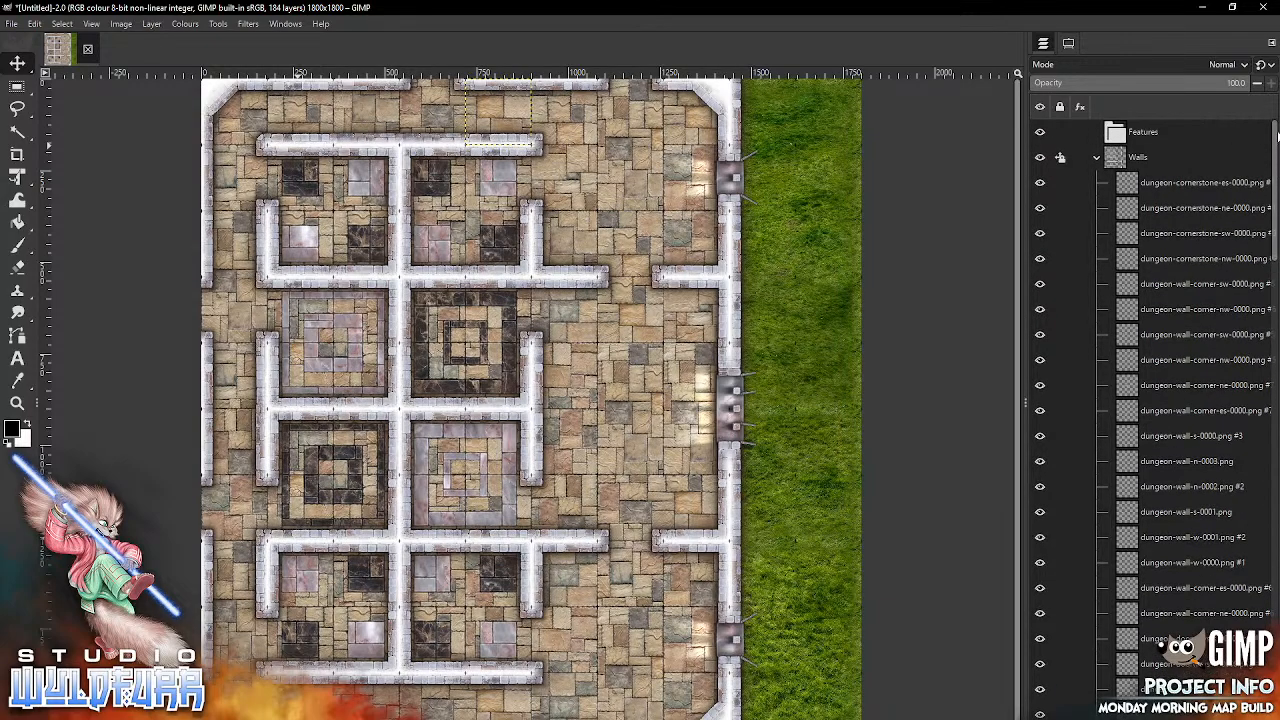
pyautogui.click(1098, 160)
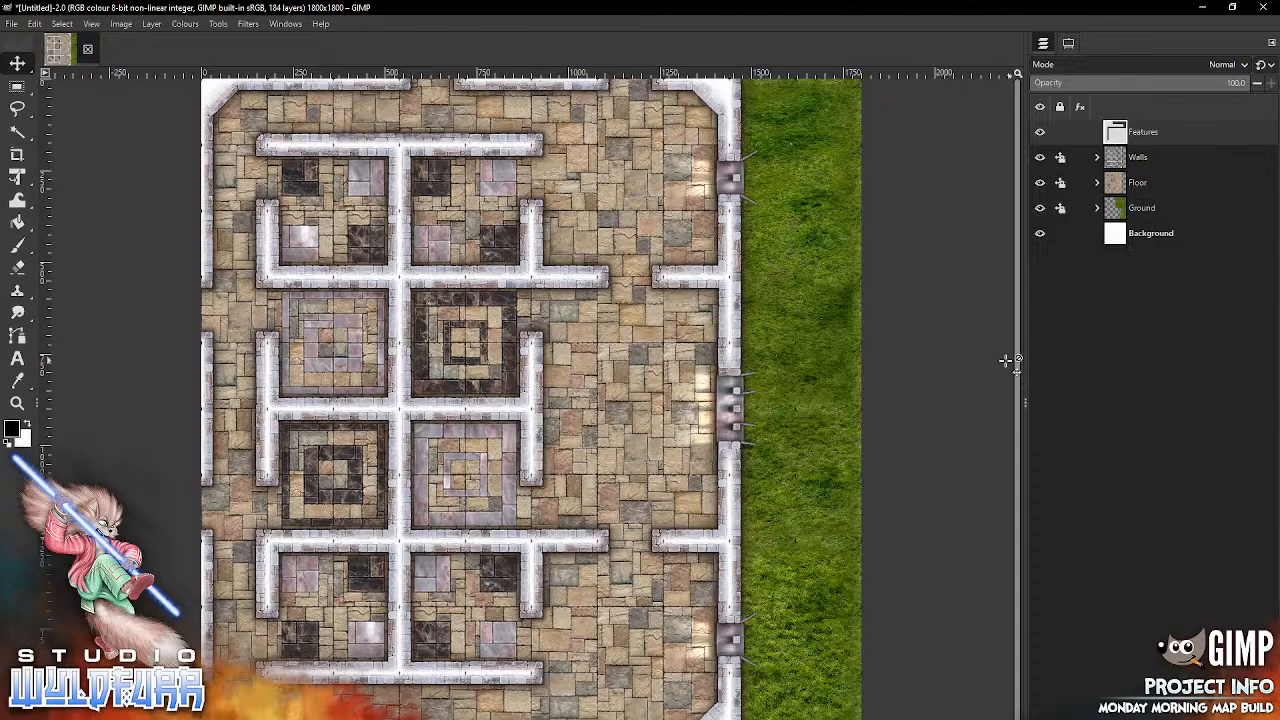
# Step: Switch to the file browser and look through the Simple Door and Simple Double Door folders of the Standard Edition tile set
pyautogui.hotkey('alt', 'Tab')
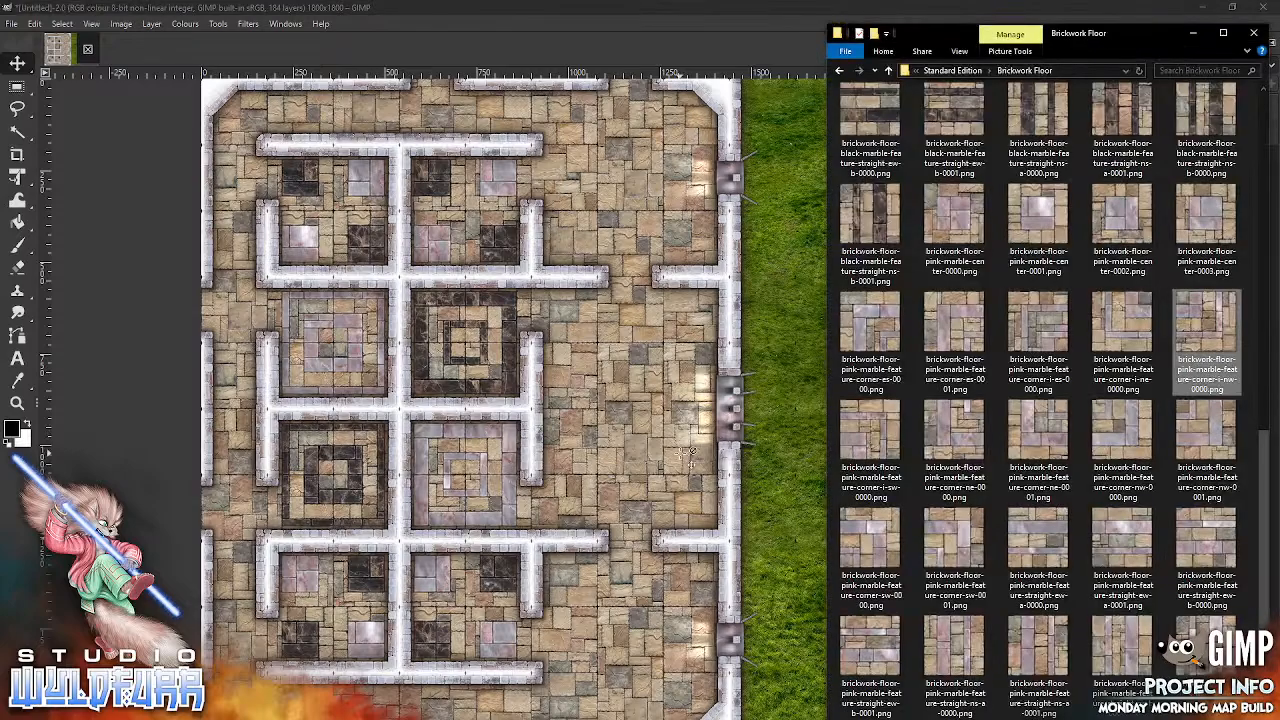
pyautogui.click(957, 72)
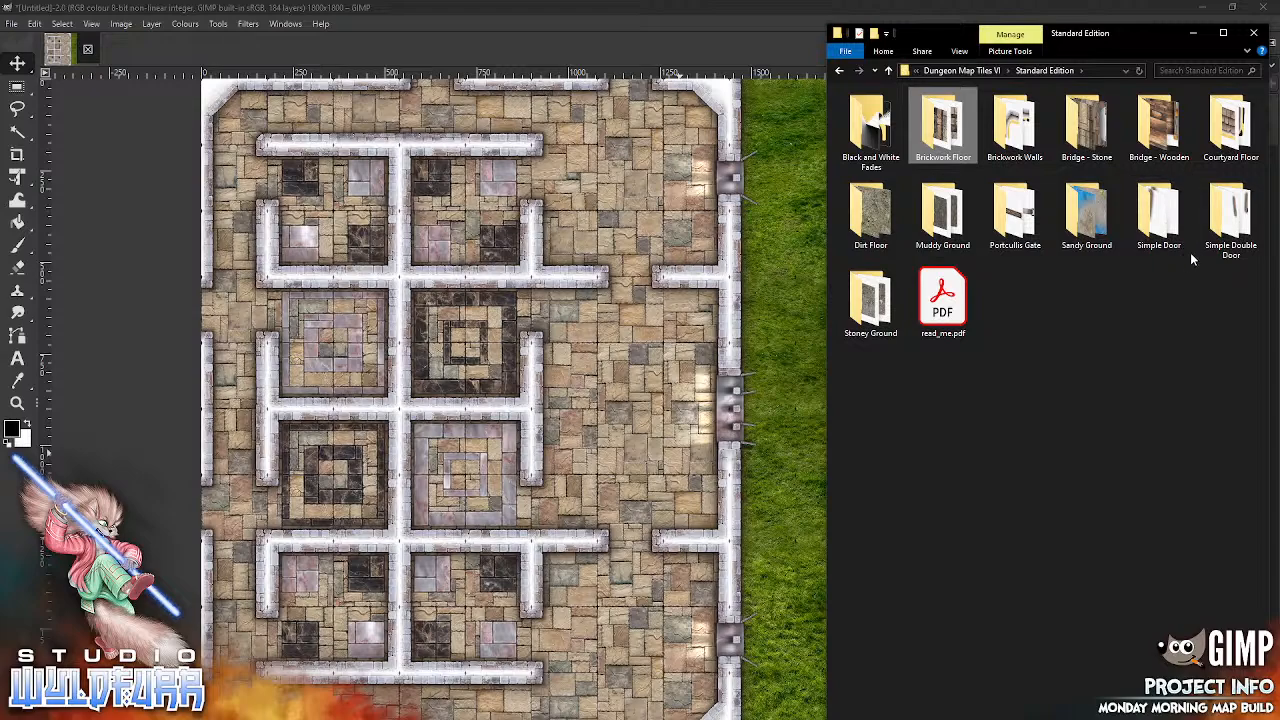
pyautogui.doubleClick(1153, 222)
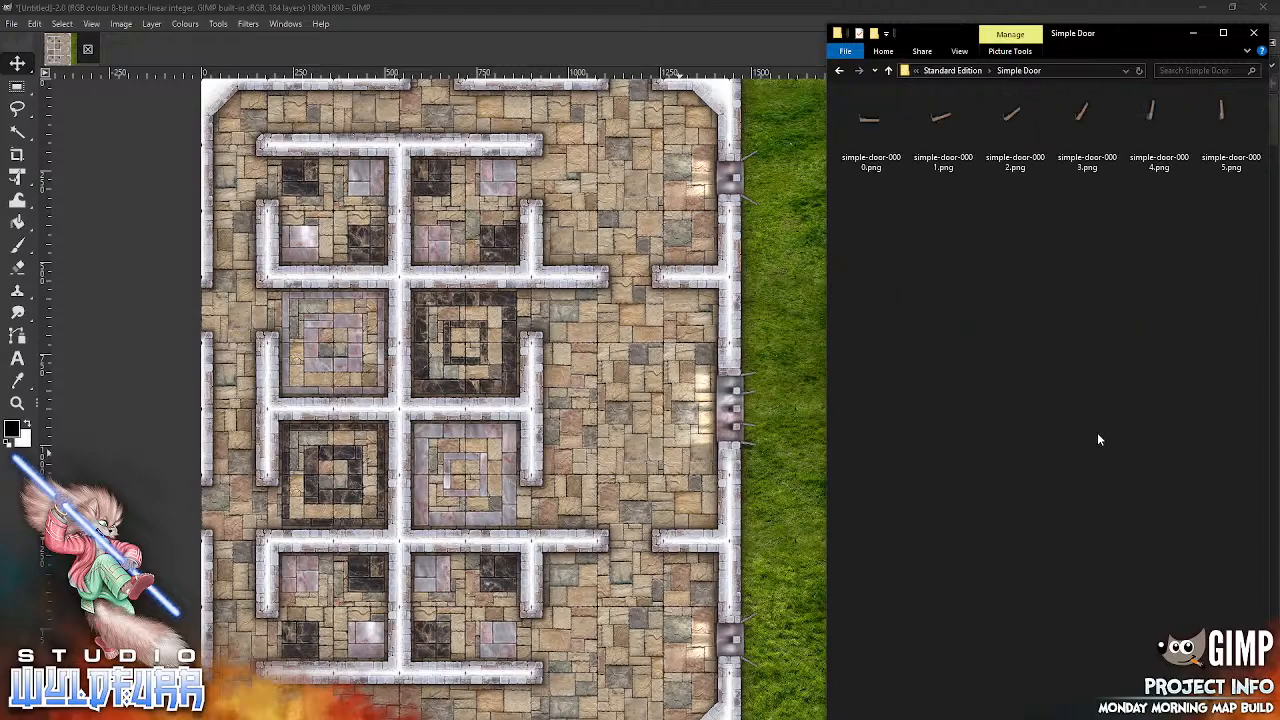
pyautogui.click(975, 70)
pyautogui.doubleClick(1228, 220)
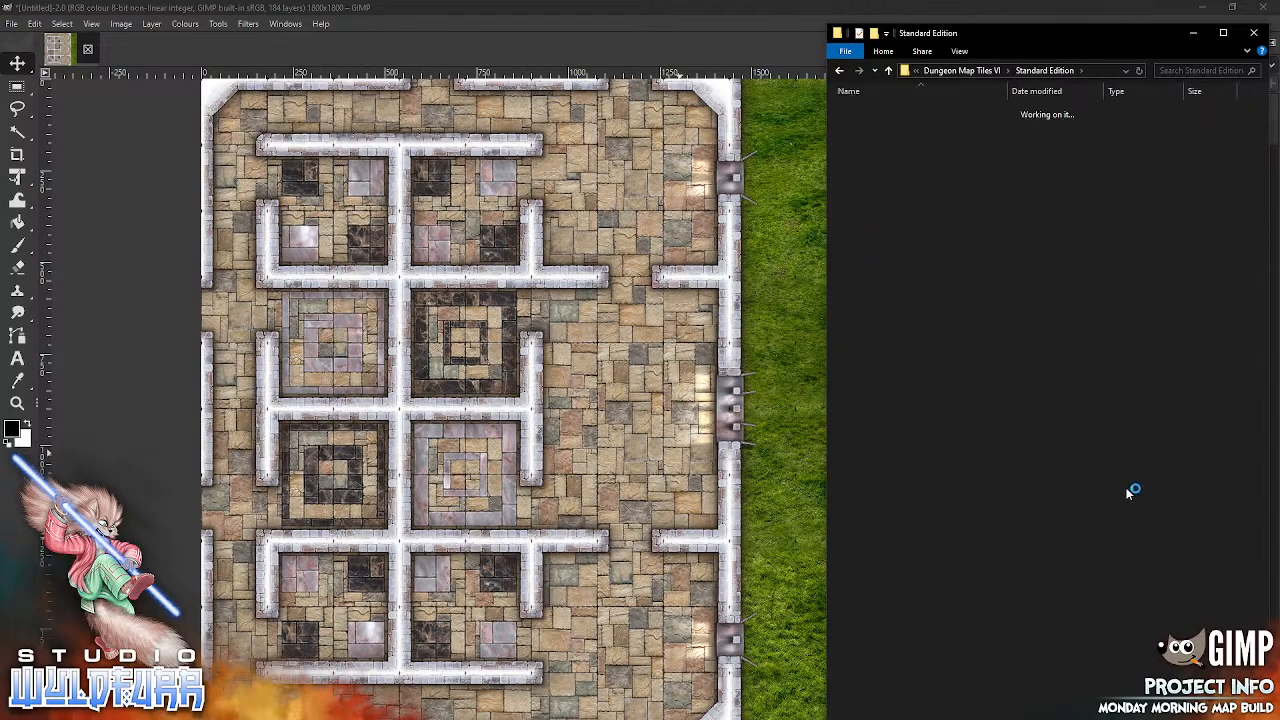
pyautogui.click(975, 70)
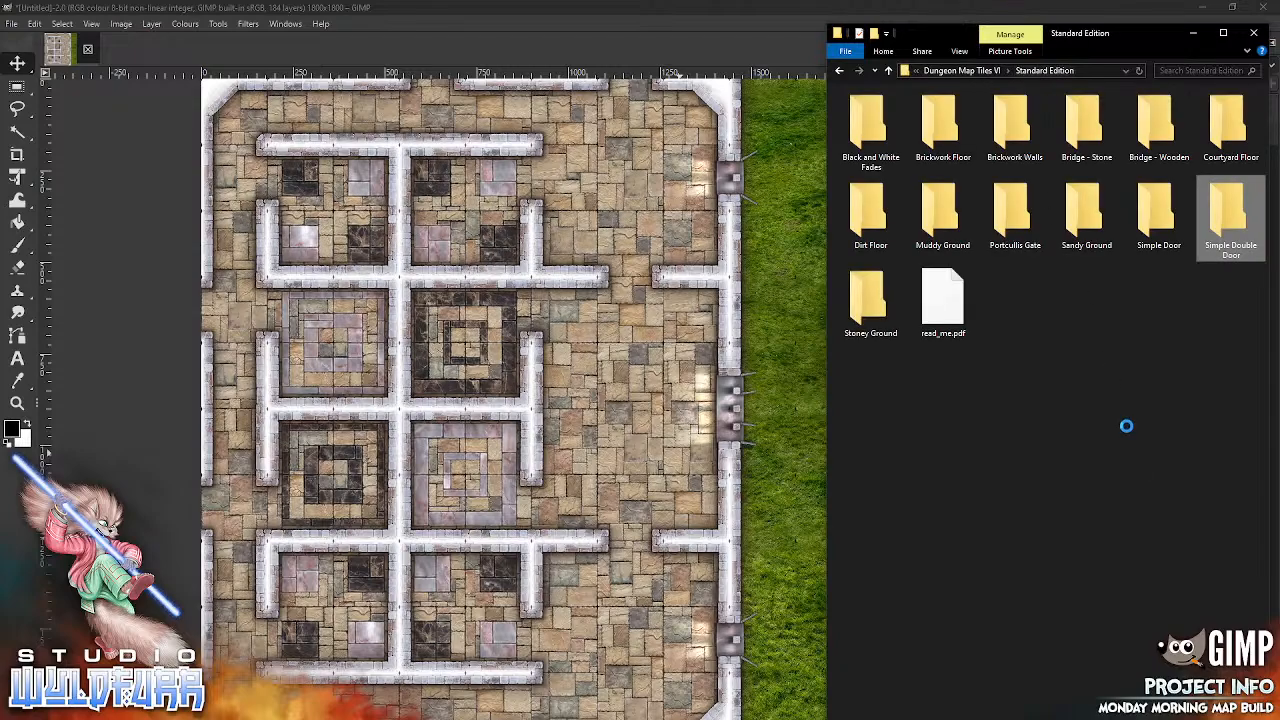
# Step: Add simple-door-0000.png from the Simple Door folder to the map and fit it into the southern doorway of the large east hall
pyautogui.click(1158, 236)
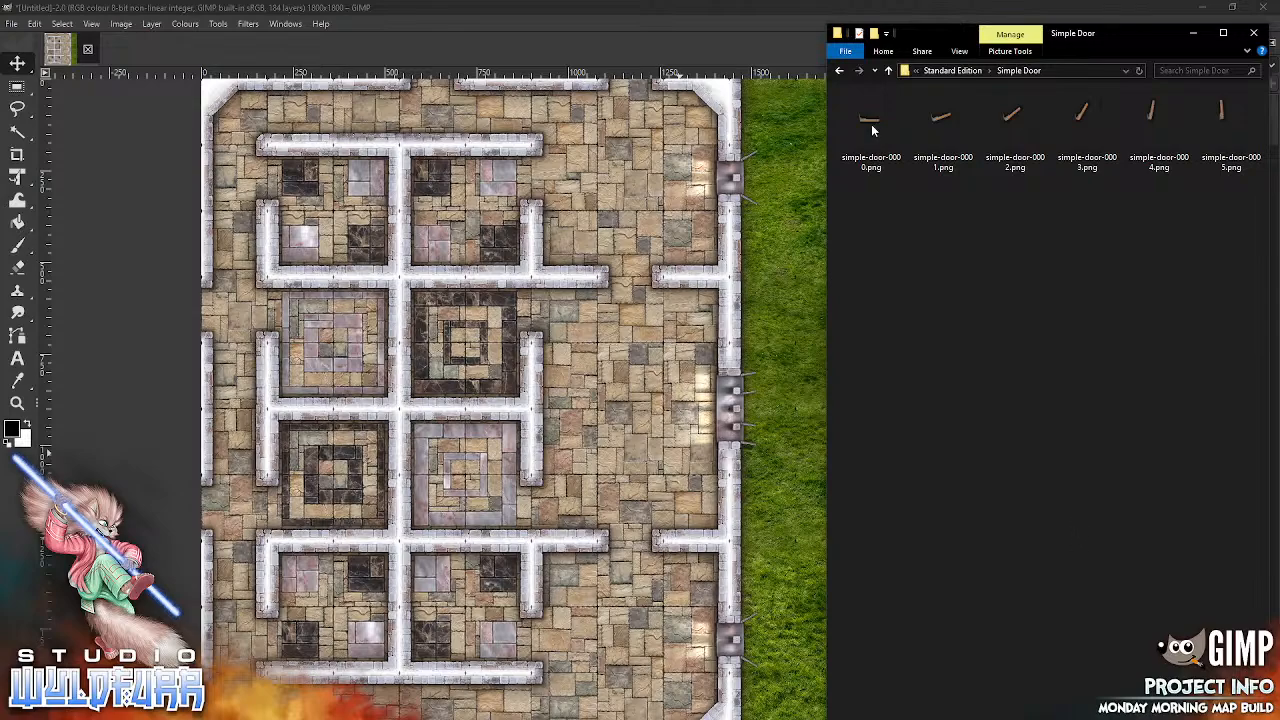
pyautogui.moveTo(729, 283); pyautogui.dragTo(622, 358)
pyautogui.moveTo(535, 412); pyautogui.dragTo(635, 541)
# Step: Add another simple-door-0000.png, flip it vertically, and fit it into the northern doorway of the large east hall
pyautogui.click(405, 718)
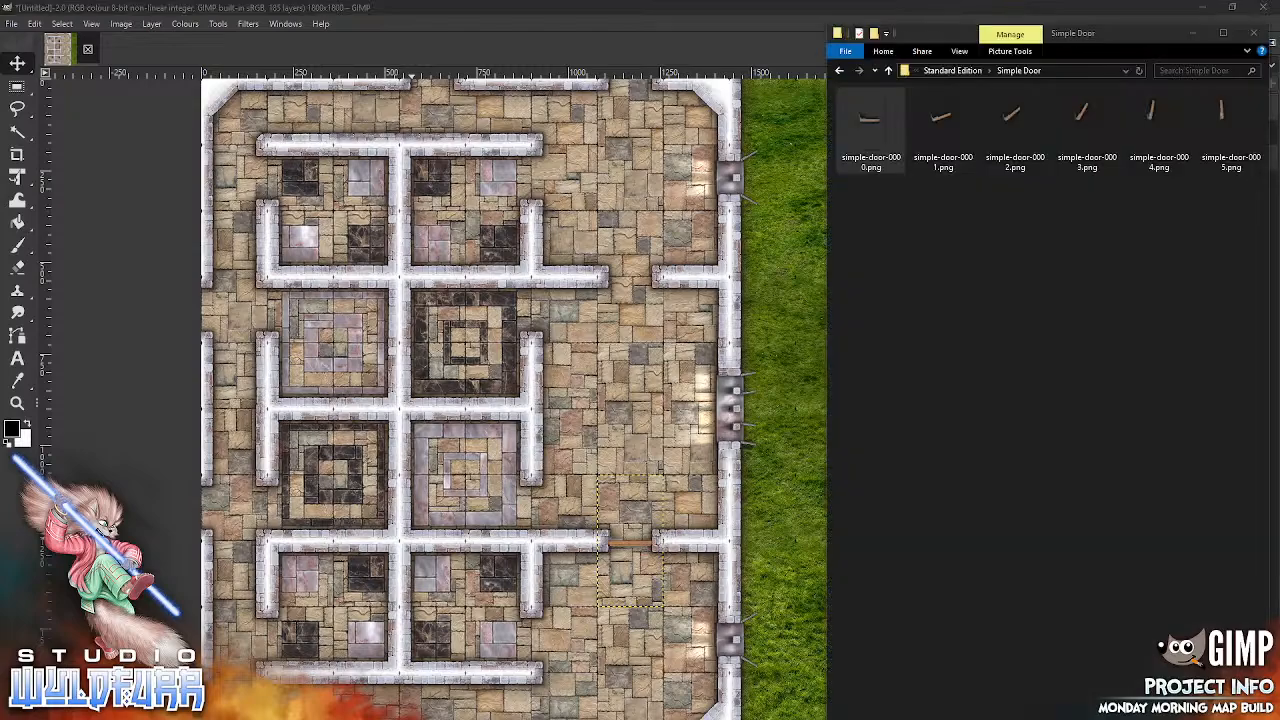
pyautogui.moveTo(872, 123); pyautogui.dragTo(606, 370)
pyautogui.moveTo(544, 411); pyautogui.dragTo(651, 324)
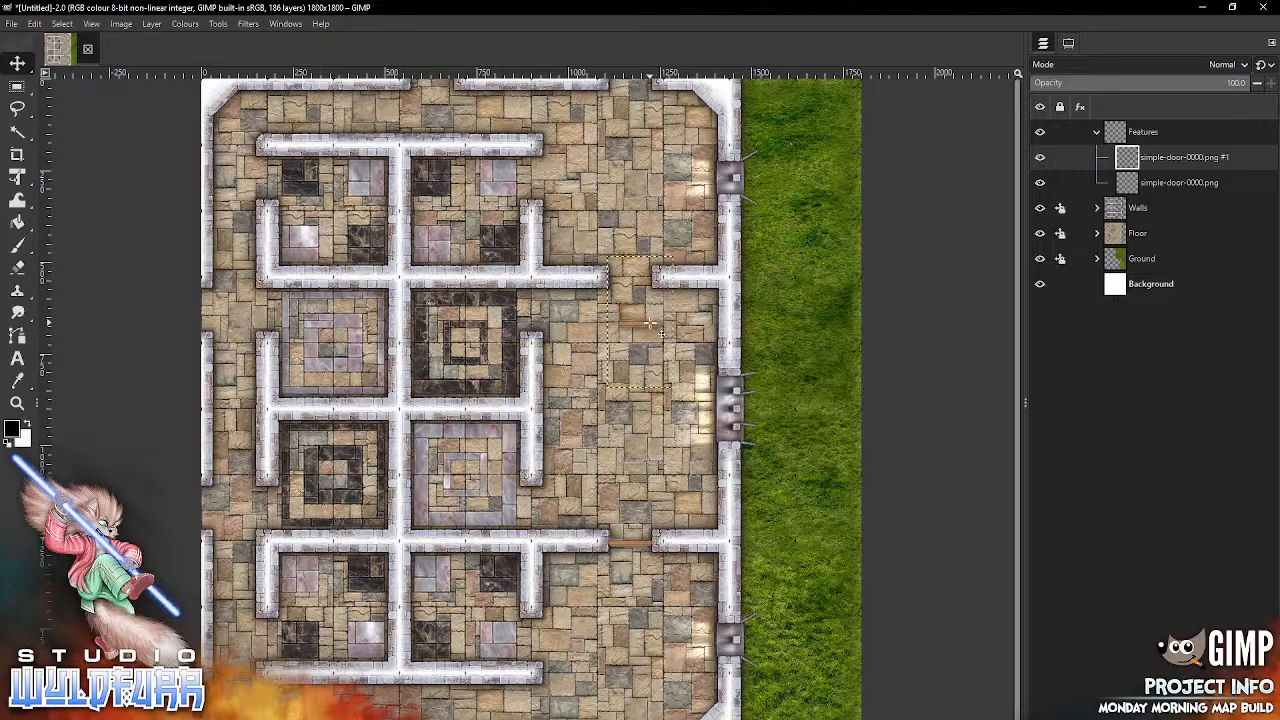
pyautogui.click(151, 23)
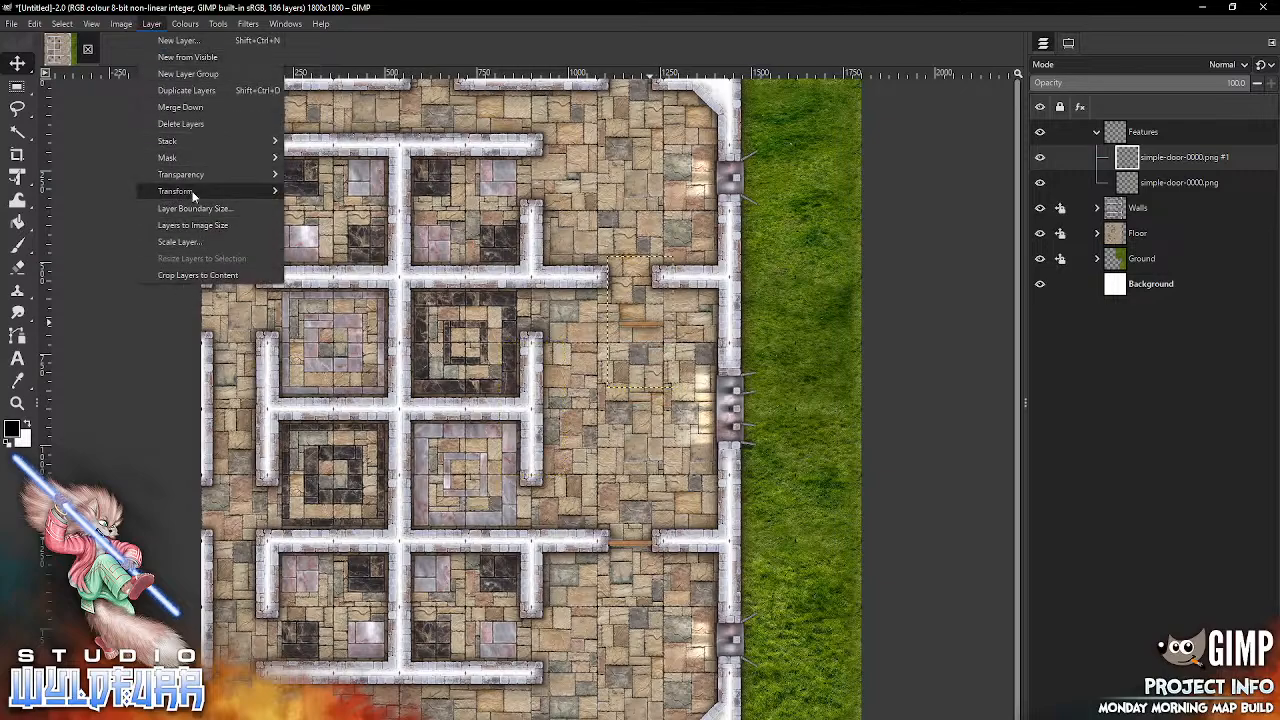
pyautogui.moveTo(217, 191)
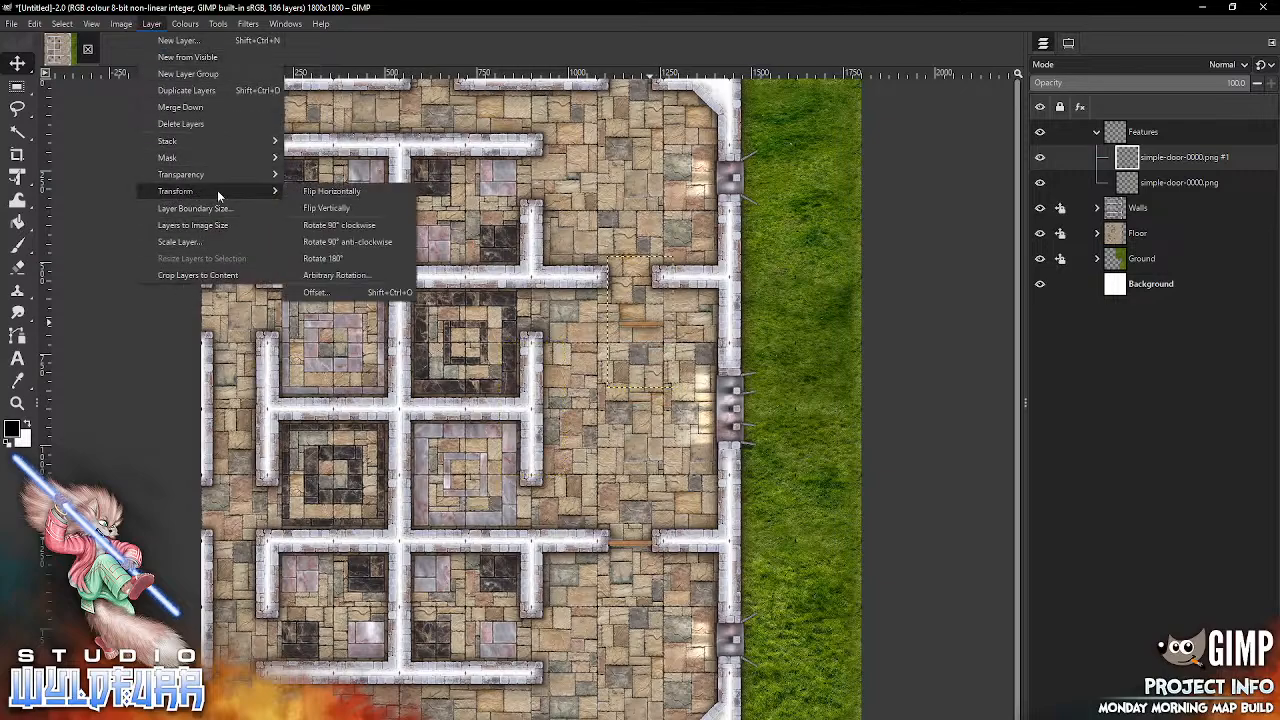
pyautogui.click(361, 208)
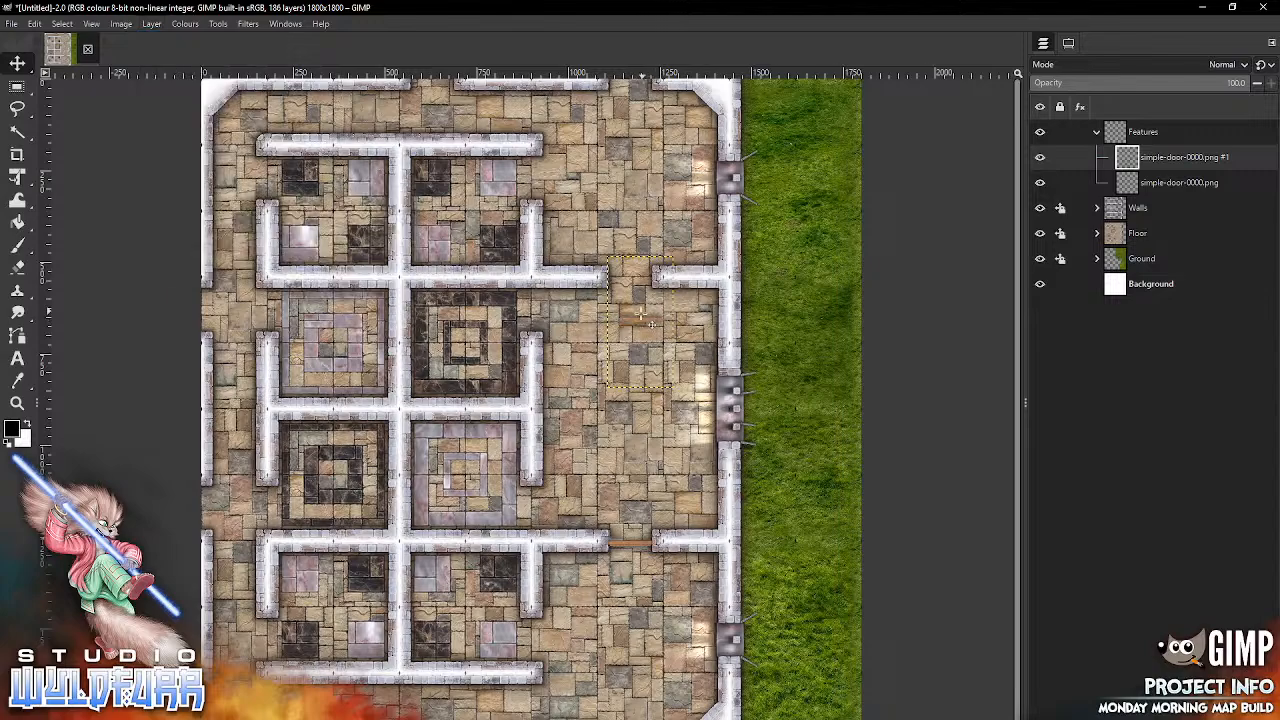
pyautogui.moveTo(648, 326); pyautogui.dragTo(631, 269)
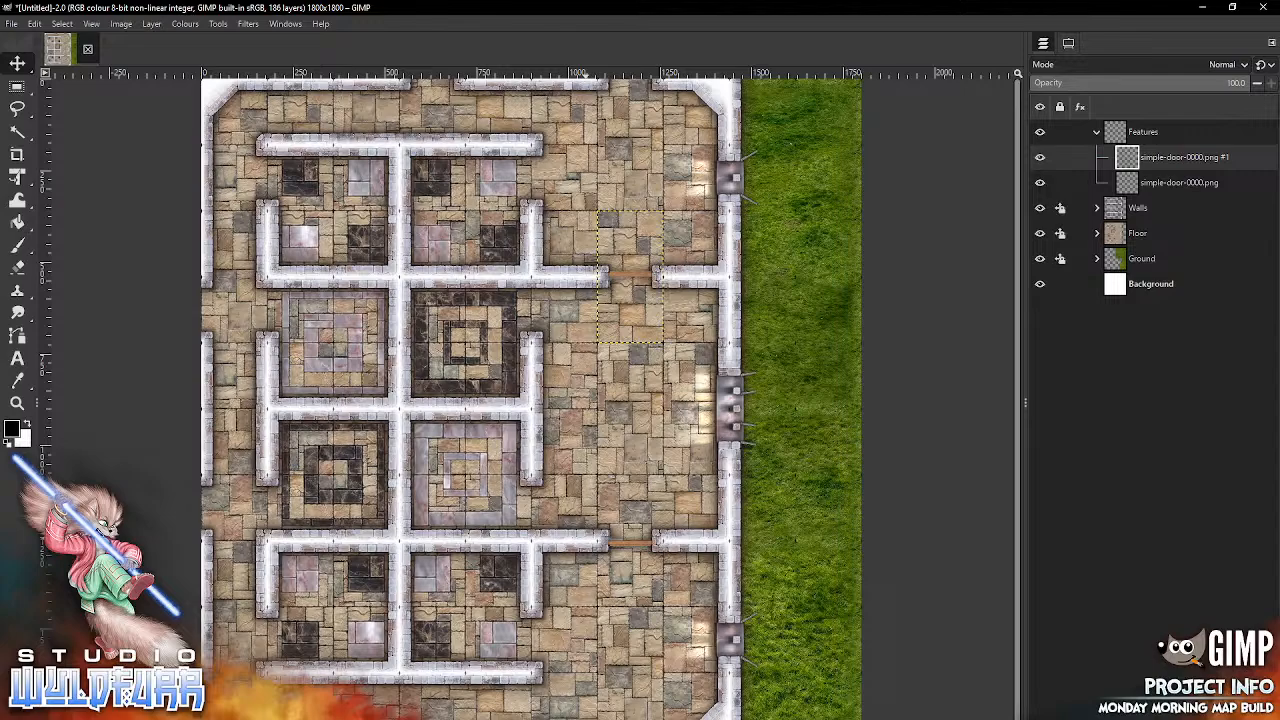
# Step: Add simple-door-0001.png, rotate it 90° anti-clockwise, and place it in the east doorway of the southeastern pink marble room
pyautogui.hotkey('alt', 'Tab')
pyautogui.click(938, 121)
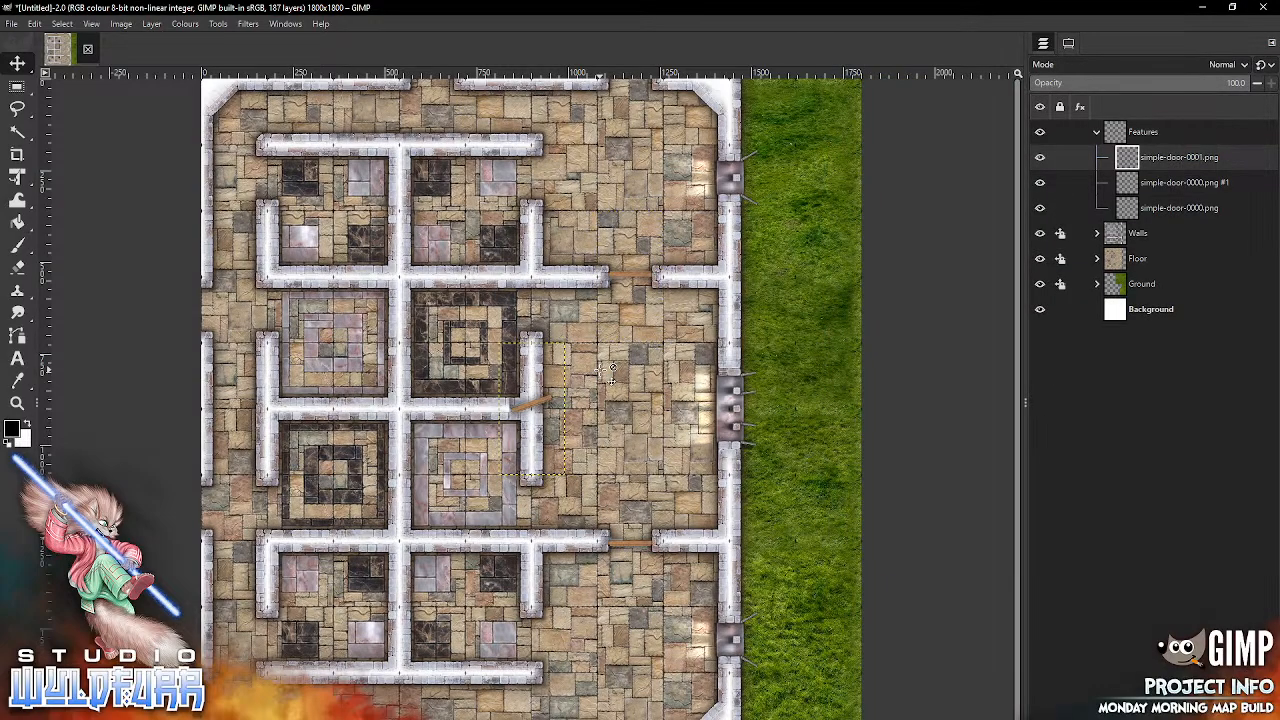
pyautogui.click(121, 23)
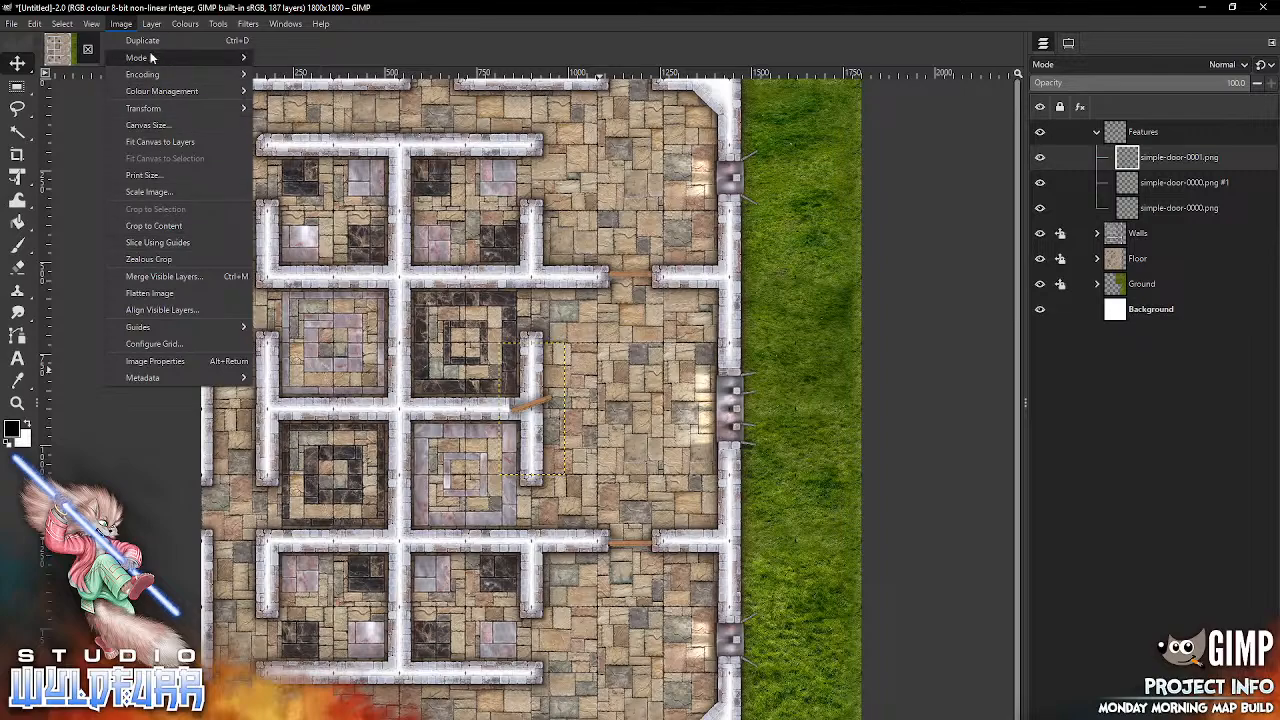
pyautogui.moveTo(151, 23)
pyautogui.moveTo(175, 191)
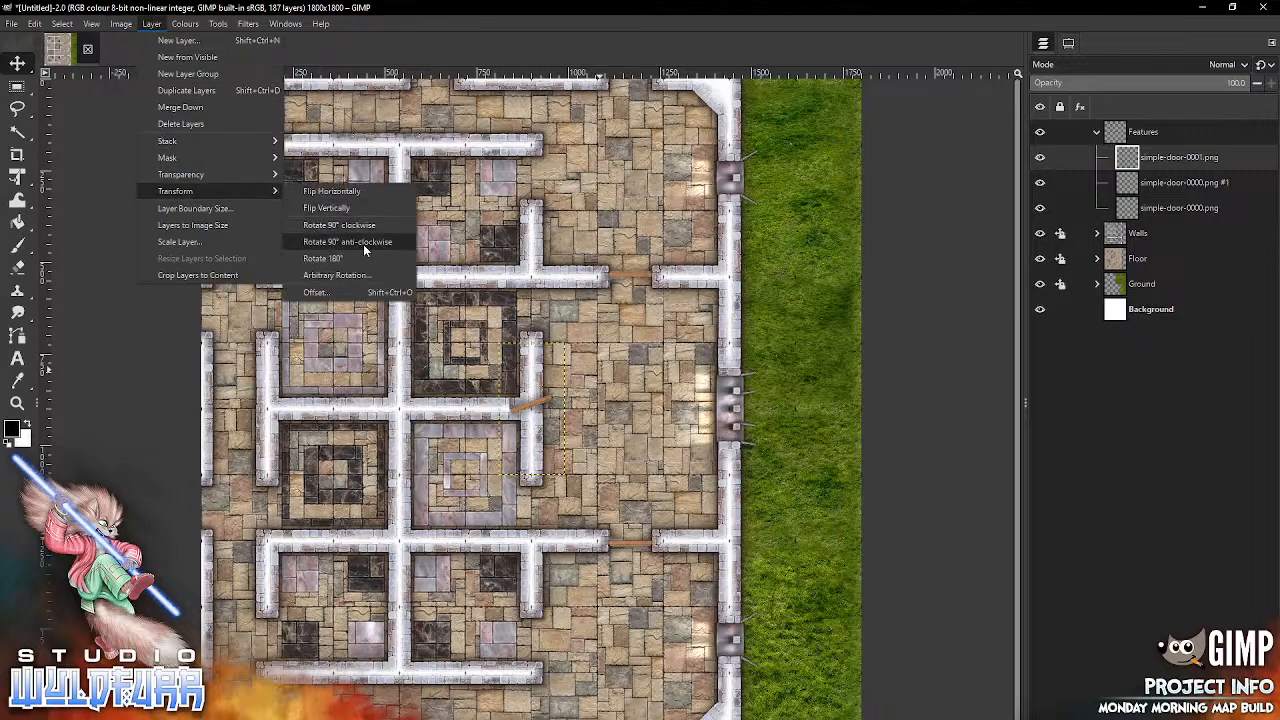
pyautogui.click(366, 242)
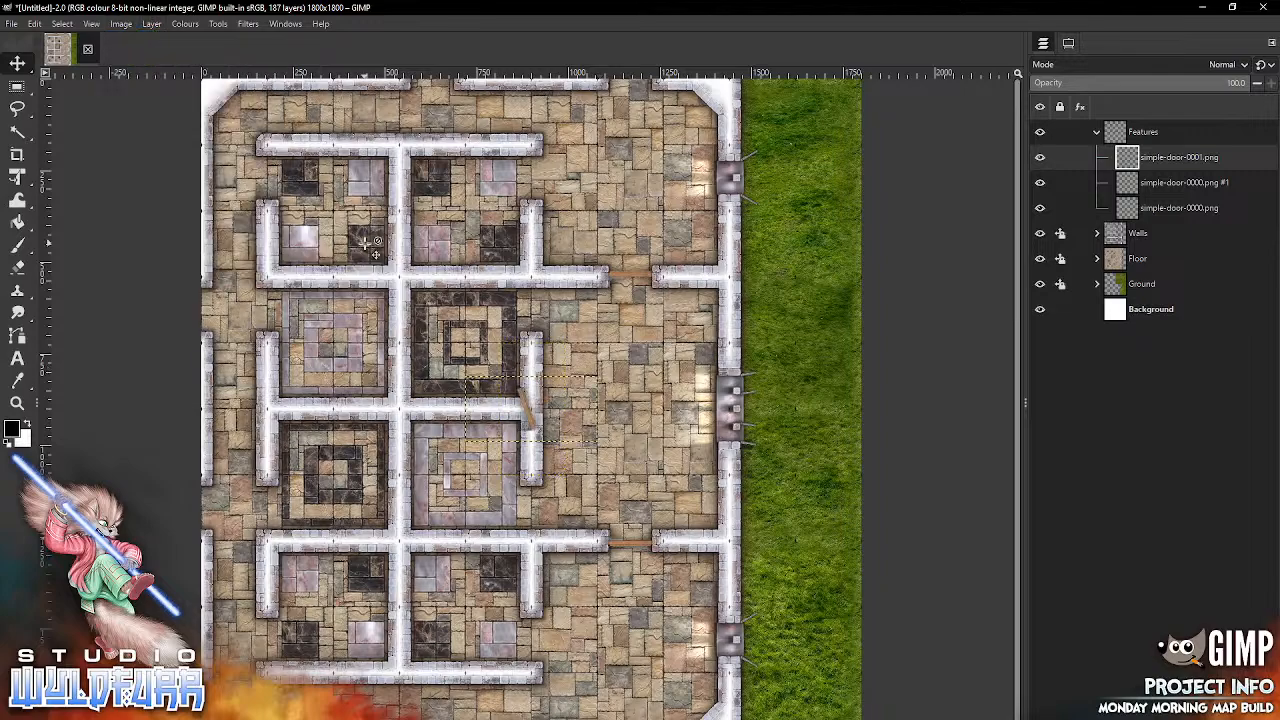
pyautogui.moveTo(534, 424); pyautogui.dragTo(537, 528)
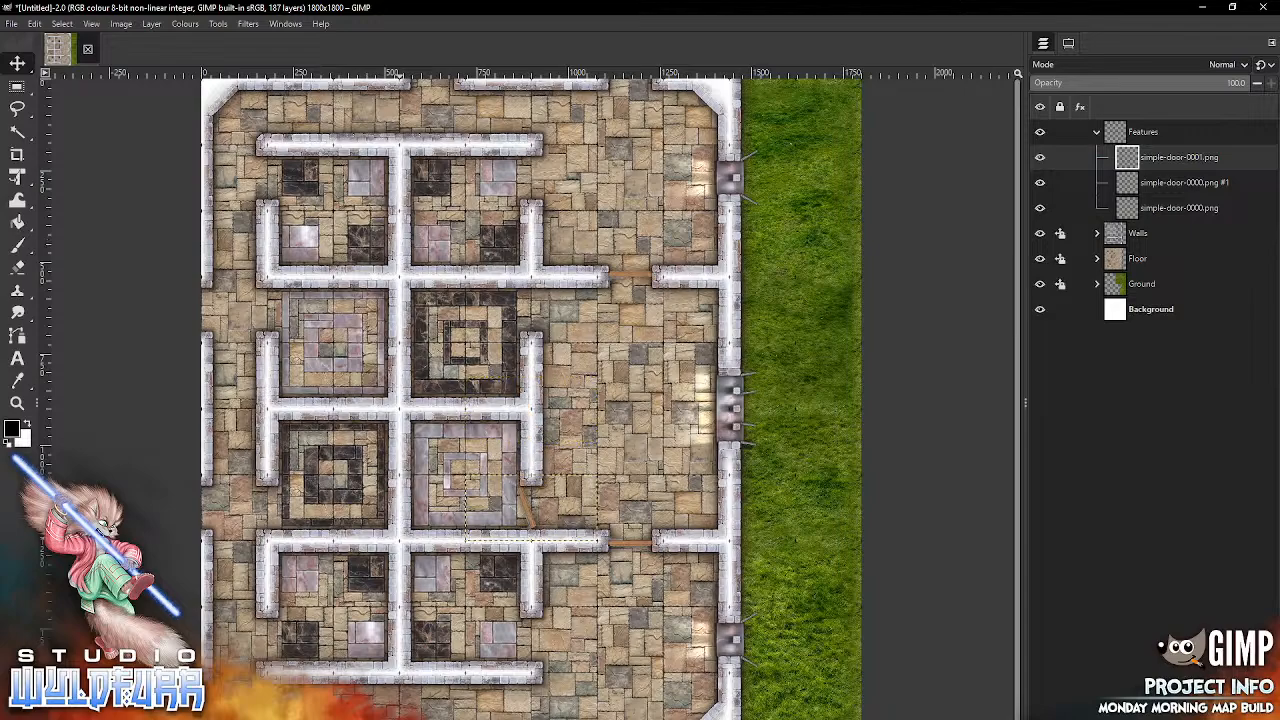
# Step: Add simple-door-0005.png, rotate it 90° anti-clockwise, flip it vertically, and place it in the east doorway of the northeastern black marble room
pyautogui.click(402, 718)
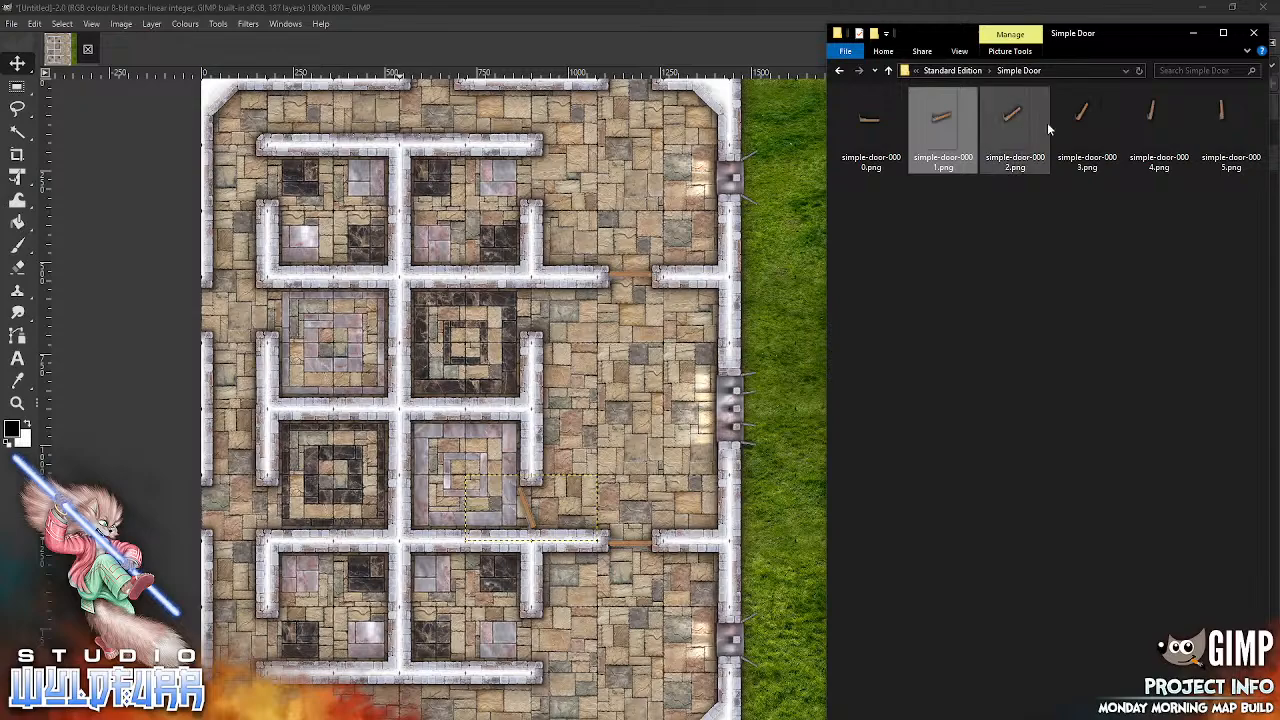
pyautogui.moveTo(1220, 120); pyautogui.dragTo(645, 558)
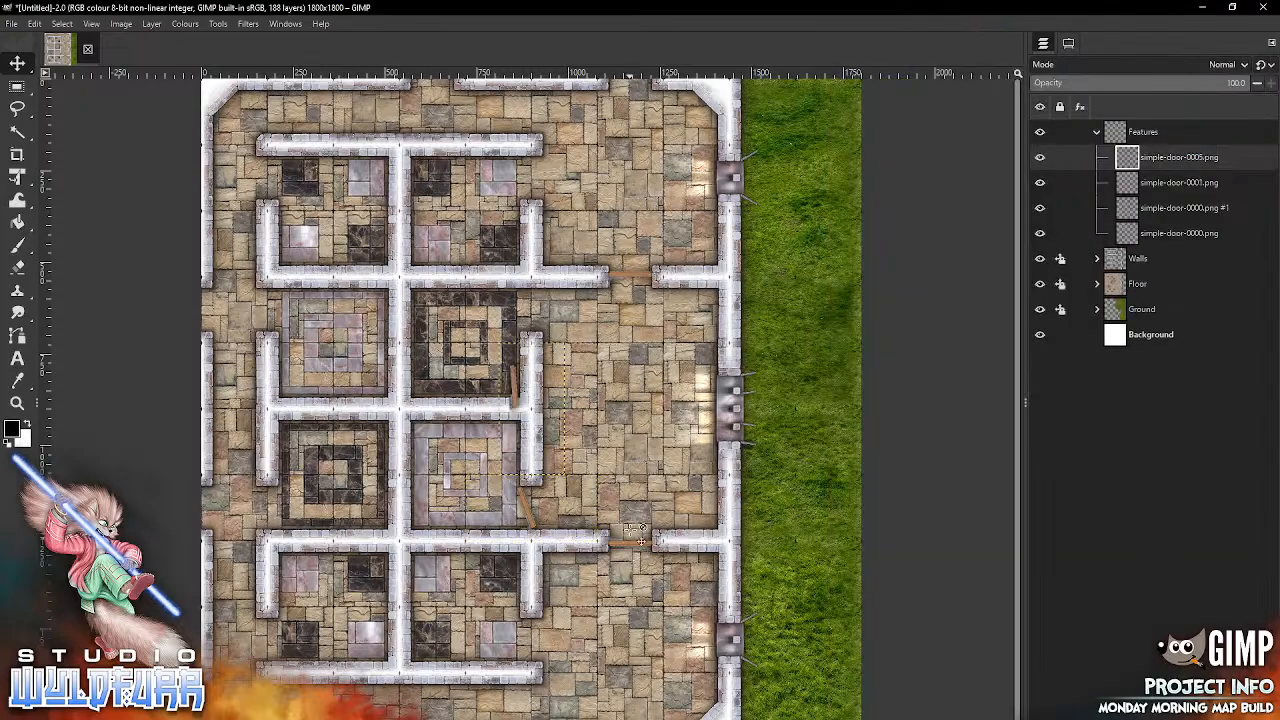
pyautogui.click(121, 24)
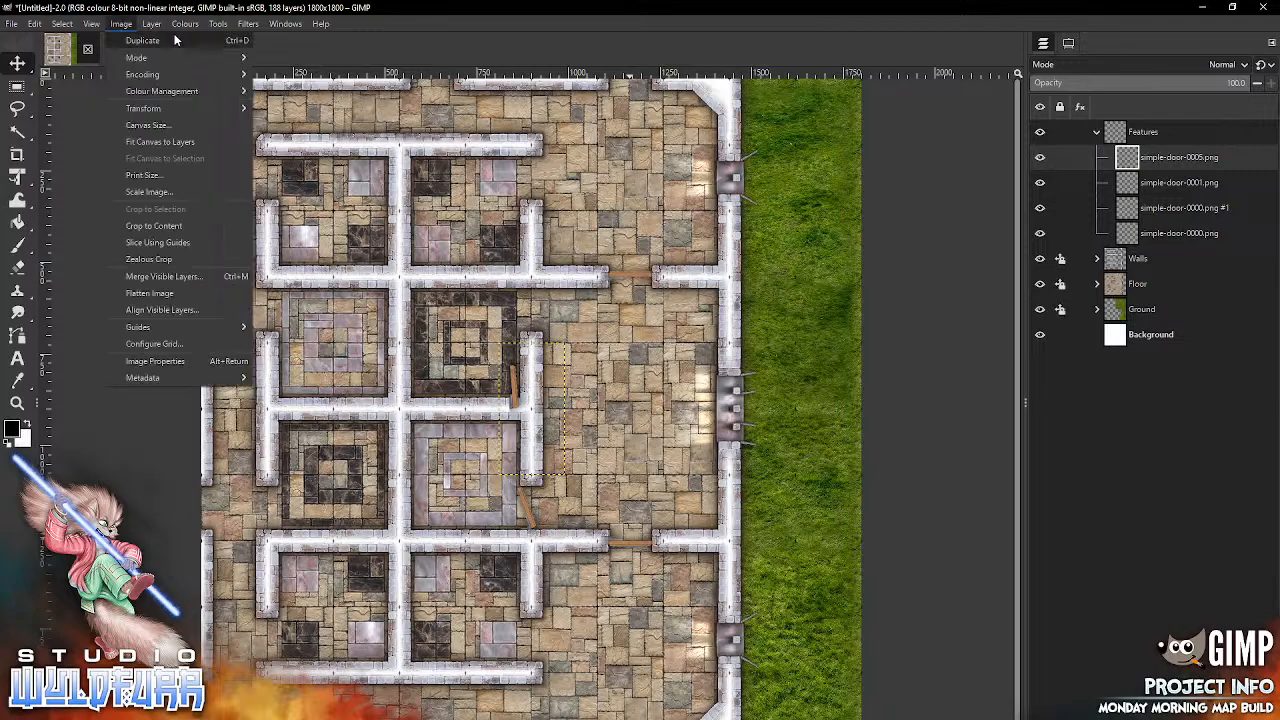
pyautogui.moveTo(182, 192)
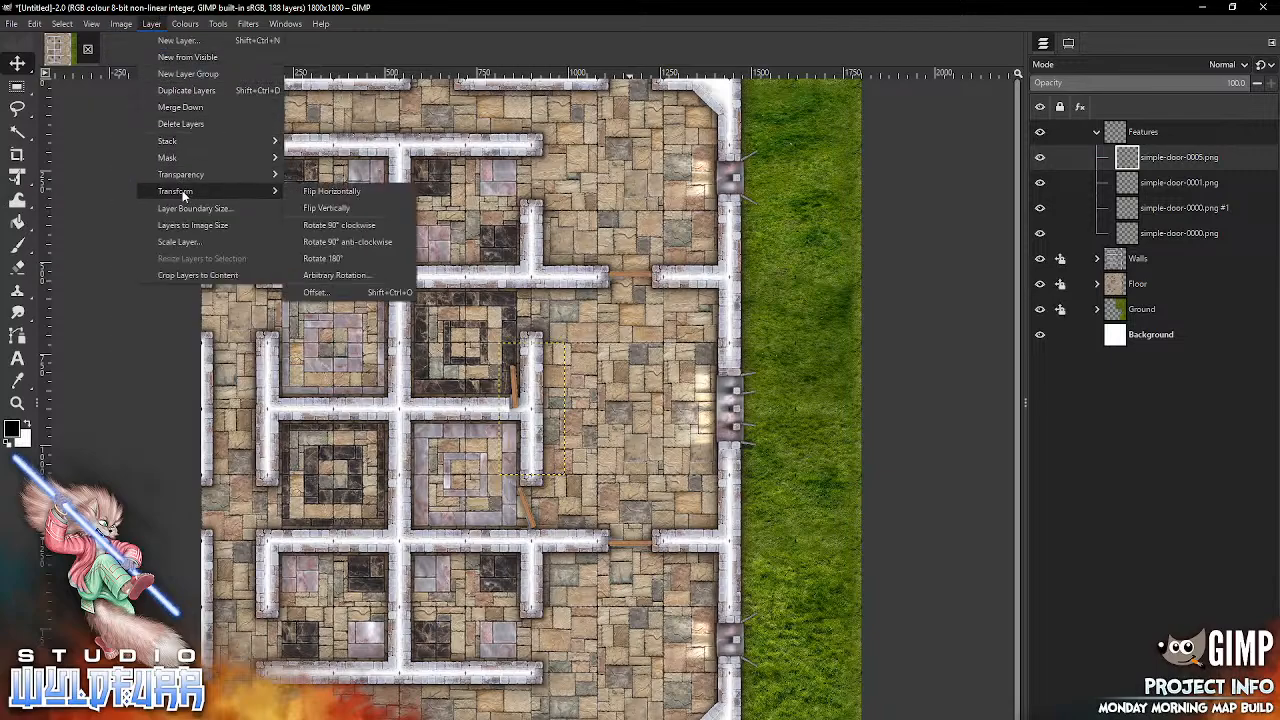
pyautogui.click(352, 241)
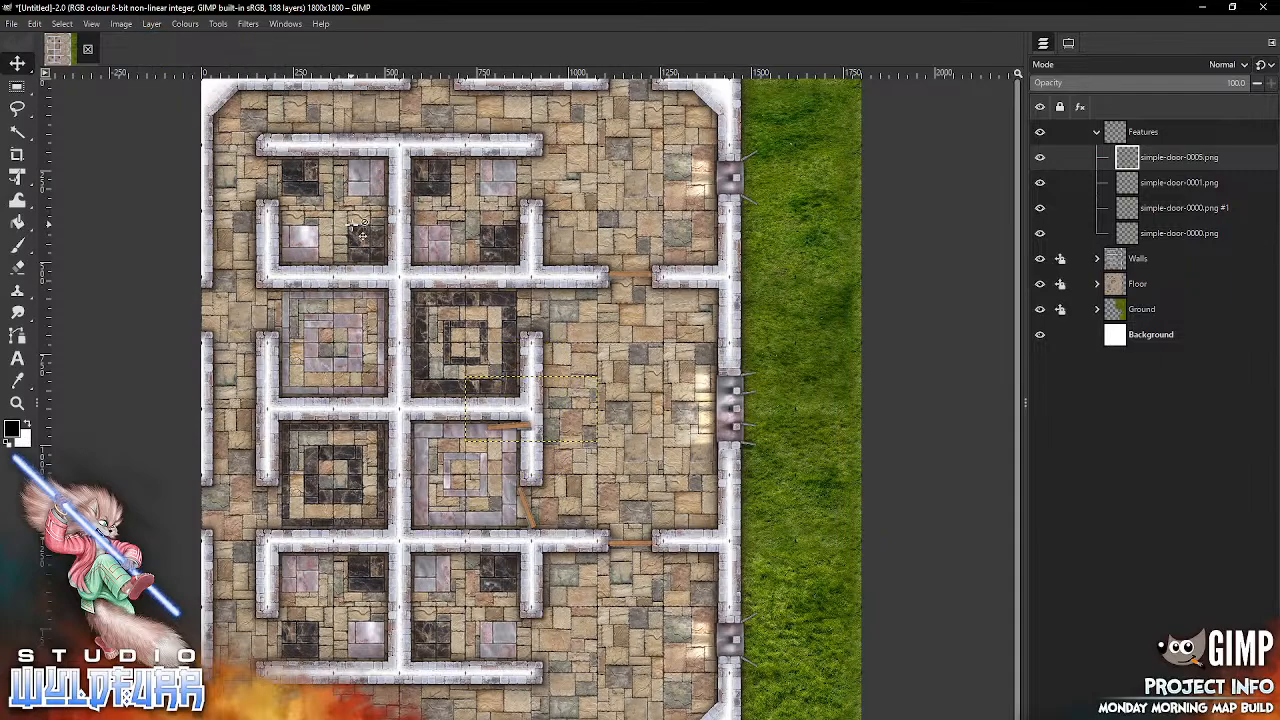
pyautogui.click(151, 24)
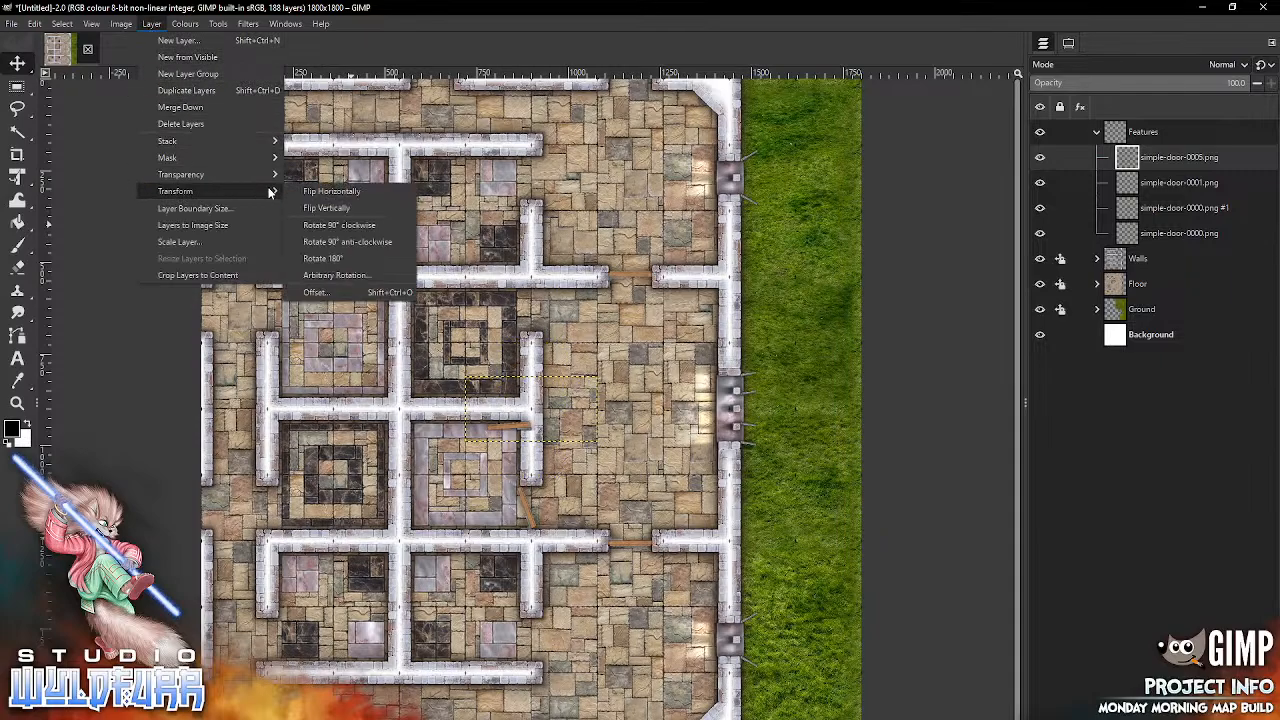
pyautogui.click(352, 208)
pyautogui.moveTo(540, 400); pyautogui.dragTo(537, 305)
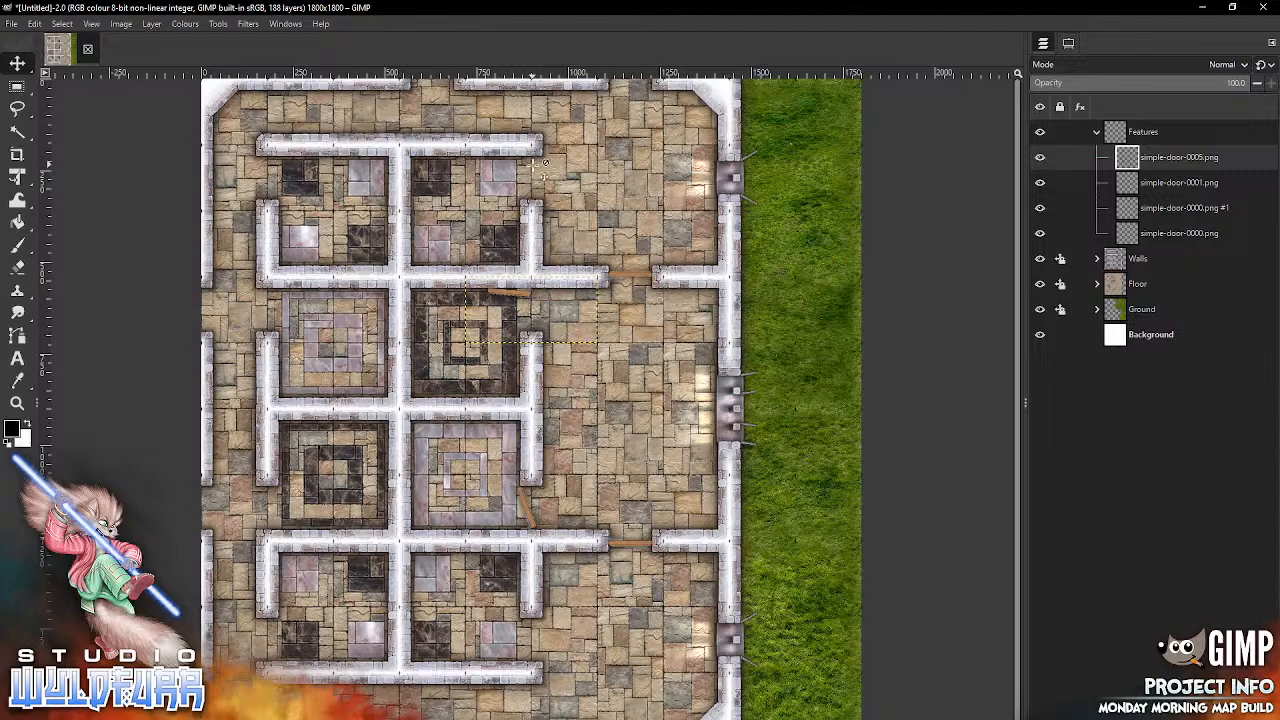
# Step: Add a third simple-door-0000.png, rotate it 90° anti-clockwise, and fit it into the east doorway of the southernmost room beside the hall
pyautogui.hotkey('alt', 'Tab')
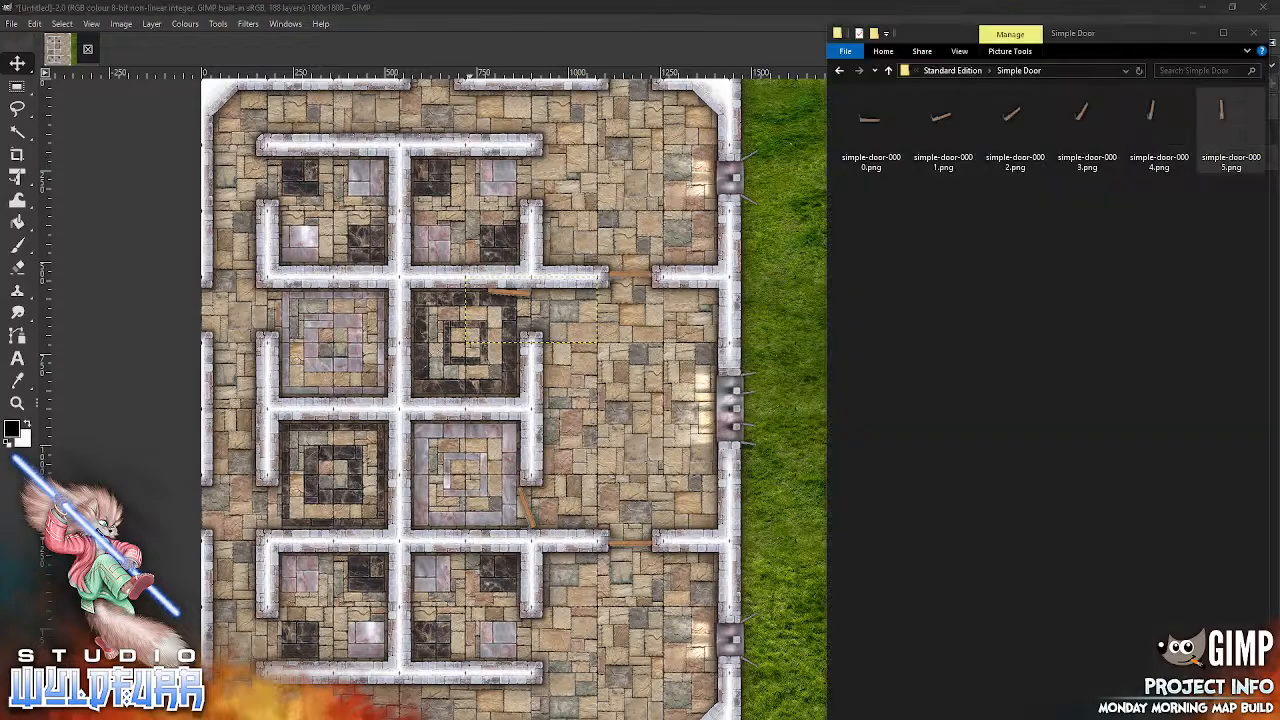
pyautogui.moveTo(871, 126); pyautogui.dragTo(815, 173)
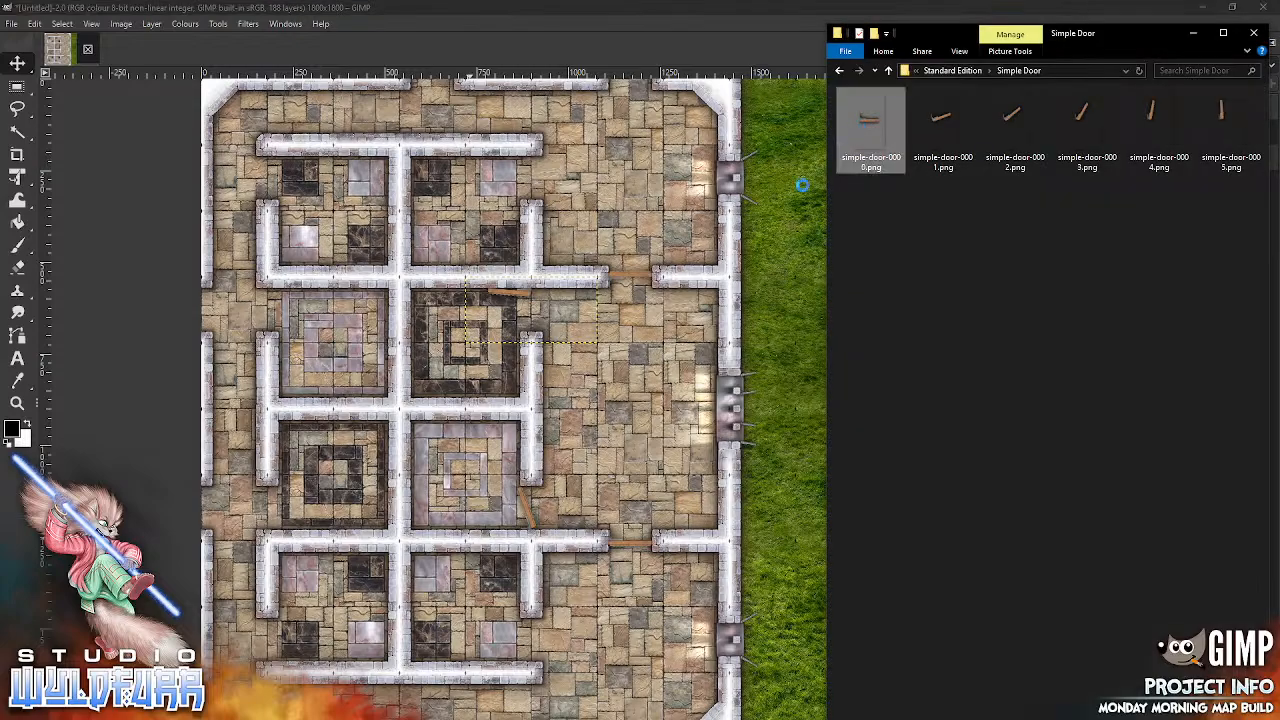
pyautogui.moveTo(591, 458); pyautogui.dragTo(605, 552)
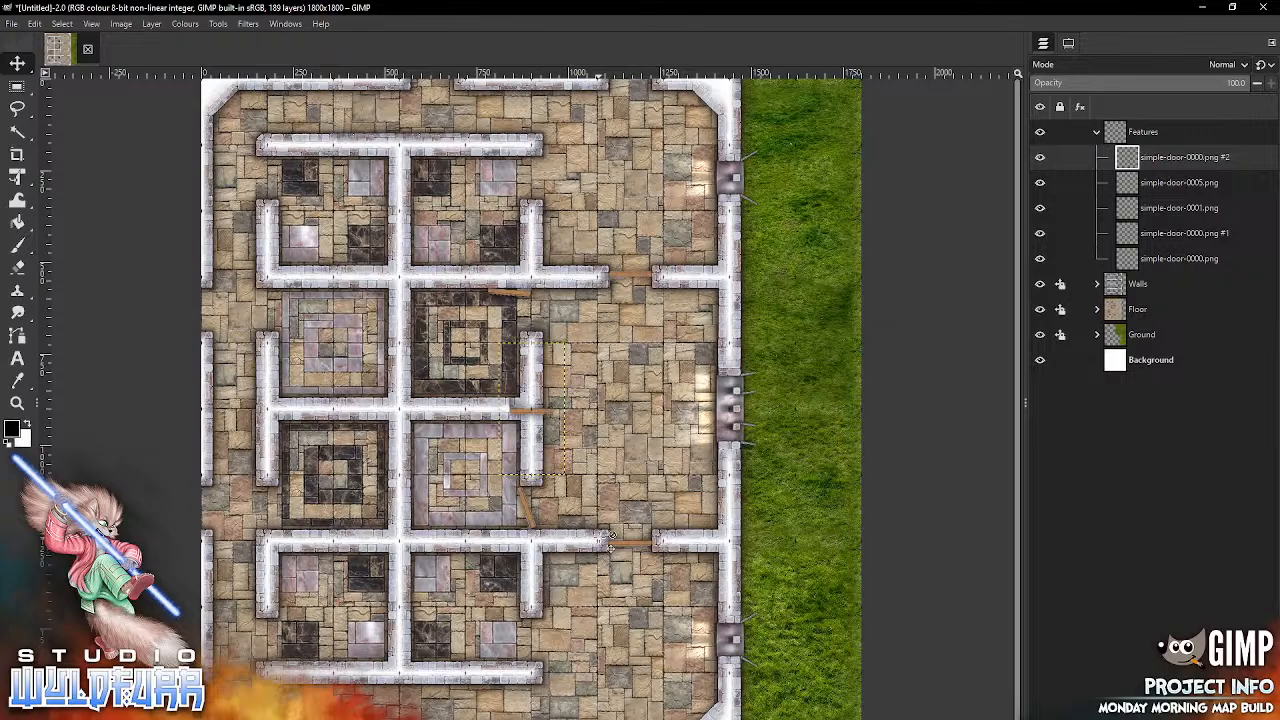
pyautogui.click(151, 25)
pyautogui.moveTo(186, 195)
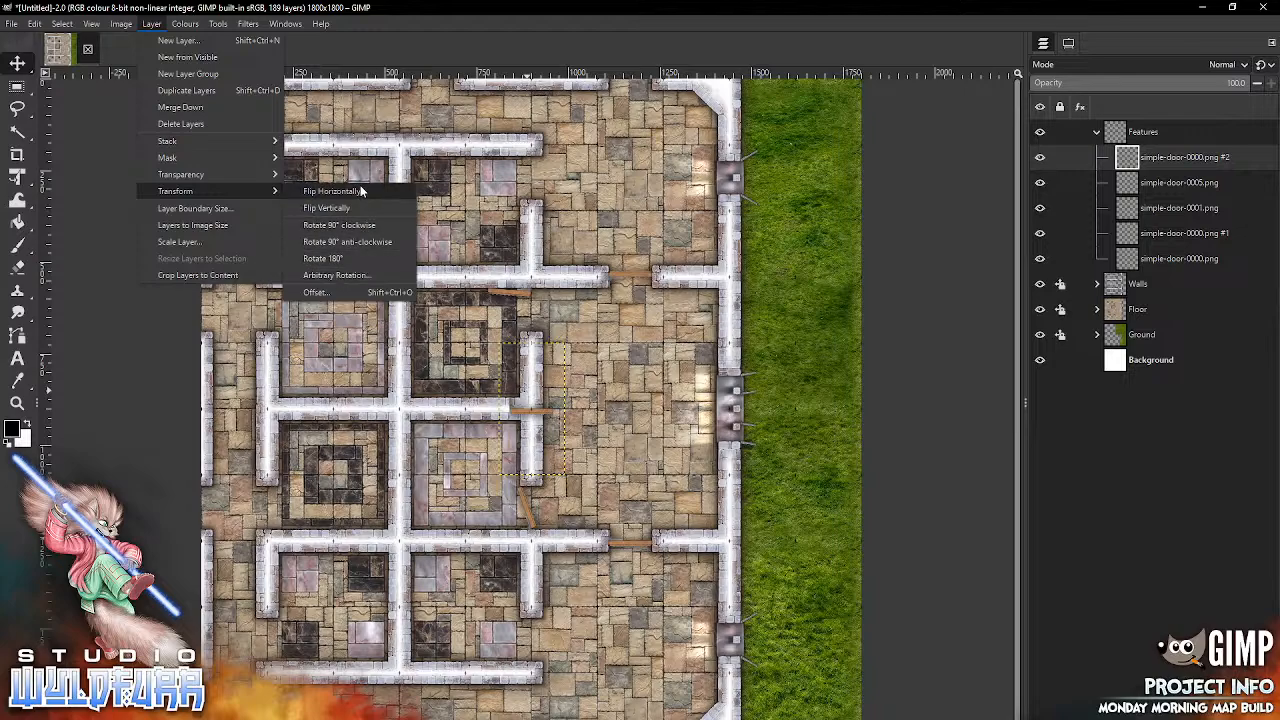
pyautogui.click(364, 243)
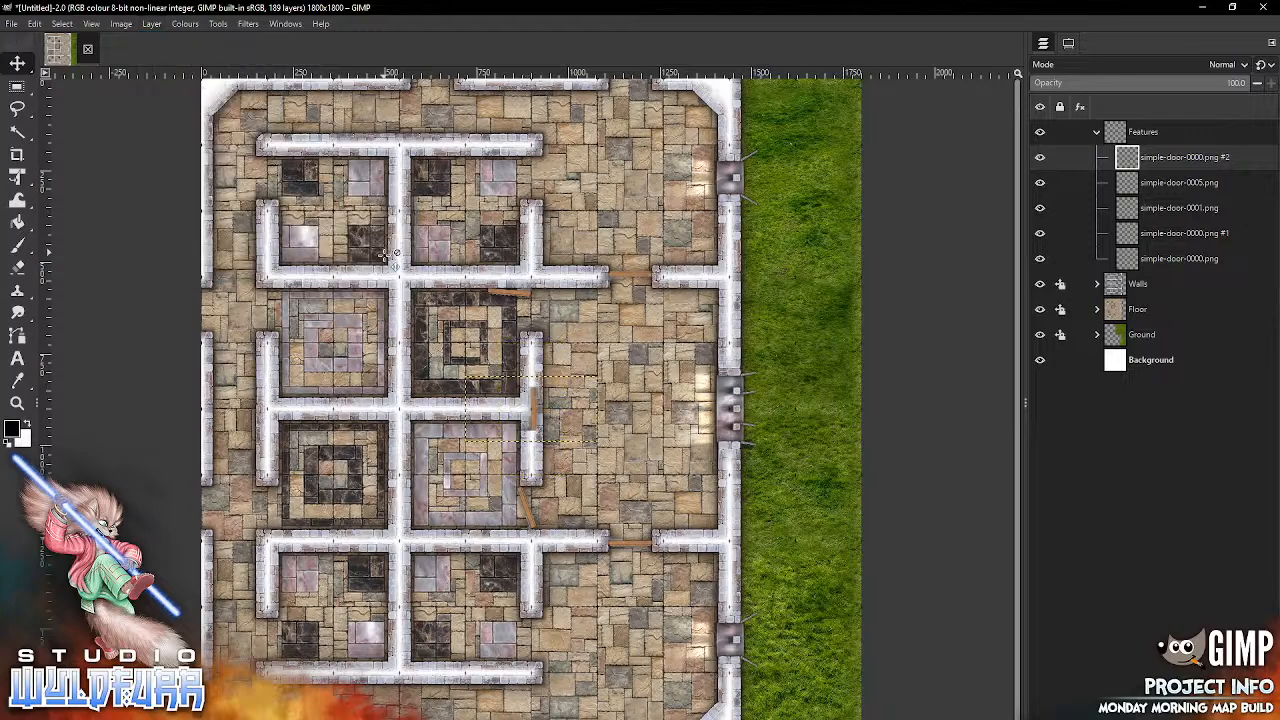
pyautogui.moveTo(535, 346); pyautogui.dragTo(535, 650)
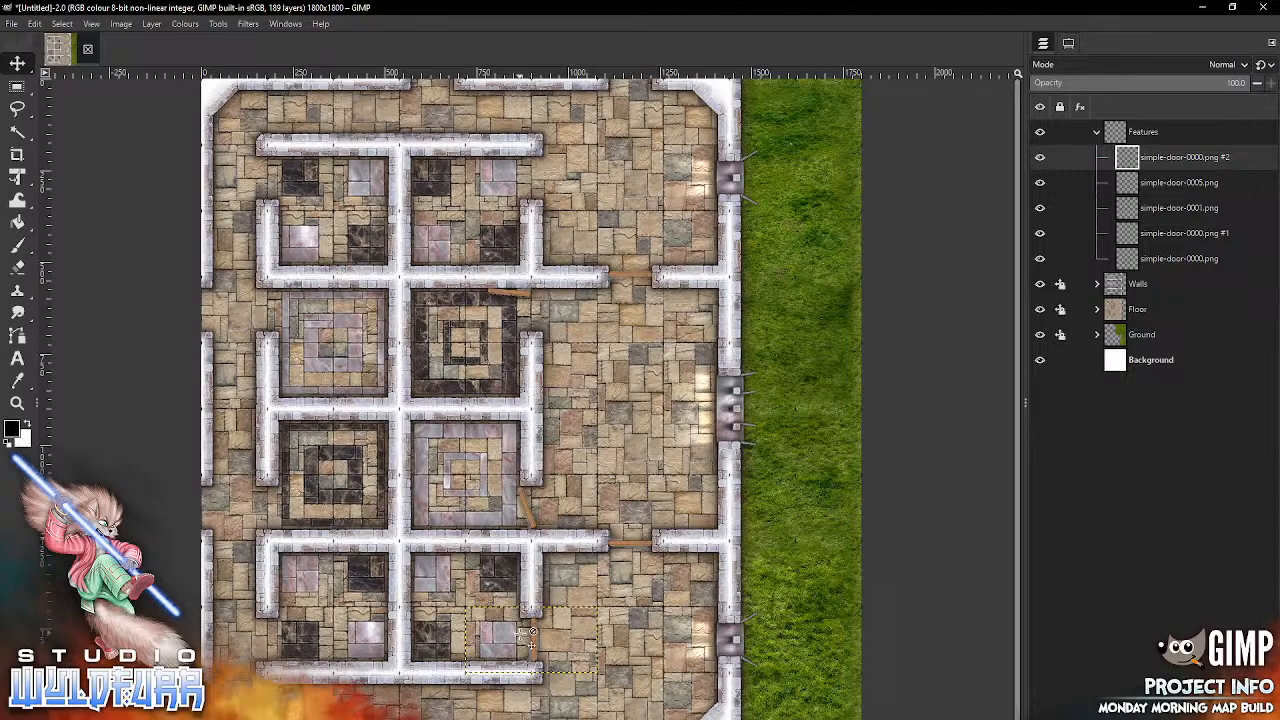
# Step: Add simple-door-0000.png, rotate it 90° anti-clockwise, fit it into the west doorway of the southernmost west room, and flip it horizontally
pyautogui.hotkey('alt', 'Tab')
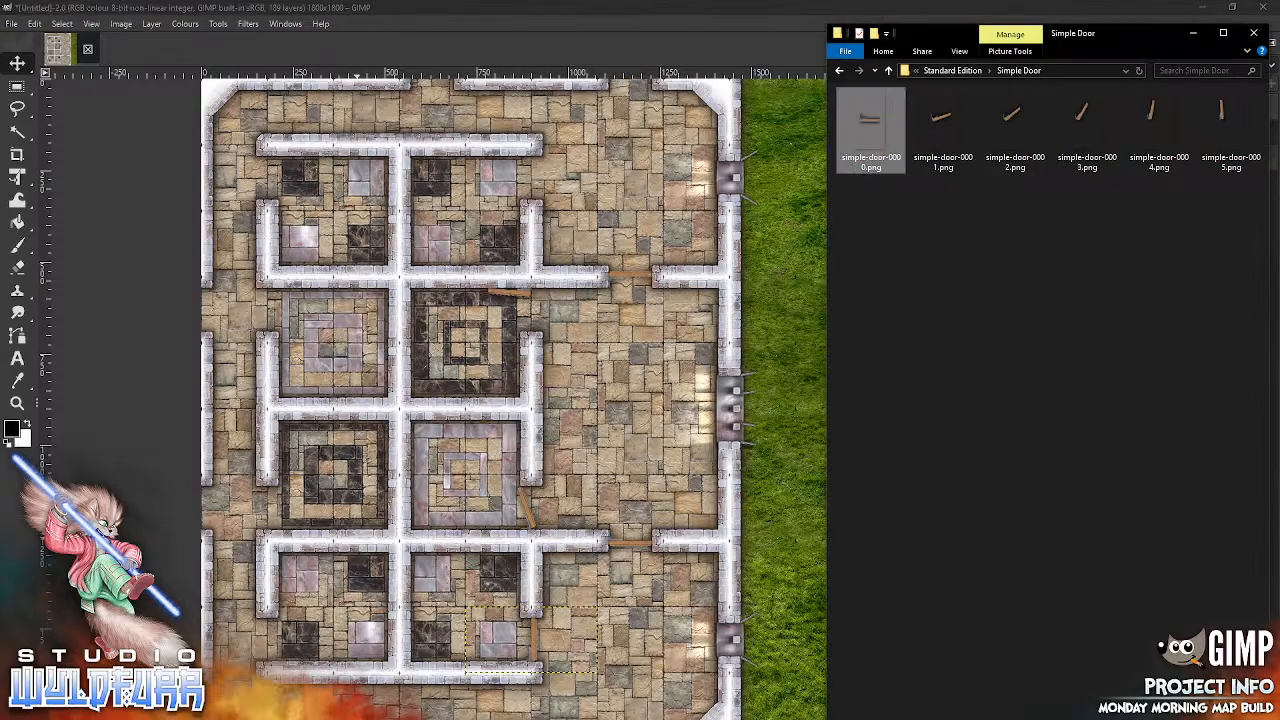
pyautogui.moveTo(872, 121); pyautogui.dragTo(597, 570)
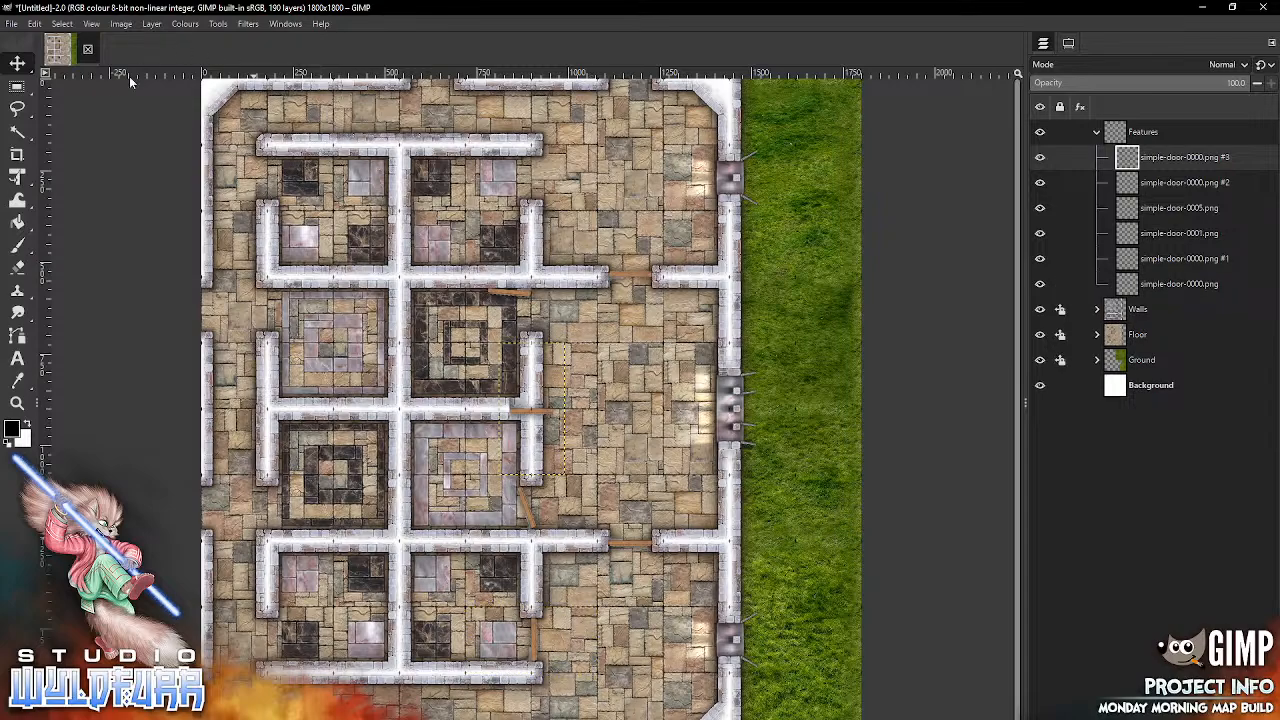
pyautogui.click(121, 24)
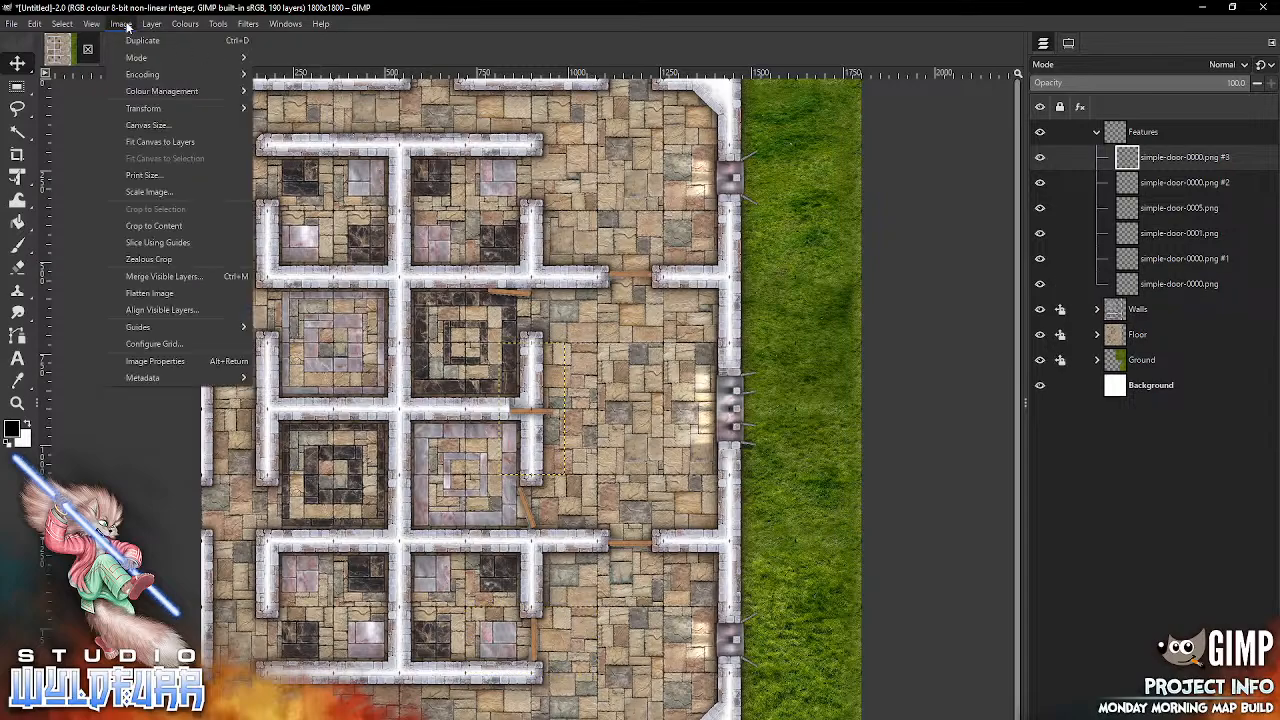
pyautogui.moveTo(151, 24)
pyautogui.moveTo(240, 191)
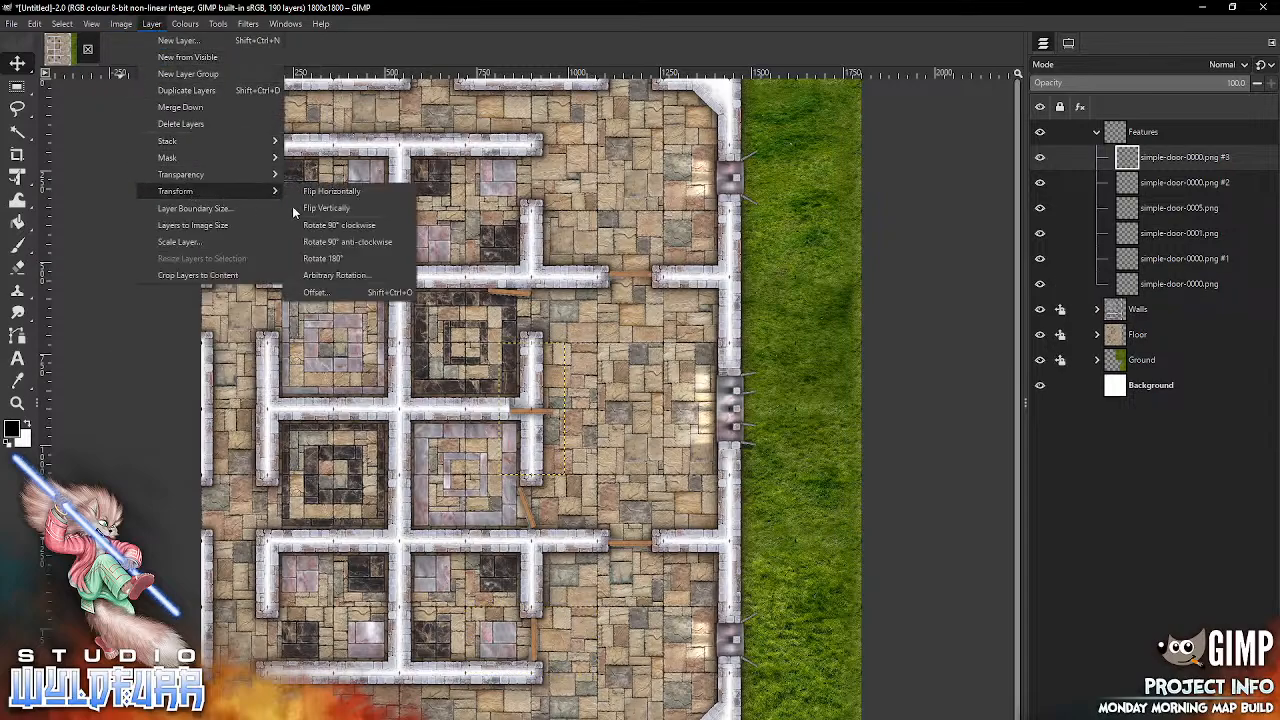
pyautogui.click(351, 242)
pyautogui.moveTo(531, 425); pyautogui.dragTo(264, 660)
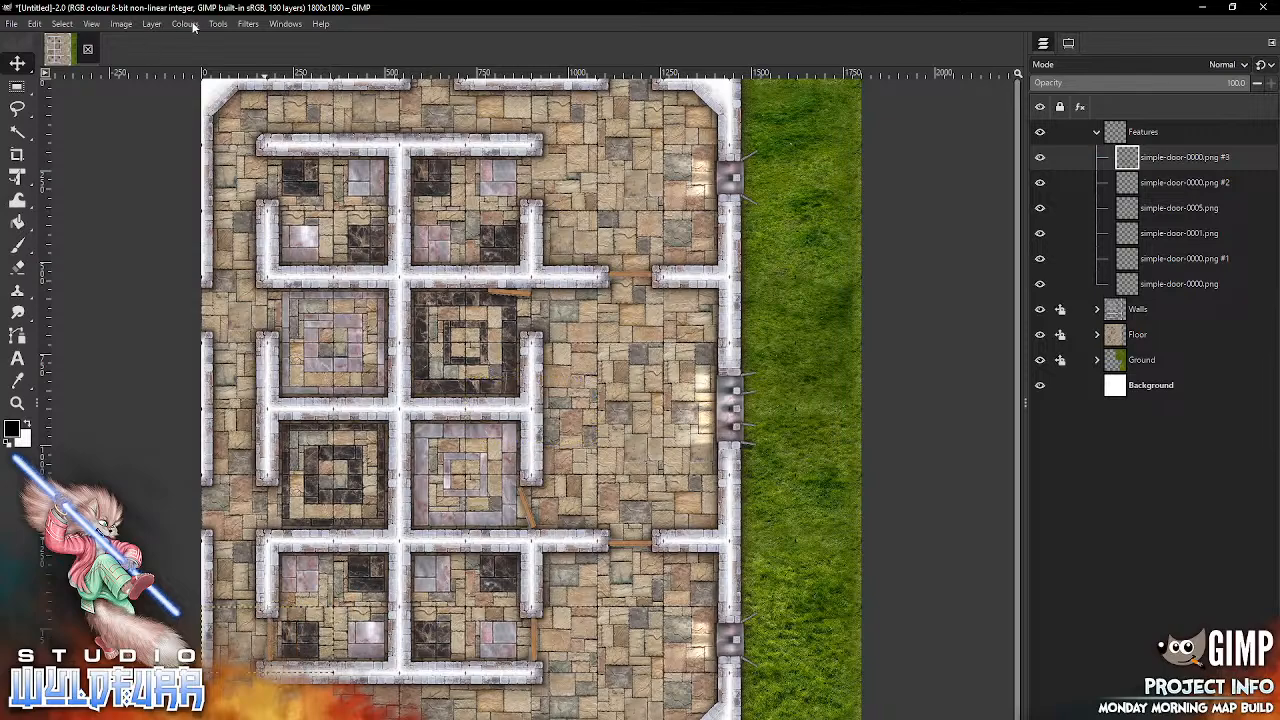
pyautogui.click(152, 28)
pyautogui.moveTo(182, 190)
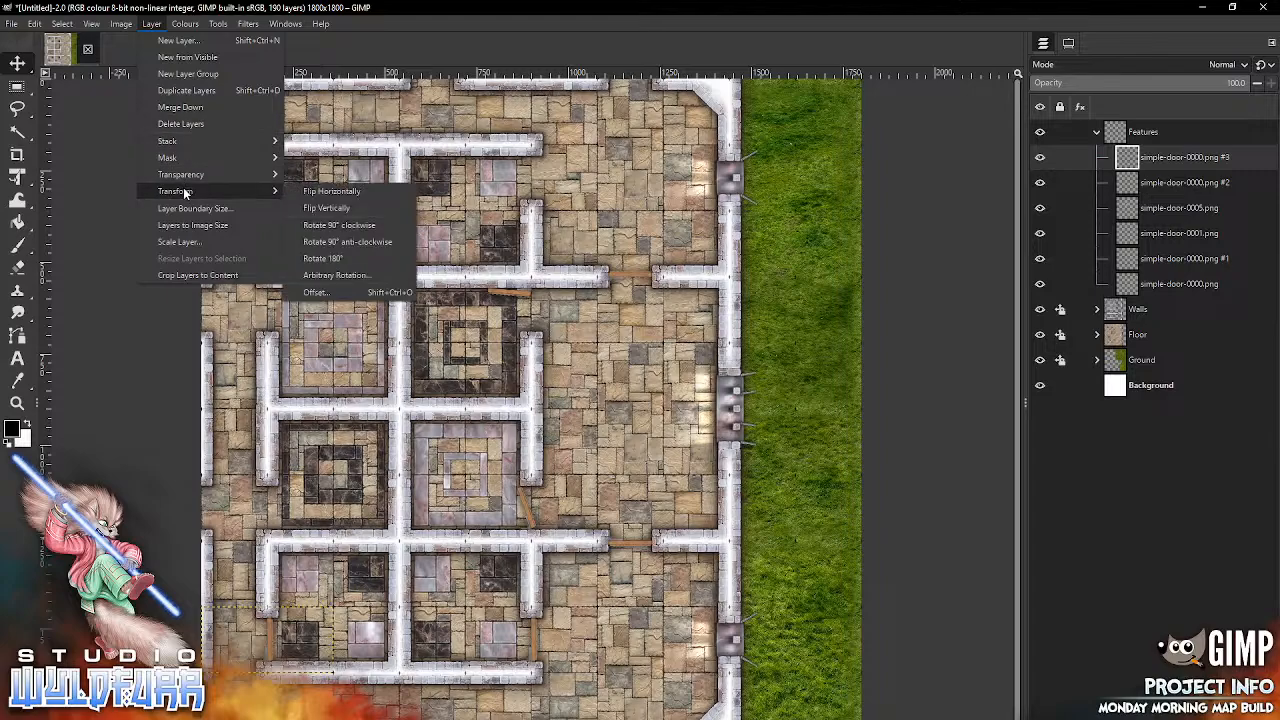
pyautogui.click(340, 191)
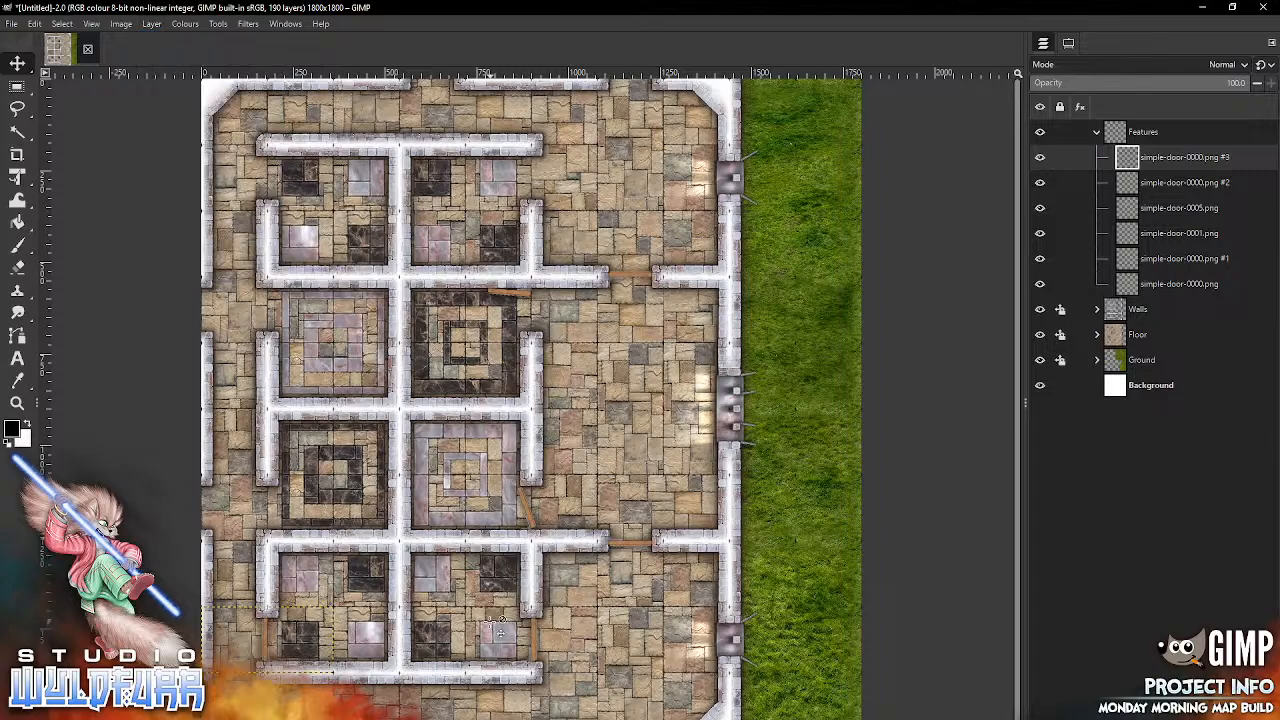
# Step: Add another simple-door-0000.png, rotate it 90° anti-clockwise, flip it horizontally, and fit it into the west doorway of the southwestern black marble room
pyautogui.click(368, 719)
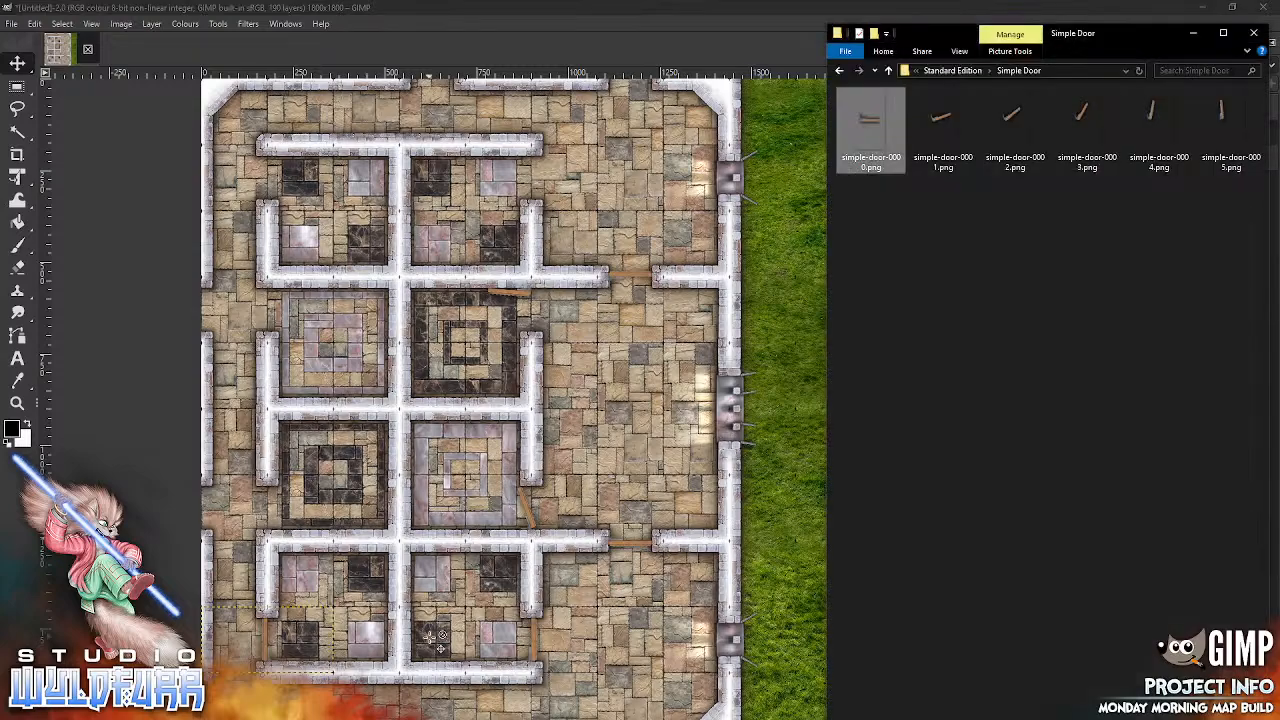
pyautogui.moveTo(437, 640); pyautogui.dragTo(594, 413)
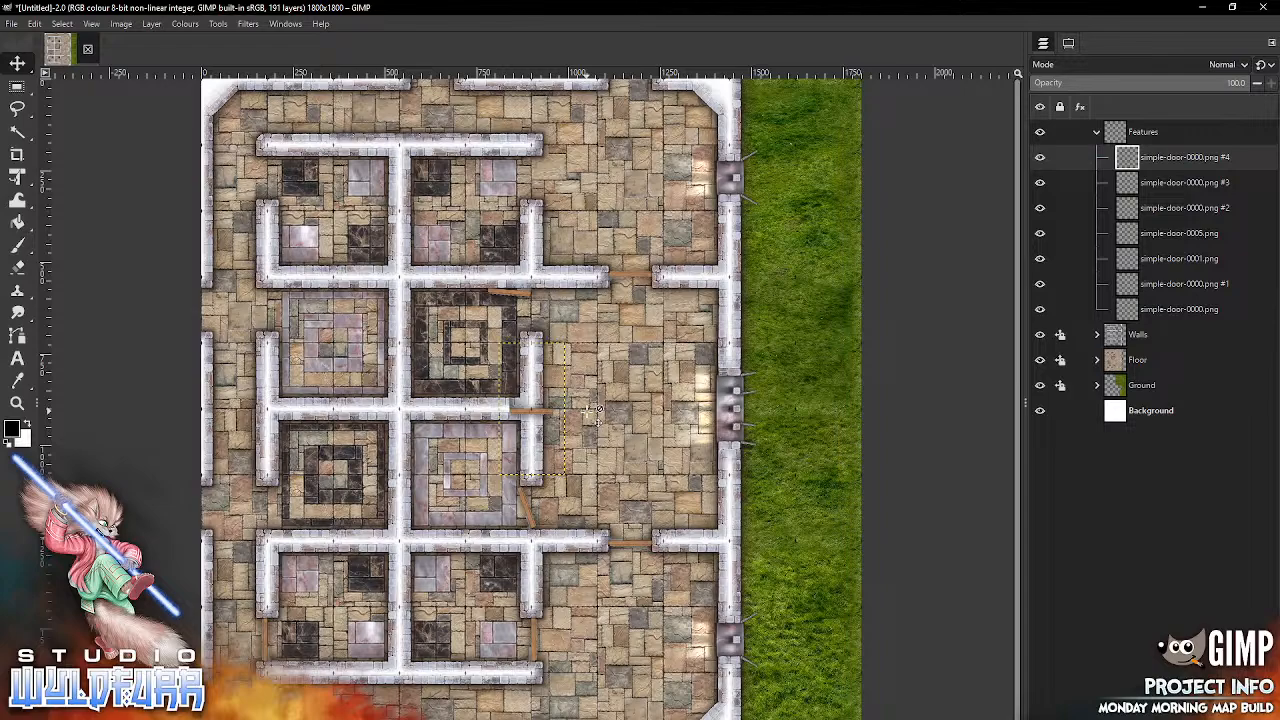
pyautogui.click(152, 24)
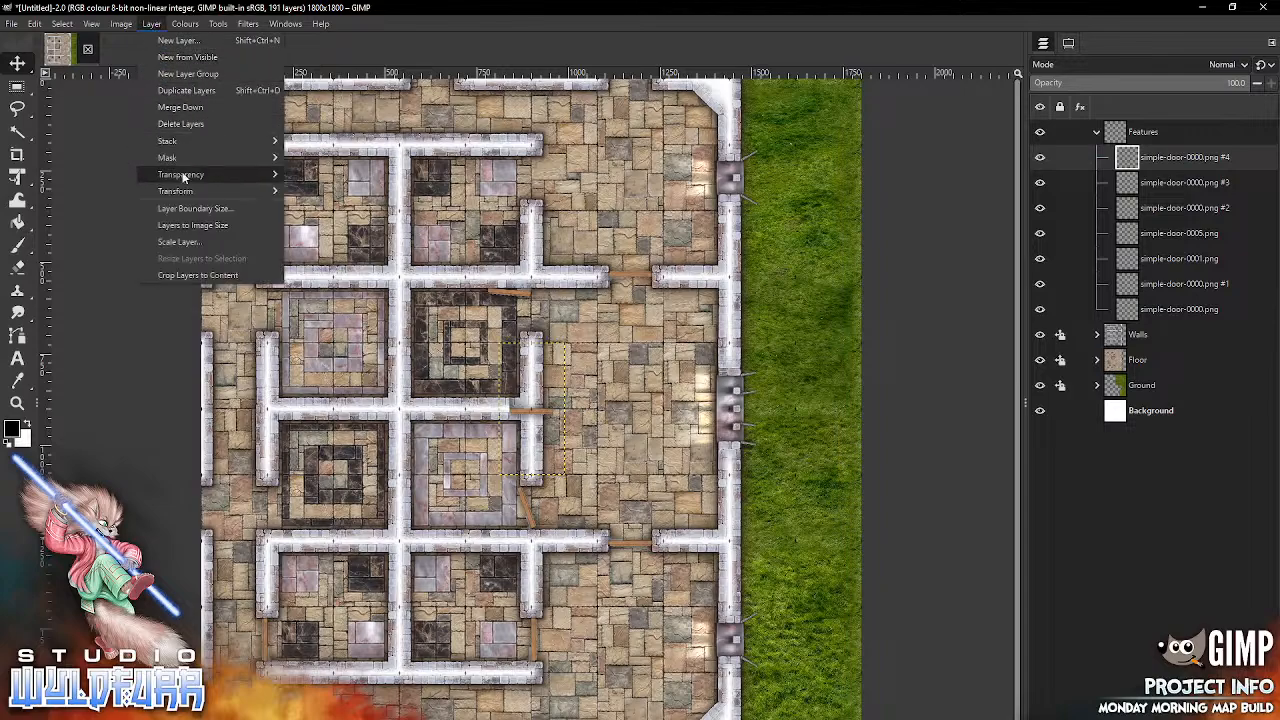
pyautogui.moveTo(229, 190)
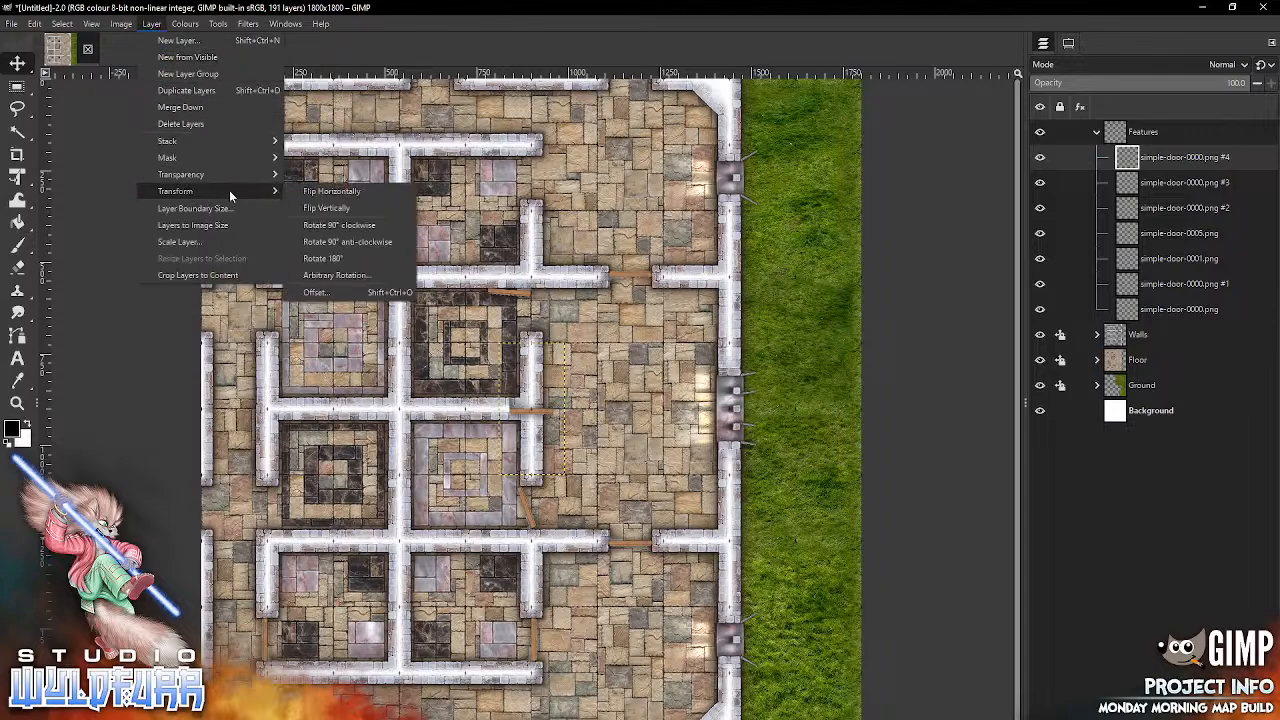
pyautogui.click(353, 240)
pyautogui.click(160, 24)
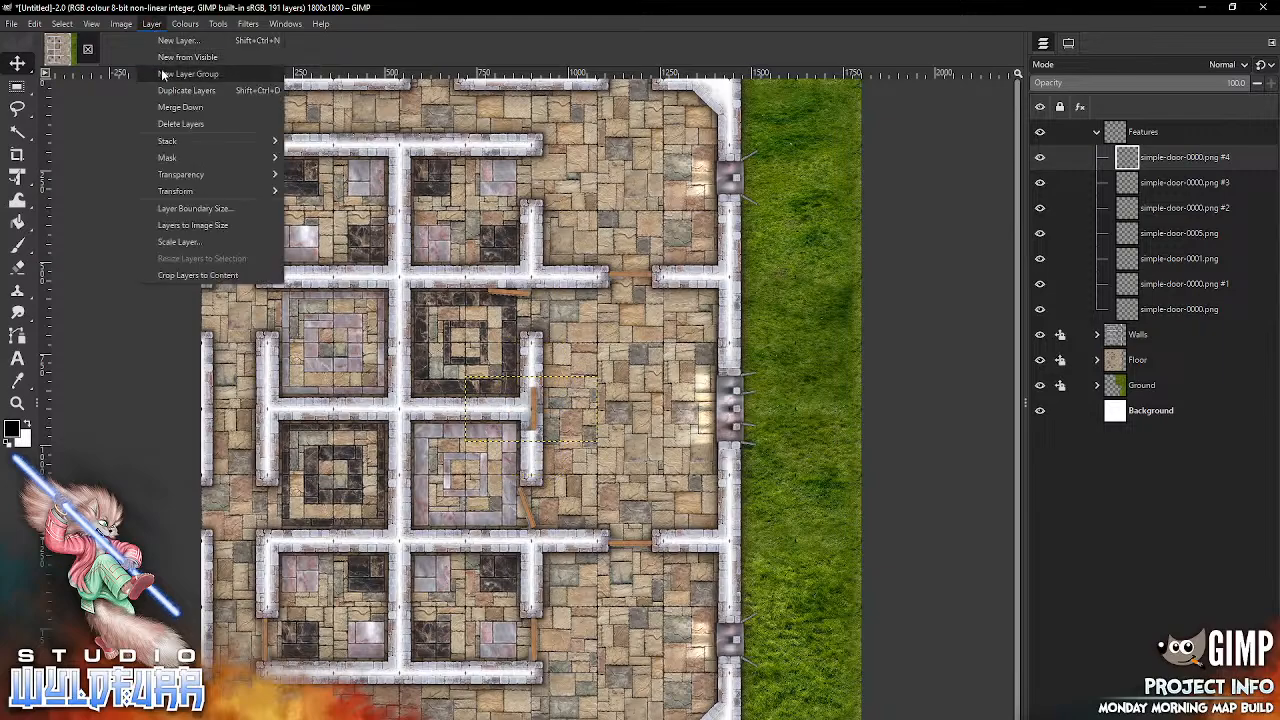
pyautogui.moveTo(182, 191)
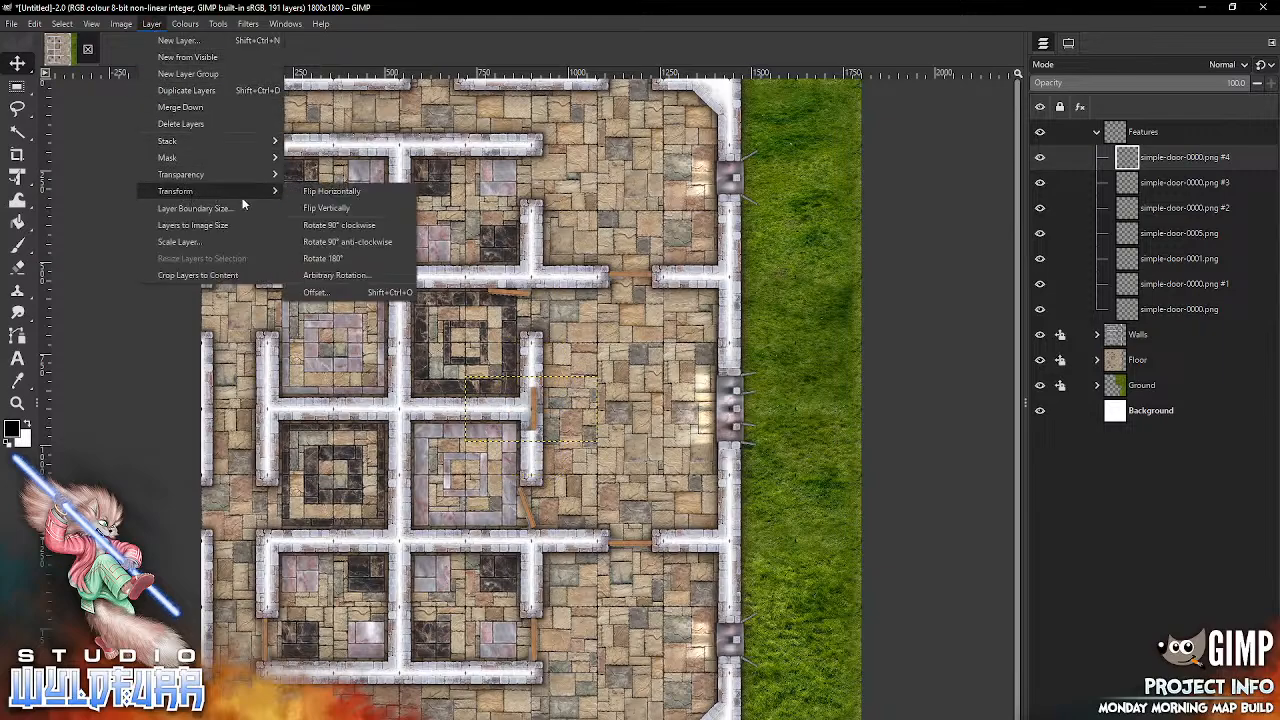
pyautogui.click(356, 194)
pyautogui.moveTo(530, 440); pyautogui.dragTo(265, 530)
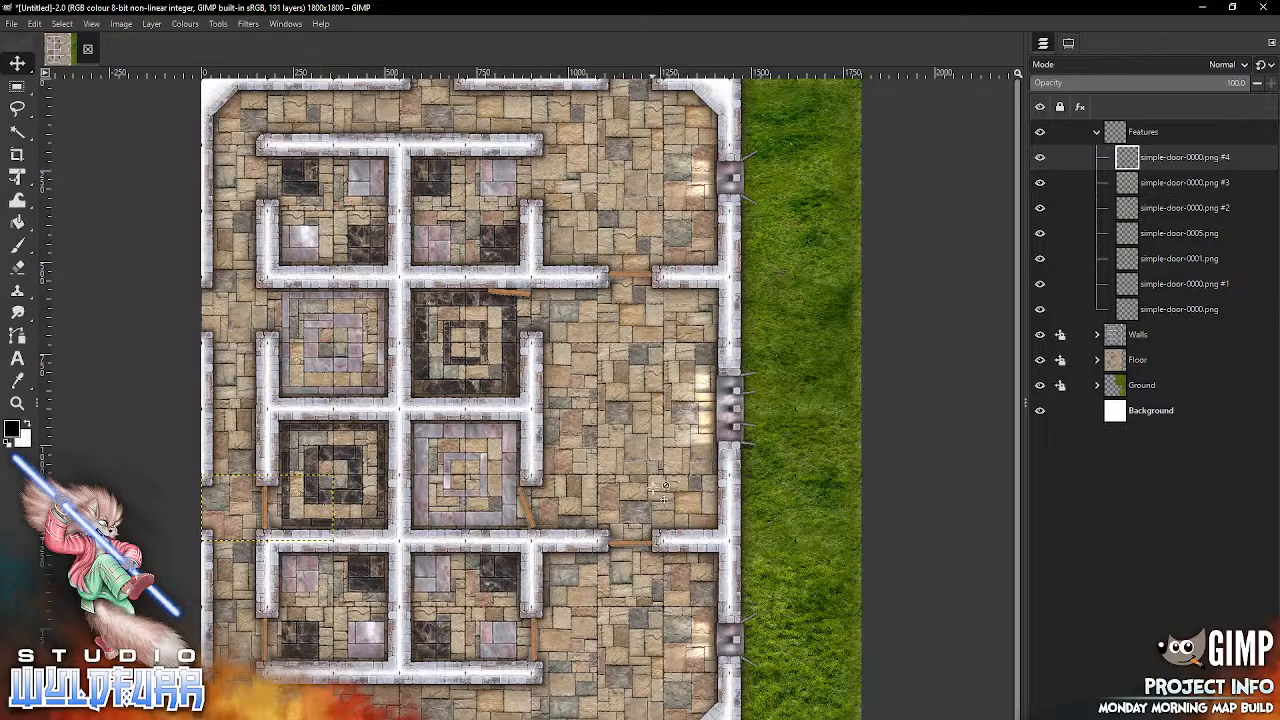
# Step: Add another simple-door-0000.png, rotate it 90° clockwise, and fit it into the west doorway of the northernmost west room
pyautogui.hotkey('alt', 'Tab')
pyautogui.moveTo(875, 120); pyautogui.dragTo(560, 545)
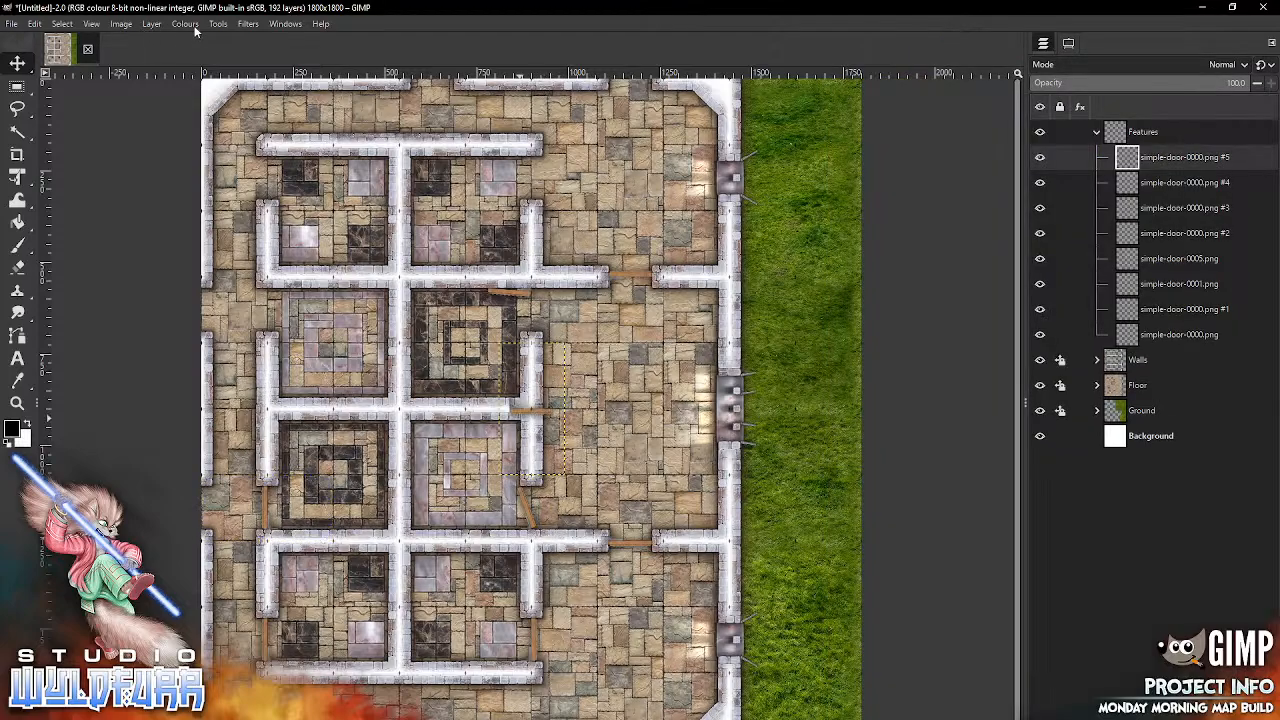
pyautogui.click(151, 23)
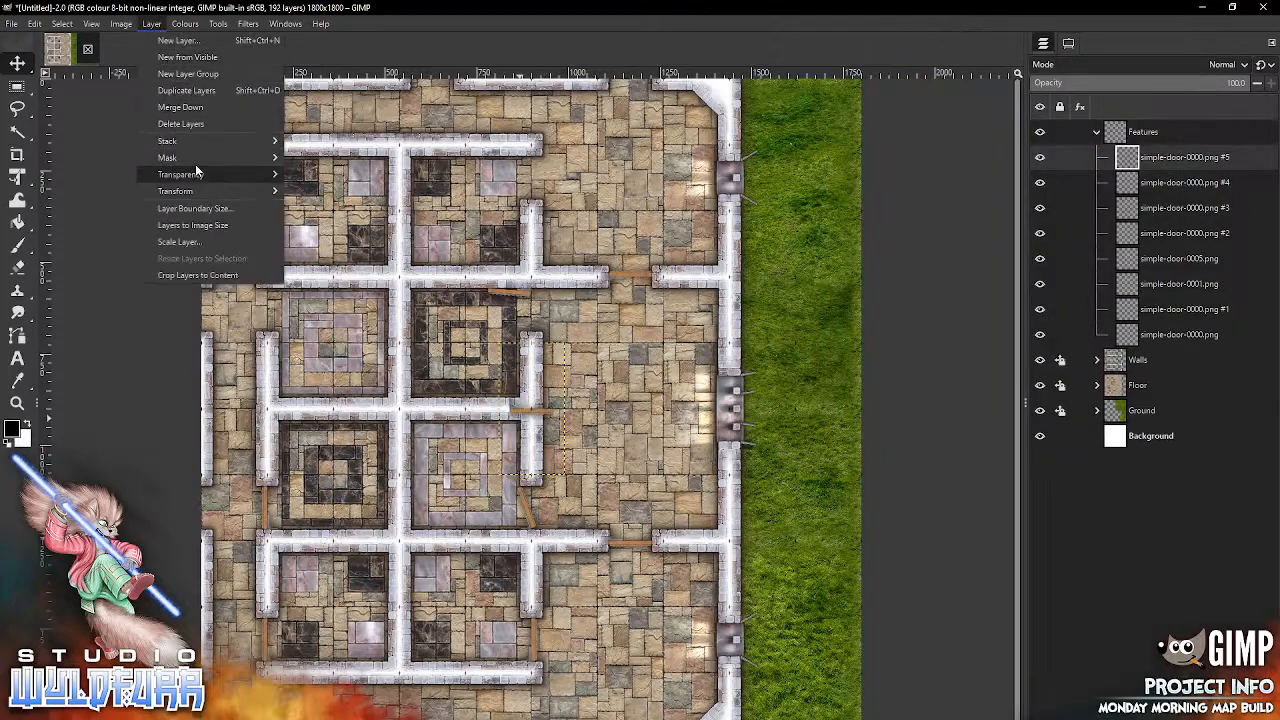
pyautogui.moveTo(207, 188)
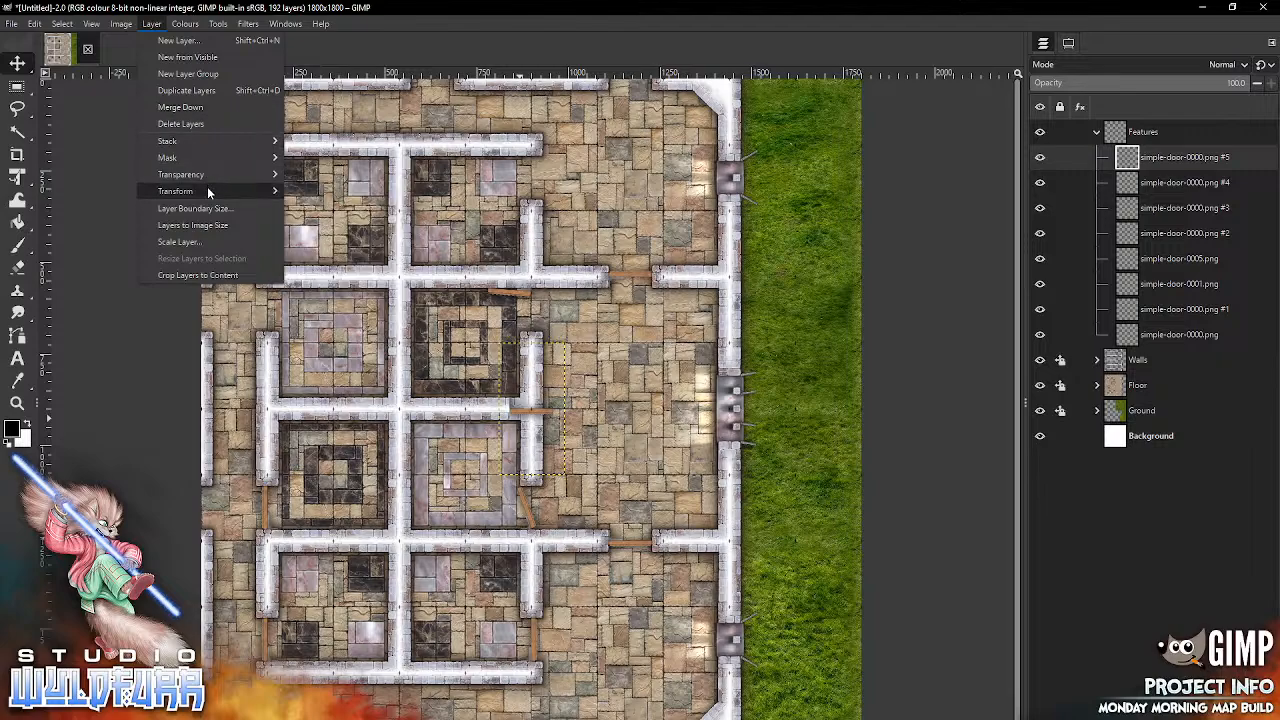
pyautogui.click(375, 227)
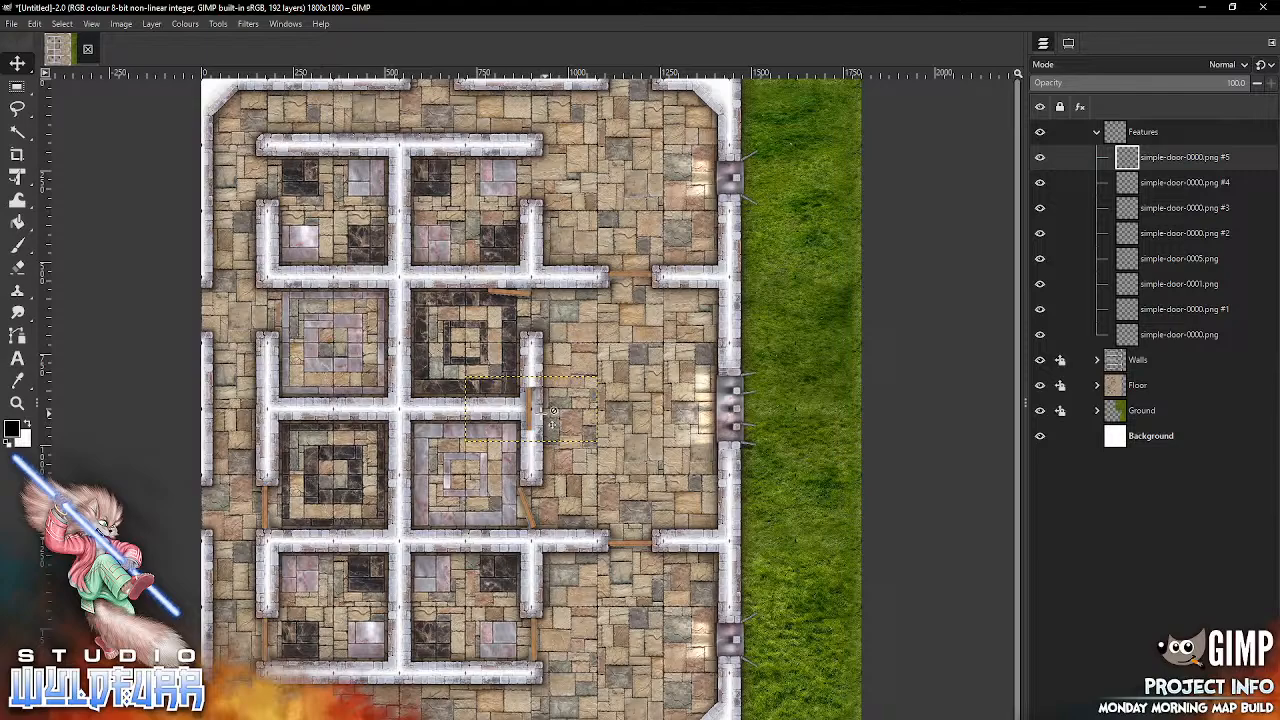
pyautogui.moveTo(540, 430); pyautogui.dragTo(270, 194)
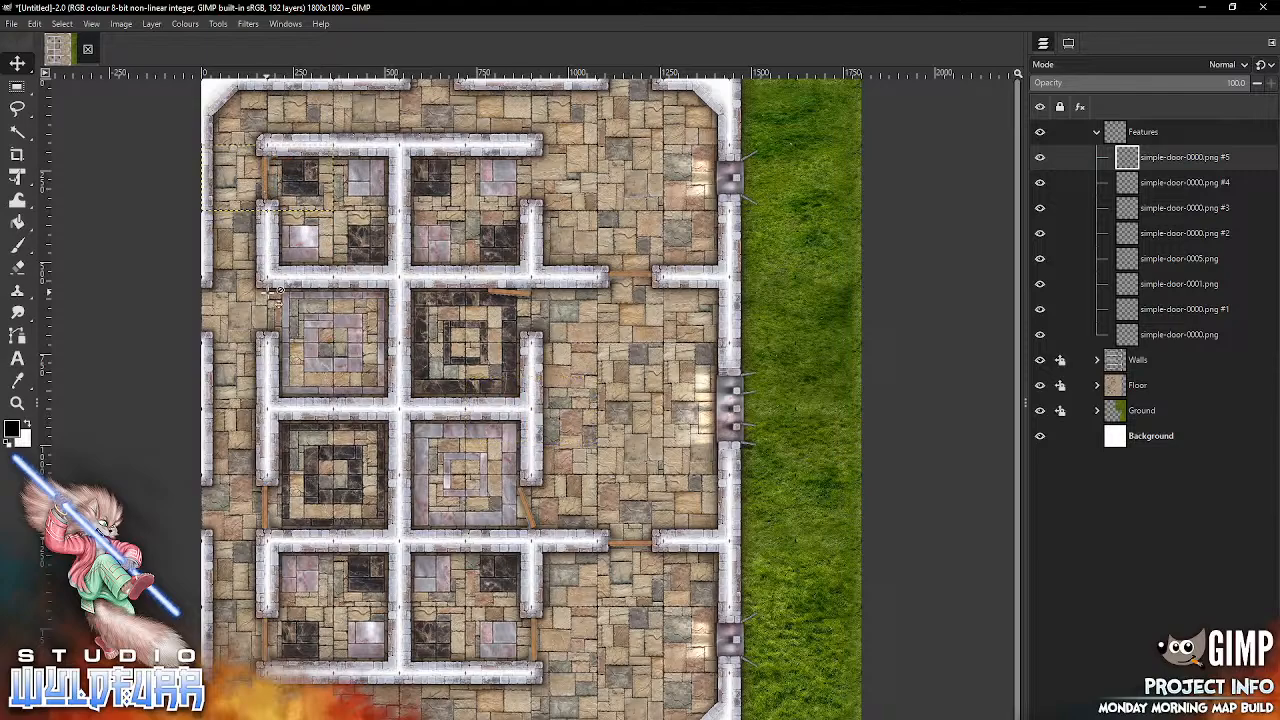
pyautogui.doubleClick(1160, 158)
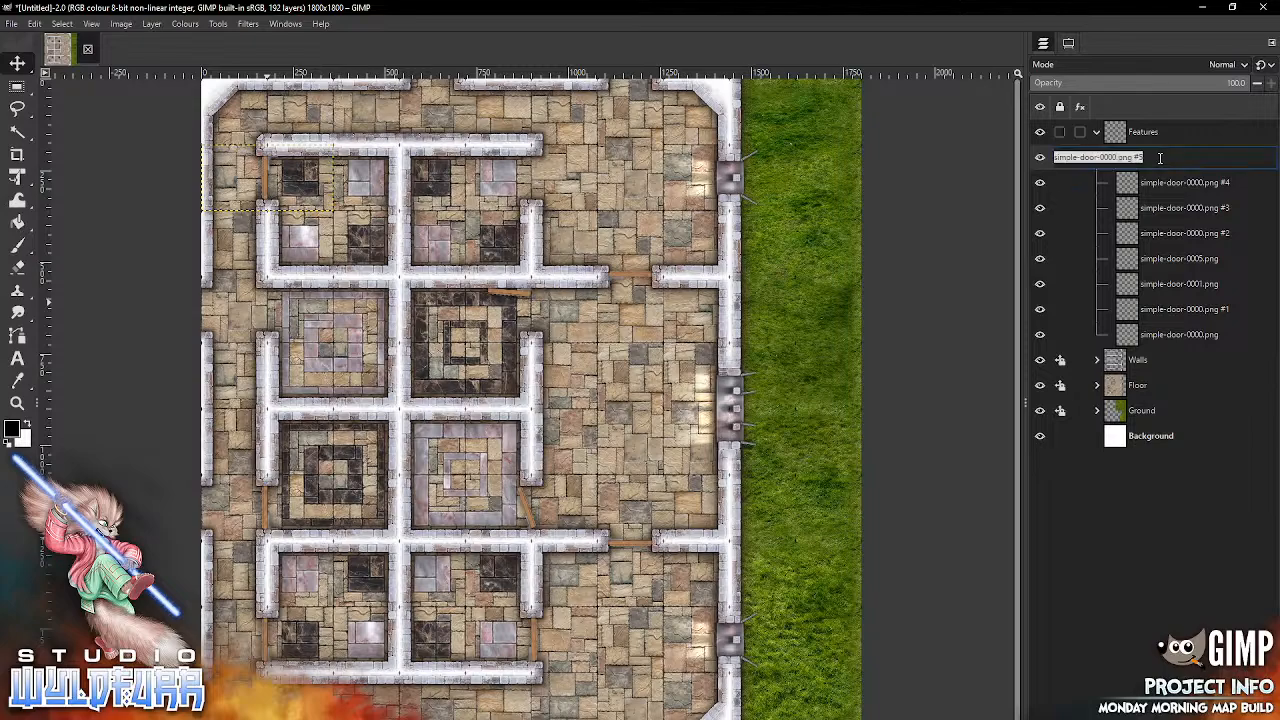
pyautogui.press('Escape')
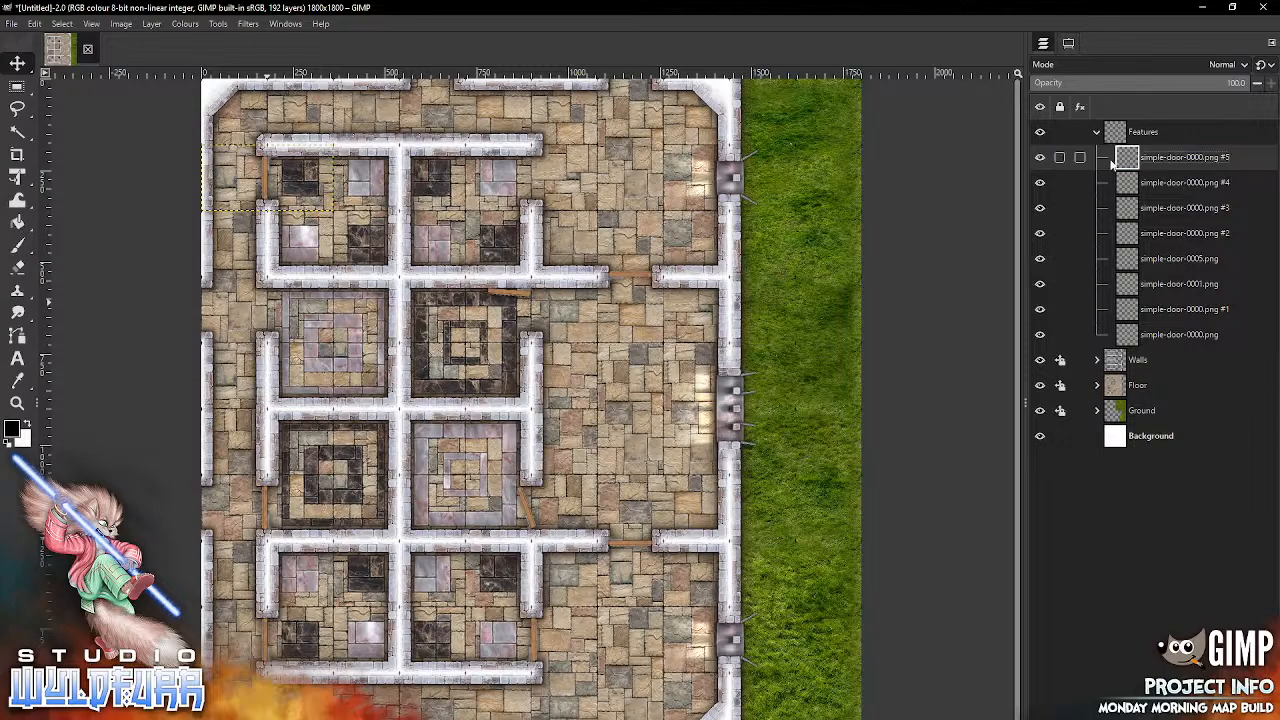
pyautogui.doubleClick(1126, 160)
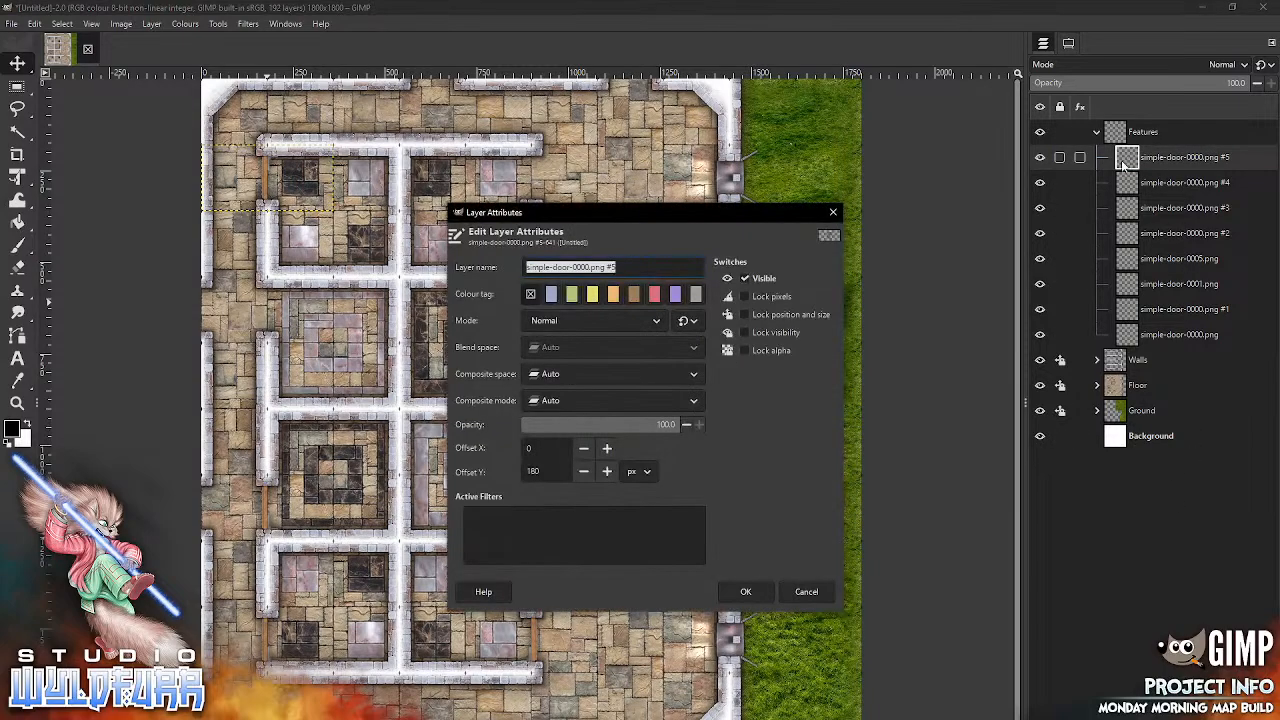
pyautogui.click(833, 212)
# Step: Duplicate the northernmost west room's door layer and fit the copy into the west doorway of the northwestern pink marble room
pyautogui.rightClick(1128, 160)
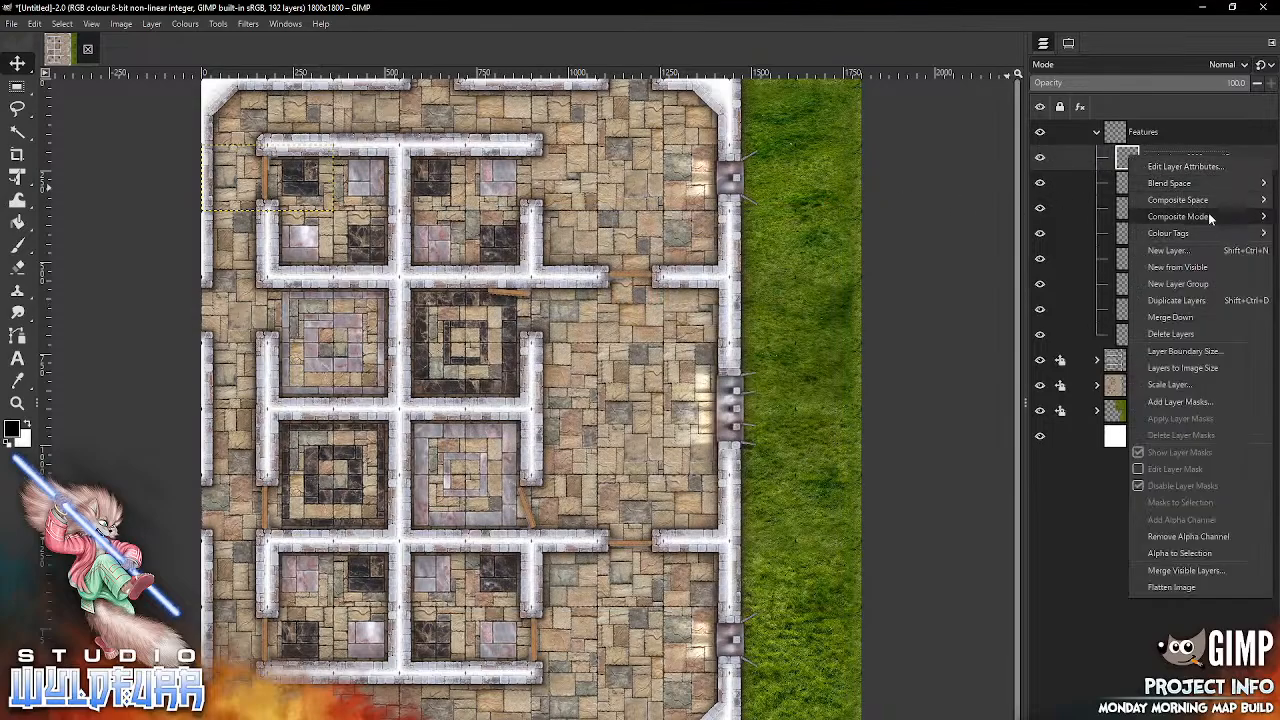
pyautogui.click(1204, 300)
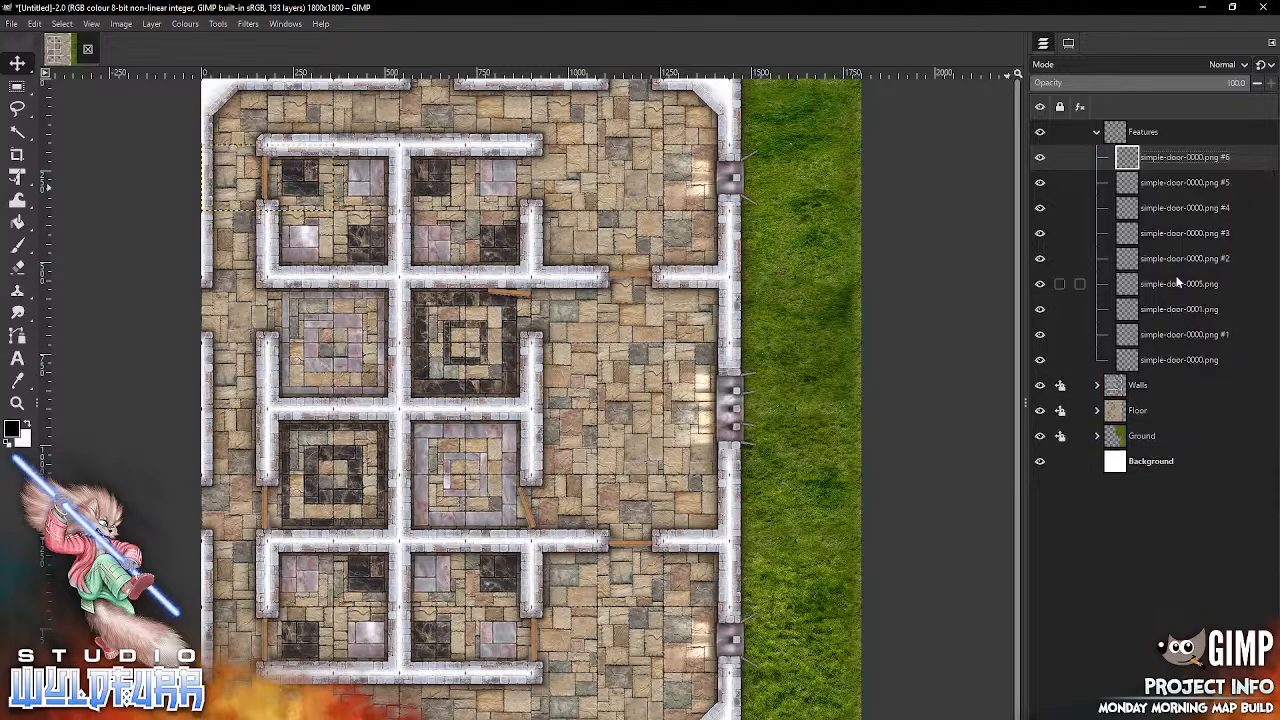
pyautogui.moveTo(267, 212); pyautogui.dragTo(278, 350)
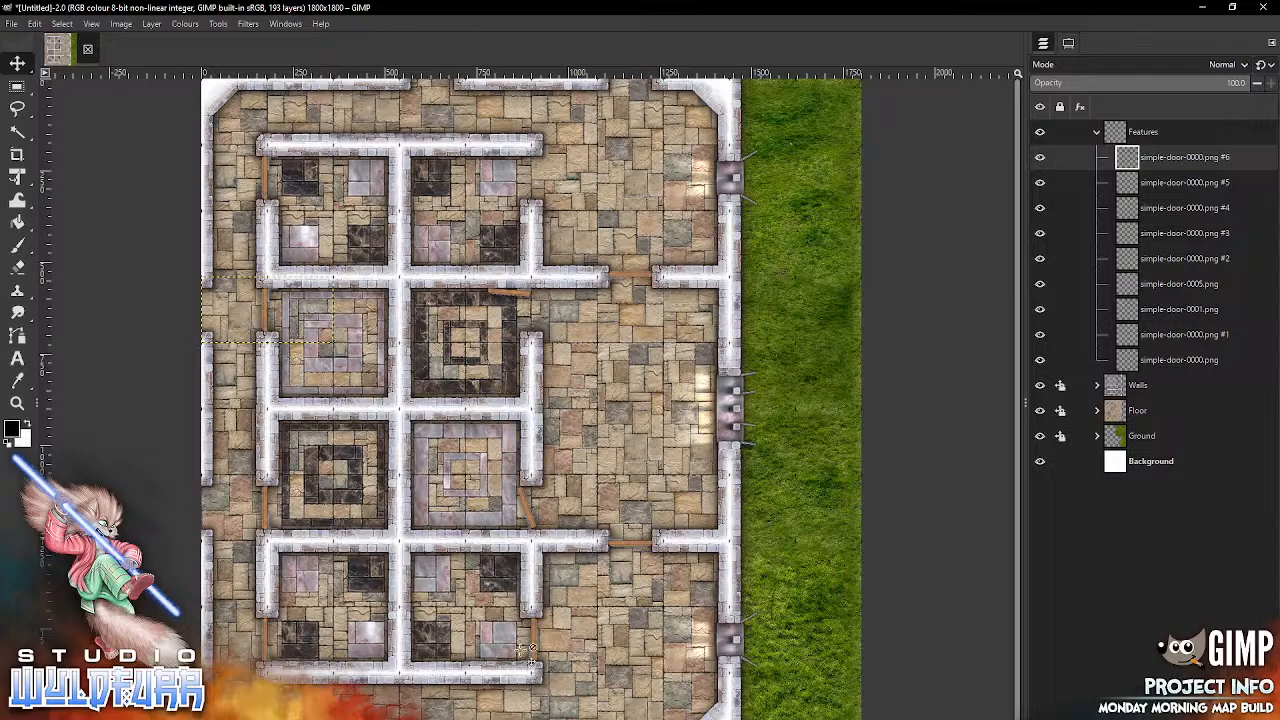
# Step: Duplicate the southernmost east room's door, move the copy into the east doorway of the northernmost room beside the hall, and flip it vertically
pyautogui.click(535, 648)
pyautogui.rightClick(535, 647)
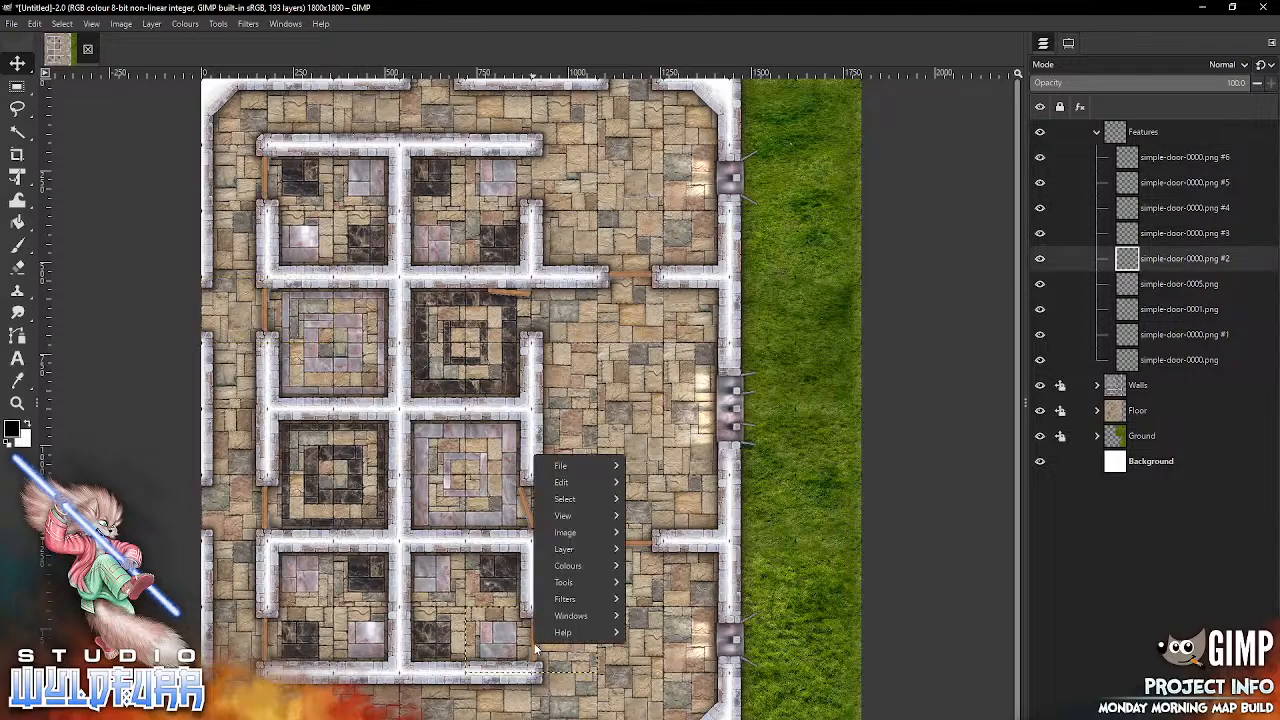
pyautogui.moveTo(580, 482)
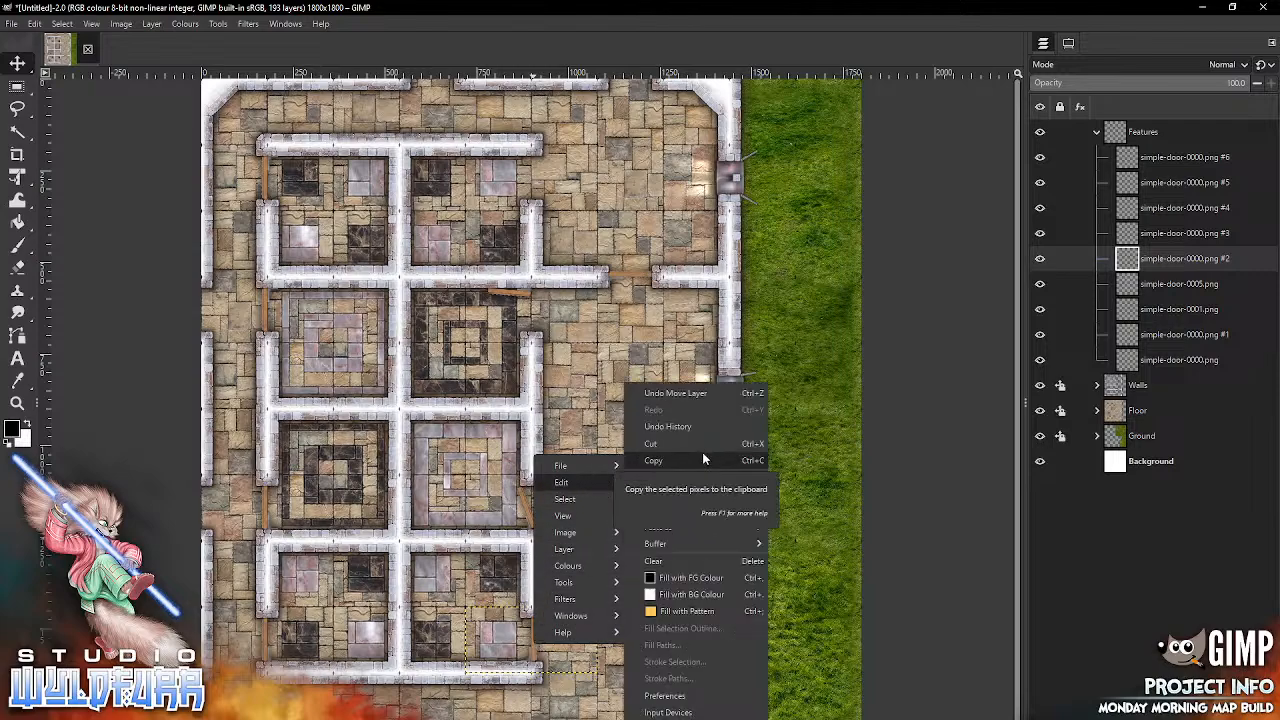
pyautogui.click(1079, 547)
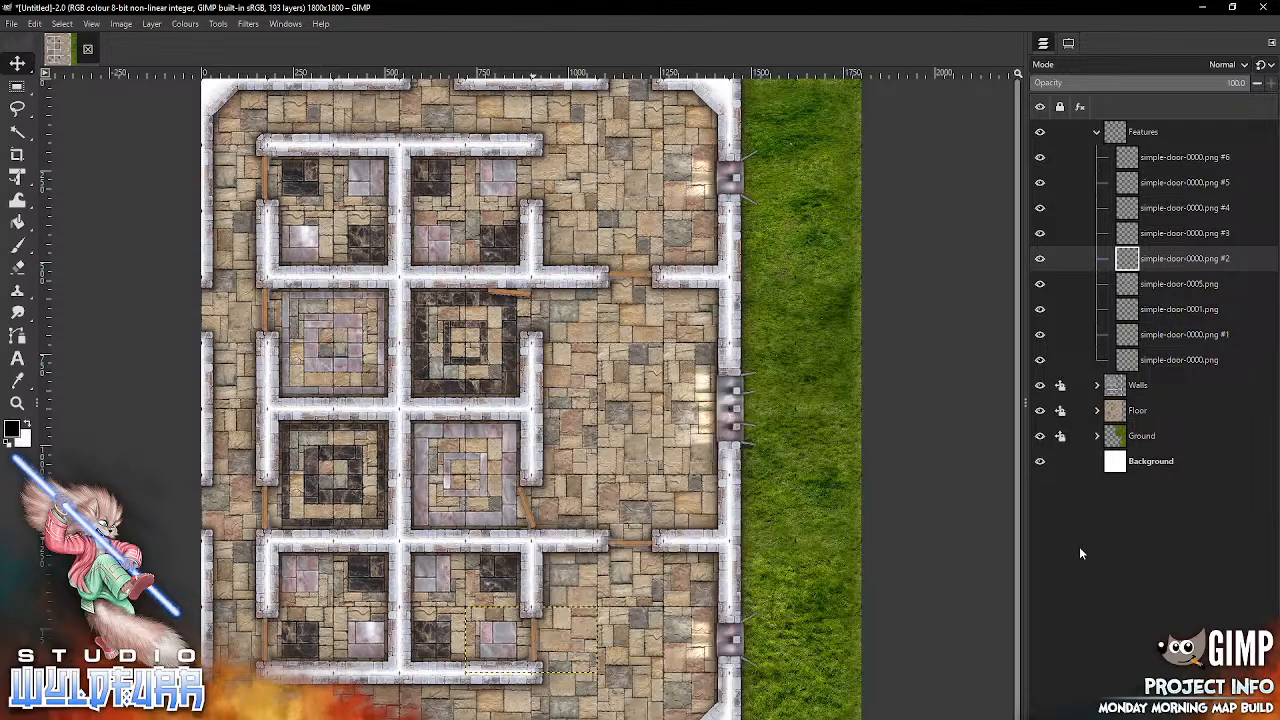
pyautogui.rightClick(1130, 261)
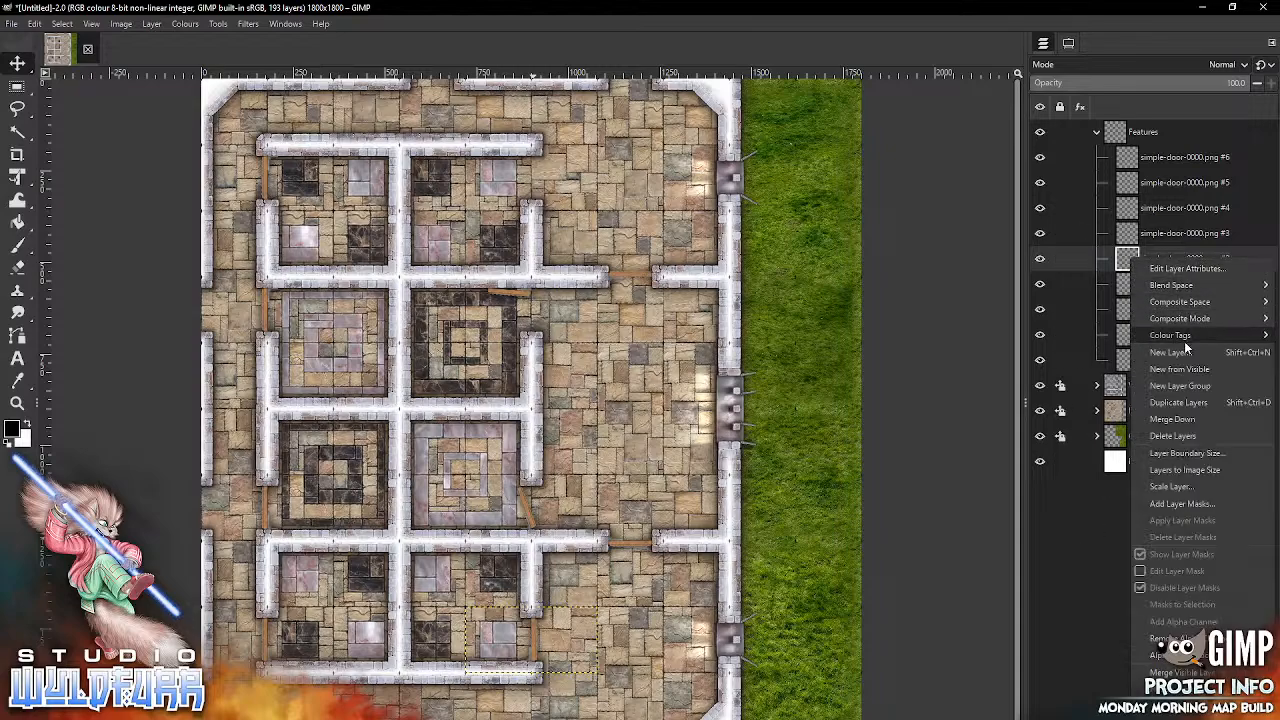
pyautogui.click(1188, 402)
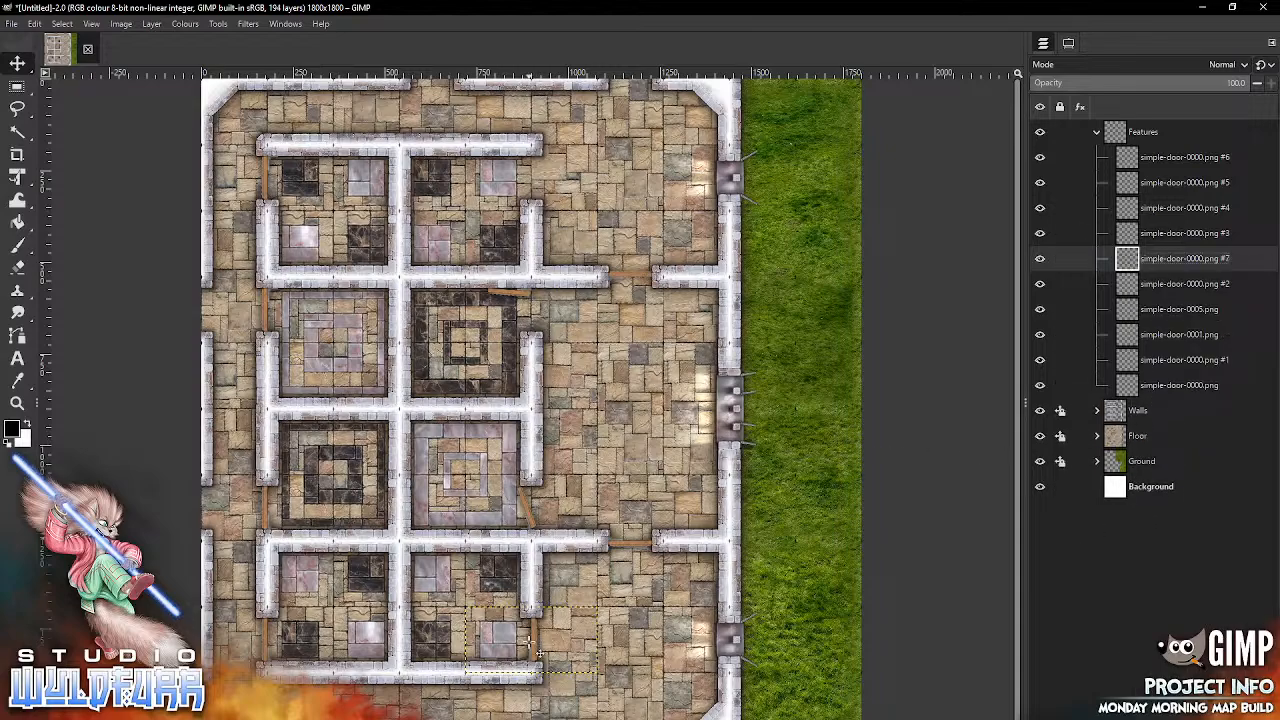
pyautogui.moveTo(541, 652); pyautogui.dragTo(541, 188)
pyautogui.click(151, 24)
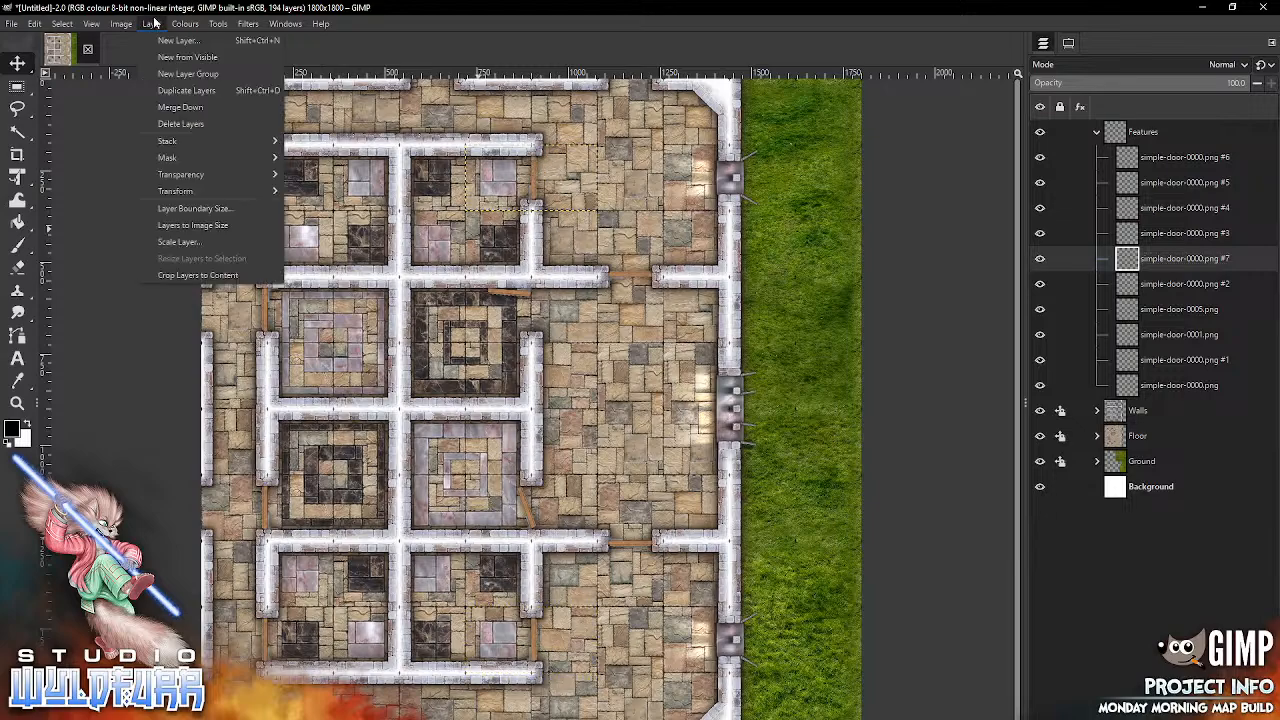
pyautogui.moveTo(230, 191)
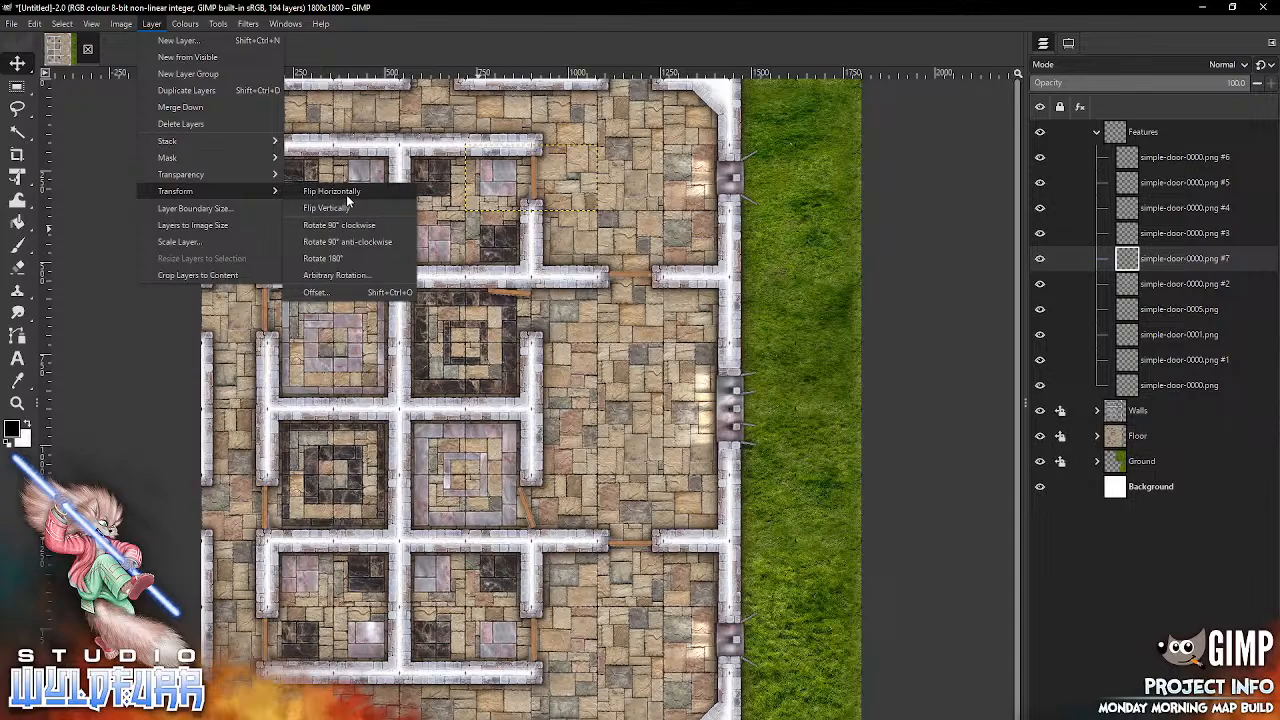
pyautogui.click(339, 206)
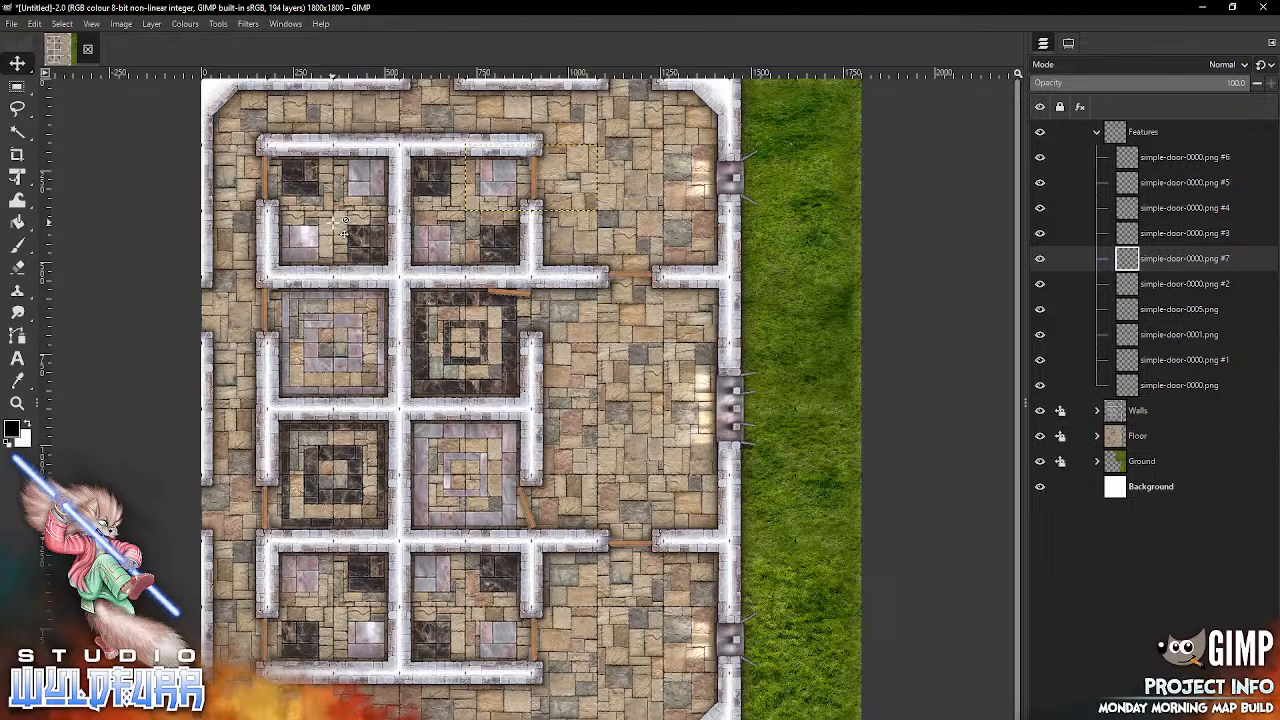
# Step: Start saving the project and browse on Projects (H:) to Dropbox/Projects/Pack Builds - Map Tiles/Endless Dungeon Crawl
pyautogui.click(11, 23)
pyautogui.click(46, 157)
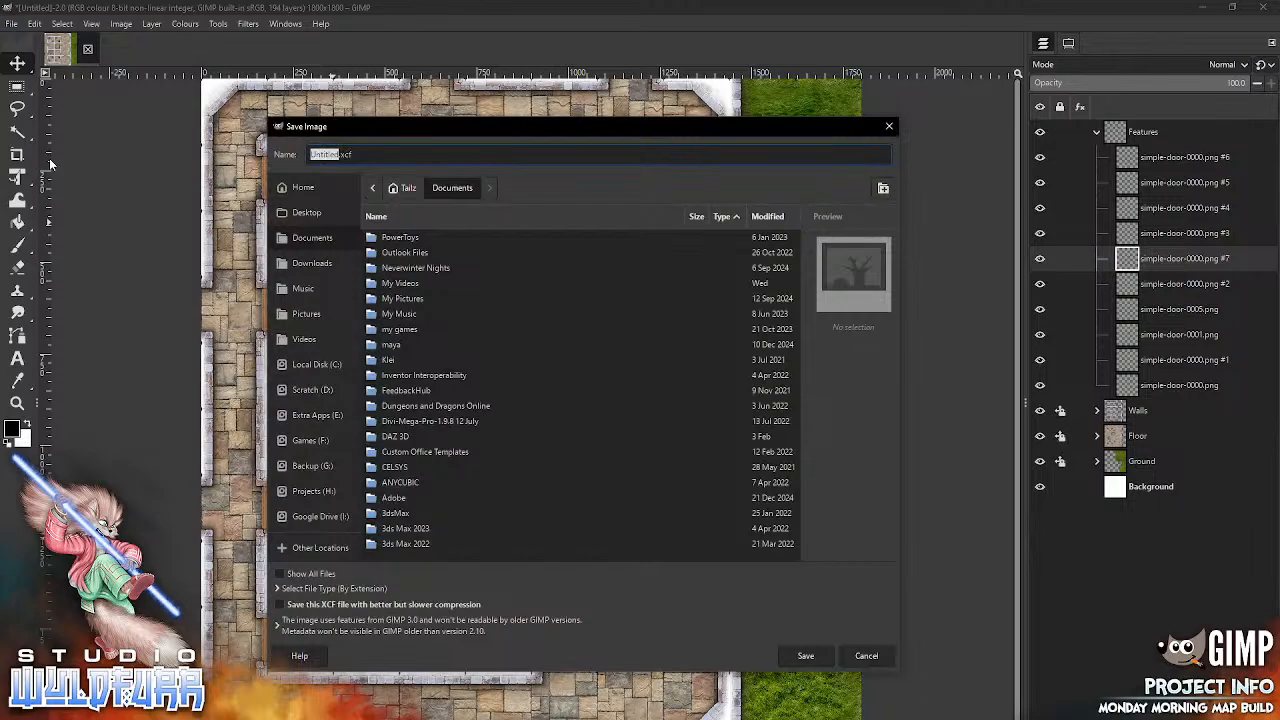
pyautogui.click(313, 492)
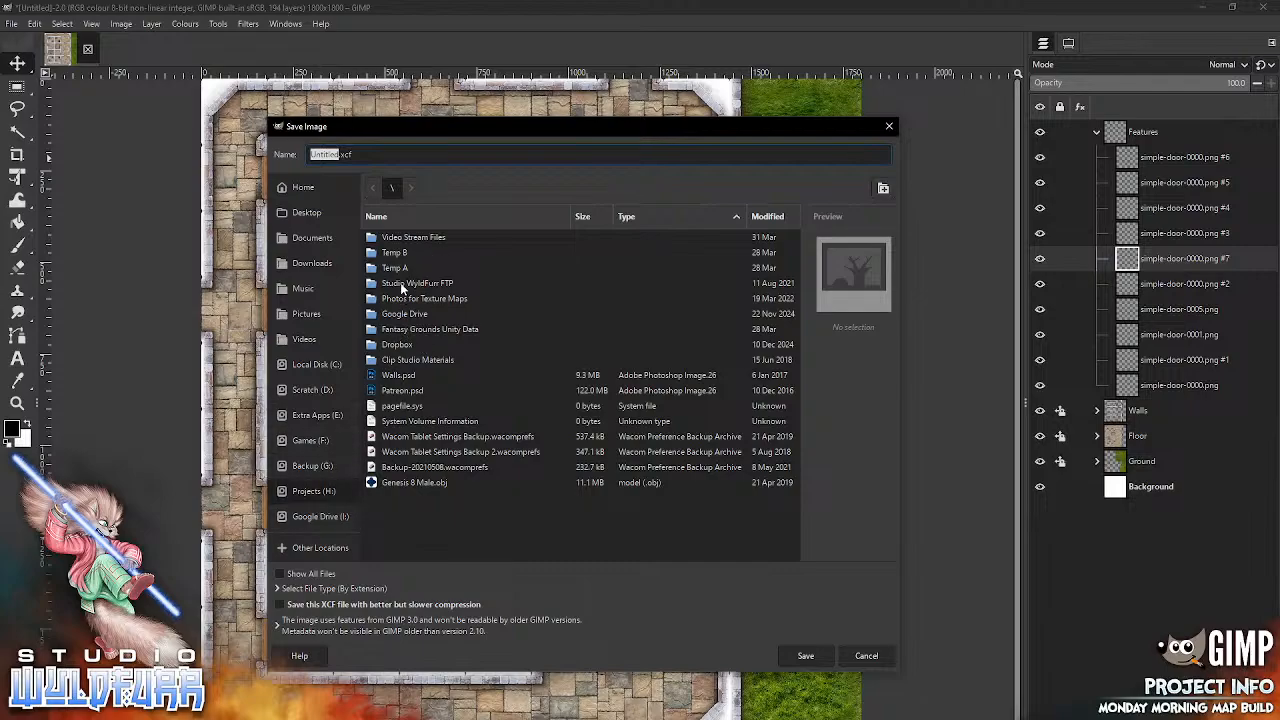
pyautogui.doubleClick(401, 344)
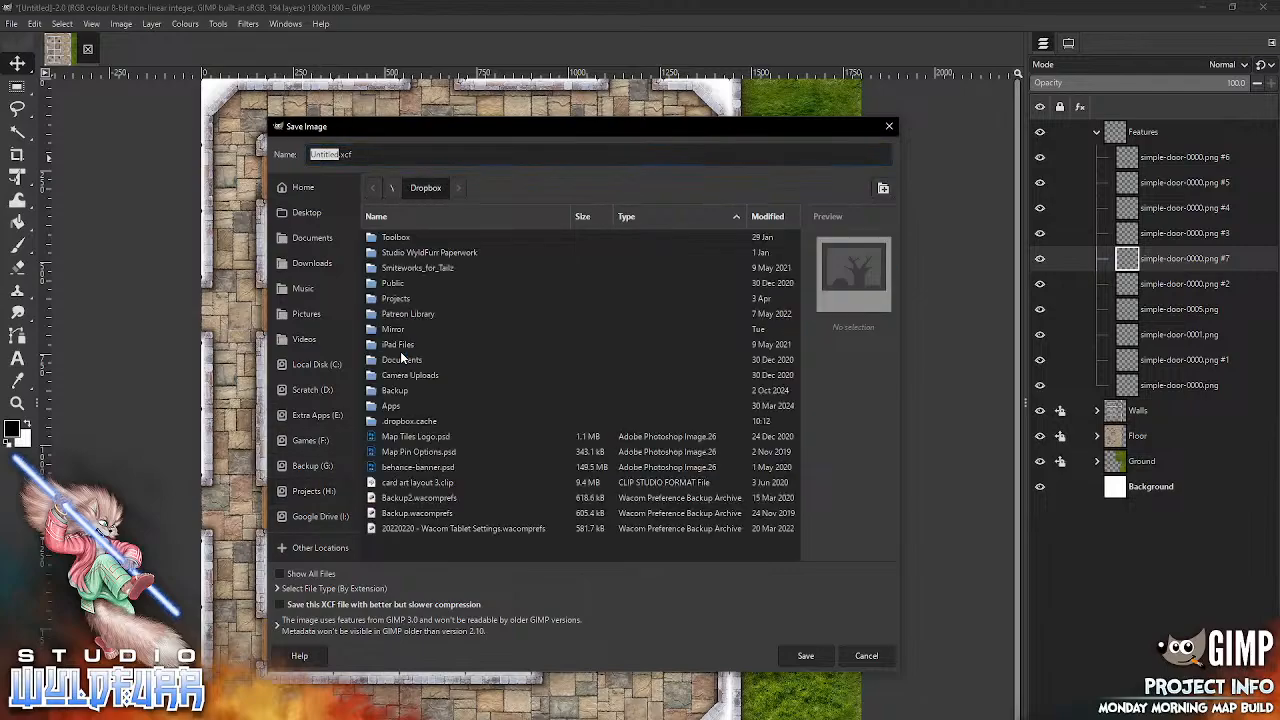
pyautogui.doubleClick(398, 299)
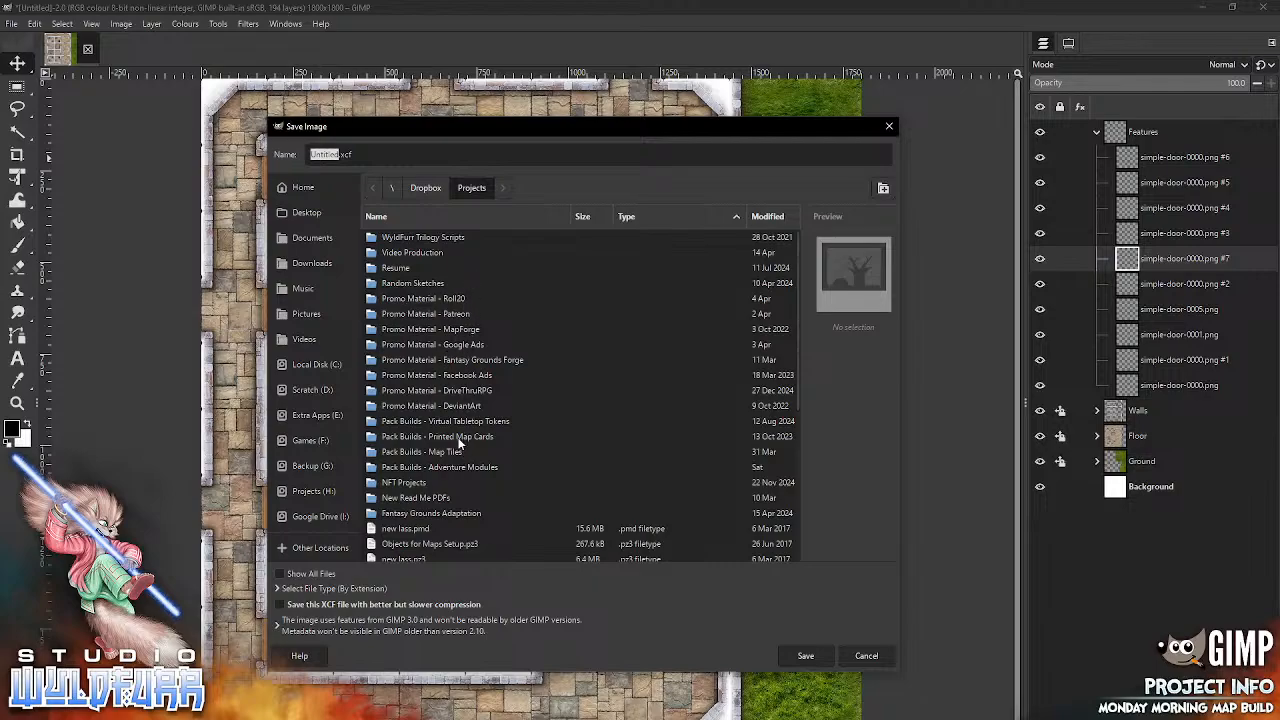
pyautogui.scroll(-5, 785, 350)
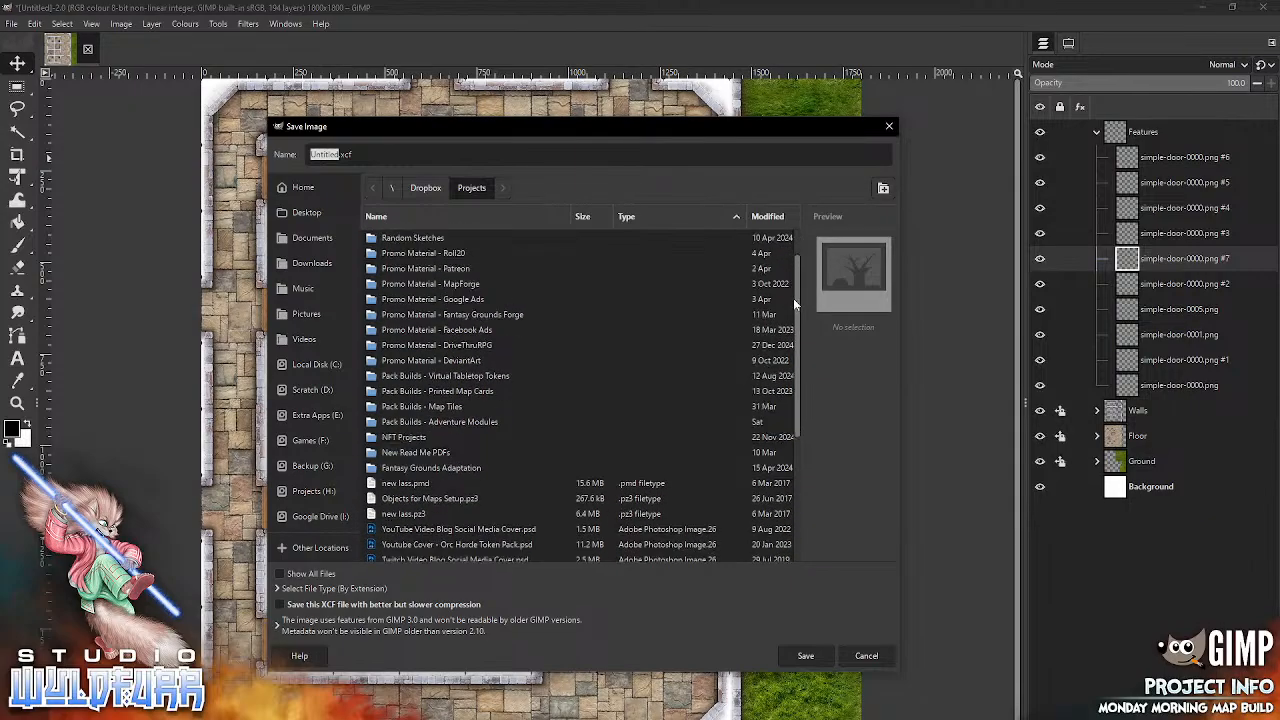
pyautogui.scroll(5, 781, 446)
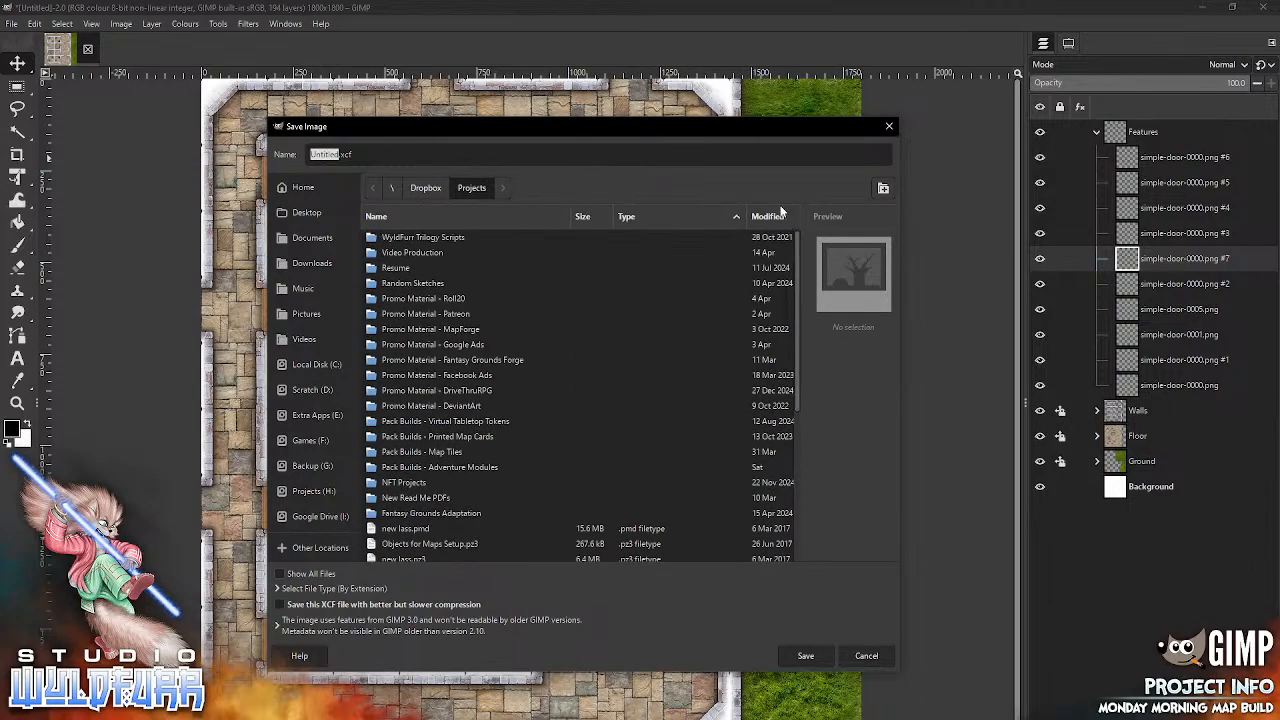
pyautogui.doubleClick(446, 453)
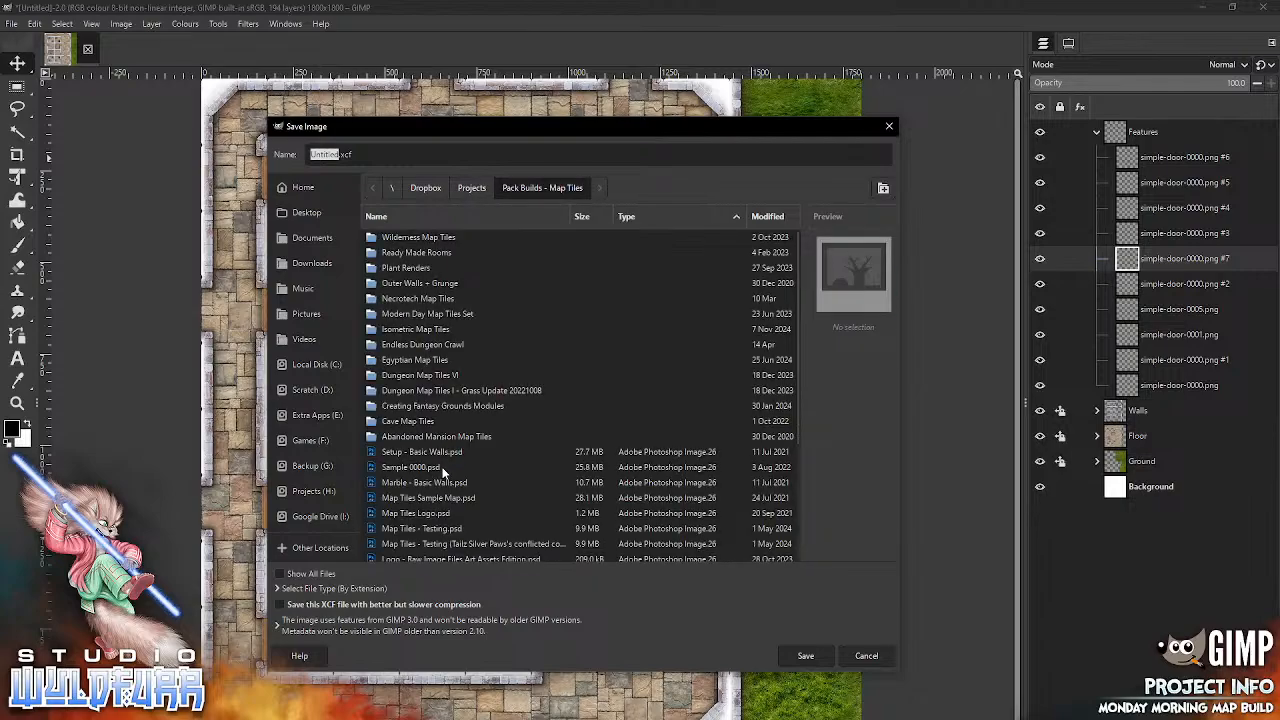
pyautogui.doubleClick(435, 344)
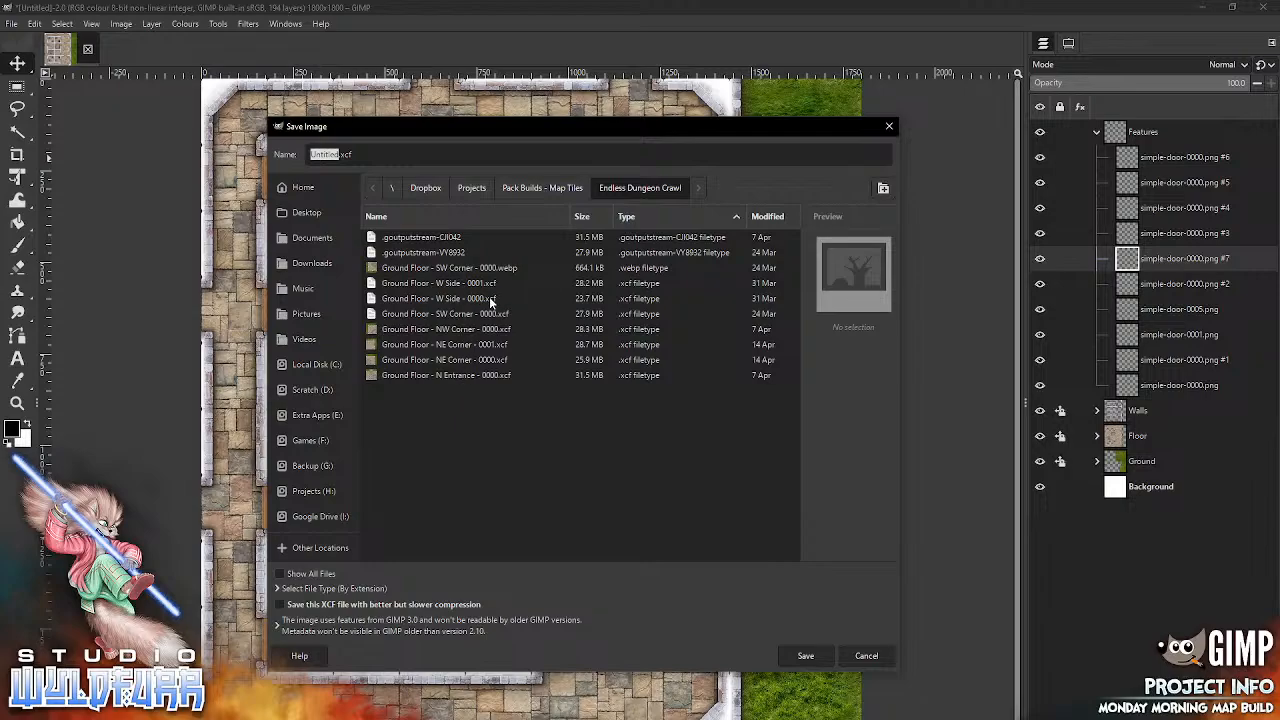
# Step: Save the project as "Ground Floor - E Side - 0000.xcf", basing the name on the existing N Entrance file
pyautogui.click(500, 377)
pyautogui.click(388, 152)
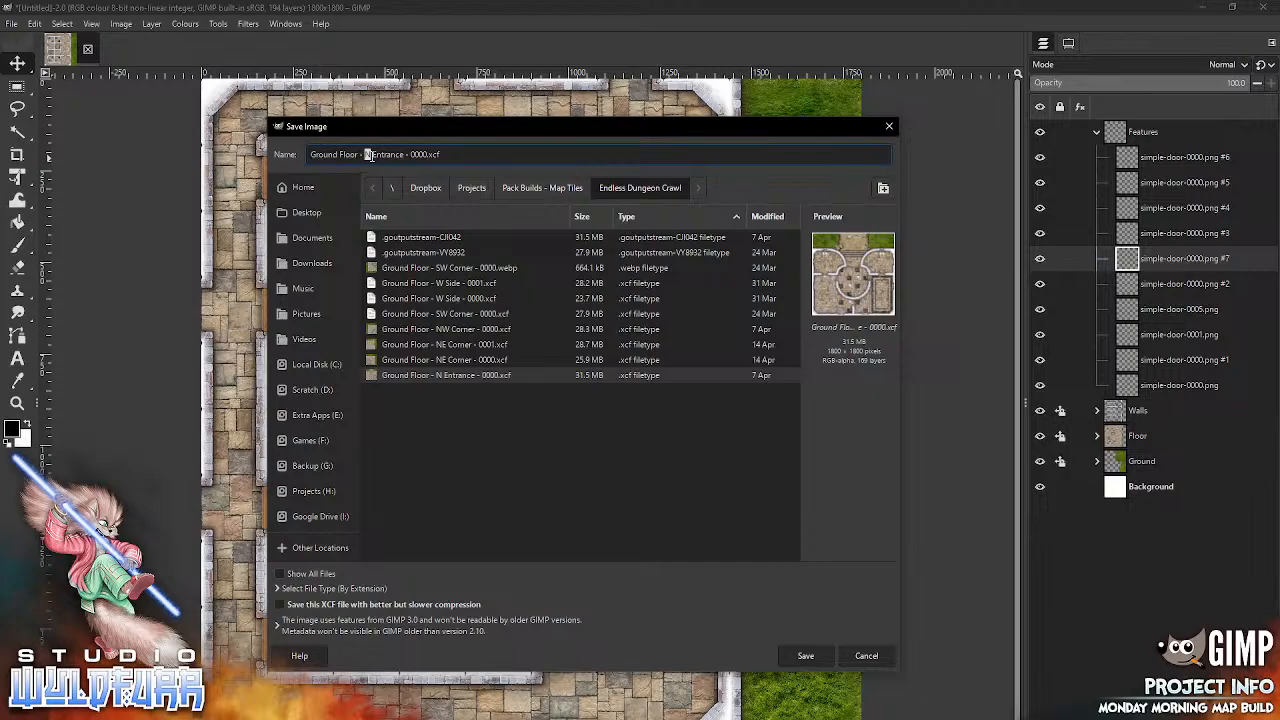
pyautogui.write('E')
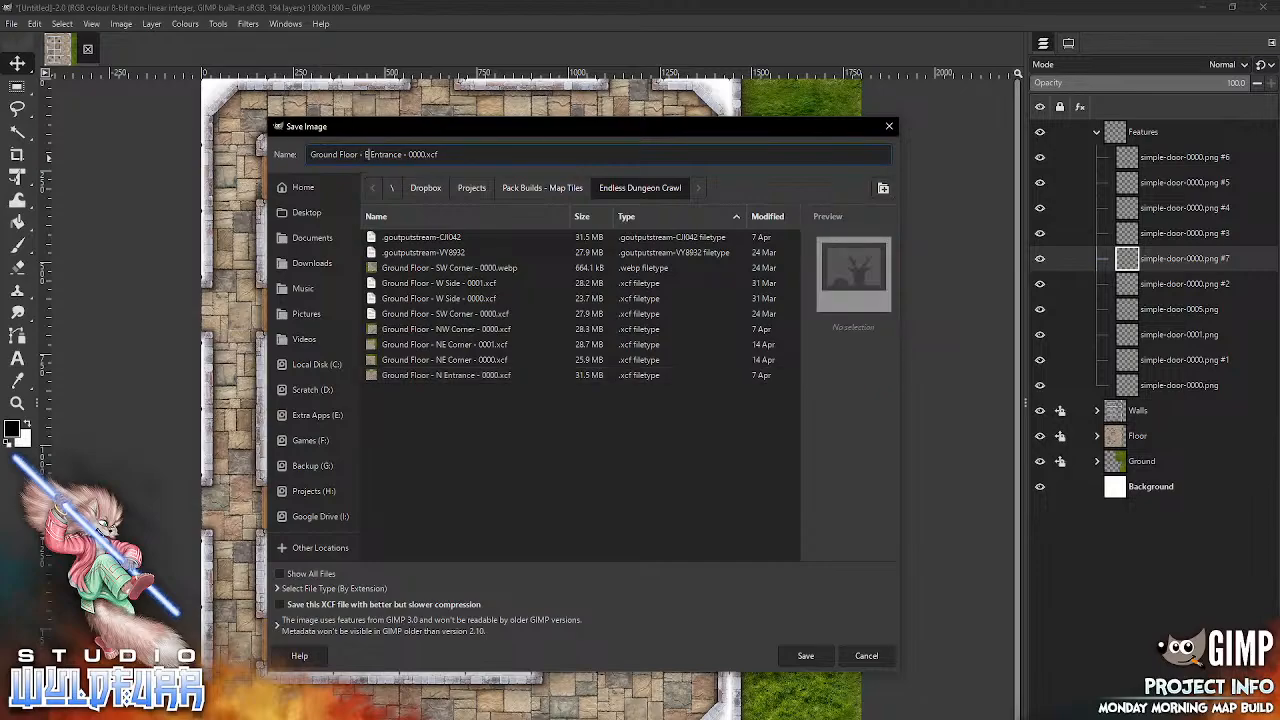
pyautogui.moveTo(372, 154); pyautogui.dragTo(401, 158)
pyautogui.click(806, 657)
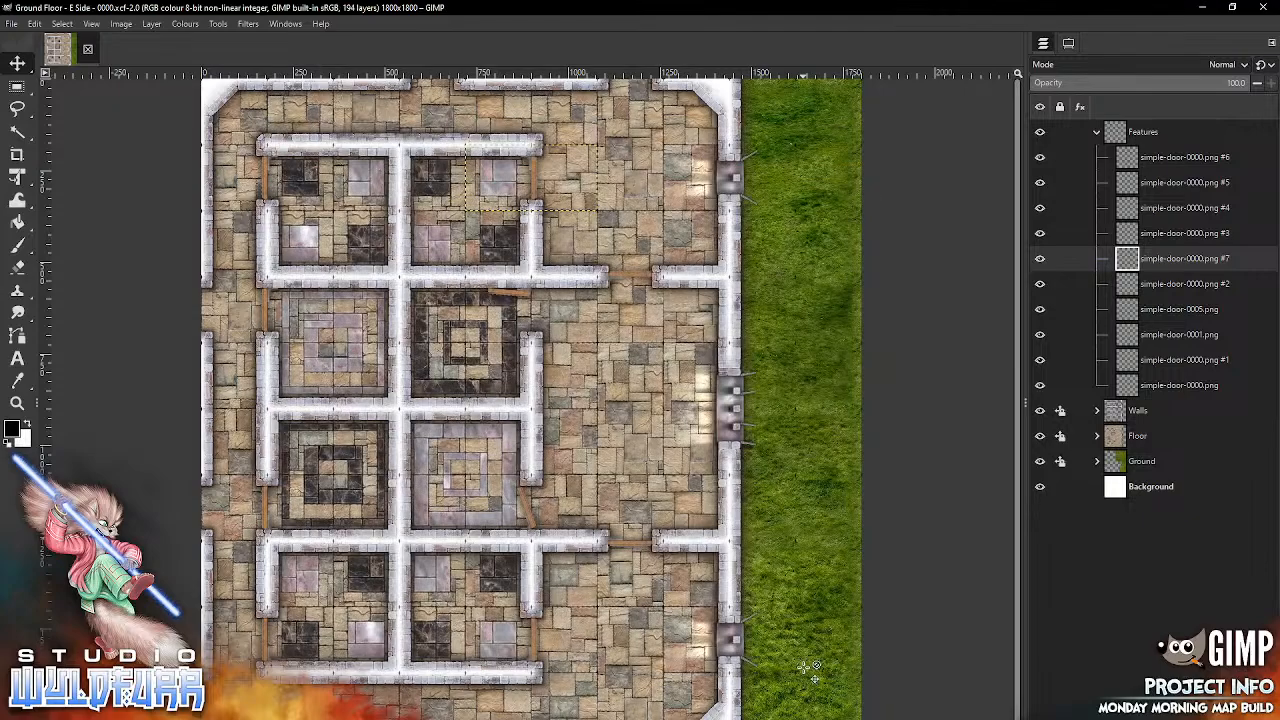
# Step: Set up an export of the map as a JPEG image named "Ground Floor - E Side - 0000.jpg" in the same folder
pyautogui.click(11, 23)
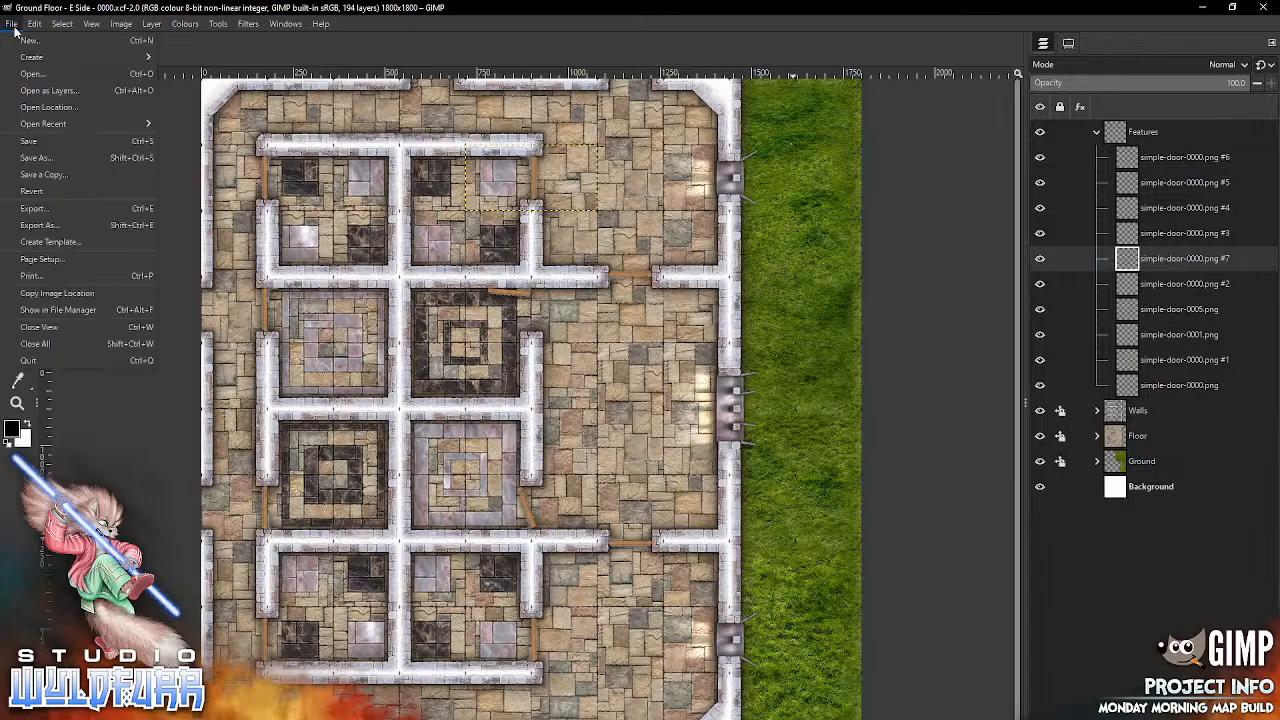
pyautogui.click(84, 225)
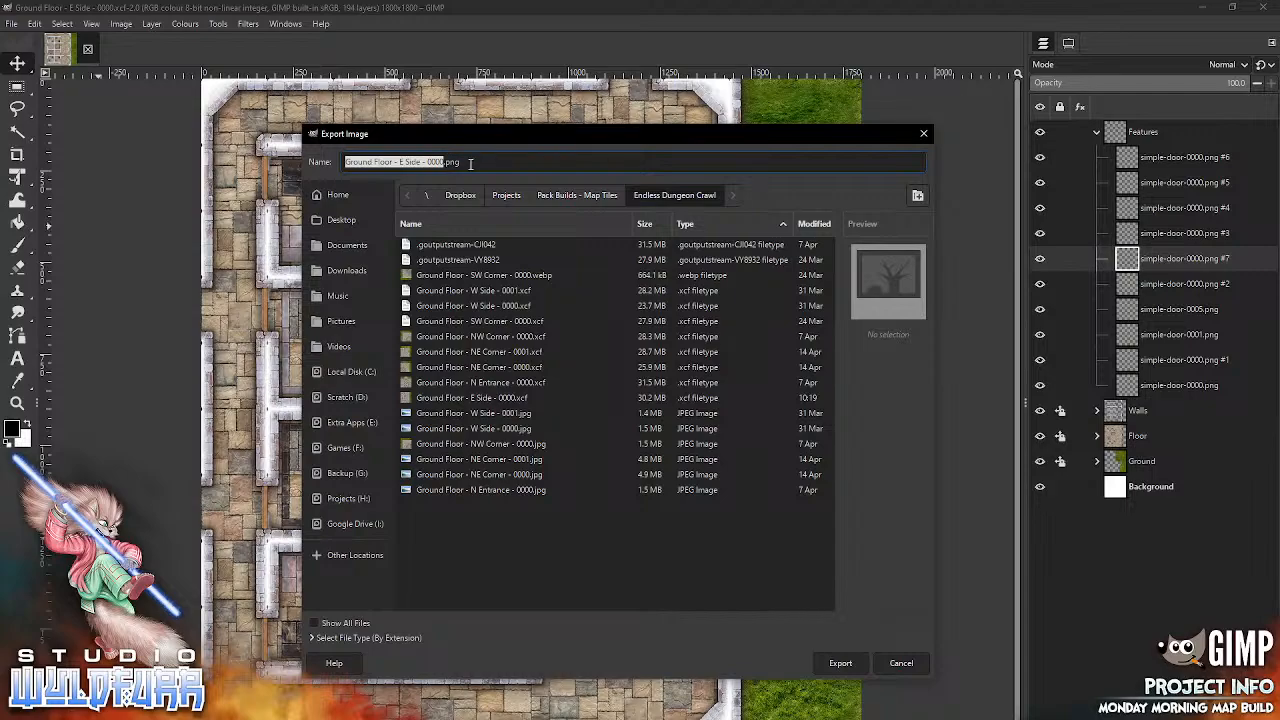
pyautogui.click(311, 638)
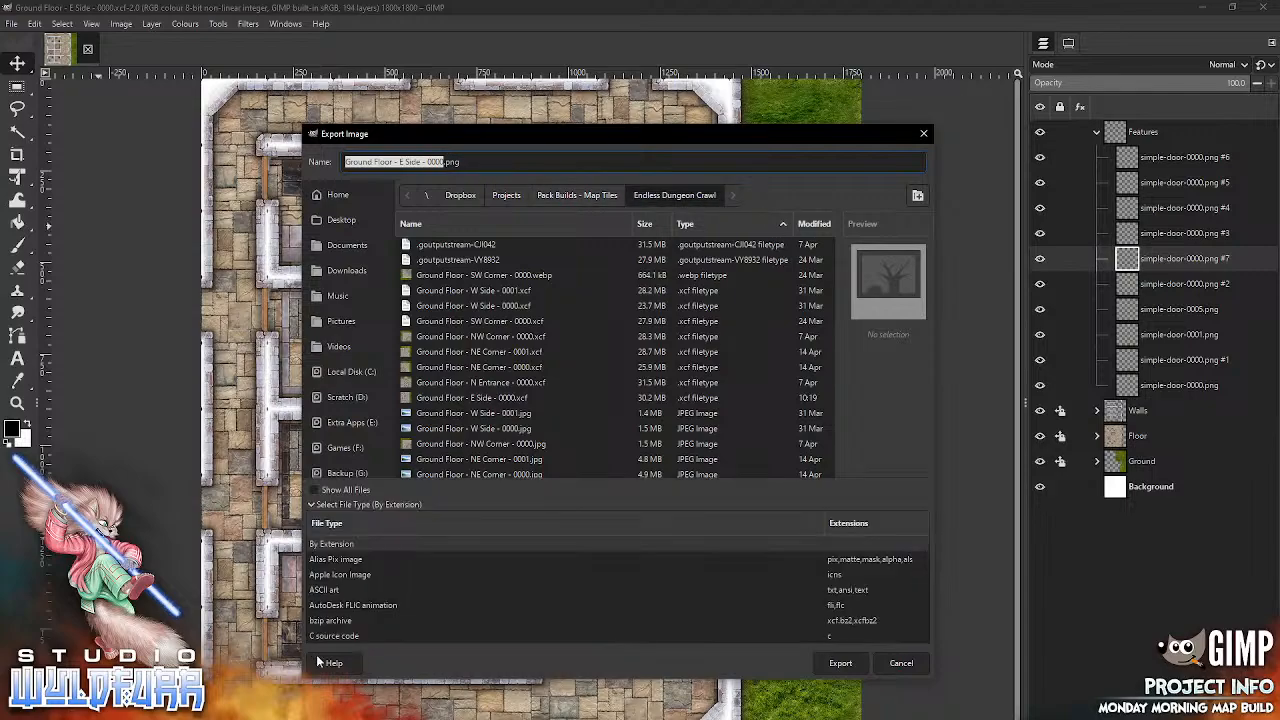
pyautogui.moveTo(925, 560); pyautogui.dragTo(924, 577)
pyautogui.scroll(-5, 921, 582)
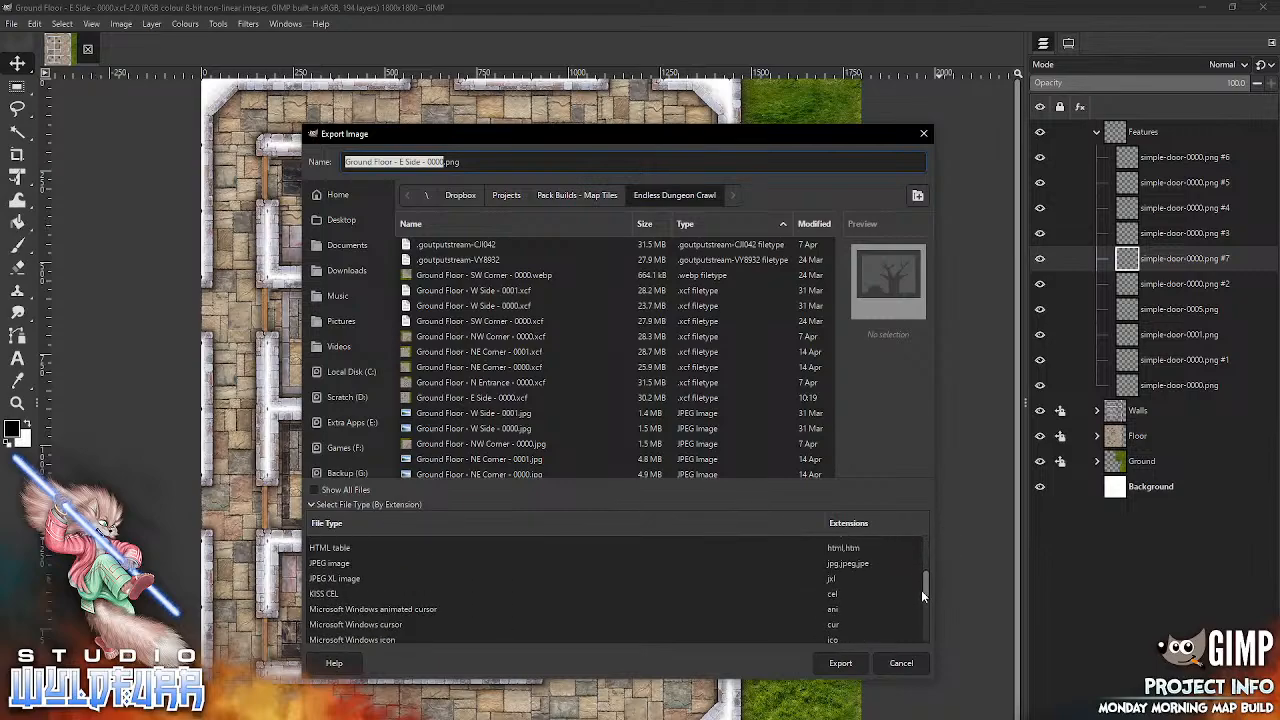
pyautogui.click(880, 586)
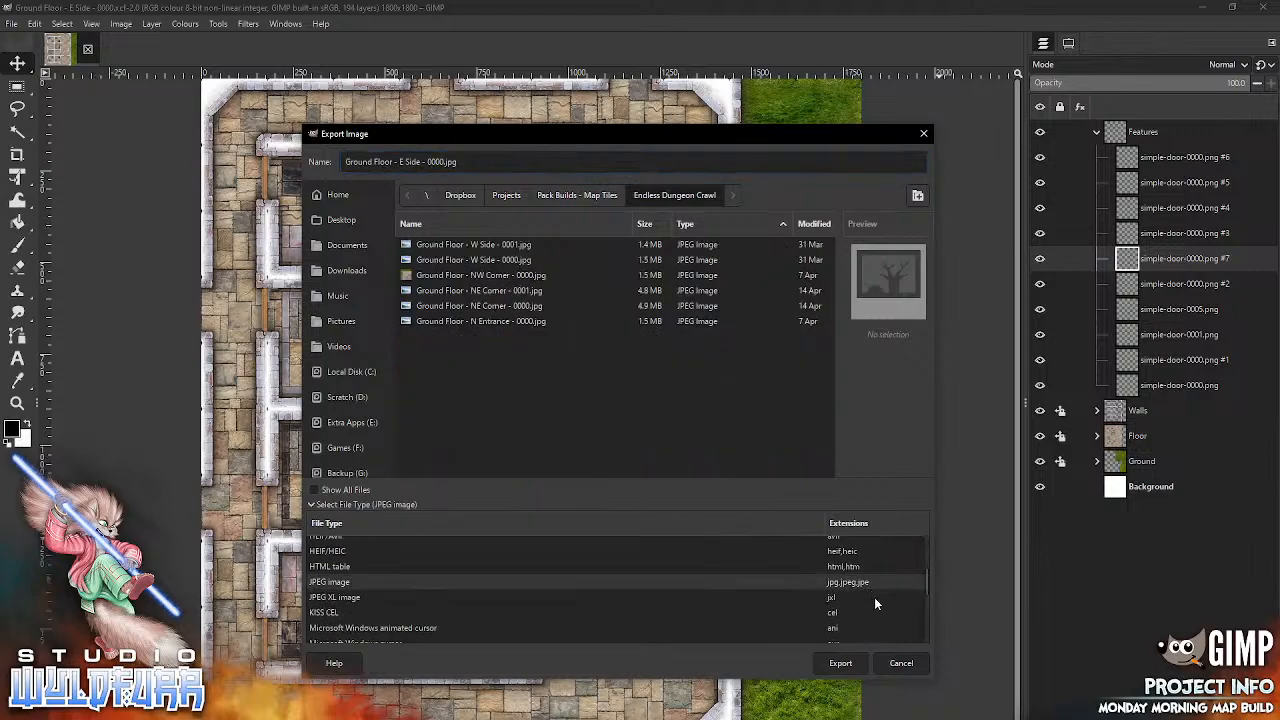
# Step: Raise the JPEG quality setting and export the map image
pyautogui.click(840, 663)
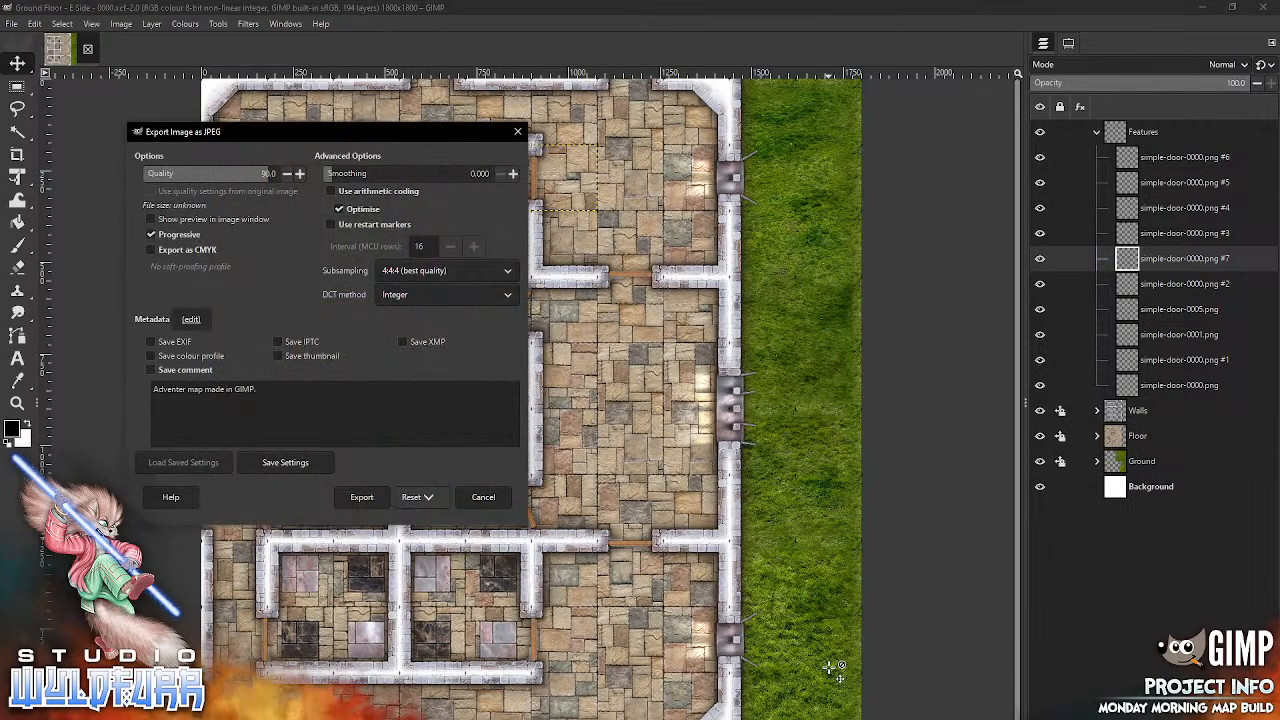
pyautogui.click(299, 174)
pyautogui.click(299, 174)
pyautogui.click(300, 174)
pyautogui.click(362, 497)
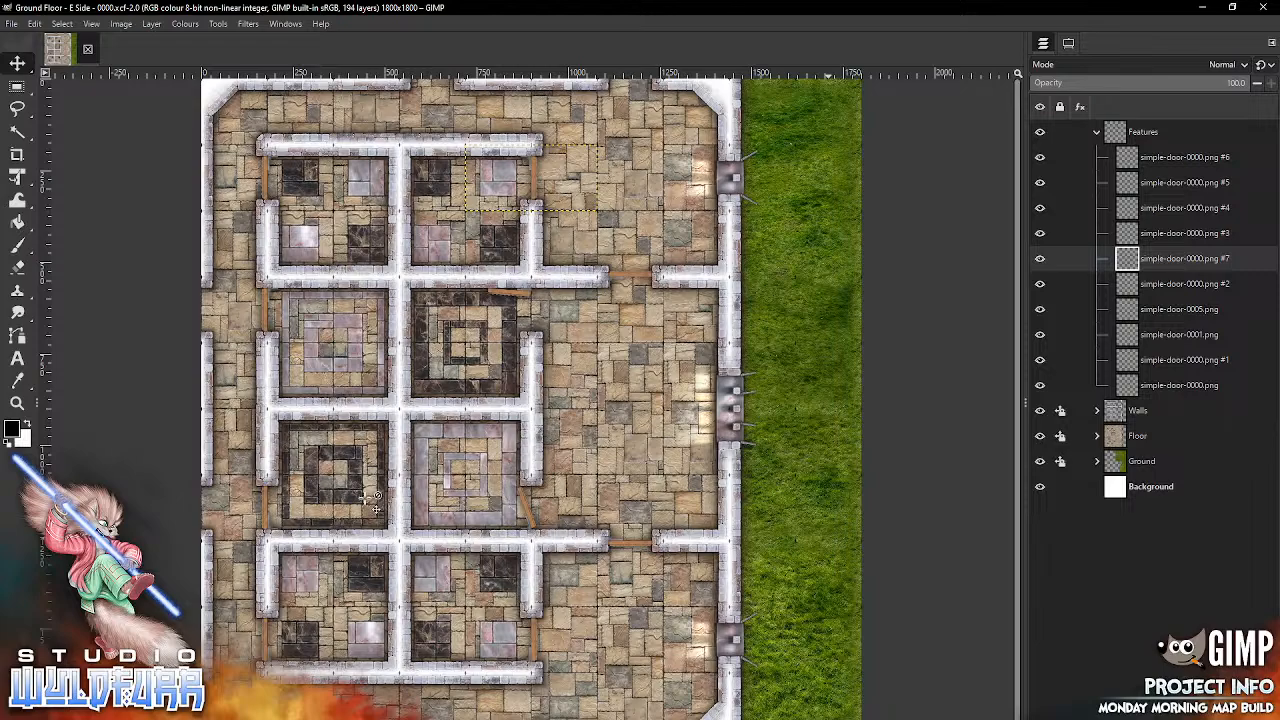
# Step: Close the finished map and create a new 1800 x 1800 px image from the 10x10 Adventer Map template
pyautogui.click(87, 50)
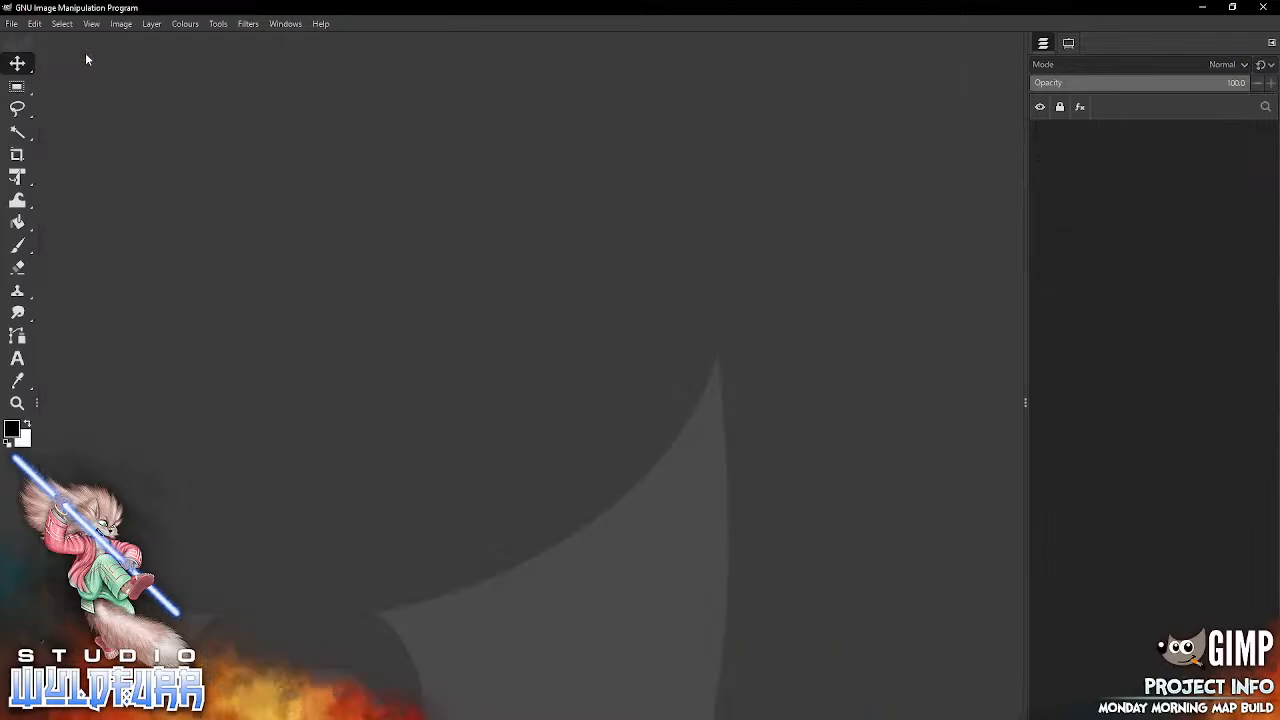
pyautogui.click(11, 23)
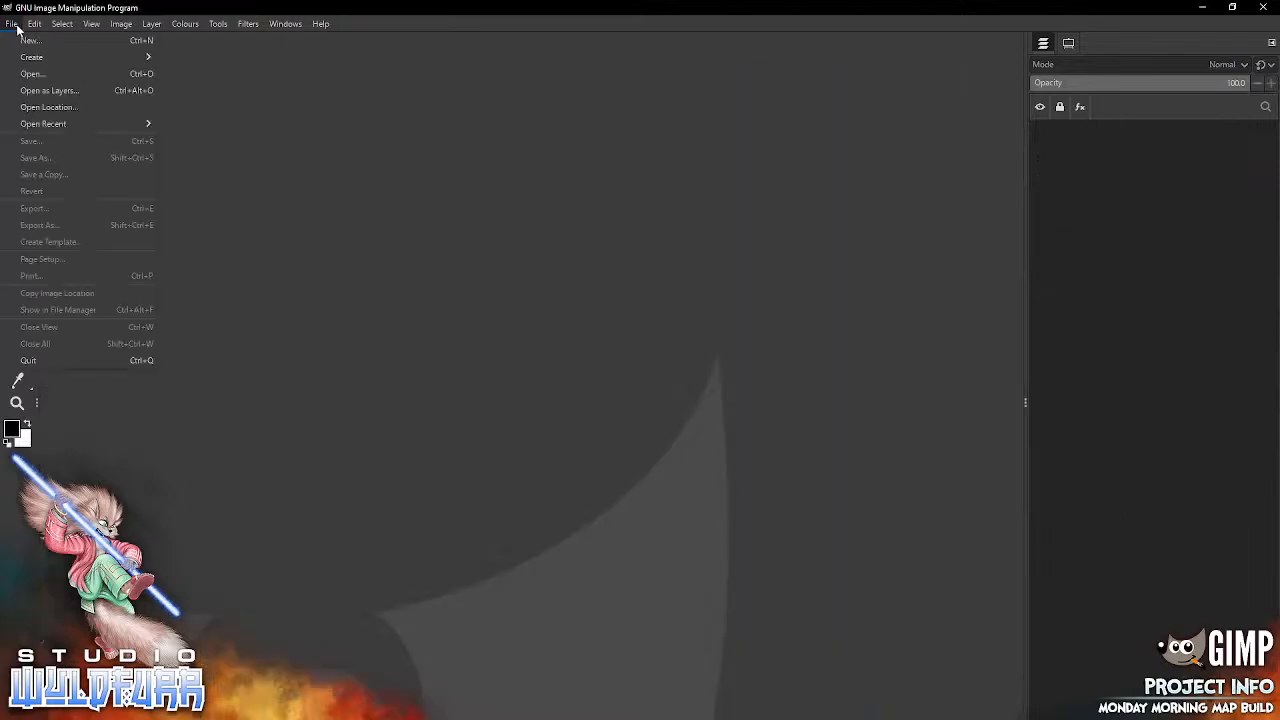
pyautogui.click(30, 42)
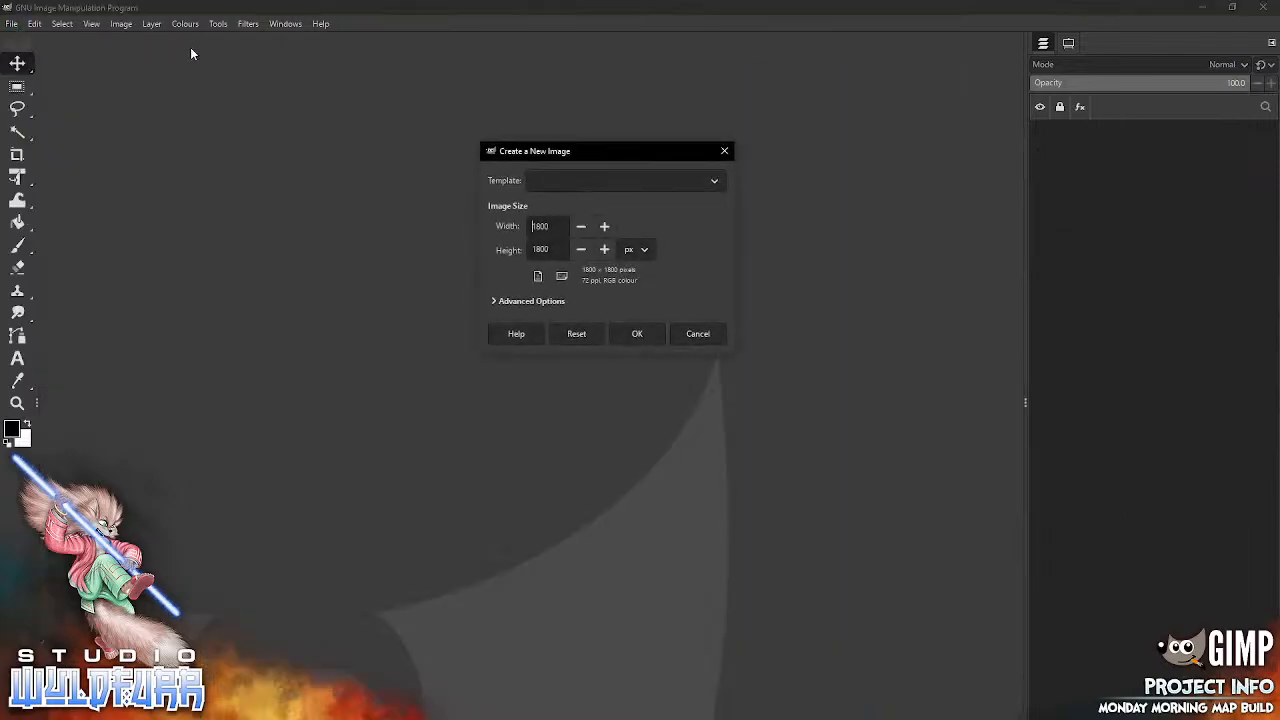
pyautogui.click(715, 180)
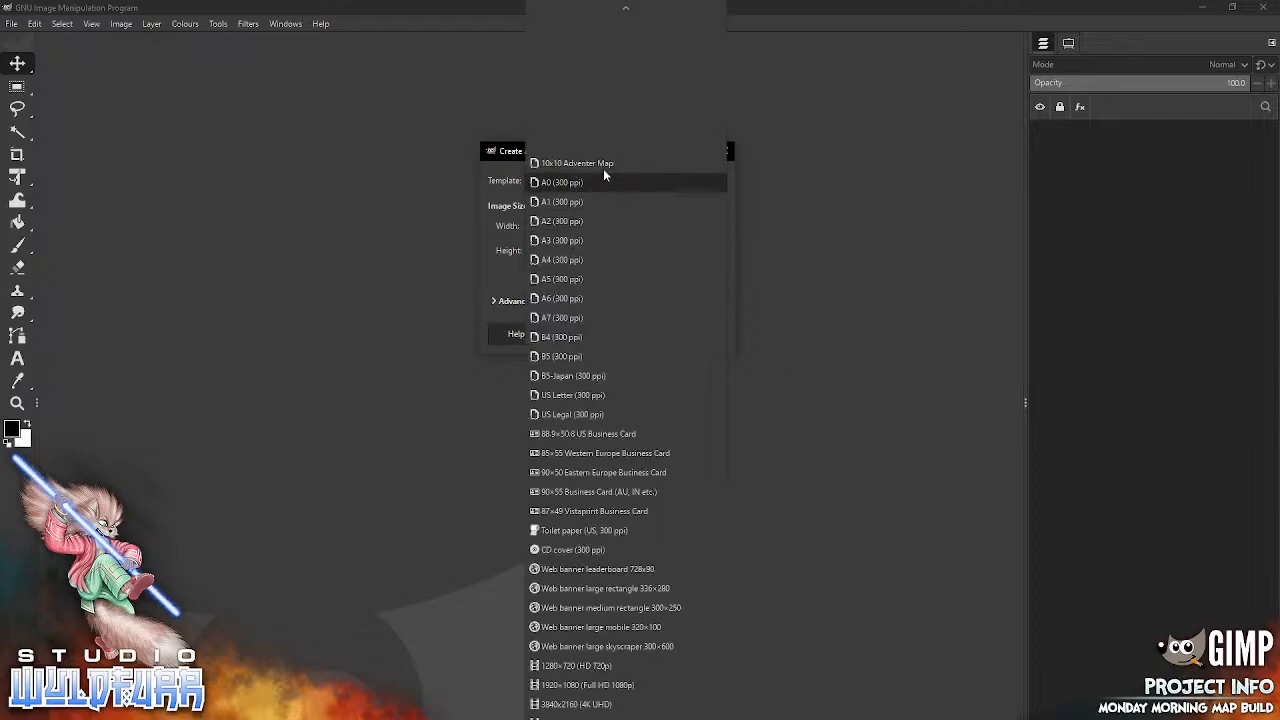
pyautogui.click(578, 162)
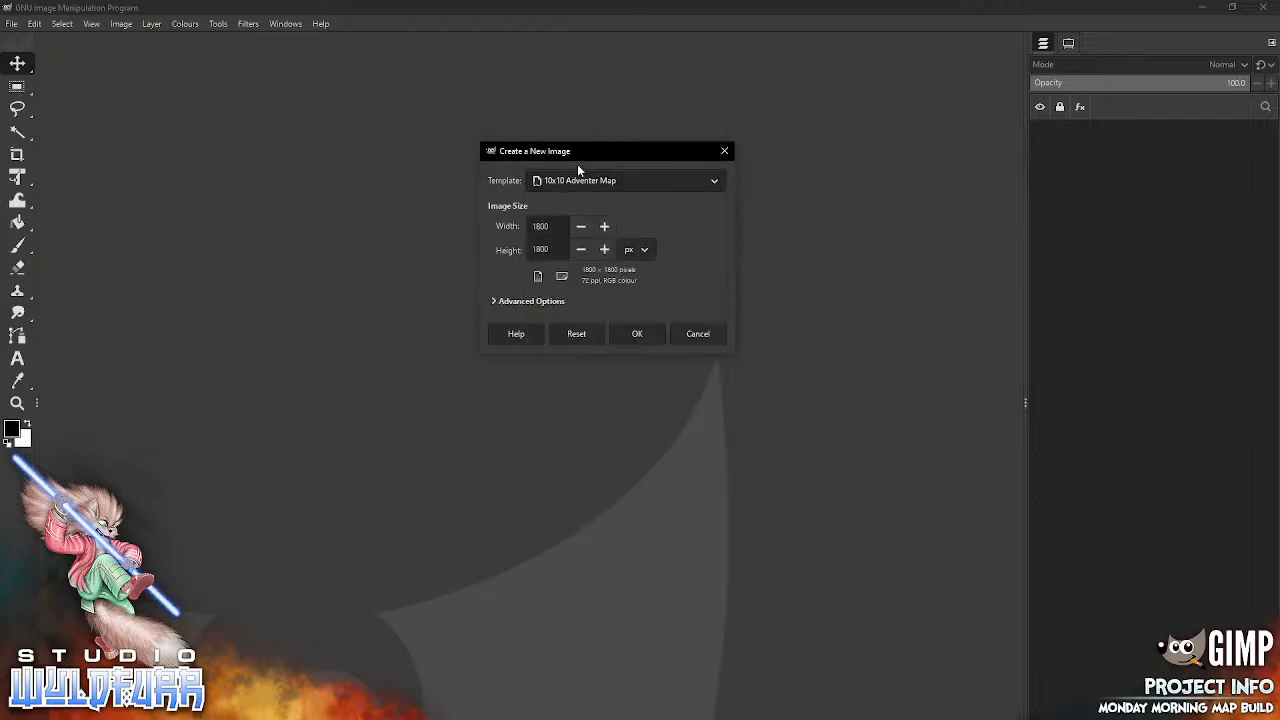
pyautogui.click(493, 301)
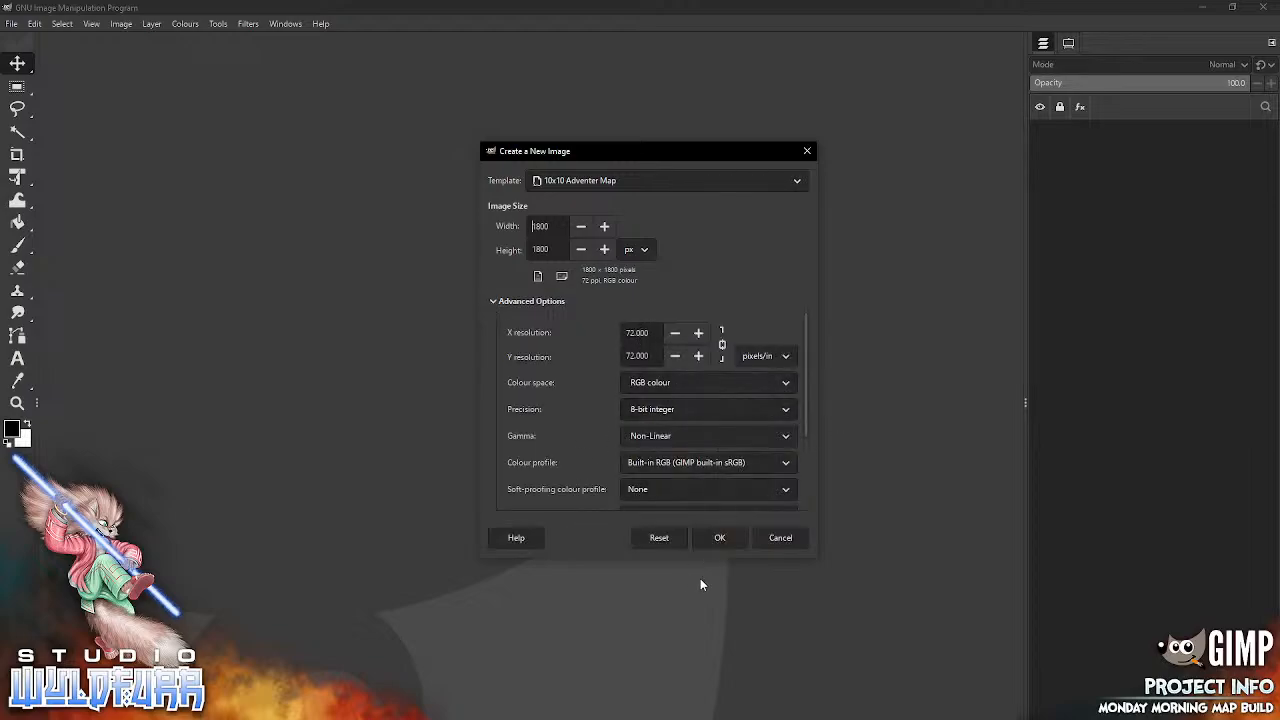
pyautogui.click(720, 537)
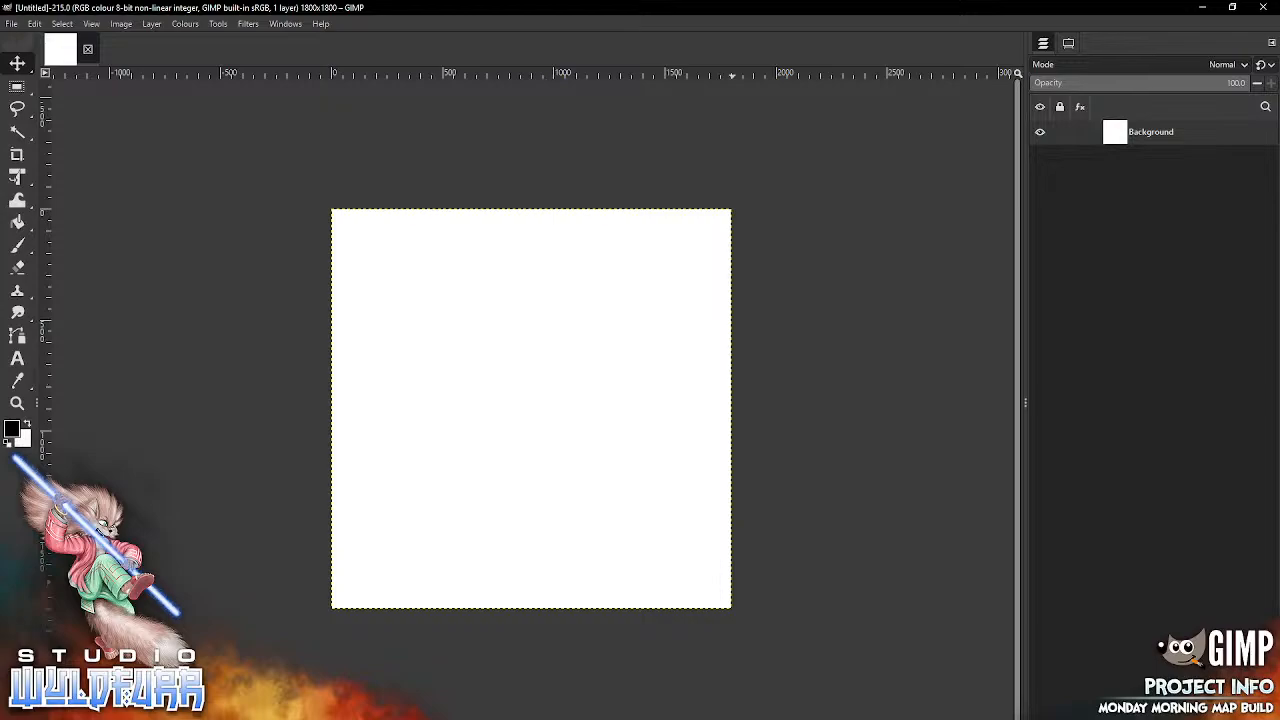
# Step: Switch to File Explorer and go up from the Dungeon Map Tiles VI Standard Edition folder to the Map Tiles folder
pyautogui.hotkey('alt', 'Tab')
pyautogui.click(971, 213)
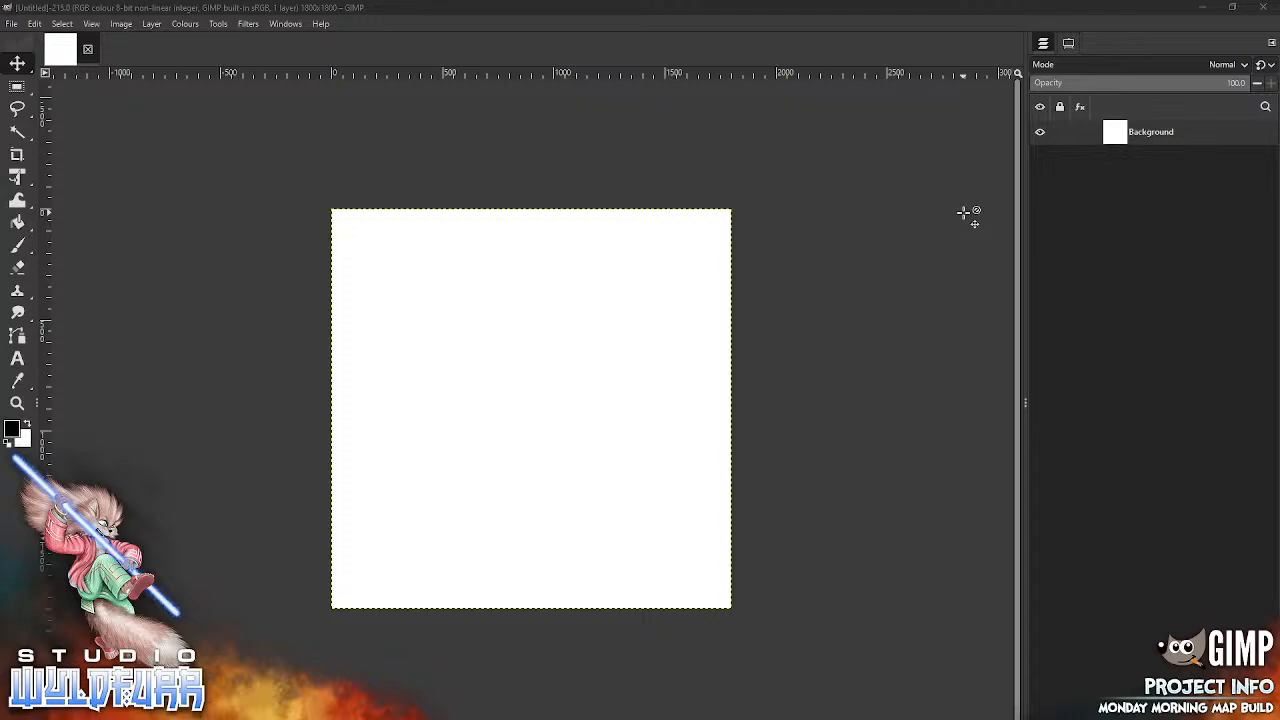
pyautogui.hotkey('alt', 'Tab')
pyautogui.click(955, 71)
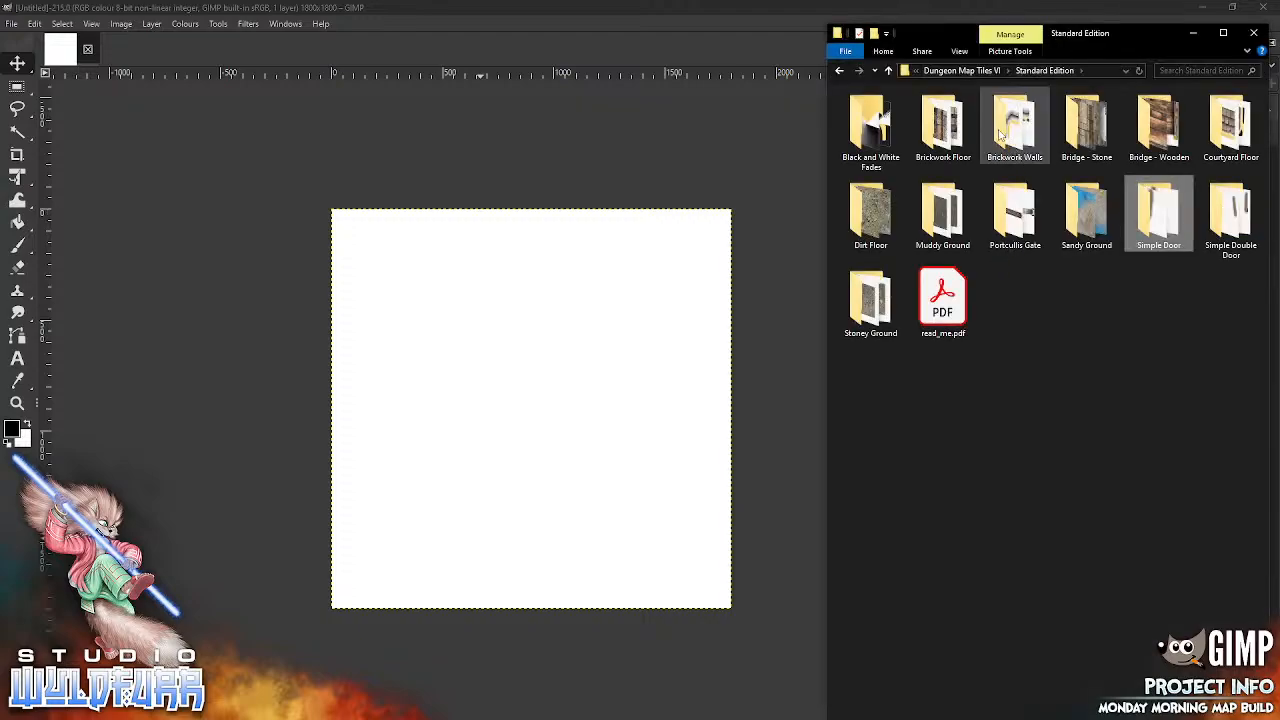
pyautogui.click(984, 72)
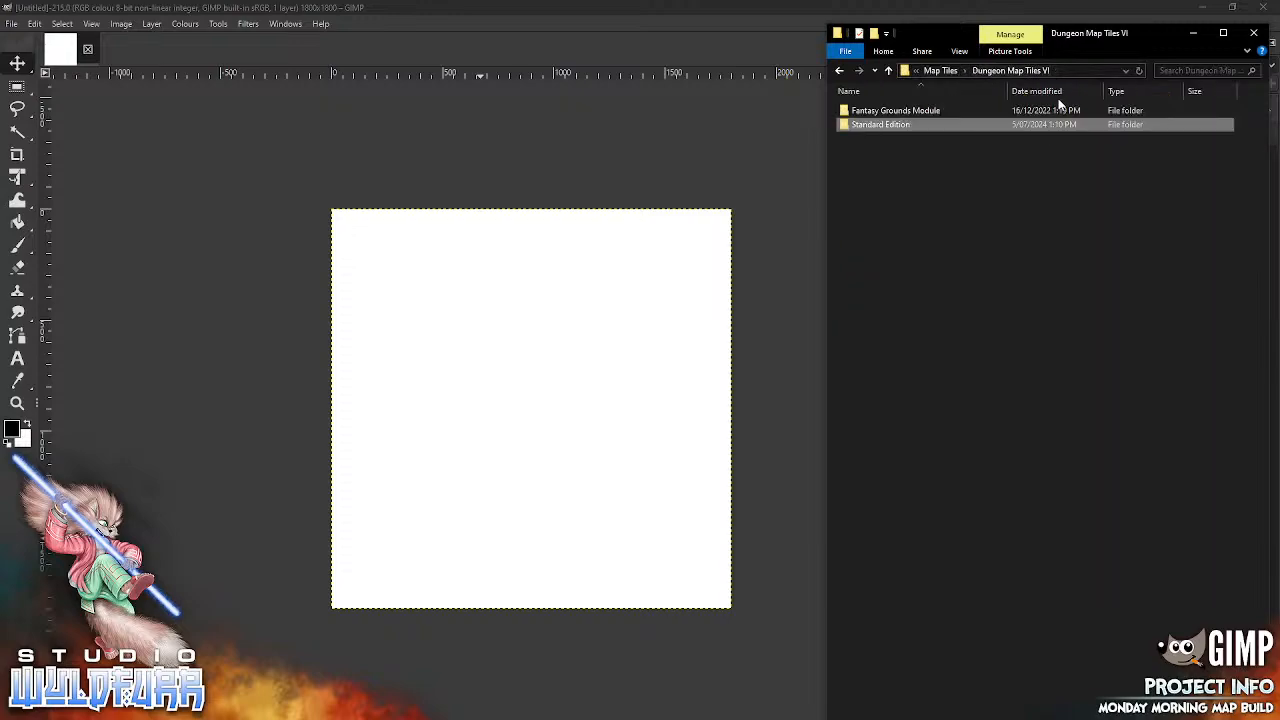
pyautogui.click(940, 72)
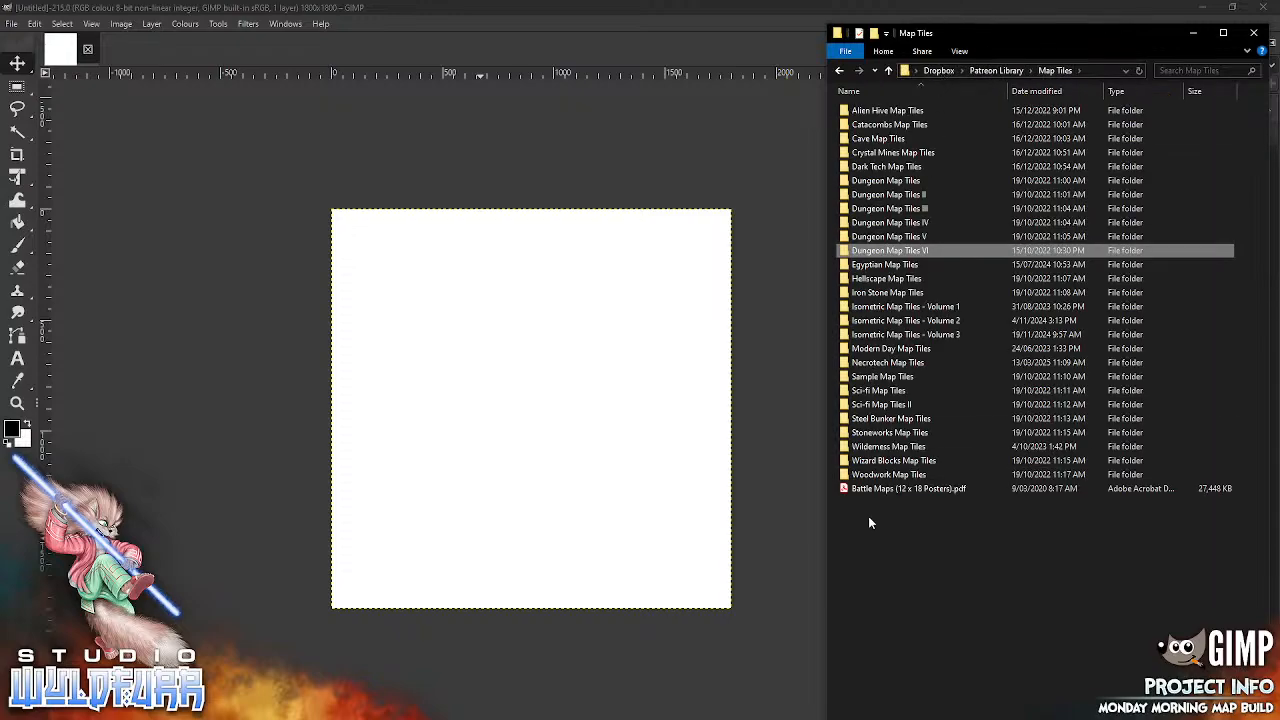
# Step: Add big-grass-areas-3x3-0004.webp from Wilderness Map Tiles/Standard Version/Grass Tiles - Expansion/Big Grass Areas to the new image as a layer
pyautogui.doubleClick(888, 448)
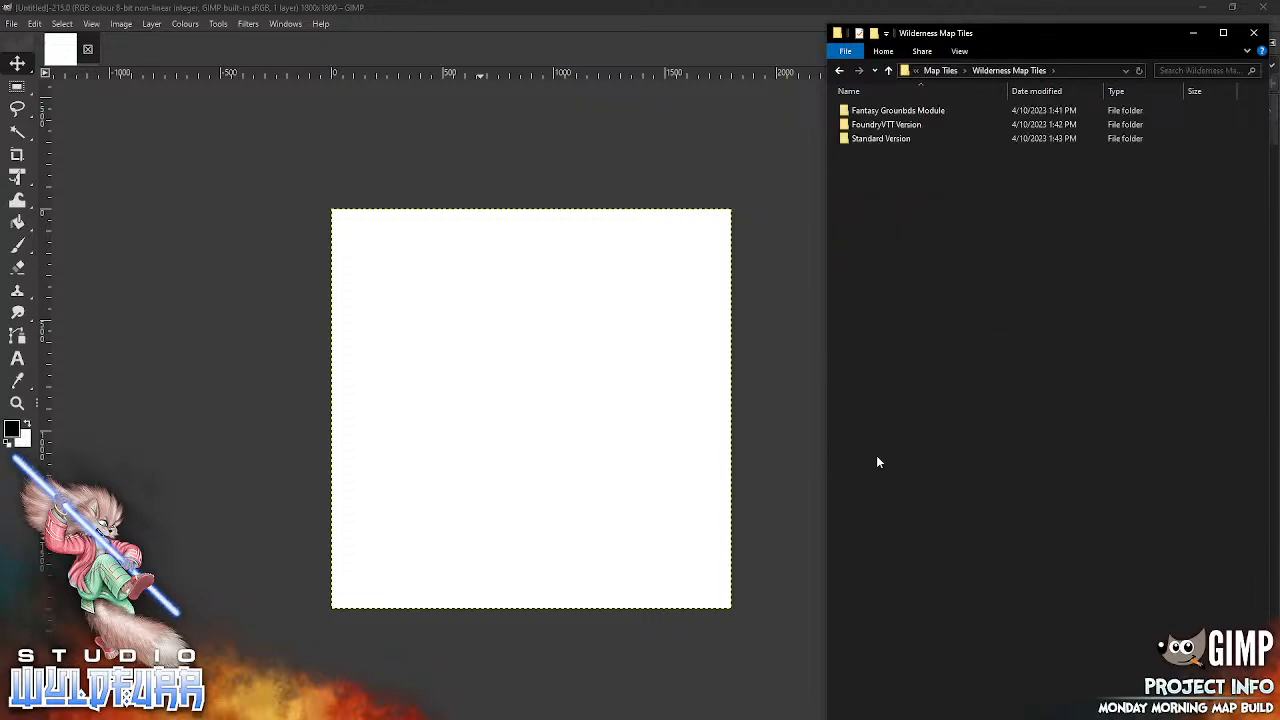
pyautogui.doubleClick(888, 138)
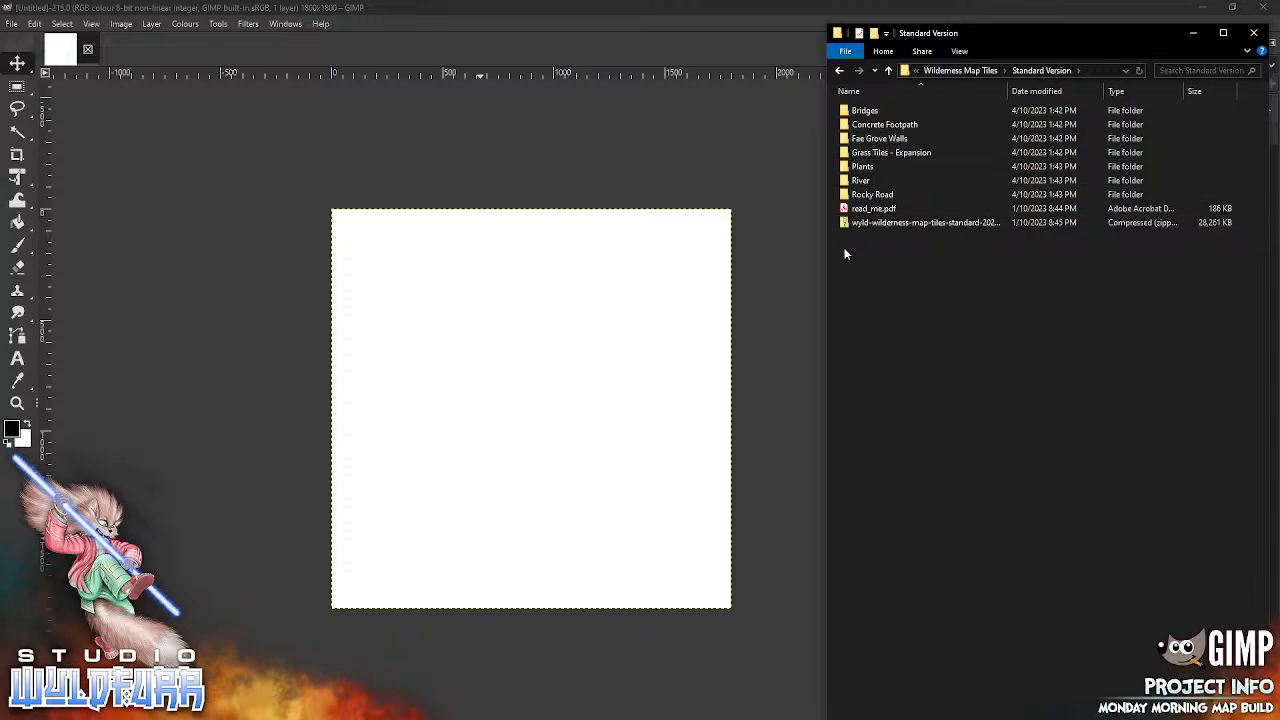
pyautogui.doubleClick(920, 153)
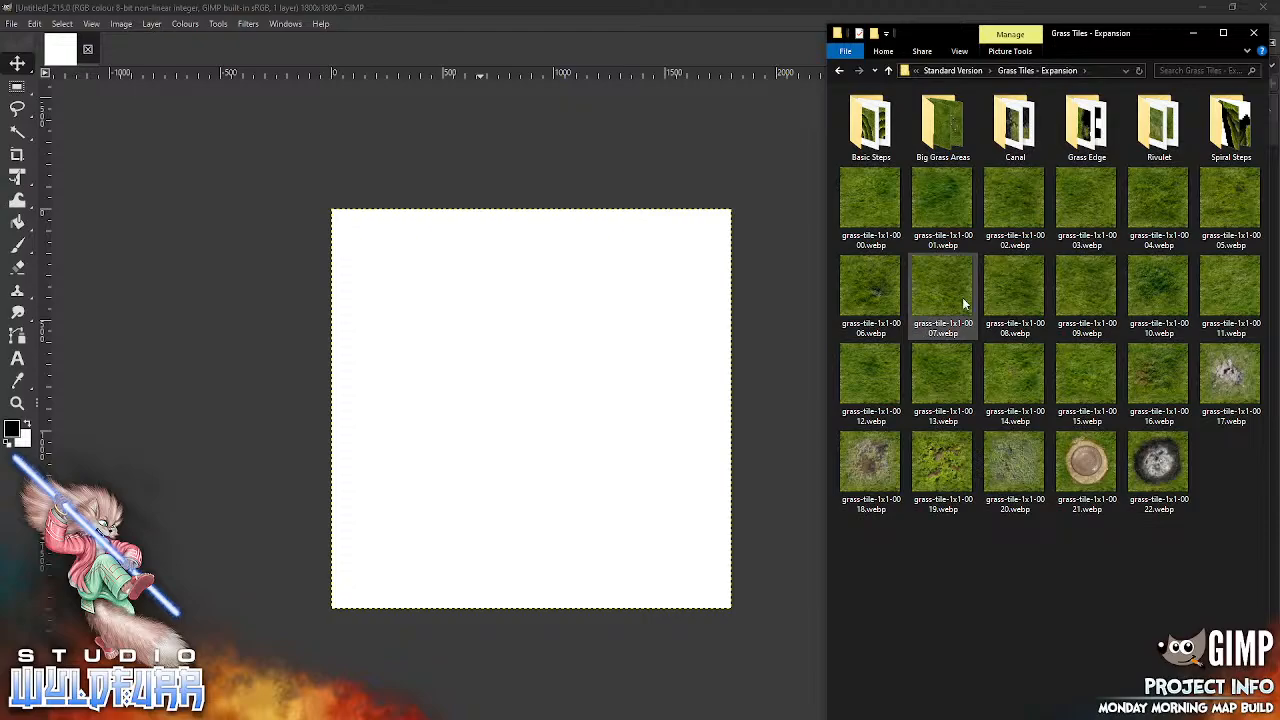
pyautogui.doubleClick(943, 150)
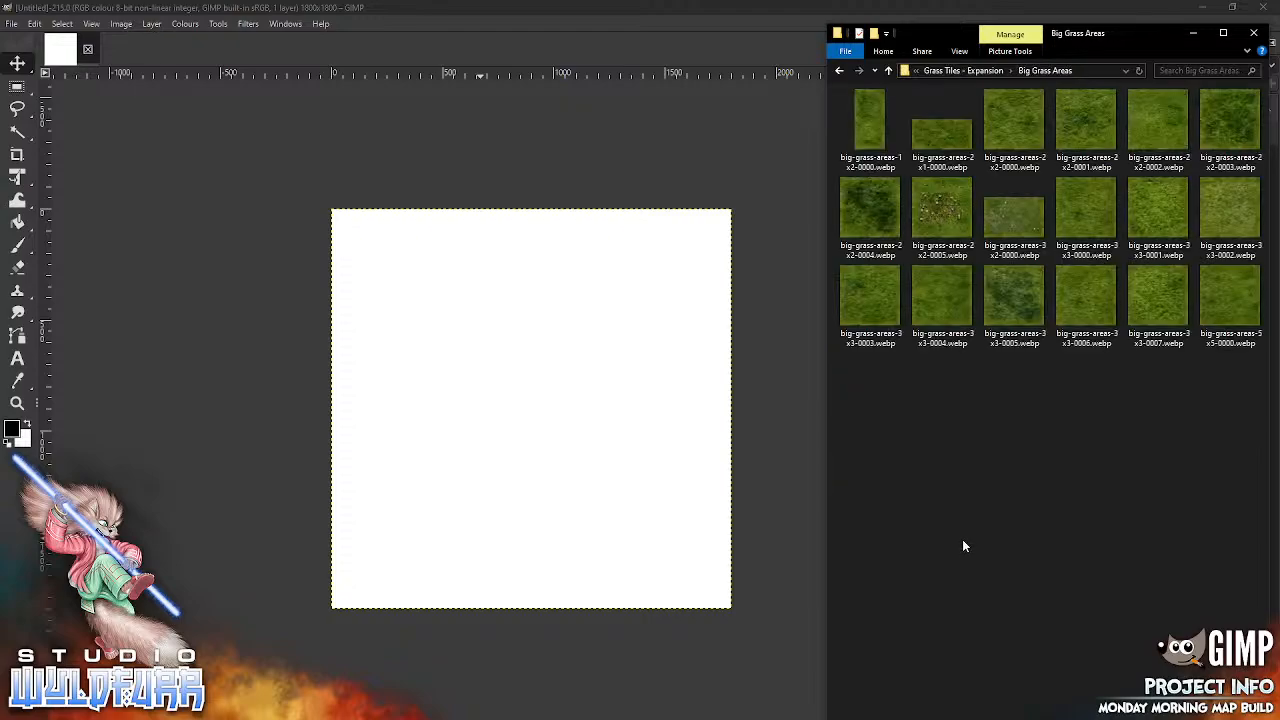
pyautogui.click(940, 298)
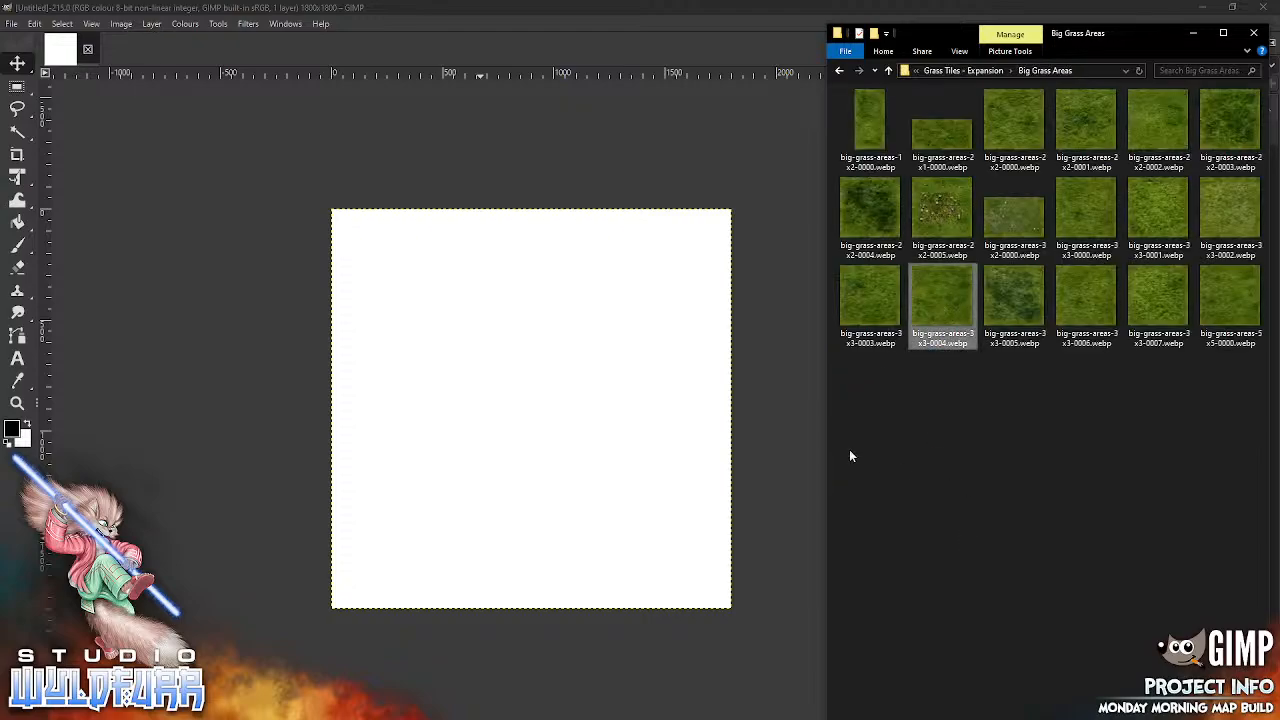
pyautogui.moveTo(597, 405); pyautogui.dragTo(540, 397)
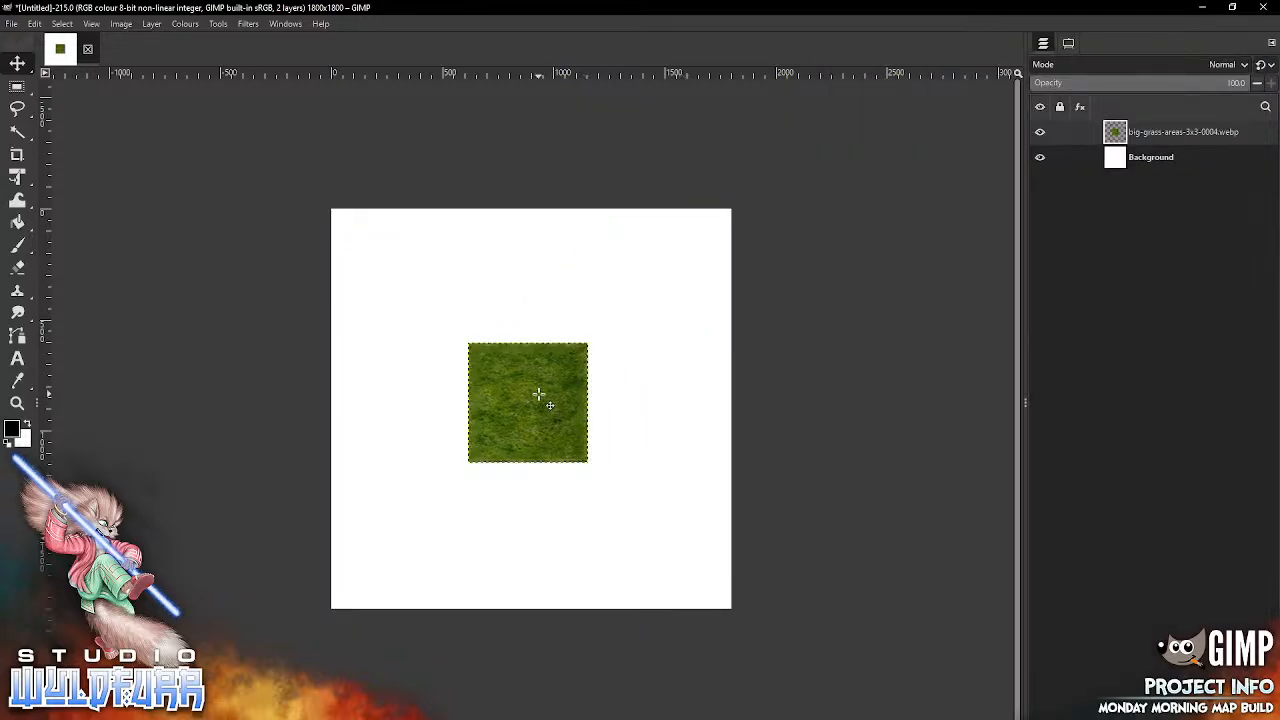
# Step: Show the image grid and turn on snapping to canvas edges
pyautogui.click(91, 26)
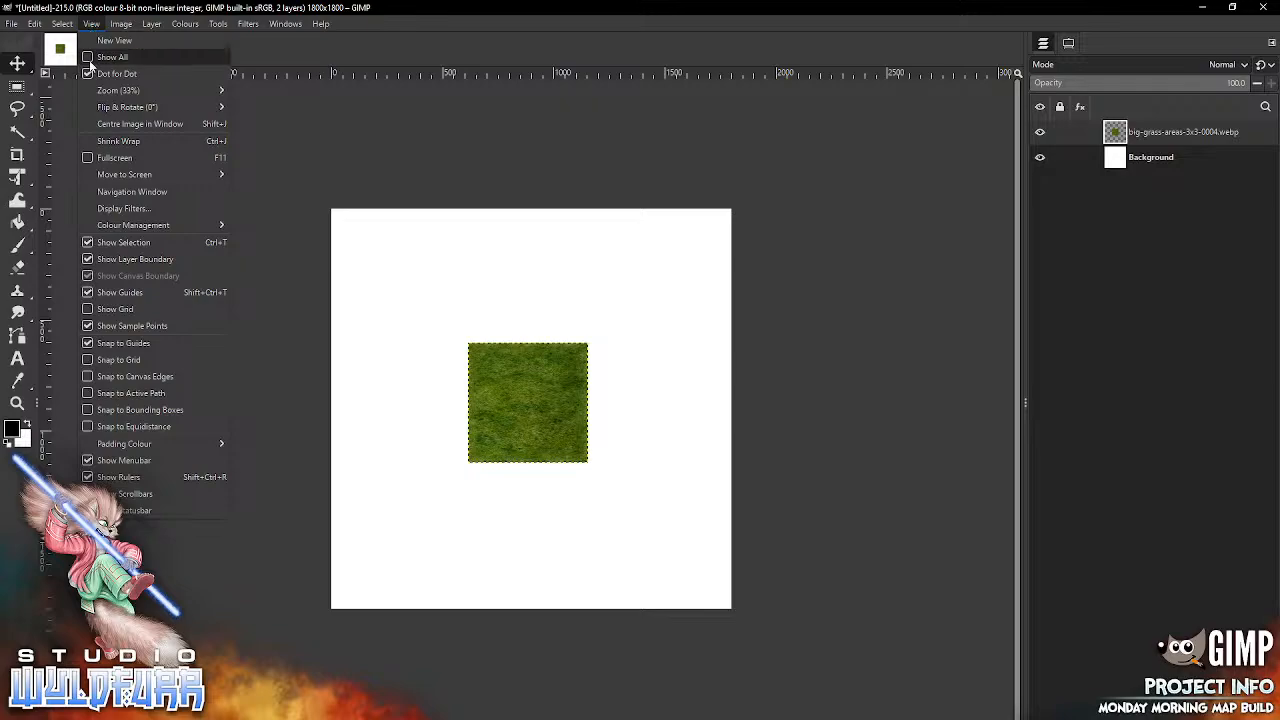
pyautogui.click(114, 309)
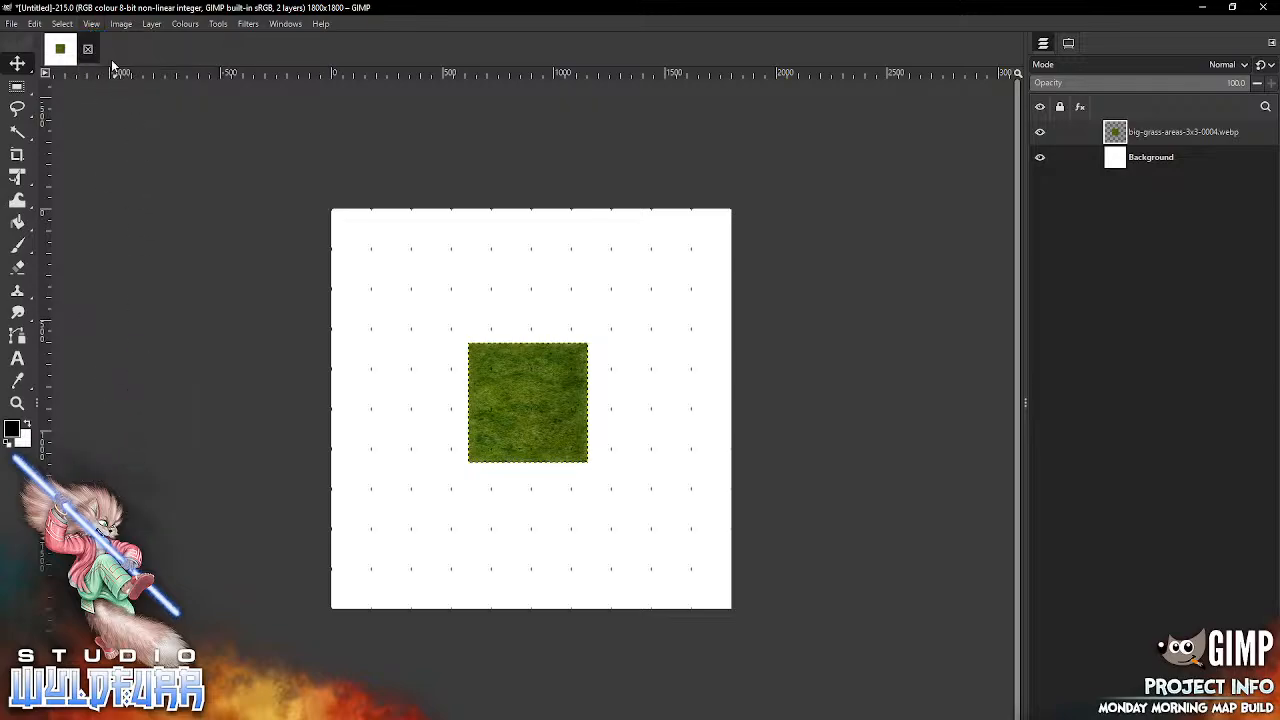
pyautogui.click(92, 26)
pyautogui.click(88, 376)
# Step: Move the 3x3 grass tile into the canvas's upper-right corner and place big-grass-areas-2x2-0001.webp directly below it, flush with the right edge
pyautogui.moveTo(530, 400); pyautogui.dragTo(670, 268)
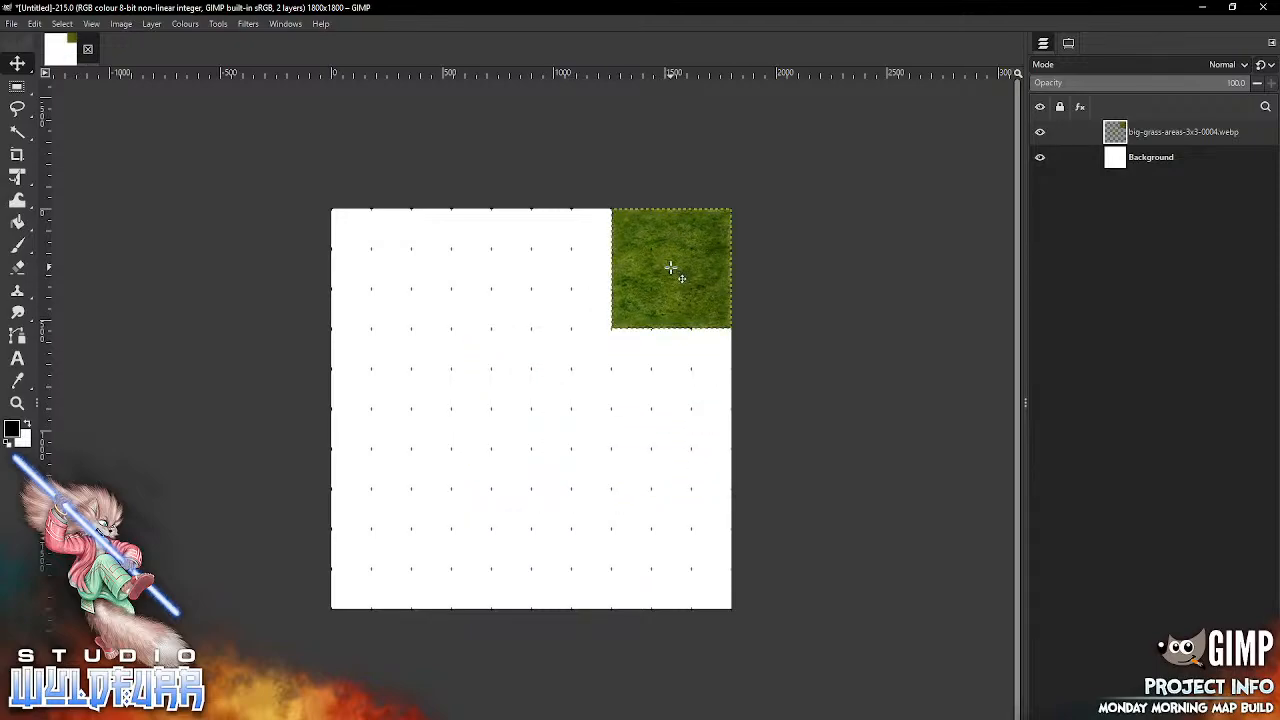
pyautogui.hotkey('alt', 'Tab')
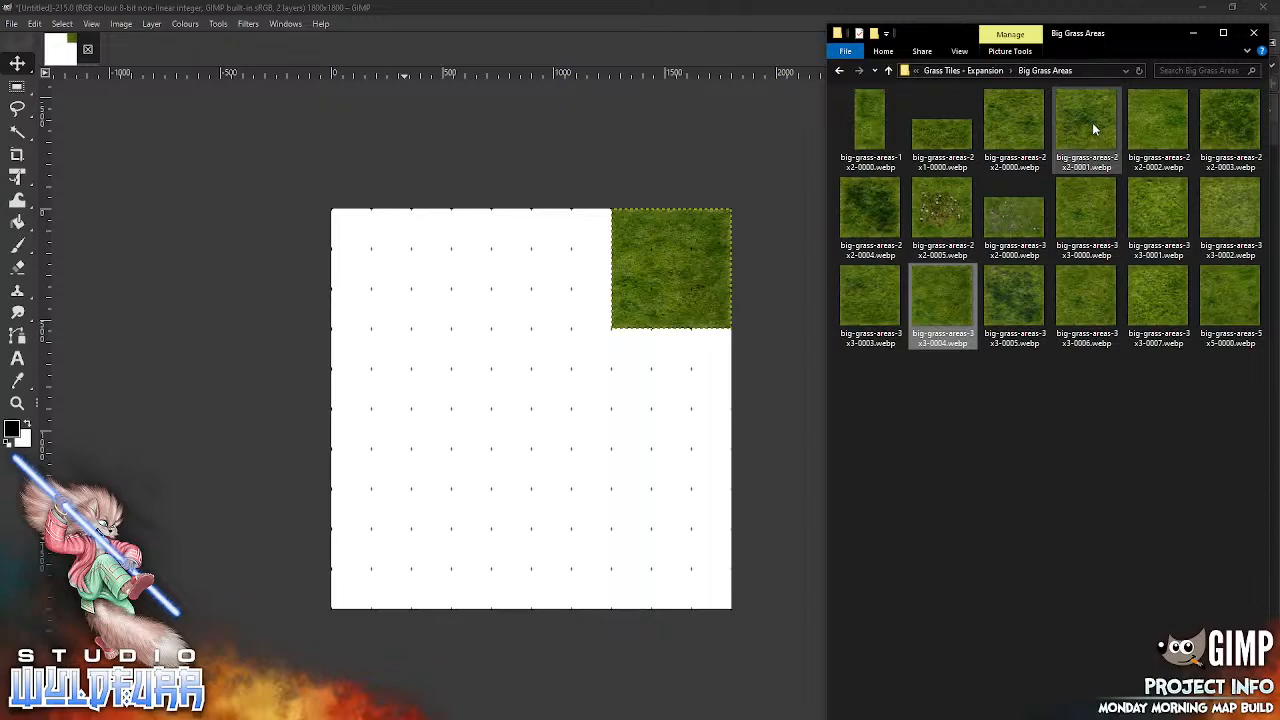
pyautogui.moveTo(1092, 122); pyautogui.dragTo(681, 417)
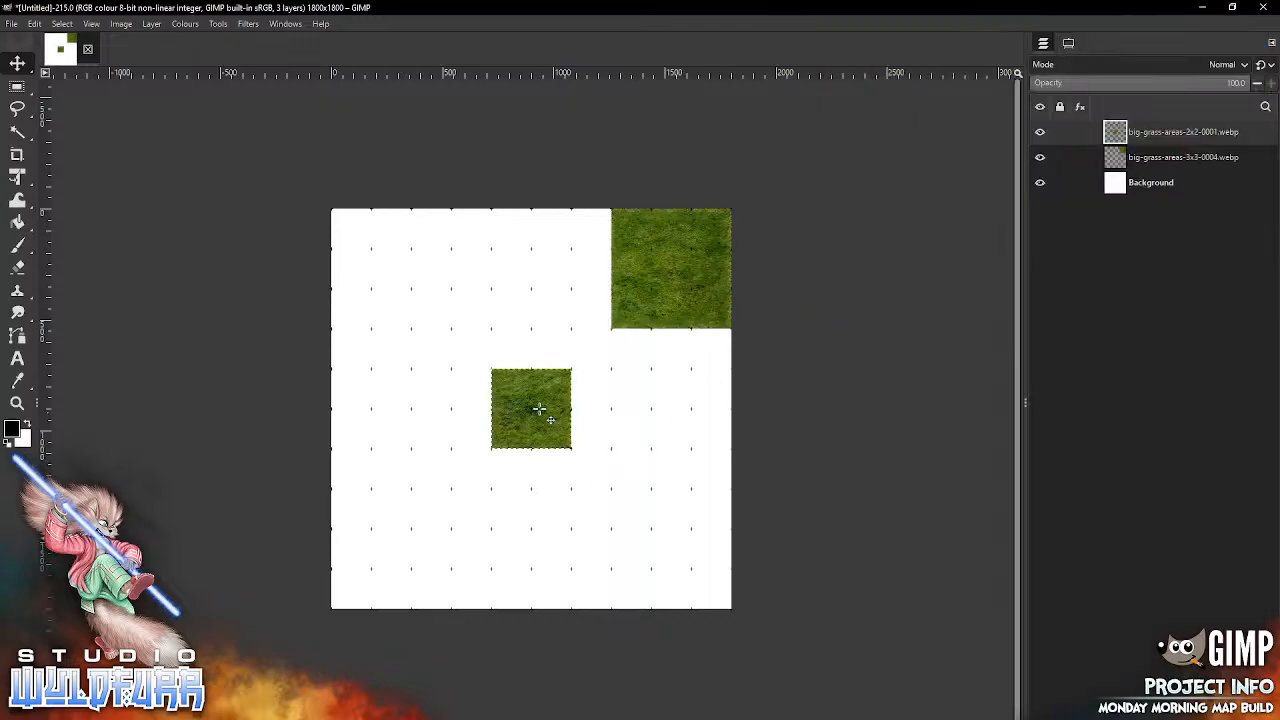
pyautogui.moveTo(545, 405); pyautogui.dragTo(703, 365)
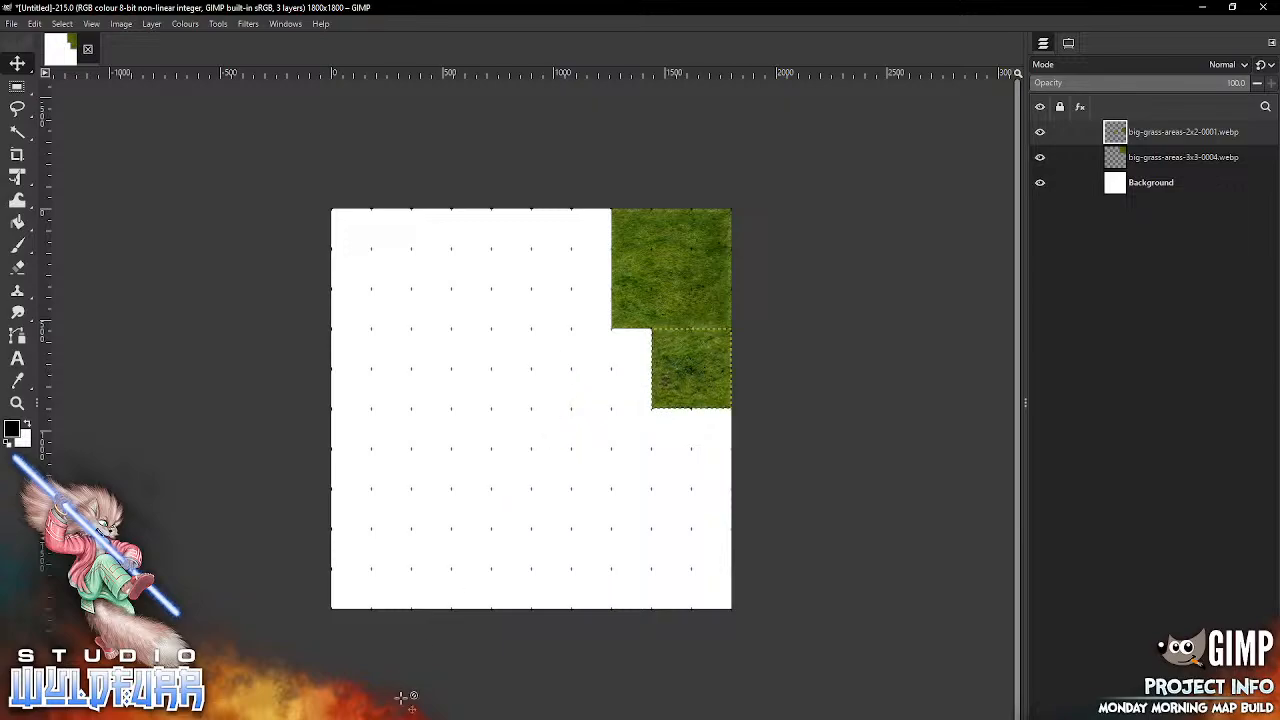
# Step: Place big-grass-areas-2x2-0002.webp to the left of the 2x2-0001 tile and big-grass-areas-2x2-0003.webp below 2x2-0001 at the canvas's right edge
pyautogui.moveTo(1155, 120); pyautogui.dragTo(622, 380)
pyautogui.hotkey('alt', 'Tab')
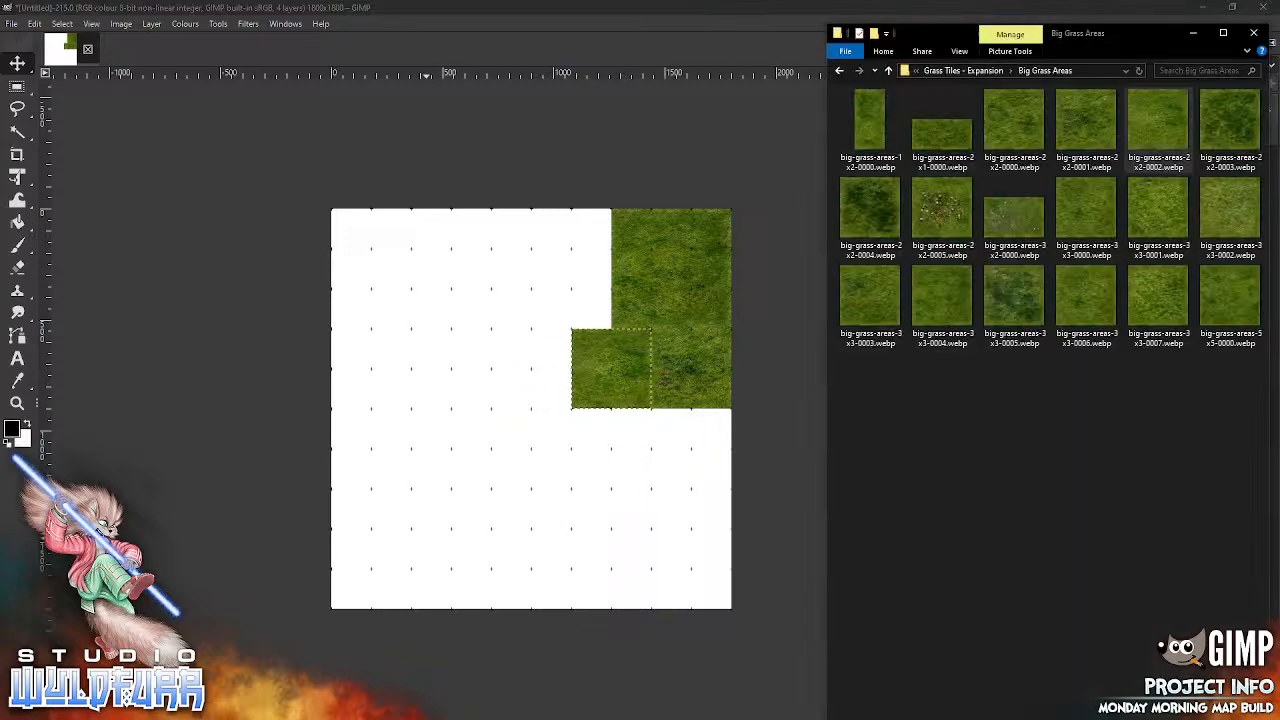
pyautogui.moveTo(1229, 130); pyautogui.dragTo(602, 506)
pyautogui.moveTo(582, 447); pyautogui.dragTo(709, 457)
# Step: Place big-grass-areas-2x2-0004.webp to the left of the 2x2-0003 tile and big-grass-areas-3x3-0005.webp in the canvas's lower-right corner
pyautogui.hotkey('alt', 'Tab')
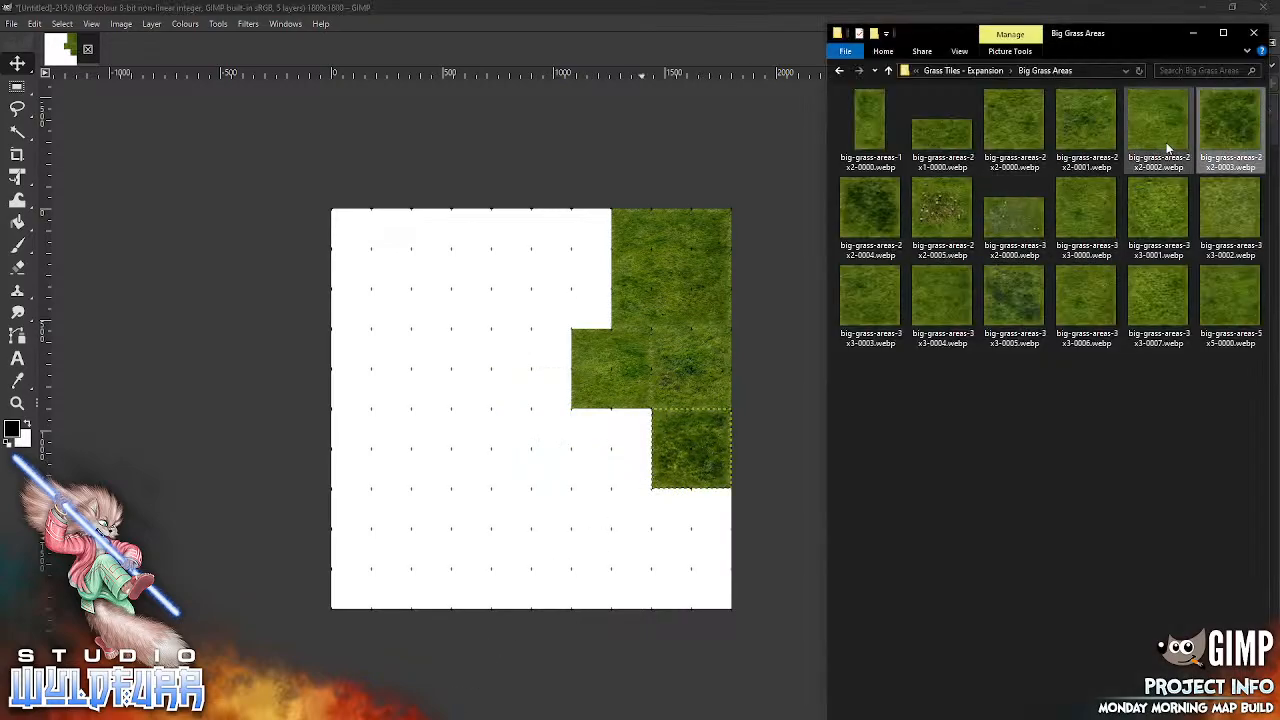
pyautogui.moveTo(845, 220); pyautogui.dragTo(455, 449)
pyautogui.moveTo(531, 470); pyautogui.dragTo(605, 468)
pyautogui.hotkey('alt', 'Tab')
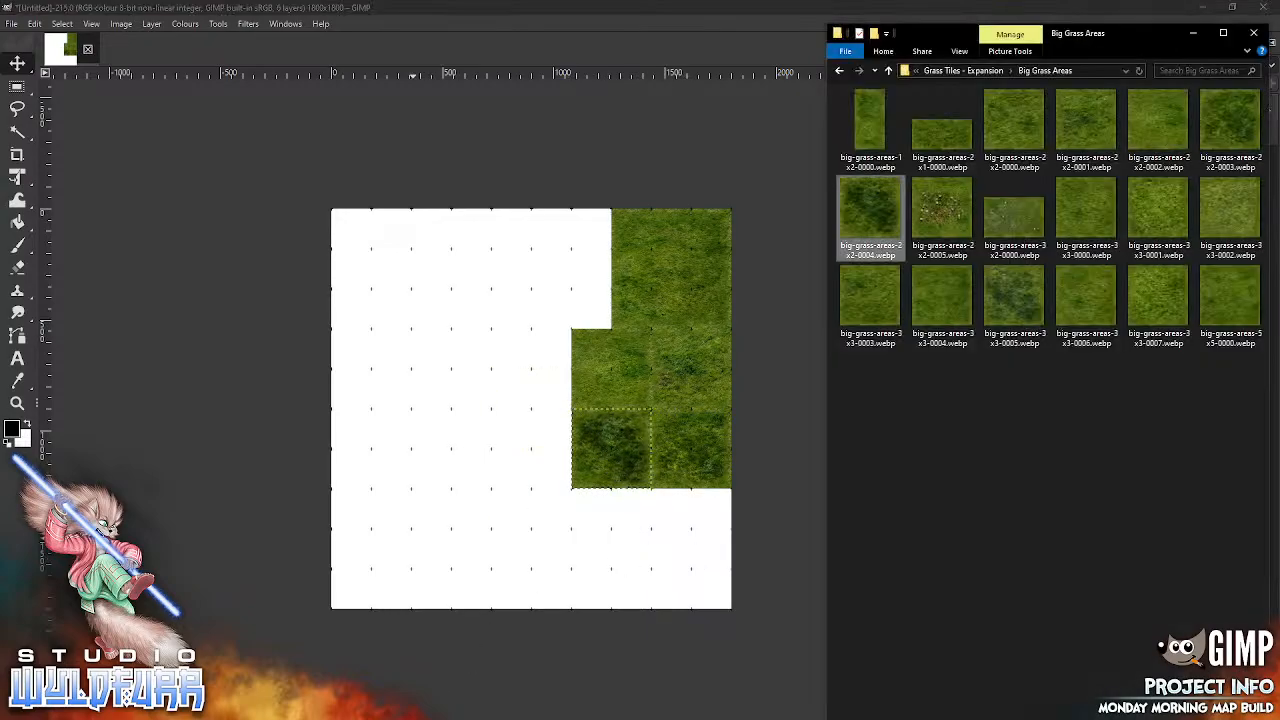
pyautogui.click(1013, 318)
pyautogui.moveTo(1013, 318); pyautogui.dragTo(576, 524)
pyautogui.moveTo(523, 374); pyautogui.dragTo(658, 513)
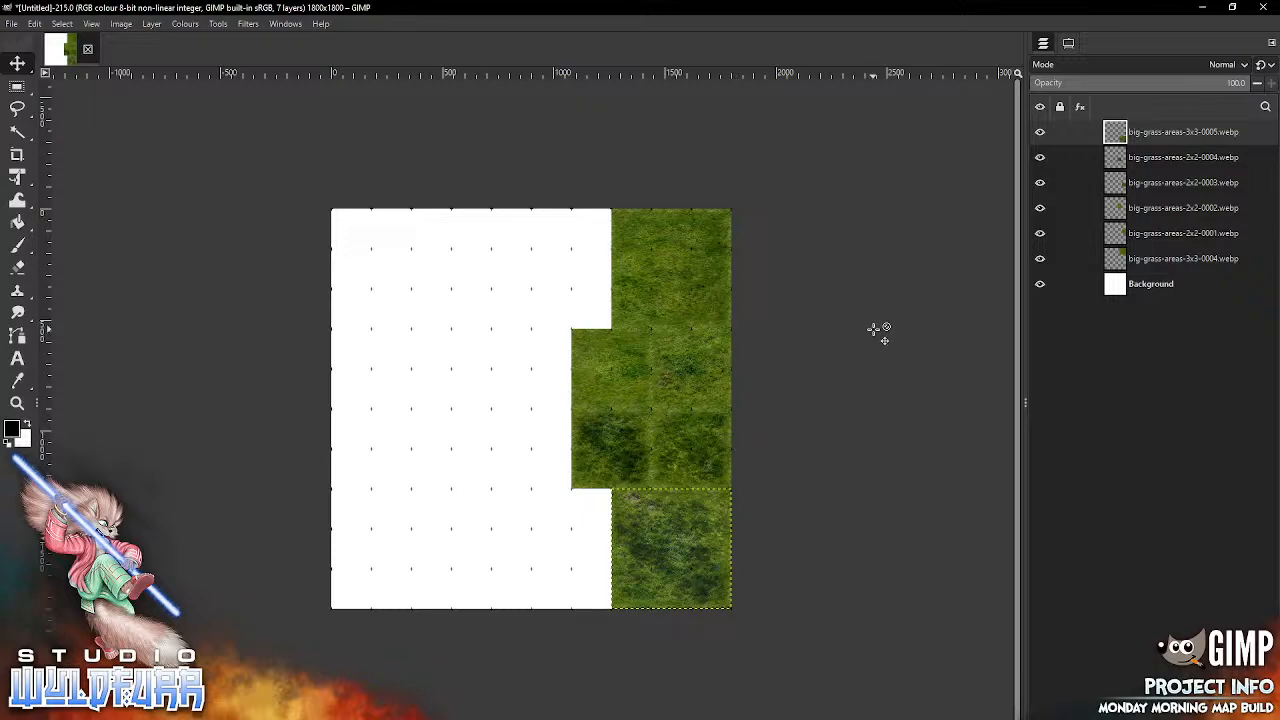
# Step: Create four nested layer groups above the grass layers and name the innermost one Ground
pyautogui.hotkey('ctrl', 'g')
pyautogui.hotkey('ctrl', 'g')
pyautogui.hotkey('ctrl', 'g')
pyautogui.hotkey('ctrl', 'g')
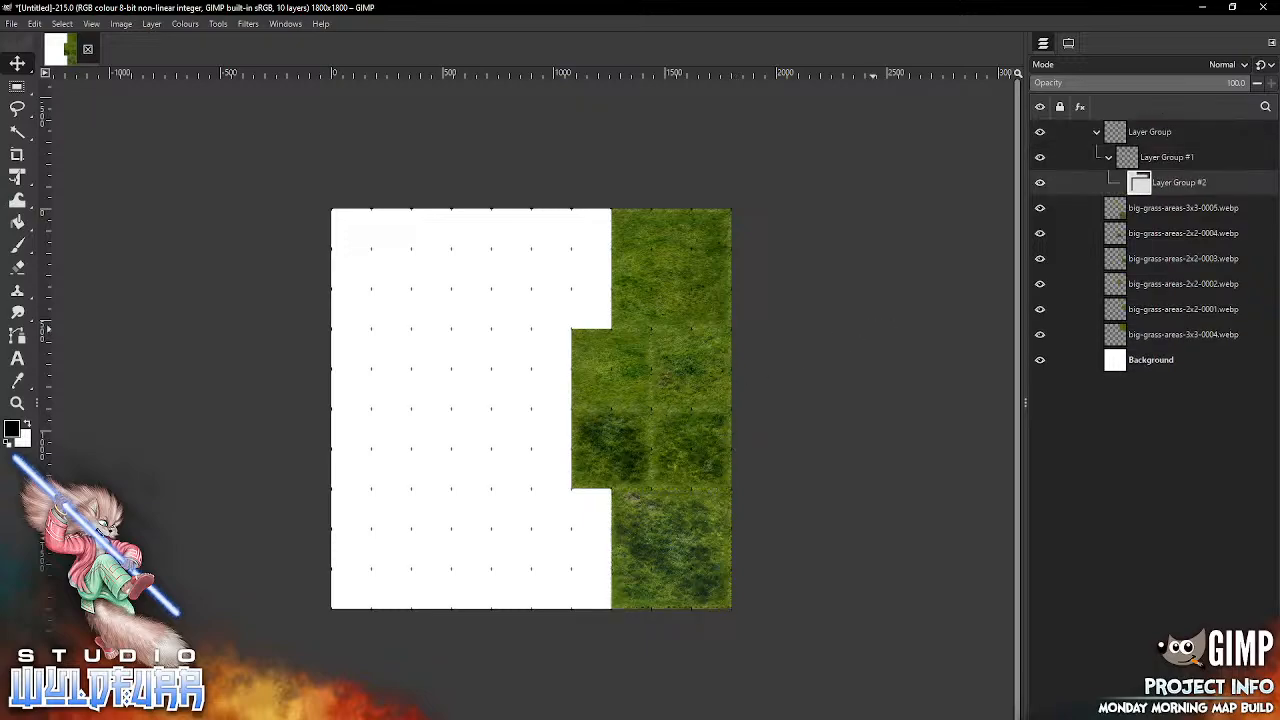
pyautogui.doubleClick(1174, 210)
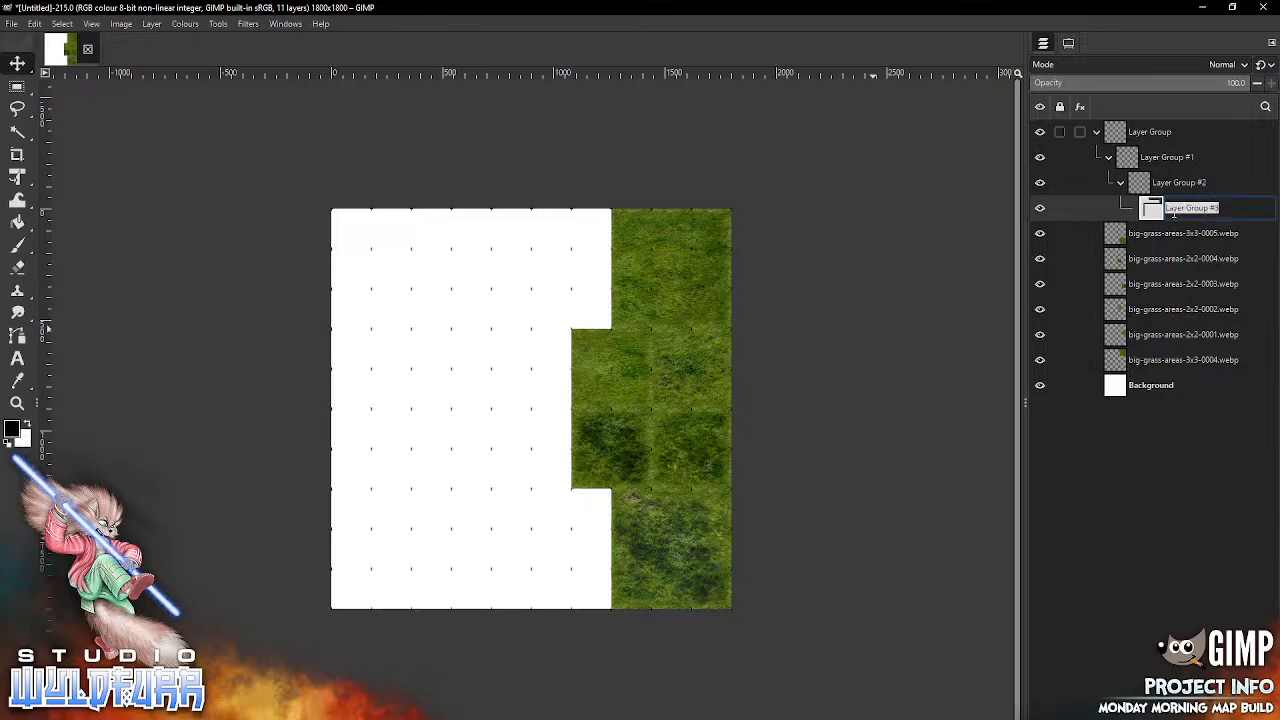
pyautogui.write('G')
pyautogui.press('Return')
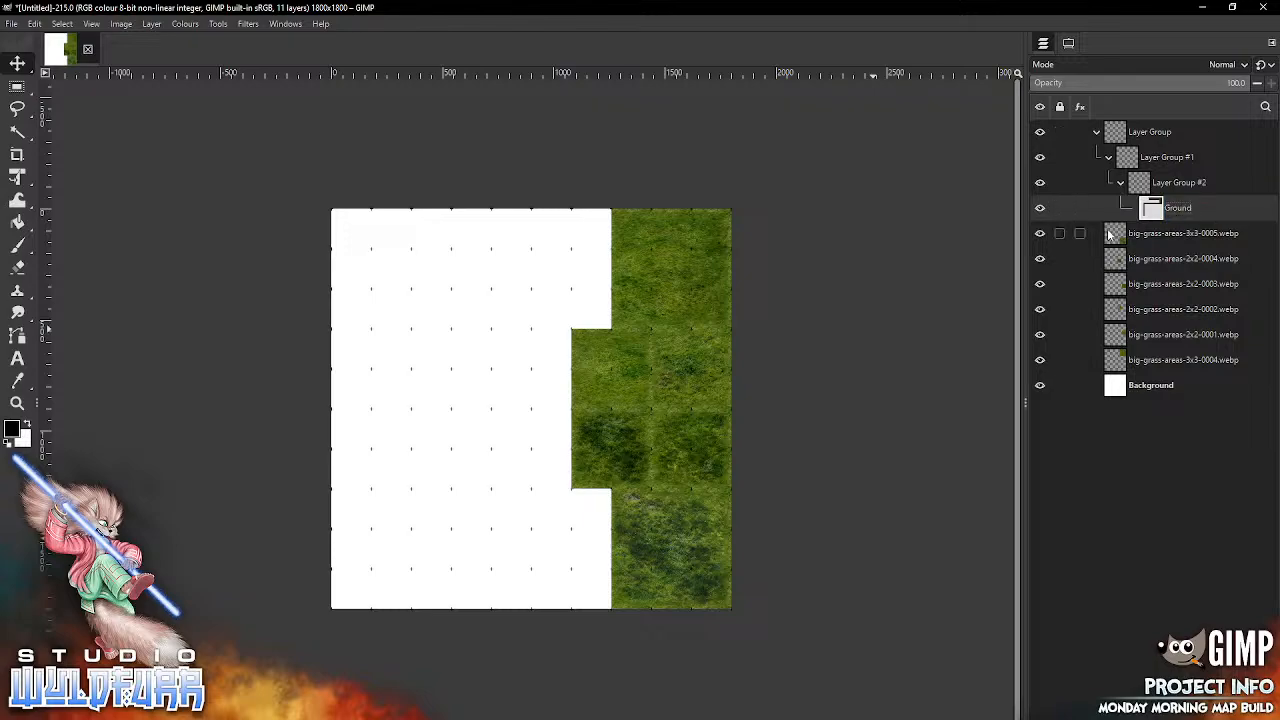
# Step: Move all six grass tile layers into the Ground group
pyautogui.click(1130, 233)
pyautogui.keyDown('shift'); pyautogui.click(1130, 360); pyautogui.keyUp('shift')
pyautogui.moveTo(1157, 328); pyautogui.dragTo(1153, 215)
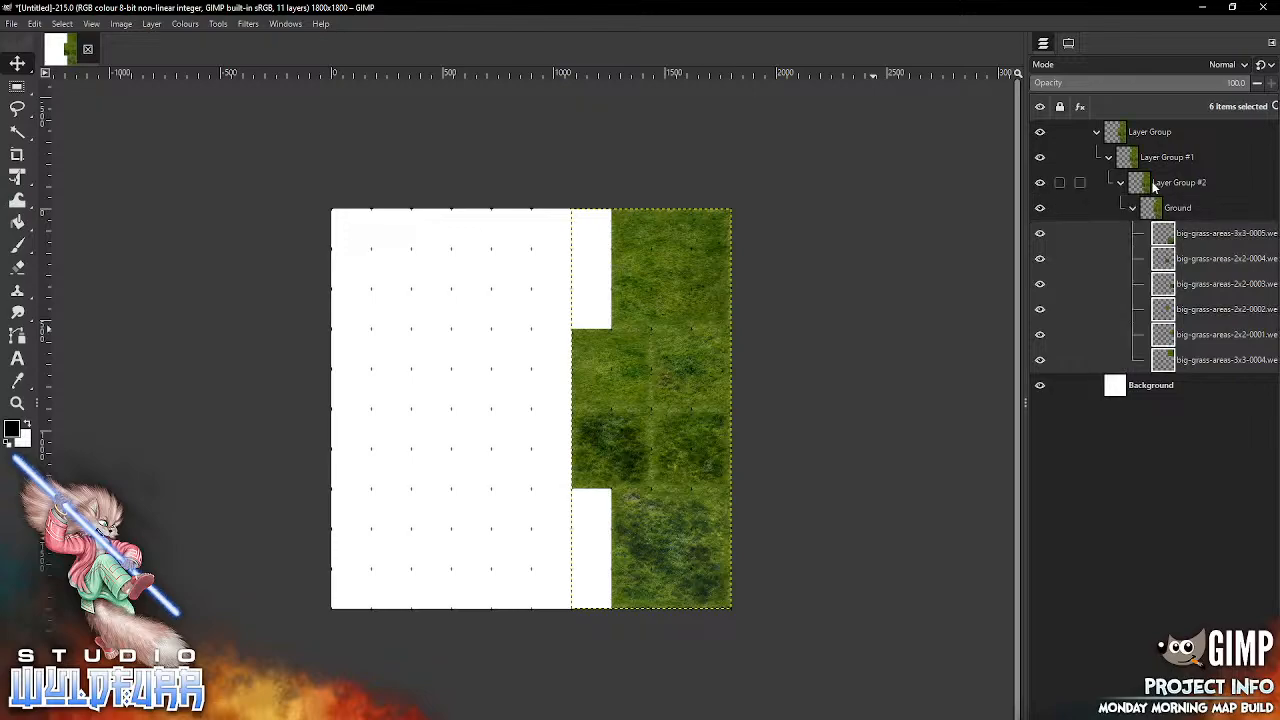
# Step: Rename the three groups enclosing Ground, from inner to outer, as Floor, Walls and Features
pyautogui.doubleClick(1152, 184)
pyautogui.write('Floor')
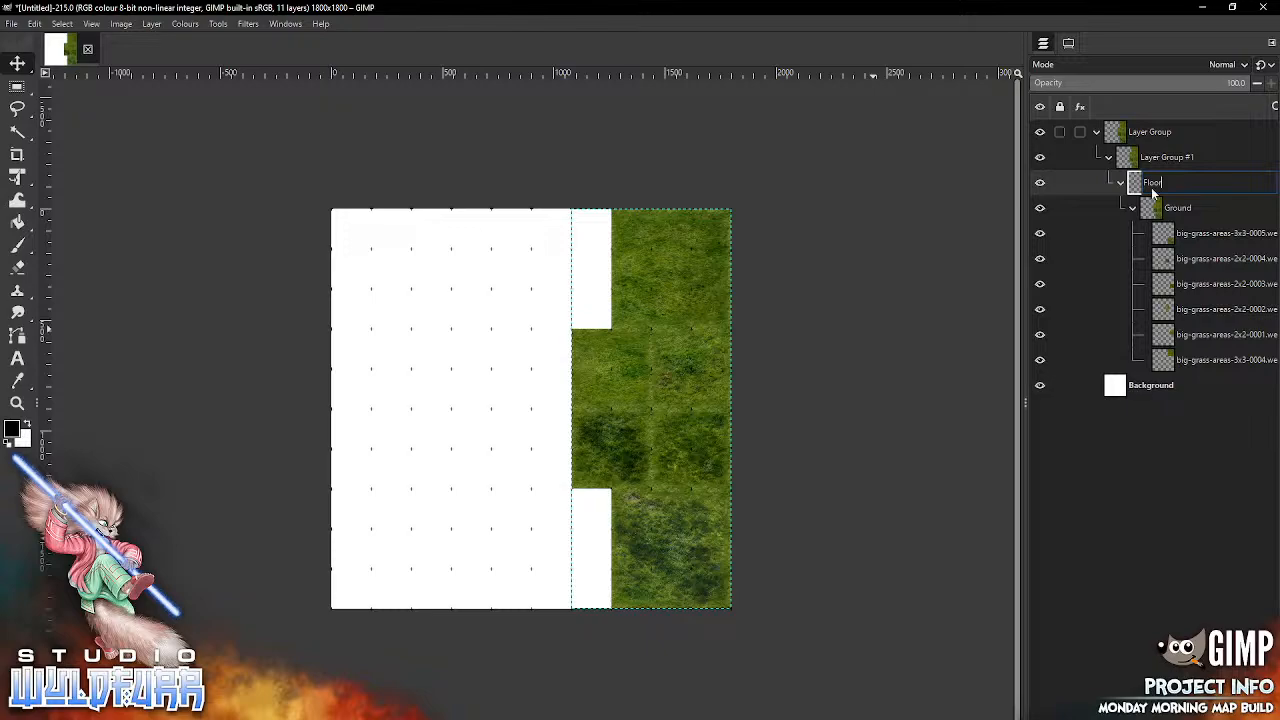
pyautogui.press('Return')
pyautogui.doubleClick(1156, 157)
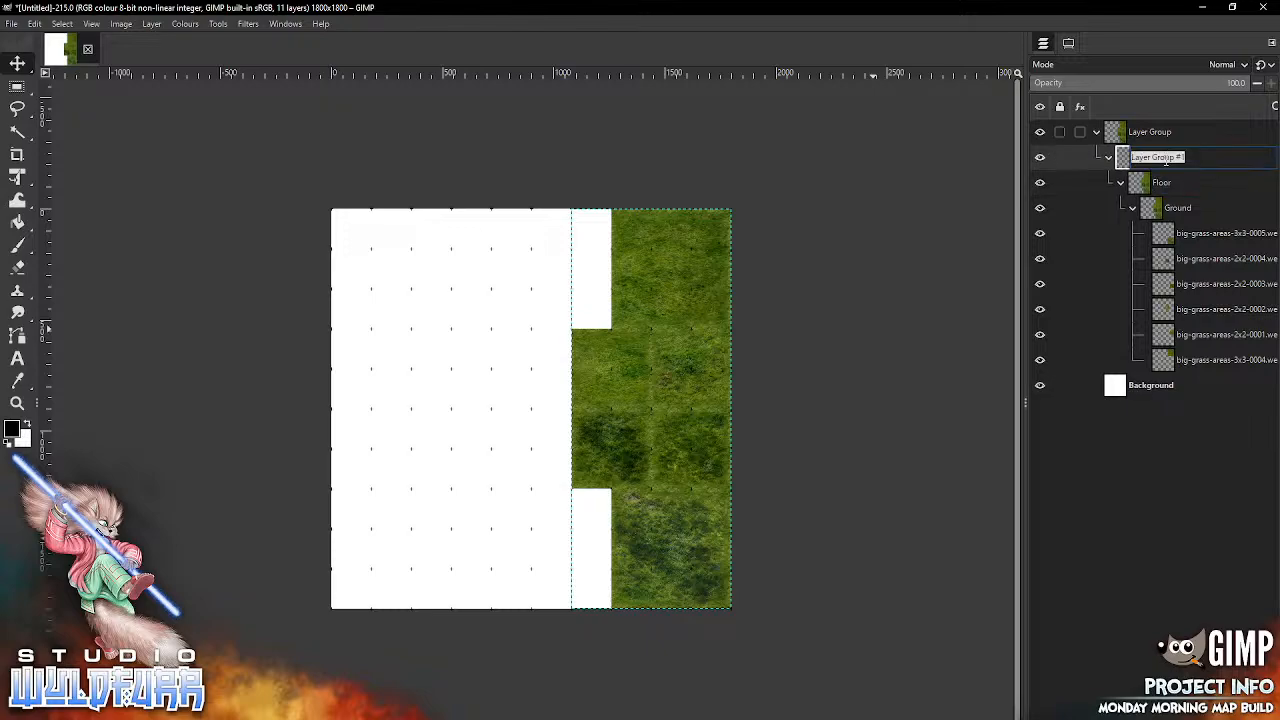
pyautogui.write('W')
pyautogui.press('Return')
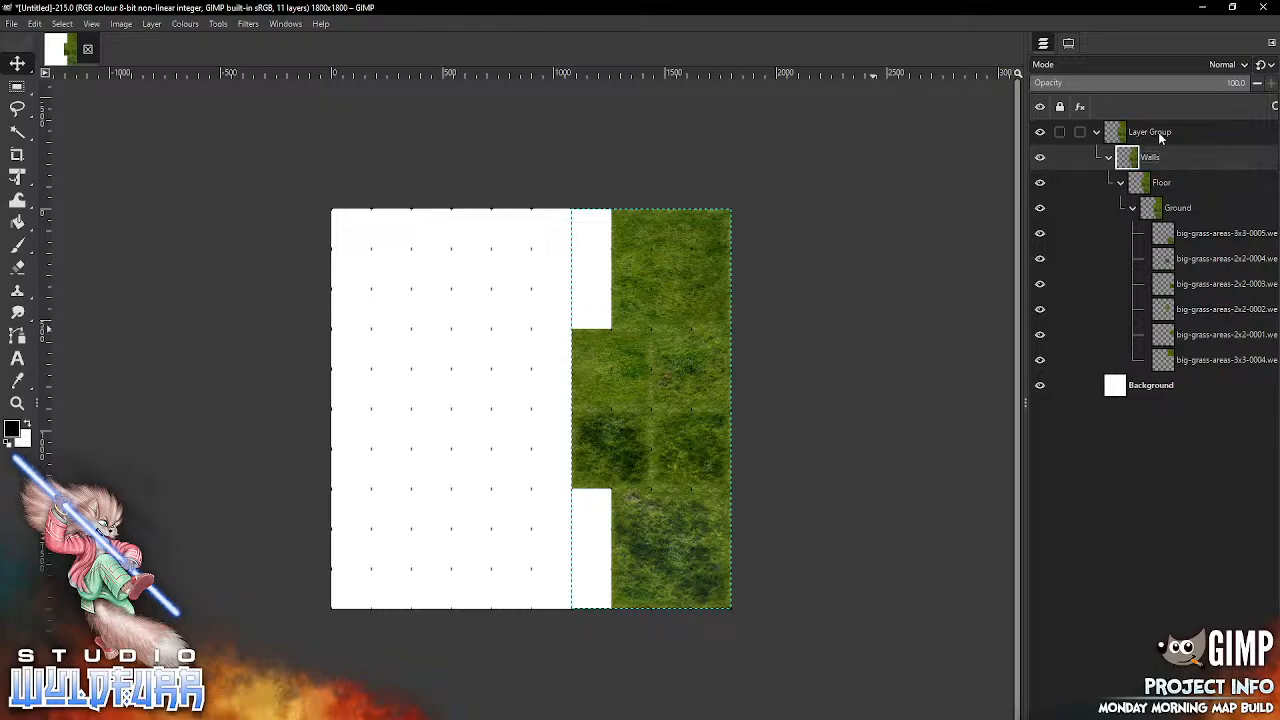
pyautogui.doubleClick(1150, 136)
pyautogui.write('Feature')
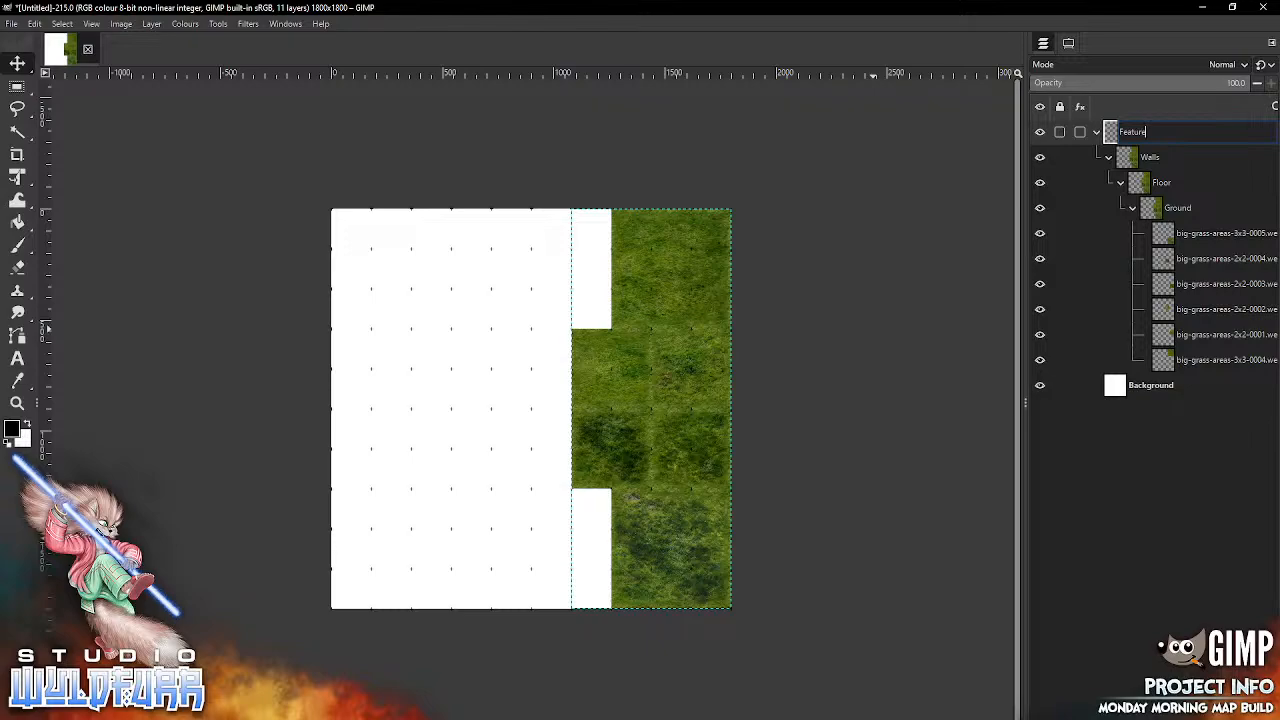
pyautogui.press('Return')
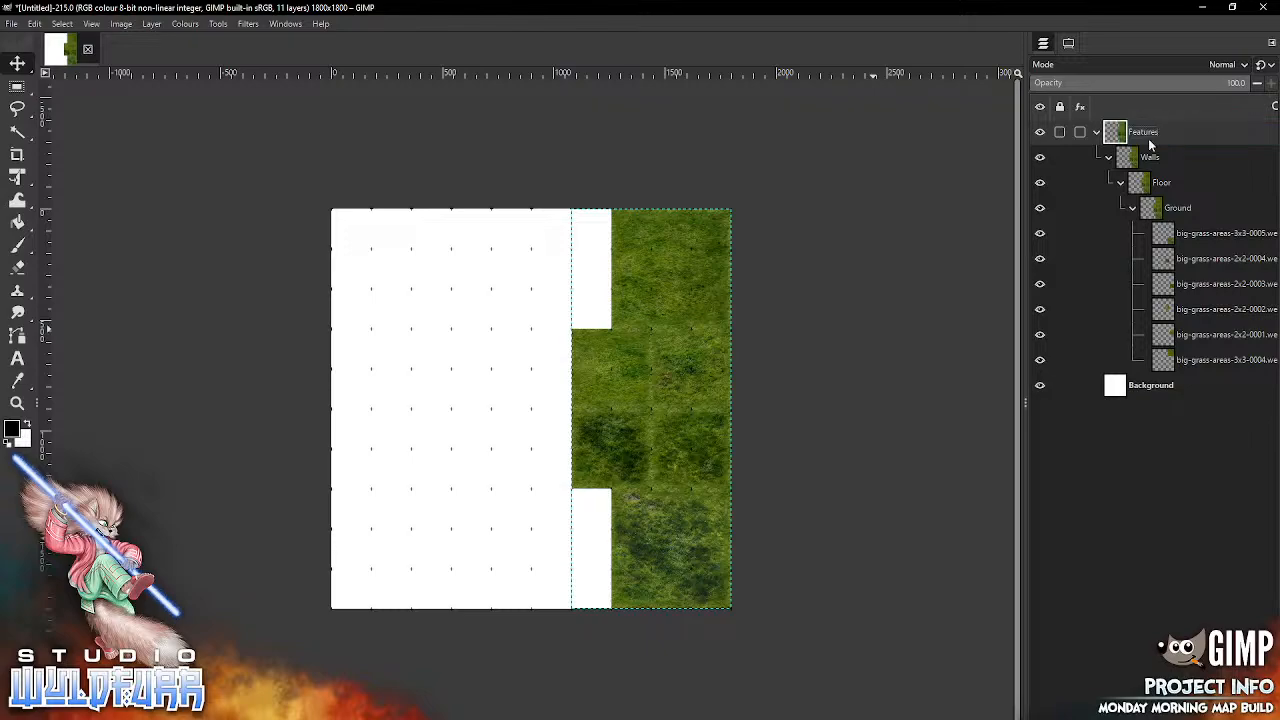
# Step: Unnest the layer groups and stack them from top to bottom as Features, Walls, Floor and Ground, keeping Ground collapsed
pyautogui.click(1132, 207)
pyautogui.click(1120, 182)
pyautogui.click(1121, 182)
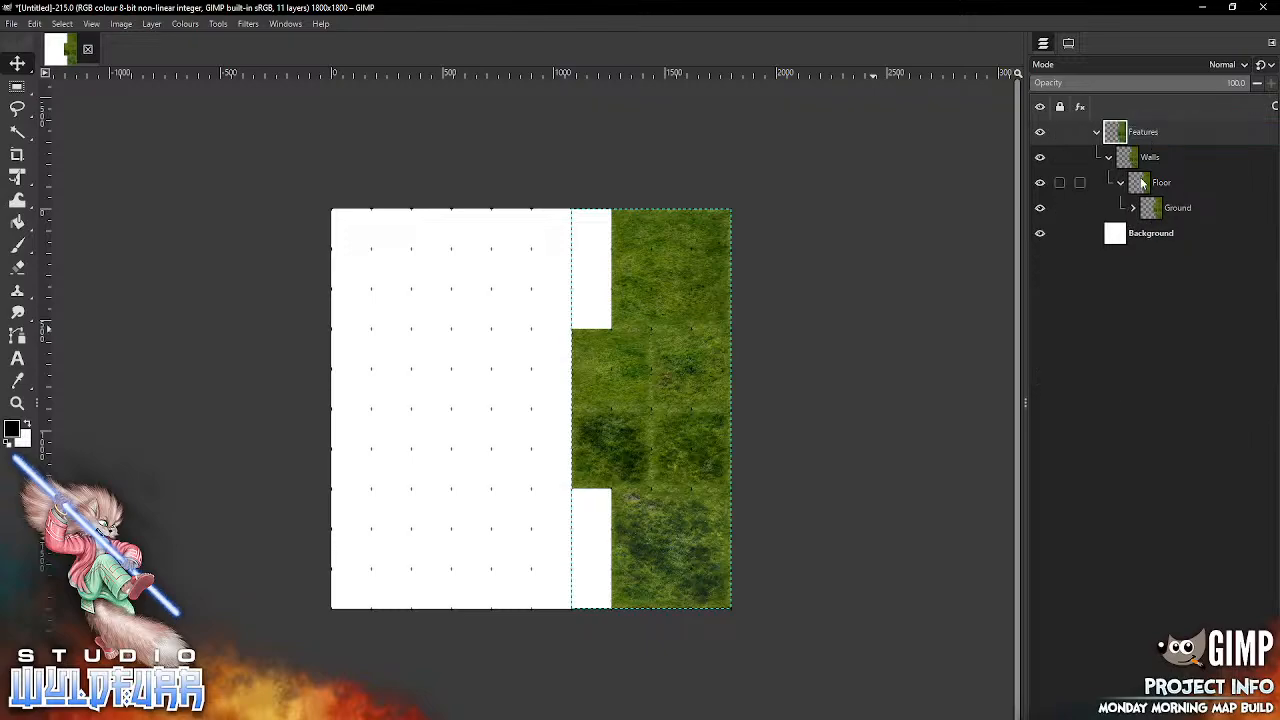
pyautogui.moveTo(1150, 208); pyautogui.dragTo(1168, 126)
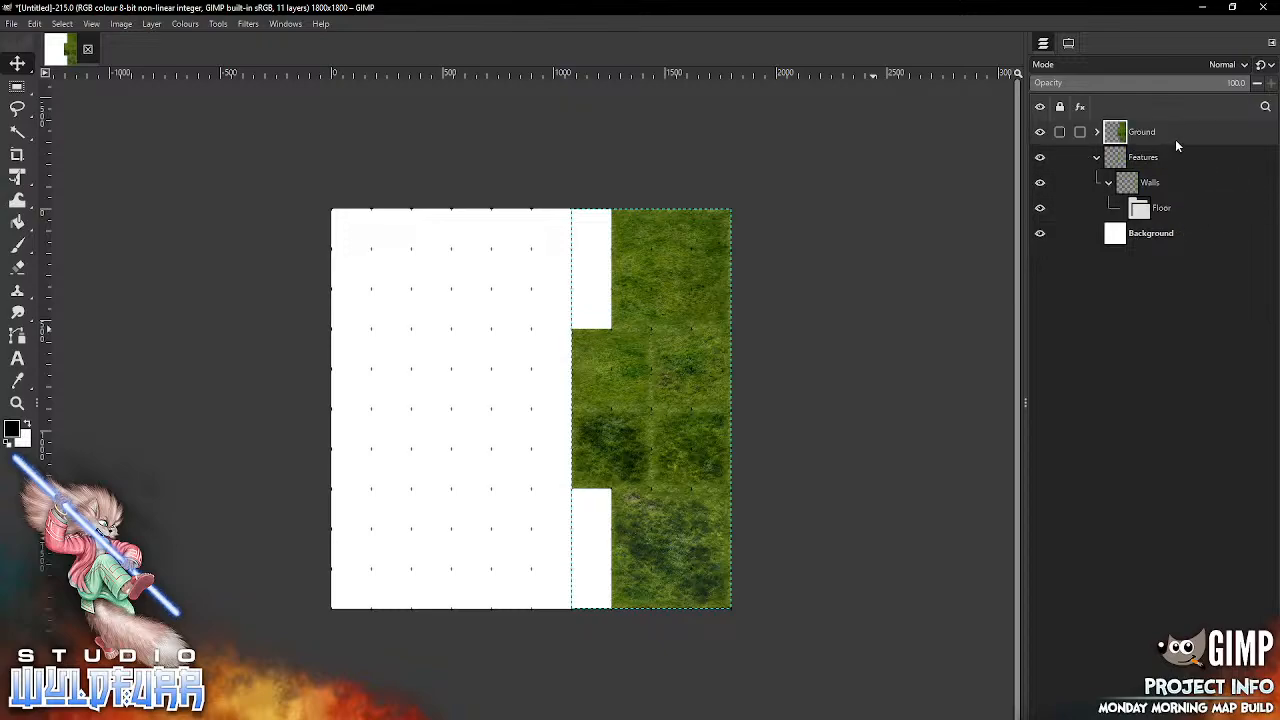
pyautogui.moveTo(1160, 207); pyautogui.dragTo(1133, 125)
pyautogui.moveTo(1150, 208); pyautogui.dragTo(1156, 120)
pyautogui.moveTo(1127, 212); pyautogui.dragTo(1145, 128)
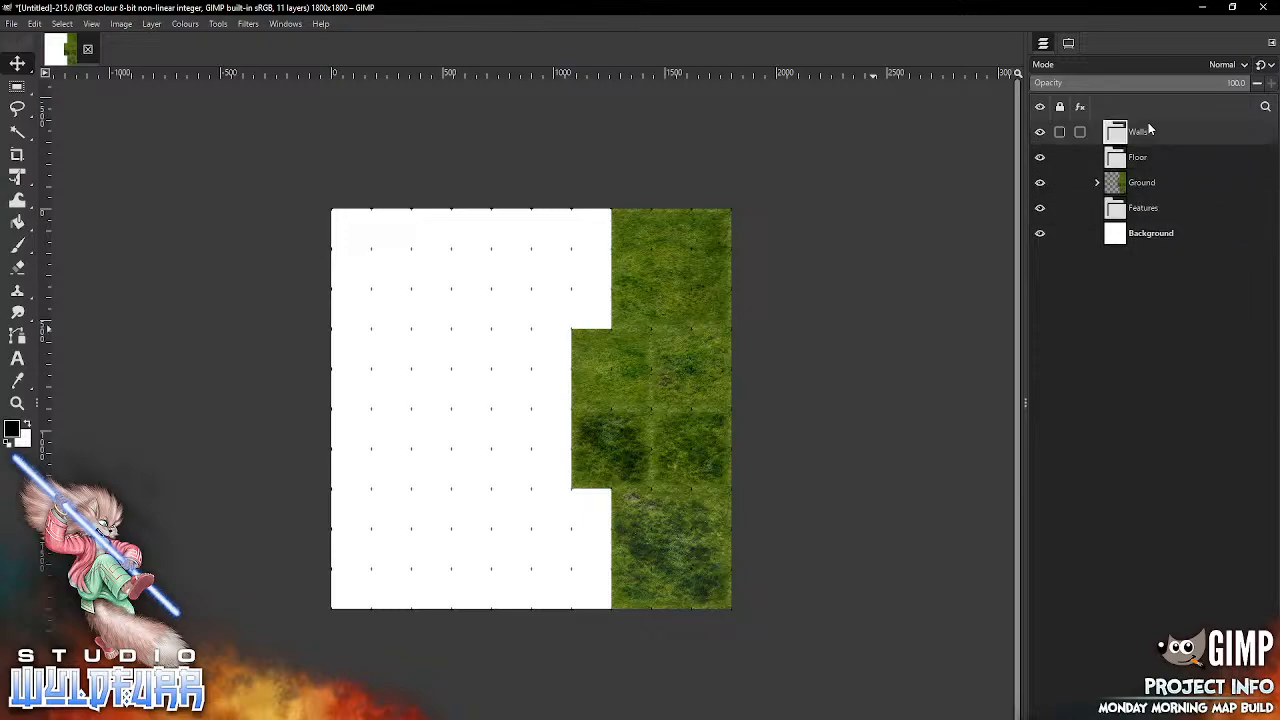
pyautogui.moveTo(1123, 215); pyautogui.dragTo(1126, 128)
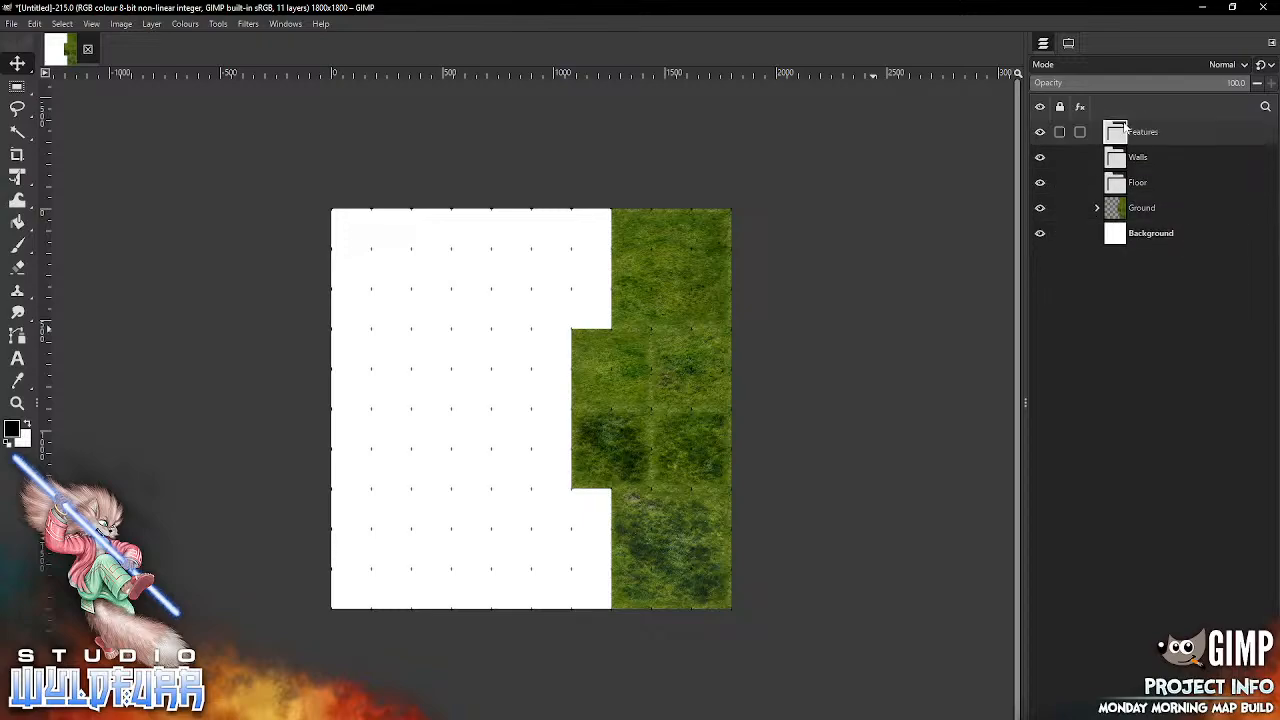
pyautogui.click(1097, 208)
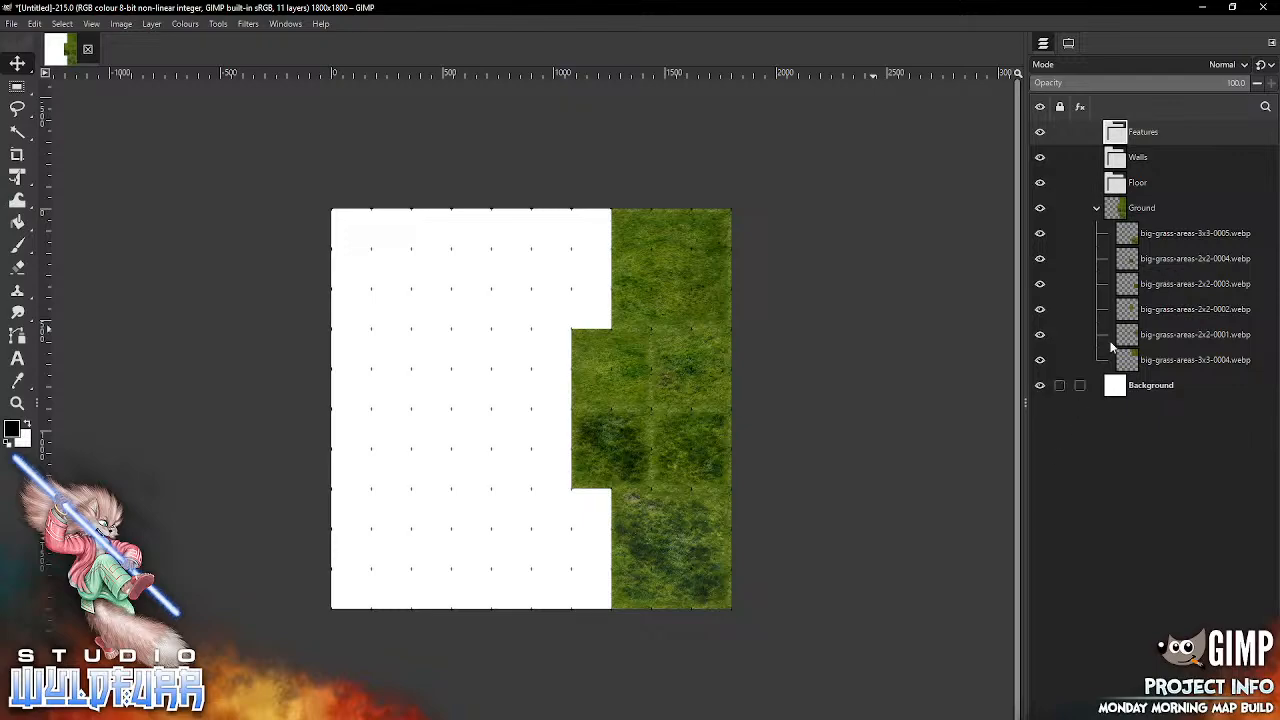
pyautogui.click(1097, 208)
# Step: Select the Floor group, switch to File Explorer and go up from Big Grass Areas to the Map Tiles folder
pyautogui.click(1150, 183)
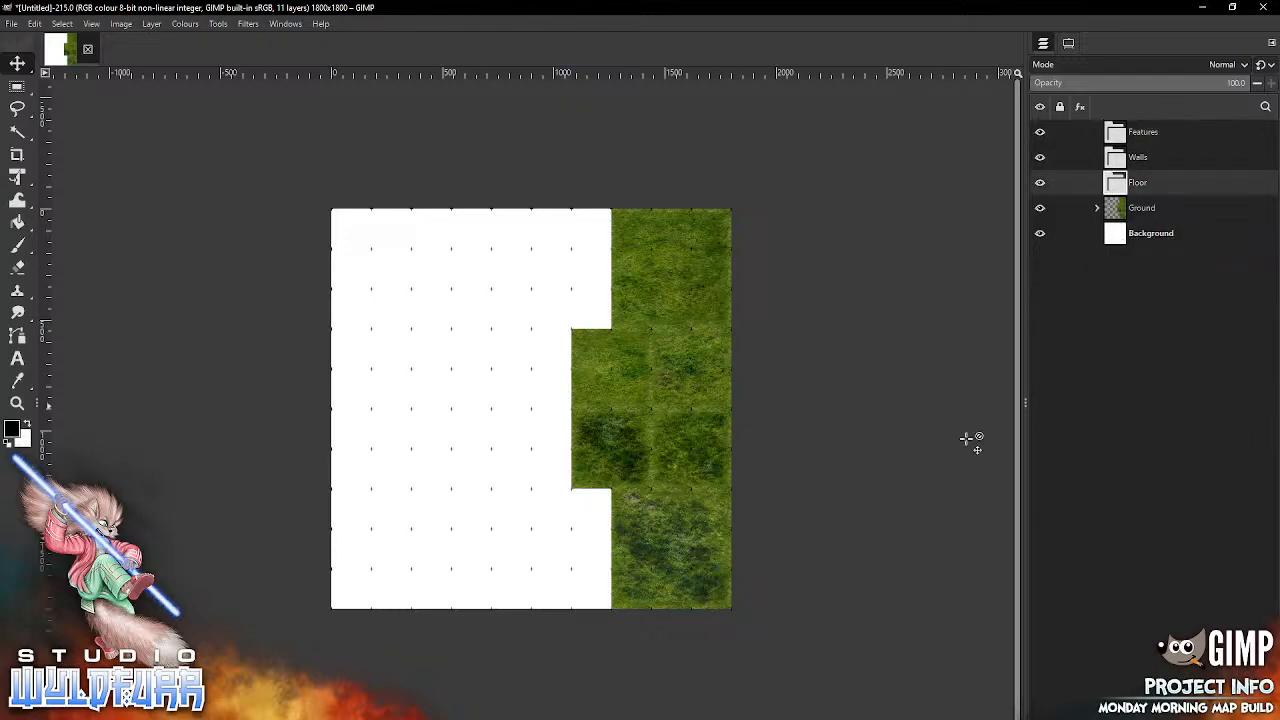
pyautogui.hotkey('alt', 'Tab')
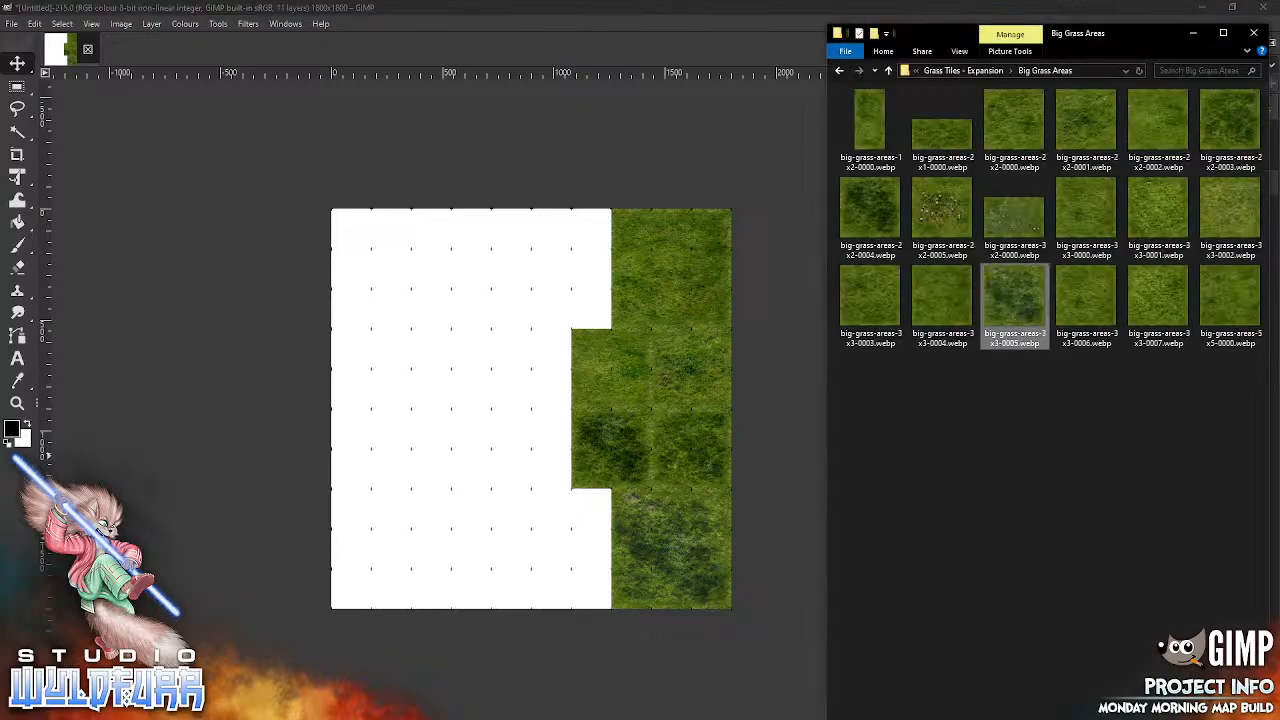
pyautogui.click(963, 71)
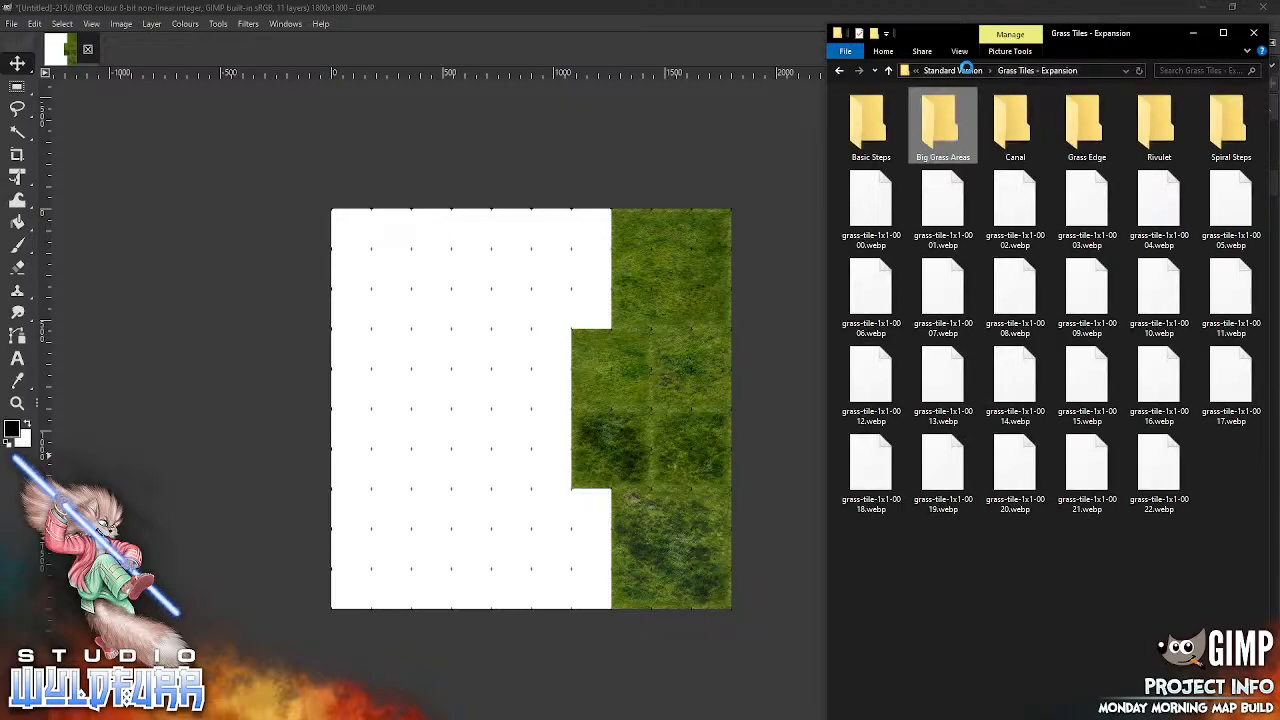
pyautogui.click(955, 71)
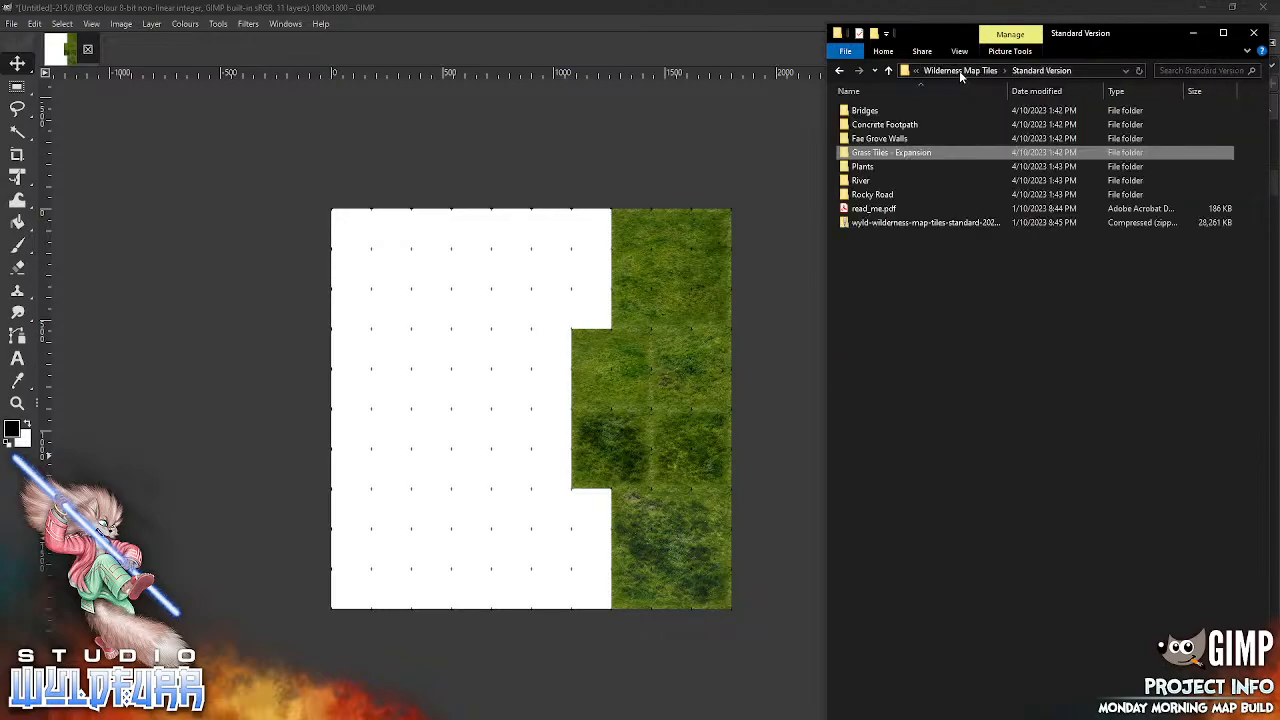
pyautogui.click(959, 70)
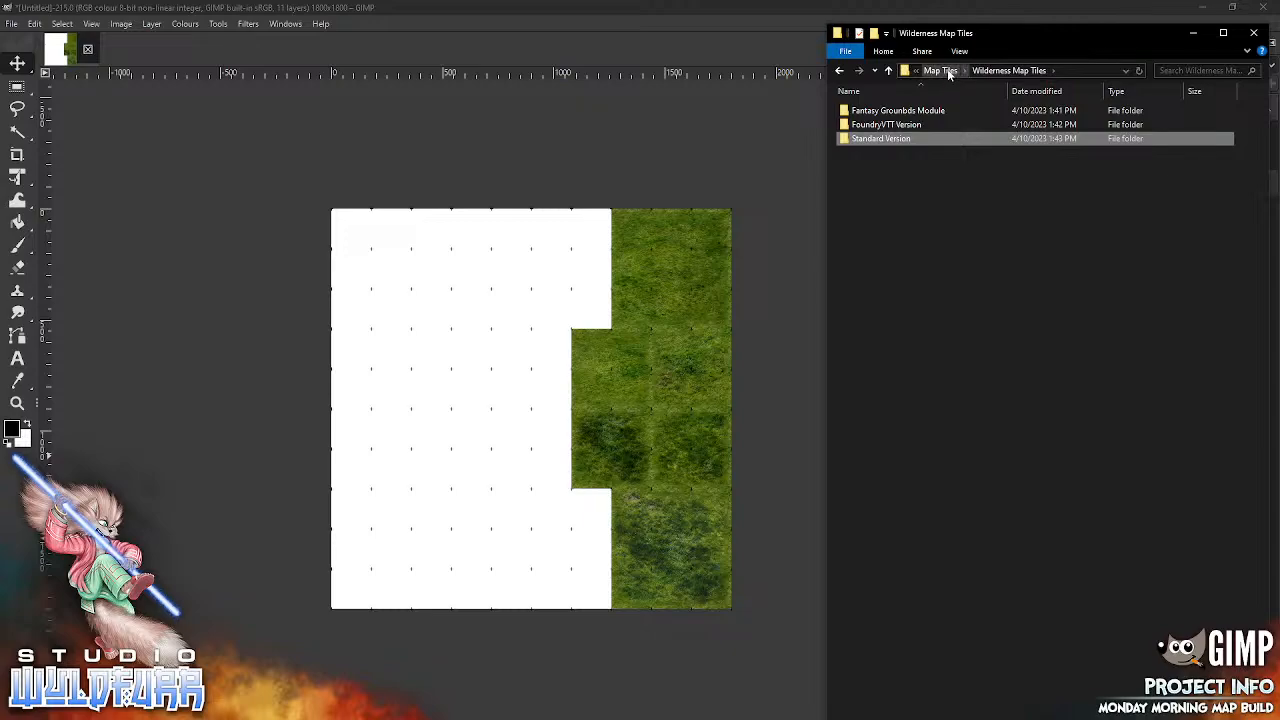
pyautogui.click(942, 71)
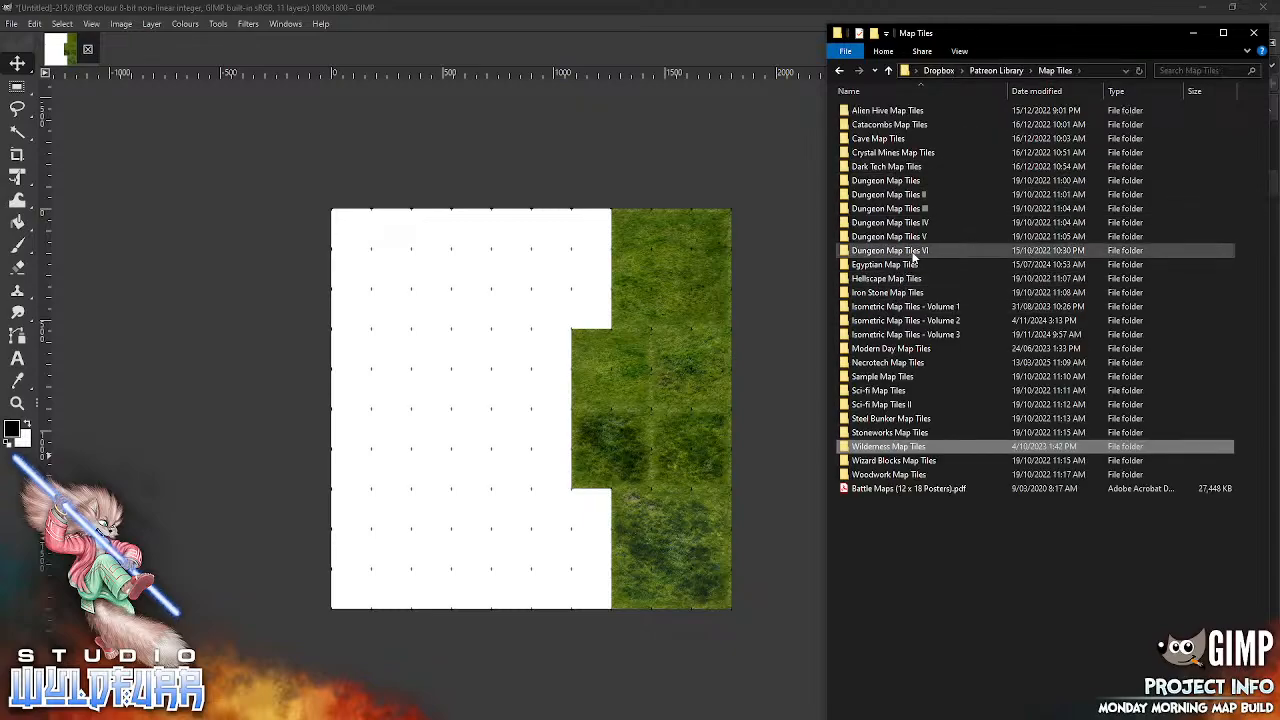
# Step: Open the Brickwork Walls folder inside Dungeon Map Tiles VI/Standard Edition
pyautogui.click(915, 252)
pyautogui.press('Return')
pyautogui.click(901, 122)
pyautogui.press('Return')
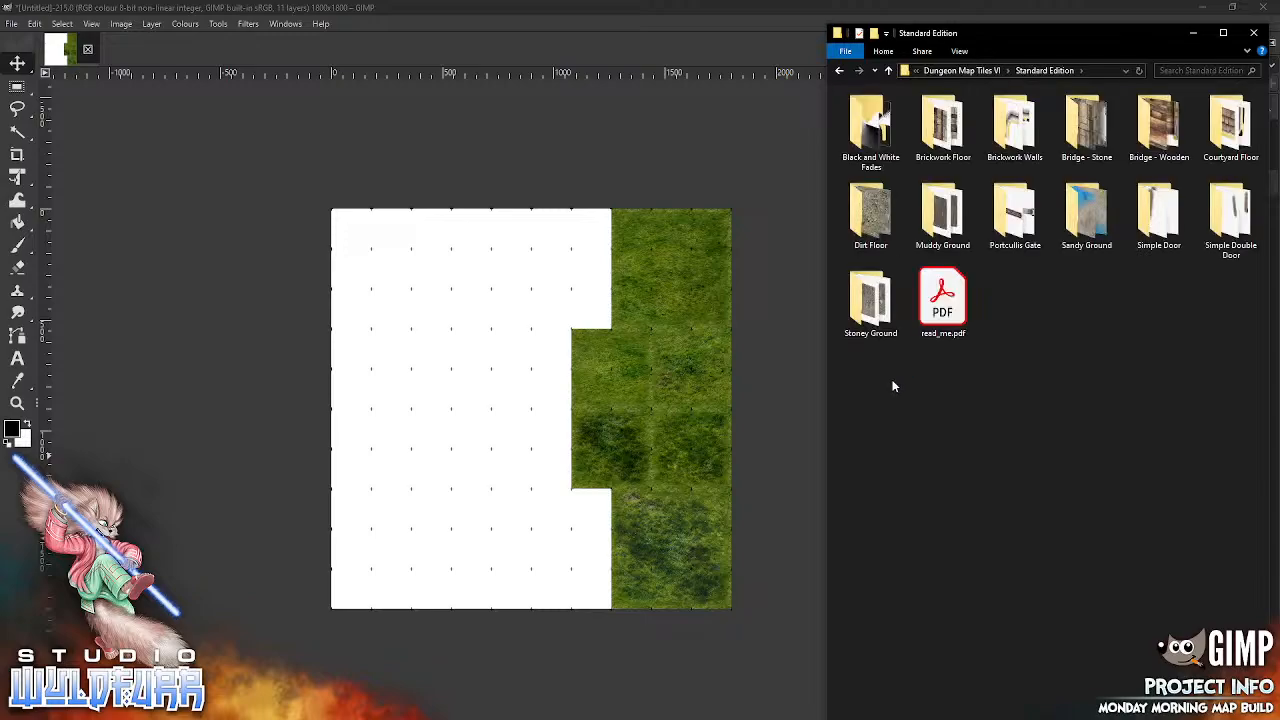
pyautogui.click(1015, 125)
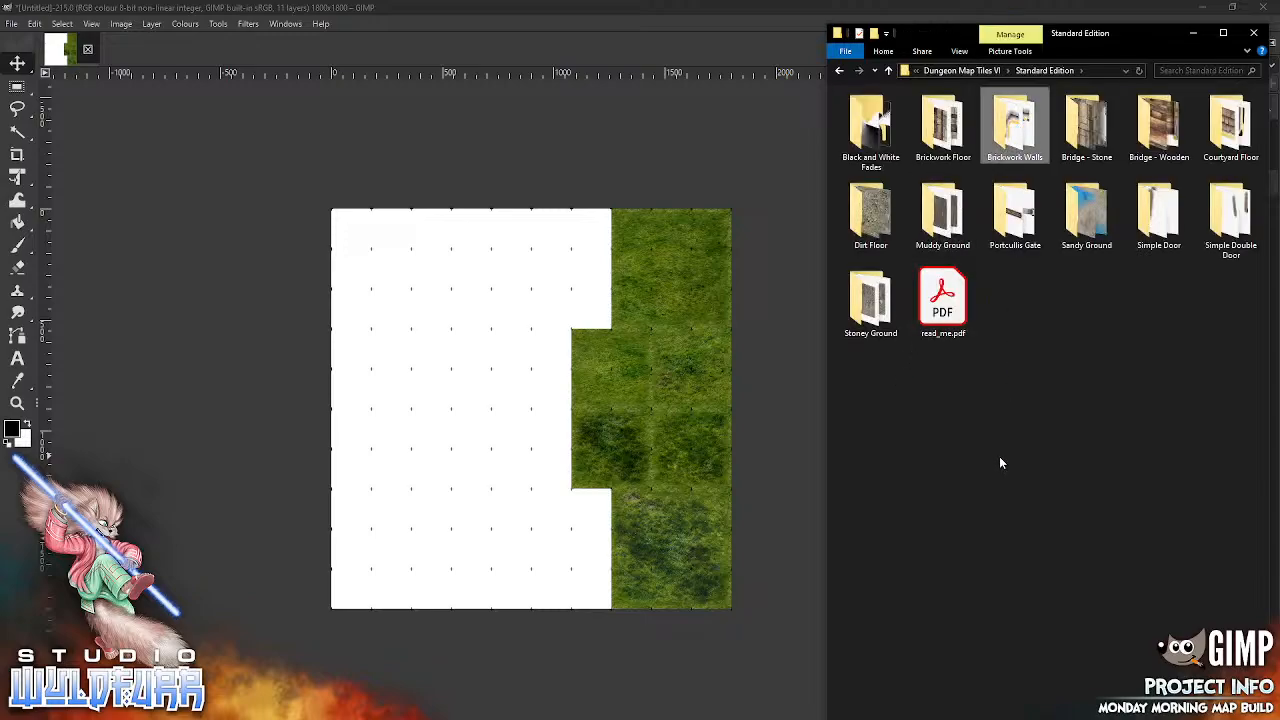
pyautogui.press('Return')
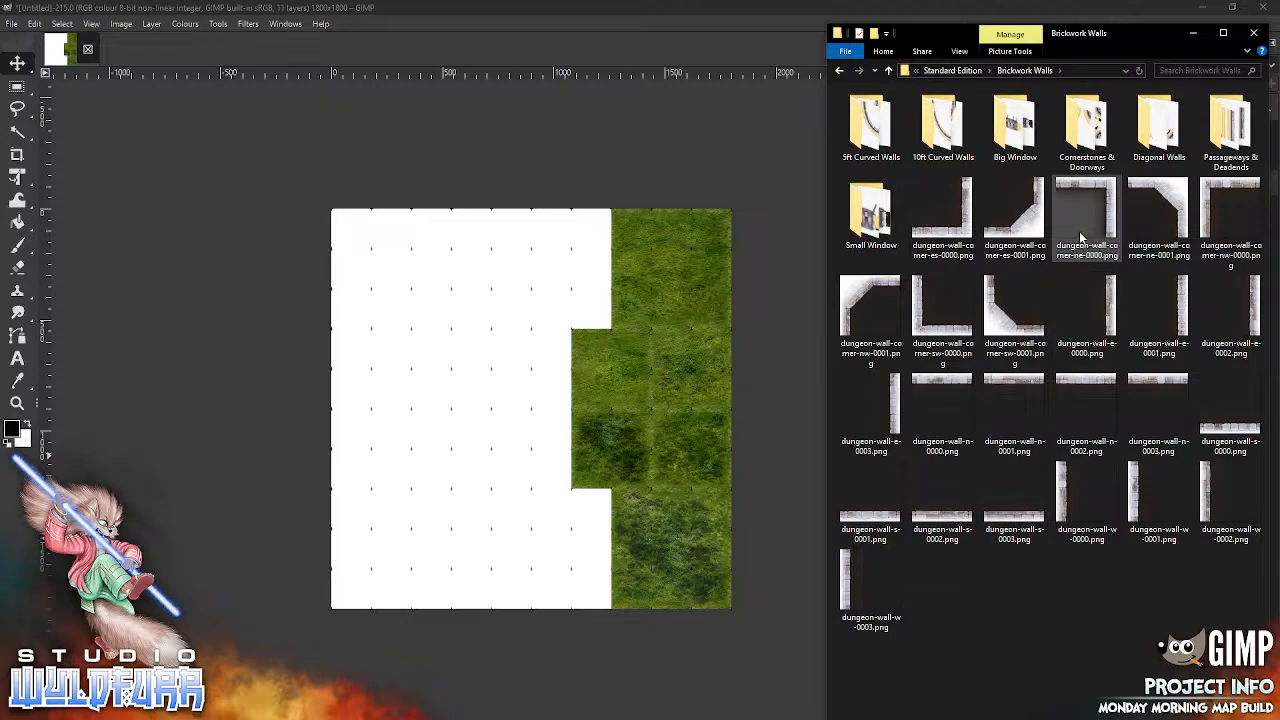
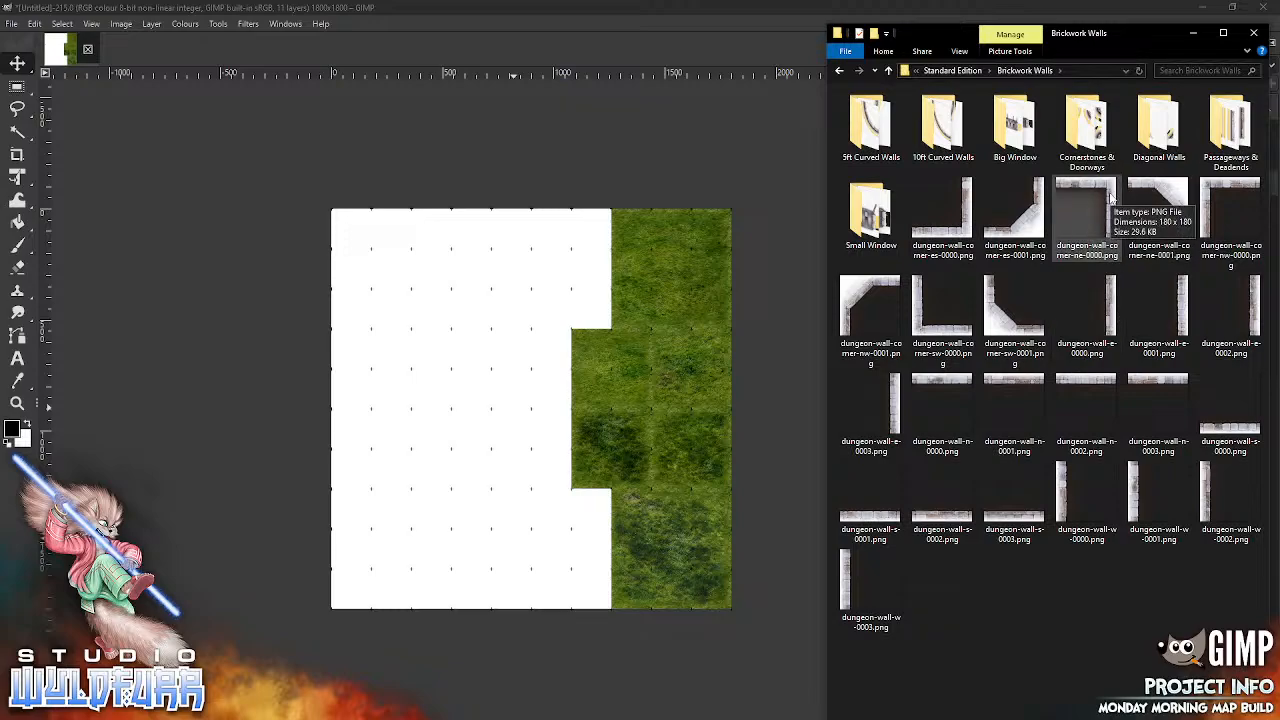
# Step: Import dungeon-wall-w-0000.png and dungeon-wall-w-0001.png from Brickwork Walls and align them in one column at the grass area's upper and lower edges
pyautogui.click(1106, 197)
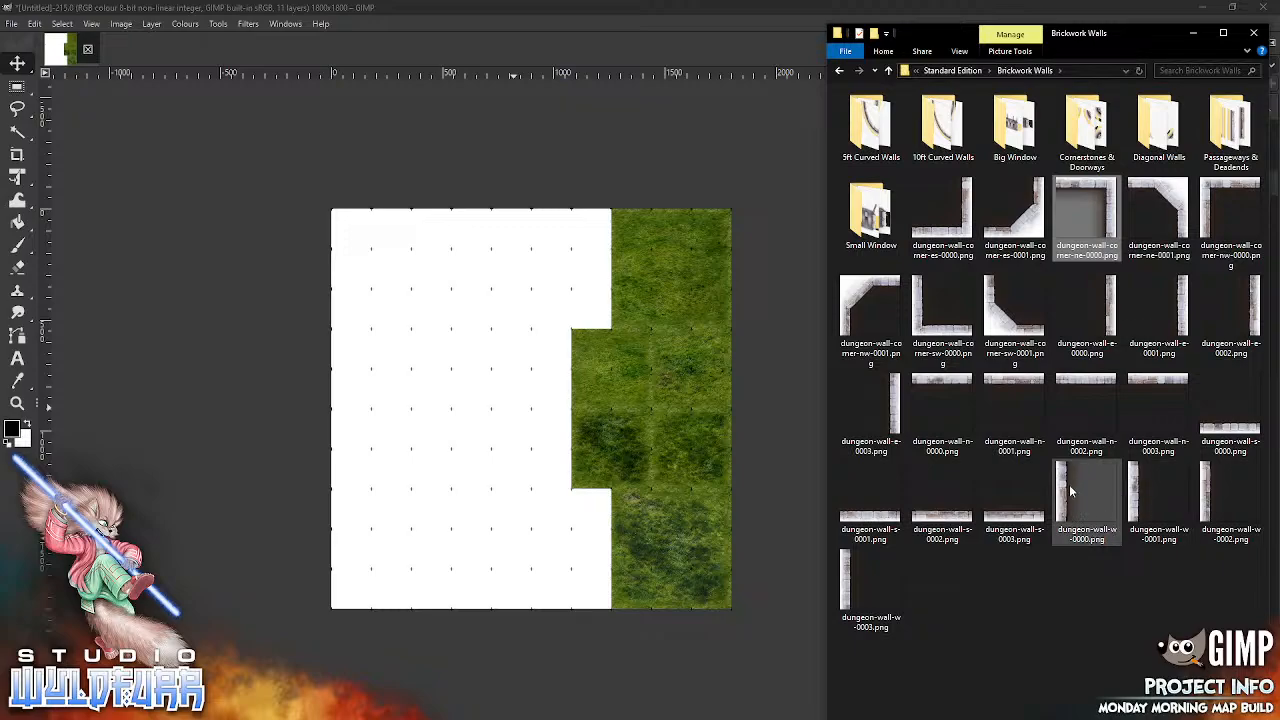
pyautogui.moveTo(1064, 488); pyautogui.dragTo(603, 337)
pyautogui.moveTo(534, 420); pyautogui.dragTo(672, 240)
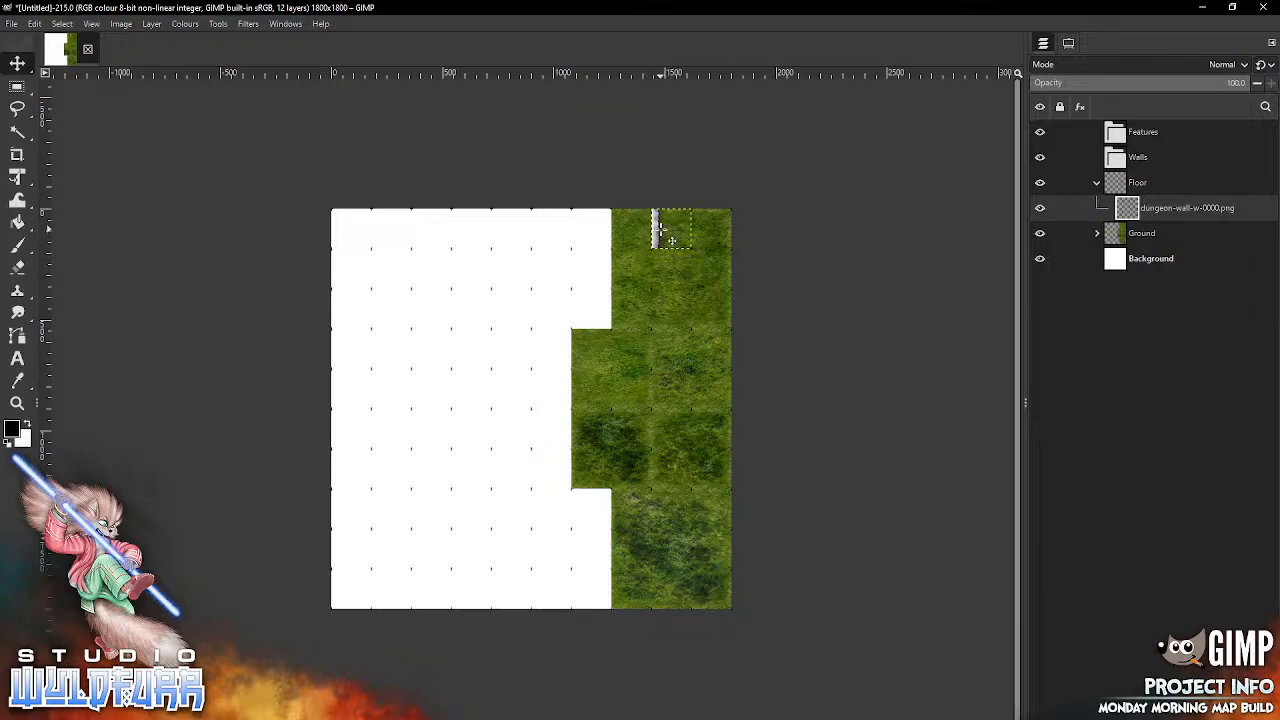
pyautogui.hotkey('alt', 'Tab')
pyautogui.moveTo(1140, 504); pyautogui.dragTo(612, 460)
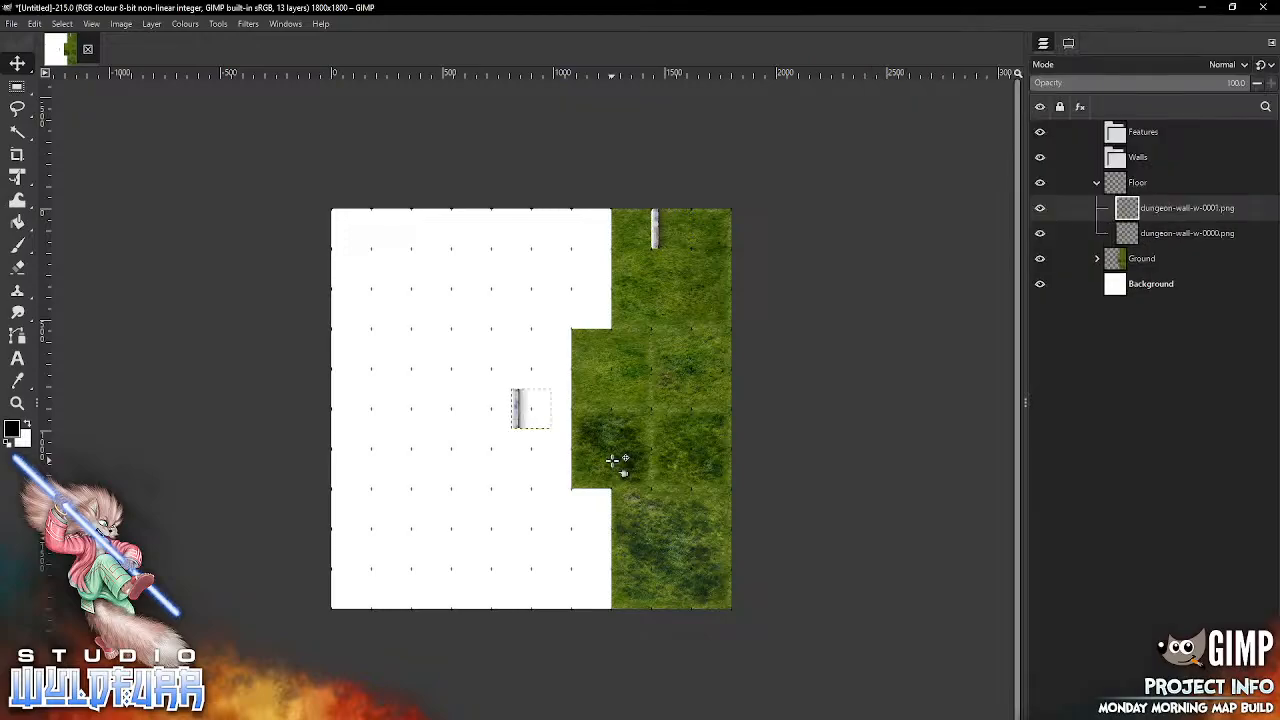
pyautogui.moveTo(522, 424); pyautogui.dragTo(661, 604)
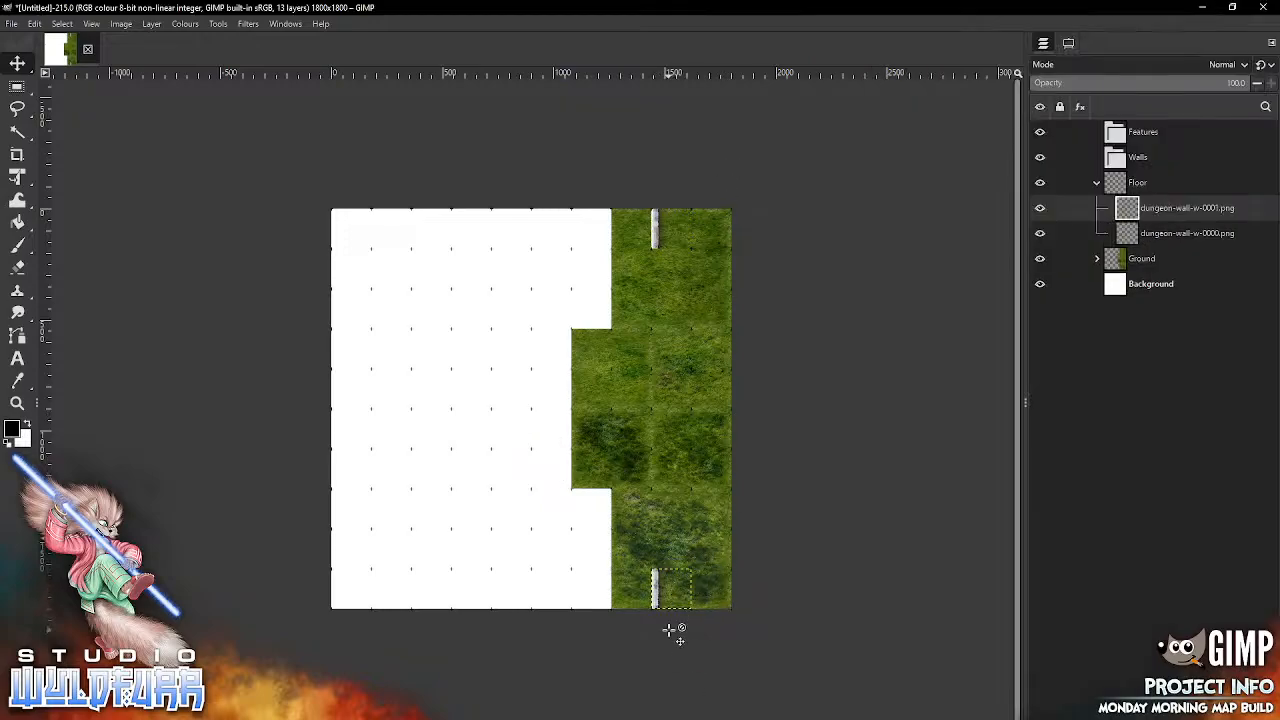
# Step: Import 5ft-curved-walls-outer-es.png from the 5ft Curved Walls folder and join it to the lower end of the upper straight wall
pyautogui.click(93, 25)
pyautogui.moveTo(140, 96)
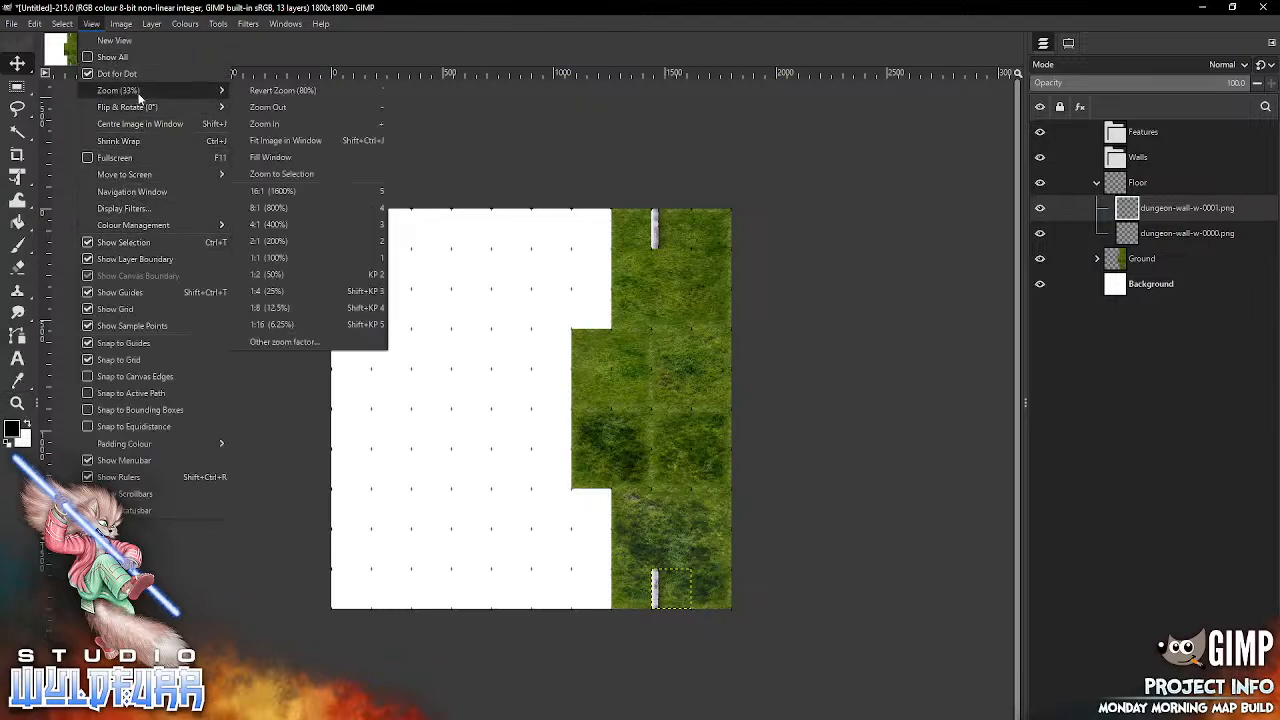
pyautogui.click(307, 143)
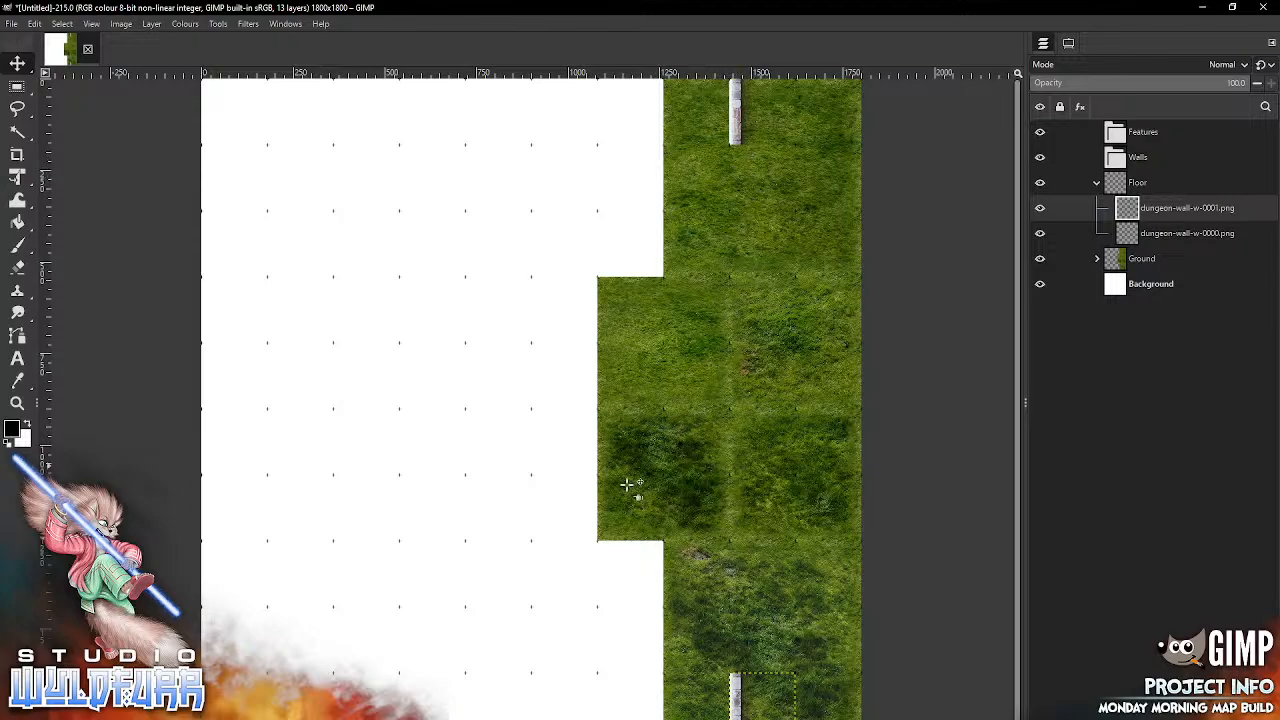
pyautogui.click(416, 719)
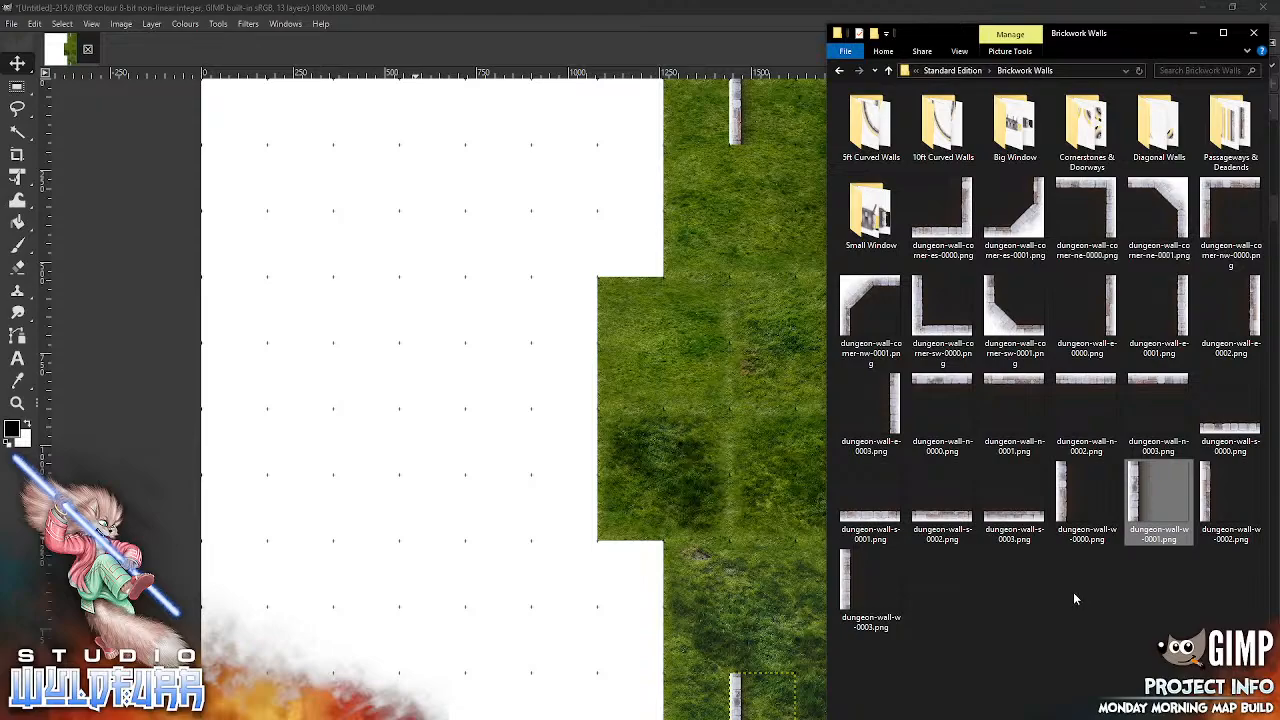
pyautogui.click(670, 412)
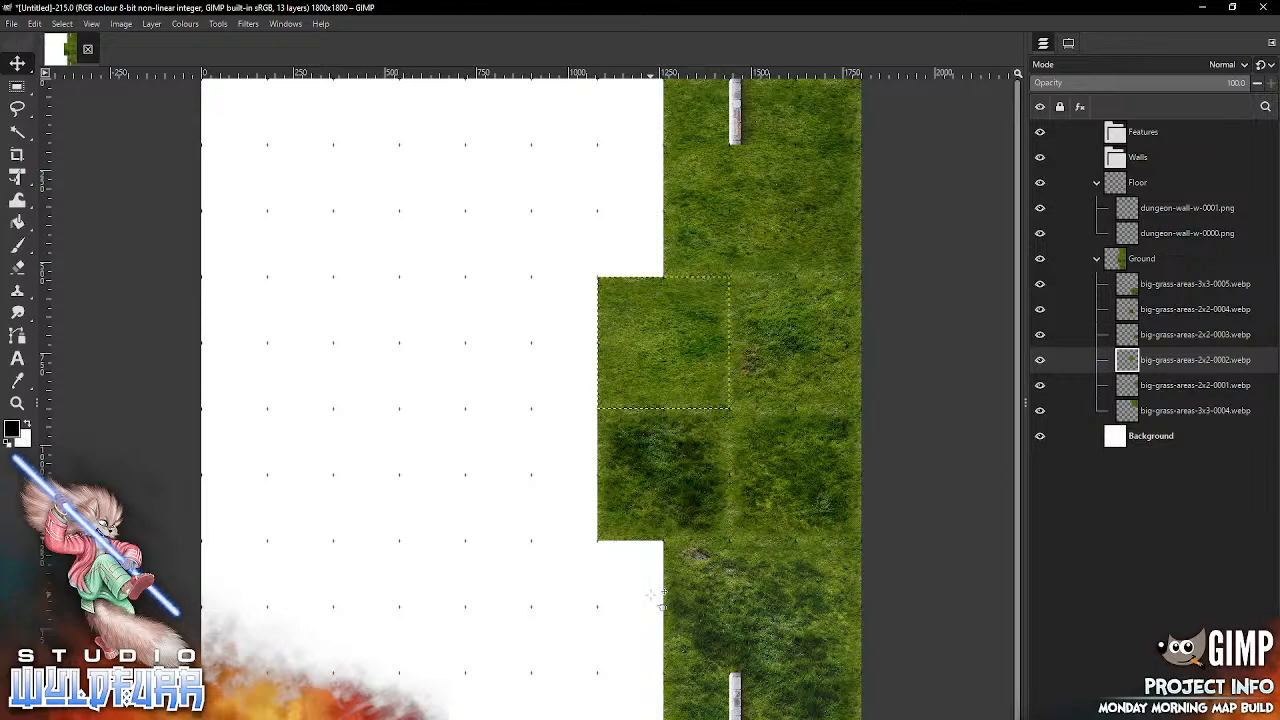
pyautogui.hotkey('alt', 'Tab')
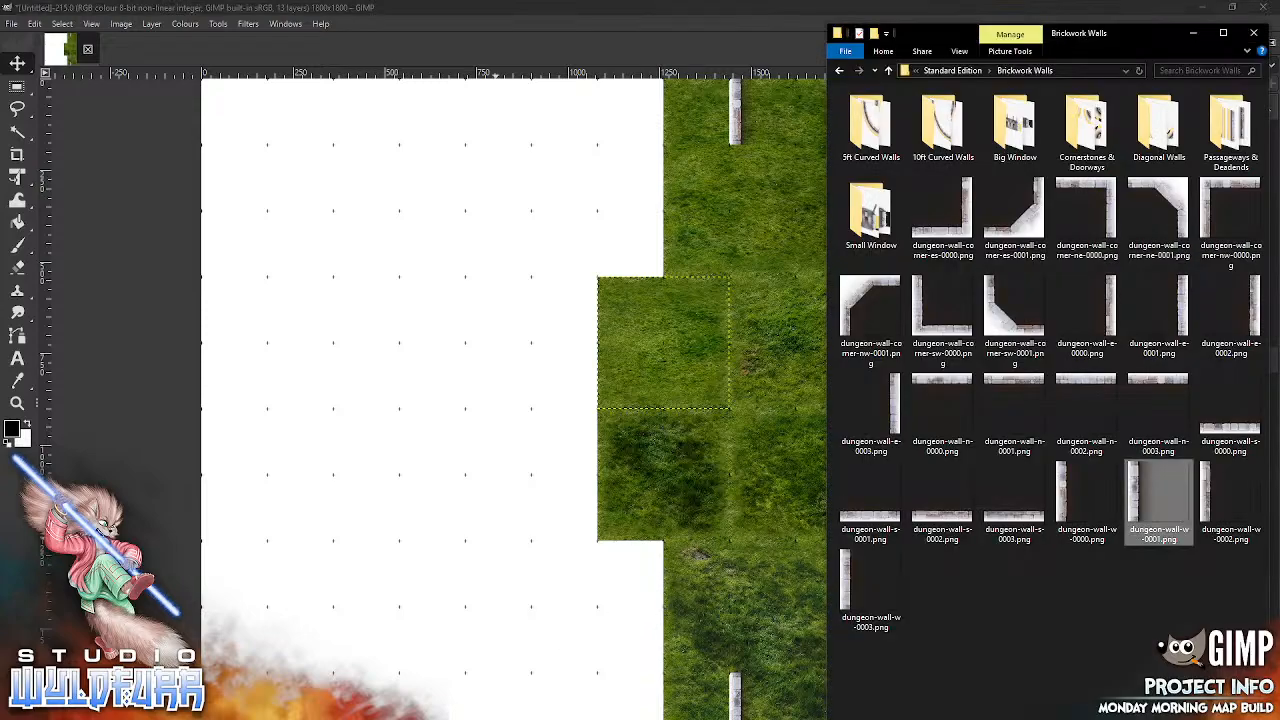
pyautogui.doubleClick(941, 125)
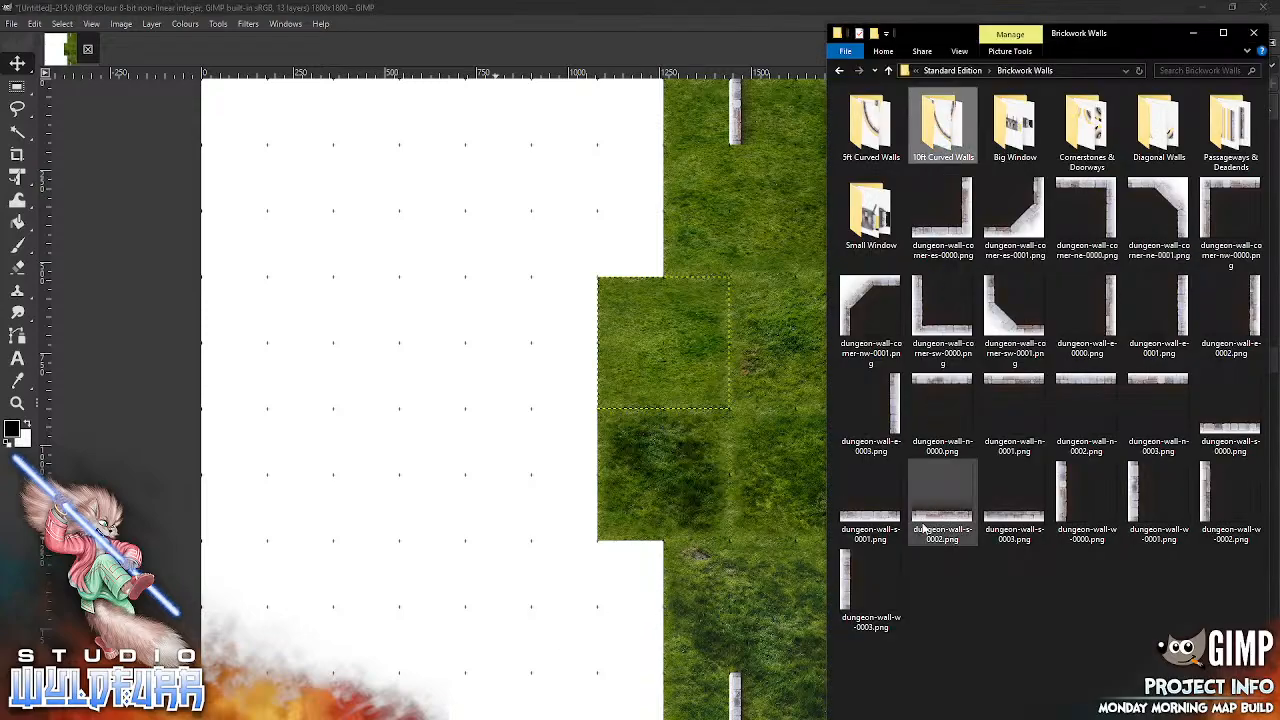
pyautogui.click(950, 70)
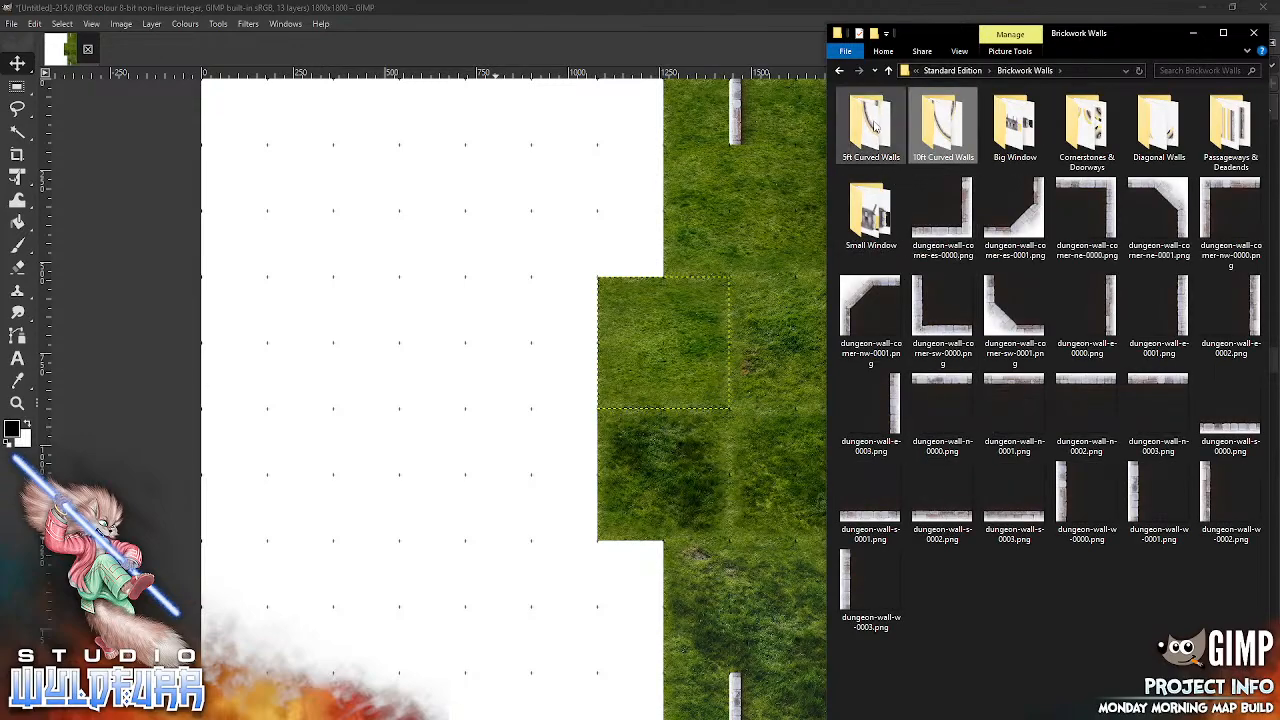
pyautogui.doubleClick(870, 125)
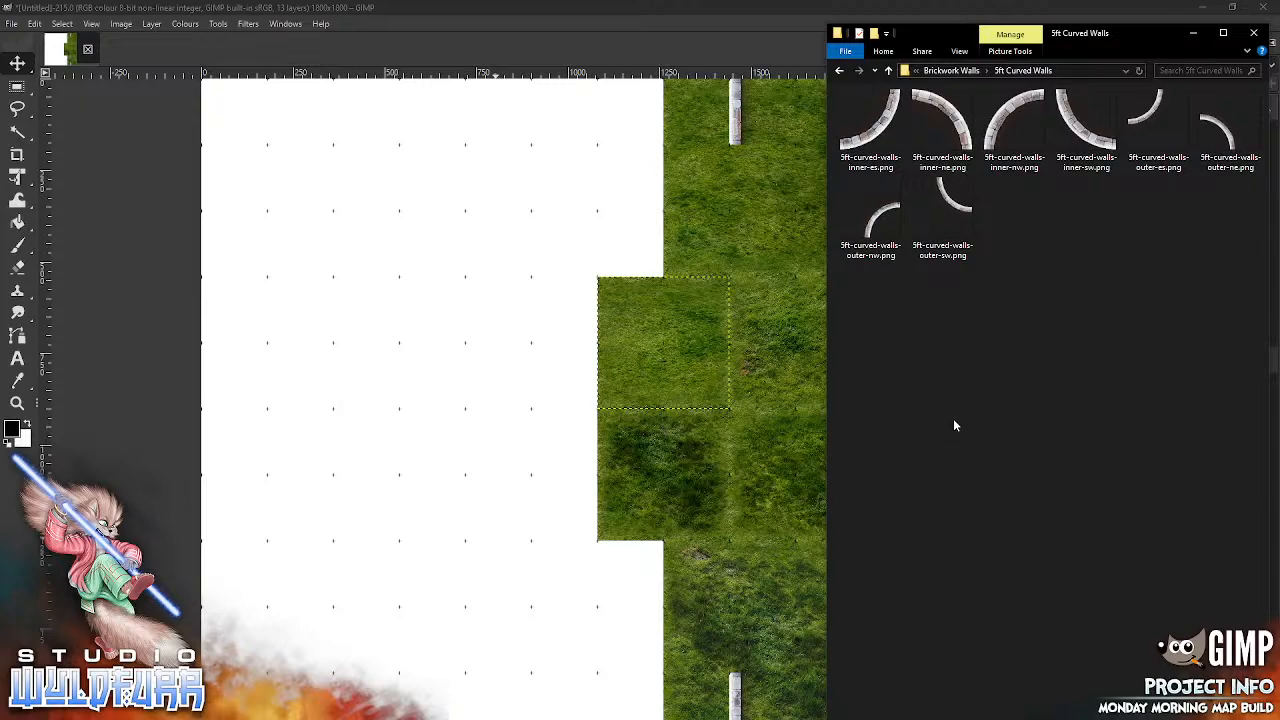
pyautogui.click(1158, 125)
pyautogui.moveTo(661, 398); pyautogui.dragTo(663, 394)
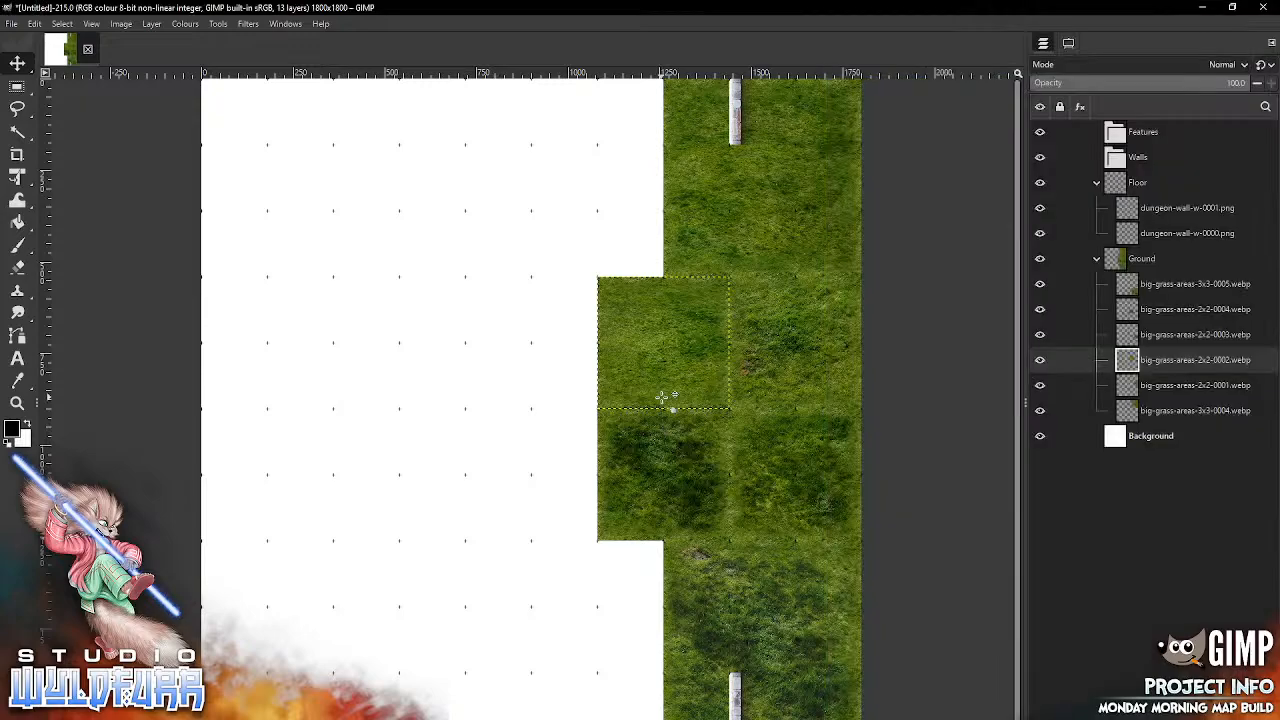
pyautogui.moveTo(609, 318); pyautogui.dragTo(728, 205)
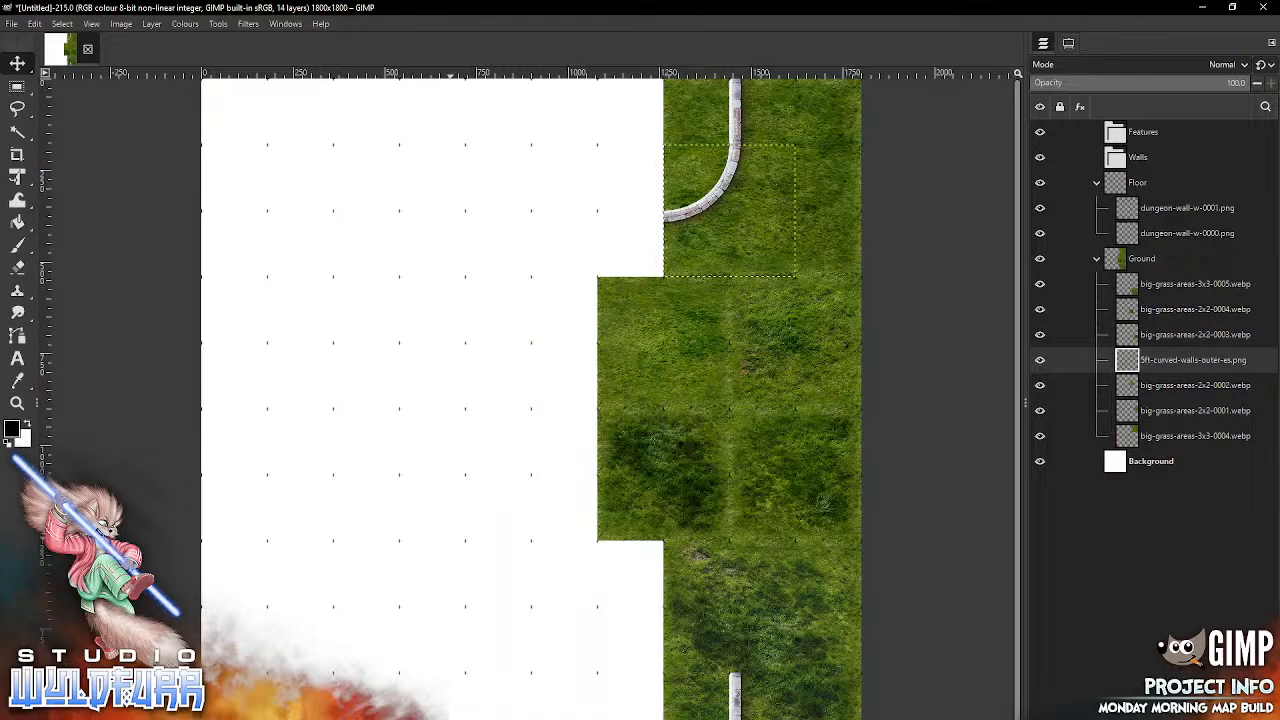
# Step: Import 5ft-curved-walls-inner-nw.png as the western bend and connect it to the upper curve with dungeon-wall-n-0000.png and dungeon-wall-n-0002.png
pyautogui.hotkey('alt', 'Tab')
pyautogui.moveTo(1014, 122); pyautogui.dragTo(502, 252)
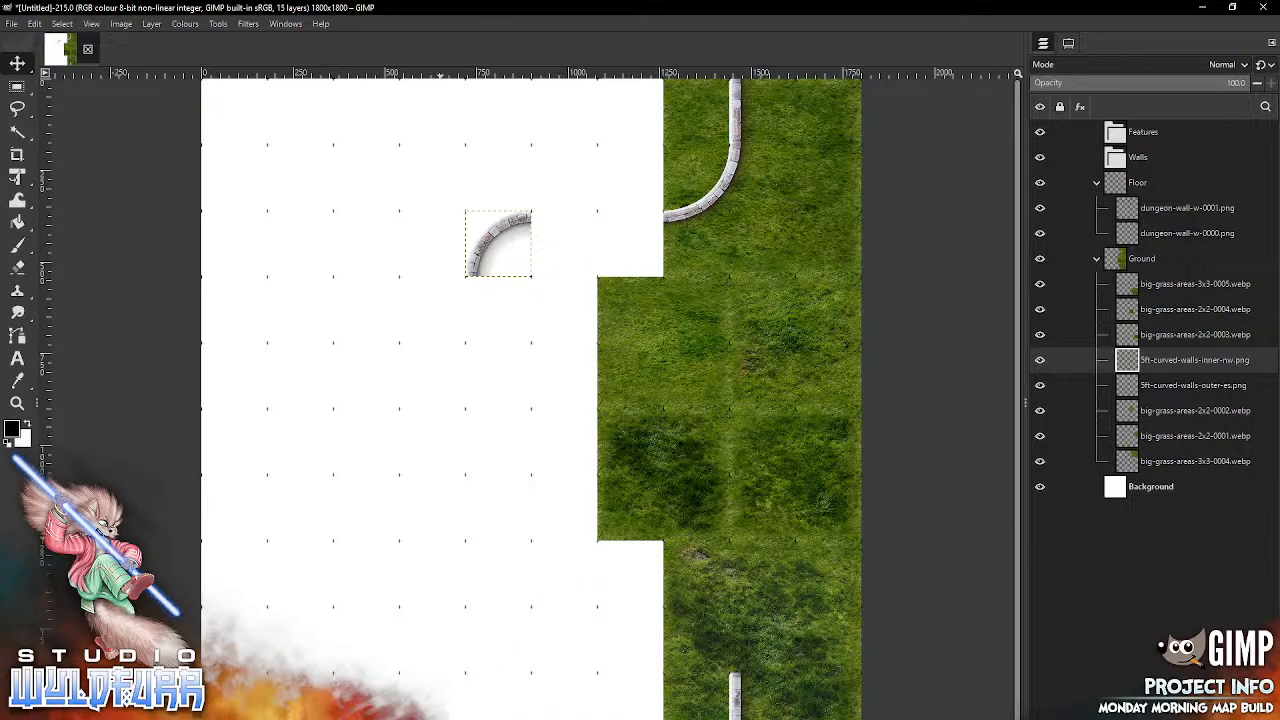
pyautogui.hotkey('alt', 'Tab')
pyautogui.click(960, 71)
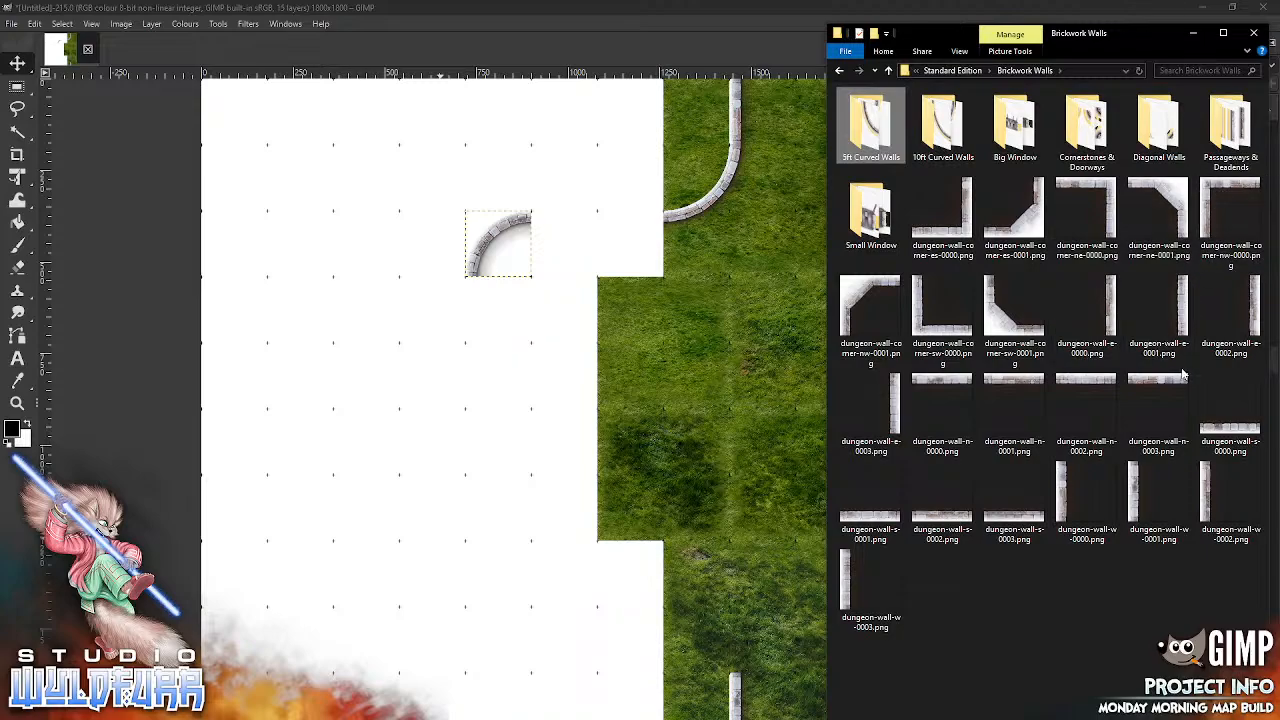
pyautogui.moveTo(962, 228)
pyautogui.mouseDown()
pyautogui.moveTo(455, 458)
pyautogui.moveTo(981, 234)
pyautogui.moveTo(961, 234)
pyautogui.mouseUp()
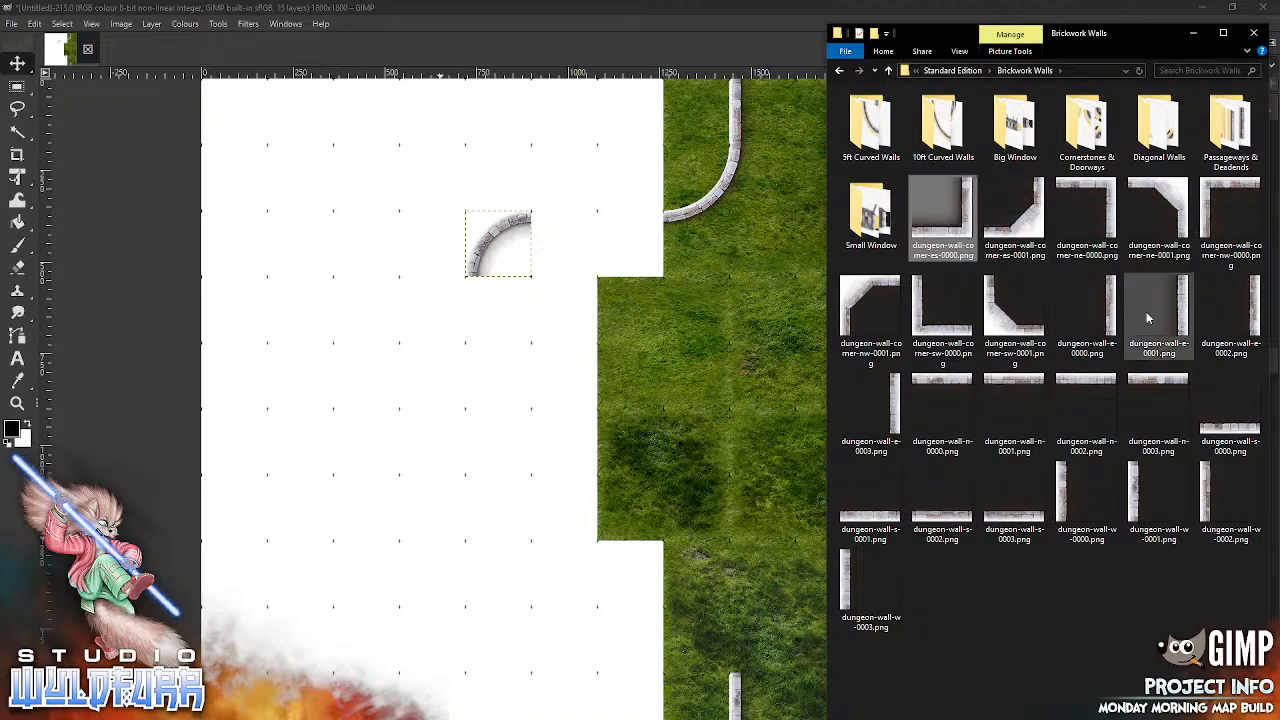
pyautogui.moveTo(942, 405); pyautogui.dragTo(547, 496)
pyautogui.moveTo(530, 408); pyautogui.dragTo(580, 226)
pyautogui.hotkey('alt', 'Tab')
pyautogui.moveTo(1106, 395); pyautogui.dragTo(617, 414)
pyautogui.moveTo(547, 387); pyautogui.dragTo(643, 221)
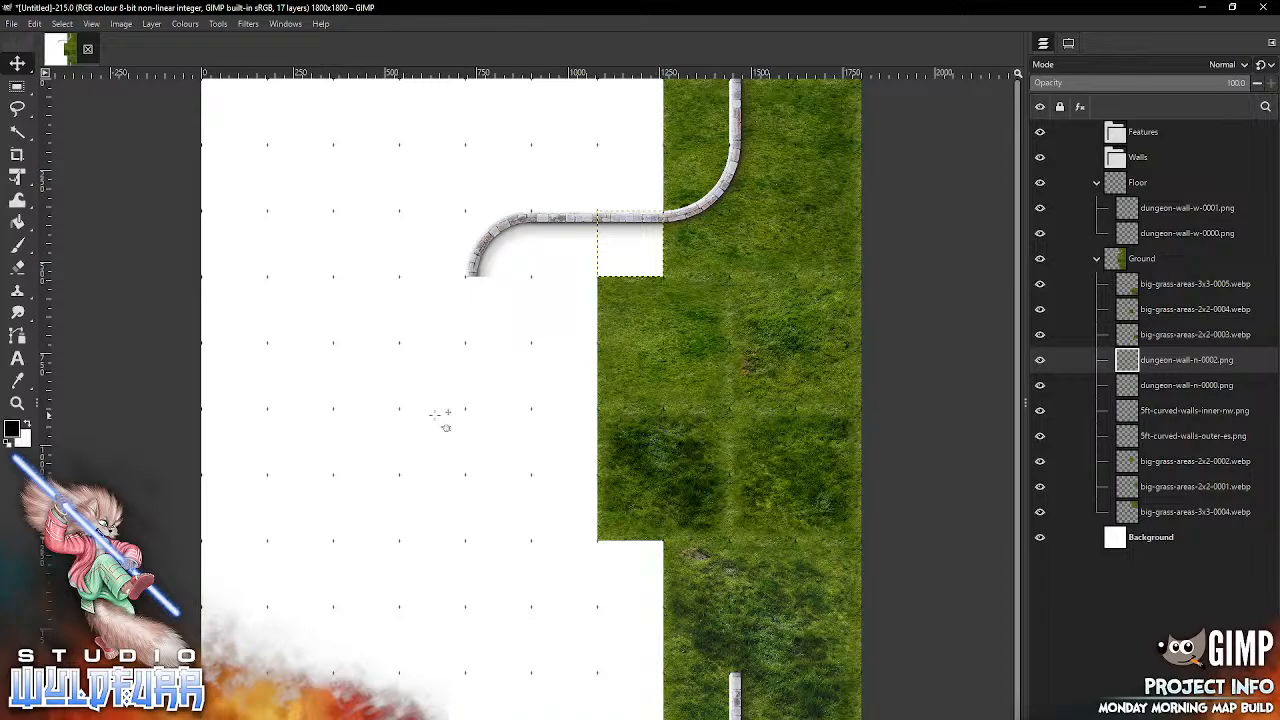
# Step: Extend the wall south from the western bend with dungeon-wall-w-0000.png and cap its end with dungeon-cornerstone-nw-0000.png
pyautogui.hotkey('alt', 'Tab')
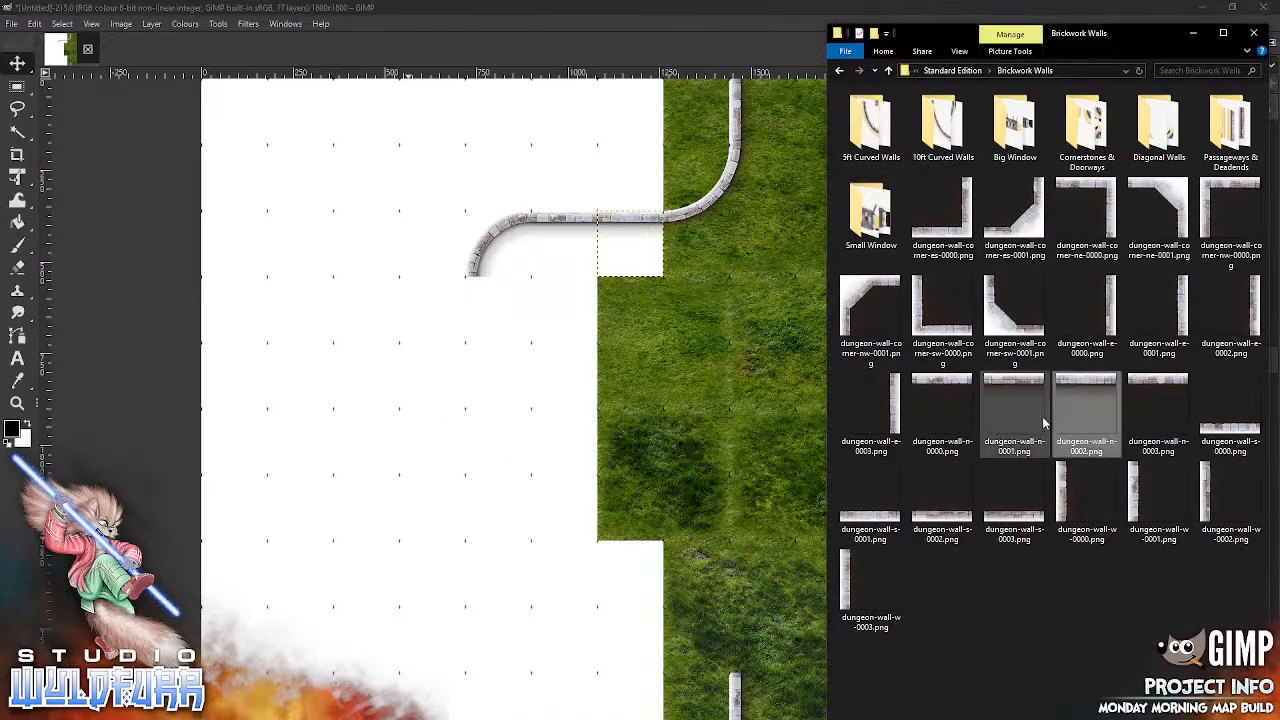
pyautogui.moveTo(1062, 495); pyautogui.dragTo(478, 322)
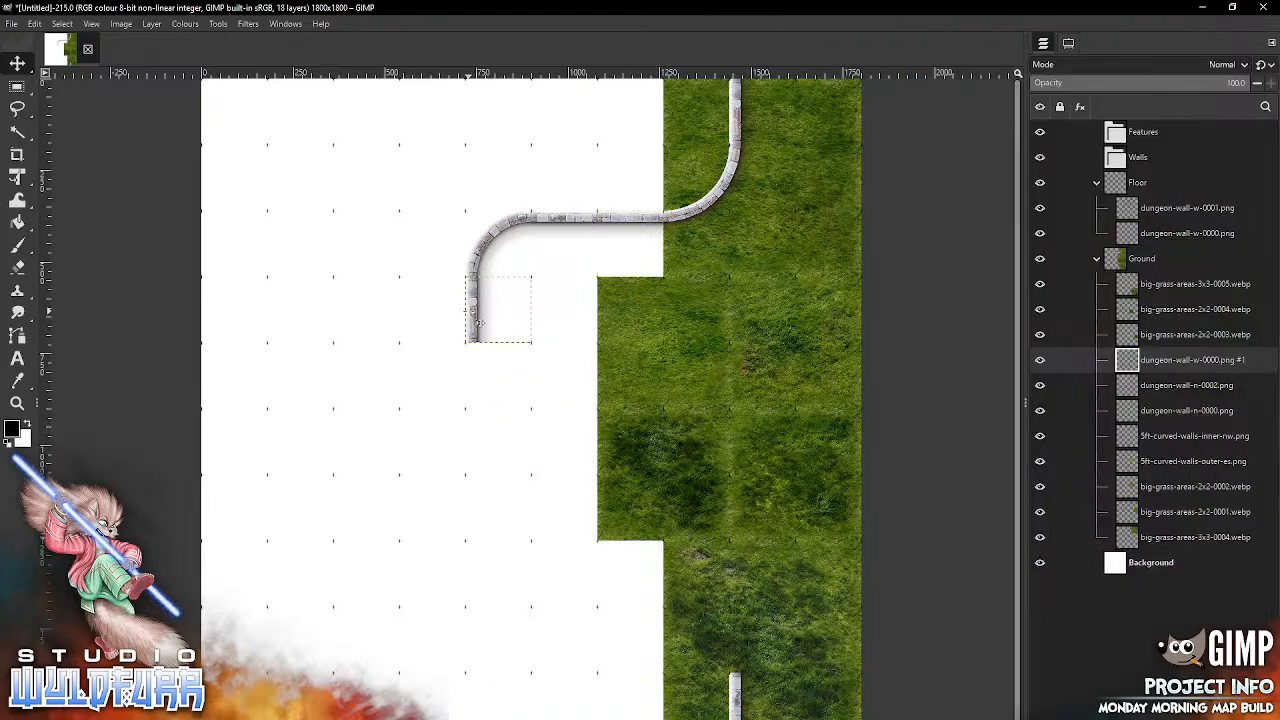
pyautogui.hotkey('alt', 'Tab')
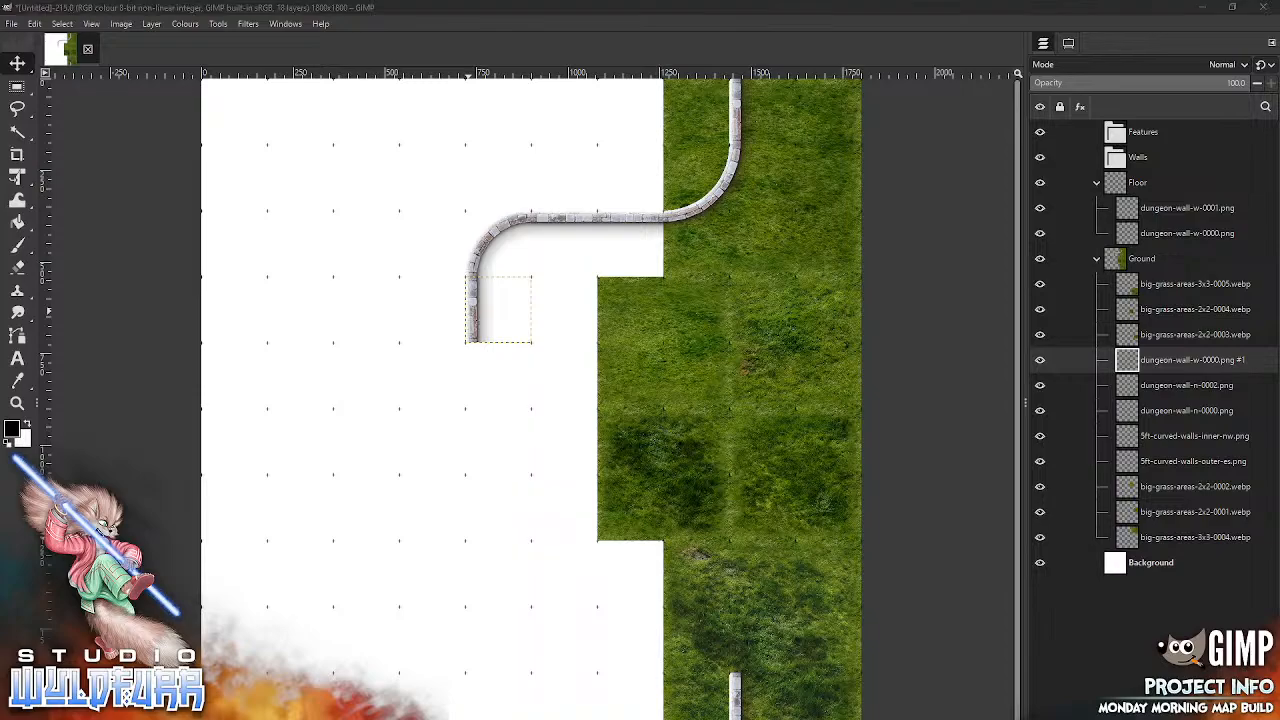
pyautogui.doubleClick(1088, 138)
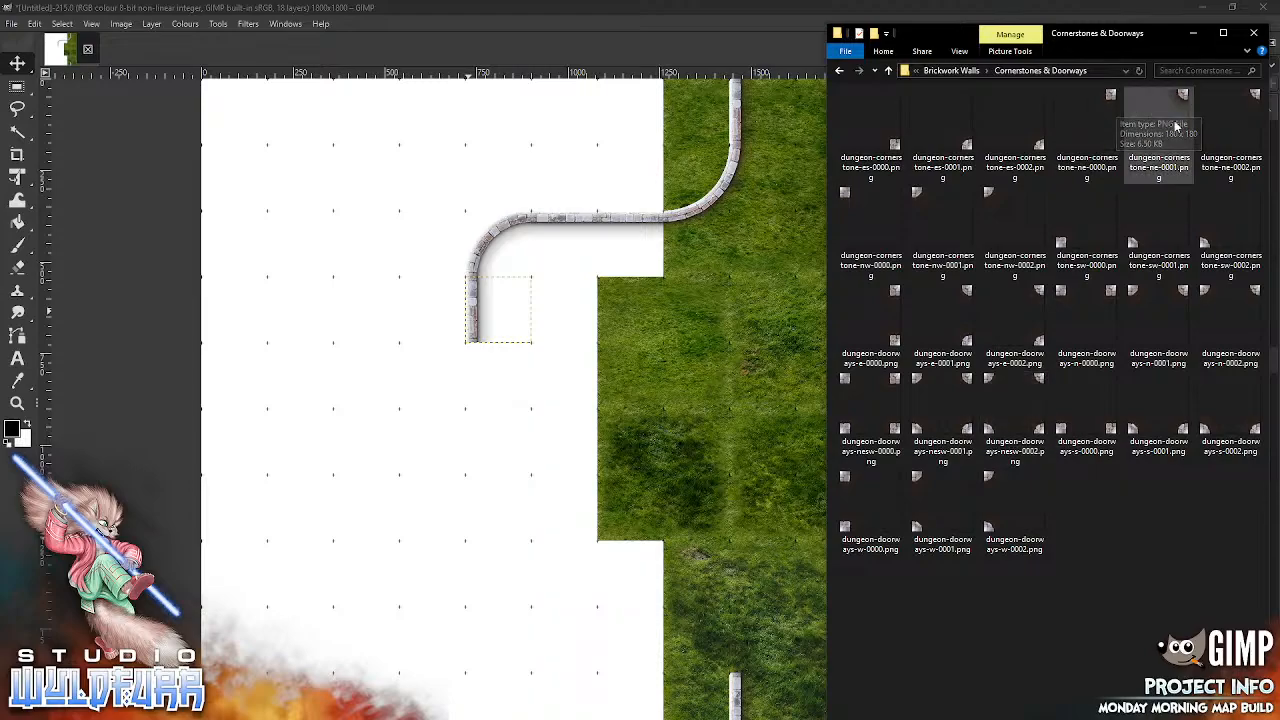
pyautogui.moveTo(848, 197); pyautogui.dragTo(536, 446)
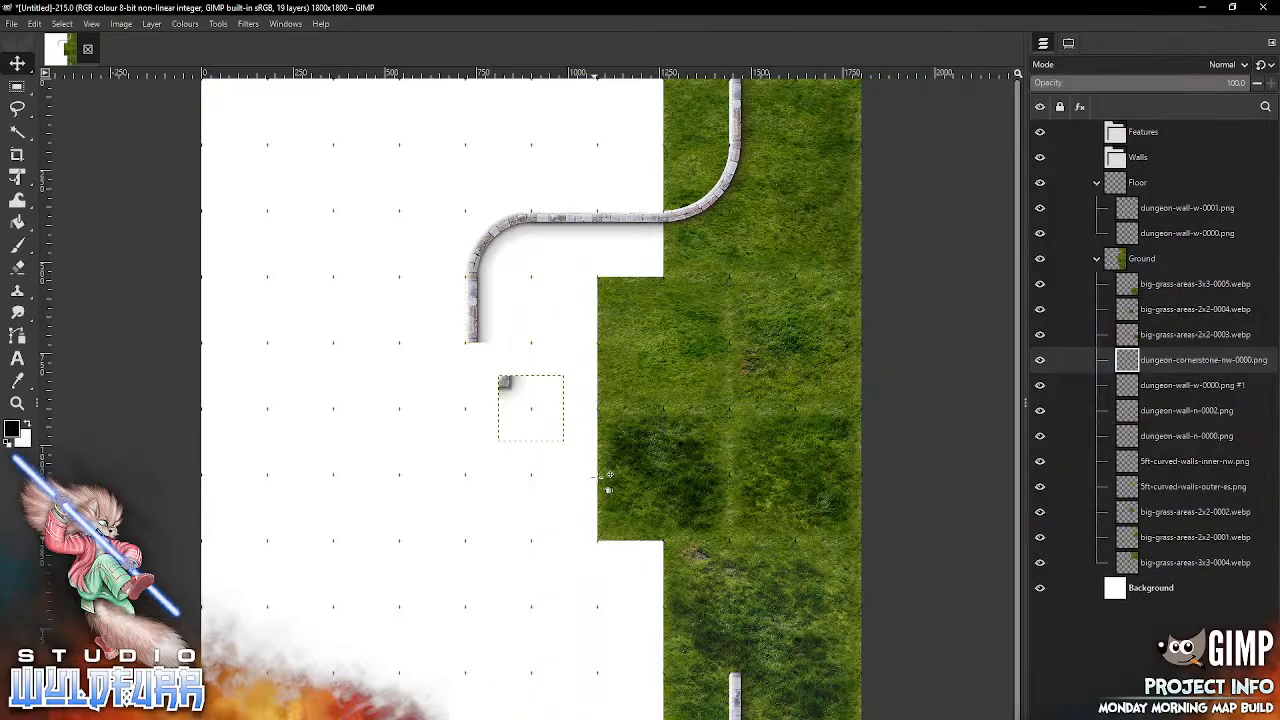
pyautogui.moveTo(509, 385); pyautogui.dragTo(471, 353)
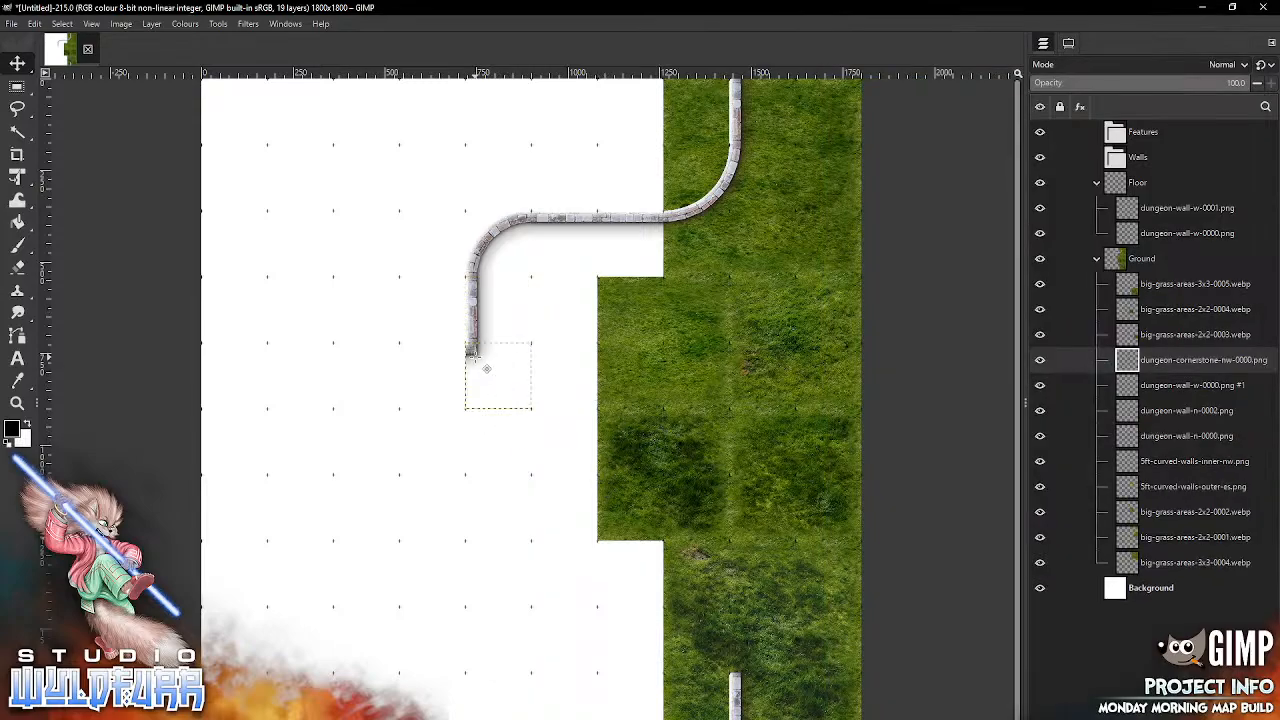
# Step: Place dungeon-cornerstone-sw-0000.png across the doorway gap from the upper cornerstone and continue the wall below it with dungeon-wall-w-0000.png
pyautogui.hotkey('alt', 'Tab')
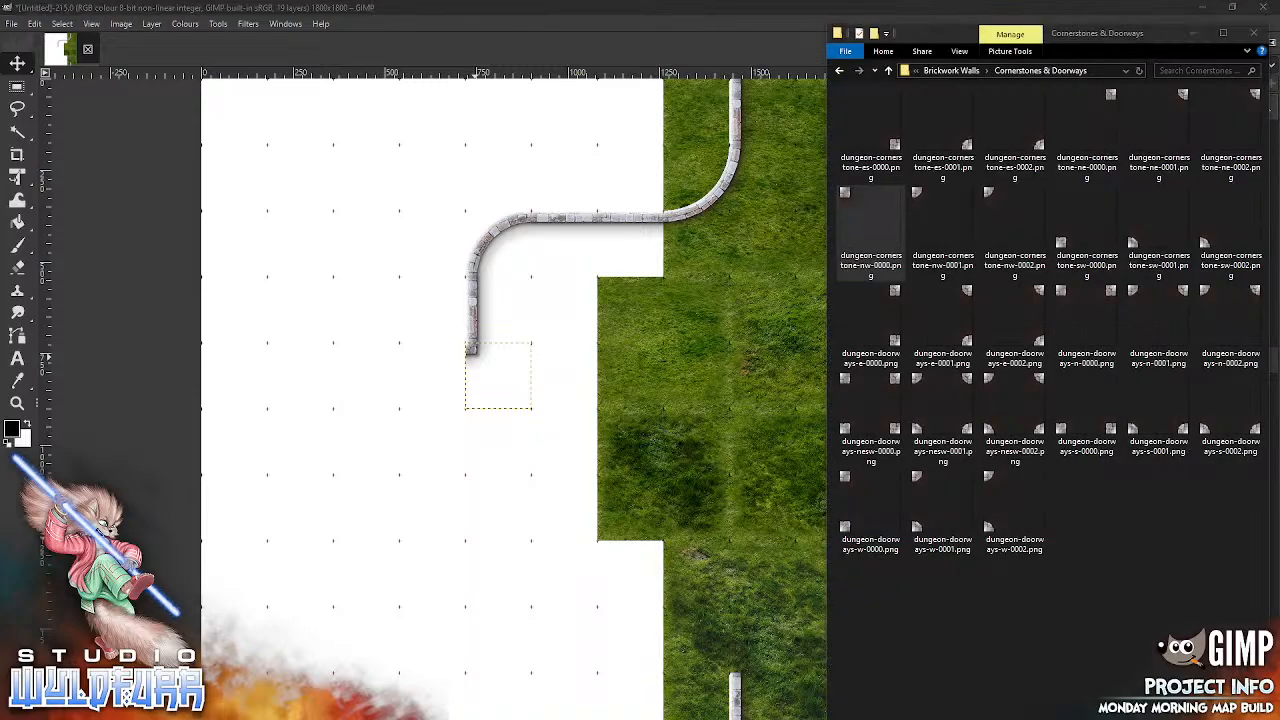
pyautogui.moveTo(1066, 250); pyautogui.dragTo(472, 468)
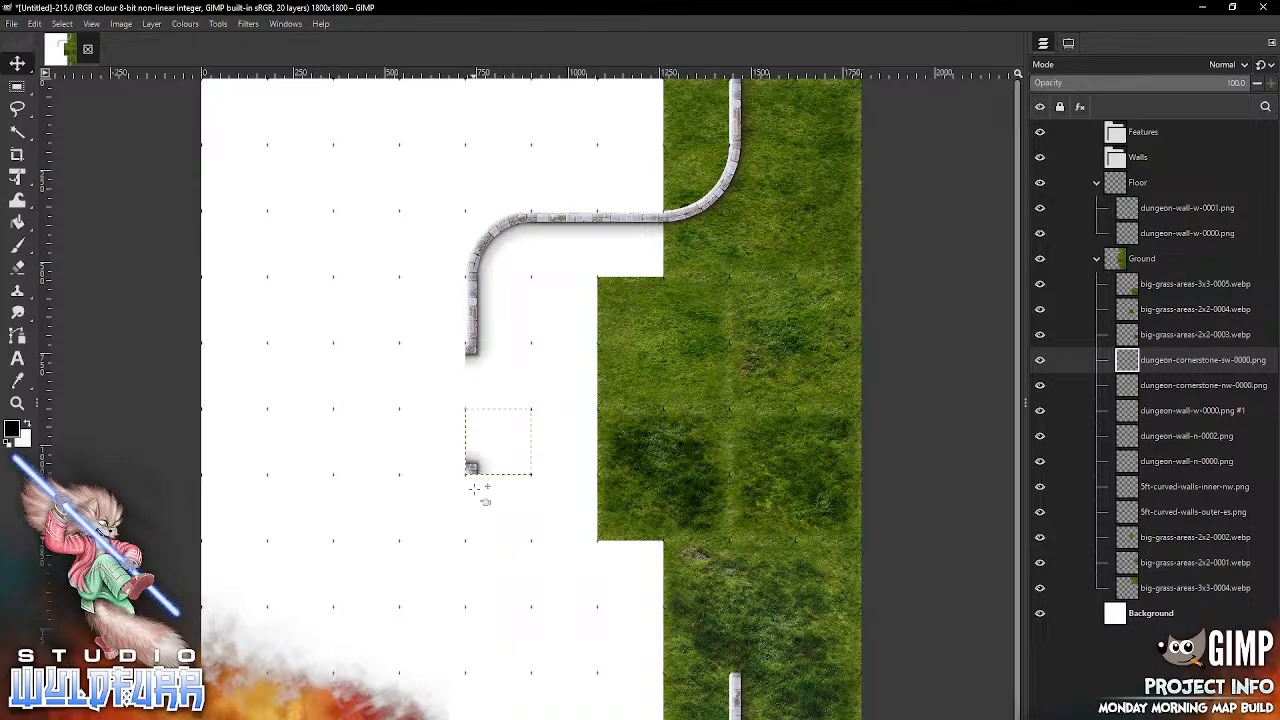
pyautogui.hotkey('alt', 'Tab')
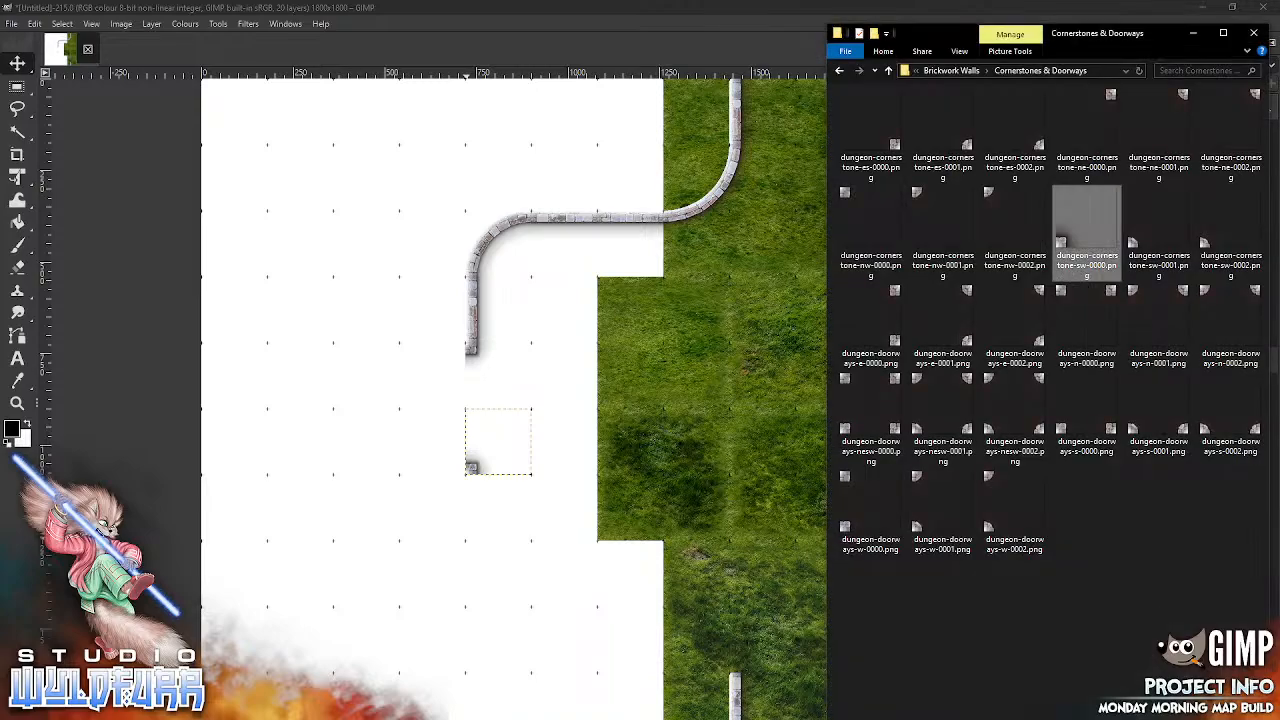
pyautogui.click(966, 71)
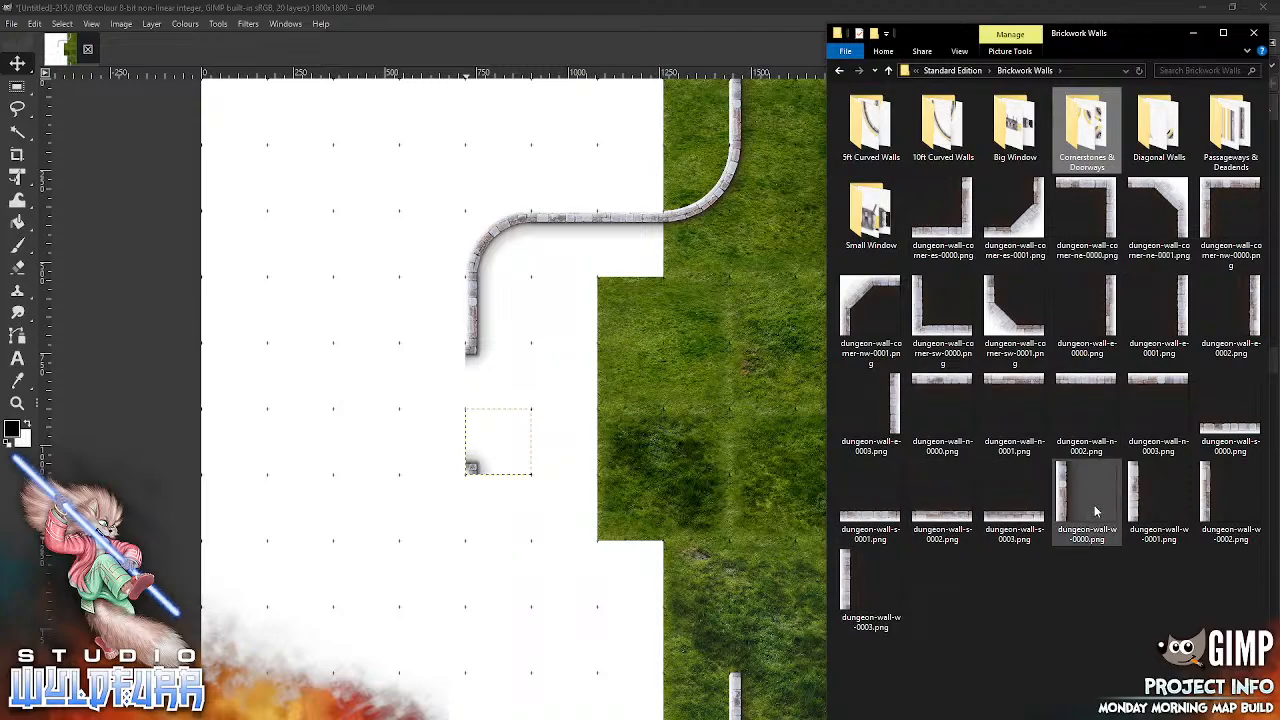
pyautogui.moveTo(1065, 497); pyautogui.dragTo(558, 504)
pyautogui.moveTo(509, 404); pyautogui.dragTo(466, 534)
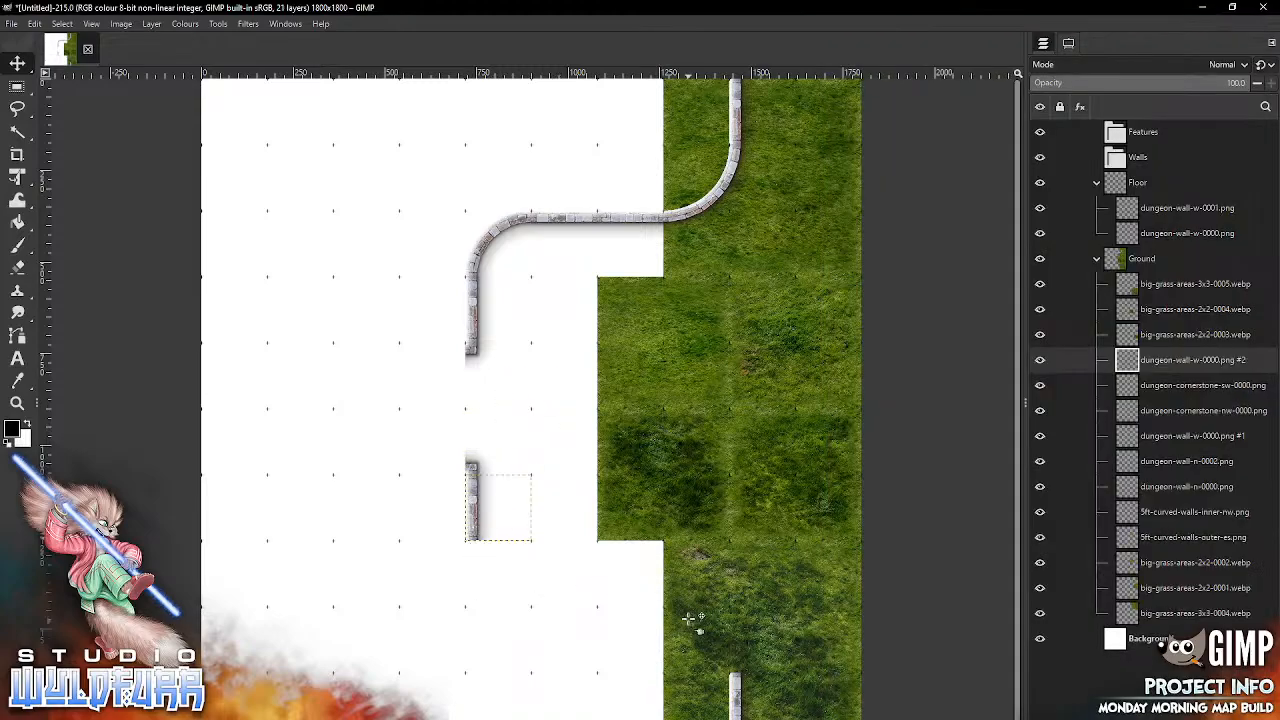
# Step: Import 5ft-curved-walls-inner-sw.png from the 5ft Curved Walls folder and join it to the bottom of the lower western wall
pyautogui.hotkey('alt', 'Tab')
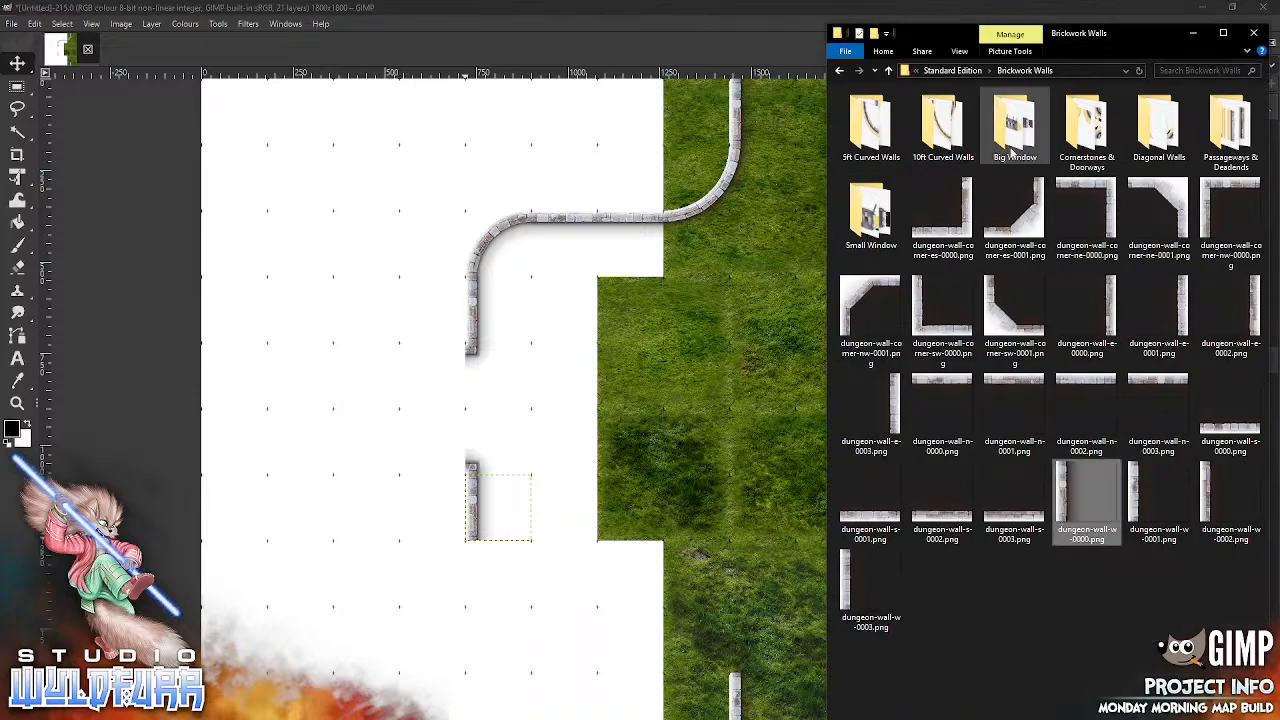
pyautogui.click(870, 127)
pyautogui.press('Return')
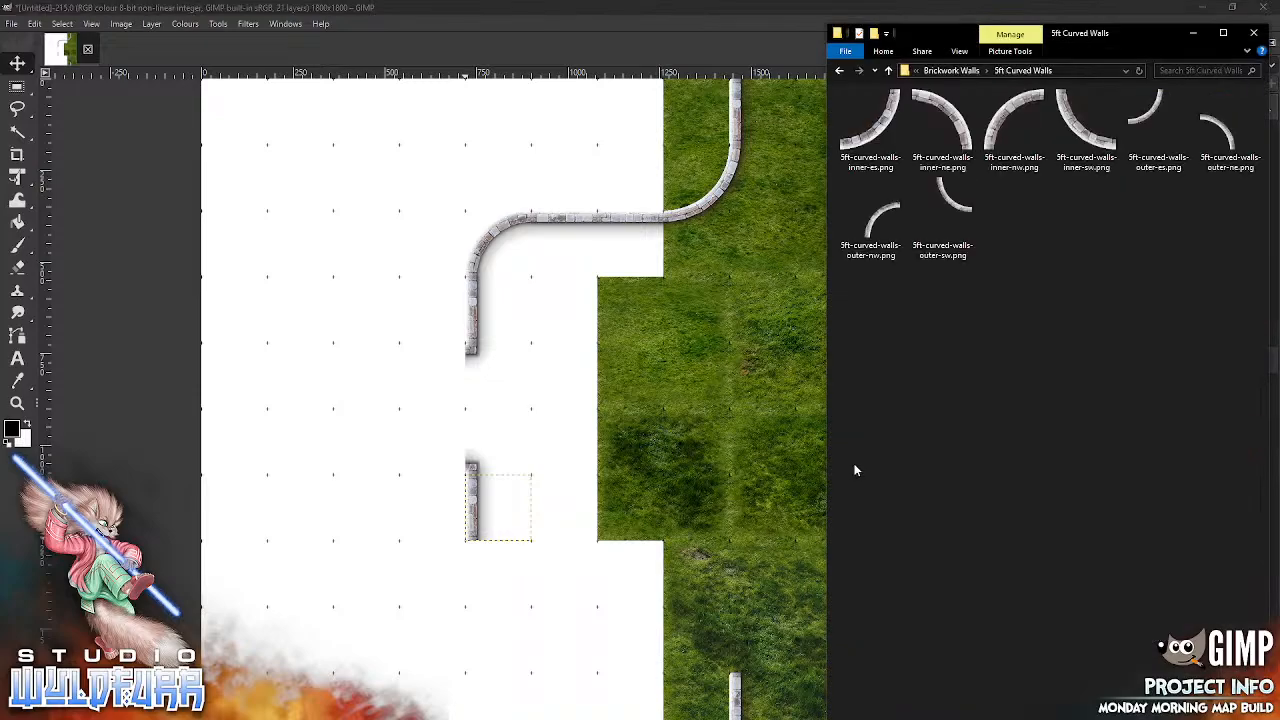
pyautogui.click(1077, 126)
pyautogui.moveTo(937, 194); pyautogui.dragTo(677, 486)
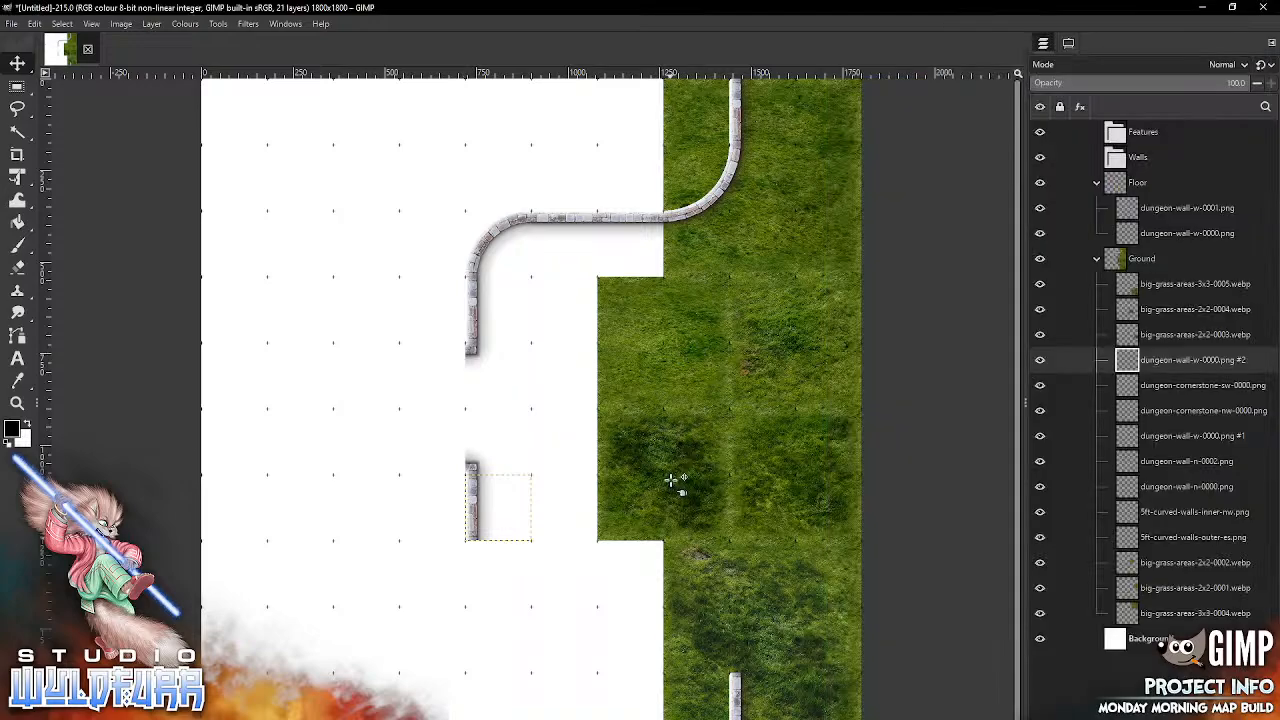
pyautogui.moveTo(534, 416); pyautogui.dragTo(501, 583)
# Step: Import 5ft-curved-walls-outer-ne.png into the Floor group and join it to the top of the lower eastern wall
pyautogui.hotkey('alt', 'Tab')
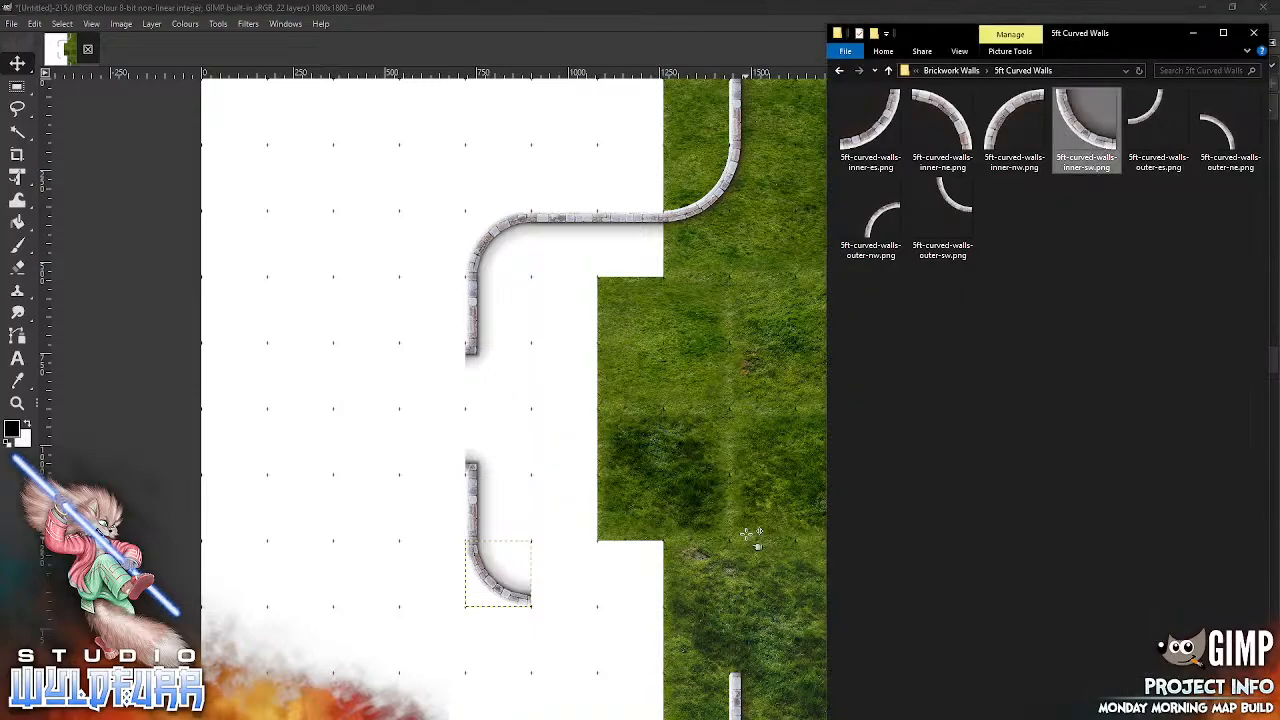
pyautogui.click(1224, 132)
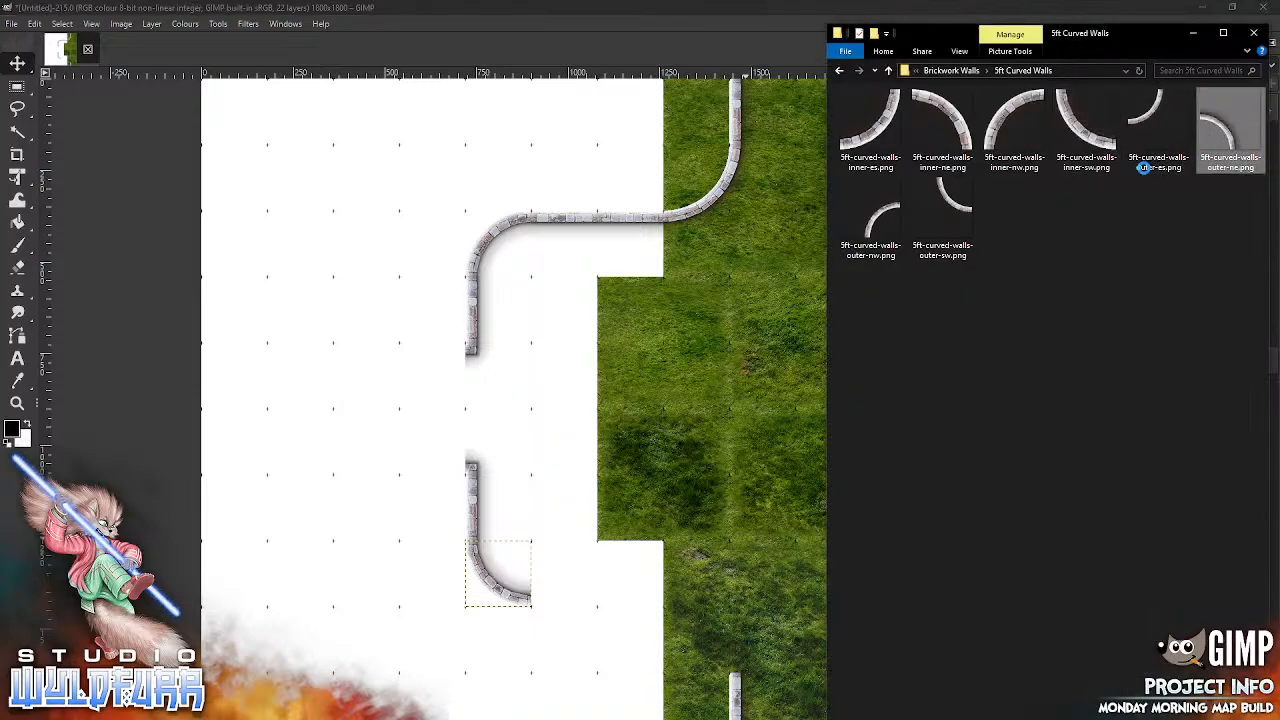
pyautogui.moveTo(668, 514); pyautogui.dragTo(597, 600)
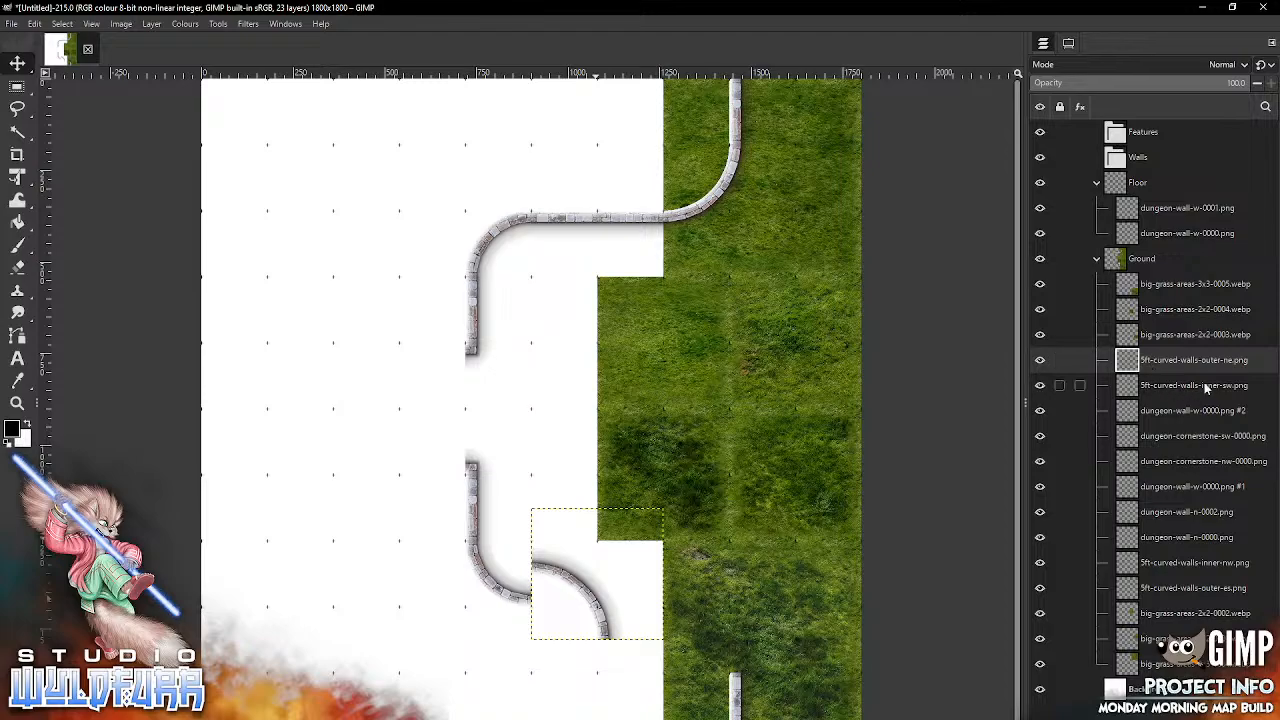
pyautogui.moveTo(1126, 362); pyautogui.dragTo(1130, 206)
pyautogui.moveTo(602, 613); pyautogui.dragTo(734, 648)
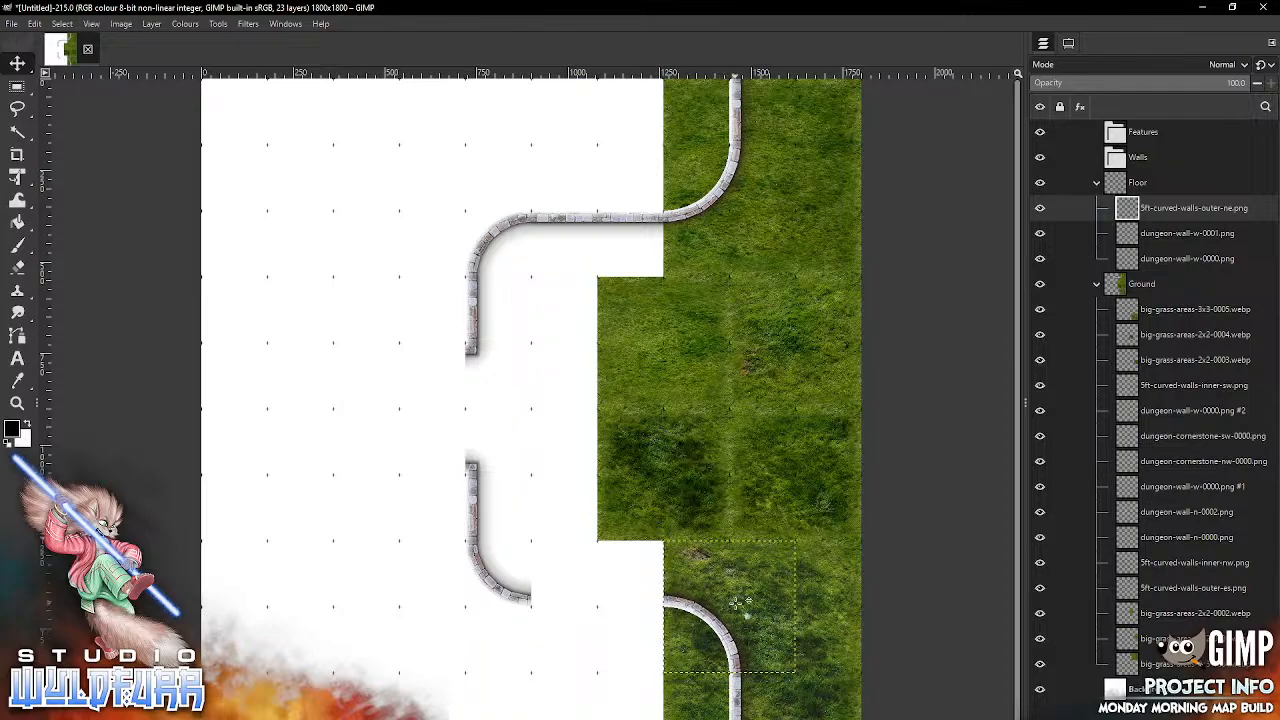
# Step: Move the nine wall layers from 5ft-curved-walls-inner-sw.png to 5ft-curved-walls-outer-es.png into the Floor group and collapse the Ground group
pyautogui.click(1191, 384)
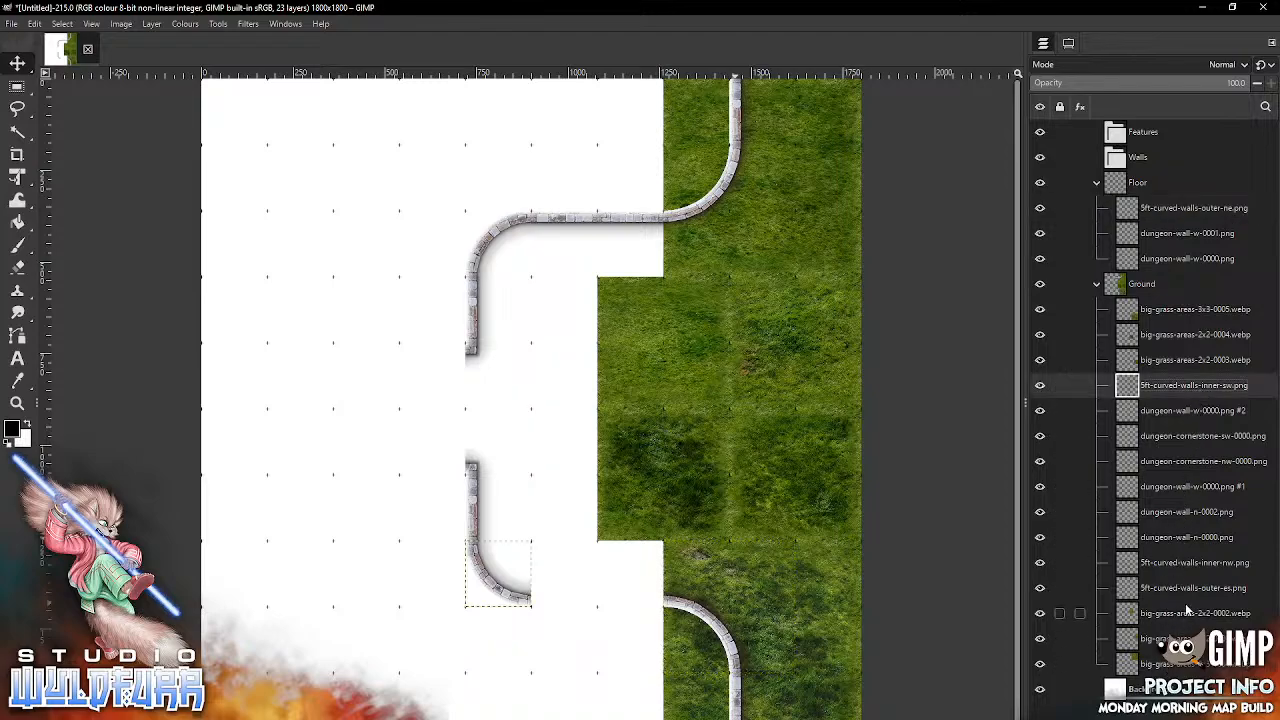
pyautogui.keyDown('shift'); pyautogui.click(1192, 588); pyautogui.keyUp('shift')
pyautogui.moveTo(1135, 388); pyautogui.dragTo(1117, 190)
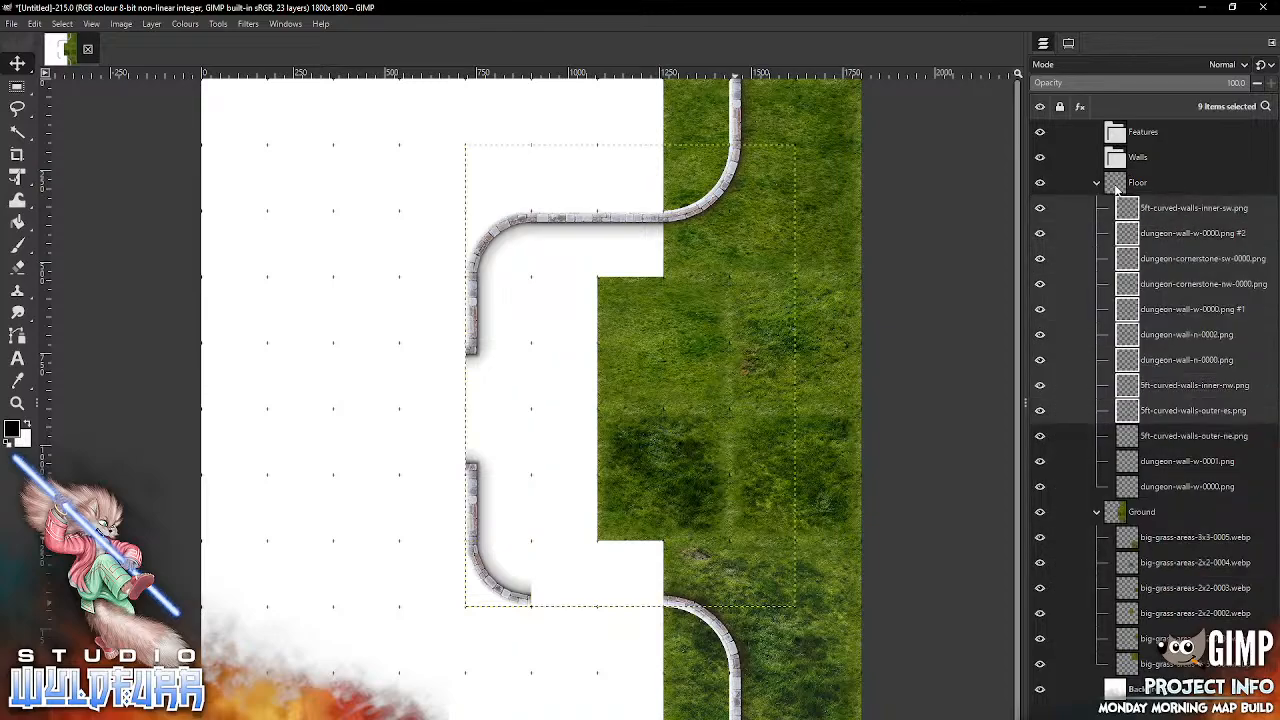
pyautogui.click(1095, 512)
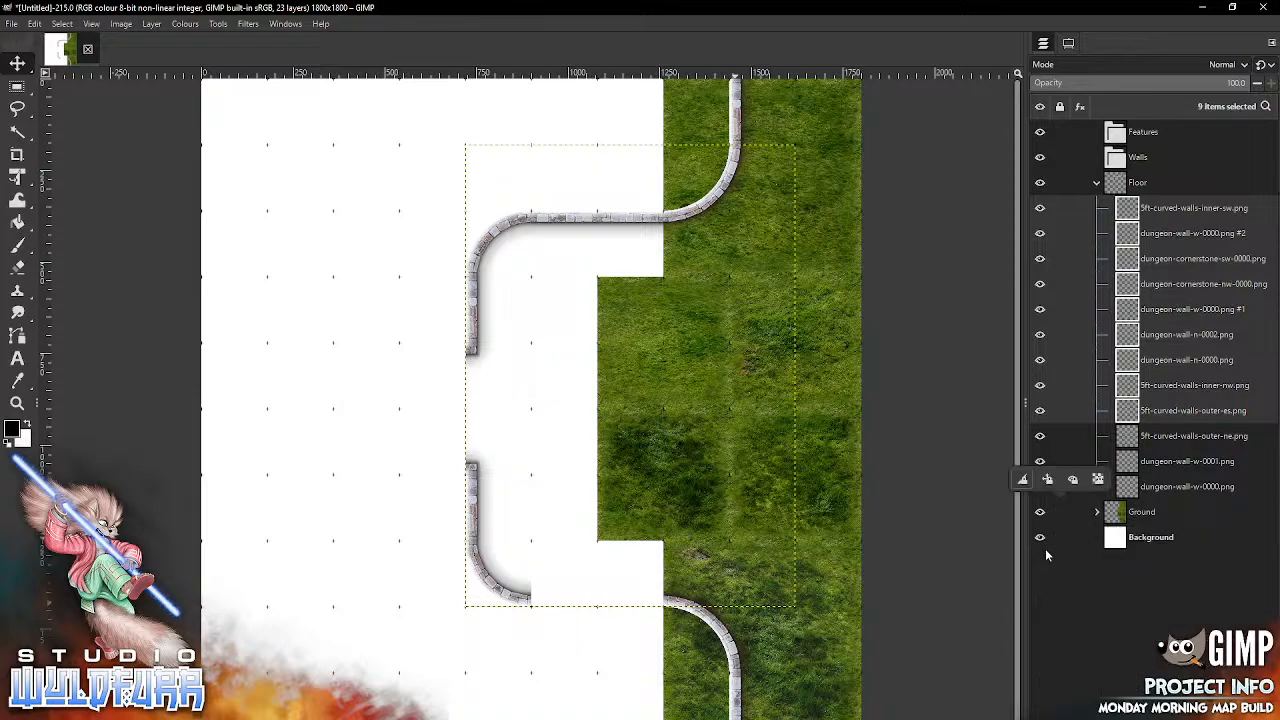
# Step: Try locking the position of the Ground layer group
pyautogui.click(1047, 479)
pyautogui.click(1072, 630)
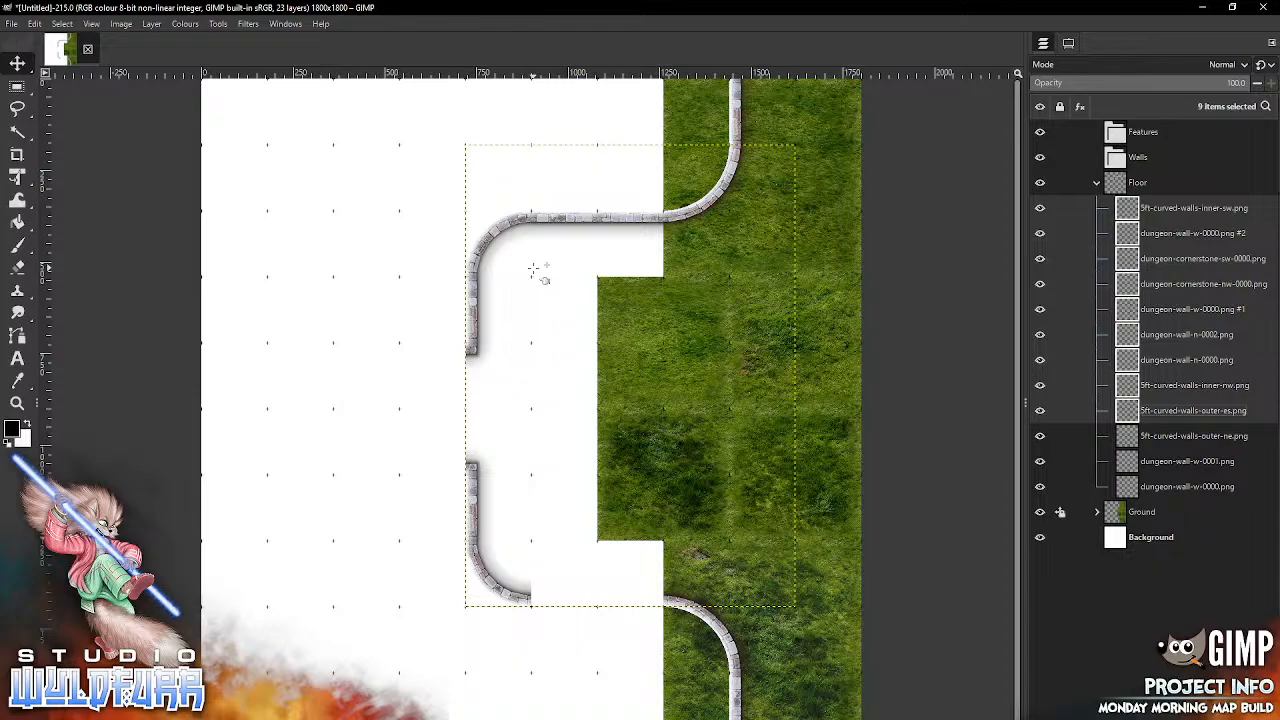
pyautogui.press('space')
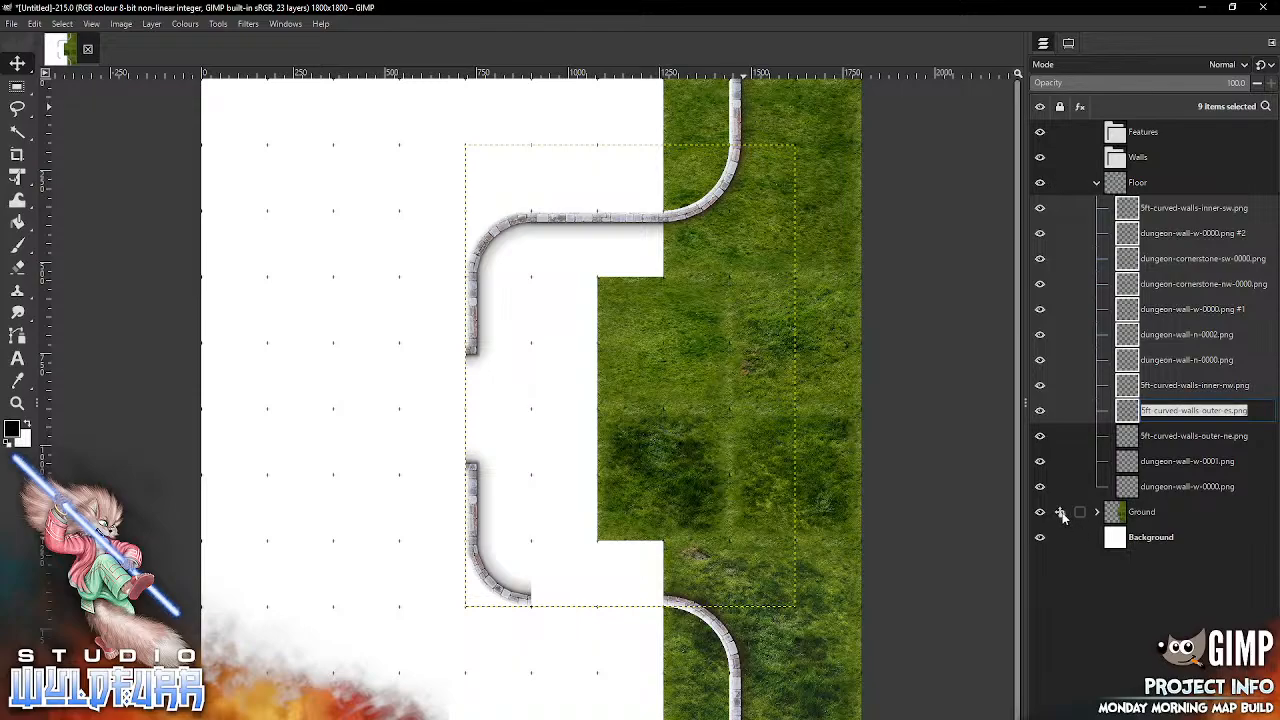
pyautogui.click(1061, 512)
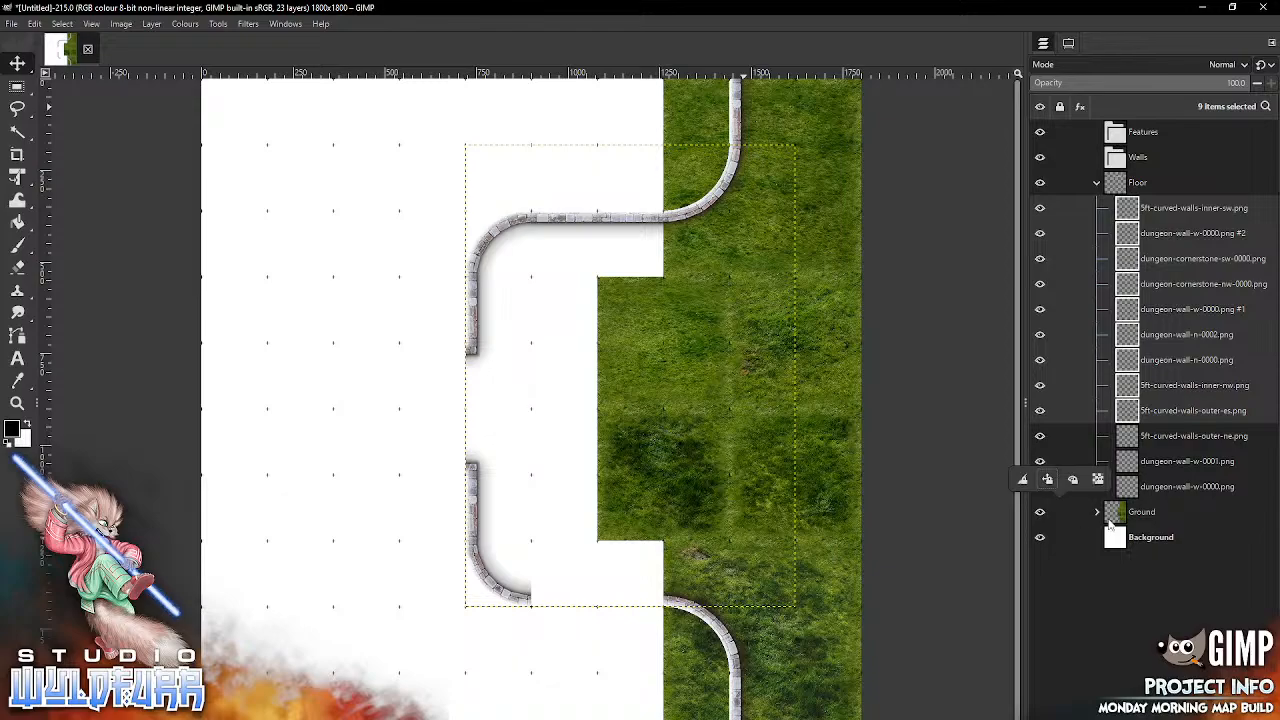
pyautogui.click(1098, 516)
pyautogui.click(1097, 513)
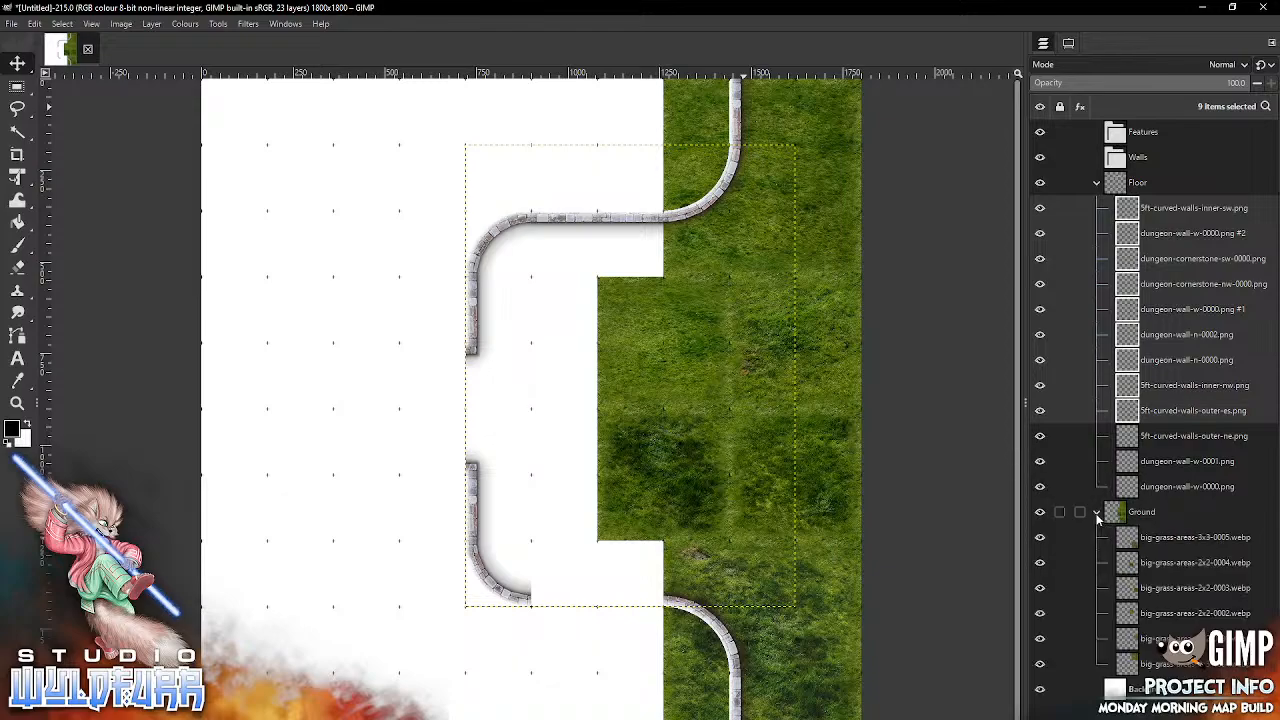
pyautogui.click(1097, 512)
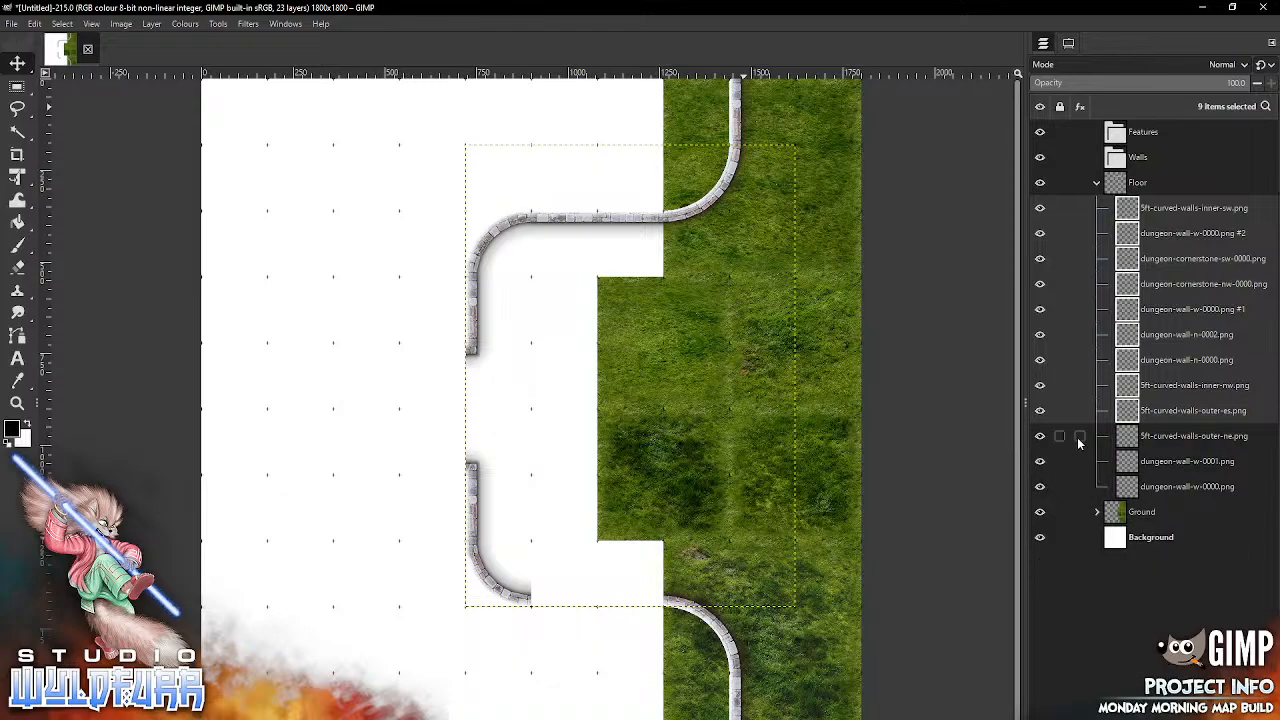
# Step: Replace the upper eastern wall segment dungeon-wall-w-0000.png with small-window-e-0000.png from the Small Window folder
pyautogui.click(1130, 206)
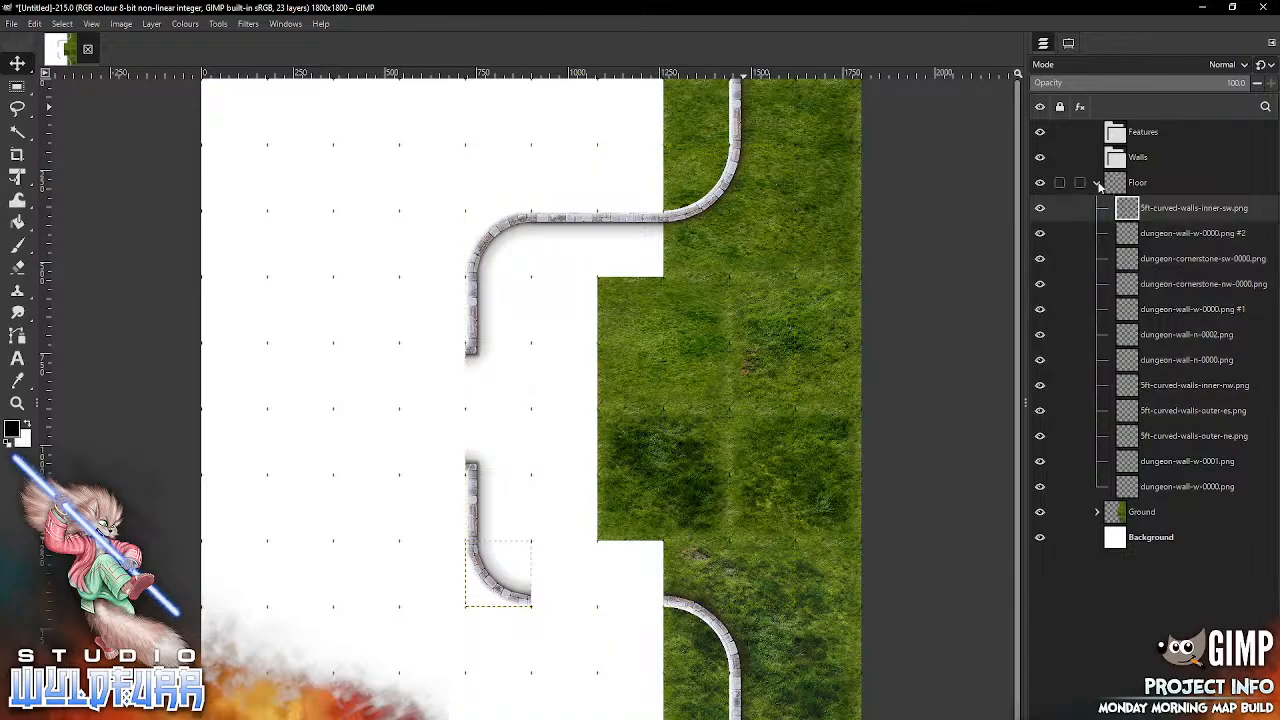
pyautogui.click(1067, 43)
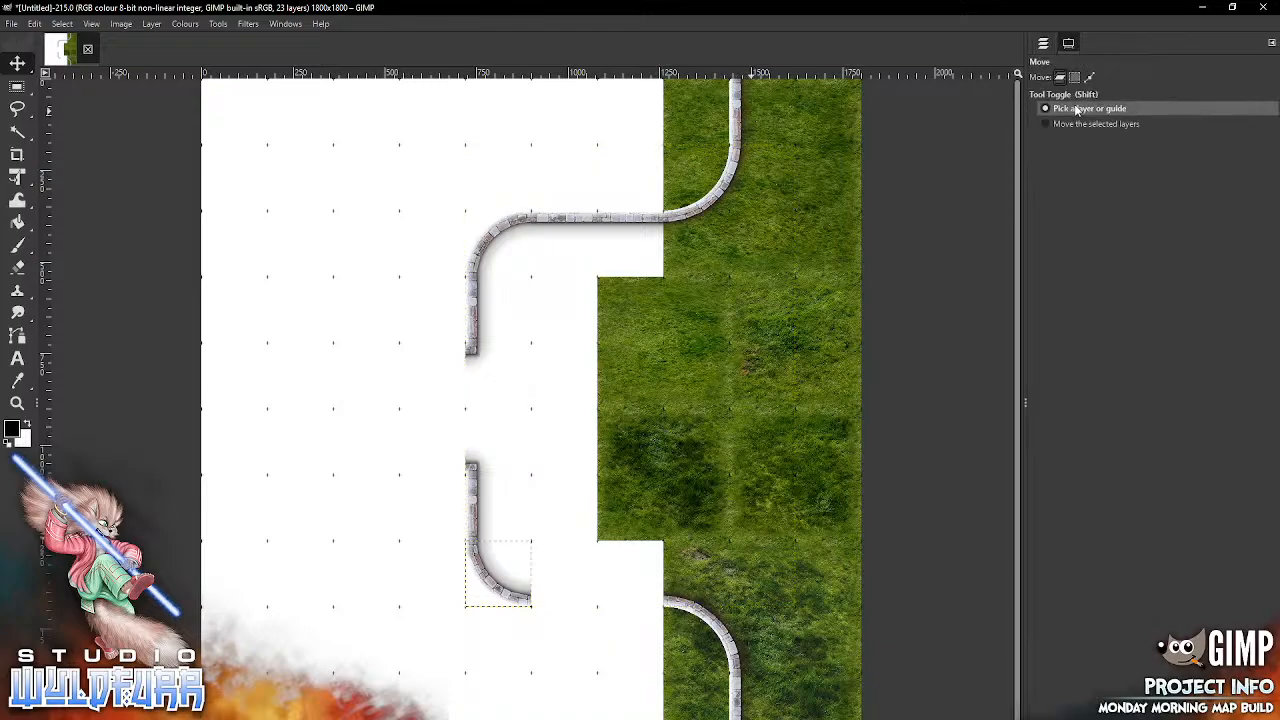
pyautogui.click(1042, 43)
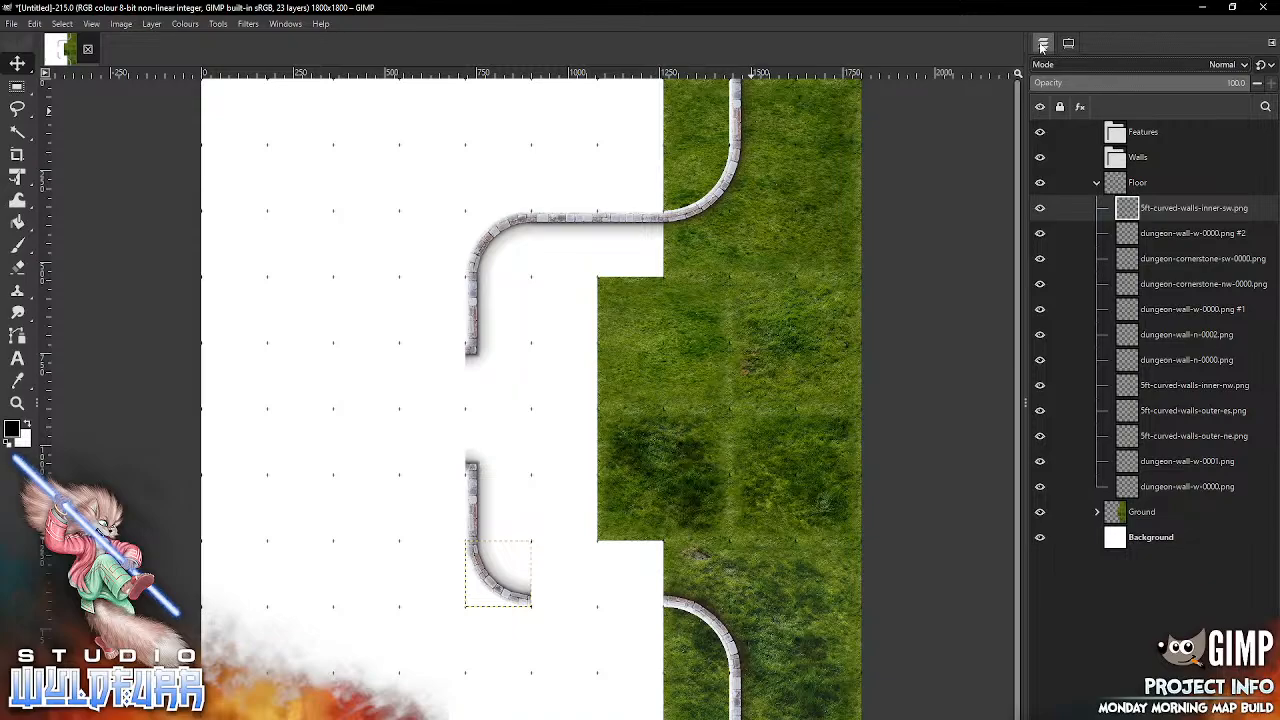
pyautogui.click(741, 107)
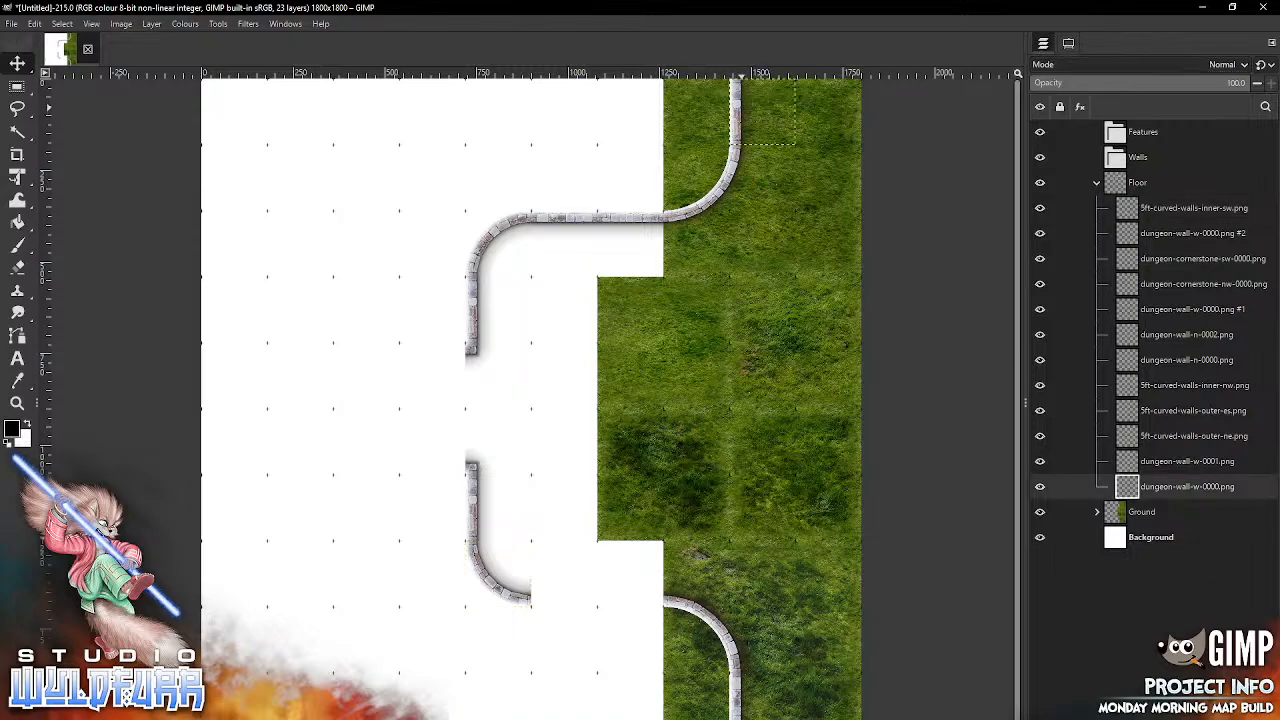
pyautogui.press('Delete')
pyautogui.hotkey('alt', 'Tab')
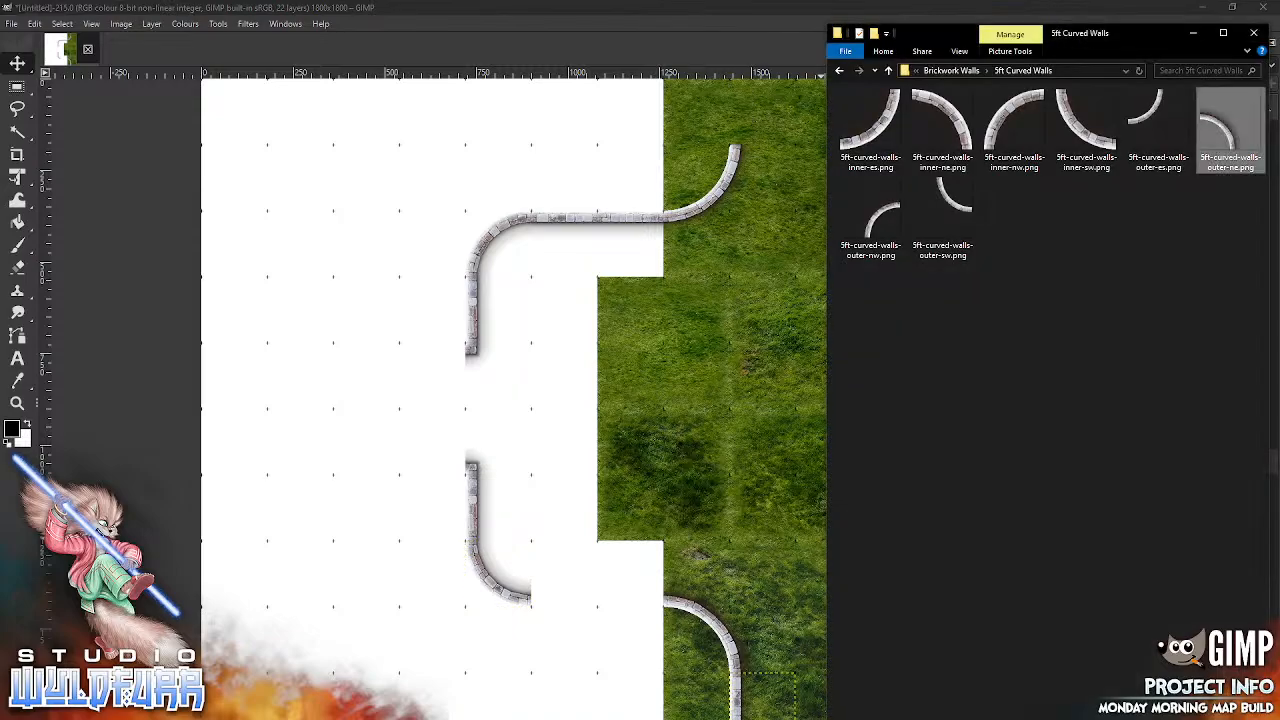
pyautogui.click(955, 71)
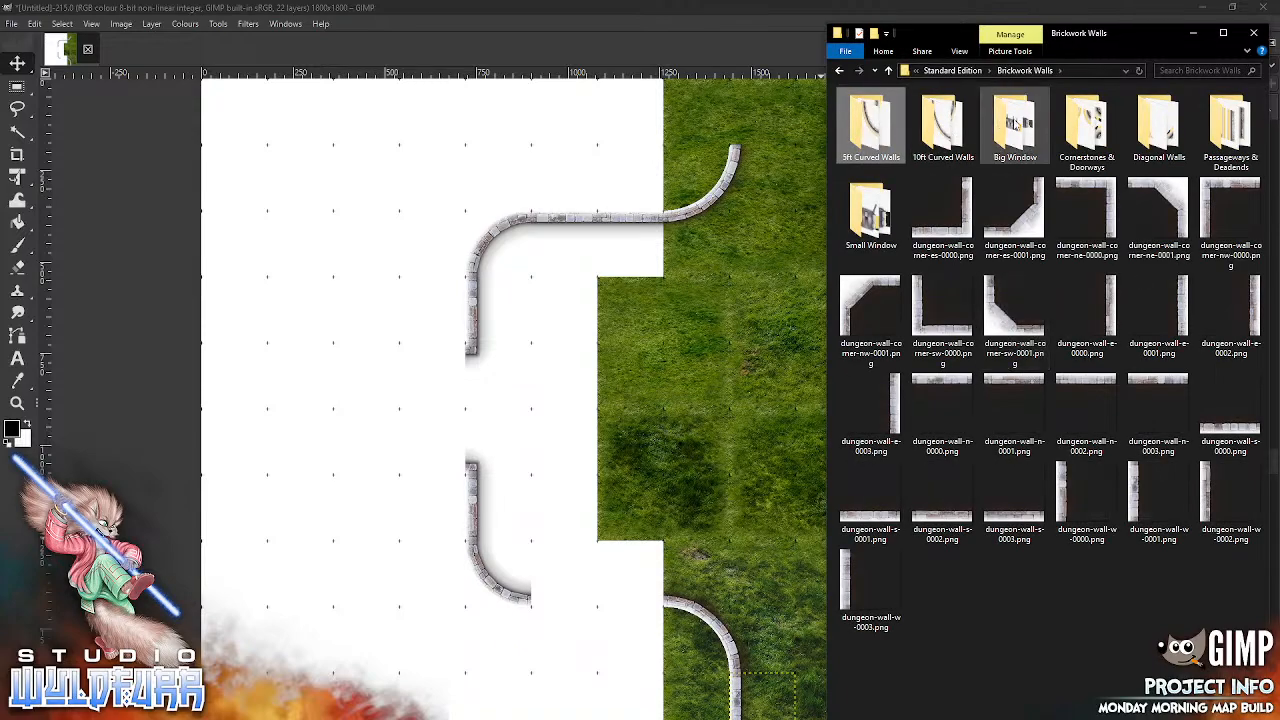
pyautogui.click(865, 222)
pyautogui.press('Return')
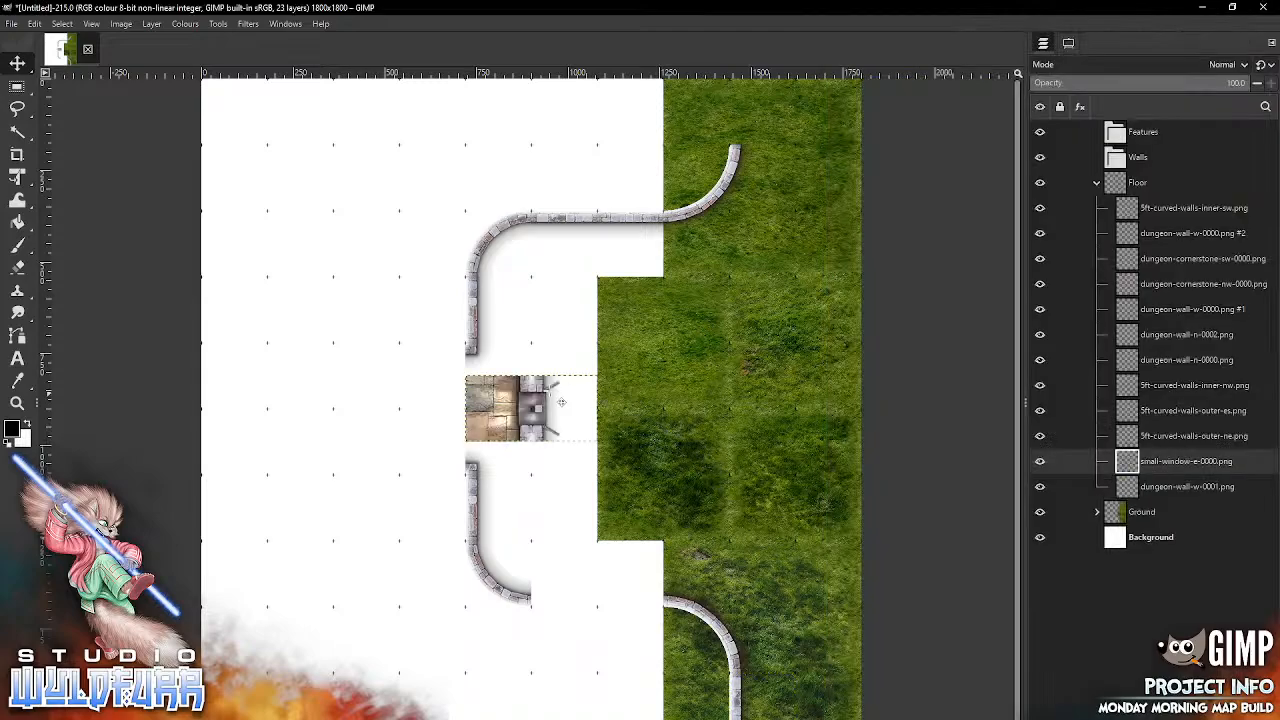
pyautogui.moveTo(561, 401); pyautogui.dragTo(731, 111)
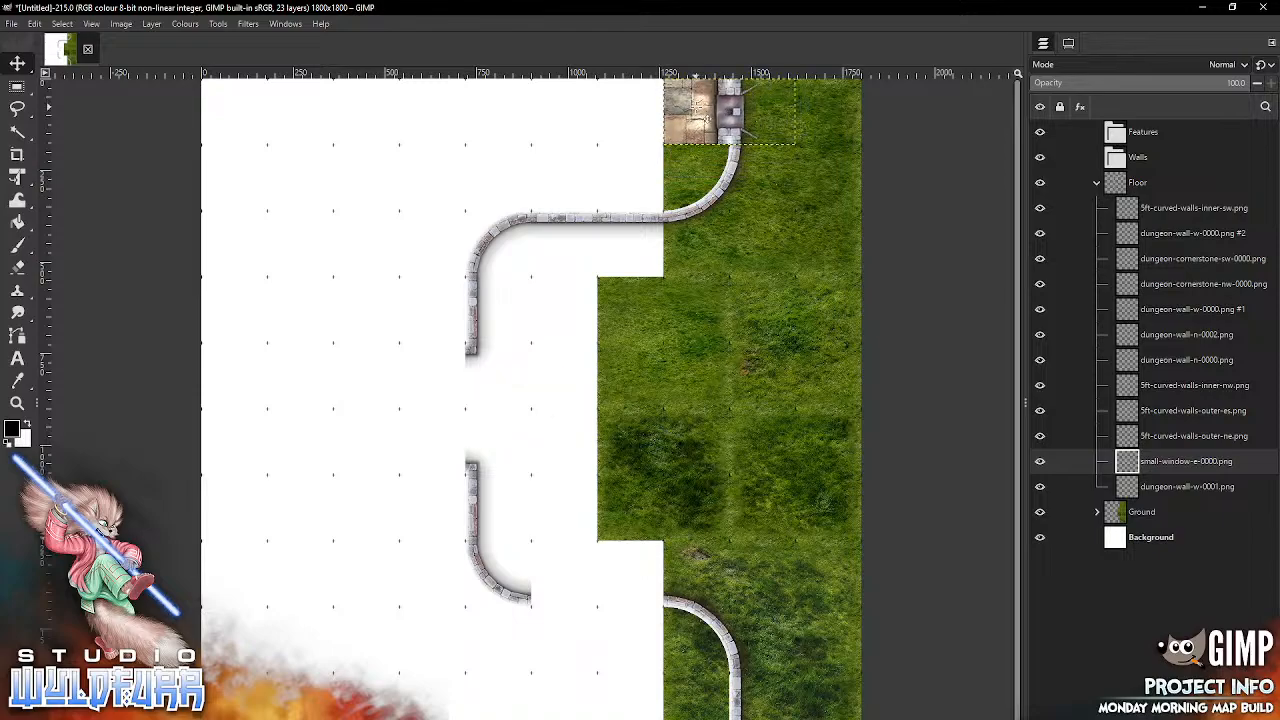
# Step: Replace the straight wall segment above the western doorway gap with another small-window-e-0000.png
pyautogui.hotkey('alt', 'Tab')
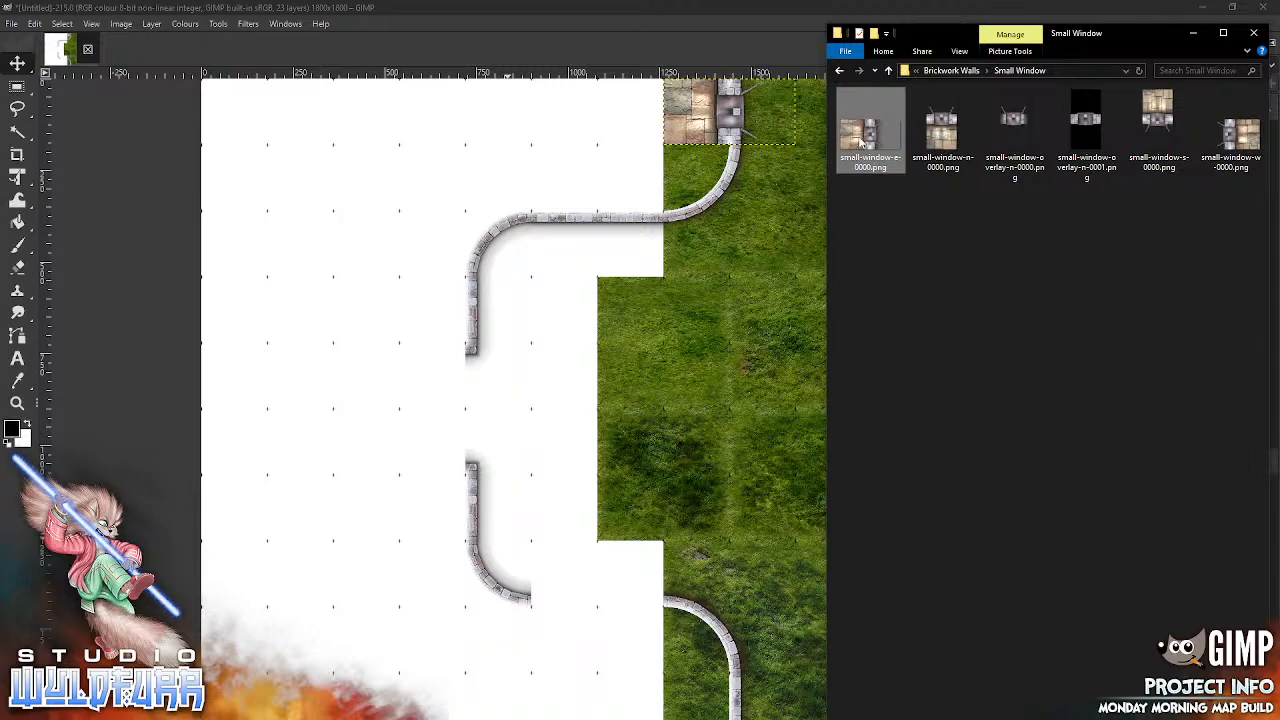
pyautogui.click(547, 438)
pyautogui.click(480, 320)
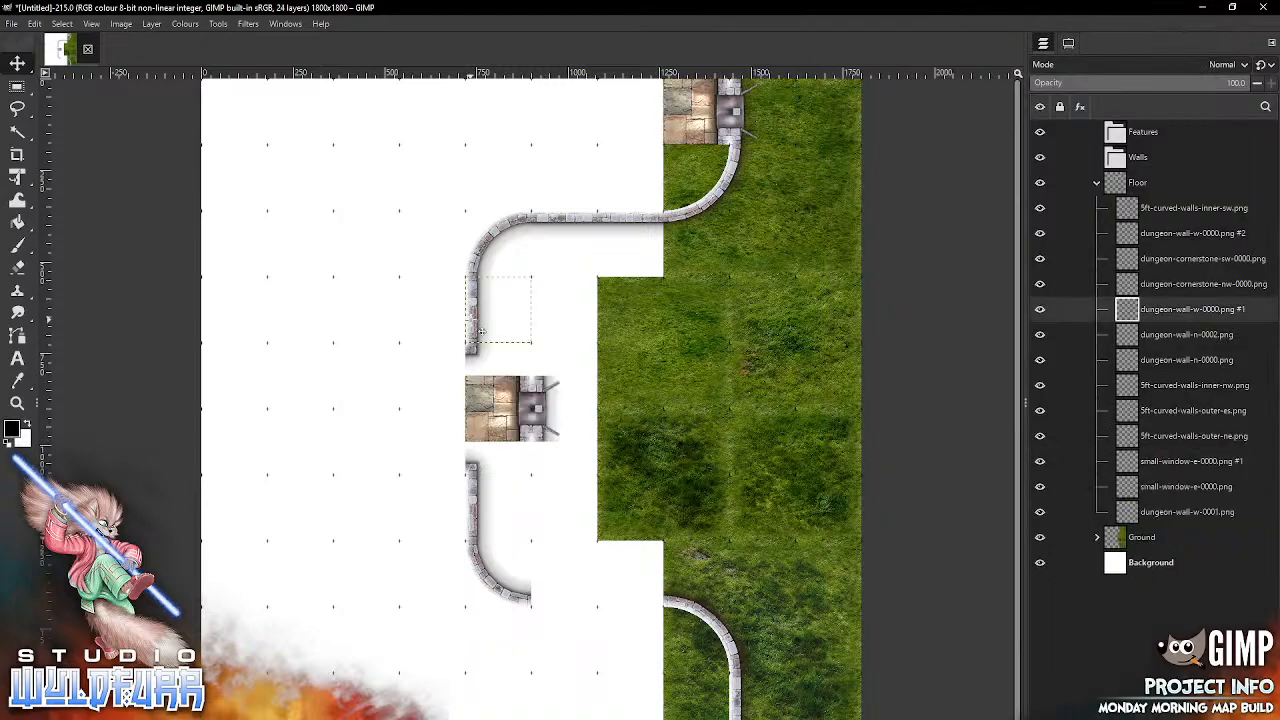
pyautogui.press('Delete')
pyautogui.moveTo(506, 398); pyautogui.dragTo(447, 320)
# Step: Replace the straight wall segment below the western doorway gap with a third small-window-e-0000.png
pyautogui.click(483, 518)
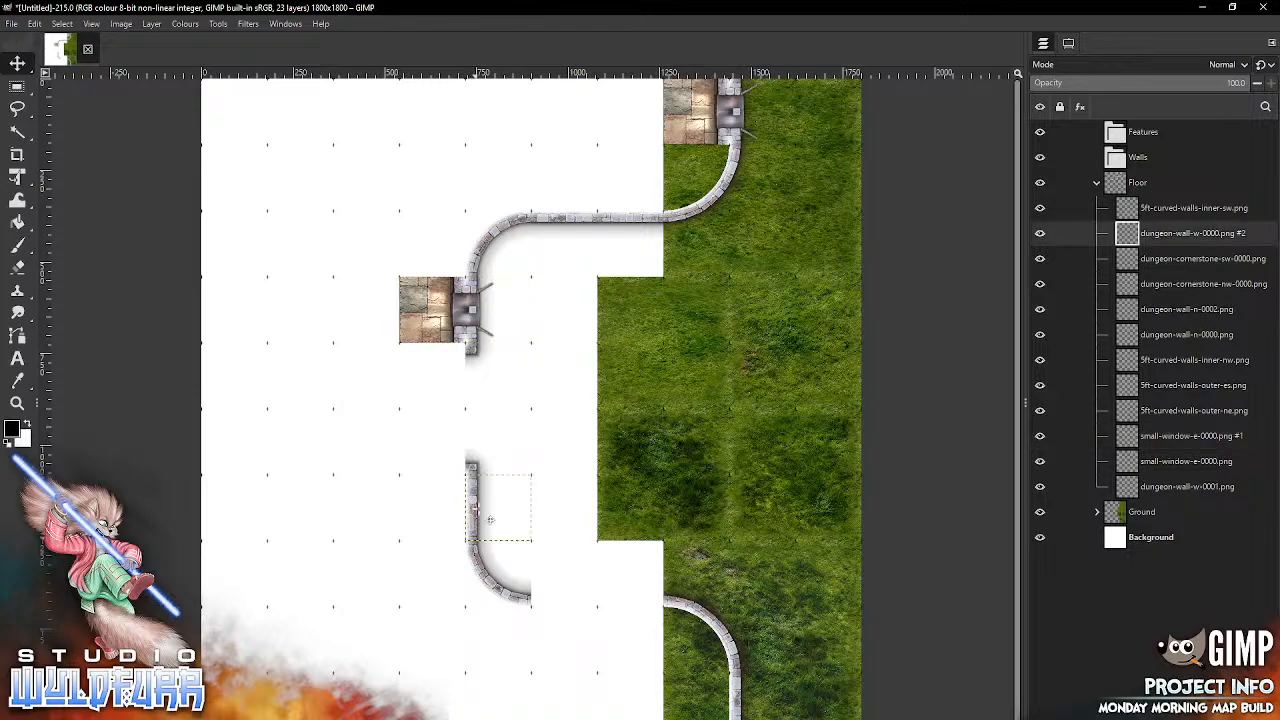
pyautogui.press('Delete')
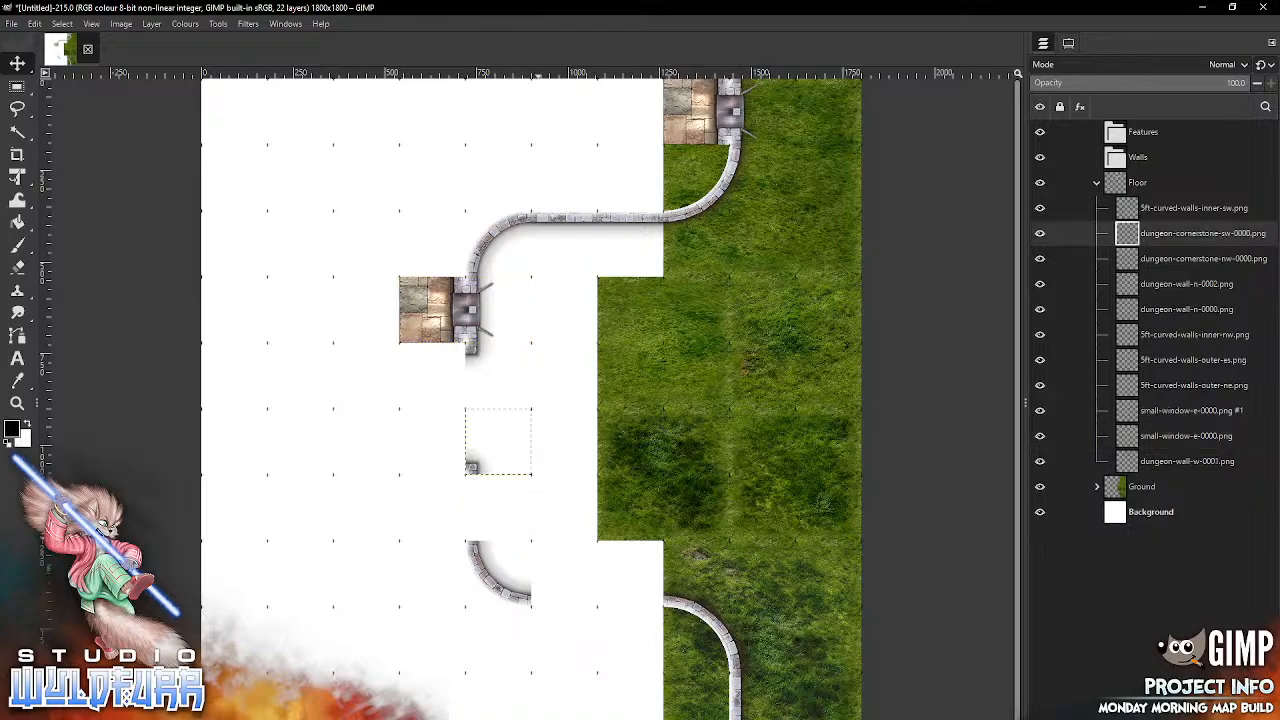
pyautogui.hotkey('alt', 'Tab')
pyautogui.moveTo(858, 138); pyautogui.dragTo(594, 492)
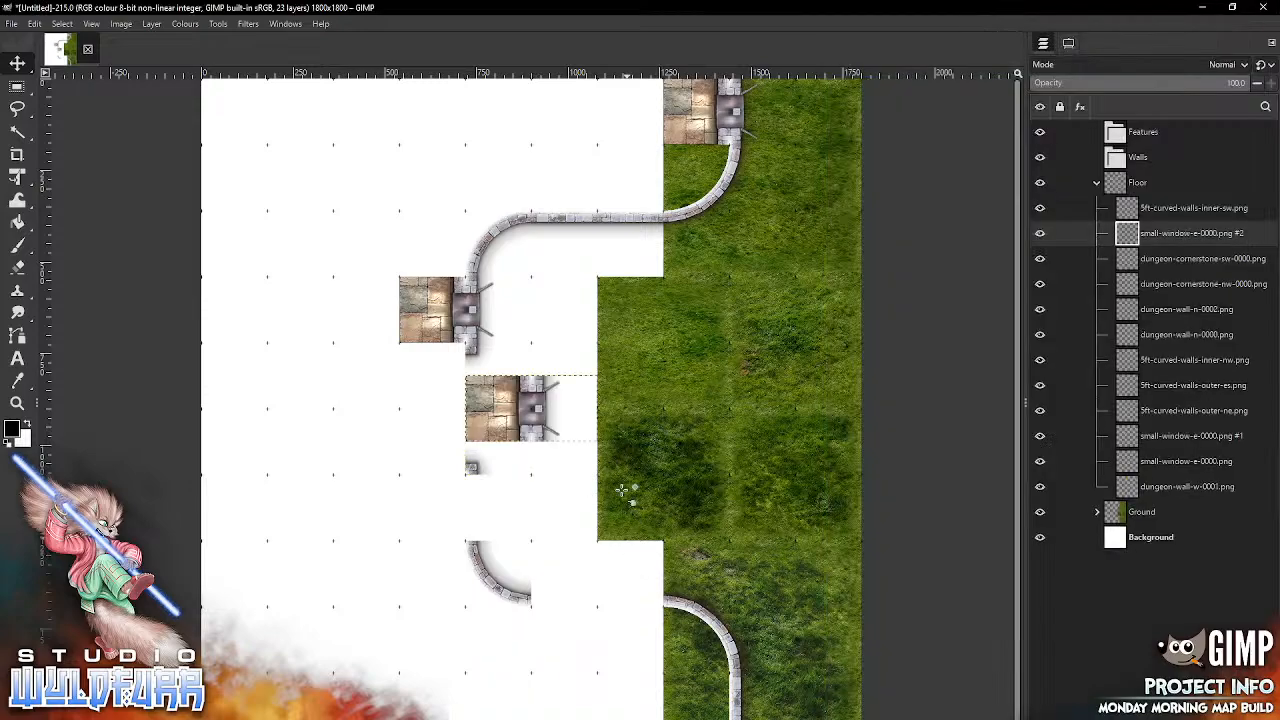
pyautogui.moveTo(547, 399); pyautogui.dragTo(479, 497)
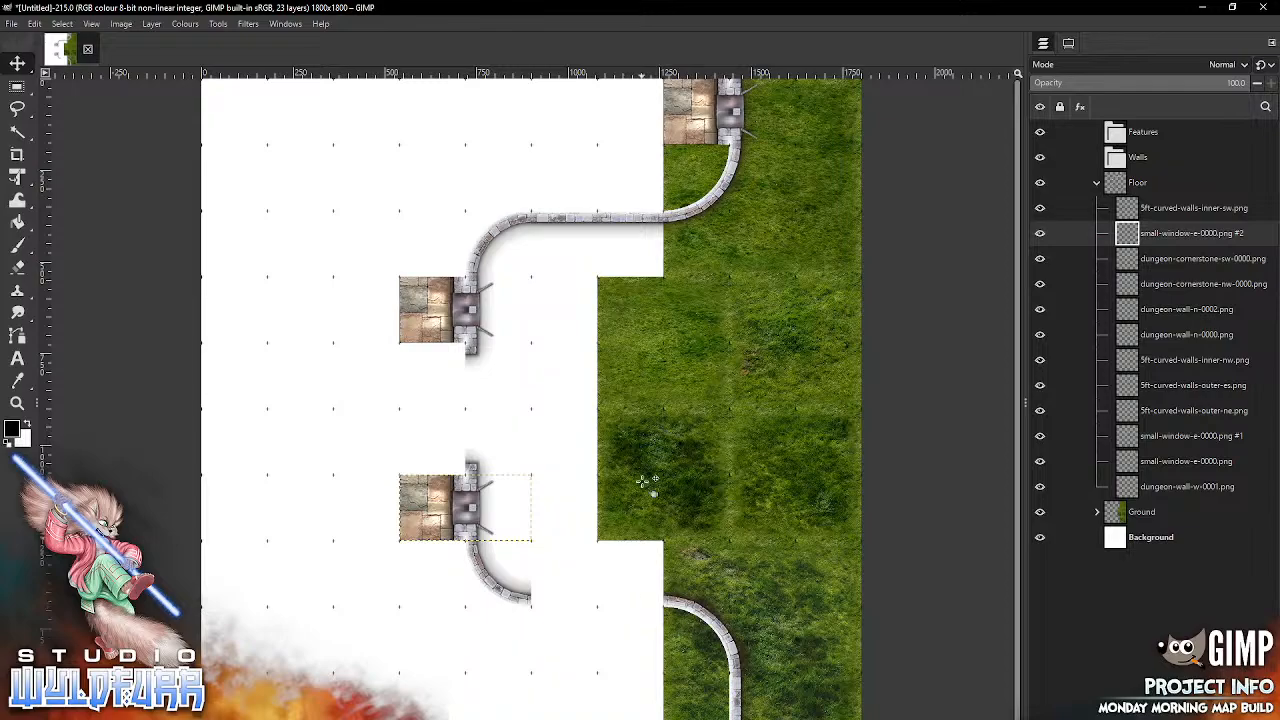
# Step: Delete the two upper horizontal wall segments, dungeon-wall-n-0002.png and dungeon-wall-n-0000.png
pyautogui.click(632, 232)
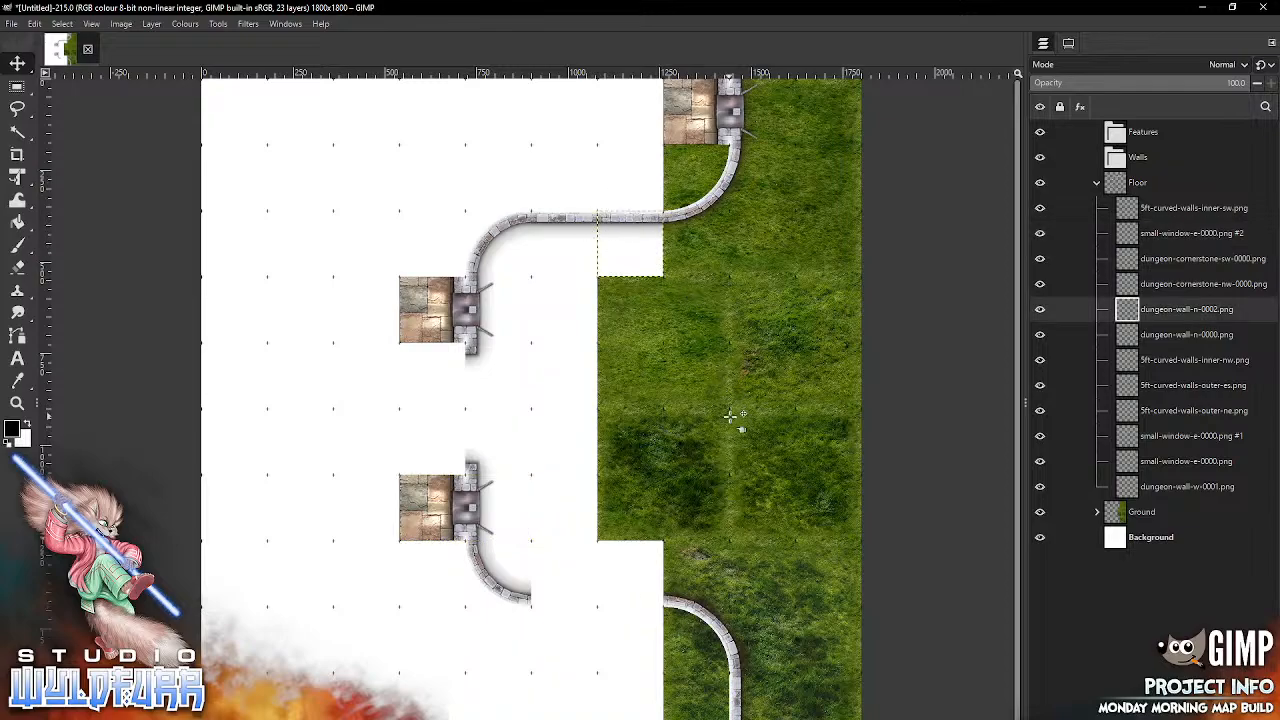
pyautogui.press('Delete')
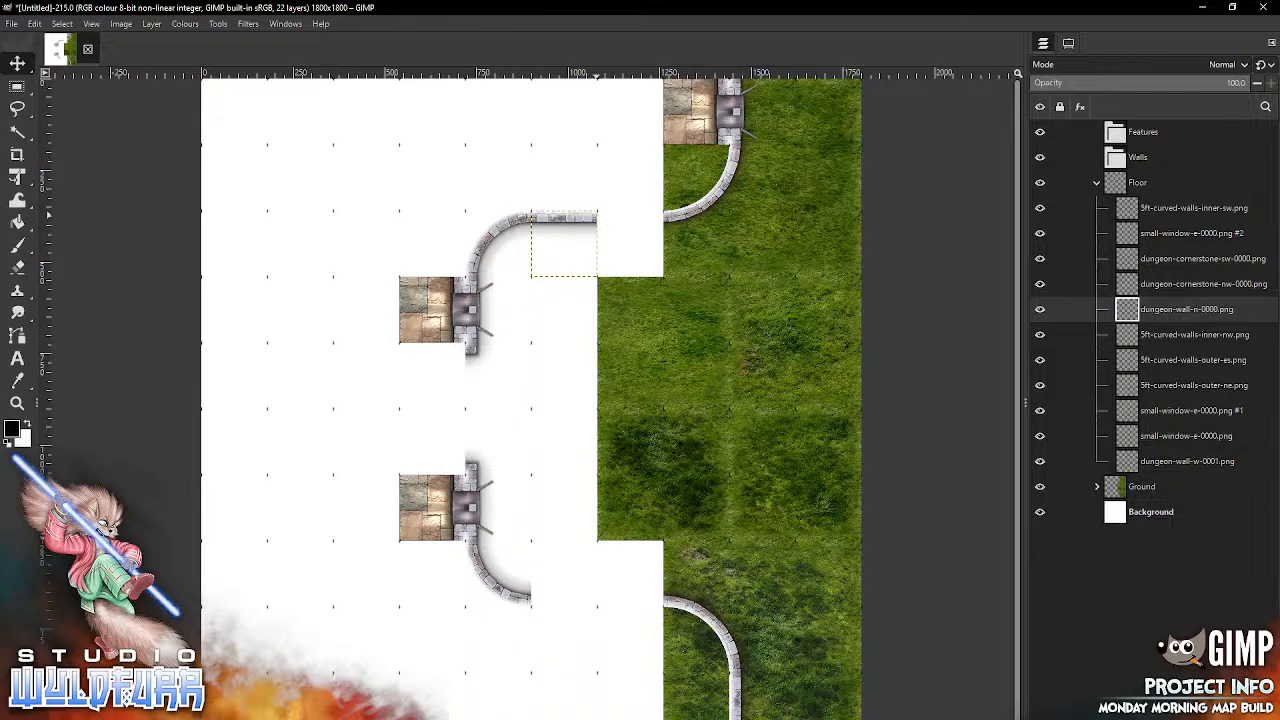
pyautogui.press('Delete')
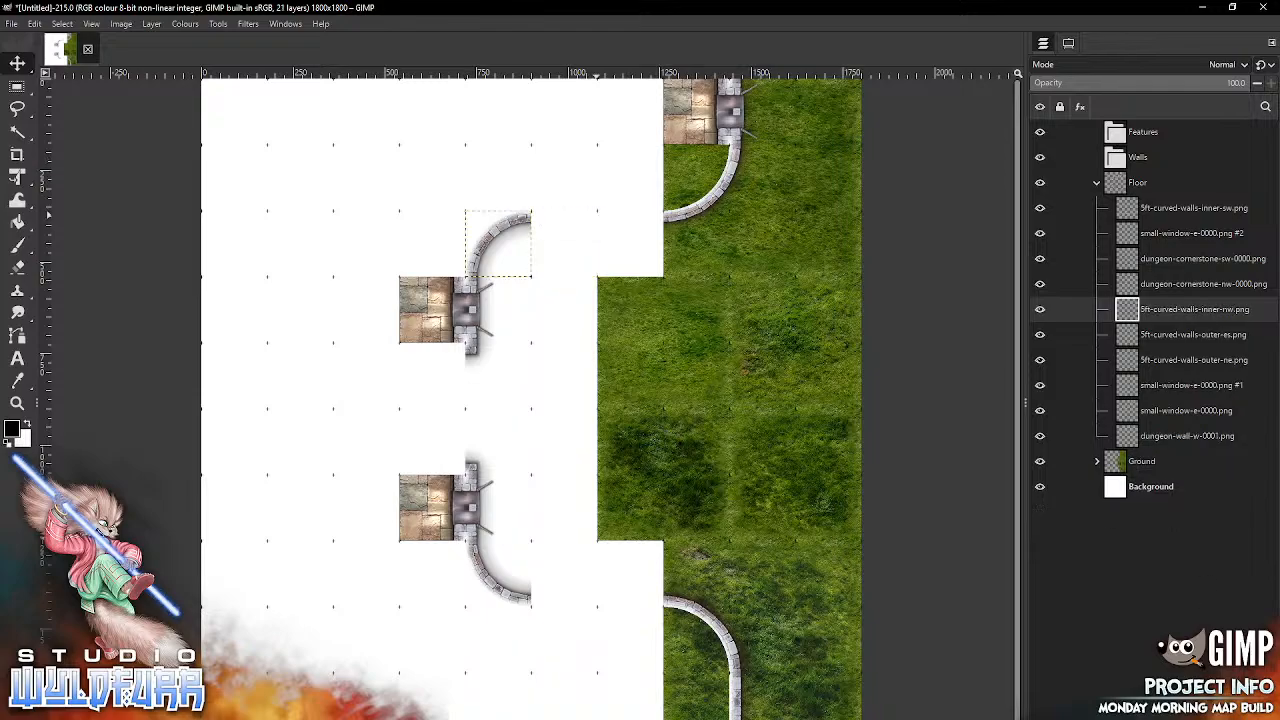
# Step: Import big-window-n-0000.png from the Big Window folder and fit it between the two lower curved walls
pyautogui.hotkey('alt', 'Tab')
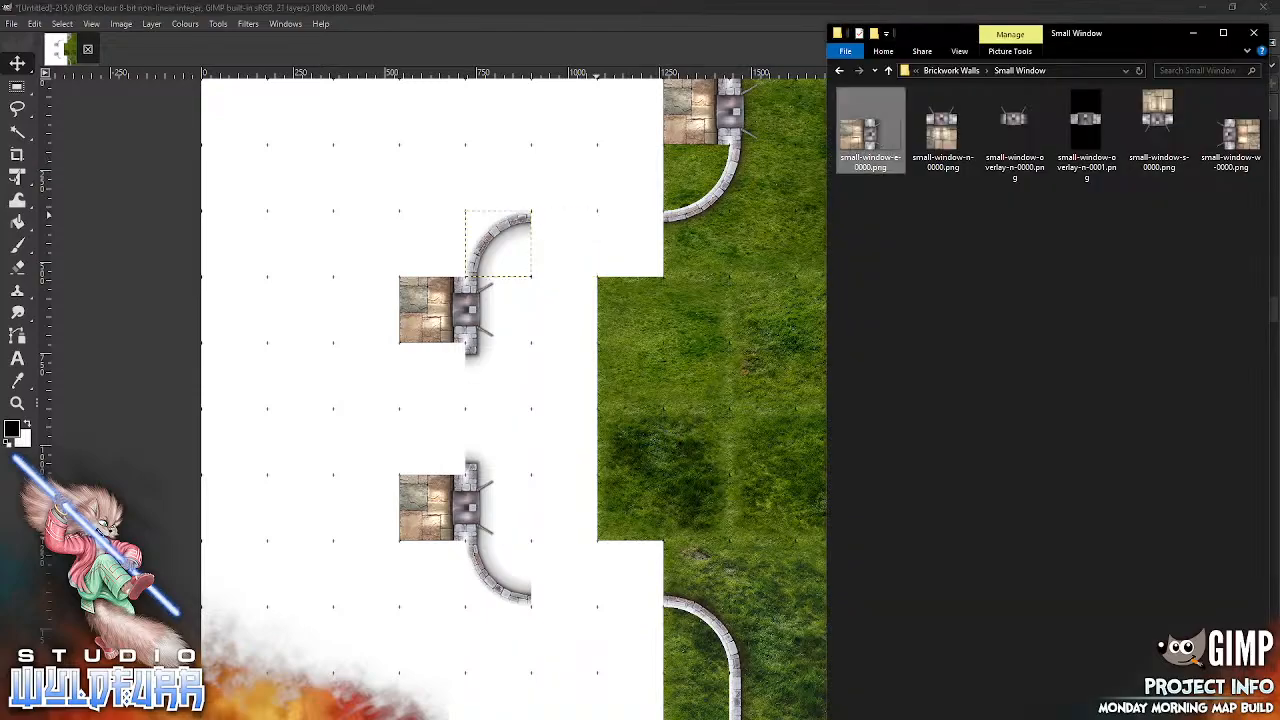
pyautogui.click(951, 70)
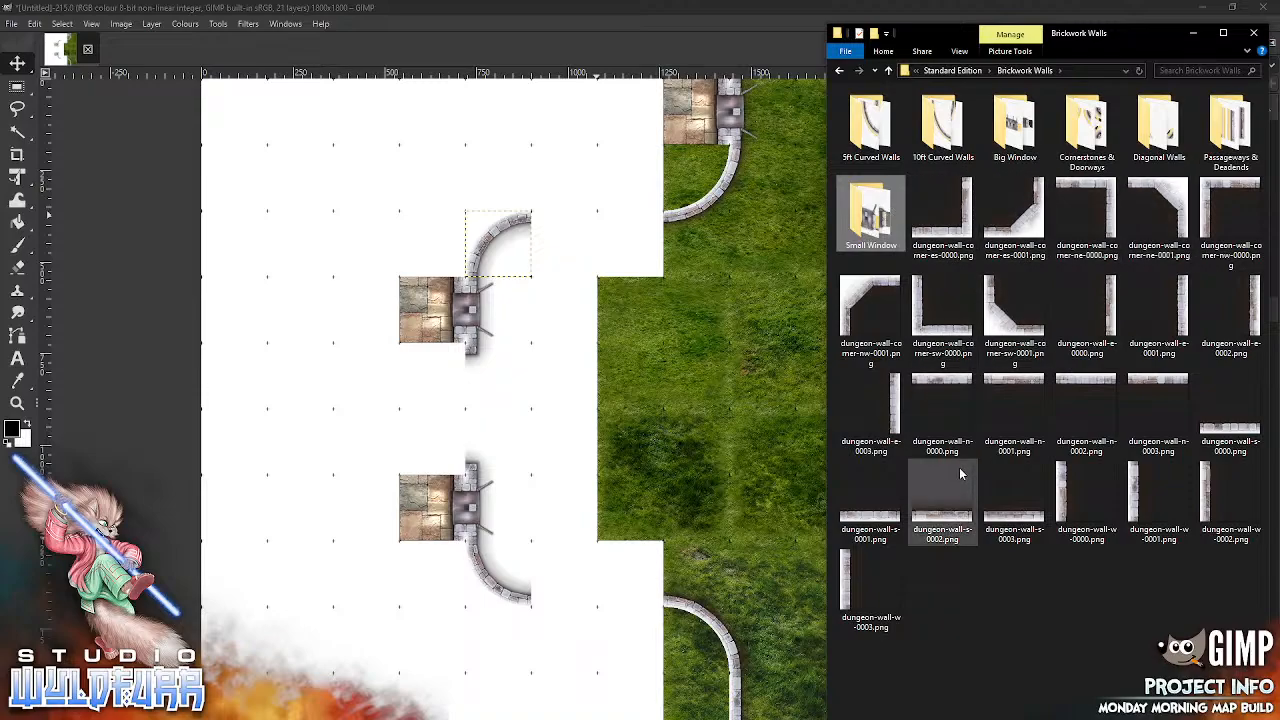
pyautogui.click(1015, 125)
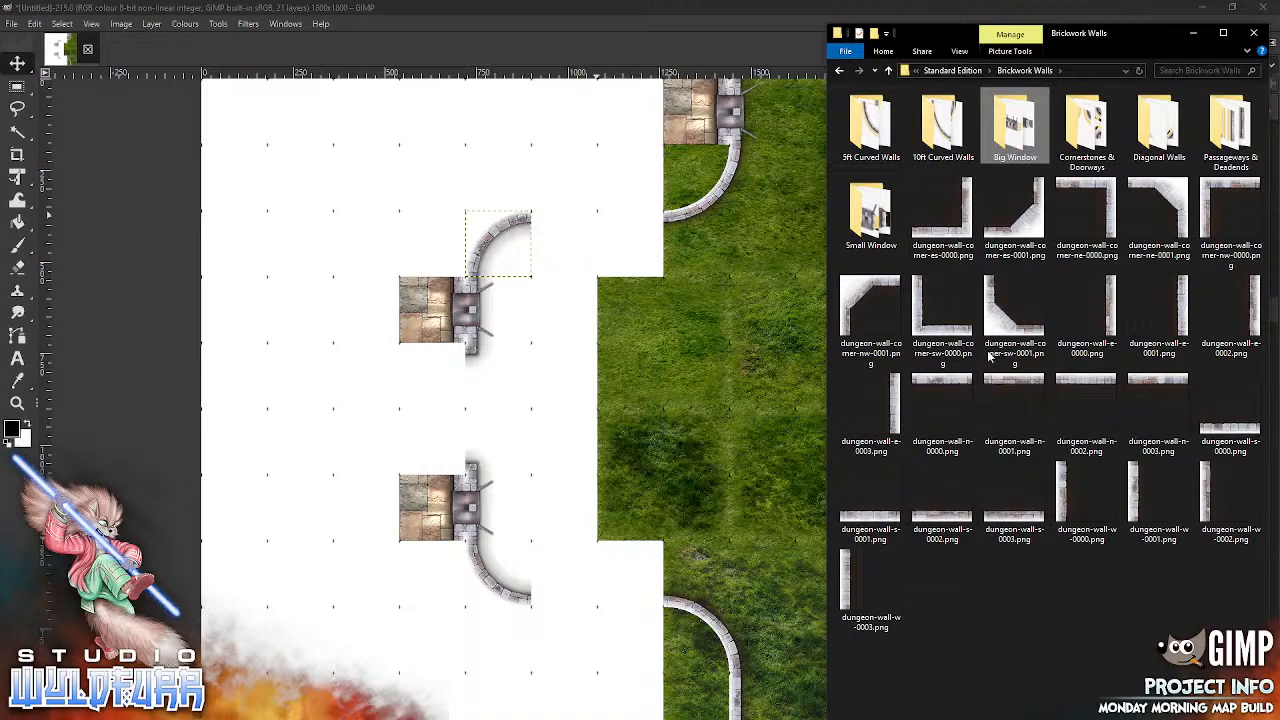
pyautogui.press('Return')
pyautogui.moveTo(934, 136); pyautogui.dragTo(592, 482)
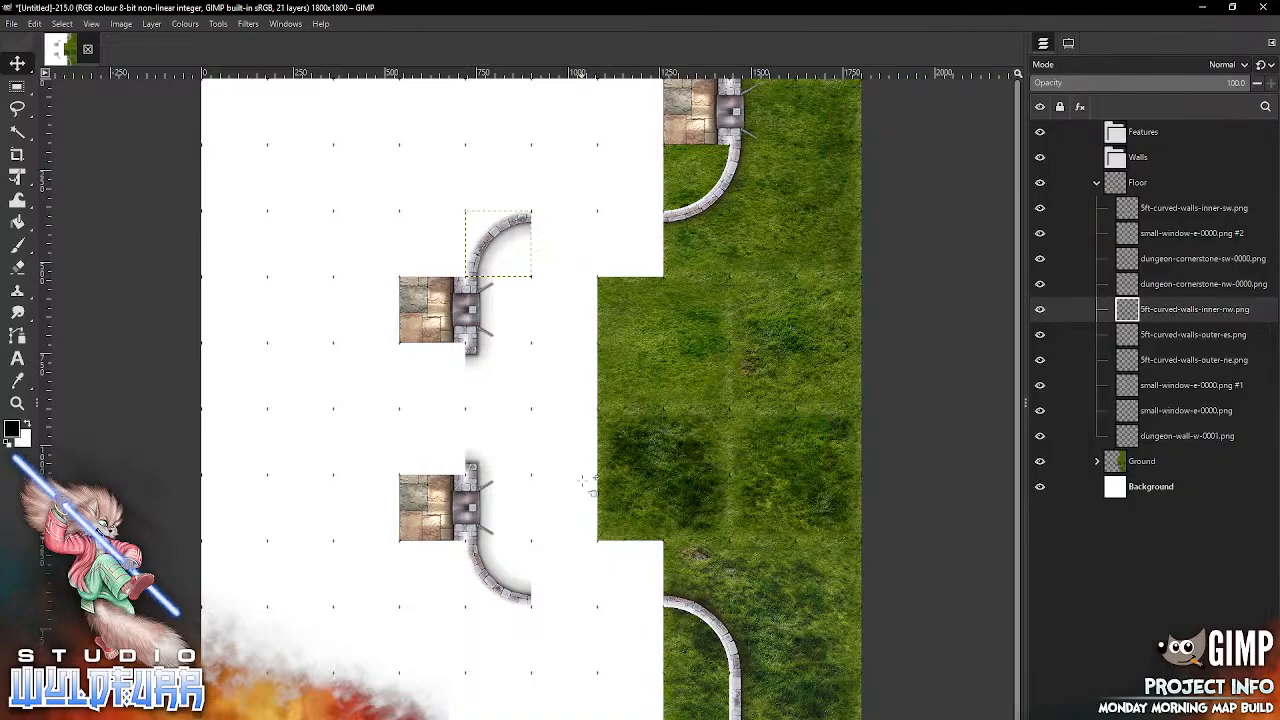
pyautogui.moveTo(596, 424); pyautogui.dragTo(662, 622)
# Step: Import big-window-s-0000.png and fit it into the gap between the two upper curved walls
pyautogui.hotkey('alt', 'Tab')
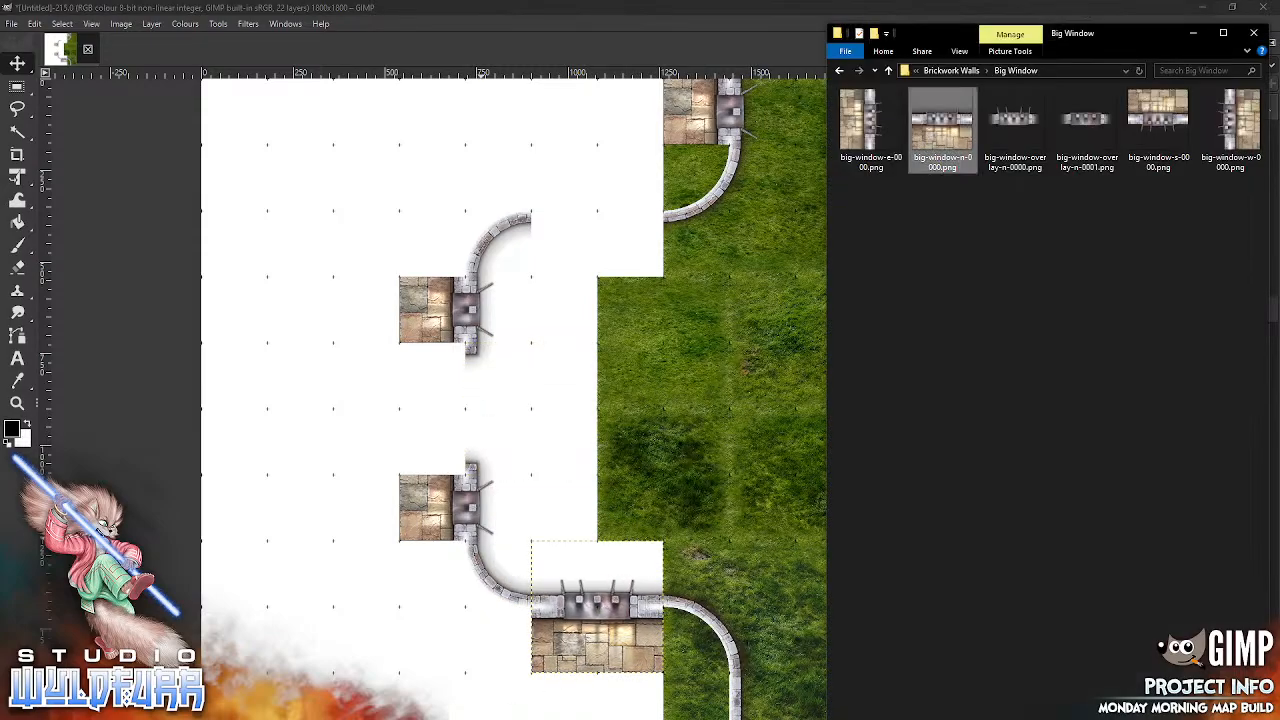
pyautogui.moveTo(1167, 119); pyautogui.dragTo(700, 535)
pyautogui.moveTo(633, 409); pyautogui.dragTo(634, 220)
# Step: Delete the straight wall segment dungeon-wall-w-0001.png below the lower outer curve at the map's southern edge
pyautogui.moveTo(812, 550); pyautogui.dragTo(813, 325)
pyautogui.click(745, 490)
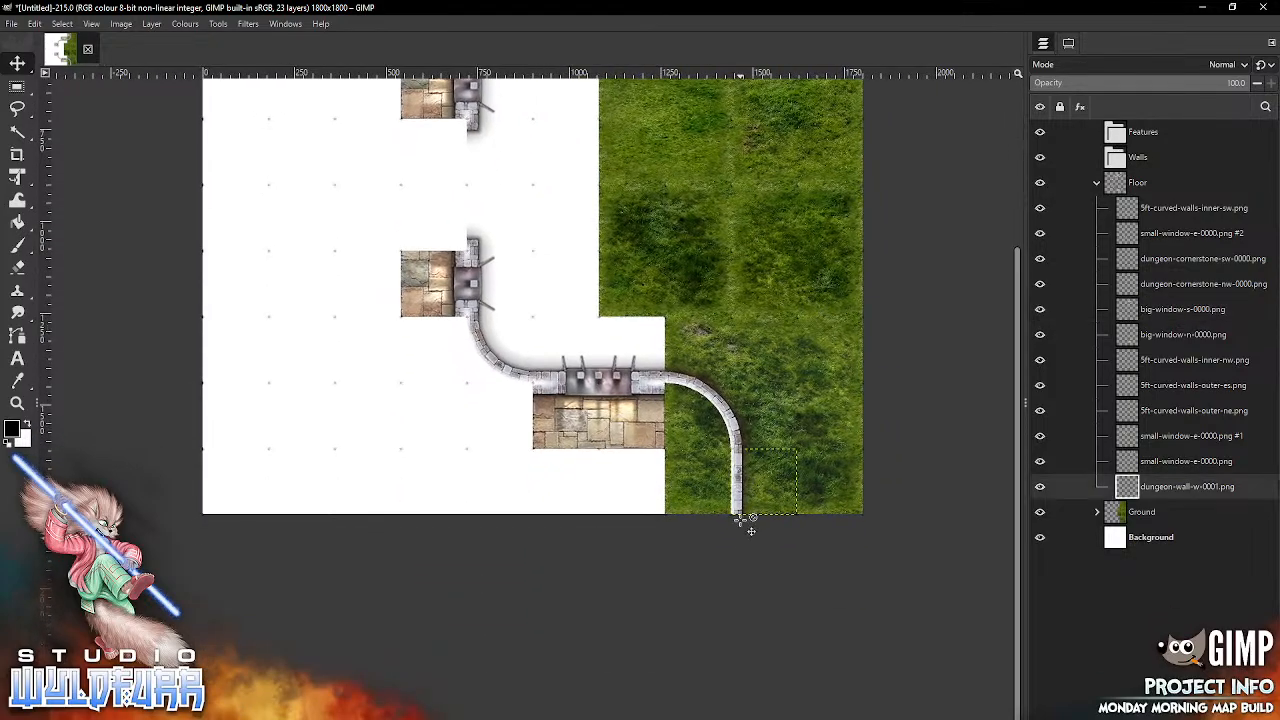
pyautogui.press('Delete')
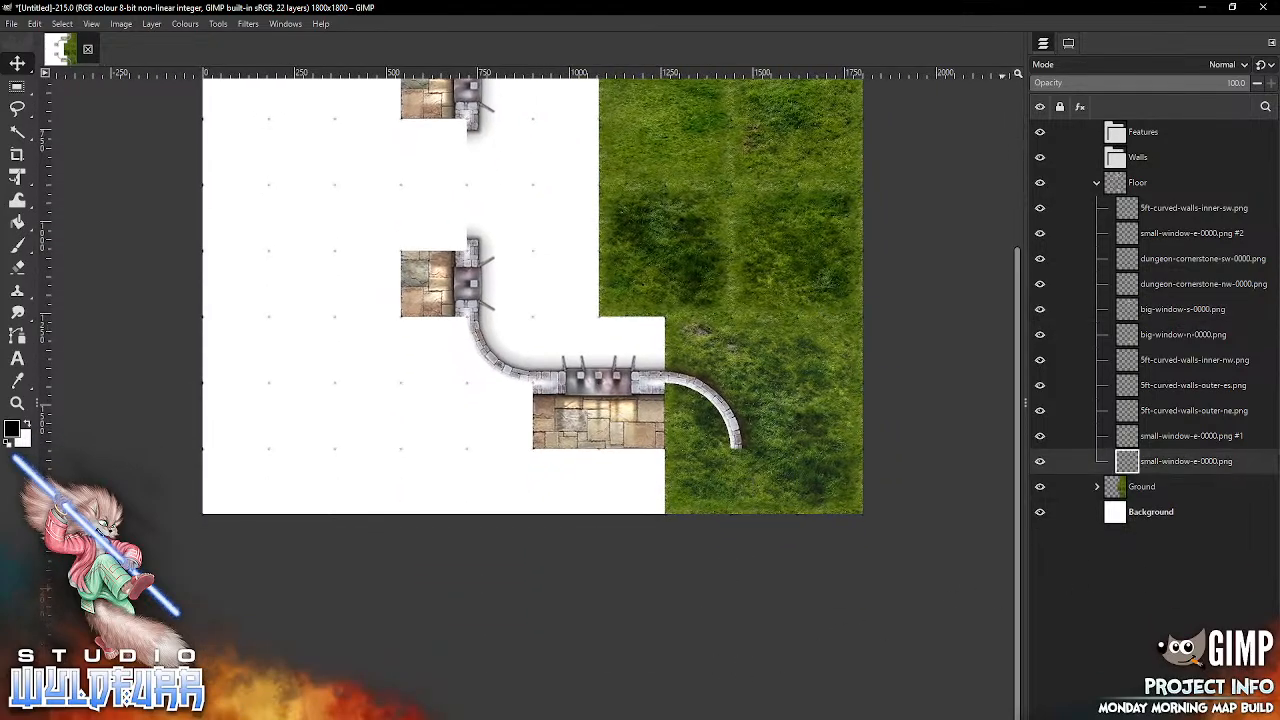
# Step: Import small-window-e-0000.png from the Small Window folder and fit it below the lower outer curve at the southern edge
pyautogui.click(618, 420)
pyautogui.click(463, 718)
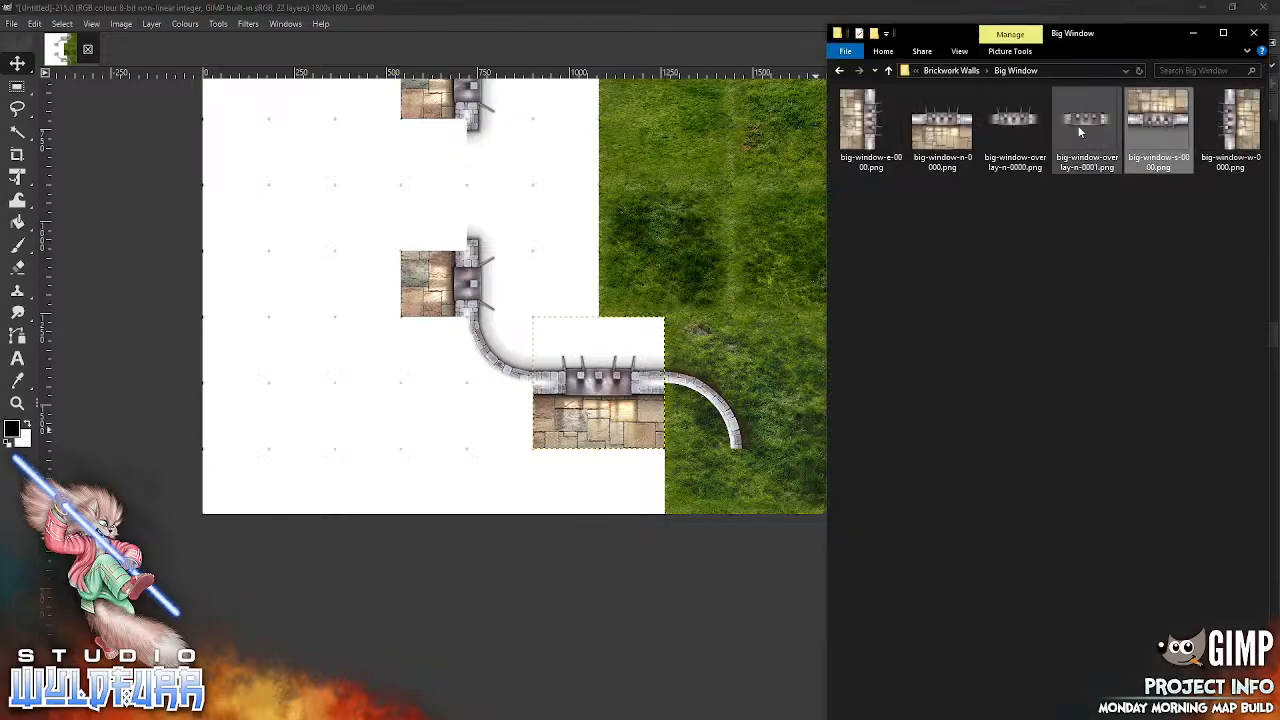
pyautogui.click(935, 70)
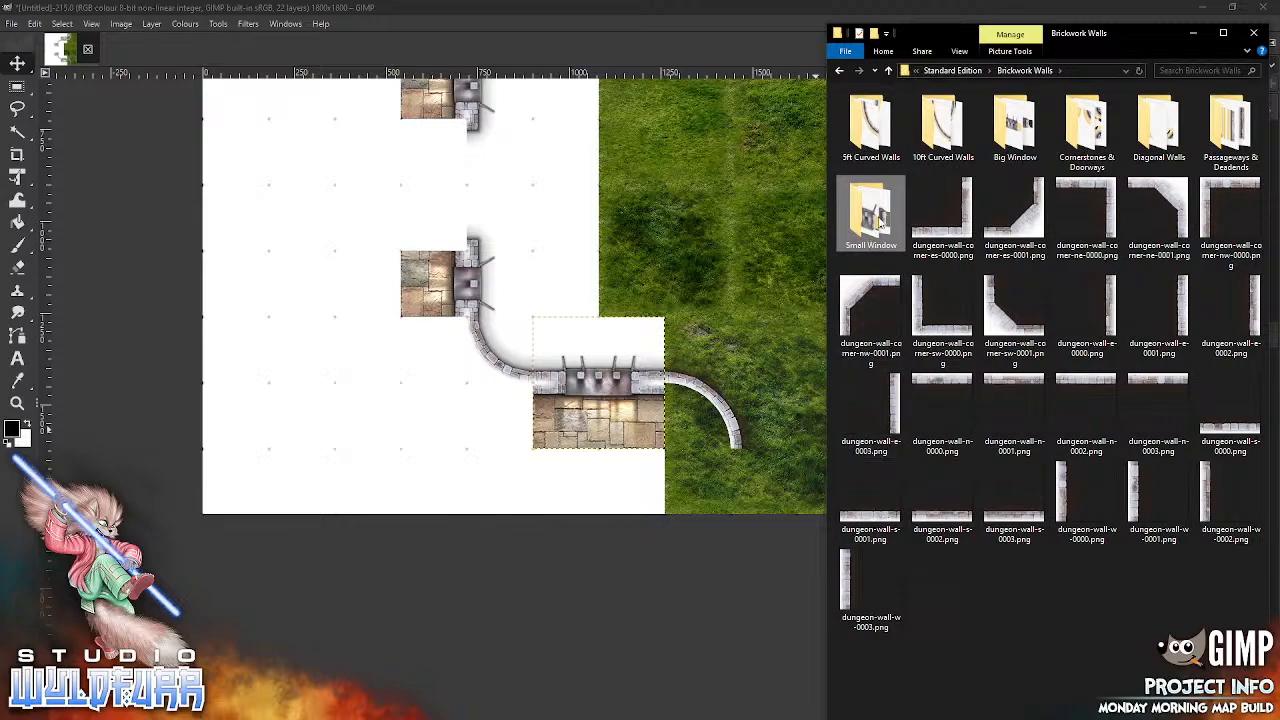
pyautogui.moveTo(868, 138); pyautogui.dragTo(735, 488)
pyautogui.moveTo(522, 300); pyautogui.dragTo(714, 496)
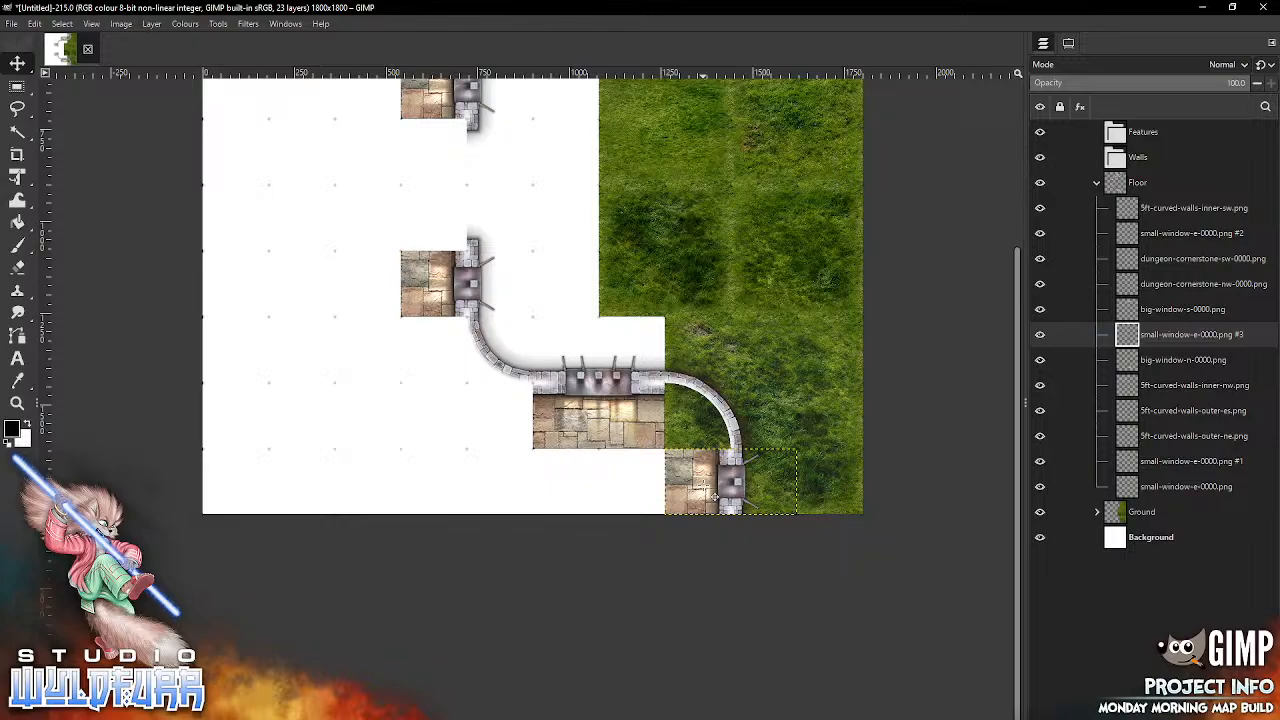
# Step: Move the layers 5ft-curved-walls-outer-ne.png, 5ft-curved-walls-inner-sw.png and dungeon-cornerstone-sw-0000.png from the Floor group into the Walls group
pyautogui.click(735, 432)
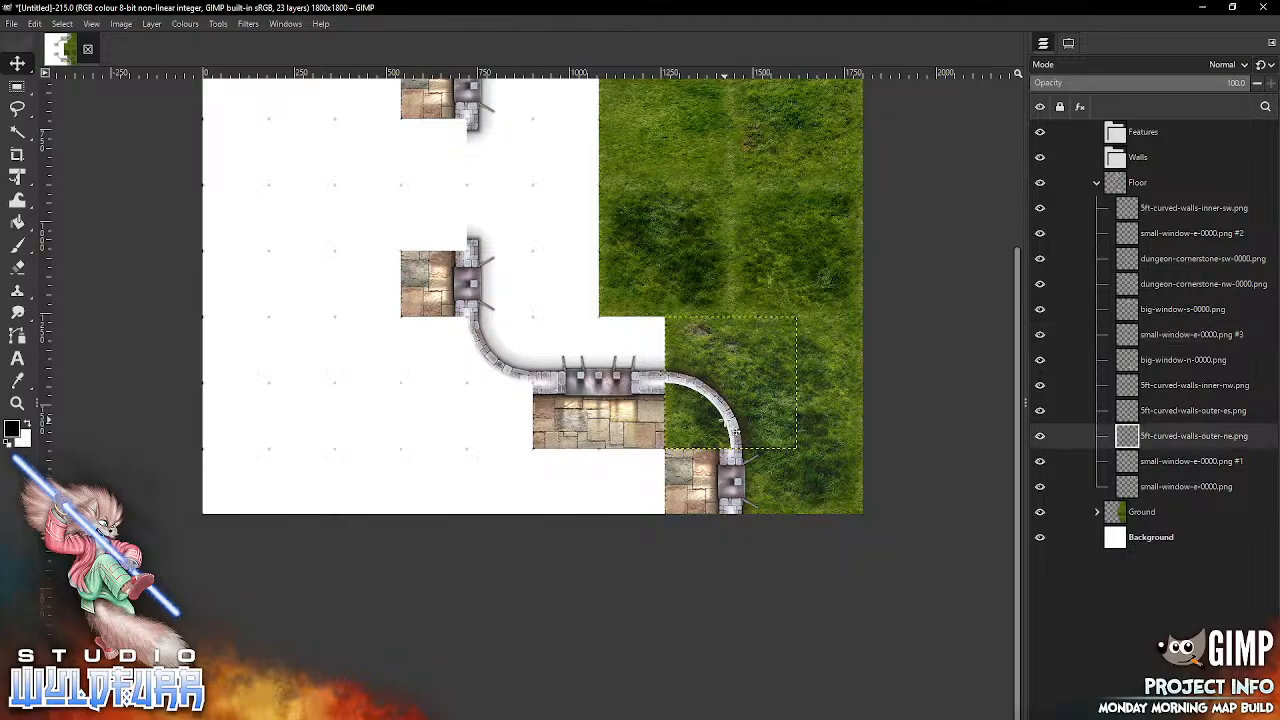
pyautogui.moveTo(1134, 438); pyautogui.dragTo(1116, 160)
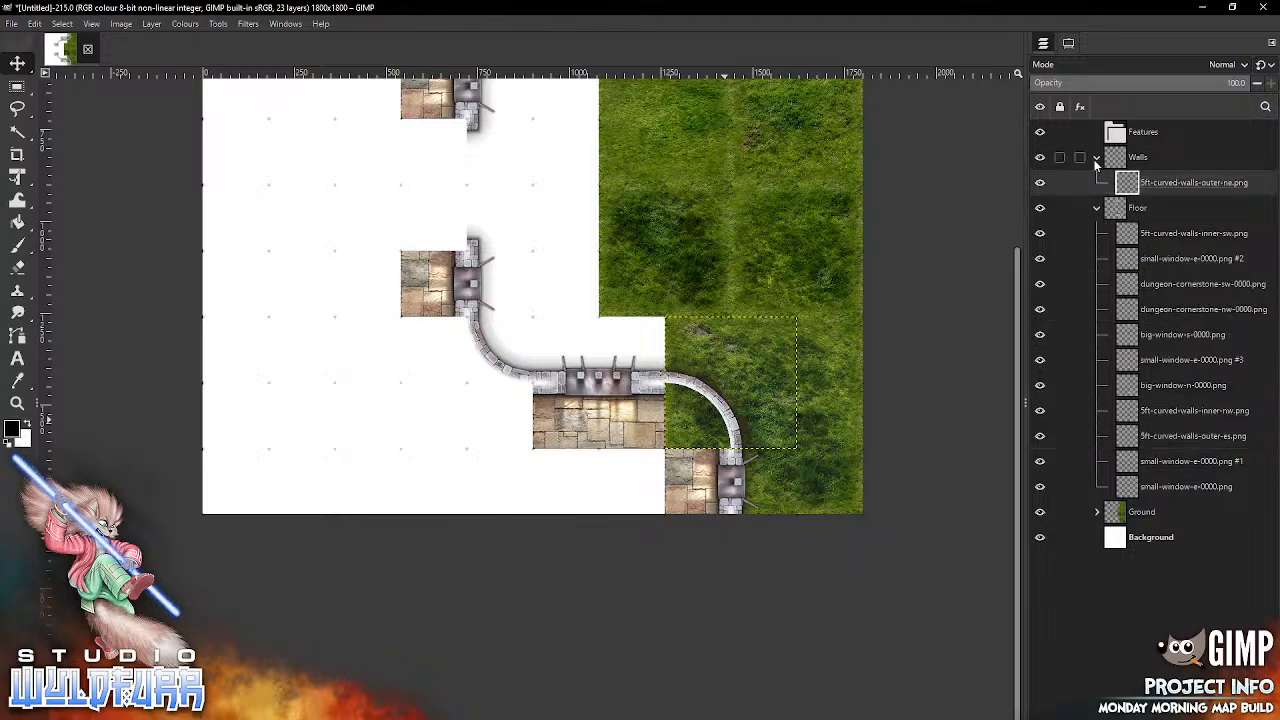
pyautogui.click(530, 378)
pyautogui.moveTo(1127, 235); pyautogui.dragTo(1114, 160)
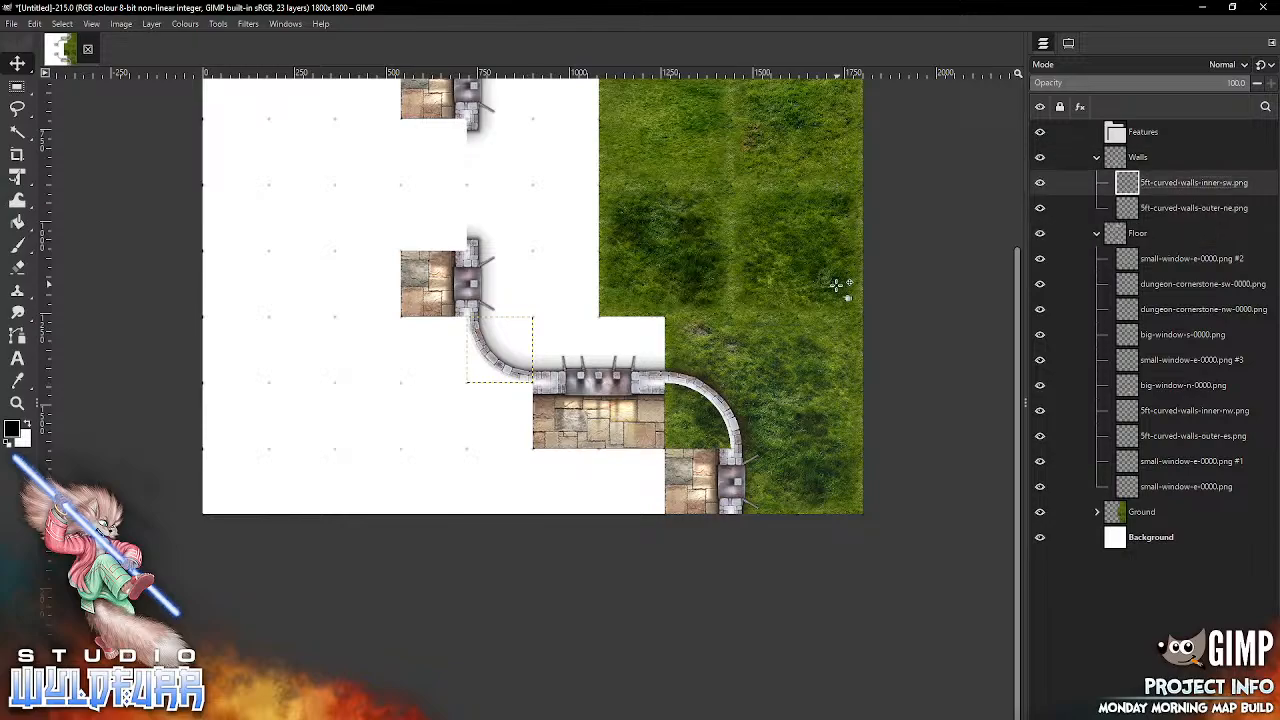
pyautogui.click(476, 246)
pyautogui.moveTo(1127, 284); pyautogui.dragTo(1120, 172)
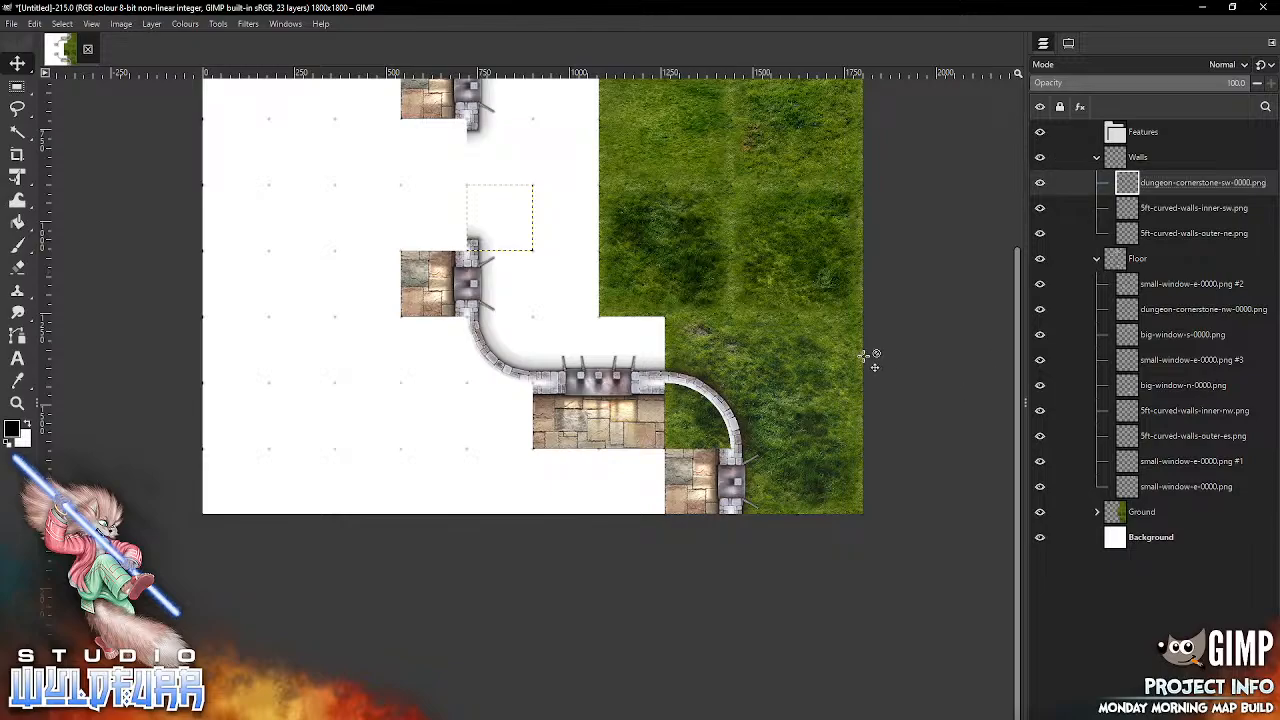
pyautogui.press('BackSpace')
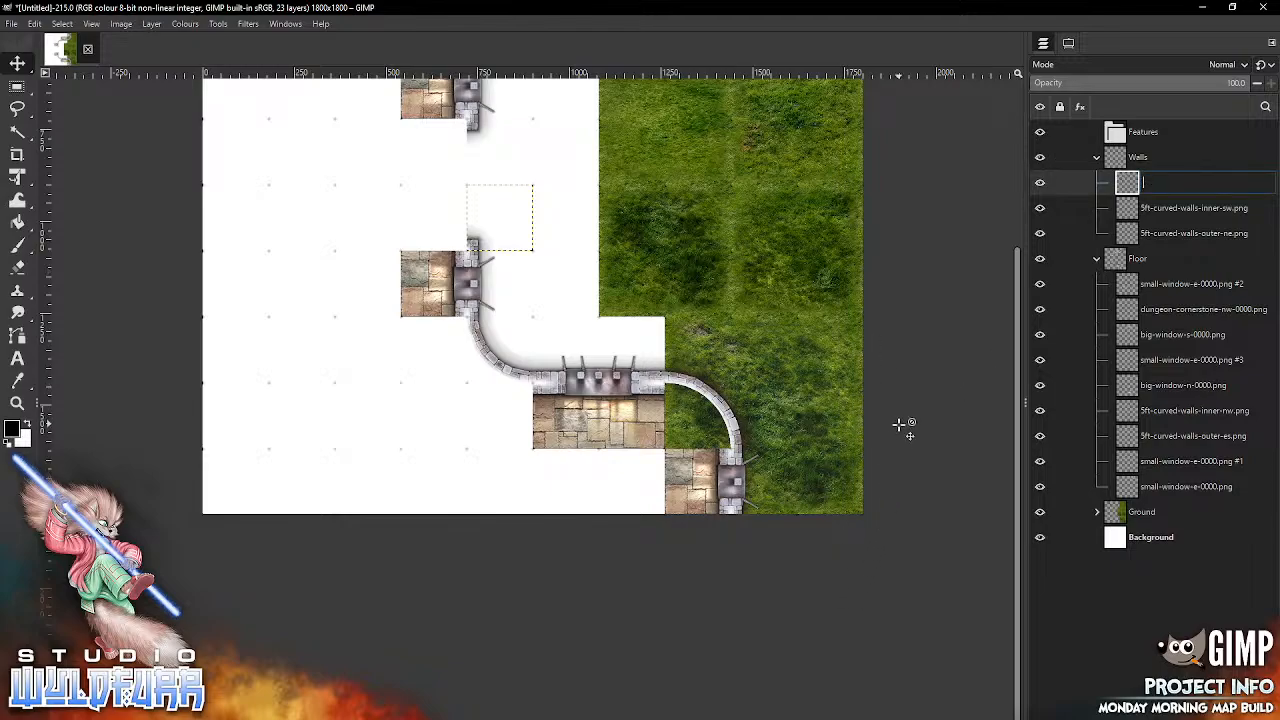
# Step: Move 5ft-curved-walls-outer-es.png and dungeon-cornerstone-nw-0000.png into the Walls group, and 5ft-curved-walls-inner-nw.png directly above that group
pyautogui.moveTo(1015, 335); pyautogui.dragTo(1022, 134)
pyautogui.click(748, 165)
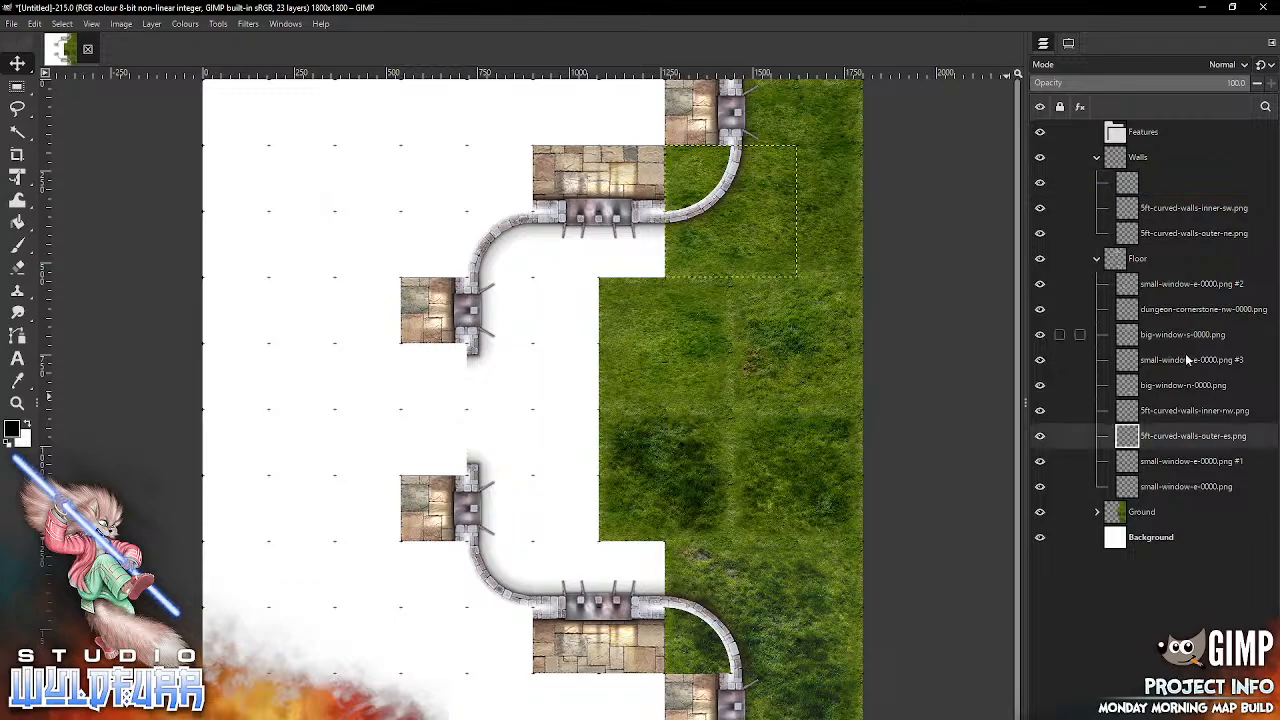
pyautogui.moveTo(1128, 438); pyautogui.dragTo(1114, 170)
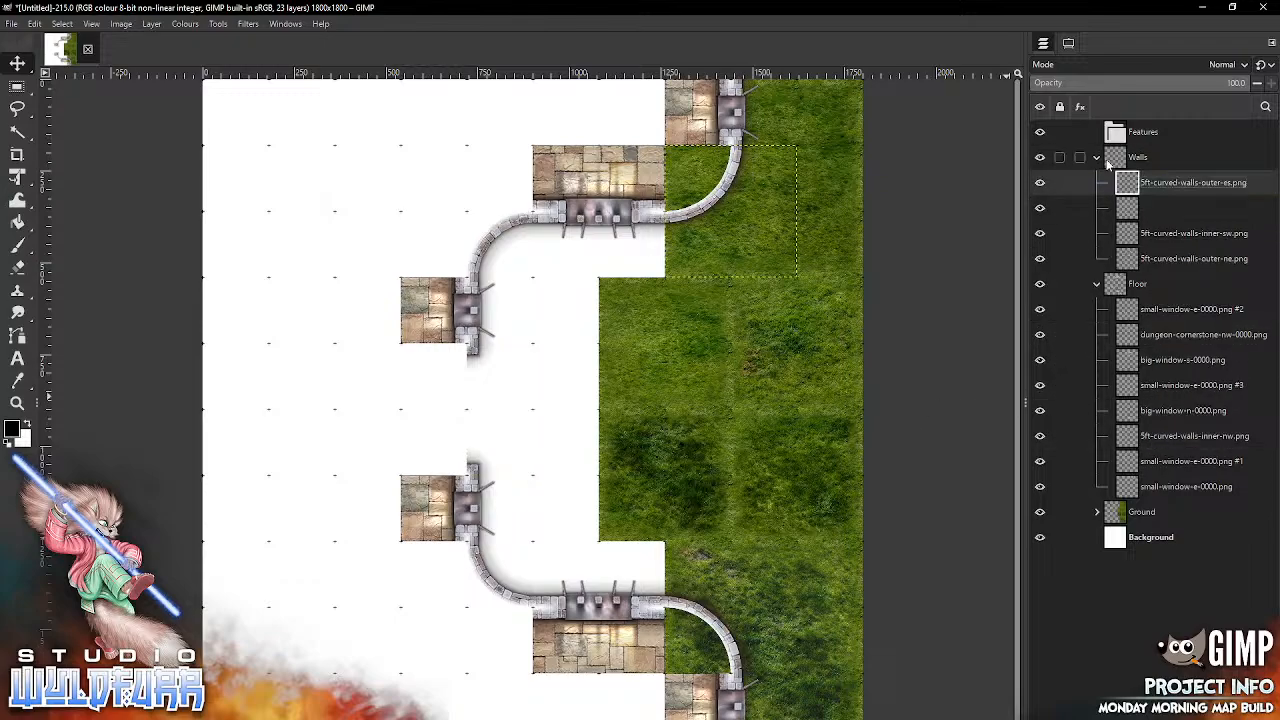
pyautogui.click(528, 238)
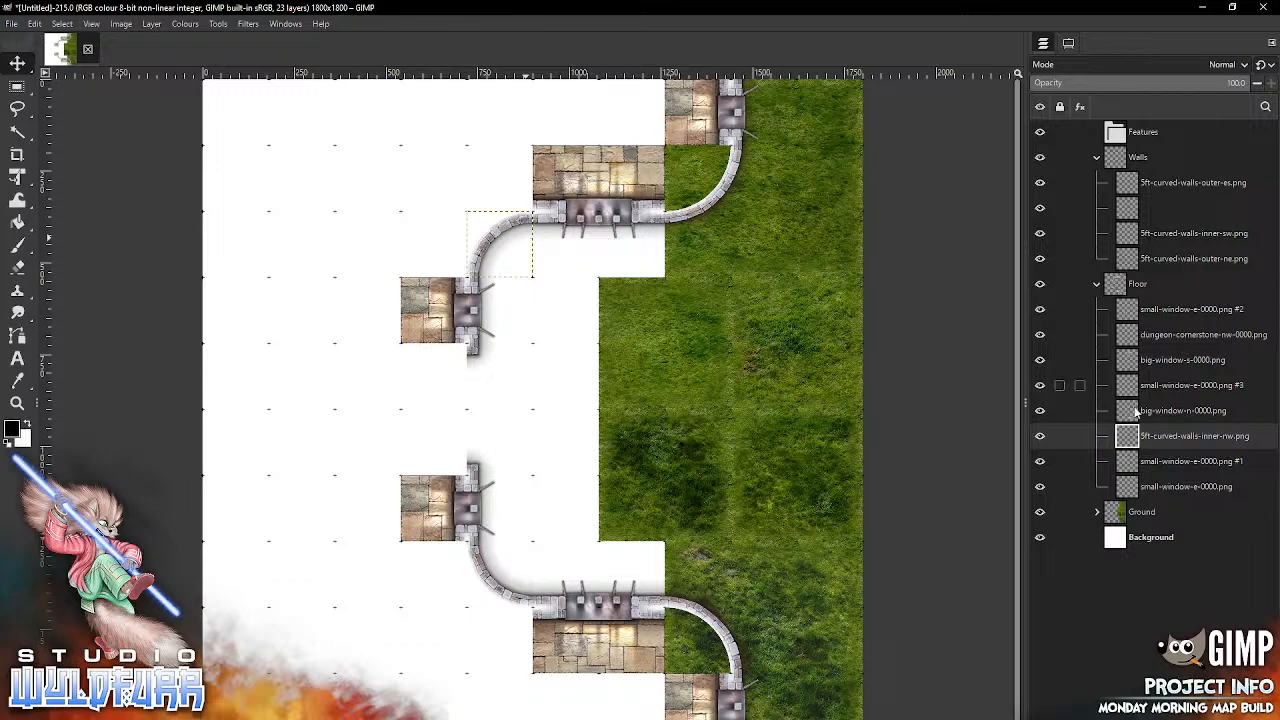
pyautogui.moveTo(1130, 440); pyautogui.dragTo(1112, 158)
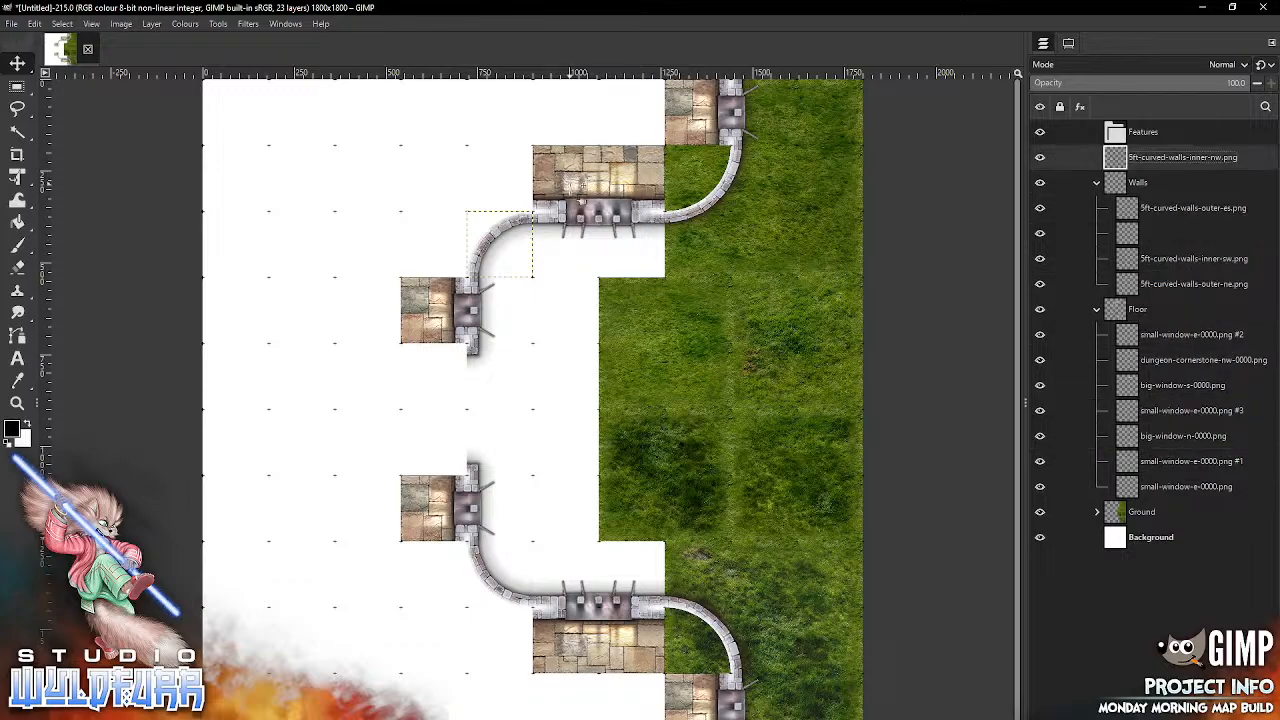
pyautogui.click(472, 348)
pyautogui.moveTo(1127, 363); pyautogui.dragTo(1107, 193)
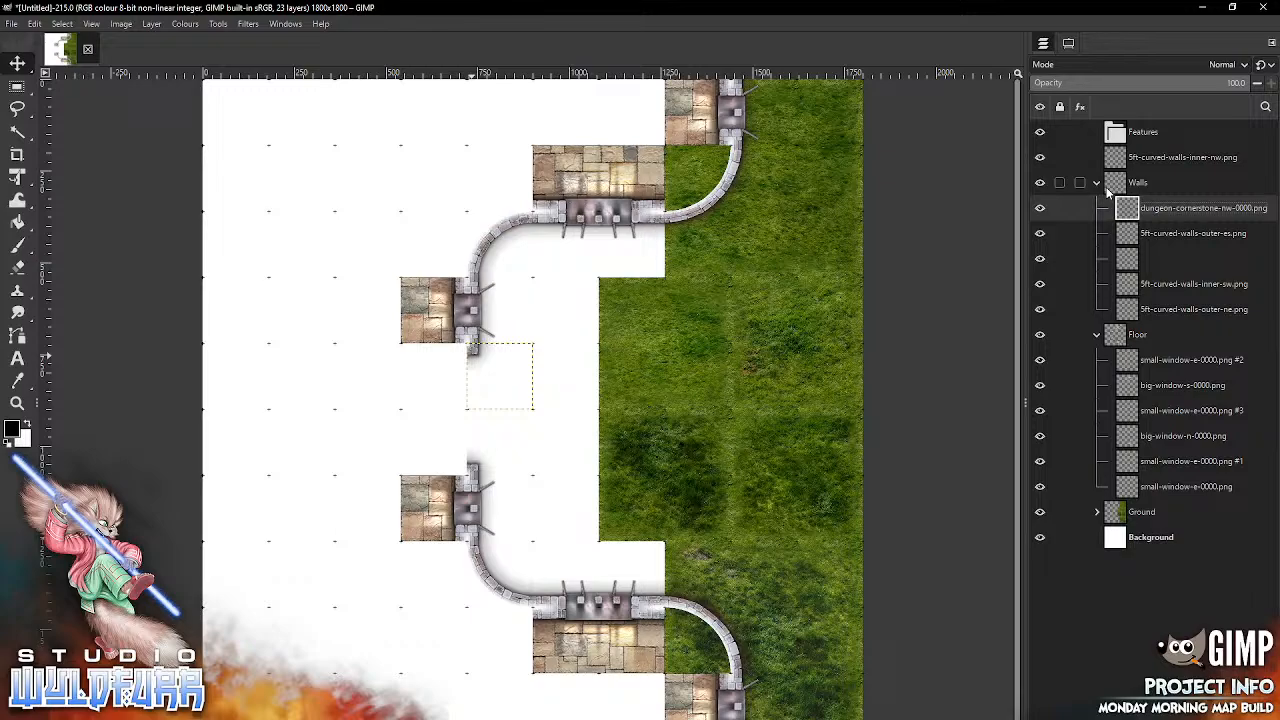
# Step: Import 5ft-curved-walls-inner-es.png from the 5ft Curved Walls folder and fit it along the inside of the upper eastern curve
pyautogui.hotkey('alt', 'Tab')
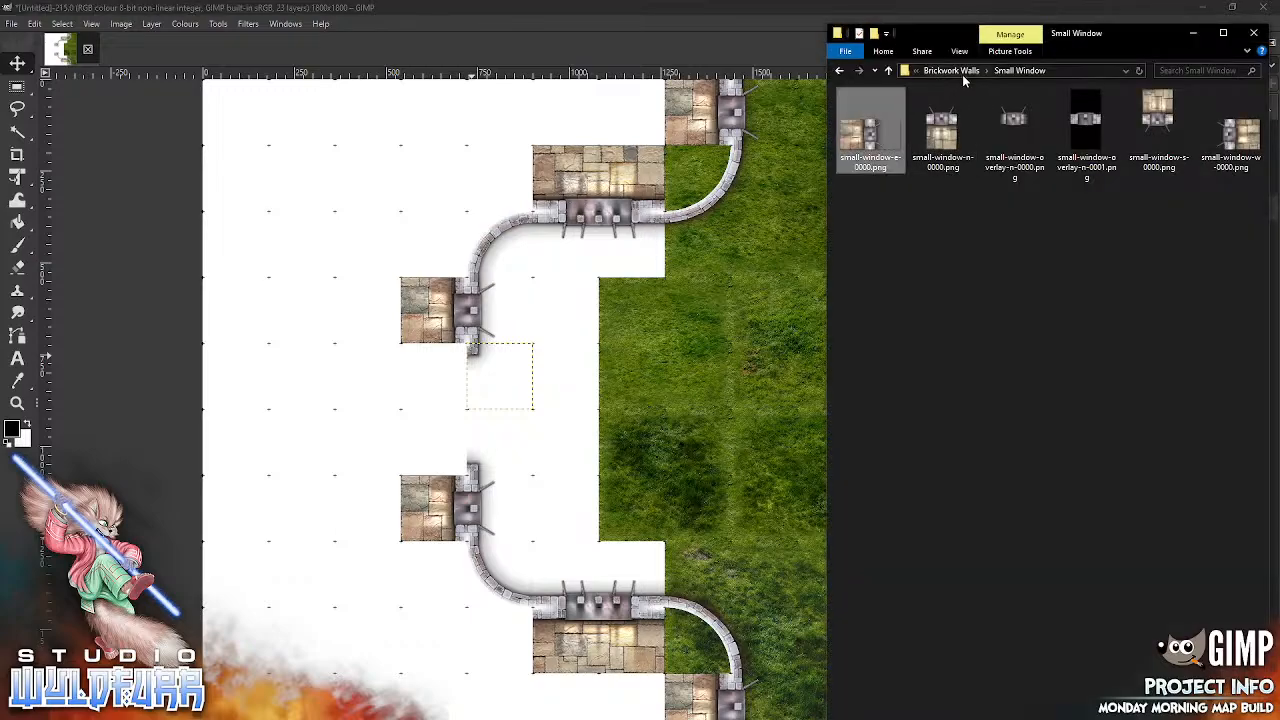
pyautogui.click(960, 72)
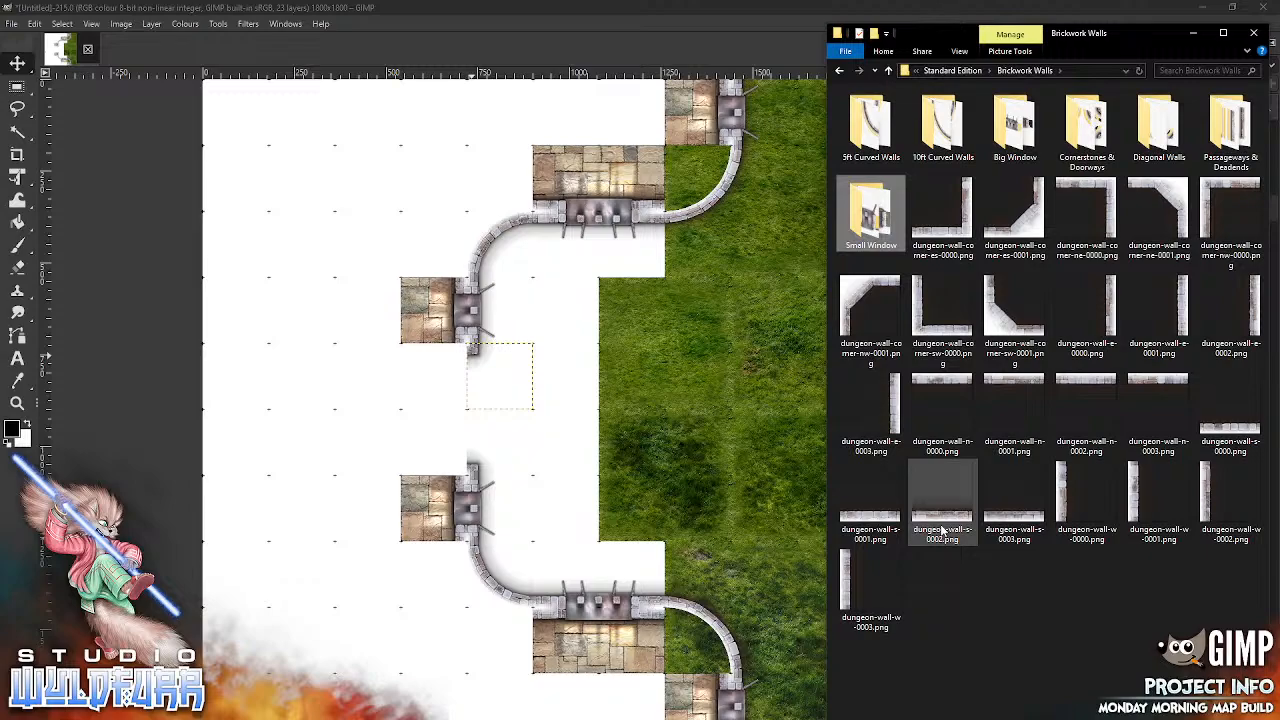
pyautogui.click(872, 130)
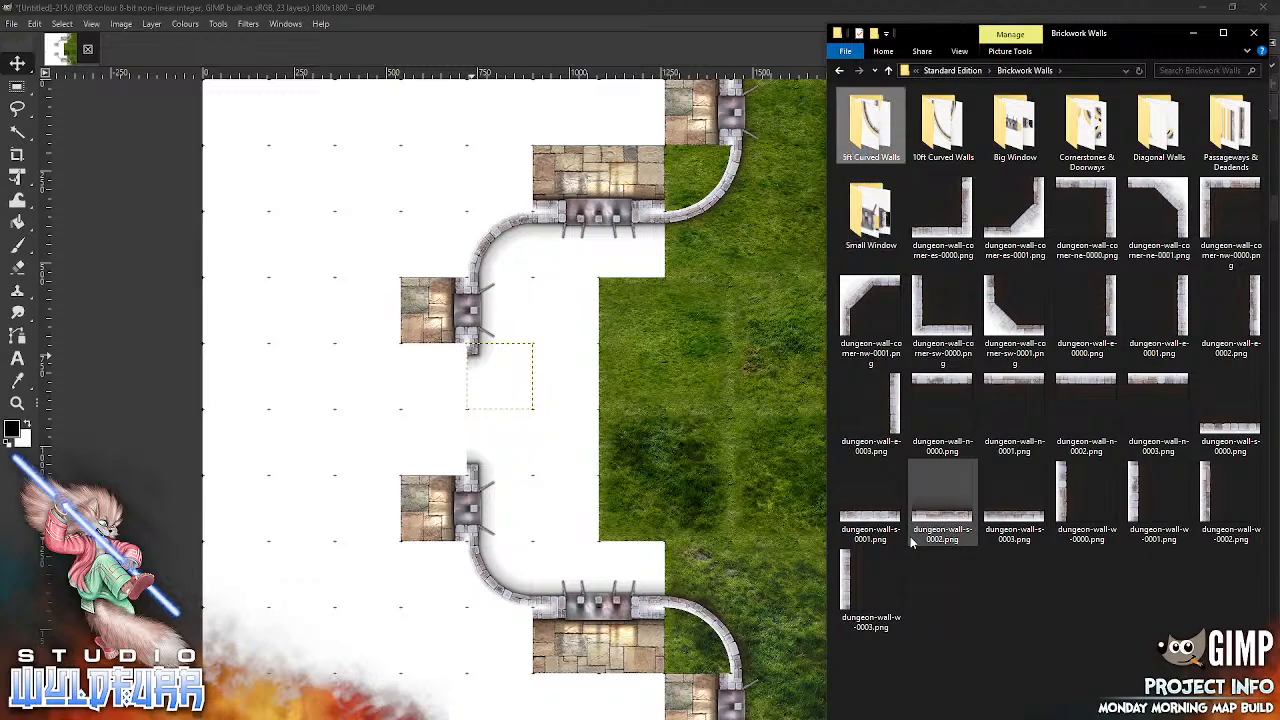
pyautogui.moveTo(880, 126); pyautogui.dragTo(695, 352)
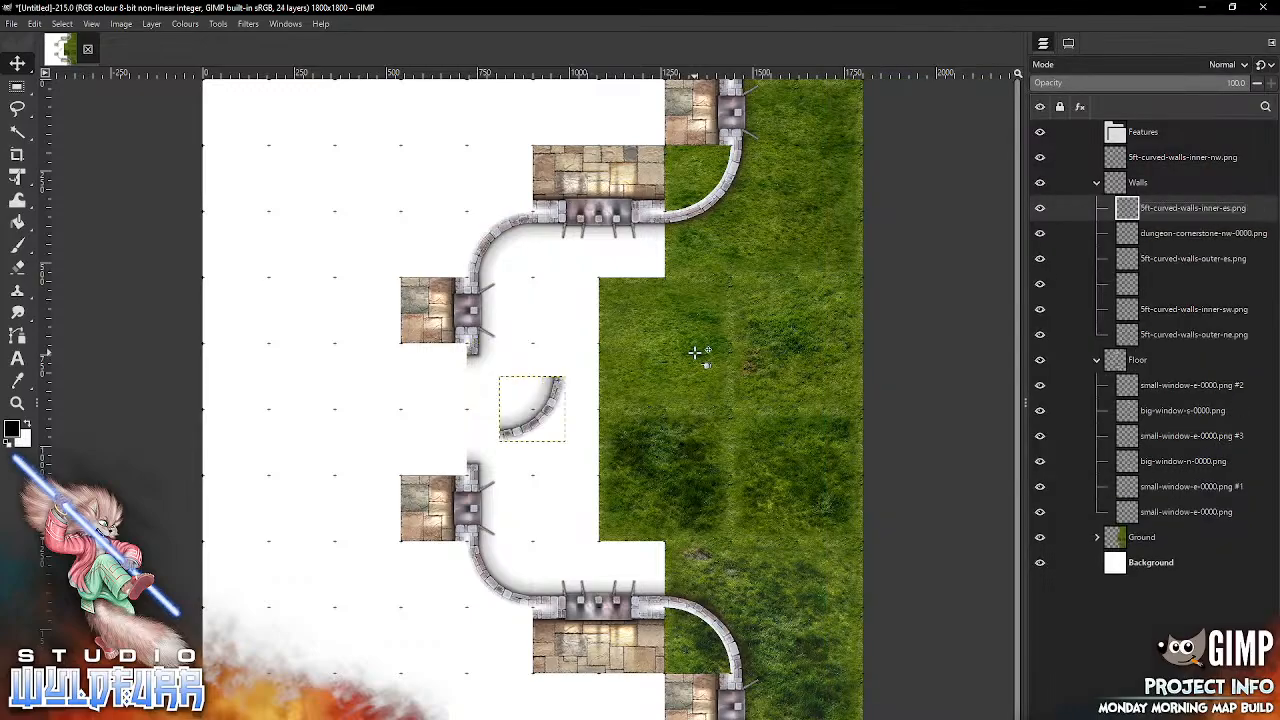
pyautogui.moveTo(544, 410); pyautogui.dragTo(708, 179)
pyautogui.click(437, 718)
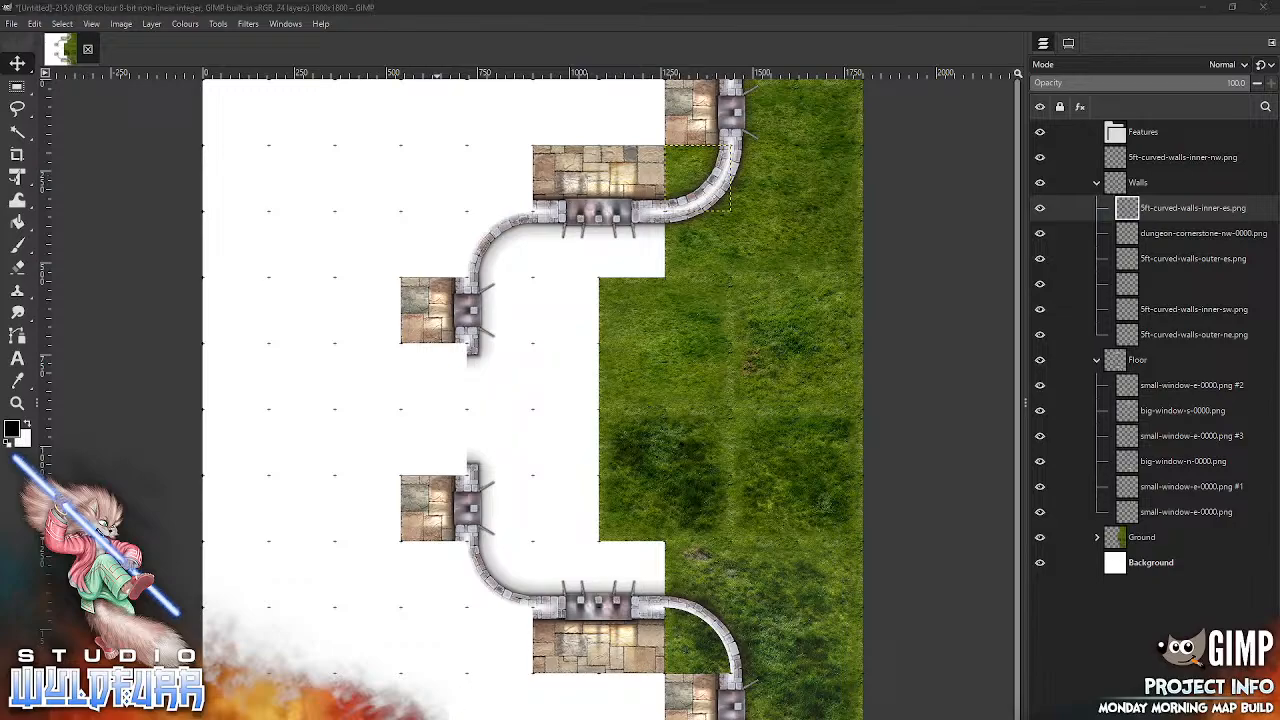
pyautogui.click(942, 125)
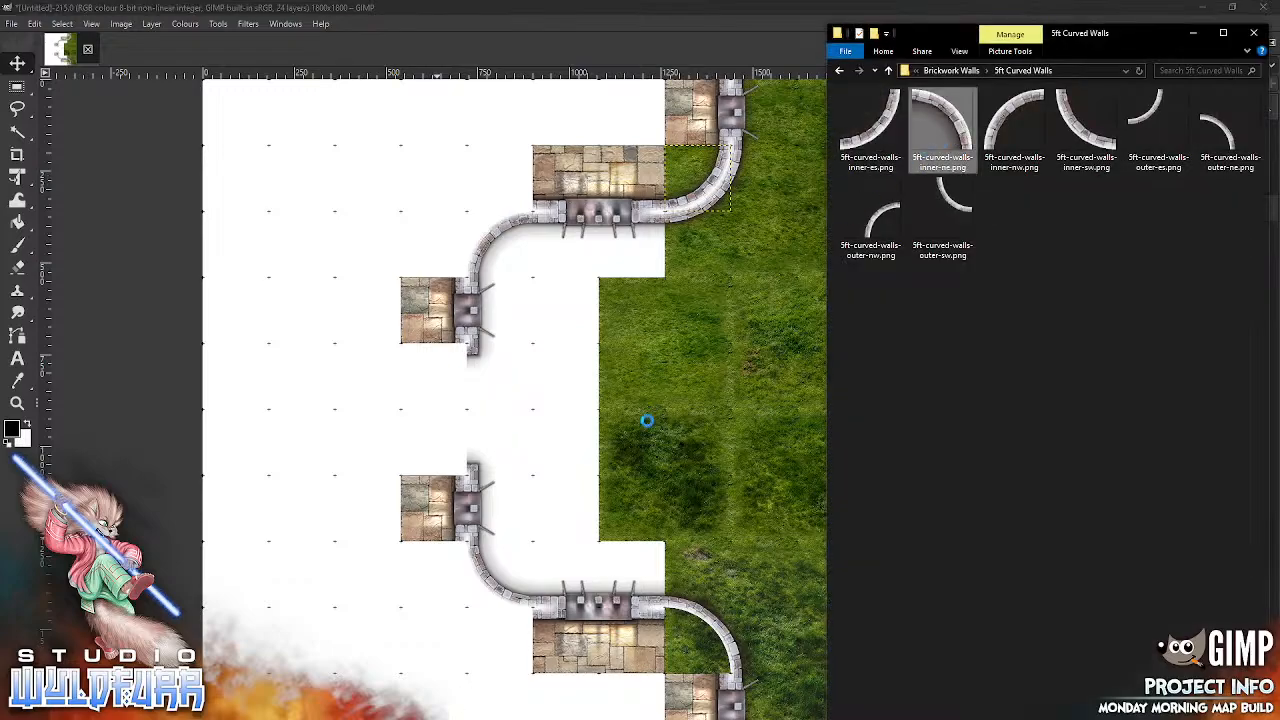
pyautogui.moveTo(698, 483); pyautogui.dragTo(694, 480)
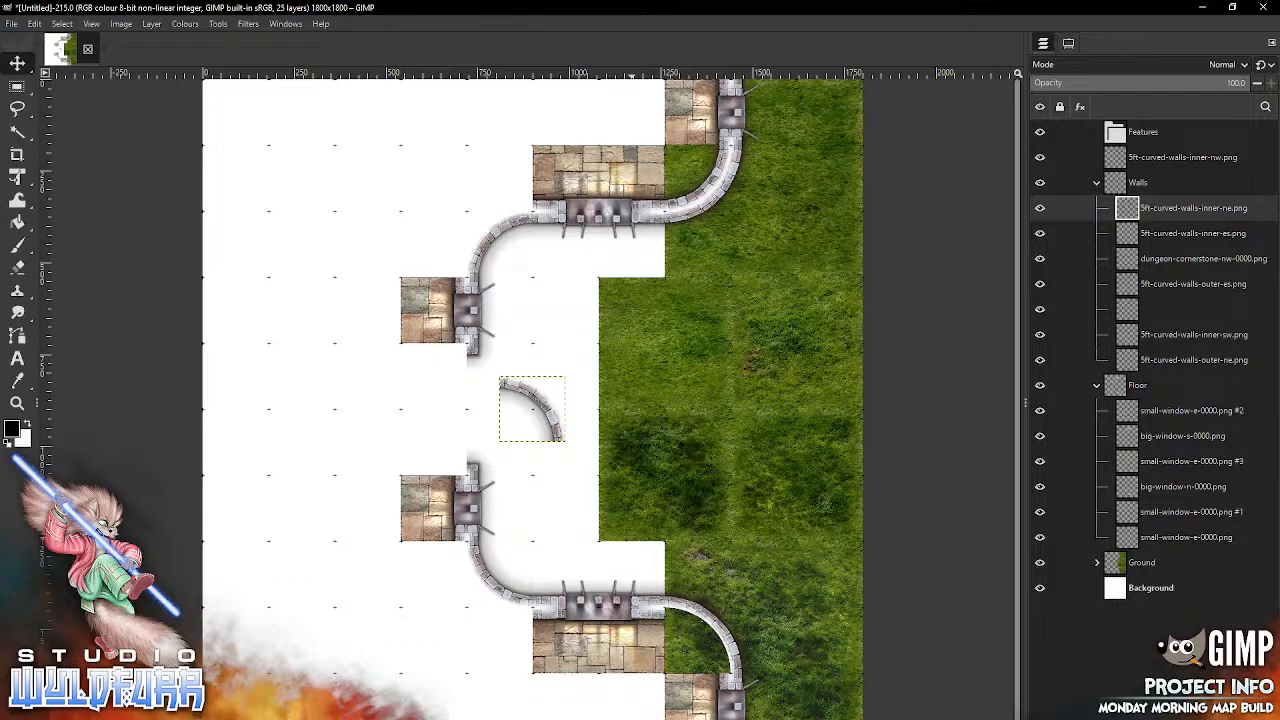
pyautogui.hotkey('ctrl', 'z')
# Step: Delete the two small window tiles at the map's southern and northern edges, beyond the eastern curves
pyautogui.click(737, 694)
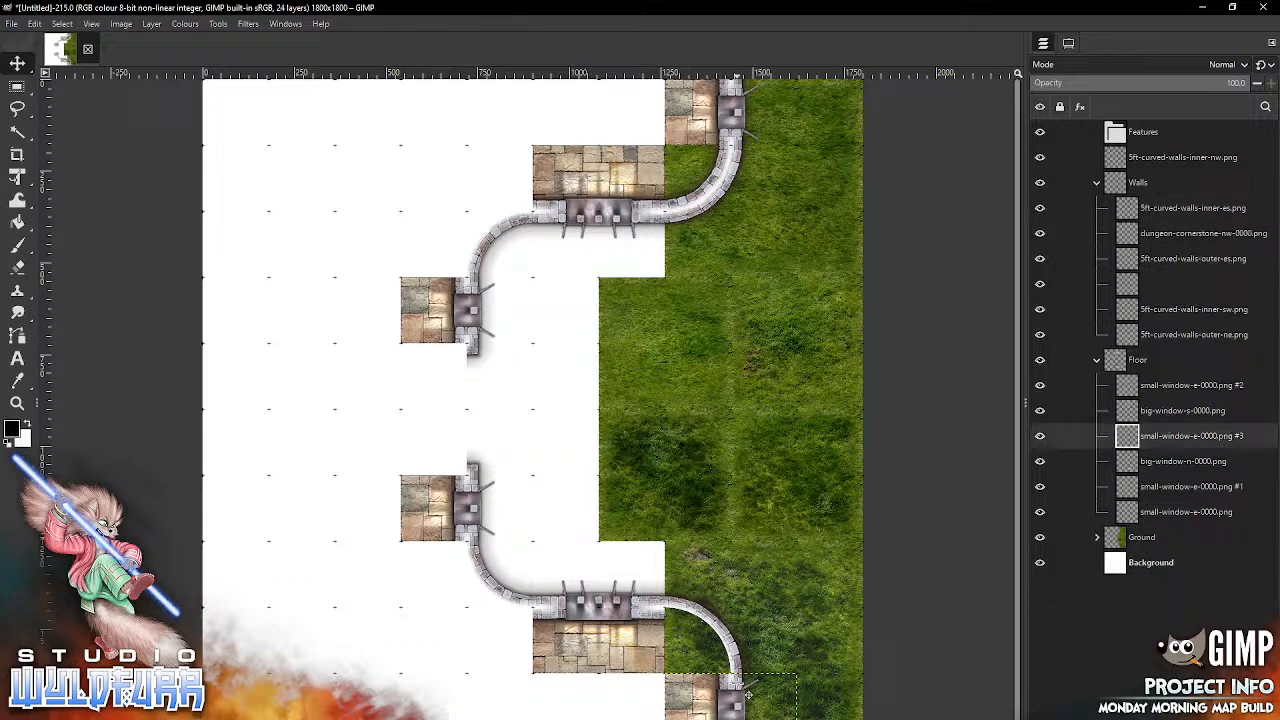
pyautogui.press('Delete')
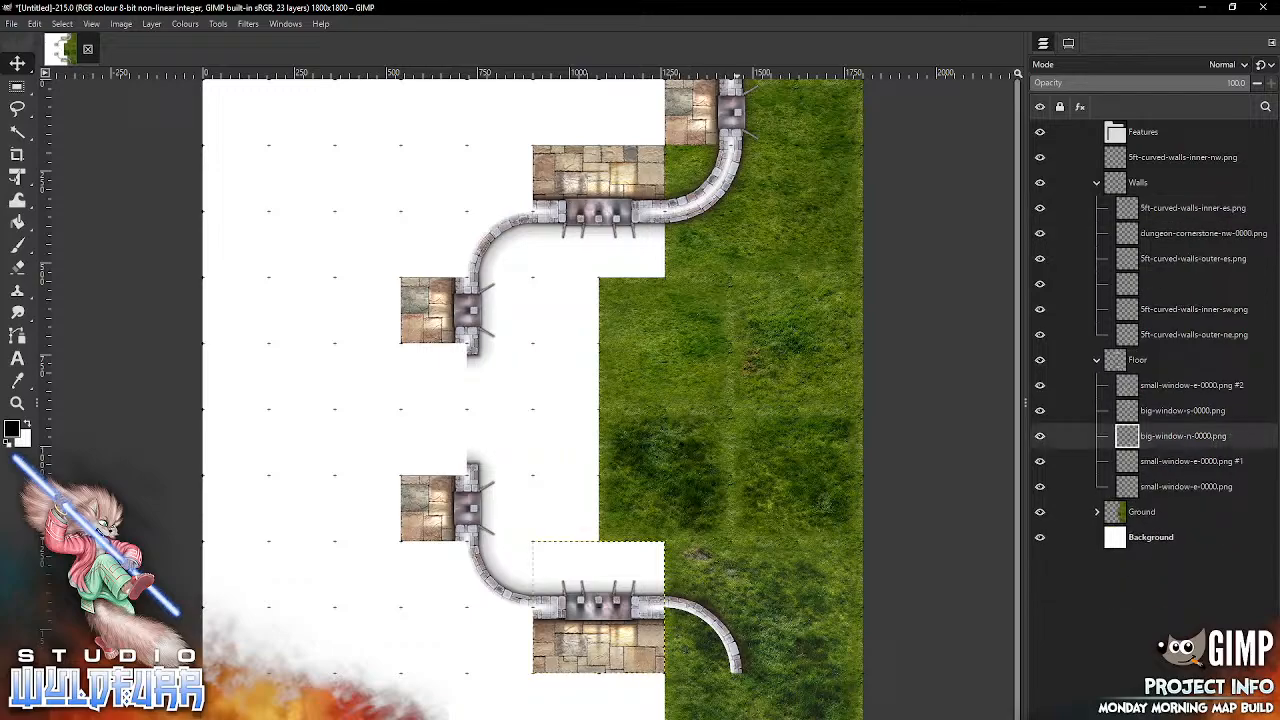
pyautogui.click(710, 112)
pyautogui.press('Delete')
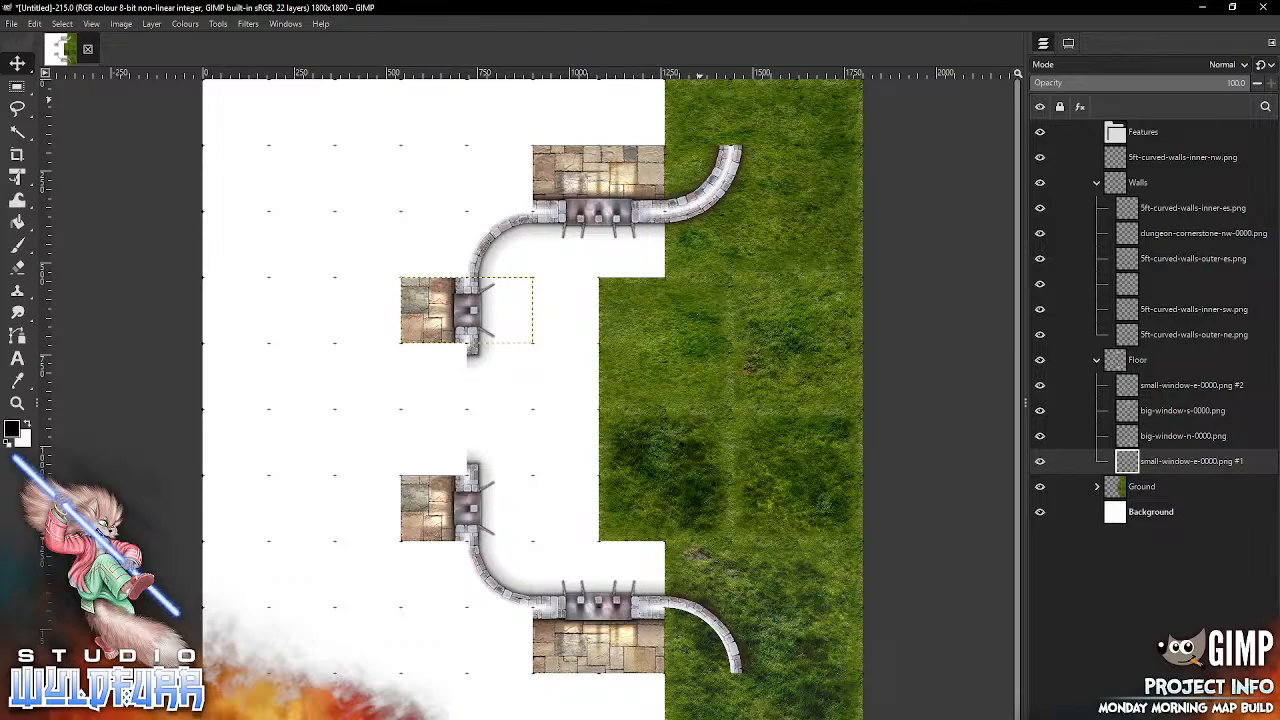
# Step: Import 5ft-curved-walls-inner-ne.png into the Walls group and fit it along the inside of the lower eastern curve
pyautogui.click(1129, 211)
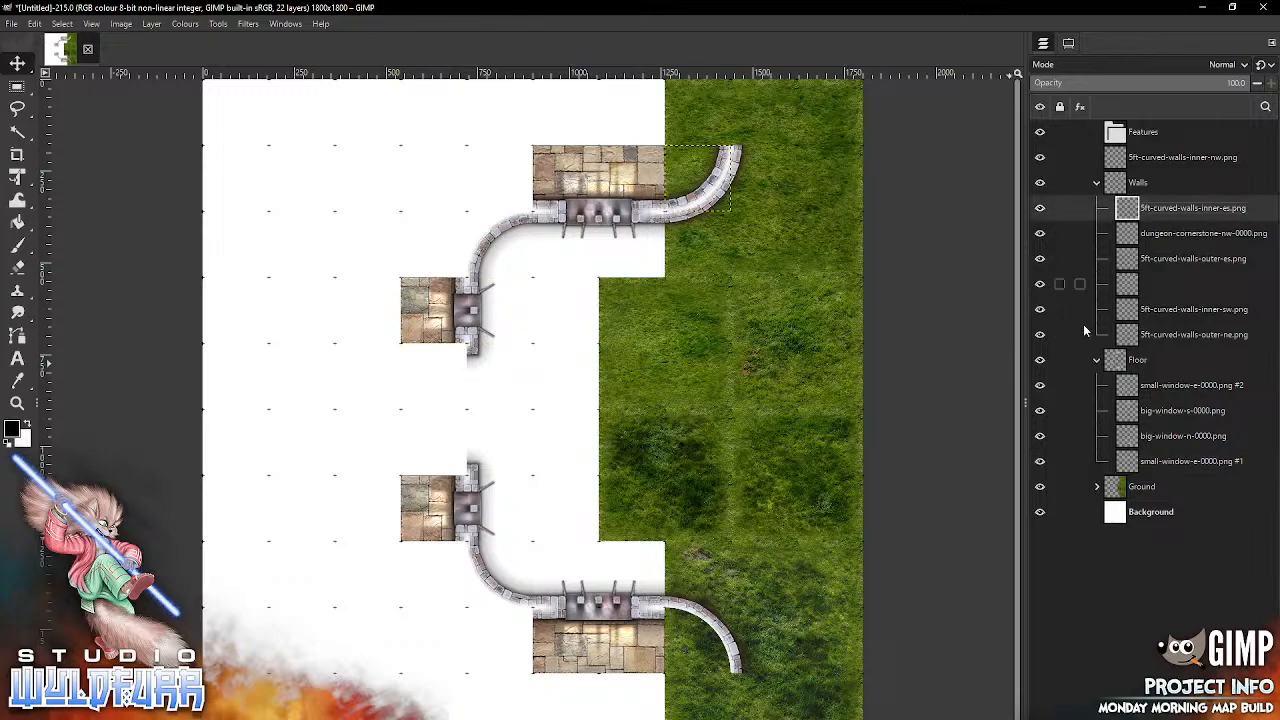
pyautogui.hotkey('alt', 'Tab')
pyautogui.click(942, 125)
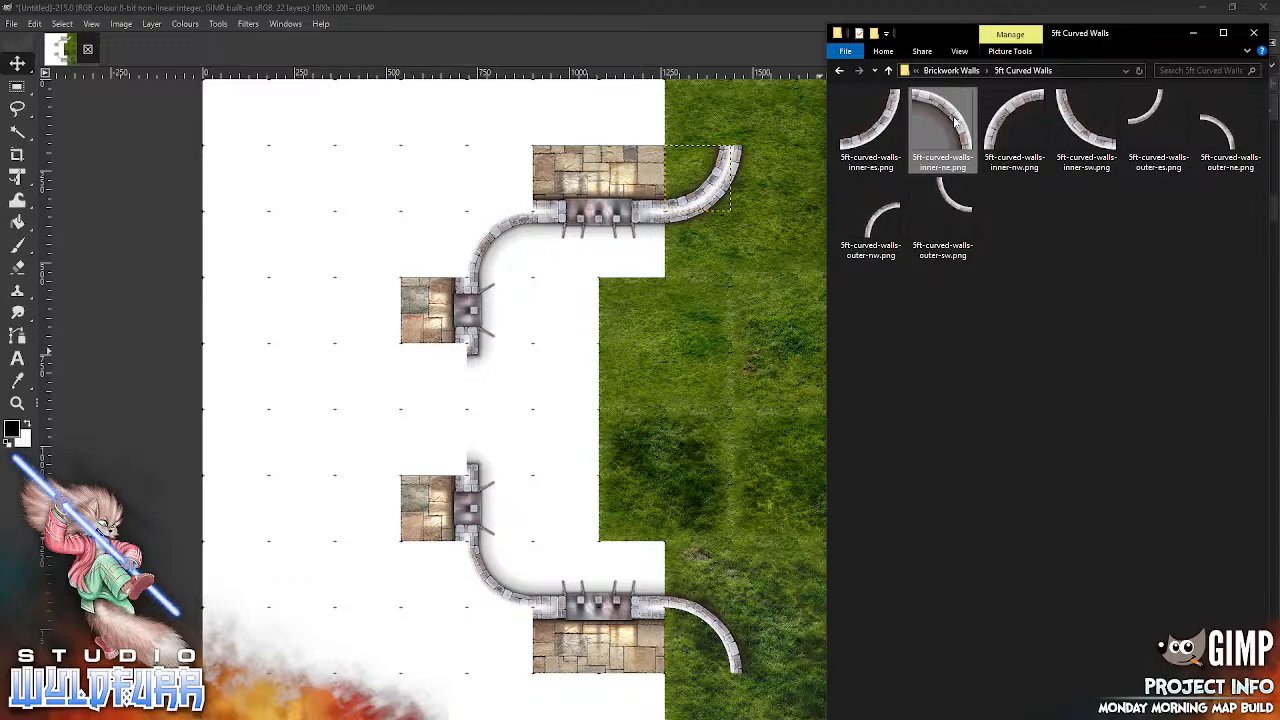
pyautogui.moveTo(966, 128); pyautogui.dragTo(701, 628)
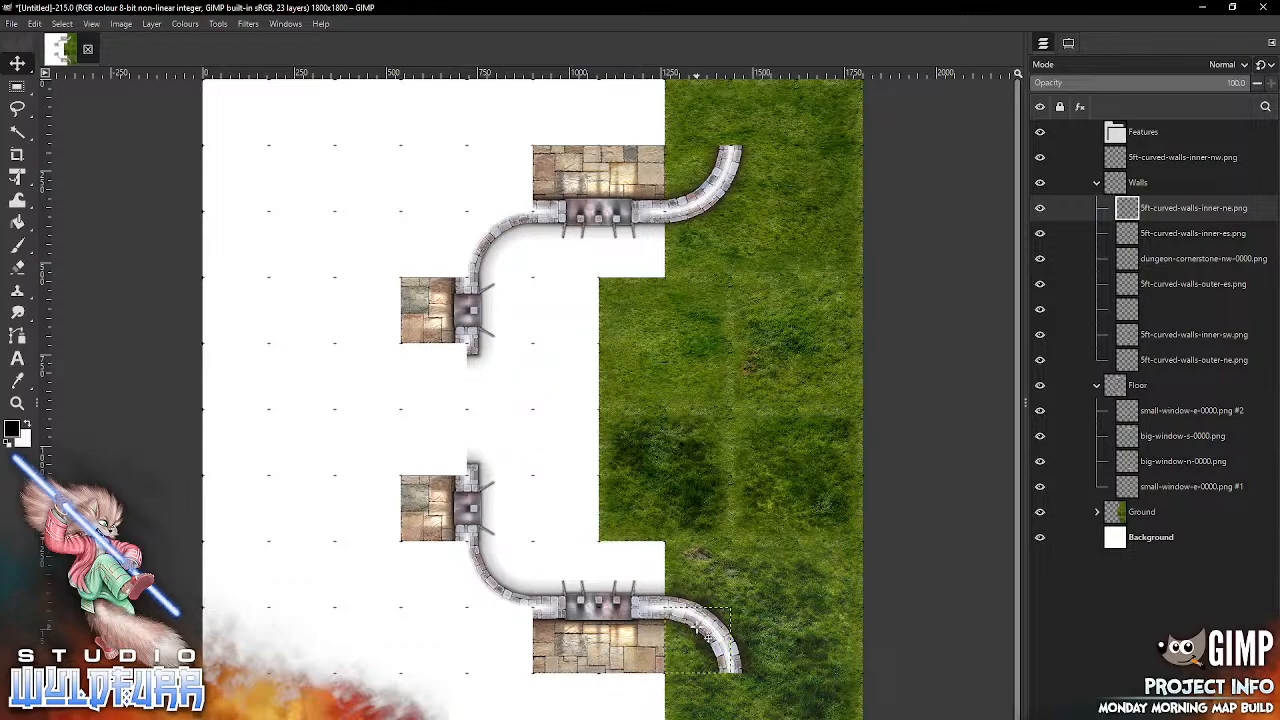
# Step: Import 5ft-curved-walls-outer-sw.png and fit it against the lower western curve between the small and big windows
pyautogui.hotkey('alt', 'Tab')
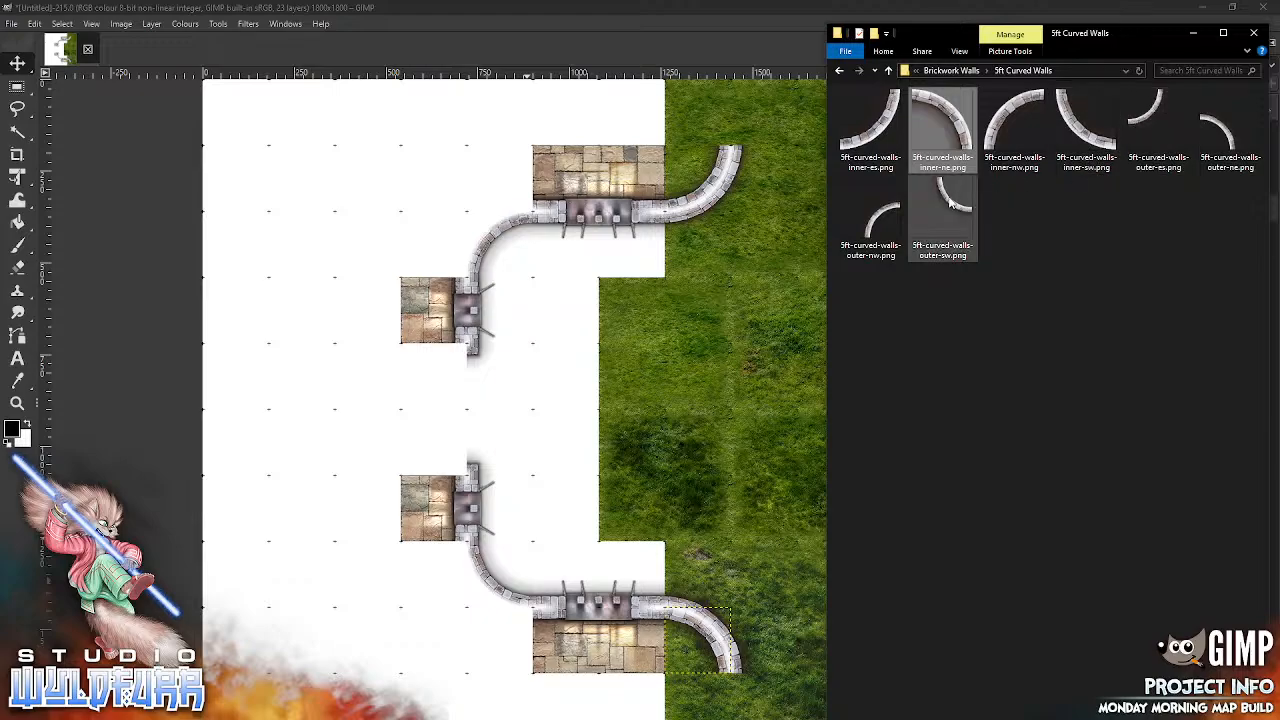
pyautogui.moveTo(946, 199); pyautogui.dragTo(755, 288)
pyautogui.click(585, 530)
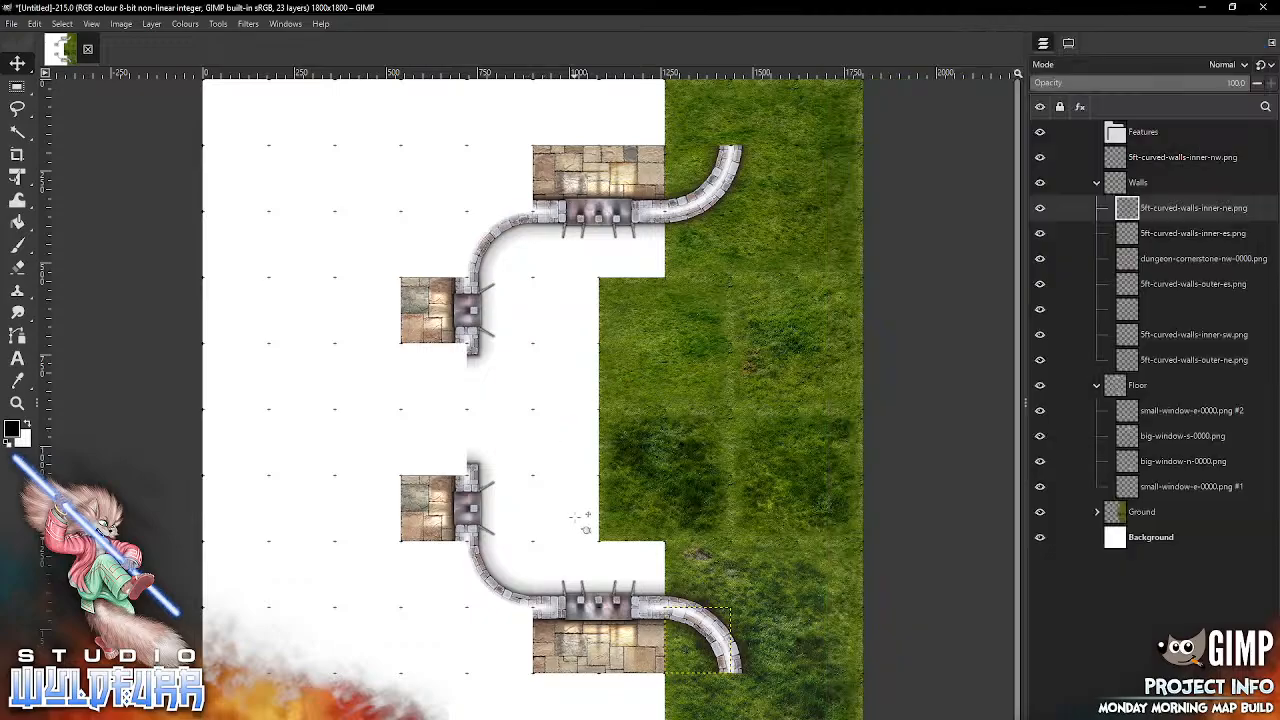
pyautogui.moveTo(470, 641); pyautogui.dragTo(494, 633)
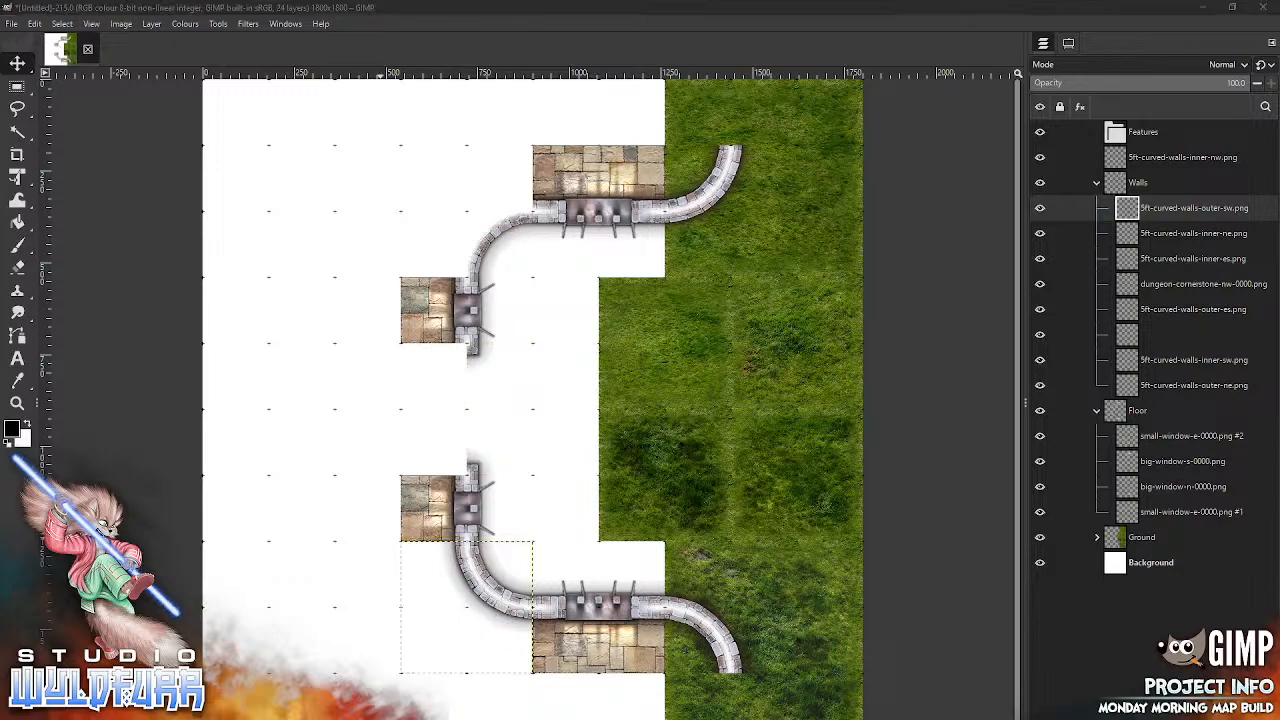
# Step: Import 5ft-curved-walls-outer-nw.png and fit it against the upper western curve between the small and big windows
pyautogui.hotkey('alt', 'Tab')
pyautogui.click(880, 222)
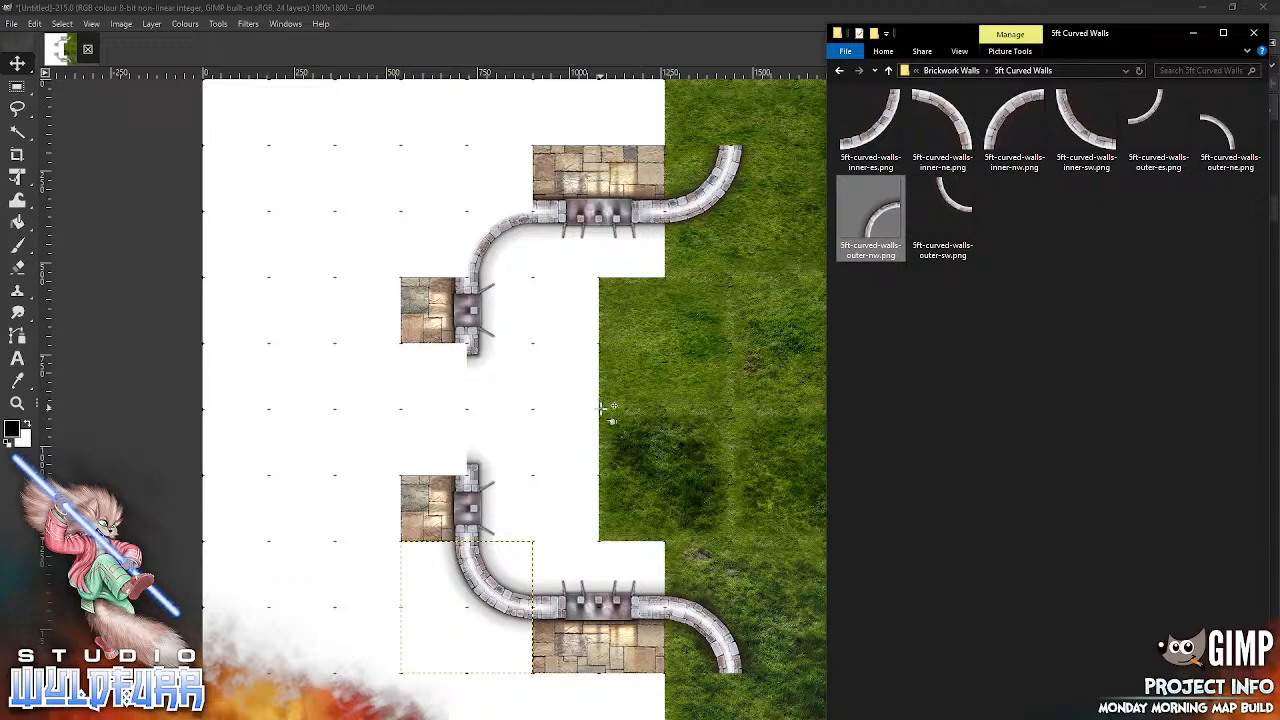
pyautogui.moveTo(604, 410); pyautogui.dragTo(496, 230)
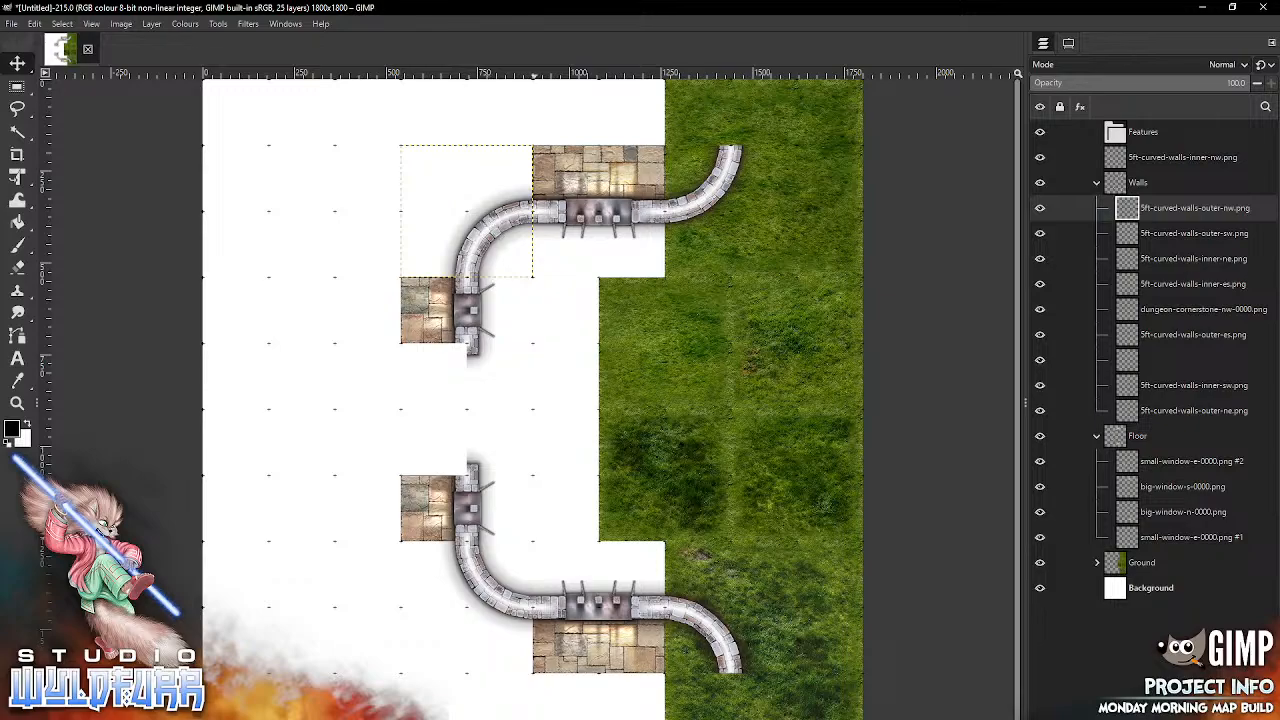
# Step: Import dungeon-wall-w-0000.png and dungeon-wall-w-0002.png into the Walls group, extending the upper and lower eastern curves straight towards the map's northern and southern edges
pyautogui.hotkey('alt', 'Tab')
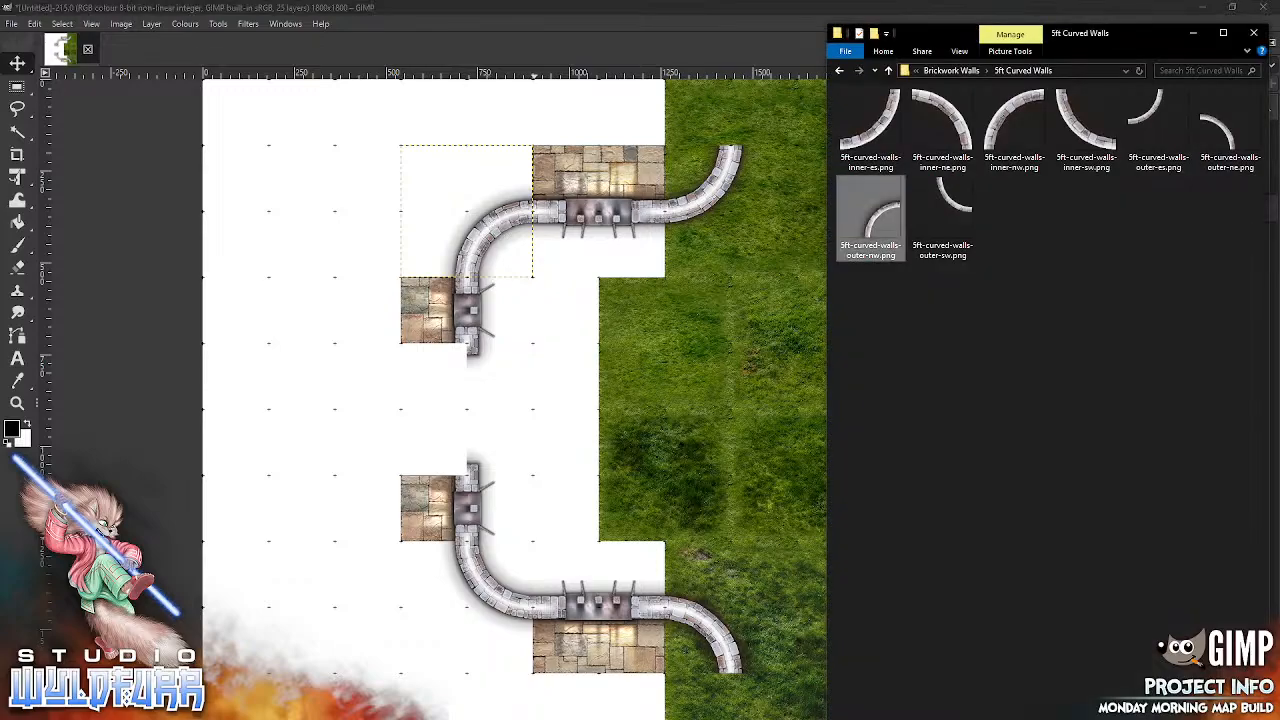
pyautogui.click(948, 72)
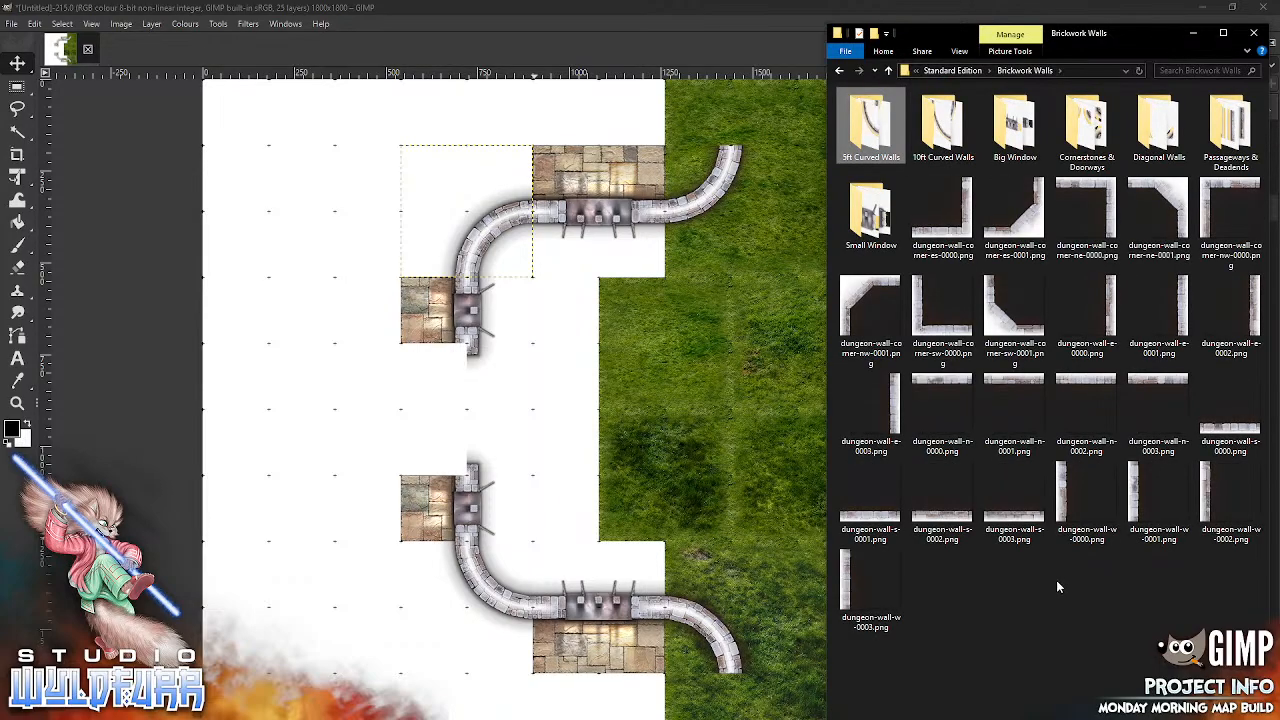
pyautogui.moveTo(1070, 540); pyautogui.dragTo(716, 372)
pyautogui.moveTo(520, 405); pyautogui.dragTo(751, 133)
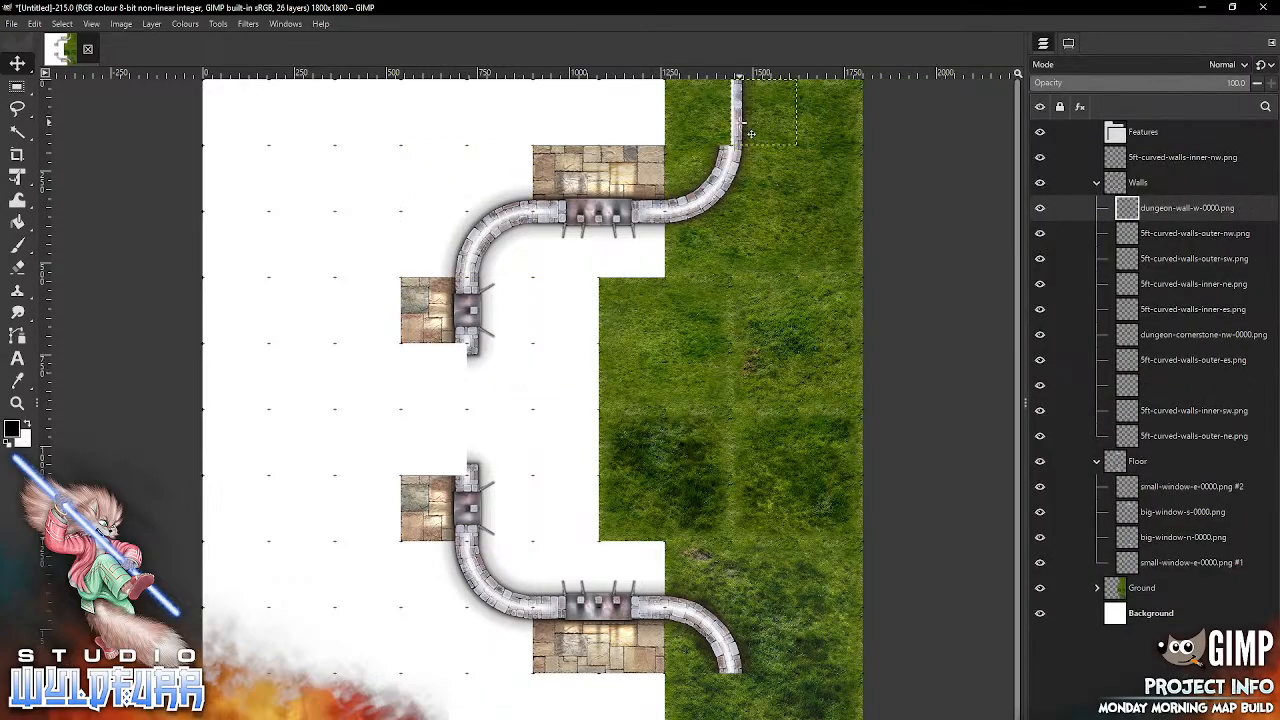
pyautogui.hotkey('alt', 'Tab')
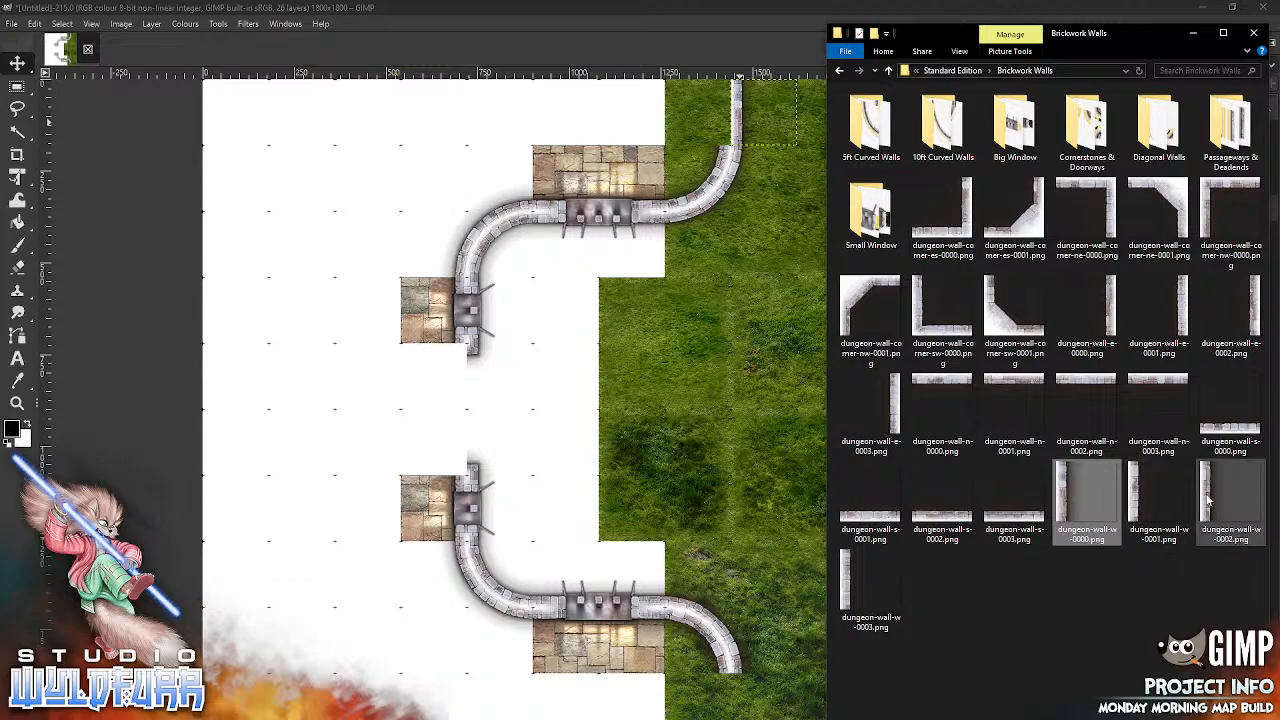
pyautogui.moveTo(686, 470); pyautogui.dragTo(729, 471)
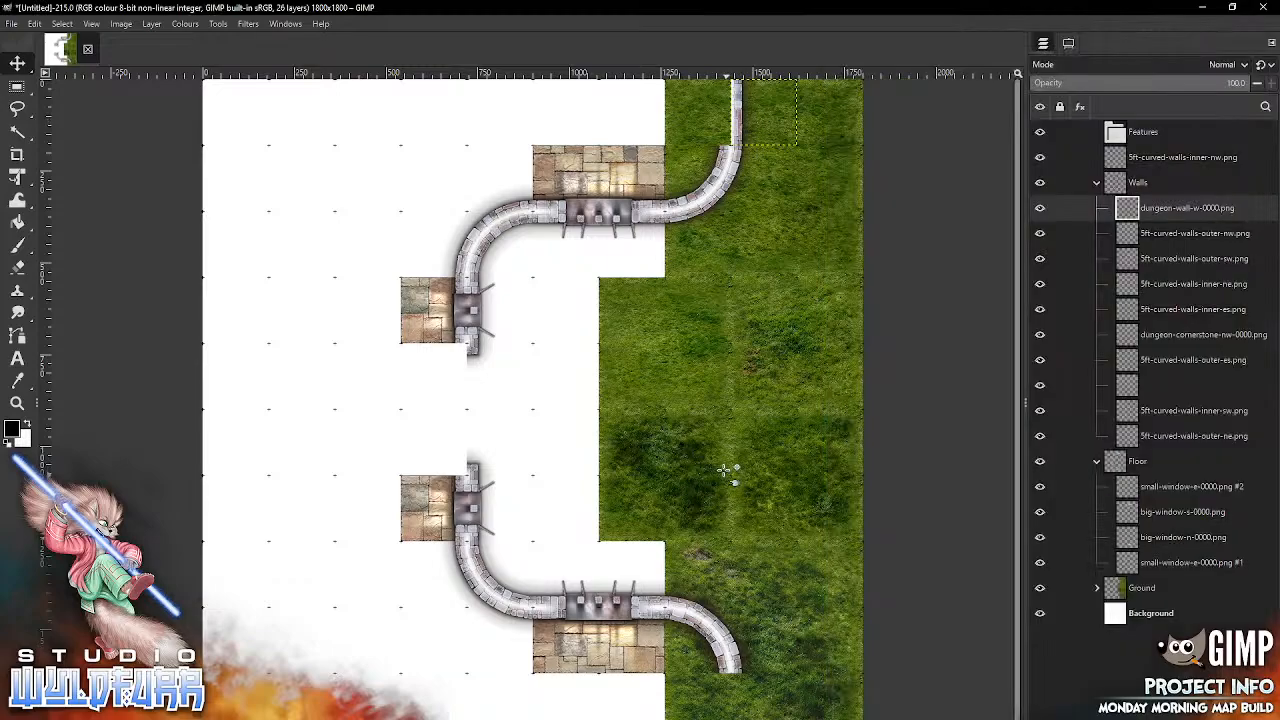
pyautogui.moveTo(510, 405); pyautogui.dragTo(742, 701)
# Step: Import dungeon-wall-corner-es-0001.png and dungeon-wall-corner-ne-0001.png, backing the west side of the straight walls at the southern and northern edges respectively
pyautogui.hotkey('alt', 'Tab')
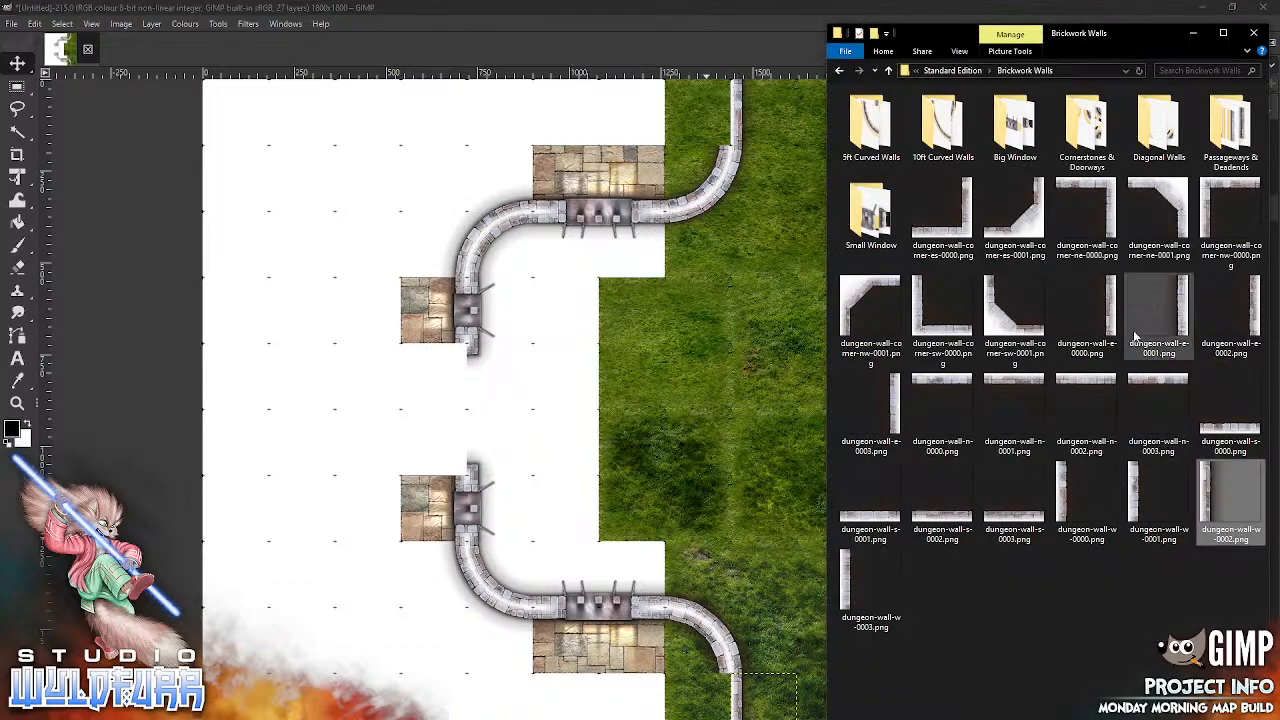
pyautogui.click(1030, 222)
pyautogui.moveTo(1030, 222); pyautogui.dragTo(734, 527)
pyautogui.moveTo(532, 408); pyautogui.dragTo(698, 705)
pyautogui.hotkey('alt', 'Tab')
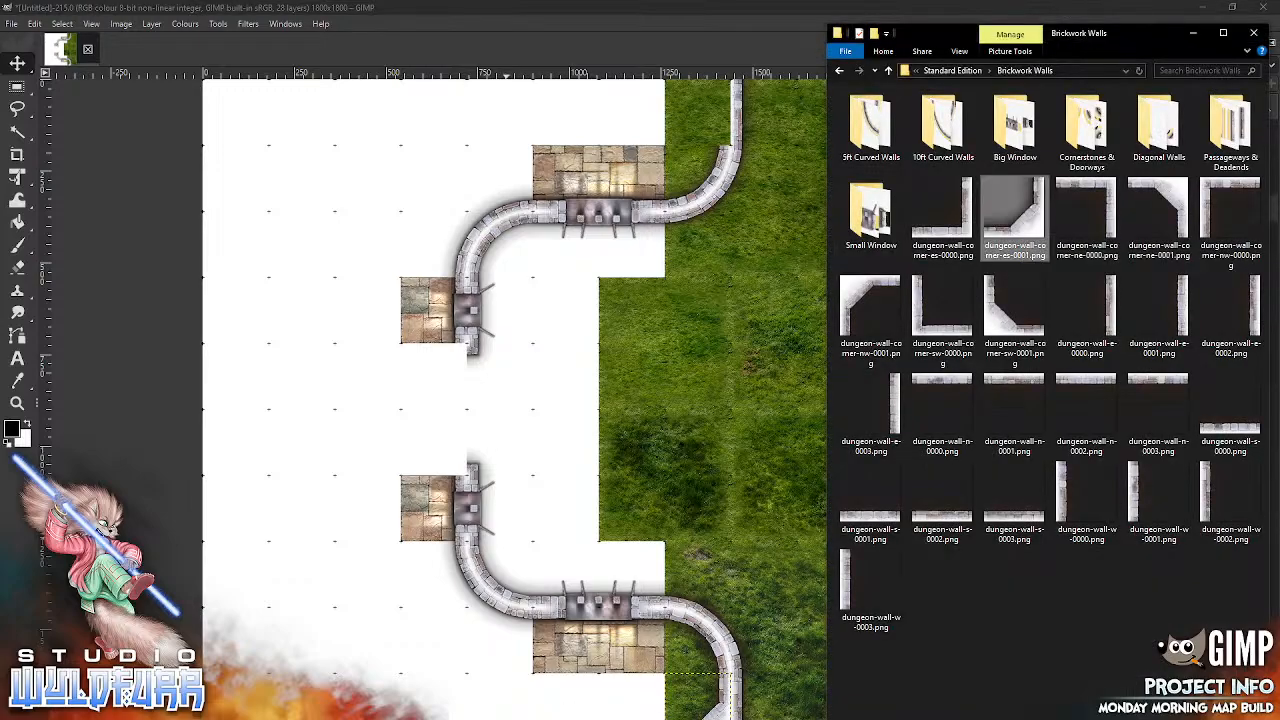
pyautogui.moveTo(1152, 206); pyautogui.dragTo(706, 638)
pyautogui.moveTo(560, 405); pyautogui.dragTo(706, 106)
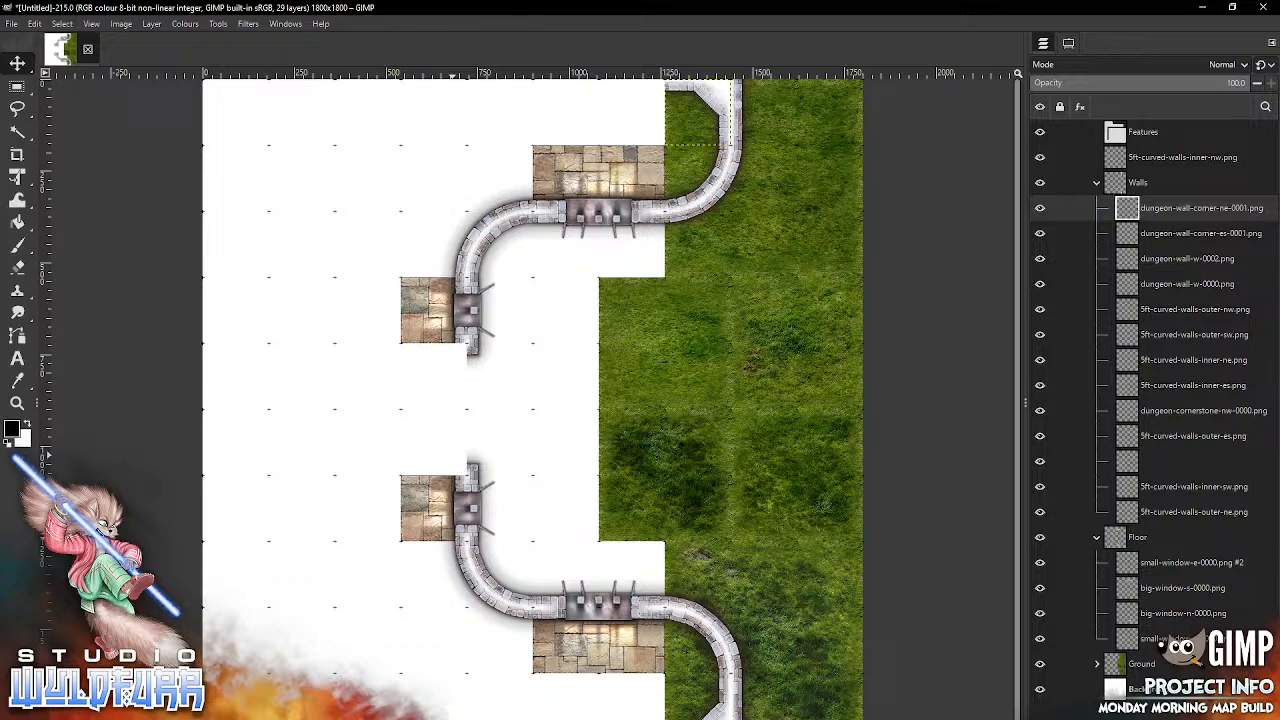
# Step: Import dungeon-cornerstone-es-0000.png and dungeon-cornerstone-ne-0000.png to complete the wall ends south and north of the doorway gap
pyautogui.hotkey('alt', 'Tab')
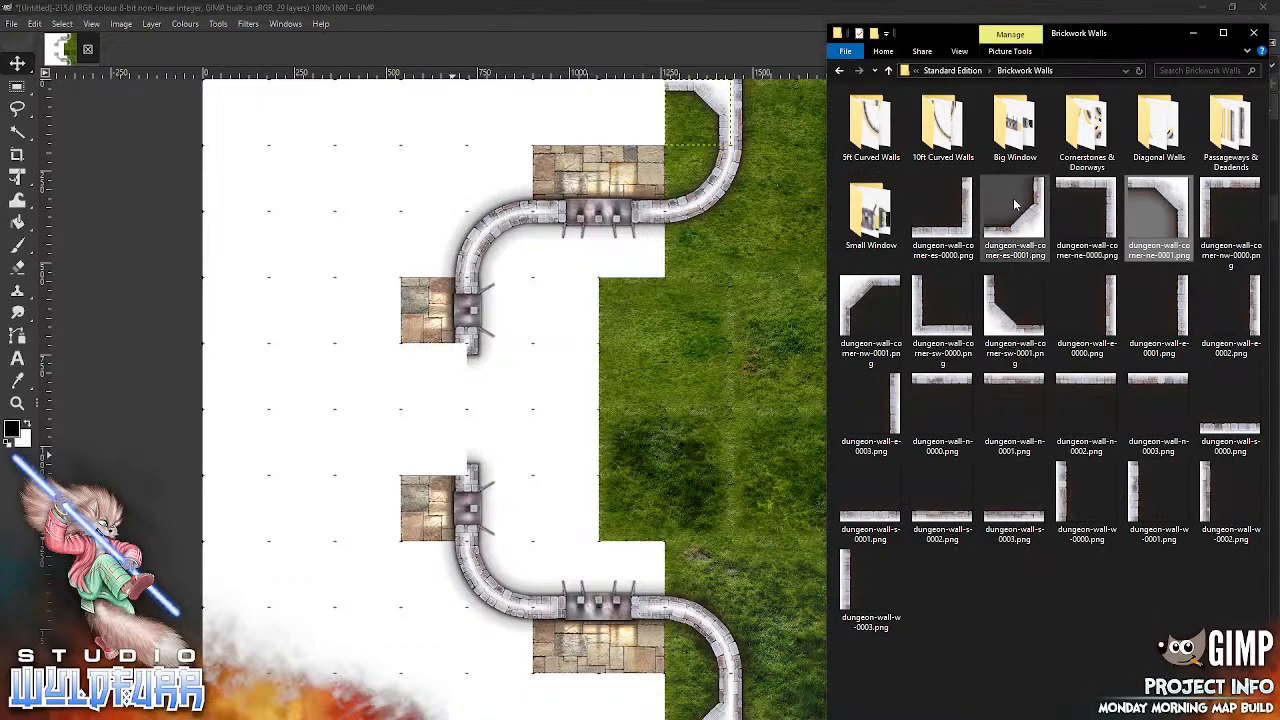
pyautogui.doubleClick(1086, 132)
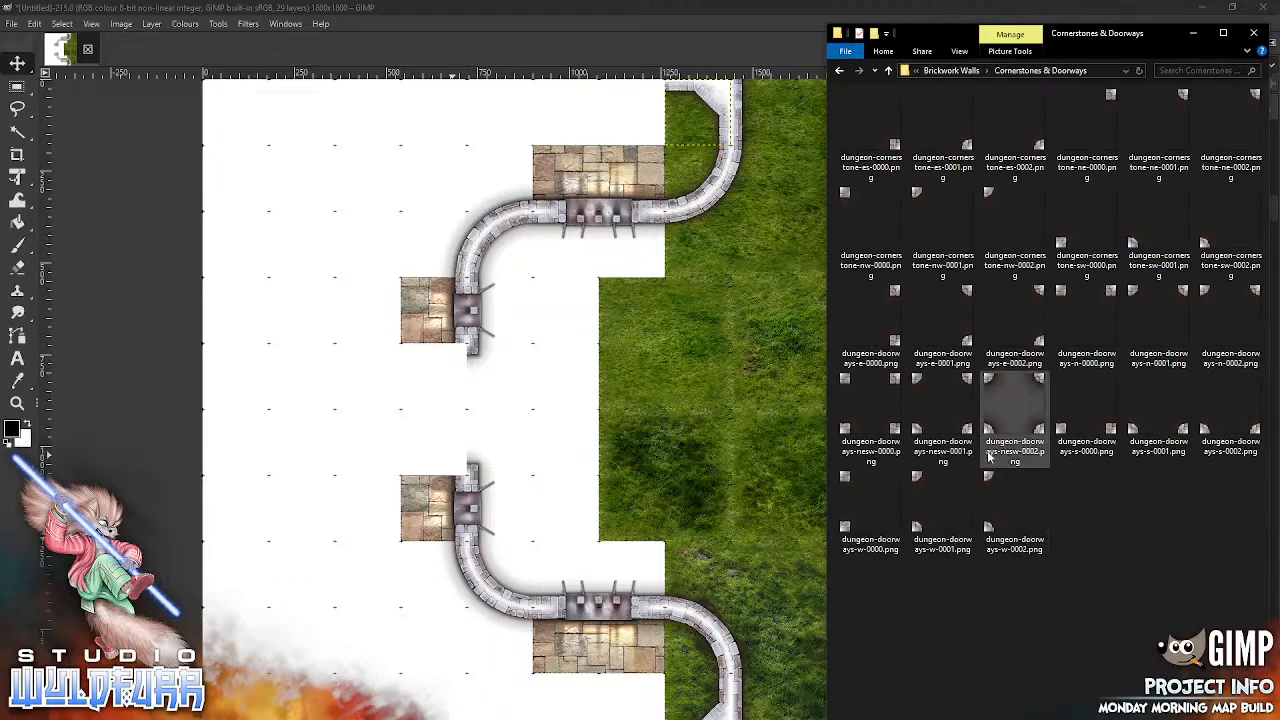
pyautogui.moveTo(897, 147); pyautogui.dragTo(633, 368)
pyautogui.moveTo(565, 439); pyautogui.dragTo(466, 472)
pyautogui.hotkey('alt', 'Tab')
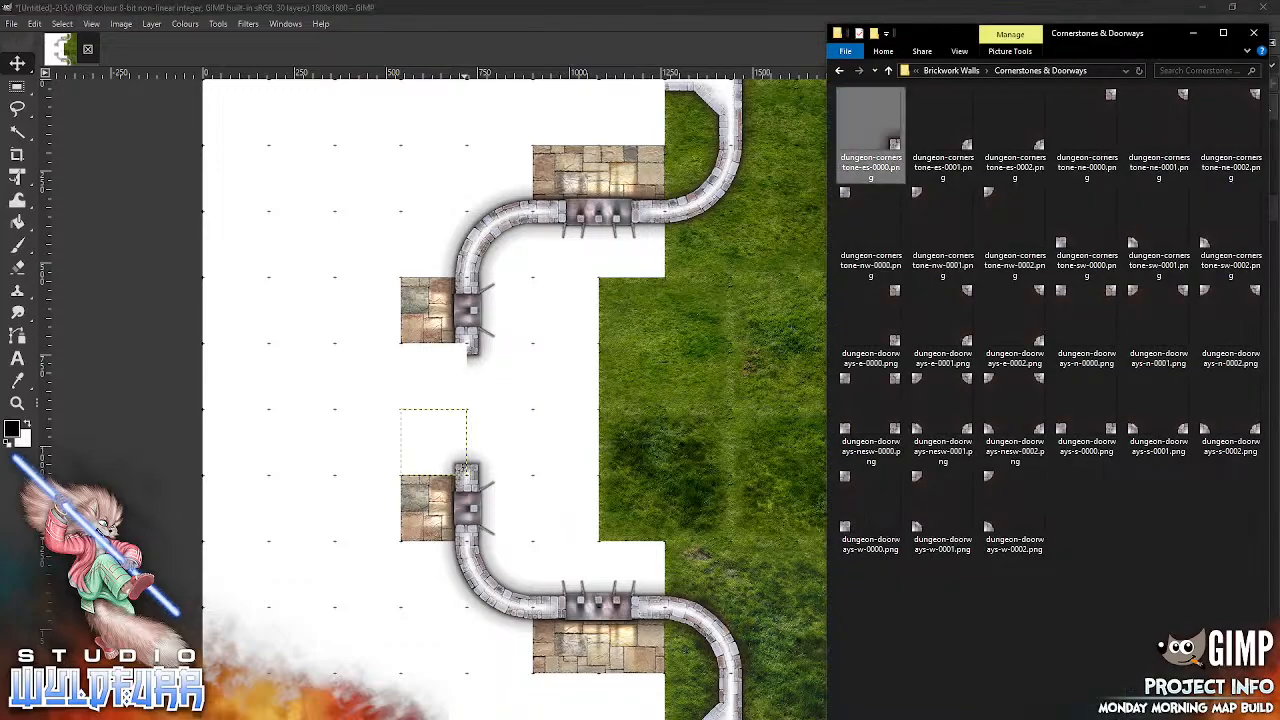
pyautogui.moveTo(1107, 97); pyautogui.dragTo(681, 500)
pyautogui.moveTo(571, 393); pyautogui.dragTo(469, 366)
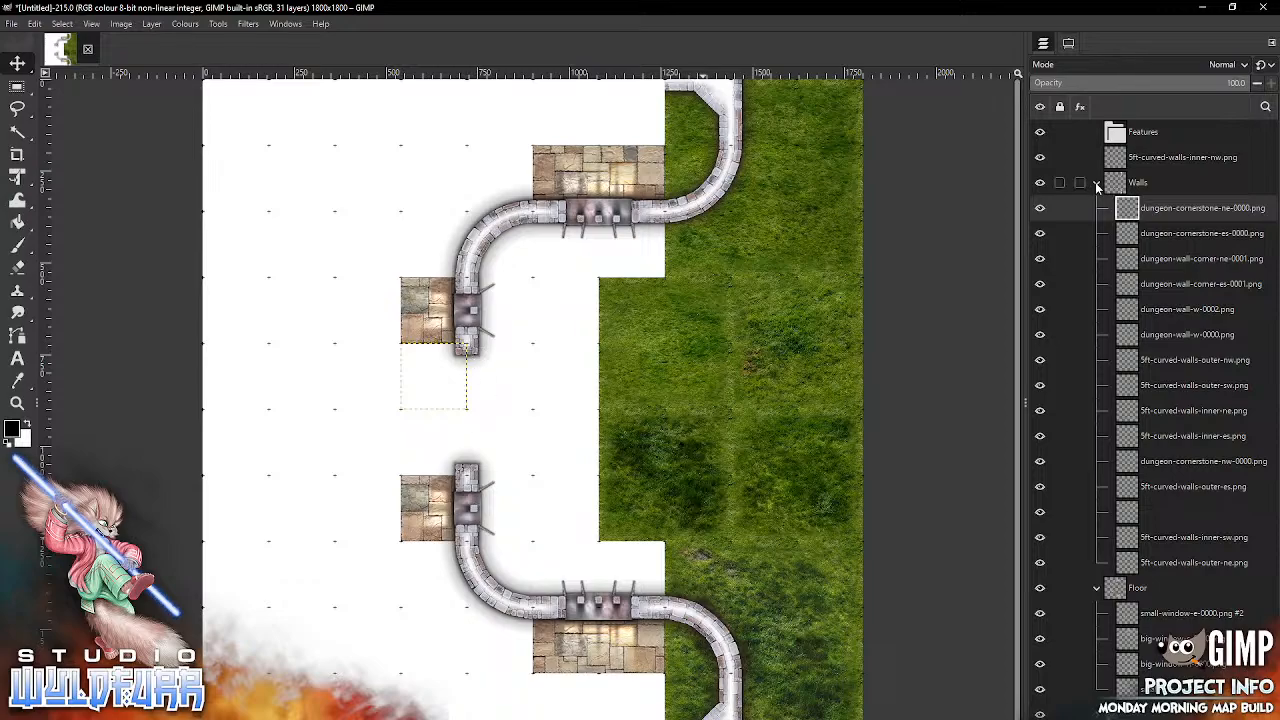
# Step: Collapse the Walls group and import simple-double-door-0001.png into the Features group
pyautogui.click(1097, 186)
pyautogui.click(1119, 143)
pyautogui.hotkey('alt', 'Tab')
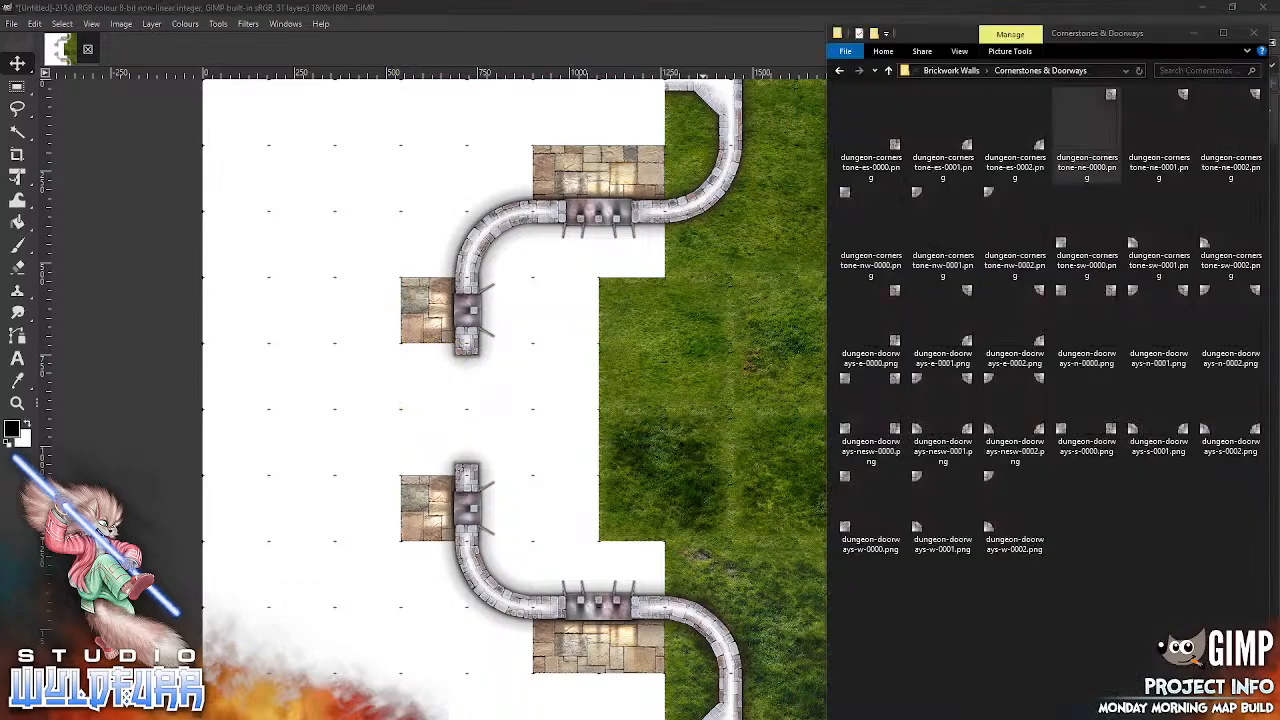
pyautogui.click(962, 71)
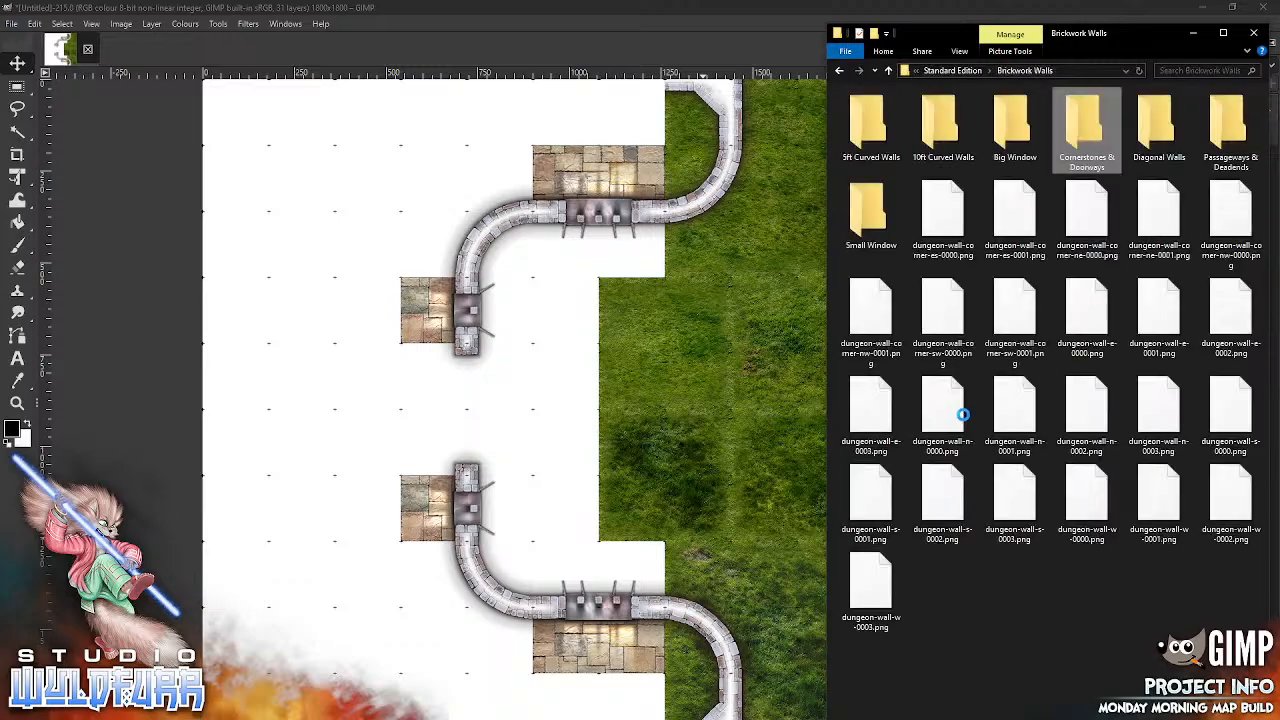
pyautogui.click(970, 71)
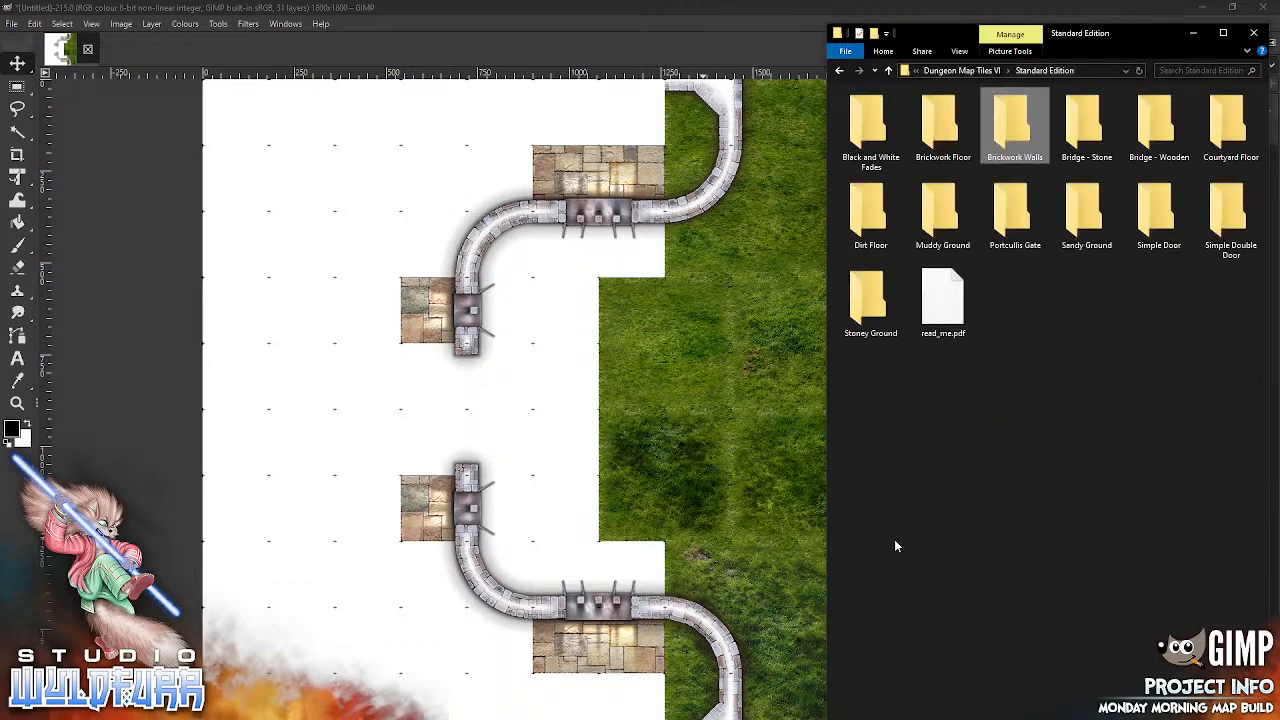
pyautogui.click(1229, 221)
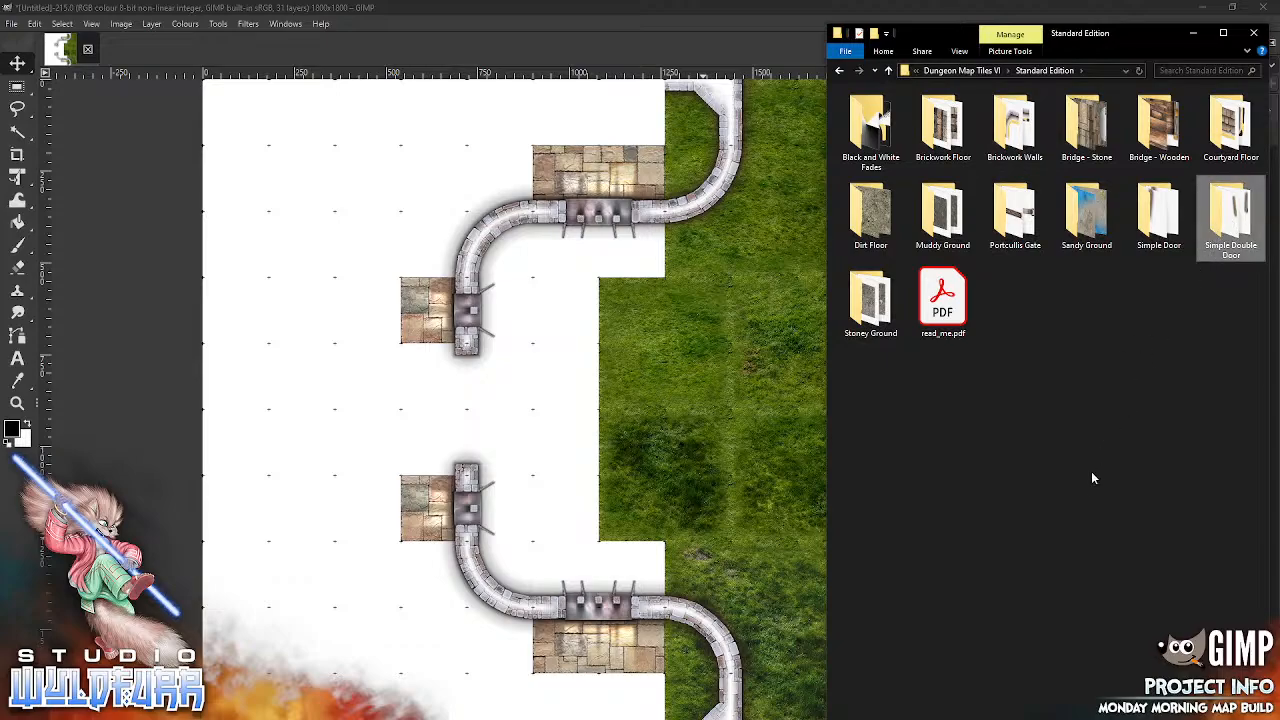
pyautogui.press('Return')
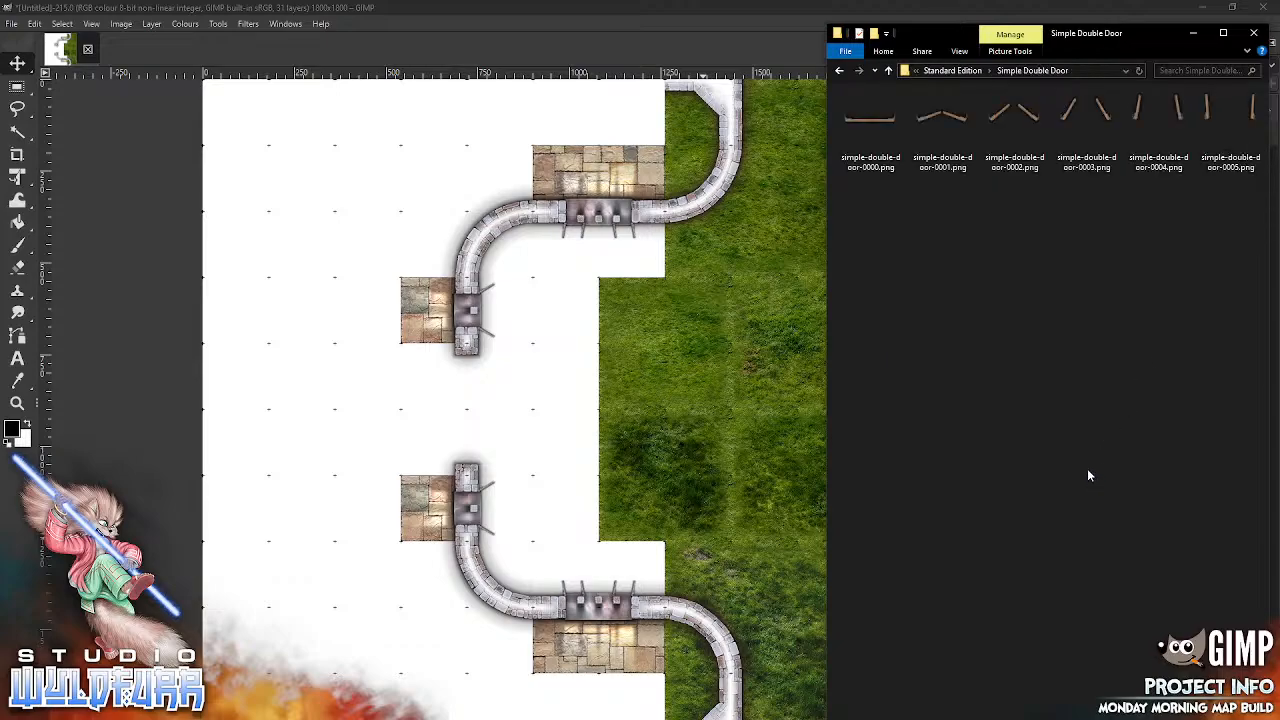
pyautogui.moveTo(941, 118); pyautogui.dragTo(648, 354)
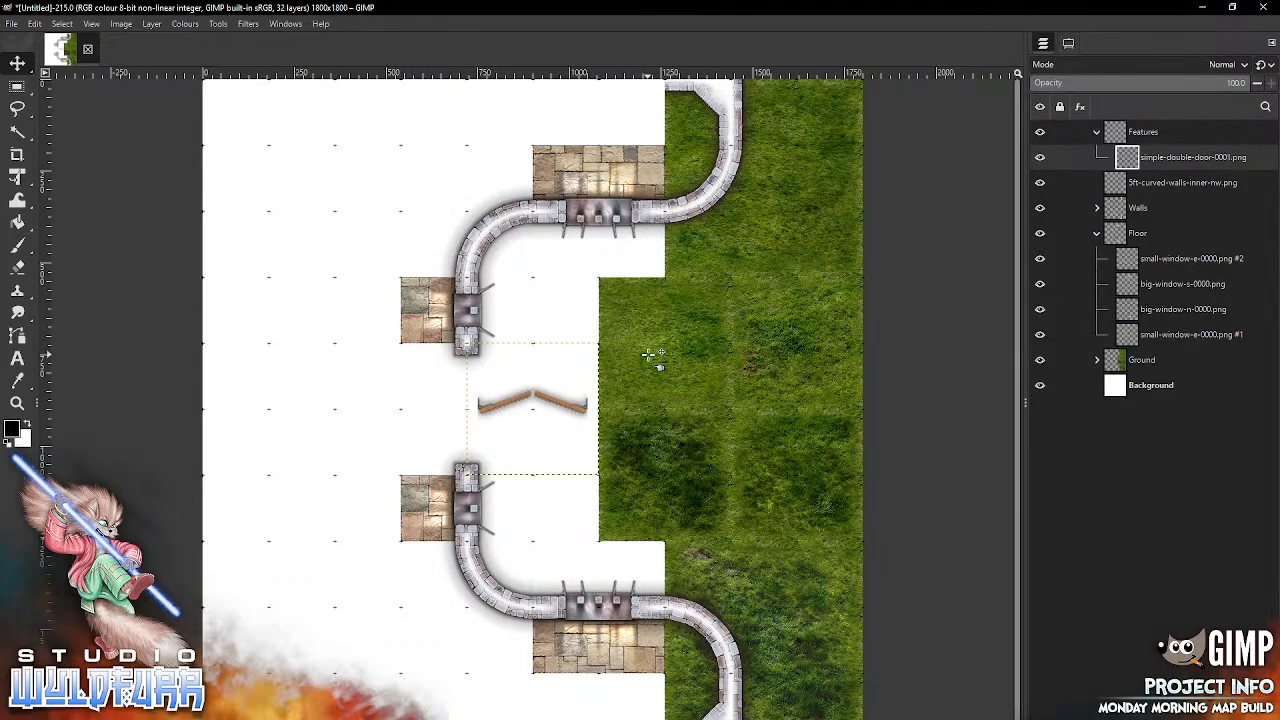
# Step: Rotate the double door 90° anti-clockwise, fit it into the doorway gap between the small windows, and collapse the Features group
pyautogui.click(151, 24)
pyautogui.moveTo(205, 190)
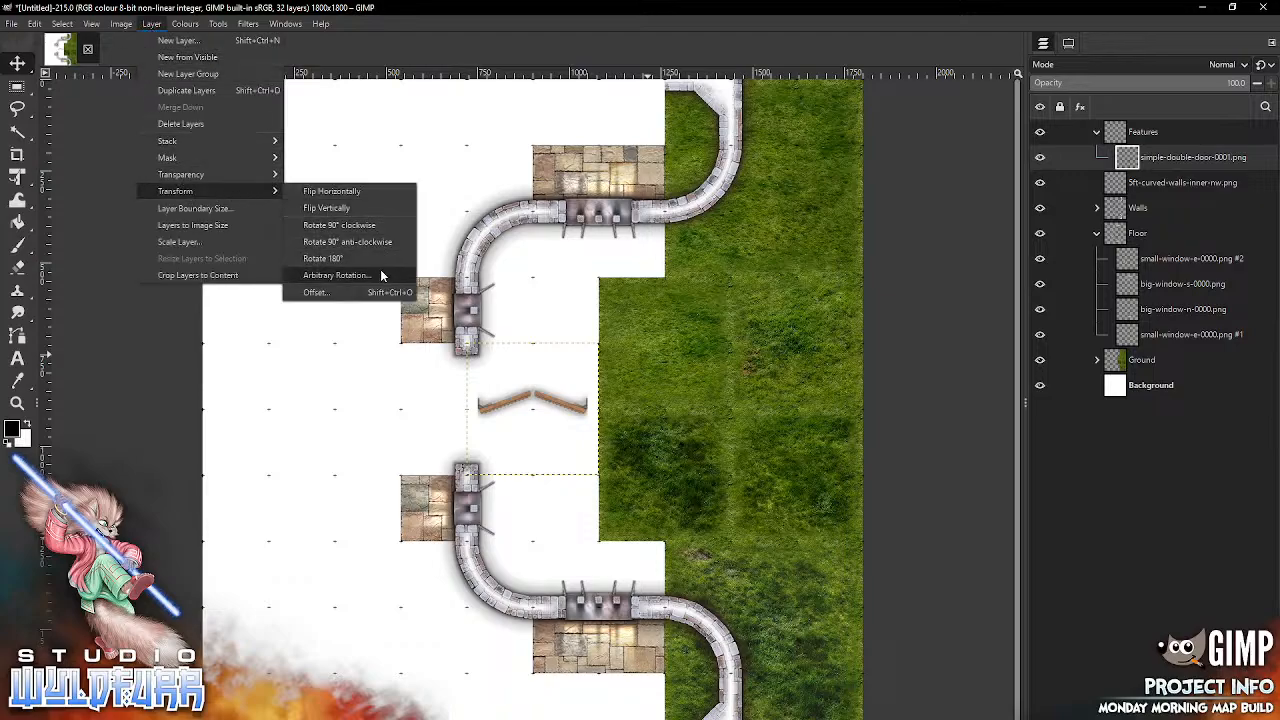
pyautogui.click(377, 241)
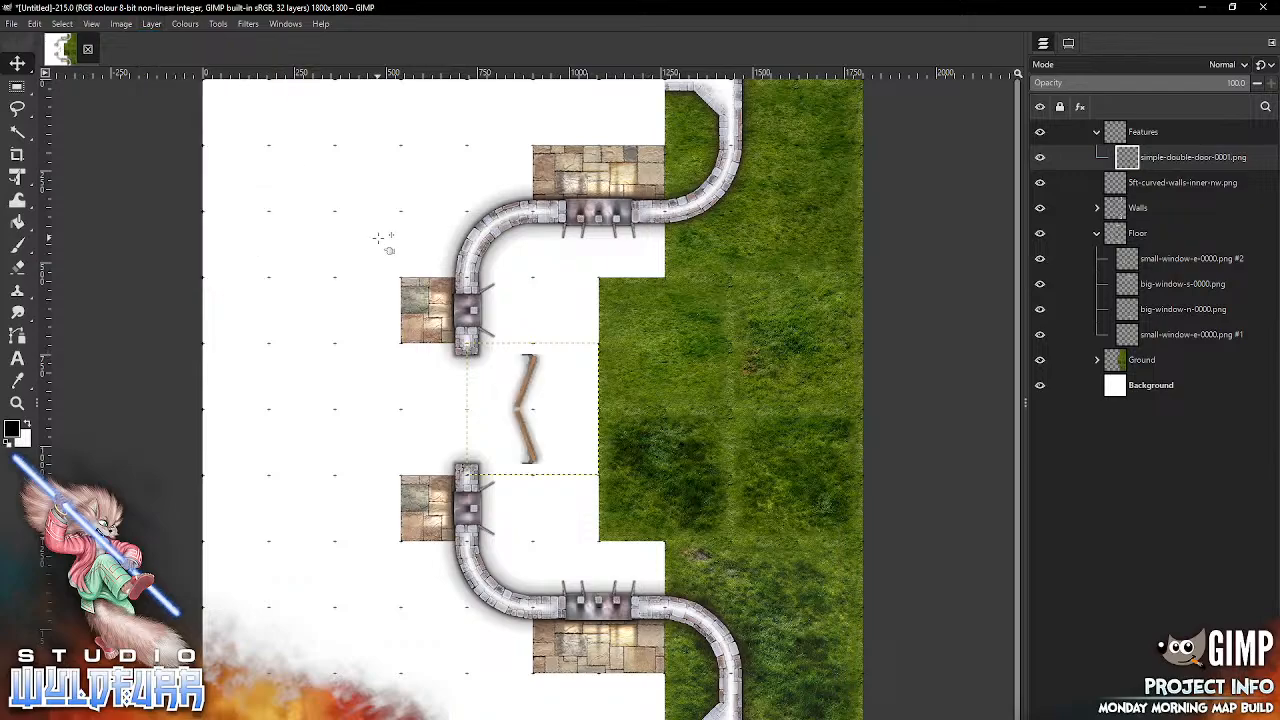
pyautogui.moveTo(528, 390); pyautogui.dragTo(463, 404)
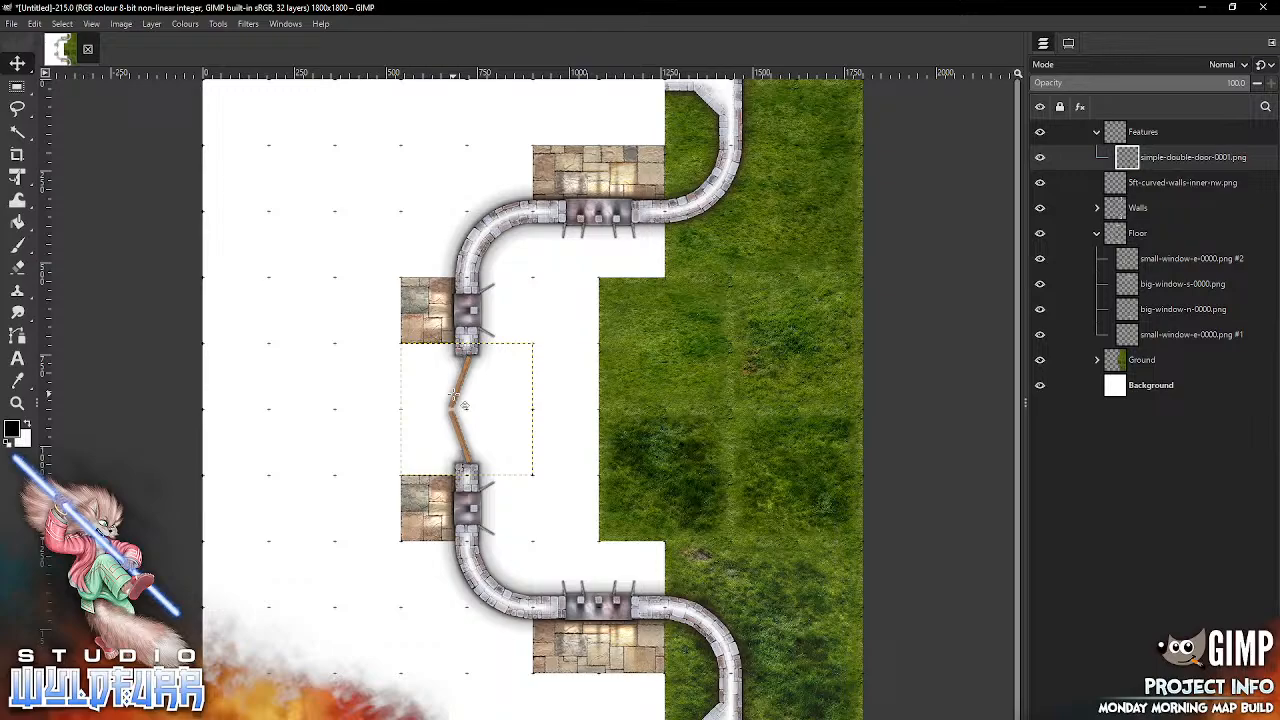
pyautogui.click(1096, 132)
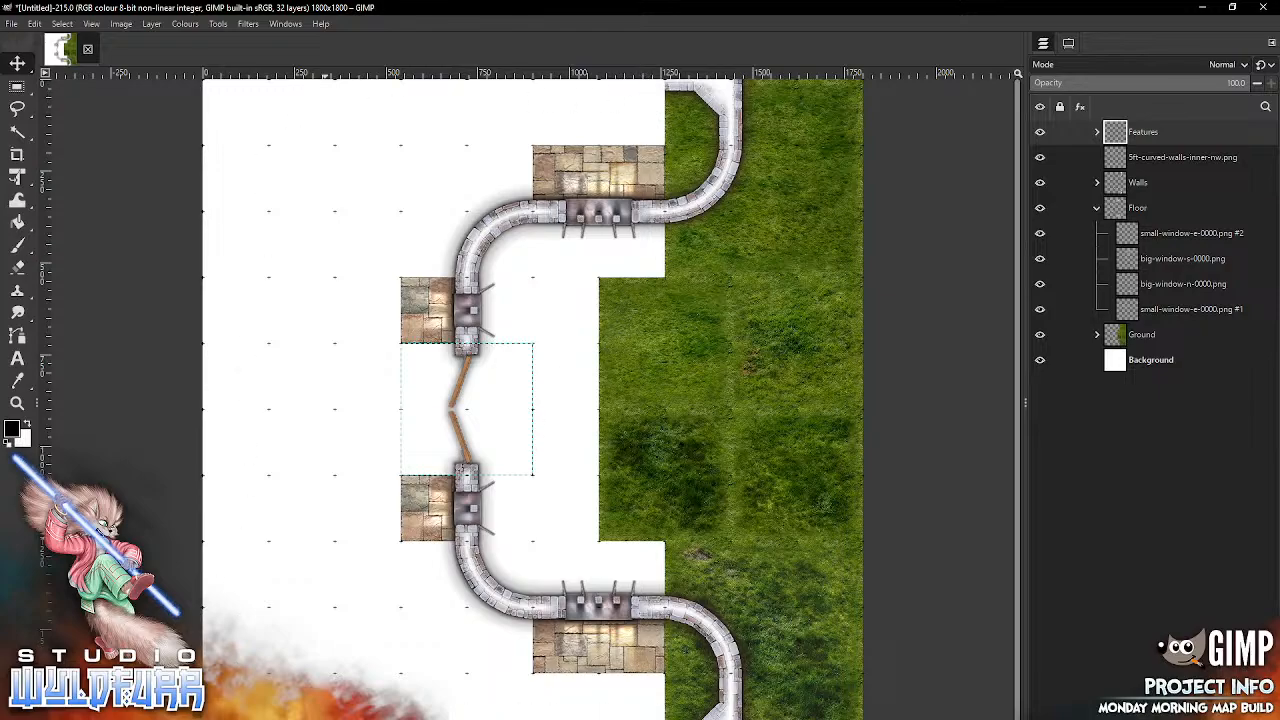
# Step: Import dungeon-wall-corner-nw-0001.png and move its layer from the Features group into the Walls group
pyautogui.hotkey('alt', 'Tab')
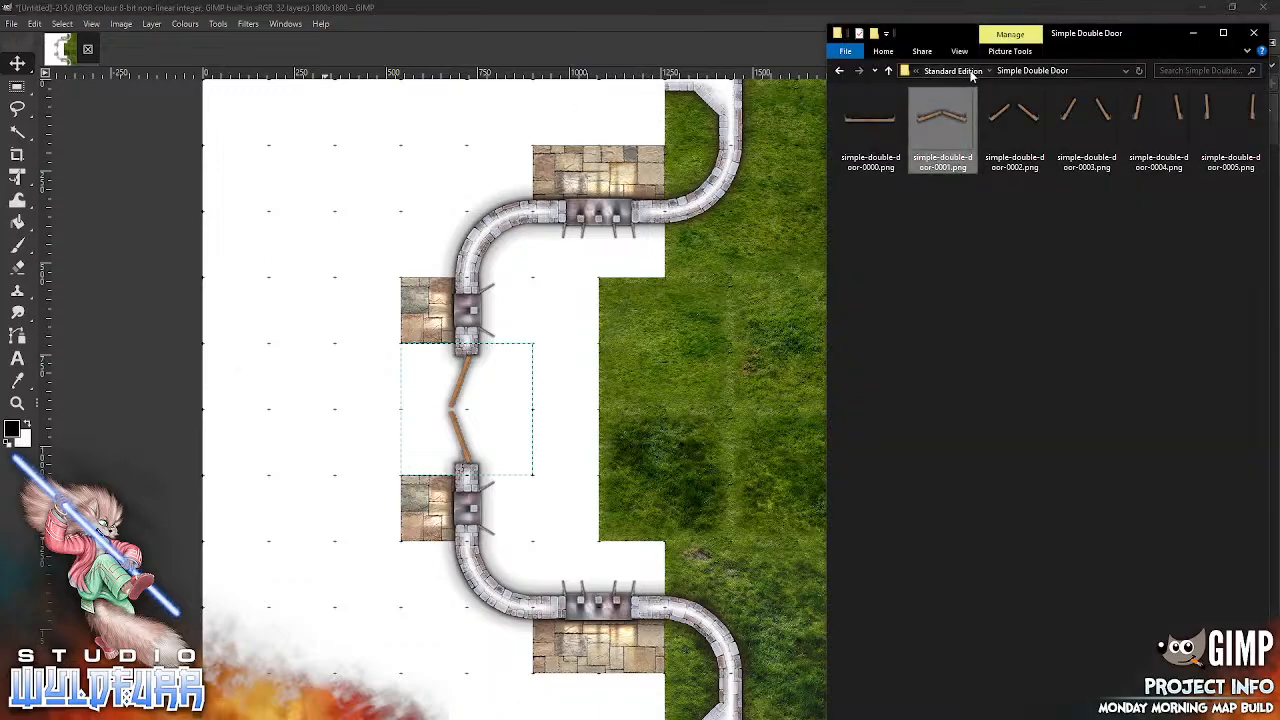
pyautogui.click(968, 72)
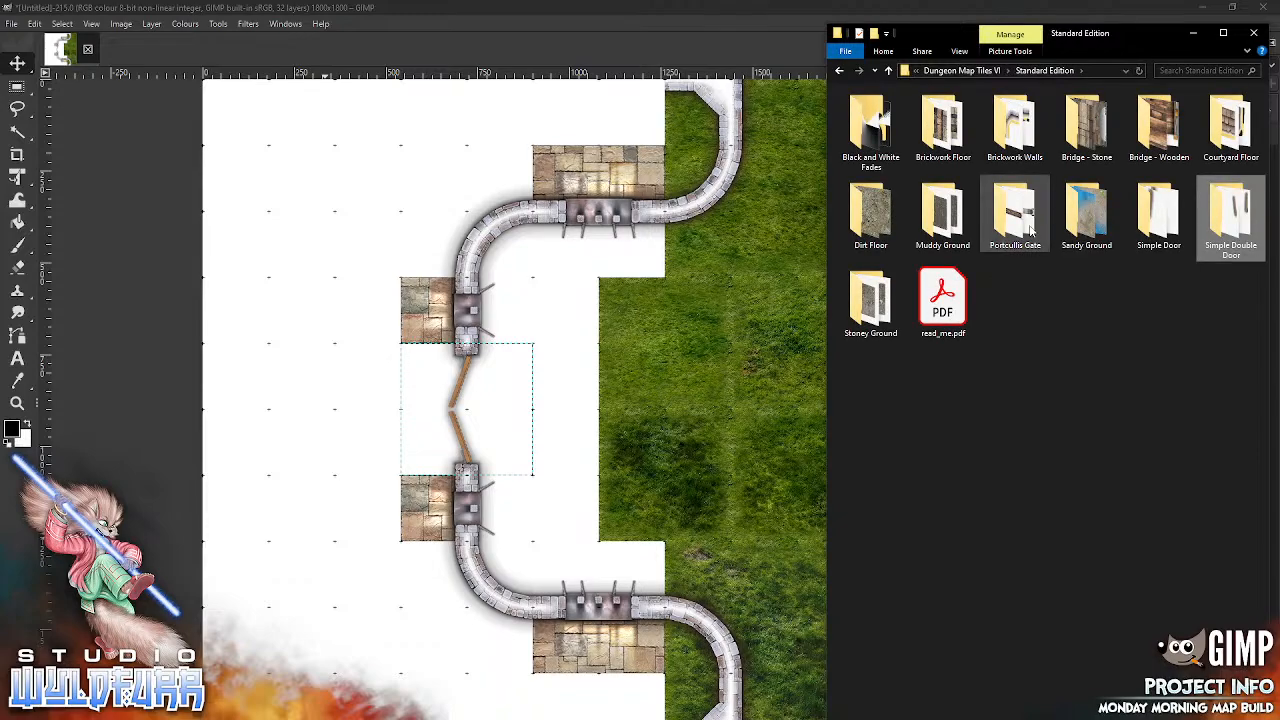
pyautogui.click(1013, 138)
pyautogui.press('Return')
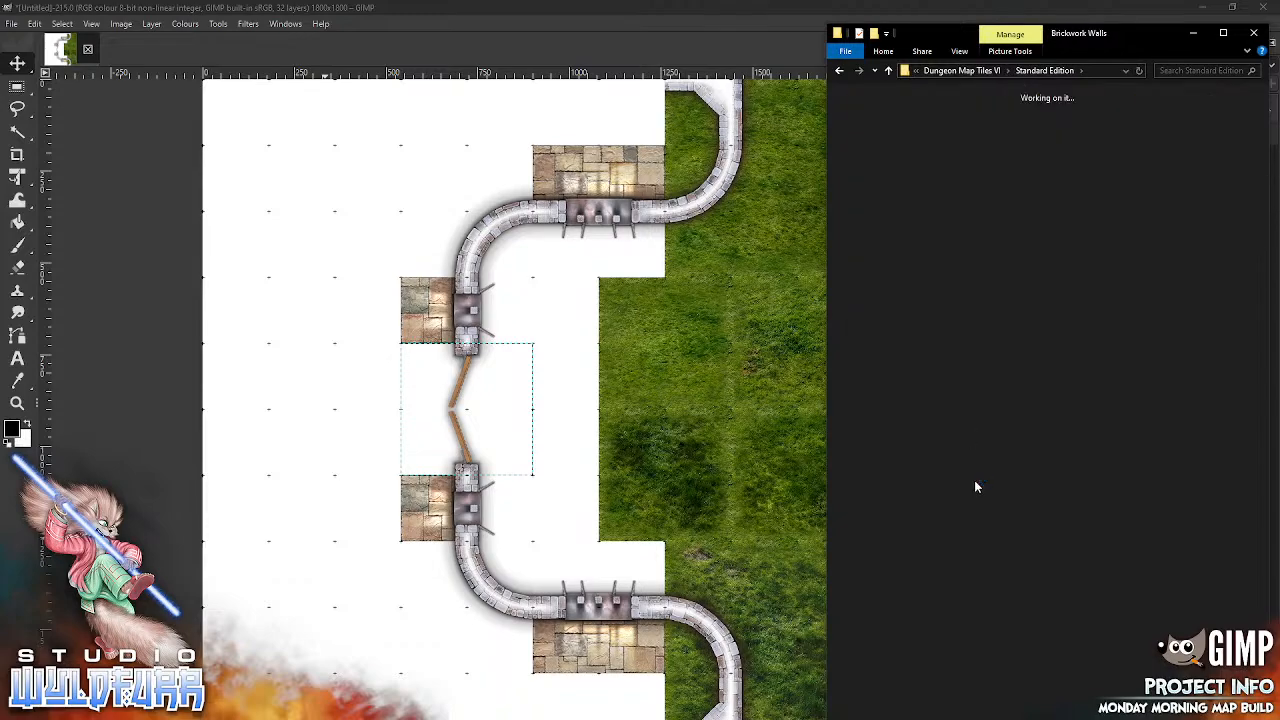
pyautogui.click(862, 289)
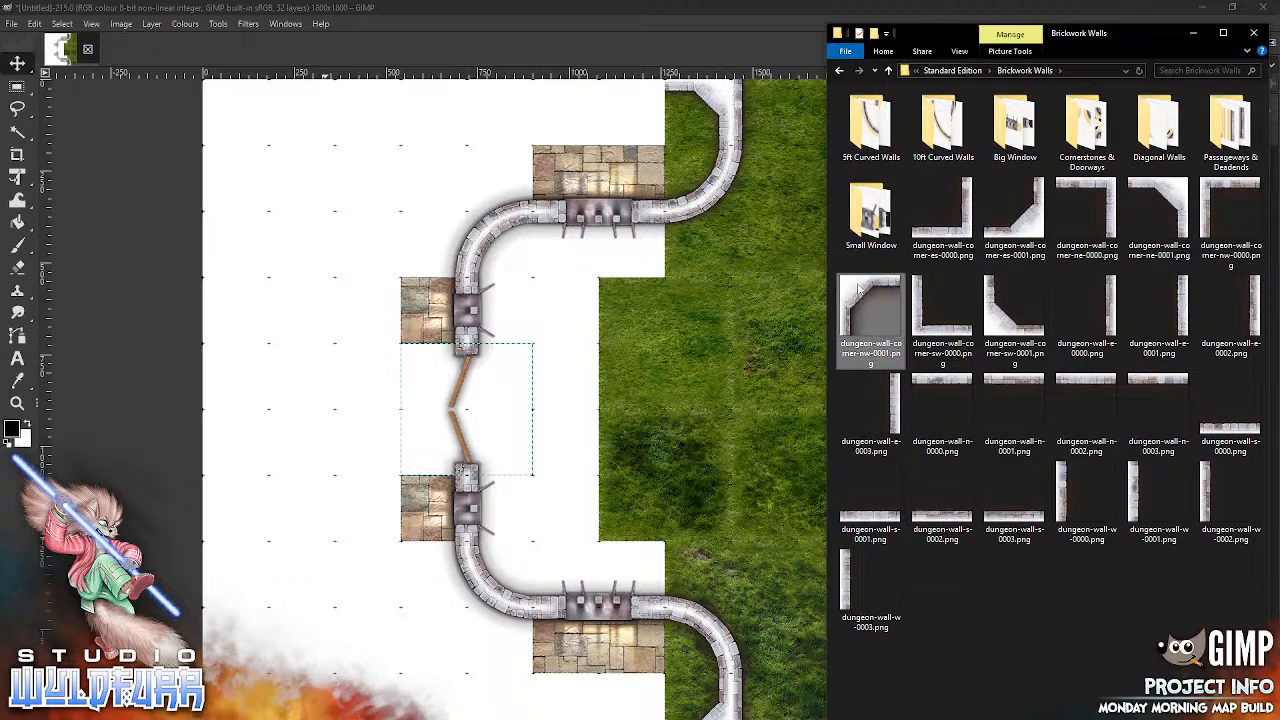
pyautogui.moveTo(690, 489); pyautogui.dragTo(691, 494)
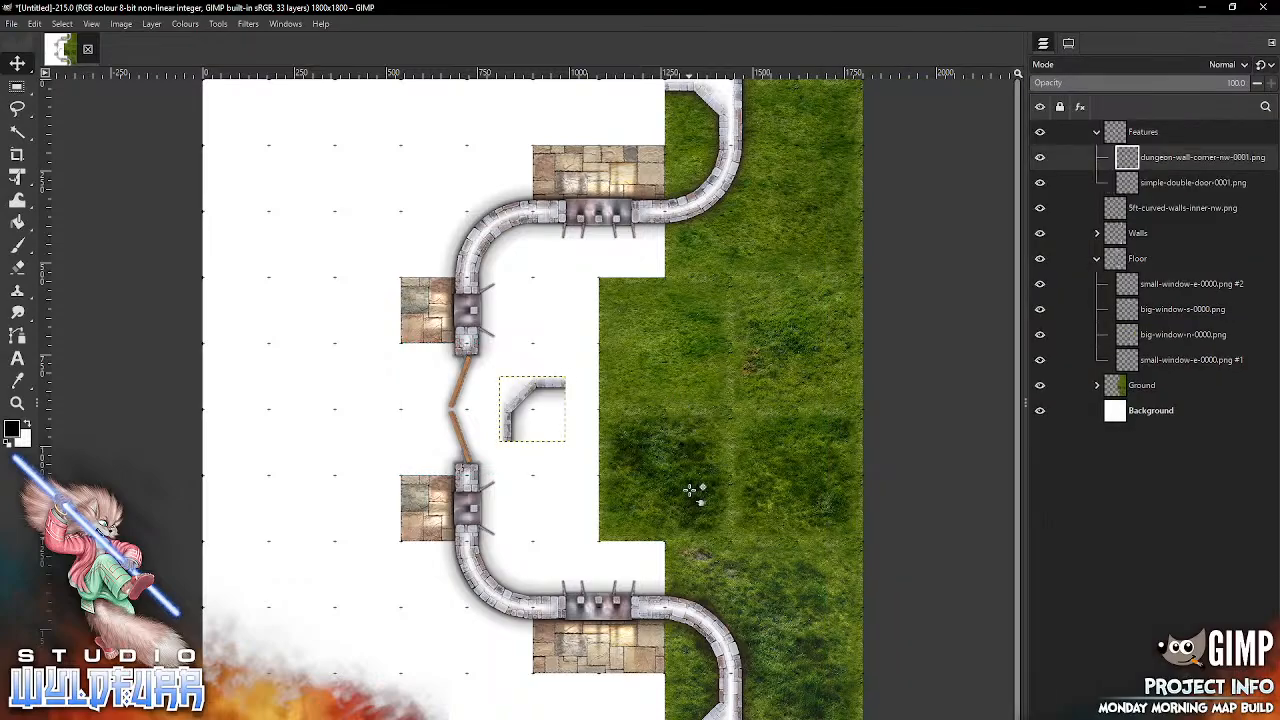
pyautogui.moveTo(1137, 163); pyautogui.dragTo(1150, 285)
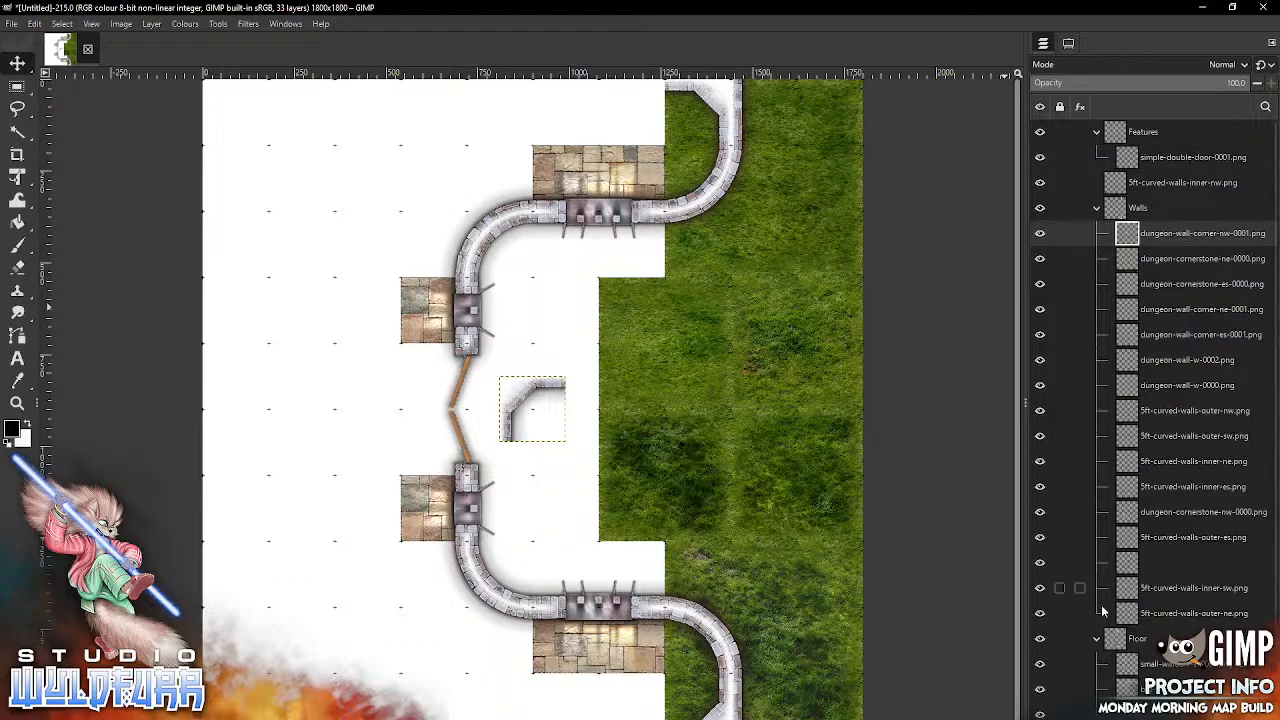
# Step: Collapse the Floor and Features groups and place the imported wall corner in the map's northwest corner
pyautogui.click(1096, 638)
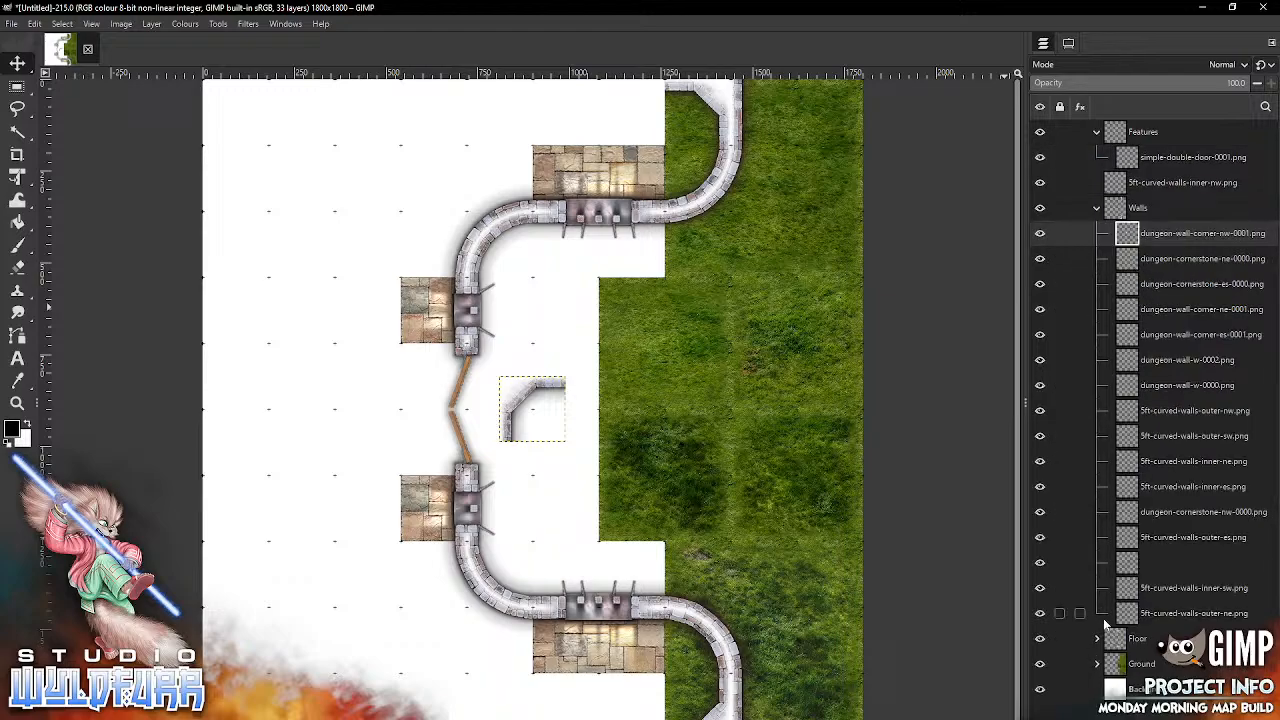
pyautogui.click(1096, 131)
pyautogui.moveTo(530, 408); pyautogui.dragTo(215, 120)
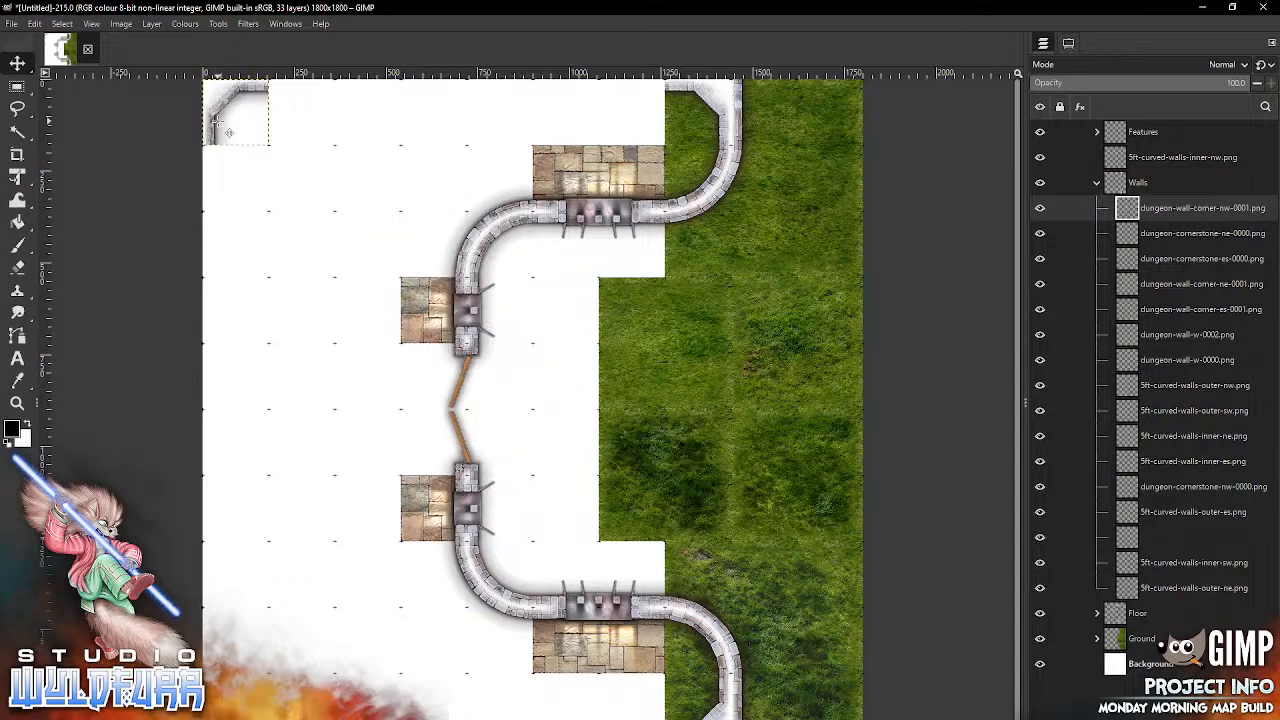
# Step: Import dungeon-wall-corner-sw-0001.png into the Walls group and place it in the map's southwest corner
pyautogui.hotkey('alt', 'Tab')
pyautogui.moveTo(1003, 335); pyautogui.dragTo(463, 406)
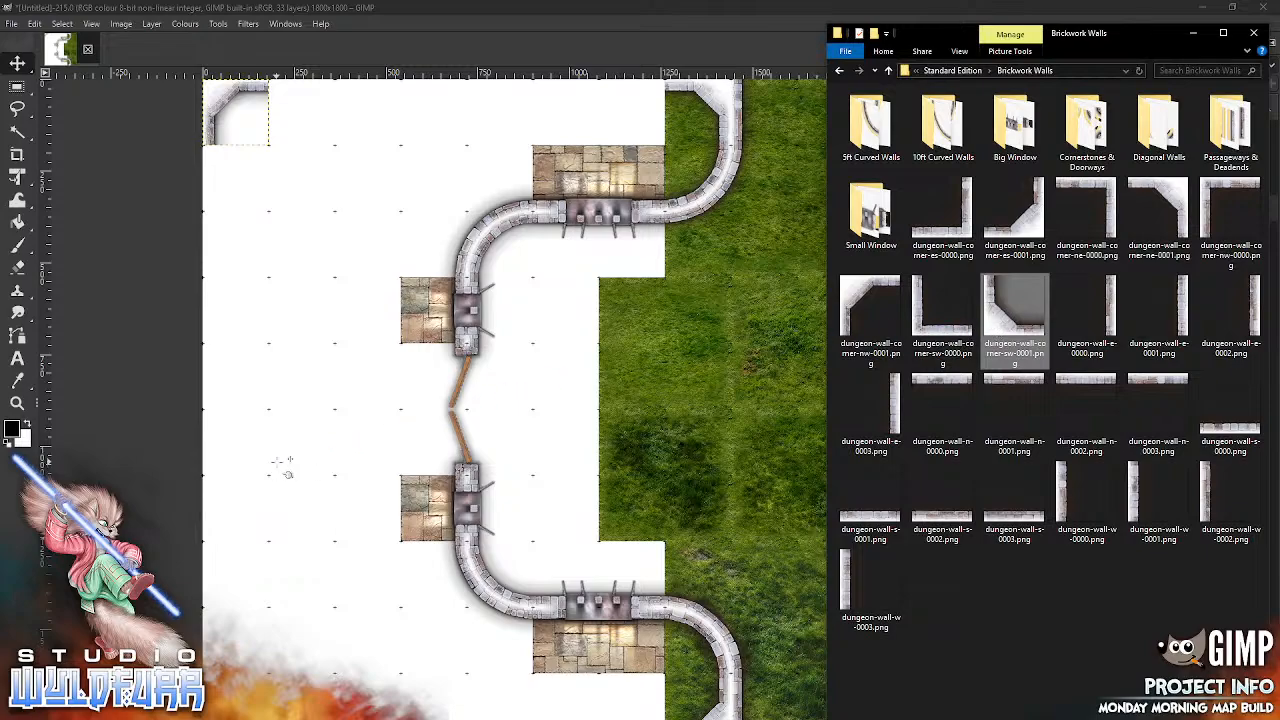
pyautogui.moveTo(533, 413); pyautogui.dragTo(241, 700)
pyautogui.moveTo(222, 712); pyautogui.dragTo(224, 712)
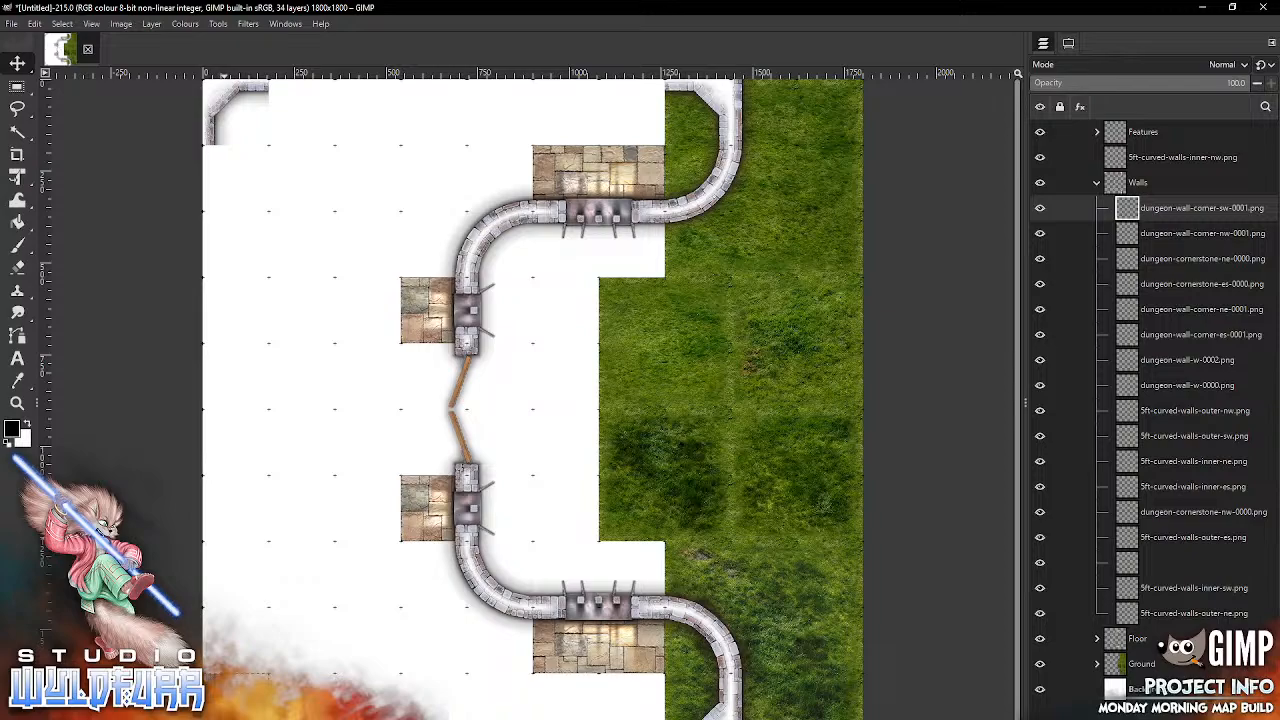
# Step: Import another dungeon-wall-corner-ne-0001.png and place it at the map's northern edge, just northwest of the upper big window's stone floor
pyautogui.hotkey('alt', 'Tab')
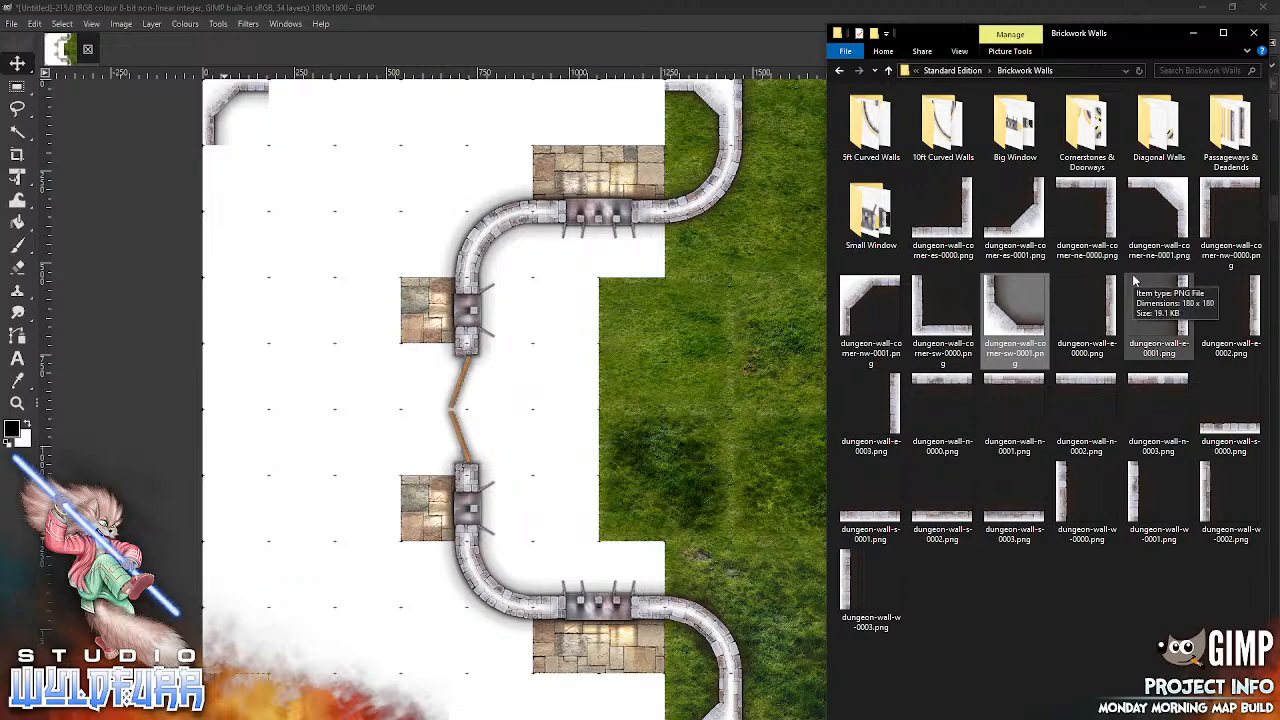
pyautogui.click(1148, 198)
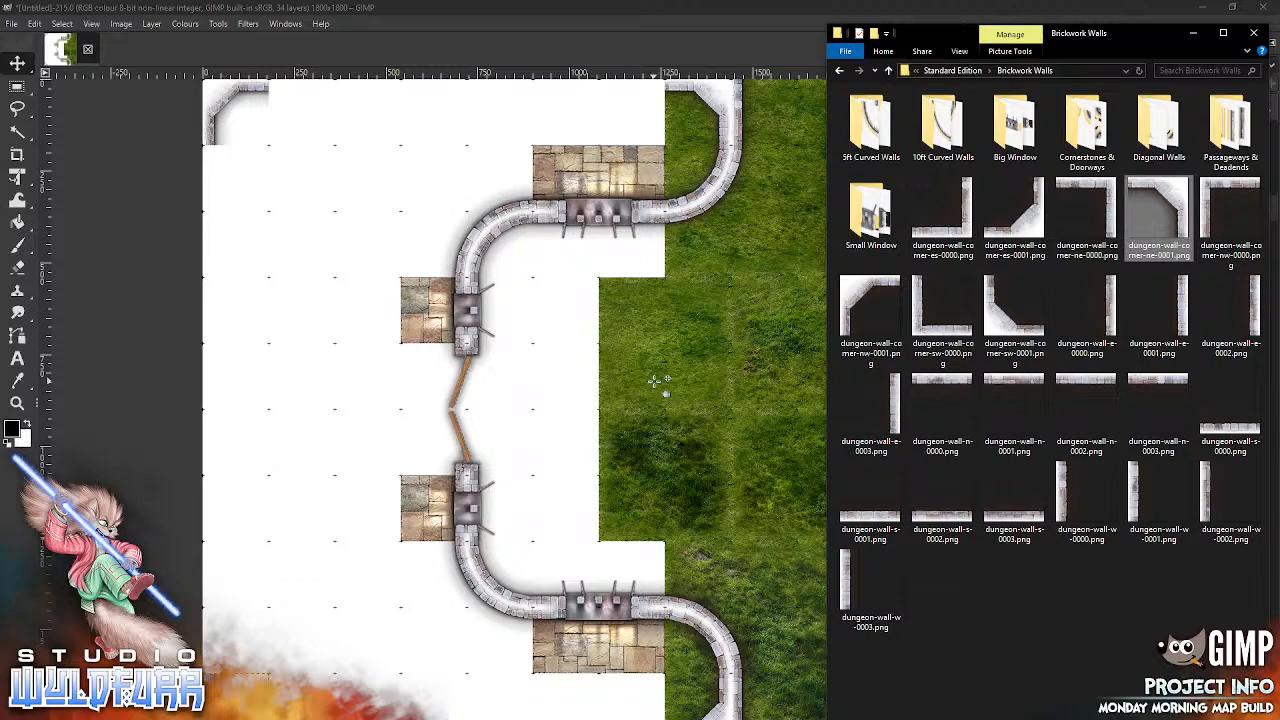
pyautogui.moveTo(656, 381); pyautogui.dragTo(656, 381)
pyautogui.moveTo(549, 392); pyautogui.dragTo(526, 108)
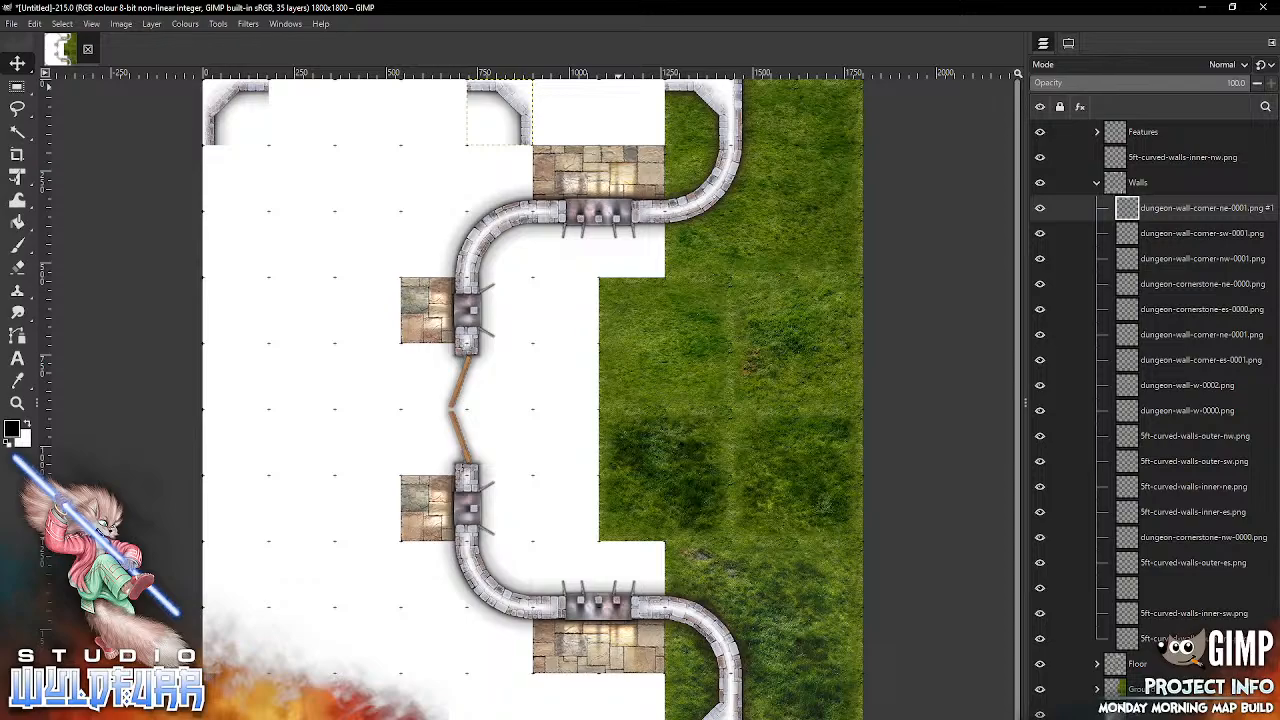
# Step: Import dungeon-wall-corner-nw-0001.png and place it on the map's northern edge, directly above the western half of the upper big window's stone floor
pyautogui.hotkey('alt', 'Tab')
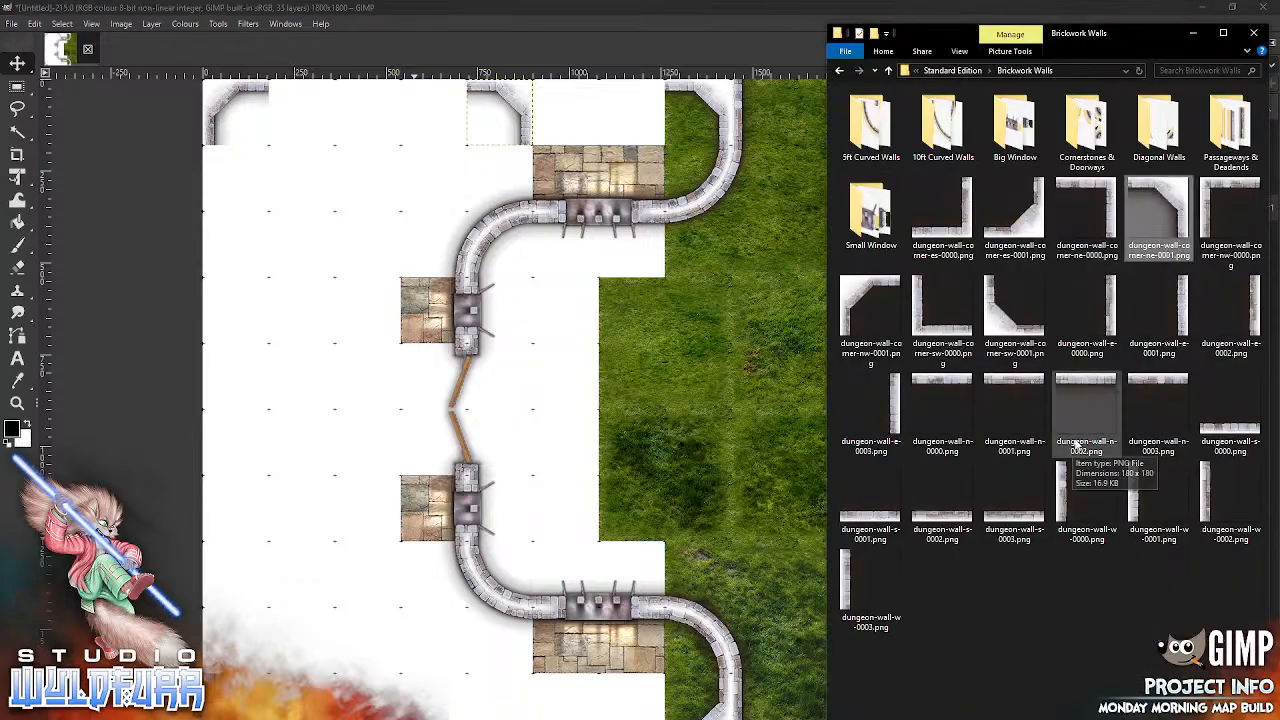
pyautogui.moveTo(868, 312); pyautogui.dragTo(675, 435)
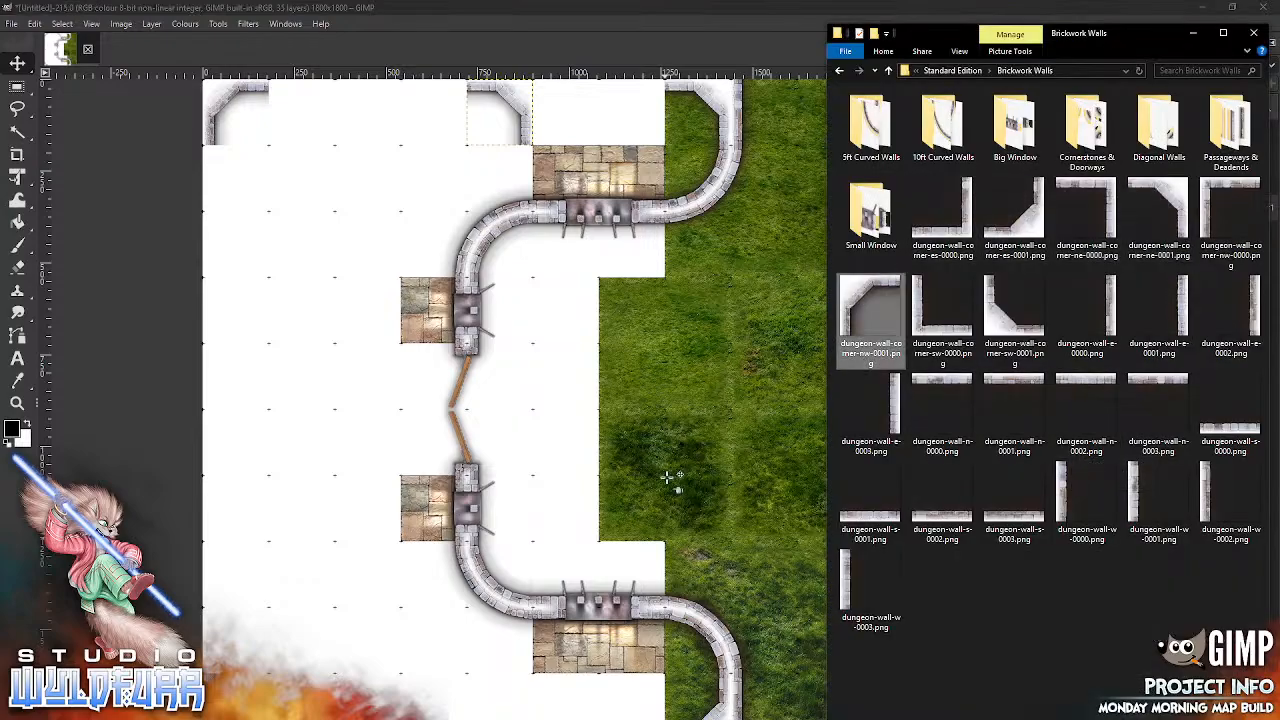
pyautogui.moveTo(536, 417); pyautogui.dragTo(570, 120)
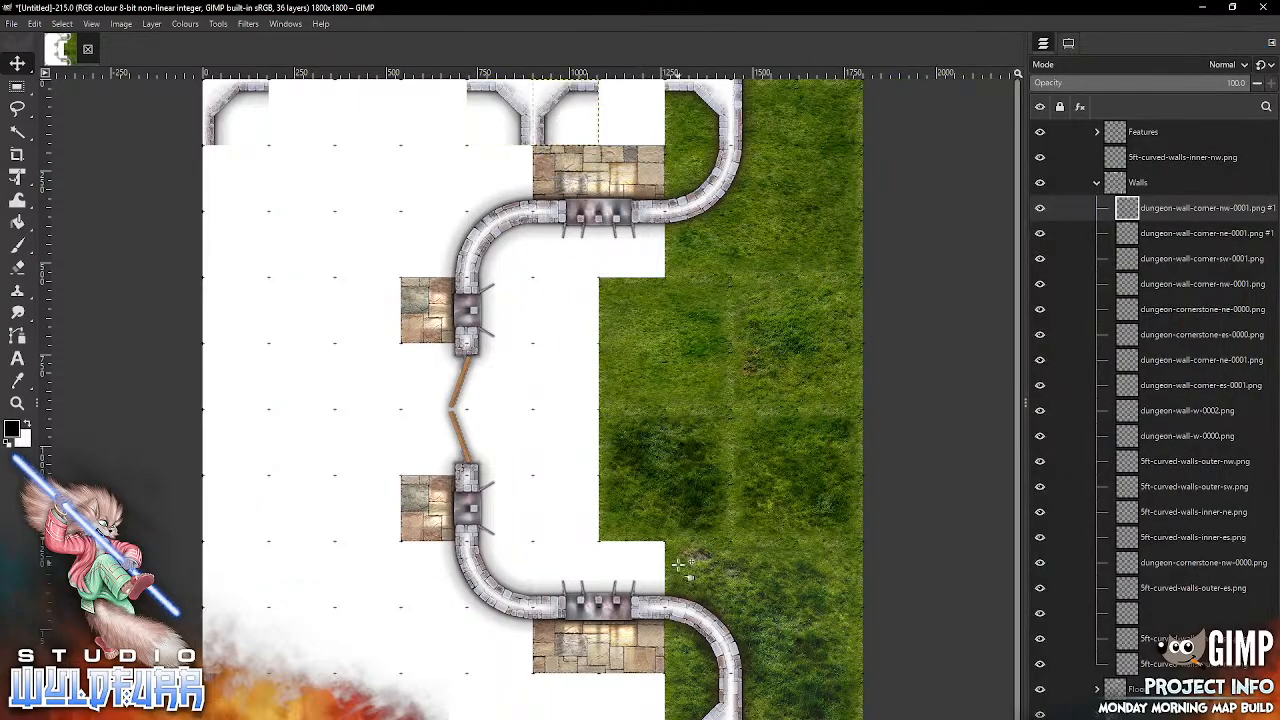
# Step: Import dungeon-wall-corner-sw-0001.png and place it on the map's southern edge, below the western half of the lower big window's stone floor
pyautogui.scroll(-3, 686, 570)
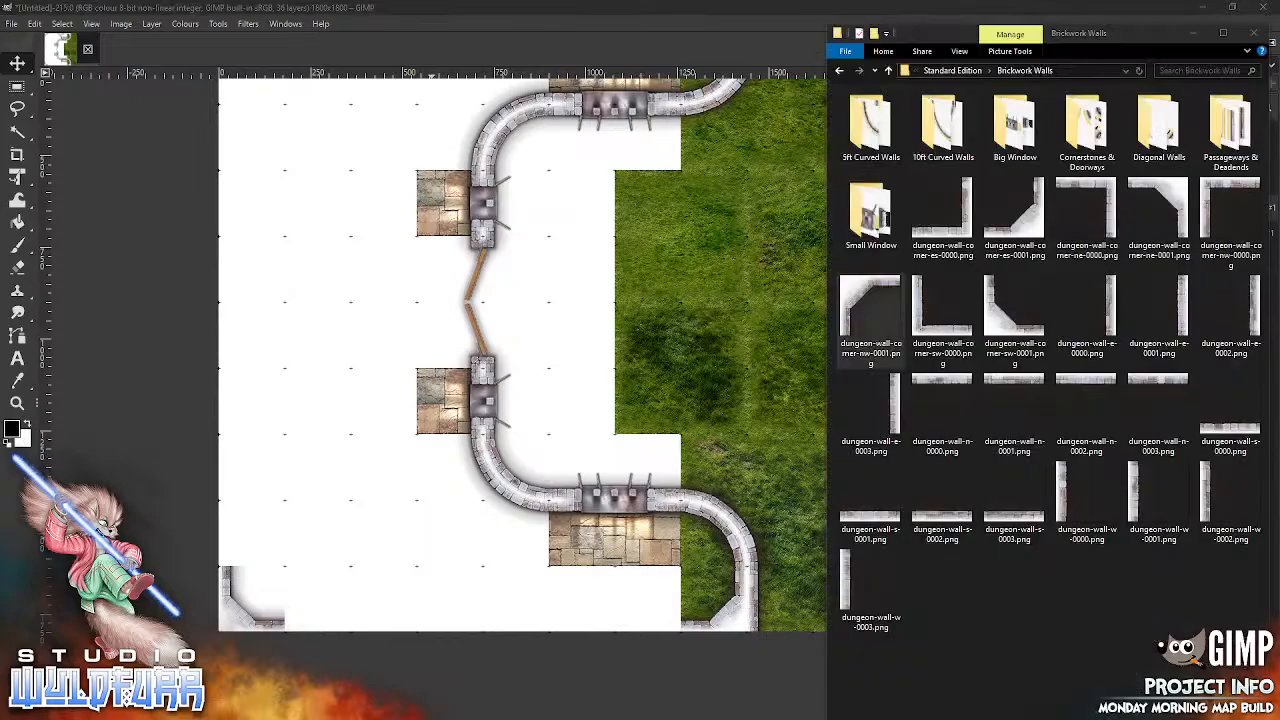
pyautogui.hotkey('alt', 'Tab')
pyautogui.moveTo(885, 319); pyautogui.dragTo(740, 448)
pyautogui.moveTo(539, 377); pyautogui.dragTo(563, 615)
# Step: Import dungeon-wall-corner-es-0001.png and place it on the map's southern edge, directly west of the newly placed southwest wall corner
pyautogui.hotkey('alt', 'Tab')
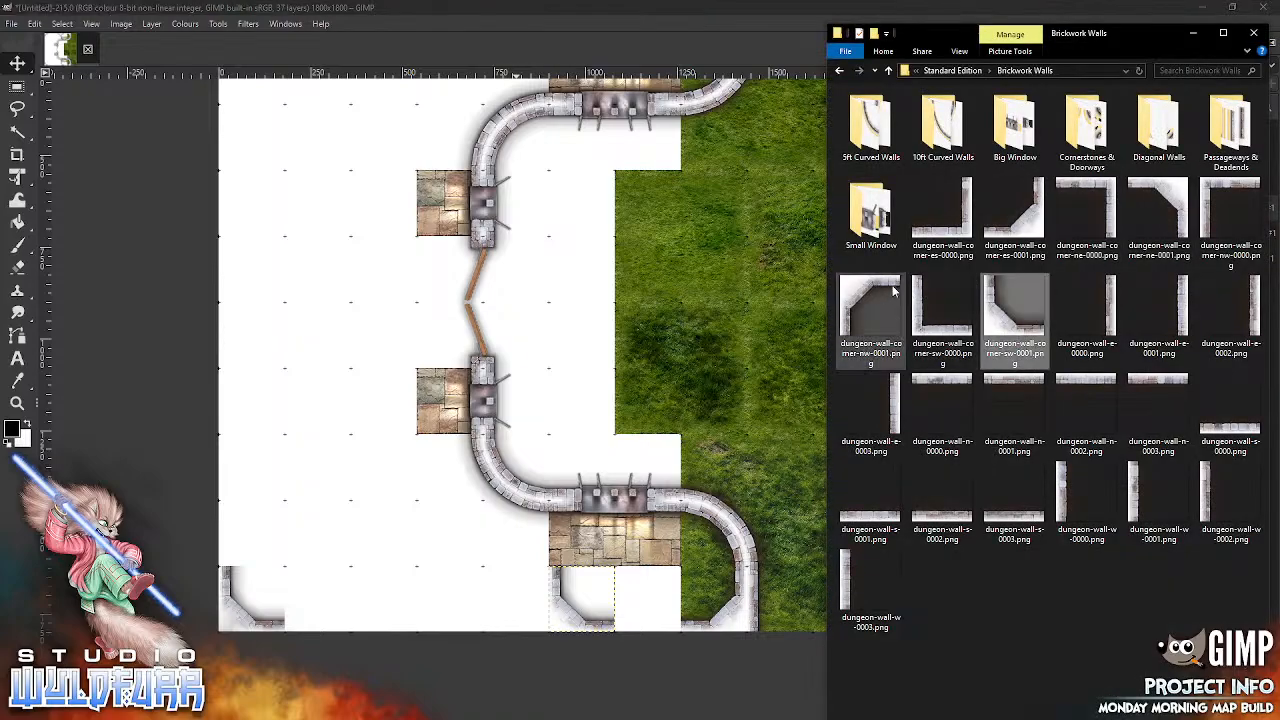
pyautogui.click(1014, 215)
pyautogui.moveTo(703, 283); pyautogui.dragTo(714, 422)
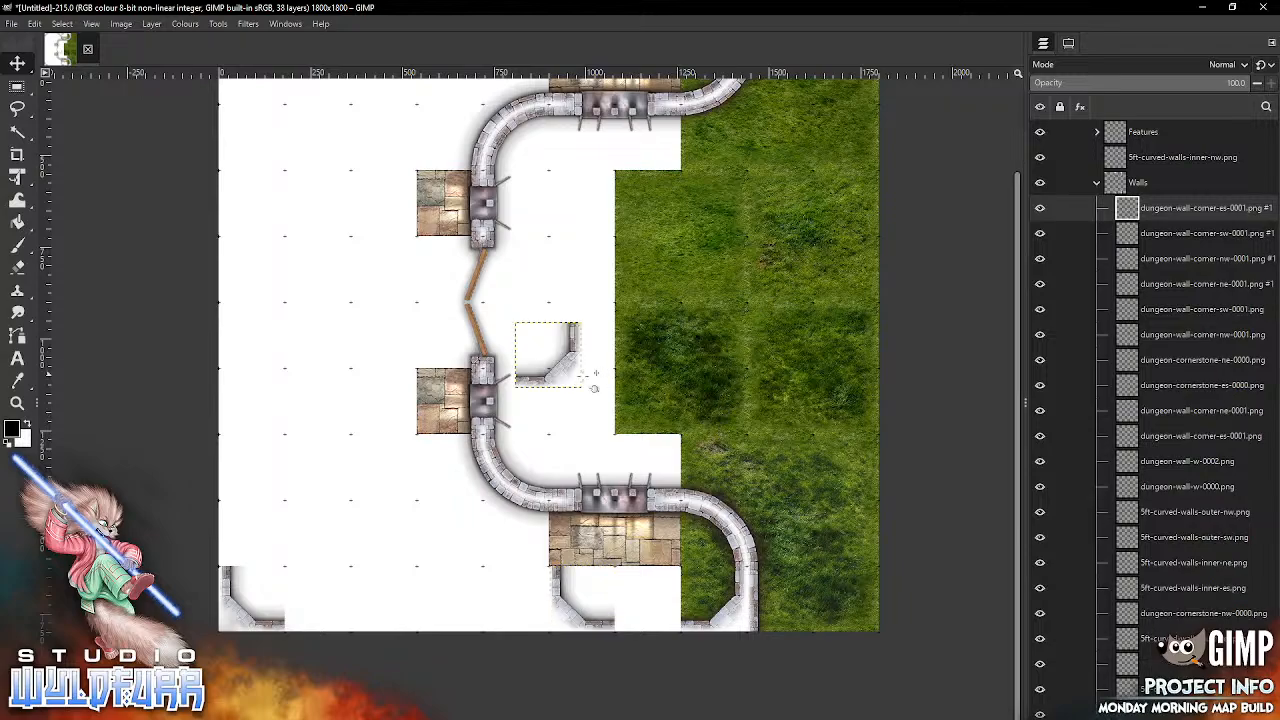
pyautogui.moveTo(547, 355); pyautogui.dragTo(515, 599)
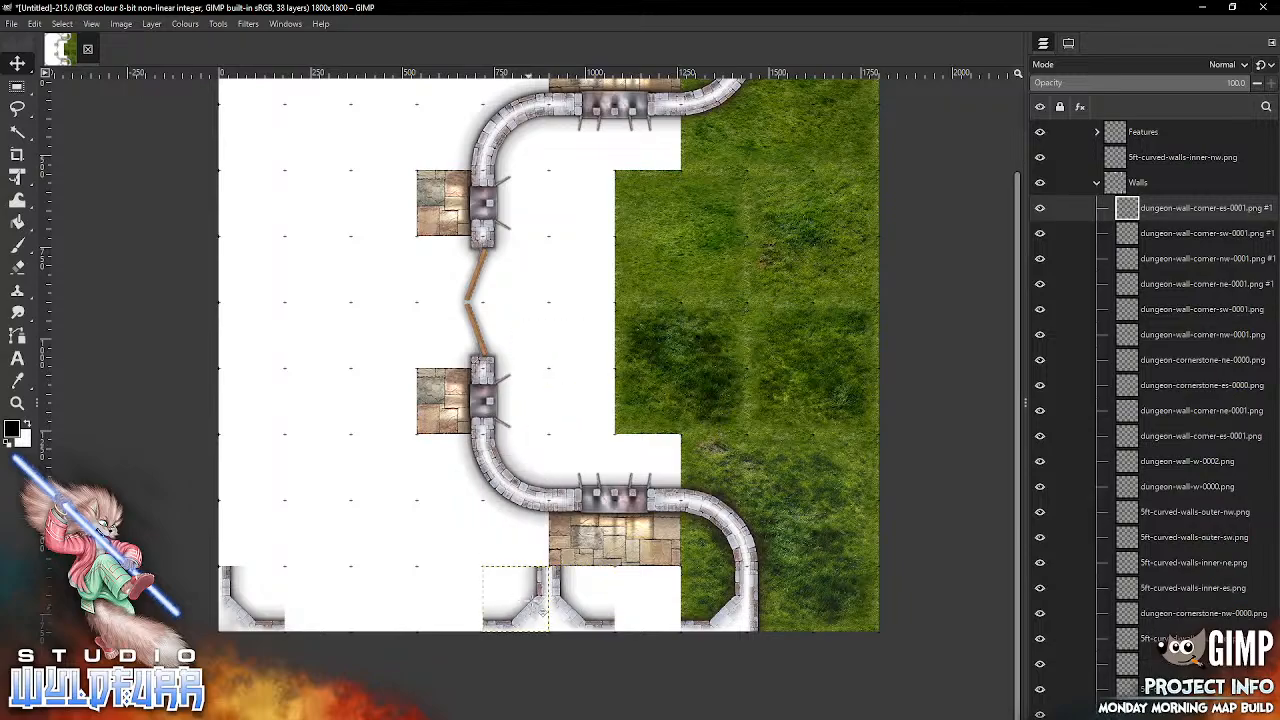
# Step: Import dungeon-doorways-s-0000.png from Cornerstones & Doorways and place it on the southern edge between the two corners below the big window's floor
pyautogui.hotkey('alt', 'Tab')
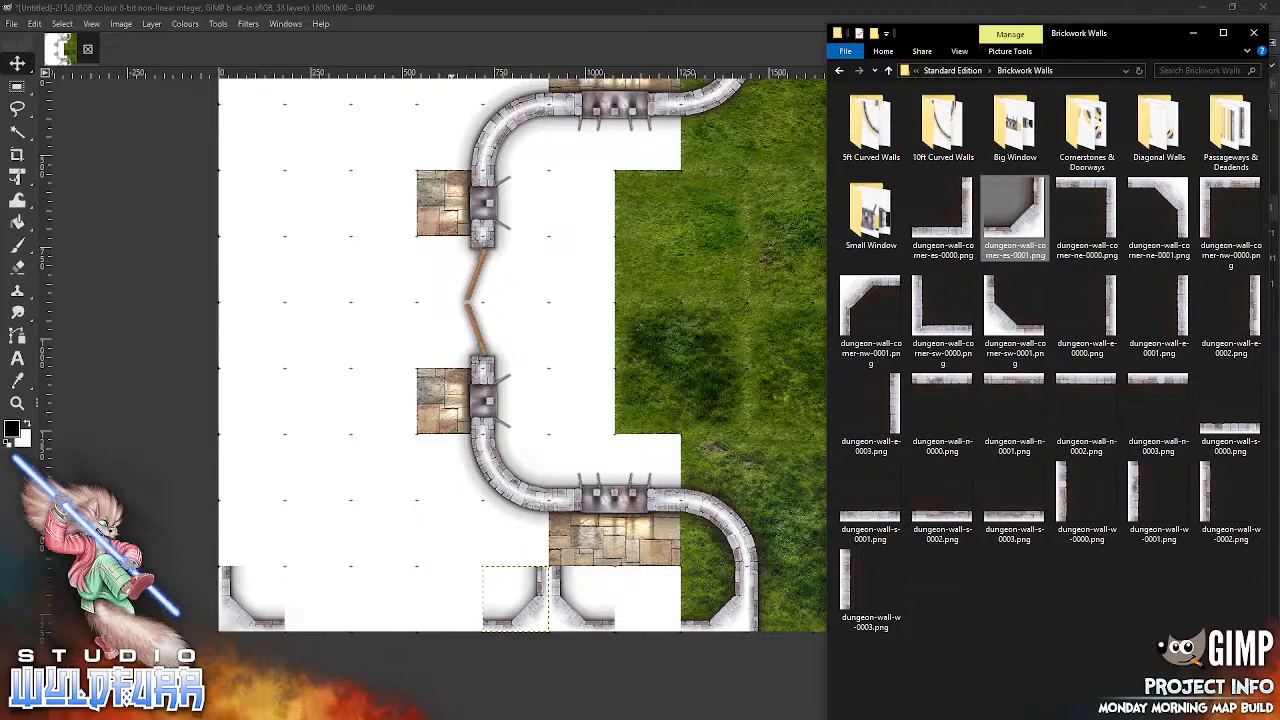
pyautogui.doubleClick(1085, 180)
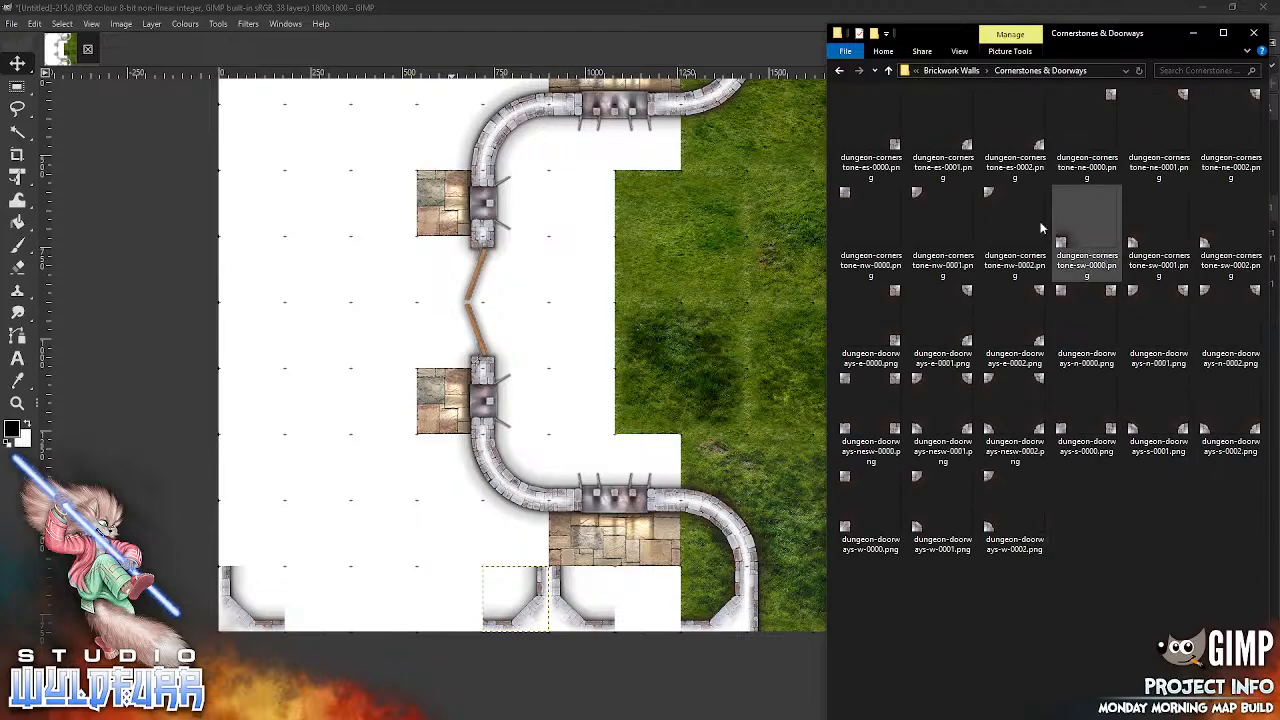
pyautogui.click(1178, 175)
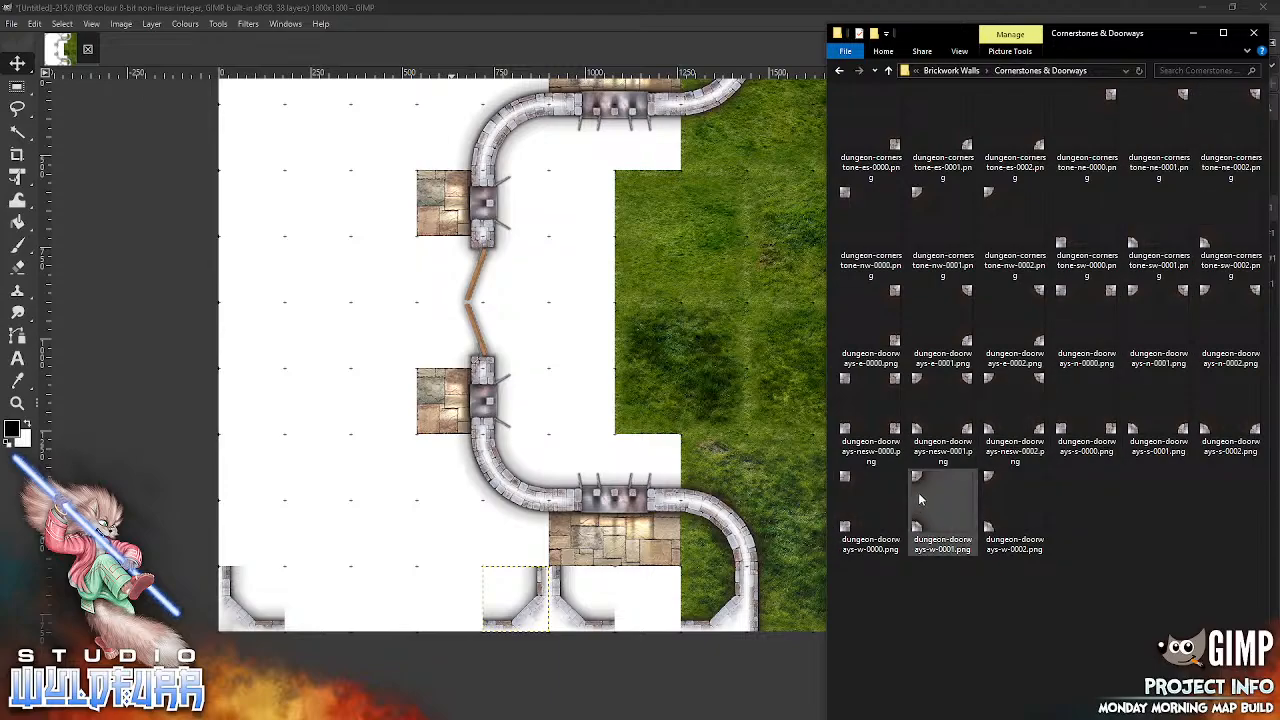
pyautogui.click(1086, 430)
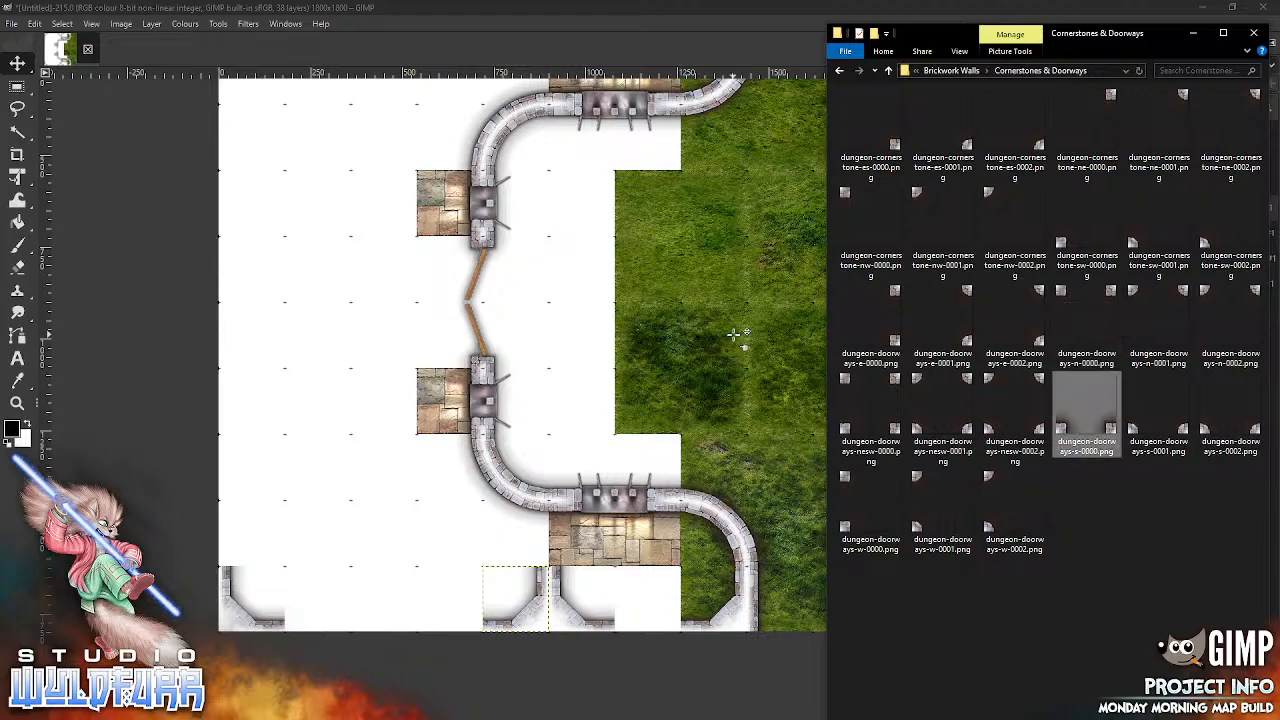
pyautogui.moveTo(735, 335); pyautogui.dragTo(735, 338)
pyautogui.moveTo(658, 536); pyautogui.dragTo(672, 612)
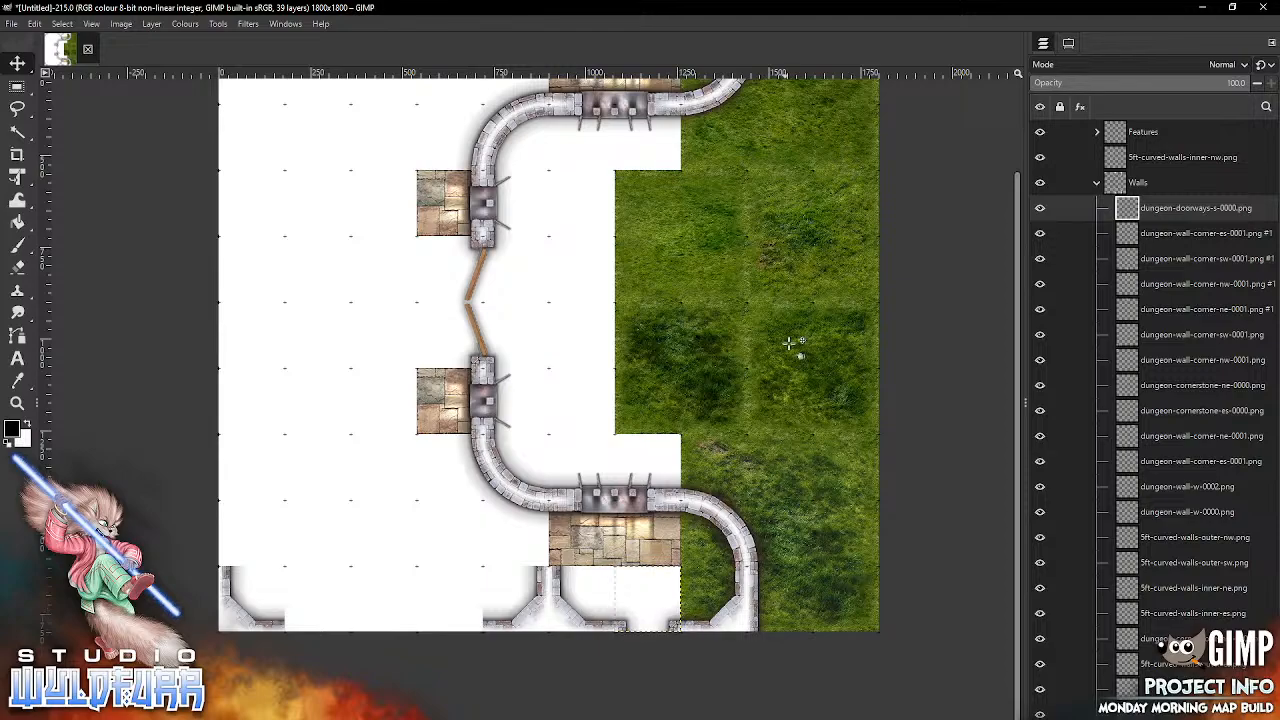
# Step: Import dungeon-doorways-n-0000.png and place it on the northern edge between the two wall corners above the upper big window
pyautogui.scroll(5, 790, 357)
pyautogui.hotkey('alt', 'Tab')
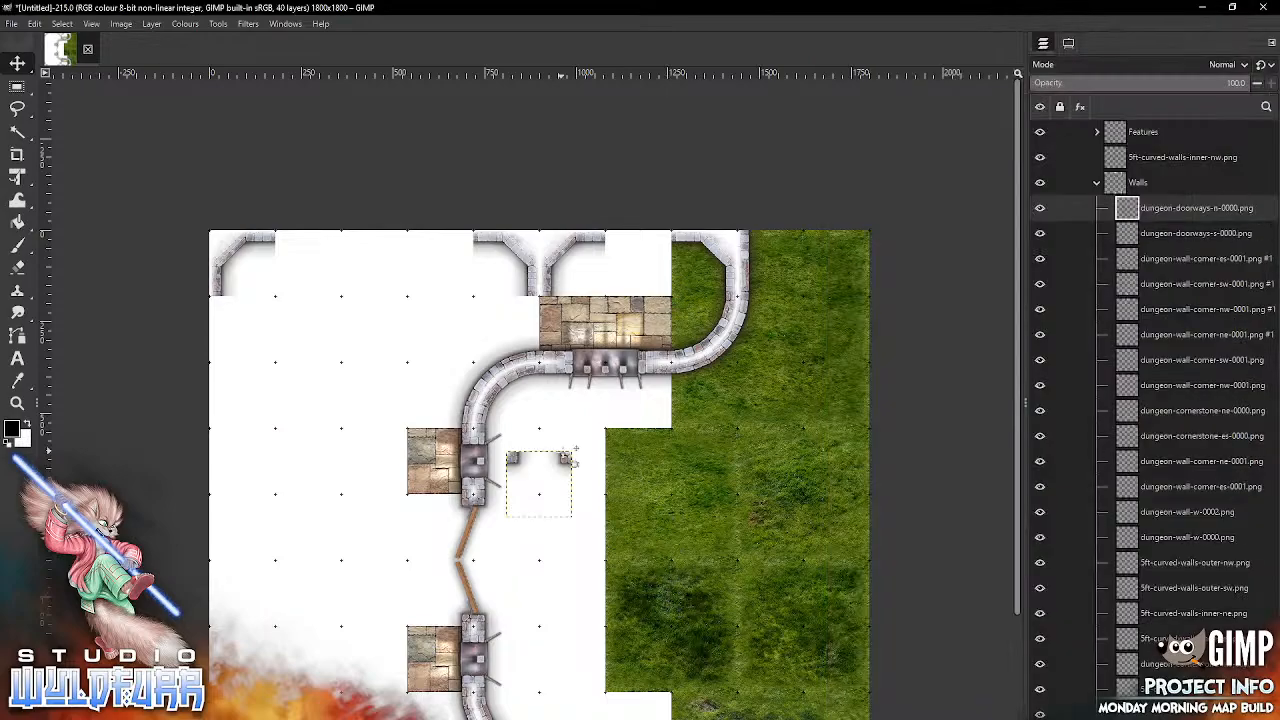
pyautogui.moveTo(540, 482); pyautogui.dragTo(668, 257)
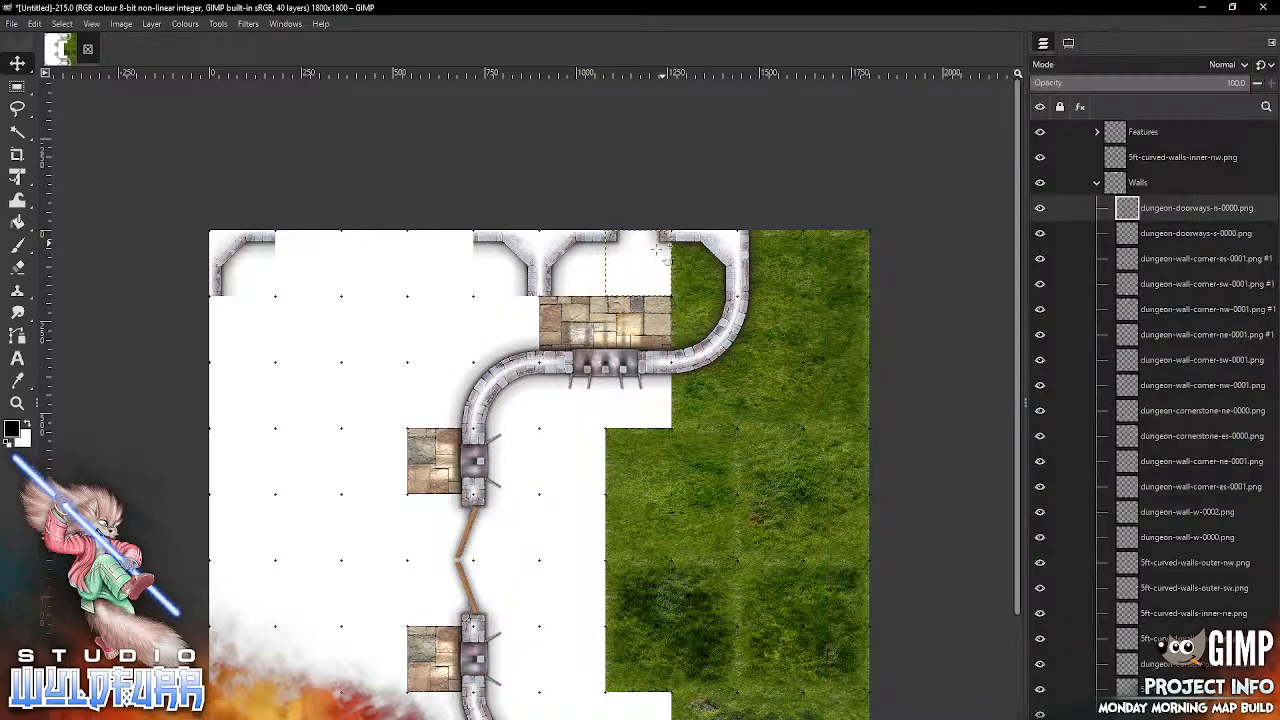
# Step: Import another dungeon-doorways-n-0000.png and place it on the northern edge, directly west of the room's northeast wall corner
pyautogui.moveTo(587, 546); pyautogui.dragTo(777, 461)
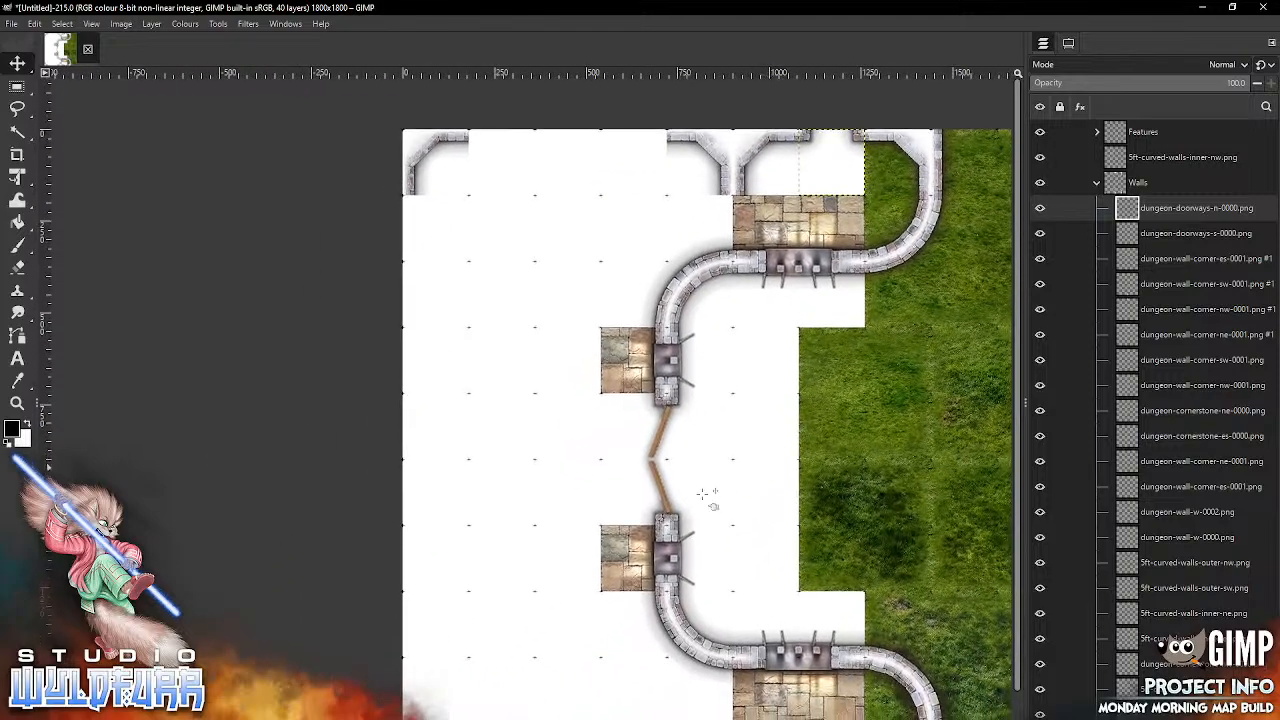
pyautogui.hotkey('alt', 'Tab')
pyautogui.moveTo(1062, 296); pyautogui.dragTo(717, 437)
pyautogui.moveTo(750, 490); pyautogui.dragTo(748, 490)
pyautogui.moveTo(733, 409); pyautogui.dragTo(667, 162)
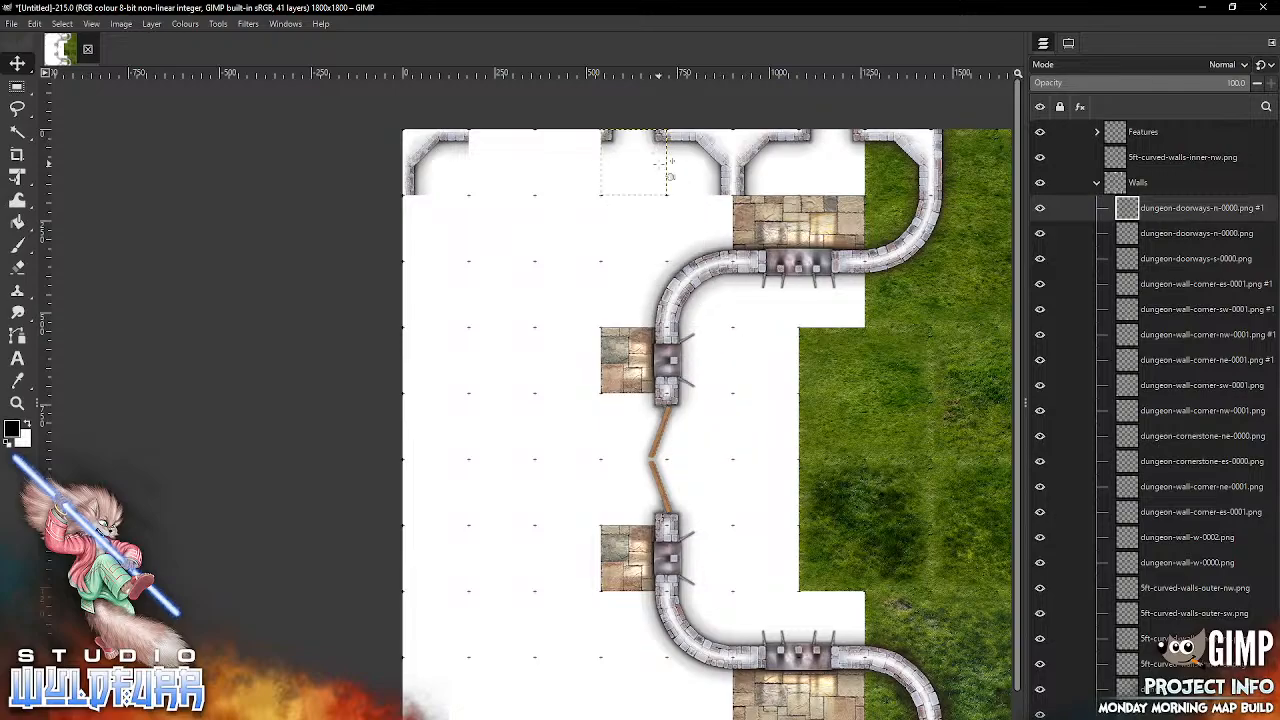
# Step: Import another dungeon-doorways-s-0000.png and place it on the southern edge, directly west of the room's southeast wall corner
pyautogui.hotkey('alt', 'Tab')
pyautogui.moveTo(1062, 433); pyautogui.dragTo(974, 436)
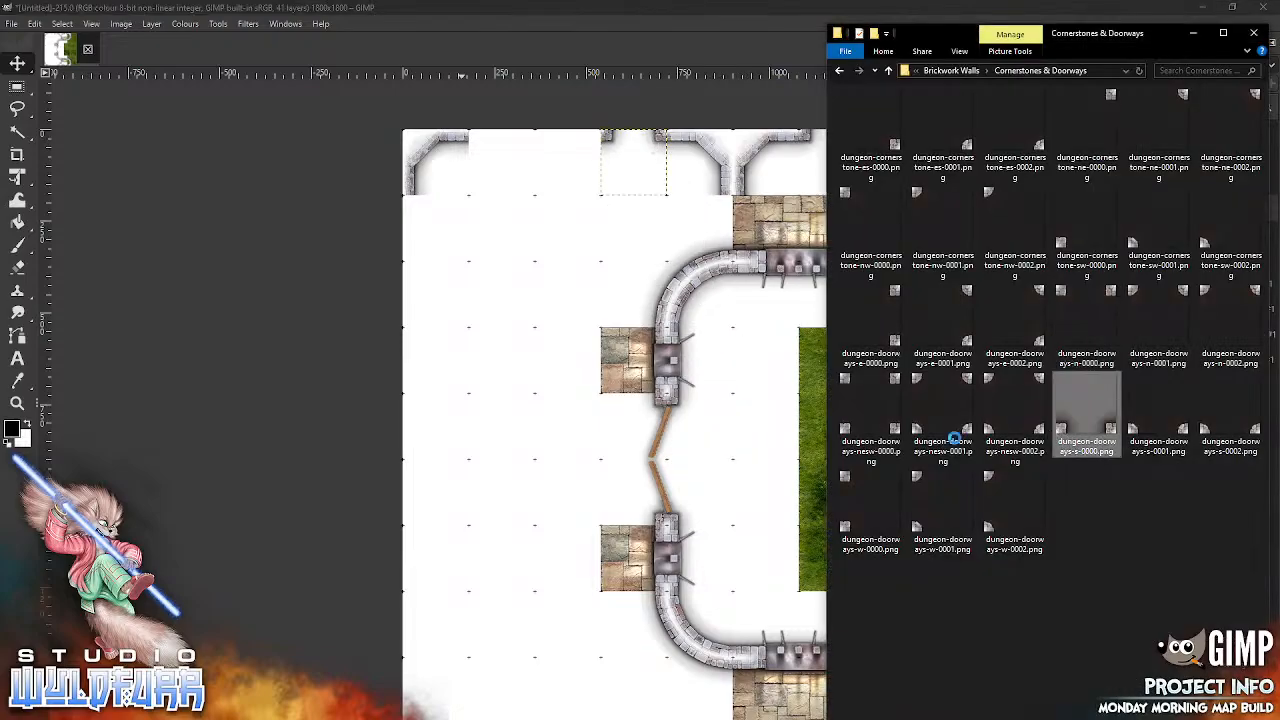
pyautogui.moveTo(735, 530); pyautogui.dragTo(735, 531)
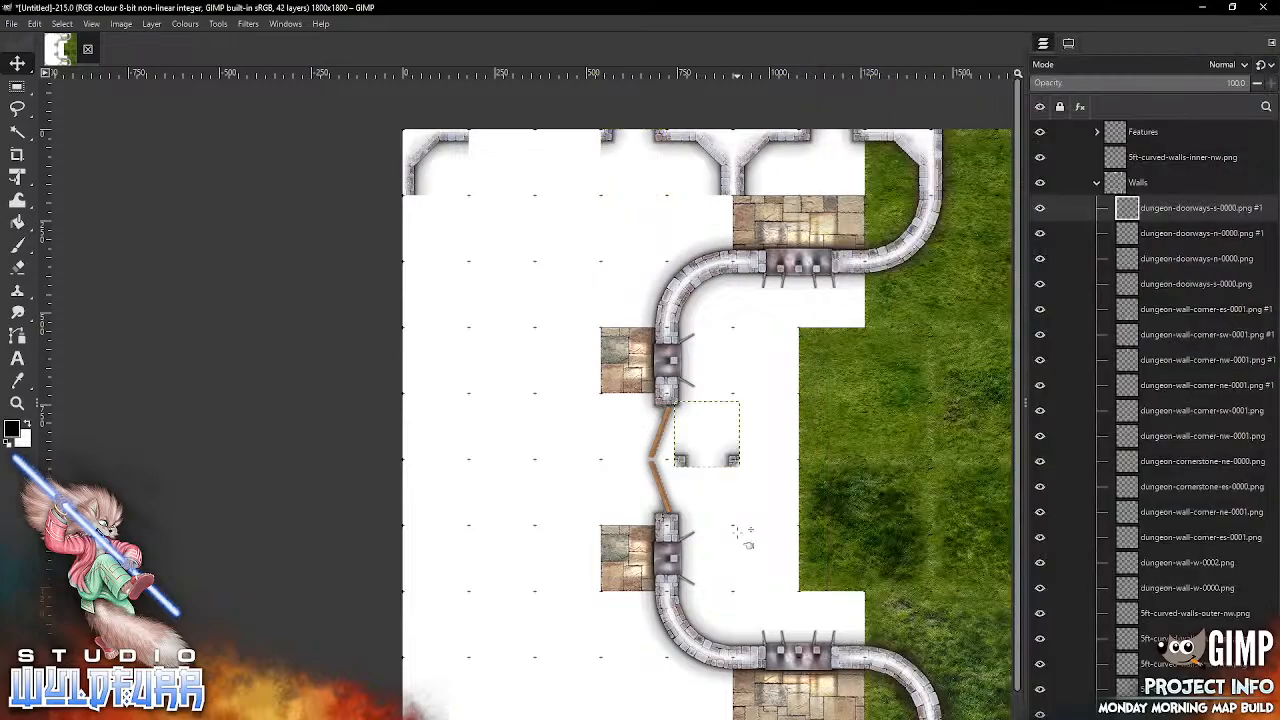
pyautogui.moveTo(731, 458); pyautogui.dragTo(625, 671)
pyautogui.moveTo(776, 562); pyautogui.dragTo(791, 376)
pyautogui.moveTo(655, 503); pyautogui.dragTo(693, 613)
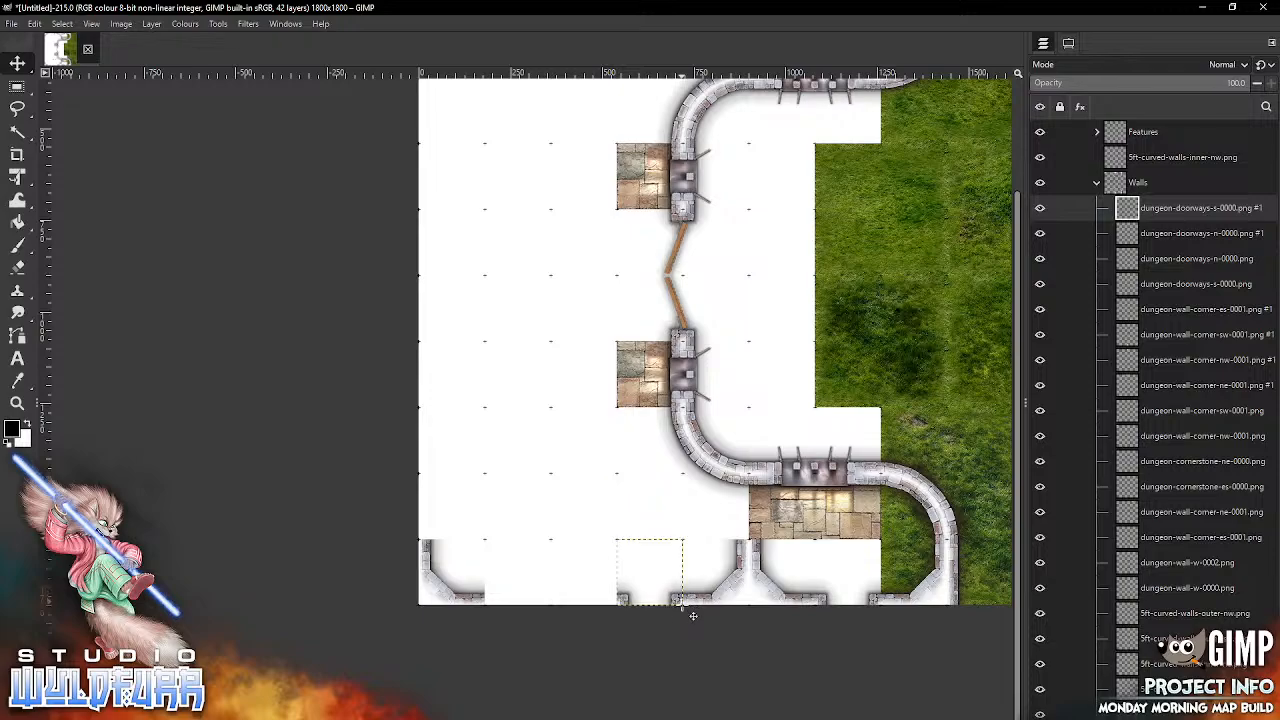
# Step: Import dungeon-wall-s-0003.png from the Brickwork Walls folder and place it on the southern edge, directly west of the western doorway
pyautogui.hotkey('alt', 'Tab')
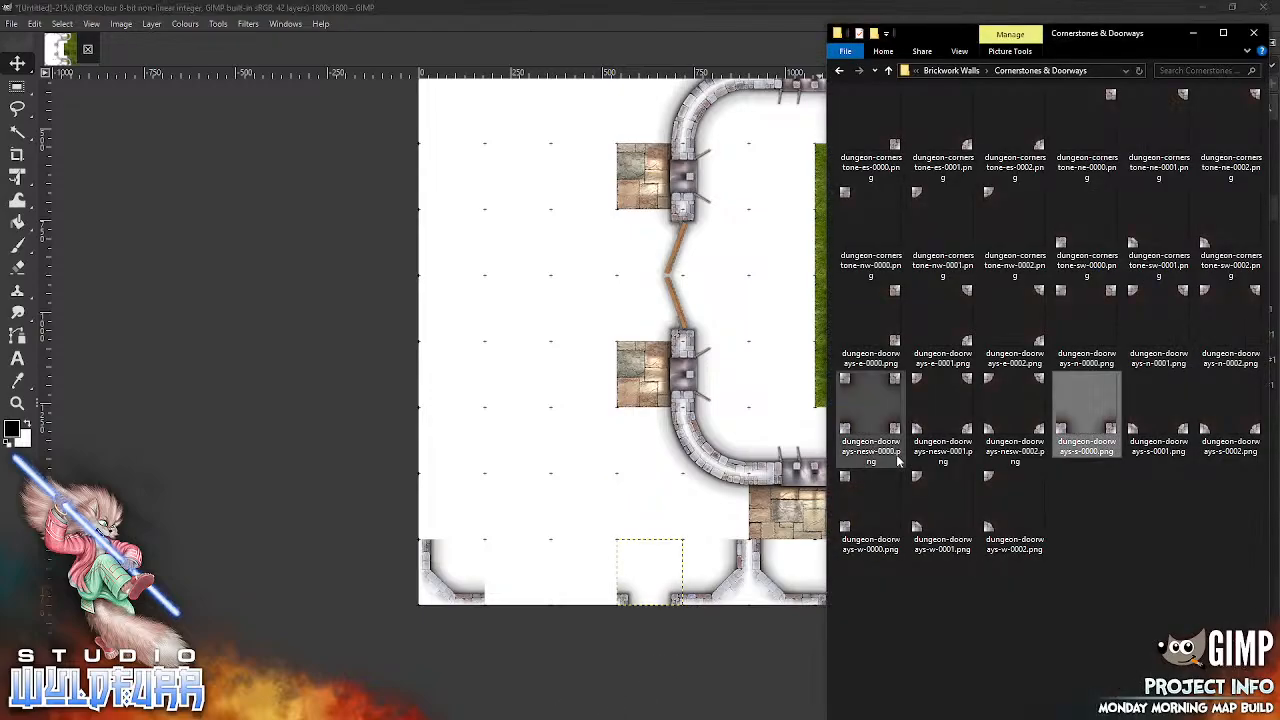
pyautogui.click(956, 71)
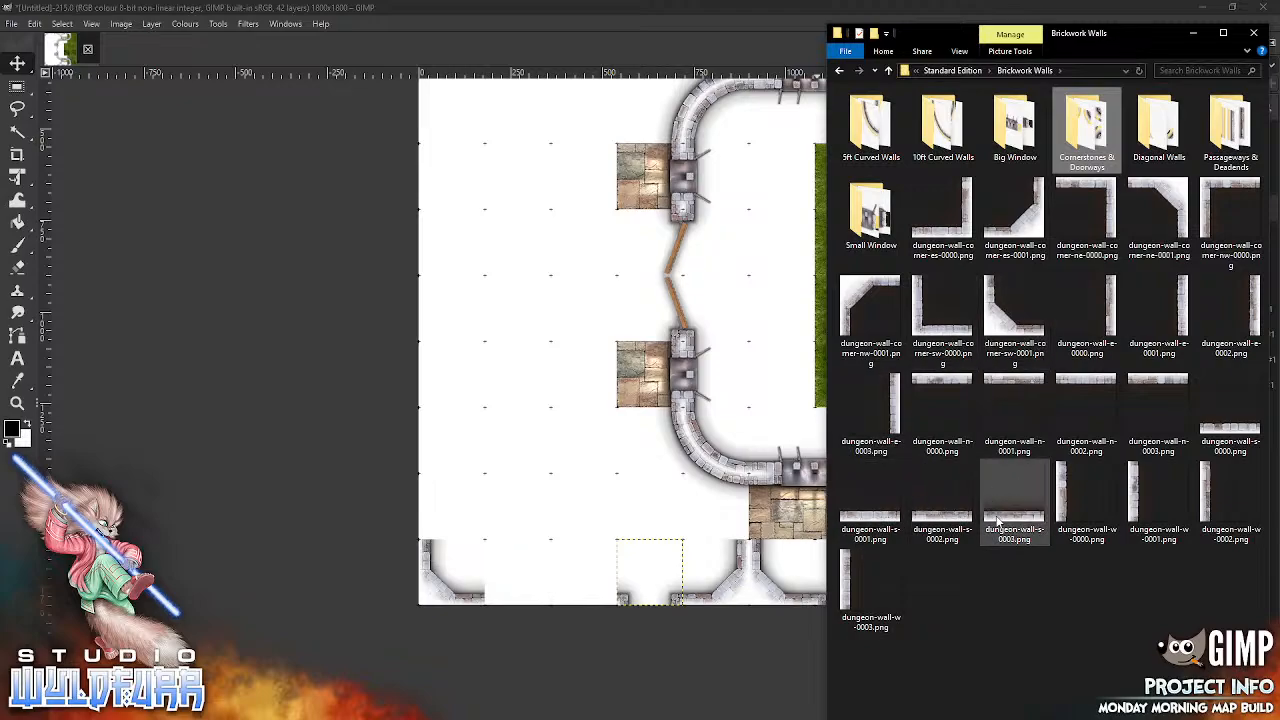
pyautogui.moveTo(997, 521); pyautogui.dragTo(750, 481)
pyautogui.moveTo(551, 452); pyautogui.dragTo(551, 452)
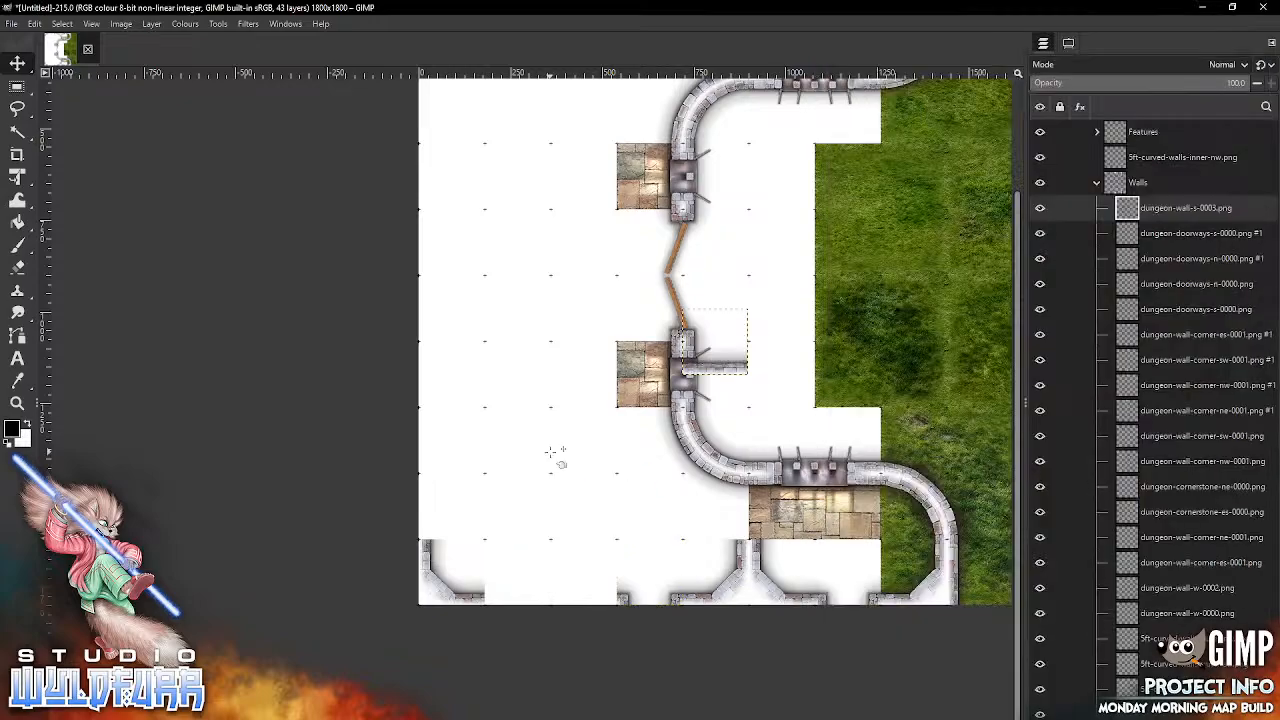
pyautogui.moveTo(730, 375); pyautogui.dragTo(601, 605)
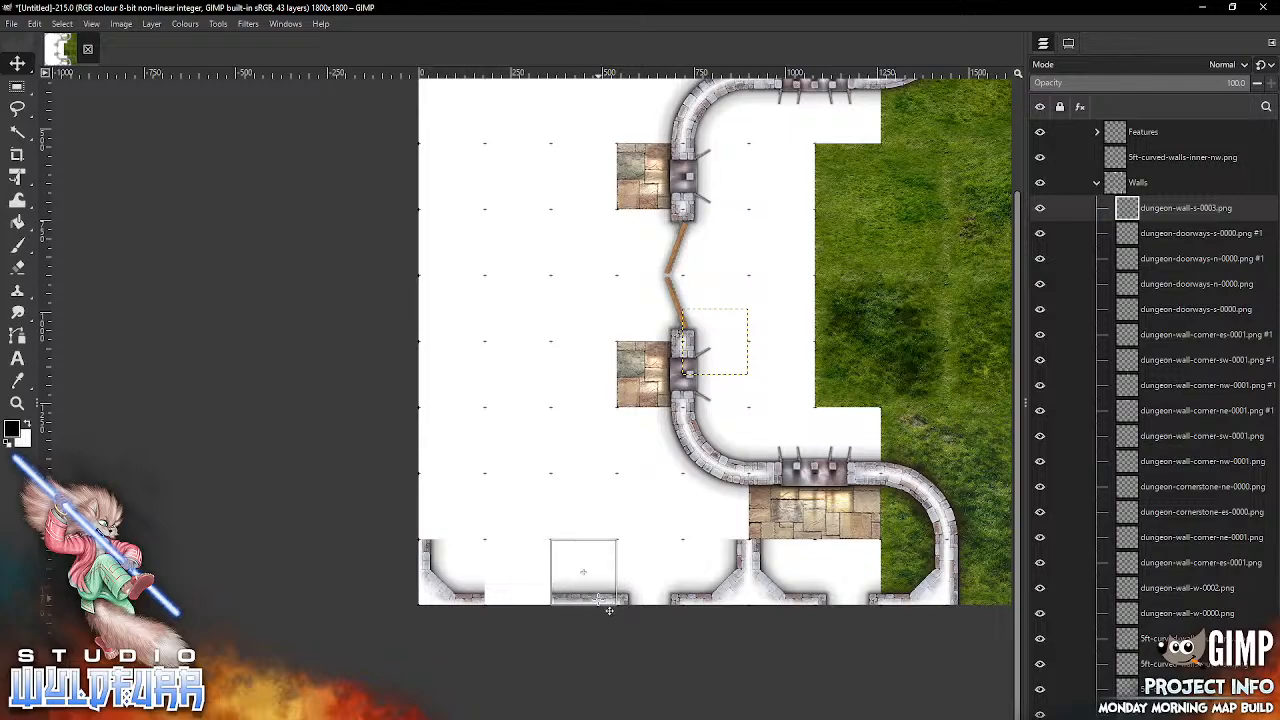
# Step: Import dungeon-wall-s-0002.png and place it in the remaining gap between the map's southwest corner and the southern wall
pyautogui.click(482, 718)
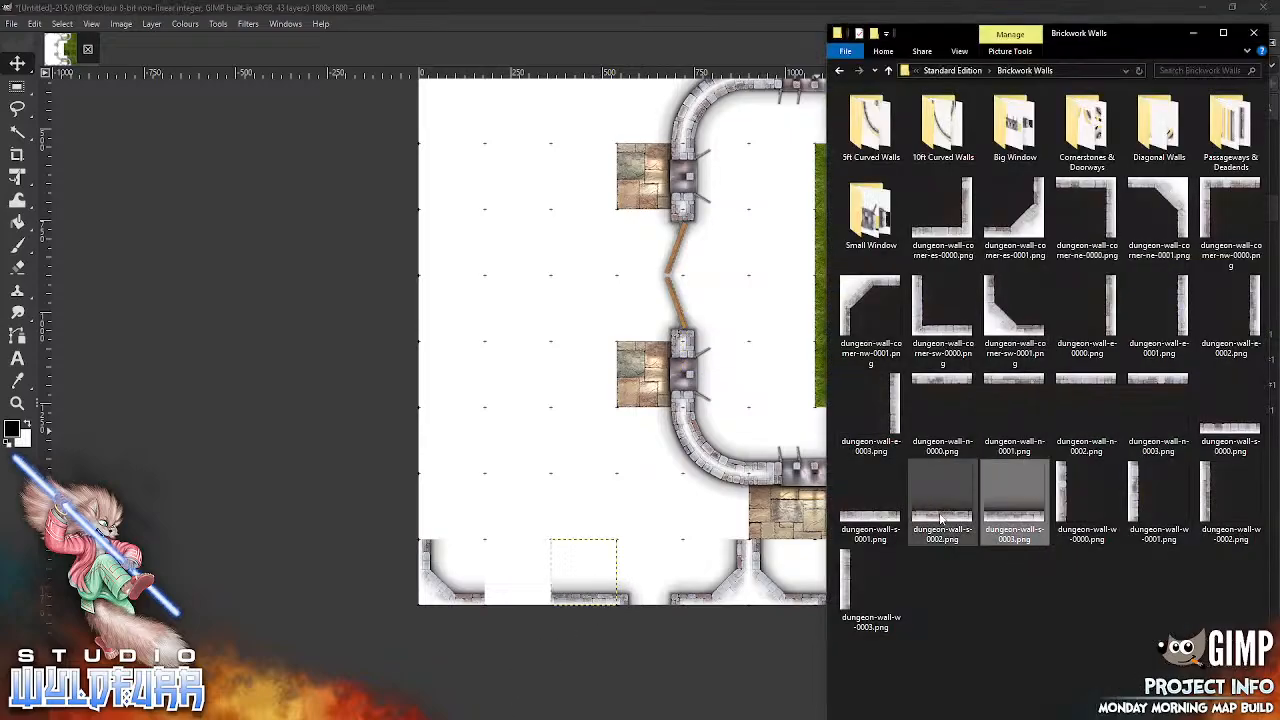
pyautogui.moveTo(942, 516); pyautogui.dragTo(656, 439)
pyautogui.moveTo(569, 427); pyautogui.dragTo(569, 427)
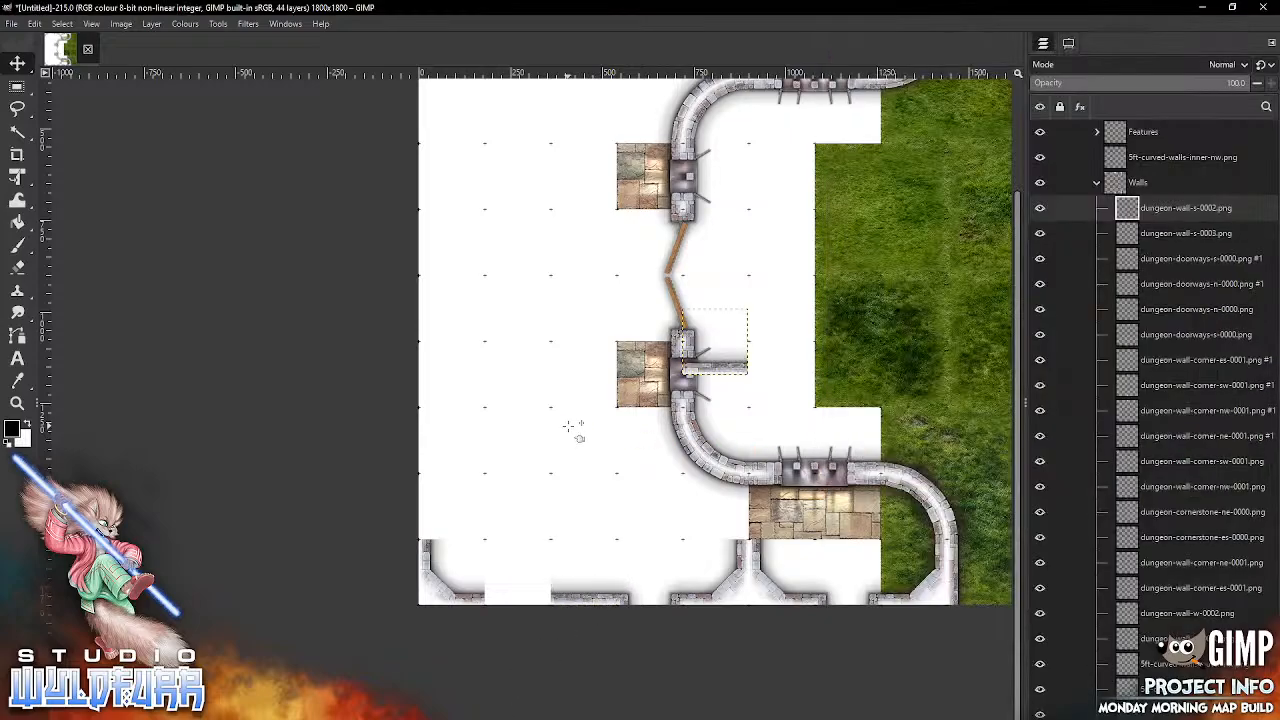
pyautogui.moveTo(747, 373); pyautogui.dragTo(551, 601)
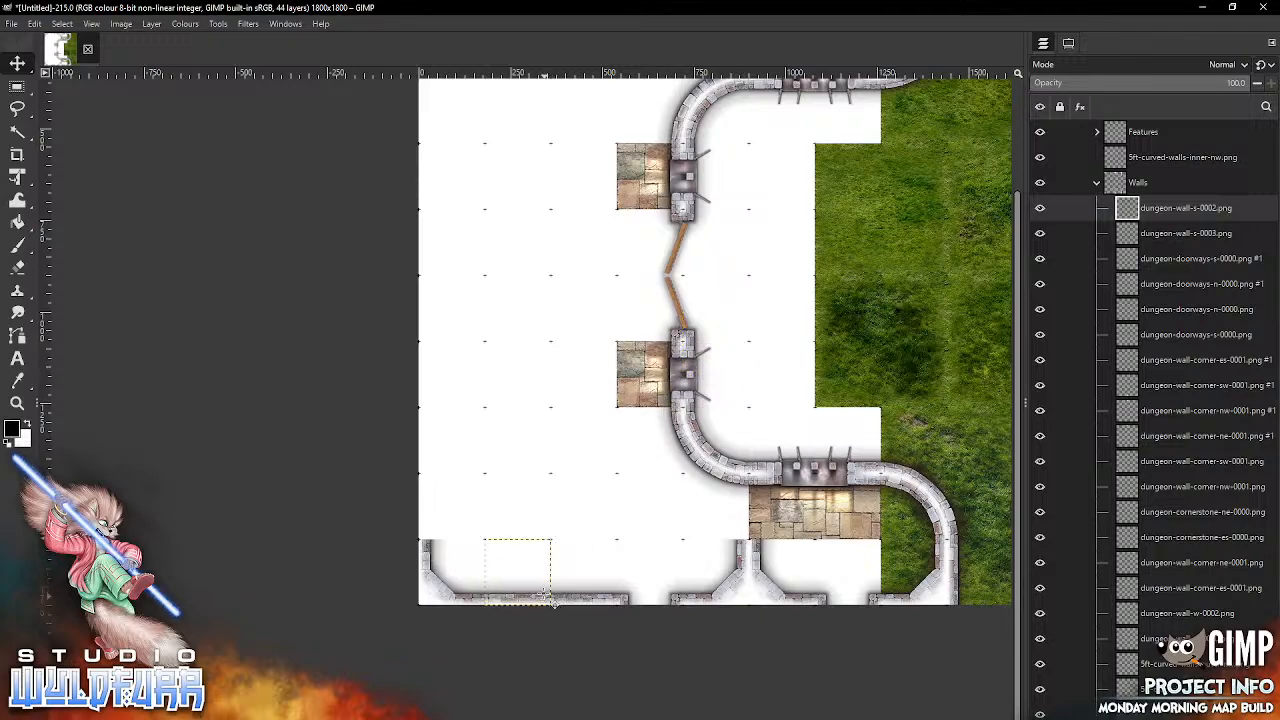
# Step: Import dungeon-wall-n-0003.png and place it on the northern edge, directly west of the western doorway
pyautogui.moveTo(783, 329); pyautogui.dragTo(775, 687)
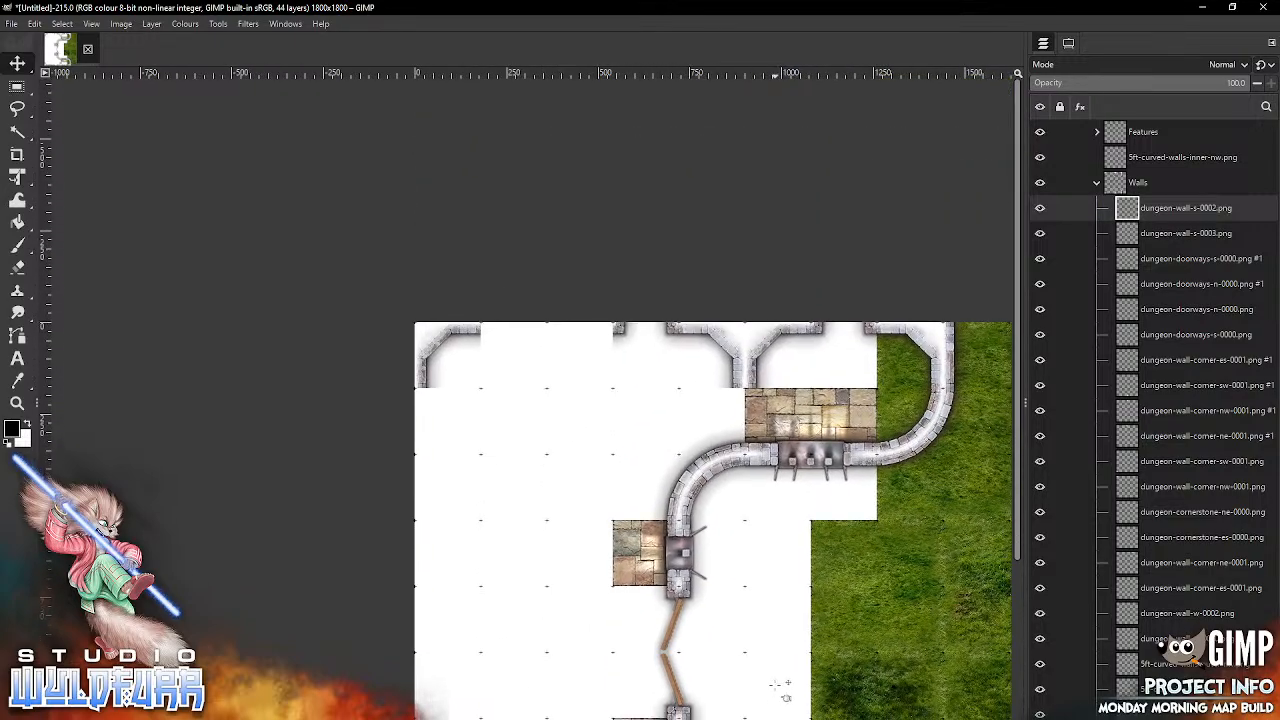
pyautogui.hotkey('alt', 'Tab')
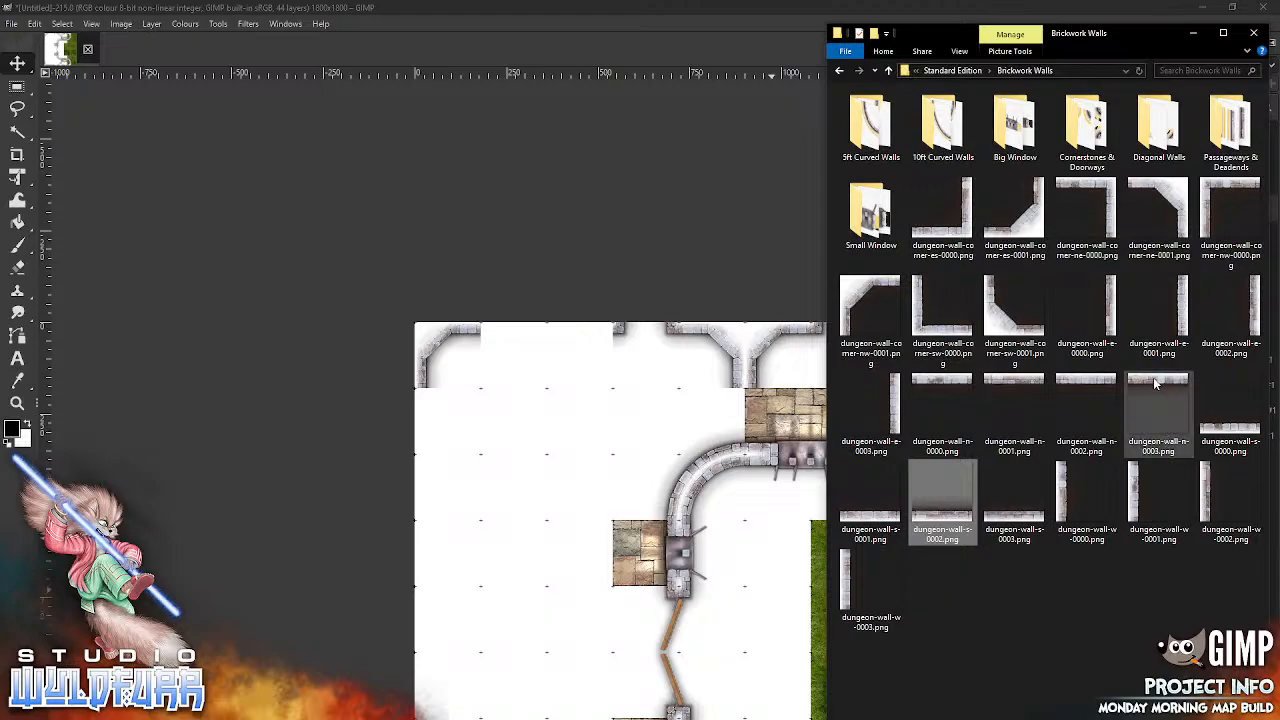
pyautogui.moveTo(572, 452); pyautogui.dragTo(572, 452)
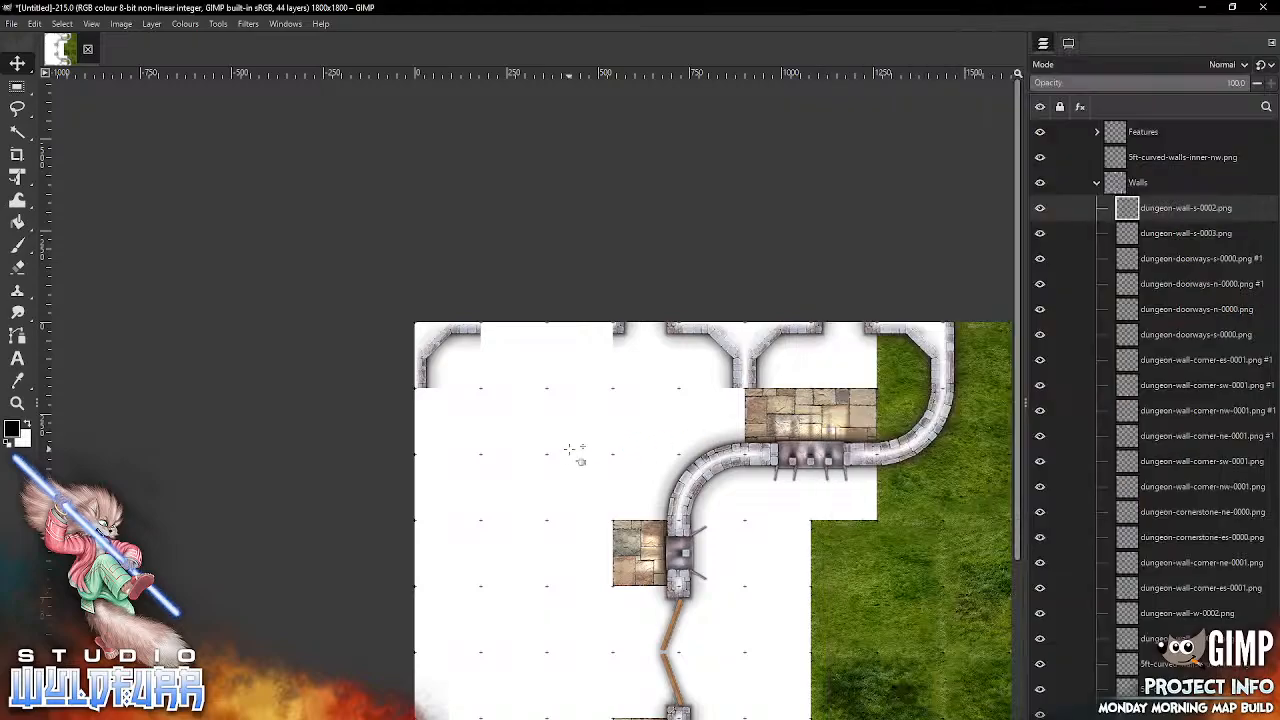
pyautogui.moveTo(745, 512); pyautogui.dragTo(612, 336)
# Step: Import dungeon-wall-n-0001.png and place it in the remaining gap between the map's northwest corner and the northern wall
pyautogui.hotkey('alt', 'Tab')
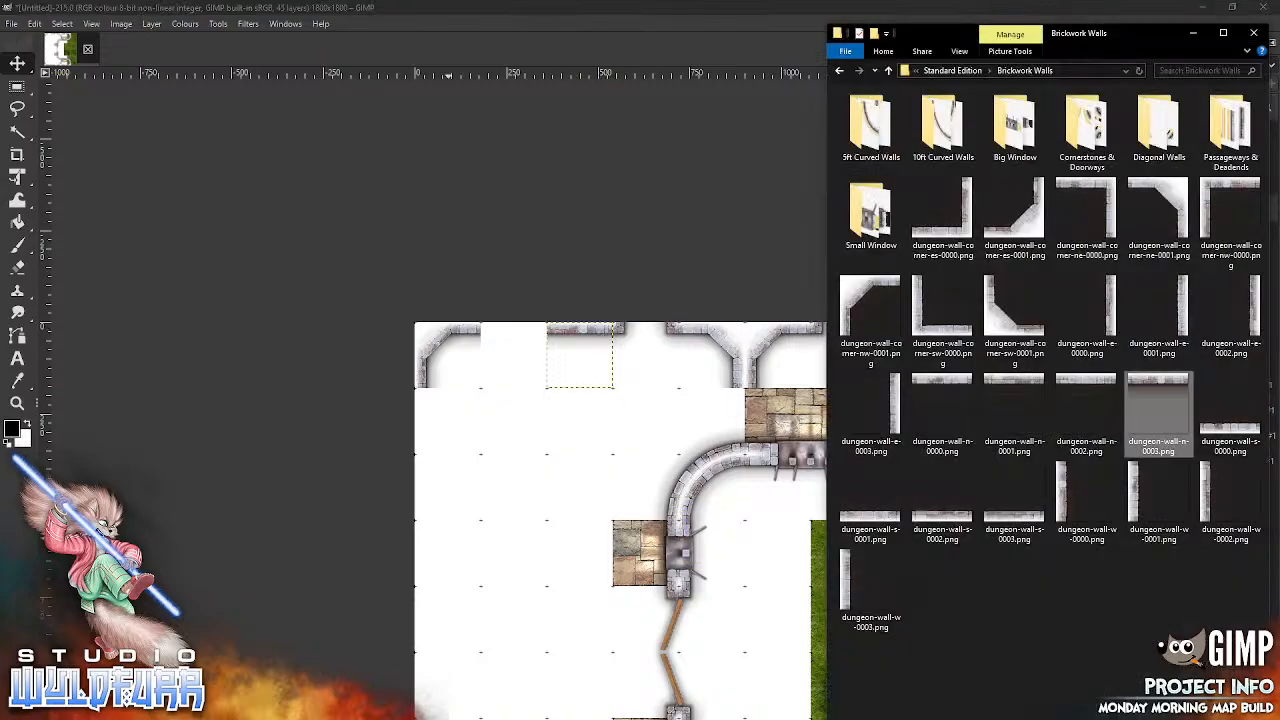
pyautogui.click(1014, 410)
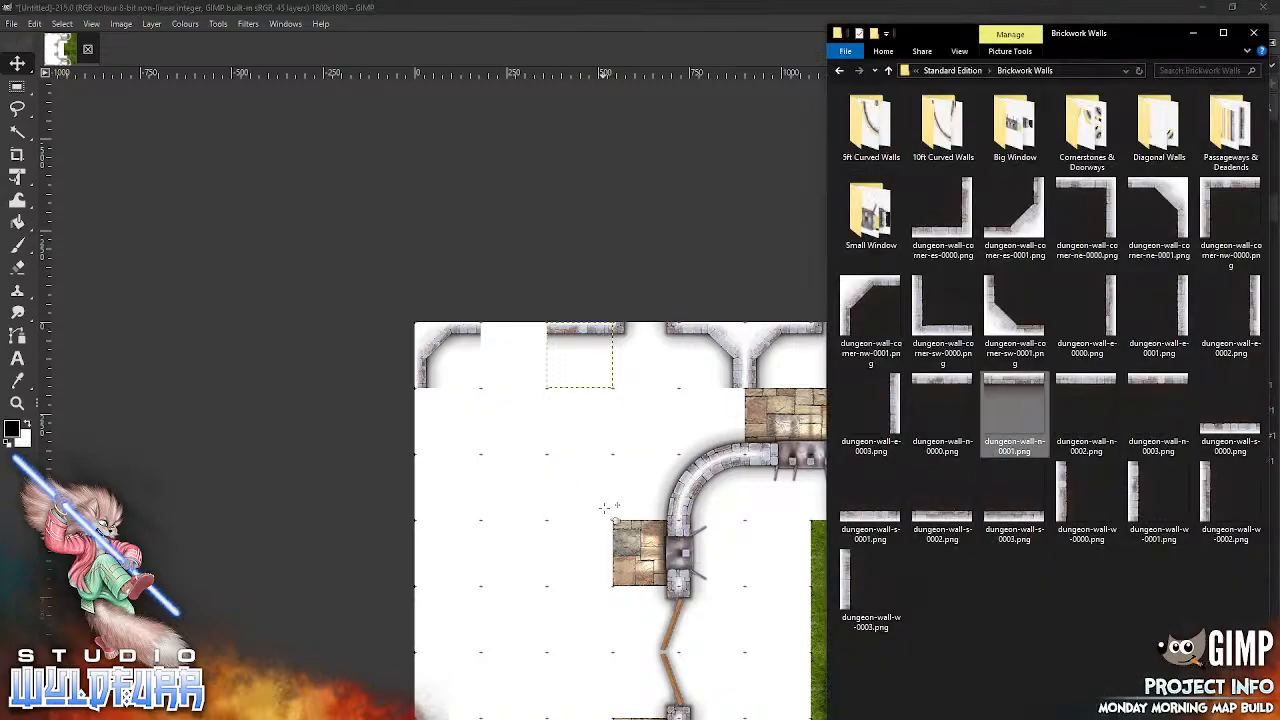
pyautogui.moveTo(606, 507); pyautogui.dragTo(612, 512)
pyautogui.moveTo(743, 526); pyautogui.dragTo(543, 350)
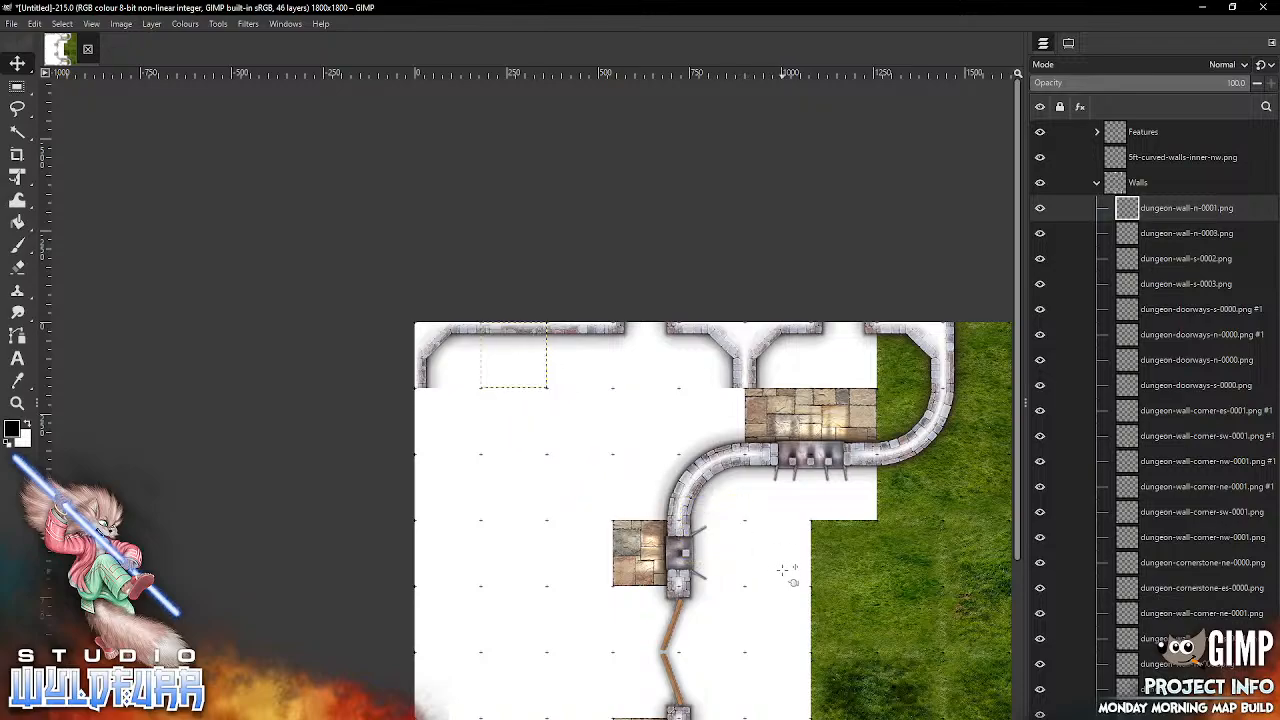
# Step: Import dungeon-cornerstone-nw-0000.png from Cornerstones & Doorways and place it at the northwest corner of the upper big window's stone floor
pyautogui.scroll(-5, 780, 500)
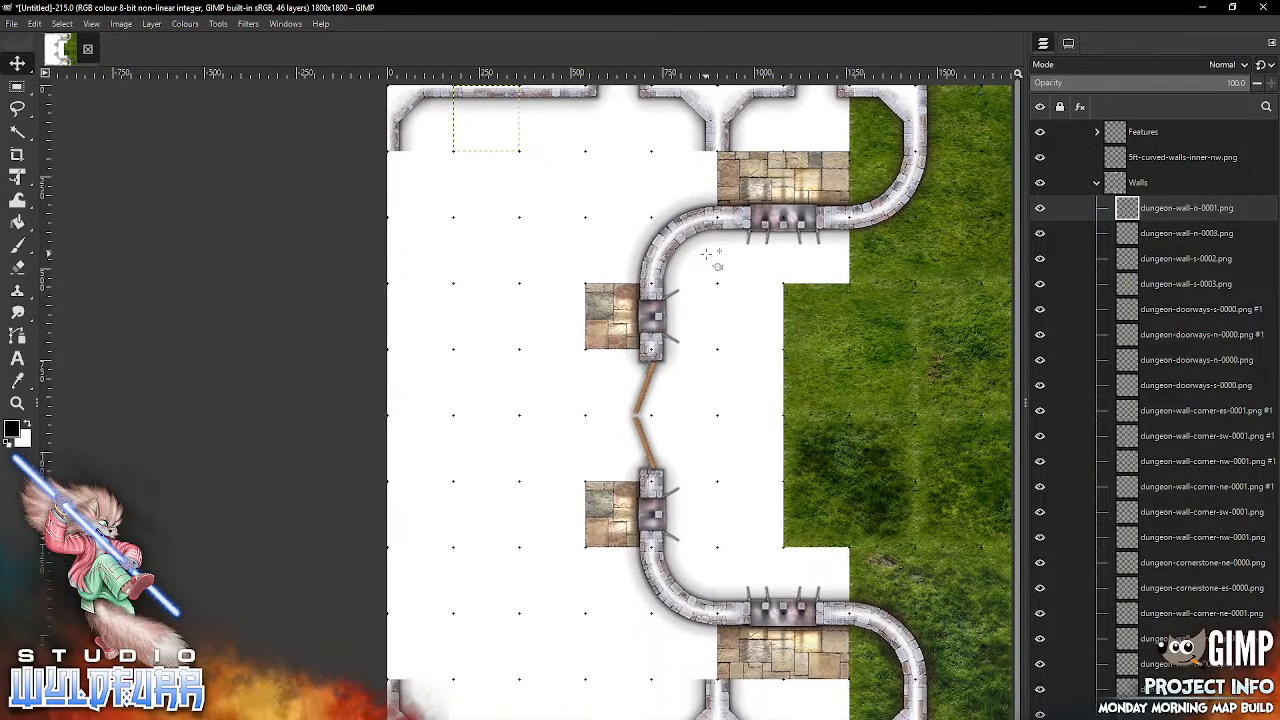
pyautogui.hotkey('alt', 'Tab')
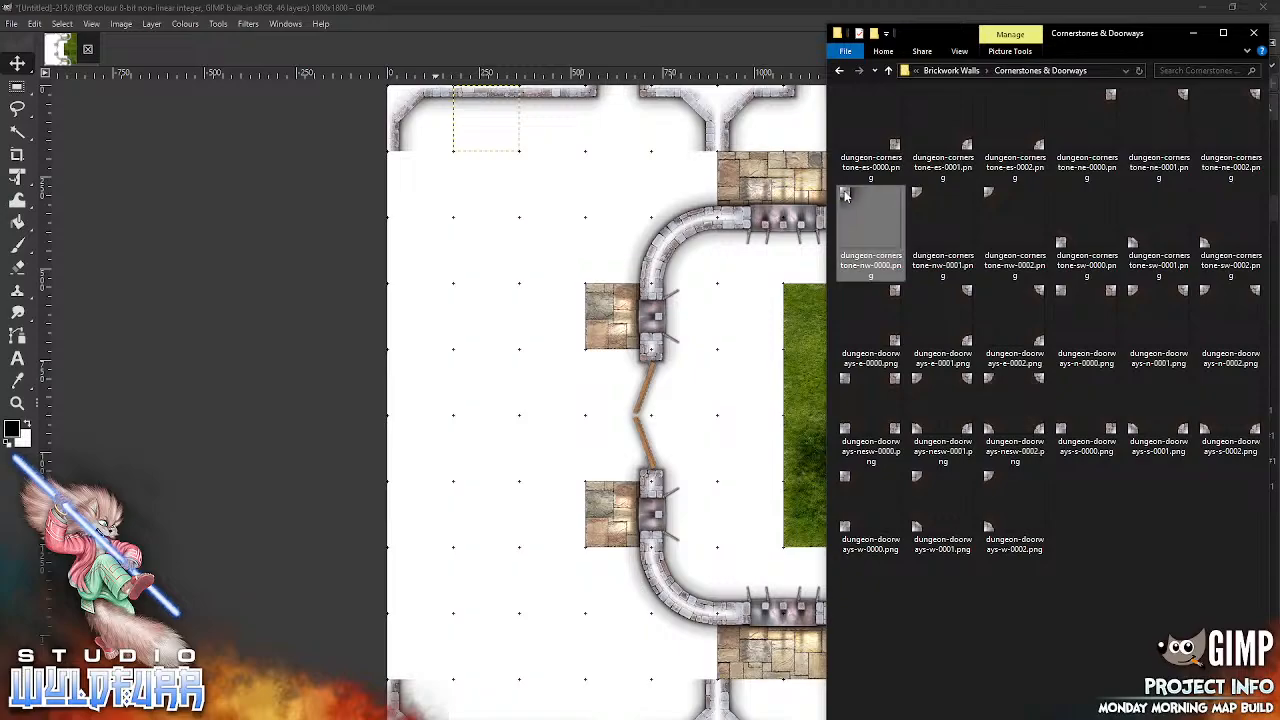
pyautogui.moveTo(708, 492); pyautogui.dragTo(712, 487)
pyautogui.moveTo(690, 398); pyautogui.dragTo(738, 178)
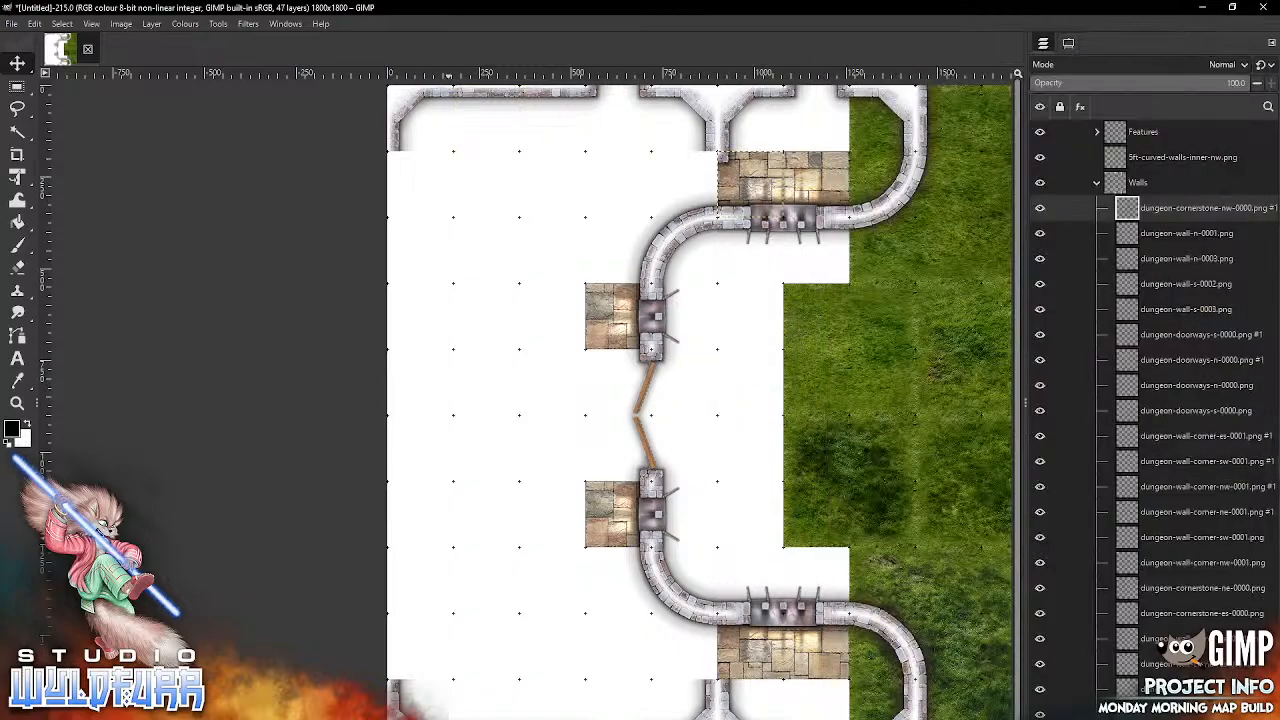
# Step: Import dungeon-cornerstone-ne-0000.png and place it directly west of the cornerstone at the upper big window floor's northwest corner
pyautogui.hotkey('alt', 'Tab')
pyautogui.click(1100, 106)
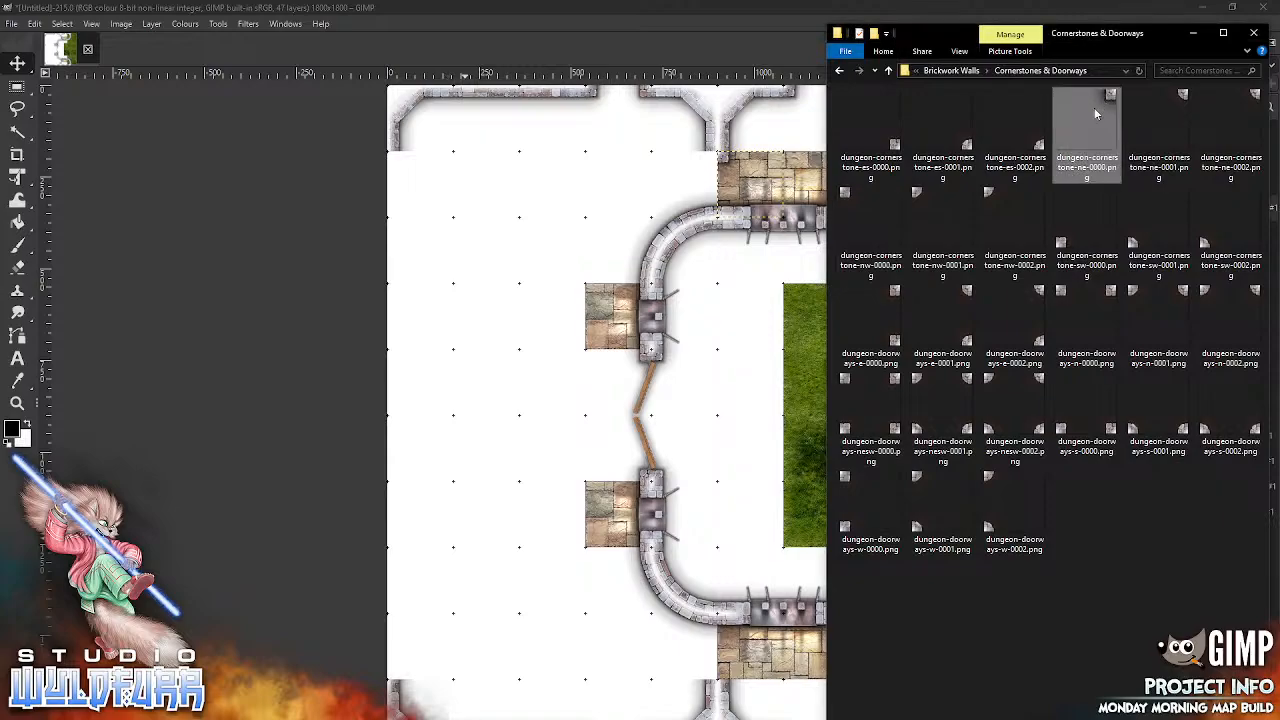
pyautogui.moveTo(740, 485); pyautogui.dragTo(740, 485)
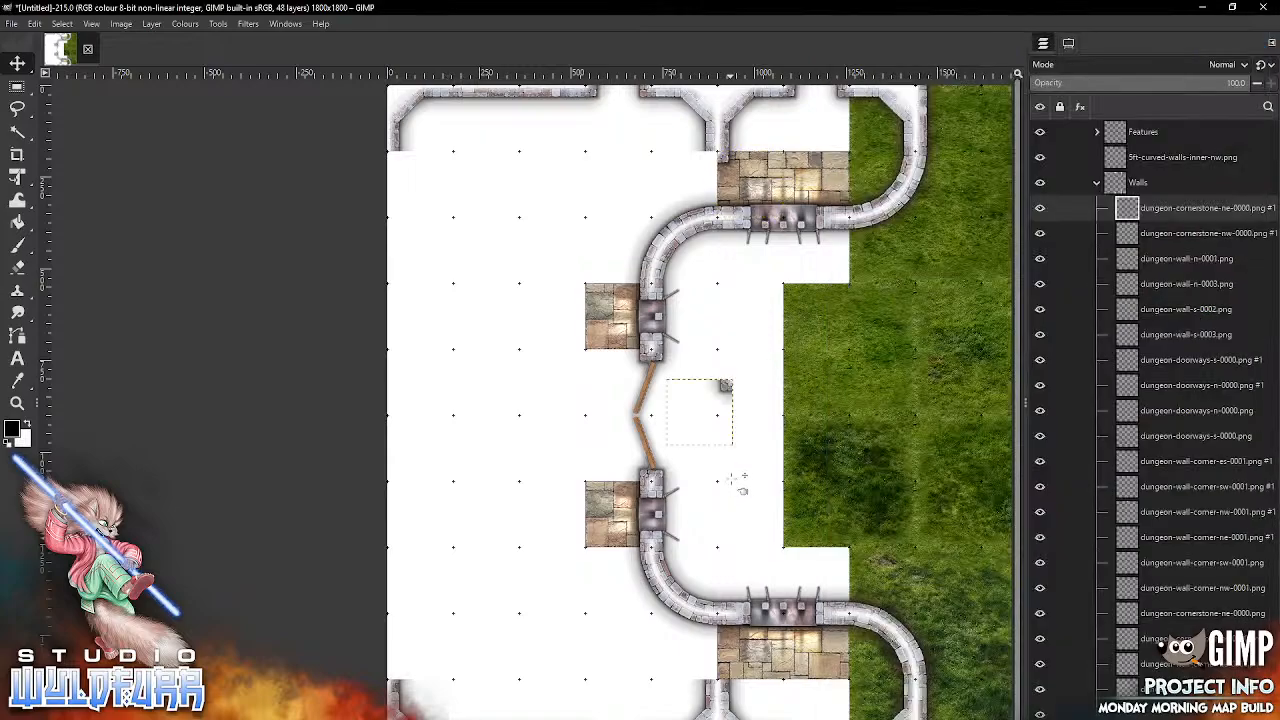
pyautogui.moveTo(728, 388); pyautogui.dragTo(712, 160)
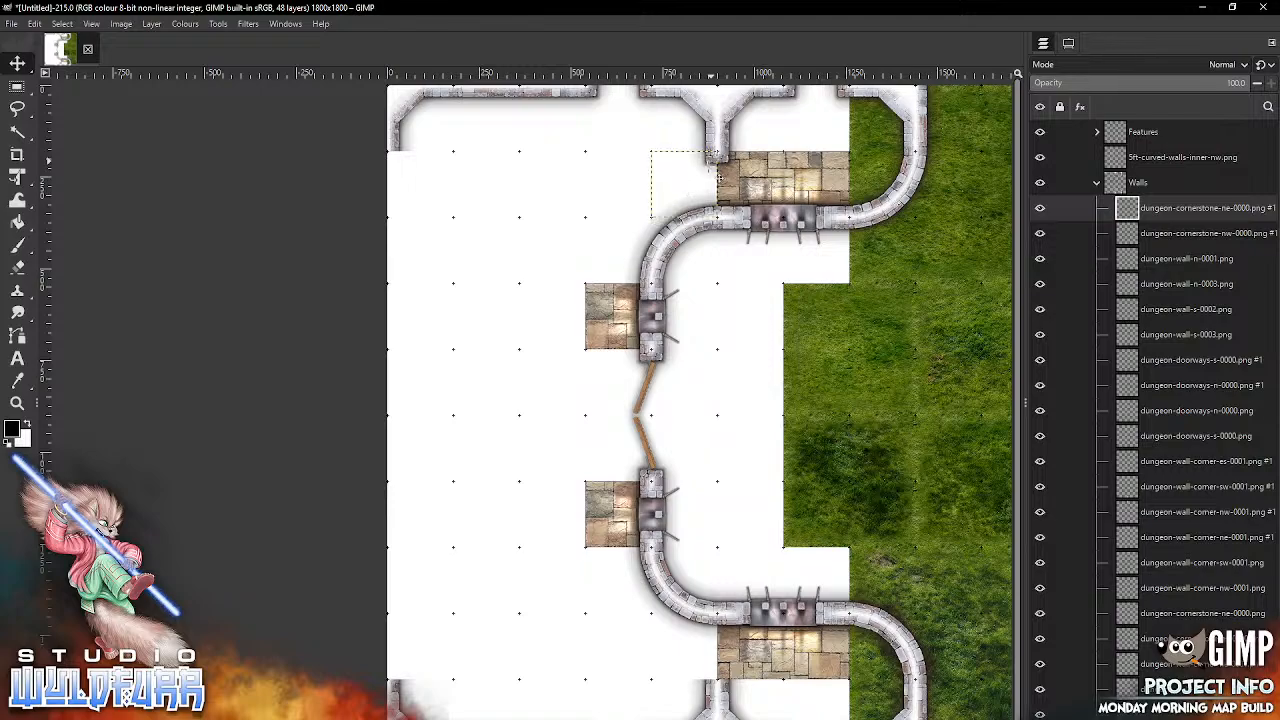
# Step: Import dungeon-cornerstone-sw-0000.png and place it at the southwest corner of the lower big window's stone floor
pyautogui.moveTo(794, 505); pyautogui.dragTo(747, 208)
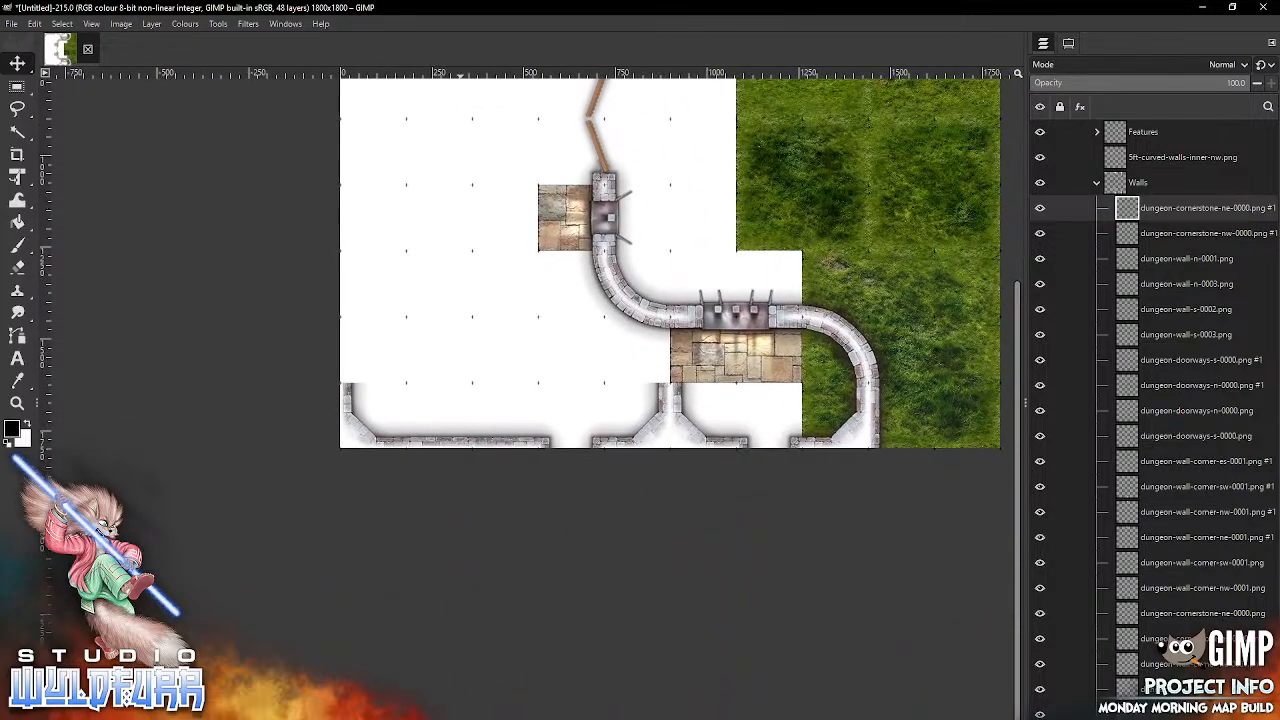
pyautogui.hotkey('alt', 'Tab')
pyautogui.moveTo(1087, 235); pyautogui.dragTo(791, 326)
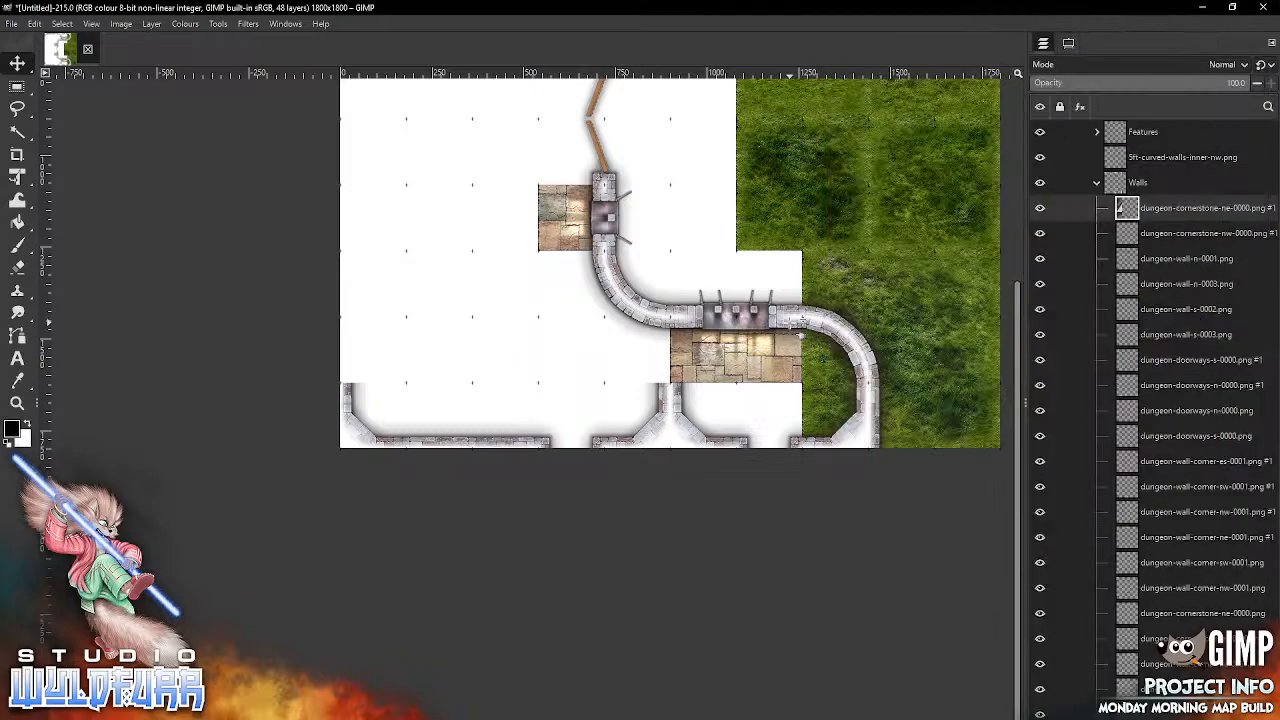
pyautogui.moveTo(645, 290); pyautogui.dragTo(679, 375)
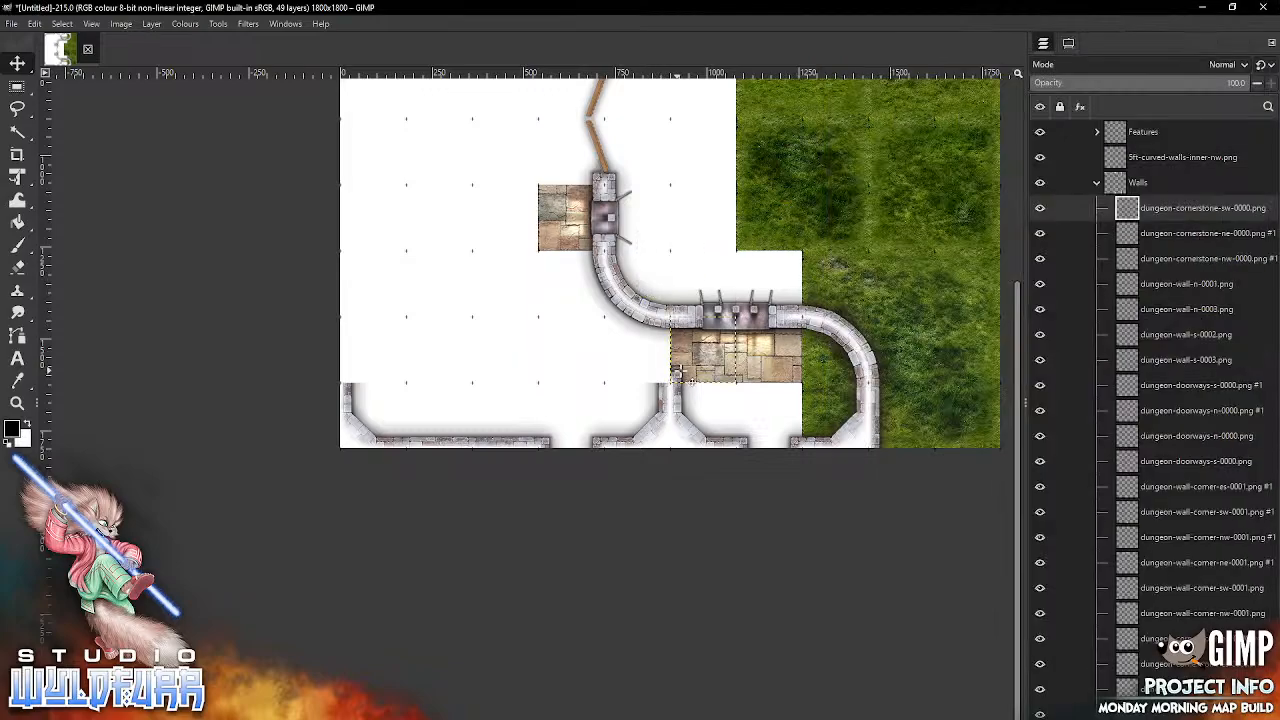
# Step: Import dungeon-cornerstone-es-0000.png and place it directly west of the cornerstone at the lower big window floor's southwest corner
pyautogui.hotkey('alt', 'Tab')
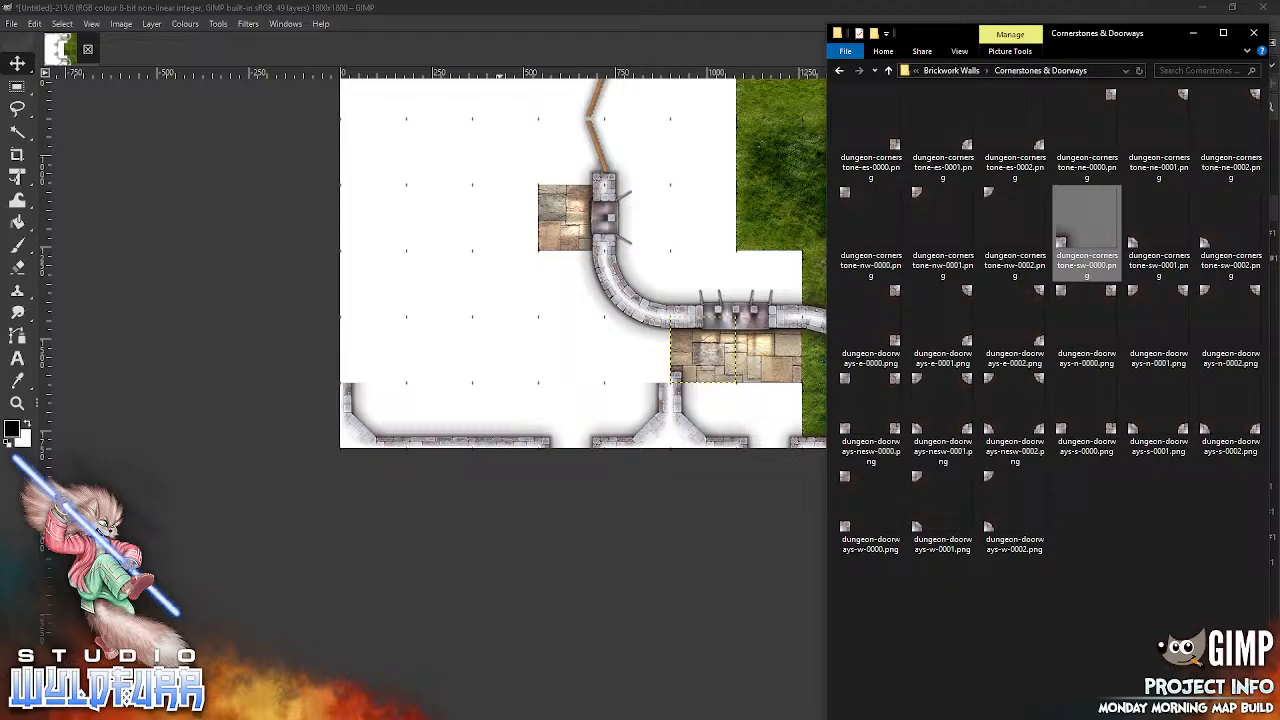
pyautogui.click(895, 145)
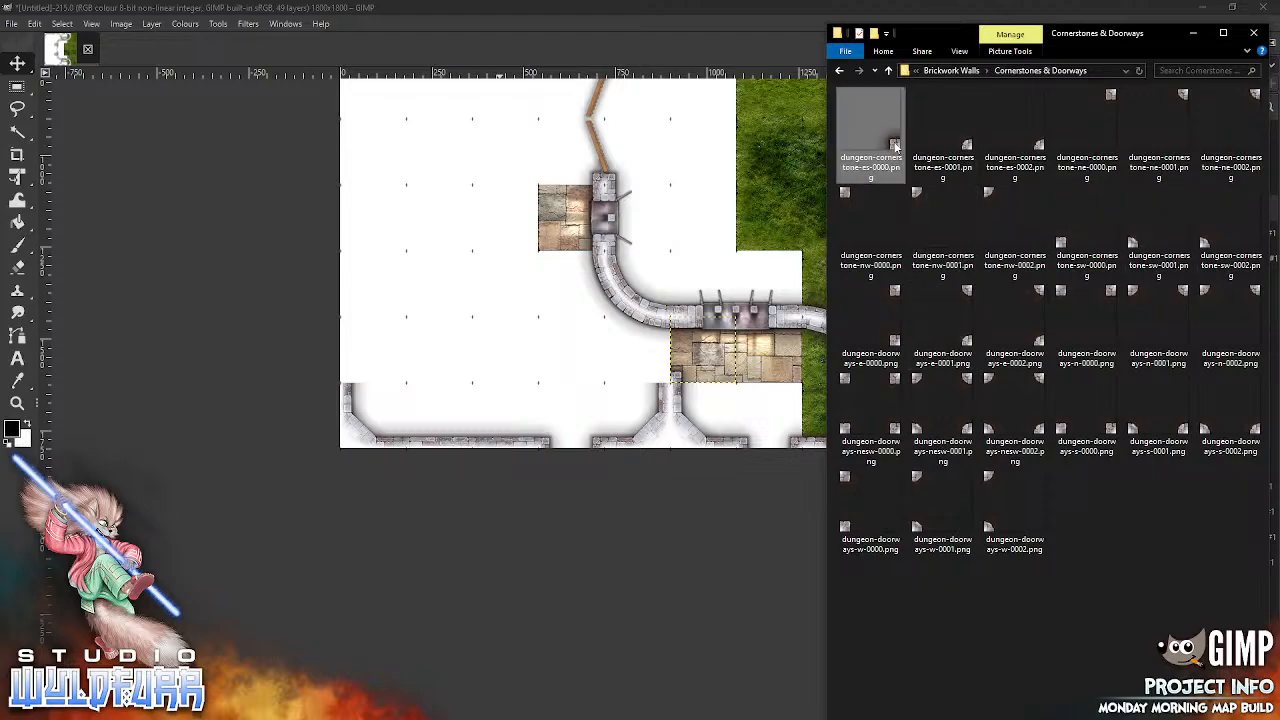
pyautogui.moveTo(683, 460); pyautogui.dragTo(686, 449)
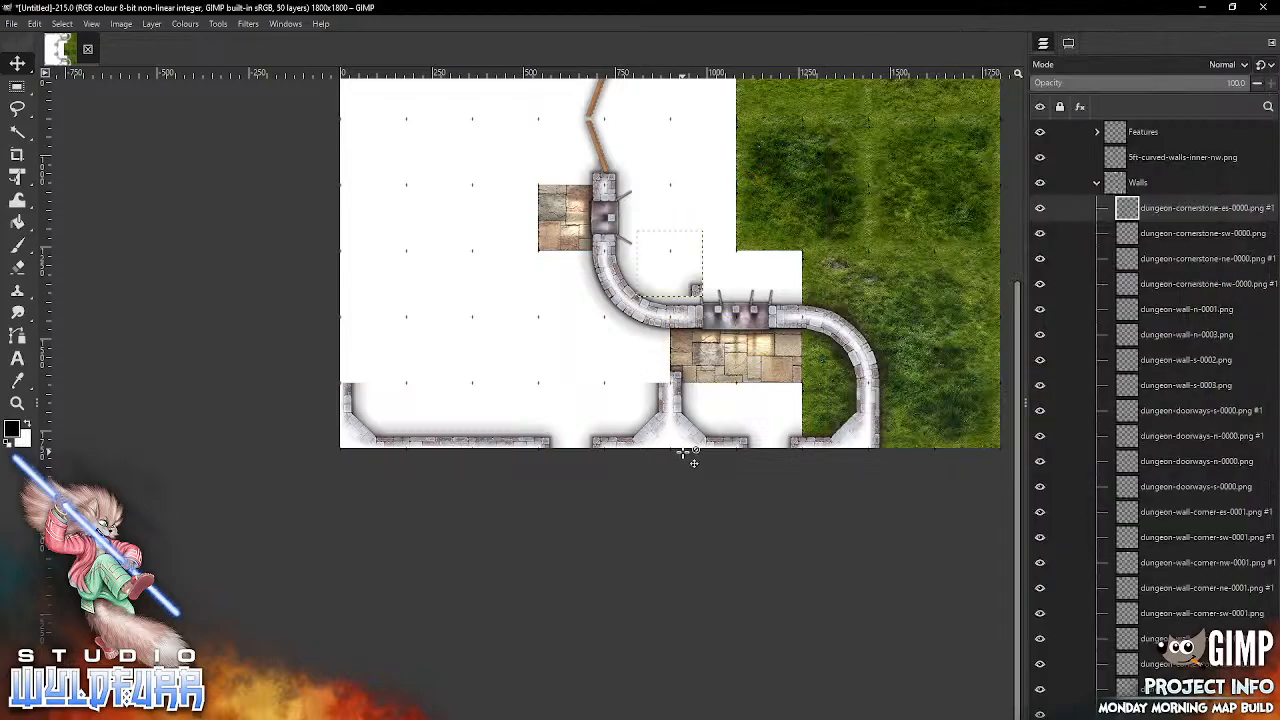
pyautogui.moveTo(695, 290); pyautogui.dragTo(663, 380)
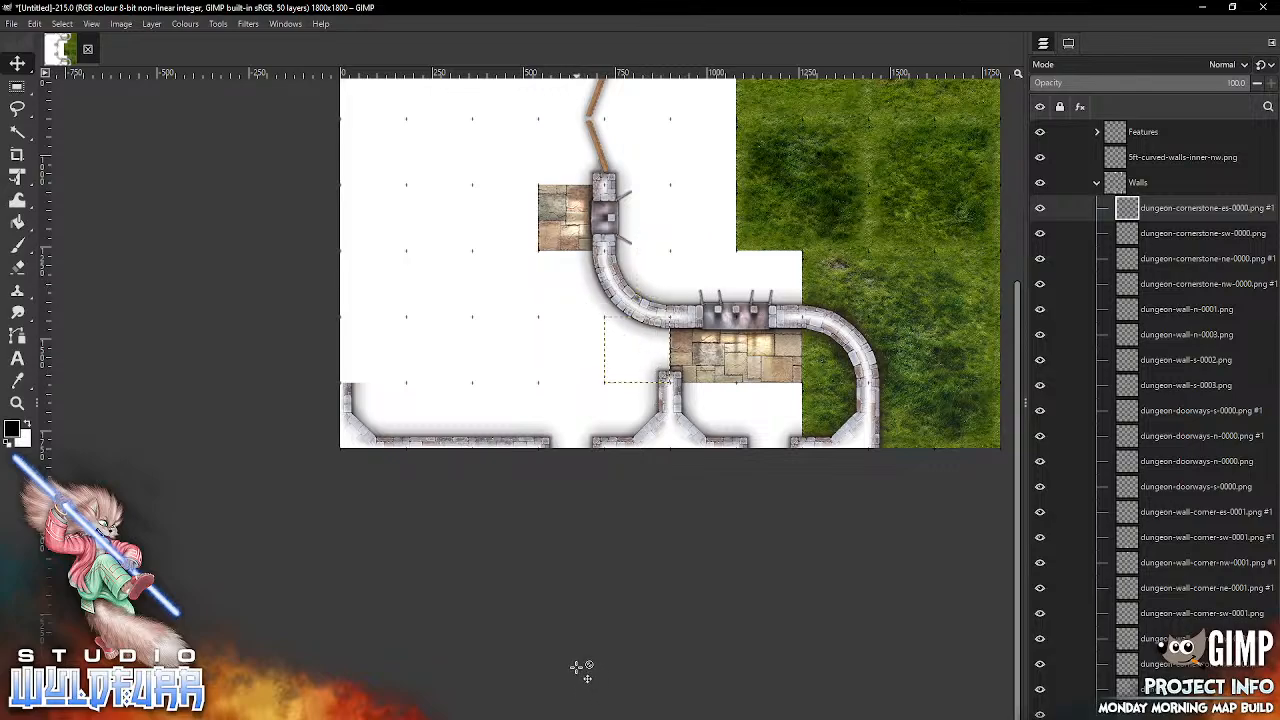
# Step: Import dungeon-wall-w-0000.png from Brickwork Walls and place it on the map's western edge, just above the middle
pyautogui.moveTo(417, 288); pyautogui.dragTo(553, 474)
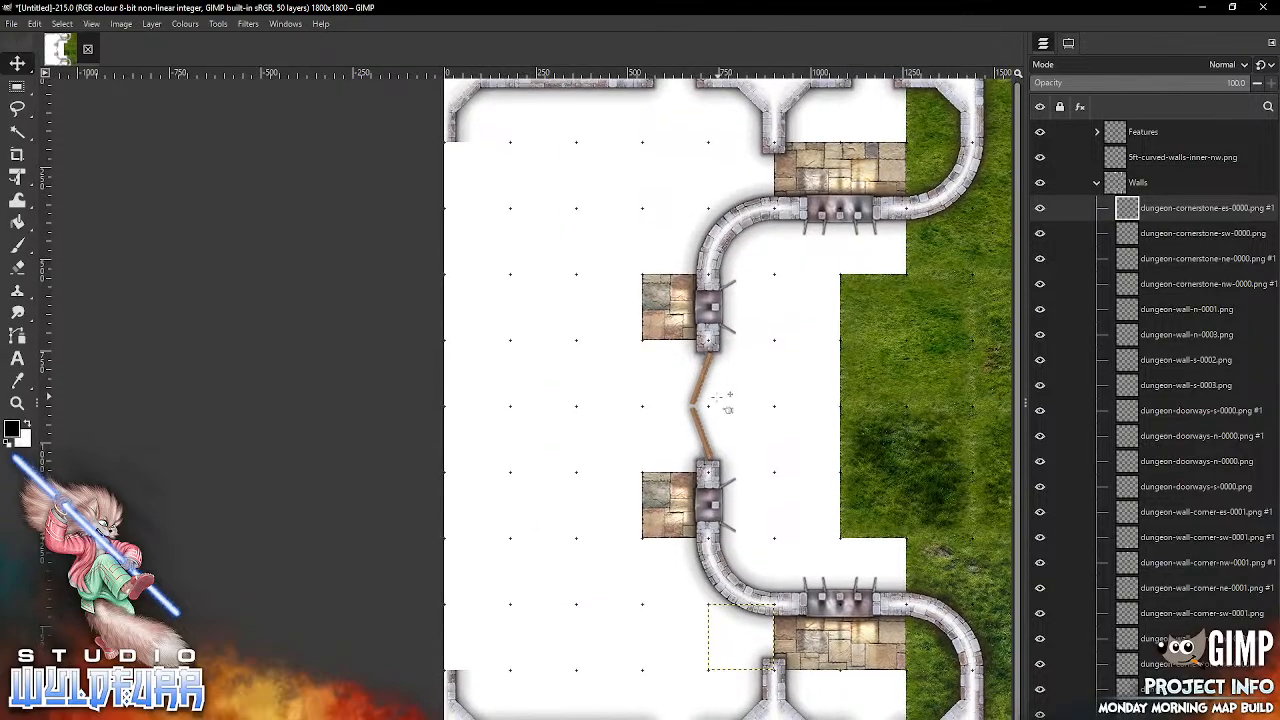
pyautogui.click(452, 718)
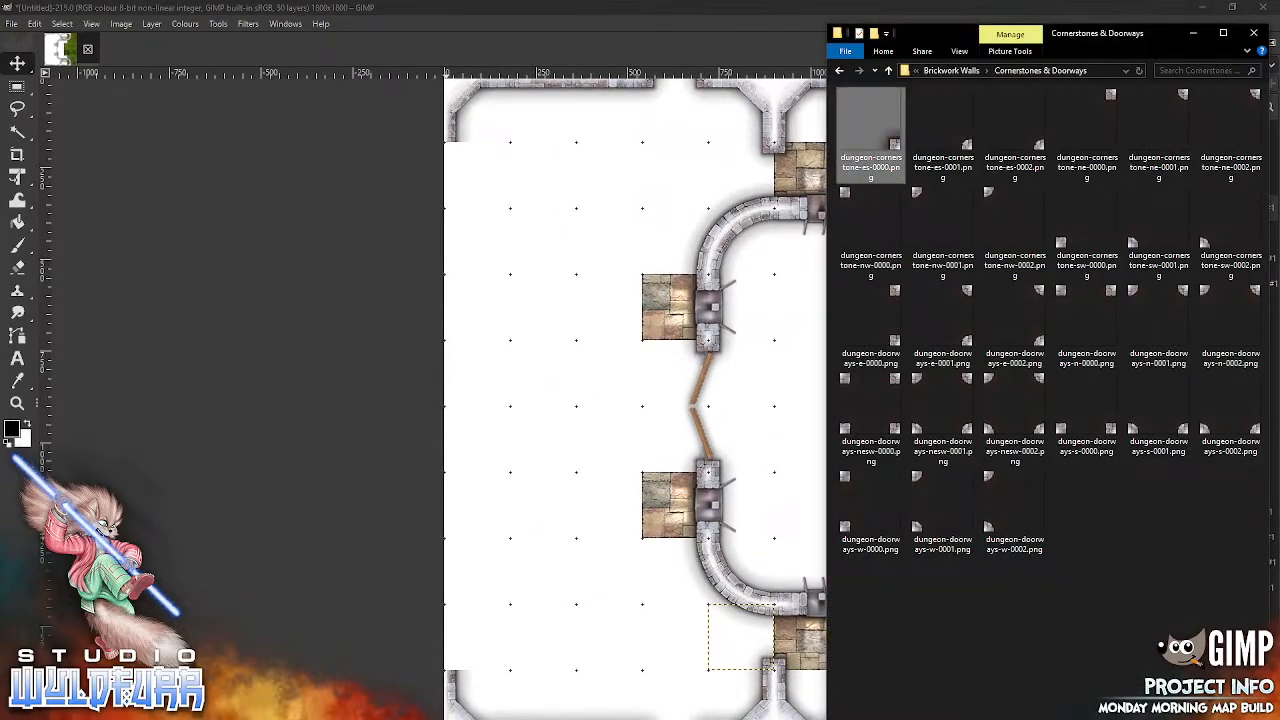
pyautogui.click(955, 70)
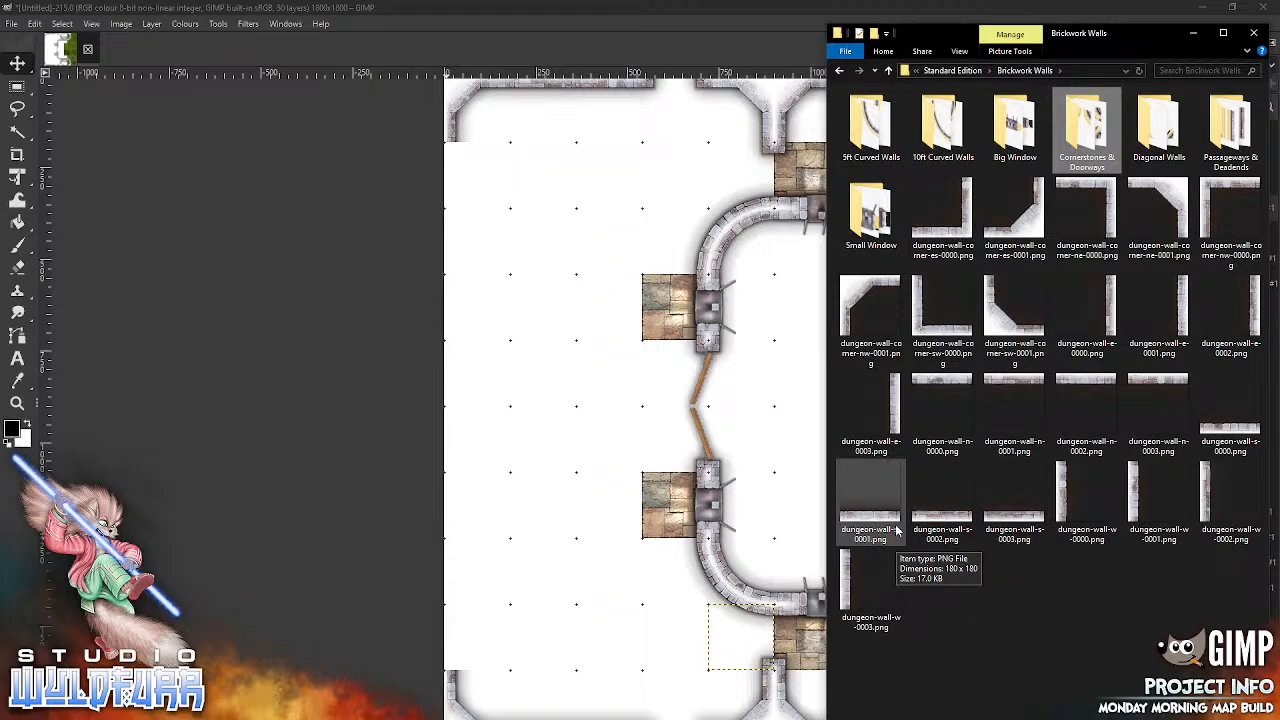
pyautogui.click(1062, 497)
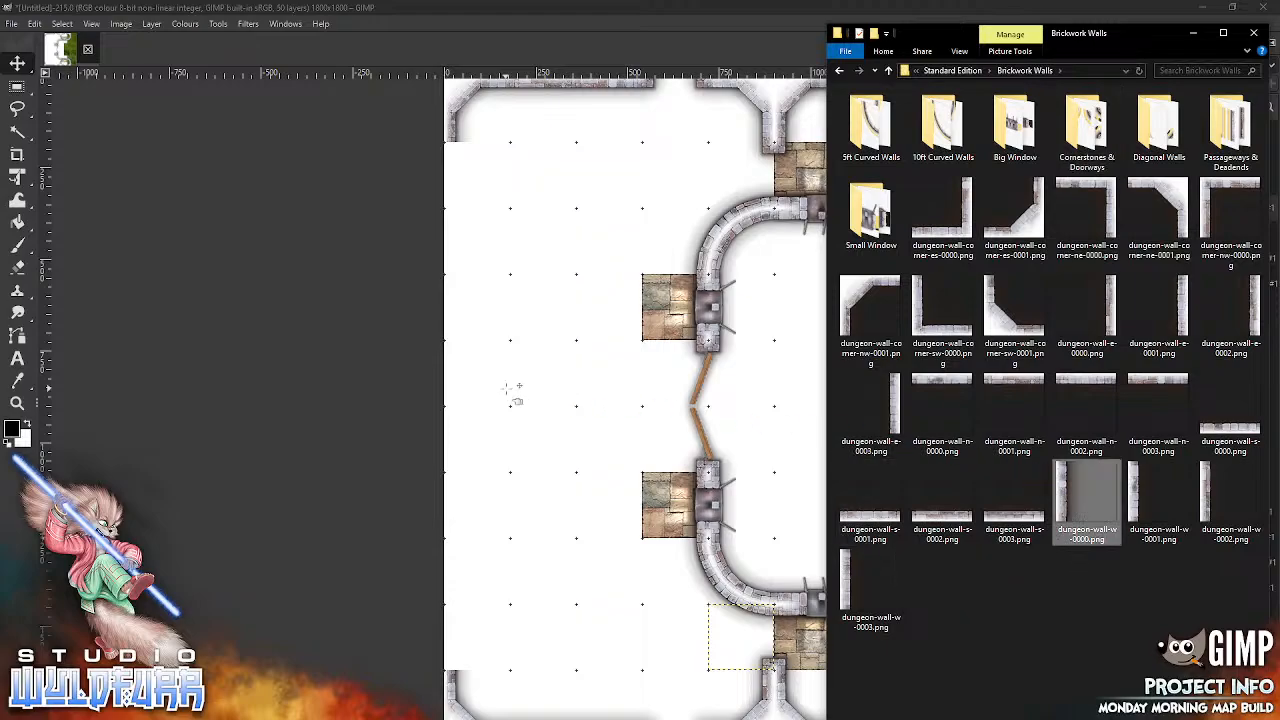
pyautogui.moveTo(511, 390); pyautogui.dragTo(511, 390)
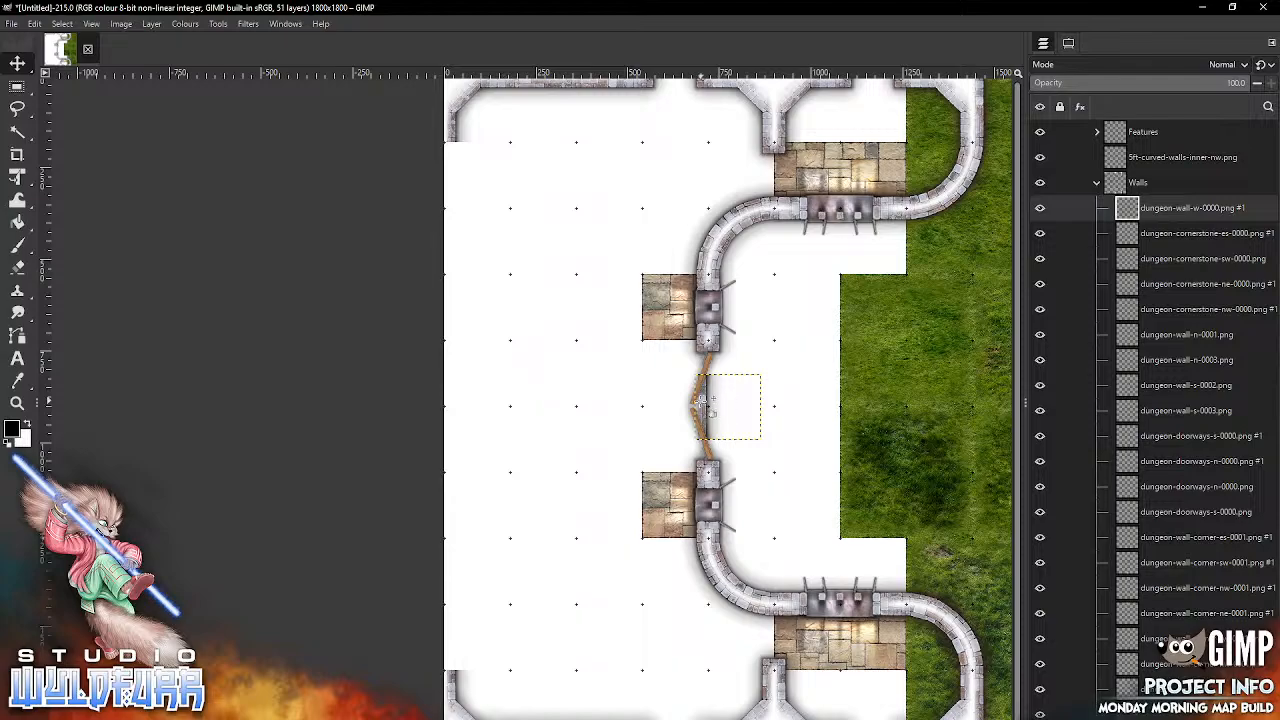
pyautogui.moveTo(703, 405); pyautogui.dragTo(463, 377)
# Step: Import dungeon-wall-w-0001.png and place it on the western edge, directly south of the middle wall piece
pyautogui.hotkey('alt', 'Tab')
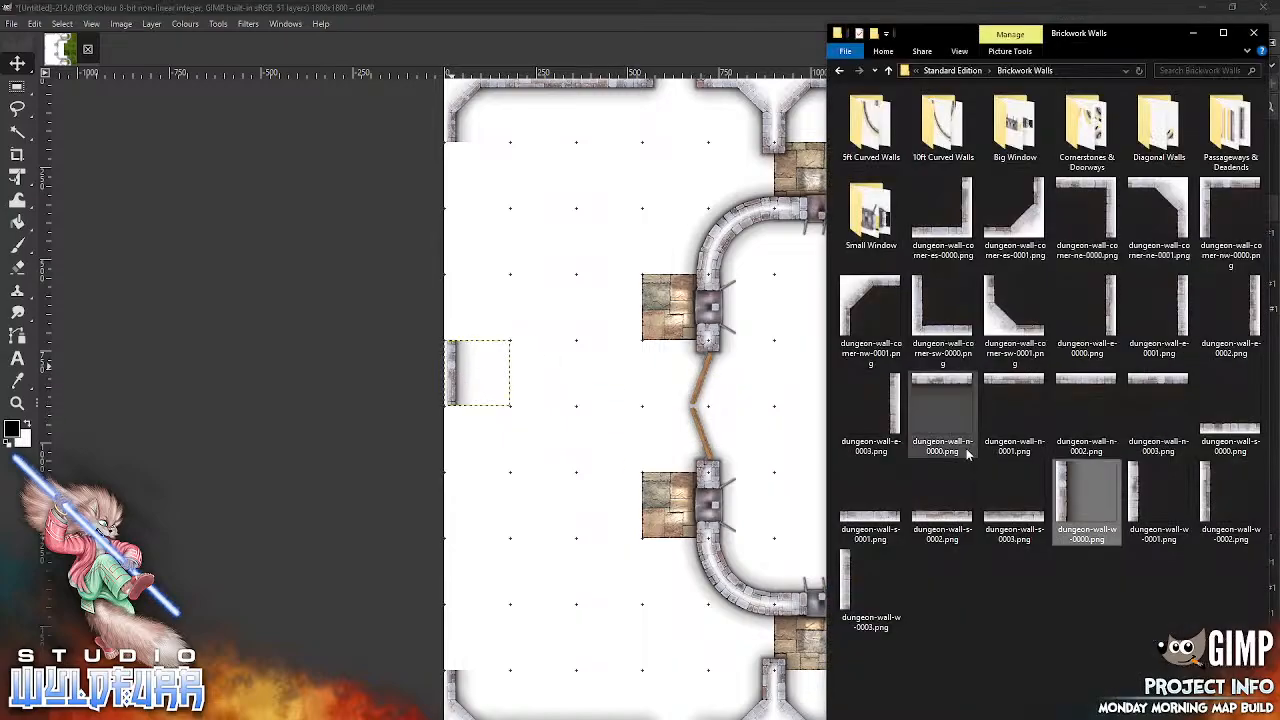
pyautogui.click(1136, 498)
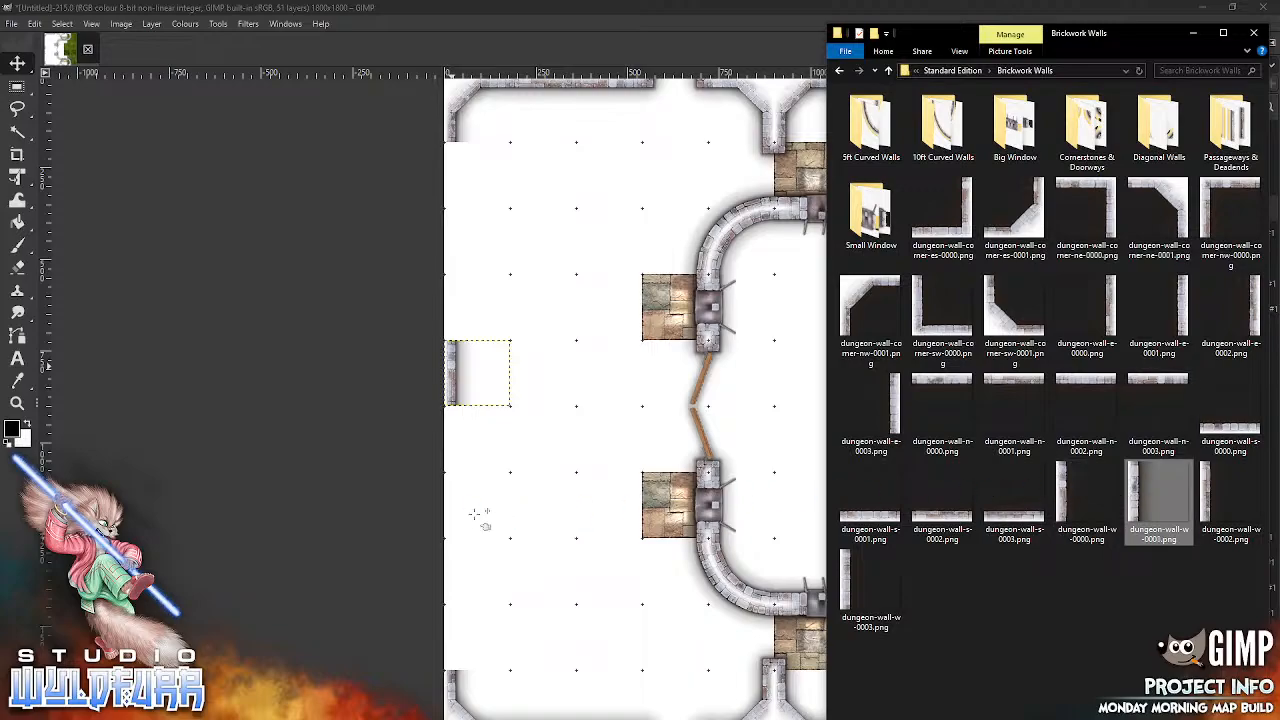
pyautogui.moveTo(476, 515); pyautogui.dragTo(476, 515)
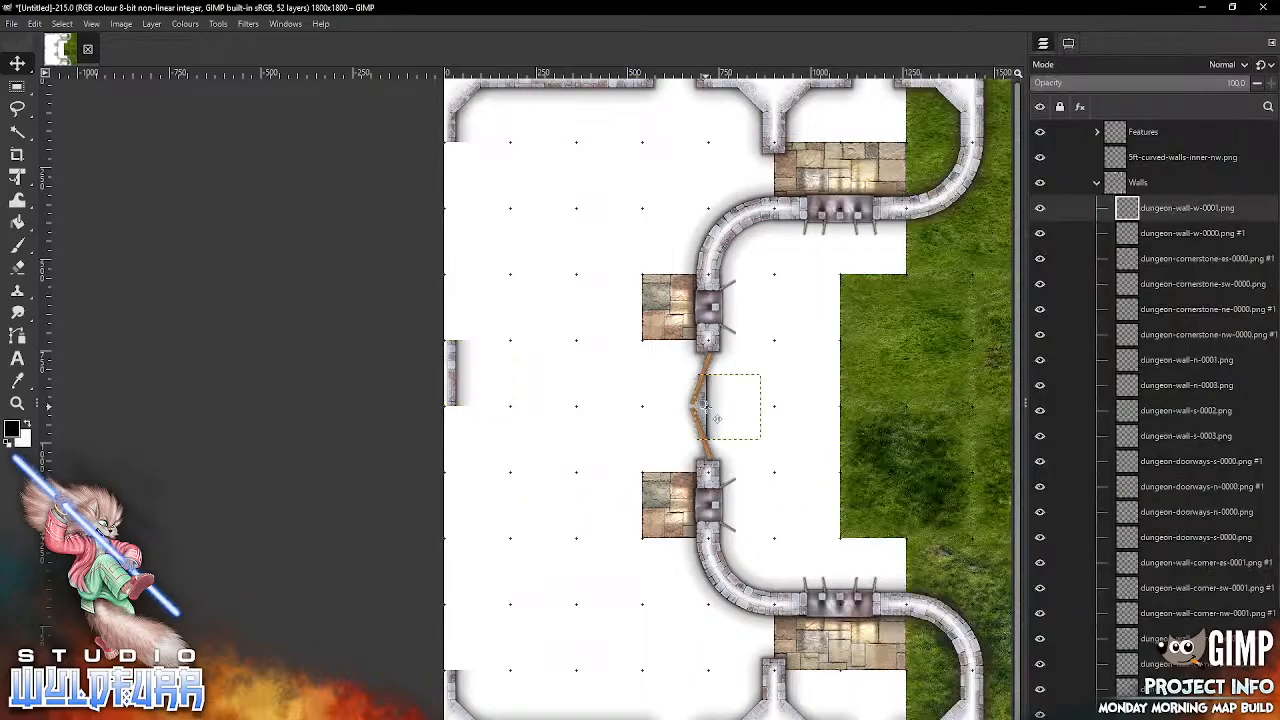
pyautogui.moveTo(716, 418); pyautogui.dragTo(508, 468)
pyautogui.moveTo(463, 441); pyautogui.dragTo(450, 452)
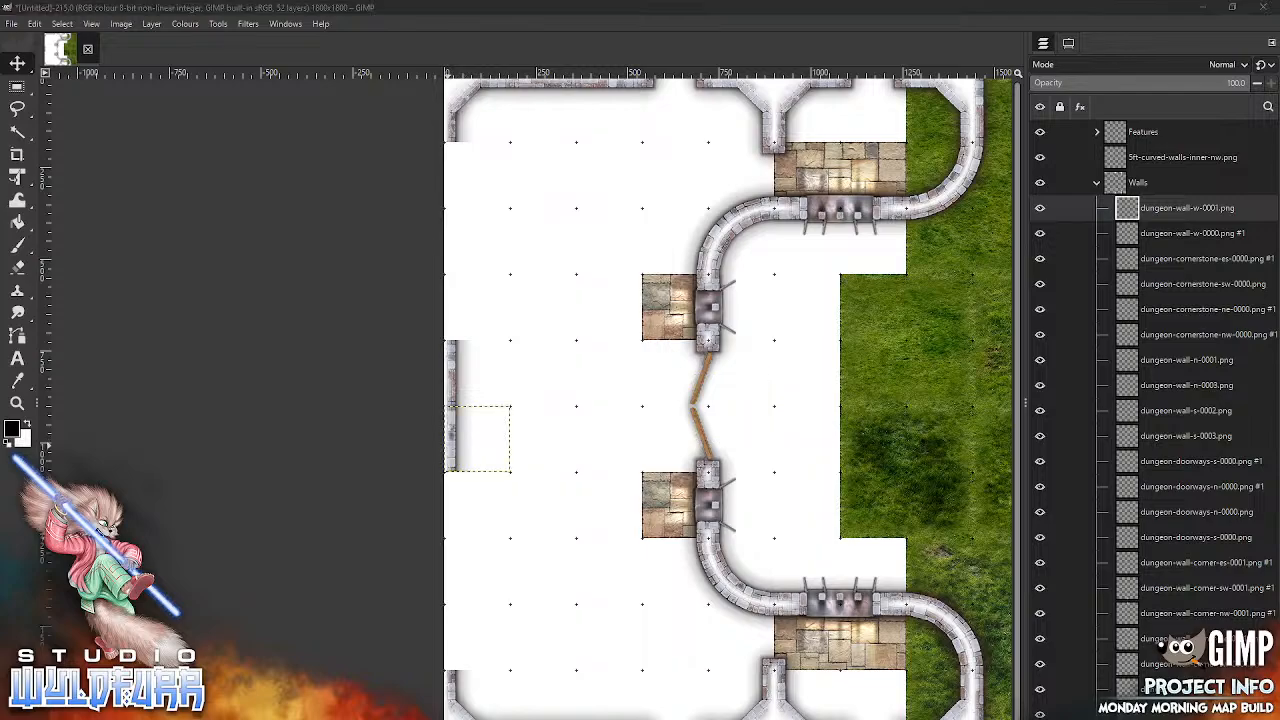
# Step: Import dungeon-doorways-w-0000.png from Cornerstones & Doorways and place it on the western edge, directly north of the middle wall
pyautogui.hotkey('alt', 'Tab')
pyautogui.doubleClick(1080, 135)
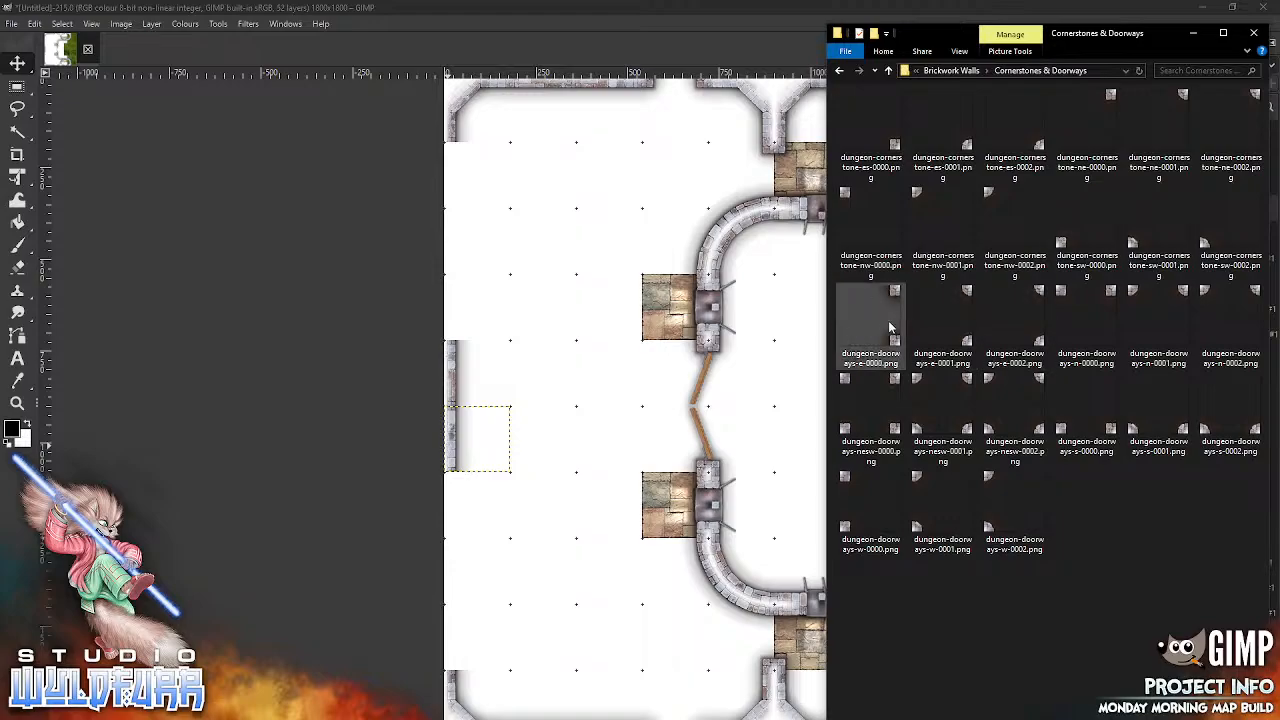
pyautogui.moveTo(845, 530); pyautogui.dragTo(512, 555)
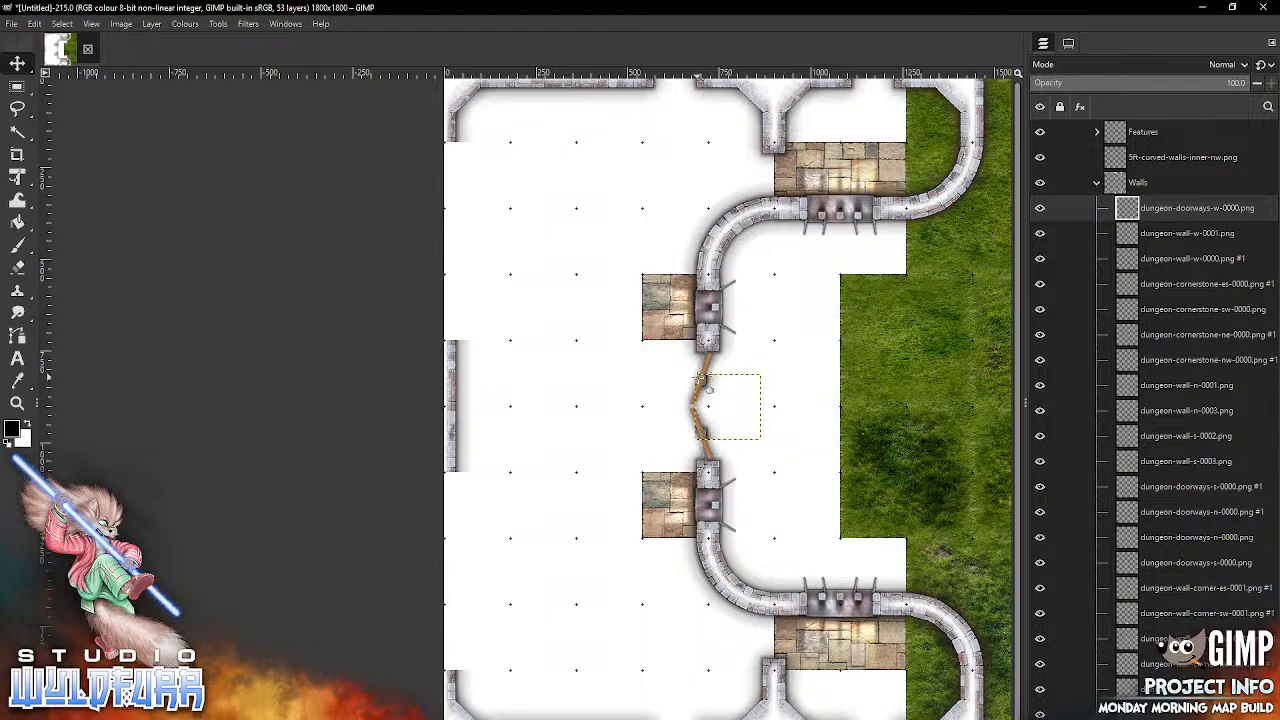
pyautogui.click(1069, 44)
pyautogui.click(1046, 124)
pyautogui.click(1043, 43)
pyautogui.moveTo(707, 408); pyautogui.dragTo(464, 310)
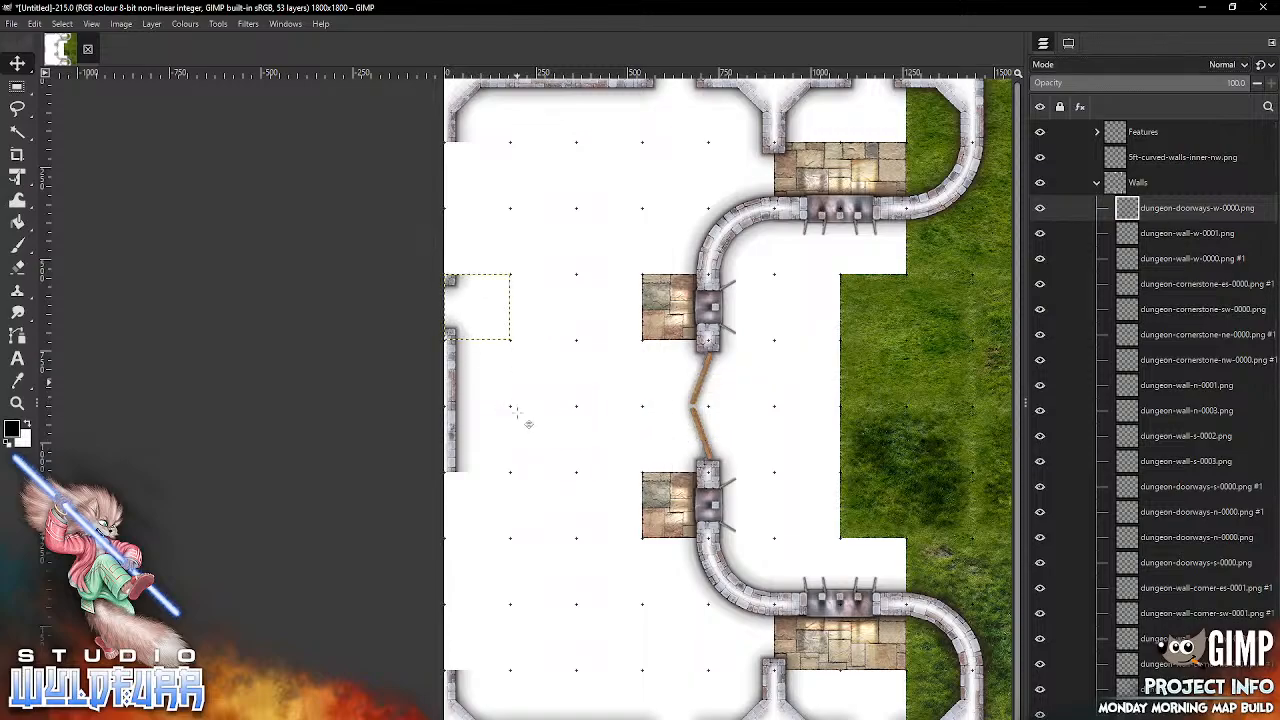
# Step: Import a second dungeon-doorways-w-0000.png and place it on the western edge, directly south of the middle wall
pyautogui.hotkey('alt', 'Tab')
pyautogui.moveTo(847, 484); pyautogui.dragTo(628, 594)
pyautogui.moveTo(740, 426); pyautogui.dragTo(495, 522)
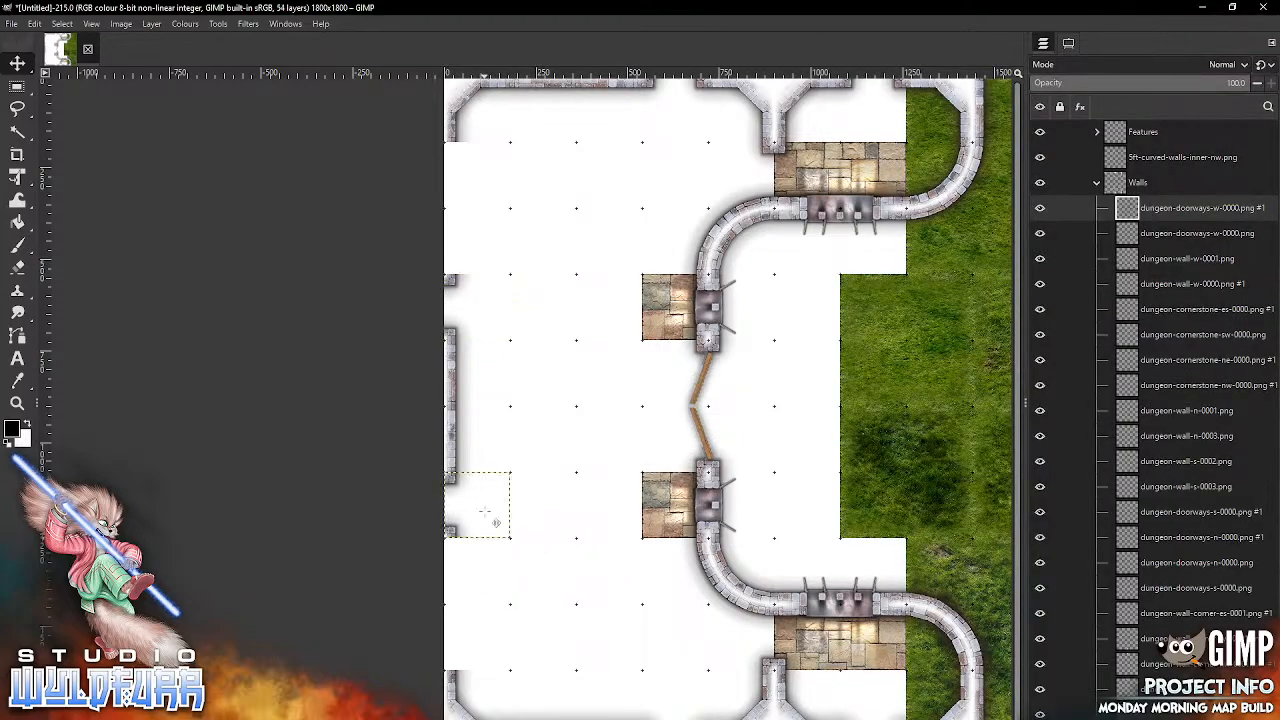
# Step: Import dungeon-wall-w-0000.png from Brickwork Walls and place it on the western edge, directly south of the southern doorway
pyautogui.hotkey('alt', 'Tab')
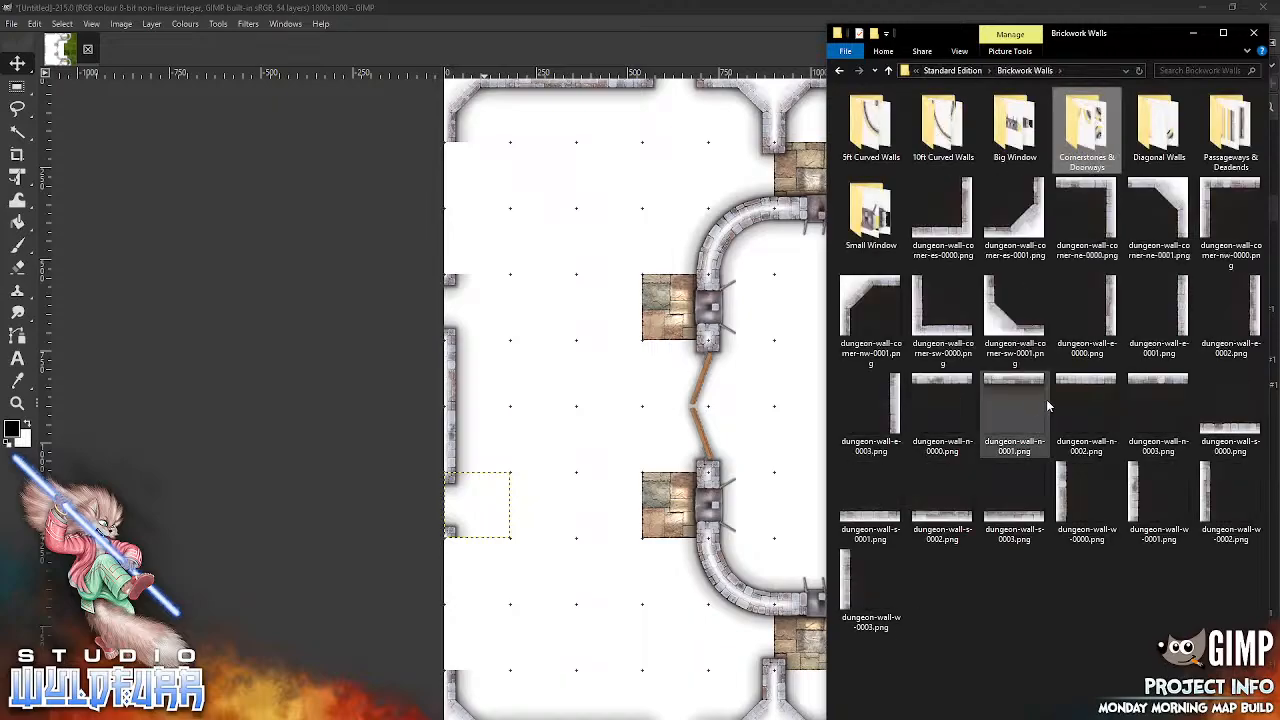
pyautogui.click(1066, 499)
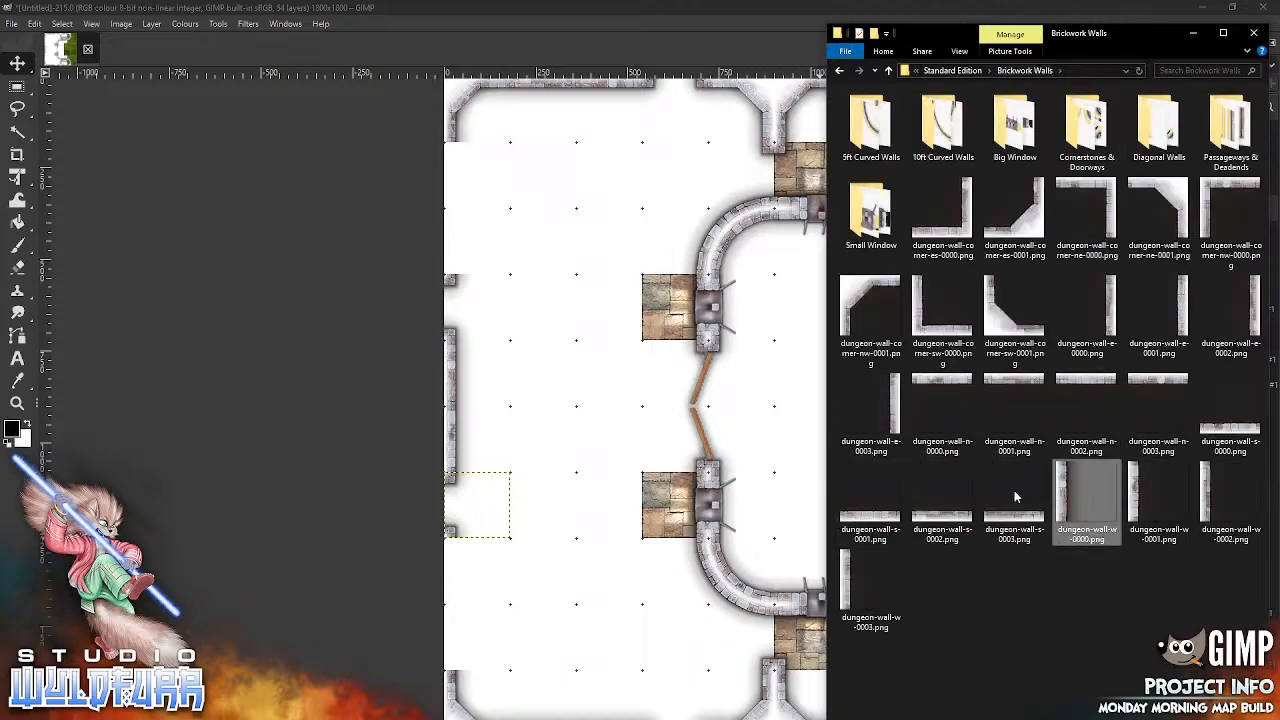
pyautogui.moveTo(530, 551); pyautogui.dragTo(530, 551)
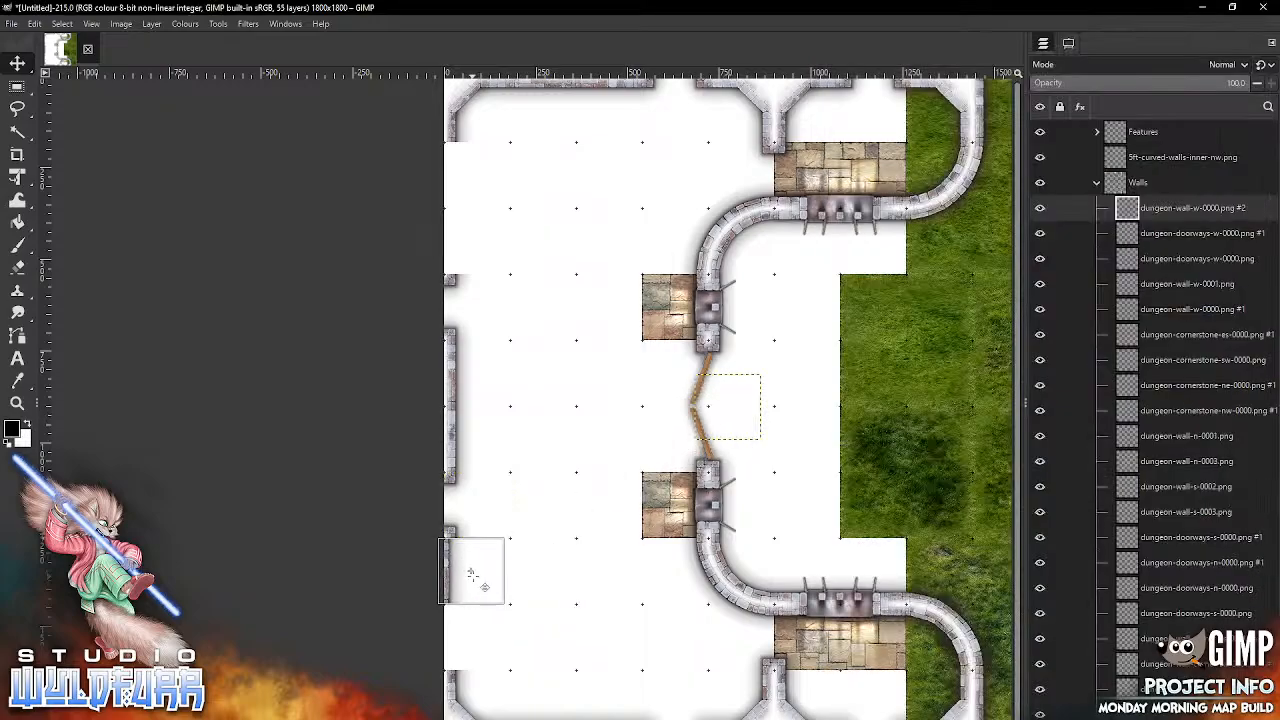
pyautogui.click(479, 575)
# Step: Import dungeon-wall-w-0001.png and place it in the remaining gap between the western wall and the map's southwest corner
pyautogui.hotkey('alt', 'Tab')
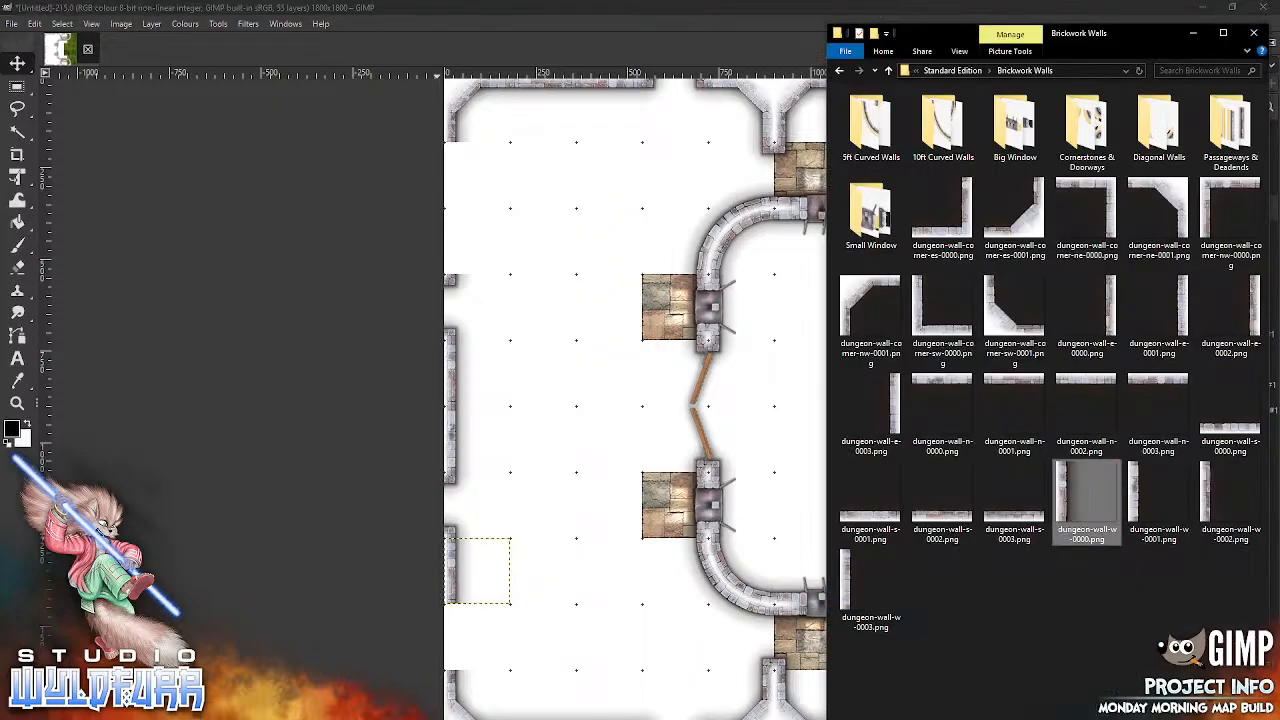
pyautogui.click(1138, 498)
pyautogui.moveTo(1138, 498); pyautogui.dragTo(567, 558)
pyautogui.moveTo(708, 411); pyautogui.dragTo(487, 638)
# Step: Import dungeon-wall-w-0002.png and place it on the western edge, directly north of the northern doorway
pyautogui.hotkey('alt', 'Tab')
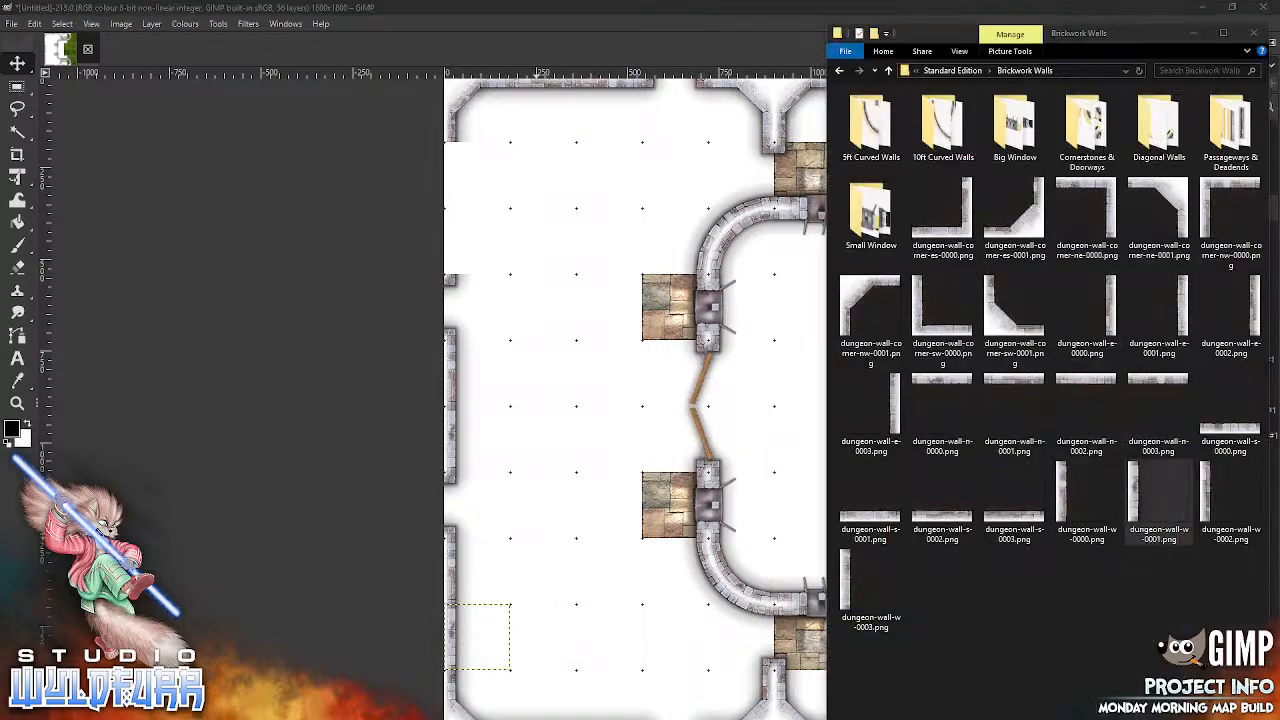
pyautogui.click(1206, 497)
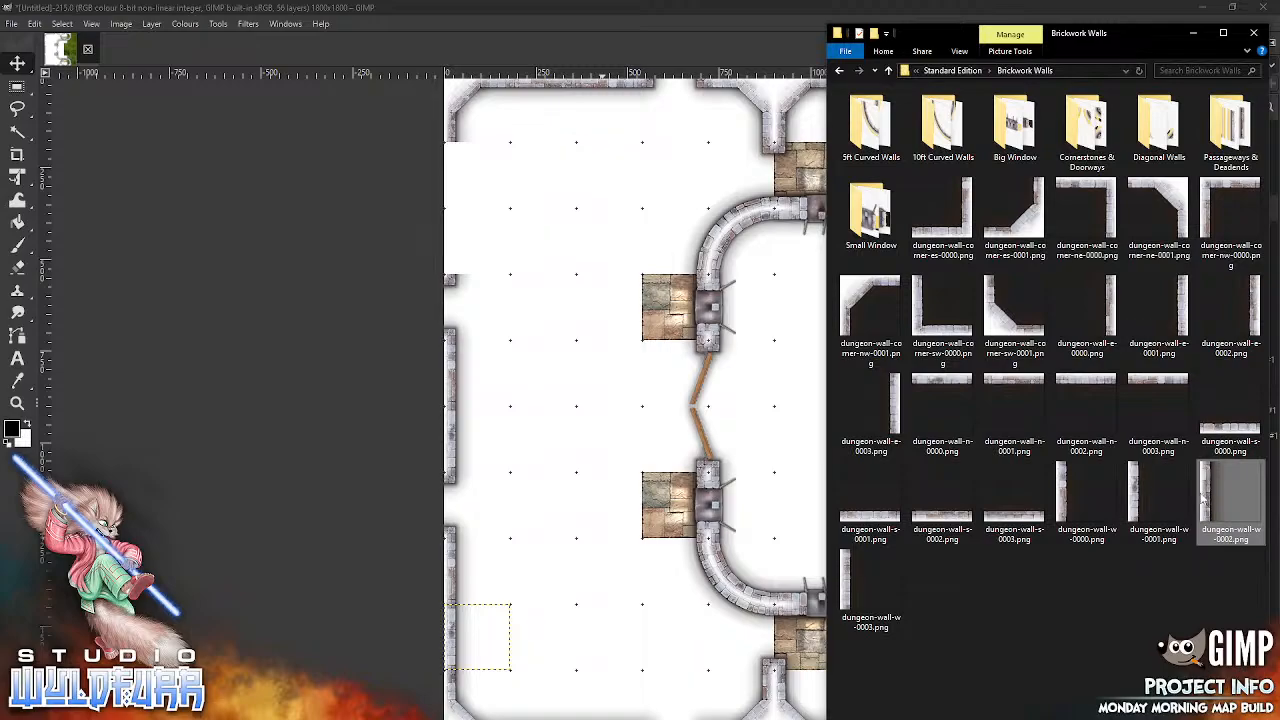
pyautogui.moveTo(734, 388); pyautogui.dragTo(477, 241)
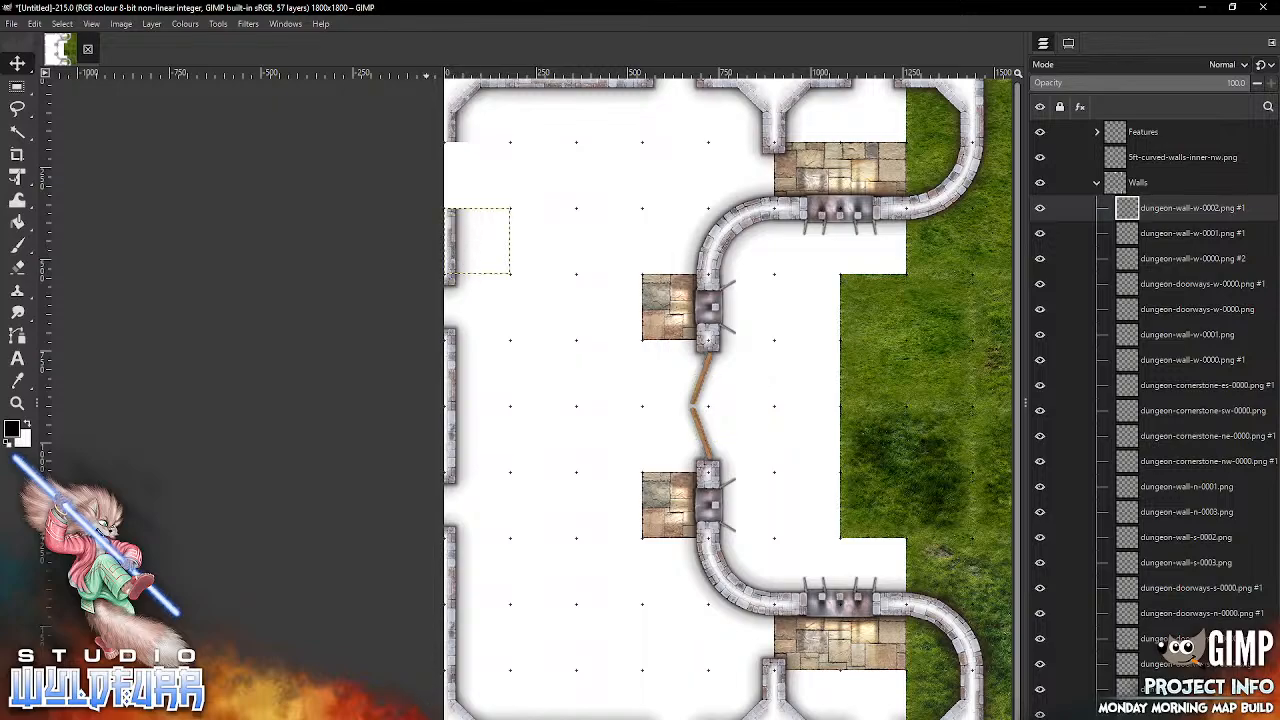
# Step: Import dungeon-wall-w-0003.png and place it in the remaining gap between the map's northwest corner and the western wall
pyautogui.hotkey('alt', 'Tab')
pyautogui.moveTo(878, 566); pyautogui.dragTo(573, 634)
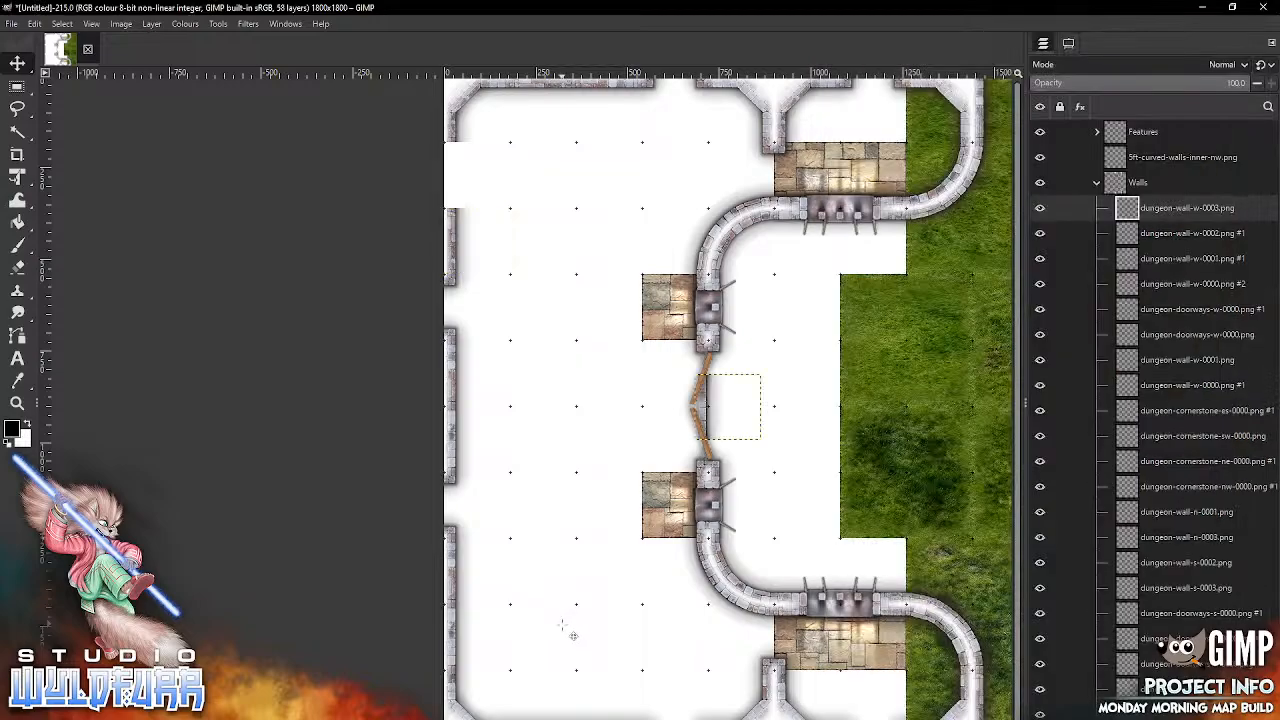
pyautogui.moveTo(705, 415); pyautogui.dragTo(465, 194)
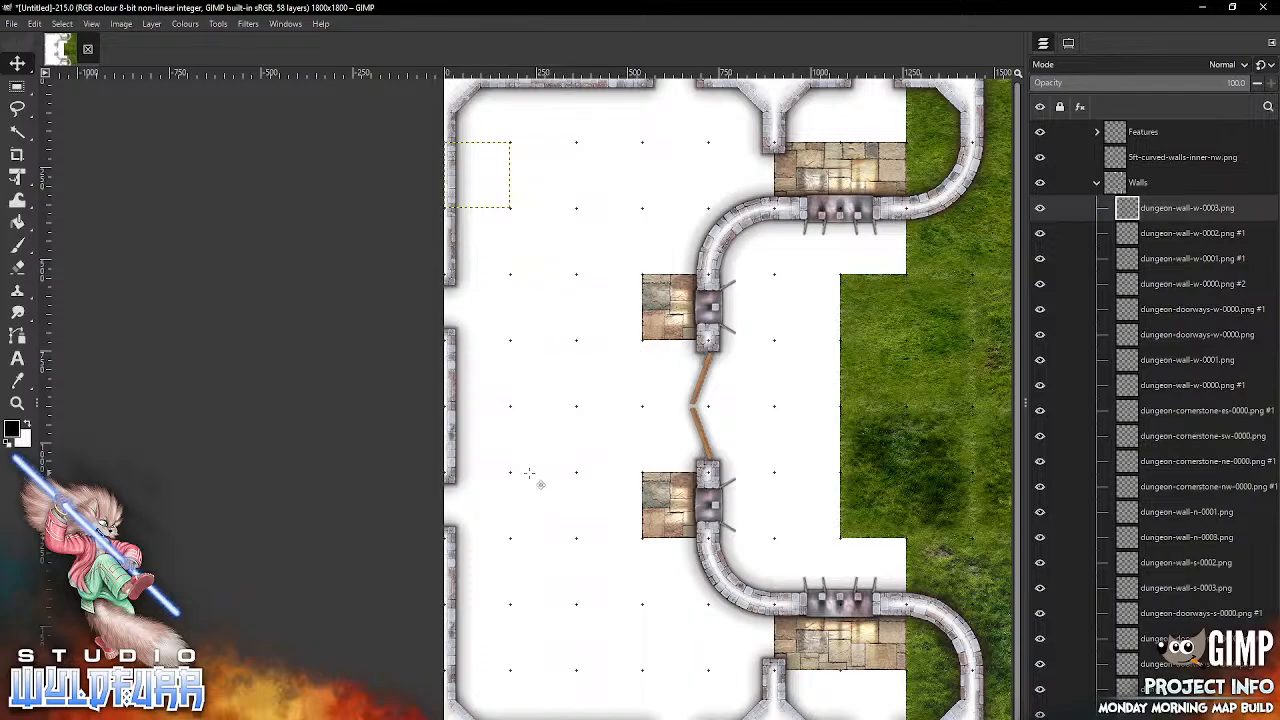
# Step: Import dungeon-cornerstone-es-0002.png from Cornerstones & Doorways and place its cornerstone at the grid point one square east of the southern doorway's upper edge
pyautogui.hotkey('alt', 'Tab')
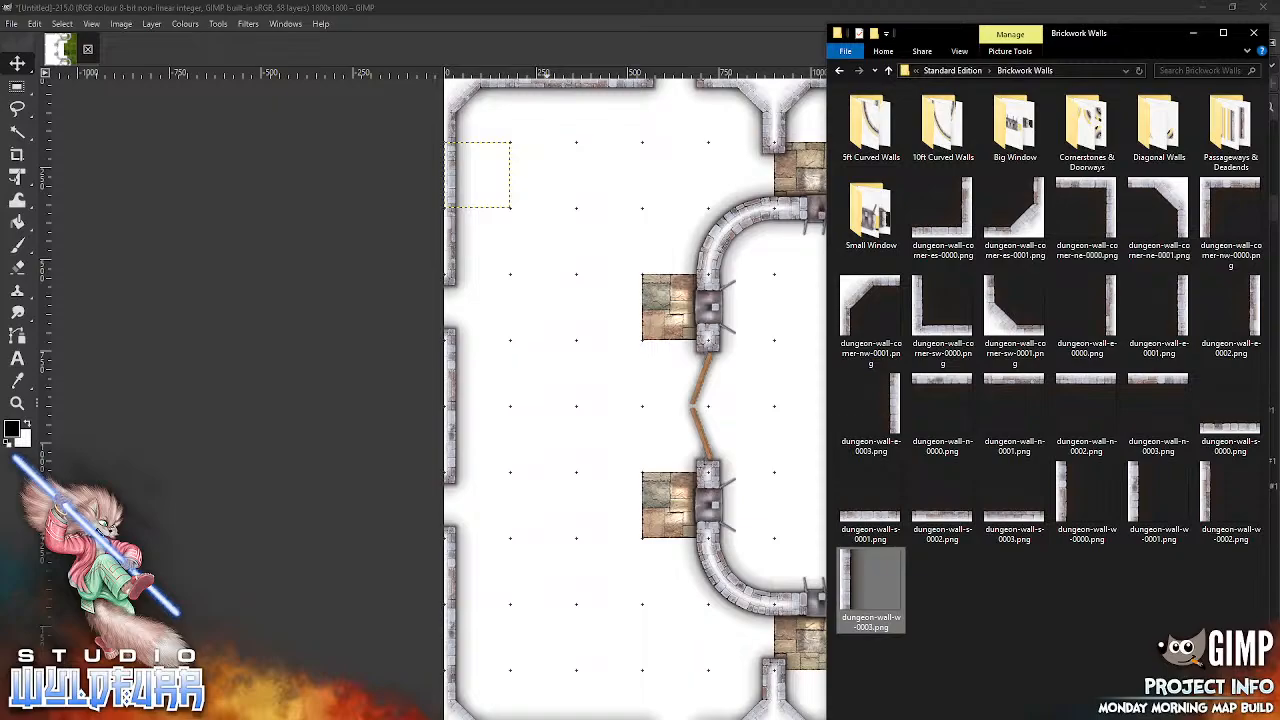
pyautogui.click(1084, 168)
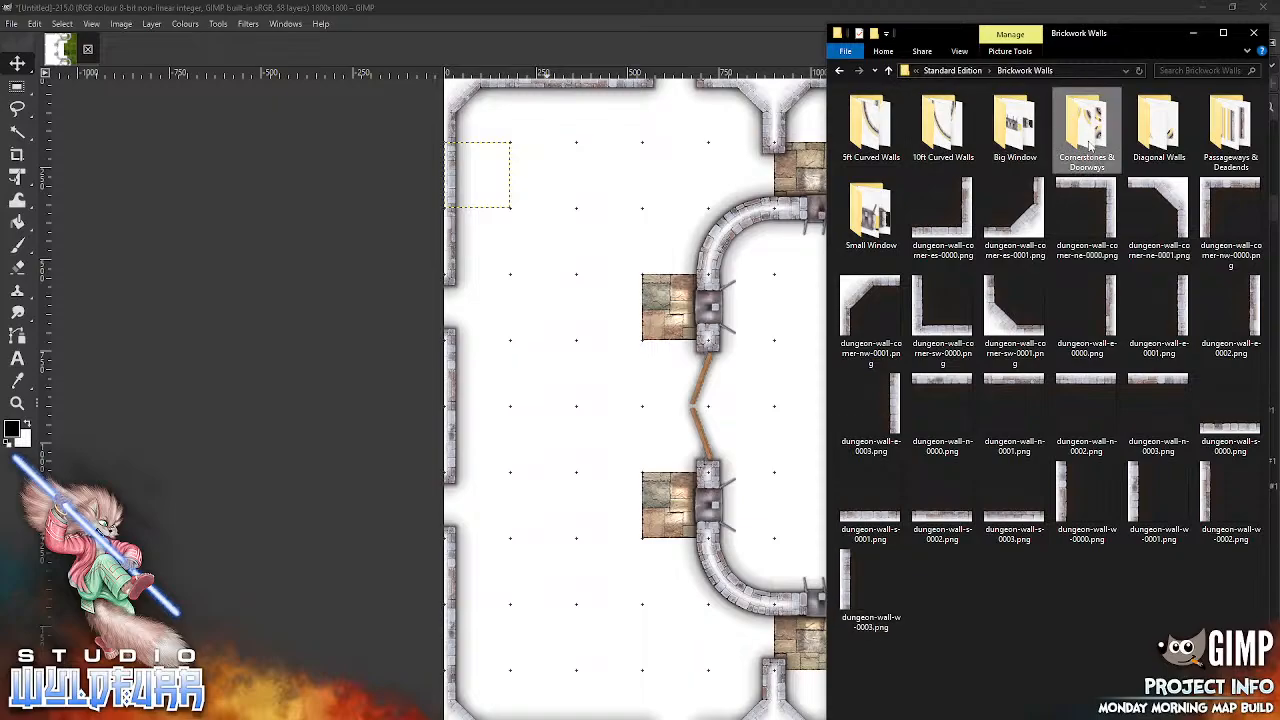
pyautogui.press('Return')
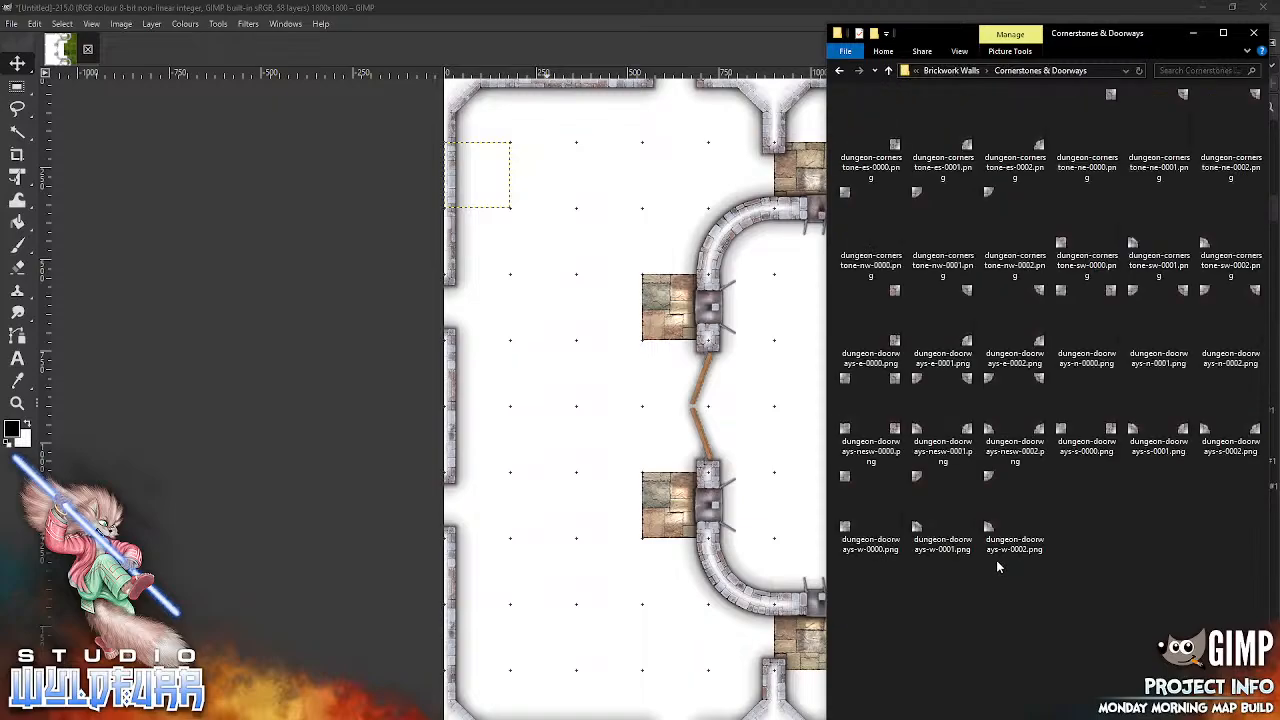
pyautogui.moveTo(1034, 144); pyautogui.dragTo(598, 311)
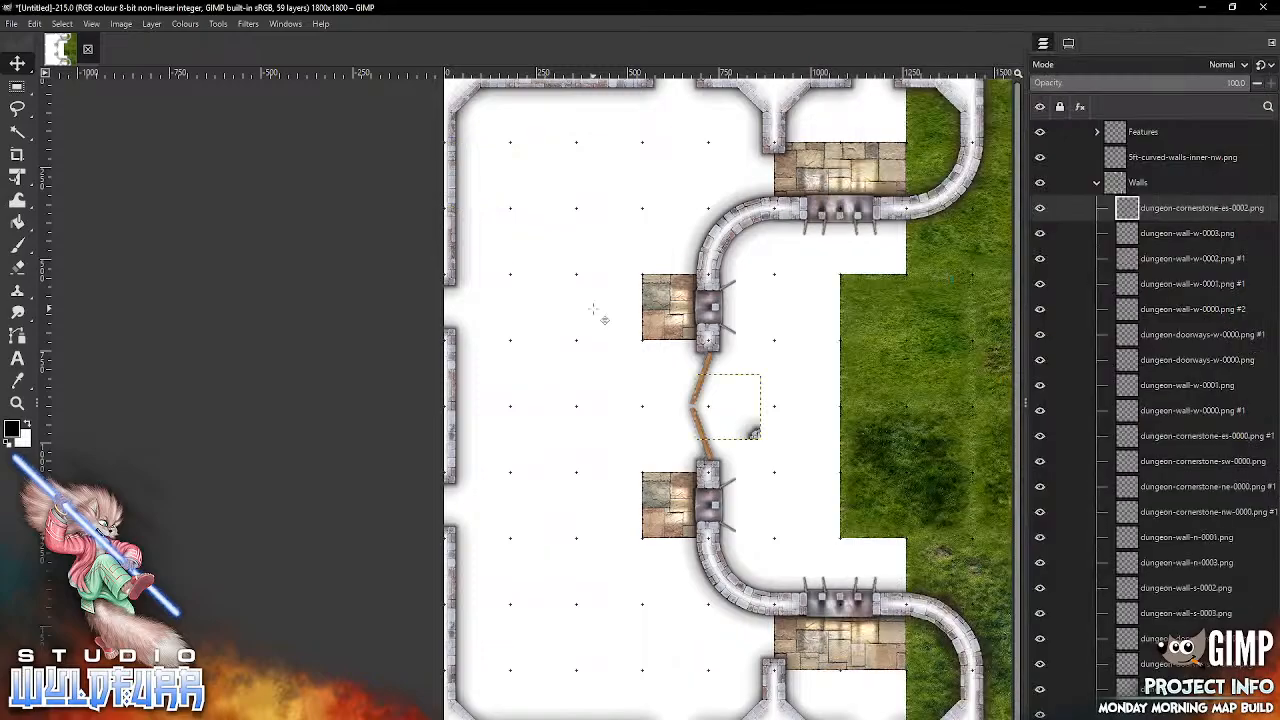
pyautogui.moveTo(753, 430); pyautogui.dragTo(503, 465)
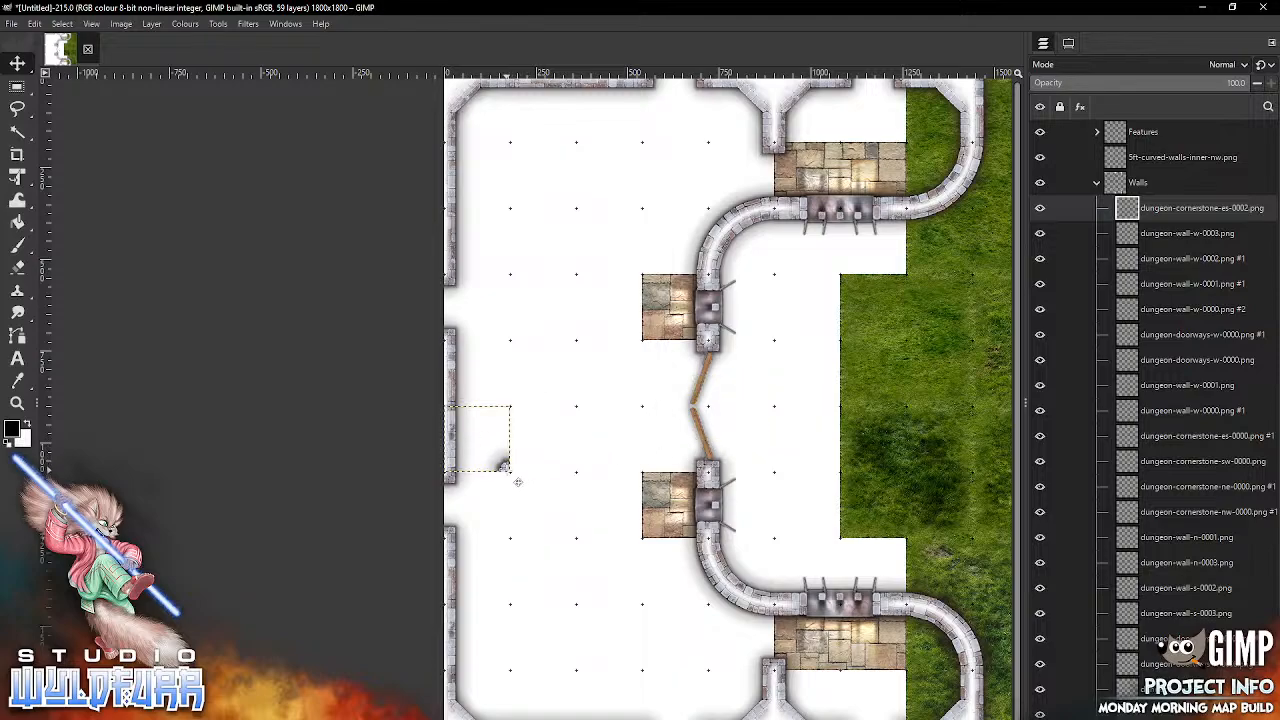
# Step: Create a layer group named pillar inside Walls and move the dungeon-cornerstone-es-0002.png layer into it
pyautogui.hotkey('ctrl', 'g')
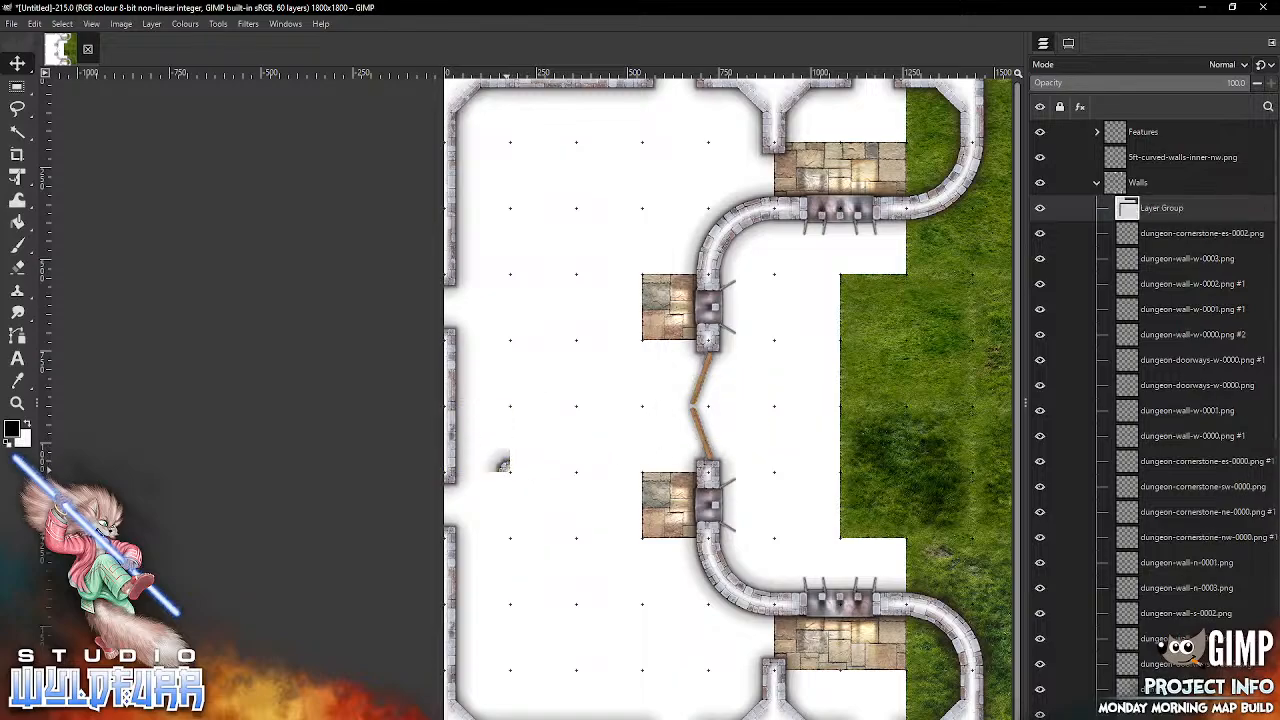
pyautogui.doubleClick(1147, 213)
pyautogui.write('dillar')
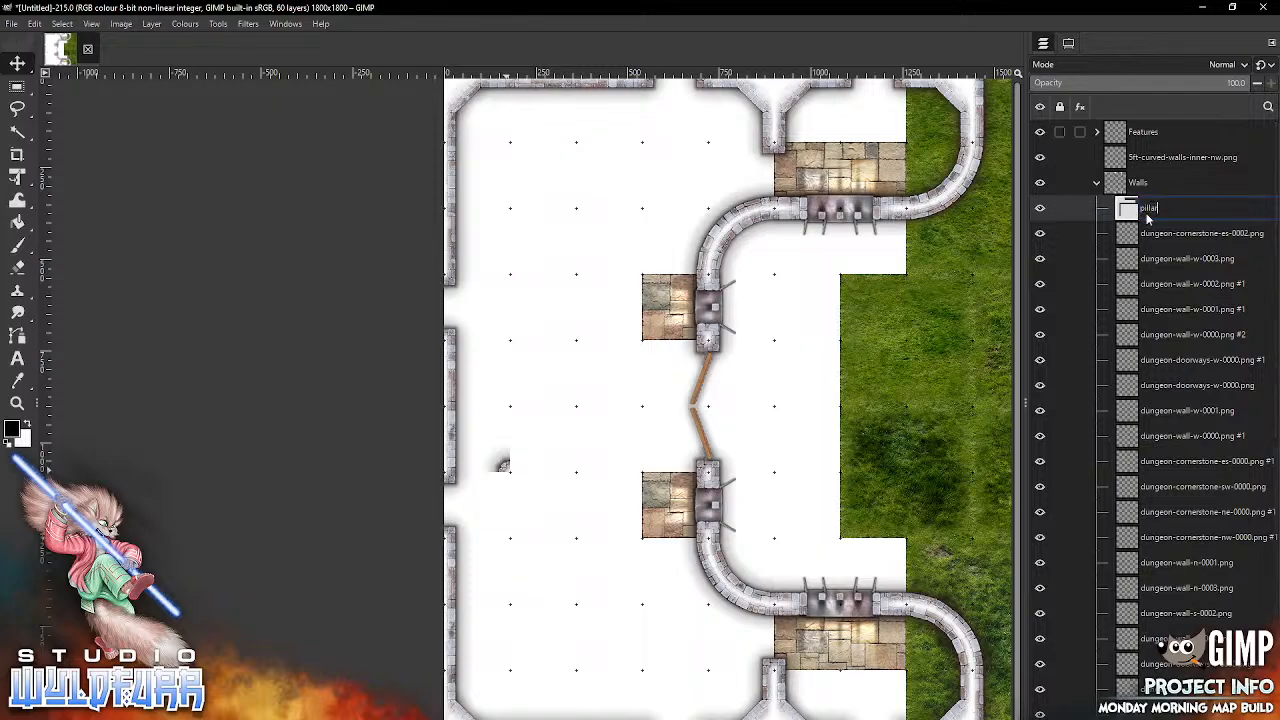
pyautogui.press('Return')
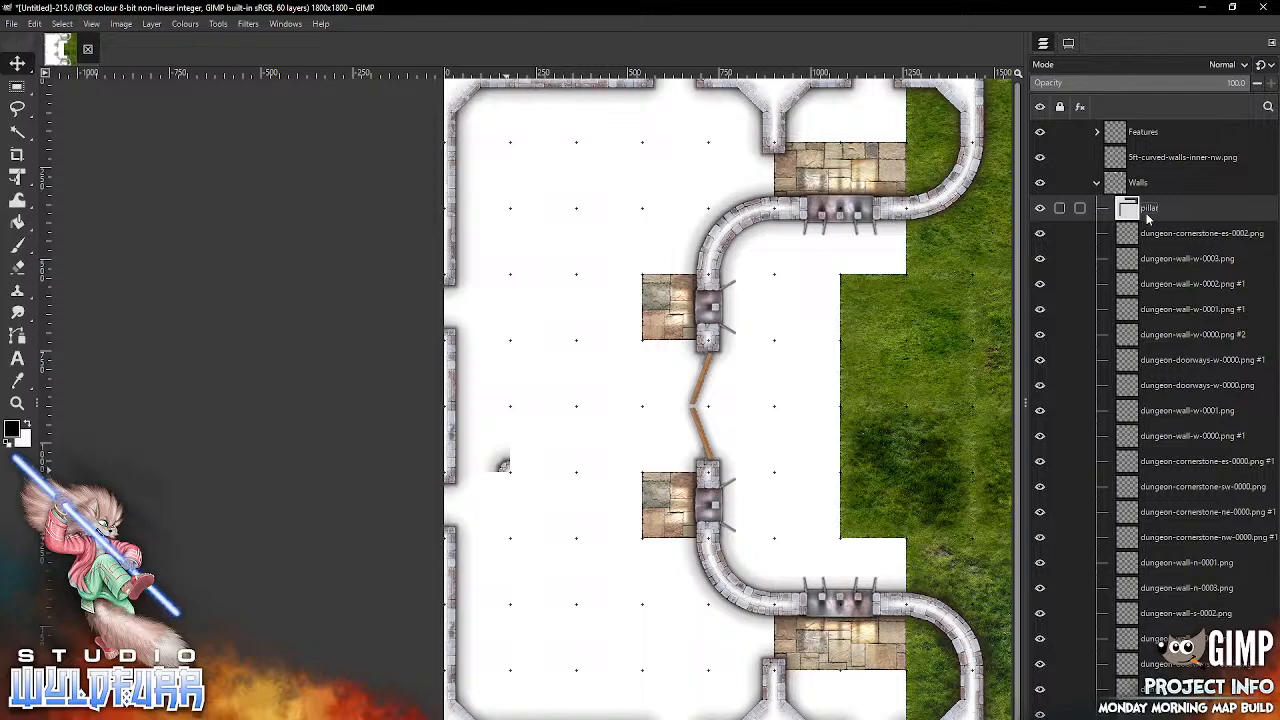
pyautogui.moveTo(1130, 236); pyautogui.dragTo(1120, 210)
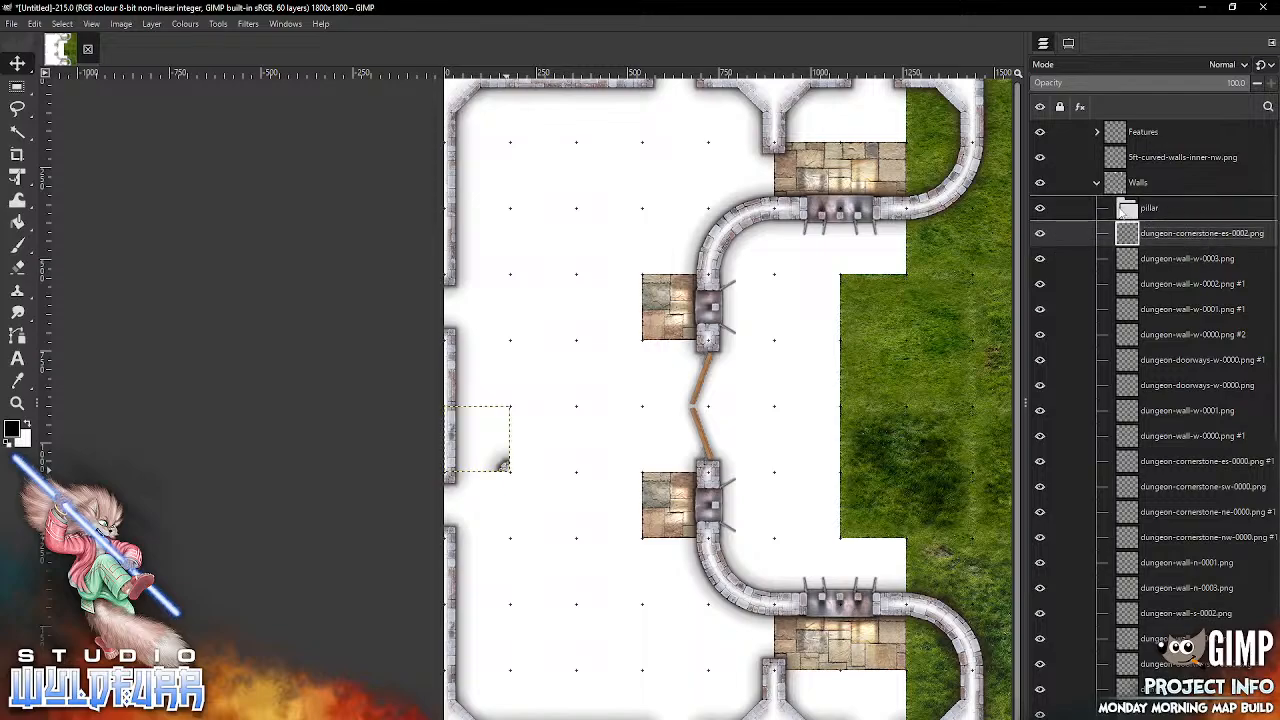
# Step: Import dungeon-cornerstone-ne-0002.png into the pillar group and place it directly below the first piece as the pillar's southwest quarter
pyautogui.hotkey('alt', 'Tab')
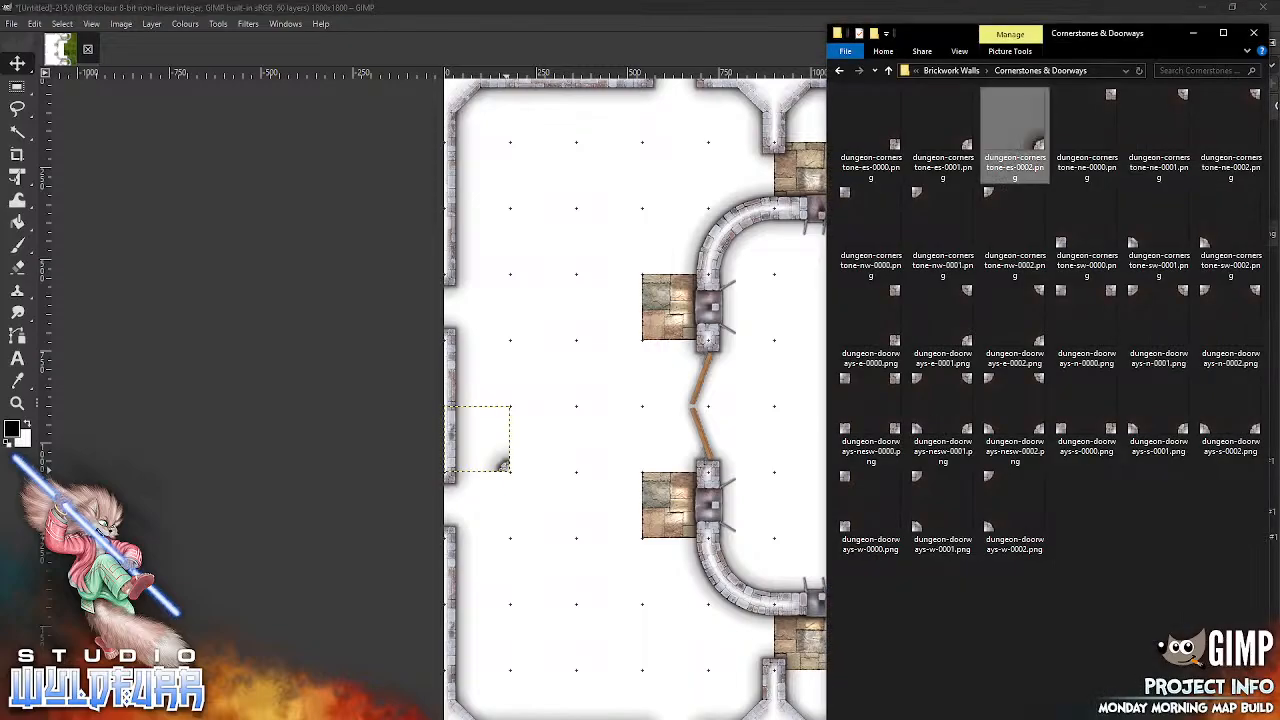
pyautogui.moveTo(1210, 125); pyautogui.dragTo(551, 539)
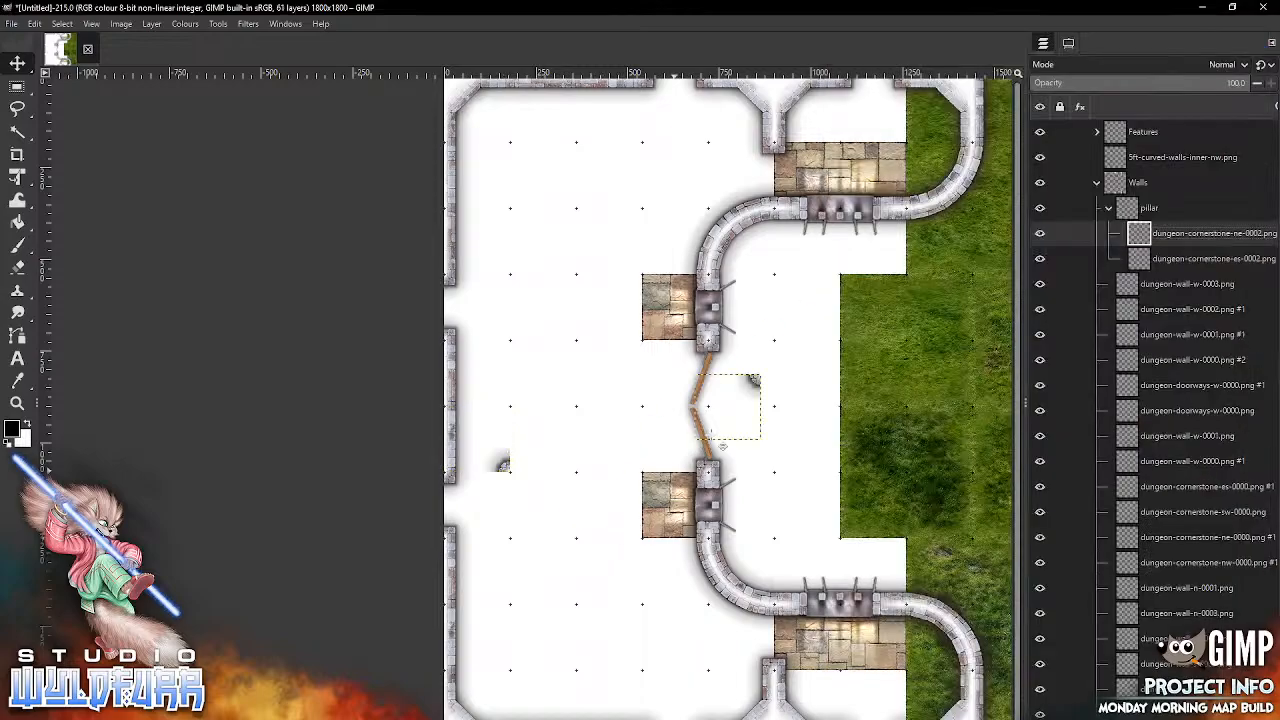
pyautogui.moveTo(751, 380); pyautogui.dragTo(500, 478)
# Step: Import dungeon-cornerstone-nw-0002.png into the pillar group and place it as the pillar's southeast quarter
pyautogui.hotkey('alt', 'Tab')
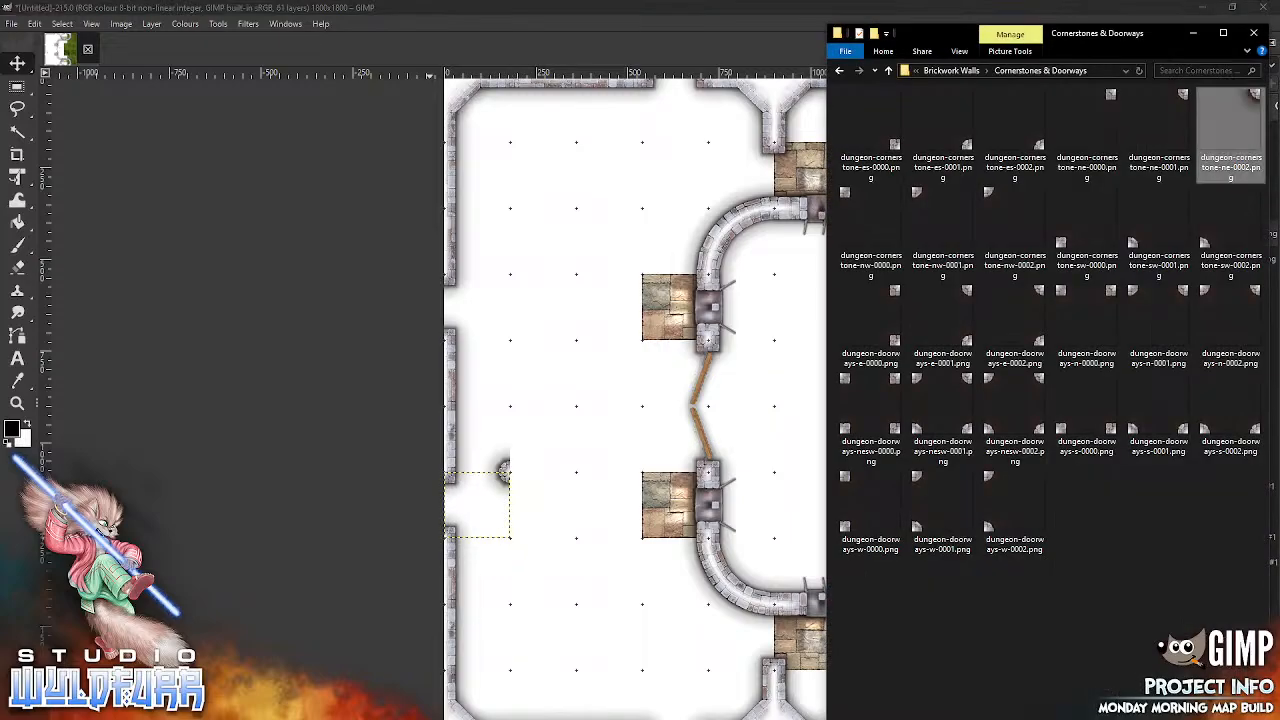
pyautogui.click(980, 205)
pyautogui.moveTo(980, 205); pyautogui.dragTo(530, 560)
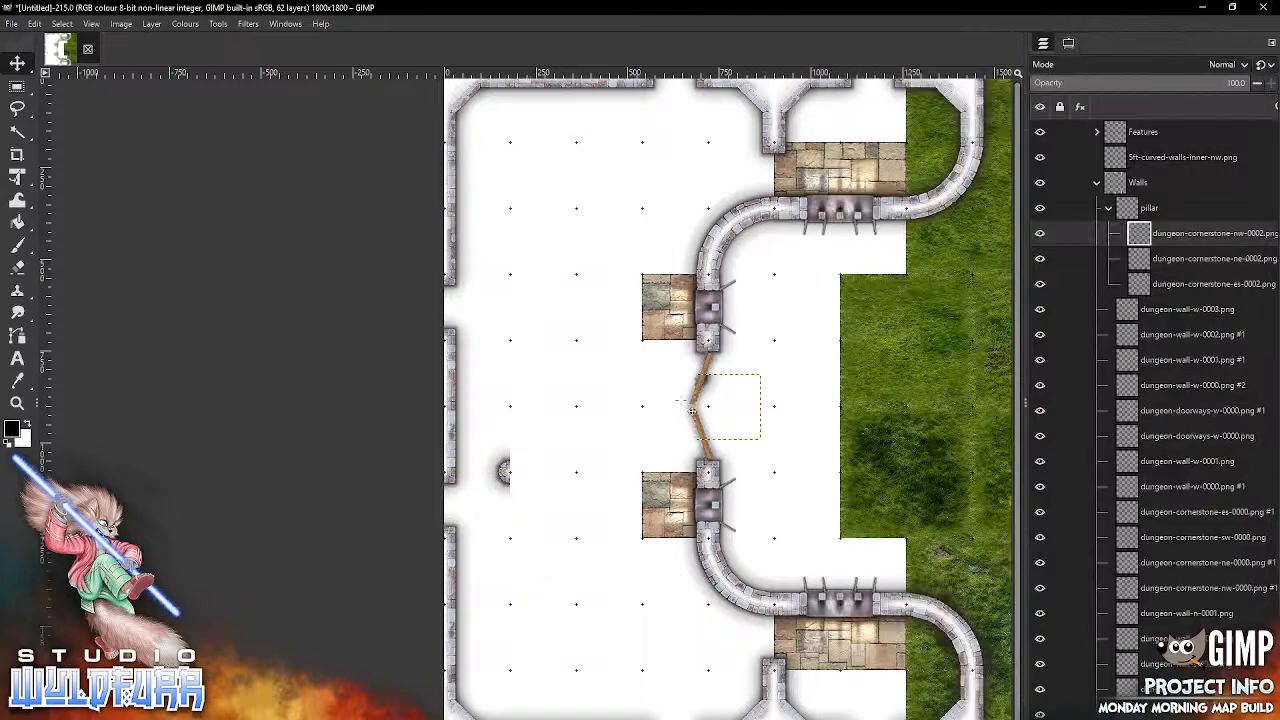
pyautogui.moveTo(719, 384); pyautogui.dragTo(534, 486)
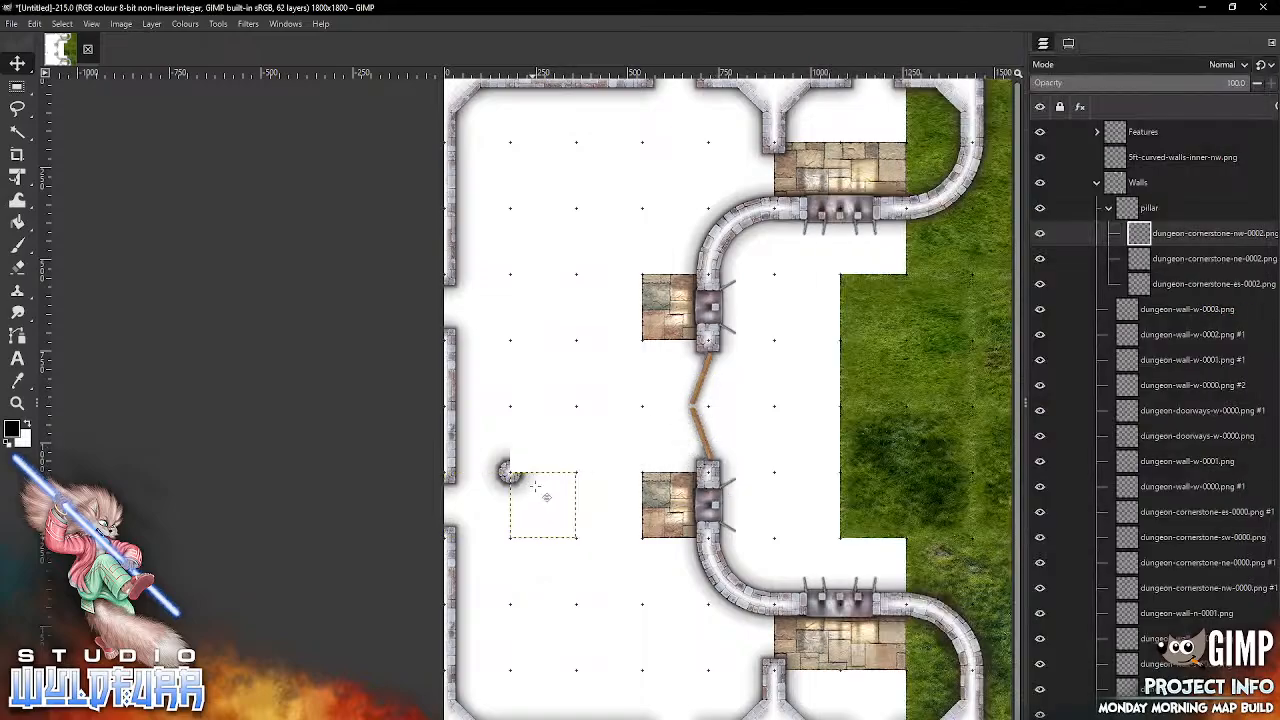
# Step: Import dungeon-cornerstone-sw-0002.png into the pillar group and place it as the northeast quarter to complete the round pillar
pyautogui.hotkey('alt', 'Tab')
pyautogui.moveTo(1224, 240); pyautogui.dragTo(578, 432)
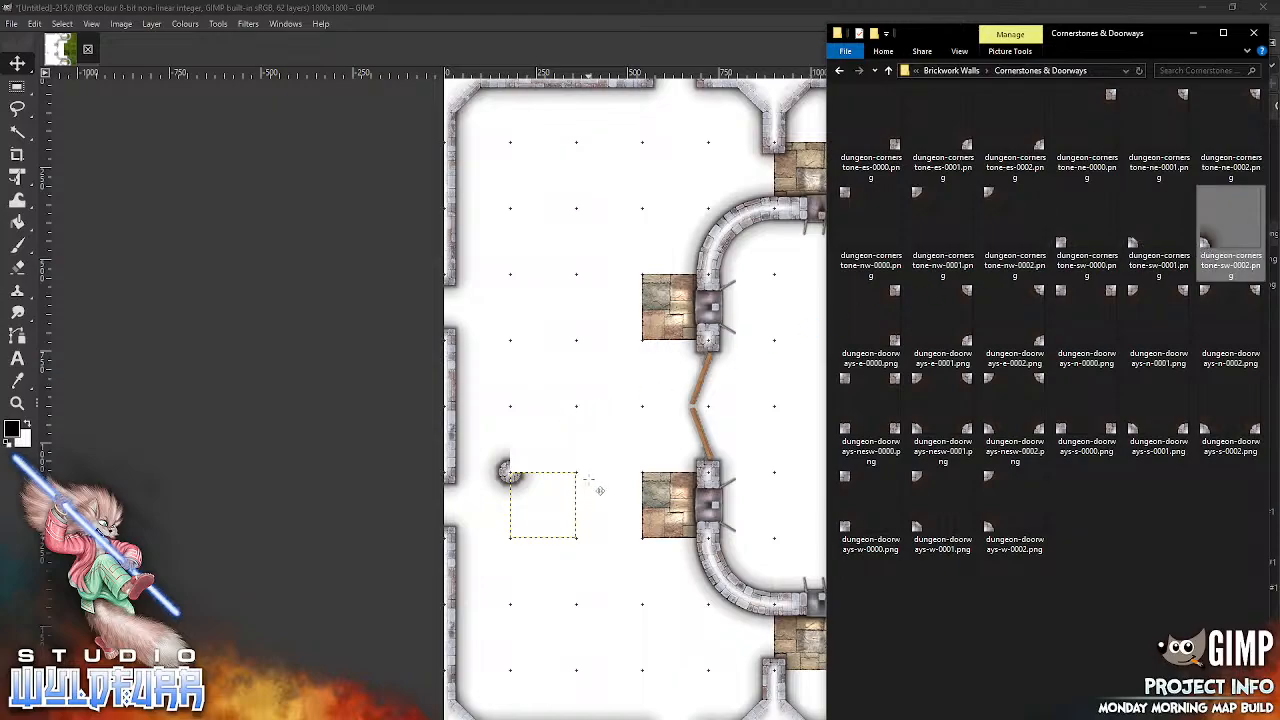
pyautogui.moveTo(600, 490); pyautogui.dragTo(600, 490)
pyautogui.moveTo(531, 461); pyautogui.dragTo(520, 470)
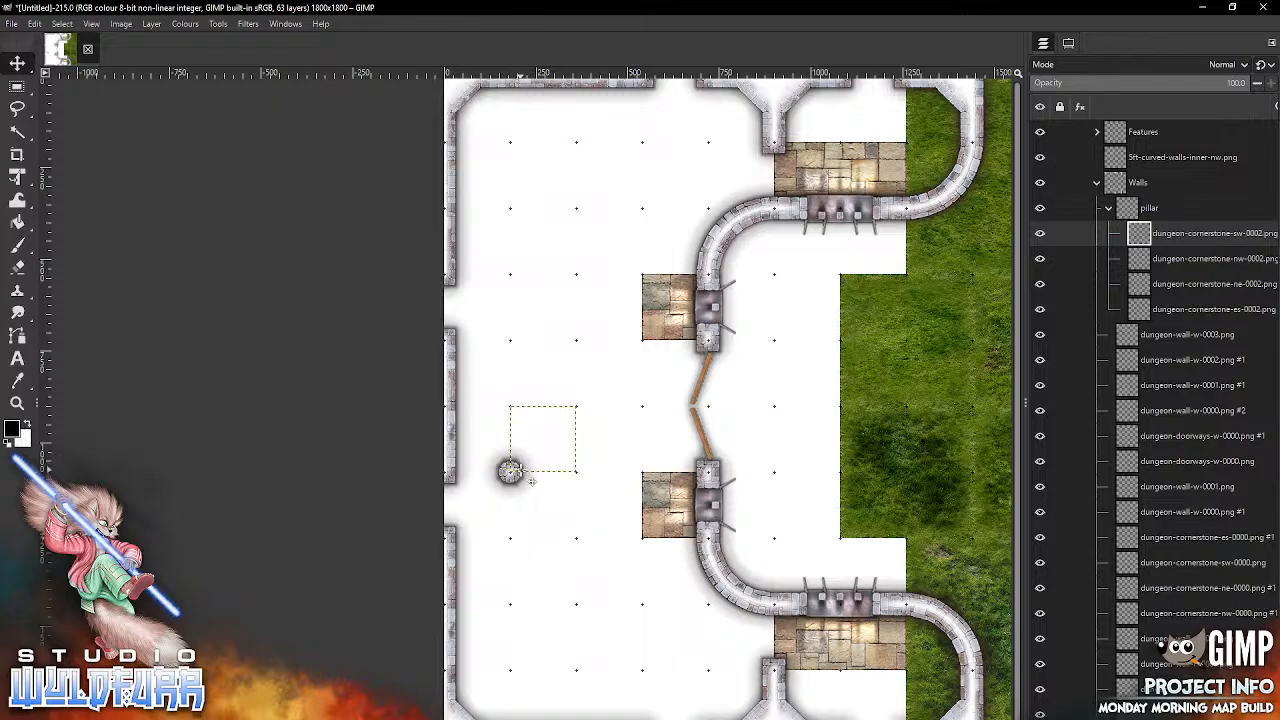
# Step: Collapse and duplicate the pillar group, then place the copy two grid squares east, at the southern stone floor's northwest corner
pyautogui.click(1108, 207)
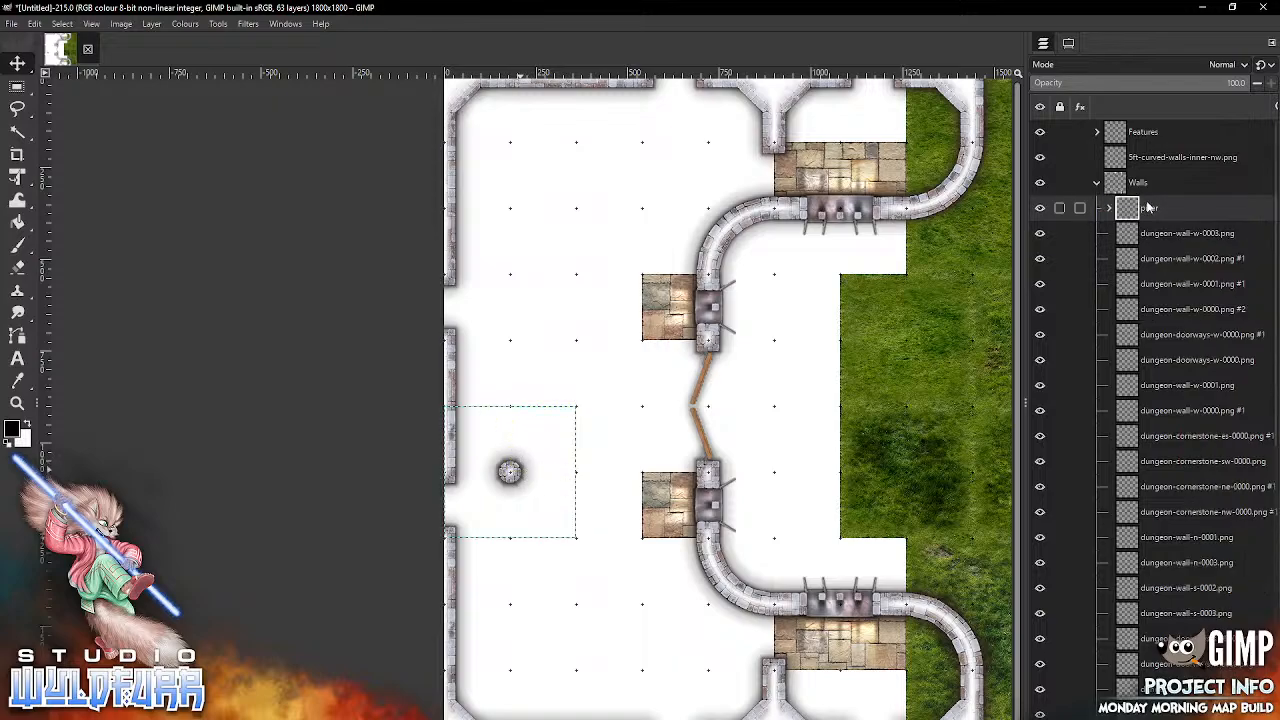
pyautogui.doubleClick(1128, 208)
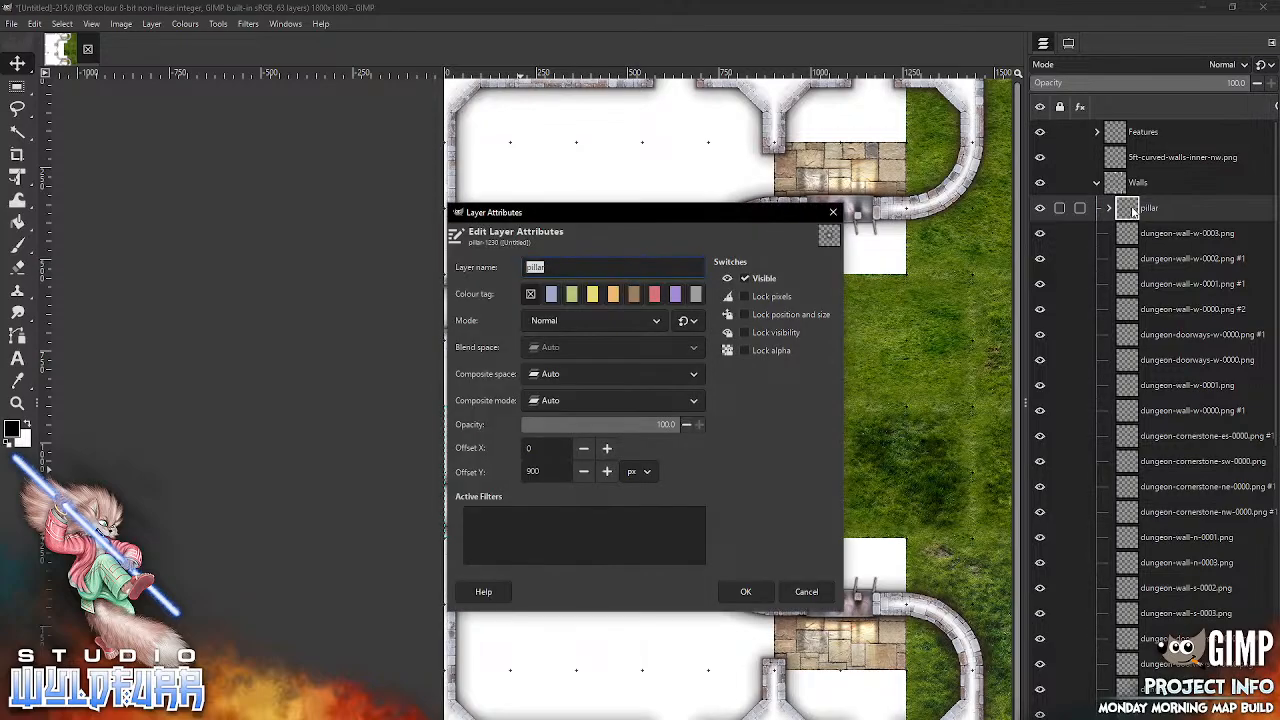
pyautogui.press('Escape')
pyautogui.rightClick(1130, 212)
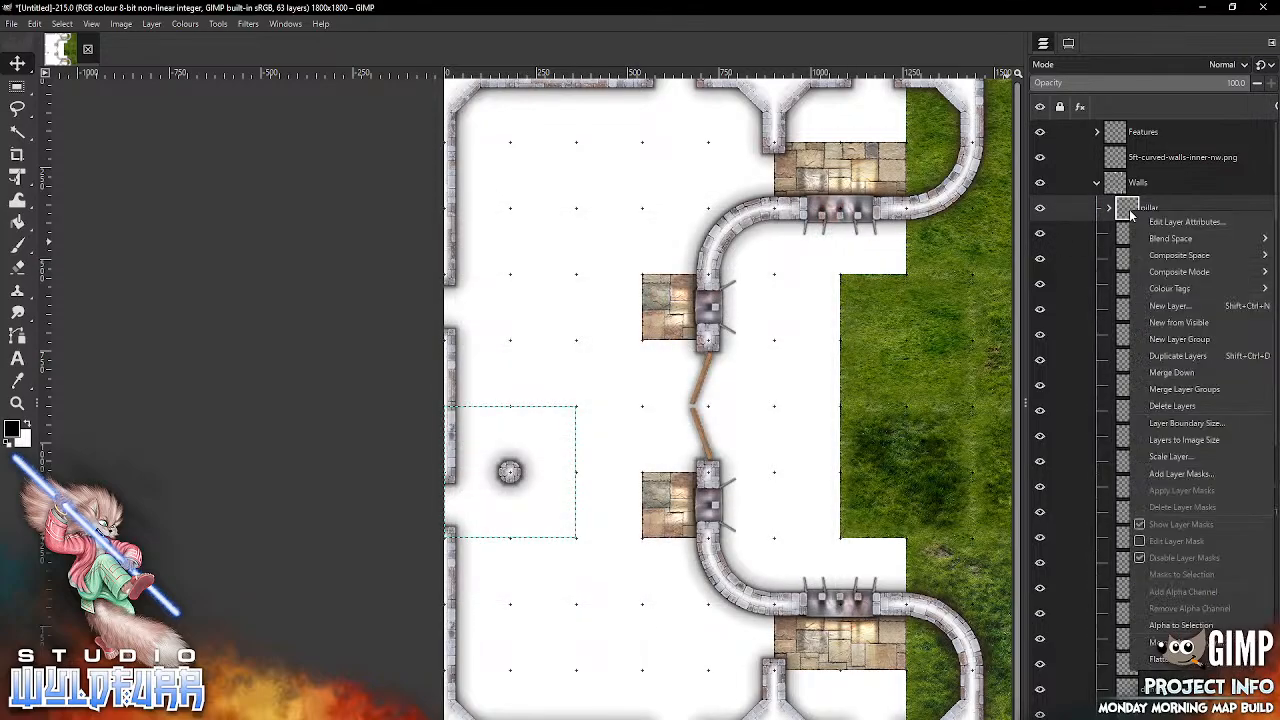
pyautogui.click(1196, 358)
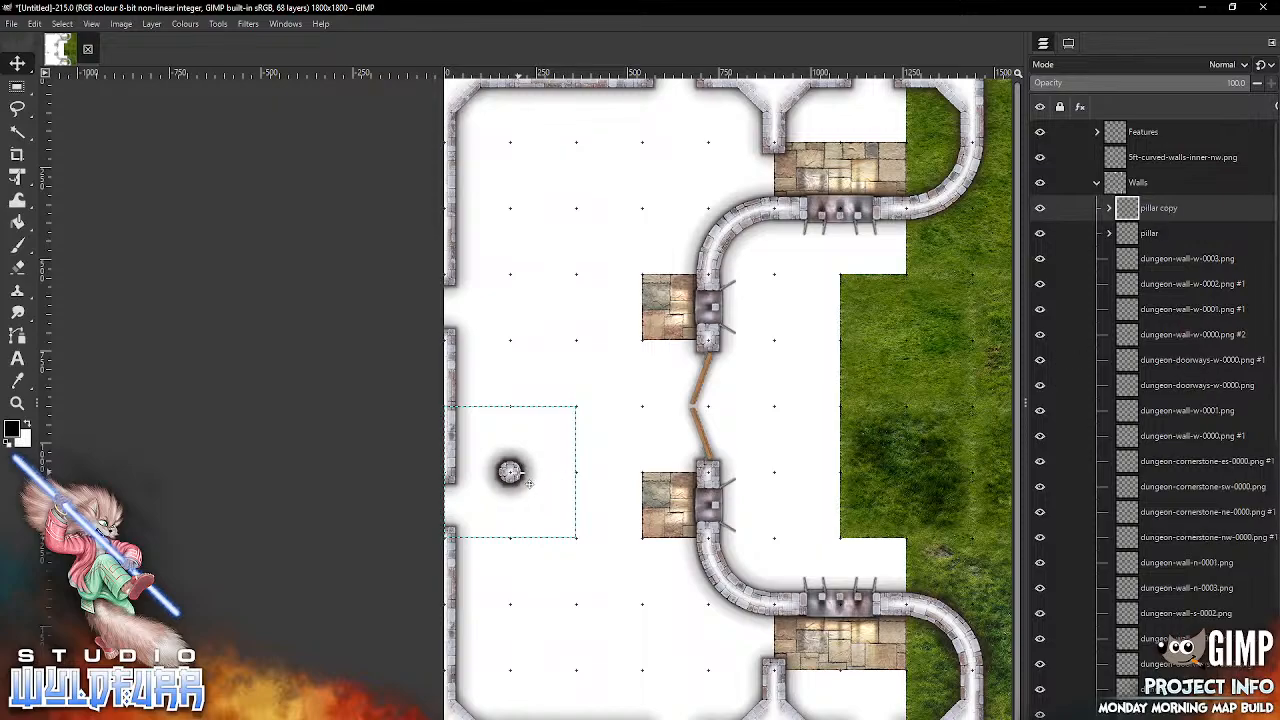
pyautogui.moveTo(530, 481); pyautogui.dragTo(659, 481)
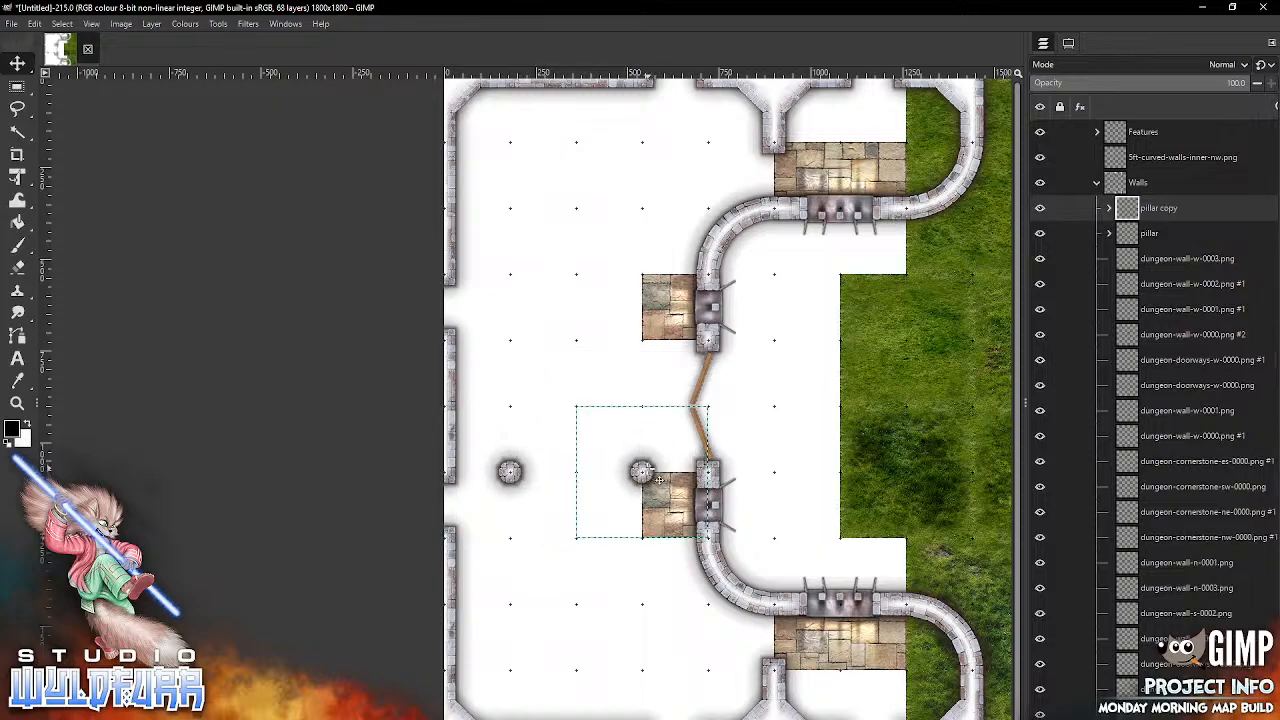
# Step: Duplicate the pillar group twice more, placing the copies two grid squares north of the western and eastern pillars
pyautogui.rightClick(1161, 208)
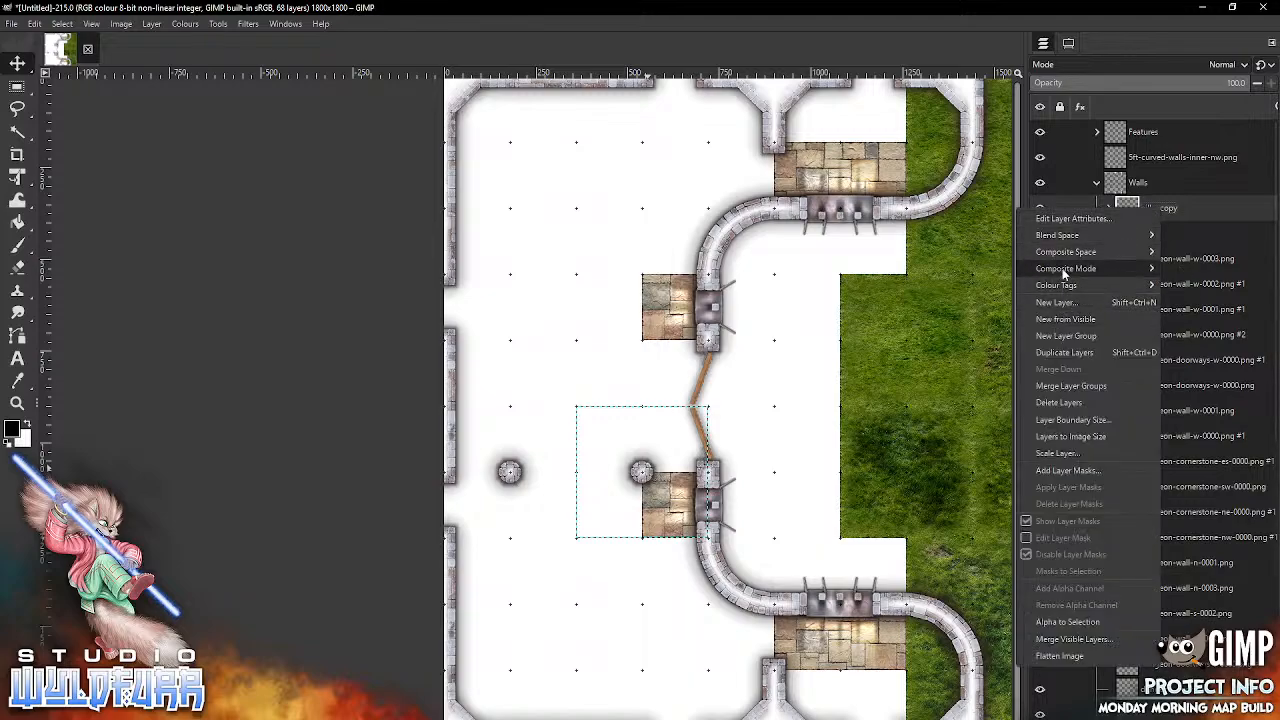
pyautogui.click(1064, 355)
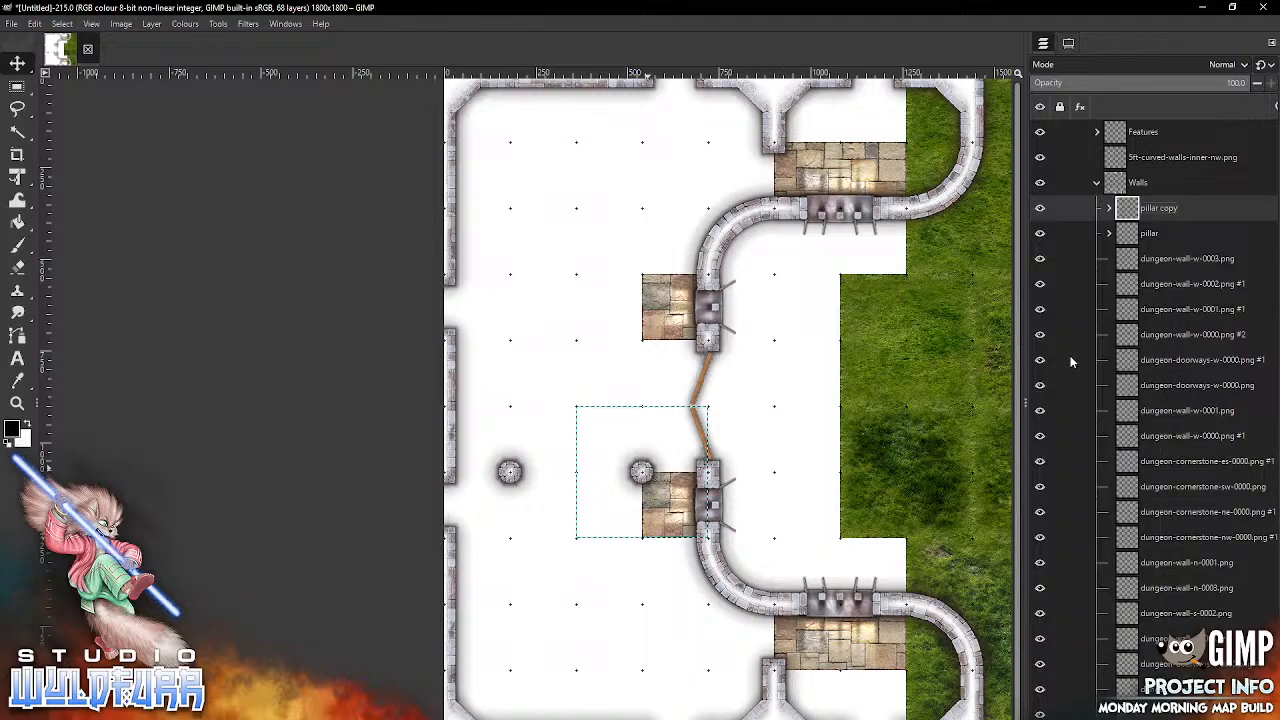
pyautogui.moveTo(632, 464); pyautogui.dragTo(497, 330)
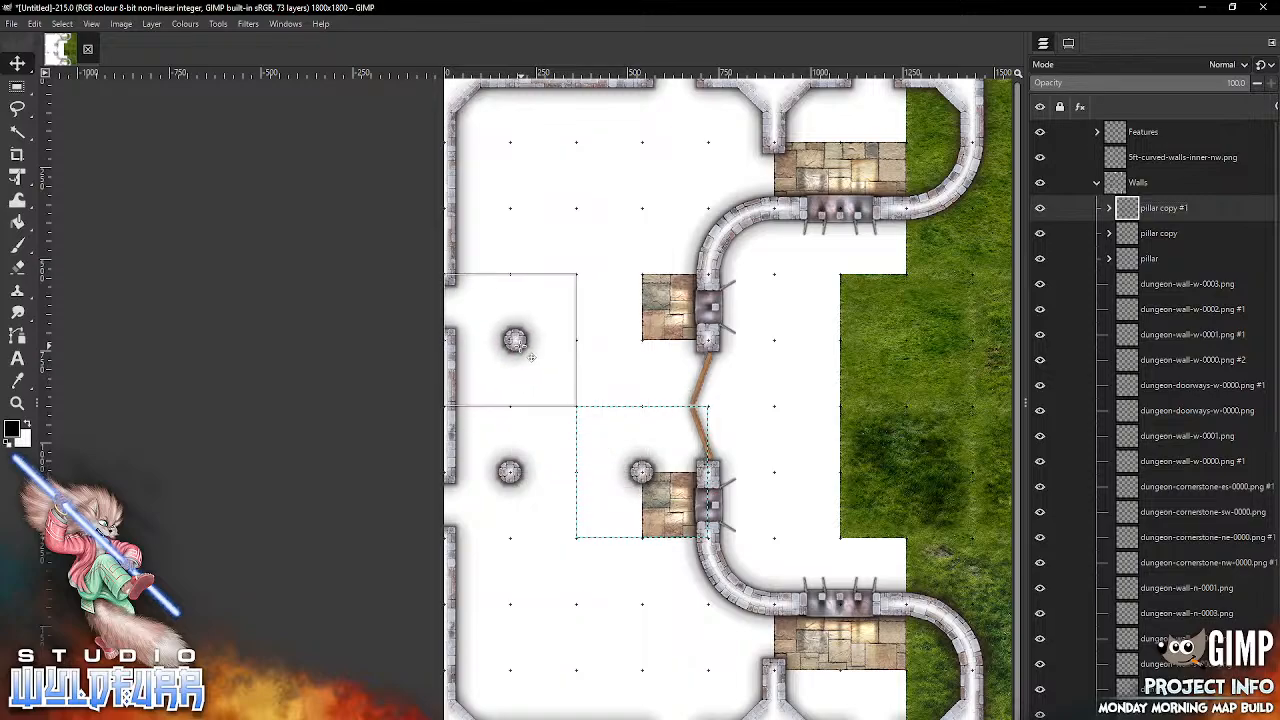
pyautogui.rightClick(1155, 206)
pyautogui.click(1067, 352)
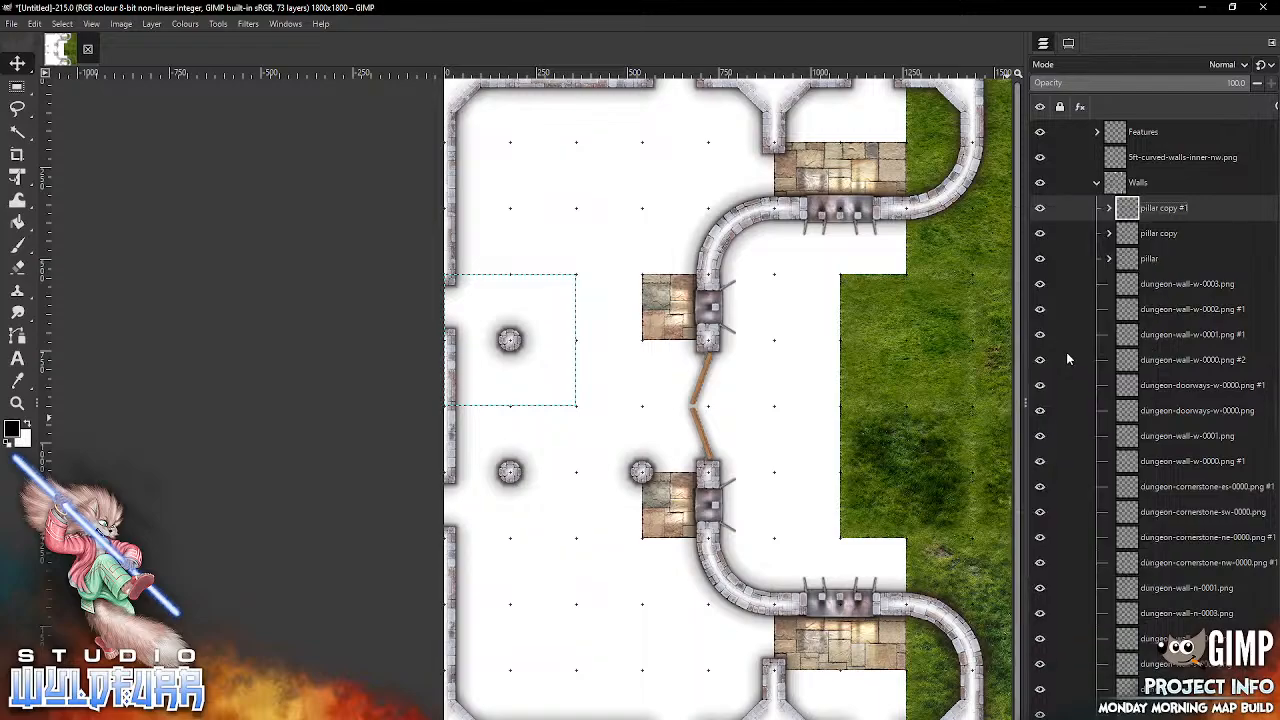
pyautogui.moveTo(513, 362); pyautogui.dragTo(640, 368)
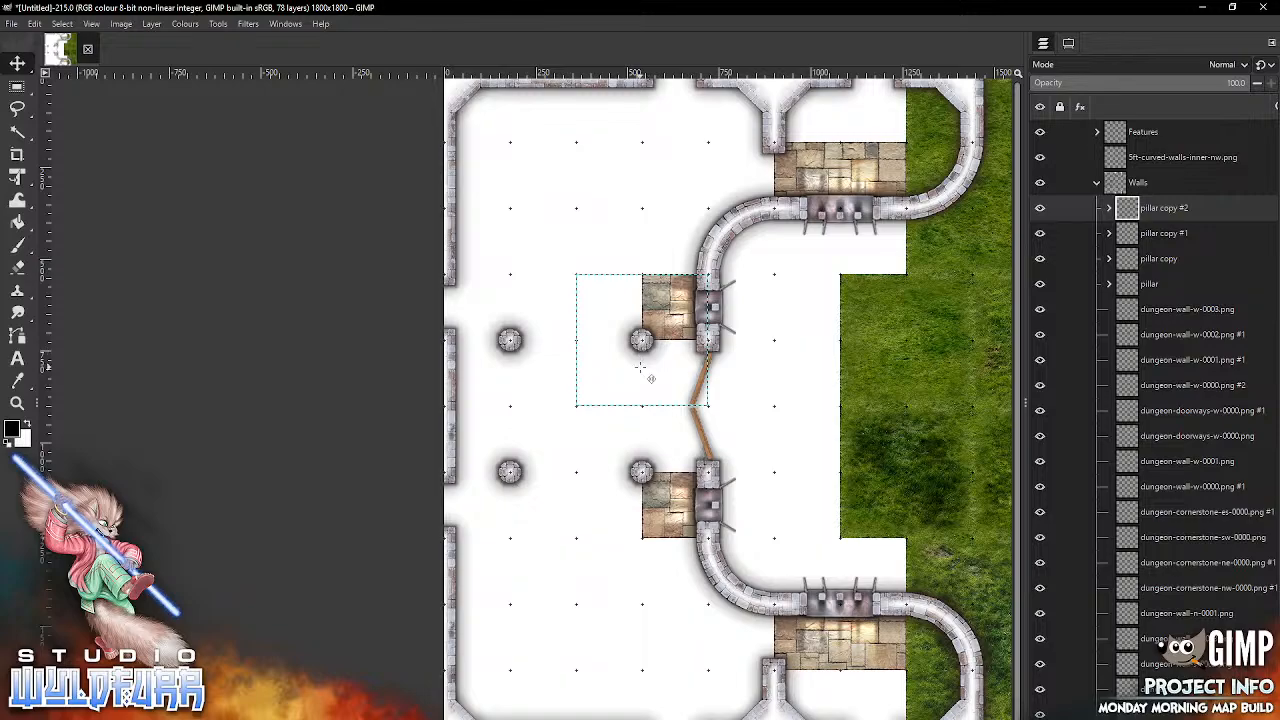
# Step: Duplicate the pillar group two more times, placing one copy midway along the northern pillar row and one midway along the southern row
pyautogui.rightClick(1154, 209)
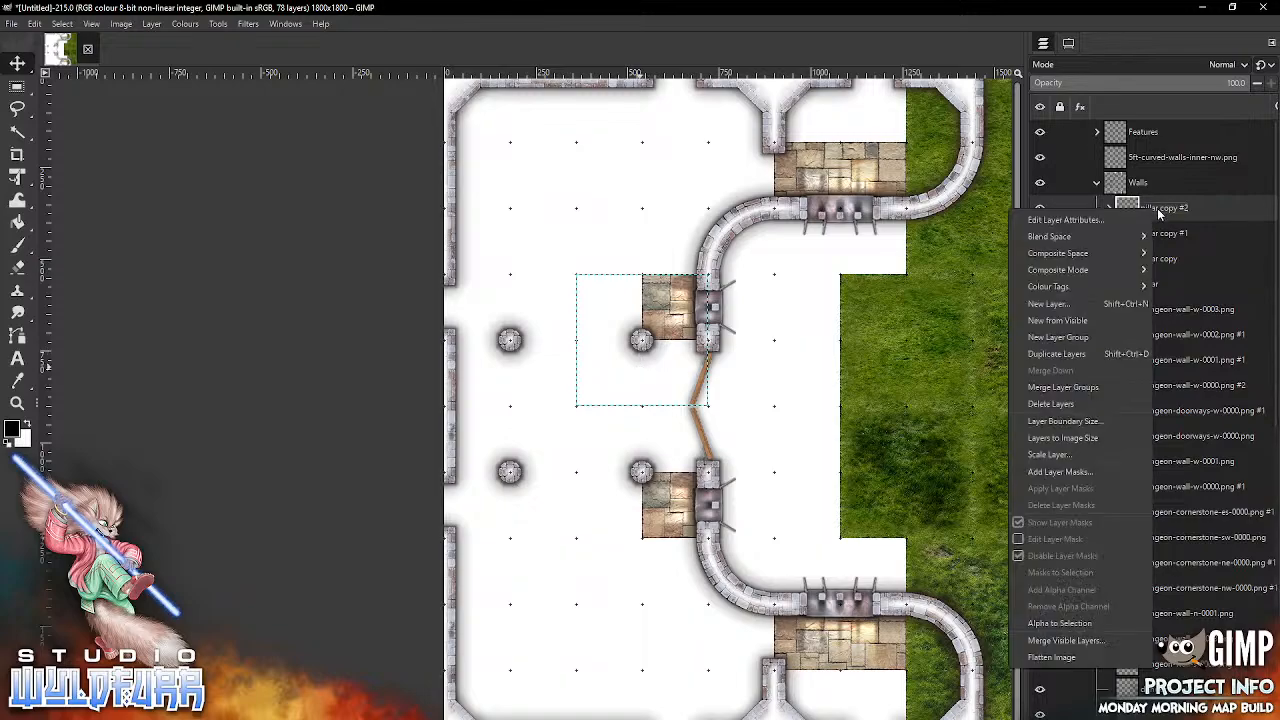
pyautogui.click(1065, 355)
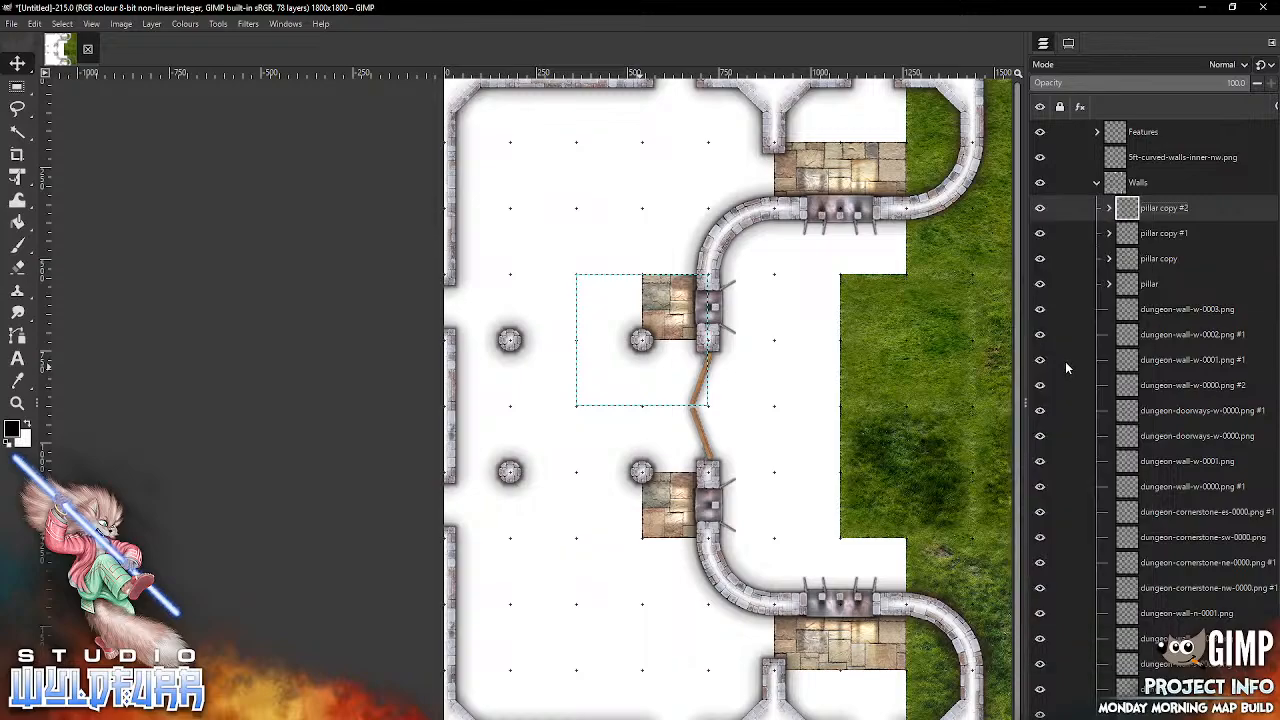
pyautogui.moveTo(665, 377); pyautogui.dragTo(599, 380)
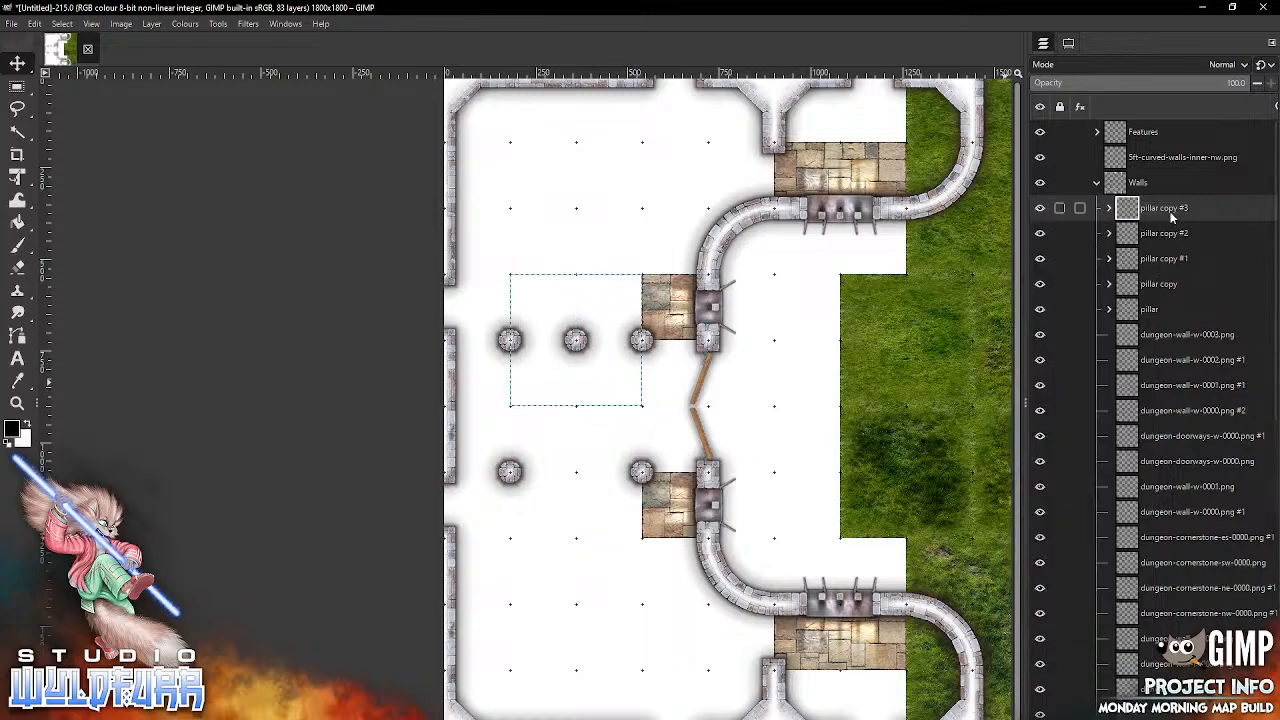
pyautogui.rightClick(1056, 208)
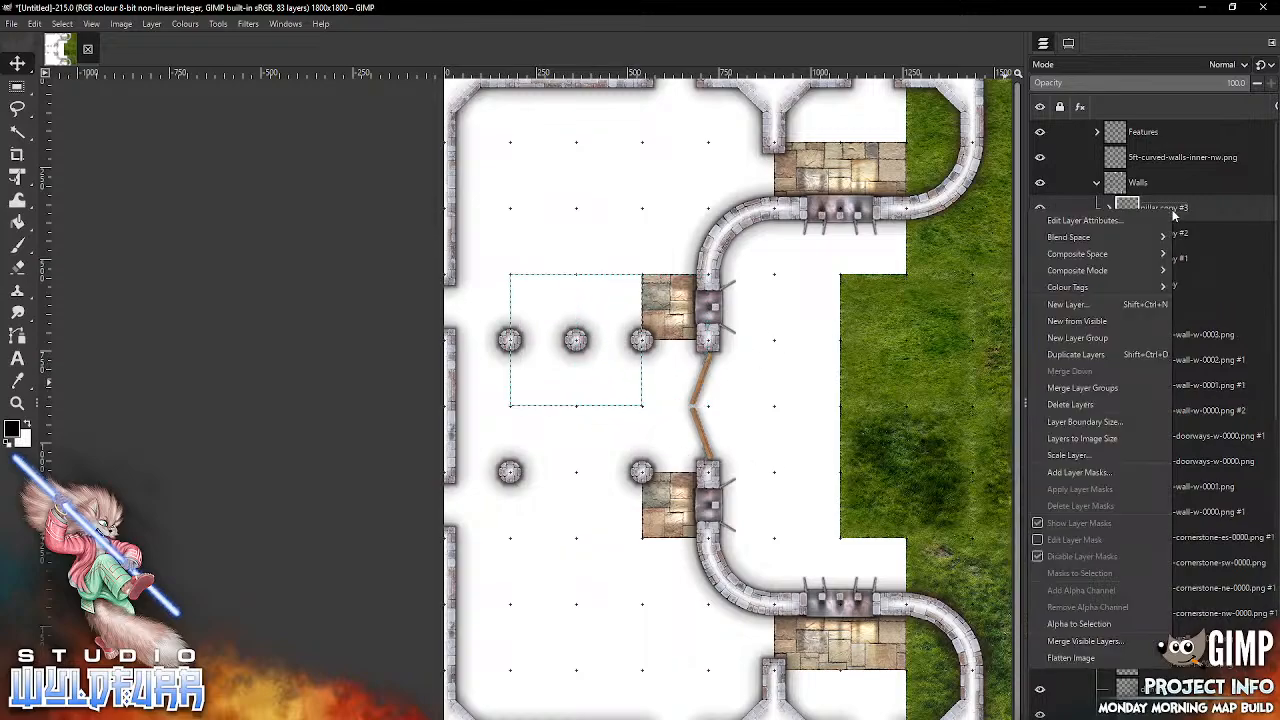
pyautogui.click(1090, 355)
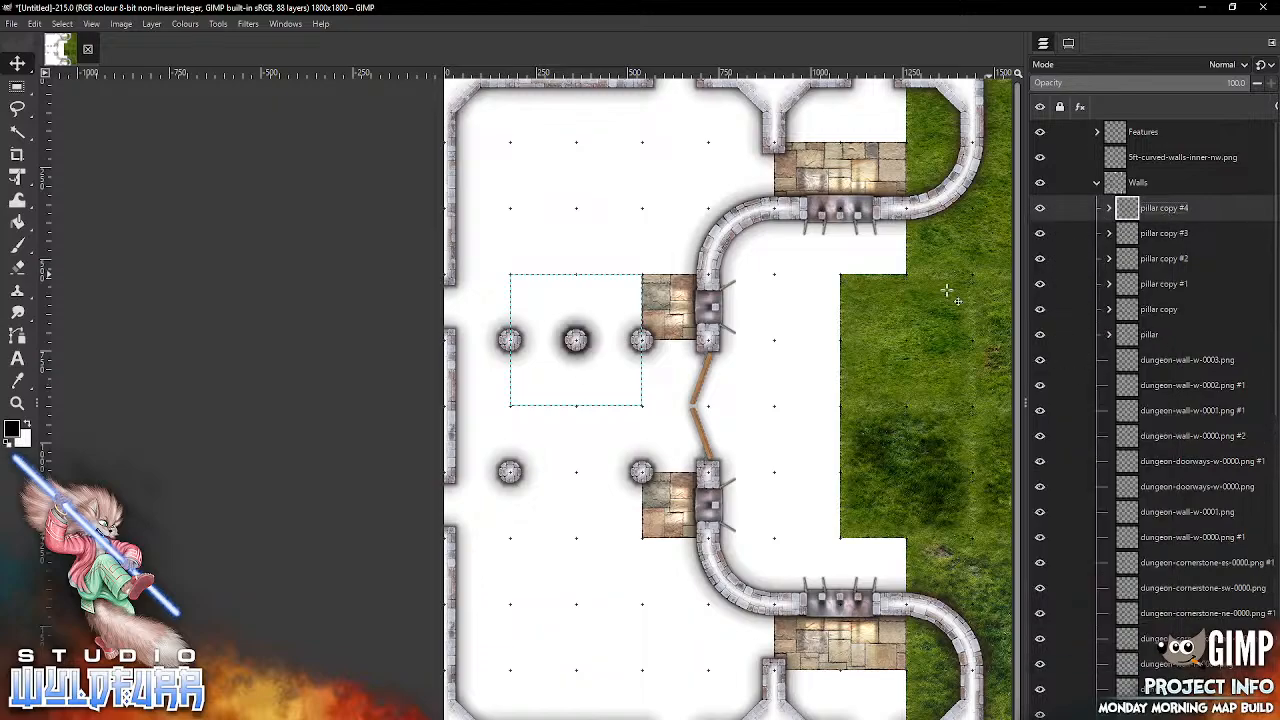
pyautogui.moveTo(781, 366); pyautogui.dragTo(767, 492)
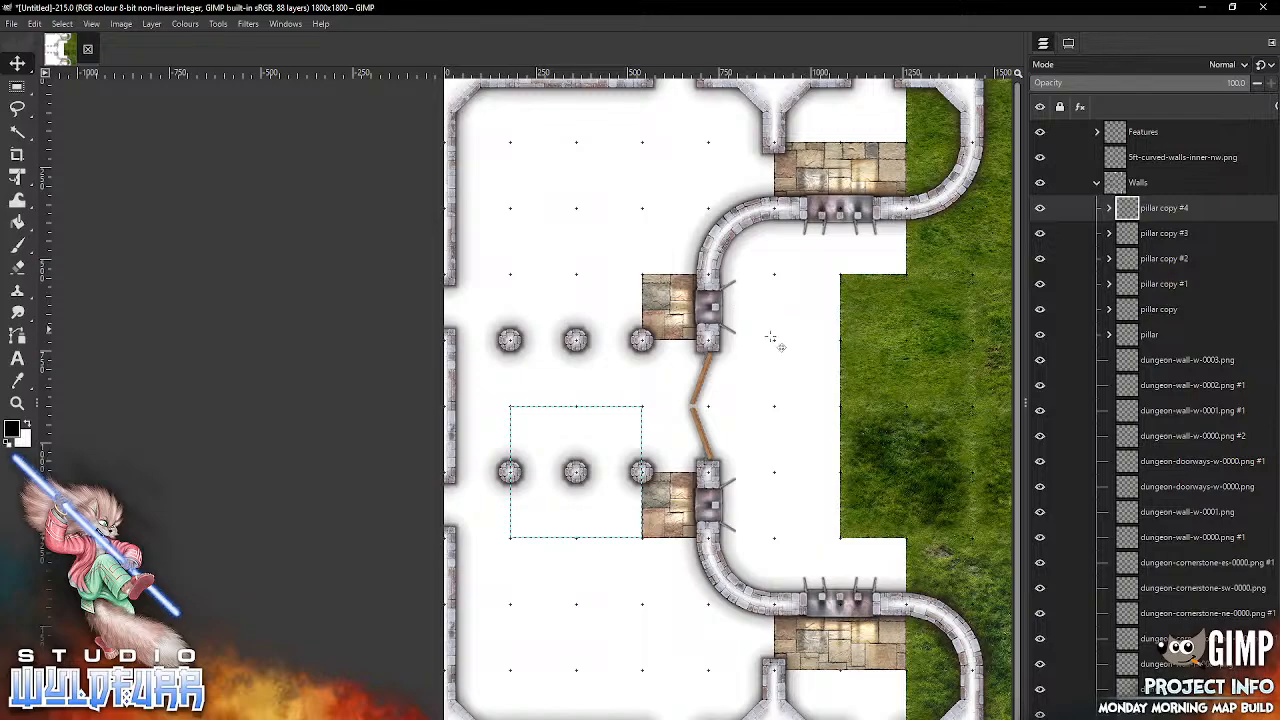
# Step: Collapse the Walls layer group and lock its position
pyautogui.click(1097, 183)
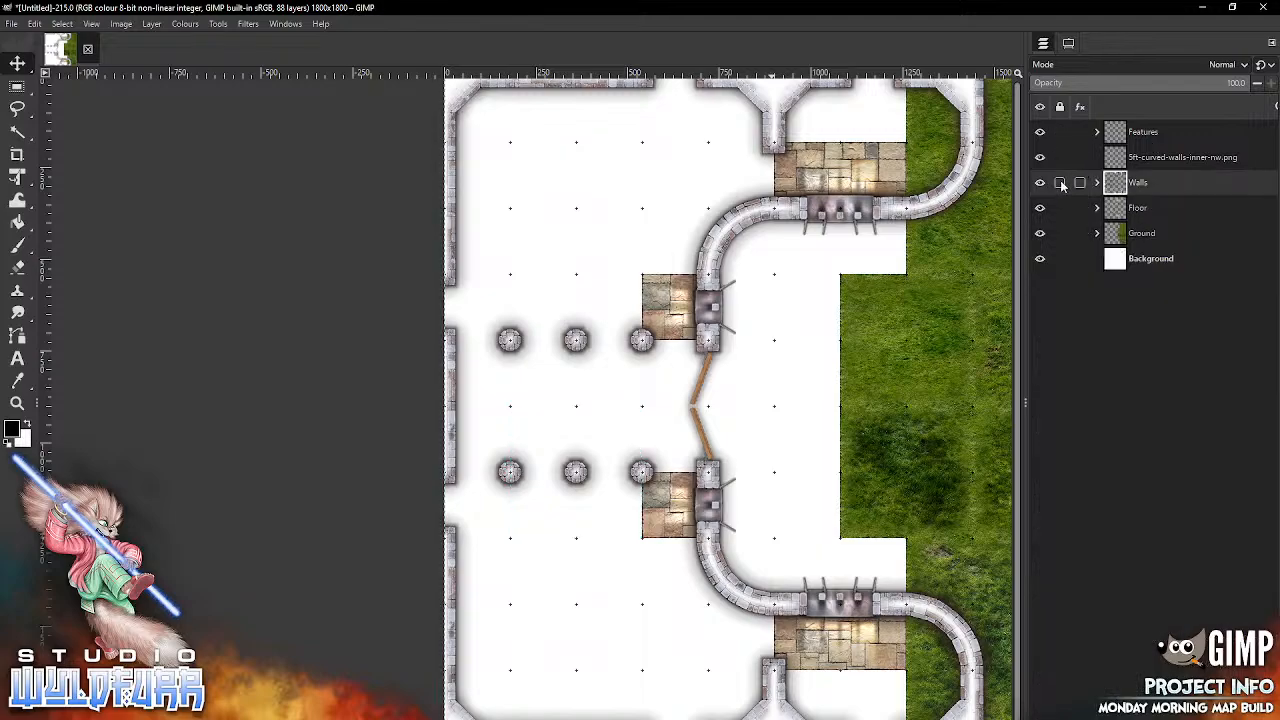
pyautogui.click(1061, 184)
pyautogui.click(1047, 150)
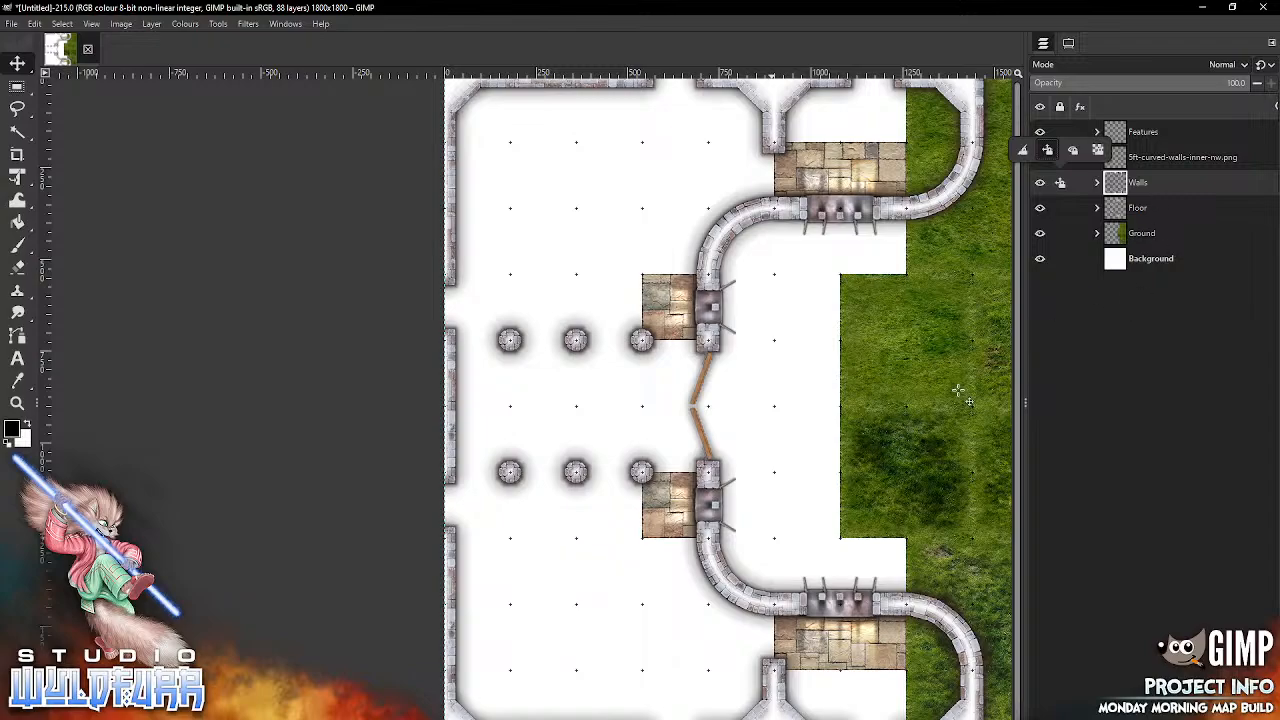
pyautogui.click(1118, 188)
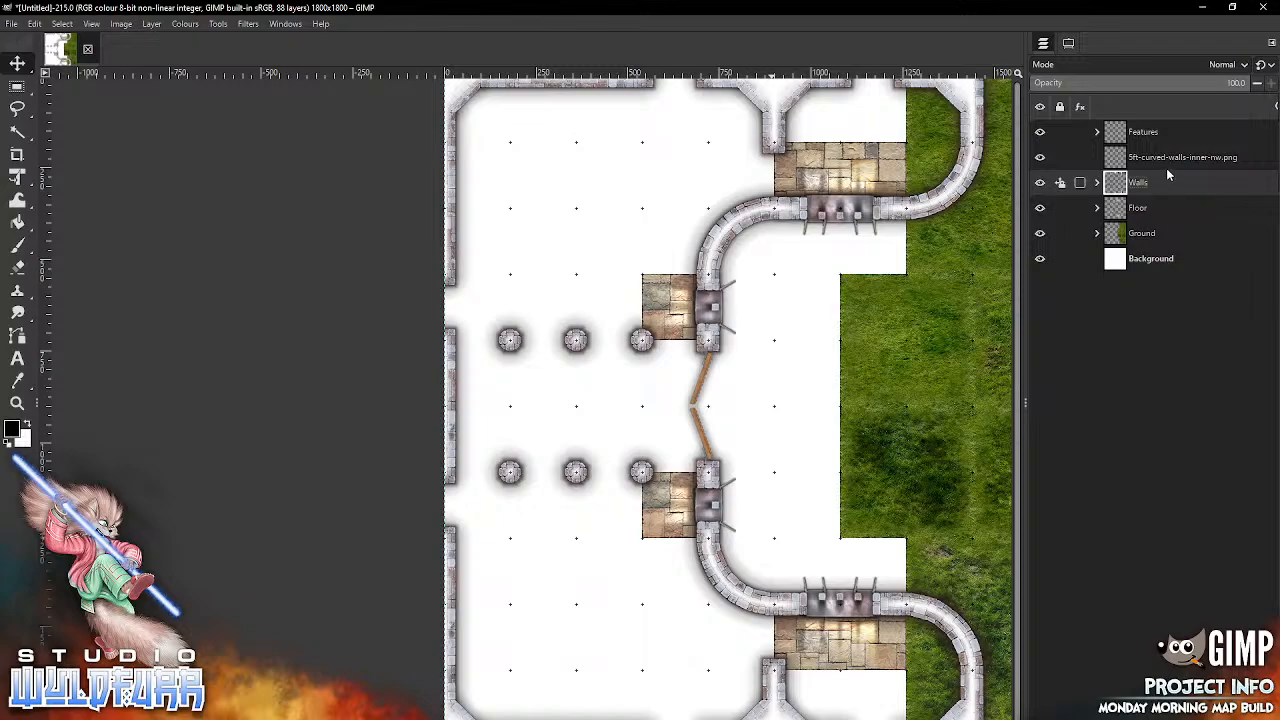
# Step: Check the stray 5ft-curved-walls-inner-nw.png layer by toggling its visibility, then move it into the Walls group and keep the group collapsed
pyautogui.click(1135, 165)
pyautogui.click(1040, 158)
pyautogui.click(1040, 158)
pyautogui.click(1040, 158)
pyautogui.click(1041, 158)
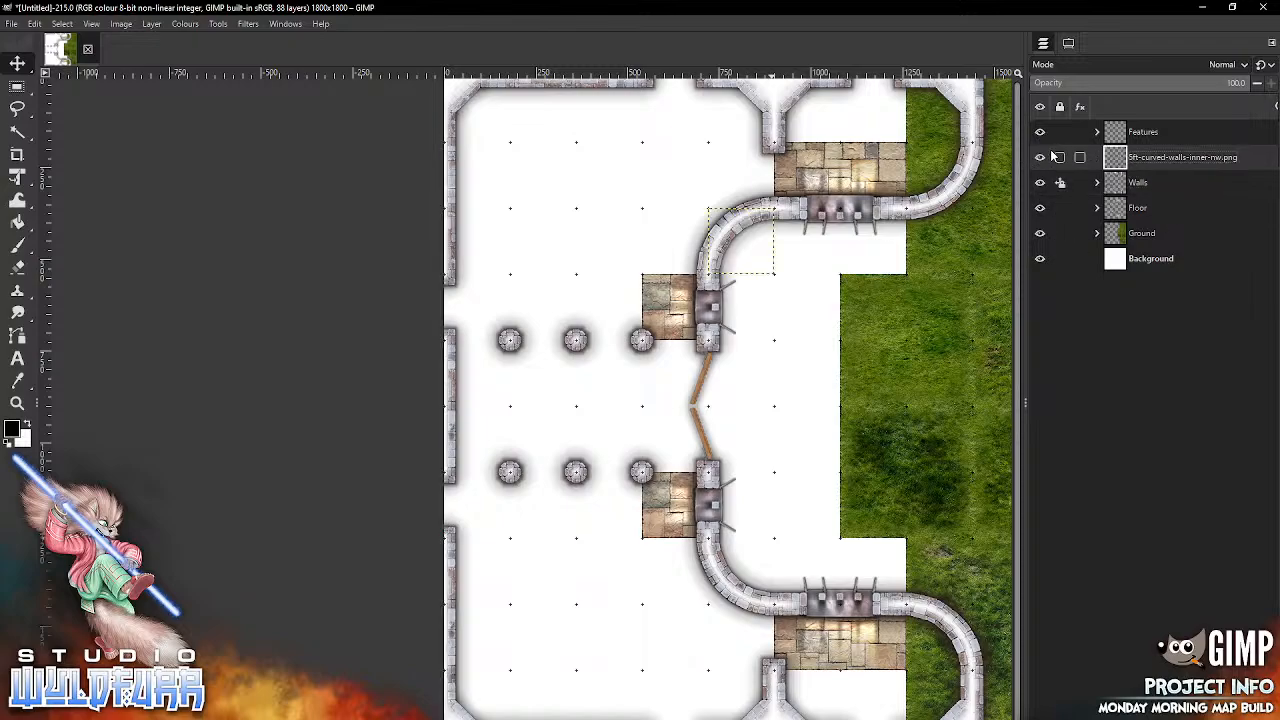
pyautogui.moveTo(1118, 160); pyautogui.dragTo(1118, 185)
pyautogui.click(1097, 157)
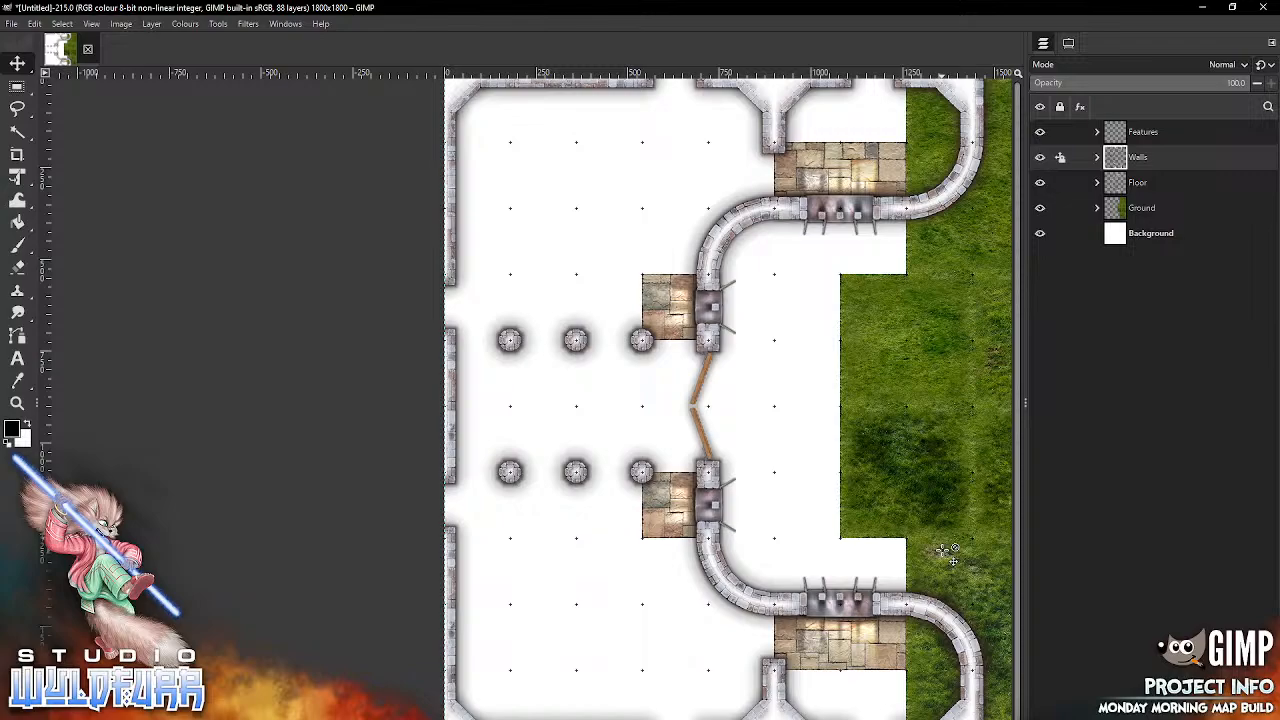
# Step: Expand the Floor group and select its topmost layer, then browse to Standard Edition's Brickwork Floor folder in File Explorer and find the pink marble tiles
pyautogui.click(1118, 184)
pyautogui.click(1097, 183)
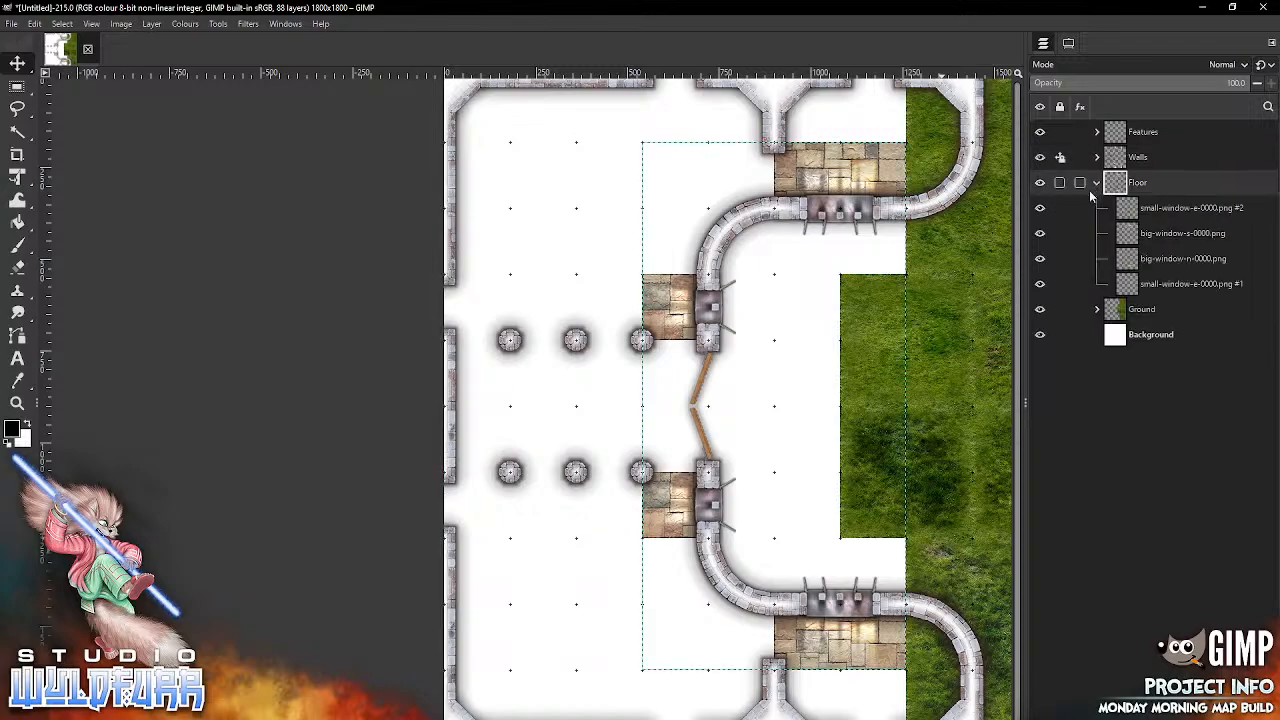
pyautogui.click(1100, 208)
pyautogui.hotkey('alt', 'Tab')
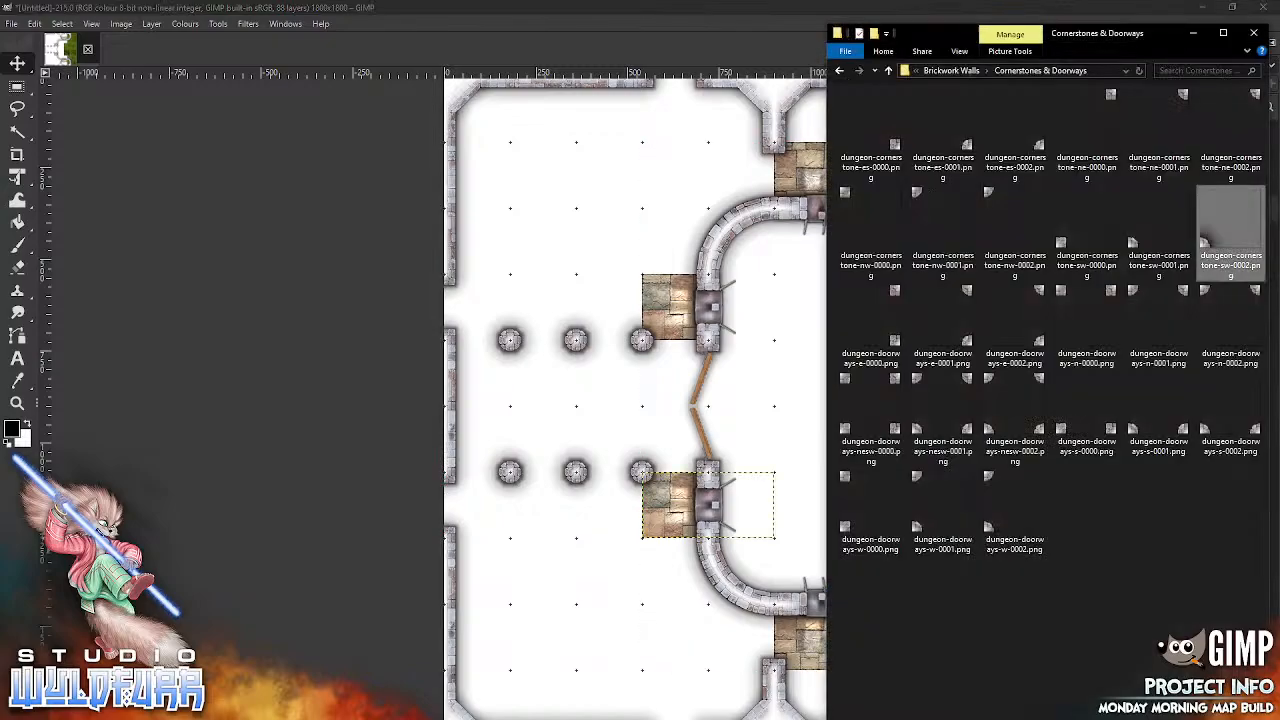
pyautogui.click(949, 70)
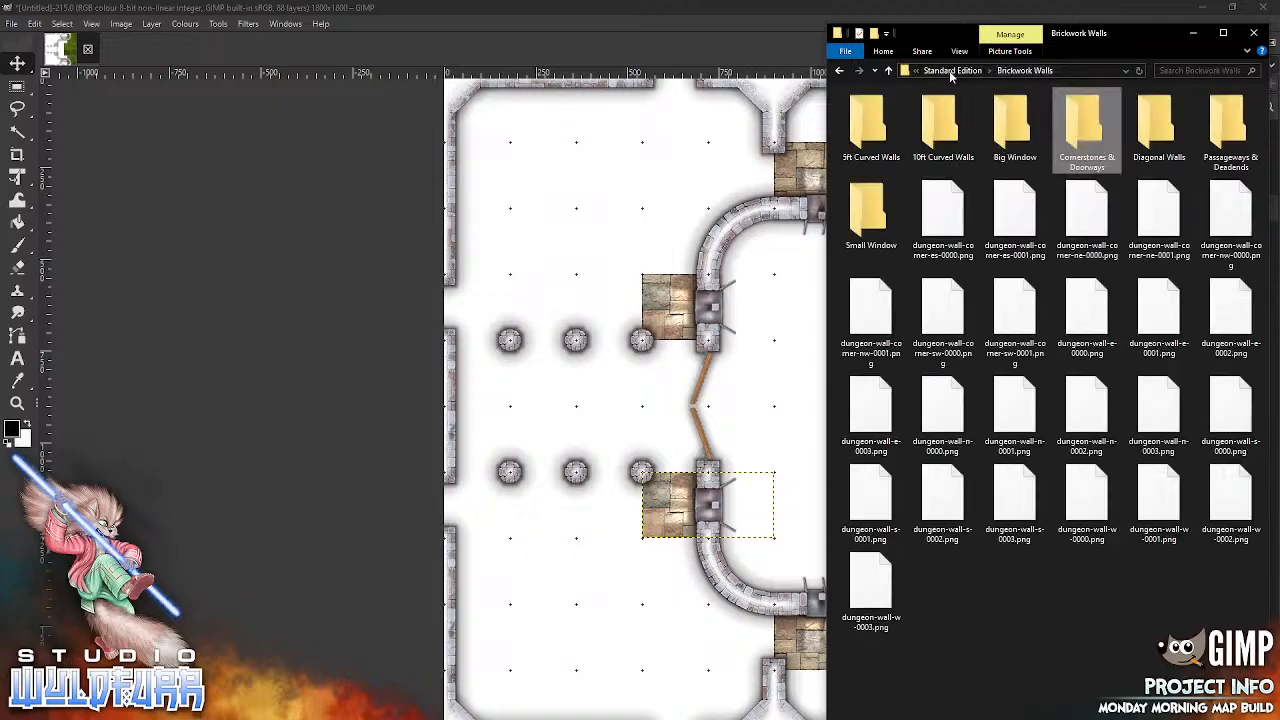
pyautogui.click(955, 71)
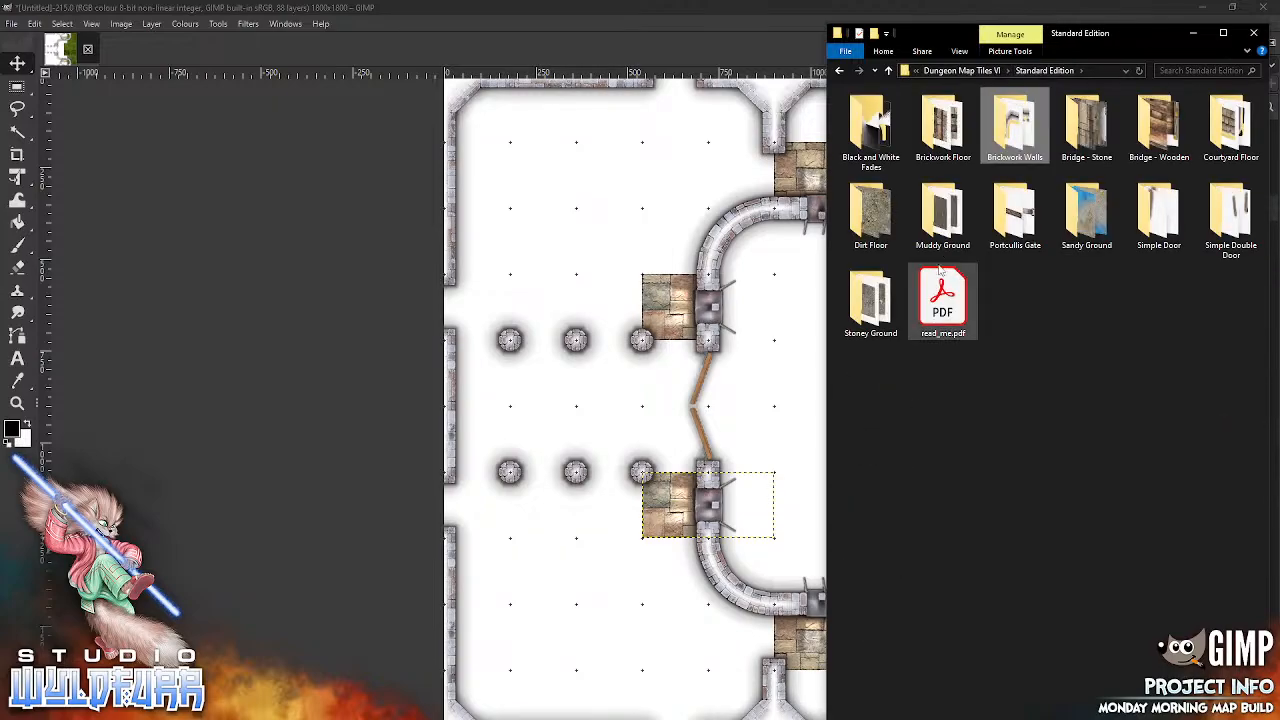
pyautogui.press('Return')
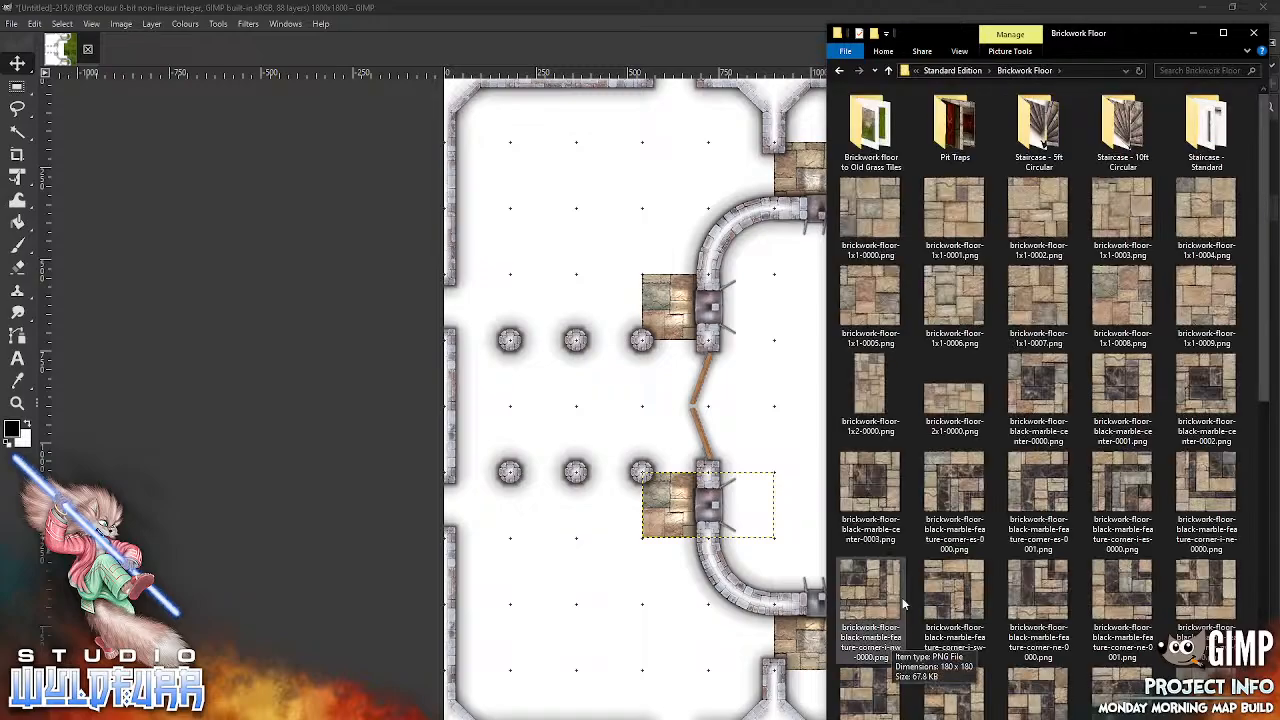
pyautogui.moveTo(1260, 392); pyautogui.dragTo(1258, 715)
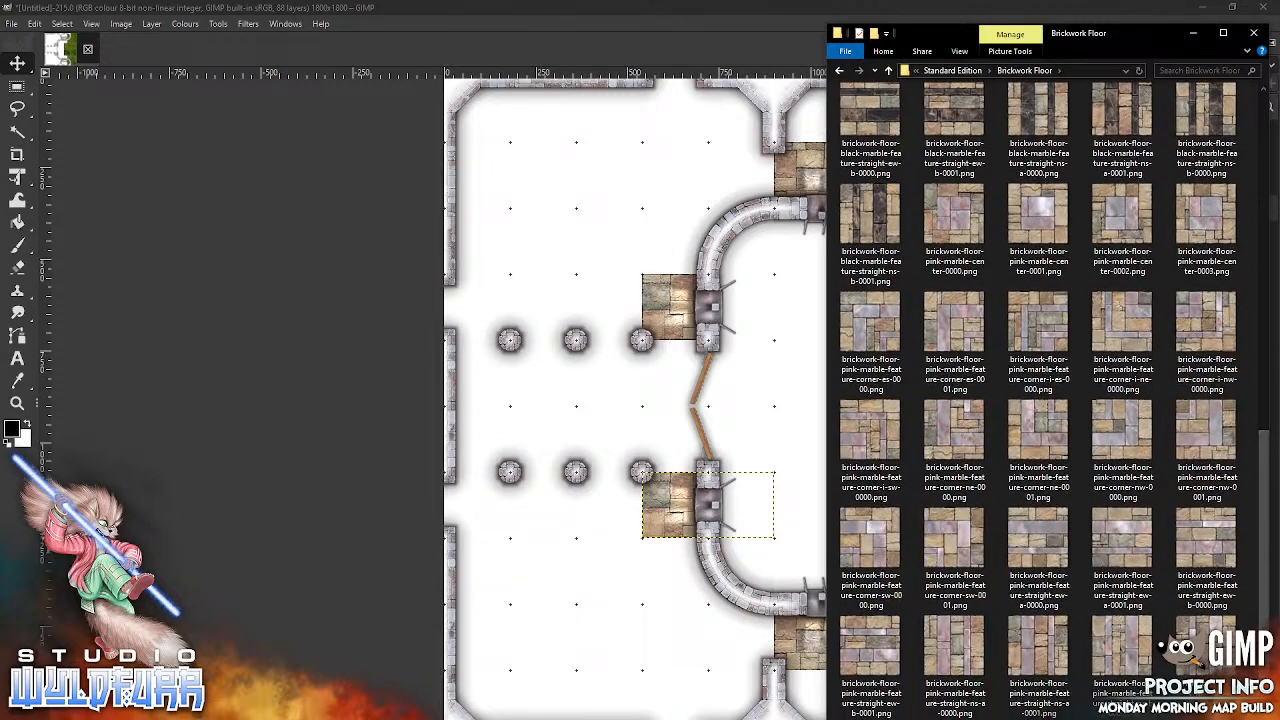
# Step: Import pink marble feature tiles corner-sw-0001 and corner-nw-0000 into the Floor group, stacking them north to south just east of the double door
pyautogui.moveTo(965, 534); pyautogui.dragTo(748, 410)
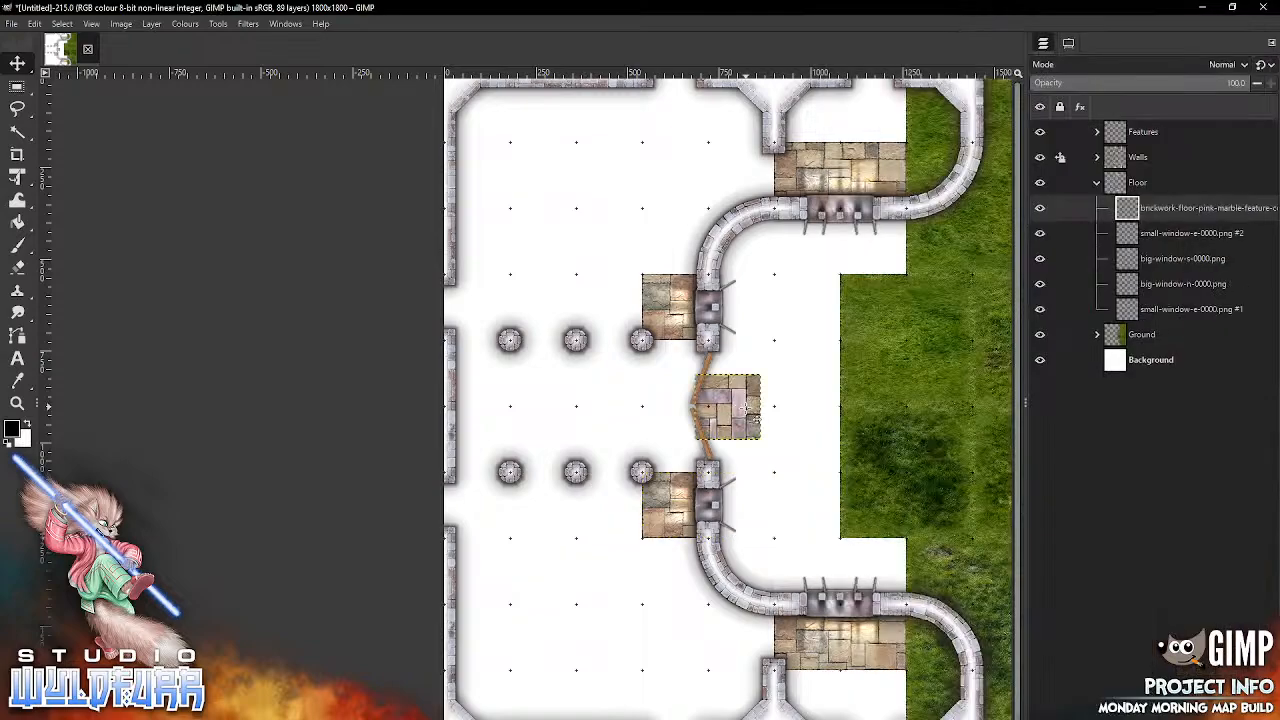
pyautogui.moveTo(702, 412); pyautogui.dragTo(841, 397)
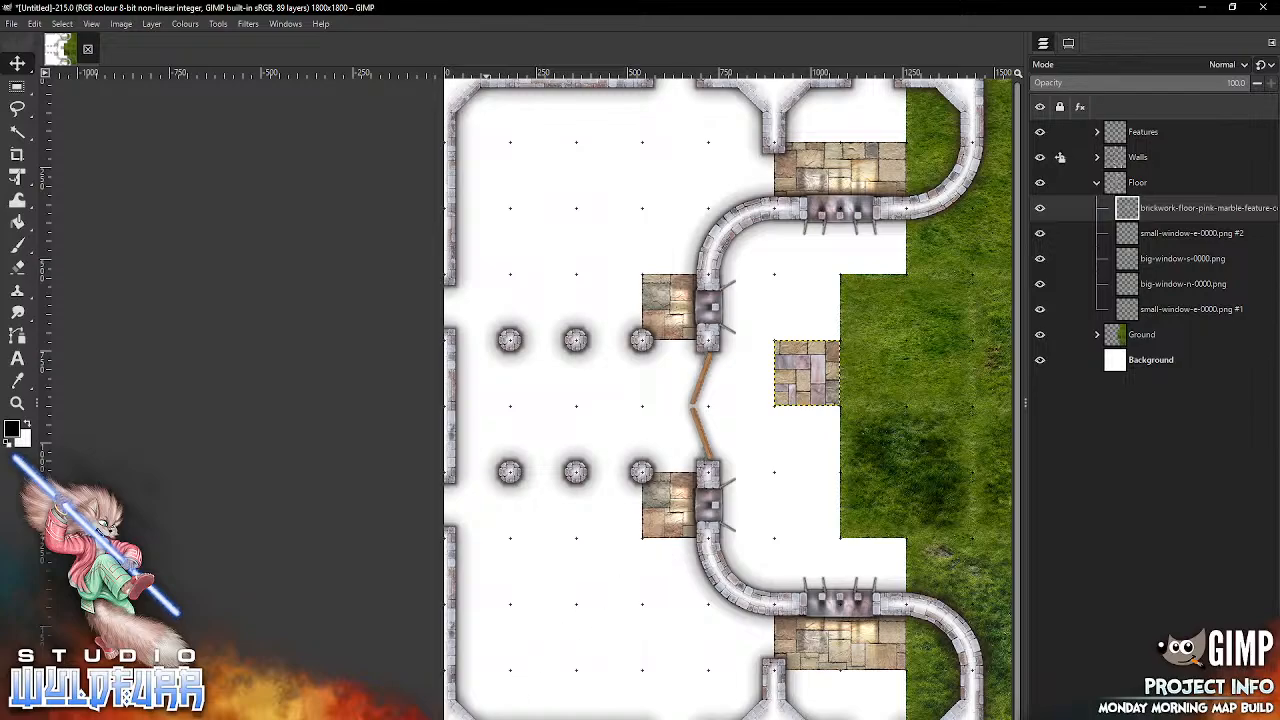
pyautogui.moveTo(811, 376); pyautogui.dragTo(742, 376)
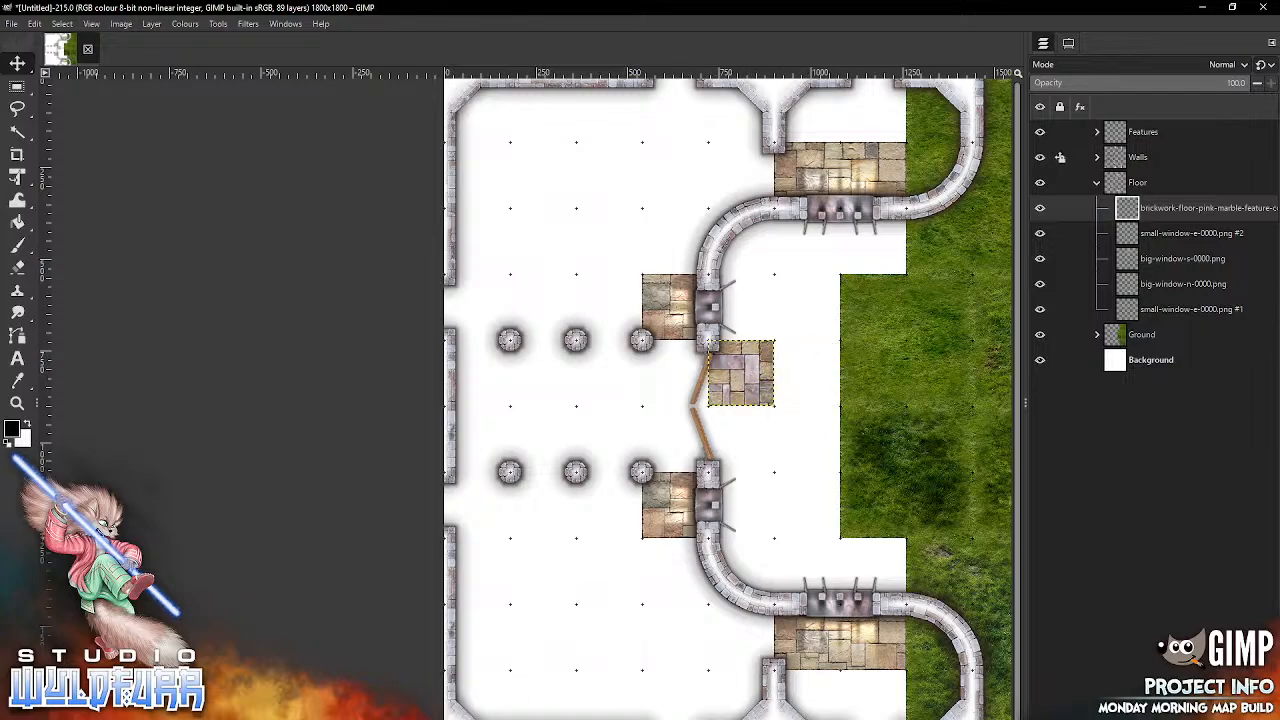
pyautogui.hotkey('alt', 'Tab')
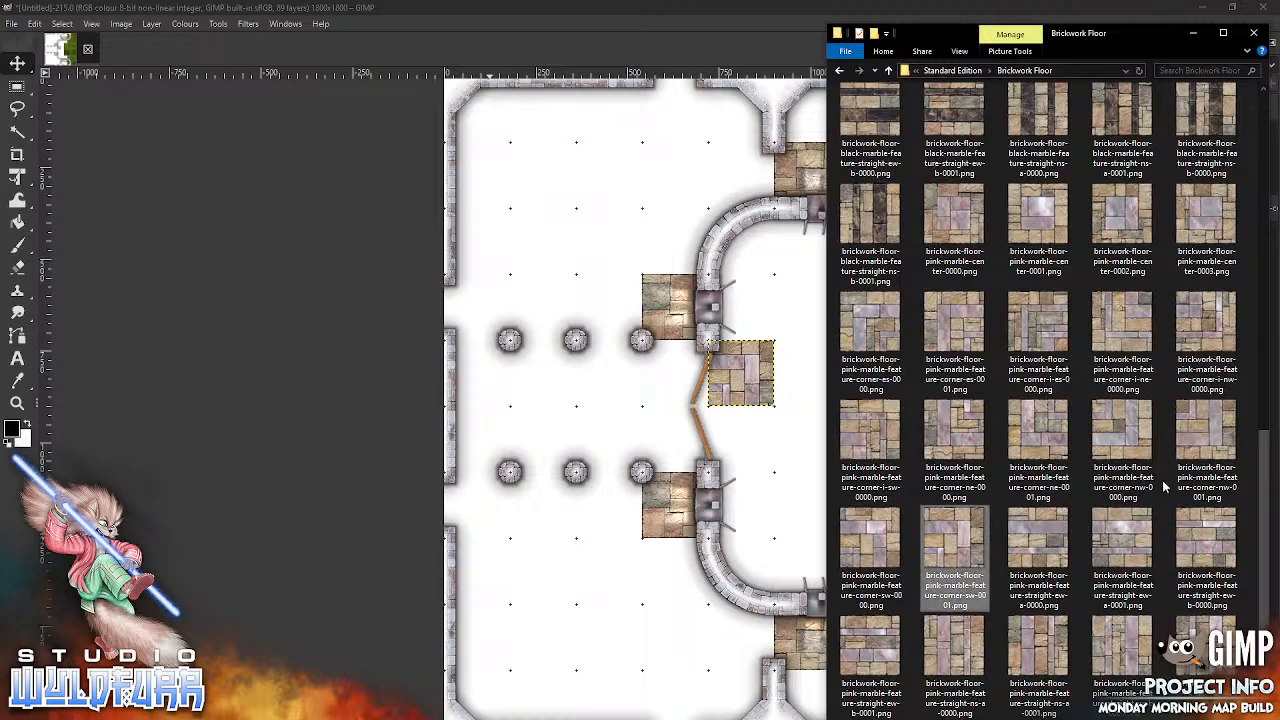
pyautogui.moveTo(1128, 446); pyautogui.dragTo(766, 492)
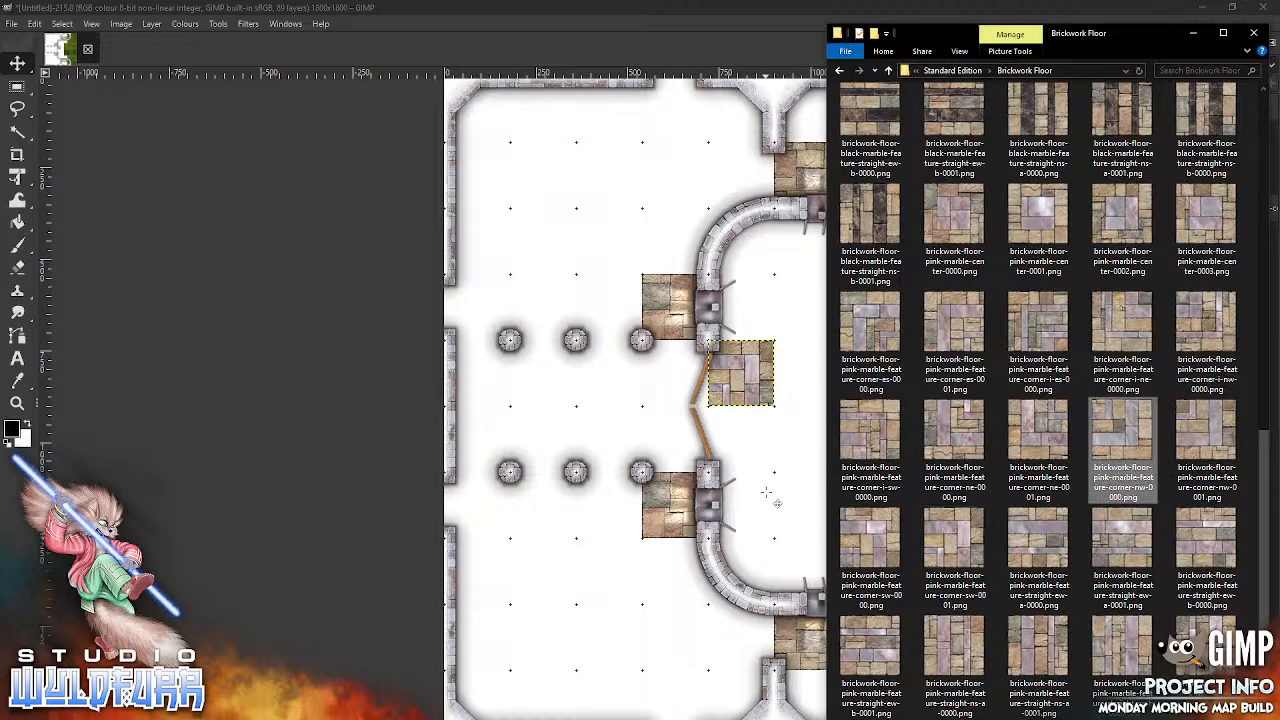
pyautogui.moveTo(757, 423); pyautogui.dragTo(781, 468)
# Step: Lay the northern floor row westward from the doorway's corner tile with pink marble tiles straight-ew-a-0000, straight-ew-a-0001 and straight-ew-a-0000
pyautogui.hotkey('alt', 'Tab')
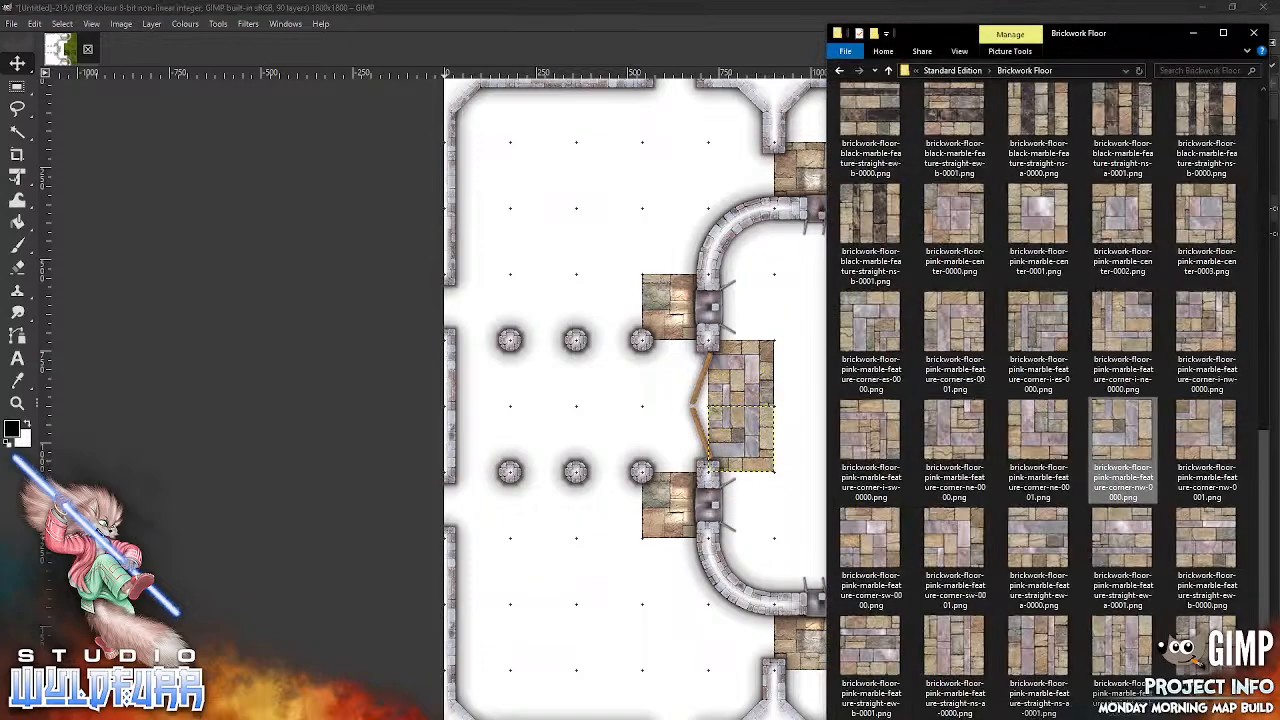
pyautogui.moveTo(1048, 543); pyautogui.dragTo(667, 490)
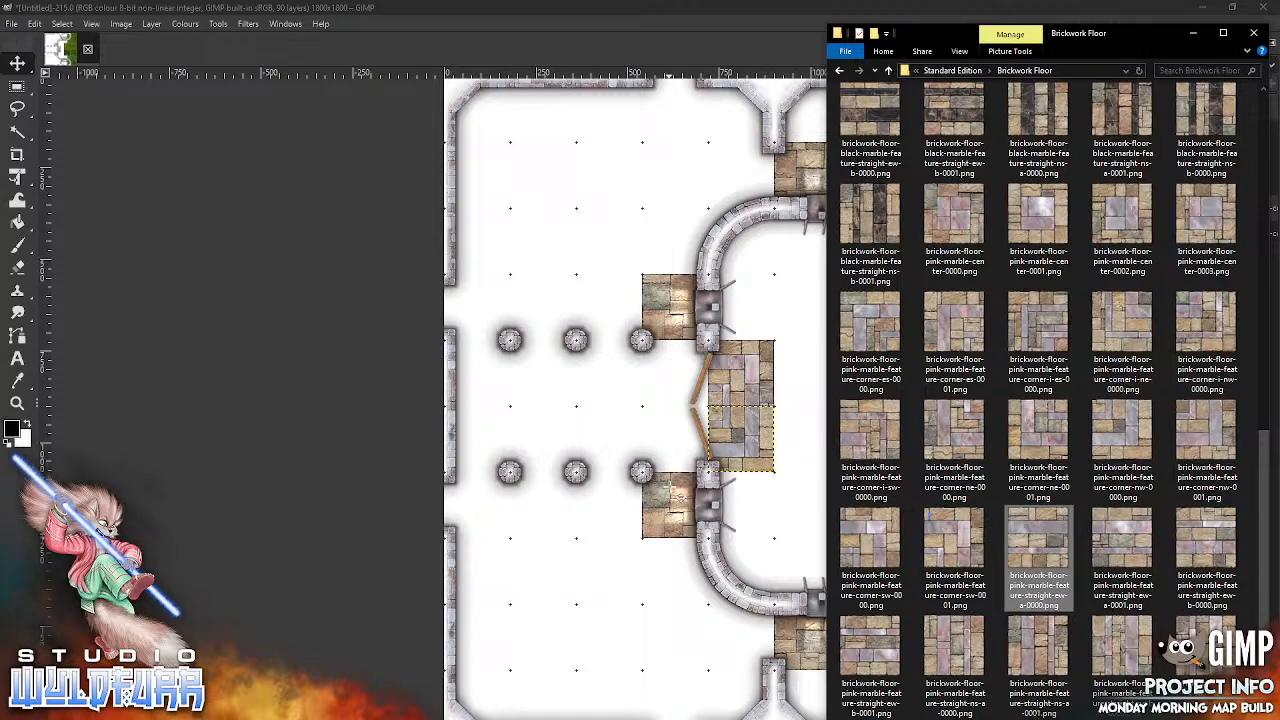
pyautogui.moveTo(752, 408); pyautogui.dragTo(693, 412)
pyautogui.hotkey('alt', 'Tab')
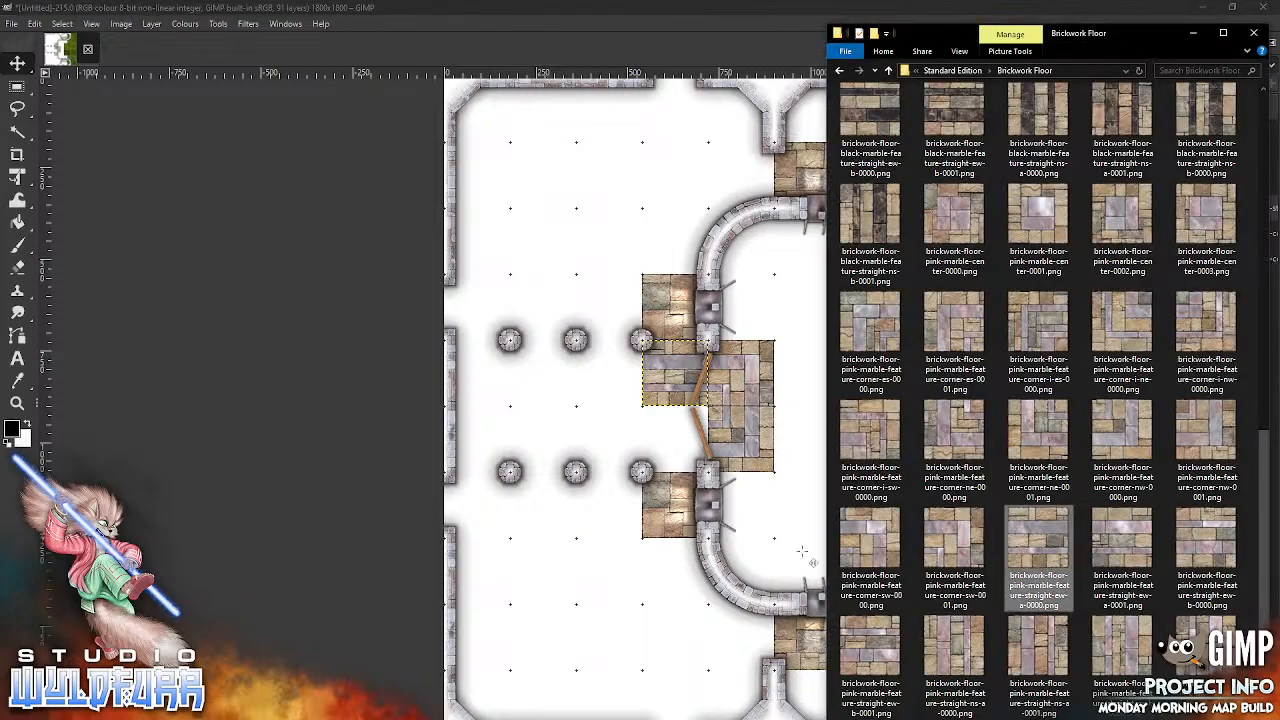
pyautogui.moveTo(1133, 541); pyautogui.dragTo(618, 472)
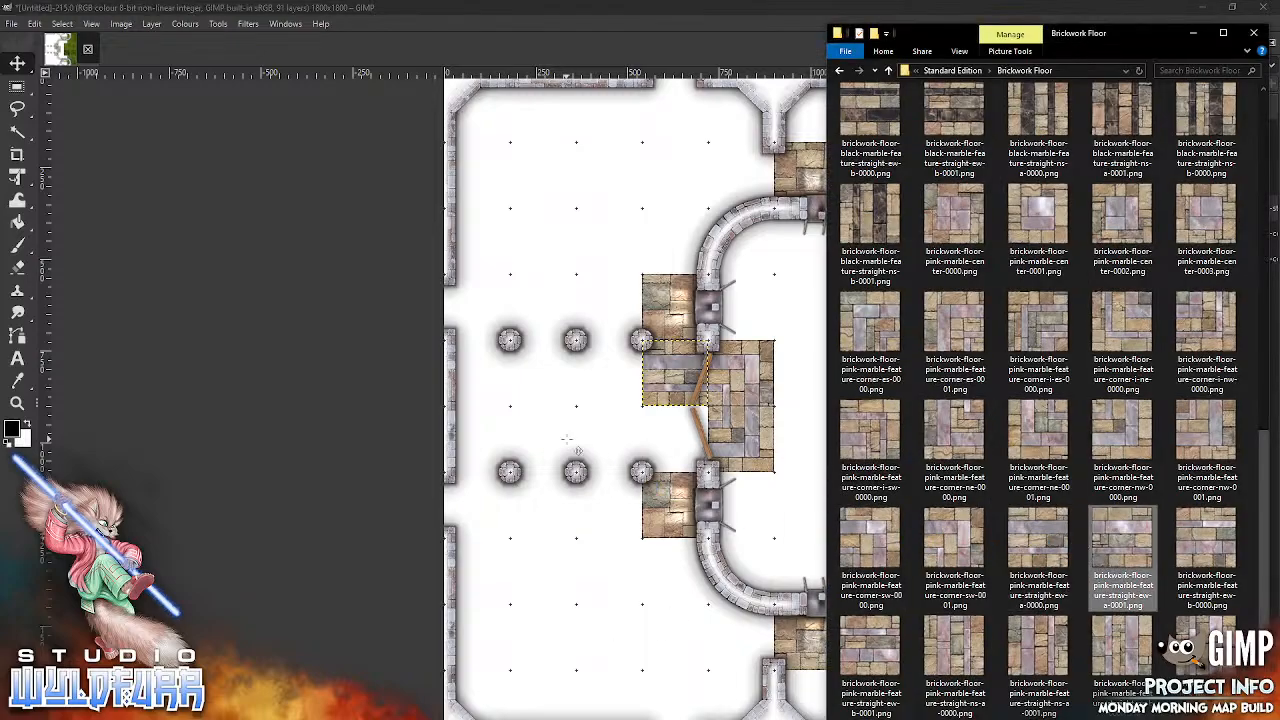
pyautogui.moveTo(765, 487); pyautogui.dragTo(769, 484)
pyautogui.moveTo(756, 428); pyautogui.dragTo(638, 397)
pyautogui.hotkey('alt', 'Tab')
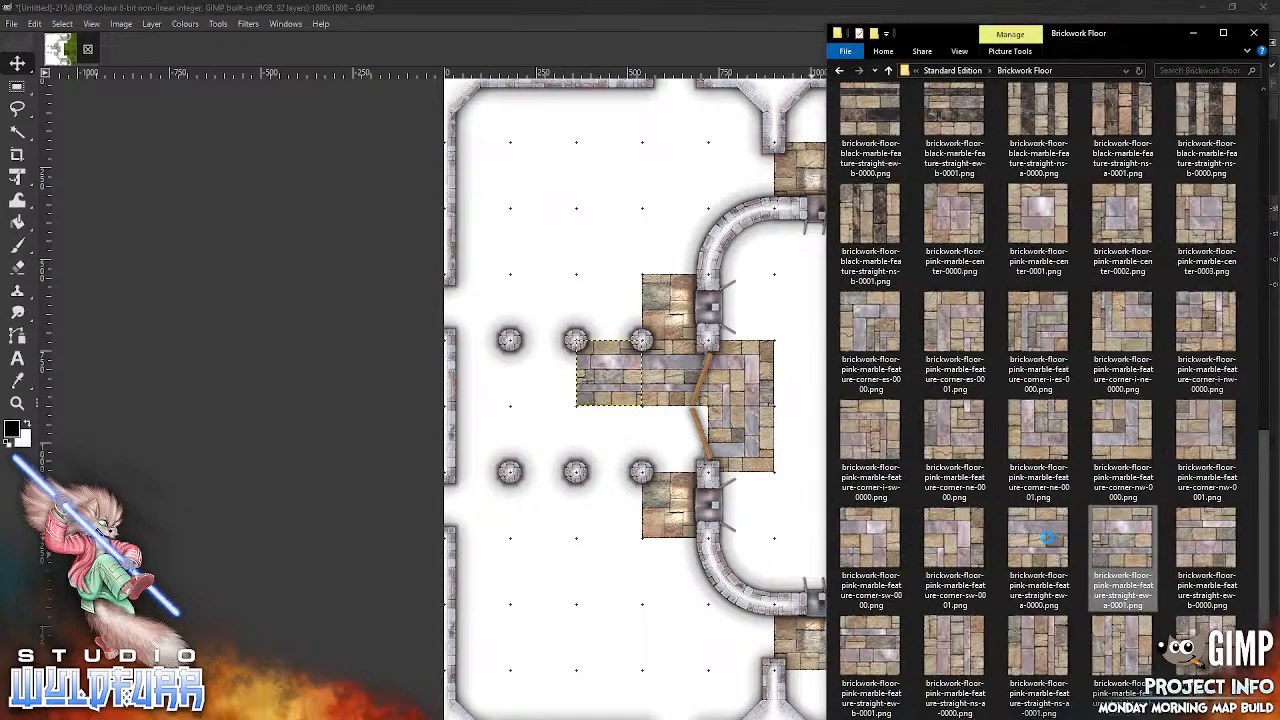
pyautogui.moveTo(1040, 545); pyautogui.dragTo(604, 570)
pyautogui.moveTo(742, 409); pyautogui.dragTo(567, 384)
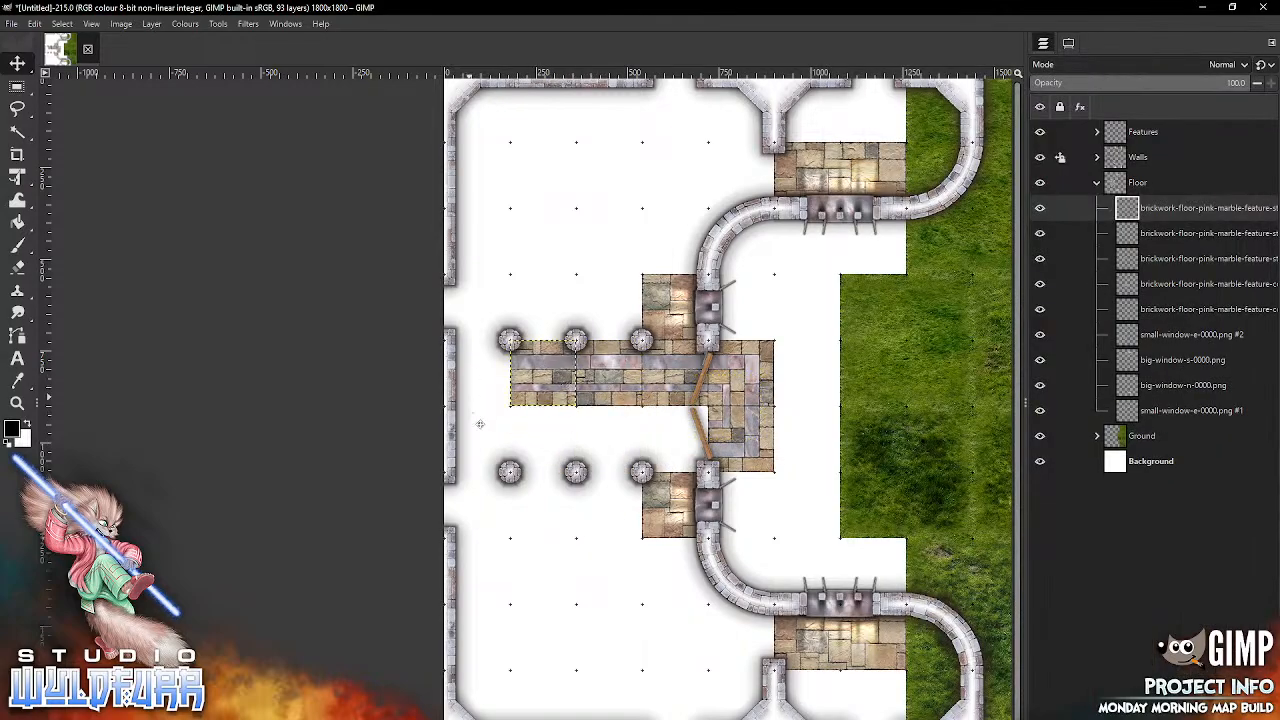
# Step: Lay the southern floor row westward from the doorway's corner tile with pink marble tiles straight-ew-b-0001, straight-ew-b-0000 and straight-ew-b-0001
pyautogui.hotkey('alt', 'Tab')
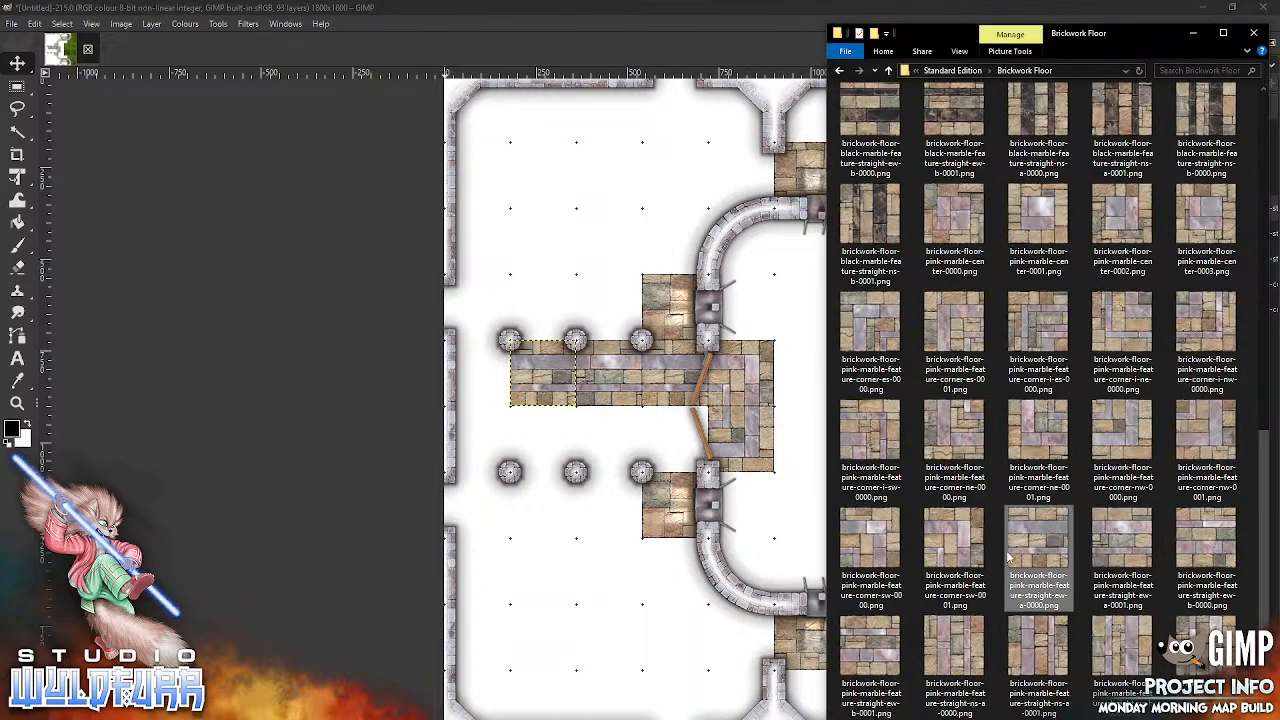
pyautogui.moveTo(870, 650); pyautogui.dragTo(563, 463)
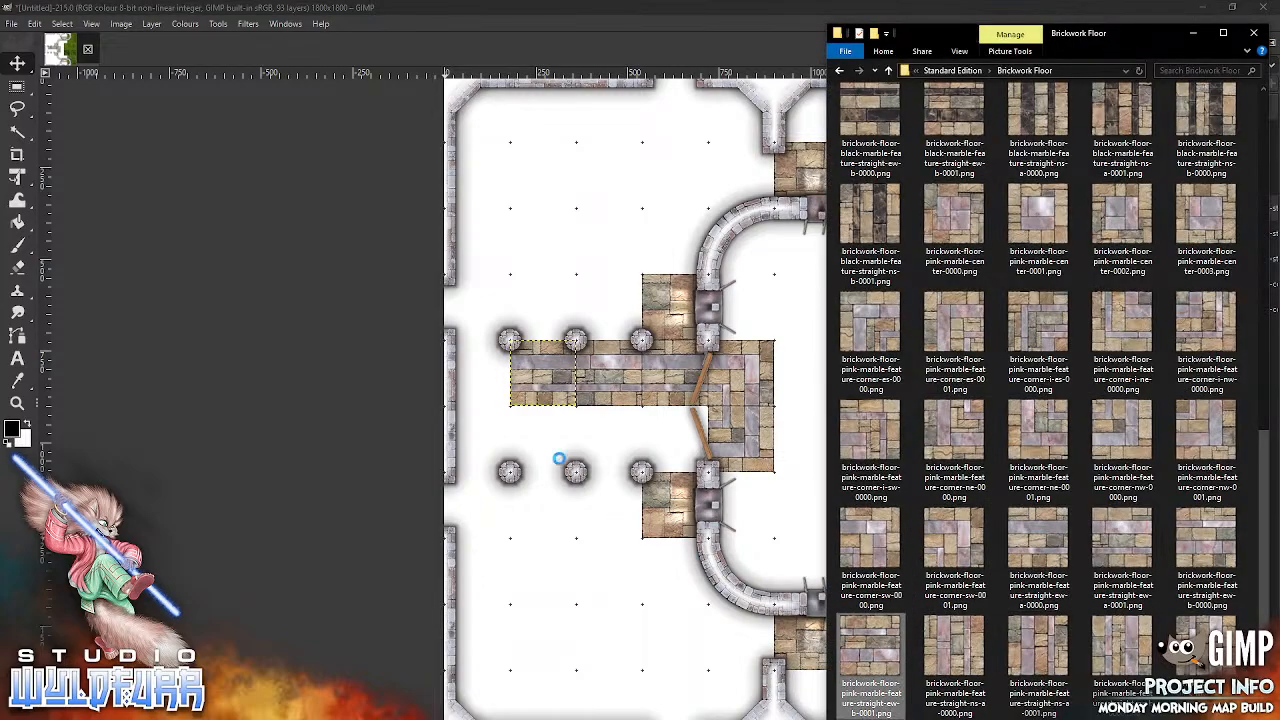
pyautogui.moveTo(566, 617); pyautogui.dragTo(567, 618)
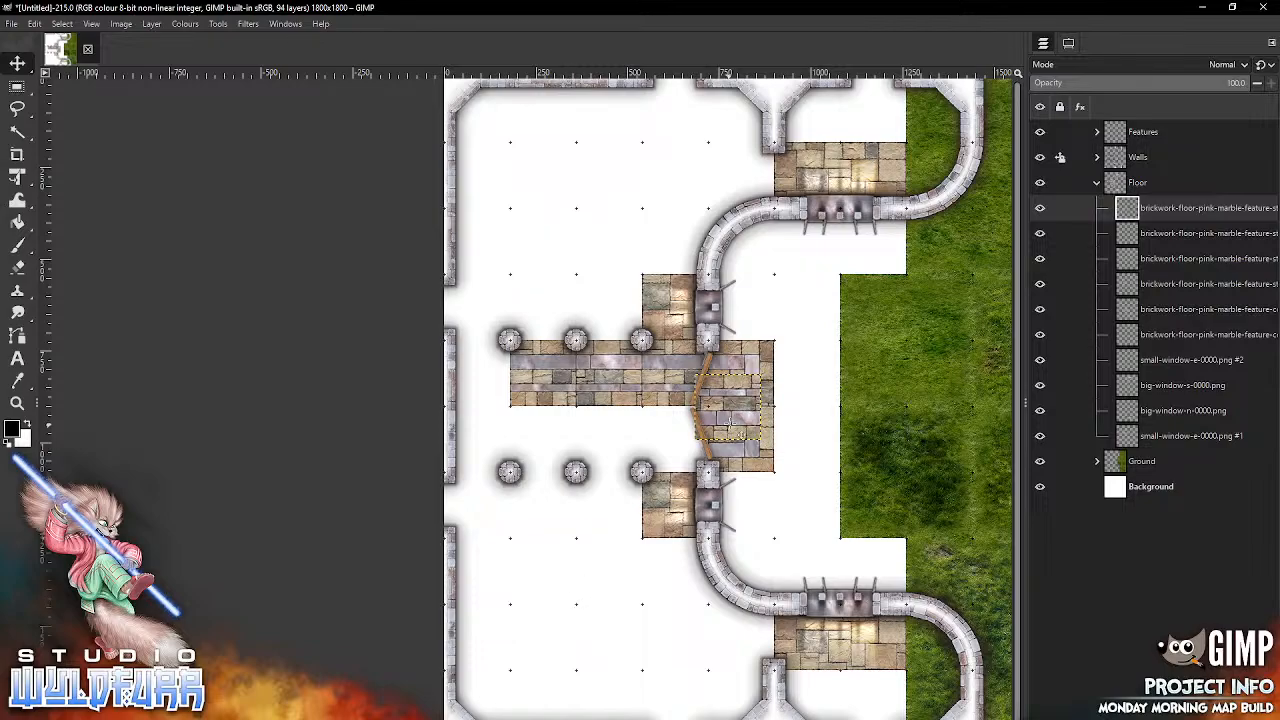
pyautogui.moveTo(714, 427); pyautogui.dragTo(686, 449)
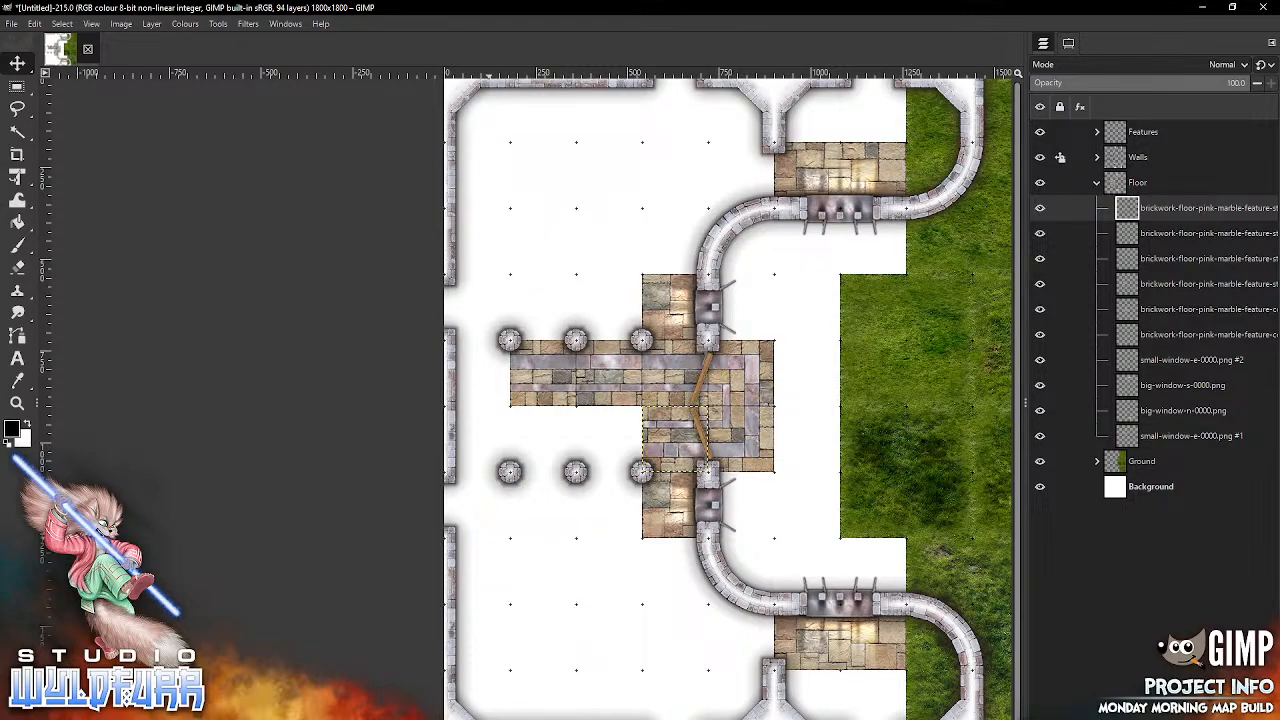
pyautogui.hotkey('alt', 'Tab')
pyautogui.moveTo(1198, 555); pyautogui.dragTo(578, 617)
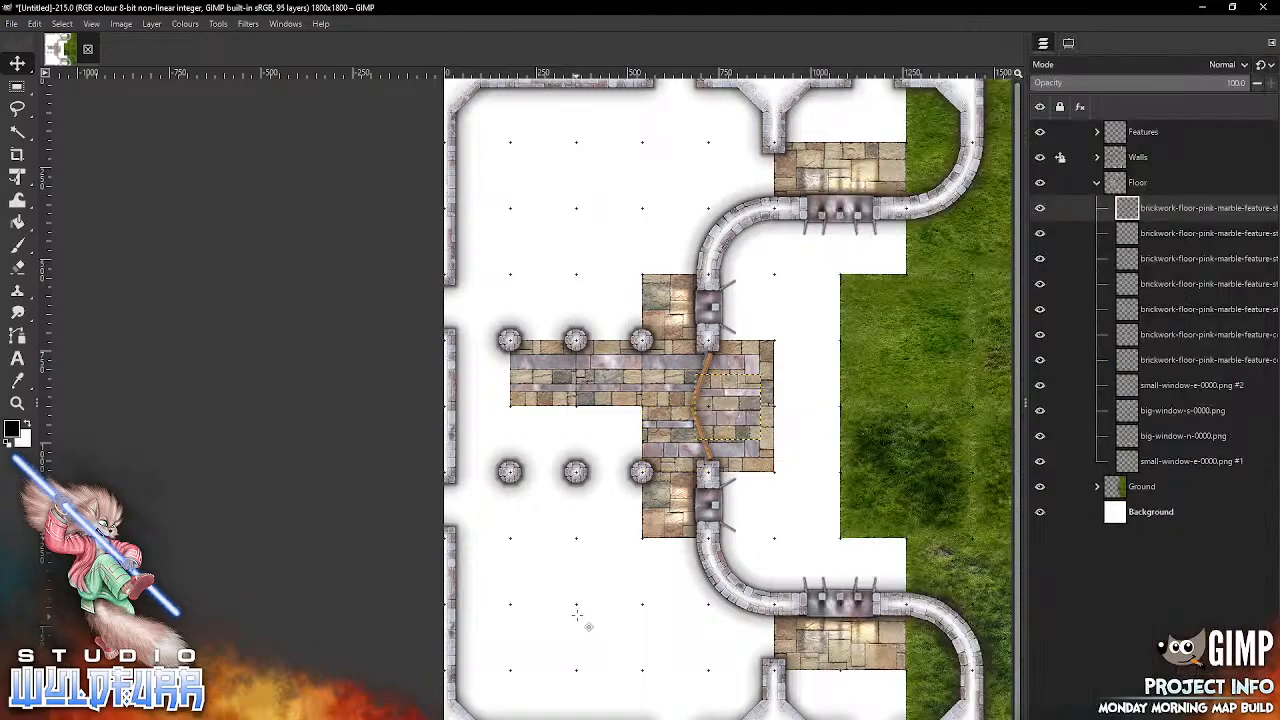
pyautogui.moveTo(750, 436); pyautogui.dragTo(624, 462)
pyautogui.hotkey('alt', 'Tab')
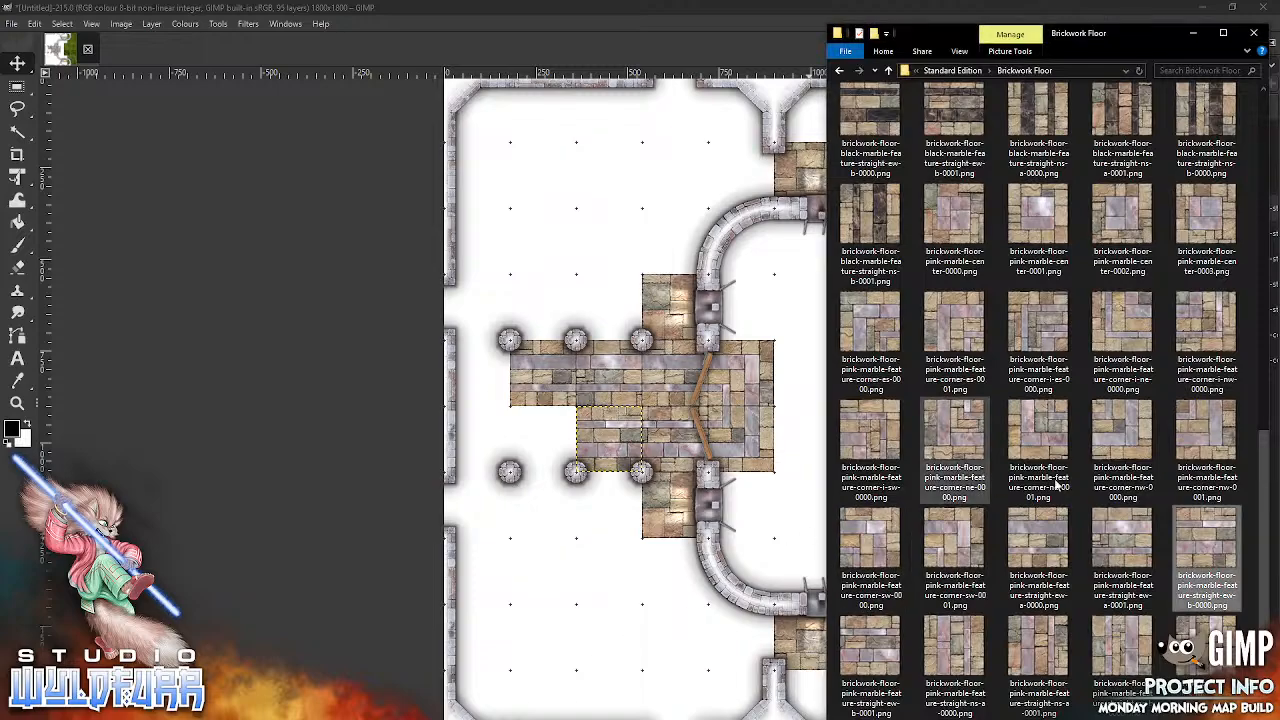
pyautogui.moveTo(870, 655); pyautogui.dragTo(575, 638)
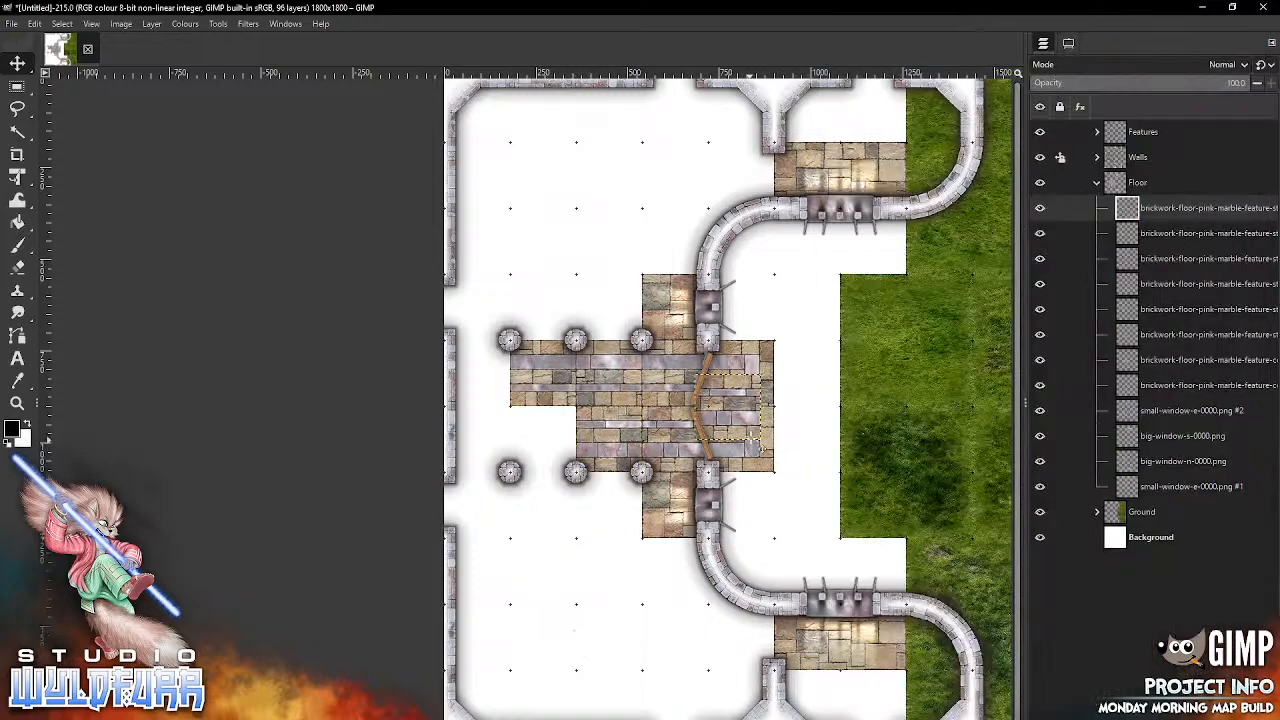
pyautogui.moveTo(754, 441); pyautogui.dragTo(572, 469)
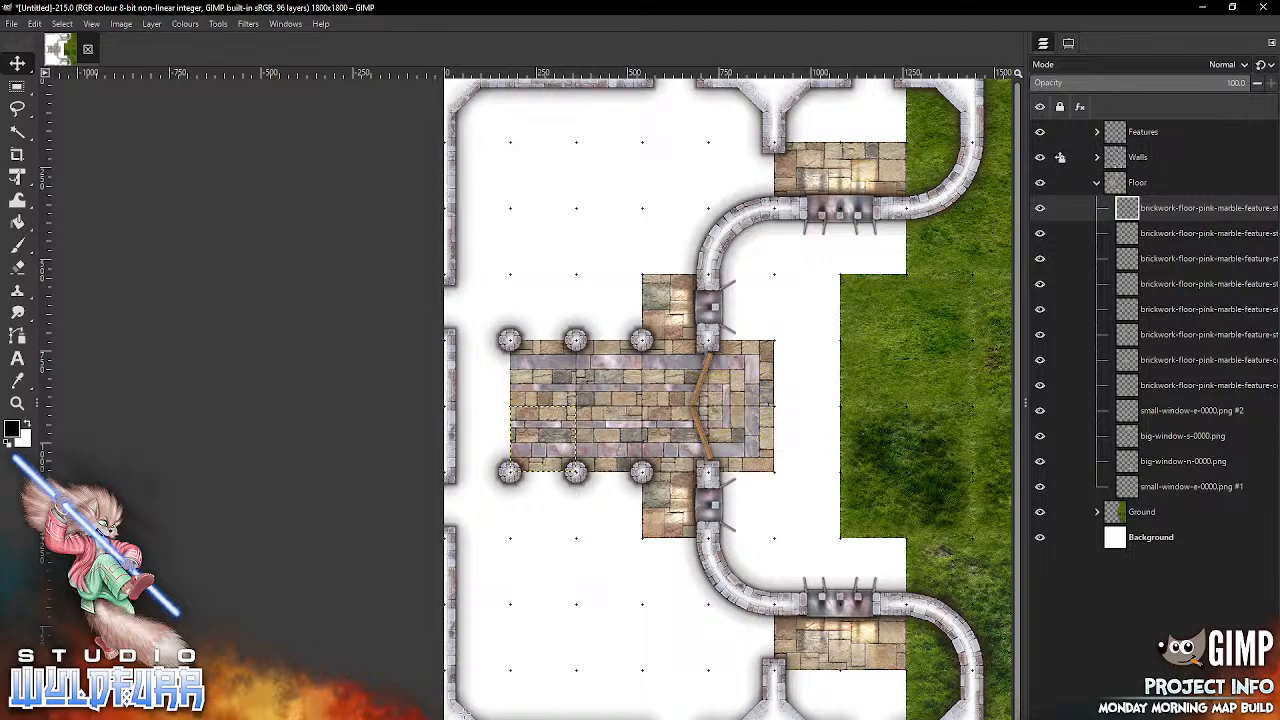
# Step: Close the pink marble border at the west wall, placing corner-ne-0001 at the southwest end and corner-es-0001 at the northwest end
pyautogui.hotkey('alt', 'Tab')
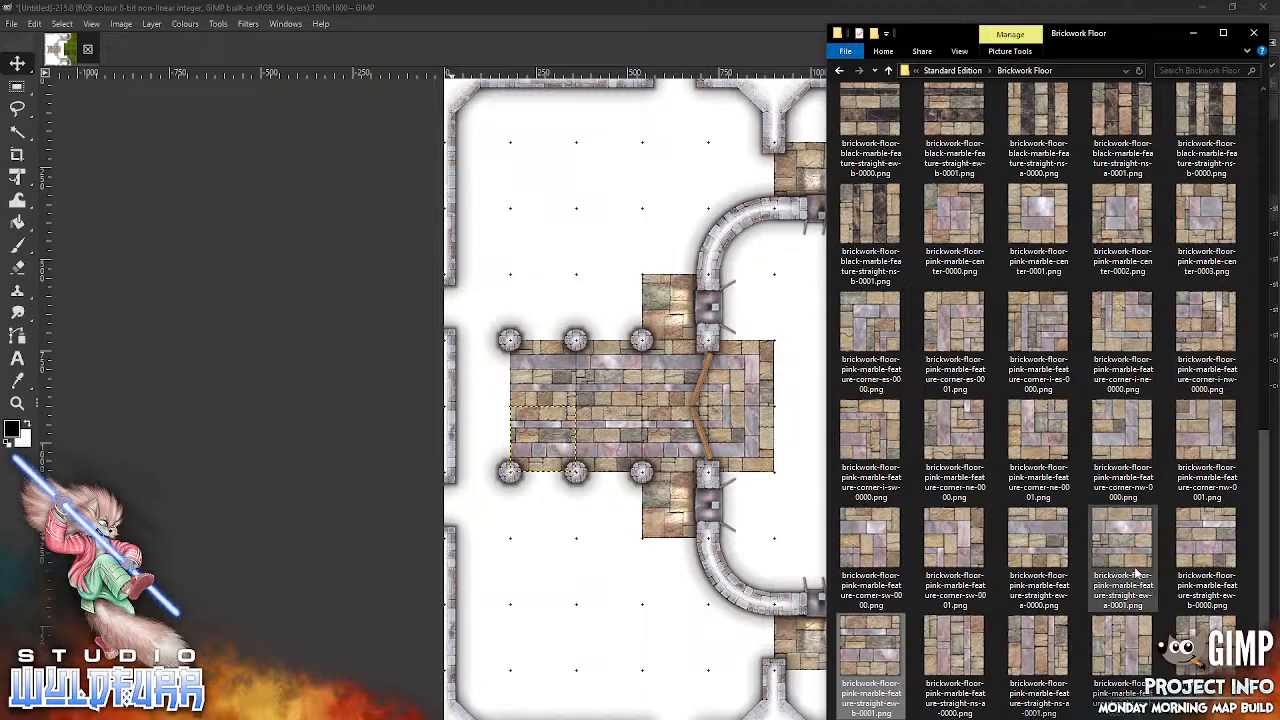
pyautogui.click(1038, 437)
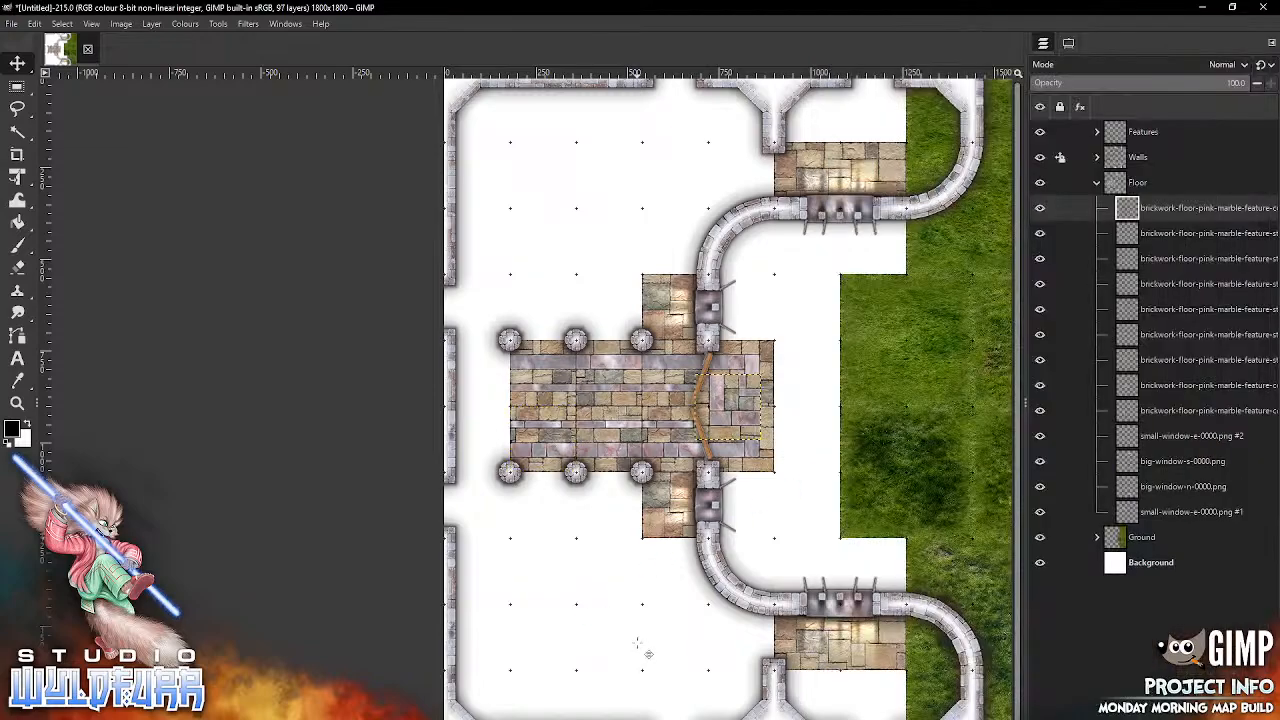
pyautogui.moveTo(732, 414); pyautogui.dragTo(484, 447)
pyautogui.click(446, 719)
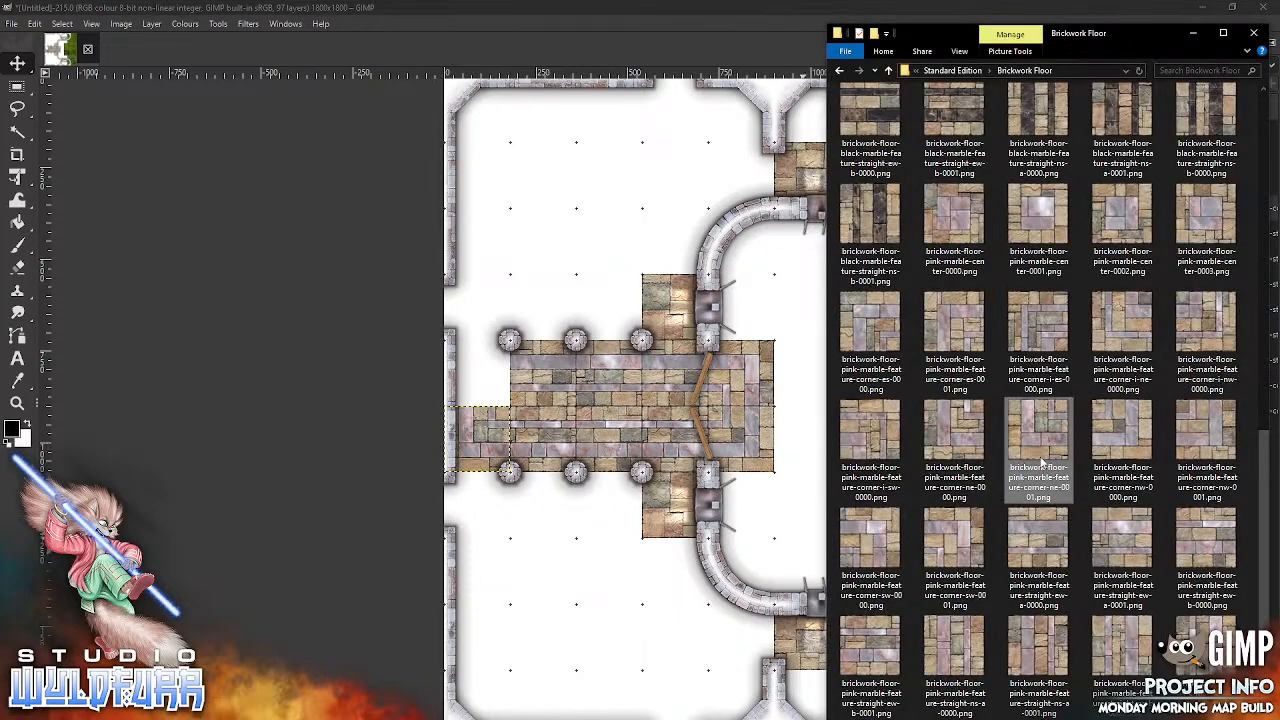
pyautogui.click(962, 330)
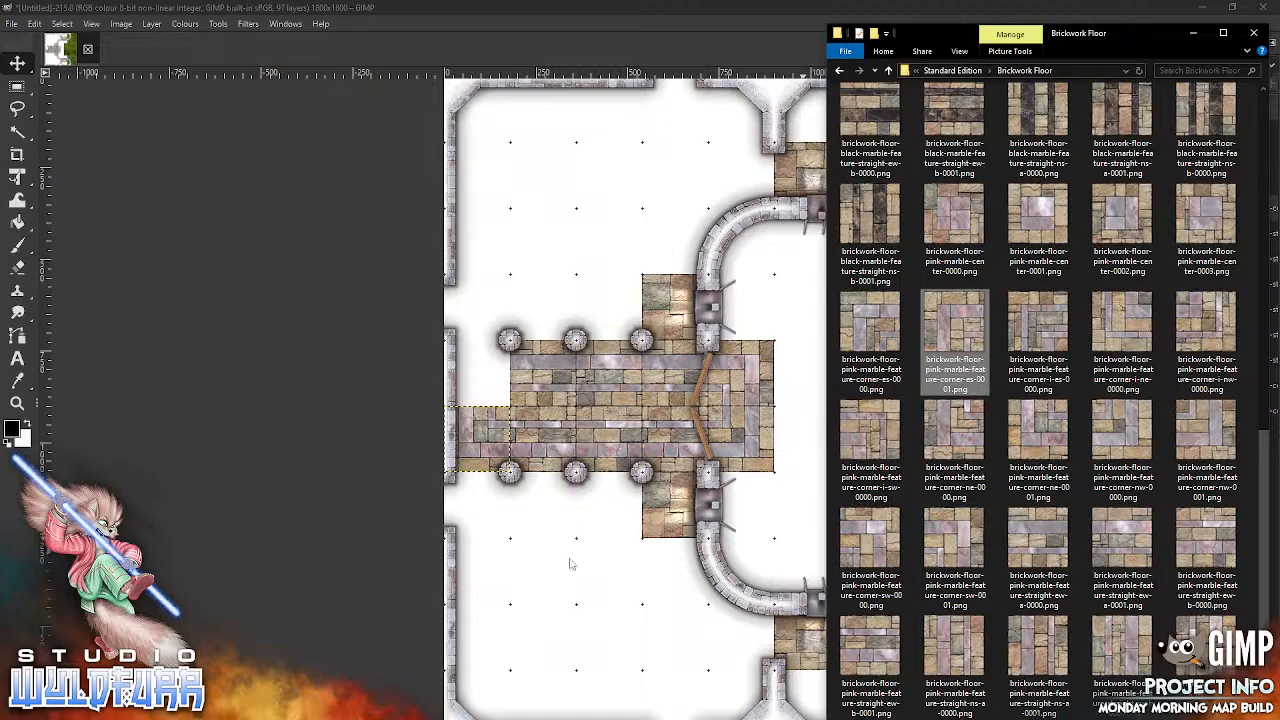
pyautogui.moveTo(572, 562); pyautogui.dragTo(572, 562)
pyautogui.moveTo(746, 410); pyautogui.dragTo(494, 379)
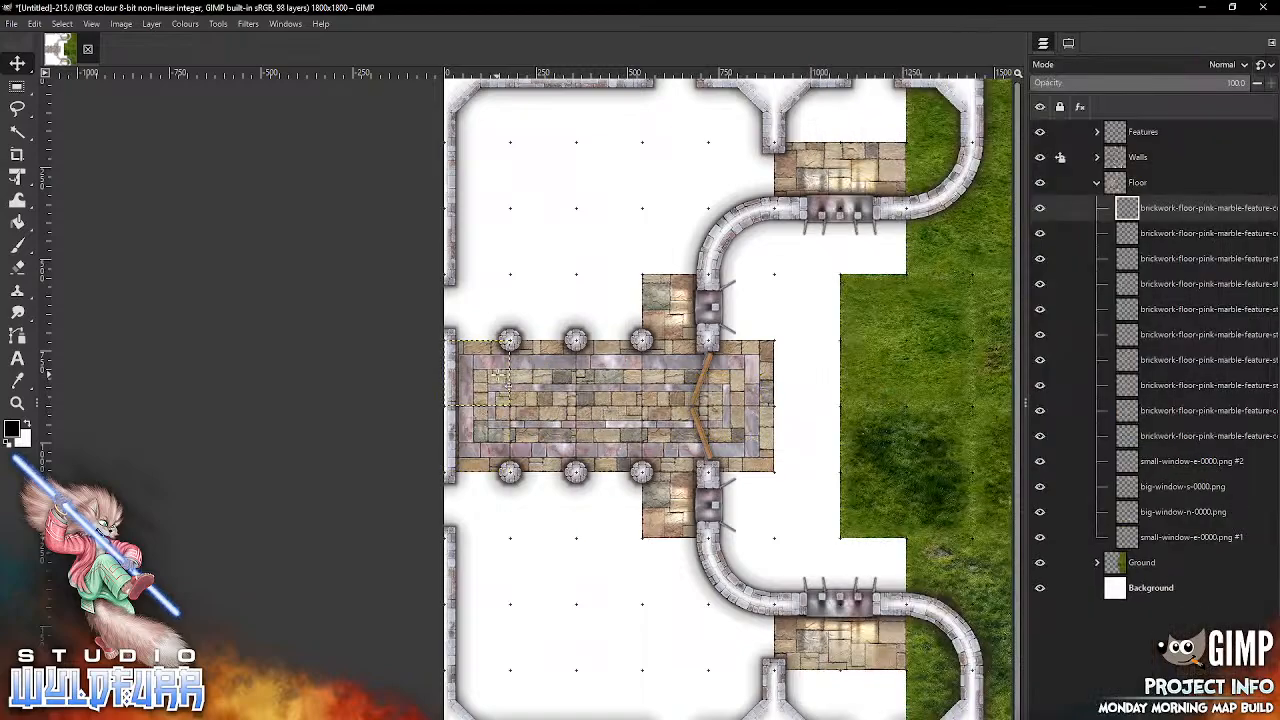
# Step: Switch to the file browser and open the Staircase - Standard folder inside Brickwork Floor to reach the straight staircase tiles
pyautogui.moveTo(855, 358); pyautogui.dragTo(682, 331)
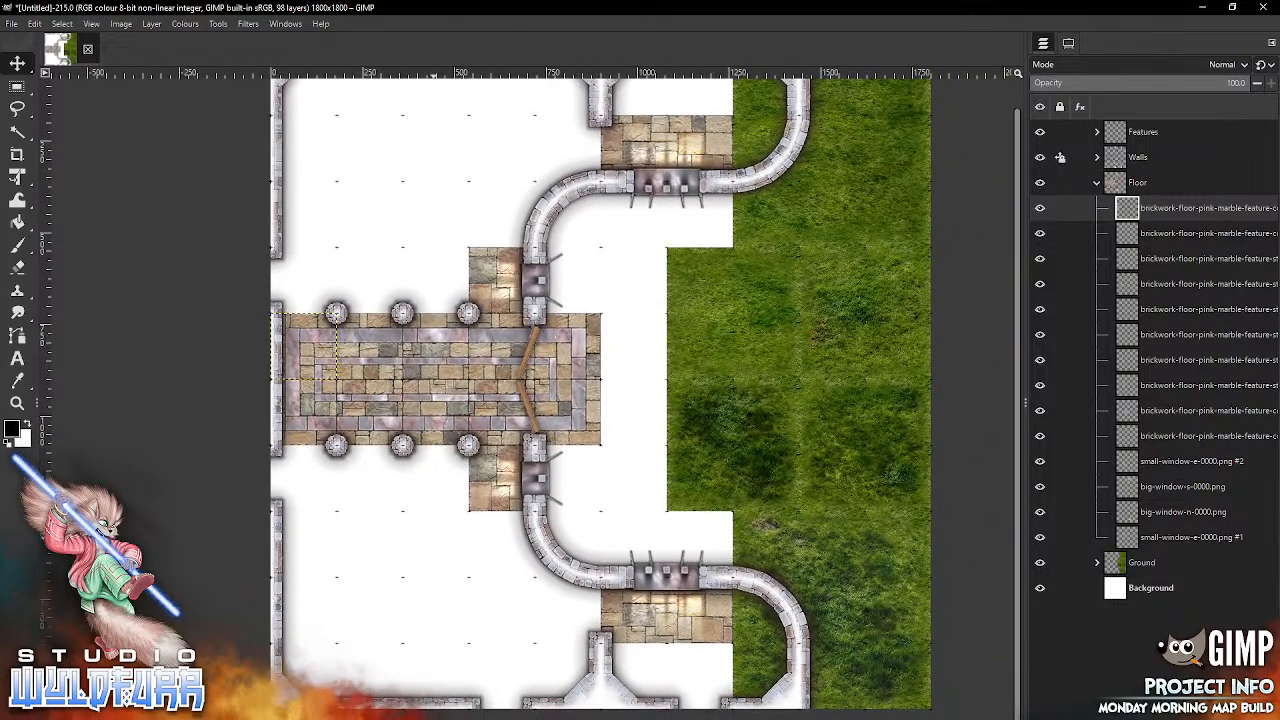
pyautogui.hotkey('alt', 'Tab')
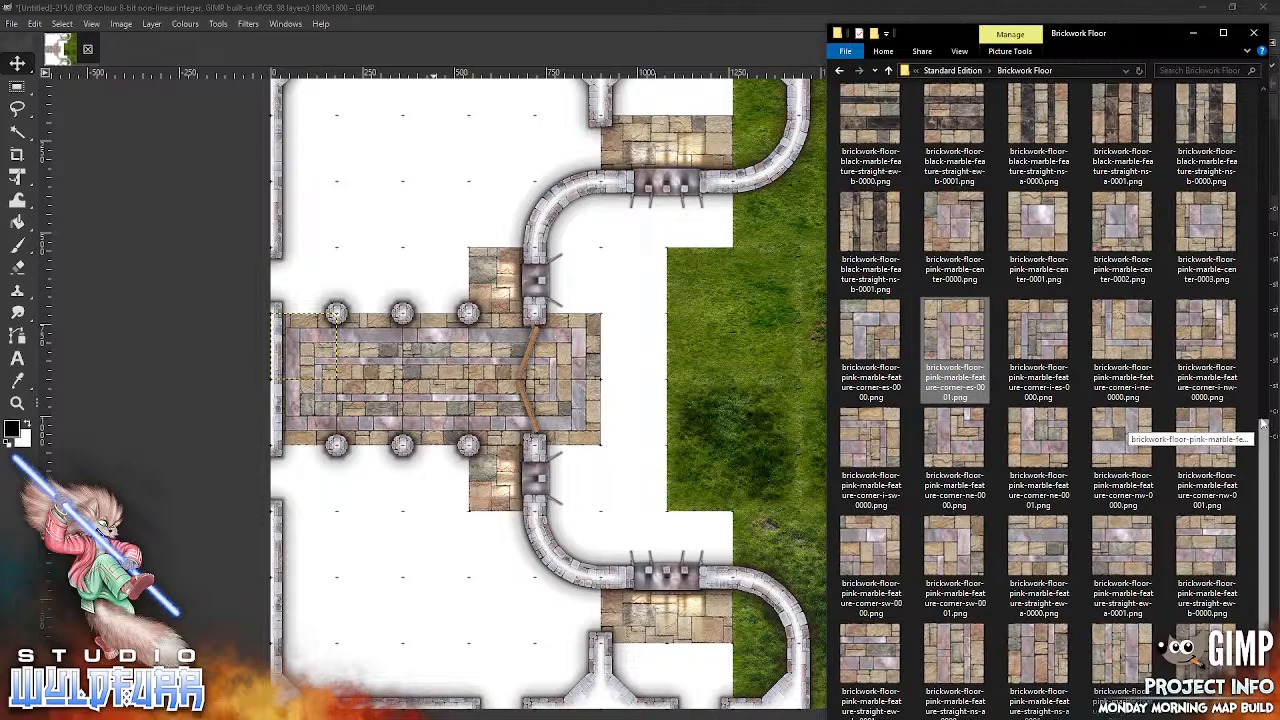
pyautogui.scroll(6, 1263, 428)
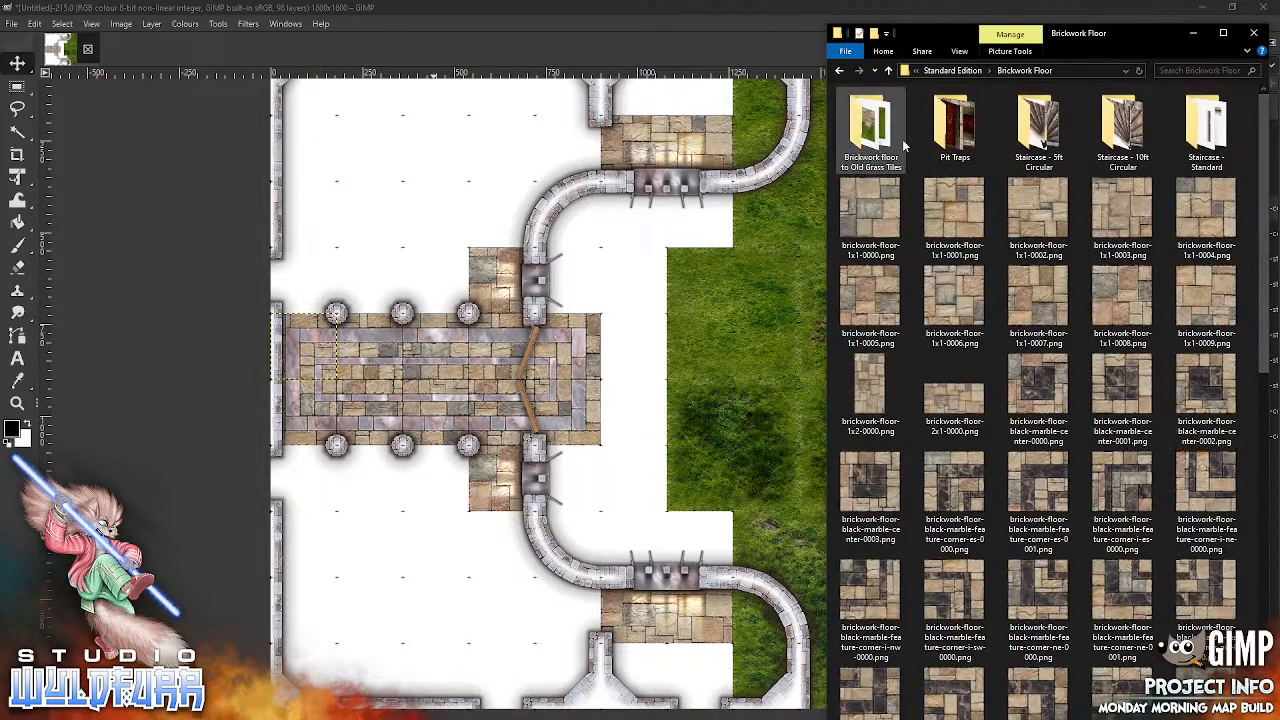
pyautogui.click(1201, 130)
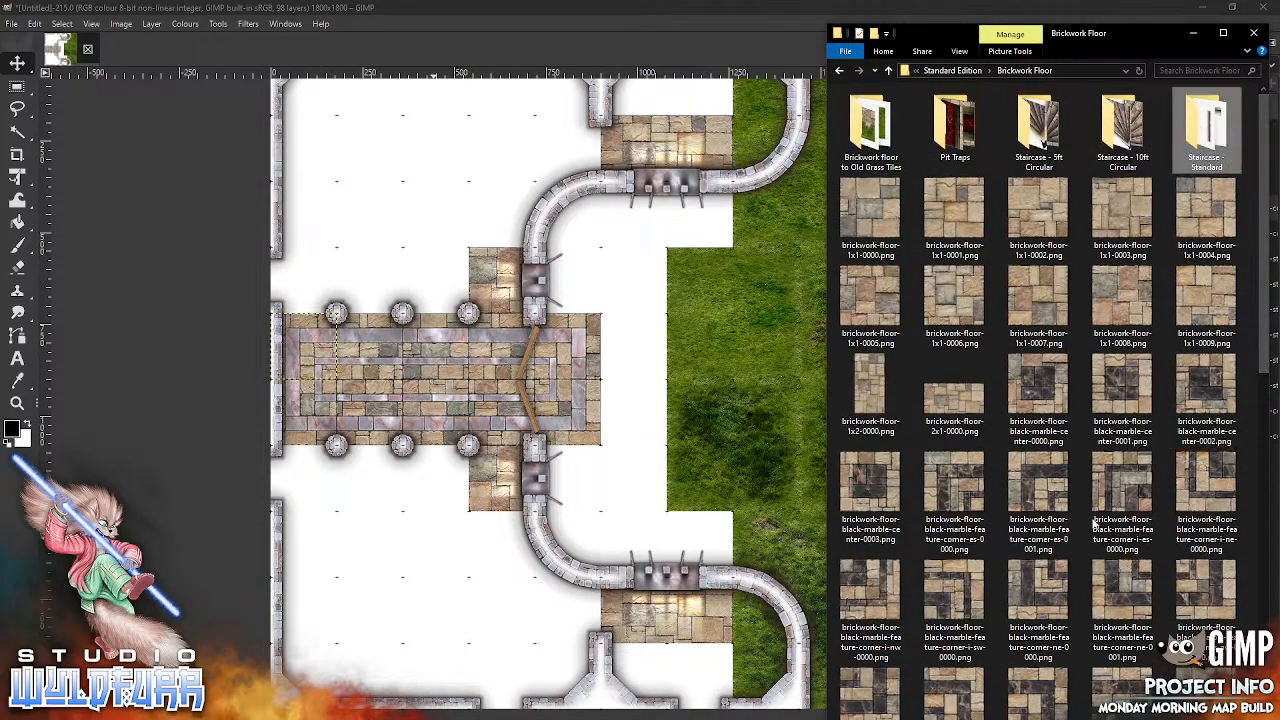
pyautogui.press('Return')
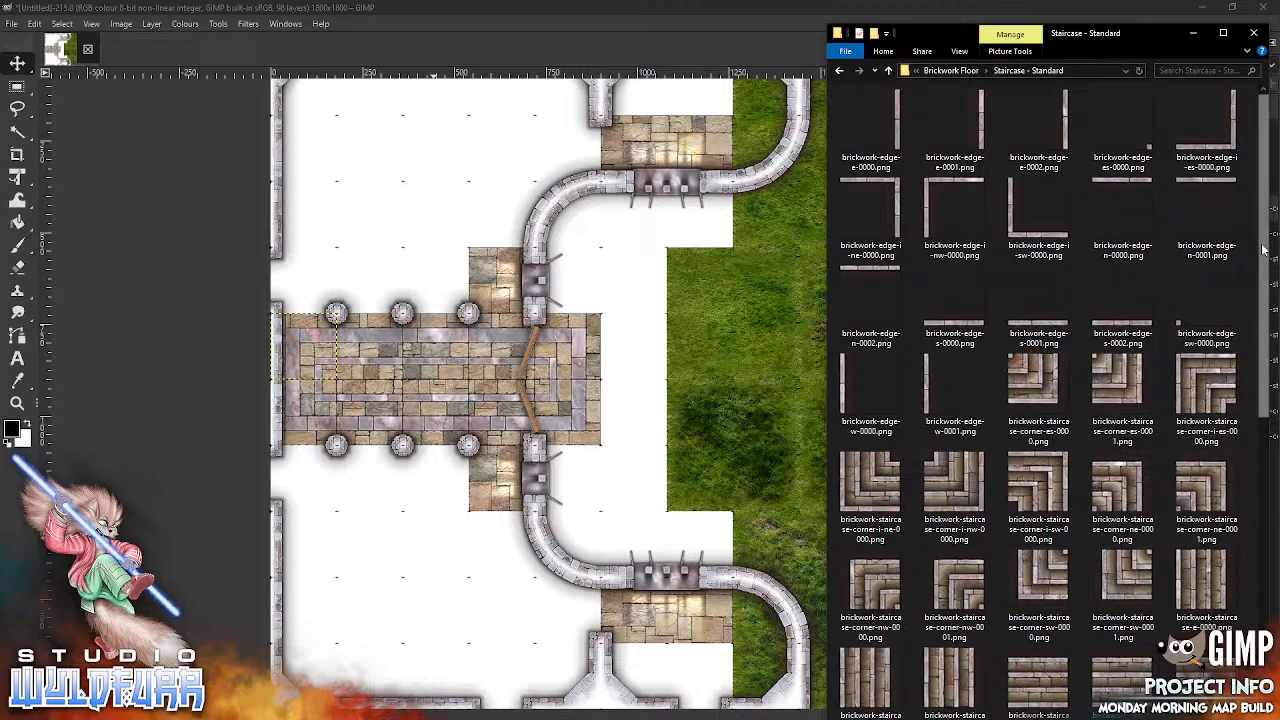
pyautogui.scroll(-1, 1265, 315)
pyautogui.scroll(-1, 1250, 322)
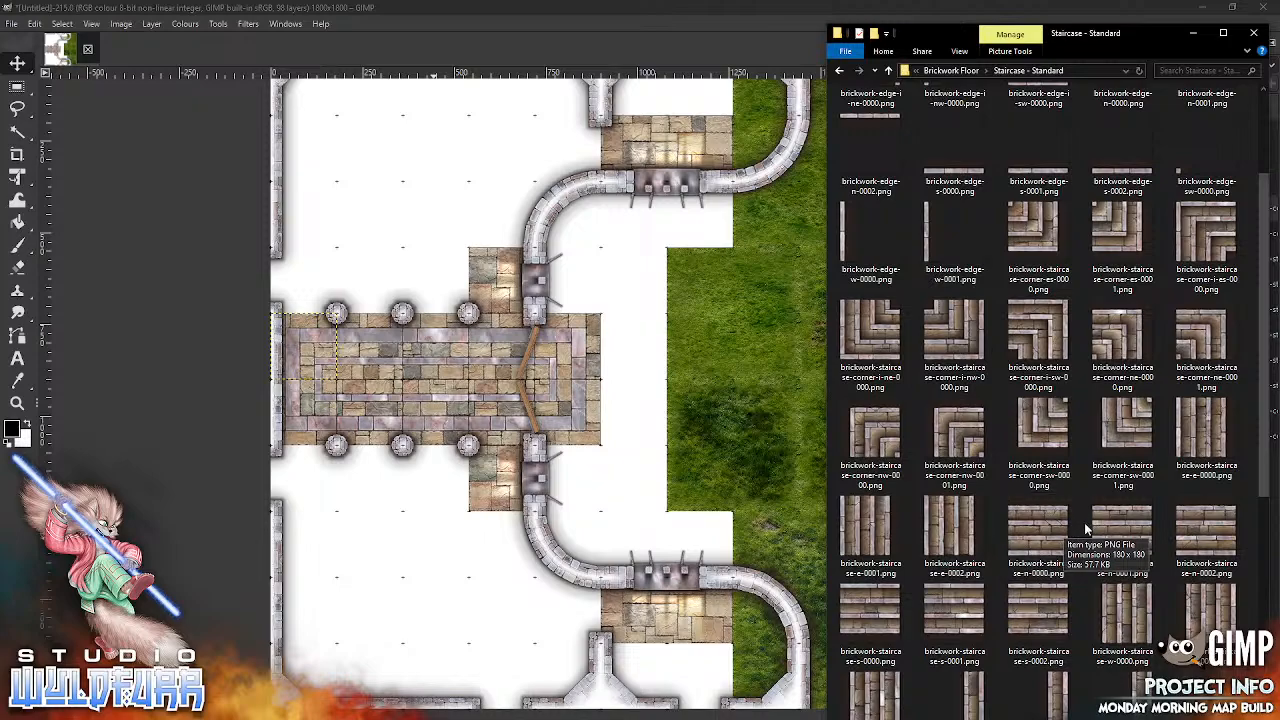
# Step: Import brickwork-staircase-s-0002.png into the Floor group and park it on the grass east of the entrance
pyautogui.click(1049, 632)
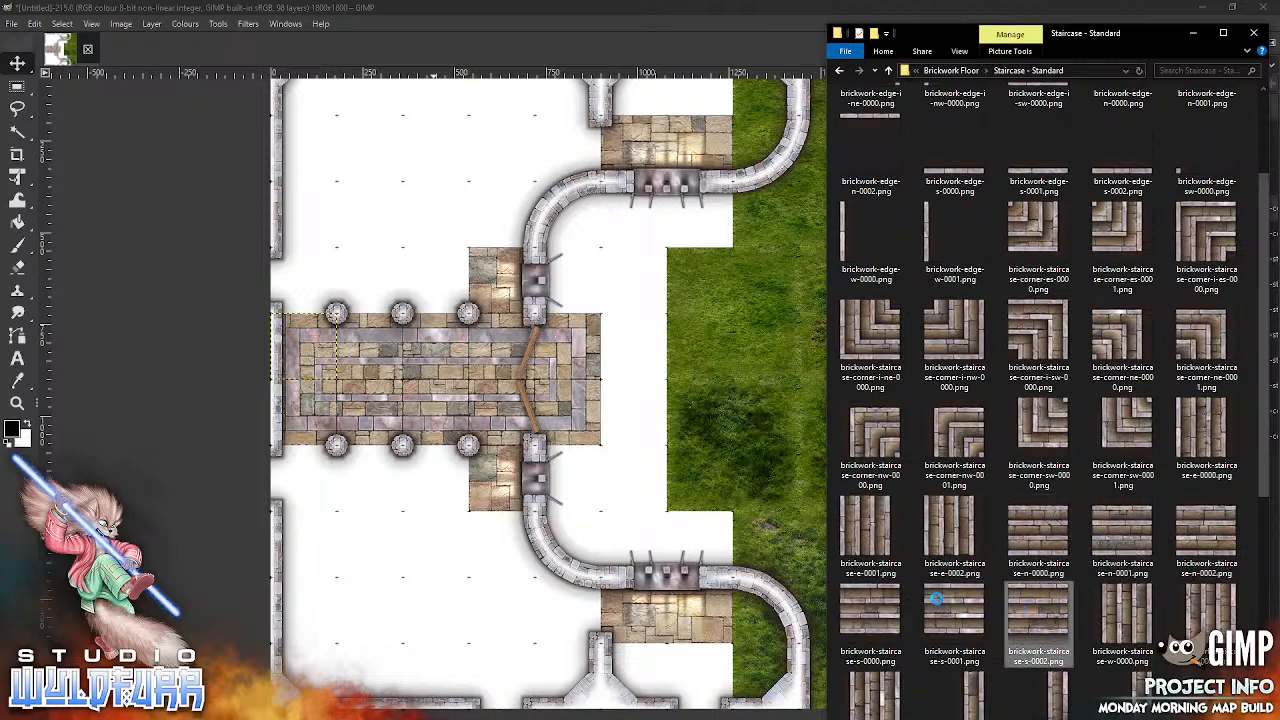
pyautogui.moveTo(659, 486); pyautogui.dragTo(659, 486)
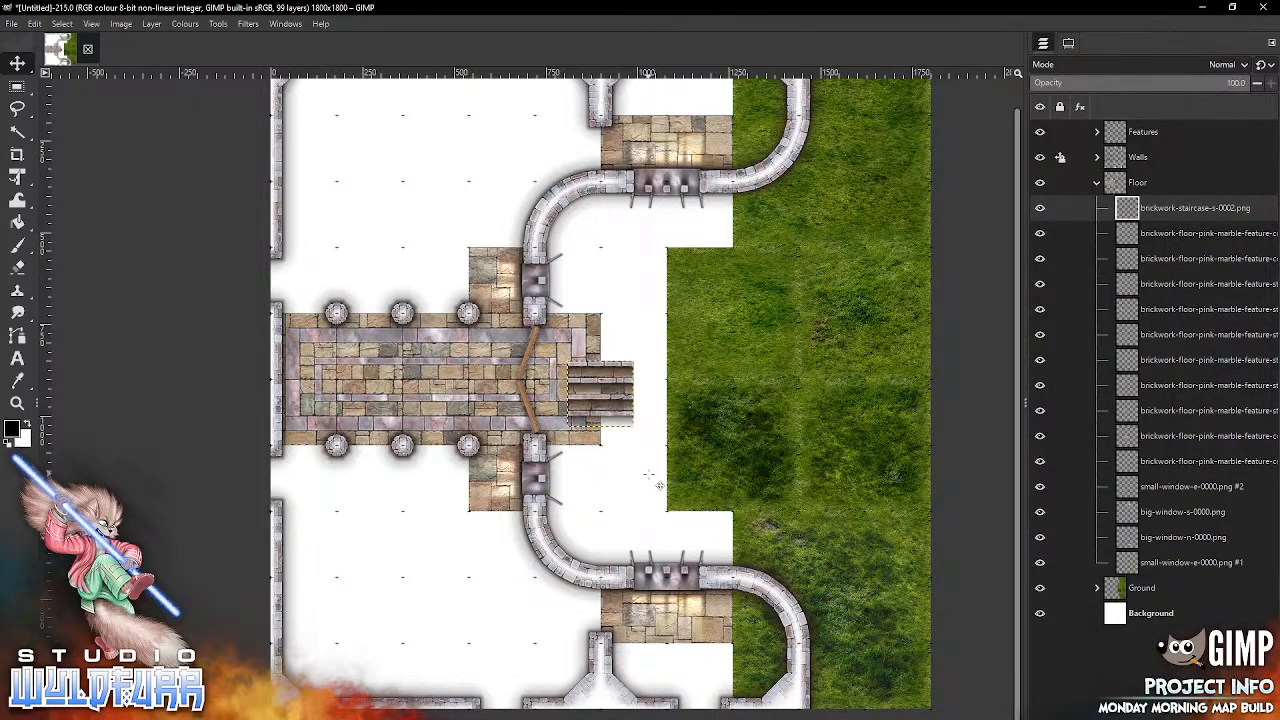
pyautogui.moveTo(620, 382); pyautogui.dragTo(592, 486)
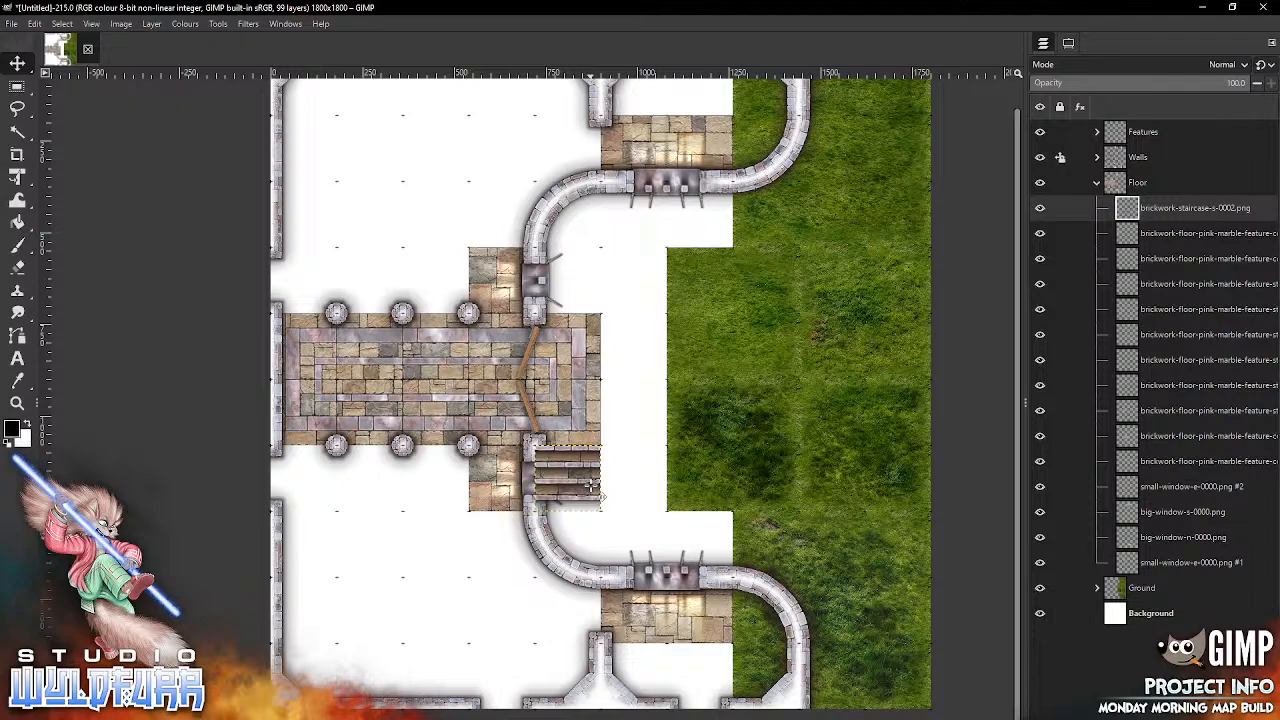
pyautogui.moveTo(592, 484); pyautogui.dragTo(782, 447)
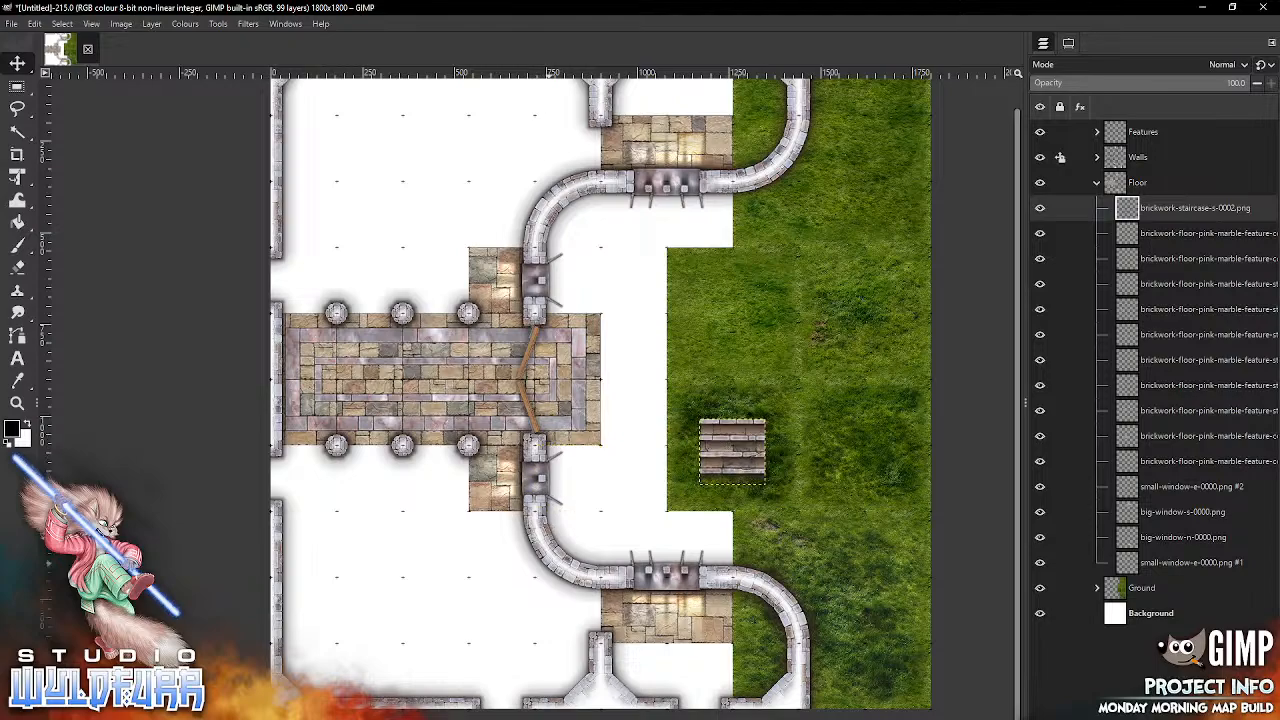
# Step: Create a layer group named Steps at the bottom of the Floor group and put the brickwork-staircase-s-0002.png layer in it
pyautogui.click(1078, 718)
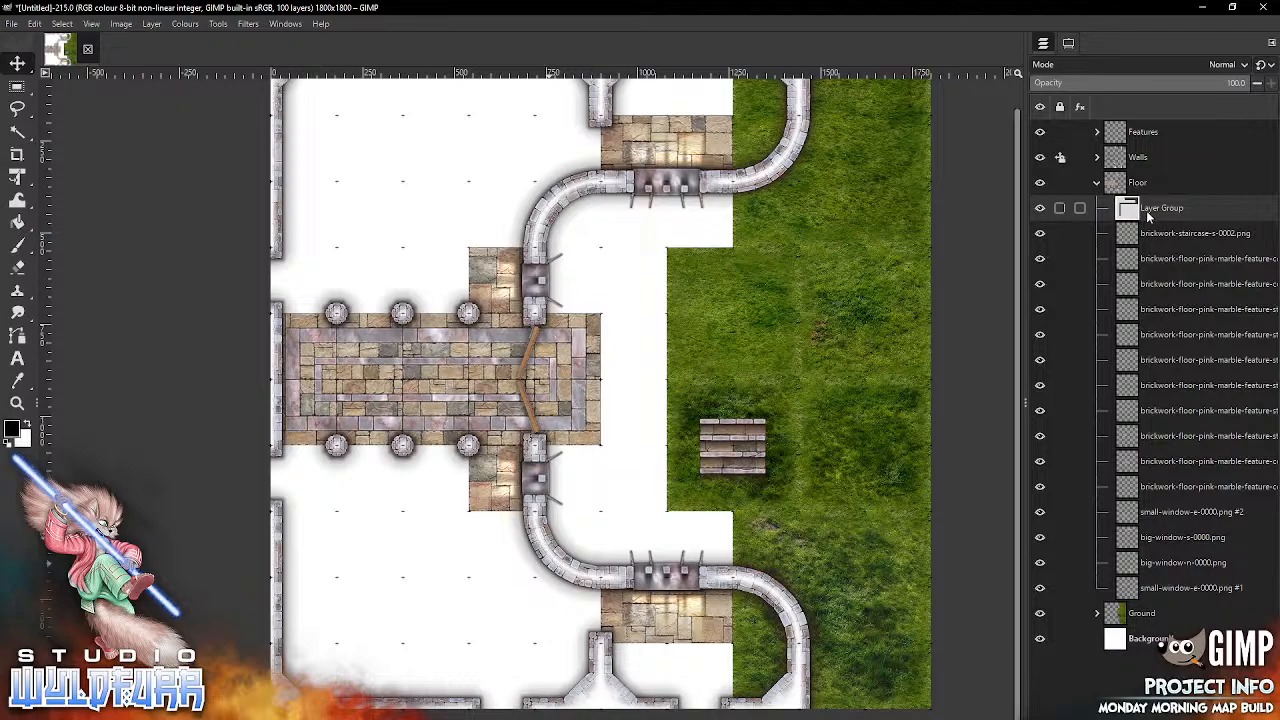
pyautogui.doubleClick(1152, 210)
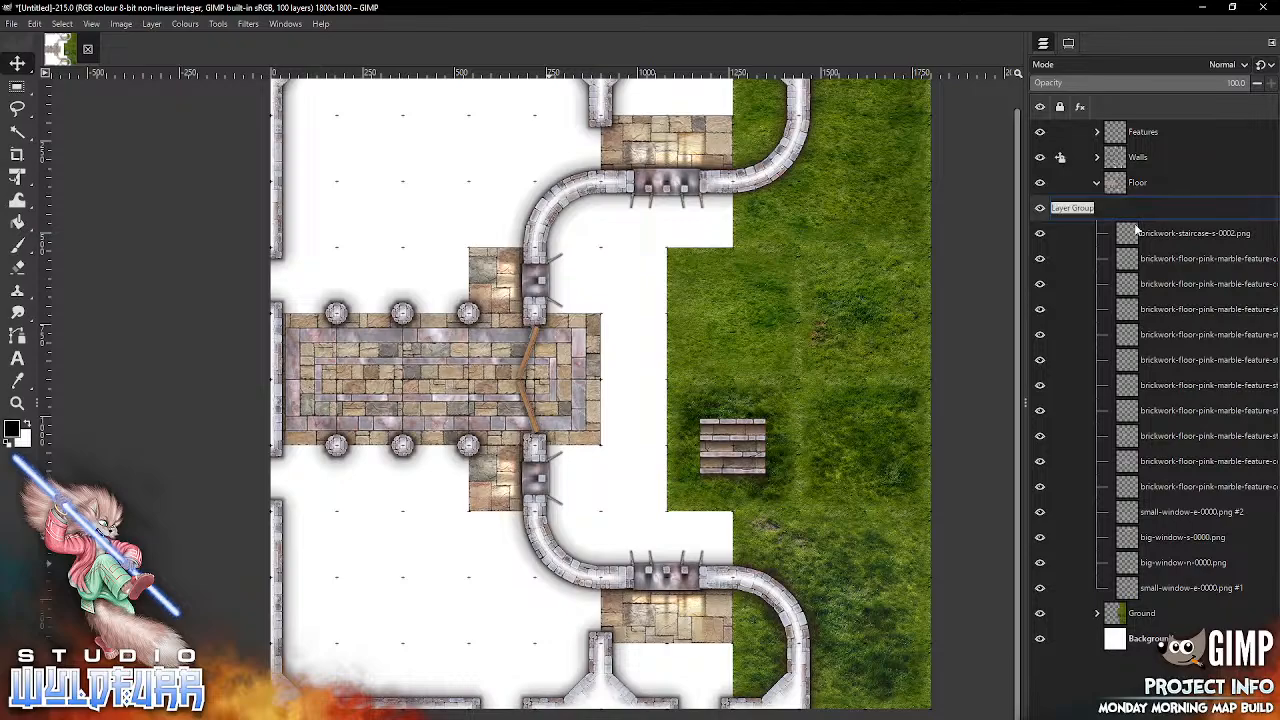
pyautogui.write('Steps')
pyautogui.press('Return')
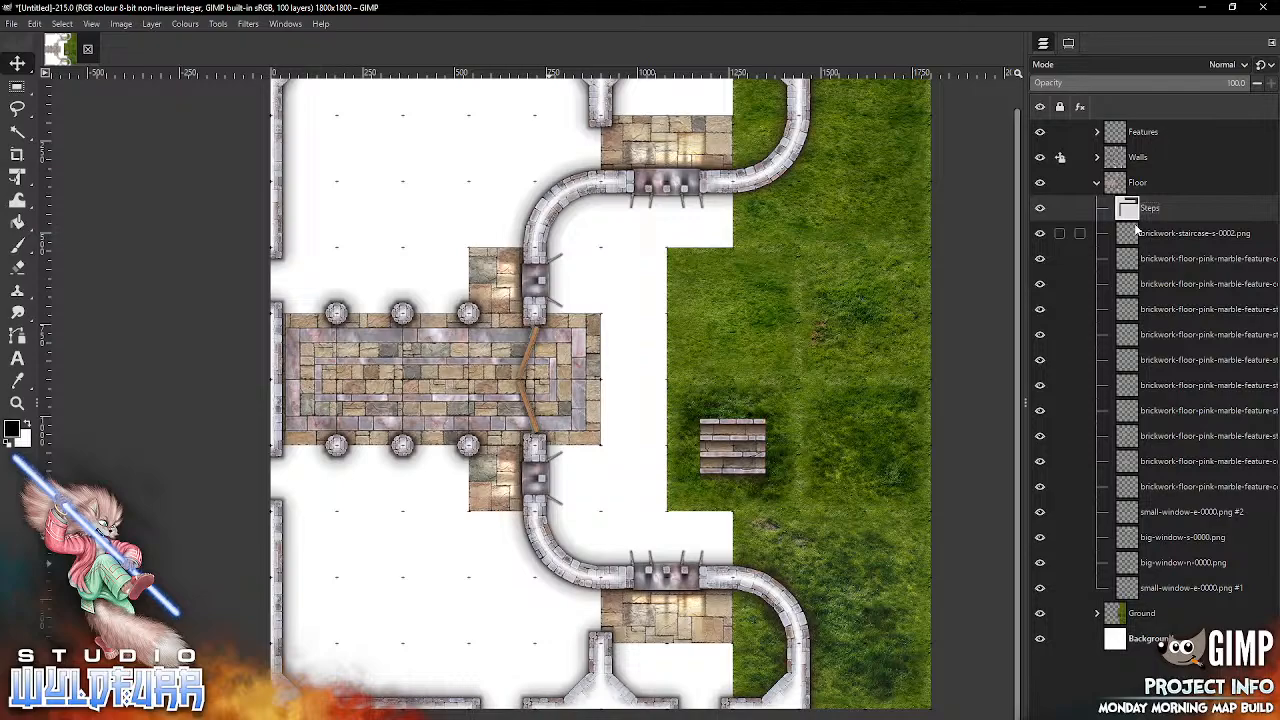
pyautogui.moveTo(1128, 220); pyautogui.dragTo(1131, 593)
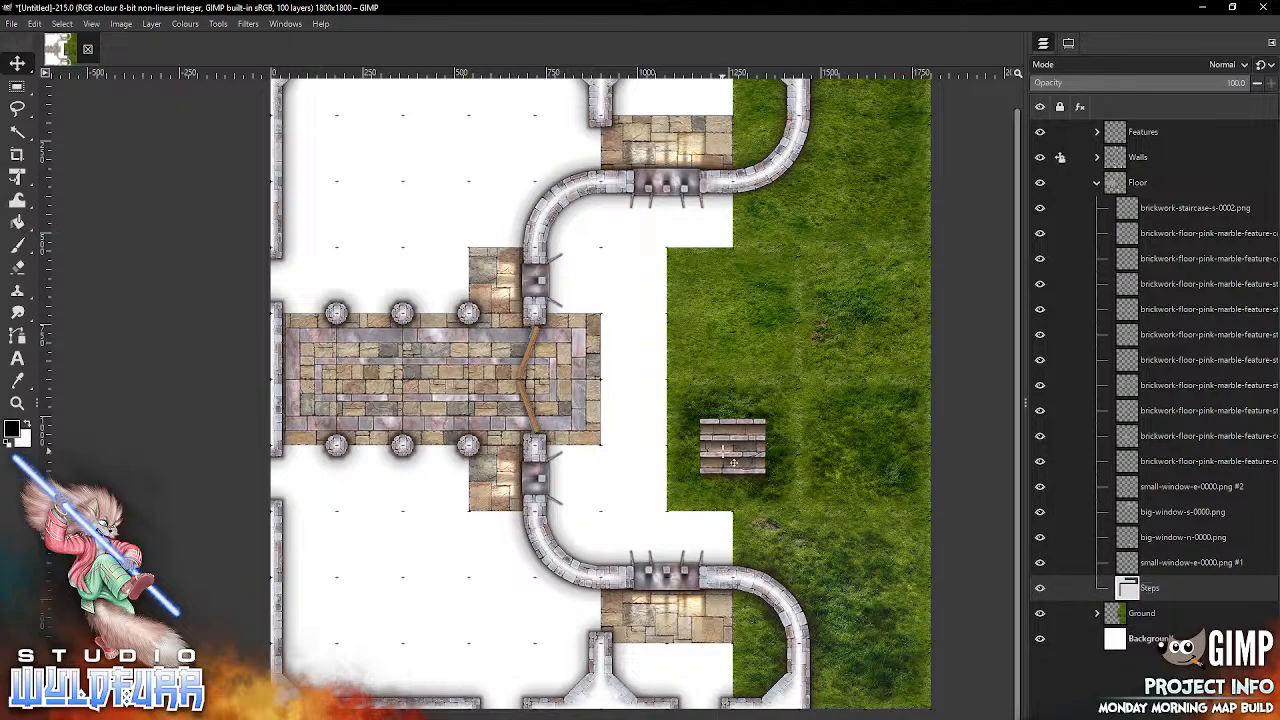
pyautogui.click(1129, 212)
pyautogui.moveTo(1128, 588); pyautogui.dragTo(1136, 590)
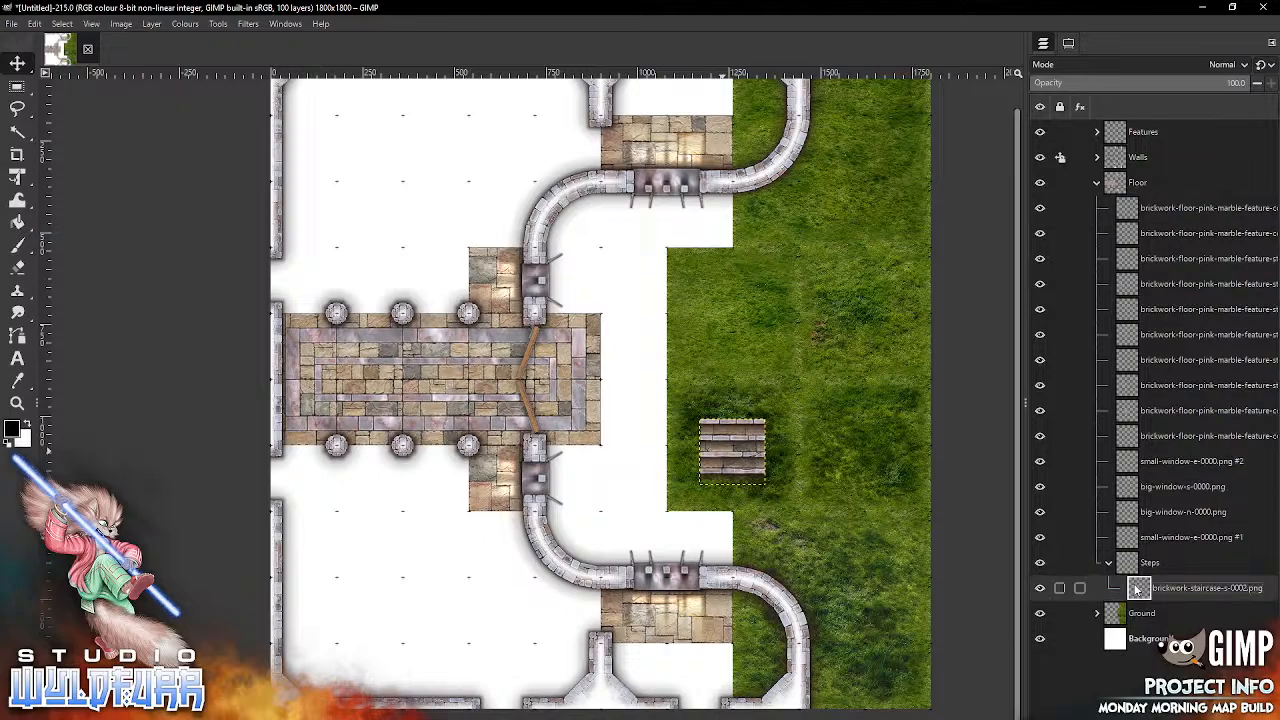
# Step: Place the staircase tile along the entrance landing's south edge and add brickwork-staircase-corner-es-0000.png directly east of it
pyautogui.moveTo(742, 468); pyautogui.dragTo(577, 490)
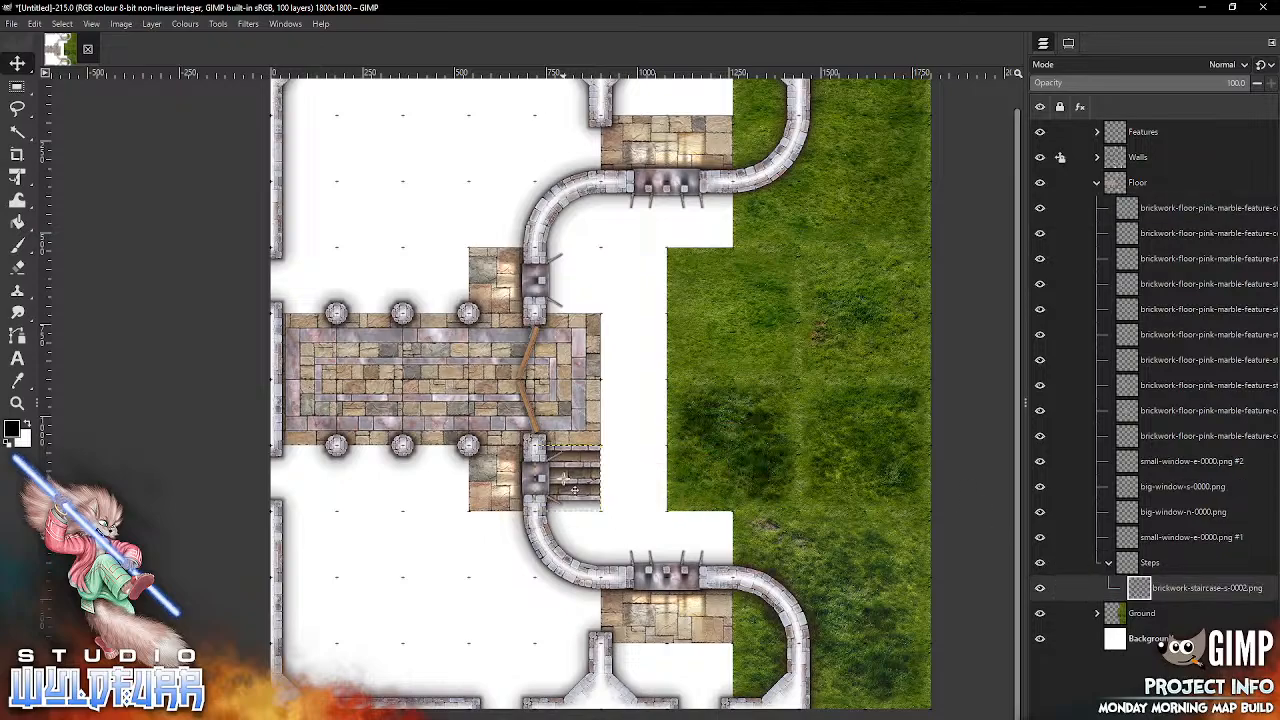
pyautogui.hotkey('alt', 'Tab')
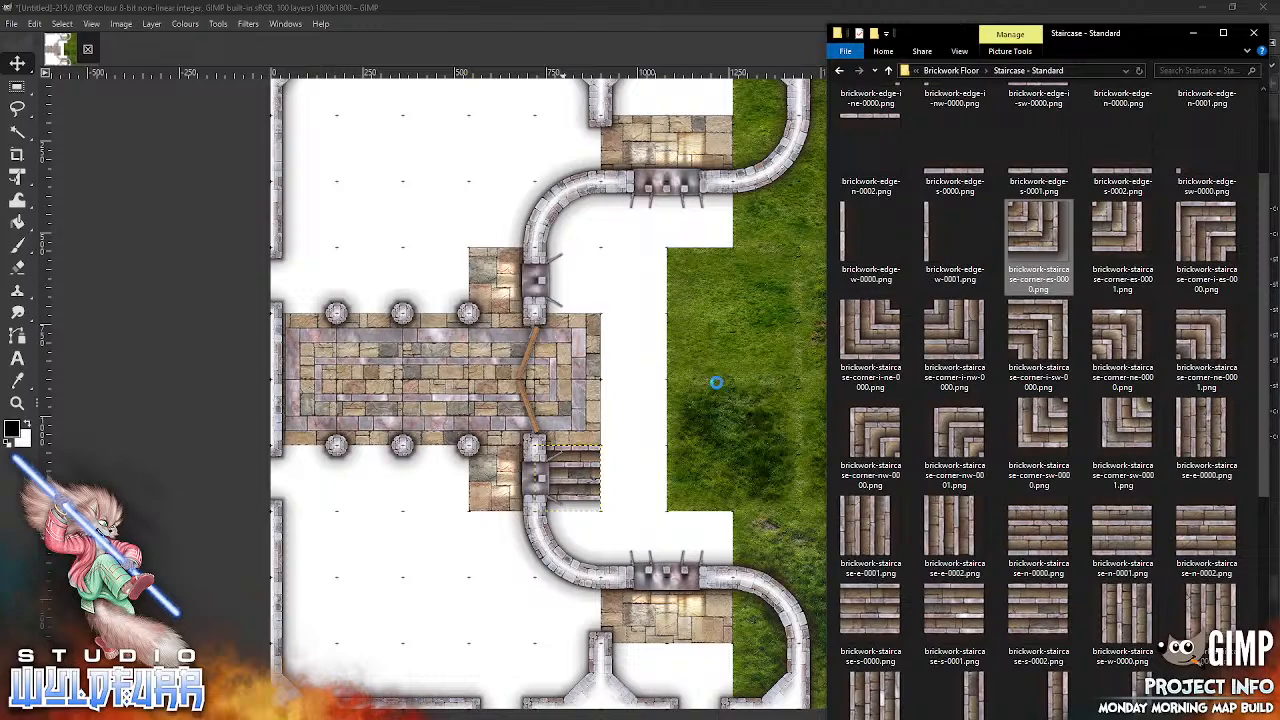
pyautogui.moveTo(714, 380); pyautogui.dragTo(713, 377)
pyautogui.moveTo(615, 385); pyautogui.dragTo(647, 461)
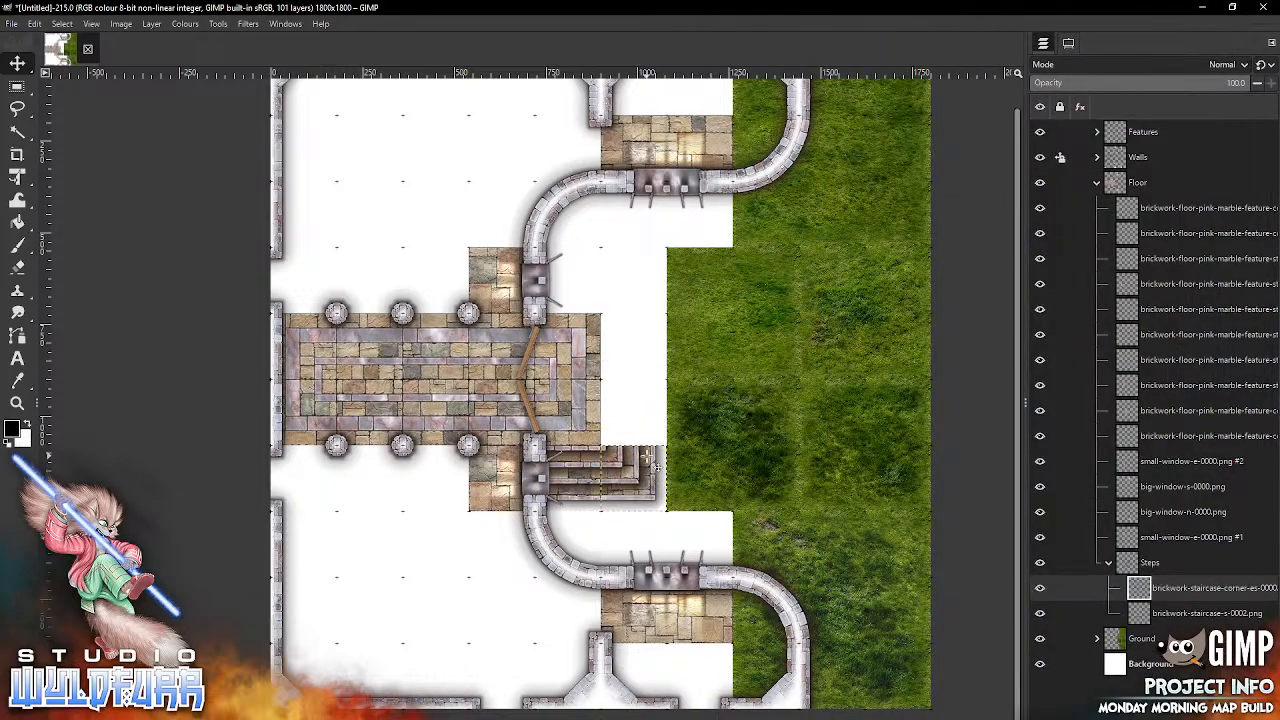
# Step: Import brickwork-staircase-corner-ne-0001.png into the Steps group and place it at the landing's northeast corner
pyautogui.hotkey('alt', 'Tab')
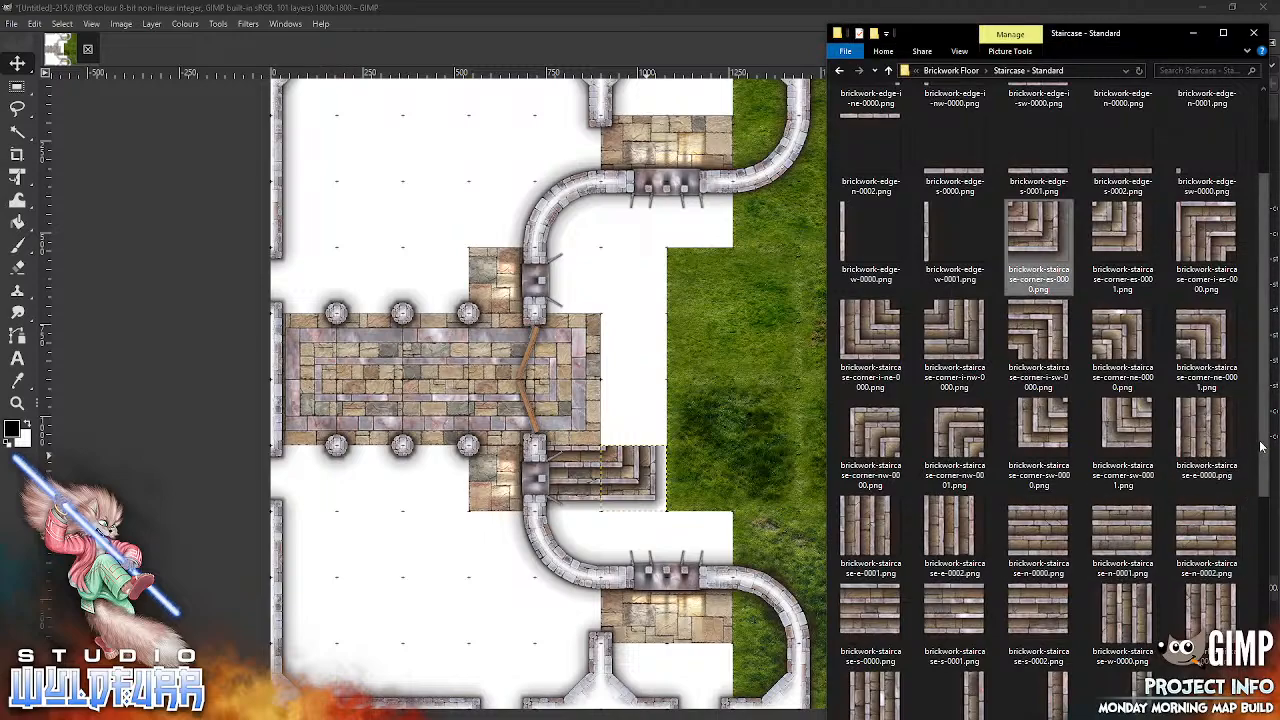
pyautogui.moveTo(1198, 345); pyautogui.dragTo(763, 497)
pyautogui.moveTo(612, 396); pyautogui.dragTo(615, 310)
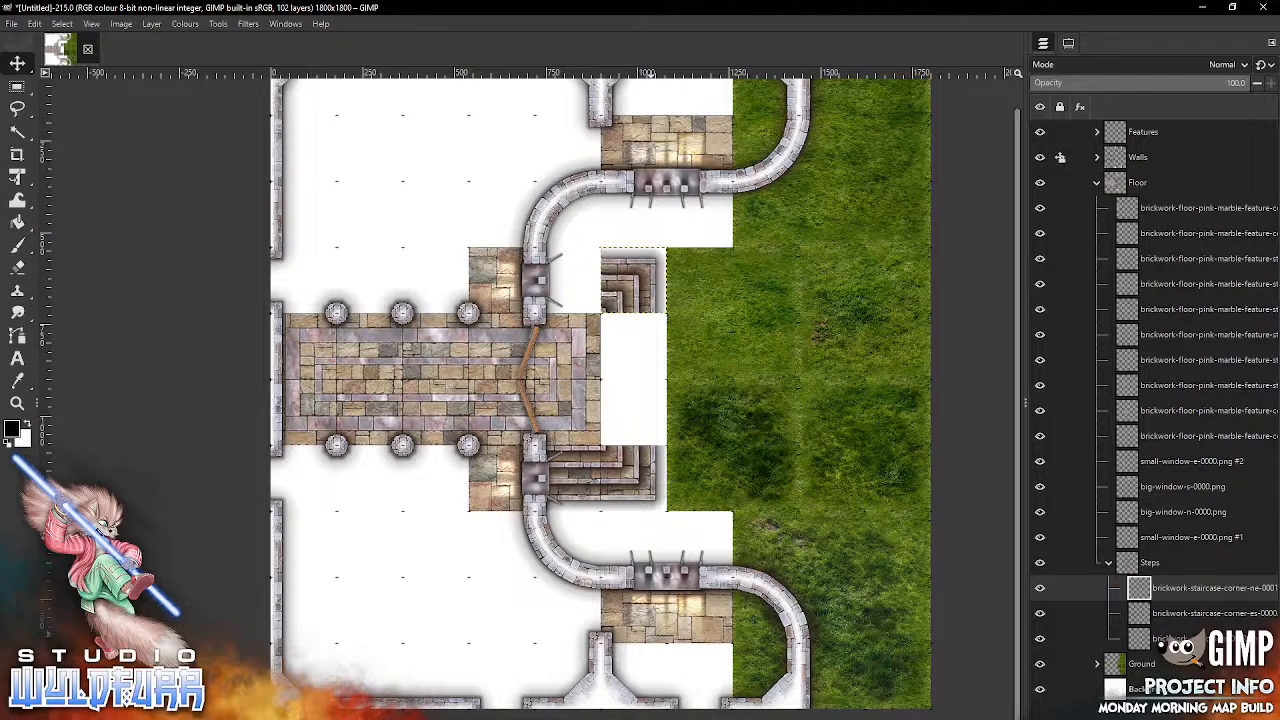
# Step: Fill the landing's east side between the corner stairs with brickwork-staircase-e-0002.png to the south and brickwork-staircase-e-0001.png to the north
pyautogui.hotkey('alt', 'Tab')
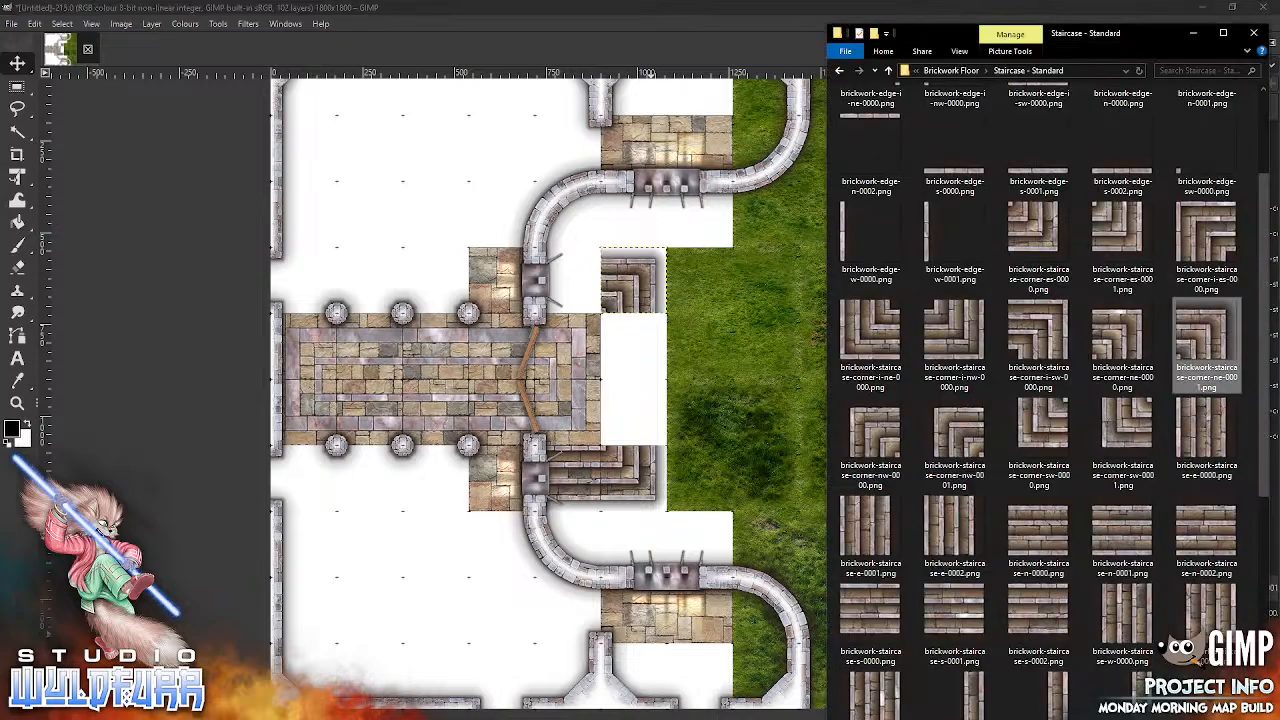
pyautogui.click(978, 533)
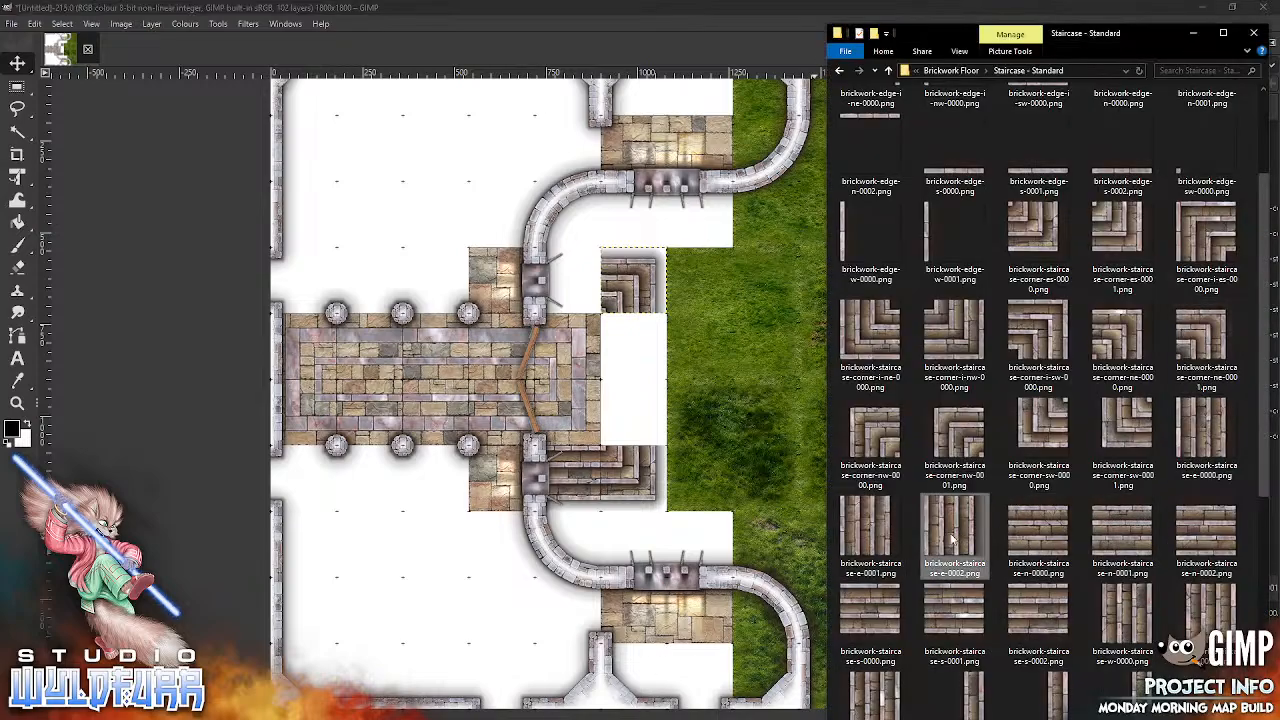
pyautogui.click(696, 493)
pyautogui.moveTo(612, 398); pyautogui.dragTo(644, 417)
pyautogui.hotkey('alt', 'Tab')
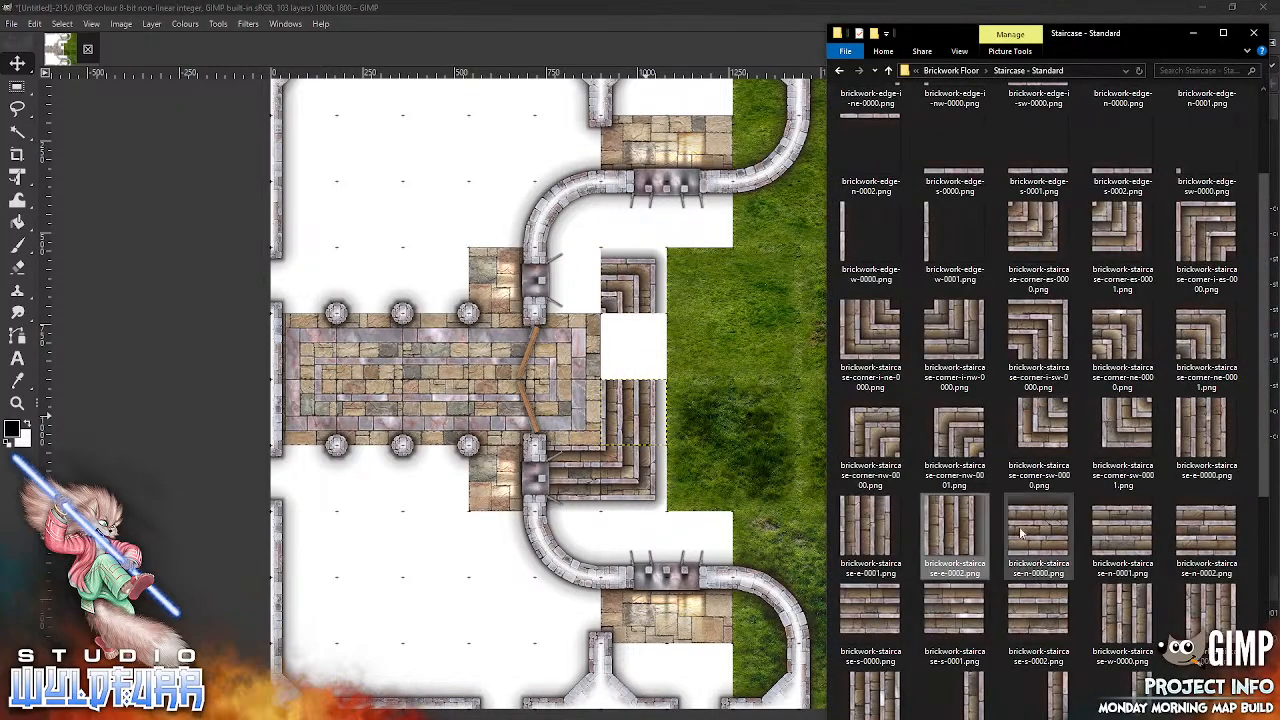
pyautogui.moveTo(870, 538); pyautogui.dragTo(758, 422)
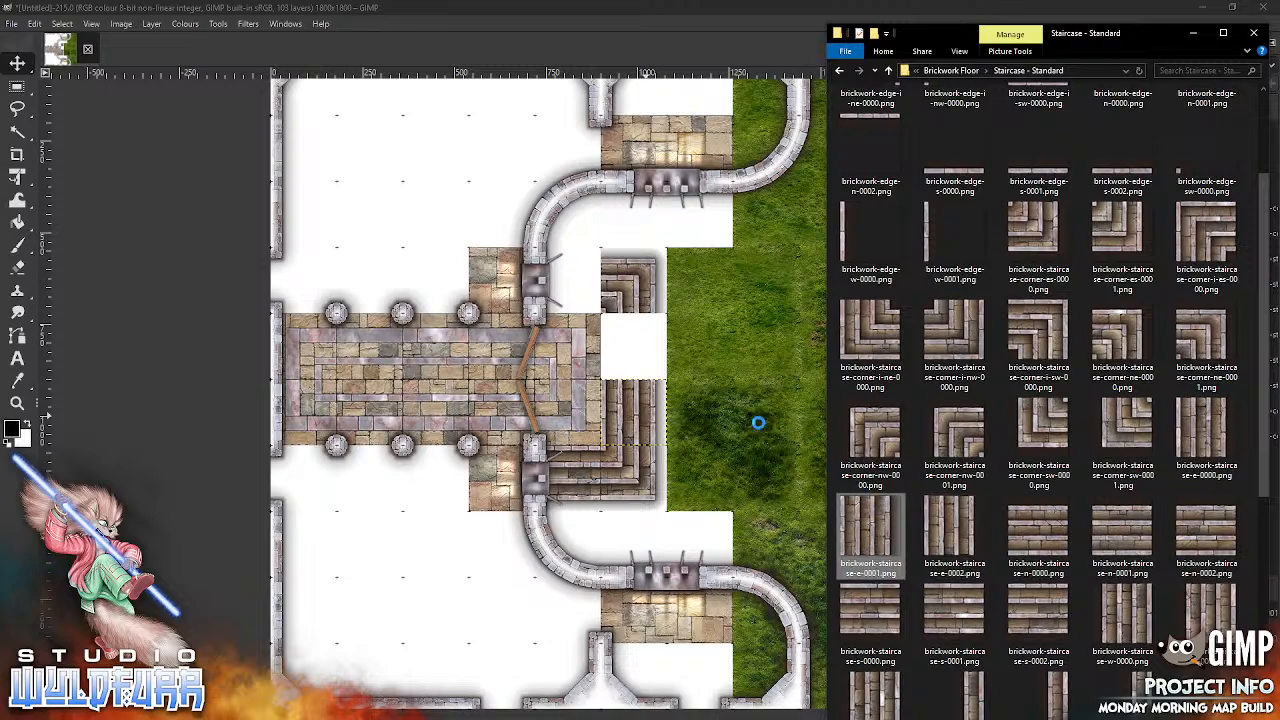
pyautogui.click(694, 540)
pyautogui.moveTo(619, 394); pyautogui.dragTo(653, 347)
# Step: Import brickwork-staircase-n-0002.png and place it along the landing's north edge to close the flight of steps
pyautogui.hotkey('alt', 'Tab')
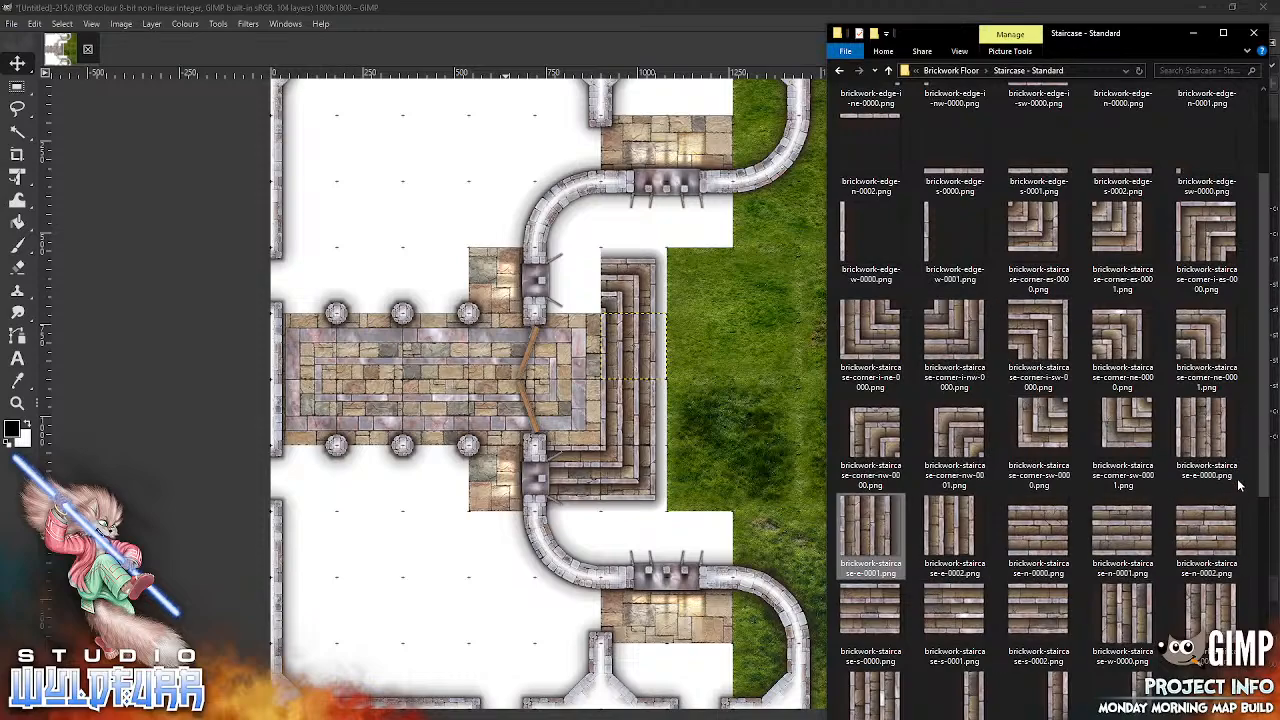
pyautogui.click(1206, 532)
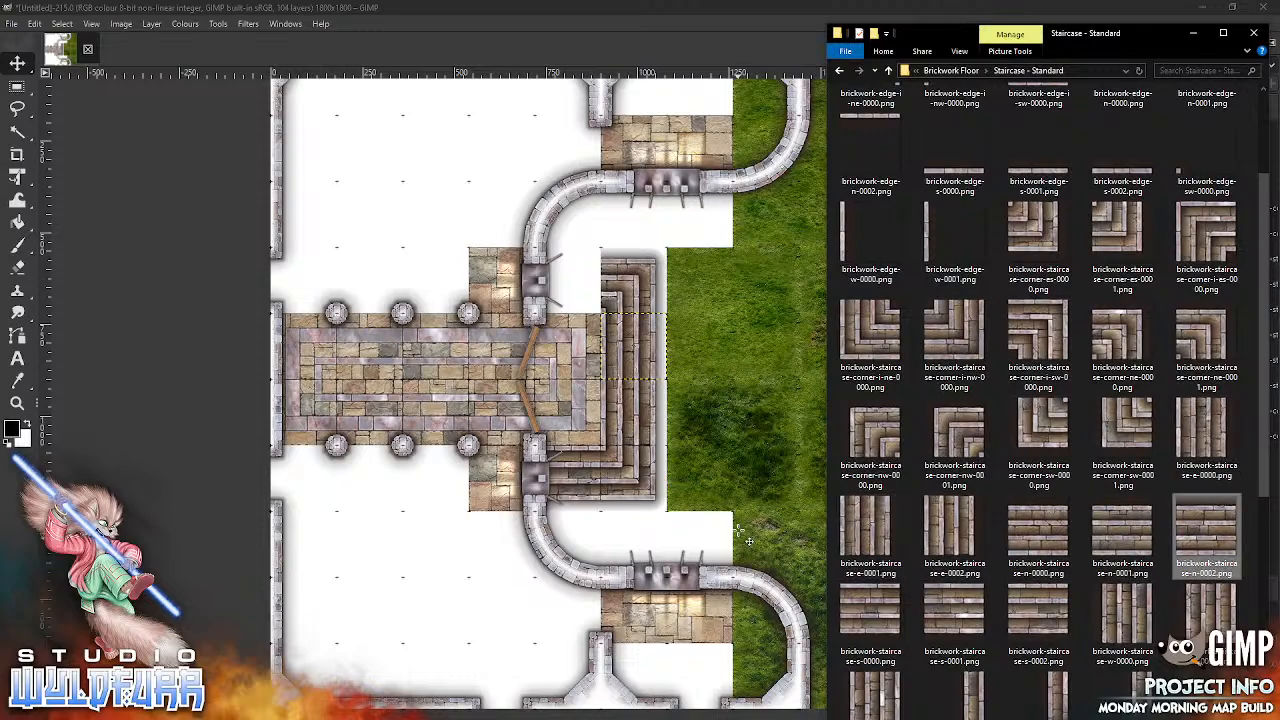
pyautogui.moveTo(617, 407); pyautogui.dragTo(601, 311)
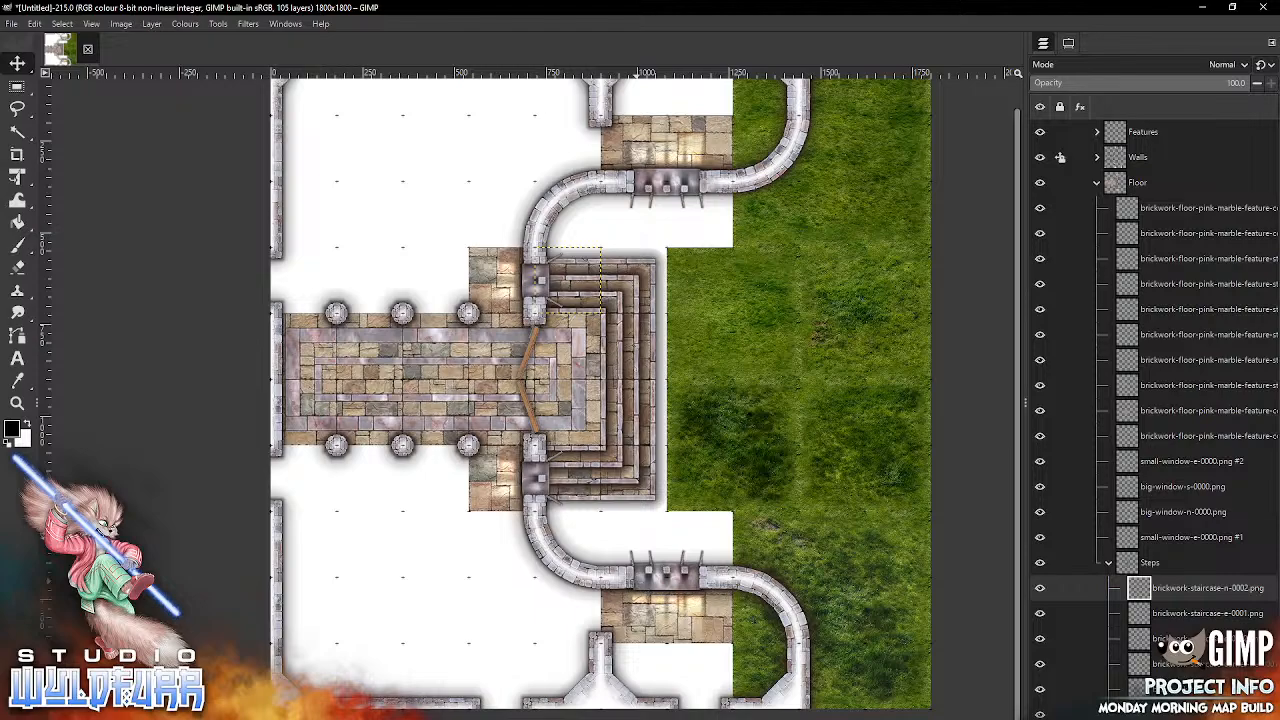
# Step: Import brickwork-floor-1x1-0004.png from Brickwork Floor, move it atop the Floor group, collapse Steps, and place it below the southern big window's floor
pyautogui.hotkey('alt', 'Tab')
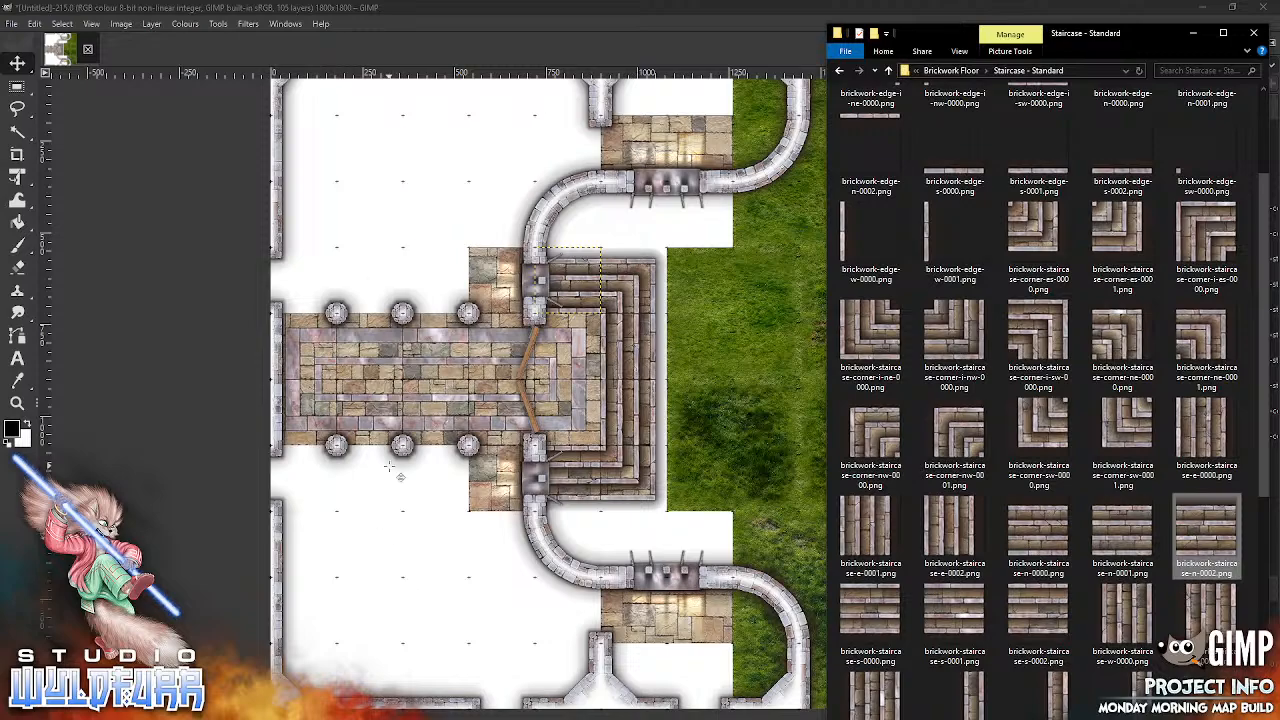
pyautogui.click(958, 71)
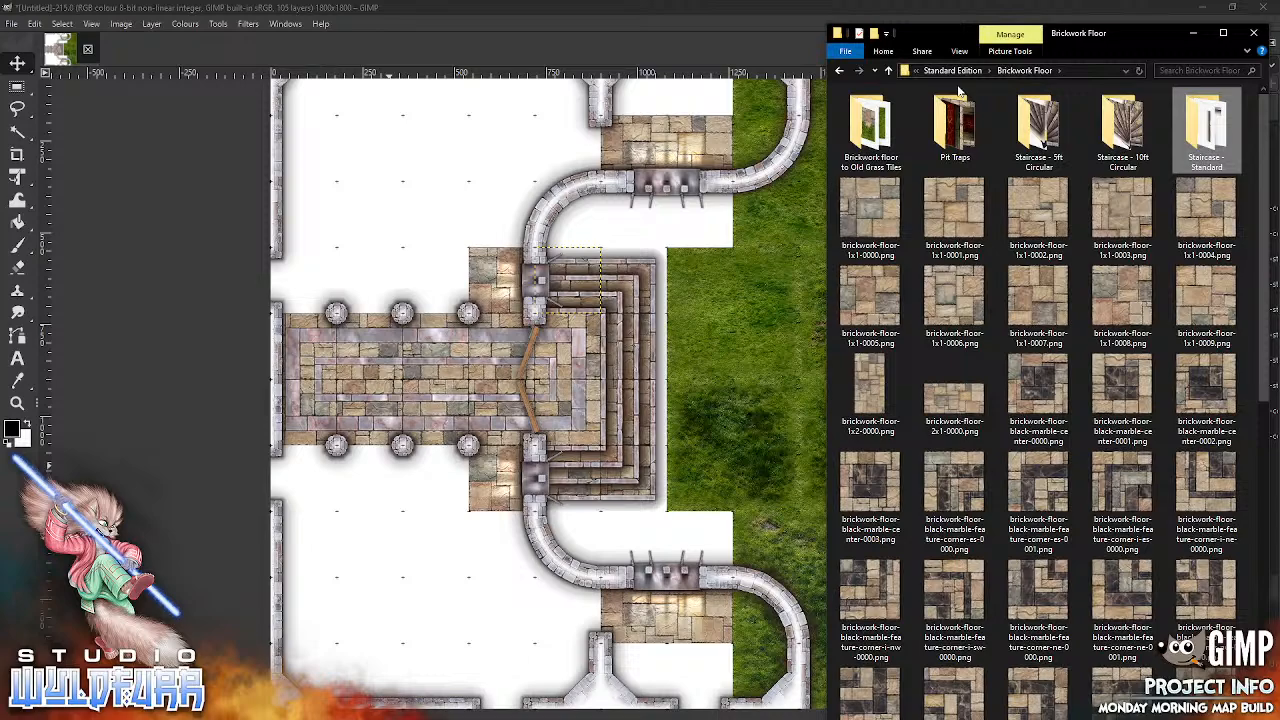
pyautogui.click(1203, 224)
pyautogui.moveTo(714, 461); pyautogui.dragTo(716, 452)
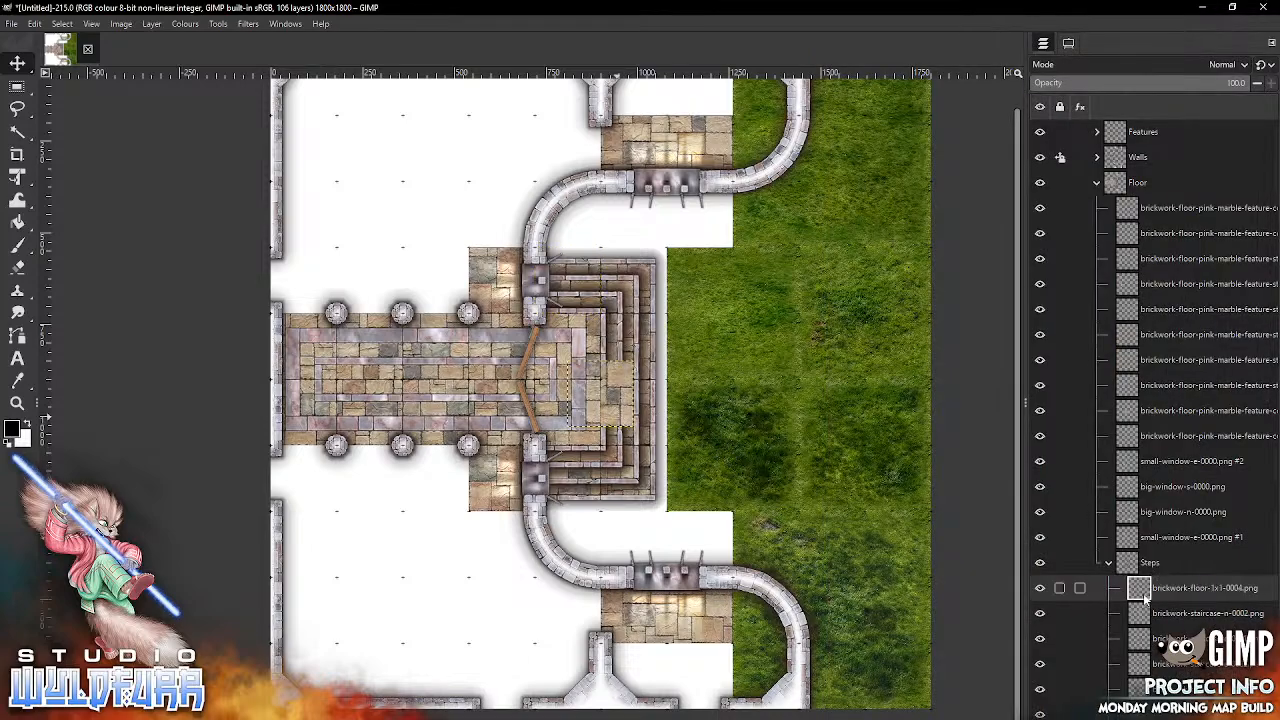
pyautogui.moveTo(1145, 592); pyautogui.dragTo(1140, 203)
pyautogui.click(1108, 588)
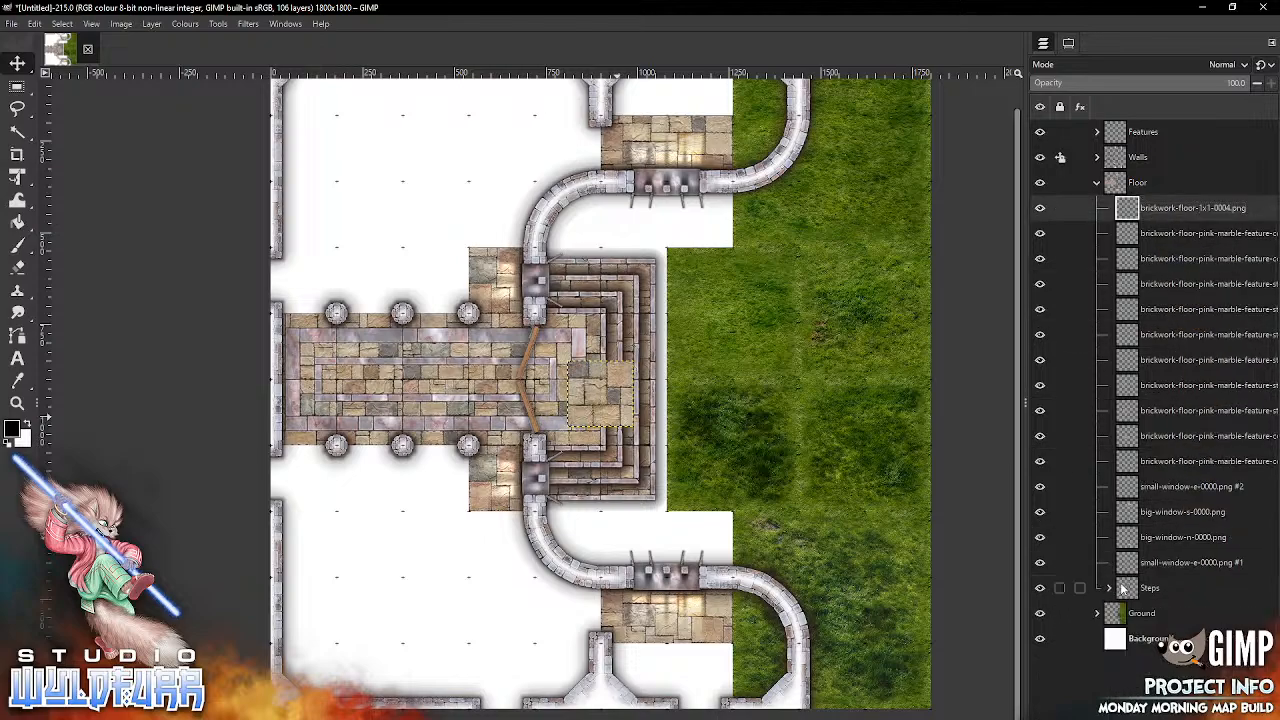
pyautogui.moveTo(614, 399); pyautogui.dragTo(646, 656)
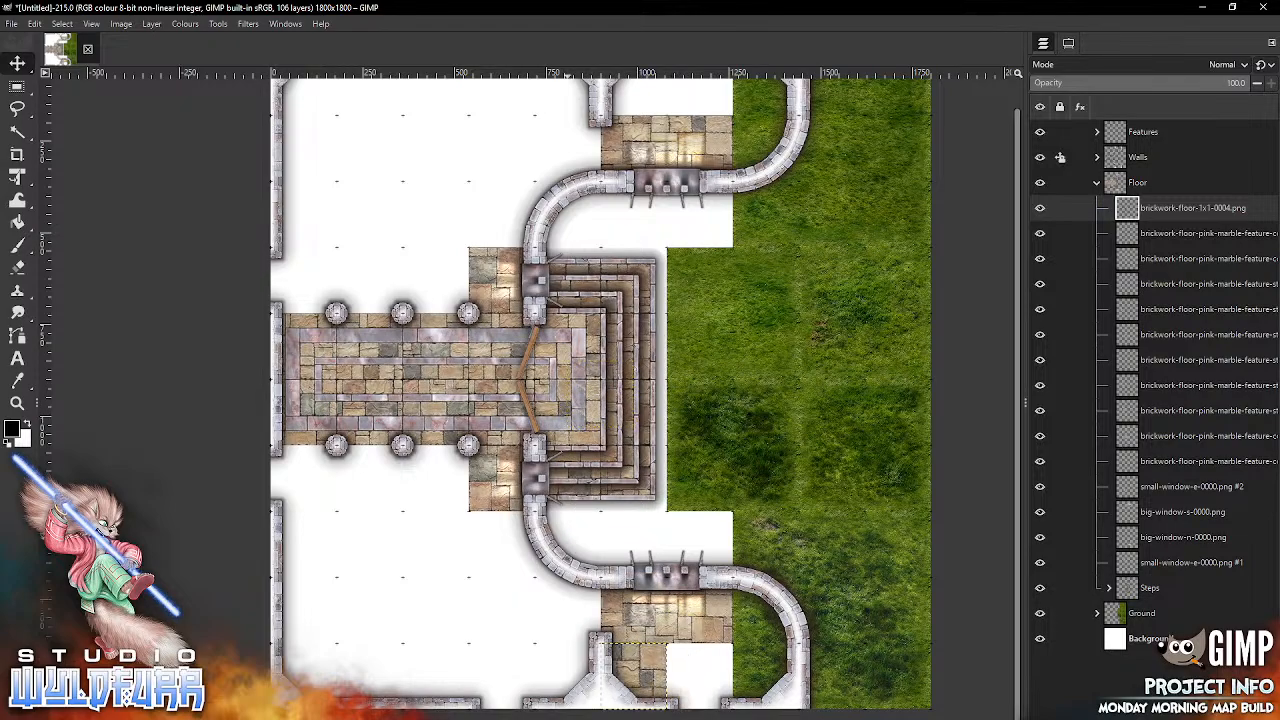
# Step: Import brickwork-floor-1x1-0003.png and place it directly east of the 1x1-0004 tile below the southern big window's floor
pyautogui.hotkey('alt', 'Tab')
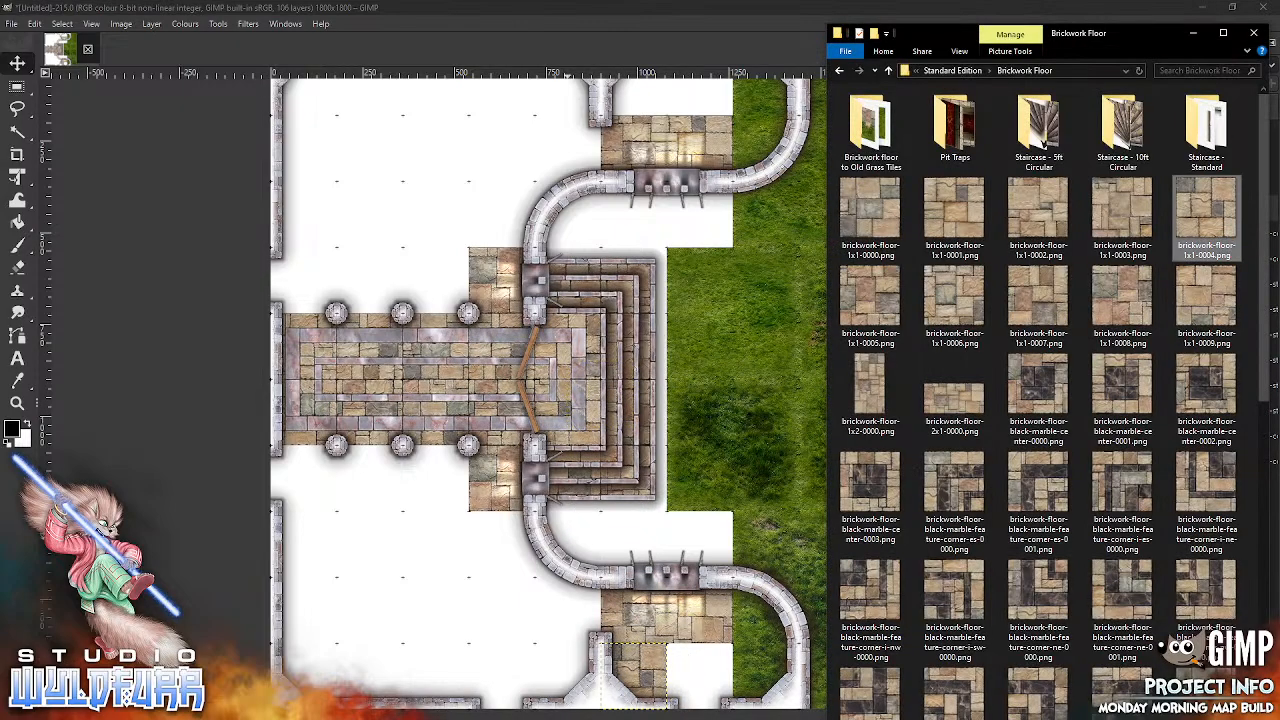
pyautogui.click(1124, 212)
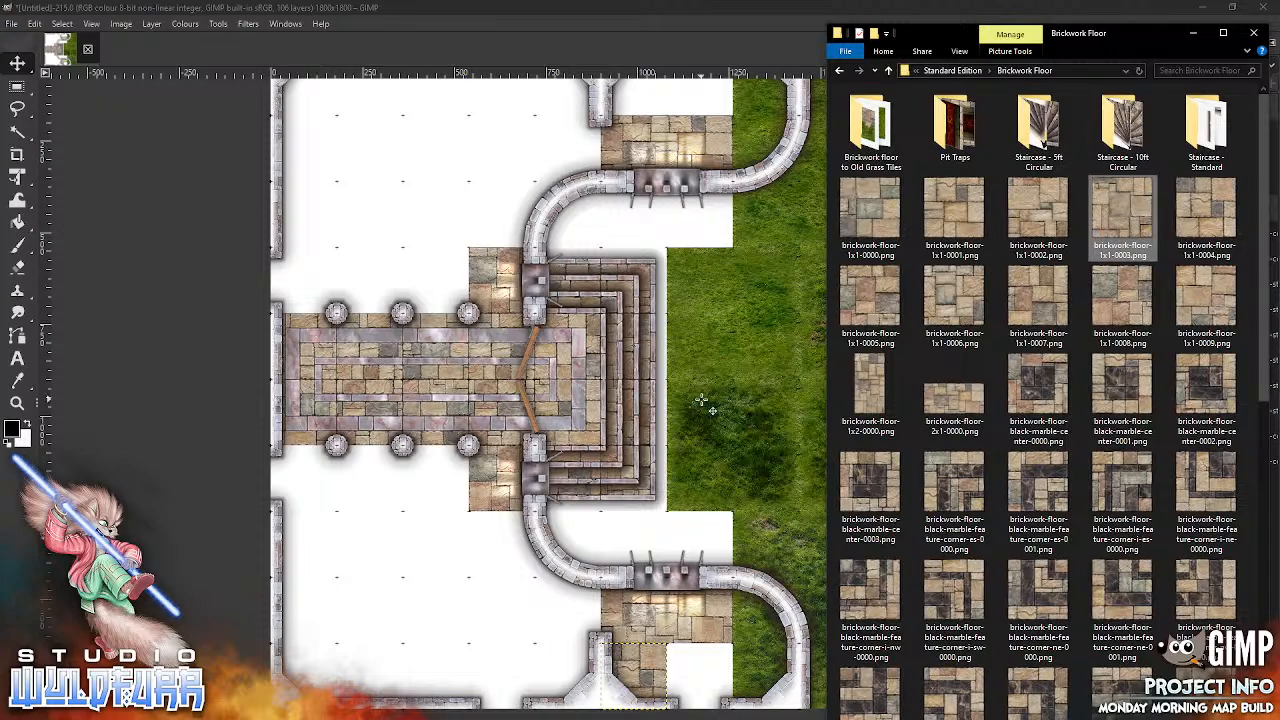
pyautogui.moveTo(612, 390); pyautogui.dragTo(710, 668)
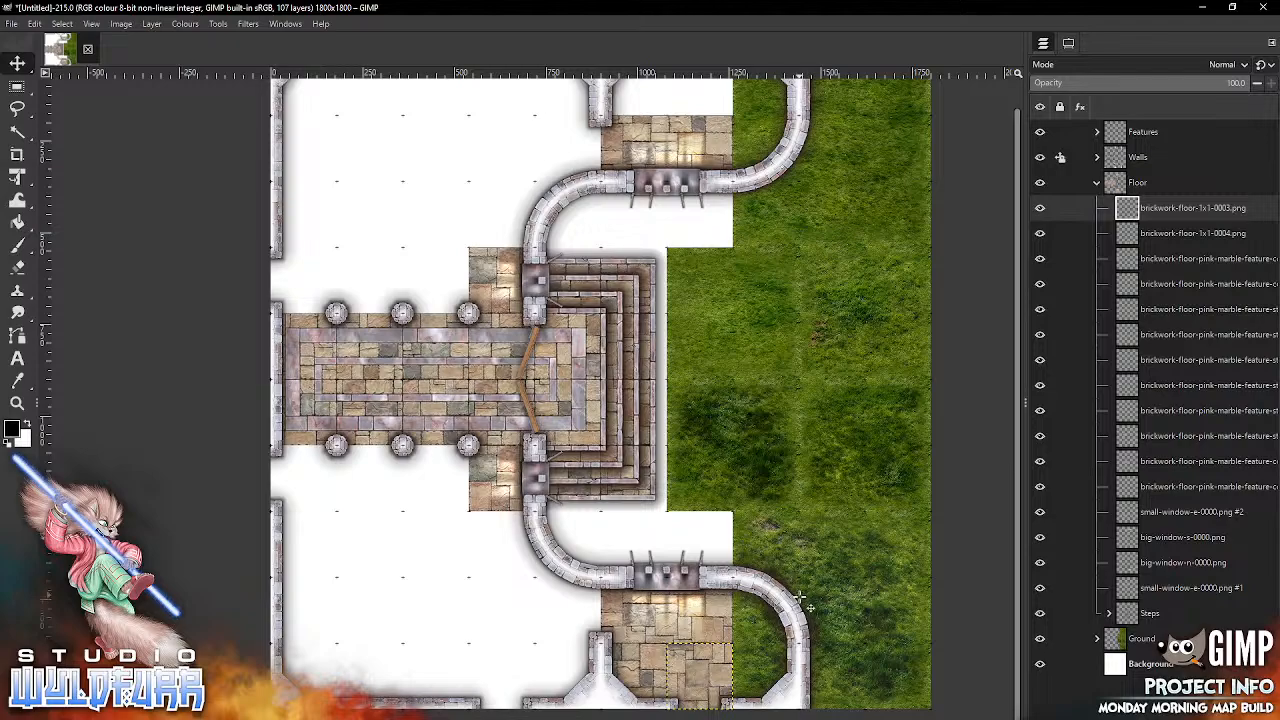
# Step: Import brickwork-floor-1x1-0002.png and brickwork-floor-1x1-0001.png to fill the southern round room's east side, with 0002 to the south and 0001 to the north
pyautogui.click(541, 718)
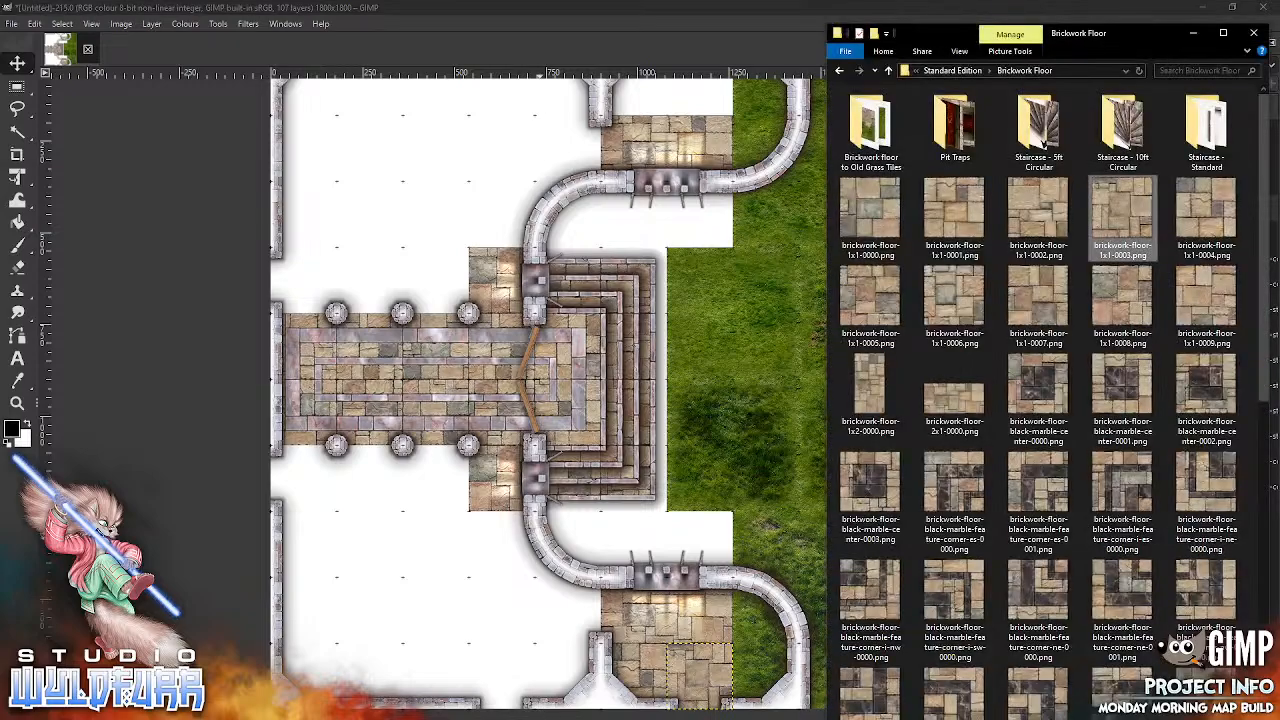
pyautogui.moveTo(1037, 215); pyautogui.dragTo(704, 360)
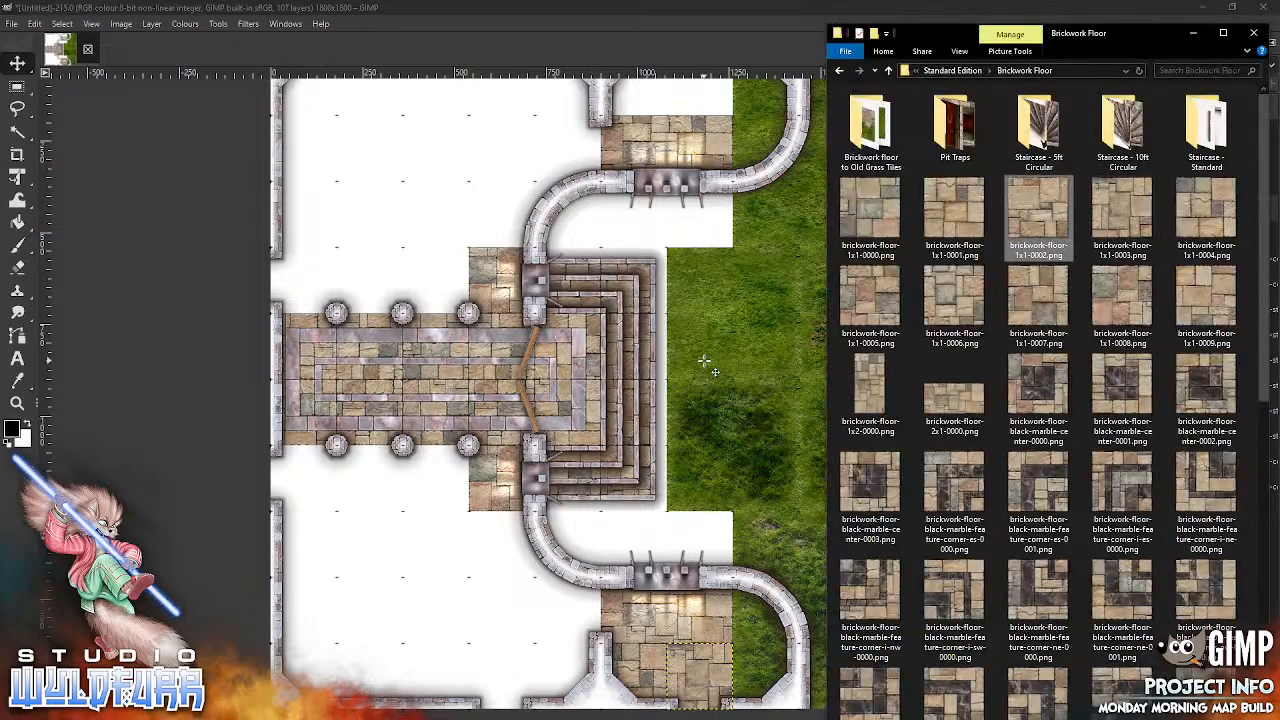
pyautogui.moveTo(617, 377); pyautogui.dragTo(787, 663)
pyautogui.click(550, 718)
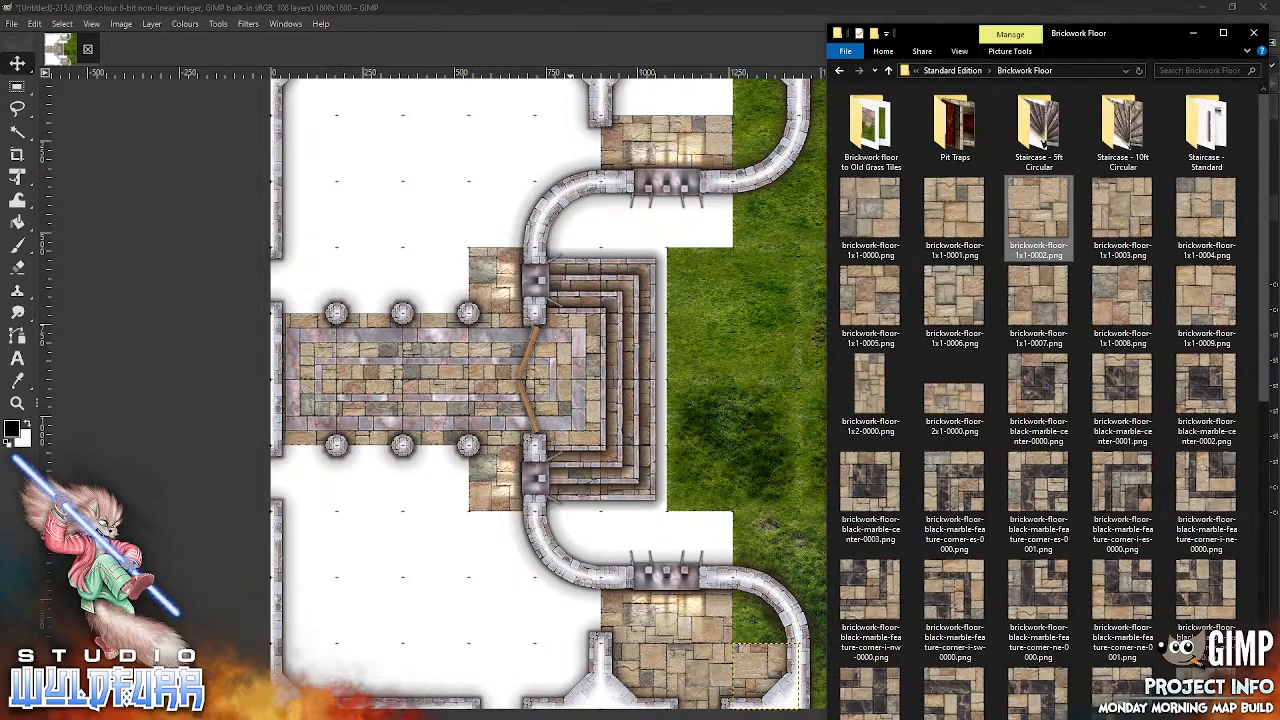
pyautogui.moveTo(955, 215); pyautogui.dragTo(700, 428)
pyautogui.moveTo(600, 392); pyautogui.dragTo(797, 590)
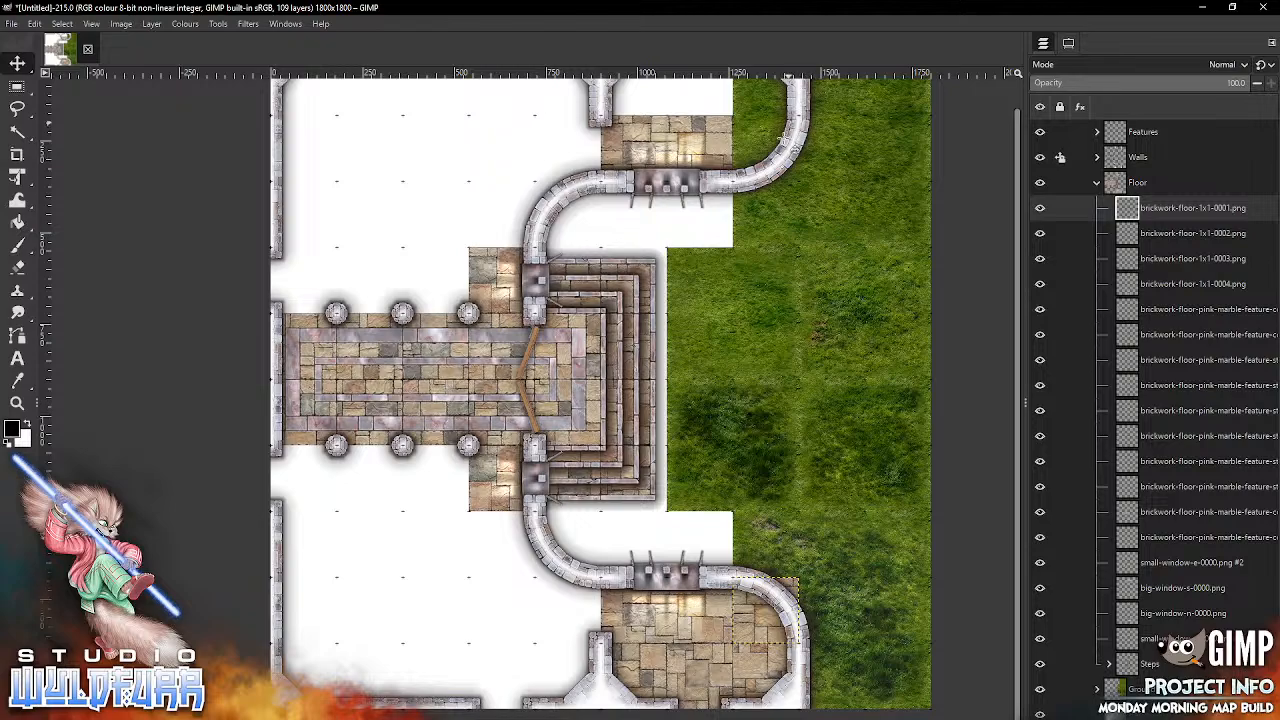
# Step: Import brickwork-floor-1x1-0000.png east of the northern big window's floor and brickwork-floor-1x1-0009.png directly above that floor's west half
pyautogui.hotkey('alt', 'Tab')
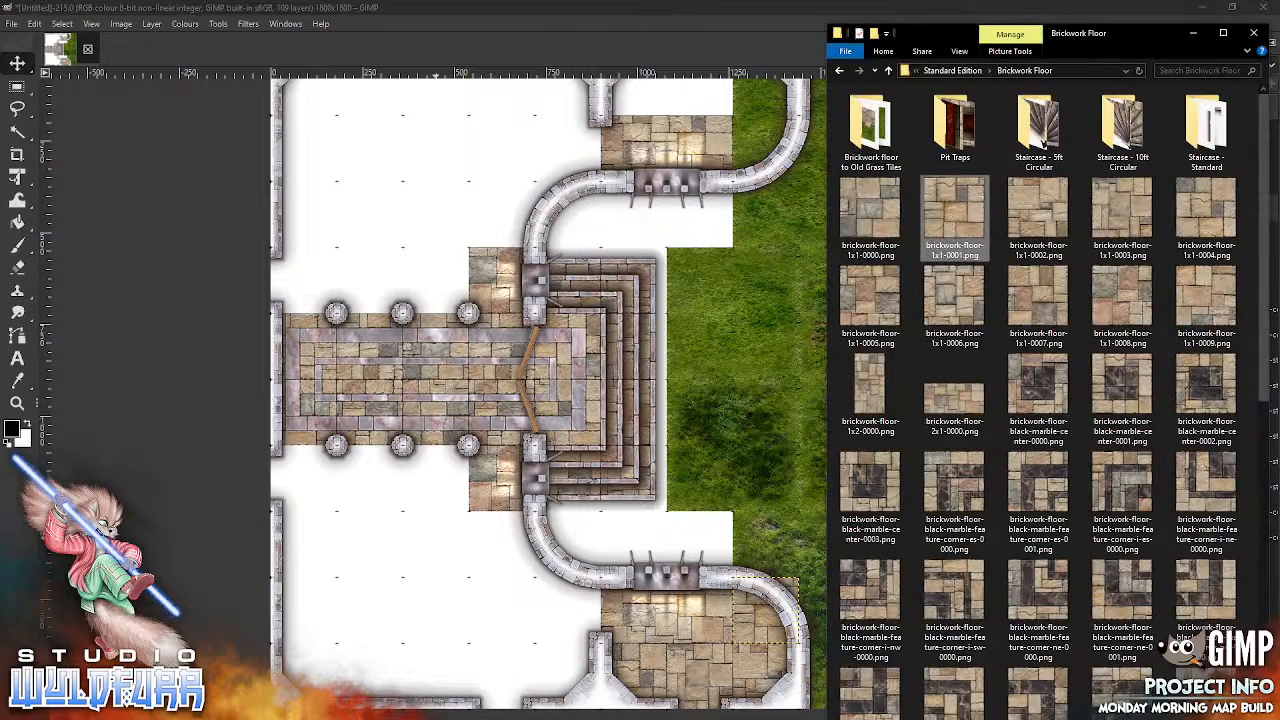
pyautogui.click(887, 215)
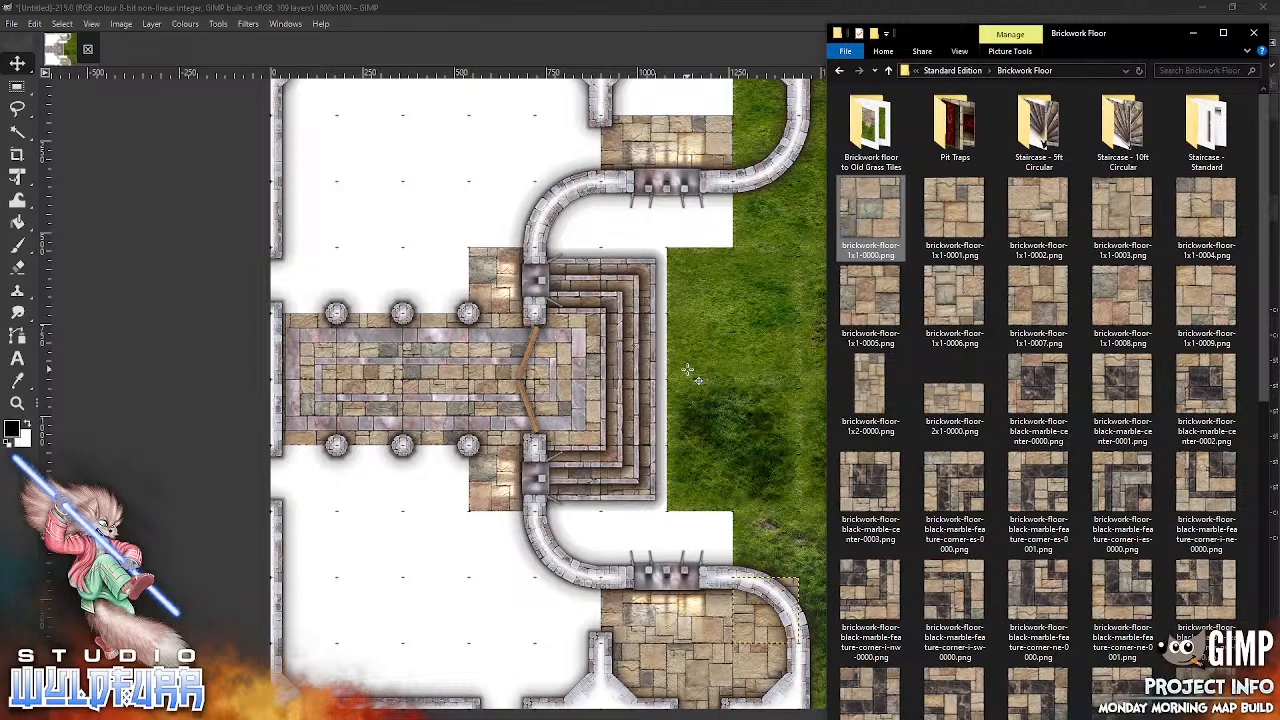
pyautogui.moveTo(716, 566); pyautogui.dragTo(726, 574)
pyautogui.moveTo(605, 392); pyautogui.dragTo(768, 140)
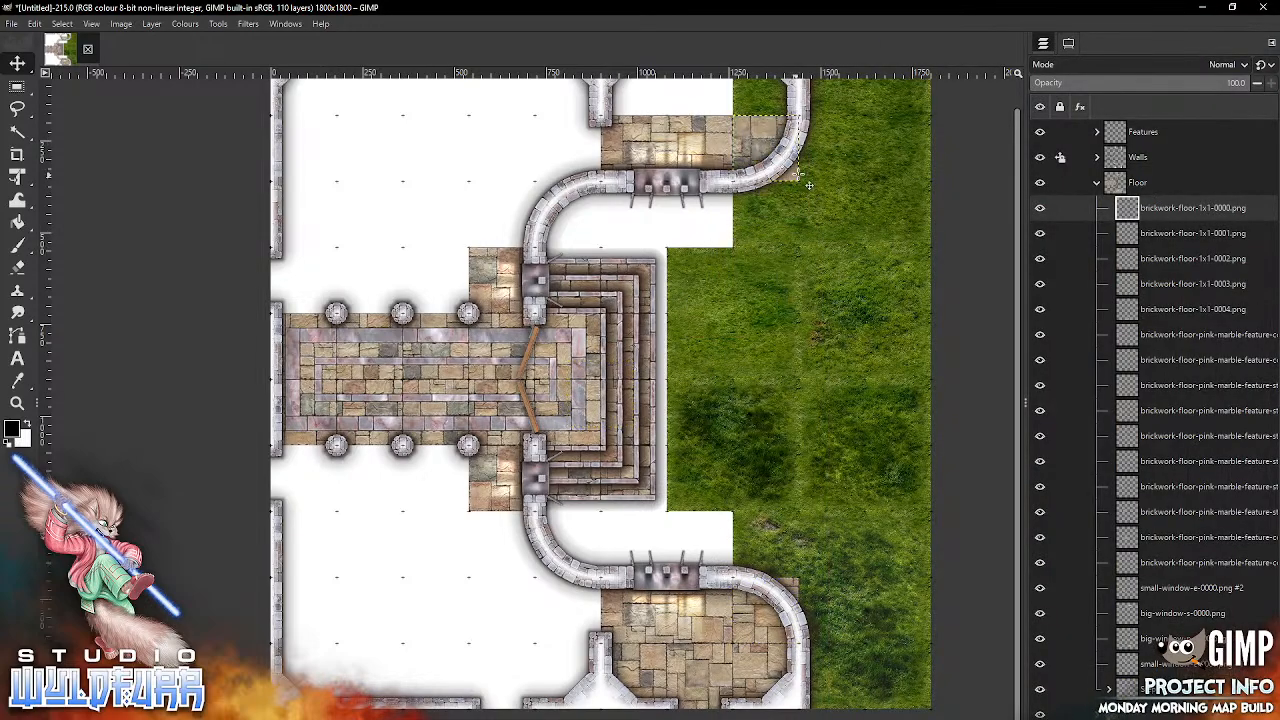
pyautogui.scroll(2, 760, 125)
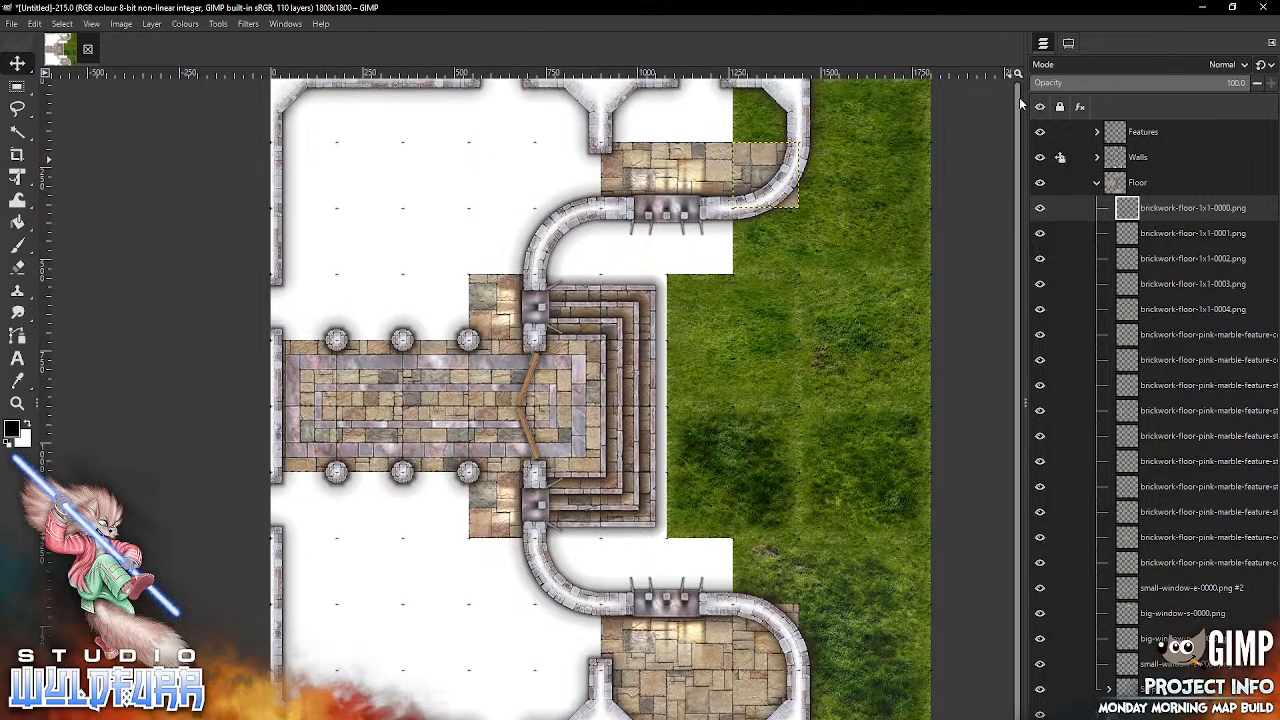
pyautogui.hotkey('alt', 'Tab')
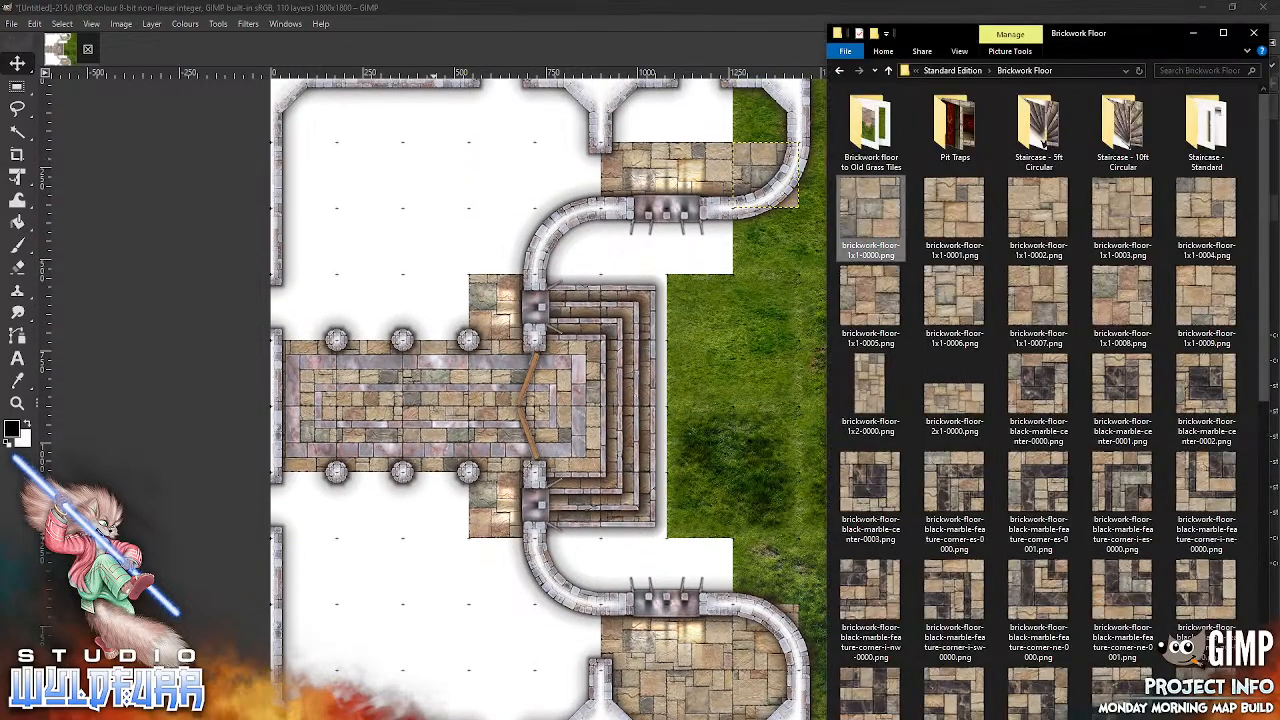
pyautogui.moveTo(1212, 302); pyautogui.dragTo(743, 443)
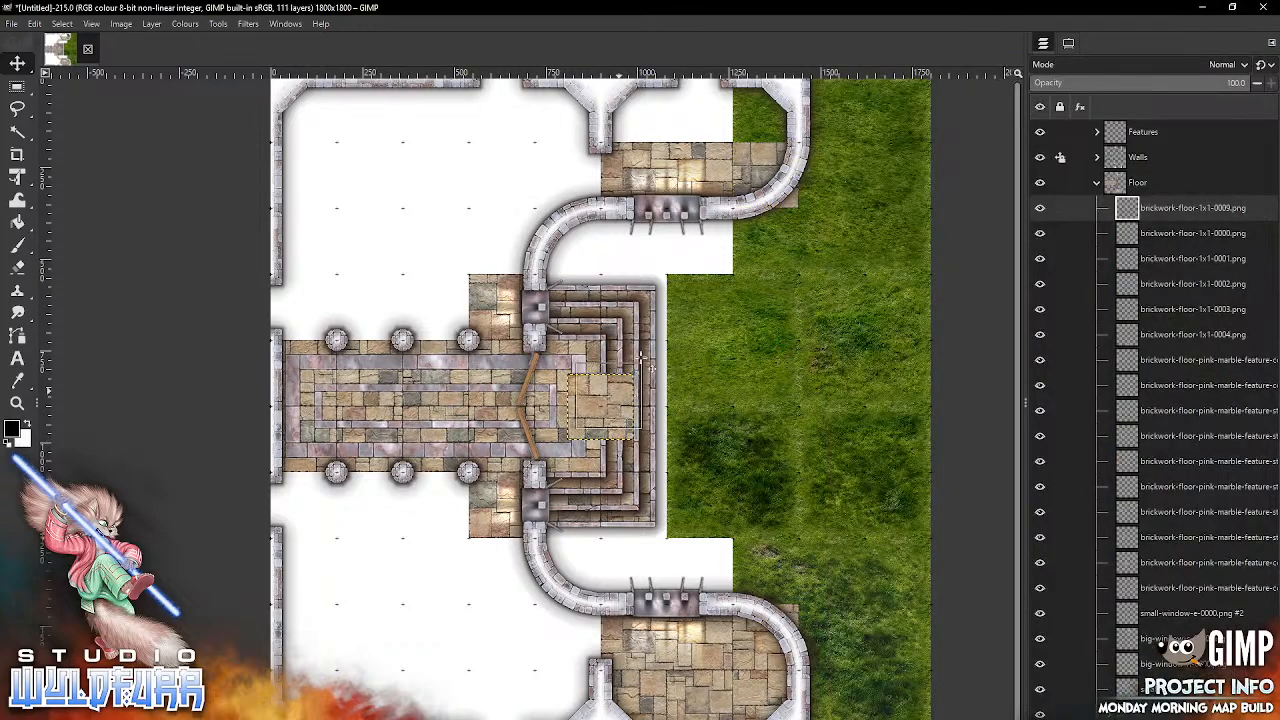
pyautogui.moveTo(688, 122); pyautogui.dragTo(648, 104)
# Step: Import brickwork-floor-1x1-0008.png and brickwork-floor-1x1-0007.png and place them in order east of the 1x1-0009 tile in the northern round room
pyautogui.hotkey('alt', 'Tab')
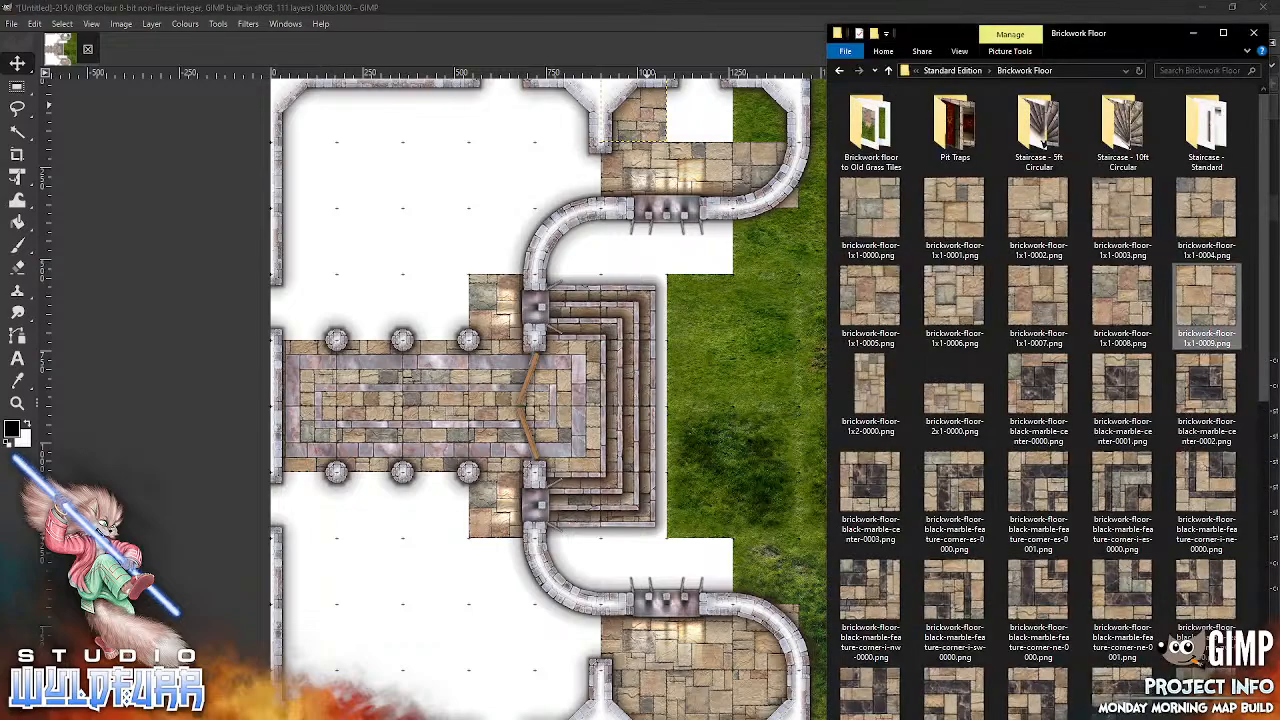
pyautogui.moveTo(1122, 300); pyautogui.dragTo(773, 440)
pyautogui.moveTo(628, 404); pyautogui.dragTo(732, 112)
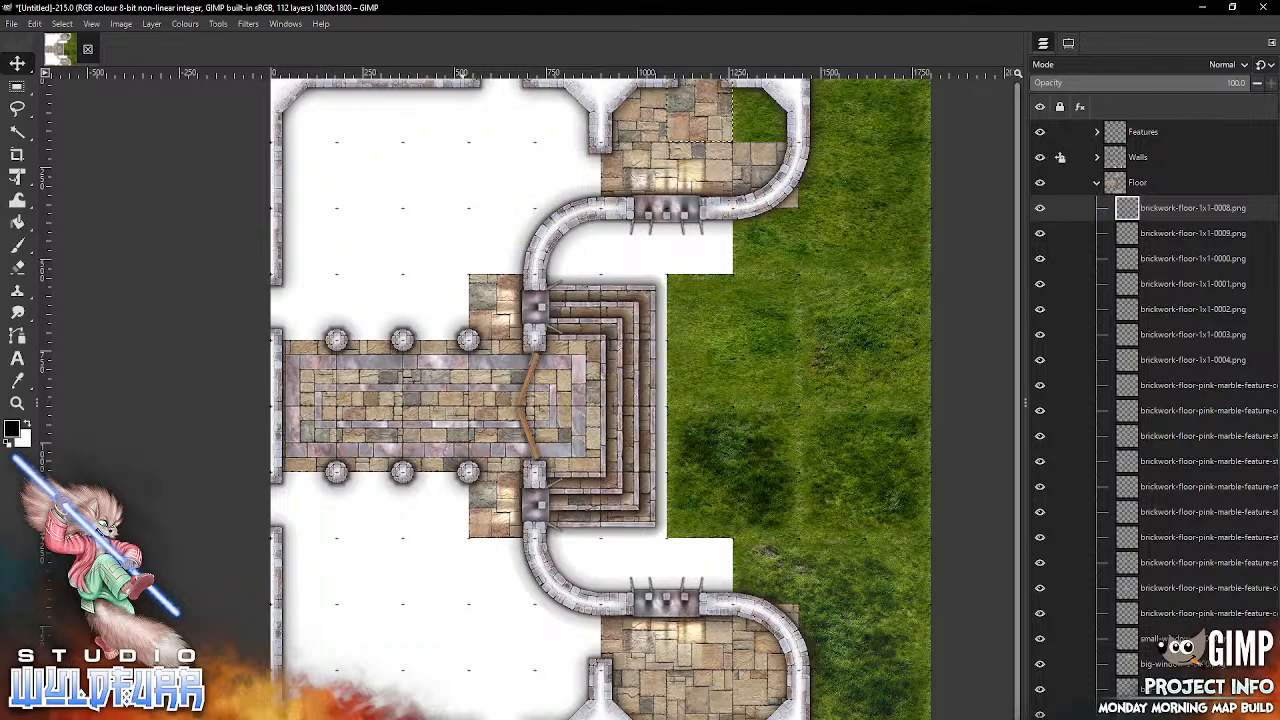
pyautogui.hotkey('alt', 'Tab')
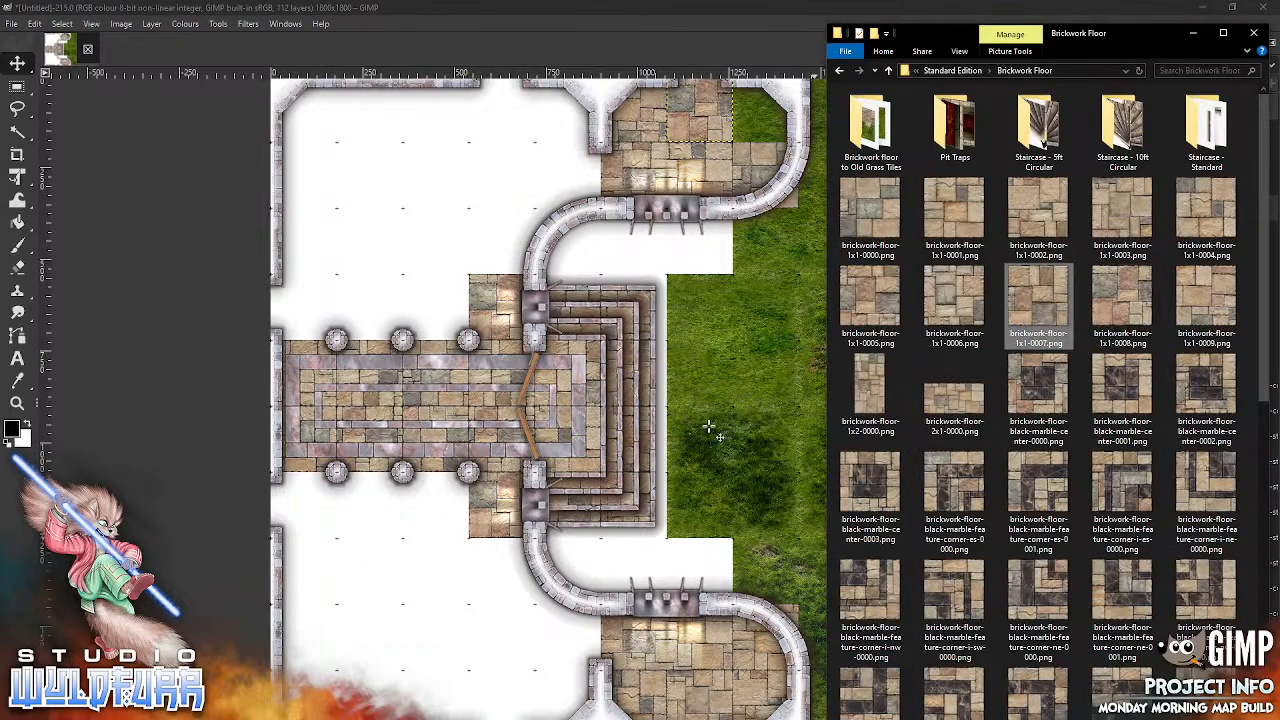
pyautogui.moveTo(744, 481); pyautogui.dragTo(744, 481)
pyautogui.moveTo(617, 399); pyautogui.dragTo(779, 131)
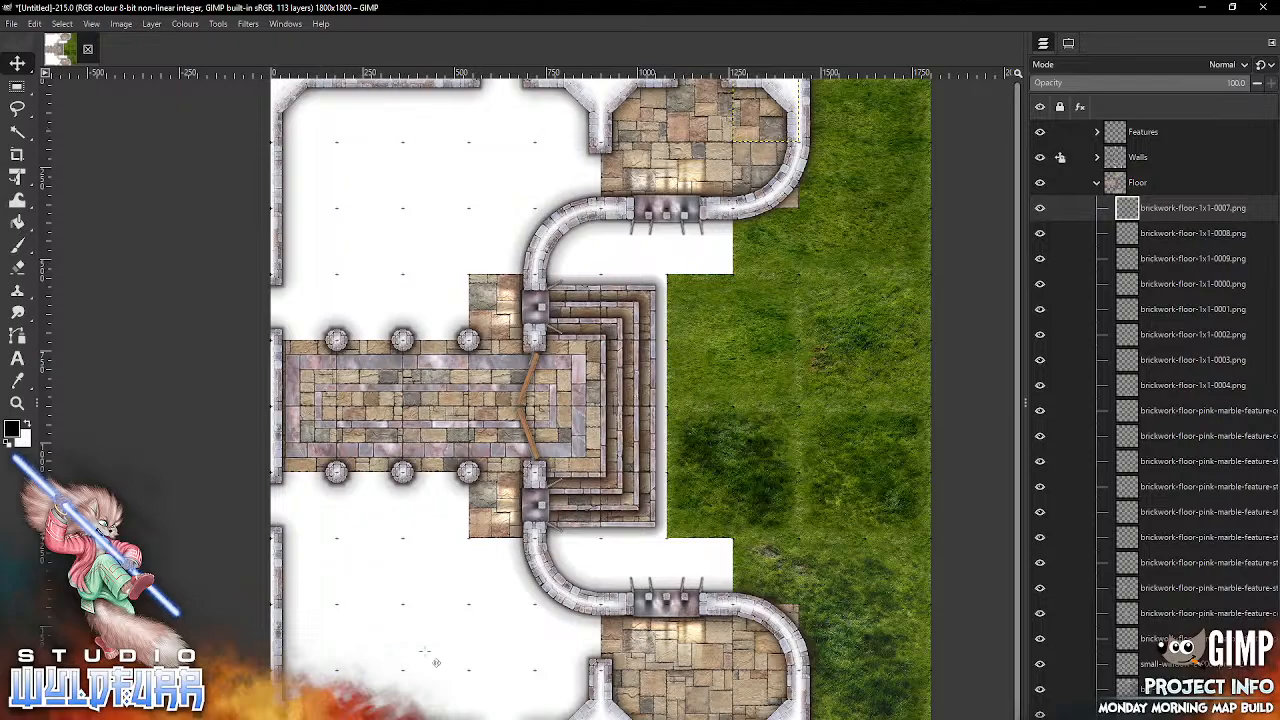
# Step: Import brickwork-floor-black-marble-feature-corner-es-0000.png and place it in the northwest corner of the large northern room
pyautogui.hotkey('alt', 'Tab')
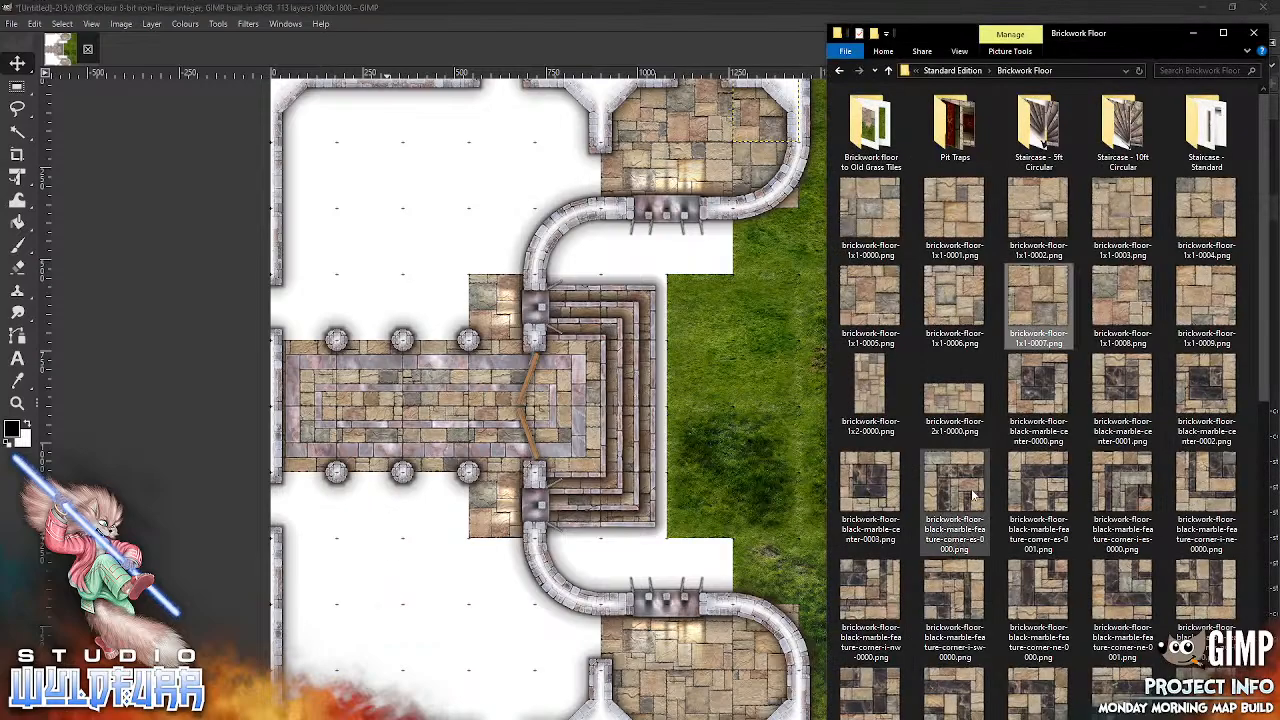
pyautogui.click(417, 210)
pyautogui.moveTo(417, 210); pyautogui.dragTo(417, 210)
pyautogui.moveTo(600, 398); pyautogui.dragTo(311, 112)
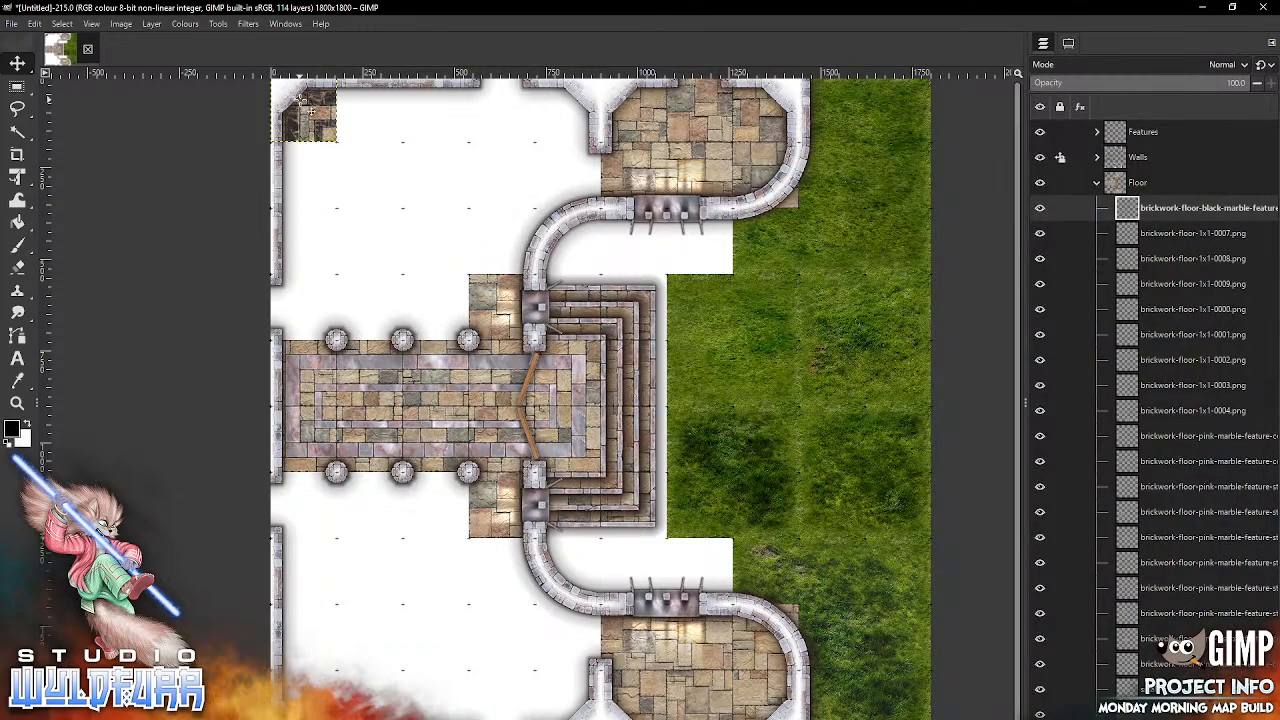
# Step: Import brickwork-floor-black-marble-feature-corner-ne-0000.png and place it in the northern room's southwest corner, just above the pillared hall
pyautogui.hotkey('alt', 'Tab')
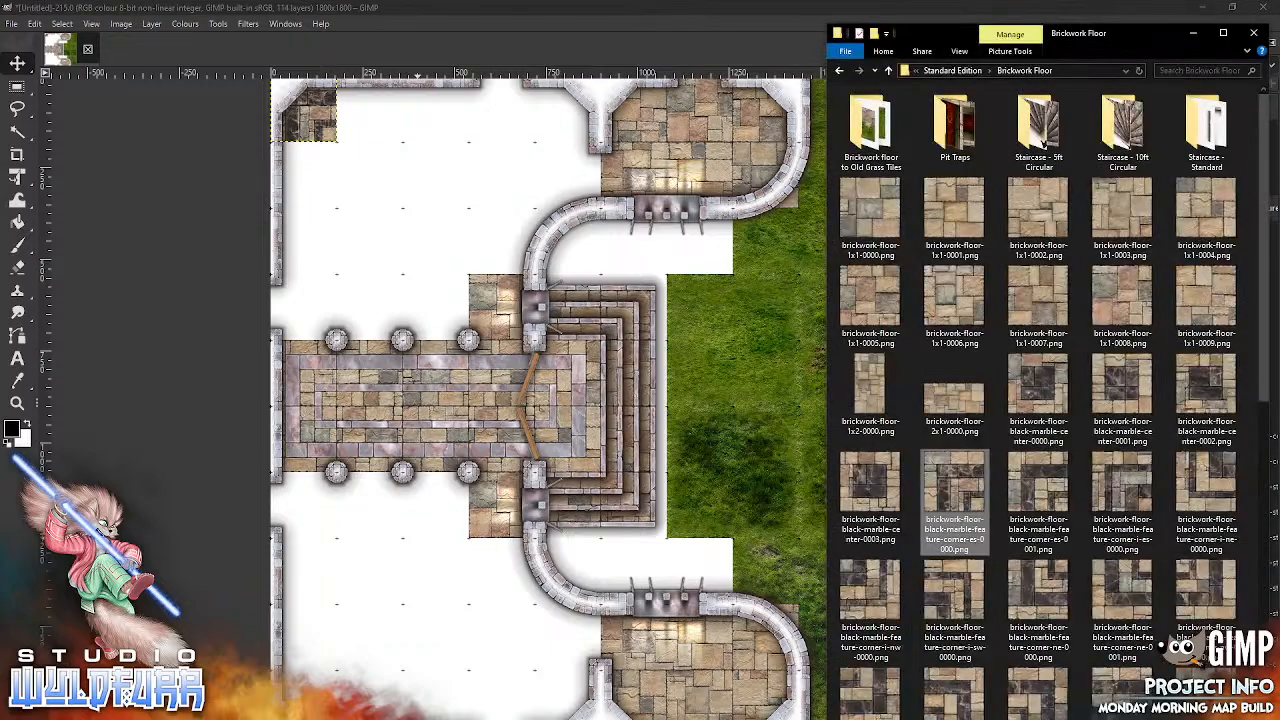
pyautogui.click(1040, 592)
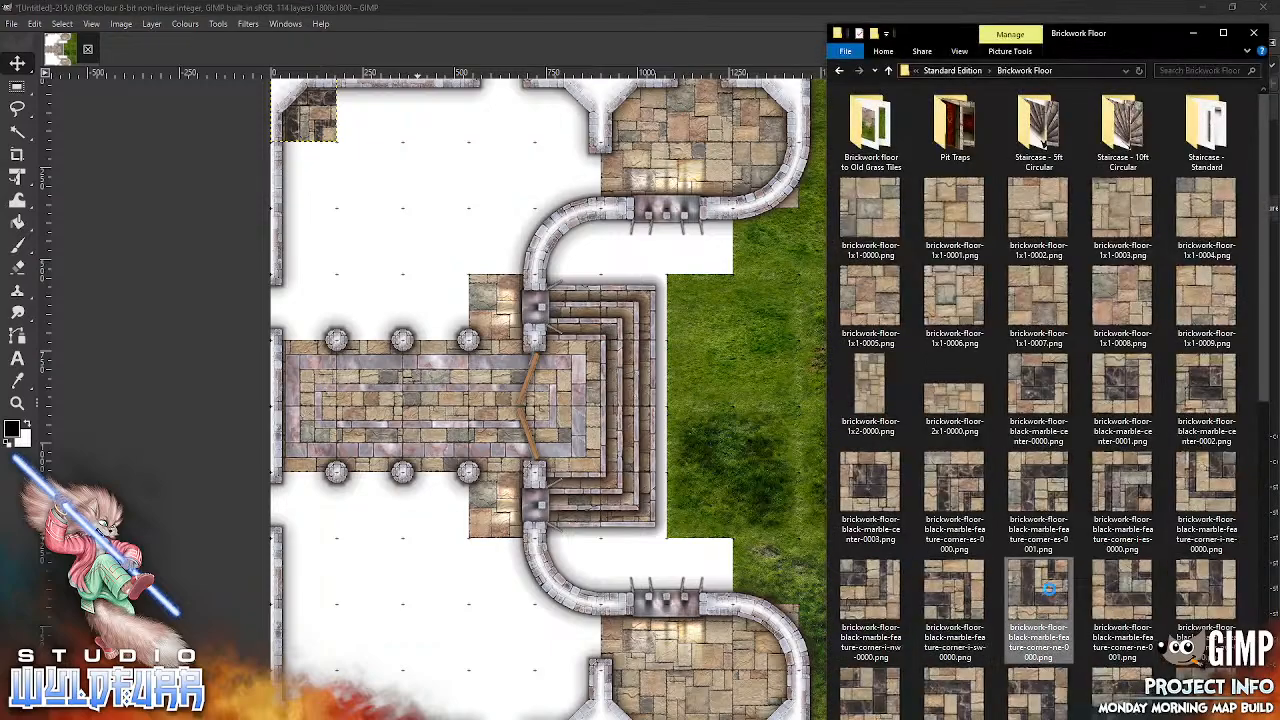
pyautogui.moveTo(895, 515); pyautogui.dragTo(448, 236)
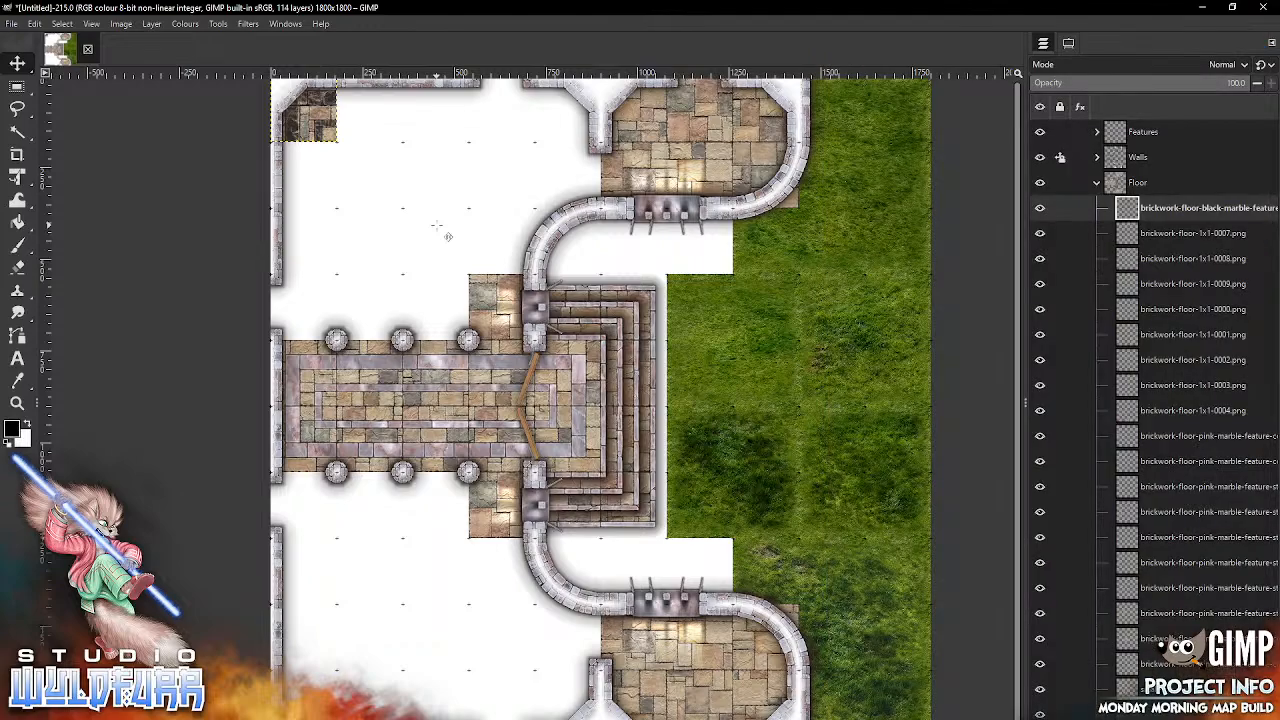
pyautogui.moveTo(618, 414); pyautogui.dragTo(322, 319)
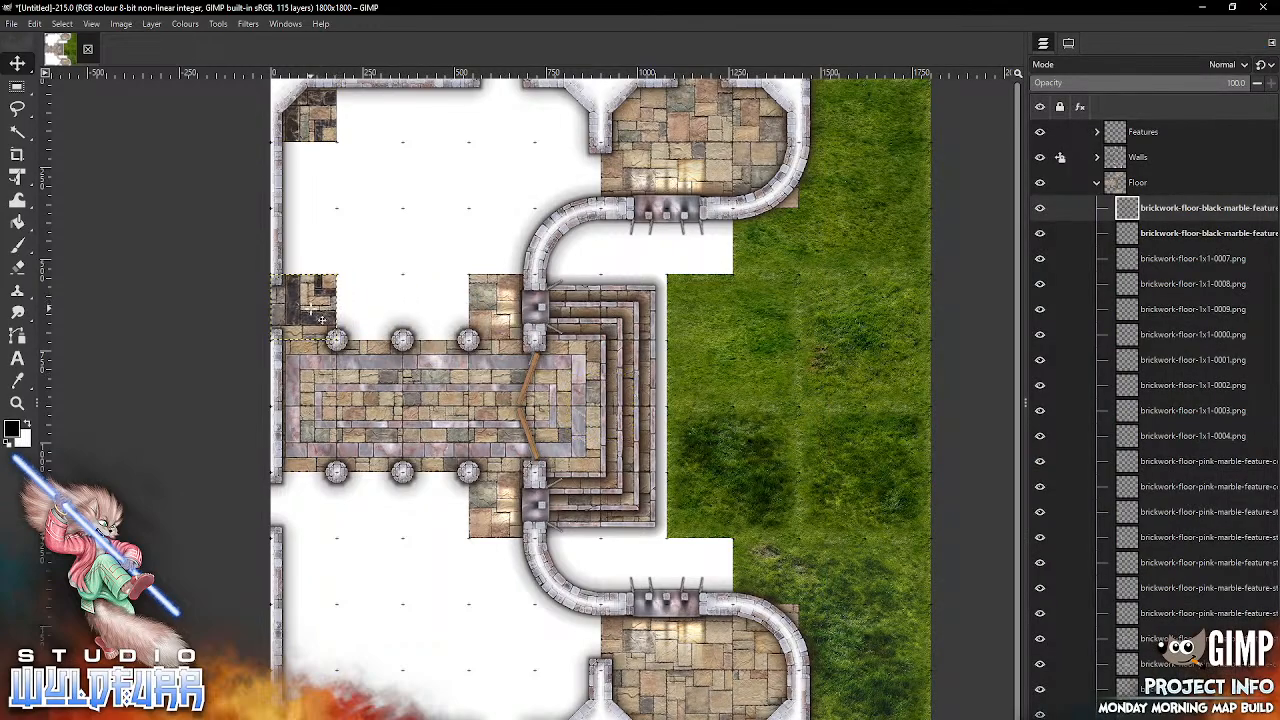
# Step: Import brickwork-floor-black-marble-feature-corner-nw-0000.png and place it directly west of the northern small window's floor
pyautogui.hotkey('alt', 'Tab')
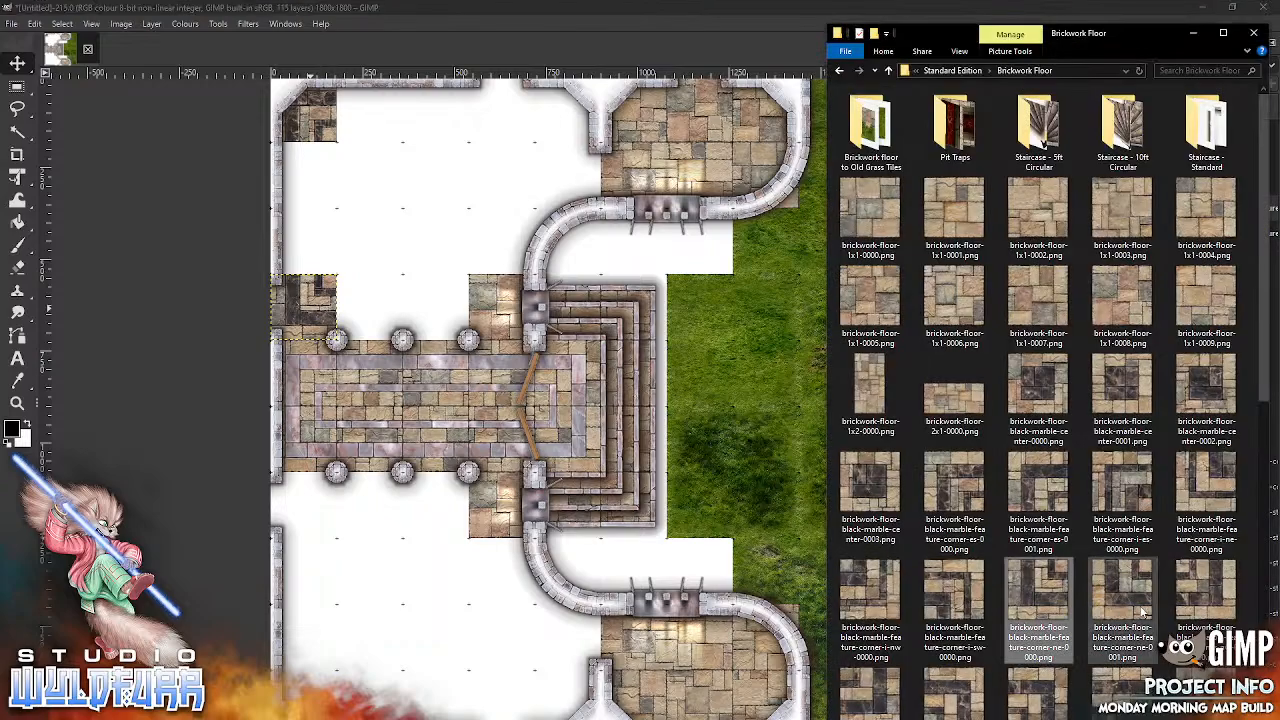
pyautogui.moveTo(1214, 600); pyautogui.dragTo(1178, 592)
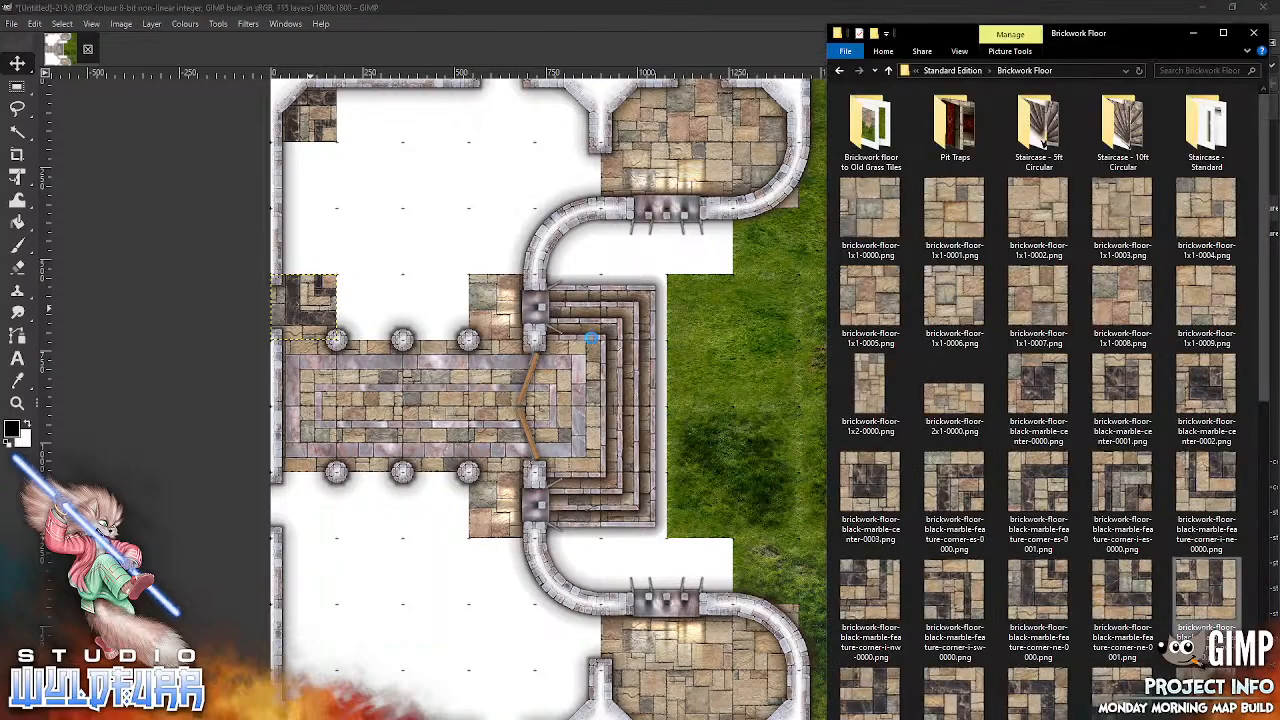
pyautogui.moveTo(417, 233); pyautogui.dragTo(417, 233)
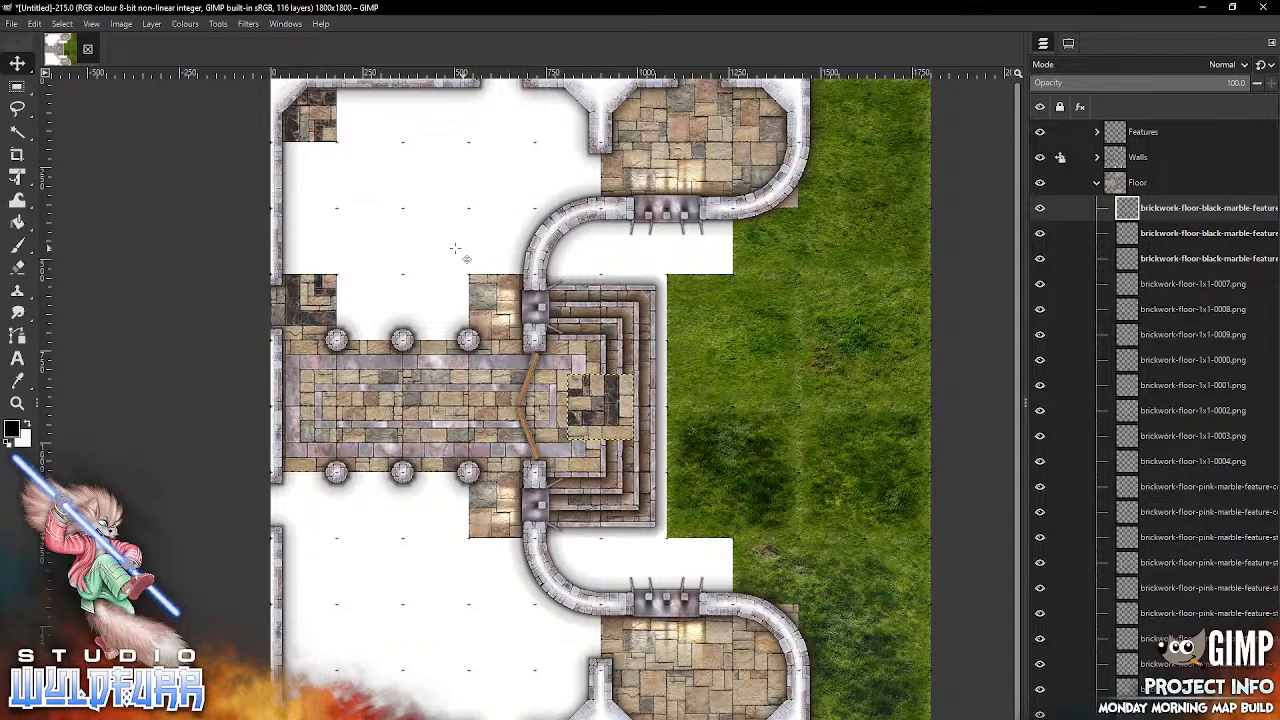
pyautogui.moveTo(615, 400); pyautogui.dragTo(447, 306)
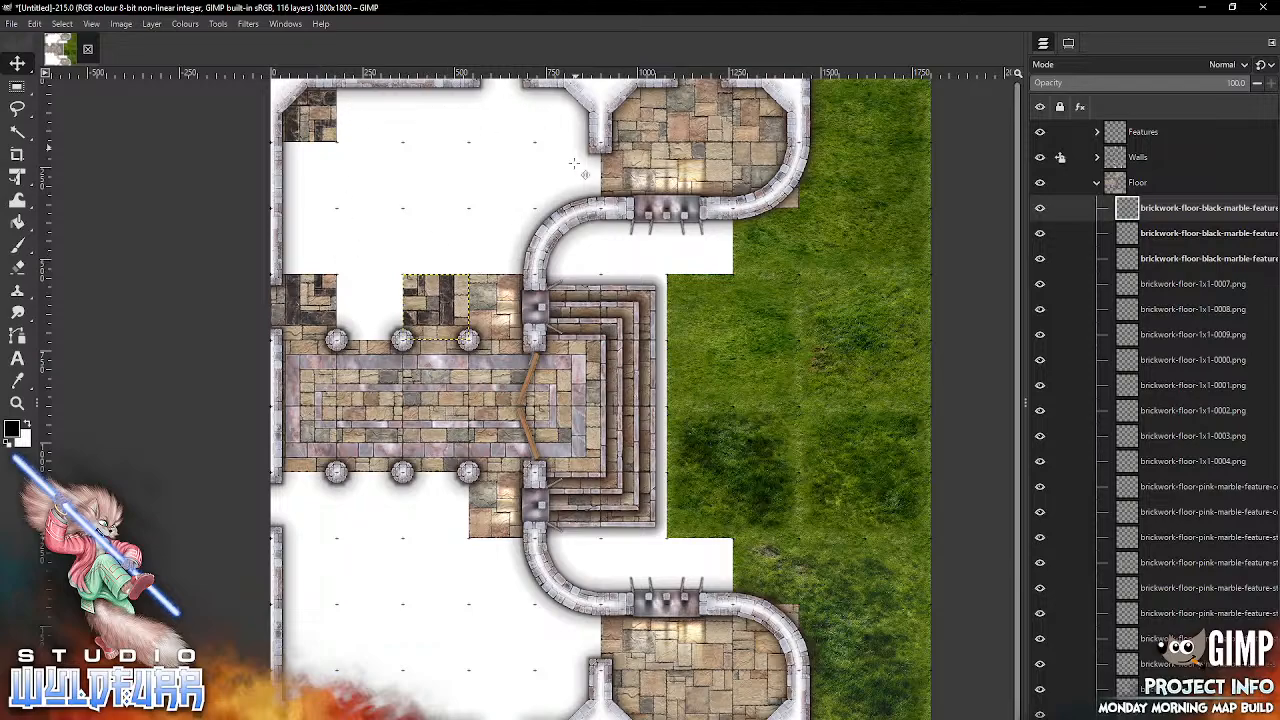
# Step: Import brickwork-floor-black-marble-feature-corner-i-es-0000.png and place it directly north of the corner-nw-0000 tile
pyautogui.hotkey('alt', 'Tab')
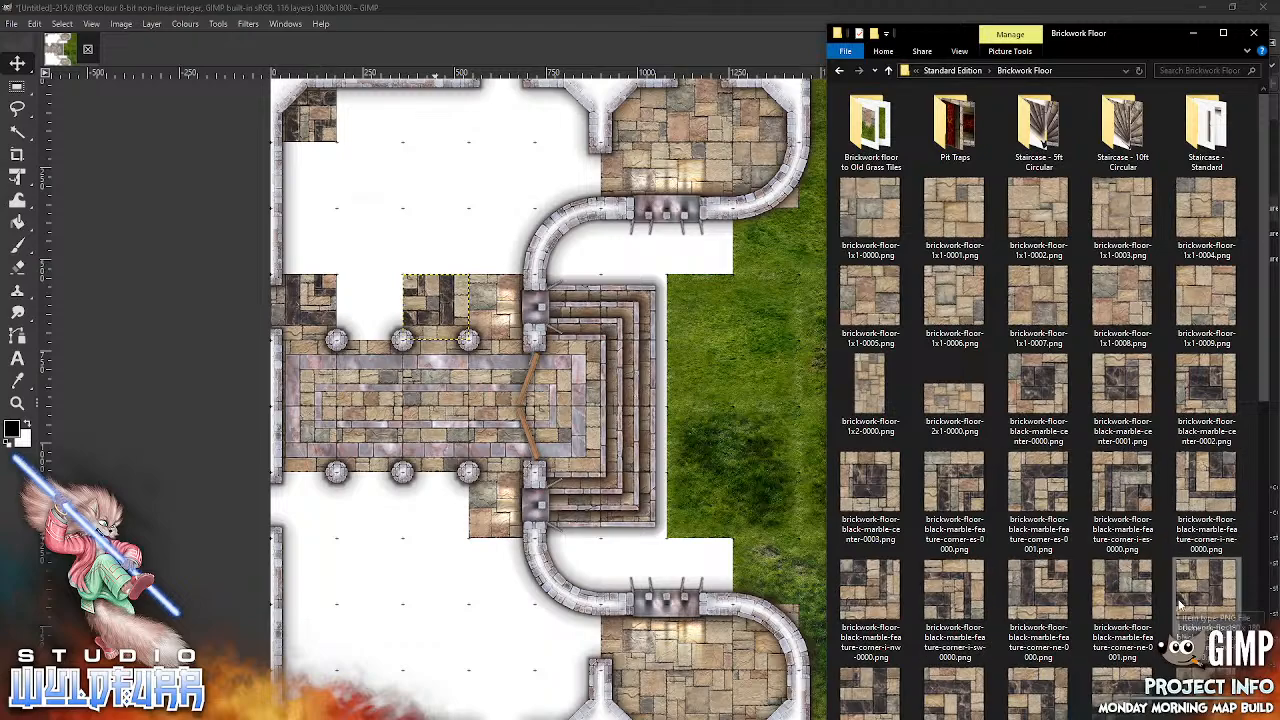
pyautogui.scroll(-3, 1150, 362)
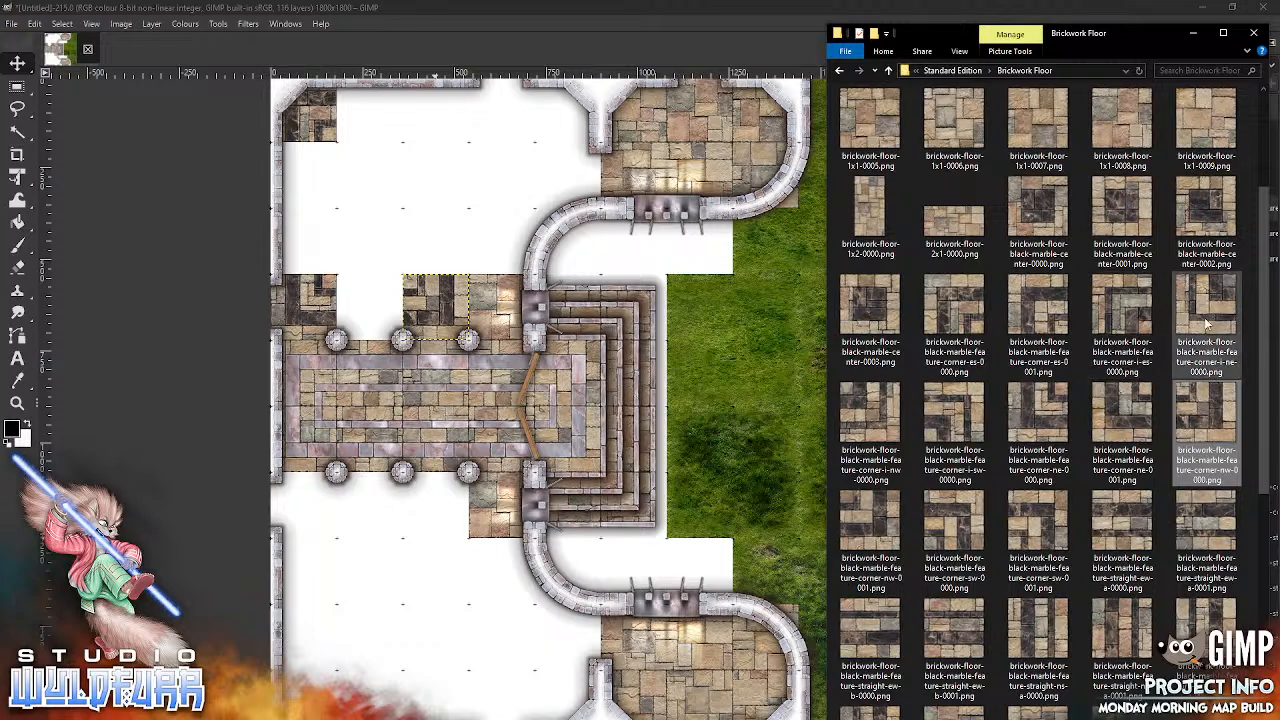
pyautogui.click(1125, 316)
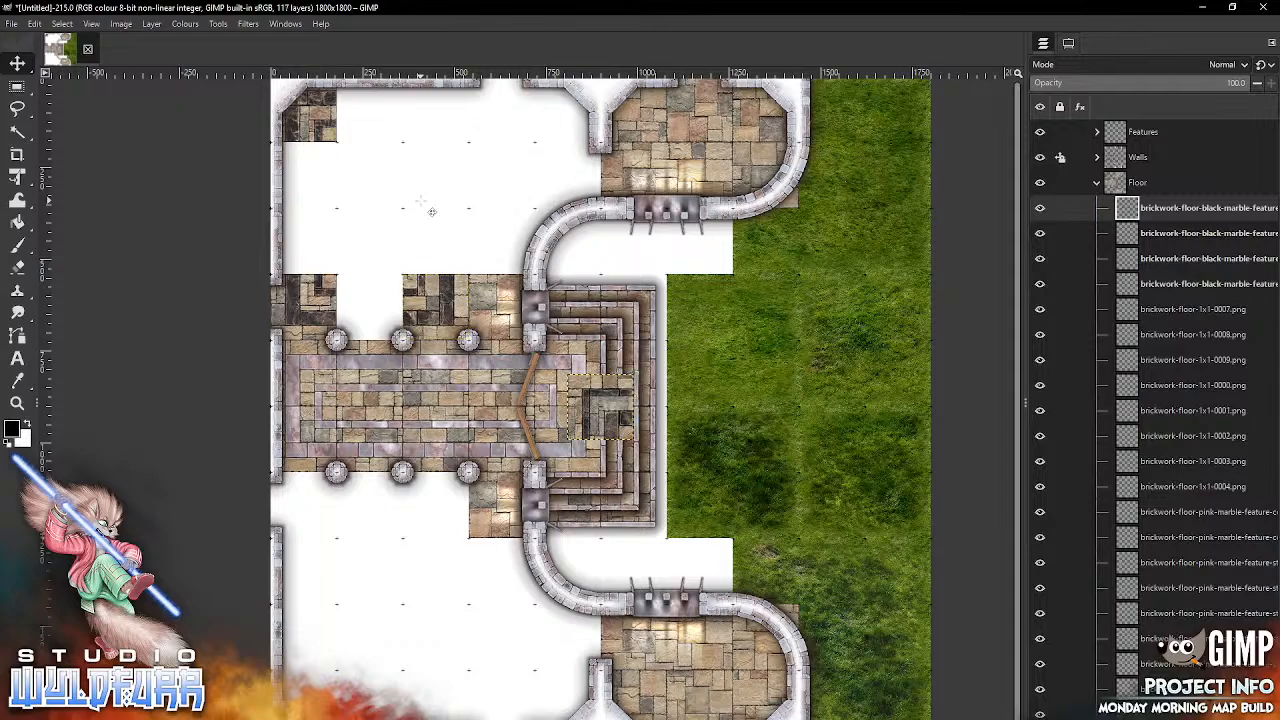
pyautogui.moveTo(617, 399); pyautogui.dragTo(456, 252)
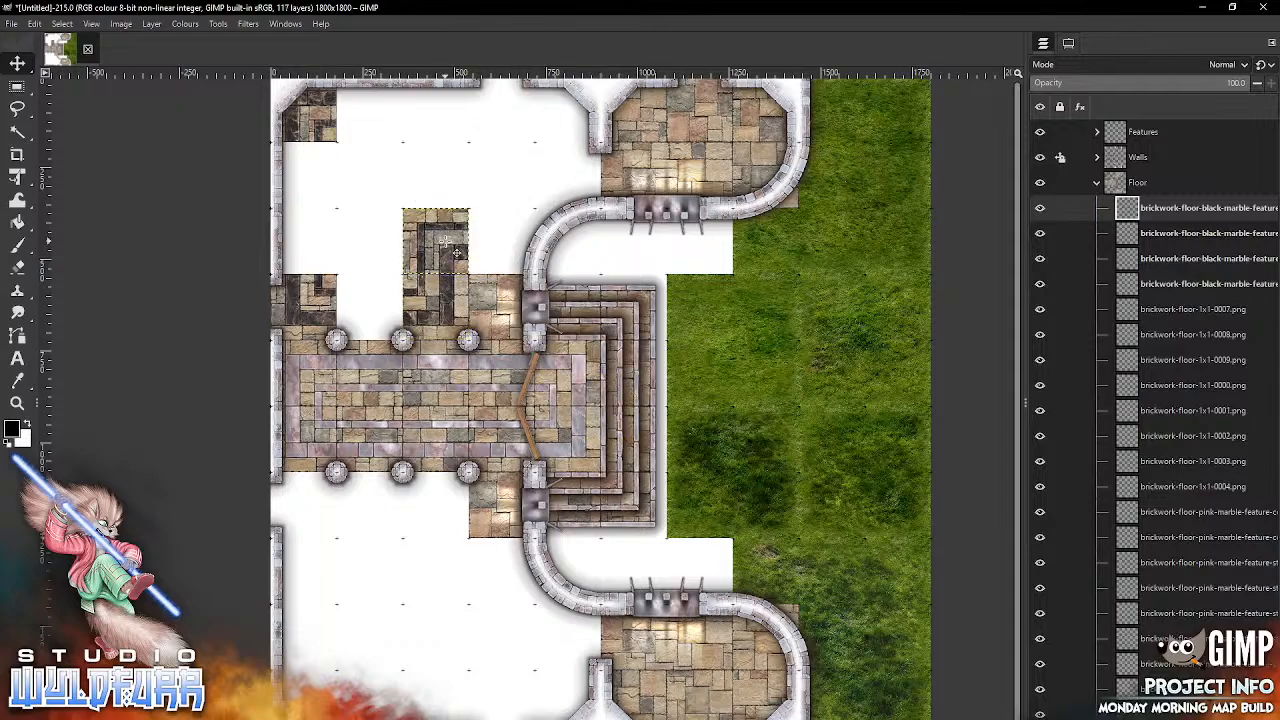
# Step: Import brickwork-floor-black-marble-feature-corner-nw-0001.png and place it east of the corner-i-es-0000 tile, above the small window's floor
pyautogui.hotkey('alt', 'Tab')
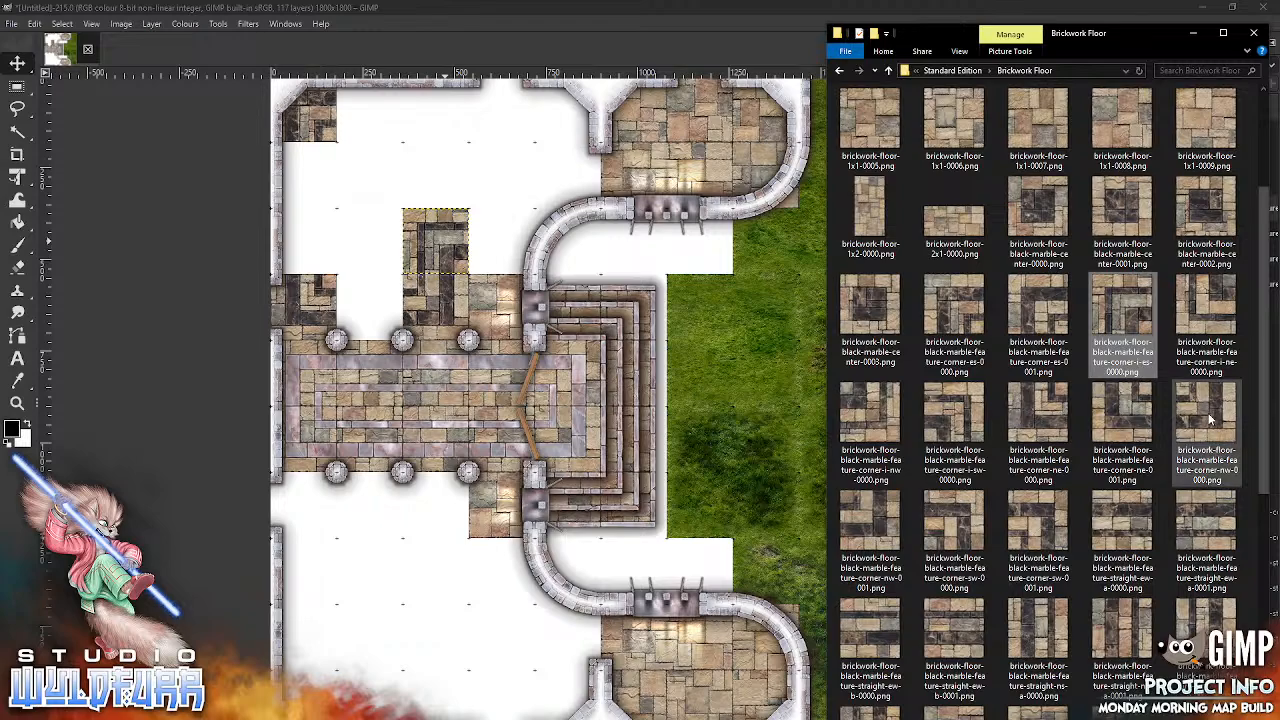
pyautogui.moveTo(878, 540); pyautogui.dragTo(558, 228)
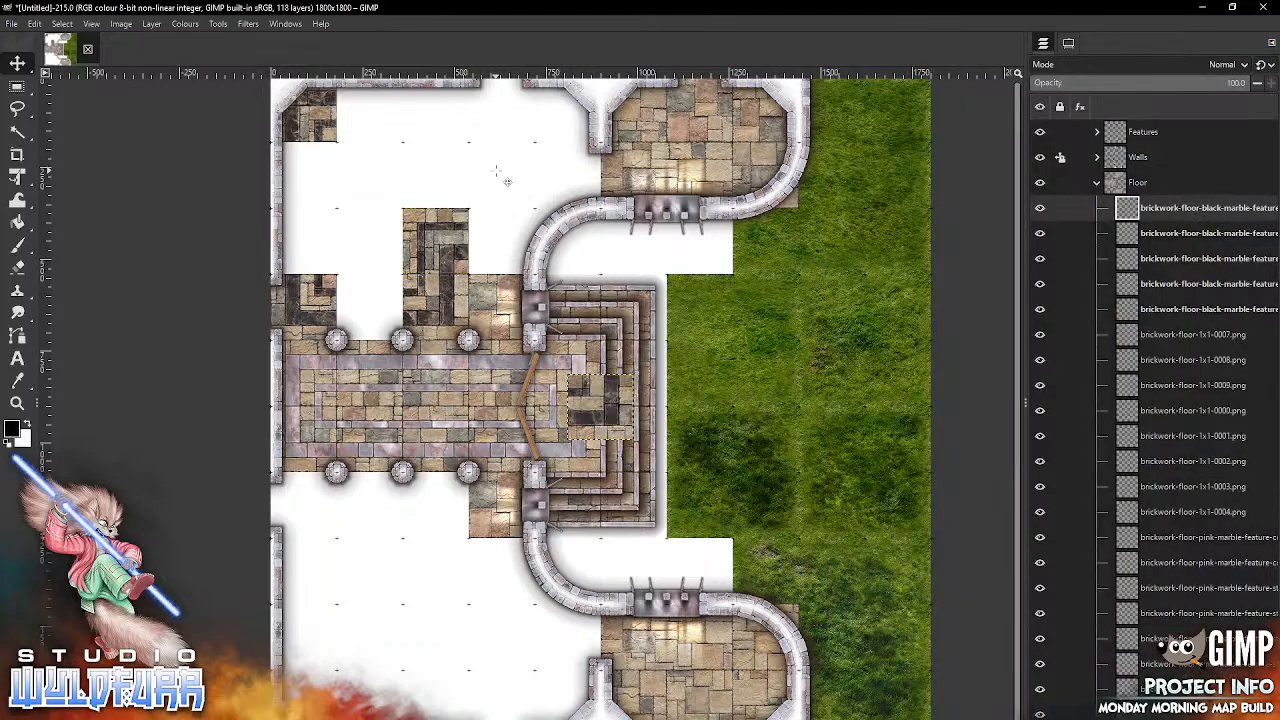
pyautogui.moveTo(613, 415); pyautogui.dragTo(514, 249)
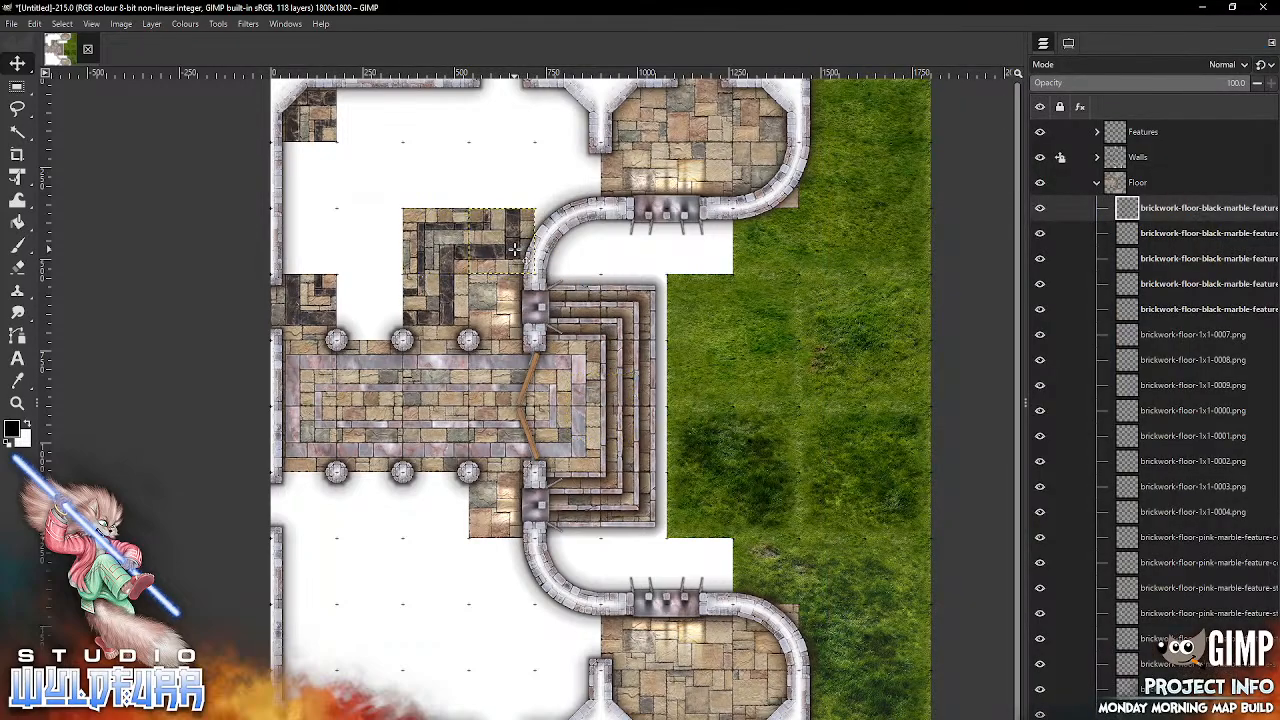
# Step: Import brickwork-floor-black-marble-feature-corner-sw-0001.png and place it in the northeast corner of the large northern room
pyautogui.click(503, 717)
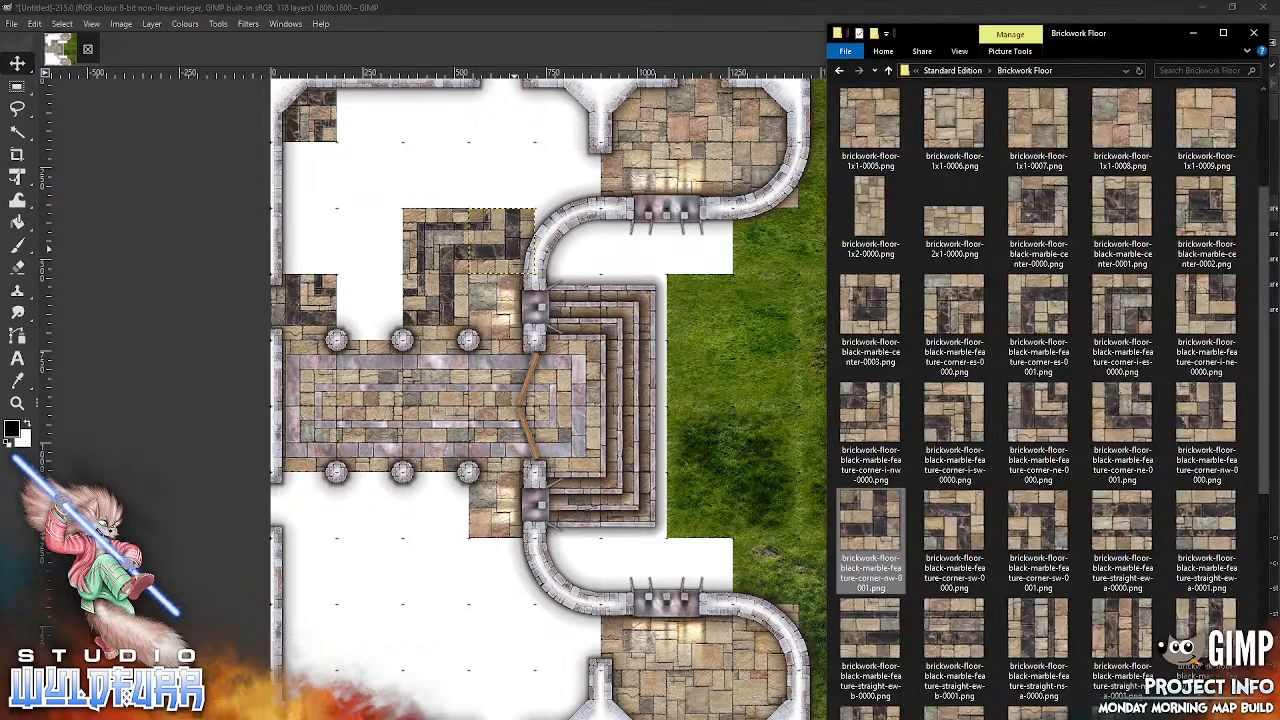
pyautogui.doubleClick(1036, 533)
pyautogui.moveTo(480, 145); pyautogui.dragTo(480, 145)
pyautogui.moveTo(616, 425); pyautogui.dragTo(512, 140)
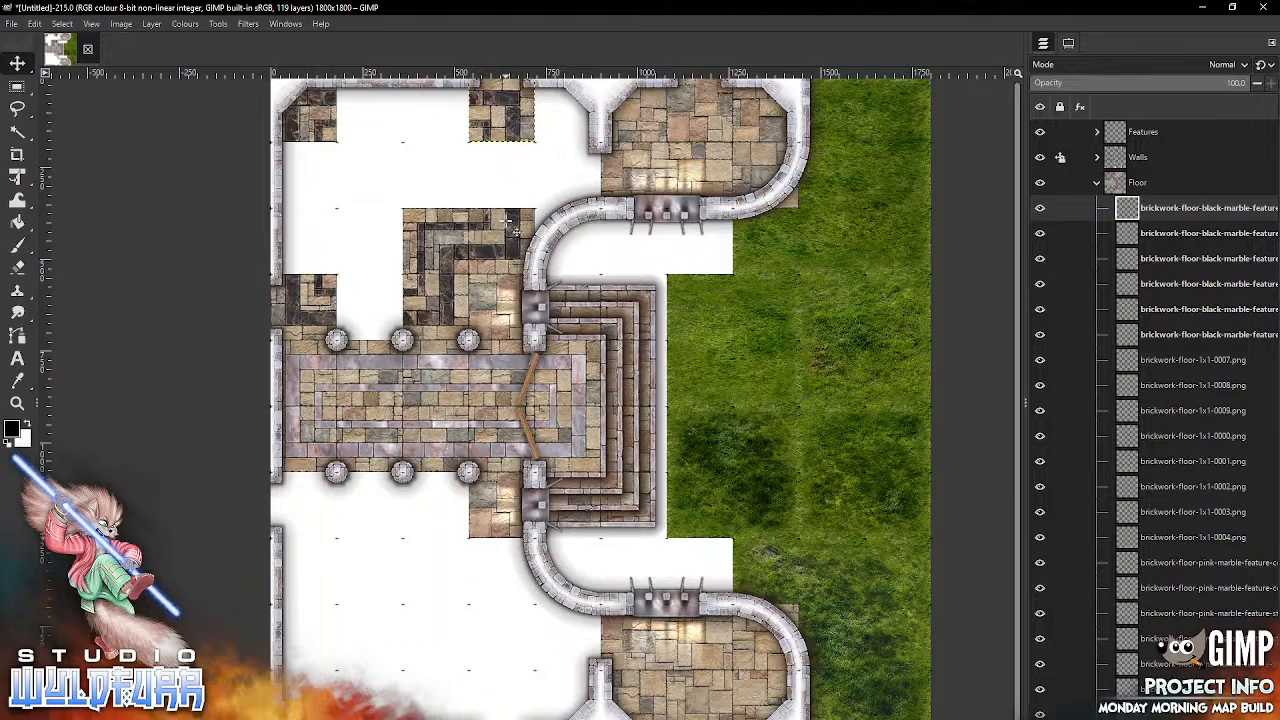
# Step: Import brickwork-floor-black-marble-feature-straight-ns-a-0000.png and place it along the west wall, directly north of the northern room's southwest corner tile
pyautogui.hotkey('alt', 'Tab')
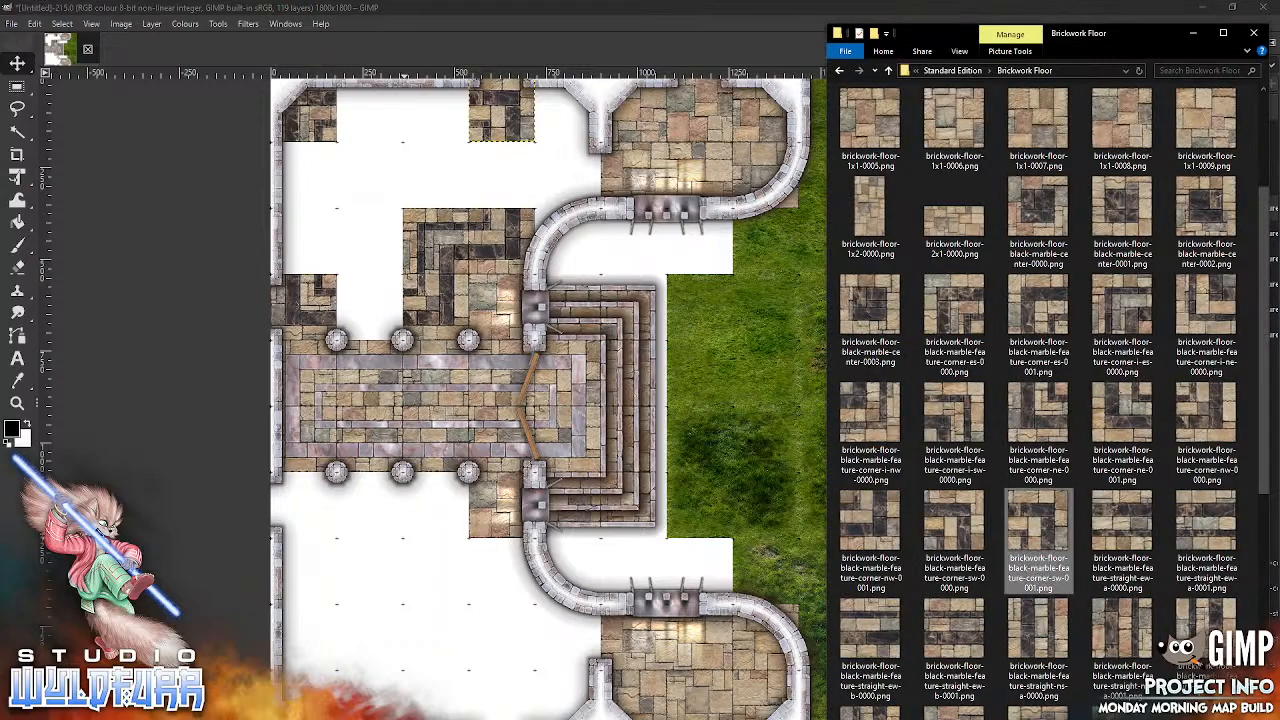
pyautogui.click(1040, 636)
pyautogui.hotkey('alt', 'Tab')
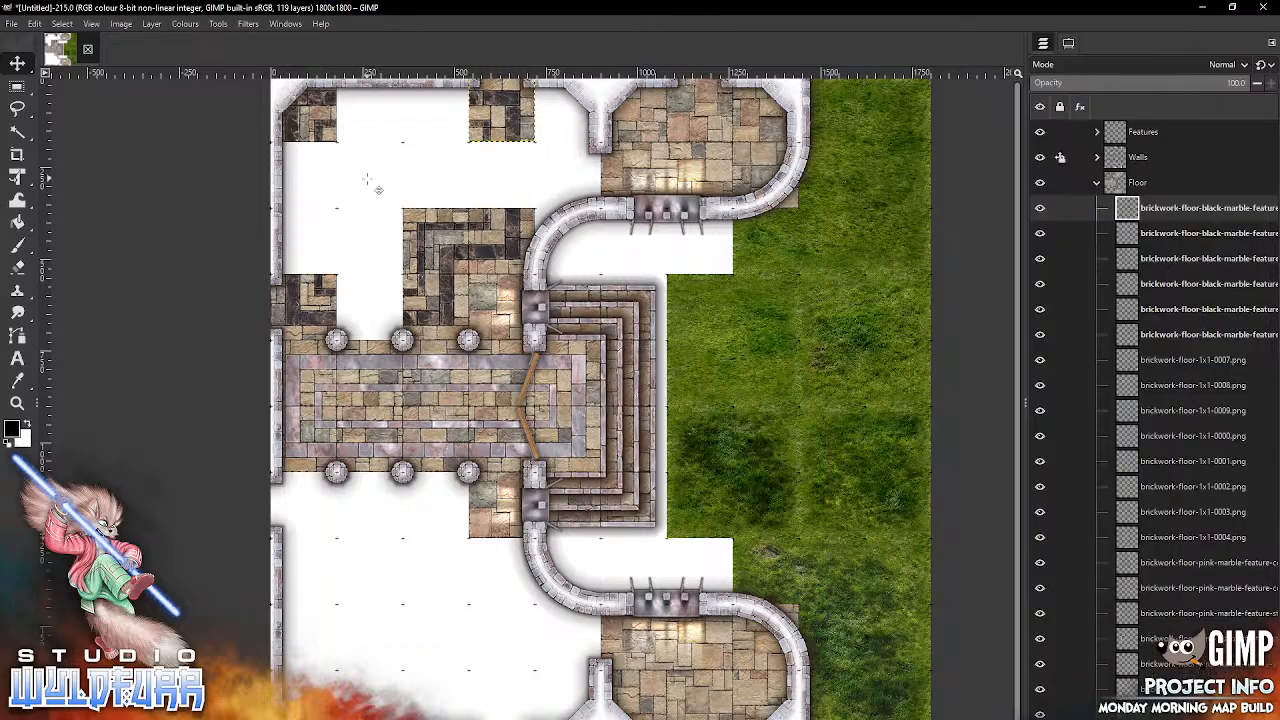
pyautogui.moveTo(604, 399); pyautogui.dragTo(318, 247)
# Step: Import brickwork-floor-black-marble-feature-straight-ns-a-0001.png and fill the remaining gap along the northern room's west wall
pyautogui.hotkey('alt', 'Tab')
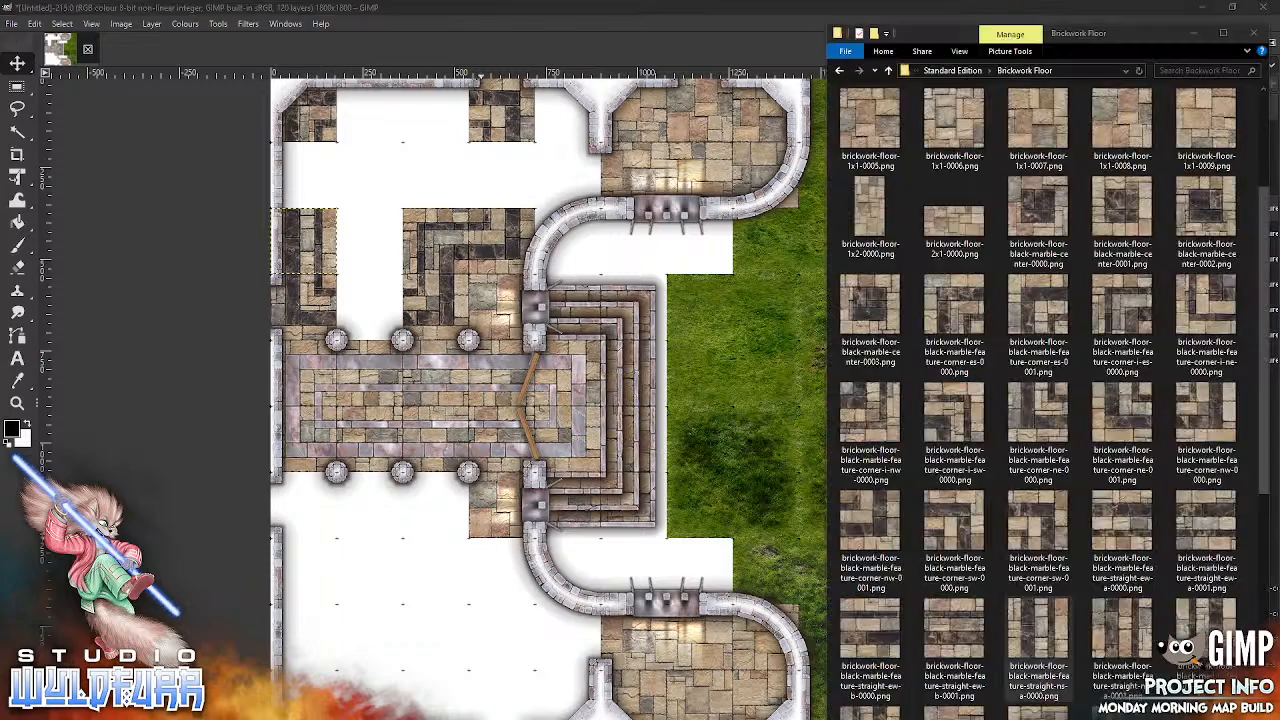
pyautogui.click(1102, 622)
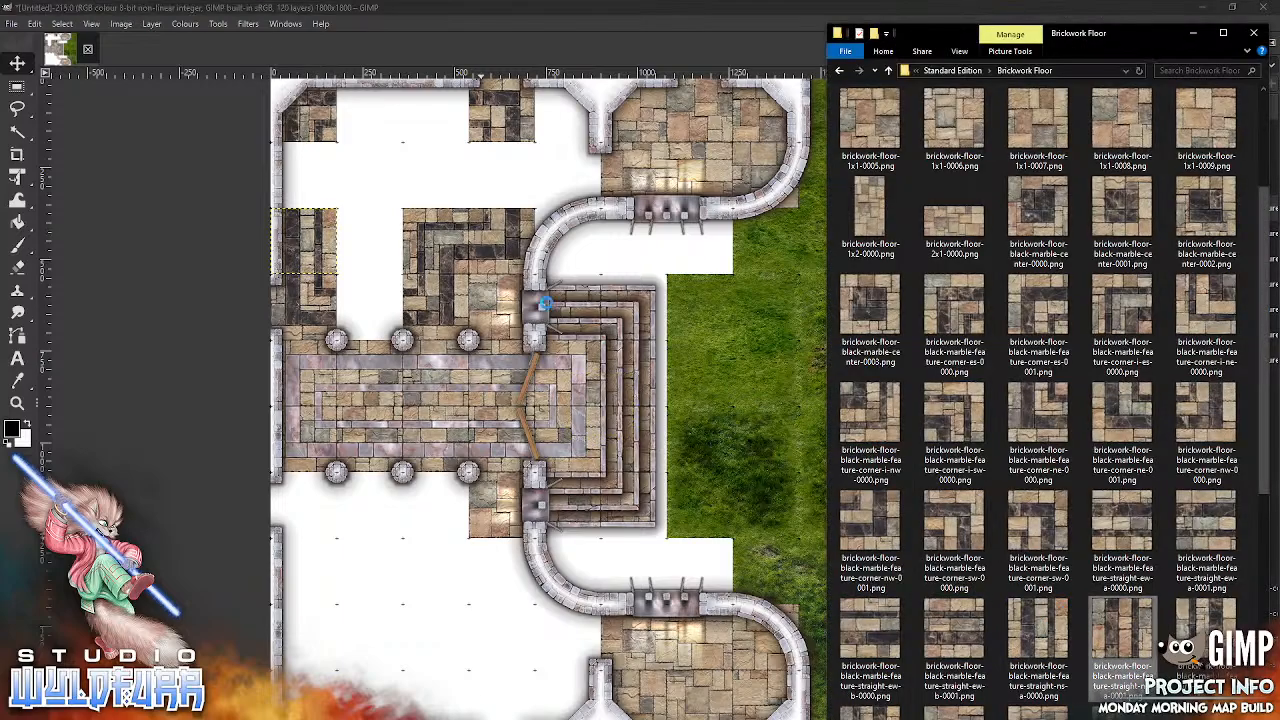
pyautogui.moveTo(397, 156); pyautogui.dragTo(397, 156)
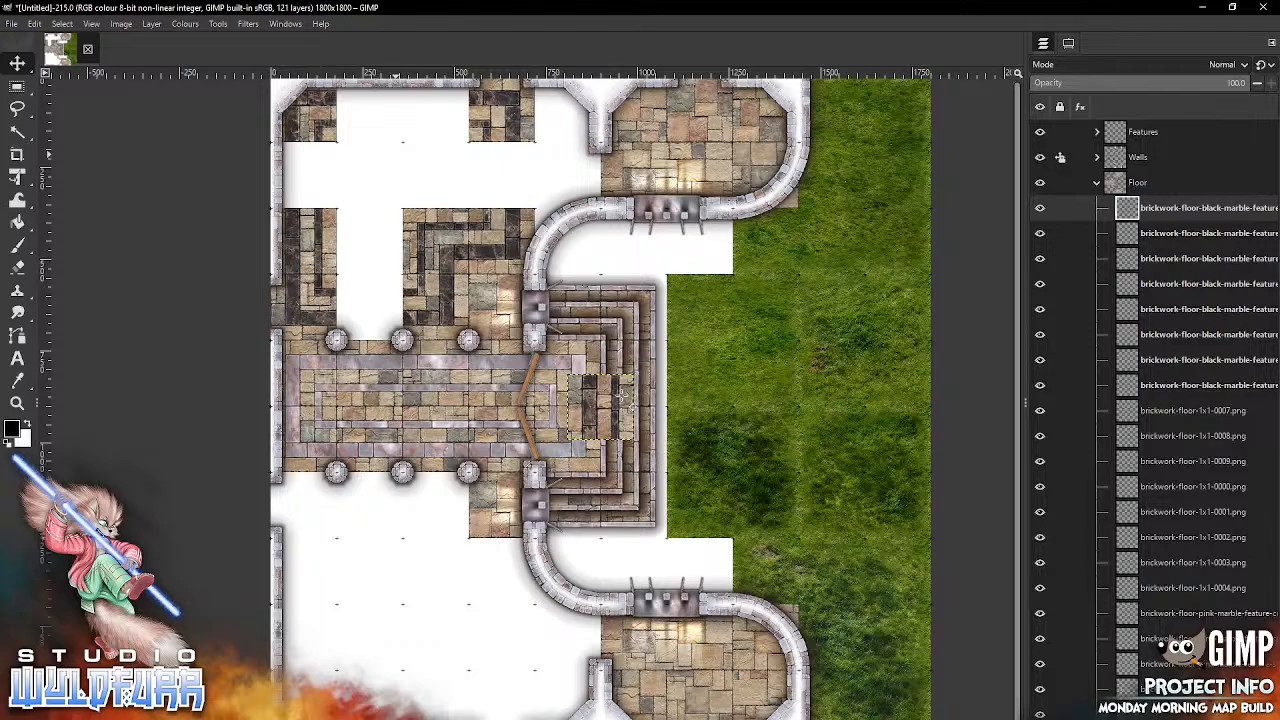
pyautogui.moveTo(620, 410); pyautogui.dragTo(322, 190)
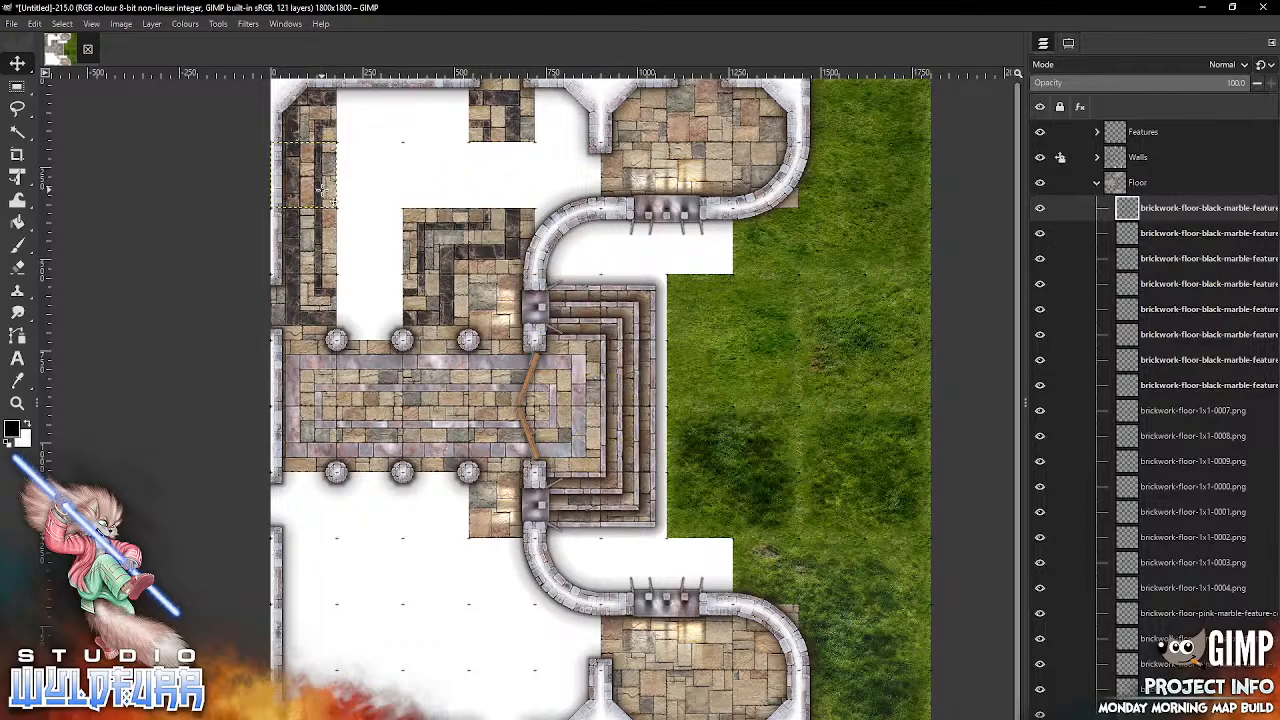
# Step: Import the black-marble straight-ew-b-0001 and straight-ns-b-0000 floor tiles, filling the gaps in the northern room's south and east borders respectively
pyautogui.hotkey('alt', 'Tab')
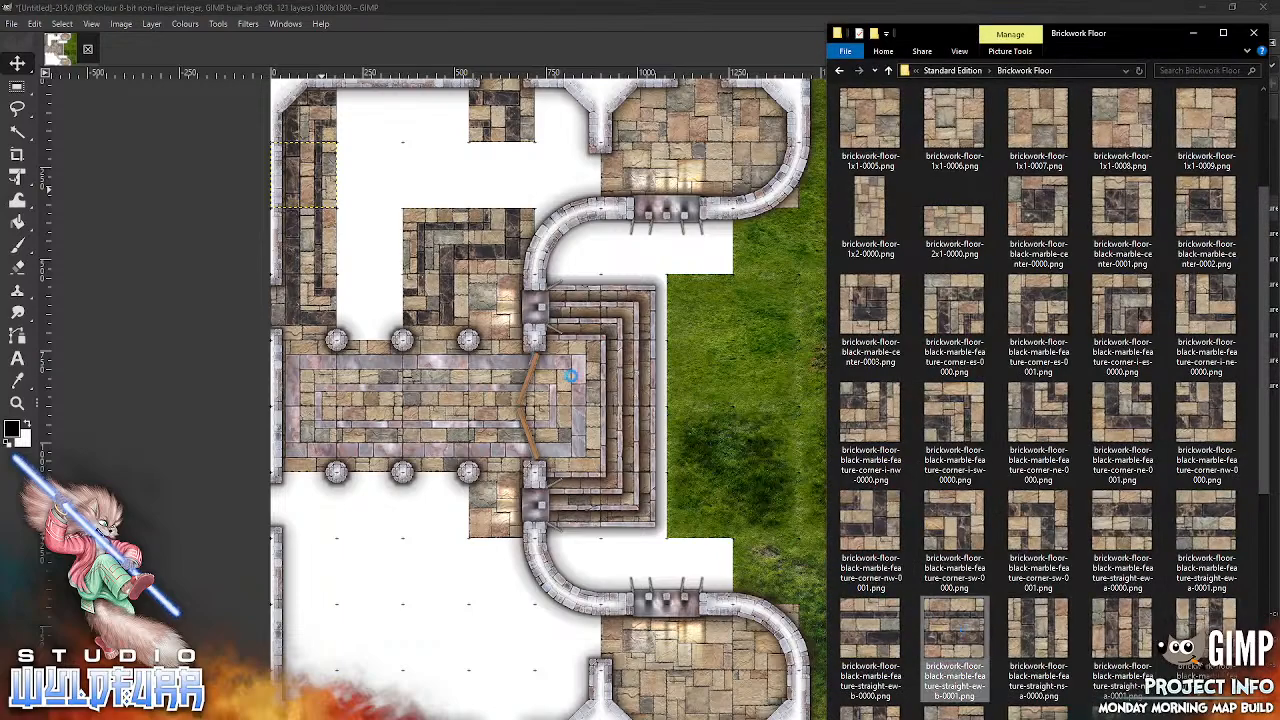
pyautogui.moveTo(380, 230); pyautogui.dragTo(390, 238)
pyautogui.moveTo(617, 401); pyautogui.dragTo(382, 303)
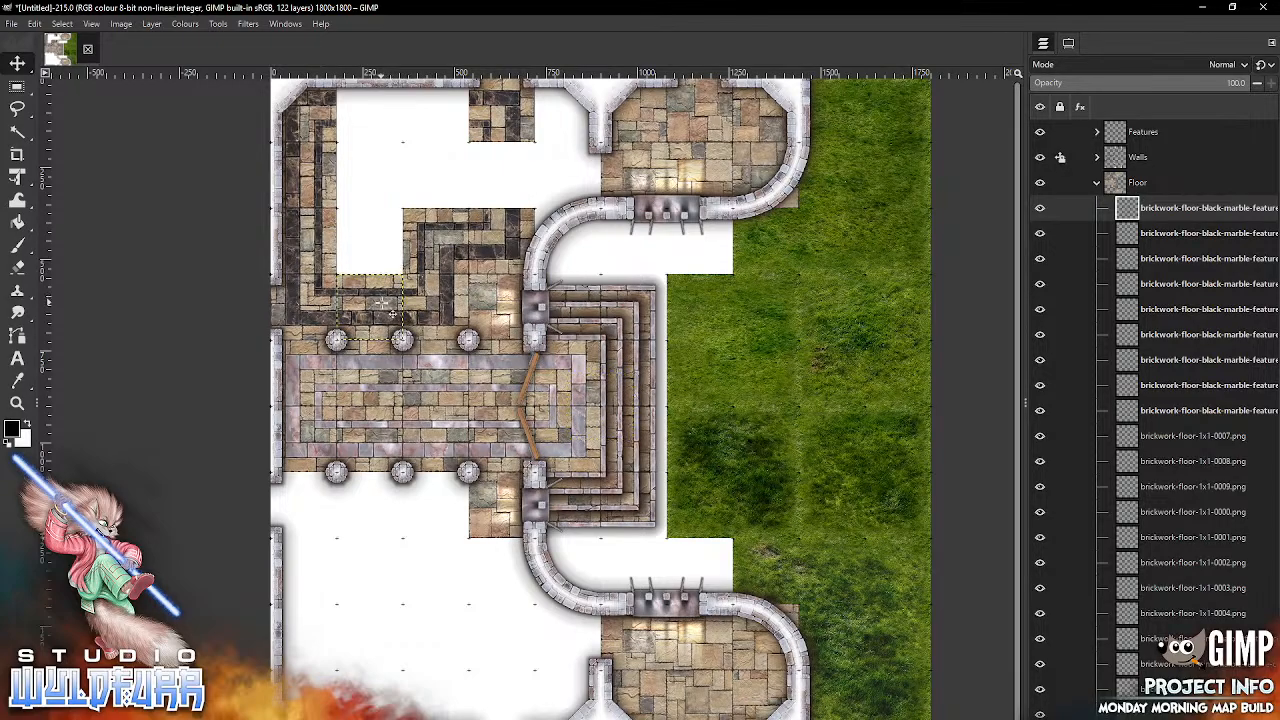
pyautogui.hotkey('alt', 'Tab')
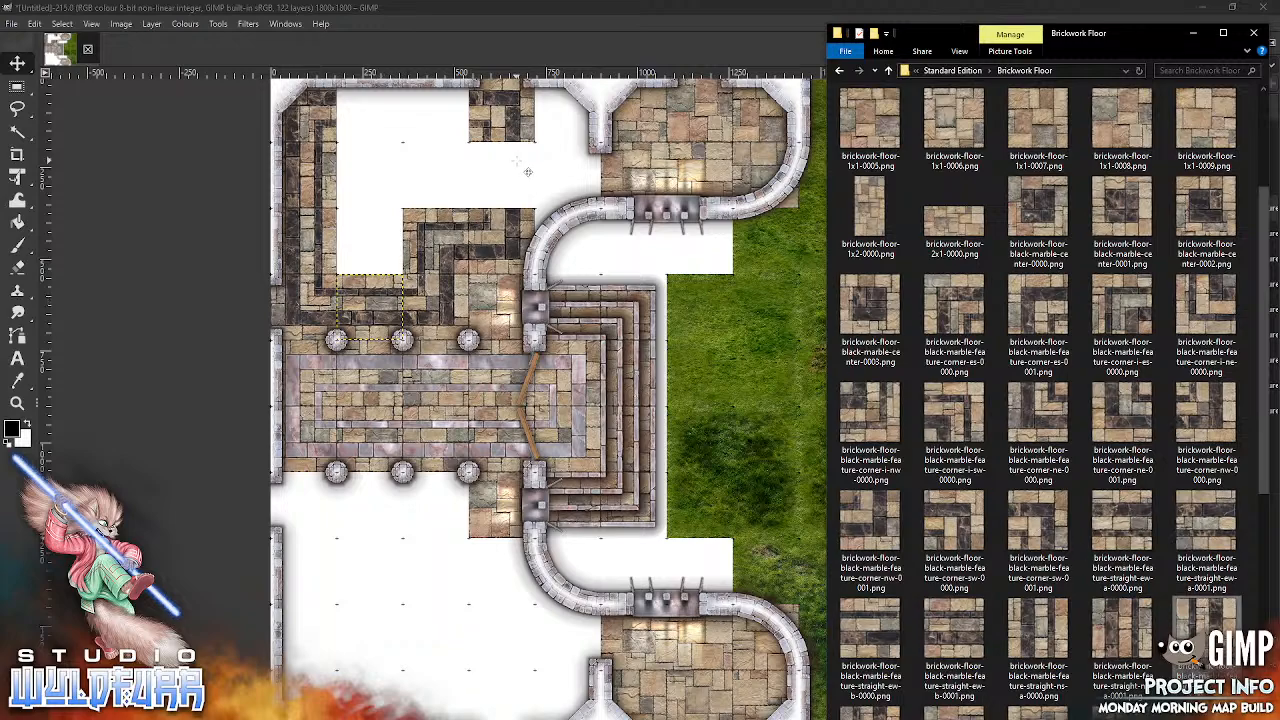
pyautogui.moveTo(614, 392); pyautogui.dragTo(507, 176)
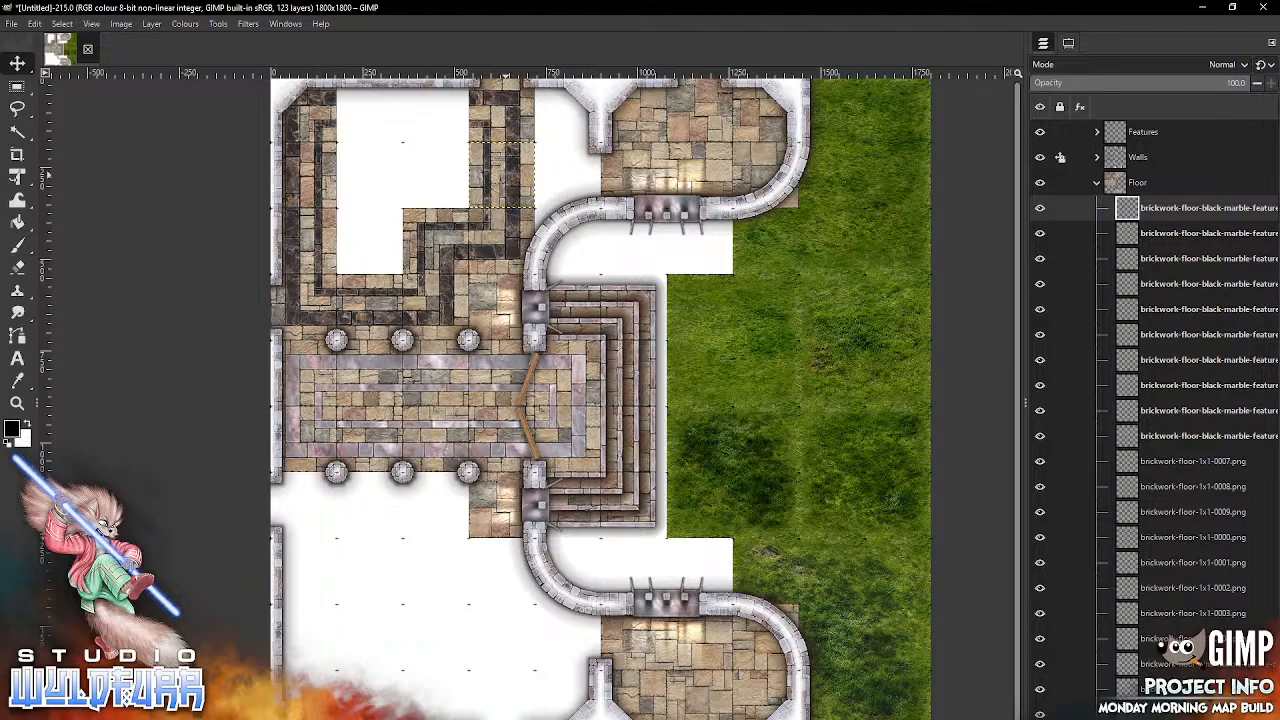
# Step: Import the black-marble straight-ew-a-0001 and straight-ew-a-0000 floor tiles, placing them west to east in the northern room's north border gap
pyautogui.hotkey('alt', 'Tab')
pyautogui.moveTo(1265, 440); pyautogui.dragTo(1267, 488)
pyautogui.moveTo(1210, 438); pyautogui.dragTo(1015, 433)
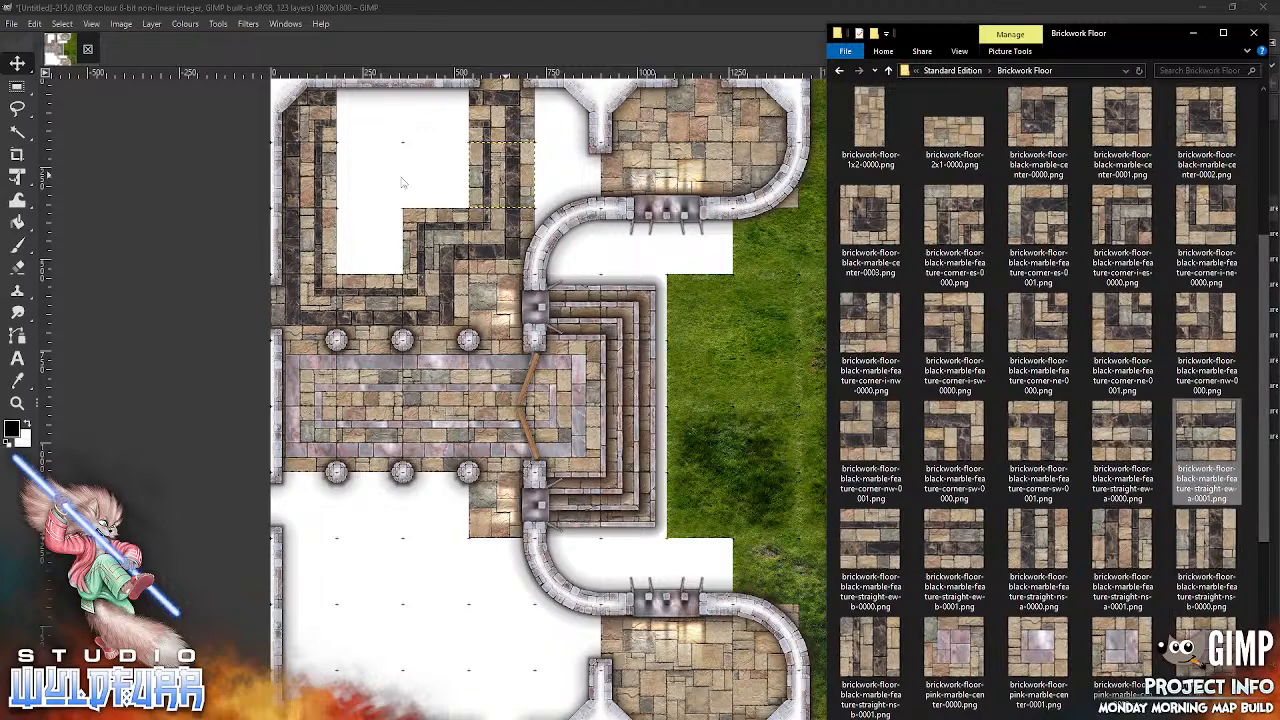
pyautogui.moveTo(381, 166); pyautogui.dragTo(384, 166)
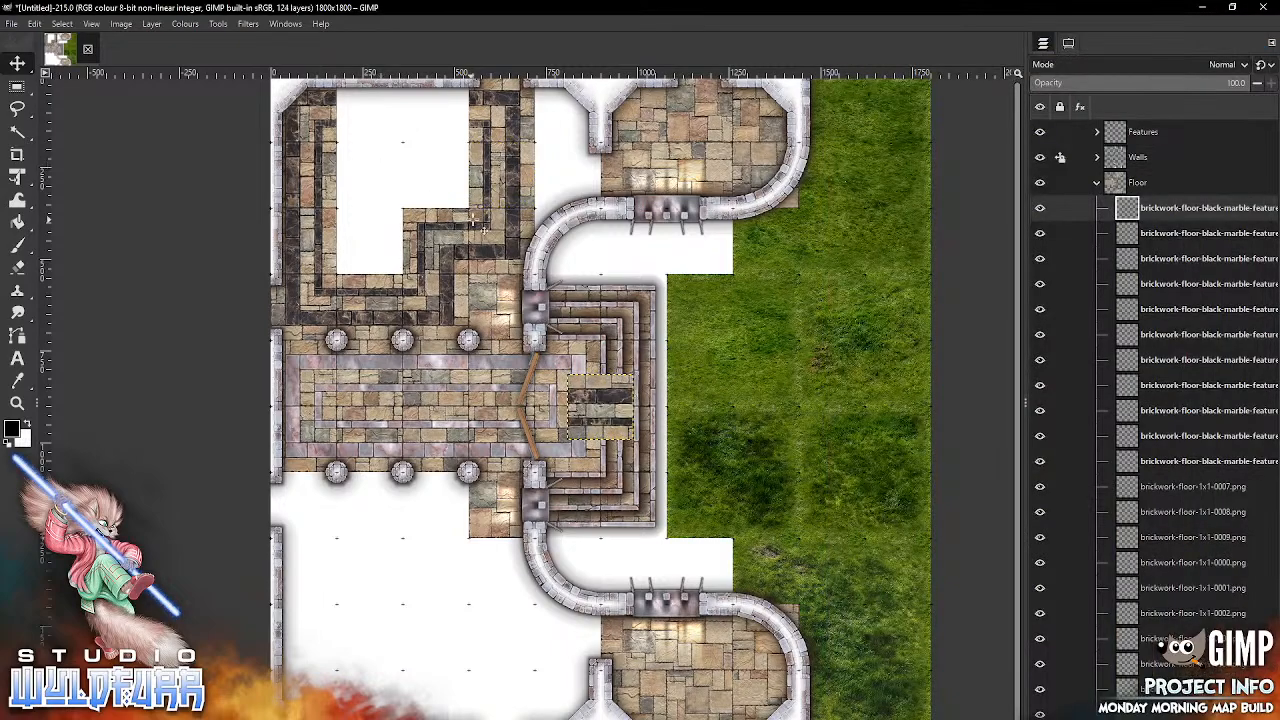
pyautogui.moveTo(593, 378); pyautogui.dragTo(356, 110)
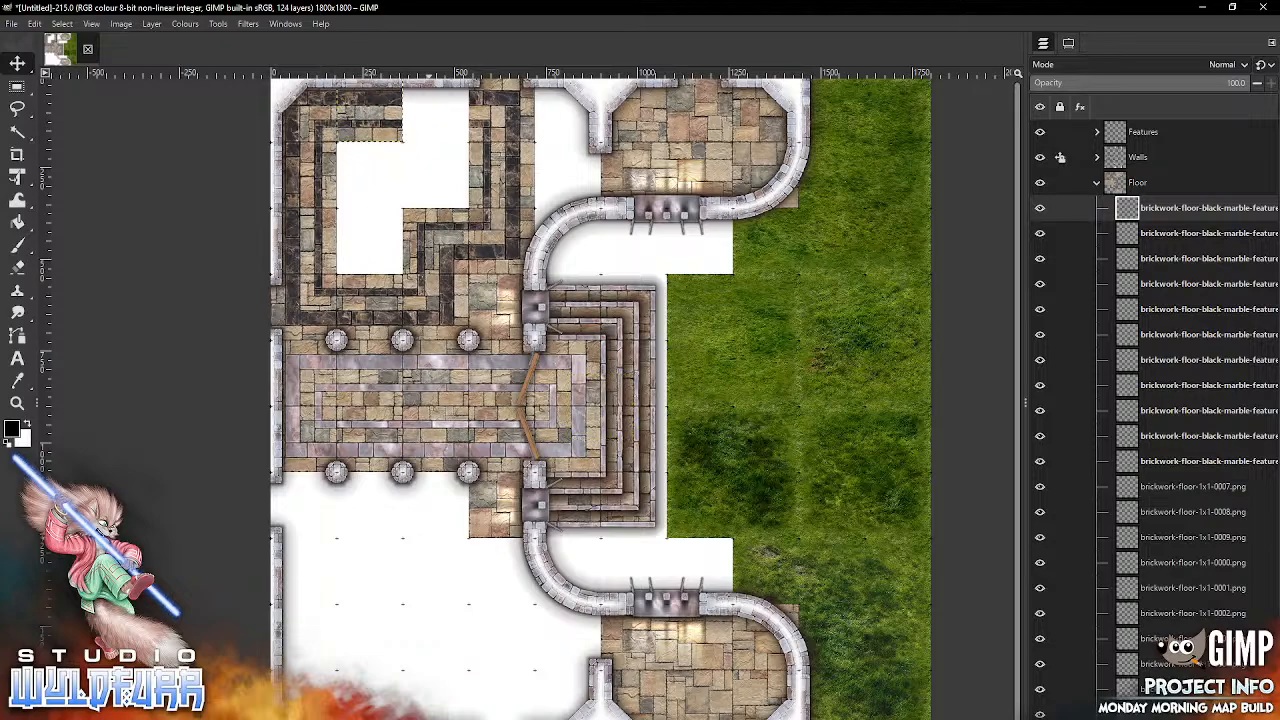
pyautogui.hotkey('alt', 'Tab')
pyautogui.moveTo(1121, 440); pyautogui.dragTo(453, 115)
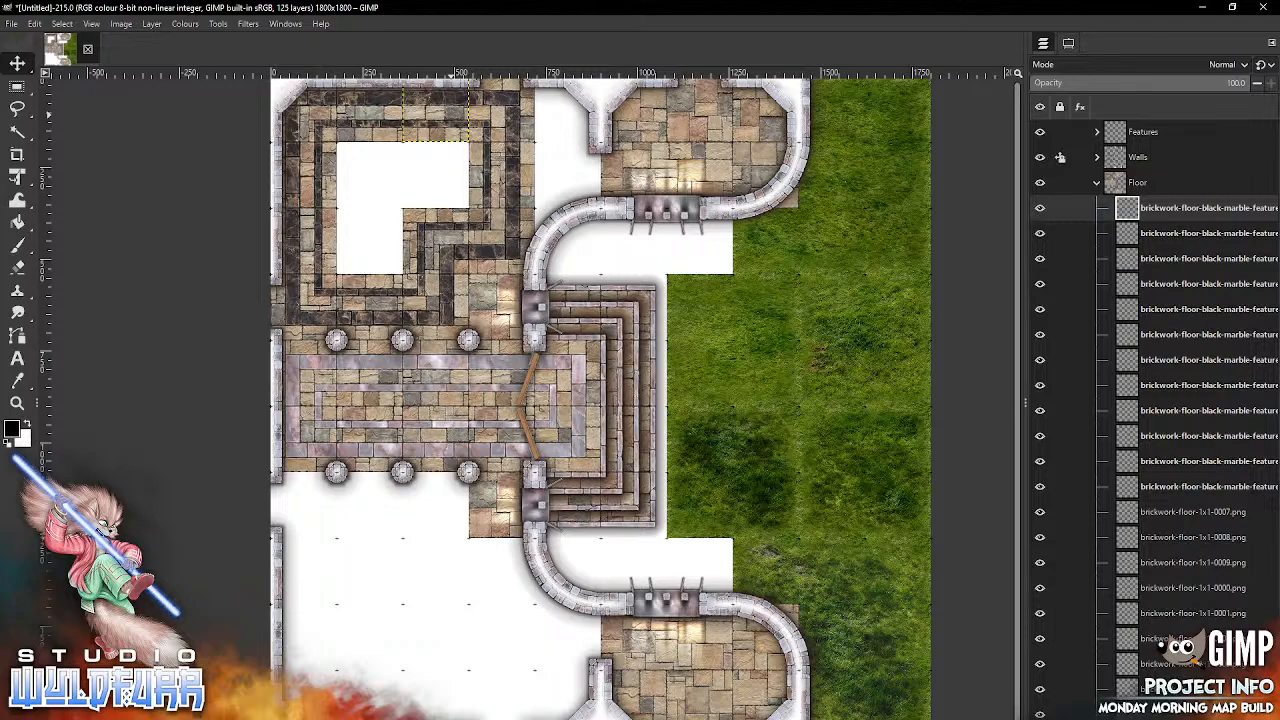
# Step: Import brickwork-floor-black-marble-center-0003.png and place it in the southern square of the northern room's L-shaped interior gap
pyautogui.hotkey('alt', 'Tab')
pyautogui.moveTo(870, 225); pyautogui.dragTo(364, 209)
pyautogui.moveTo(595, 400); pyautogui.dragTo(370, 241)
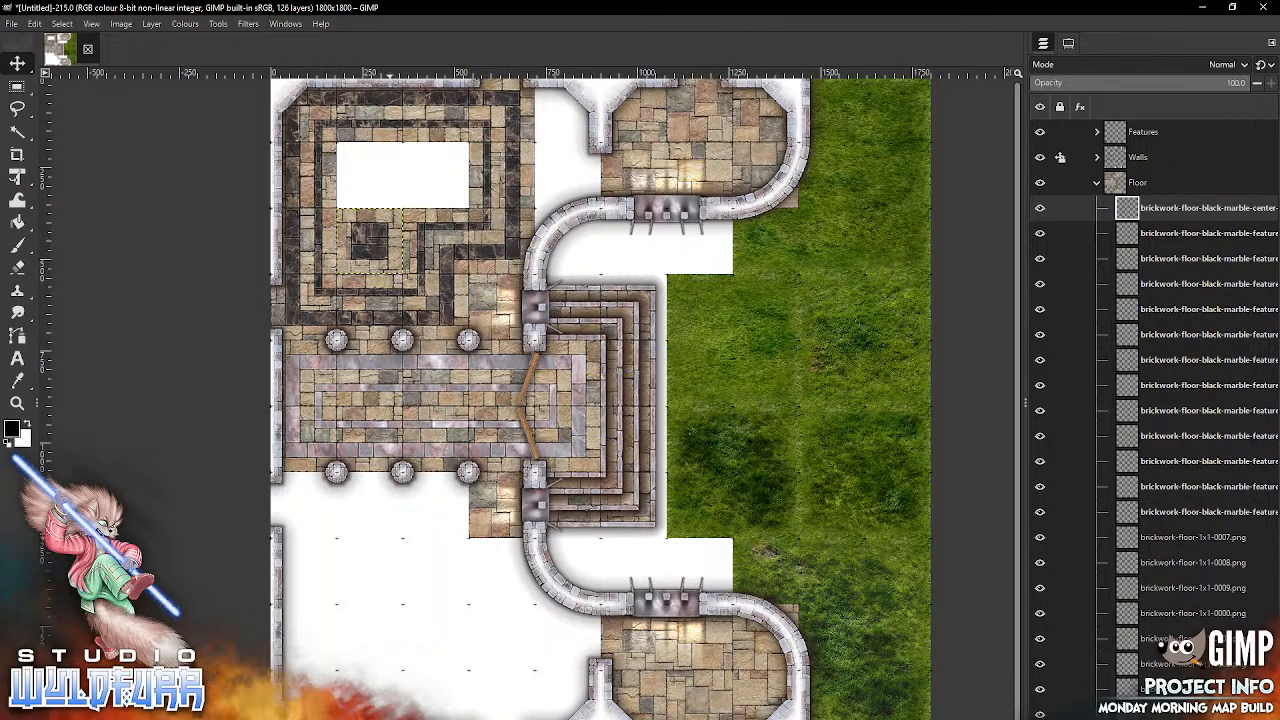
# Step: Import brickwork-floor-black-marble-center-0002.png and place it directly north of the center-0003 tile
pyautogui.hotkey('alt', 'Tab')
pyautogui.moveTo(1204, 129); pyautogui.dragTo(407, 172)
pyautogui.moveTo(612, 400); pyautogui.dragTo(374, 170)
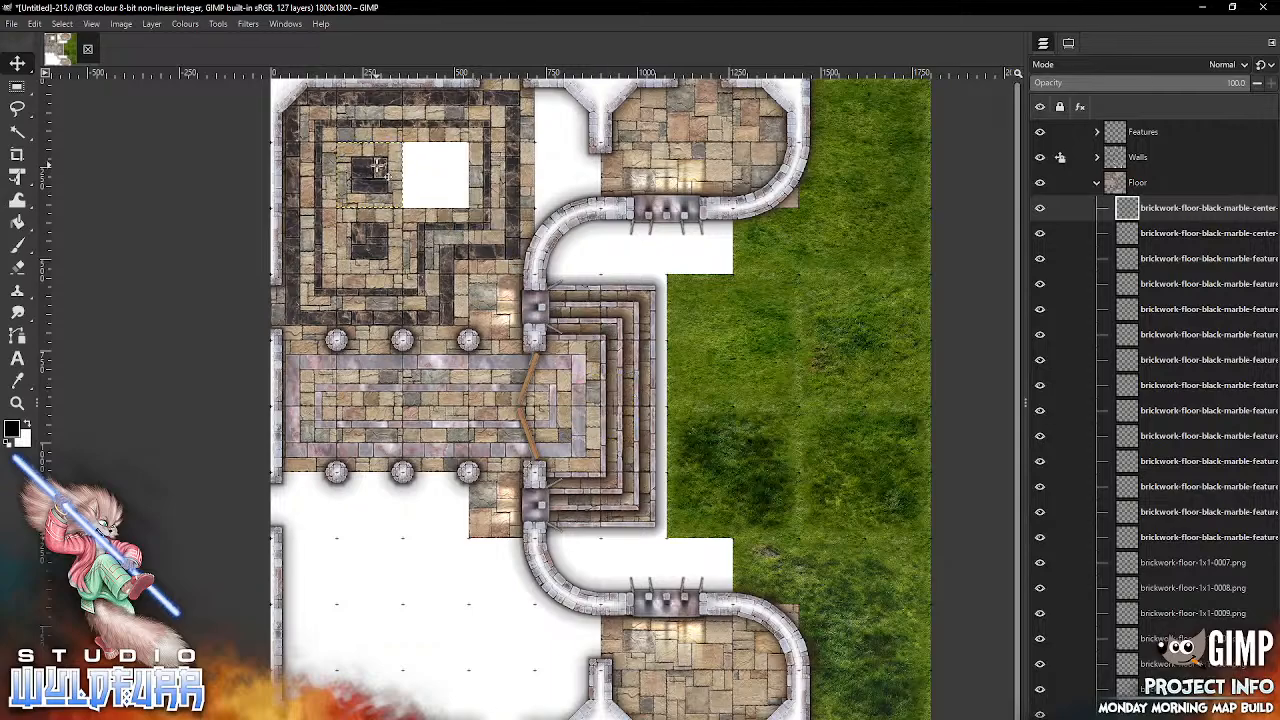
# Step: Import brickwork-floor-black-marble-center-0001.png and place it in the last interior gap, directly east of the center-0002 tile
pyautogui.hotkey('alt', 'Tab')
pyautogui.click(1090, 131)
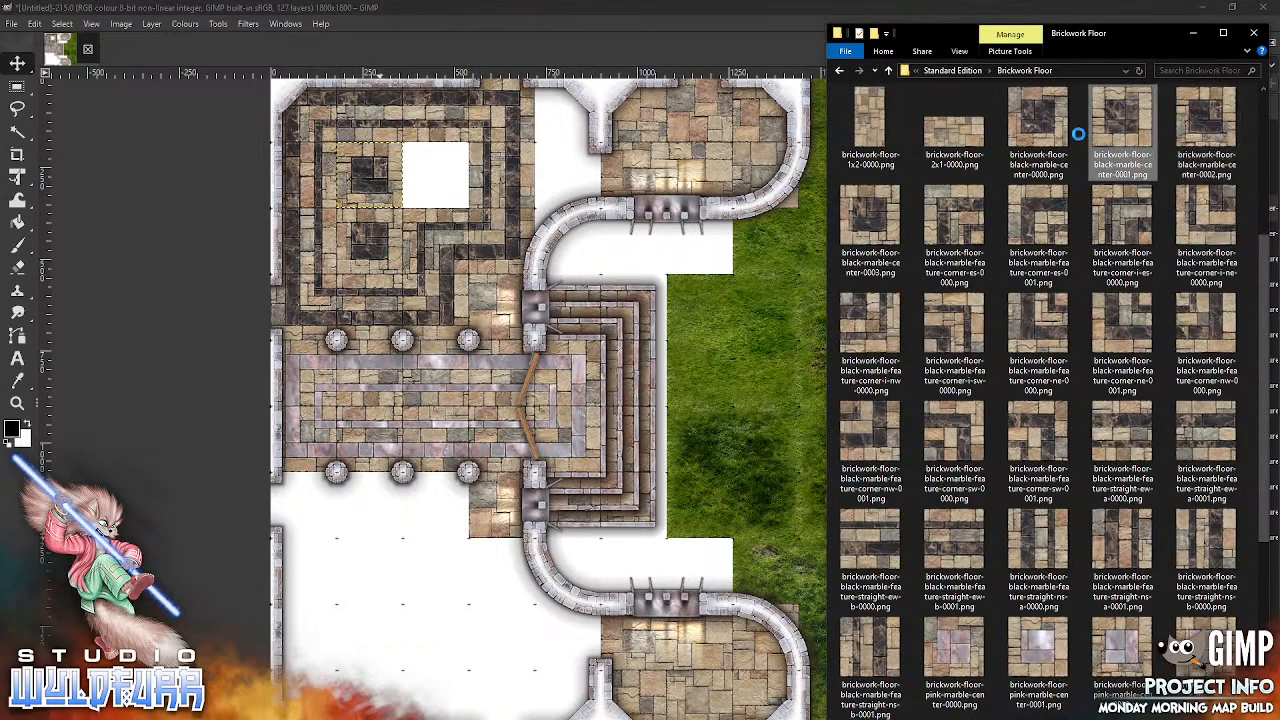
pyautogui.moveTo(478, 277); pyautogui.dragTo(506, 330)
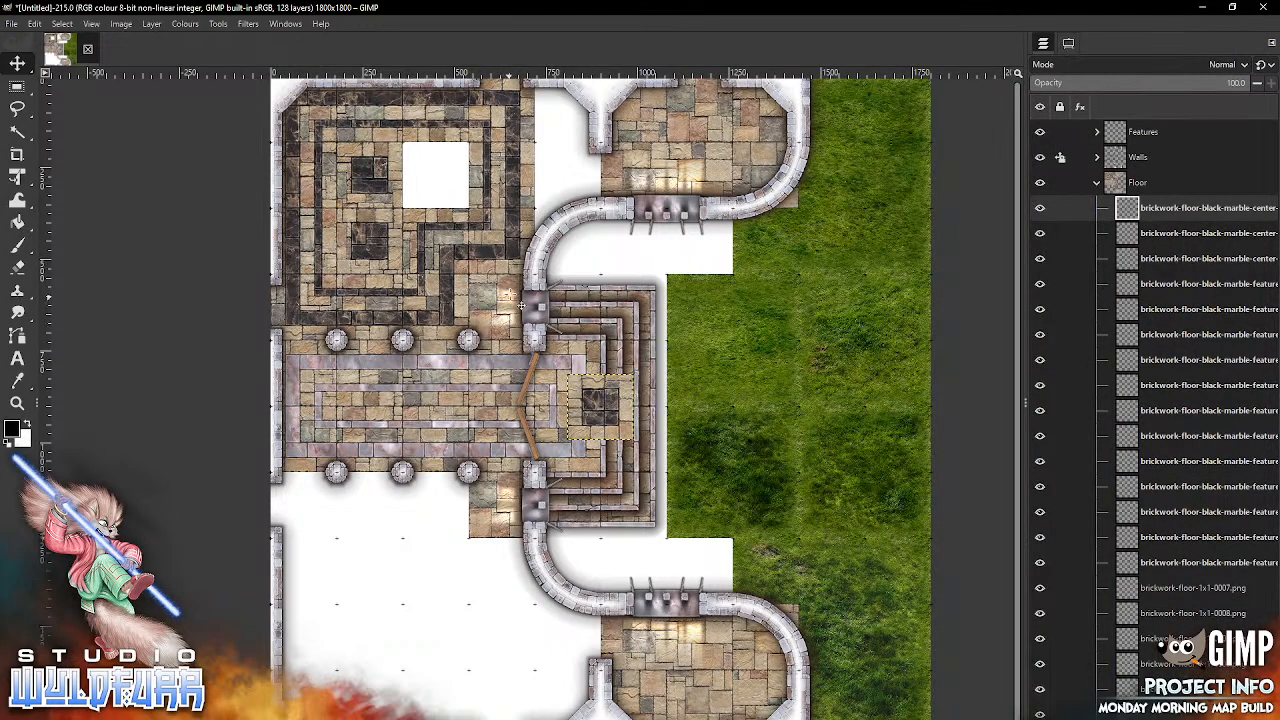
pyautogui.moveTo(614, 421); pyautogui.dragTo(439, 199)
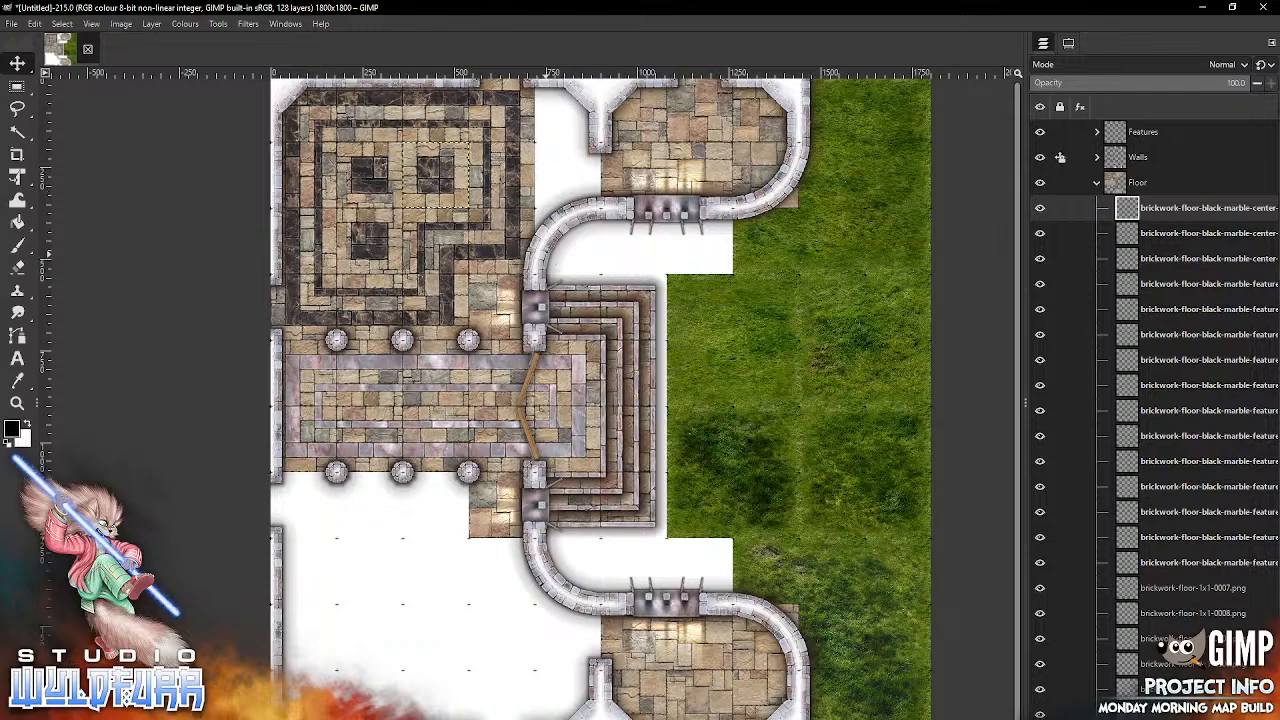
# Step: Import brickwork-floor-1x2-0000.png and place it in the gap between the northern black-marble room and the northeast round room
pyautogui.hotkey('alt', 'Tab')
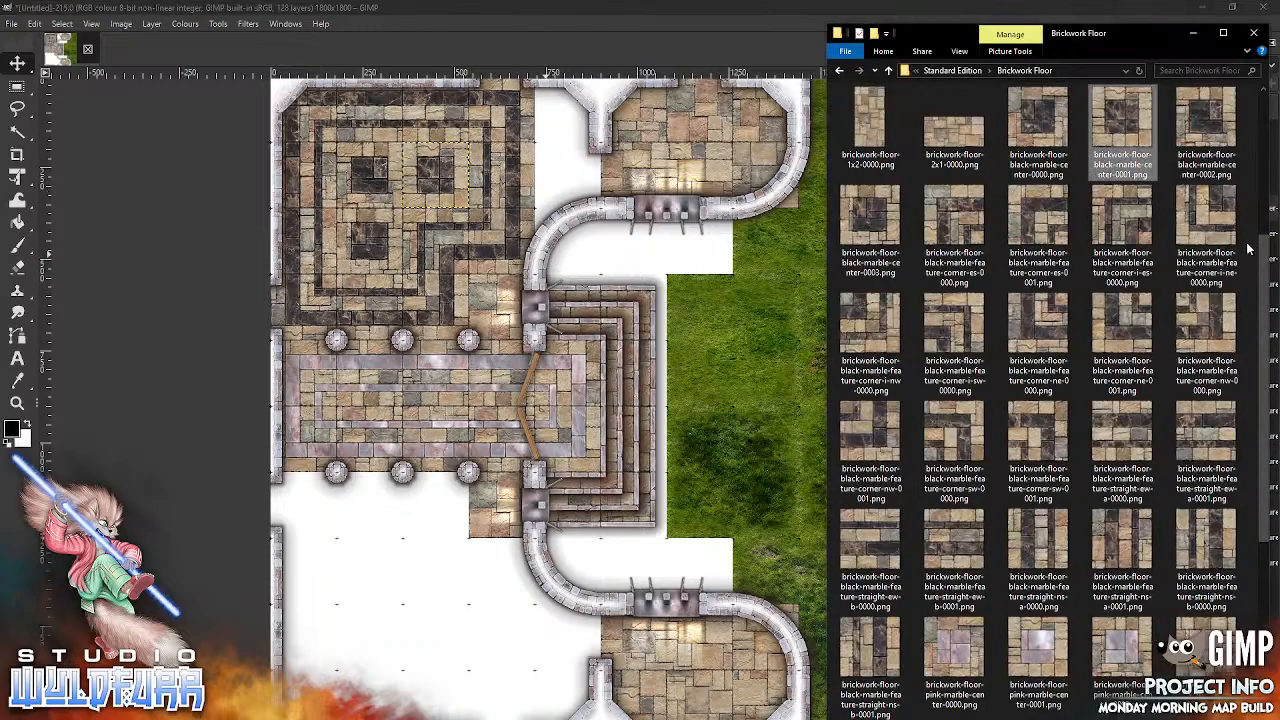
pyautogui.moveTo(870, 125); pyautogui.dragTo(659, 155)
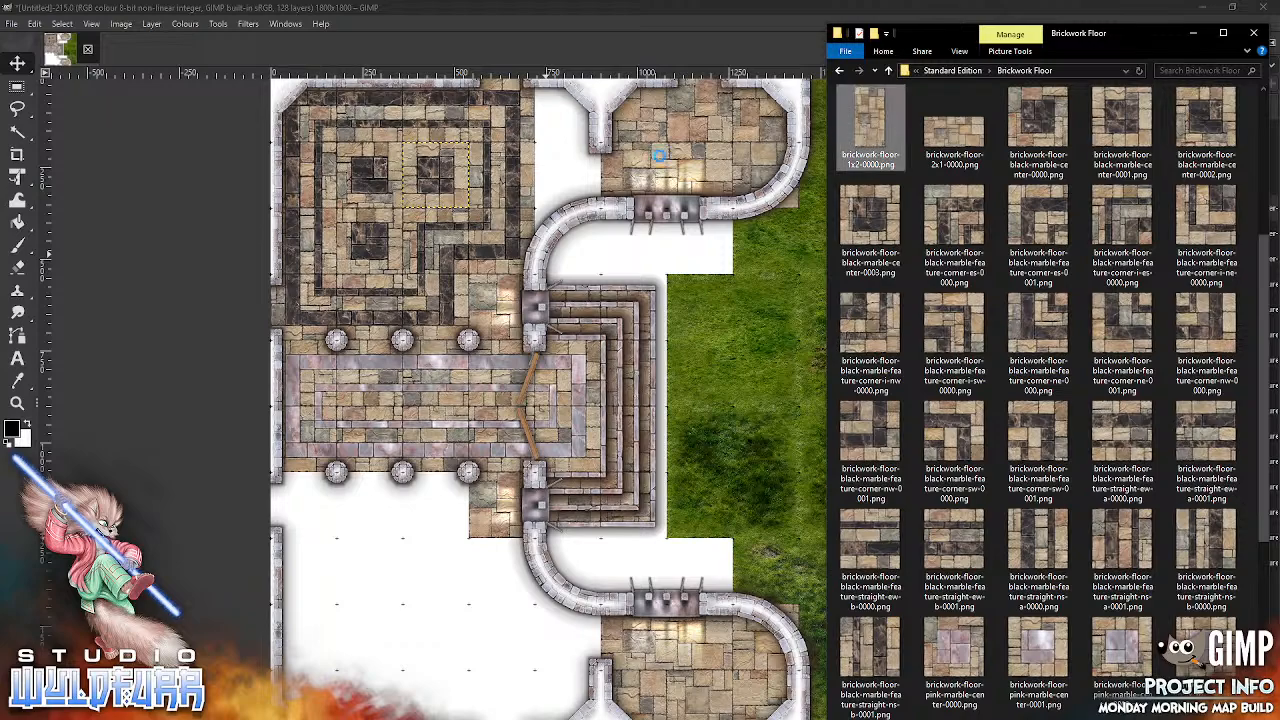
pyautogui.click(622, 388)
pyautogui.moveTo(617, 378); pyautogui.dragTo(582, 113)
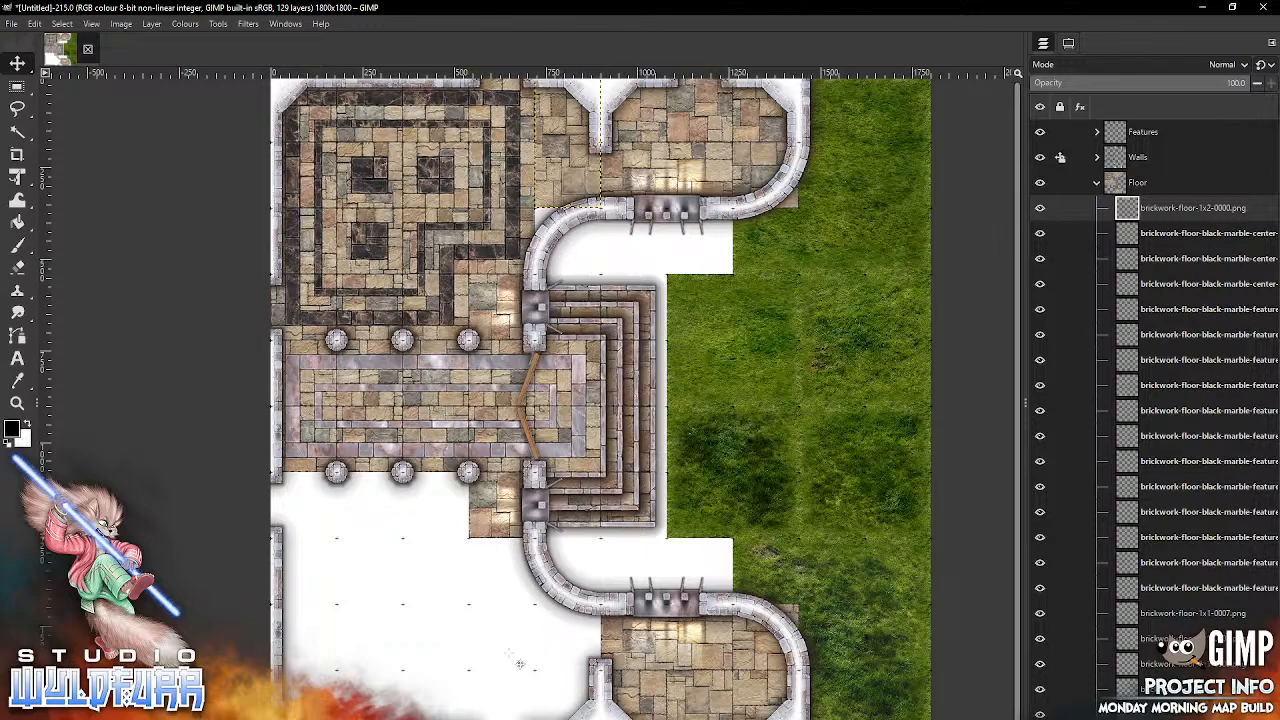
# Step: Import brickwork-floor-1x1-0002.png and place it directly south of the 1x2-0000 tile, under the curved wall
pyautogui.hotkey('alt', 'Tab')
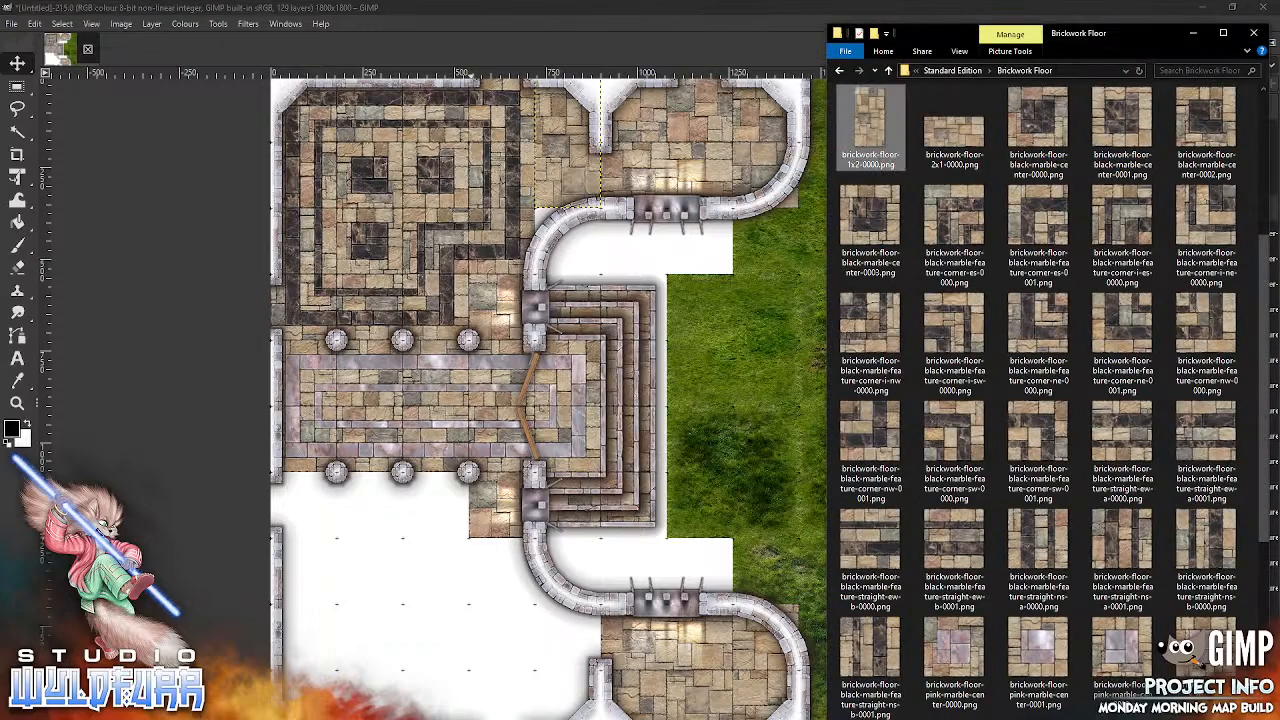
pyautogui.scroll(3, 993, 224)
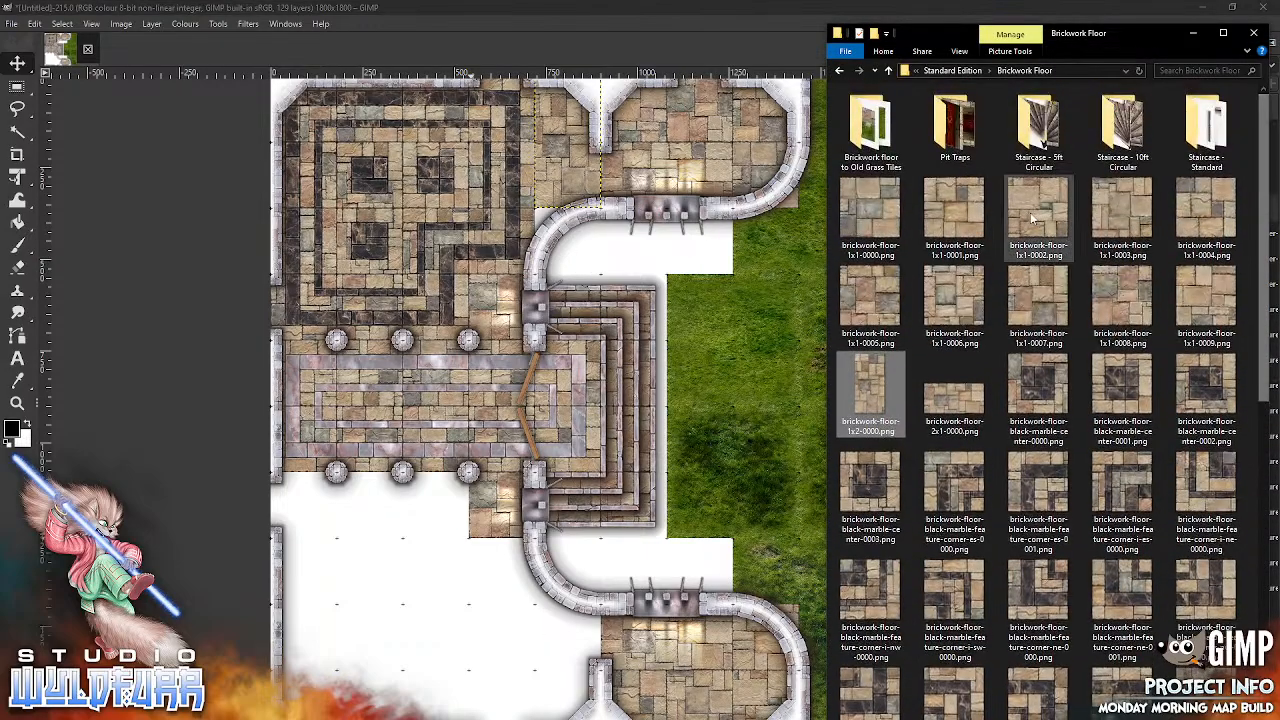
pyautogui.moveTo(993, 224); pyautogui.dragTo(565, 284)
pyautogui.moveTo(599, 408); pyautogui.dragTo(564, 257)
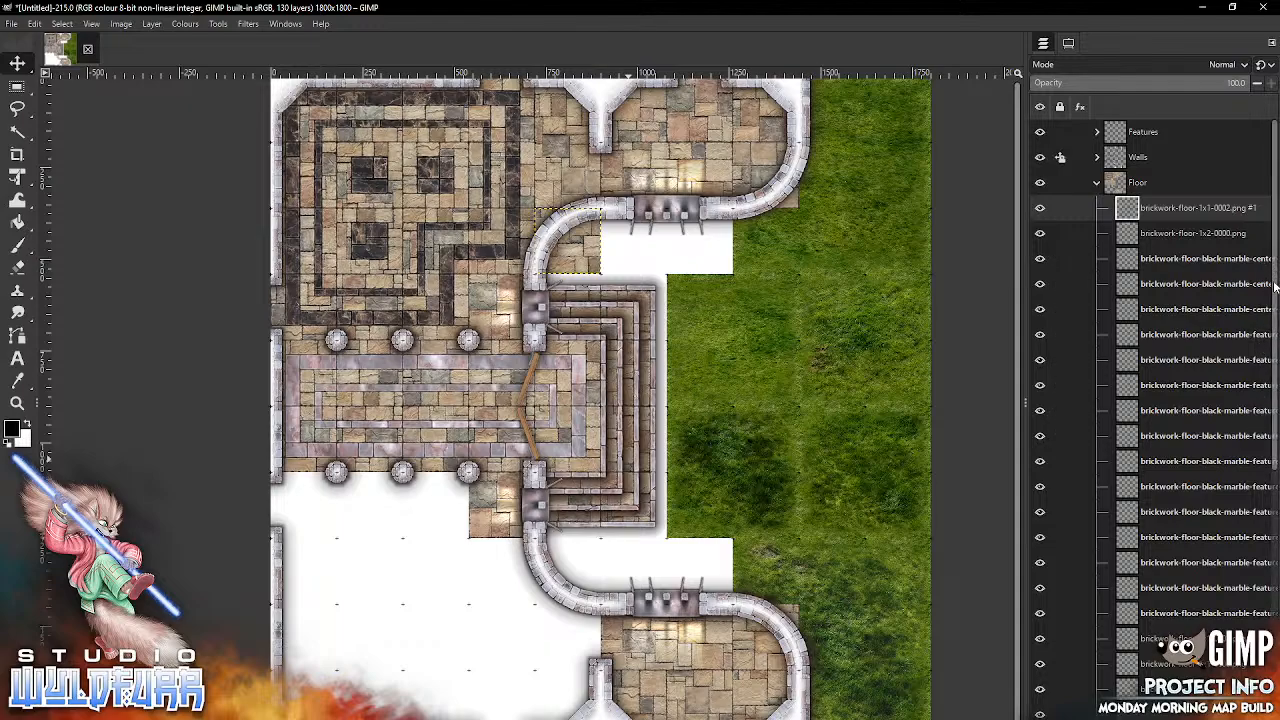
pyautogui.scroll(-8, 1275, 285)
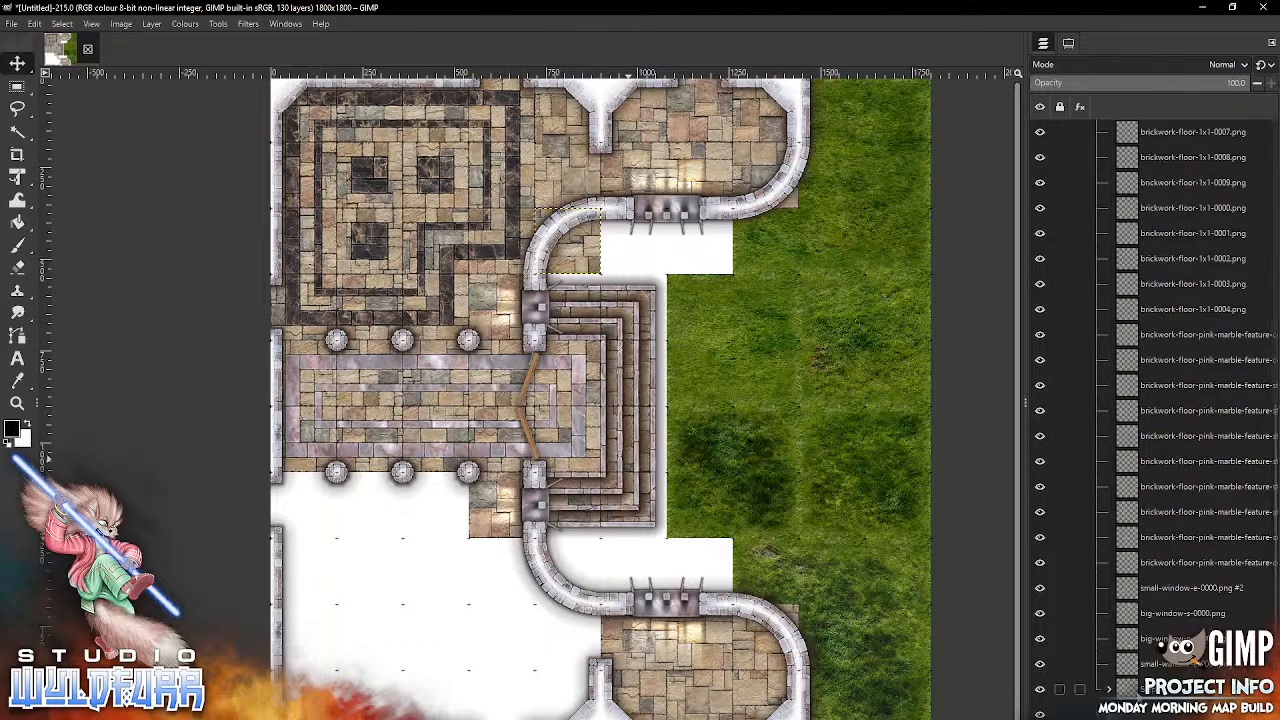
pyautogui.click(1175, 689)
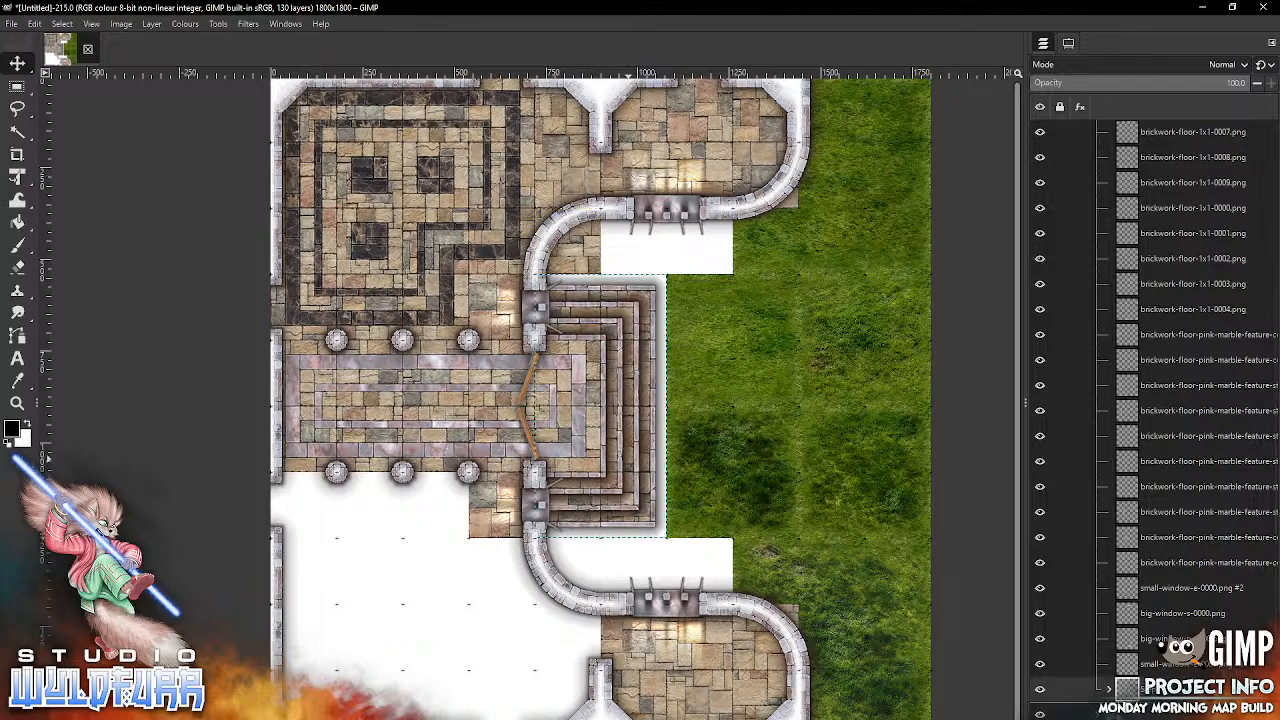
pyautogui.moveTo(1175, 689); pyautogui.dragTo(1175, 712)
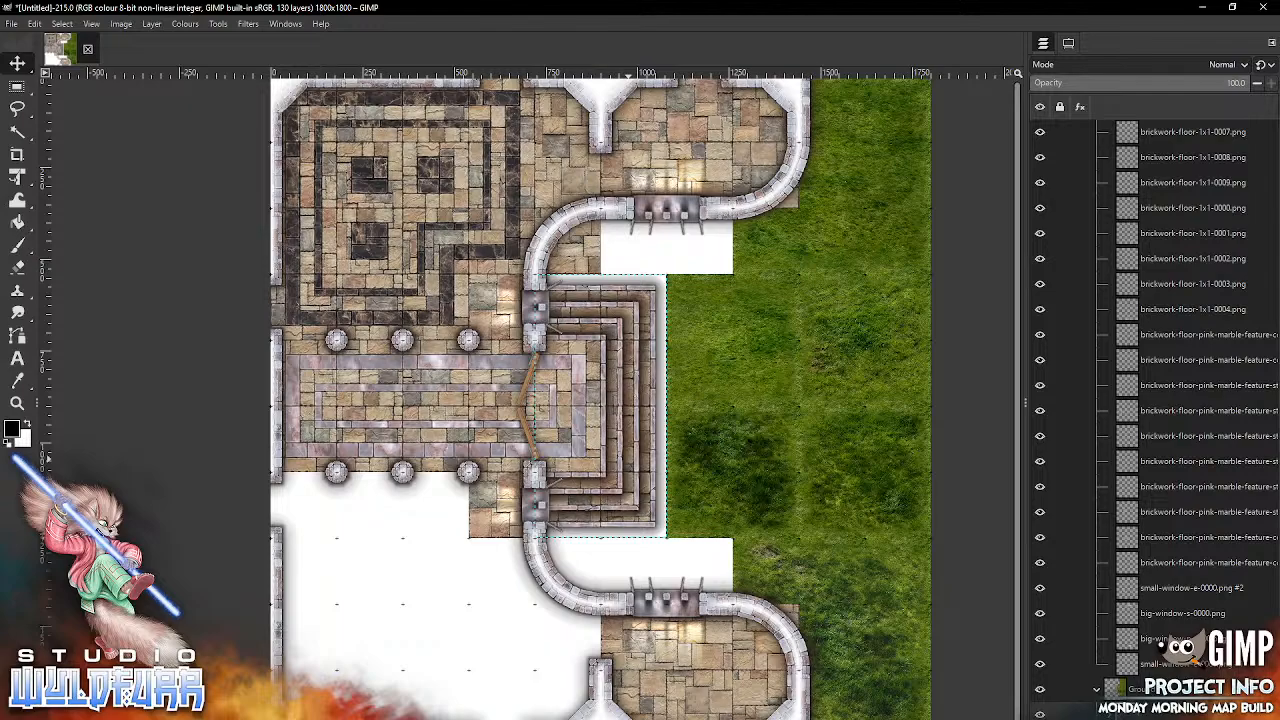
pyautogui.moveTo(1276, 405); pyautogui.dragTo(1266, 116)
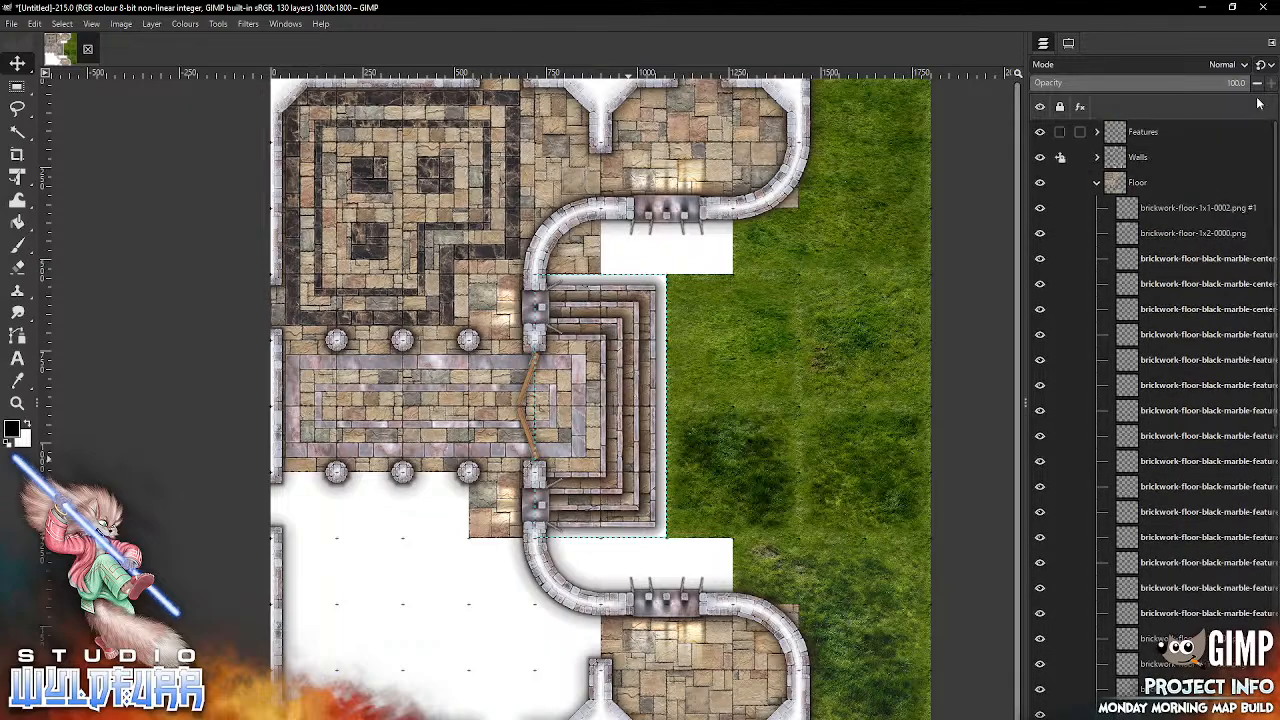
pyautogui.click(1124, 210)
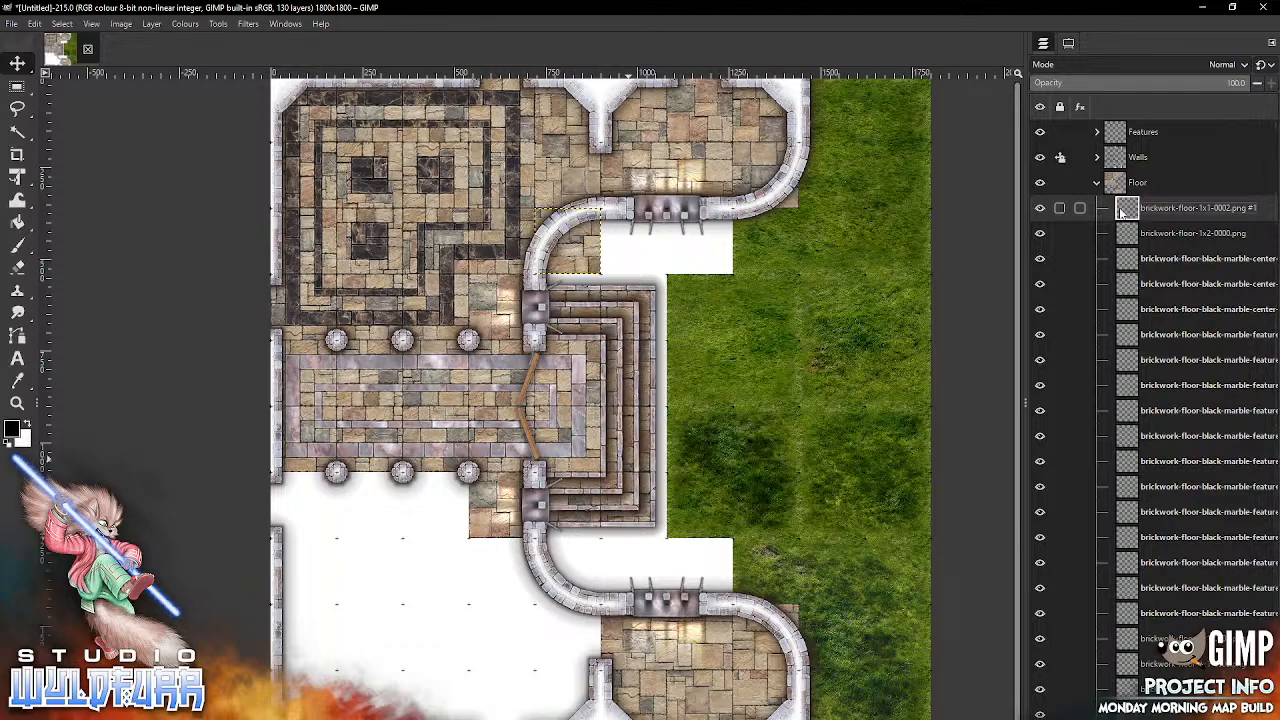
# Step: Import brickwork-floor-black-marble-feature-corner-es-0001.png and place it in the southern room's northwest corner, against the west wall
pyautogui.hotkey('alt', 'Tab')
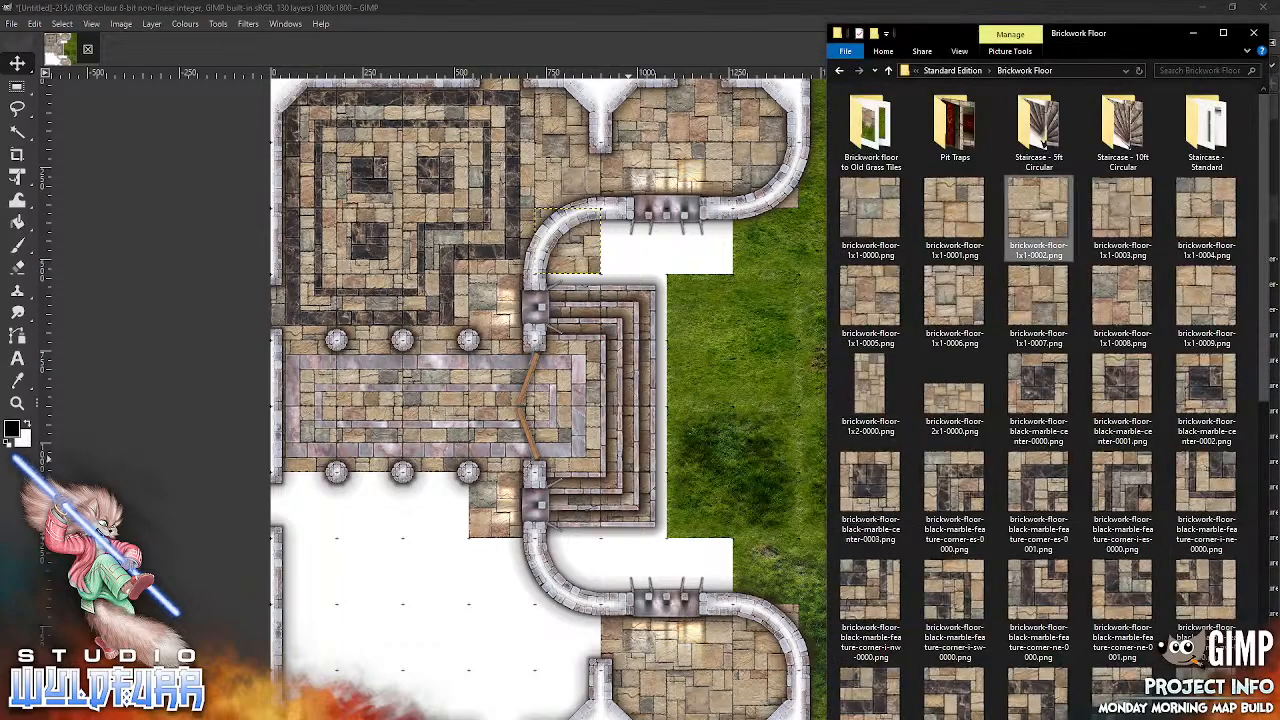
pyautogui.click(1048, 497)
pyautogui.moveTo(557, 558); pyautogui.dragTo(394, 606)
pyautogui.moveTo(616, 415); pyautogui.dragTo(322, 519)
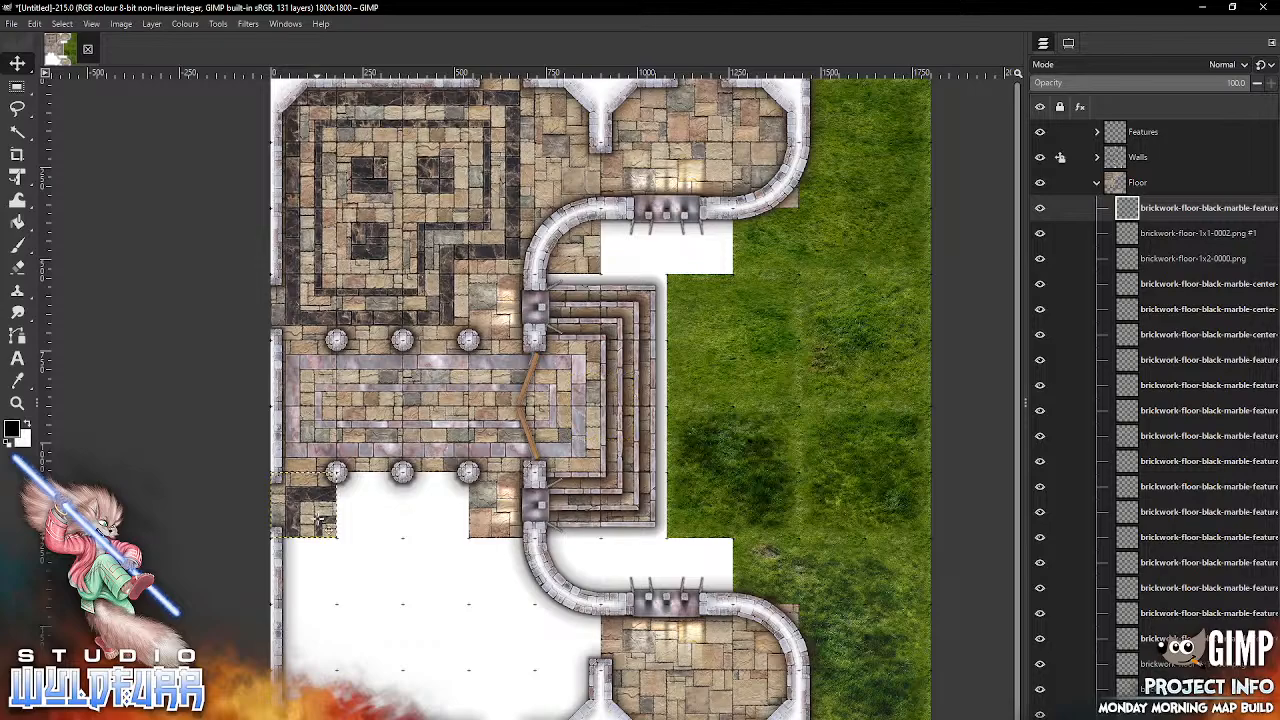
# Step: Import brickwork-floor-black-marble-feature-corner-sw-0000.png and place it in the southern room's top row, one square's gap east of the corner-es-0001 tile
pyautogui.hotkey('alt', 'Tab')
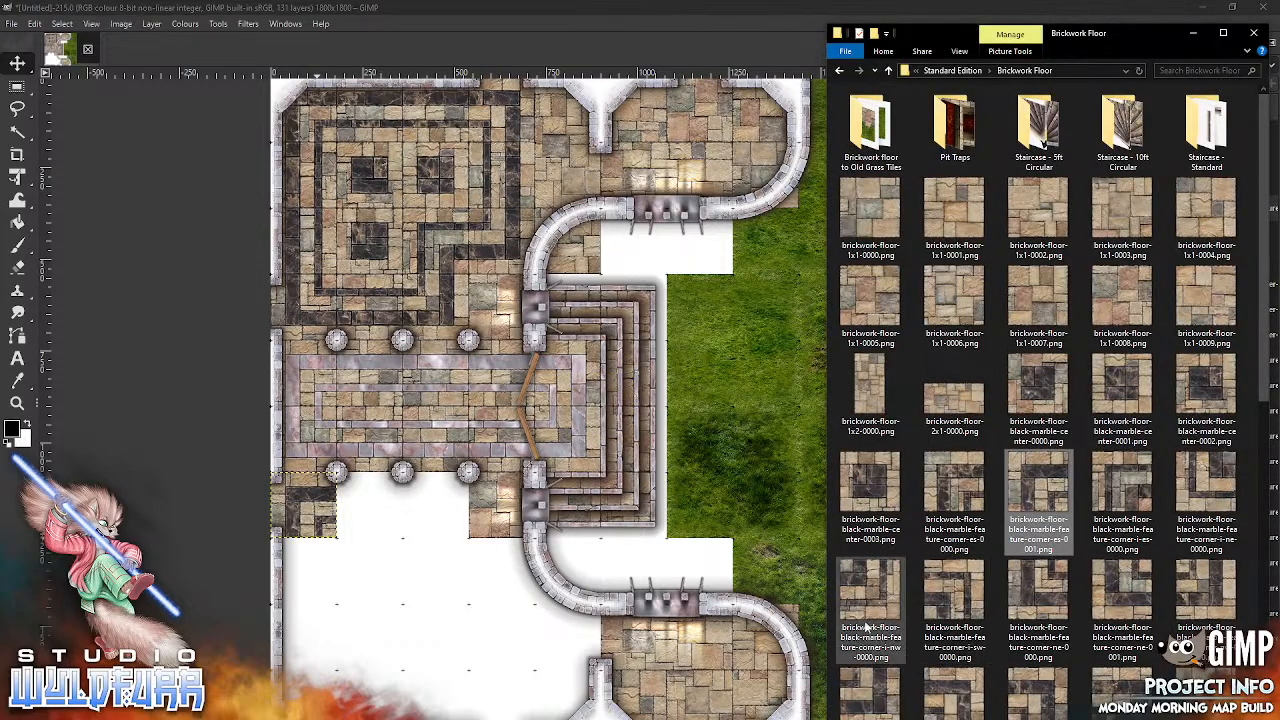
pyautogui.click(1041, 695)
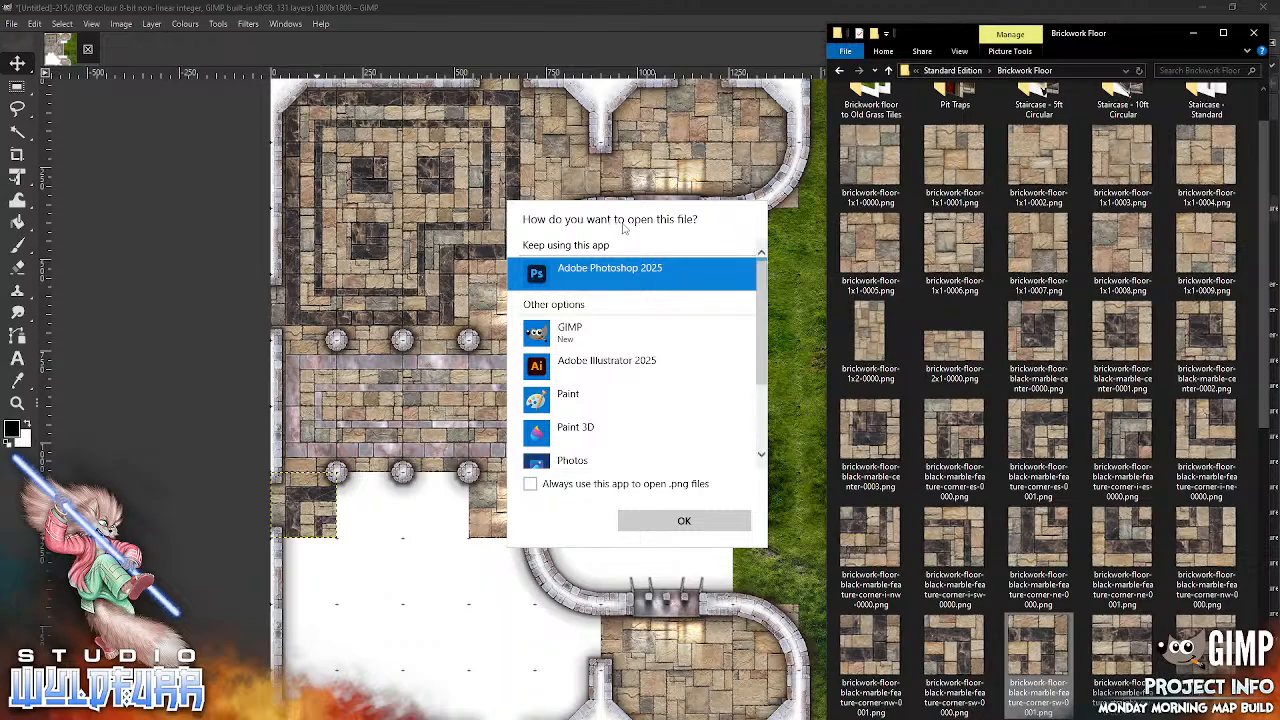
pyautogui.press('Escape')
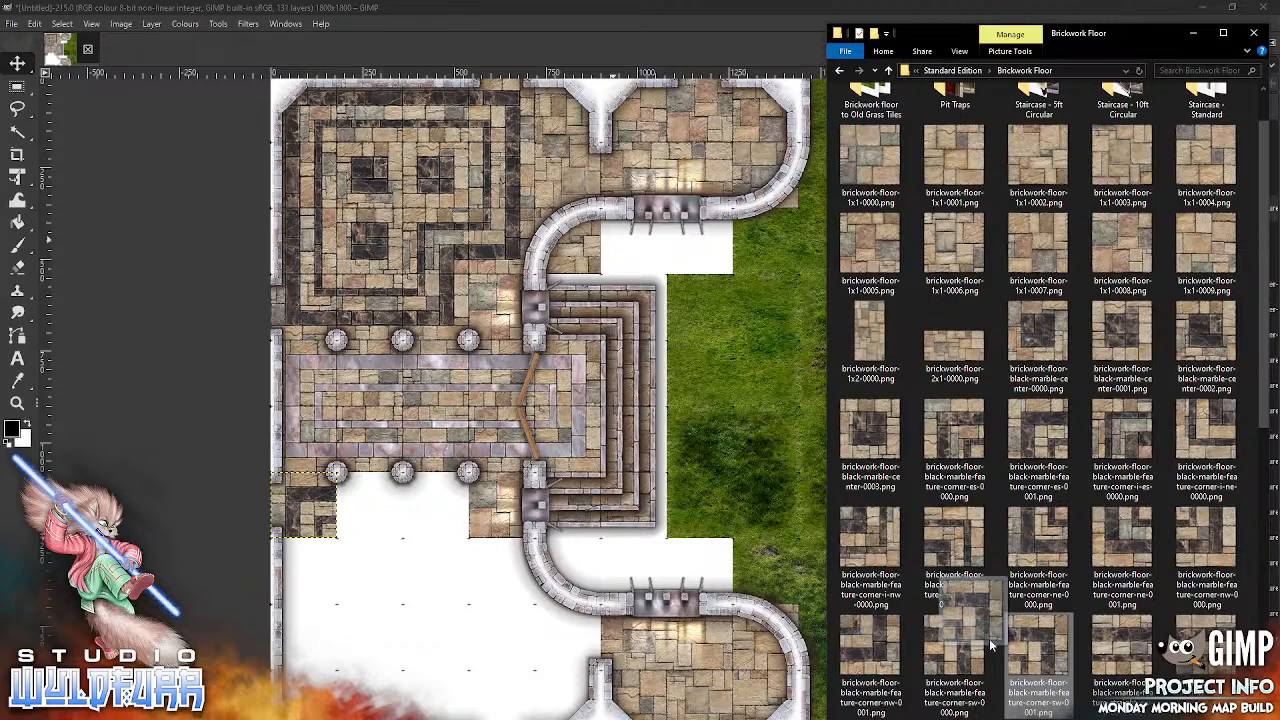
pyautogui.click(947, 640)
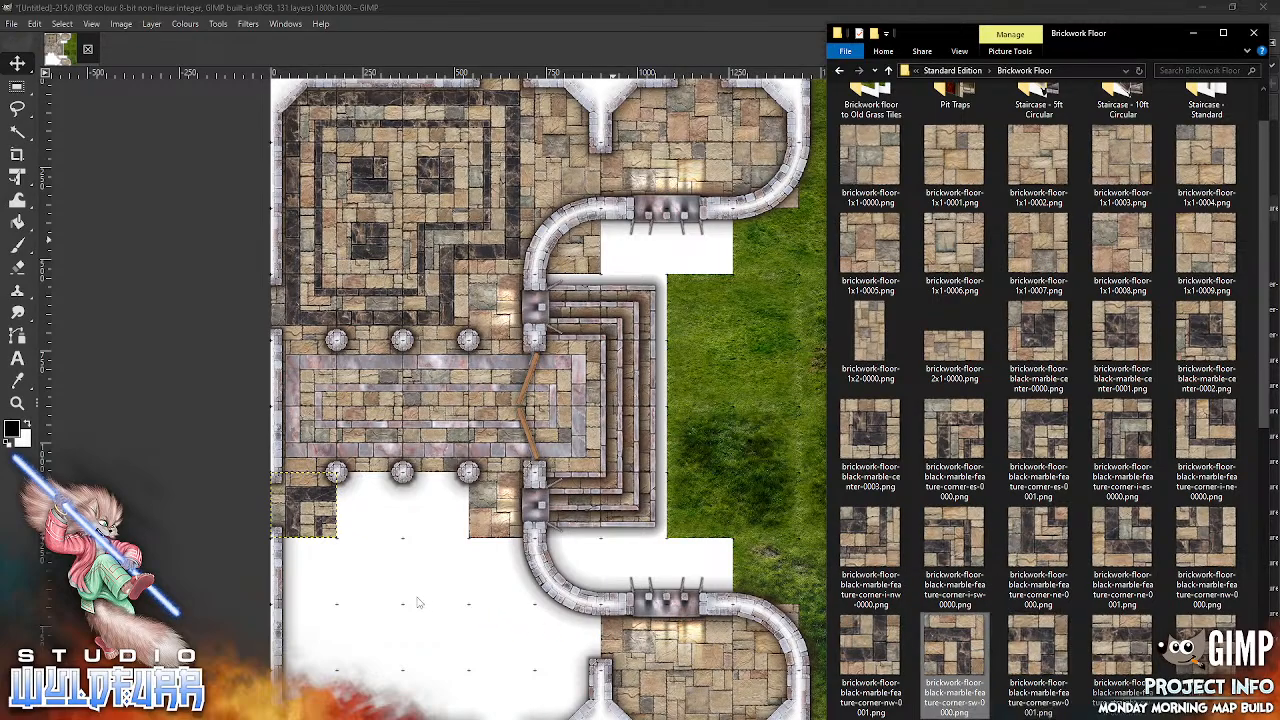
pyautogui.moveTo(947, 640); pyautogui.dragTo(422, 600)
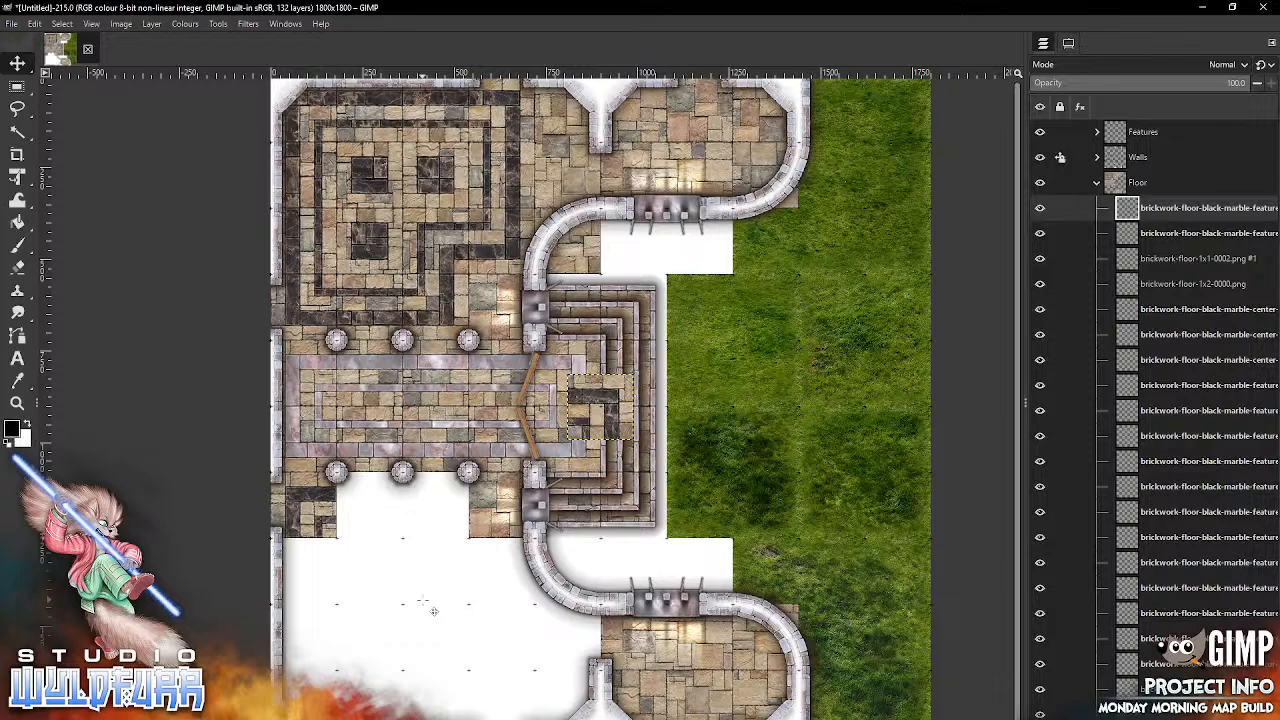
pyautogui.moveTo(612, 417); pyautogui.dragTo(450, 522)
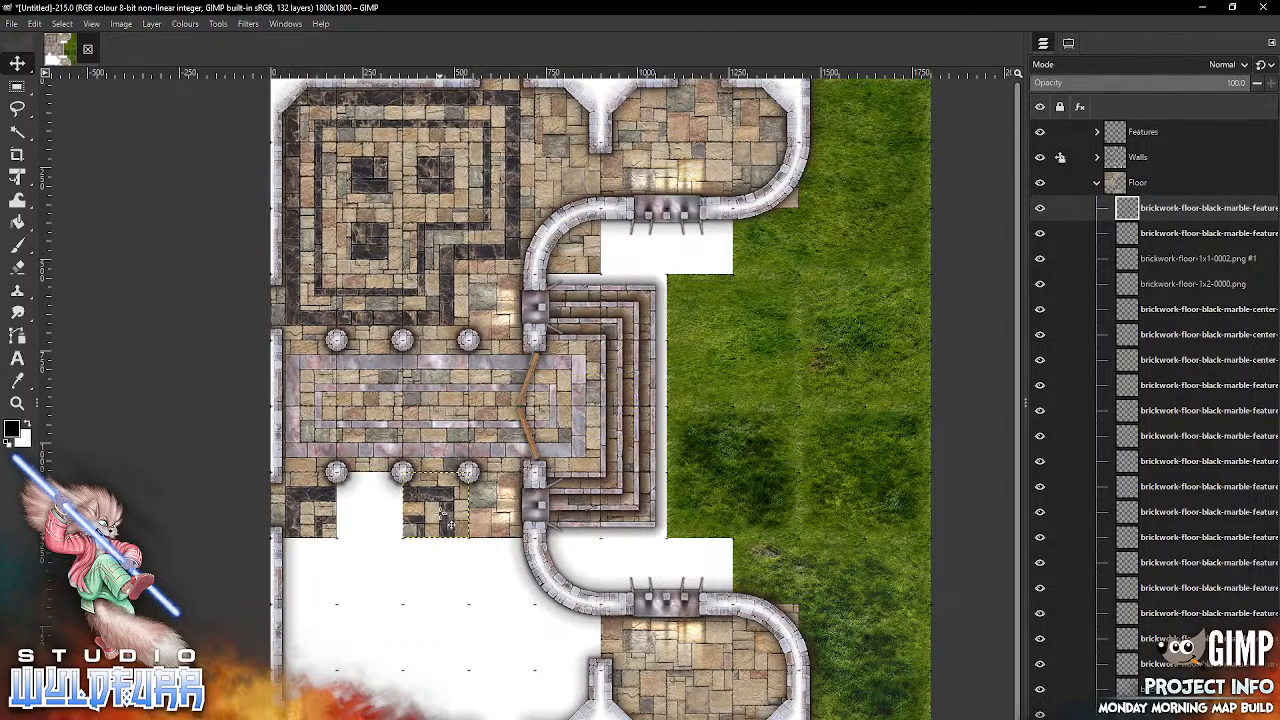
# Step: Import brickwork-floor-black-marble-feature-straight-ew-a-0000.png and place it in the gap between the southern room's two northern corner tiles
pyautogui.hotkey('alt', 'Tab')
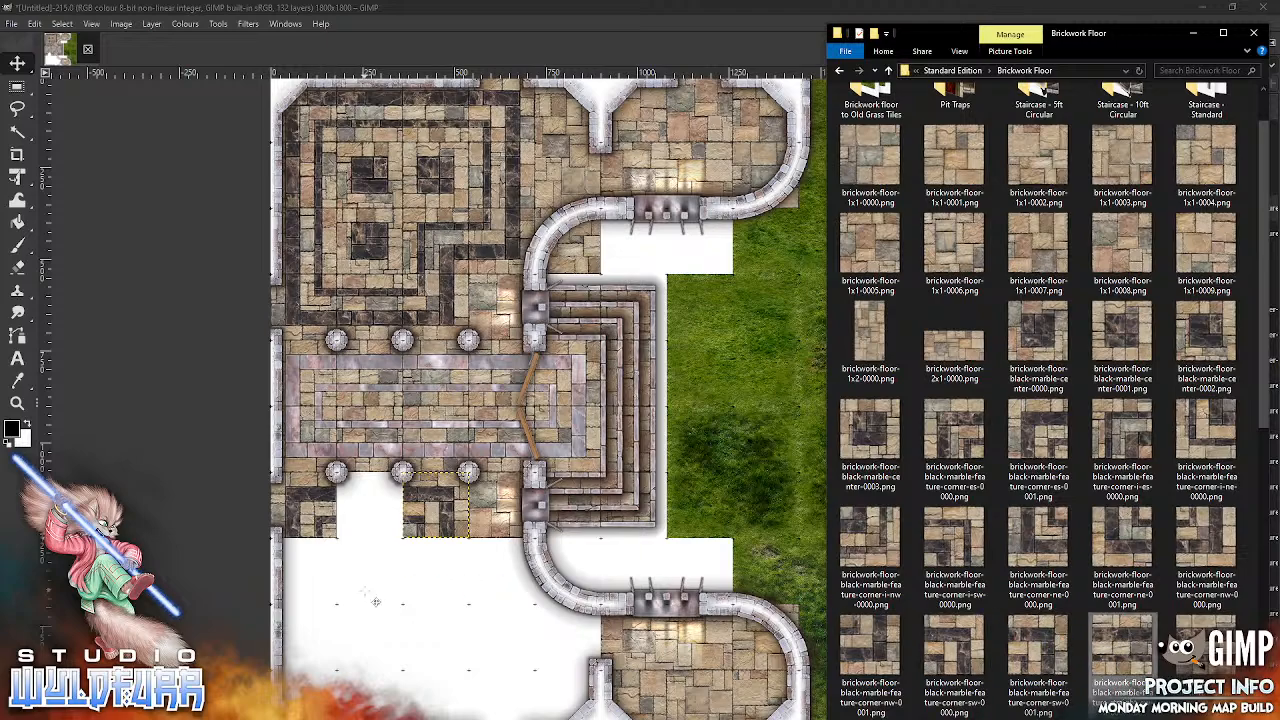
pyautogui.moveTo(1122, 645); pyautogui.dragTo(365, 592)
pyautogui.moveTo(631, 442); pyautogui.dragTo(380, 526)
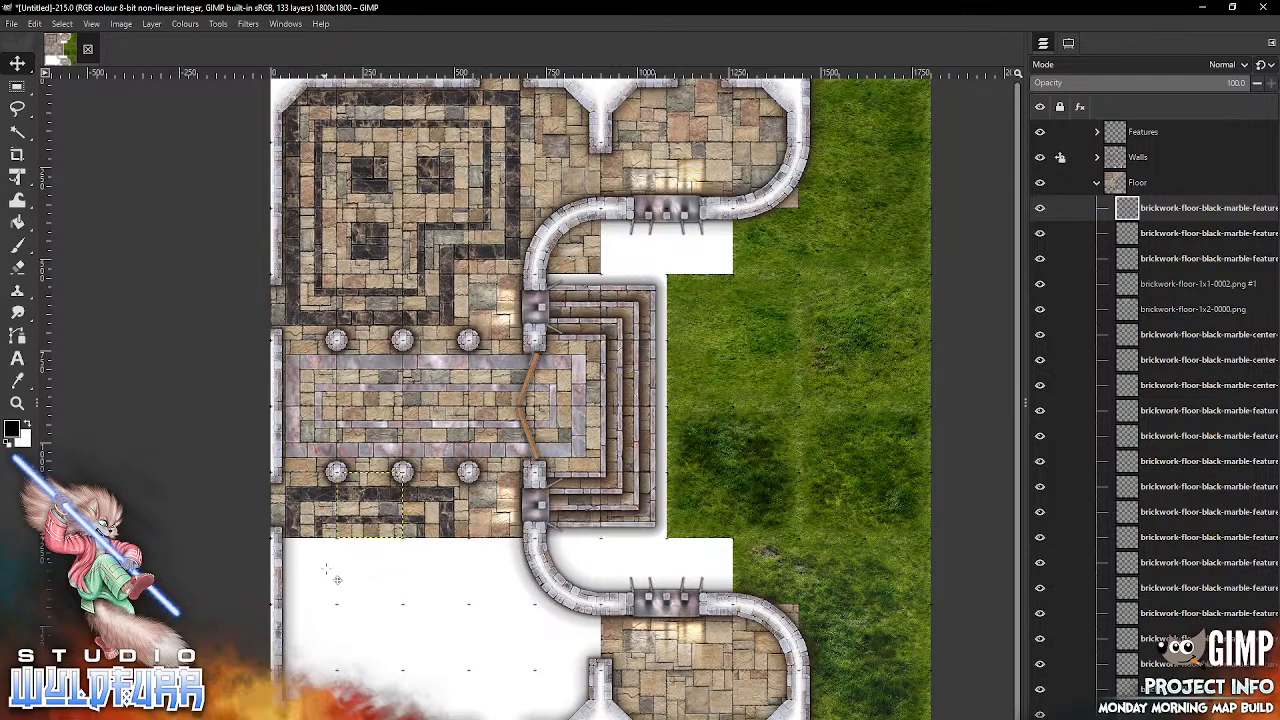
# Step: Import brickwork-floor-black-marble-feature-straight-ns-a-0001.png and place it against the west wall, directly south of the southern room's northwest corner tile
pyautogui.hotkey('alt', 'Tab')
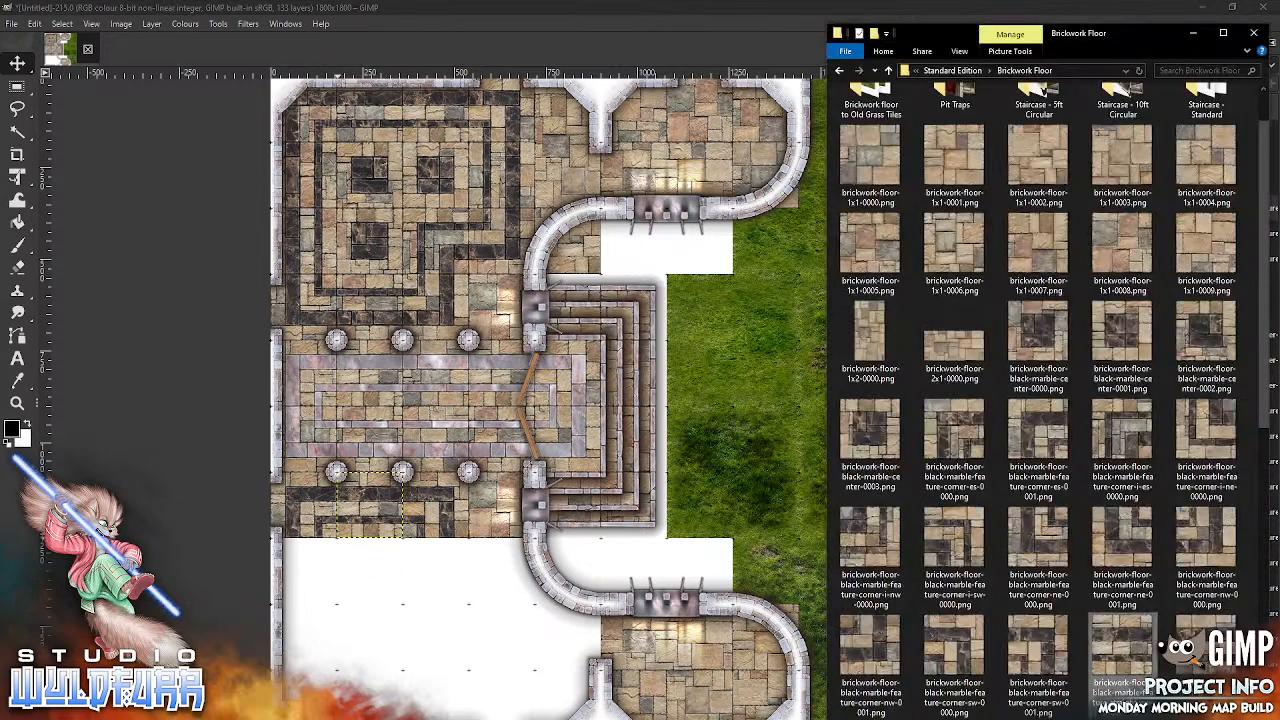
pyautogui.scroll(-1, 1265, 455)
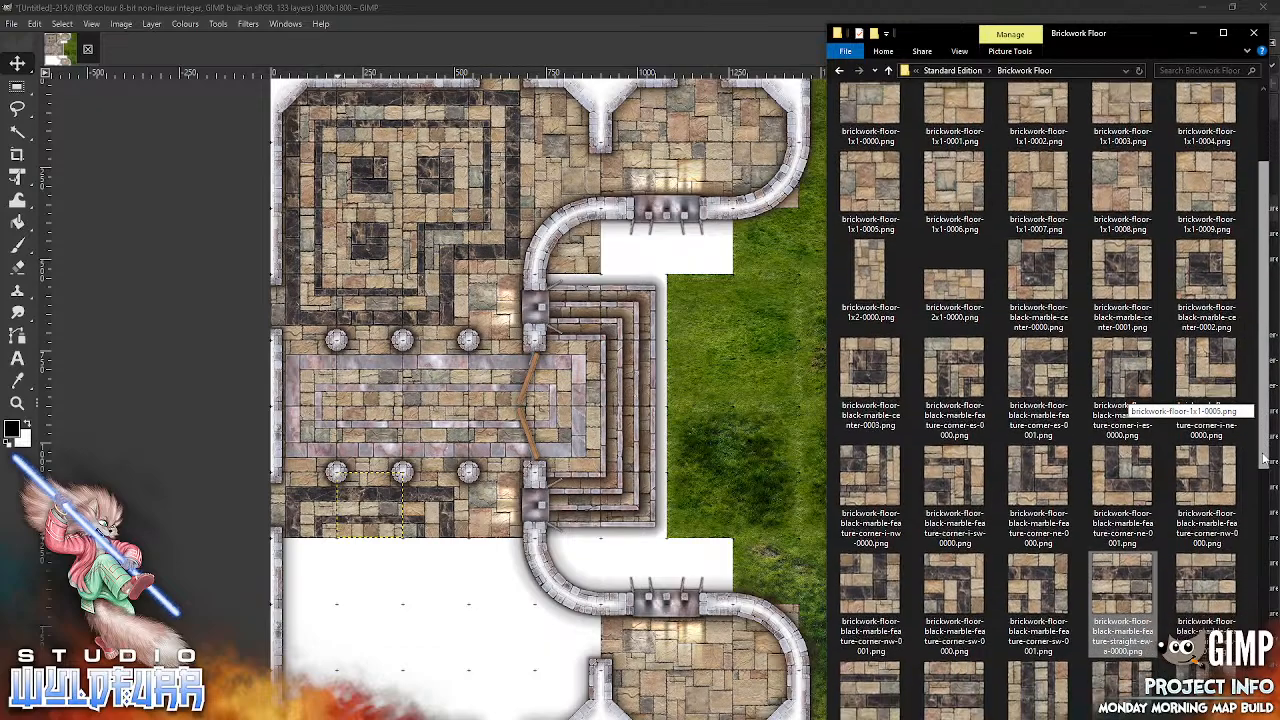
pyautogui.scroll(-5, 1265, 455)
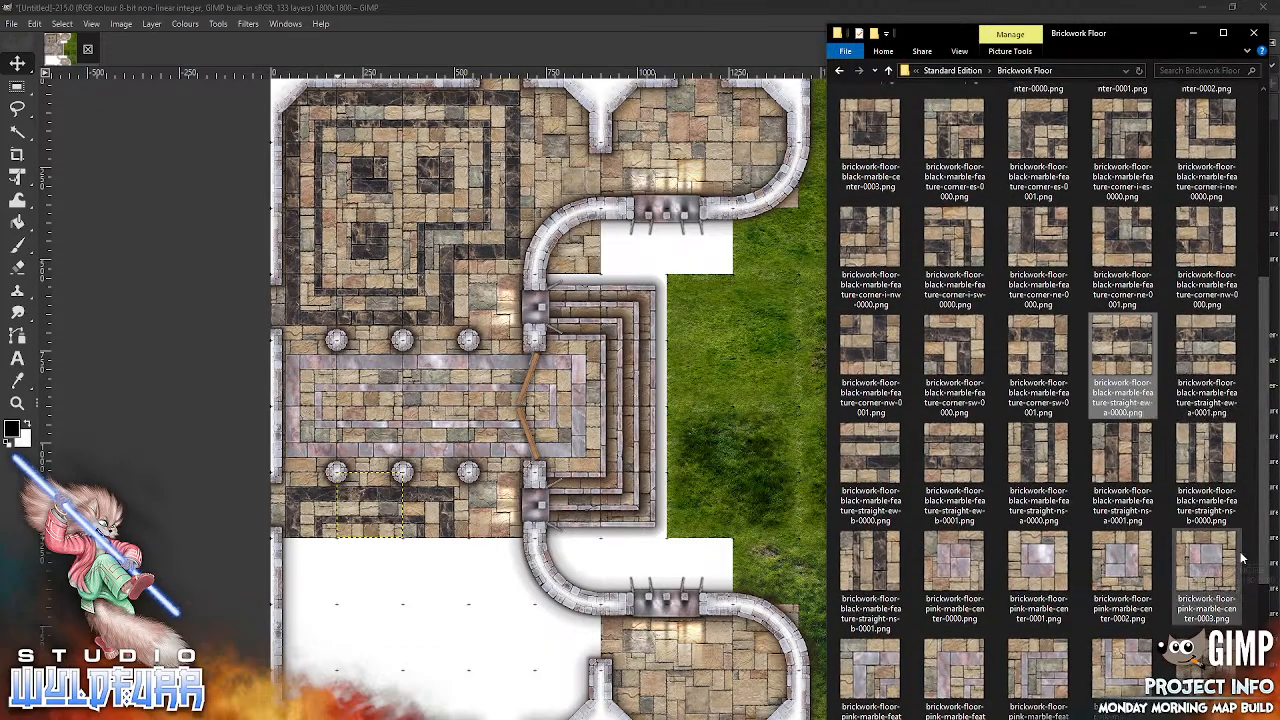
pyautogui.click(1210, 462)
pyautogui.moveTo(881, 487); pyautogui.dragTo(1195, 460)
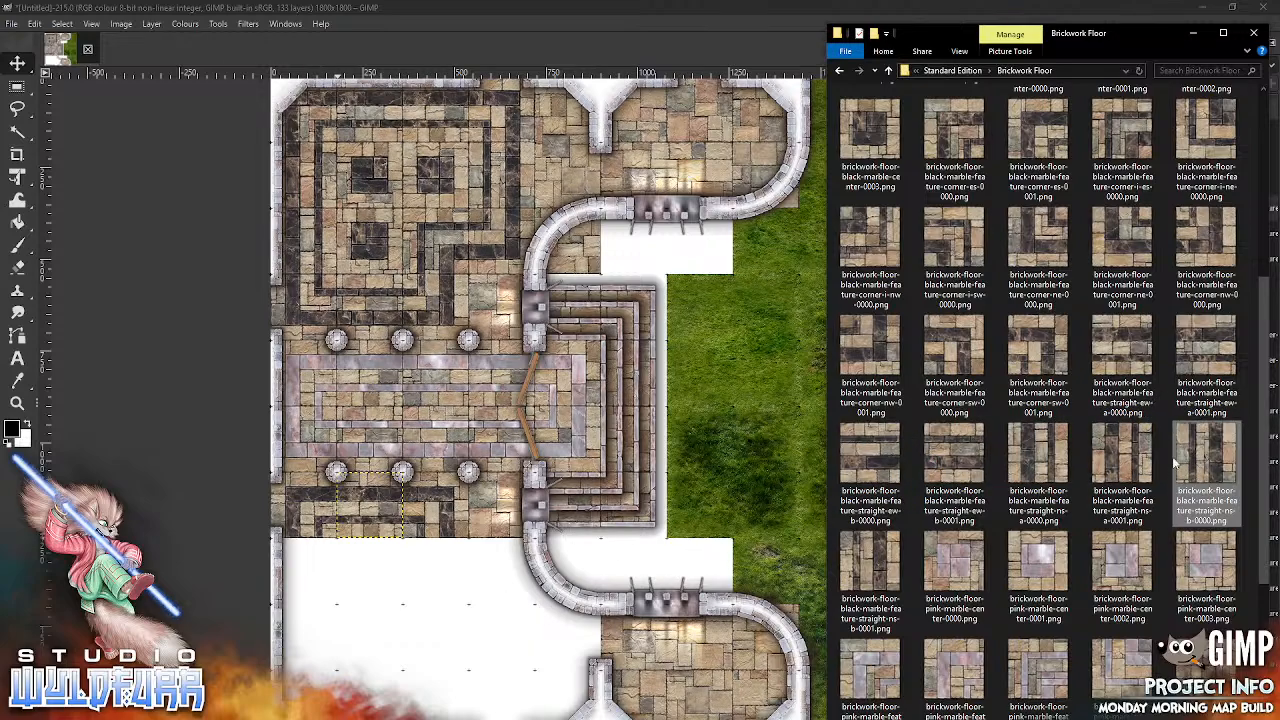
pyautogui.click(1121, 462)
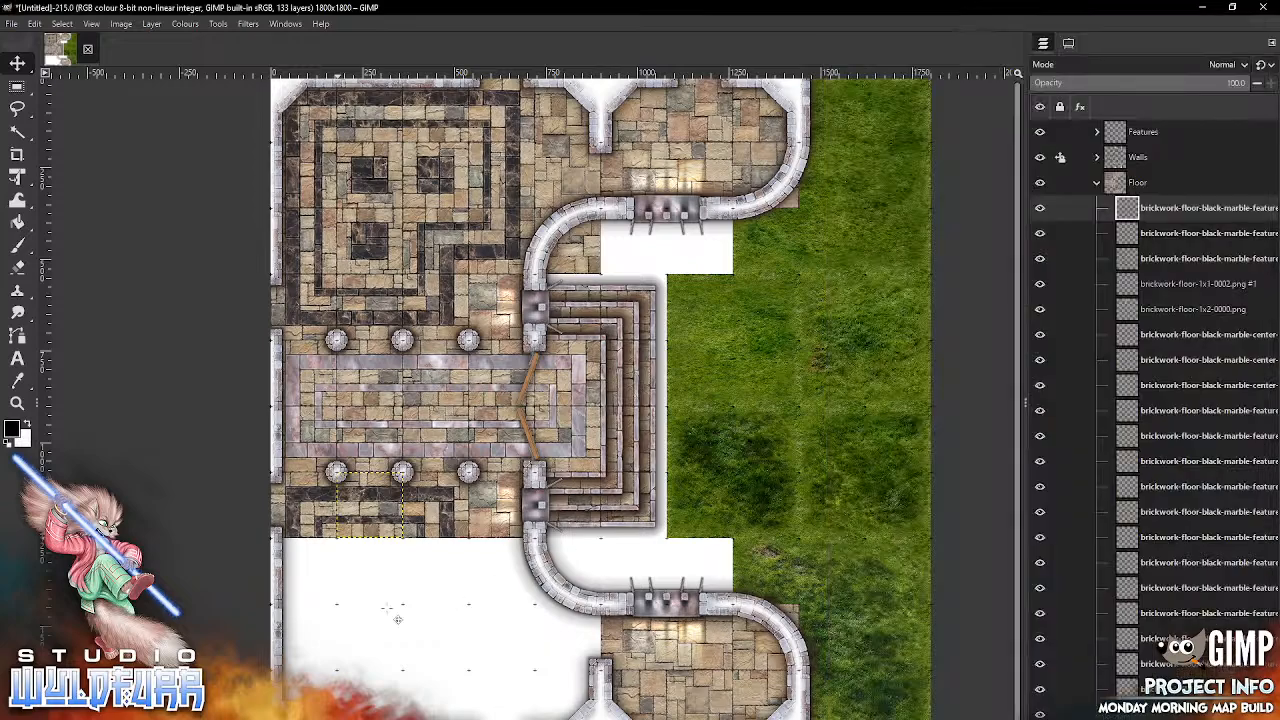
pyautogui.moveTo(613, 421); pyautogui.dragTo(312, 567)
# Step: Import brickwork-floor-black-marble-feature-straight-ns-a-0000.png and place it against the west wall, directly south of the straight-ns-a-0001 tile
pyautogui.hotkey('alt', 'Tab')
pyautogui.moveTo(1047, 467); pyautogui.dragTo(388, 640)
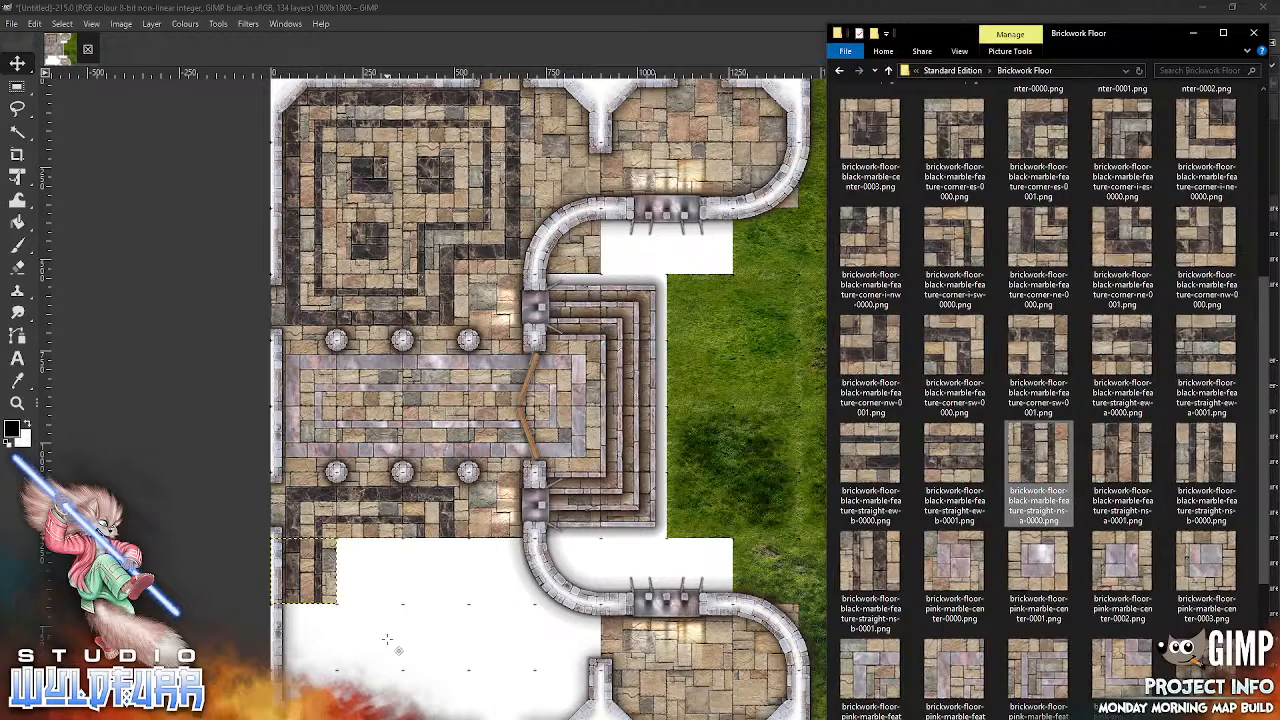
pyautogui.moveTo(613, 420); pyautogui.dragTo(318, 645)
# Step: Import brickwork-floor-black-marble-feature-corner-ne-0001.png and place it in the southern room's southwest corner, below the straight-ns-a-0000 tile
pyautogui.hotkey('alt', 'Tab')
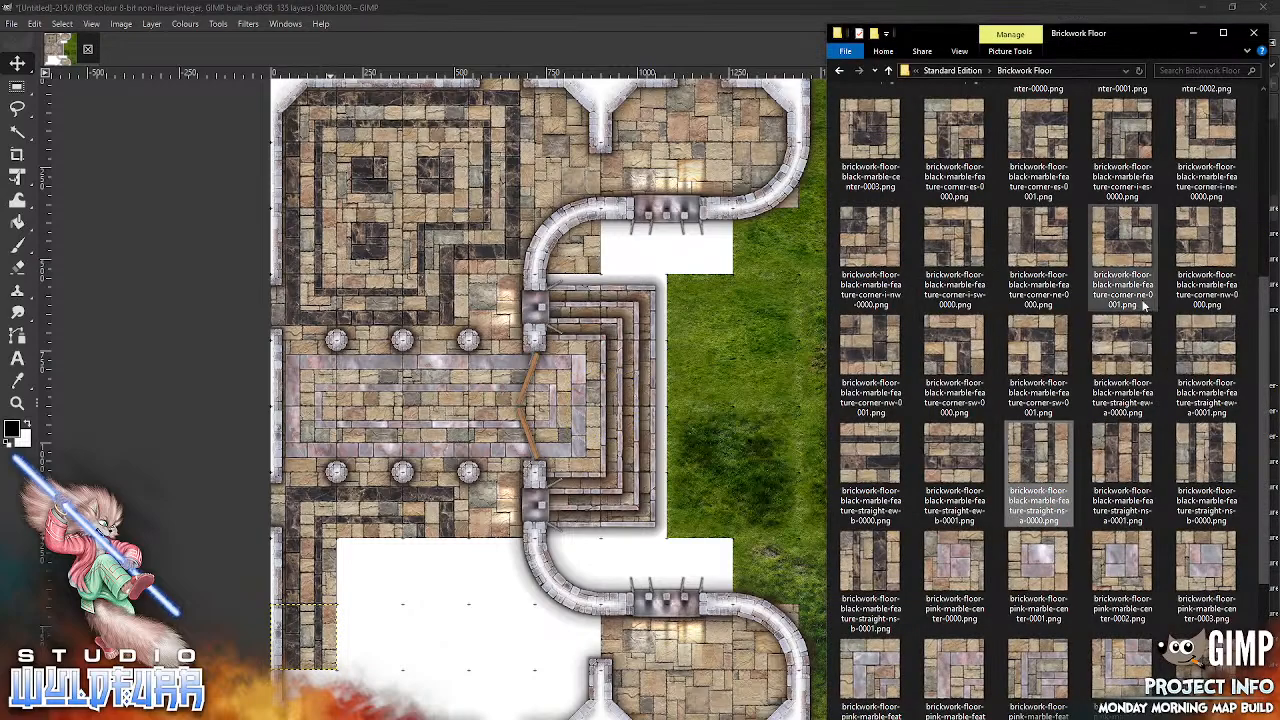
pyautogui.click(1120, 240)
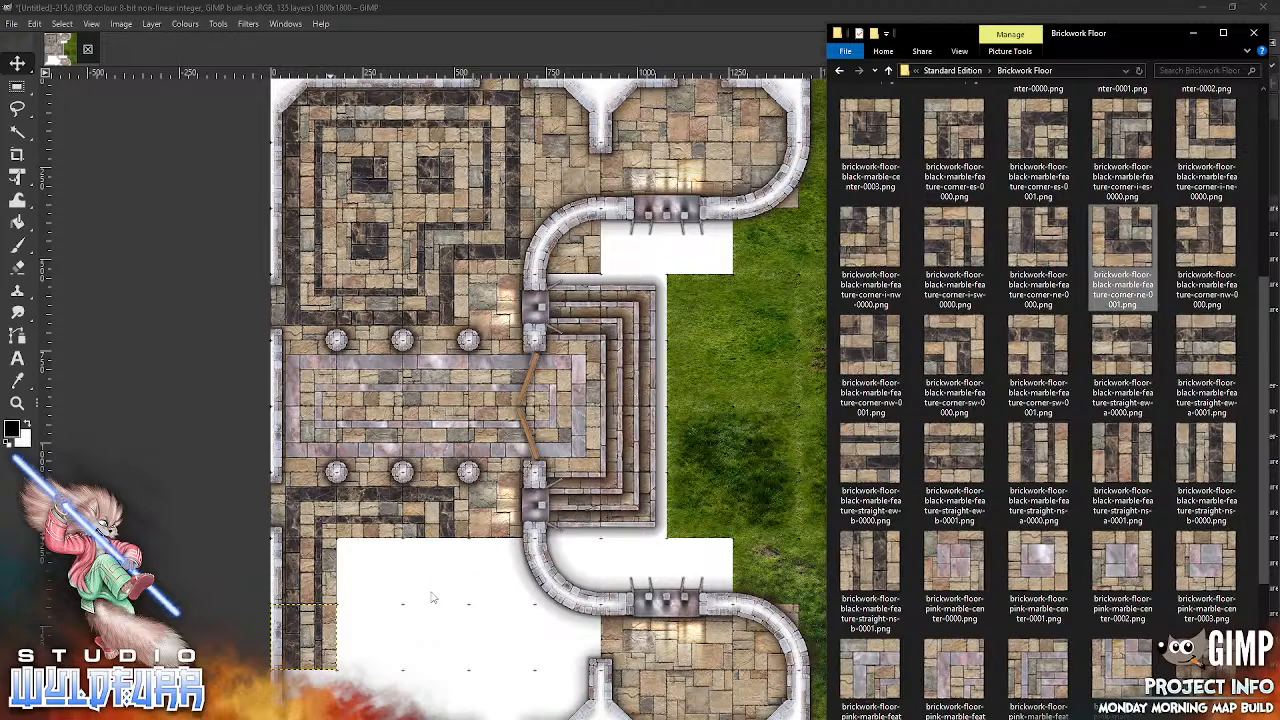
pyautogui.moveTo(428, 594); pyautogui.dragTo(428, 594)
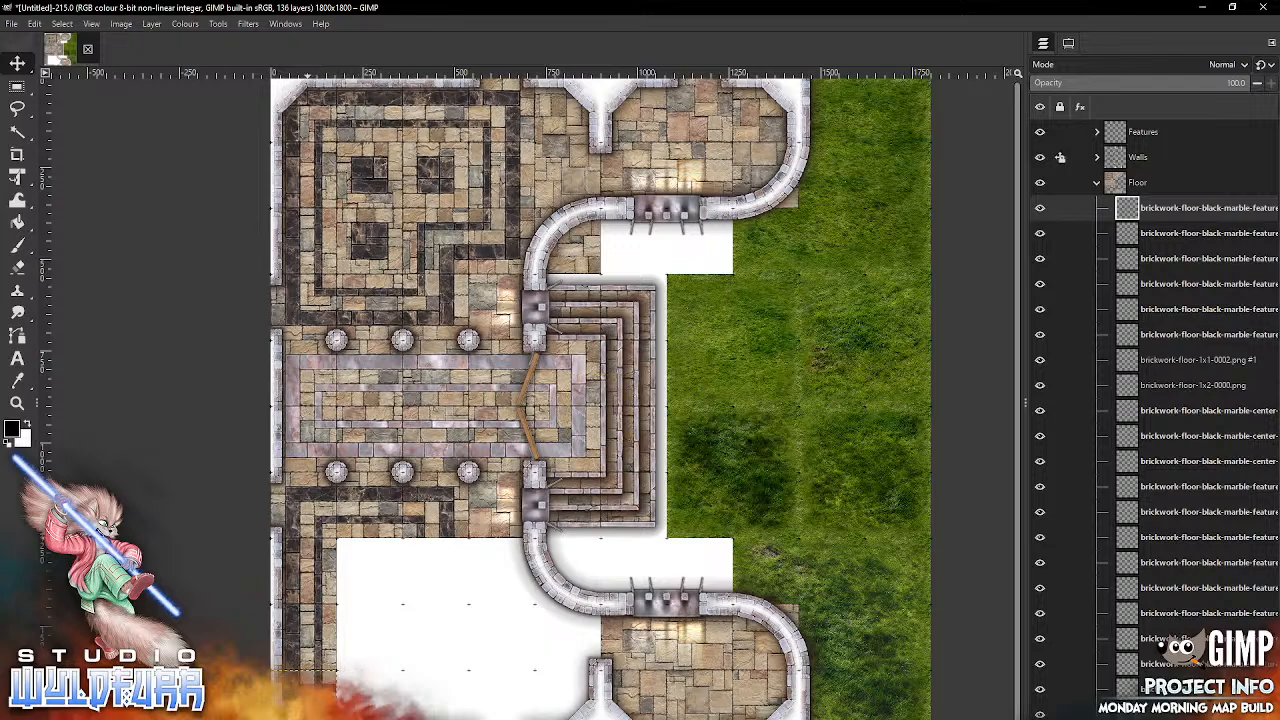
# Step: Import brickwork-floor-black-marble-feature-corner-i-ne-0000.png and place it in the southern room, directly south of the corner-sw-0000 tile
pyautogui.hotkey('alt', 'Tab')
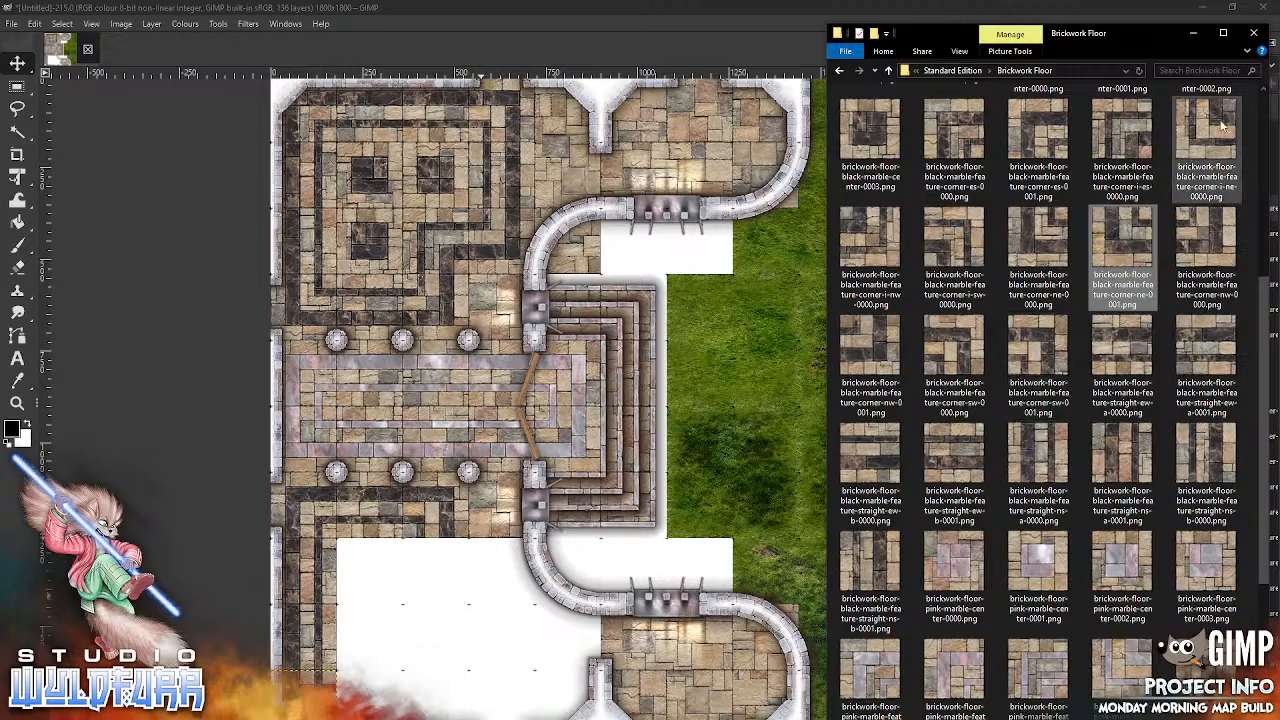
pyautogui.click(1206, 150)
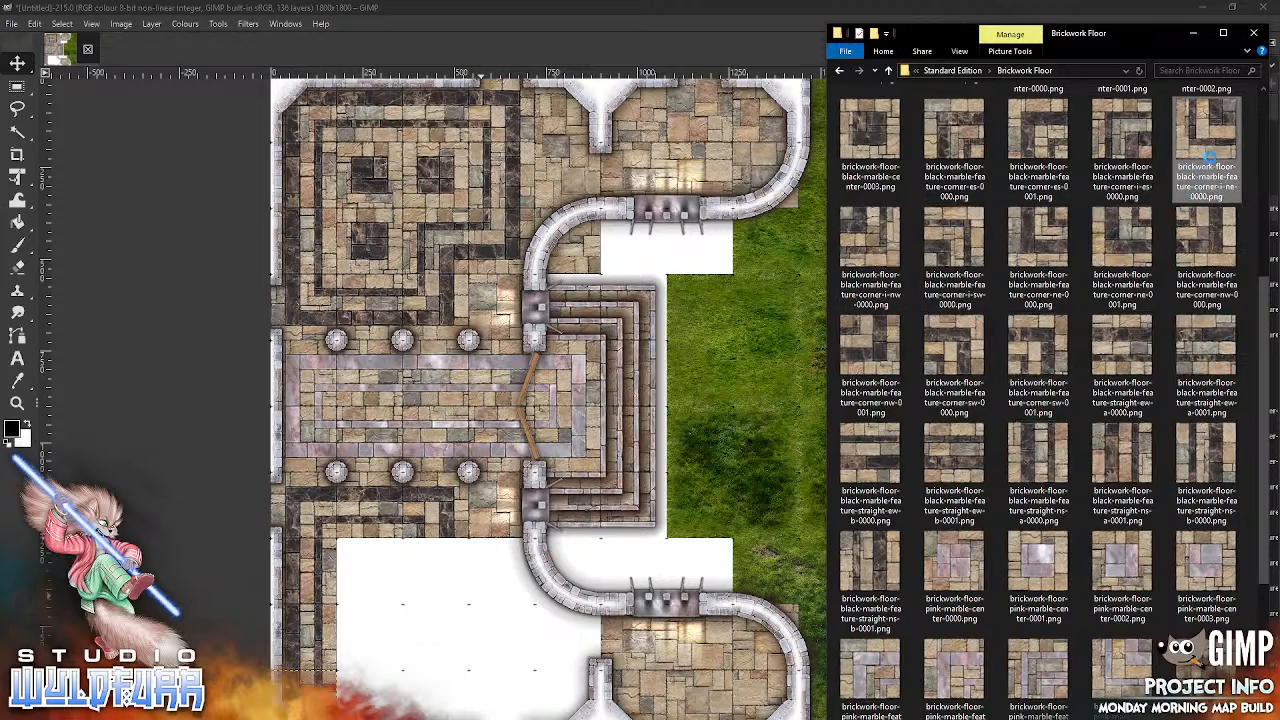
pyautogui.moveTo(1218, 148); pyautogui.dragTo(452, 618)
pyautogui.moveTo(615, 398); pyautogui.dragTo(452, 558)
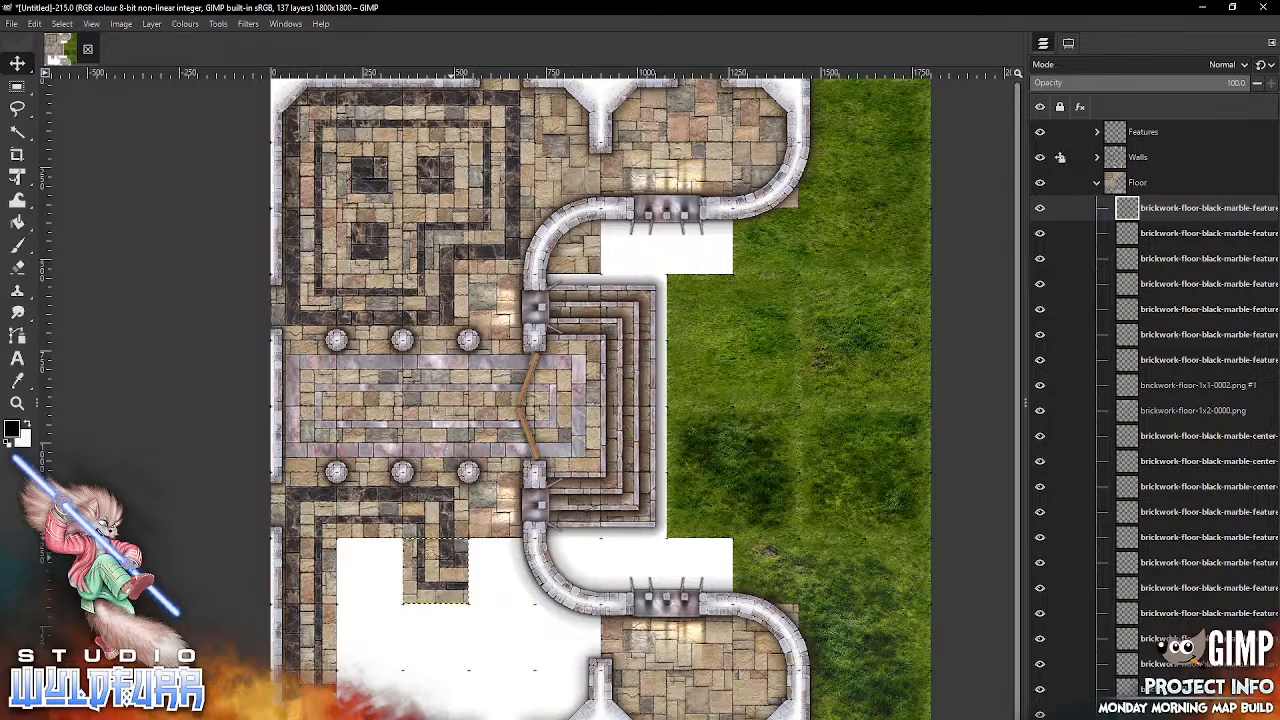
# Step: Import brickwork-floor-black-marble-feature-corner-sw-0001.png and place it directly east of the corner-i-ne-0000 tile, beside the curved wall
pyautogui.hotkey('alt', 'Tab')
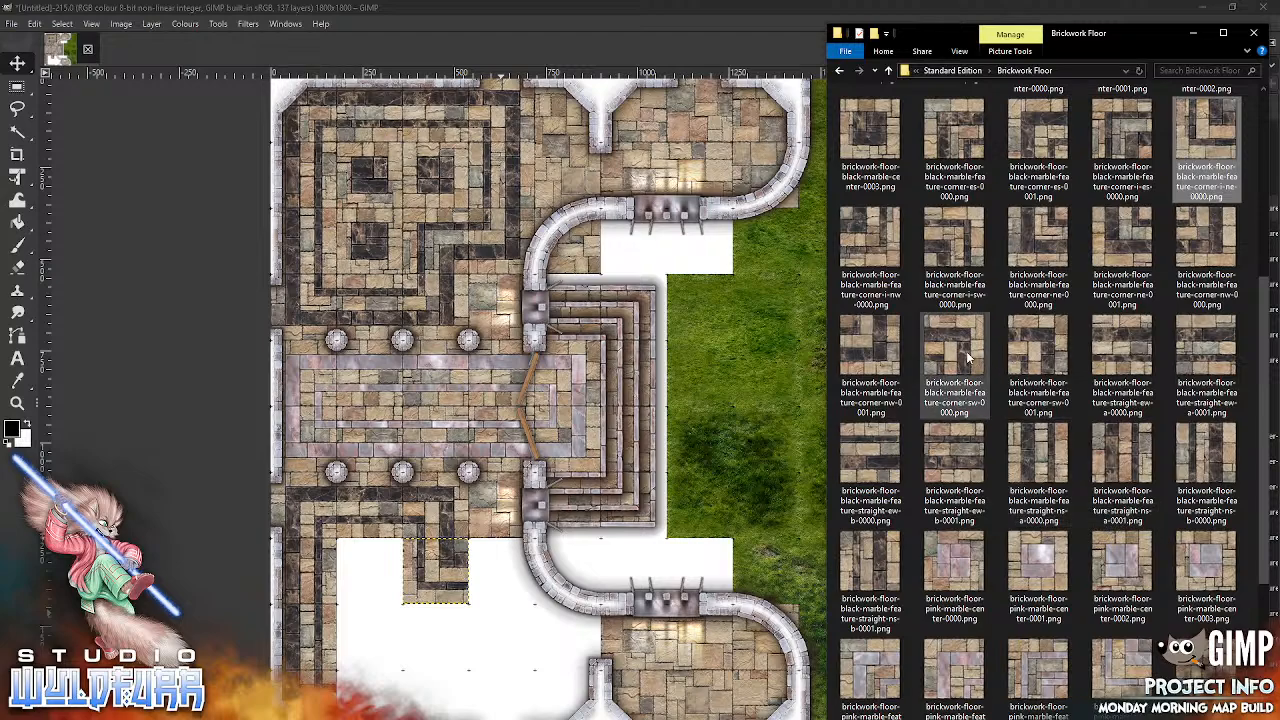
pyautogui.click(1036, 356)
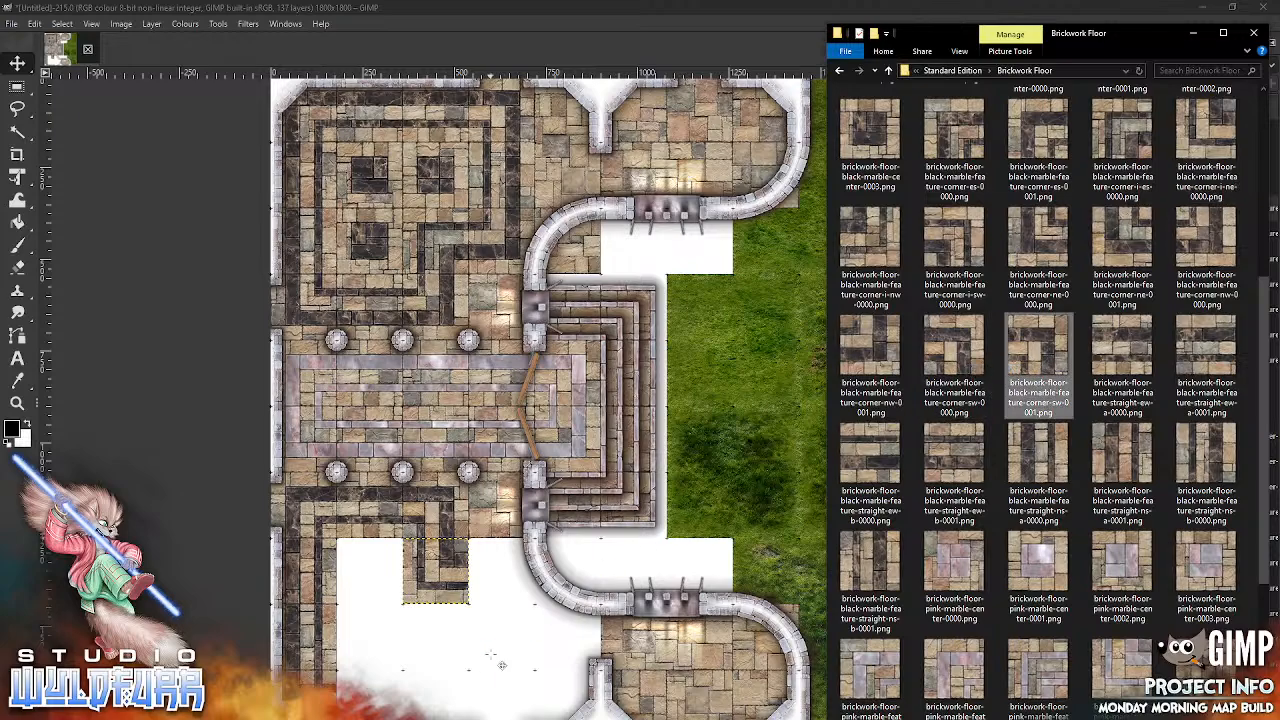
pyautogui.moveTo(614, 399); pyautogui.dragTo(518, 560)
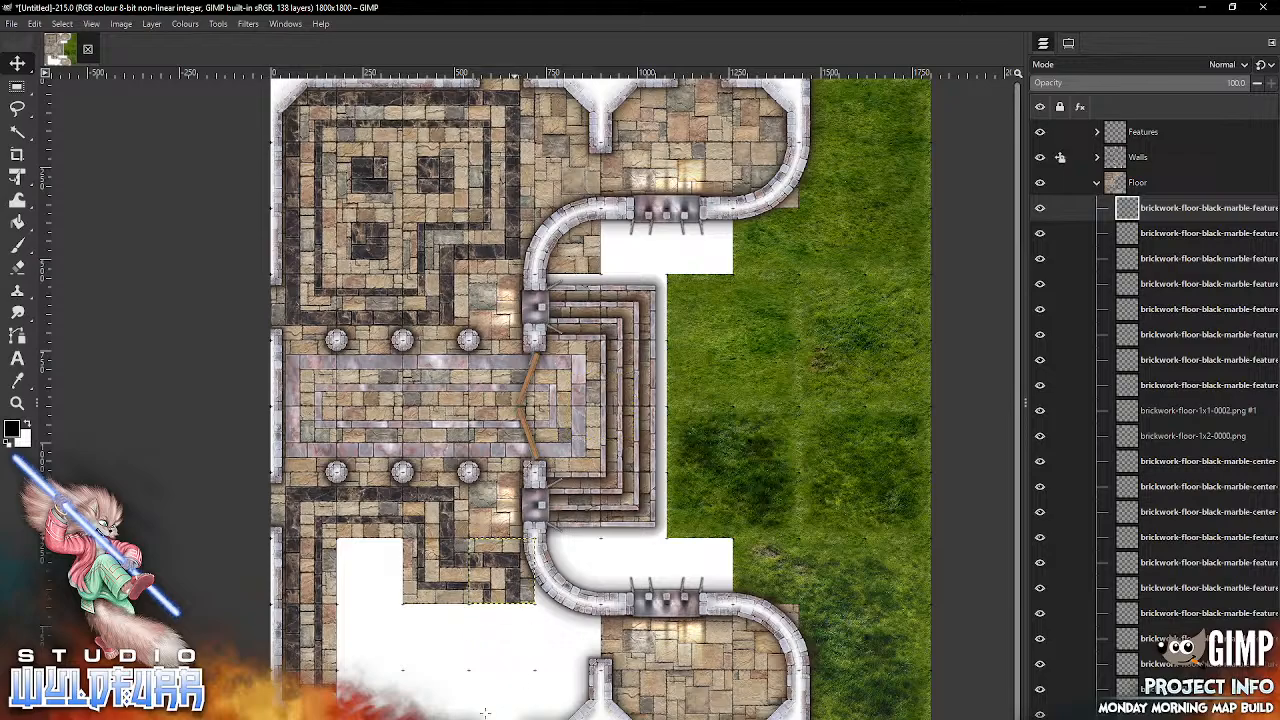
# Step: Import brickwork-floor-black-marble-feature-corner-nw-0001.png and place it as the border's southeast corner, one square's gap south of the corner-sw-0001 tile
pyautogui.hotkey('alt', 'Tab')
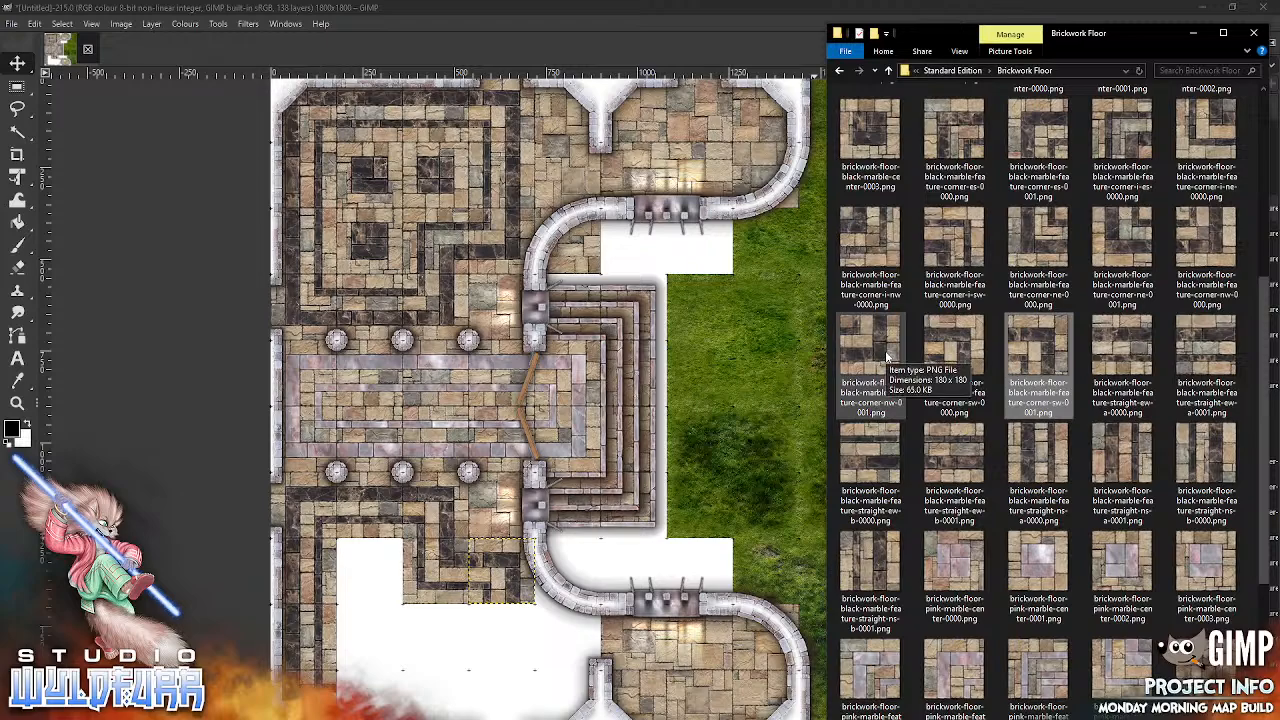
pyautogui.moveTo(885, 350); pyautogui.dragTo(636, 551)
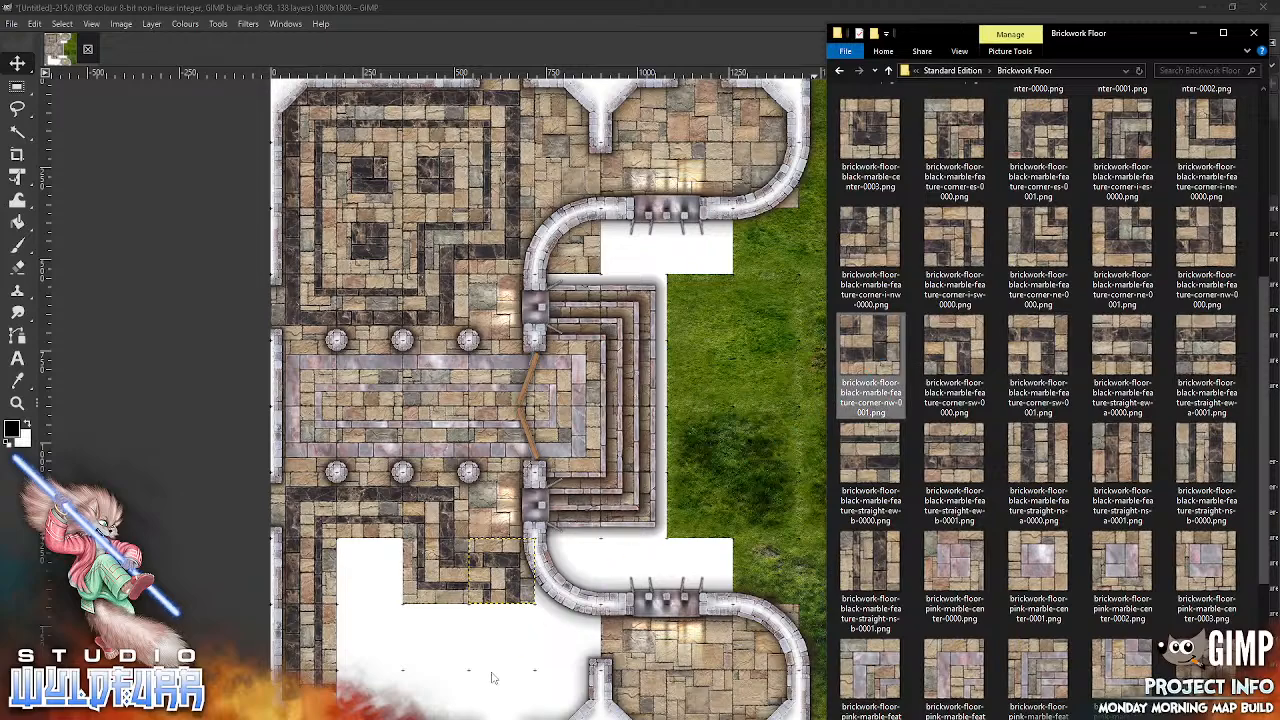
pyautogui.moveTo(506, 685); pyautogui.dragTo(506, 685)
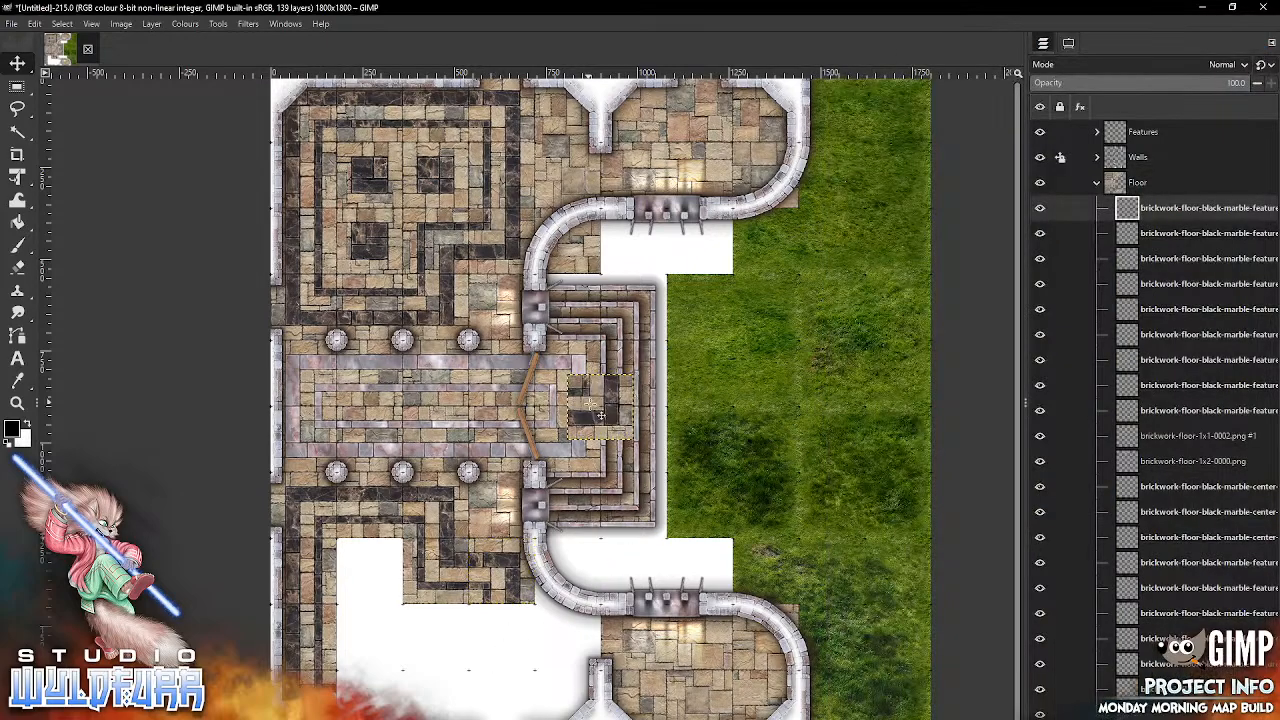
pyautogui.moveTo(612, 405); pyautogui.dragTo(510, 708)
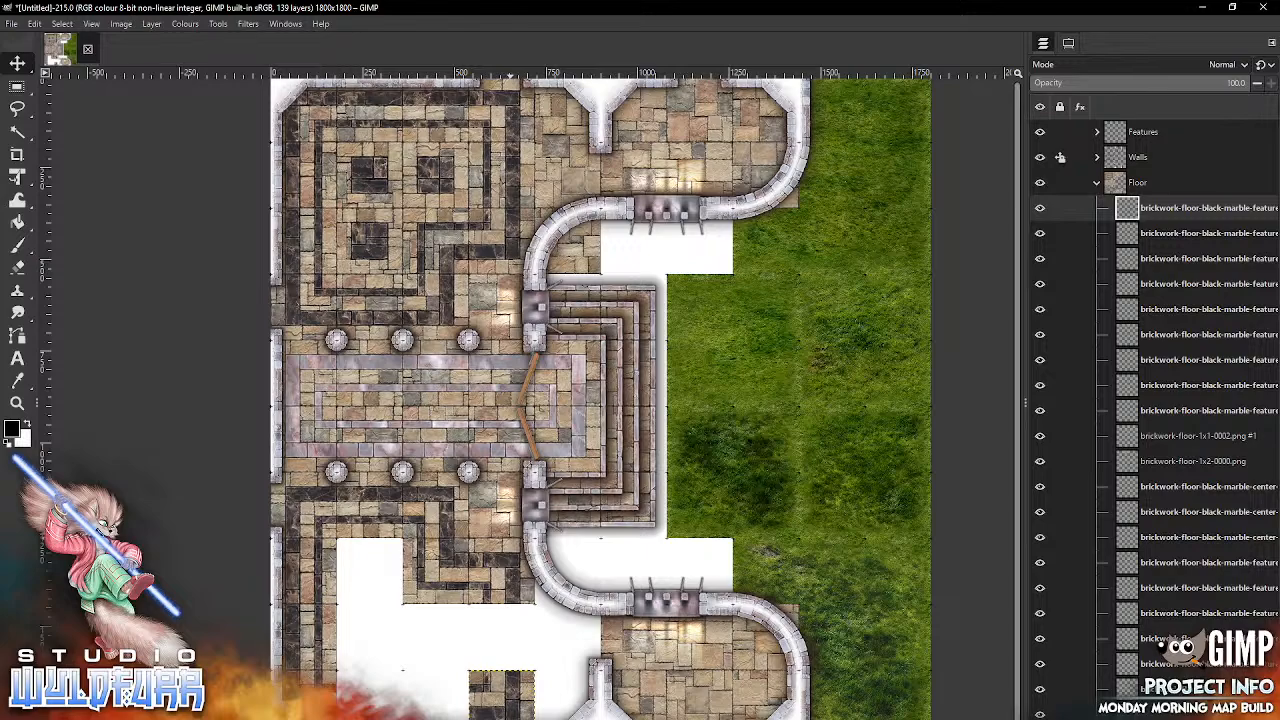
# Step: Import brickwork-floor-black-marble-feature-straight-ns-b-0000.png and place it in the east border gap between the corner-sw-0001 and corner-nw-0001 tiles
pyautogui.hotkey('alt', 'Tab')
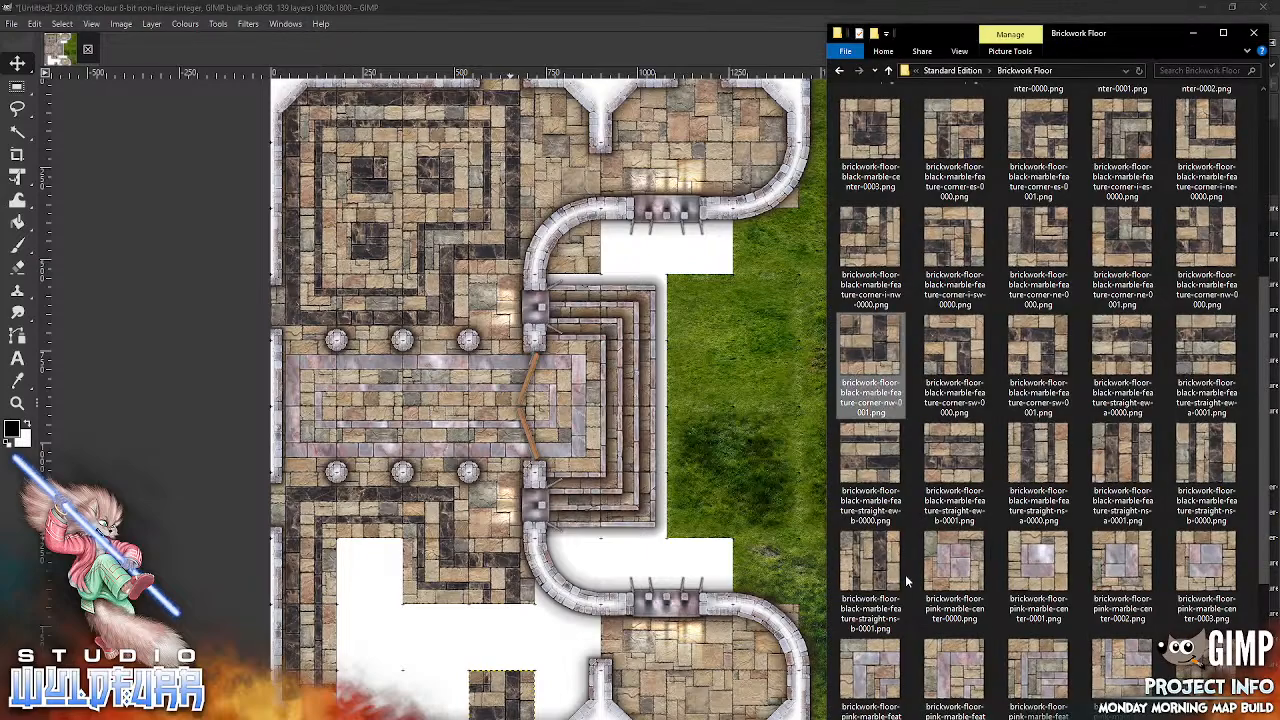
pyautogui.moveTo(1220, 460); pyautogui.dragTo(443, 640)
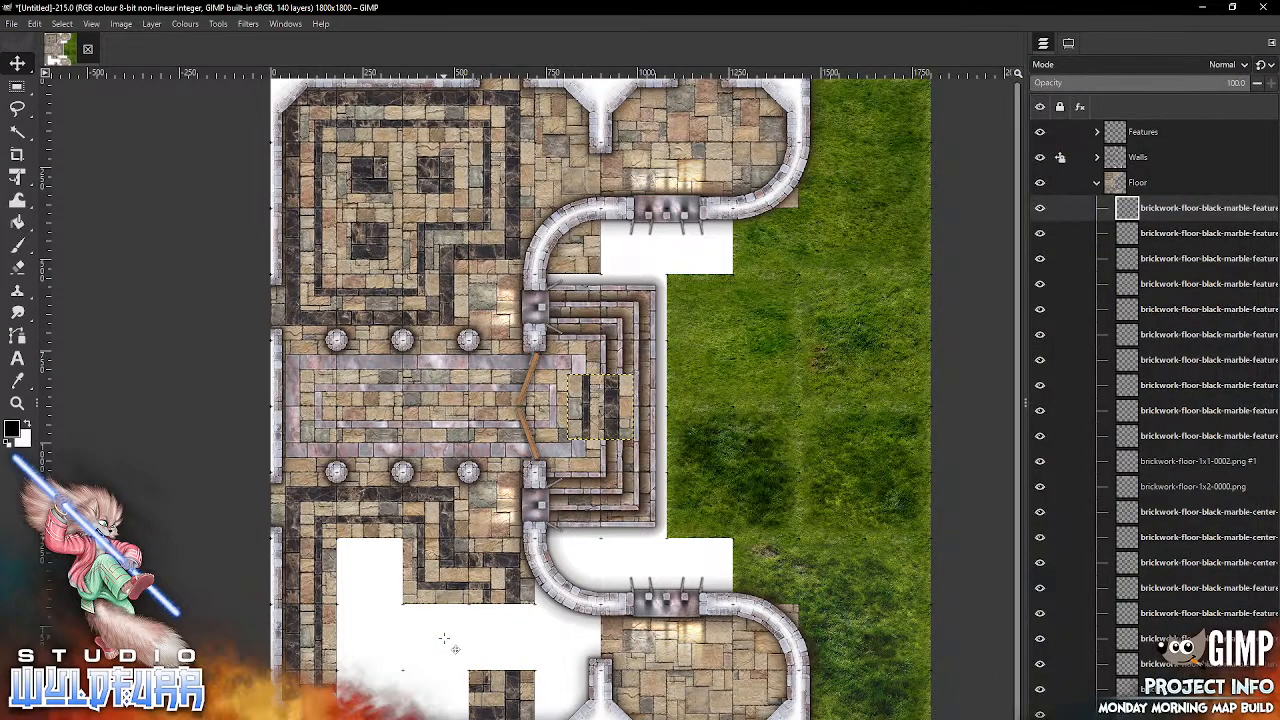
pyautogui.moveTo(602, 413); pyautogui.dragTo(518, 628)
# Step: Import brickwork-floor-black-marble-feature-straight-ew-b-0001.png and place it in the southern border row, directly east of the southwest corner tile
pyautogui.hotkey('alt', 'Tab')
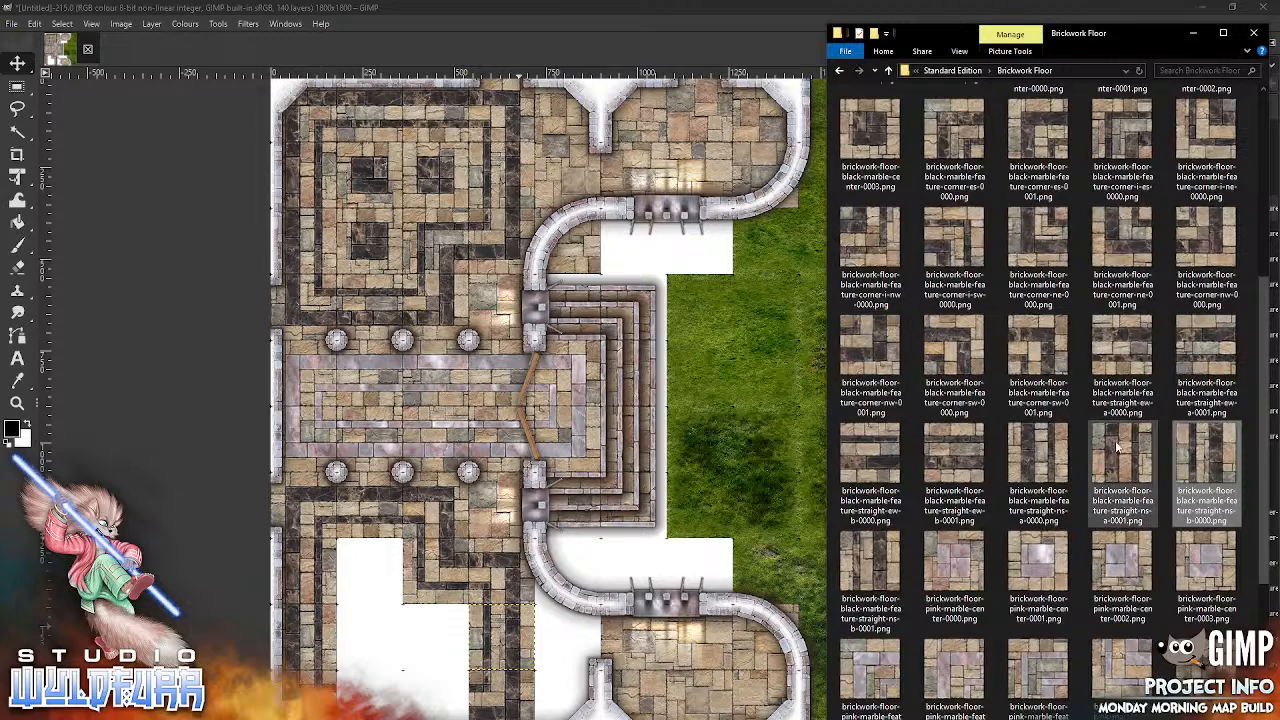
pyautogui.click(962, 466)
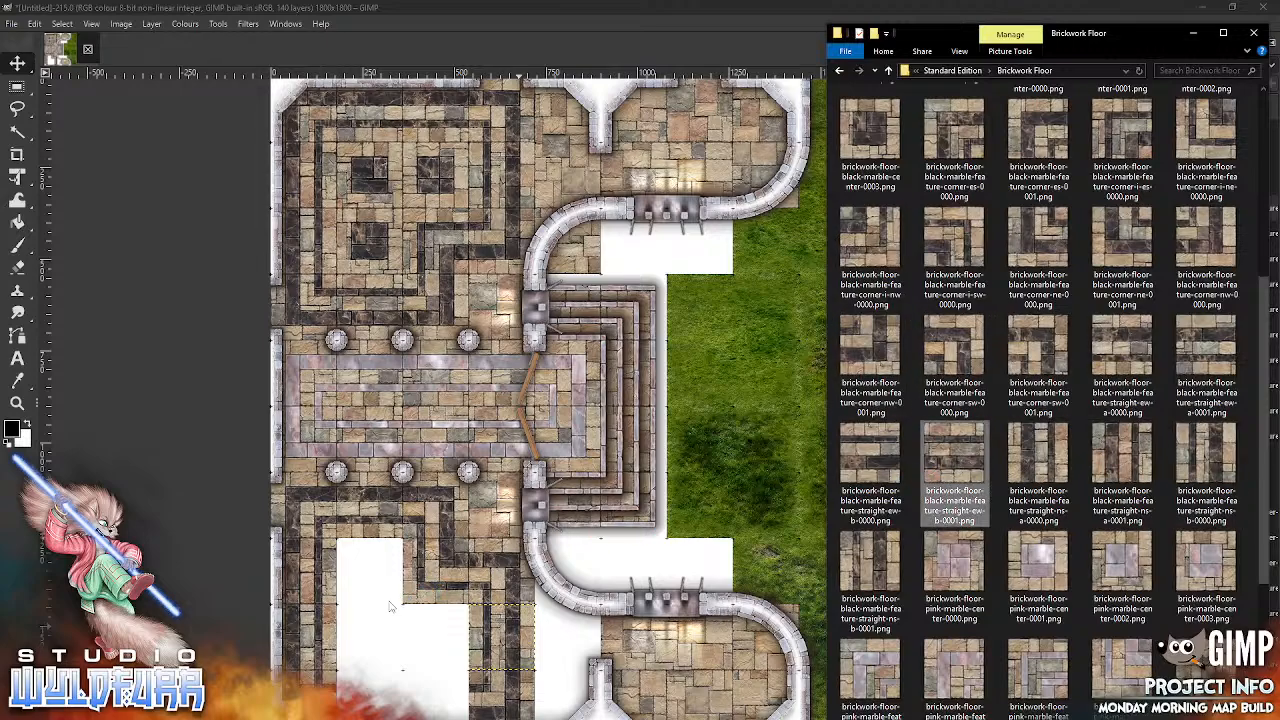
pyautogui.moveTo(621, 404); pyautogui.dragTo(401, 709)
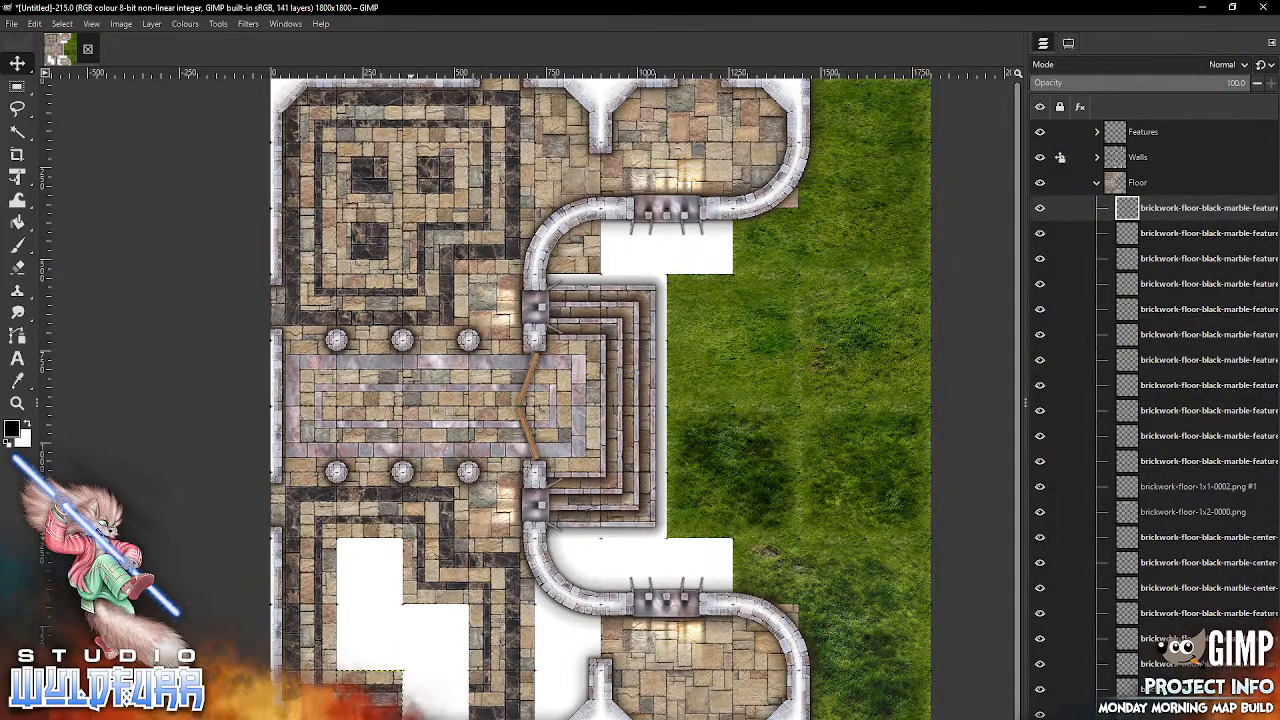
# Step: Import brickwork-floor-black-marble-feature-straight-ew-b-0000.png and place it in the last gap of the southern border row, beside the southeast corner tile
pyautogui.hotkey('alt', 'Tab')
pyautogui.moveTo(886, 452); pyautogui.dragTo(519, 604)
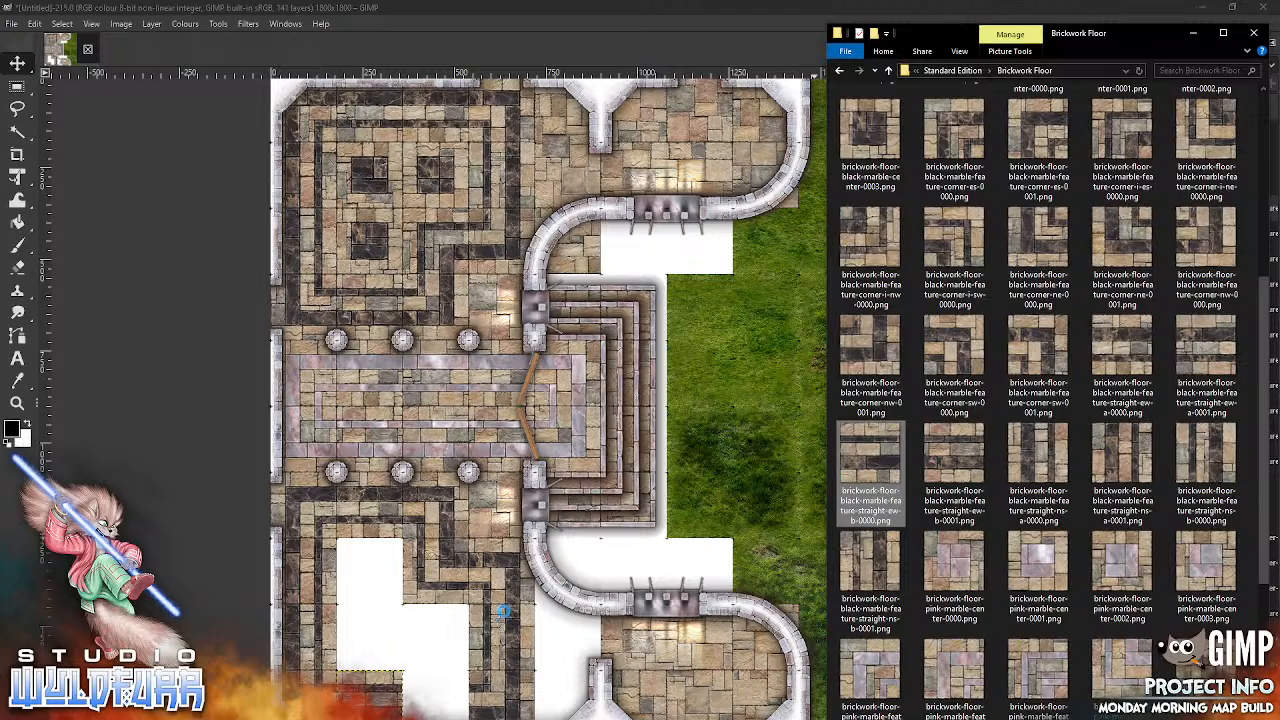
pyautogui.moveTo(600, 406); pyautogui.dragTo(437, 700)
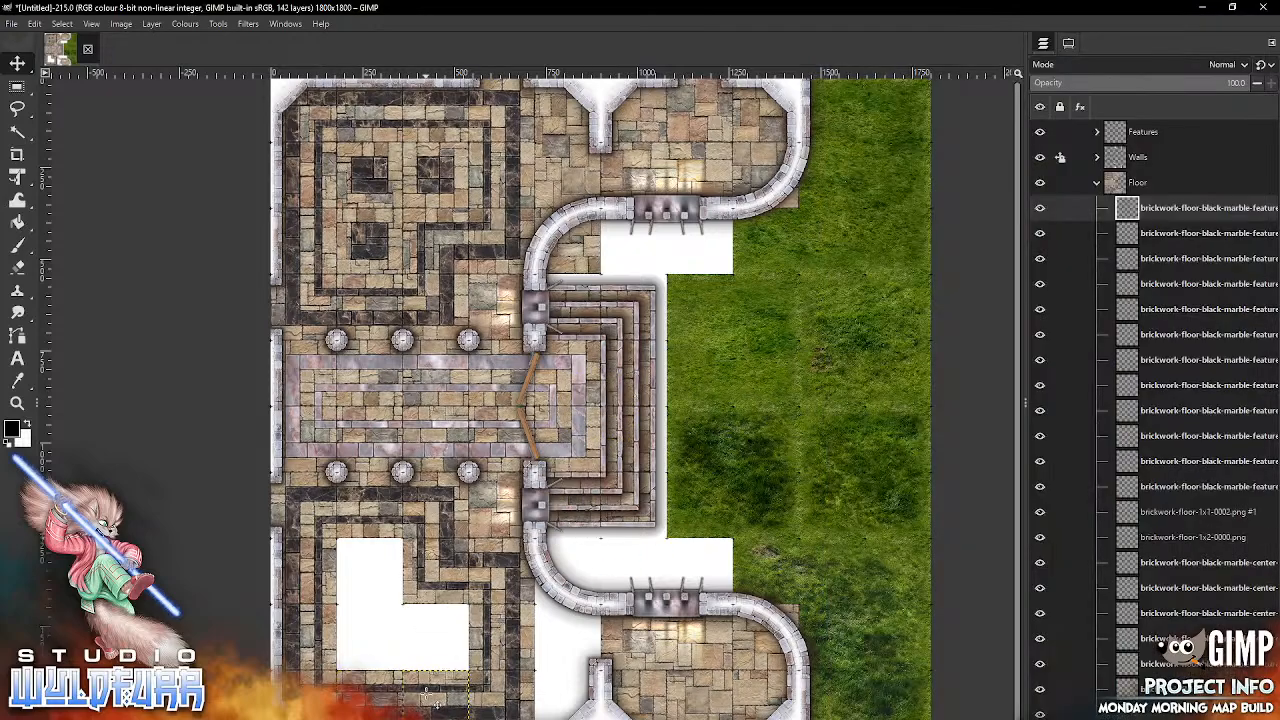
pyautogui.hotkey('alt', 'Tab')
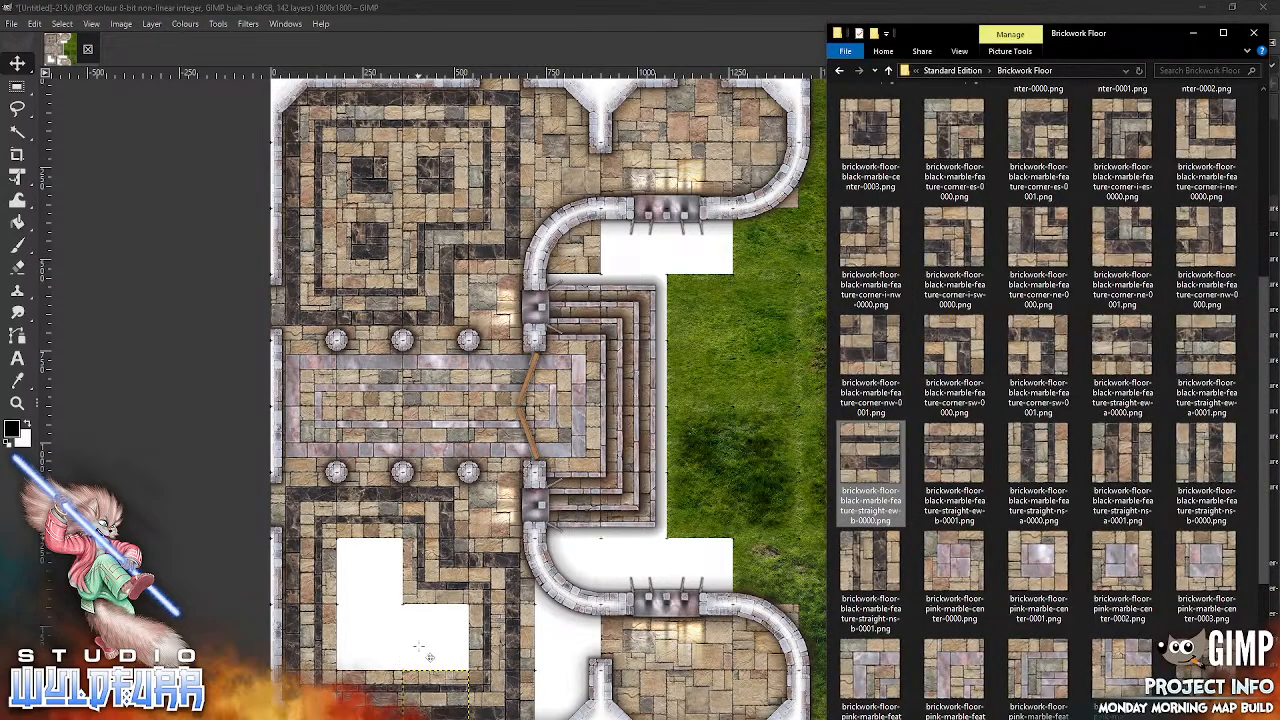
# Step: Import brickwork-floor-black-marble-center-0003.png and place it in the southeast square of the southern room's L-shaped gap
pyautogui.scroll(3, 1150, 430)
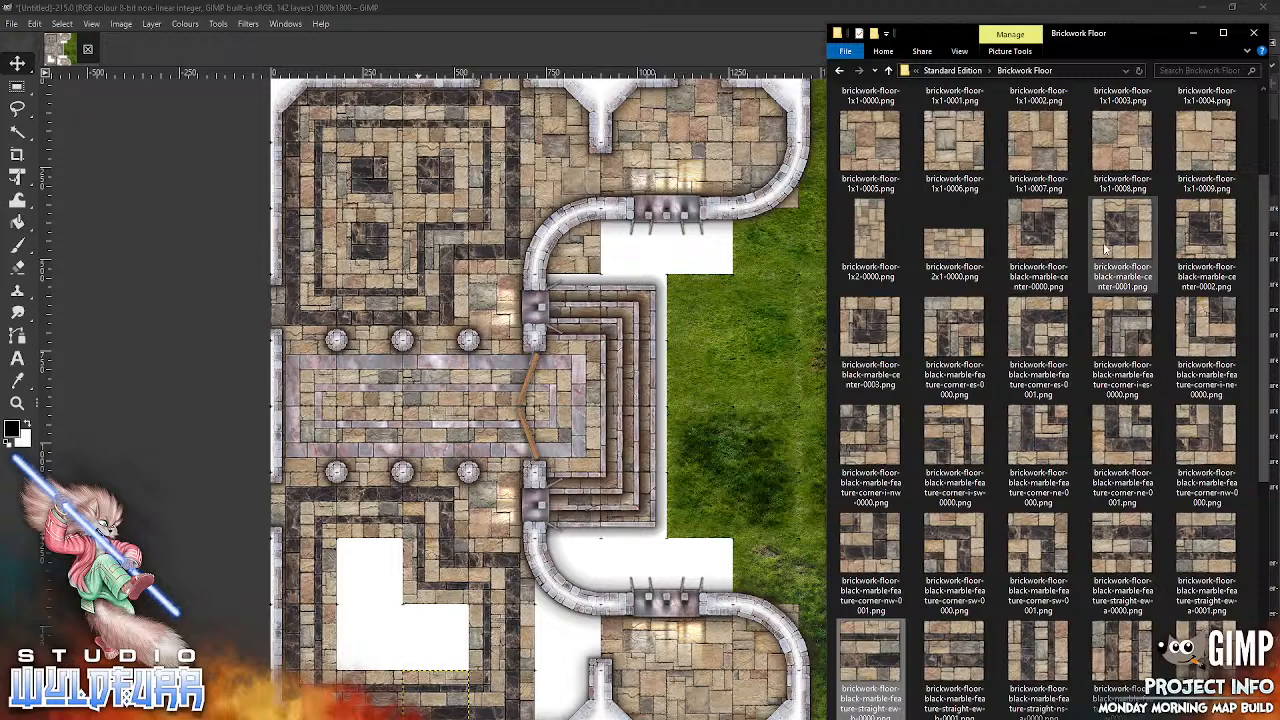
pyautogui.moveTo(870, 335); pyautogui.dragTo(712, 397)
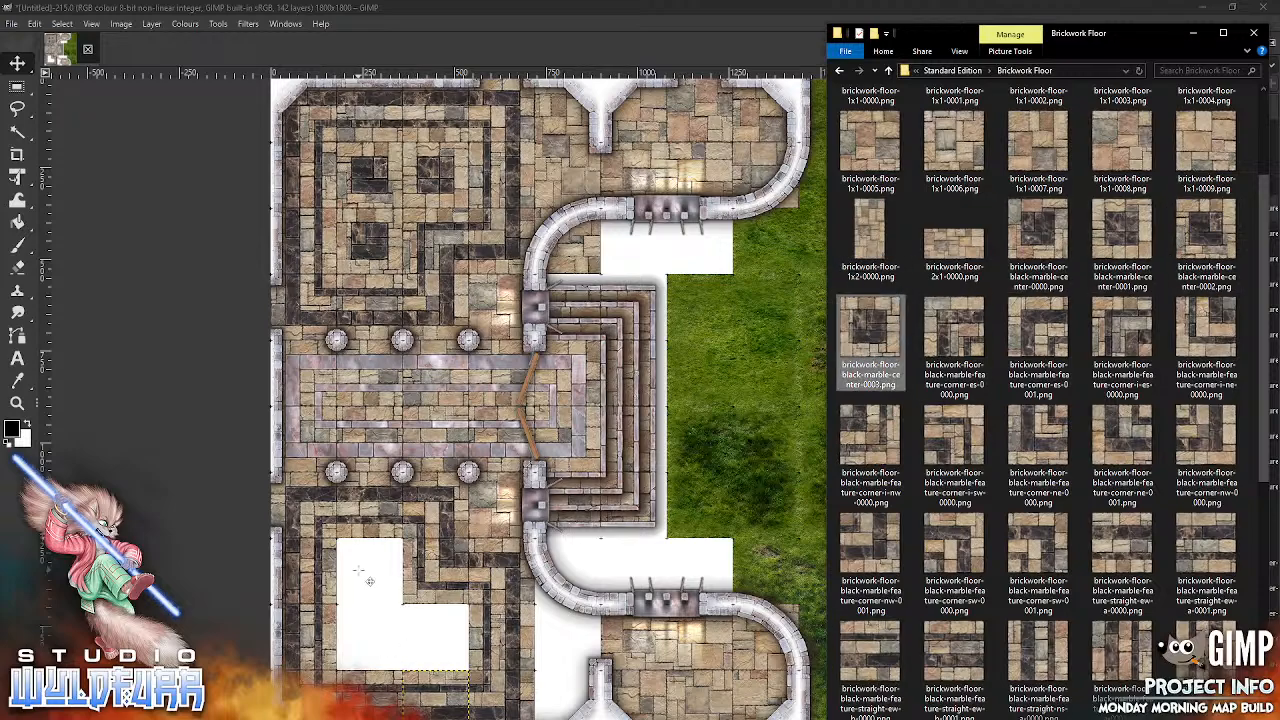
pyautogui.moveTo(604, 414); pyautogui.dragTo(436, 643)
# Step: Import brickwork-floor-black-marble-center-0000.png and place it in the northern square of the southern room's remaining gap
pyautogui.hotkey('alt', 'Tab')
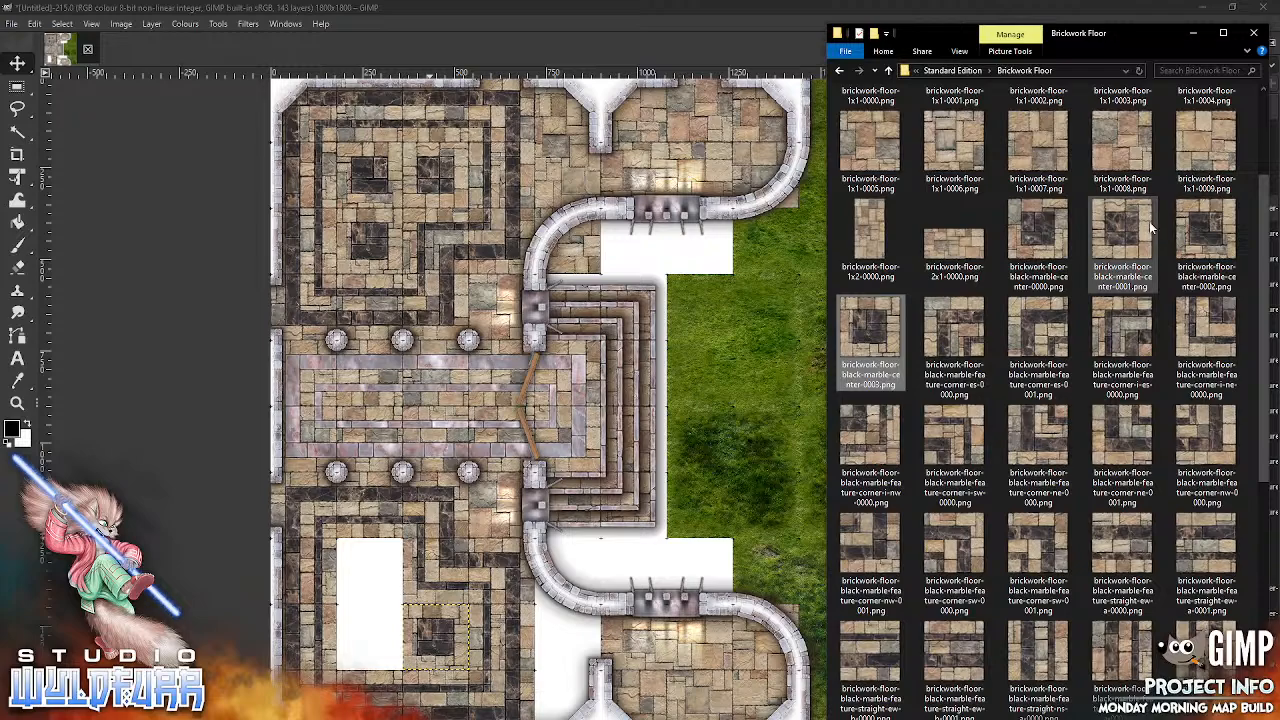
pyautogui.moveTo(1038, 240); pyautogui.dragTo(795, 304)
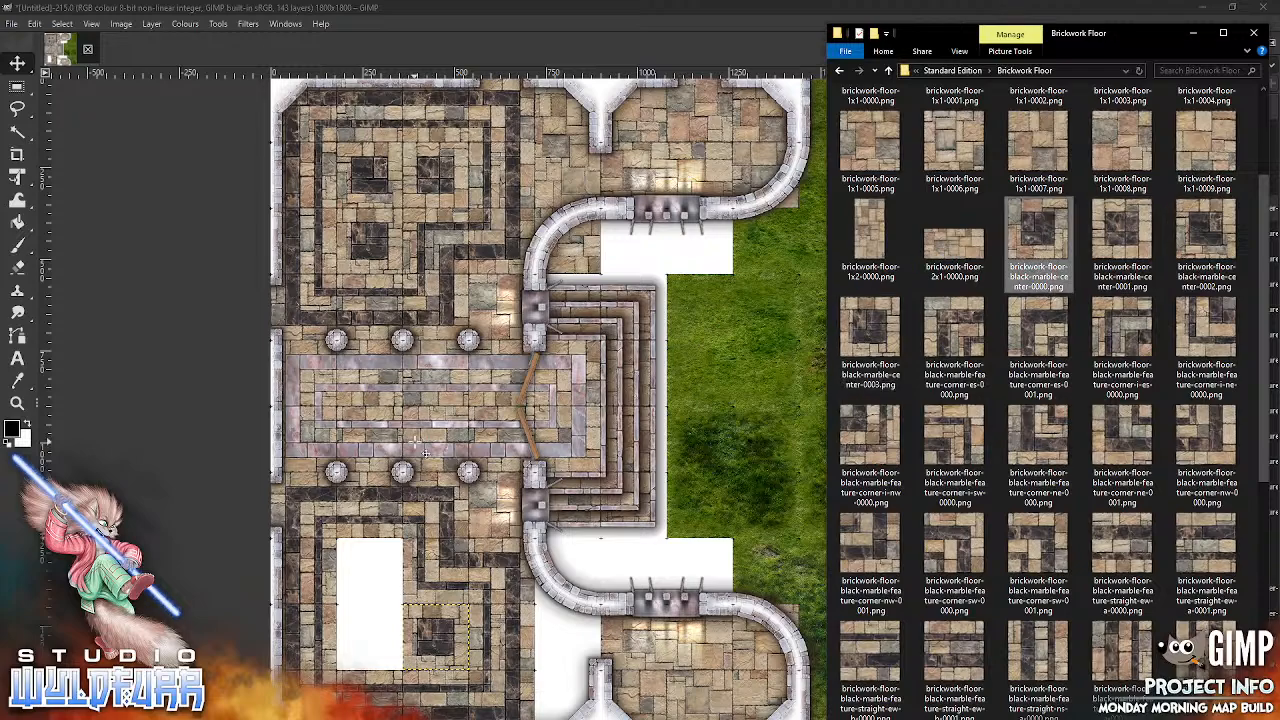
pyautogui.moveTo(600, 404); pyautogui.dragTo(371, 571)
# Step: Import brickwork-floor-black-marble-center-0001.png and place it in the southern room's last empty square, directly west of the center-0003 tile
pyautogui.hotkey('alt', 'Tab')
pyautogui.moveTo(1118, 280); pyautogui.dragTo(556, 497)
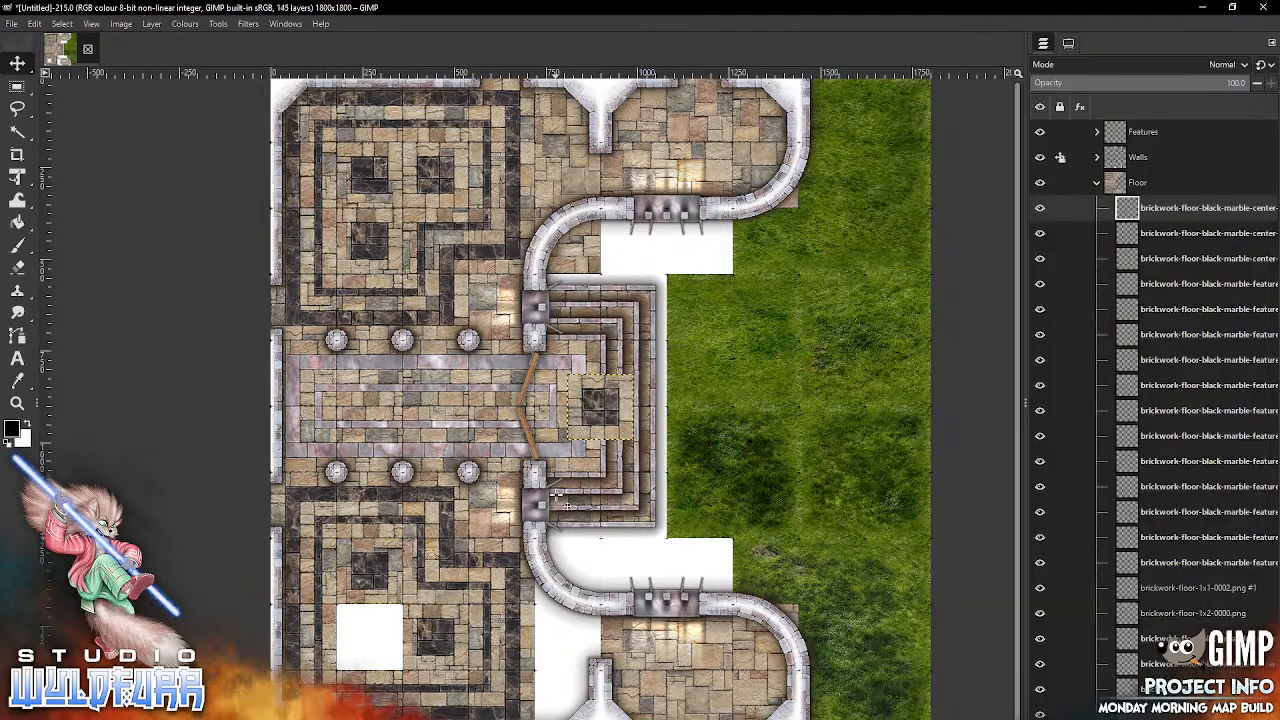
pyautogui.moveTo(604, 417); pyautogui.dragTo(373, 638)
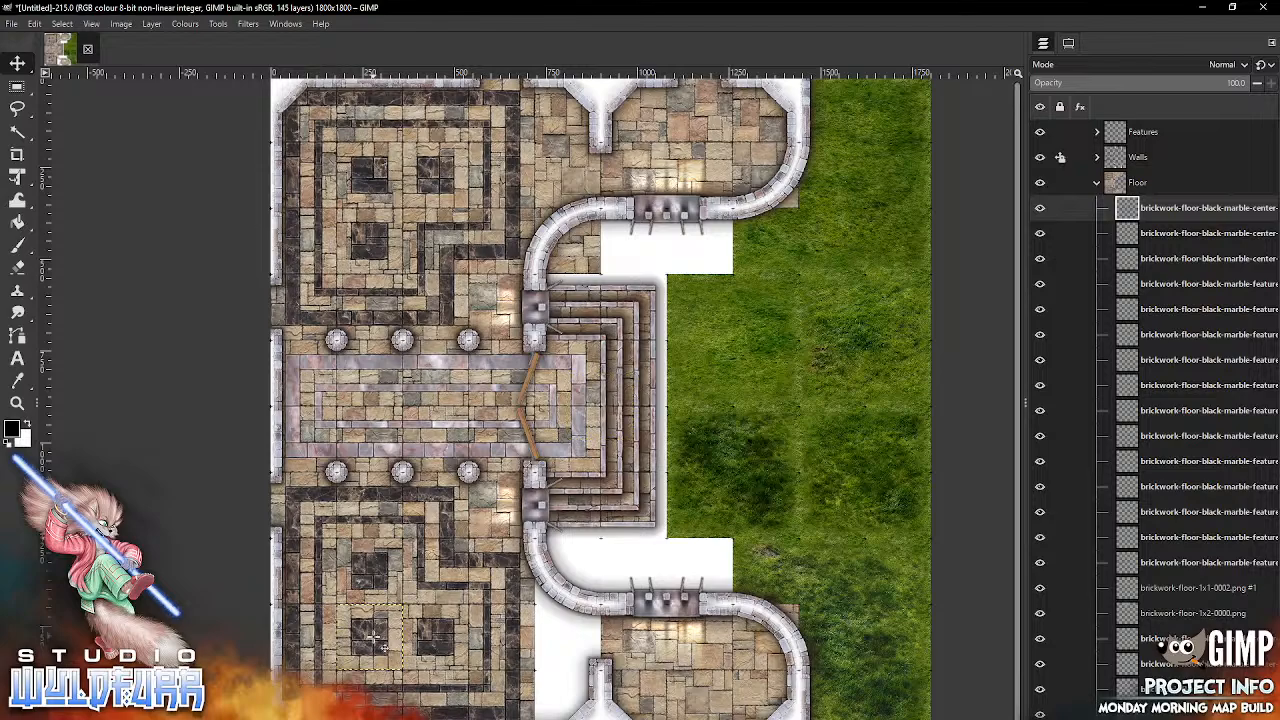
# Step: Import brickwork-floor-1x1-0007.png and place it directly west of the short wall stub in the southeastern room
pyautogui.hotkey('alt', 'Tab')
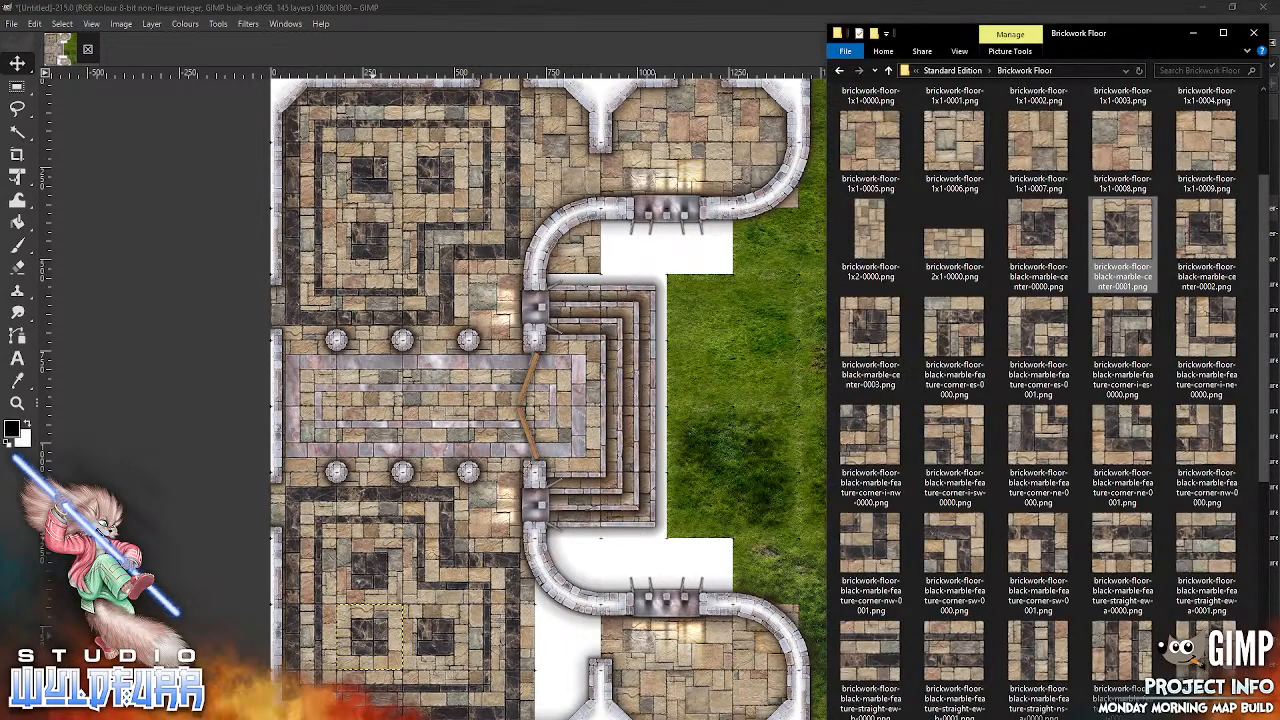
pyautogui.click(1054, 152)
pyautogui.moveTo(567, 521); pyautogui.dragTo(569, 524)
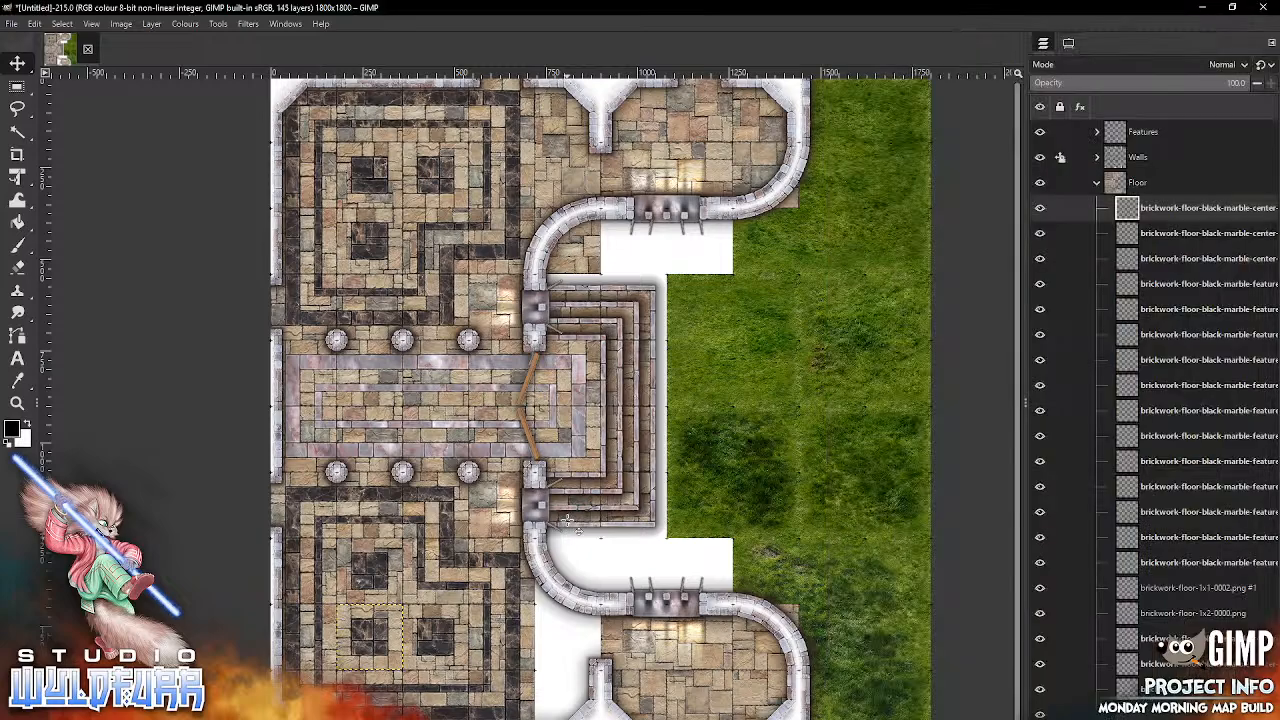
pyautogui.moveTo(580, 628); pyautogui.dragTo(586, 694)
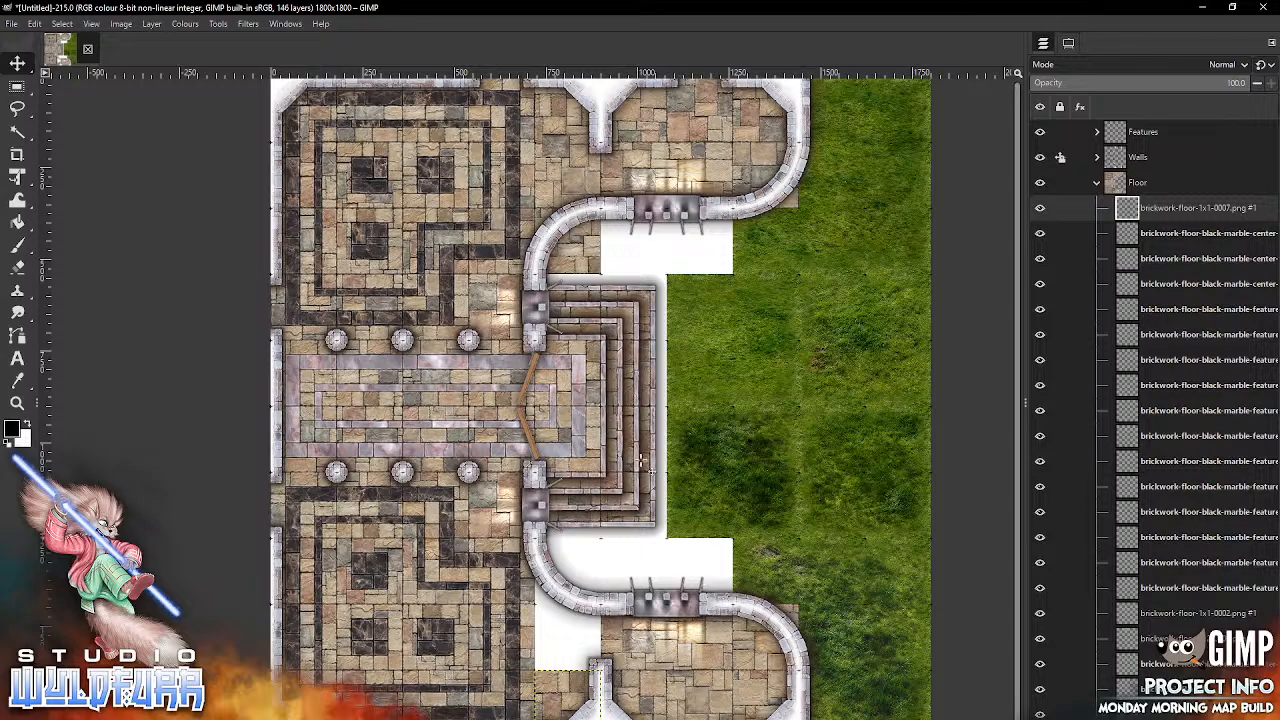
# Step: Import brickwork-floor-1x1-0008.png and place it in the square directly north of the 1x1-0007 tile
pyautogui.hotkey('alt', 'Tab')
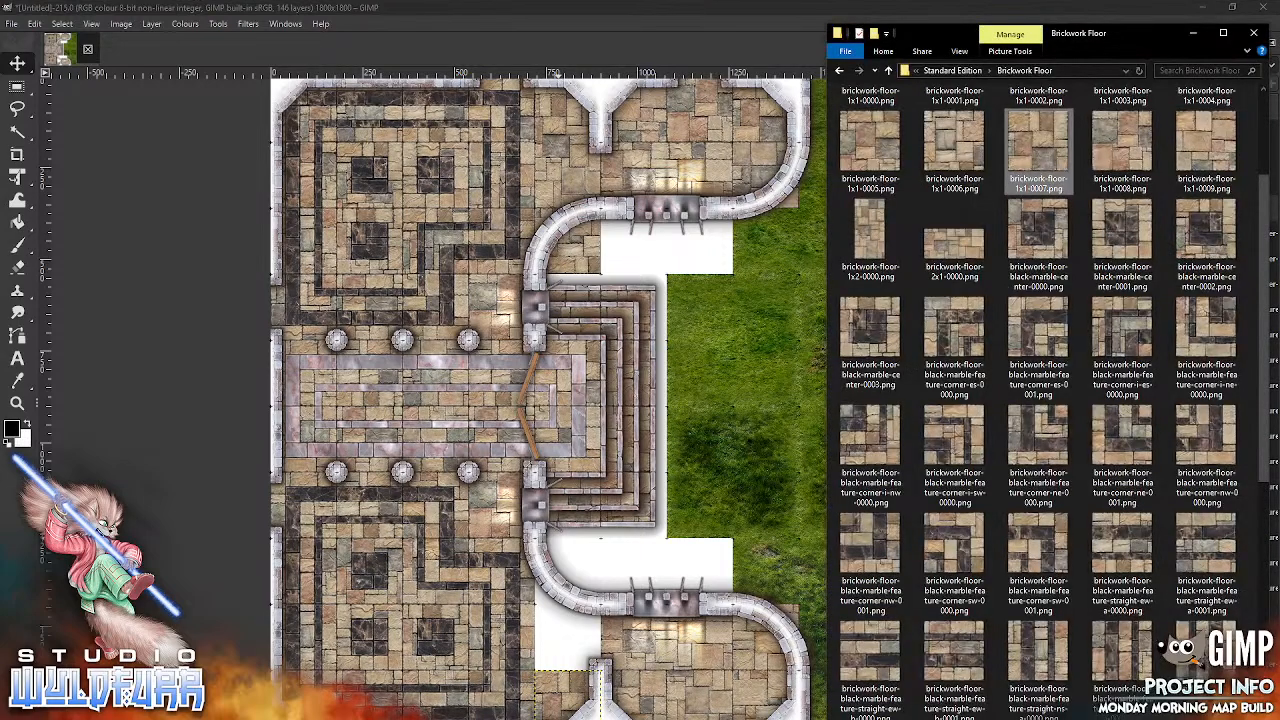
pyautogui.click(1126, 153)
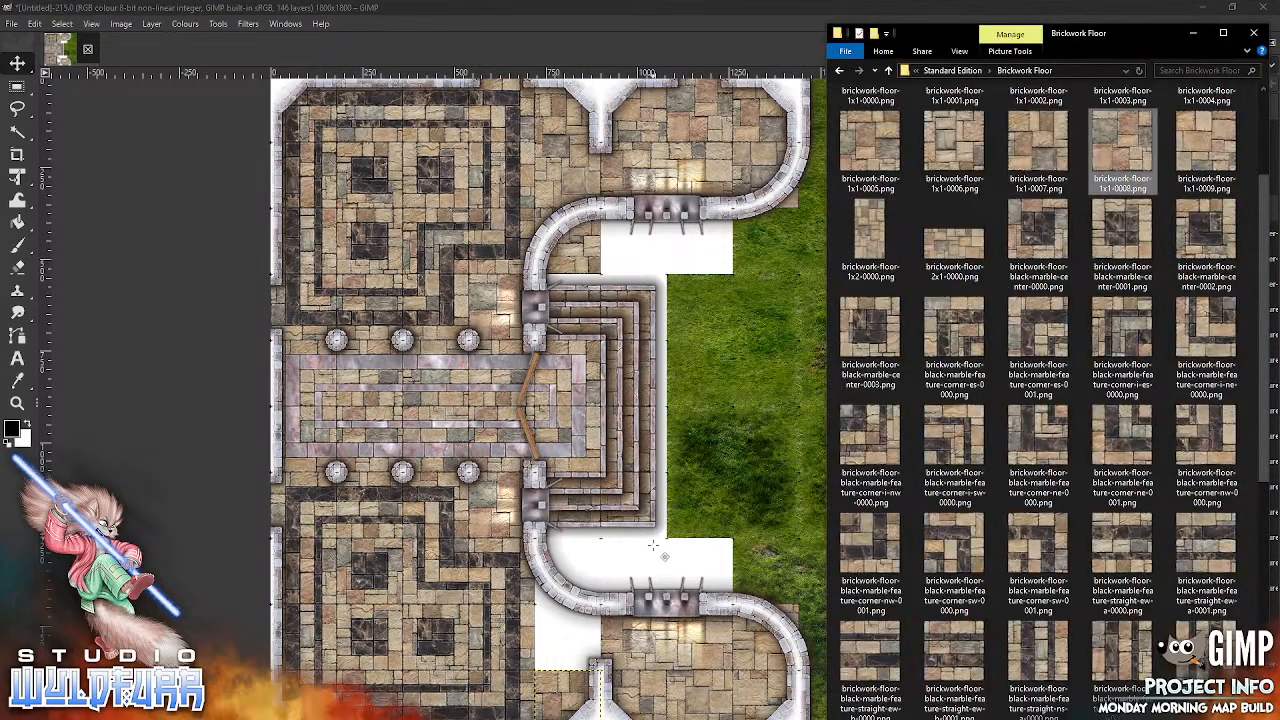
pyautogui.moveTo(652, 545); pyautogui.dragTo(652, 545)
pyautogui.moveTo(589, 631); pyautogui.dragTo(580, 631)
# Step: Import brickwork-floor-1x1-0009.png and place it under the southern curved wall, directly north of the 1x1-0008 tile
pyautogui.click(468, 718)
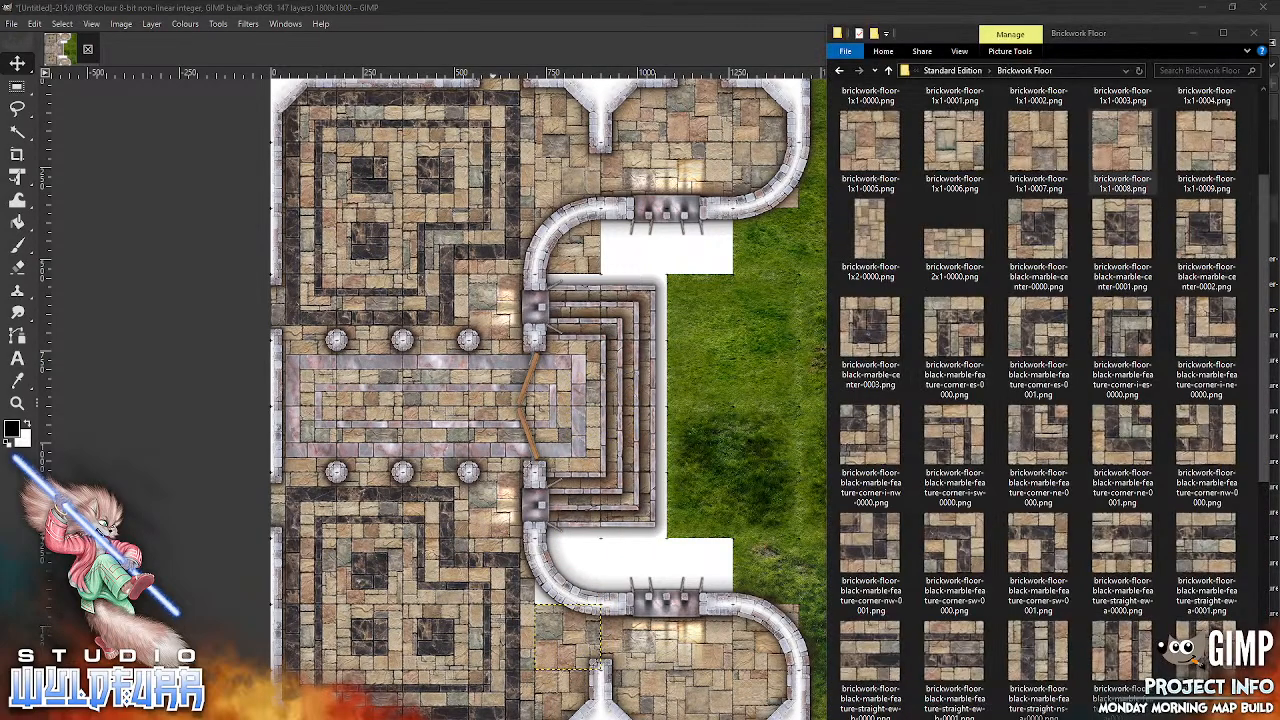
pyautogui.click(1201, 158)
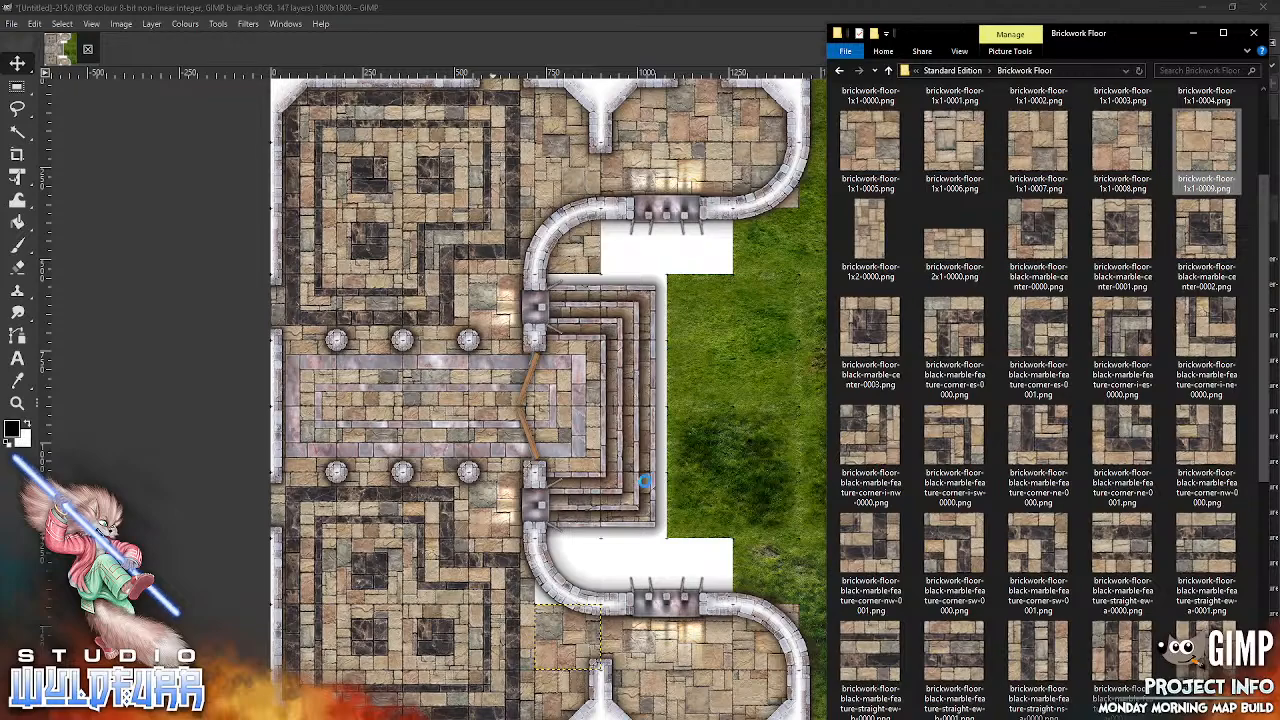
pyautogui.moveTo(668, 477); pyautogui.dragTo(668, 477)
pyautogui.moveTo(625, 408); pyautogui.dragTo(596, 580)
# Step: Collapse the Floor layer group and add a White (full opacity) layer mask to it
pyautogui.click(1097, 183)
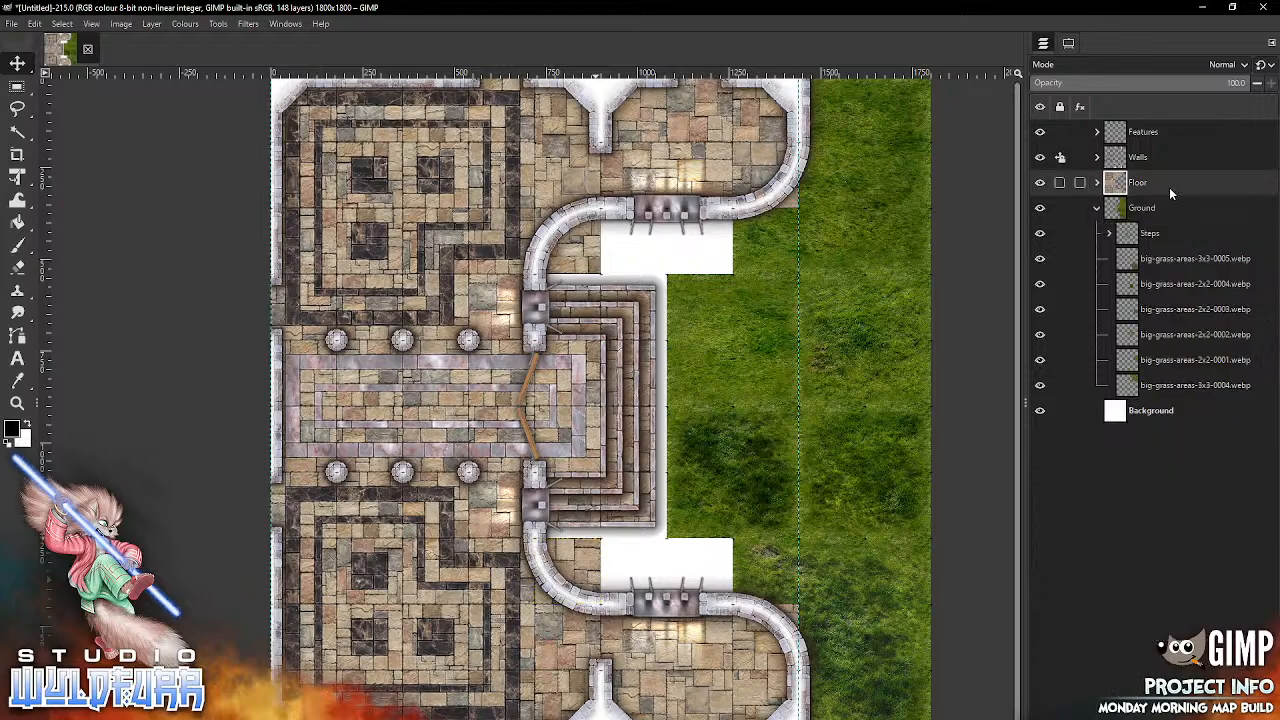
pyautogui.rightClick(1162, 183)
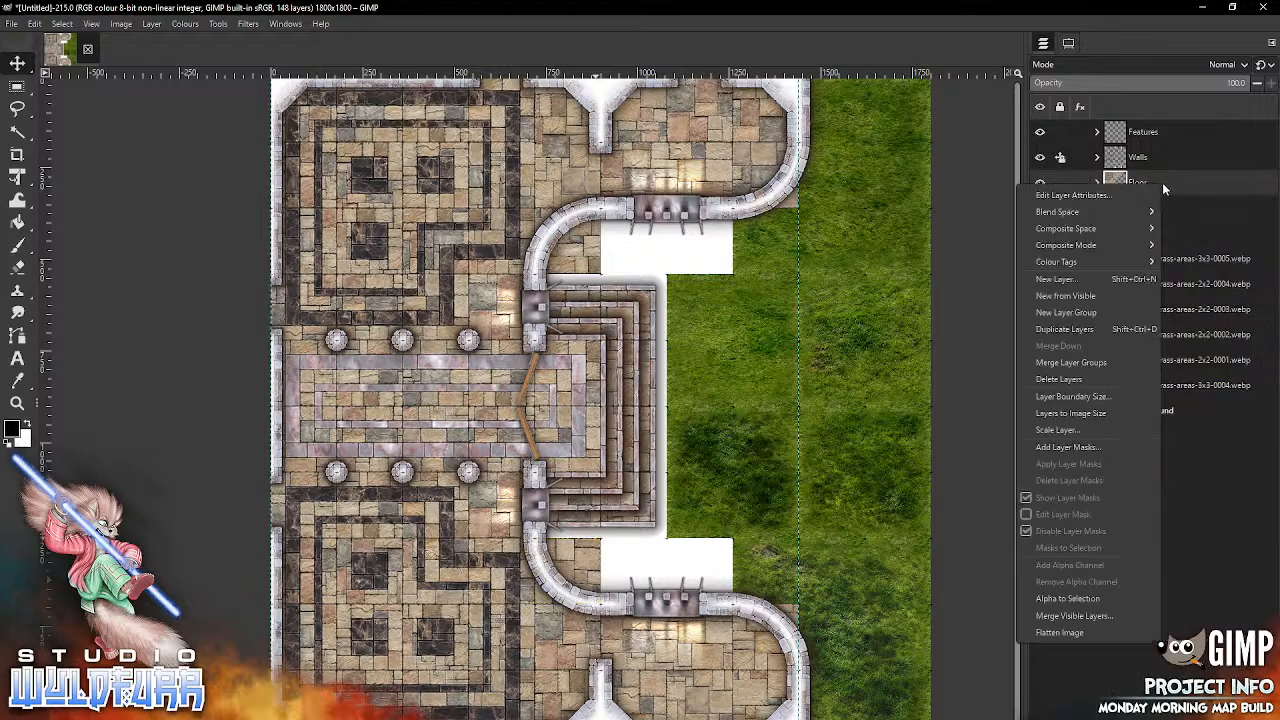
pyautogui.click(1080, 450)
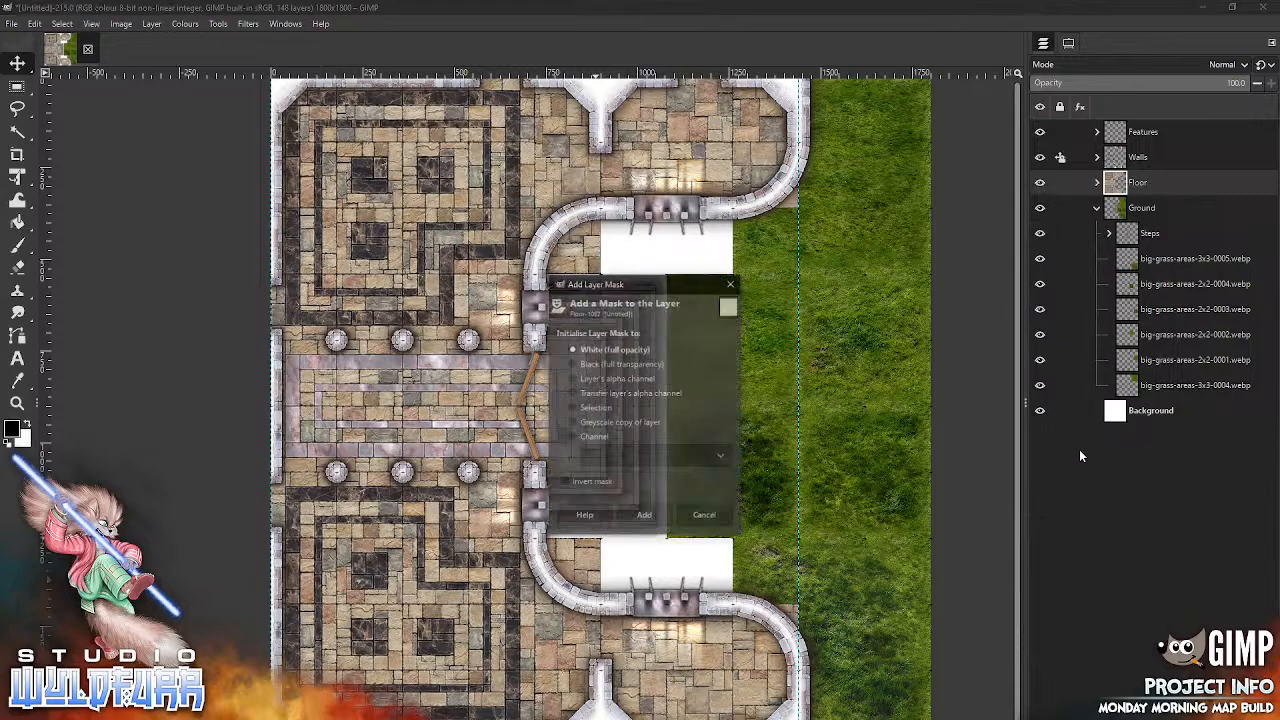
pyautogui.click(644, 517)
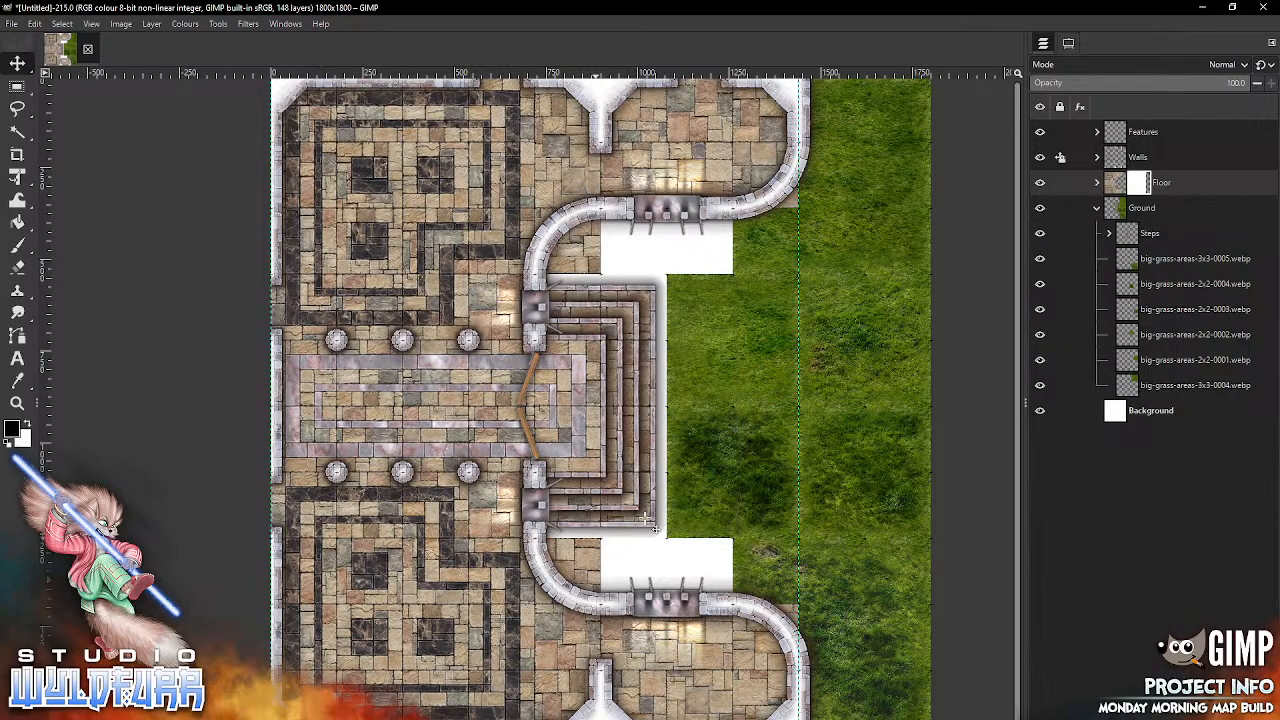
# Step: Paint the Floor mask black over the tile outside the southern curved wall, and fill the grid square directly north of it with white
pyautogui.click(100, 247)
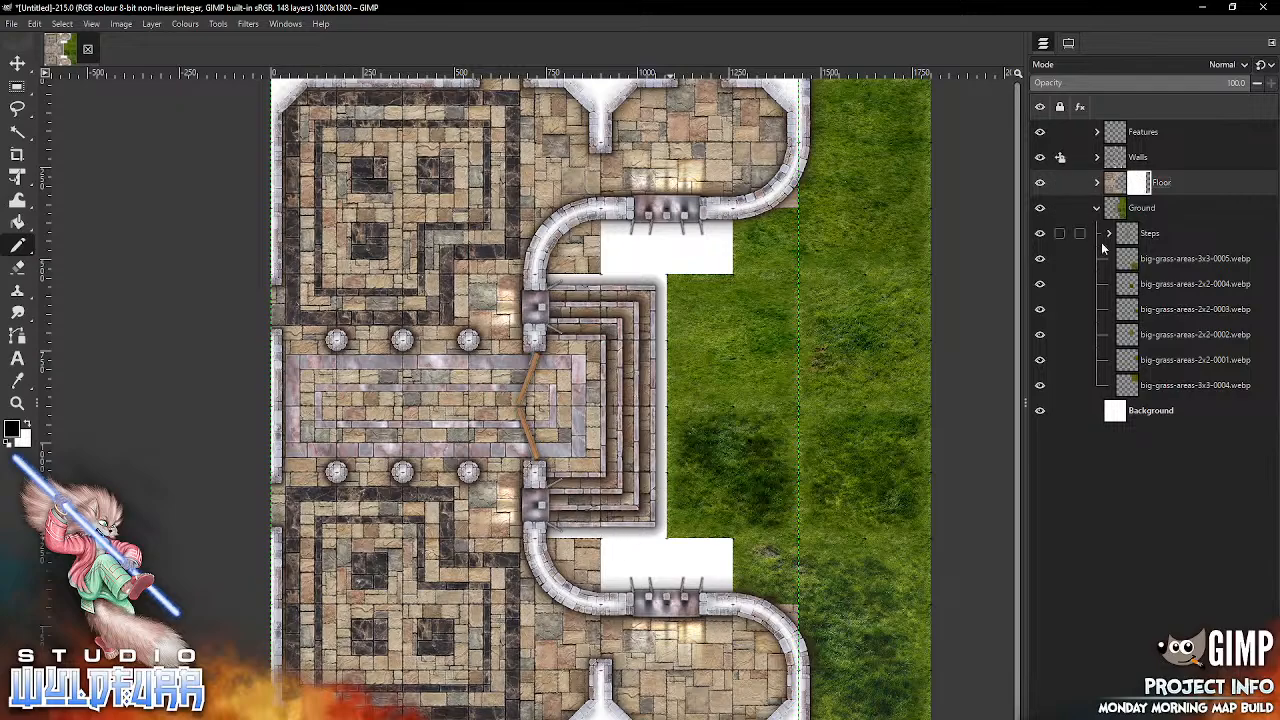
pyautogui.moveTo(603, 542)
pyautogui.mouseDown()
pyautogui.moveTo(594, 598)
pyautogui.moveTo(552, 572)
pyautogui.moveTo(546, 546)
pyautogui.moveTo(580, 543)
pyautogui.moveTo(577, 561)
pyautogui.moveTo(566, 556)
pyautogui.moveTo(590, 596)
pyautogui.moveTo(604, 590)
pyautogui.moveTo(598, 612)
pyautogui.mouseUp()
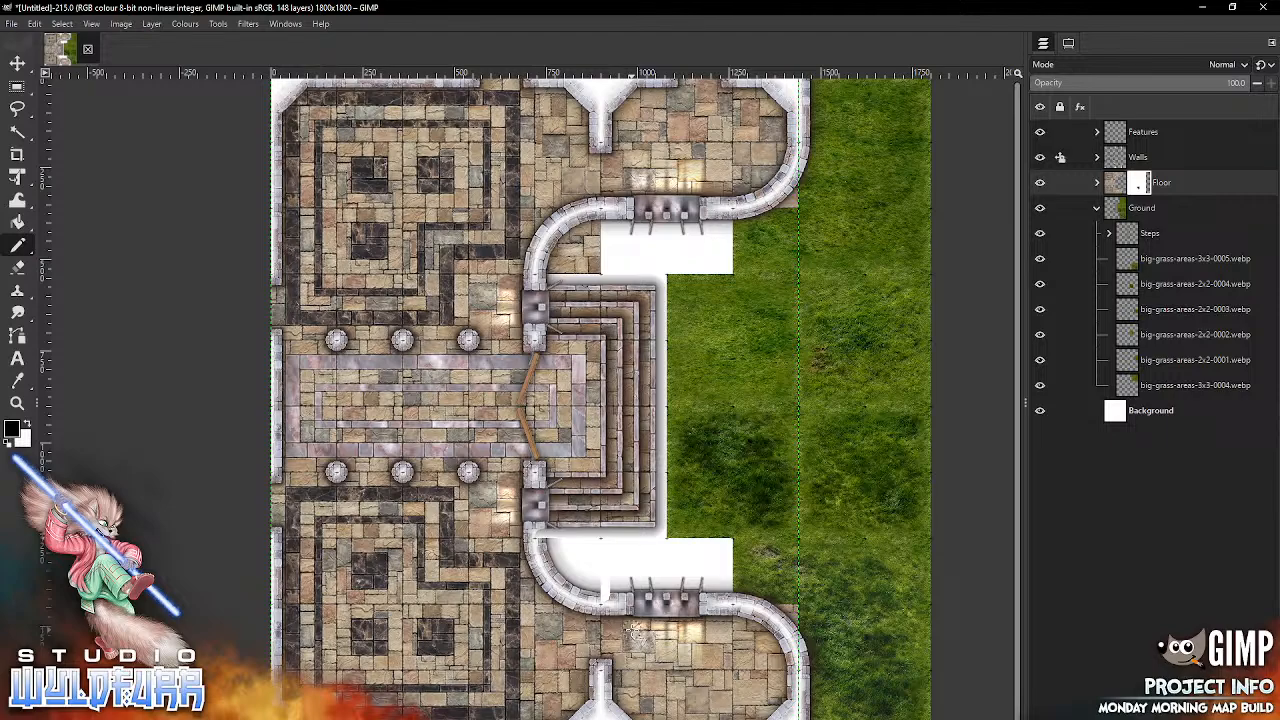
pyautogui.click(19, 88)
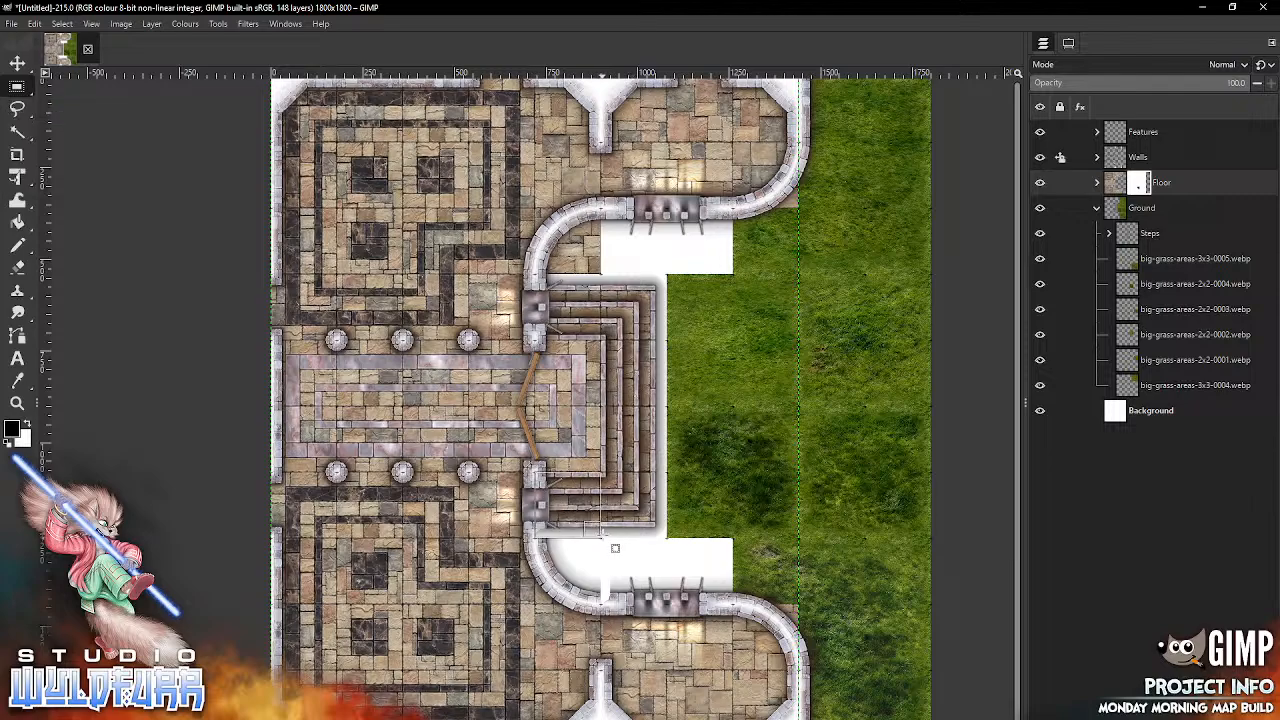
pyautogui.moveTo(600, 538); pyautogui.dragTo(533, 470)
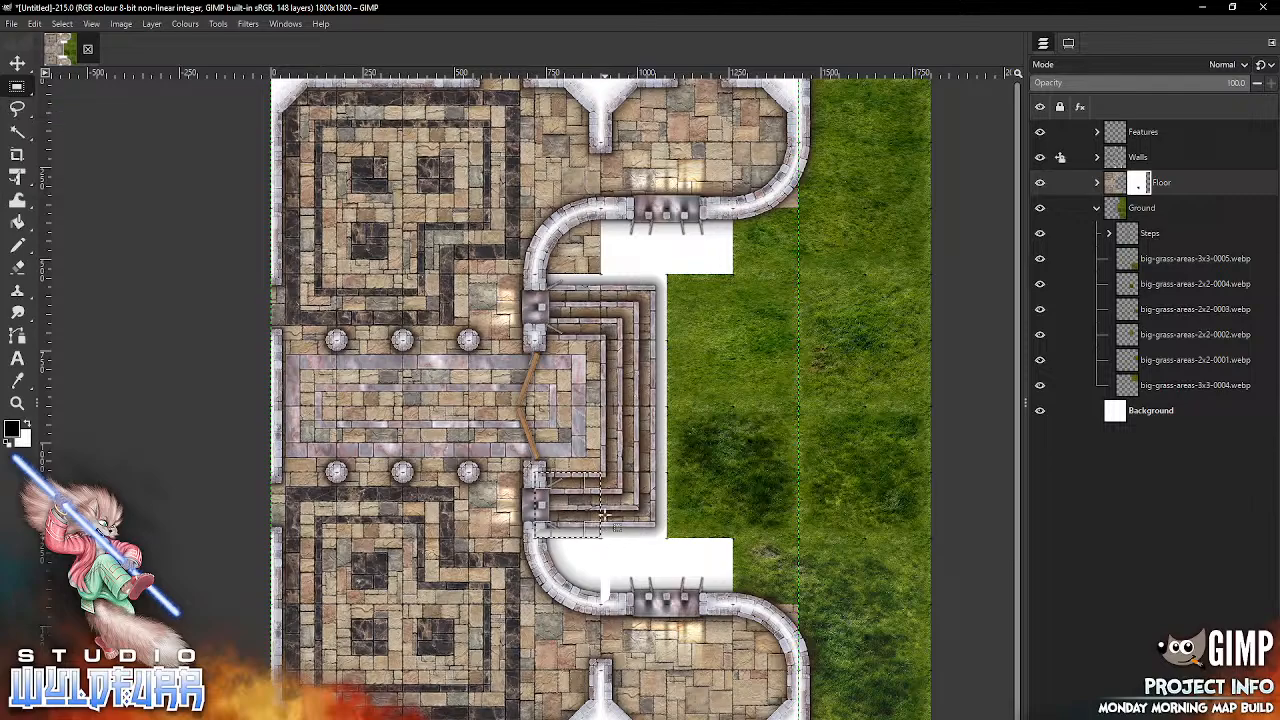
pyautogui.click(34, 23)
pyautogui.click(71, 243)
pyautogui.click(621, 553)
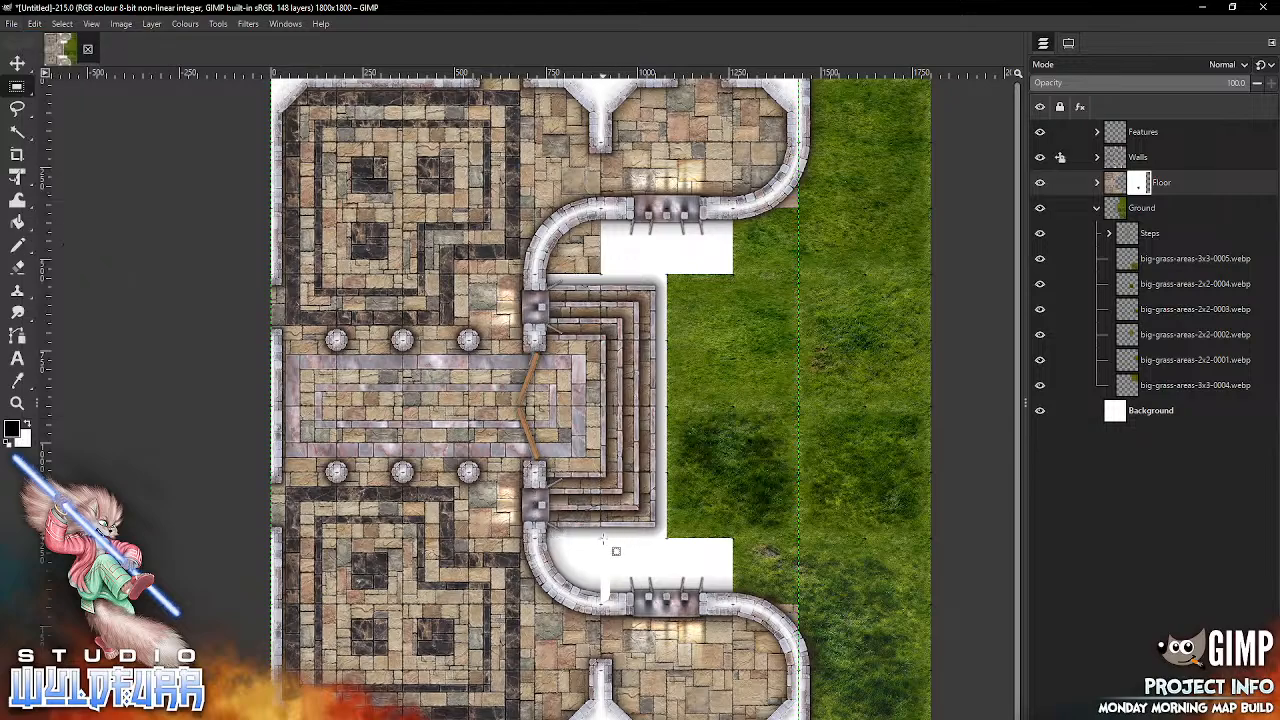
# Step: Fill the Floor mask with the white background colour in the grid square directly east of the painted southern tile, and clear the selection
pyautogui.moveTo(601, 539); pyautogui.dragTo(666, 598)
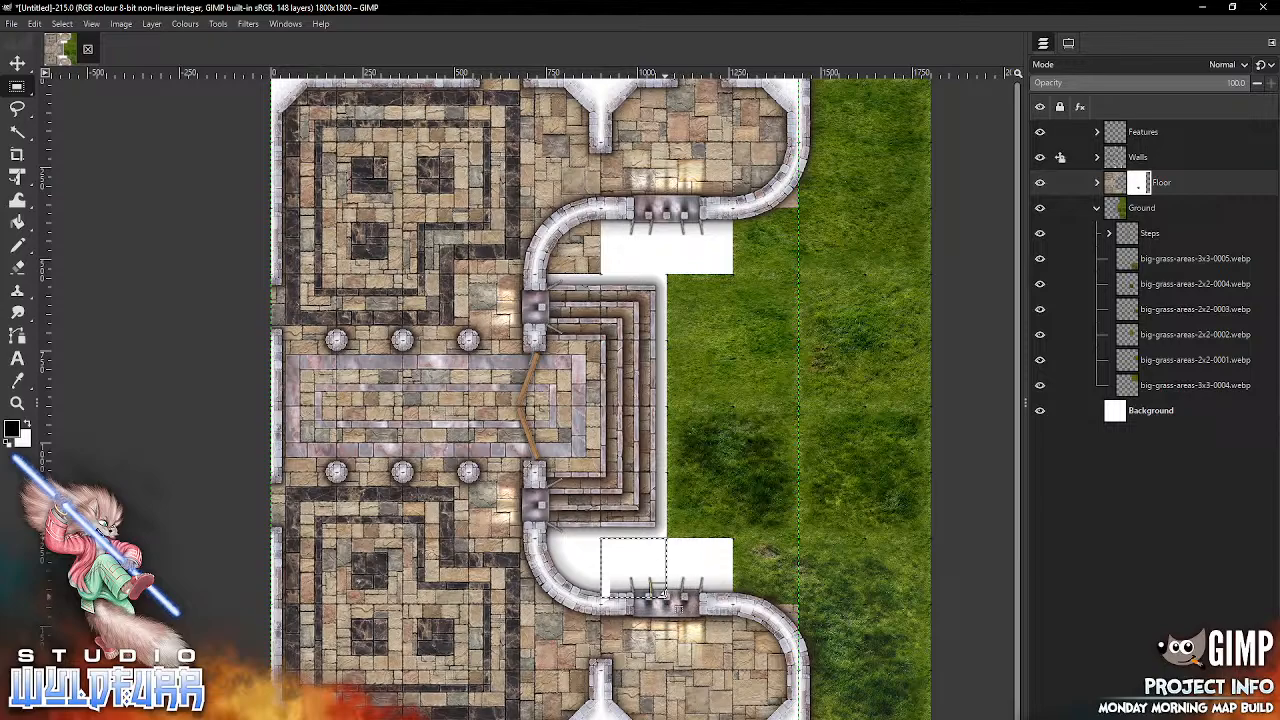
pyautogui.press('Delete')
pyautogui.moveTo(667, 539); pyautogui.dragTo(601, 602)
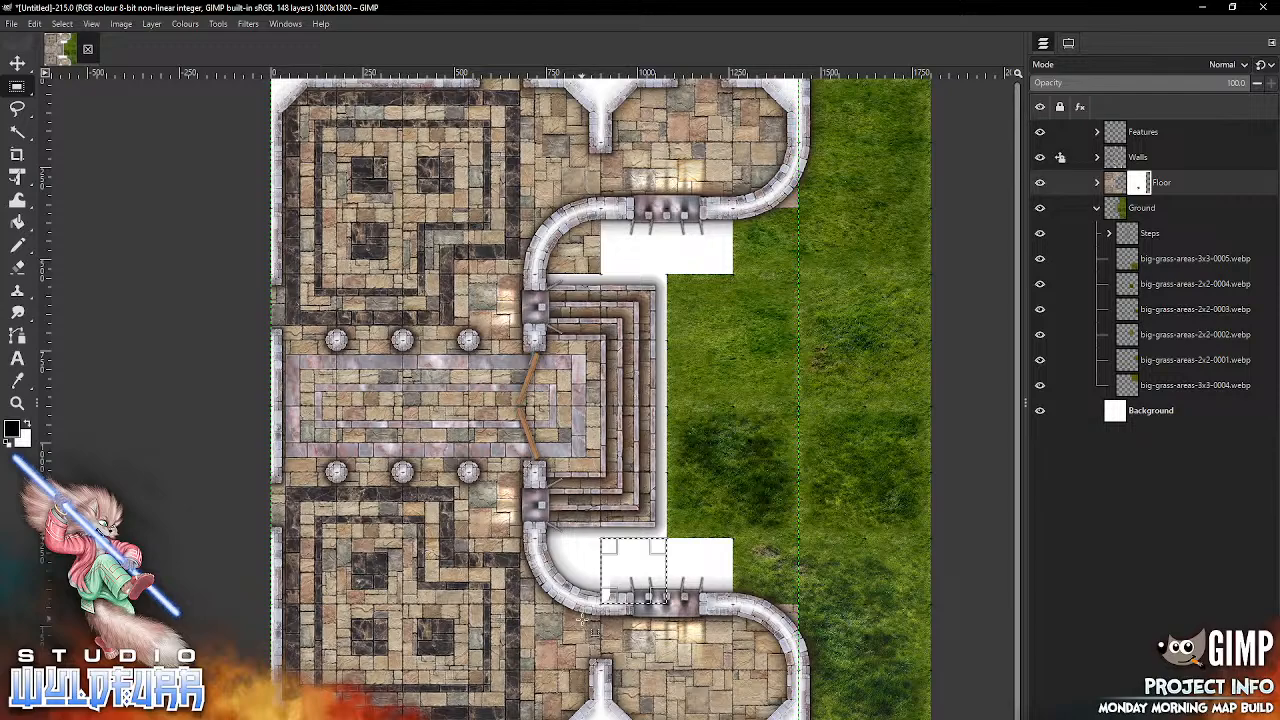
pyautogui.click(34, 23)
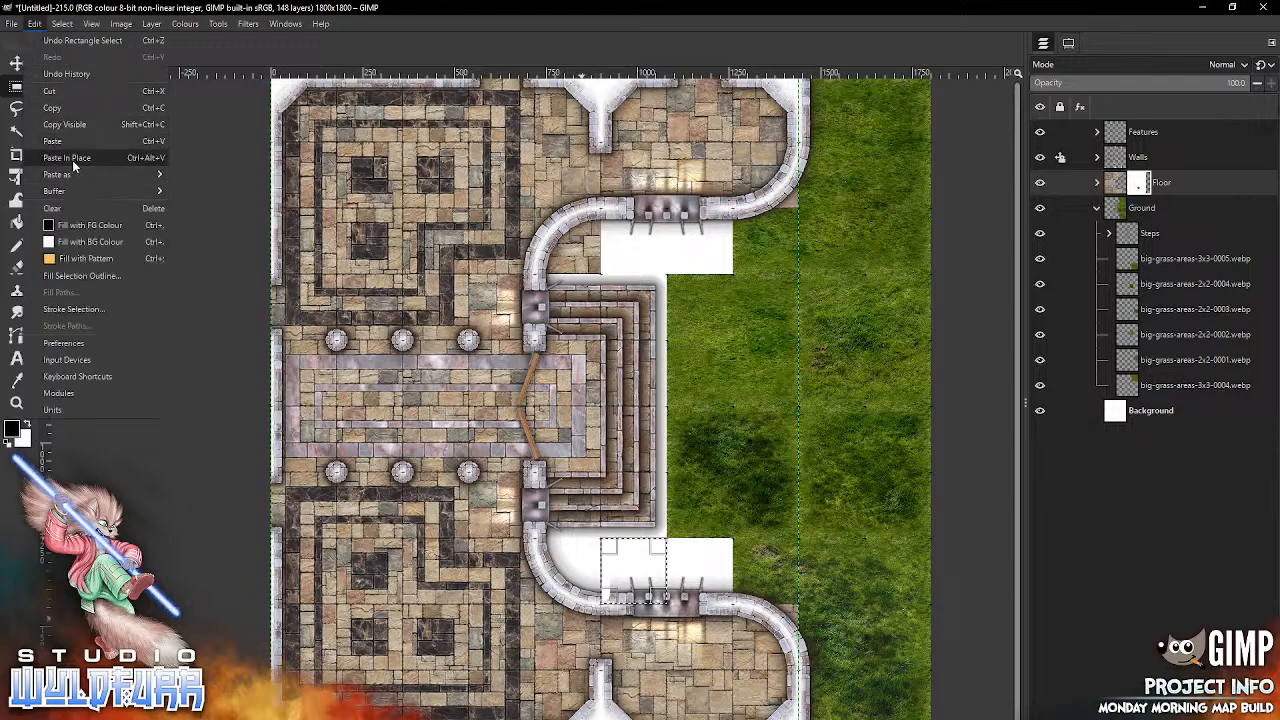
pyautogui.click(77, 244)
pyautogui.click(702, 597)
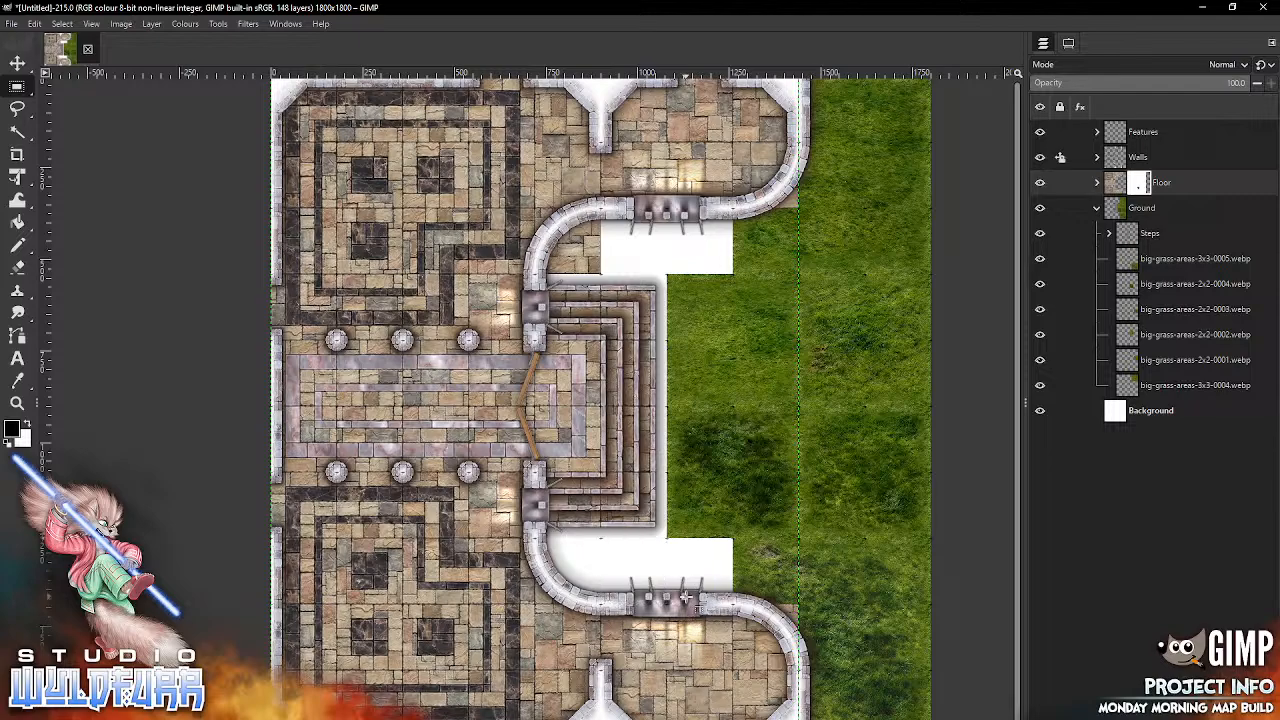
# Step: Paint the Floor mask black over the tile outside the northern curved wall, and fill the two-square-wide strip directly south of it with white
pyautogui.click(18, 246)
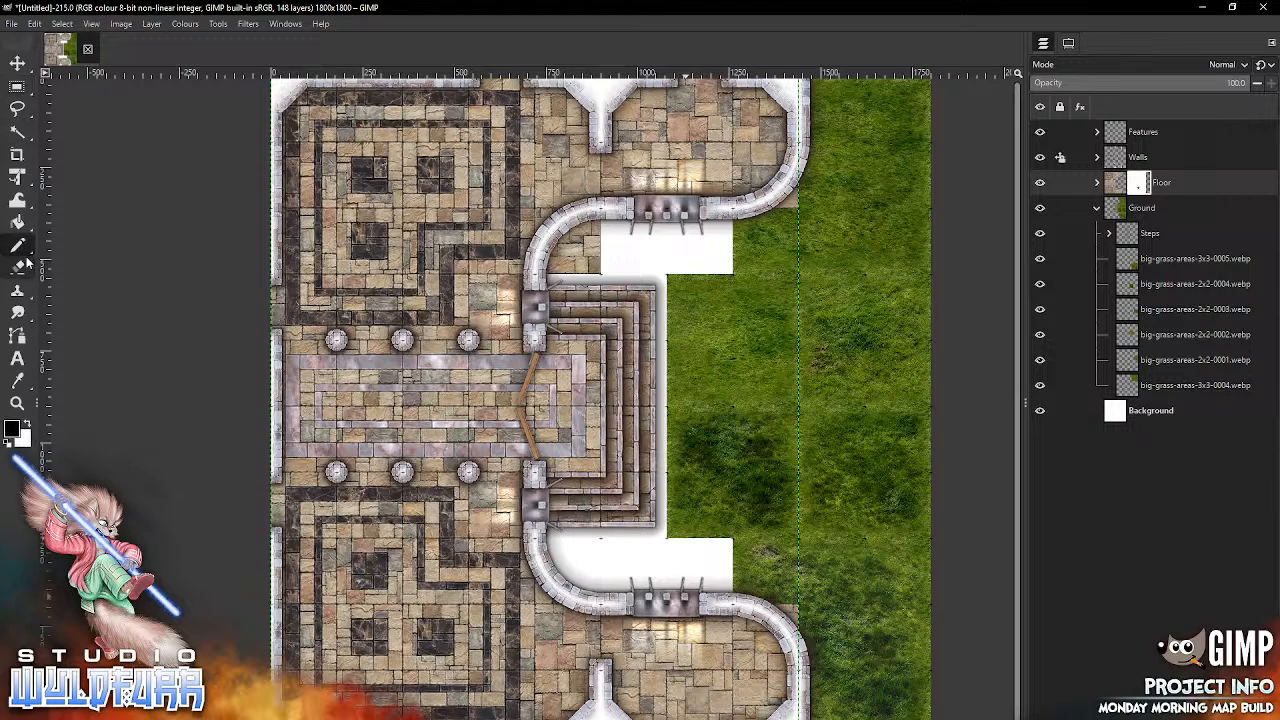
pyautogui.moveTo(600, 211)
pyautogui.mouseDown()
pyautogui.moveTo(600, 274)
pyautogui.moveTo(565, 268)
pyautogui.moveTo(600, 262)
pyautogui.moveTo(594, 222)
pyautogui.moveTo(560, 250)
pyautogui.moveTo(586, 252)
pyautogui.mouseUp()
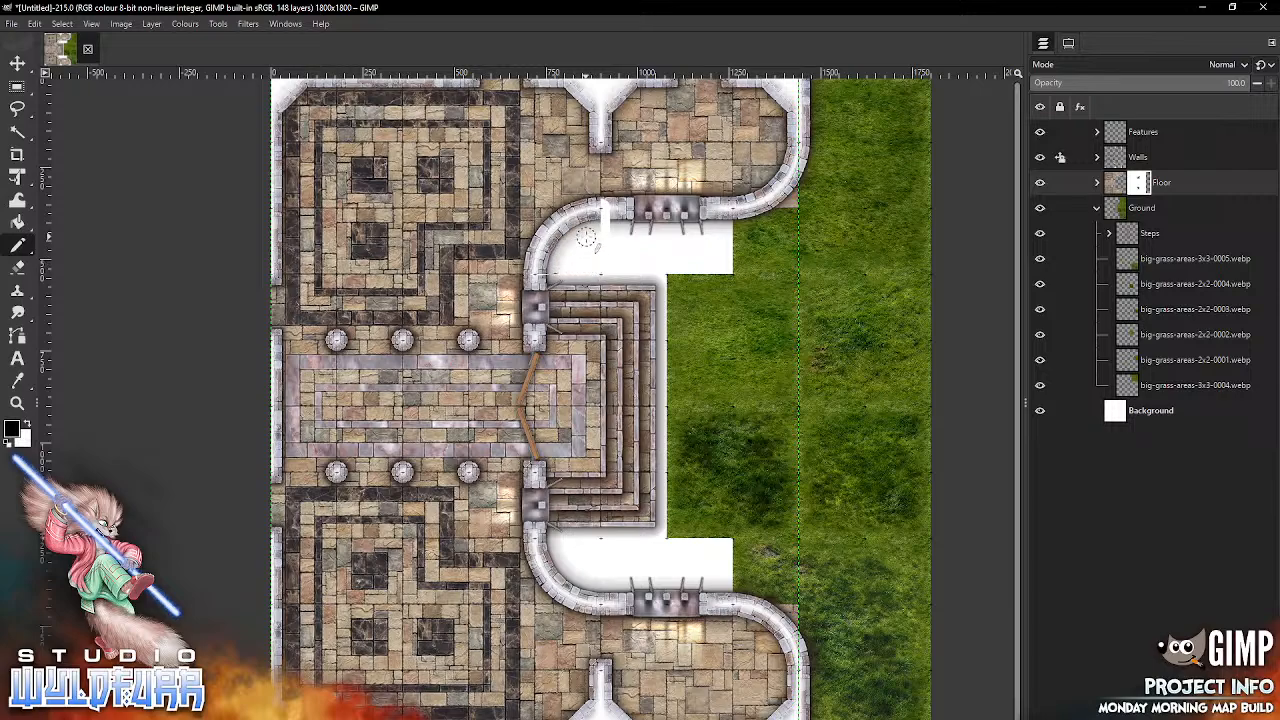
pyautogui.press('r')
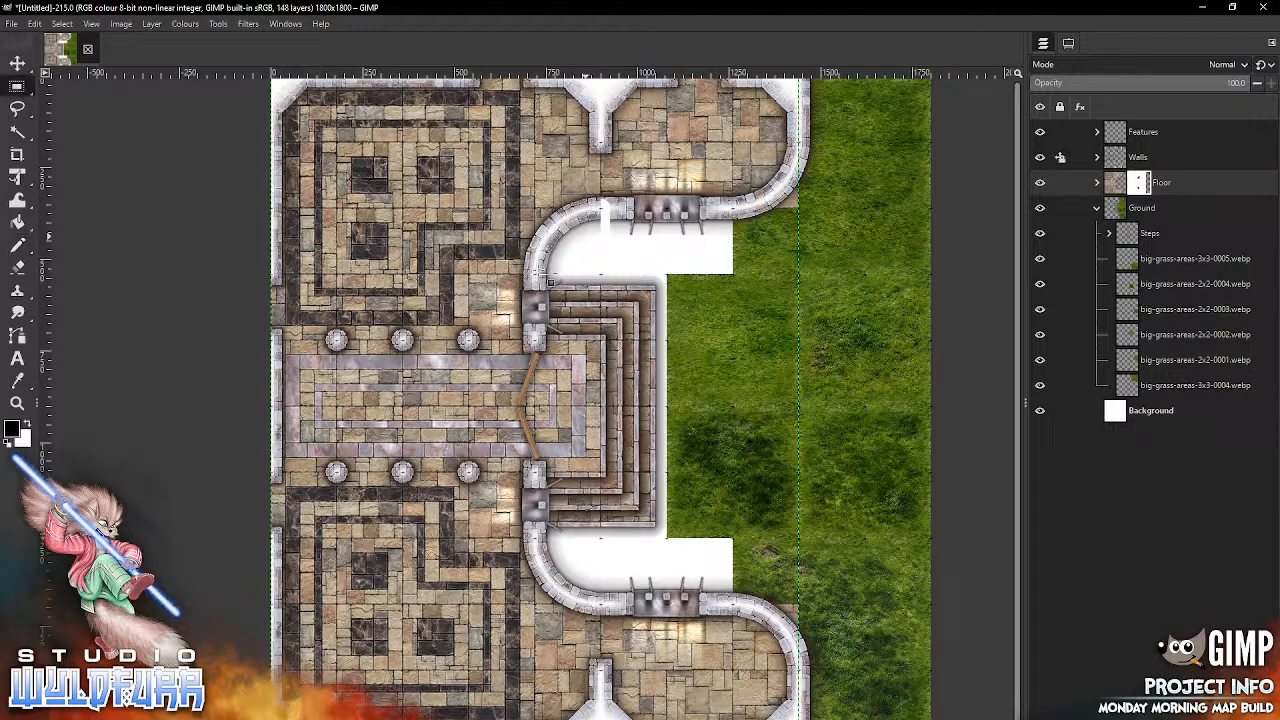
pyautogui.moveTo(478, 279); pyautogui.dragTo(612, 322)
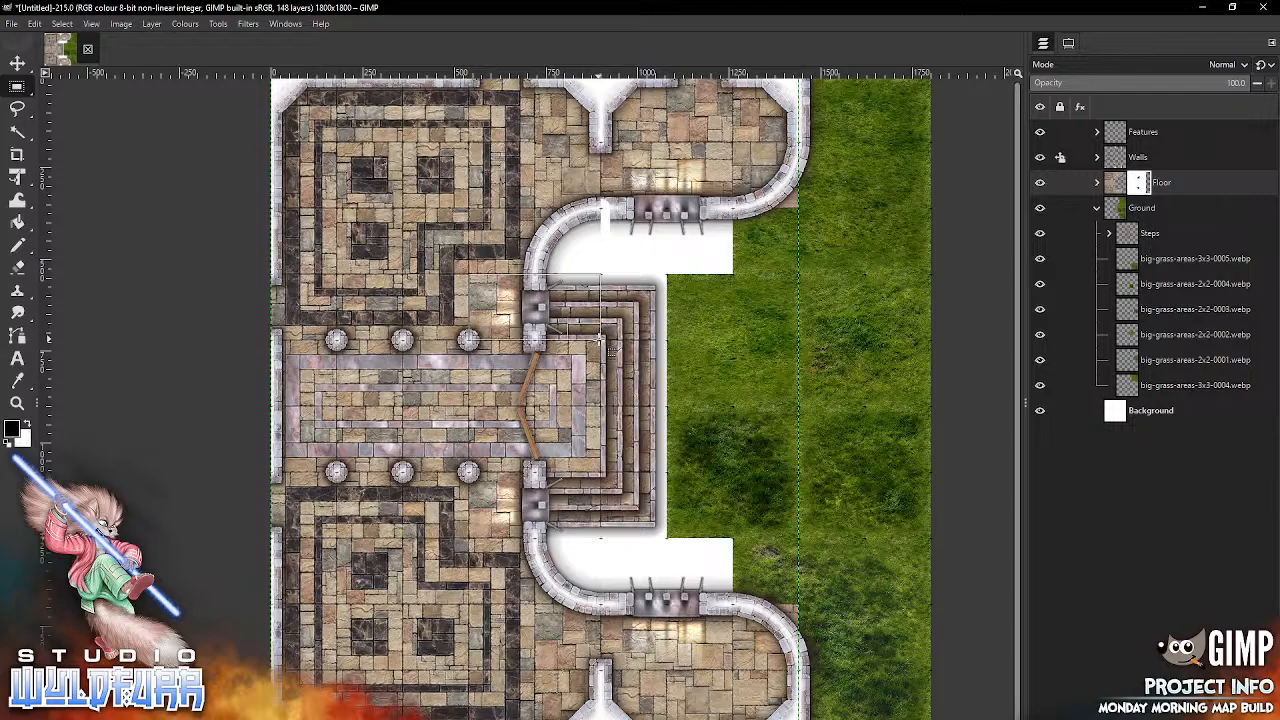
pyautogui.click(37, 25)
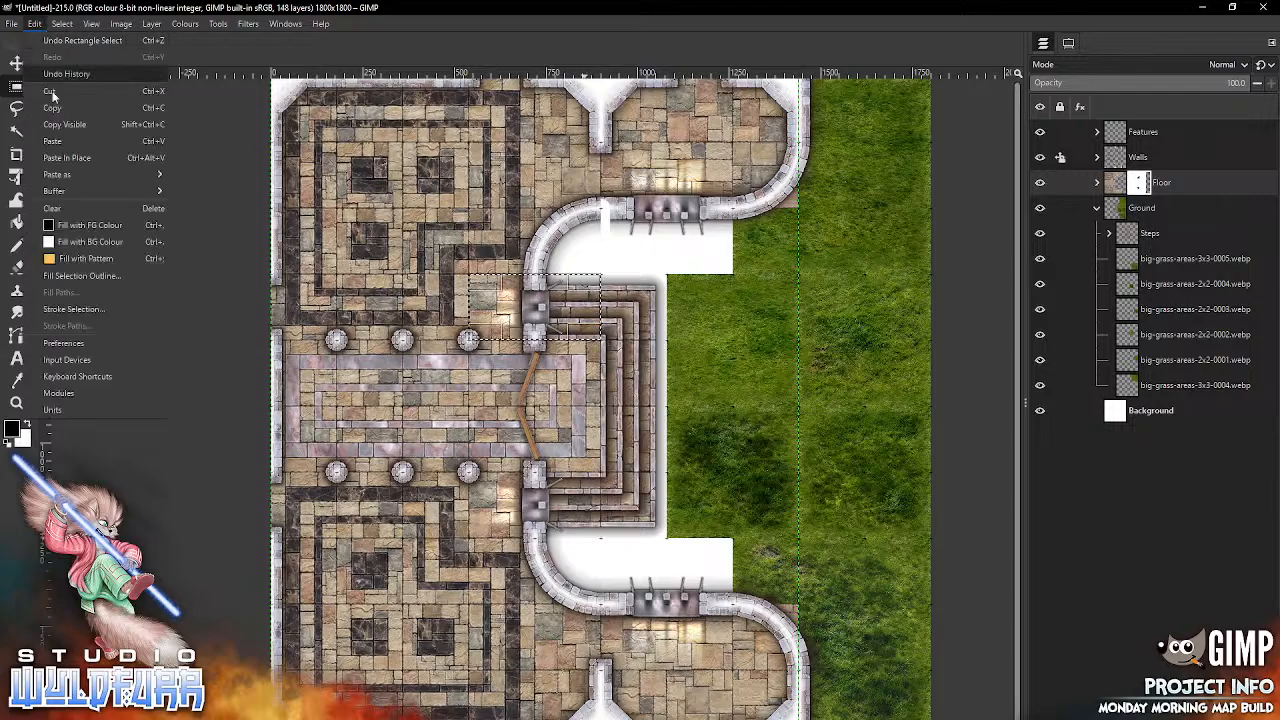
pyautogui.click(66, 244)
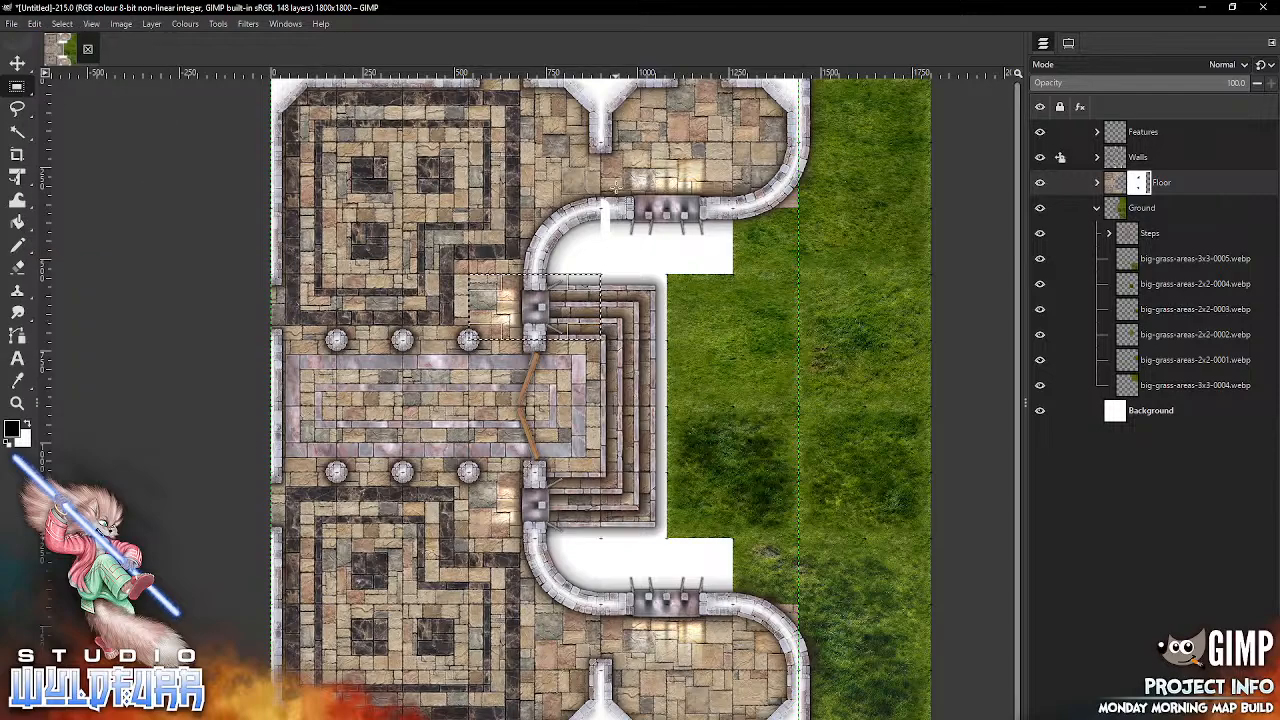
# Step: Fill the Floor mask with the white background colour in a two-by-two-square area around the northern barred wall opening
pyautogui.moveTo(601, 142); pyautogui.dragTo(732, 274)
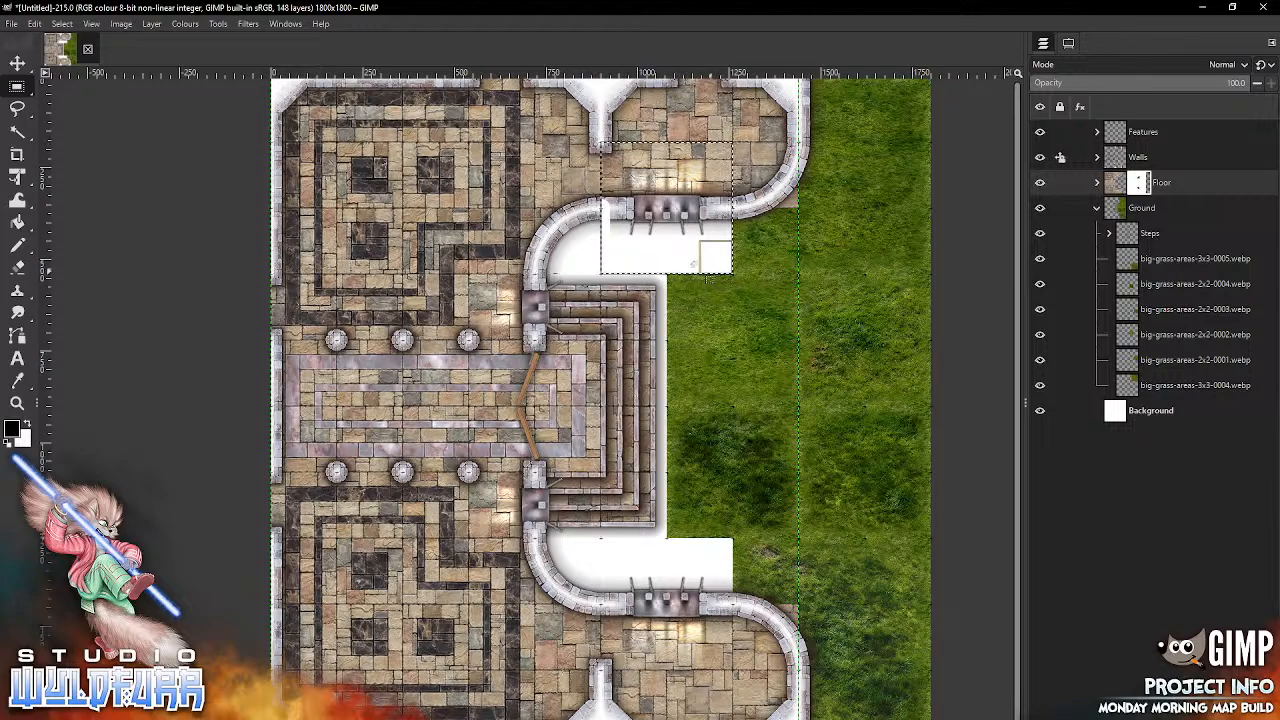
pyautogui.click(37, 25)
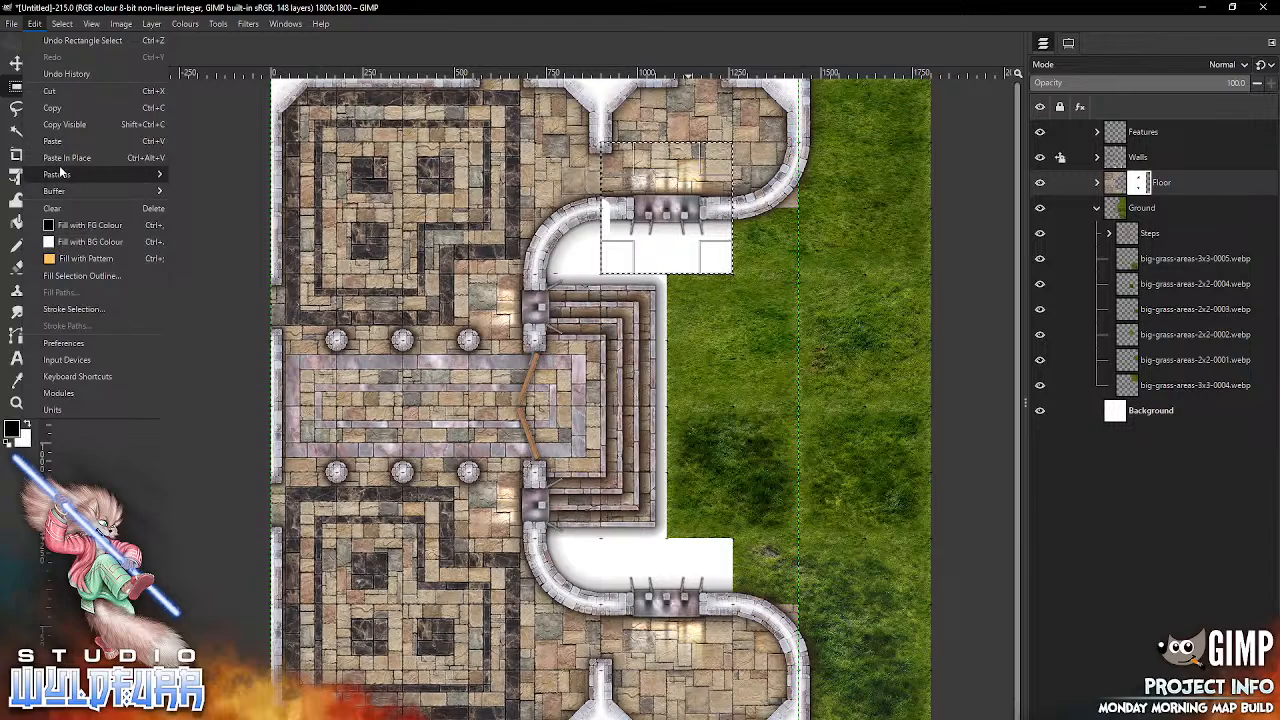
pyautogui.click(66, 245)
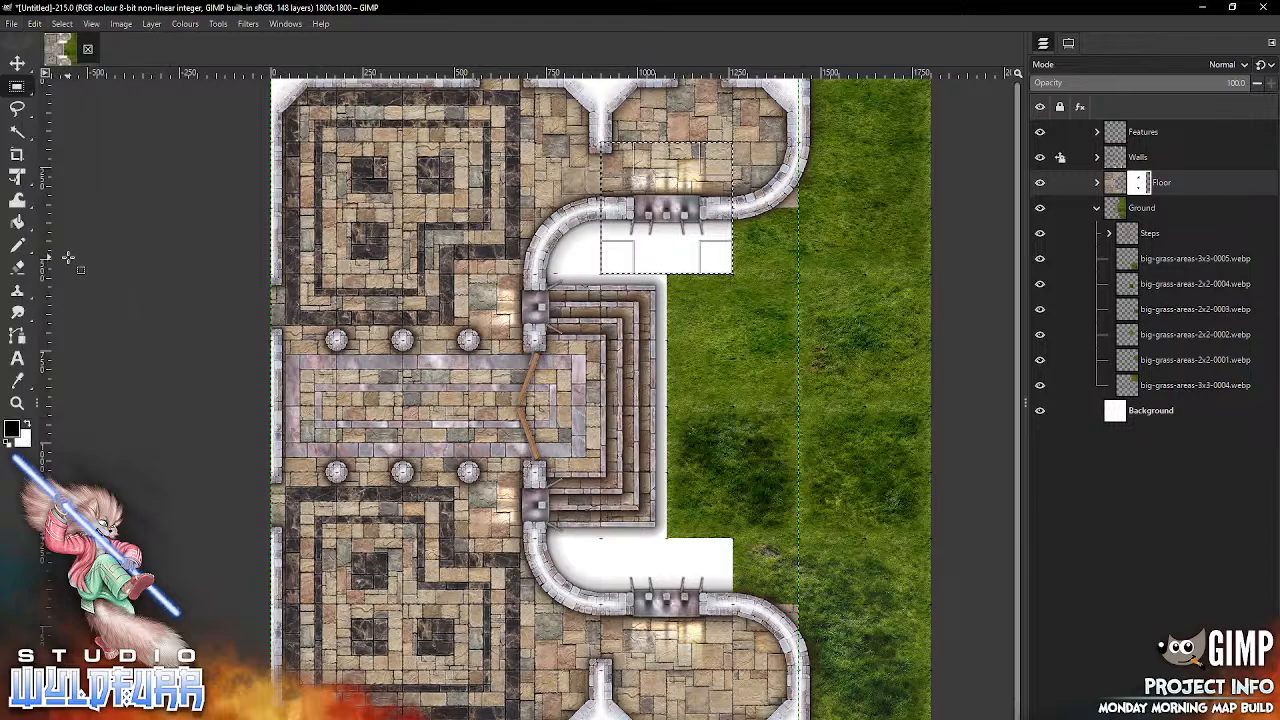
# Step: Clear the selection, lock the position of the Floor group, and make the Features group active
pyautogui.click(66, 24)
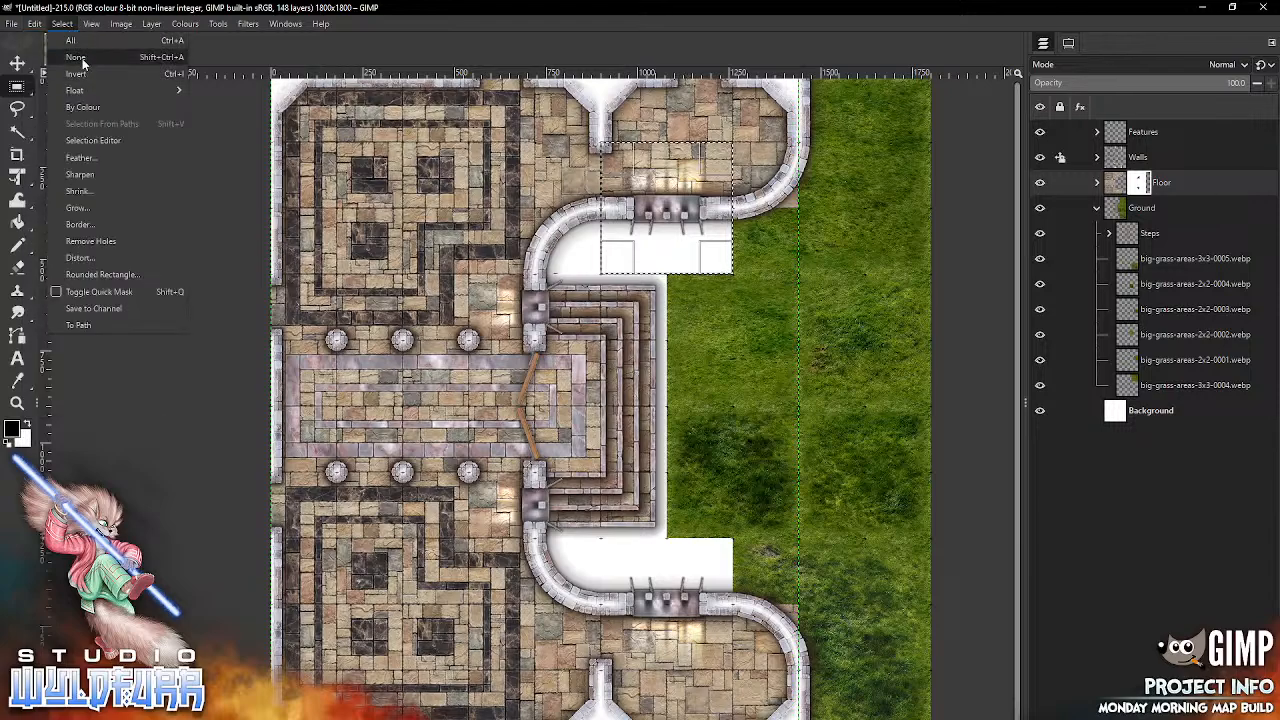
pyautogui.click(76, 57)
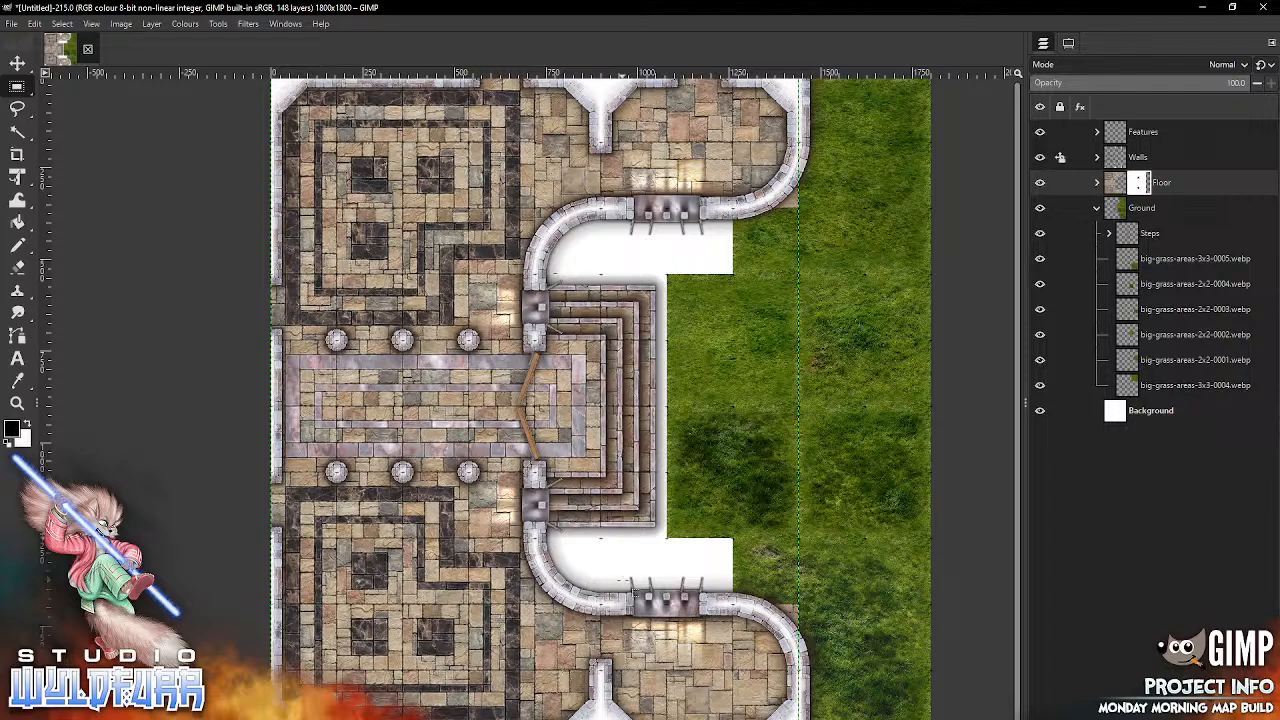
pyautogui.click(1097, 208)
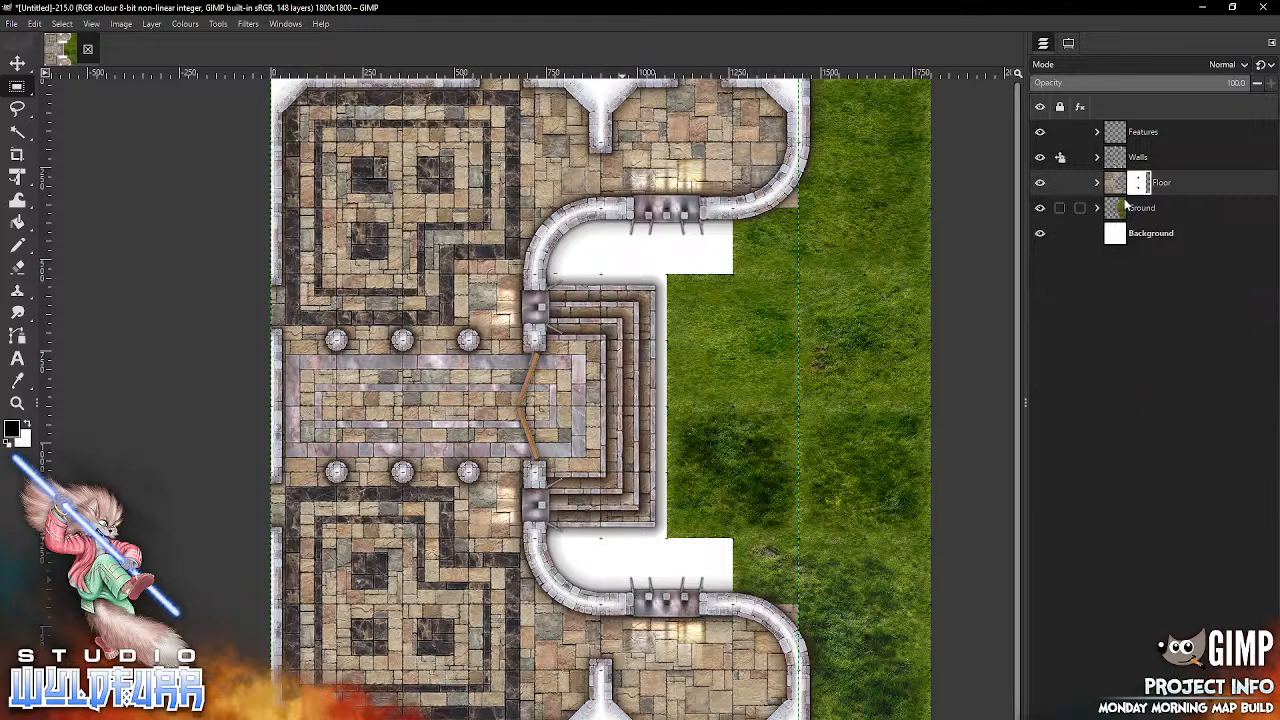
pyautogui.click(1064, 182)
pyautogui.click(1048, 150)
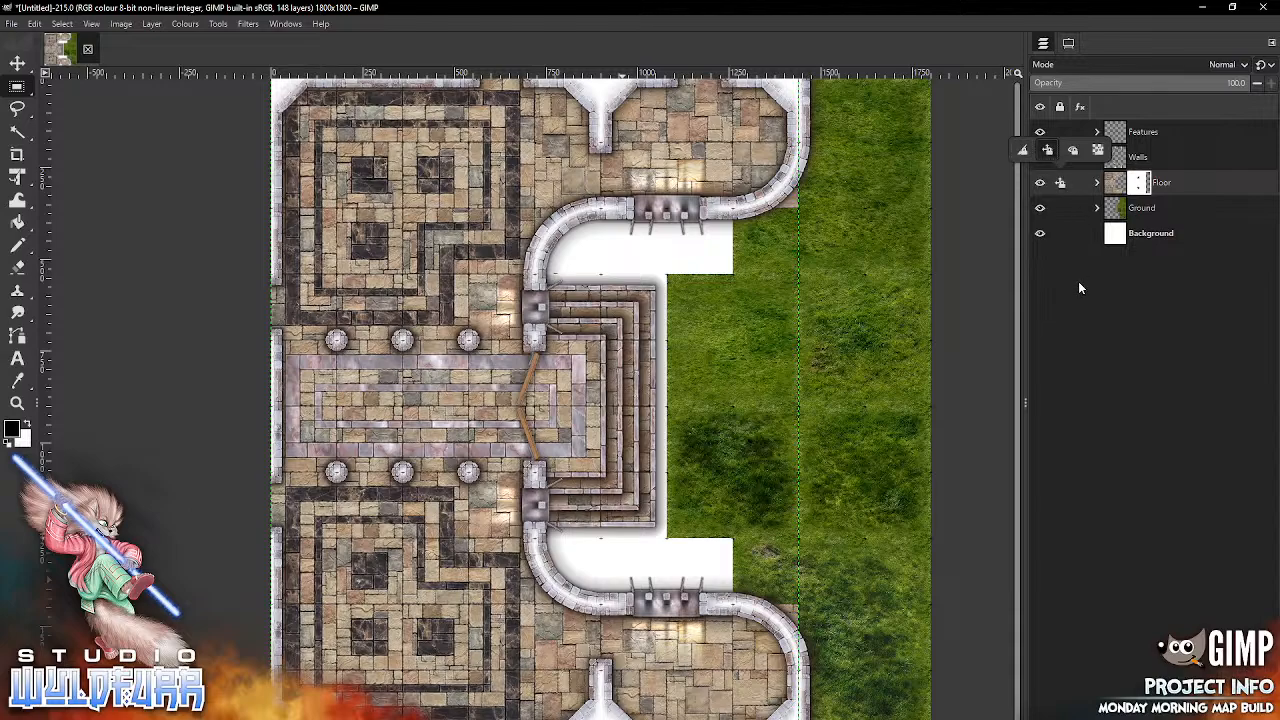
pyautogui.click(1135, 126)
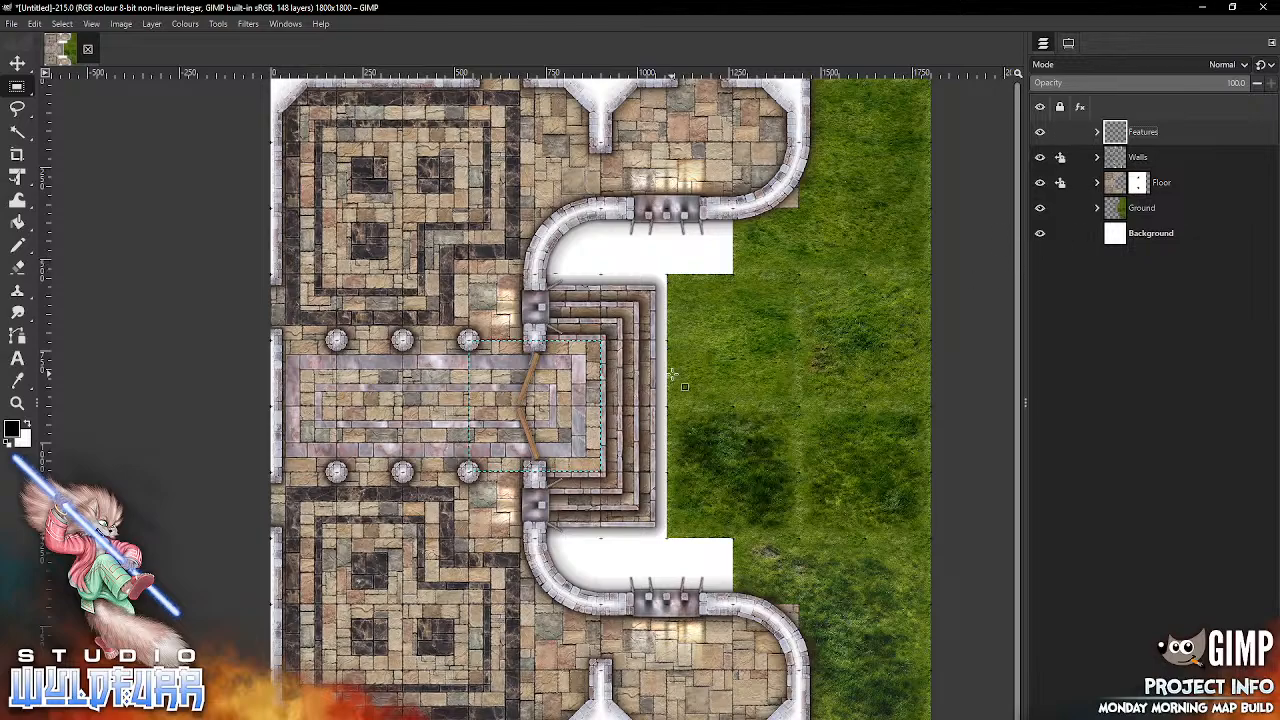
# Step: Switch to File Explorer and look through the Courtyard Floor tile folder of the Standard Edition set
pyautogui.hotkey('alt', 'Tab')
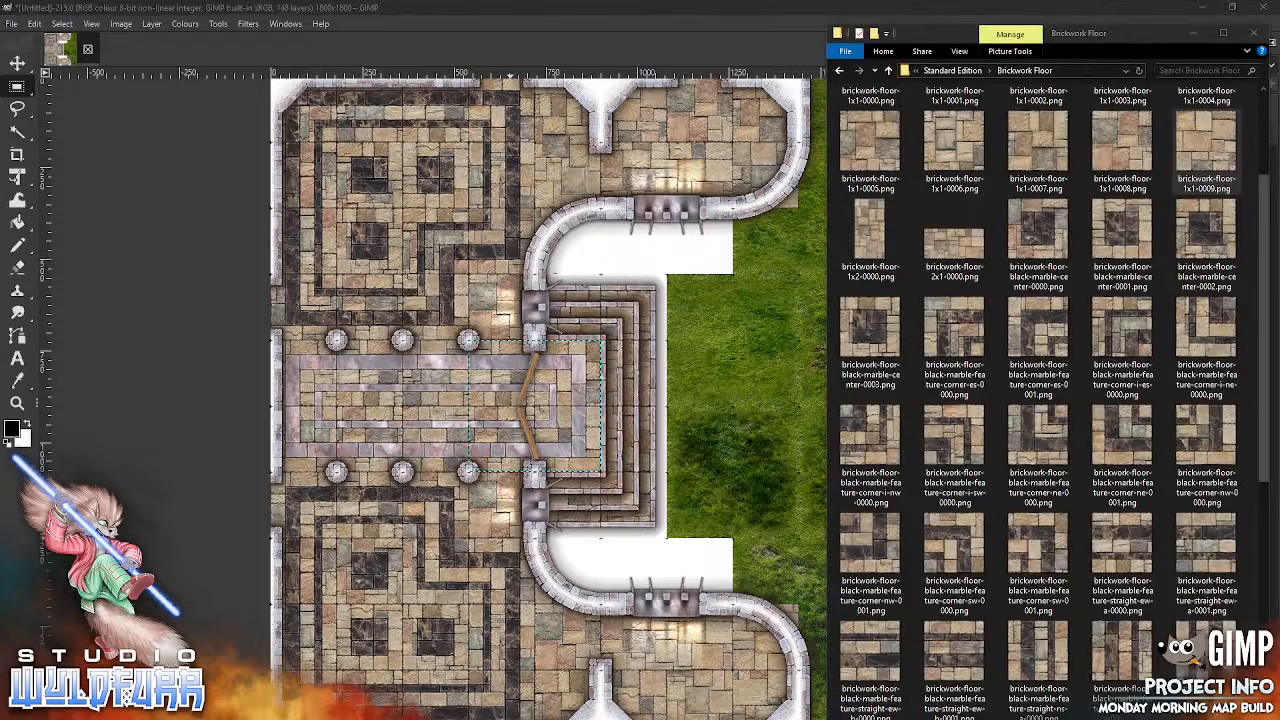
pyautogui.click(954, 71)
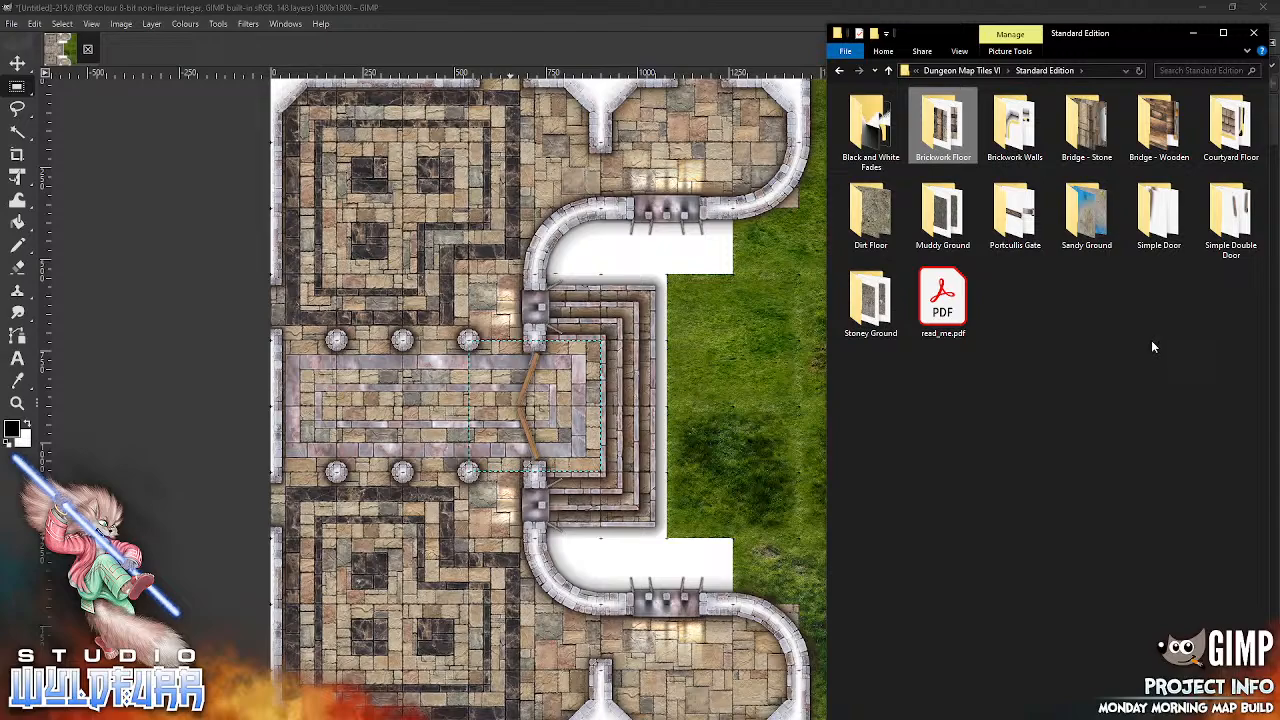
pyautogui.click(1231, 133)
pyautogui.press('Return')
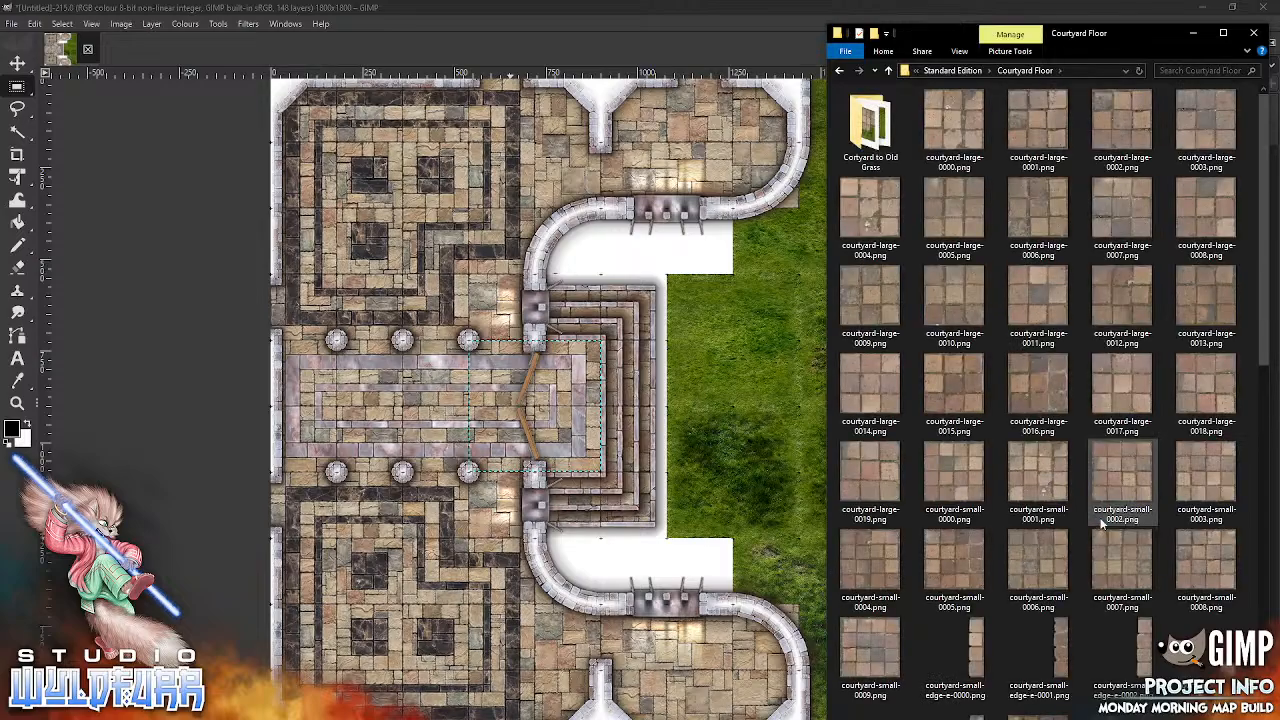
pyautogui.scroll(-15, 1256, 289)
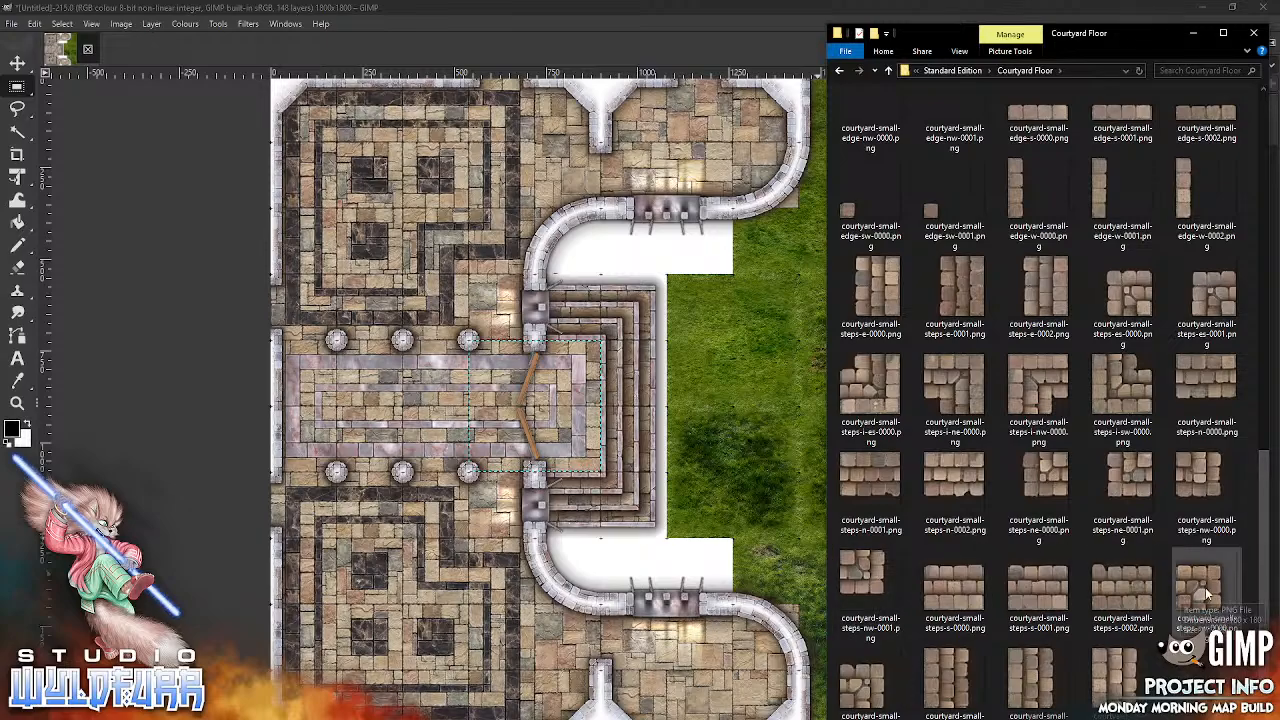
pyautogui.scroll(3, 1252, 465)
pyautogui.scroll(10, 1252, 465)
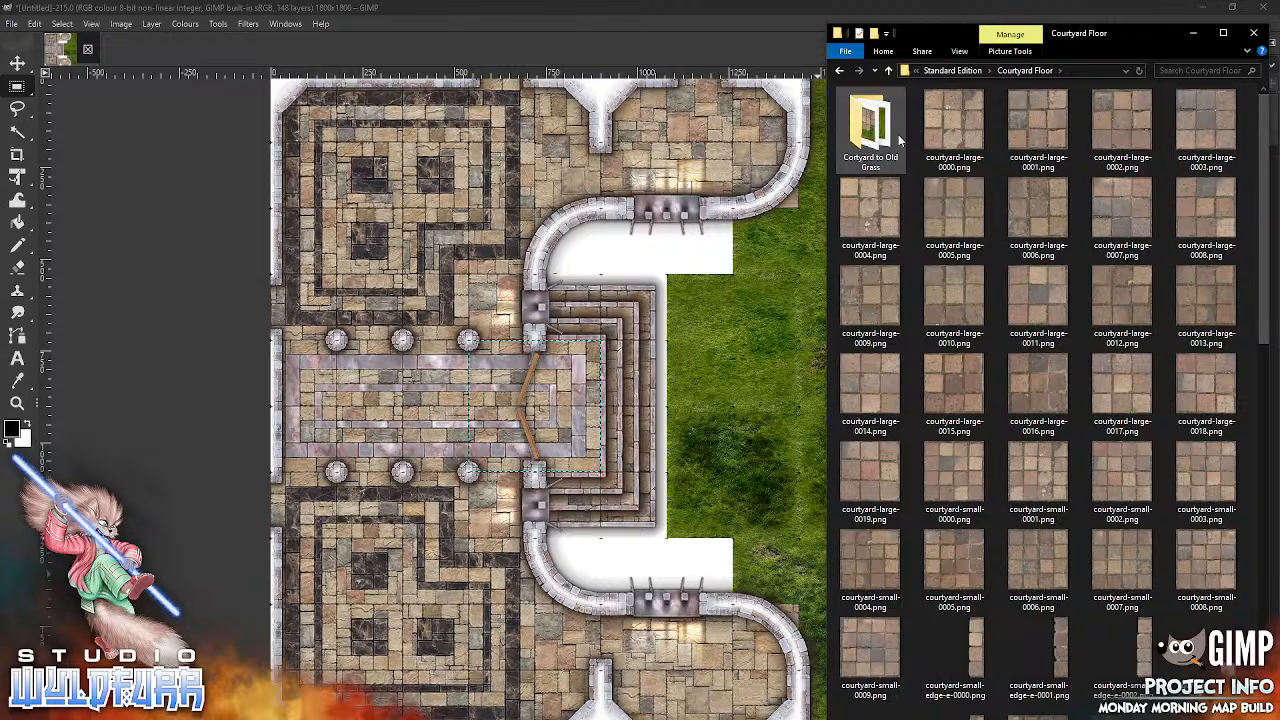
pyautogui.click(969, 71)
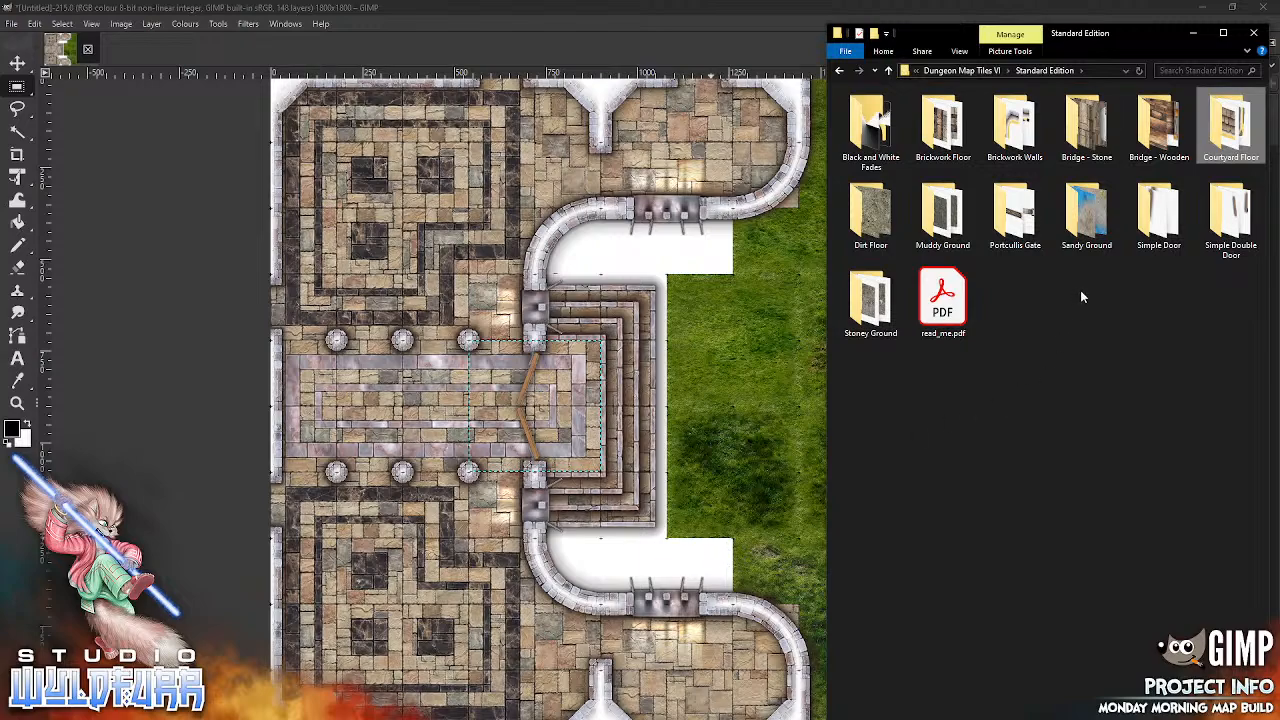
# Step: Add simple-door-0000.png from the Simple Door folder to the map's Features group and rotate it 90° anti-clockwise
pyautogui.click(1158, 215)
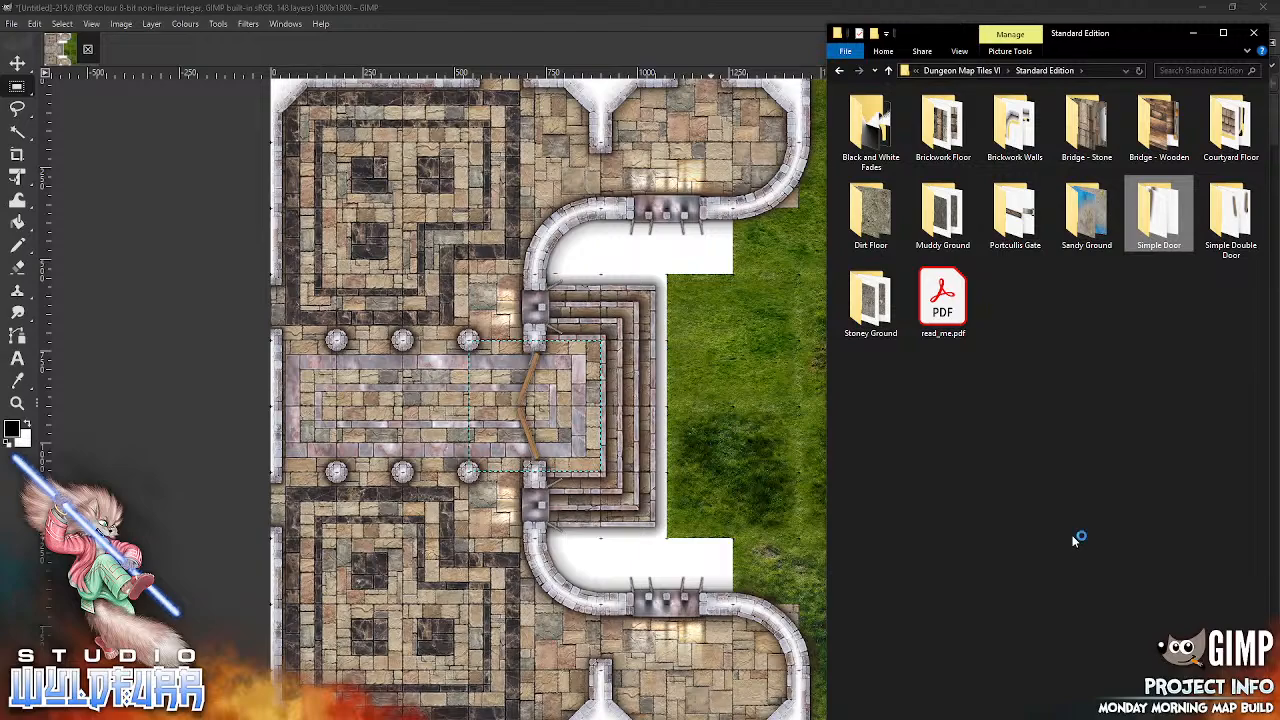
pyautogui.press('Return')
pyautogui.moveTo(874, 123); pyautogui.dragTo(617, 206)
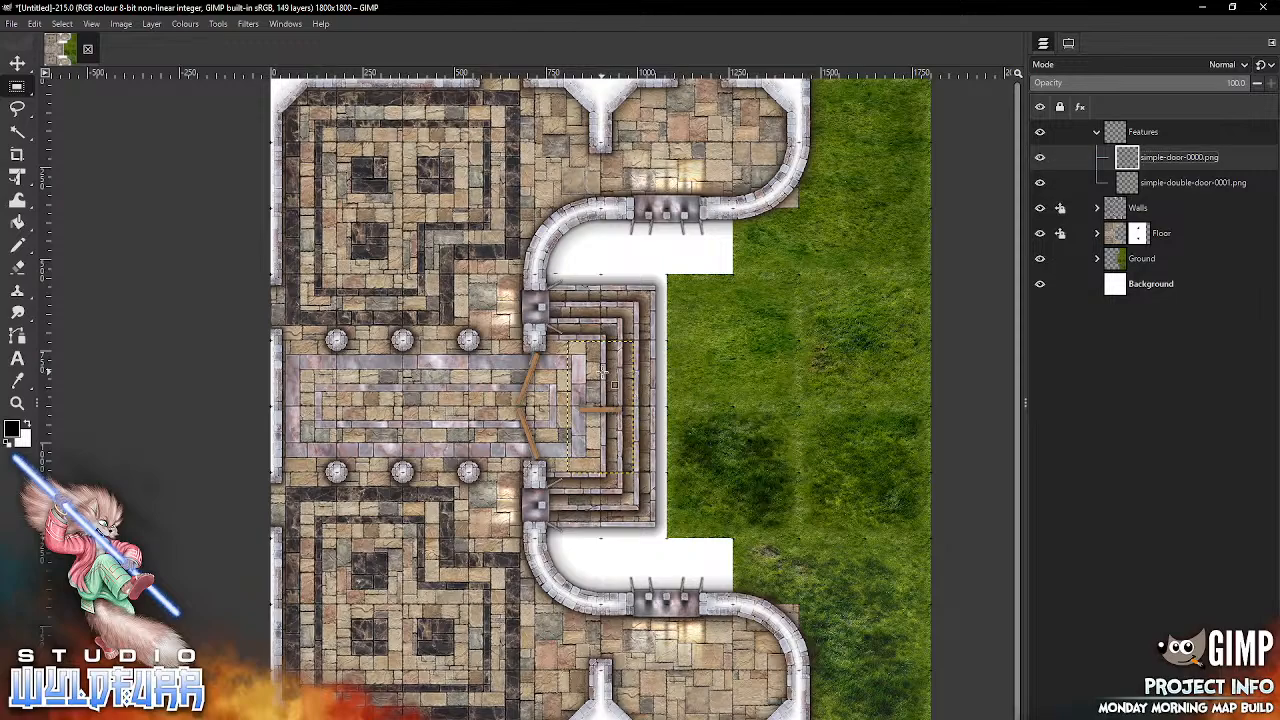
pyautogui.click(152, 24)
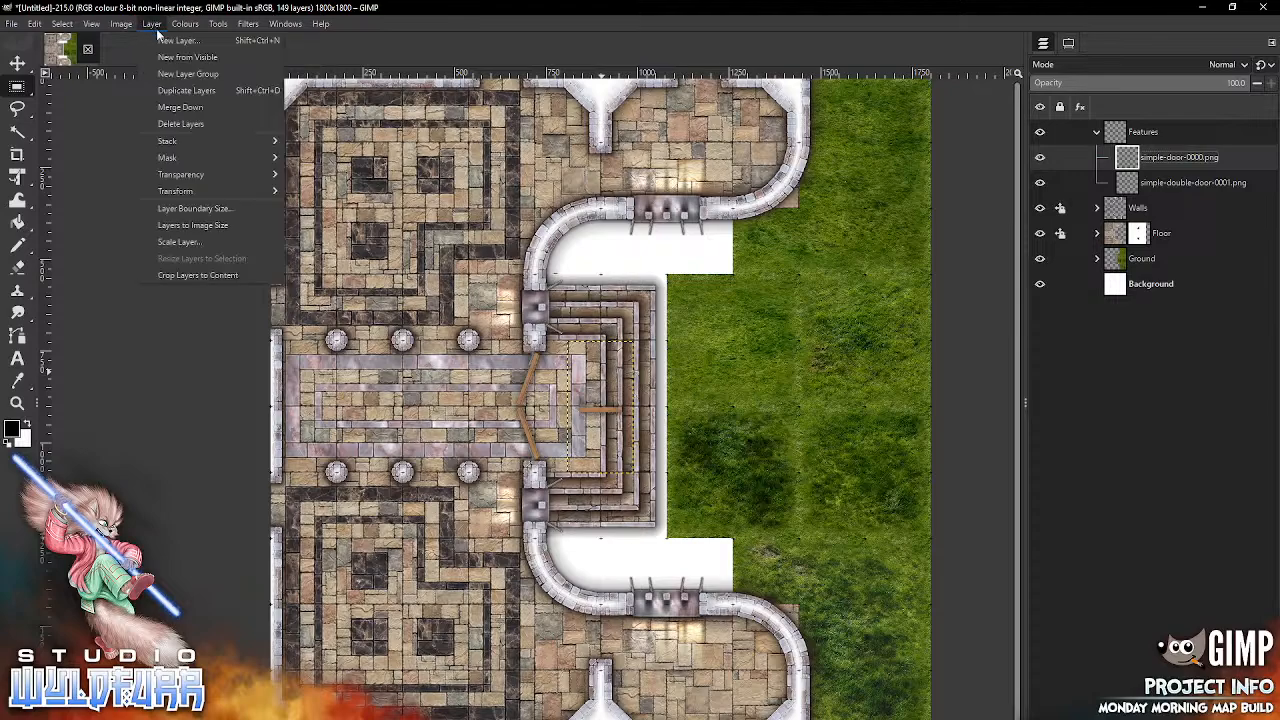
pyautogui.moveTo(232, 190)
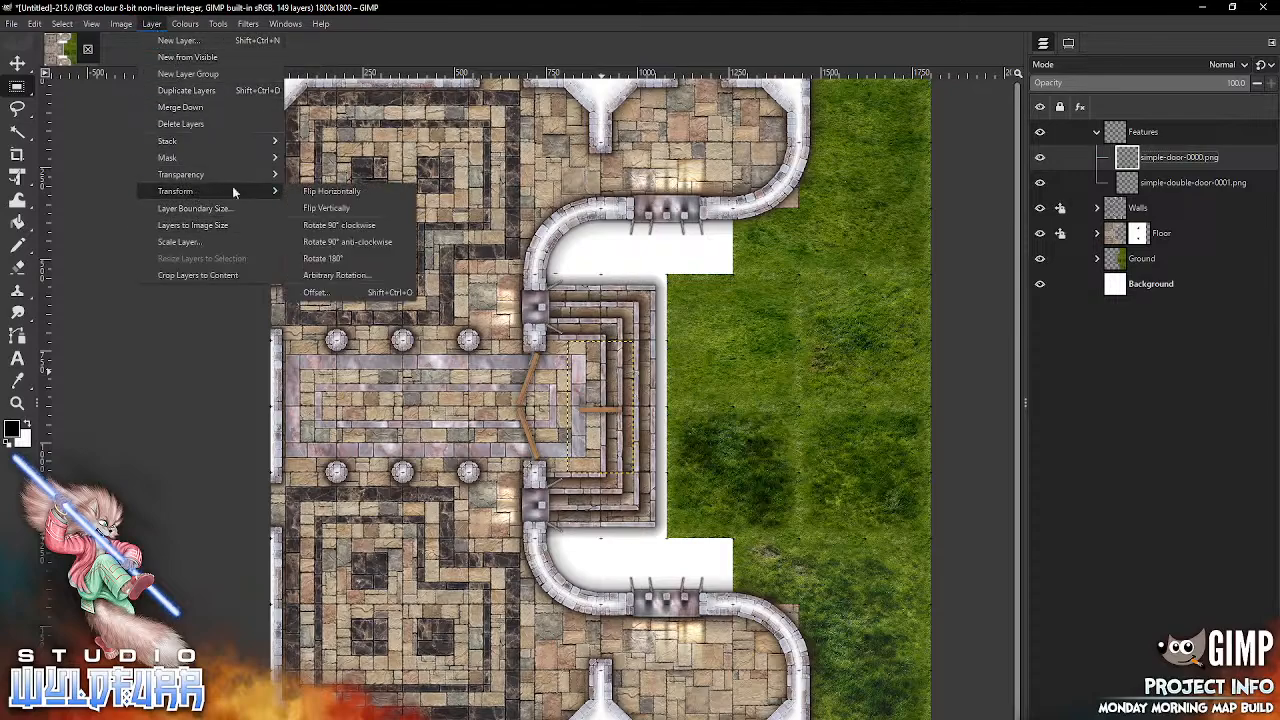
pyautogui.click(366, 243)
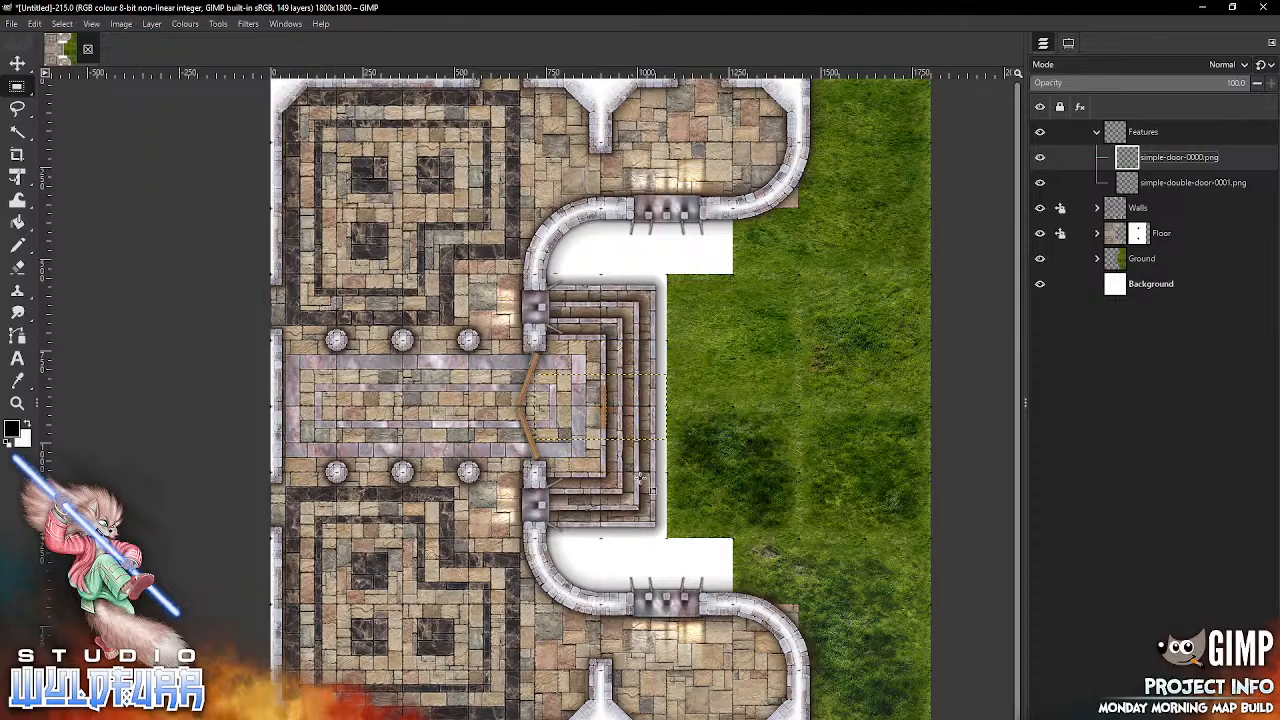
pyautogui.moveTo(606, 418); pyautogui.dragTo(655, 263)
pyautogui.click(36, 21)
pyautogui.moveTo(66, 25)
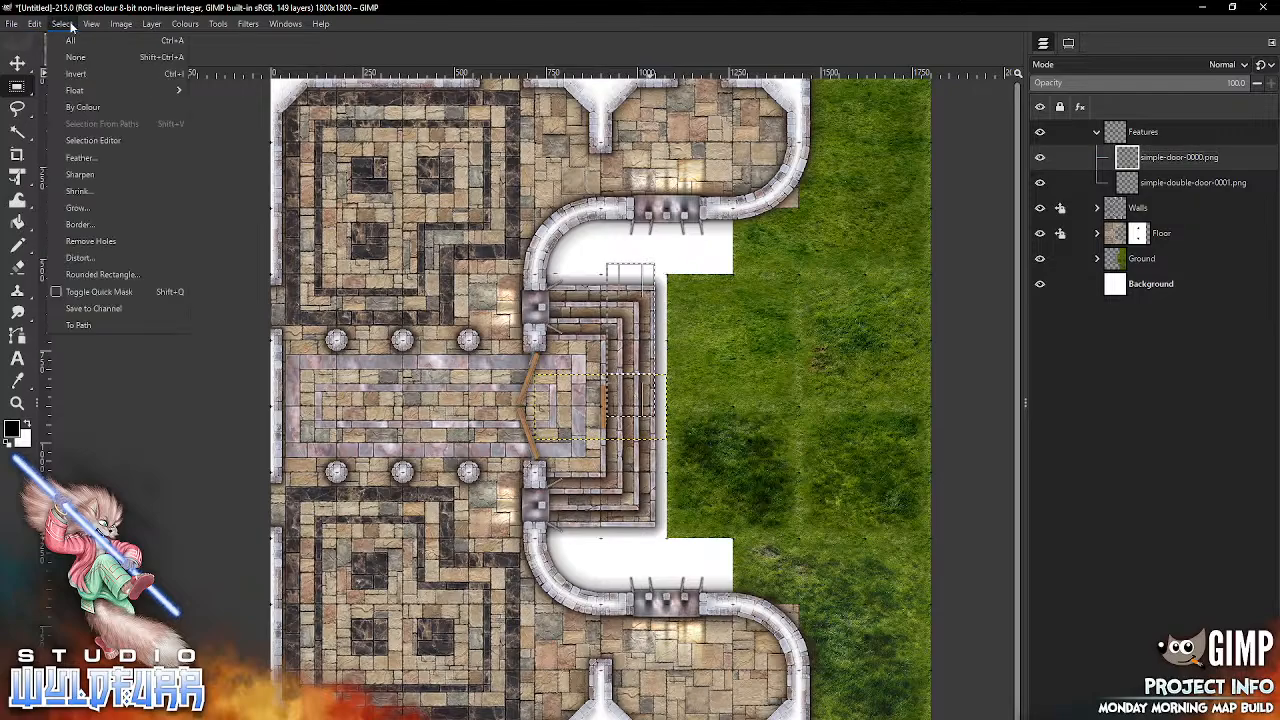
pyautogui.click(74, 58)
# Step: Move the simple door into the gap between the northern wall stub and the curved wall, and flip it horizontally
pyautogui.click(23, 67)
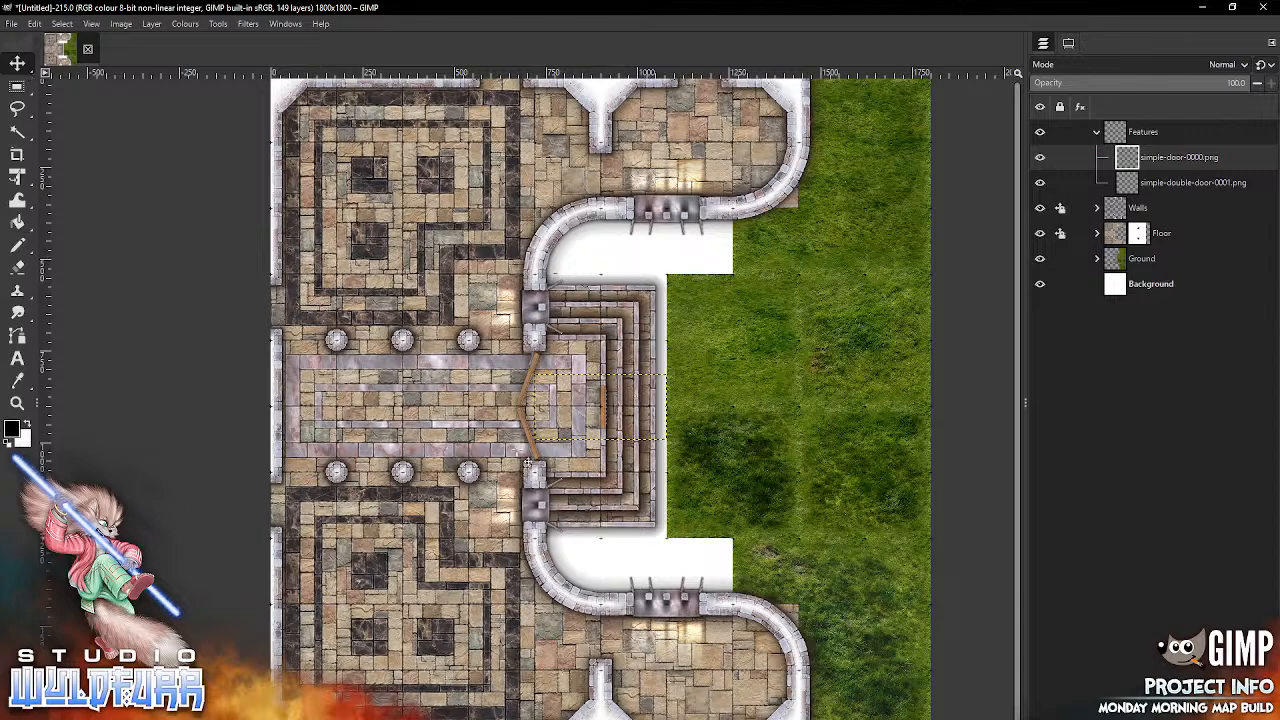
pyautogui.moveTo(607, 404); pyautogui.dragTo(611, 186)
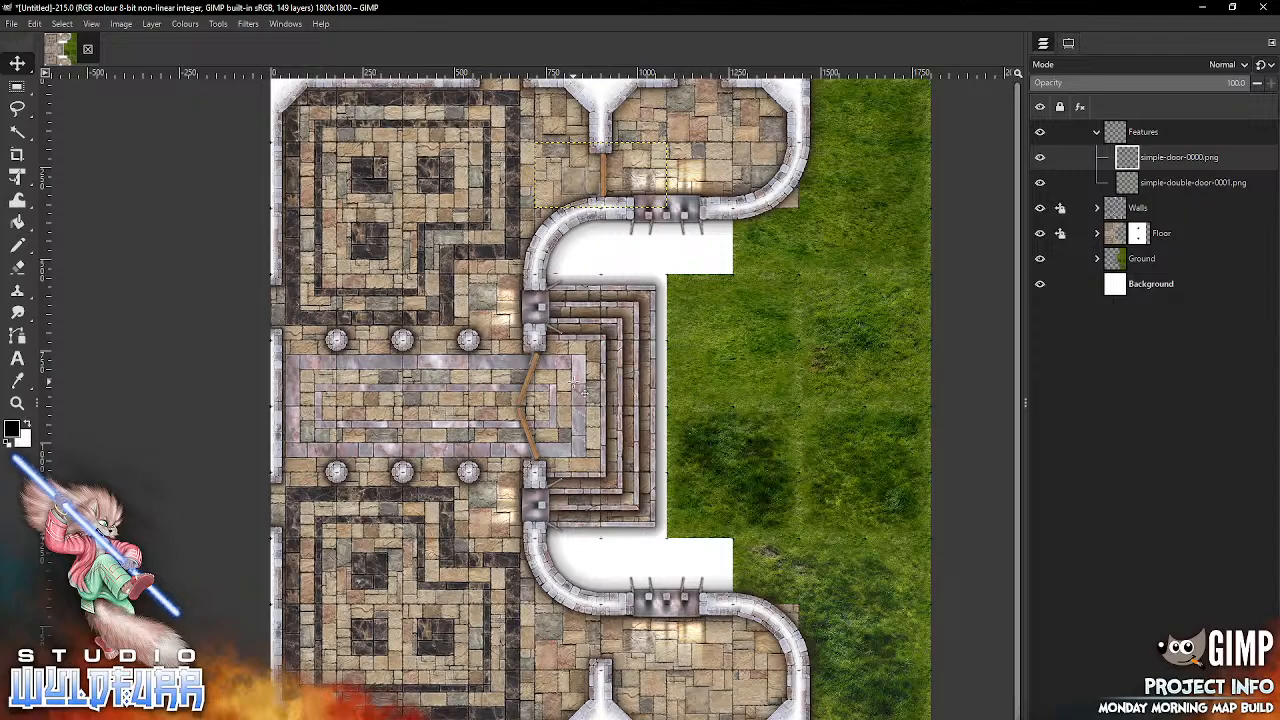
pyautogui.click(151, 23)
pyautogui.moveTo(206, 190)
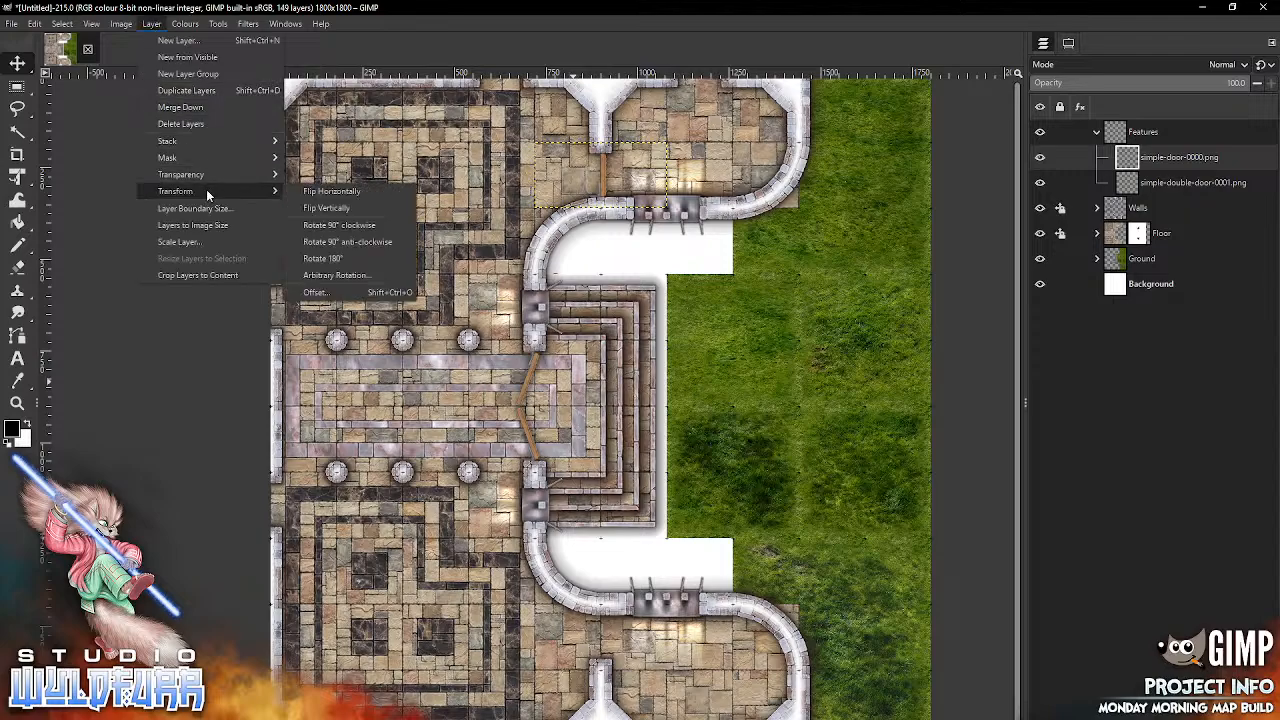
pyautogui.click(362, 191)
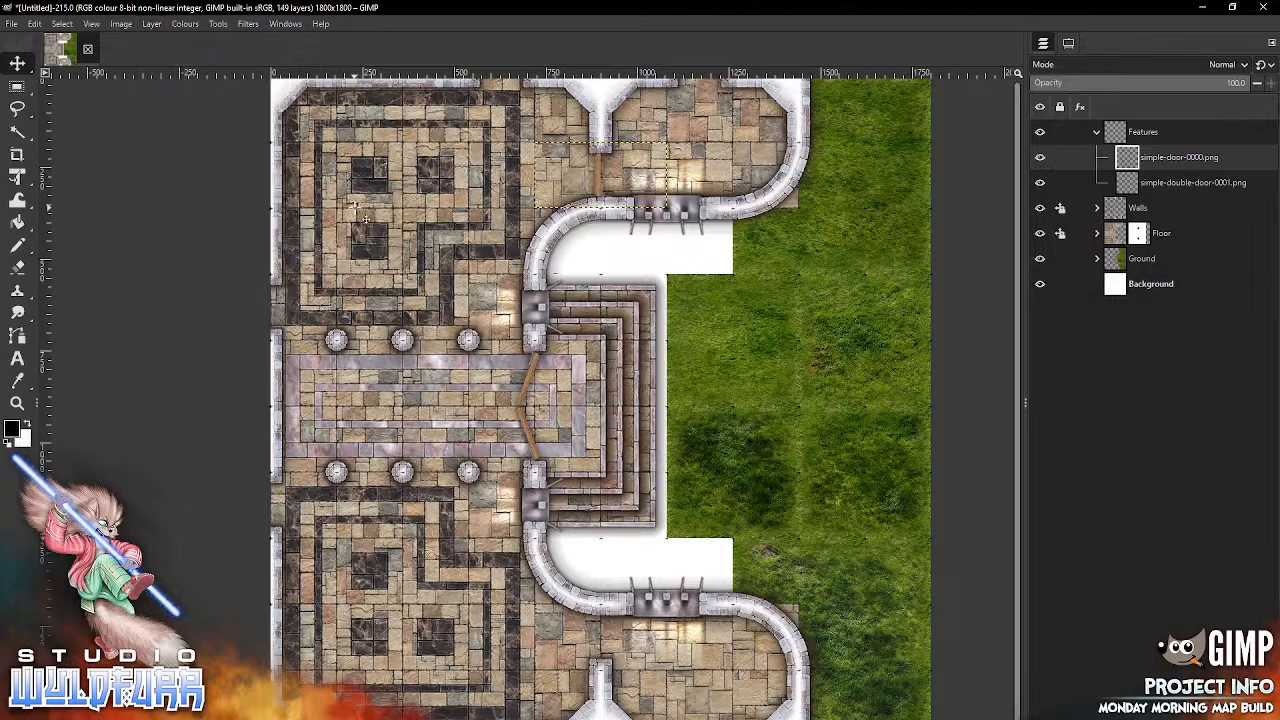
# Step: Duplicate the simple door, move the copy into the matching gap at the southern curved wall, and flip it vertically
pyautogui.rightClick(1133, 160)
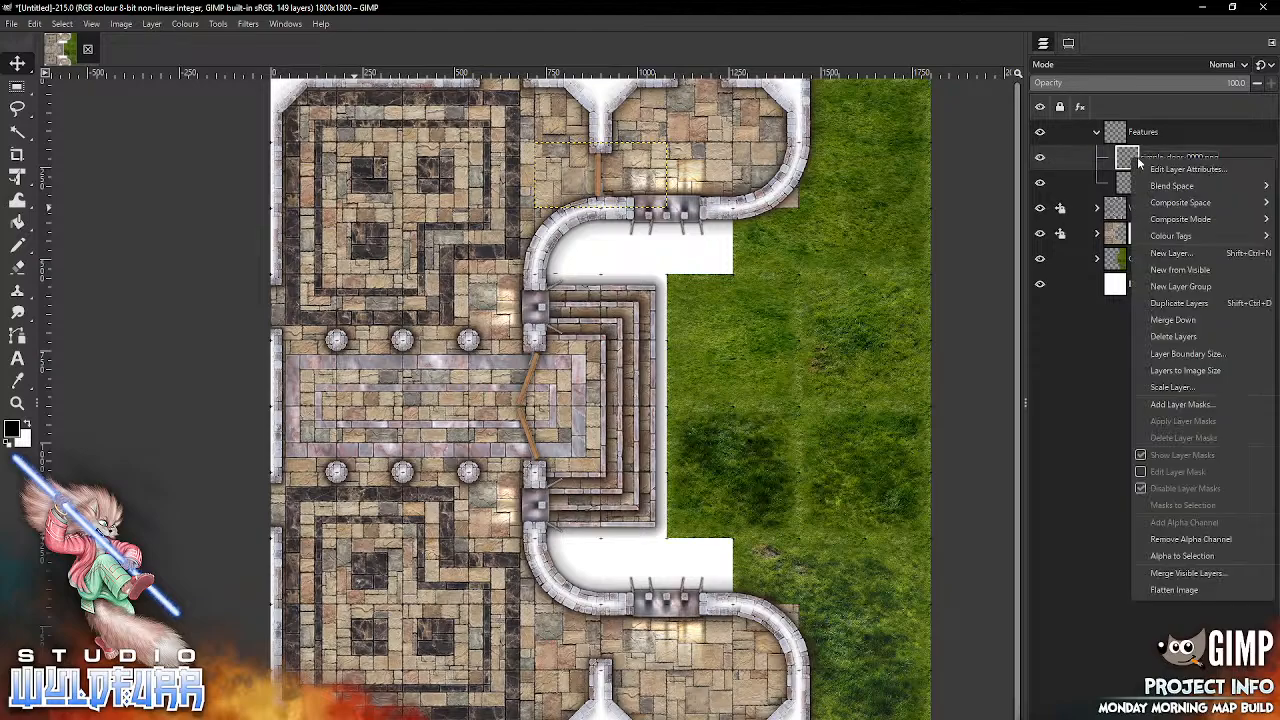
pyautogui.click(1189, 312)
pyautogui.moveTo(600, 179); pyautogui.dragTo(615, 673)
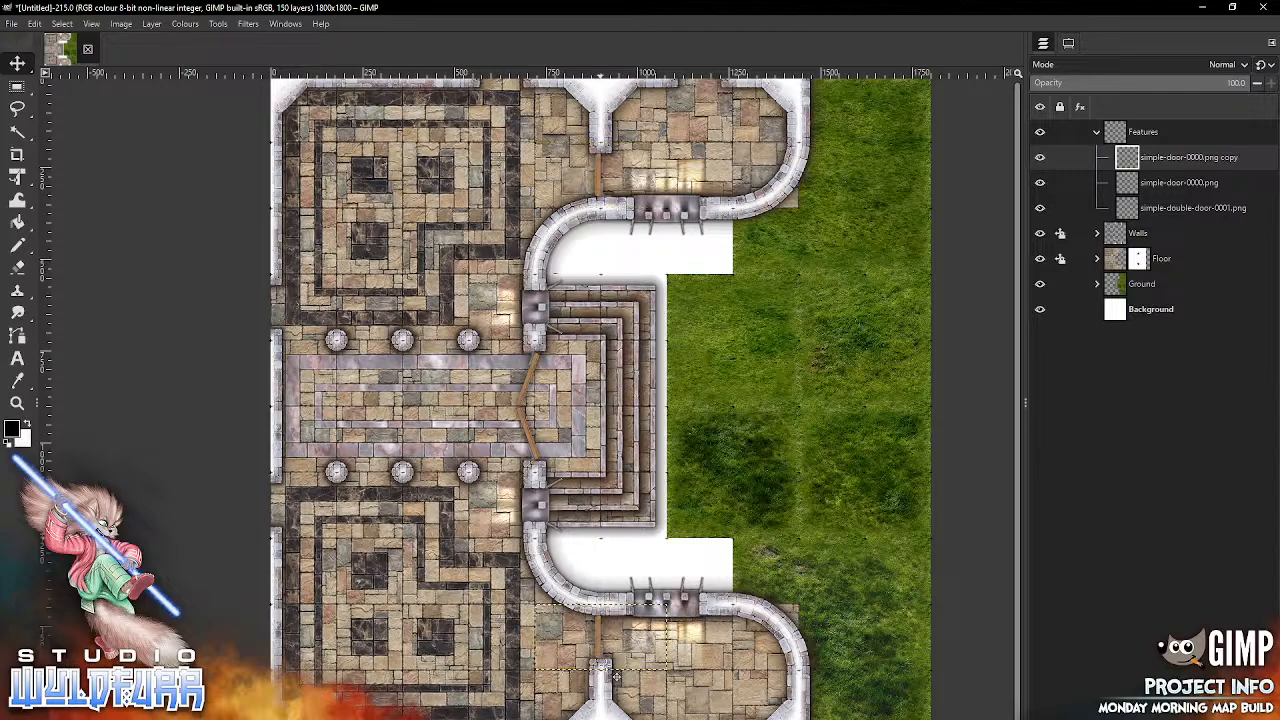
pyautogui.click(152, 27)
pyautogui.moveTo(199, 189)
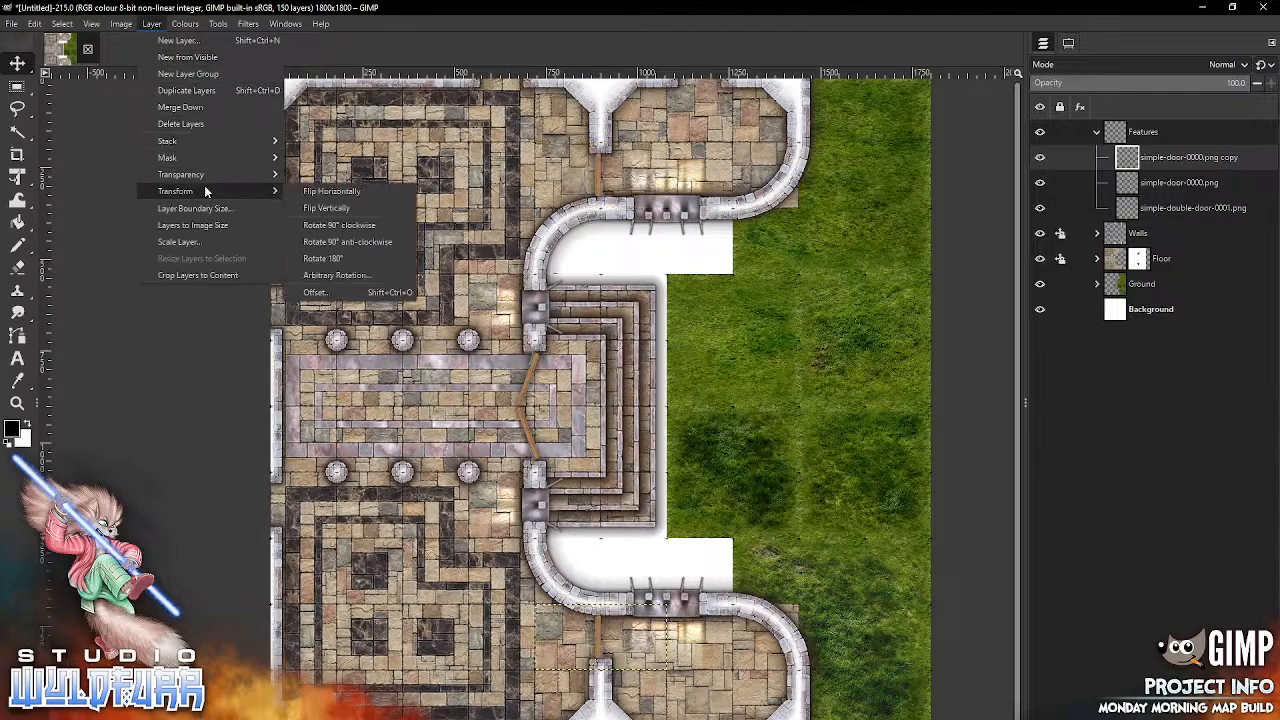
pyautogui.click(359, 197)
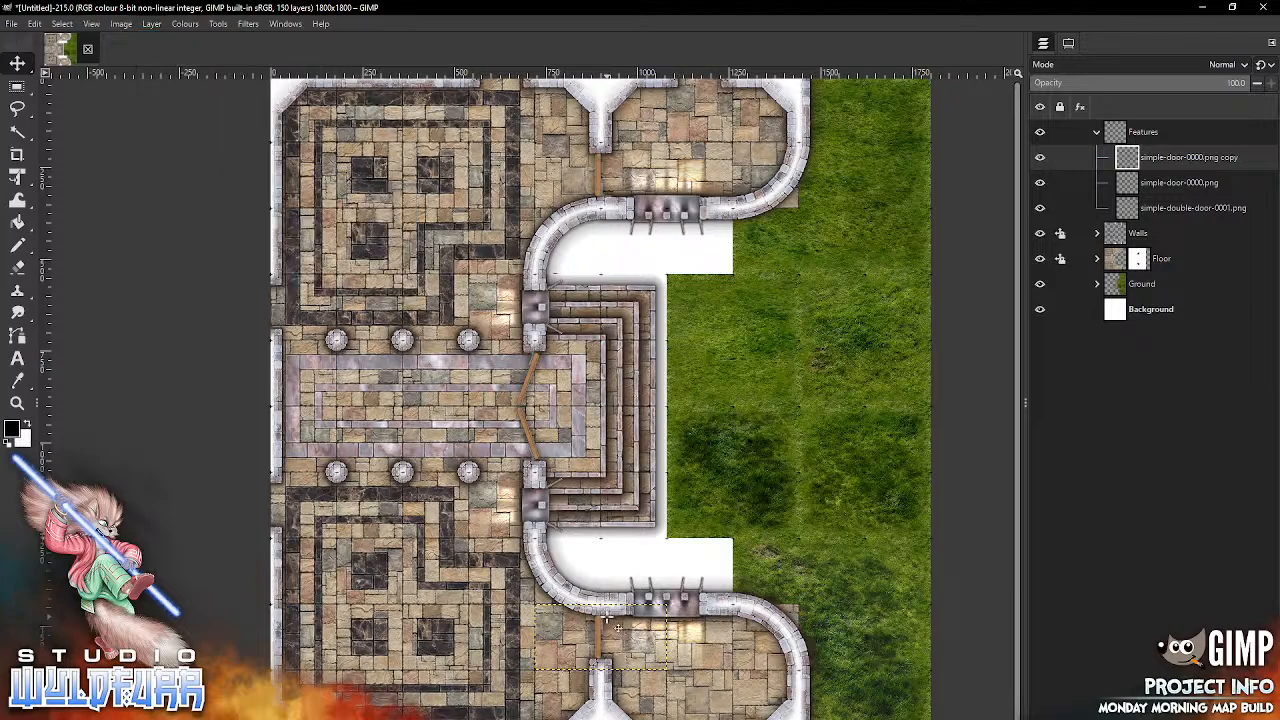
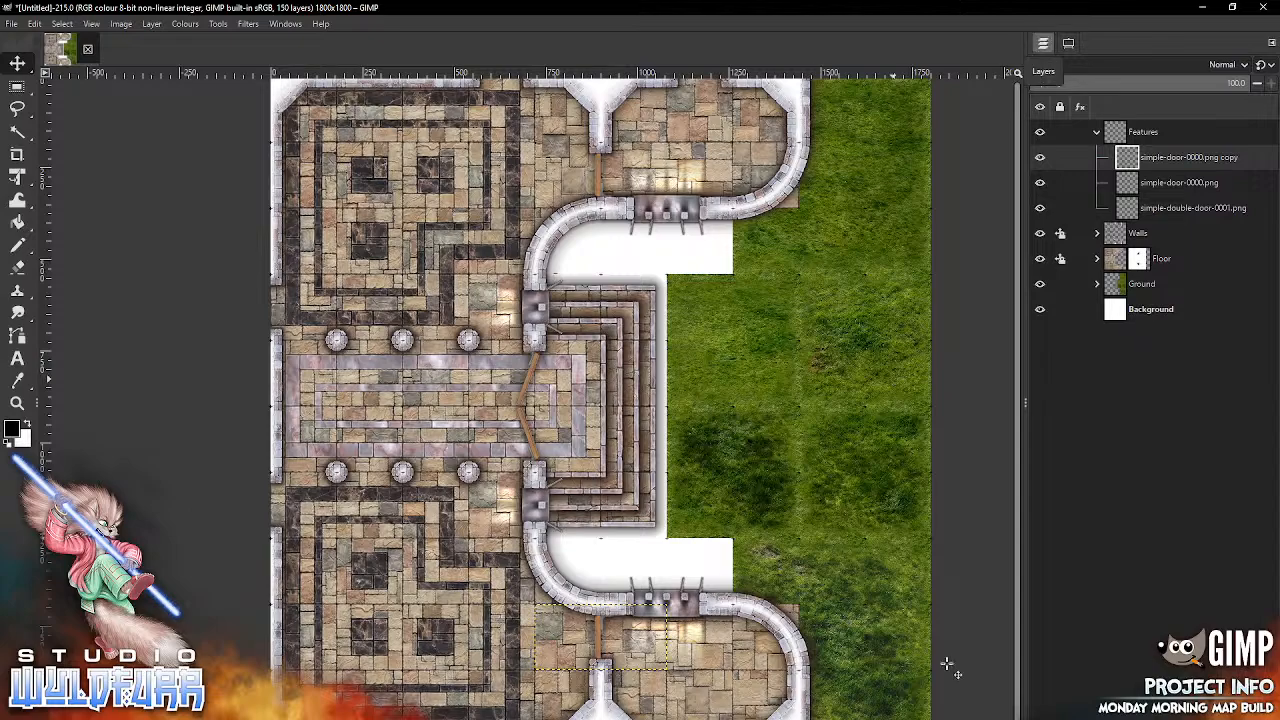
# Step: Hide and delete the six big-grass-areas layers from the Ground group, keeping its Steps group
pyautogui.click(1097, 284)
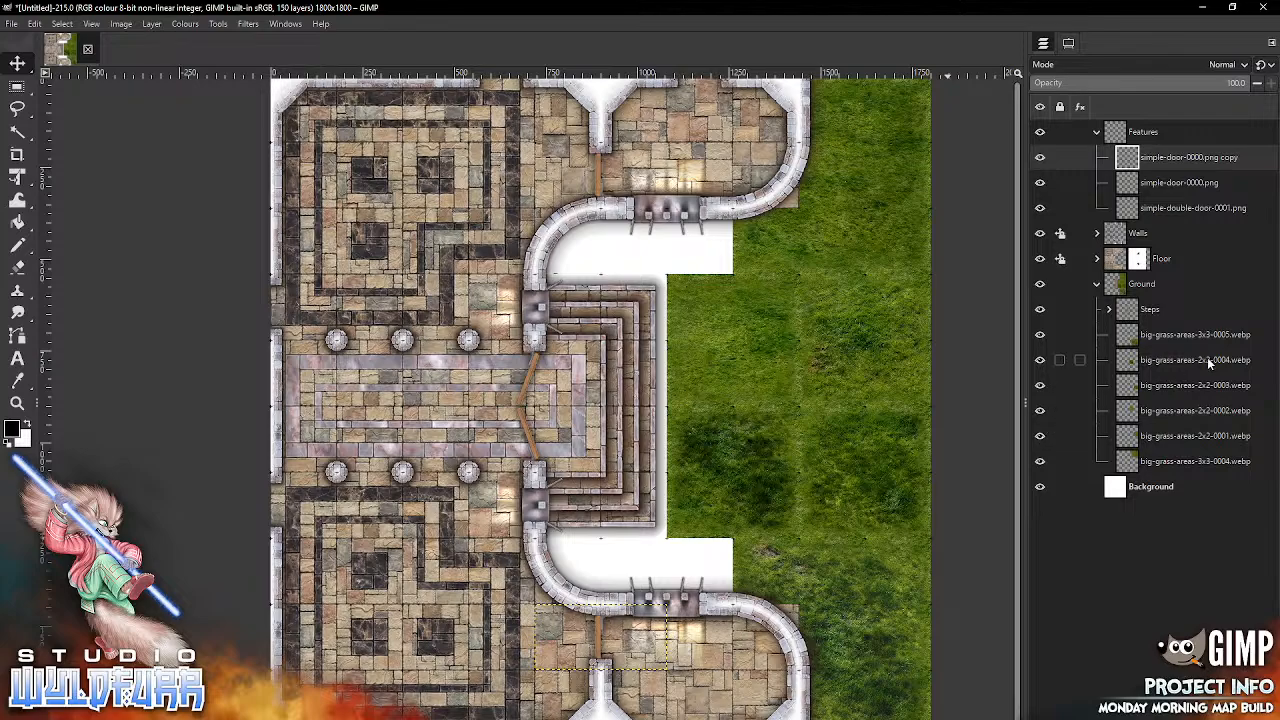
pyautogui.click(1150, 310)
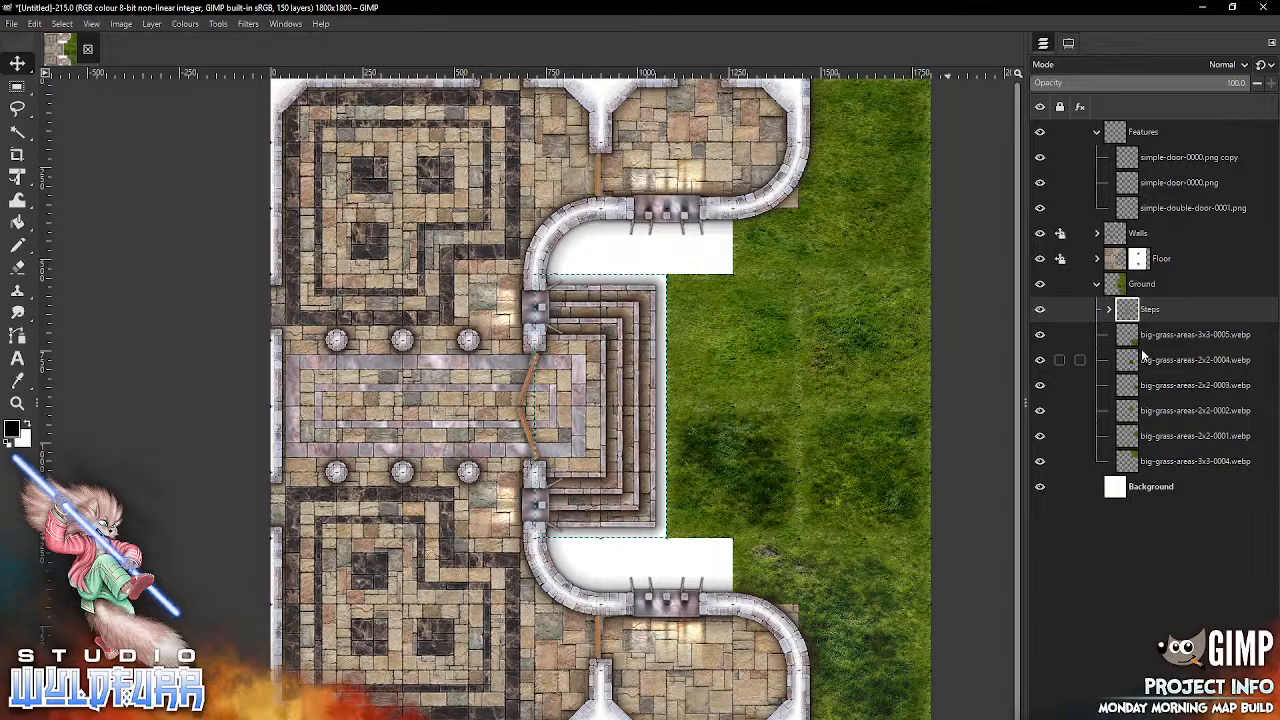
pyautogui.click(1040, 335)
pyautogui.click(1040, 360)
pyautogui.click(1040, 385)
pyautogui.click(1040, 410)
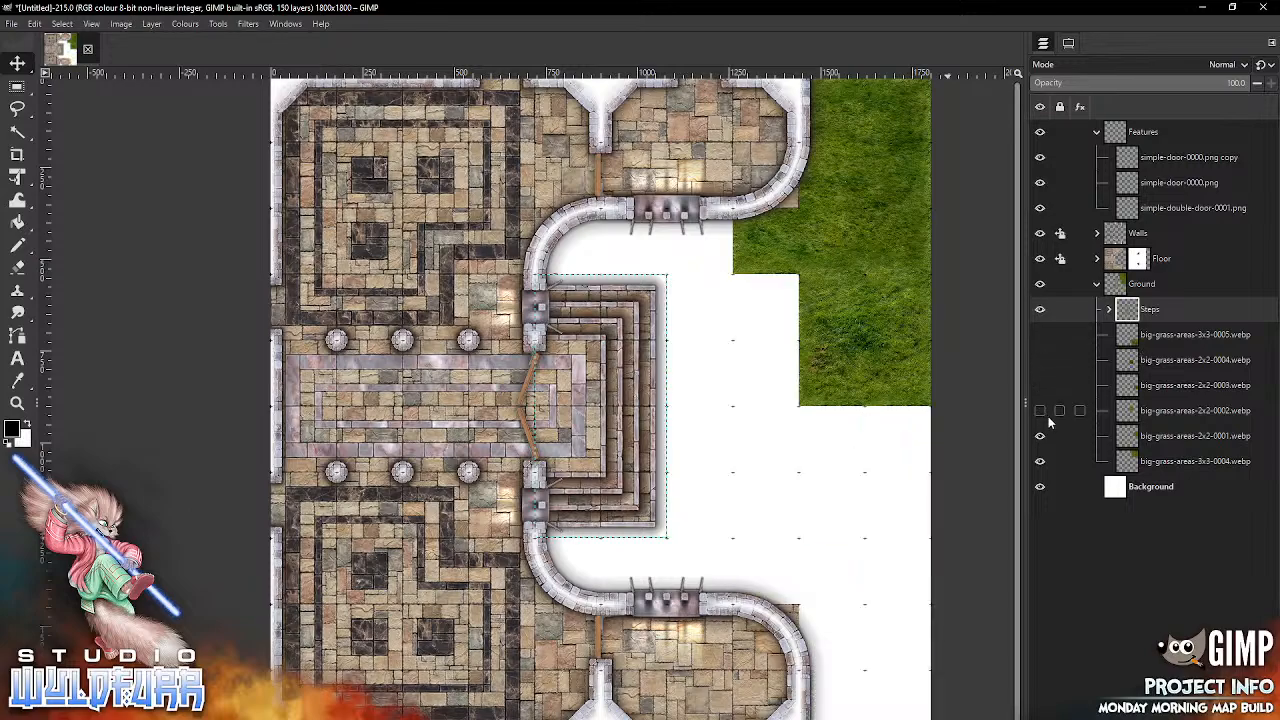
pyautogui.click(1040, 436)
pyautogui.click(1040, 461)
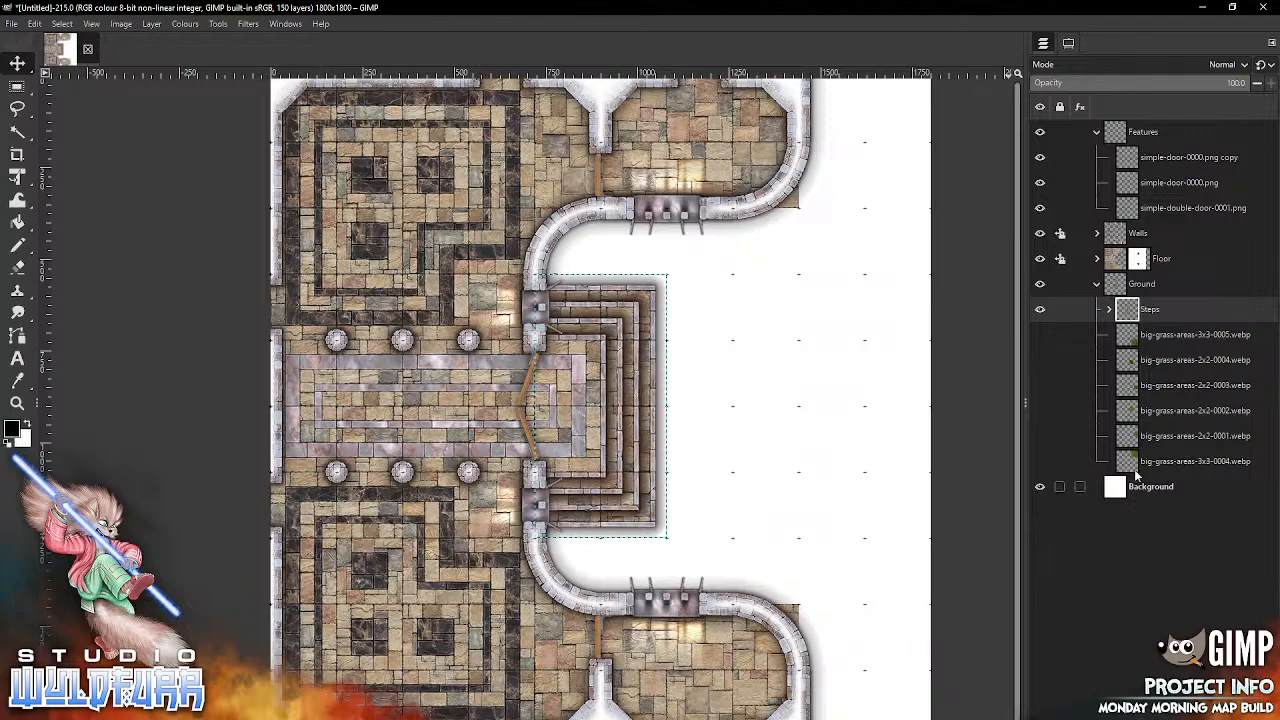
pyautogui.click(1058, 461)
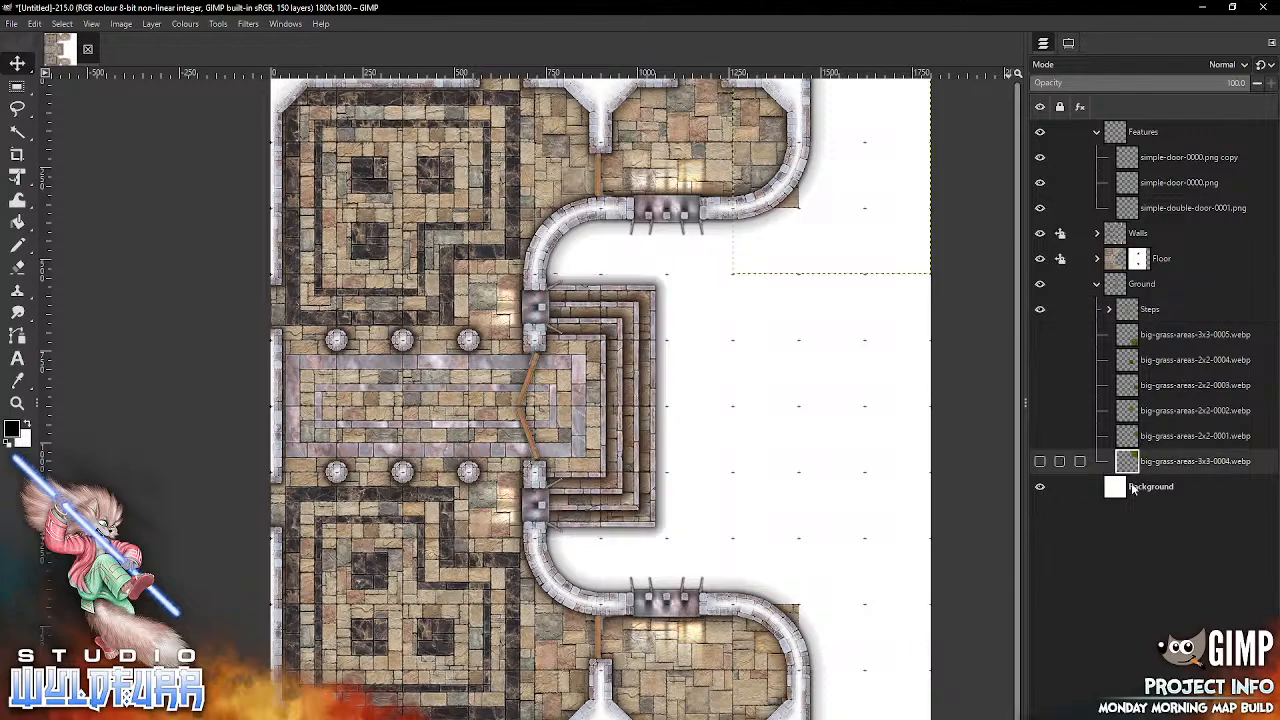
pyautogui.click(1140, 340)
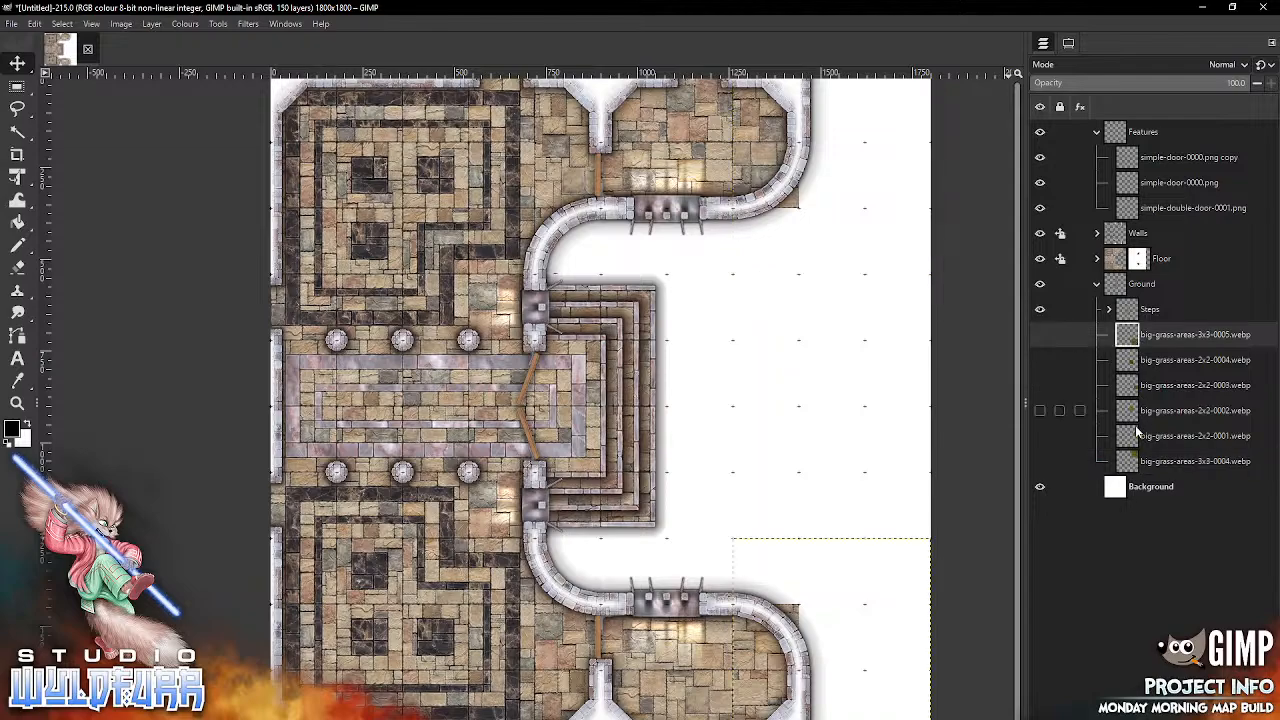
pyautogui.keyDown('shift'); pyautogui.click(1140, 461); pyautogui.keyUp('shift')
pyautogui.press('Delete')
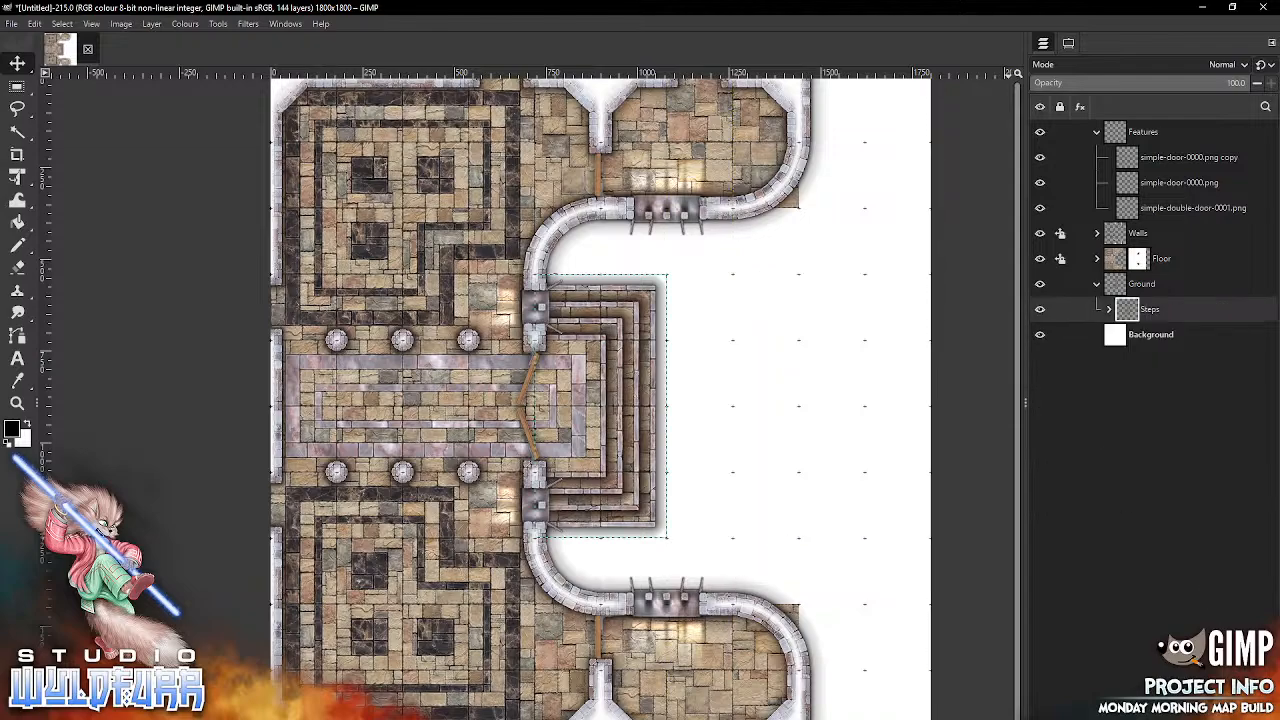
# Step: Select the Ground group, then switch to File Explorer and open the Cortyard to Old Grass folder inside Courtyard Floor
pyautogui.click(1119, 286)
pyautogui.hotkey('alt', 'Tab')
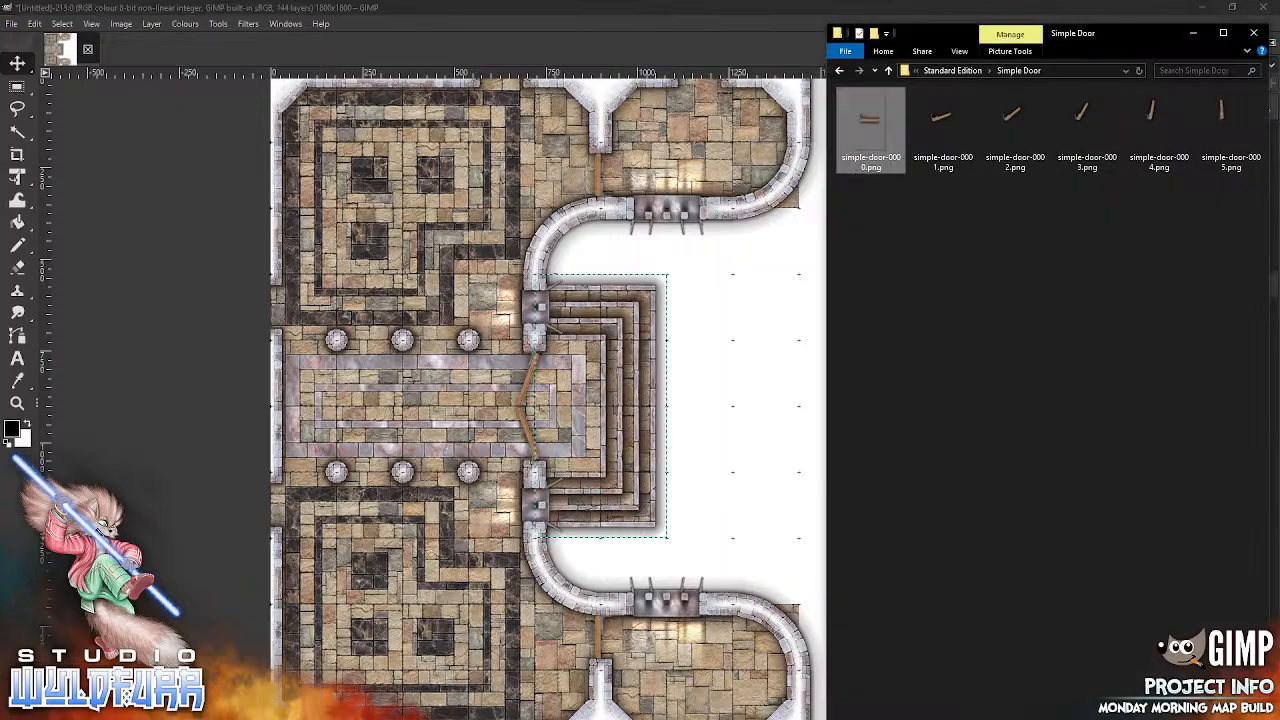
pyautogui.click(948, 72)
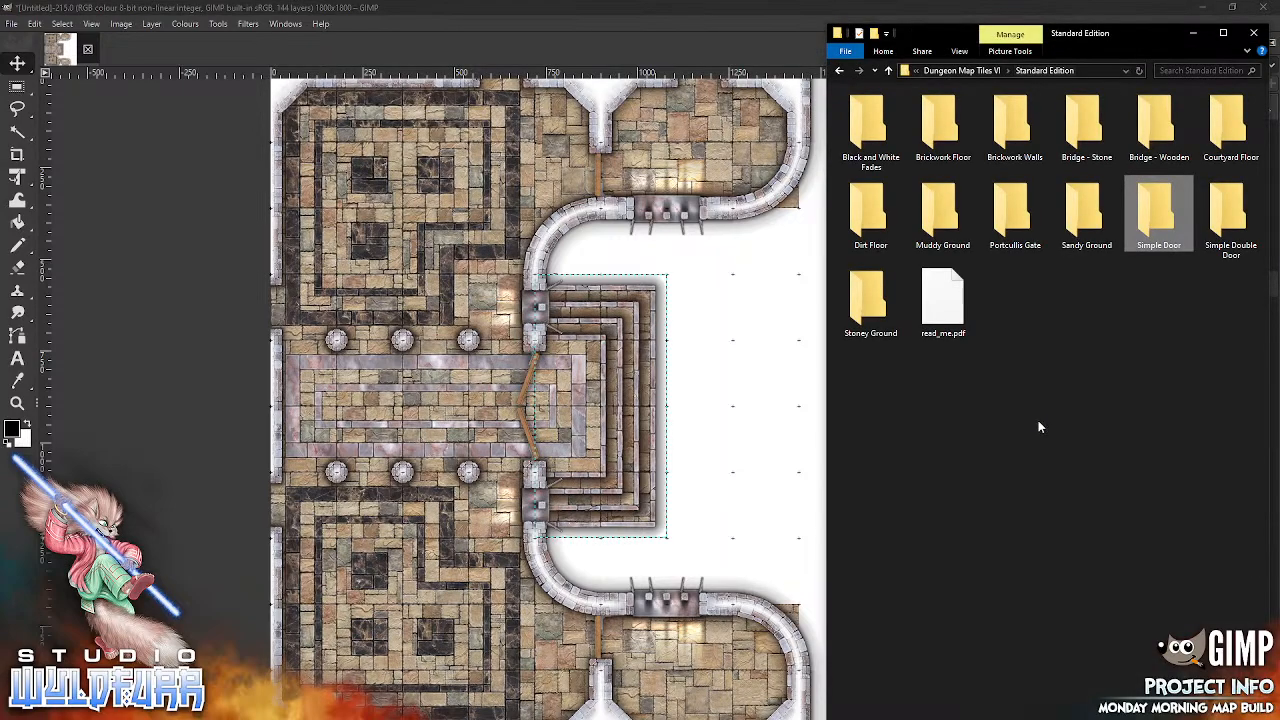
pyautogui.click(1232, 124)
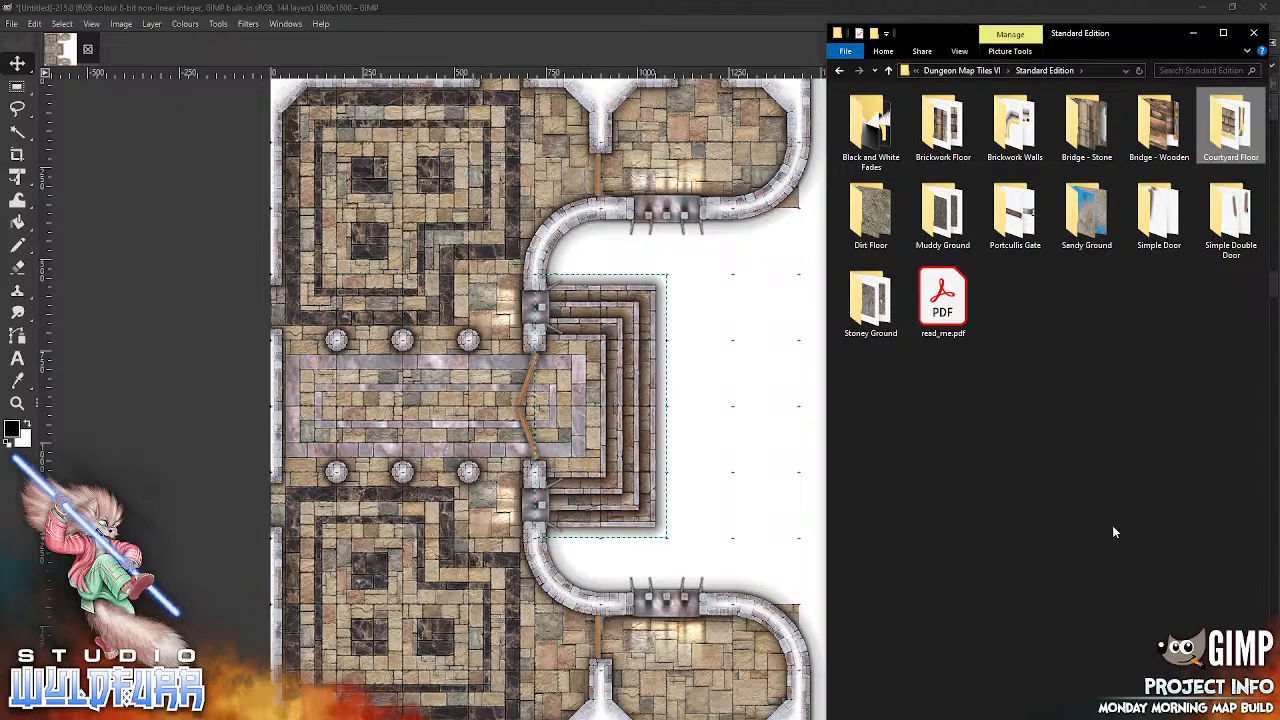
pyautogui.press('Return')
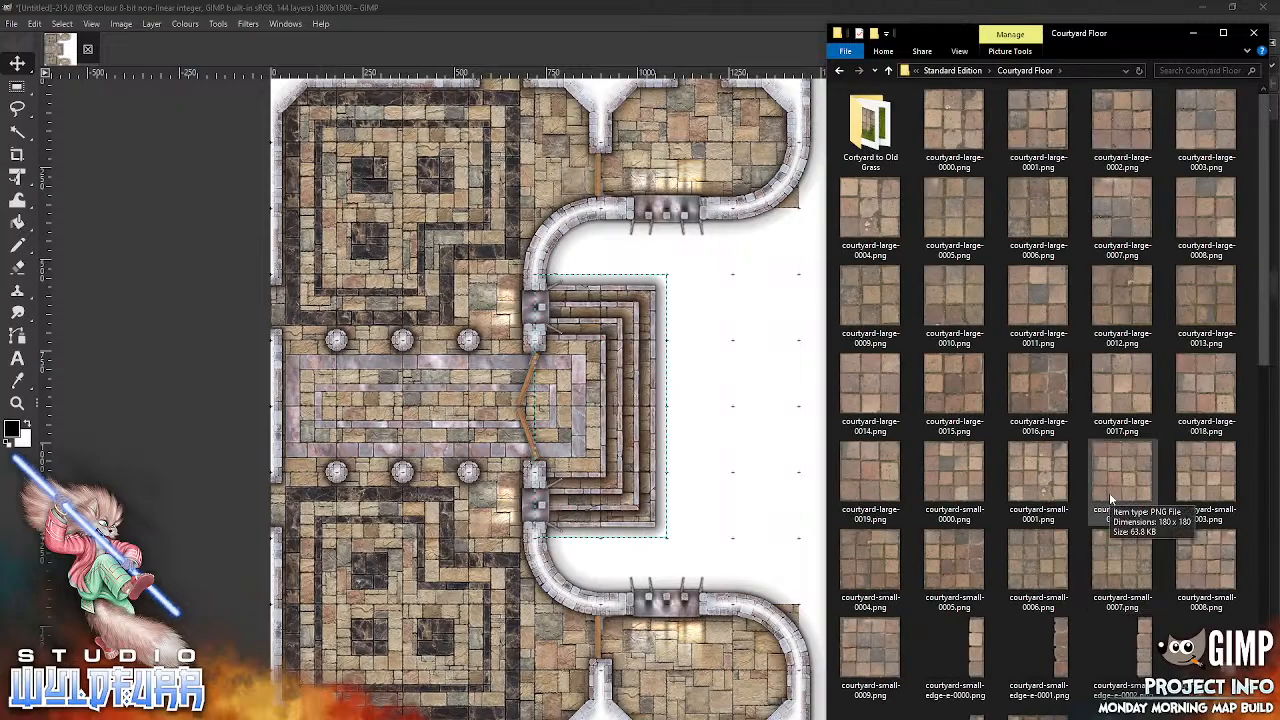
pyautogui.doubleClick(870, 147)
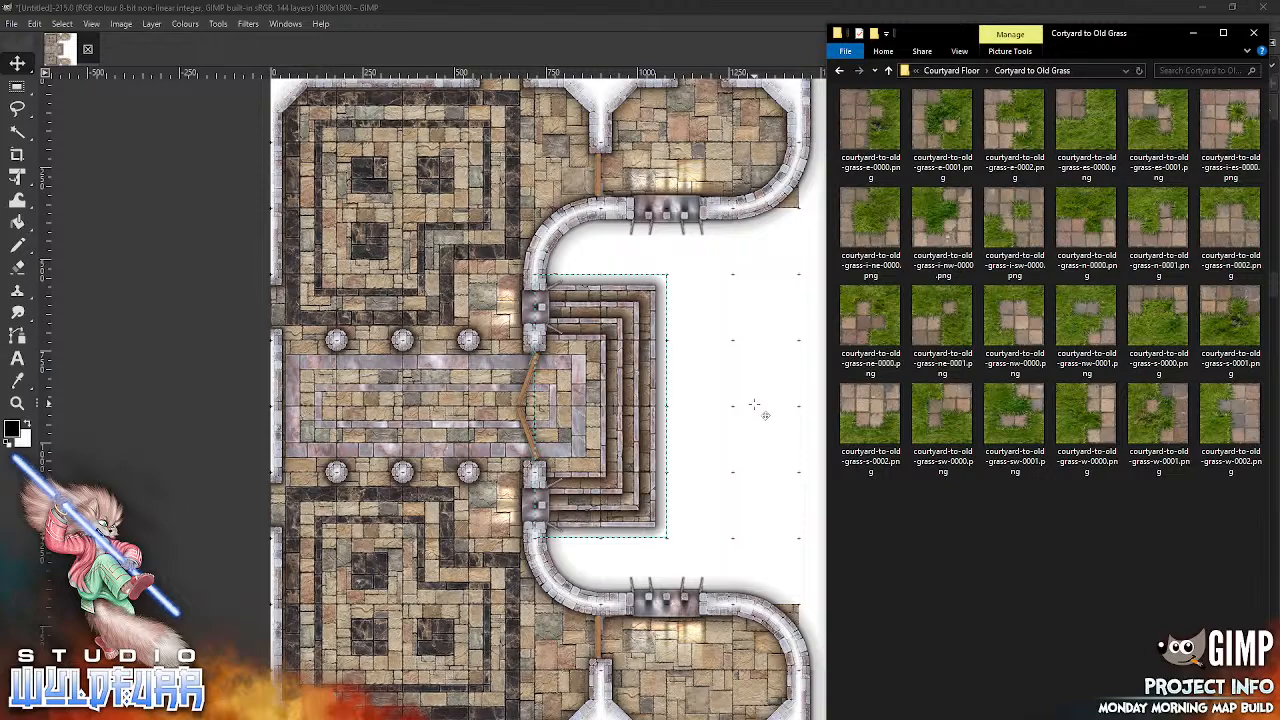
pyautogui.click(752, 34)
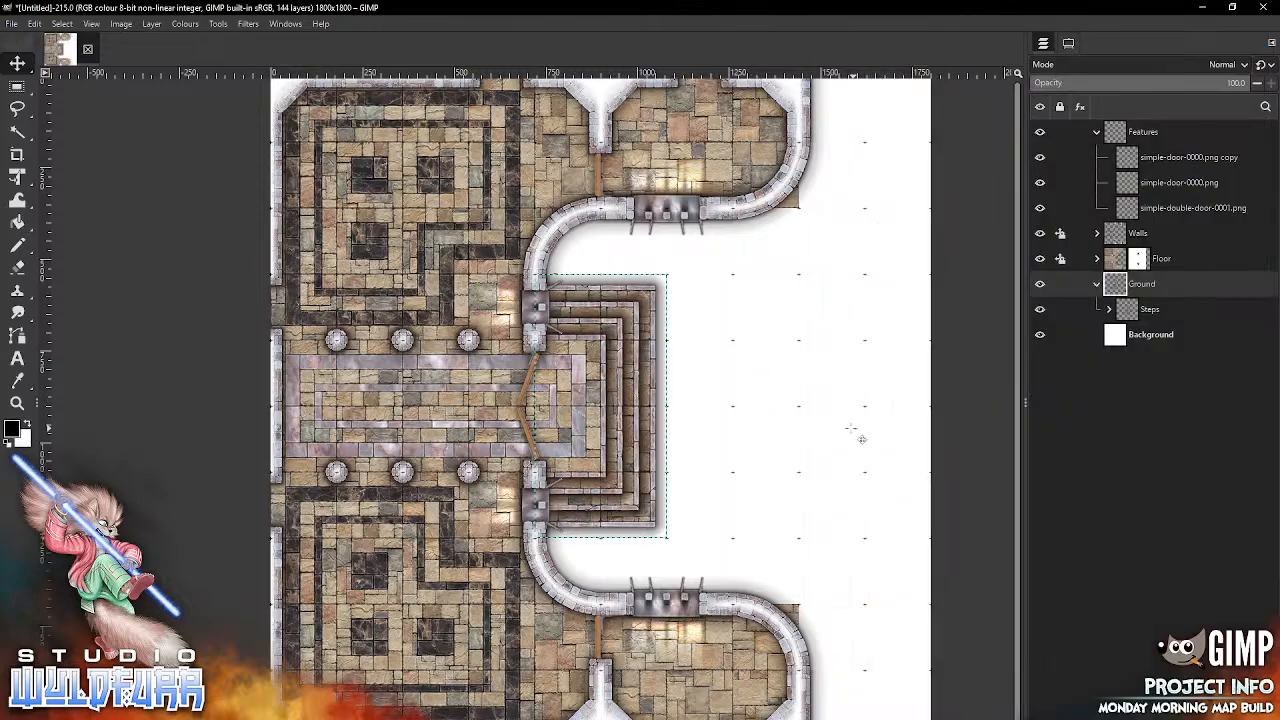
pyautogui.moveTo(754, 423); pyautogui.dragTo(684, 410)
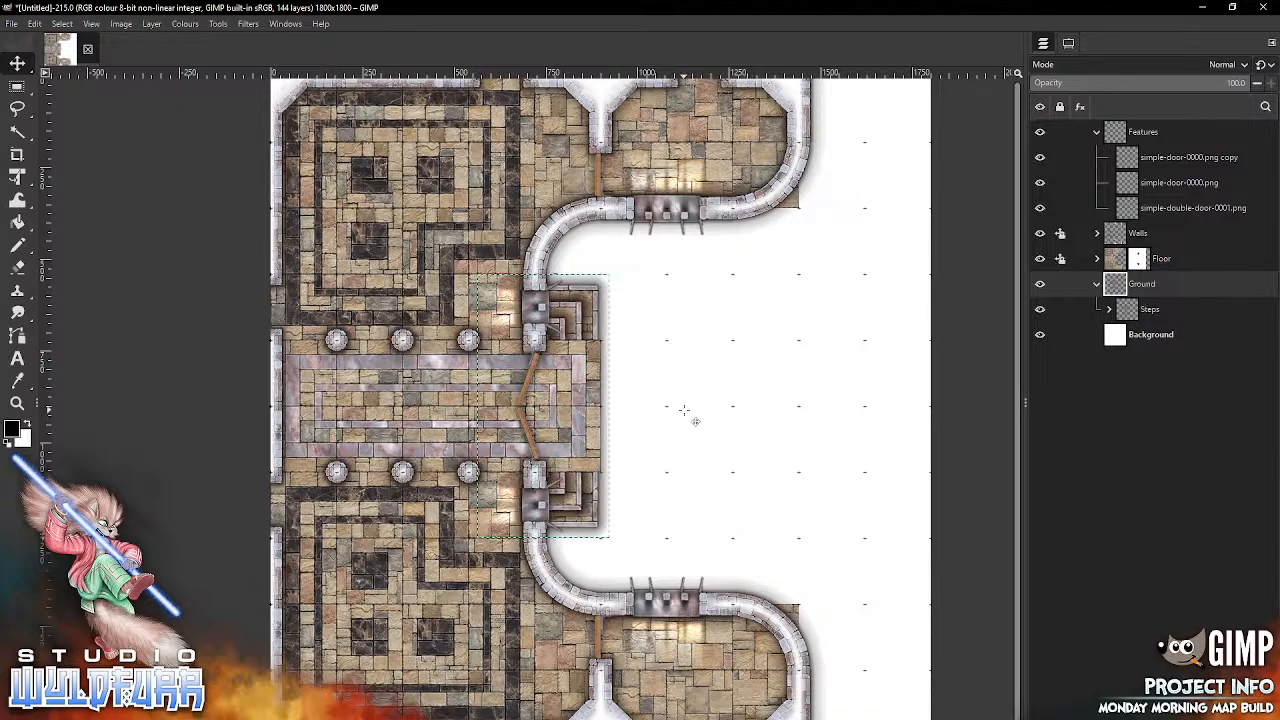
pyautogui.click(34, 23)
pyautogui.click(45, 52)
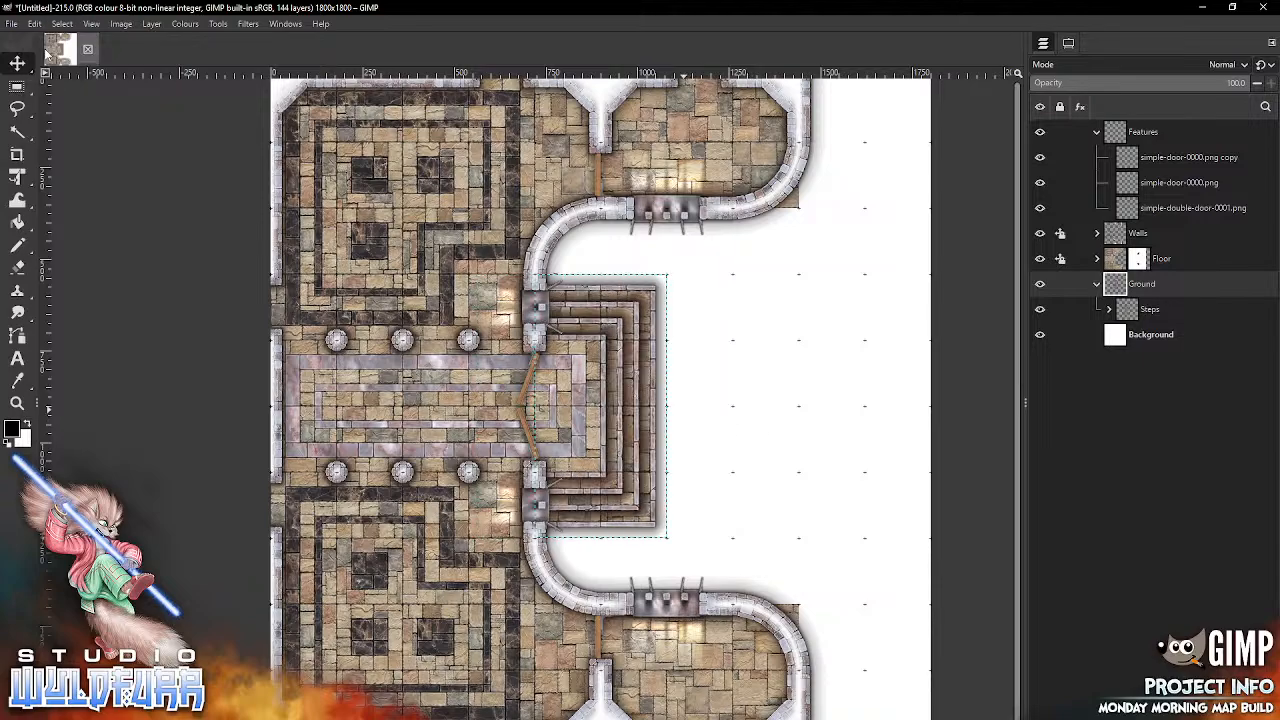
# Step: Add courtyard-to-old-grass-i-ne-0000.png from File Explorer to the Ground group and move it onto the empty area east of the steps
pyautogui.hotkey('alt', 'Tab')
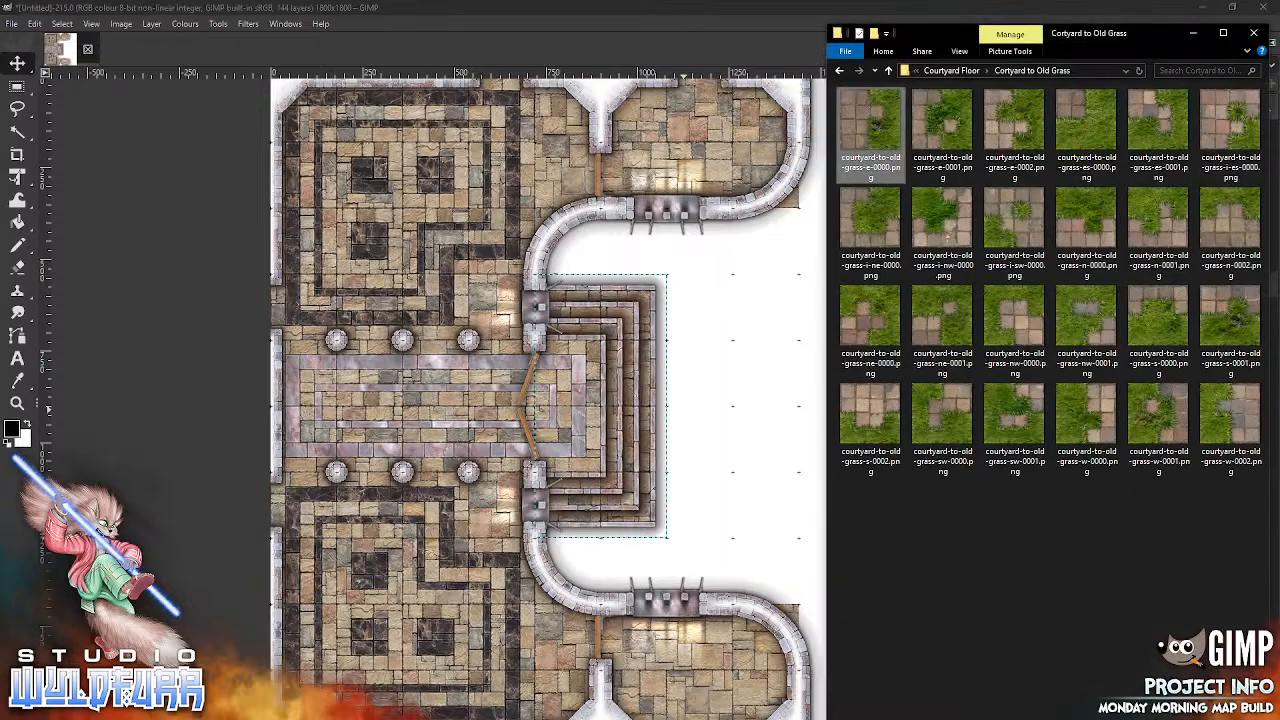
pyautogui.click(896, 256)
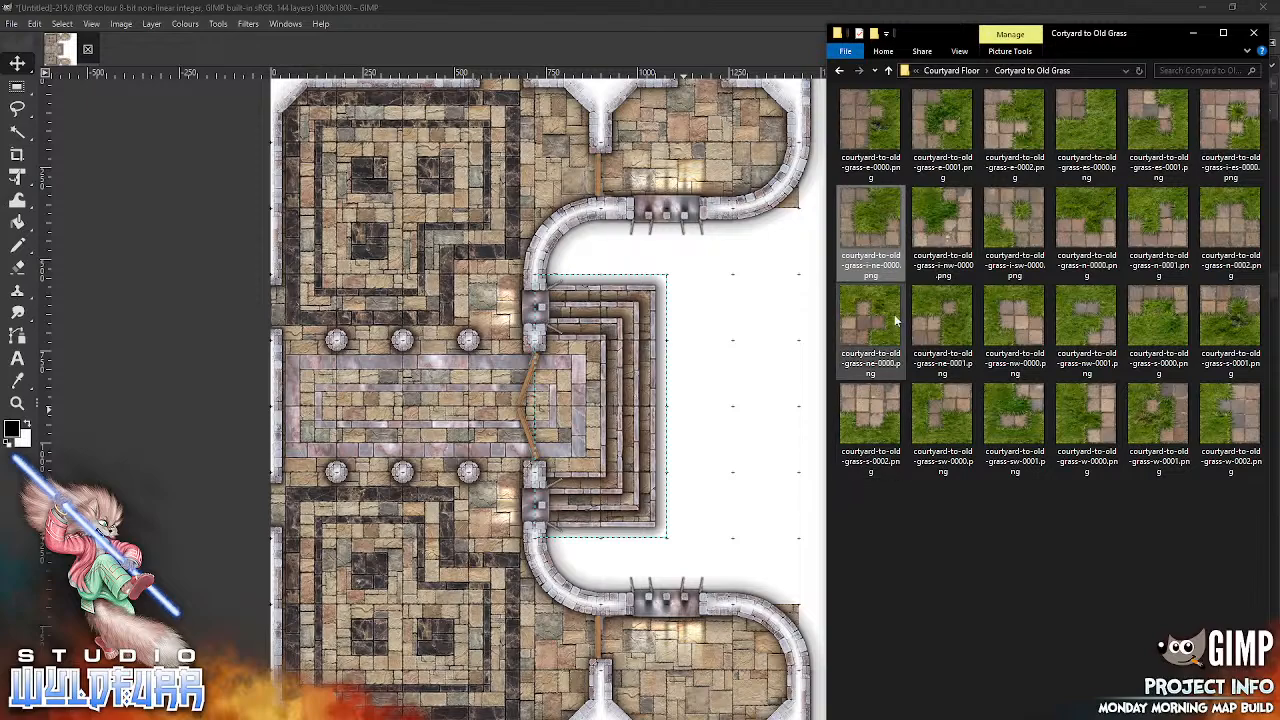
pyautogui.moveTo(816, 249); pyautogui.dragTo(700, 355)
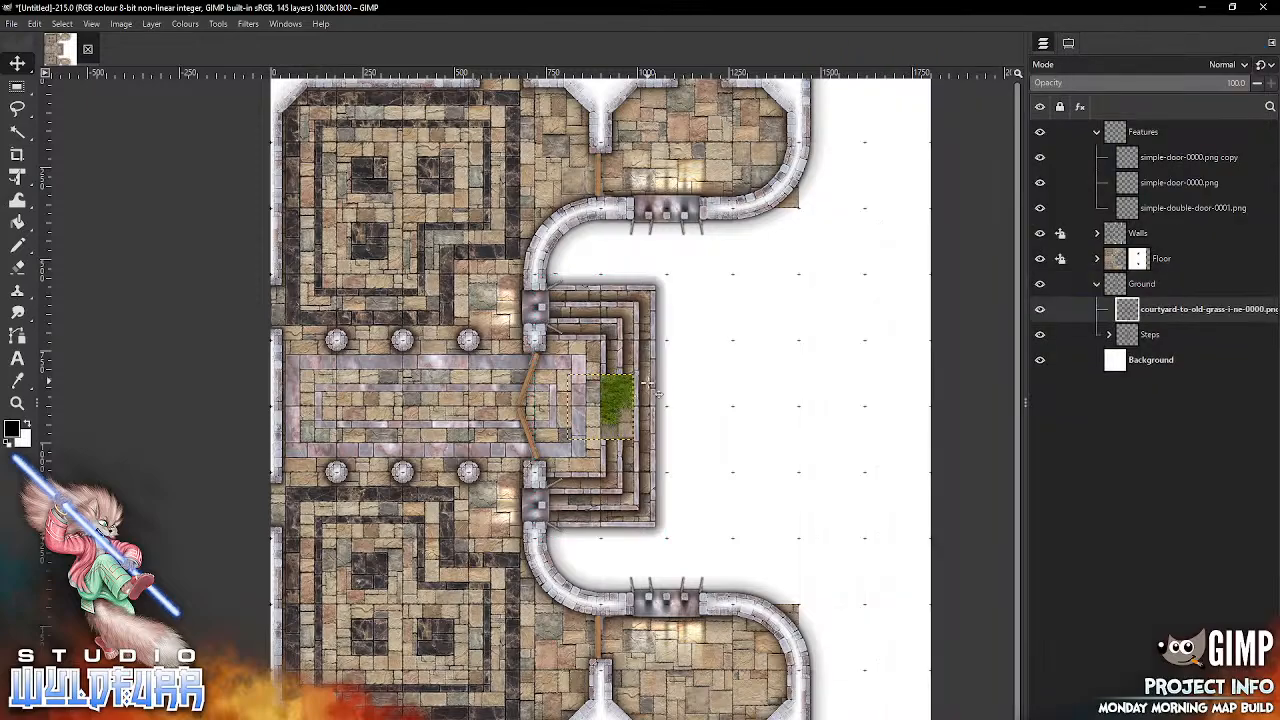
pyautogui.moveTo(640, 400); pyautogui.dragTo(817, 336)
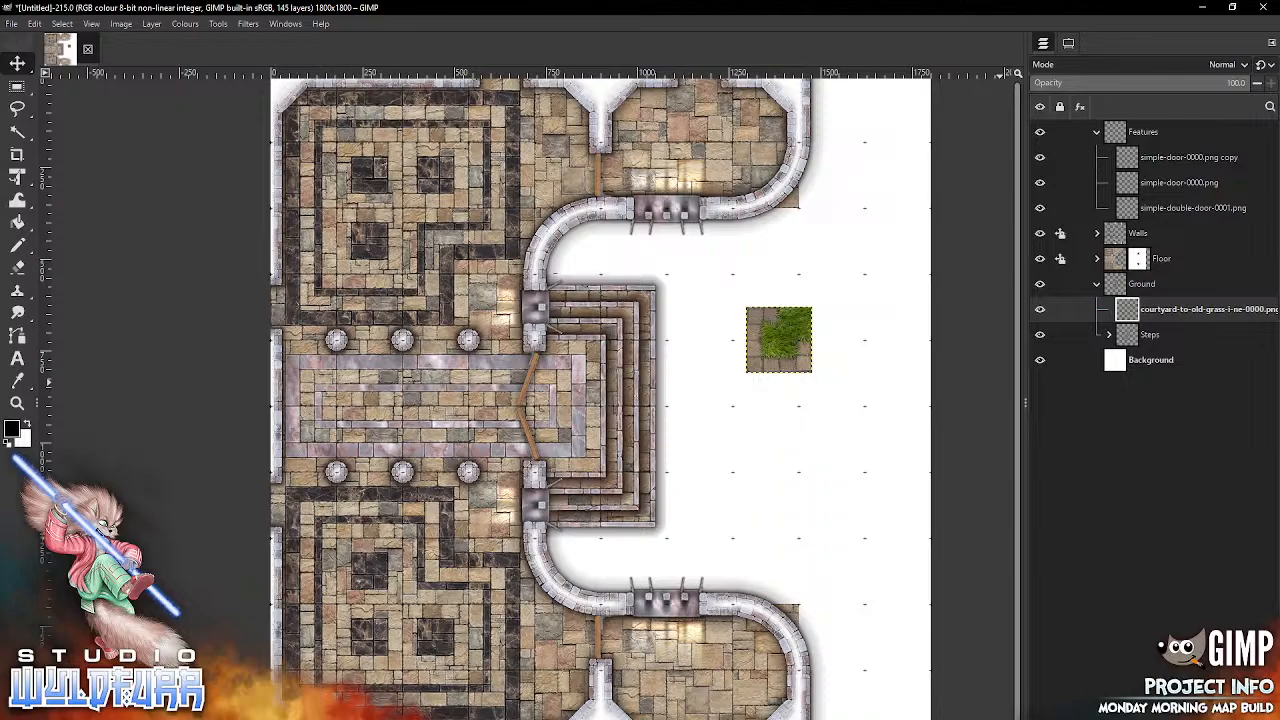
# Step: Create a layer group named Courtyard inside the Ground group and put the courtyard-to-old-grass tile in it
pyautogui.click(1079, 708)
pyautogui.doubleClick(1151, 312)
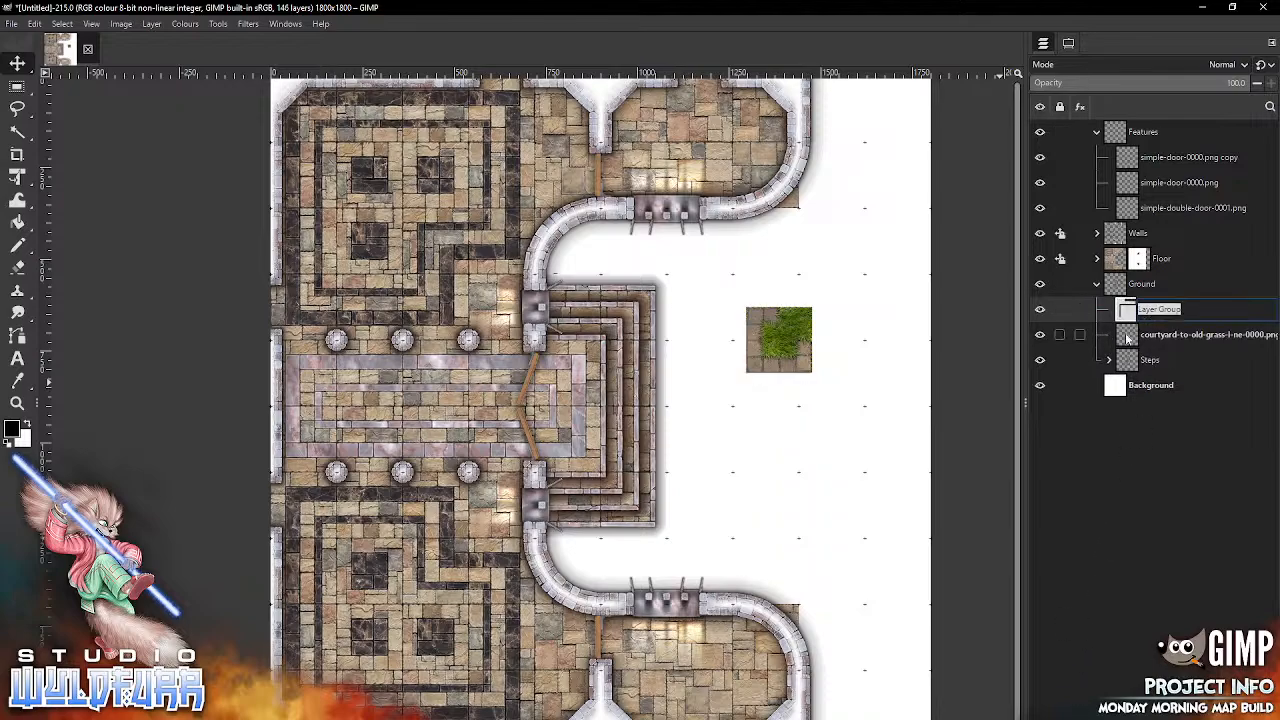
pyautogui.write('G')
pyautogui.press('Return')
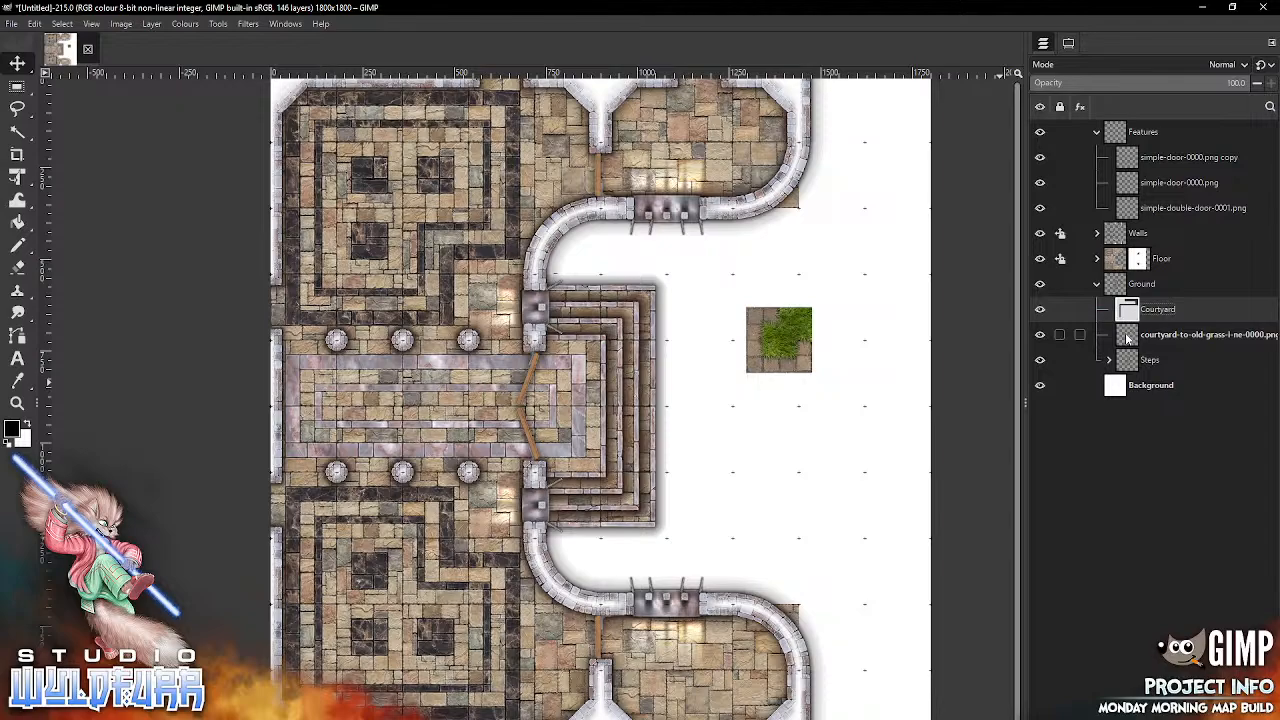
pyautogui.moveTo(1127, 340); pyautogui.dragTo(1130, 312)
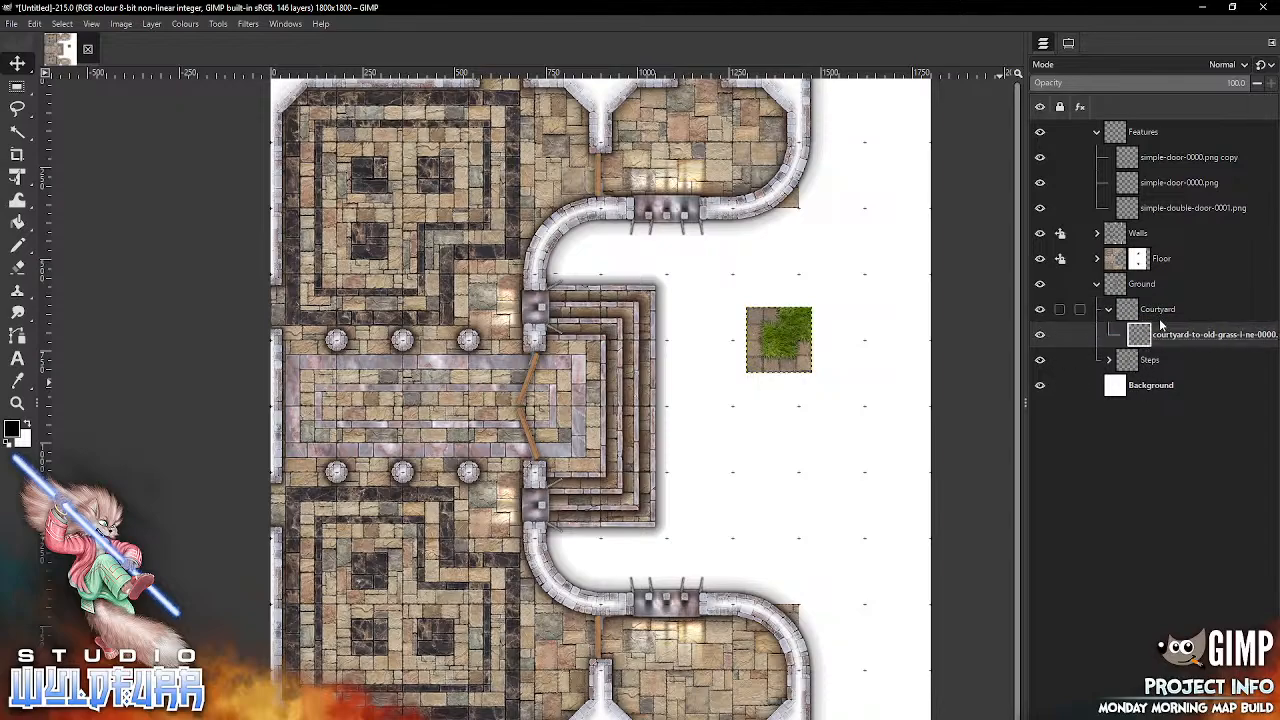
# Step: Place the Steps group above the Courtyard group and move the courtyard tile to the grid square beneath the northern portcullis wall's east end
pyautogui.moveTo(1121, 366); pyautogui.dragTo(1133, 305)
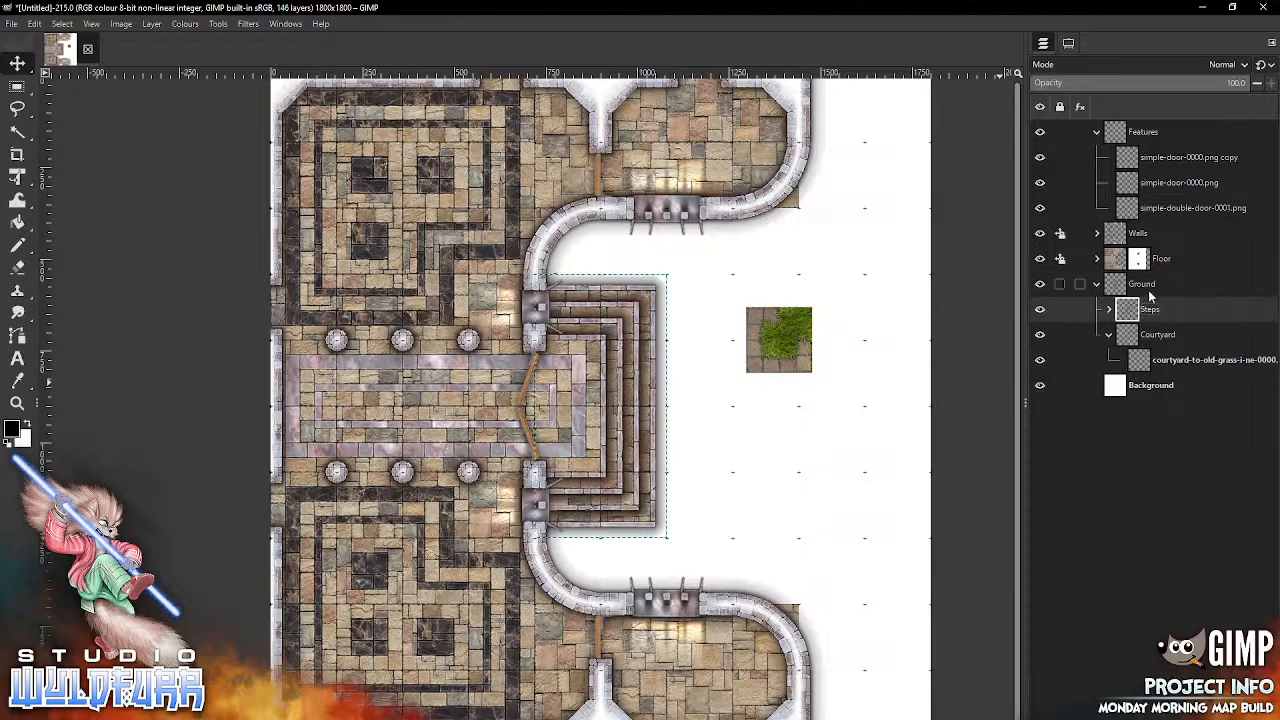
pyautogui.click(1160, 370)
pyautogui.moveTo(793, 349); pyautogui.dragTo(713, 252)
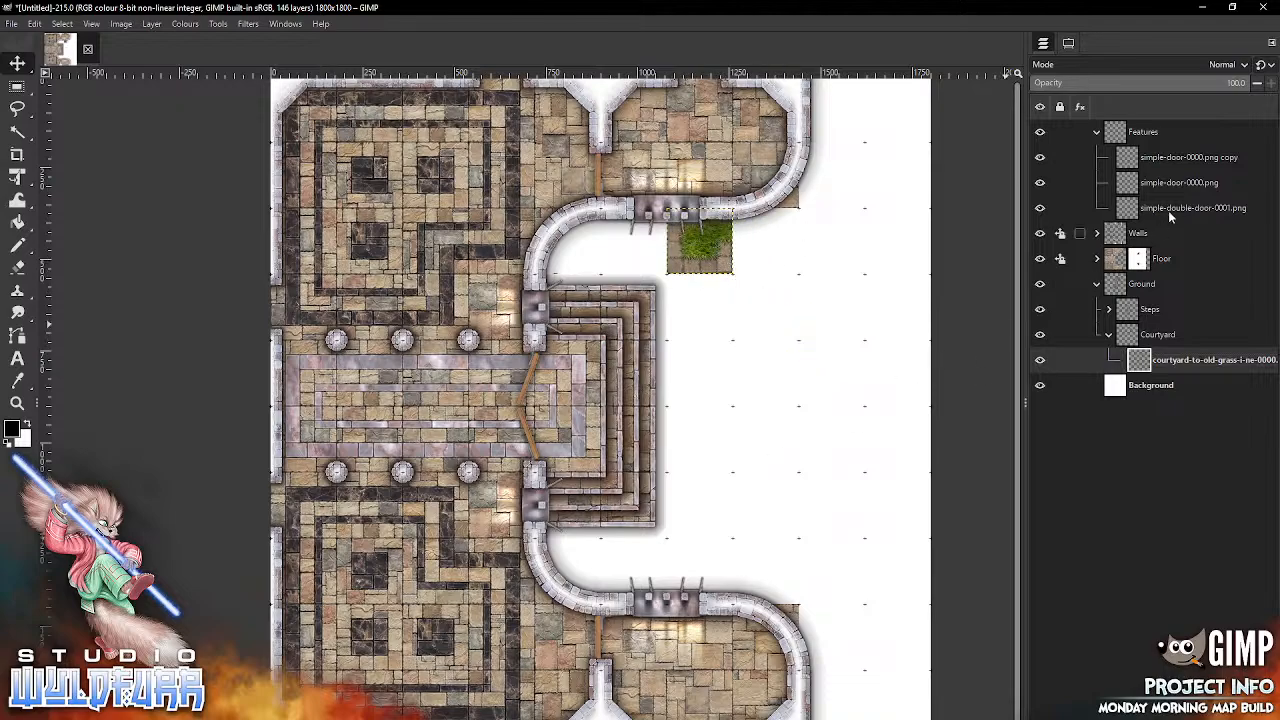
pyautogui.click(1140, 262)
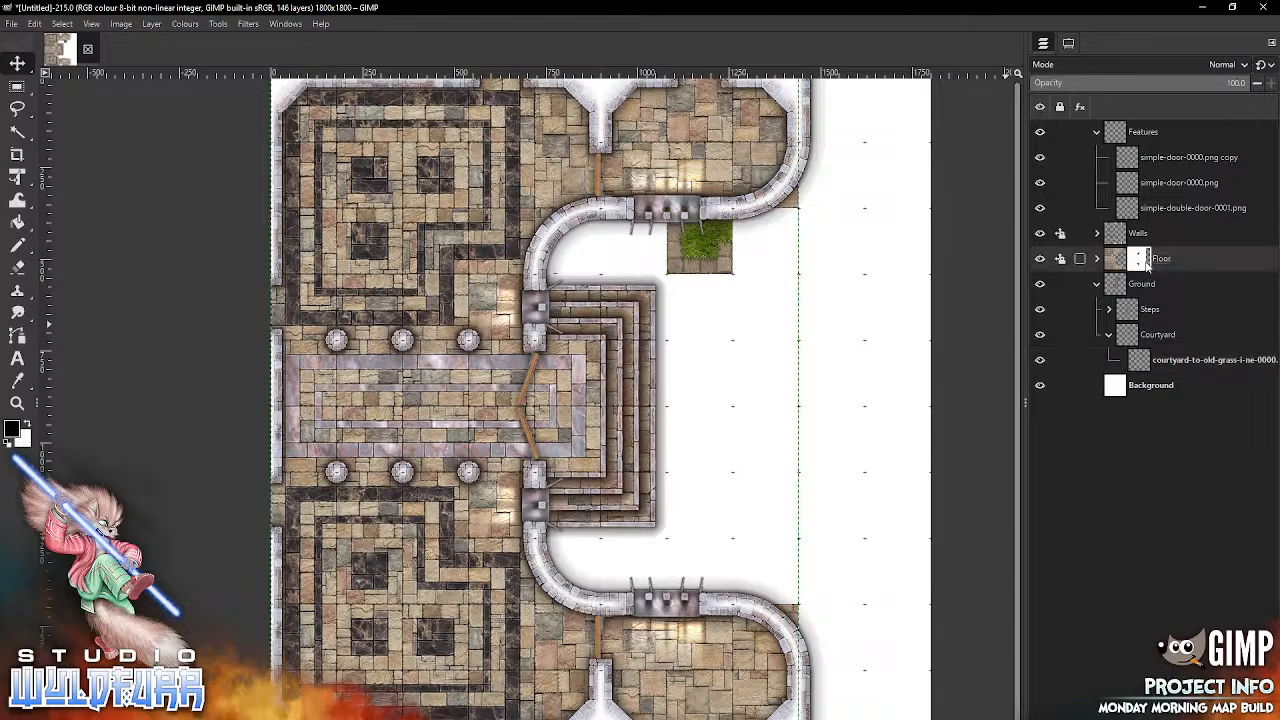
pyautogui.click(19, 245)
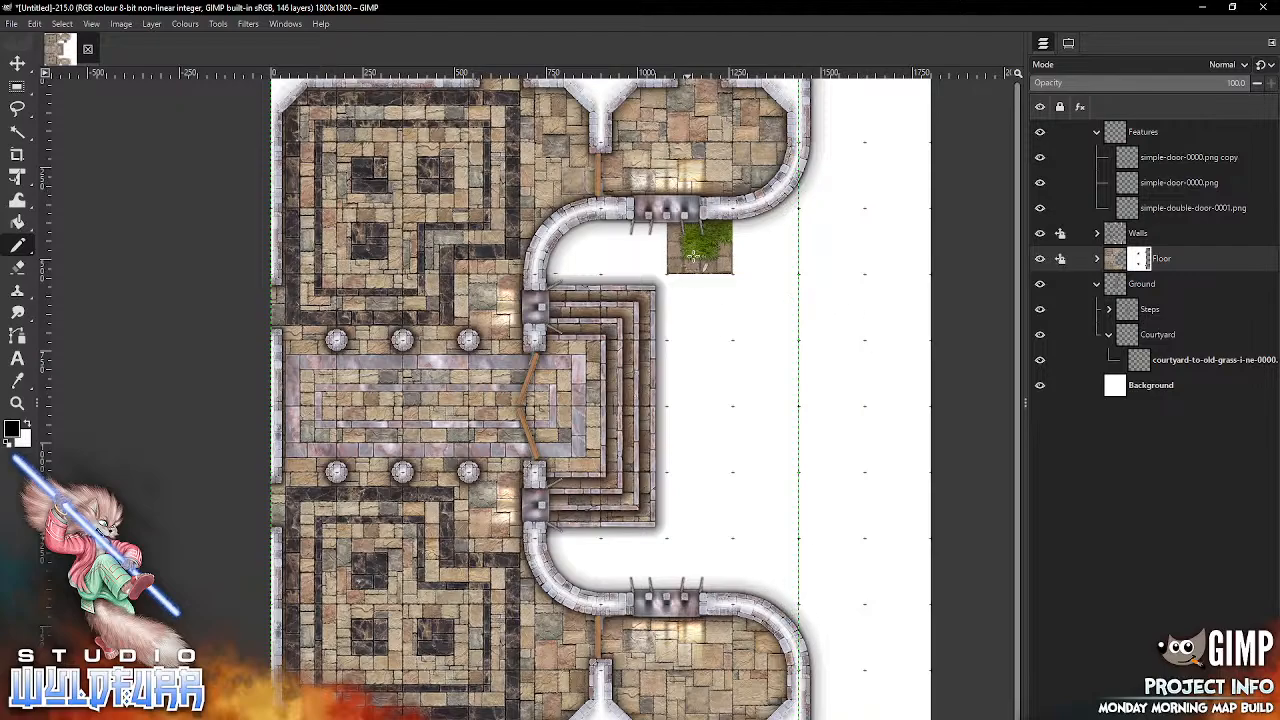
pyautogui.click(1160, 360)
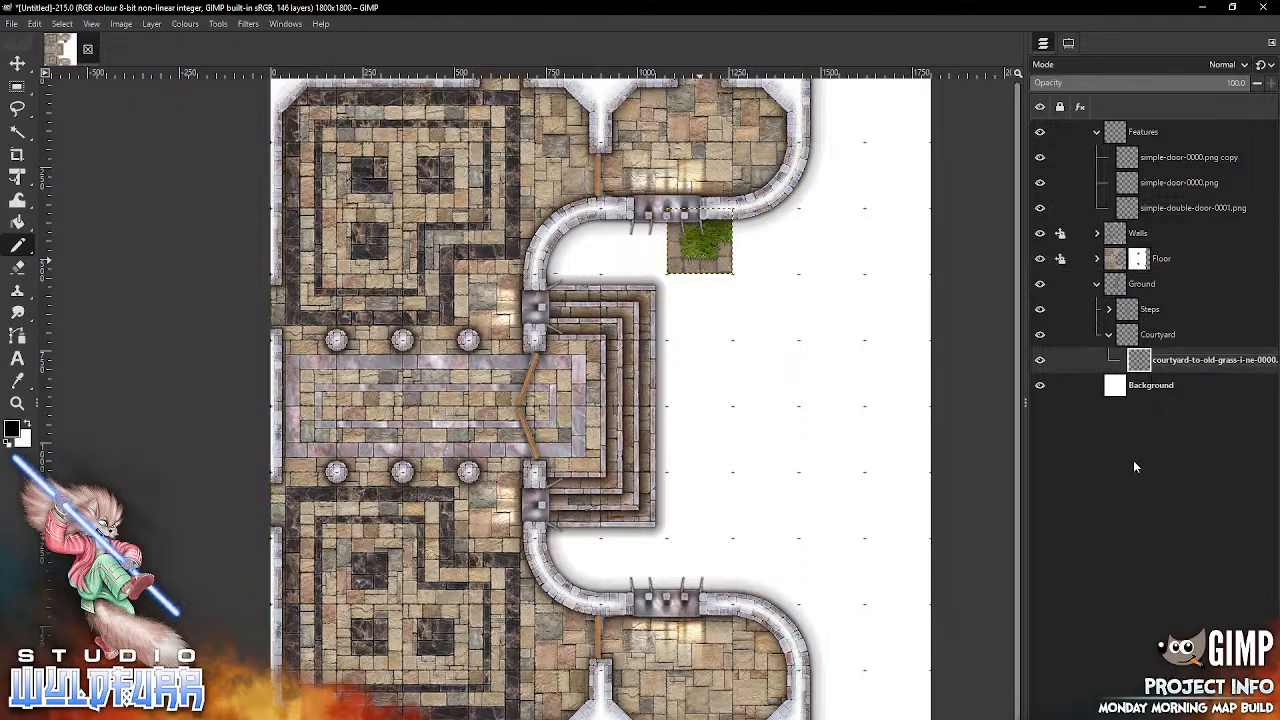
pyautogui.click(17, 63)
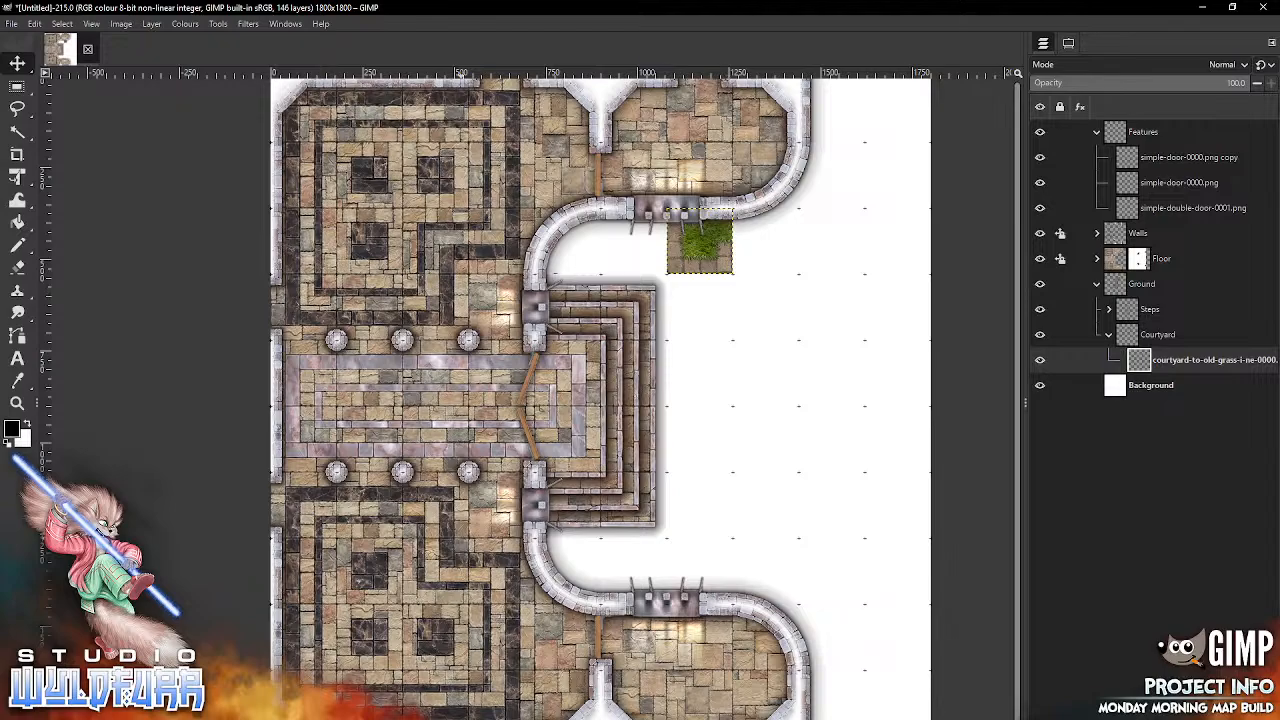
# Step: Add courtyard-to-old-grass-ne-0000.png to the Courtyard group and place it directly east of the first courtyard tile
pyautogui.hotkey('alt', 'Tab')
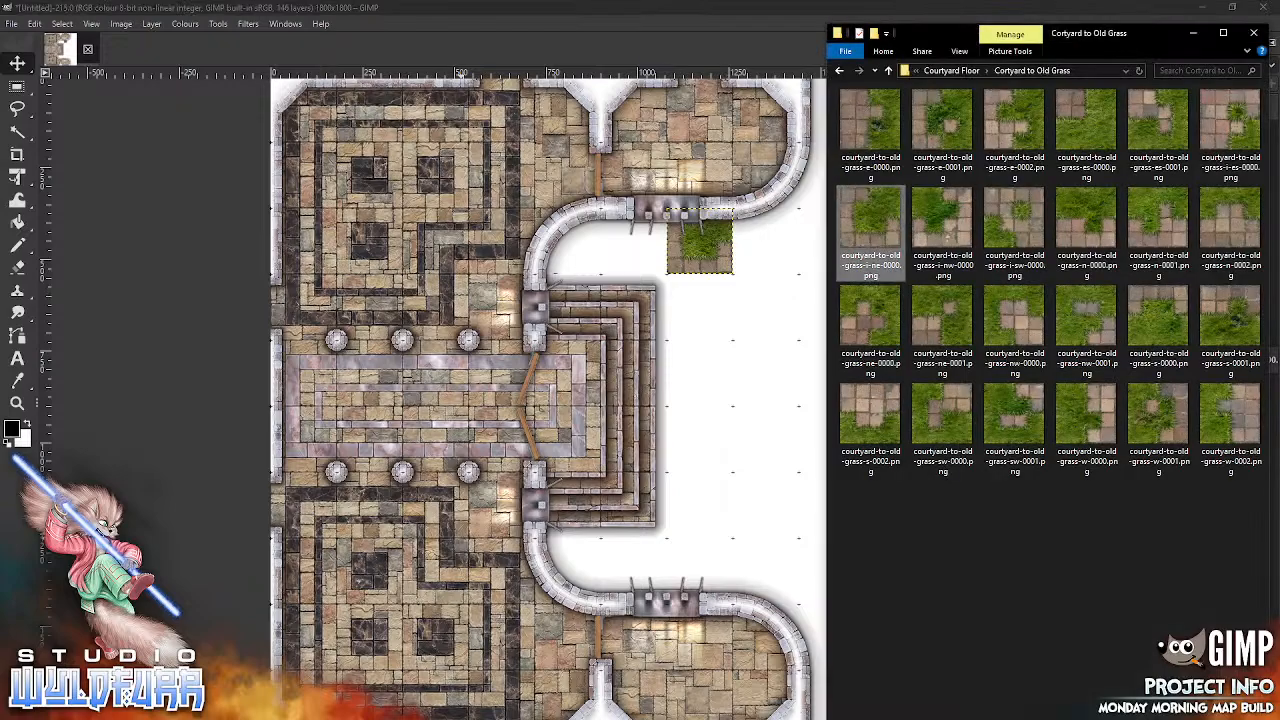
pyautogui.click(1093, 236)
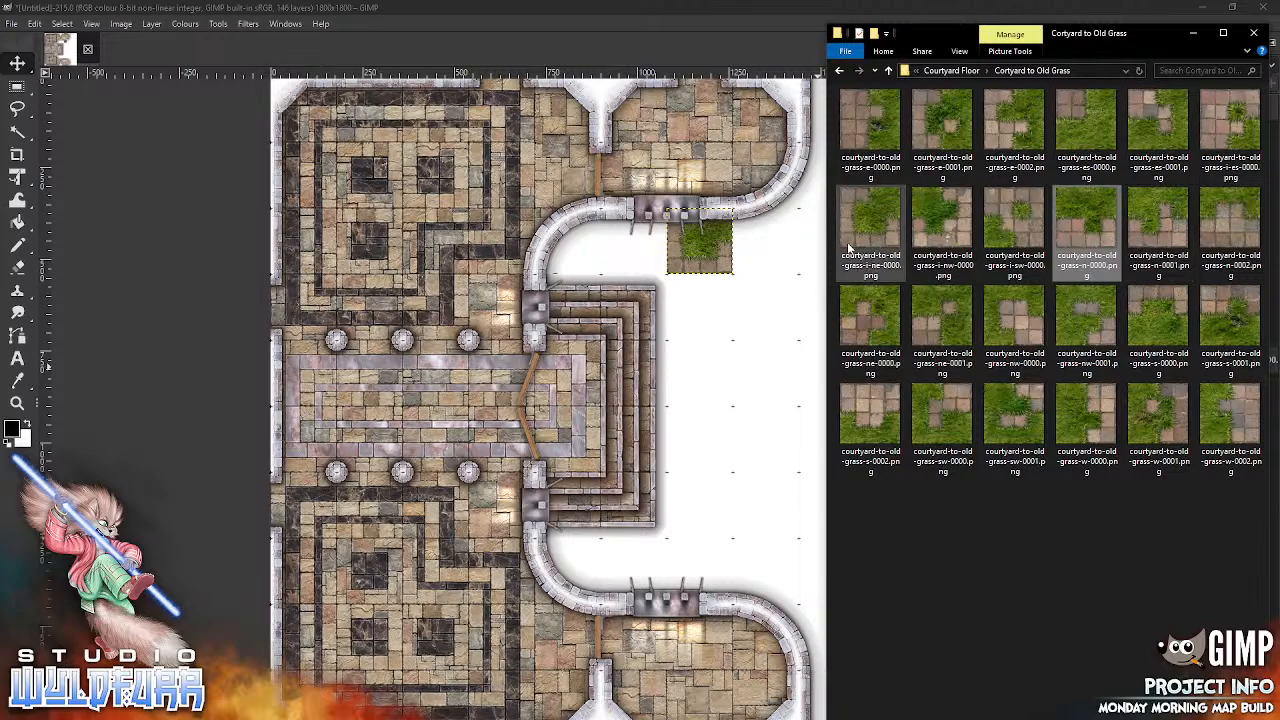
pyautogui.moveTo(879, 323); pyautogui.dragTo(700, 474)
pyautogui.moveTo(611, 409); pyautogui.dragTo(786, 252)
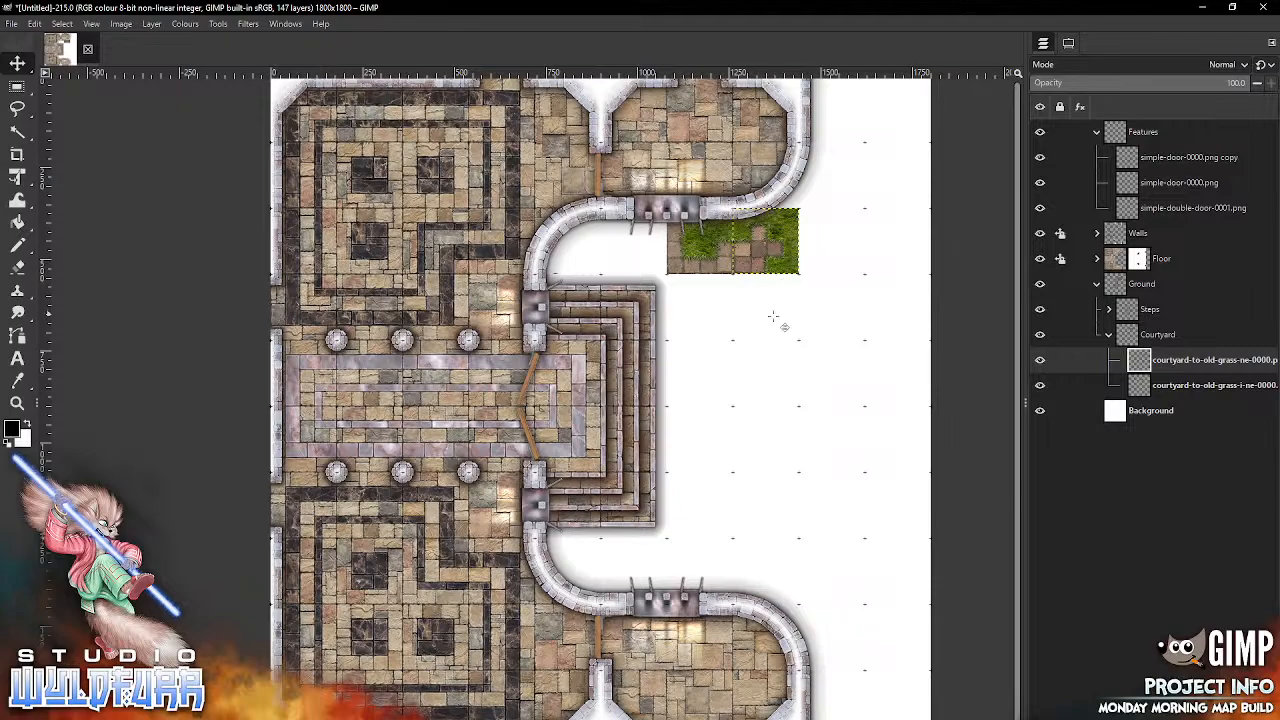
# Step: Add another courtyard-to-old-grass-i-ne-0000.png to the Courtyard group and place it directly south of the north-east corner tile
pyautogui.hotkey('alt', 'Tab')
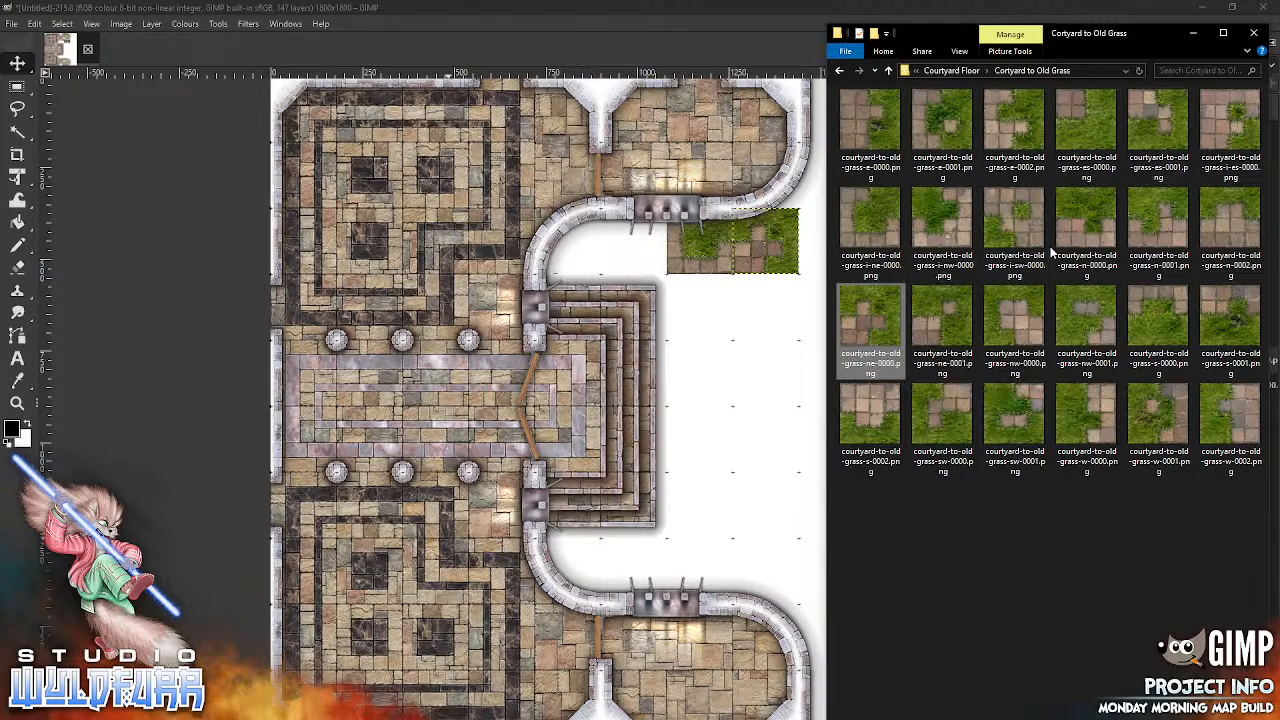
pyautogui.moveTo(883, 220); pyautogui.dragTo(748, 375)
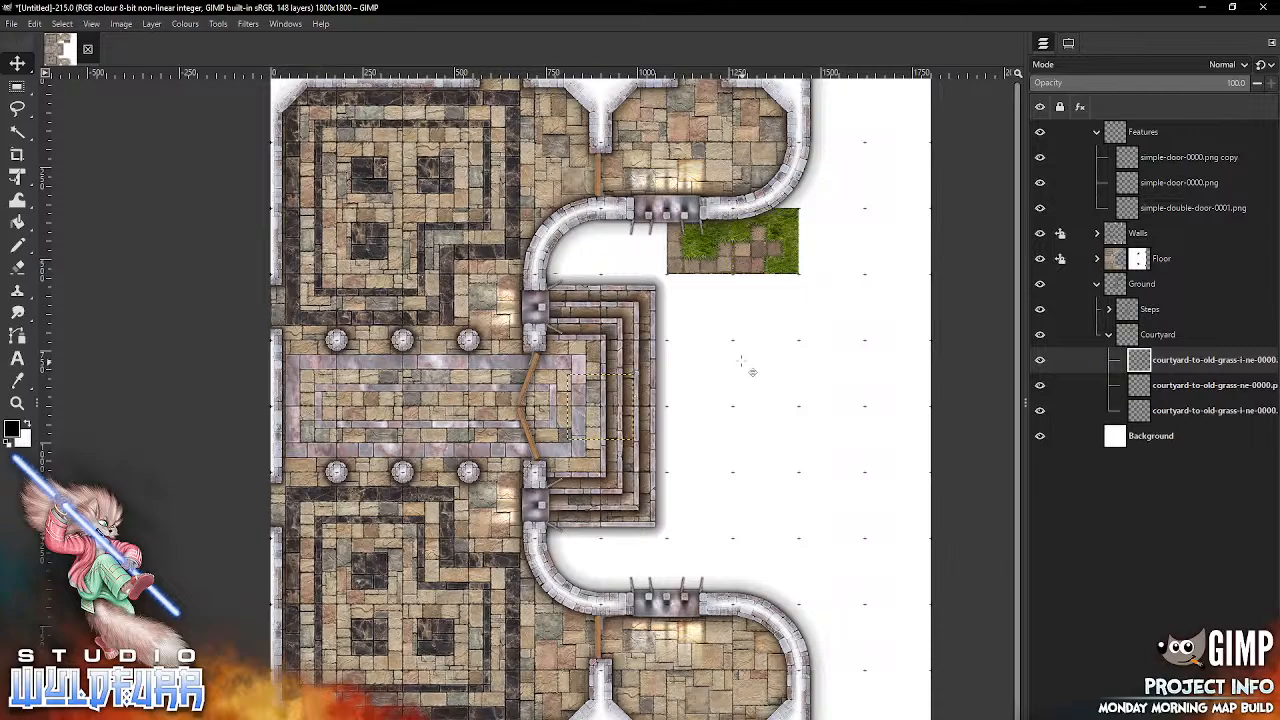
pyautogui.moveTo(599, 397); pyautogui.dragTo(764, 292)
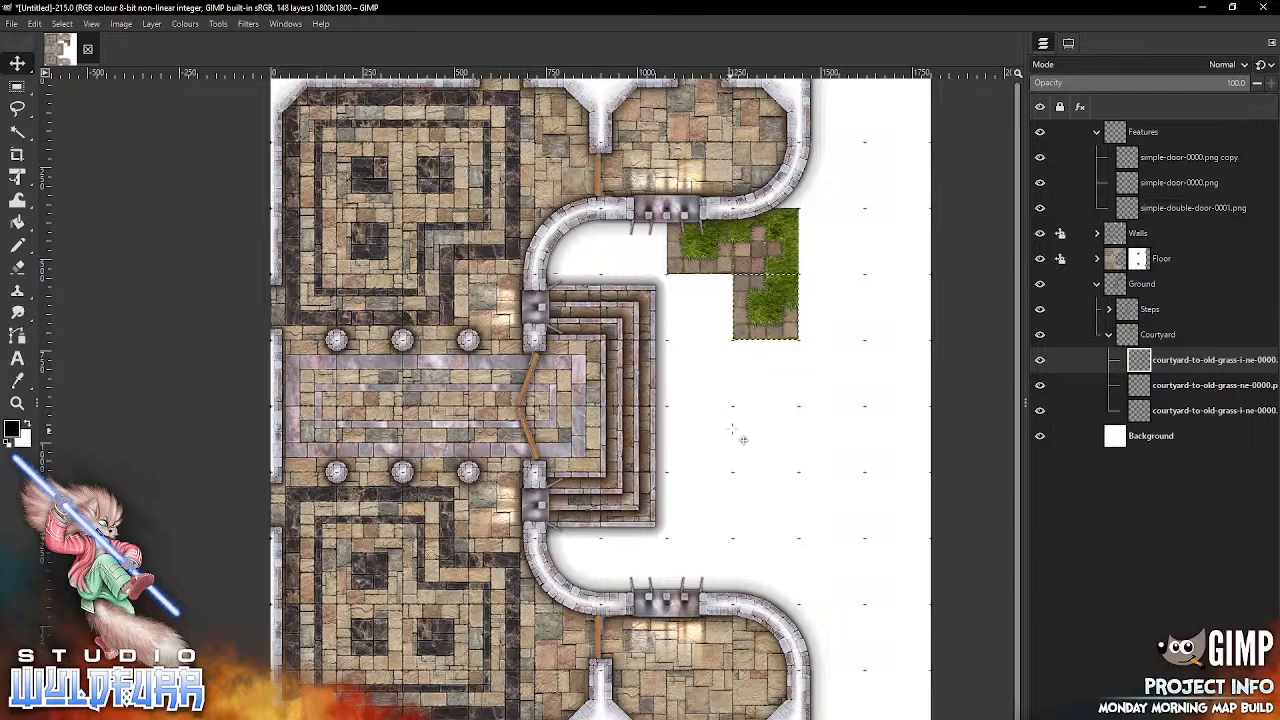
# Step: Add courtyard-to-old-grass-n-0000.png and n-0001.png to the Courtyard group, extending the northern grass border east from the southern i-ne tile to the map's edge
pyautogui.hotkey('alt', 'Tab')
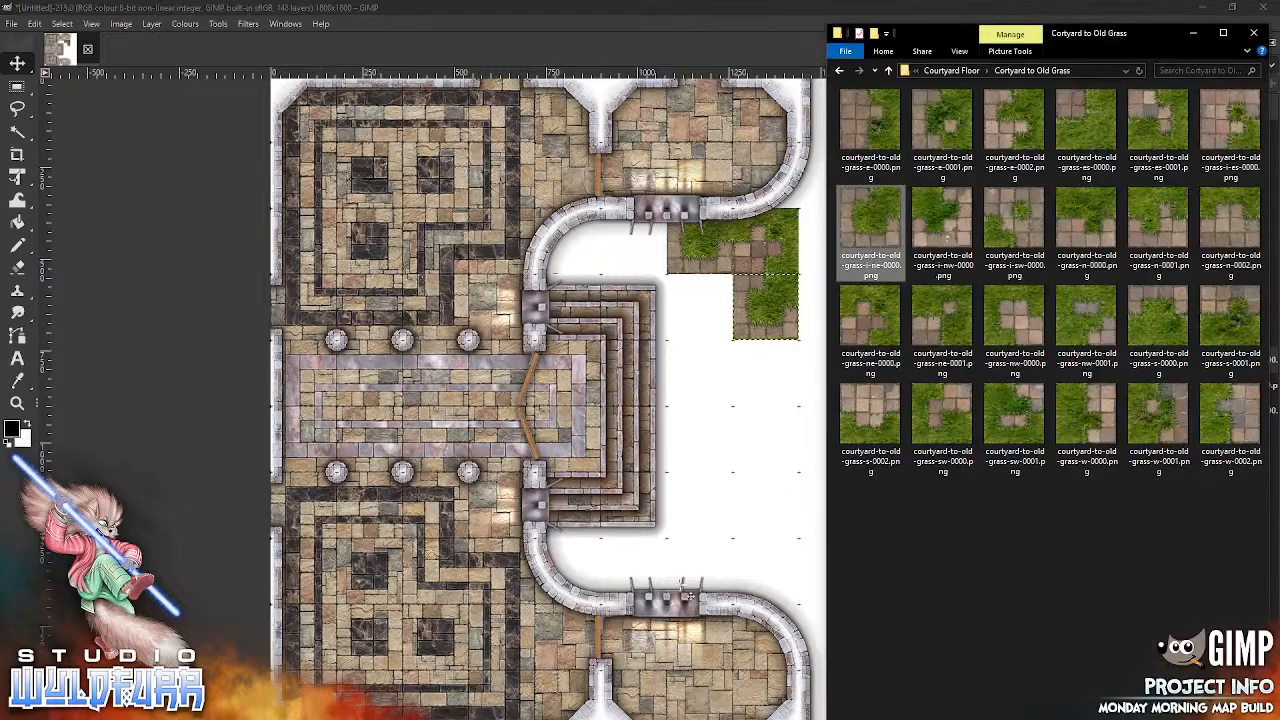
pyautogui.moveTo(1080, 240); pyautogui.dragTo(712, 433)
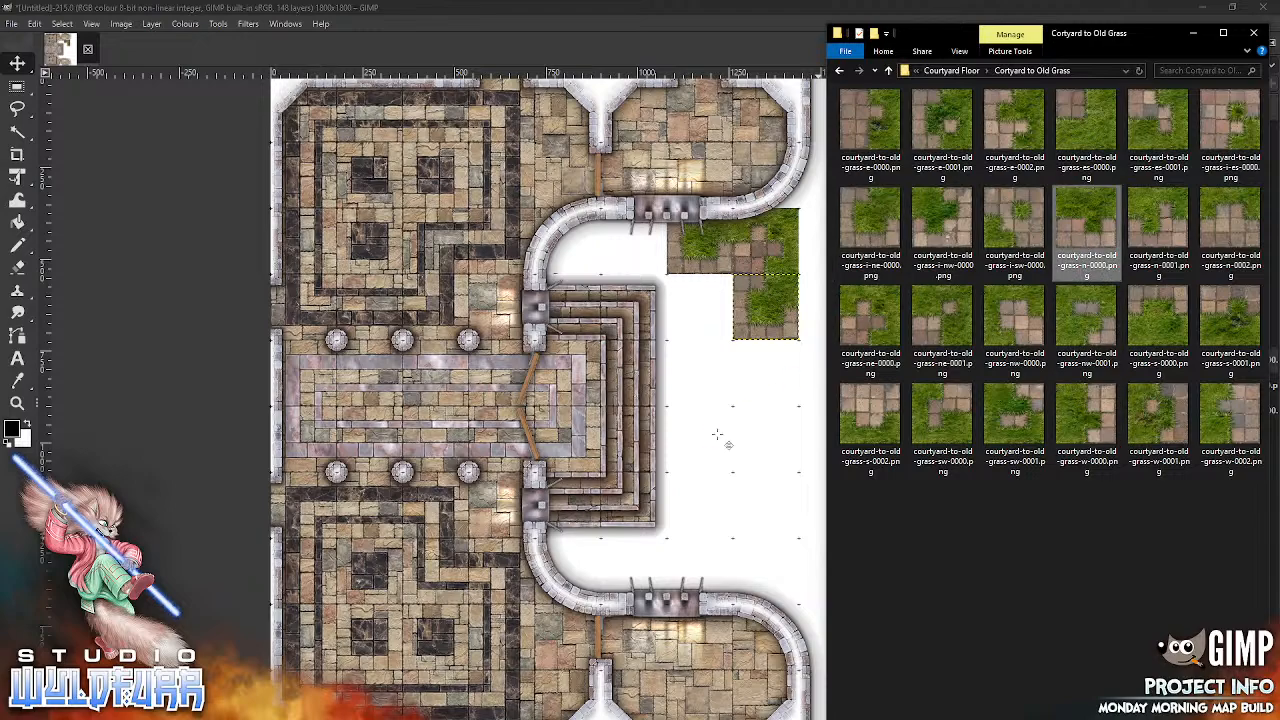
pyautogui.moveTo(757, 505); pyautogui.dragTo(757, 505)
pyautogui.moveTo(609, 416); pyautogui.dragTo(845, 318)
pyautogui.hotkey('alt', 'Tab')
pyautogui.moveTo(1168, 232); pyautogui.dragTo(732, 530)
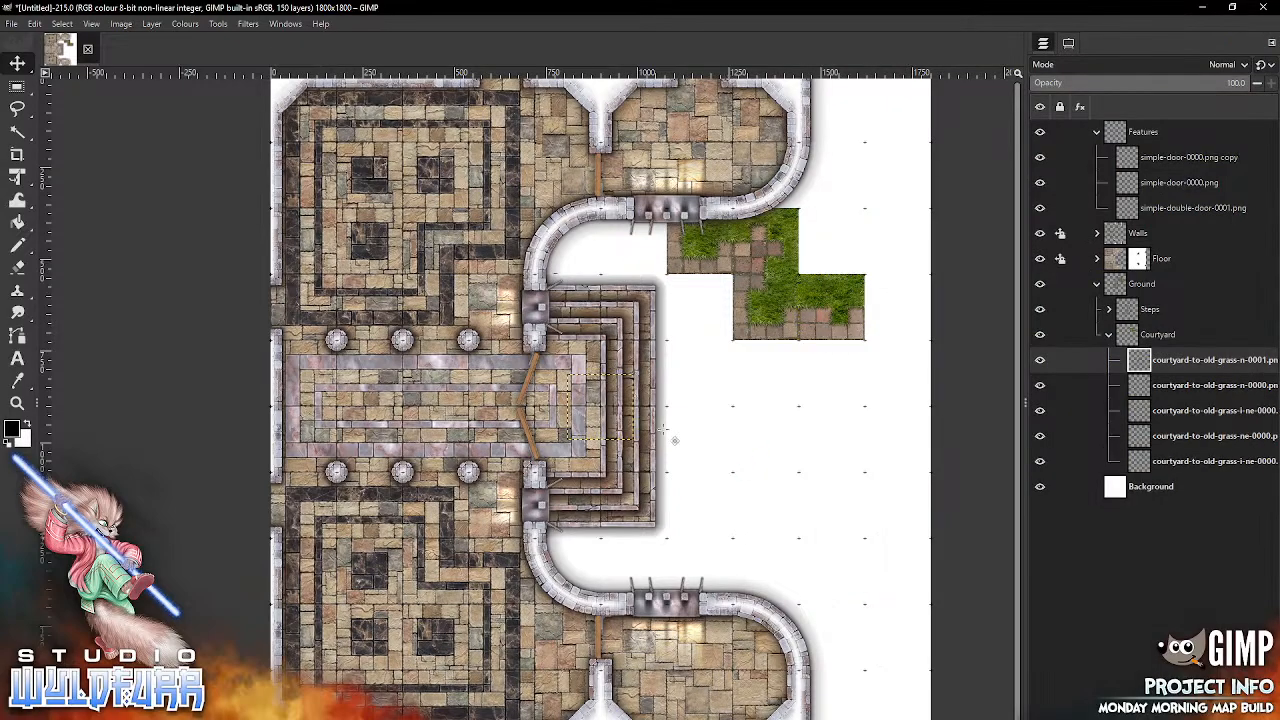
pyautogui.moveTo(668, 410); pyautogui.dragTo(890, 318)
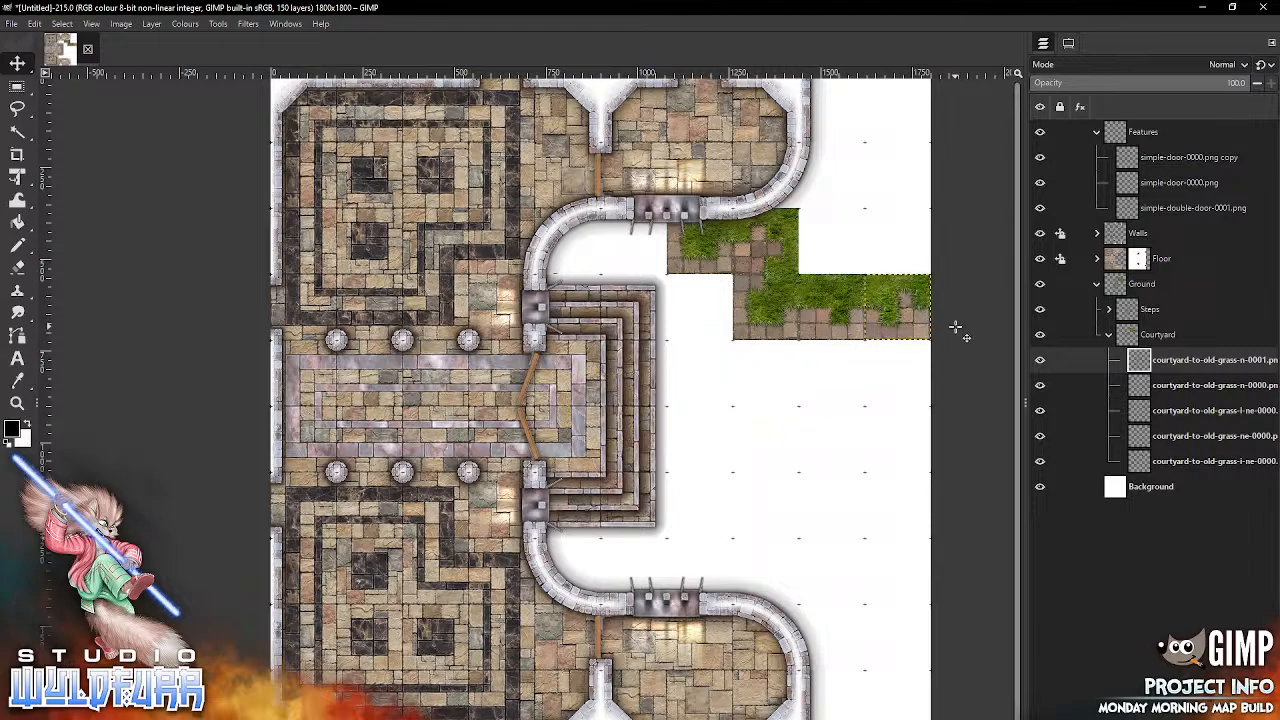
# Step: Add courtyard-to-old-grass-s-0002.png at the map's east edge, two empty squares south of the northern border, and s-0001.png directly west of it
pyautogui.hotkey('alt', 'Tab')
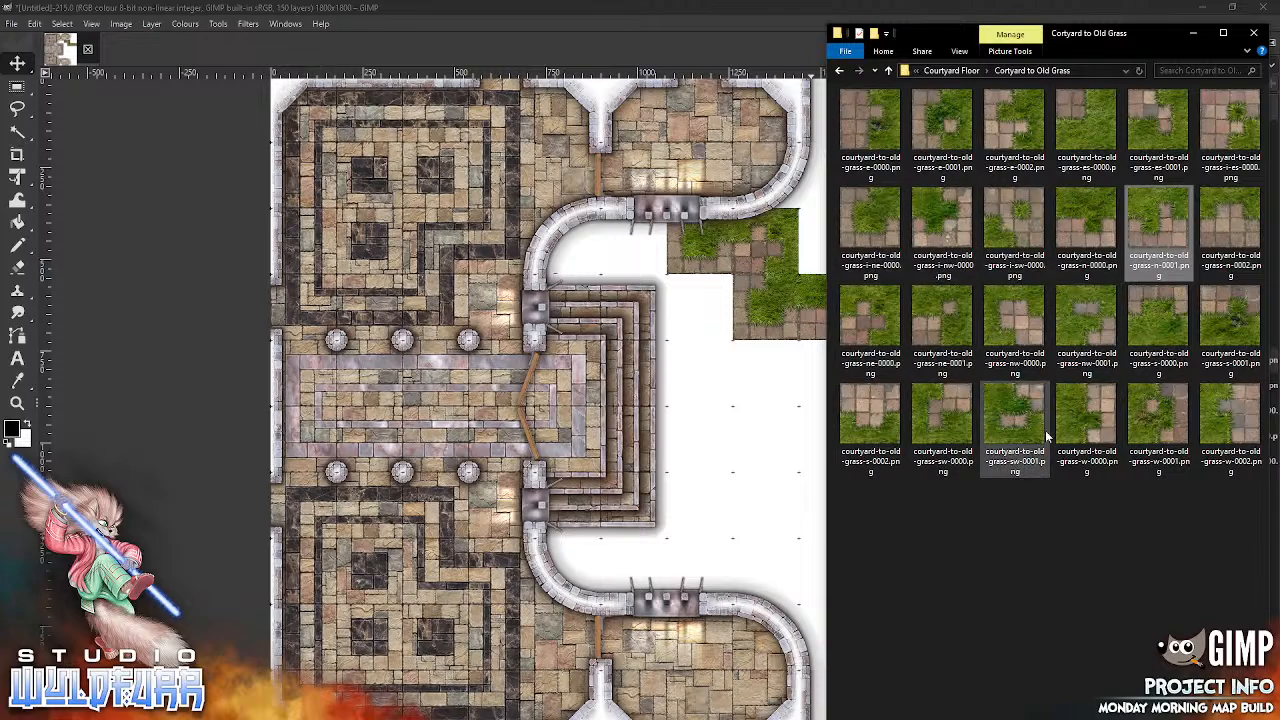
pyautogui.click(882, 437)
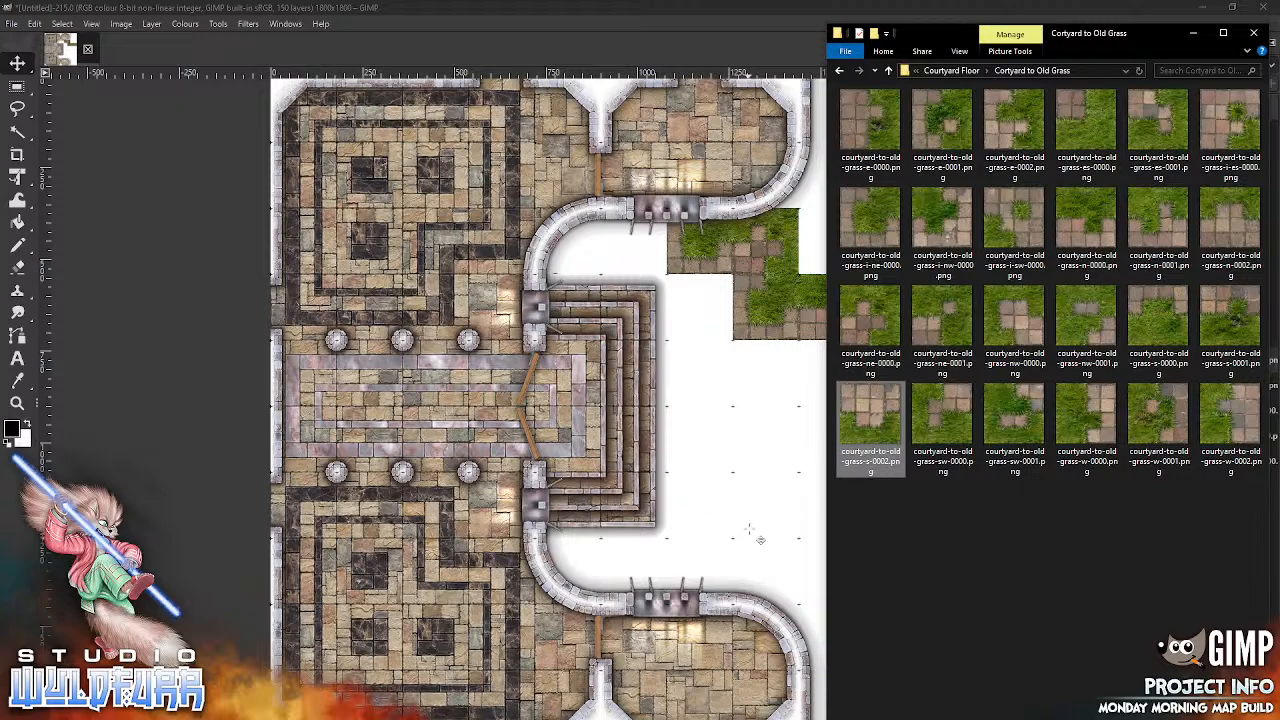
pyautogui.moveTo(621, 402); pyautogui.dragTo(909, 508)
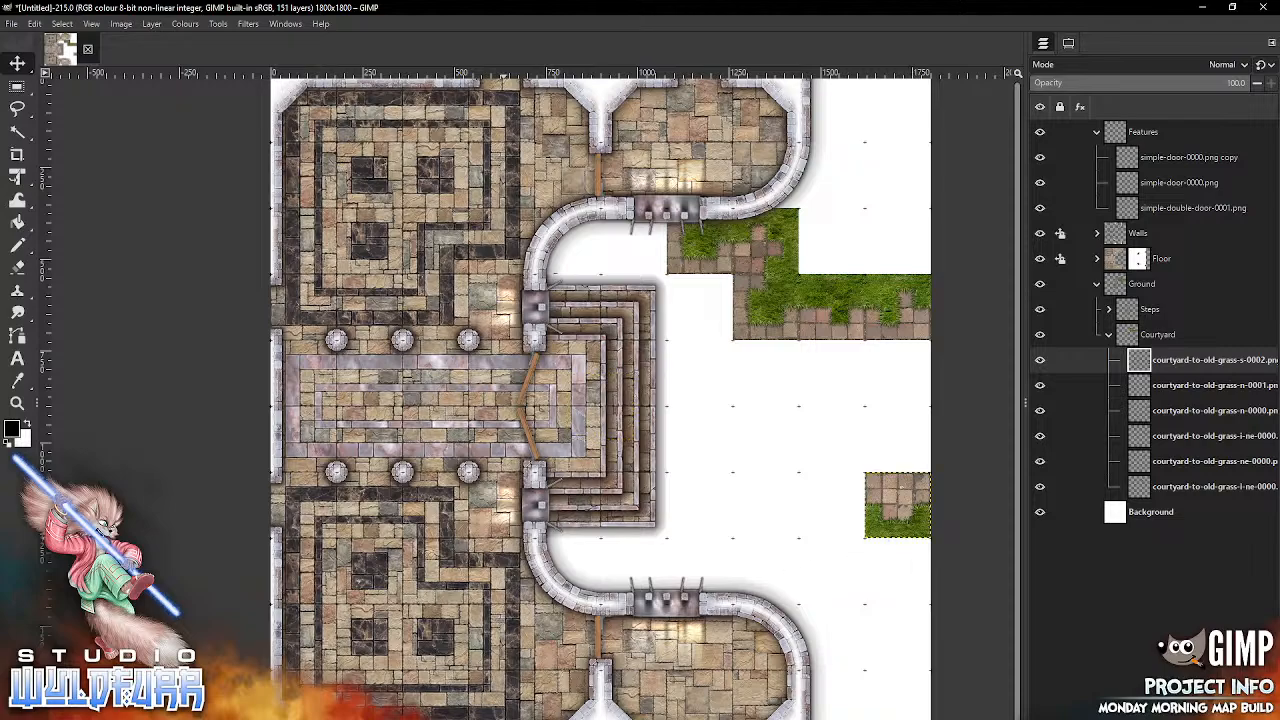
pyautogui.hotkey('alt', 'Tab')
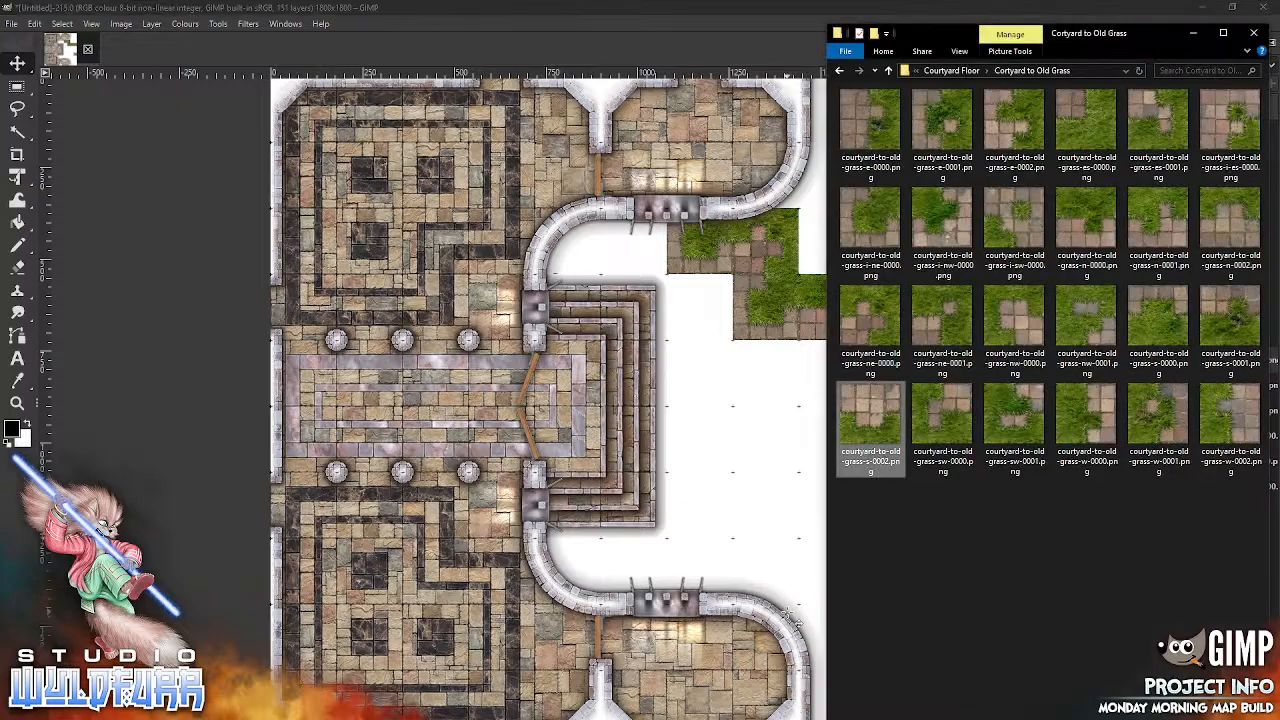
pyautogui.moveTo(1232, 335); pyautogui.dragTo(759, 529)
pyautogui.moveTo(745, 485); pyautogui.dragTo(838, 511)
# Step: Add courtyard-to-old-grass-es-0001.png to the Courtyard group and place it diagonally south-west of the s-0001 tile, beside the southern portcullis wall's east end
pyautogui.hotkey('alt', 'Tab')
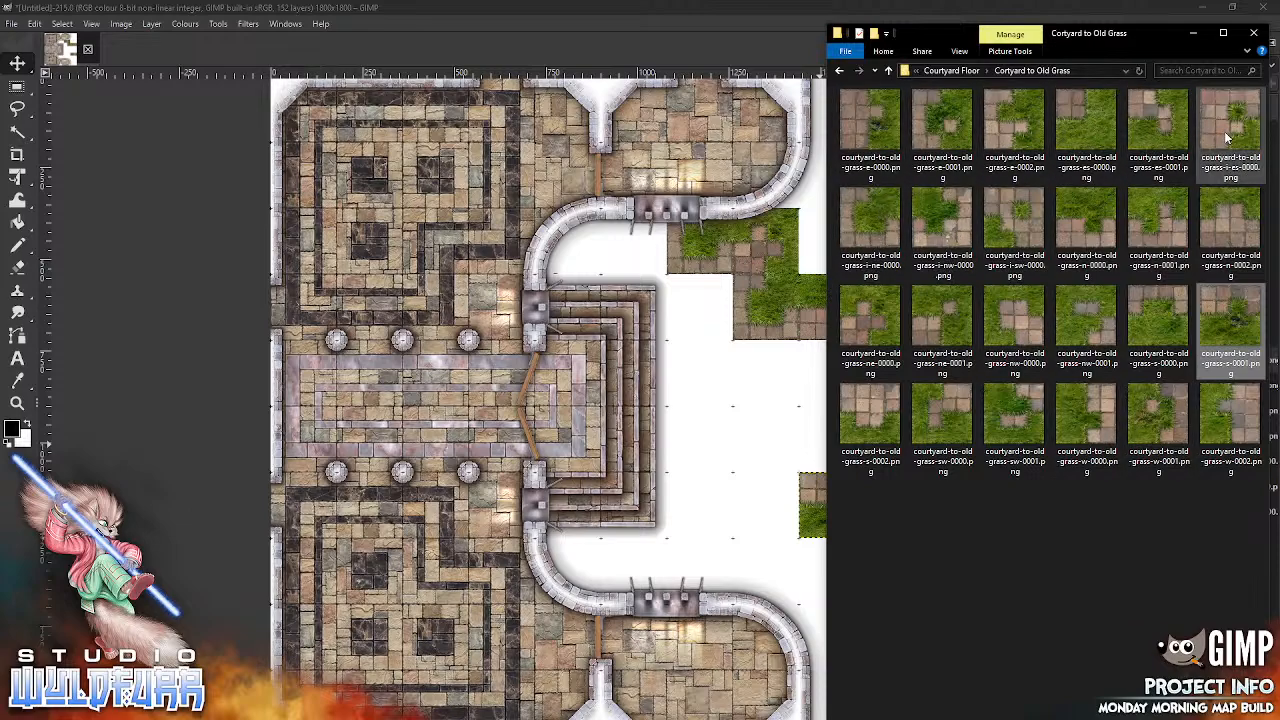
pyautogui.click(1160, 118)
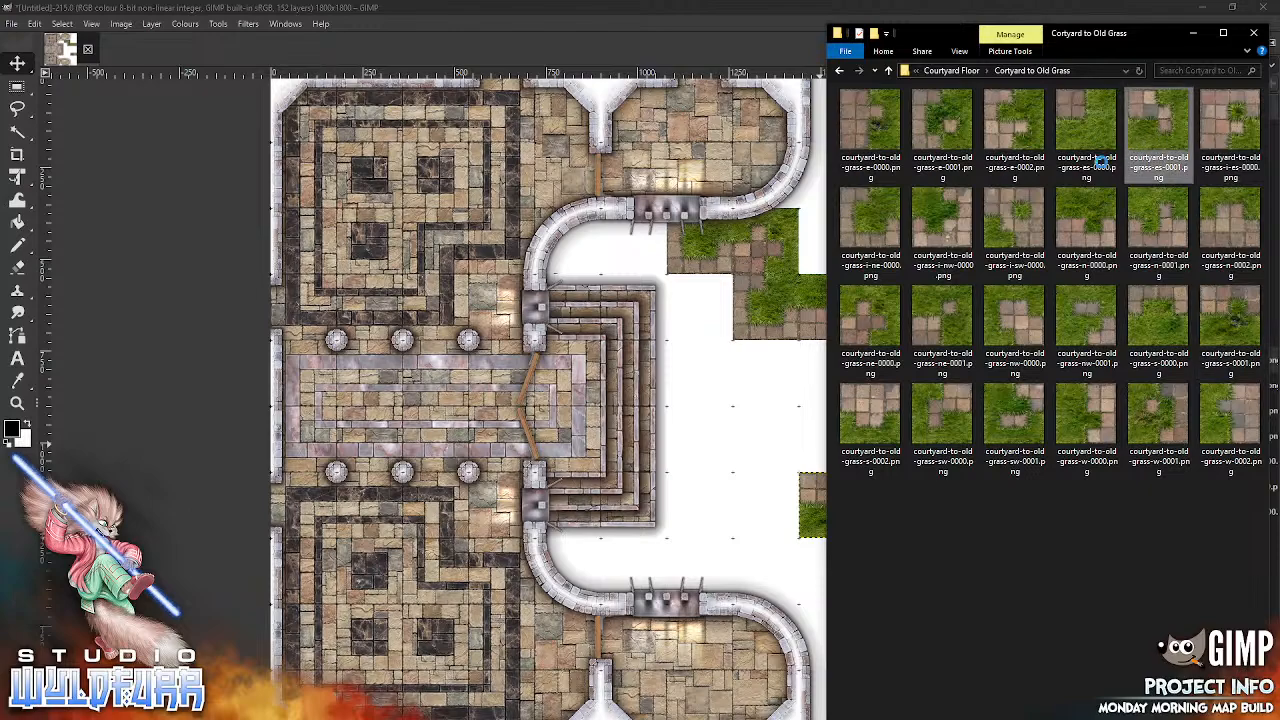
pyautogui.moveTo(697, 435); pyautogui.dragTo(697, 435)
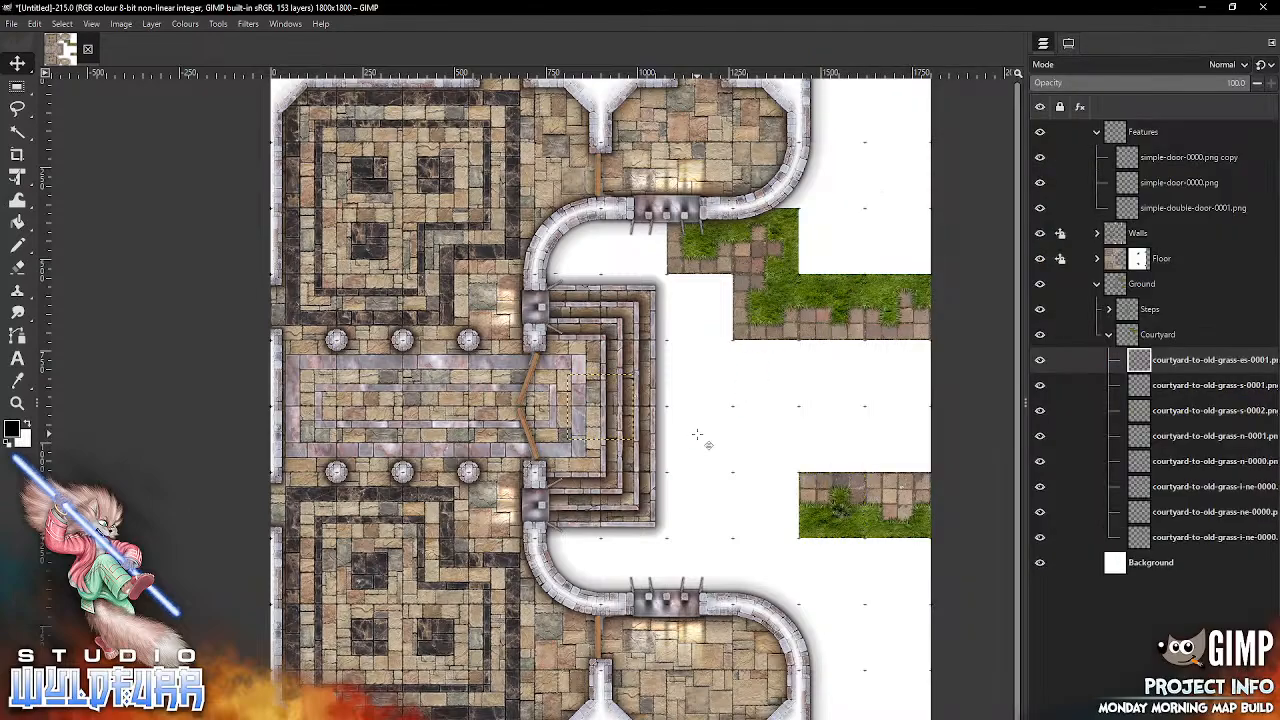
pyautogui.moveTo(611, 396); pyautogui.dragTo(781, 570)
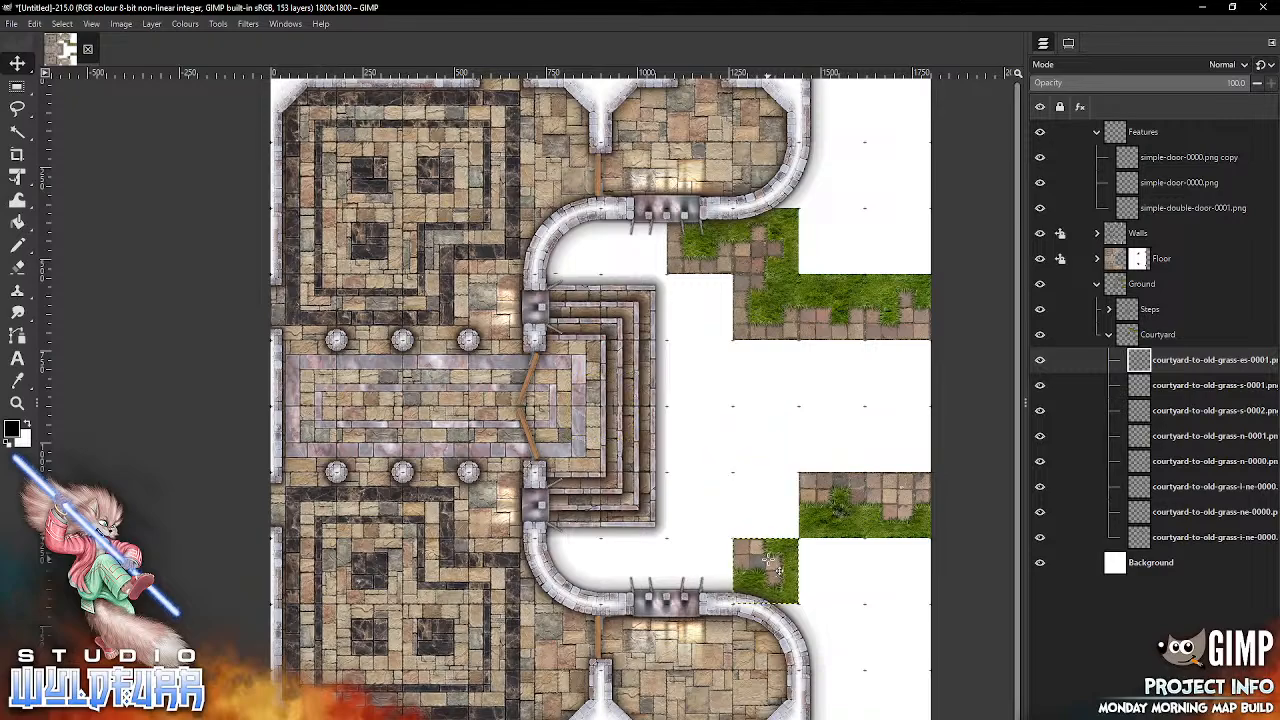
# Step: Add courtyard-to-old-grass-i-es-0000.png to the Courtyard group and place it directly north of the es-0001 tile, joining the southern grass border
pyautogui.hotkey('alt', 'Tab')
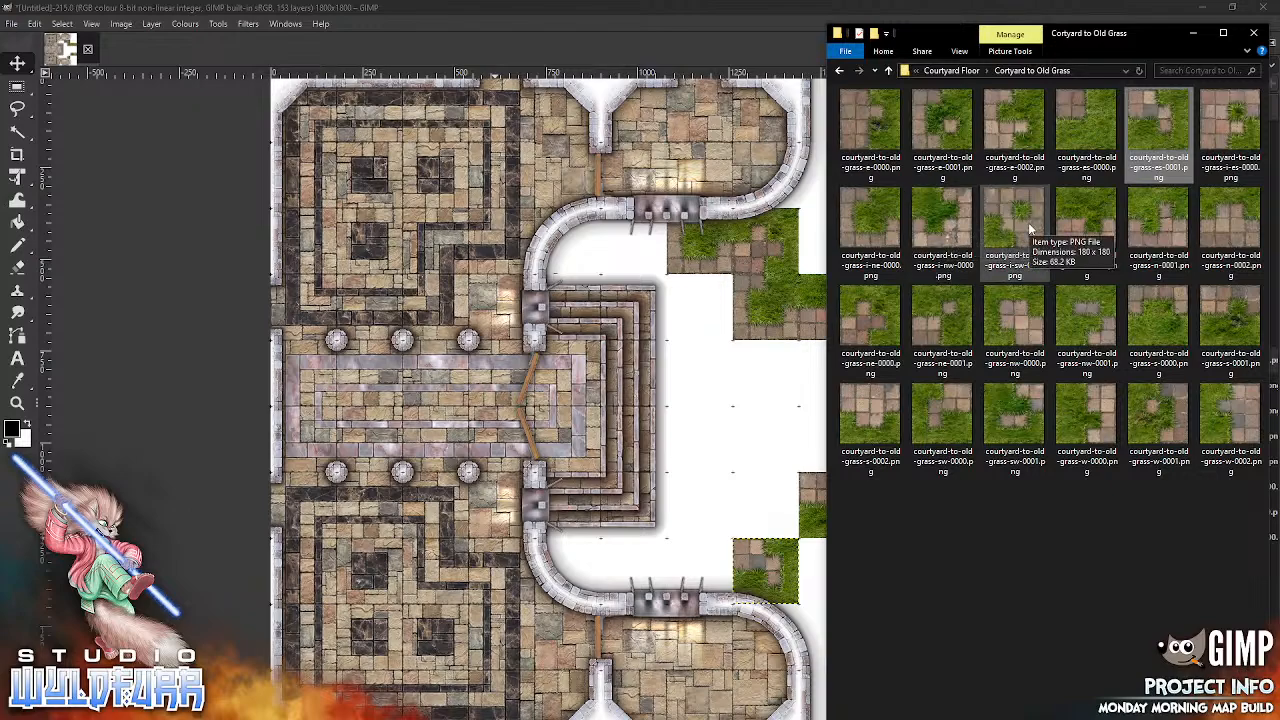
pyautogui.click(1236, 118)
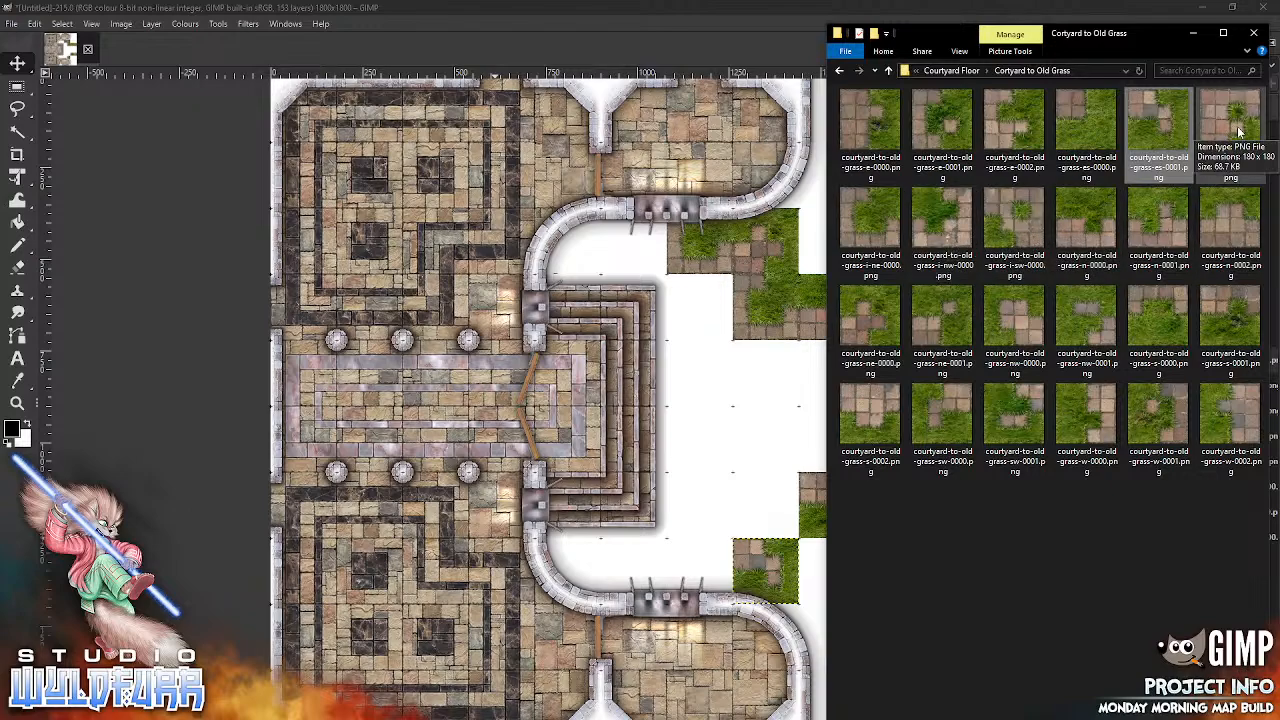
pyautogui.moveTo(697, 362); pyautogui.dragTo(698, 363)
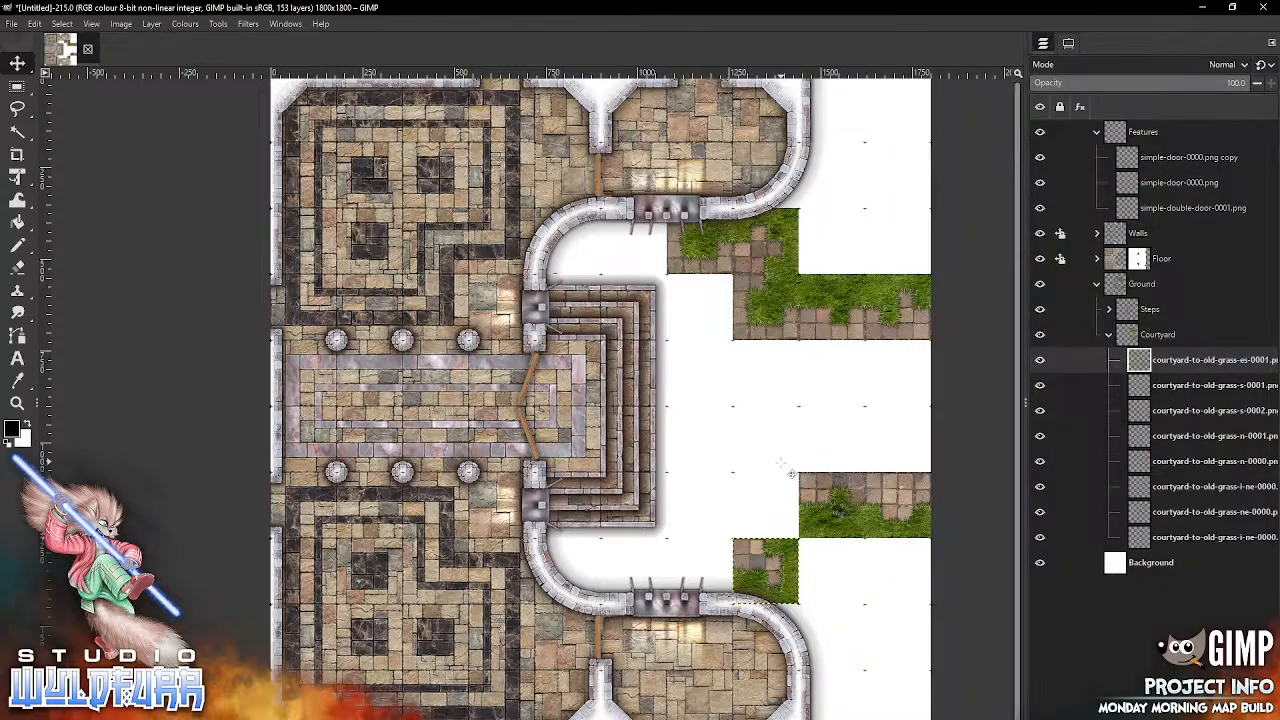
pyautogui.moveTo(612, 418); pyautogui.dragTo(776, 530)
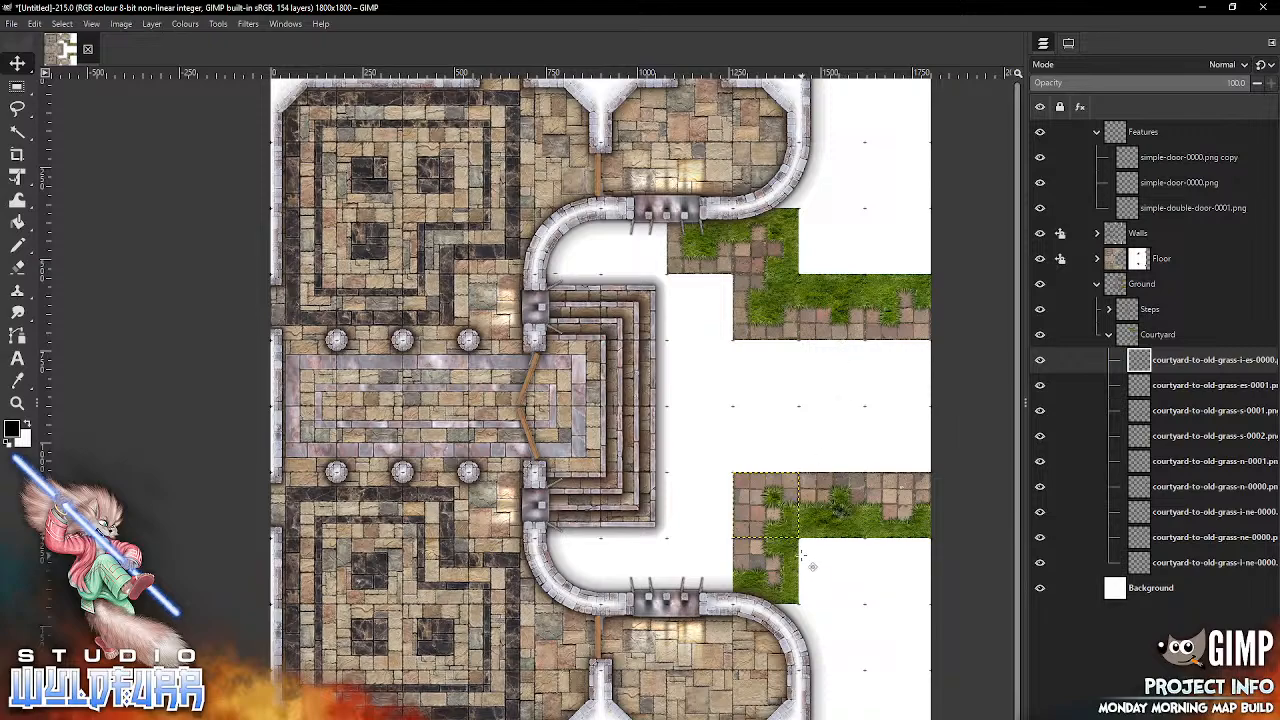
# Step: Add courtyard-to-old-grass-e-0002.png to the Courtyard group and place it two squares west of the es-0001 tile, at the southern portcullis's west end
pyautogui.hotkey('alt', 'Tab')
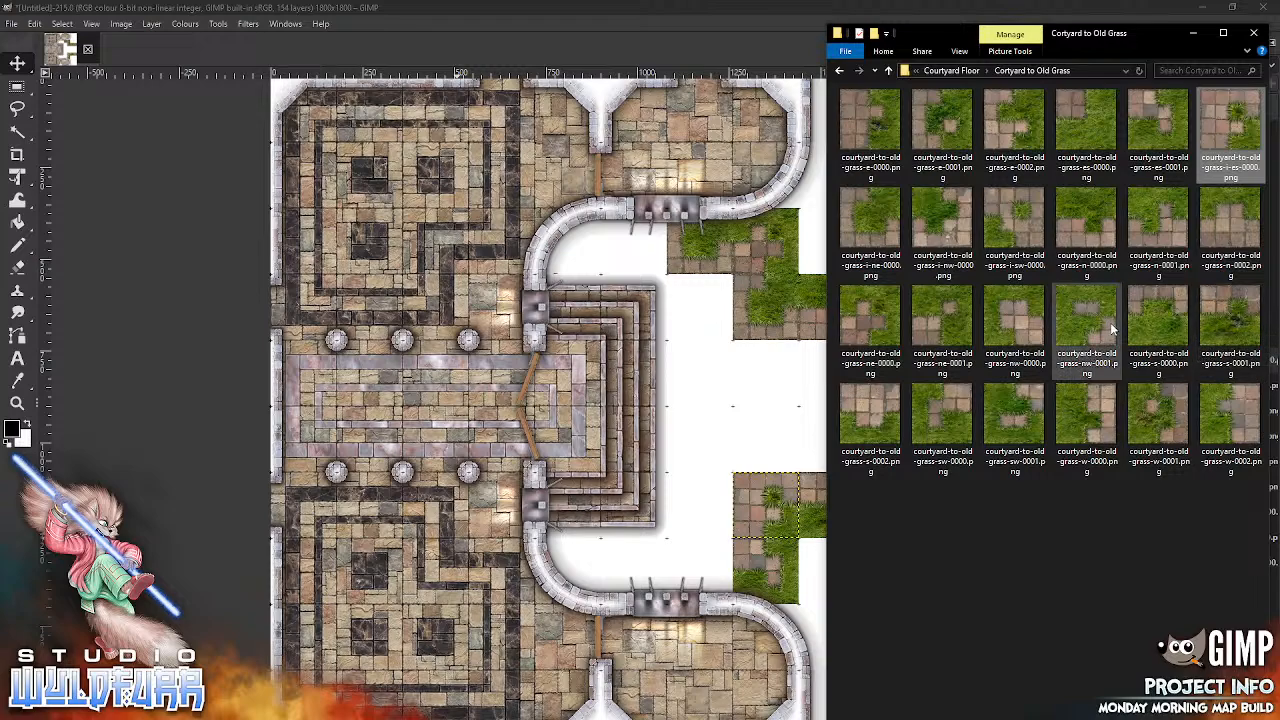
pyautogui.click(953, 136)
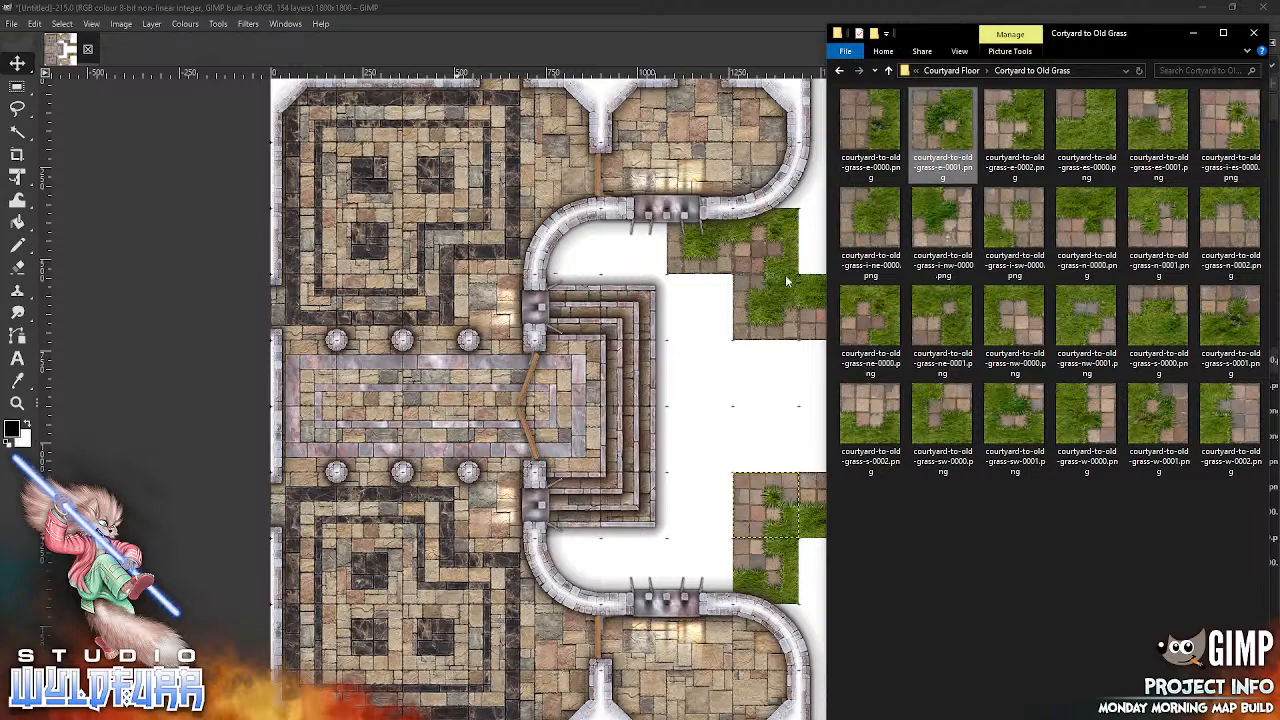
pyautogui.click(1004, 147)
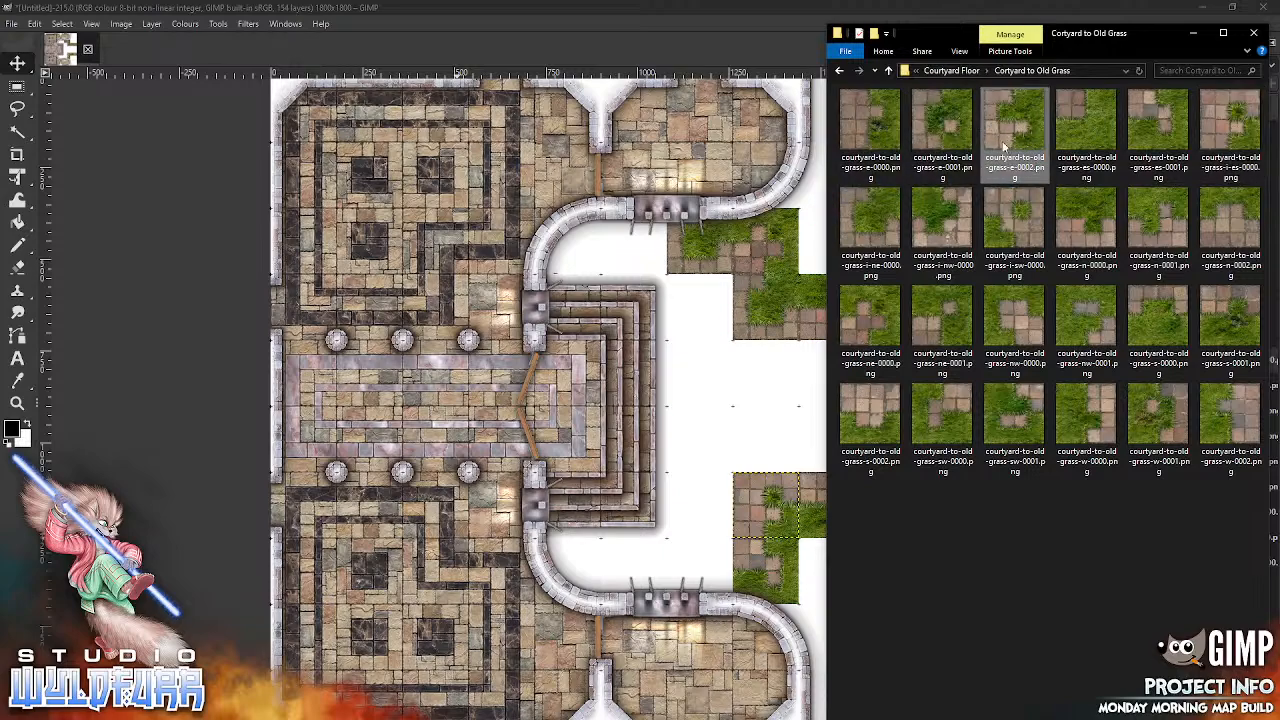
pyautogui.click(774, 486)
pyautogui.moveTo(614, 398); pyautogui.dragTo(638, 567)
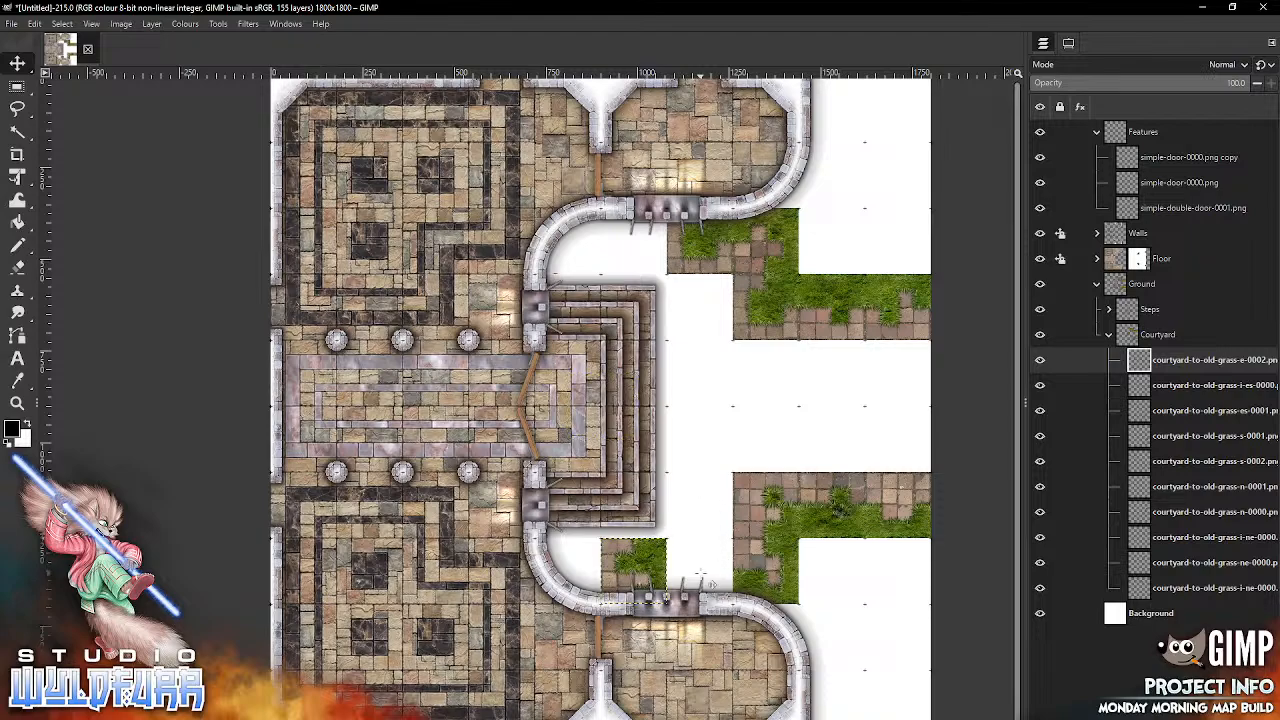
# Step: Add another courtyard-to-old-grass-i-es-0000.png and place it directly north of the e-0002 tile, beneath the steps' south-east corner
pyautogui.hotkey('alt', 'Tab')
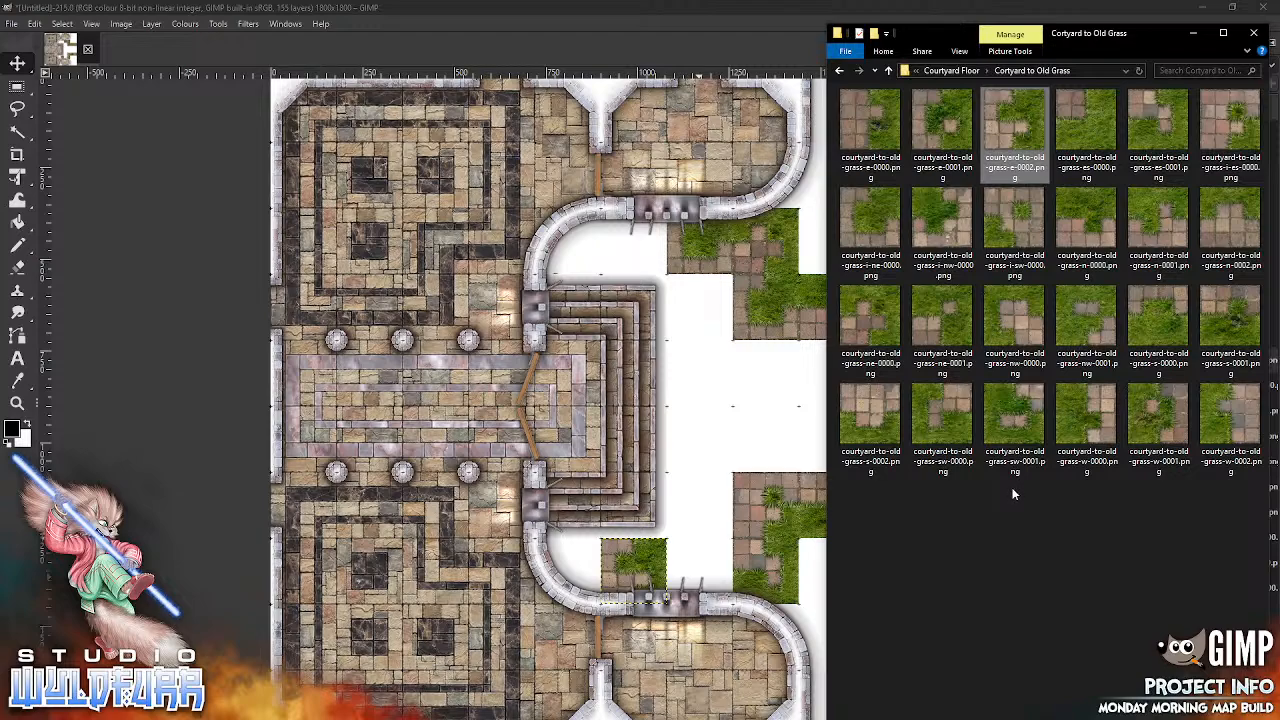
pyautogui.click(1248, 140)
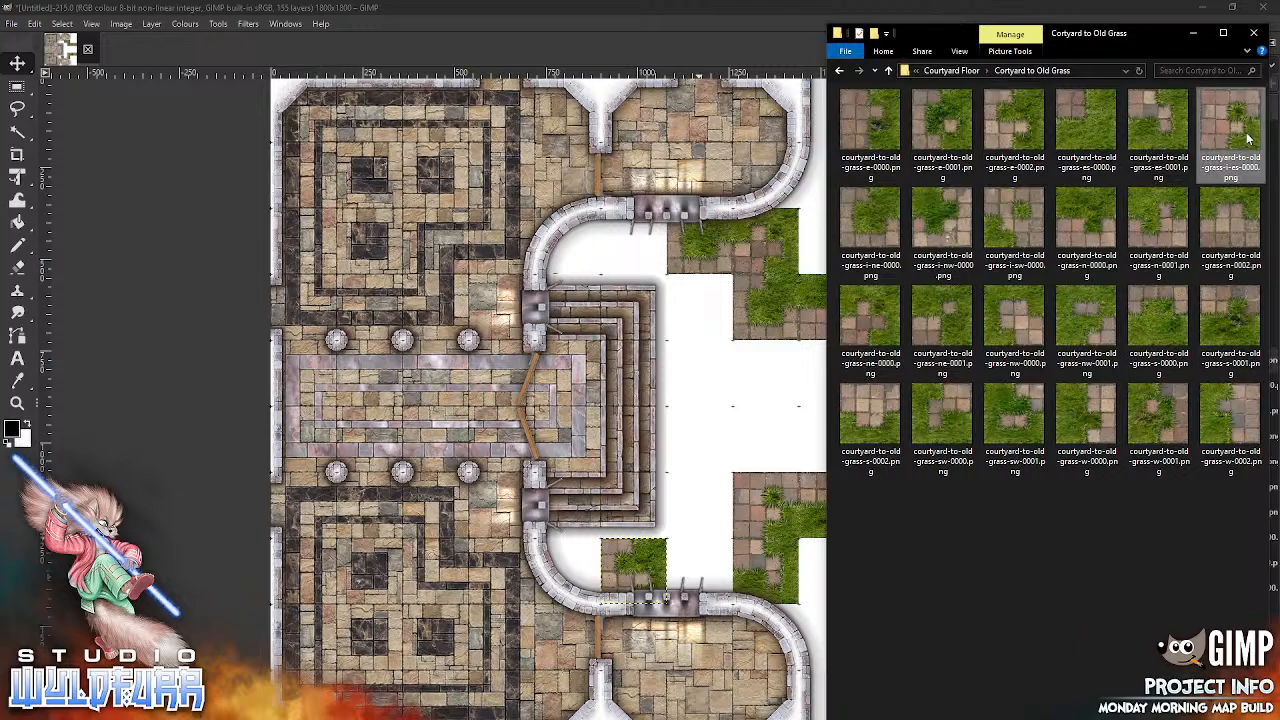
pyautogui.moveTo(1226, 128); pyautogui.dragTo(1228, 138)
pyautogui.moveTo(720, 462); pyautogui.dragTo(718, 455)
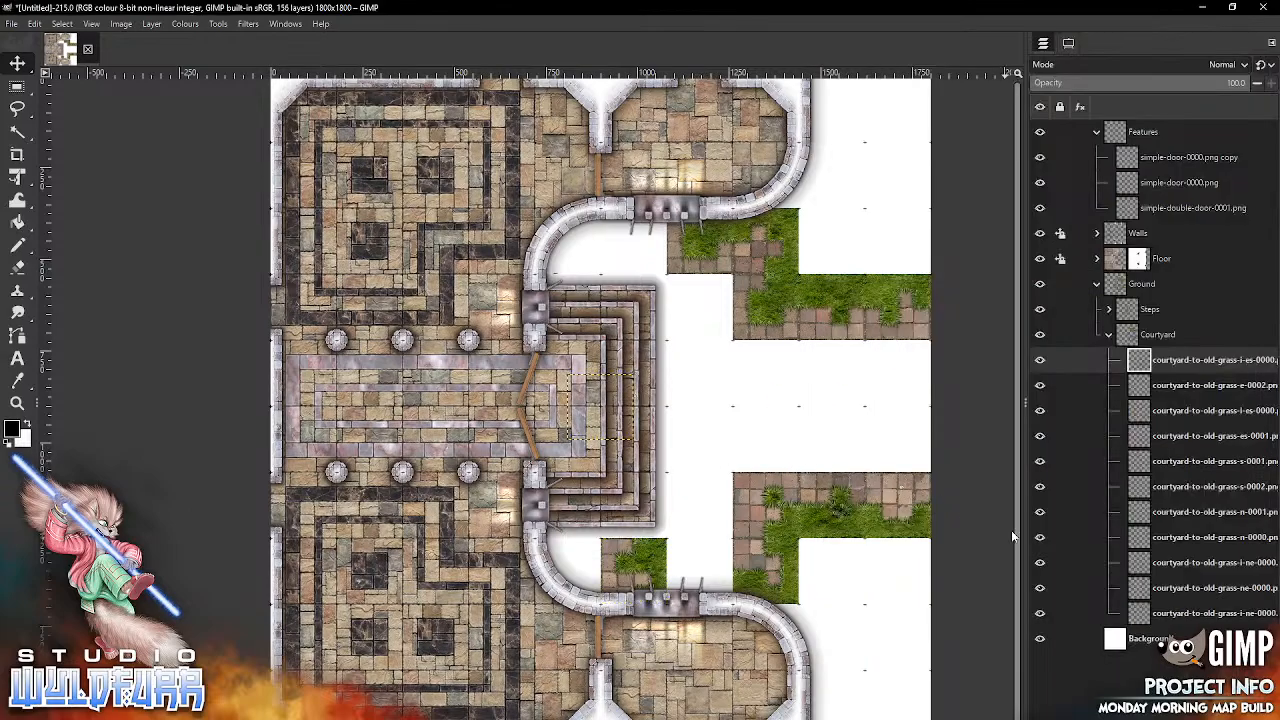
pyautogui.moveTo(619, 425); pyautogui.dragTo(658, 521)
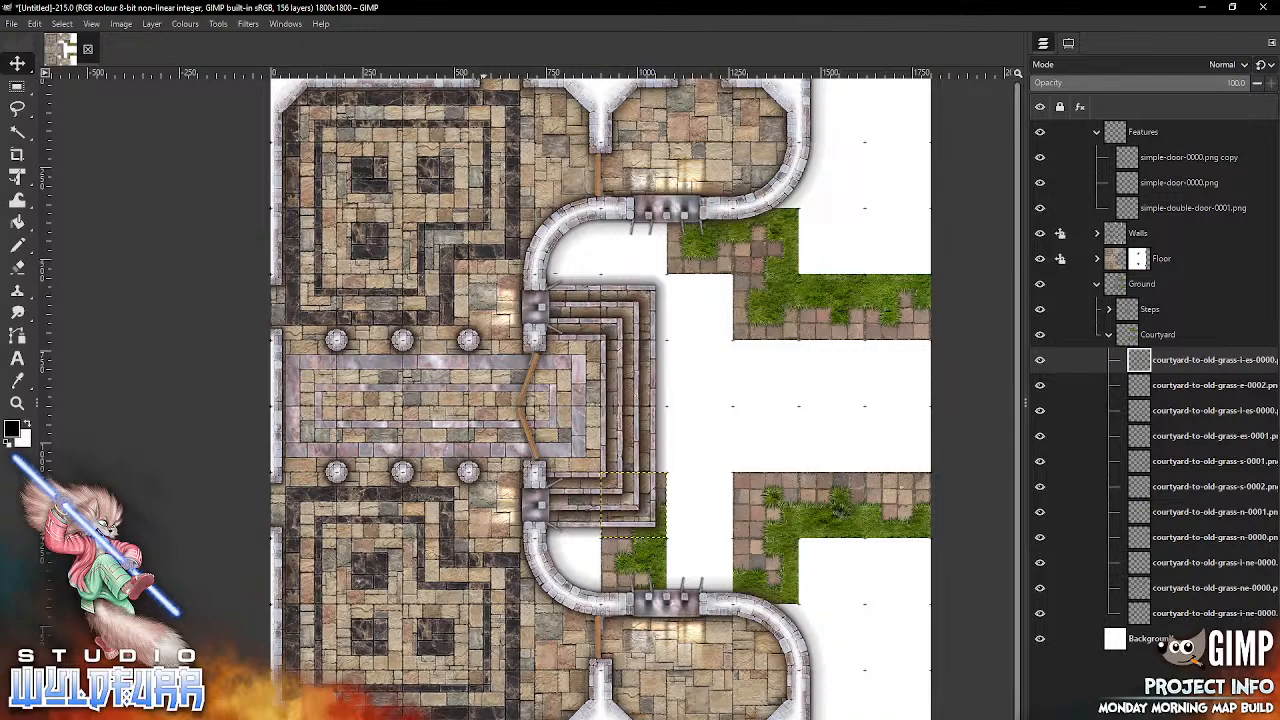
# Step: Add courtyard-to-old-grass-i-sw-0000.png between the two i-es-0000 tiles and courtyard-to-old-grass-sw-0000.png directly south of it
pyautogui.hotkey('alt', 'Tab')
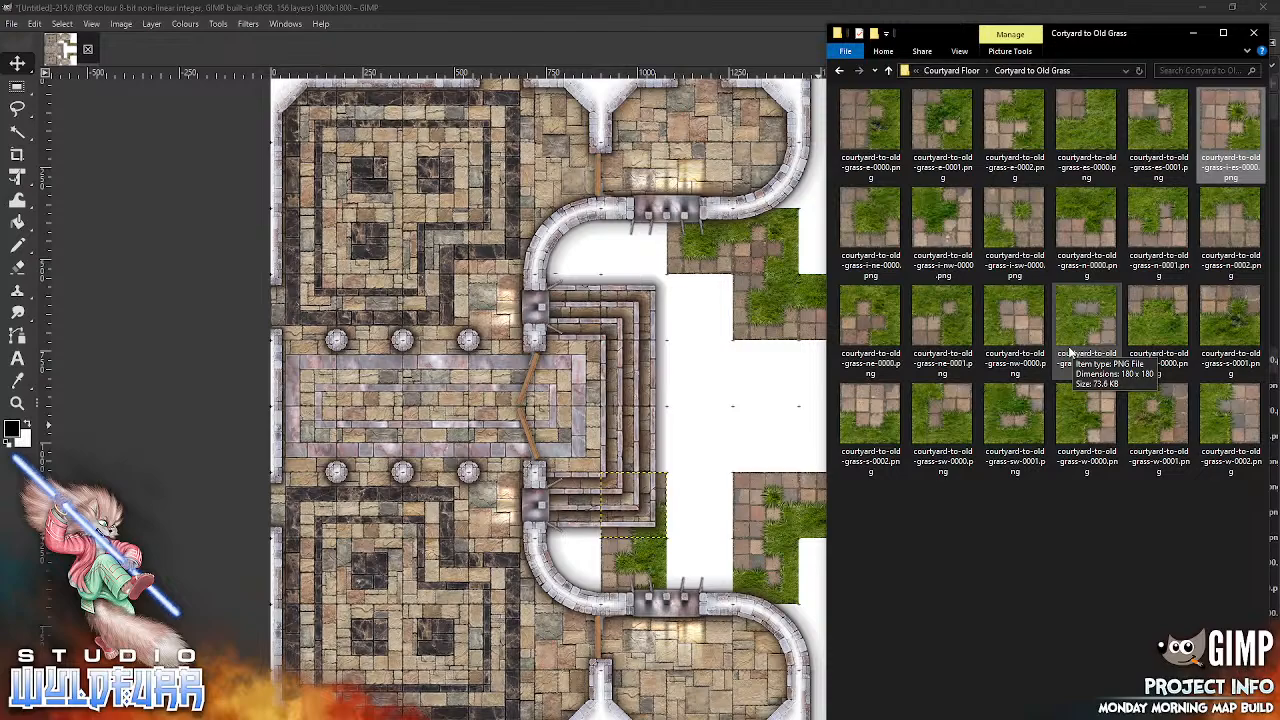
pyautogui.moveTo(1012, 238); pyautogui.dragTo(778, 384)
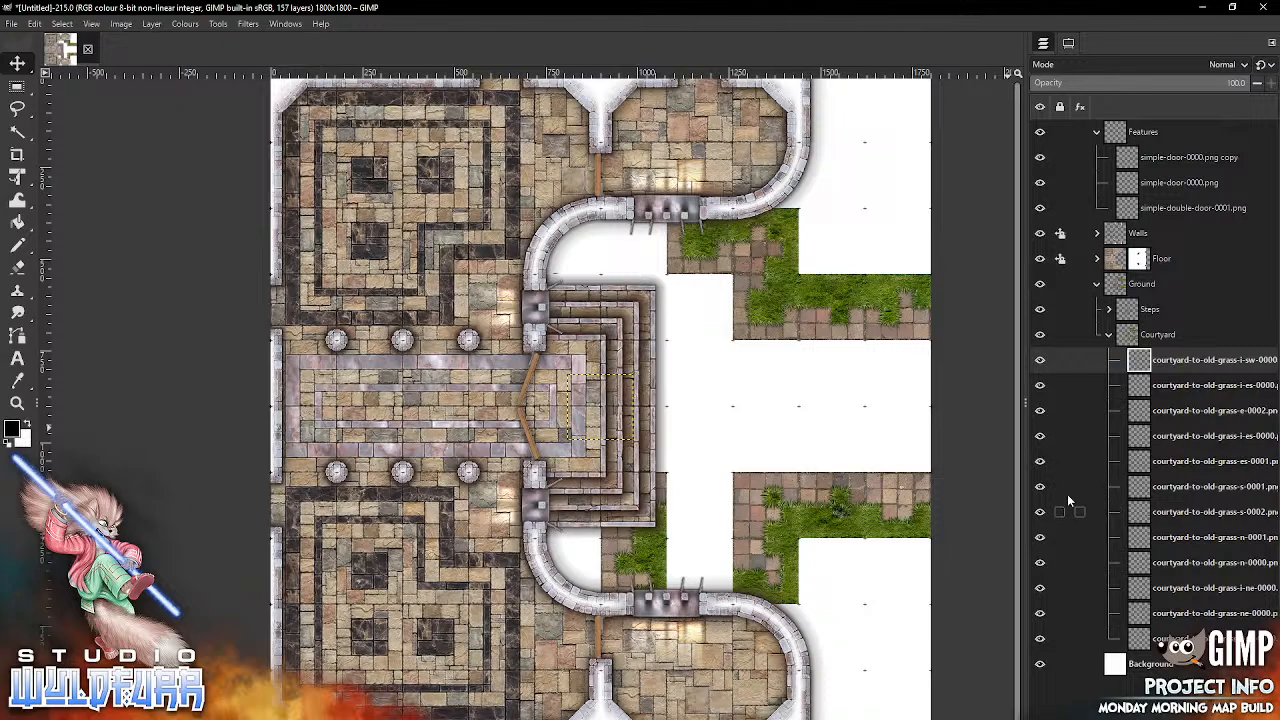
pyautogui.moveTo(618, 405); pyautogui.dragTo(716, 504)
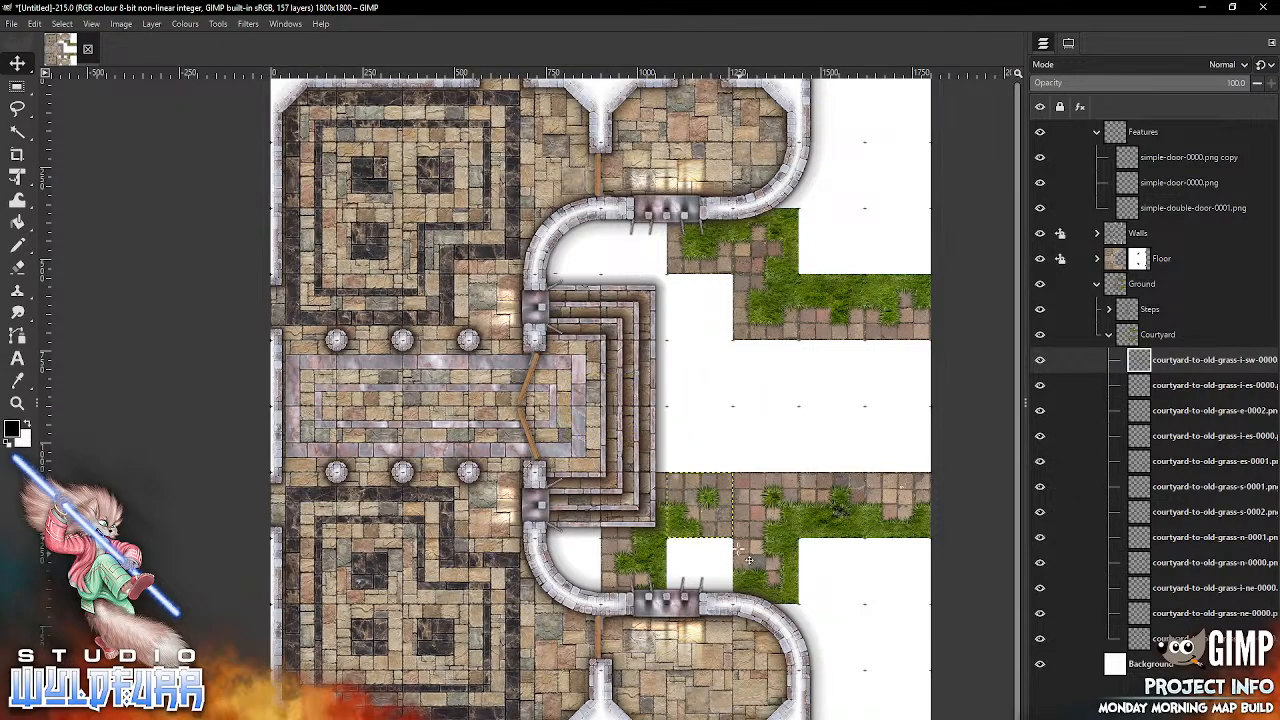
pyautogui.hotkey('alt', 'Tab')
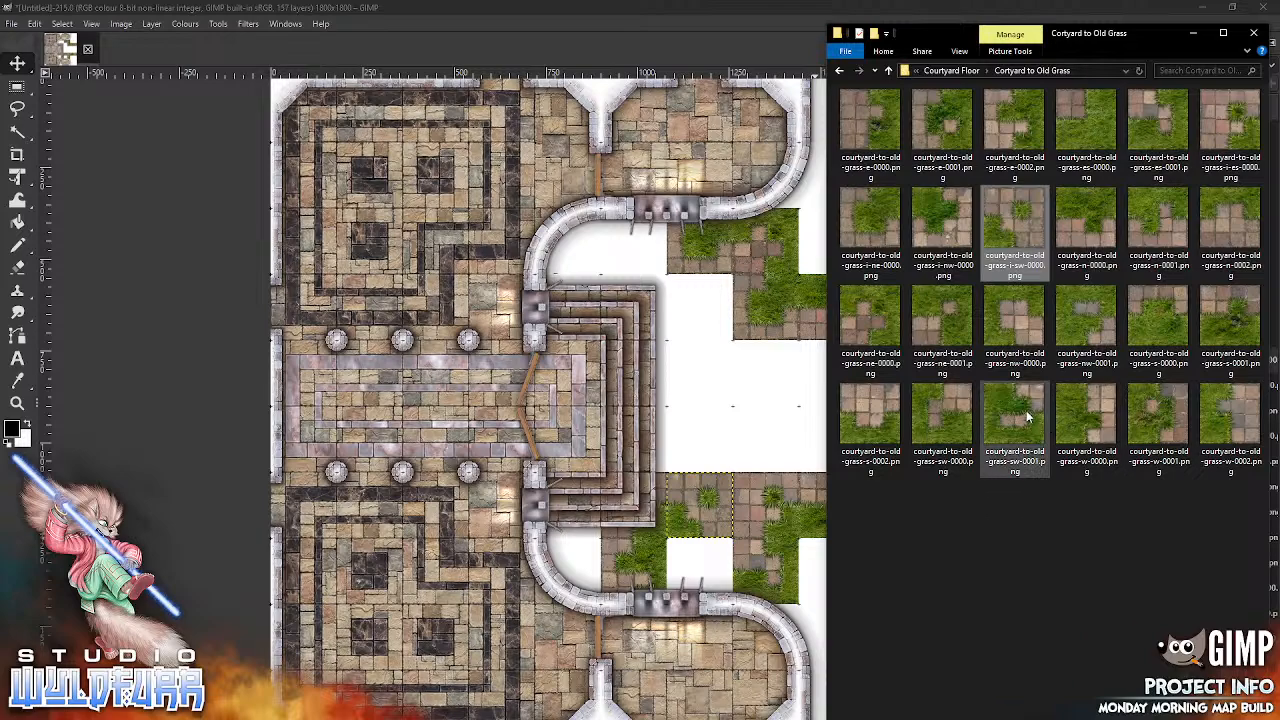
pyautogui.moveTo(958, 408); pyautogui.dragTo(730, 430)
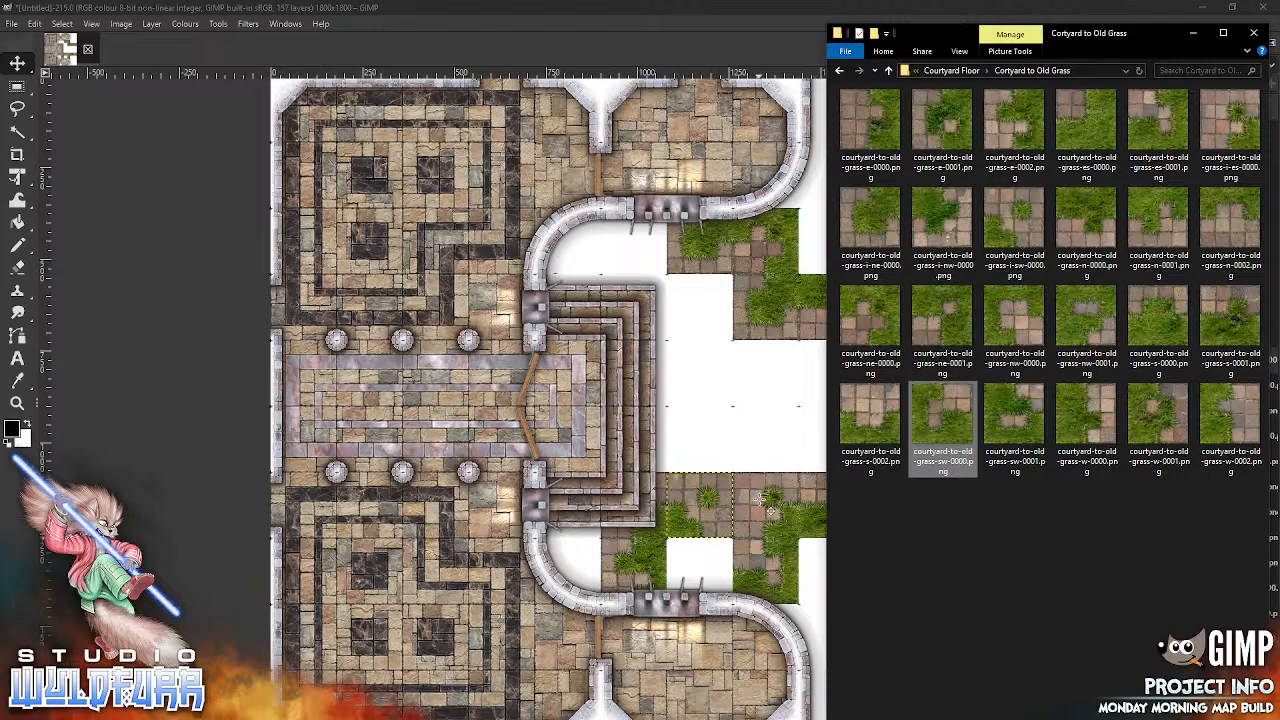
pyautogui.moveTo(766, 506); pyautogui.dragTo(766, 506)
pyautogui.moveTo(606, 412); pyautogui.dragTo(702, 576)
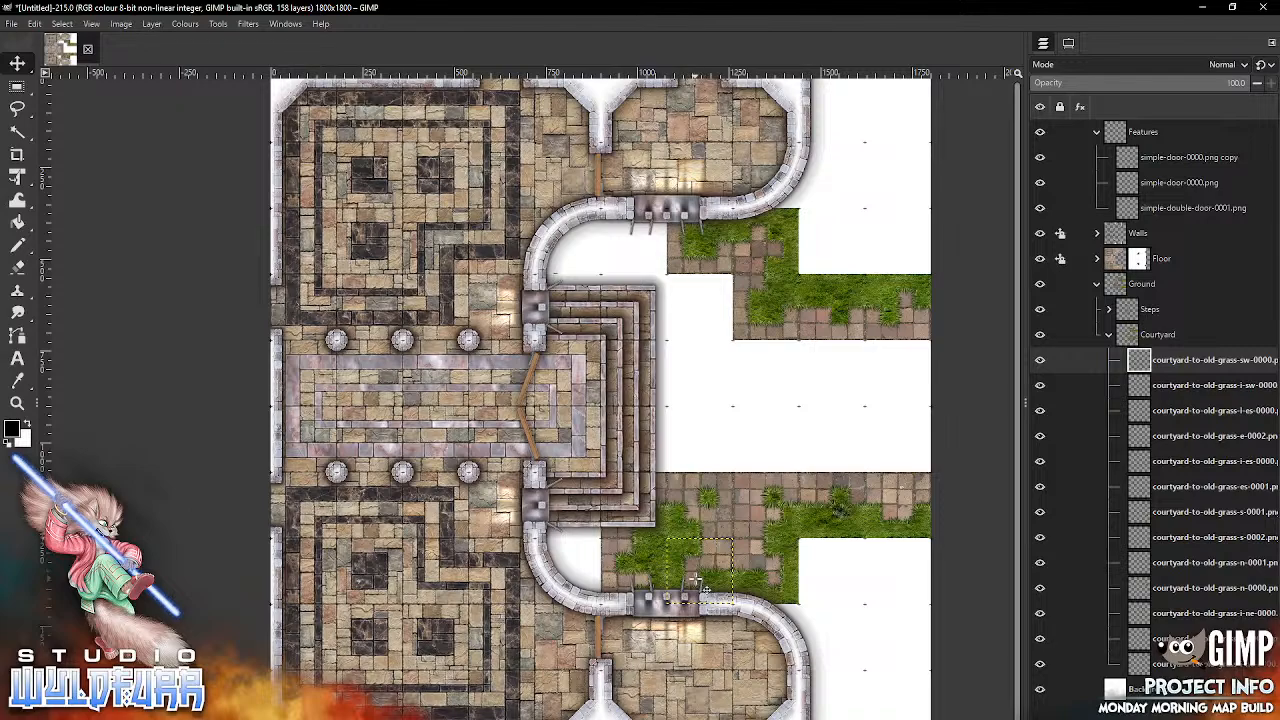
# Step: Add courtyard-large-0000.png from the Courtyard Floor folder and place it inside the northern curved wall, just north of the steps' west end
pyautogui.hotkey('alt', 'Tab')
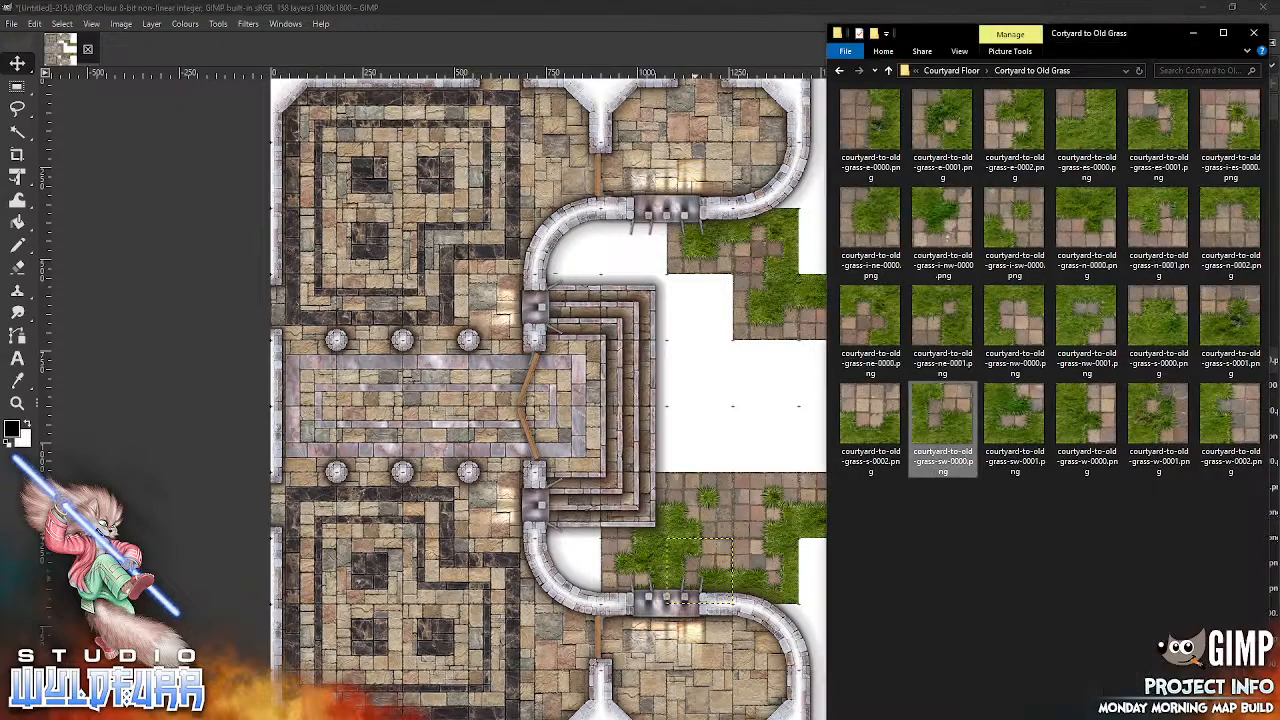
pyautogui.click(951, 70)
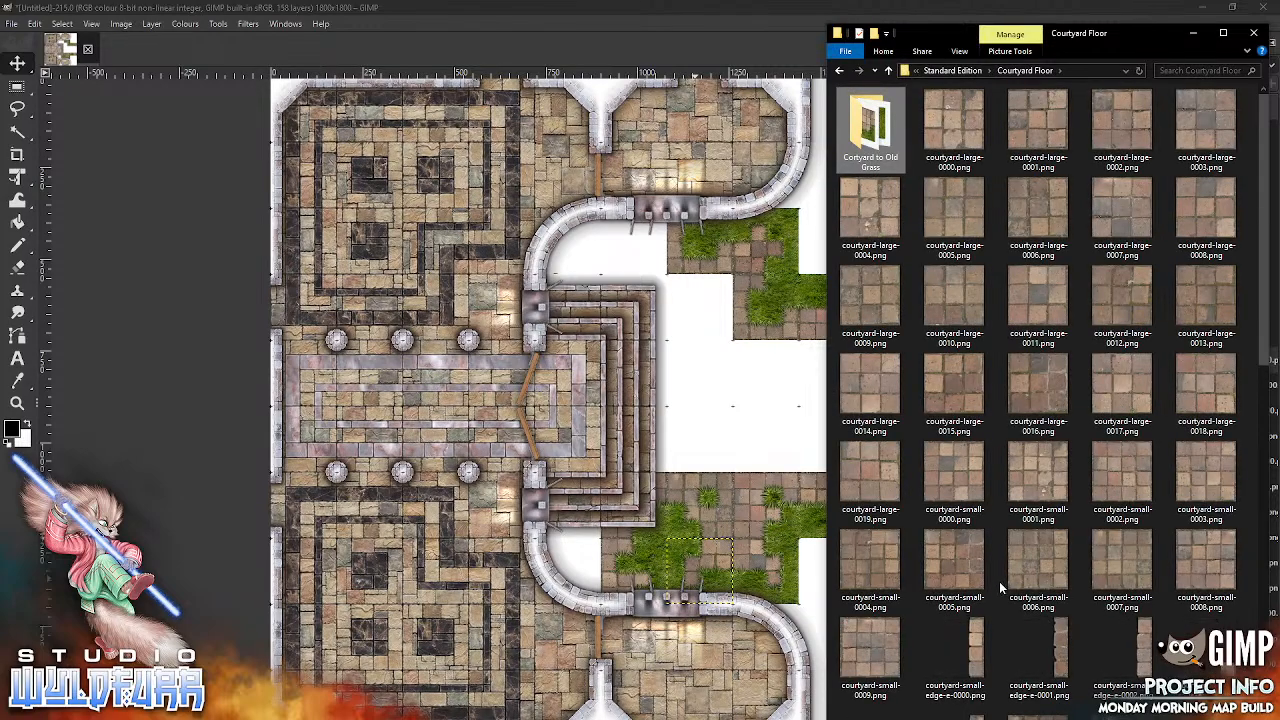
pyautogui.moveTo(955, 138); pyautogui.dragTo(731, 405)
pyautogui.moveTo(748, 533); pyautogui.dragTo(748, 533)
pyautogui.moveTo(605, 404); pyautogui.dragTo(585, 243)
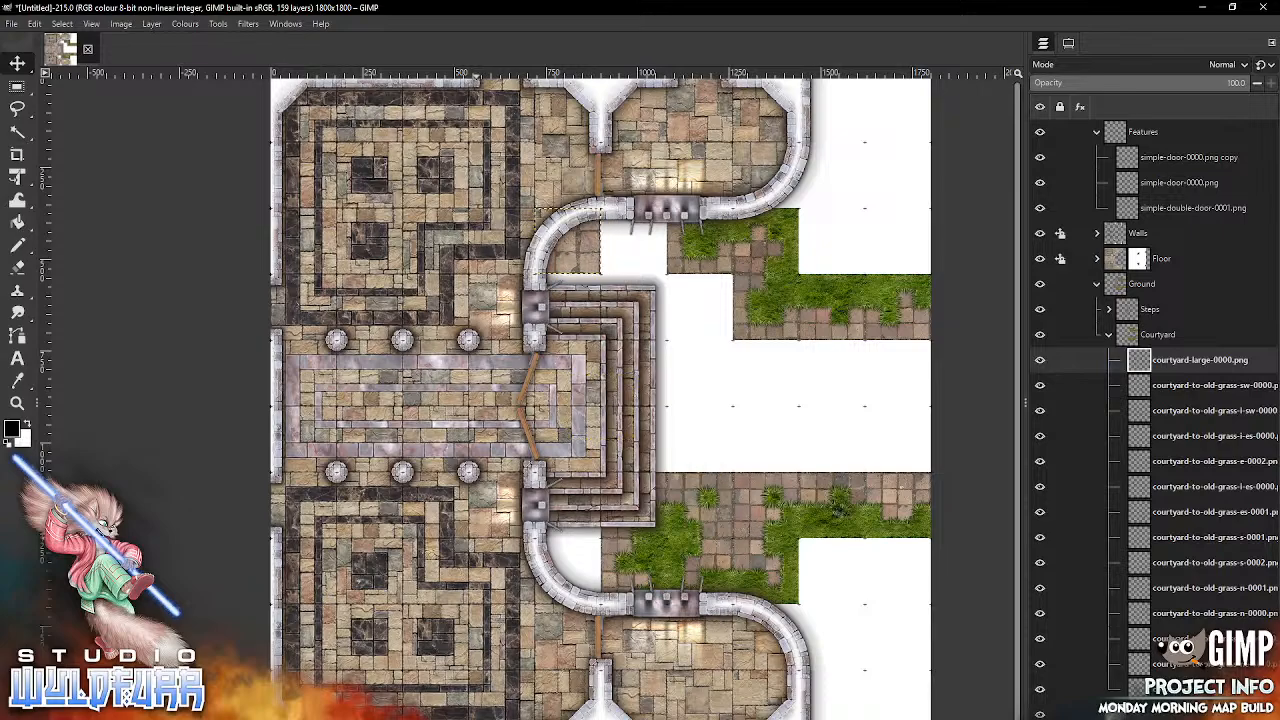
# Step: Add courtyard-large-0001.png directly east of the courtyard-large-0000 tile and courtyard-large-0002.png directly south of it, beneath the steps
pyautogui.hotkey('alt', 'Tab')
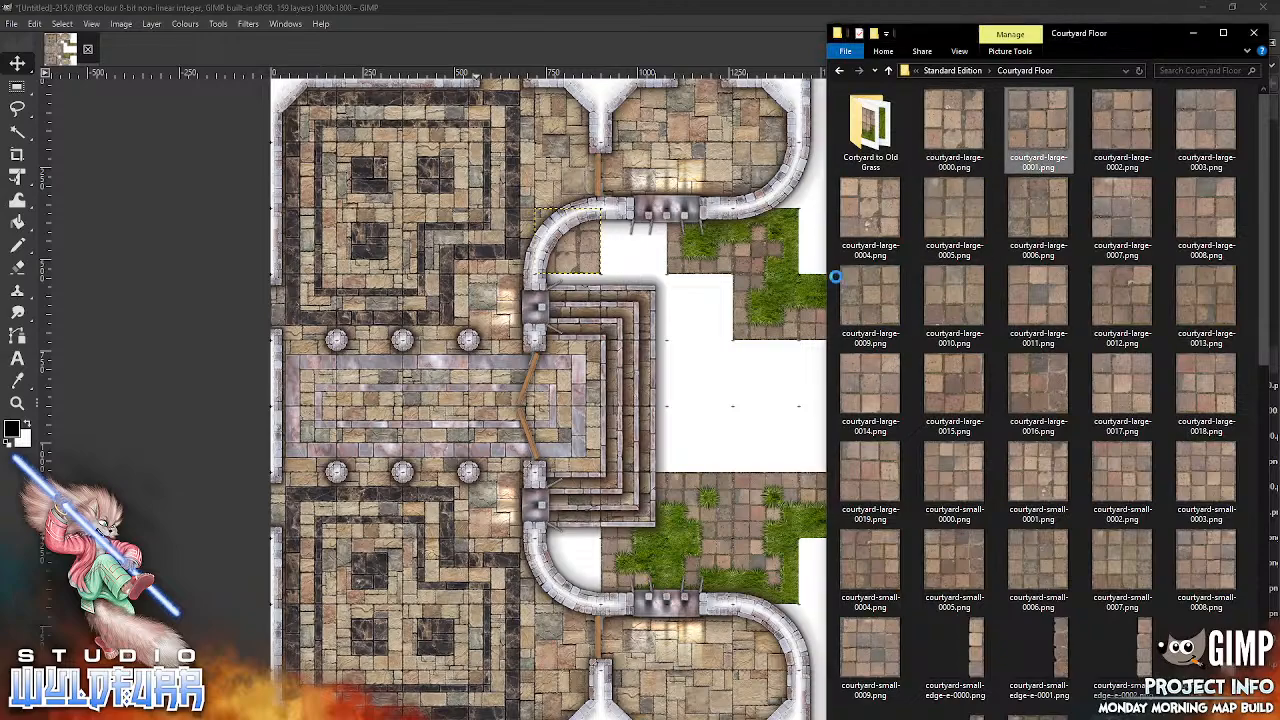
pyautogui.moveTo(763, 420); pyautogui.dragTo(760, 412)
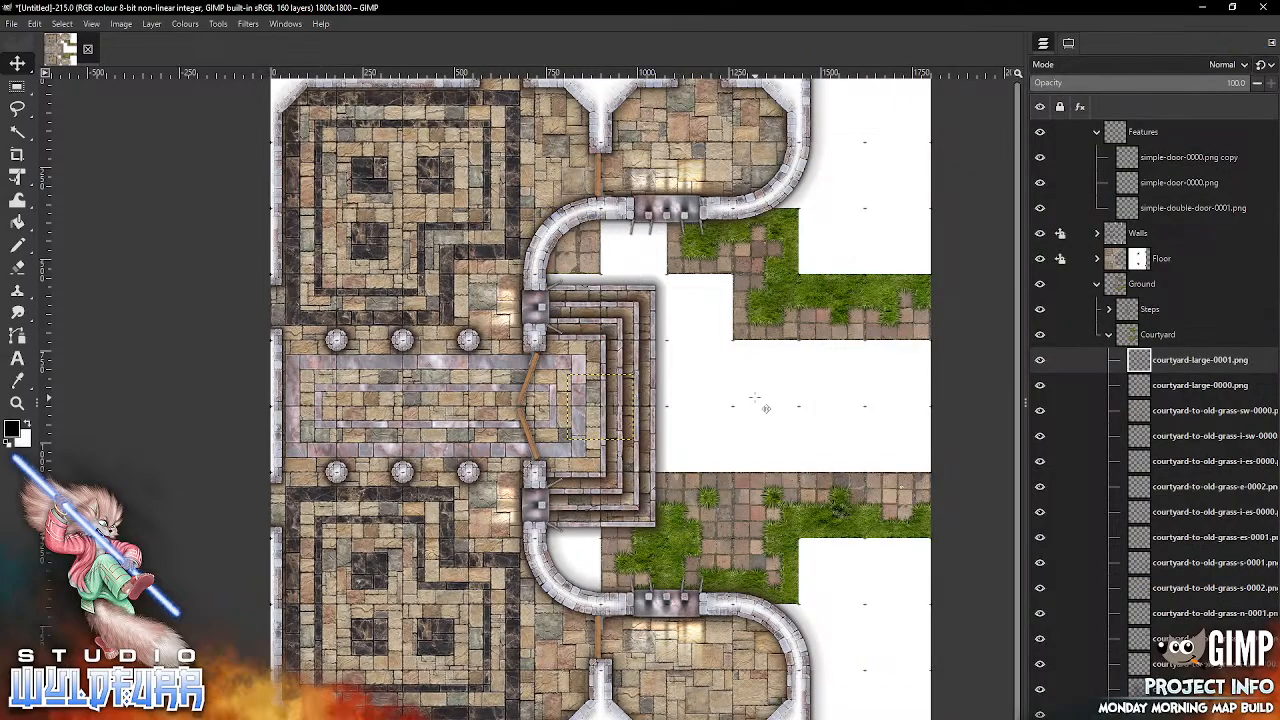
pyautogui.moveTo(612, 400); pyautogui.dragTo(646, 234)
pyautogui.hotkey('alt', 'Tab')
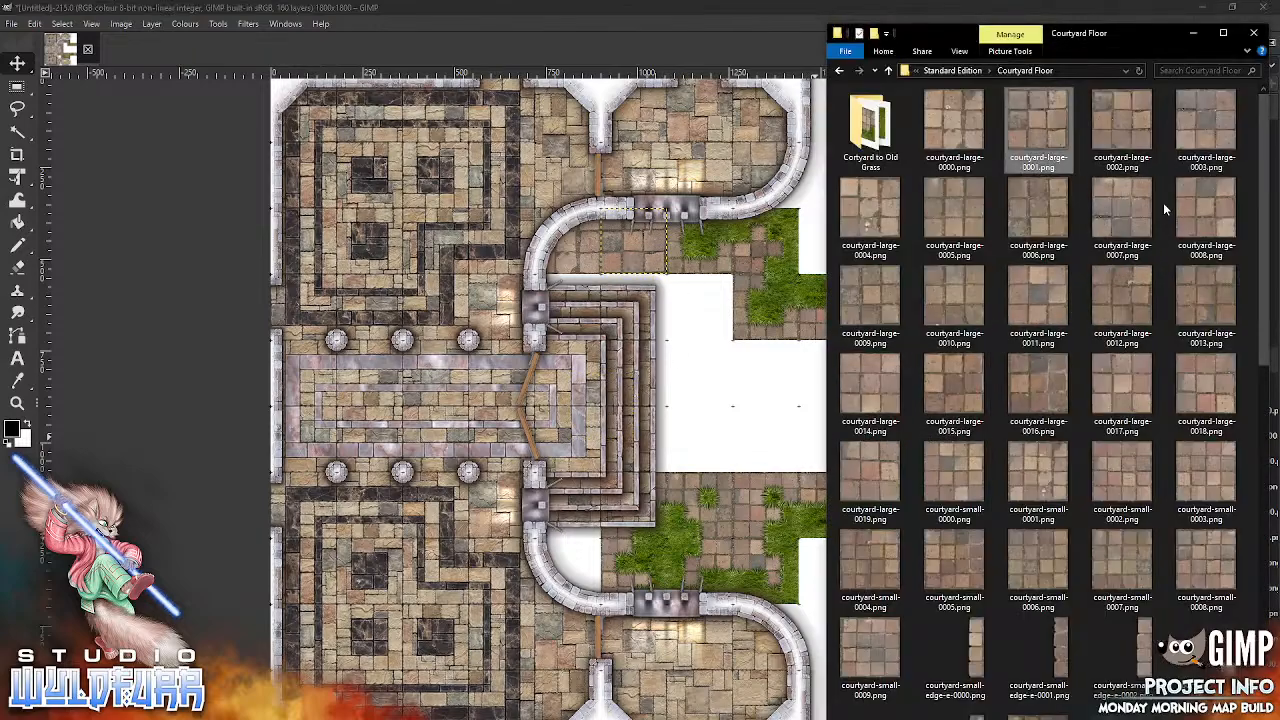
pyautogui.moveTo(1133, 120); pyautogui.dragTo(738, 484)
pyautogui.moveTo(617, 400); pyautogui.dragTo(587, 297)
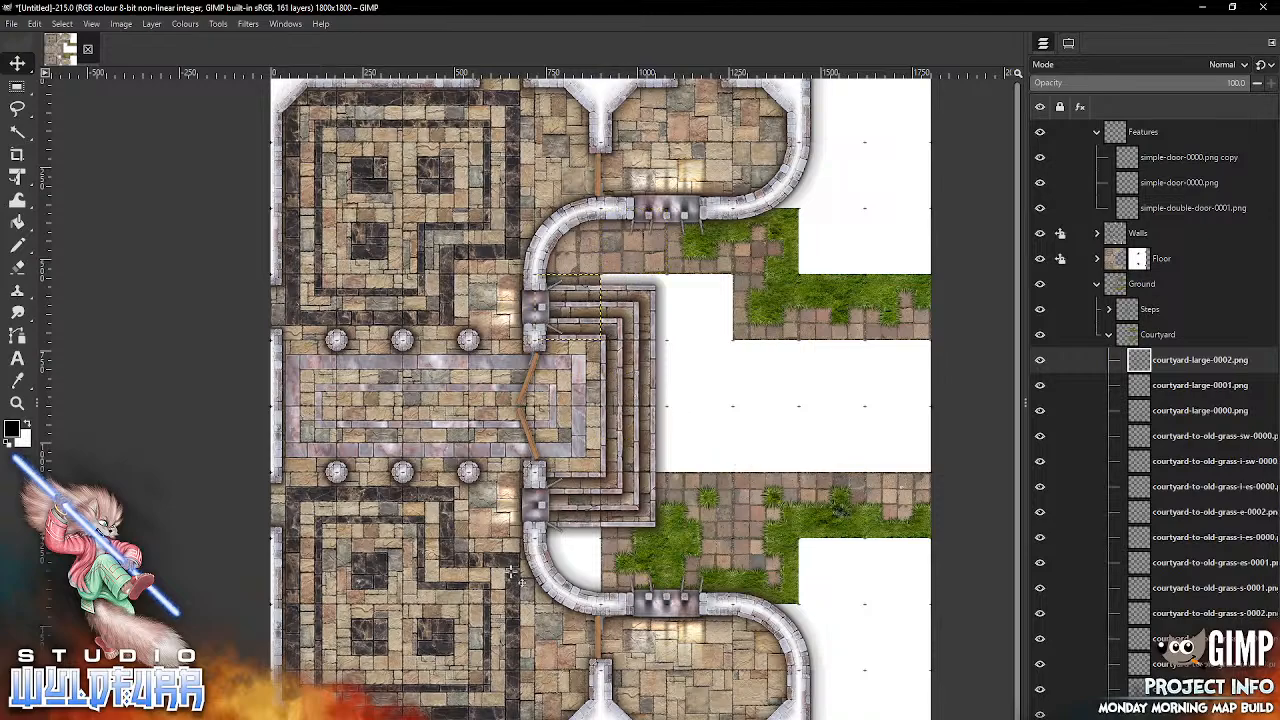
# Step: Add courtyard-large-0003.png beneath the steps' north-east corner, east of the 0002 tile, and courtyard-large-0004.png directly east of it
pyautogui.hotkey('alt', 'Tab')
pyautogui.moveTo(1212, 129); pyautogui.dragTo(748, 470)
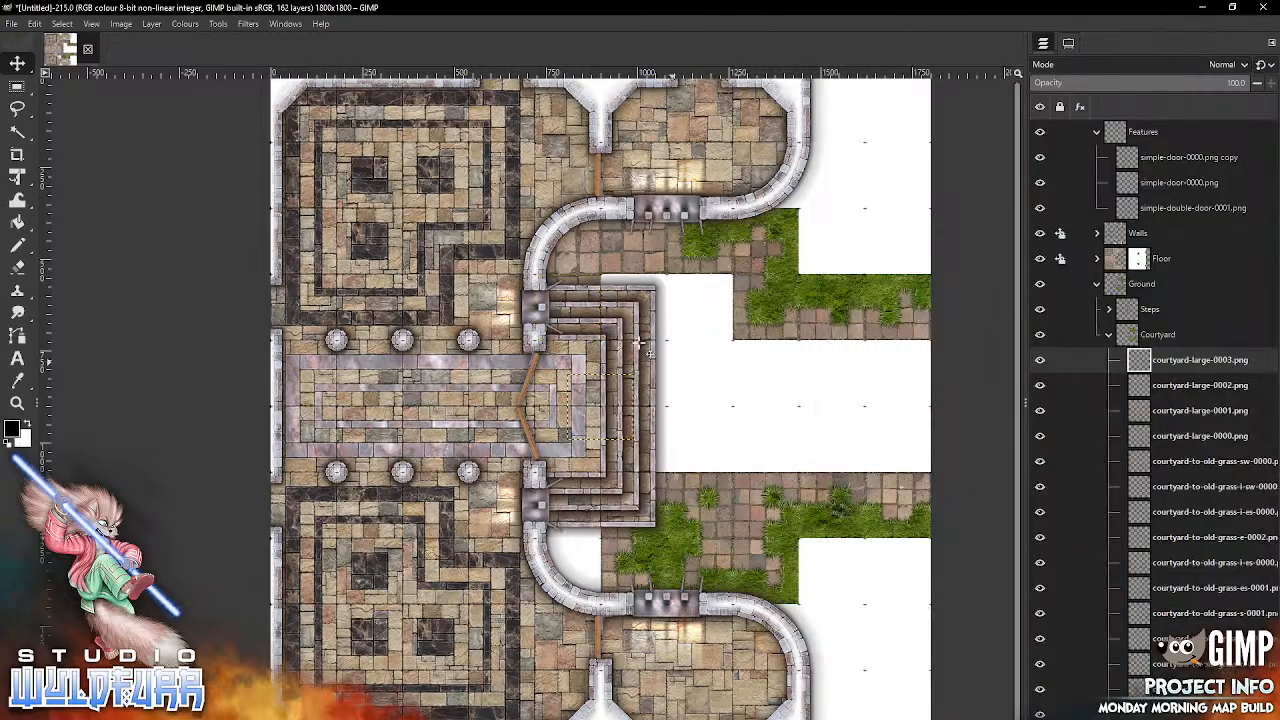
pyautogui.moveTo(614, 388); pyautogui.dragTo(646, 289)
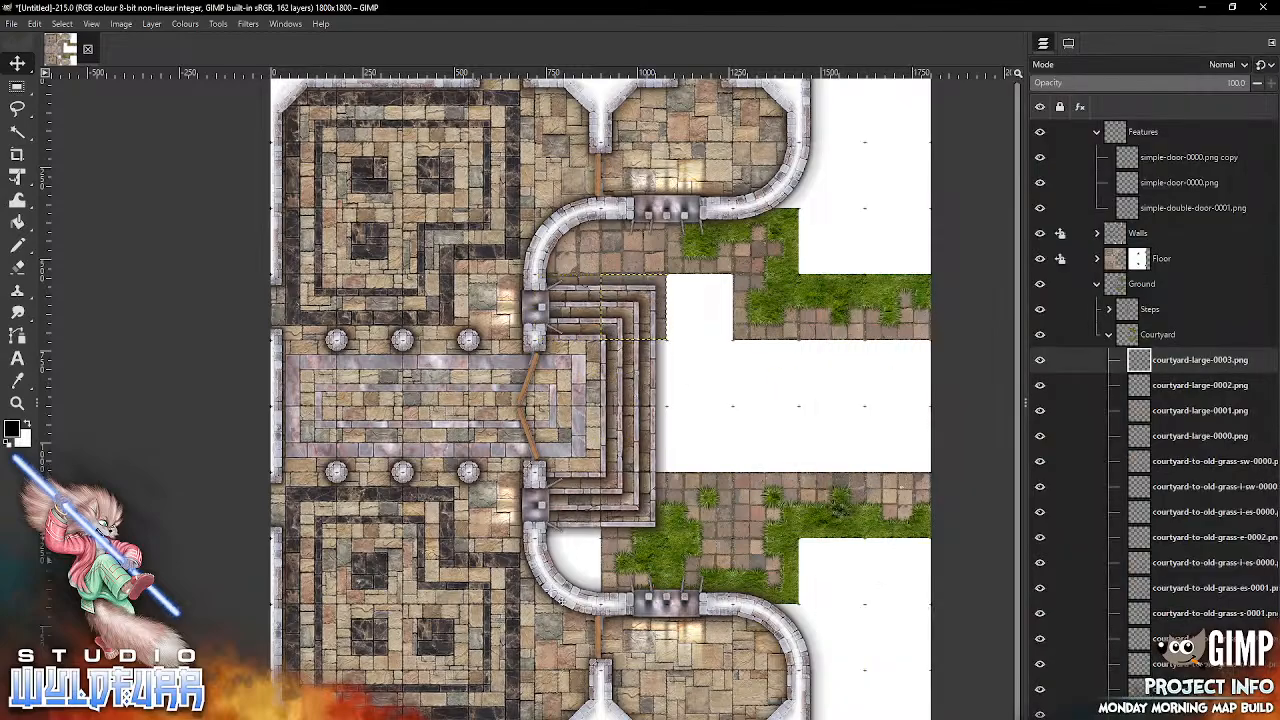
pyautogui.hotkey('alt', 'Tab')
pyautogui.click(866, 238)
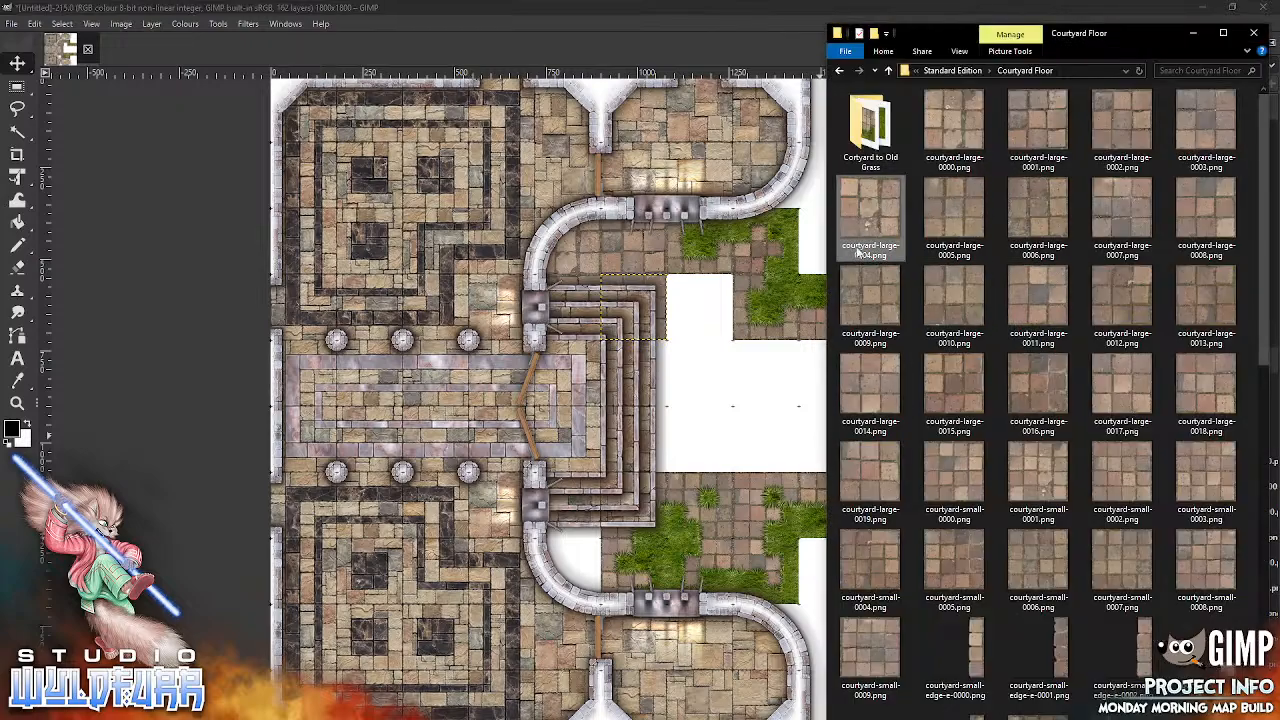
pyautogui.moveTo(740, 487); pyautogui.dragTo(738, 485)
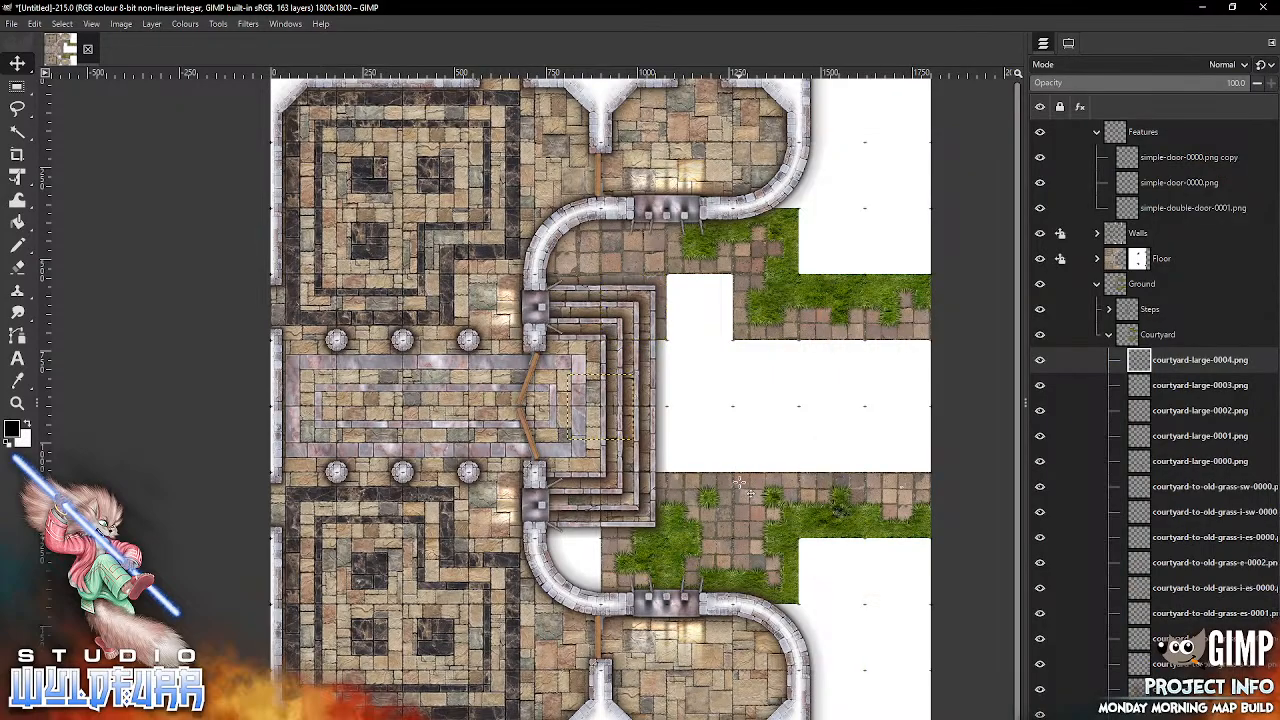
pyautogui.moveTo(612, 403); pyautogui.dragTo(708, 303)
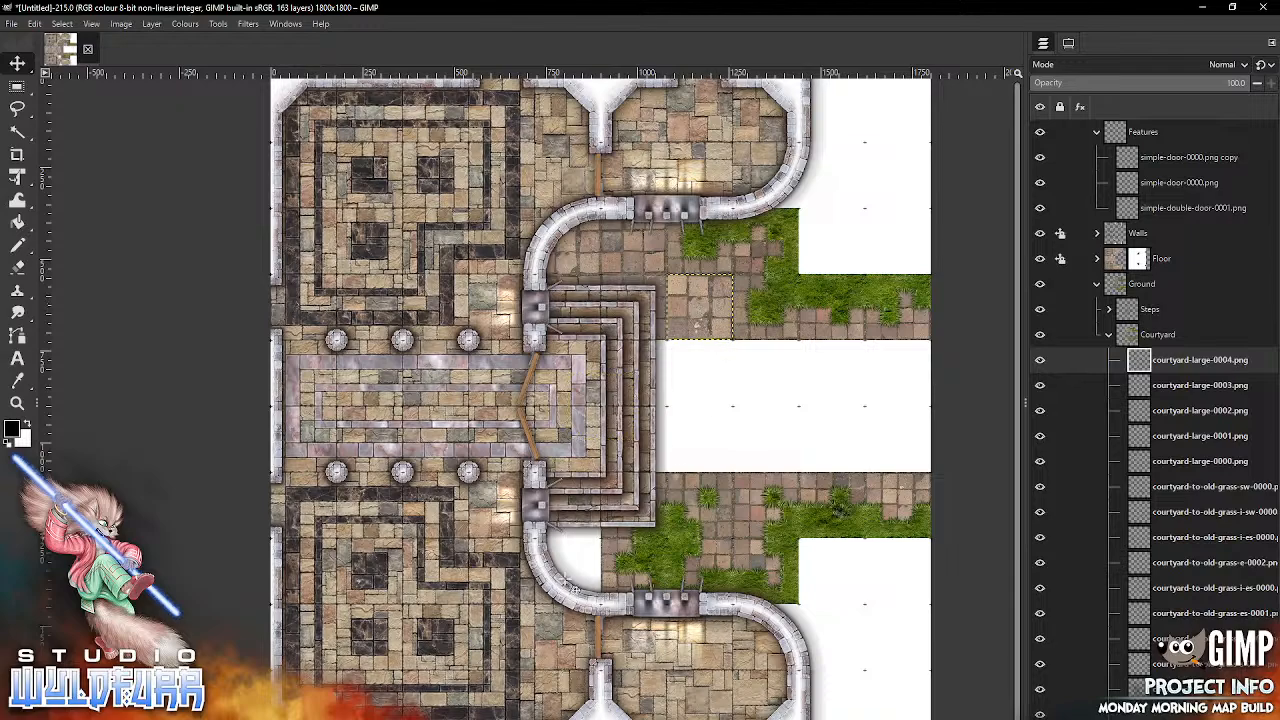
# Step: Add courtyard-large-0005.png beneath the steps' east side, directly south of the 0003 tile, and courtyard-large-0006.png directly east of it
pyautogui.hotkey('alt', 'Tab')
pyautogui.click(965, 220)
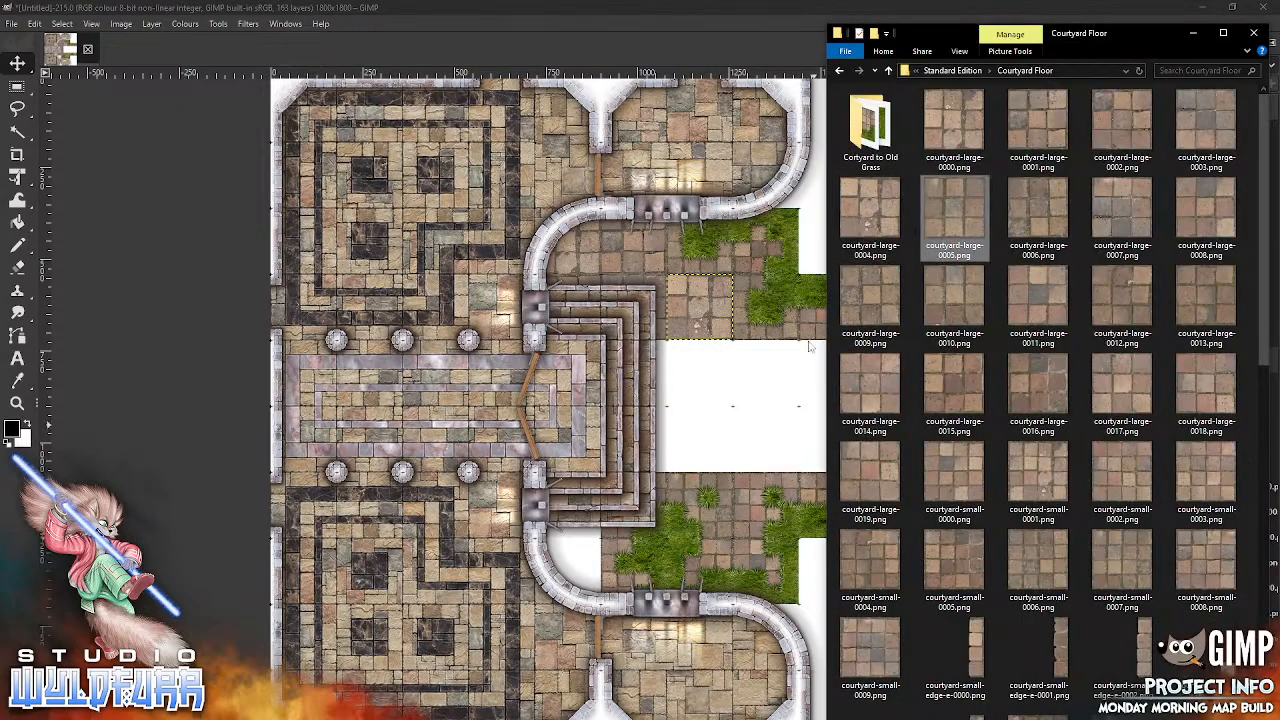
pyautogui.moveTo(713, 511); pyautogui.dragTo(713, 511)
pyautogui.moveTo(625, 401); pyautogui.dragTo(656, 362)
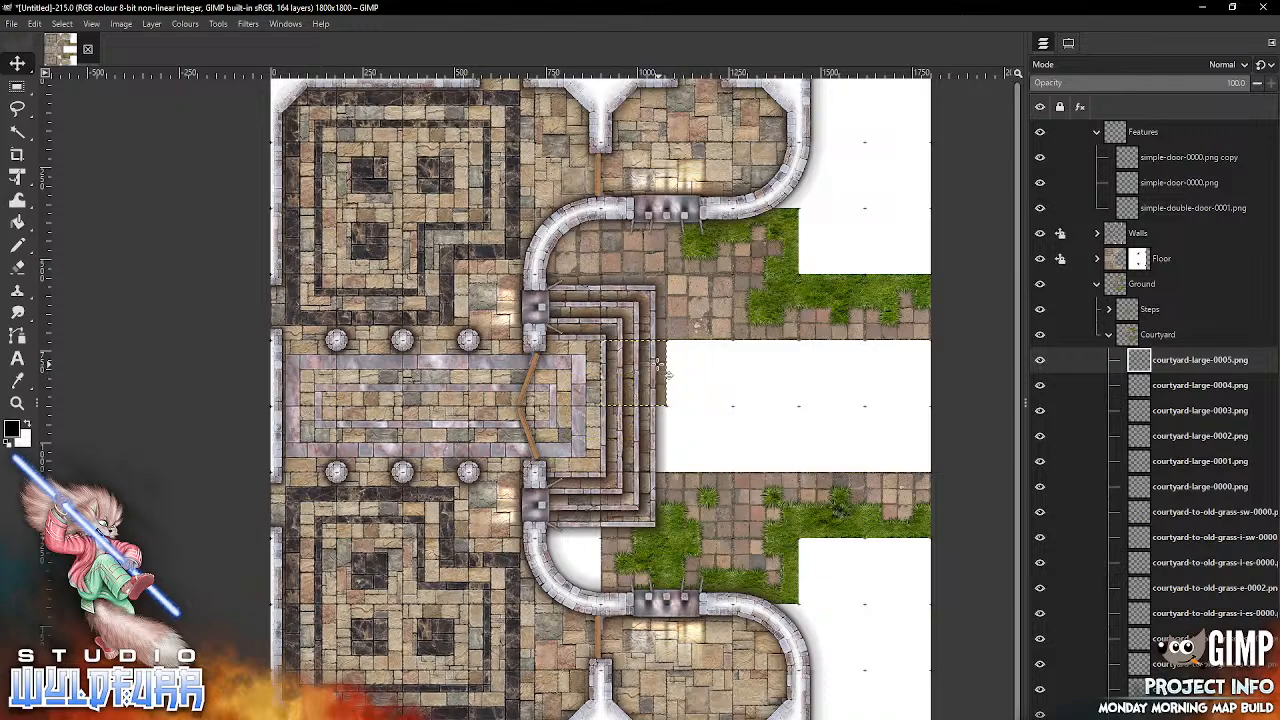
pyautogui.hotkey('alt', 'Tab')
pyautogui.moveTo(1028, 209); pyautogui.dragTo(748, 378)
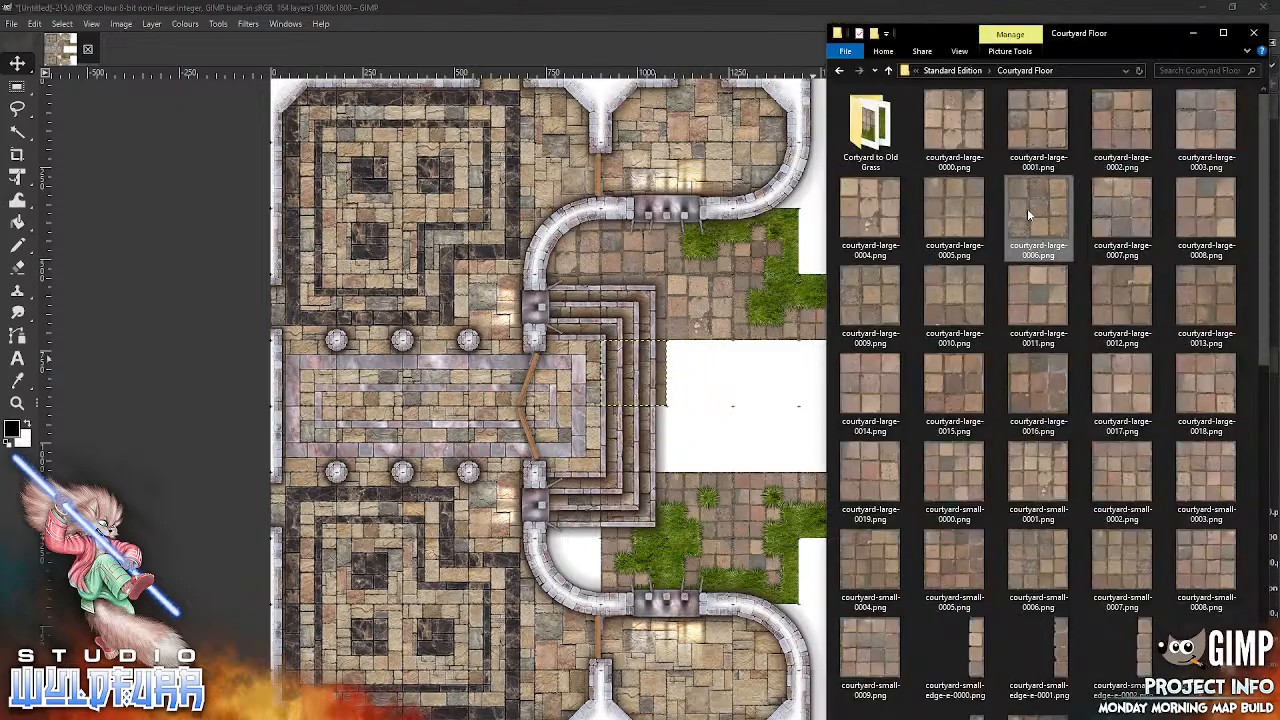
pyautogui.moveTo(722, 521); pyautogui.dragTo(722, 521)
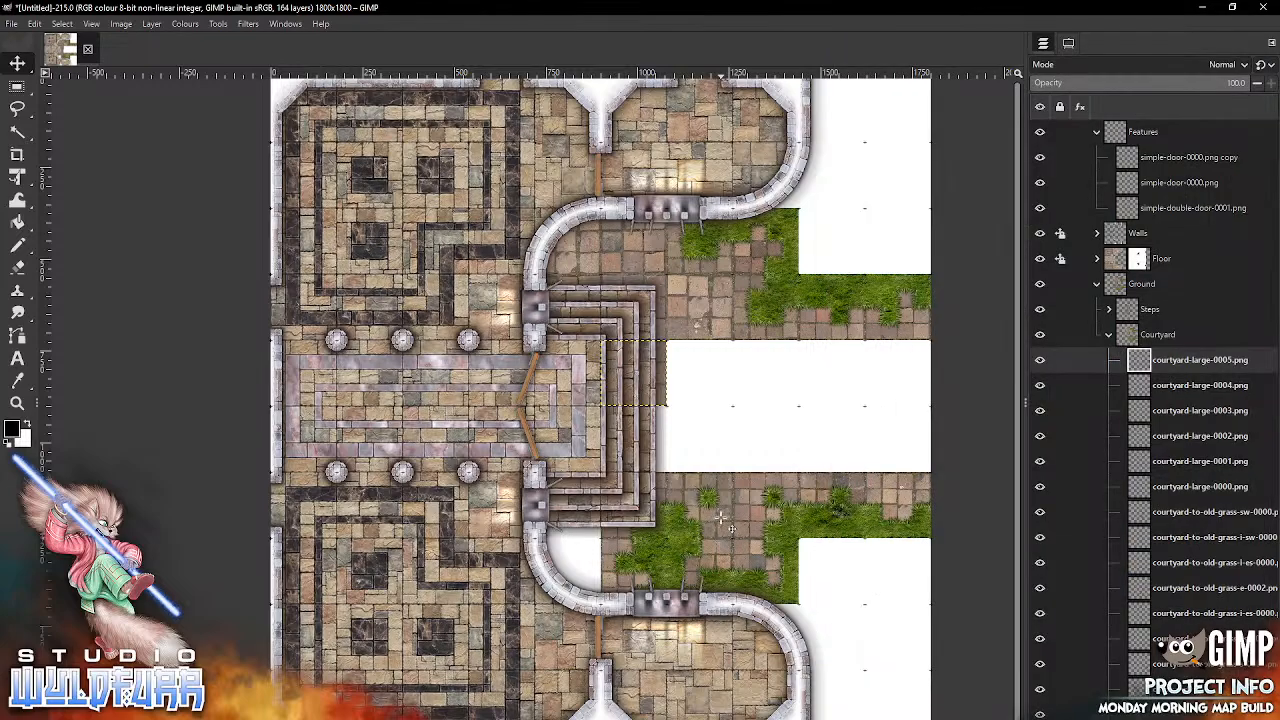
pyautogui.moveTo(628, 397); pyautogui.dragTo(723, 363)
# Step: Continue the paving row east of the 0006 tile with courtyard-large-0007.png and courtyard-large-0008.png in the two adjoining squares
pyautogui.hotkey('alt', 'Tab')
pyautogui.press('Right')
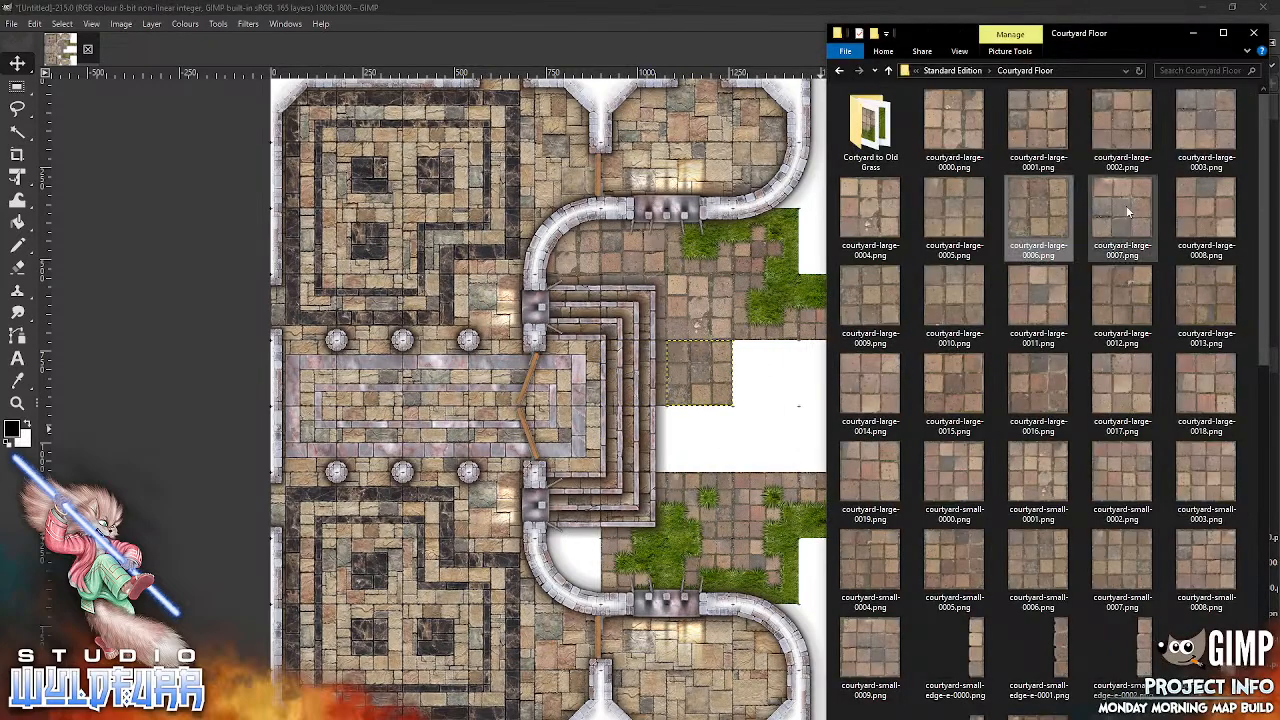
pyautogui.moveTo(750, 490); pyautogui.dragTo(748, 490)
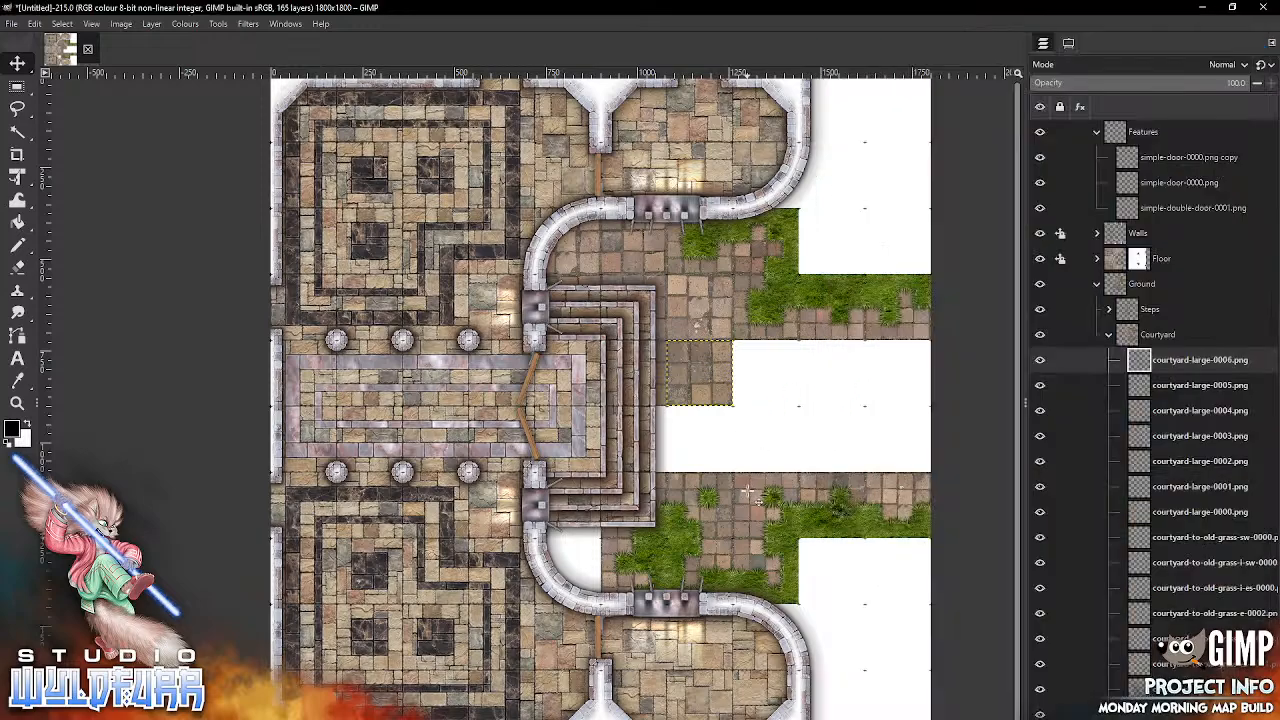
pyautogui.moveTo(622, 396); pyautogui.dragTo(785, 365)
pyautogui.hotkey('alt', 'Tab')
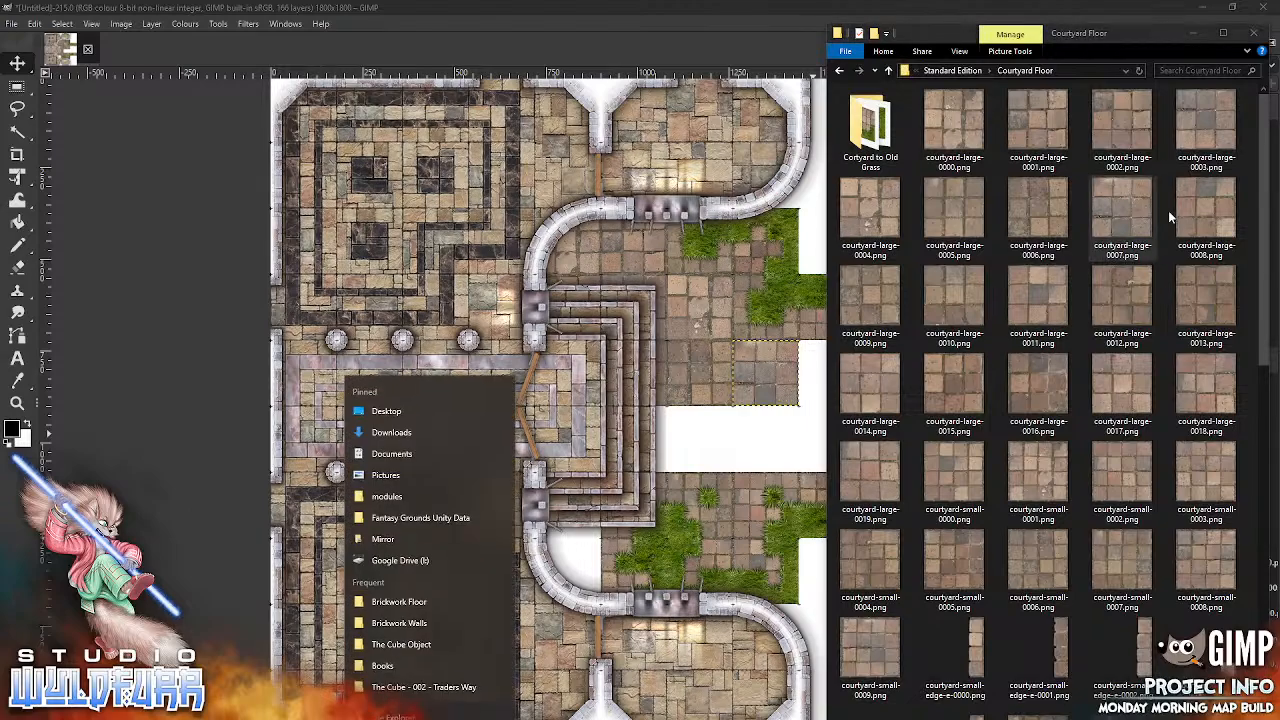
pyautogui.moveTo(729, 357); pyautogui.dragTo(720, 362)
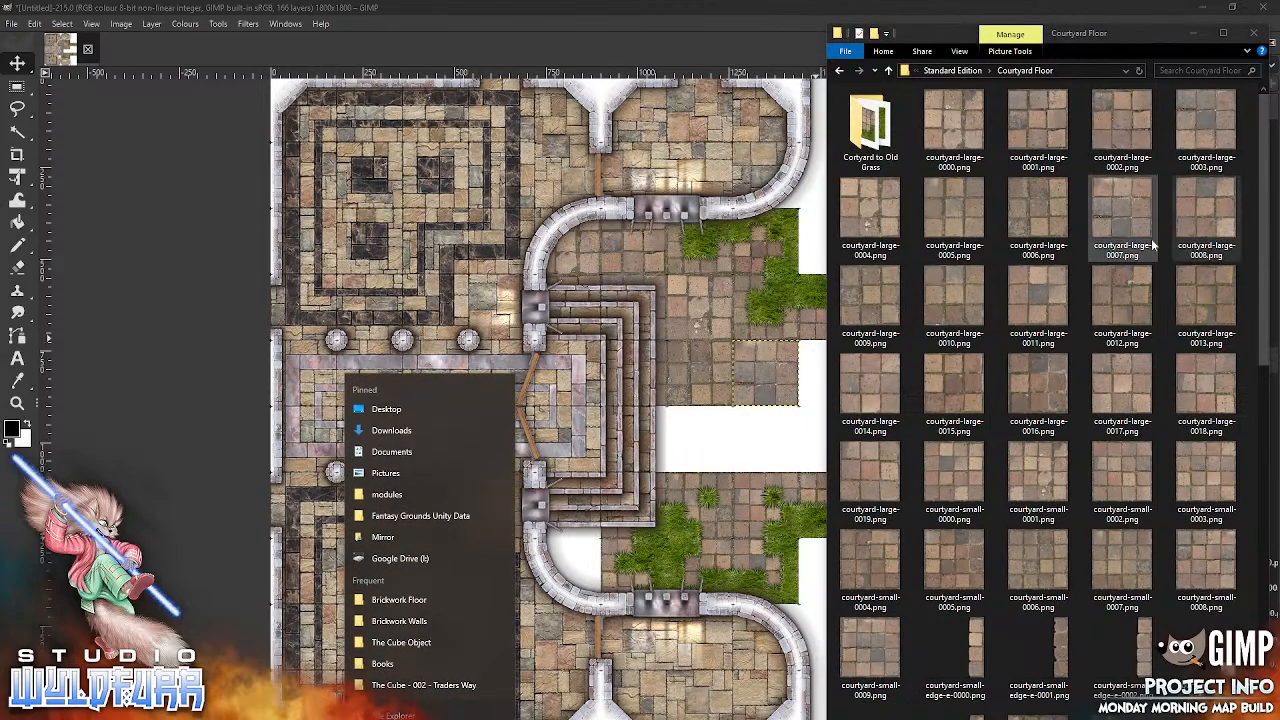
pyautogui.moveTo(603, 408); pyautogui.dragTo(840, 372)
# Step: Add courtyard-large-0009.png and place it east of the 0008 tile, completing the row to the map's east edge
pyautogui.click(434, 716)
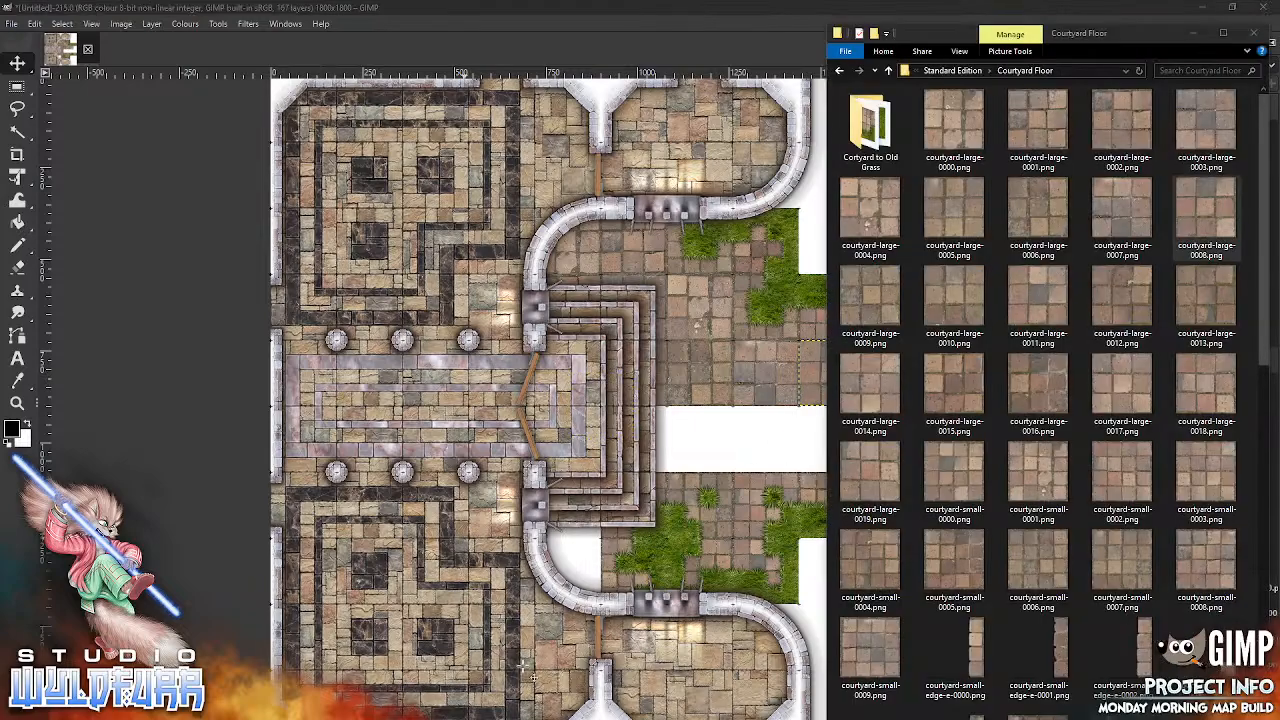
pyautogui.moveTo(880, 308); pyautogui.dragTo(740, 485)
pyautogui.moveTo(611, 409); pyautogui.dragTo(908, 377)
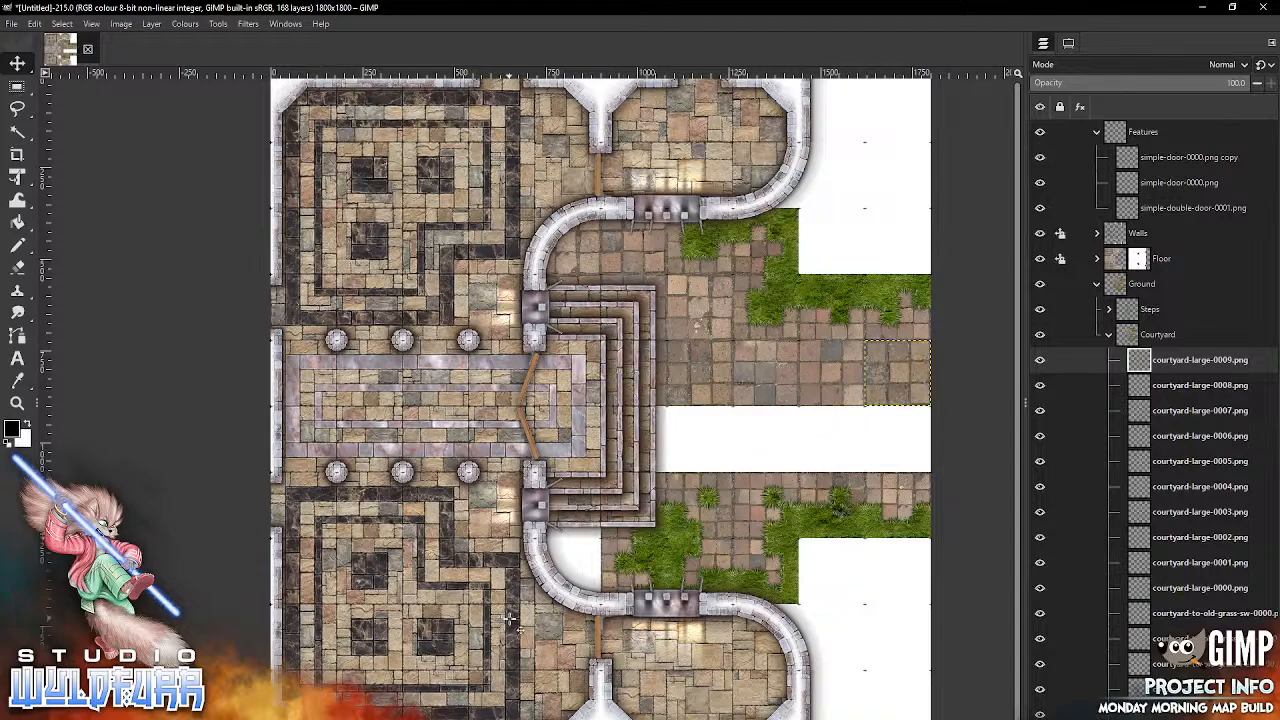
# Step: Add courtyard-large-0010.png inside the southern curved wall, west of the grass, and courtyard-large-0011.png directly north of it
pyautogui.click(434, 716)
pyautogui.moveTo(955, 300); pyautogui.dragTo(702, 538)
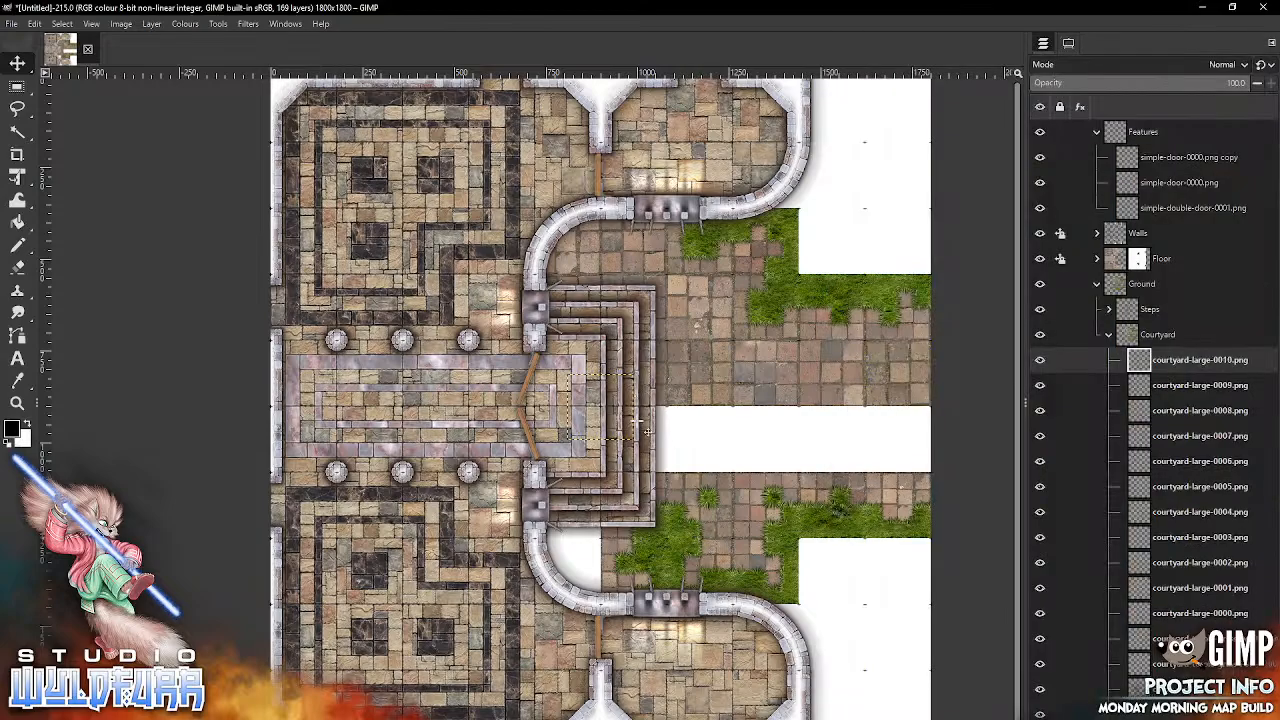
pyautogui.moveTo(580, 570); pyautogui.dragTo(583, 571)
pyautogui.click(434, 716)
pyautogui.click(1036, 313)
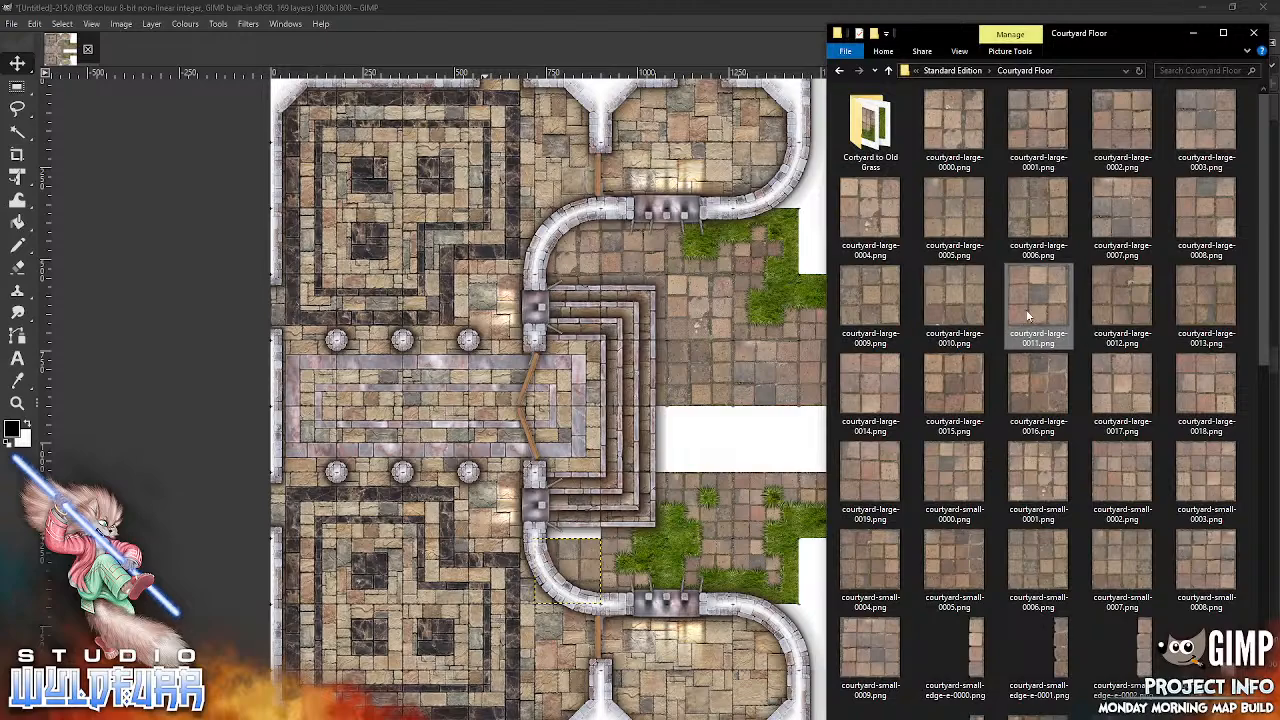
pyautogui.moveTo(760, 522); pyautogui.dragTo(760, 518)
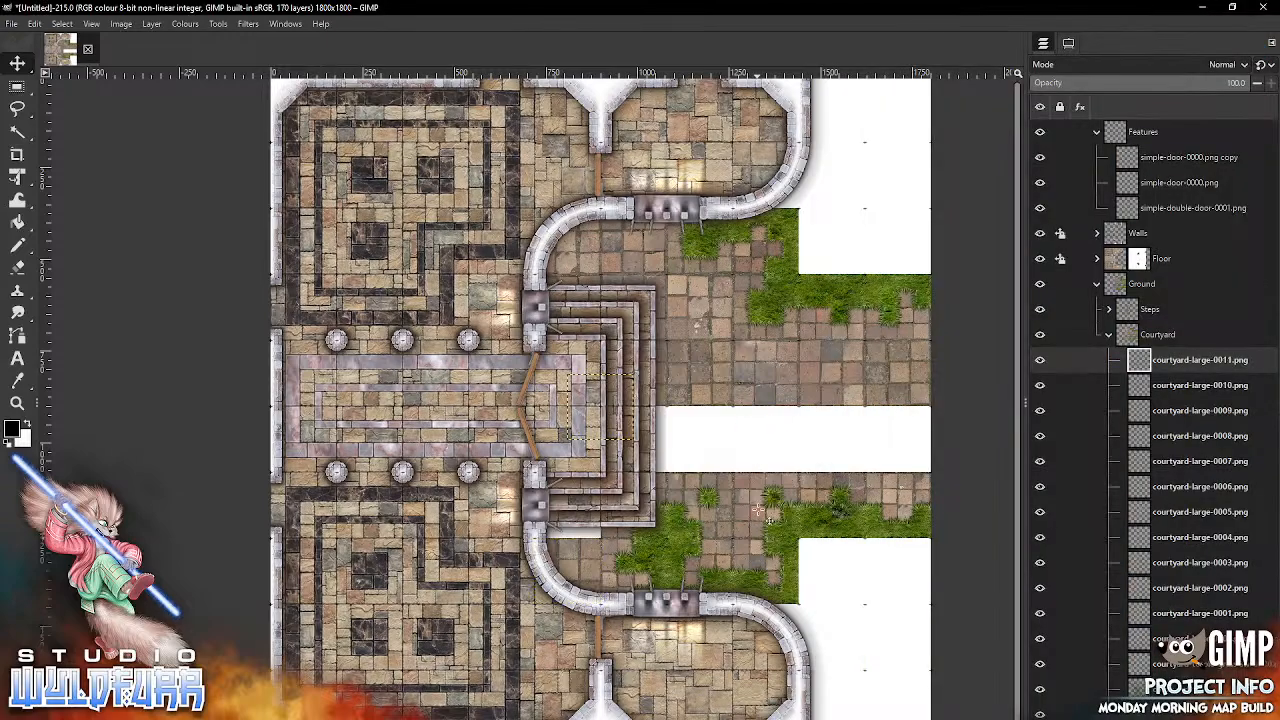
pyautogui.moveTo(625, 406); pyautogui.dragTo(593, 503)
# Step: Add courtyard-large-0012.png directly south of the 0006 tile and courtyard-large-0013.png directly west of it, beneath the steps' east edge
pyautogui.click(515, 716)
pyautogui.click(1109, 308)
pyautogui.moveTo(1108, 308); pyautogui.dragTo(748, 530)
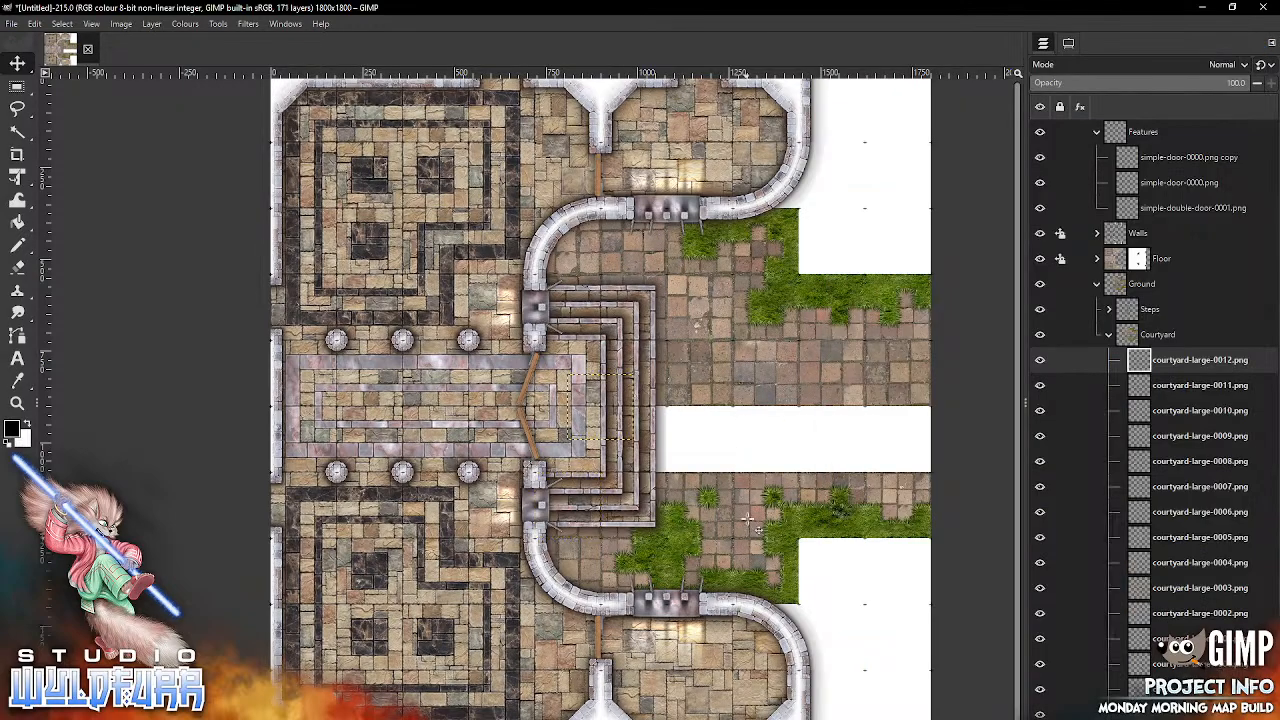
pyautogui.moveTo(630, 398); pyautogui.dragTo(724, 432)
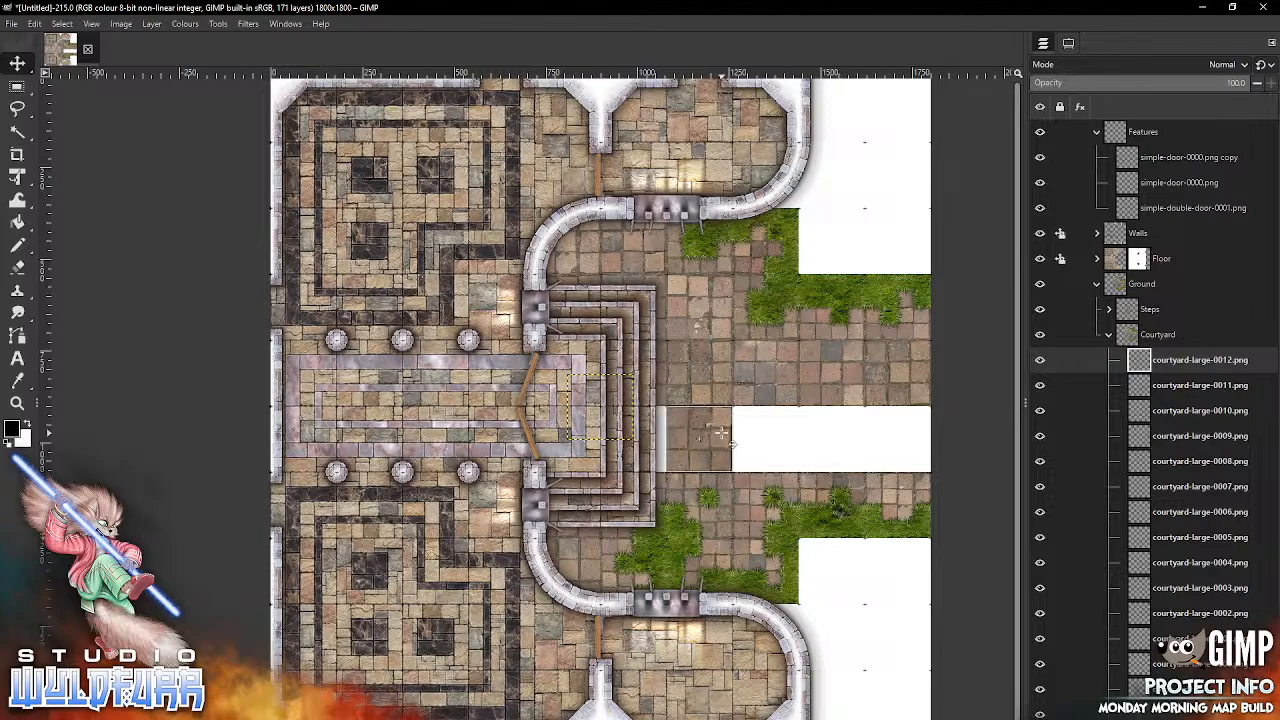
pyautogui.hotkey('alt', 'Tab')
pyautogui.click(1180, 305)
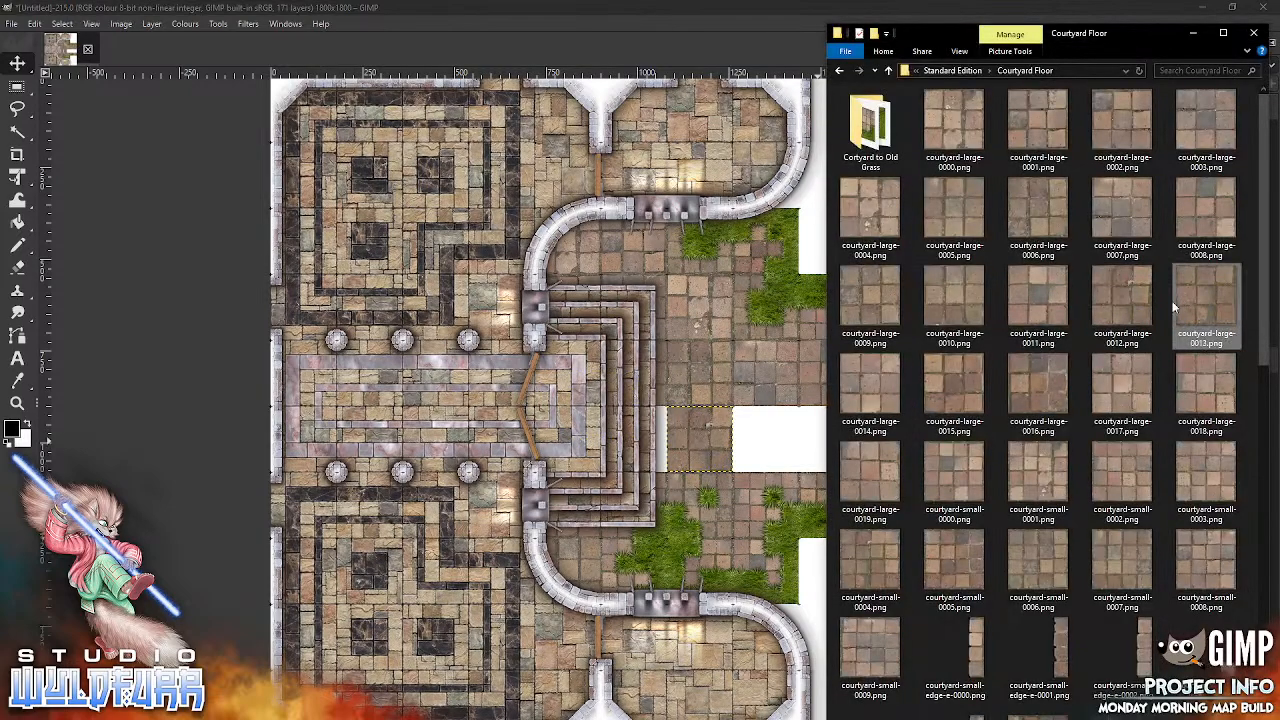
pyautogui.moveTo(724, 425); pyautogui.dragTo(738, 494)
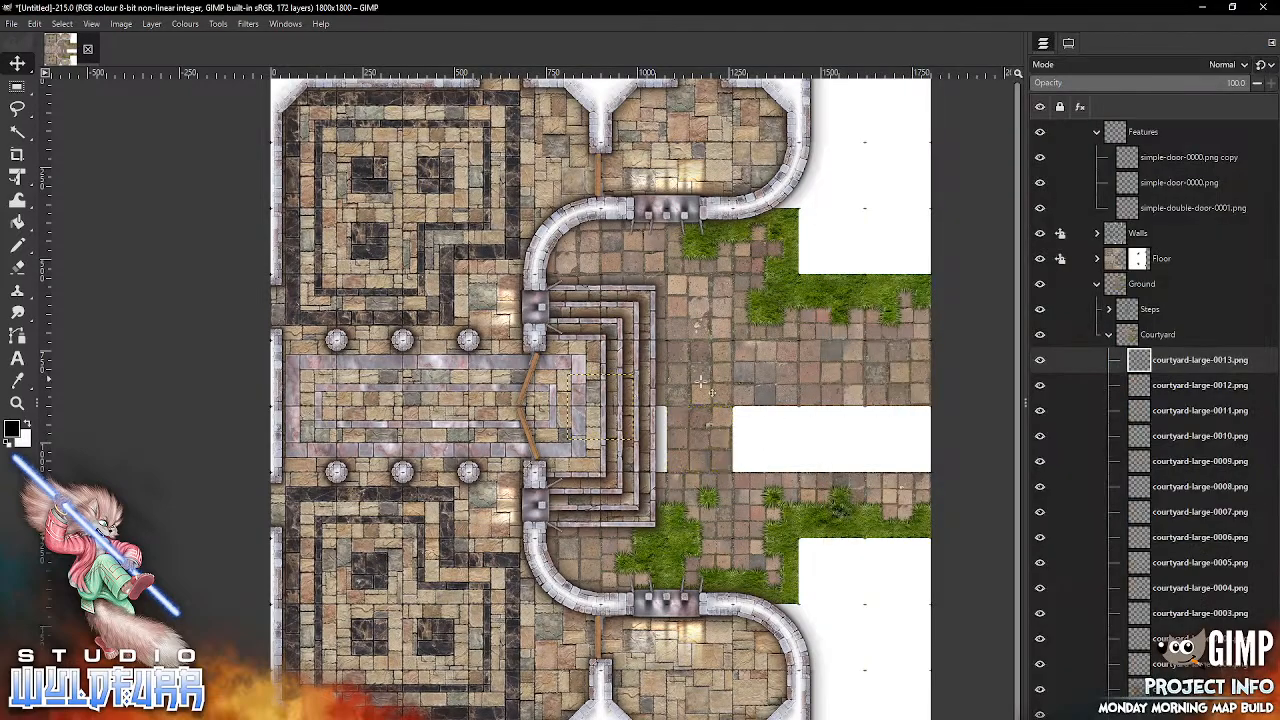
pyautogui.moveTo(626, 394); pyautogui.dragTo(658, 425)
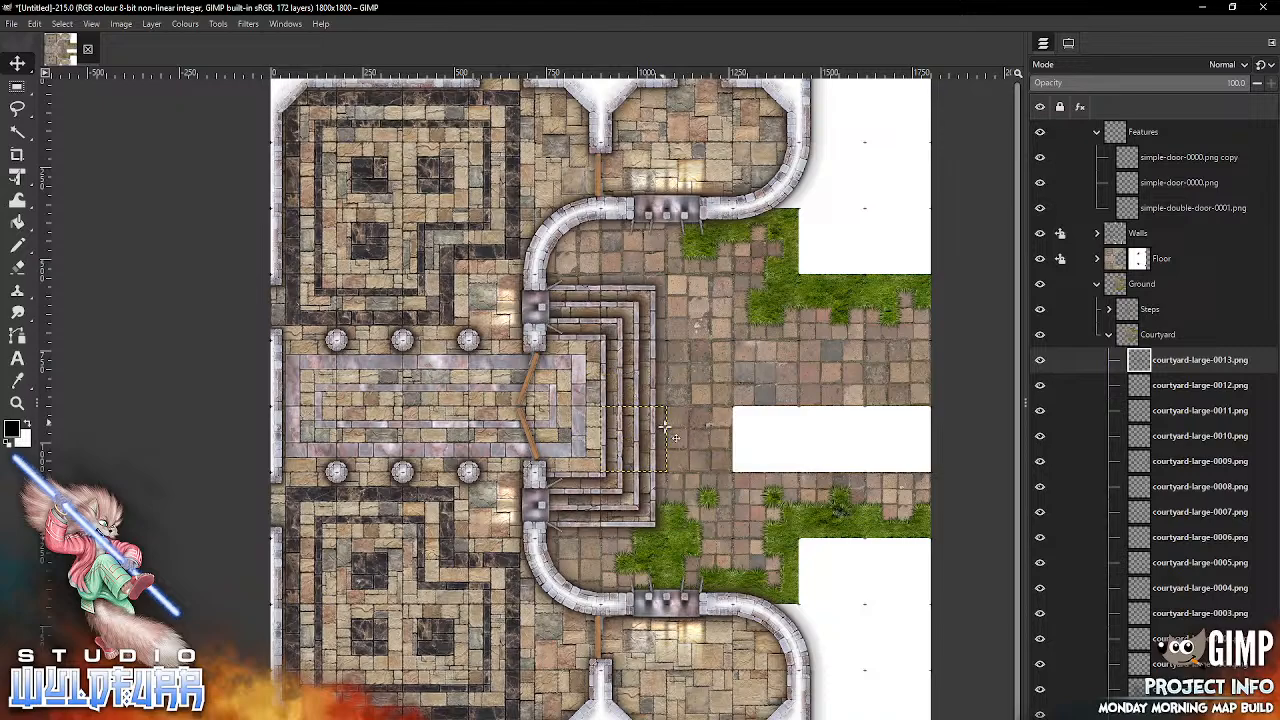
# Step: Continue the paving row east of the 0012 tile with courtyard-large-0014.png and courtyard-large-0015.png in the two adjoining squares
pyautogui.hotkey('alt', 'Tab')
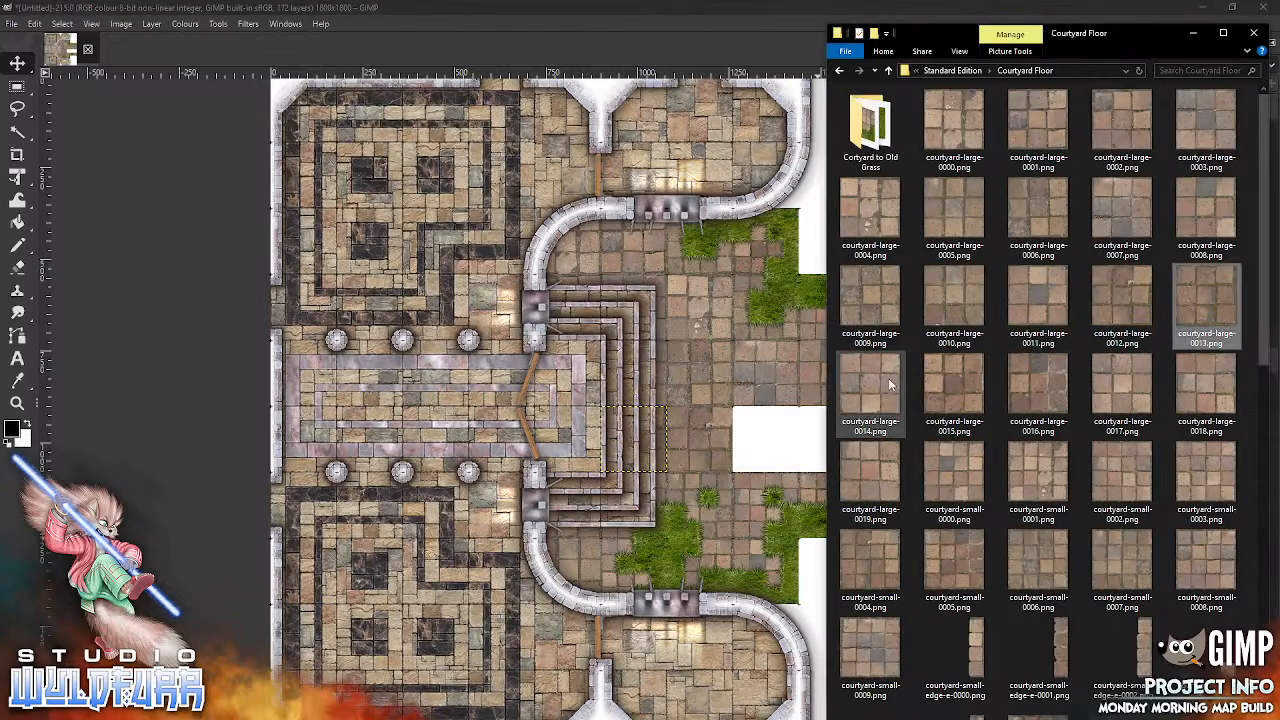
pyautogui.moveTo(724, 472); pyautogui.dragTo(819, 463)
pyautogui.hotkey('alt', 'Tab')
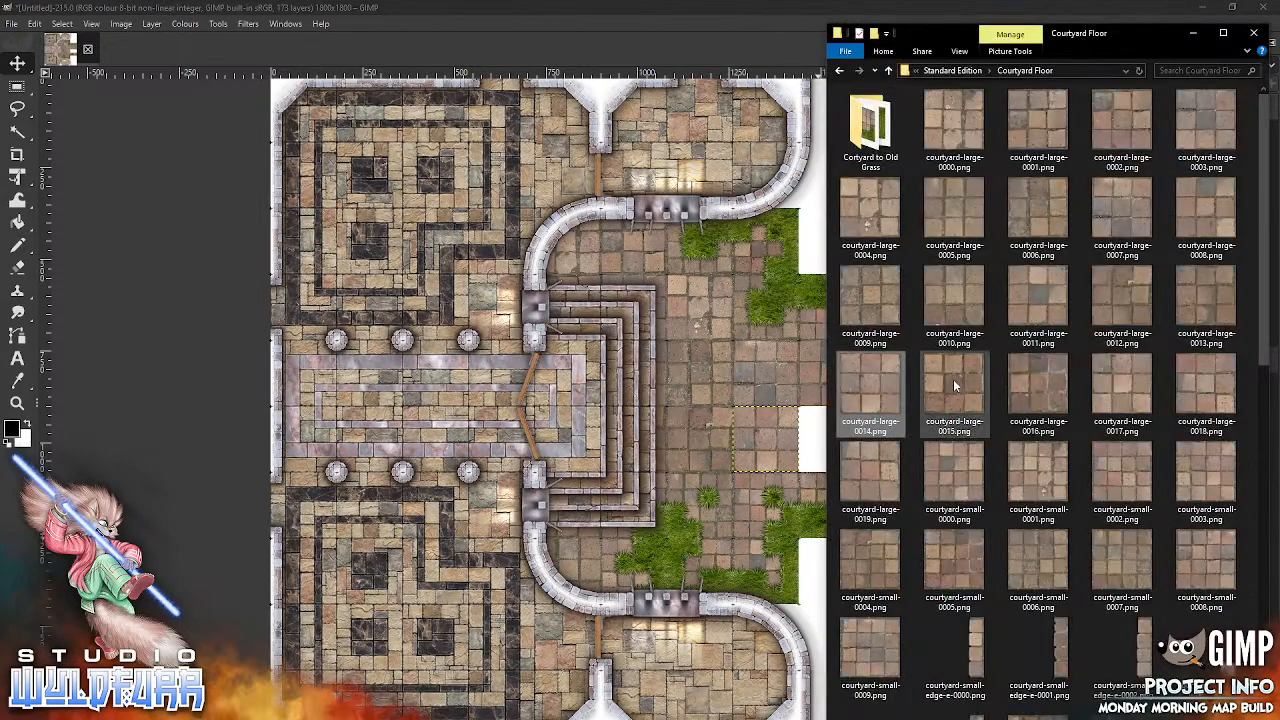
pyautogui.moveTo(952, 380); pyautogui.dragTo(750, 445)
pyautogui.moveTo(730, 527); pyautogui.dragTo(730, 527)
pyautogui.moveTo(615, 407); pyautogui.dragTo(848, 441)
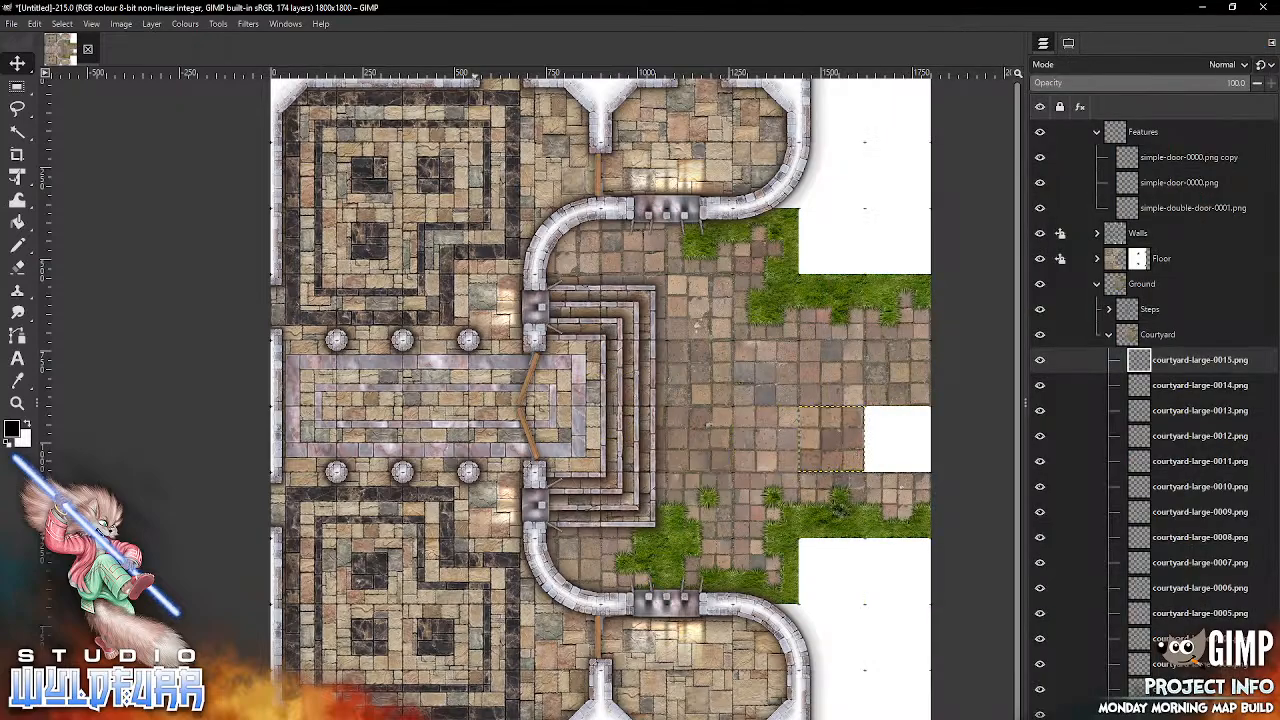
# Step: Add courtyard-large-0016.png and fill the remaining gap at the map's east edge, directly south of the 0009 tile
pyautogui.hotkey('alt', 'Tab')
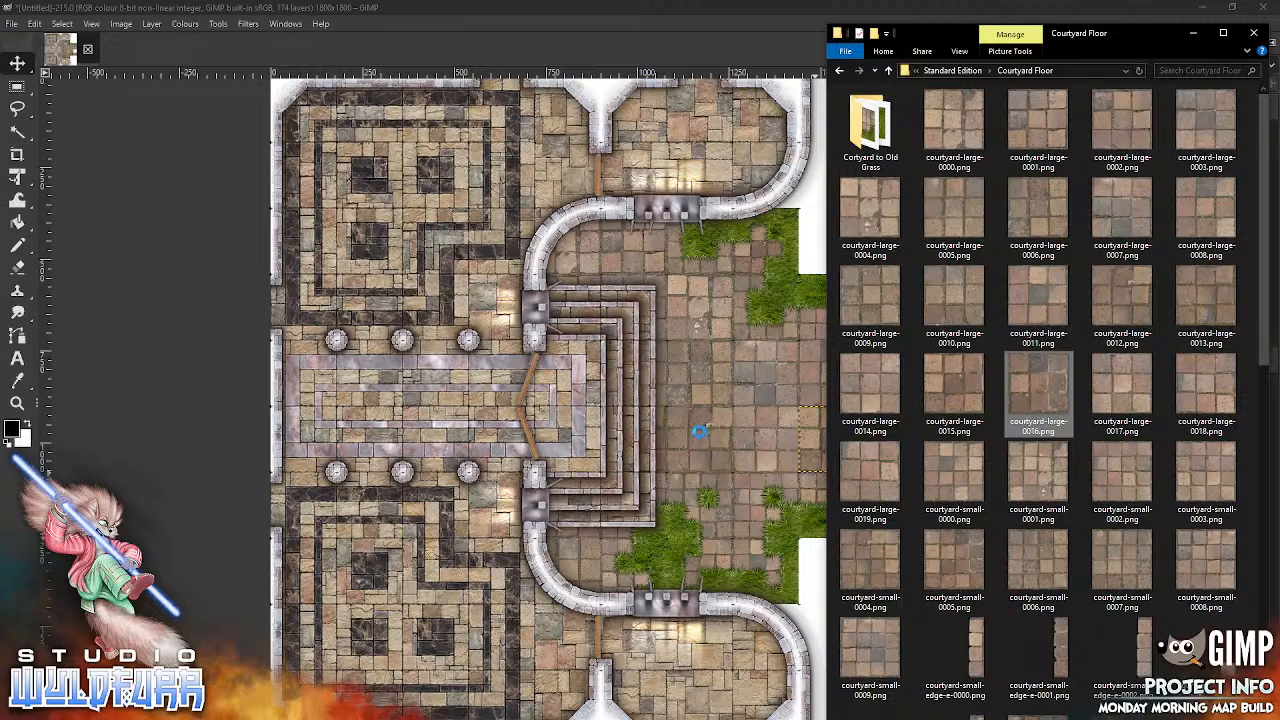
pyautogui.moveTo(725, 535); pyautogui.dragTo(725, 535)
pyautogui.moveTo(692, 471); pyautogui.dragTo(922, 459)
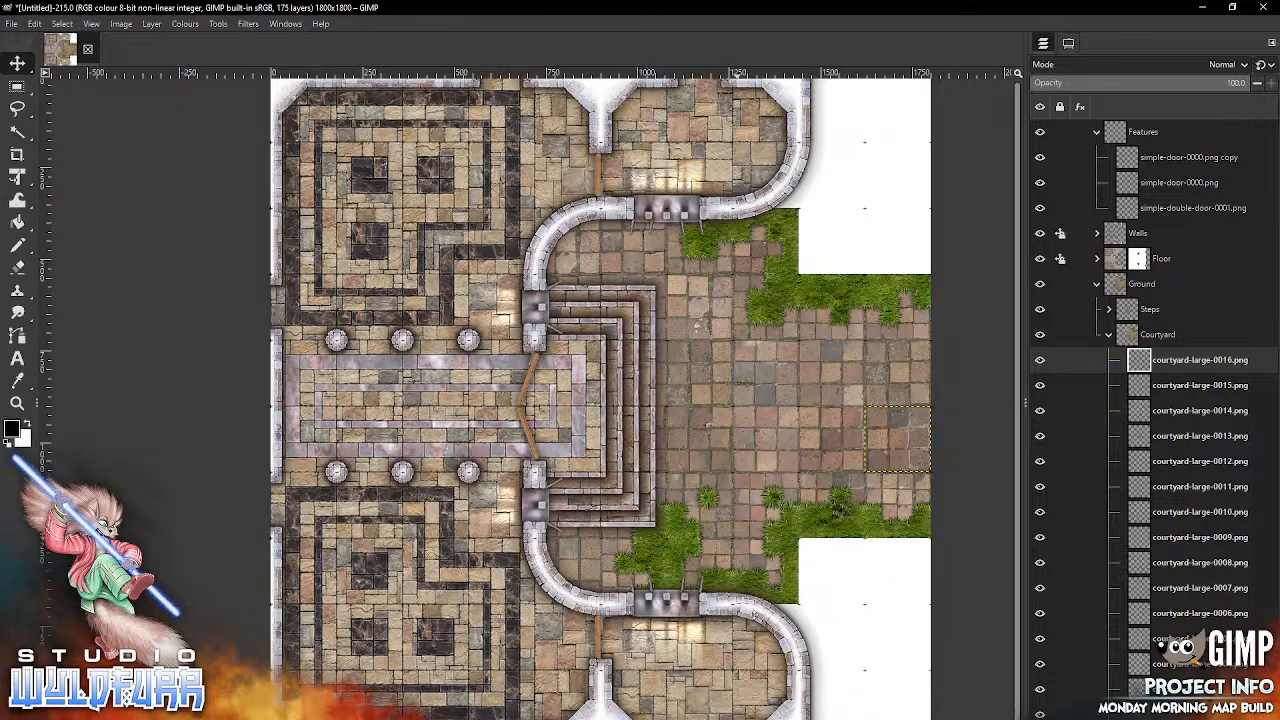
# Step: Collapse the Courtyard layer group, switch to File Explorer and go up from Courtyard Floor to the Map Tiles folder
pyautogui.click(1109, 335)
pyautogui.hotkey('alt', 'Tab')
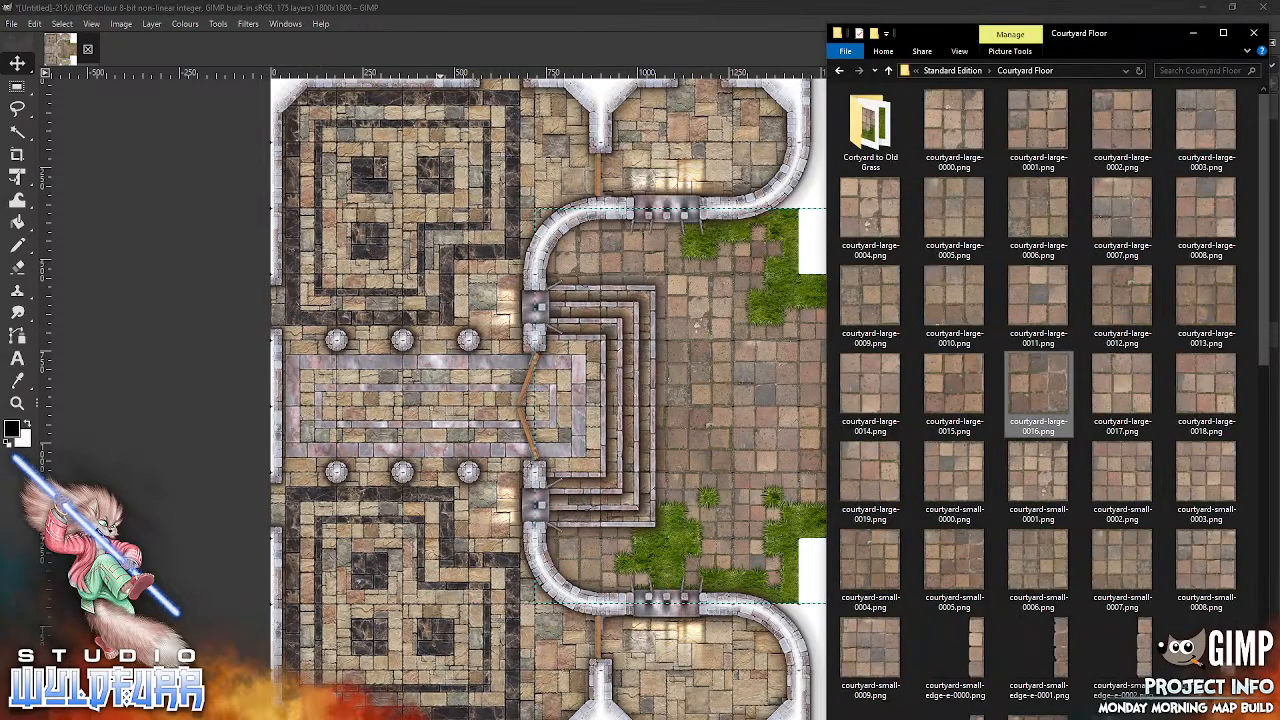
pyautogui.click(950, 71)
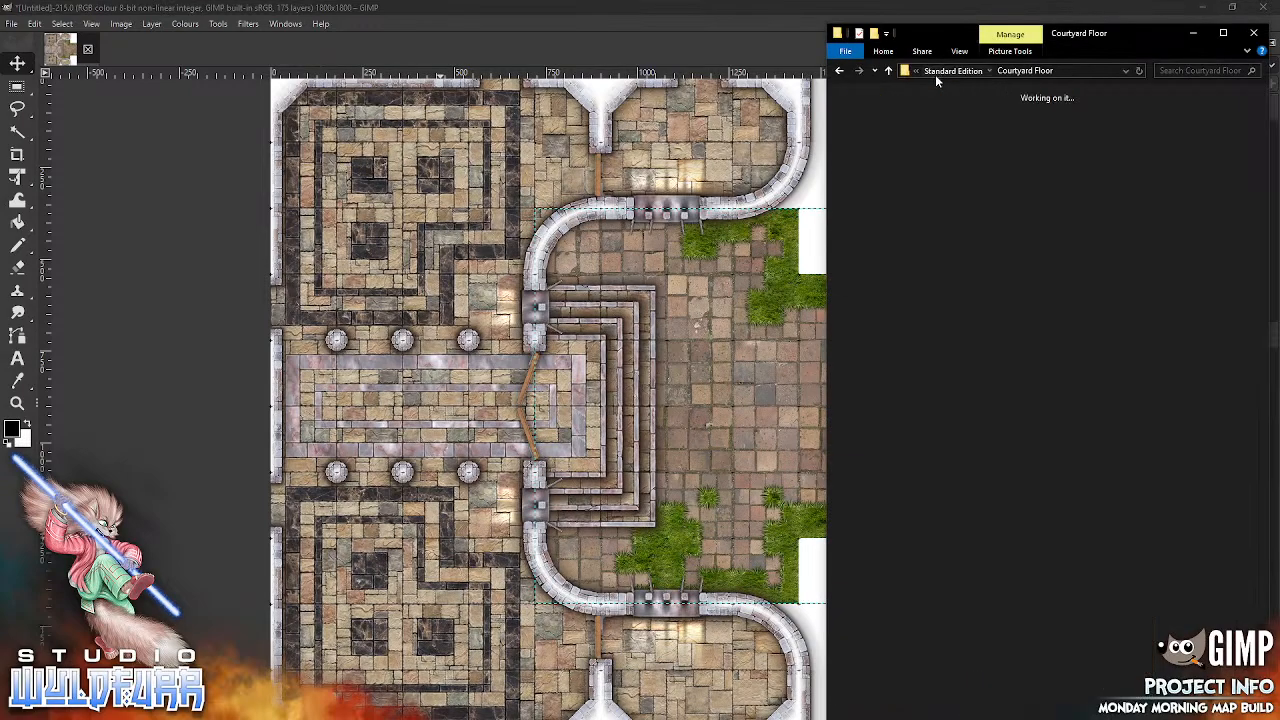
pyautogui.click(955, 71)
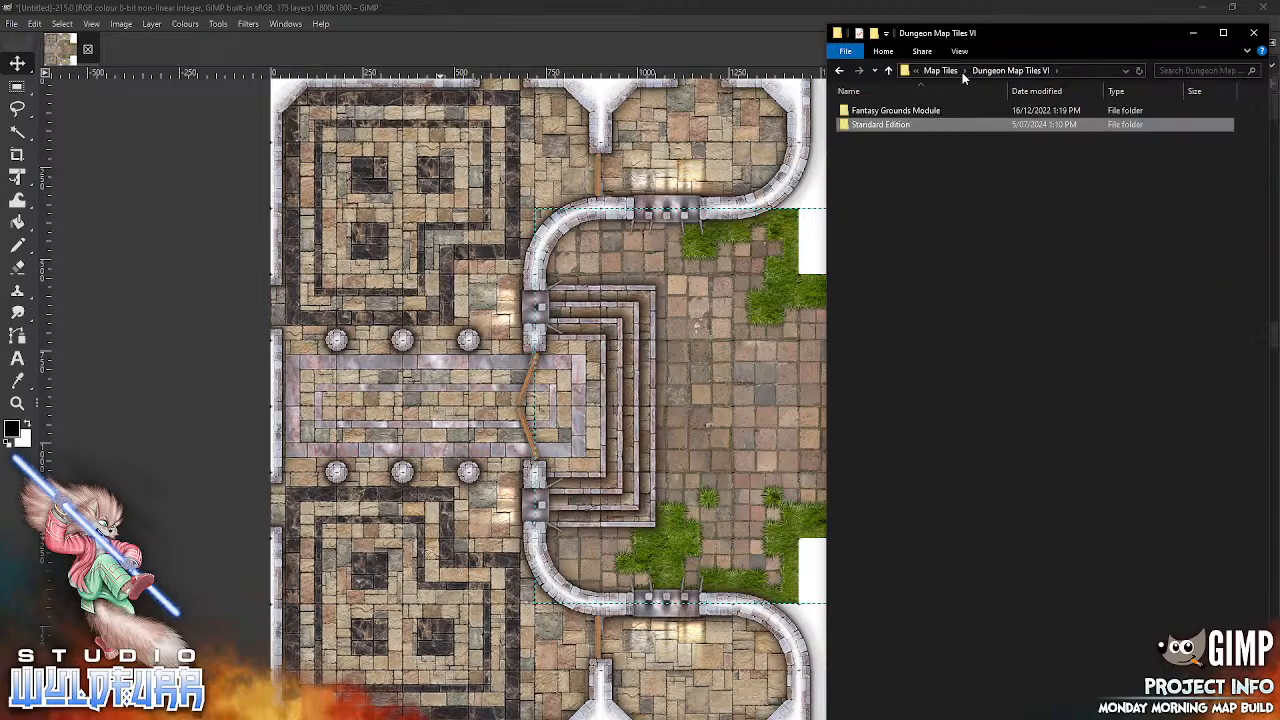
pyautogui.click(964, 71)
pyautogui.click(941, 71)
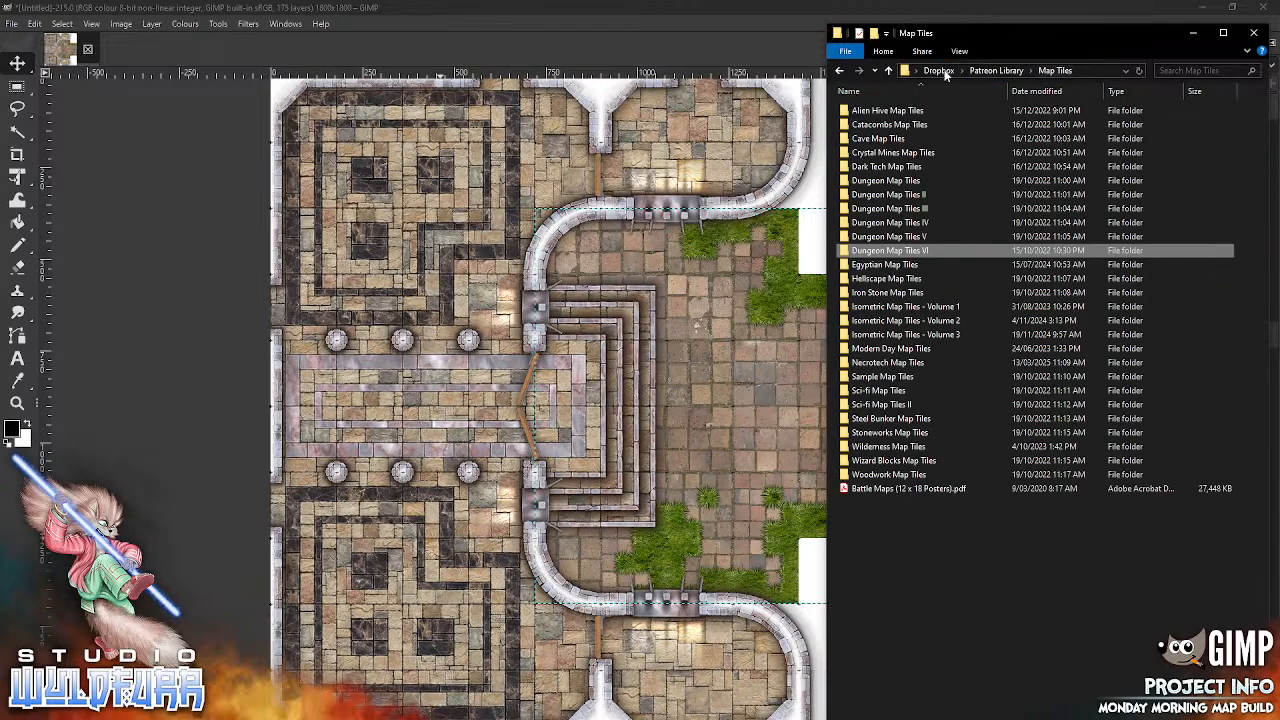
# Step: Open the Big Grass Areas folder inside Wilderness Map Tiles, Standard Version, Grass Tiles - Expansion
pyautogui.click(881, 449)
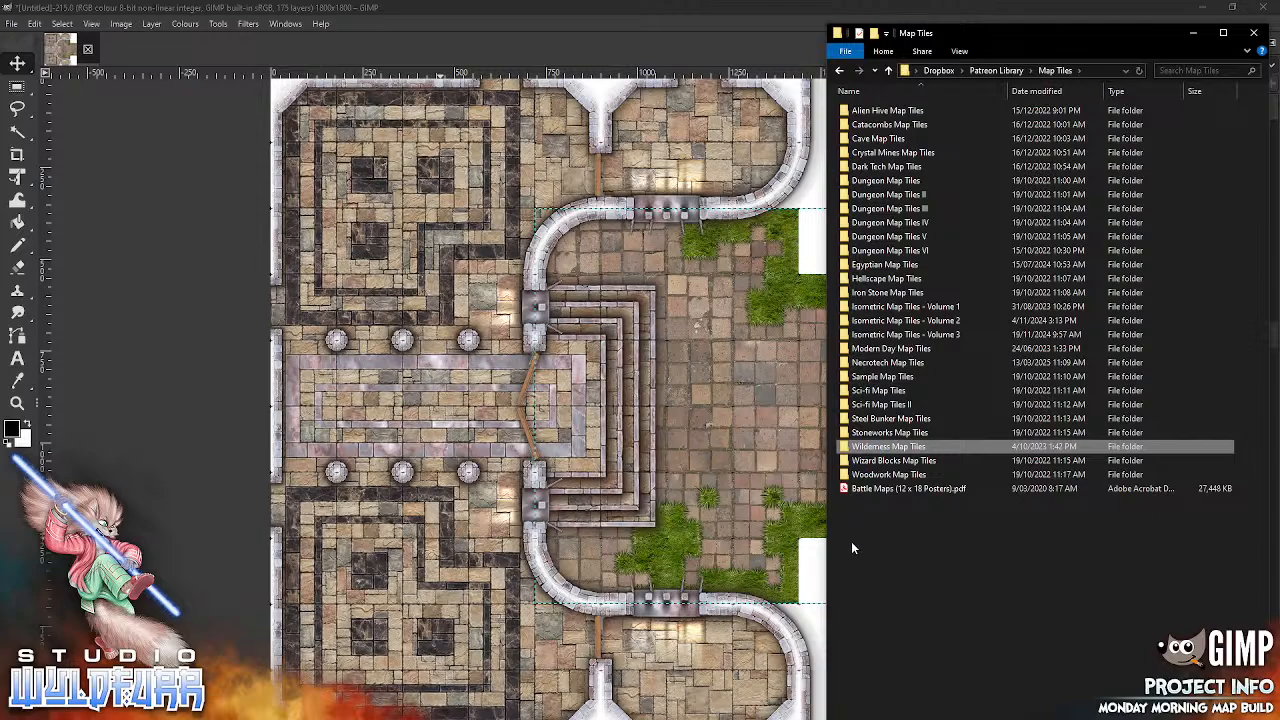
pyautogui.press('Return')
pyautogui.click(889, 140)
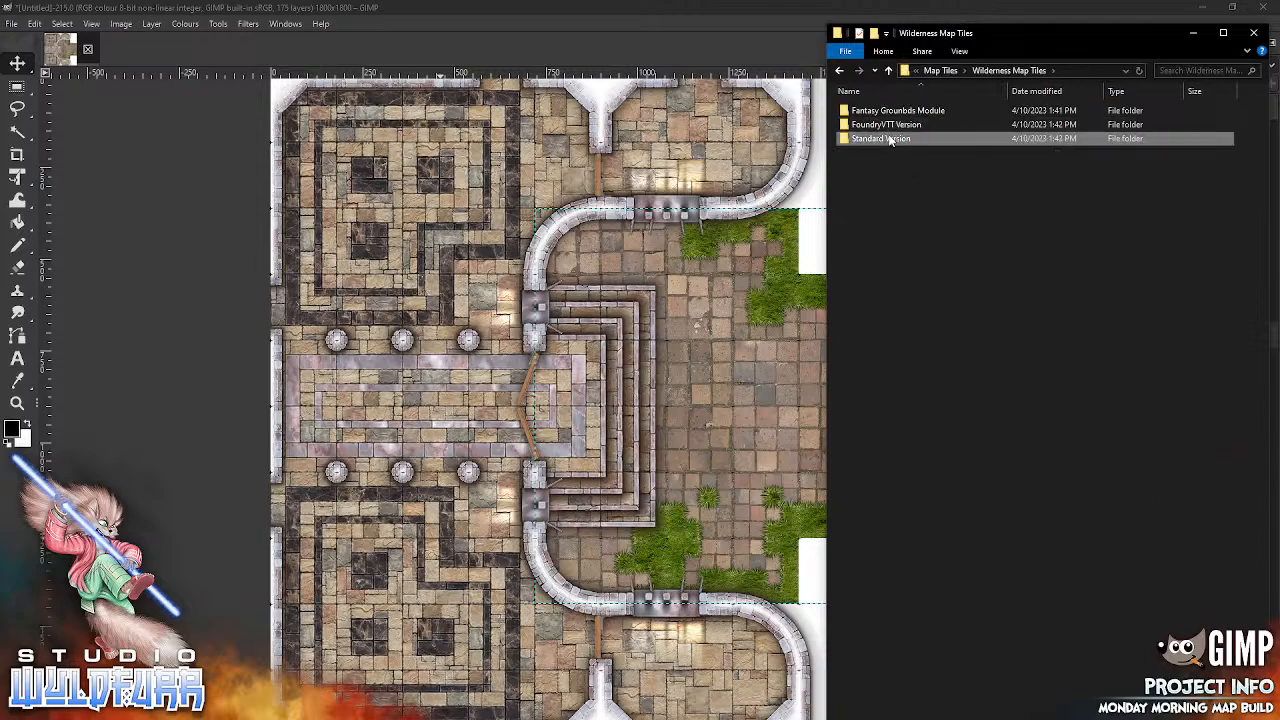
pyautogui.press('Return')
pyautogui.click(898, 154)
pyautogui.press('Return')
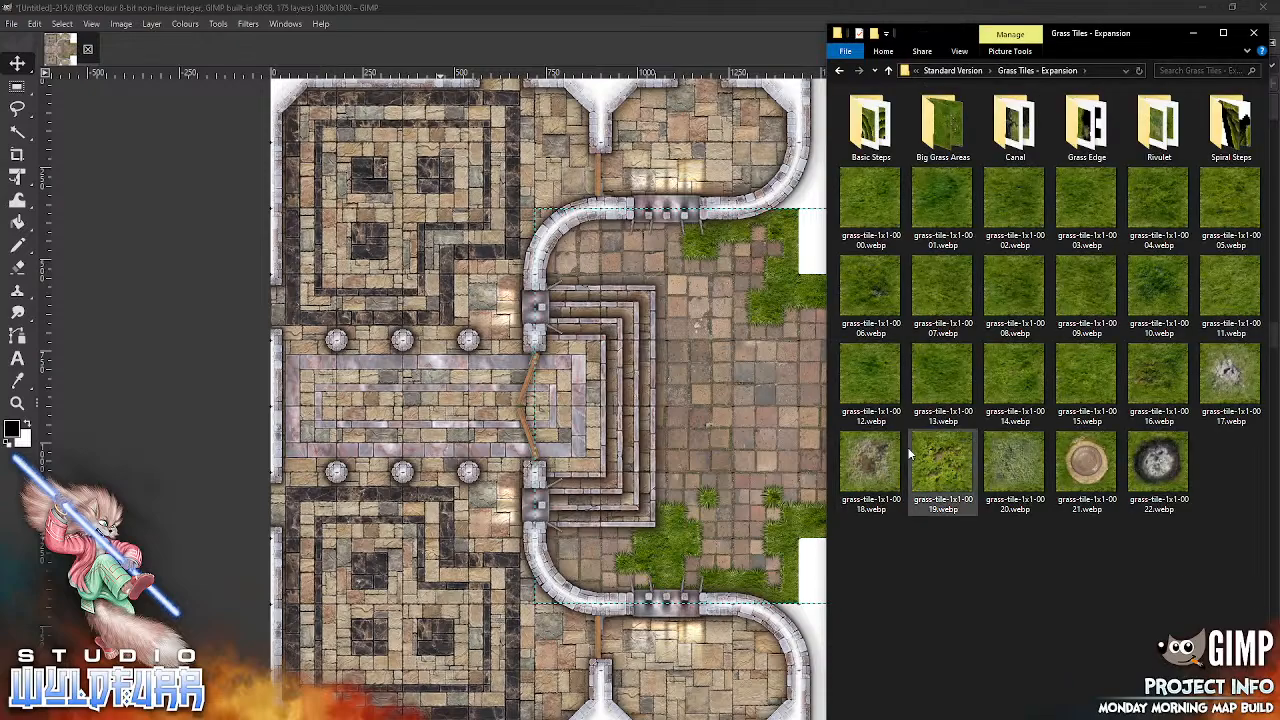
pyautogui.click(943, 134)
pyautogui.press('Return')
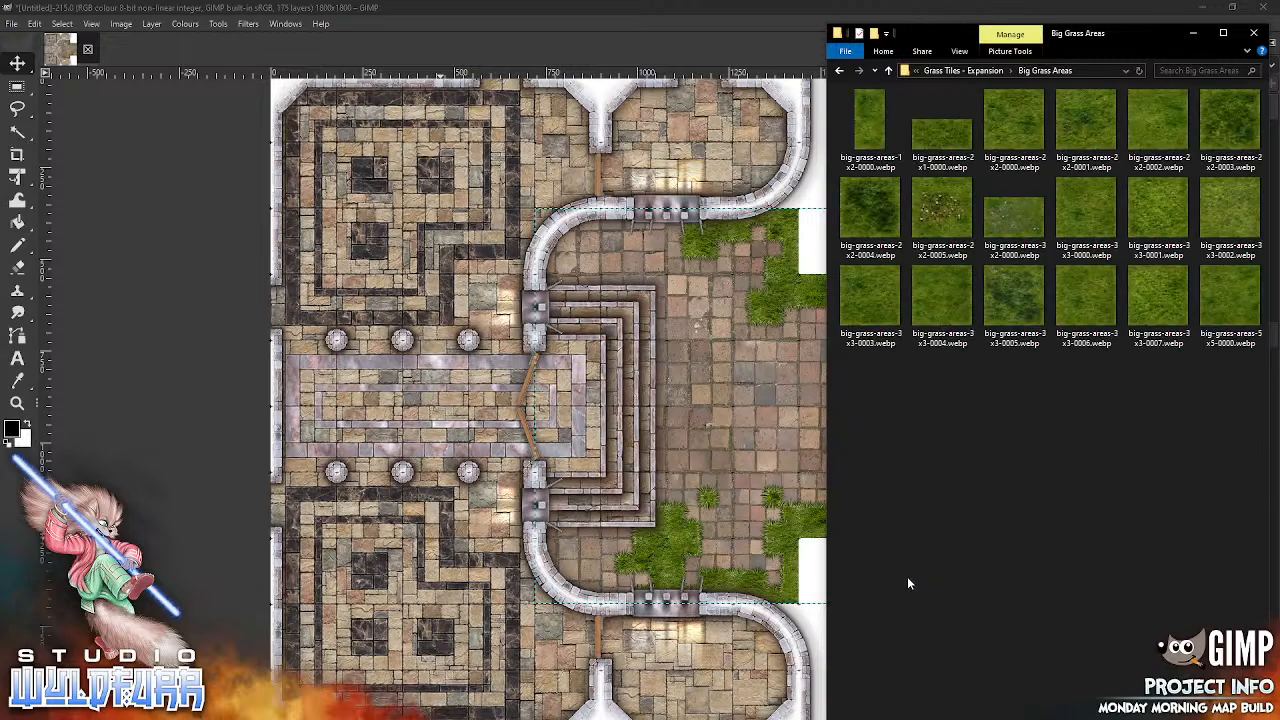
# Step: Add big-grass-areas-2x2-0000.webp north of the northern grass border at the map's east edge and move its layer directly into the Ground group
pyautogui.click(628, 424)
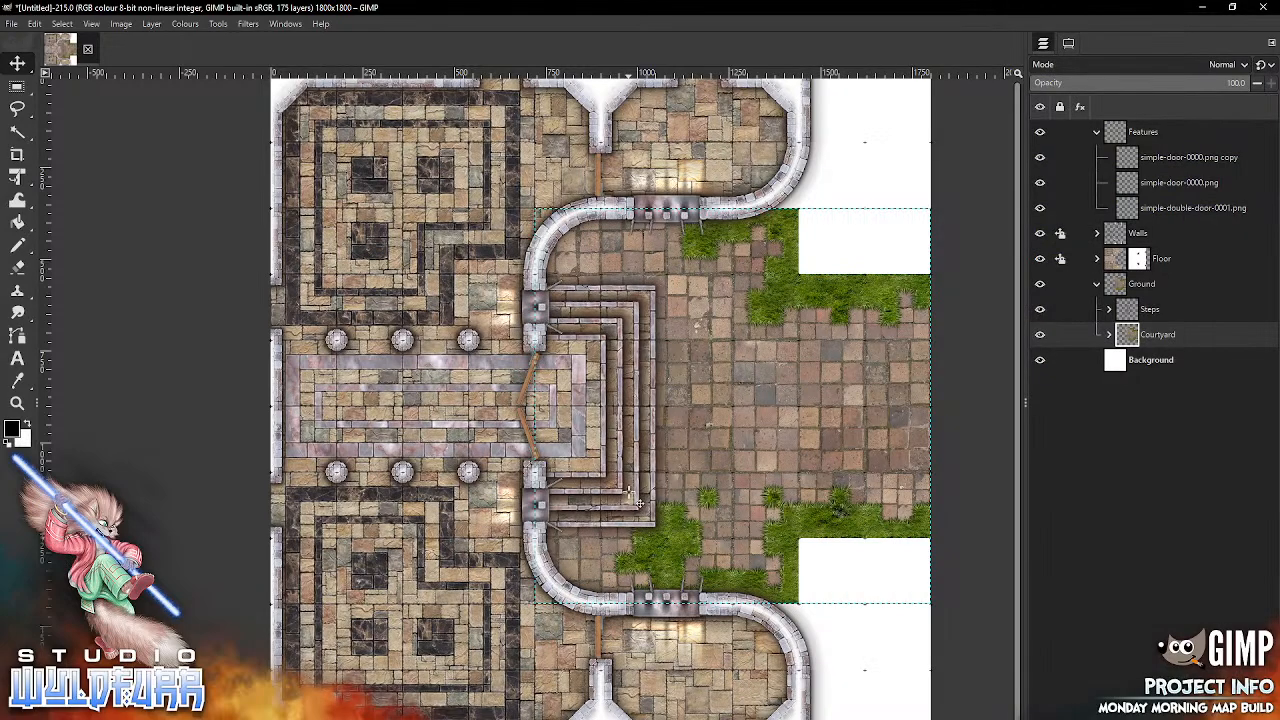
pyautogui.hotkey('alt', 'Tab')
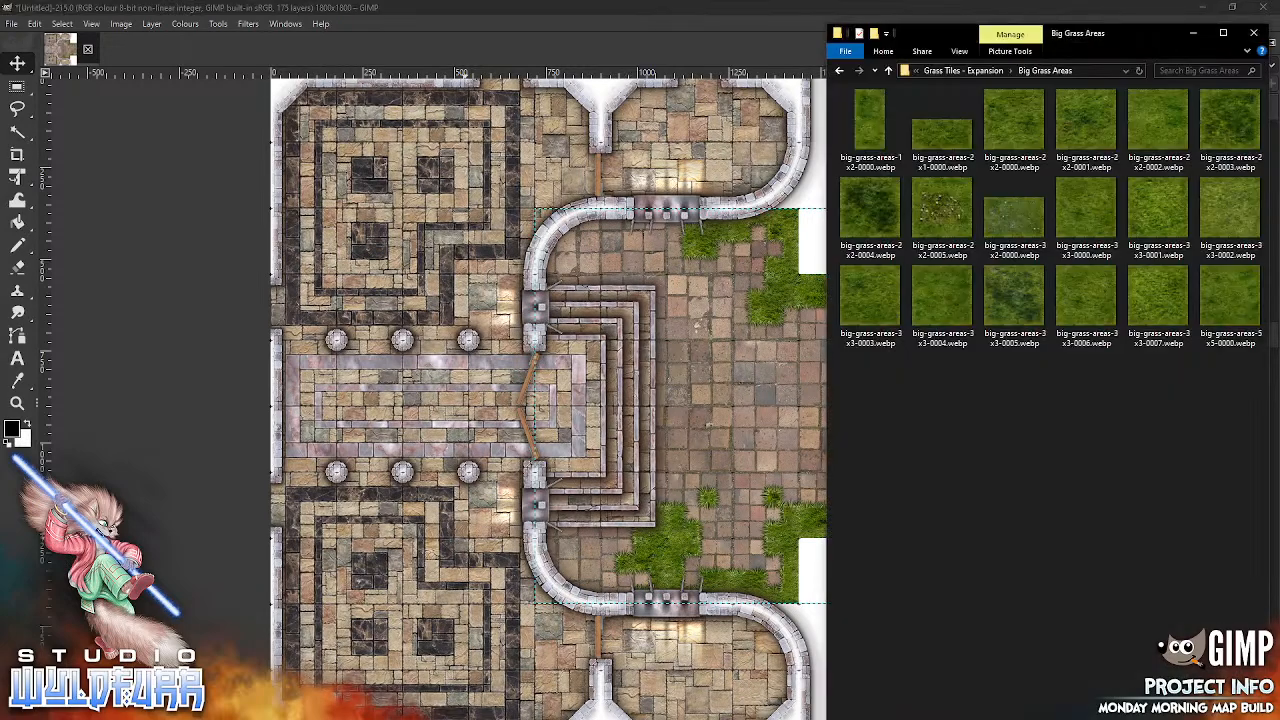
pyautogui.moveTo(1020, 130); pyautogui.dragTo(735, 538)
pyautogui.moveTo(636, 414); pyautogui.dragTo(900, 218)
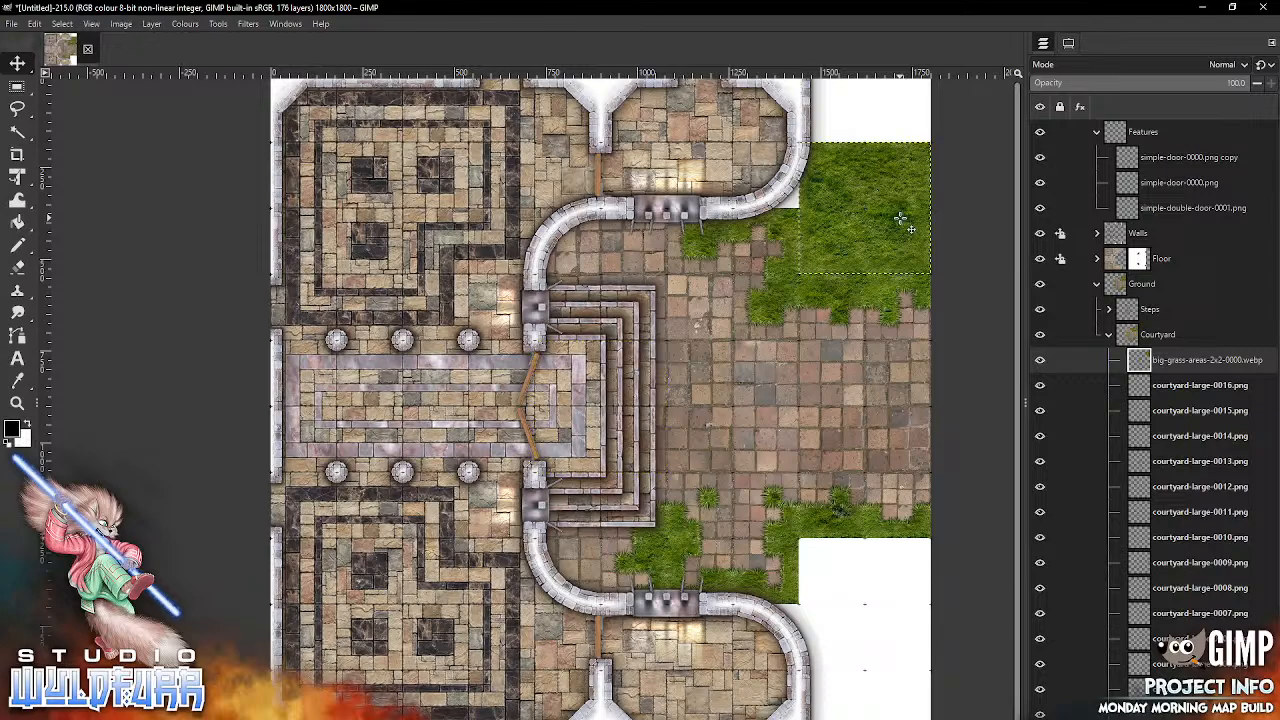
pyautogui.moveTo(1145, 360); pyautogui.dragTo(1146, 290)
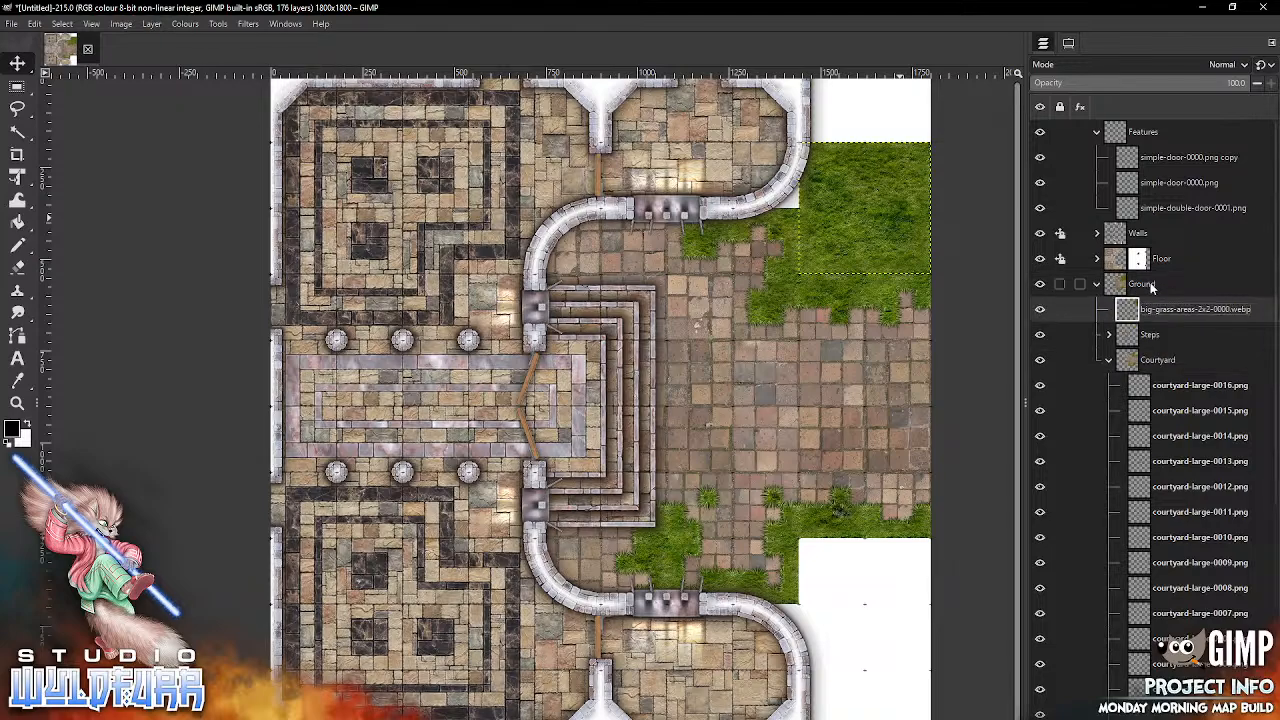
pyautogui.click(1108, 361)
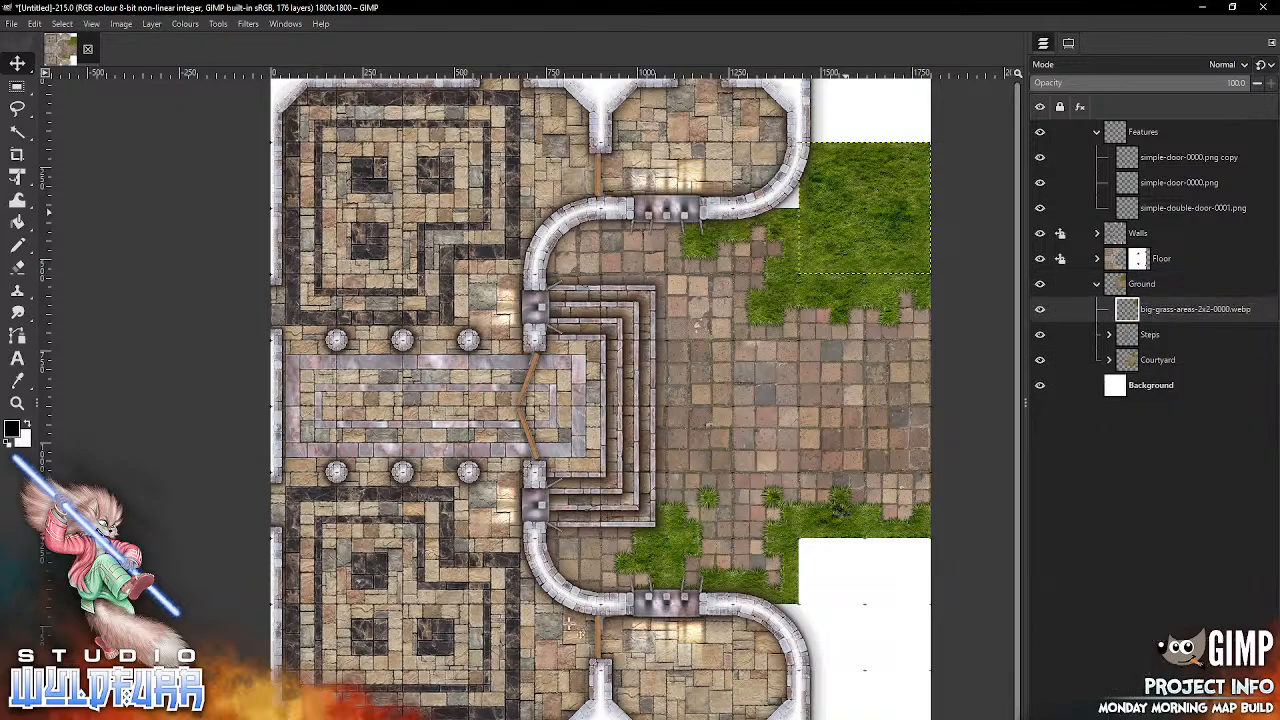
# Step: Add big-grass-areas-2x2-0001.webp directly south of the southern grass border at the map's east edge
pyautogui.hotkey('alt', 'Tab')
pyautogui.moveTo(1094, 131); pyautogui.dragTo(695, 415)
pyautogui.moveTo(731, 545); pyautogui.dragTo(731, 545)
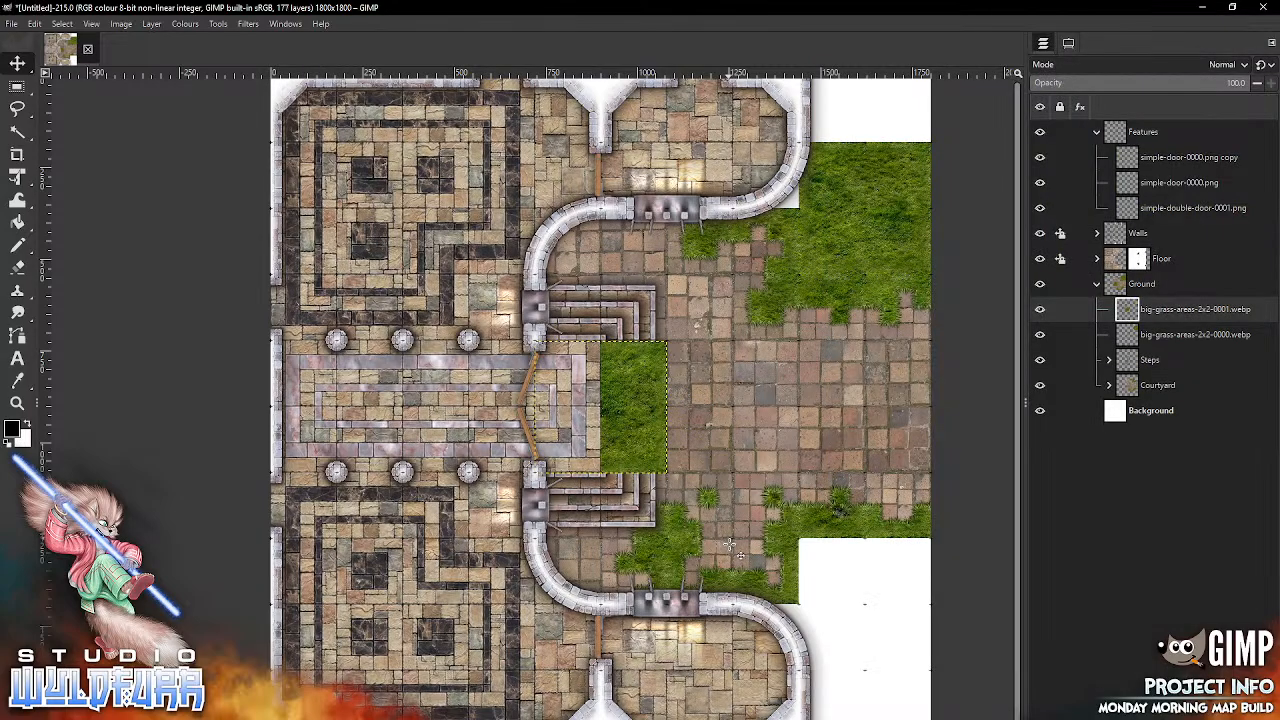
pyautogui.moveTo(652, 442); pyautogui.dragTo(906, 610)
# Step: Add big-grass-areas-2x1-0000.webp twice, filling the blank strips in the map's north-east and south-east corners
pyautogui.hotkey('alt', 'Tab')
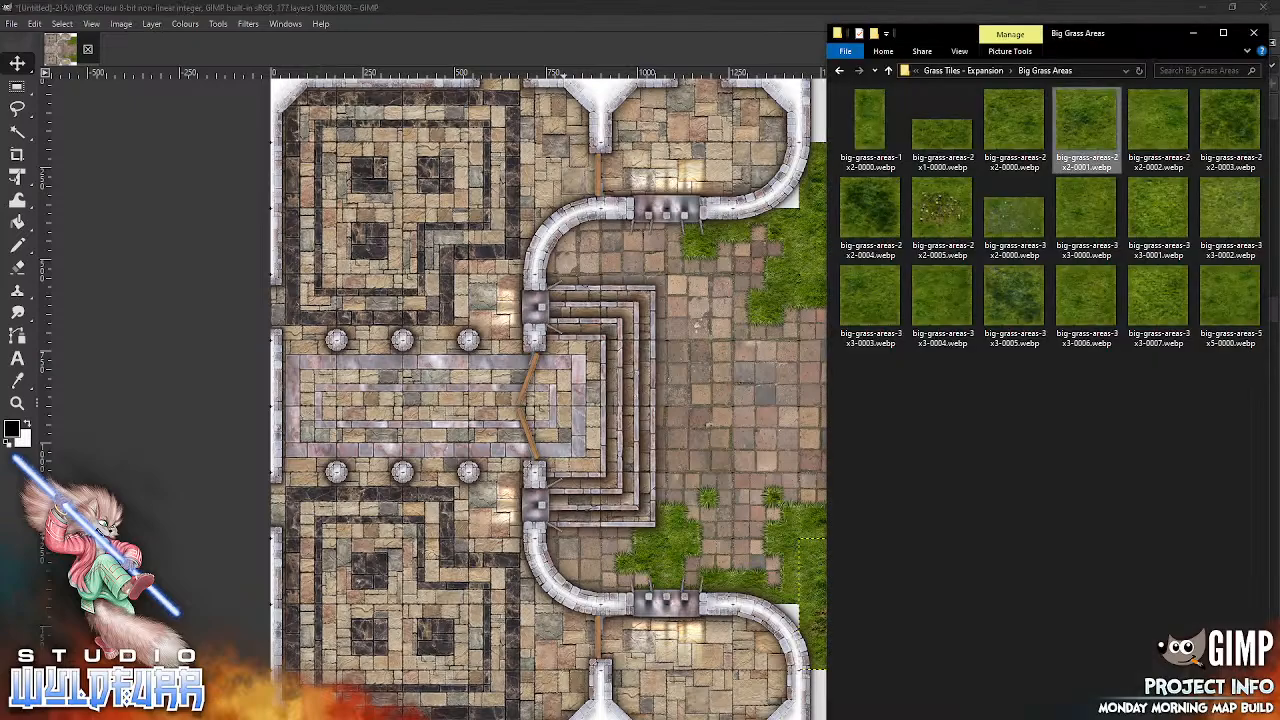
pyautogui.moveTo(938, 147); pyautogui.dragTo(665, 462)
pyautogui.moveTo(690, 545); pyautogui.dragTo(696, 557)
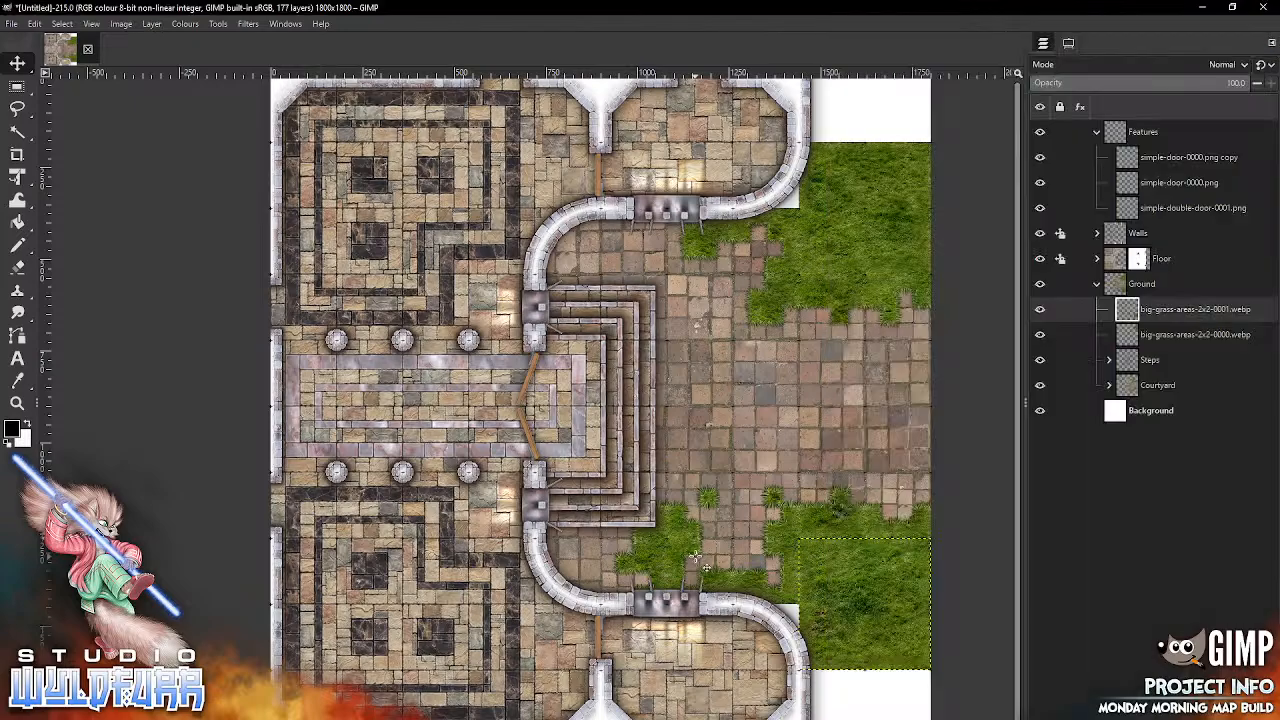
pyautogui.moveTo(633, 415); pyautogui.dragTo(897, 115)
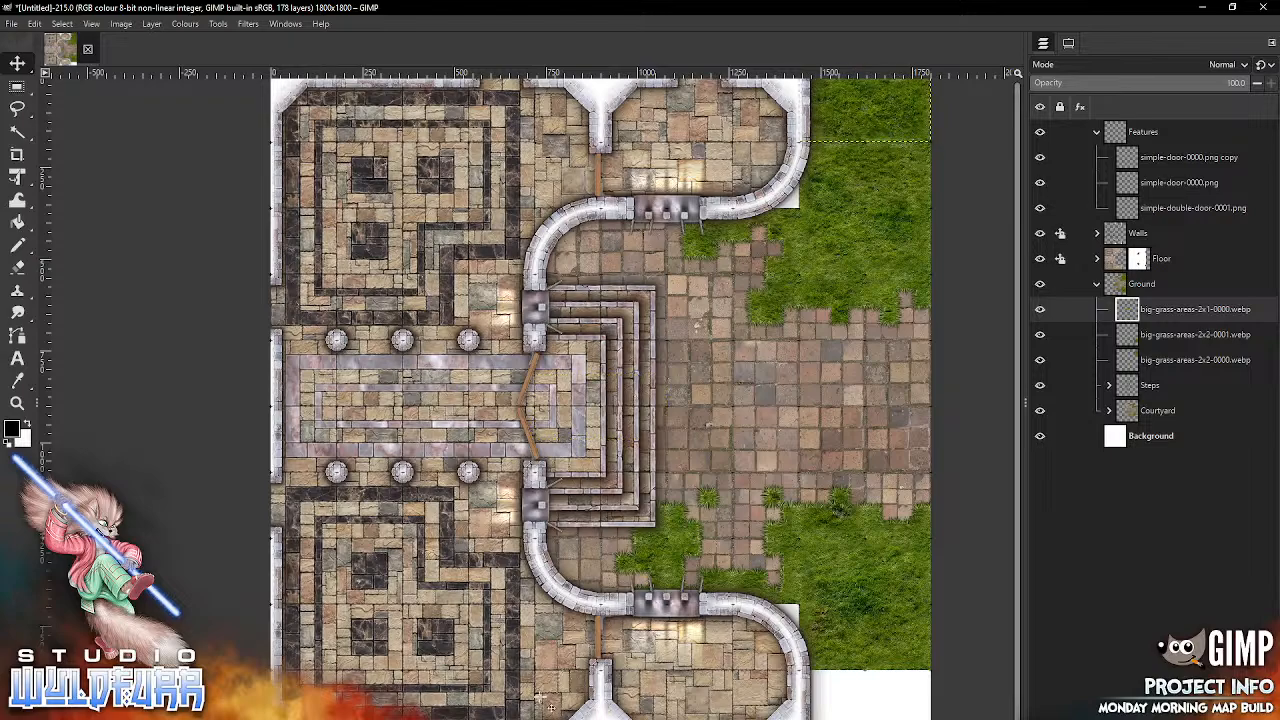
pyautogui.hotkey('alt', 'Tab')
pyautogui.moveTo(952, 140); pyautogui.dragTo(730, 540)
pyautogui.moveTo(649, 390); pyautogui.dragTo(912, 682)
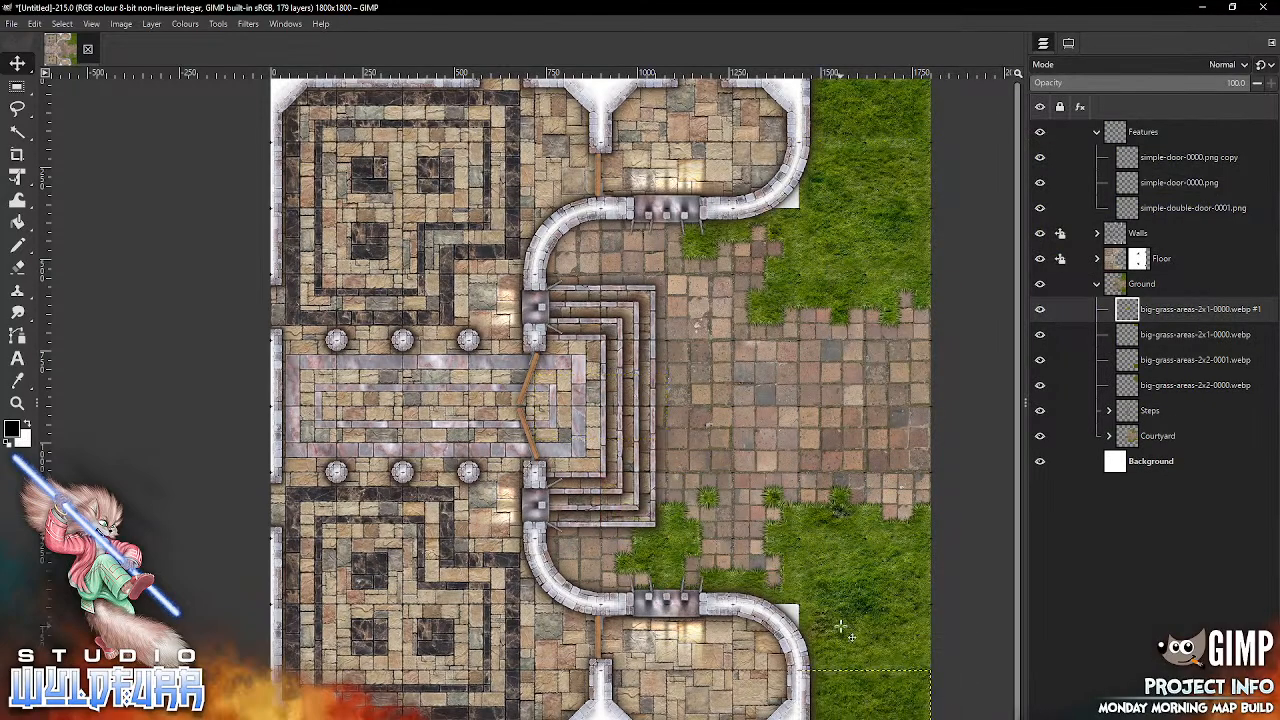
# Step: Fill the gaps outside the curved walls with grass-tile-1x1-0000.webp at the northern curve and grass-tile-1x1-0001.webp at the southern curve
pyautogui.hotkey('alt', 'Tab')
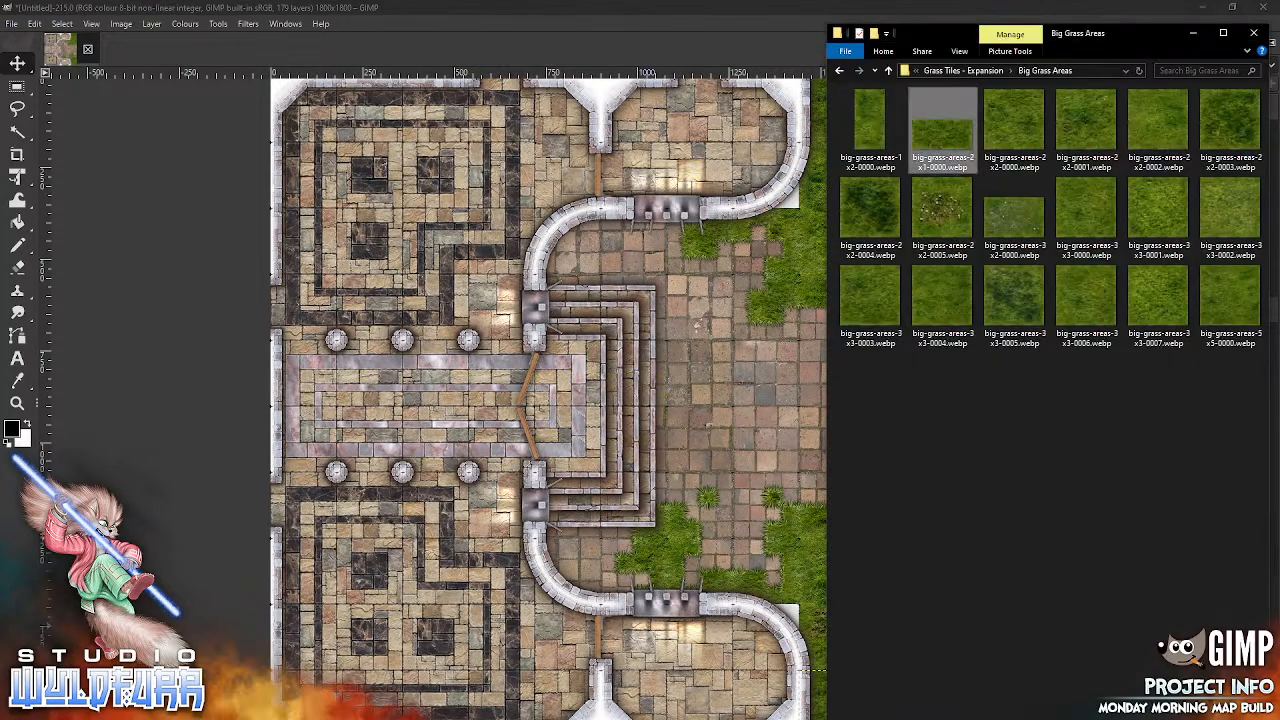
pyautogui.click(947, 71)
pyautogui.moveTo(870, 205); pyautogui.dragTo(674, 545)
pyautogui.moveTo(613, 413); pyautogui.dragTo(778, 184)
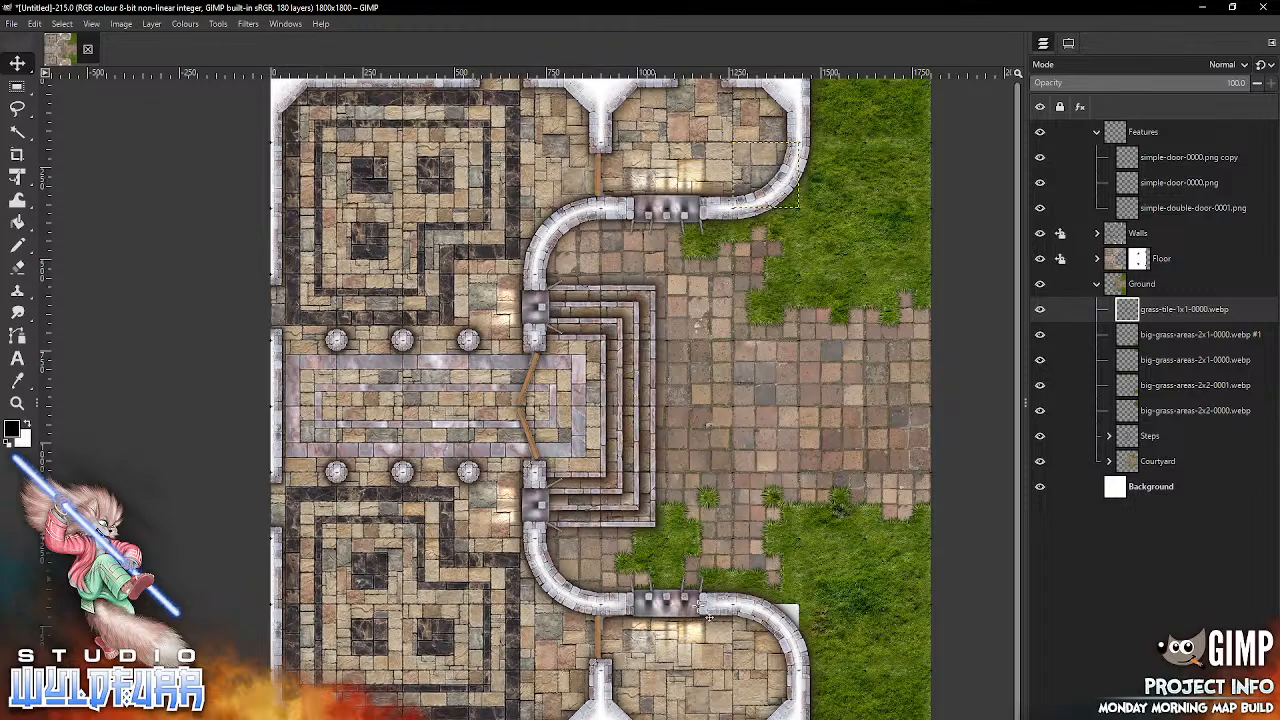
pyautogui.hotkey('alt', 'Tab')
pyautogui.moveTo(942, 205); pyautogui.dragTo(725, 512)
pyautogui.moveTo(628, 402); pyautogui.dragTo(793, 632)
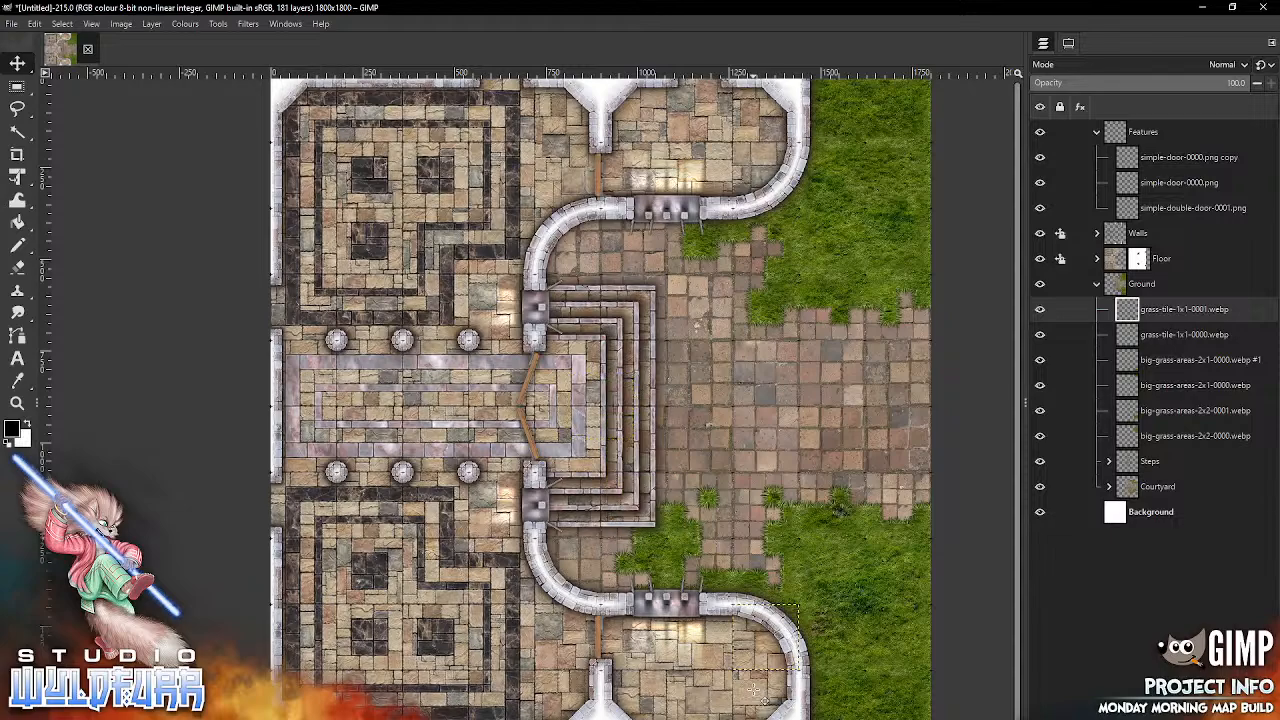
pyautogui.doubleClick(1122, 385)
pyautogui.rightClick(1118, 361)
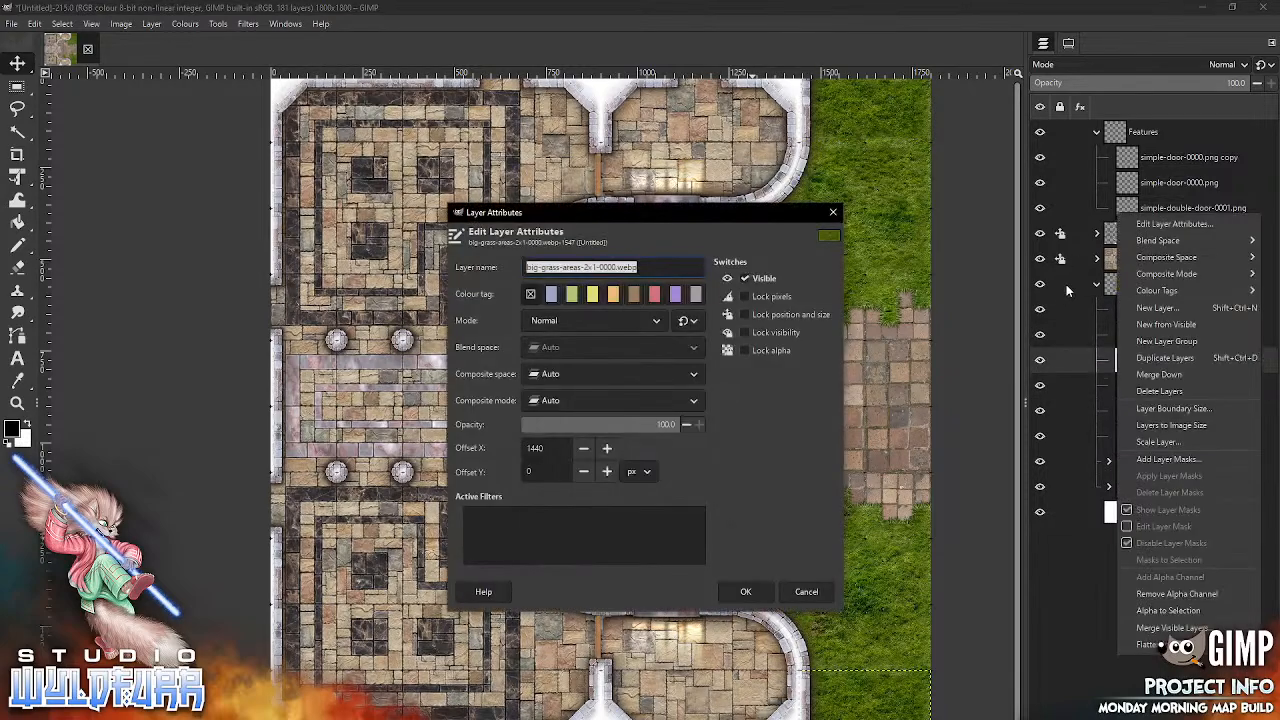
pyautogui.click(834, 216)
pyautogui.click(834, 215)
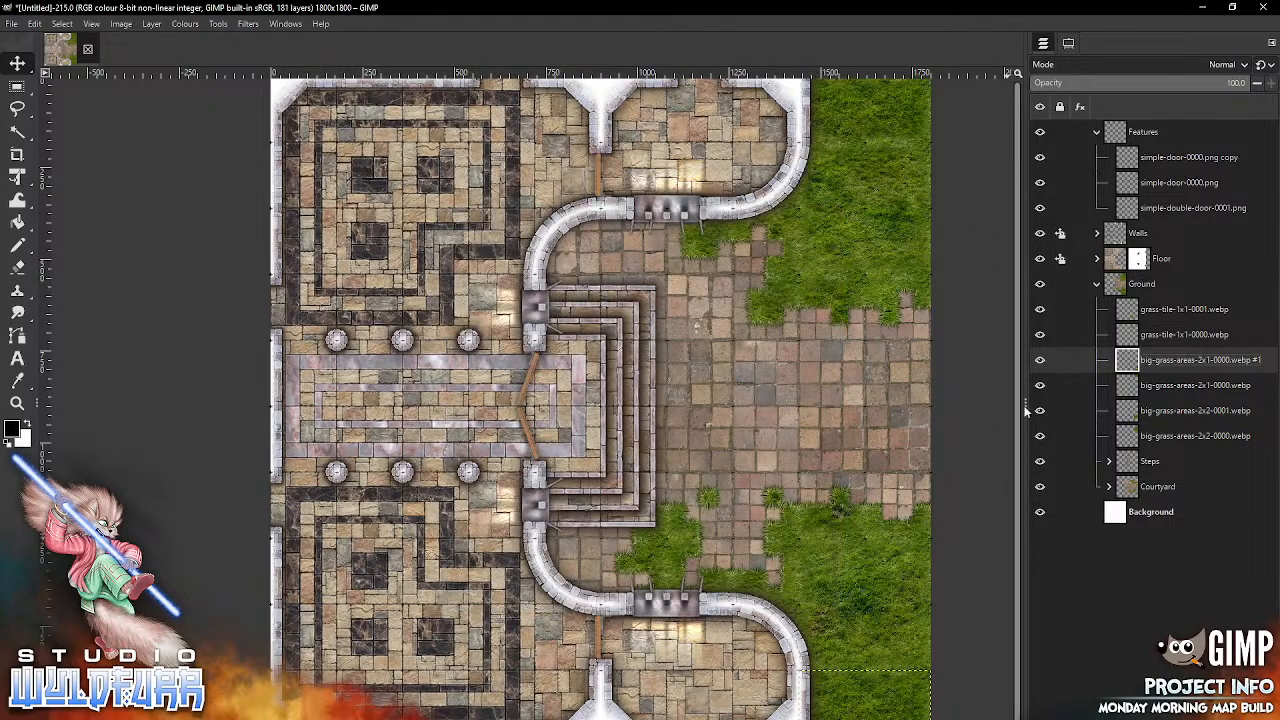
# Step: Lock the position and size of the Ground and Features layer groups and collapse both groups
pyautogui.click(1062, 284)
pyautogui.click(1047, 251)
pyautogui.click(1095, 287)
pyautogui.click(1096, 290)
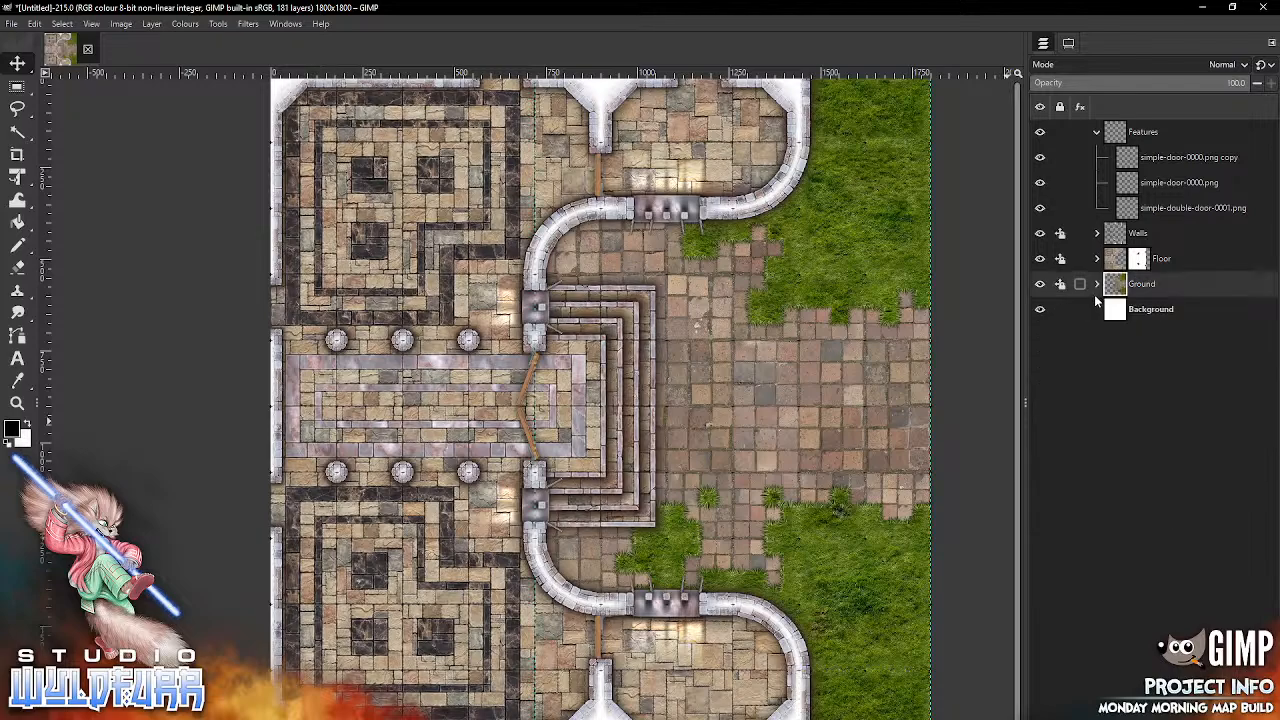
pyautogui.click(1096, 133)
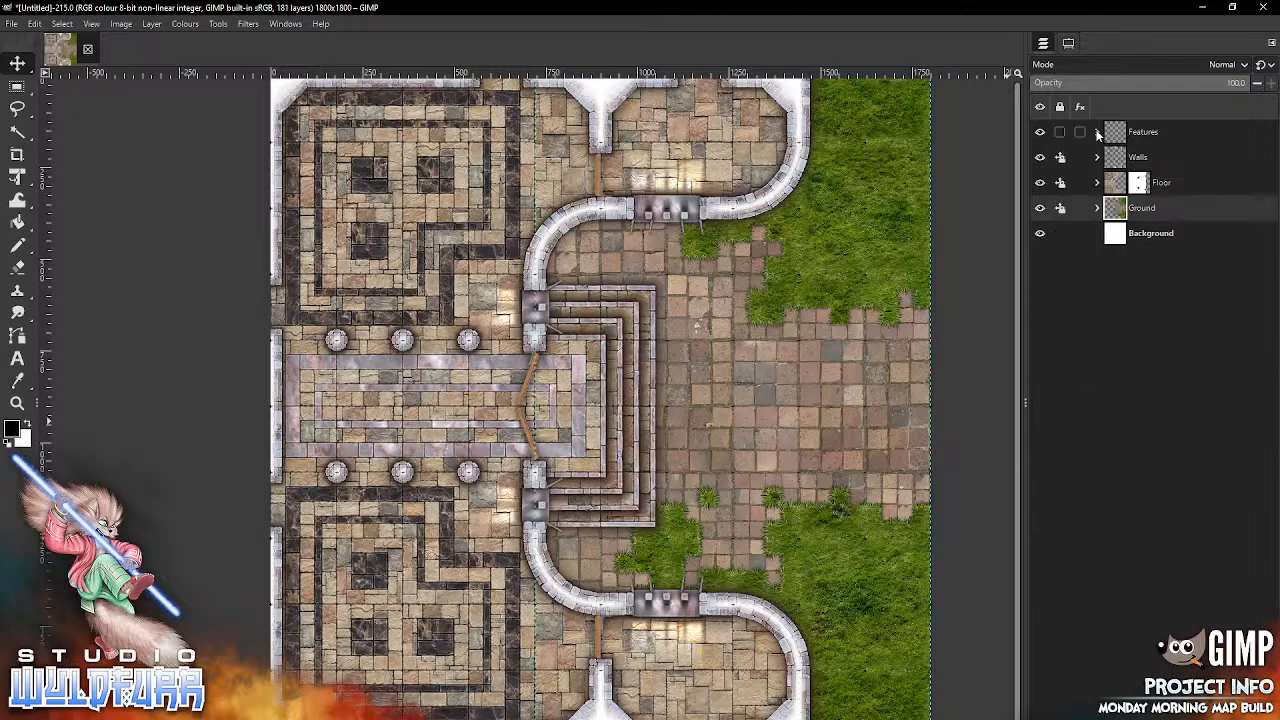
pyautogui.click(1062, 133)
pyautogui.click(1047, 99)
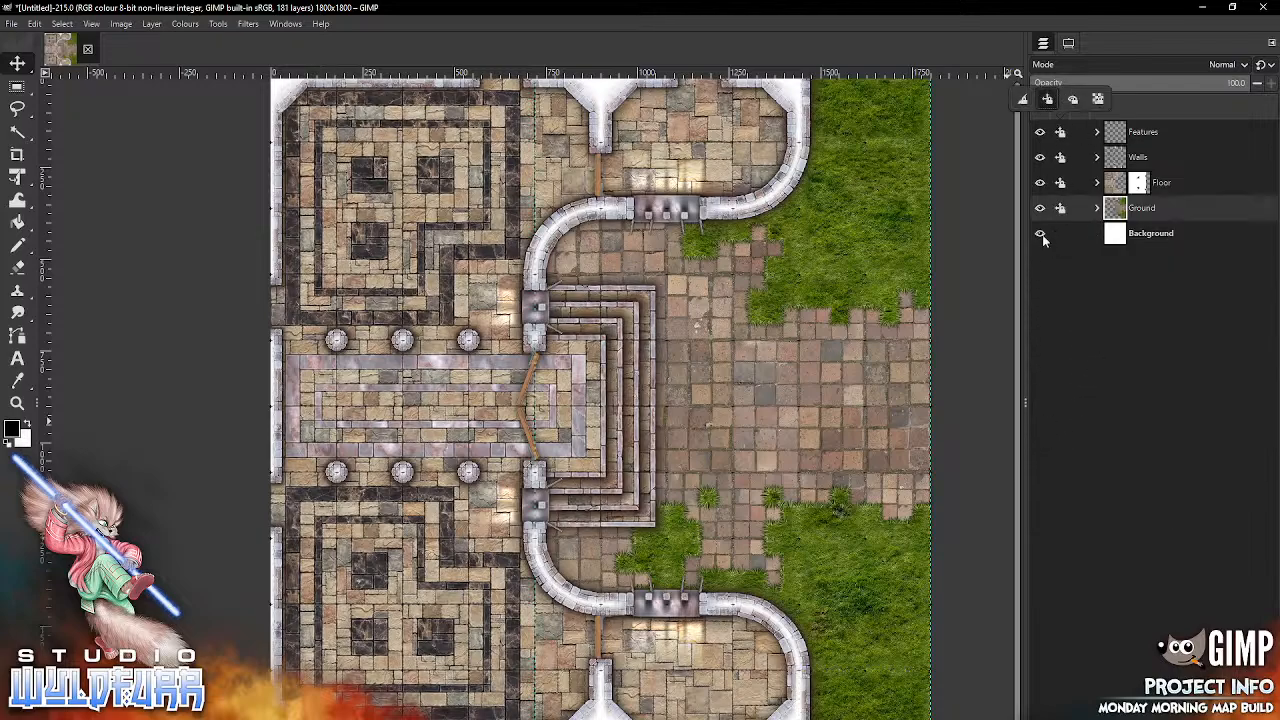
pyautogui.click(1074, 530)
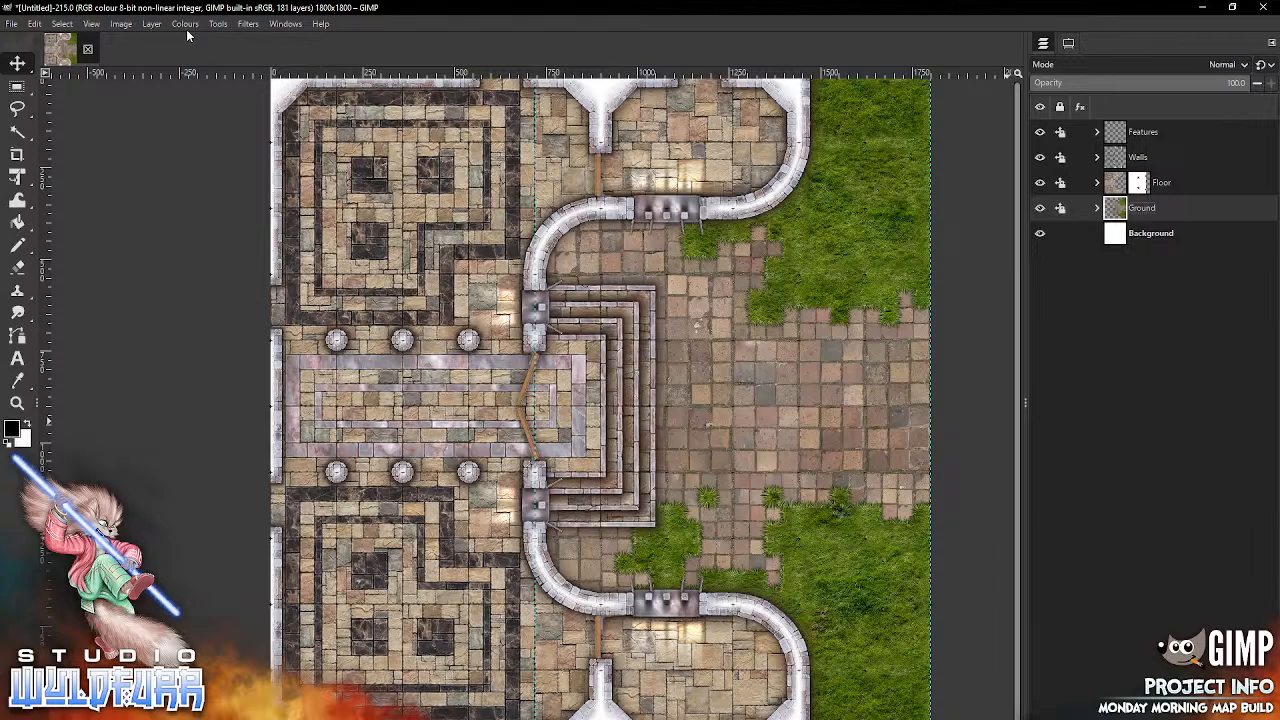
# Step: Examine the map at 100% zoom, checking the hall, steps, courtyard paving, grass and curved walls
pyautogui.click(90, 25)
pyautogui.moveTo(128, 93)
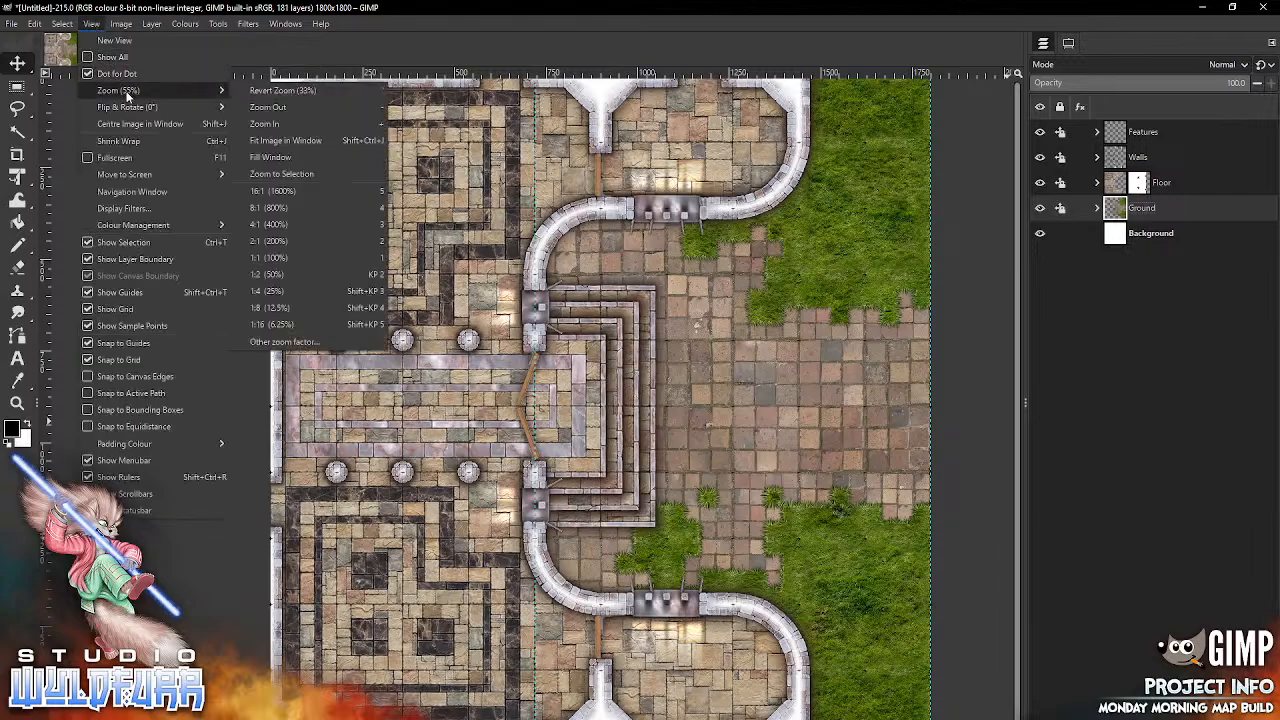
pyautogui.click(285, 258)
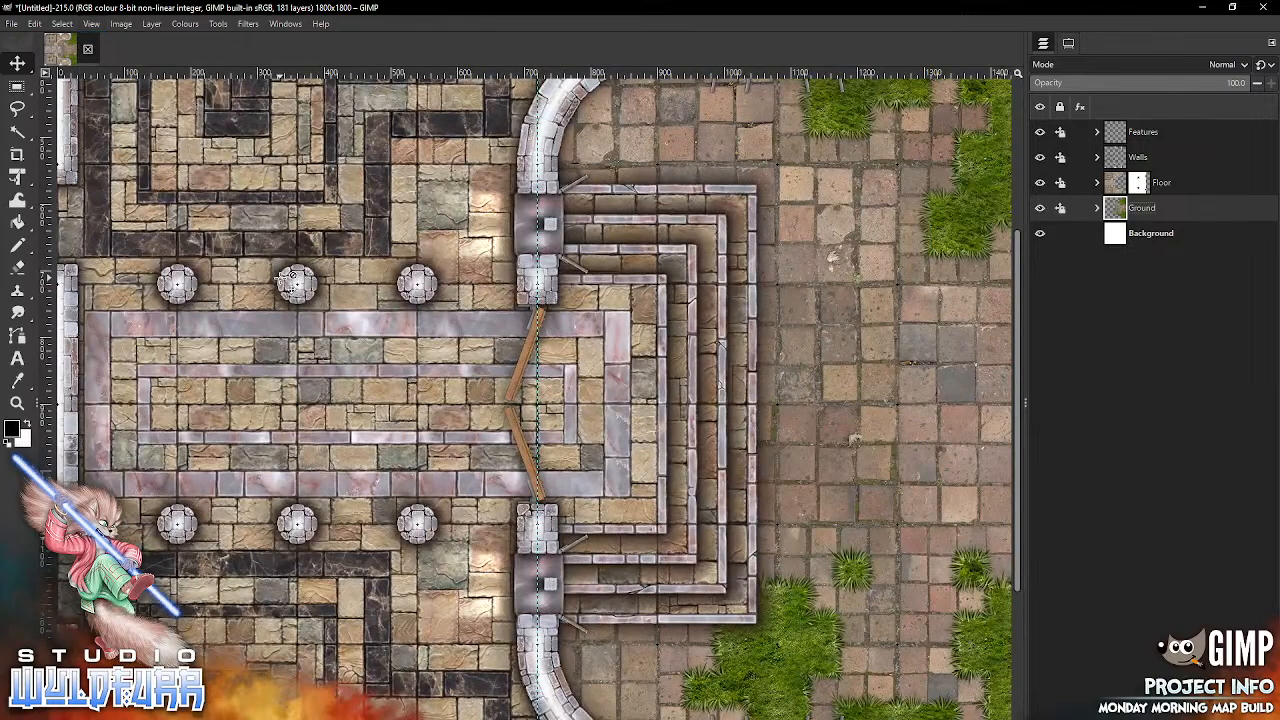
pyautogui.press('F2')
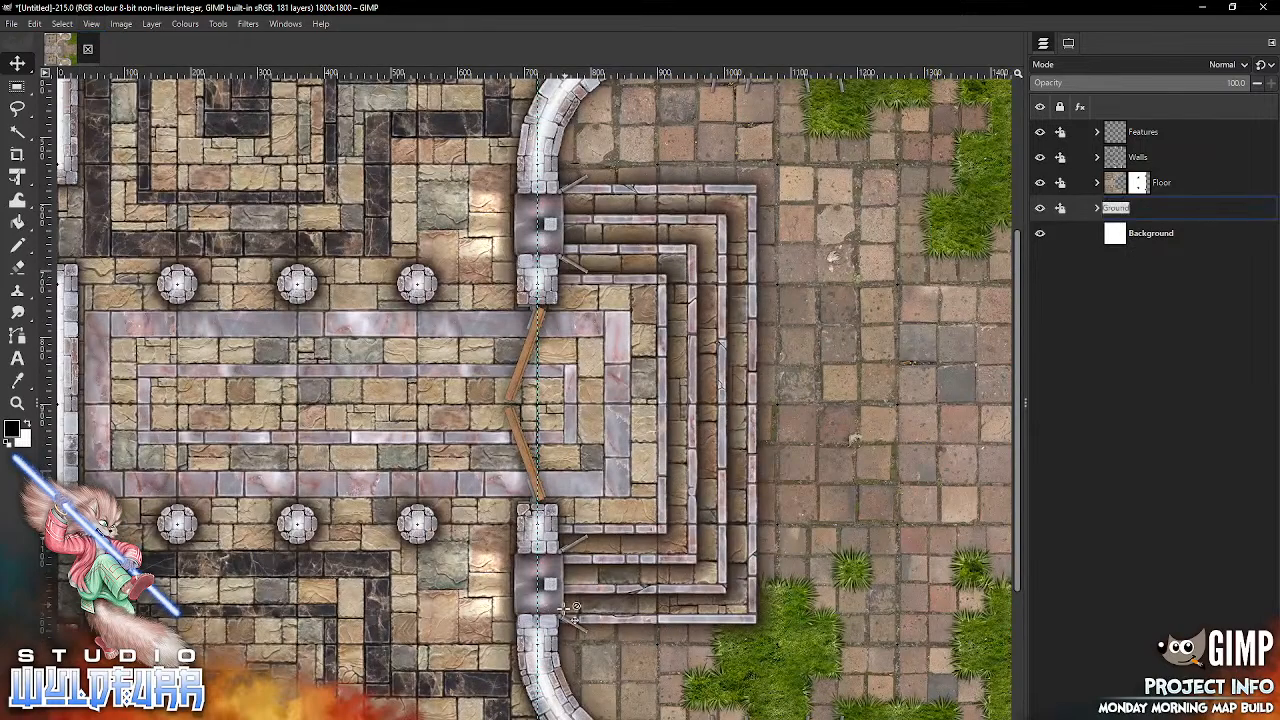
pyautogui.press('Escape')
pyautogui.moveTo(571, 581); pyautogui.dragTo(367, 719)
pyautogui.moveTo(843, 277); pyautogui.dragTo(762, 363)
pyautogui.moveTo(462, 545); pyautogui.dragTo(842, 558)
pyautogui.moveTo(515, 420); pyautogui.dragTo(860, 384)
pyautogui.moveTo(806, 562); pyautogui.dragTo(540, 118)
pyautogui.moveTo(780, 558); pyautogui.dragTo(653, 168)
pyautogui.moveTo(867, 324); pyautogui.dragTo(528, 384)
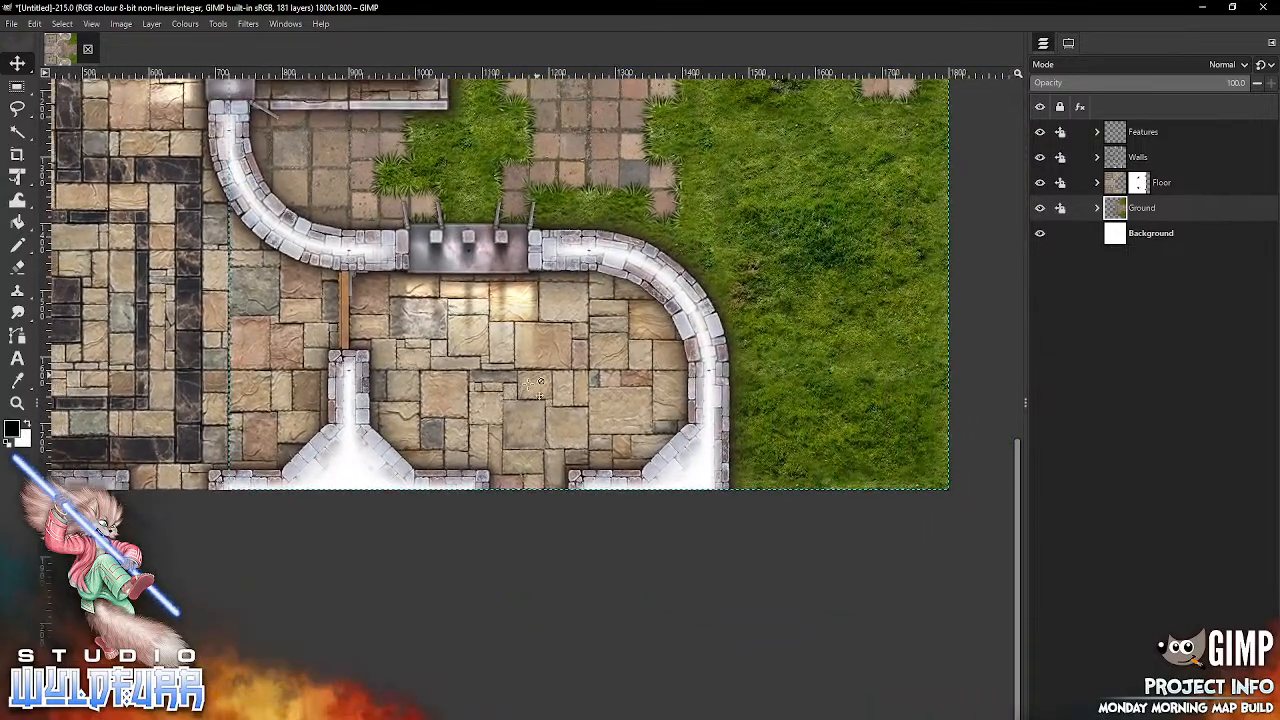
pyautogui.moveTo(782, 324); pyautogui.dragTo(916, 513)
pyautogui.moveTo(645, 268); pyautogui.dragTo(710, 550)
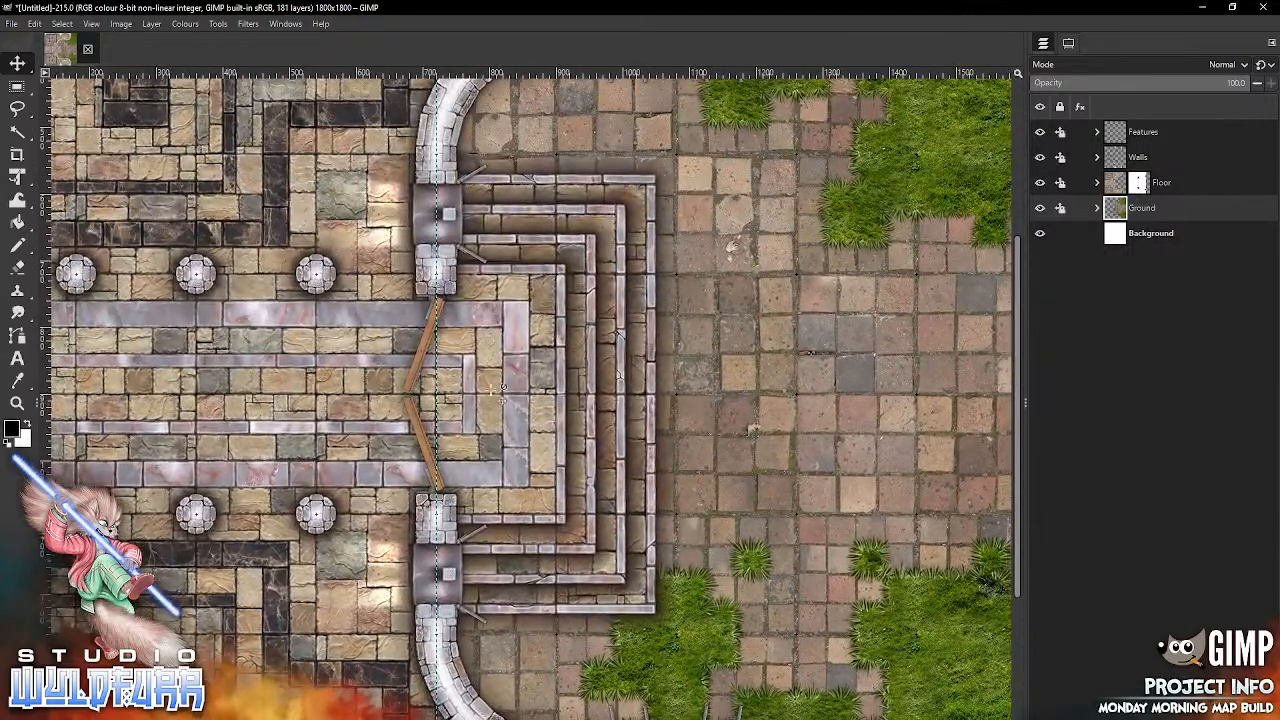
pyautogui.moveTo(688, 475); pyautogui.dragTo(844, 437)
pyautogui.moveTo(726, 234); pyautogui.dragTo(835, 203)
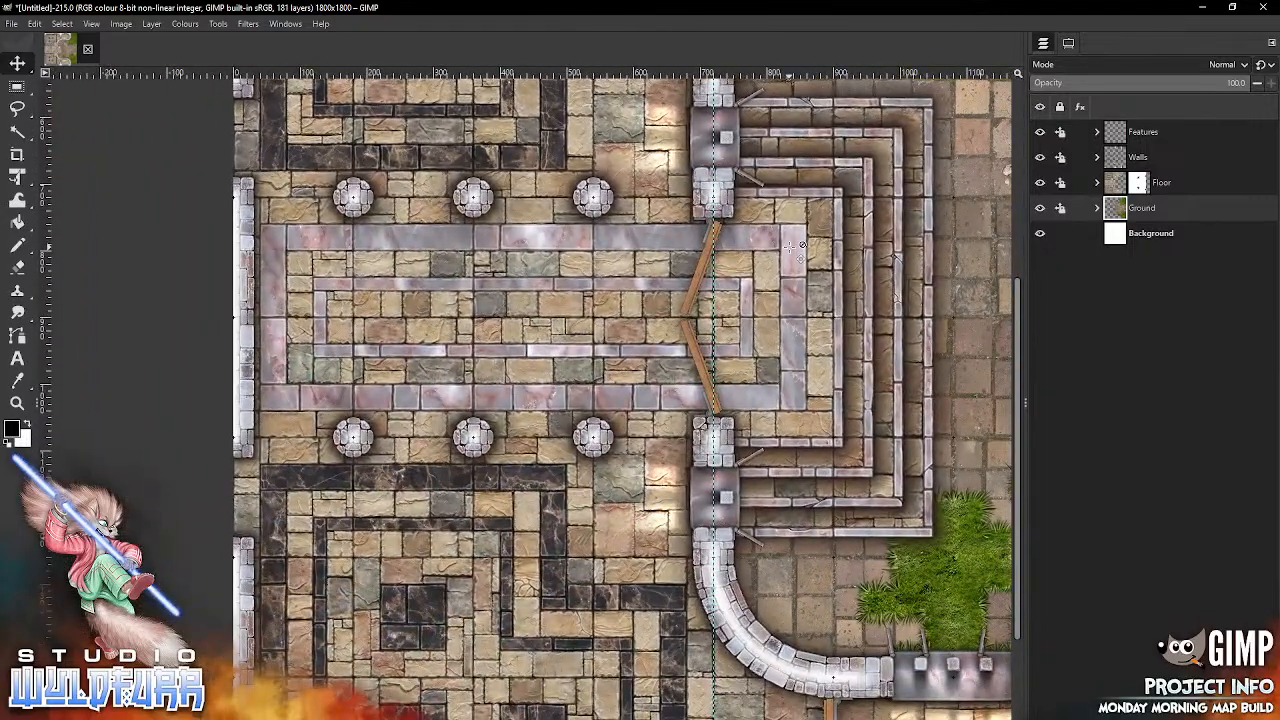
# Step: Start exporting the map in the Endless Dungeon Crawl folder with JPEG image as the file type
pyautogui.click(12, 24)
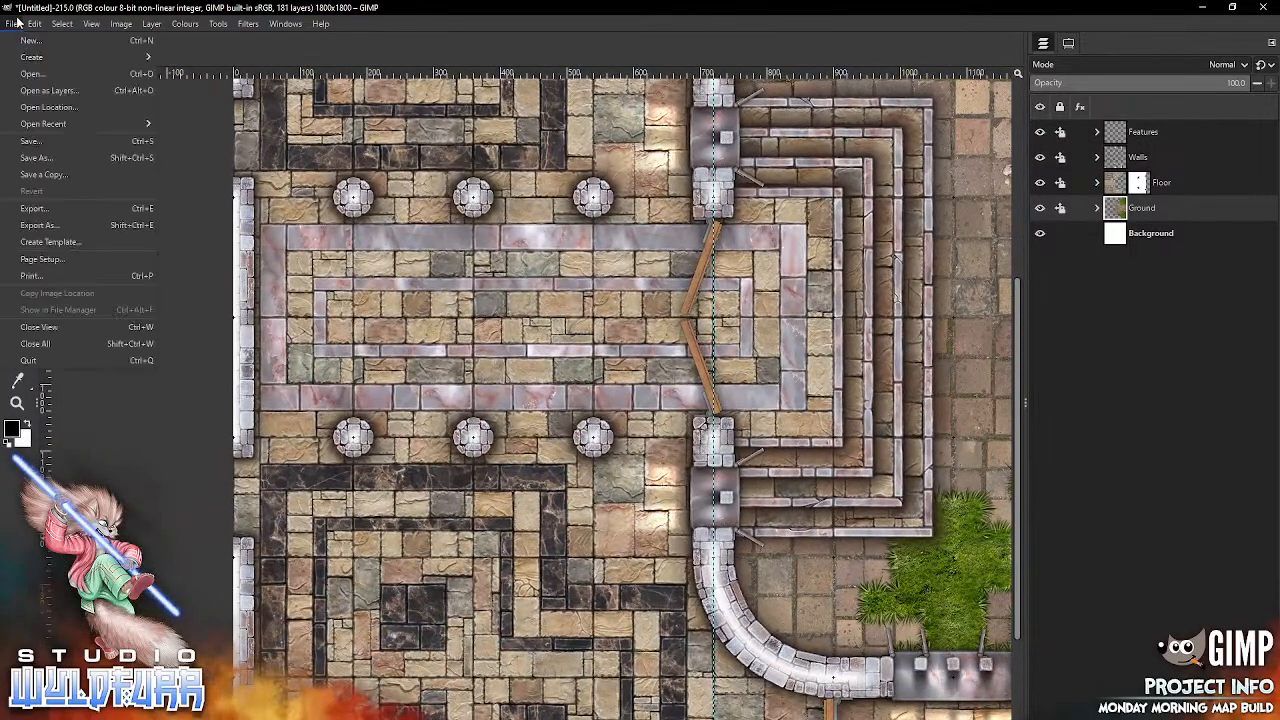
pyautogui.click(267, 9)
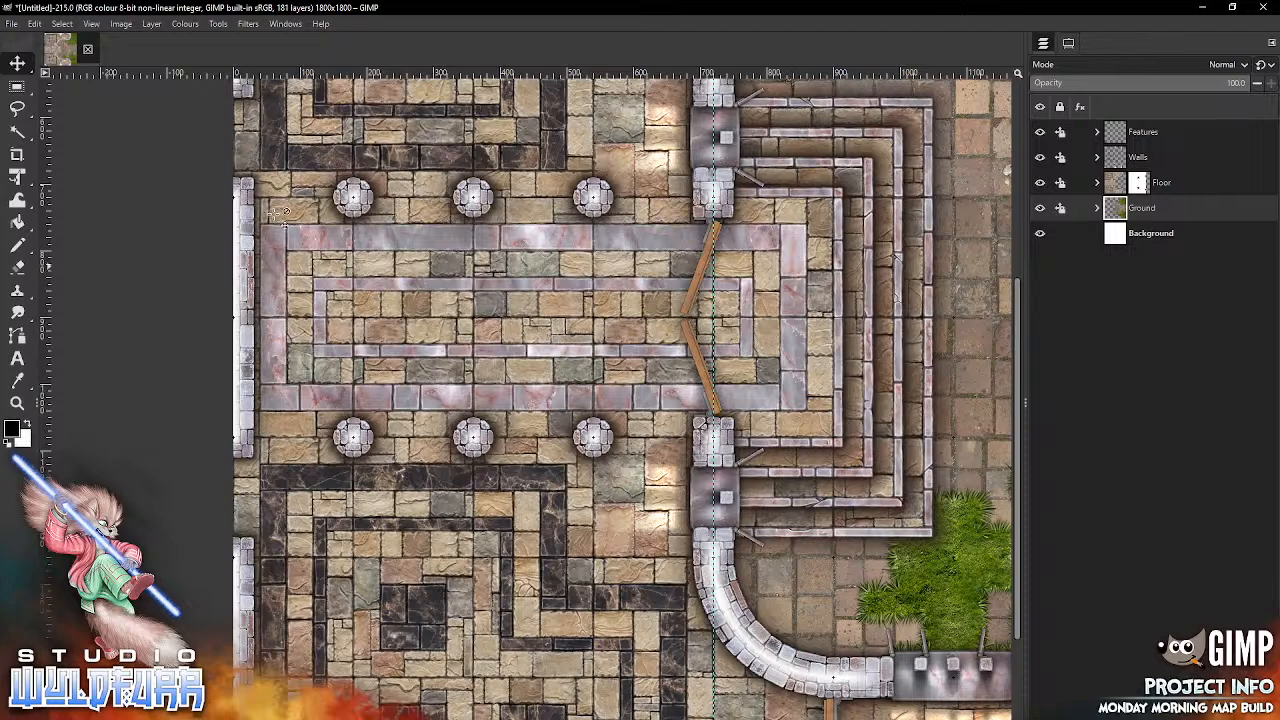
pyautogui.click(12, 24)
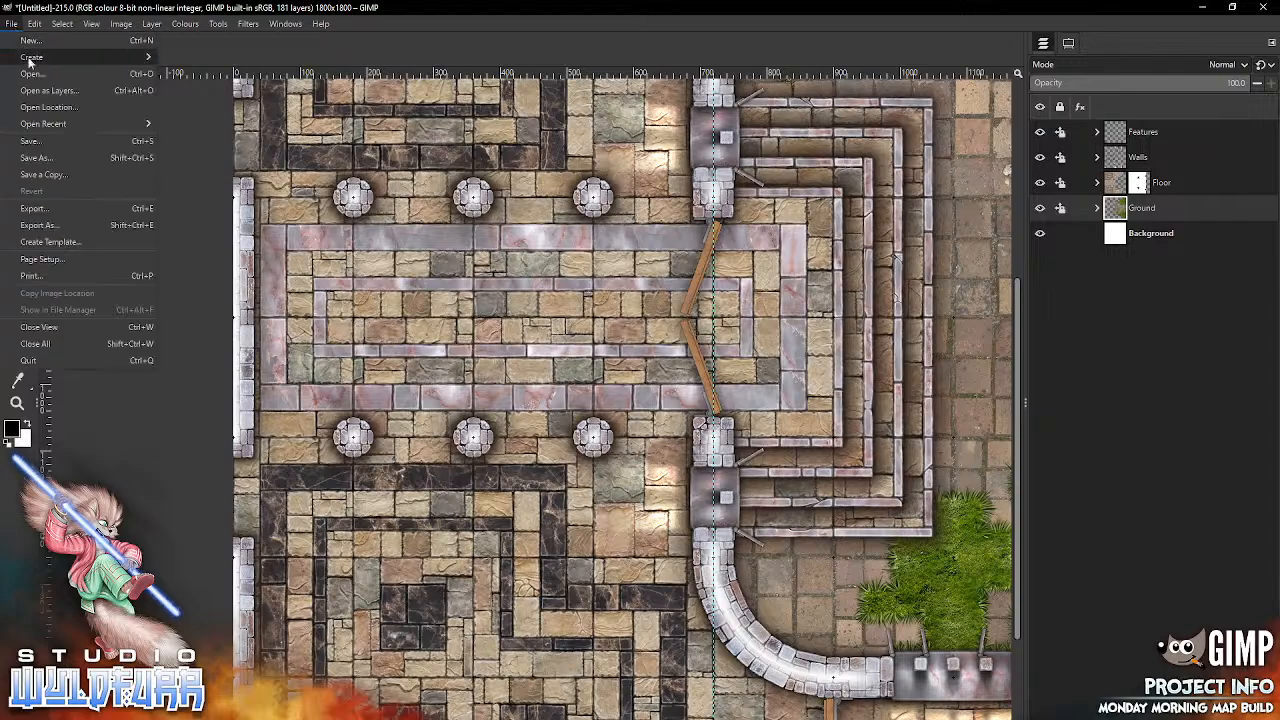
pyautogui.click(53, 225)
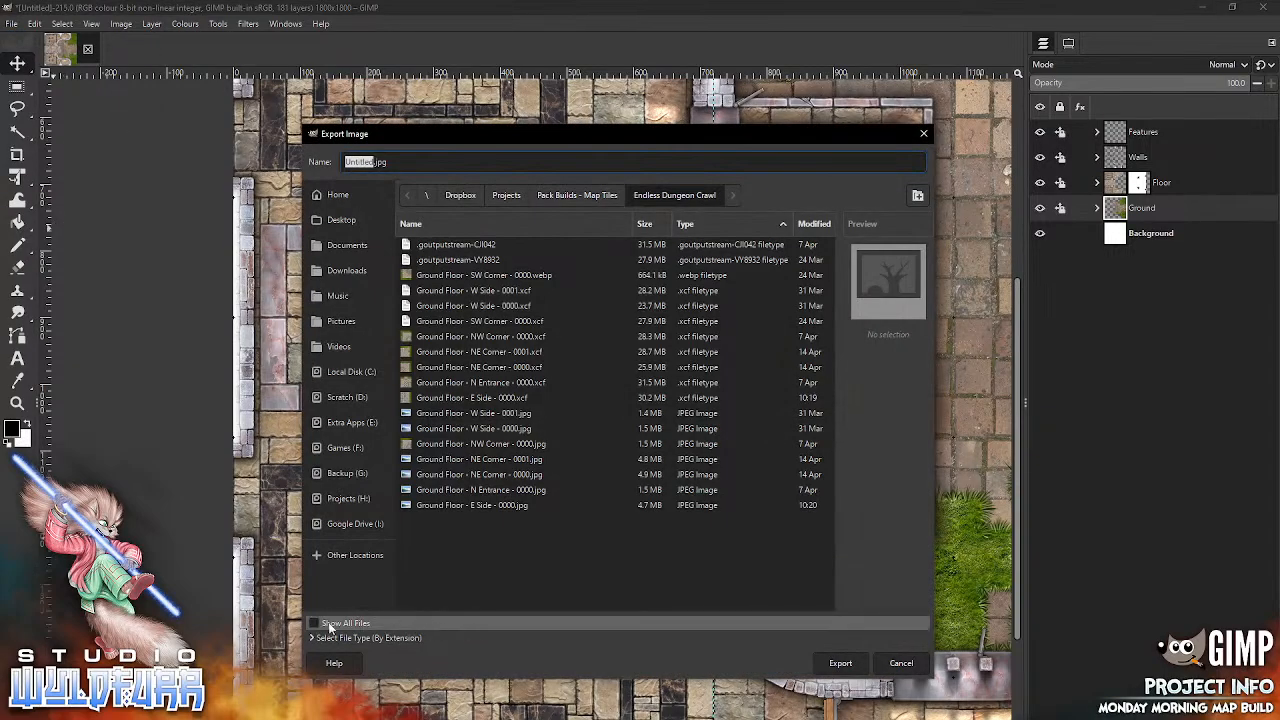
pyautogui.click(365, 637)
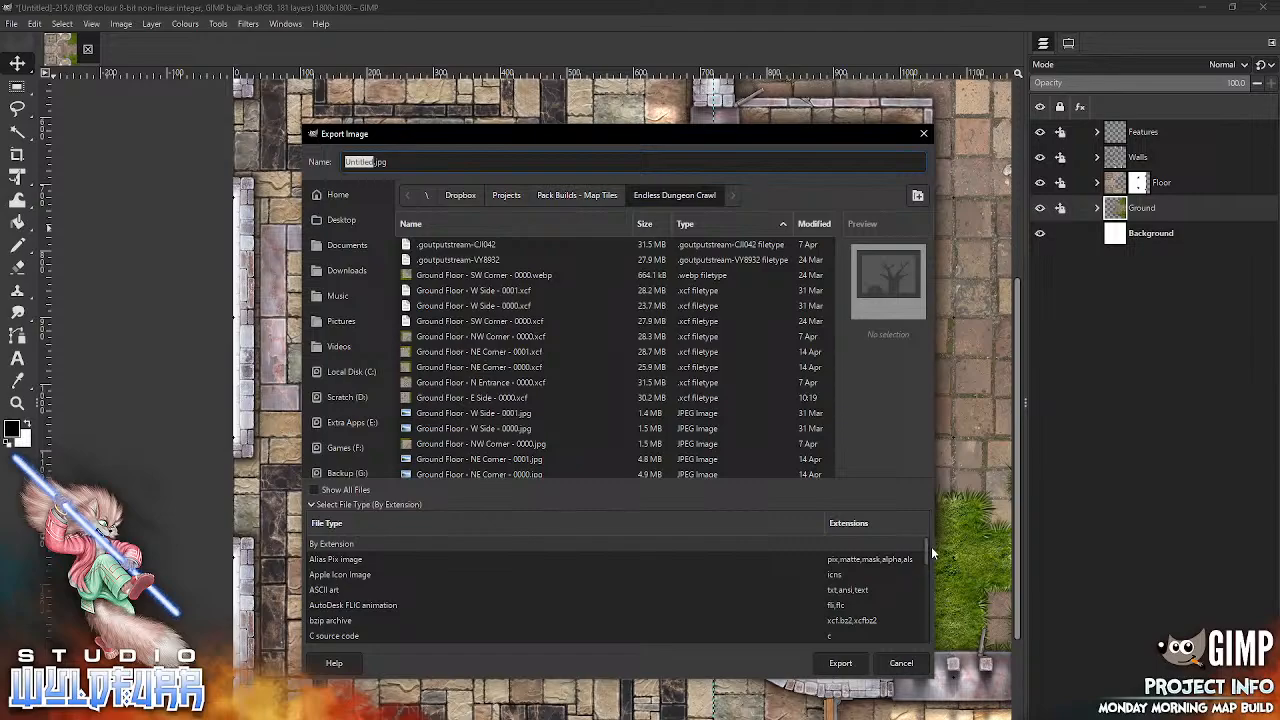
pyautogui.scroll(-10, 926, 558)
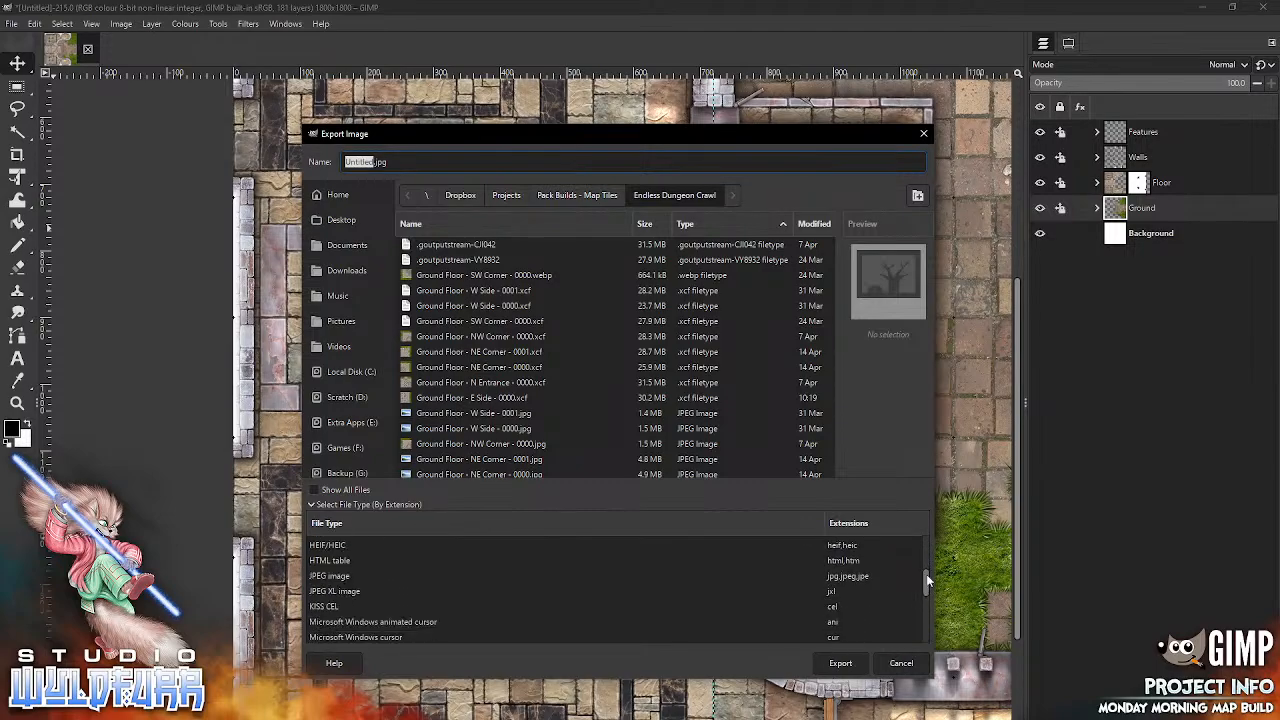
pyautogui.click(855, 578)
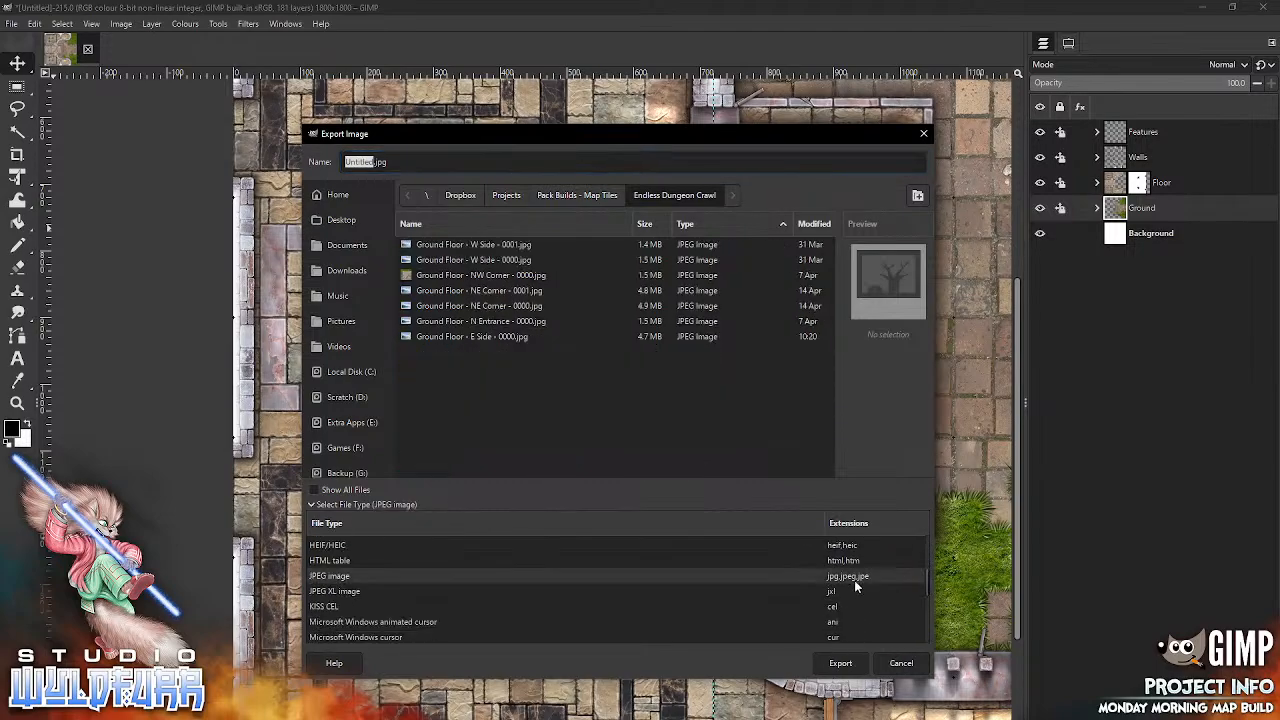